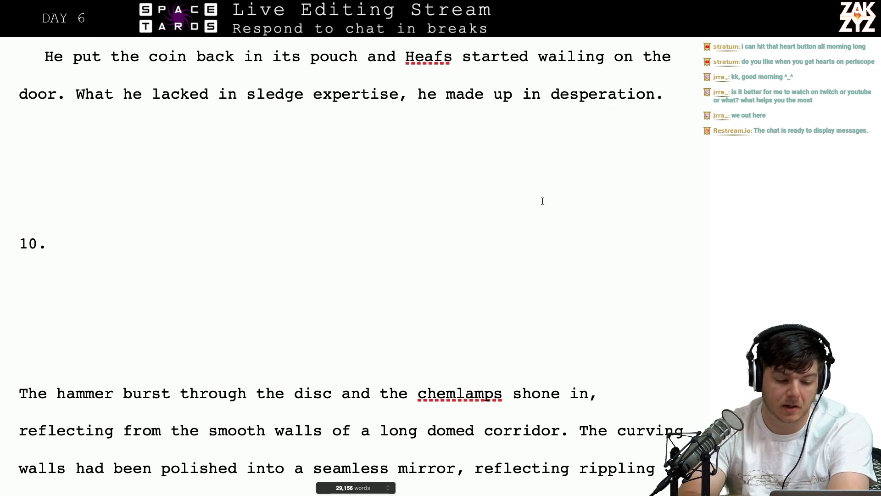
Review the end of the previous chapter, from the Binary Choice Selector passage on, and the start of chapter 10
{"action": "scroll", "coordinate": [542, 201], "scroll_direction": "down", "scroll_amount": 5}
{"action": "scroll", "coordinate": [543, 201], "scroll_direction": "up", "scroll_amount": 2}
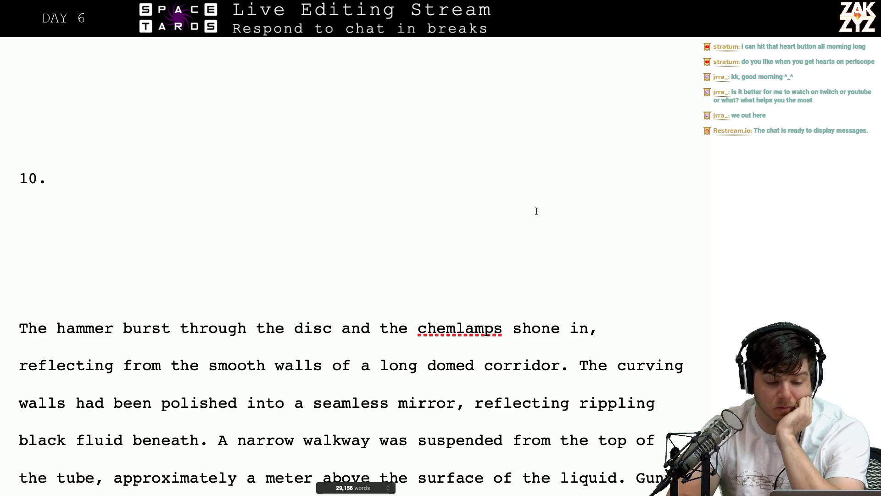
{"action": "scroll", "coordinate": [537, 211], "scroll_direction": "up", "scroll_amount": 7}
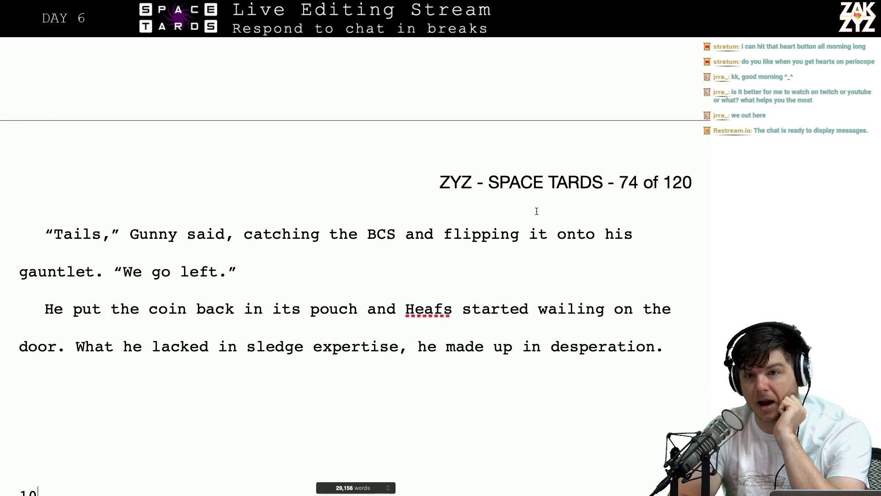
{"action": "scroll", "coordinate": [536, 211], "scroll_direction": "down", "scroll_amount": 1}
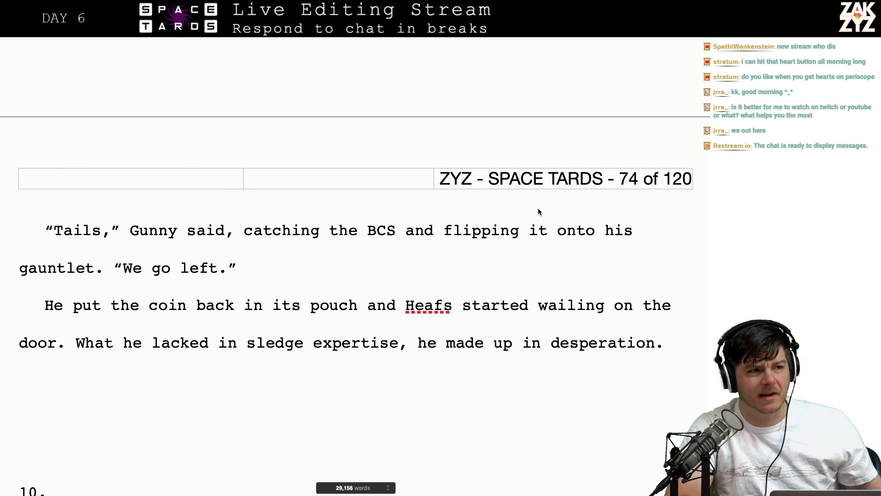
{"action": "scroll", "coordinate": [539, 211], "scroll_direction": "up", "scroll_amount": 5}
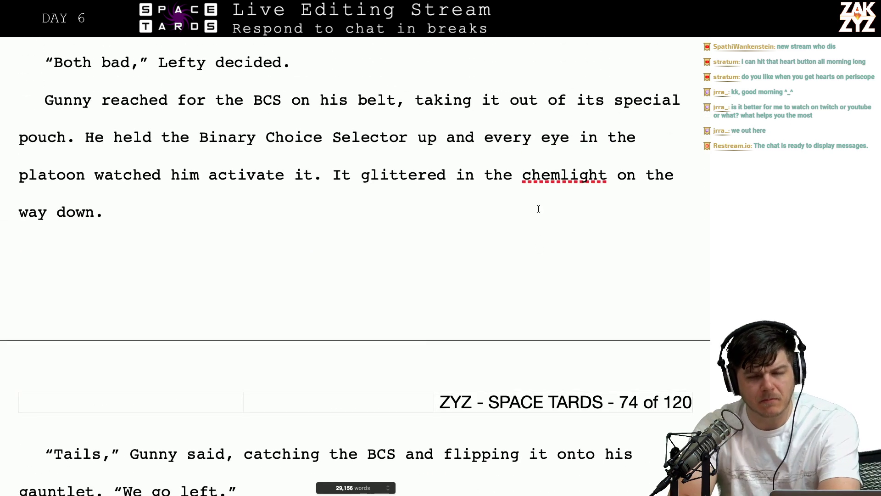
{"action": "scroll", "coordinate": [539, 209], "scroll_direction": "up", "scroll_amount": 1}
{"action": "scroll", "coordinate": [538, 209], "scroll_direction": "down", "scroll_amount": 1}
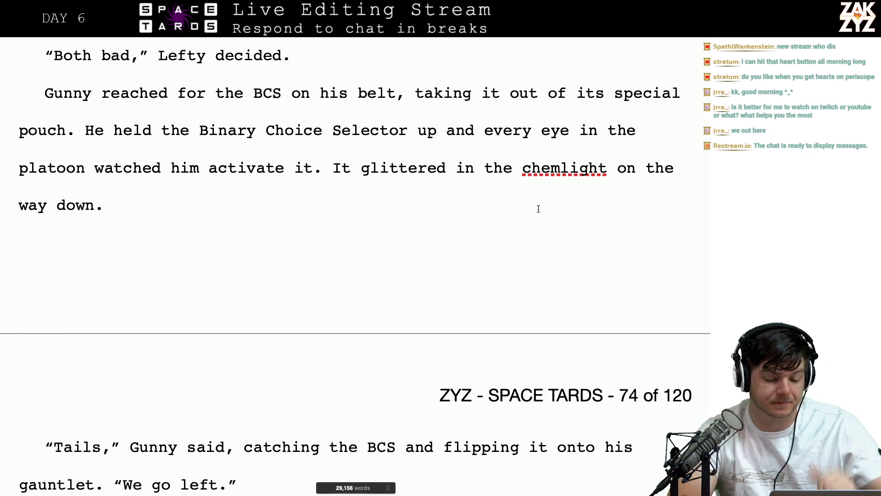
{"action": "scroll", "coordinate": [538, 209], "scroll_direction": "down", "scroll_amount": 10}
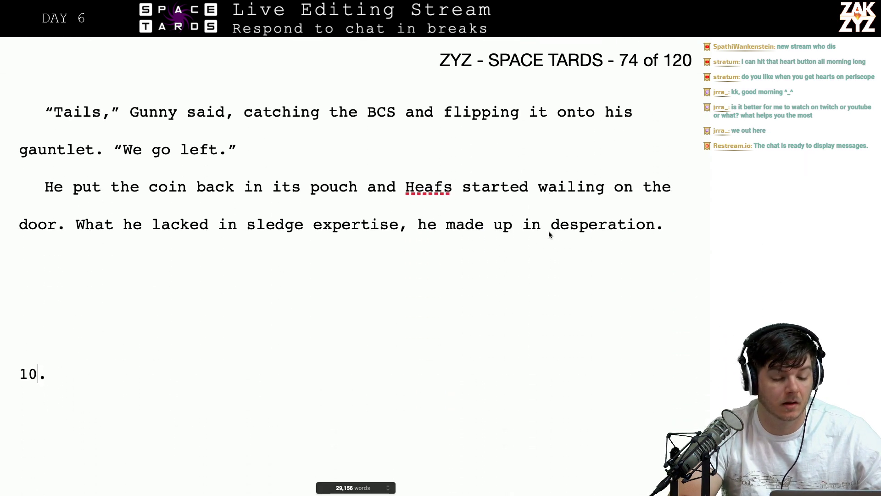
{"action": "scroll", "coordinate": [549, 231], "scroll_direction": "down", "scroll_amount": 5}
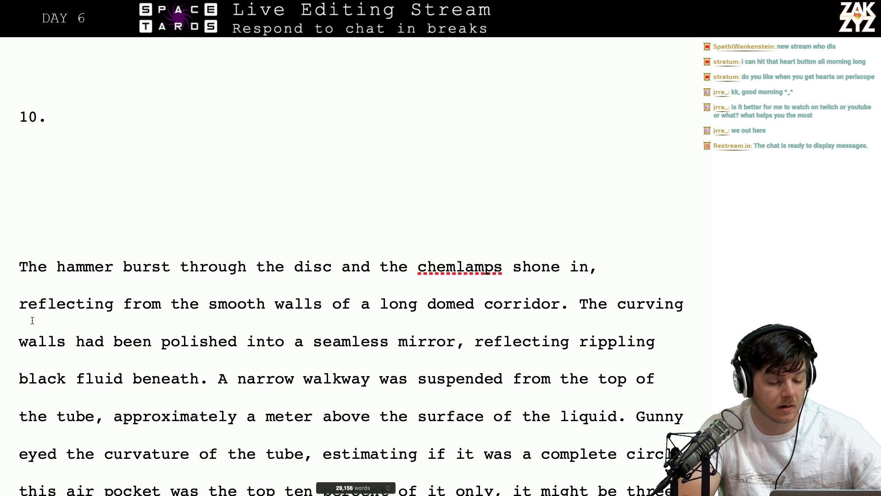
Change "hammer" to "sledgehammer" in the opening sentence of chapter 10
{"action": "left_click", "coordinate": [57, 267]}
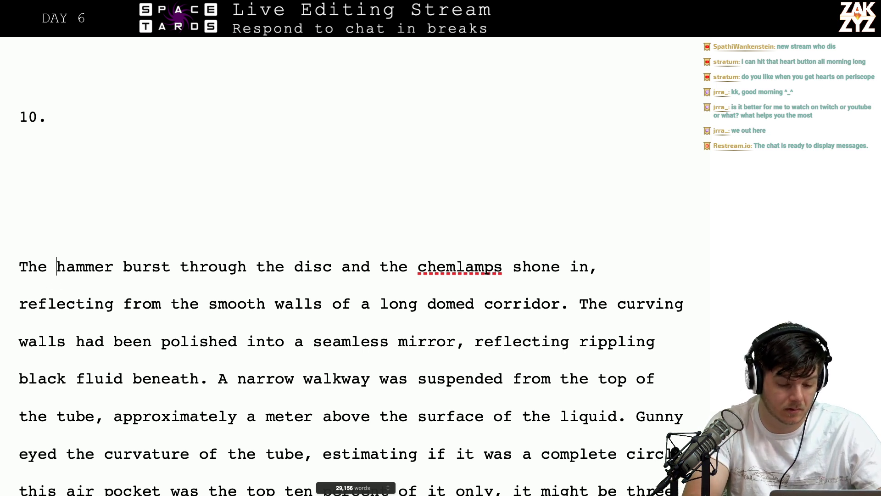
{"action": "type", "text": "sledge"}
{"action": "key", "text": "Right"}
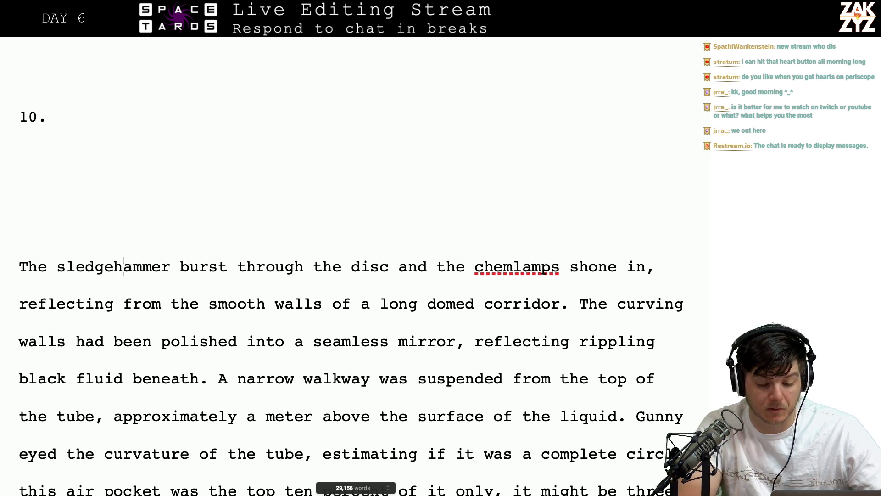
Proofread the first lines of chapter 10, from "sledgehammer" to the sentence beginning "The curving walls"
{"action": "key", "text": "Right"}
{"action": "key", "text": "Right"}
{"action": "key", "text": "Right"}
{"action": "key", "text": "Right"}
{"action": "key", "text": "Right"}
{"action": "key", "text": "Right"}
{"action": "key", "text": "Right"}
{"action": "key", "text": "Right"}
{"action": "key", "text": "Right"}
{"action": "key", "text": "Right"}
{"action": "key", "text": "Right"}
{"action": "key", "text": "Right"}
{"action": "key", "text": "Right"}
{"action": "key", "text": "Right"}
{"action": "key", "text": "Right"}
{"action": "key", "text": "Right"}
{"action": "key", "text": "Right"}
{"action": "key", "text": "Right"}
{"action": "key", "text": "Right"}
{"action": "key", "text": "Right"}
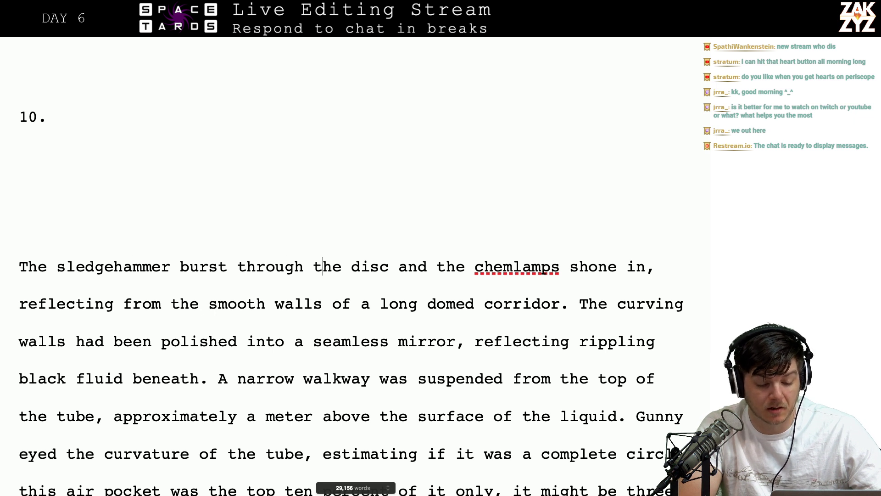
{"action": "key", "text": "Right"}
{"action": "key", "text": "Right"}
{"action": "key", "text": "Right"}
{"action": "key", "text": "Right"}
{"action": "key", "text": "Right"}
{"action": "key", "text": "Right"}
{"action": "key", "text": "Left"}
{"action": "key", "text": "Left"}
{"action": "key", "text": "Left"}
{"action": "key", "text": "Left"}
{"action": "key", "text": "Left"}
{"action": "key", "text": "Left"}
{"action": "key", "text": "Left"}
{"action": "key", "text": "Left"}
{"action": "key", "text": "Left"}
{"action": "key", "text": "Left"}
{"action": "key", "text": "Left"}
{"action": "key", "text": "Left"}
{"action": "key", "text": "Left"}
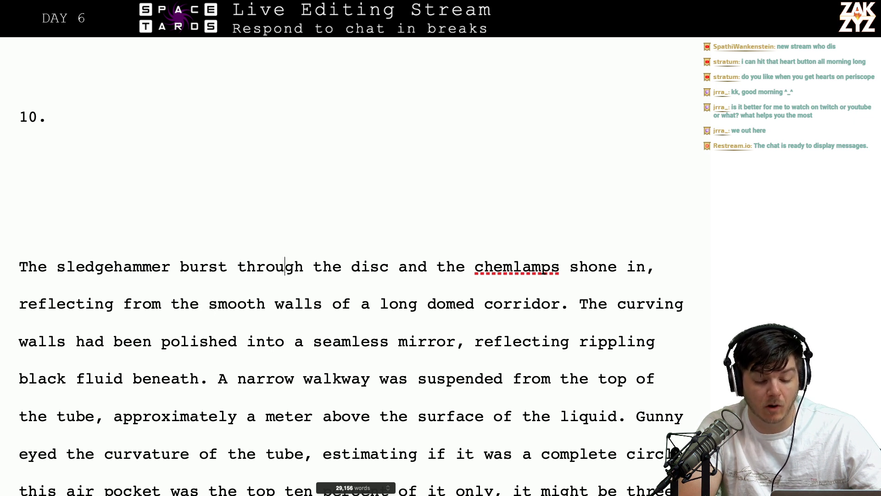
{"action": "key", "text": "Down"}
{"action": "key", "text": "Right"}
{"action": "key", "text": "Right"}
{"action": "key", "text": "Right"}
{"action": "key", "text": "Right"}
{"action": "key", "text": "Right"}
{"action": "key", "text": "Right"}
{"action": "key", "text": "Right"}
{"action": "key", "text": "Right"}
{"action": "key", "text": "Right"}
{"action": "key", "text": "Right"}
{"action": "key", "text": "Right"}
{"action": "key", "text": "Right"}
{"action": "key", "text": "Right"}
{"action": "key", "text": "Right"}
{"action": "key", "text": "Right"}
{"action": "key", "text": "Right"}
{"action": "key", "text": "Right"}
{"action": "key", "text": "Right"}
{"action": "key", "text": "Right"}
{"action": "key", "text": "Right"}
{"action": "key", "text": "Right"}
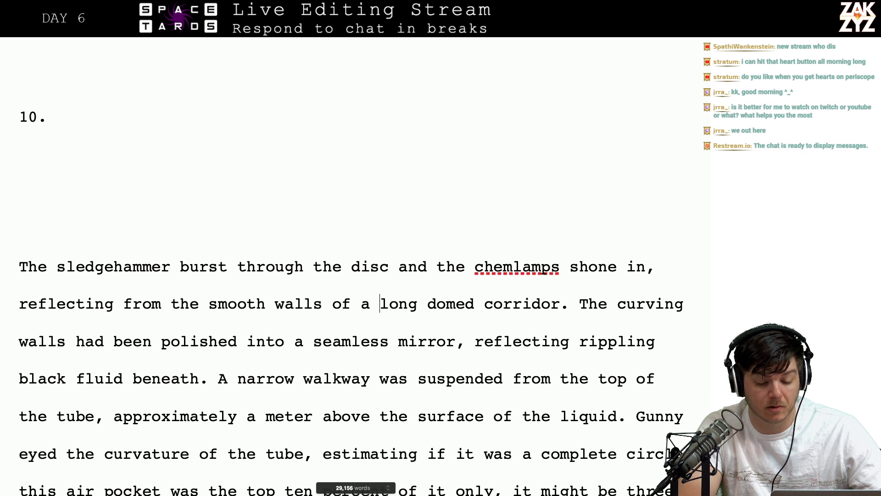
{"action": "key", "text": "Right"}
{"action": "key", "text": "Right"}
{"action": "key", "text": "Right"}
{"action": "key", "text": "Right"}
{"action": "key", "text": "Right"}
{"action": "key", "text": "Right"}
{"action": "key", "text": "Right"}
{"action": "key", "text": "Right"}
{"action": "key", "text": "Right"}
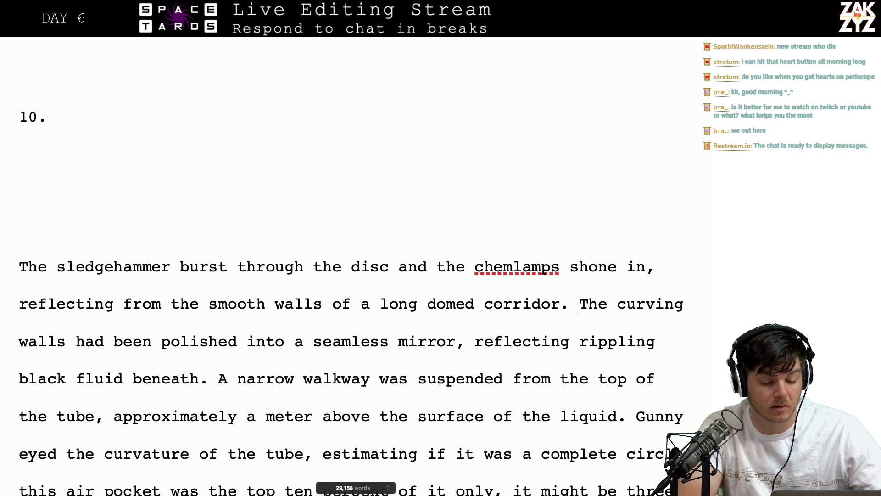
{"action": "key", "text": "Left"}
{"action": "key", "text": "Left"}
{"action": "key", "text": "Left"}
{"action": "key", "text": "Left"}
{"action": "key", "text": "Left"}
{"action": "key", "text": "Left"}
{"action": "key", "text": "Left"}
{"action": "key", "text": "Left"}
{"action": "key", "text": "Left"}
{"action": "key", "text": "Left"}
{"action": "key", "text": "Left"}
{"action": "key", "text": "Left"}
{"action": "key", "text": "Left"}
{"action": "key", "text": "Left"}
{"action": "key", "text": "Left"}
{"action": "key", "text": "Right"}
{"action": "key", "text": "Right"}
{"action": "key", "text": "Right"}
{"action": "key", "text": "Right"}
{"action": "key", "text": "Right"}
{"action": "key", "text": "Right"}
{"action": "key", "text": "Right"}
{"action": "key", "text": "Right"}
{"action": "key", "text": "Right"}
{"action": "key", "text": "Right"}
{"action": "key", "text": "Right"}
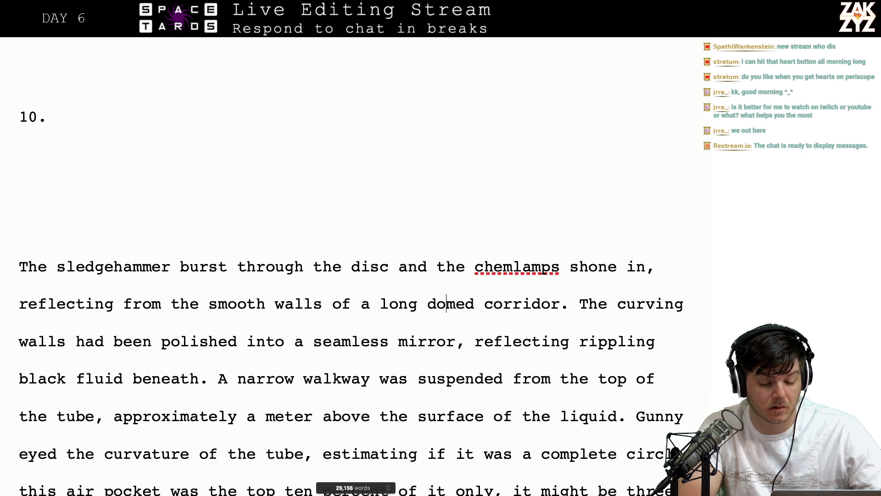
{"action": "key", "text": "Right"}
{"action": "key", "text": "Right"}
{"action": "key", "text": "Right"}
{"action": "key", "text": "Right"}
{"action": "key", "text": "Right"}
{"action": "key", "text": "Right"}
{"action": "key", "text": "Right"}
{"action": "key", "text": "Right"}
{"action": "key", "text": "Right"}
{"action": "key", "text": "Right"}
{"action": "key", "text": "Right"}
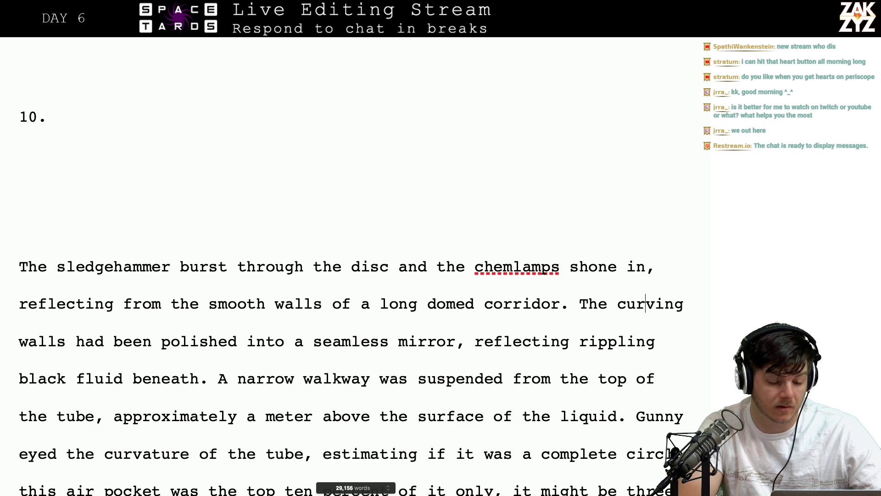
{"action": "key", "text": "Left"}
{"action": "key", "text": "Left"}
{"action": "key", "text": "Left"}
{"action": "key", "text": "Left"}
{"action": "key", "text": "Left"}
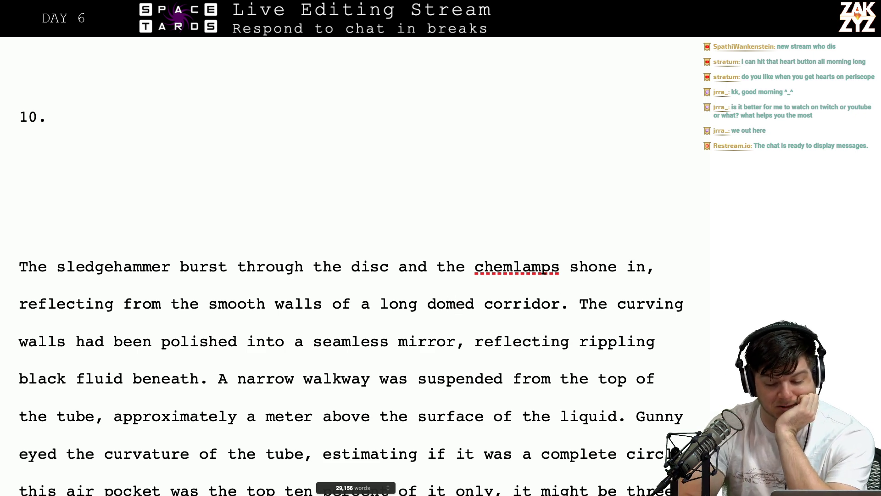
Change "the" before "chemlamps" to "their" in the opening sentence of chapter 10
{"action": "scroll", "coordinate": [330, 231], "scroll_direction": "down", "scroll_amount": 1}
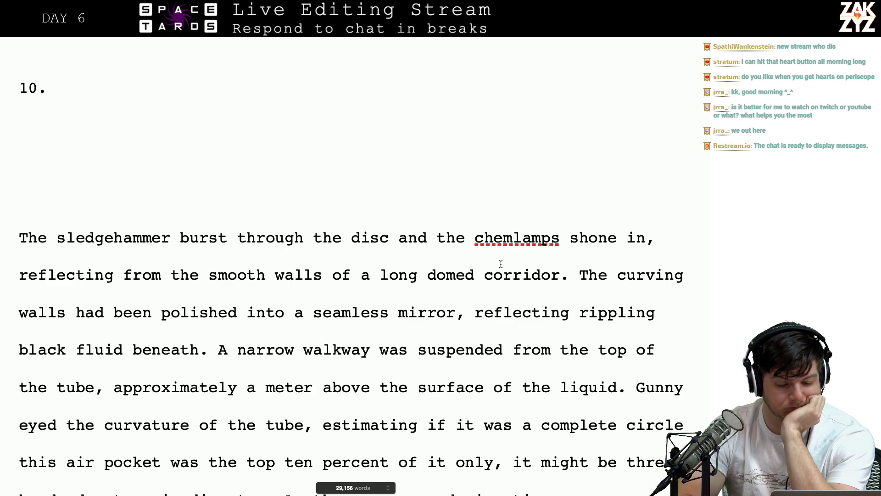
{"action": "scroll", "coordinate": [245, 232], "scroll_direction": "down", "scroll_amount": 1}
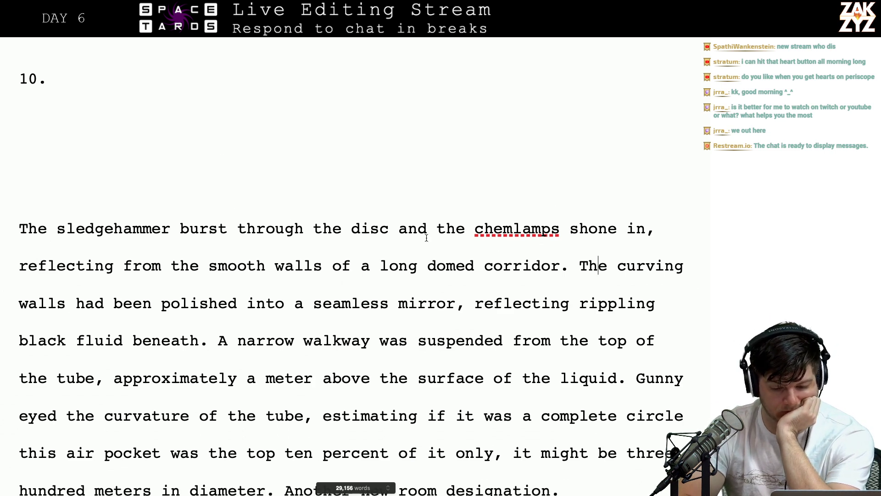
{"action": "left_click", "coordinate": [465, 229]}
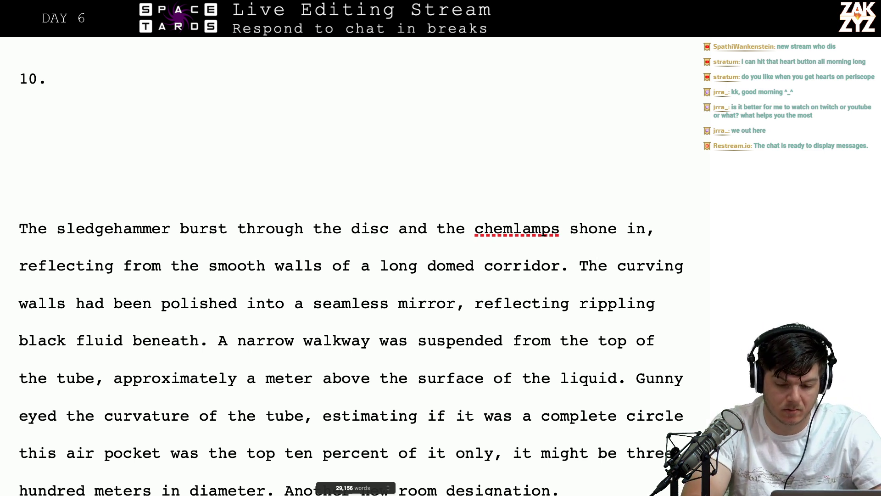
{"action": "type", "text": "ir"}
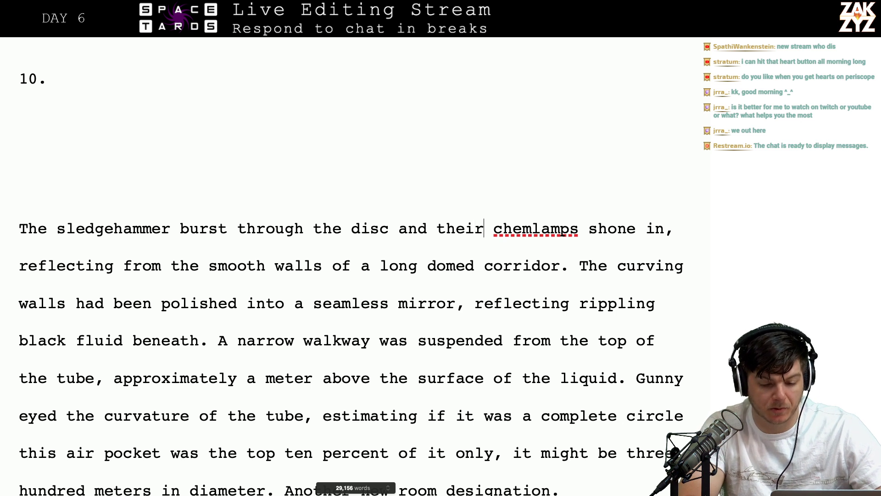
Reread the opening sentence of chapter 10 around "their chemlamps shone in"
{"action": "key", "text": "Left"}
{"action": "key", "text": "Right"}
{"action": "key", "text": "Right"}
{"action": "key", "text": "Right"}
{"action": "key", "text": "Right"}
{"action": "key", "text": "Right"}
{"action": "key", "text": "Right"}
{"action": "key", "text": "Right"}
{"action": "key", "text": "Right"}
{"action": "key", "text": "Right"}
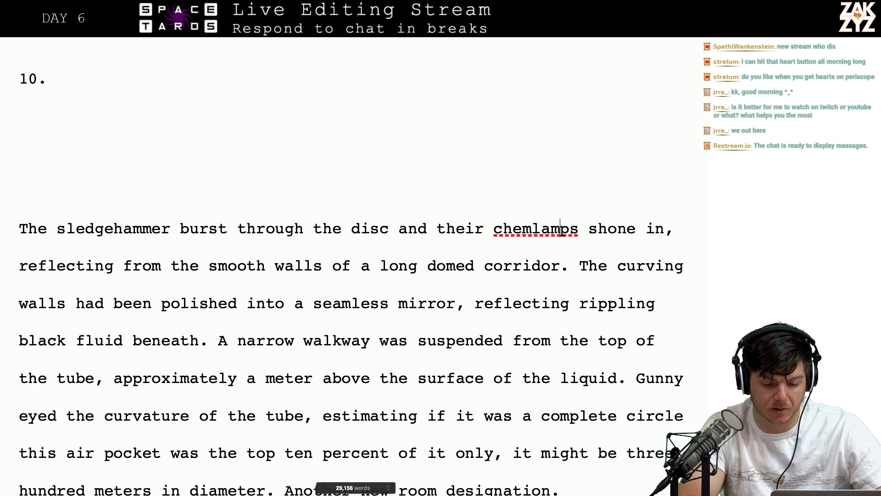
{"action": "key", "text": "Left"}
{"action": "key", "text": "Left"}
{"action": "key", "text": "Left"}
{"action": "key", "text": "Left"}
{"action": "key", "text": "Left"}
{"action": "key", "text": "Left"}
{"action": "key", "text": "Left"}
{"action": "key", "text": "Left"}
{"action": "key", "text": "Right"}
{"action": "key", "text": "Right"}
{"action": "key", "text": "Right"}
{"action": "key", "text": "Right"}
{"action": "key", "text": "Right"}
{"action": "key", "text": "Right"}
{"action": "key", "text": "Right"}
{"action": "key", "text": "Right"}
{"action": "key", "text": "Right"}
{"action": "key", "text": "Right"}
{"action": "key", "text": "Right"}
{"action": "key", "text": "Right"}
{"action": "key", "text": "Right"}
{"action": "key", "text": "Right"}
{"action": "key", "text": "Right"}
{"action": "key", "text": "Right"}
{"action": "key", "text": "Right"}
{"action": "key", "text": "Right"}
{"action": "key", "text": "Right"}
{"action": "key", "text": "Right"}
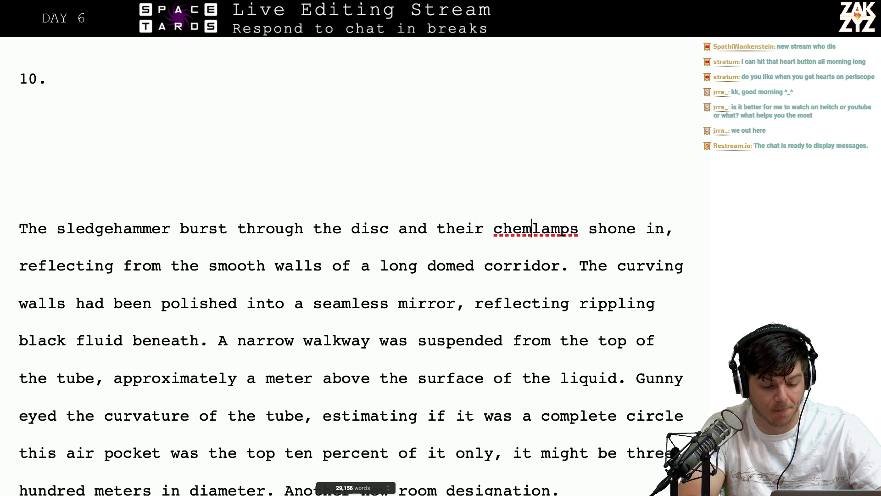
Try the wording "shining against long silver" before "reflecting" in the opening sentence, and delete it again
{"action": "key", "text": "Right"}
{"action": "key", "text": "Left"}
{"action": "key", "text": "Left"}
{"action": "key", "text": "Left"}
{"action": "key", "text": "Left"}
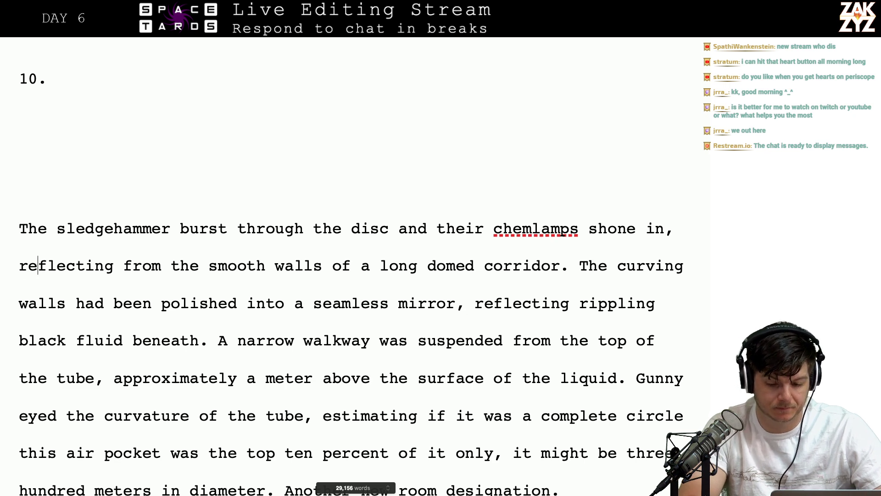
{"action": "type", "text": "shining against"}
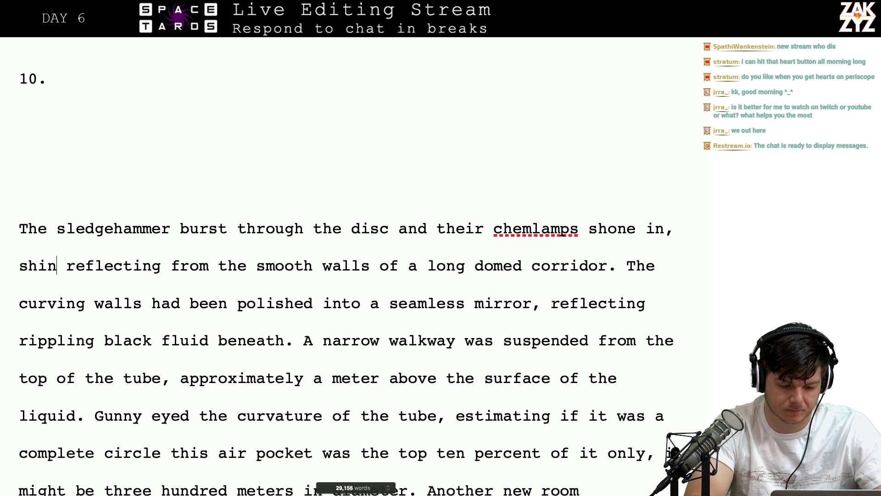
{"action": "type", "text": " long silver"}
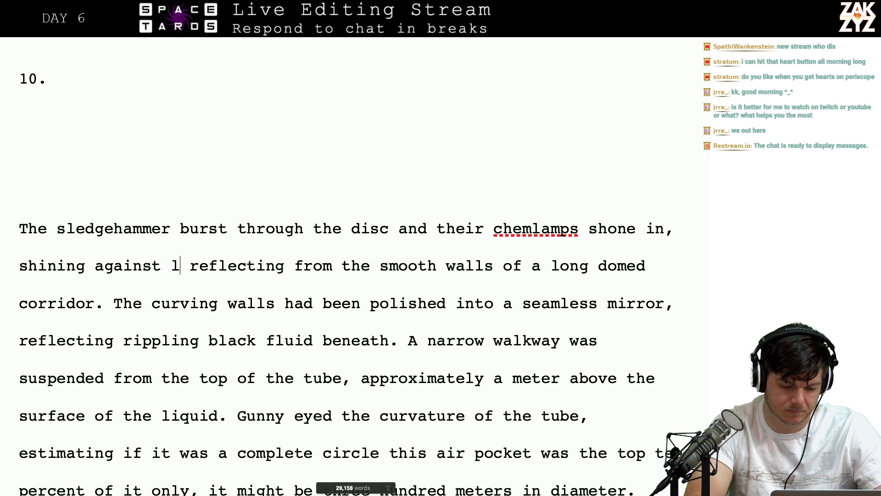
{"action": "key", "text": "BackSpace"}
{"action": "key", "text": "BackSpace"}
{"action": "key", "text": "BackSpace"}
{"action": "key", "text": "BackSpace"}
{"action": "key", "text": "BackSpace"}
{"action": "key", "text": "BackSpace"}
{"action": "key", "text": "BackSpace"}
{"action": "key", "text": "BackSpace"}
{"action": "key", "text": "BackSpace"}
{"action": "key", "text": "BackSpace"}
{"action": "key", "text": "BackSpace"}
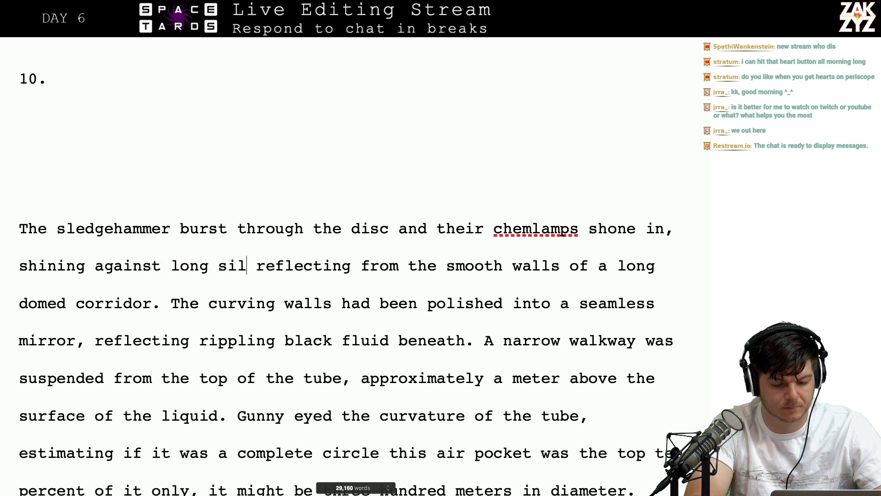
{"action": "key", "text": "BackSpace"}
{"action": "key", "text": "BackSpace"}
{"action": "key", "text": "BackSpace"}
{"action": "key", "text": "BackSpace"}
{"action": "key", "text": "BackSpace"}
{"action": "key", "text": "BackSpace"}
{"action": "key", "text": "BackSpace"}
{"action": "key", "text": "BackSpace"}
{"action": "key", "text": "BackSpace"}
{"action": "key", "text": "BackSpace"}
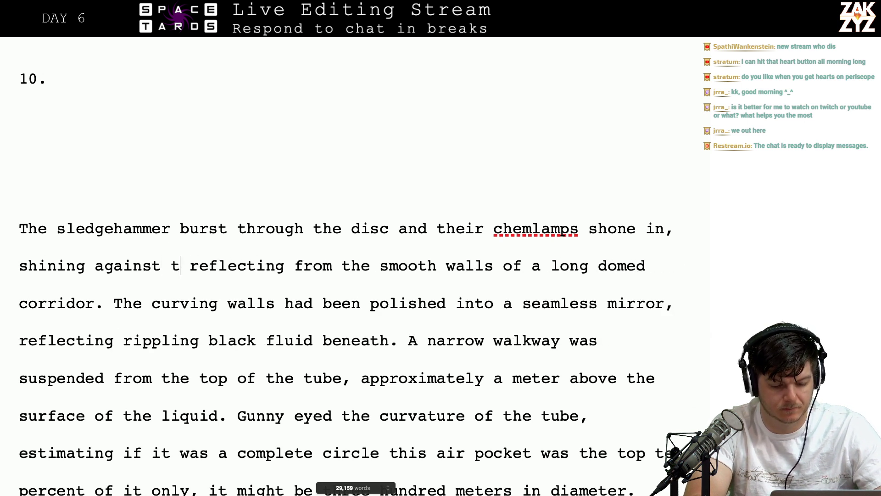
{"action": "key", "text": "BackSpace"}
{"action": "key", "text": "BackSpace"}
{"action": "key", "text": "BackSpace"}
{"action": "key", "text": "BackSpace"}
{"action": "key", "text": "BackSpace"}
{"action": "key", "text": "BackSpace"}
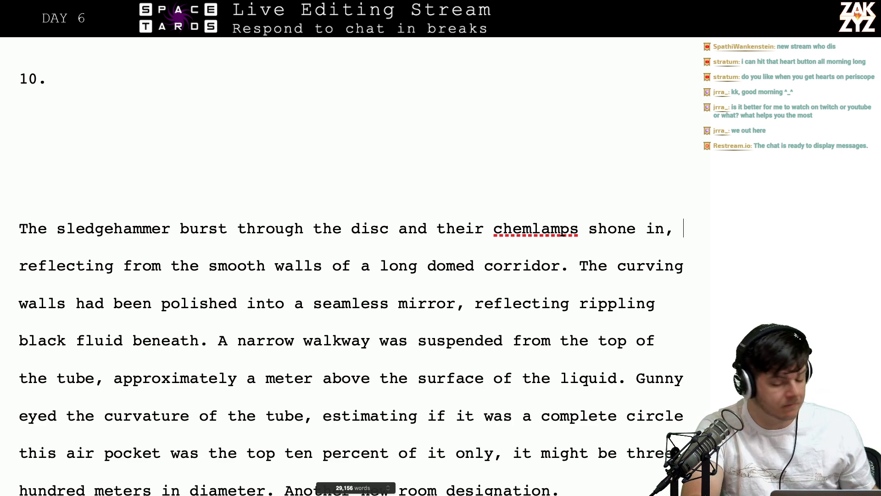
Insert "painting long yellow lines on the mirrored walls of" before "reflecting from the smooth walls" in the opening sentence
{"action": "type", "text": "painting long"}
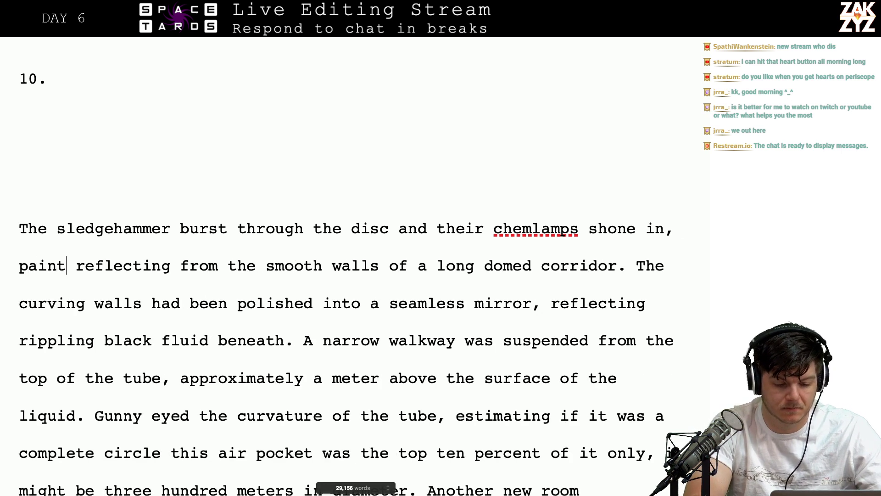
{"action": "type", "text": " yellow lign"}
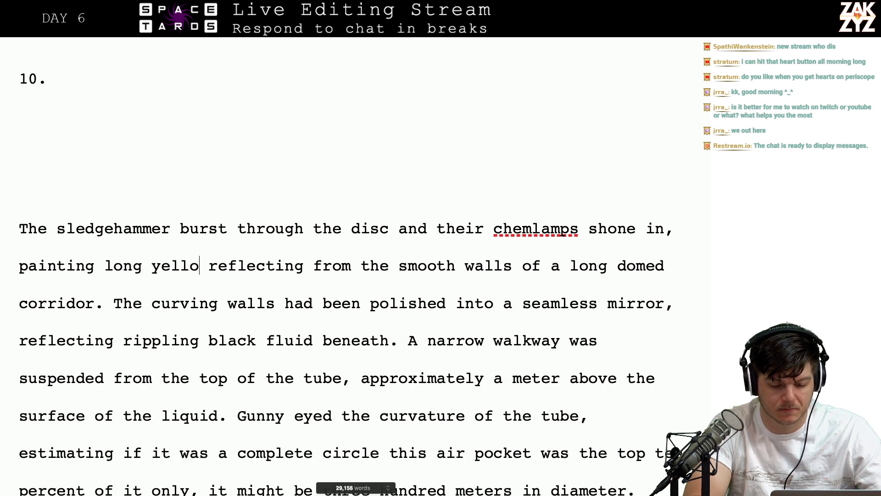
{"action": "key", "text": "BackSpace"}
{"action": "key", "text": "BackSpace"}
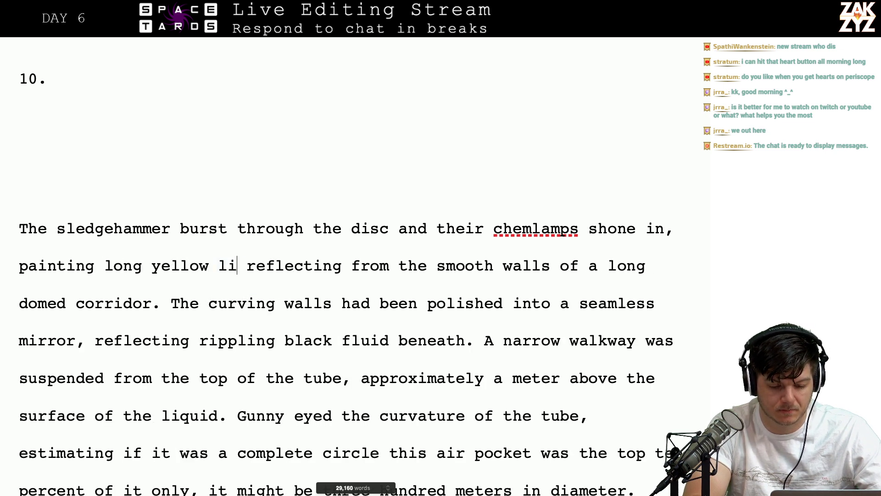
{"action": "type", "text": "nes on "}
{"action": "type", "text": "th"}
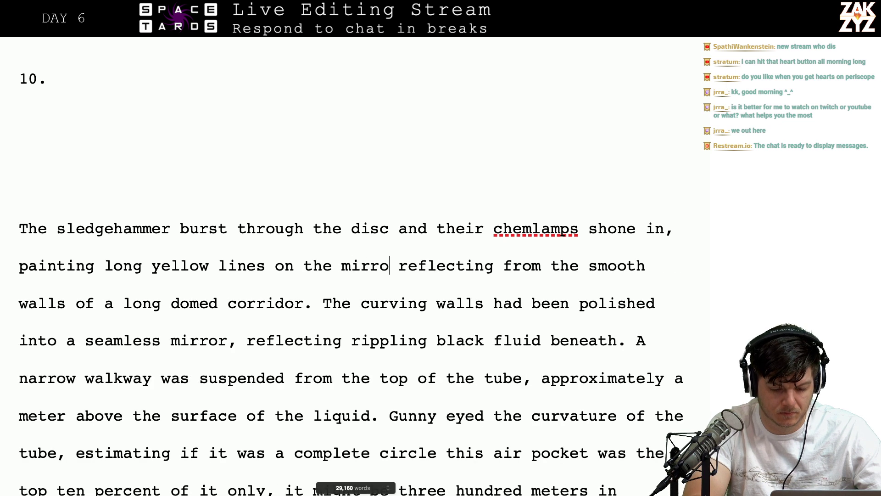
{"action": "type", "text": "e mirrored walls of  reflecting from the smooth wa"}
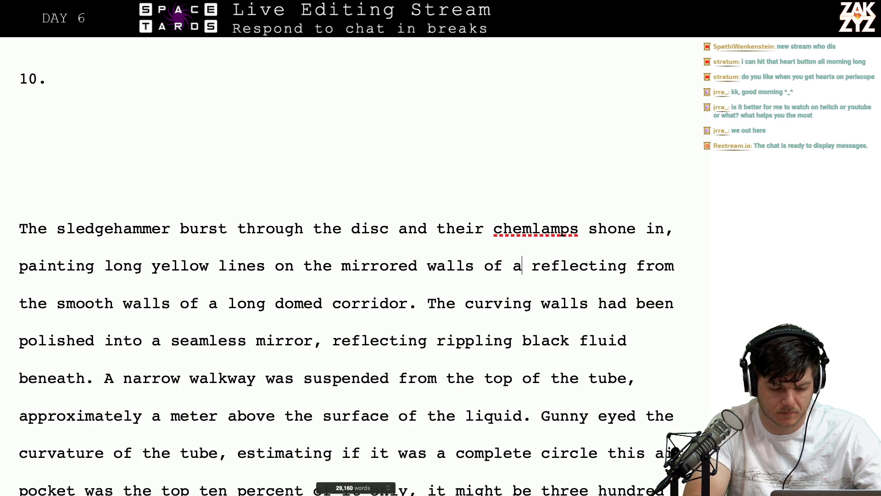
{"action": "key", "text": "BackSpace"}
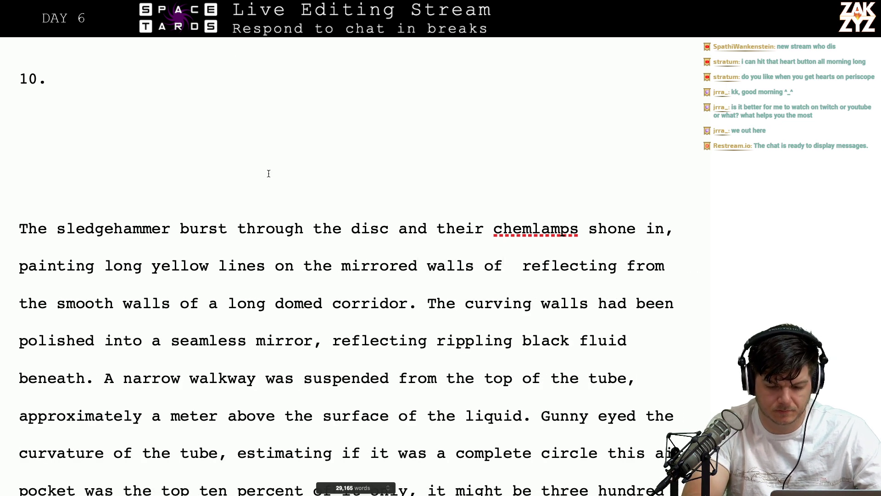
Break the line after "shone in," and begin an alternative ending there with "reflecting off the curved walls of a"
{"action": "left_click", "coordinate": [672, 229]}
{"action": "key", "text": "Return"}
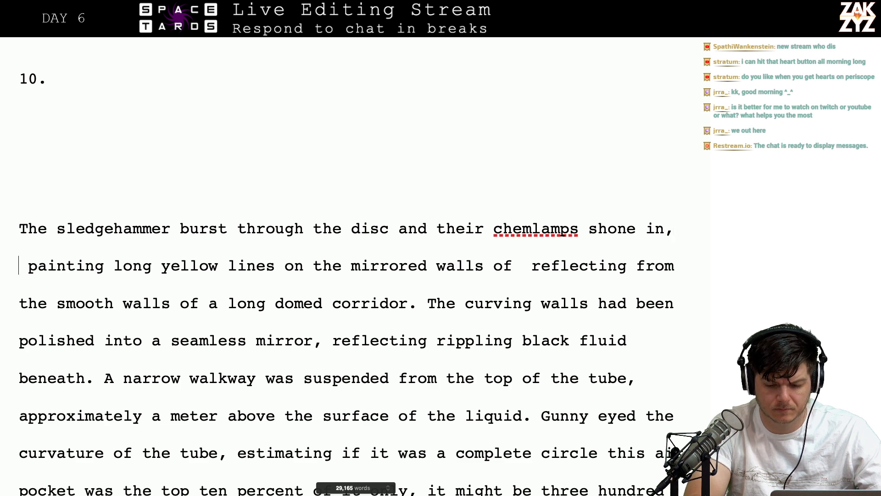
{"action": "key", "text": "Left"}
{"action": "key", "text": "Return"}
{"action": "type", "text": "reflecting form"}
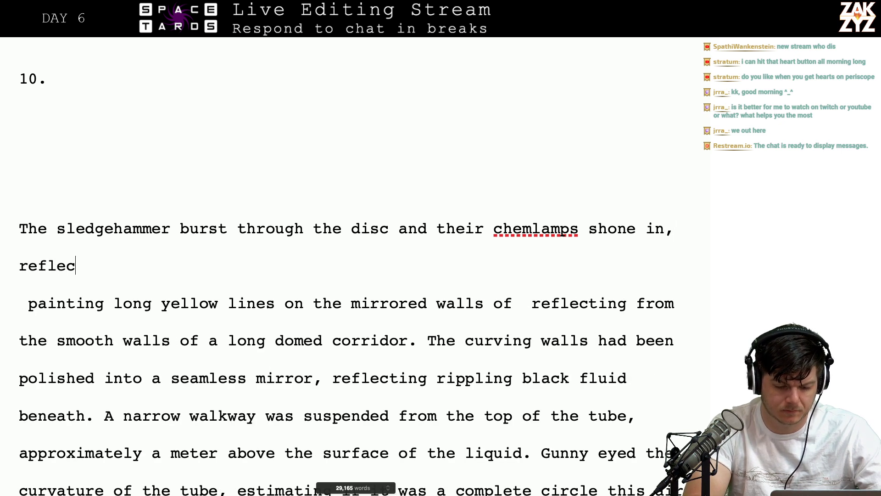
{"action": "key", "text": "BackSpace"}
{"action": "key", "text": "BackSpace"}
{"action": "key", "text": "BackSpace"}
{"action": "key", "text": "BackSpace"}
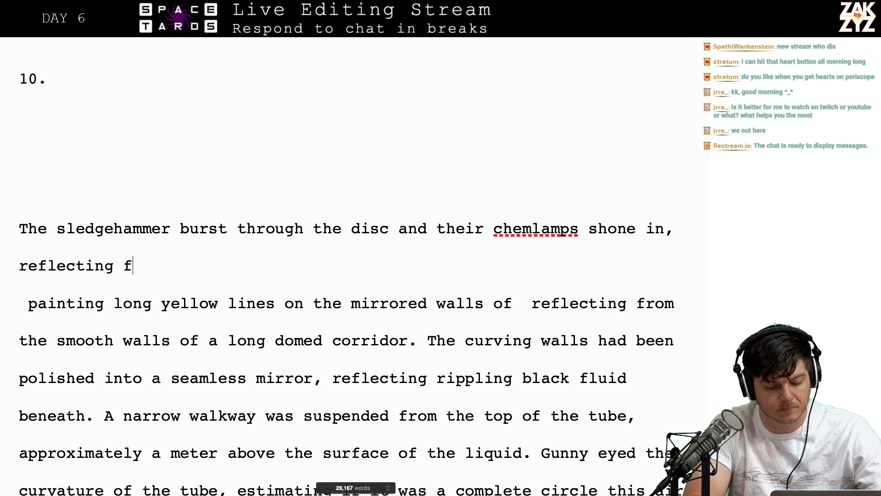
{"action": "key", "text": "BackSpace"}
{"action": "type", "text": "off the "}
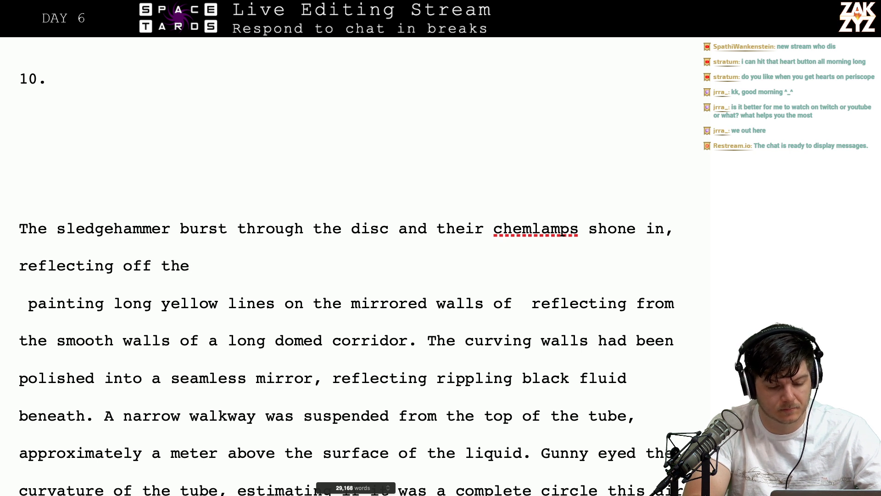
{"action": "type", "text": "curved wl"}
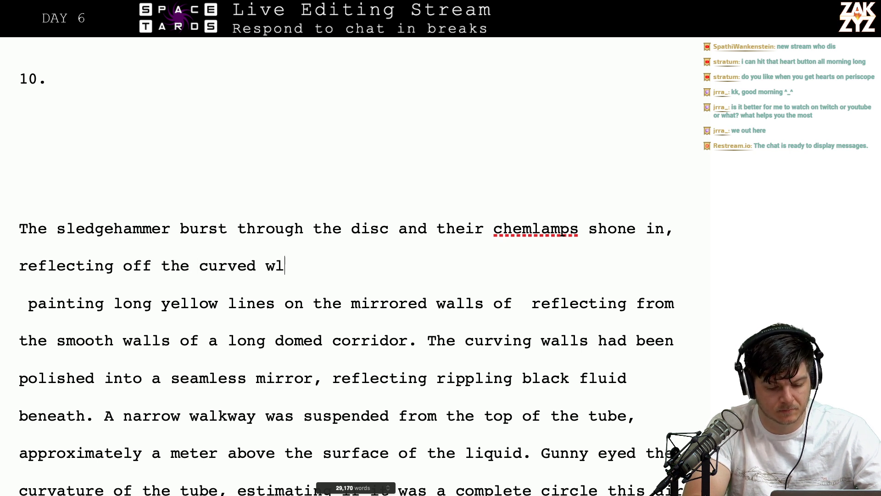
{"action": "key", "text": "BackSpace"}
{"action": "type", "text": "alls of a"}
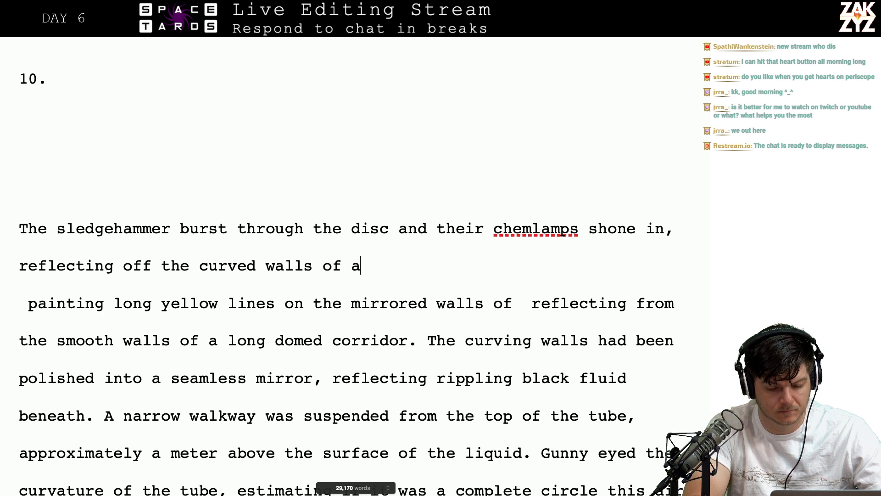
Complete the alternative ending of the opening sentence with "long domed corridor."
{"action": "type", "text": " dom"}
{"action": "key", "text": "BackSpace"}
{"action": "key", "text": "BackSpace"}
{"action": "key", "text": "BackSpace"}
{"action": "type", "text": "lon"}
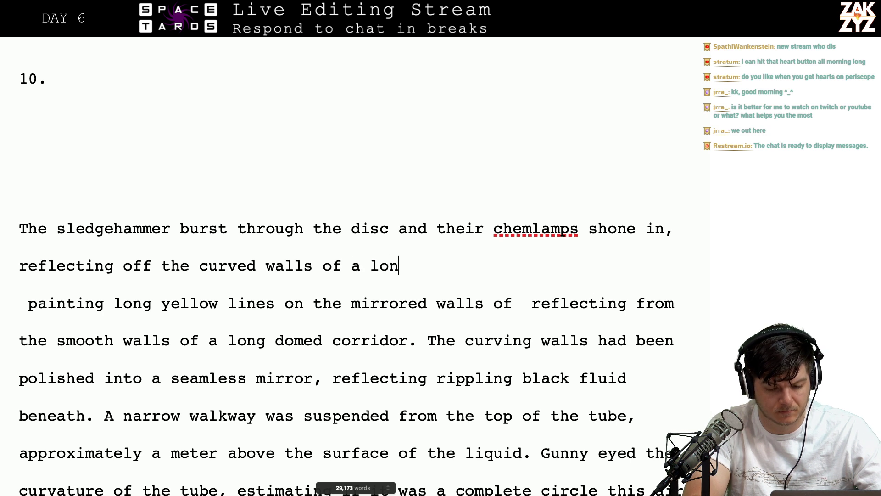
{"action": "type", "text": "g dome doc"}
{"action": "key", "text": "BackSpace"}
{"action": "key", "text": "BackSpace"}
{"action": "type", "text": "co"}
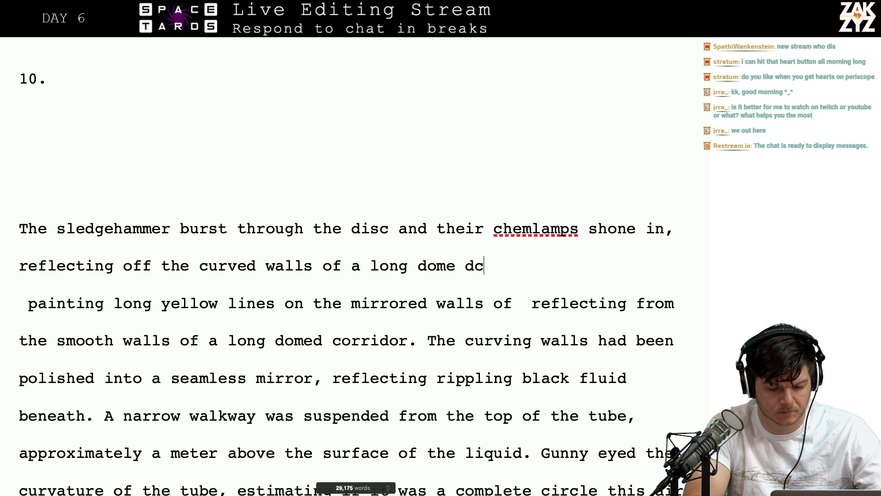
{"action": "key", "text": "BackSpace"}
{"action": "key", "text": "BackSpace"}
{"action": "type", "text": "orr"}
{"action": "key", "text": "BackSpace"}
{"action": "key", "text": "BackSpace"}
{"action": "key", "text": "BackSpace"}
{"action": "key", "text": "BackSpace"}
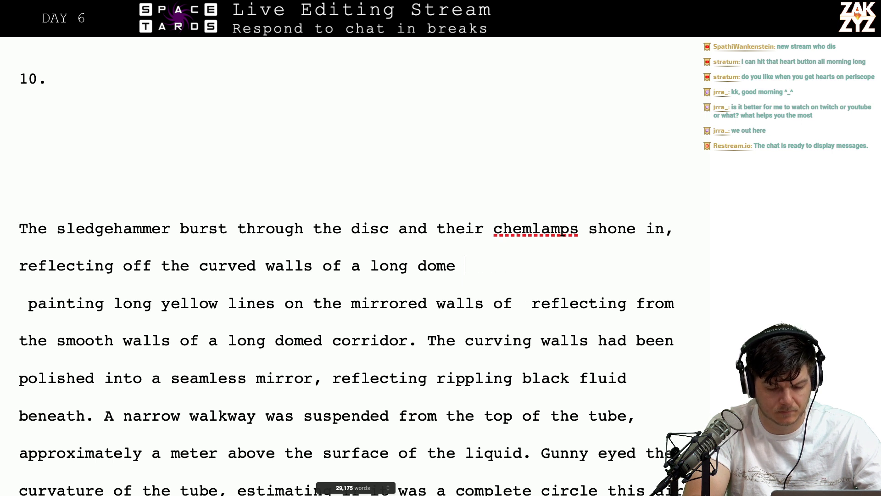
{"action": "key", "text": "BackSpace"}
{"action": "type", "text": "d corridor."}
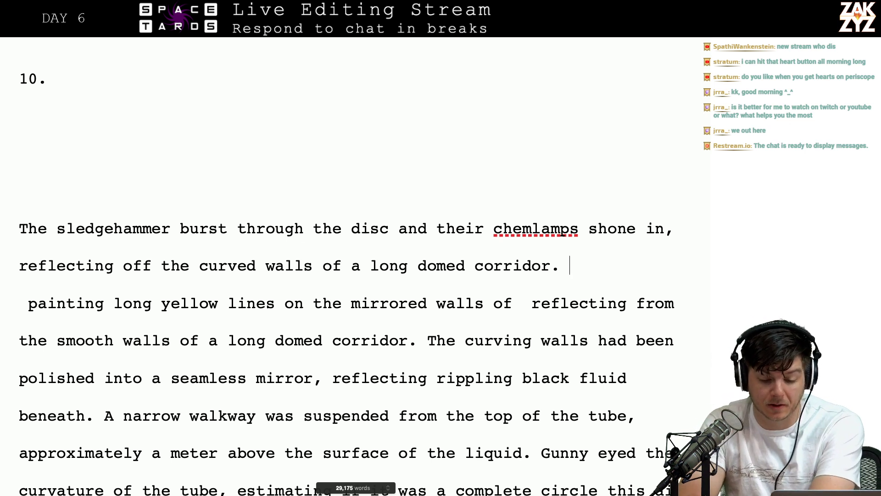
Remove "their" before "chemlamps" in the opening sentence of chapter 10
{"action": "key", "text": "Up"}
{"action": "key", "text": "Left"}
{"action": "key", "text": "Left"}
{"action": "key", "text": "Left"}
{"action": "key", "text": "Left"}
{"action": "key", "text": "Left"}
{"action": "key", "text": "Left"}
{"action": "key", "text": "Left"}
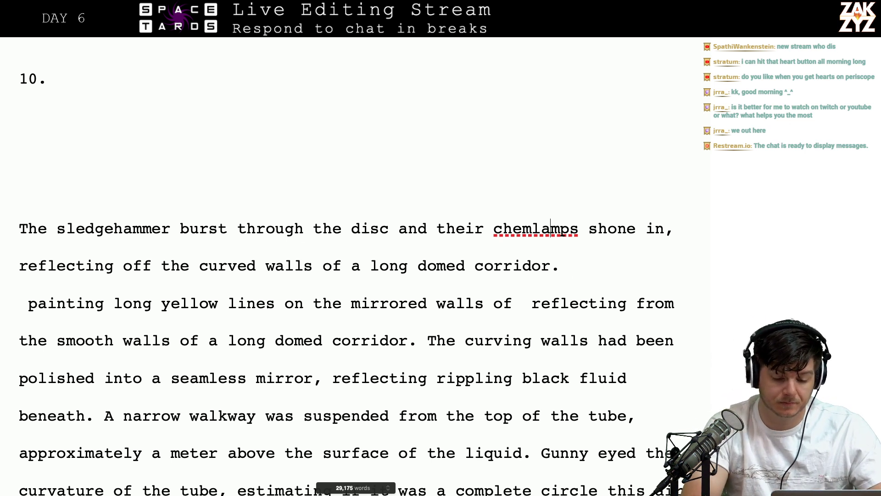
{"action": "key", "text": "BackSpace"}
{"action": "key", "text": "BackSpace"}
{"action": "key", "text": "BackSpace"}
{"action": "key", "text": "BackSpace"}
{"action": "key", "text": "BackSpace"}
{"action": "key", "text": "BackSpace"}
{"action": "key", "text": "BackSpace"}
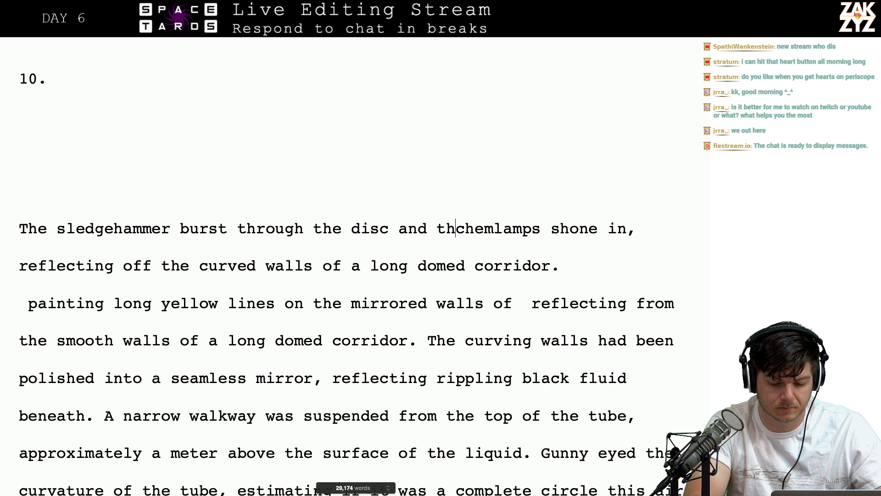
{"action": "key", "text": "Right"}
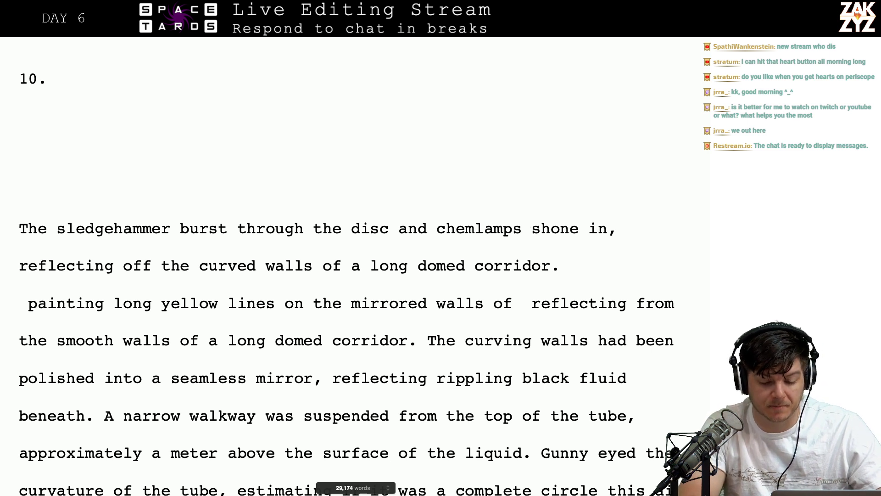
Delete the superseded ending from "painting long yellow lines" through "a long domed corridor." before "The curving walls"
{"action": "key", "text": "Right"}
{"action": "key", "text": "Right"}
{"action": "key", "text": "Right"}
{"action": "key", "text": "Right"}
{"action": "key", "text": "Left"}
{"action": "key", "text": "Left"}
{"action": "key", "text": "Left"}
{"action": "key", "text": "Left"}
{"action": "key", "text": "Left"}
{"action": "key", "text": "Left"}
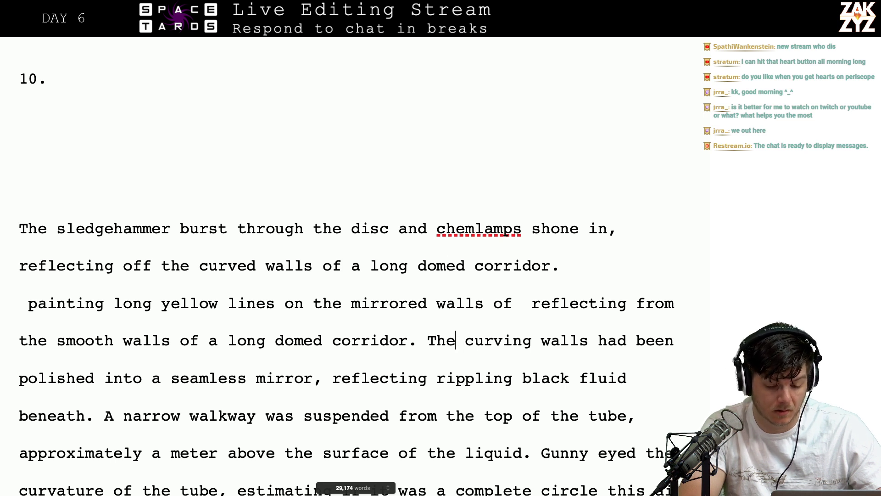
{"action": "key", "text": "Up"}
{"action": "key", "text": "Down"}
{"action": "key", "text": "Left"}
{"action": "key", "text": "shift+Up"}
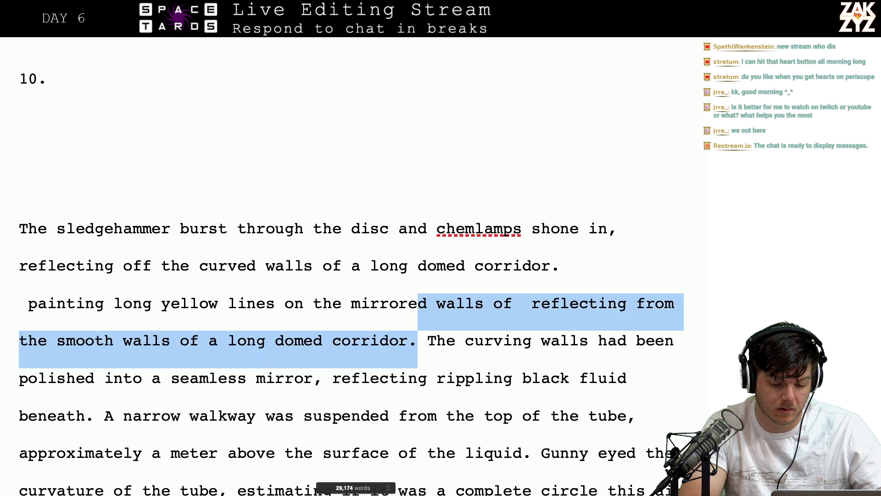
{"action": "key", "text": "shift+Left"}
{"action": "key", "text": "shift+Left"}
{"action": "key", "text": "shift+Left"}
{"action": "key", "text": "shift+Left"}
{"action": "key", "text": "shift+Left"}
{"action": "key", "text": "shift+Left"}
{"action": "key", "text": "shift+Left"}
{"action": "key", "text": "shift+Left"}
{"action": "key", "text": "shift+Left"}
{"action": "key", "text": "shift+Left"}
{"action": "key", "text": "shift+Left"}
{"action": "key", "text": "shift+Left"}
{"action": "key", "text": "shift+Left"}
{"action": "key", "text": "shift+Left"}
{"action": "key", "text": "shift+Left"}
{"action": "key", "text": "shift+Left"}
{"action": "key", "text": "shift+Left"}
{"action": "key", "text": "shift+Left"}
{"action": "key", "text": "shift+Left"}
{"action": "key", "text": "shift+Left"}
{"action": "key", "text": "shift+Left"}
{"action": "key", "text": "shift+Left"}
{"action": "key", "text": "shift+Left"}
{"action": "key", "text": "shift+Left"}
{"action": "key", "text": "shift+Left"}
{"action": "key", "text": "shift+Left"}
{"action": "key", "text": "shift+Left"}
{"action": "key", "text": "shift+Left"}
{"action": "key", "text": "shift+Left"}
{"action": "key", "text": "shift+Left"}
{"action": "key", "text": "shift+Left"}
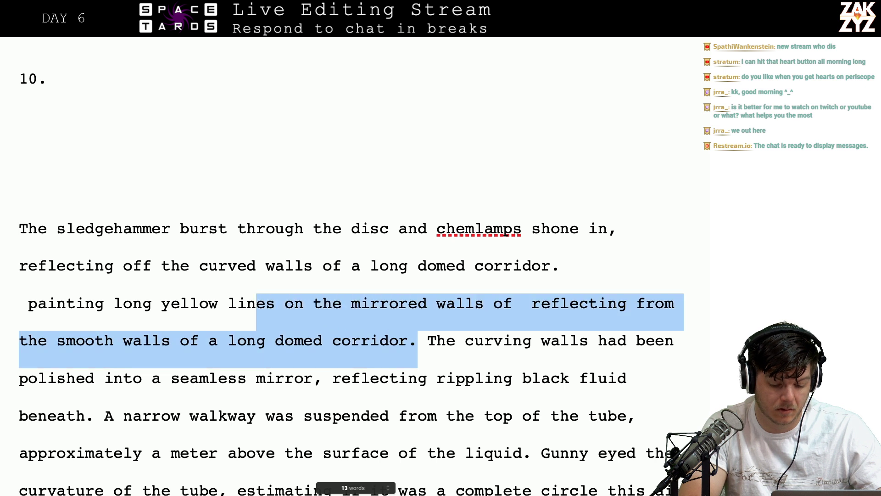
{"action": "key", "text": "shift+Left"}
{"action": "key", "text": "shift+Left"}
{"action": "key", "text": "shift+Left"}
{"action": "key", "text": "shift+Left"}
{"action": "key", "text": "shift+Left"}
{"action": "key", "text": "shift+Left"}
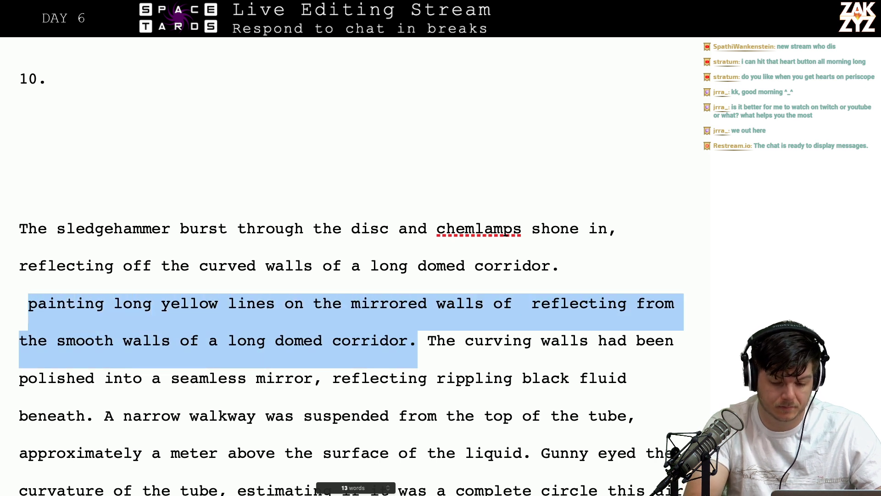
{"action": "key", "text": "shift+Left"}
{"action": "key", "text": "BackSpace"}
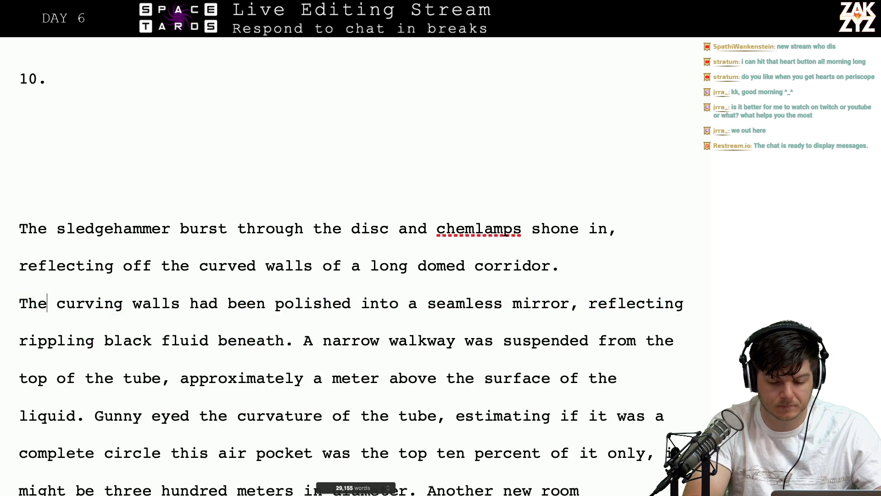
{"action": "key", "text": "Left"}
{"action": "key", "text": "Left"}
{"action": "key", "text": "Left"}
{"action": "key", "text": "Left"}
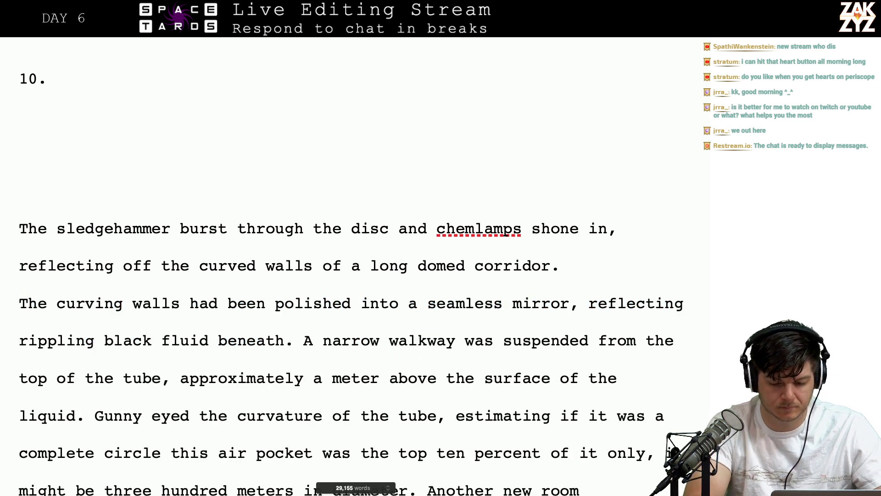
{"action": "type", "text": "The walls ha"}
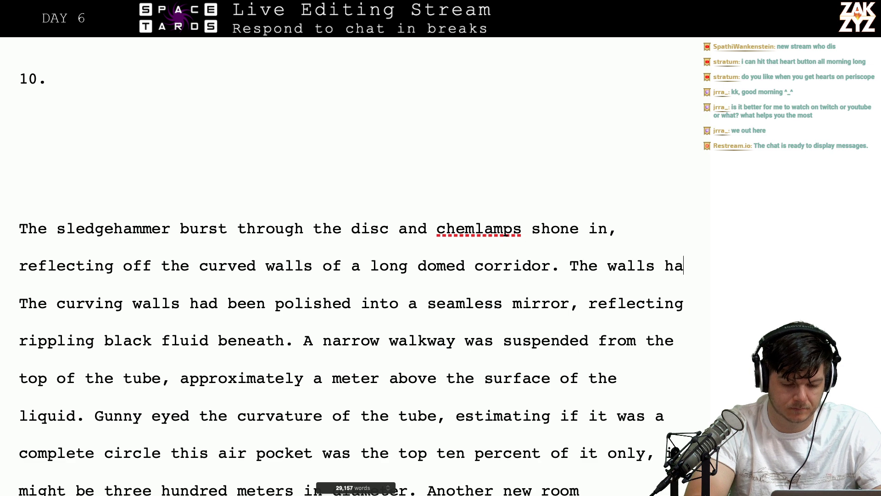
{"action": "type", "text": "d"}
{"action": "key", "text": "BackSpace"}
{"action": "key", "text": "BackSpace"}
{"action": "key", "text": "BackSpace"}
{"action": "key", "text": "BackSpace"}
{"action": "key", "text": "BackSpace"}
{"action": "key", "text": "BackSpace"}
{"action": "key", "text": "BackSpace"}
{"action": "key", "text": "BackSpace"}
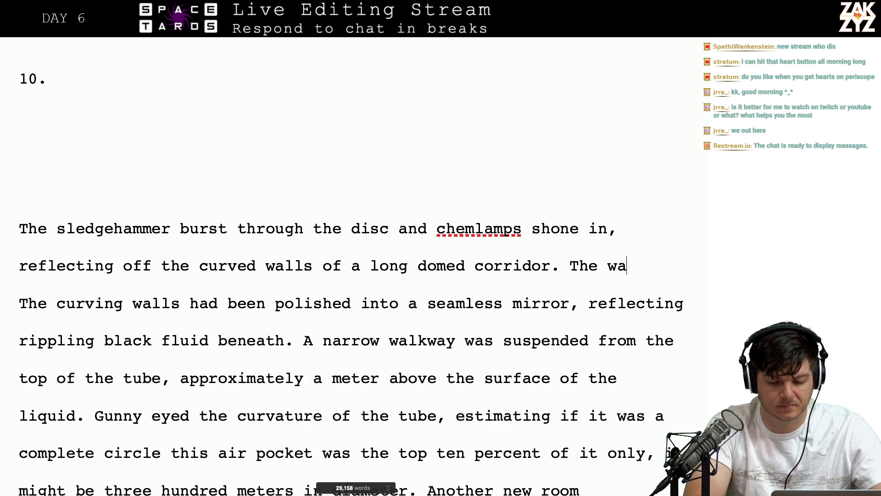
{"action": "key", "text": "BackSpace"}
{"action": "key", "text": "BackSpace"}
{"action": "key", "text": "BackSpace"}
{"action": "key", "text": "BackSpace"}
{"action": "key", "text": "BackSpace"}
{"action": "key", "text": "BackSpace"}
Begin a new second sentence after "long domed corridor." with "The dome was polished into a seamless mirror,"
{"action": "type", "text": "The dome "}
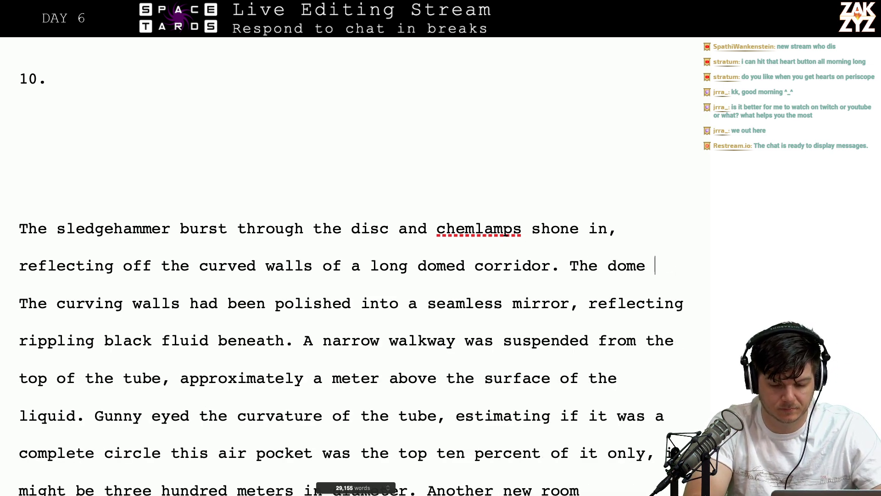
{"action": "type", "text": "was polishe"}
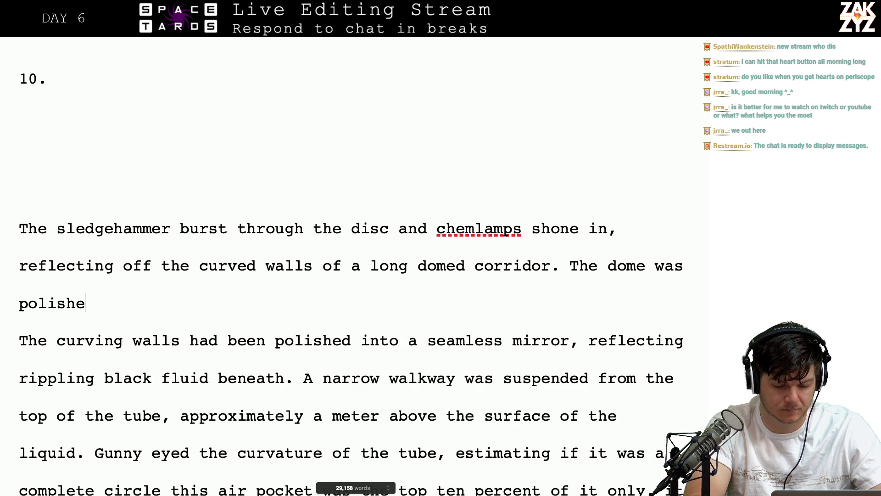
{"action": "type", "text": "d into a seamle"}
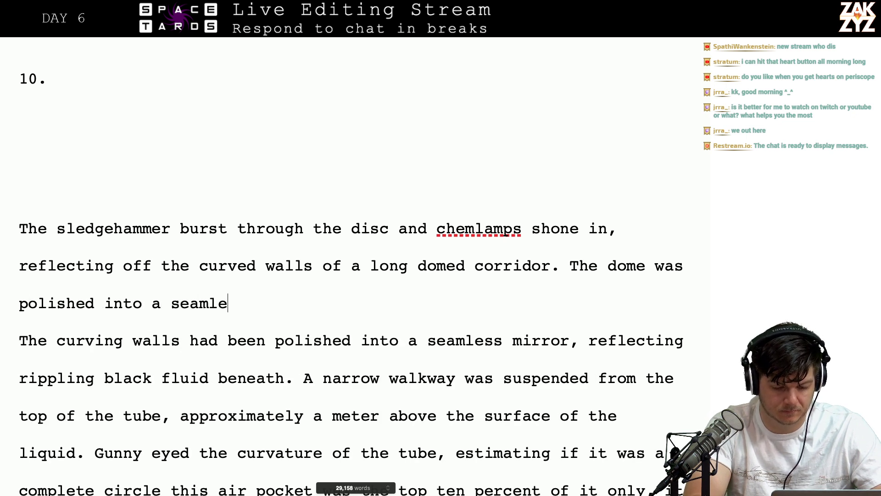
{"action": "type", "text": "ss mirror, "}
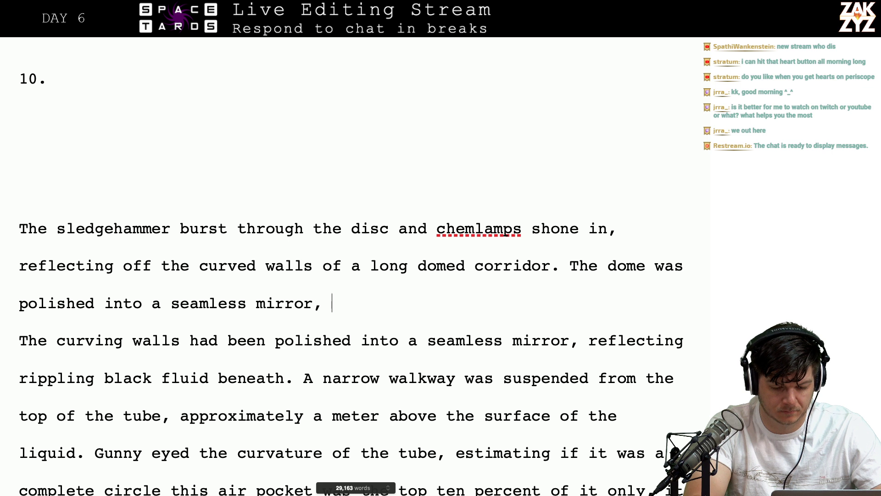
{"action": "type", "text": "beneath it"}
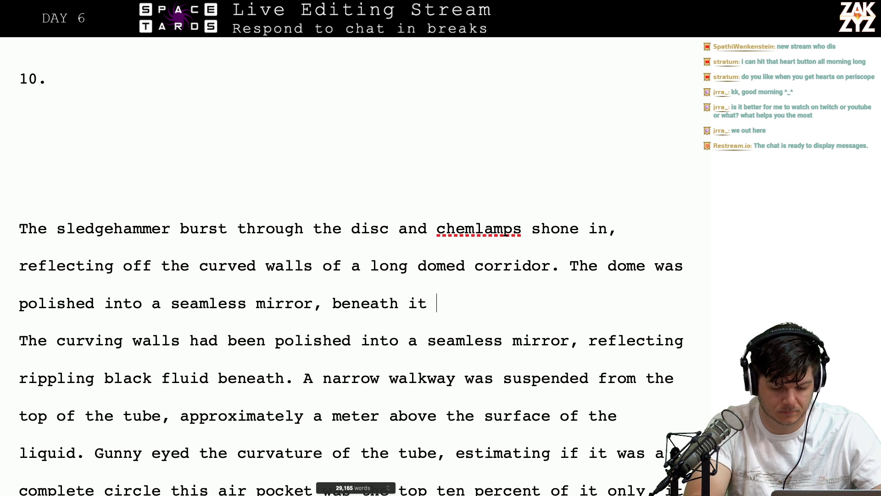
{"action": "type", "text": " the"}
{"action": "key", "text": "BackSpace"}
{"action": "key", "text": "BackSpace"}
{"action": "key", "text": "BackSpace"}
{"action": "key", "text": "BackSpace"}
{"action": "type", "text": "b"}
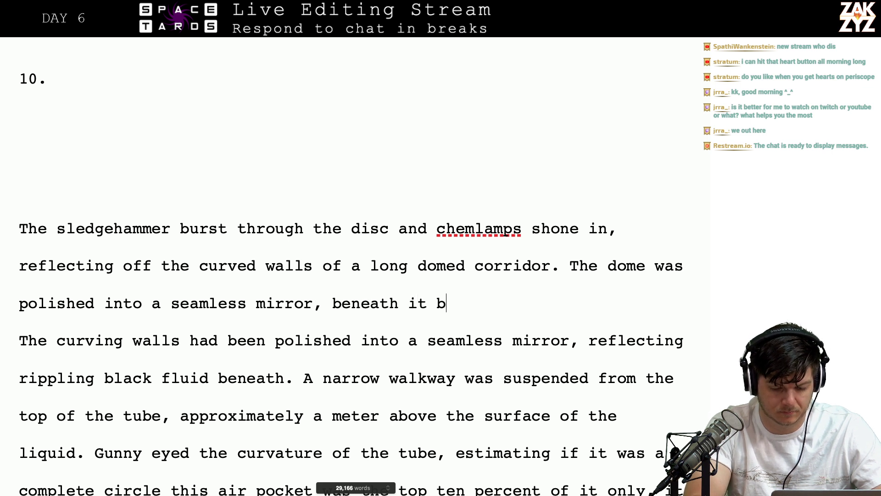
{"action": "type", "text": "lack"}
{"action": "key", "text": "BackSpace"}
{"action": "key", "text": "BackSpace"}
{"action": "key", "text": "BackSpace"}
{"action": "key", "text": "BackSpace"}
{"action": "key", "text": "BackSpace"}
{"action": "key", "text": "BackSpace"}
{"action": "key", "text": "BackSpace"}
{"action": "key", "text": "BackSpace"}
{"action": "key", "text": "BackSpace"}
{"action": "key", "text": "BackSpace"}
{"action": "key", "text": "BackSpace"}
{"action": "key", "text": "BackSpace"}
{"action": "key", "text": "BackSpace"}
{"action": "key", "text": "BackSpace"}
{"action": "key", "text": "BackSpace"}
{"action": "key", "text": "BackSpace"}
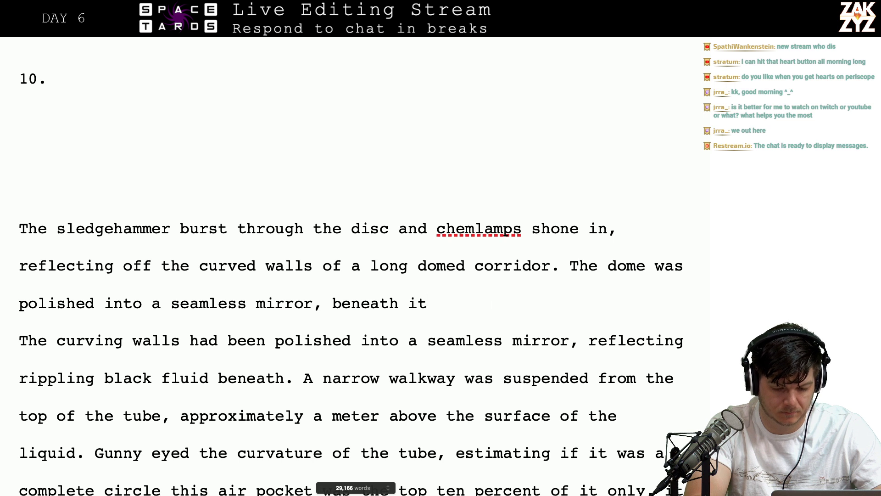
{"action": "type", "text": "s"}
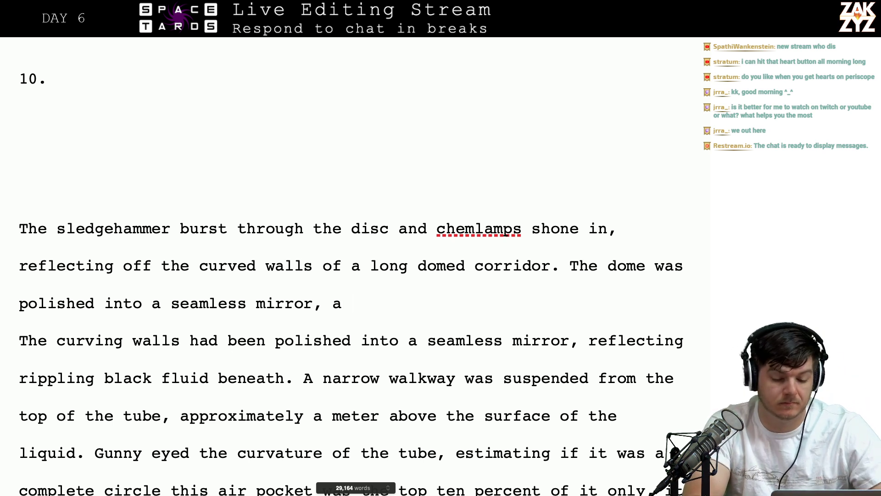
Complete the sentence about the dome with "a rippling lake of opaque black fluid reflected beneath."
{"action": "type", "text": "rippling la"}
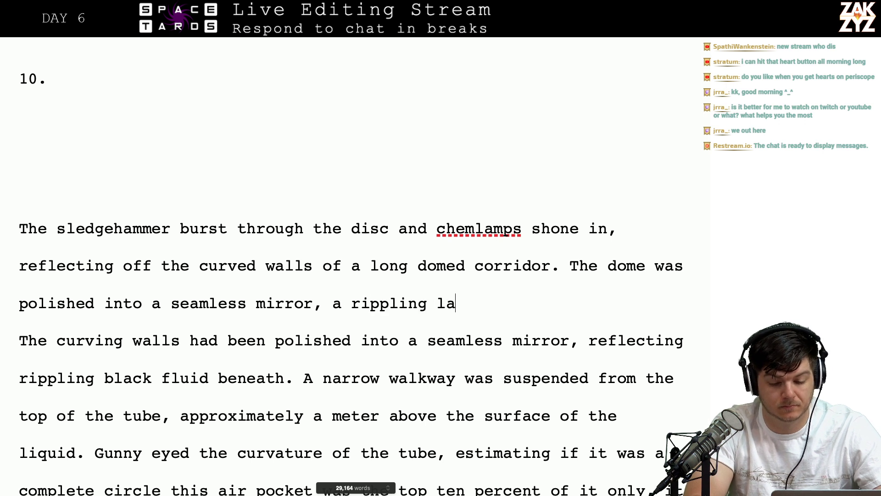
{"action": "type", "text": "ke of opaque f"}
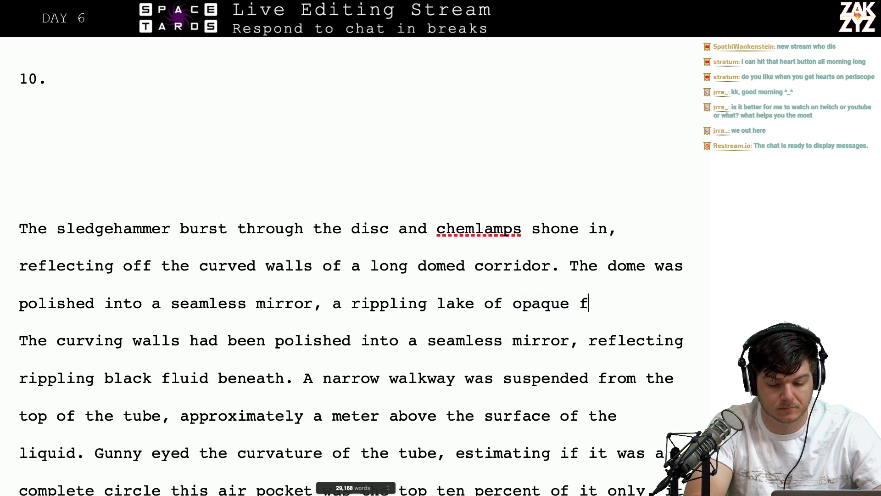
{"action": "key", "text": "BackSpace"}
{"action": "type", "text": "f"}
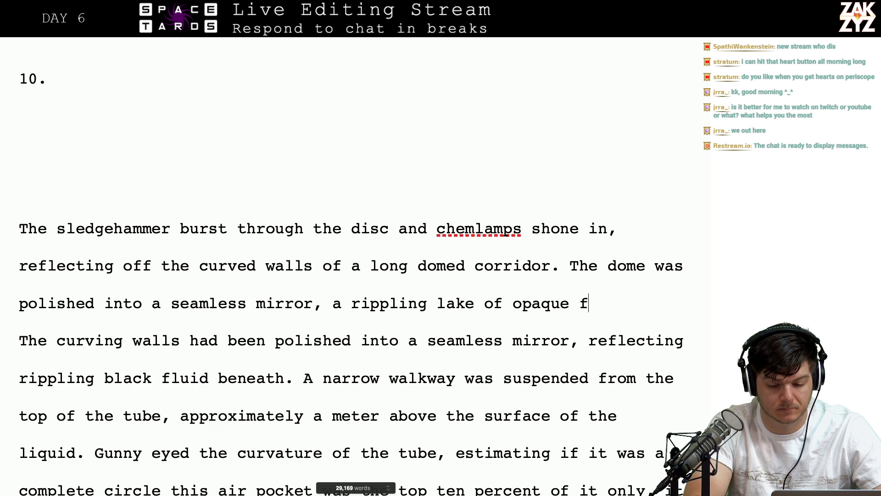
{"action": "key", "text": "BackSpace"}
{"action": "type", "text": "black flui"}
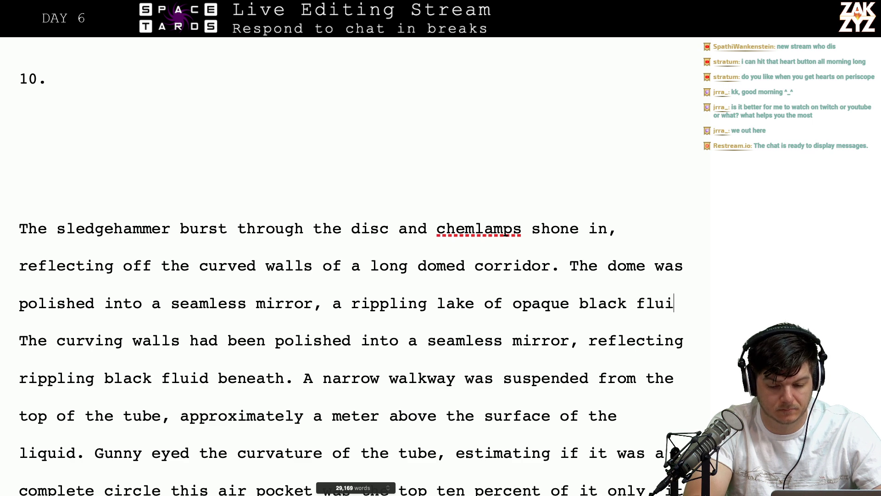
{"action": "type", "text": "d reflecte"}
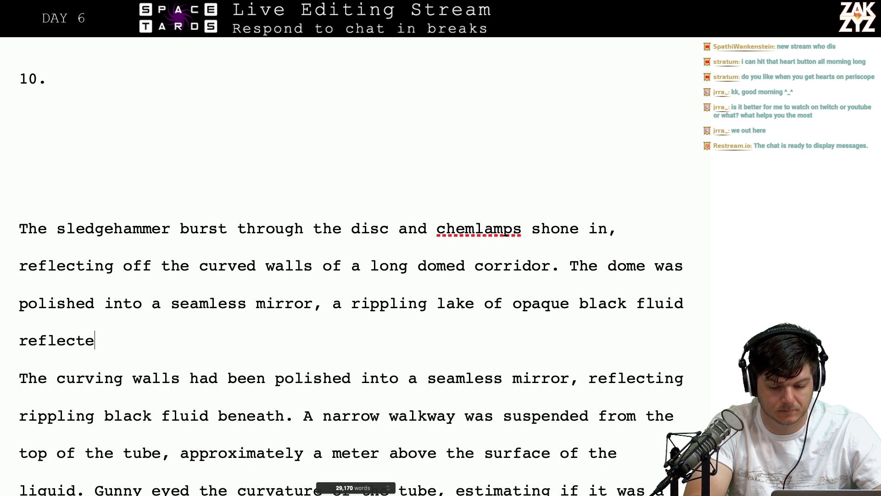
{"action": "type", "text": "d beneath."}
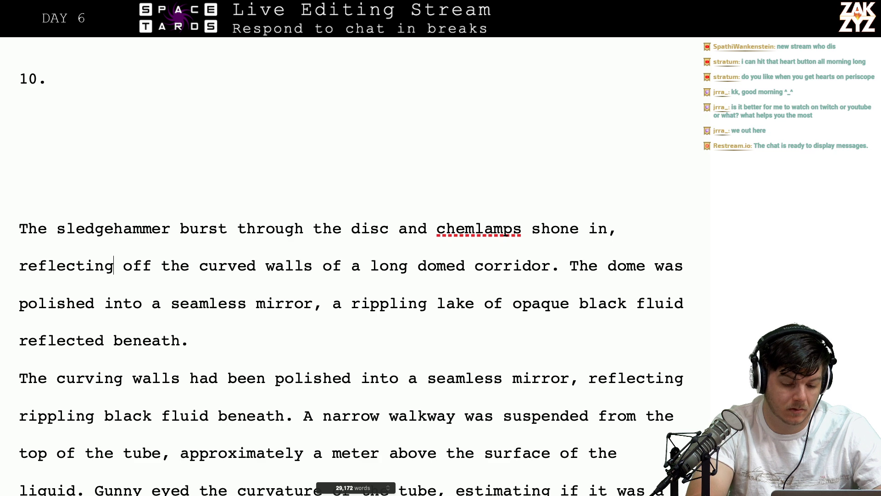
Replace "reflecting" with "glinting" before "off the curved walls" in the opening sentence of chapter 10
{"action": "key", "text": "BackSpace"}
{"action": "key", "text": "BackSpace"}
{"action": "key", "text": "BackSpace"}
{"action": "key", "text": "BackSpace"}
{"action": "key", "text": "BackSpace"}
{"action": "key", "text": "BackSpace"}
{"action": "key", "text": "BackSpace"}
{"action": "key", "text": "BackSpace"}
{"action": "key", "text": "BackSpace"}
{"action": "key", "text": "BackSpace"}
{"action": "type", "text": "g off"}
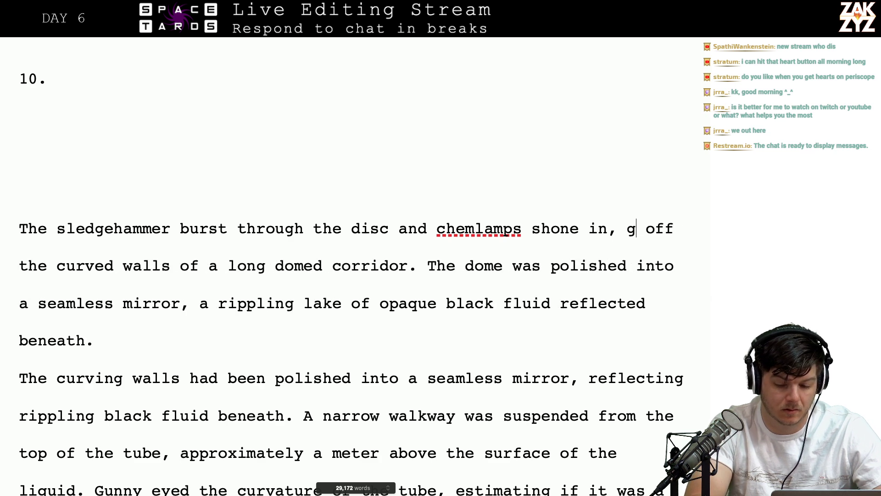
{"action": "type", "text": "linting"}
{"action": "key", "text": "BackSpace"}
{"action": "key", "text": "BackSpace"}
{"action": "type", "text": "ing"}
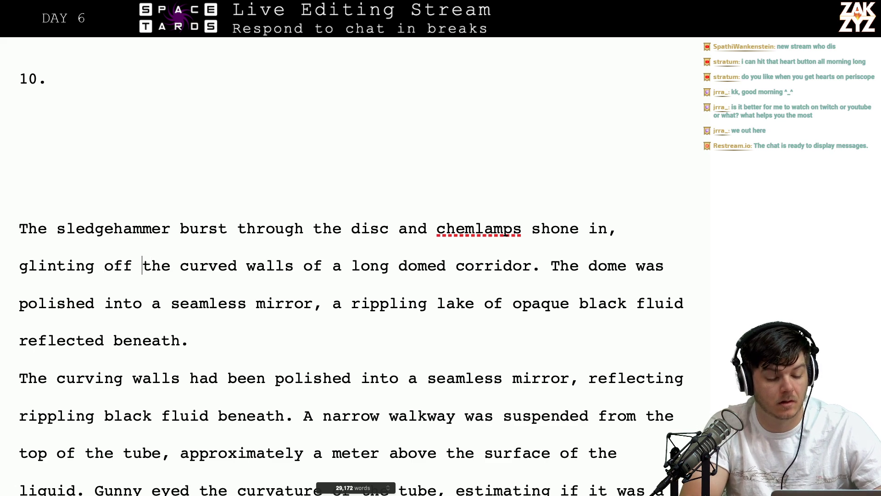
Break the line after "glinting off" and start an alternative ending there, keeping only "the"
{"action": "key", "text": "Return"}
{"action": "type", "text": "the shiny"}
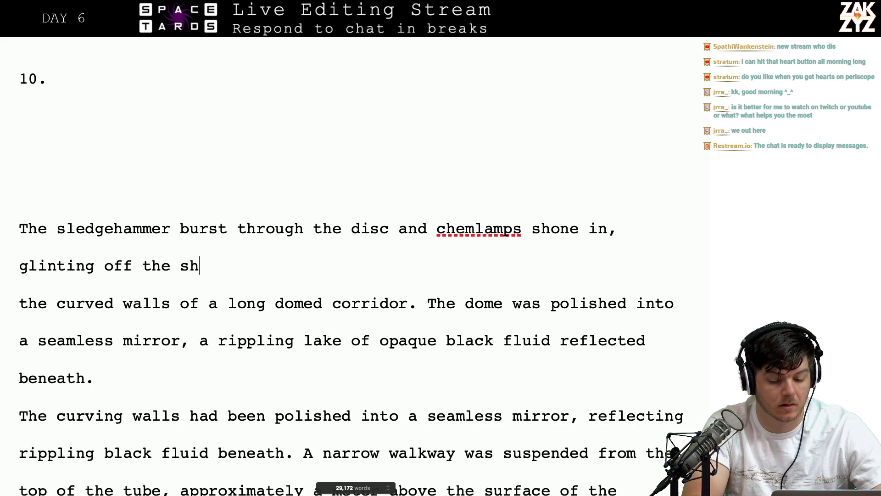
{"action": "key", "text": "BackSpace"}
{"action": "key", "text": "BackSpace"}
{"action": "key", "text": "BackSpace"}
{"action": "key", "text": "BackSpace"}
{"action": "key", "text": "BackSpace"}
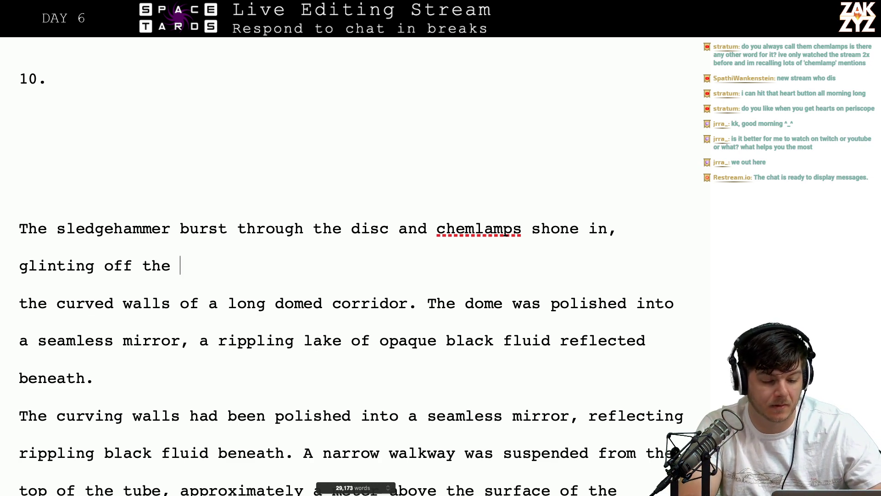
Move the trailing "the" after "glinting off" onto its own line in the opening sentence of chapter 10
{"action": "scroll", "coordinate": [355, 306], "scroll_direction": "up", "scroll_amount": 10}
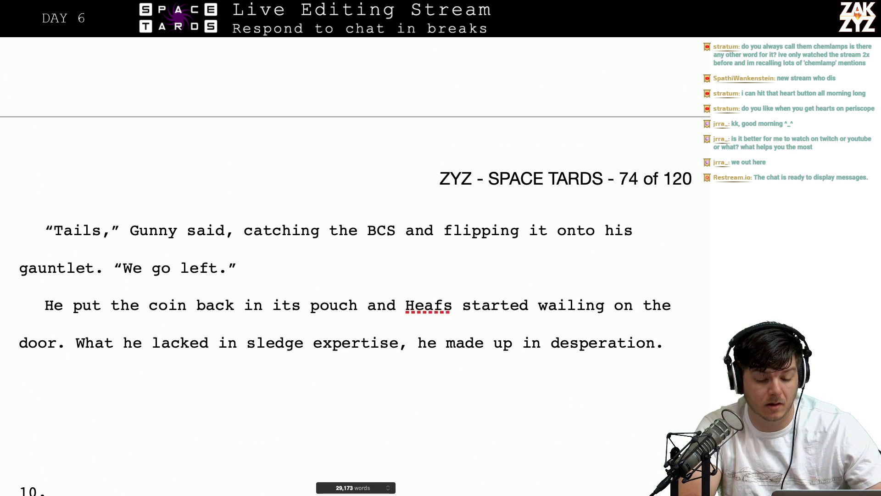
{"action": "scroll", "coordinate": [582, 239], "scroll_direction": "down", "scroll_amount": 9}
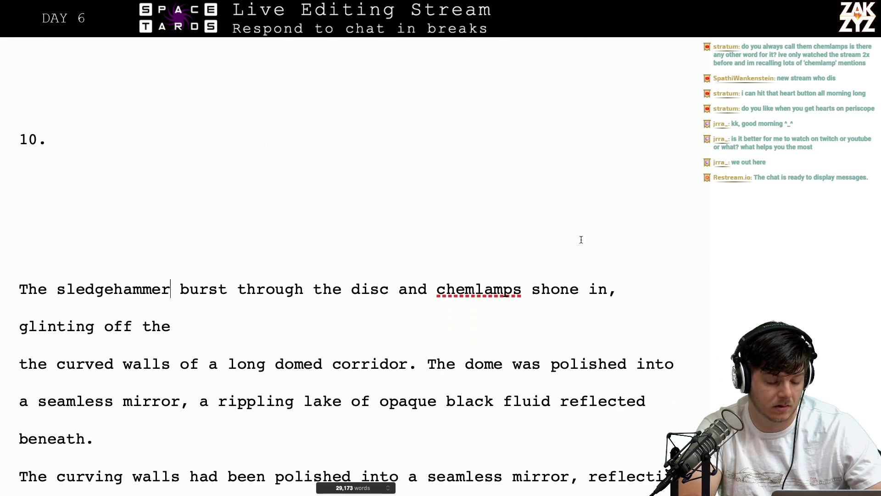
{"action": "left_click", "coordinate": [28, 290]}
{"action": "key", "text": "Right"}
{"action": "key", "text": "Right"}
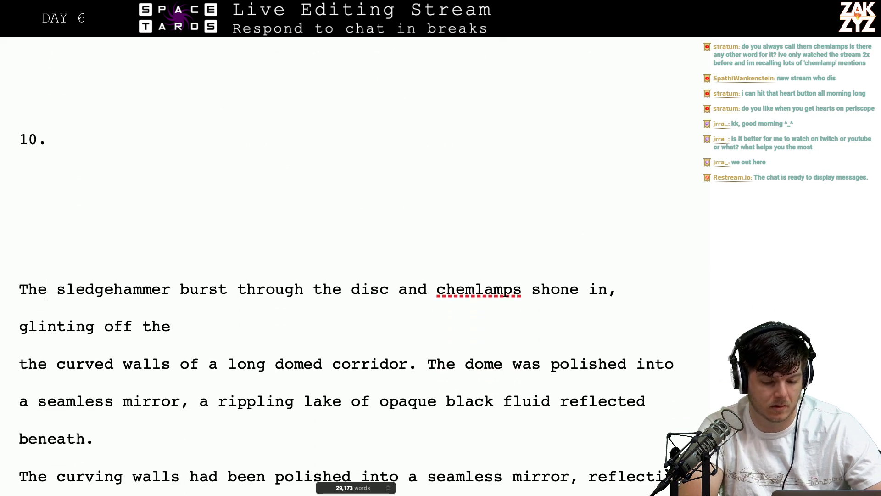
{"action": "key", "text": "Right"}
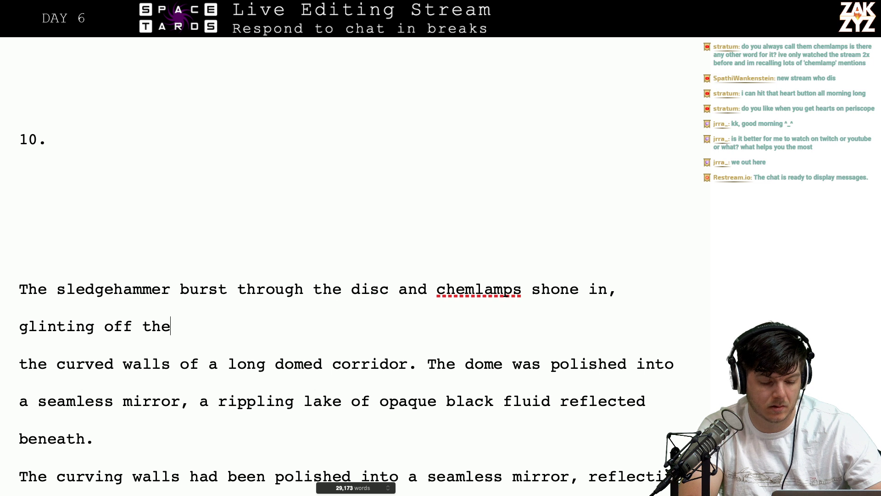
{"action": "key", "text": "Right"}
{"action": "key", "text": "Return"}
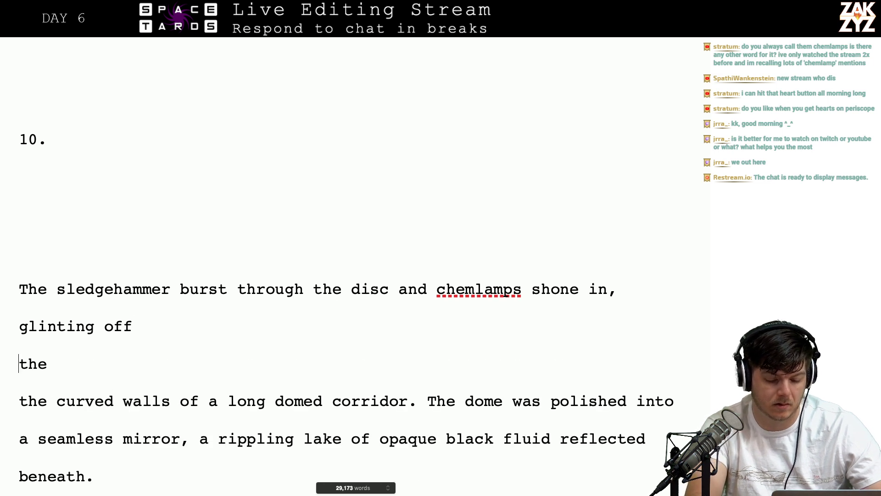
Complete the opening sentence after "glinting off" with "long silvery walls that had been polished into a seamless mirror."
{"action": "type", "text": "long sil"}
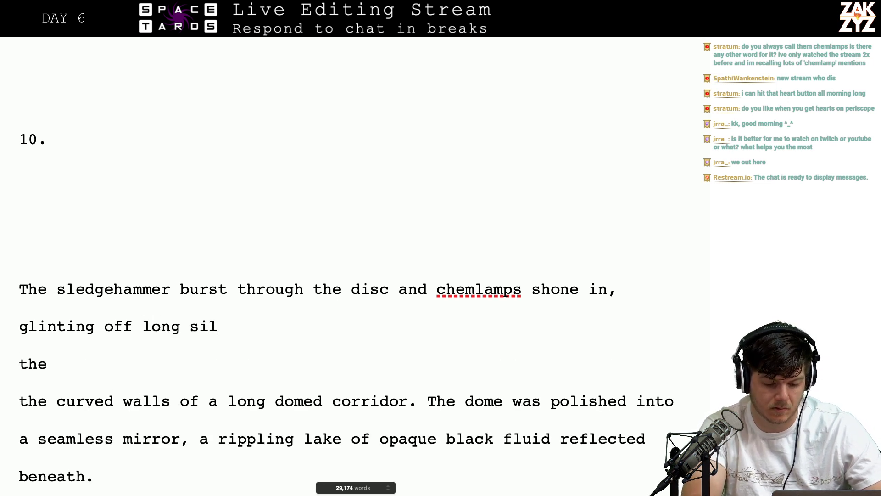
{"action": "type", "text": "very walls tha"}
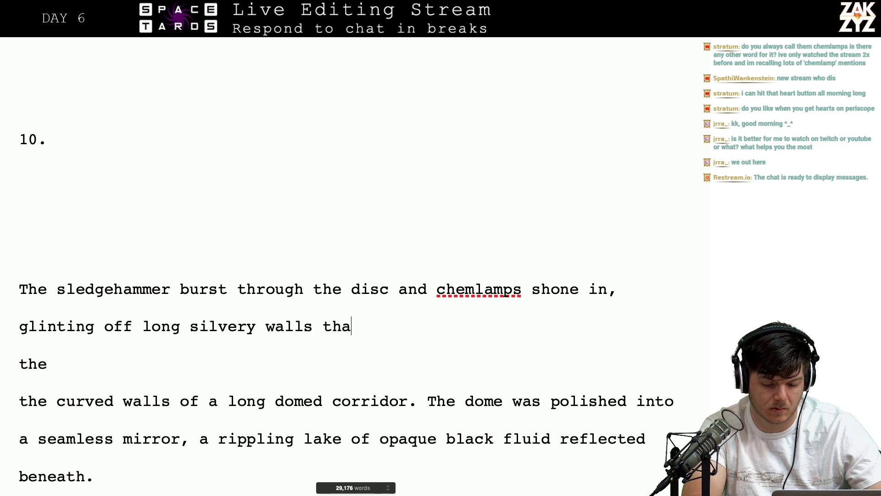
{"action": "type", "text": "t had been po"}
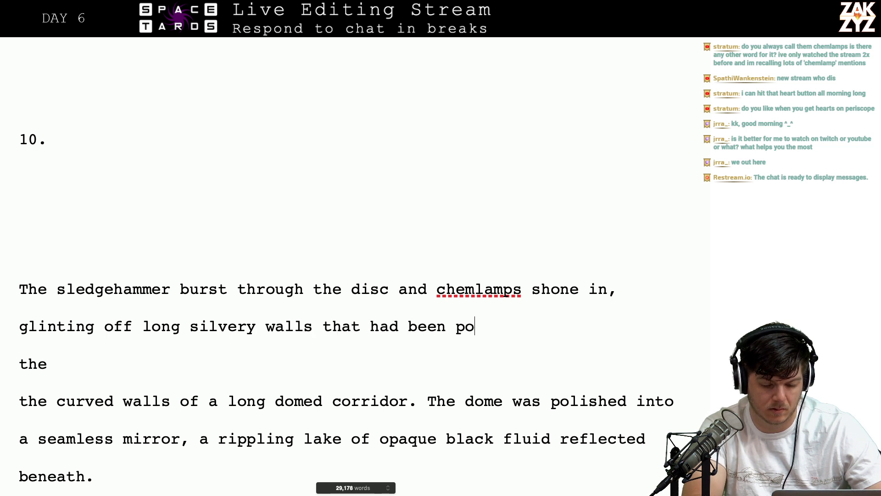
{"action": "type", "text": "lished into a se"}
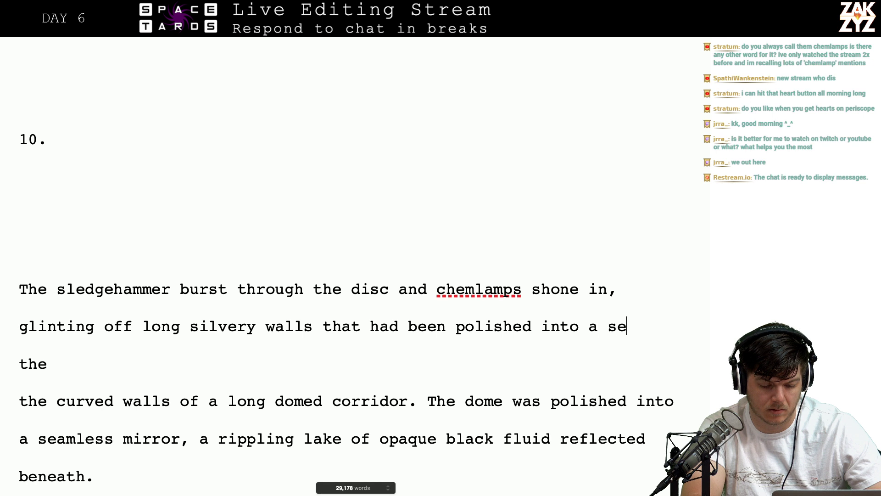
{"action": "type", "text": "amless mirror. "}
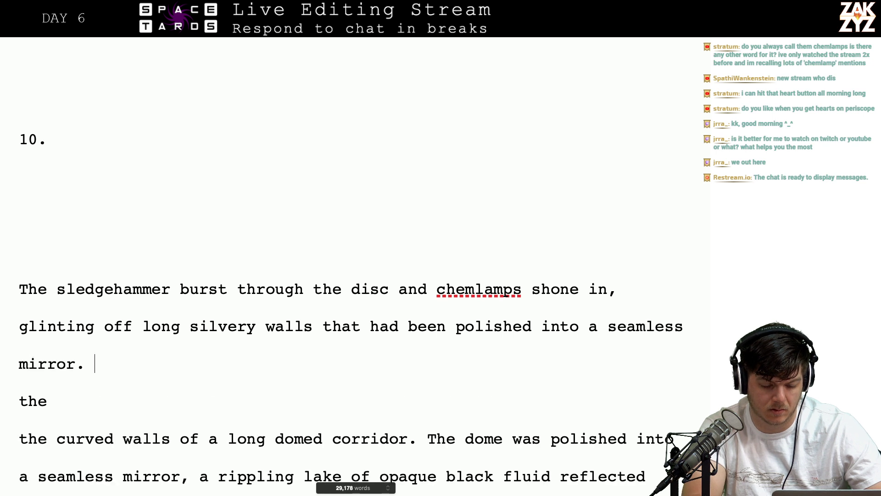
{"action": "type", "text": "The ha"}
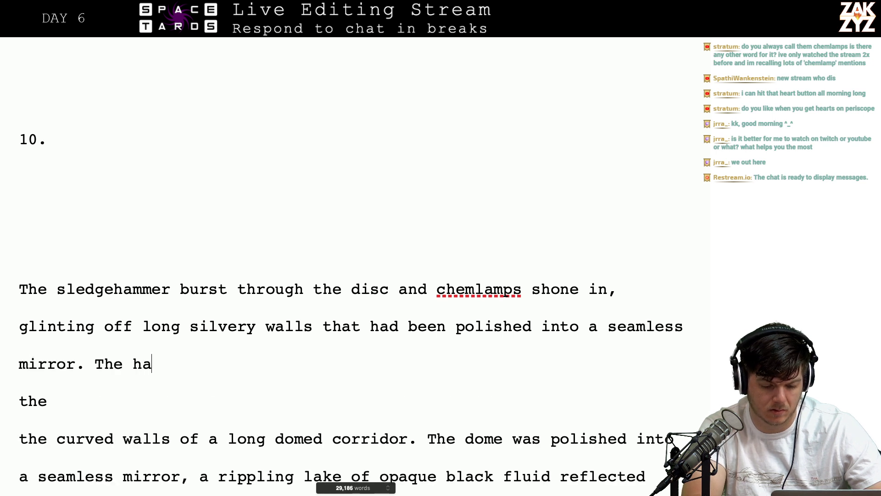
{"action": "type", "text": "llway was a long dome"}
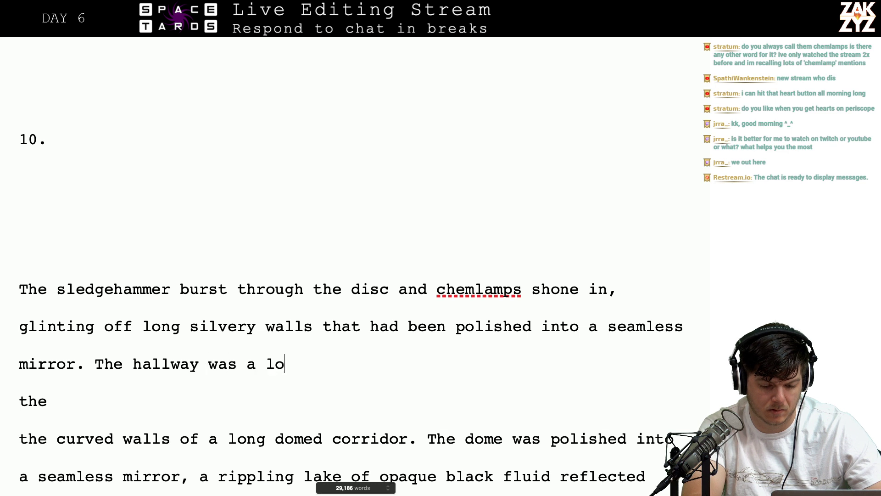
{"action": "key", "text": "BackSpace"}
{"action": "key", "text": "BackSpace"}
{"action": "key", "text": "BackSpace"}
{"action": "key", "text": "BackSpace"}
{"action": "key", "text": "BackSpace"}
{"action": "key", "text": "BackSpace"}
{"action": "key", "text": "BackSpace"}
{"action": "key", "text": "BackSpace"}
{"action": "key", "text": "BackSpace"}
{"action": "key", "text": "BackSpace"}
{"action": "key", "text": "BackSpace"}
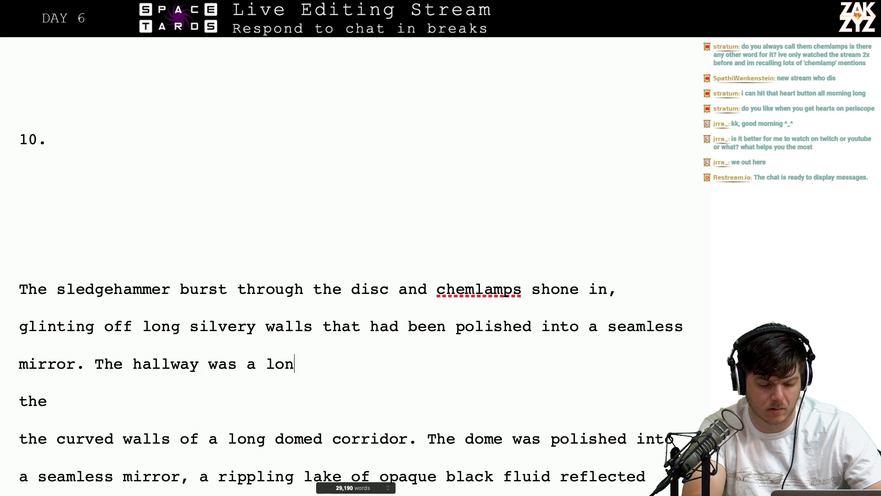
{"action": "type", "text": "a"}
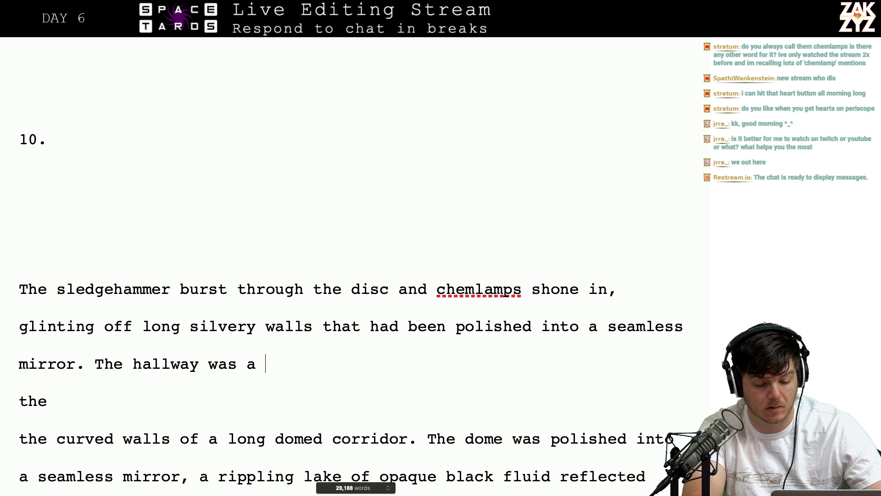
{"action": "key", "text": "BackSpace"}
{"action": "type", "text": "a"}
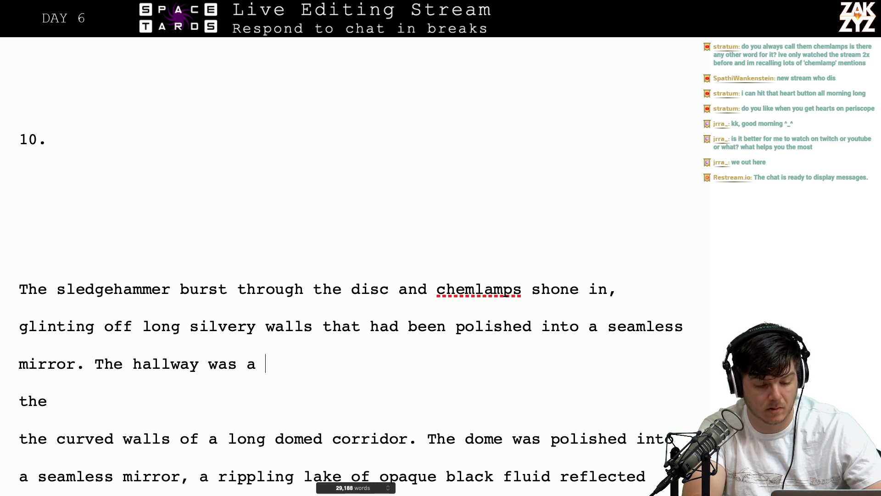
{"action": "key", "text": "BackSpace"}
{"action": "key", "text": "BackSpace"}
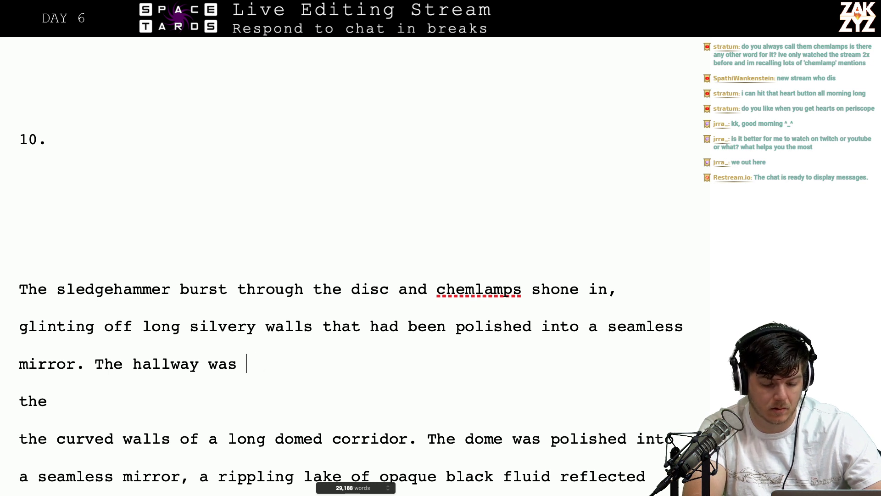
{"action": "type", "text": "a gradual"}
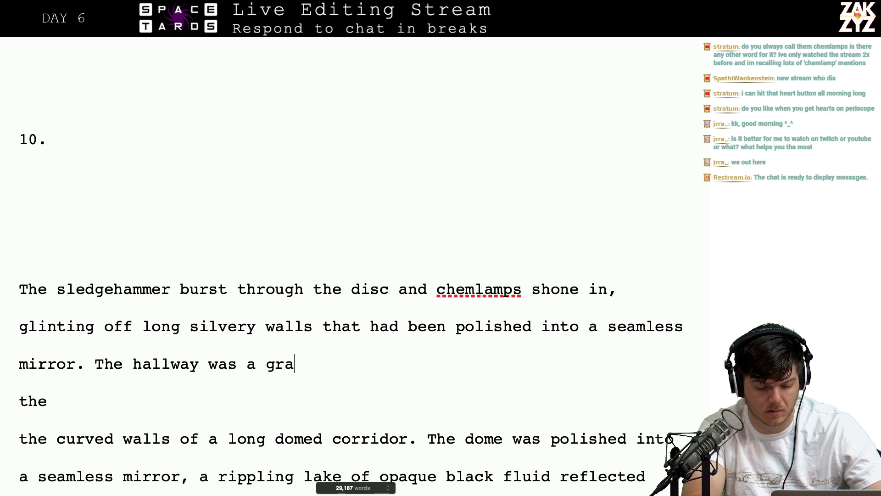
{"action": "key", "text": "BackSpace"}
{"action": "type", "text": "y"}
{"action": "key", "text": "BackSpace"}
{"action": "key", "text": "BackSpace"}
{"action": "key", "text": "BackSpace"}
{"action": "key", "text": "BackSpace"}
{"action": "key", "text": "BackSpace"}
{"action": "key", "text": "BackSpace"}
{"action": "key", "text": "BackSpace"}
{"action": "key", "text": "BackSpace"}
{"action": "key", "text": "BackSpace"}
{"action": "key", "text": "BackSpace"}
{"action": "key", "text": "BackSpace"}
{"action": "key", "text": "BackSpace"}
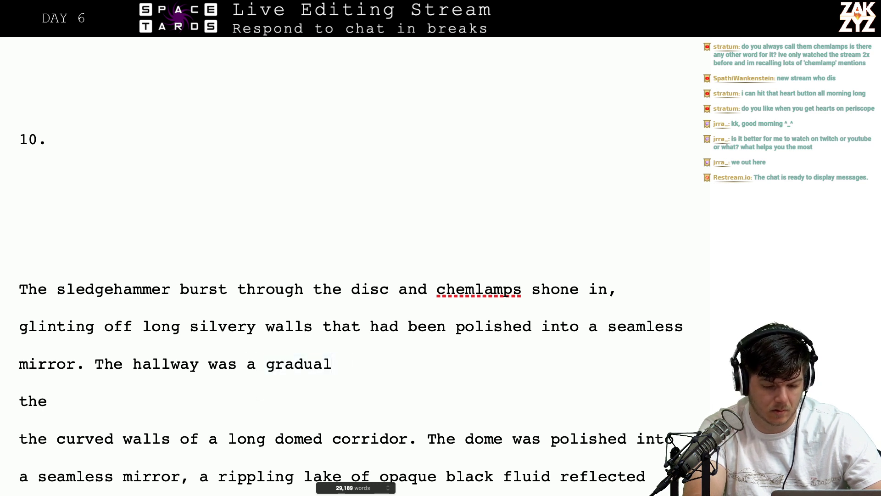
{"action": "key", "text": "BackSpace"}
{"action": "key", "text": "BackSpace"}
{"action": "key", "text": "BackSpace"}
{"action": "key", "text": "BackSpace"}
{"action": "key", "text": "BackSpace"}
{"action": "key", "text": "BackSpace"}
{"action": "key", "text": "BackSpace"}
{"action": "key", "text": "BackSpace"}
{"action": "key", "text": "BackSpace"}
{"action": "key", "text": "BackSpace"}
{"action": "key", "text": "BackSpace"}
{"action": "key", "text": "BackSpace"}
{"action": "key", "text": "BackSpace"}
{"action": "key", "text": "BackSpace"}
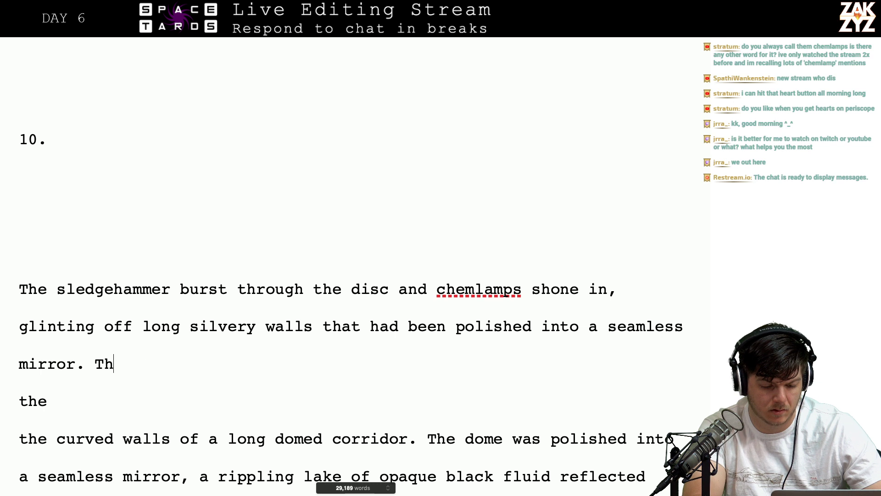
{"action": "type", "text": "Beneath"}
{"action": "key", "text": "BackSpace"}
{"action": "key", "text": "BackSpace"}
{"action": "key", "text": "BackSpace"}
{"action": "key", "text": "BackSpace"}
{"action": "key", "text": "BackSpace"}
{"action": "key", "text": "BackSpace"}
{"action": "key", "text": "BackSpace"}
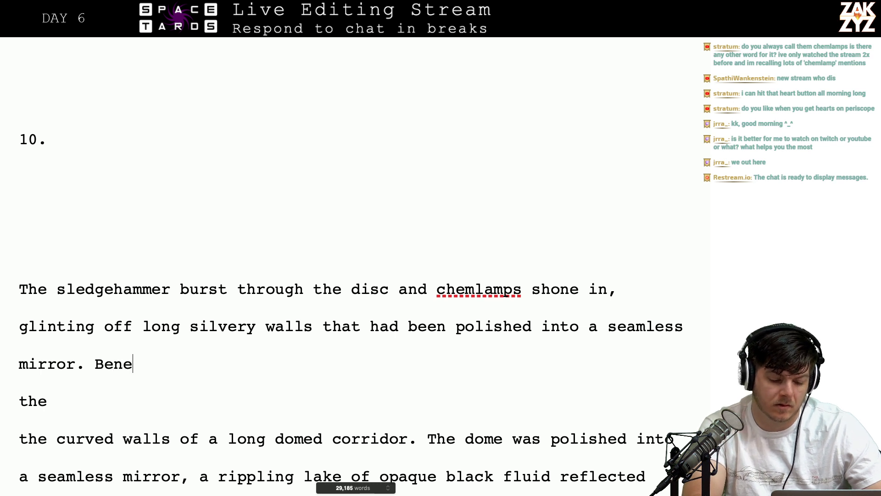
{"action": "type", "text": "The ceiling was a"}
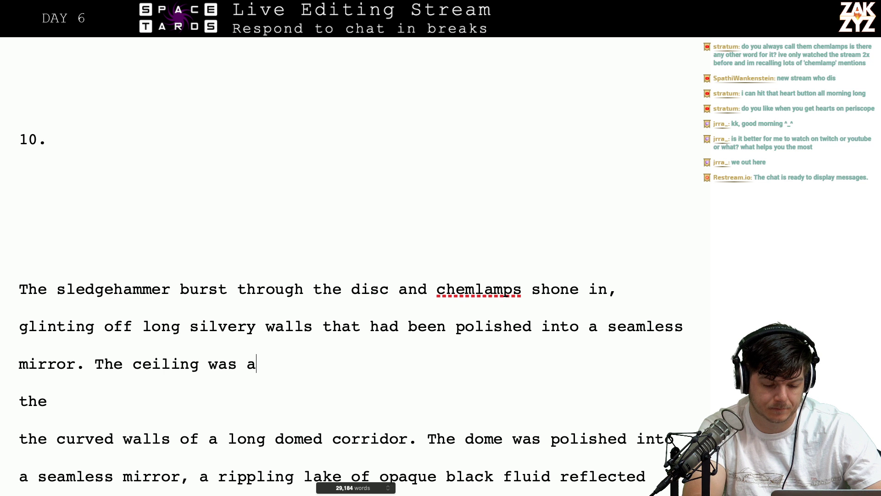
{"action": "key", "text": "BackSpace"}
{"action": "type", "text": "a dome"}
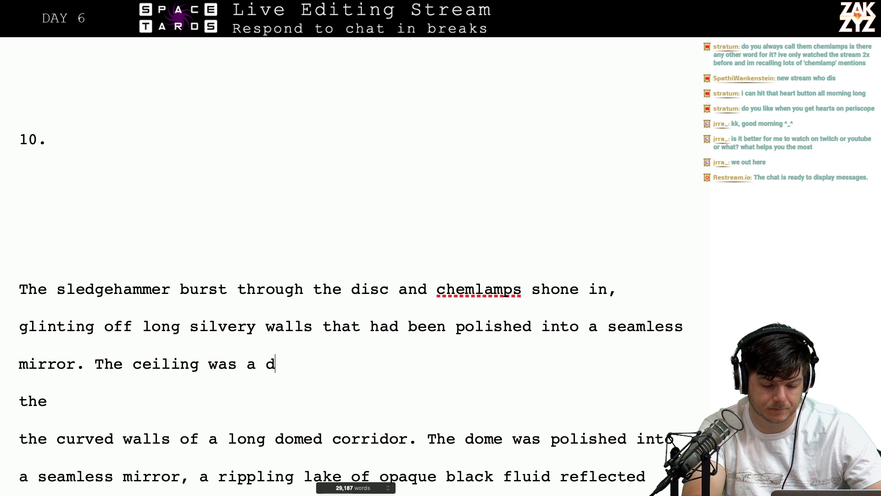
{"action": "key", "text": "BackSpace"}
{"action": "key", "text": "BackSpace"}
{"action": "key", "text": "BackSpace"}
{"action": "key", "text": "BackSpace"}
{"action": "key", "text": "BackSpace"}
{"action": "key", "text": "BackSpace"}
{"action": "key", "text": "BackSpace"}
{"action": "key", "text": "BackSpace"}
{"action": "key", "text": "BackSpace"}
{"action": "key", "text": "BackSpace"}
{"action": "key", "text": "BackSpace"}
{"action": "key", "text": "BackSpace"}
{"action": "key", "text": "BackSpace"}
{"action": "key", "text": "BackSpace"}
{"action": "key", "text": "BackSpace"}
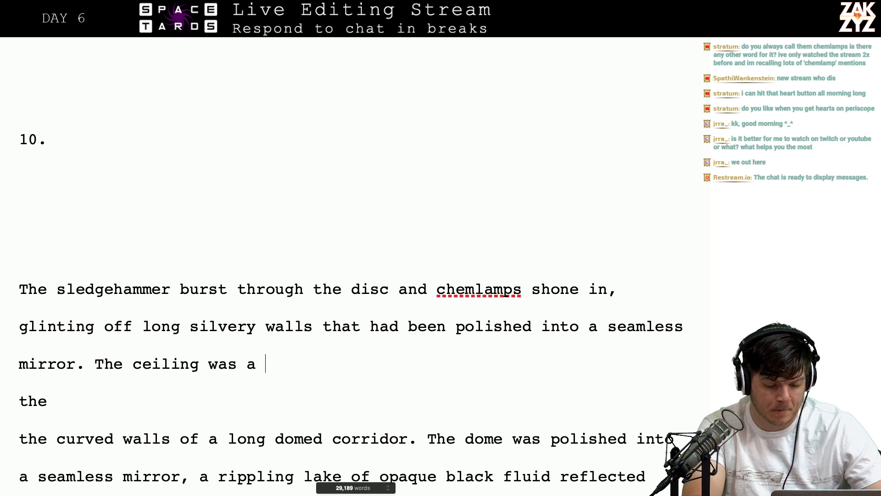
{"action": "key", "text": "BackSpace"}
{"action": "key", "text": "BackSpace"}
{"action": "key", "text": "BackSpace"}
{"action": "key", "text": "BackSpace"}
{"action": "key", "text": "BackSpace"}
{"action": "key", "text": "BackSpace"}
{"action": "key", "text": "BackSpace"}
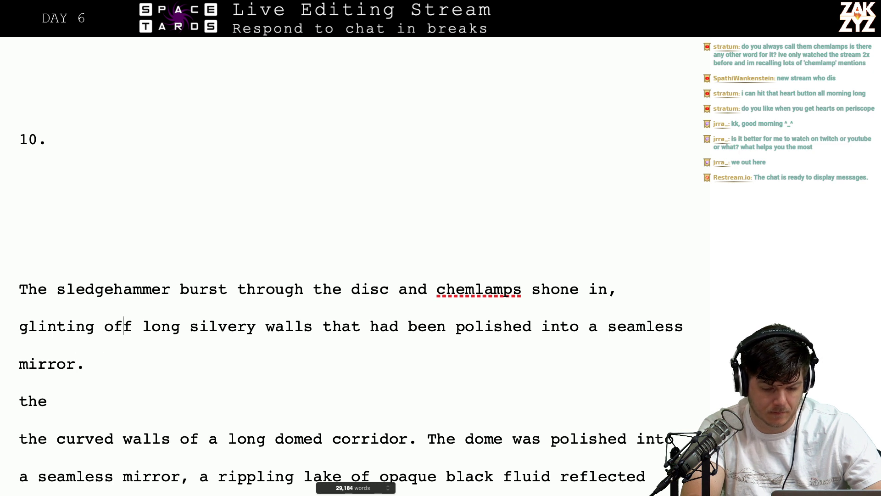
{"action": "key", "text": "Right"}
{"action": "key", "text": "Right"}
{"action": "key", "text": "Right"}
{"action": "key", "text": "Right"}
{"action": "key", "text": "Right"}
{"action": "key", "text": "Right"}
{"action": "key", "text": "Right"}
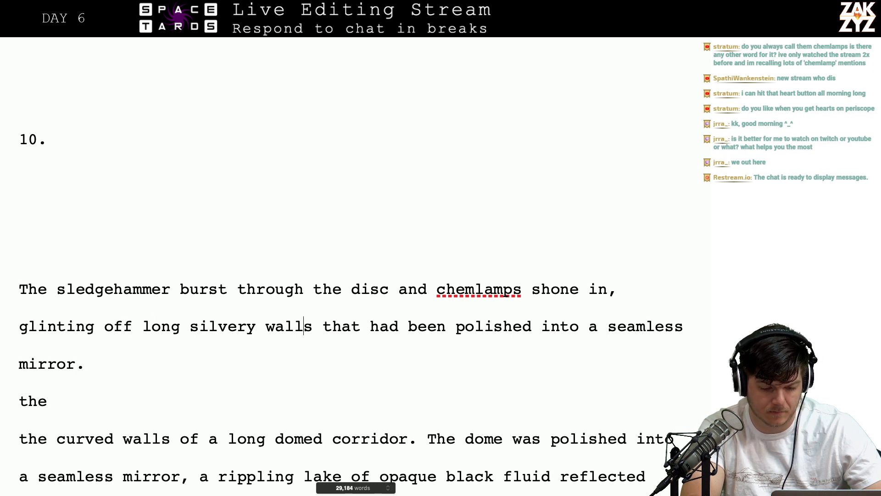
{"action": "key", "text": "Left"}
{"action": "key", "text": "Left"}
{"action": "key", "text": "Left"}
{"action": "key", "text": "Left"}
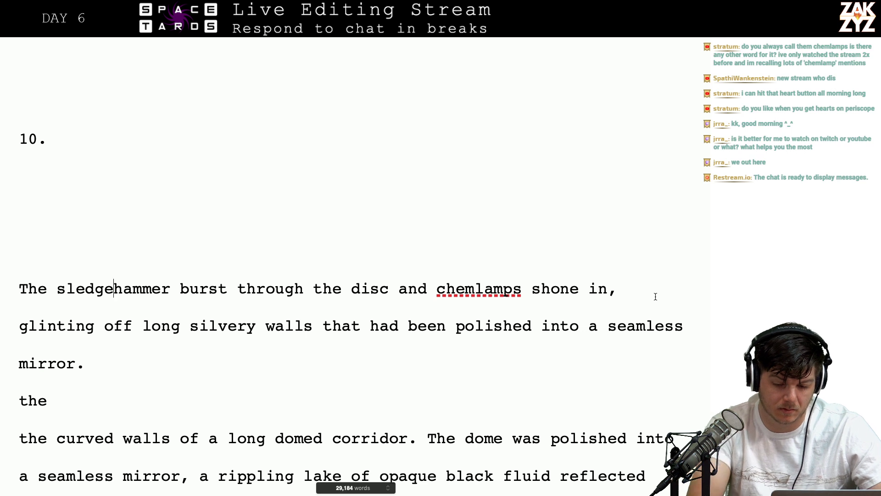
Replace "in," after "chemlamps shone" in the opening sentence with "through the breach, glinting back at the platoon"
{"action": "left_click", "coordinate": [625, 289]}
{"action": "key", "text": "BackSpace"}
{"action": "key", "text": "BackSpace"}
{"action": "key", "text": "BackSpace"}
{"action": "key", "text": "BackSpace"}
{"action": "key", "text": "BackSpace"}
{"action": "type", "text": "through the"}
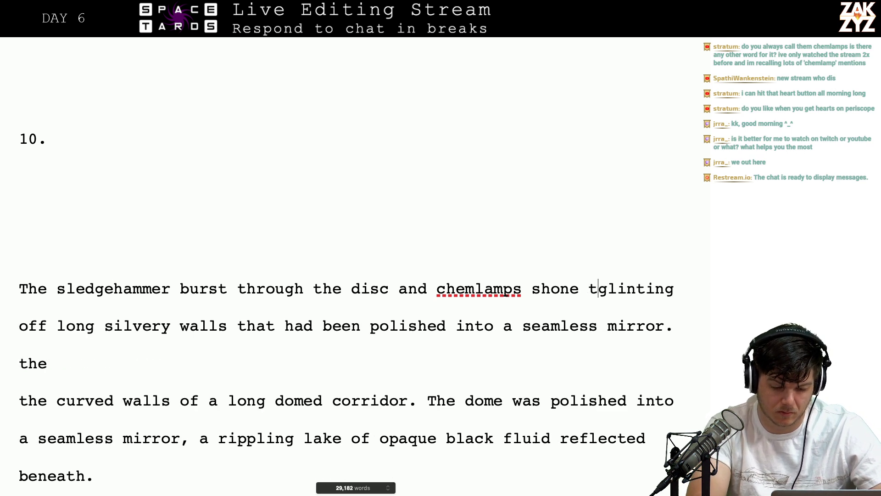
{"action": "type", "text": " breacch"}
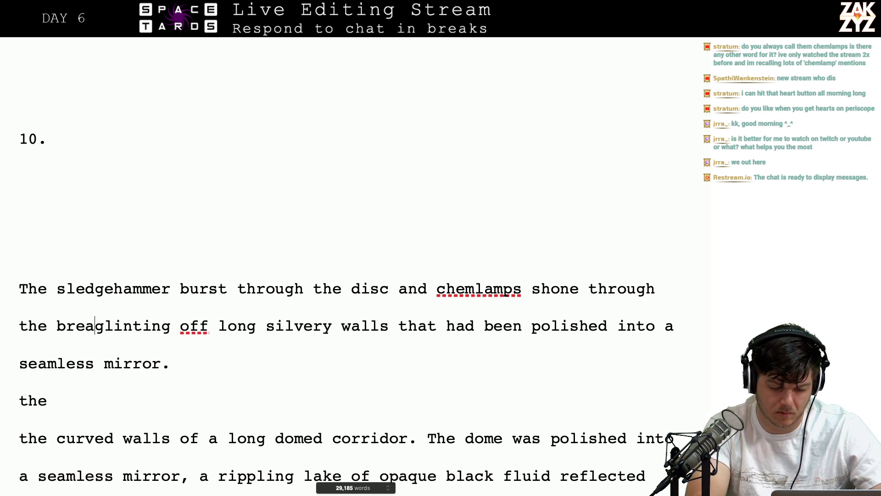
{"action": "key", "text": "BackSpace"}
{"action": "key", "text": "BackSpace"}
{"action": "type", "text": "h, glinting bac"}
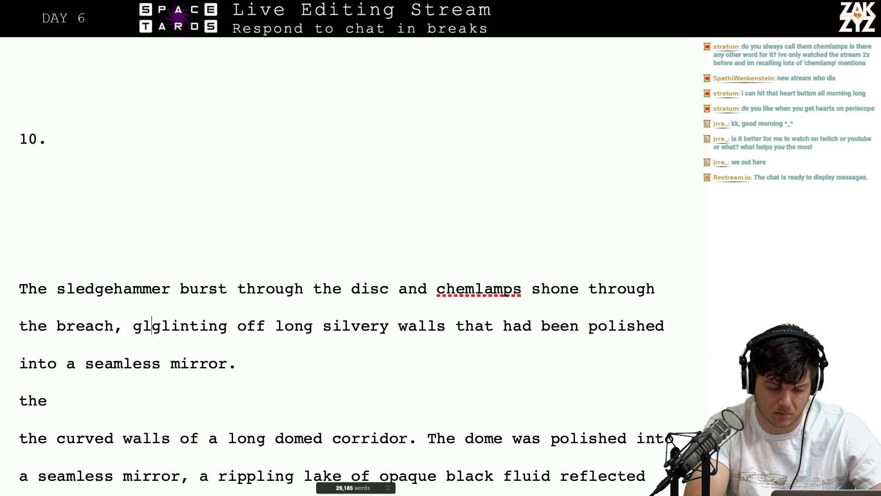
{"action": "type", "text": "k at the platoon"}
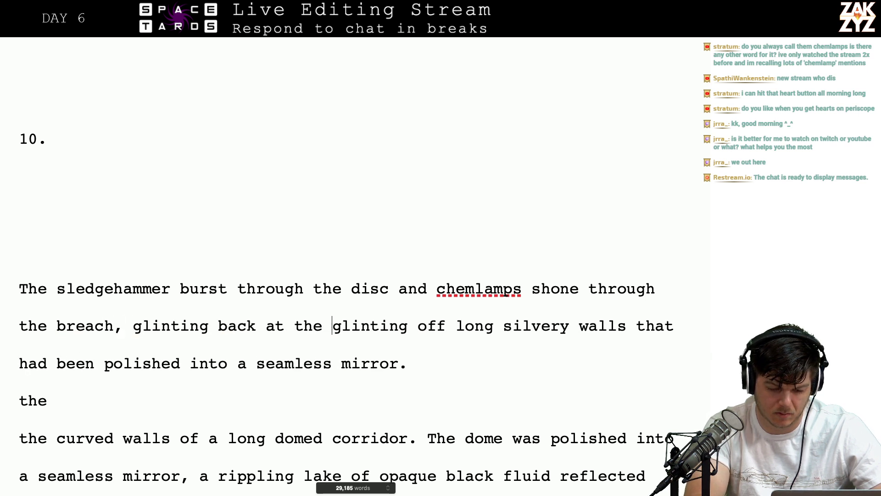
Finish the opening sentence with "platoon." and start the next one with "Through the hole they could see a long domed corridor, the"
{"action": "type", "text": ". Through the ho"}
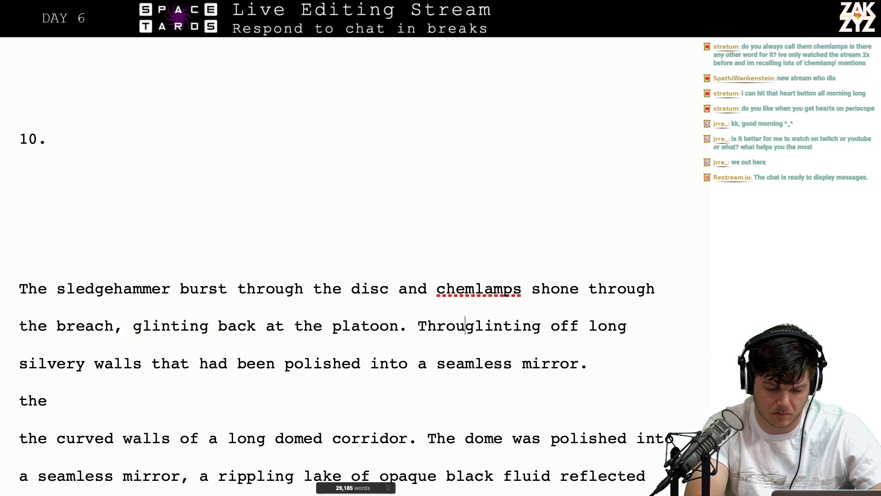
{"action": "type", "text": "le they could s"}
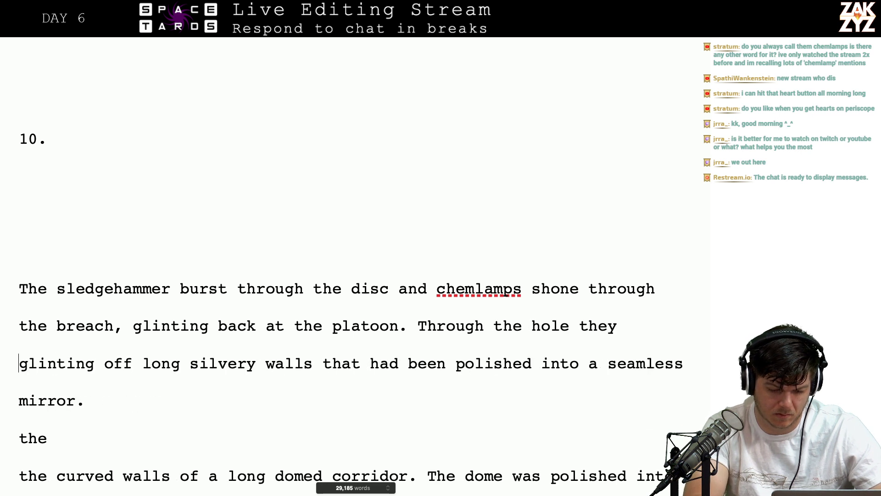
{"action": "type", "text": "ee a long domed "}
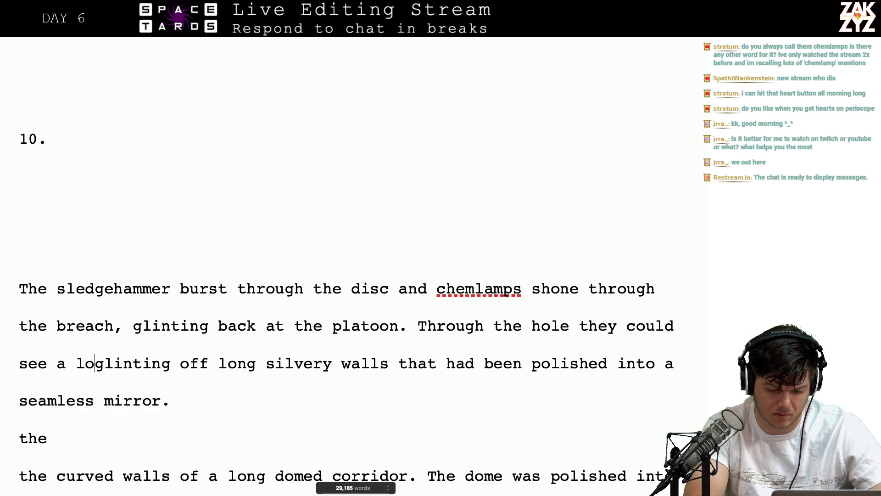
{"action": "type", "text": "corridor, th"}
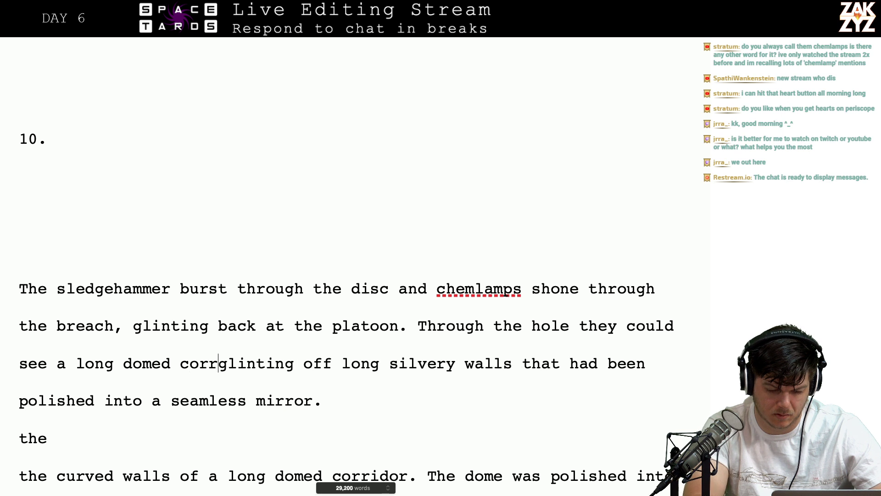
{"action": "type", "text": "e walls had be"}
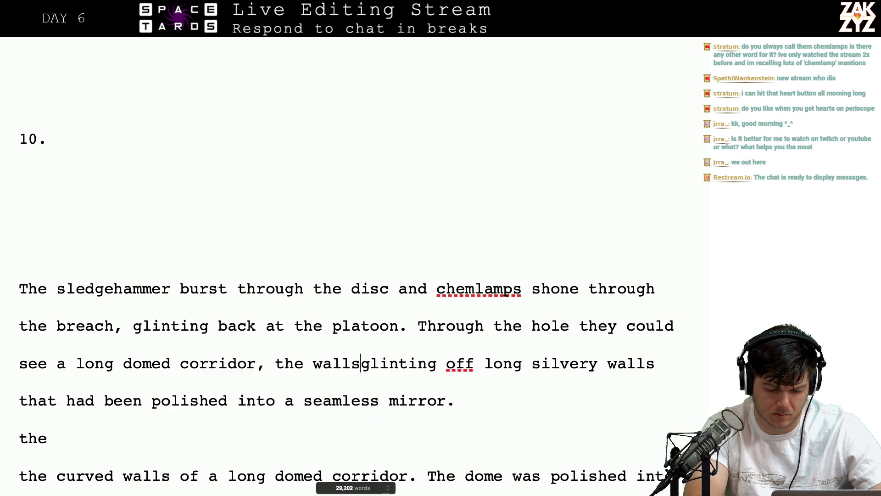
{"action": "type", "text": "en polished into"}
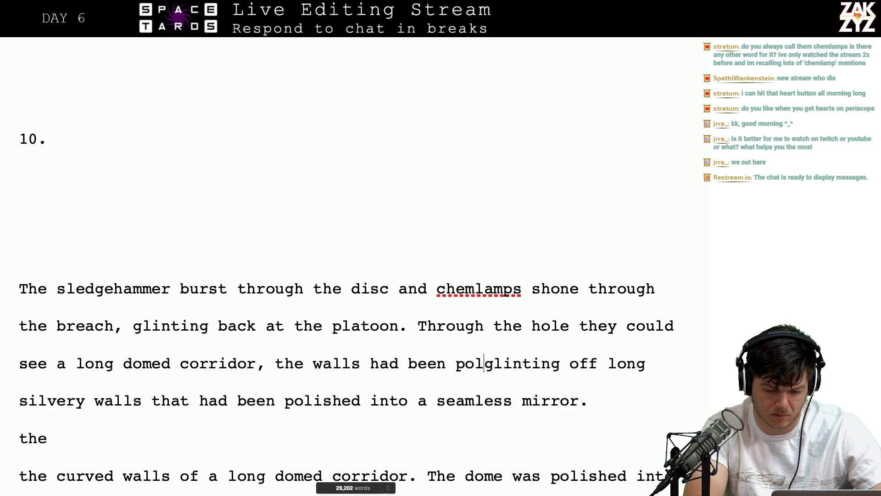
{"action": "type", "text": " a single see"}
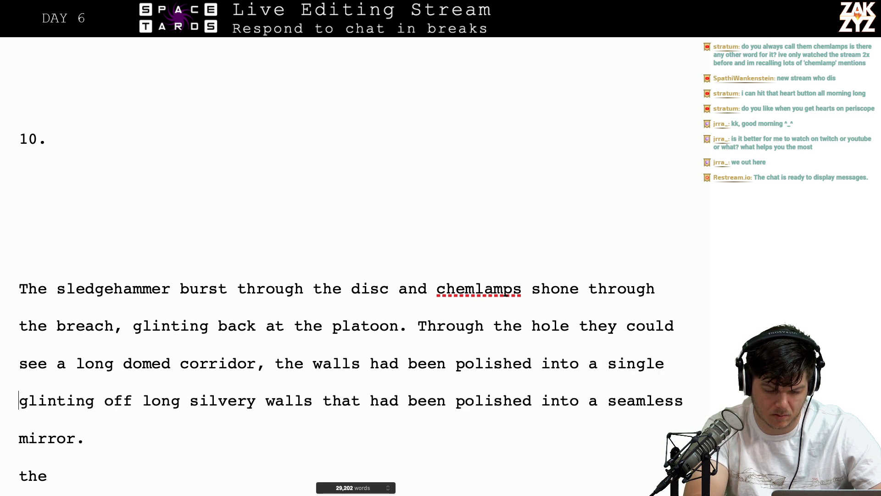
{"action": "key", "text": "BackSpace"}
{"action": "key", "text": "BackSpace"}
{"action": "key", "text": "BackSpace"}
{"action": "key", "text": "BackSpace"}
{"action": "key", "text": "BackSpace"}
{"action": "key", "text": "BackSpace"}
{"action": "key", "text": "BackSpace"}
{"action": "key", "text": "BackSpace"}
{"action": "key", "text": "BackSpace"}
{"action": "key", "text": "BackSpace"}
{"action": "key", "text": "BackSpace"}
{"action": "key", "text": "BackSpace"}
{"action": "key", "text": "BackSpace"}
{"action": "key", "text": "BackSpace"}
{"action": "key", "text": "BackSpace"}
{"action": "key", "text": "BackSpace"}
{"action": "key", "text": "BackSpace"}
{"action": "key", "text": "BackSpace"}
{"action": "key", "text": "BackSpace"}
{"action": "key", "text": "BackSpace"}
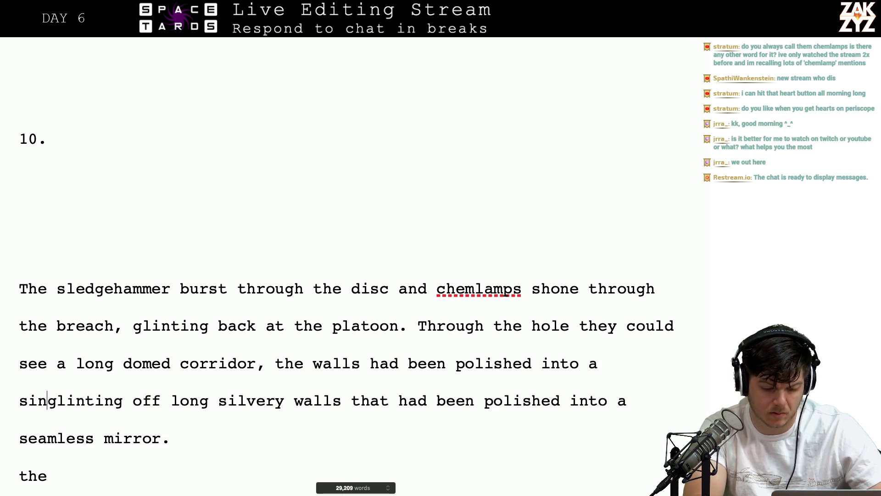
{"action": "key", "text": "BackSpace"}
{"action": "key", "text": "BackSpace"}
{"action": "key", "text": "BackSpace"}
{"action": "key", "text": "BackSpace"}
{"action": "key", "text": "BackSpace"}
{"action": "key", "text": "BackSpace"}
{"action": "key", "text": "BackSpace"}
{"action": "key", "text": "BackSpace"}
{"action": "key", "text": "BackSpace"}
{"action": "key", "text": "BackSpace"}
{"action": "key", "text": "BackSpace"}
{"action": "key", "text": "BackSpace"}
{"action": "key", "text": "BackSpace"}
{"action": "key", "text": "BackSpace"}
{"action": "key", "text": "BackSpace"}
{"action": "key", "text": "BackSpace"}
{"action": "key", "text": "BackSpace"}
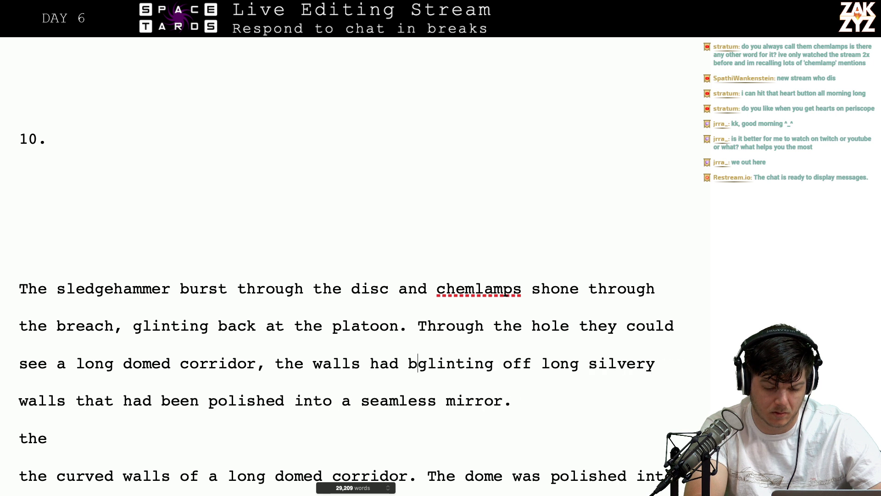
Complete the domed corridor sentence with "ceiling had been polished into a seamless mirror."
{"action": "type", "text": "ceiling had "}
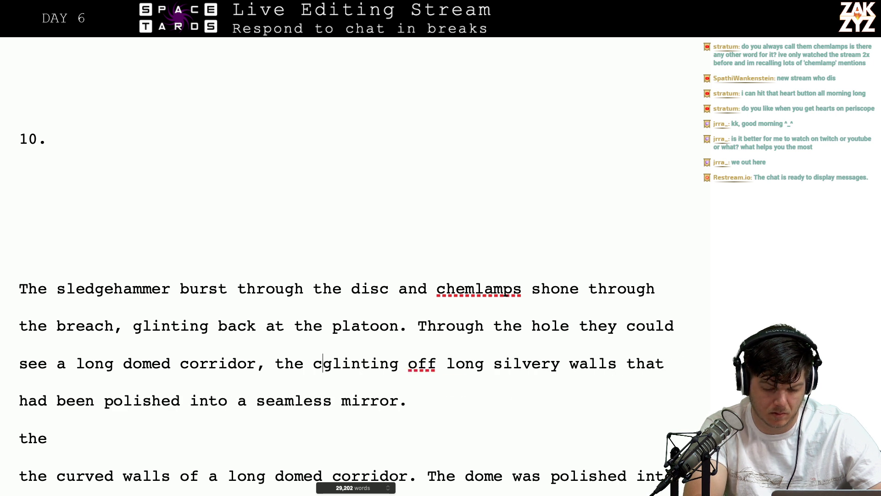
{"action": "type", "text": "been polished "}
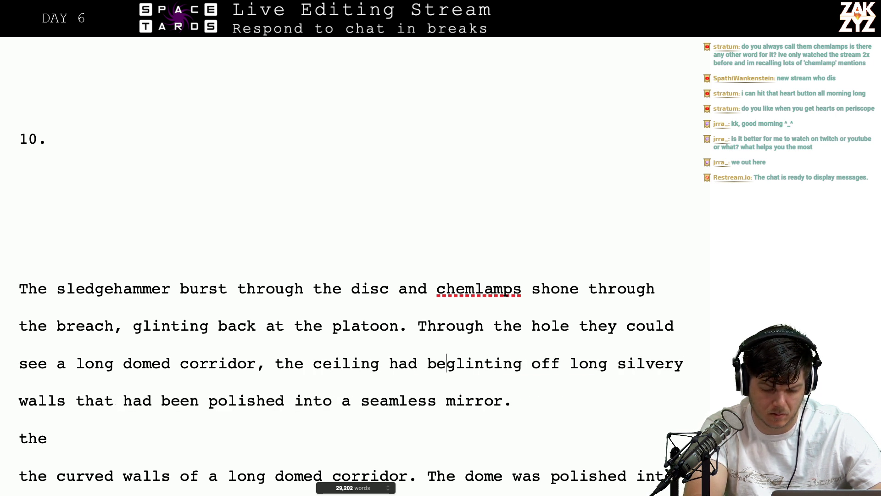
{"action": "type", "text": "into a segli"}
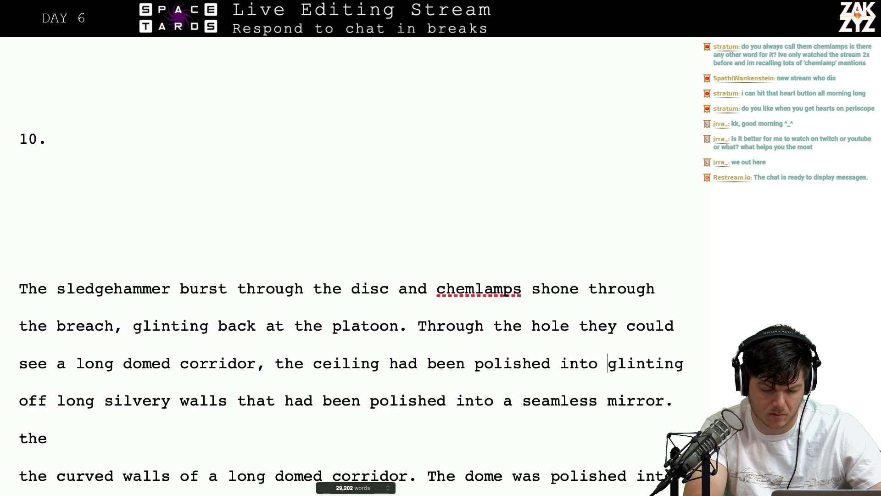
{"action": "key", "text": "BackSpace"}
{"action": "type", "text": "eamless mirorr"}
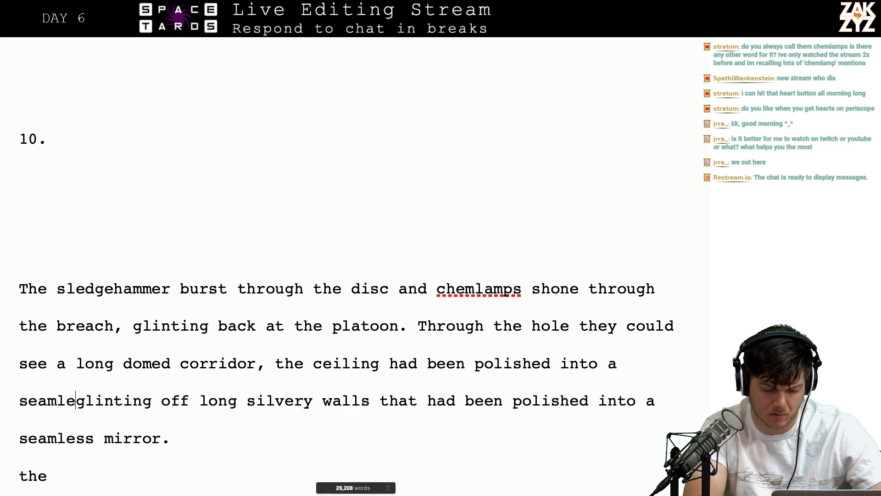
{"action": "key", "text": "BackSpace"}
{"action": "key", "text": "BackSpace"}
{"action": "key", "text": "BackSpace"}
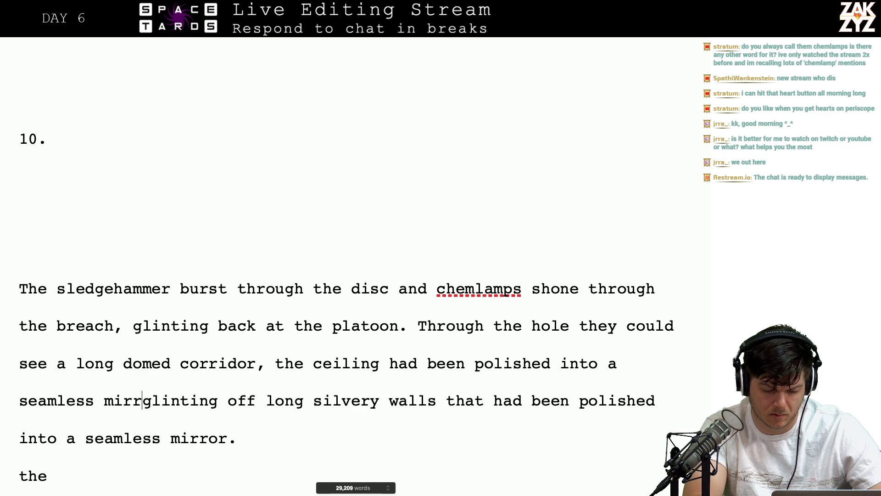
{"action": "type", "text": "ror."}
Delete the leftover fragment "glinting off long silvery walls that had been polished into a seamless mirror."
{"action": "key", "text": "Return"}
{"action": "key", "text": "shift+Down"}
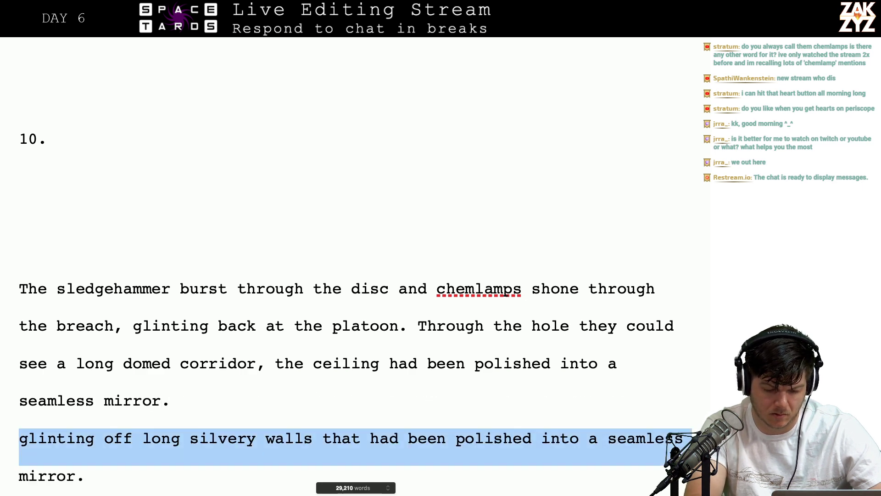
{"action": "key", "text": "shift+Down"}
{"action": "key", "text": "BackSpace"}
{"action": "key", "text": "Left"}
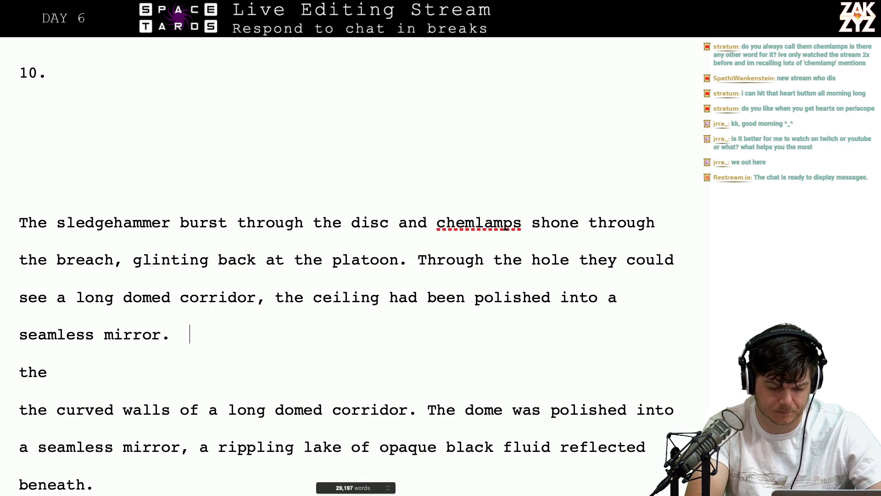
Add the sentence "Beneath was a rippling lake of opaque black fluid." after the seamless mirror sentence
{"action": "type", "text": "Beneath"}
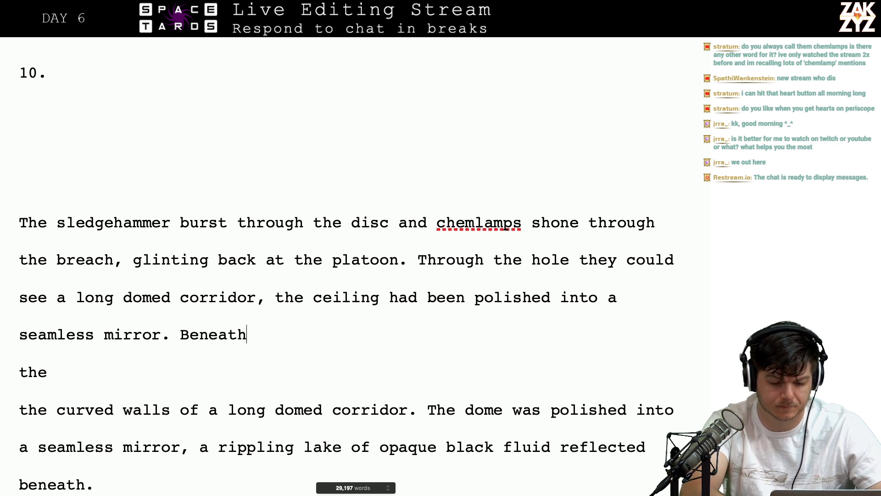
{"action": "type", "text": " was a lake of"}
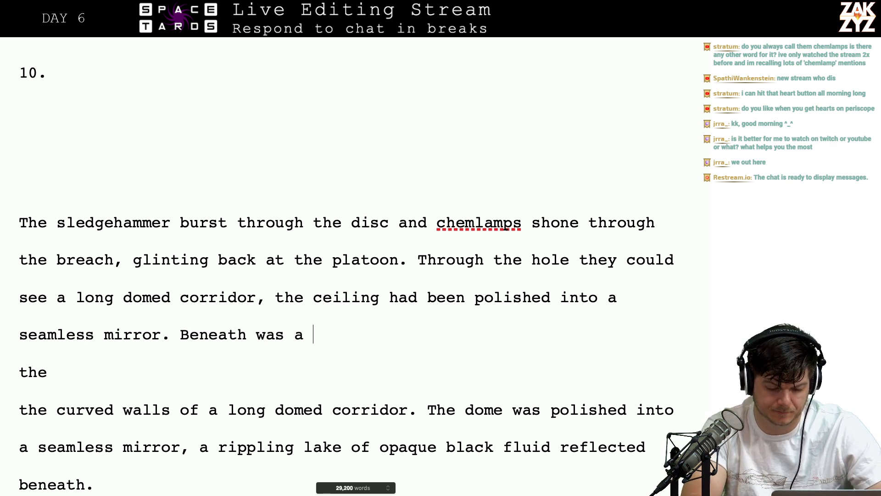
{"action": "key", "text": "BackSpace"}
{"action": "key", "text": "BackSpace"}
{"action": "key", "text": "BackSpace"}
{"action": "key", "text": "BackSpace"}
{"action": "key", "text": "BackSpace"}
{"action": "key", "text": "BackSpace"}
{"action": "key", "text": "BackSpace"}
{"action": "key", "text": "BackSpace"}
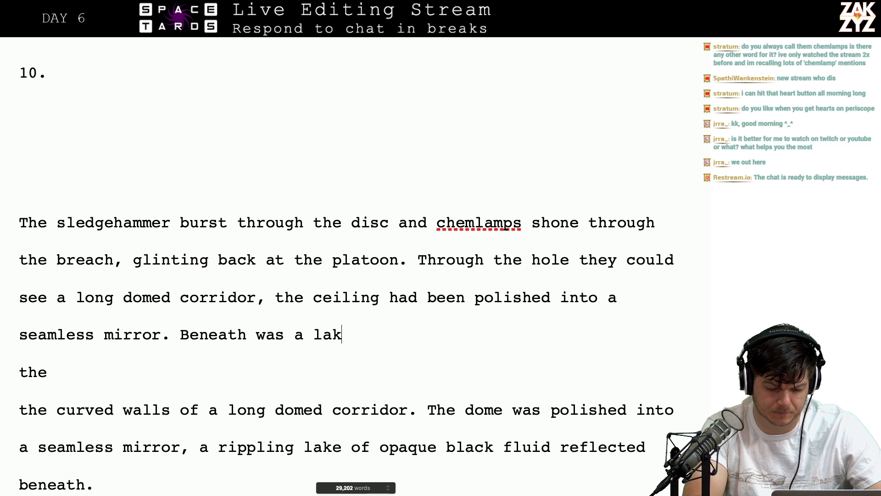
{"action": "type", "text": "r"}
{"action": "key", "text": "BackSpace"}
{"action": "type", "text": "ri"}
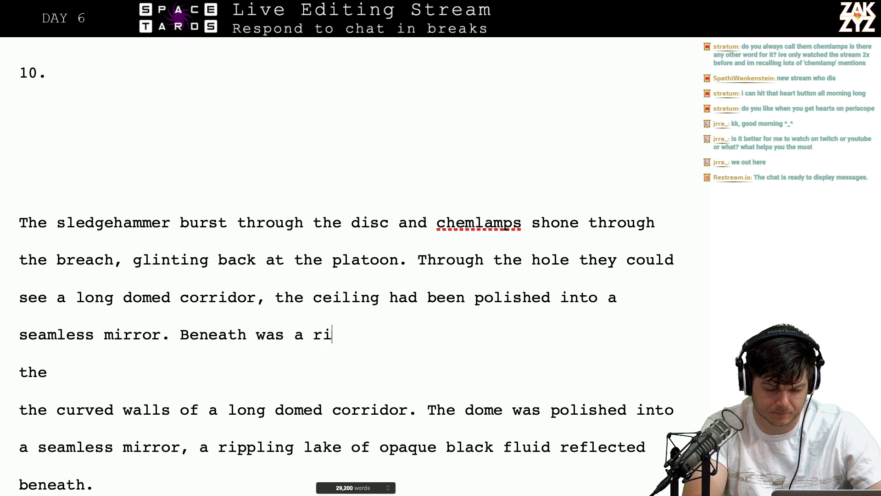
{"action": "type", "text": "ppling lake of"}
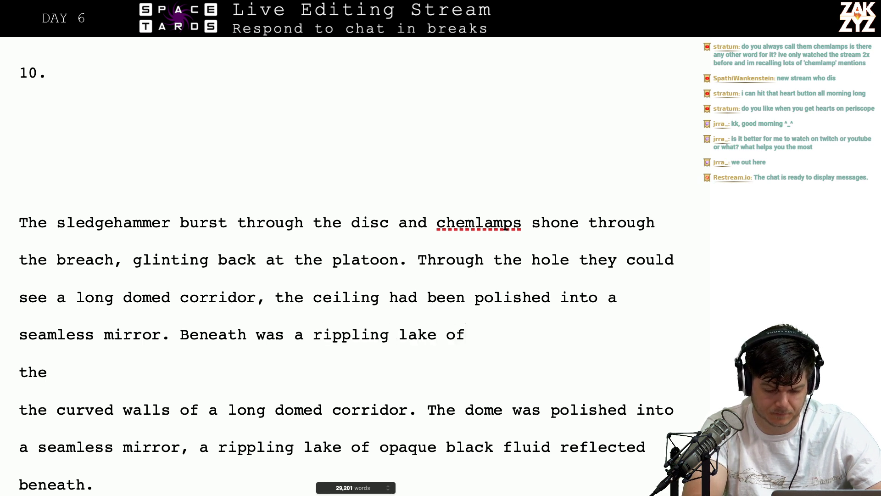
{"action": "type", "text": " opaque black fluei"}
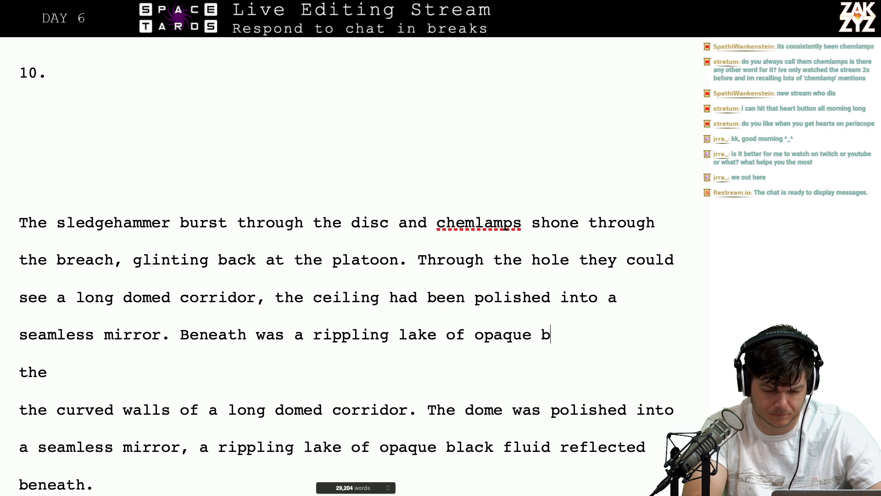
{"action": "key", "text": "BackSpace"}
{"action": "key", "text": "BackSpace"}
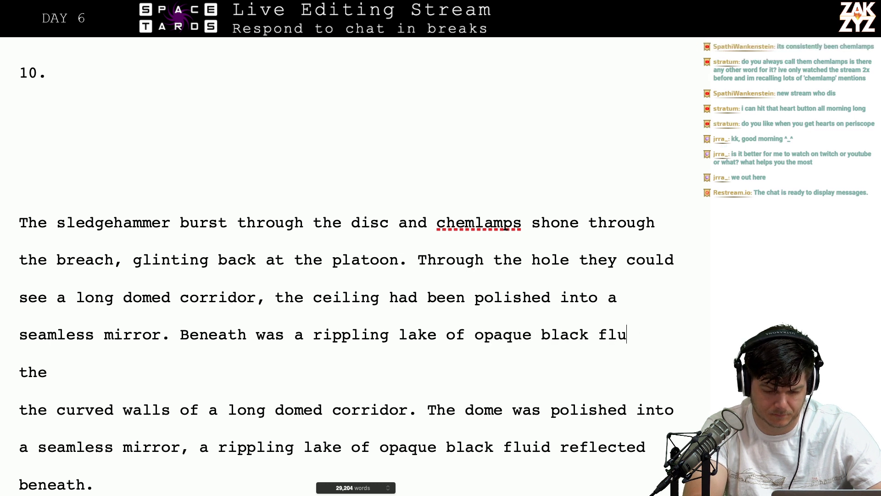
{"action": "type", "text": "id, per"}
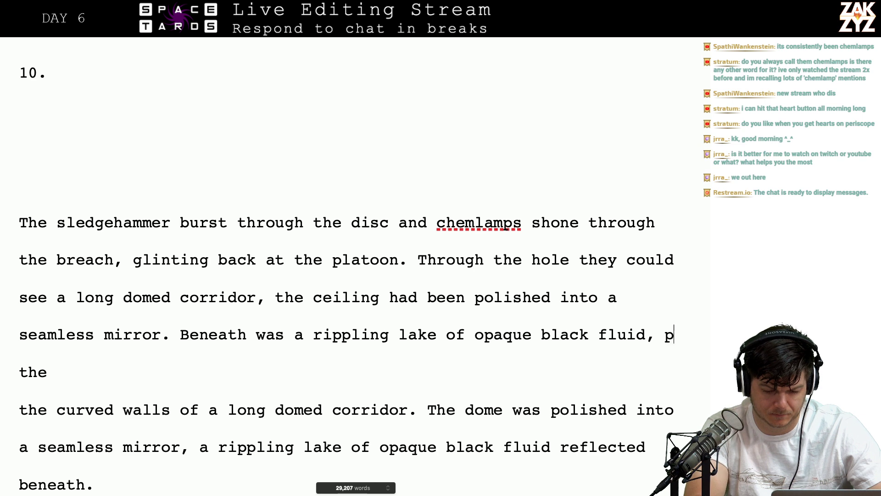
{"action": "key", "text": "BackSpace"}
{"action": "key", "text": "BackSpace"}
{"action": "key", "text": "BackSpace"}
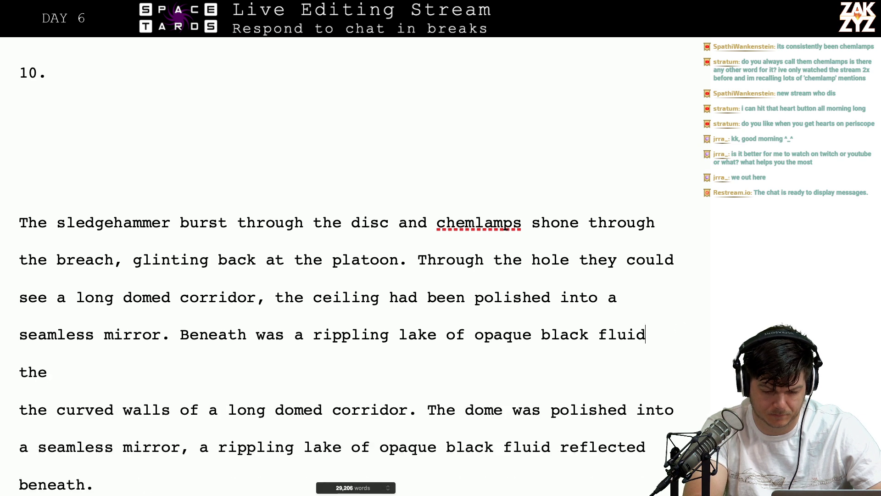
{"action": "type", "text": "that"}
{"action": "key", "text": "BackSpace"}
{"action": "key", "text": "BackSpace"}
{"action": "key", "text": "BackSpace"}
{"action": "key", "text": "BackSpace"}
{"action": "key", "text": "BackSpace"}
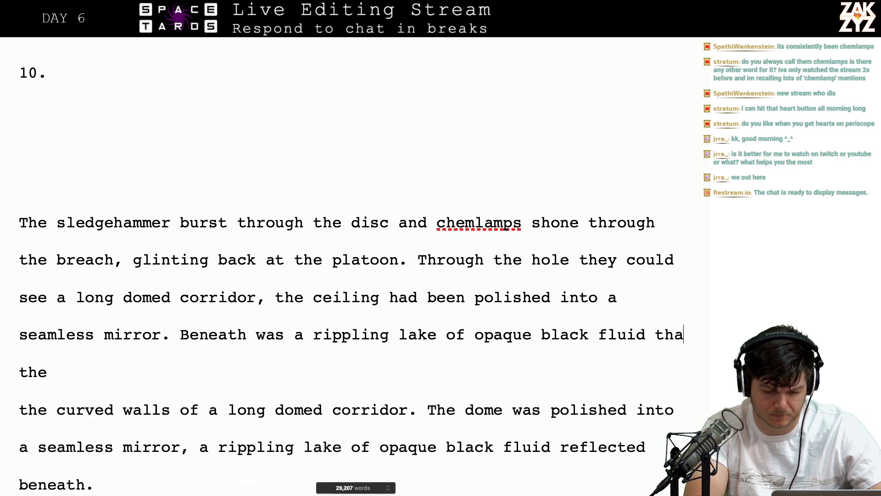
{"action": "type", "text": "."}
Delete the old draft text from the stray "the" through "rippling black fluid beneath.", keeping the sentence about the narrow walkway
{"action": "key", "text": "shift+Down"}
{"action": "key", "text": "shift+Down"}
{"action": "key", "text": "shift+Down"}
{"action": "key", "text": "shift+Down"}
{"action": "key", "text": "shift+Down"}
{"action": "key", "text": "shift+Down"}
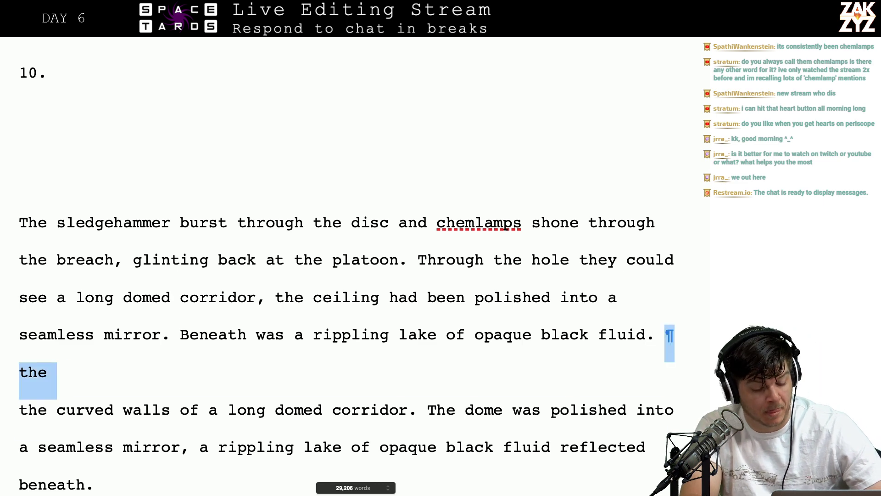
{"action": "key", "text": "shift+Down"}
{"action": "key", "text": "shift+Up"}
{"action": "key", "text": "shift+Left"}
{"action": "key", "text": "shift+Left"}
{"action": "key", "text": "shift+Left"}
{"action": "key", "text": "shift+Left"}
{"action": "key", "text": "shift+Left"}
{"action": "key", "text": "shift+Left"}
{"action": "key", "text": "shift+Left"}
{"action": "key", "text": "shift+Left"}
{"action": "key", "text": "shift+Left"}
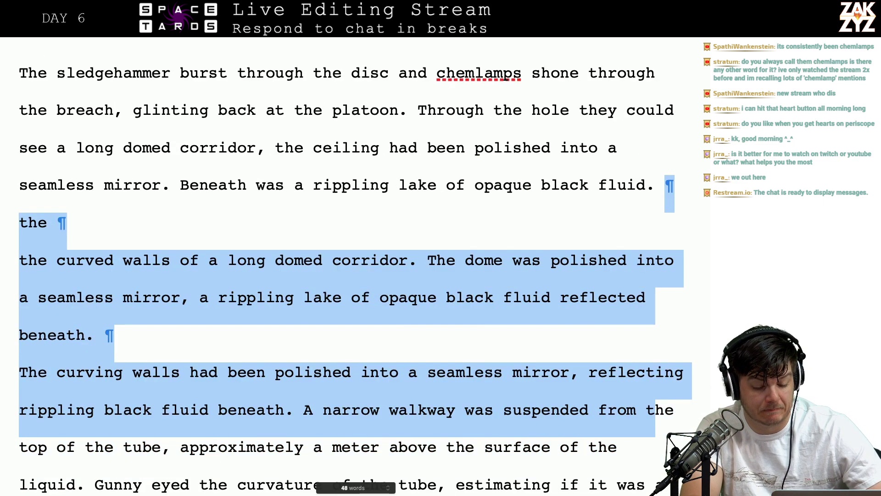
{"action": "key", "text": "shift+Left"}
{"action": "key", "text": "shift+Left"}
{"action": "key", "text": "shift+Left"}
{"action": "key", "text": "shift+Left"}
{"action": "key", "text": "shift+Left"}
{"action": "key", "text": "shift+Left"}
{"action": "key", "text": "shift+Left"}
{"action": "key", "text": "shift+Left"}
{"action": "key", "text": "shift+Left"}
{"action": "key", "text": "shift+Left"}
{"action": "key", "text": "shift+Left"}
{"action": "key", "text": "shift+Left"}
{"action": "key", "text": "shift+Left"}
{"action": "key", "text": "shift+Left"}
{"action": "key", "text": "shift+Left"}
{"action": "key", "text": "shift+Left"}
{"action": "key", "text": "shift+Left"}
{"action": "key", "text": "shift+Left"}
{"action": "key", "text": "shift+Left"}
{"action": "key", "text": "shift+Left"}
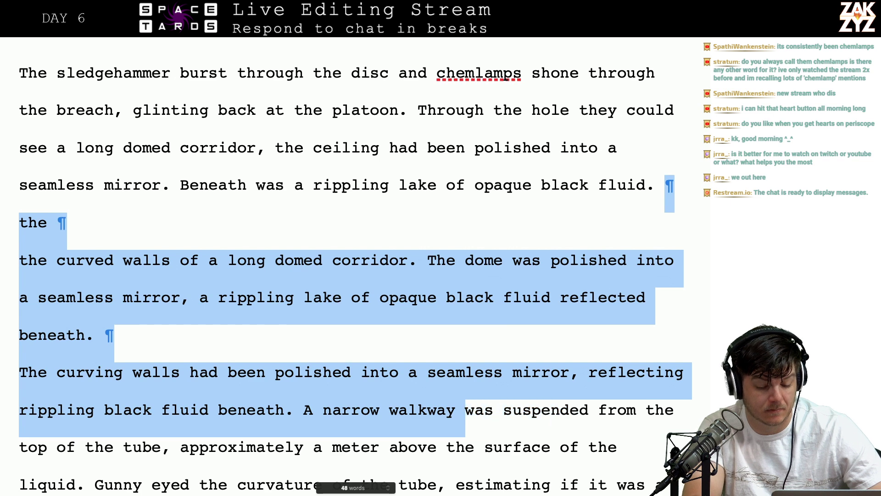
{"action": "key", "text": "shift+Left"}
{"action": "key", "text": "shift+Left"}
{"action": "key", "text": "shift+Left"}
{"action": "key", "text": "shift+Left"}
{"action": "key", "text": "shift+Left"}
{"action": "key", "text": "shift+Left"}
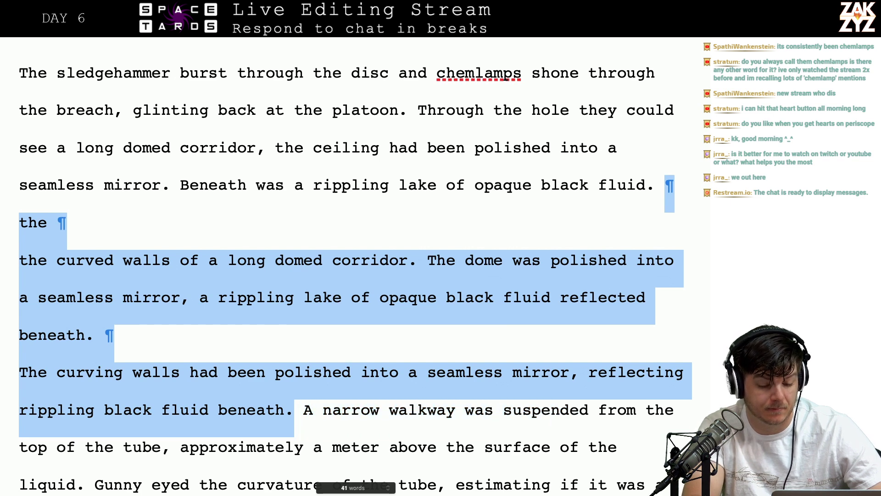
{"action": "key", "text": "BackSpace"}
{"action": "key", "text": "Left"}
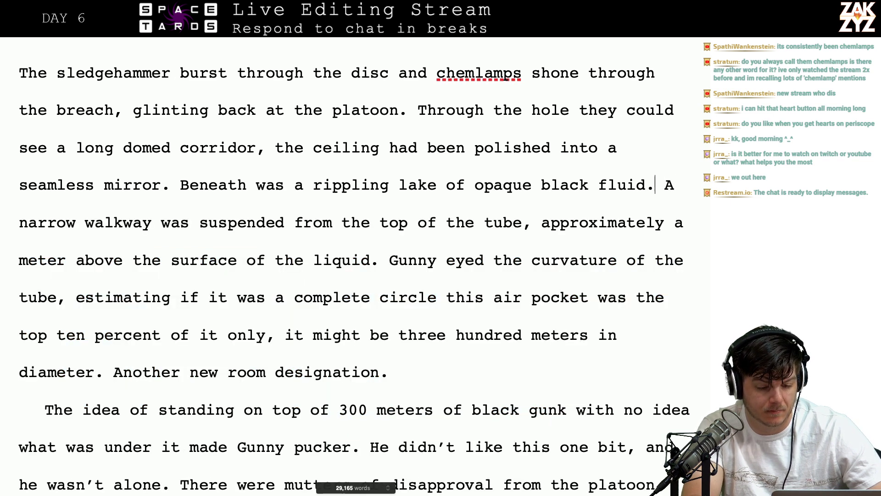
Start a new paragraph at "A narrow walkway was suspended" and give it a 0.25 in first-line indent
{"action": "key", "text": "Return"}
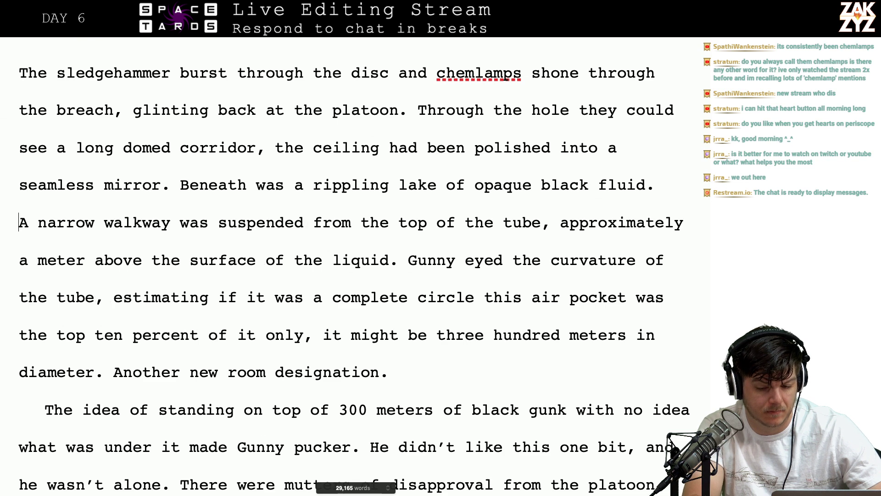
{"action": "key", "text": "BackSpace"}
{"action": "key", "text": "Return"}
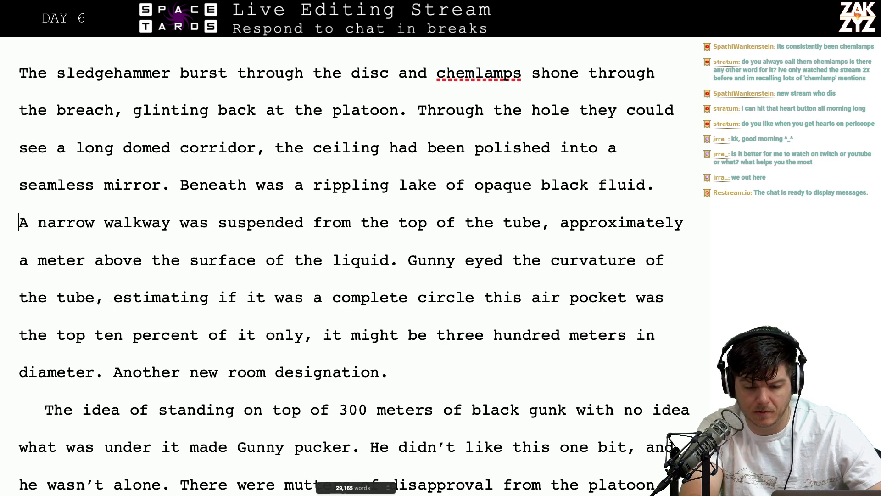
{"action": "key", "text": "super+alt+i"}
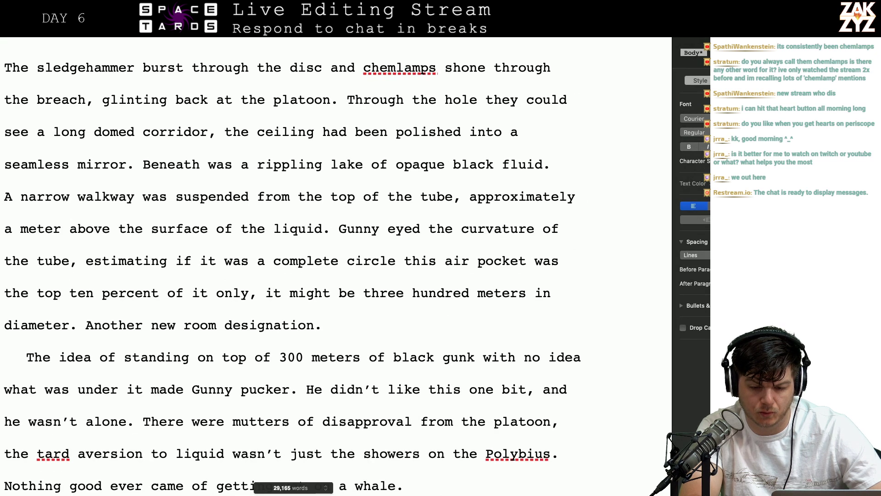
{"action": "key", "text": "Tab"}
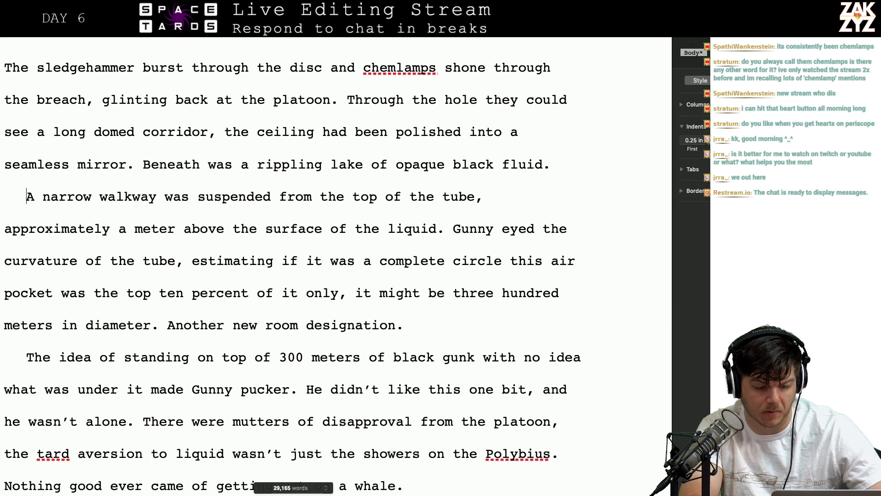
Reread the chapter's opening about the breach, the mirrored corridor and the suspended walkway
{"action": "key", "text": "super+alt+i"}
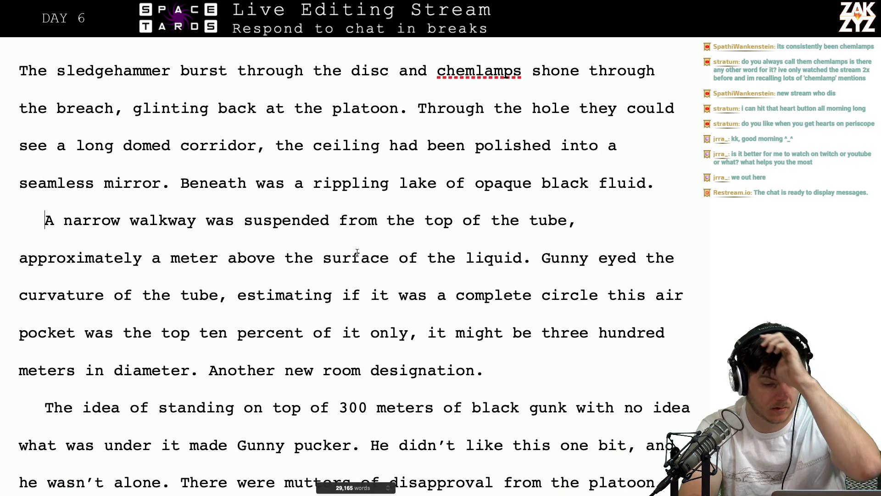
{"action": "scroll", "coordinate": [357, 253], "scroll_direction": "up", "scroll_amount": 2}
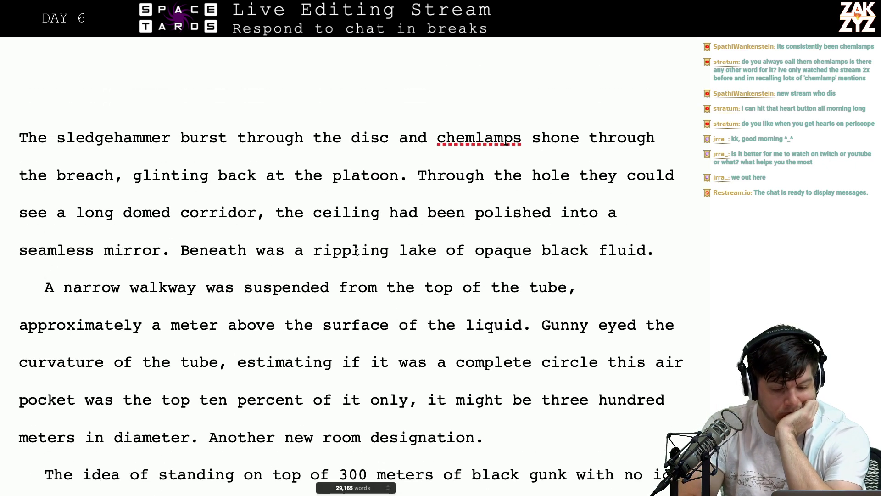
{"action": "scroll", "coordinate": [357, 252], "scroll_direction": "down", "scroll_amount": 1}
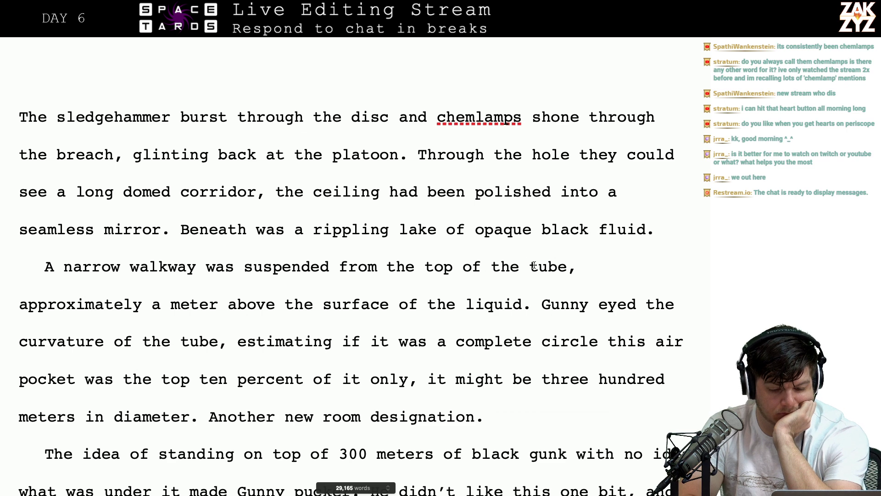
{"action": "scroll", "coordinate": [534, 265], "scroll_direction": "down", "scroll_amount": 1}
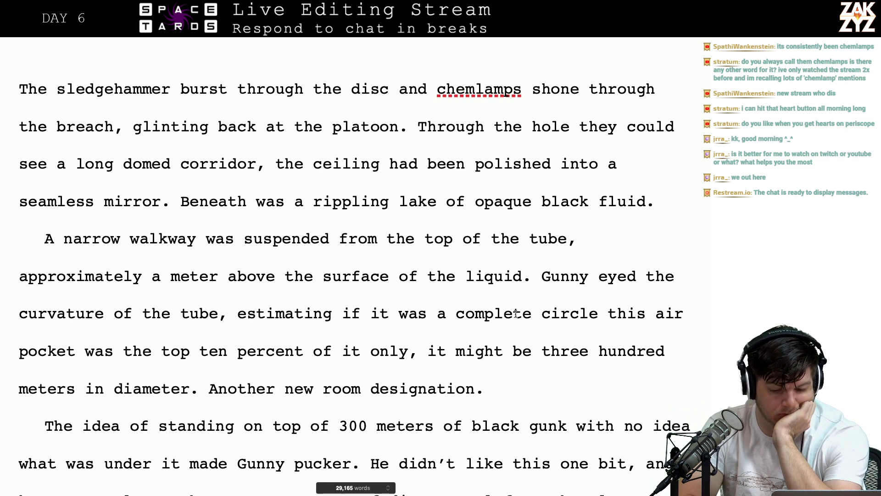
{"action": "scroll", "coordinate": [516, 314], "scroll_direction": "down", "scroll_amount": 1}
{"action": "left_click", "coordinate": [575, 236]}
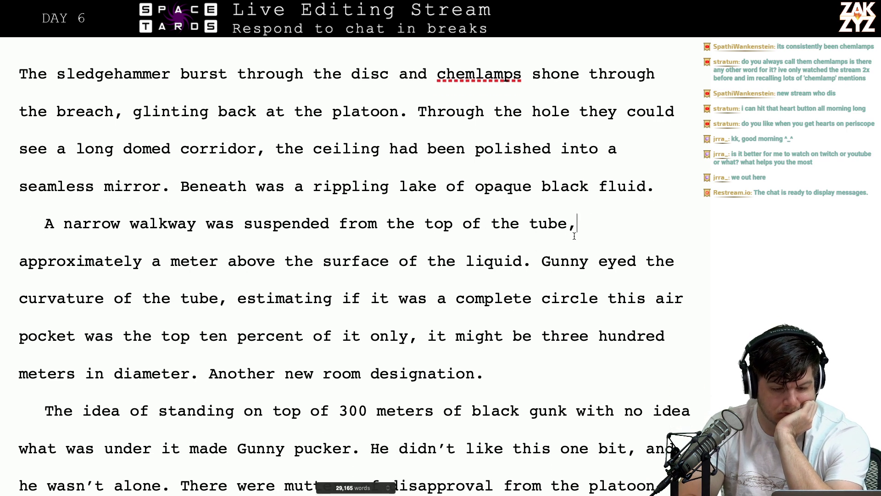
{"action": "scroll", "coordinate": [574, 236], "scroll_direction": "up", "scroll_amount": 2}
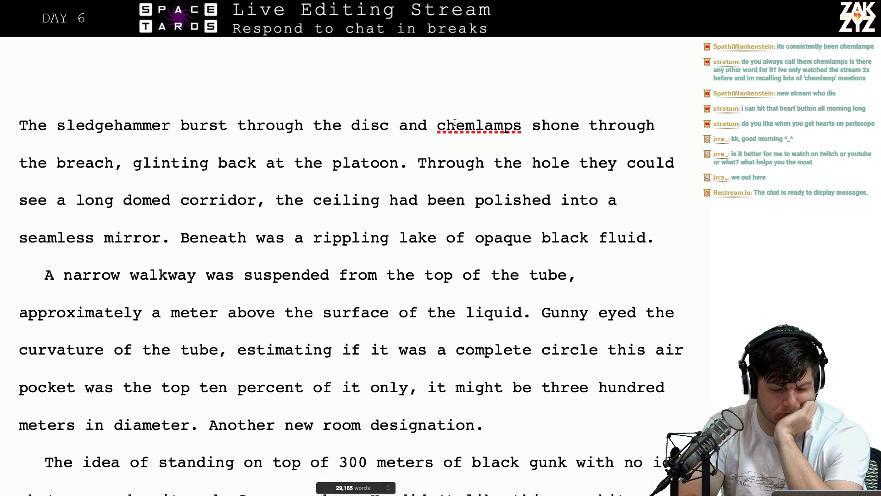
{"action": "scroll", "coordinate": [419, 216], "scroll_direction": "down", "scroll_amount": 1}
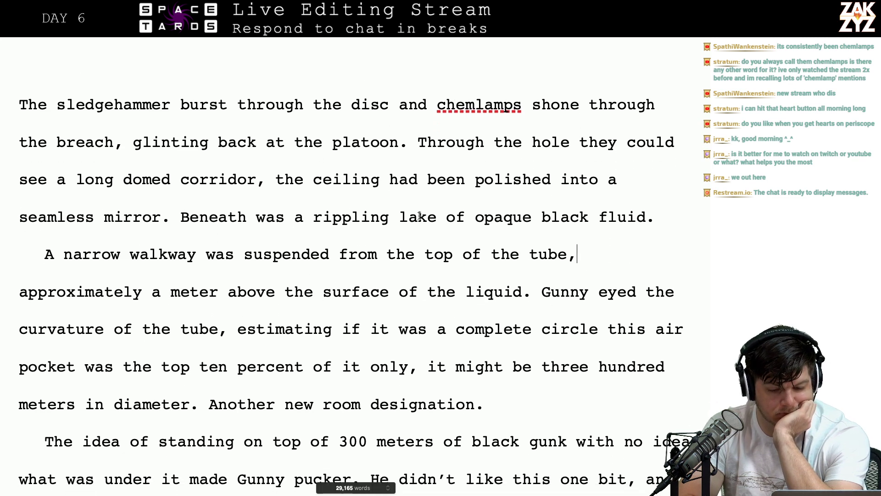
Break the corridor sentence onto a new line right after "see a long domed corridor", before the comma
{"action": "left_click", "coordinate": [284, 182]}
{"action": "key", "text": "Left"}
{"action": "key", "text": "Left"}
{"action": "key", "text": "Left"}
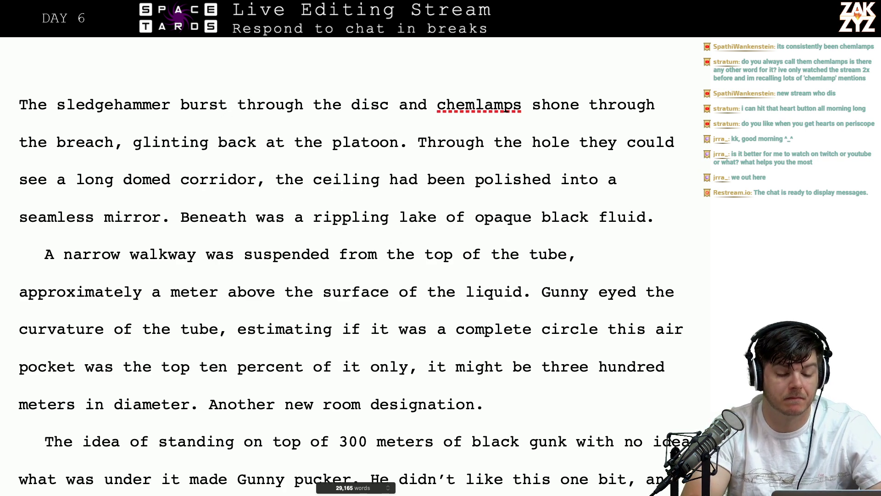
{"action": "key", "text": "Return"}
{"action": "key", "text": "Left"}
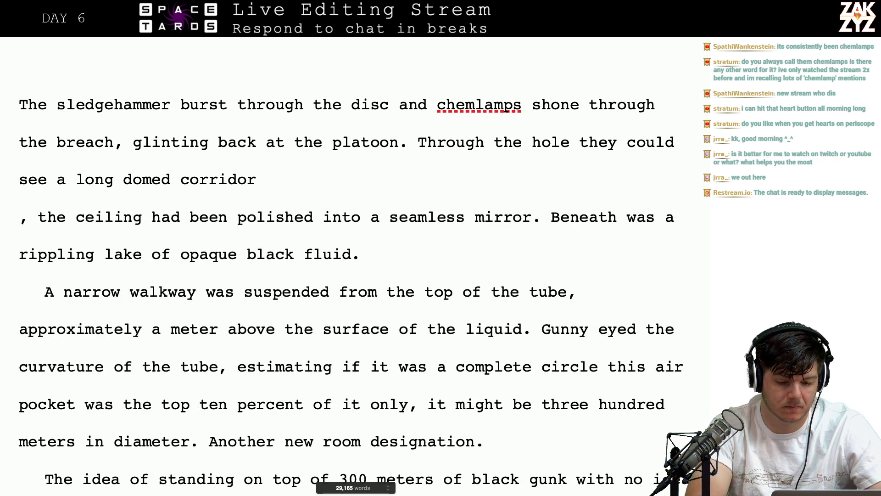
Try continuing "see a long domed corridor" with "where the ceiling was polished into a seamless mirror"
{"action": "type", "text": "whose"}
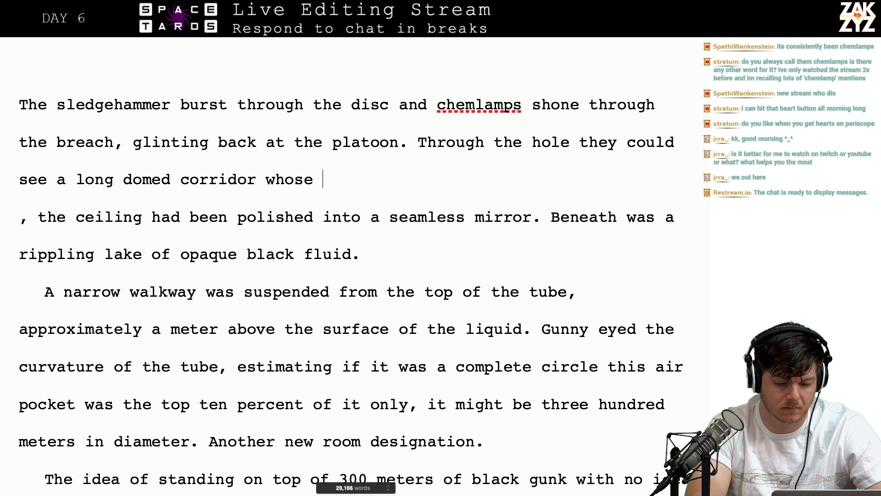
{"action": "key", "text": "BackSpace"}
{"action": "key", "text": "BackSpace"}
{"action": "key", "text": "BackSpace"}
{"action": "key", "text": "BackSpace"}
{"action": "key", "text": "BackSpace"}
{"action": "key", "text": "BackSpace"}
{"action": "type", "text": "where the c"}
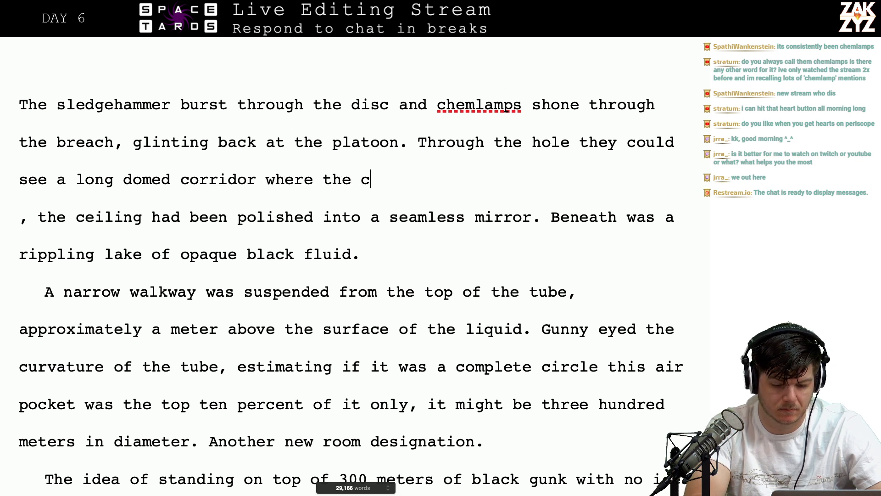
{"action": "type", "text": "eiling was po"}
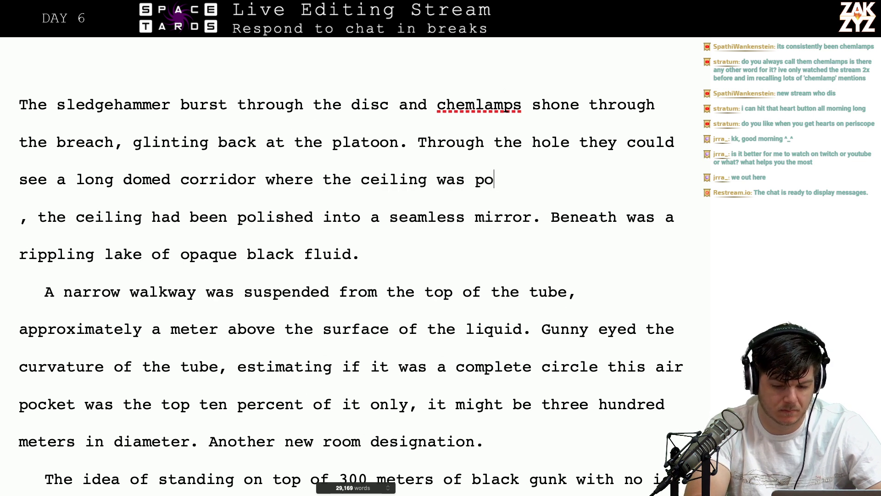
{"action": "type", "text": "lished into a se"}
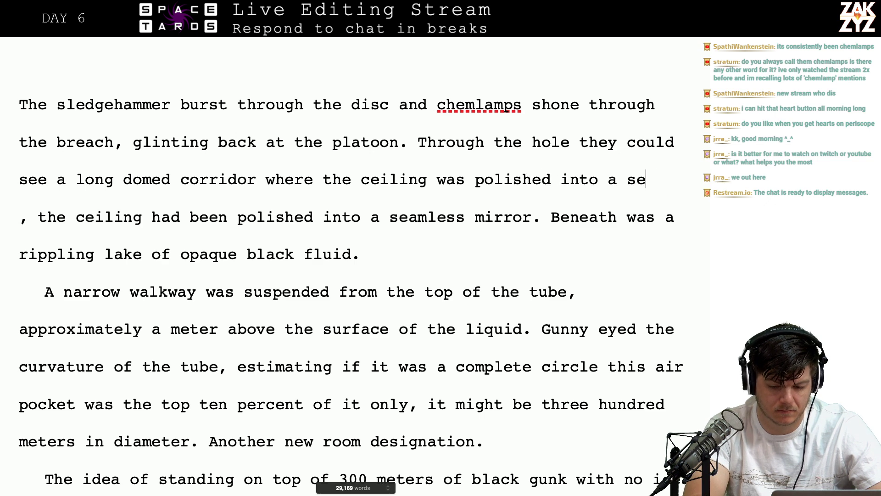
{"action": "type", "text": "amless mirror"}
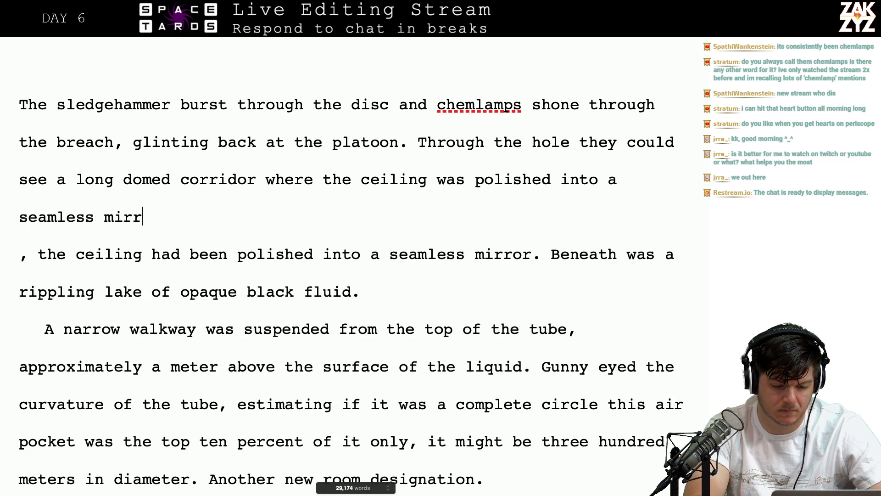
Delete the trial ceiling wording back to "see a long domed"
{"action": "key", "text": "BackSpace"}
{"action": "key", "text": "BackSpace"}
{"action": "key", "text": "BackSpace"}
{"action": "key", "text": "BackSpace"}
{"action": "key", "text": "BackSpace"}
{"action": "key", "text": "BackSpace"}
{"action": "key", "text": "BackSpace"}
{"action": "key", "text": "BackSpace"}
{"action": "key", "text": "BackSpace"}
{"action": "key", "text": "BackSpace"}
{"action": "key", "text": "BackSpace"}
{"action": "key", "text": "BackSpace"}
{"action": "key", "text": "BackSpace"}
{"action": "key", "text": "BackSpace"}
{"action": "key", "text": "BackSpace"}
{"action": "key", "text": "BackSpace"}
{"action": "key", "text": "BackSpace"}
{"action": "key", "text": "BackSpace"}
{"action": "key", "text": "BackSpace"}
{"action": "key", "text": "BackSpace"}
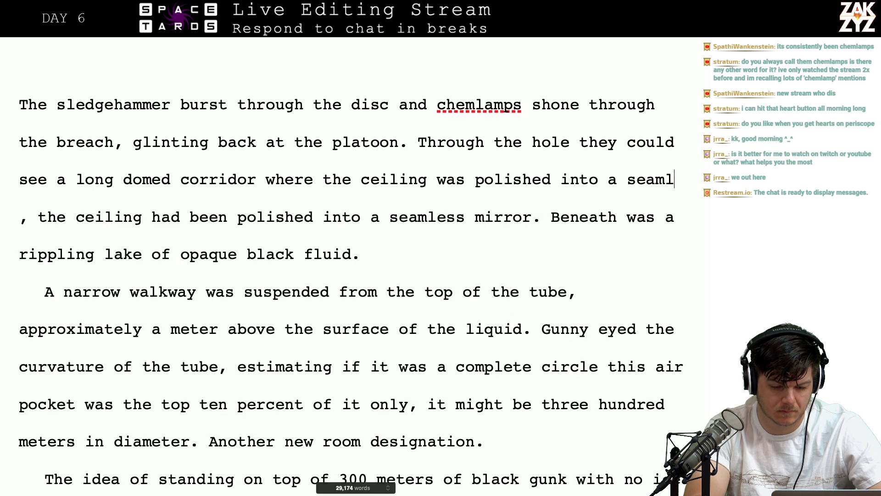
{"action": "key", "text": "BackSpace"}
{"action": "key", "text": "BackSpace"}
{"action": "key", "text": "BackSpace"}
{"action": "key", "text": "BackSpace"}
{"action": "key", "text": "BackSpace"}
{"action": "key", "text": "BackSpace"}
{"action": "key", "text": "BackSpace"}
{"action": "key", "text": "BackSpace"}
{"action": "key", "text": "BackSpace"}
{"action": "key", "text": "BackSpace"}
{"action": "key", "text": "BackSpace"}
{"action": "key", "text": "BackSpace"}
{"action": "key", "text": "BackSpace"}
{"action": "key", "text": "BackSpace"}
{"action": "key", "text": "BackSpace"}
{"action": "key", "text": "BackSpace"}
{"action": "key", "text": "BackSpace"}
{"action": "key", "text": "BackSpace"}
{"action": "key", "text": "BackSpace"}
{"action": "key", "text": "BackSpace"}
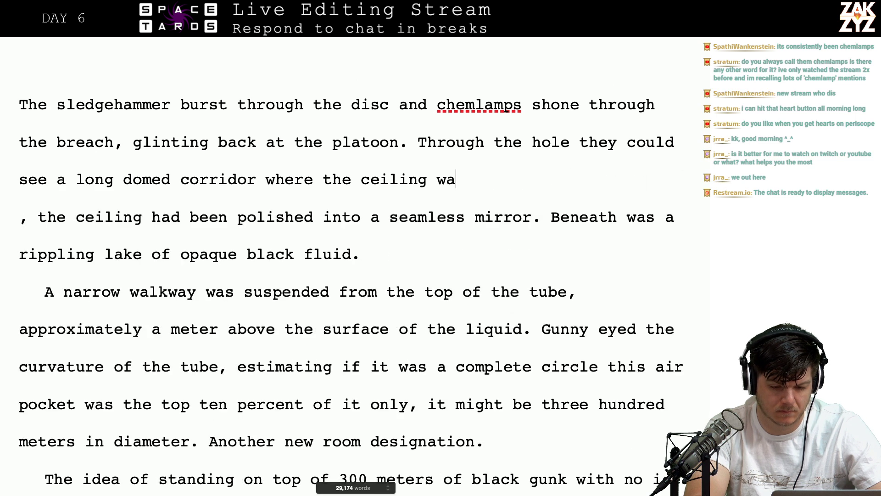
{"action": "key", "text": "BackSpace"}
{"action": "key", "text": "BackSpace"}
{"action": "key", "text": "BackSpace"}
{"action": "key", "text": "BackSpace"}
{"action": "key", "text": "BackSpace"}
{"action": "key", "text": "BackSpace"}
{"action": "key", "text": "BackSpace"}
{"action": "key", "text": "BackSpace"}
{"action": "key", "text": "BackSpace"}
{"action": "key", "text": "BackSpace"}
{"action": "key", "text": "BackSpace"}
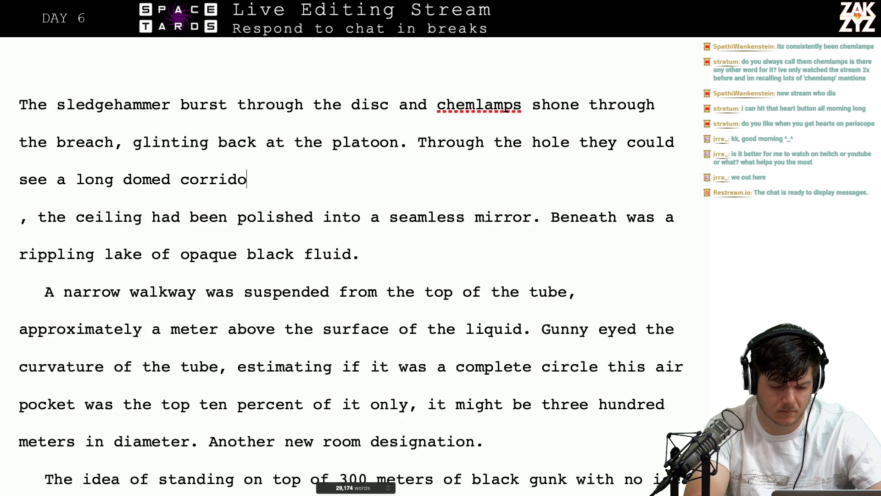
{"action": "key", "text": "BackSpace"}
{"action": "key", "text": "BackSpace"}
{"action": "key", "text": "BackSpace"}
{"action": "key", "text": "BackSpace"}
{"action": "key", "text": "BackSpace"}
{"action": "key", "text": "BackSpace"}
{"action": "key", "text": "BackSpace"}
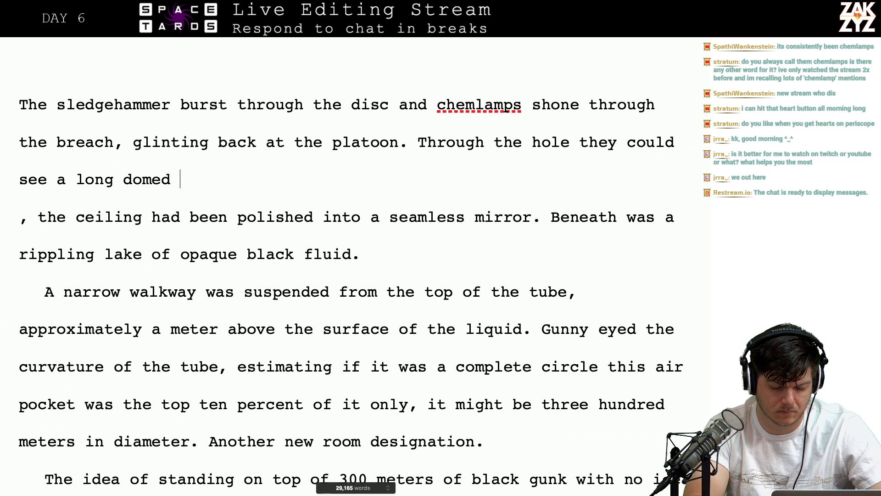
Complete the sentence after "see a long domed" with "corridor flooded with opaque black fluid."
{"action": "type", "text": "corrid"}
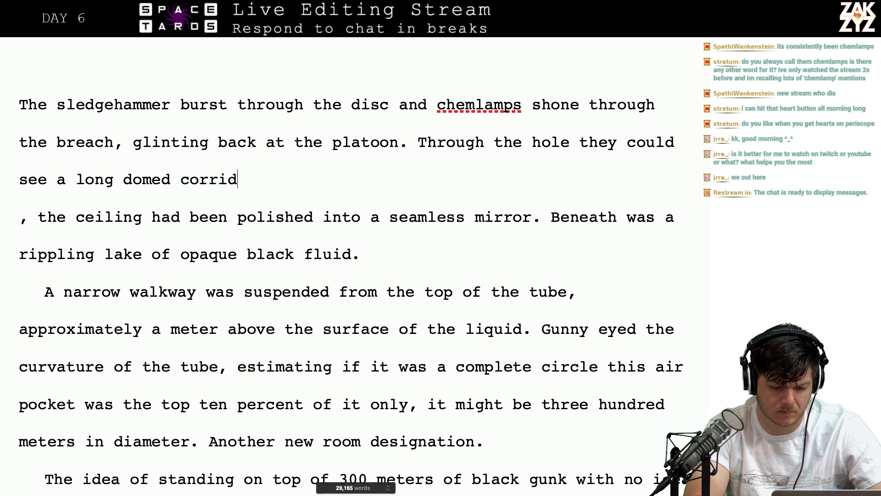
{"action": "type", "text": "or flooded with "}
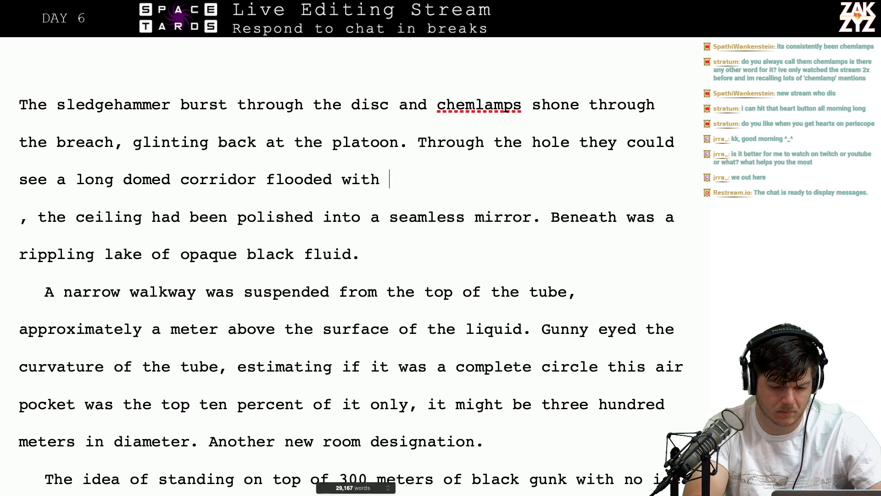
{"action": "type", "text": "opaque blac"}
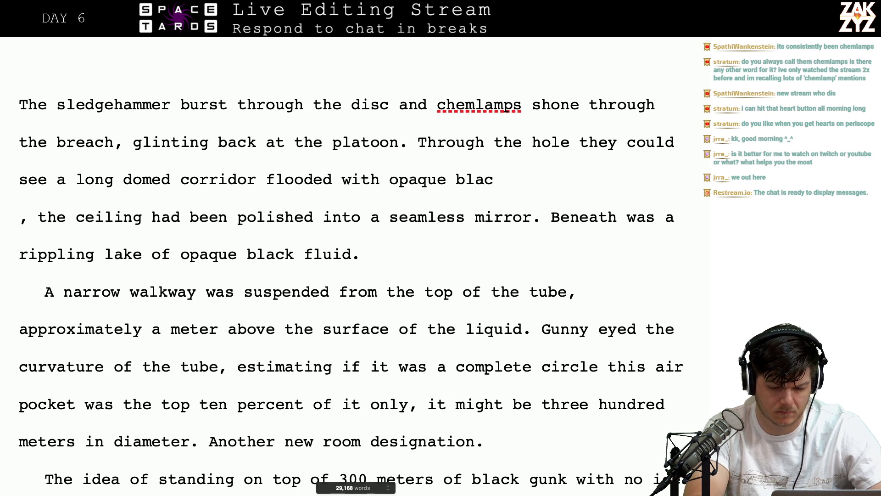
{"action": "type", "text": "k fluid. The "}
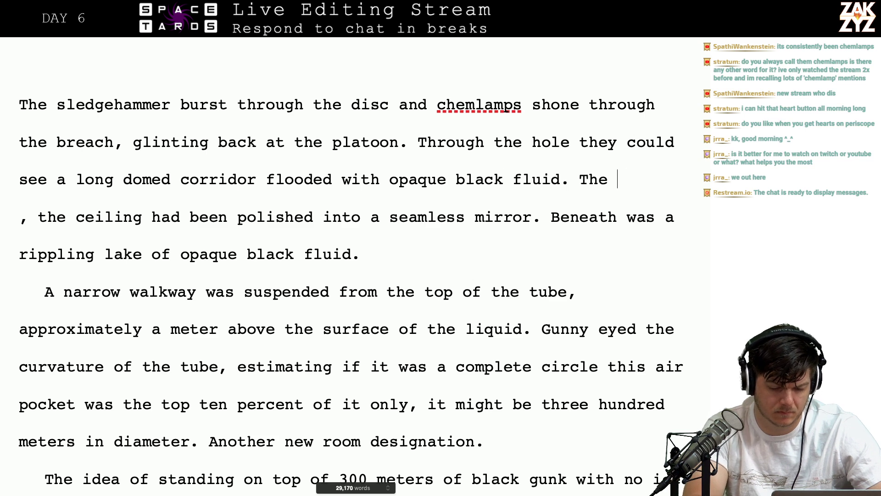
Try a following sentence beginning "The dome was a seamless", and delete it back to "opaque black fluid."
{"action": "type", "text": "dome was  , the ceiling had"}
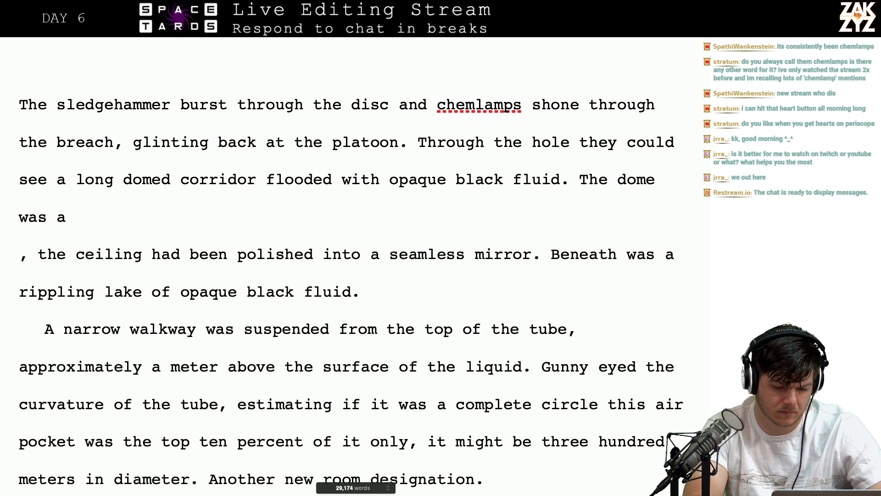
{"action": "type", "text": " been polished into a seamless "}
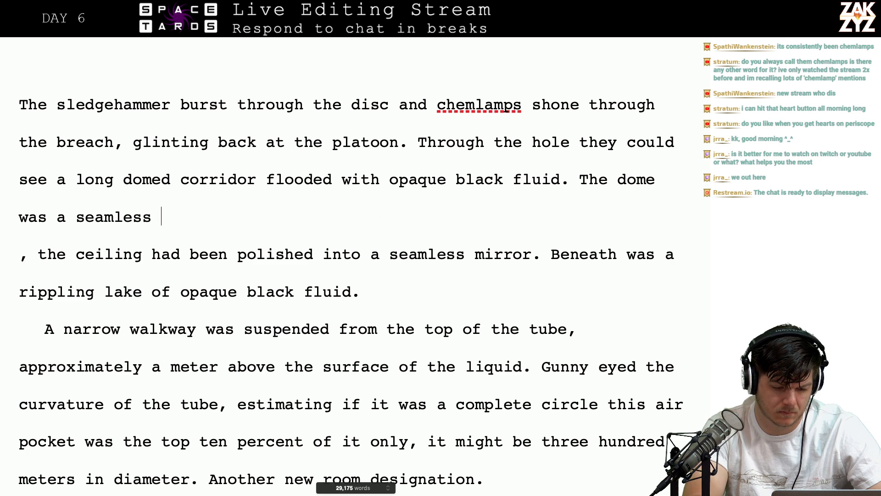
{"action": "type", "text": "m"}
{"action": "key", "text": "BackSpace"}
{"action": "key", "text": "BackSpace"}
{"action": "key", "text": "BackSpace"}
{"action": "key", "text": "BackSpace"}
{"action": "key", "text": "BackSpace"}
{"action": "key", "text": "BackSpace"}
{"action": "key", "text": "BackSpace"}
{"action": "key", "text": "BackSpace"}
{"action": "key", "text": "BackSpace"}
{"action": "key", "text": "BackSpace"}
{"action": "key", "text": "BackSpace"}
{"action": "key", "text": "BackSpace"}
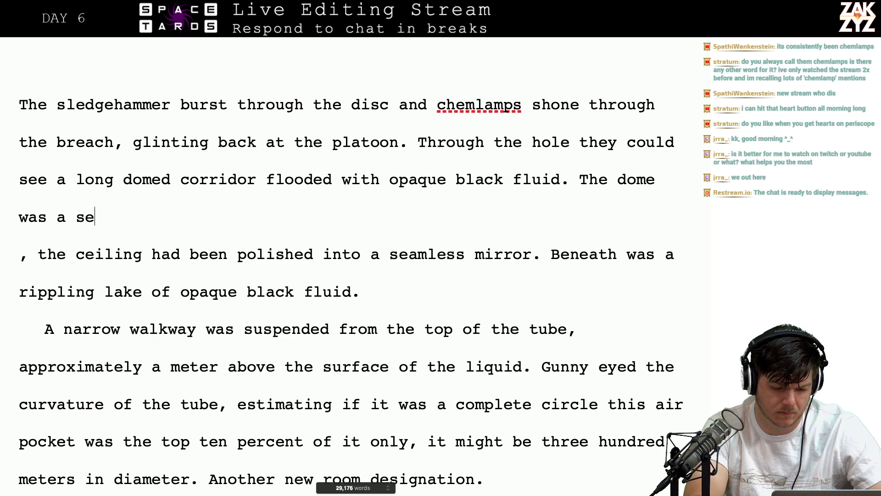
{"action": "key", "text": "BackSpace"}
{"action": "key", "text": "BackSpace"}
{"action": "key", "text": "BackSpace"}
{"action": "key", "text": "BackSpace"}
{"action": "key", "text": "BackSpace"}
{"action": "key", "text": "BackSpace"}
{"action": "key", "text": "BackSpace"}
{"action": "key", "text": "BackSpace"}
{"action": "key", "text": "BackSpace"}
{"action": "key", "text": "BackSpace"}
{"action": "key", "text": "BackSpace"}
{"action": "key", "text": "BackSpace"}
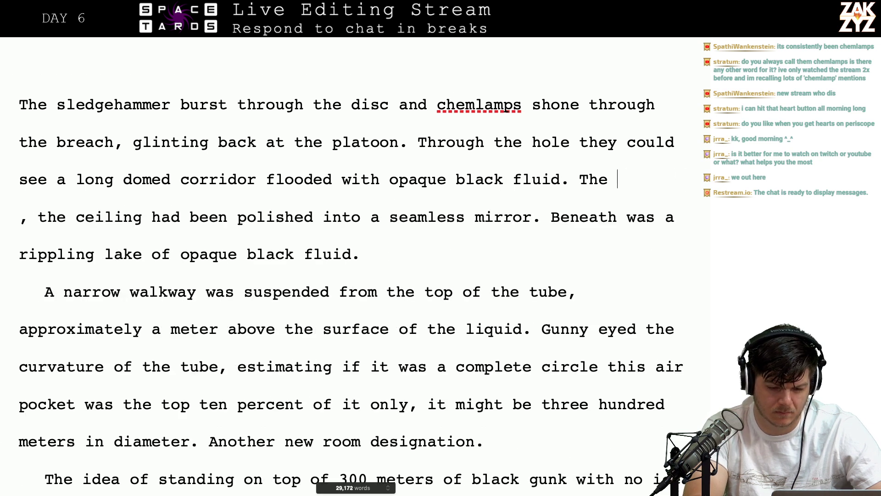
{"action": "key", "text": "BackSpace"}
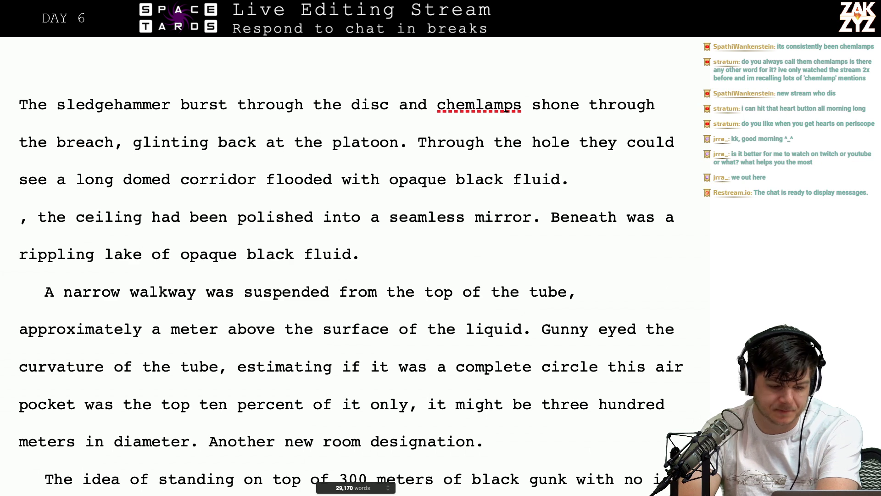
Split the paragraph before "Through the hole they could see", leaving a blank line below the platoon sentence
{"action": "scroll", "coordinate": [340, 146], "scroll_direction": "down", "scroll_amount": 1}
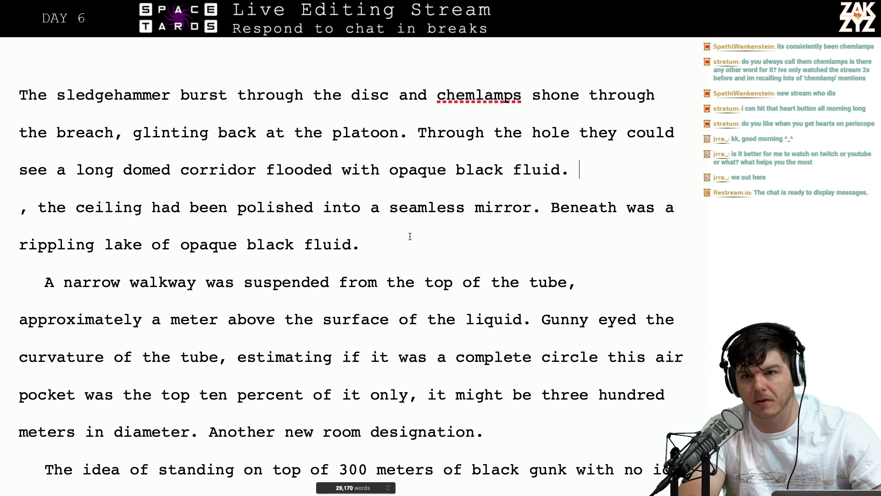
{"action": "scroll", "coordinate": [408, 235], "scroll_direction": "down", "scroll_amount": 1}
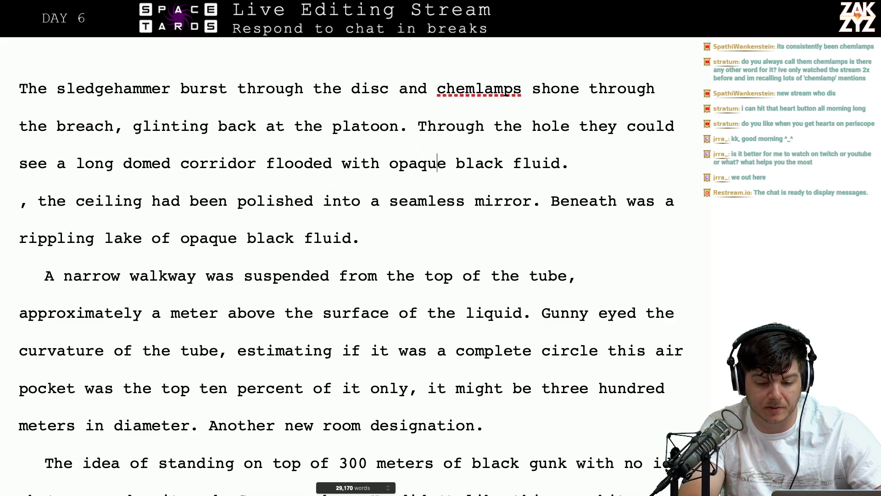
{"action": "key", "text": "Right"}
{"action": "key", "text": "Right"}
{"action": "key", "text": "Up"}
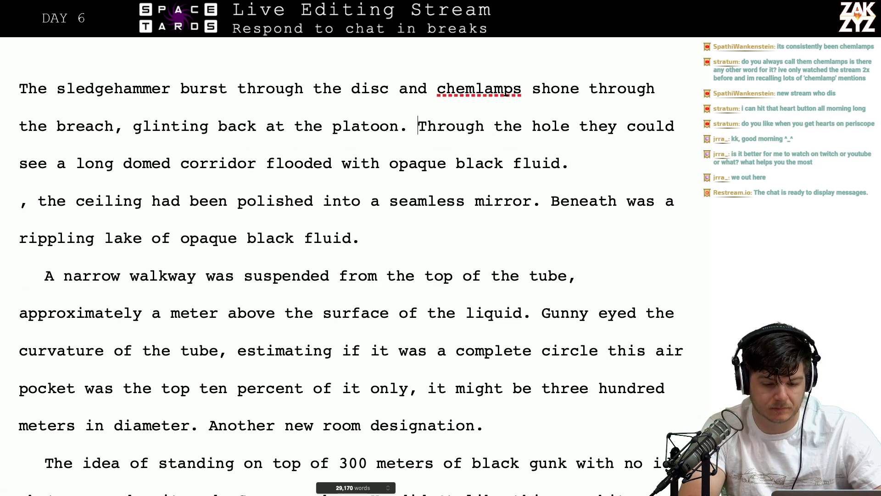
{"action": "key", "text": "Return"}
{"action": "key", "text": "Return"}
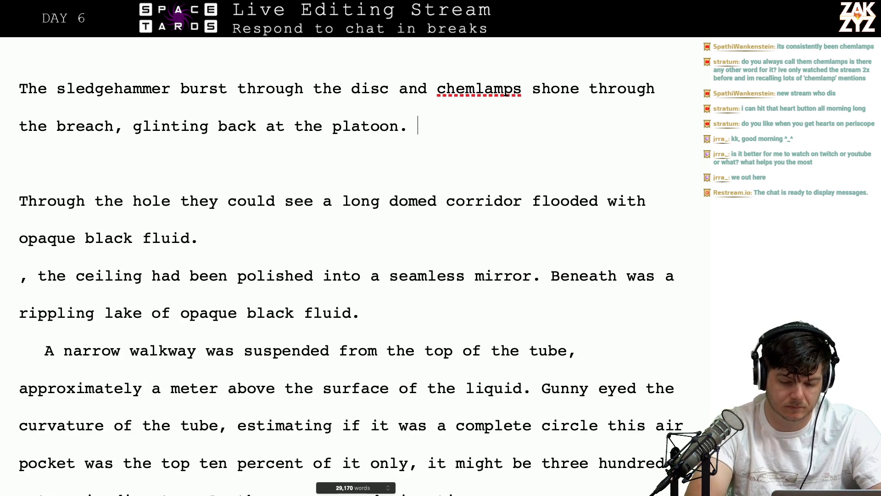
Try opening the sentence after "glinting back at the platoon." with "Beyond the hole", and delete that wording
{"action": "type", "text": "T"}
{"action": "key", "text": "BackSpace"}
{"action": "type", "text": "Be"}
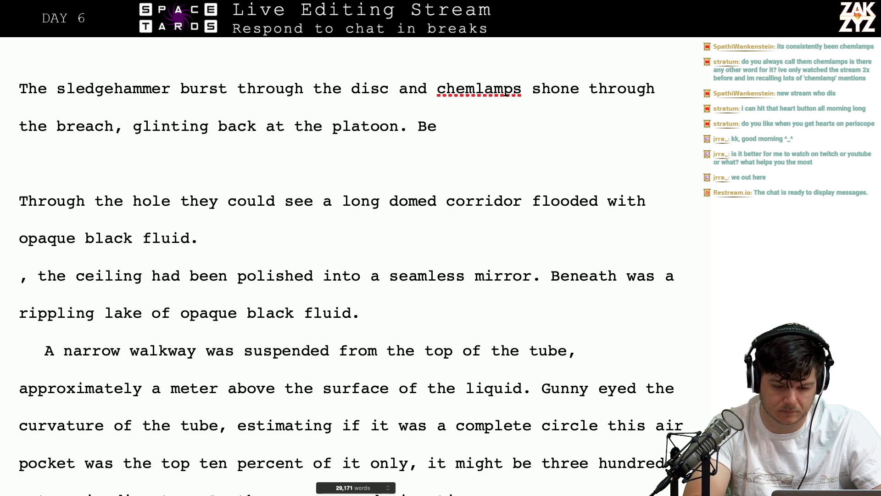
{"action": "type", "text": "yond the hole"}
{"action": "key", "text": "BackSpace"}
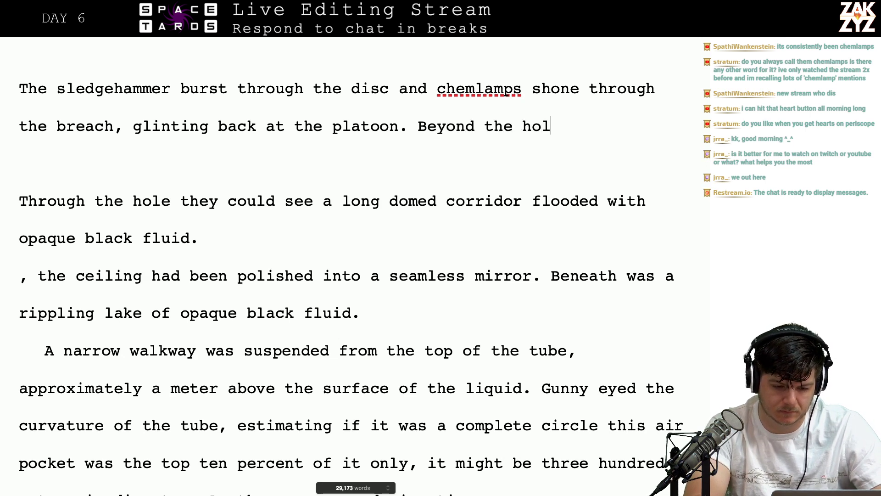
{"action": "key", "text": "BackSpace"}
{"action": "key", "text": "BackSpace"}
{"action": "key", "text": "BackSpace"}
{"action": "key", "text": "BackSpace"}
{"action": "key", "text": "BackSpace"}
{"action": "key", "text": "BackSpace"}
{"action": "key", "text": "BackSpace"}
{"action": "key", "text": "BackSpace"}
{"action": "key", "text": "BackSpace"}
{"action": "key", "text": "BackSpace"}
{"action": "key", "text": "BackSpace"}
{"action": "key", "text": "BackSpace"}
{"action": "key", "text": "BackSpace"}
{"action": "key", "text": "BackSpace"}
Open the sentence after "glinting back at the platoon." with "On the other side of the disc"
{"action": "type", "text": "On"}
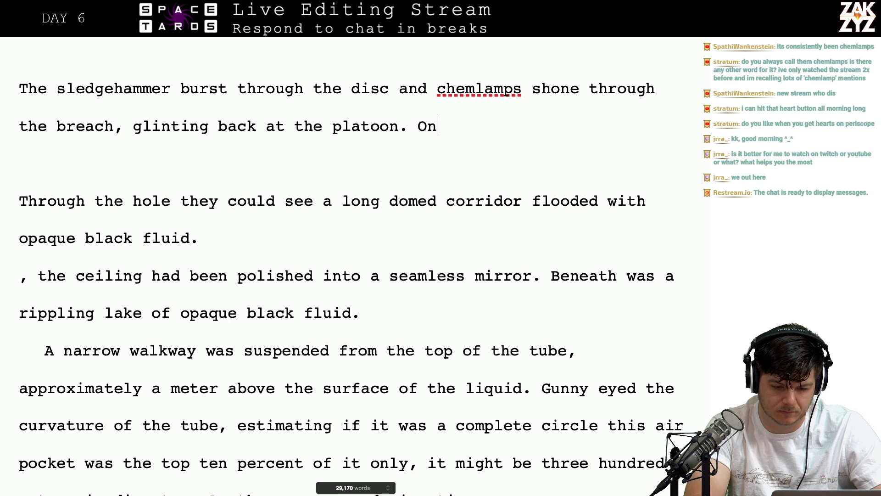
{"action": "type", "text": " the other isdd"}
{"action": "key", "text": "BackSpace"}
{"action": "key", "text": "BackSpace"}
{"action": "key", "text": "BackSpace"}
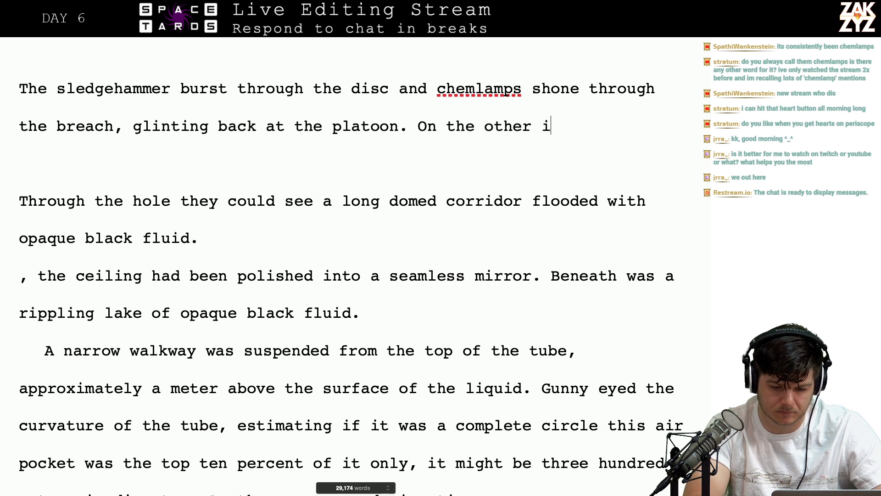
{"action": "type", "text": "de of the dis"}
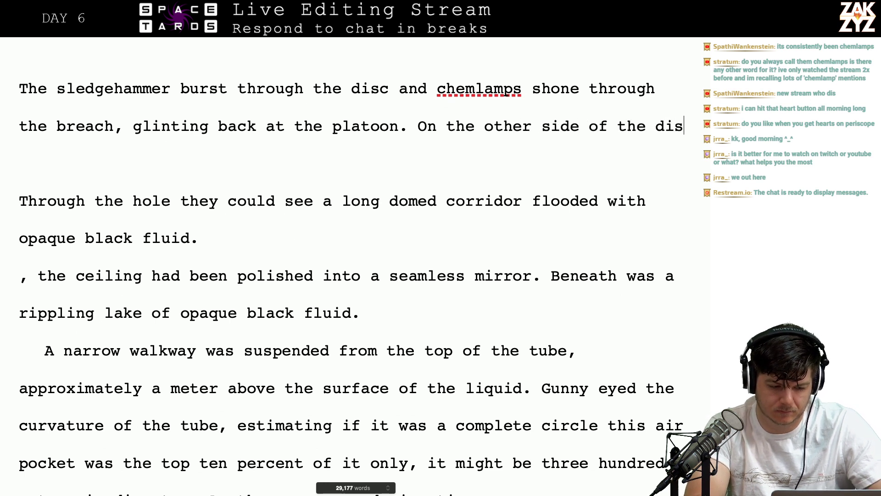
Continue the sentence about the other side of the disc with "the walls were polished into a seamless mirror,"
{"action": "type", "text": "c the waslls"}
{"action": "key", "text": "BackSpace"}
{"action": "key", "text": "BackSpace"}
{"action": "key", "text": "BackSpace"}
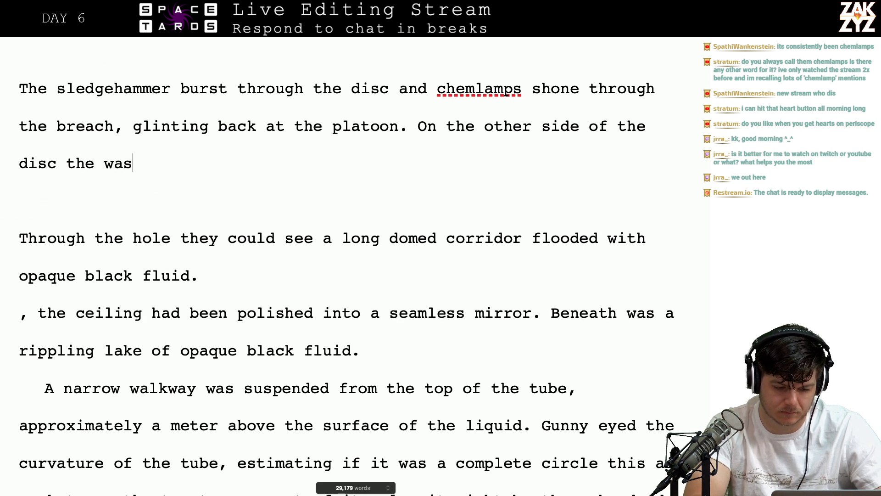
{"action": "key", "text": "BackSpace"}
{"action": "type", "text": "la"}
{"action": "key", "text": "BackSpace"}
{"action": "type", "text": "ls were "}
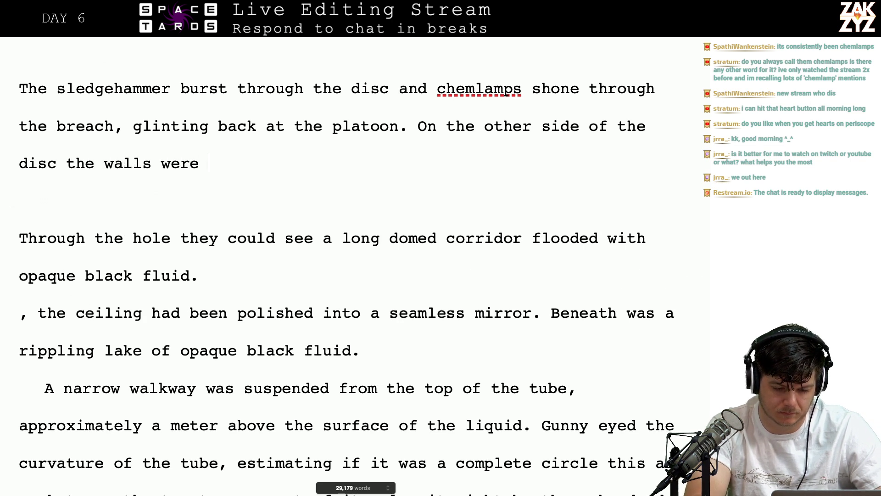
{"action": "type", "text": "polsihed"}
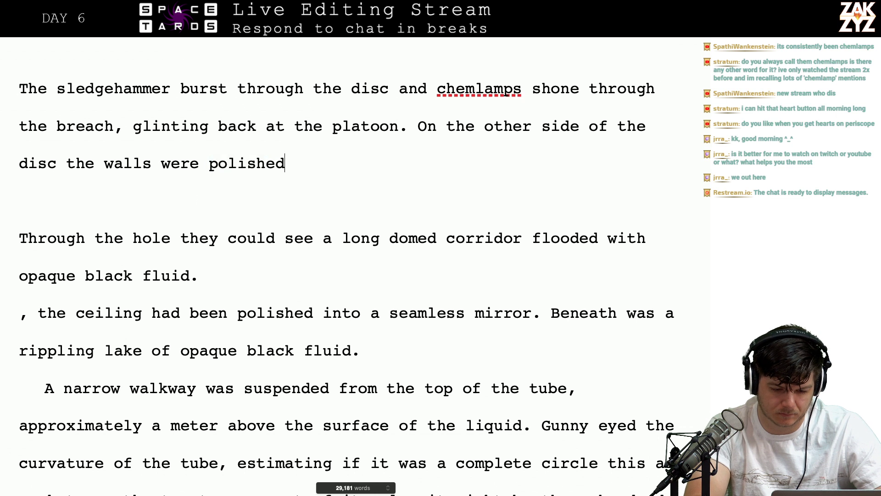
{"action": "type", "text": " into a se"}
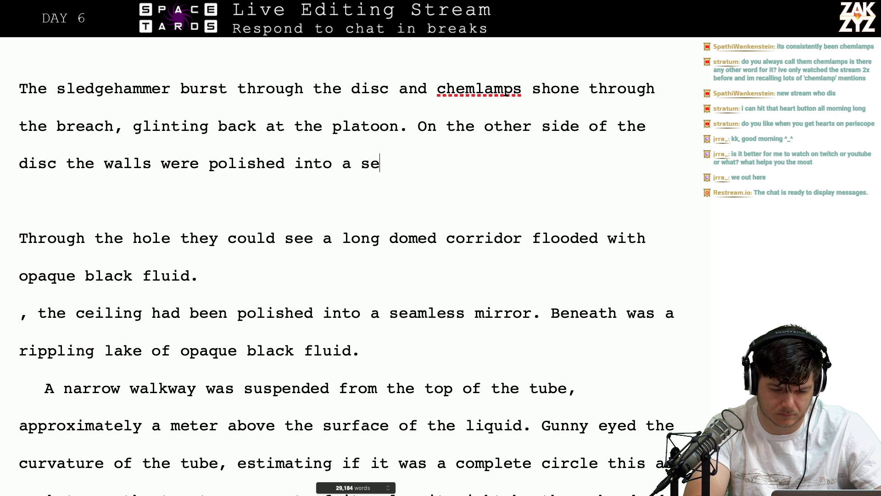
{"action": "type", "text": "amless mirror, "}
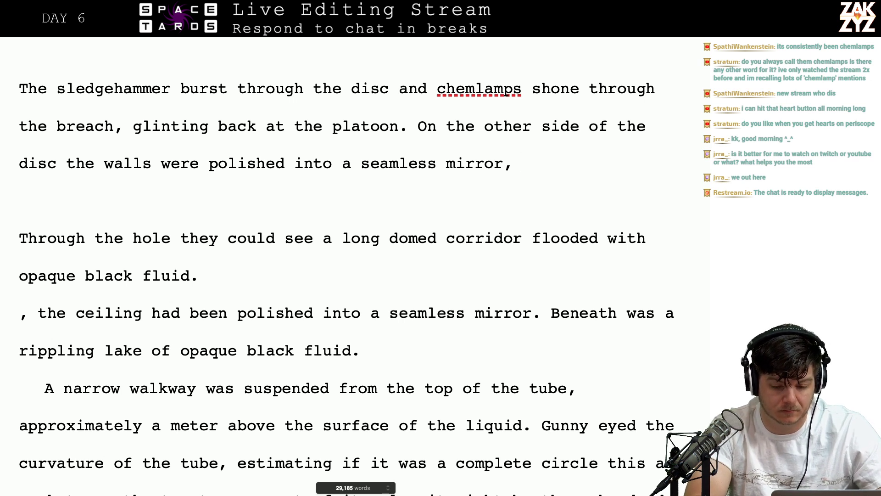
Try continuing after "seamless mirror," with "curving" and with "they", and delete both attempts
{"action": "type", "text": "curving"}
{"action": "key", "text": "BackSpace"}
{"action": "key", "text": "BackSpace"}
{"action": "key", "text": "BackSpace"}
{"action": "key", "text": "BackSpace"}
{"action": "key", "text": "BackSpace"}
{"action": "key", "text": "BackSpace"}
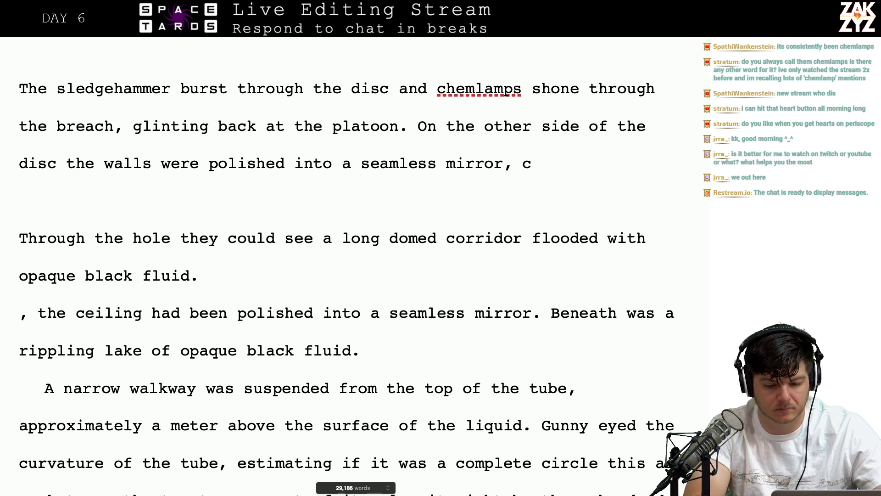
{"action": "key", "text": "BackSpace"}
{"action": "type", "text": "they"}
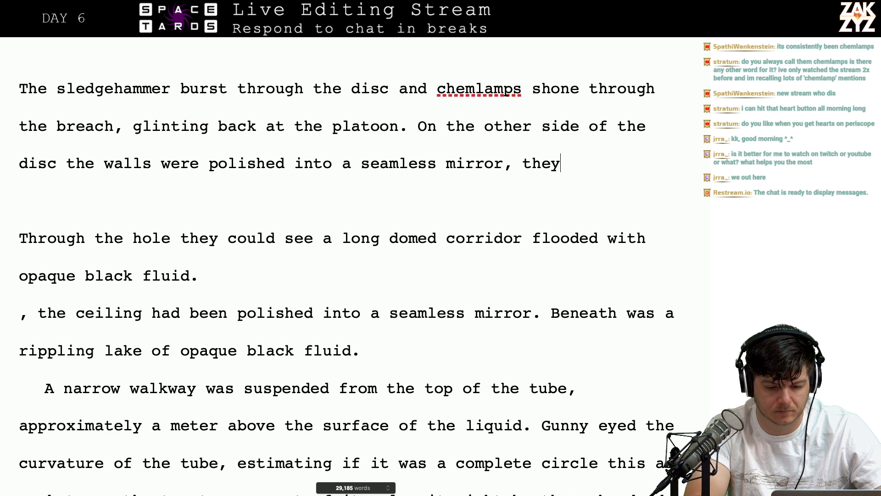
{"action": "key", "text": "BackSpace"}
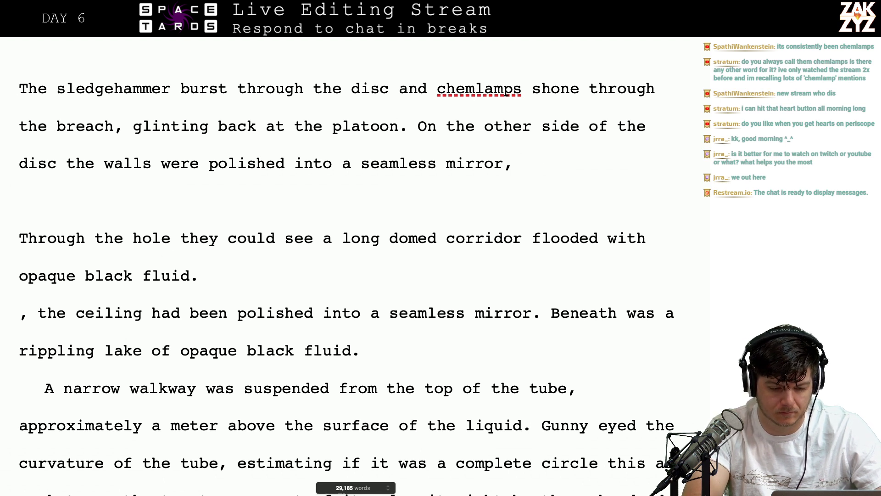
Put the sentence beginning "On the other side of the disc" on its own line below "glinting back at the platoon."
{"action": "left_click", "coordinate": [446, 126]}
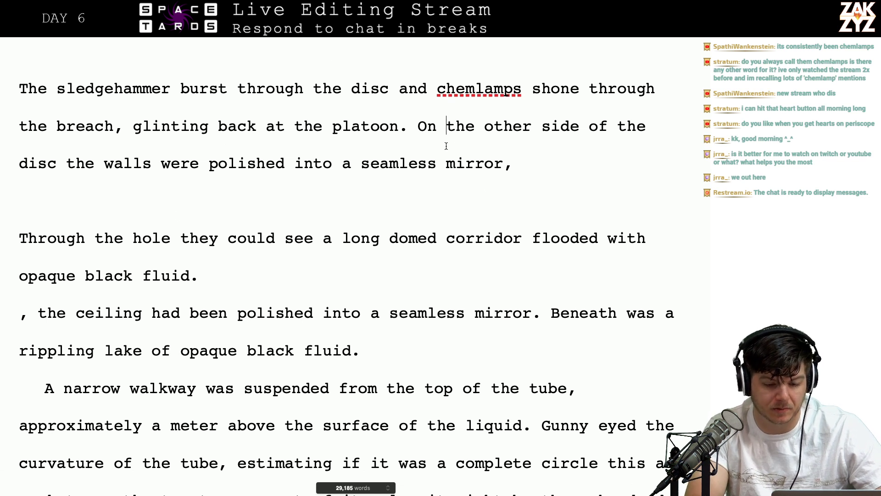
{"action": "key", "text": "Left"}
{"action": "key", "text": "Left"}
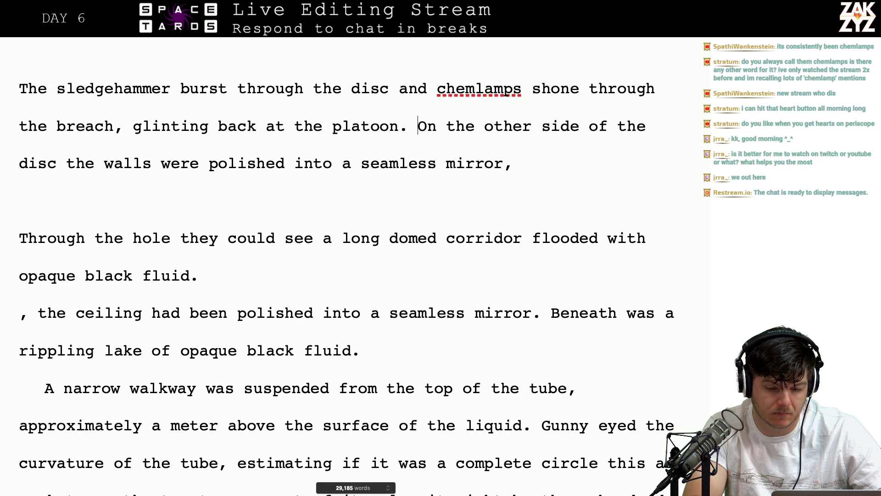
{"action": "key", "text": "Return"}
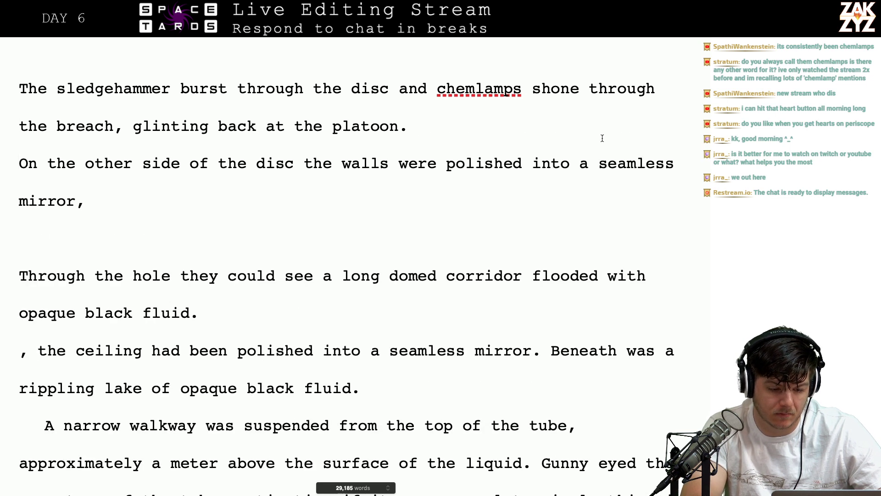
End the opening sentence with a period after "the breach", try a following sentence beginning "As they", and delete that beginning
{"action": "key", "text": "Left"}
{"action": "key", "text": "Left"}
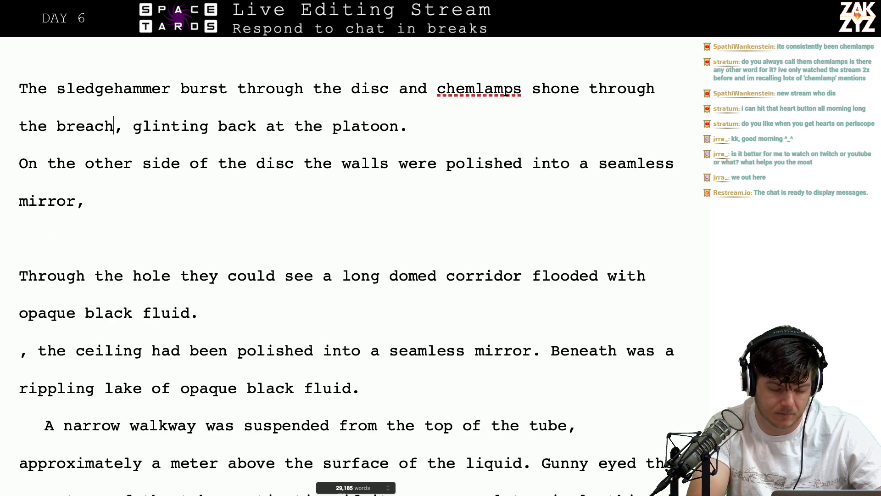
{"action": "type", "text": ". AS the"}
{"action": "key", "text": "BackSpace"}
{"action": "key", "text": "BackSpace"}
{"action": "key", "text": "BackSpace"}
{"action": "key", "text": "BackSpace"}
{"action": "key", "text": "BackSpace"}
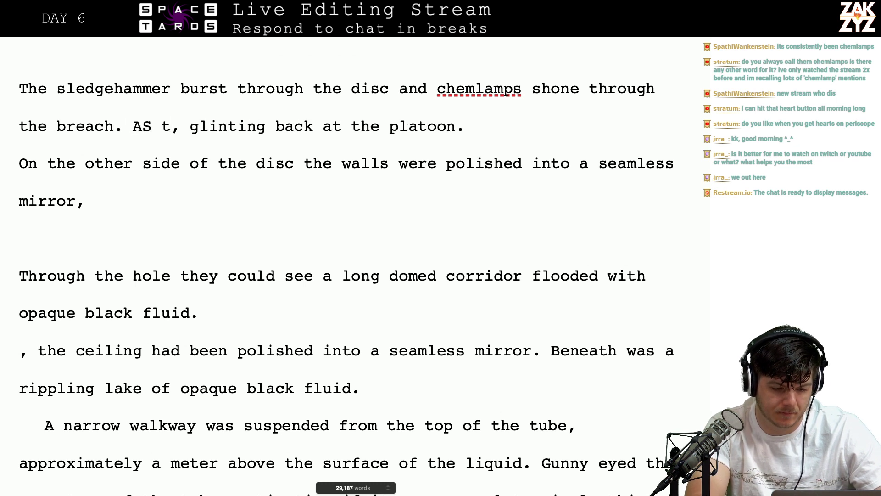
{"action": "type", "text": "s they dra"}
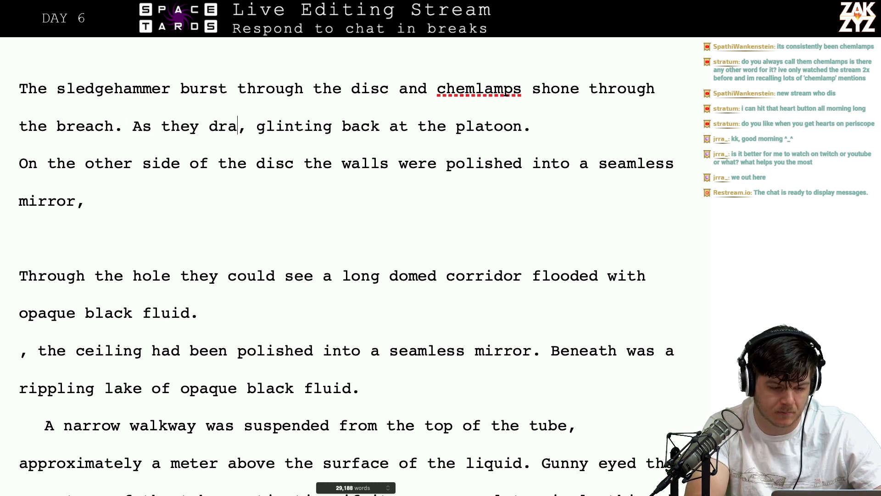
{"action": "key", "text": "BackSpace"}
{"action": "key", "text": "BackSpace"}
{"action": "key", "text": "BackSpace"}
{"action": "key", "text": "BackSpace"}
{"action": "key", "text": "BackSpace"}
{"action": "key", "text": "BackSpace"}
{"action": "key", "text": "BackSpace"}
{"action": "key", "text": "BackSpace"}
{"action": "key", "text": "BackSpace"}
{"action": "key", "text": "BackSpace"}
{"action": "key", "text": "BackSpace"}
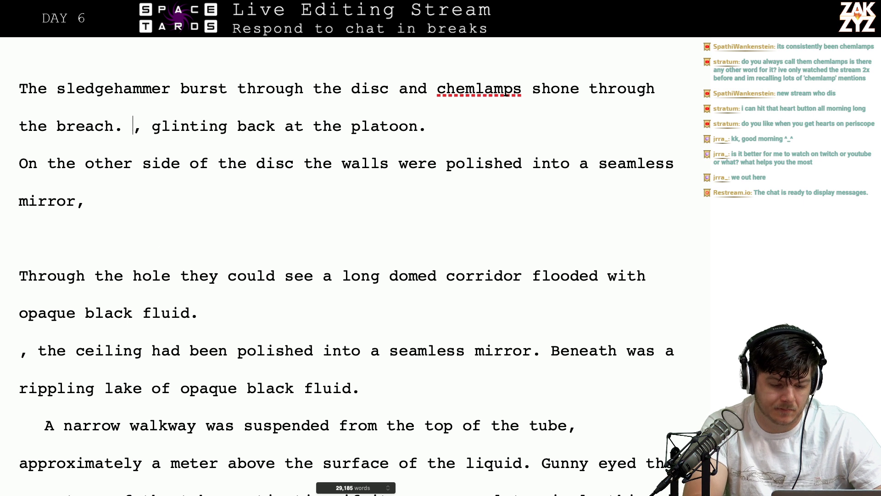
After "the breach.", write "The beams of their lamp reflected crazily through a long tube, the roof of the"
{"action": "type", "text": "Their"}
{"action": "key", "text": "BackSpace"}
{"action": "key", "text": "BackSpace"}
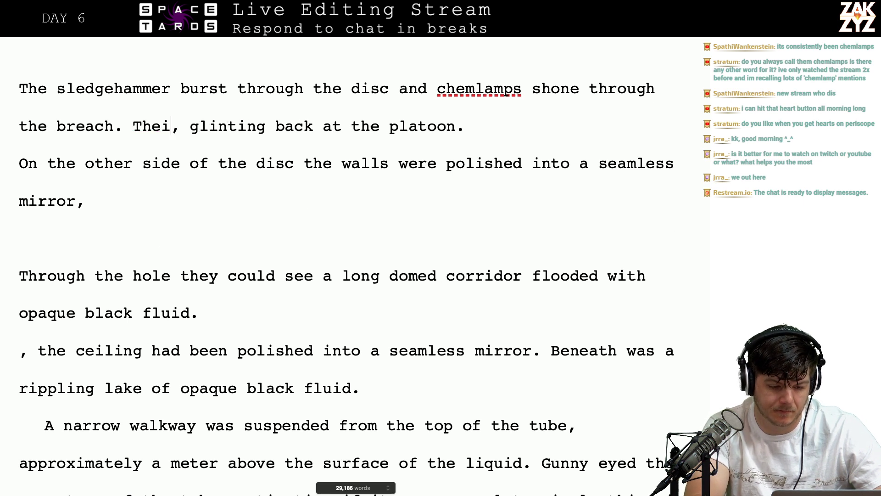
{"action": "type", "text": "beams "}
{"action": "type", "text": "of their lamp re"}
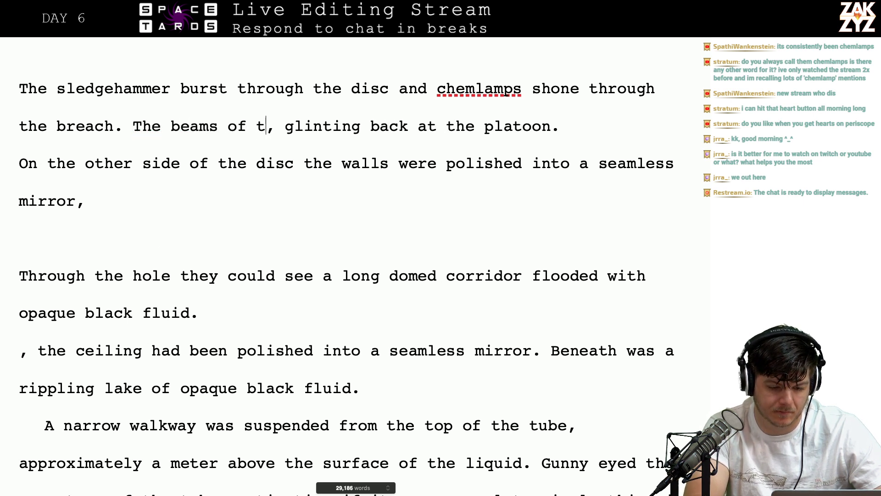
{"action": "type", "text": "fle"}
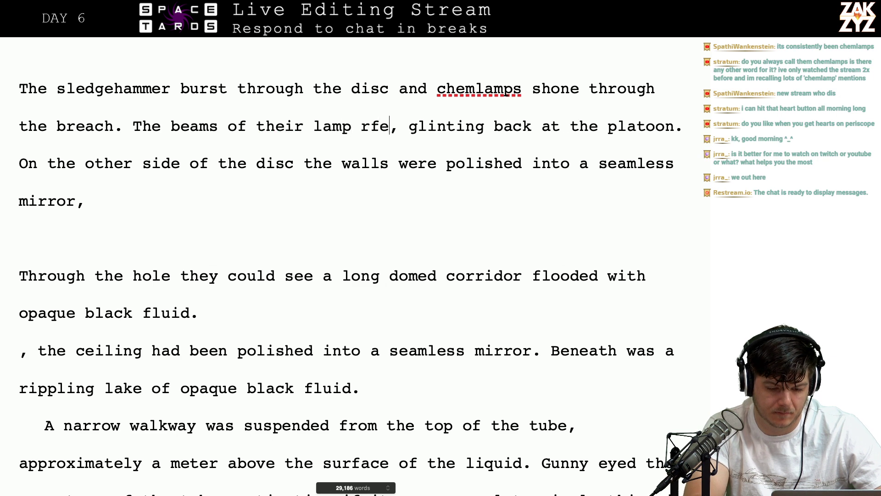
{"action": "key", "text": "BackSpace"}
{"action": "key", "text": "BackSpace"}
{"action": "type", "text": "eflect"}
{"action": "type", "text": "ed crazily thro"}
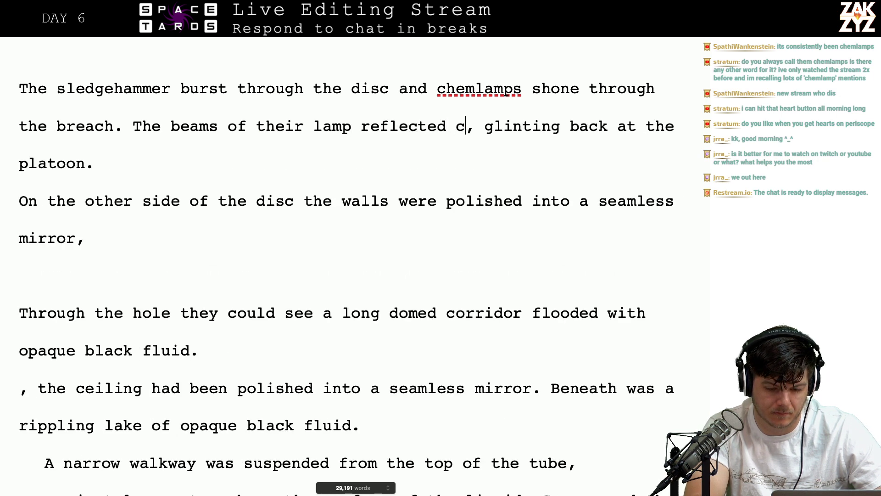
{"action": "type", "text": "ugh a long tube,"}
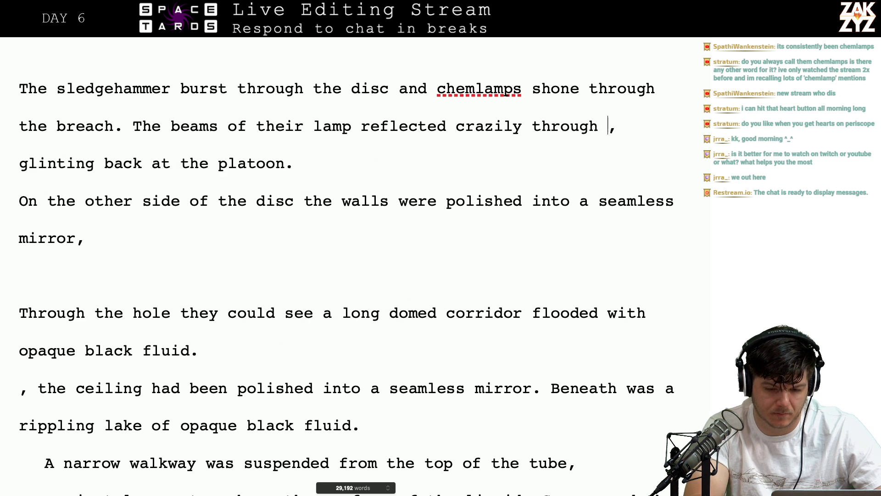
{"action": "type", "text": " the "}
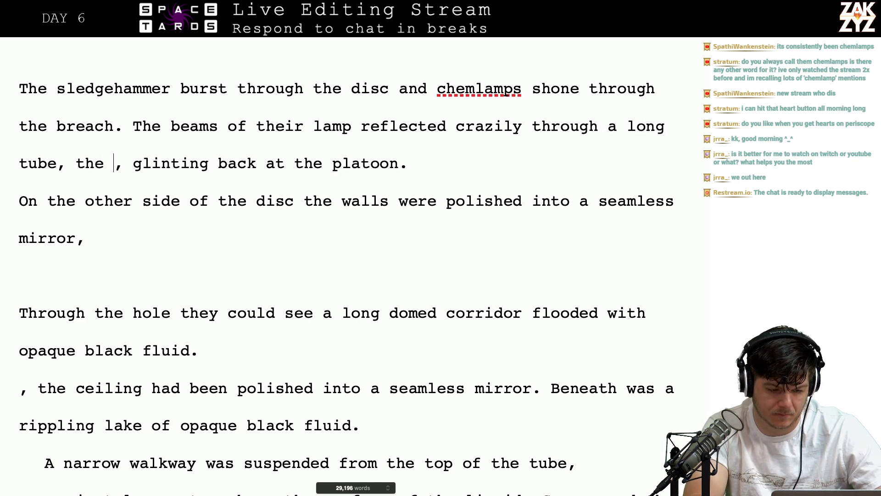
{"action": "type", "text": "roof of the"}
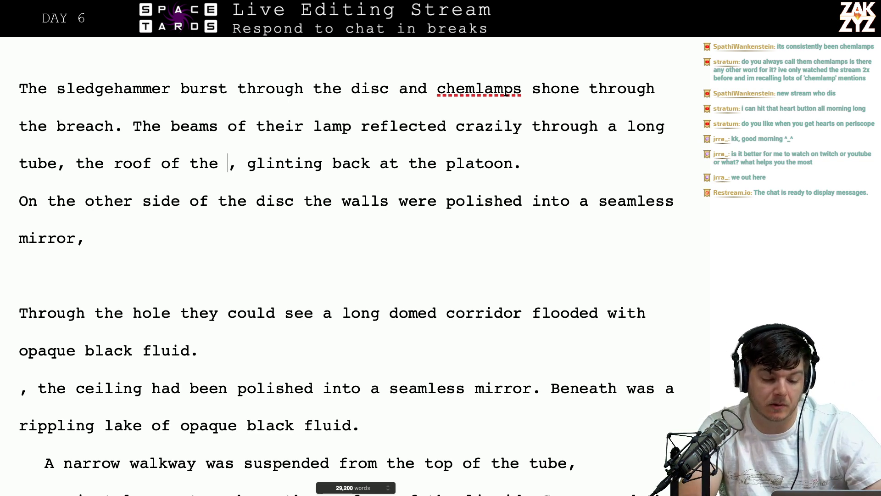
Separate the lamp-beam draft onto its own line and write "The beams were reflecting off a long corridor" after "the breach."
{"action": "key", "text": "Return"}
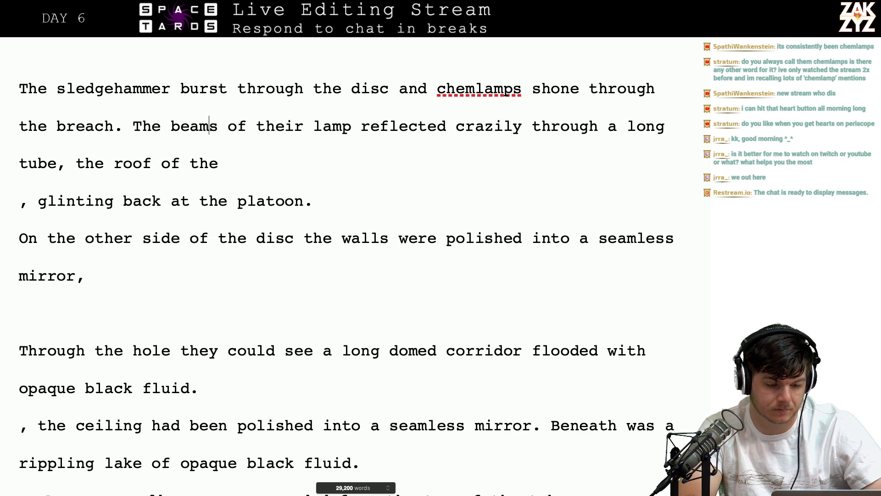
{"action": "key", "text": "Return"}
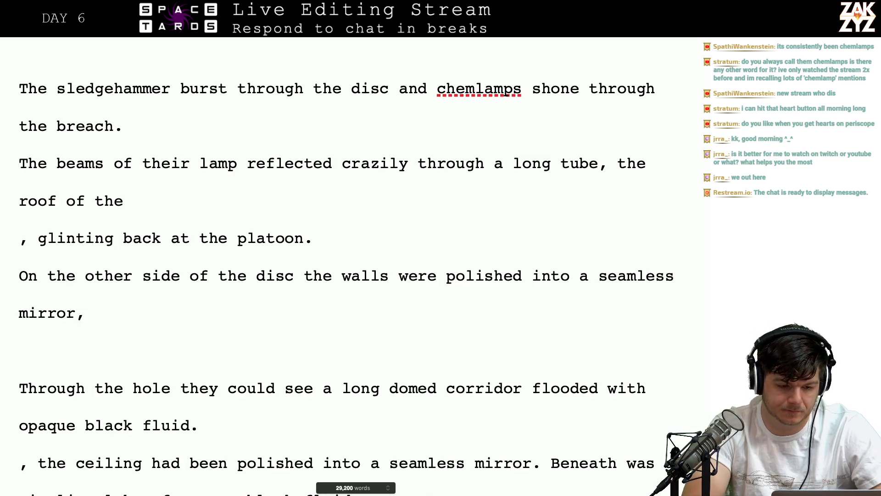
{"action": "type", "text": "The beams"}
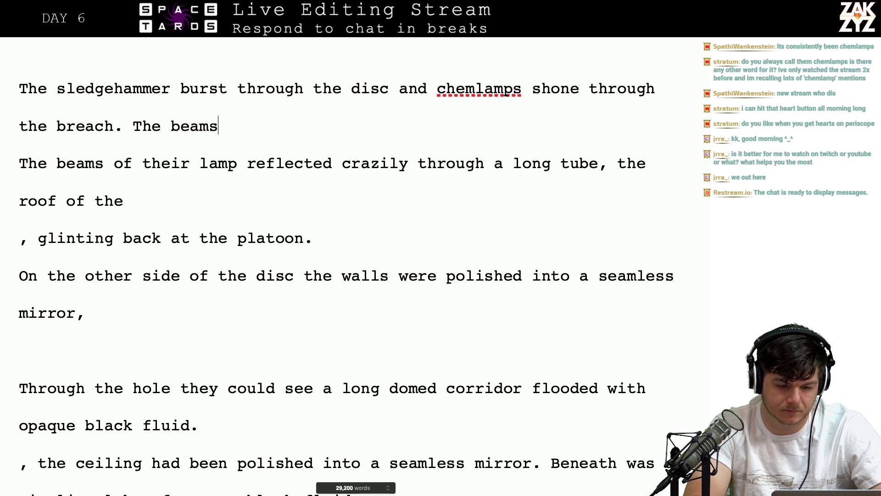
{"action": "type", "text": " were refl"}
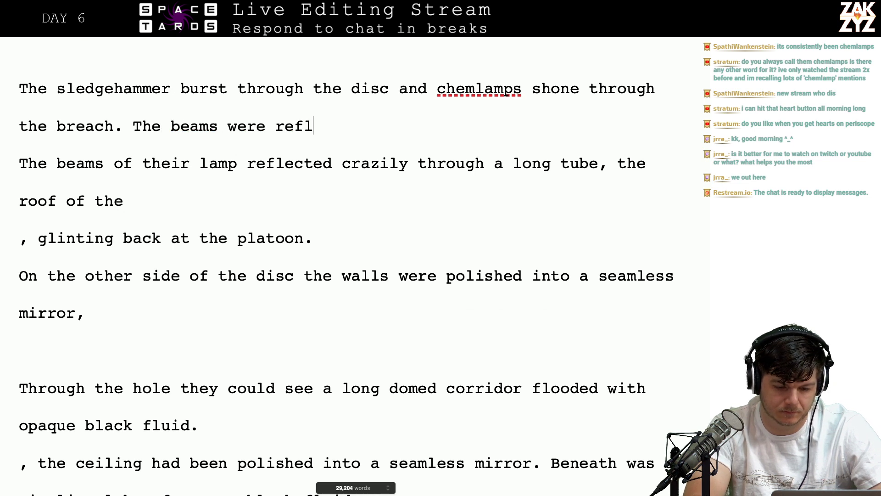
{"action": "type", "text": "ecting off"}
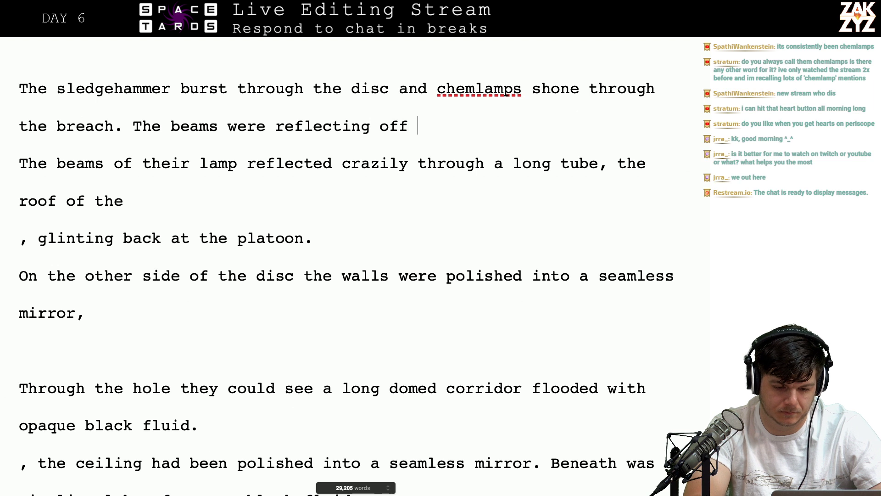
{"action": "type", "text": " a long corridor"}
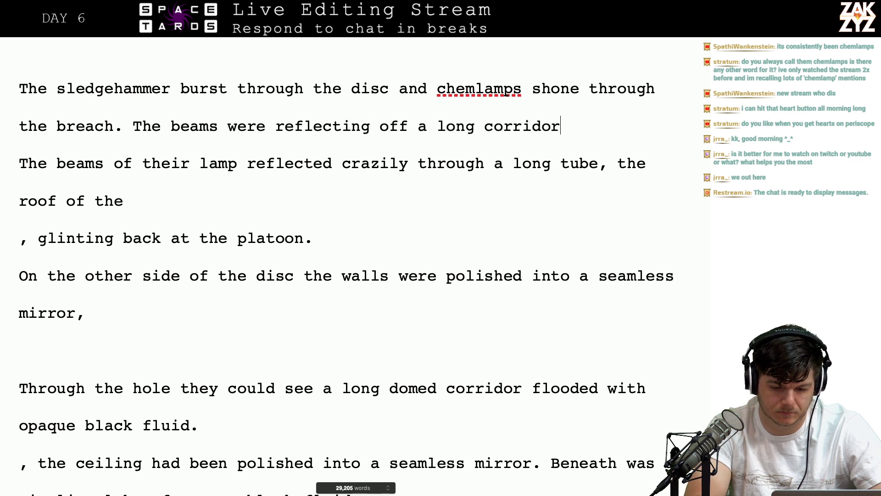
Continue the reflecting-beams sentence after "a long corridor" with ", where the domed ceiling was one"
{"action": "type", "text": ", where the d"}
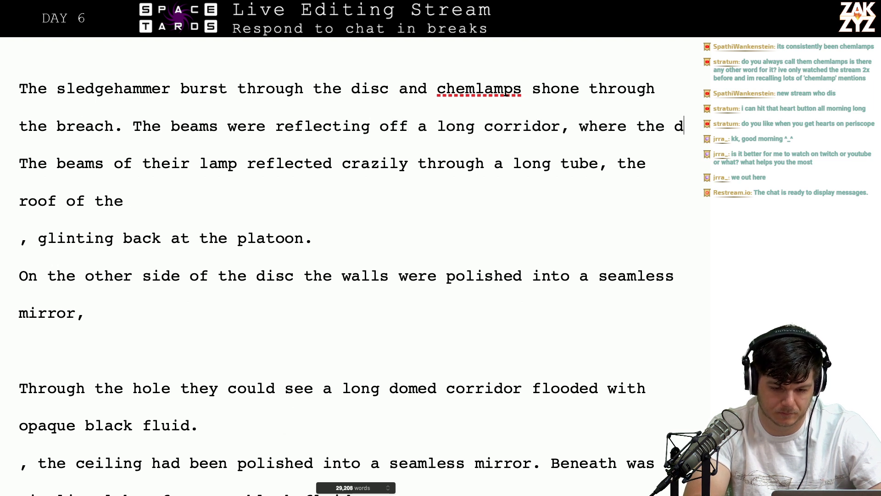
{"action": "type", "text": "omed cei"}
{"action": "key", "text": "BackSpace"}
{"action": "type", "text": "eil"}
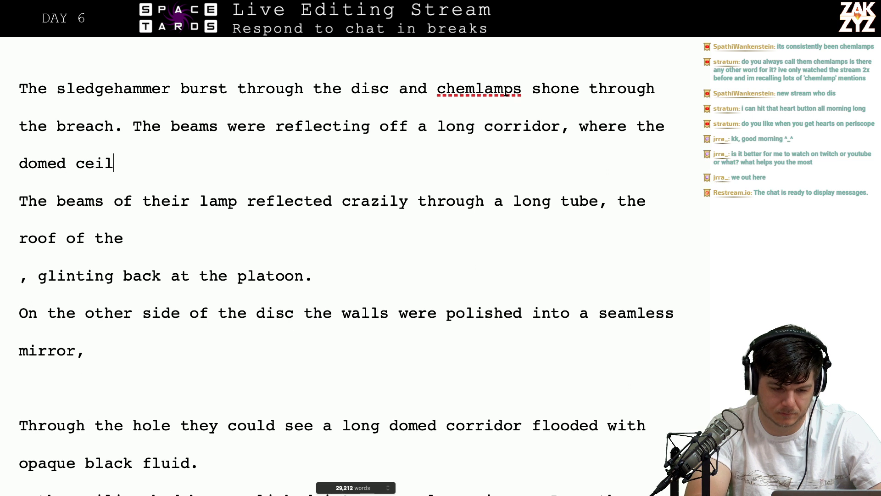
{"action": "key", "text": "BackSpace"}
{"action": "key", "text": "BackSpace"}
{"action": "key", "text": "BackSpace"}
{"action": "type", "text": "hild"}
{"action": "key", "text": "BackSpace"}
{"action": "key", "text": "BackSpace"}
{"action": "key", "text": "BackSpace"}
{"action": "type", "text": "eil"}
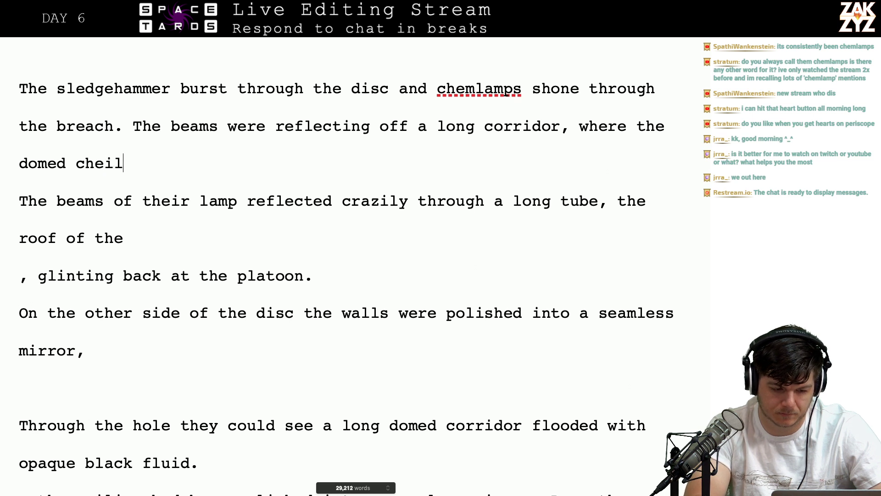
{"action": "key", "text": "BackSpace"}
{"action": "key", "text": "BackSpace"}
{"action": "key", "text": "BackSpace"}
{"action": "key", "text": "BackSpace"}
{"action": "type", "text": "eiling was one"}
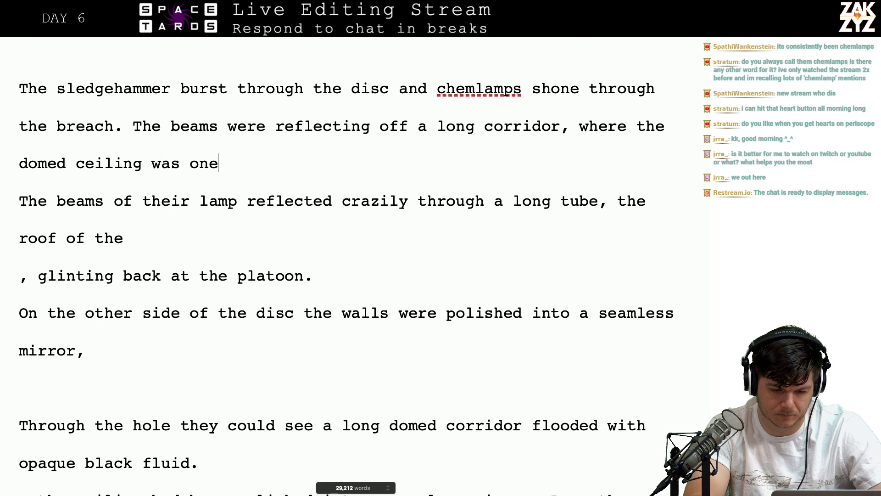
Replace "one" with "a giant" after "the domed ceiling was"
{"action": "type", "text": " long"}
{"action": "key", "text": "BackSpace"}
{"action": "key", "text": "BackSpace"}
{"action": "key", "text": "BackSpace"}
{"action": "key", "text": "BackSpace"}
{"action": "key", "text": "BackSpace"}
{"action": "key", "text": "BackSpace"}
{"action": "key", "text": "BackSpace"}
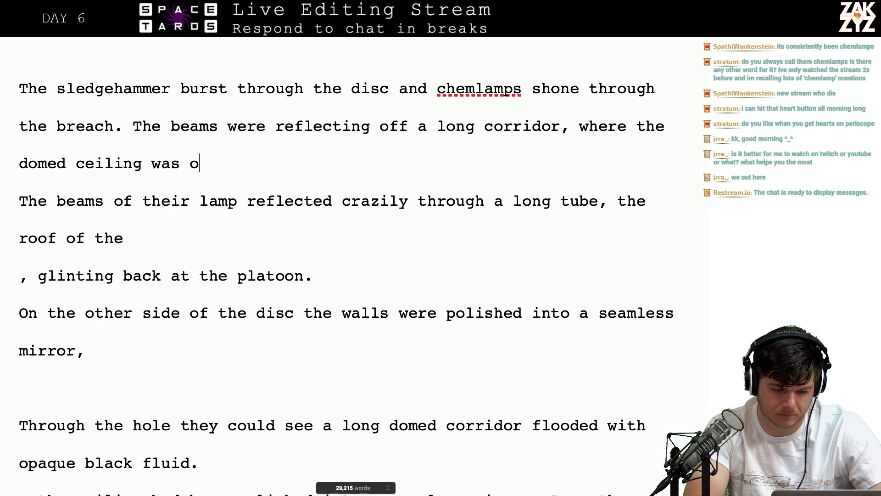
{"action": "key", "text": "BackSpace"}
{"action": "type", "text": "a giant"}
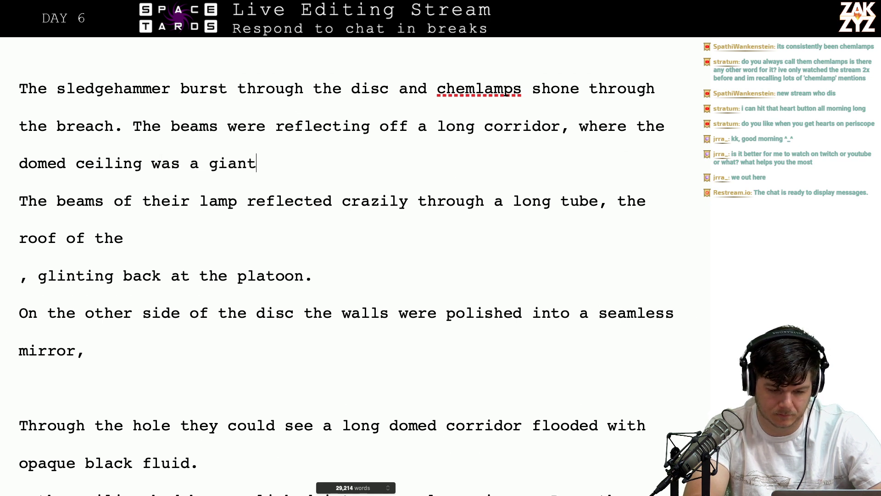
Replace "giant" and complete the sentence so the domed ceiling was "a seamless curved mirror."
{"action": "type", "text": " curved mi"}
{"action": "key", "text": "BackSpace"}
{"action": "key", "text": "BackSpace"}
{"action": "key", "text": "BackSpace"}
{"action": "key", "text": "BackSpace"}
{"action": "key", "text": "BackSpace"}
{"action": "key", "text": "BackSpace"}
{"action": "key", "text": "BackSpace"}
{"action": "key", "text": "BackSpace"}
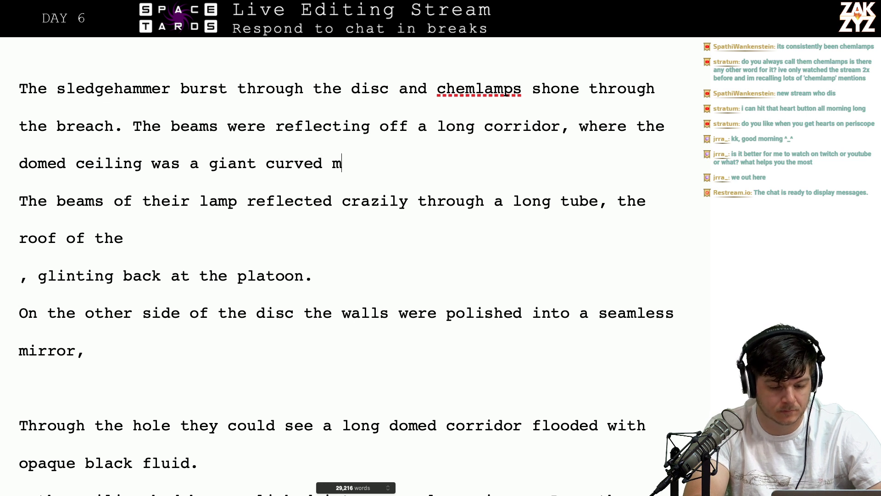
{"action": "key", "text": "BackSpace"}
{"action": "key", "text": "BackSpace"}
{"action": "key", "text": "BackSpace"}
{"action": "key", "text": "BackSpace"}
{"action": "key", "text": "BackSpace"}
{"action": "key", "text": "BackSpace"}
{"action": "key", "text": "BackSpace"}
{"action": "type", "text": "s"}
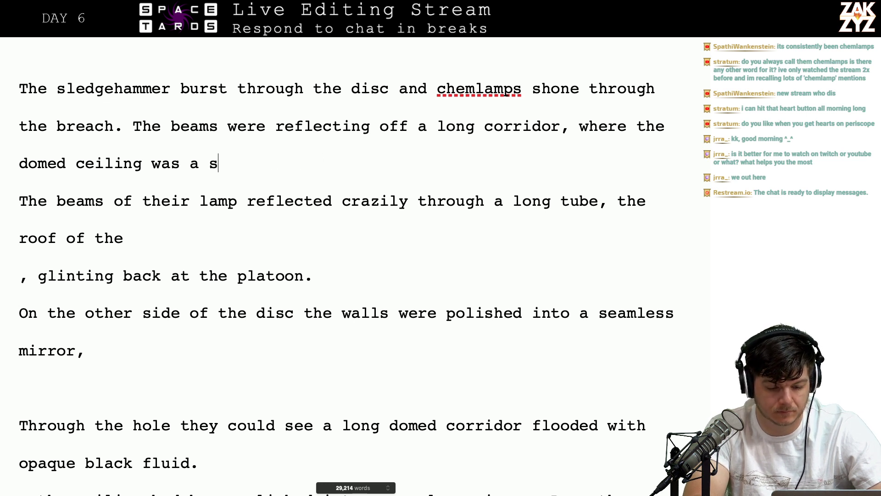
{"action": "type", "text": "eamless cu"}
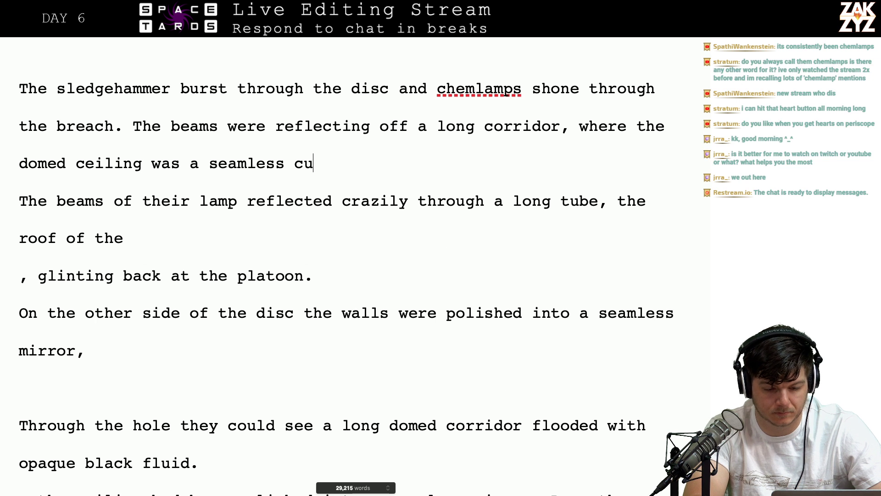
{"action": "type", "text": "rved mirror."}
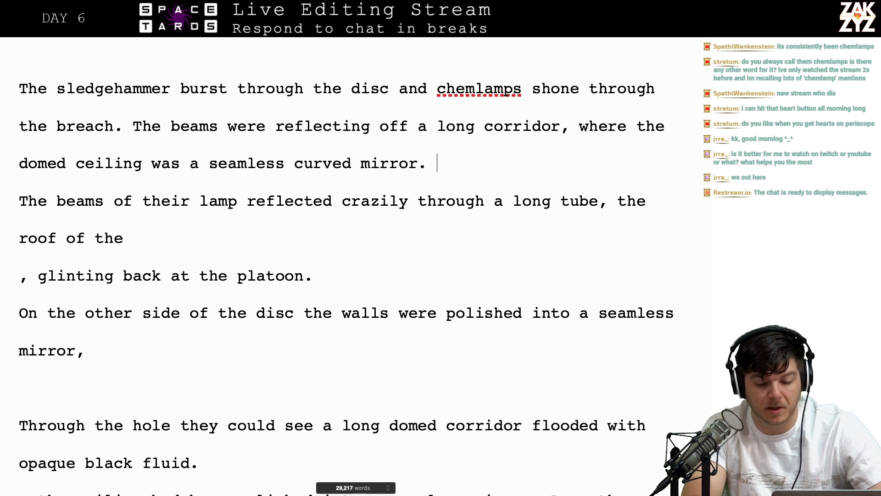
Put the sentence beginning "The beams were reflecting" on its own line below "the breach."
{"action": "left_click", "coordinate": [428, 127]}
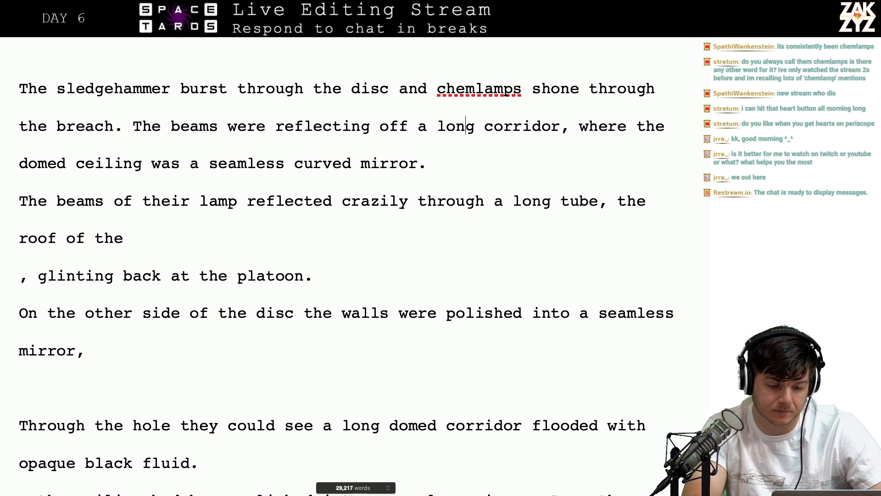
{"action": "key", "text": "Left"}
{"action": "key", "text": "Left"}
{"action": "key", "text": "Left"}
{"action": "key", "text": "Left"}
{"action": "key", "text": "Left"}
{"action": "key", "text": "Left"}
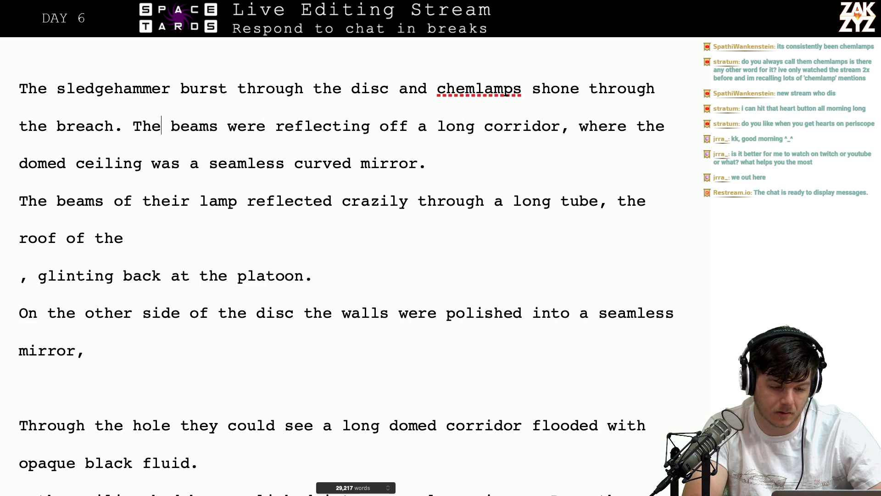
{"action": "key", "text": "Left"}
{"action": "key", "text": "Left"}
{"action": "key", "text": "Left"}
{"action": "key", "text": "Return"}
{"action": "key", "text": "Left"}
Write "Their search beams reflected off the domed ceiling" after "the breach."
{"action": "type", "text": "Their s"}
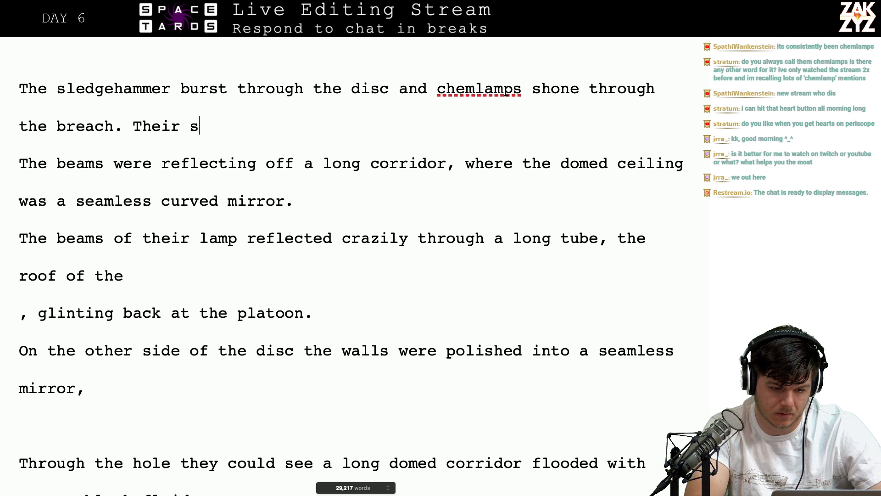
{"action": "type", "text": "ee"}
{"action": "key", "text": "BackSpace"}
{"action": "type", "text": "arch "}
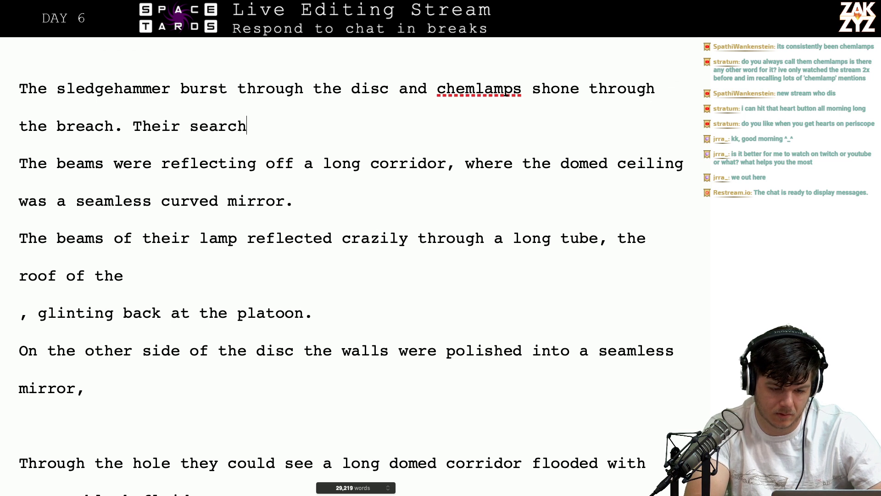
{"action": "type", "text": "beams"}
{"action": "key", "text": "Left"}
{"action": "key", "text": "Left"}
{"action": "key", "text": "Left"}
{"action": "key", "text": "Left"}
{"action": "key", "text": "Left"}
{"action": "key", "text": "Left"}
{"action": "key", "text": "Right"}
{"action": "key", "text": "Right"}
{"action": "key", "text": "Right"}
{"action": "key", "text": "Right"}
{"action": "key", "text": "Right"}
{"action": "key", "text": "Right"}
{"action": "type", "text": "refl"}
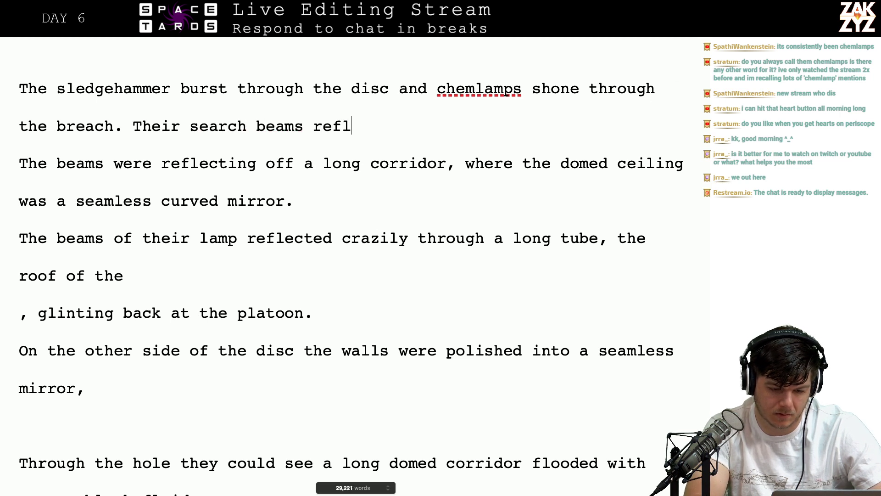
{"action": "type", "text": "ected off the dom"}
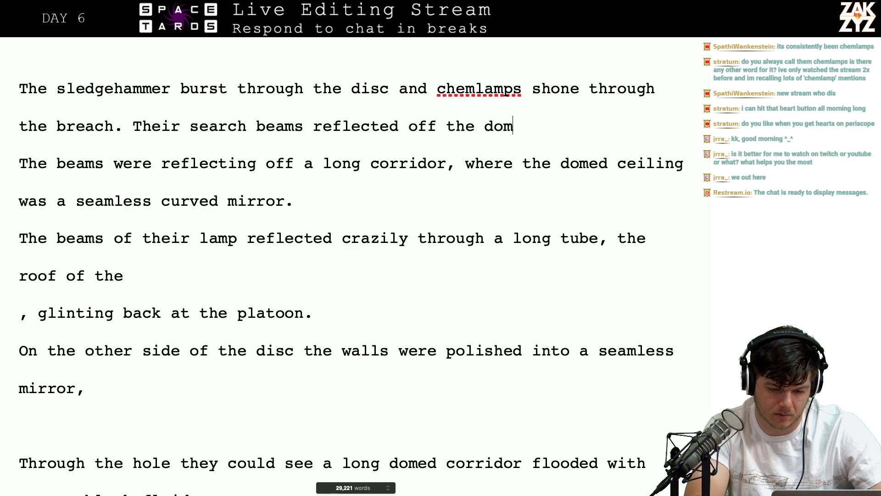
{"action": "type", "text": "ed ceiling "}
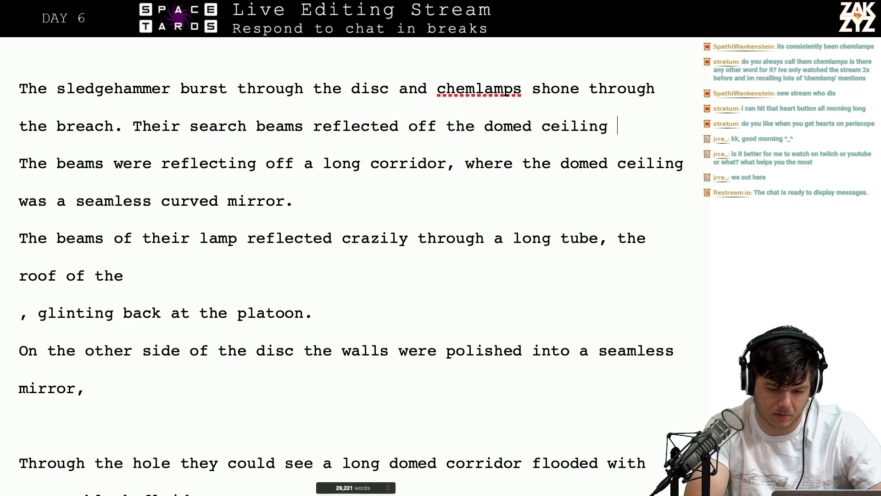
Extend the search-beams sentence after "domed ceiling" with "of a long corridor"
{"action": "type", "text": "of a long corrio"}
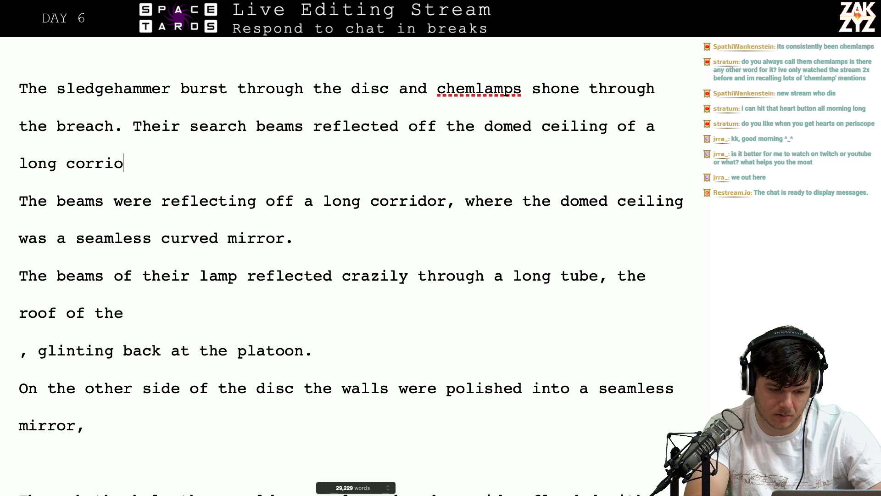
{"action": "type", "text": "dr,"}
{"action": "key", "text": "BackSpace"}
{"action": "key", "text": "BackSpace"}
{"action": "key", "text": "BackSpace"}
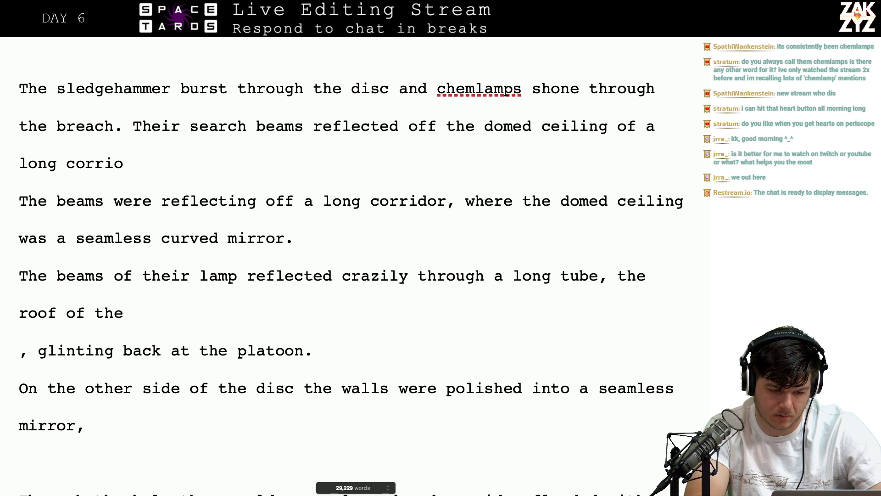
{"action": "key", "text": "BackSpace"}
{"action": "type", "text": "dor"}
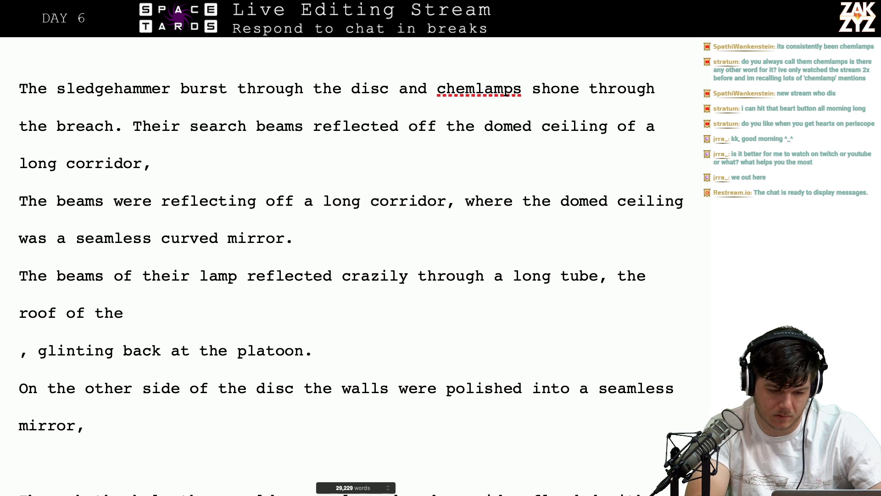
Finish the sentence with ", it was a seamless curved mirror that ran for more than a hundred meters."
{"action": "type", "text": ", it was a "}
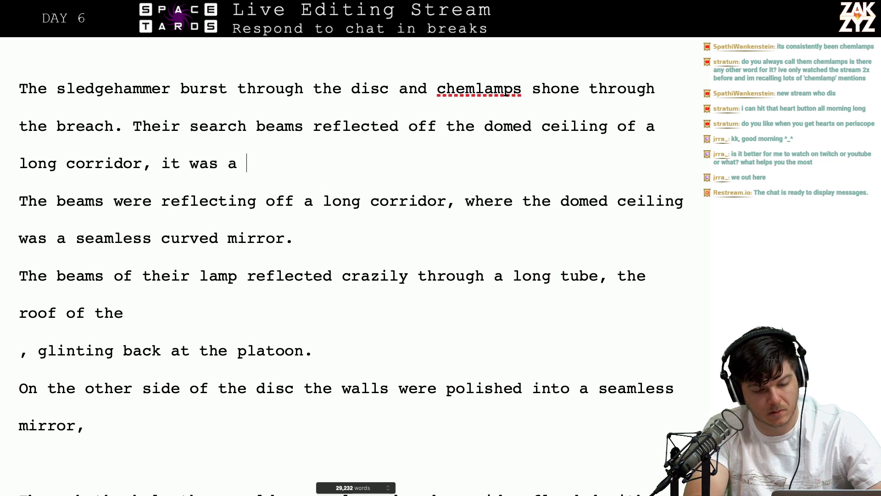
{"action": "type", "text": "seamless curv"}
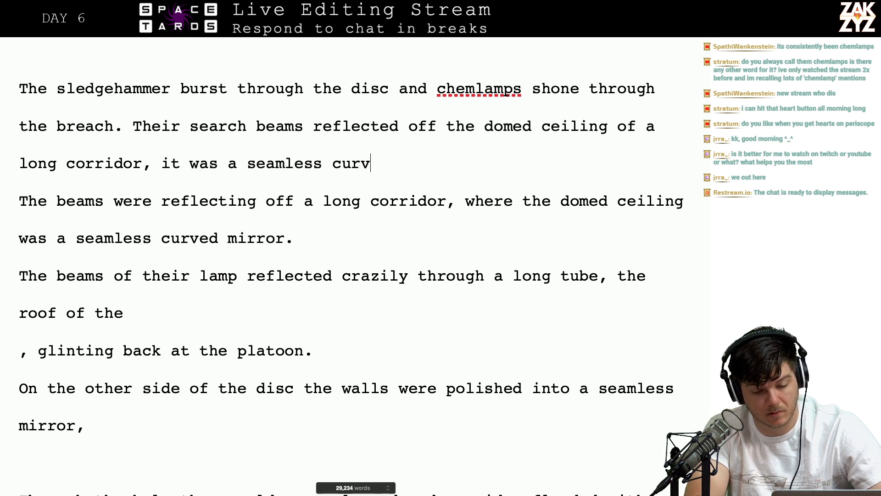
{"action": "type", "text": "ed mirror that "}
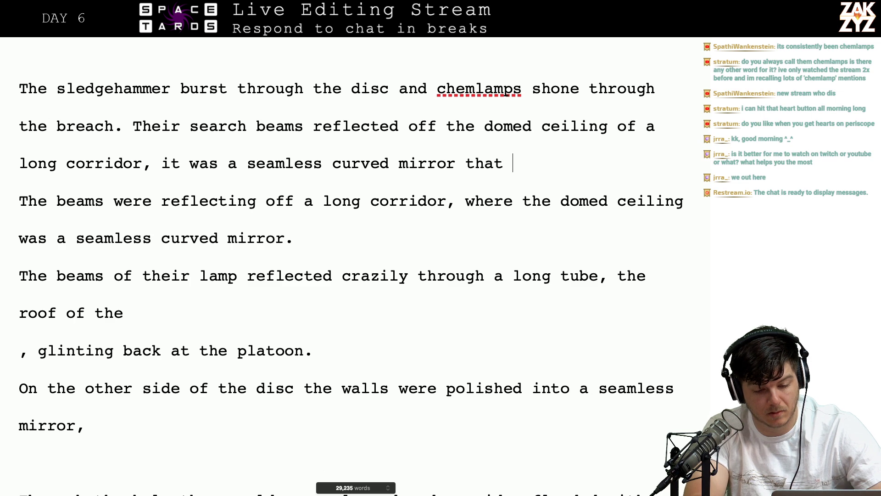
{"action": "type", "text": "ran for "}
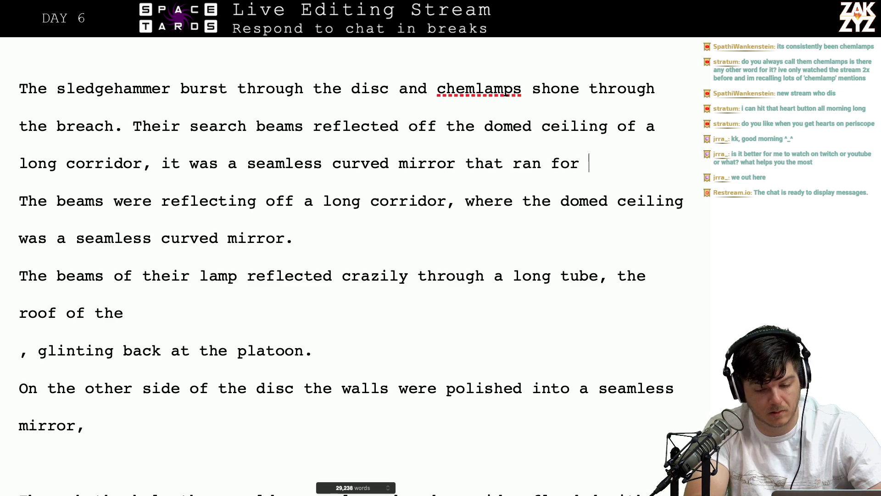
{"action": "type", "text": "more than a hund"}
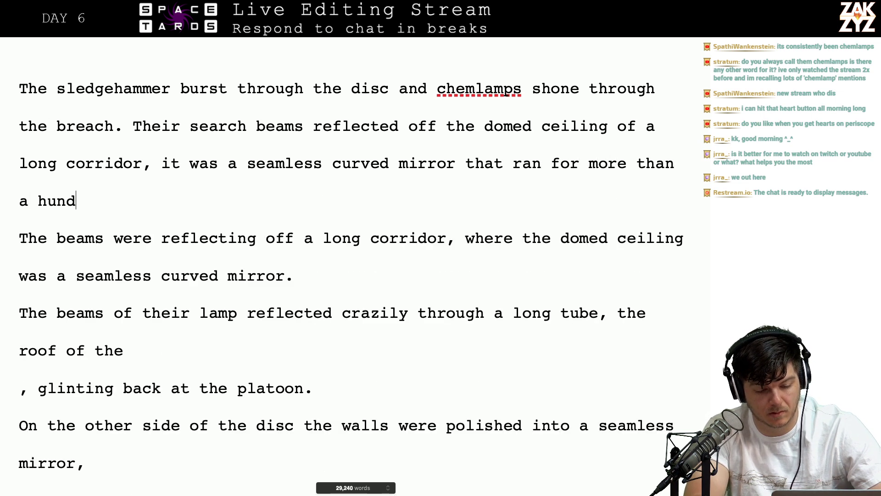
{"action": "type", "text": "red meters."}
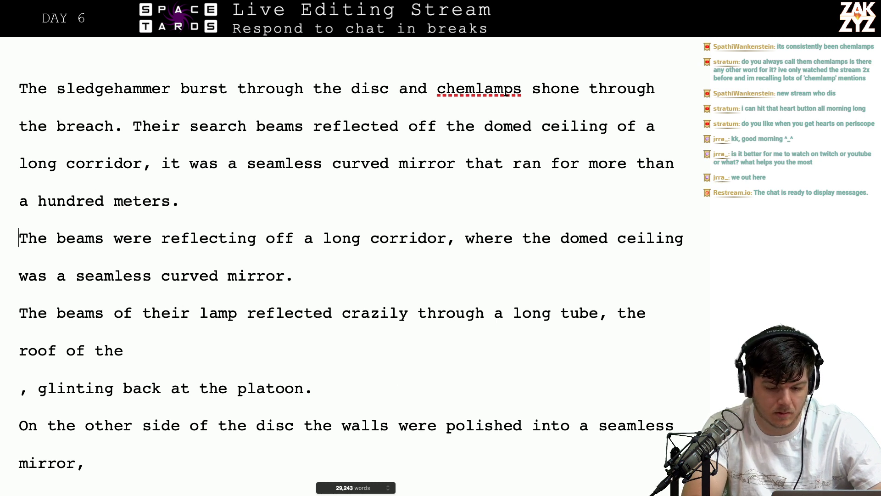
Delete the leftover drafts from "The beams were reflecting off a long corridor" through "polished into a seamless mirror,"
{"action": "key", "text": "Up"}
{"action": "key", "text": "super+Right"}
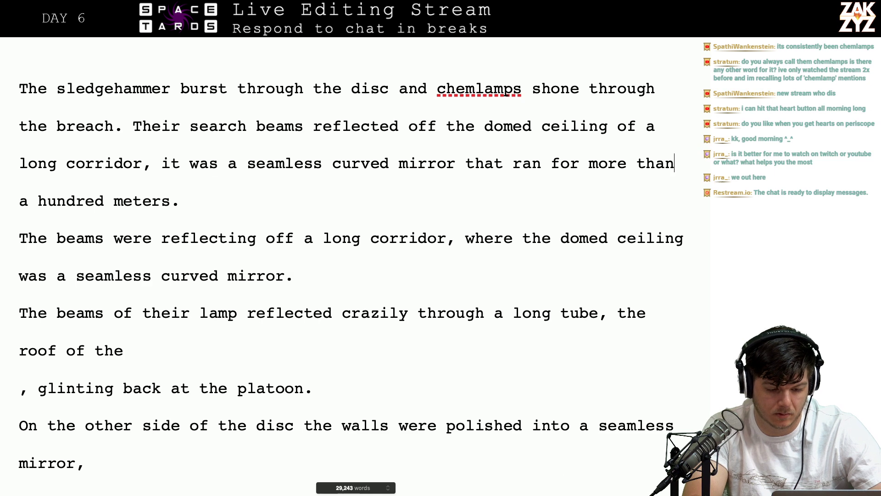
{"action": "key", "text": "shift+Down"}
{"action": "key", "text": "shift+Down"}
{"action": "key", "text": "shift+Down"}
{"action": "key", "text": "shift+Down"}
{"action": "key", "text": "shift+Down"}
{"action": "key", "text": "shift+Down"}
{"action": "key", "text": "shift+Down"}
{"action": "key", "text": "shift+Down"}
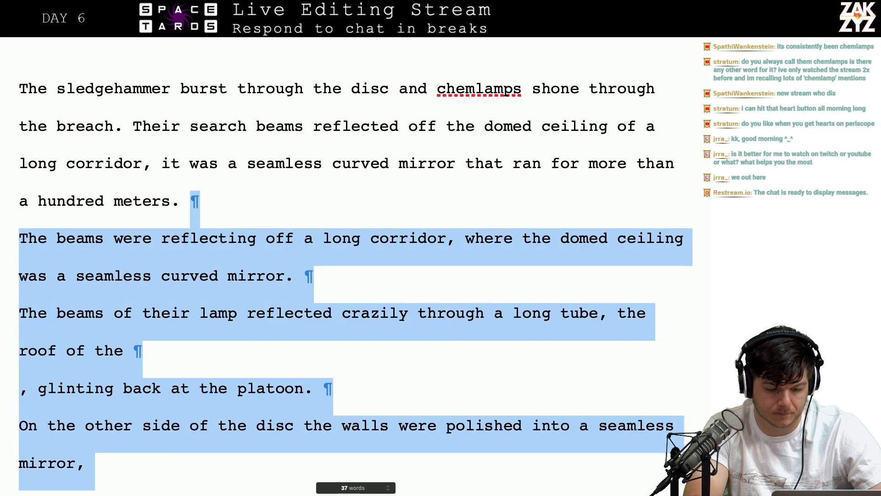
{"action": "key", "text": "BackSpace"}
Begin a new sentence after "a hundred meters." reading "Beneath, the corridor was flooded with a"
{"action": "type", "text": "Benea"}
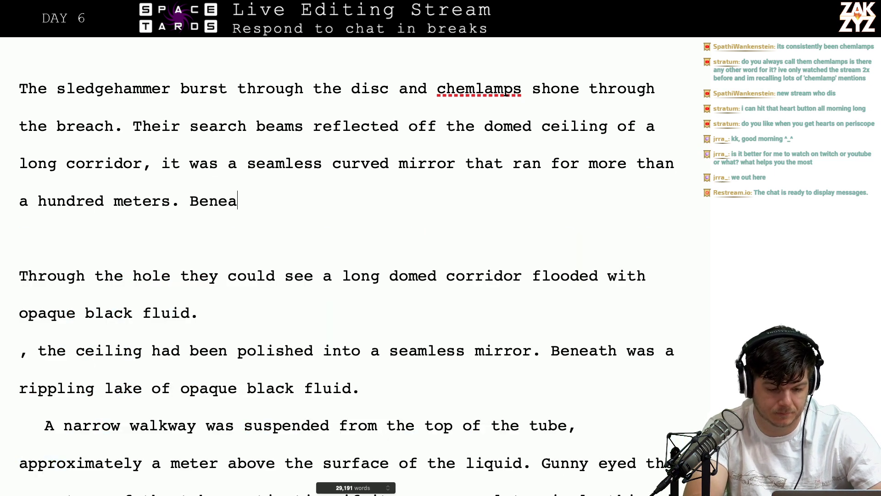
{"action": "type", "text": "th,"}
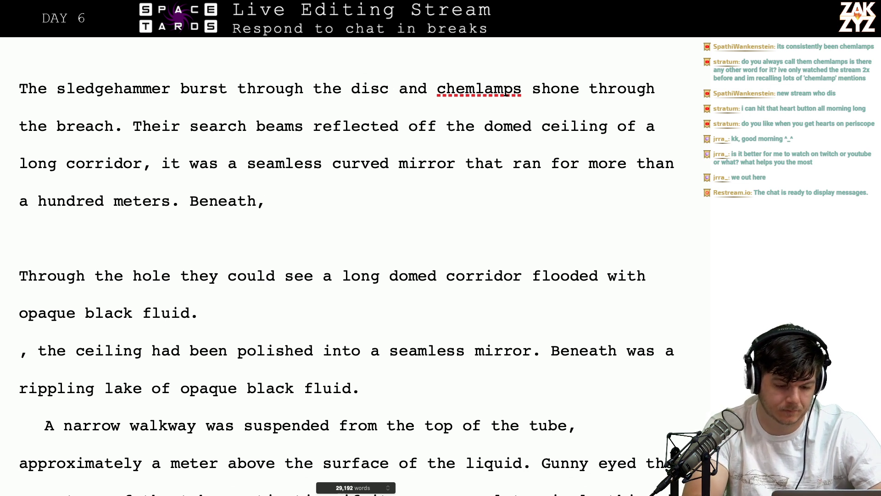
{"action": "type", "text": " the corrid"}
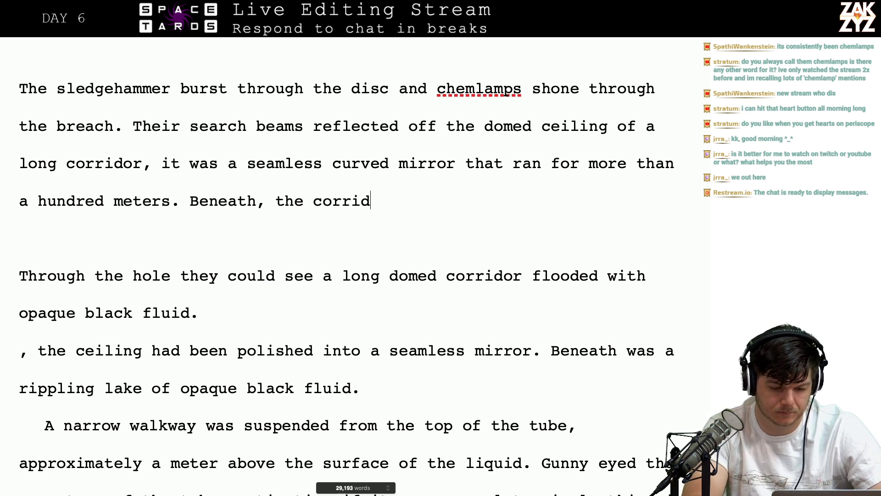
{"action": "type", "text": "or was flooded "}
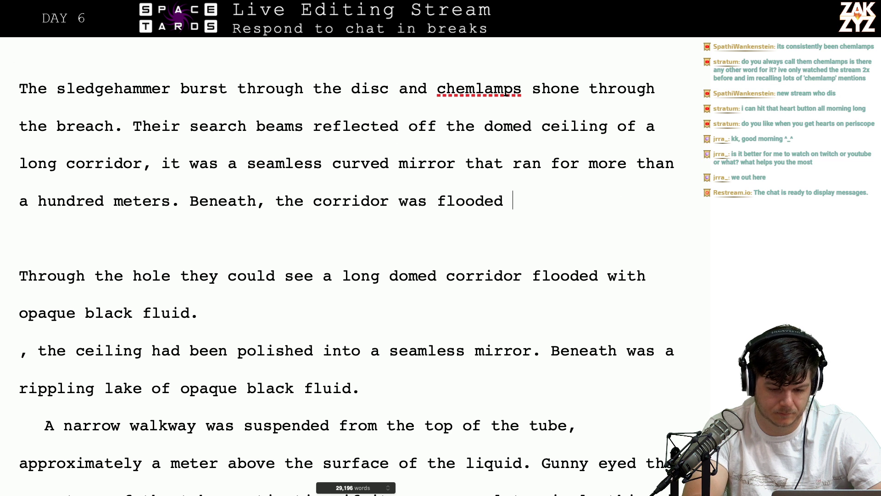
{"action": "type", "text": "with a"}
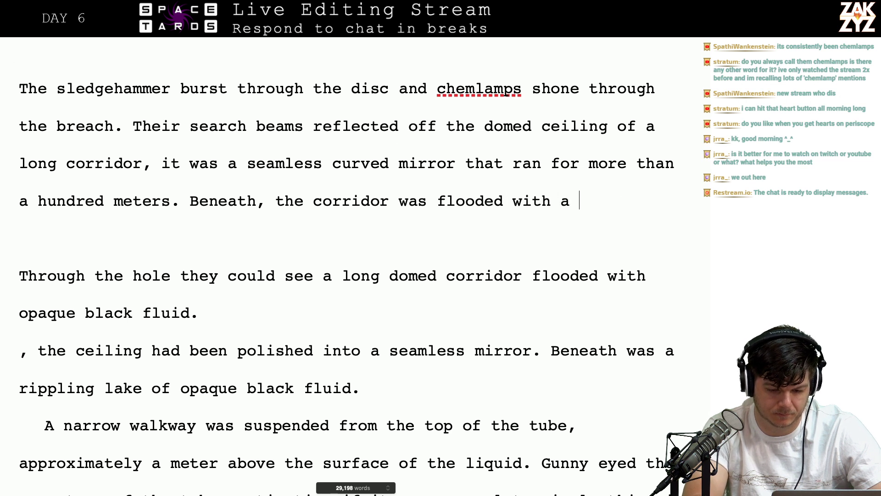
{"action": "type", "text": " rippling op"}
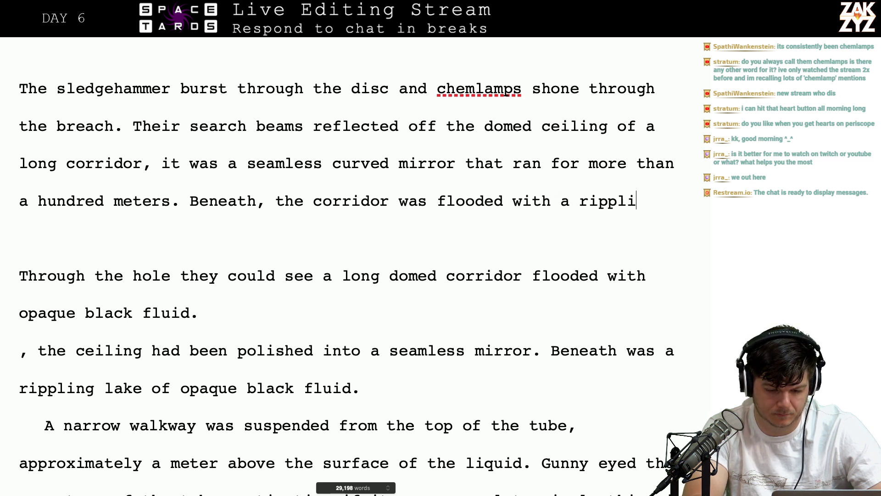
{"action": "key", "text": "BackSpace"}
{"action": "key", "text": "BackSpace"}
{"action": "key", "text": "BackSpace"}
{"action": "key", "text": "BackSpace"}
{"action": "key", "text": "BackSpace"}
{"action": "key", "text": "BackSpace"}
{"action": "key", "text": "BackSpace"}
{"action": "key", "text": "BackSpace"}
{"action": "key", "text": "BackSpace"}
{"action": "key", "text": "BackSpace"}
{"action": "key", "text": "BackSpace"}
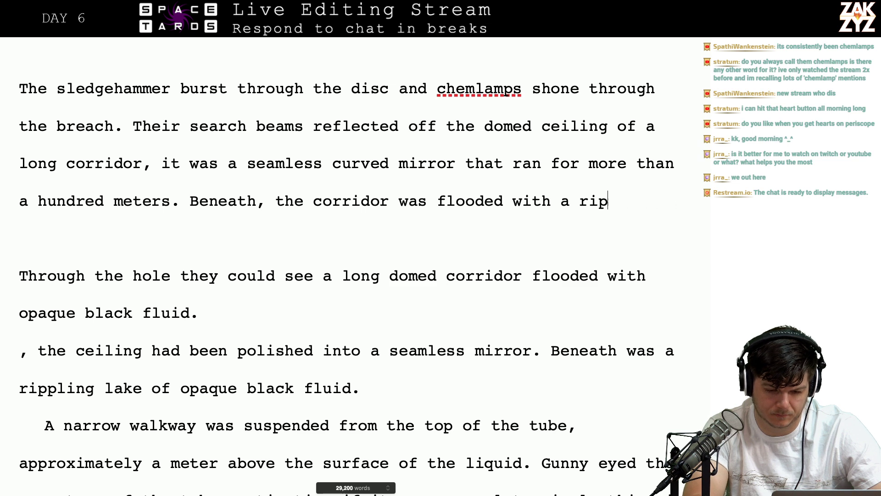
Change the ending "flooded with a" to "flooded with an opaque black fluid that rippled"
{"action": "type", "text": "n opaqu"}
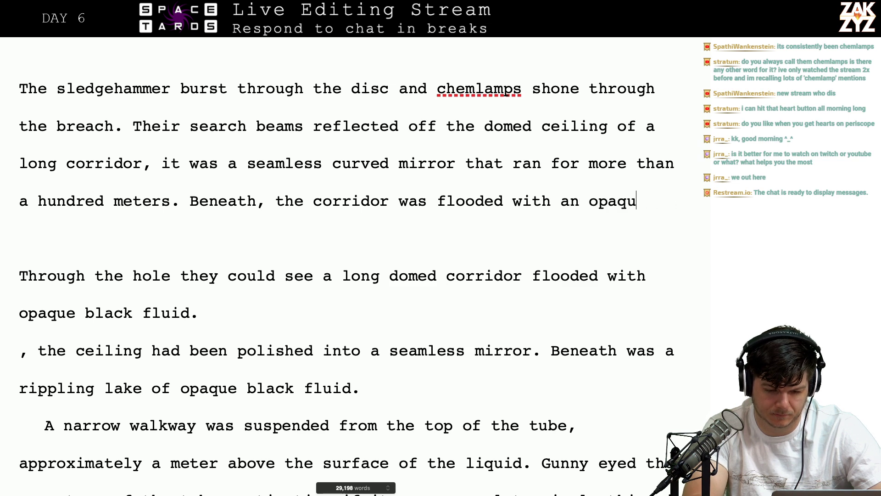
{"action": "type", "text": "e black fluid"}
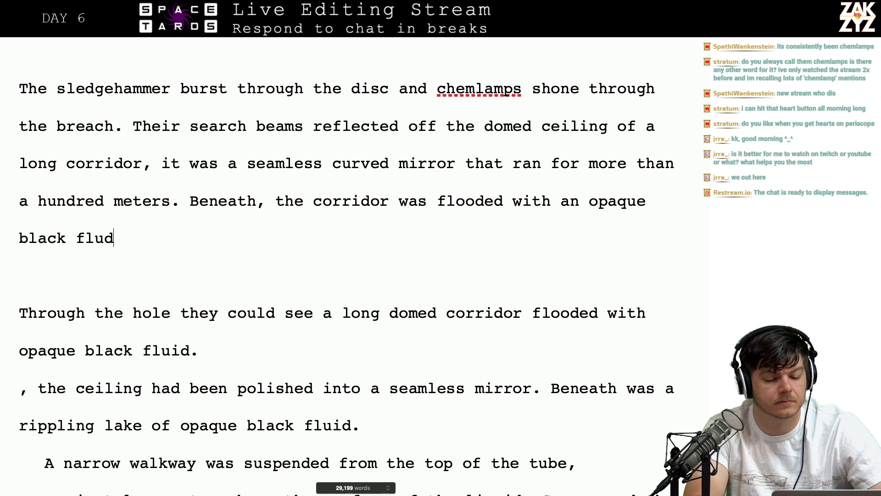
{"action": "key", "text": "BackSpace"}
{"action": "type", "text": "id that rippled o"}
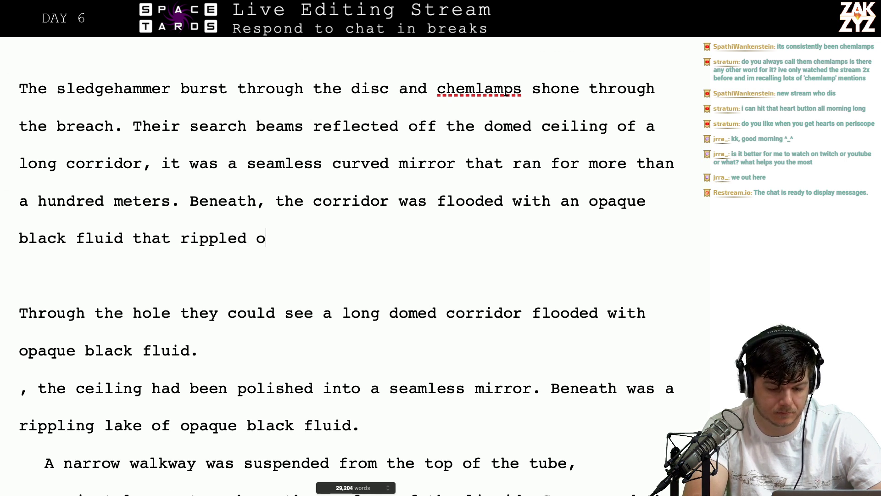
{"action": "key", "text": "BackSpace"}
{"action": "type", "text": "congin"}
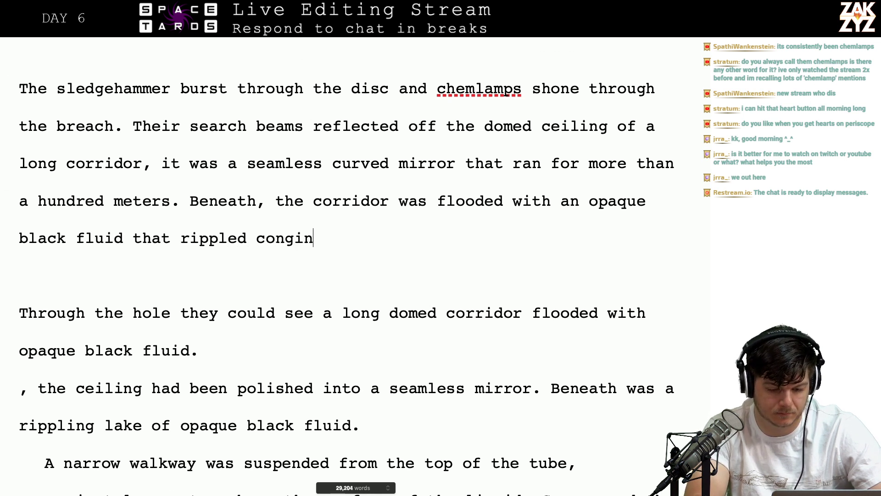
{"action": "key", "text": "BackSpace"}
{"action": "key", "text": "BackSpace"}
{"action": "key", "text": "BackSpace"}
{"action": "key", "text": "BackSpace"}
{"action": "key", "text": "BackSpace"}
{"action": "key", "text": "BackSpace"}
{"action": "key", "text": "BackSpace"}
{"action": "key", "text": "BackSpace"}
{"action": "key", "text": "BackSpace"}
{"action": "key", "text": "BackSpace"}
{"action": "key", "text": "BackSpace"}
{"action": "key", "text": "BackSpace"}
{"action": "key", "text": "BackSpace"}
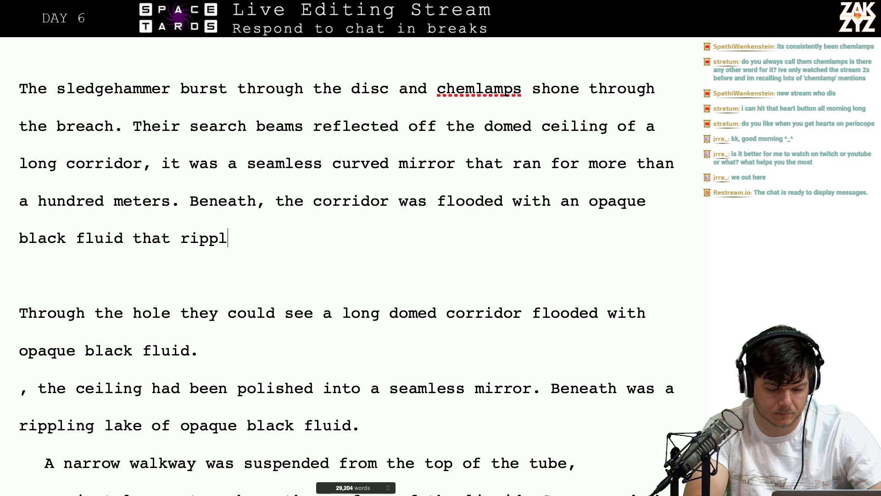
{"action": "key", "text": "BackSpace"}
{"action": "type", "text": "was rippling c"}
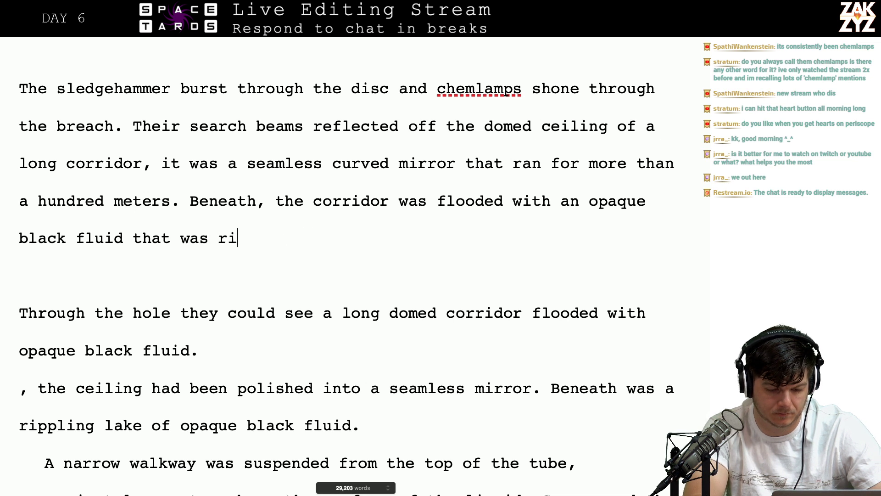
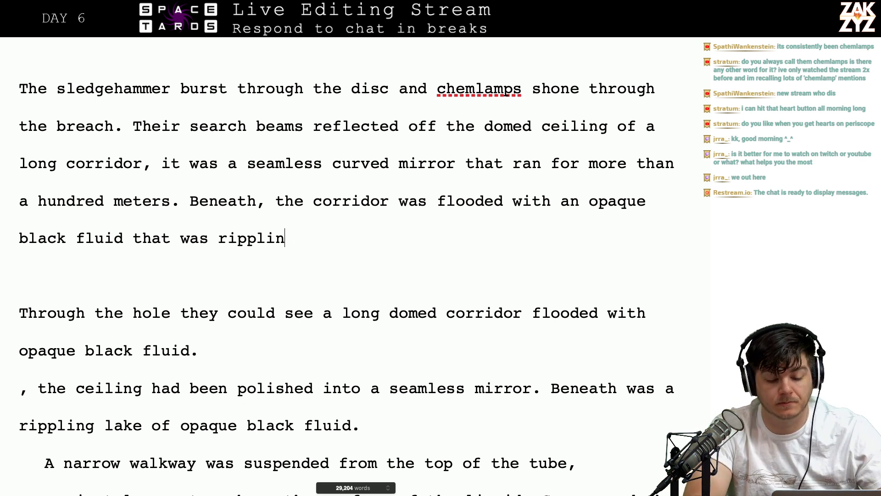
{"action": "type", "text": "ontinually"}
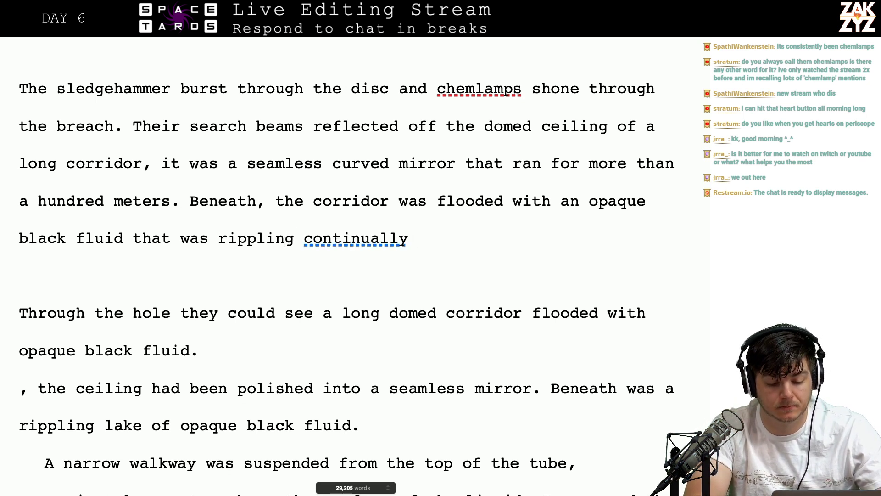
{"action": "key", "text": "BackSpace"}
{"action": "type", "text": "without"}
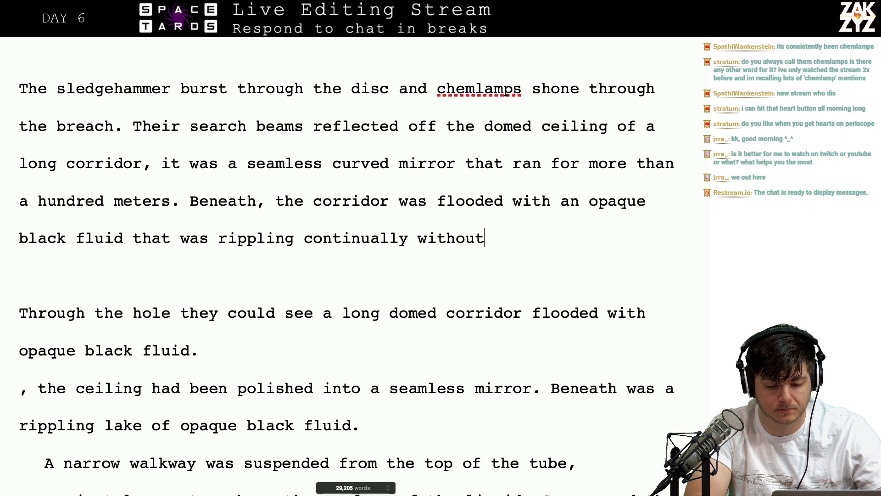
{"action": "type", "text": " apparent"}
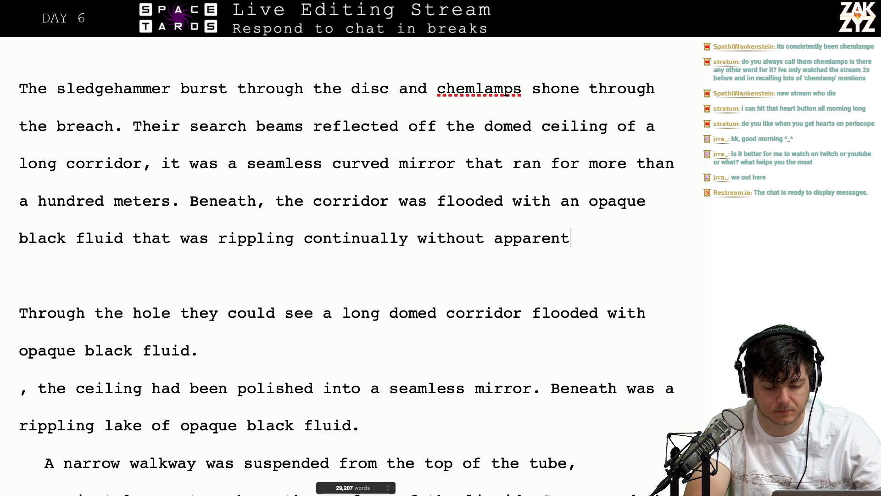
{"action": "key", "text": "BackSpace"}
{"action": "key", "text": "BackSpace"}
{"action": "key", "text": "BackSpace"}
{"action": "key", "text": "BackSpace"}
{"action": "key", "text": "BackSpace"}
{"action": "key", "text": "BackSpace"}
{"action": "key", "text": "BackSpace"}
{"action": "key", "text": "BackSpace"}
{"action": "key", "text": "BackSpace"}
{"action": "key", "text": "BackSpace"}
{"action": "key", "text": "BackSpace"}
{"action": "key", "text": "BackSpace"}
{"action": "key", "text": "BackSpace"}
{"action": "key", "text": "BackSpace"}
{"action": "key", "text": "BackSpace"}
{"action": "key", "text": "BackSpace"}
{"action": "key", "text": "BackSpace"}
{"action": "key", "text": "BackSpace"}
{"action": "key", "text": "BackSpace"}
{"action": "key", "text": "BackSpace"}
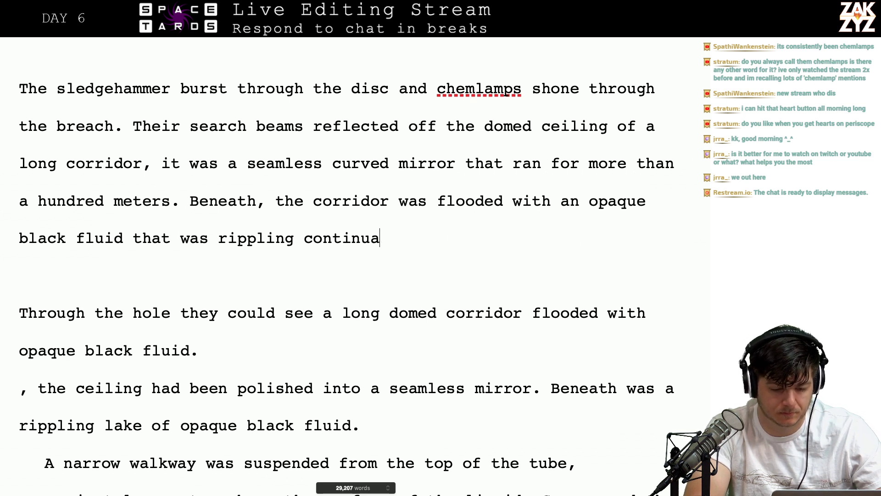
{"action": "key", "text": "BackSpace"}
{"action": "key", "text": "BackSpace"}
{"action": "key", "text": "BackSpace"}
{"action": "key", "text": "BackSpace"}
{"action": "key", "text": "BackSpace"}
{"action": "key", "text": "BackSpace"}
{"action": "key", "text": "BackSpace"}
{"action": "key", "text": "BackSpace"}
{"action": "key", "text": "BackSpace"}
{"action": "key", "text": "BackSpace"}
{"action": "key", "text": "BackSpace"}
{"action": "key", "text": "BackSpace"}
{"action": "key", "text": "BackSpace"}
{"action": "key", "text": "BackSpace"}
{"action": "key", "text": "BackSpace"}
{"action": "key", "text": "BackSpace"}
{"action": "key", "text": "BackSpace"}
{"action": "key", "text": "BackSpace"}
{"action": "key", "text": "BackSpace"}
{"action": "key", "text": "BackSpace"}
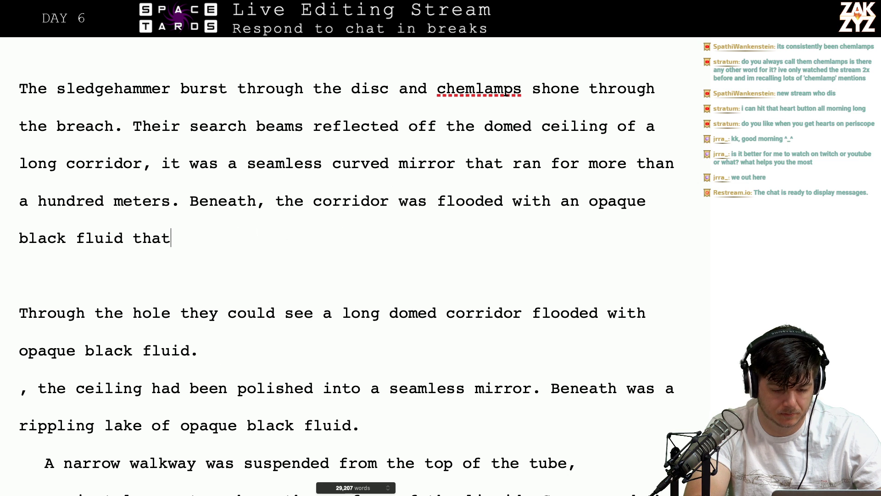
Finish the fluid sentence with "rippled continuously." and delete the leftover drafts from "Through the hole" through "rippling lake of opaque black fluid."
{"action": "type", "text": "rippled "}
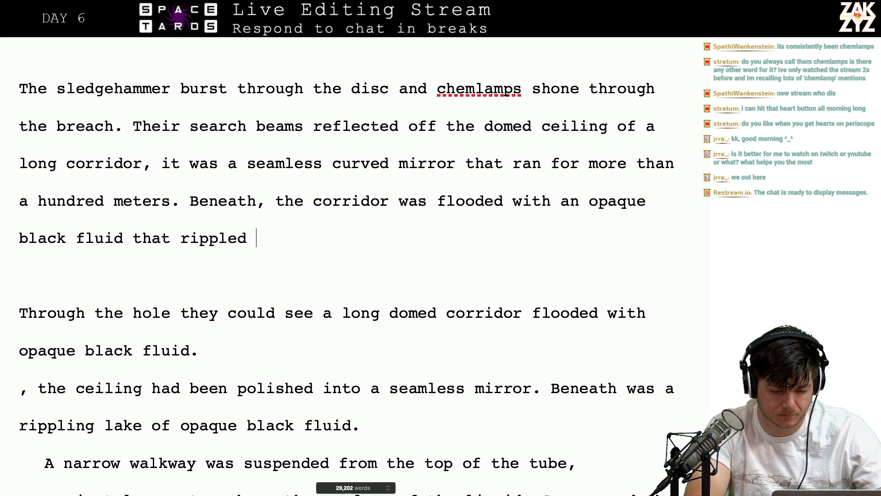
{"action": "type", "text": "continuous"}
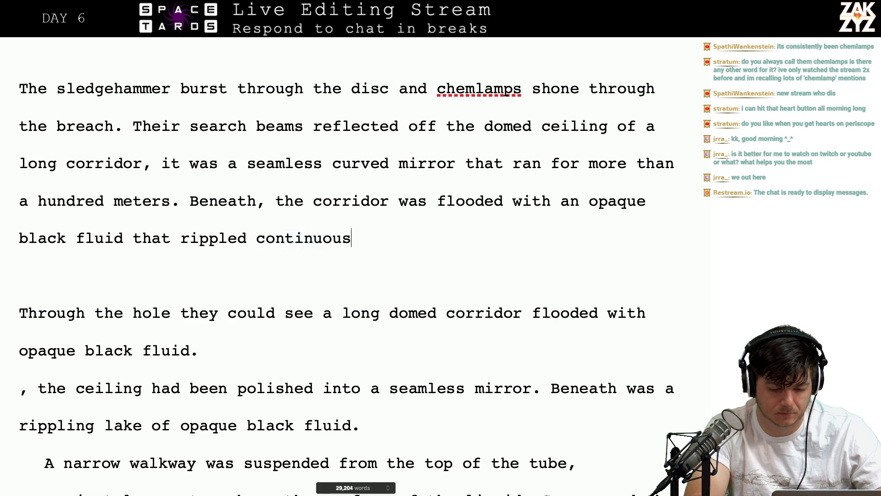
{"action": "key", "text": "shift+Down"}
{"action": "key", "text": "shift+Down"}
{"action": "key", "text": "shift+Down"}
{"action": "key", "text": "shift+Down"}
{"action": "key", "text": "shift+Down"}
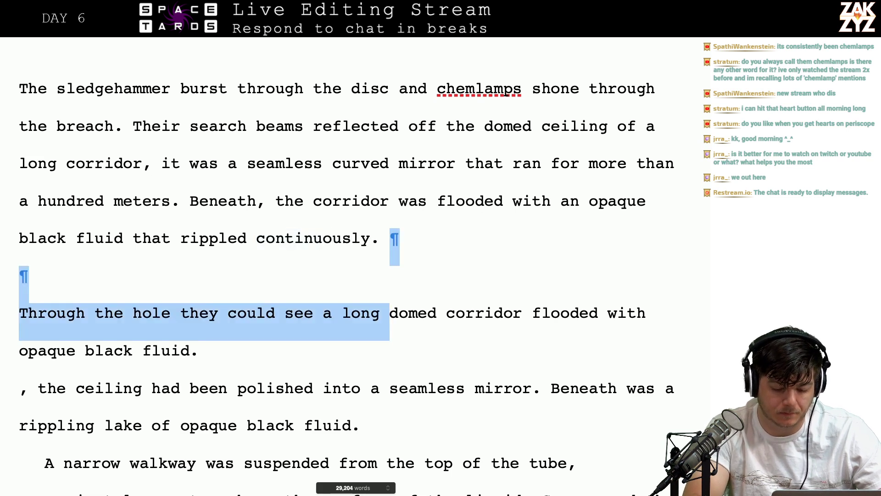
{"action": "key", "text": "BackSpace"}
{"action": "key", "text": "BackSpace"}
{"action": "key", "text": "Return"}
{"action": "key", "text": "Left"}
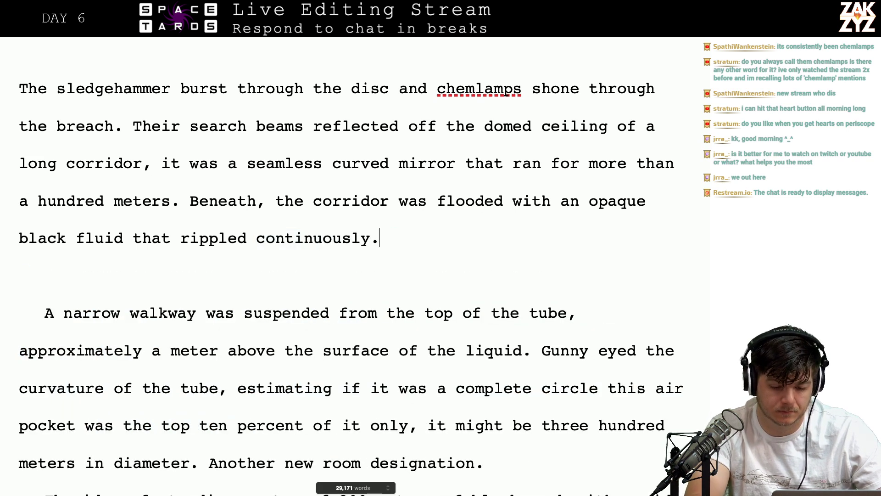
Begin a new sentence after "rippled continuously." reading "A narrow walkway was suspended"
{"action": "type", "text": "A "}
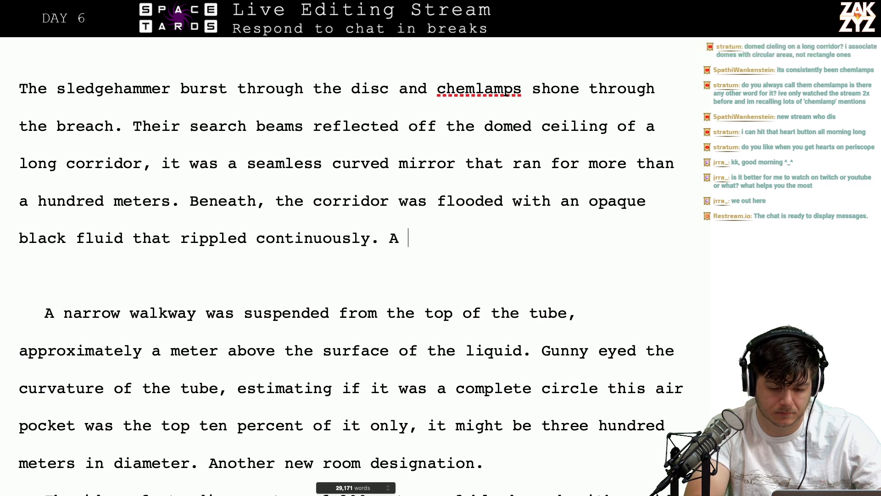
{"action": "type", "text": "narrow walkw"}
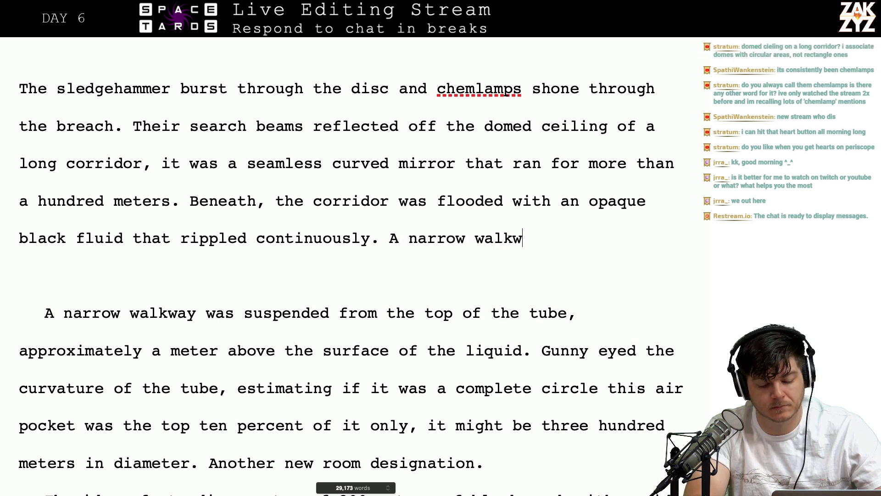
{"action": "type", "text": "ay was suspedn"}
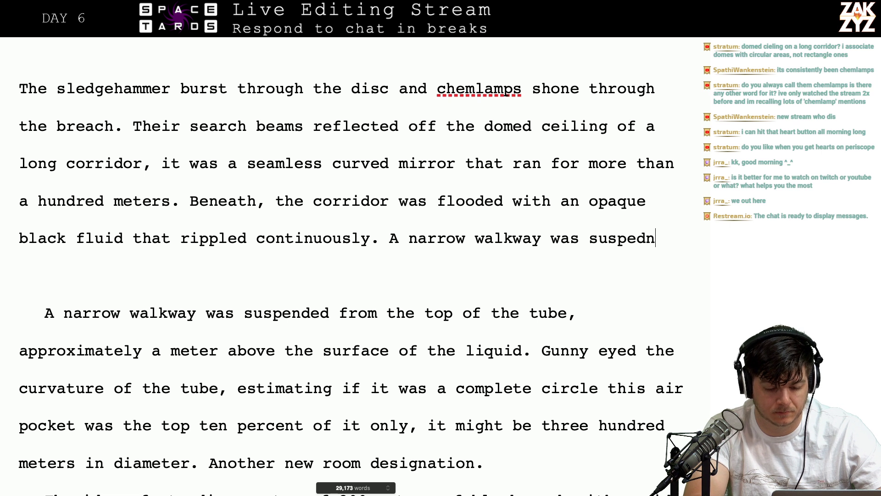
{"action": "key", "text": "BackSpace"}
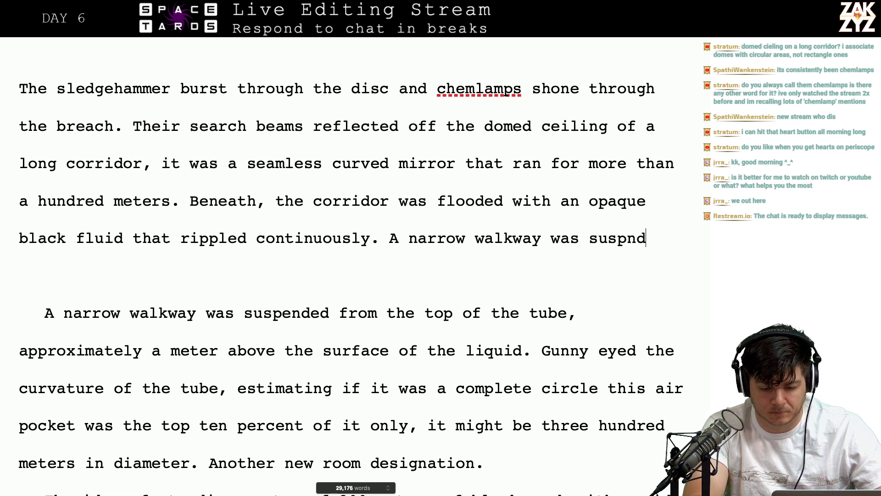
{"action": "key", "text": "BackSpace"}
{"action": "key", "text": "BackSpace"}
{"action": "key", "text": "BackSpace"}
{"action": "type", "text": "spended"}
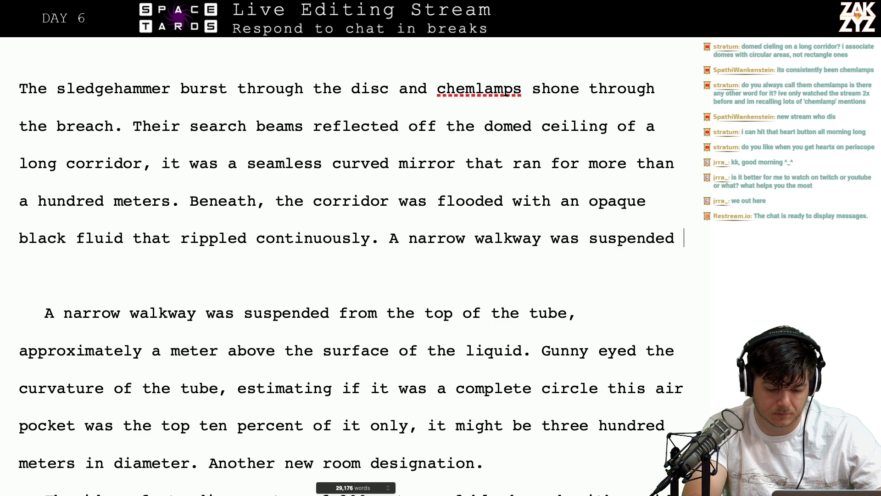
Delete the paragraph breaks and the duplicate "A narrow walkway was suspended from", joining the new sentence to "the top of the tube"
{"action": "key", "text": "shift+Right"}
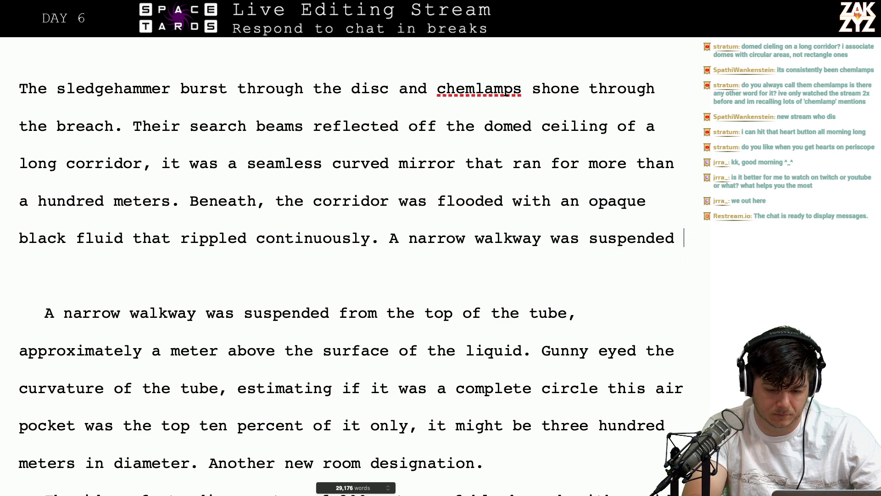
{"action": "key", "text": "shift+Right"}
{"action": "key", "text": "shift+Right"}
{"action": "key", "text": "shift+Right"}
{"action": "key", "text": "shift+Right"}
{"action": "key", "text": "shift+Right"}
{"action": "key", "text": "shift+Right"}
{"action": "key", "text": "shift+Down"}
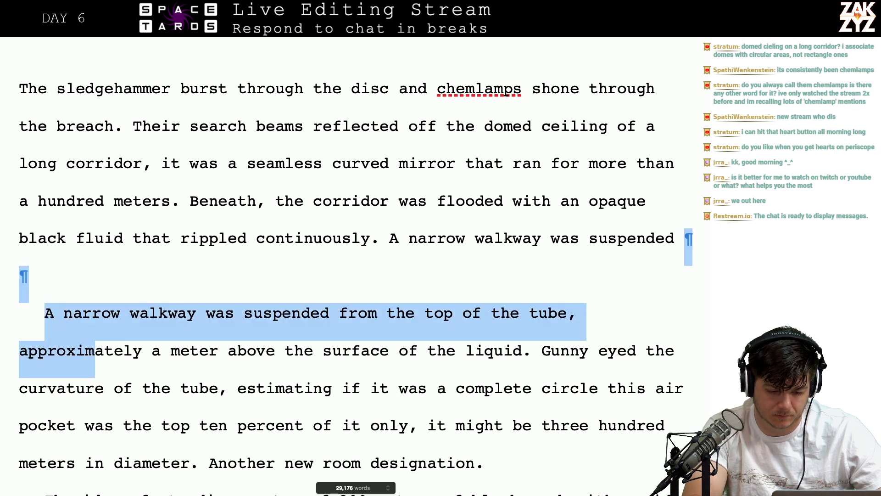
{"action": "key", "text": "shift+Up"}
{"action": "key", "text": "shift+Right"}
{"action": "key", "text": "shift+Right"}
{"action": "key", "text": "shift+Right"}
{"action": "key", "text": "shift+Right"}
{"action": "key", "text": "shift+Right"}
{"action": "key", "text": "shift+Right"}
{"action": "key", "text": "shift+Right"}
{"action": "key", "text": "shift+Right"}
{"action": "key", "text": "shift+Right"}
{"action": "key", "text": "shift+Right"}
{"action": "key", "text": "shift+Right"}
{"action": "key", "text": "shift+Right"}
{"action": "key", "text": "shift+Right"}
{"action": "key", "text": "shift+Right"}
{"action": "key", "text": "shift+Right"}
{"action": "key", "text": "shift+Right"}
{"action": "key", "text": "shift+Right"}
{"action": "key", "text": "shift+Right"}
{"action": "key", "text": "shift+Right"}
{"action": "key", "text": "shift+Right"}
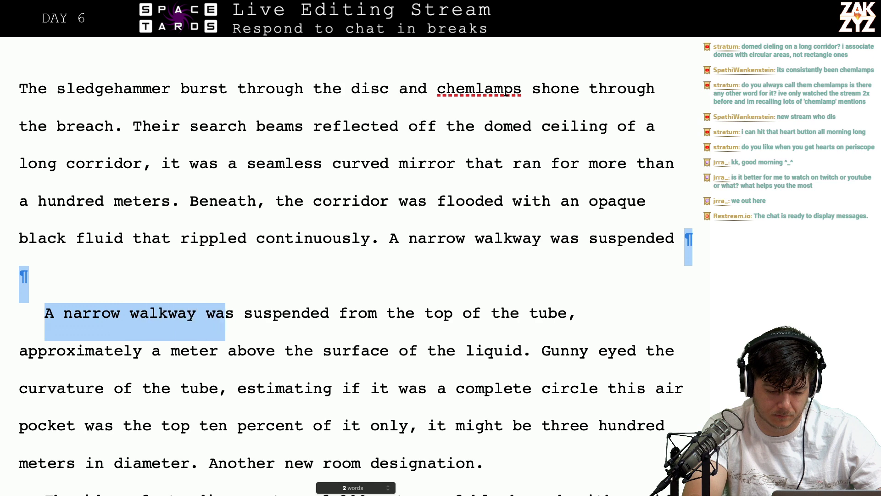
{"action": "key", "text": "shift+Right"}
{"action": "key", "text": "shift+Right"}
{"action": "key", "text": "shift+Right"}
{"action": "key", "text": "shift+Right"}
{"action": "key", "text": "shift+Right"}
{"action": "key", "text": "shift+Right"}
{"action": "key", "text": "shift+Right"}
{"action": "key", "text": "shift+Right"}
{"action": "key", "text": "shift+Right"}
{"action": "key", "text": "shift+Right"}
{"action": "key", "text": "shift+Right"}
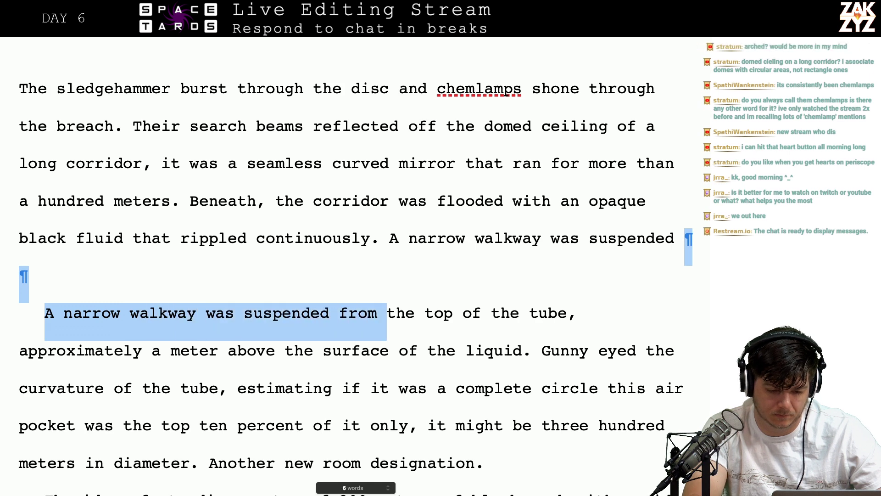
{"action": "key", "text": "BackSpace"}
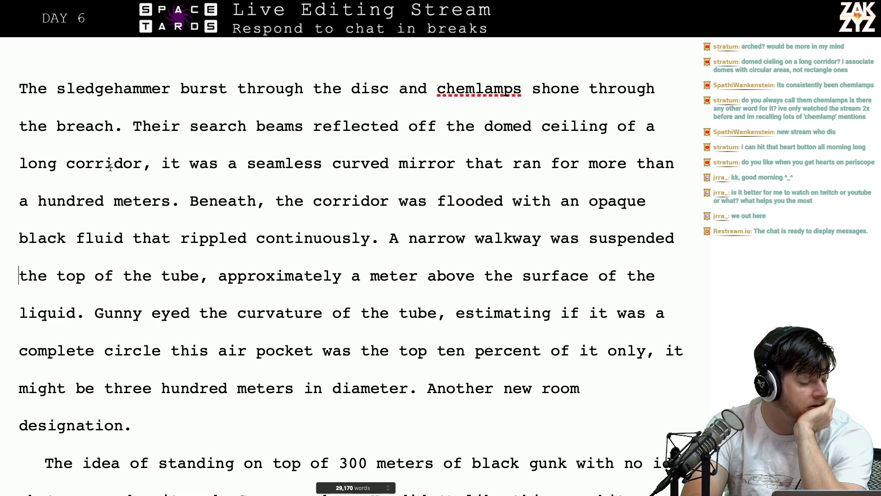
Replace "domed" with "arched" before "ceiling" in the search-beams sentence
{"action": "scroll", "coordinate": [110, 168], "scroll_direction": "down", "scroll_amount": 1}
{"action": "scroll", "coordinate": [110, 168], "scroll_direction": "up", "scroll_amount": 4}
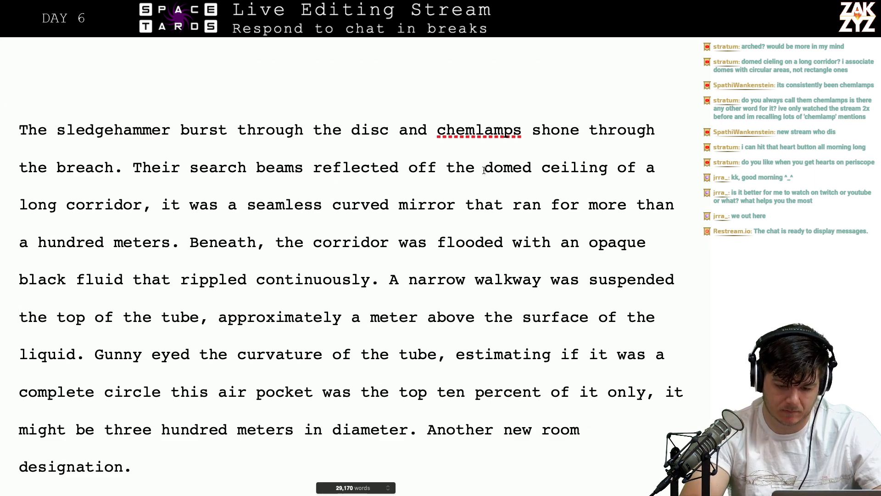
{"action": "left_click_drag", "start_coordinate": [485, 170], "coordinate": [533, 170]}
{"action": "type", "text": "arched"}
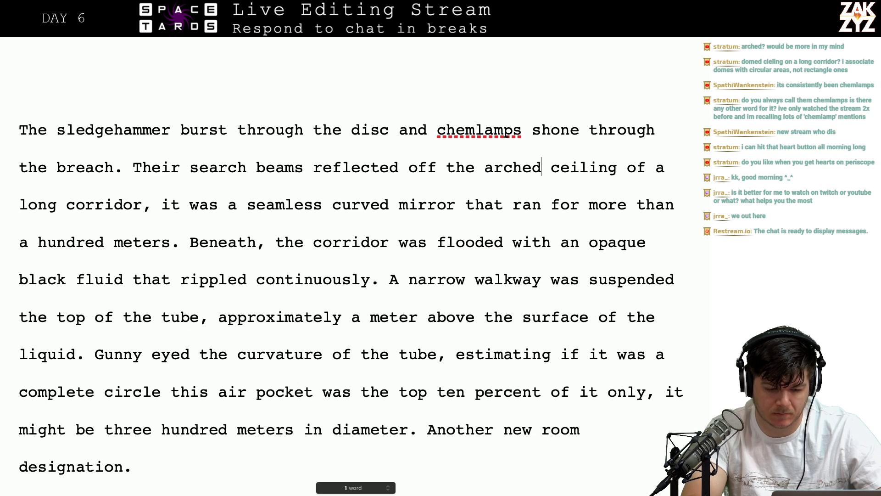
Insert "cylindrical" between "long" and "corridor" in the search-beams sentence
{"action": "left_click", "coordinate": [551, 167]}
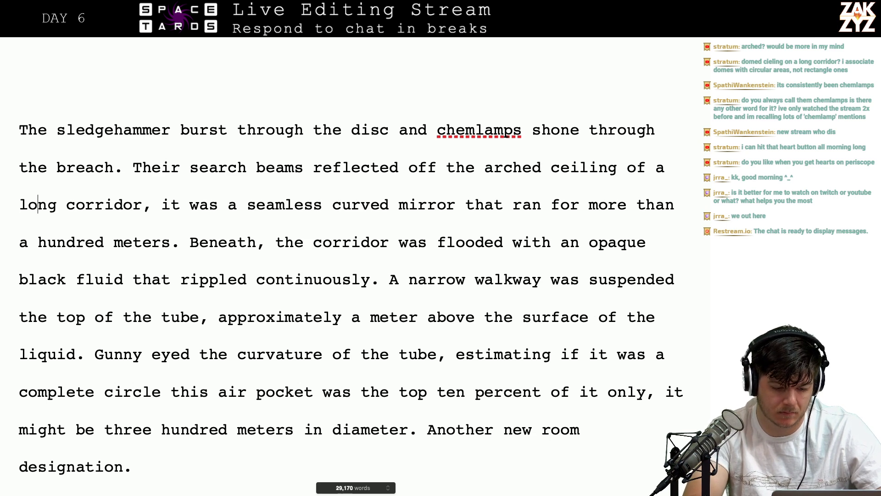
{"action": "type", "text": "cylind"}
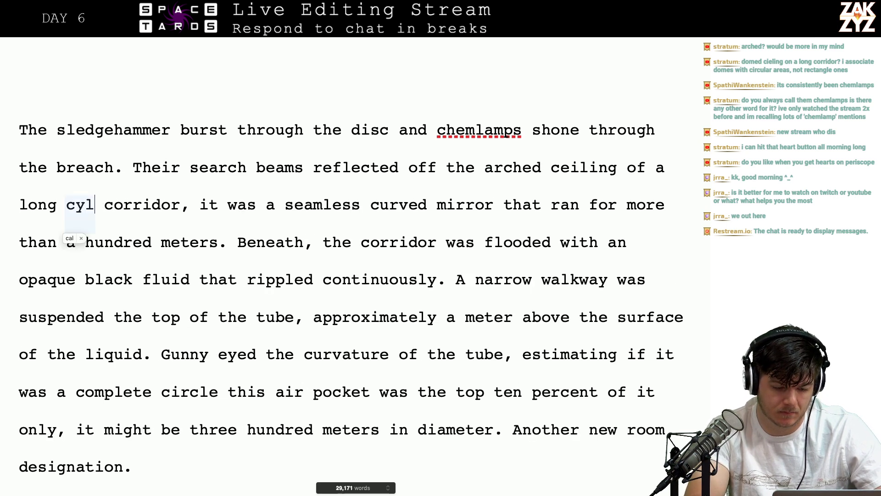
{"action": "type", "text": "rical"}
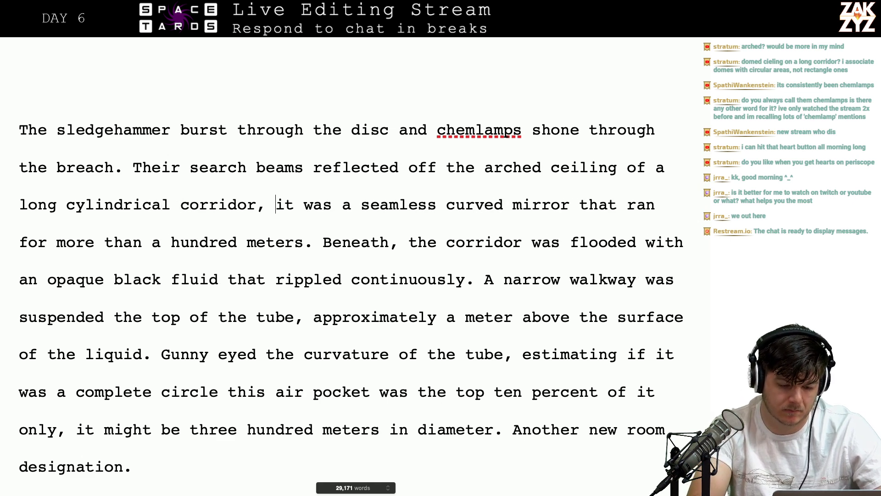
End the search-beams sentence after "corridor" and start a new one reading "The ceiling was a seamless mirror,"
{"action": "key", "text": "BackSpace"}
{"action": "type", "text": ". The ar"}
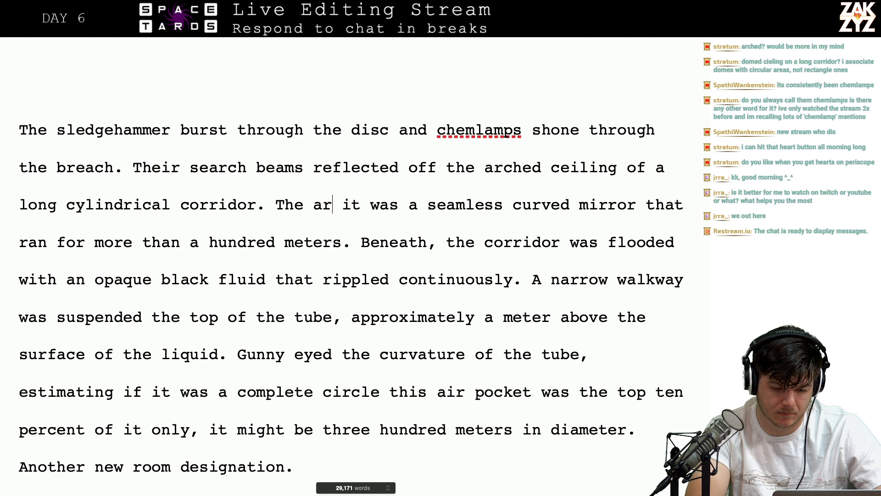
{"action": "key", "text": "BackSpace"}
{"action": "key", "text": "BackSpace"}
{"action": "type", "text": "ceiling was a "}
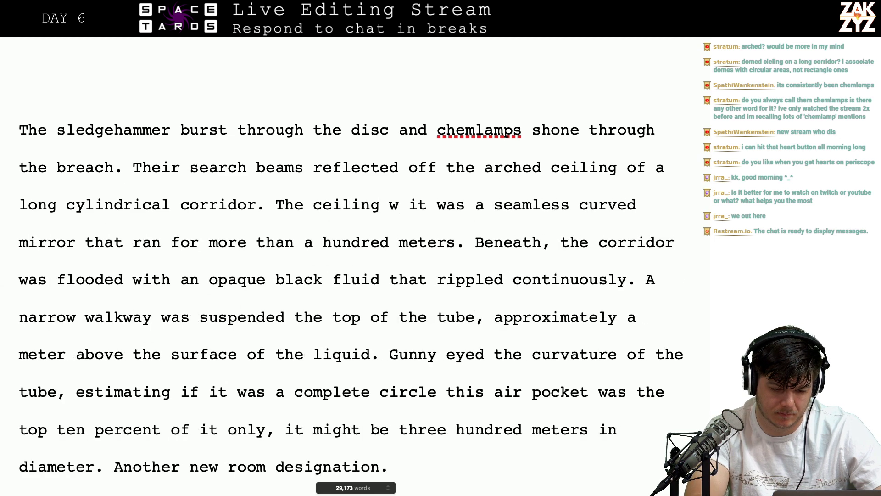
{"action": "type", "text": "seamless"}
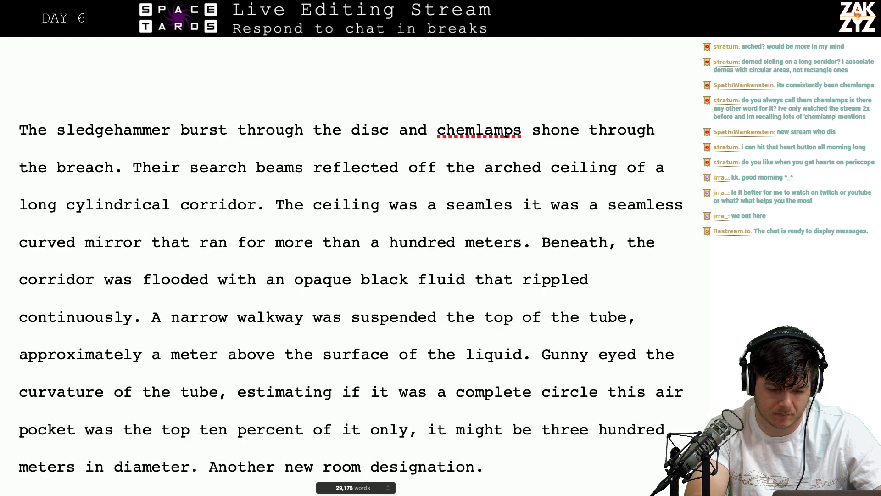
{"action": "type", "text": " mirror,"}
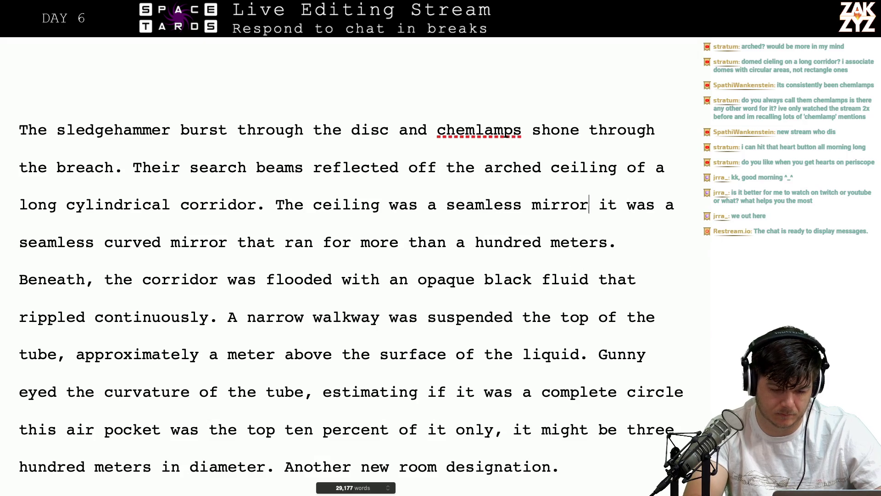
Replace "it was a seamless curved mirror that ran for more than a hundred meters." with "beneath it the tube had been flooded with a"
{"action": "key", "text": "shift+Down"}
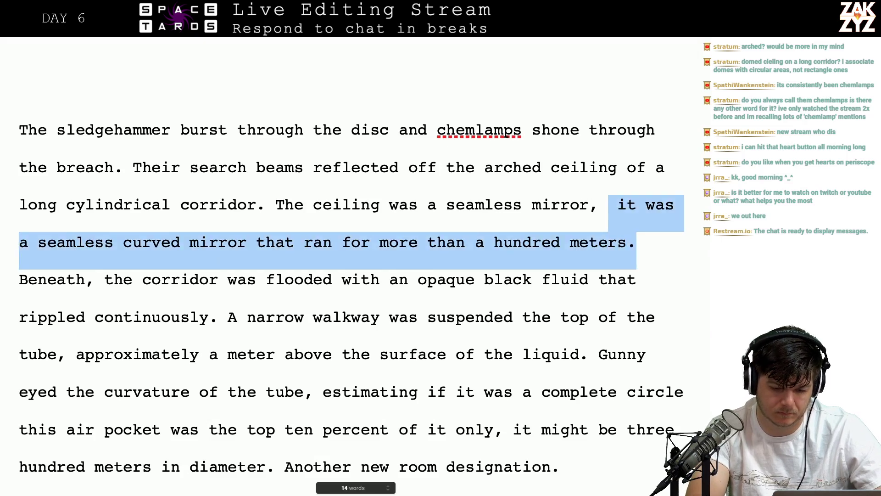
{"action": "key", "text": "BackSpace"}
{"action": "type", "text": "beneath "}
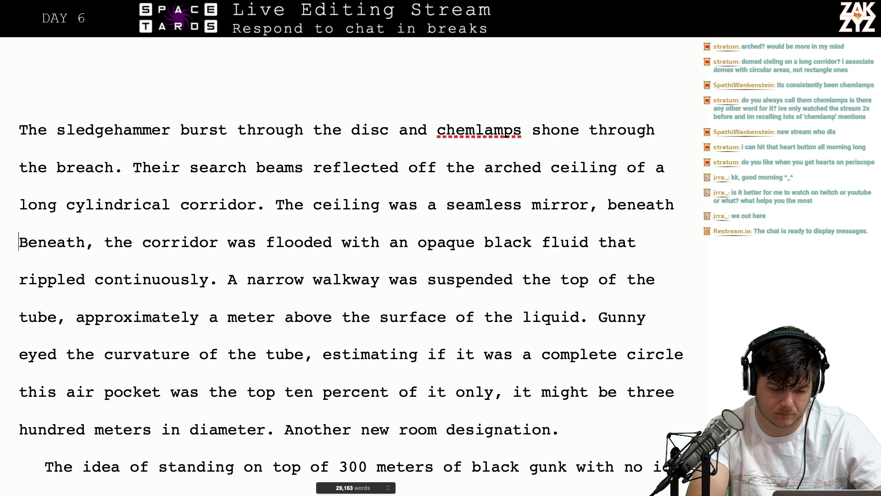
{"action": "type", "text": "it there"}
{"action": "key", "text": "BackSpace"}
{"action": "key", "text": "BackSpace"}
{"action": "key", "text": "BackSpace"}
{"action": "key", "text": "BackSpace"}
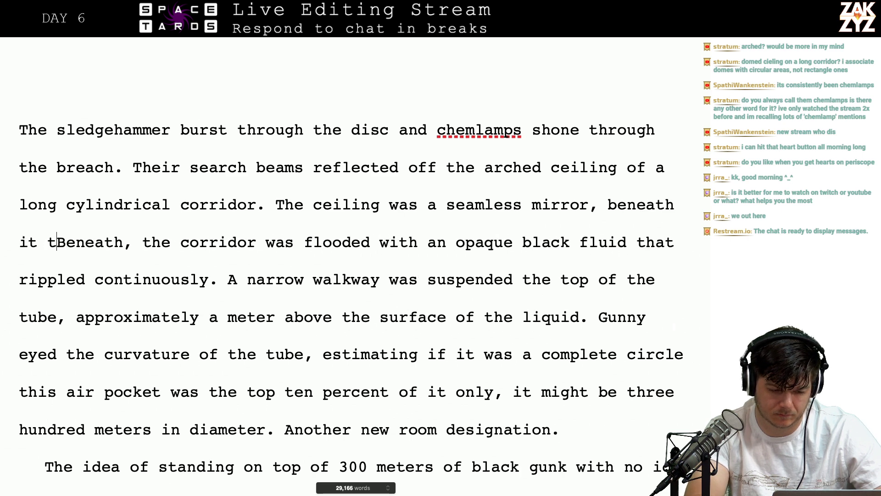
{"action": "type", "text": "he tube "}
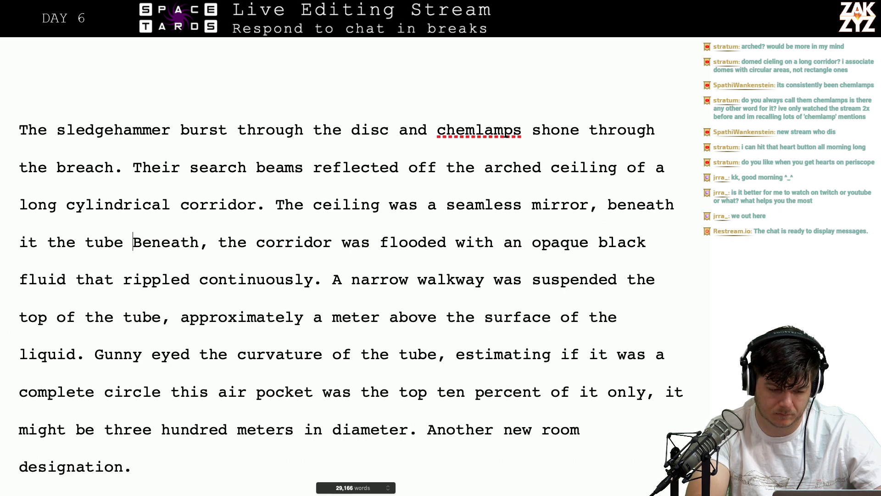
{"action": "type", "text": "wh"}
{"action": "key", "text": "BackSpace"}
{"action": "key", "text": "BackSpace"}
{"action": "type", "text": "had been "}
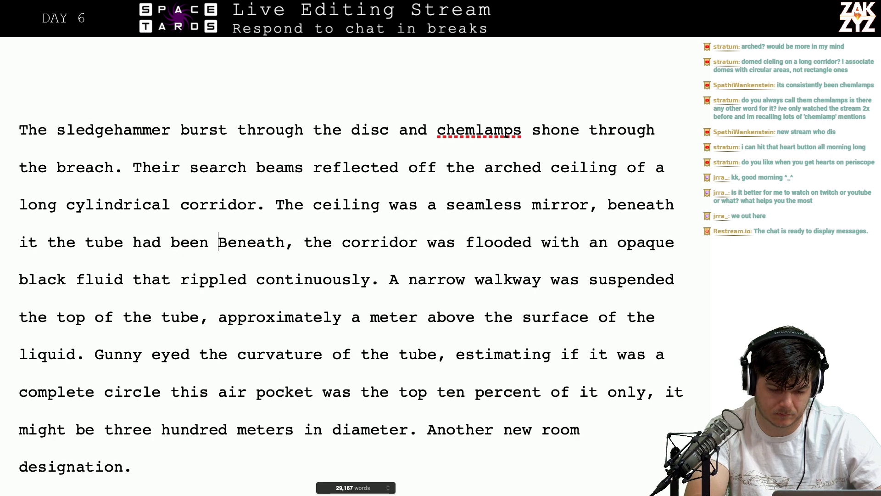
{"action": "type", "text": "flooded with "}
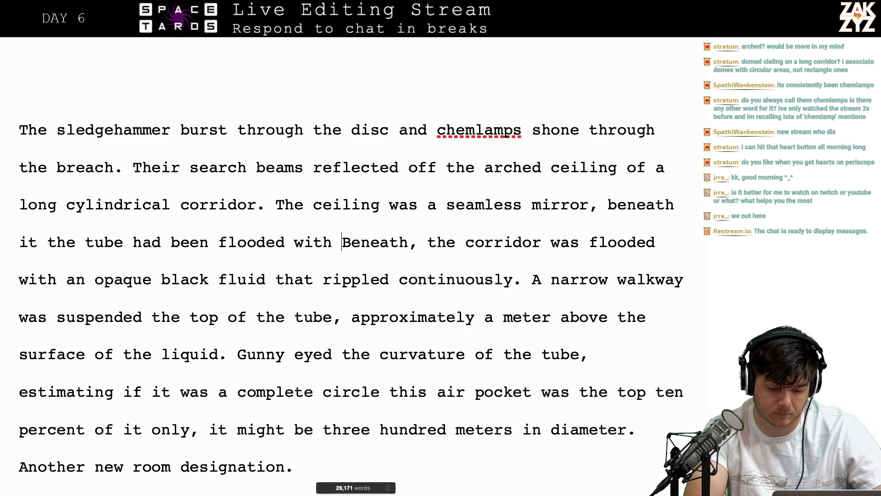
{"action": "type", "text": "a"}
{"action": "type", "text": " lake of opa"}
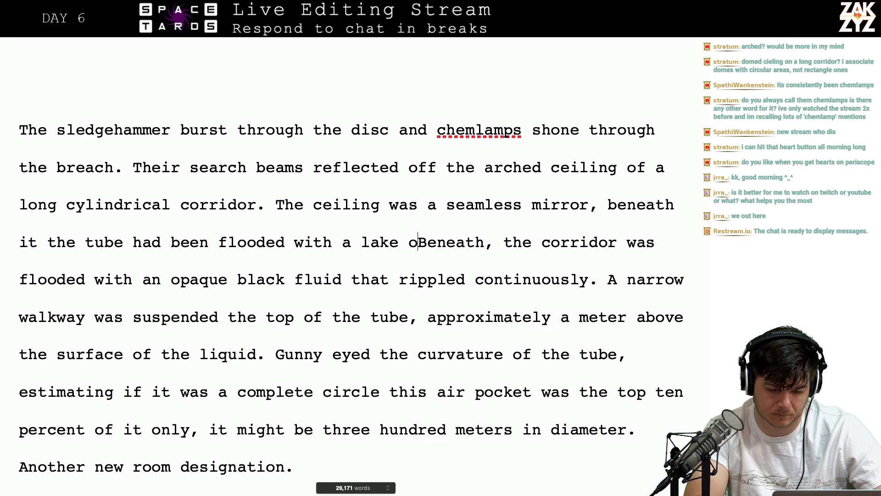
{"action": "type", "text": "que "}
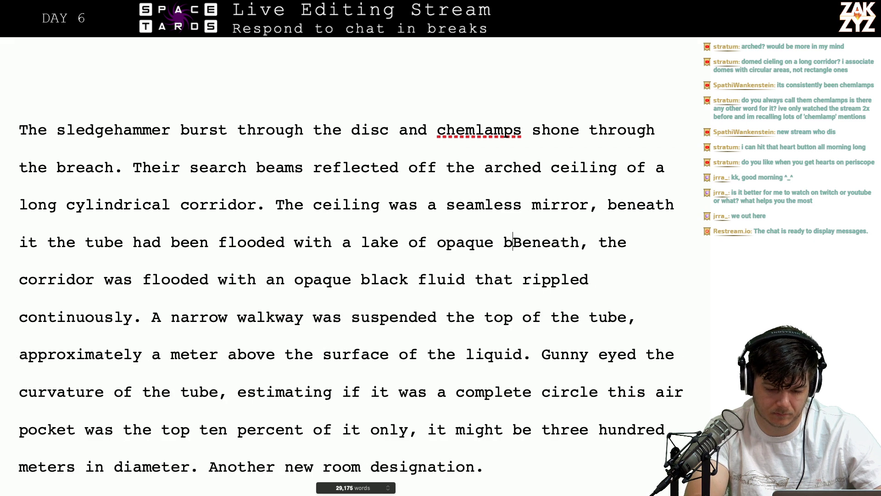
{"action": "type", "text": "black fluid that"}
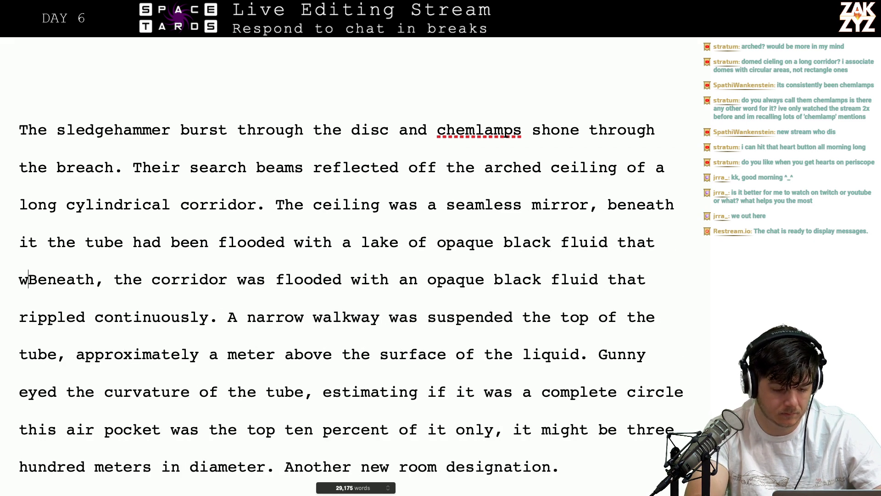
{"action": "type", "text": " was in continual"}
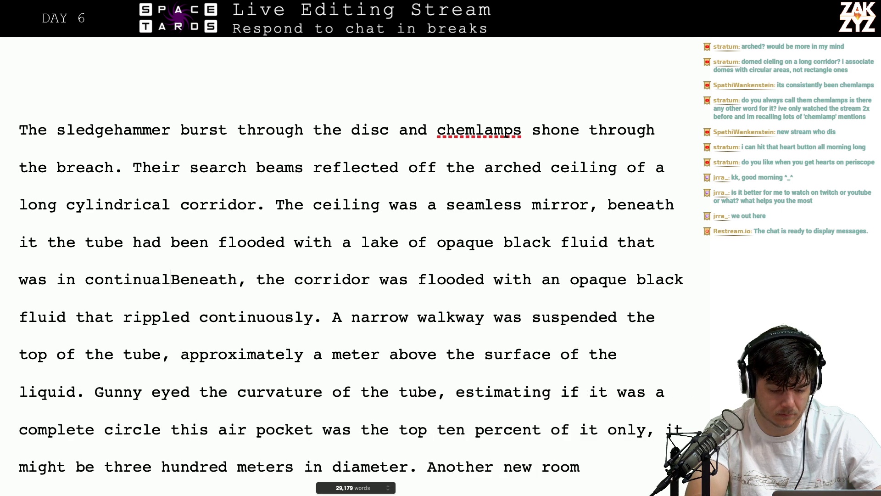
{"action": "key", "text": "BackSpace"}
{"action": "key", "text": "BackSpace"}
{"action": "key", "text": "BackSpace"}
{"action": "key", "text": "BackSpace"}
{"action": "key", "text": "BackSpace"}
{"action": "key", "text": "BackSpace"}
{"action": "key", "text": "BackSpace"}
{"action": "key", "text": "BackSpace"}
{"action": "key", "text": "BackSpace"}
{"action": "key", "text": "BackSpace"}
{"action": "key", "text": "BackSpace"}
{"action": "key", "text": "BackSpace"}
{"action": "key", "text": "BackSpace"}
{"action": "key", "text": "BackSpace"}
{"action": "key", "text": "BackSpace"}
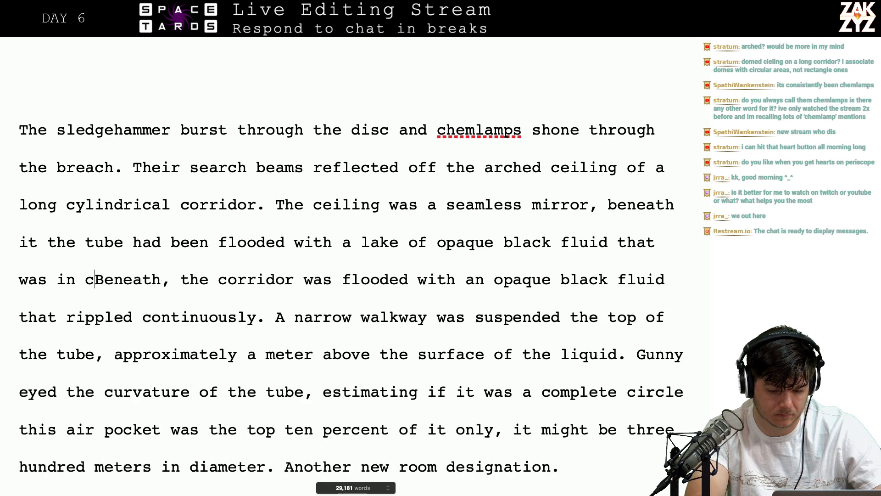
{"action": "key", "text": "BackSpace"}
{"action": "key", "text": "BackSpace"}
{"action": "key", "text": "BackSpace"}
{"action": "key", "text": "BackSpace"}
{"action": "key", "text": "BackSpace"}
{"action": "key", "text": "BackSpace"}
{"action": "key", "text": "BackSpace"}
{"action": "key", "text": "BackSpace"}
{"action": "key", "text": "BackSpace"}
{"action": "key", "text": "BackSpace"}
{"action": "key", "text": "BackSpace"}
{"action": "key", "text": "BackSpace"}
{"action": "key", "text": "BackSpace"}
{"action": "key", "text": "BackSpace"}
{"action": "key", "text": "BackSpace"}
{"action": "key", "text": "BackSpace"}
{"action": "key", "text": "BackSpace"}
{"action": "key", "text": "BackSpace"}
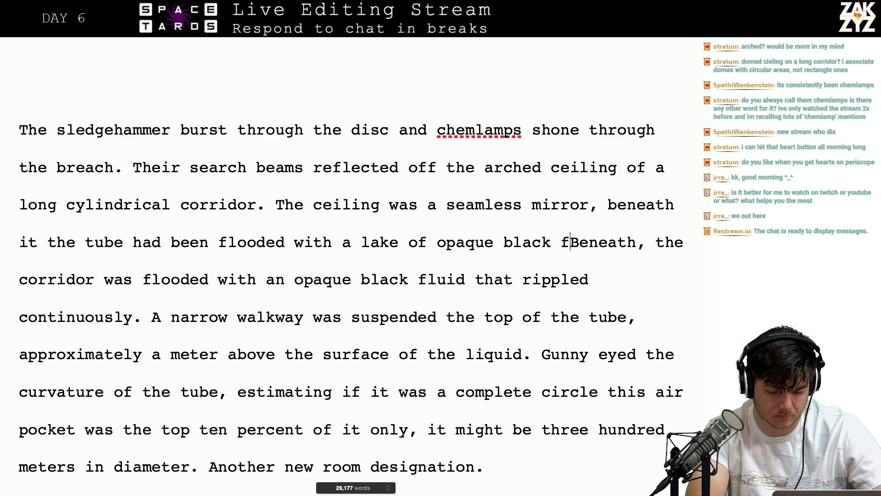
{"action": "key", "text": "BackSpace"}
{"action": "key", "text": "BackSpace"}
{"action": "key", "text": "BackSpace"}
{"action": "key", "text": "BackSpace"}
{"action": "key", "text": "BackSpace"}
{"action": "key", "text": "BackSpace"}
{"action": "key", "text": "BackSpace"}
{"action": "key", "text": "BackSpace"}
{"action": "key", "text": "BackSpace"}
{"action": "key", "text": "BackSpace"}
{"action": "key", "text": "BackSpace"}
{"action": "key", "text": "BackSpace"}
{"action": "key", "text": "BackSpace"}
{"action": "key", "text": "BackSpace"}
{"action": "key", "text": "BackSpace"}
{"action": "key", "text": "BackSpace"}
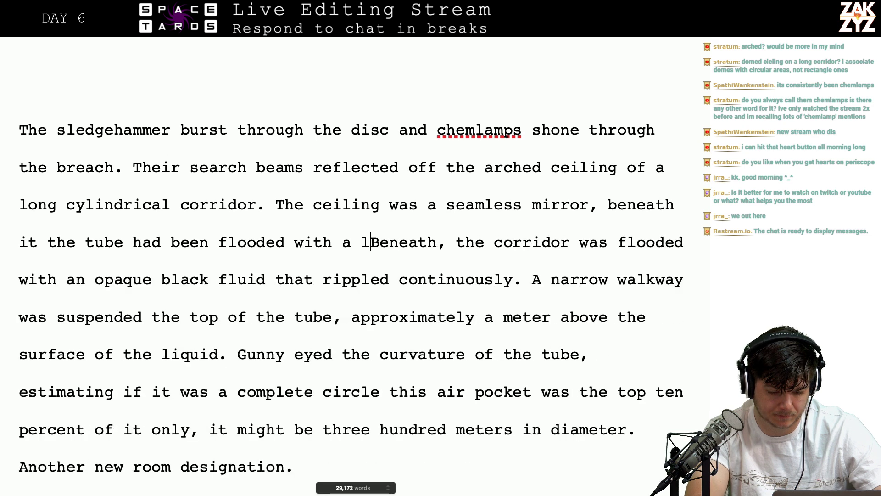
Finish the ceiling sentence with "rippling lake of opaque black fluid." and separate the old "Beneath, the corridor" text with a blank line
{"action": "type", "text": "rippling lake of o"}
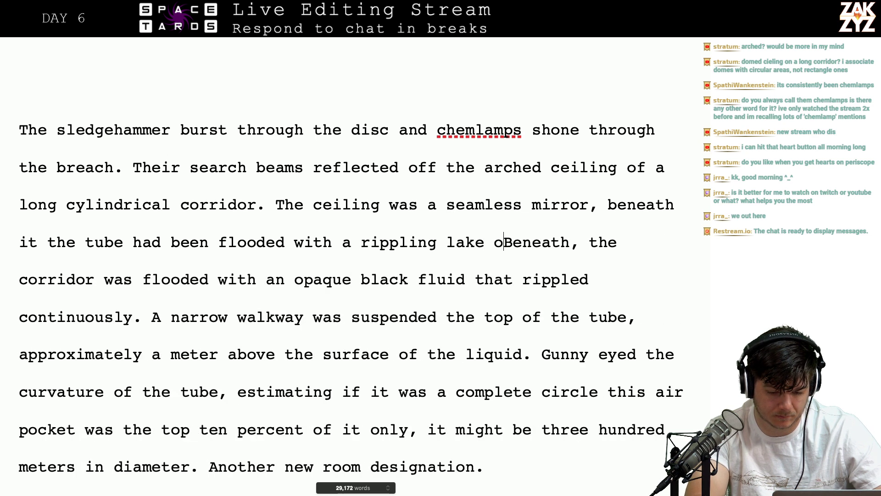
{"action": "type", "text": "paque black flu"}
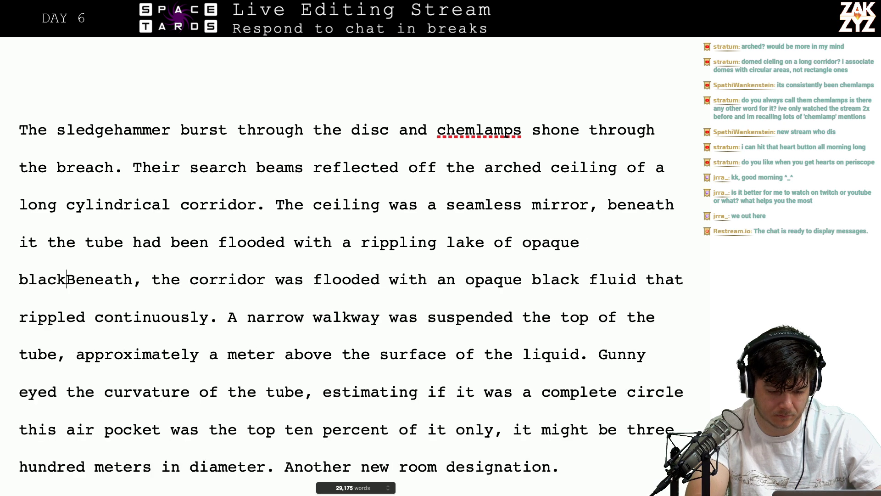
{"action": "type", "text": "id."}
{"action": "key", "text": "Return"}
{"action": "key", "text": "Return"}
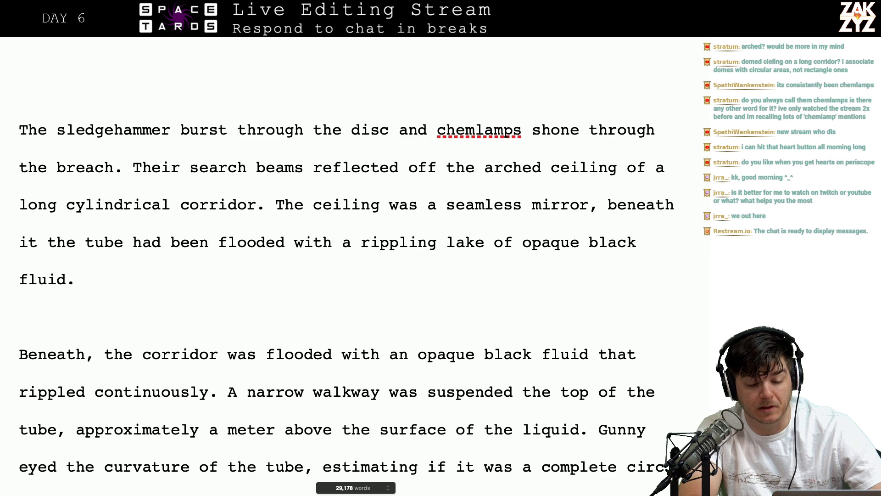
Insert "walls of the cylinder were a seamless silver mirror," between "The" and "ceiling was a seamless mirror"
{"action": "scroll", "coordinate": [469, 163], "scroll_direction": "down", "scroll_amount": 1}
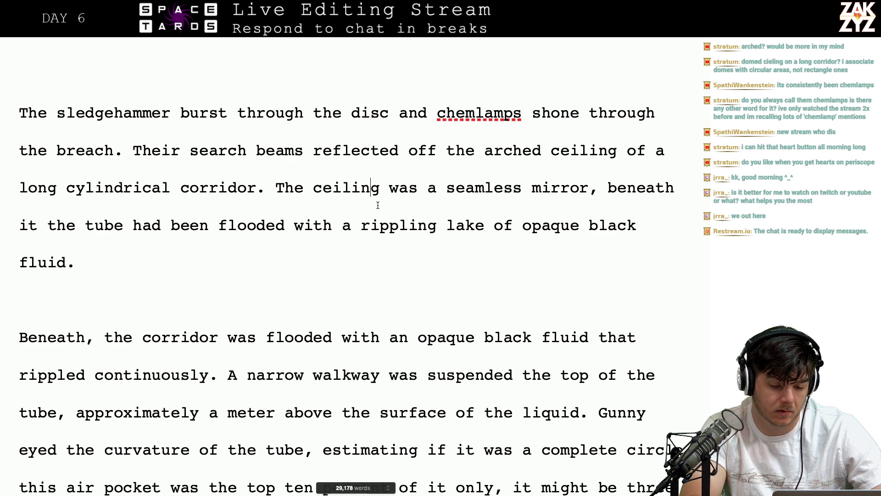
{"action": "type", "text": "walls of the c"}
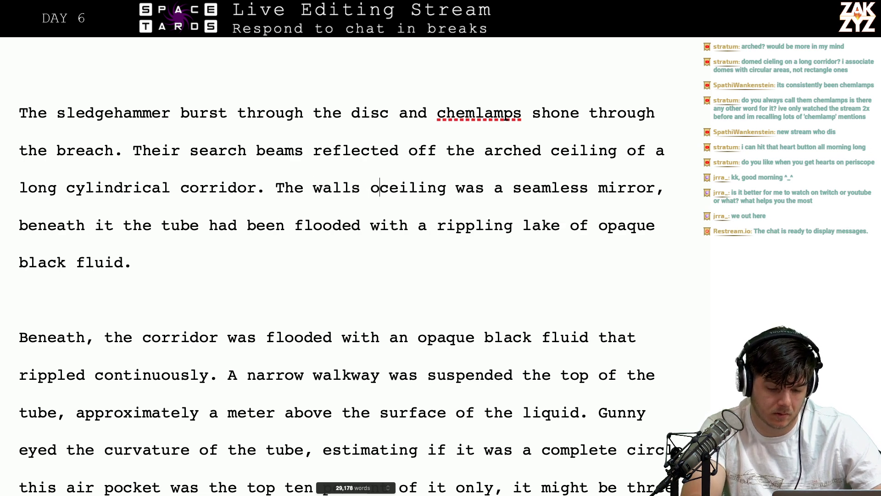
{"action": "type", "text": "ylinder wer"}
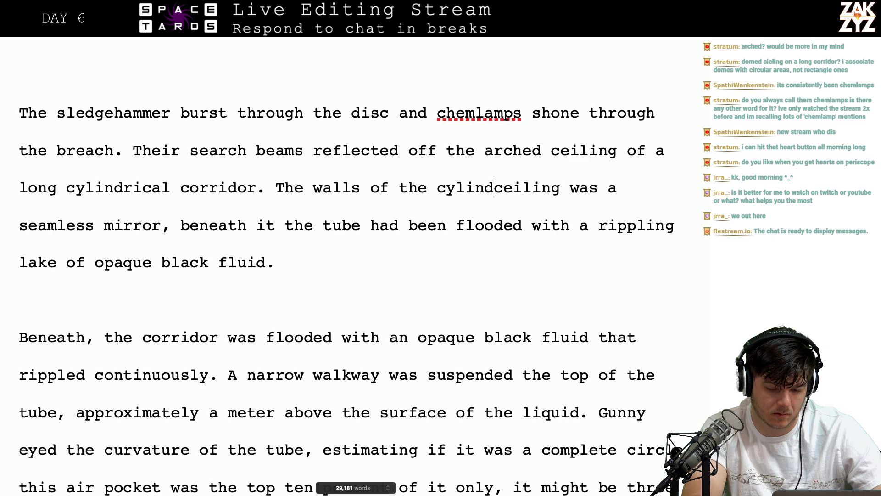
{"action": "type", "text": "e a hil"}
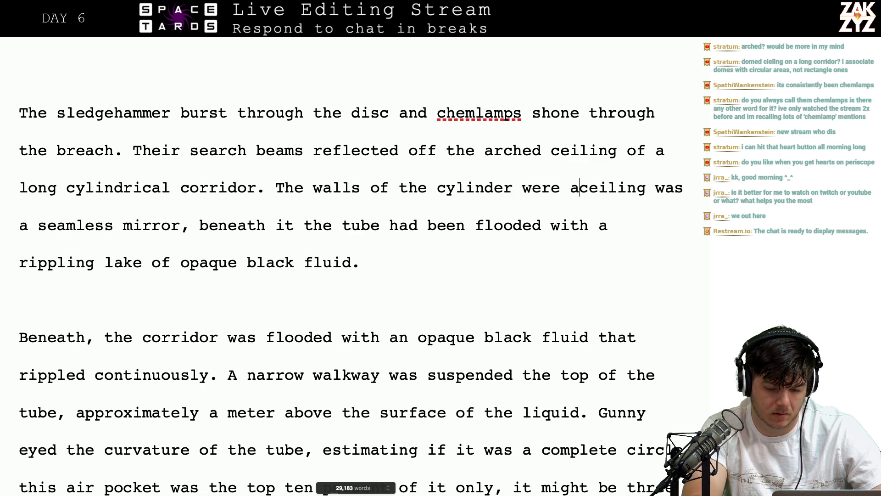
{"action": "key", "text": "BackSpace"}
{"action": "type", "text": "ghly "}
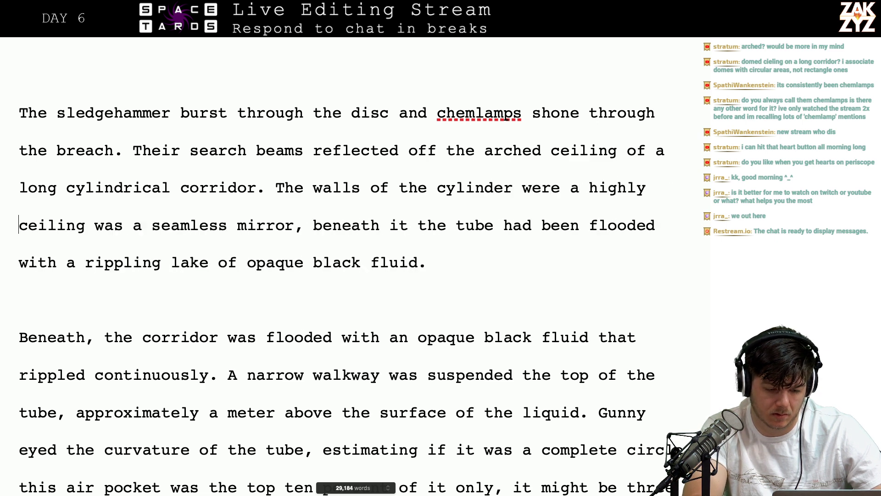
{"action": "type", "text": "p"}
{"action": "key", "text": "BackSpace"}
{"action": "key", "text": "BackSpace"}
{"action": "key", "text": "BackSpace"}
{"action": "key", "text": "BackSpace"}
{"action": "key", "text": "BackSpace"}
{"action": "key", "text": "BackSpace"}
{"action": "key", "text": "BackSpace"}
{"action": "key", "text": "BackSpace"}
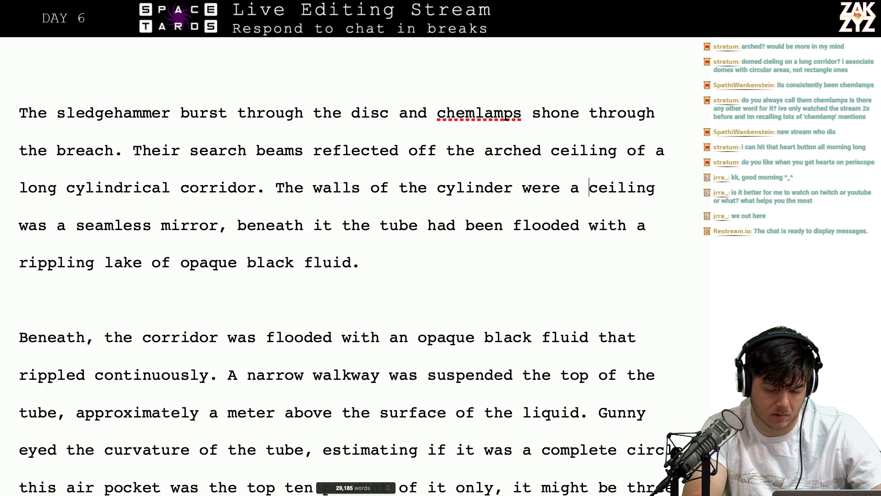
{"action": "type", "text": "seamless silver m"}
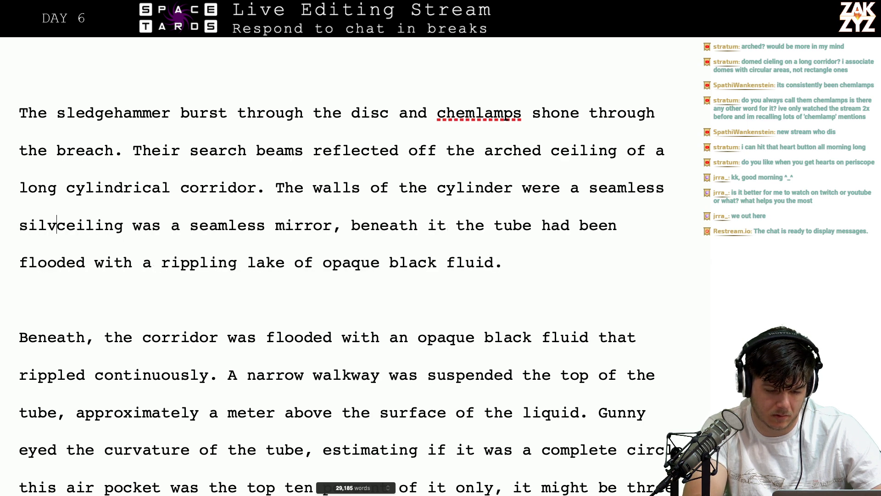
{"action": "type", "text": "irror,"}
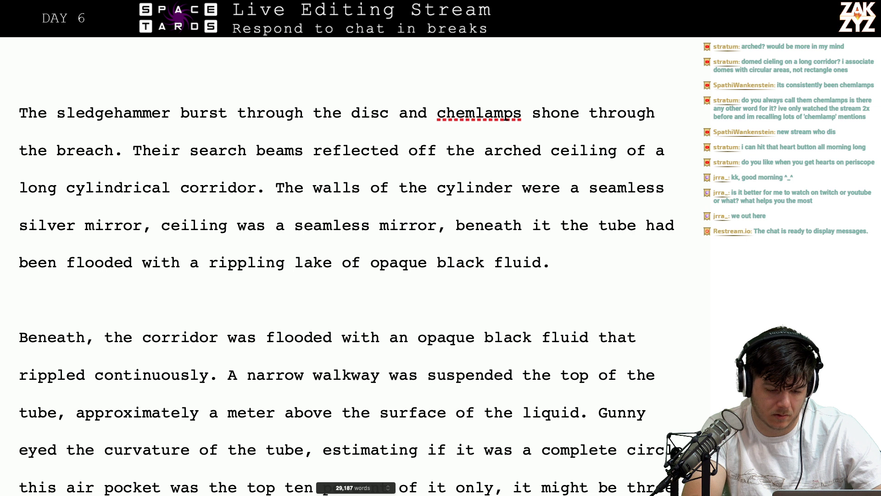
Delete the leftover "ceiling was a seamless mirror," before "beneath it the tube had been flooded"
{"action": "key", "text": "shift+Right"}
{"action": "key", "text": "shift+Right"}
{"action": "key", "text": "shift+Right"}
{"action": "key", "text": "shift+Right"}
{"action": "key", "text": "shift+Right"}
{"action": "key", "text": "shift+Right"}
{"action": "key", "text": "shift+Right"}
{"action": "key", "text": "shift+Right"}
{"action": "key", "text": "shift+Right"}
{"action": "key", "text": "shift+Right"}
{"action": "key", "text": "shift+Right"}
{"action": "key", "text": "shift+Right"}
{"action": "key", "text": "shift+Right"}
{"action": "key", "text": "shift+Right"}
{"action": "key", "text": "shift+Right"}
{"action": "key", "text": "shift+Right"}
{"action": "key", "text": "shift+Right"}
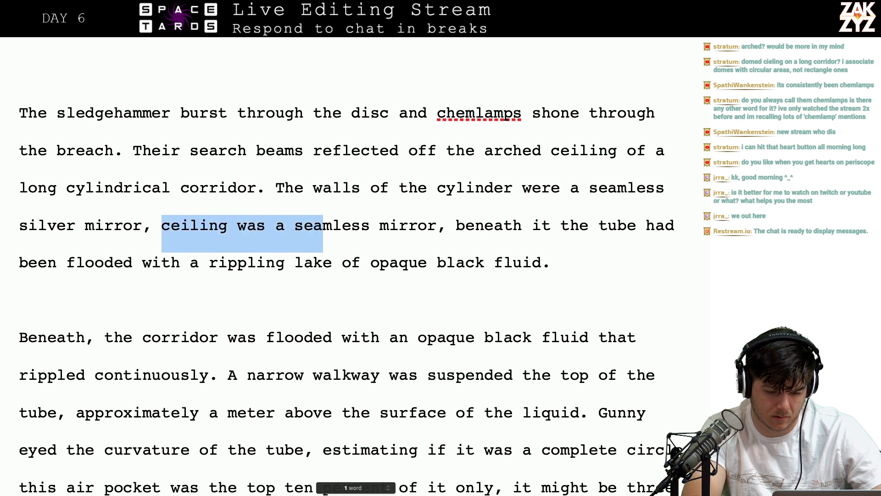
{"action": "key", "text": "shift+Right"}
{"action": "key", "text": "shift+Right"}
{"action": "key", "text": "shift+Right"}
{"action": "key", "text": "shift+Right"}
{"action": "key", "text": "shift+Right"}
{"action": "key", "text": "shift+Right"}
{"action": "key", "text": "shift+Right"}
{"action": "key", "text": "shift+Right"}
{"action": "key", "text": "shift+Right"}
{"action": "key", "text": "shift+Right"}
{"action": "key", "text": "shift+Right"}
{"action": "key", "text": "shift+Right"}
{"action": "key", "text": "shift+Left"}
{"action": "key", "text": "shift+Left"}
{"action": "key", "text": "shift+Left"}
{"action": "key", "text": "shift+Right"}
{"action": "key", "text": "shift+Right"}
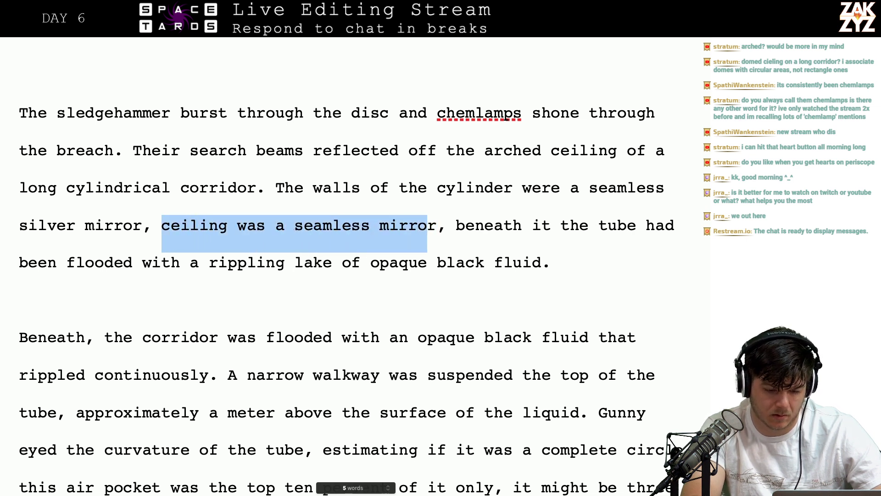
{"action": "key", "text": "shift+Right"}
{"action": "key", "text": "shift+Right"}
{"action": "key", "text": "BackSpace"}
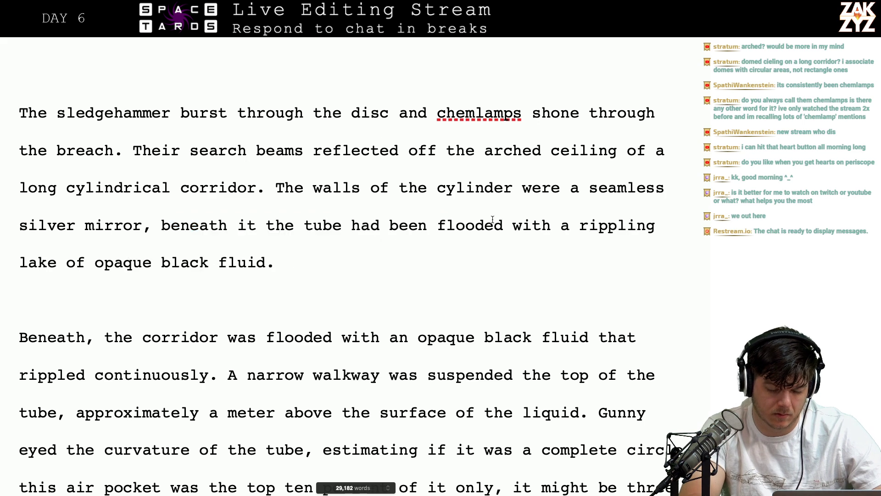
Insert "seamless walls of the tube were" after "The", ahead of the old "walls of the cylinder" wording
{"action": "left_click", "coordinate": [357, 190]}
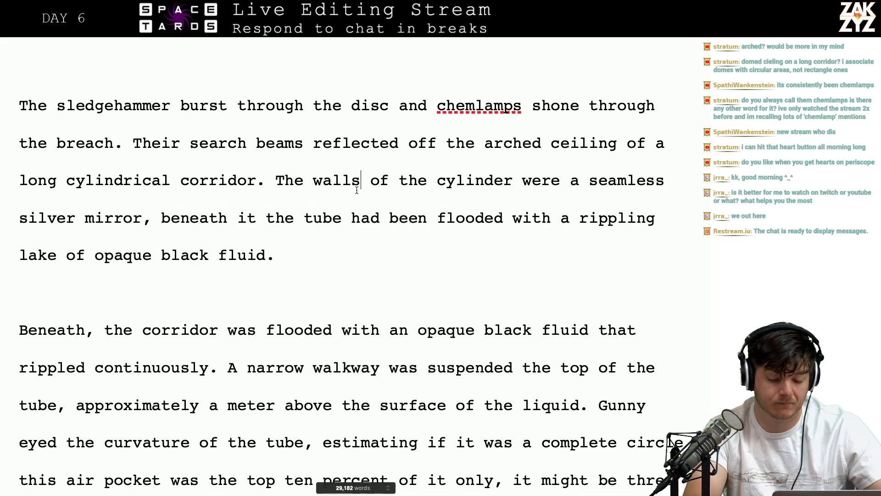
{"action": "key", "text": "Left"}
{"action": "key", "text": "Left"}
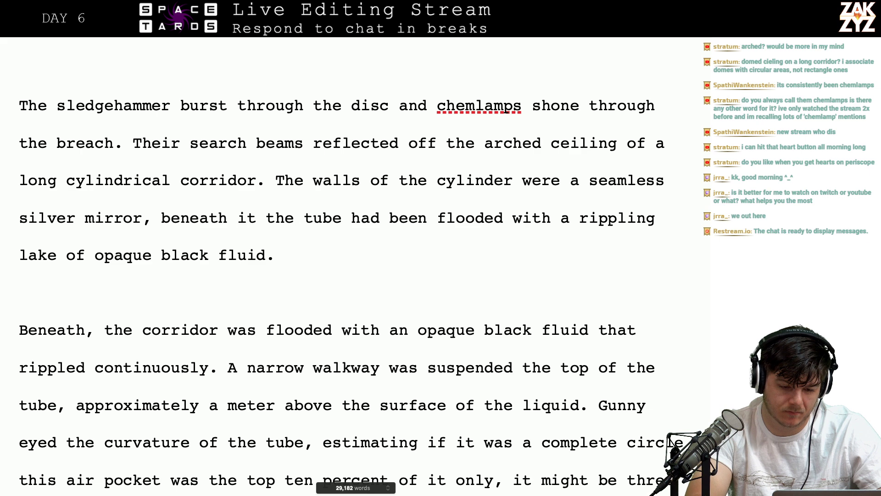
{"action": "type", "text": "seam"}
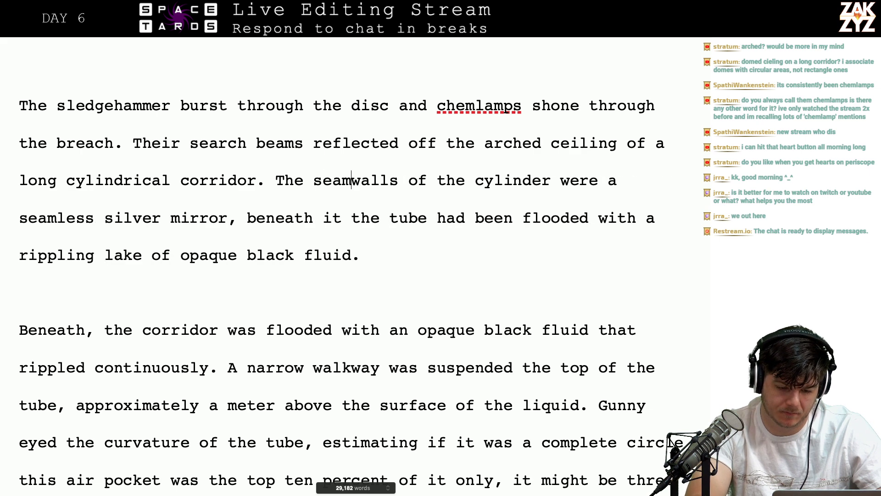
{"action": "type", "text": "less wall s"}
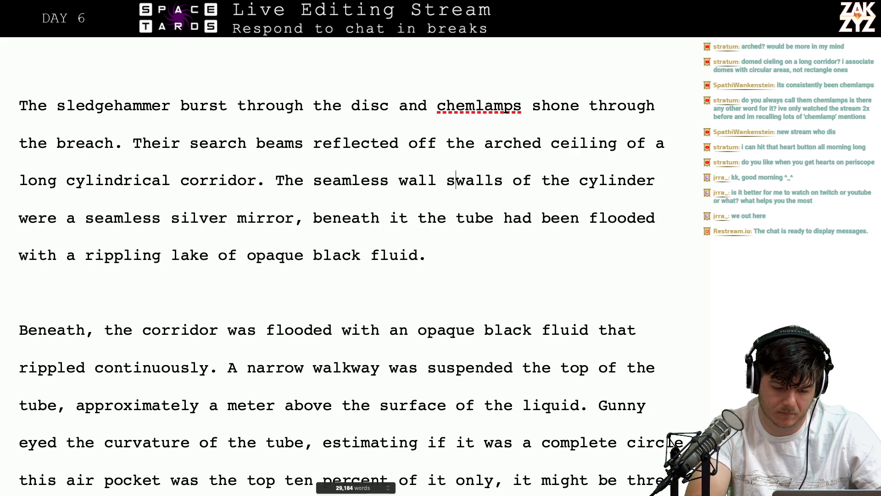
{"action": "key", "text": "BackSpace"}
{"action": "key", "text": "BackSpace"}
{"action": "type", "text": "s of the tu"}
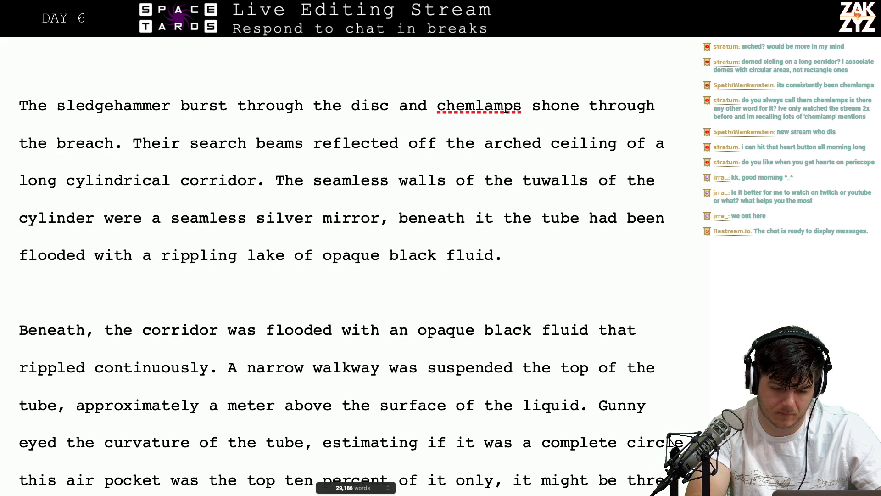
{"action": "type", "text": "be were "}
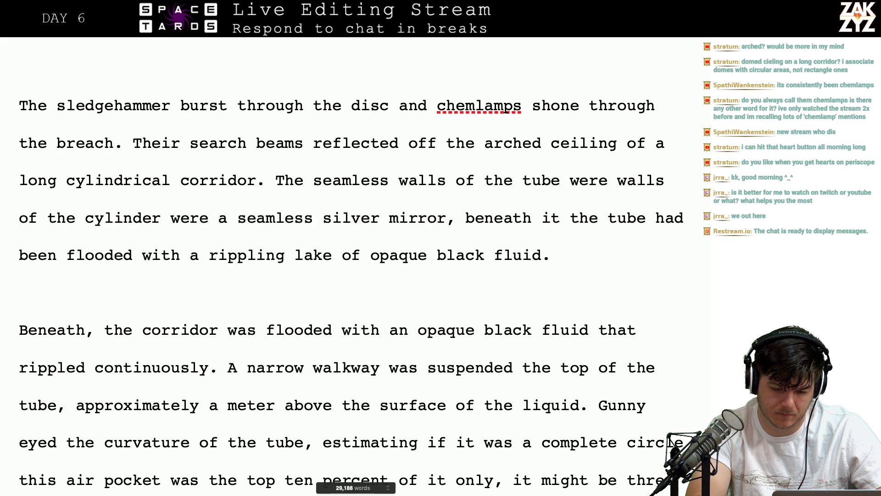
Add "mirror-reflective," after "tube were" and separate the old "walls of the cylinder" text with a blank line
{"action": "type", "text": "mirror"}
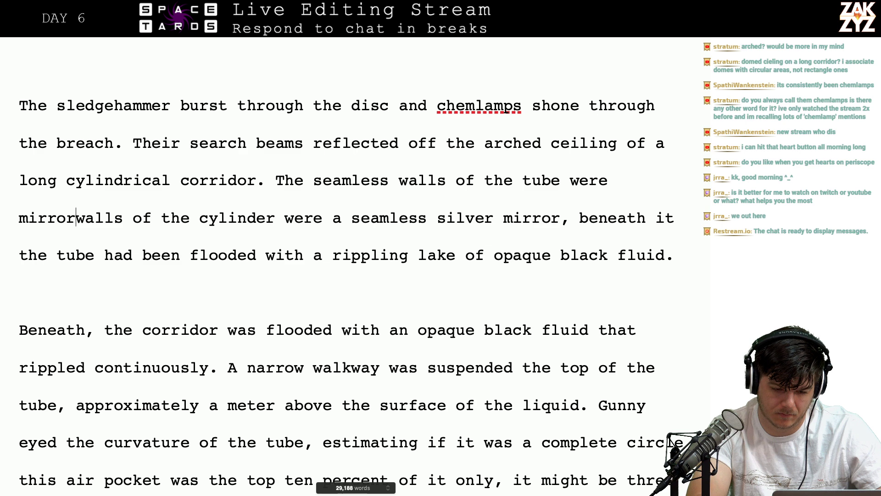
{"action": "key", "text": "BackSpace"}
{"action": "key", "text": "BackSpace"}
{"action": "key", "text": "BackSpace"}
{"action": "key", "text": "BackSpace"}
{"action": "key", "text": "BackSpace"}
{"action": "key", "text": "BackSpace"}
{"action": "type", "text": "mir"}
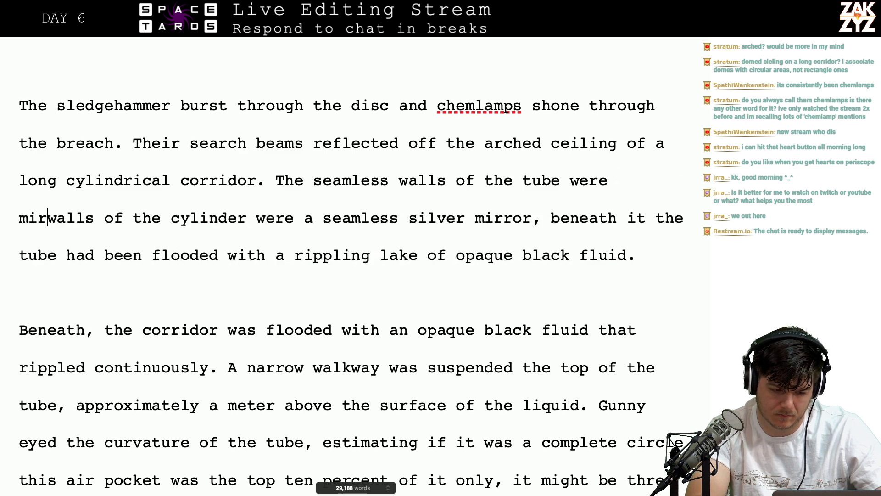
{"action": "type", "text": "ror-reflective"}
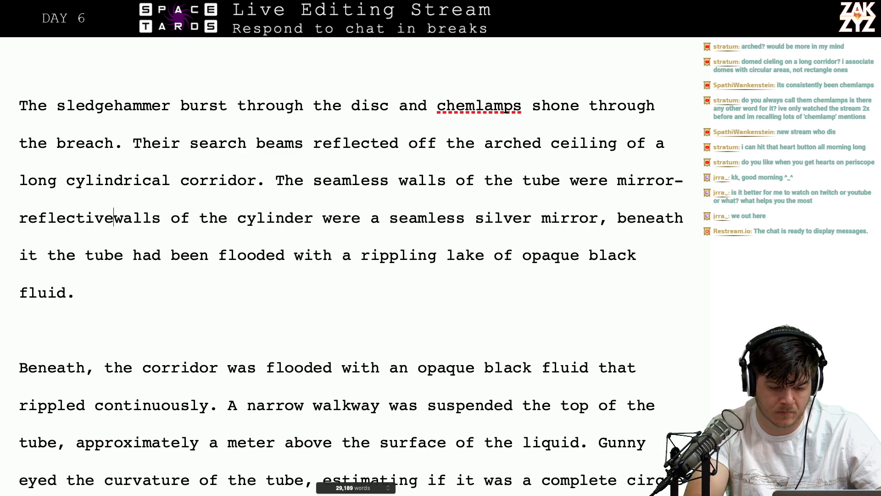
{"action": "type", "text": ","}
{"action": "key", "text": "Return"}
{"action": "key", "text": "Return"}
{"action": "key", "text": "Left"}
{"action": "key", "text": "Left"}
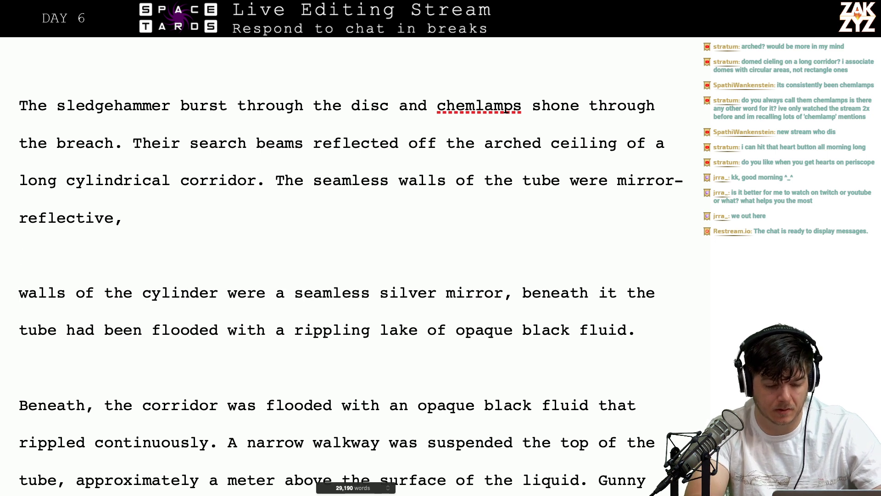
{"action": "type", "text": "a few"}
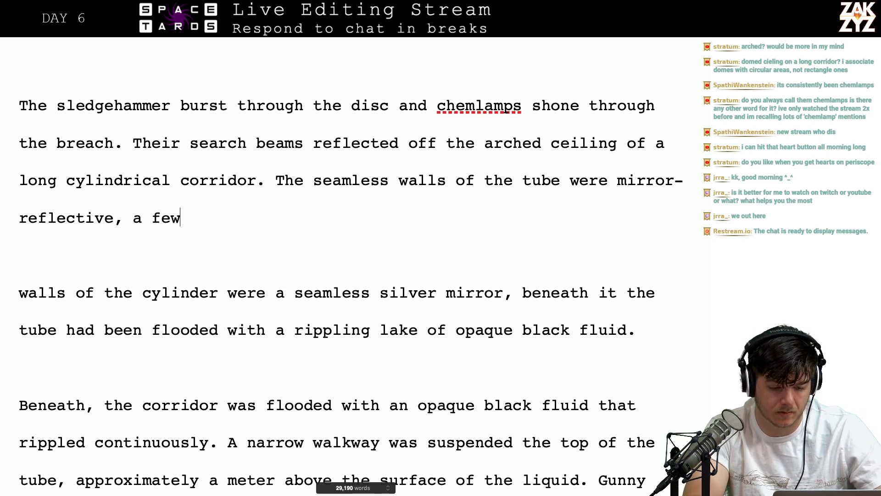
{"action": "type", "text": " feet beneath"}
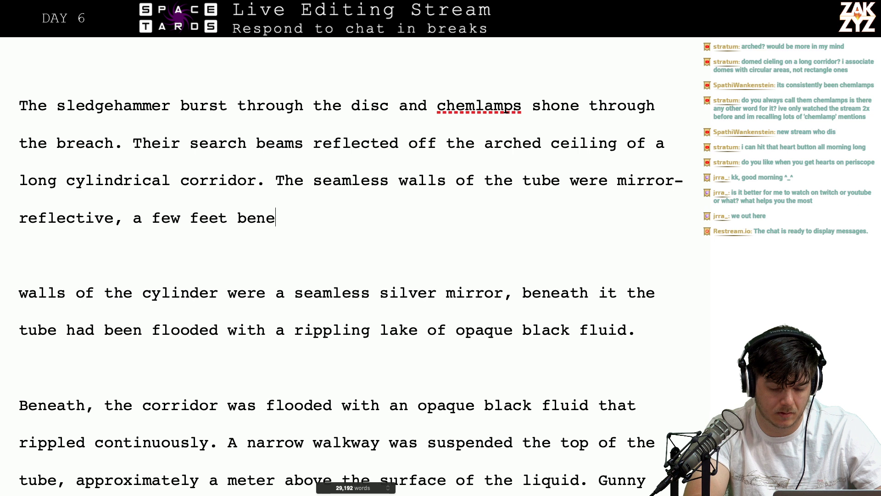
{"action": "key", "text": "BackSpace"}
{"action": "key", "text": "BackSpace"}
{"action": "key", "text": "BackSpace"}
{"action": "key", "text": "BackSpace"}
{"action": "key", "text": "BackSpace"}
{"action": "key", "text": "BackSpace"}
{"action": "key", "text": "BackSpace"}
{"action": "key", "text": "BackSpace"}
{"action": "key", "text": "BackSpace"}
{"action": "key", "text": "BackSpace"}
{"action": "key", "text": "BackSpace"}
{"action": "key", "text": "BackSpace"}
{"action": "key", "text": "BackSpace"}
{"action": "key", "text": "BackSpace"}
{"action": "key", "text": "BackSpace"}
{"action": "key", "text": "BackSpace"}
{"action": "key", "text": "BackSpace"}
{"action": "key", "text": "BackSpace"}
{"action": "key", "text": "BackSpace"}
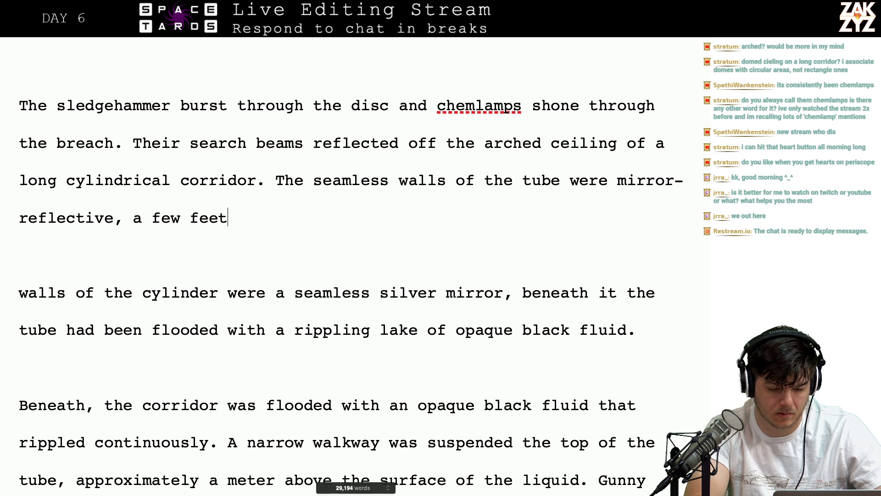
{"action": "type", "text": "beneath"}
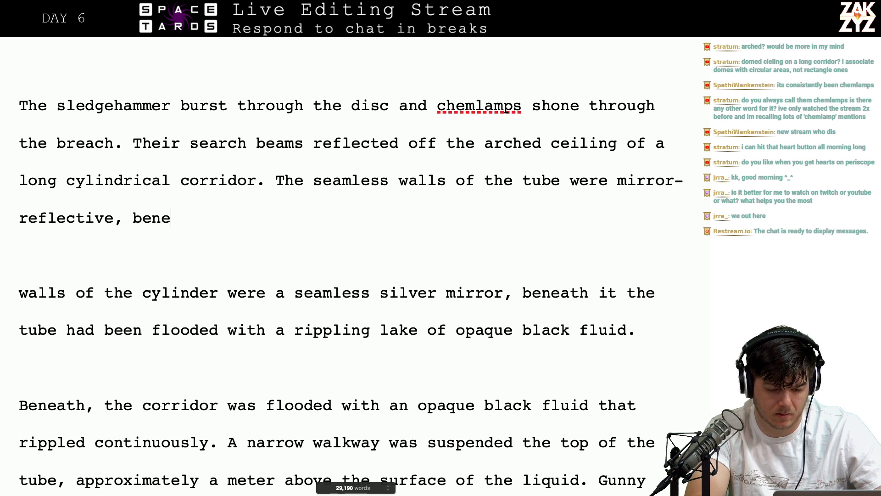
{"action": "key", "text": "BackSpace"}
{"action": "key", "text": "BackSpace"}
{"action": "key", "text": "BackSpace"}
{"action": "key", "text": "BackSpace"}
{"action": "key", "text": "BackSpace"}
{"action": "key", "text": "BackSpace"}
{"action": "key", "text": "BackSpace"}
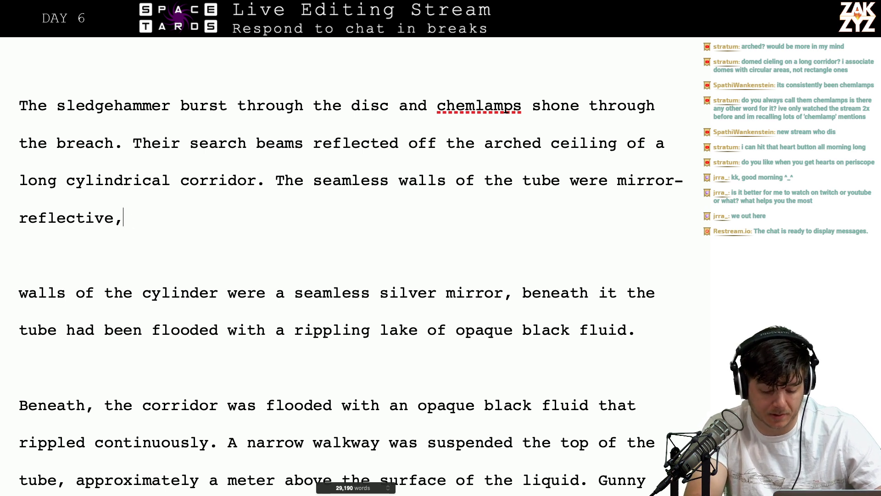
{"action": "type", "text": "the"}
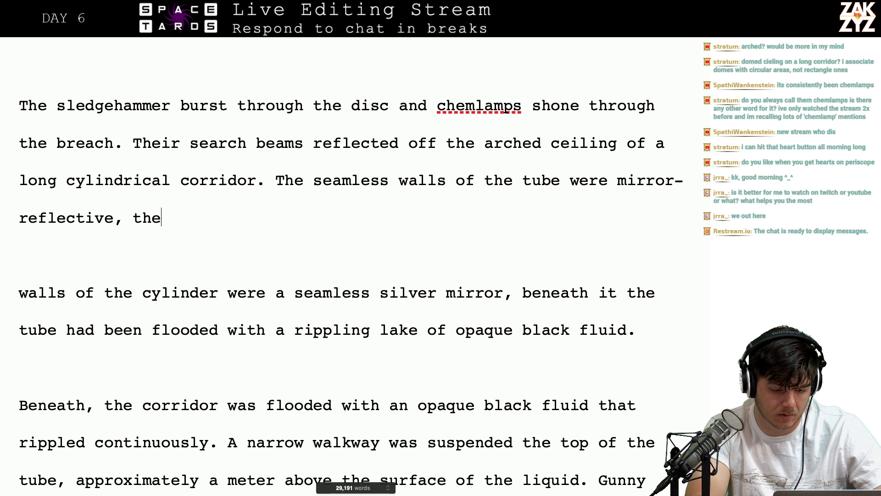
{"action": "key", "text": "BackSpace"}
{"action": "key", "text": "BackSpace"}
{"action": "key", "text": "BackSpace"}
{"action": "type", "text": "beneath"}
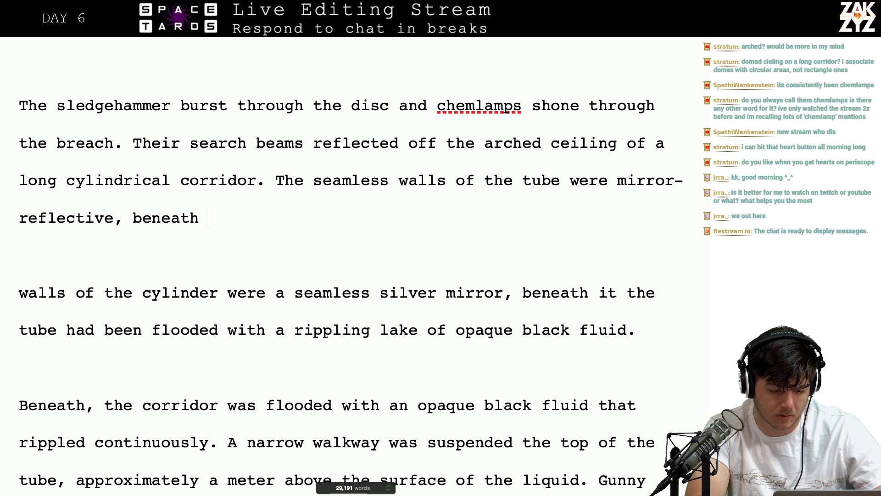
{"action": "key", "text": "BackSpace"}
{"action": "key", "text": "BackSpace"}
{"action": "key", "text": "BackSpace"}
{"action": "key", "text": "BackSpace"}
{"action": "key", "text": "BackSpace"}
{"action": "key", "text": "BackSpace"}
{"action": "key", "text": "BackSpace"}
{"action": "type", "text": "eneath them"}
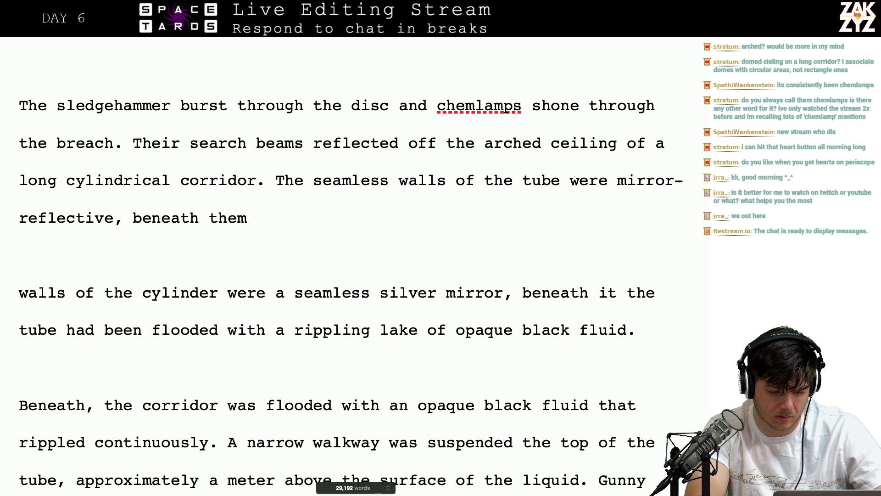
{"action": "key", "text": "BackSpace"}
{"action": "key", "text": "BackSpace"}
{"action": "key", "text": "BackSpace"}
{"action": "key", "text": "BackSpace"}
{"action": "key", "text": "BackSpace"}
{"action": "key", "text": "BackSpace"}
{"action": "key", "text": "BackSpace"}
{"action": "key", "text": "BackSpace"}
{"action": "key", "text": "BackSpace"}
{"action": "key", "text": "BackSpace"}
{"action": "key", "text": "BackSpace"}
{"action": "key", "text": "BackSpace"}
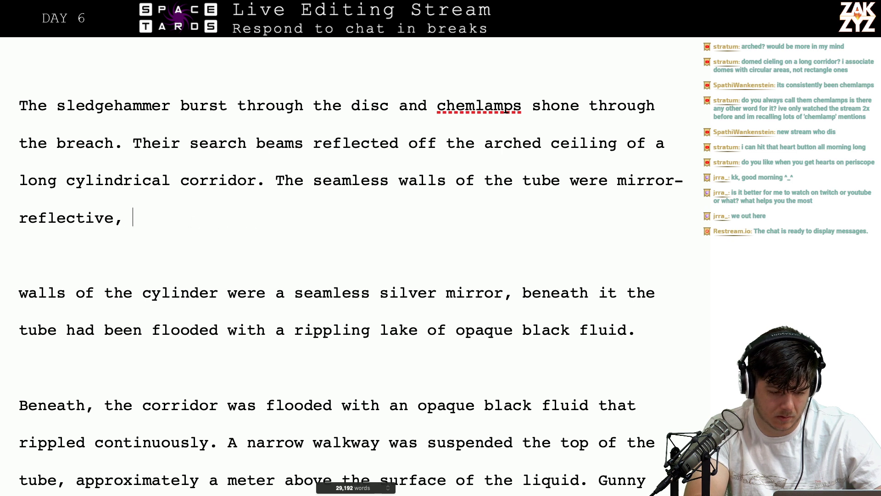
Complete the sentence after "mirror-reflective," with "and beneath was a vast lake of opaque black fluid."
{"action": "type", "text": "and t"}
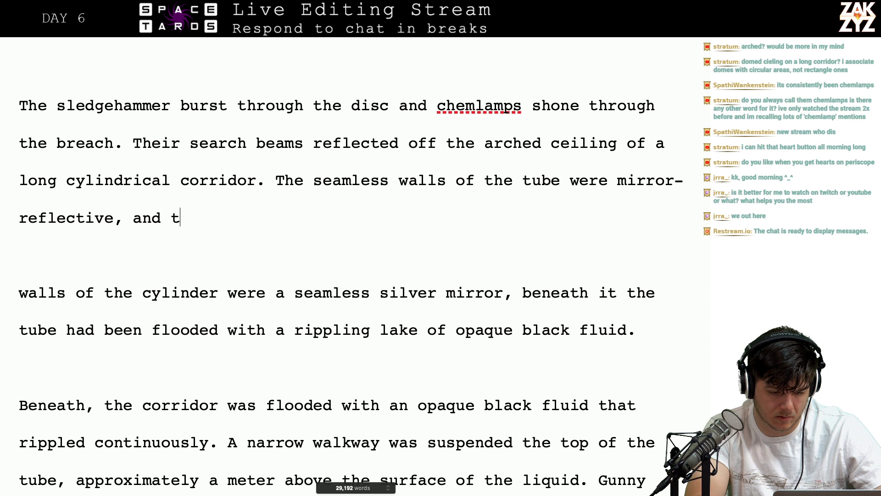
{"action": "key", "text": "BackSpace"}
{"action": "key", "text": "BackSpace"}
{"action": "key", "text": "BackSpace"}
{"action": "key", "text": "BackSpace"}
{"action": "key", "text": "BackSpace"}
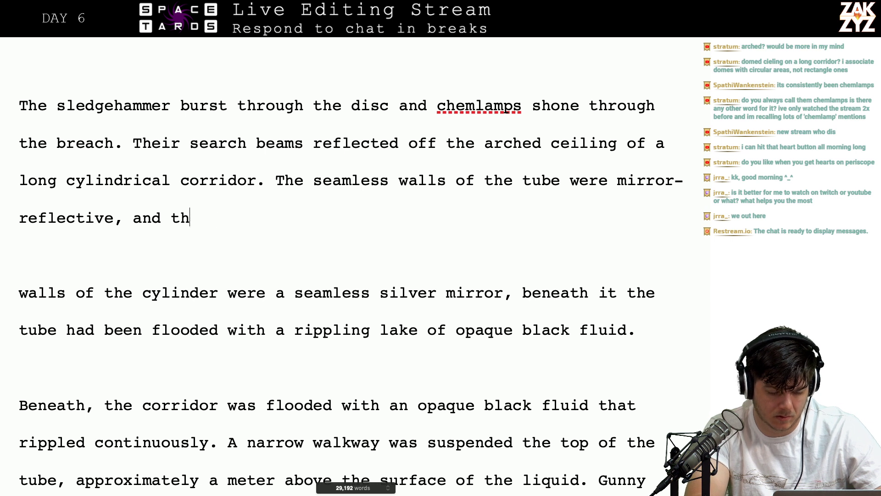
{"action": "type", "text": "beneath "}
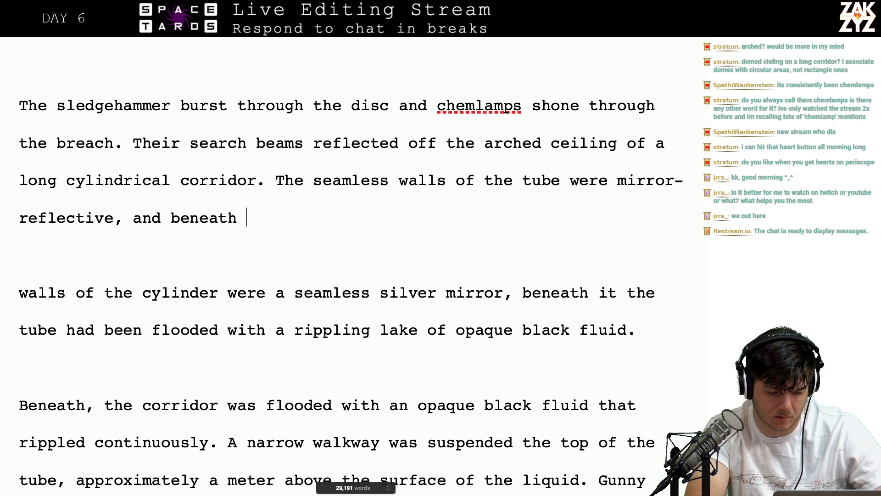
{"action": "type", "text": "was a vast l"}
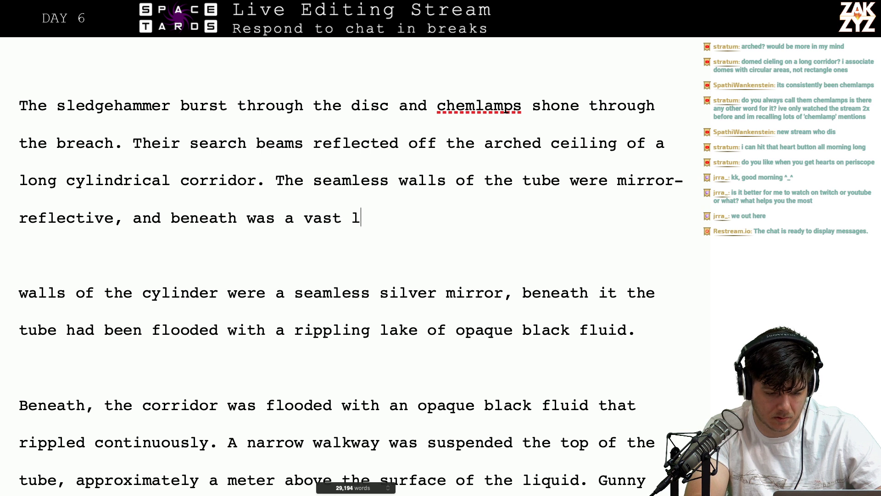
{"action": "type", "text": "ake of ri"}
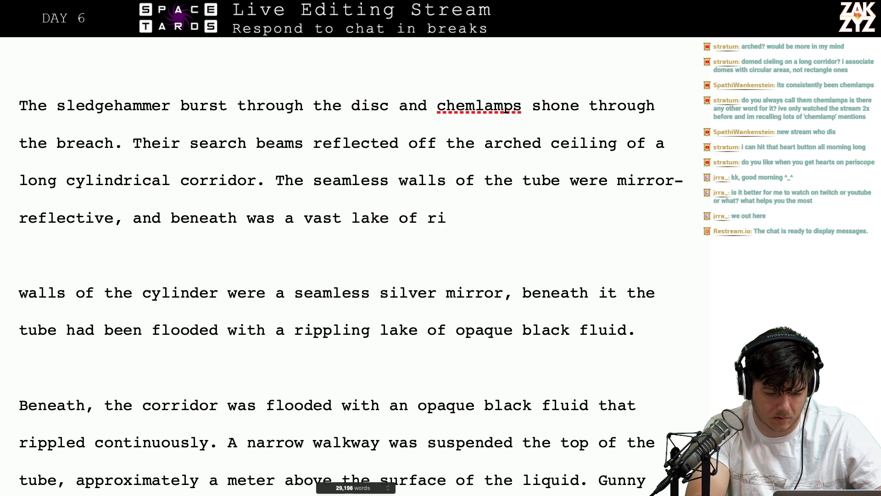
{"action": "key", "text": "BackSpace"}
{"action": "key", "text": "BackSpace"}
{"action": "type", "text": "opaque b"}
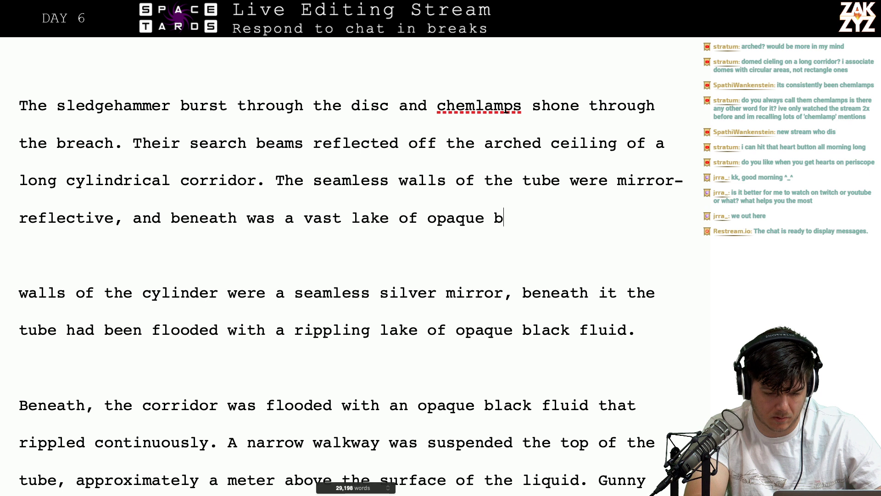
{"action": "type", "text": "lack fluid tha"}
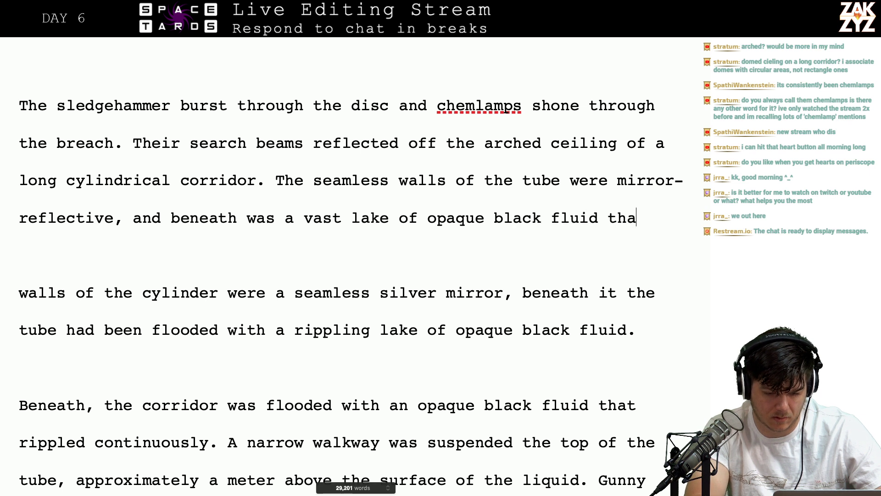
{"action": "key", "text": "BackSpace"}
{"action": "key", "text": "BackSpace"}
{"action": "key", "text": "BackSpace"}
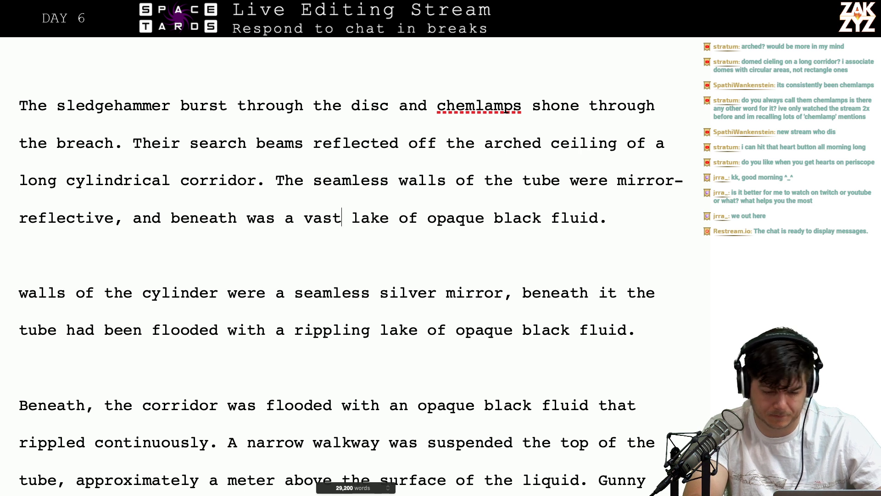
{"action": "key", "text": "Right"}
{"action": "key", "text": "Right"}
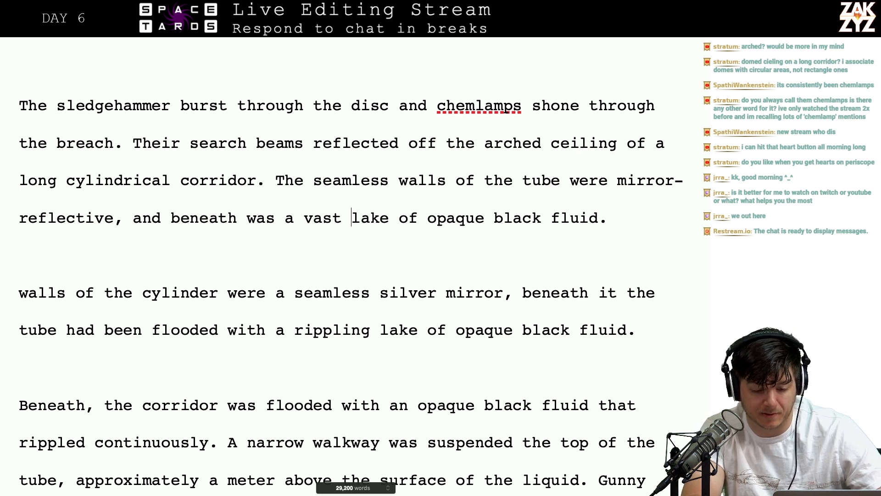
{"action": "key", "text": "Right"}
{"action": "key", "text": "Right"}
{"action": "key", "text": "Right"}
{"action": "key", "text": "Right"}
{"action": "key", "text": "Right"}
{"action": "key", "text": "Right"}
{"action": "key", "text": "Right"}
{"action": "key", "text": "Right"}
{"action": "key", "text": "Right"}
{"action": "key", "text": "Right"}
{"action": "key", "text": "Right"}
{"action": "key", "text": "Right"}
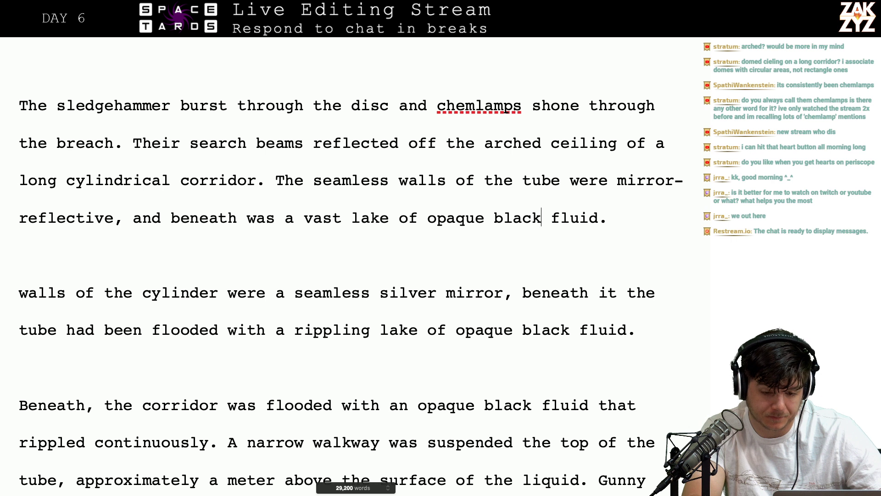
{"action": "left_click", "coordinate": [599, 217]}
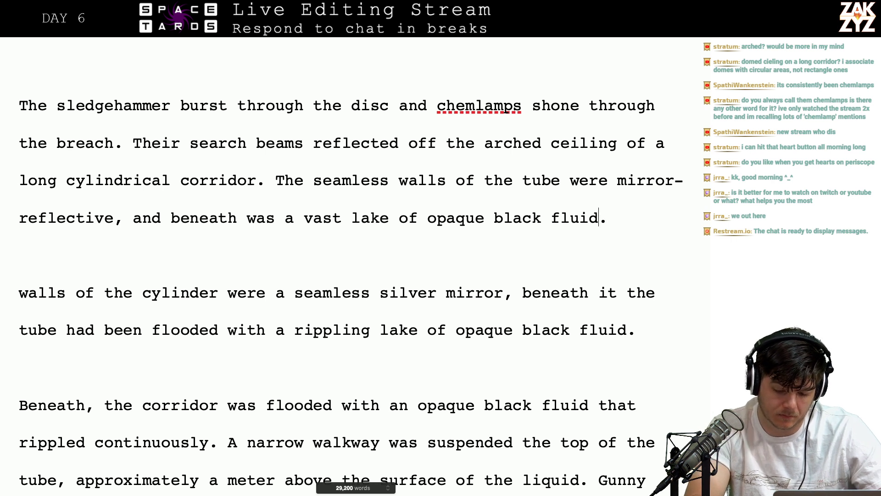
{"action": "type", "text": ","}
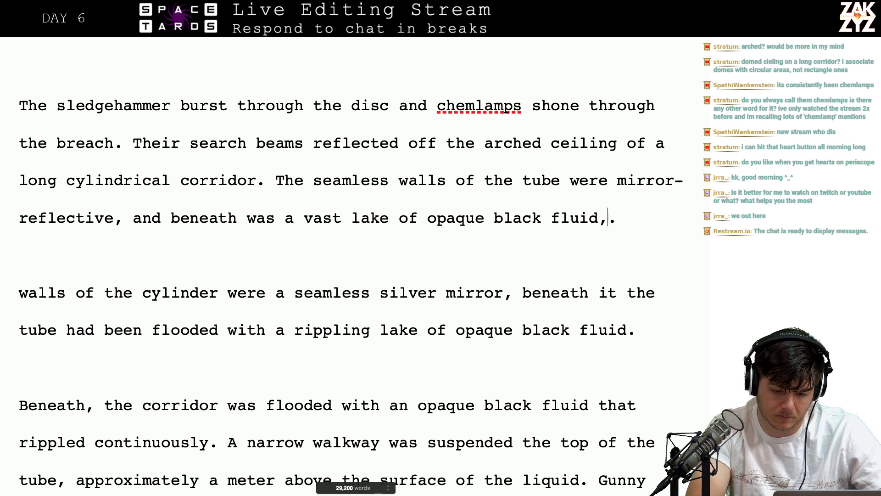
{"action": "key", "text": "BackSpace"}
{"action": "type", "text": "that s"}
{"action": "key", "text": "BackSpace"}
{"action": "key", "text": "BackSpace"}
{"action": "key", "text": "BackSpace"}
{"action": "key", "text": "BackSpace"}
{"action": "key", "text": "BackSpace"}
{"action": "key", "text": "BackSpace"}
{"action": "key", "text": "BackSpace"}
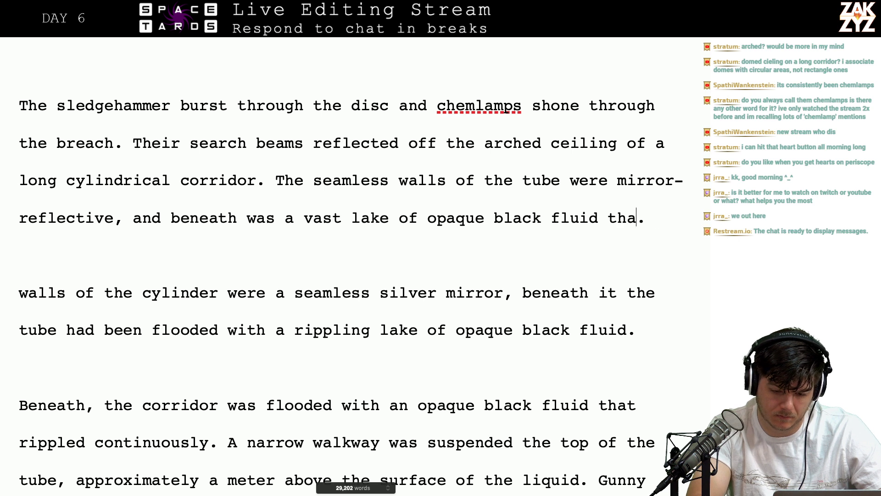
Reread the rewritten sentence about the tube's seamless walls and the black lake to check its wording
{"action": "key", "text": "Right"}
{"action": "key", "text": "Up"}
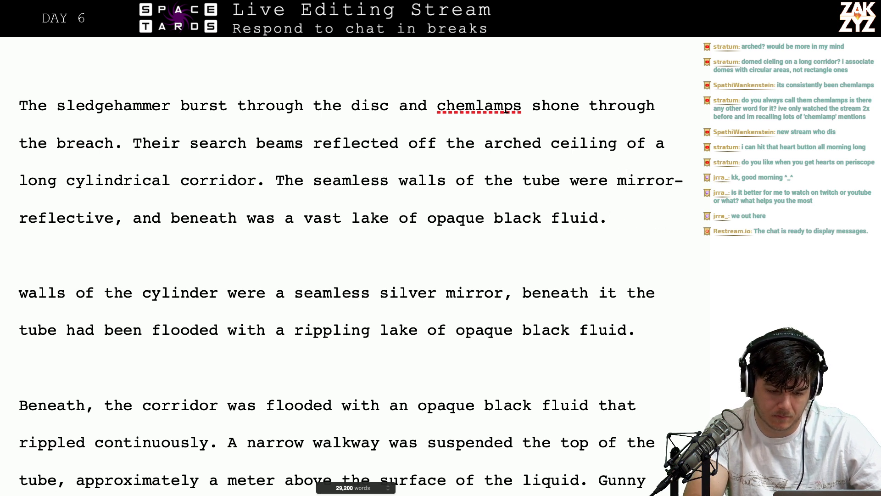
{"action": "key", "text": "Right"}
{"action": "key", "text": "Right"}
{"action": "key", "text": "Right"}
{"action": "key", "text": "Right"}
{"action": "key", "text": "Right"}
{"action": "key", "text": "Right"}
{"action": "key", "text": "Right"}
{"action": "key", "text": "Right"}
{"action": "key", "text": "Right"}
{"action": "key", "text": "Right"}
{"action": "key", "text": "Right"}
{"action": "key", "text": "Right"}
{"action": "key", "text": "Right"}
{"action": "key", "text": "Right"}
{"action": "key", "text": "Right"}
{"action": "key", "text": "Right"}
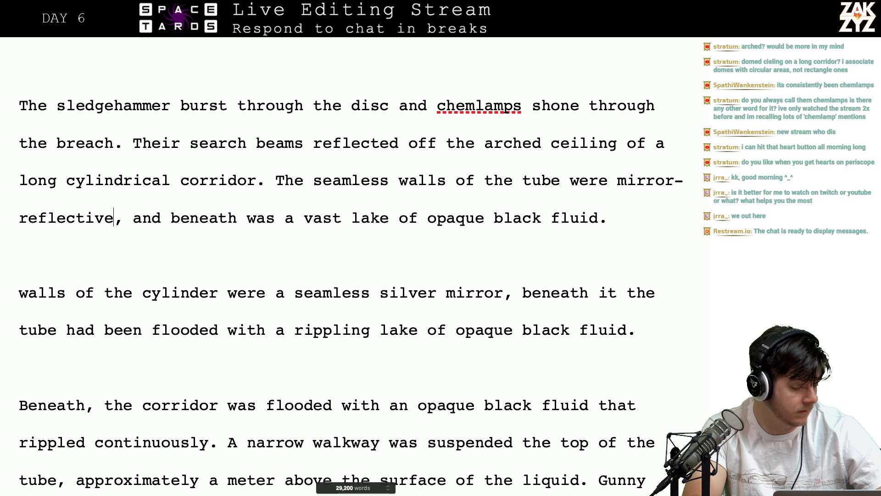
{"action": "key", "text": "Right"}
{"action": "key", "text": "Up"}
{"action": "key", "text": "Right"}
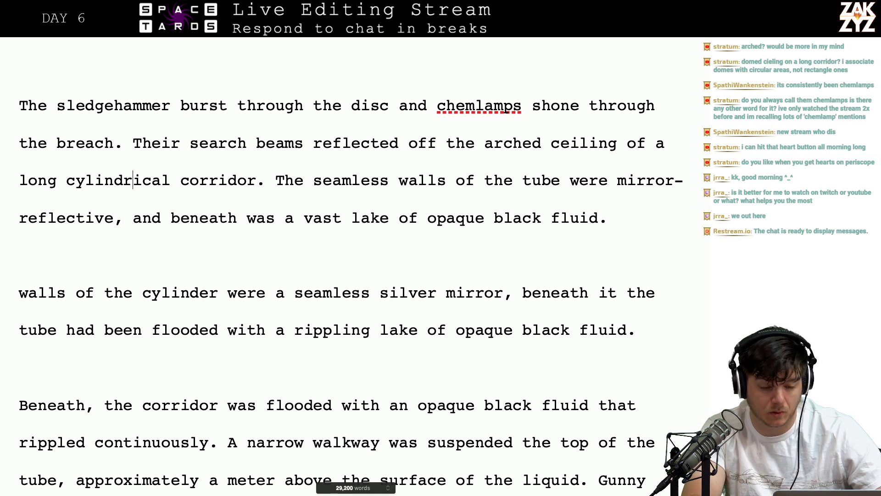
Reread the opening of chapter 10 from the sledgehammer sentence through the old "walls of the cylinder" wording
{"action": "key", "text": "Down"}
{"action": "key", "text": "Down"}
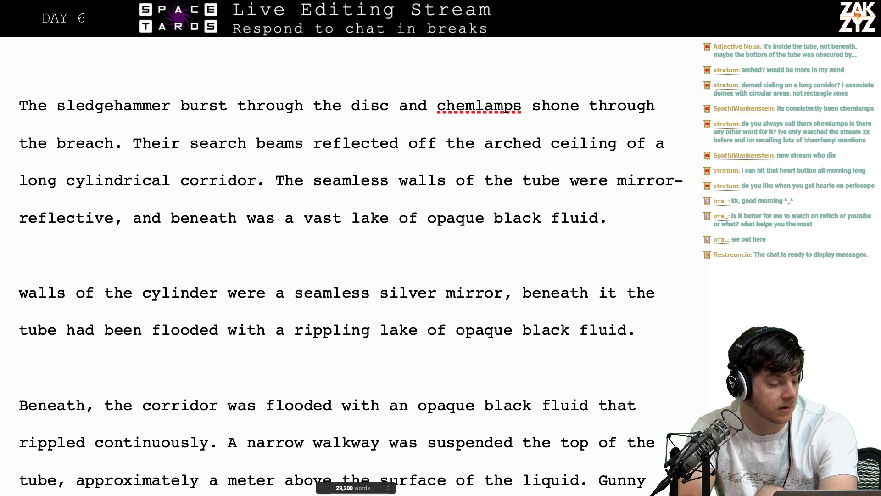
{"action": "left_click", "coordinate": [19, 256]}
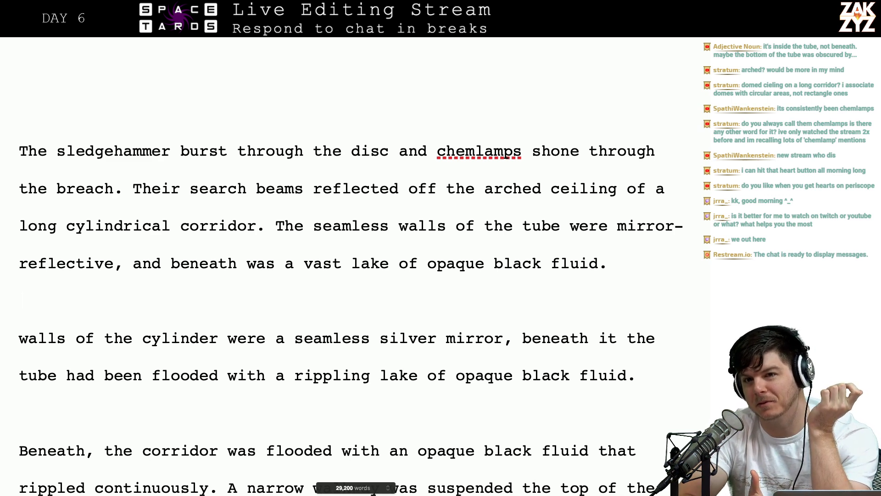
{"action": "scroll", "coordinate": [349, 266], "scroll_direction": "up", "scroll_amount": 3}
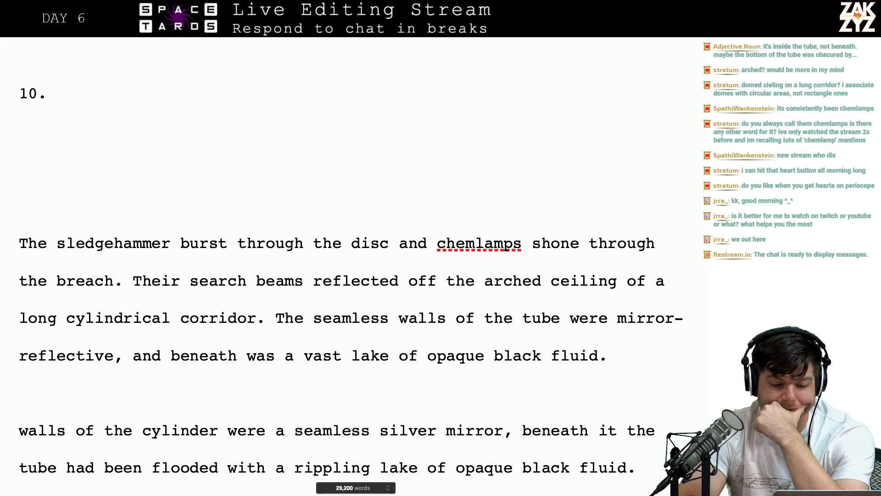
{"action": "scroll", "coordinate": [349, 263], "scroll_direction": "down", "scroll_amount": 2}
{"action": "scroll", "coordinate": [349, 266], "scroll_direction": "up", "scroll_amount": 1}
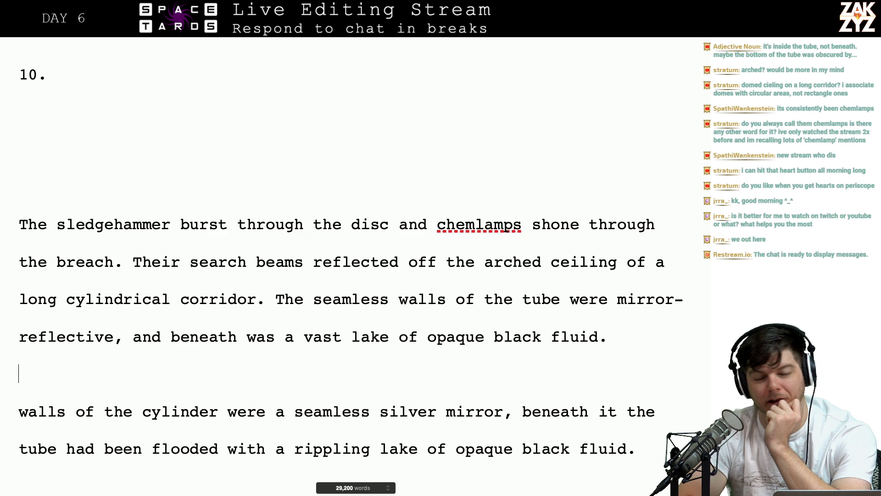
{"action": "scroll", "coordinate": [349, 257], "scroll_direction": "down", "scroll_amount": 1}
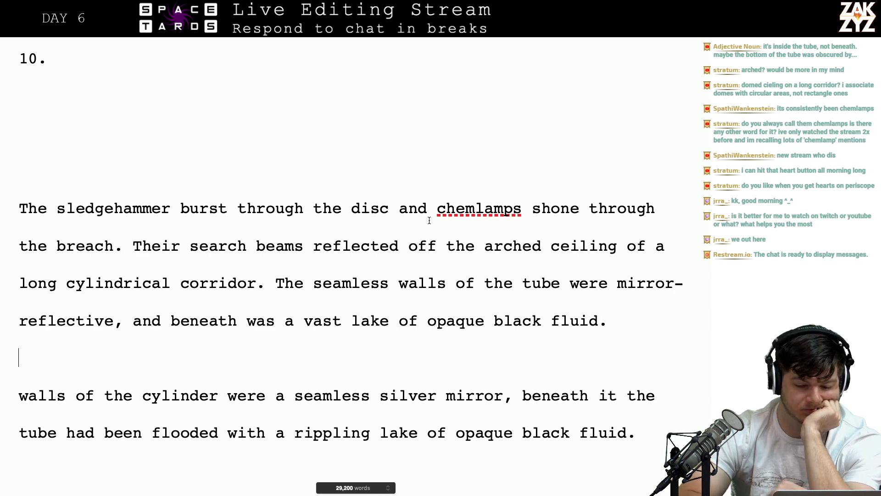
{"action": "scroll", "coordinate": [429, 220], "scroll_direction": "down", "scroll_amount": 2}
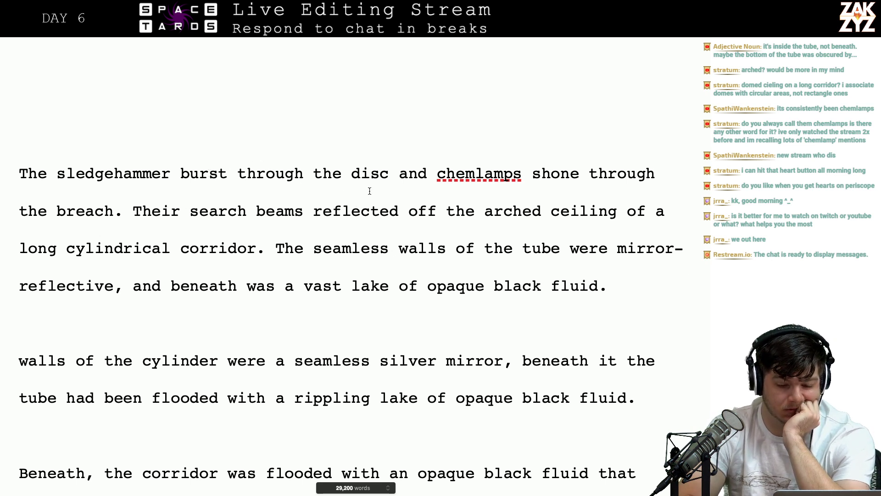
{"action": "scroll", "coordinate": [370, 191], "scroll_direction": "down", "scroll_amount": 1}
Add a comma after "disc" in the chapter's opening sentence and start a new clause there
{"action": "left_click", "coordinate": [399, 170]}
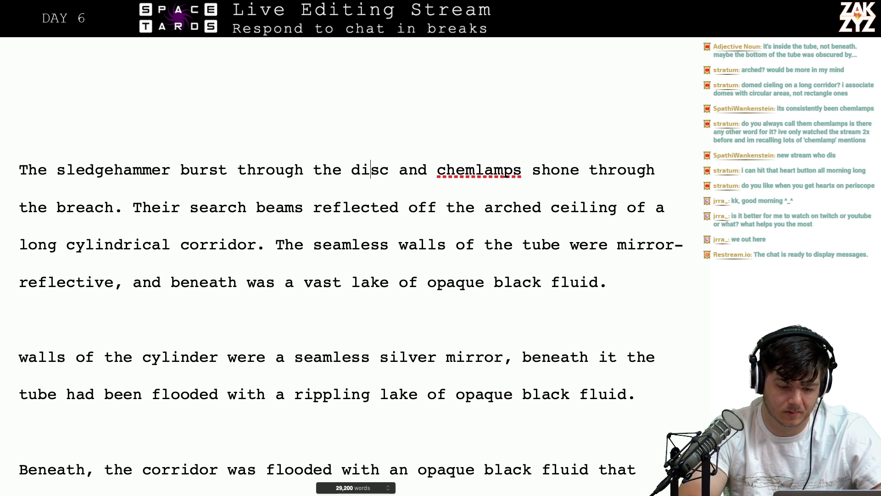
{"action": "key", "text": "Right"}
{"action": "key", "text": "Right"}
{"action": "type", "text": ", a"}
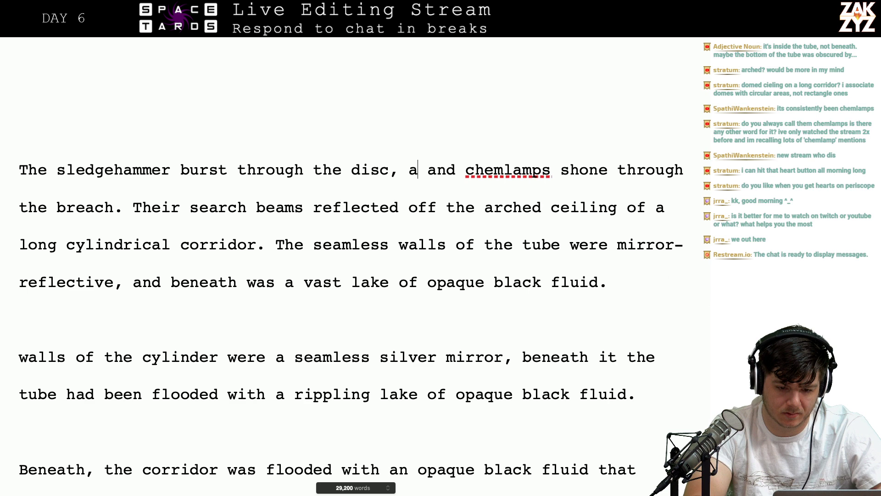
Try continuing after "disc," with "and their chemlamps shone through the breach, glinting off"
{"action": "type", "text": "nd "}
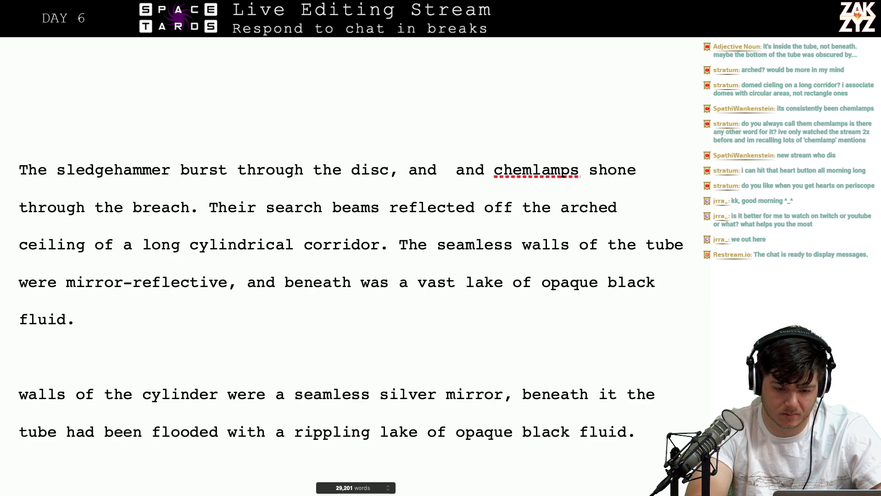
{"action": "type", "text": "their che"}
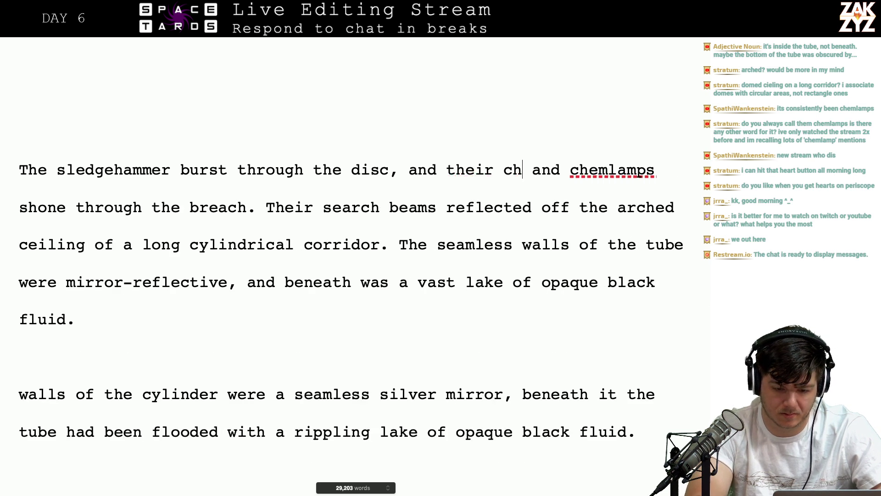
{"action": "type", "text": "m"}
{"action": "key", "text": "BackSpace"}
{"action": "key", "text": "BackSpace"}
{"action": "type", "text": "e"}
{"action": "key", "text": "BackSpace"}
{"action": "type", "text": "heml"}
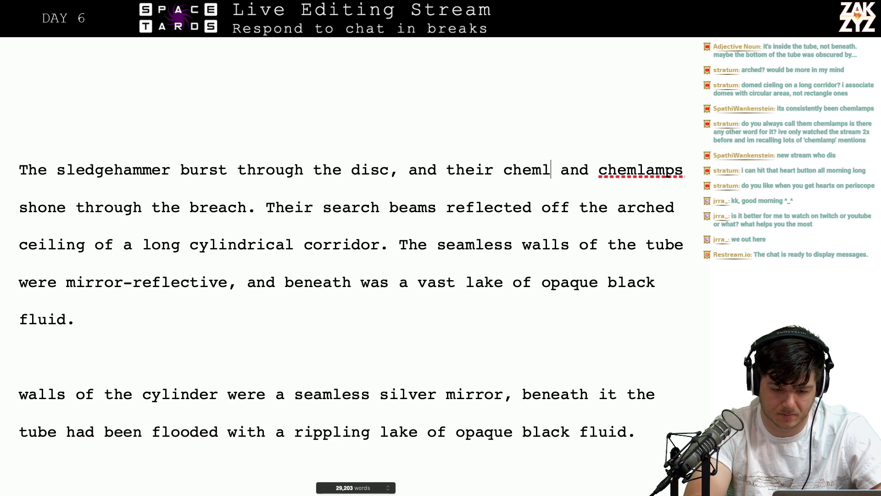
{"action": "type", "text": "amps shone t"}
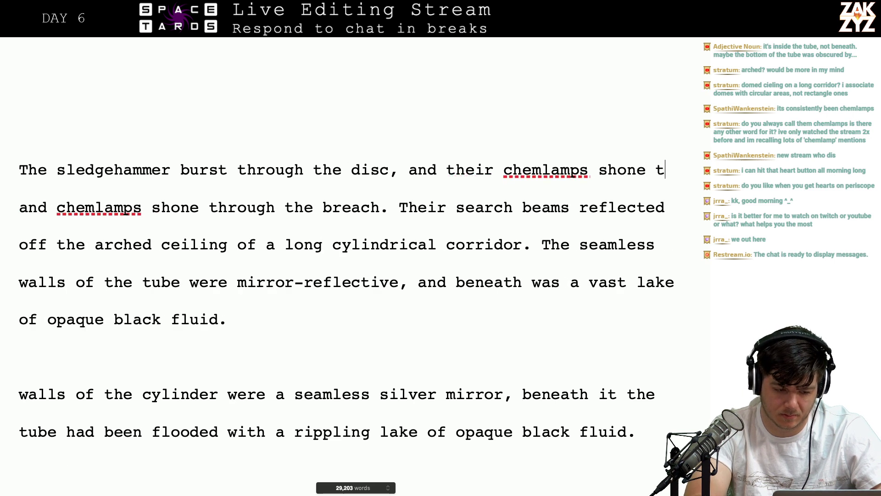
{"action": "type", "text": "hrough the breach"}
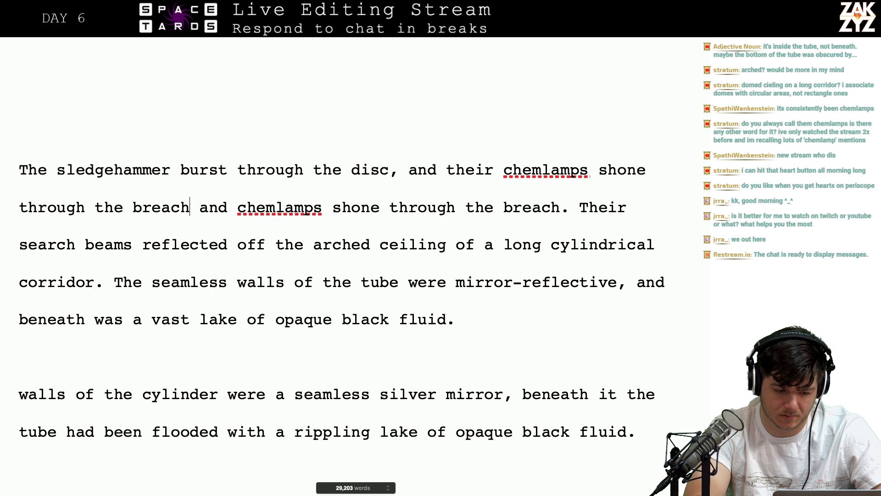
{"action": "type", "text": ", glint"}
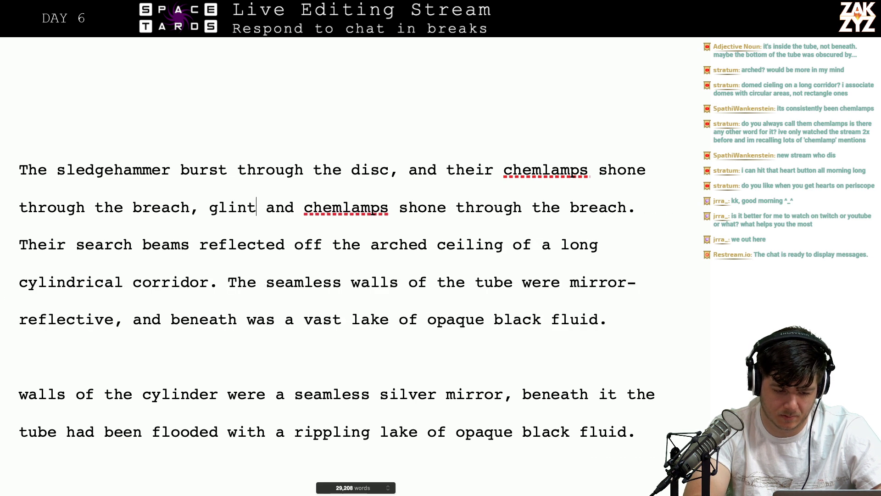
{"action": "type", "text": "ing off smoet"}
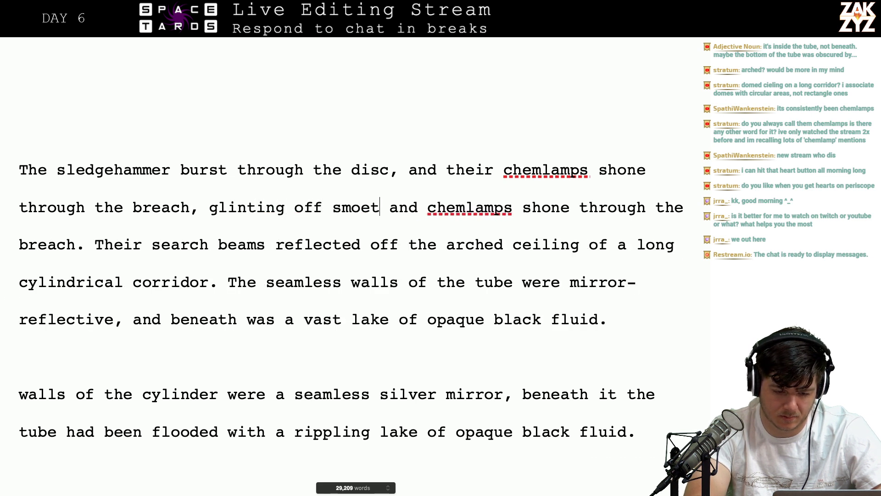
Delete the trial clause about the chemlamps glinting, back to the comma after "disc"
{"action": "key", "text": "BackSpace"}
{"action": "key", "text": "BackSpace"}
{"action": "key", "text": "BackSpace"}
{"action": "key", "text": "BackSpace"}
{"action": "key", "text": "BackSpace"}
{"action": "key", "text": "BackSpace"}
{"action": "key", "text": "BackSpace"}
{"action": "key", "text": "BackSpace"}
{"action": "key", "text": "BackSpace"}
{"action": "key", "text": "BackSpace"}
{"action": "key", "text": "BackSpace"}
{"action": "key", "text": "BackSpace"}
{"action": "key", "text": "BackSpace"}
{"action": "key", "text": "BackSpace"}
{"action": "key", "text": "BackSpace"}
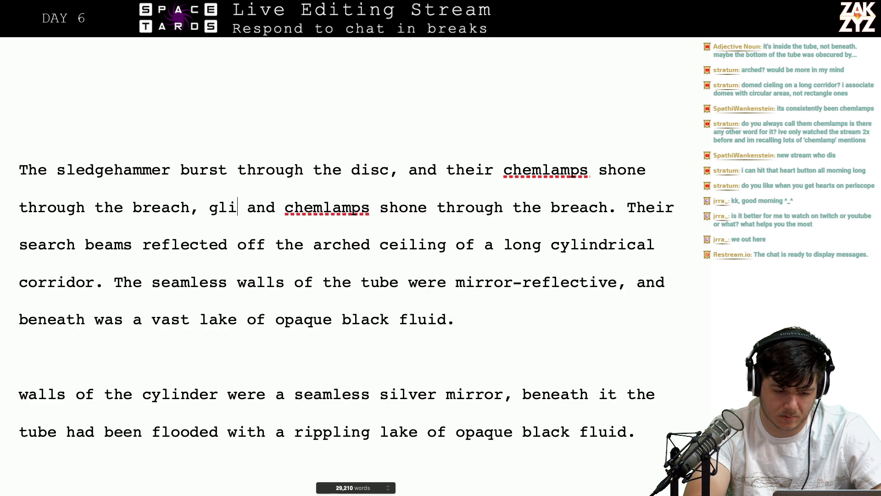
{"action": "key", "text": "BackSpace"}
{"action": "key", "text": "BackSpace"}
{"action": "key", "text": "BackSpace"}
{"action": "key", "text": "BackSpace"}
{"action": "key", "text": "BackSpace"}
{"action": "key", "text": "BackSpace"}
{"action": "key", "text": "BackSpace"}
{"action": "key", "text": "BackSpace"}
{"action": "key", "text": "BackSpace"}
{"action": "key", "text": "BackSpace"}
{"action": "key", "text": "BackSpace"}
{"action": "key", "text": "BackSpace"}
{"action": "key", "text": "BackSpace"}
{"action": "key", "text": "BackSpace"}
{"action": "key", "text": "BackSpace"}
{"action": "key", "text": "BackSpace"}
{"action": "key", "text": "BackSpace"}
{"action": "key", "text": "BackSpace"}
{"action": "key", "text": "BackSpace"}
{"action": "key", "text": "BackSpace"}
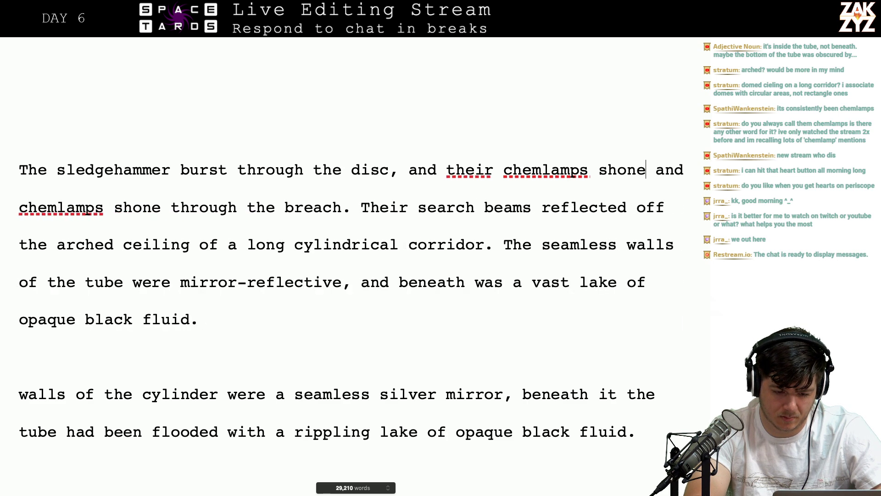
{"action": "key", "text": "BackSpace"}
{"action": "key", "text": "BackSpace"}
{"action": "key", "text": "BackSpace"}
{"action": "key", "text": "BackSpace"}
{"action": "key", "text": "BackSpace"}
{"action": "key", "text": "BackSpace"}
{"action": "key", "text": "BackSpace"}
{"action": "key", "text": "BackSpace"}
{"action": "key", "text": "BackSpace"}
{"action": "key", "text": "BackSpace"}
{"action": "key", "text": "BackSpace"}
{"action": "key", "text": "BackSpace"}
{"action": "key", "text": "BackSpace"}
{"action": "key", "text": "BackSpace"}
{"action": "key", "text": "BackSpace"}
{"action": "key", "text": "BackSpace"}
{"action": "key", "text": "BackSpace"}
{"action": "key", "text": "BackSpace"}
{"action": "key", "text": "BackSpace"}
{"action": "key", "text": "BackSpace"}
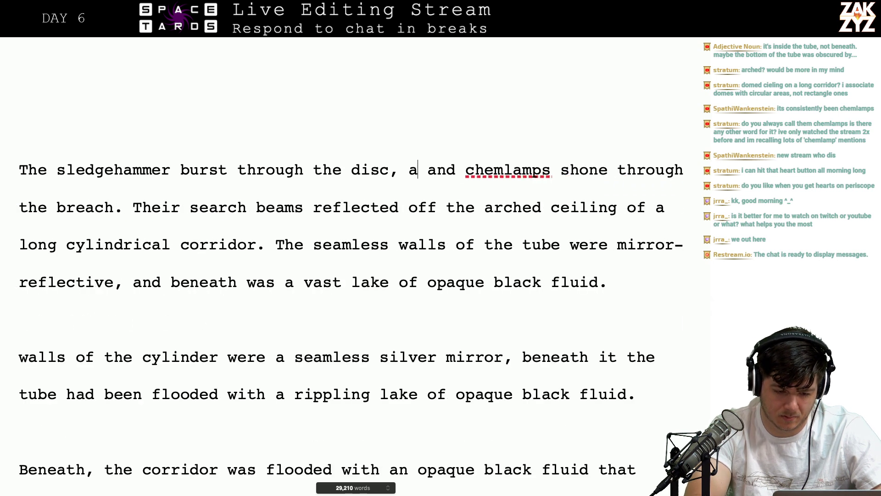
{"action": "key", "text": "BackSpace"}
Move the old "and chemlamps shone" text below a blank line, leaving room after "disc," for new wording
{"action": "key", "text": "Return"}
{"action": "key", "text": "Return"}
{"action": "key", "text": "Left"}
{"action": "key", "text": "Left"}
Try "their chemlamps glinted off" as the continuation after "disc,"
{"action": "type", "text": "g"}
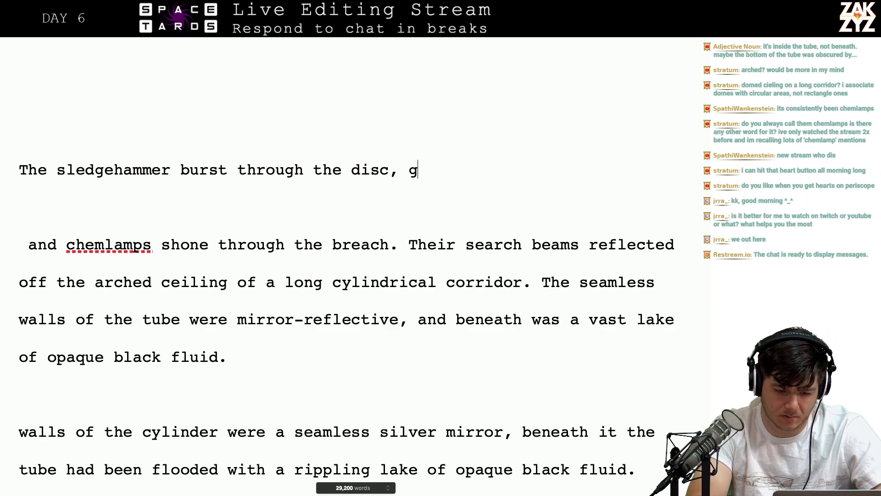
{"action": "key", "text": "BackSpace"}
{"action": "type", "text": "theri"}
{"action": "key", "text": "BackSpace"}
{"action": "key", "text": "BackSpace"}
{"action": "type", "text": "ir s"}
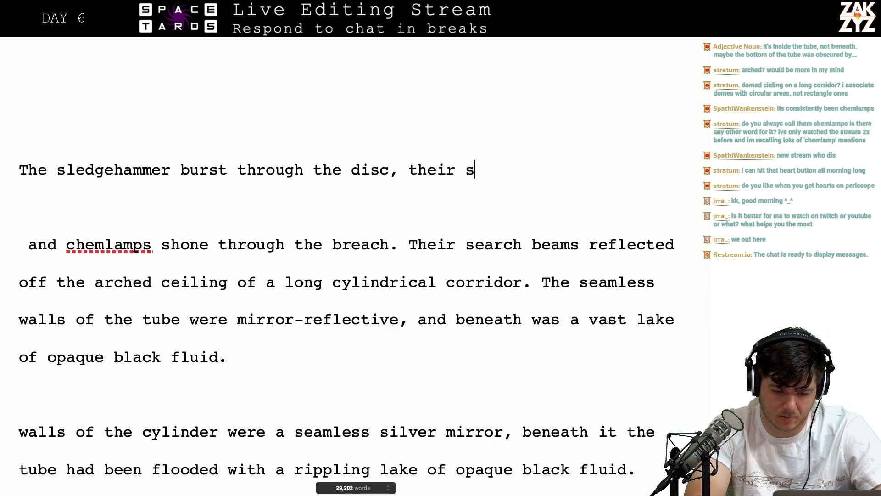
{"action": "key", "text": "BackSpace"}
{"action": "type", "text": "chemlamps gl"}
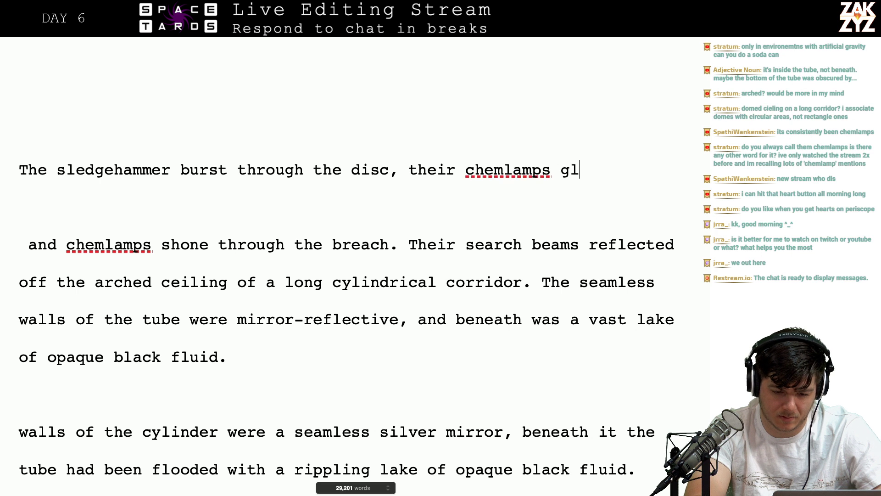
{"action": "type", "text": "inted off"}
Delete the words "their chemlamps glinted off" from the end of the opening line
{"action": "key", "text": "BackSpace"}
{"action": "key", "text": "BackSpace"}
{"action": "key", "text": "BackSpace"}
{"action": "key", "text": "BackSpace"}
{"action": "key", "text": "BackSpace"}
{"action": "key", "text": "BackSpace"}
{"action": "key", "text": "BackSpace"}
{"action": "key", "text": "BackSpace"}
{"action": "key", "text": "BackSpace"}
{"action": "key", "text": "BackSpace"}
{"action": "key", "text": "BackSpace"}
{"action": "key", "text": "BackSpace"}
{"action": "key", "text": "BackSpace"}
{"action": "key", "text": "BackSpace"}
{"action": "key", "text": "BackSpace"}
{"action": "key", "text": "BackSpace"}
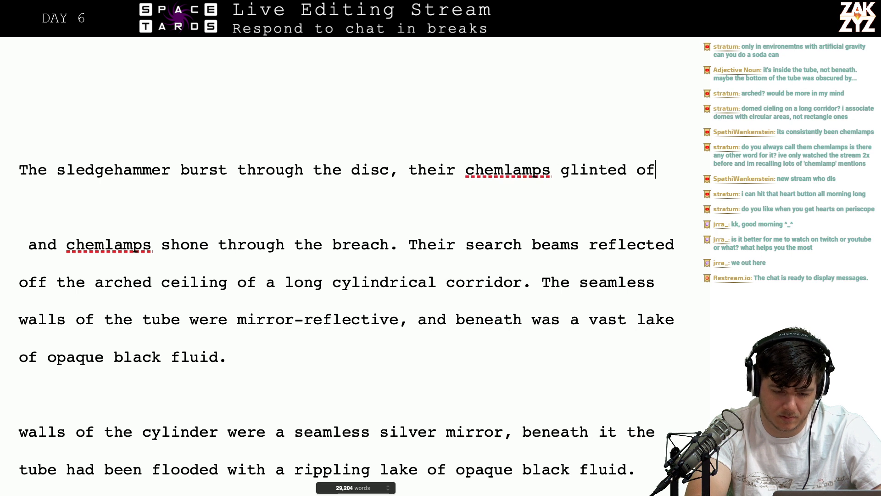
{"action": "key", "text": "BackSpace"}
{"action": "key", "text": "BackSpace"}
{"action": "key", "text": "BackSpace"}
{"action": "key", "text": "BackSpace"}
{"action": "key", "text": "BackSpace"}
{"action": "key", "text": "BackSpace"}
{"action": "key", "text": "BackSpace"}
{"action": "key", "text": "BackSpace"}
{"action": "key", "text": "BackSpace"}
{"action": "key", "text": "BackSpace"}
{"action": "key", "text": "BackSpace"}
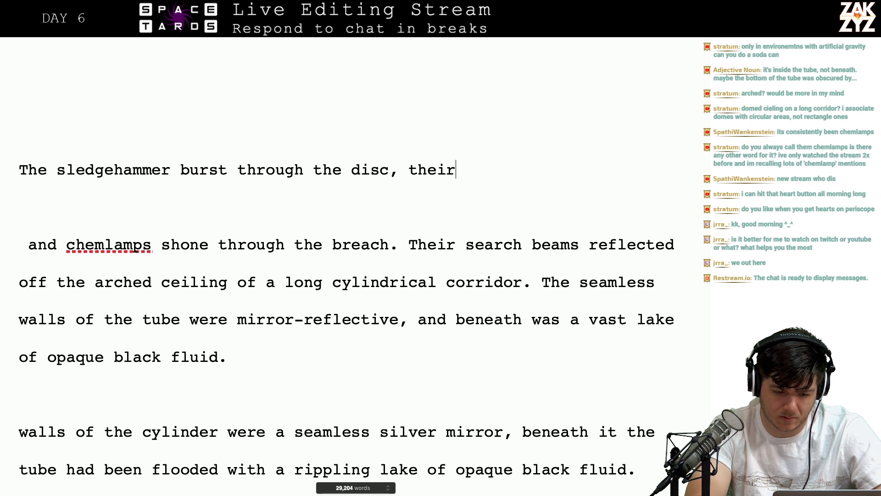
Continue the opening sentence after "disc," with "and something shiny was"
{"action": "type", "text": "and something shint"}
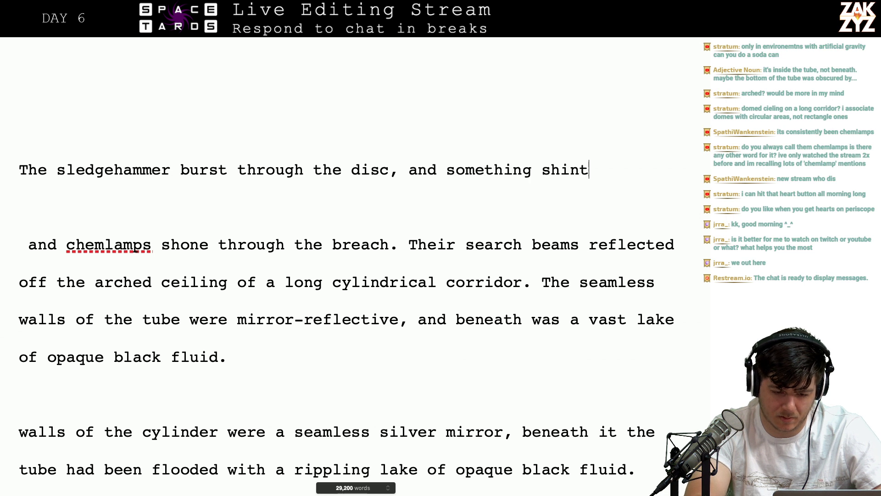
{"action": "key", "text": "BackSpace"}
{"action": "type", "text": "y was"}
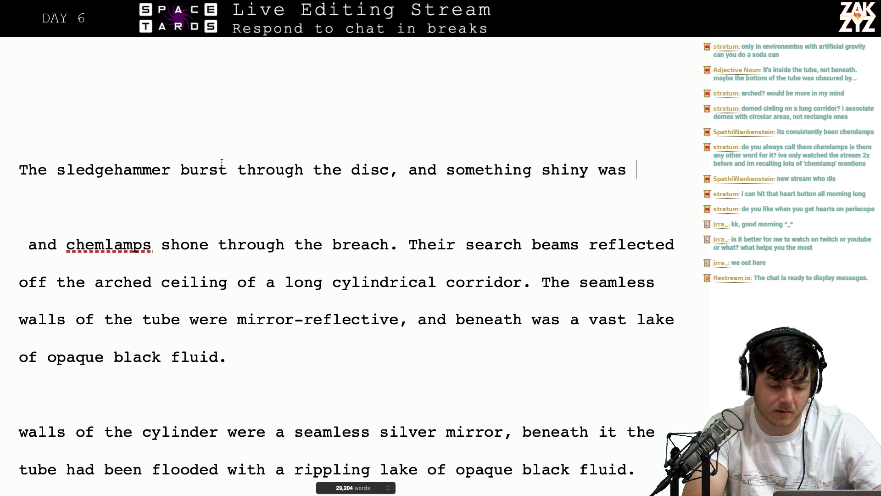
Break the line before "and something shiny was" so the opening sentence ends at "disc," above it
{"action": "left_click", "coordinate": [237, 178]}
{"action": "key", "text": "Right"}
{"action": "key", "text": "Right"}
{"action": "key", "text": "Right"}
{"action": "key", "text": "Right"}
{"action": "key", "text": "Right"}
{"action": "key", "text": "Right"}
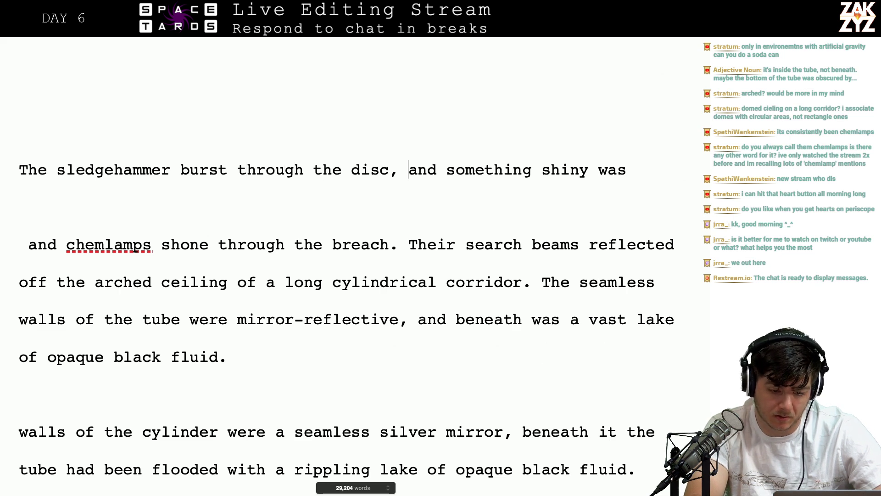
{"action": "key", "text": "Return"}
{"action": "key", "text": "Left"}
Continue the opening sentence after "disc," with "and something shiny glinted in Heafs’"
{"action": "type", "text": "and somet"}
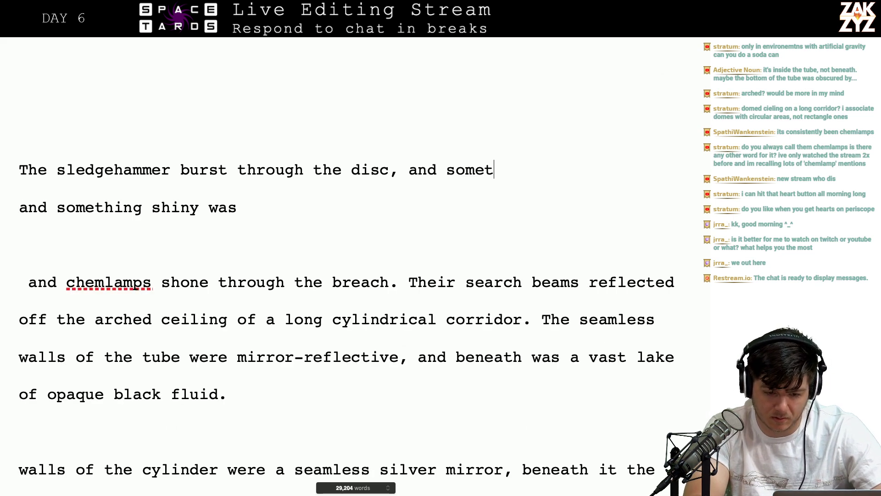
{"action": "type", "text": "hing shiny glin"}
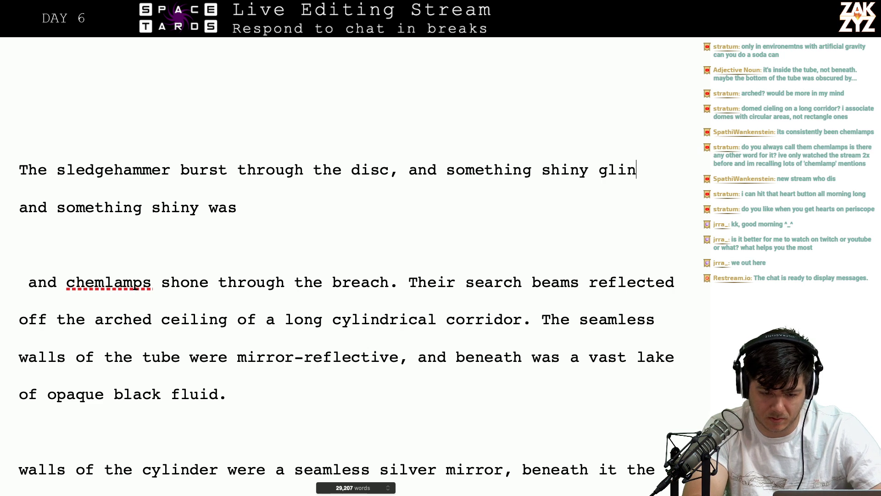
{"action": "type", "text": "ted inside"}
{"action": "key", "text": "BackSpace"}
{"action": "key", "text": "BackSpace"}
{"action": "key", "text": "BackSpace"}
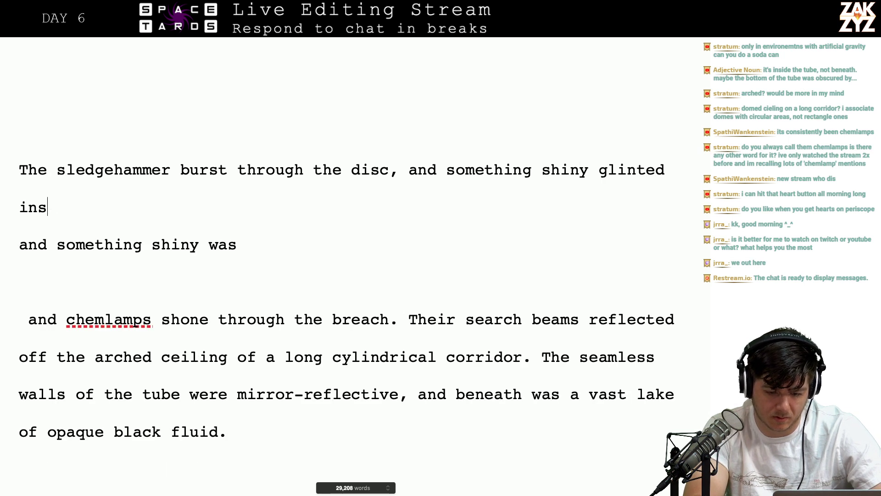
{"action": "key", "text": "BackSpace"}
{"action": "key", "text": "BackSpace"}
{"action": "key", "text": "BackSpace"}
{"action": "key", "text": "BackSpace"}
{"action": "type", "text": "in t"}
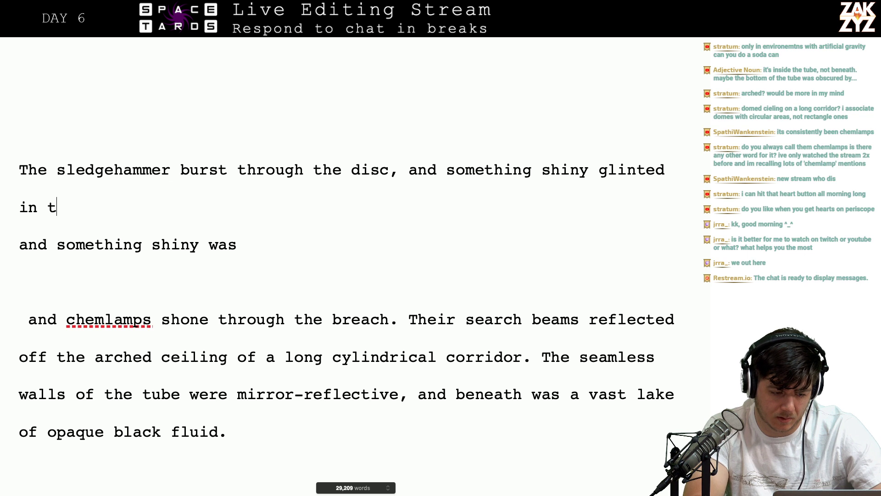
{"action": "key", "text": "BackSpace"}
{"action": "type", "text": "Heaf’s"}
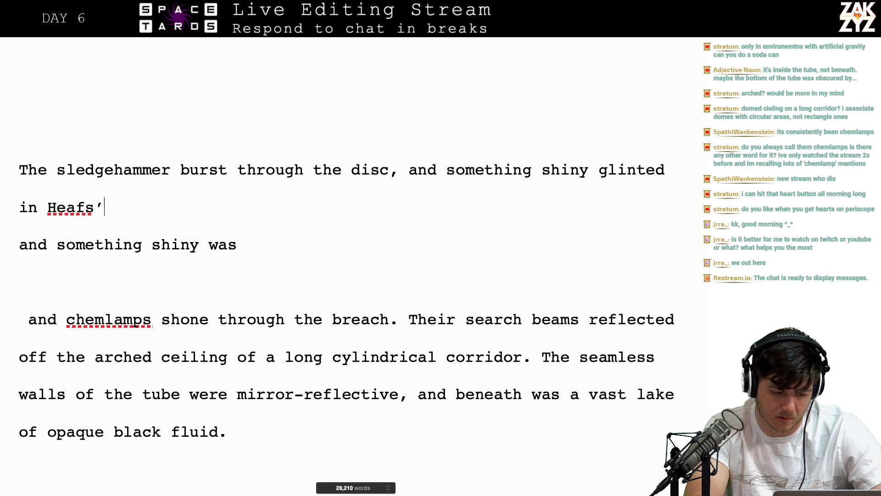
Delete the clause beginning "and something shiny glinted in" so the first sentence stops after "through the disc,"
{"action": "key", "text": "BackSpace"}
{"action": "type", "text": "'s cehm"}
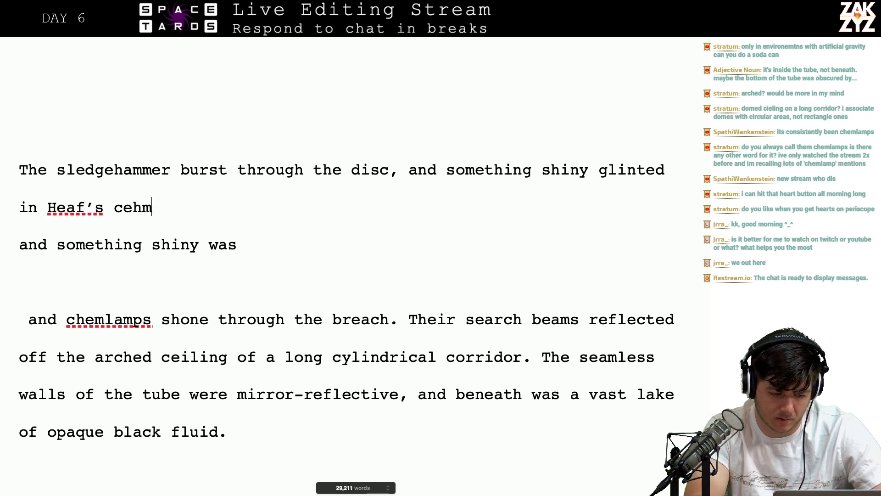
{"action": "key", "text": "BackSpace"}
{"action": "key", "text": "BackSpace"}
{"action": "key", "text": "BackSpace"}
{"action": "key", "text": "BackSpace"}
{"action": "key", "text": "BackSpace"}
{"action": "key", "text": "BackSpace"}
{"action": "key", "text": "BackSpace"}
{"action": "key", "text": "BackSpace"}
{"action": "key", "text": "BackSpace"}
{"action": "key", "text": "BackSpace"}
{"action": "key", "text": "BackSpace"}
{"action": "key", "text": "BackSpace"}
{"action": "key", "text": "BackSpace"}
{"action": "key", "text": "BackSpace"}
{"action": "key", "text": "BackSpace"}
{"action": "key", "text": "BackSpace"}
{"action": "key", "text": "BackSpace"}
{"action": "key", "text": "BackSpace"}
{"action": "key", "text": "BackSpace"}
{"action": "key", "text": "BackSpace"}
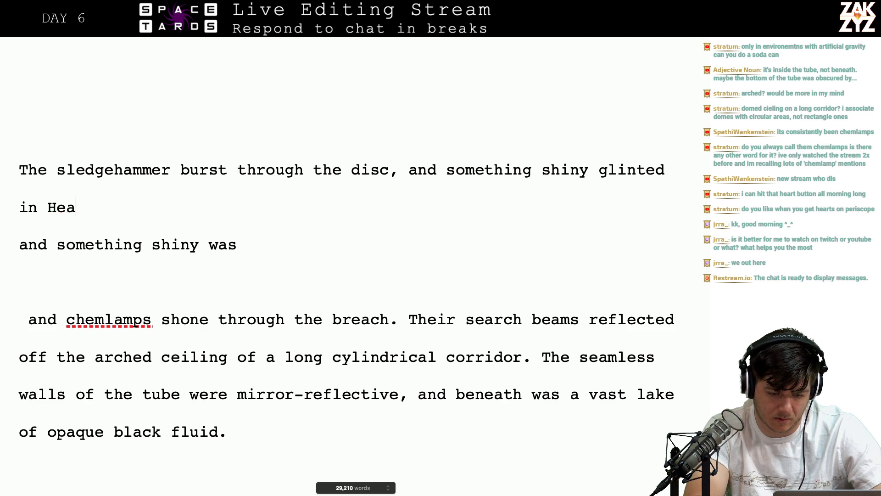
{"action": "key", "text": "BackSpace"}
{"action": "key", "text": "BackSpace"}
{"action": "key", "text": "BackSpace"}
{"action": "key", "text": "BackSpace"}
{"action": "key", "text": "BackSpace"}
{"action": "key", "text": "BackSpace"}
{"action": "key", "text": "BackSpace"}
{"action": "key", "text": "BackSpace"}
{"action": "key", "text": "BackSpace"}
{"action": "key", "text": "BackSpace"}
{"action": "key", "text": "BackSpace"}
{"action": "key", "text": "BackSpace"}
{"action": "key", "text": "BackSpace"}
{"action": "key", "text": "BackSpace"}
{"action": "key", "text": "BackSpace"}
{"action": "key", "text": "BackSpace"}
{"action": "key", "text": "BackSpace"}
{"action": "key", "text": "BackSpace"}
{"action": "key", "text": "BackSpace"}
{"action": "key", "text": "BackSpace"}
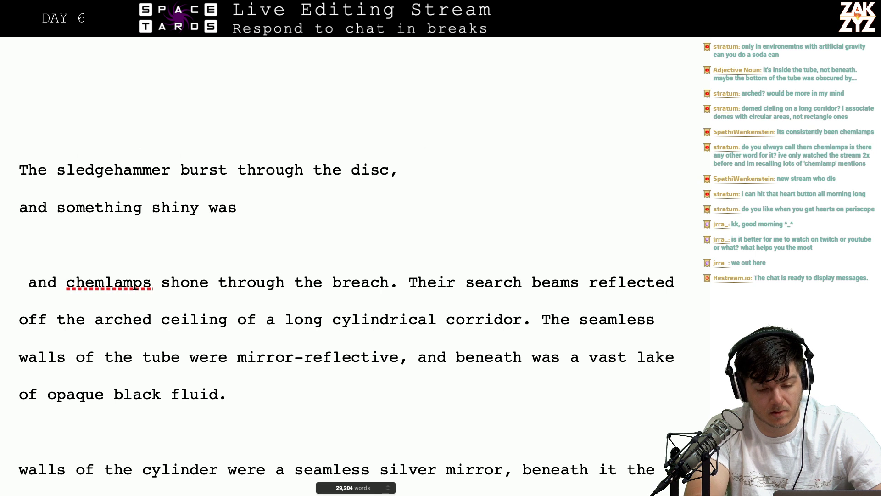
{"action": "type", "text": "their"}
{"action": "key", "text": "BackSpace"}
{"action": "key", "text": "BackSpace"}
{"action": "key", "text": "BackSpace"}
{"action": "key", "text": "BackSpace"}
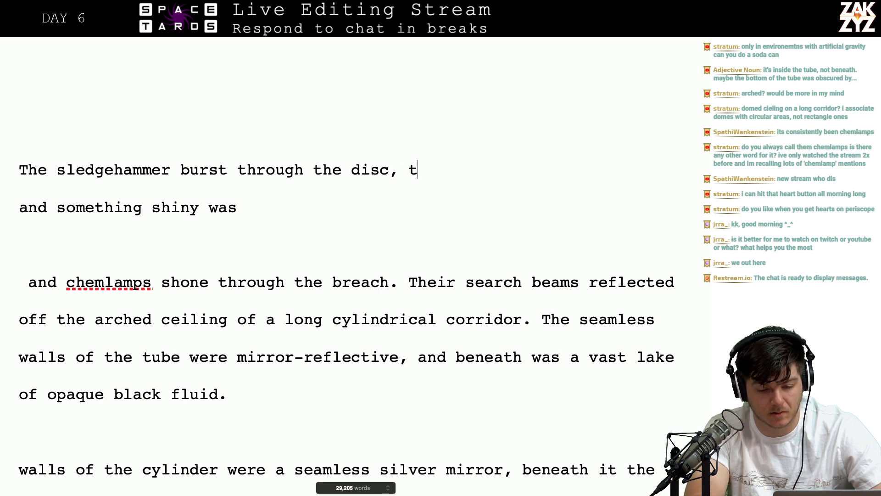
{"action": "type", "text": "he new room"}
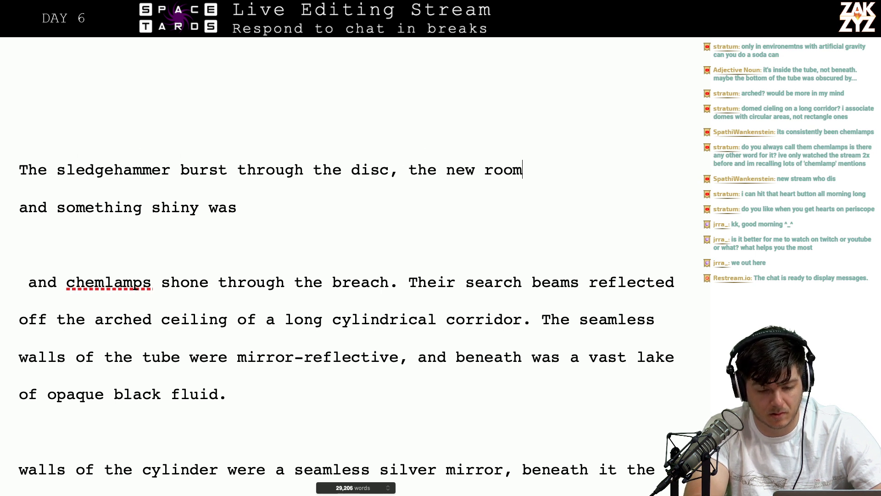
{"action": "key", "text": "BackSpace"}
{"action": "key", "text": "BackSpace"}
{"action": "key", "text": "BackSpace"}
{"action": "key", "text": "BackSpace"}
{"action": "key", "text": "BackSpace"}
{"action": "key", "text": "BackSpace"}
{"action": "key", "text": "BackSpace"}
{"action": "key", "text": "BackSpace"}
{"action": "key", "text": "BackSpace"}
{"action": "key", "text": "BackSpace"}
{"action": "key", "text": "BackSpace"}
{"action": "key", "text": "BackSpace"}
{"action": "key", "text": "BackSpace"}
{"action": "key", "text": "BackSpace"}
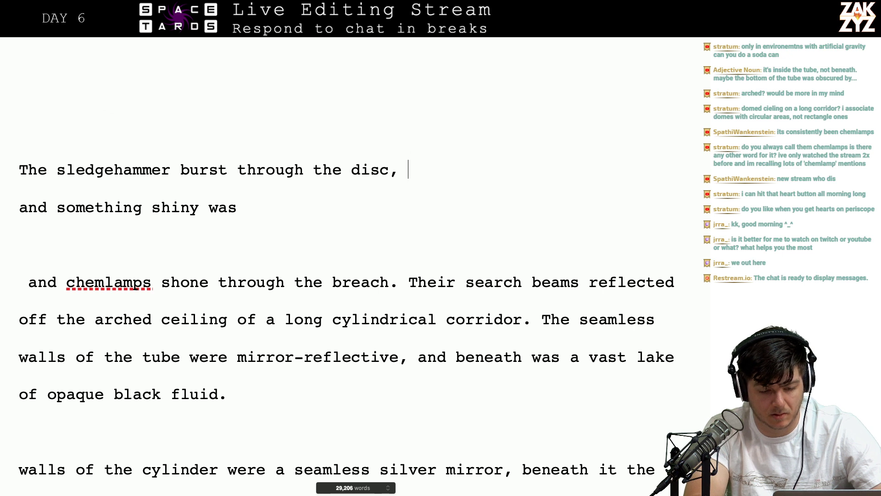
Replace the comma after "disc" by continuing with "and they peered through the hole, there was something shiny on the other side."
{"action": "type", "text": "and they pee"}
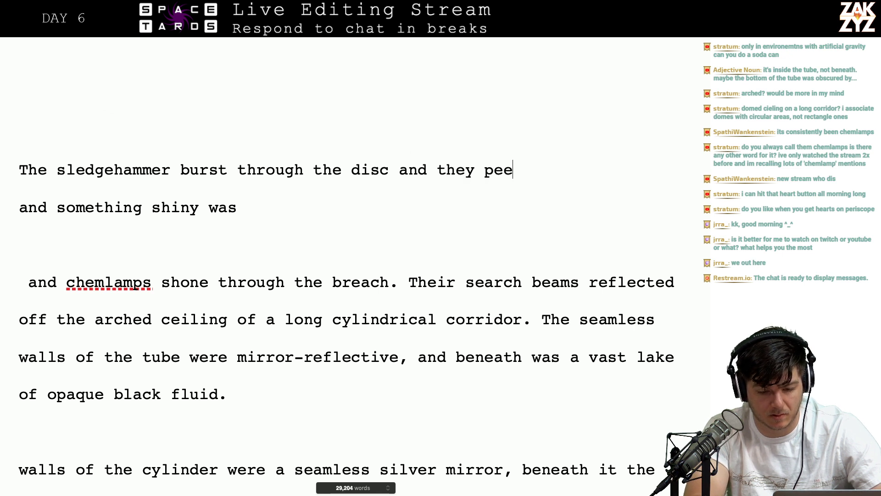
{"action": "type", "text": "red through the h"}
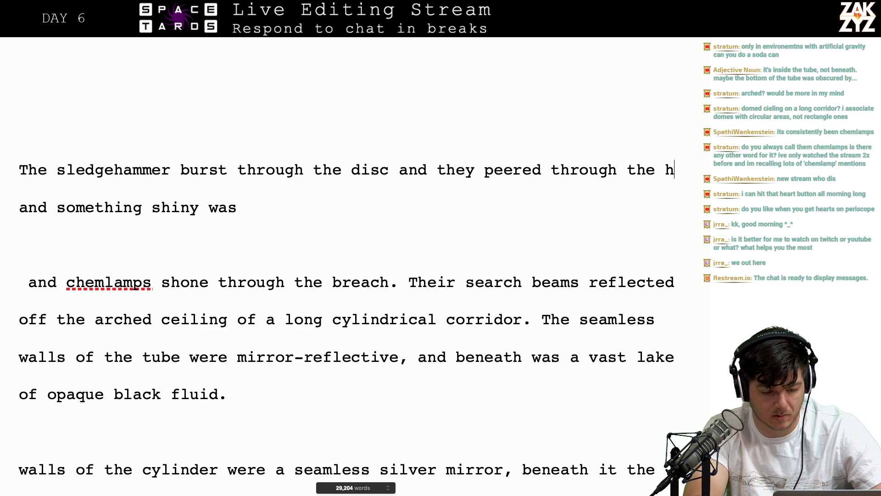
{"action": "type", "text": "ole, there"}
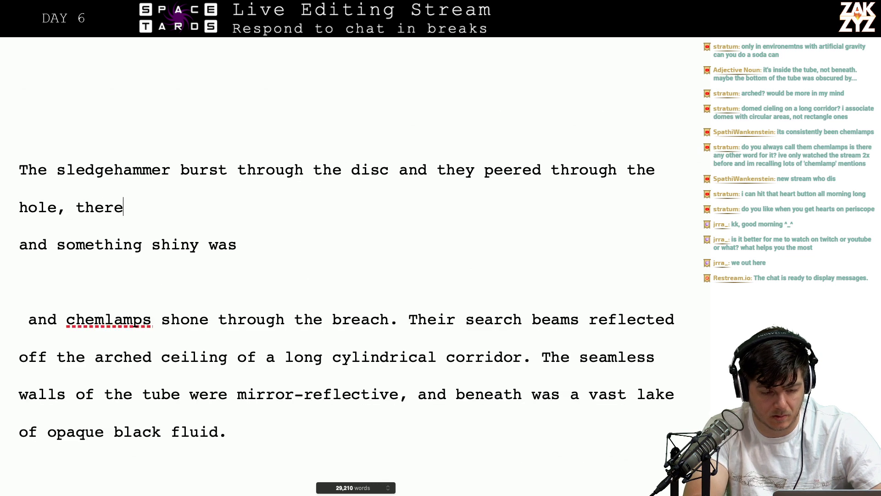
{"action": "type", "text": " was something shin"}
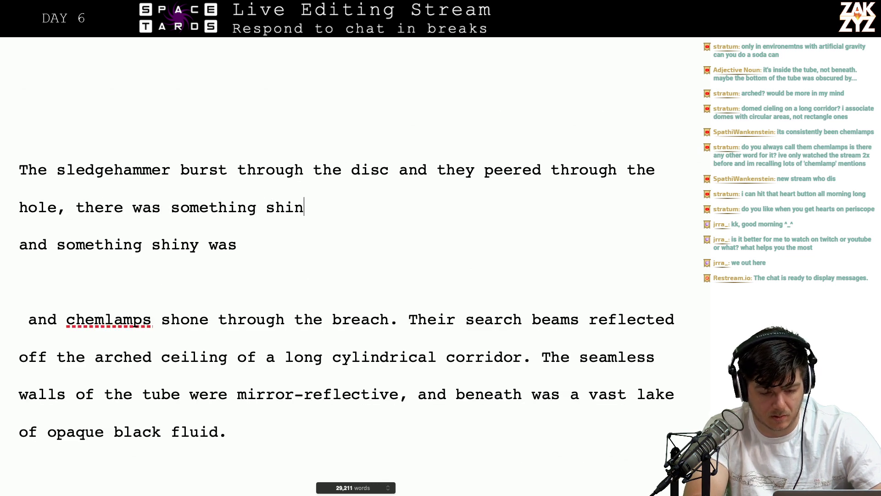
{"action": "type", "text": "y on the other side."}
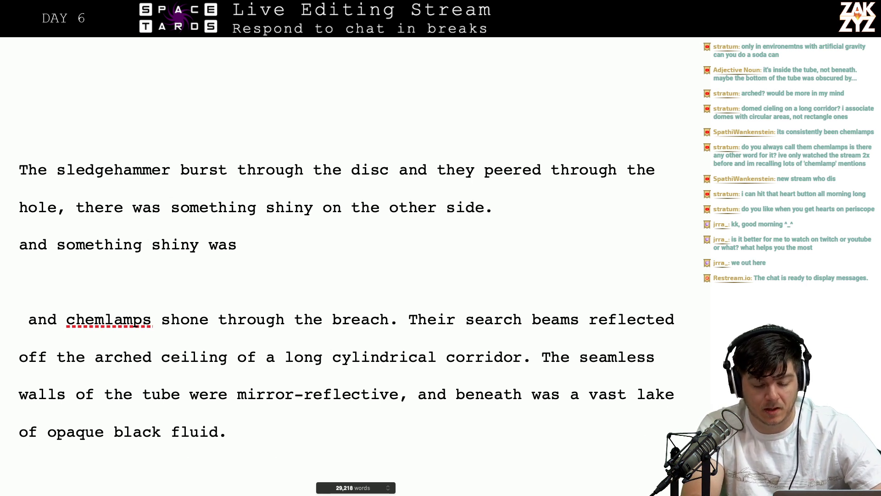
Change "they" to "the marines" and insert "peered into the hole," before the old "peered through the hole" wording
{"action": "left_click", "coordinate": [494, 170]}
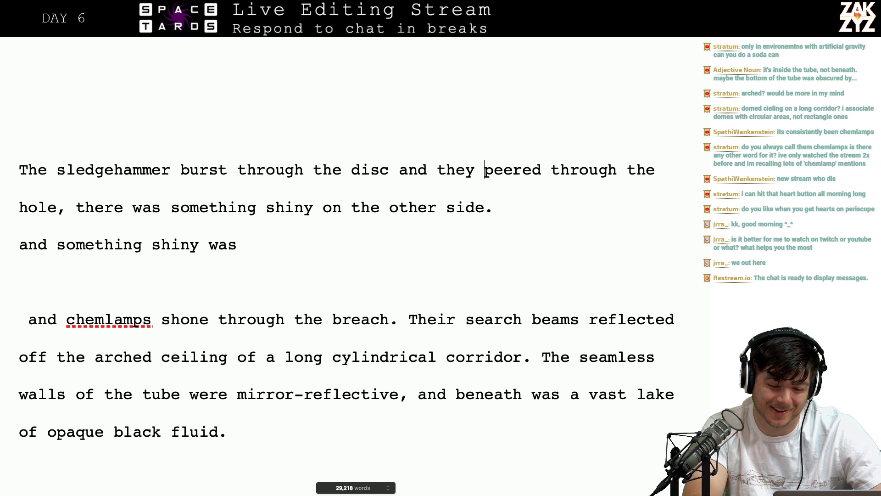
{"action": "key", "text": "Left"}
{"action": "key", "text": "BackSpace"}
{"action": "type", "text": "marine"}
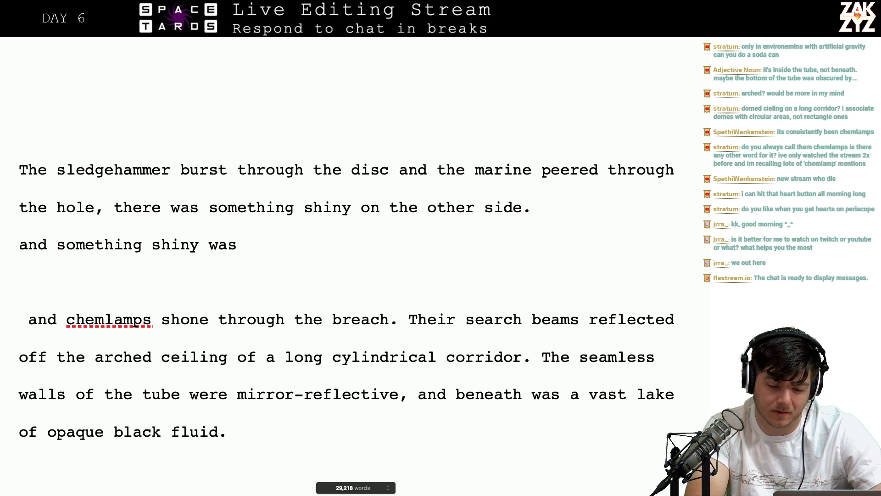
{"action": "type", "text": "s peered "}
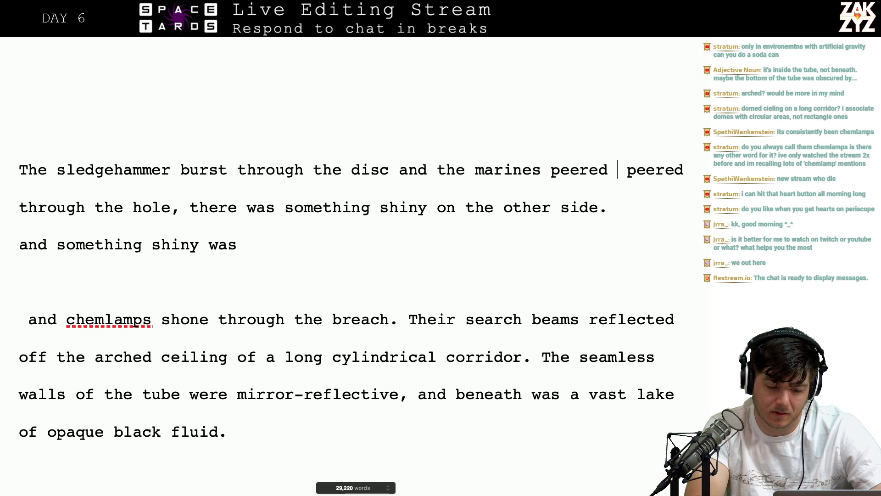
{"action": "type", "text": "into the hole"}
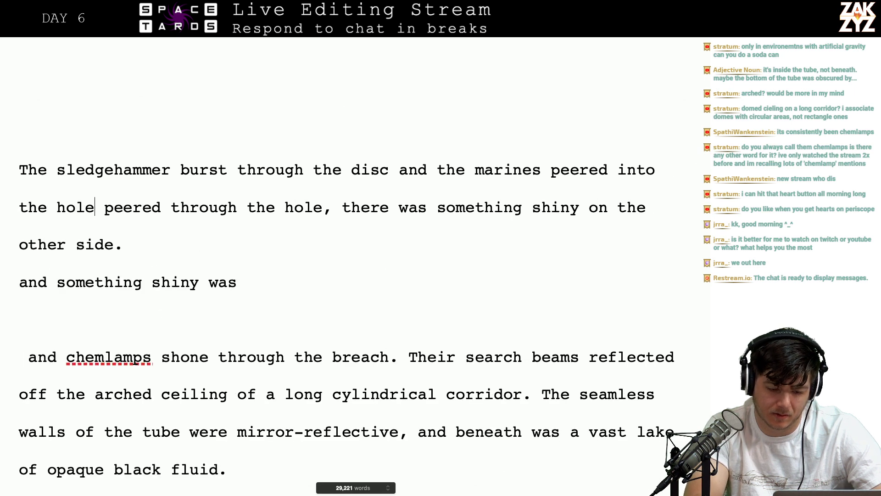
{"action": "type", "text": ","}
Move the old wording into a separate paragraph and finish the first sentence with "there was something shiny on the other side."
{"action": "key", "text": "Return"}
{"action": "key", "text": "Return"}
{"action": "key", "text": "Left"}
{"action": "key", "text": "Left"}
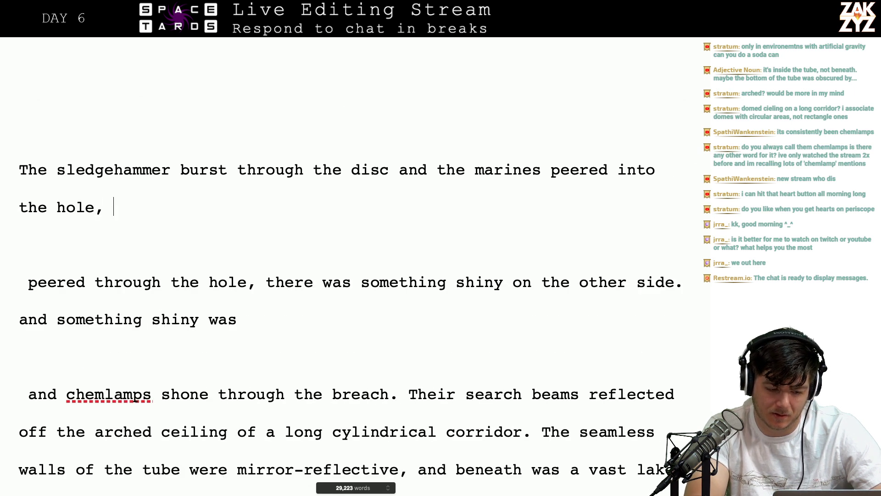
{"action": "type", "text": "there e"}
{"action": "key", "text": "BackSpace"}
{"action": "type", "text": "wa s"}
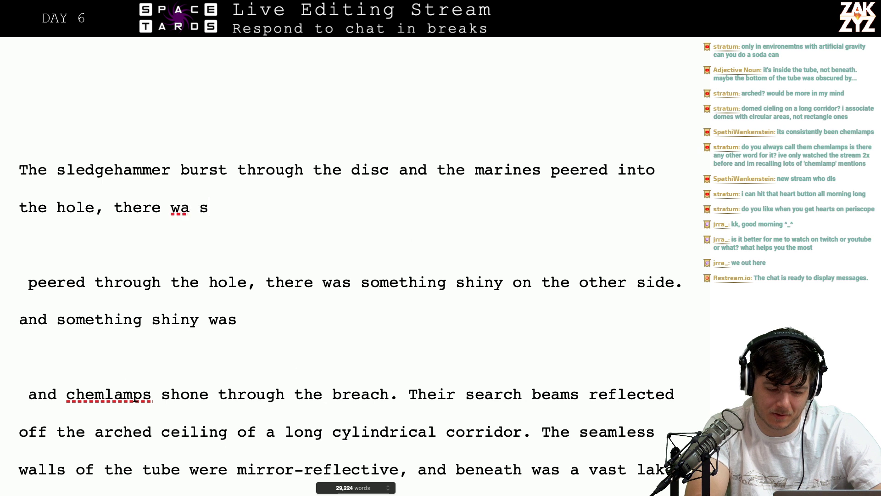
{"action": "key", "text": "BackSpace"}
{"action": "key", "text": "BackSpace"}
{"action": "type", "text": "s something sh"}
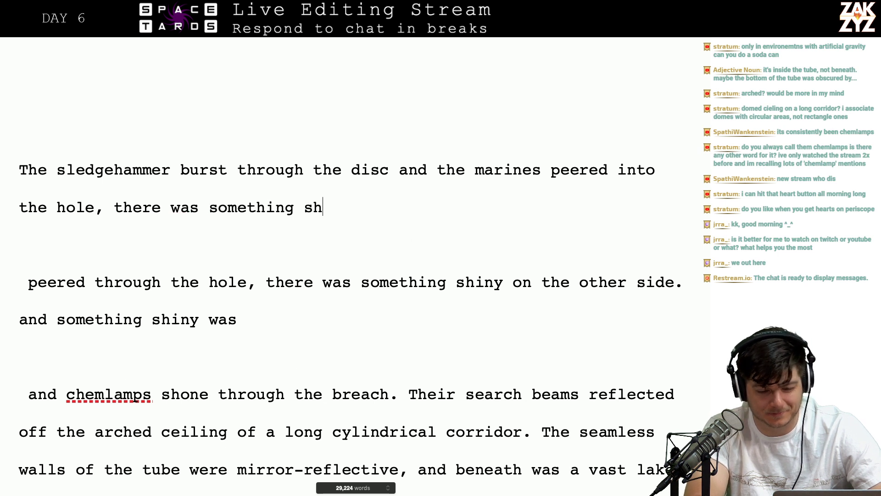
{"action": "type", "text": "iny on the other "}
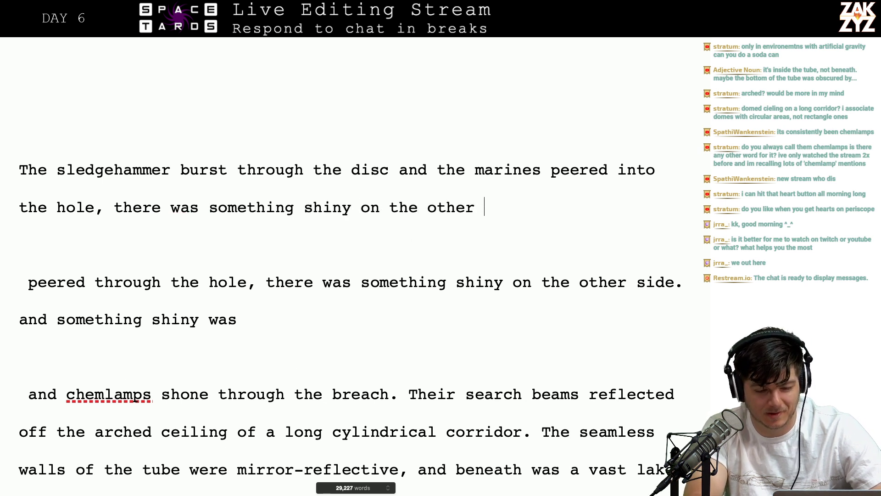
{"action": "type", "text": "side."}
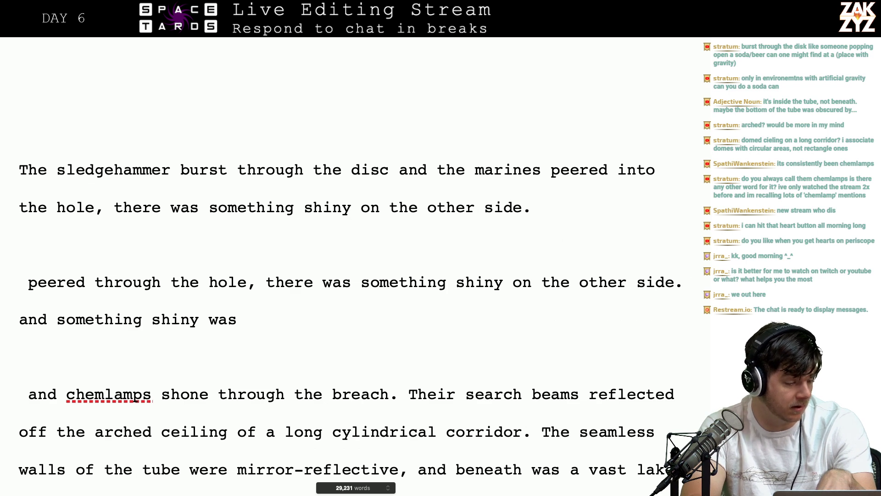
Split the first sentence after "disc", moving "and the marines peered into the hole" and the rest into its own paragraph
{"action": "scroll", "coordinate": [346, 322], "scroll_direction": "down", "scroll_amount": 2}
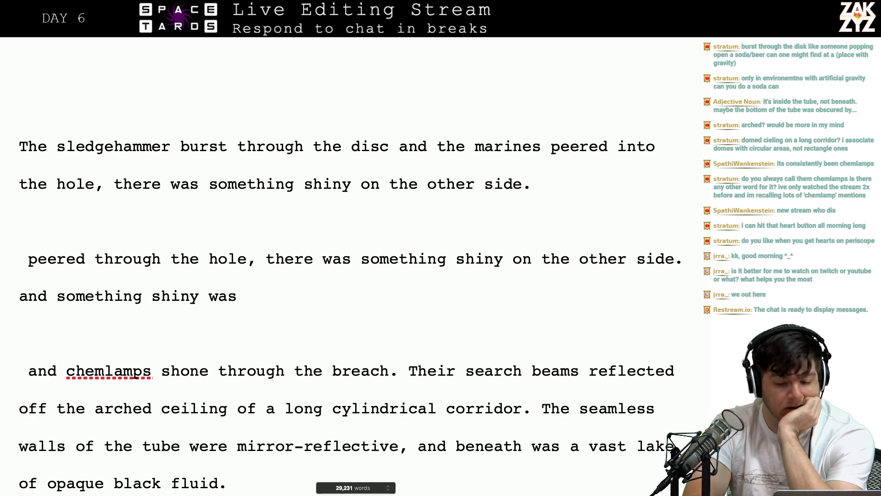
{"action": "scroll", "coordinate": [346, 316], "scroll_direction": "up", "scroll_amount": 3}
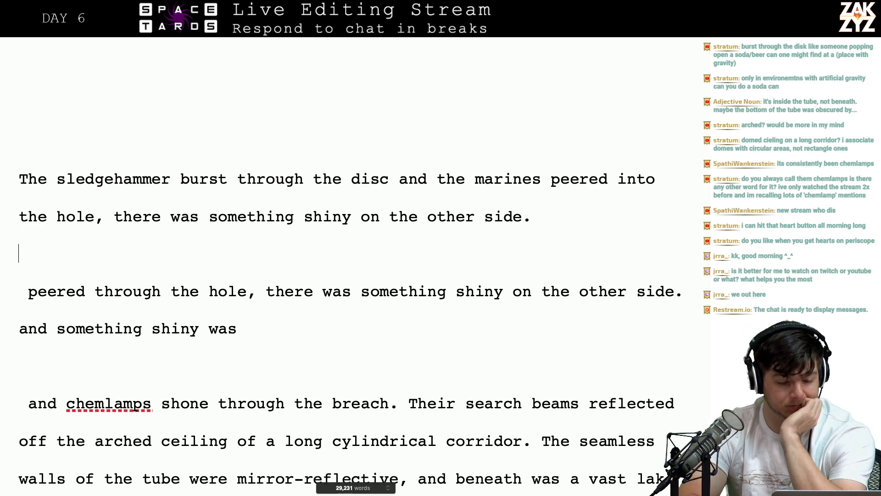
{"action": "scroll", "coordinate": [347, 273], "scroll_direction": "up", "scroll_amount": 1}
{"action": "scroll", "coordinate": [136, 440], "scroll_direction": "down", "scroll_amount": 1}
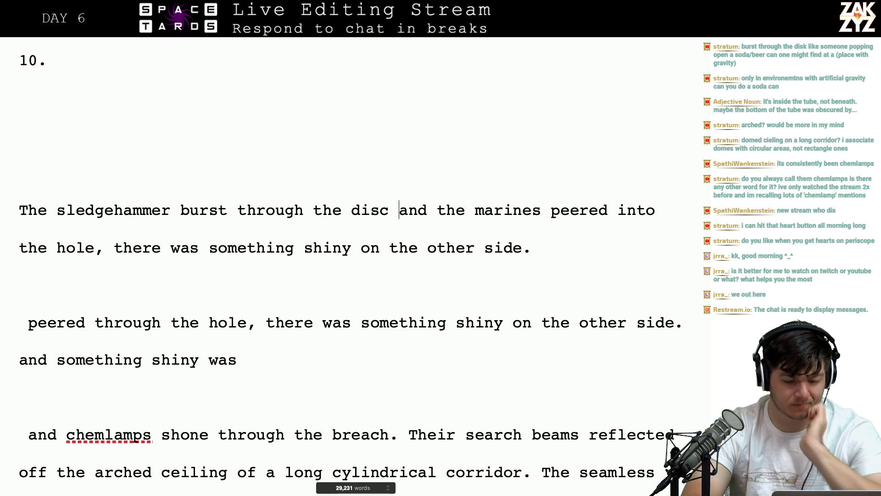
{"action": "key", "text": "Return"}
{"action": "type", "text": "o"}
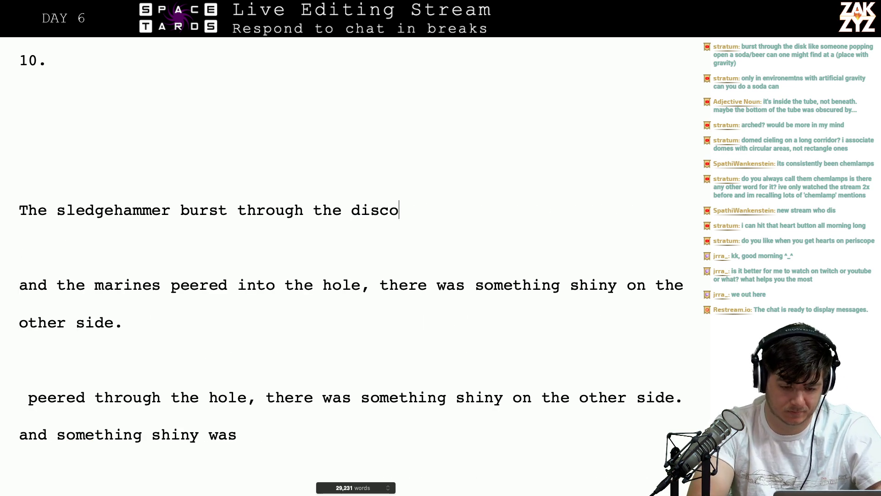
{"action": "key", "text": "BackSpace"}
{"action": "type", "text": " and fl"}
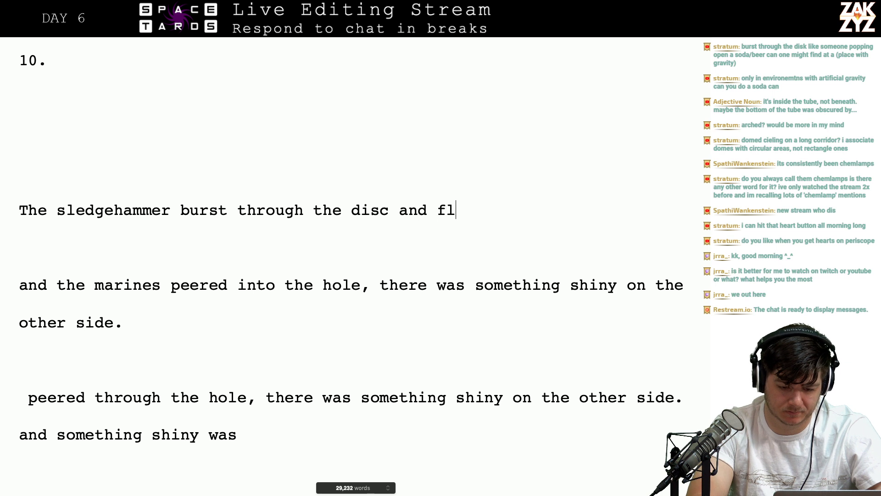
{"action": "type", "text": "ooded the room wi"}
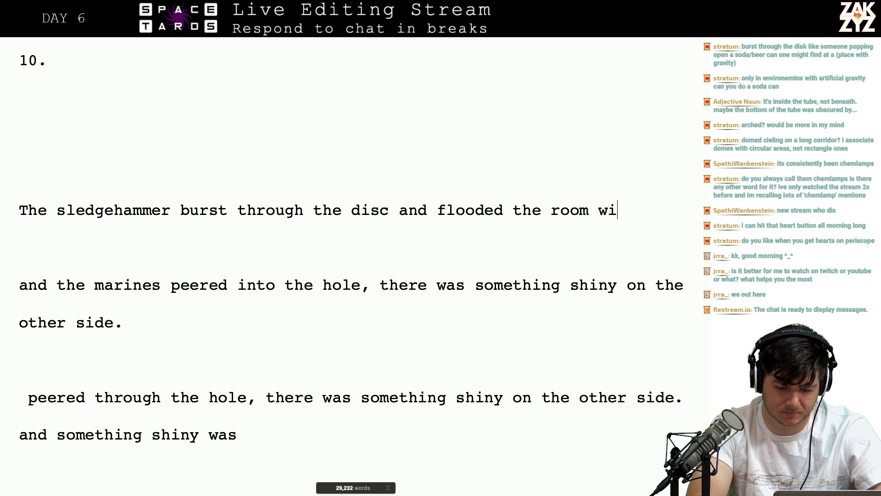
{"action": "type", "text": "th a fizzing, a"}
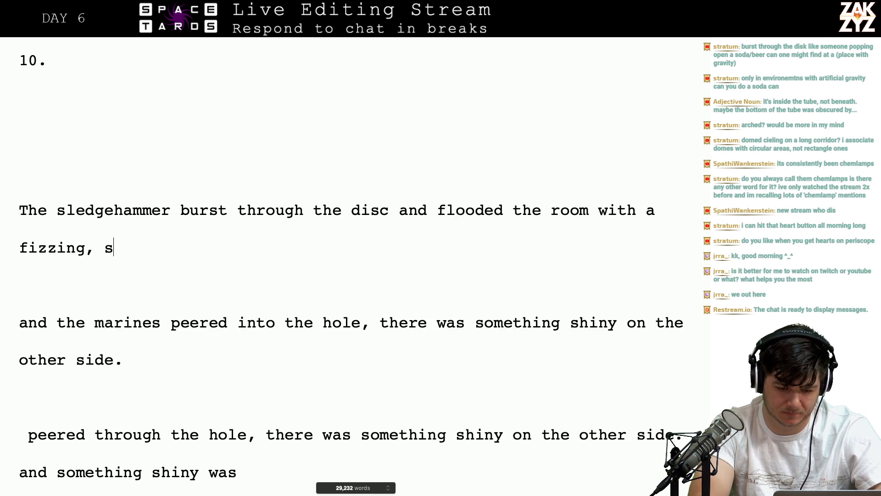
{"action": "key", "text": "BackSpace"}
{"action": "key", "text": "BackSpace"}
{"action": "key", "text": "BackSpace"}
{"action": "key", "text": "BackSpace"}
{"action": "key", "text": "BackSpace"}
{"action": "key", "text": "BackSpace"}
{"action": "key", "text": "BackSpace"}
{"action": "key", "text": "BackSpace"}
{"action": "key", "text": "BackSpace"}
{"action": "key", "text": "BackSpace"}
{"action": "key", "text": "BackSpace"}
{"action": "key", "text": "BackSpace"}
{"action": "key", "text": "BackSpace"}
{"action": "key", "text": "BackSpace"}
{"action": "key", "text": "BackSpace"}
{"action": "key", "text": "BackSpace"}
{"action": "key", "text": "BackSpace"}
{"action": "key", "text": "BackSpace"}
{"action": "key", "text": "BackSpace"}
{"action": "key", "text": "BackSpace"}
{"action": "key", "text": "BackSpace"}
{"action": "key", "text": "BackSpace"}
{"action": "key", "text": "BackSpace"}
{"action": "key", "text": "BackSpace"}
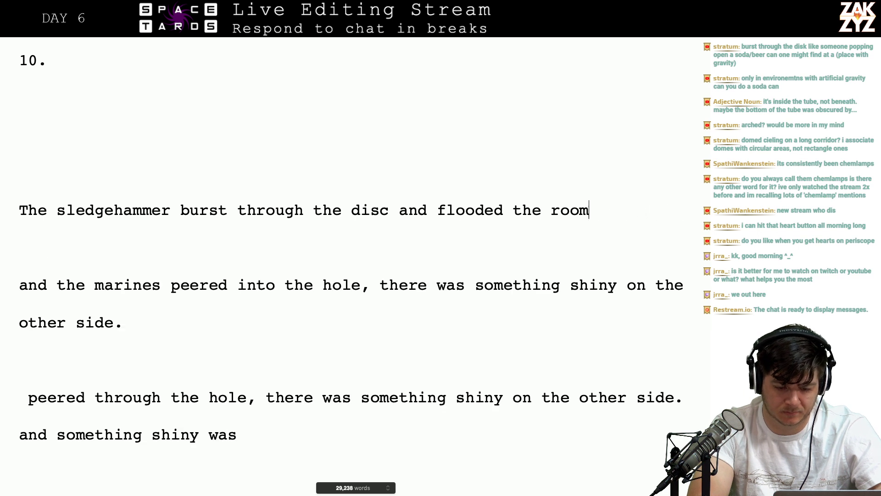
{"action": "type", "text": "he room with"}
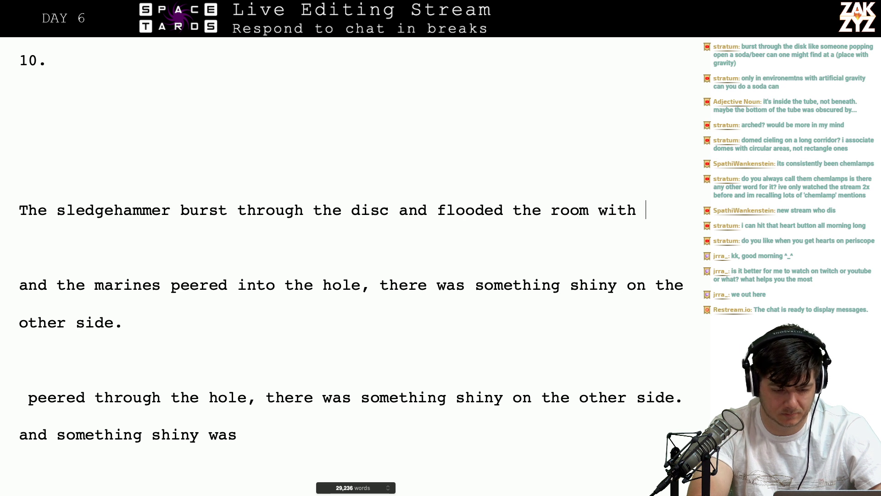
{"action": "key", "text": "BackSpace"}
{"action": "key", "text": "BackSpace"}
{"action": "key", "text": "BackSpace"}
{"action": "key", "text": "BackSpace"}
{"action": "key", "text": "BackSpace"}
{"action": "key", "text": "BackSpace"}
{"action": "key", "text": "BackSpace"}
{"action": "key", "text": "BackSpace"}
{"action": "key", "text": "BackSpace"}
{"action": "key", "text": "BackSpace"}
{"action": "key", "text": "BackSpace"}
{"action": "key", "text": "BackSpace"}
{"action": "key", "text": "BackSpace"}
{"action": "key", "text": "BackSpace"}
{"action": "key", "text": "BackSpace"}
{"action": "key", "text": "BackSpace"}
{"action": "key", "text": "BackSpace"}
{"action": "key", "text": "BackSpace"}
{"action": "key", "text": "BackSpace"}
{"action": "key", "text": "BackSpace"}
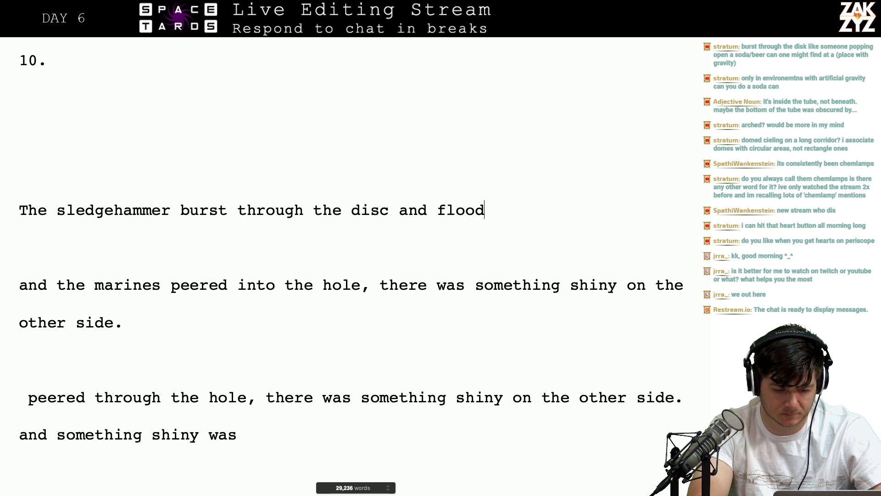
{"action": "key", "text": "BackSpace"}
{"action": "key", "text": "BackSpace"}
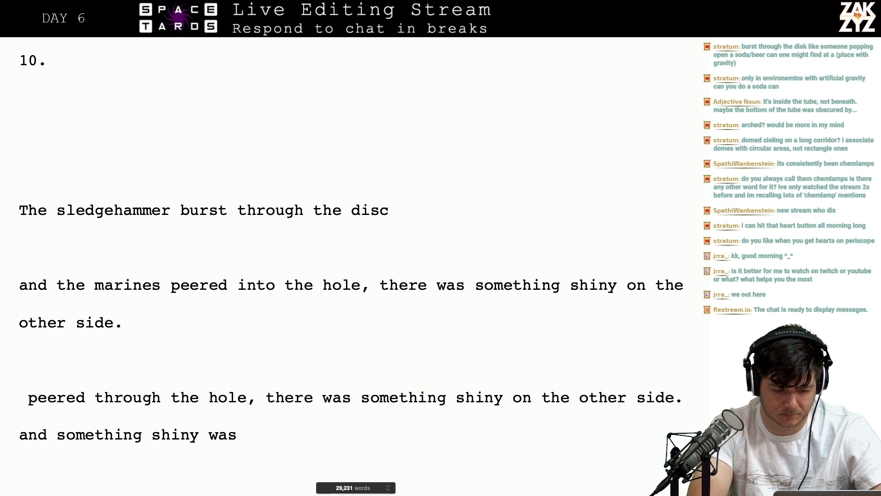
Continue the first sentence after "disc" with "and there was a fizzing sound as the new atmosphere mingled with the teardrop's"
{"action": "type", "text": "and"}
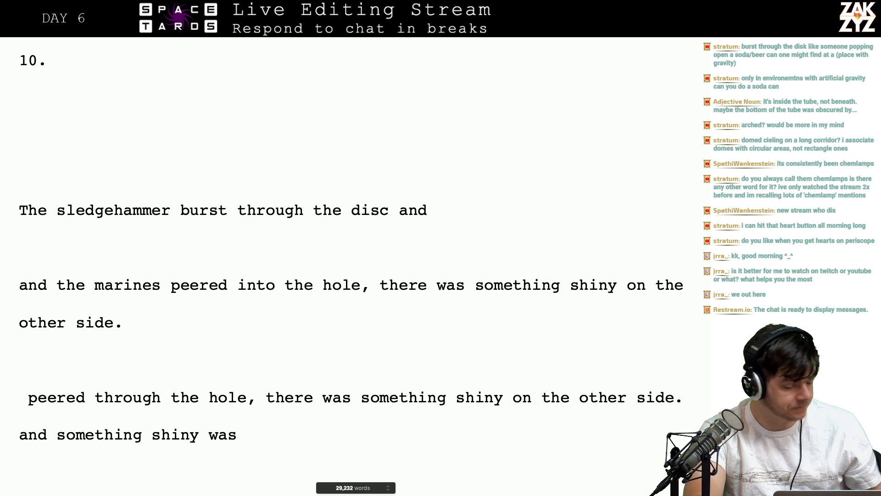
{"action": "type", "text": "the"}
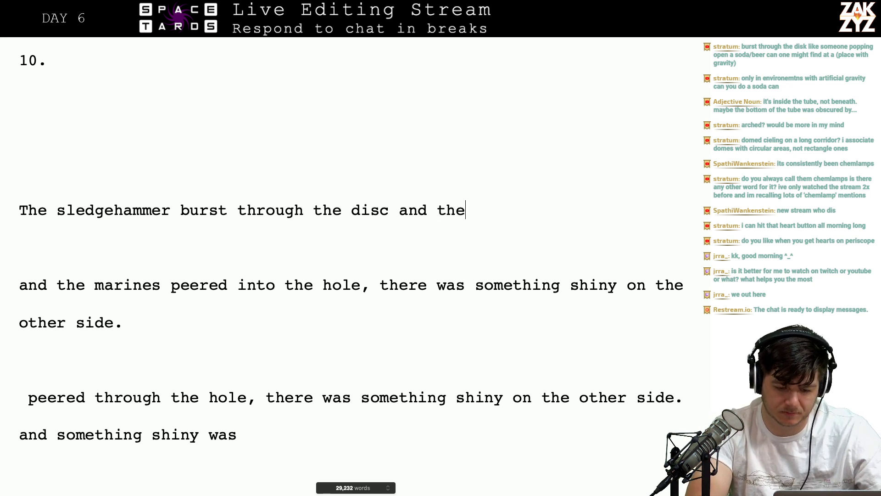
{"action": "type", "text": "re was a fizzin"}
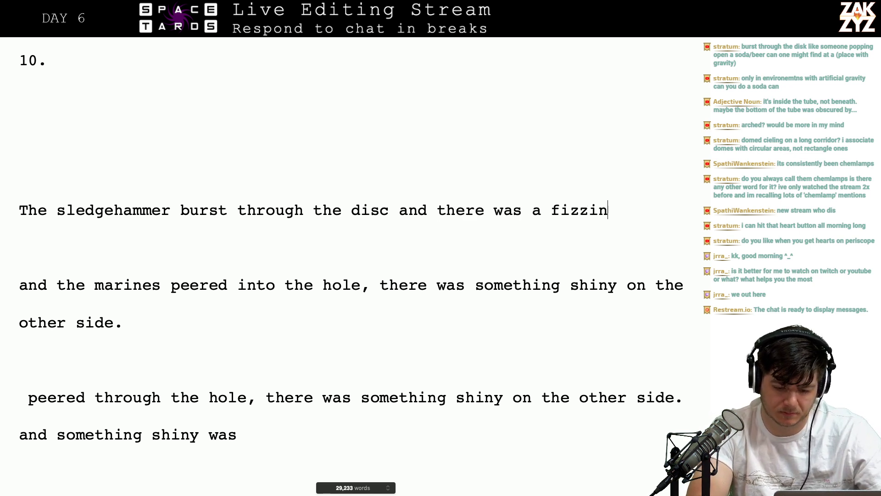
{"action": "type", "text": "g sound as the new atms"}
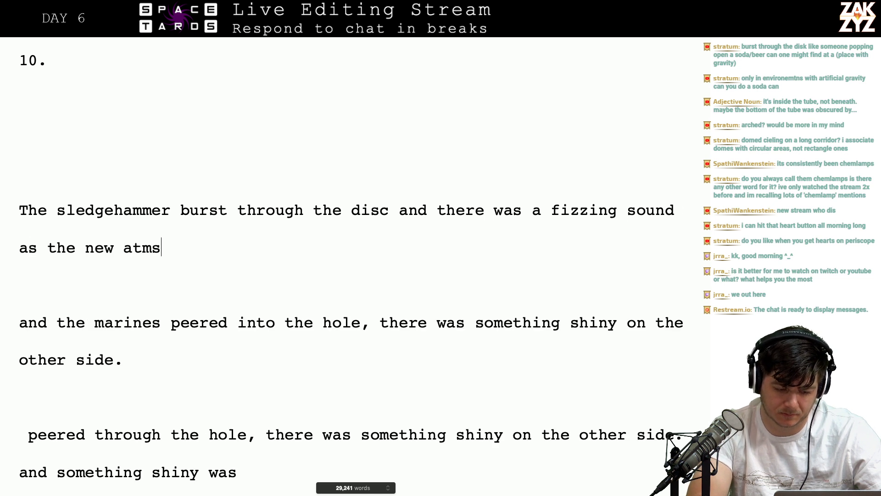
{"action": "key", "text": "BackSpace"}
{"action": "type", "text": "osphere "}
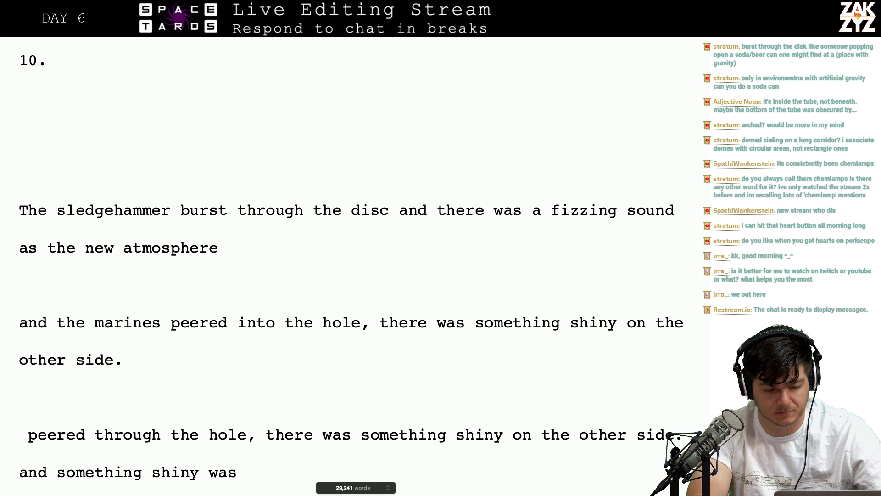
{"action": "type", "text": "mingled with th"}
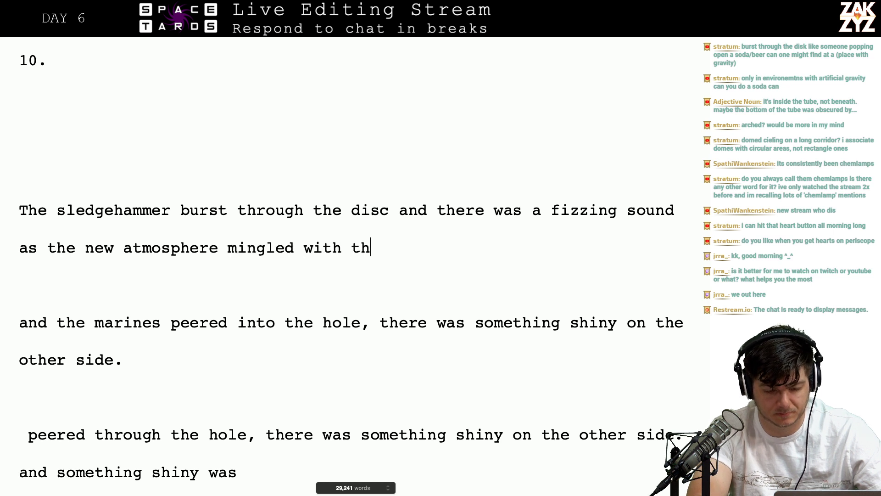
{"action": "type", "text": "e teardrop's "}
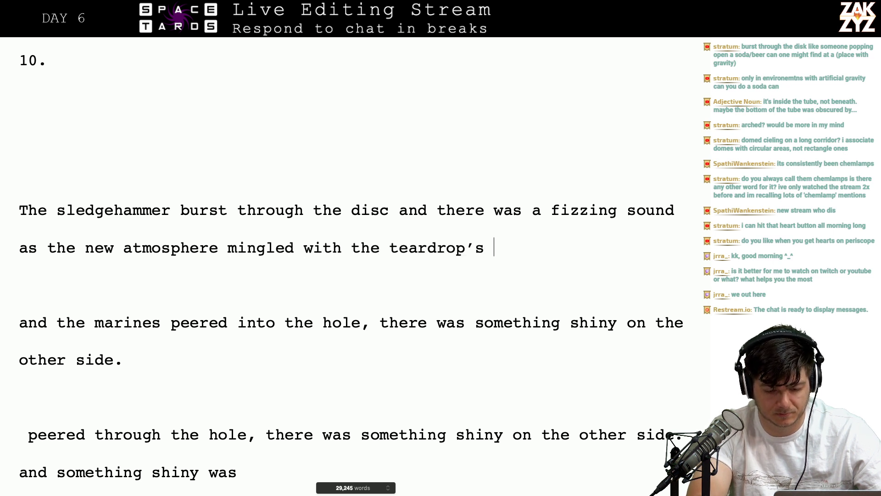
Extend the sentence after "teardrop's" with ", but no great pressure differential this time"
{"action": "type", "text": ", but no "}
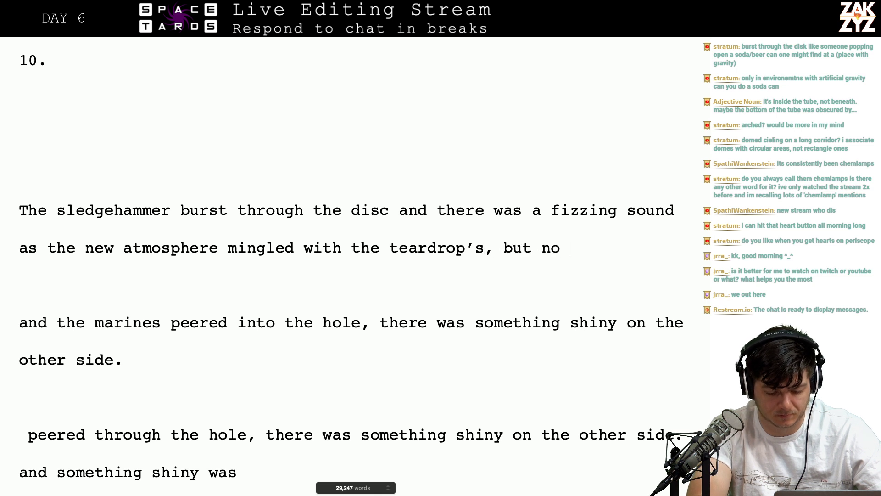
{"action": "type", "text": "great pressur"}
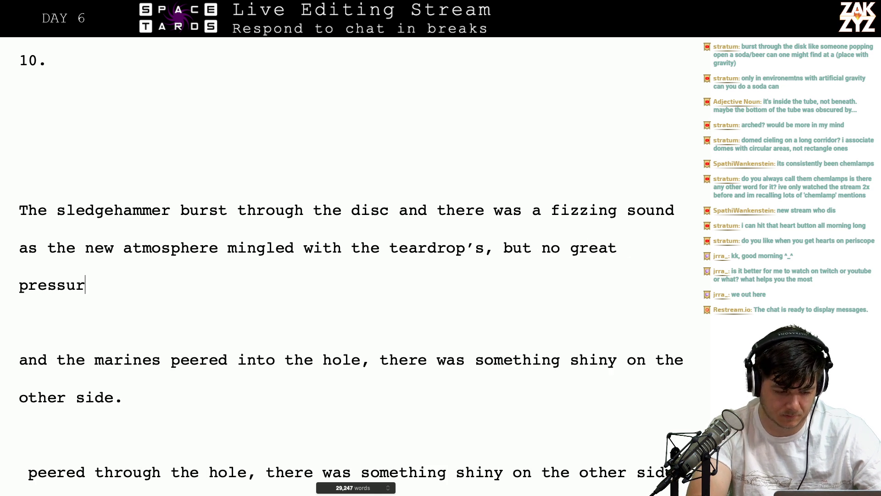
{"action": "type", "text": "e differential th"}
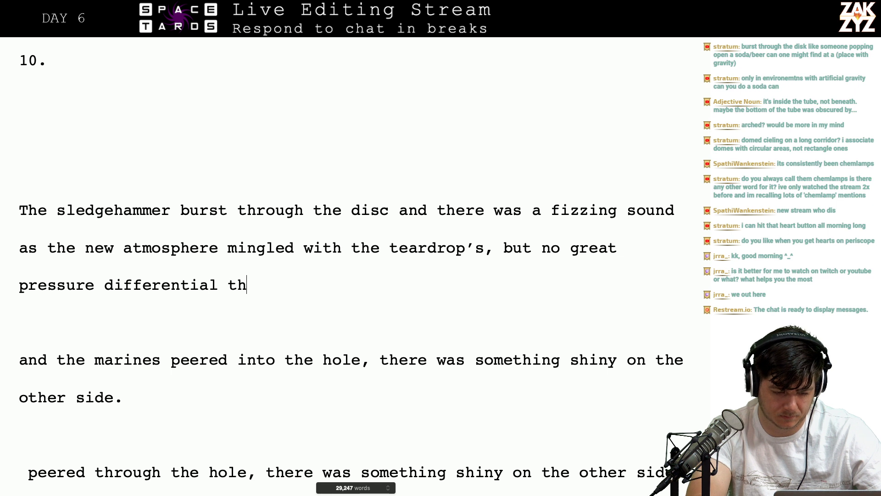
{"action": "type", "text": "is timg"}
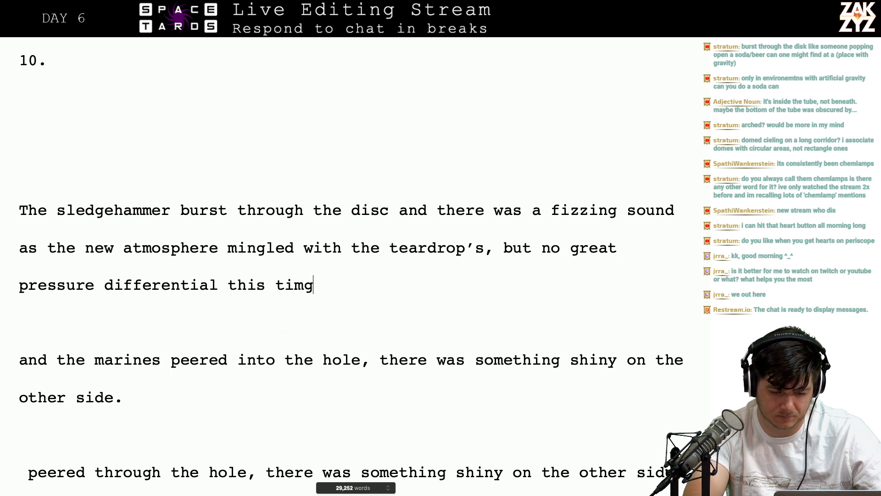
Replace the comma after "teardrop's" with a period and start a new sentence before "but no great" with "The two marines bracing"
{"action": "left_click", "coordinate": [516, 267]}
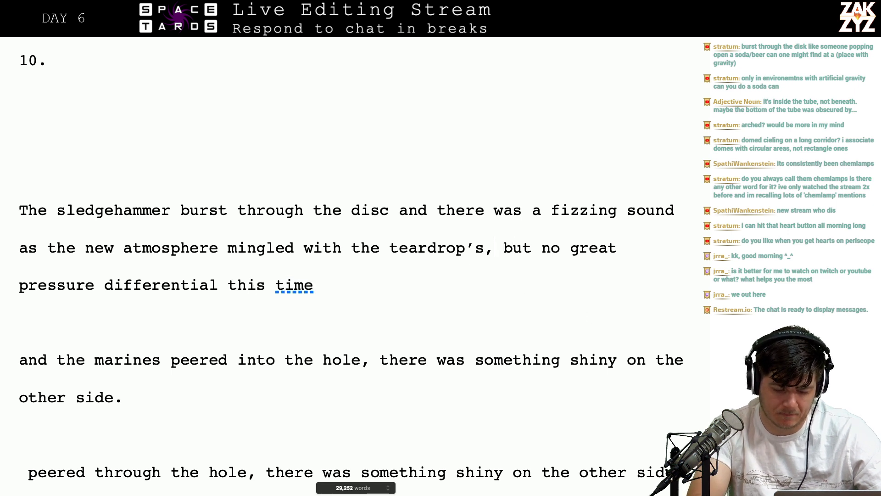
{"action": "key", "text": "BackSpace"}
{"action": "type", "text": ". Heafs"}
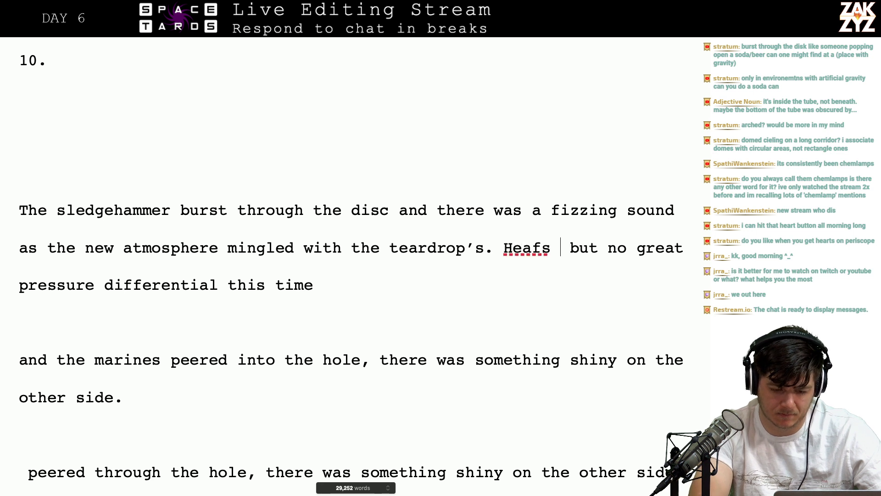
{"action": "key", "text": "BackSpace"}
{"action": "key", "text": "BackSpace"}
{"action": "key", "text": "BackSpace"}
{"action": "key", "text": "BackSpace"}
{"action": "key", "text": "BackSpace"}
{"action": "type", "text": "The two "}
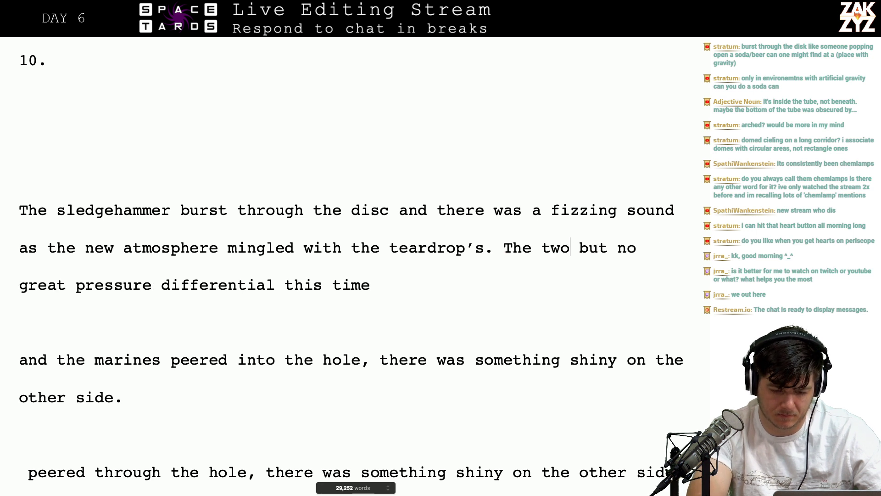
{"action": "type", "text": "marines b"}
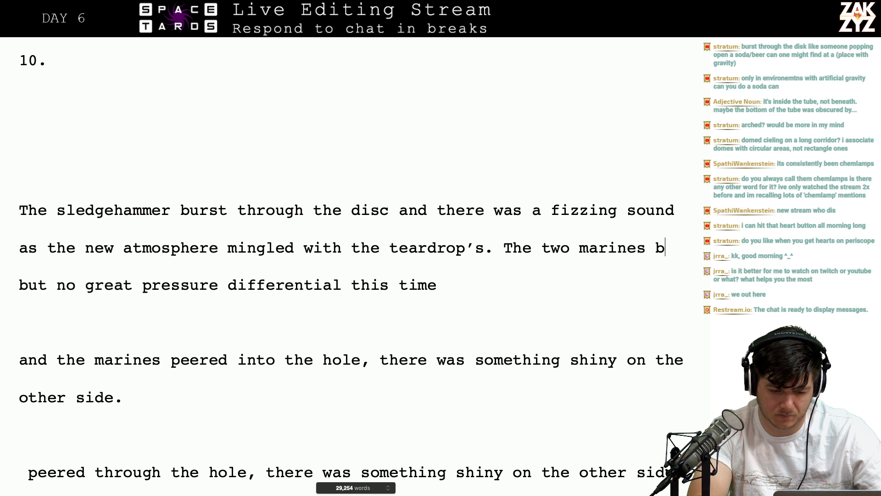
{"action": "type", "text": "racing head we"}
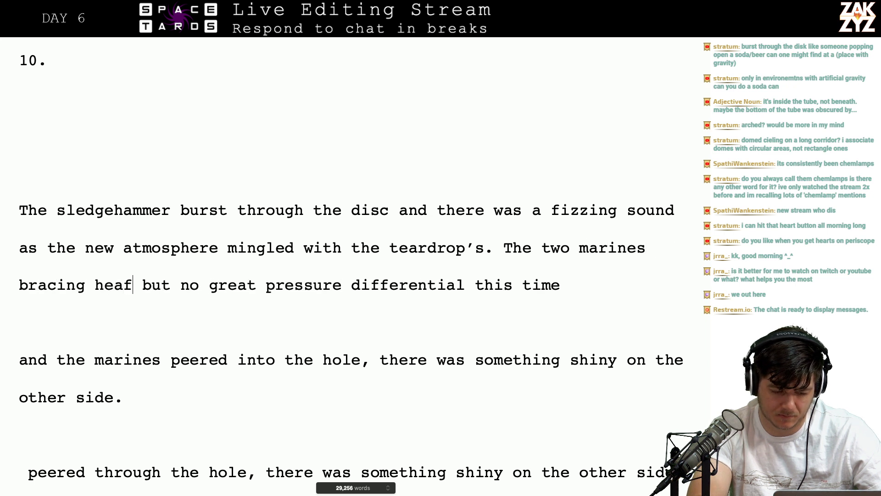
Continue after "bracing" with a capitalized "Heafs" and "were unecessary, the pressure differential was slight."
{"action": "key", "text": "BackSpace"}
{"action": "key", "text": "BackSpace"}
{"action": "key", "text": "BackSpace"}
{"action": "key", "text": "BackSpace"}
{"action": "key", "text": "BackSpace"}
{"action": "key", "text": "BackSpace"}
{"action": "key", "text": "BackSpace"}
{"action": "type", "text": "Heaf"}
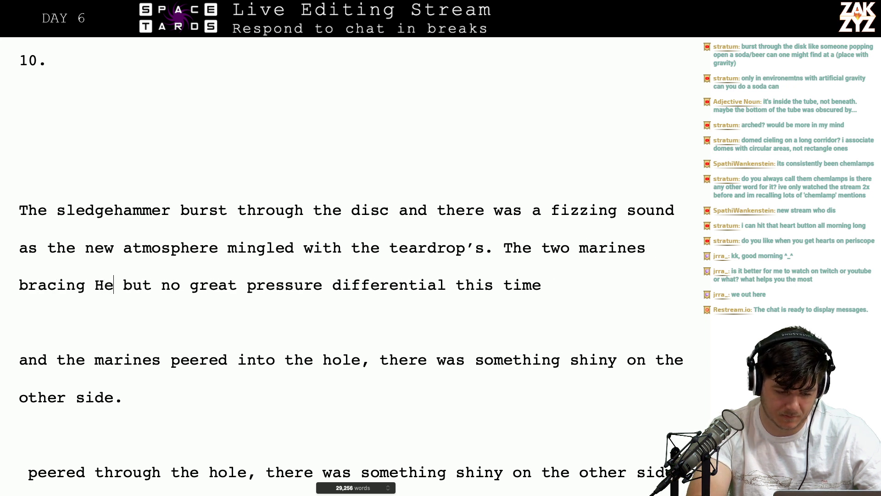
{"action": "key", "text": "BackSpace"}
{"action": "type", "text": "ds were unec"}
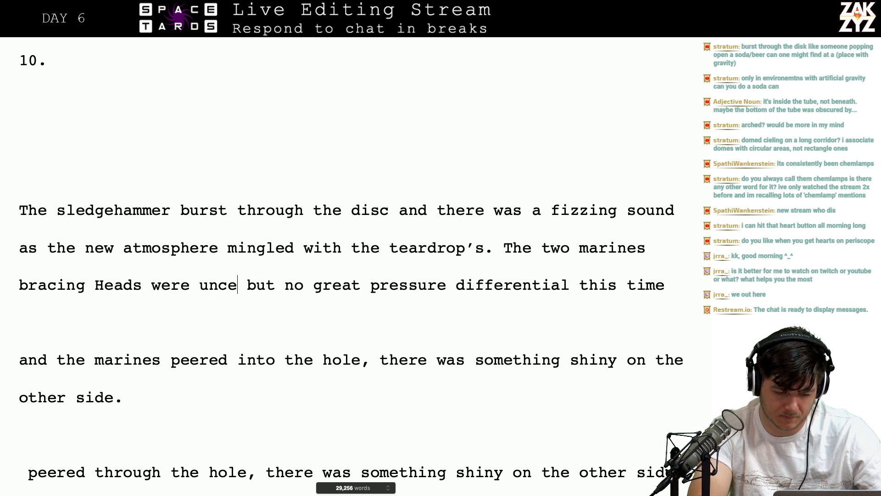
{"action": "type", "text": "essary, th but no gre"}
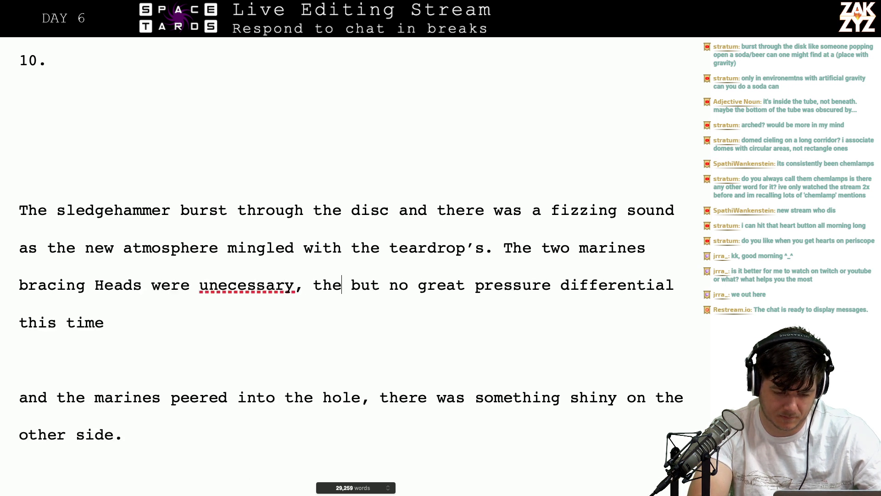
{"action": "key", "text": "BackSpace"}
{"action": "type", "text": "e pressure dif"}
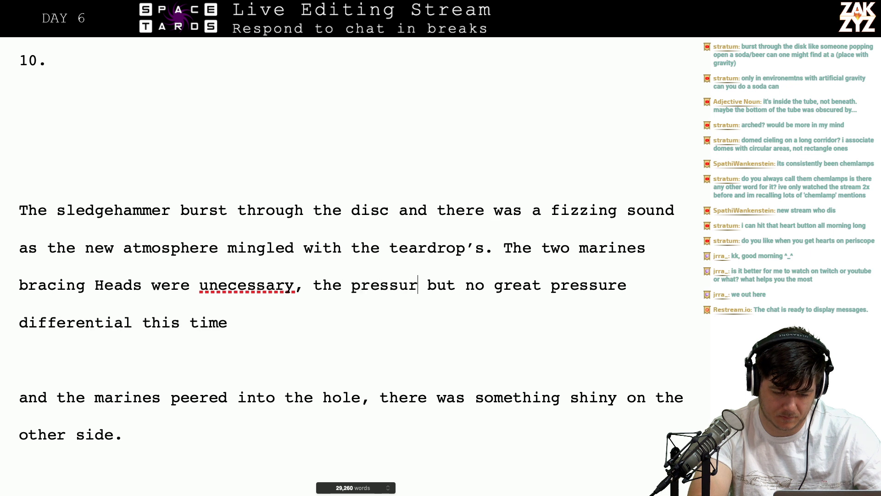
{"action": "type", "text": "ferential was sligh"}
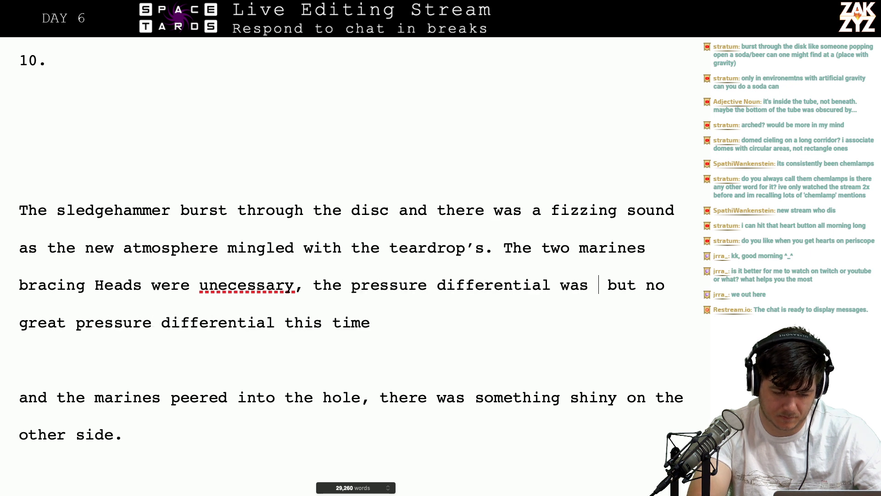
{"action": "type", "text": "t."}
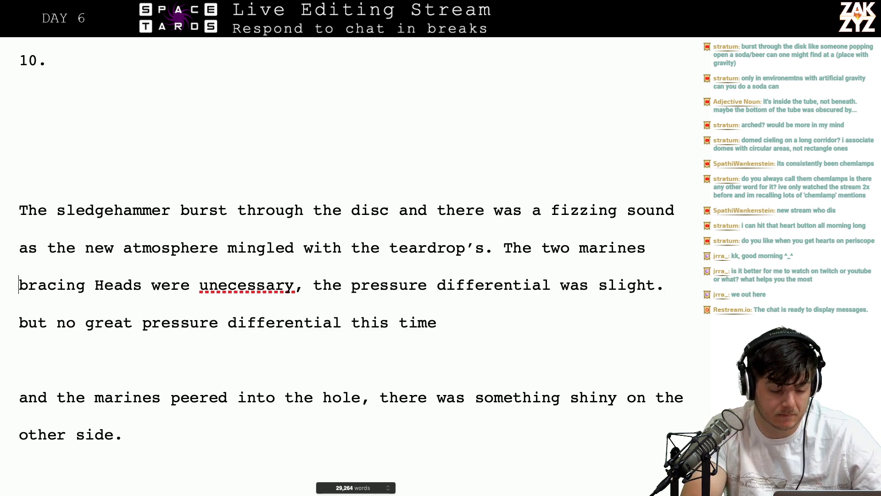
Correct "Heads" to "Heafs" and move the wording from "were unecessary" onward to its own line
{"action": "left_click", "coordinate": [114, 285]}
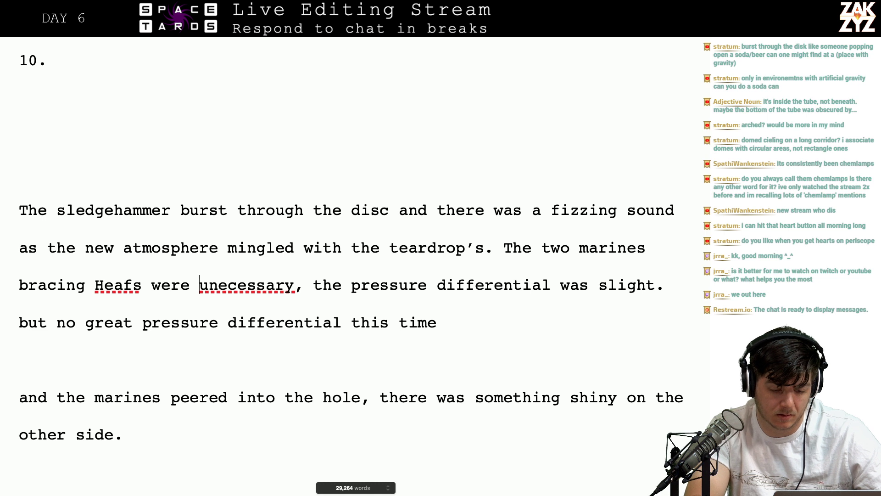
{"action": "key", "text": "Left"}
{"action": "key", "text": "Left"}
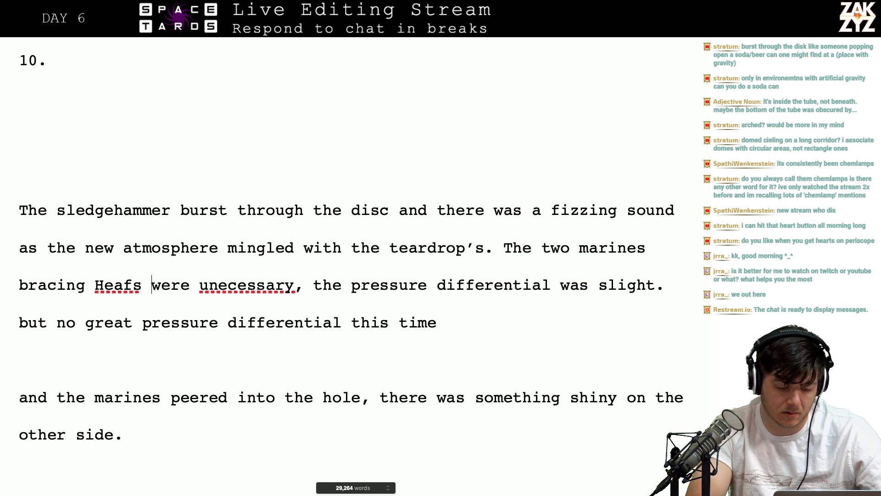
{"action": "key", "text": "Return"}
{"action": "key", "text": "Left"}
Write "had no difficulty hanging on, the pressure differential was slight. Whatever" after "Heafs" and add blank lines before the old "were unecessary" wording
{"action": "type", "text": "had no d"}
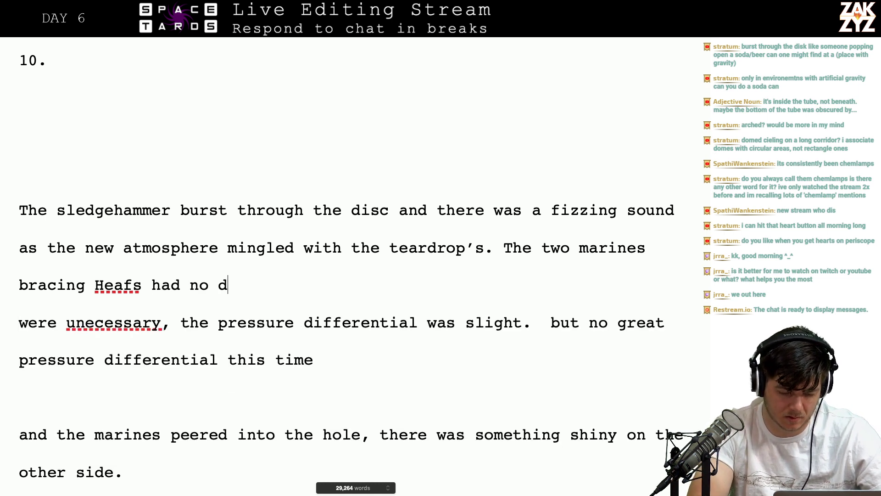
{"action": "type", "text": "ifficulty h"}
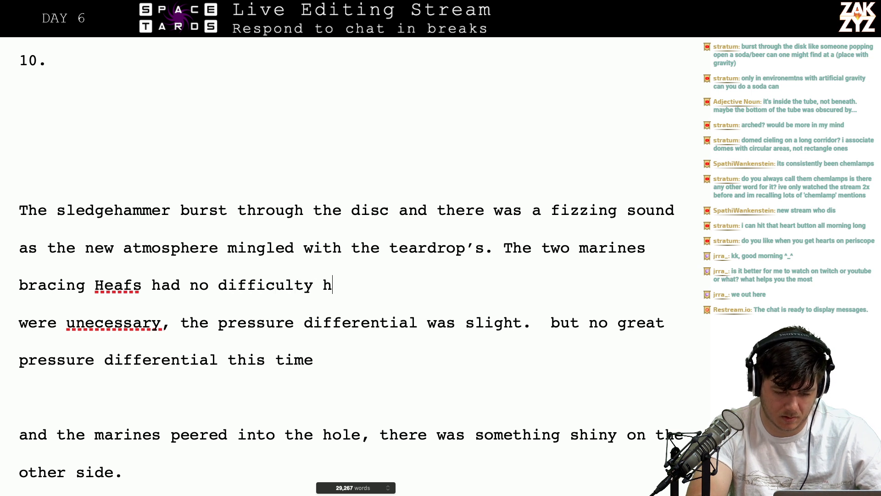
{"action": "type", "text": "anging on, the"}
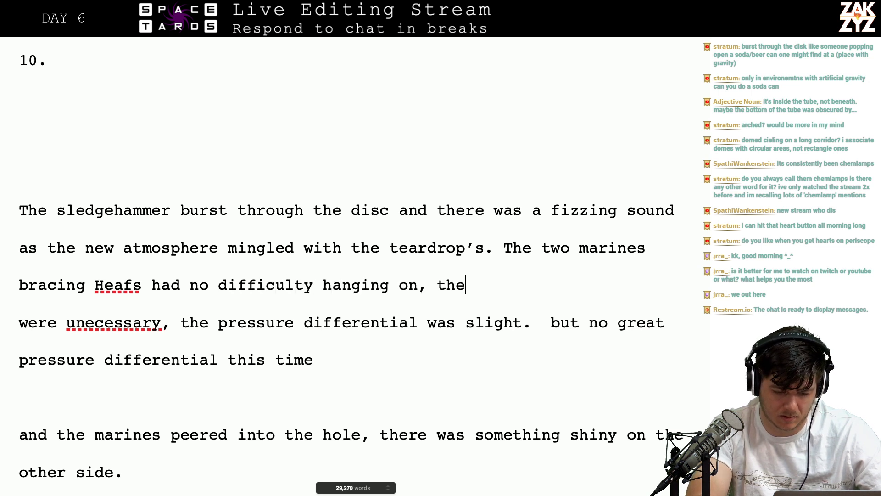
{"action": "type", "text": " pressure "}
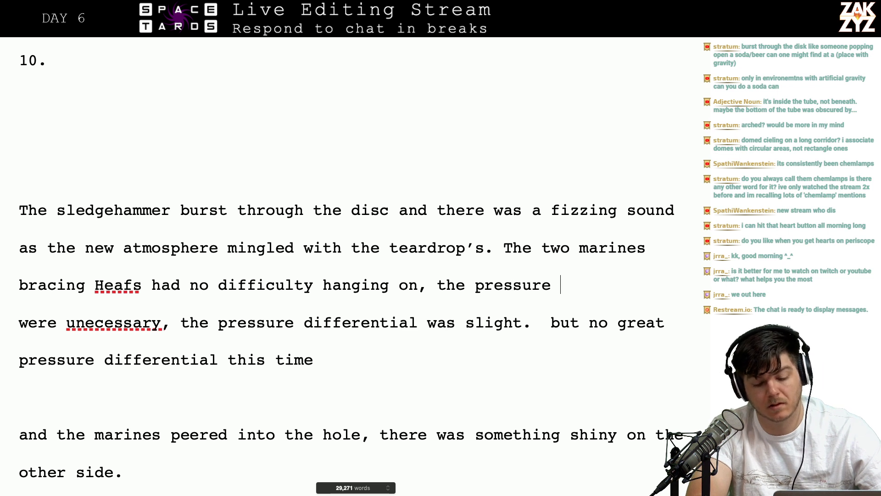
{"action": "type", "text": "differential was sl"}
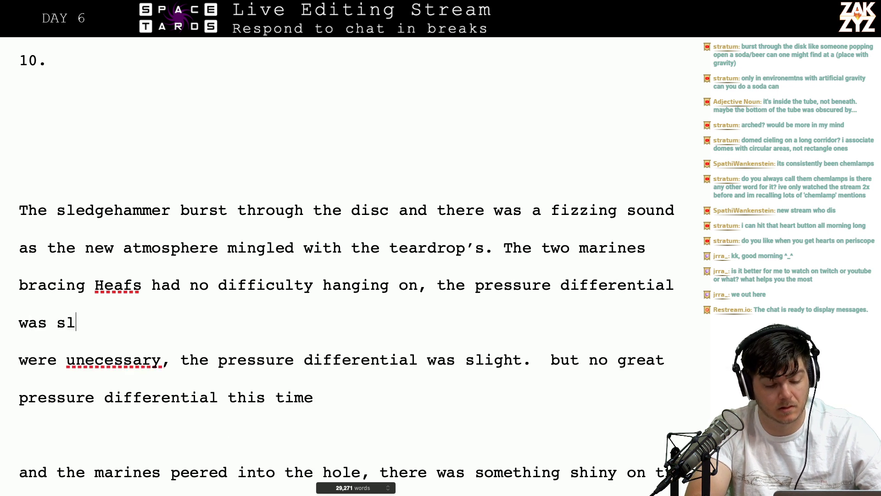
{"action": "type", "text": "ight. Whatever"}
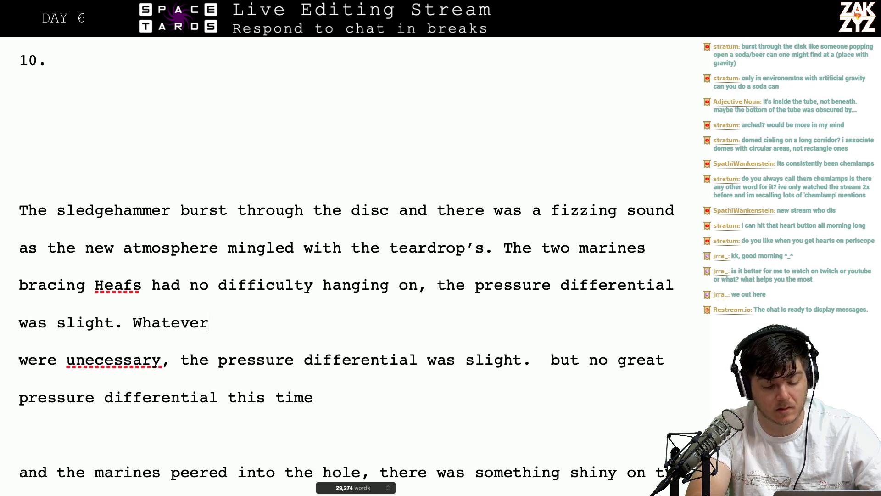
{"action": "key", "text": "Return"}
{"action": "key", "text": "Return"}
{"action": "key", "text": "Up"}
{"action": "left_click", "coordinate": [218, 322]}
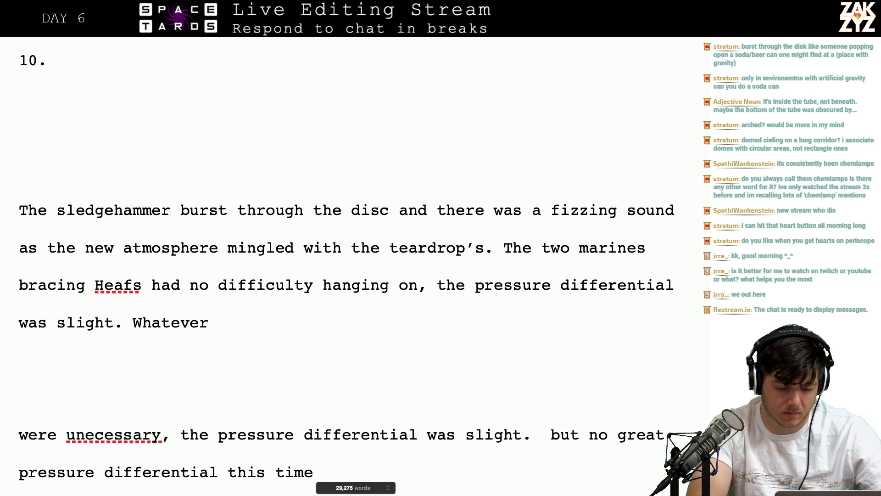
Continue after "Whatever" with "was through the disc probably" and insert "slight" before "fizzing" in the first sentence
{"action": "type", "text": "was thro"}
{"action": "key", "text": "BackSpace"}
{"action": "key", "text": "BackSpace"}
{"action": "key", "text": "BackSpace"}
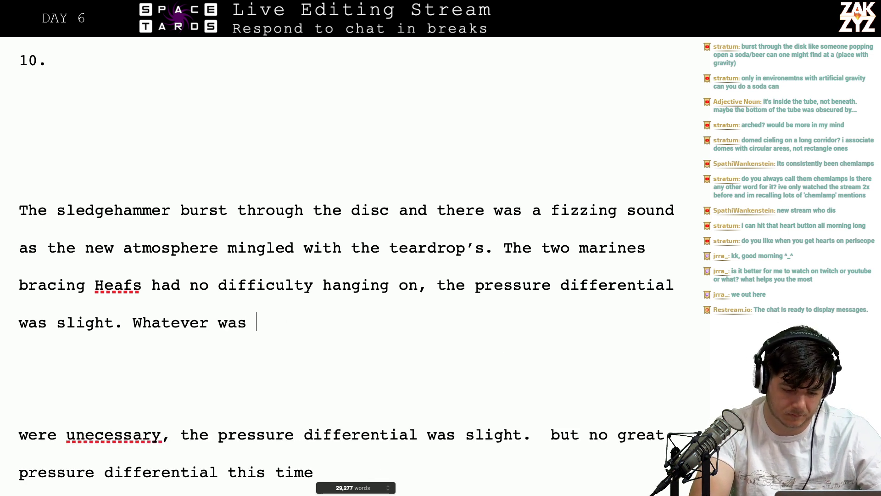
{"action": "type", "text": "through the disc"}
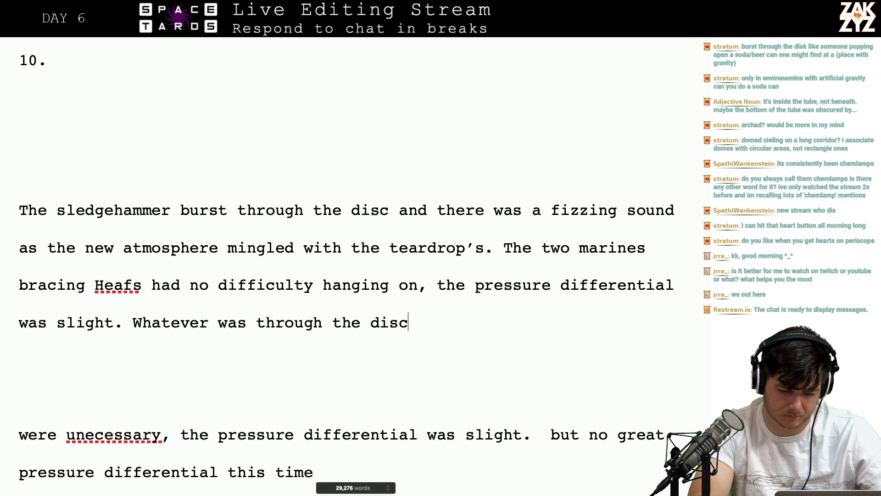
{"action": "type", "text": " probably"}
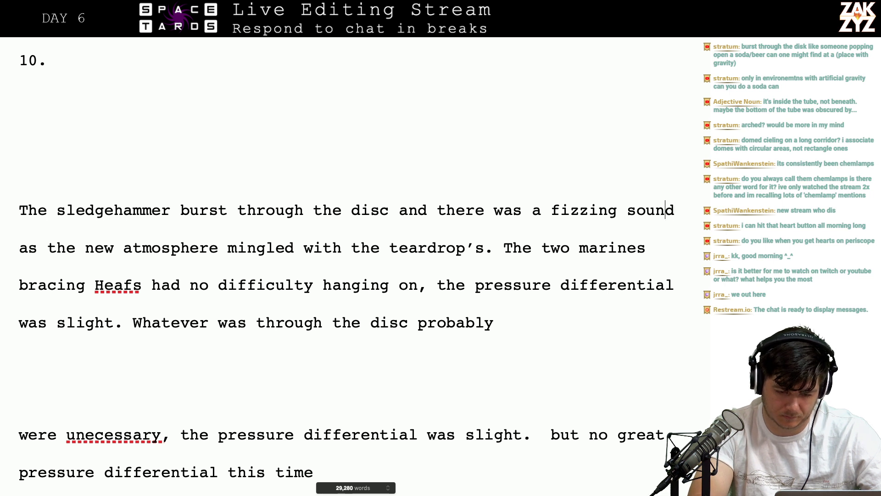
{"action": "type", "text": "slight"}
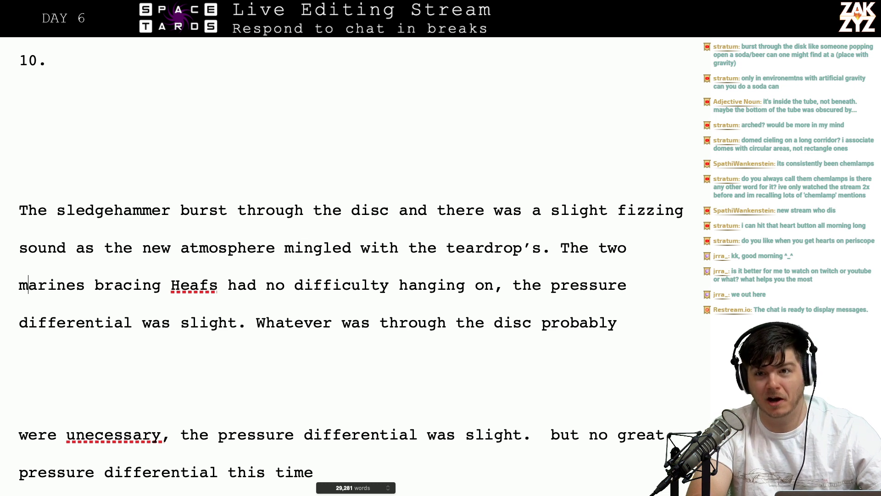
{"action": "key", "text": "Right"}
{"action": "key", "text": "Right"}
{"action": "key", "text": "Right"}
{"action": "key", "text": "Right"}
{"action": "key", "text": "Right"}
{"action": "key", "text": "Right"}
{"action": "key", "text": "Right"}
{"action": "key", "text": "Right"}
{"action": "key", "text": "Right"}
{"action": "key", "text": "Right"}
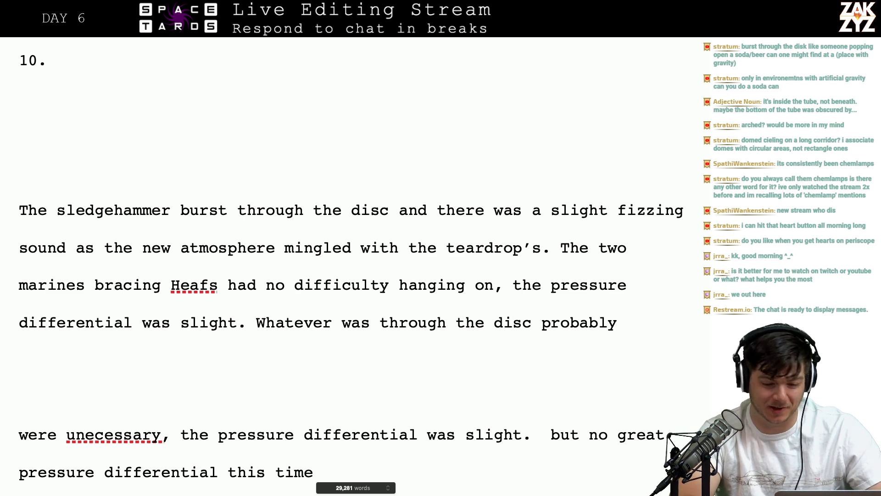
Insert "with metallic PO" after "disc" in the first sentence
{"action": "scroll", "coordinate": [521, 291], "scroll_direction": "down", "scroll_amount": 1}
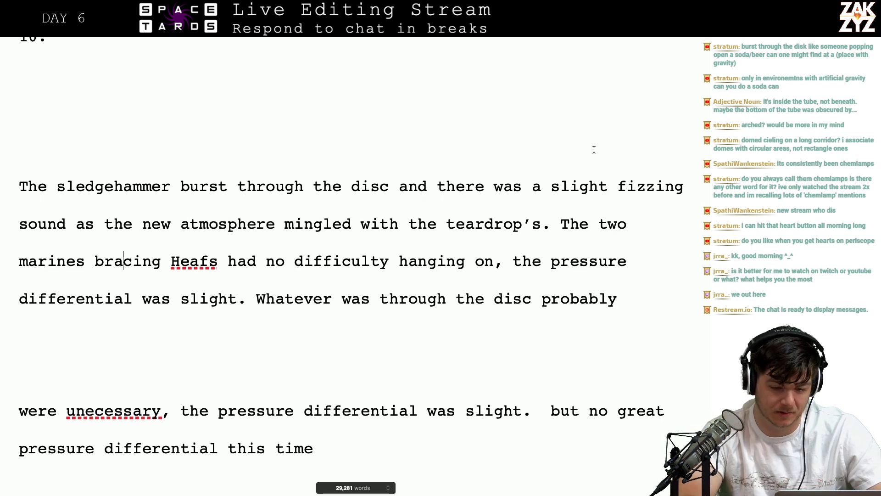
{"action": "left_click", "coordinate": [390, 187]}
{"action": "type", "text": "with a p"}
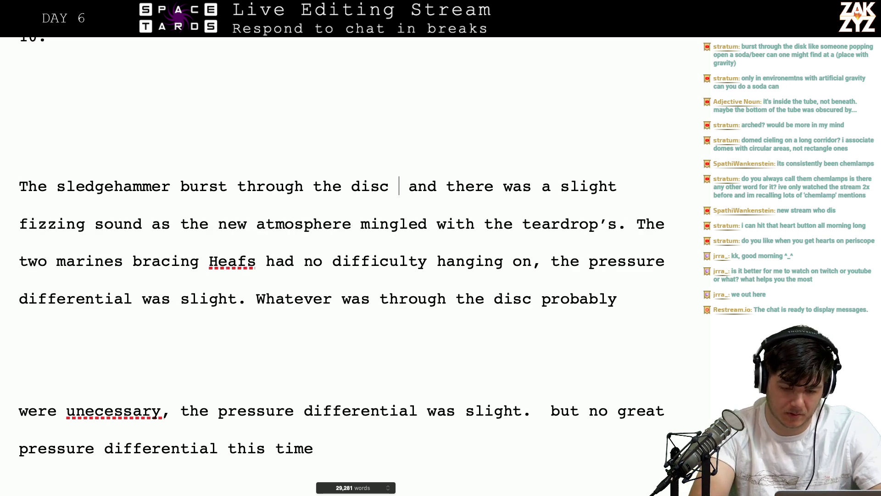
{"action": "key", "text": "BackSpace"}
{"action": "key", "text": "BackSpace"}
{"action": "key", "text": "BackSpace"}
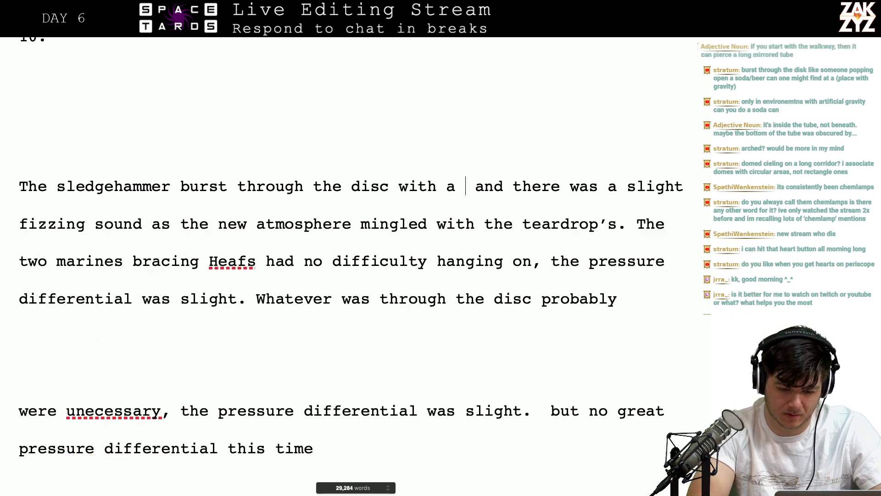
{"action": "type", "text": "metallic P"}
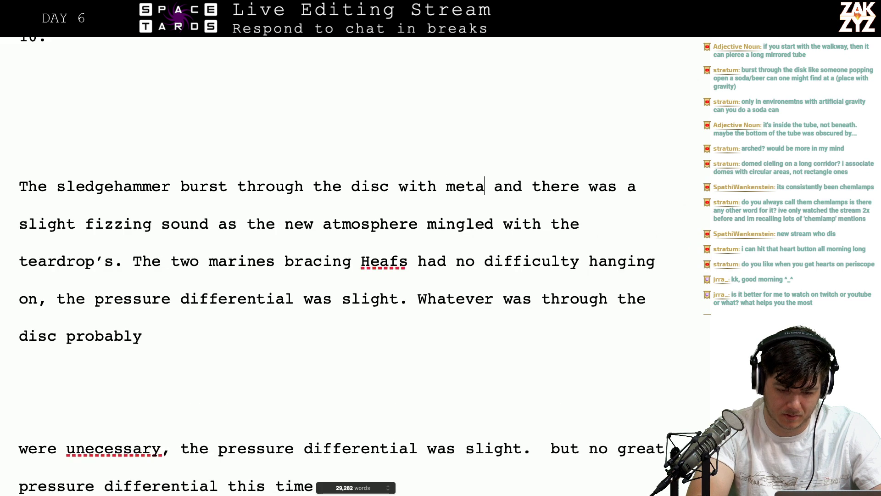
{"action": "type", "text": "O"}
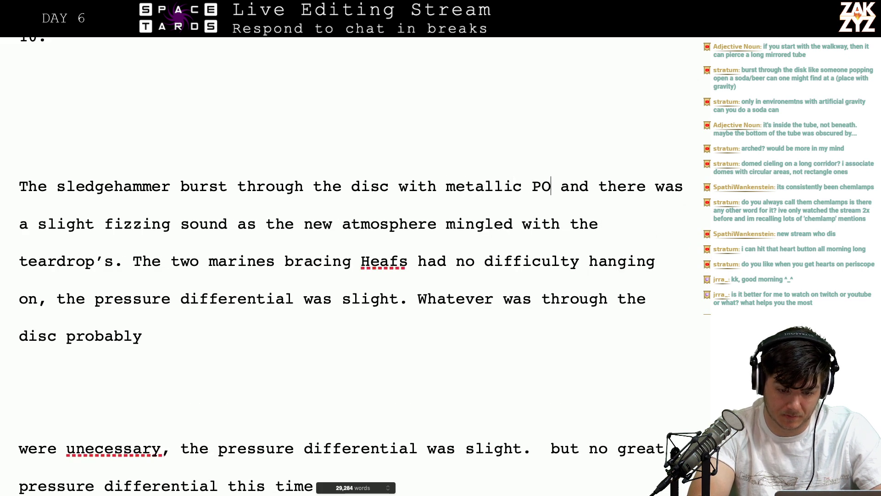
Replace "metallic PO" in the first sentence with "a loud pop,"
{"action": "key", "text": "BackSpace"}
{"action": "key", "text": "BackSpace"}
{"action": "key", "text": "BackSpace"}
{"action": "key", "text": "BackSpace"}
{"action": "key", "text": "BackSpace"}
{"action": "key", "text": "BackSpace"}
{"action": "key", "text": "BackSpace"}
{"action": "key", "text": "BackSpace"}
{"action": "key", "text": "BackSpace"}
{"action": "key", "text": "BackSpace"}
{"action": "key", "text": "BackSpace"}
{"action": "type", "text": "a loud pop, "}
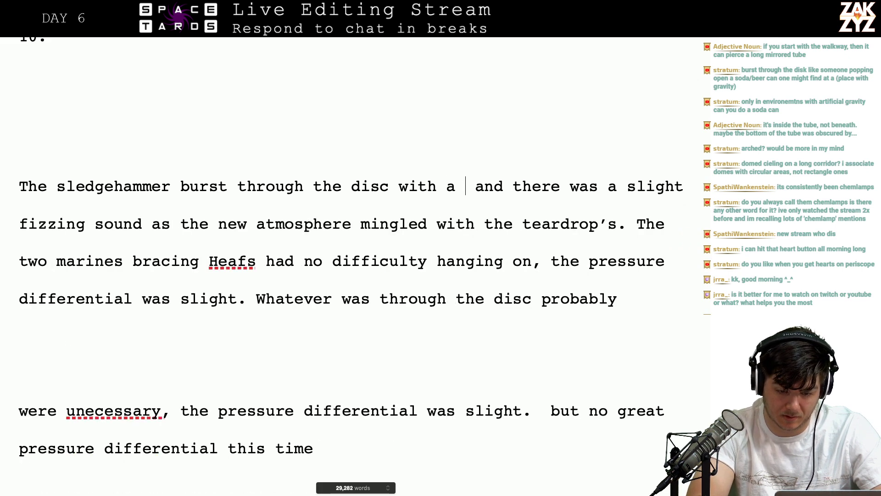
Continue the first sentence with "and" after "a loud pop,"
{"action": "type", "text": "and there and there w"}
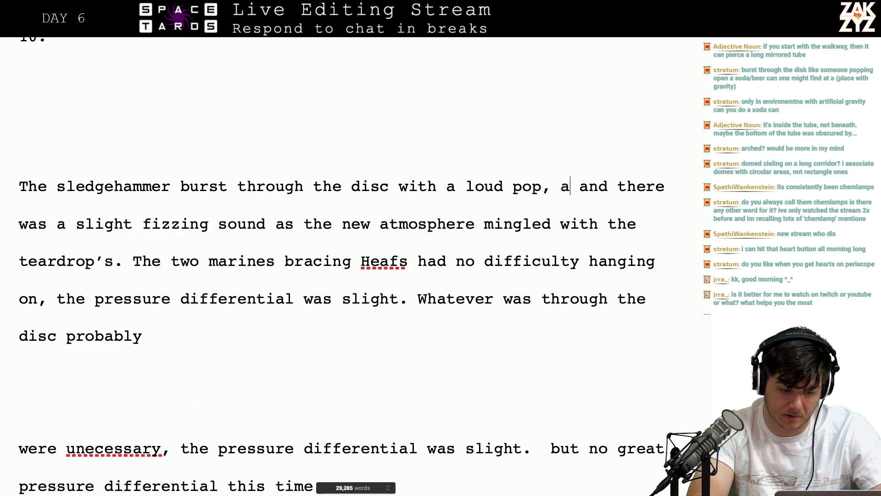
{"action": "key", "text": "BackSpace"}
{"action": "key", "text": "BackSpace"}
{"action": "key", "text": "BackSpace"}
{"action": "key", "text": "BackSpace"}
{"action": "key", "text": "BackSpace"}
{"action": "key", "text": "BackSpace"}
{"action": "key", "text": "BackSpace"}
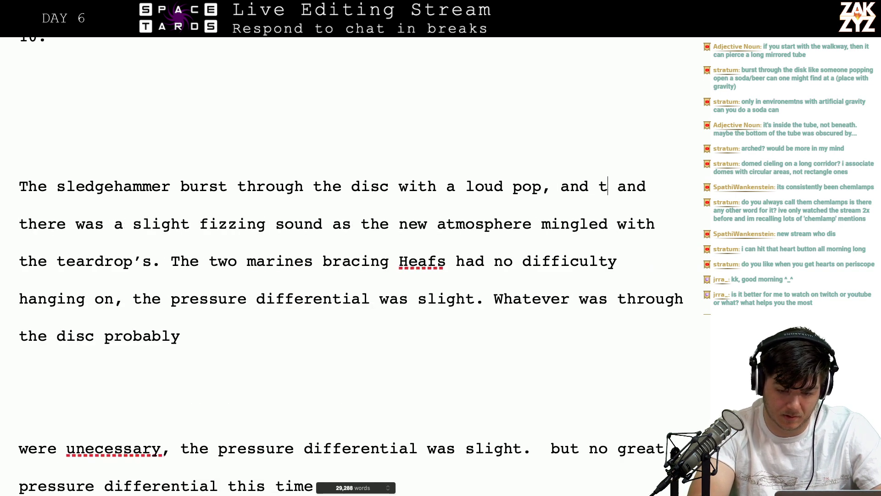
{"action": "type", "text": "a"}
{"action": "type", "text": " fizzing s"}
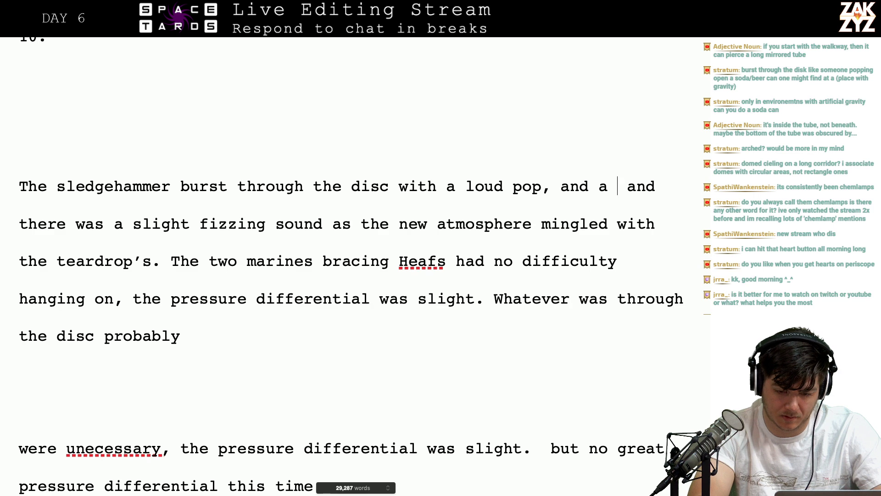
{"action": "key", "text": "BackSpace"}
{"action": "key", "text": "BackSpace"}
{"action": "key", "text": "BackSpace"}
{"action": "key", "text": "BackSpace"}
{"action": "key", "text": "BackSpace"}
{"action": "key", "text": "BackSpace"}
{"action": "key", "text": "BackSpace"}
{"action": "key", "text": "BackSpace"}
{"action": "key", "text": "BackSpace"}
{"action": "key", "text": "BackSpace"}
{"action": "key", "text": "BackSpace"}
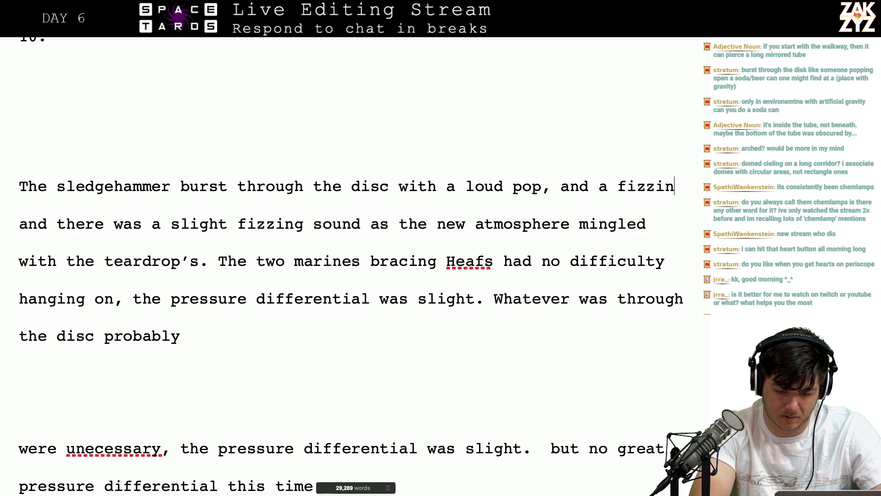
{"action": "type", "text": "the air "}
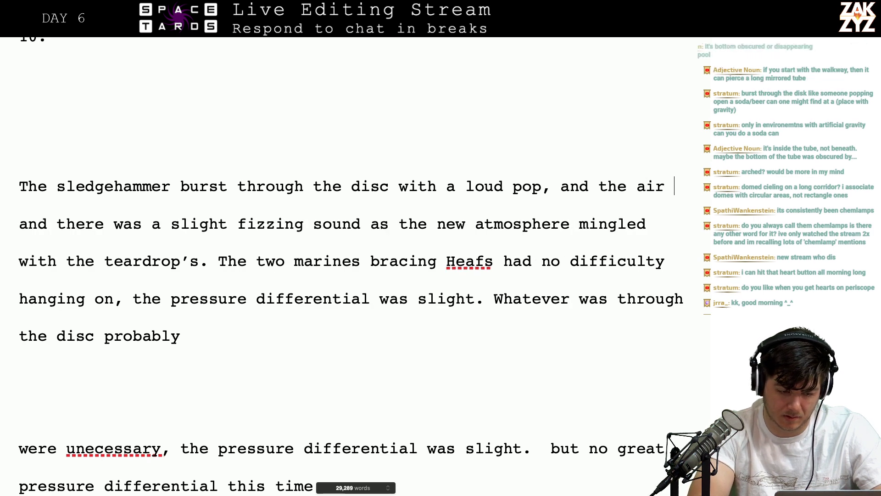
{"action": "type", "text": "maid"}
{"action": "key", "text": "BackSpace"}
{"action": "key", "text": "BackSpace"}
{"action": "key", "text": "BackSpace"}
{"action": "key", "text": "BackSpace"}
{"action": "key", "text": "BackSpace"}
{"action": "key", "text": "BackSpace"}
{"action": "key", "text": "BackSpace"}
{"action": "key", "text": "BackSpace"}
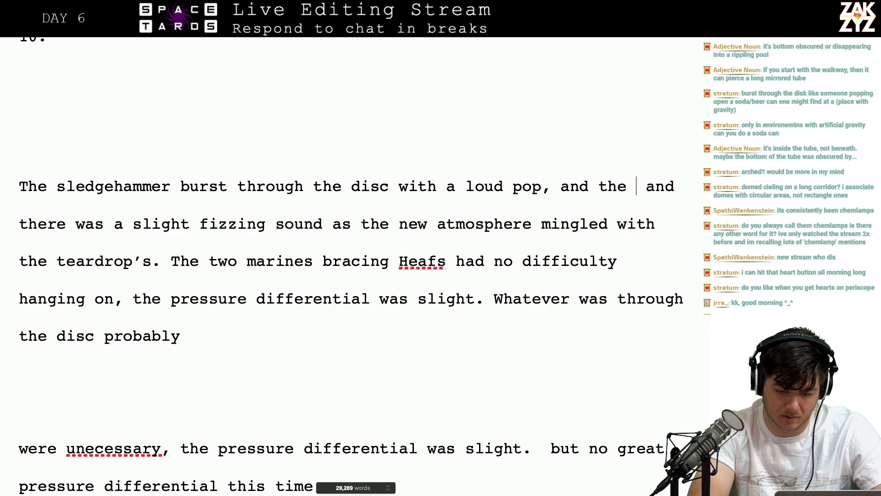
{"action": "type", "text": "atmo"}
{"action": "key", "text": "BackSpace"}
{"action": "key", "text": "BackSpace"}
{"action": "key", "text": "BackSpace"}
{"action": "key", "text": "BackSpace"}
{"action": "key", "text": "BackSpace"}
{"action": "key", "text": "BackSpace"}
{"action": "key", "text": "BackSpace"}
{"action": "key", "text": "BackSpace"}
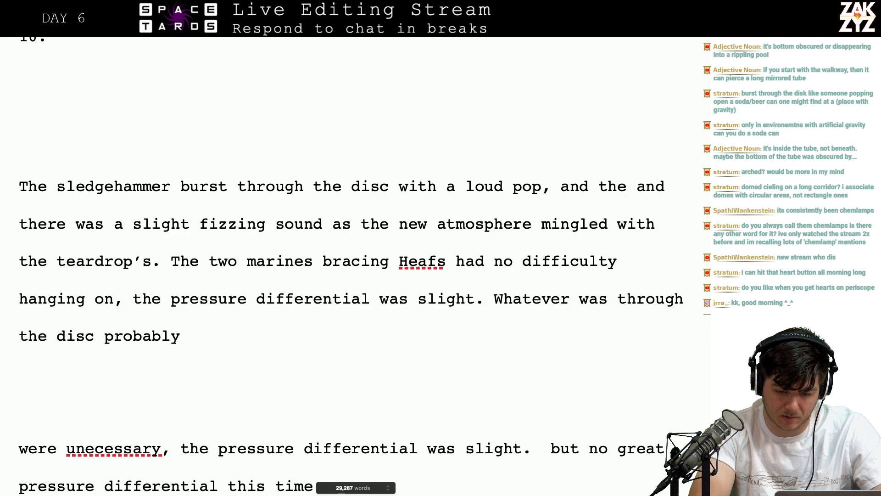
Finish the first sentence with "a fizzing sound filled the teardrop as the new atmosphere rushed in and mingled with it."
{"action": "type", "text": "a fizzing sound filled "}
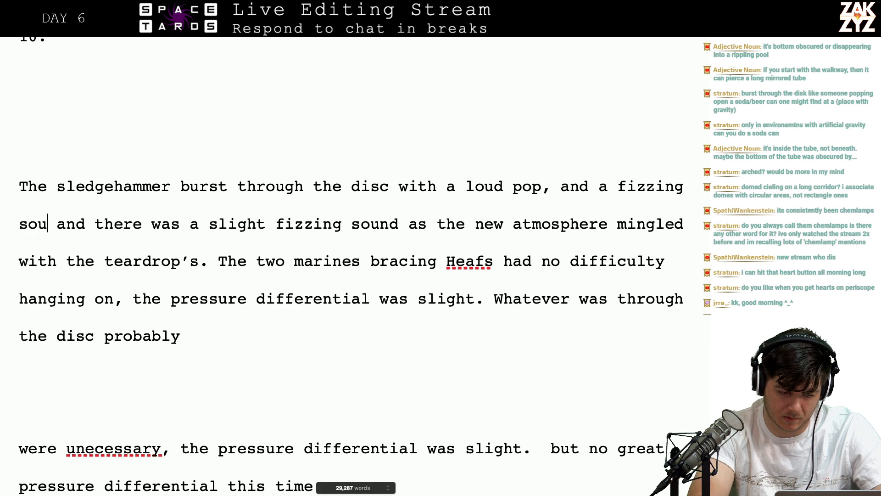
{"action": "type", "text": "the teardrop a"}
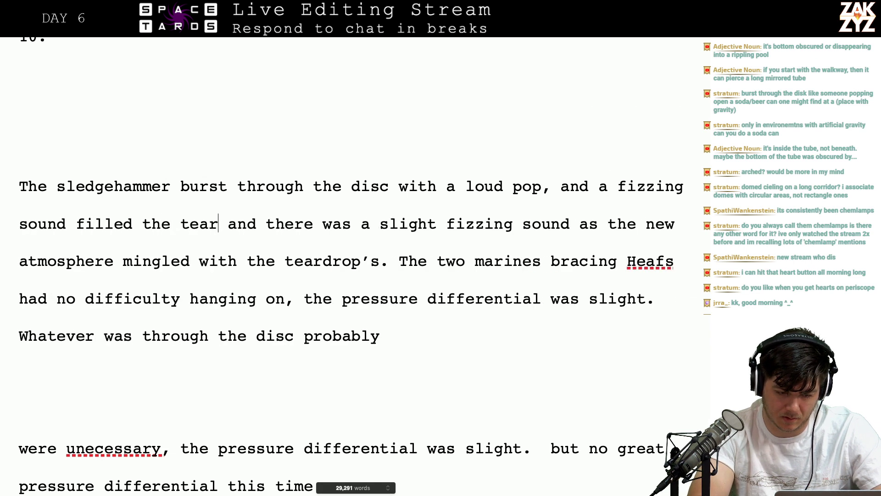
{"action": "type", "text": "s the new ar"}
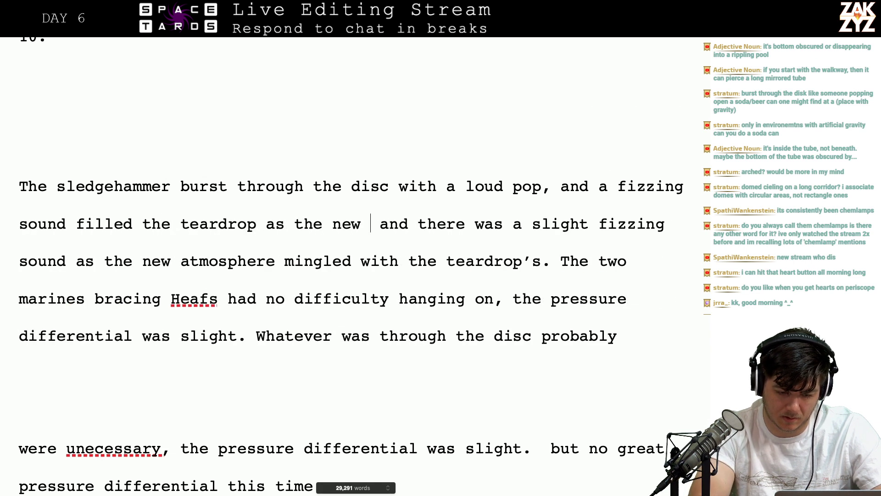
{"action": "key", "text": "BackSpace"}
{"action": "type", "text": "t"}
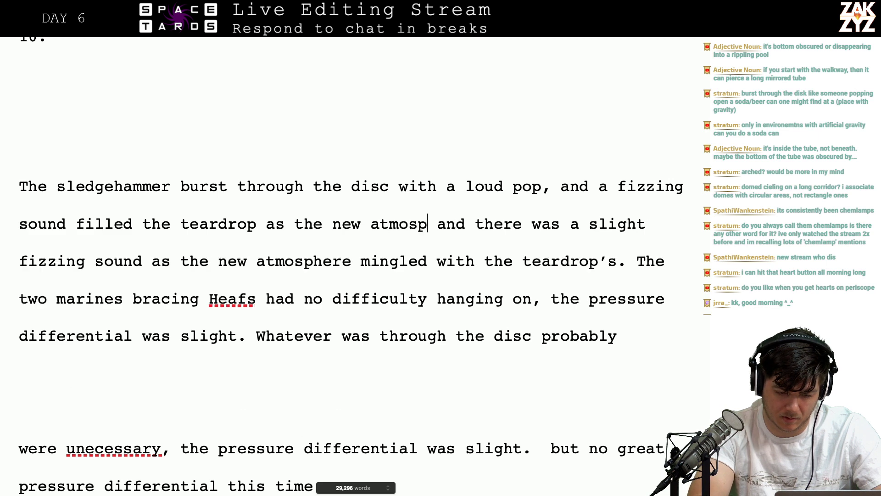
{"action": "type", "text": "mosphere rushed in and ming"}
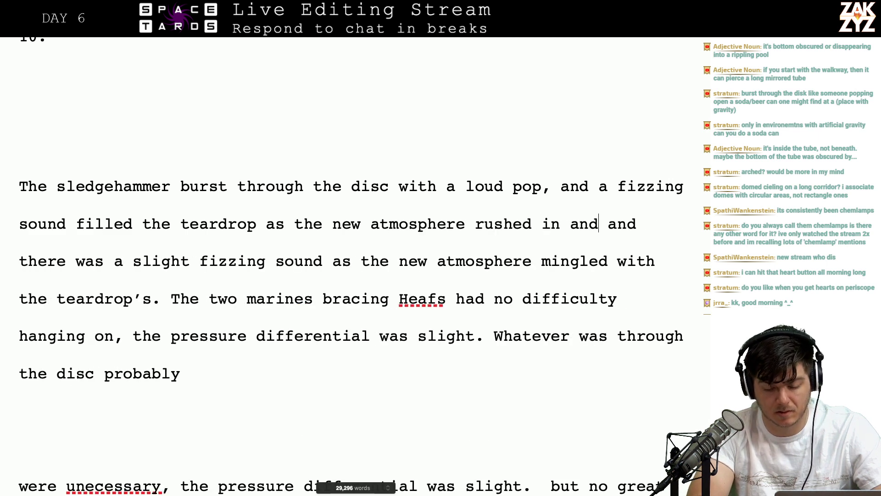
{"action": "type", "text": "led with it."}
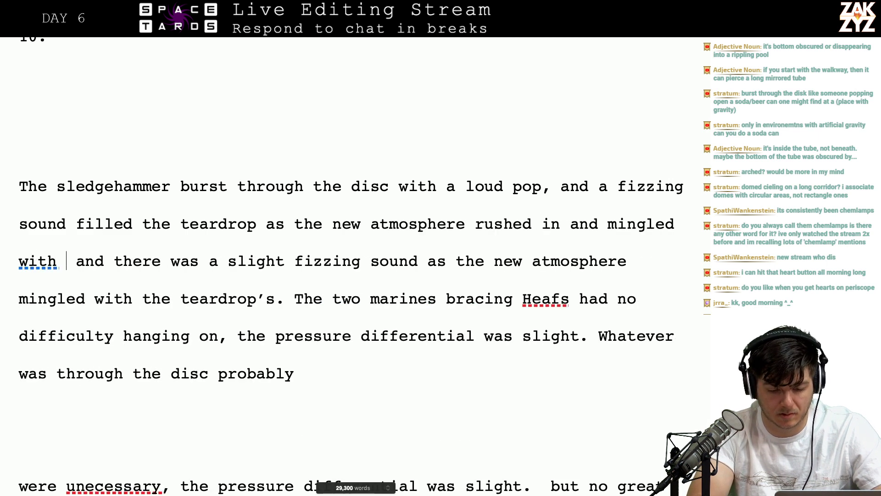
Move the old wording from "and there was" below a blank line and start a new sentence with "Two marines were bracing hearf"
{"action": "key", "text": "Return"}
{"action": "key", "text": "Return"}
{"action": "type", "text": "T"}
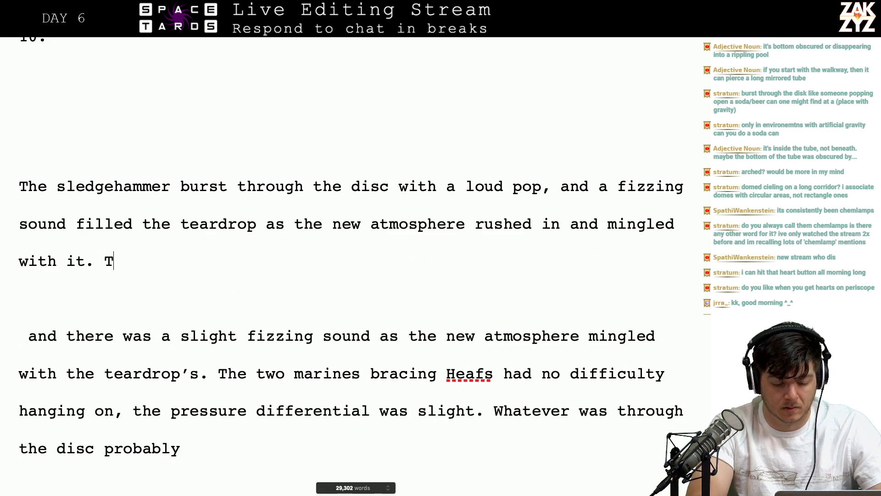
{"action": "type", "text": "wo marines were b"}
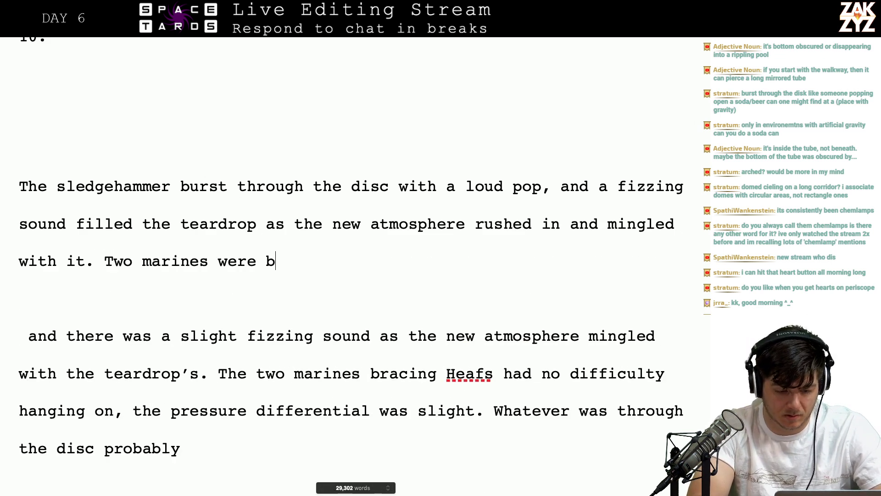
{"action": "type", "text": "racing hearf"}
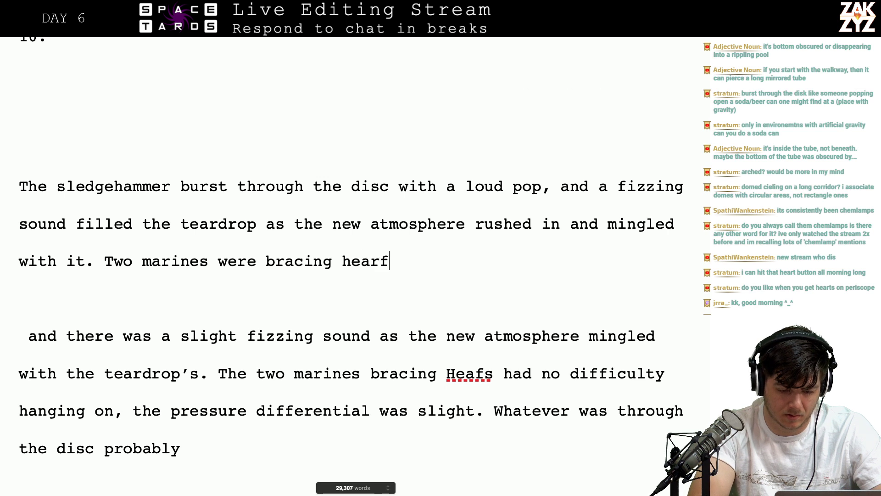
Correct the name after "were bracing" to "Heafs" and add "so" behind it
{"action": "key", "text": "BackSpace"}
{"action": "key", "text": "BackSpace"}
{"action": "type", "text": "fs"}
{"action": "key", "text": "BackSpace"}
{"action": "key", "text": "BackSpace"}
{"action": "type", "text": "d"}
{"action": "key", "text": "BackSpace"}
{"action": "key", "text": "BackSpace"}
{"action": "key", "text": "BackSpace"}
{"action": "key", "text": "BackSpace"}
{"action": "type", "text": "H"}
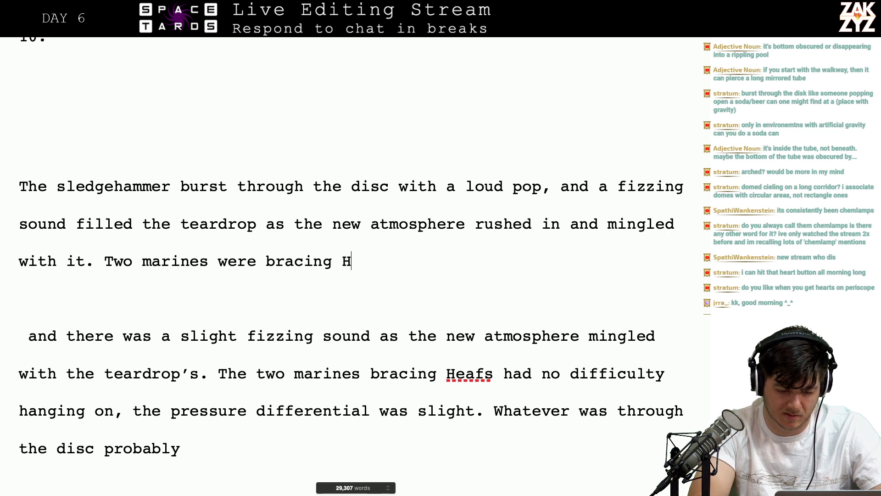
{"action": "type", "text": "eaf"}
{"action": "key", "text": "BackSpace"}
{"action": "type", "text": "ds so t"}
{"action": "key", "text": "BackSpace"}
{"action": "key", "text": "BackSpace"}
{"action": "key", "text": "BackSpace"}
{"action": "key", "text": "BackSpace"}
{"action": "key", "text": "BackSpace"}
{"action": "key", "text": "BackSpace"}
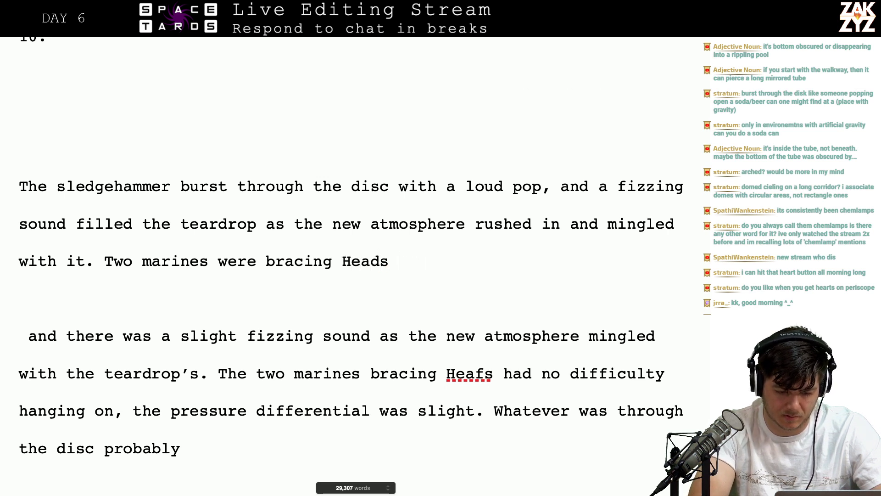
{"action": "type", "text": "fs so the"}
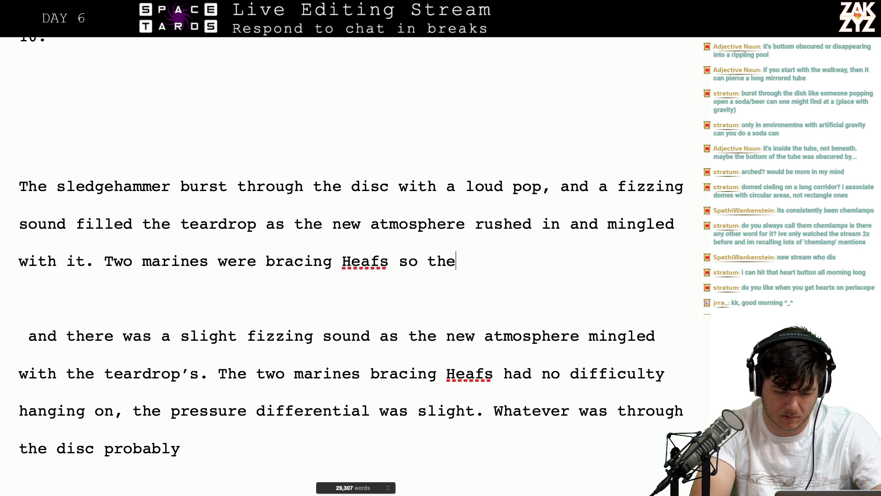
Continue after "Heafs so" with "he couldn't be whipped away if"
{"action": "key", "text": "BackSpace"}
{"action": "key", "text": "BackSpace"}
{"action": "key", "text": "BackSpace"}
{"action": "type", "text": "he co"}
{"action": "type", "text": "udln't be"}
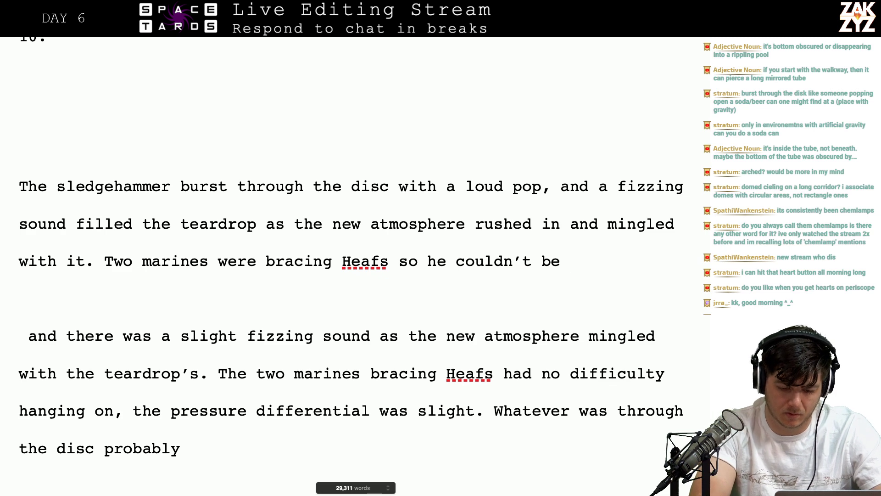
{"action": "type", "text": "whipped awa"}
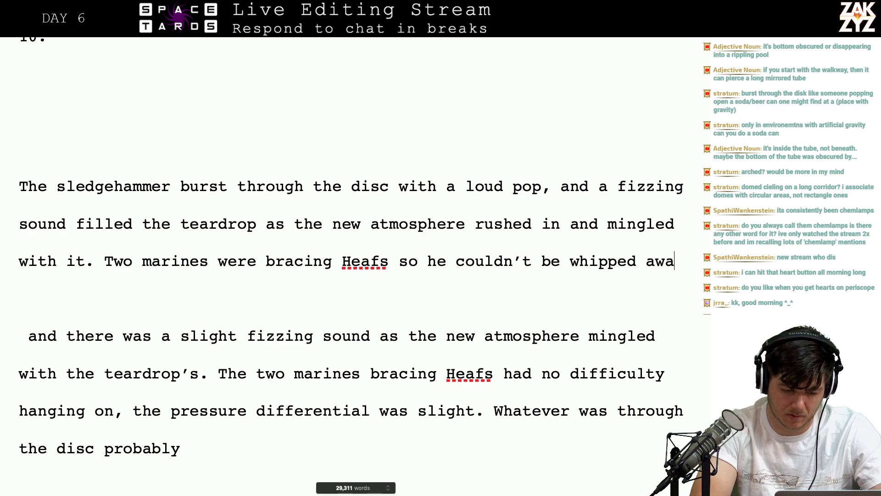
{"action": "type", "text": "y if the"}
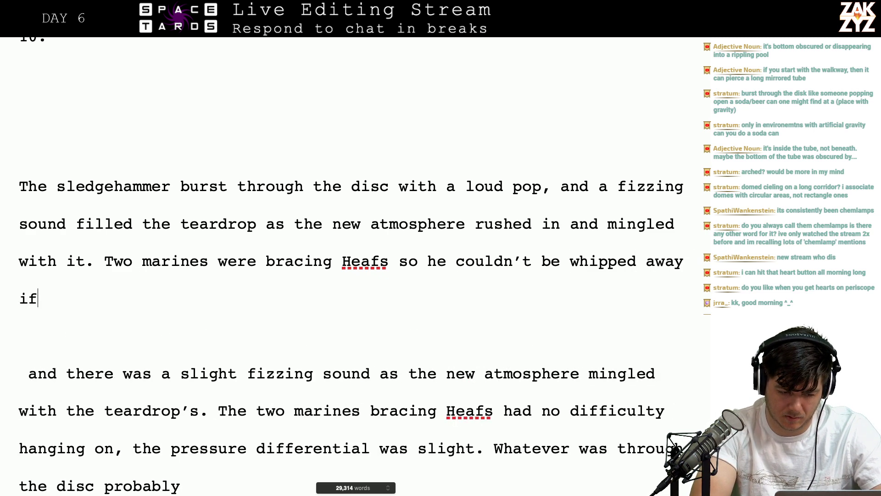
Replace "whipped away if" after "couldn't be" with "flung across the"
{"action": "key", "text": "BackSpace"}
{"action": "key", "text": "BackSpace"}
{"action": "key", "text": "BackSpace"}
{"action": "key", "text": "BackSpace"}
{"action": "key", "text": "BackSpace"}
{"action": "key", "text": "BackSpace"}
{"action": "key", "text": "BackSpace"}
{"action": "key", "text": "BackSpace"}
{"action": "key", "text": "BackSpace"}
{"action": "key", "text": "BackSpace"}
{"action": "key", "text": "BackSpace"}
{"action": "key", "text": "BackSpace"}
{"action": "key", "text": "BackSpace"}
{"action": "key", "text": "BackSpace"}
{"action": "key", "text": "BackSpace"}
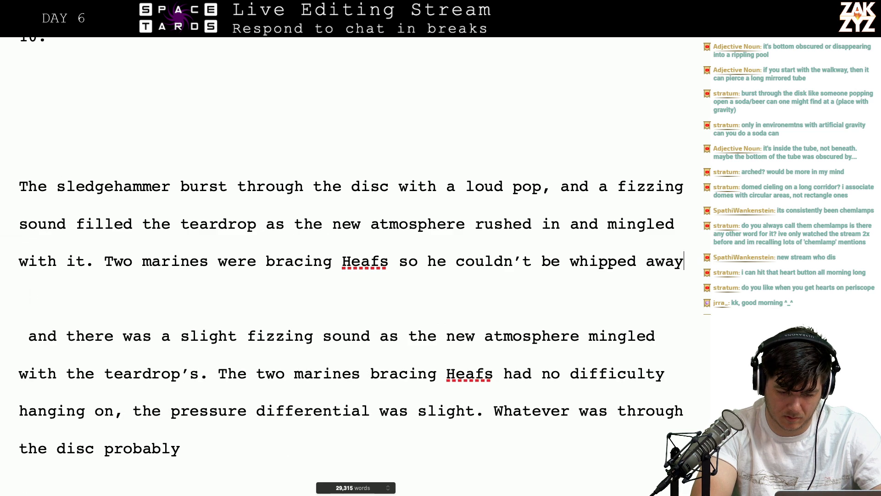
{"action": "type", "text": "flung "}
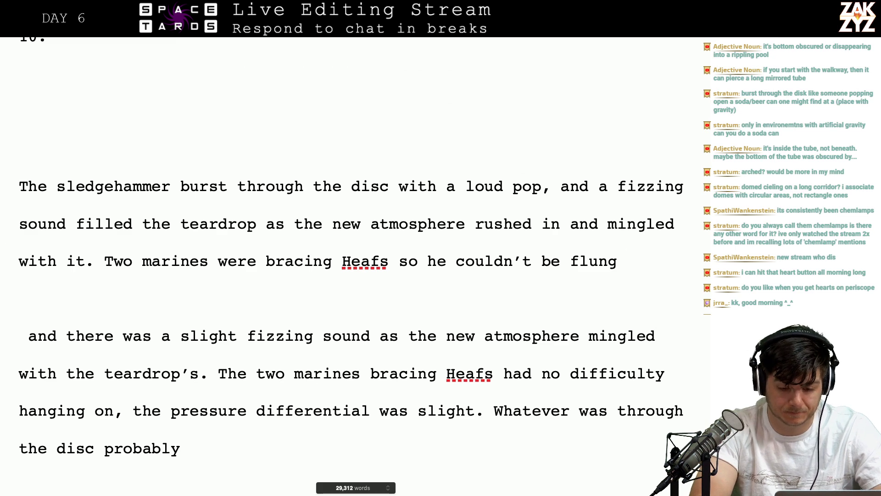
{"action": "type", "text": "across the "}
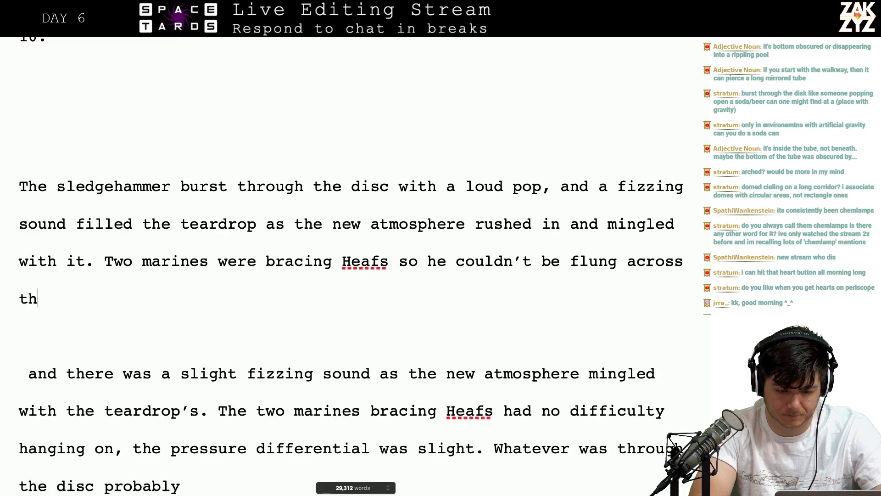
Continue after "flung across the" with "room like Yank had been at the first disc, but the"
{"action": "type", "text": "tear"}
{"action": "key", "text": "BackSpace"}
{"action": "key", "text": "BackSpace"}
{"action": "key", "text": "BackSpace"}
{"action": "key", "text": "BackSpace"}
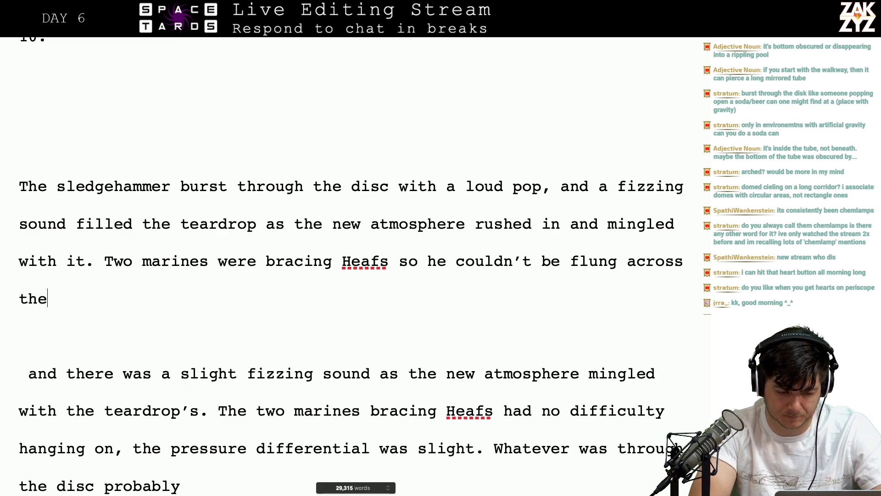
{"action": "type", "text": "room like Ynk"}
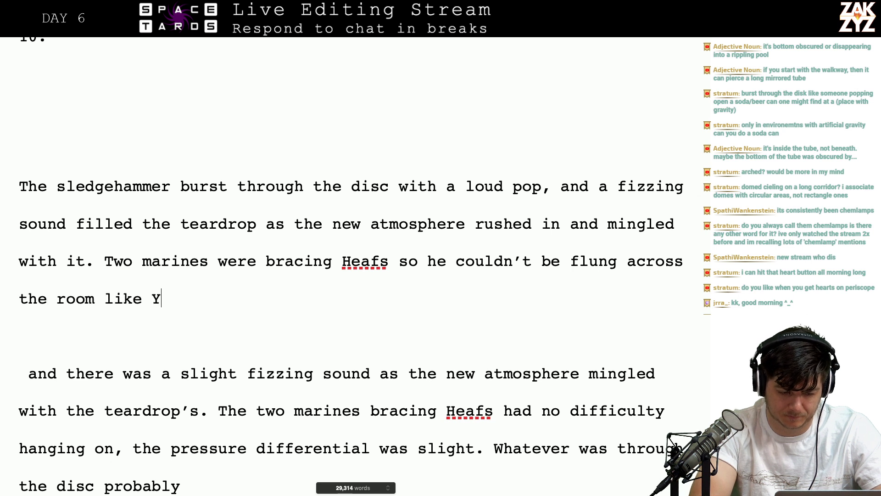
{"action": "type", "text": "had b"}
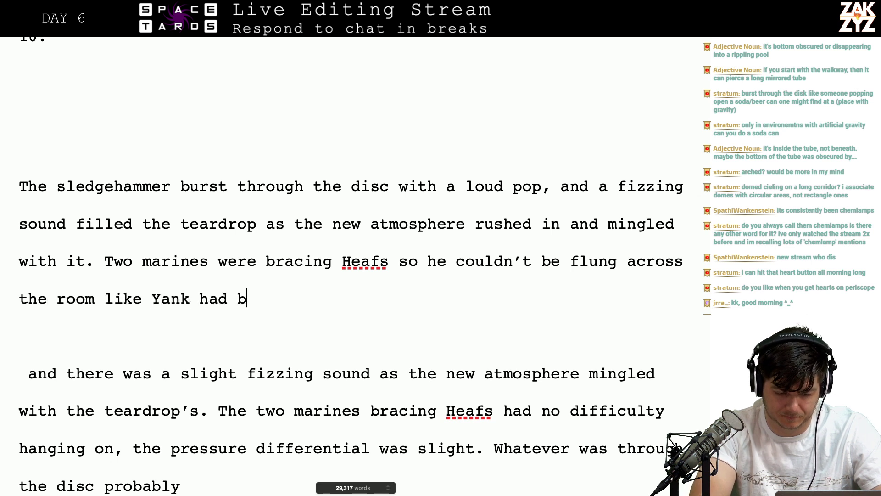
{"action": "type", "text": "een at the first di"}
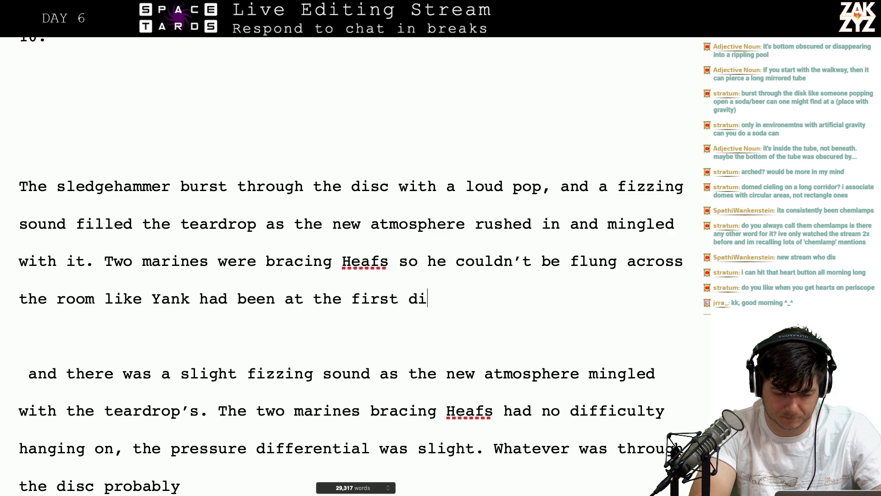
{"action": "type", "text": "sc, but the pressu"}
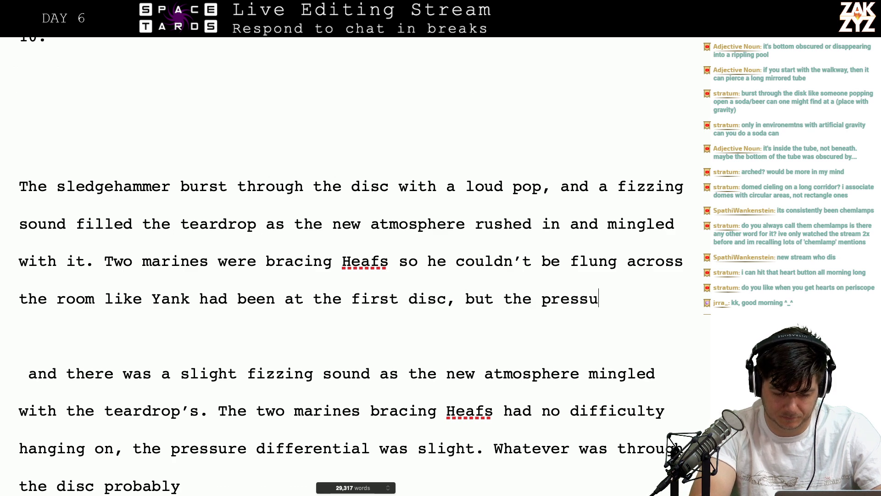
Complete the clause with "pressure differential was slight." and start a new sentence with "Whatever"
{"action": "type", "text": "re differentia"}
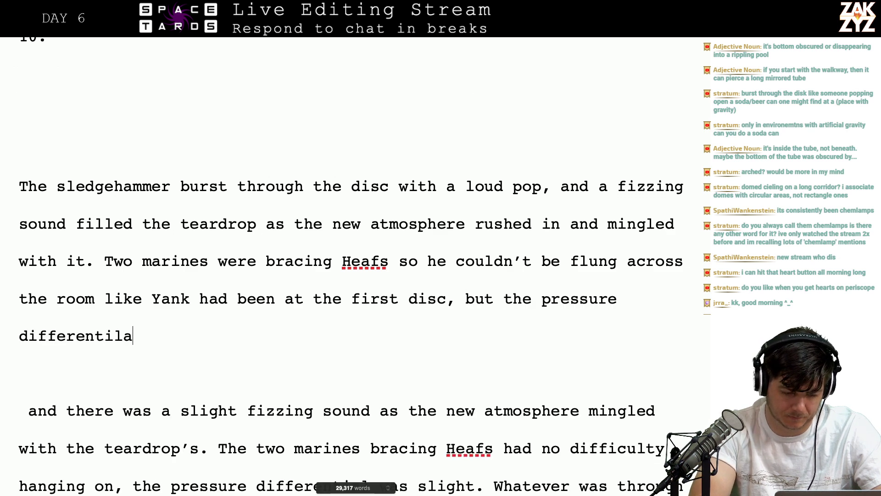
{"action": "type", "text": "l"}
{"action": "key", "text": "BackSpace"}
{"action": "key", "text": "BackSpace"}
{"action": "key", "text": "BackSpace"}
{"action": "type", "text": "al was s"}
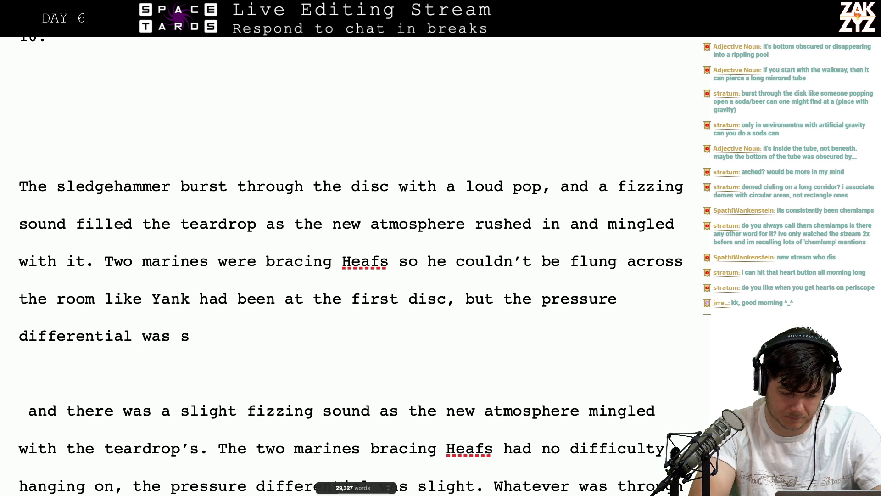
{"action": "type", "text": "light. Whatever "}
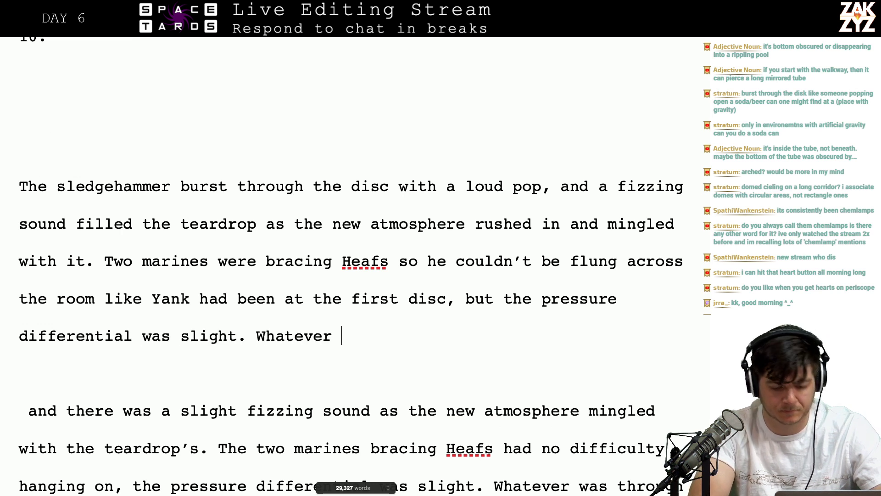
{"action": "type", "text": "li"}
{"action": "key", "text": "BackSpace"}
{"action": "key", "text": "BackSpace"}
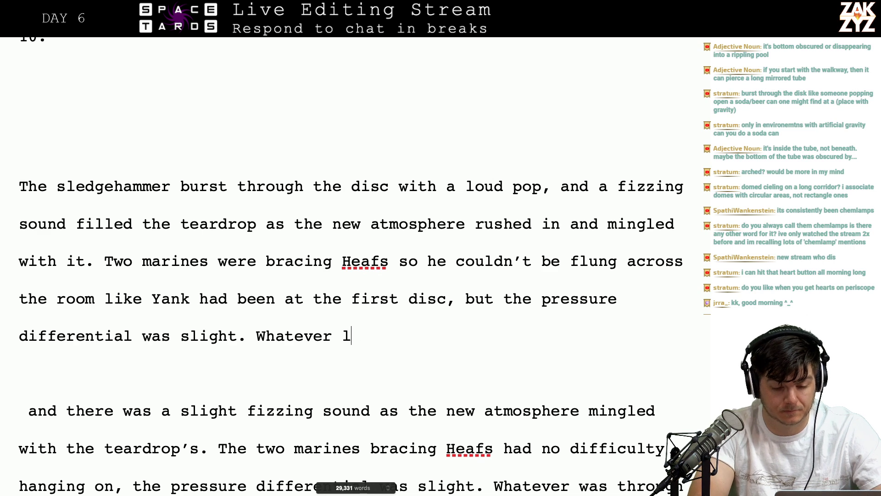
Break the line after "differential was slight." so that "Whatever" stands on its own line
{"action": "key", "text": "Down"}
{"action": "key", "text": "Down"}
{"action": "key", "text": "Down"}
{"action": "key", "text": "Up"}
{"action": "key", "text": "Up"}
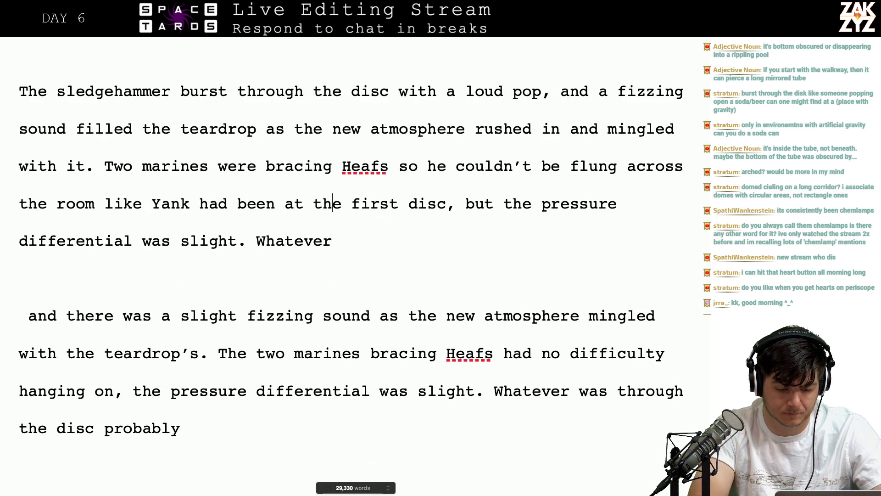
{"action": "key", "text": "Left"}
{"action": "key", "text": "Left"}
{"action": "key", "text": "Left"}
{"action": "key", "text": "Left"}
{"action": "key", "text": "Left"}
{"action": "key", "text": "Down"}
{"action": "key", "text": "Left"}
{"action": "key", "text": "Left"}
{"action": "key", "text": "Return"}
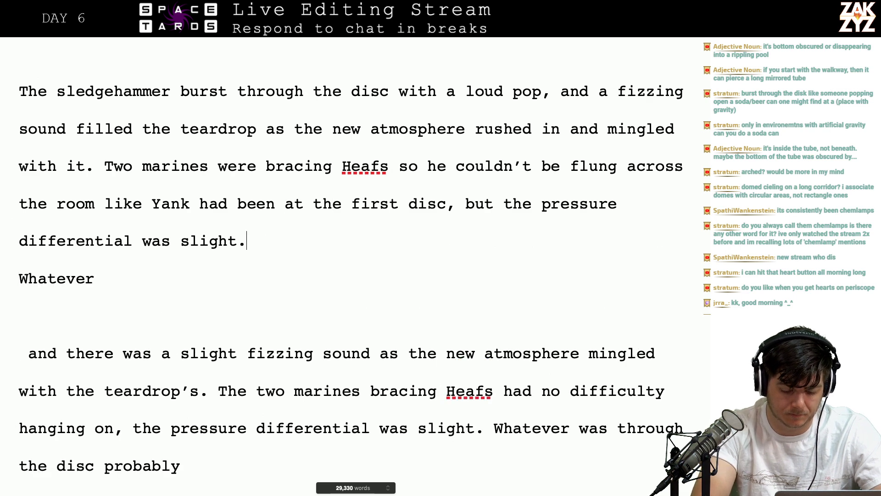
{"action": "type", "text": "Gunny s"}
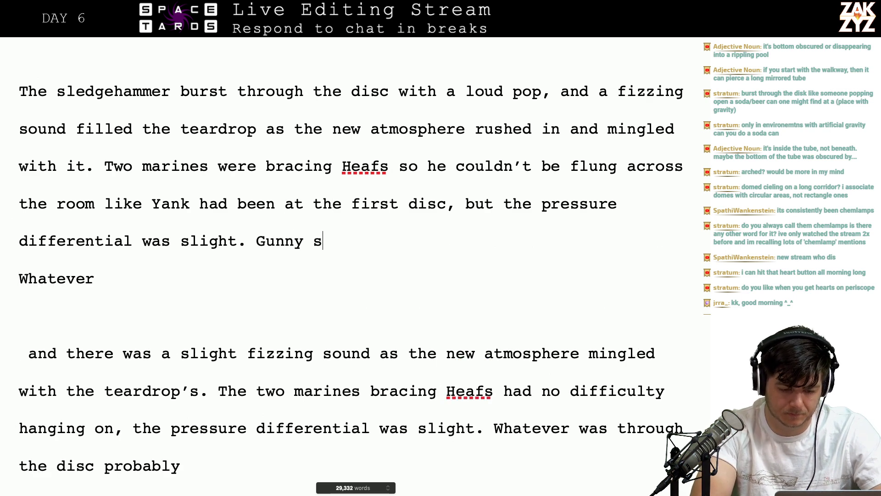
{"action": "key", "text": "BackSpace"}
{"action": "key", "text": "BackSpace"}
{"action": "key", "text": "BackSpace"}
{"action": "key", "text": "BackSpace"}
{"action": "key", "text": "BackSpace"}
{"action": "key", "text": "BackSpace"}
{"action": "key", "text": "BackSpace"}
Start a new sentence after "was slight." with "Whatever was on the other side probably breathed"
{"action": "type", "text": "Whatev"}
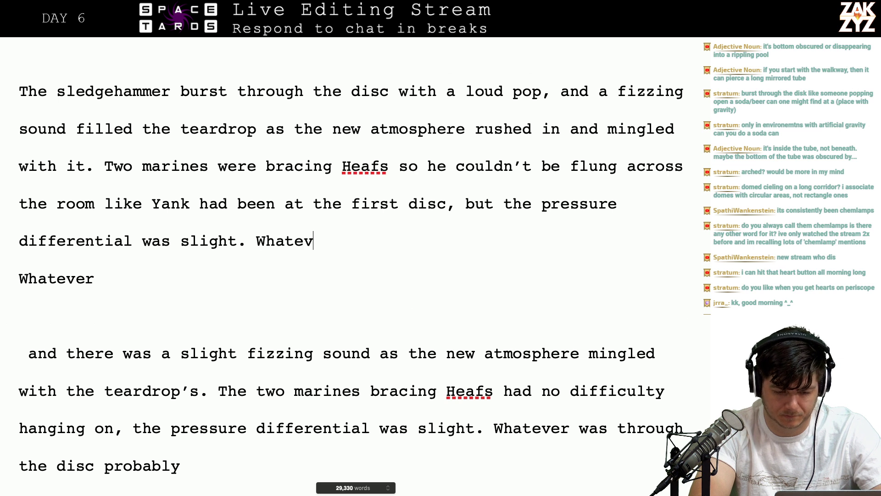
{"action": "type", "text": "er was on the other "}
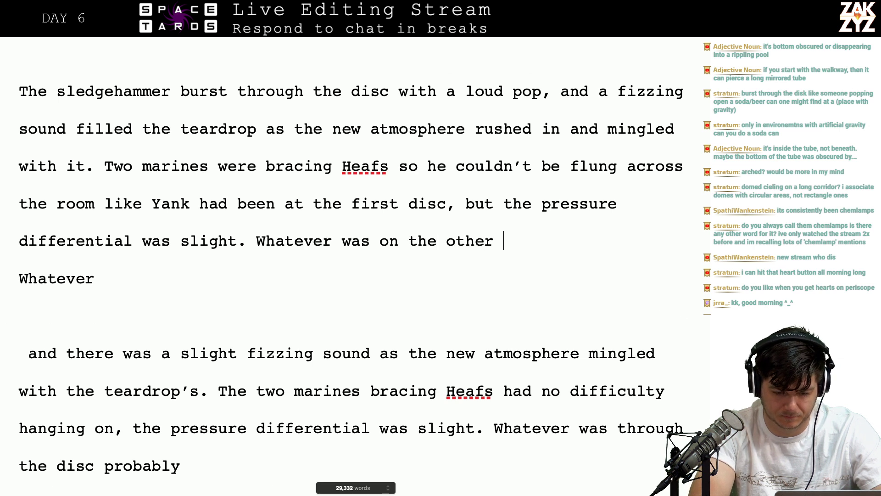
{"action": "type", "text": "side probabl"}
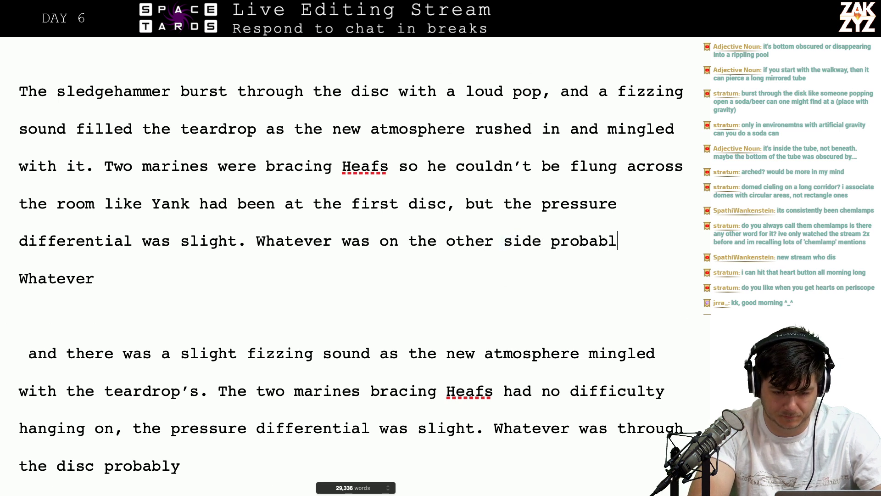
{"action": "type", "text": "y breathed the"}
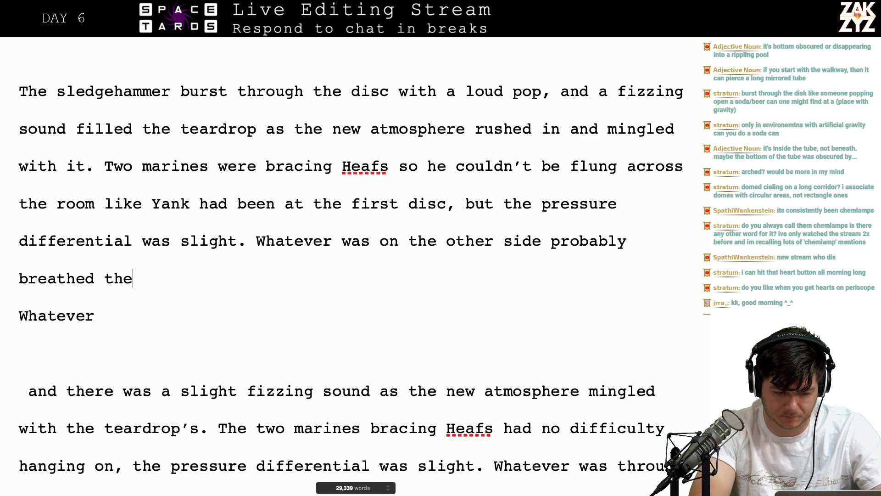
Finish the sentence after "breathed" with "the same stuff as what was in the teardrop." and add a line break
{"action": "key", "text": "BackSpace"}
{"action": "key", "text": "BackSpace"}
{"action": "key", "text": "BackSpace"}
{"action": "type", "text": "a"}
{"action": "key", "text": "BackSpace"}
{"action": "type", "text": "the same su"}
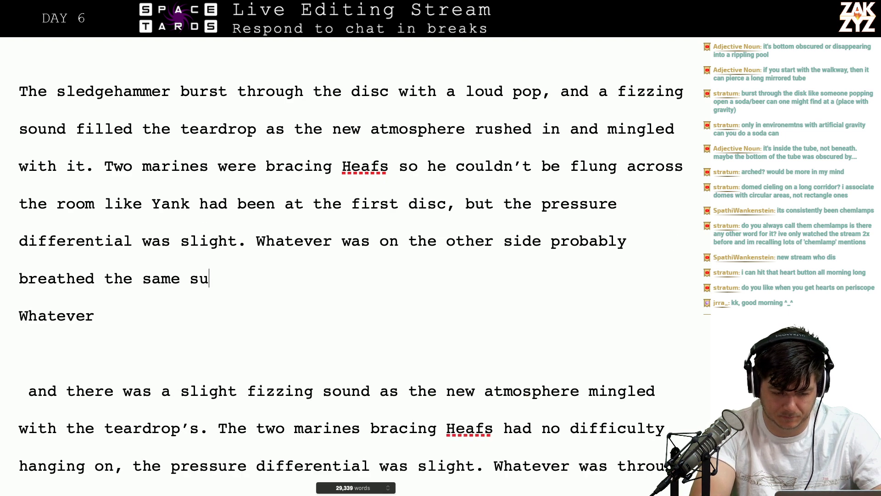
{"action": "key", "text": "BackSpace"}
{"action": "type", "text": "tuff as wha"}
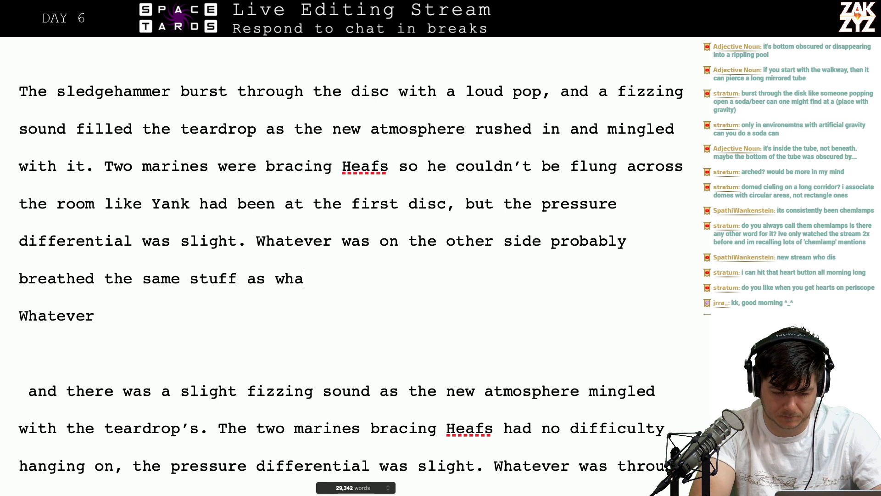
{"action": "type", "text": "t was in th"}
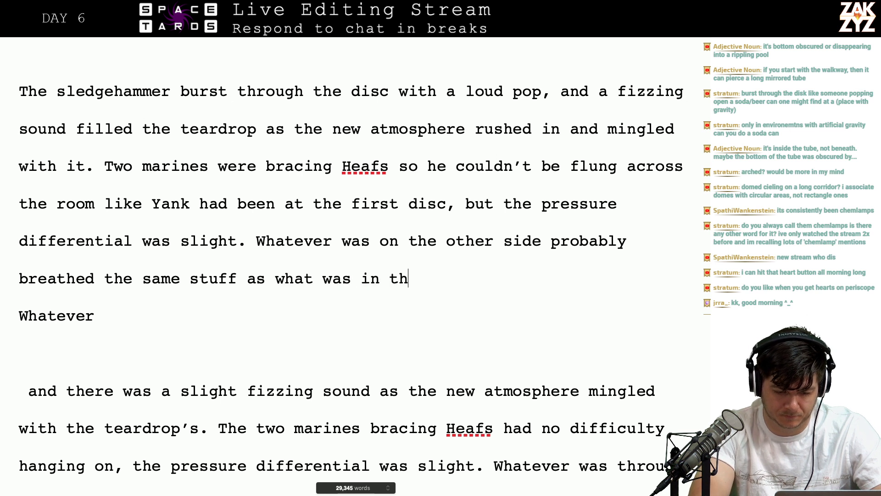
{"action": "type", "text": "e teardrop."}
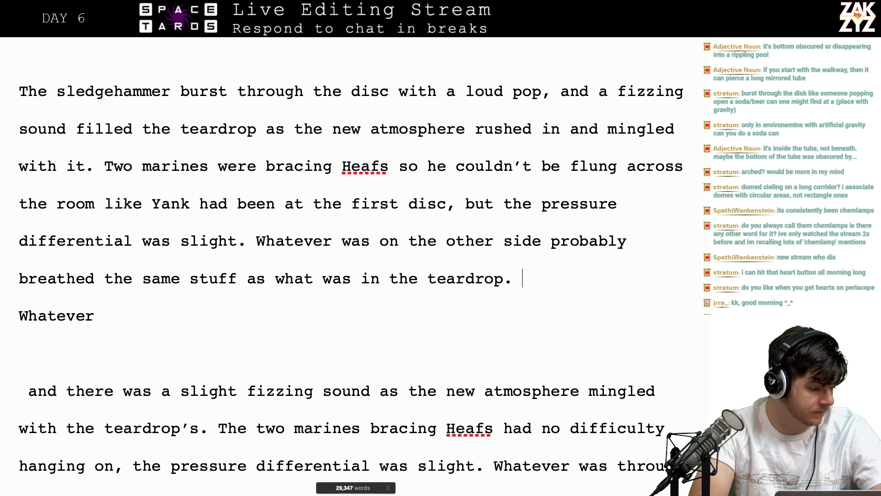
{"action": "key", "text": "Return"}
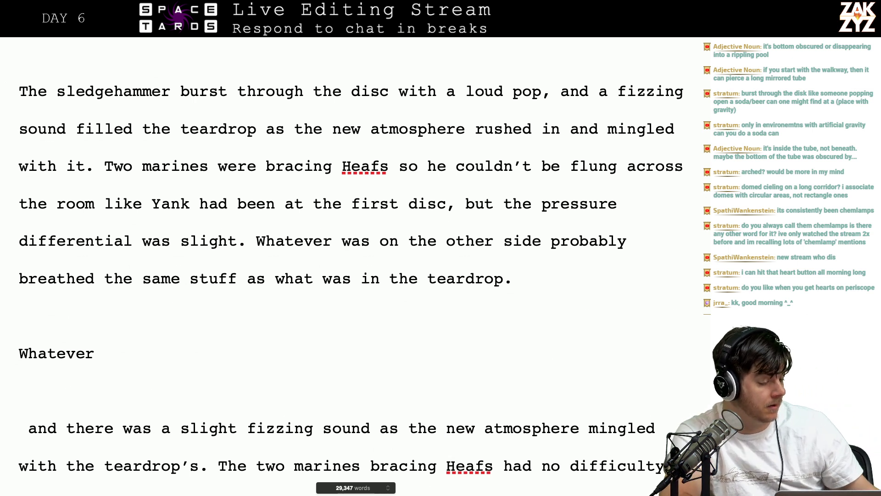
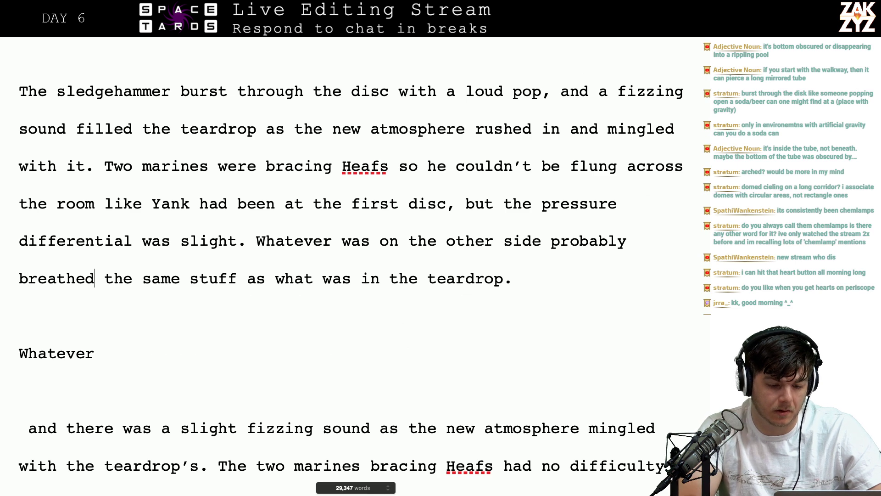
Split the opening paragraph after "bracing Heafs so", moving the text from "he couldn't be flung" below a blank line
{"action": "scroll", "coordinate": [348, 257], "scroll_direction": "up", "scroll_amount": 3}
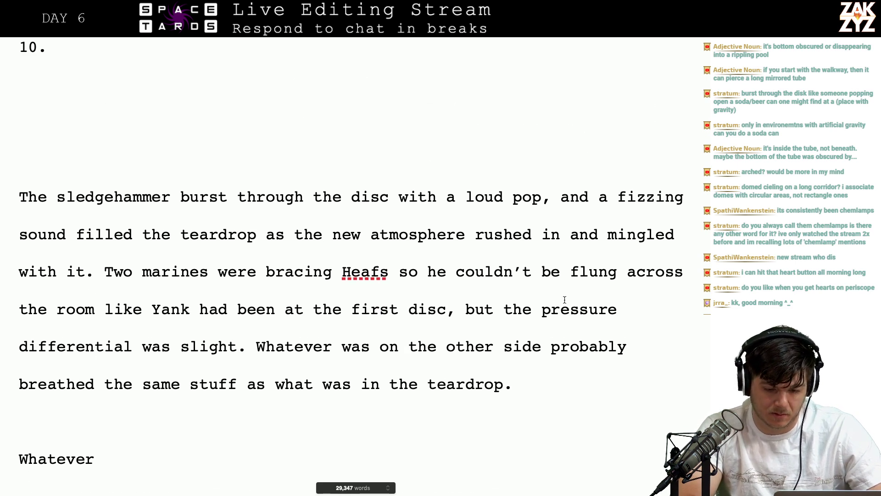
{"action": "left_click", "coordinate": [554, 275]}
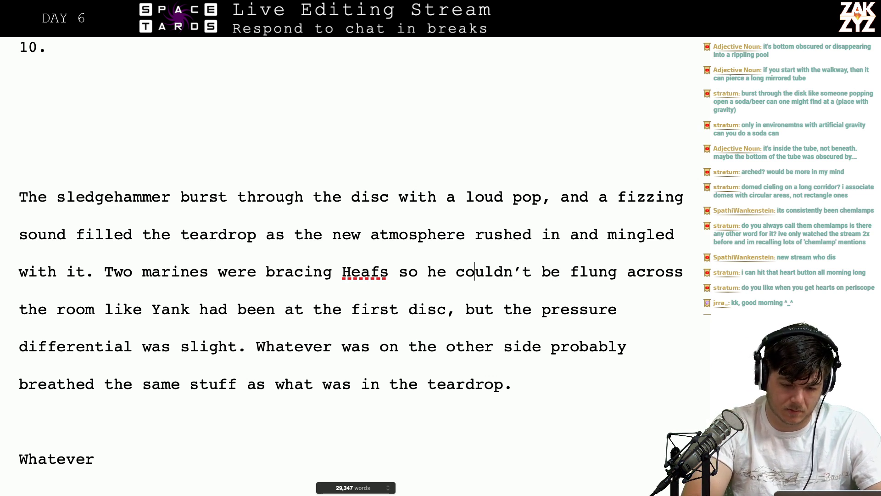
{"action": "key", "text": "Left"}
{"action": "key", "text": "Left"}
{"action": "key", "text": "Left"}
{"action": "key", "text": "Left"}
{"action": "key", "text": "Left"}
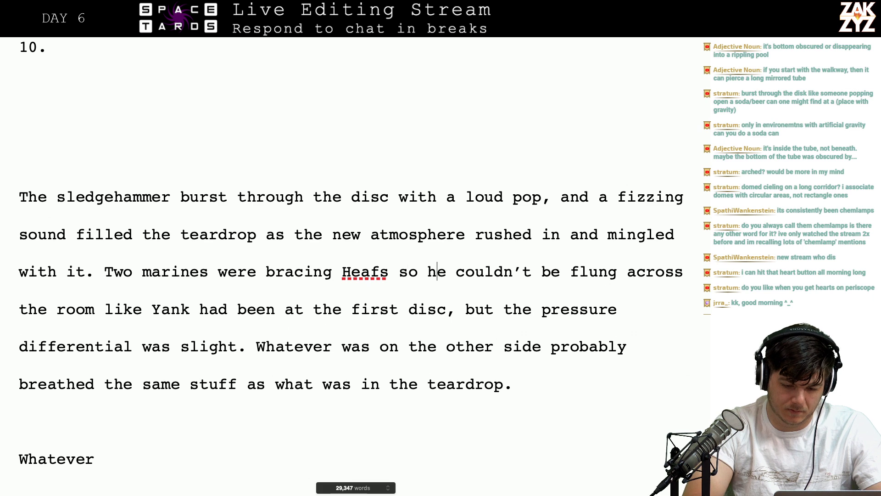
{"action": "key", "text": "Return"}
{"action": "key", "text": "Return"}
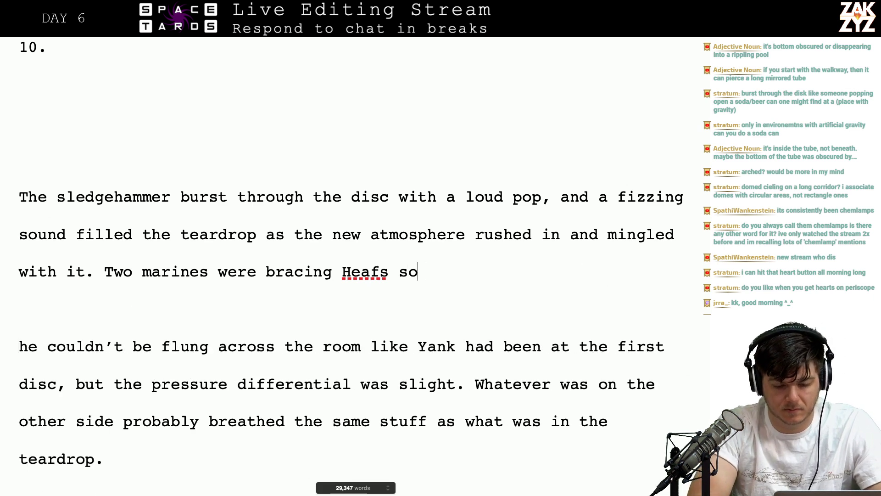
Continue after "bracing Heafs so" with "he wouldn't be blasted across the room if"
{"action": "key", "text": "BackSpace"}
{"action": "type", "text": "o he wu"}
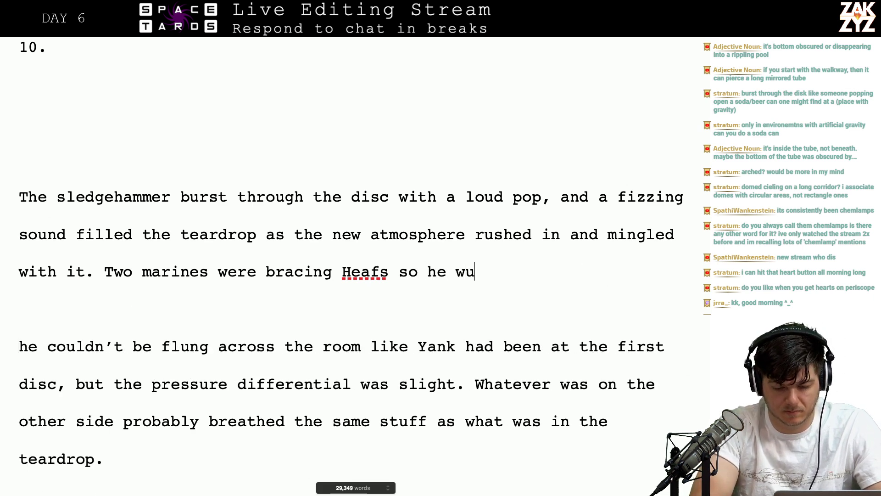
{"action": "key", "text": "BackSpace"}
{"action": "type", "text": "oudl"}
{"action": "key", "text": "BackSpace"}
{"action": "key", "text": "BackSpace"}
{"action": "type", "text": "ldn't "}
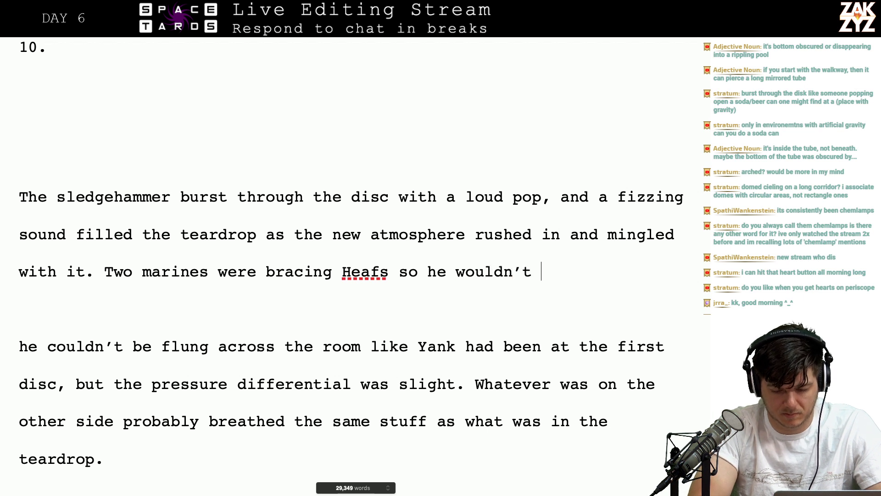
{"action": "type", "text": "be blasted ac"}
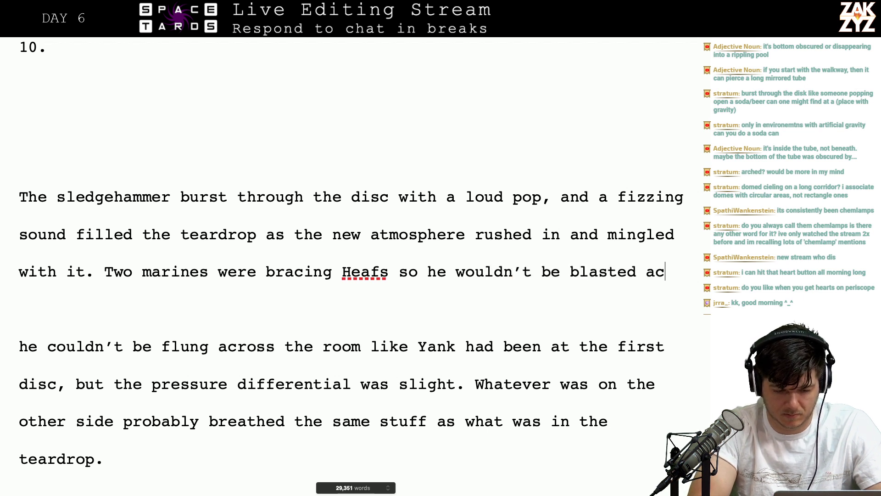
{"action": "type", "text": "ross the room if "}
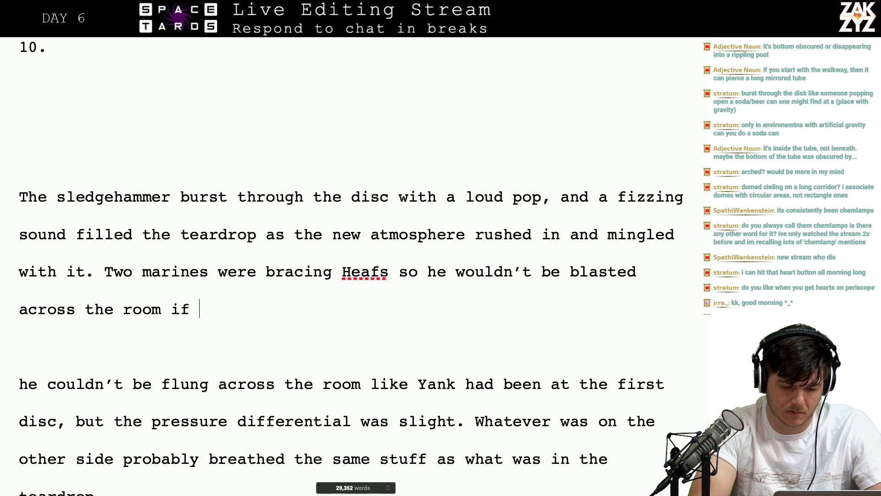
{"action": "type", "text": "it was high"}
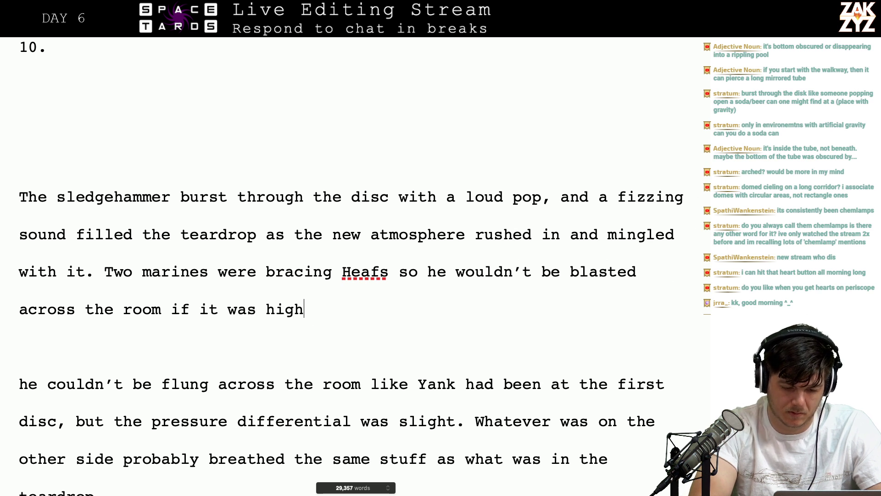
{"action": "key", "text": "BackSpace"}
{"action": "key", "text": "BackSpace"}
{"action": "key", "text": "BackSpace"}
{"action": "key", "text": "BackSpace"}
{"action": "key", "text": "BackSpace"}
{"action": "key", "text": "BackSpace"}
{"action": "key", "text": "BackSpace"}
{"action": "key", "text": "BackSpace"}
{"action": "key", "text": "BackSpace"}
{"action": "key", "text": "BackSpace"}
{"action": "key", "text": "BackSpace"}
Finish the sentence after "across the room if" with "the new chamber was highly pressurized, but the differential was slight."
{"action": "type", "text": "the "}
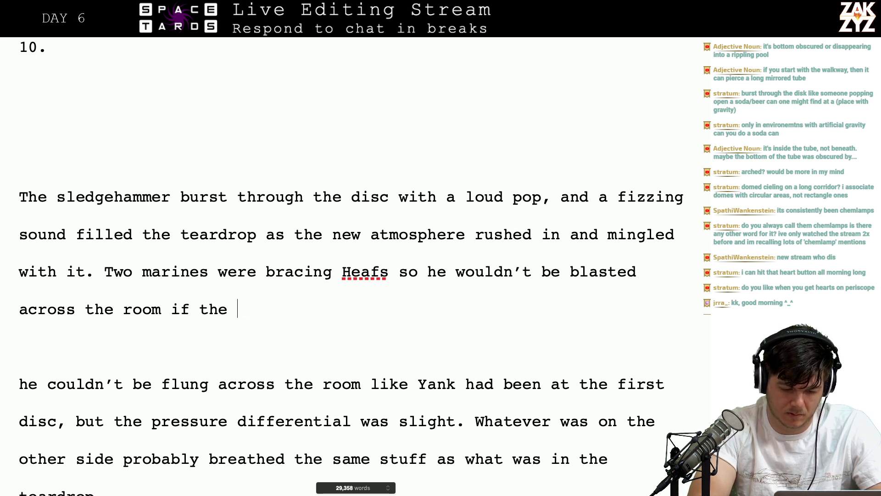
{"action": "type", "text": "new chamber was "}
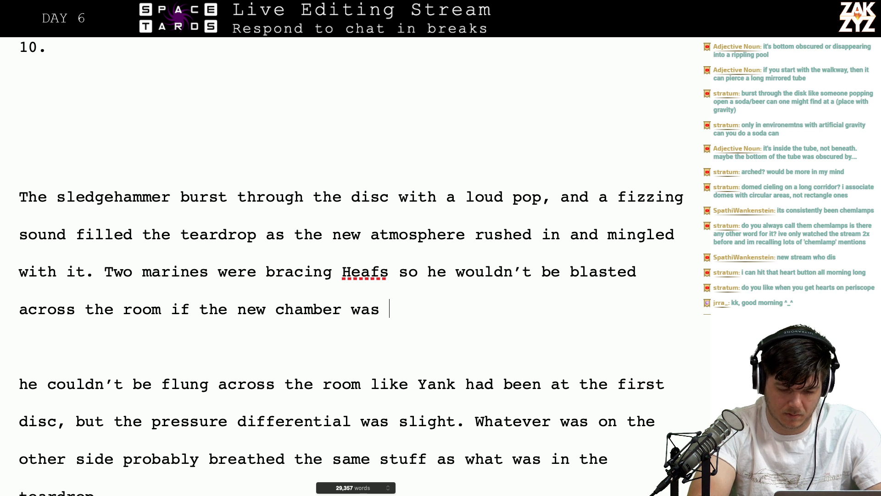
{"action": "type", "text": "highly pressuri"}
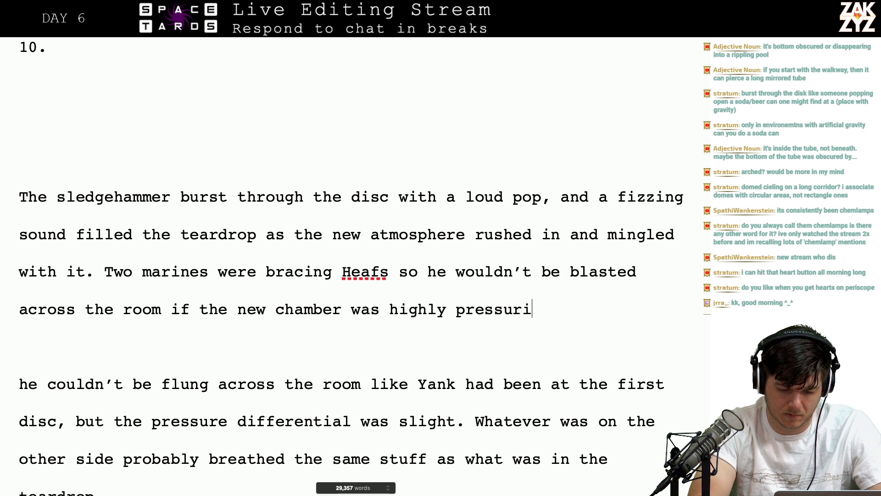
{"action": "type", "text": "zed, but the "}
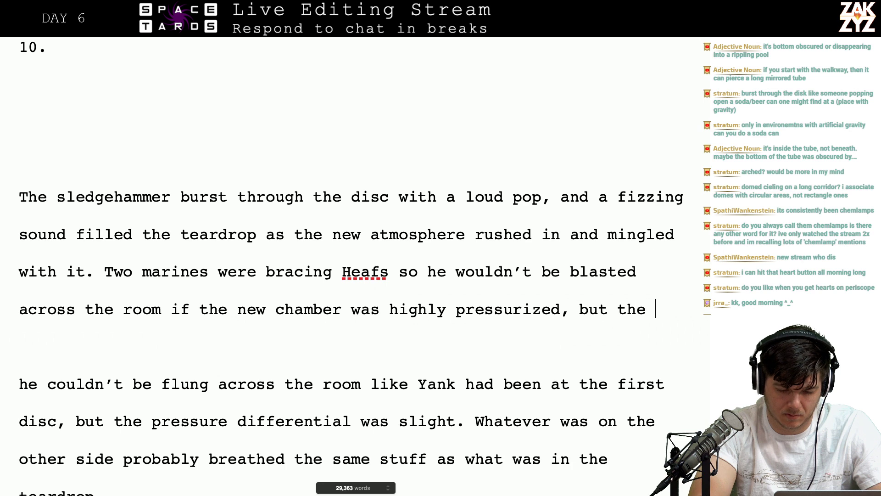
{"action": "type", "text": "differential was s"}
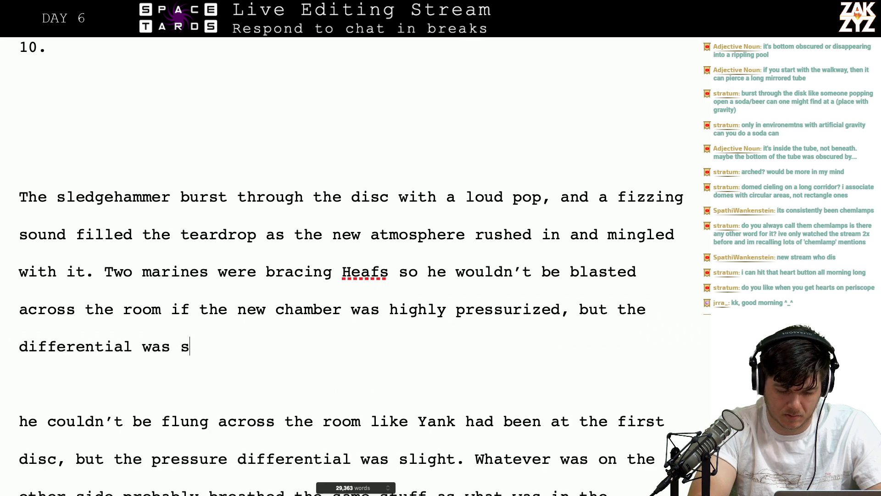
{"action": "type", "text": "light."}
{"action": "key", "text": "shift+Down"}
{"action": "key", "text": "shift+Down"}
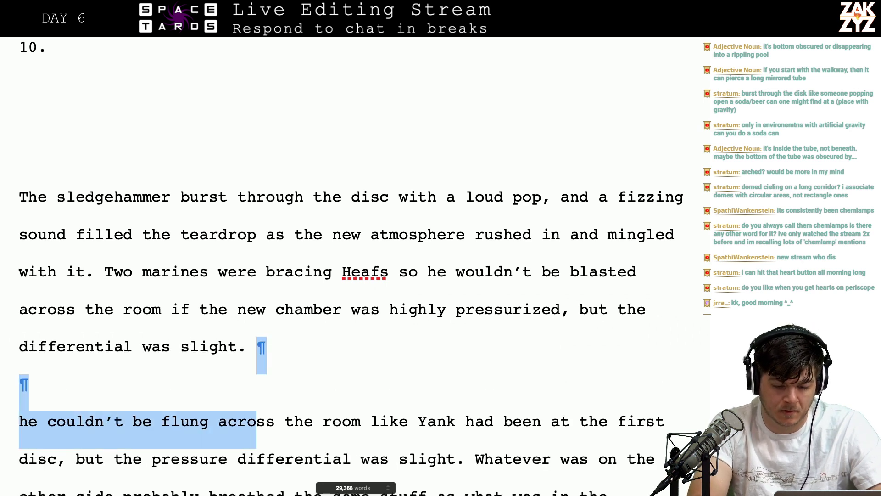
{"action": "key", "text": "shift+Down"}
{"action": "key", "text": "shift+Up"}
{"action": "key", "text": "shift+Down"}
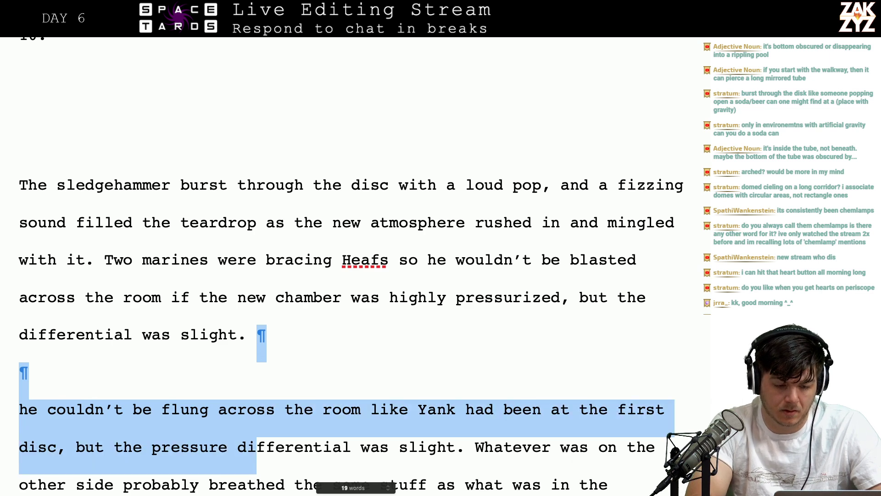
End the first sentence after "loud pop" with a period and start a new one with "The teardrop was"
{"action": "left_click", "coordinate": [373, 186]}
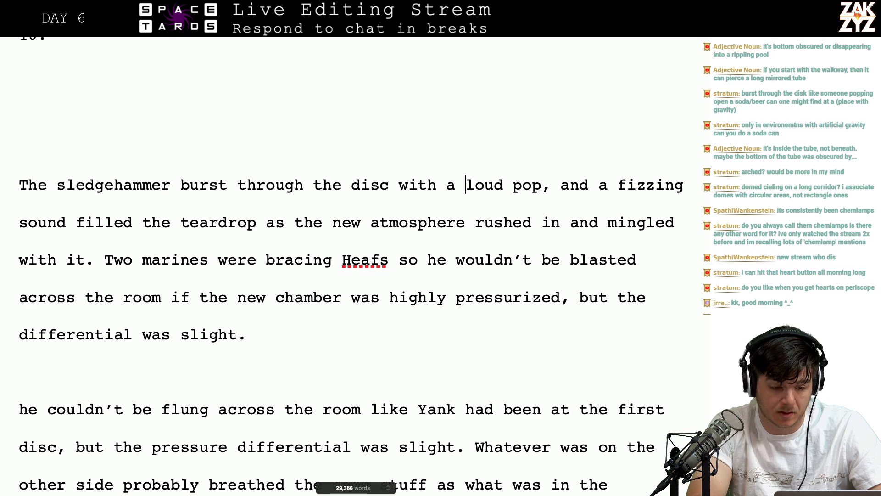
{"action": "key", "text": "Right"}
{"action": "key", "text": "Right"}
{"action": "key", "text": "Right"}
{"action": "key", "text": "BackSpace"}
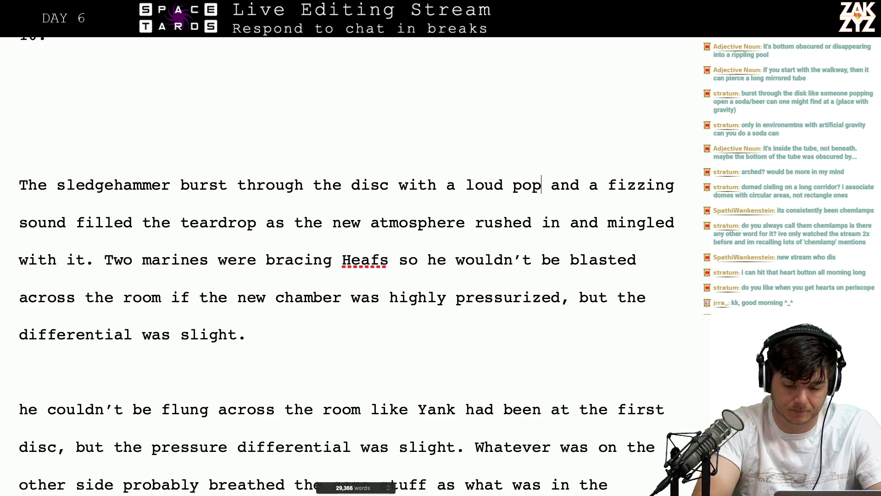
{"action": "type", "text": ". The teardrop was "}
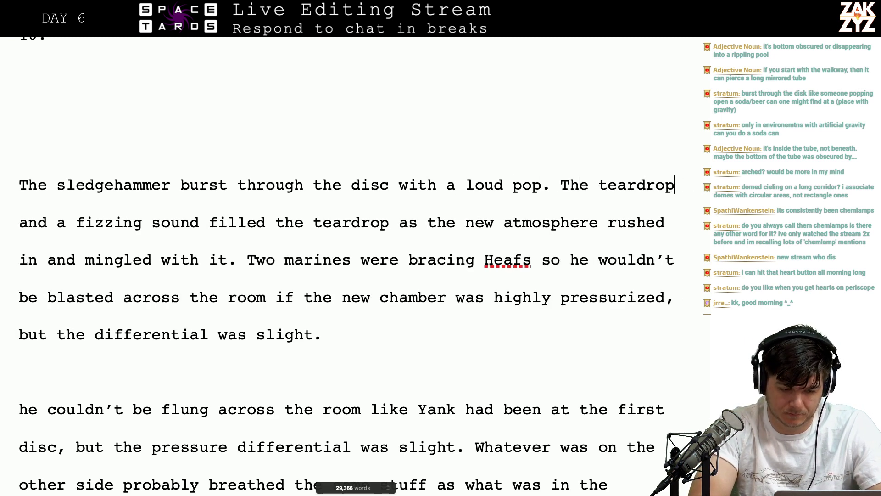
Continue the new sentence after "The teardrop was" with "filled with the fizzling sound of the new atmosphere mingling"
{"action": "type", "text": "filled with the fizz "}
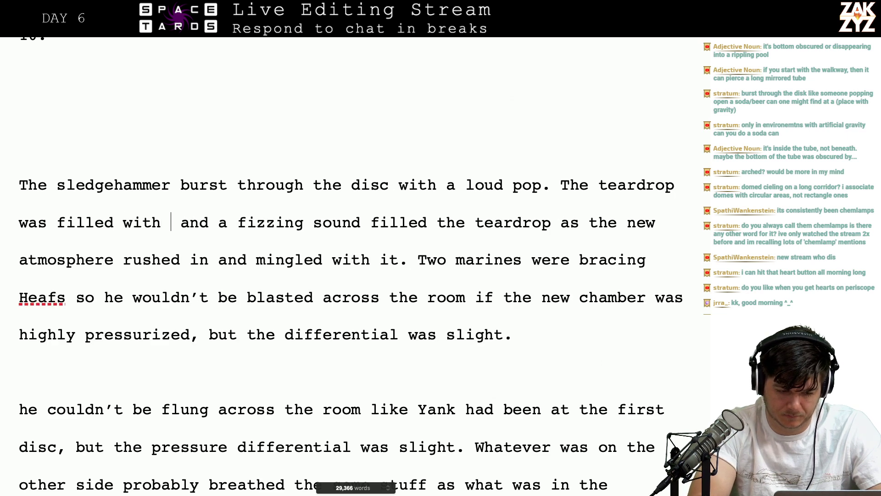
{"action": "type", "text": "a"}
{"action": "key", "text": "BackSpace"}
{"action": "type", "text": "the"}
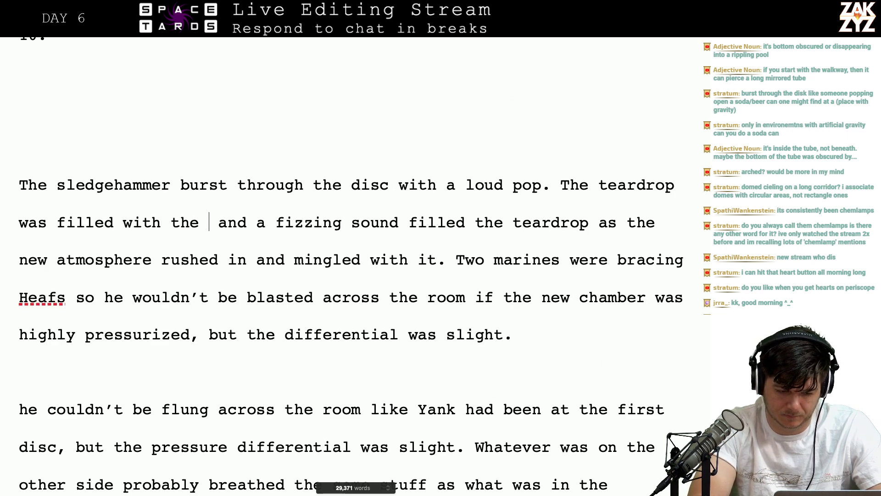
{"action": "type", "text": " fizzling sound of th"}
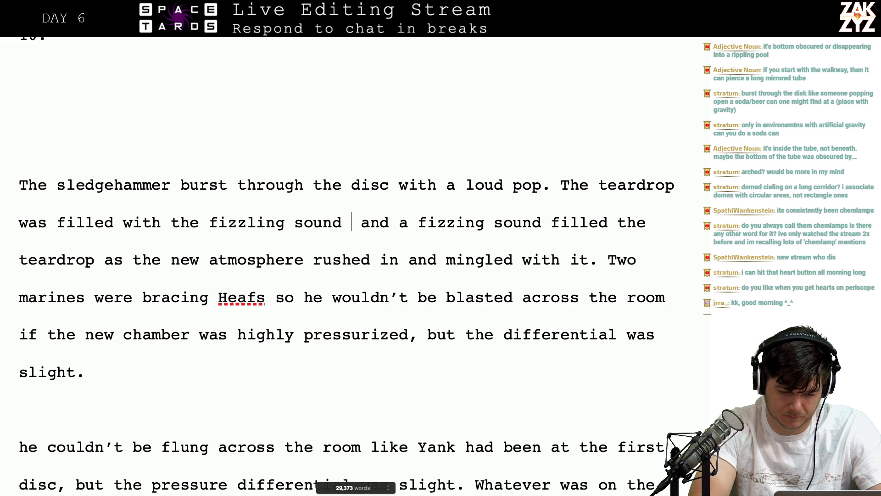
{"action": "type", "text": "e new atmosp"}
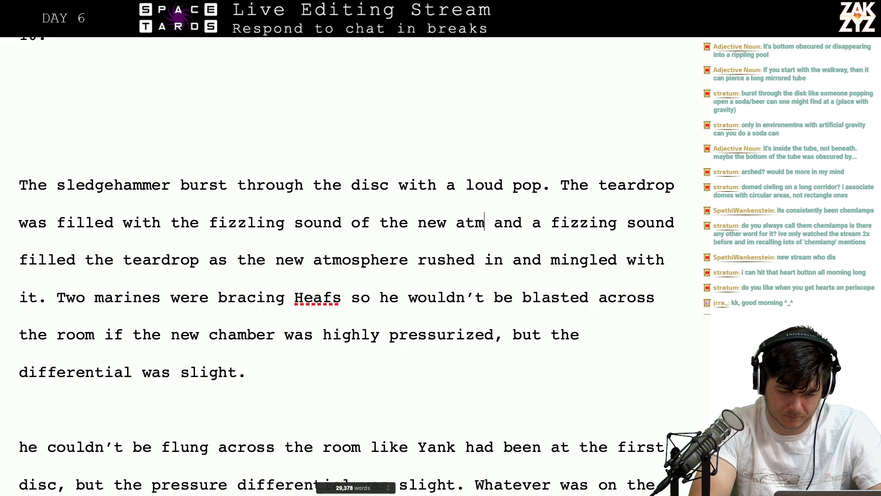
{"action": "type", "text": "here mingling"}
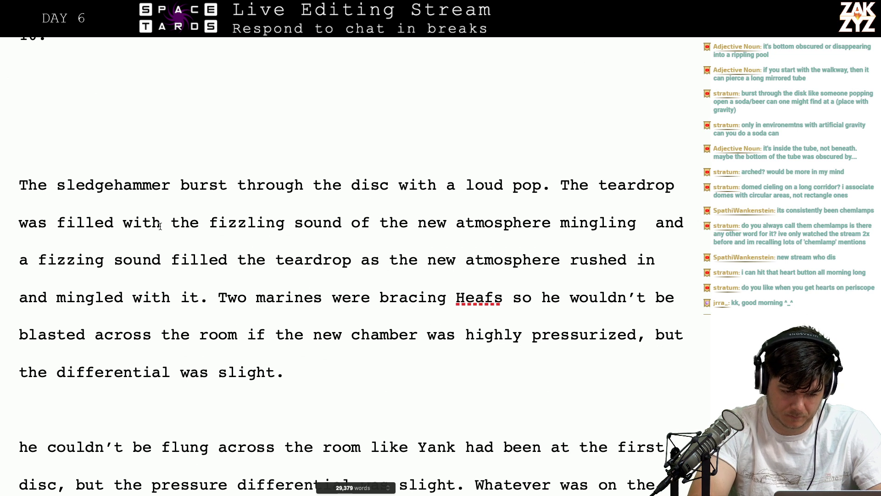
{"action": "key", "text": "Right"}
{"action": "key", "text": "shift+Right"}
{"action": "key", "text": "shift+Right"}
{"action": "key", "text": "shift+Right"}
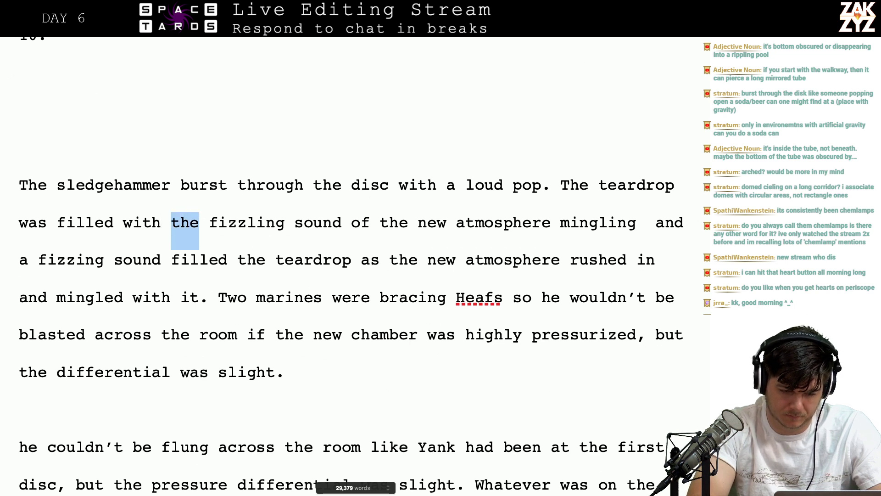
Split the opening paragraph after "loud pop. The", moving the text from "teardrop was filled" below a blank line
{"action": "key", "text": "Left"}
{"action": "key", "text": "Left"}
{"action": "key", "text": "Left"}
{"action": "key", "text": "Left"}
{"action": "key", "text": "Left"}
{"action": "key", "text": "Left"}
{"action": "key", "text": "Left"}
{"action": "key", "text": "Left"}
{"action": "key", "text": "Left"}
{"action": "key", "text": "Left"}
{"action": "key", "text": "Left"}
{"action": "key", "text": "Left"}
{"action": "key", "text": "Left"}
{"action": "key", "text": "Left"}
{"action": "key", "text": "Left"}
{"action": "key", "text": "Left"}
{"action": "key", "text": "Left"}
{"action": "key", "text": "Left"}
{"action": "key", "text": "Left"}
{"action": "key", "text": "Left"}
{"action": "key", "text": "Left"}
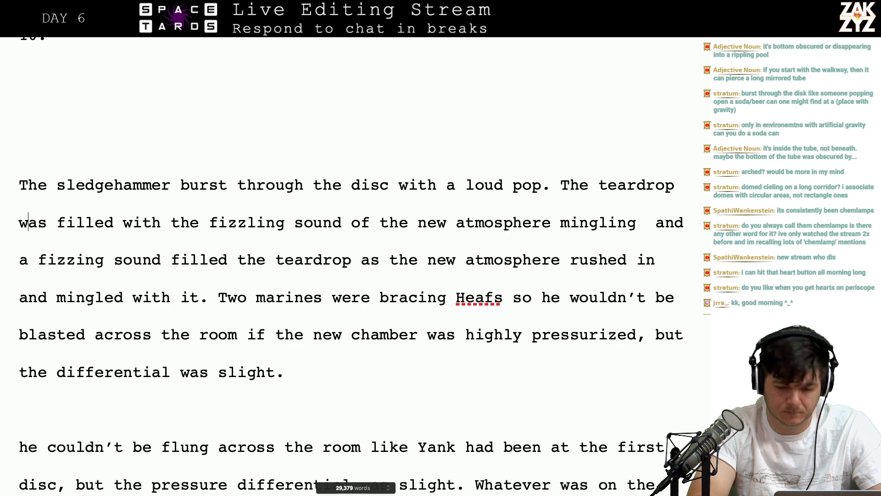
{"action": "key", "text": "Left"}
{"action": "key", "text": "Left"}
{"action": "key", "text": "Left"}
{"action": "key", "text": "Left"}
{"action": "key", "text": "Return"}
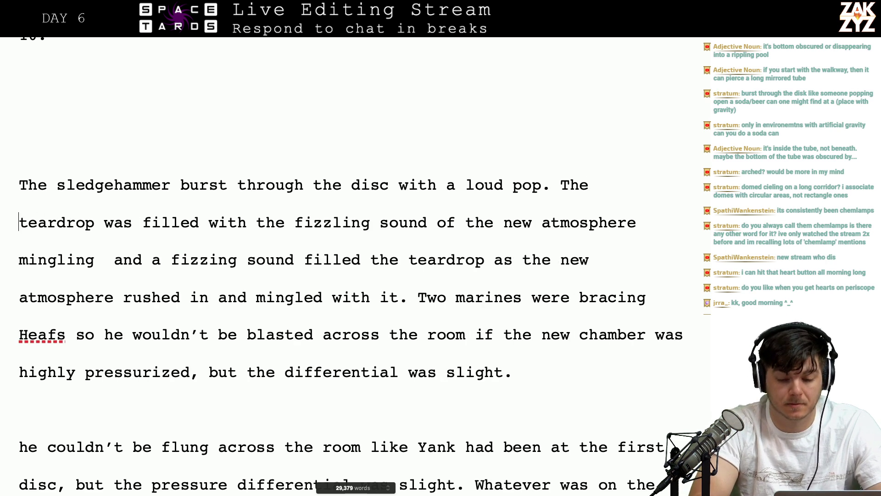
{"action": "key", "text": "Return"}
Continue the opening line after "loud pop. The" with the word "atmosphere"
{"action": "type", "text": "a"}
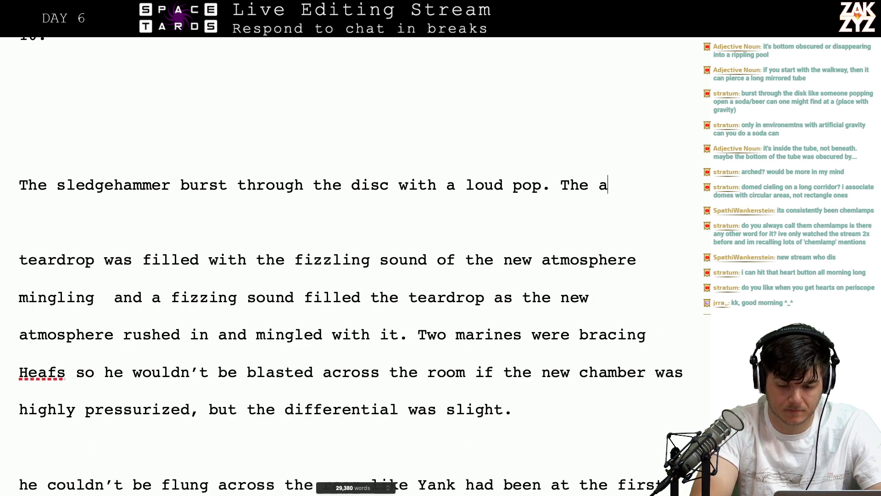
{"action": "type", "text": "mtm"}
{"action": "key", "text": "BackSpace"}
{"action": "key", "text": "BackSpace"}
{"action": "type", "text": "mo"}
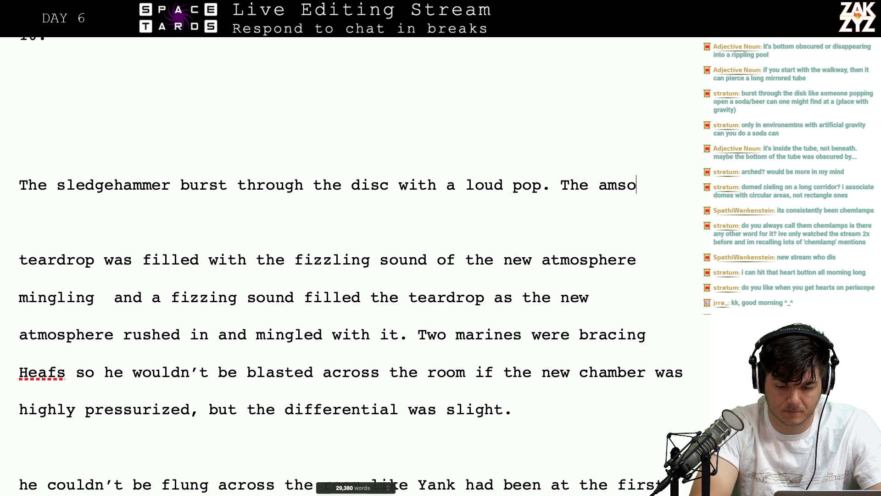
{"action": "key", "text": "BackSpace"}
{"action": "key", "text": "BackSpace"}
{"action": "type", "text": "o"}
{"action": "key", "text": "BackSpace"}
{"action": "type", "text": "tm"}
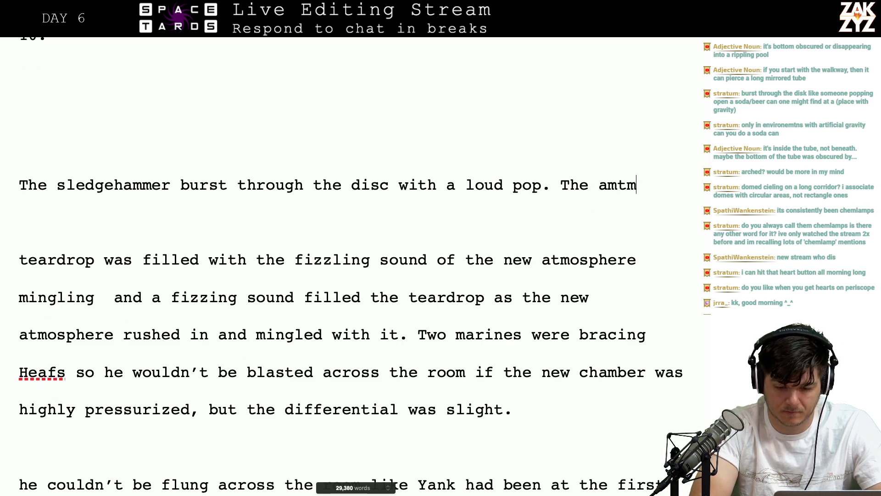
{"action": "key", "text": "BackSpace"}
{"action": "key", "text": "BackSpace"}
{"action": "key", "text": "BackSpace"}
{"action": "type", "text": "tmosphere "}
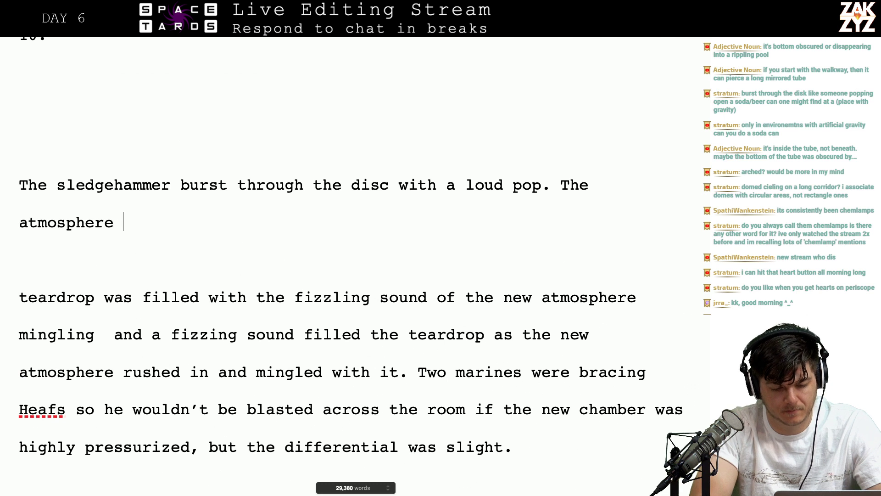
Extend the sentence after "The atmosphere" with "of the new chamber made a fizzling sound as it mingled with the"
{"action": "type", "text": "of the new chamber r"}
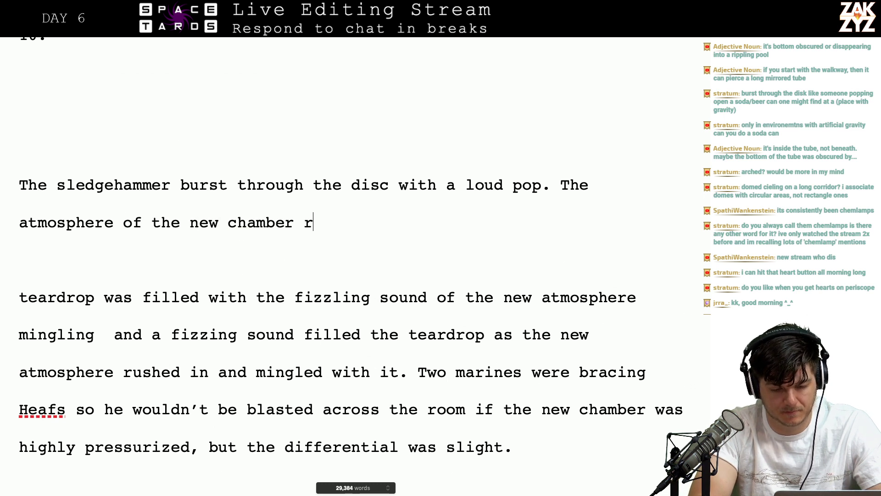
{"action": "key", "text": "BackSpace"}
{"action": "type", "text": "made"}
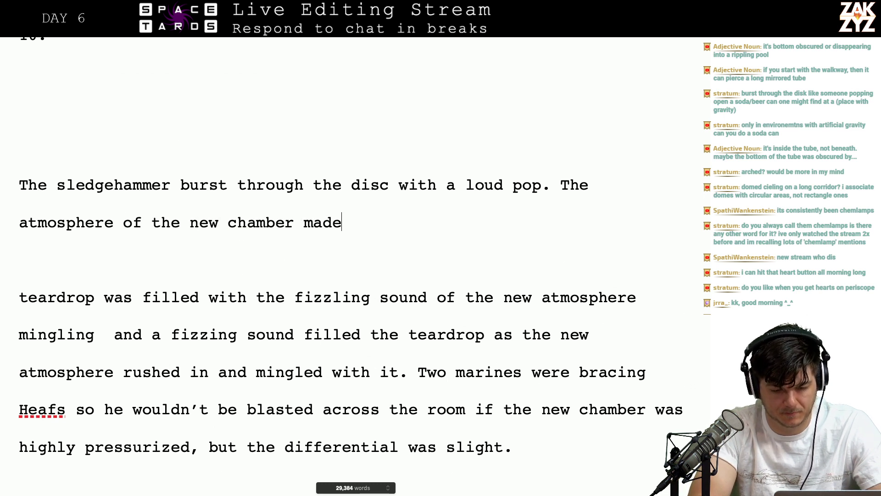
{"action": "type", "text": " a fizzling sound as it "}
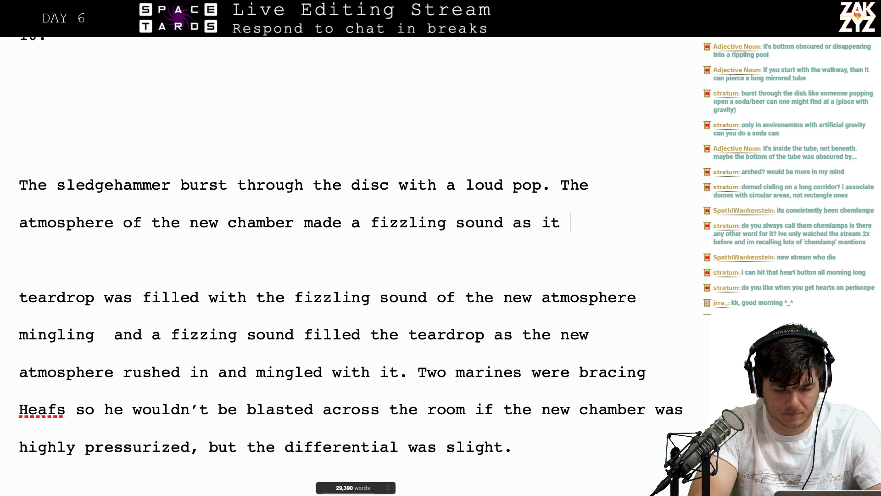
{"action": "type", "text": "mingled w"}
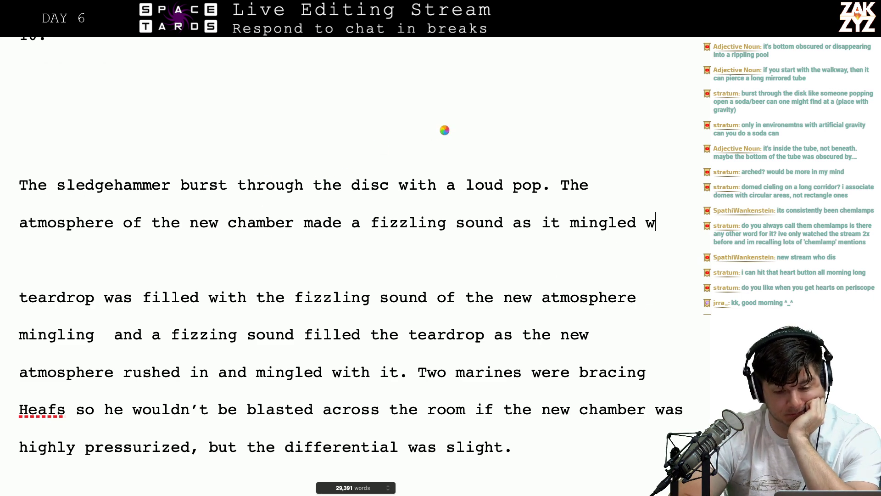
{"action": "type", "text": "ith the ta"}
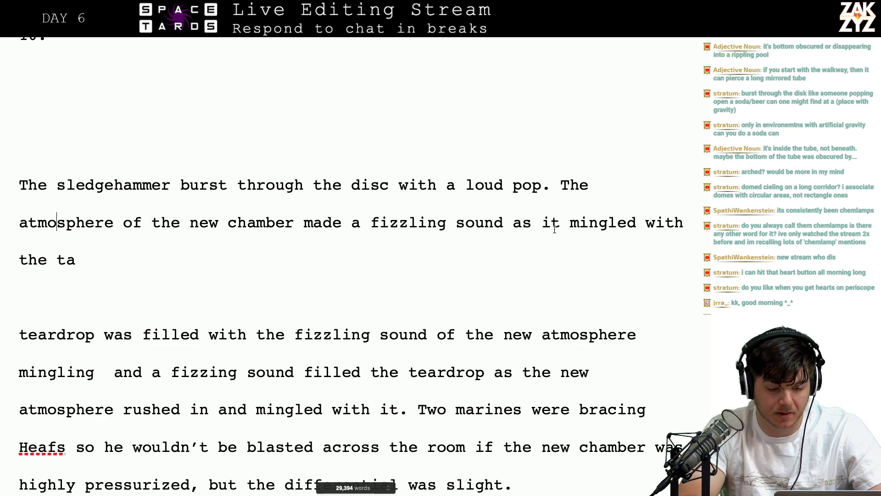
Replace the unfinished word "ta" after "mingled with the" with "the teardrop's air, but the"
{"action": "scroll", "coordinate": [554, 229], "scroll_direction": "down", "scroll_amount": 1}
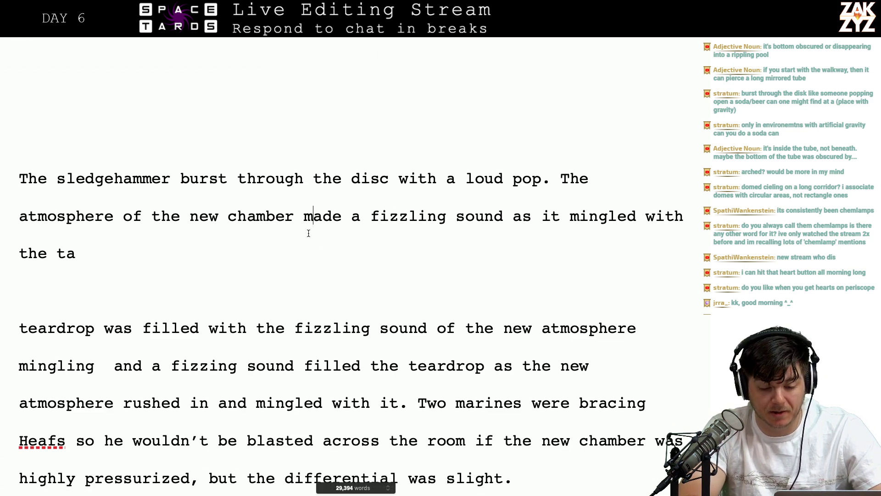
{"action": "key", "text": "Right"}
{"action": "key", "text": "Right"}
{"action": "key", "text": "Right"}
{"action": "key", "text": "Right"}
{"action": "key", "text": "Right"}
{"action": "key", "text": "Right"}
{"action": "key", "text": "Down"}
{"action": "key", "text": "Left"}
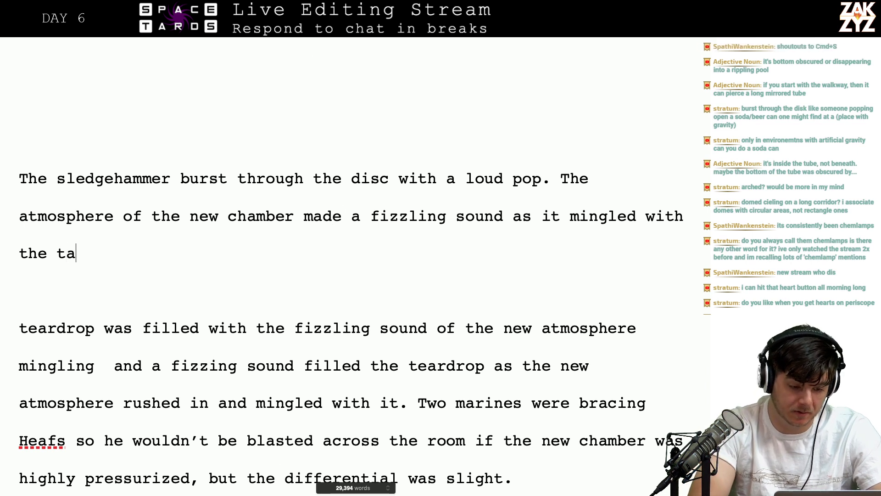
{"action": "key", "text": "BackSpace"}
{"action": "key", "text": "BackSpace"}
{"action": "type", "text": "t"}
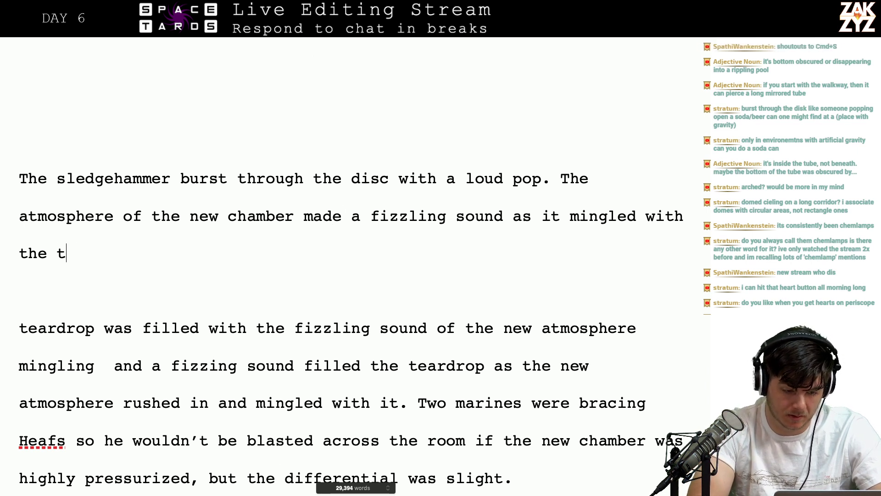
{"action": "key", "text": "BackSpace"}
{"action": "type", "text": "the teardro"}
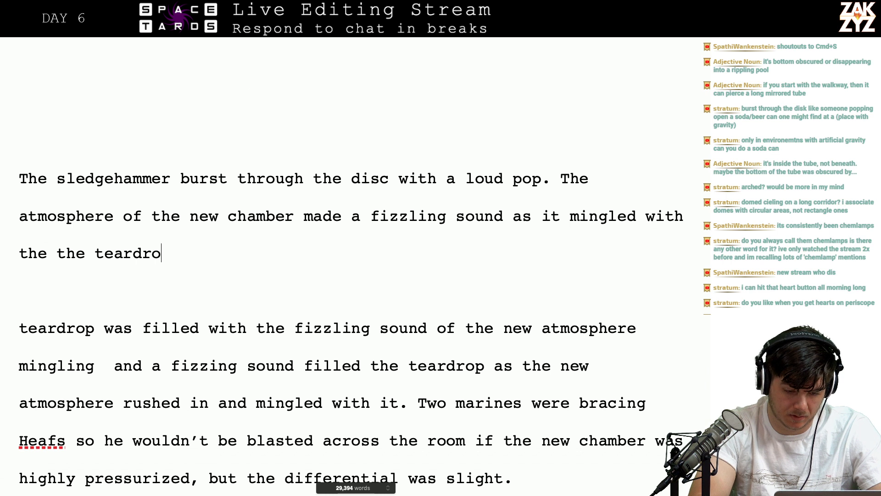
{"action": "type", "text": "p's air, but th"}
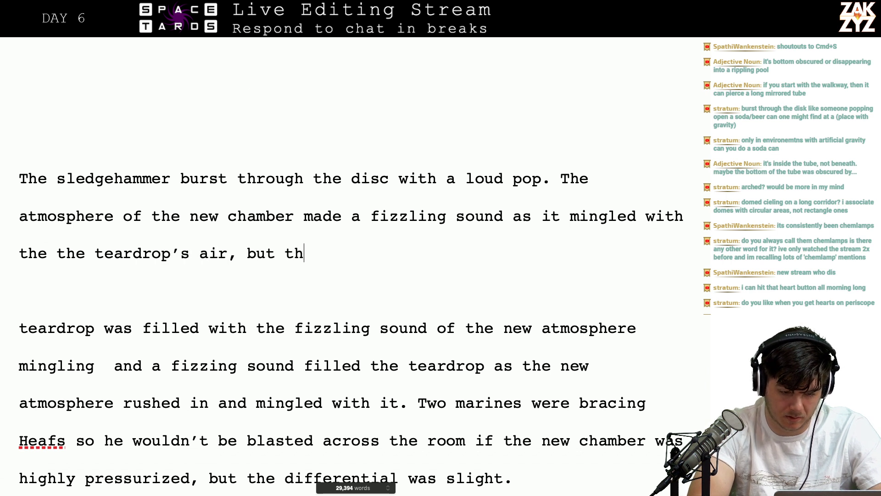
{"action": "type", "text": "e"}
Remove ", but the" after "the teardrop's air" and end the sentence there with a period
{"action": "key", "text": "BackSpace"}
{"action": "key", "text": "BackSpace"}
{"action": "key", "text": "BackSpace"}
{"action": "key", "text": "BackSpace"}
{"action": "key", "text": "BackSpace"}
{"action": "key", "text": "BackSpace"}
{"action": "key", "text": "BackSpace"}
{"action": "key", "text": "BackSpace"}
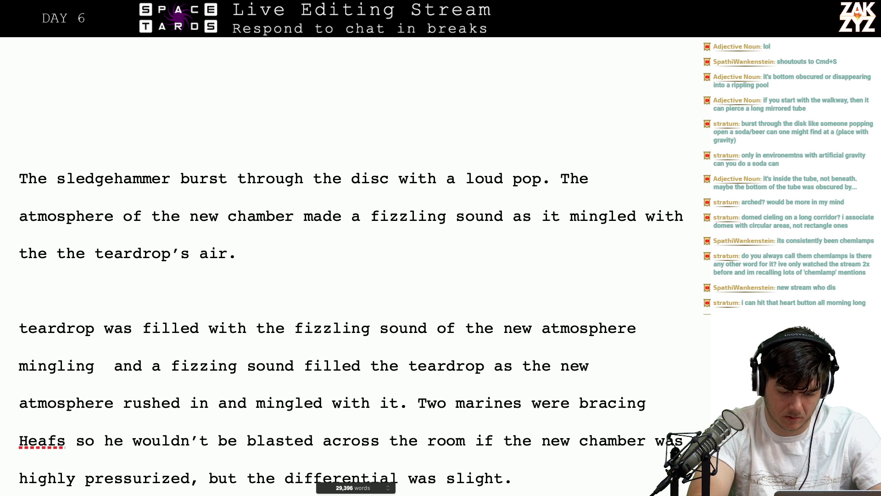
{"action": "type", "text": "Two marine"}
{"action": "key", "text": "BackSpace"}
{"action": "key", "text": "BackSpace"}
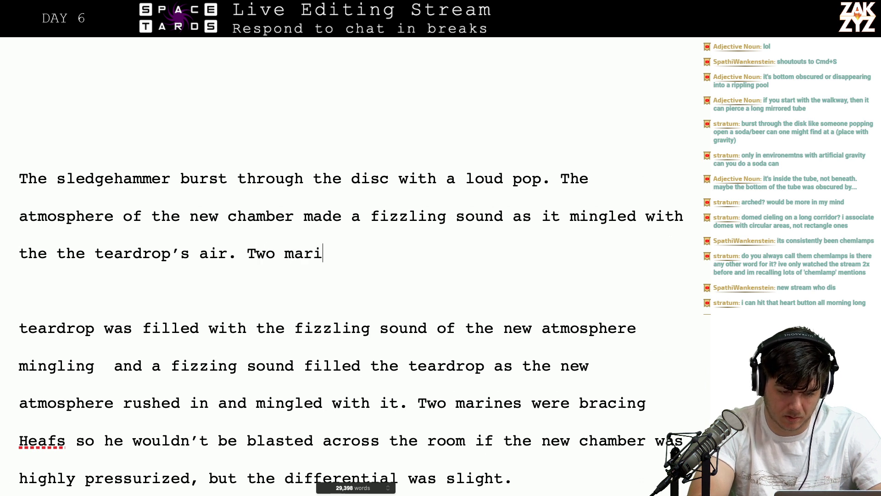
{"action": "key", "text": "BackSpace"}
{"action": "key", "text": "BackSpace"}
{"action": "key", "text": "BackSpace"}
{"action": "key", "text": "BackSpace"}
{"action": "key", "text": "BackSpace"}
{"action": "key", "text": "BackSpace"}
{"action": "key", "text": "BackSpace"}
{"action": "key", "text": "BackSpace"}
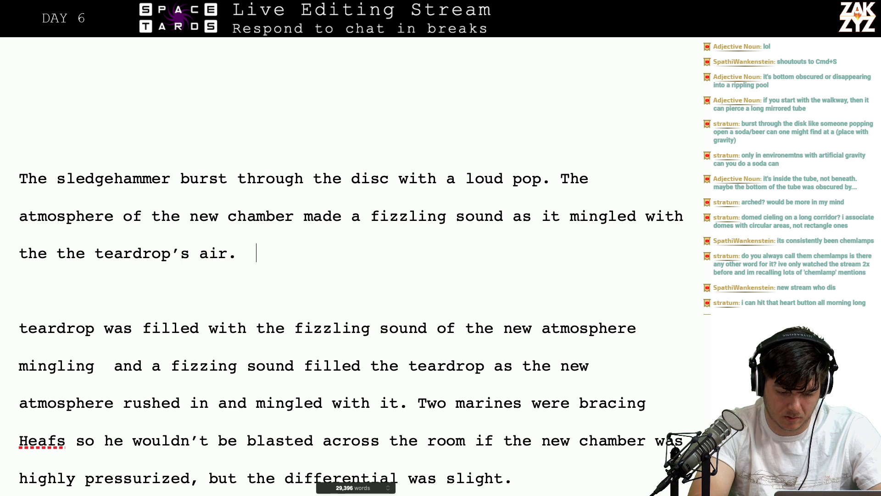
Delete the old draft from "teardrop was filled" through "mingled with it." and join "Two marines were bracing Heafs" directly after "the teardrop's air."
{"action": "left_click_drag", "start_coordinate": [256, 365], "coordinate": [256, 403]}
{"action": "left_click", "coordinate": [266, 403]}
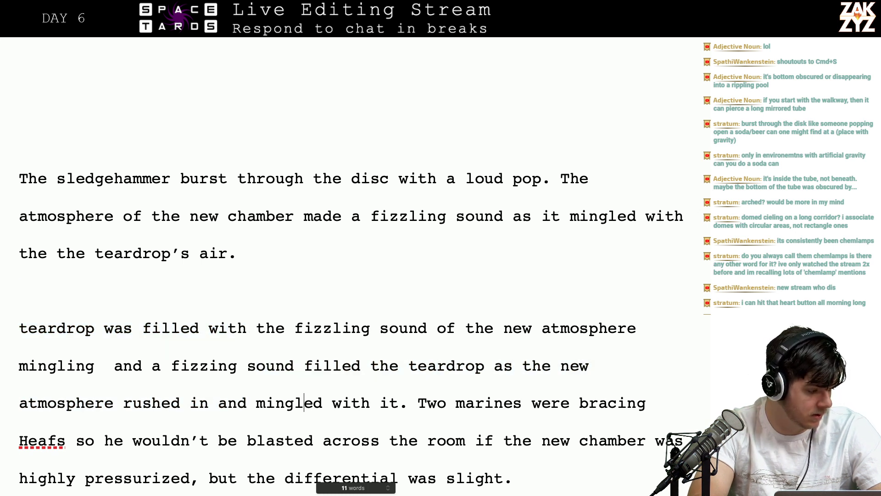
{"action": "key", "text": "Right"}
{"action": "key", "text": "Right"}
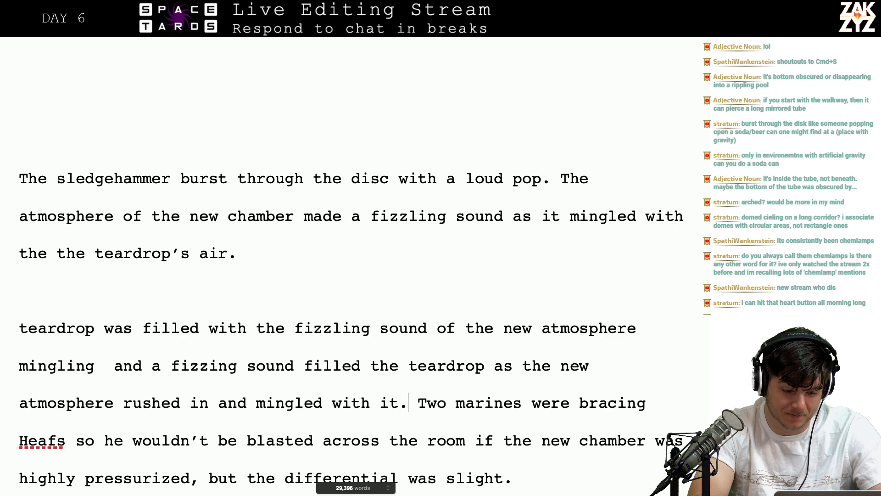
{"action": "key", "text": "shift+Up"}
{"action": "key", "text": "shift+Up"}
{"action": "key", "text": "shift+Up"}
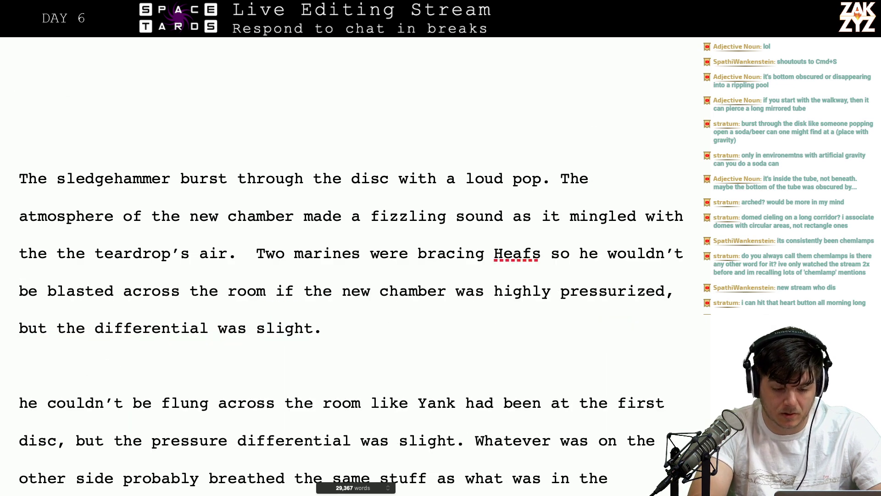
{"action": "key", "text": "BackSpace"}
Delete the leftover drafts after "the differential was slight.", from "he couldn't be flung across the room" through "the disc probably"
{"action": "key", "text": "Right"}
{"action": "key", "text": "Right"}
{"action": "key", "text": "Right"}
{"action": "key", "text": "Right"}
{"action": "key", "text": "Right"}
{"action": "key", "text": "Right"}
{"action": "key", "text": "Right"}
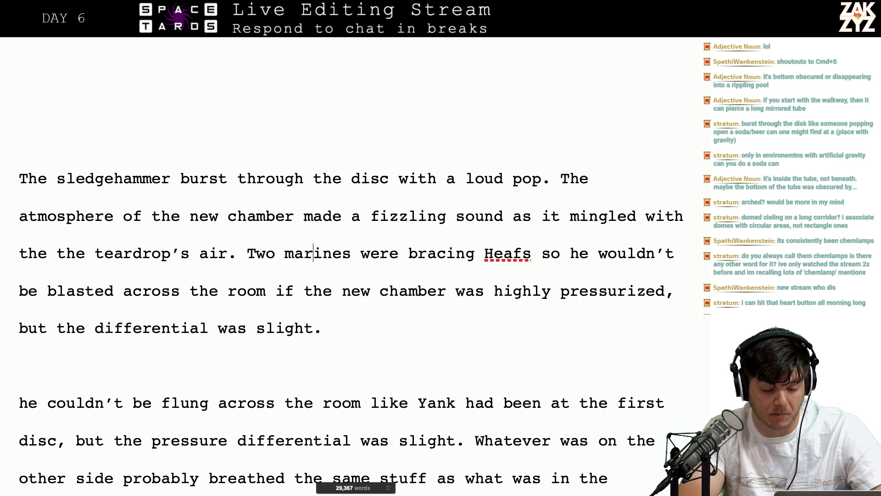
{"action": "key", "text": "Down"}
{"action": "key", "text": "Left"}
{"action": "key", "text": "Left"}
{"action": "key", "text": "Left"}
{"action": "key", "text": "Left"}
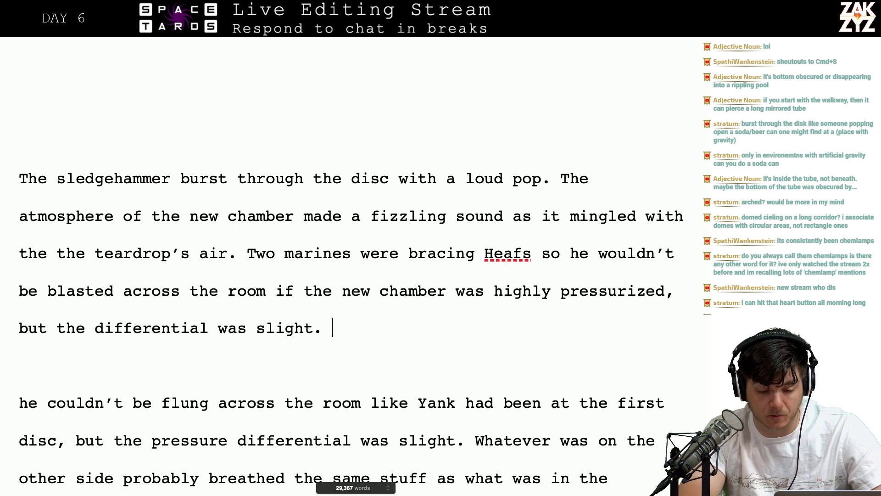
{"action": "key", "text": "Down"}
{"action": "key", "text": "Down"}
{"action": "key", "text": "Down"}
{"action": "key", "text": "Down"}
{"action": "key", "text": "Down"}
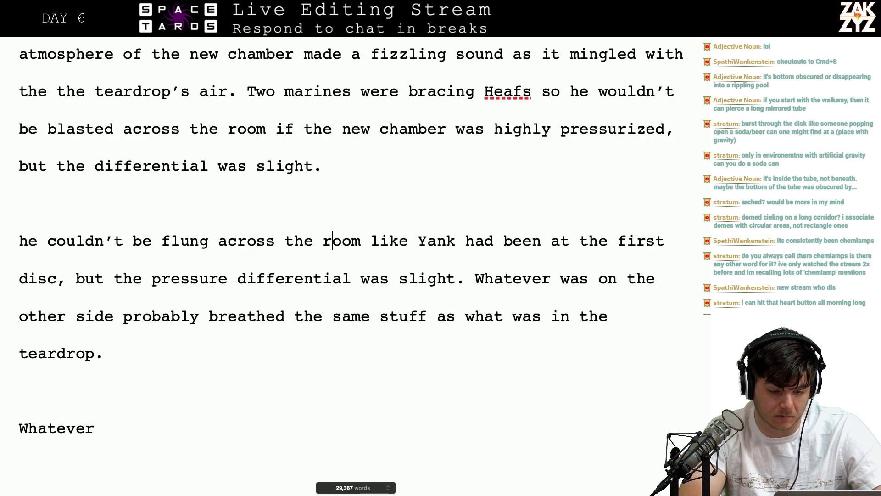
{"action": "key", "text": "shift+Down"}
{"action": "key", "text": "shift+Down"}
{"action": "key", "text": "shift+Down"}
{"action": "key", "text": "shift+Down"}
{"action": "key", "text": "shift+Down"}
{"action": "key", "text": "shift+Down"}
{"action": "key", "text": "shift+Down"}
{"action": "key", "text": "shift+Down"}
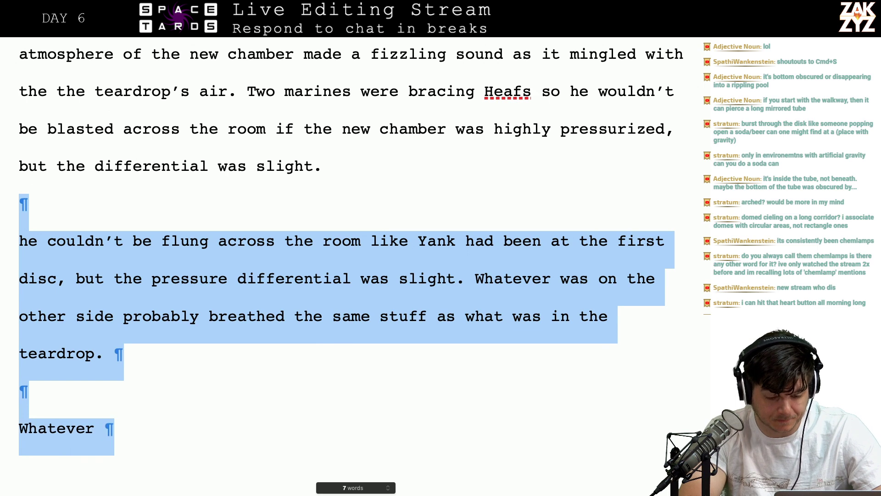
{"action": "key", "text": "shift+Down"}
{"action": "key", "text": "shift+Down"}
{"action": "key", "text": "shift+Down"}
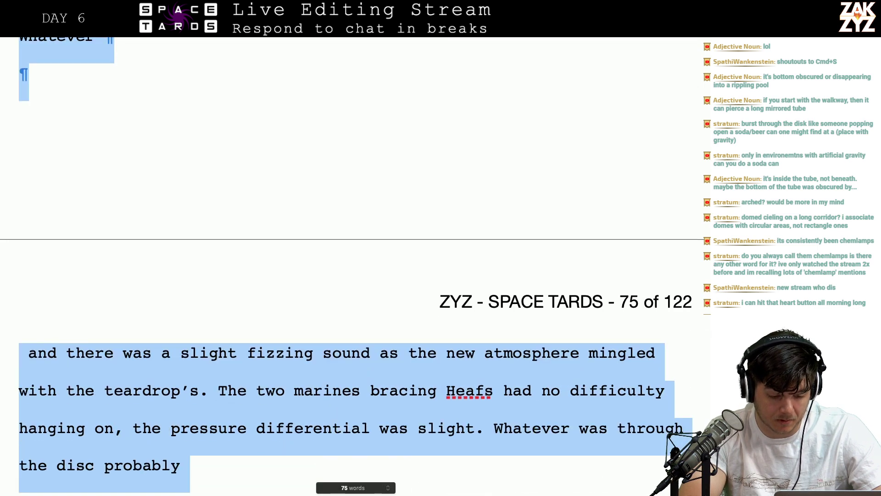
{"action": "key", "text": "BackSpace"}
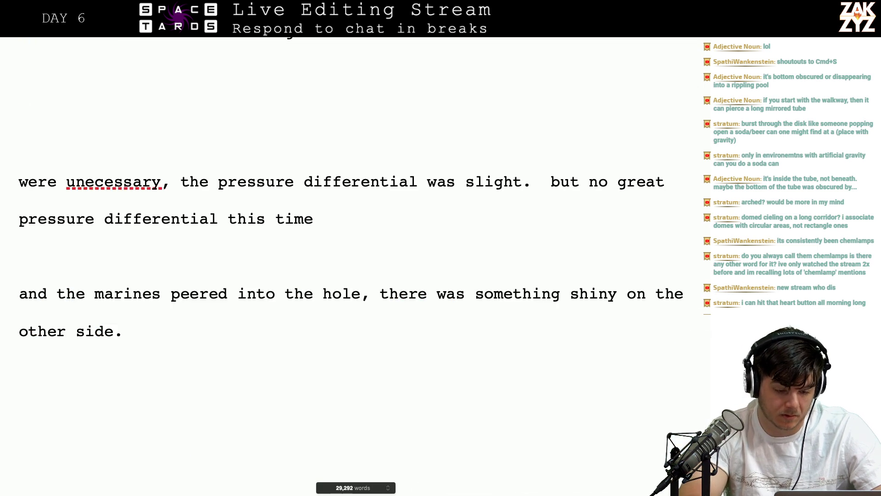
Delete the leftover fragments from "were unecessary, the pressure differential" through "something shiny on the other side."
{"action": "left_click_drag", "start_coordinate": [291, 354], "coordinate": [53, 148]}
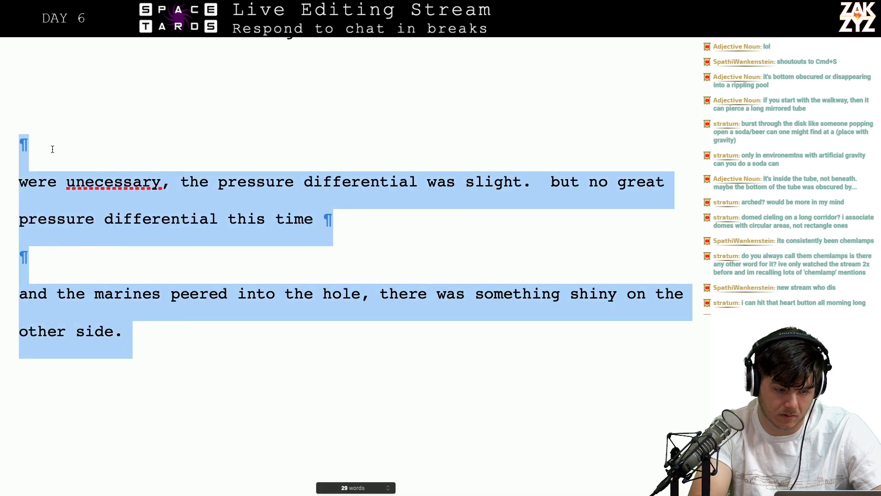
{"action": "key", "text": "BackSpace"}
{"action": "key", "text": "BackSpace"}
Delete the blank lines and fragment from "peered through the hole" through "and something shiny was", up to "and chemlamps shone"
{"action": "key", "text": "Up"}
{"action": "key", "text": "Up"}
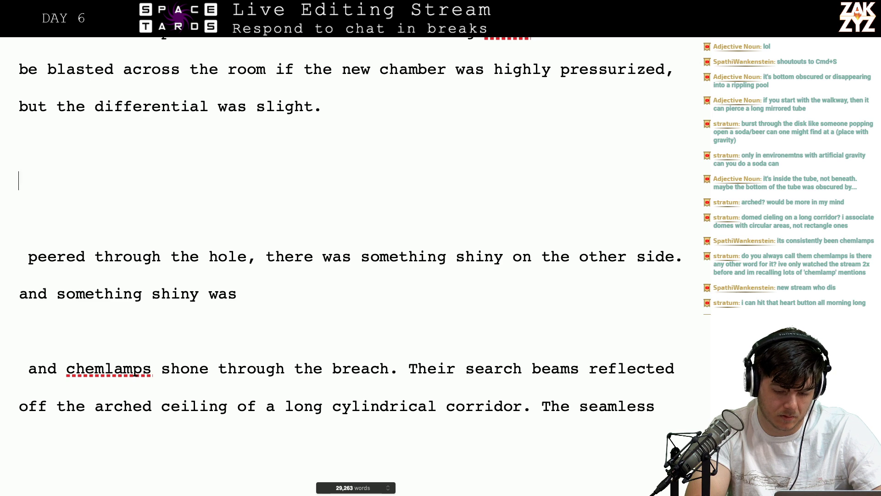
{"action": "key", "text": "shift+Down"}
{"action": "key", "text": "shift+Down"}
{"action": "key", "text": "shift+Down"}
{"action": "key", "text": "shift+Down"}
{"action": "key", "text": "shift+Down"}
{"action": "key", "text": "shift+Down"}
{"action": "key", "text": "shift+Down"}
{"action": "key", "text": "shift+Down"}
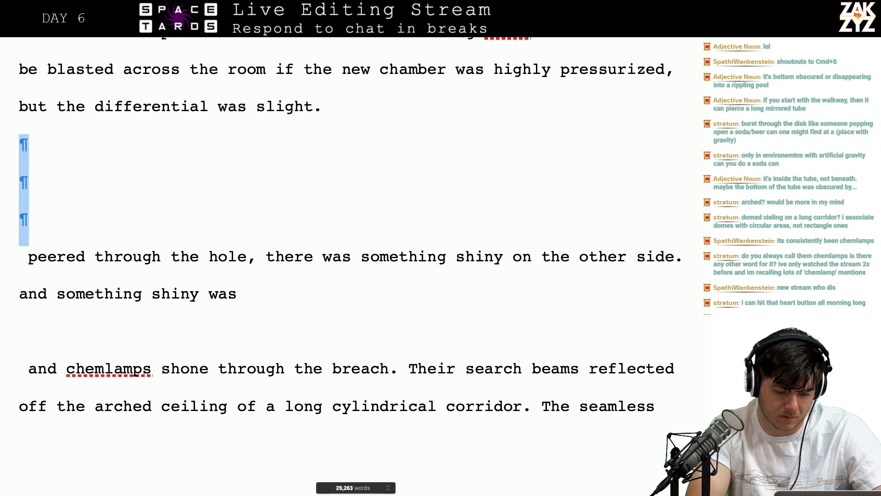
{"action": "key", "text": "shift+Up"}
{"action": "key", "text": "shift+Up"}
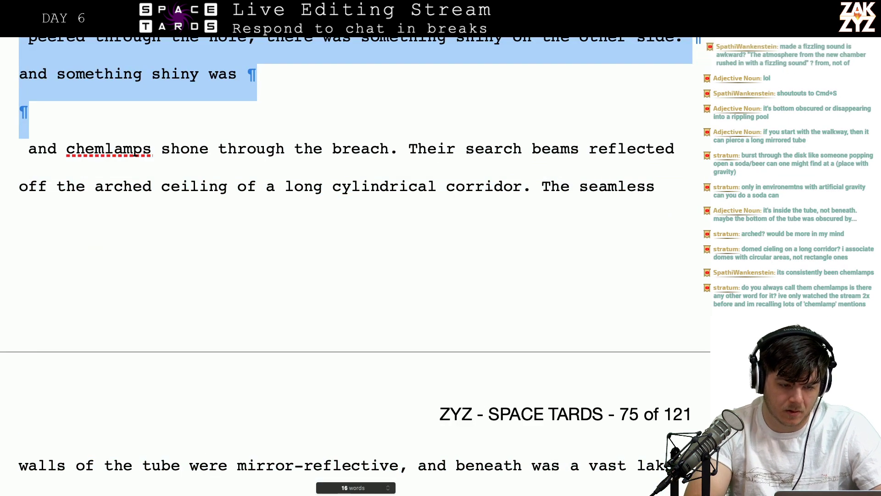
{"action": "key", "text": "BackSpace"}
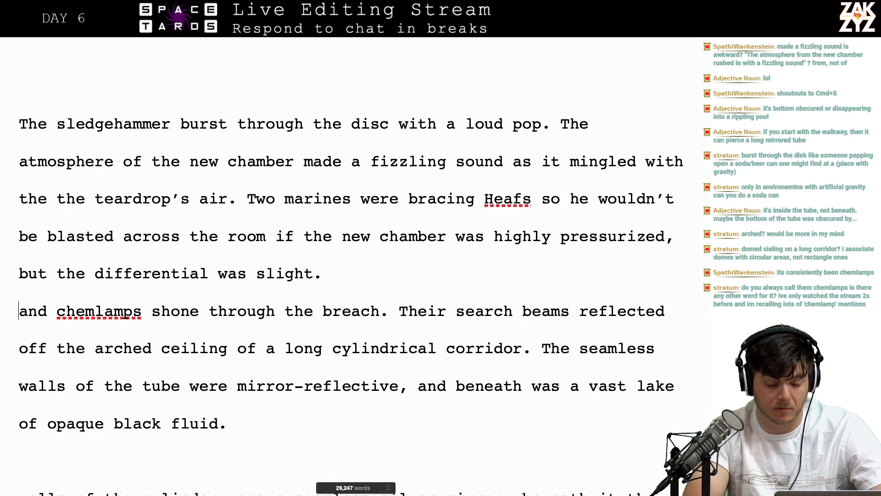
Insert an empty paragraph before "and chemlamps shone through the breach" and give it a first-line indent
{"action": "key", "text": "Return"}
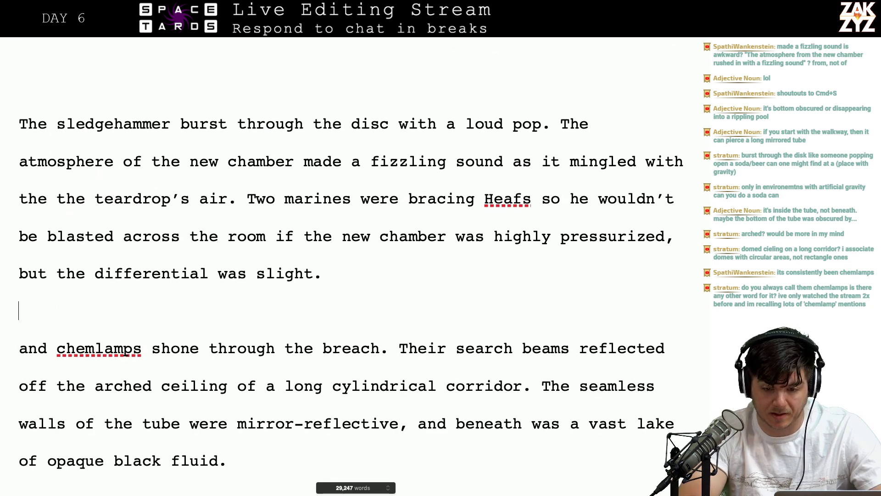
{"action": "key", "text": "super+alt+i"}
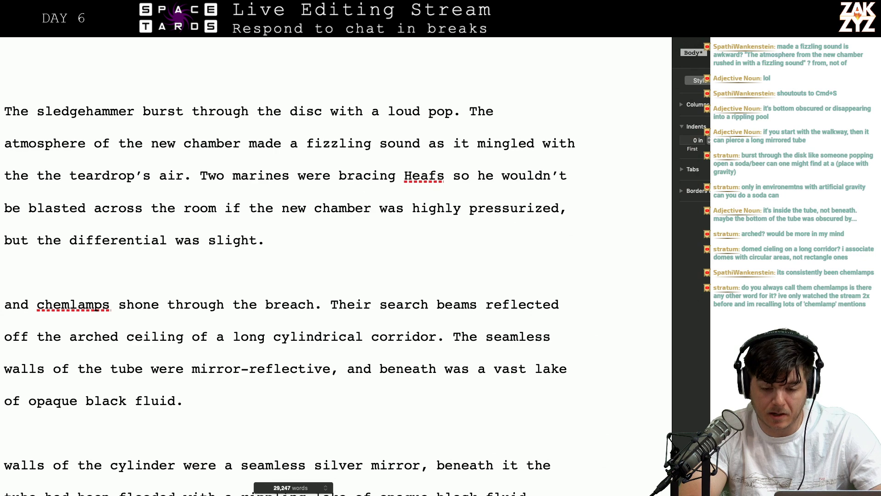
{"action": "key", "text": "shift+Right"}
{"action": "key", "text": "super+alt+i"}
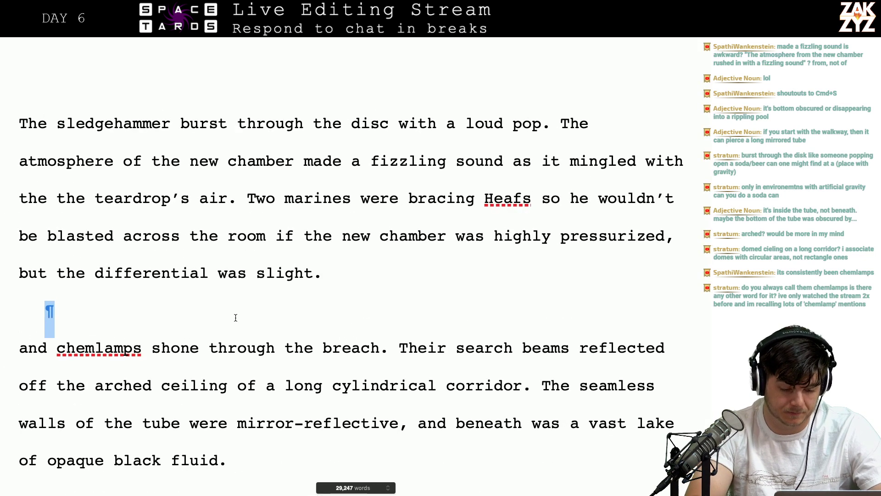
{"action": "key", "text": "Right"}
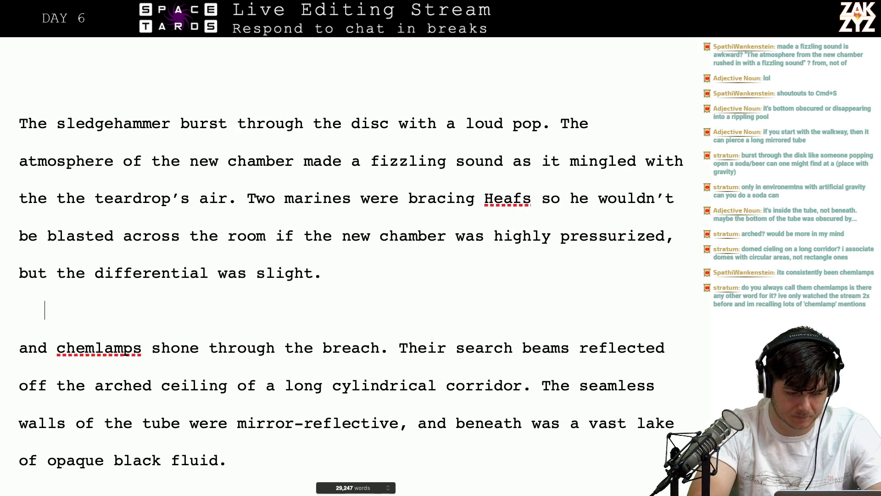
{"action": "type", "text": "Gunny peer"}
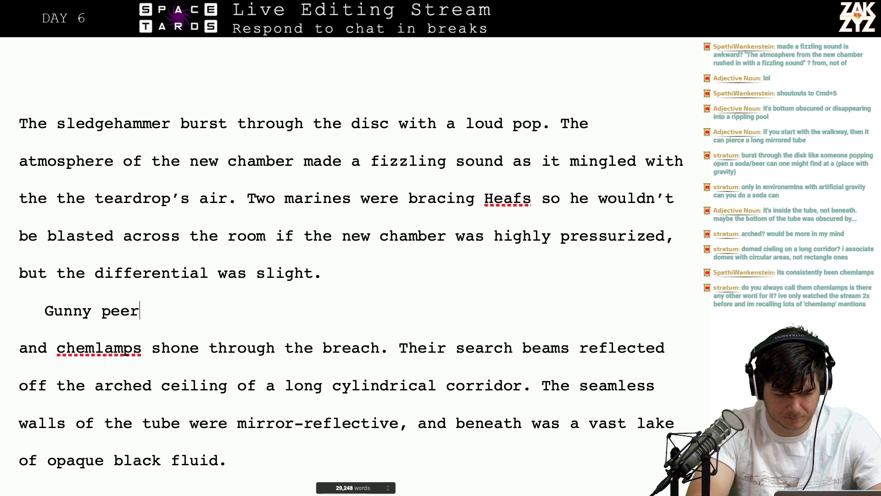
{"action": "type", "text": "ed out"}
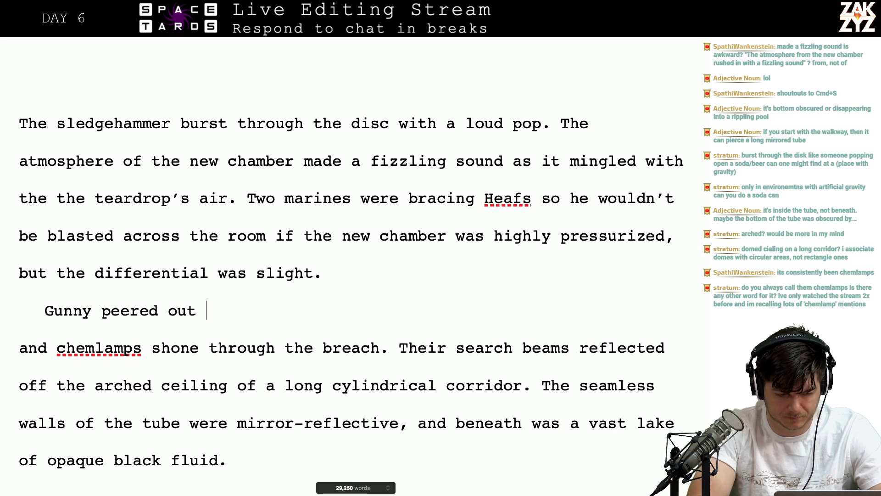
{"action": "key", "text": "BackSpace"}
{"action": "key", "text": "BackSpace"}
{"action": "key", "text": "BackSpace"}
{"action": "key", "text": "BackSpace"}
{"action": "key", "text": "BackSpace"}
{"action": "key", "text": "BackSpace"}
{"action": "key", "text": "BackSpace"}
{"action": "key", "text": "BackSpace"}
{"action": "key", "text": "BackSpace"}
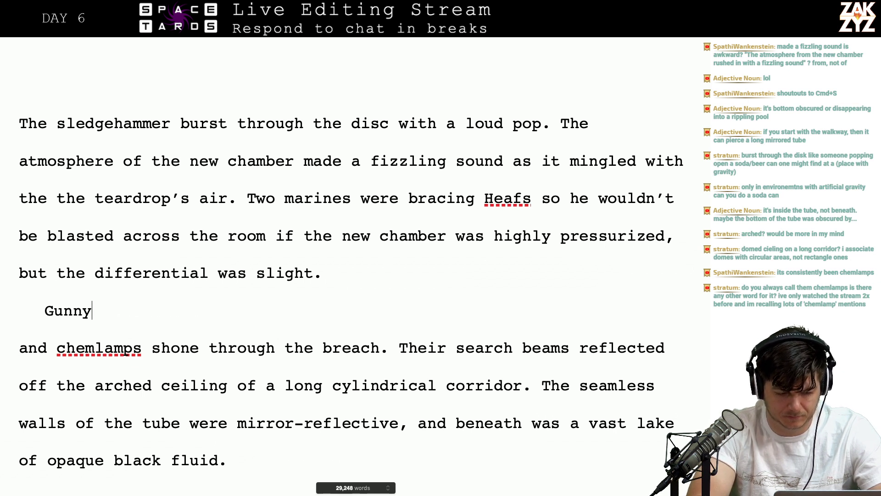
{"action": "key", "text": "BackSpace"}
{"action": "key", "text": "BackSpace"}
{"action": "key", "text": "BackSpace"}
{"action": "key", "text": "BackSpace"}
{"action": "key", "text": "BackSpace"}
Start the indented paragraph with the word "Sticky", dropping the trial words "peered into the room" after it
{"action": "type", "text": "Sticky p"}
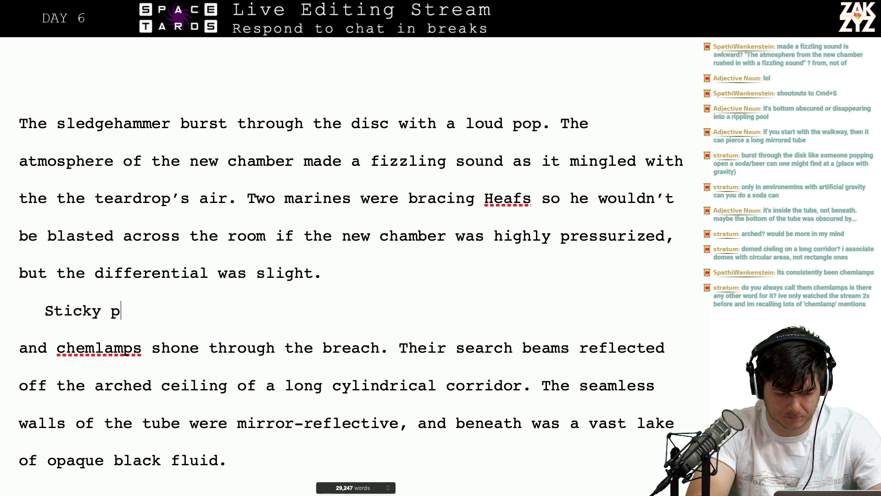
{"action": "type", "text": "eered into the"}
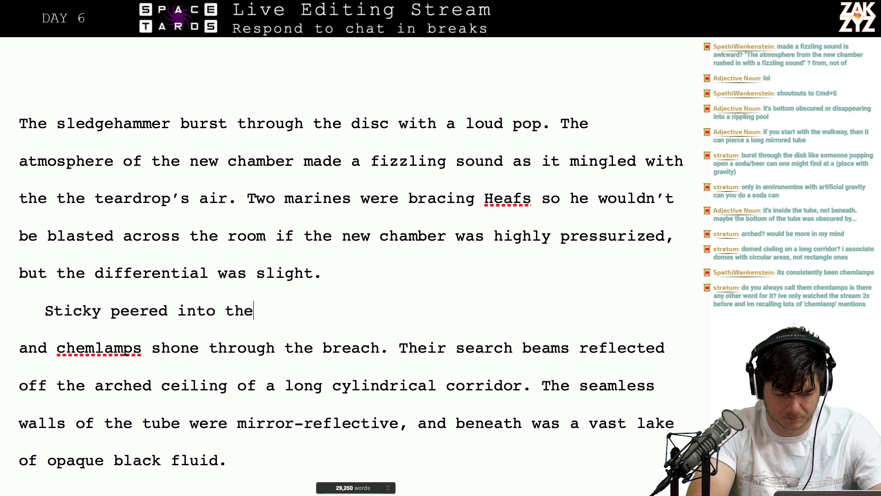
{"action": "type", "text": " room"}
{"action": "key", "text": "BackSpace"}
{"action": "key", "text": "BackSpace"}
{"action": "key", "text": "BackSpace"}
{"action": "key", "text": "BackSpace"}
{"action": "key", "text": "BackSpace"}
{"action": "key", "text": "BackSpace"}
{"action": "key", "text": "BackSpace"}
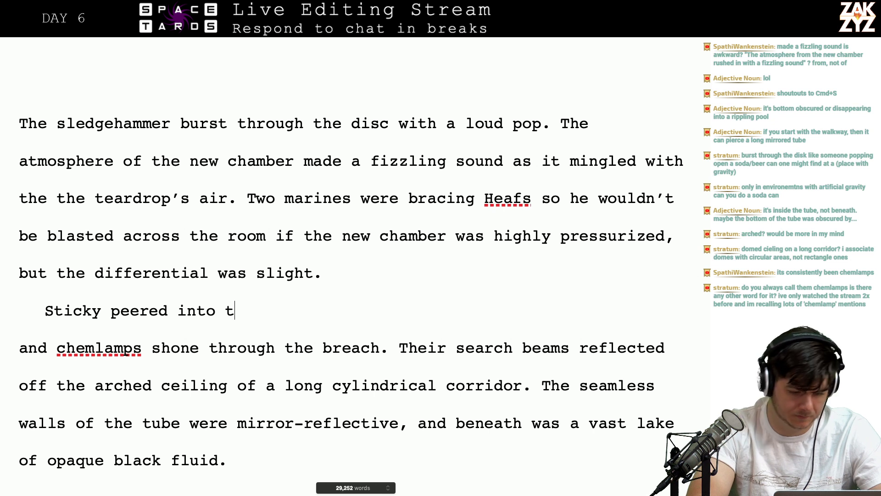
{"action": "key", "text": "BackSpace"}
{"action": "key", "text": "BackSpace"}
{"action": "key", "text": "BackSpace"}
{"action": "key", "text": "BackSpace"}
{"action": "key", "text": "BackSpace"}
{"action": "key", "text": "BackSpace"}
{"action": "key", "text": "BackSpace"}
{"action": "key", "text": "BackSpace"}
{"action": "key", "text": "BackSpace"}
{"action": "key", "text": "BackSpace"}
{"action": "key", "text": "BackSpace"}
{"action": "key", "text": "BackSpace"}
{"action": "key", "text": "BackSpace"}
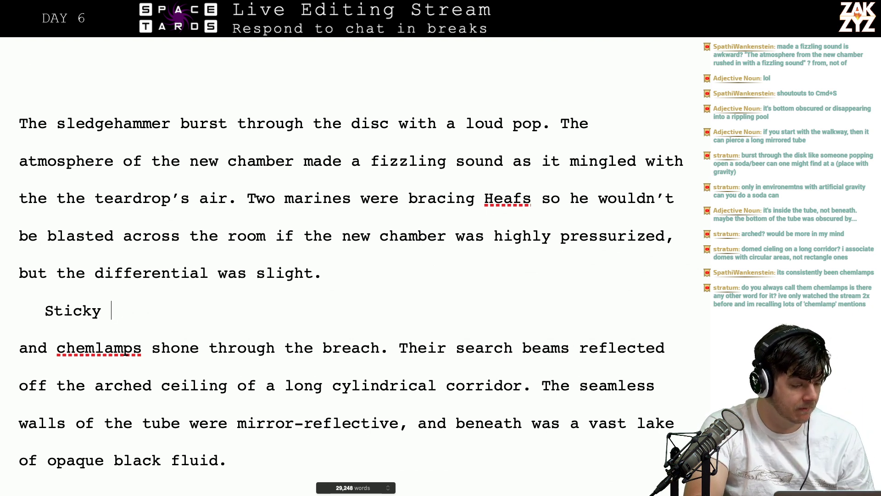
Shorten "made a fizzling sound" to "fizzled" in the sentence about the new chamber's atmosphere
{"action": "scroll", "coordinate": [313, 260], "scroll_direction": "up", "scroll_amount": 1}
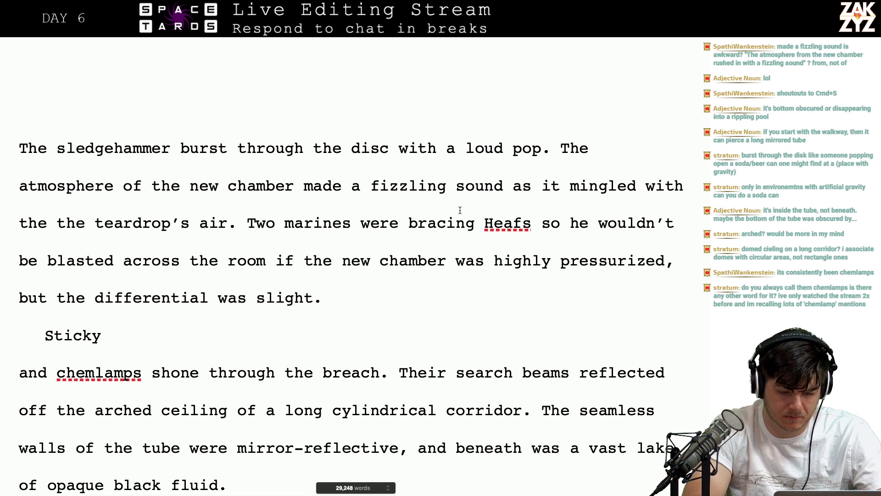
{"action": "key", "text": "BackSpace"}
{"action": "key", "text": "BackSpace"}
{"action": "key", "text": "BackSpace"}
{"action": "key", "text": "BackSpace"}
{"action": "key", "text": "BackSpace"}
{"action": "key", "text": "BackSpace"}
{"action": "key", "text": "BackSpace"}
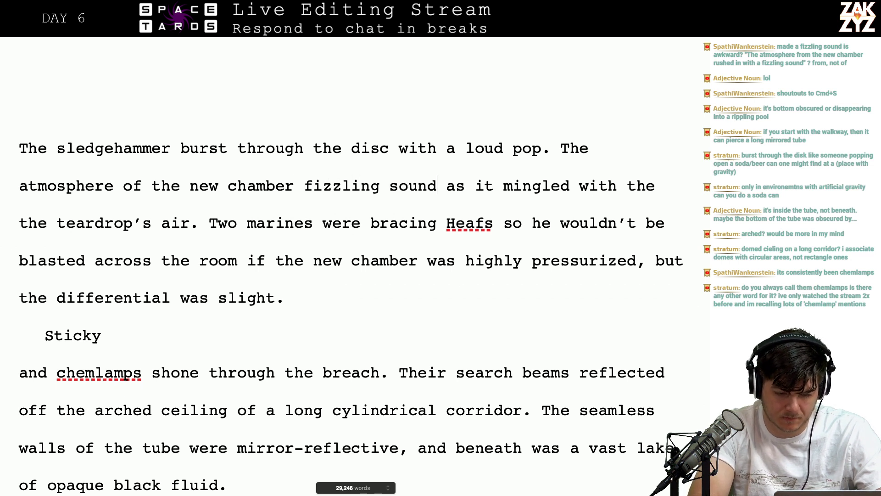
{"action": "key", "text": "BackSpace"}
{"action": "key", "text": "BackSpace"}
{"action": "key", "text": "BackSpace"}
{"action": "key", "text": "BackSpace"}
{"action": "key", "text": "BackSpace"}
{"action": "key", "text": "BackSpace"}
{"action": "key", "text": "BackSpace"}
{"action": "key", "text": "BackSpace"}
{"action": "key", "text": "BackSpace"}
{"action": "type", "text": "ed"}
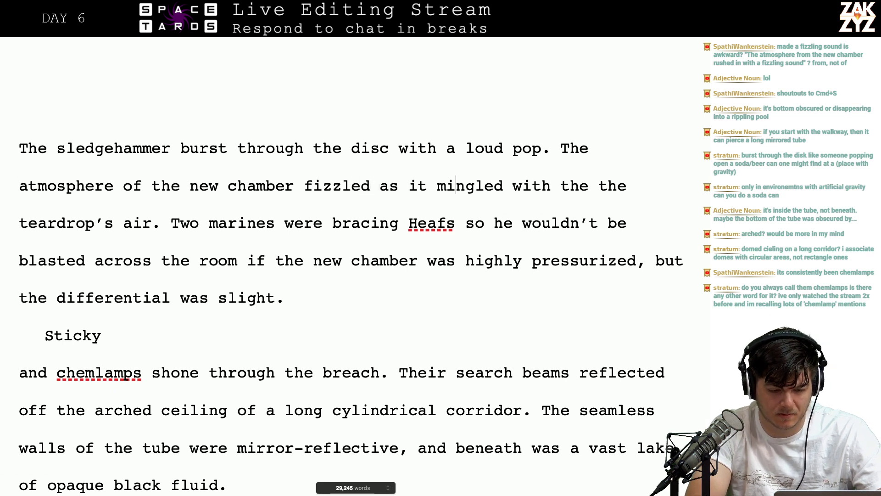
Extend the sentence after "the teardrop's air" with "but nothing unusual happened" before the period
{"action": "left_click", "coordinate": [157, 224]}
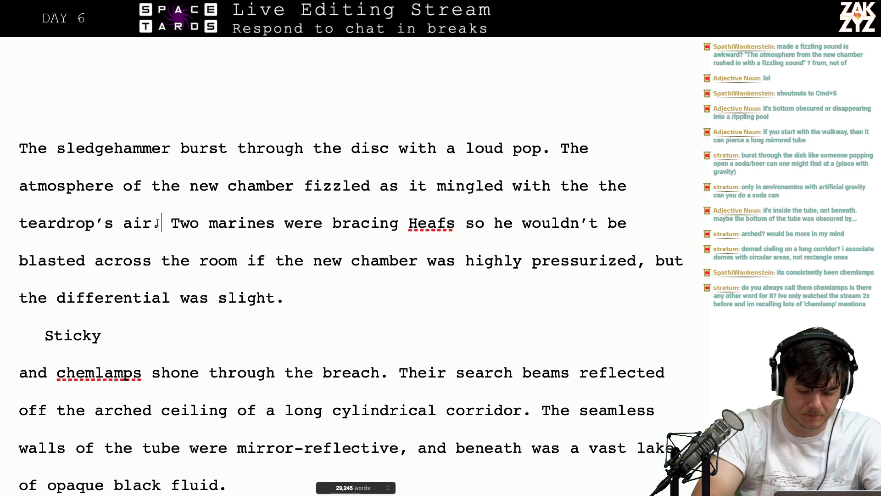
{"action": "type", "text": "but nothing "}
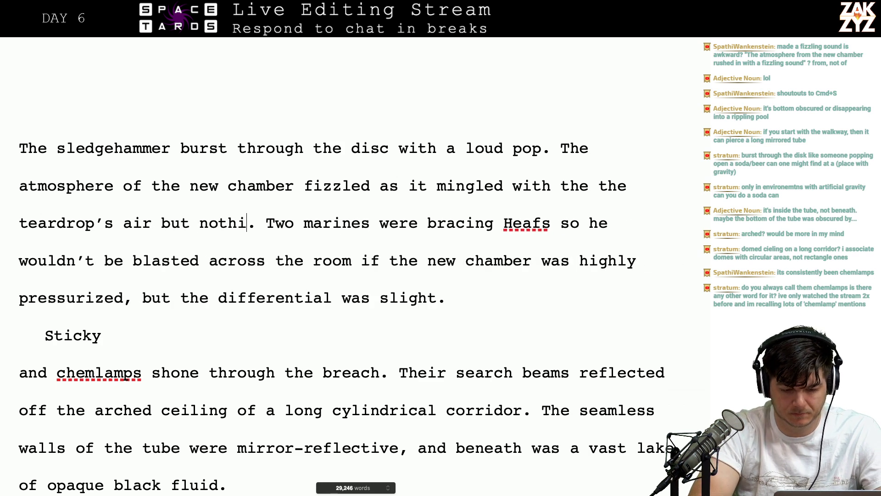
{"action": "type", "text": "unusual happen"}
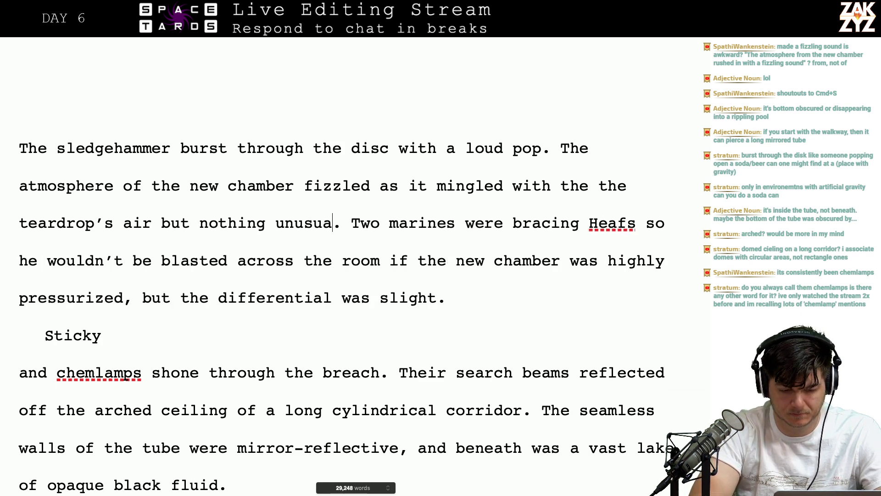
{"action": "type", "text": "ed"}
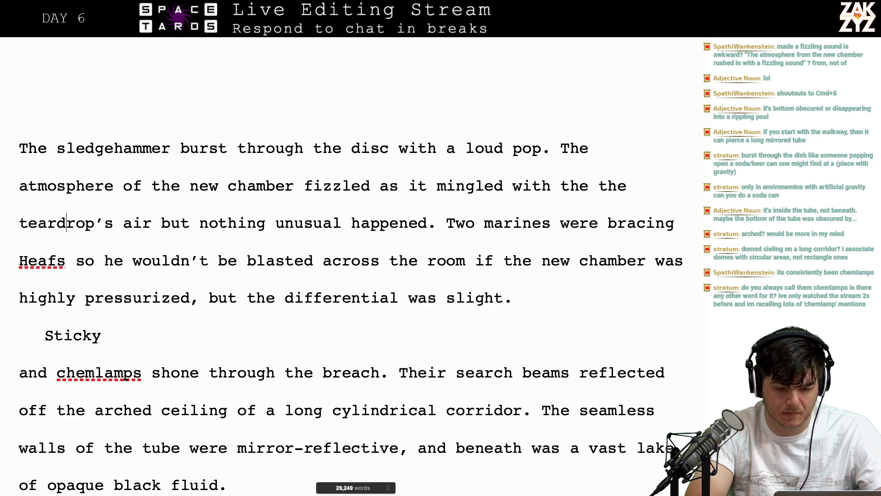
Replace the period after "a loud pop" with a comma and continue the sentence with "and the atmosphere"
{"action": "scroll", "coordinate": [348, 276], "scroll_direction": "down", "scroll_amount": 1}
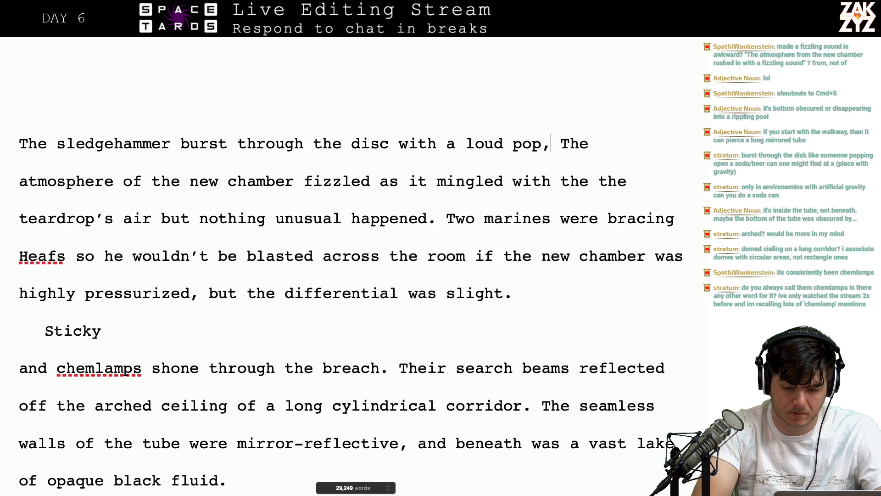
{"action": "type", "text": "and the"}
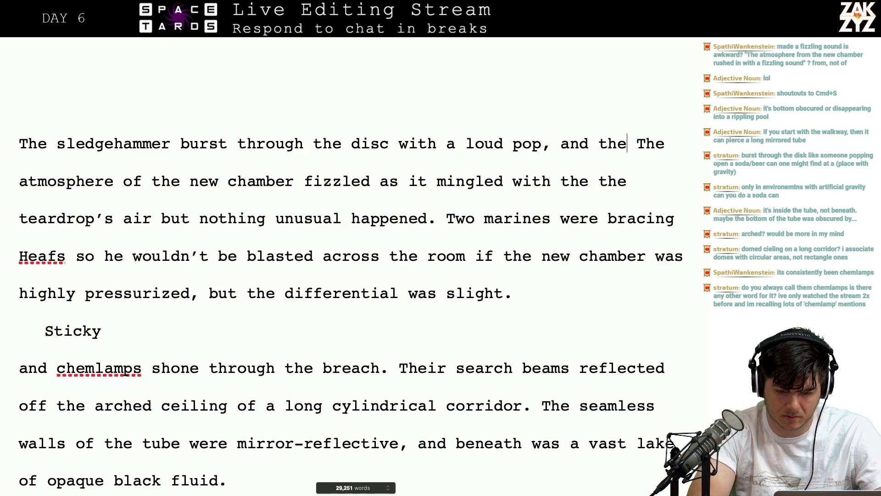
{"action": "key", "text": "BackSpace"}
{"action": "type", "text": "e"}
{"action": "key", "text": "BackSpace"}
{"action": "key", "text": "BackSpace"}
{"action": "key", "text": "BackSpace"}
{"action": "key", "text": "BackSpace"}
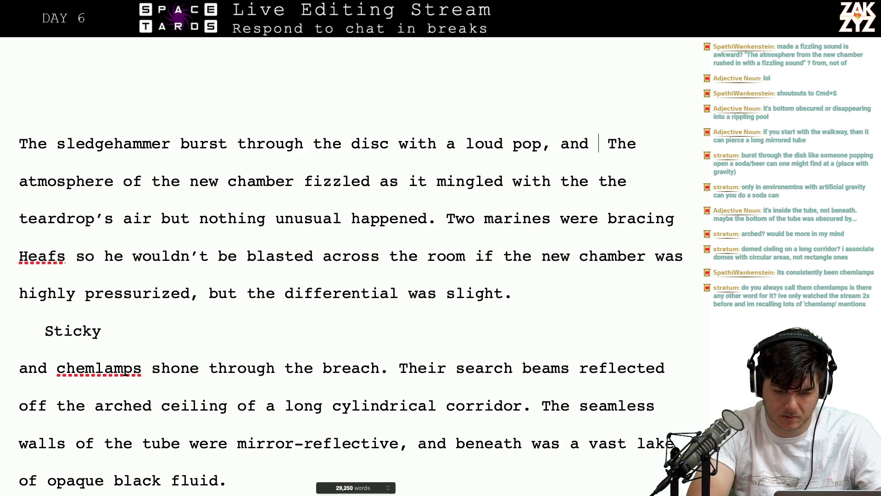
{"action": "type", "text": "they"}
{"action": "key", "text": "BackSpace"}
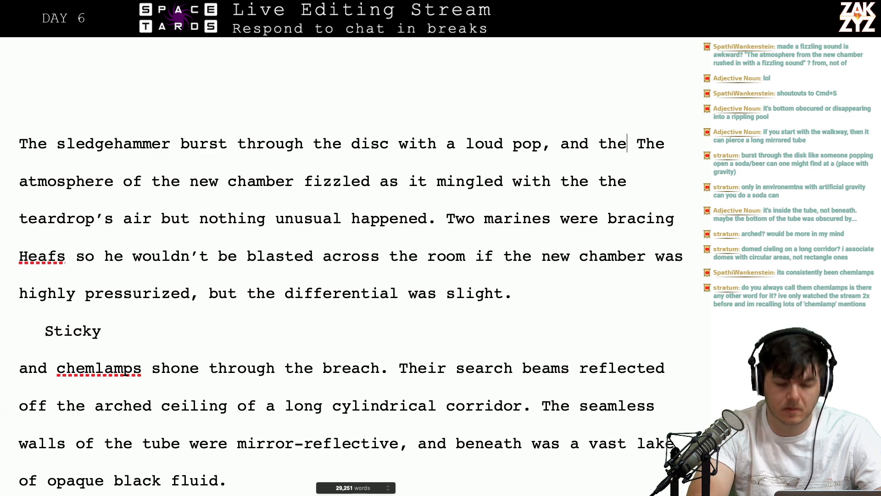
{"action": "key", "text": "BackSpace"}
{"action": "key", "text": "BackSpace"}
{"action": "key", "text": "BackSpace"}
{"action": "type", "text": "the atm"}
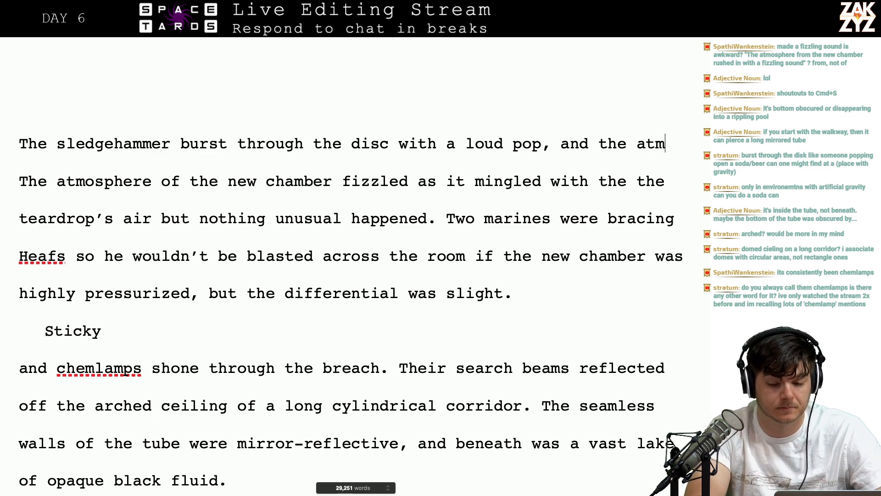
{"action": "type", "text": "osphere "}
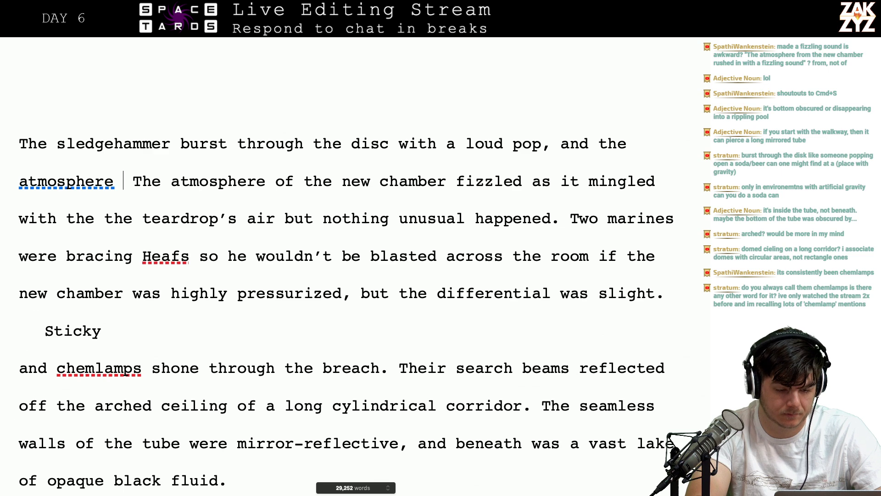
Finish the opening sentence with "from the new chamber fizzled as it mingled with the teardrop's."
{"action": "type", "text": "from the new ch"}
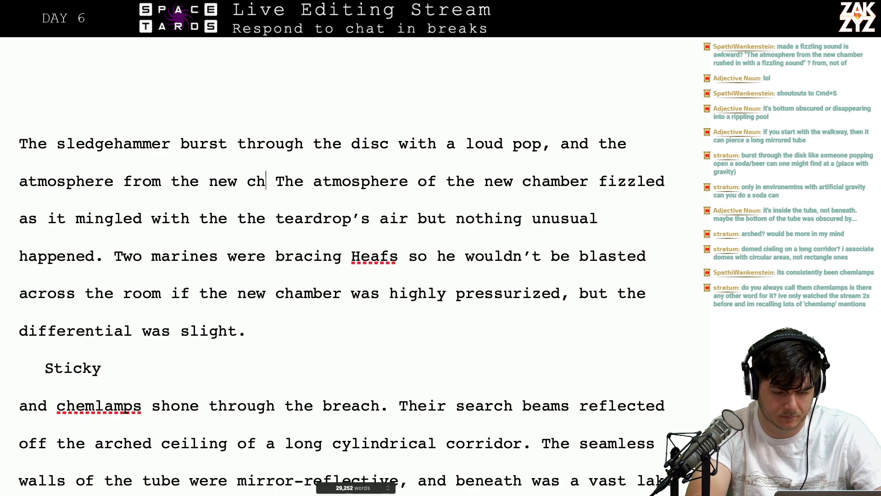
{"action": "type", "text": "amber madd"}
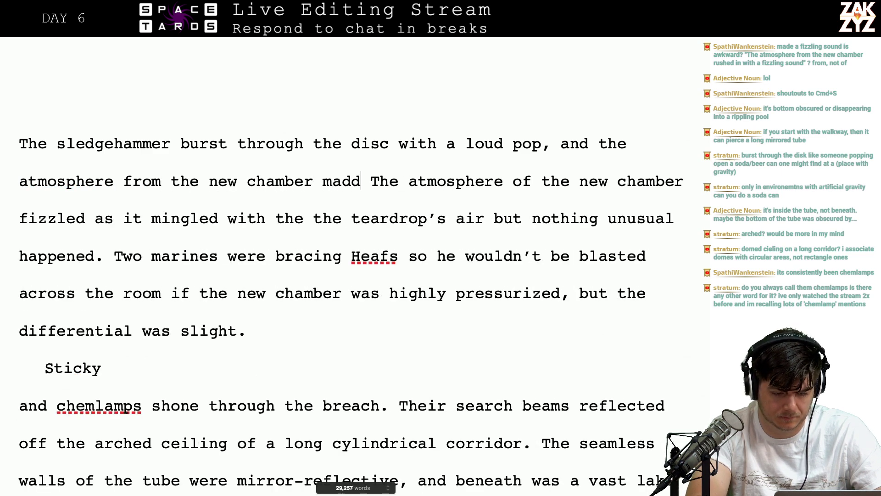
{"action": "key", "text": "BackSpace"}
{"action": "key", "text": "BackSpace"}
{"action": "key", "text": "BackSpace"}
{"action": "key", "text": "BackSpace"}
{"action": "type", "text": "fizzled as "}
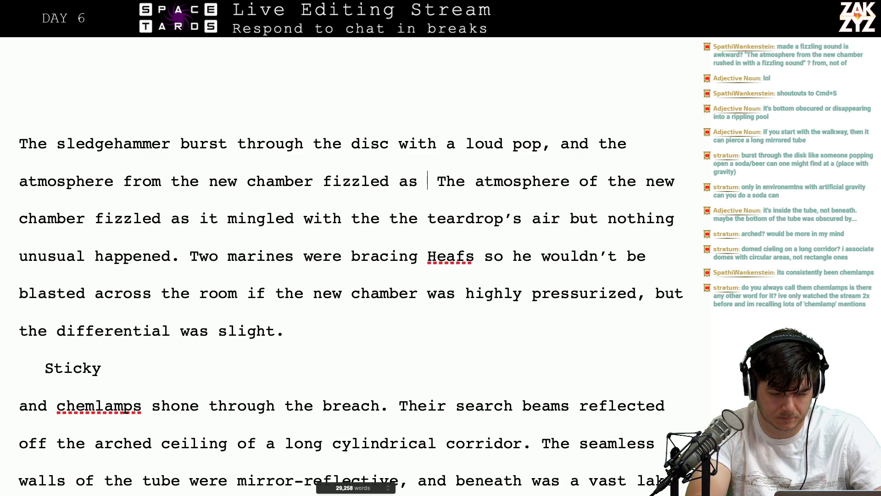
{"action": "type", "text": "it mingled"}
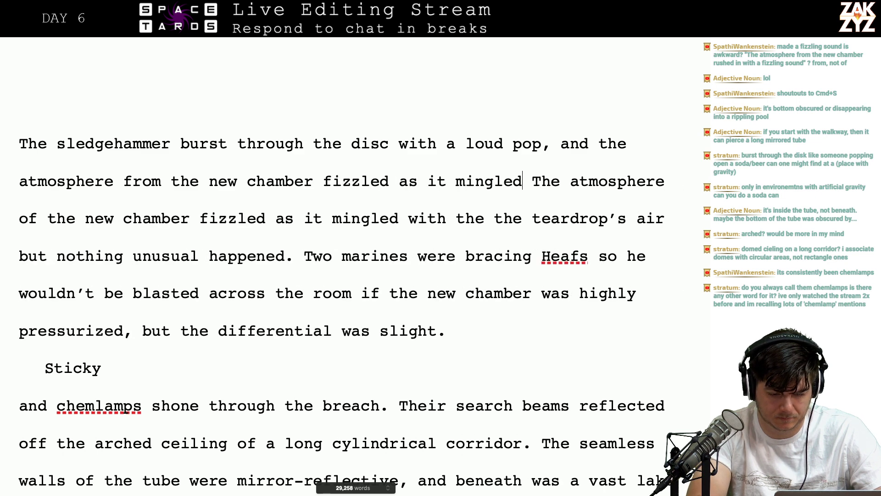
{"action": "type", "text": " with the te "}
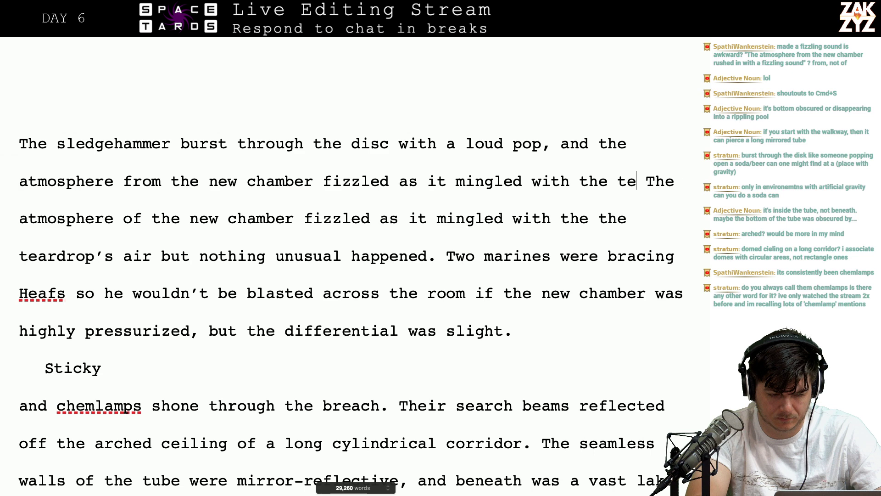
{"action": "type", "text": "ardrop's,  The"}
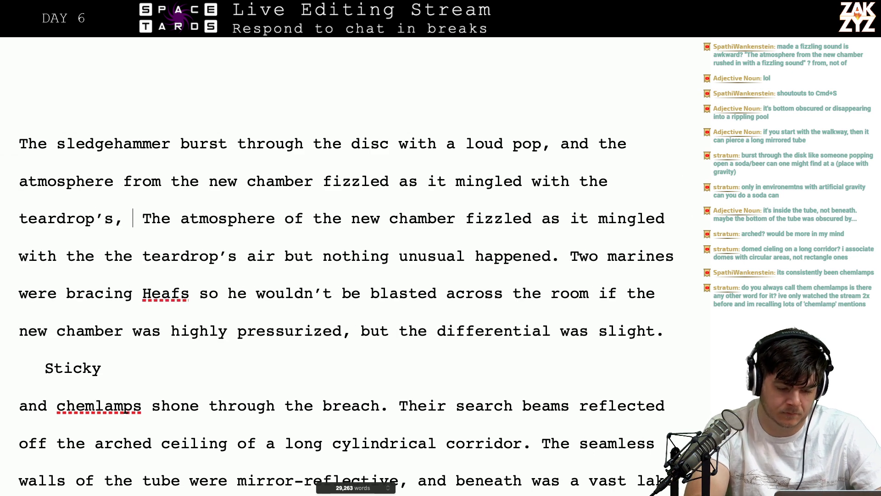
{"action": "key", "text": "BackSpace"}
{"action": "key", "text": "BackSpace"}
{"action": "type", "text": "."}
Split the old text off below an empty line and add "Gunny was prepared for more fog, but nothing unusual happened." to the opening paragraph
{"action": "key", "text": "Return"}
{"action": "key", "text": "Return"}
{"action": "key", "text": "Left"}
{"action": "key", "text": "Left"}
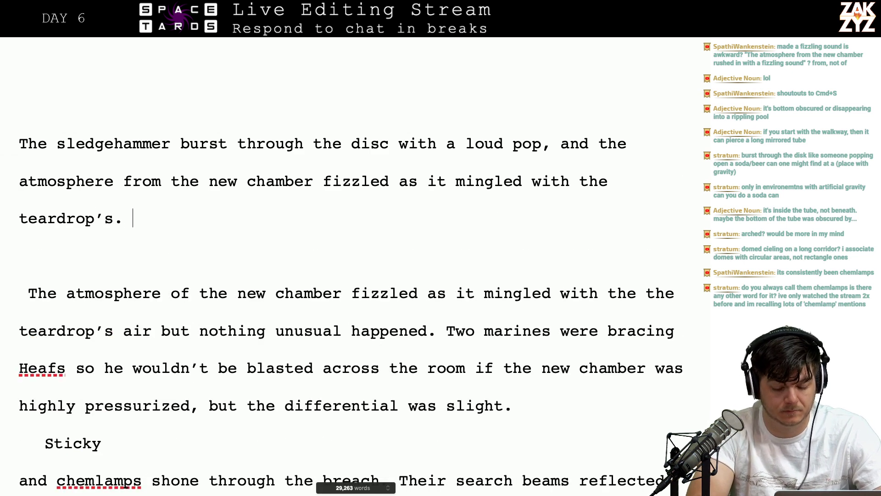
{"action": "type", "text": "Gunny was"}
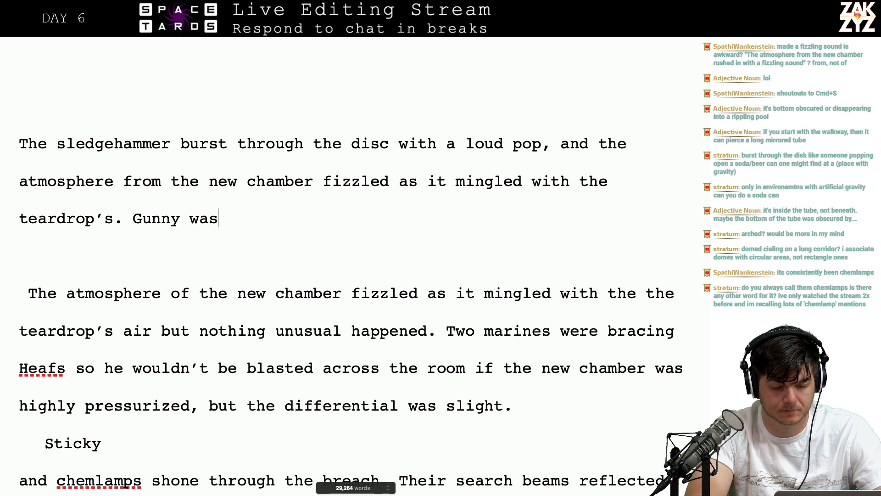
{"action": "type", "text": " prepared for m"}
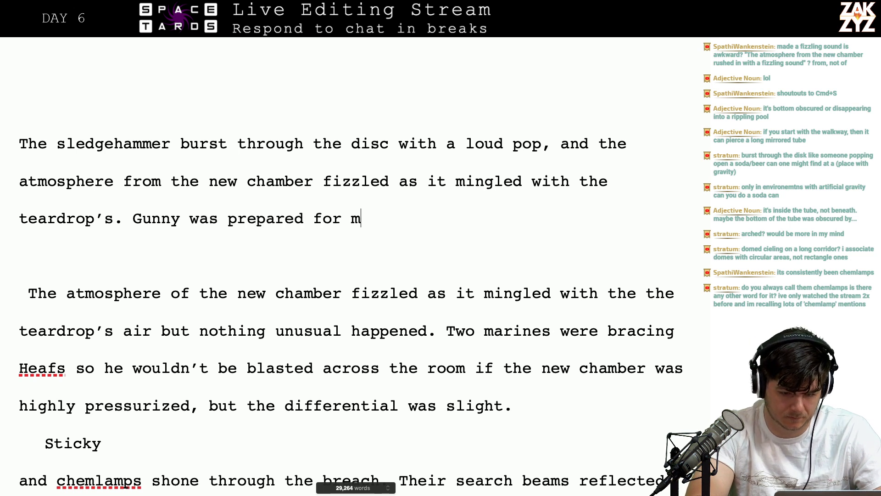
{"action": "type", "text": "ore fog, bu t"}
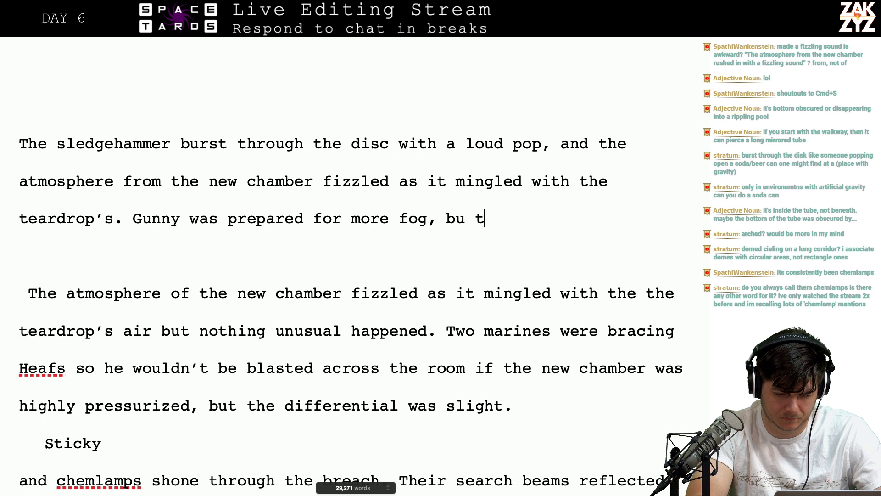
{"action": "type", "text": "nothing unsu"}
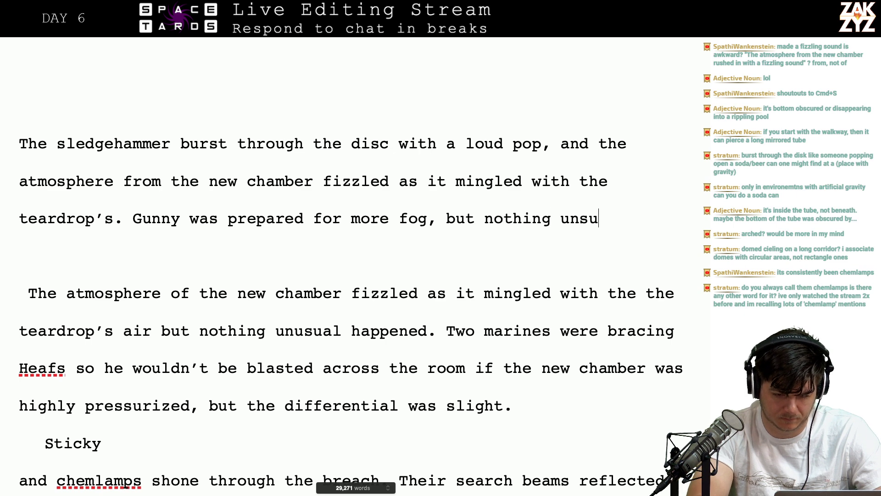
{"action": "key", "text": "BackSpace"}
{"action": "key", "text": "BackSpace"}
{"action": "type", "text": "usual happ"}
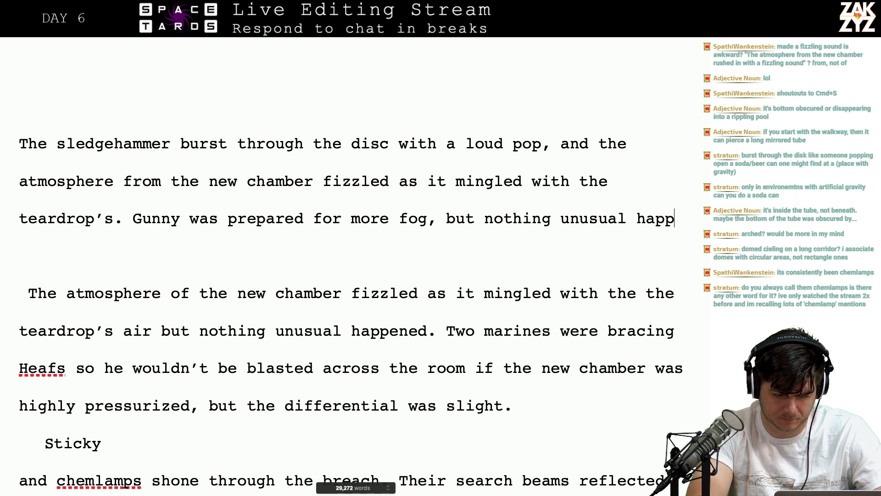
{"action": "type", "text": "ened."}
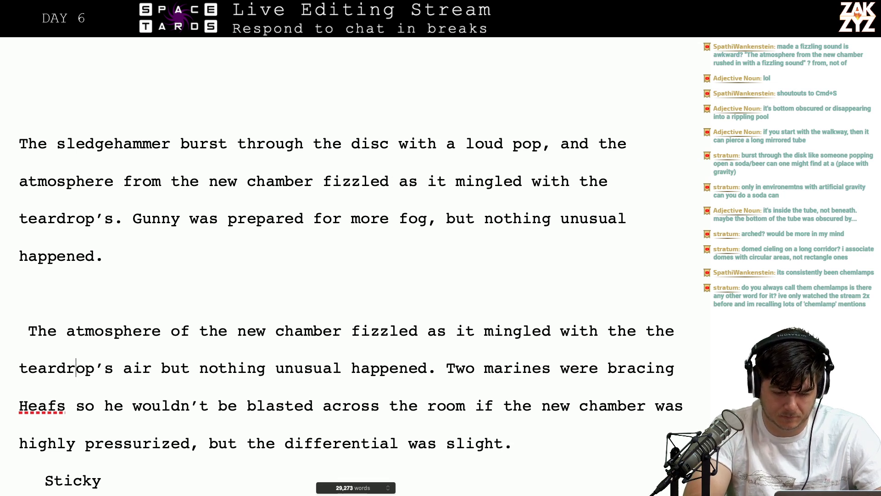
Delete the old sentence starting "The atmosphere of the new chamber" and join "Two marines were bracing" onto the opening paragraph
{"action": "left_click", "coordinate": [440, 365]}
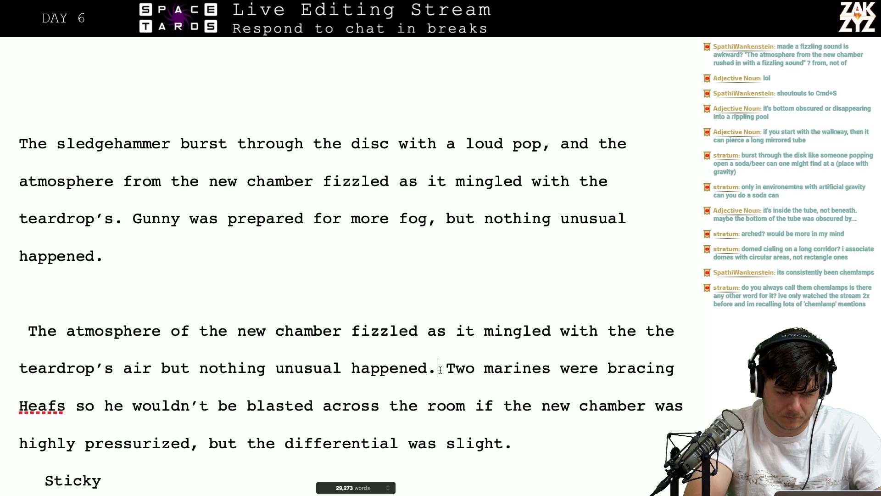
{"action": "key", "text": "shift+Up"}
{"action": "key", "text": "shift+Up"}
{"action": "key", "text": "BackSpace"}
{"action": "key", "text": "BackSpace"}
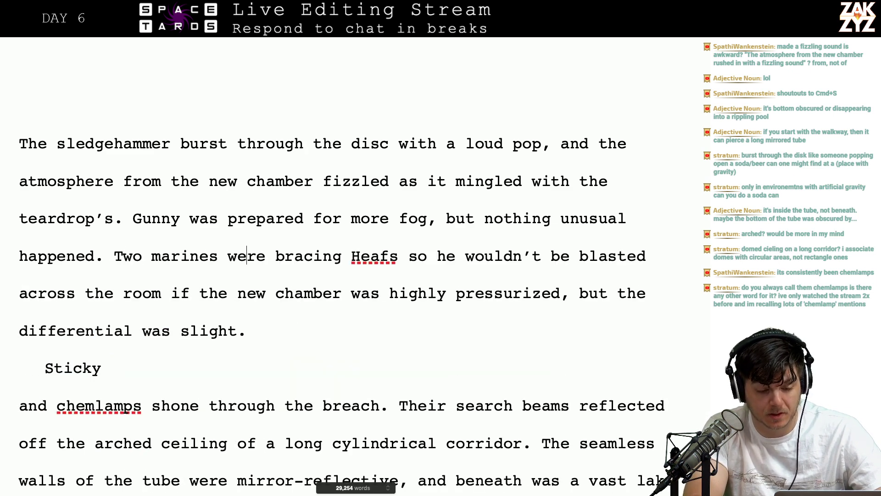
After "the differential was slight." add "Whatever was on the other side most likely breathed the same stuff as the teardrop. If they breathed."
{"action": "key", "text": "Right"}
{"action": "key", "text": "Right"}
{"action": "key", "text": "Right"}
{"action": "key", "text": "Right"}
{"action": "key", "text": "Right"}
{"action": "key", "text": "Right"}
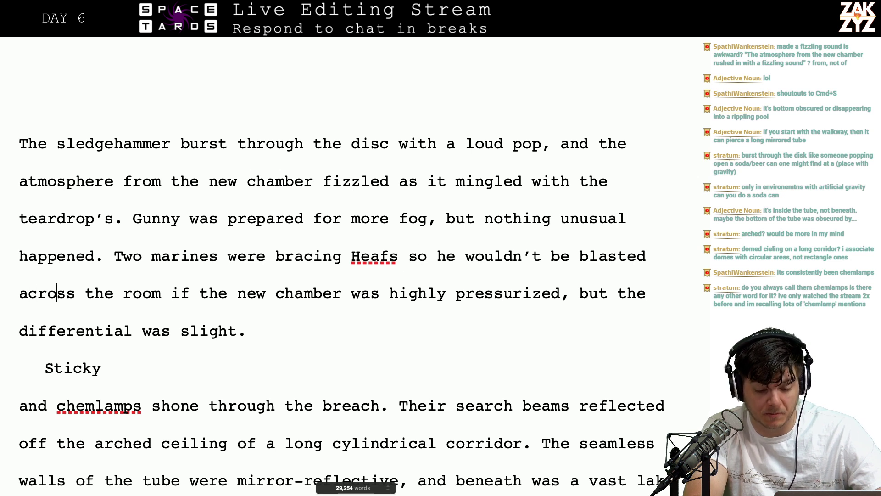
{"action": "key", "text": "Right"}
{"action": "key", "text": "Right"}
{"action": "key", "text": "Right"}
{"action": "key", "text": "Right"}
{"action": "key", "text": "Right"}
{"action": "key", "text": "Right"}
{"action": "key", "text": "Right"}
{"action": "key", "text": "Right"}
{"action": "key", "text": "Right"}
{"action": "key", "text": "Down"}
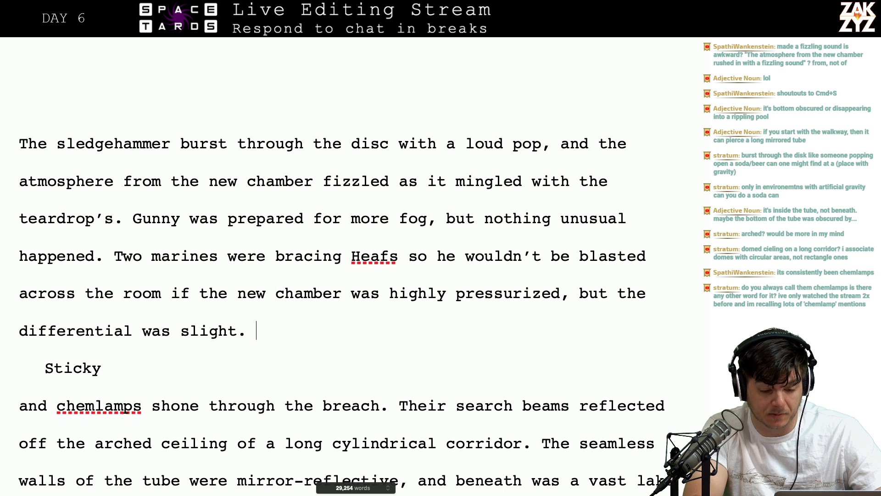
{"action": "type", "text": "Whatver"}
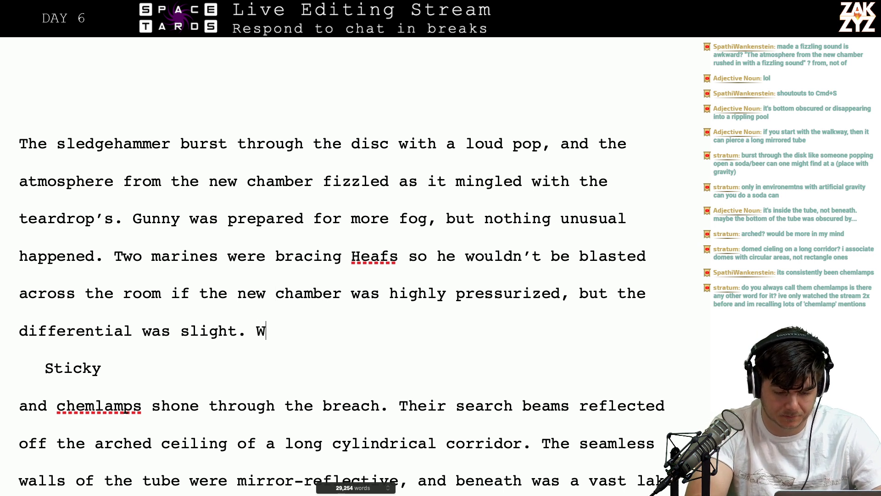
{"action": "key", "text": "BackSpace"}
{"action": "key", "text": "BackSpace"}
{"action": "key", "text": "BackSpace"}
{"action": "type", "text": "ev"}
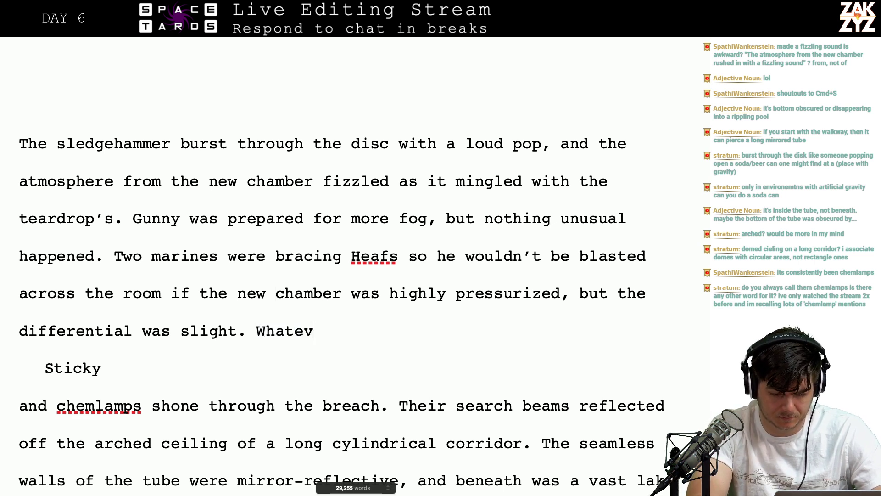
{"action": "type", "text": "er was on the other "}
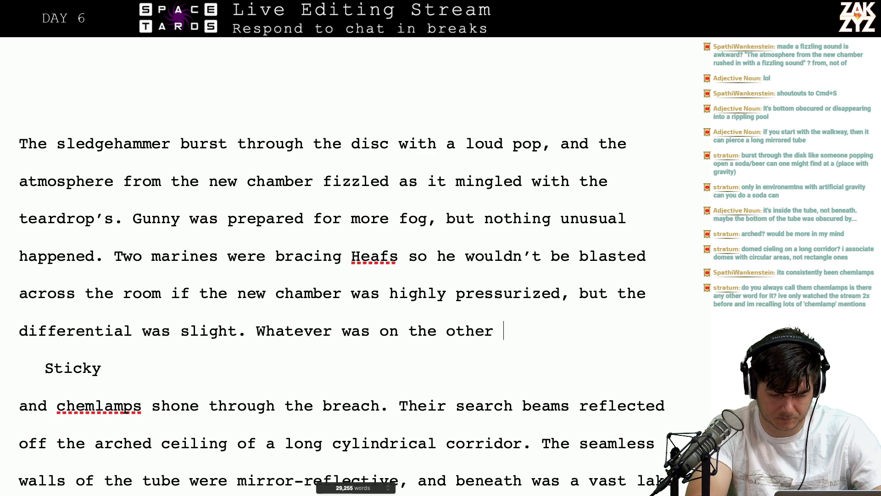
{"action": "type", "text": "side most lik"}
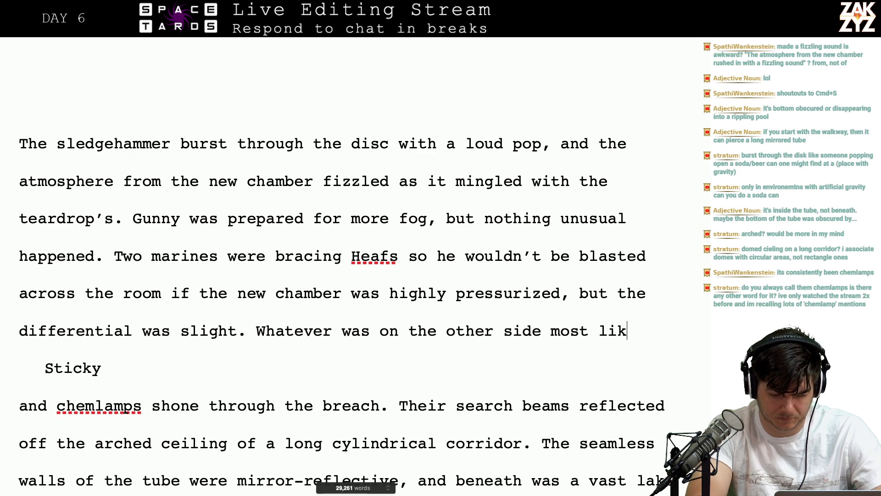
{"action": "type", "text": "ely breathed the "}
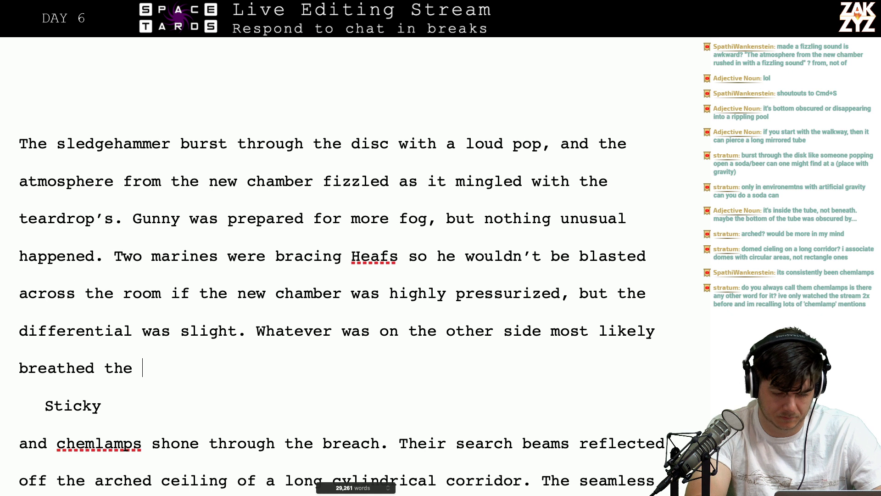
{"action": "type", "text": "same st"}
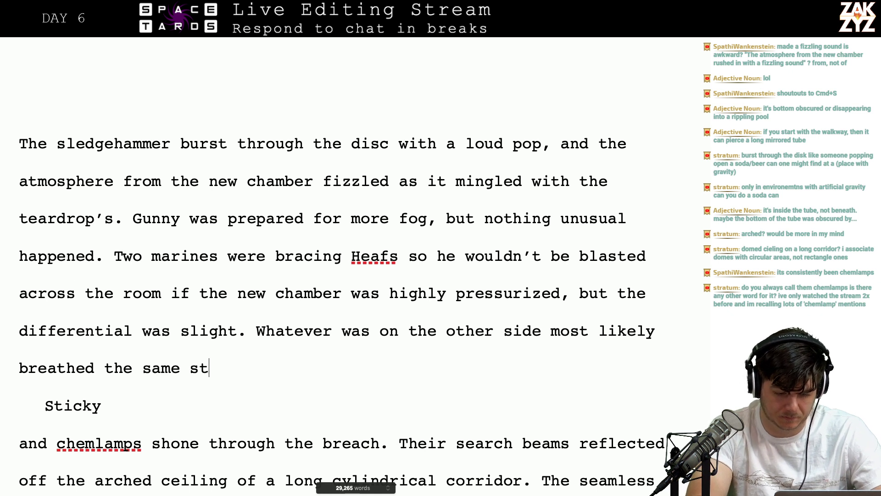
{"action": "type", "text": "uff as the tear"}
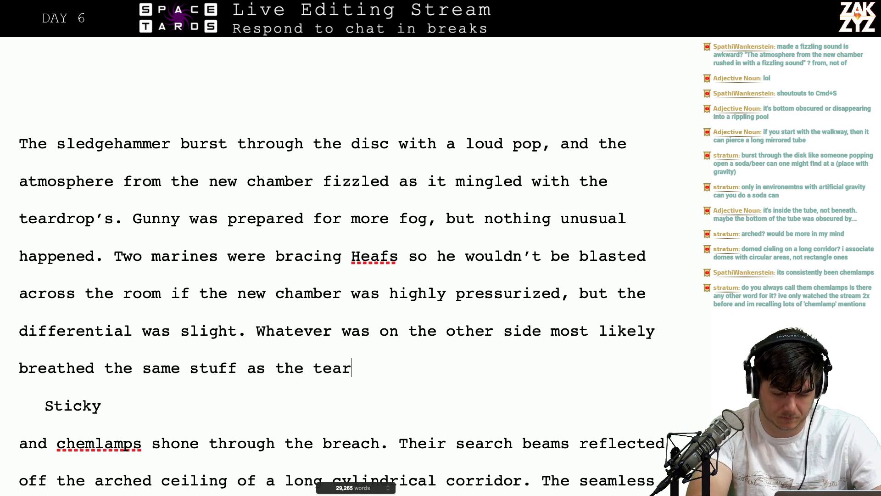
{"action": "type", "text": "drop. If they breathed."}
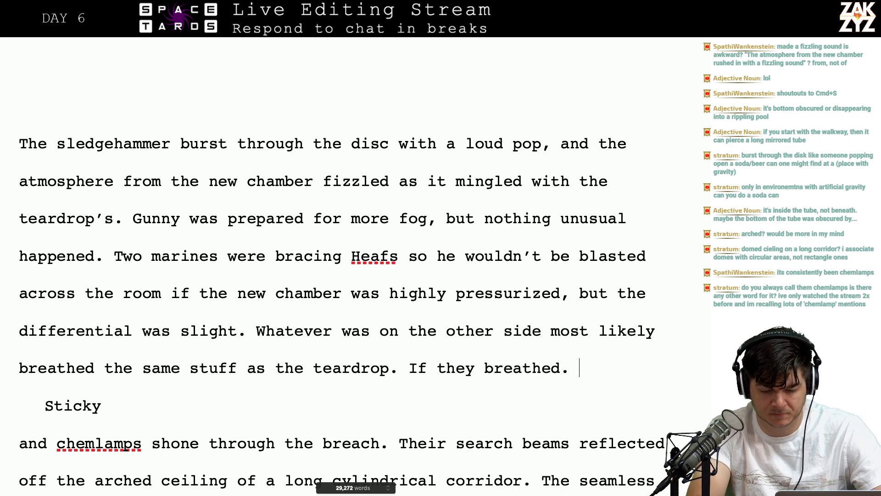
Extend the closing fragment "If they breathed" with "at all" before the period
{"action": "key", "text": "BackSpace"}
{"action": "key", "text": "BackSpace"}
{"action": "type", "text": " a"}
{"action": "key", "text": "BackSpace"}
{"action": "type", "text": "at all."}
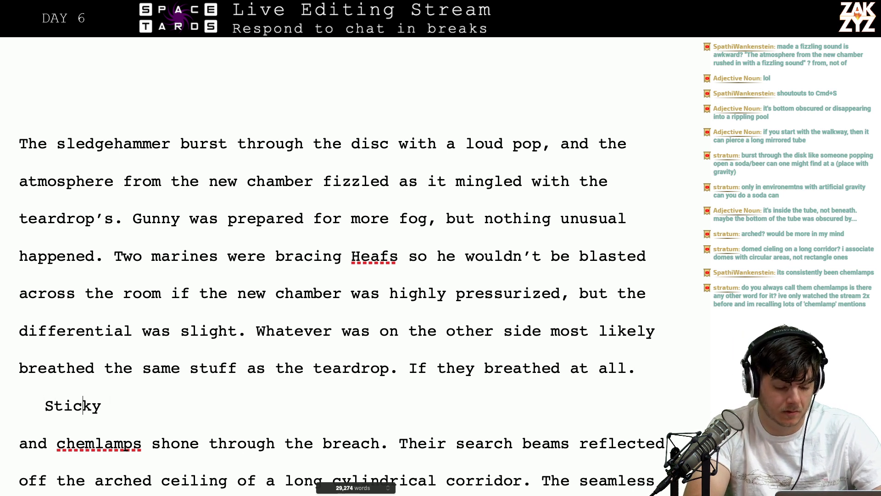
Add a line above "Sticky" reading "Gunny took a gander through the hole, his chemlight shone"
{"action": "key", "text": "Return"}
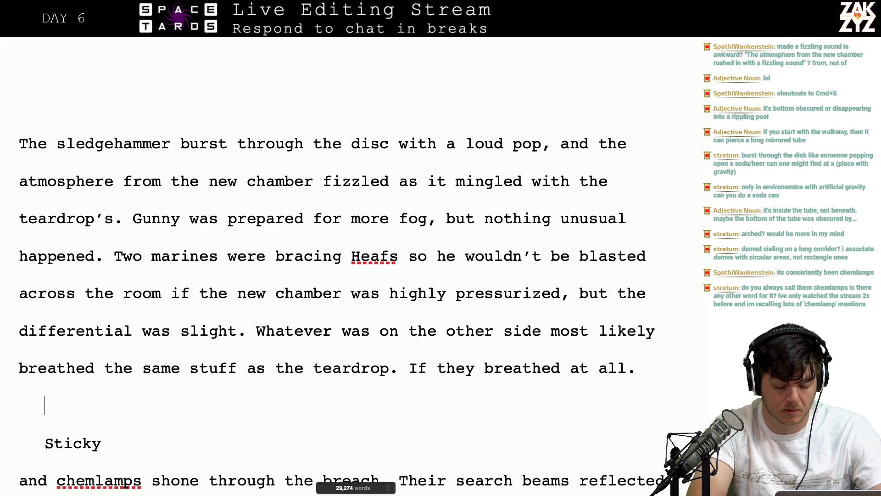
{"action": "type", "text": "Gunny took a g"}
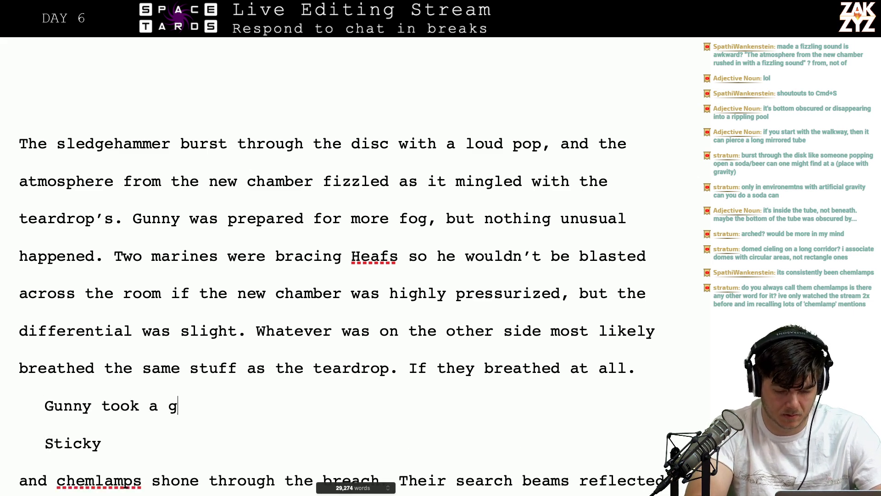
{"action": "type", "text": "ander through the "}
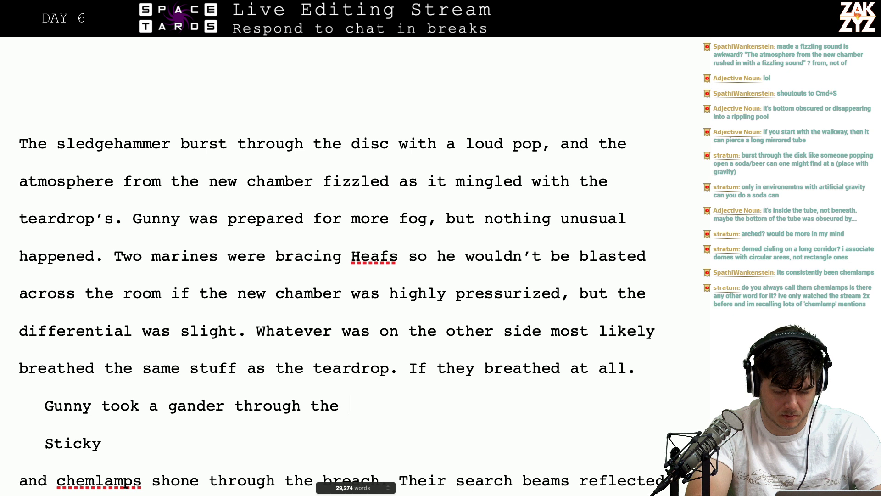
{"action": "type", "text": "hole, his he"}
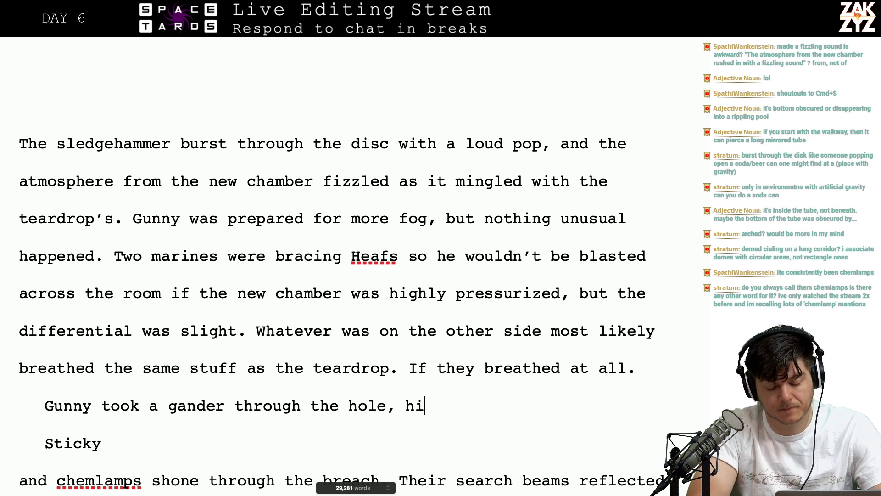
{"action": "key", "text": "BackSpace"}
{"action": "key", "text": "BackSpace"}
{"action": "type", "text": "chemlight shone a"}
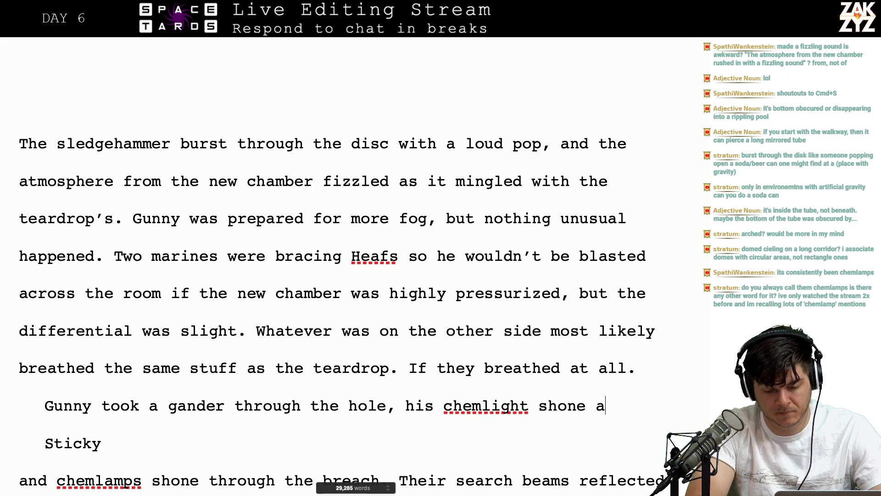
{"action": "key", "text": "BackSpace"}
Start a new paragraph after "If they breathed at all." with the opening "After Sticky did his checks"
{"action": "left_click", "coordinate": [627, 368]}
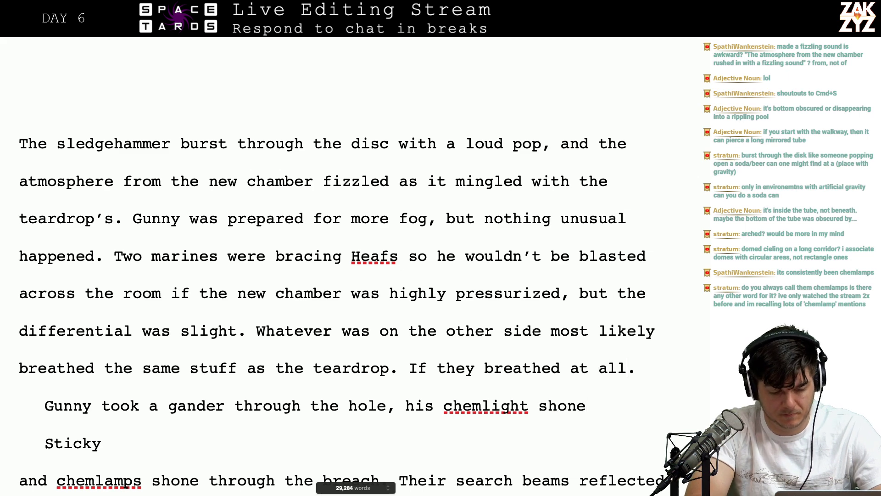
{"action": "key", "text": "Return"}
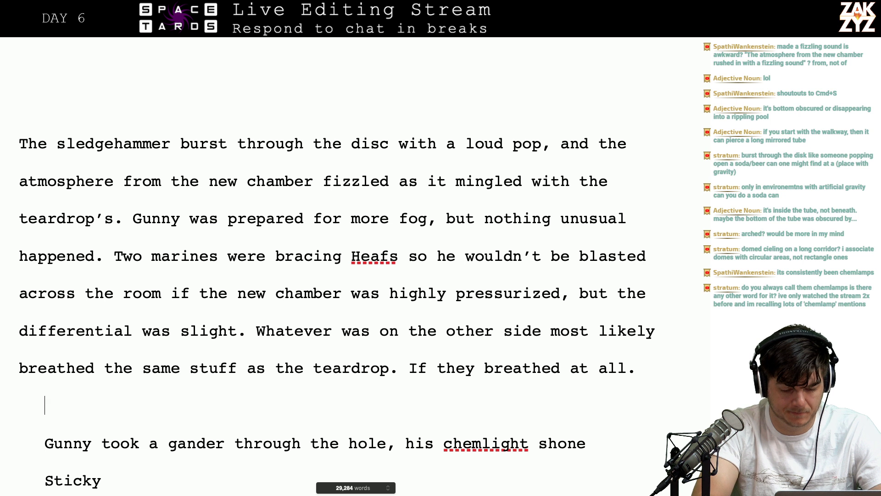
{"action": "type", "text": "When sticky"}
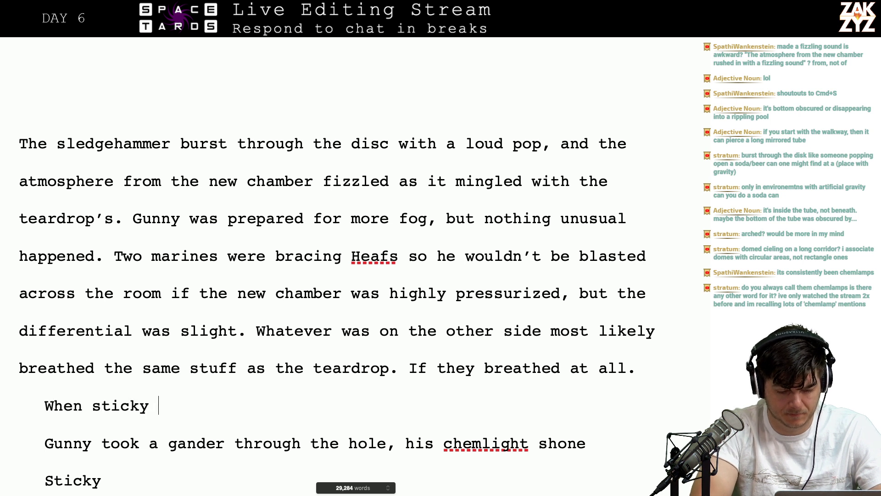
{"action": "key", "text": "BackSpace"}
{"action": "key", "text": "BackSpace"}
{"action": "key", "text": "BackSpace"}
{"action": "key", "text": "BackSpace"}
{"action": "key", "text": "BackSpace"}
{"action": "key", "text": "BackSpace"}
{"action": "key", "text": "BackSpace"}
{"action": "key", "text": "BackSpace"}
{"action": "key", "text": "BackSpace"}
{"action": "key", "text": "BackSpace"}
{"action": "key", "text": "BackSpace"}
{"action": "key", "text": "BackSpace"}
{"action": "type", "text": "A"}
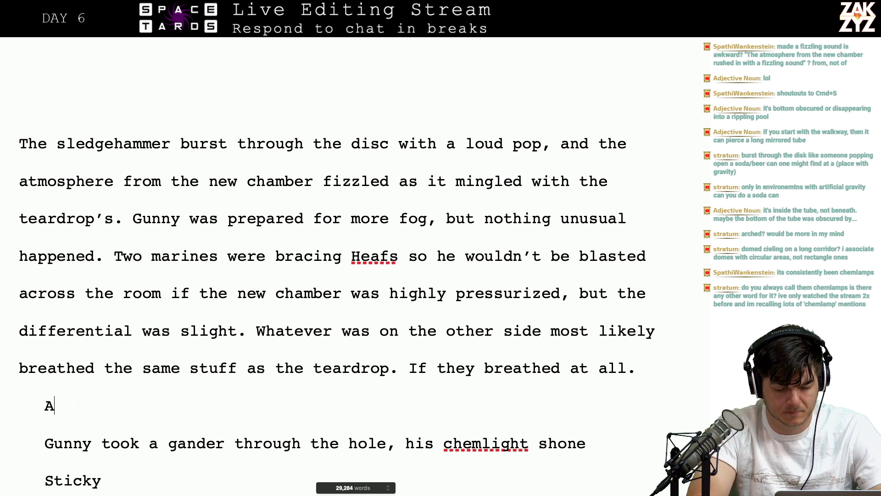
{"action": "type", "text": "fter sticky"}
{"action": "key", "text": "BackSpace"}
{"action": "key", "text": "BackSpace"}
{"action": "key", "text": "BackSpace"}
{"action": "key", "text": "BackSpace"}
{"action": "key", "text": "BackSpace"}
{"action": "key", "text": "BackSpace"}
{"action": "key", "text": "BackSpace"}
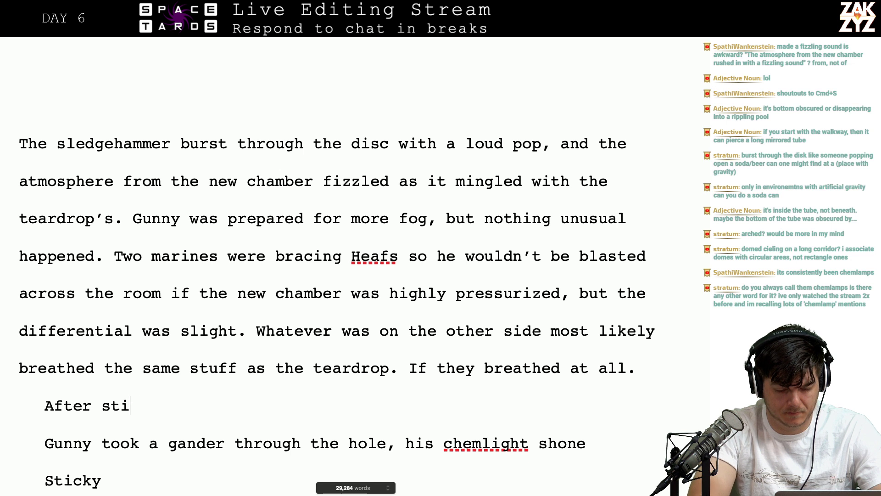
{"action": "type", "text": "STick"}
{"action": "key", "text": "BackSpace"}
{"action": "key", "text": "BackSpace"}
{"action": "key", "text": "BackSpace"}
{"action": "key", "text": "BackSpace"}
{"action": "type", "text": "t"}
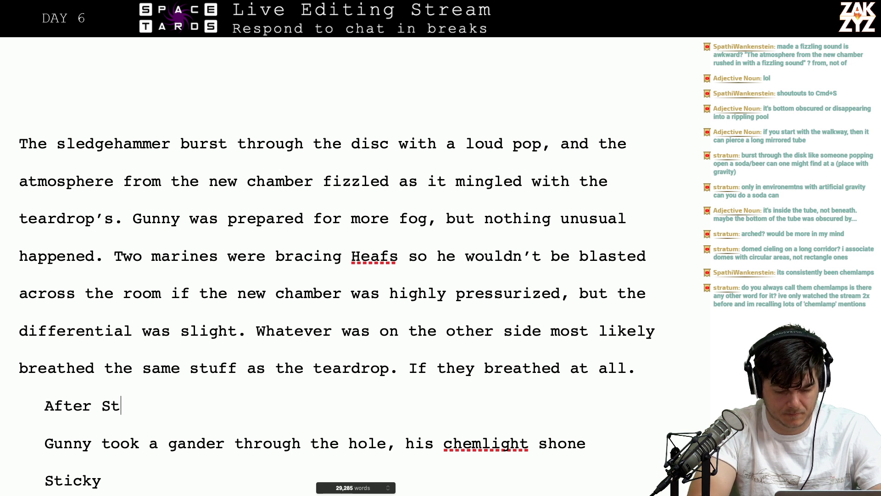
{"action": "type", "text": "icky did his c"}
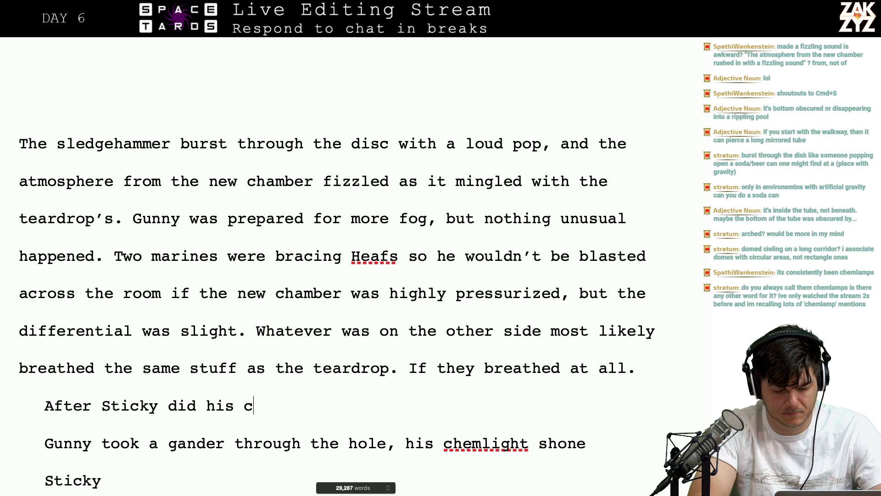
{"action": "type", "text": "hecks and a"}
{"action": "key", "text": "BackSpace"}
{"action": "key", "text": "BackSpace"}
{"action": "key", "text": "BackSpace"}
{"action": "key", "text": "BackSpace"}
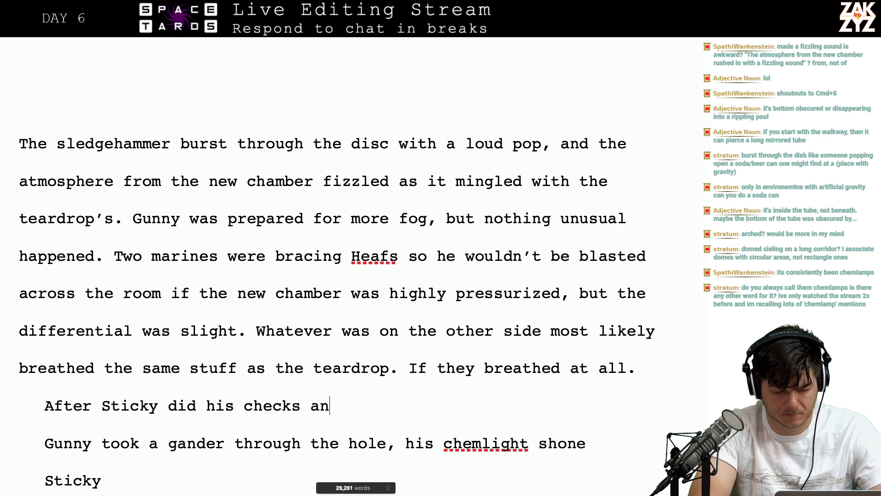
{"action": "type", "text": "nd cleared"}
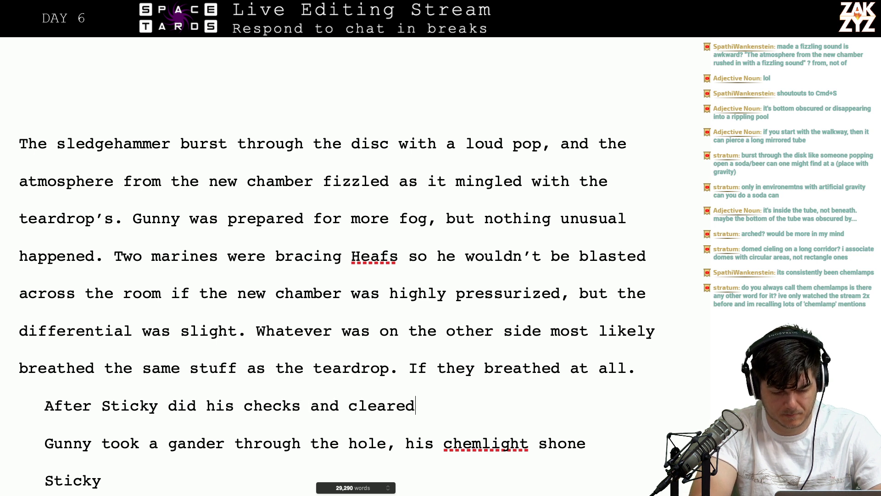
{"action": "type", "text": " the ho"}
{"action": "key", "text": "BackSpace"}
{"action": "key", "text": "BackSpace"}
{"action": "key", "text": "BackSpace"}
{"action": "key", "text": "BackSpace"}
{"action": "key", "text": "BackSpace"}
{"action": "key", "text": "BackSpace"}
{"action": "key", "text": "BackSpace"}
{"action": "key", "text": "BackSpace"}
{"action": "key", "text": "BackSpace"}
{"action": "key", "text": "BackSpace"}
{"action": "key", "text": "BackSpace"}
{"action": "key", "text": "BackSpace"}
{"action": "key", "text": "BackSpace"}
{"action": "key", "text": "BackSpace"}
{"action": "key", "text": "BackSpace"}
{"action": "key", "text": "BackSpace"}
{"action": "key", "text": "BackSpace"}
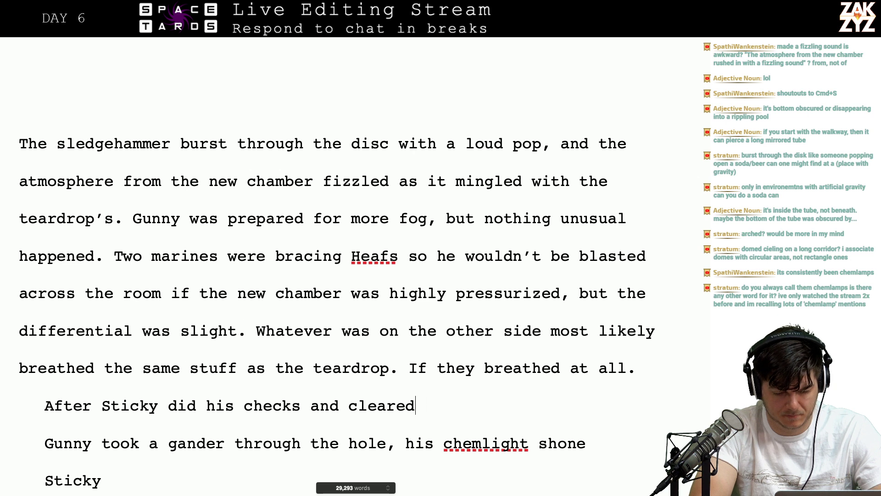
Complete the sentence after "After Sticky did his checks" with ", Gunny took a gander through the hole."
{"action": "type", "text": "gunny"}
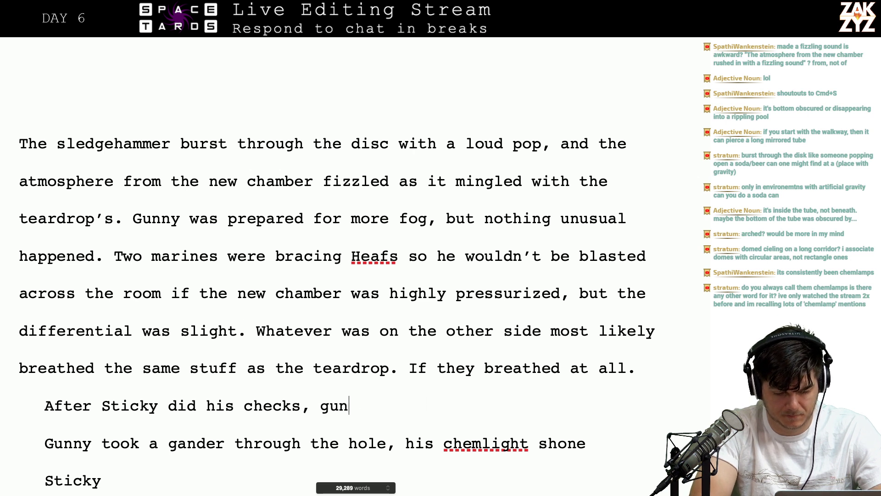
{"action": "key", "text": "BackSpace"}
{"action": "key", "text": "BackSpace"}
{"action": "key", "text": "BackSpace"}
{"action": "key", "text": "BackSpace"}
{"action": "key", "text": "BackSpace"}
{"action": "key", "text": "BackSpace"}
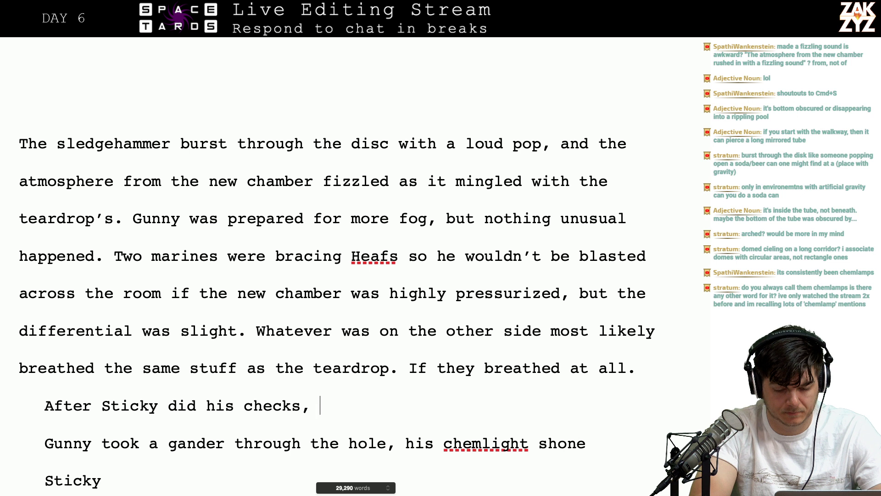
{"action": "type", "text": "Gunny took"}
{"action": "type", "text": "a g"}
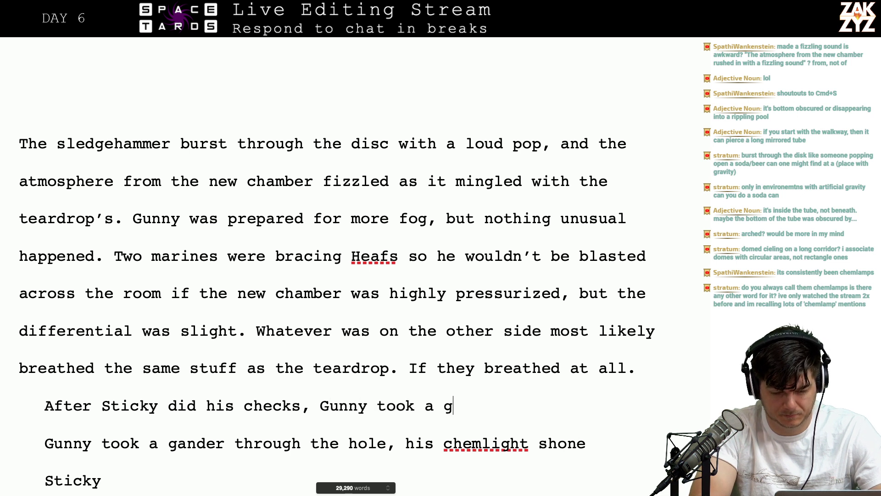
{"action": "type", "text": "ander through the hole."}
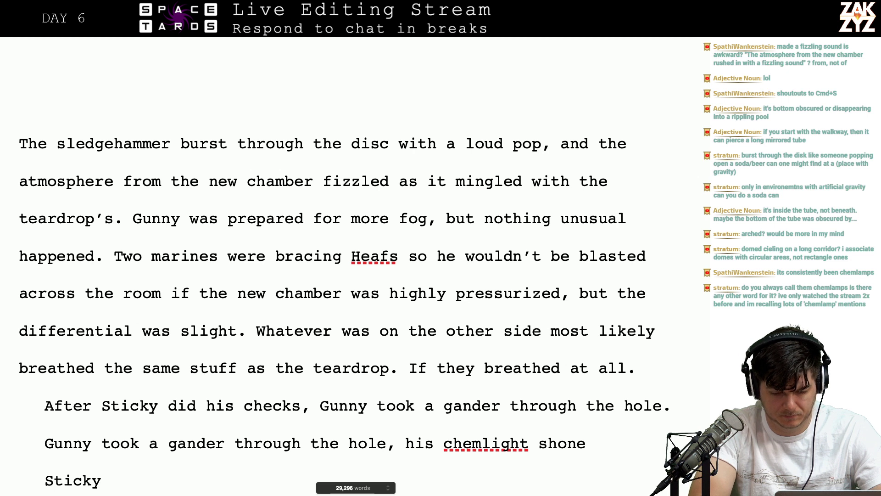
Continue the paragraph with "The long, straight line of a walkway caught his eye,"
{"action": "type", "text": "The long"}
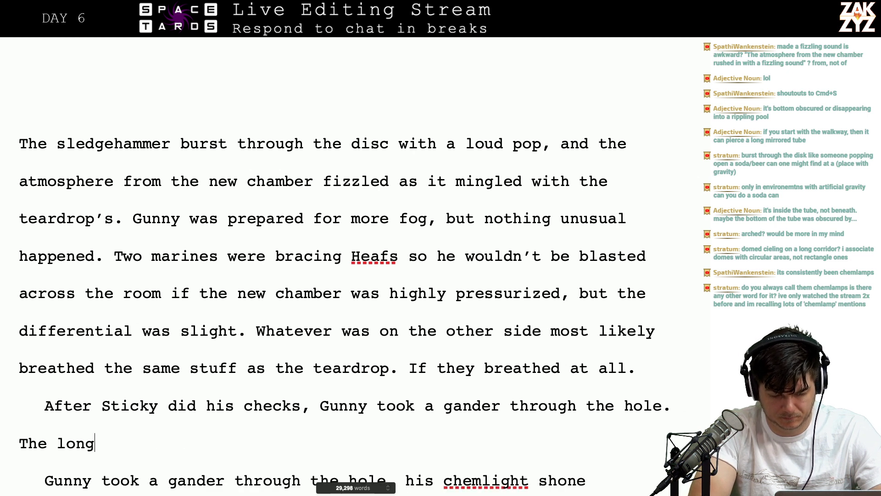
{"action": "key", "text": "BackSpace"}
{"action": "type", "text": "g, st"}
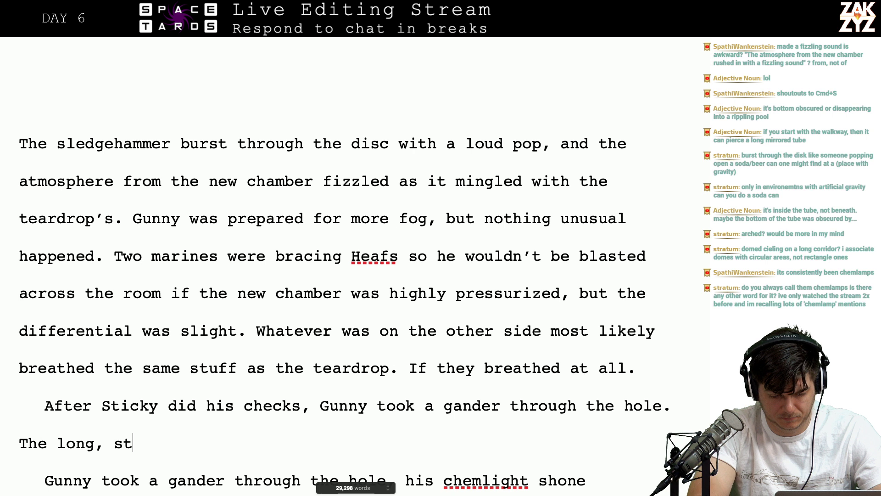
{"action": "type", "text": "raight line of a wa"}
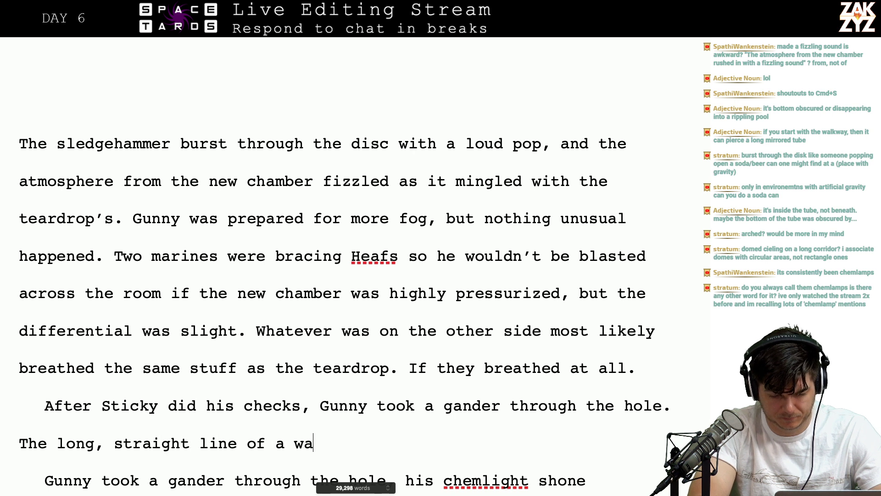
{"action": "type", "text": "lkway caught"}
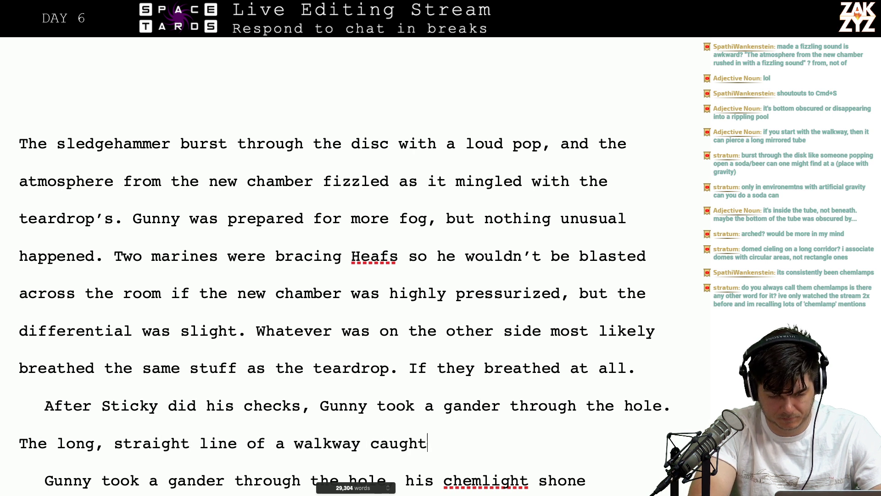
{"action": "type", "text": " hsi"}
{"action": "key", "text": "BackSpace"}
{"action": "key", "text": "BackSpace"}
{"action": "type", "text": "is eye, "}
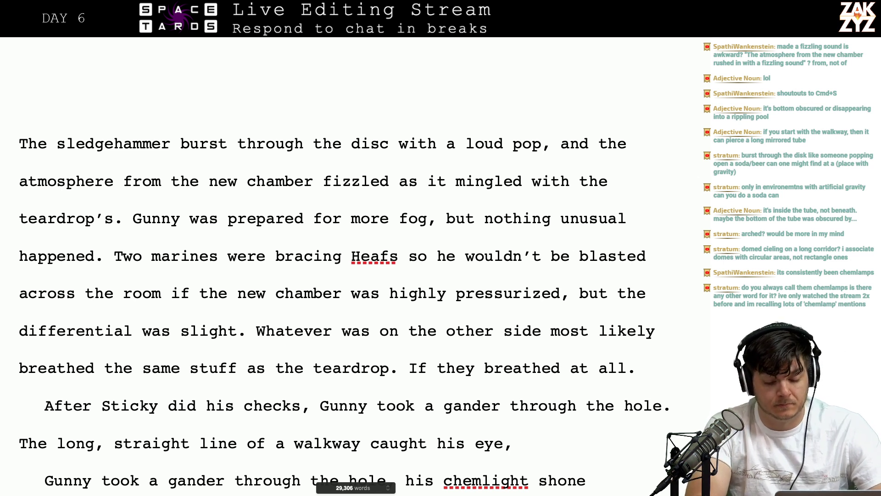
Extend the walkway sentence after "caught his eye," with "by the aw"
{"action": "type", "text": "it"}
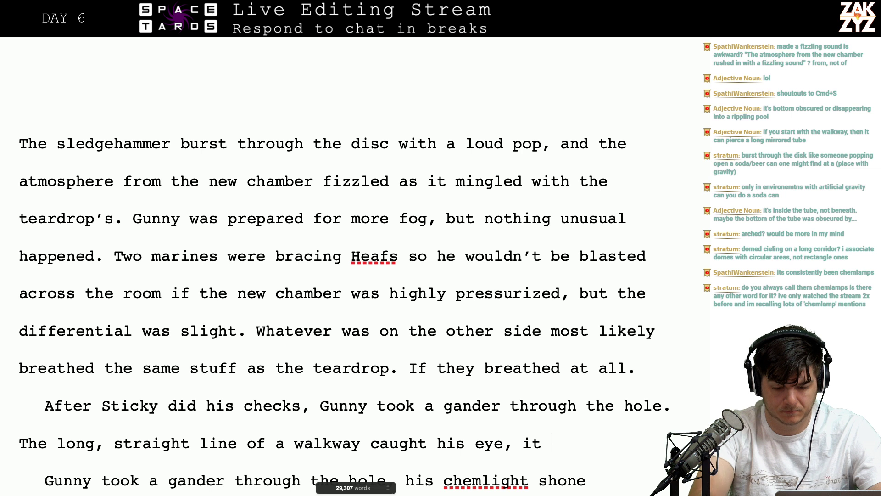
{"action": "type", "text": " was"}
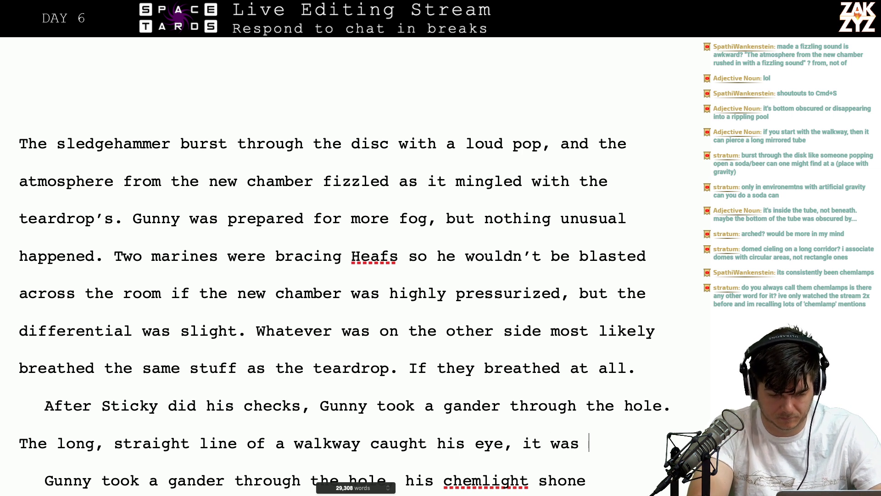
{"action": "key", "text": "alt+BackSpace"}
{"action": "type", "text": "his e"}
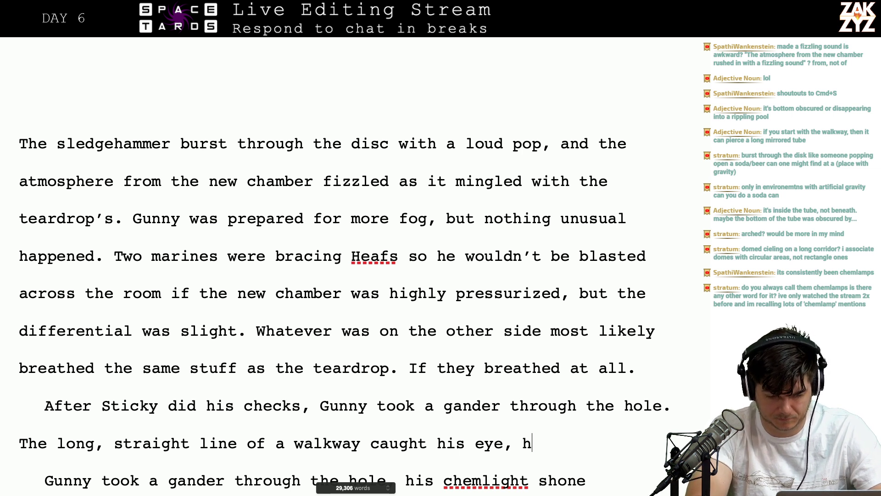
{"action": "type", "text": "ye, by the a"}
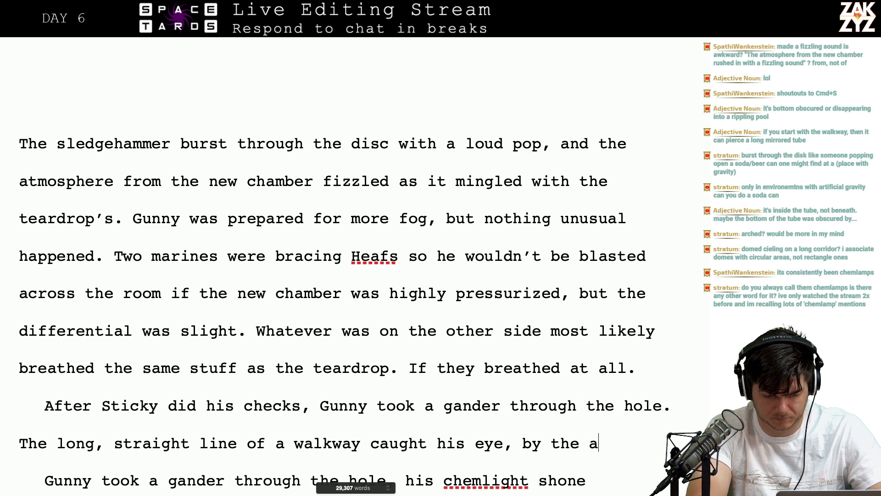
{"action": "type", "text": "w"}
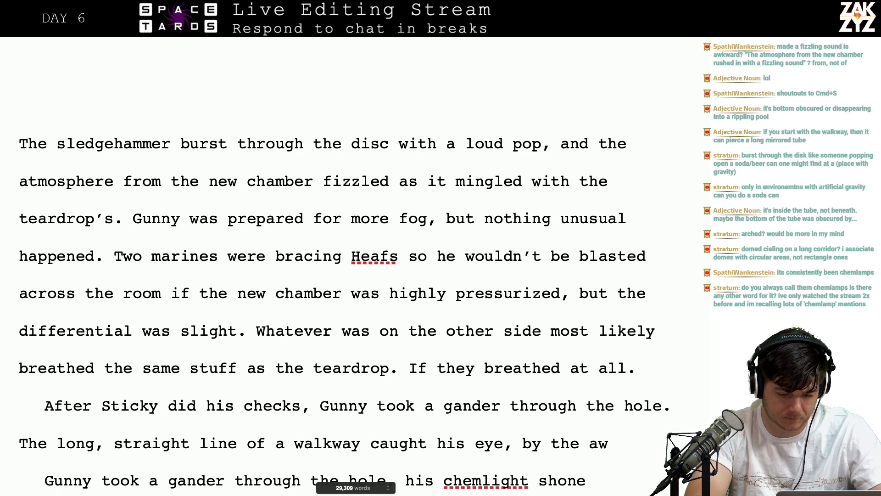
{"action": "key", "text": "Left"}
{"action": "key", "text": "Left"}
{"action": "key", "text": "Left"}
{"action": "key", "text": "Left"}
{"action": "key", "text": "Left"}
{"action": "key", "text": "Left"}
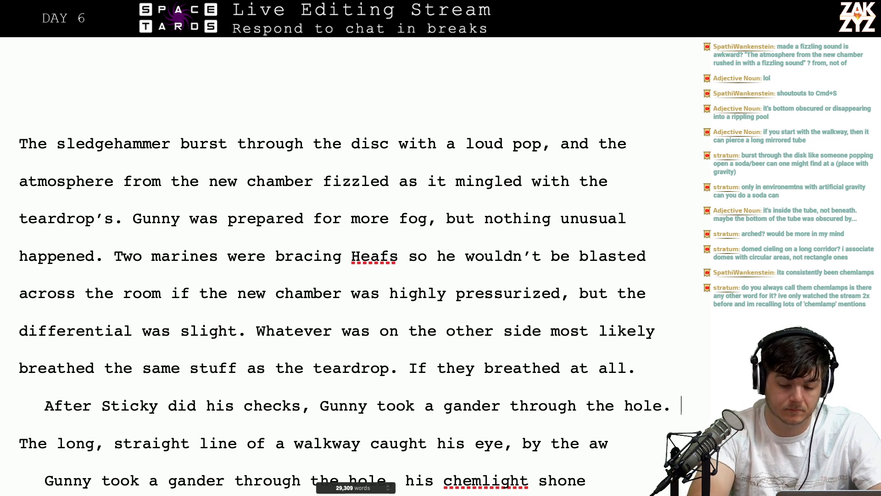
{"action": "type", "text": "There was l"}
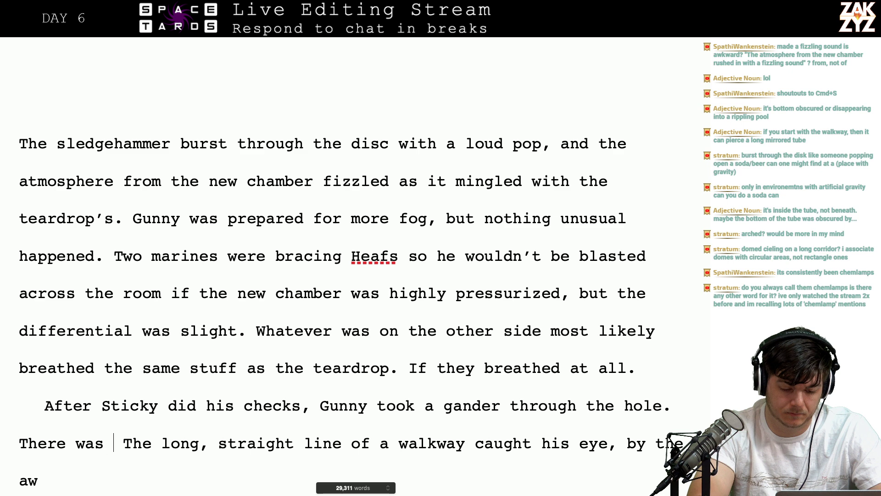
{"action": "key", "text": "BackSpace"}
{"action": "key", "text": "BackSpace"}
{"action": "key", "text": "BackSpace"}
{"action": "key", "text": "BackSpace"}
{"action": "key", "text": "BackSpace"}
{"action": "key", "text": "BackSpace"}
{"action": "key", "text": "BackSpace"}
{"action": "key", "text": "BackSpace"}
{"action": "key", "text": "BackSpace"}
{"action": "key", "text": "BackSpace"}
{"action": "key", "text": "BackSpace"}
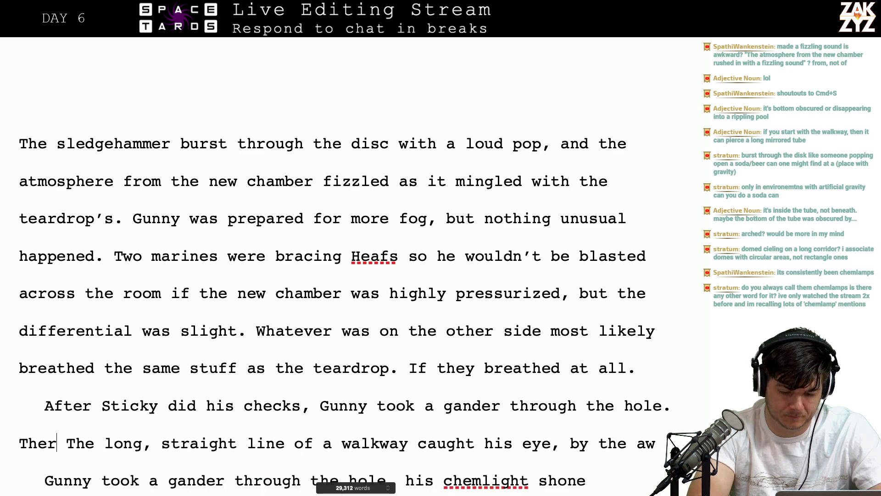
{"action": "type", "text": "The chamber"}
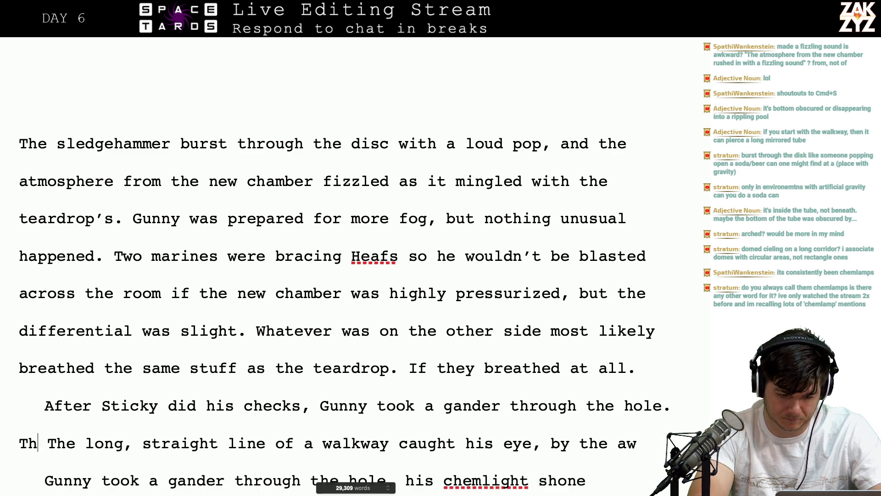
{"action": "key", "text": "BackSpace"}
{"action": "key", "text": "BackSpace"}
{"action": "key", "text": "BackSpace"}
{"action": "key", "text": "BackSpace"}
{"action": "key", "text": "BackSpace"}
{"action": "key", "text": "BackSpace"}
{"action": "key", "text": "BackSpace"}
{"action": "key", "text": "BackSpace"}
{"action": "key", "text": "BackSpace"}
{"action": "key", "text": "BackSpace"}
{"action": "key", "text": "BackSpace"}
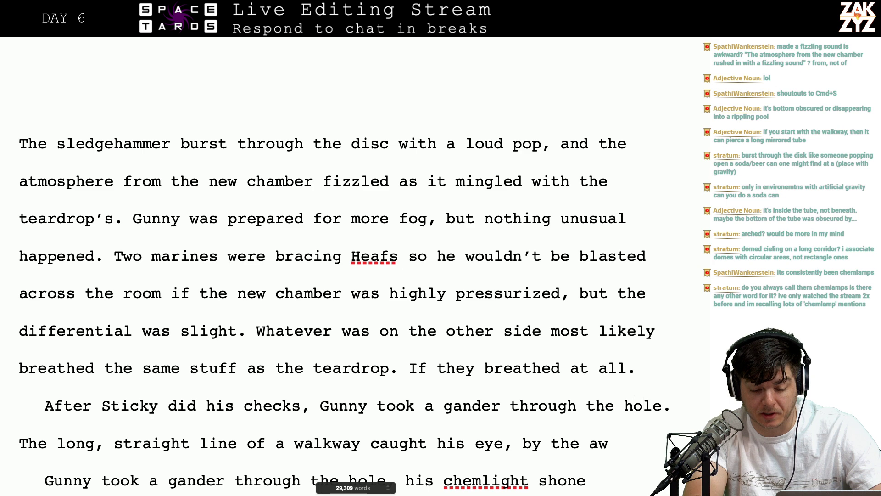
{"action": "left_click", "coordinate": [681, 406]}
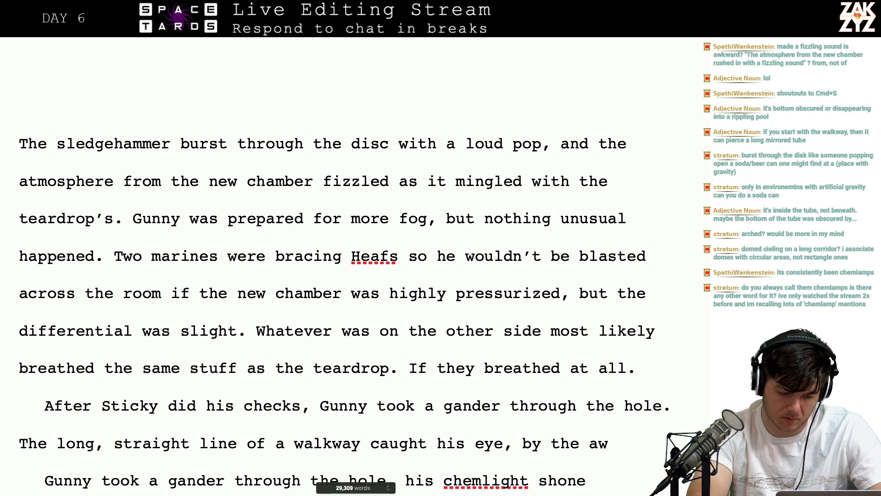
Insert "There was a long, straight walkway beneath an arch of seamless silver mirror." after "Gunny took a gander through the hole."
{"action": "type", "text": "There was a lng"}
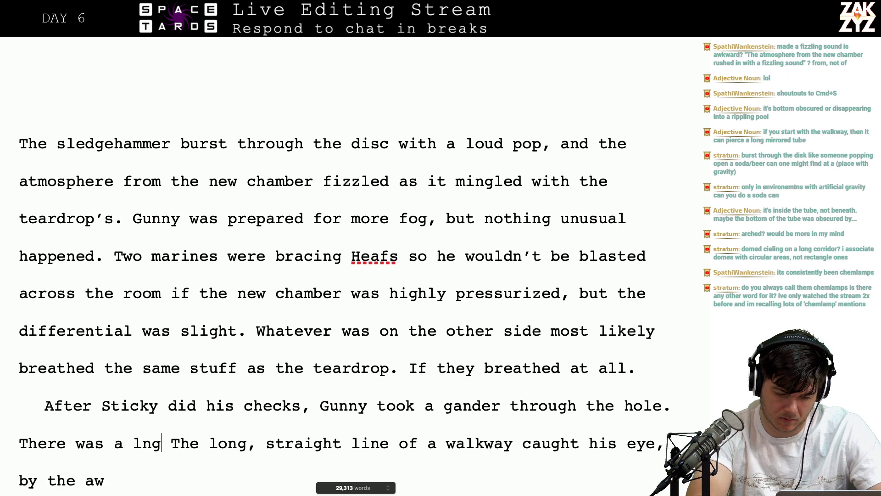
{"action": "key", "text": "BackSpace"}
{"action": "key", "text": "BackSpace"}
{"action": "type", "text": "ong, straight w"}
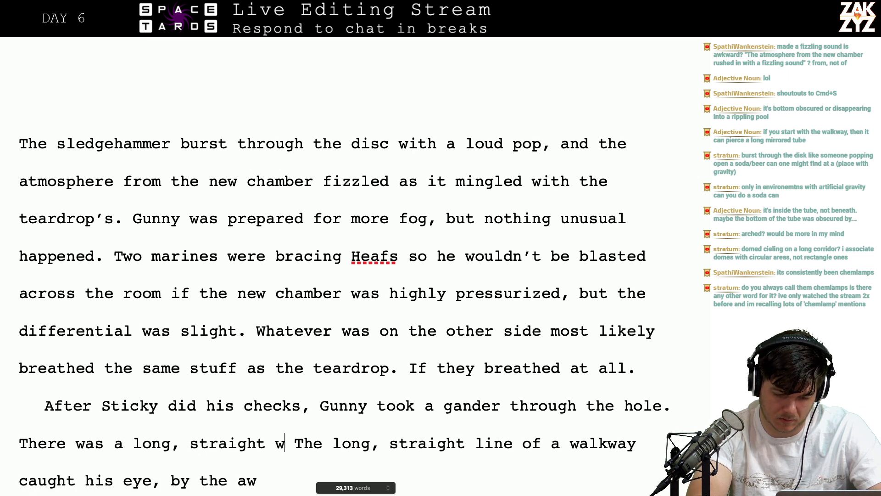
{"action": "type", "text": "alkway beneat"}
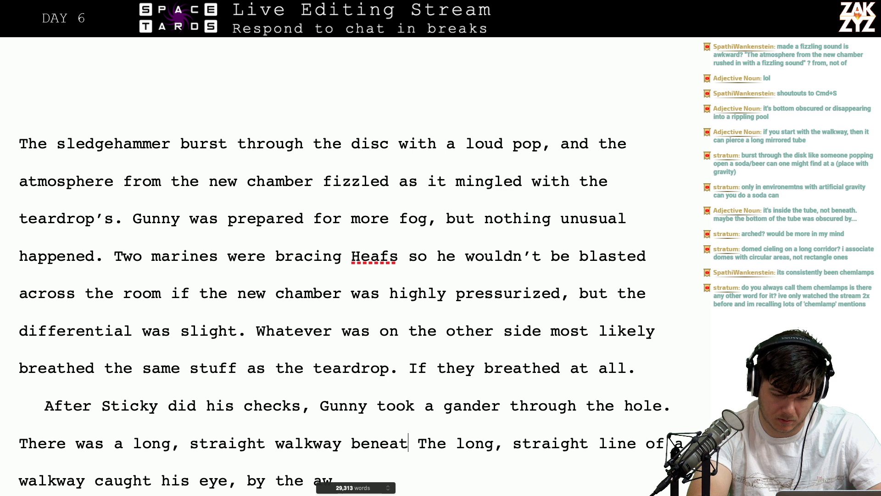
{"action": "type", "text": "h an arch "}
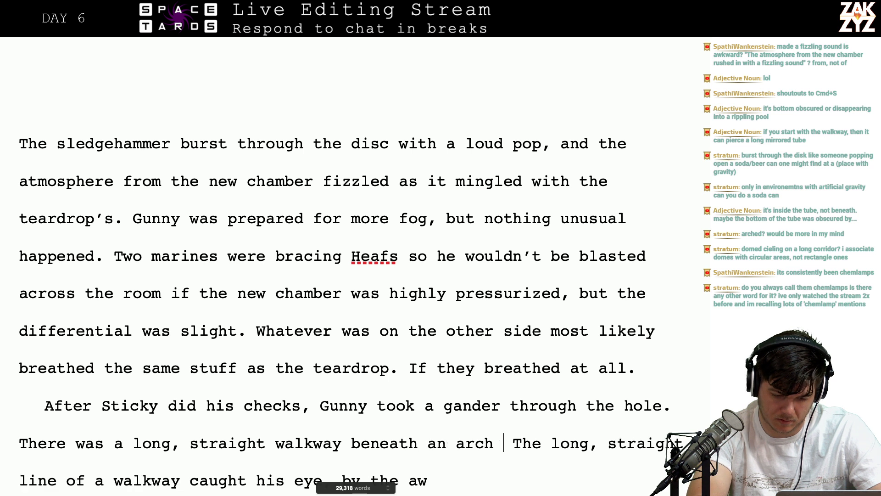
{"action": "type", "text": "of seamless "}
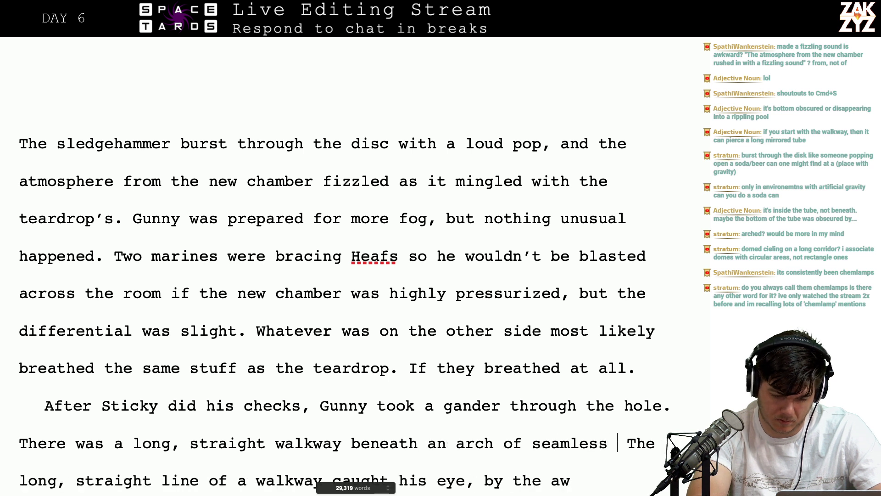
{"action": "type", "text": "silver mirror. B"}
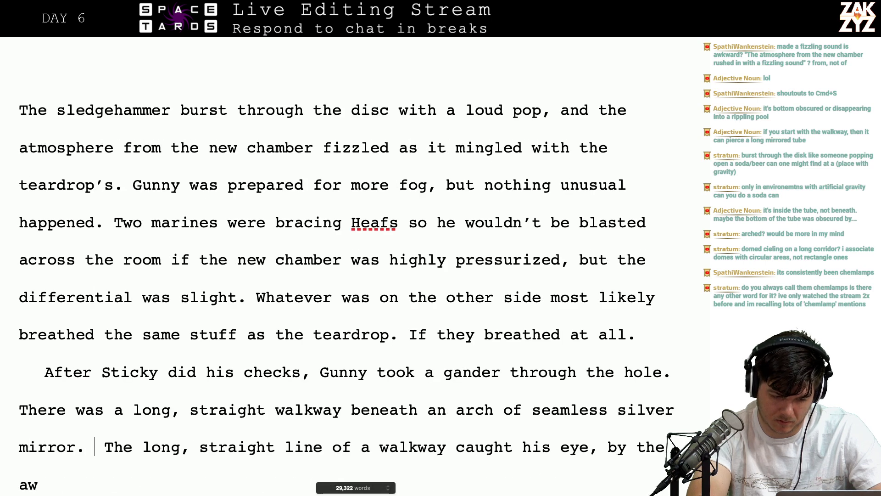
Add "Beneath was a rippling lake of opaque black fluid." and set off the old walkway sentence below with an empty paragraph
{"action": "type", "text": "eneath was a ripp"}
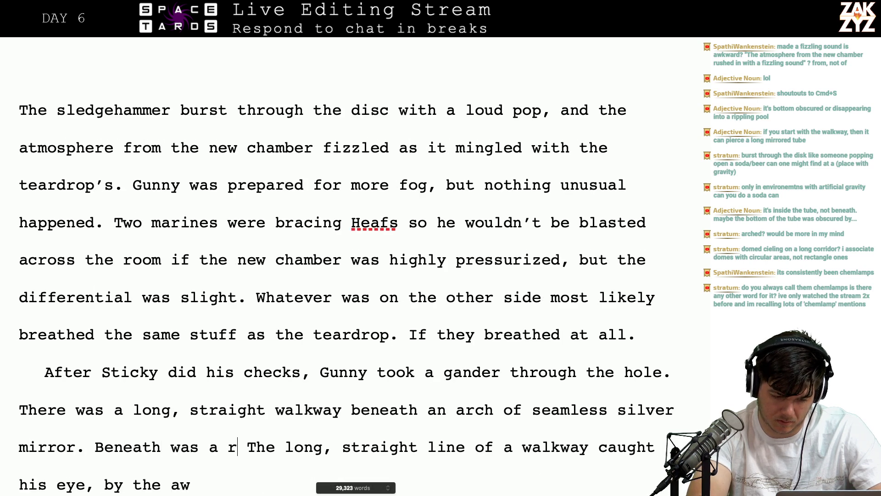
{"action": "type", "text": "ling lake of o"}
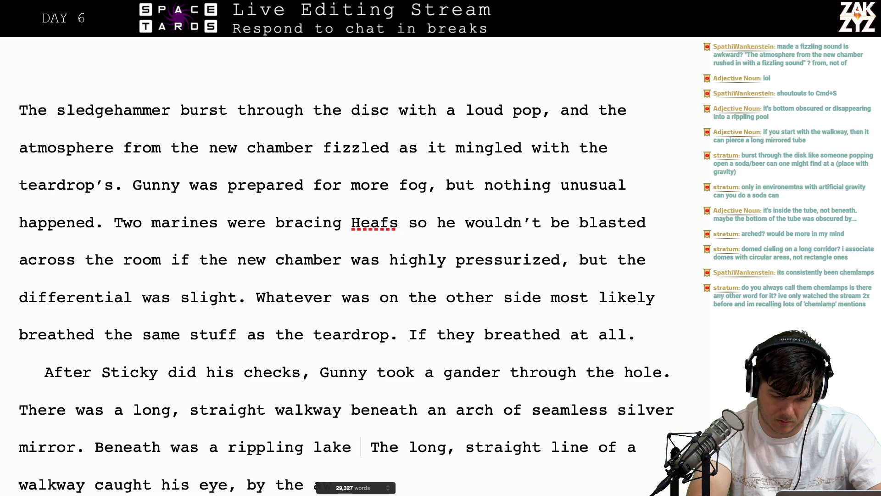
{"action": "type", "text": "paque black"}
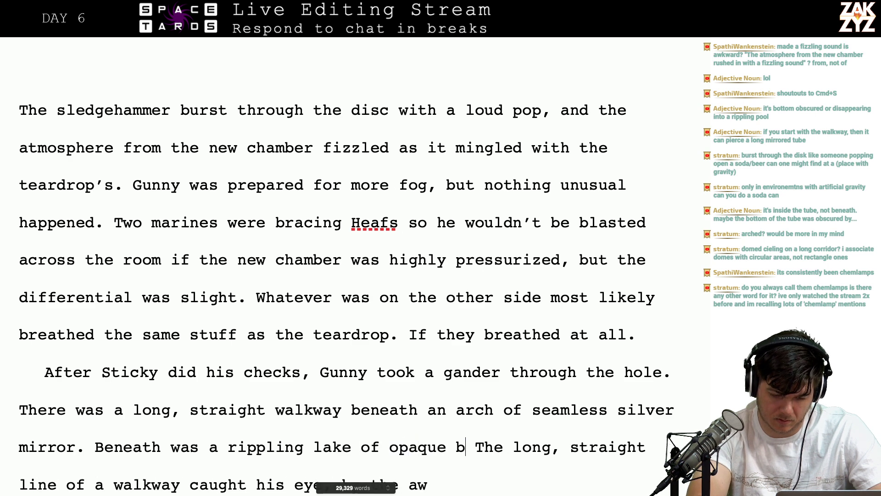
{"action": "type", "text": " fluid."}
{"action": "key", "text": "Return"}
{"action": "key", "text": "Return"}
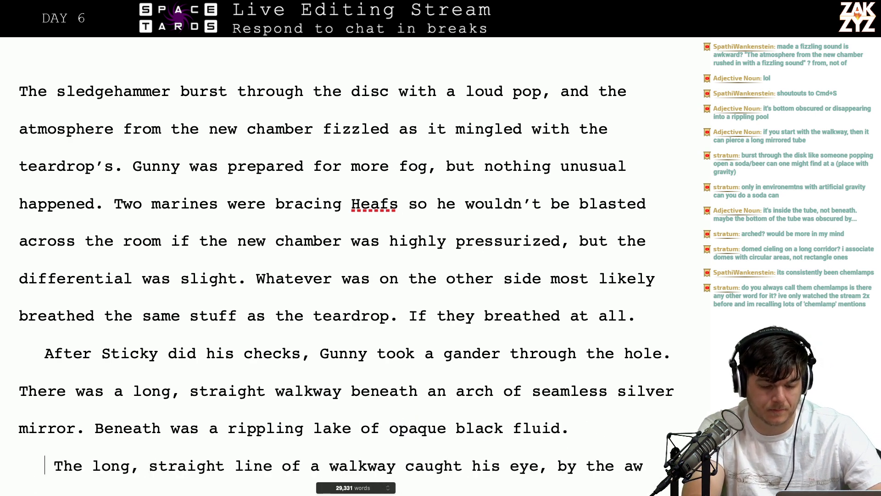
{"action": "key", "text": "Up"}
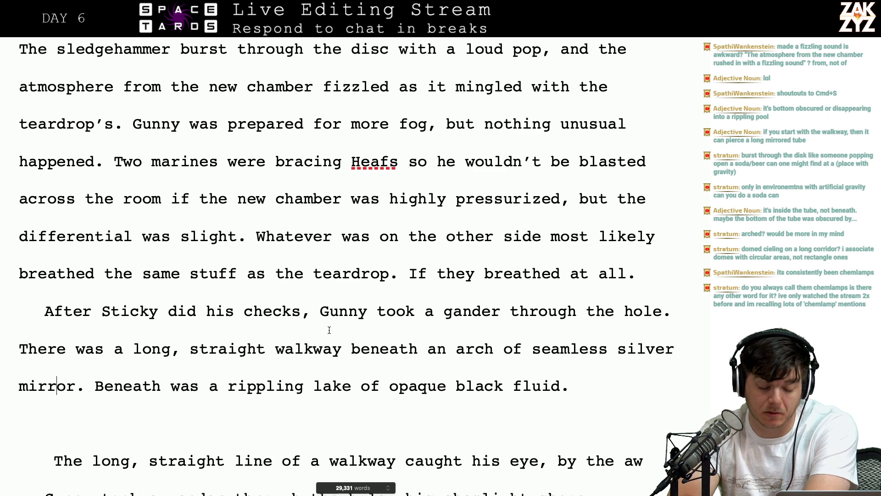
{"action": "scroll", "coordinate": [330, 329], "scroll_direction": "down", "scroll_amount": 1}
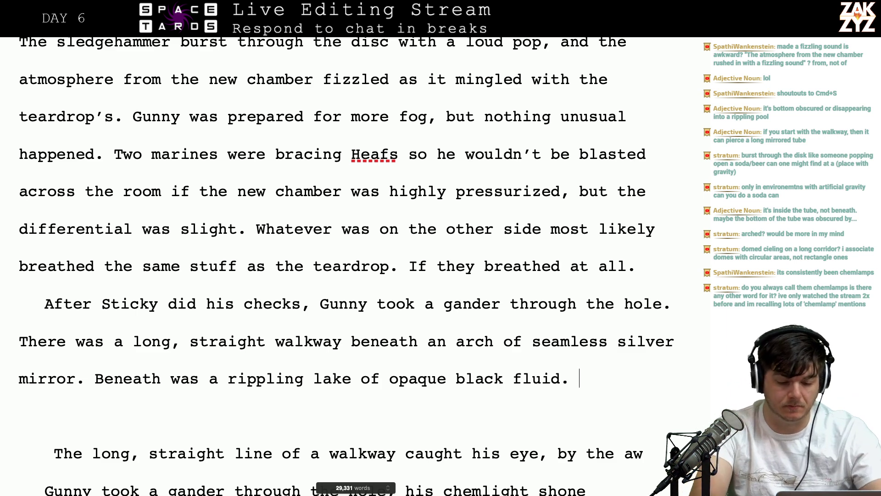
{"action": "type", "text": "Gunn"}
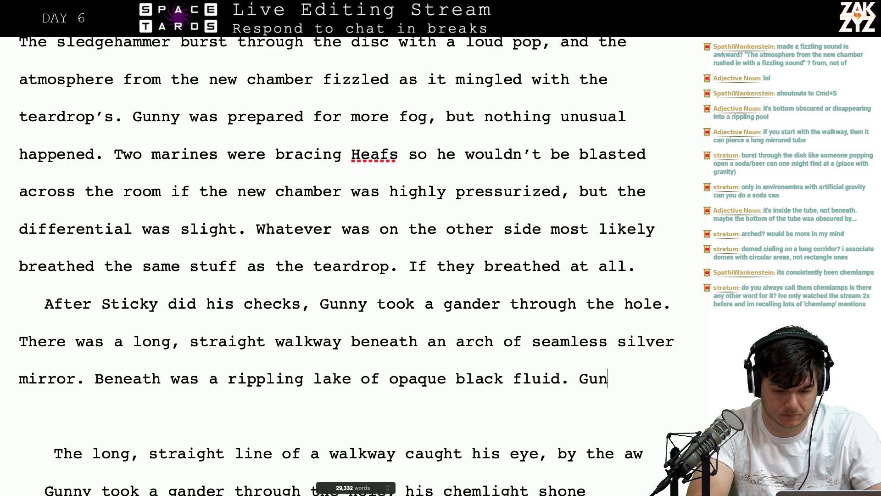
{"action": "key", "text": "BackSpace"}
{"action": "key", "text": "BackSpace"}
{"action": "key", "text": "BackSpace"}
{"action": "key", "text": "BackSpace"}
{"action": "type", "text": "G"}
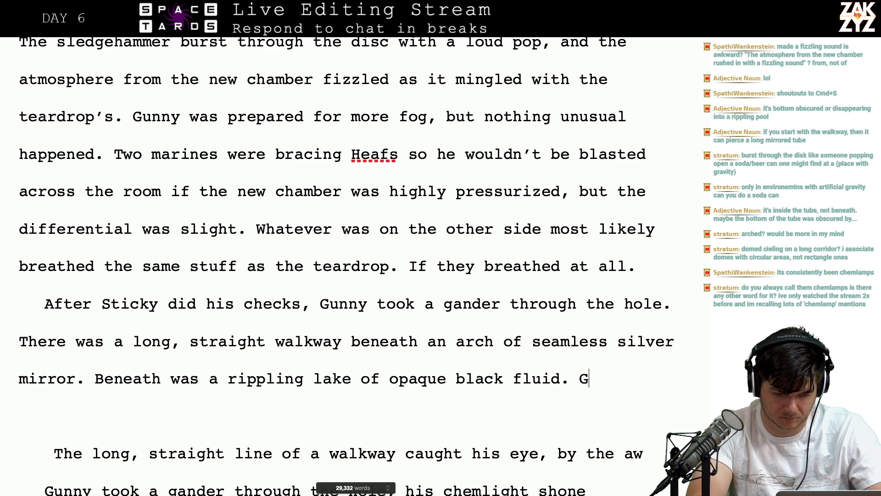
{"action": "key", "text": "BackSpace"}
{"action": "type", "text": "By the point"}
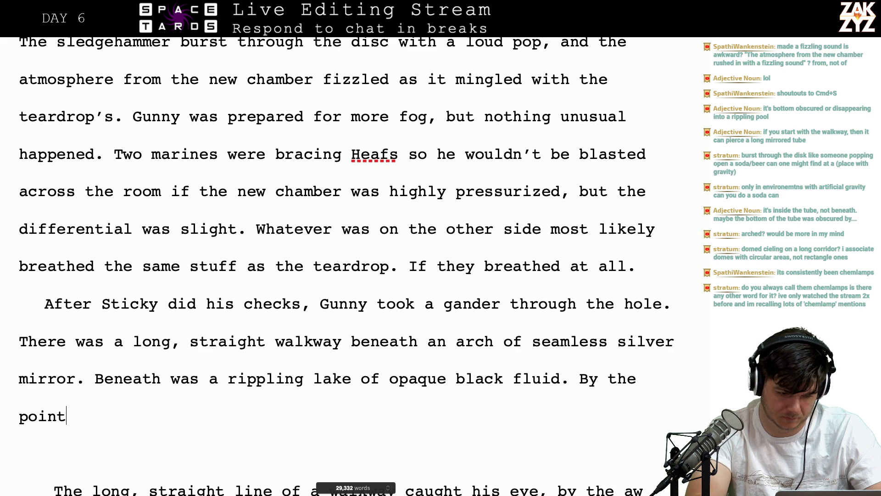
{"action": "type", "text": " where his ch"}
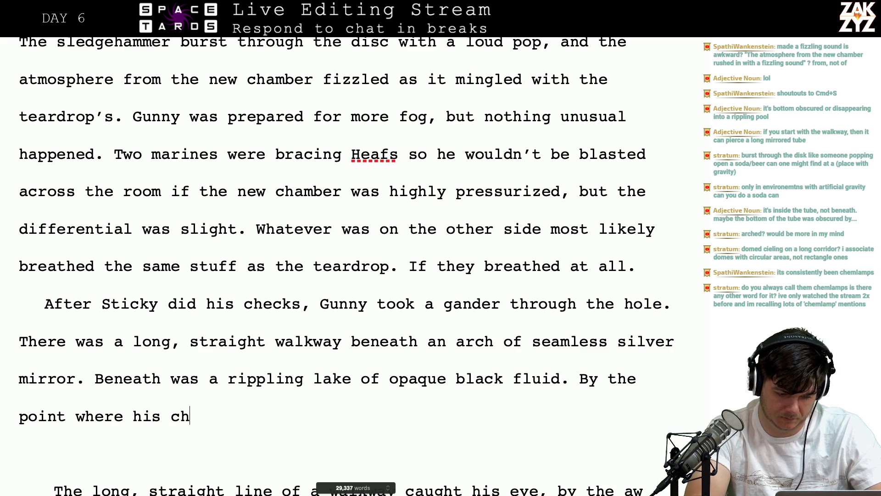
{"action": "type", "text": "emlamp"}
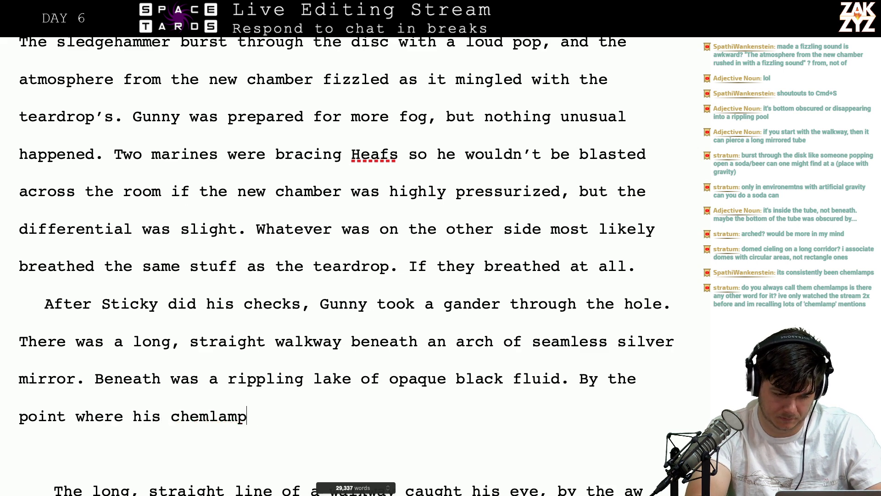
{"action": "key", "text": "BackSpace"}
{"action": "key", "text": "BackSpace"}
{"action": "key", "text": "BackSpace"}
{"action": "key", "text": "BackSpace"}
{"action": "key", "text": "BackSpace"}
{"action": "key", "text": "BackSpace"}
{"action": "key", "text": "BackSpace"}
{"action": "key", "text": "BackSpace"}
{"action": "key", "text": "BackSpace"}
{"action": "key", "text": "BackSpace"}
{"action": "key", "text": "BackSpace"}
{"action": "key", "text": "BackSpace"}
{"action": "key", "text": "BackSpace"}
{"action": "key", "text": "BackSpace"}
{"action": "key", "text": "BackSpace"}
{"action": "key", "text": "BackSpace"}
{"action": "key", "text": "BackSpace"}
{"action": "key", "text": "BackSpace"}
{"action": "key", "text": "BackSpace"}
{"action": "key", "text": "BackSpace"}
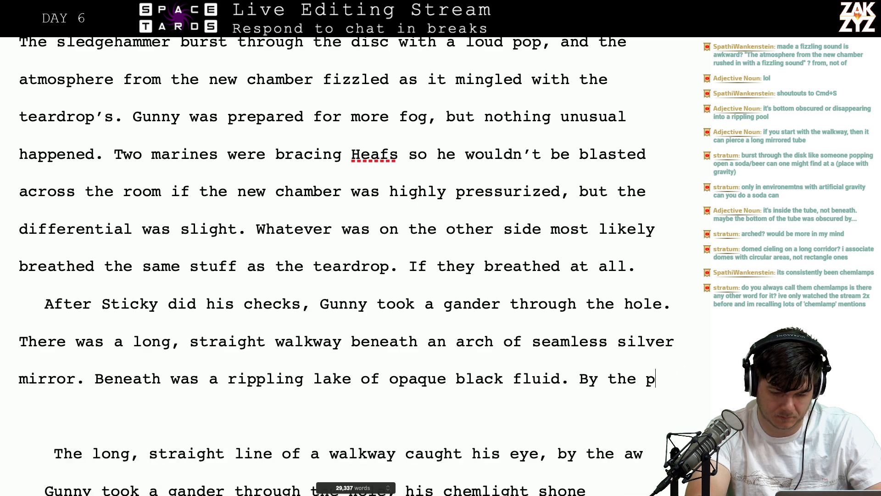
{"action": "key", "text": "BackSpace"}
{"action": "key", "text": "BackSpace"}
{"action": "key", "text": "BackSpace"}
{"action": "key", "text": "BackSpace"}
{"action": "key", "text": "BackSpace"}
{"action": "key", "text": "BackSpace"}
{"action": "key", "text": "BackSpace"}
{"action": "key", "text": "BackSpace"}
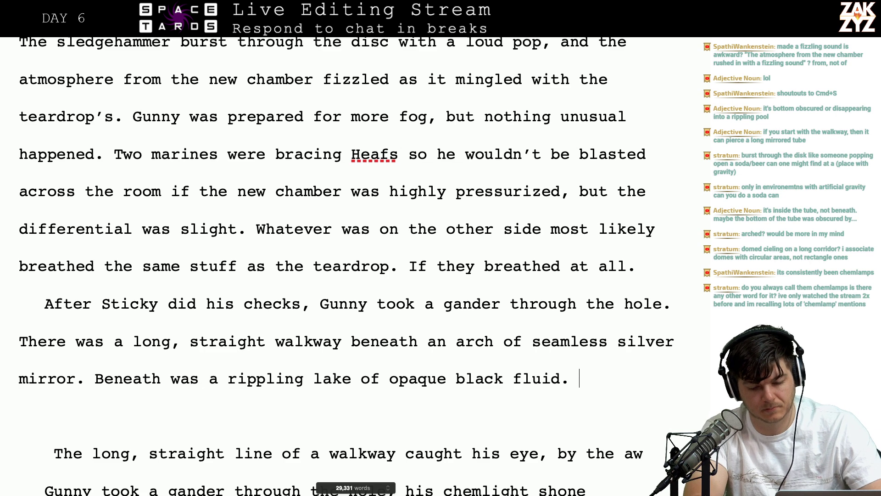
{"action": "type", "text": "Gunny "}
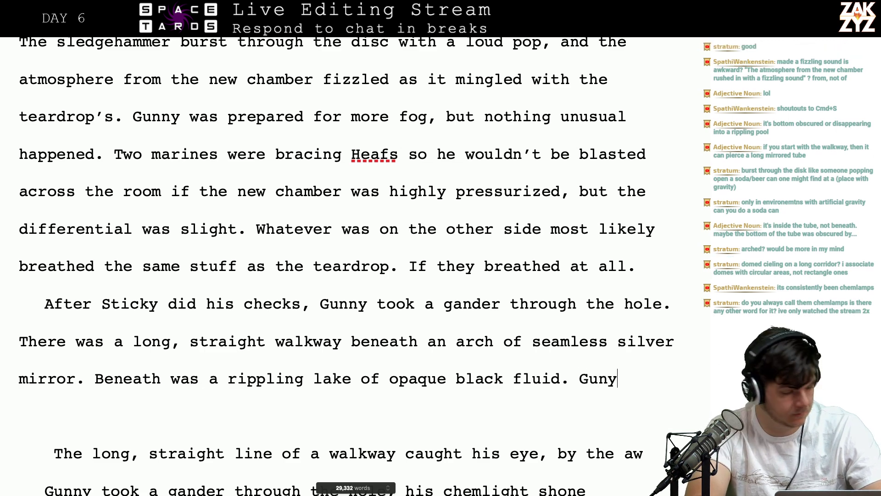
{"action": "type", "text": "got the sense that"}
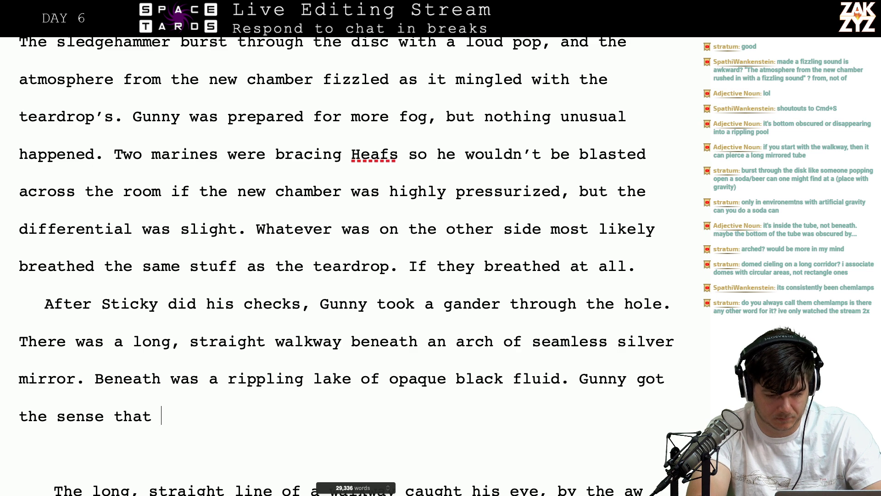
{"action": "key", "text": "BackSpace"}
{"action": "key", "text": "BackSpace"}
{"action": "key", "text": "BackSpace"}
{"action": "key", "text": "BackSpace"}
{"action": "key", "text": "BackSpace"}
{"action": "key", "text": "BackSpace"}
{"action": "key", "text": "BackSpace"}
{"action": "key", "text": "BackSpace"}
{"action": "key", "text": "BackSpace"}
{"action": "key", "text": "BackSpace"}
{"action": "key", "text": "BackSpace"}
{"action": "key", "text": "BackSpace"}
{"action": "key", "text": "BackSpace"}
{"action": "key", "text": "BackSpace"}
{"action": "key", "text": "BackSpace"}
{"action": "key", "text": "BackSpace"}
{"action": "key", "text": "BackSpace"}
{"action": "key", "text": "BackSpace"}
{"action": "key", "text": "BackSpace"}
{"action": "key", "text": "BackSpace"}
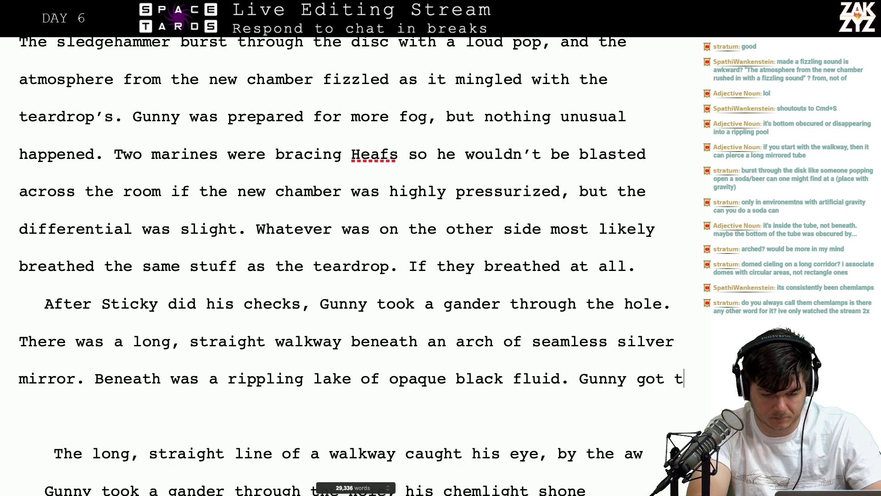
{"action": "key", "text": "BackSpace"}
{"action": "type", "text": "from"}
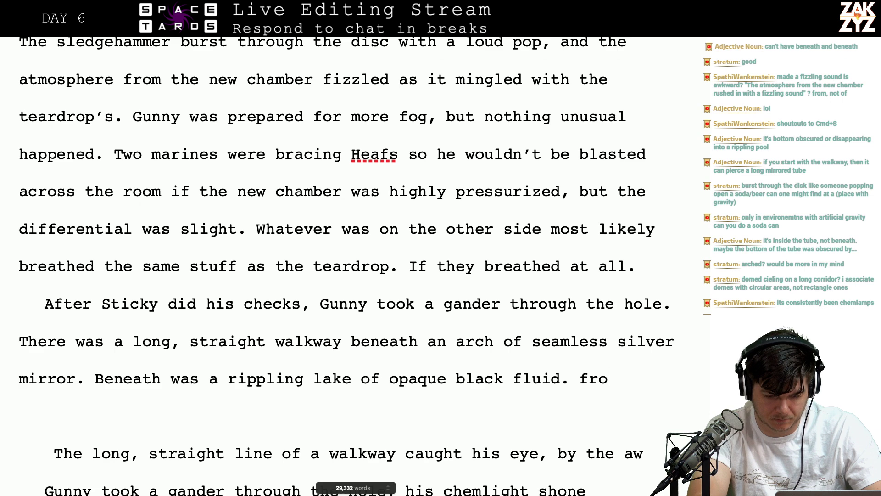
{"action": "key", "text": "BackSpace"}
{"action": "key", "text": "BackSpace"}
{"action": "key", "text": "BackSpace"}
{"action": "key", "text": "BackSpace"}
Continue after "opaque black fluid." with "Eying the slope of the arch, Gunny began to visualize a huge cylinder, mostly filled with the fluid"
{"action": "type", "text": "E"}
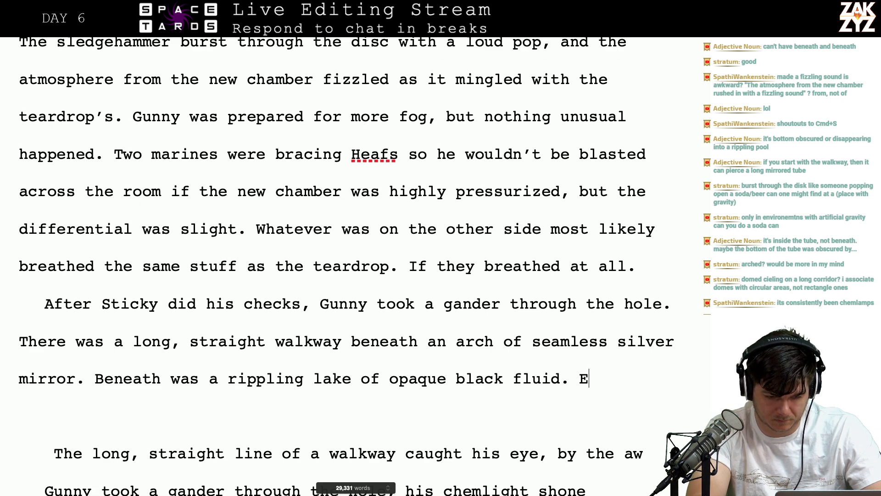
{"action": "type", "text": "ying the slop"}
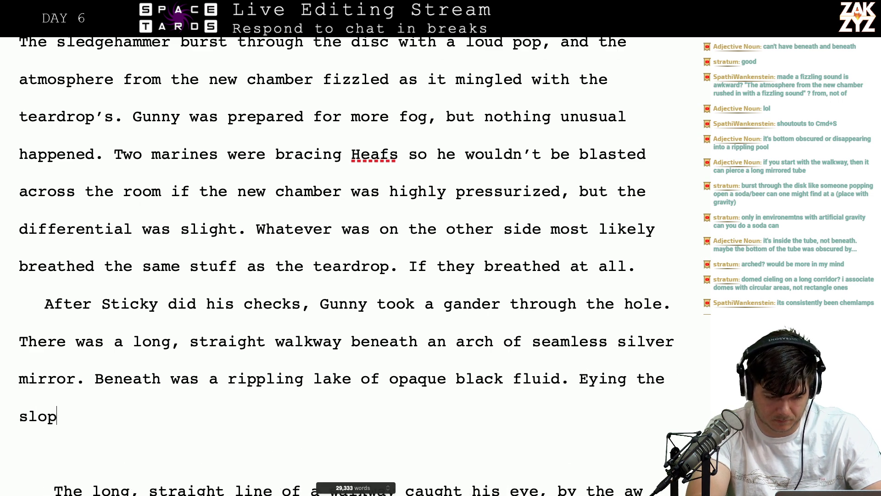
{"action": "type", "text": "e of the arch, "}
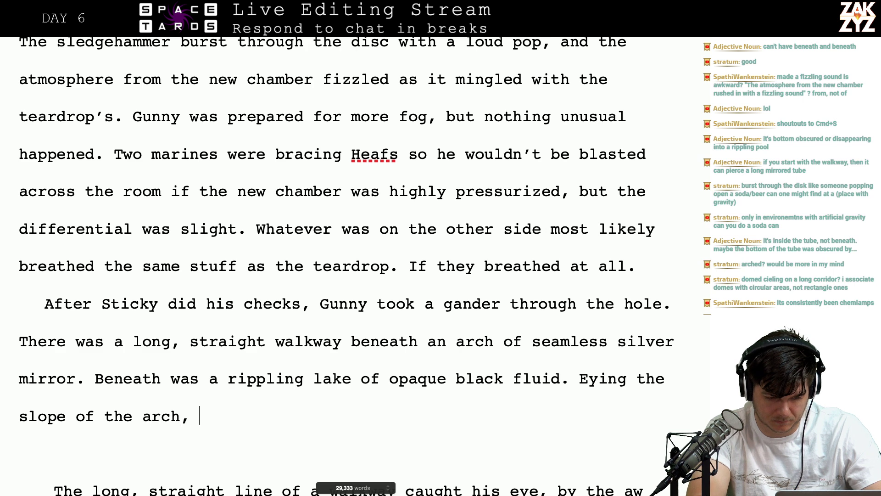
{"action": "type", "text": "Gunny beg"}
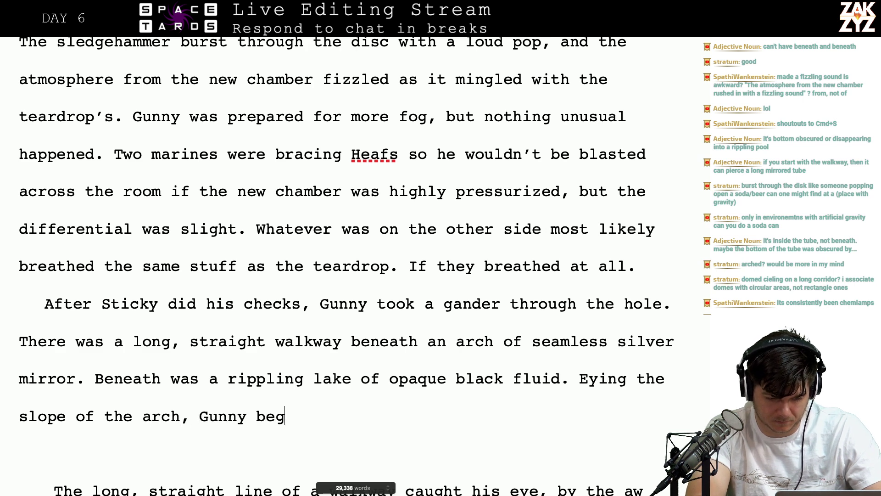
{"action": "type", "text": "an to visuali"}
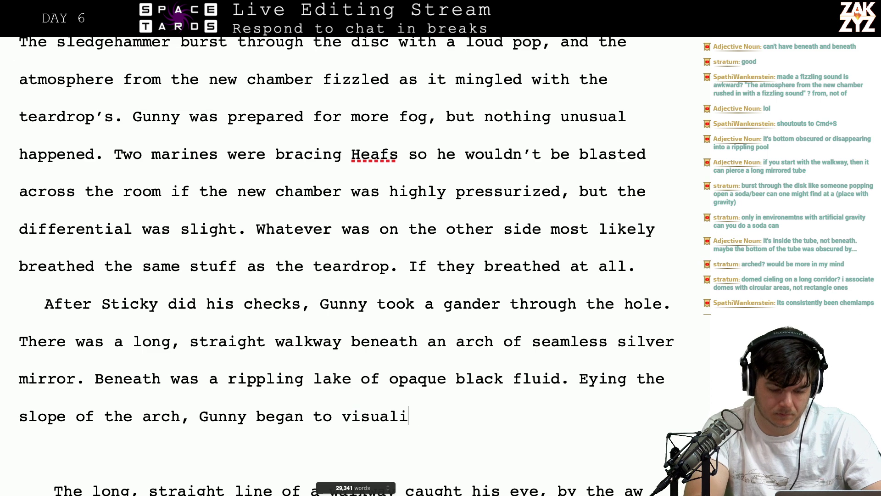
{"action": "type", "text": "ze a huge si"}
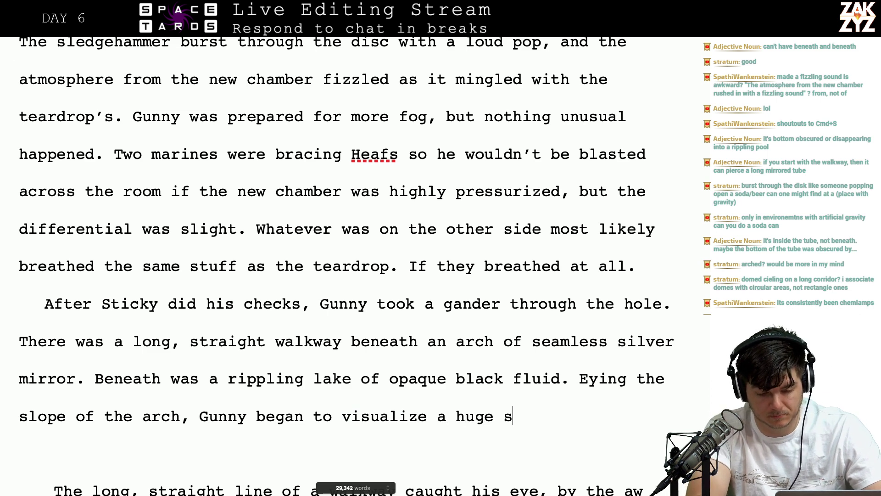
{"action": "key", "text": "BackSpace"}
{"action": "key", "text": "BackSpace"}
{"action": "type", "text": "cylinder,"}
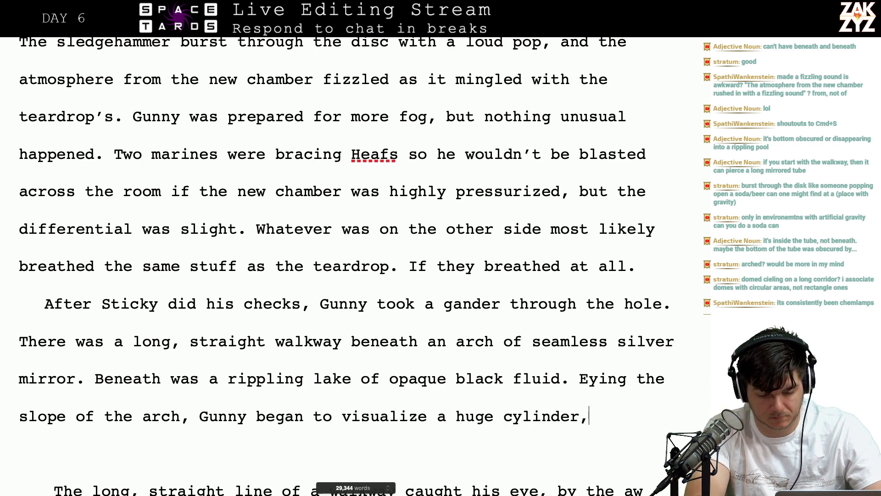
{"action": "type", "text": " mostly "}
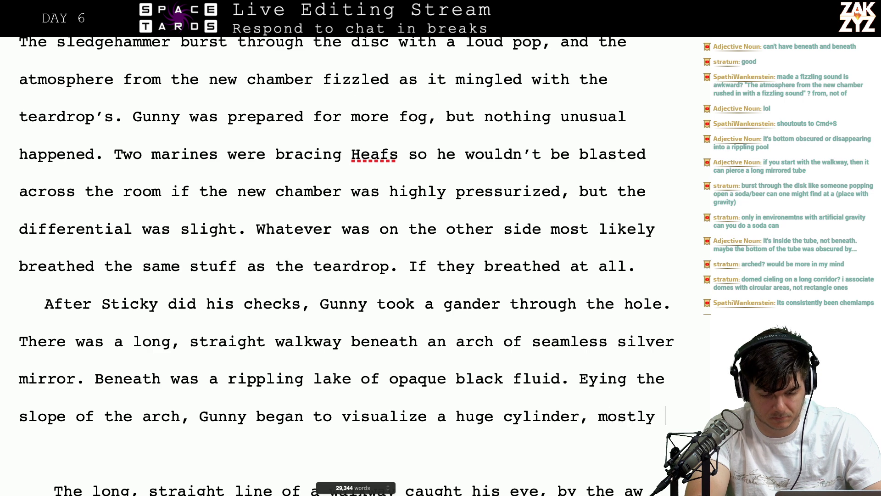
{"action": "type", "text": "filled w"}
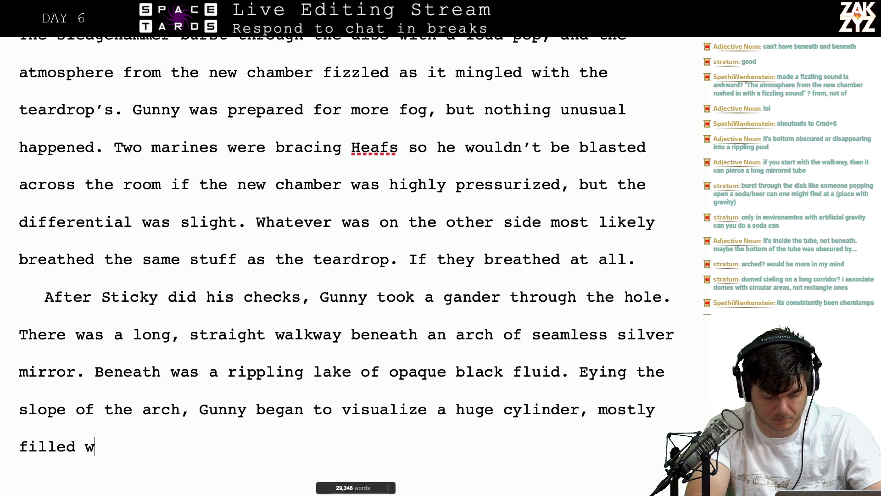
{"action": "type", "text": "ith the fluid"}
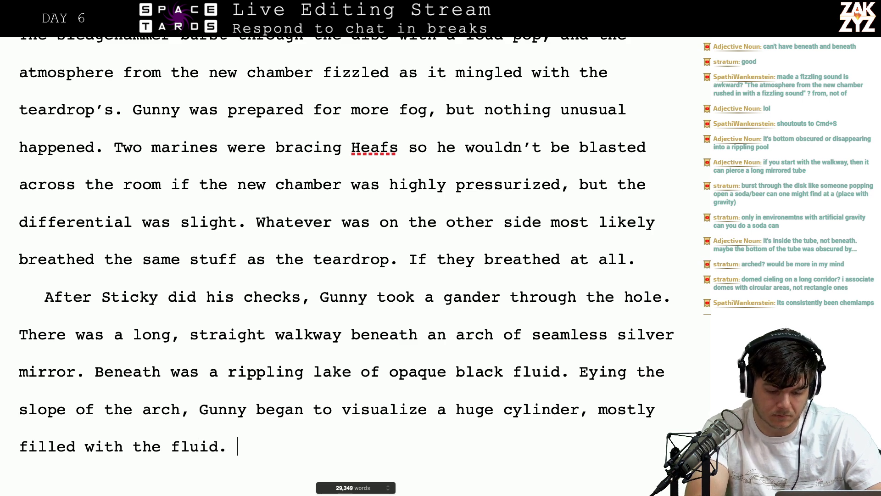
{"action": "type", "text": ". If th"}
{"action": "key", "text": "BackSpace"}
{"action": "key", "text": "BackSpace"}
{"action": "type", "text": "it "}
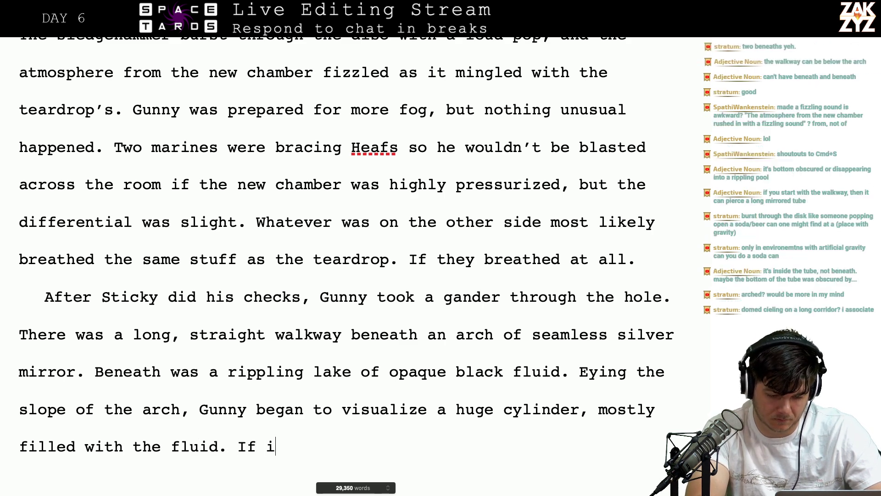
{"action": "type", "text": "was a continuous "}
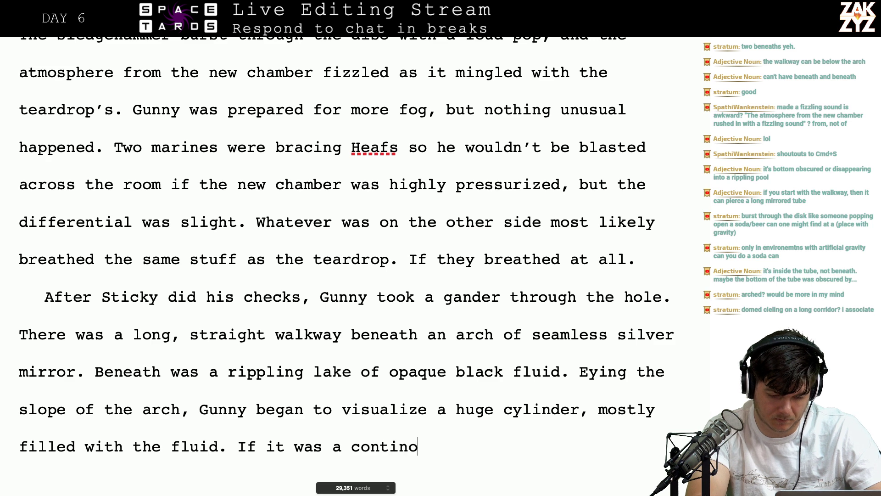
{"action": "type", "text": "circle, "}
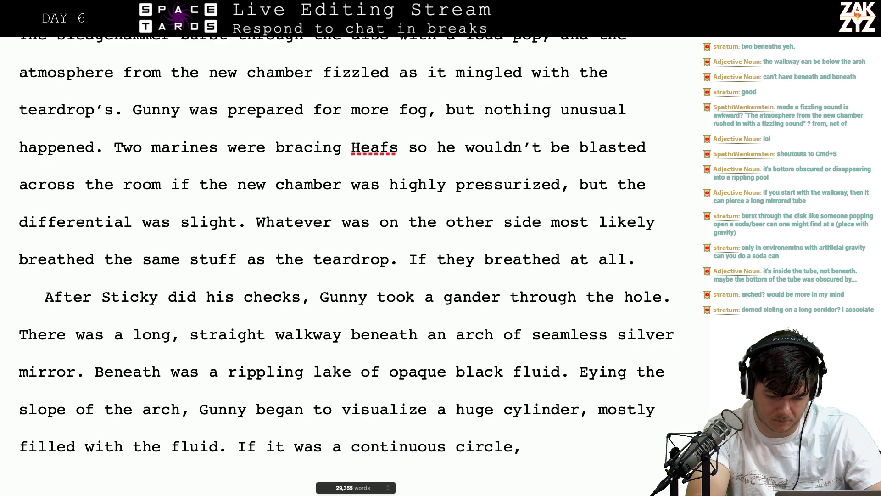
{"action": "type", "text": "it would be al"}
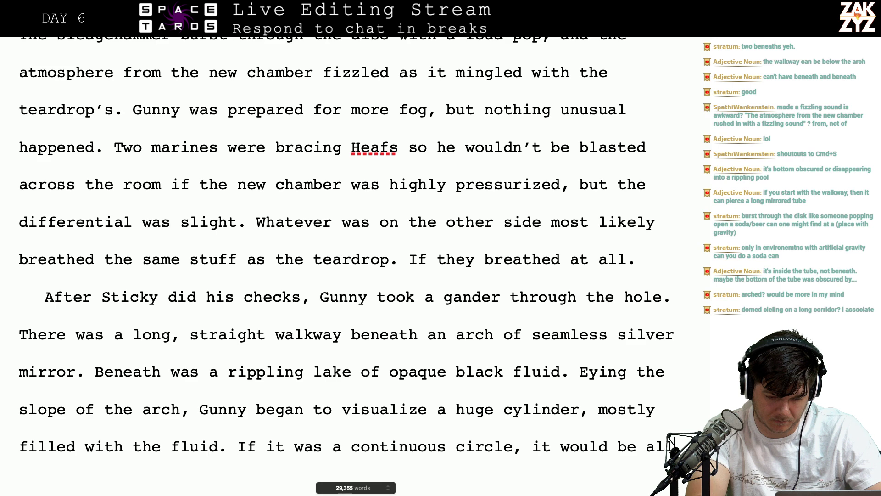
{"action": "type", "text": "mos"}
{"action": "key", "text": "BackSpace"}
{"action": "key", "text": "BackSpace"}
{"action": "key", "text": "BackSpace"}
{"action": "key", "text": "BackSpace"}
{"action": "key", "text": "BackSpace"}
{"action": "key", "text": "BackSpace"}
{"action": "key", "text": "BackSpace"}
{"action": "key", "text": "BackSpace"}
{"action": "key", "text": "BackSpace"}
{"action": "key", "text": "BackSpace"}
{"action": "key", "text": "BackSpace"}
{"action": "key", "text": "BackSpace"}
{"action": "key", "text": "BackSpace"}
{"action": "key", "text": "BackSpace"}
{"action": "key", "text": "BackSpace"}
{"action": "key", "text": "BackSpace"}
{"action": "key", "text": "BackSpace"}
{"action": "key", "text": "BackSpace"}
{"action": "key", "text": "BackSpace"}
{"action": "key", "text": "BackSpace"}
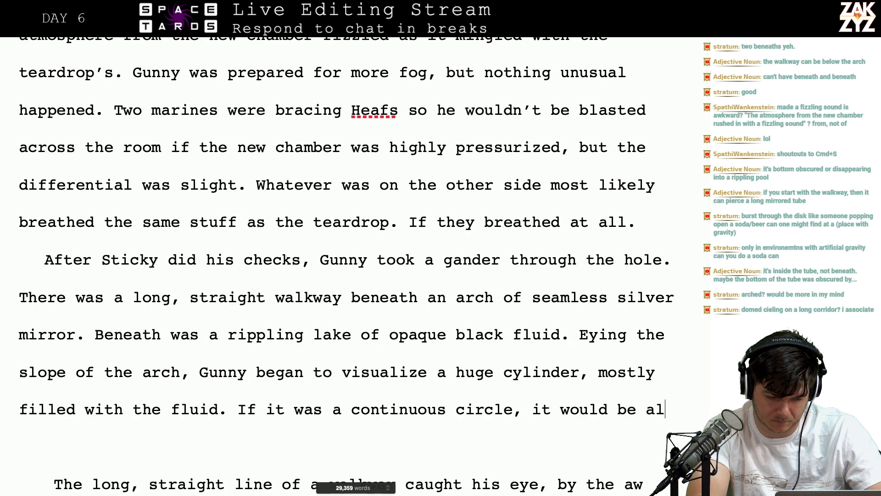
{"action": "key", "text": "BackSpace"}
{"action": "key", "text": "BackSpace"}
{"action": "key", "text": "BackSpace"}
{"action": "key", "text": "BackSpace"}
{"action": "key", "text": "BackSpace"}
{"action": "key", "text": "BackSpace"}
{"action": "key", "text": "BackSpace"}
{"action": "key", "text": "BackSpace"}
{"action": "key", "text": "BackSpace"}
{"action": "key", "text": "BackSpace"}
{"action": "key", "text": "BackSpace"}
{"action": "key", "text": "BackSpace"}
{"action": "key", "text": "BackSpace"}
{"action": "key", "text": "BackSpace"}
{"action": "key", "text": "BackSpace"}
{"action": "key", "text": "BackSpace"}
{"action": "key", "text": "BackSpace"}
{"action": "key", "text": "BackSpace"}
{"action": "key", "text": "BackSpace"}
{"action": "key", "text": "BackSpace"}
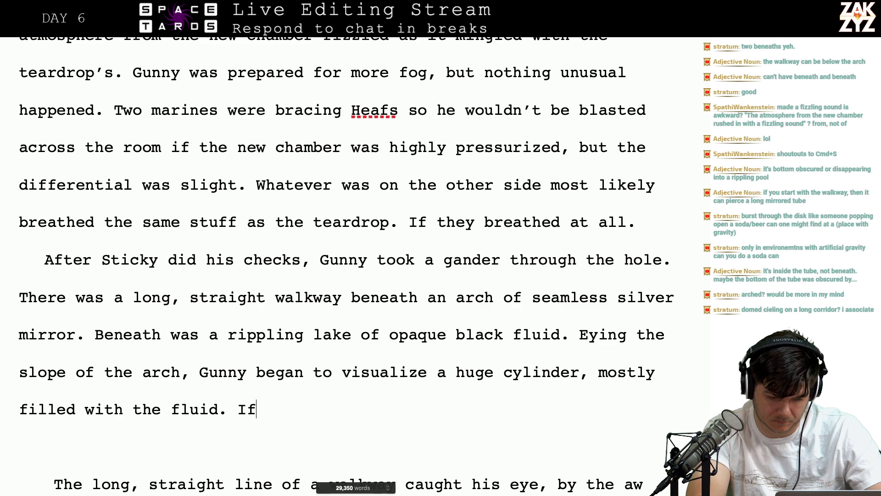
Continue after "mostly filled with the fluid." with "If this was a tube, it was almost three hundred"
{"action": "type", "text": "this was a tube"}
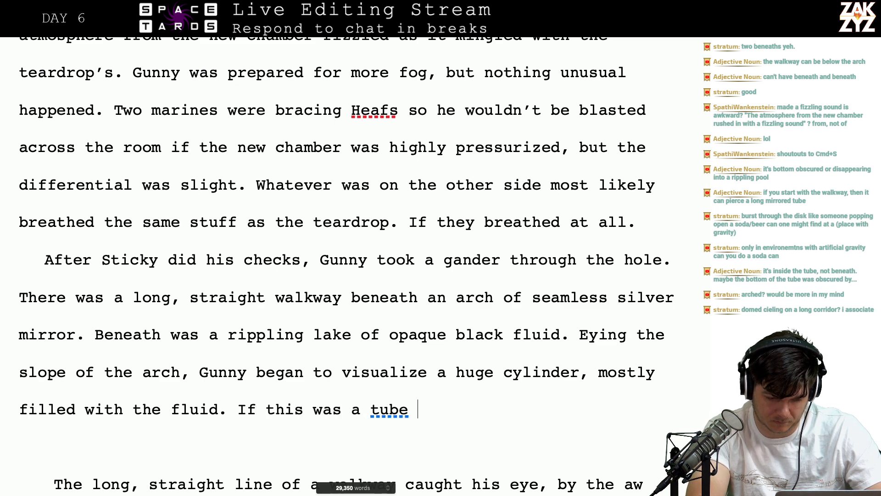
{"action": "key", "text": "BackSpace"}
{"action": "type", "text": ", it was "}
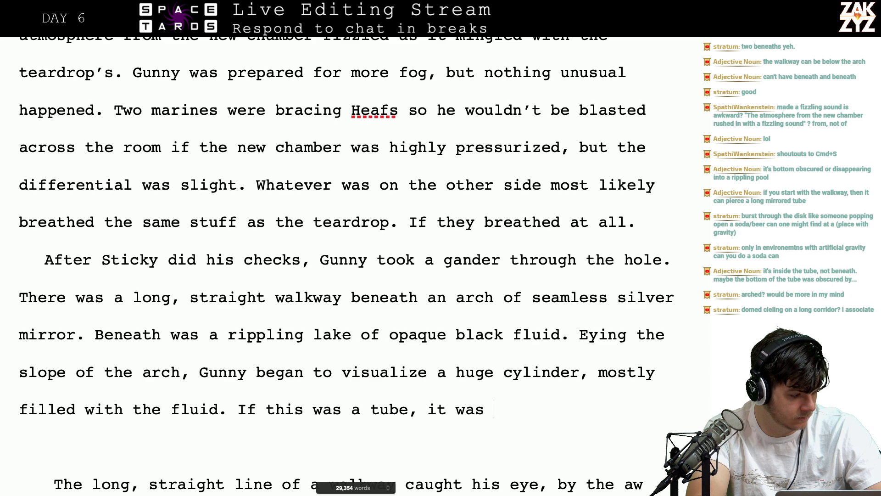
{"action": "type", "text": "almost three"}
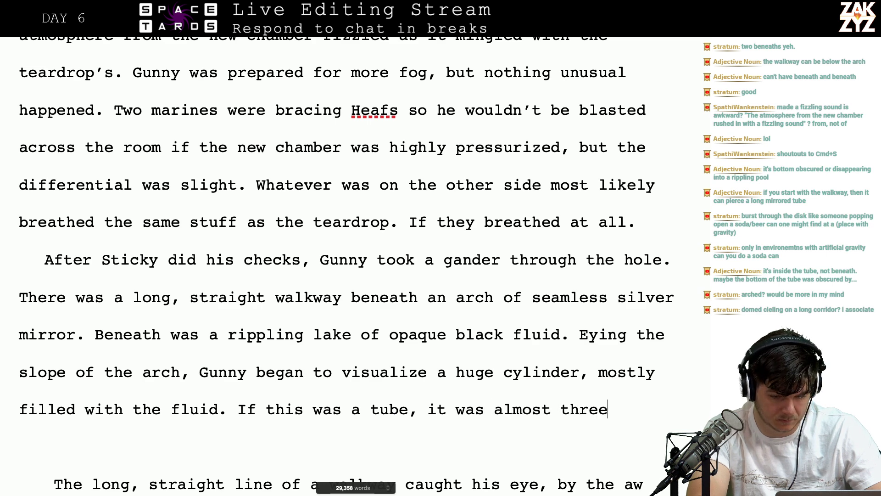
{"action": "type", "text": " hundred"}
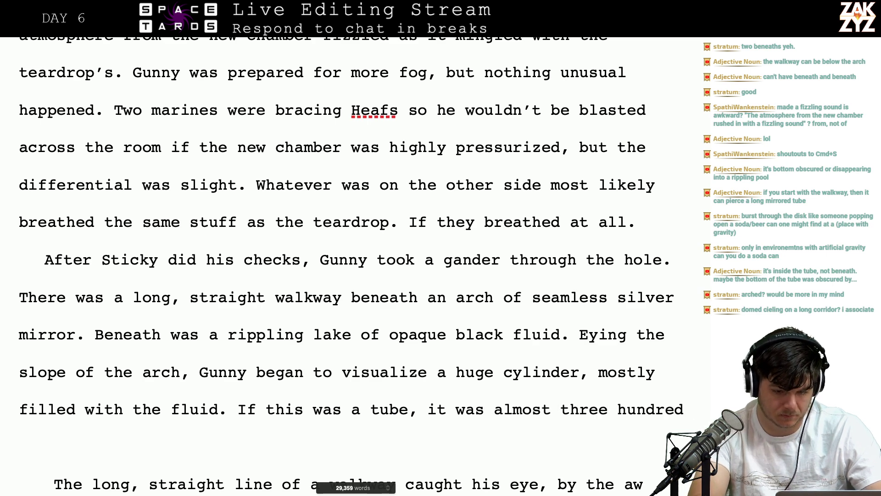
Replace "beneath" after "long, straight walkway" with ", above it the ceiling was"
{"action": "key", "text": "Left"}
{"action": "key", "text": "Left"}
{"action": "key", "text": "Left"}
{"action": "key", "text": "Left"}
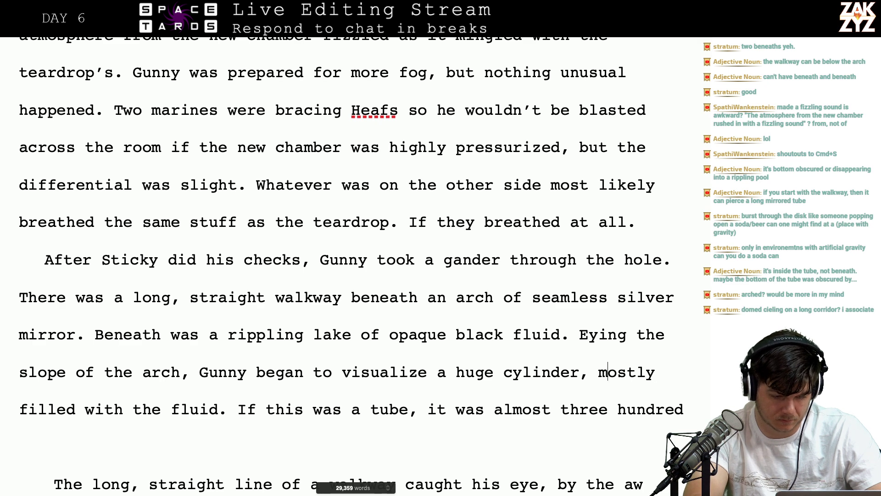
{"action": "left_click", "coordinate": [161, 334]}
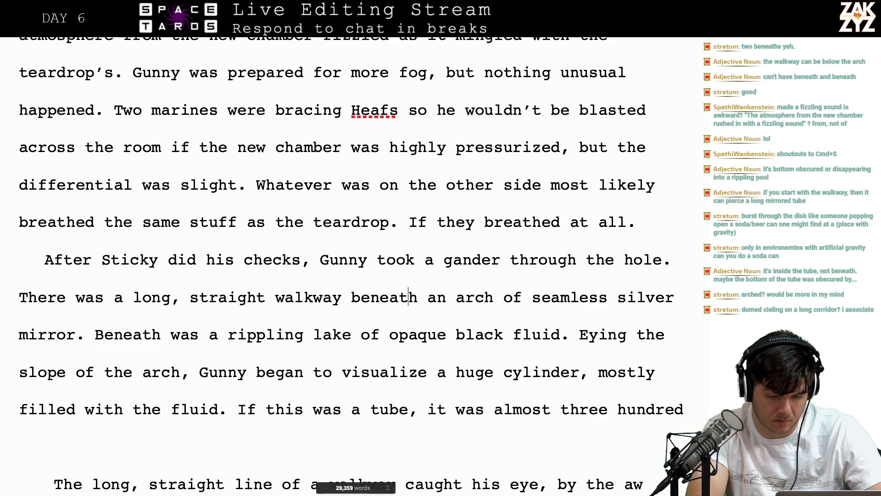
{"action": "key", "text": "BackSpace"}
{"action": "key", "text": "BackSpace"}
{"action": "key", "text": "BackSpace"}
{"action": "key", "text": "BackSpace"}
{"action": "key", "text": "BackSpace"}
{"action": "key", "text": "BackSpace"}
{"action": "key", "text": "BackSpace"}
{"action": "key", "text": "BackSpace"}
{"action": "type", "text": ", a"}
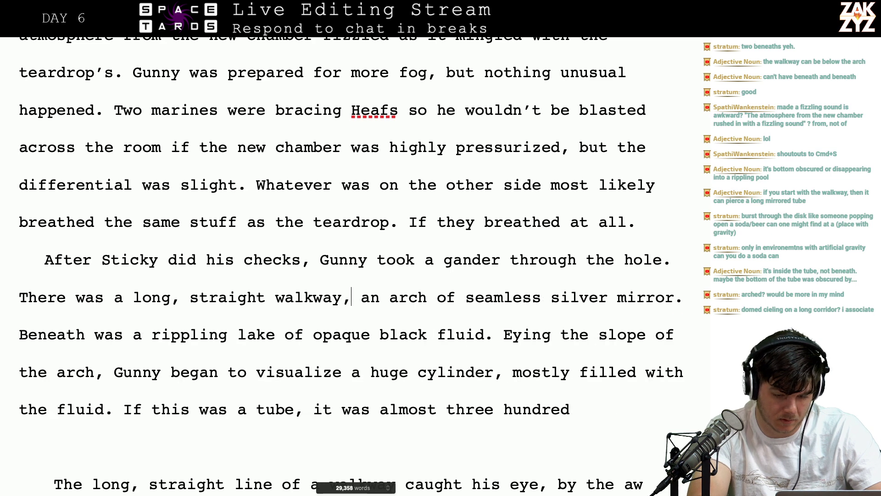
{"action": "type", "text": "bove it the"}
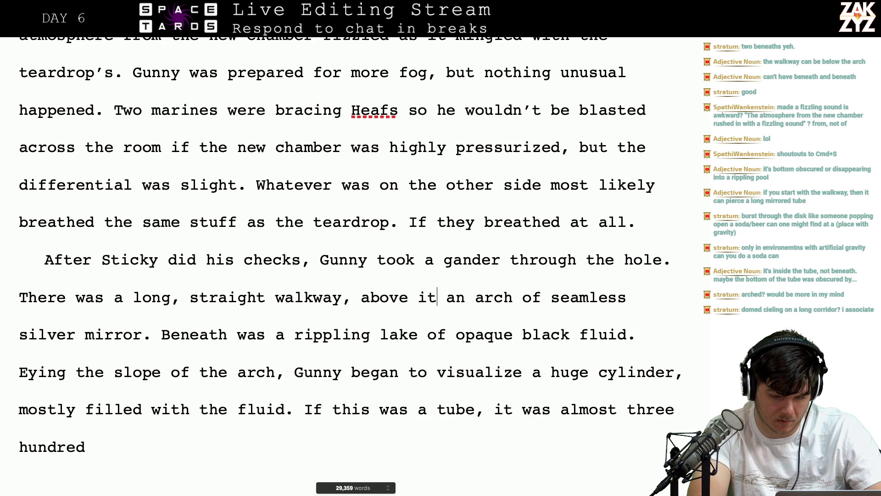
{"action": "type", "text": " ceiling was a"}
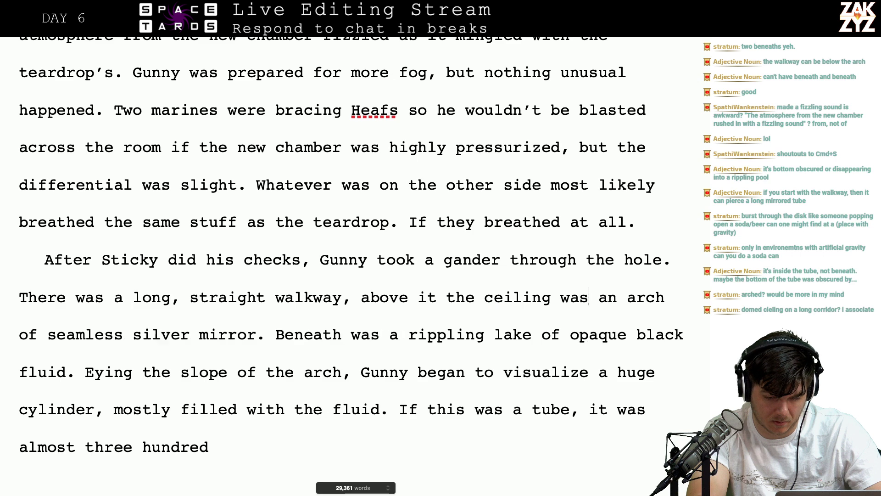
{"action": "key", "text": "BackSpace"}
{"action": "key", "text": "BackSpace"}
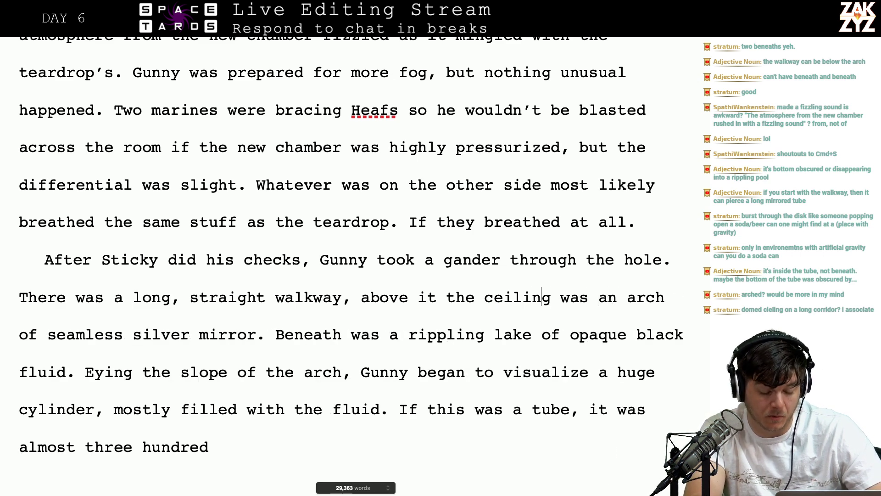
Remove the comma after "long" in the walkway sentence
{"action": "key", "text": "Left"}
{"action": "key", "text": "Left"}
{"action": "key", "text": "Left"}
{"action": "key", "text": "Left"}
{"action": "key", "text": "Left"}
{"action": "key", "text": "Left"}
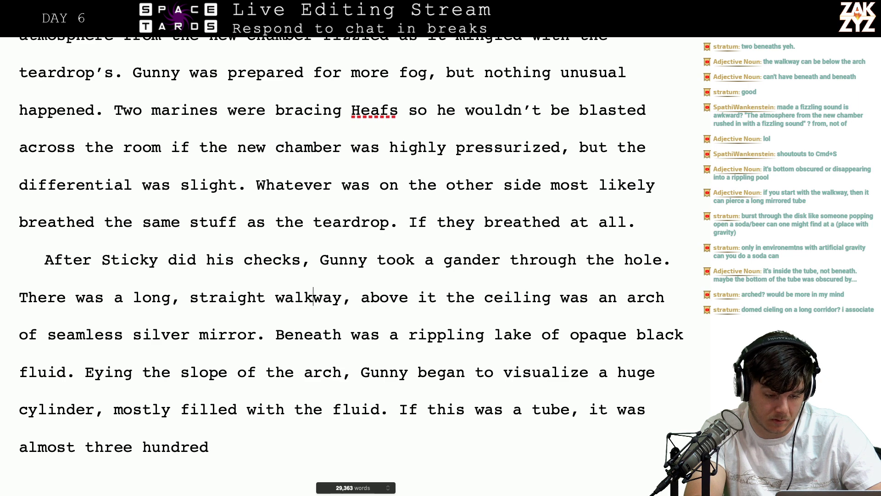
{"action": "key", "text": "BackSpace"}
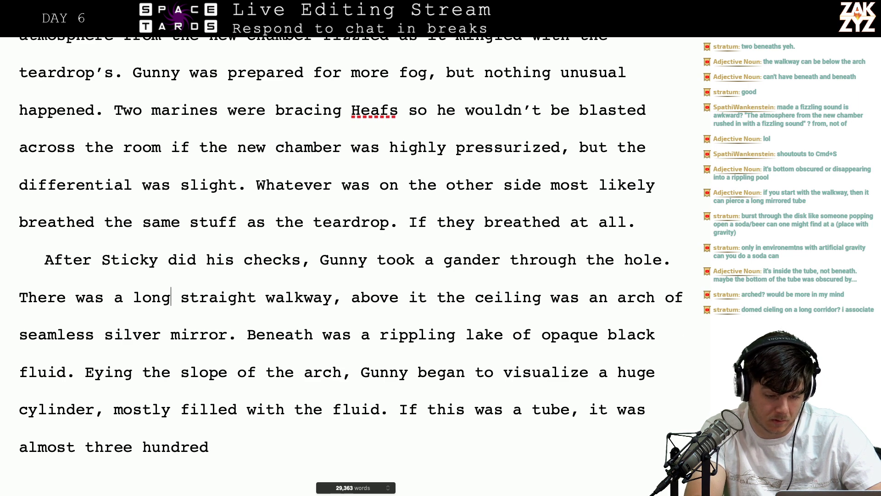
Insert "suspended from" after "long straight walkway" and move the rest of the sentence into a new paragraph
{"action": "key", "text": "Right"}
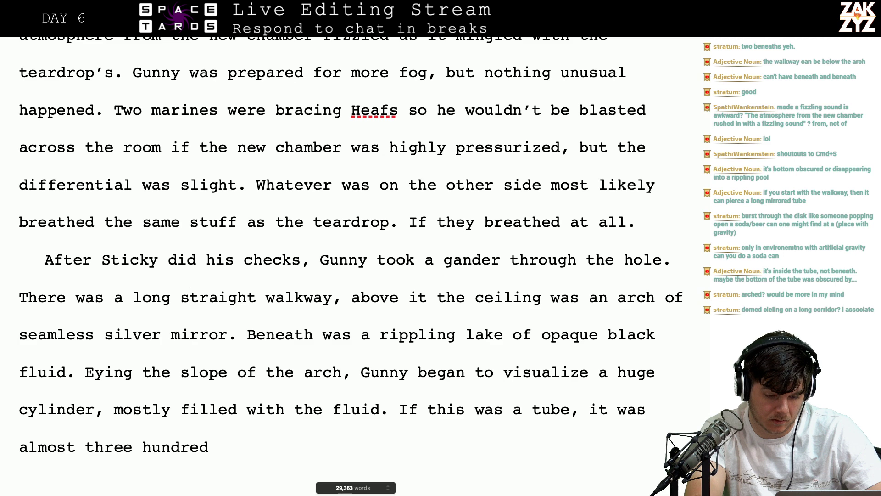
{"action": "key", "text": "Left"}
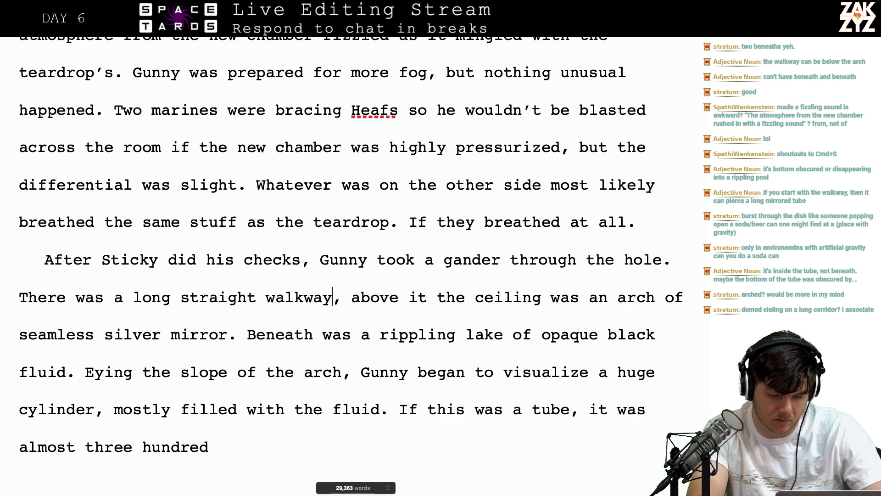
{"action": "type", "text": "from thi"}
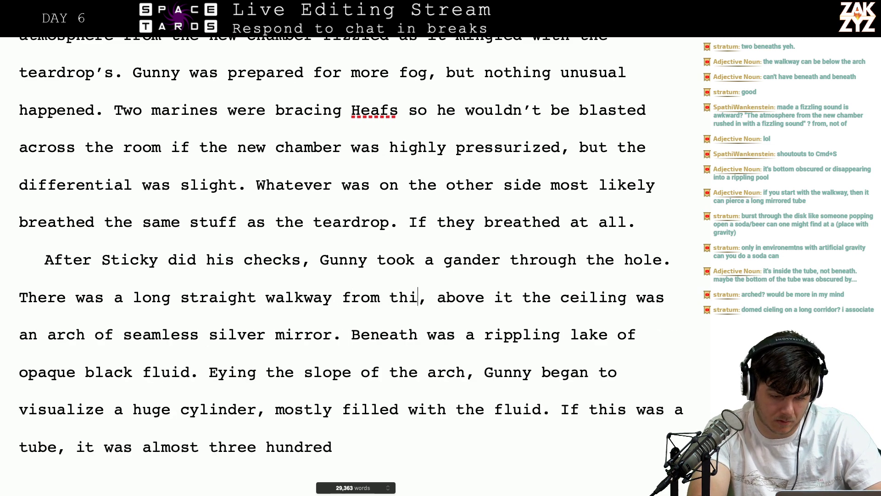
{"action": "key", "text": "BackSpace"}
{"action": "key", "text": "BackSpace"}
{"action": "key", "text": "BackSpace"}
{"action": "key", "text": "BackSpace"}
{"action": "key", "text": "BackSpace"}
{"action": "key", "text": "BackSpace"}
{"action": "key", "text": "BackSpace"}
{"action": "key", "text": "BackSpace"}
{"action": "type", "text": "la"}
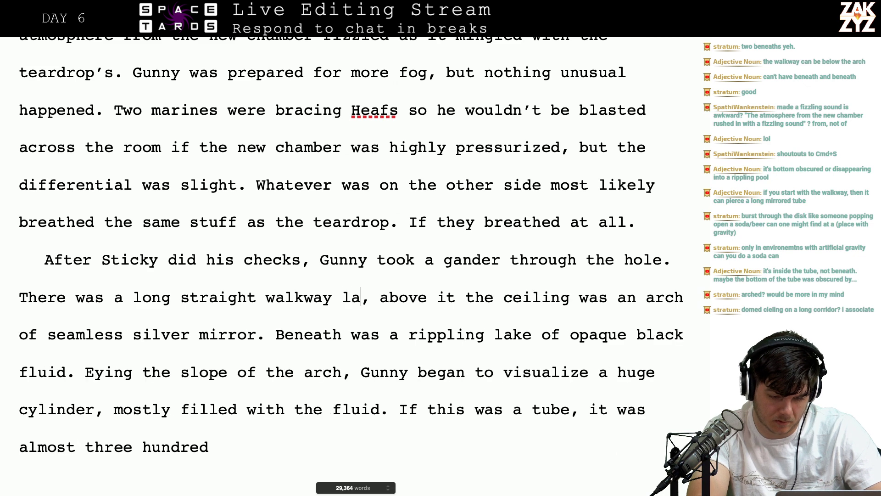
{"action": "key", "text": "BackSpace"}
{"action": "key", "text": "BackSpace"}
{"action": "key", "text": "BackSpace"}
{"action": "type", "text": "suspended from"}
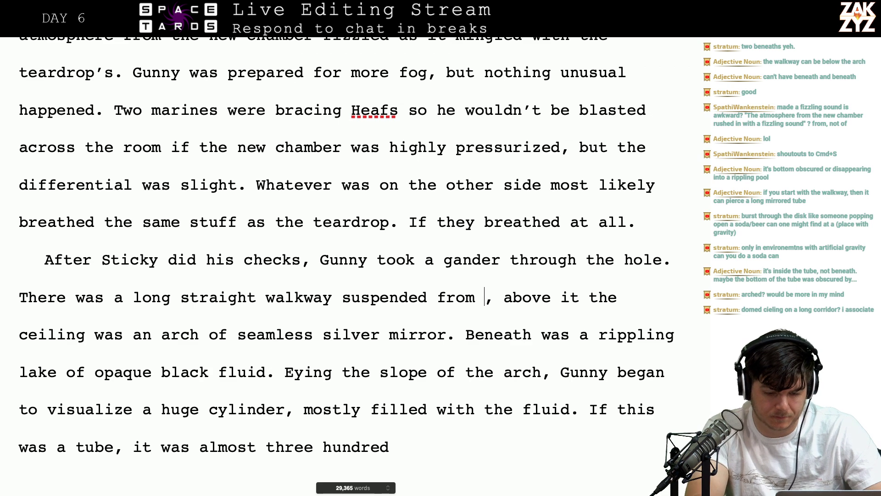
{"action": "key", "text": "Return"}
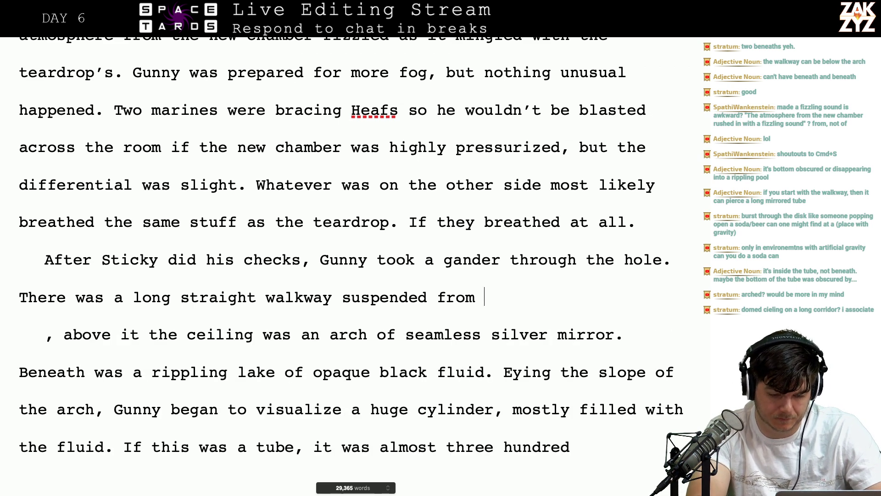
{"action": "type", "text": "a ceiling"}
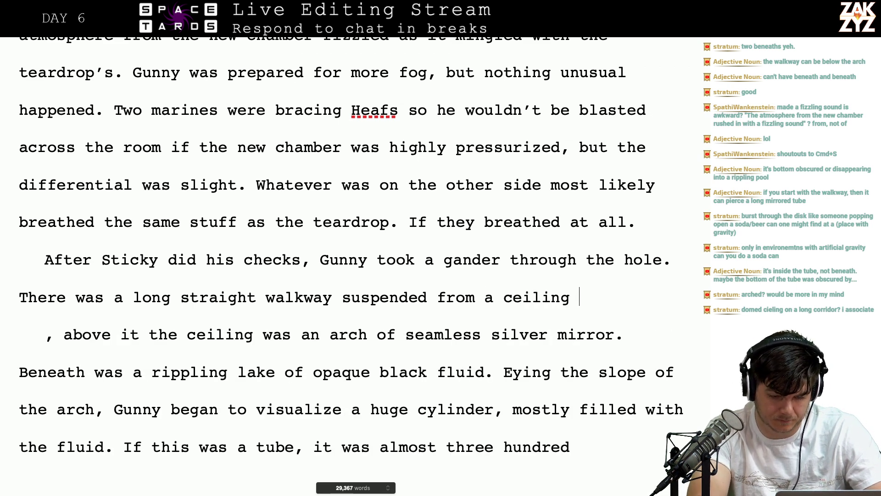
{"action": "key", "text": "BackSpace"}
{"action": "key", "text": "BackSpace"}
{"action": "key", "text": "BackSpace"}
{"action": "key", "text": "BackSpace"}
{"action": "key", "text": "BackSpace"}
{"action": "key", "text": "BackSpace"}
{"action": "key", "text": "BackSpace"}
{"action": "key", "text": "BackSpace"}
{"action": "key", "text": "BackSpace"}
{"action": "key", "text": "BackSpace"}
{"action": "key", "text": "BackSpace"}
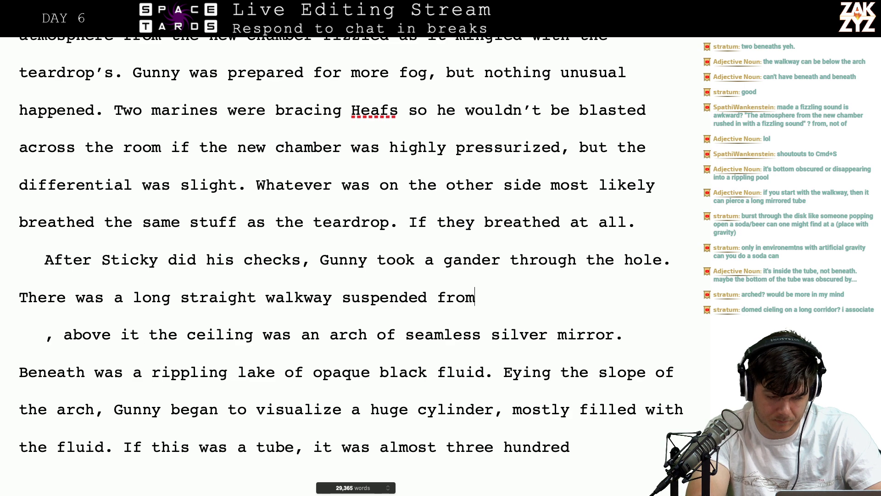
Continue the walkway sentence after "suspended from" with "the ceiling by"
{"action": "type", "text": "the ceiling,"}
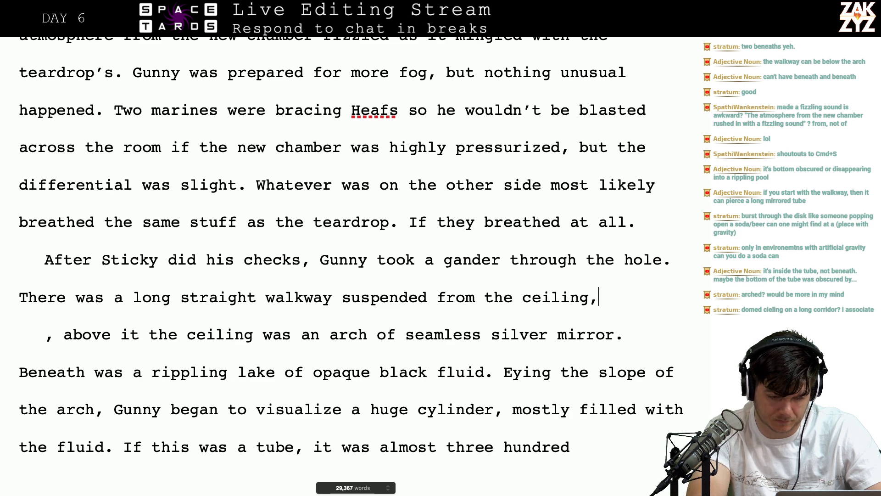
{"action": "key", "text": "BackSpace"}
{"action": "key", "text": "BackSpace"}
{"action": "key", "text": "BackSpace"}
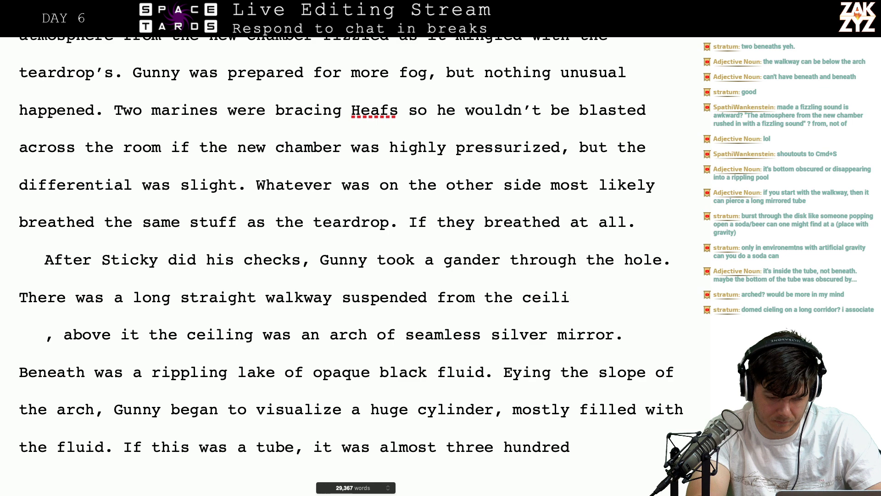
{"action": "type", "text": "ng by"}
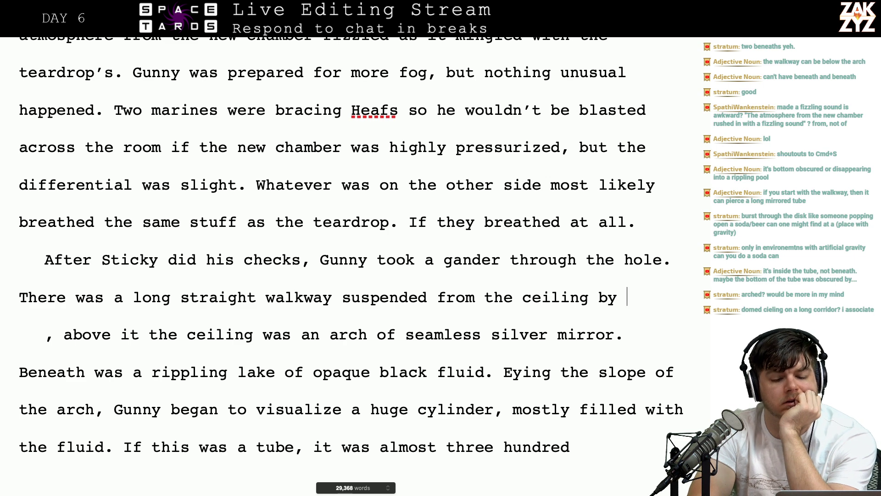
{"action": "key", "text": "BackSpace"}
{"action": "key", "text": "BackSpace"}
{"action": "key", "text": "BackSpace"}
{"action": "key", "text": "BackSpace"}
{"action": "key", "text": "BackSpace"}
{"action": "key", "text": "BackSpace"}
{"action": "key", "text": "BackSpace"}
{"action": "key", "text": "BackSpace"}
{"action": "key", "text": "BackSpace"}
{"action": "key", "text": "BackSpace"}
{"action": "key", "text": "BackSpace"}
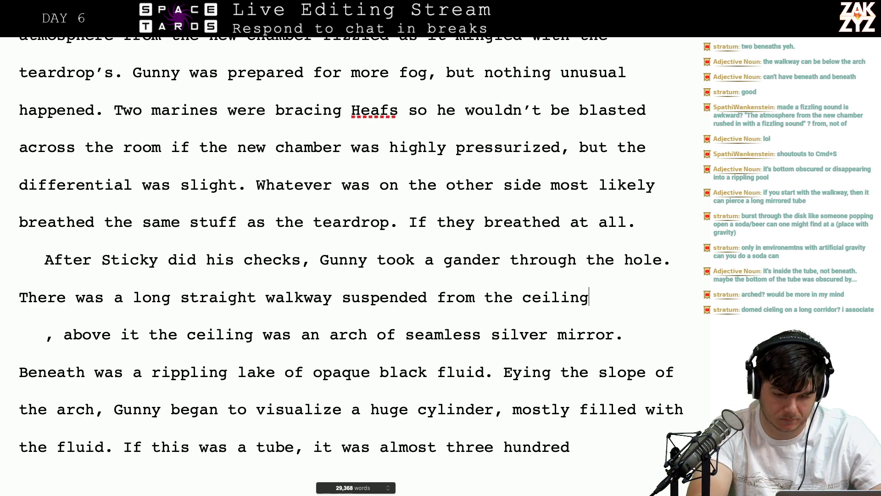
{"action": "type", "text": "ce"}
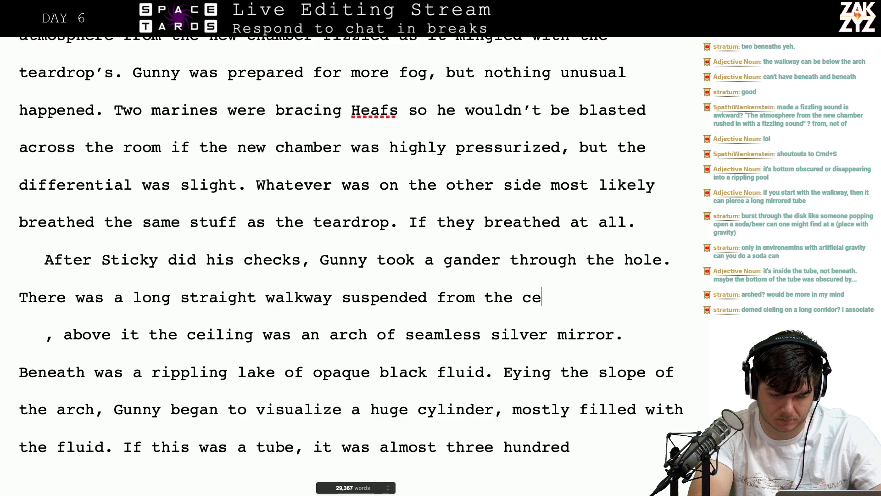
{"action": "key", "text": "BackSpace"}
{"action": "key", "text": "BackSpace"}
{"action": "type", "text": "ceiling by"}
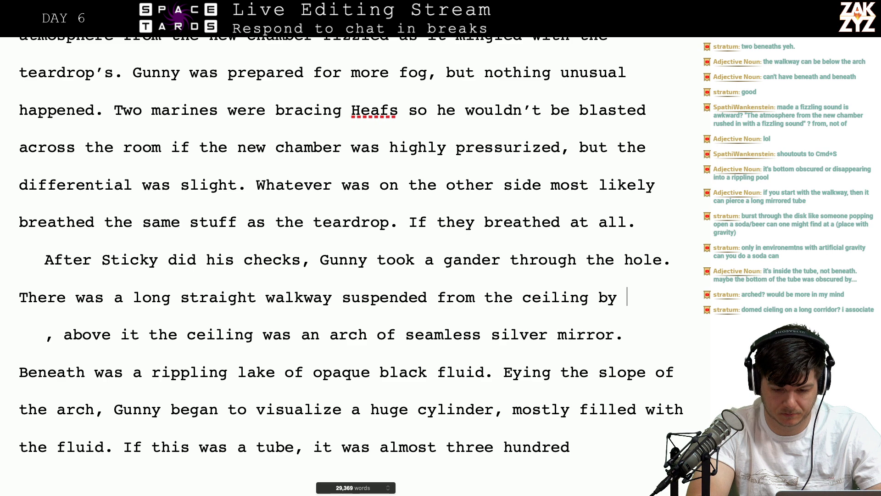
Finish the walkway sentence with "silvery strands of wire." and add "The ceiling was an arch of seamless silver mirror."
{"action": "type", "text": "silvery strands,"}
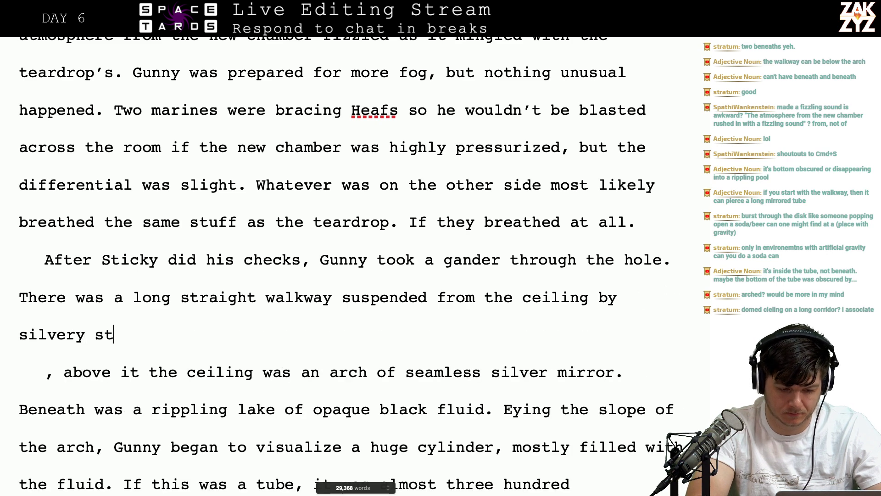
{"action": "key", "text": "BackSpace"}
{"action": "key", "text": "BackSpace"}
{"action": "type", "text": "of wir"}
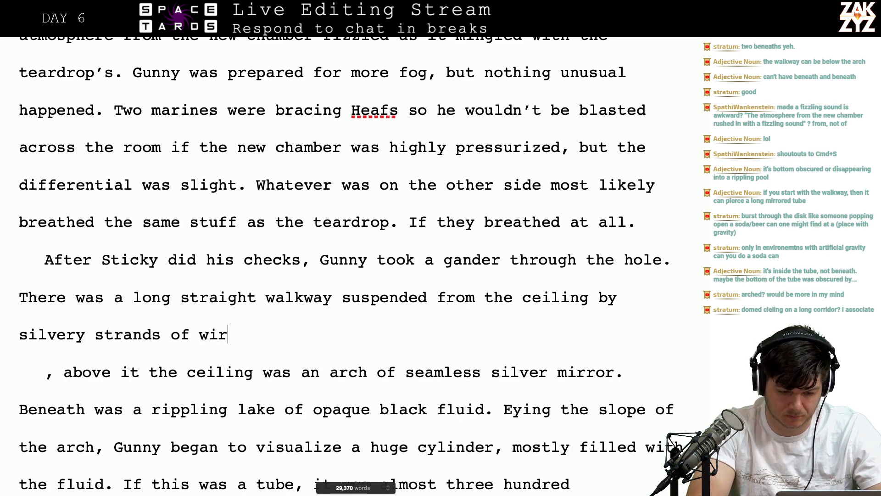
{"action": "type", "text": "e. The ceiling was an"}
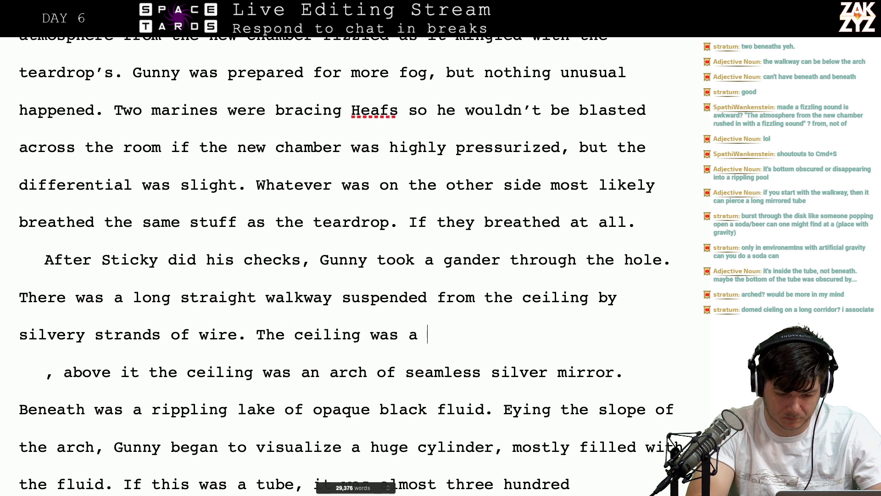
{"action": "key", "text": "BackSpace"}
{"action": "type", "text": "n arch of seam"}
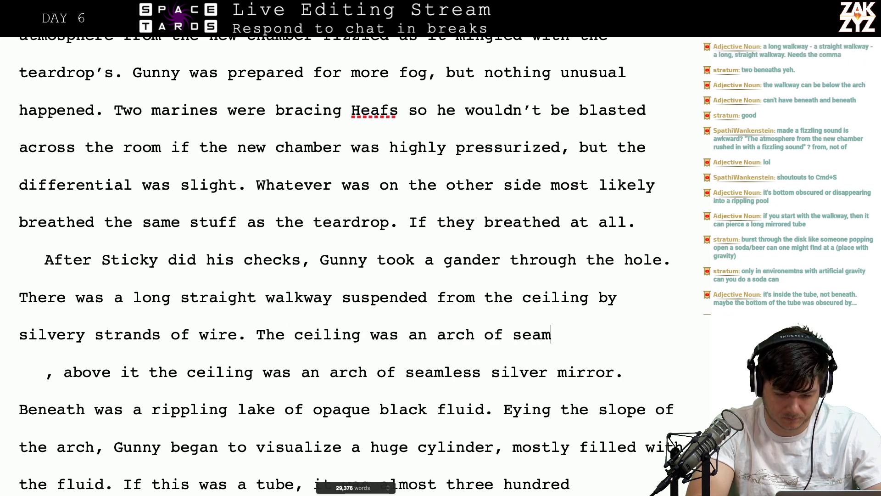
{"action": "type", "text": "less silver mirror."}
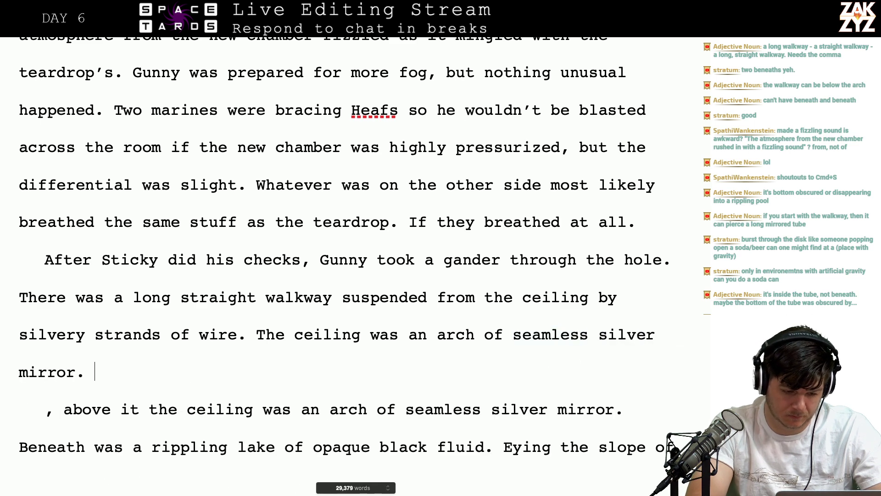
Delete "silvery" before "strands of wire" in the walkway sentence
{"action": "left_click", "coordinate": [95, 335]}
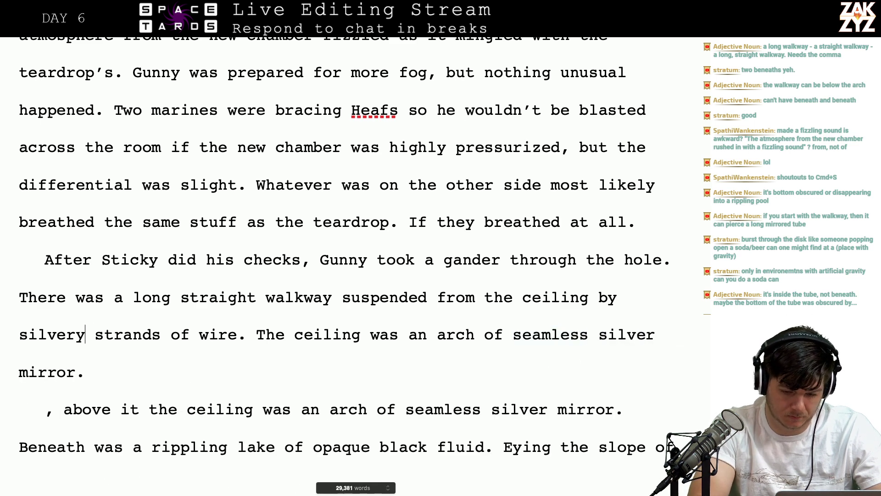
{"action": "key", "text": "BackSpace"}
{"action": "key", "text": "BackSpace"}
{"action": "key", "text": "BackSpace"}
{"action": "key", "text": "BackSpace"}
{"action": "key", "text": "BackSpace"}
{"action": "key", "text": "BackSpace"}
{"action": "key", "text": "BackSpace"}
{"action": "key", "text": "BackSpace"}
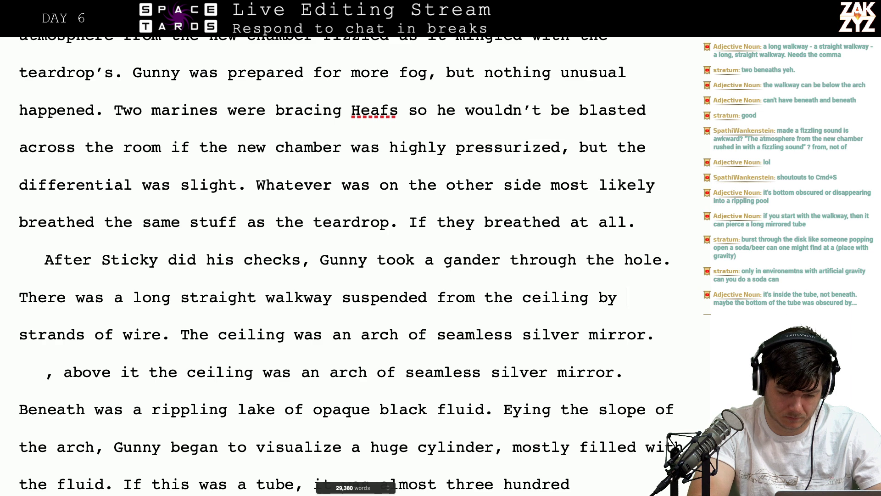
Try inserting "thin strands of wire" after "the ceiling by" in the walkway sentence
{"action": "type", "text": "thin"}
{"action": "key", "text": "BackSpace"}
{"action": "key", "text": "BackSpace"}
{"action": "key", "text": "BackSpace"}
{"action": "key", "text": "BackSpace"}
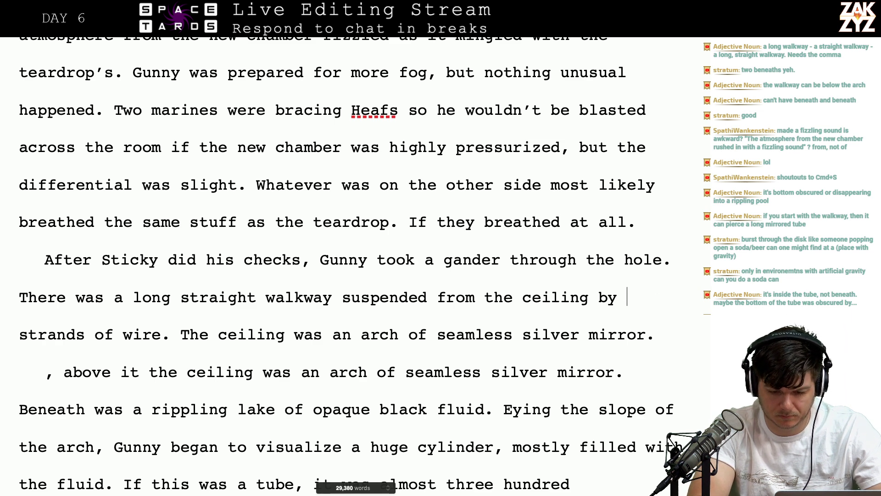
{"action": "type", "text": "thin stra"}
{"action": "type", "text": "nds of wire"}
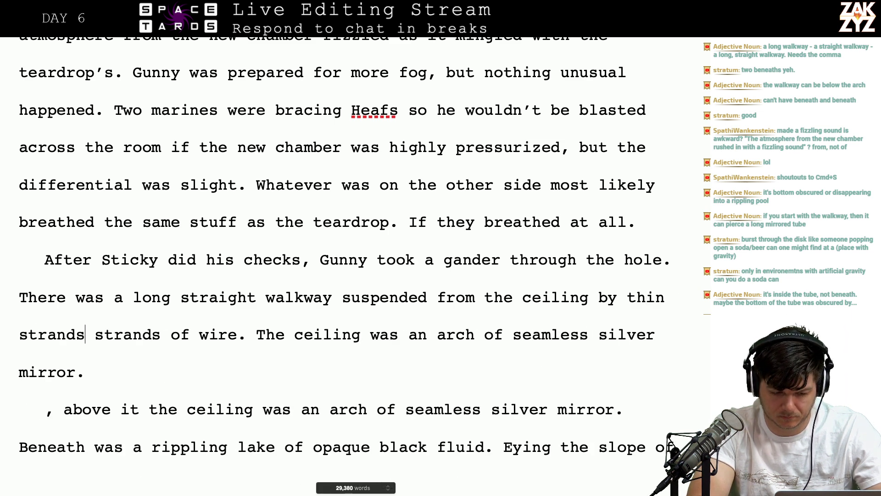
{"action": "type", "text": "."}
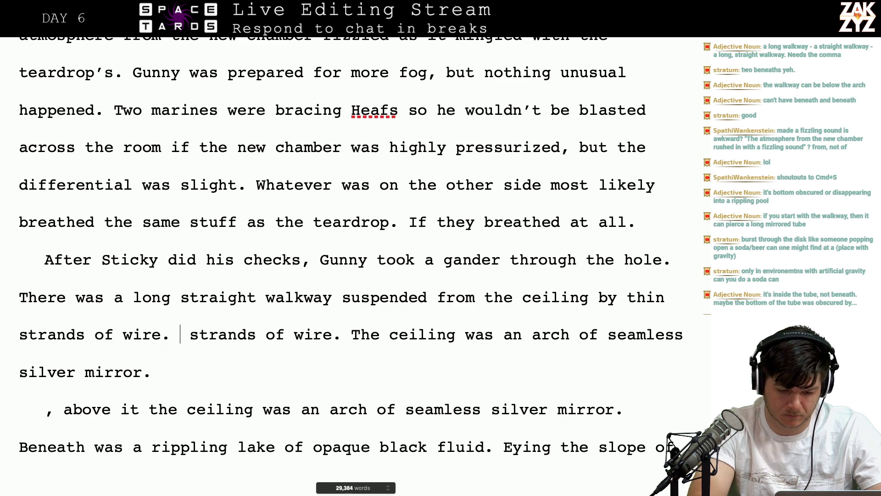
{"action": "key", "text": "BackSpace"}
{"action": "key", "text": "BackSpace"}
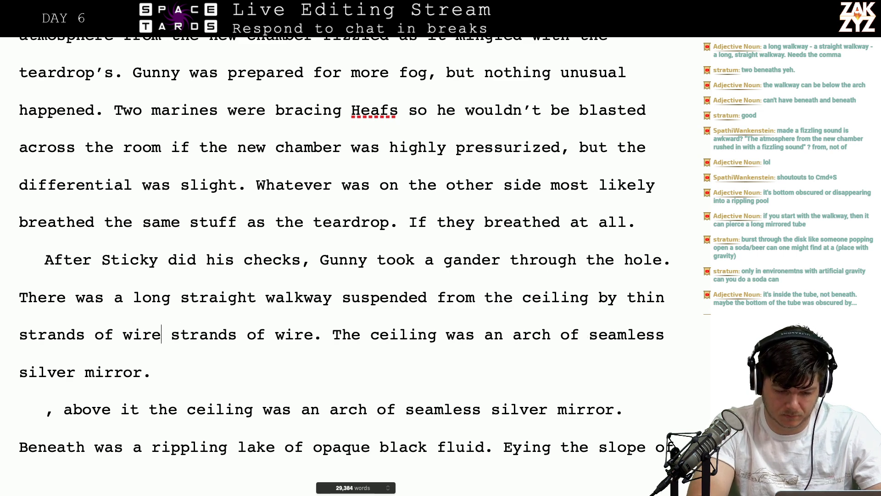
Try extending the inserted phrase with "every", and remove the whole "thin strands of wire" insertion again
{"action": "type", "text": "every"}
{"action": "key", "text": "BackSpace"}
{"action": "key", "text": "BackSpace"}
{"action": "key", "text": "BackSpace"}
{"action": "key", "text": "BackSpace"}
{"action": "key", "text": "BackSpace"}
{"action": "key", "text": "BackSpace"}
{"action": "key", "text": "BackSpace"}
{"action": "key", "text": "BackSpace"}
{"action": "key", "text": "BackSpace"}
{"action": "key", "text": "BackSpace"}
{"action": "key", "text": "BackSpace"}
{"action": "key", "text": "BackSpace"}
{"action": "key", "text": "BackSpace"}
{"action": "key", "text": "BackSpace"}
{"action": "key", "text": "BackSpace"}
{"action": "key", "text": "BackSpace"}
{"action": "key", "text": "BackSpace"}
{"action": "key", "text": "BackSpace"}
{"action": "key", "text": "BackSpace"}
{"action": "key", "text": "BackSpace"}
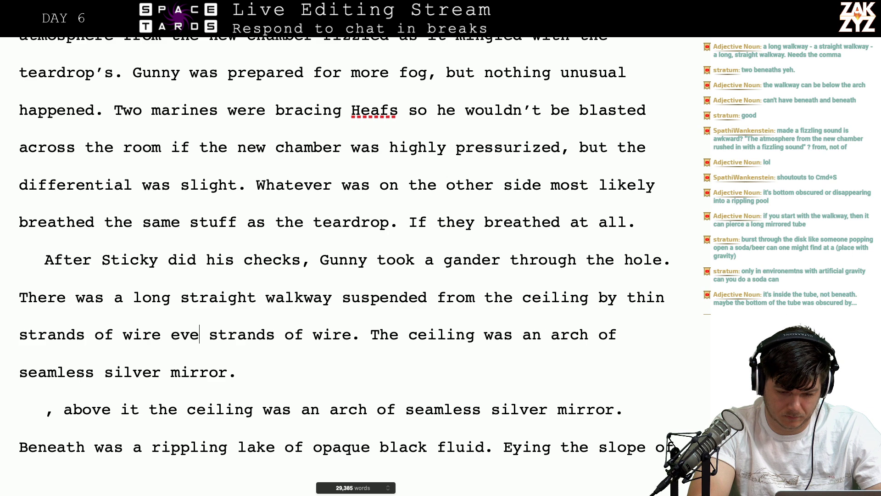
{"action": "key", "text": "BackSpace"}
{"action": "key", "text": "BackSpace"}
{"action": "key", "text": "BackSpace"}
{"action": "key", "text": "BackSpace"}
{"action": "key", "text": "BackSpace"}
{"action": "key", "text": "BackSpace"}
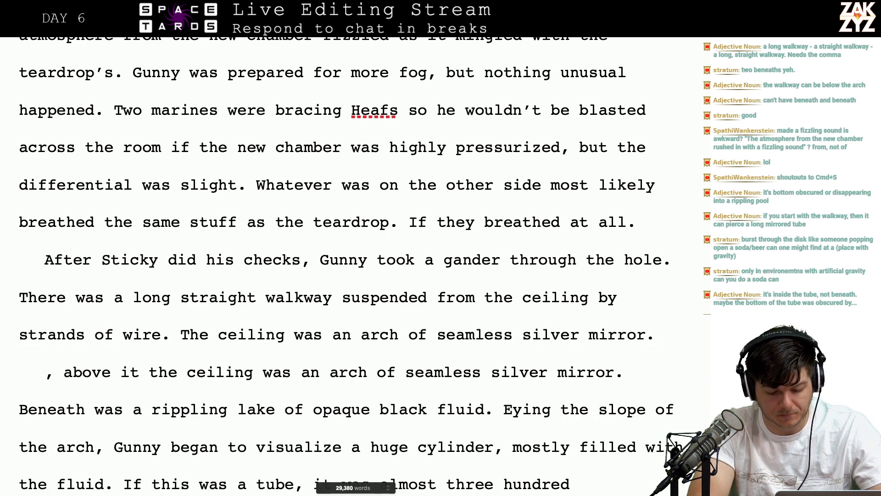
Insert "strands of" after "the ceiling by", ahead of the existing "strands of wire"
{"action": "type", "text": "t"}
{"action": "key", "text": "BackSpace"}
{"action": "type", "text": "str"}
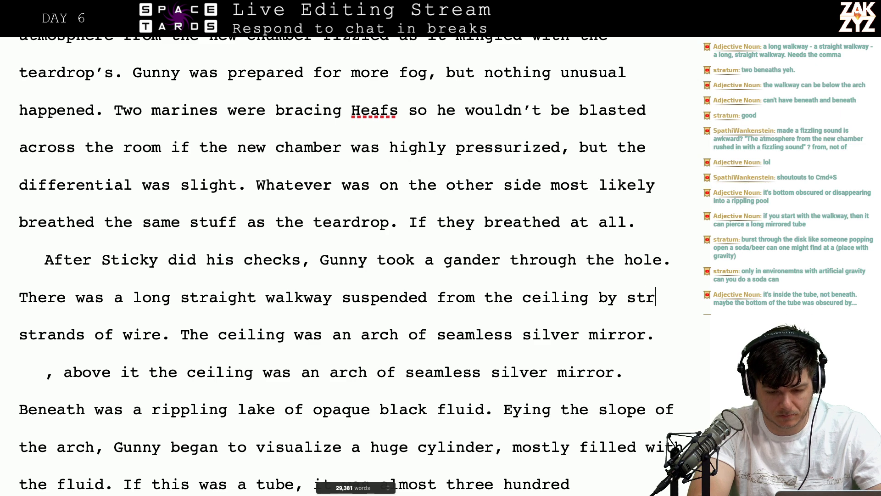
{"action": "type", "text": "ainds"}
{"action": "key", "text": "BackSpace"}
{"action": "key", "text": "BackSpace"}
{"action": "key", "text": "BackSpace"}
{"action": "key", "text": "BackSpace"}
{"action": "type", "text": "n"}
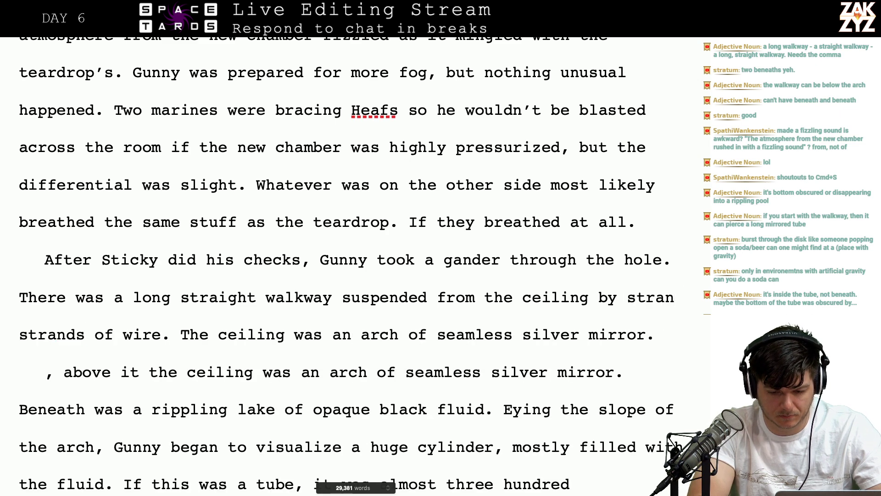
{"action": "type", "text": "ds of  strands of wire. The ceiling was an arch of seamless"}
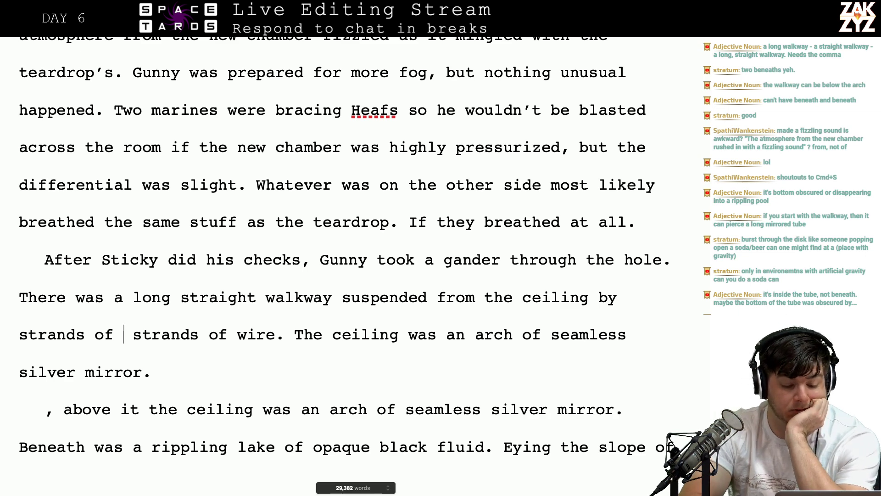
Add a comma after "long" in the walkway sentence
{"action": "left_click", "coordinate": [172, 298]}
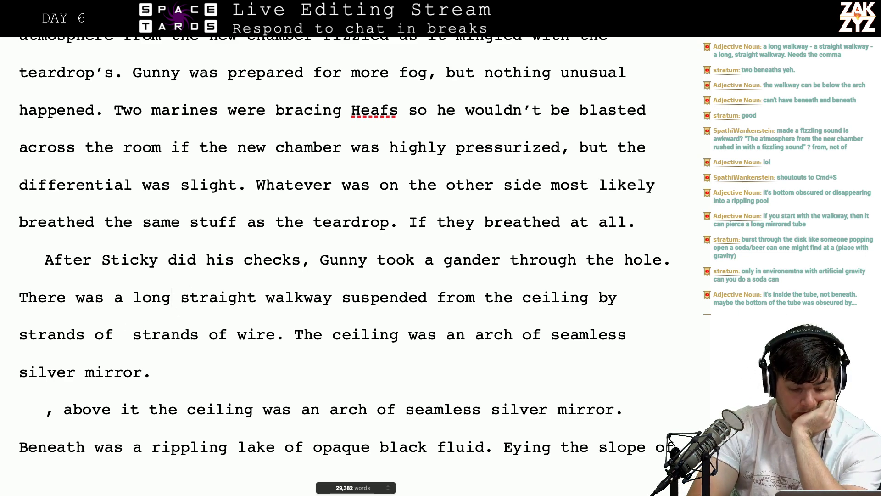
{"action": "type", "text": ","}
{"action": "key", "text": "Right"}
{"action": "key", "text": "Right"}
{"action": "key", "text": "Down"}
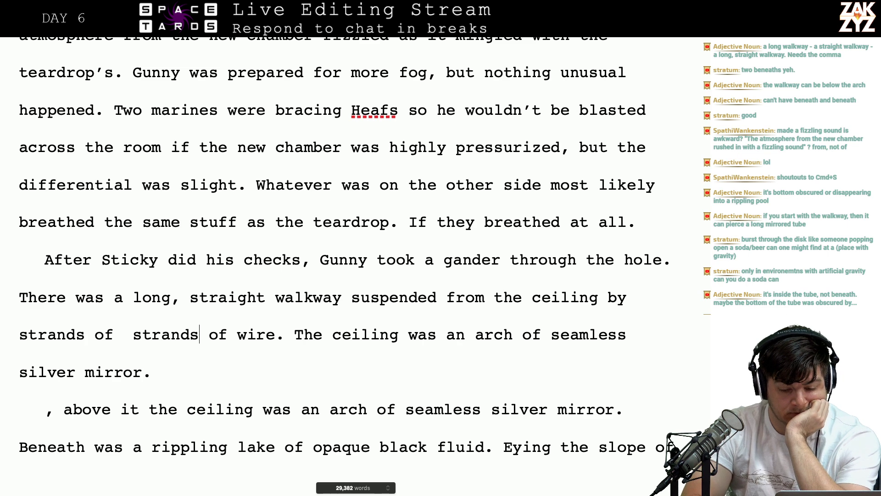
{"action": "key", "text": "Left"}
{"action": "key", "text": "Left"}
{"action": "key", "text": "Left"}
{"action": "key", "text": "Left"}
{"action": "key", "text": "Left"}
{"action": "key", "text": "Left"}
{"action": "key", "text": "Left"}
{"action": "key", "text": "Left"}
{"action": "key", "text": "Left"}
{"action": "key", "text": "Left"}
{"action": "key", "text": "Right"}
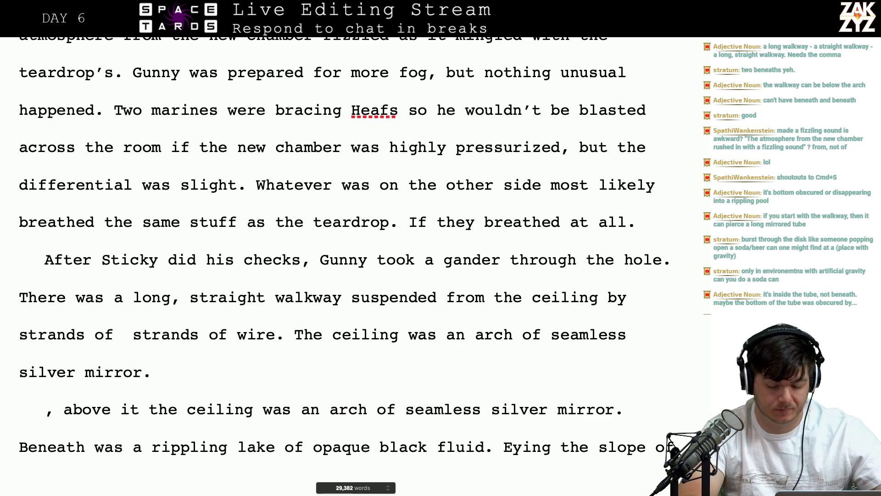
Insert "of triangular grid," after "long, straight walkway"
{"action": "left_click", "coordinate": [335, 297]}
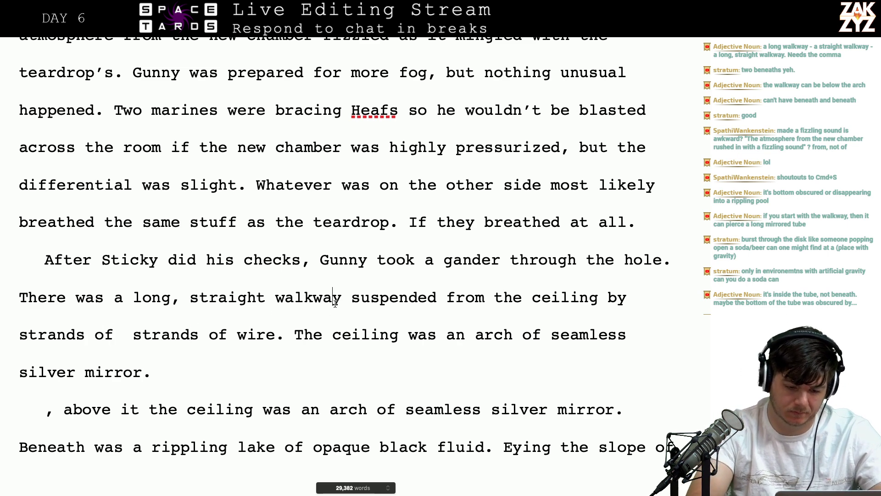
{"action": "type", "text": "of triangu"}
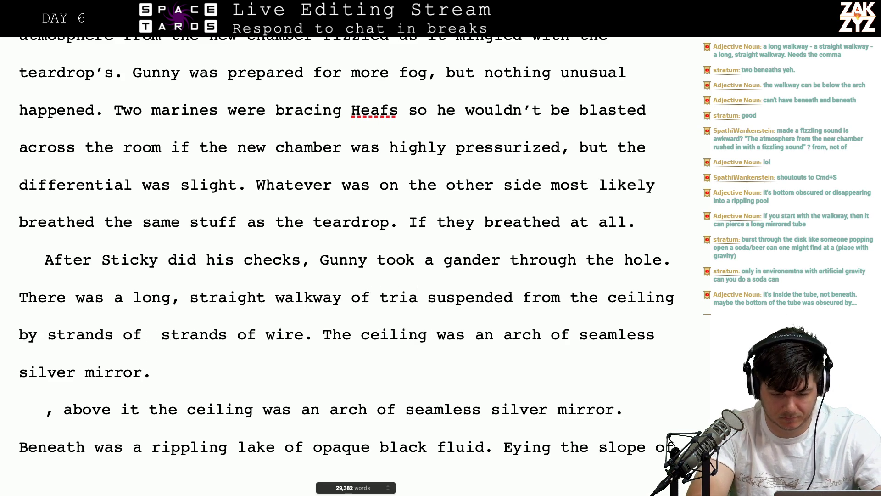
{"action": "type", "text": "lar grid,"}
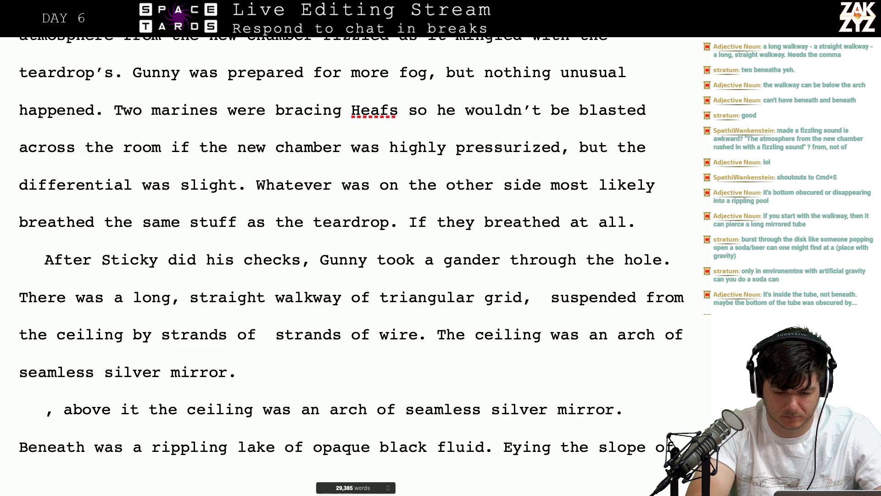
{"action": "key", "text": "BackSpace"}
{"action": "key", "text": "BackSpace"}
{"action": "type", "text": ","}
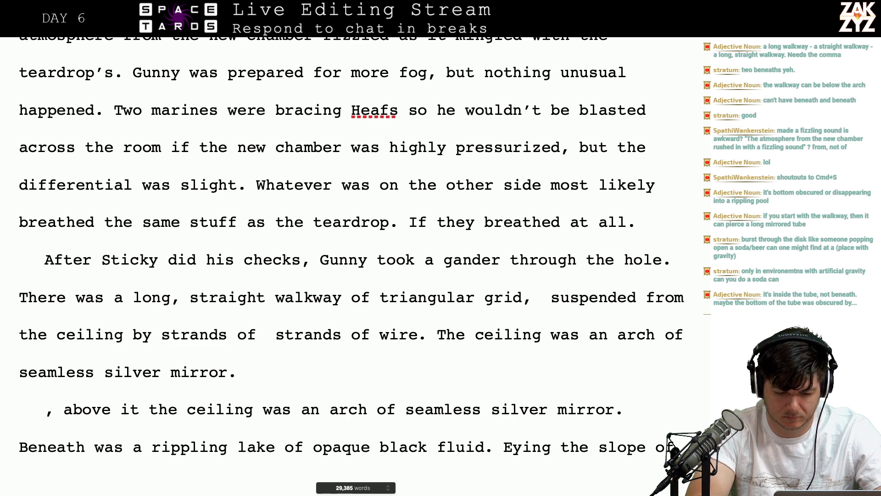
Move the text after "triangular grid," into a new paragraph and continue the sentence with "suspended from the ceiling by strands of"
{"action": "key", "text": "Return"}
{"action": "key", "text": "Left"}
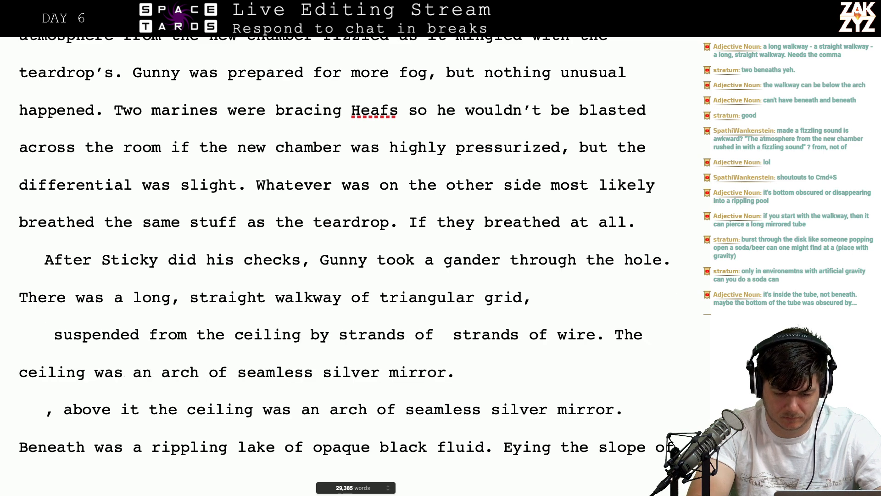
{"action": "type", "text": "su"}
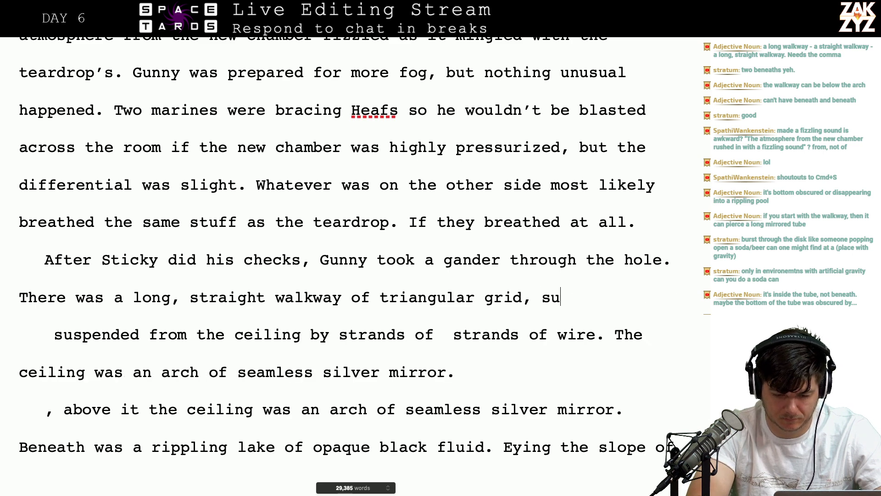
{"action": "type", "text": "spended from the c"}
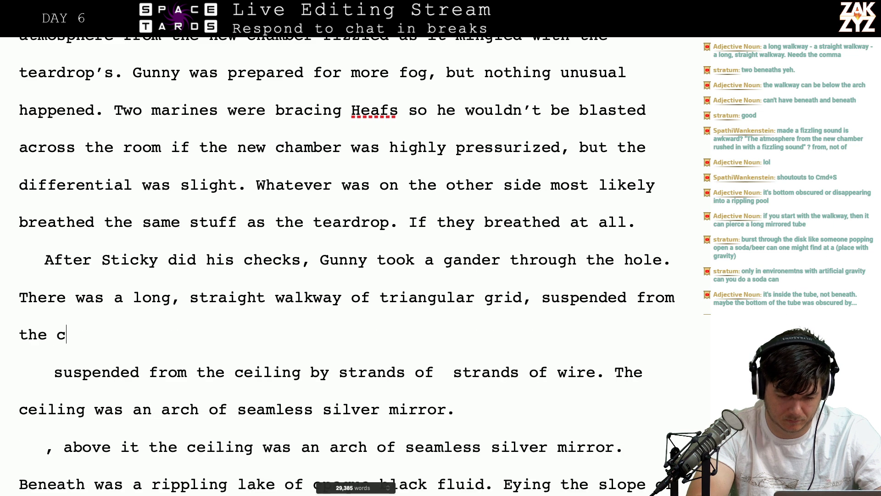
{"action": "type", "text": "eiling by strands of"}
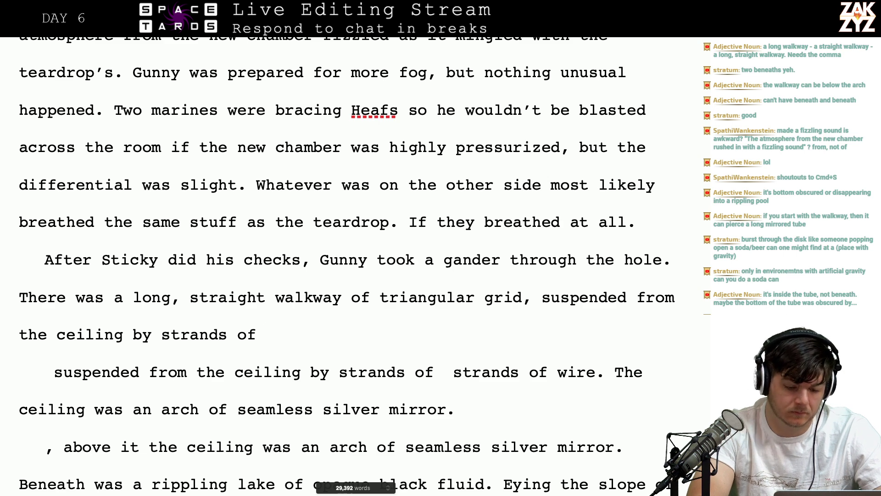
Finish the walkway sentence with "silver wire." after "strands of"
{"action": "type", "text": "wi"}
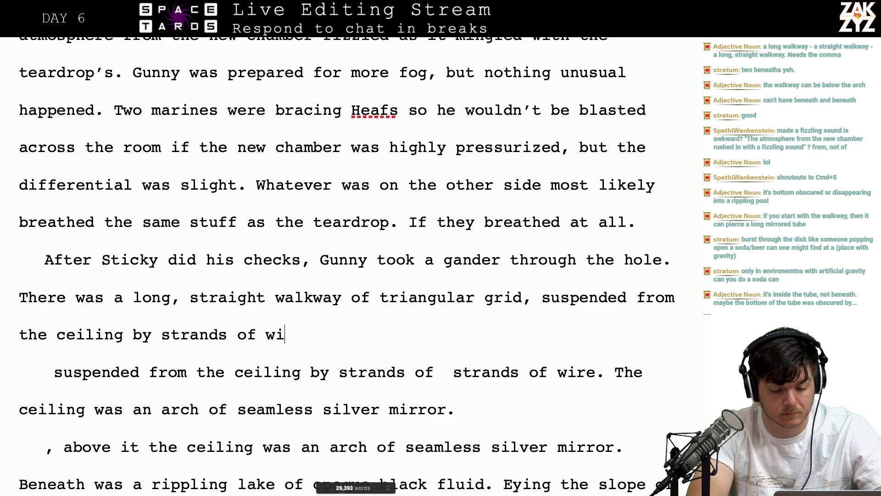
{"action": "key", "text": "BackSpace"}
{"action": "key", "text": "BackSpace"}
{"action": "type", "text": "s"}
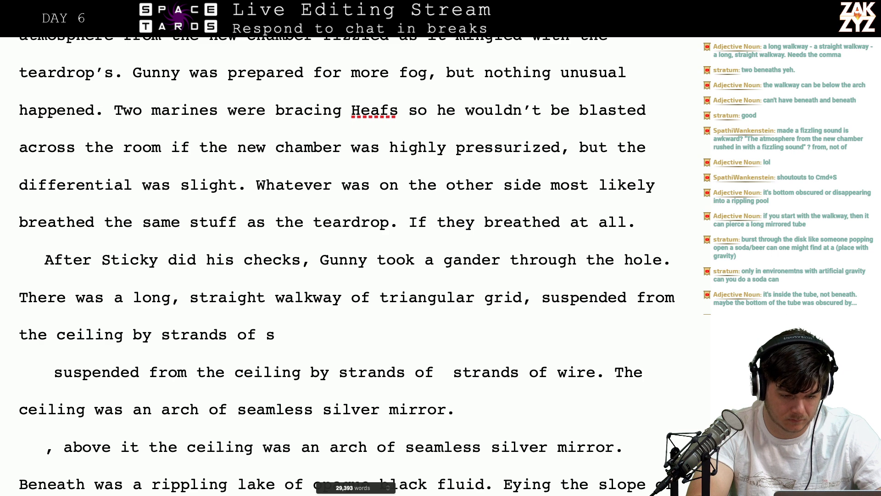
{"action": "type", "text": "ilf"}
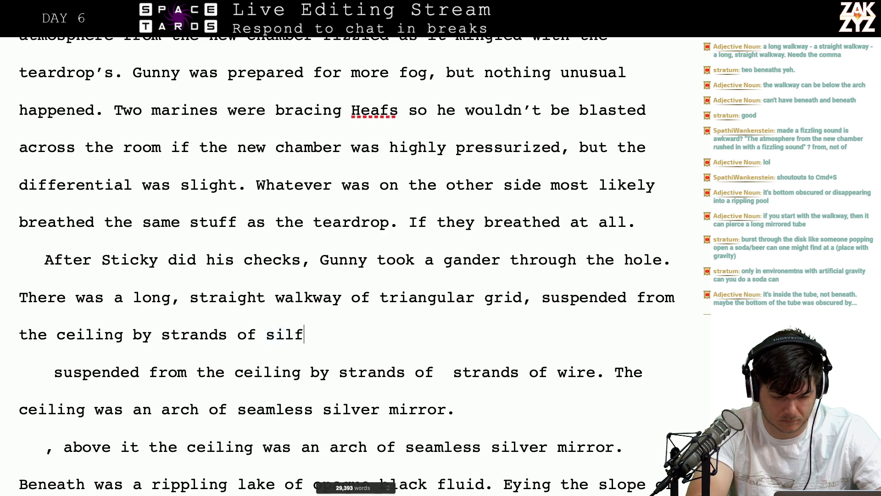
{"action": "key", "text": "BackSpace"}
{"action": "type", "text": "ver wire. T"}
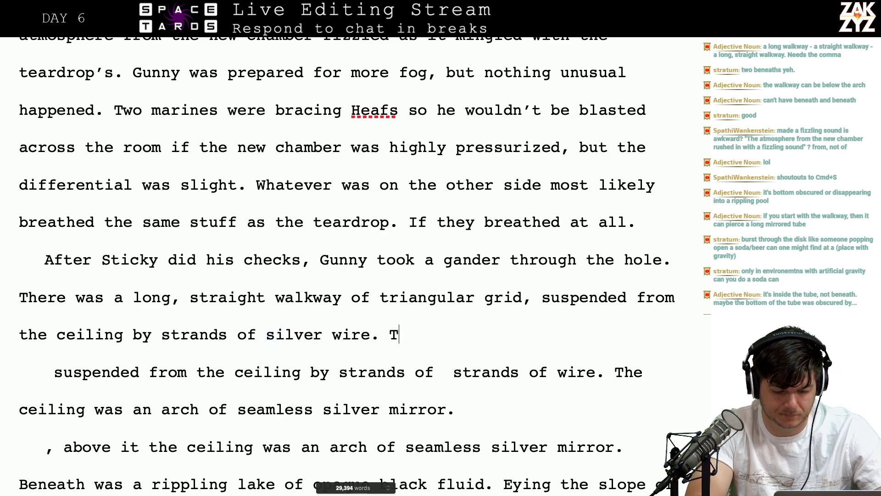
{"action": "type", "text": "he Ce"}
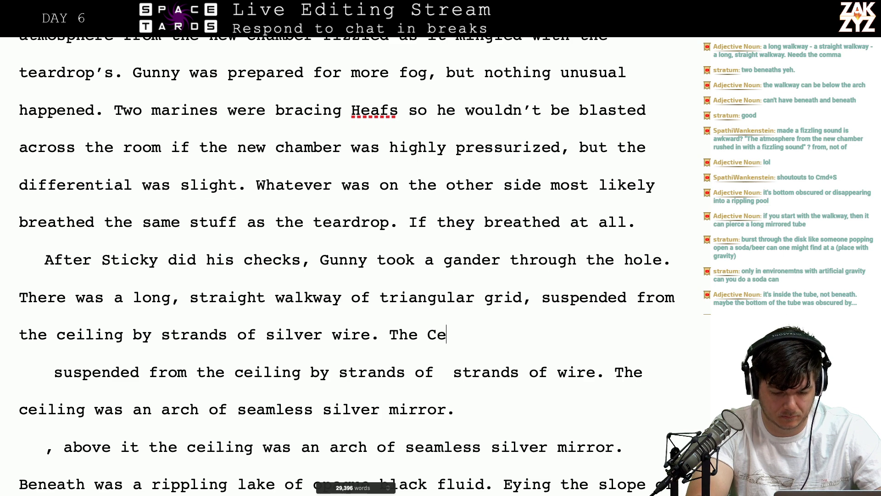
{"action": "key", "text": "BackSpace"}
{"action": "key", "text": "BackSpace"}
{"action": "key", "text": "BackSpace"}
{"action": "key", "text": "BackSpace"}
{"action": "key", "text": "BackSpace"}
{"action": "key", "text": "BackSpace"}
Begin the next sentence with "Above the walkway, the ceiling was an arch of"
{"action": "type", "text": "Above "}
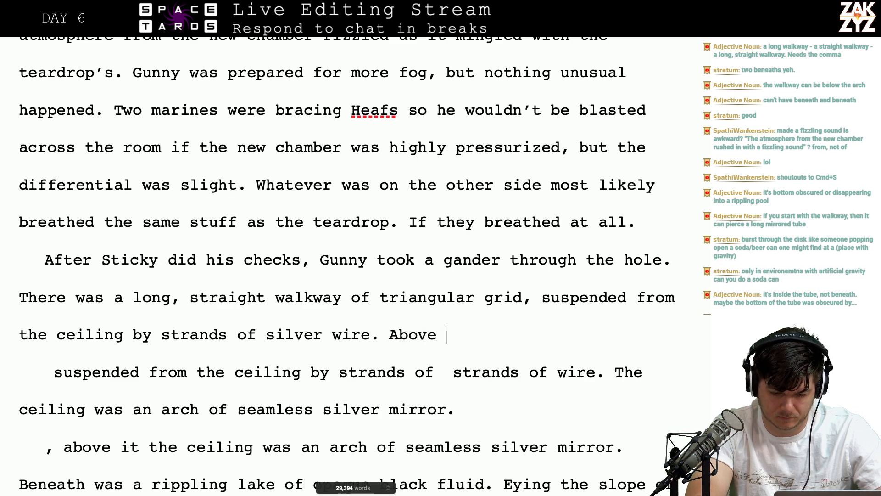
{"action": "type", "text": "the walkway, the "}
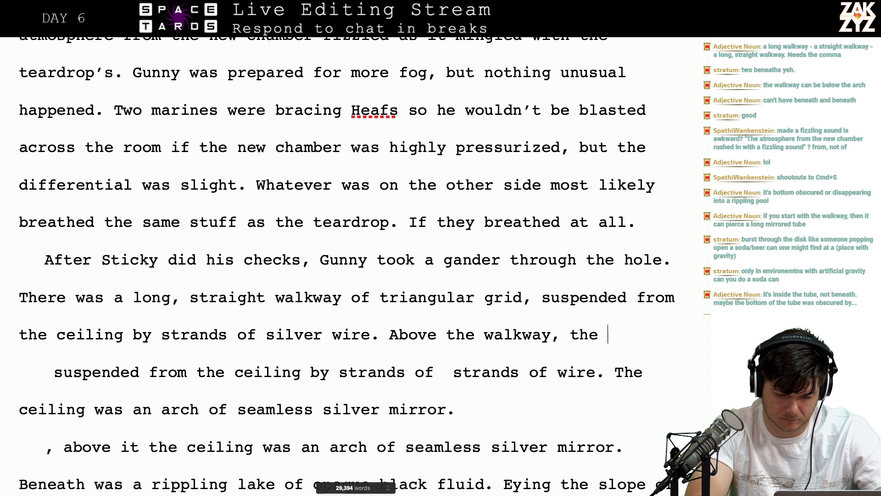
{"action": "type", "text": "ceiling "}
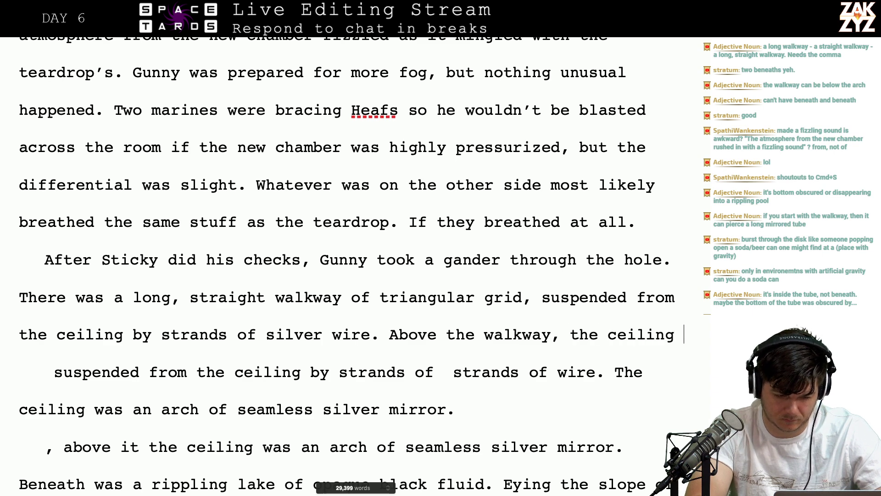
{"action": "type", "text": "was a v"}
{"action": "key", "text": "BackSpace"}
{"action": "key", "text": "BackSpace"}
{"action": "type", "text": "n"}
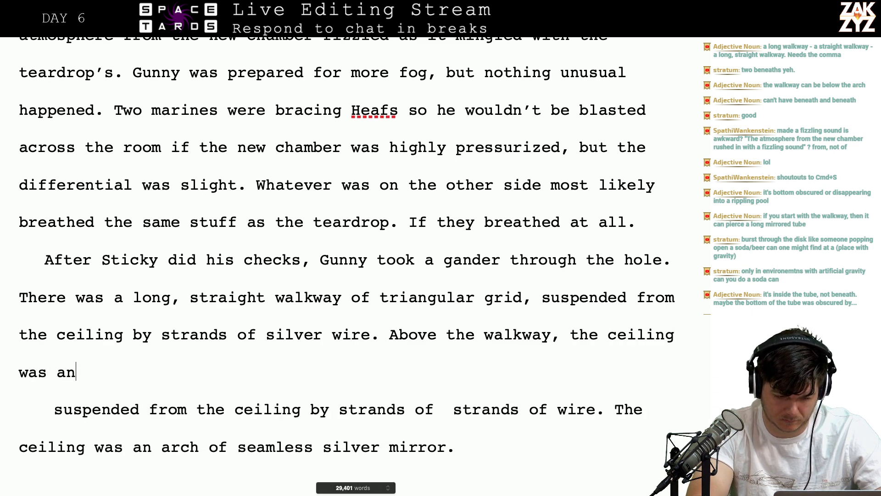
{"action": "type", "text": " arch of se"}
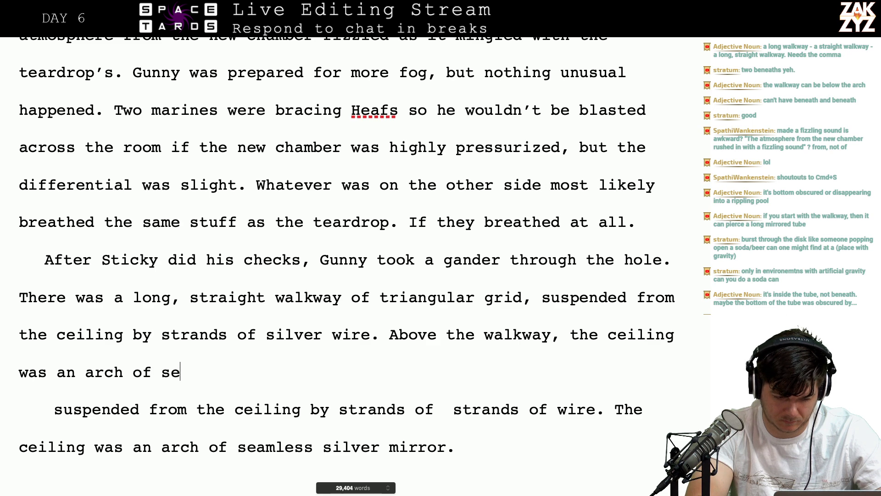
Complete the ceiling sentence with "seamless mirror that ran the entire length of the corridor." and begin the following one with "Beneath,"
{"action": "type", "text": "amless mirror"}
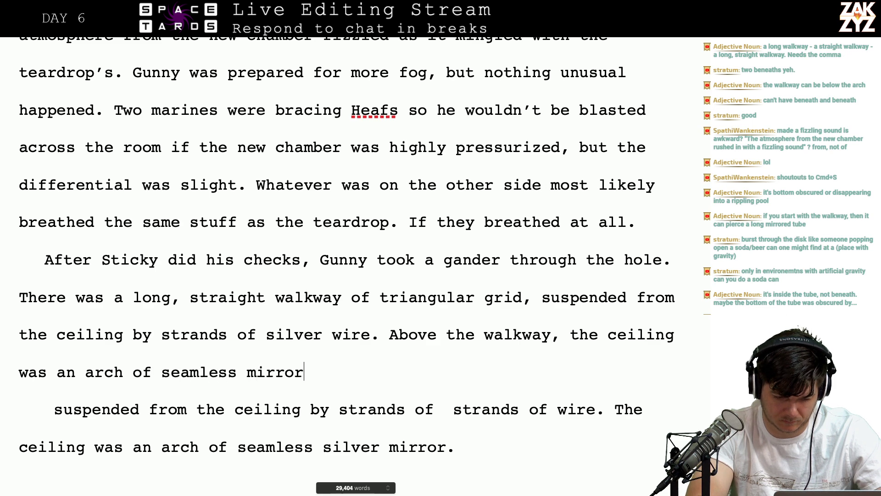
{"action": "type", "text": " that ran the entir"}
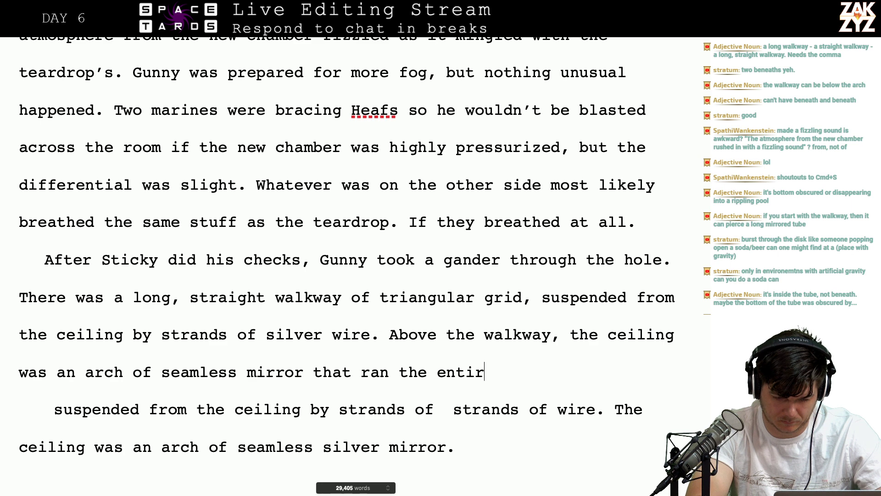
{"action": "type", "text": "e length of t"}
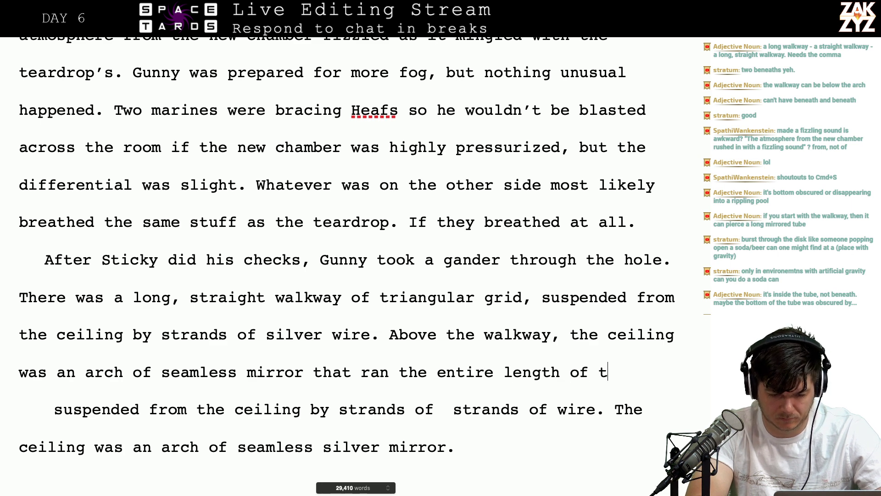
{"action": "type", "text": "he corridor."}
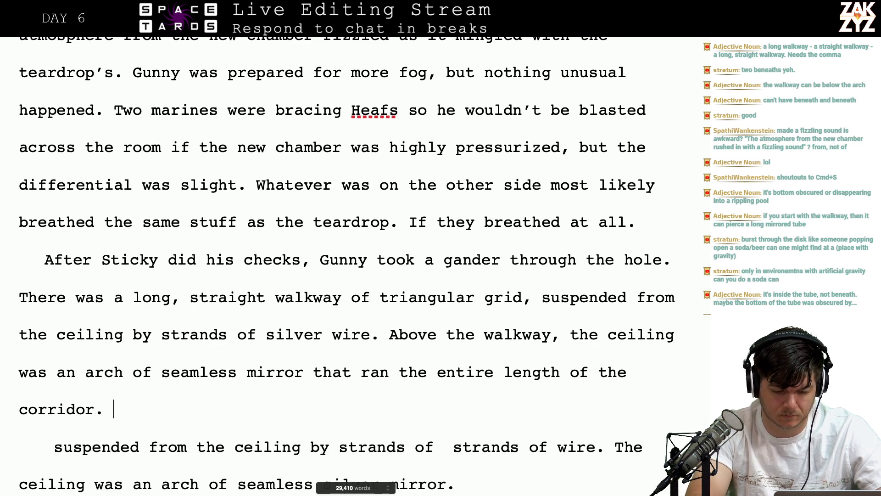
{"action": "key", "text": "Up"}
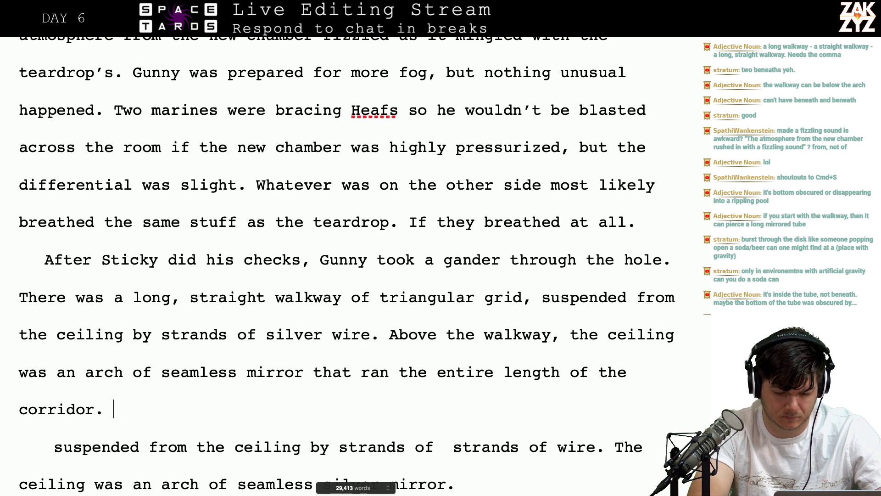
{"action": "type", "text": "Beneath"}
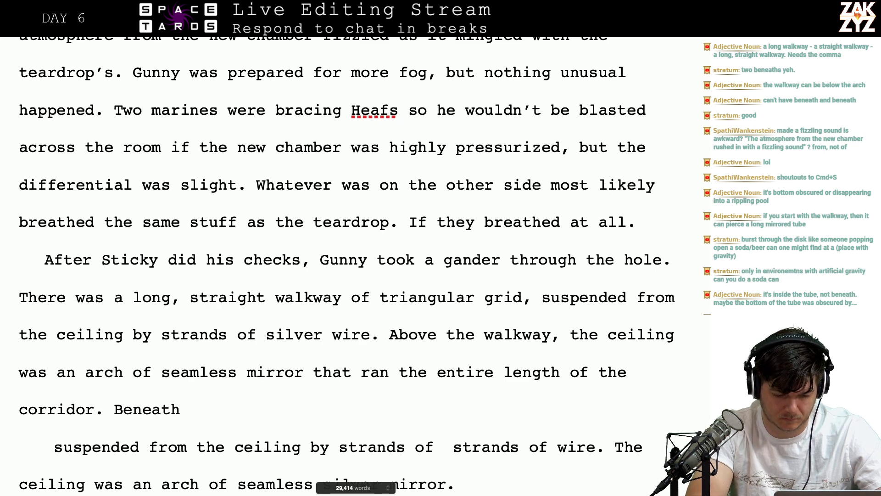
{"action": "key", "text": "BackSpace"}
{"action": "type", "text": ","}
Delete the leftover draft text after "Beneath," so the sentence runs straight on to "as a rippling lake of opaque black fluid."
{"action": "key", "text": "shift+Down"}
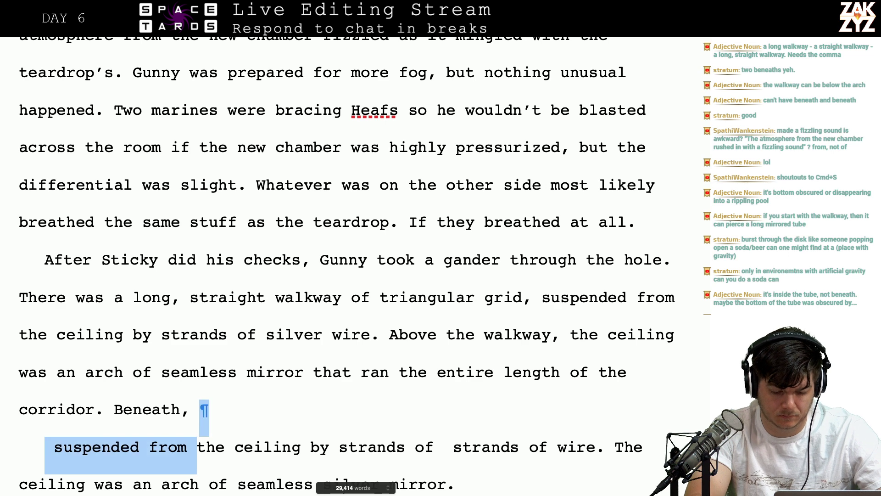
{"action": "key", "text": "shift+Down"}
{"action": "key", "text": "shift+Down"}
{"action": "key", "text": "shift+Down"}
{"action": "key", "text": "shift+Up"}
{"action": "key", "text": "shift+Down"}
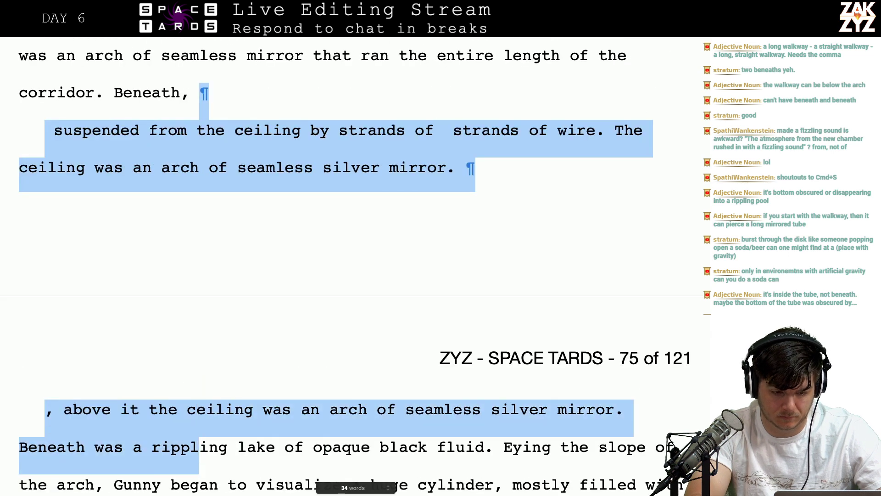
{"action": "key", "text": "shift+Up"}
{"action": "key", "text": "shift+Left"}
{"action": "key", "text": "shift+Down"}
{"action": "key", "text": "shift+Left"}
{"action": "key", "text": "shift+Left"}
{"action": "key", "text": "shift+Left"}
{"action": "key", "text": "shift+Left"}
{"action": "key", "text": "shift+Left"}
{"action": "key", "text": "shift+Left"}
{"action": "key", "text": "shift+Left"}
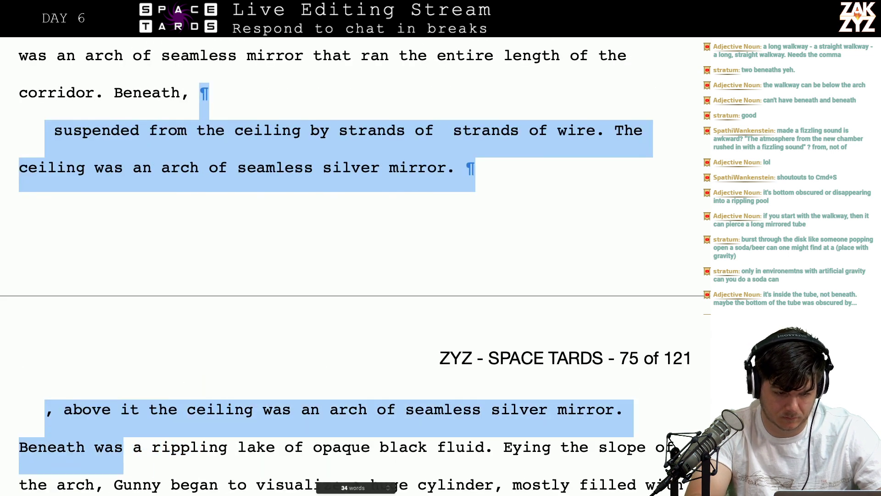
{"action": "key", "text": "shift+Left"}
{"action": "key", "text": "shift+Left"}
{"action": "key", "text": "shift+Left"}
{"action": "key", "text": "shift+Right"}
{"action": "key", "text": "BackSpace"}
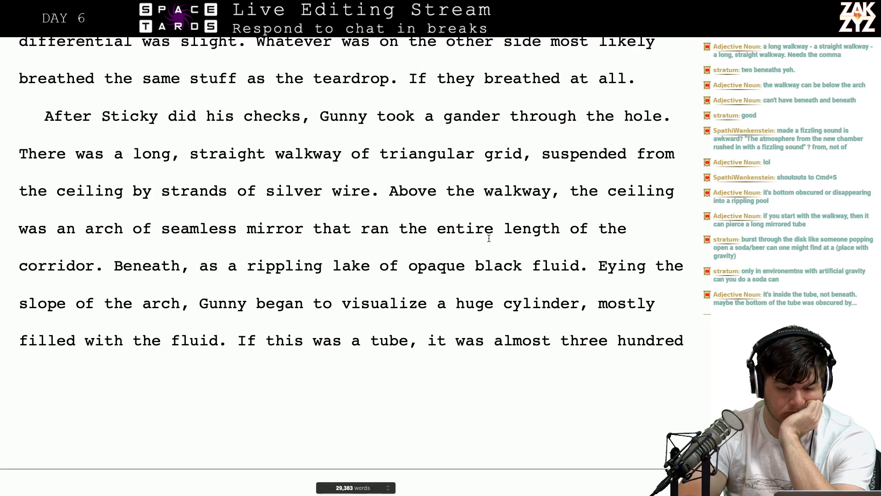
Split the paragraph before "There was a long, straight walkway" and return to the end of the sentence about Gunny's gander
{"action": "scroll", "coordinate": [448, 135], "scroll_direction": "down", "scroll_amount": 1}
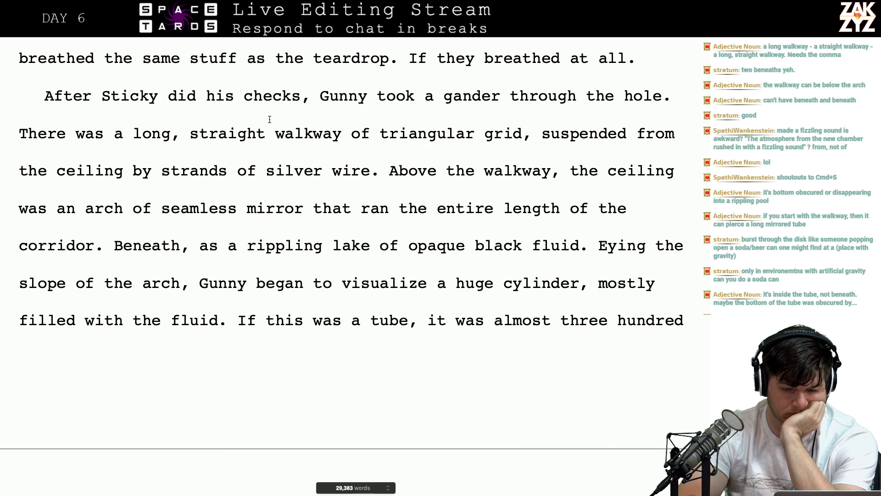
{"action": "scroll", "coordinate": [452, 123], "scroll_direction": "down", "scroll_amount": 1}
{"action": "scroll", "coordinate": [452, 124], "scroll_direction": "down", "scroll_amount": 1}
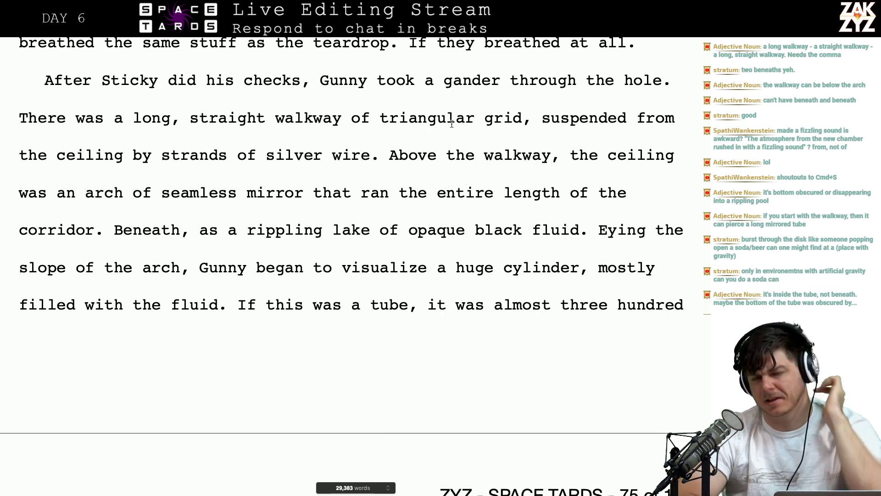
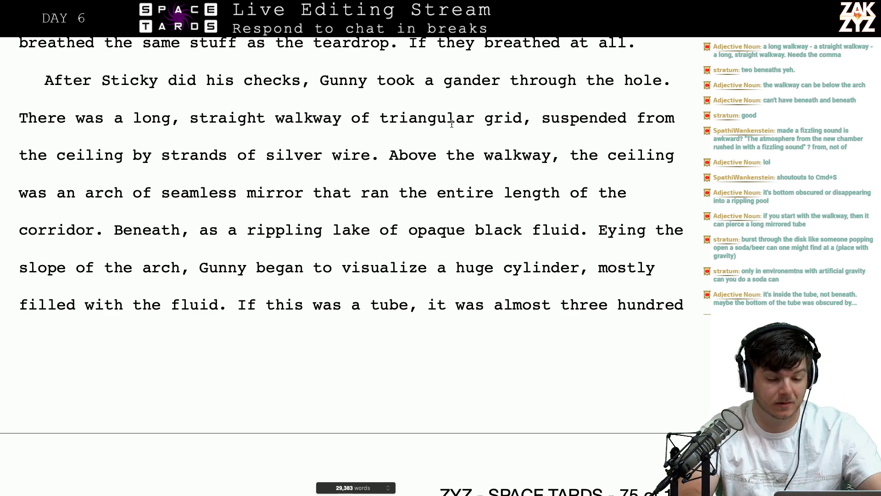
{"action": "scroll", "coordinate": [400, 111], "scroll_direction": "down", "scroll_amount": 1}
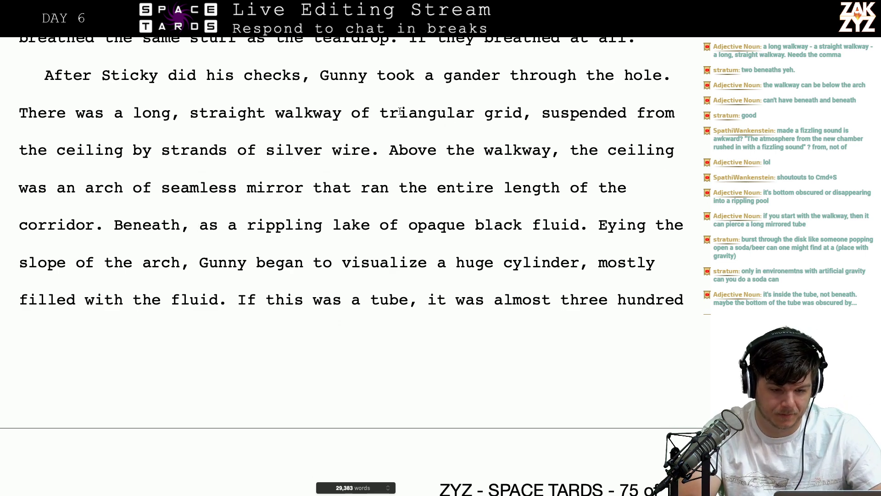
{"action": "scroll", "coordinate": [367, 101], "scroll_direction": "down", "scroll_amount": 2}
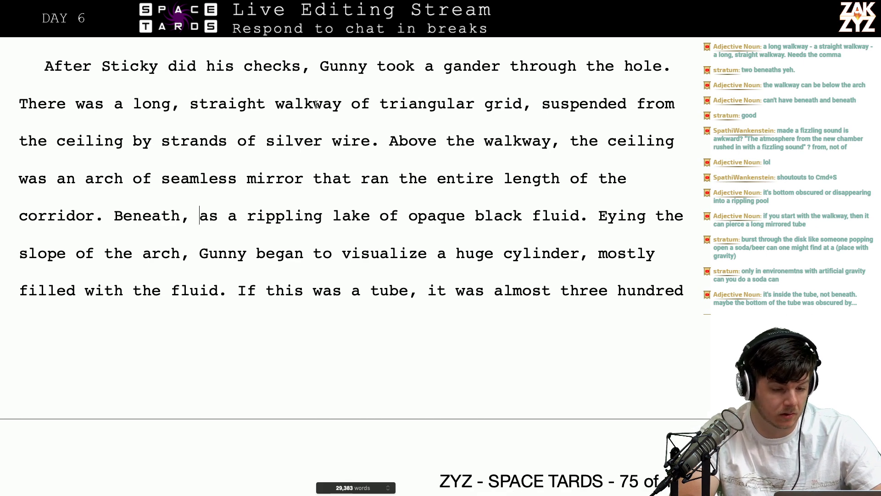
{"action": "left_click", "coordinate": [67, 106]}
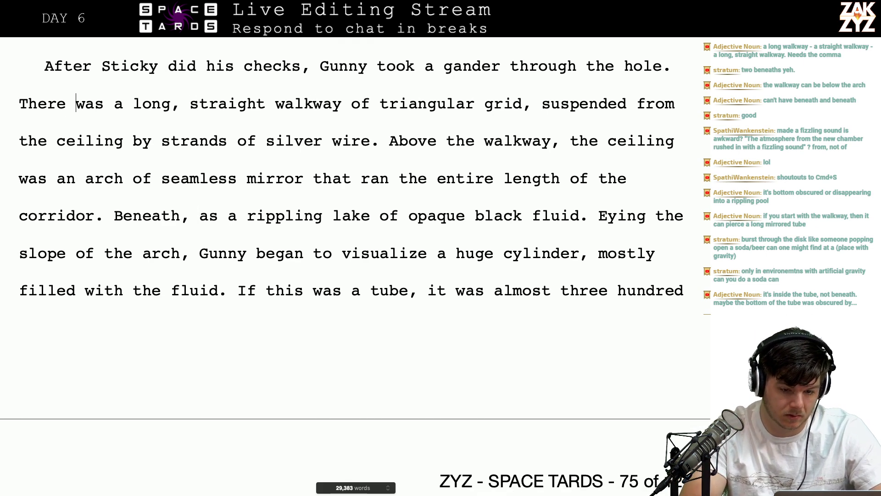
{"action": "key", "text": "Left"}
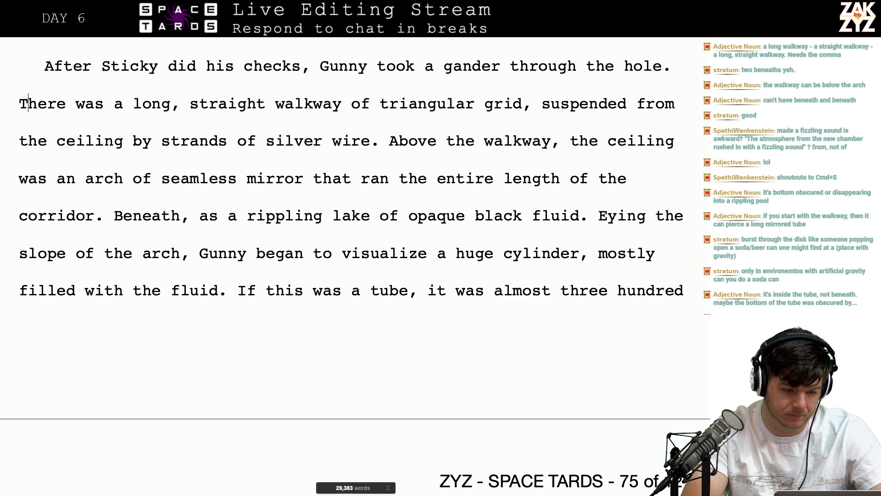
{"action": "key", "text": "Left"}
{"action": "key", "text": "Return"}
{"action": "key", "text": "Left"}
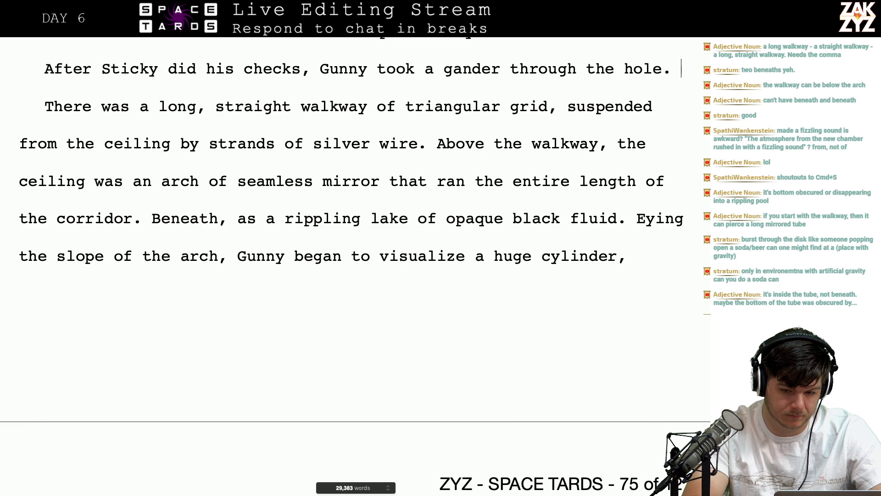
Write "A long, straight walkway of triangular grid was suspended by wires from" after the sentence ending "through the hole."
{"action": "key", "text": "BackSpace"}
{"action": "type", "text": "A long, str"}
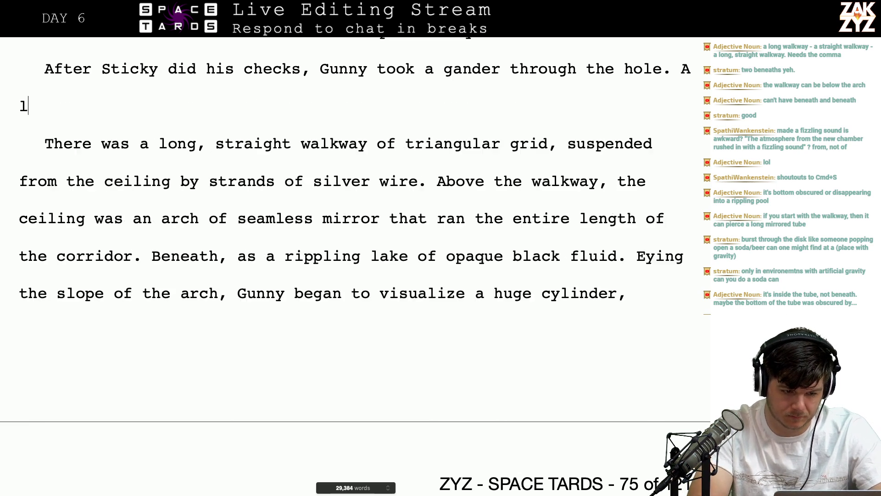
{"action": "type", "text": "aight wal"}
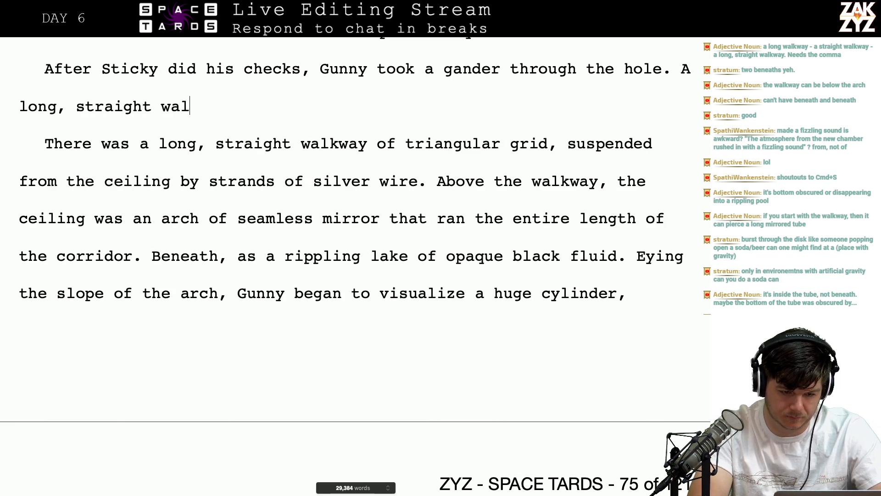
{"action": "type", "text": "kway of triangu"}
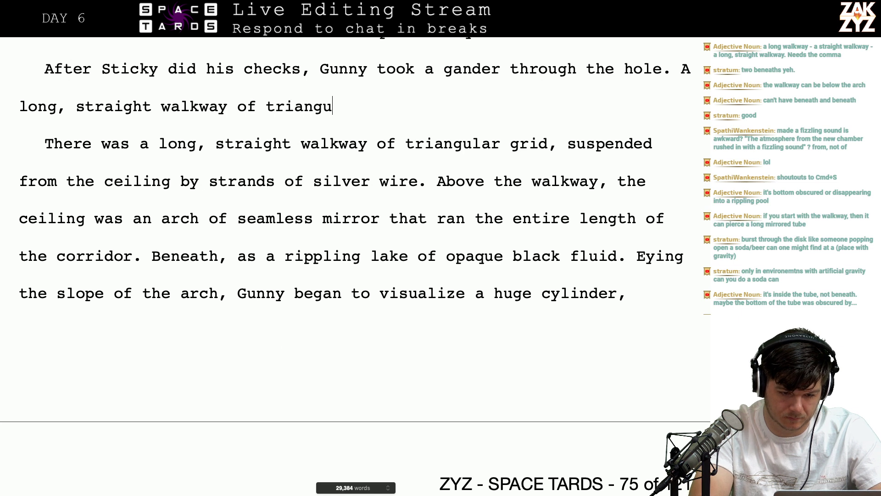
{"action": "type", "text": "lar grid "}
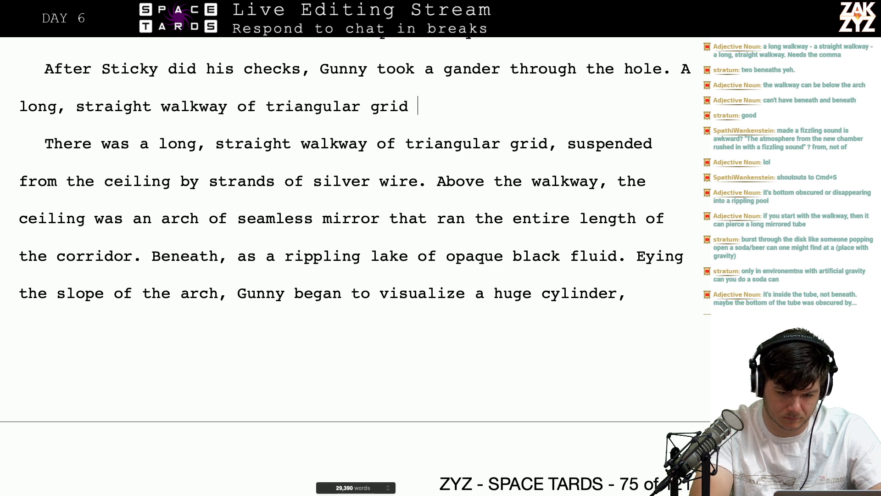
{"action": "type", "text": "was suspended "}
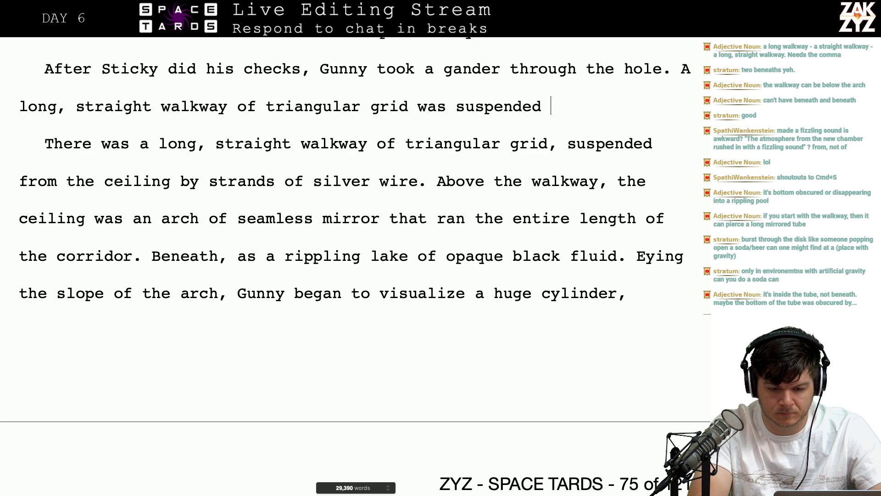
{"action": "type", "text": "fy wires from "}
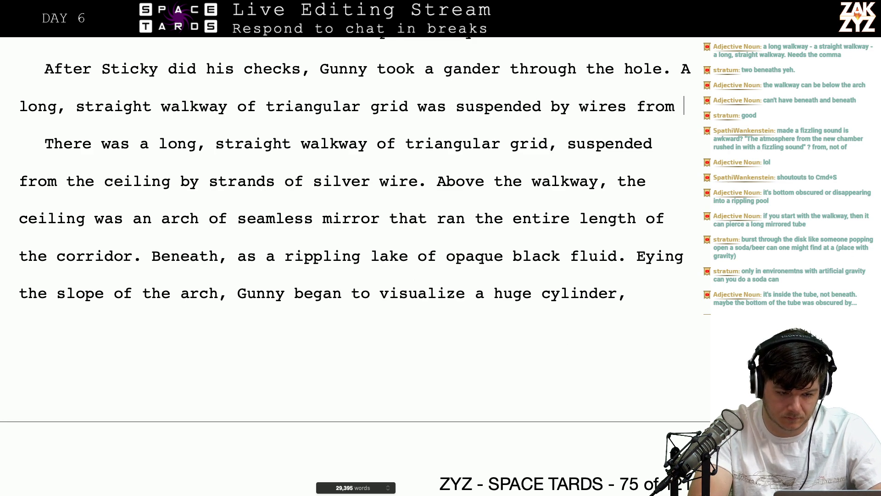
Finish the new walkway sentence with "an arched ceiling of seamless silver mirror."
{"action": "type", "text": "the"}
{"action": "key", "text": "BackSpace"}
{"action": "key", "text": "BackSpace"}
{"action": "key", "text": "BackSpace"}
{"action": "type", "text": "an"}
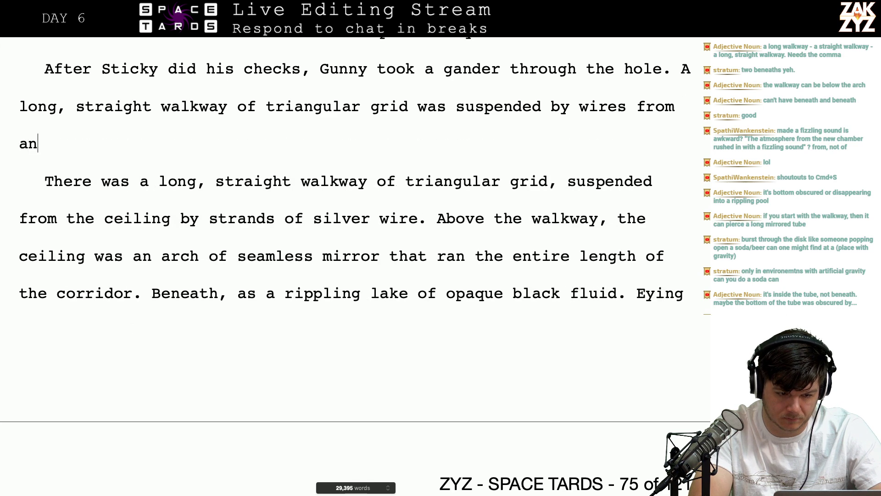
{"action": "type", "text": " arched cei"}
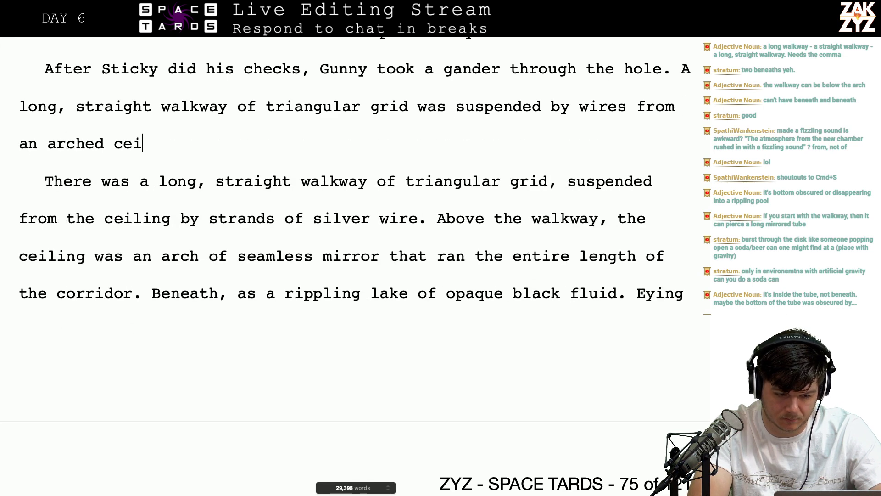
{"action": "type", "text": "ling of seamle"}
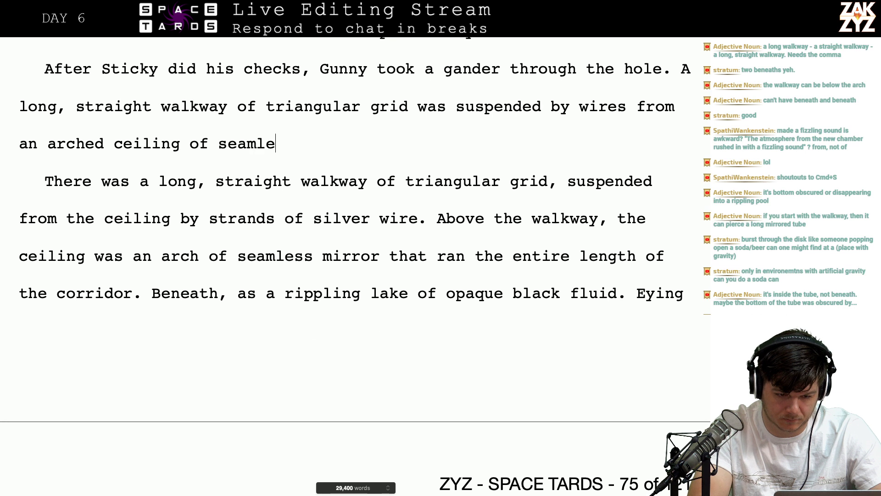
{"action": "key", "text": "BackSpace"}
{"action": "key", "text": "BackSpace"}
{"action": "type", "text": "less c"}
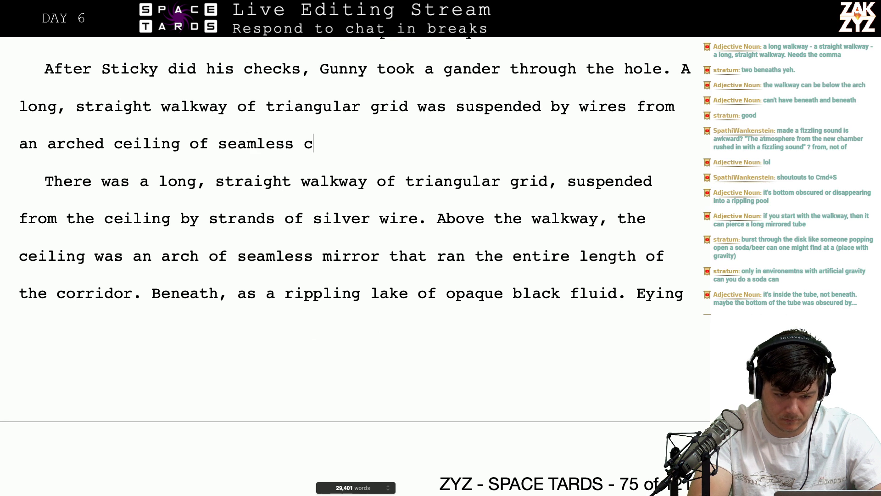
{"action": "key", "text": "BackSpace"}
{"action": "type", "text": "silver mirror."}
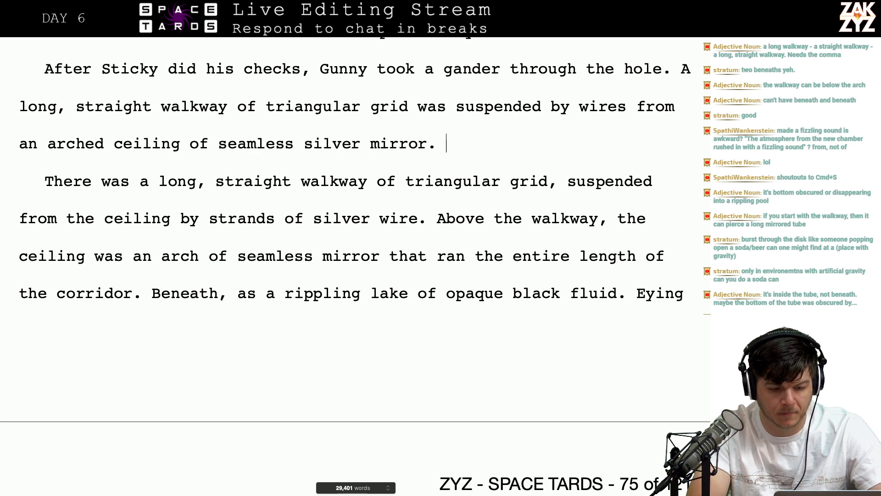
Reread the new sentence describing the walkway and its suspending wires
{"action": "left_click", "coordinate": [446, 106]}
{"action": "key", "text": "Left"}
{"action": "left_click", "coordinate": [444, 69]}
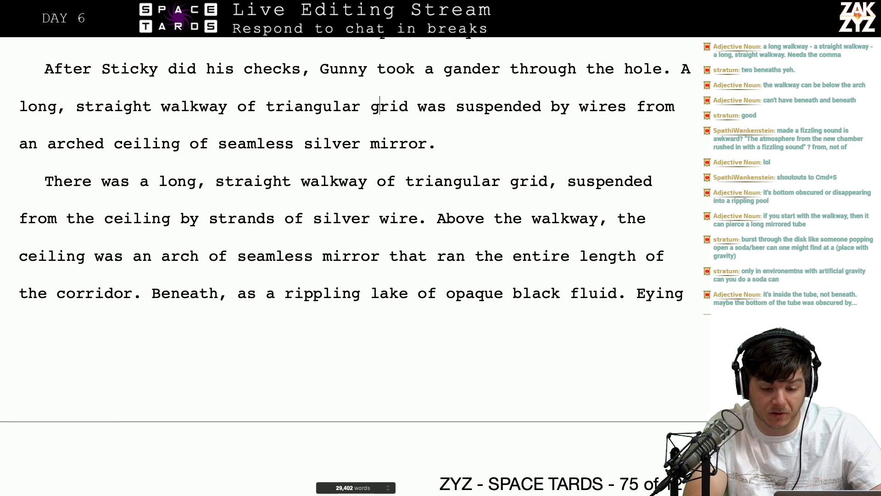
{"action": "key", "text": "Right"}
{"action": "key", "text": "Right"}
{"action": "key", "text": "Right"}
{"action": "key", "text": "Right"}
{"action": "key", "text": "Right"}
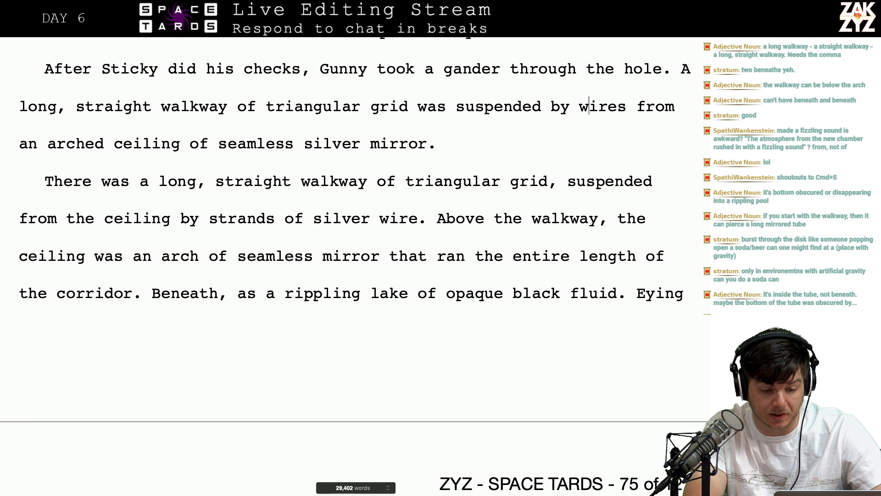
{"action": "key", "text": "BackSpace"}
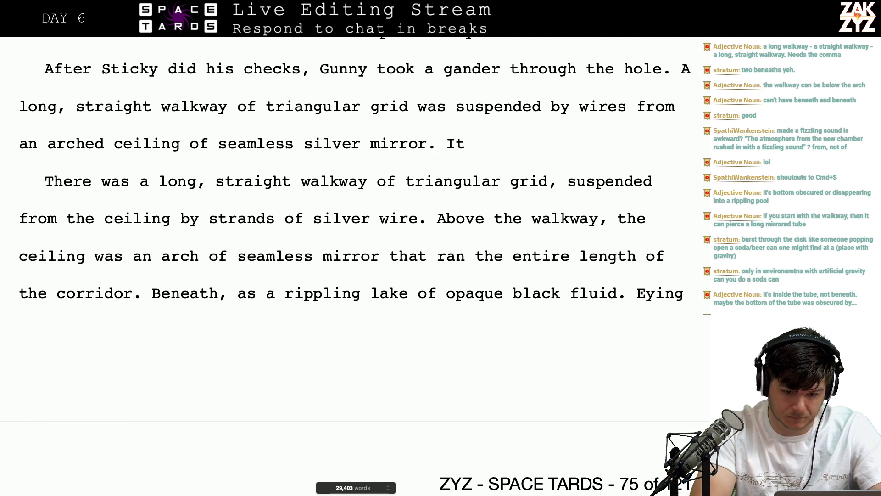
{"action": "key", "text": "BackSpace"}
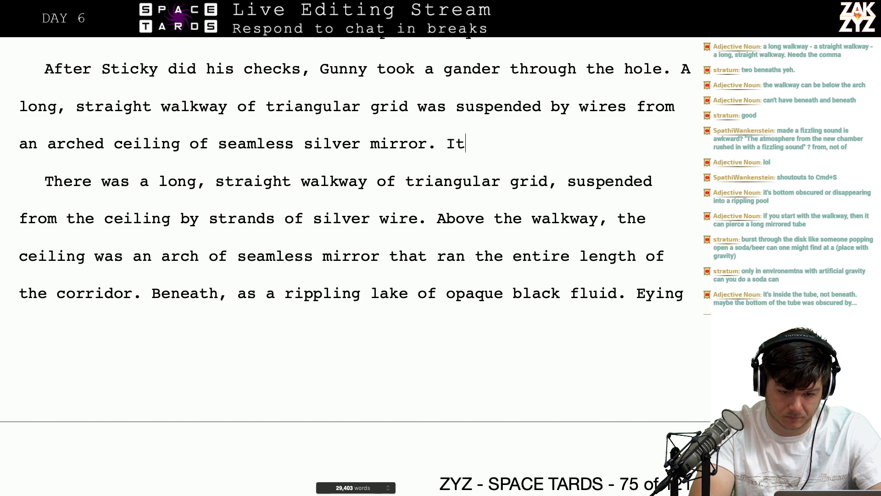
{"action": "key", "text": "BackSpace"}
{"action": "key", "text": "BackSpace"}
{"action": "type", "text": "The walkway "}
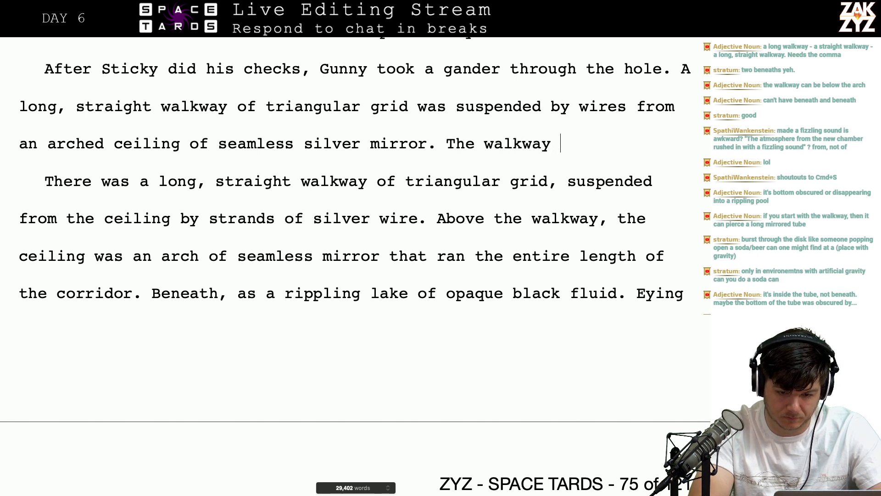
{"action": "type", "text": "went fu"}
{"action": "key", "text": "BackSpace"}
{"action": "key", "text": "BackSpace"}
{"action": "key", "text": "BackSpace"}
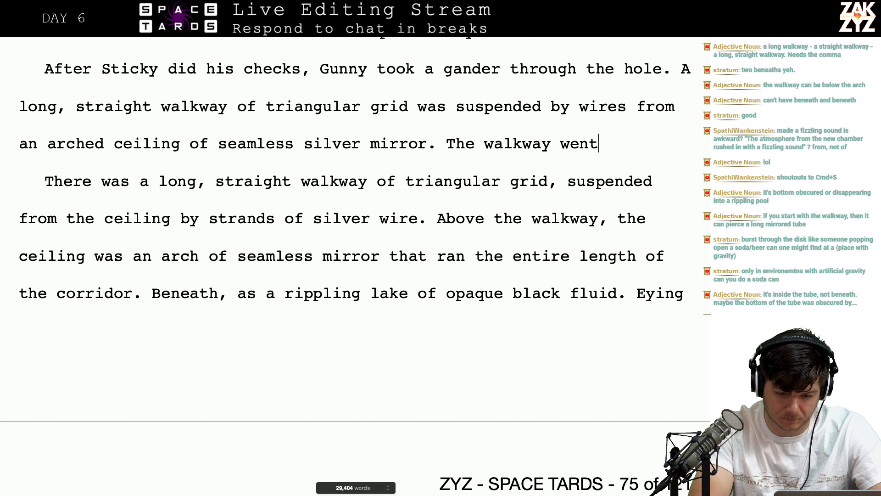
{"action": "key", "text": "BackSpace"}
{"action": "key", "text": "BackSpace"}
{"action": "key", "text": "BackSpace"}
{"action": "key", "text": "BackSpace"}
{"action": "key", "text": "BackSpace"}
{"action": "key", "text": "BackSpace"}
{"action": "key", "text": "BackSpace"}
{"action": "key", "text": "BackSpace"}
{"action": "key", "text": "BackSpace"}
{"action": "key", "text": "BackSpace"}
{"action": "key", "text": "BackSpace"}
{"action": "key", "text": "BackSpace"}
{"action": "key", "text": "BackSpace"}
{"action": "key", "text": "BackSpace"}
{"action": "key", "text": "BackSpace"}
{"action": "key", "text": "BackSpace"}
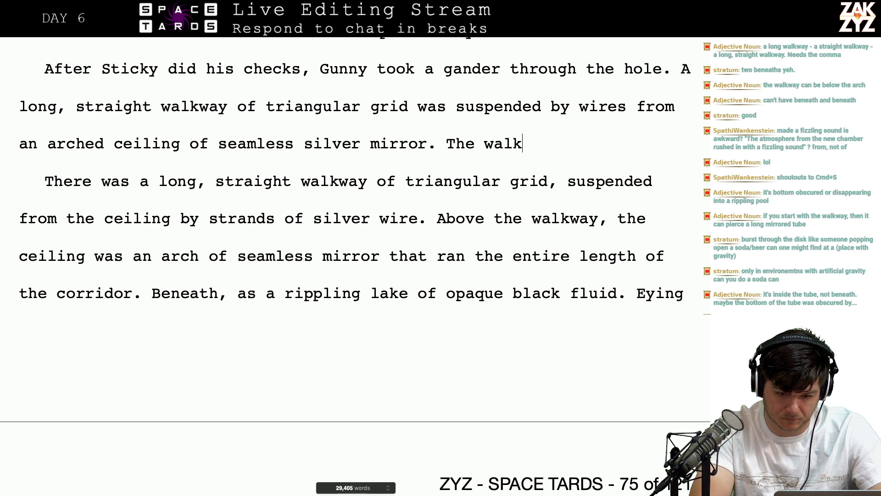
{"action": "type", "text": "Gunny's light"}
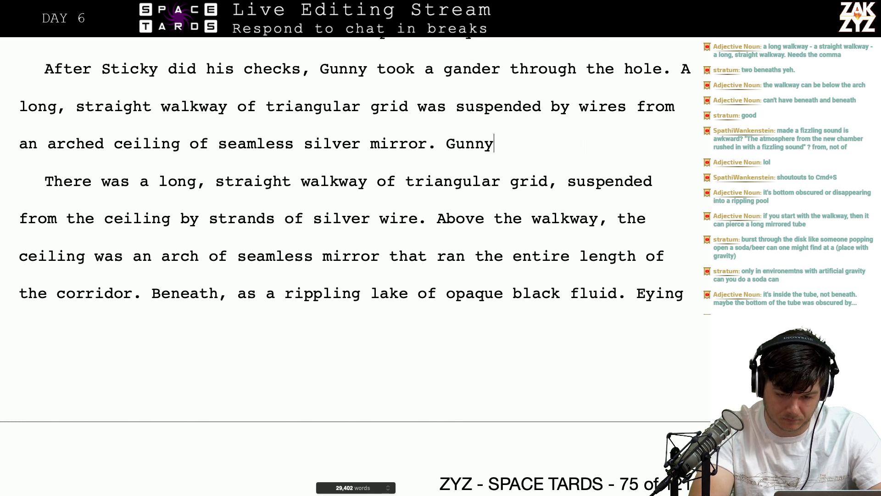
{"action": "key", "text": "BackSpace"}
{"action": "key", "text": "BackSpace"}
{"action": "key", "text": "BackSpace"}
{"action": "key", "text": "BackSpace"}
{"action": "key", "text": "BackSpace"}
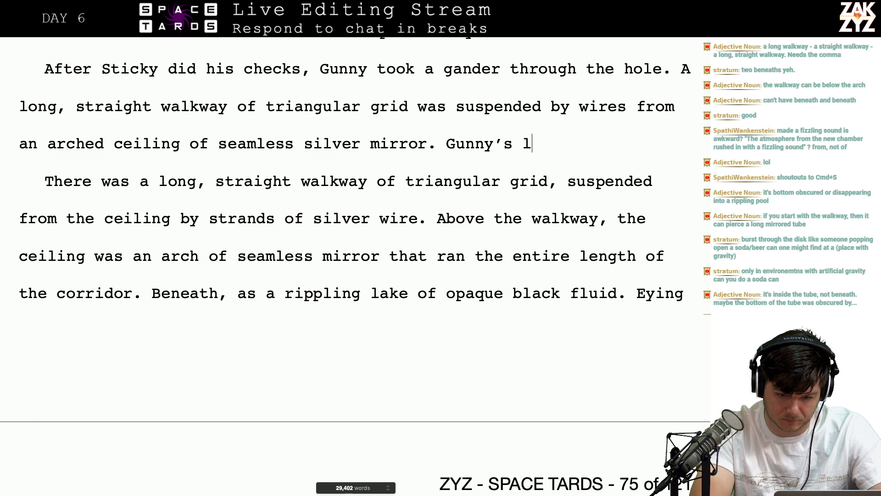
{"action": "type", "text": "chemlight petered out"}
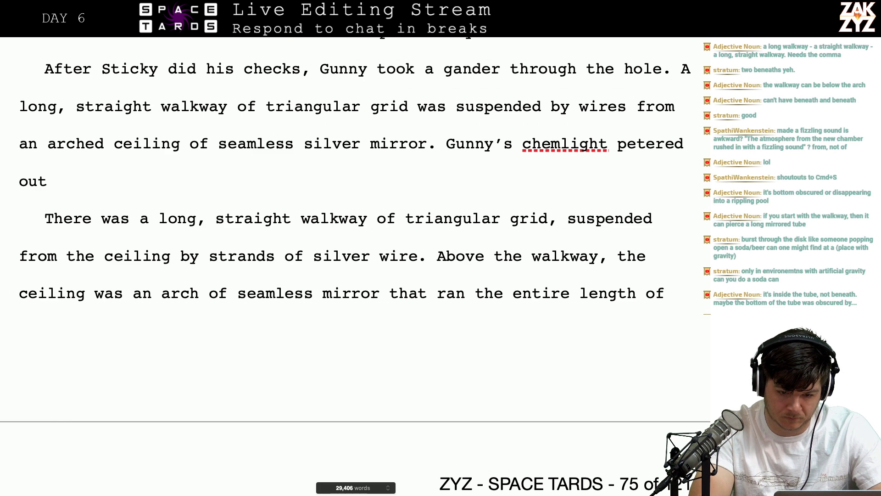
{"action": "key", "text": "BackSpace"}
{"action": "key", "text": "BackSpace"}
{"action": "key", "text": "BackSpace"}
{"action": "key", "text": "BackSpace"}
{"action": "key", "text": "BackSpace"}
{"action": "key", "text": "BackSpace"}
{"action": "key", "text": "BackSpace"}
{"action": "key", "text": "BackSpace"}
{"action": "key", "text": "BackSpace"}
{"action": "key", "text": "BackSpace"}
{"action": "key", "text": "BackSpace"}
{"action": "key", "text": "BackSpace"}
{"action": "key", "text": "BackSpace"}
{"action": "key", "text": "BackSpace"}
{"action": "key", "text": "BackSpace"}
{"action": "key", "text": "BackSpace"}
{"action": "key", "text": "BackSpace"}
{"action": "key", "text": "BackSpace"}
{"action": "key", "text": "BackSpace"}
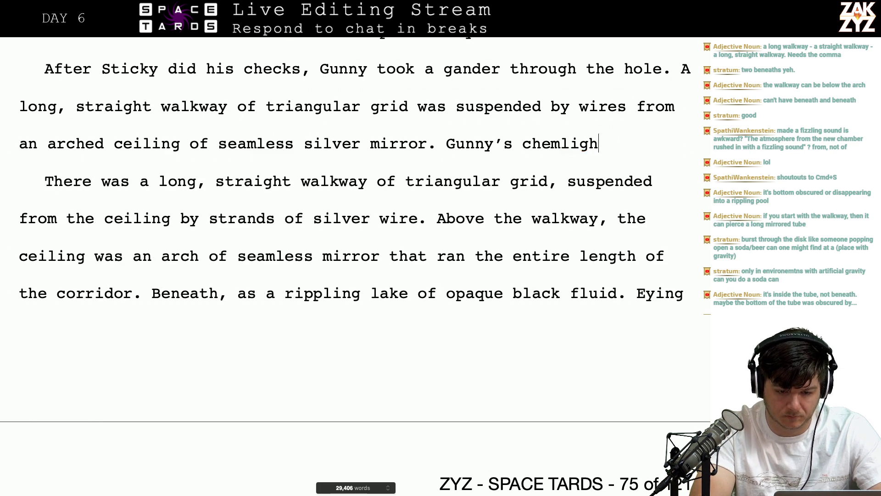
{"action": "key", "text": "BackSpace"}
{"action": "key", "text": "BackSpace"}
{"action": "key", "text": "BackSpace"}
{"action": "key", "text": "BackSpace"}
{"action": "key", "text": "BackSpace"}
{"action": "key", "text": "BackSpace"}
{"action": "key", "text": "BackSpace"}
{"action": "key", "text": "BackSpace"}
{"action": "key", "text": "BackSpace"}
{"action": "key", "text": "BackSpace"}
Write "The walkway was too long for Gunny's chemlamp to reach the" after the sentence ending "seamless silver mirror."
{"action": "type", "text": "The"}
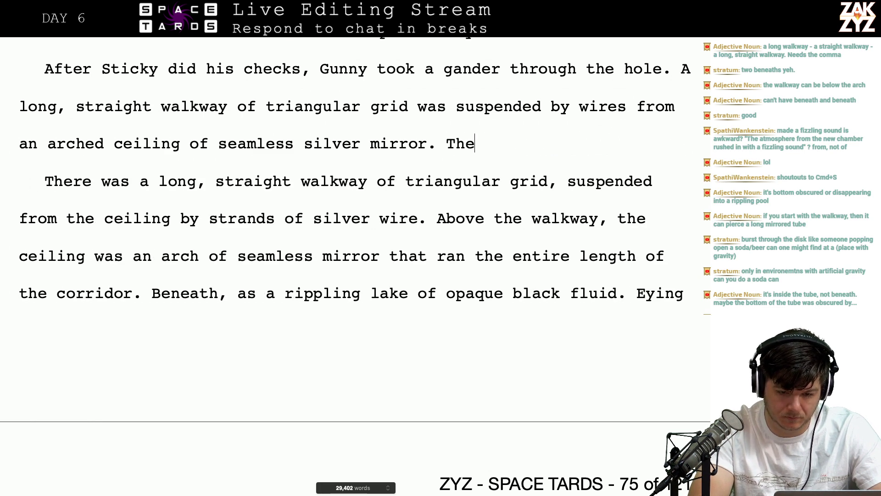
{"action": "type", "text": " walkway was too"}
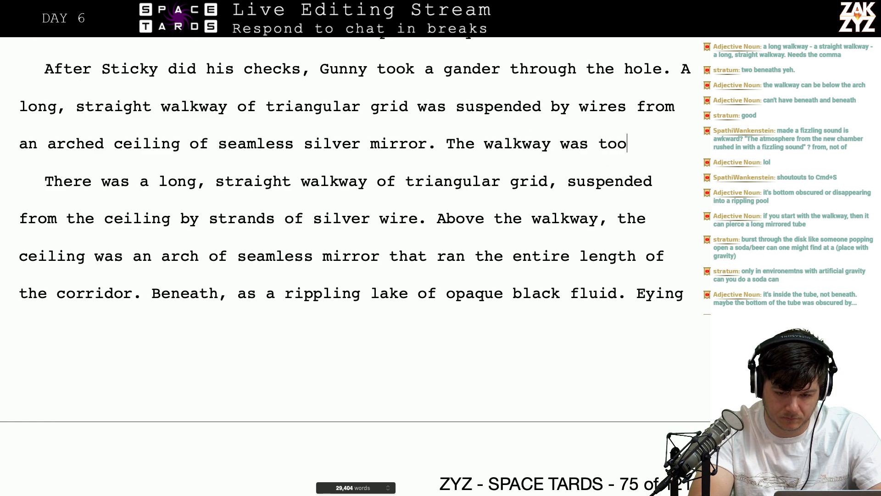
{"action": "type", "text": " long fur "}
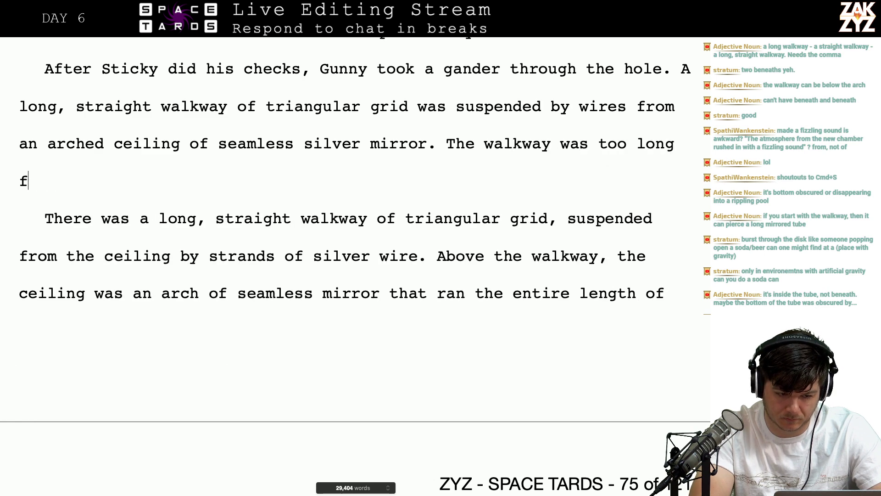
{"action": "type", "text": "or gunny"}
{"action": "key", "text": "BackSpace"}
{"action": "key", "text": "BackSpace"}
{"action": "key", "text": "BackSpace"}
{"action": "key", "text": "BackSpace"}
{"action": "key", "text": "BackSpace"}
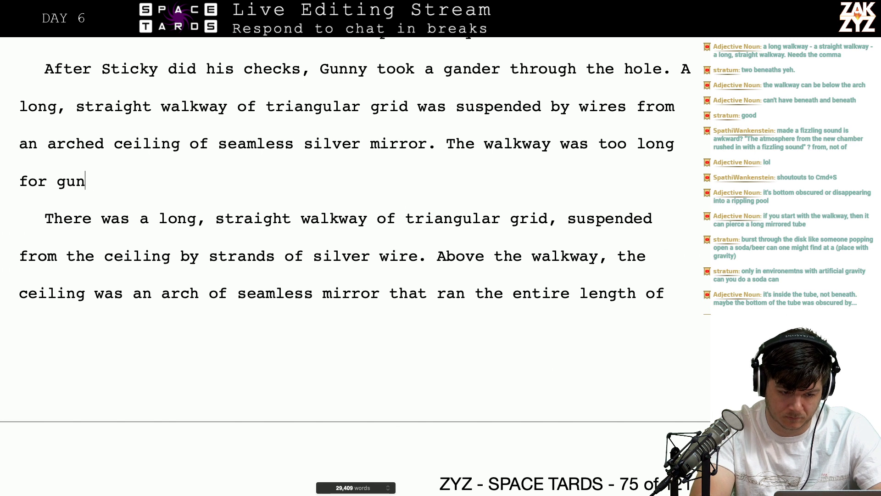
{"action": "type", "text": "gu"}
{"action": "key", "text": "BackSpace"}
{"action": "key", "text": "BackSpace"}
{"action": "type", "text": "Gun"}
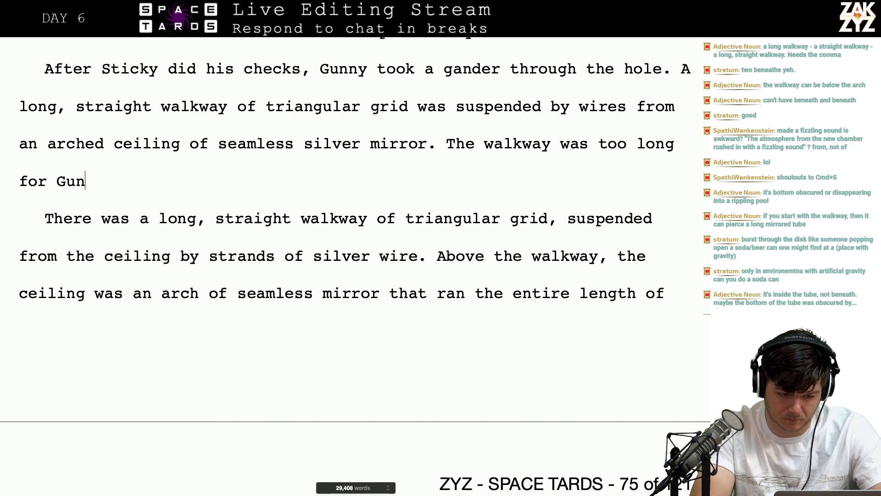
{"action": "type", "text": "ny's he"}
{"action": "key", "text": "BackSpace"}
{"action": "type", "text": "ch"}
{"action": "key", "text": "BackSpace"}
{"action": "key", "text": "BackSpace"}
{"action": "key", "text": "BackSpace"}
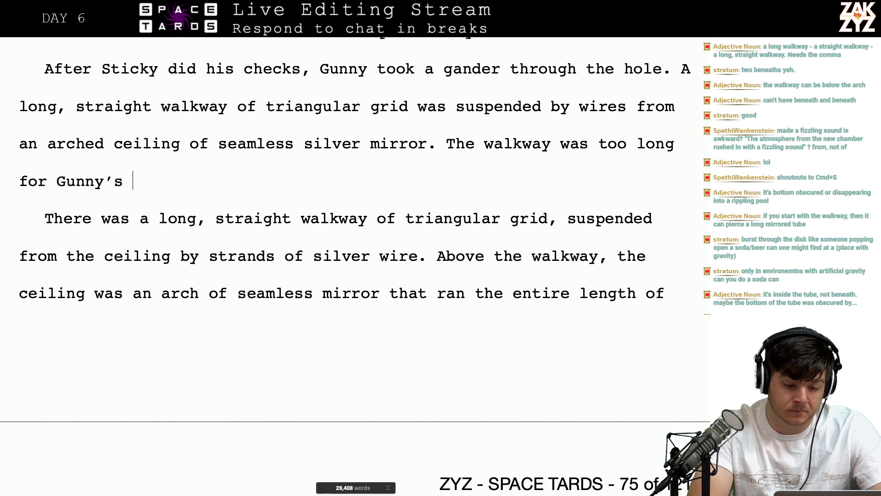
{"action": "type", "text": "chemlamp to reach the"}
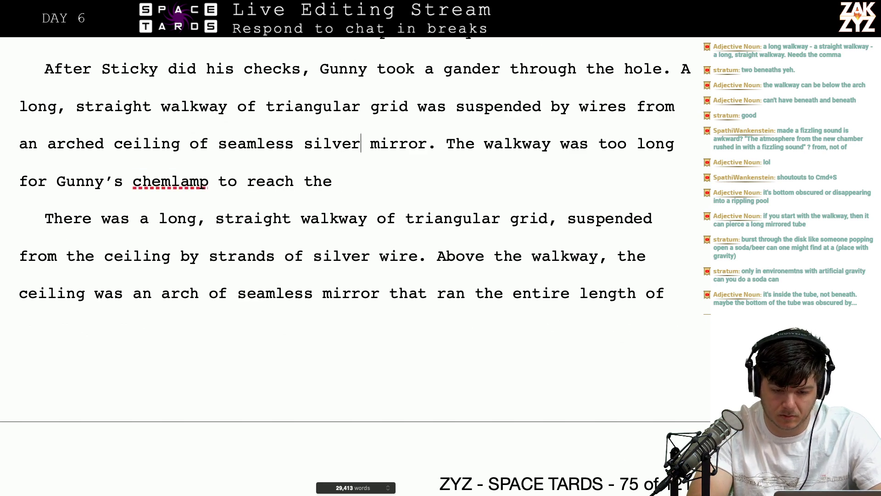
Move the unfinished chemlamp sentence to its own paragraph and write "The beam of Gunny's chemlamp petered out before the end of the walkway," above it
{"action": "key", "text": "Return"}
{"action": "key", "text": "Return"}
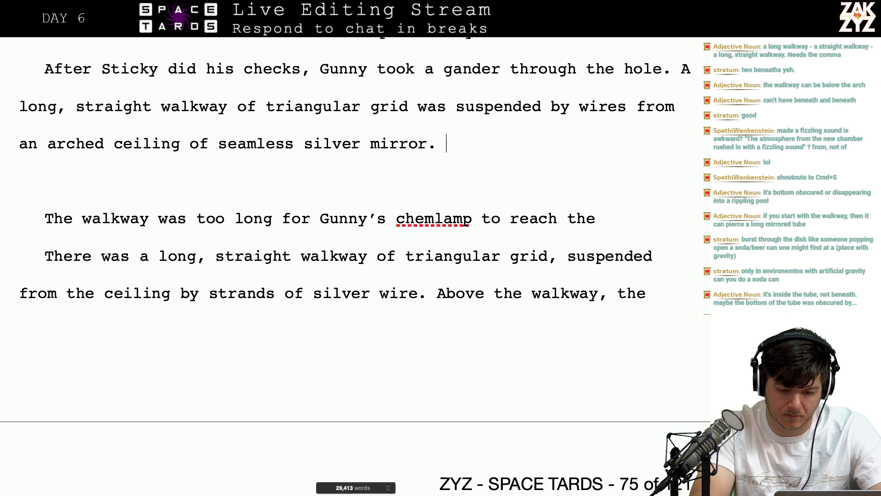
{"action": "type", "text": "The beamp"}
{"action": "key", "text": "BackSpace"}
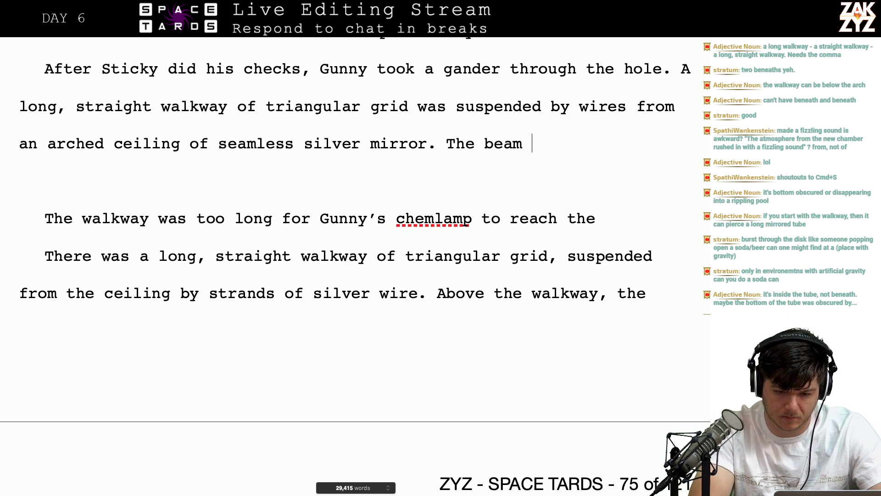
{"action": "type", "text": "of "}
{"action": "type", "text": "Gun"}
{"action": "key", "text": "BackSpace"}
{"action": "type", "text": "un"}
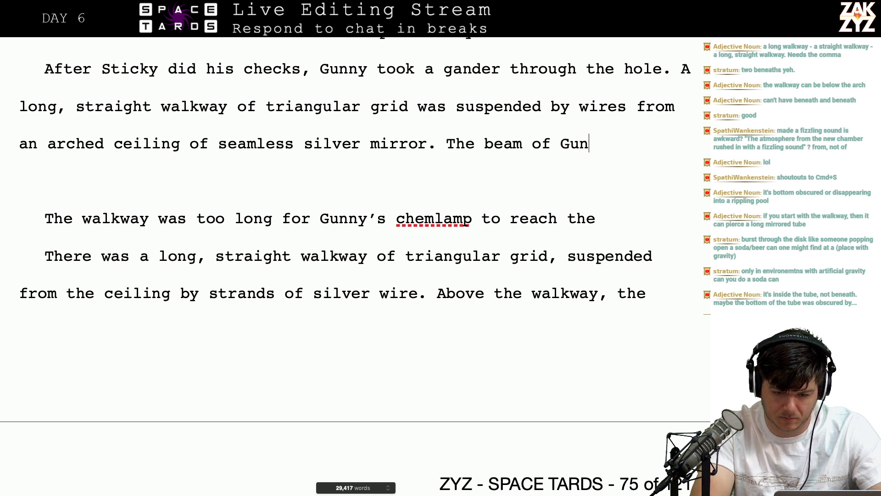
{"action": "type", "text": "ny's chemlamp pe"}
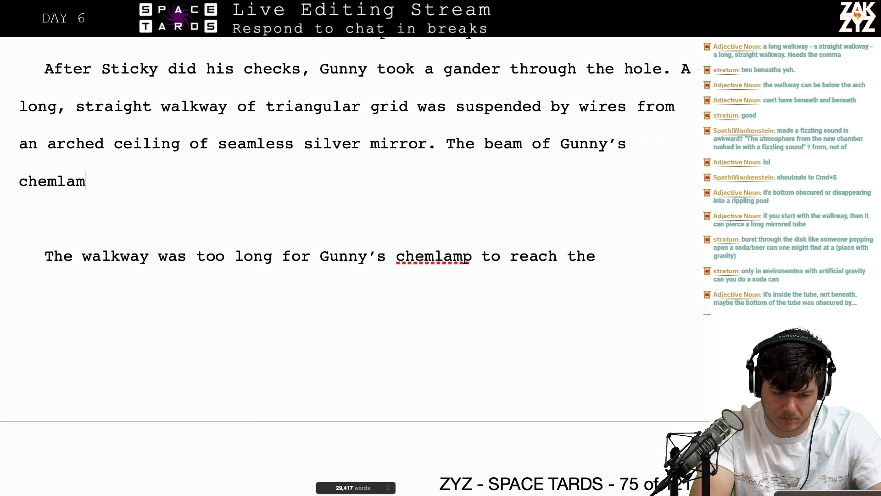
{"action": "type", "text": "tered out"}
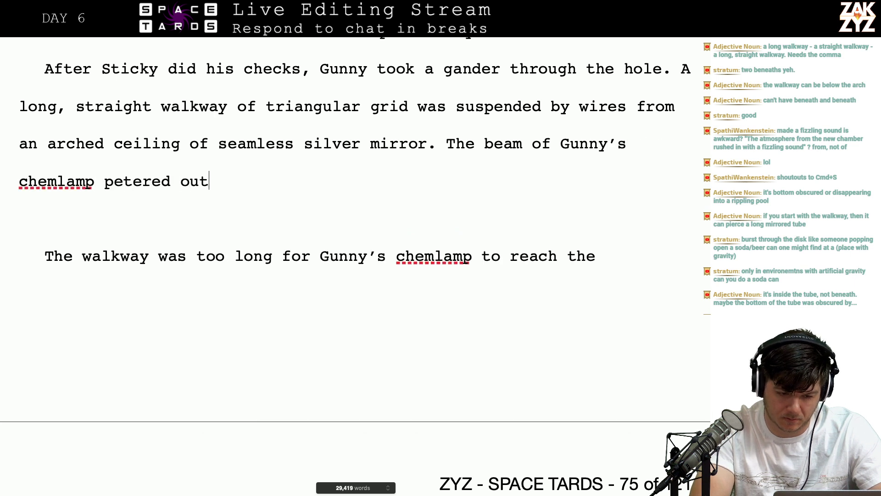
{"action": "type", "text": " before the end of "}
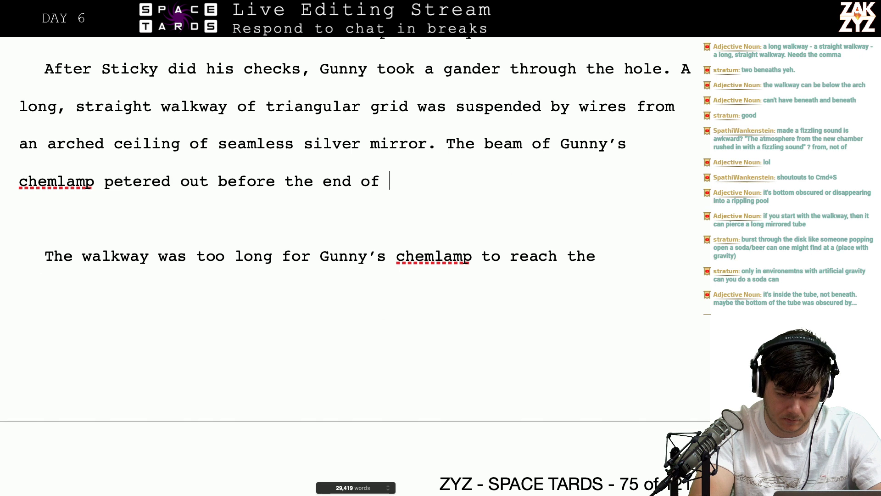
{"action": "type", "text": "the walkway, "}
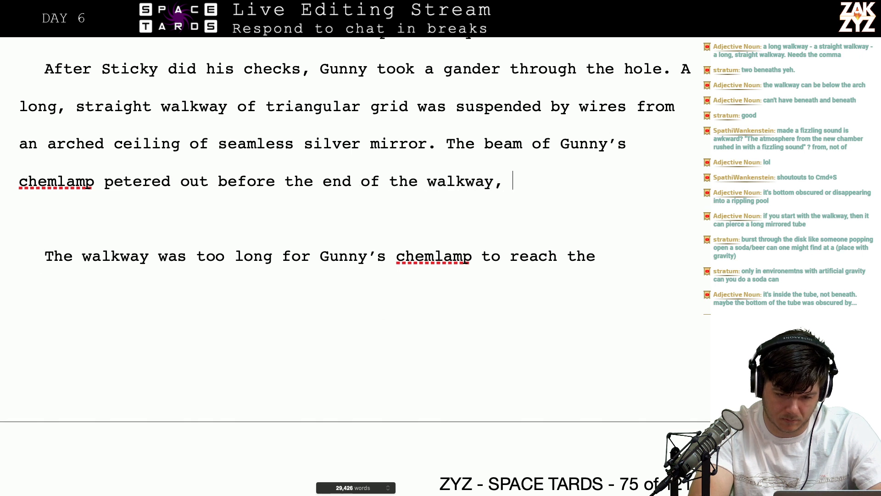
Finish the sentence about the chemlamp's beam with "it was more than a hundred meters long."
{"action": "type", "text": "it was more than"}
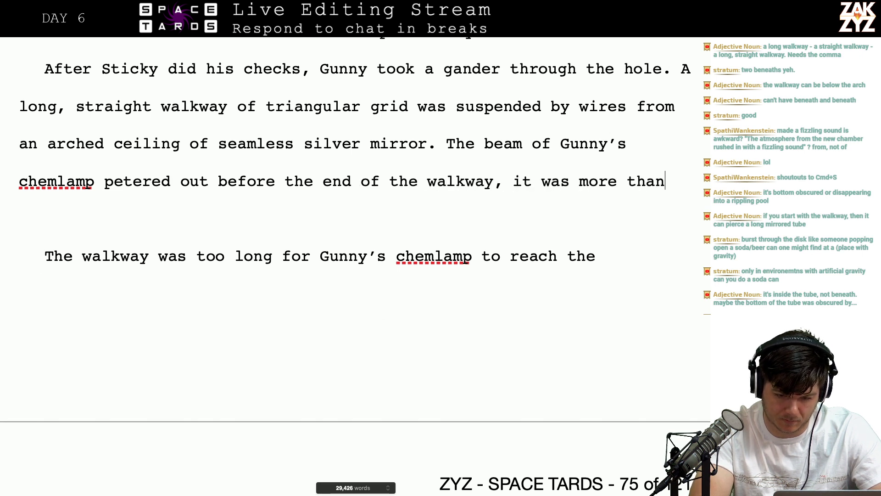
{"action": "type", "text": " a hundred me"}
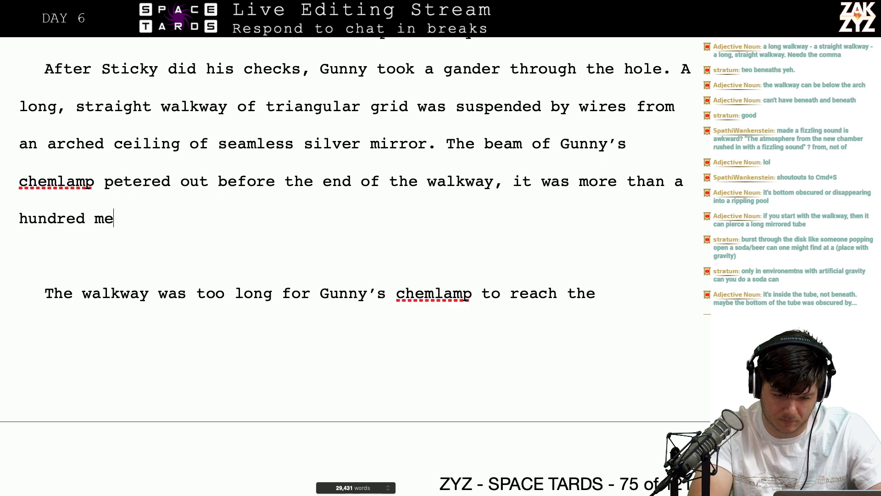
{"action": "type", "text": "ters long. "}
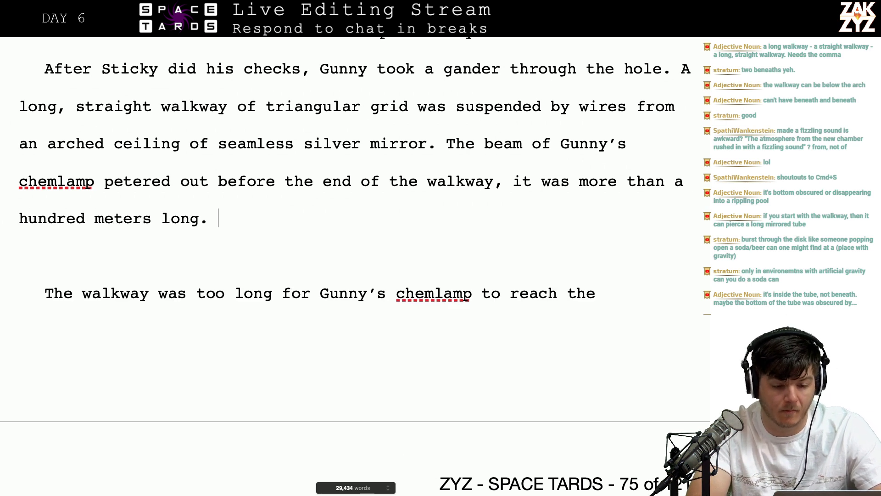
Add the sentence "Beneath the walkway was a rippling lake of opaque black fluid." after "a hundred meters long."
{"action": "type", "text": "Bene"}
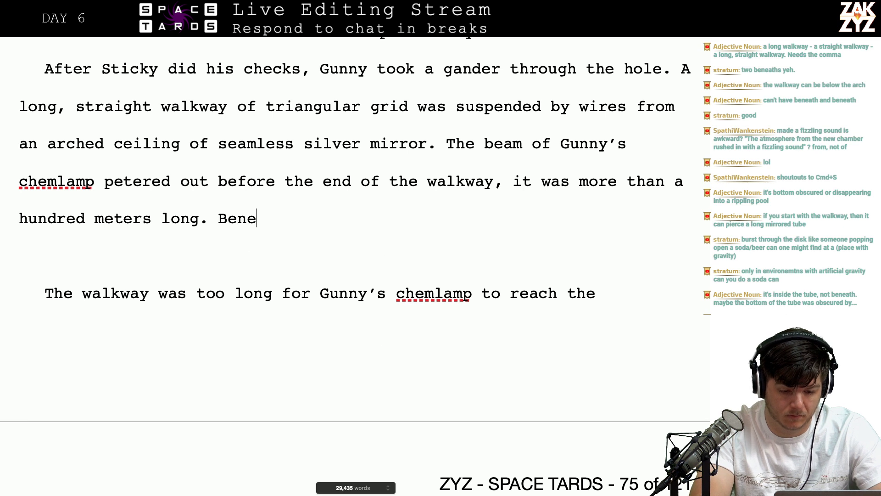
{"action": "type", "text": "ath the wak"}
{"action": "key", "text": "BackSpace"}
{"action": "type", "text": "l"}
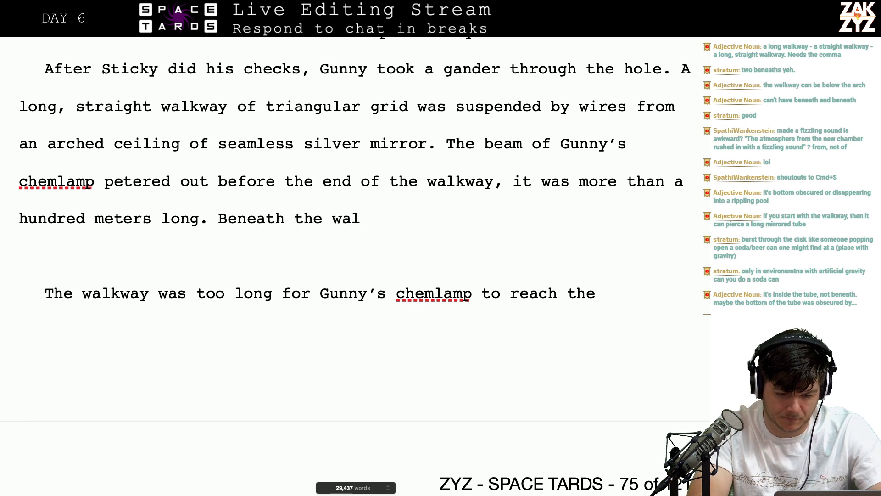
{"action": "type", "text": "kway was a la"}
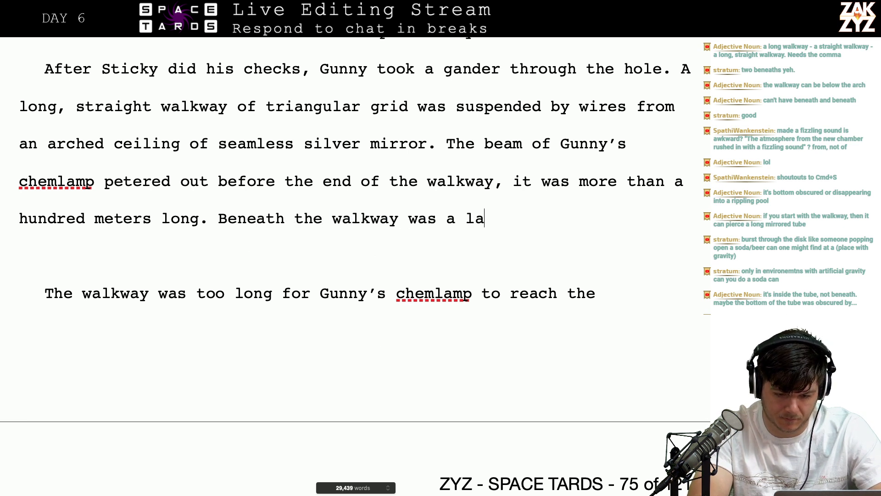
{"action": "type", "text": "ke of rippling"}
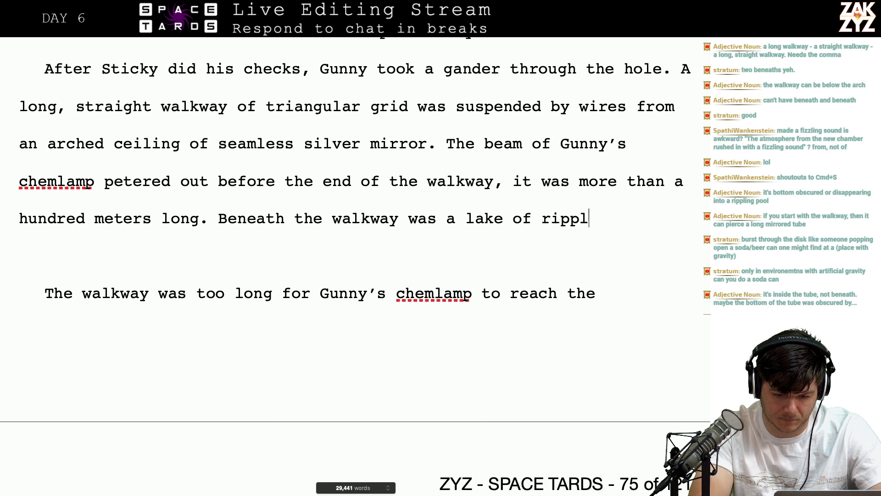
{"action": "key", "text": "BackSpace"}
{"action": "key", "text": "BackSpace"}
{"action": "key", "text": "BackSpace"}
{"action": "key", "text": "BackSpace"}
{"action": "key", "text": "BackSpace"}
{"action": "key", "text": "BackSpace"}
{"action": "key", "text": "BackSpace"}
{"action": "key", "text": "BackSpace"}
{"action": "key", "text": "BackSpace"}
{"action": "key", "text": "BackSpace"}
{"action": "key", "text": "BackSpace"}
{"action": "key", "text": "BackSpace"}
{"action": "key", "text": "BackSpace"}
{"action": "key", "text": "BackSpace"}
{"action": "key", "text": "BackSpace"}
{"action": "key", "text": "BackSpace"}
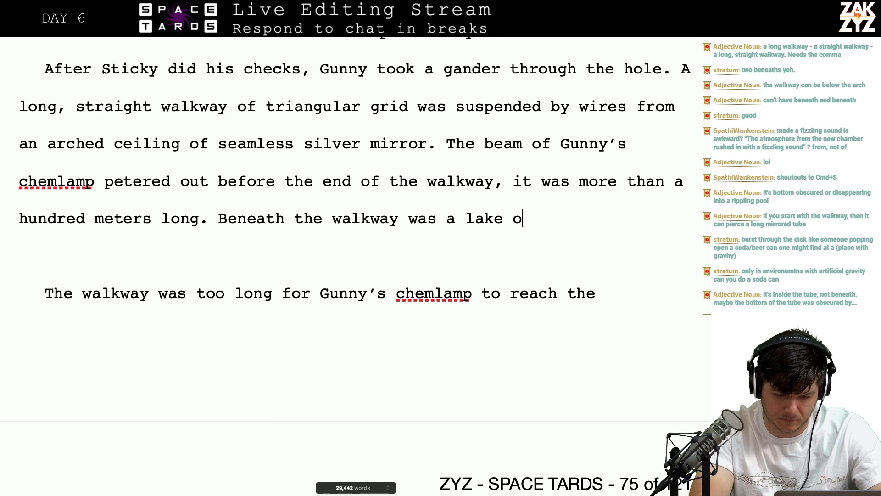
{"action": "type", "text": "rippling"}
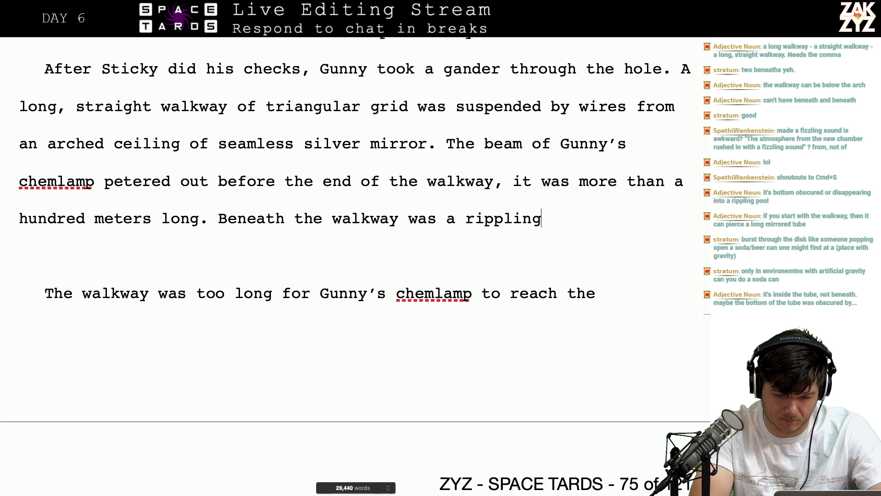
{"action": "type", "text": " lake of o"}
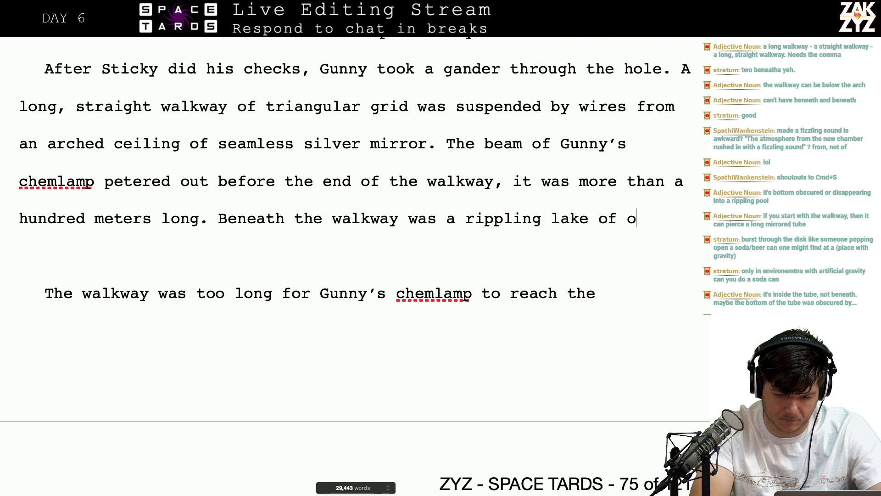
{"action": "type", "text": "paque black"}
{"action": "type", "text": " f"}
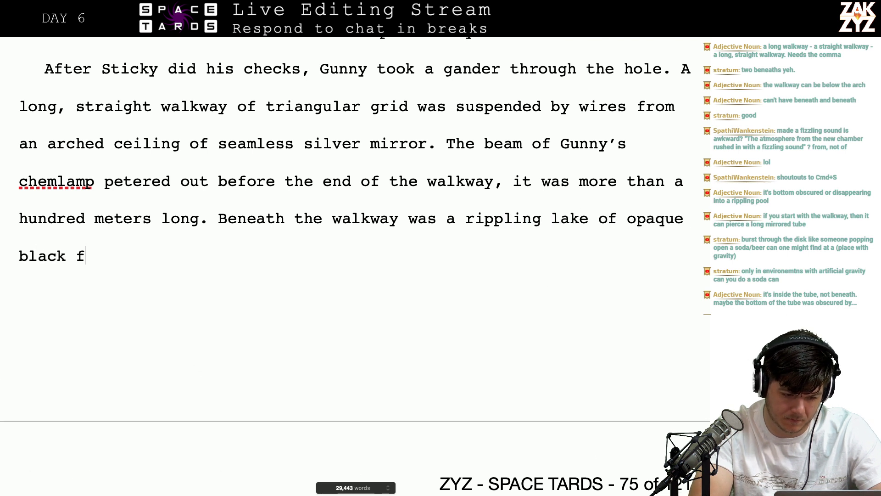
{"action": "type", "text": "luid."}
Delete the unfinished chemlamp sentence and the old walkway description through "opaque black fluid.", so "Eying the slope of the arch" follows the rewritten passage
{"action": "key", "text": "shift+Down"}
{"action": "key", "text": "shift+Down"}
{"action": "key", "text": "shift+Down"}
{"action": "key", "text": "shift+Down"}
{"action": "key", "text": "shift+Down"}
{"action": "key", "text": "shift+Down"}
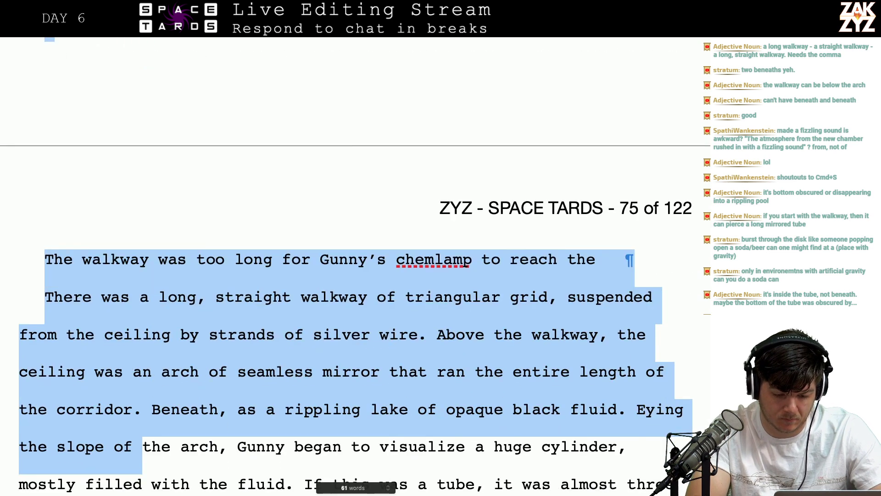
{"action": "key", "text": "shift+Right"}
{"action": "key", "text": "shift+Right"}
{"action": "key", "text": "shift+Right"}
{"action": "key", "text": "shift+Right"}
{"action": "key", "text": "shift+Right"}
{"action": "key", "text": "shift+Right"}
{"action": "key", "text": "shift+Right"}
{"action": "key", "text": "shift+Right"}
{"action": "key", "text": "shift+Right"}
{"action": "key", "text": "shift+Right"}
{"action": "key", "text": "shift+Right"}
{"action": "key", "text": "shift+Right"}
{"action": "key", "text": "shift+Right"}
{"action": "key", "text": "shift+Right"}
{"action": "key", "text": "shift+Right"}
{"action": "key", "text": "shift+Right"}
{"action": "key", "text": "shift+Right"}
{"action": "key", "text": "shift+Right"}
{"action": "key", "text": "shift+Right"}
{"action": "key", "text": "shift+Right"}
{"action": "key", "text": "shift+Right"}
{"action": "key", "text": "shift+Right"}
{"action": "key", "text": "shift+Right"}
{"action": "key", "text": "shift+Right"}
{"action": "key", "text": "shift+Right"}
{"action": "key", "text": "shift+Right"}
{"action": "key", "text": "shift+Right"}
{"action": "key", "text": "shift+Right"}
{"action": "key", "text": "shift+Right"}
{"action": "key", "text": "shift+Right"}
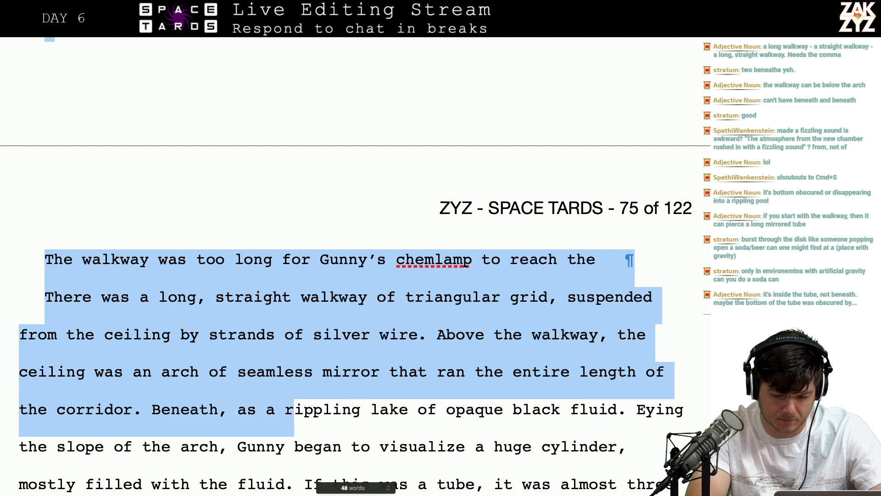
{"action": "key", "text": "shift+Right"}
{"action": "key", "text": "shift+Right"}
{"action": "key", "text": "shift+Right"}
{"action": "key", "text": "shift+Right"}
{"action": "key", "text": "shift+Right"}
{"action": "key", "text": "shift+Right"}
{"action": "key", "text": "shift+Right"}
{"action": "key", "text": "shift+Right"}
{"action": "key", "text": "shift+Right"}
{"action": "key", "text": "shift+Right"}
{"action": "key", "text": "shift+Right"}
{"action": "key", "text": "shift+Right"}
{"action": "key", "text": "shift+Right"}
{"action": "key", "text": "shift+Right"}
{"action": "key", "text": "shift+Right"}
{"action": "key", "text": "shift+Right"}
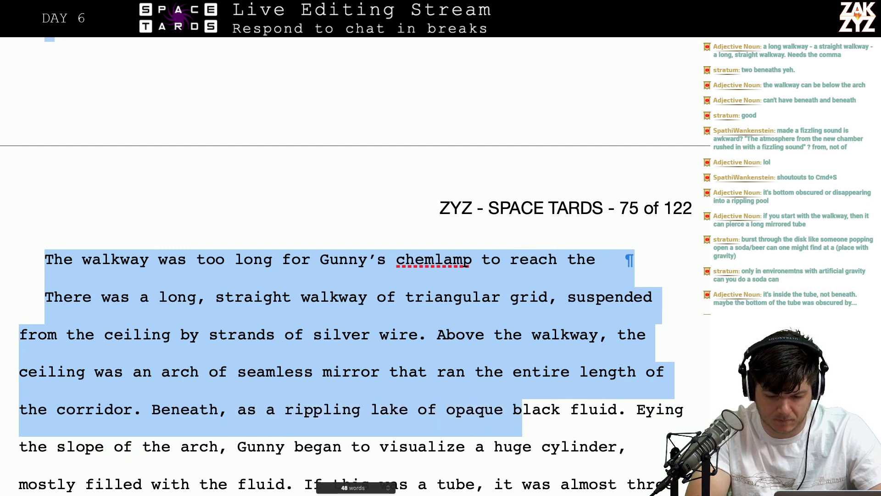
{"action": "key", "text": "shift+Right"}
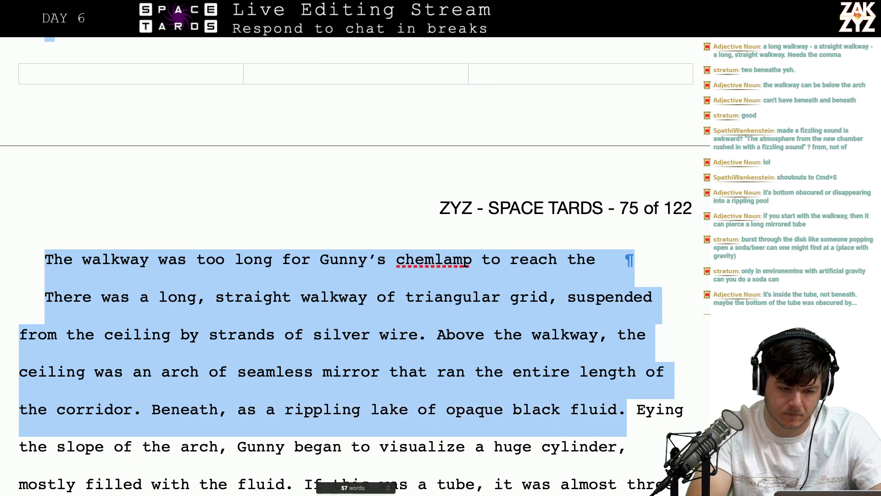
{"action": "key", "text": "super+v"}
Reread the rewritten walkway paragraph from "After Sticky did his checks" through the description of the huge cylinder
{"action": "scroll", "coordinate": [143, 69], "scroll_direction": "up", "scroll_amount": 3}
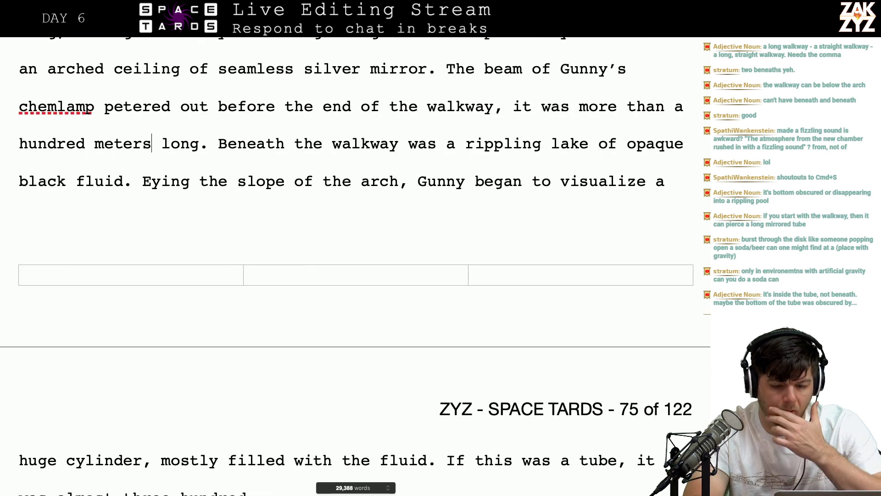
{"action": "scroll", "coordinate": [352, 248], "scroll_direction": "up", "scroll_amount": 3}
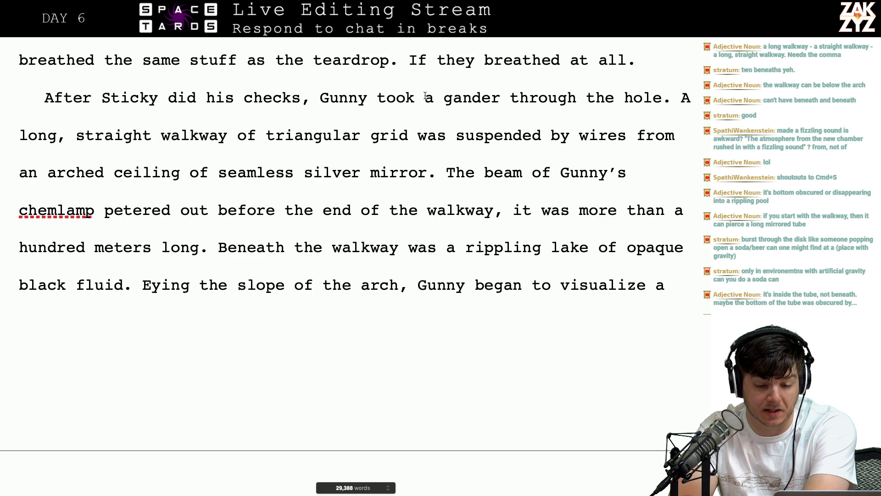
{"action": "scroll", "coordinate": [403, 152], "scroll_direction": "down", "scroll_amount": 1}
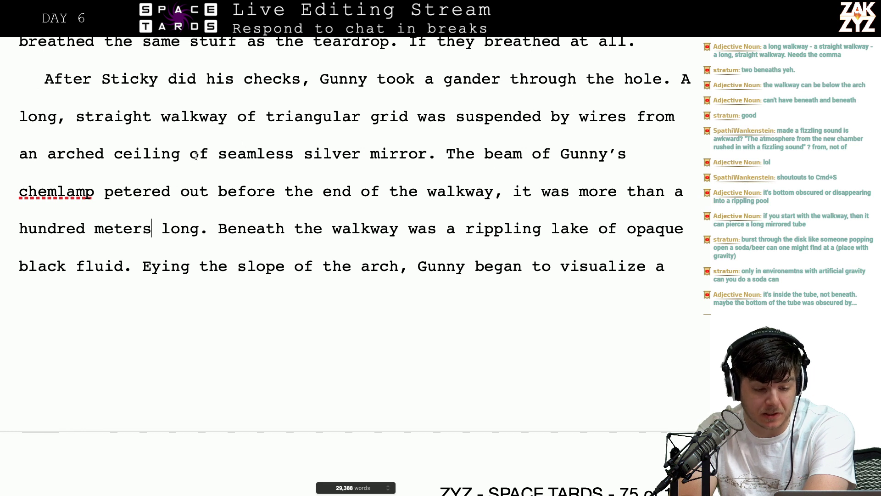
{"action": "scroll", "coordinate": [311, 171], "scroll_direction": "down", "scroll_amount": 1}
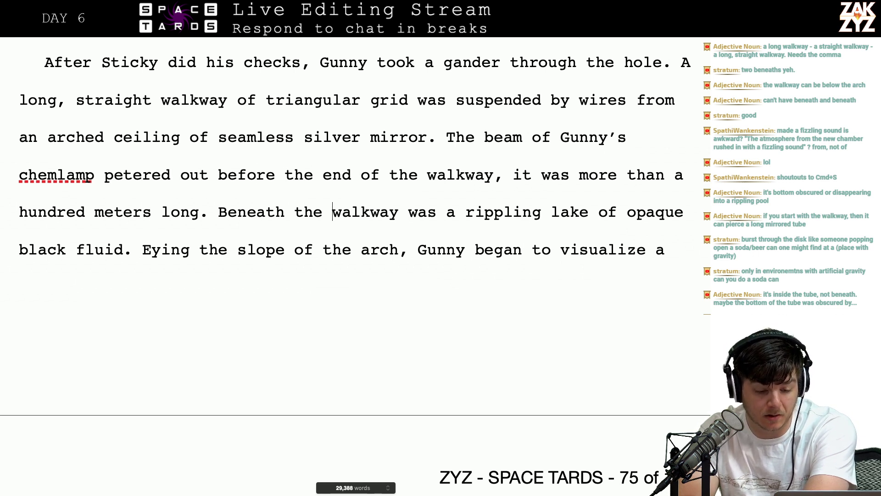
{"action": "key", "text": "Left"}
{"action": "key", "text": "Left"}
{"action": "key", "text": "Left"}
{"action": "key", "text": "Left"}
{"action": "key", "text": "Left"}
{"action": "key", "text": "Left"}
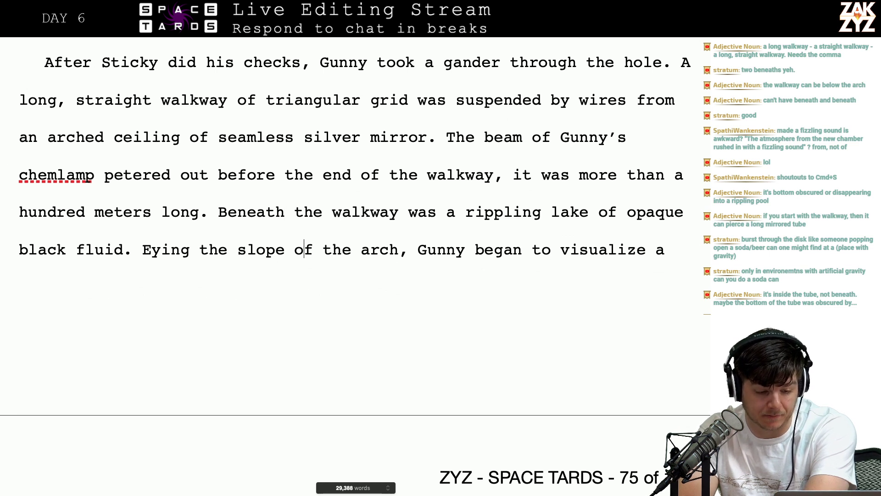
{"action": "key", "text": "Left"}
{"action": "key", "text": "Left"}
{"action": "key", "text": "Left"}
{"action": "key", "text": "Left"}
{"action": "key", "text": "Left"}
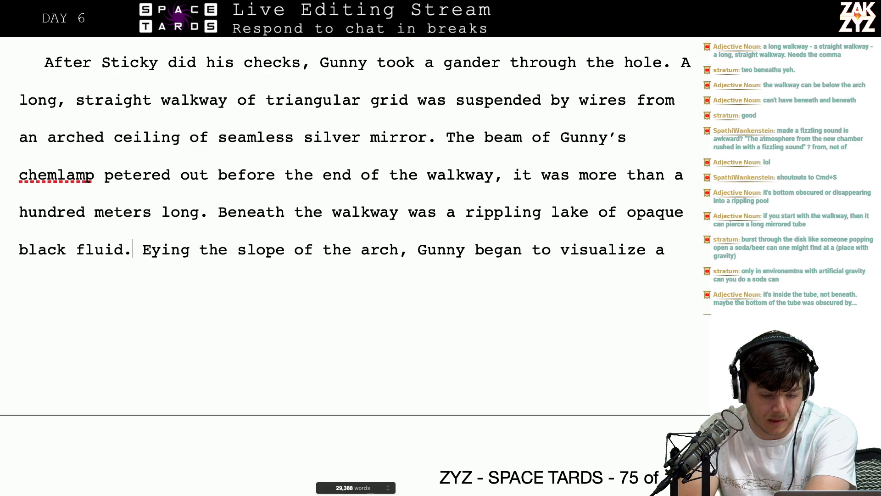
{"action": "key", "text": "Down"}
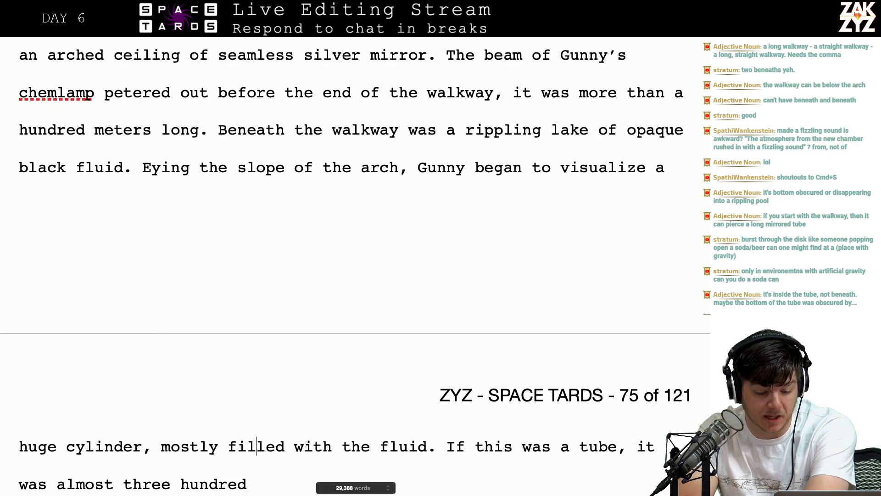
Finish the sentence ending "it was almost three hundred" with "meters in diameter."
{"action": "scroll", "coordinate": [318, 413], "scroll_direction": "down", "scroll_amount": 2}
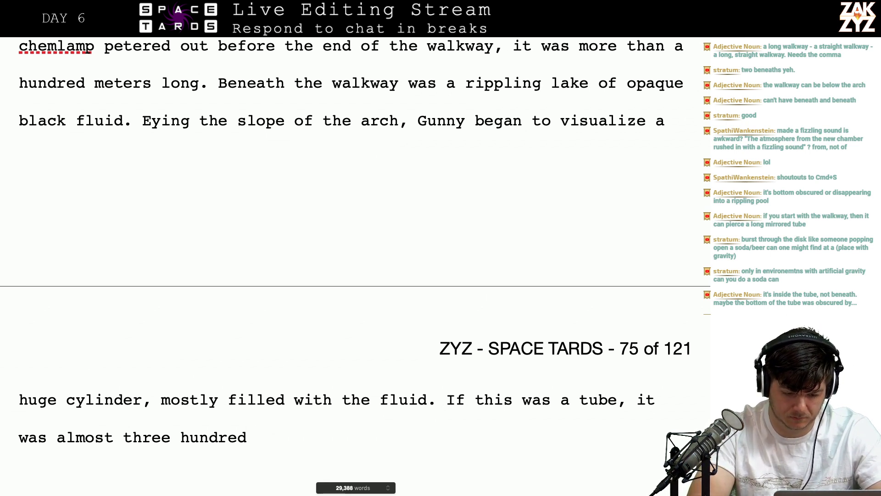
{"action": "type", "text": "ed me"}
{"action": "type", "text": "t"}
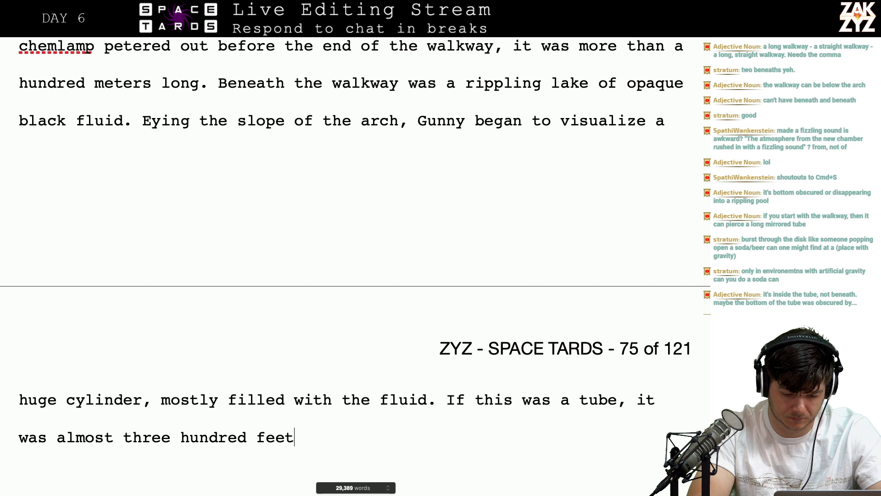
{"action": "key", "text": "BackSpace"}
{"action": "key", "text": "BackSpace"}
{"action": "key", "text": "BackSpace"}
{"action": "key", "text": "BackSpace"}
{"action": "type", "text": "meters in d"}
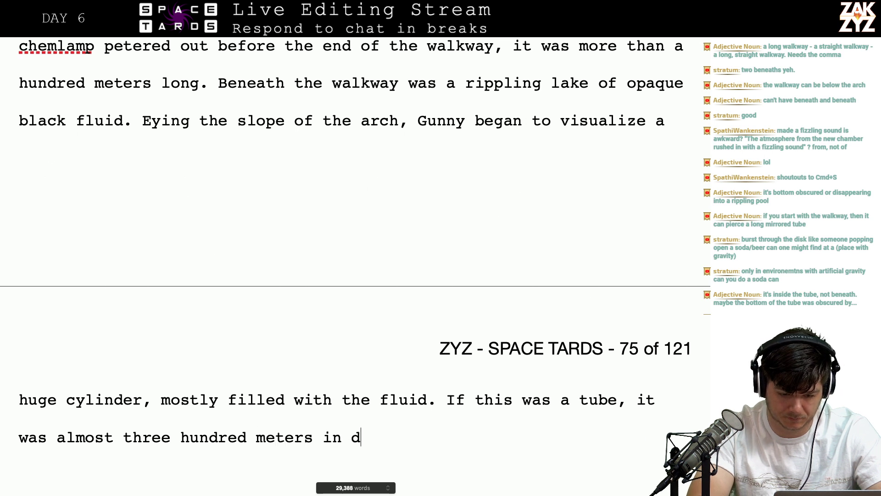
{"action": "type", "text": "iameter."}
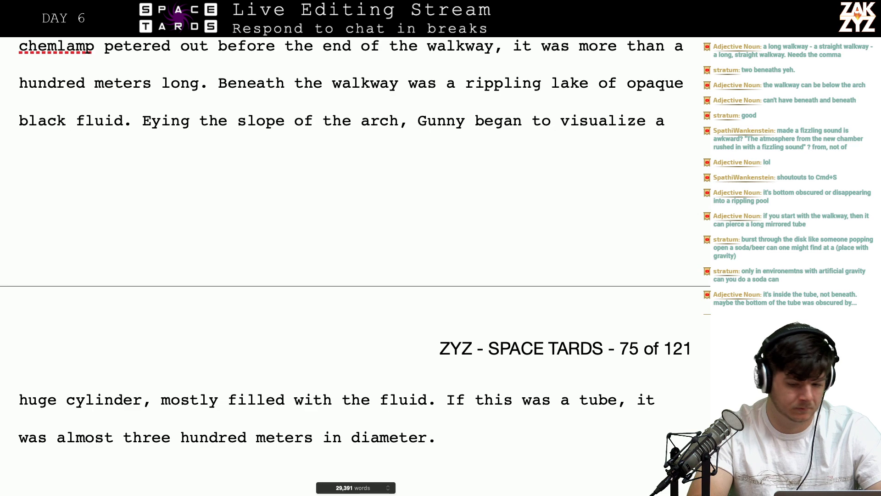
Delete the leftover draft lines from the blank paragraph through "Sticky" and begin a new sentence with "The" after "in diameter."
{"action": "key", "text": "Down"}
{"action": "key", "text": "Down"}
{"action": "key", "text": "Down"}
{"action": "key", "text": "Down"}
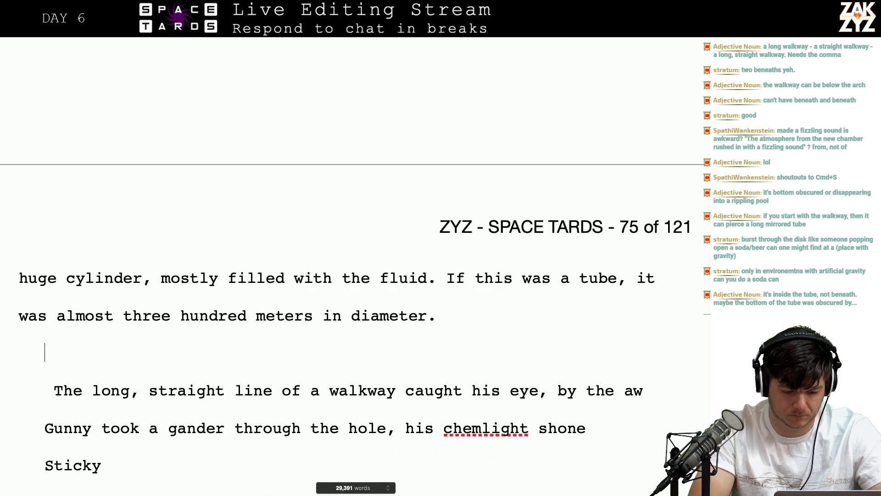
{"action": "key", "text": "shift+Down"}
{"action": "key", "text": "shift+Down"}
{"action": "key", "text": "shift+Down"}
{"action": "key", "text": "shift+Down"}
{"action": "key", "text": "shift+Down"}
{"action": "key", "text": "shift+Down"}
{"action": "key", "text": "shift+Down"}
{"action": "key", "text": "shift+Up"}
{"action": "key", "text": "shift+Up"}
{"action": "key", "text": "shift+Up"}
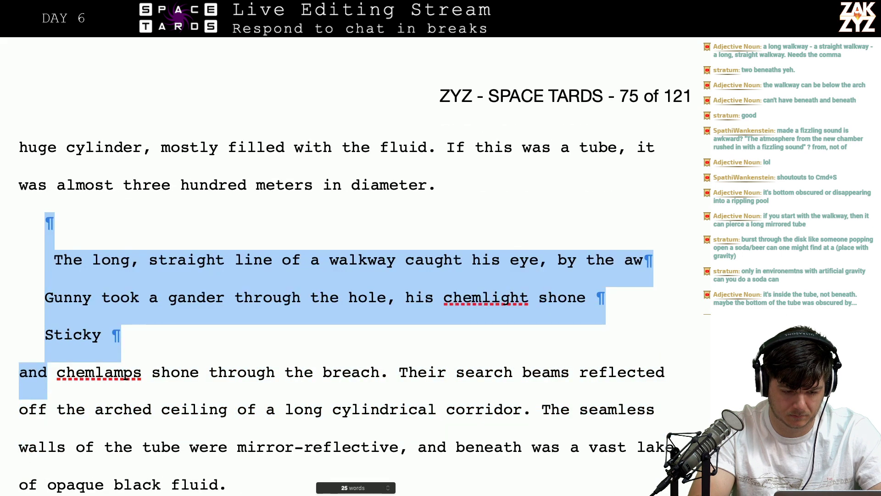
{"action": "key", "text": "shift+Up"}
{"action": "key", "text": "shift+Down"}
{"action": "key", "text": "shift+Left"}
{"action": "key", "text": "shift+Left"}
{"action": "key", "text": "shift+Left"}
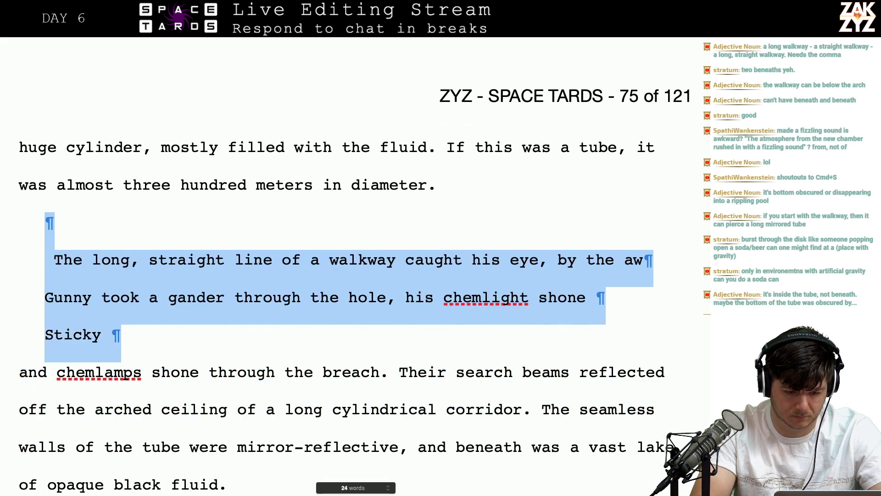
{"action": "key", "text": "shift+Left"}
{"action": "key", "text": "BackSpace"}
{"action": "type", "text": "The "}
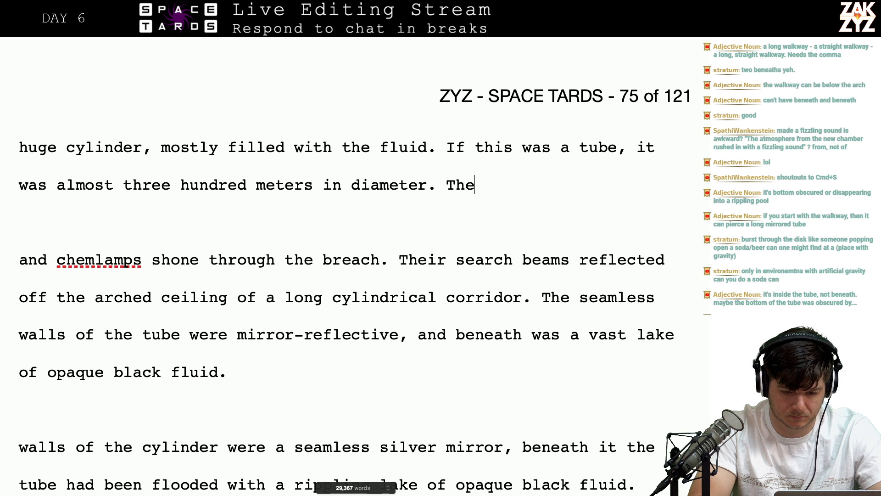
{"action": "type", "text": "walk wa"}
{"action": "key", "text": "BackSpace"}
{"action": "key", "text": "BackSpace"}
{"action": "key", "text": "BackSpace"}
{"action": "type", "text": "way yw"}
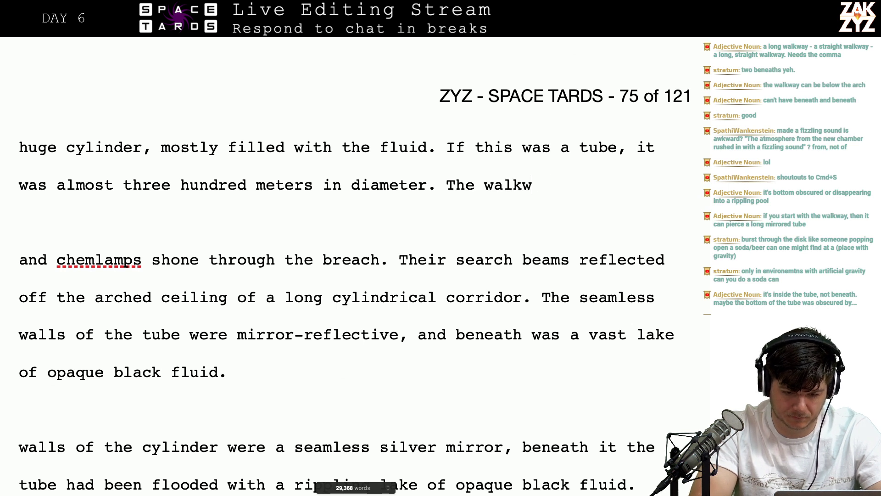
{"action": "key", "text": "BackSpace"}
{"action": "key", "text": "BackSpace"}
{"action": "type", "text": "was the"}
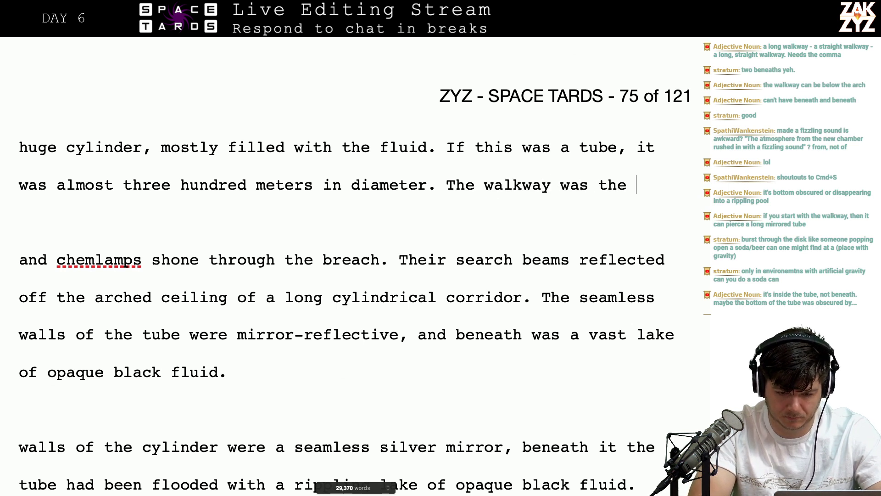
{"action": "key", "text": "BackSpace"}
{"action": "key", "text": "BackSpace"}
{"action": "key", "text": "BackSpace"}
{"action": "key", "text": "BackSpace"}
{"action": "key", "text": "BackSpace"}
{"action": "key", "text": "BackSpace"}
{"action": "key", "text": "BackSpace"}
{"action": "key", "text": "BackSpace"}
{"action": "key", "text": "BackSpace"}
{"action": "key", "text": "BackSpace"}
{"action": "key", "text": "BackSpace"}
{"action": "key", "text": "BackSpace"}
{"action": "key", "text": "BackSpace"}
{"action": "key", "text": "BackSpace"}
{"action": "key", "text": "BackSpace"}
{"action": "key", "text": "BackSpace"}
{"action": "key", "text": "BackSpace"}
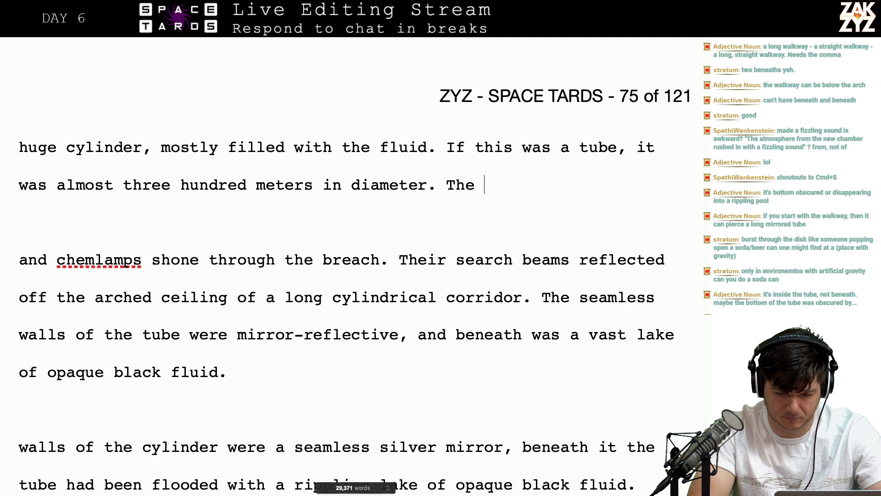
Complete the new sentence as "They were in the tiny air pocket at the top of a giant sewer pipe."
{"action": "type", "text": "y were in the"}
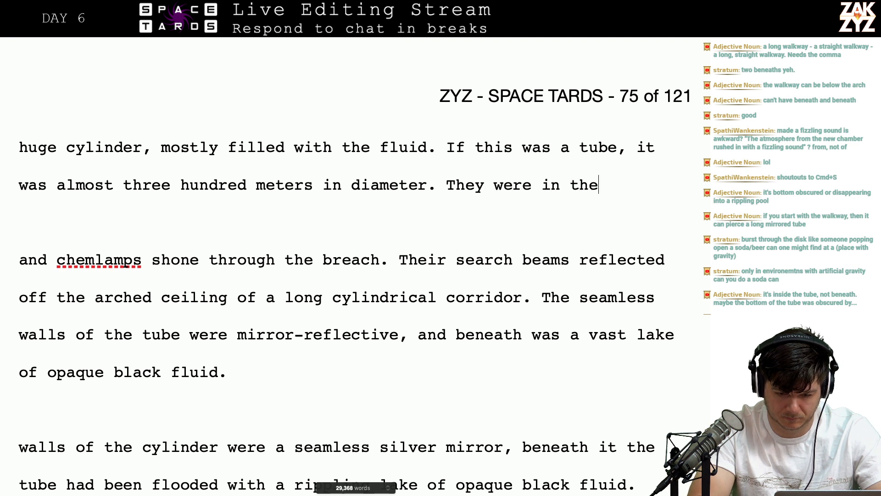
{"action": "type", "text": " tiny air poc"}
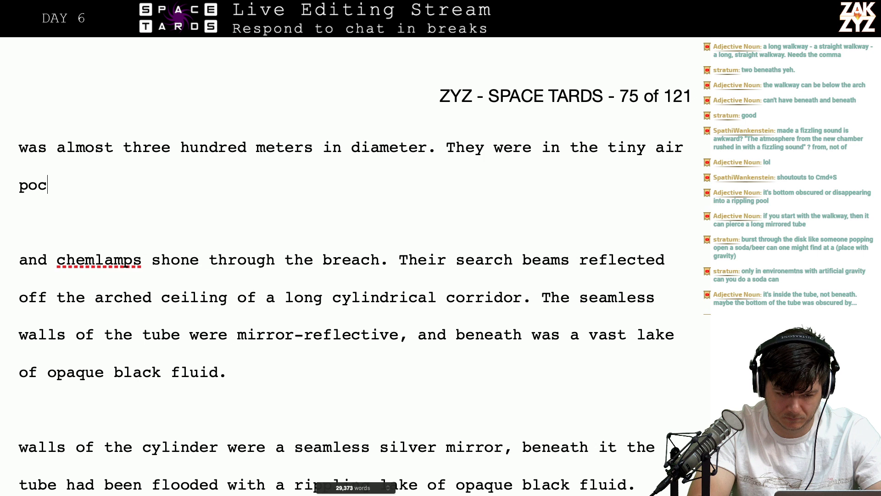
{"action": "type", "text": "ket at the top of"}
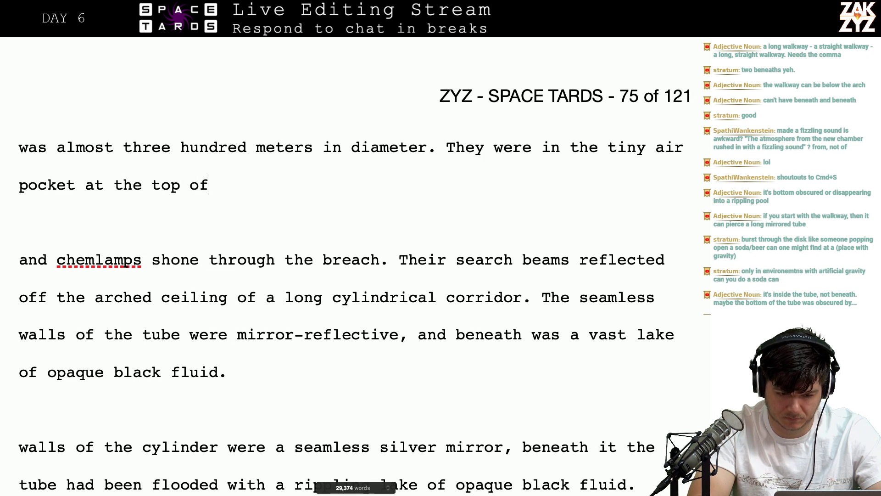
{"action": "type", "text": " a giant sew"}
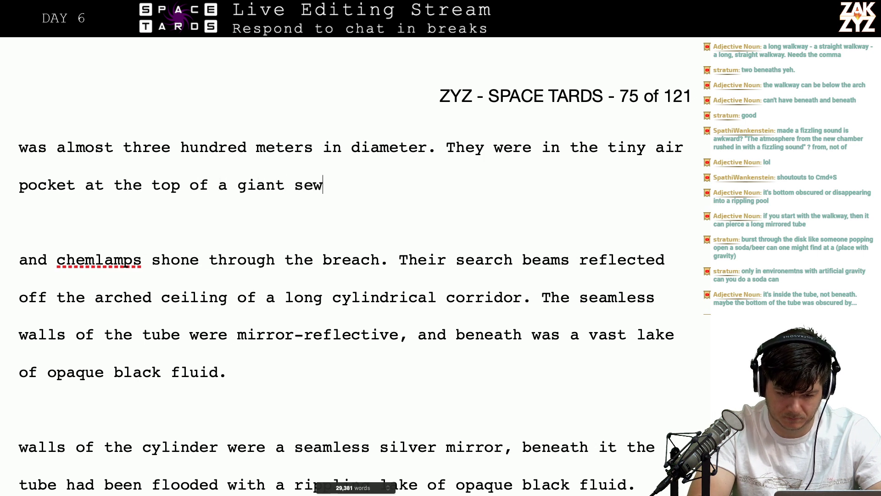
{"action": "type", "text": "er pipe."}
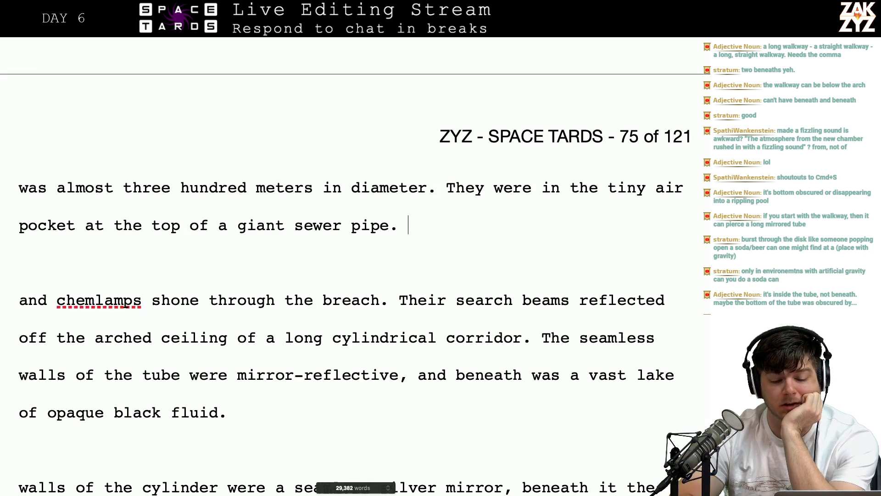
Insert "air from the new chamber fizzled as it mingled with the teardrop's atmosphere." after "with a loud pop," in the sledgehammer sentence
{"action": "scroll", "coordinate": [349, 266], "scroll_direction": "up", "scroll_amount": 10}
{"action": "scroll", "coordinate": [349, 266], "scroll_direction": "down", "scroll_amount": 2}
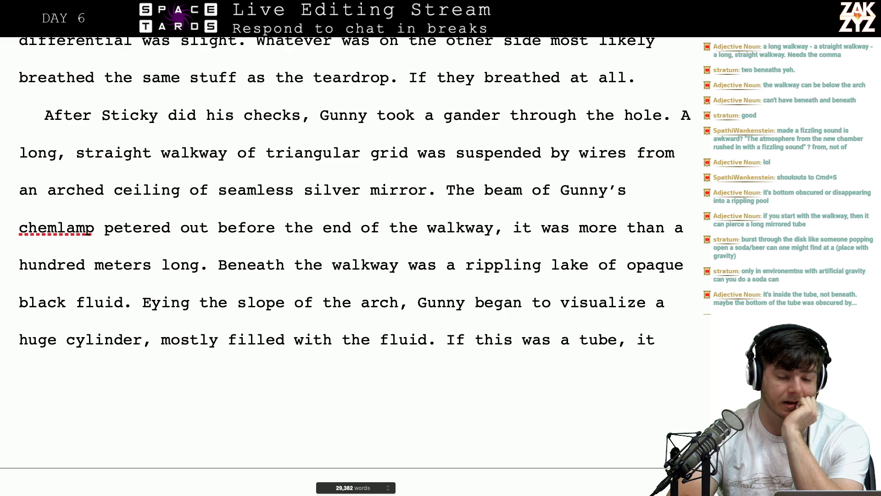
{"action": "scroll", "coordinate": [349, 266], "scroll_direction": "up", "scroll_amount": 2}
{"action": "scroll", "coordinate": [335, 308], "scroll_direction": "up", "scroll_amount": 6}
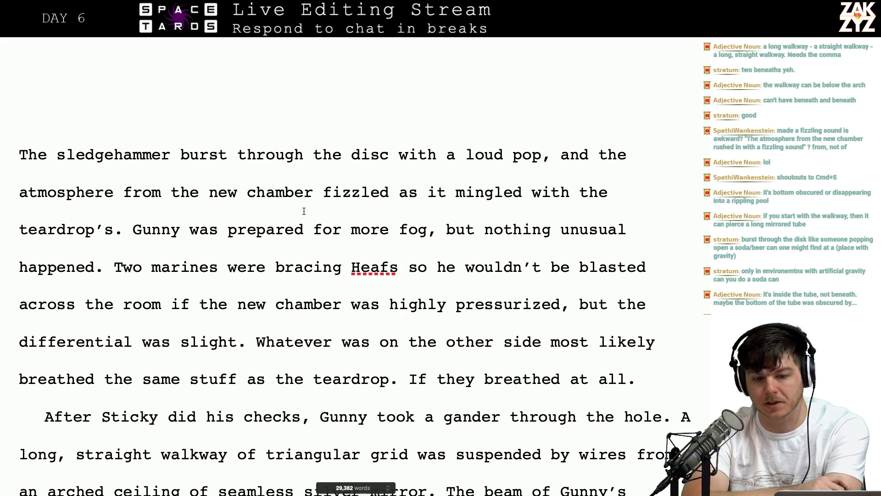
{"action": "scroll", "coordinate": [304, 211], "scroll_direction": "down", "scroll_amount": 1}
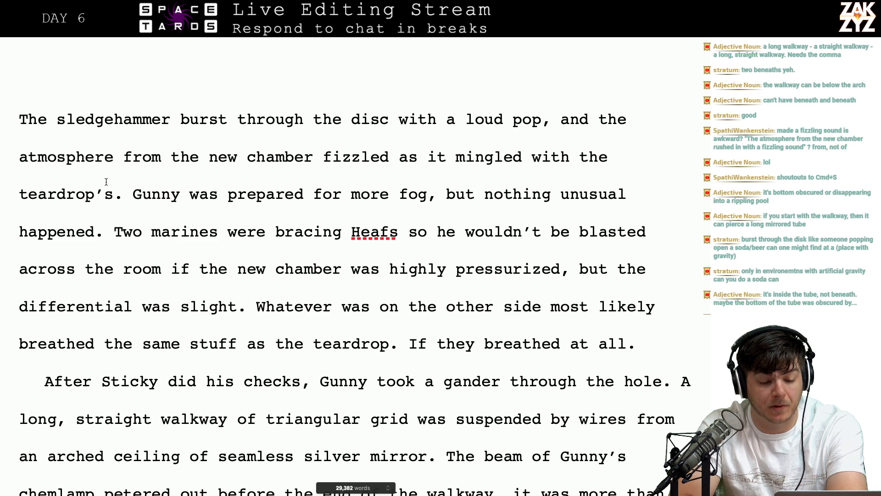
{"action": "left_click", "coordinate": [202, 154]}
{"action": "key", "text": "Right"}
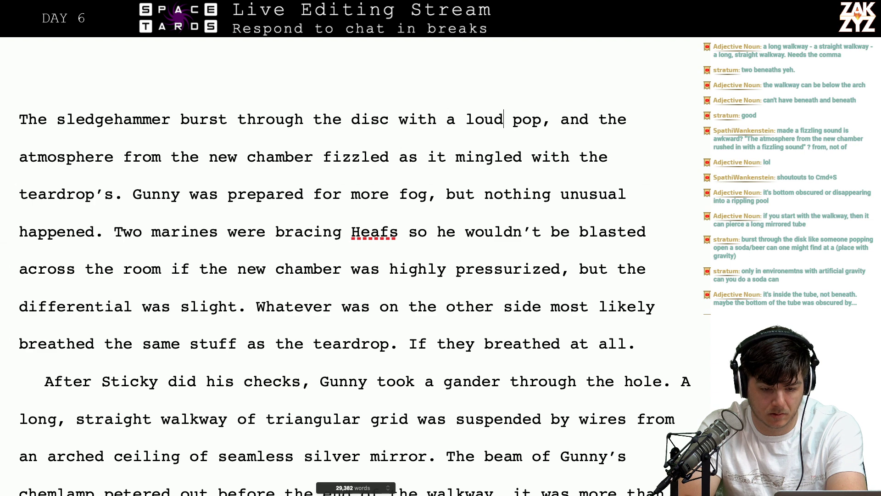
{"action": "key", "text": "Right"}
{"action": "key", "text": "Right"}
{"action": "key", "text": "Right"}
{"action": "key", "text": "Right"}
{"action": "key", "text": "Right"}
{"action": "key", "text": "Right"}
{"action": "type", "text": "air"}
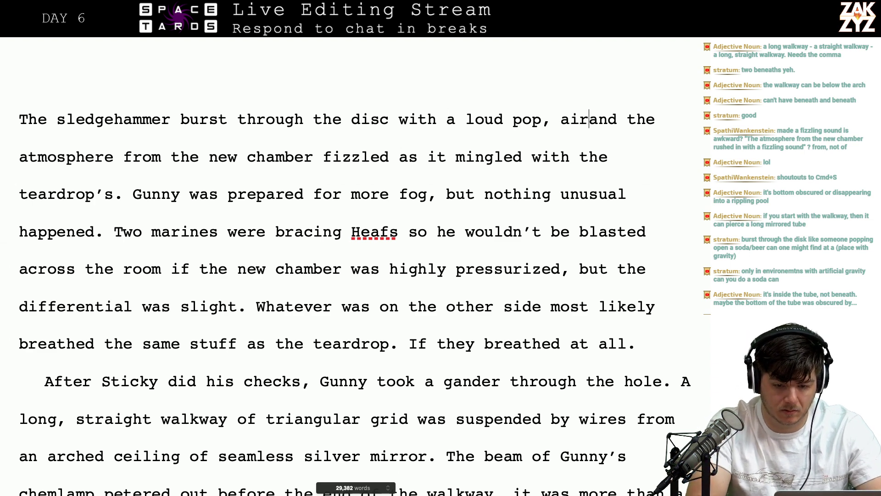
{"action": "type", "text": " from the new cham"}
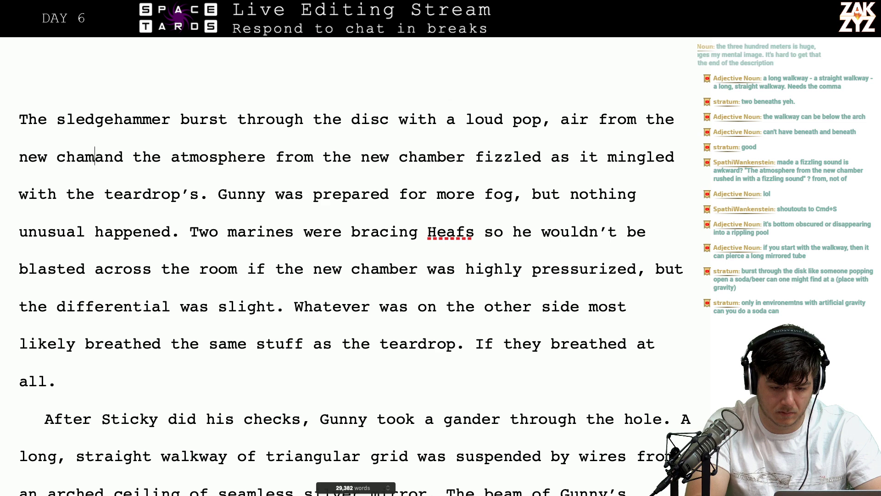
{"action": "type", "text": "ber fizzled as it"}
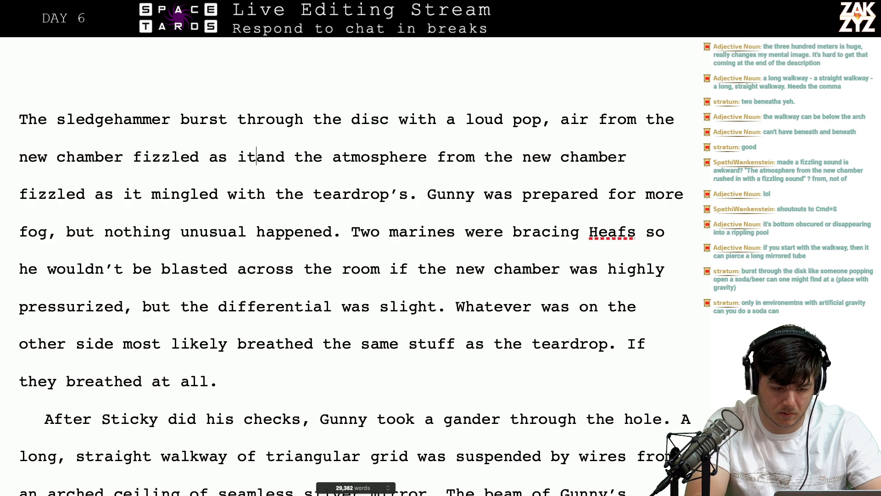
{"action": "type", "text": " mingled wieth"}
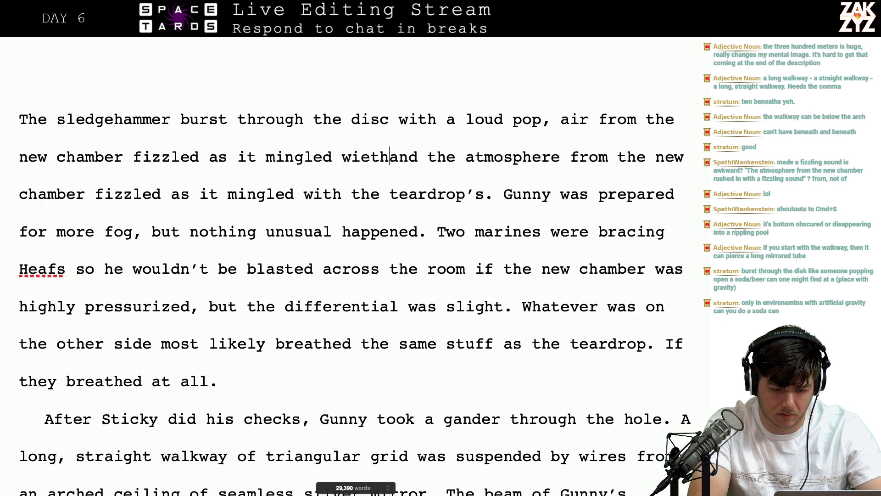
{"action": "key", "text": "BackSpace"}
{"action": "key", "text": "BackSpace"}
{"action": "key", "text": "BackSpace"}
{"action": "type", "text": "th the tear"}
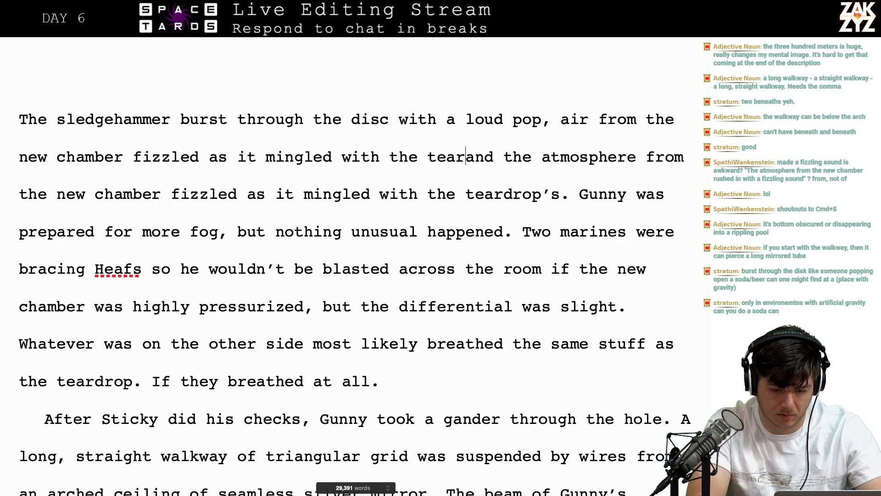
{"action": "type", "text": "drop's atmosph"}
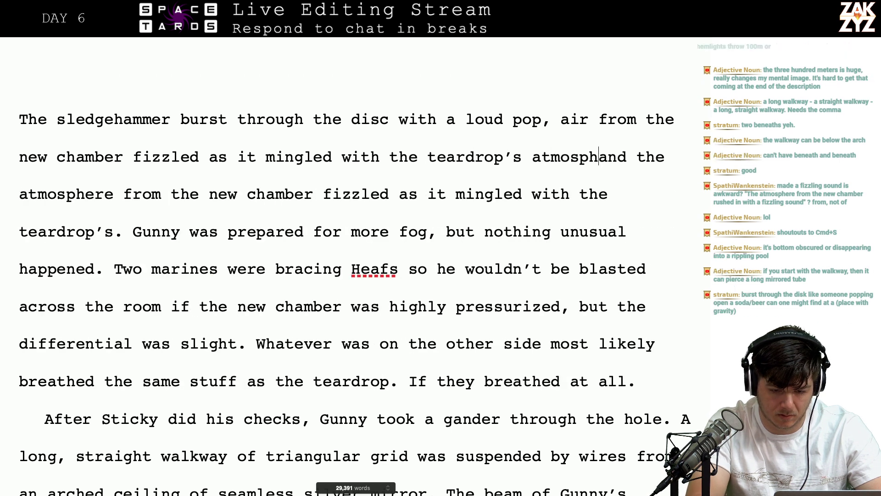
{"action": "type", "text": "ere."}
Delete the superseded clause from "and the atmosphere from the new chamber" through "mingled with the teardrop's."
{"action": "key", "text": "Down"}
{"action": "key", "text": "shift+Down"}
{"action": "key", "text": "shift+Down"}
{"action": "key", "text": "shift+Up"}
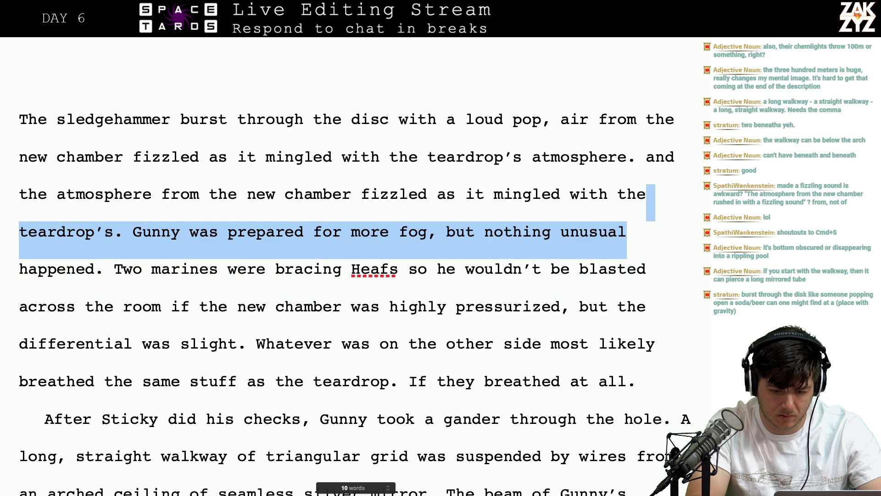
{"action": "key", "text": "Left"}
{"action": "key", "text": "Up"}
{"action": "key", "text": "shift+Down"}
{"action": "key", "text": "shift+Right"}
{"action": "key", "text": "shift+Right"}
{"action": "key", "text": "shift+Right"}
{"action": "key", "text": "shift+Right"}
{"action": "key", "text": "shift+Right"}
{"action": "key", "text": "shift+Right"}
{"action": "key", "text": "shift+Right"}
{"action": "key", "text": "shift+Right"}
{"action": "key", "text": "shift+Right"}
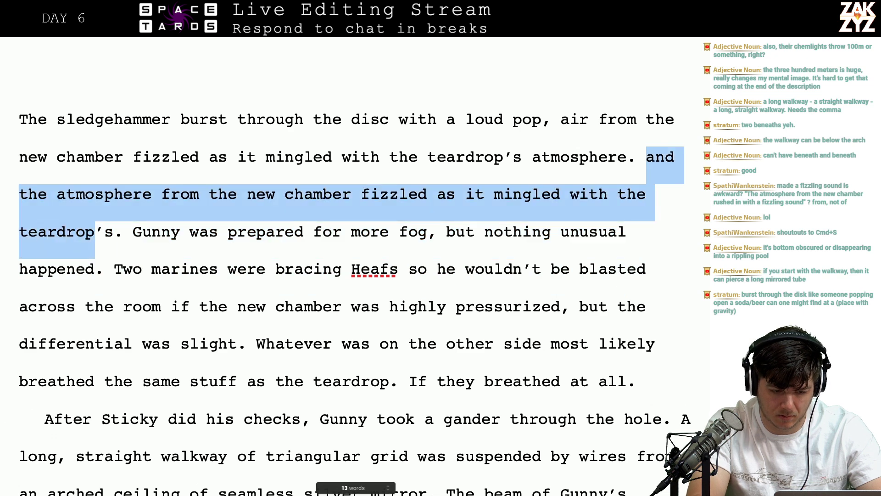
{"action": "key", "text": "shift+Right"}
{"action": "key", "text": "shift+Right"}
{"action": "key", "text": "shift+Right"}
{"action": "key", "text": "shift+Right"}
{"action": "key", "text": "BackSpace"}
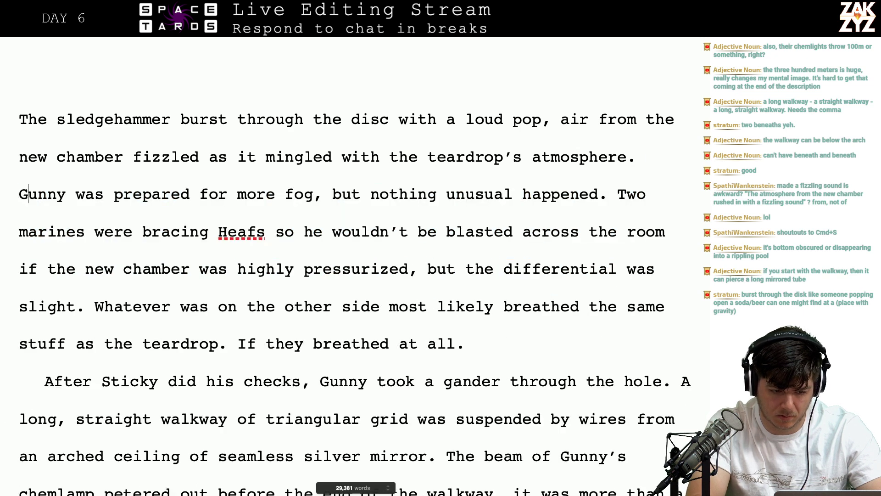
Try rewording Gunny's fog sentence by inserting "worried it would" before "prepared."
{"action": "key", "text": "Right"}
{"action": "key", "text": "Right"}
{"action": "key", "text": "Right"}
{"action": "key", "text": "Right"}
{"action": "key", "text": "Right"}
{"action": "key", "text": "Right"}
{"action": "key", "text": "Right"}
{"action": "key", "text": "Right"}
{"action": "key", "text": "Right"}
{"action": "type", "text": "worrie"}
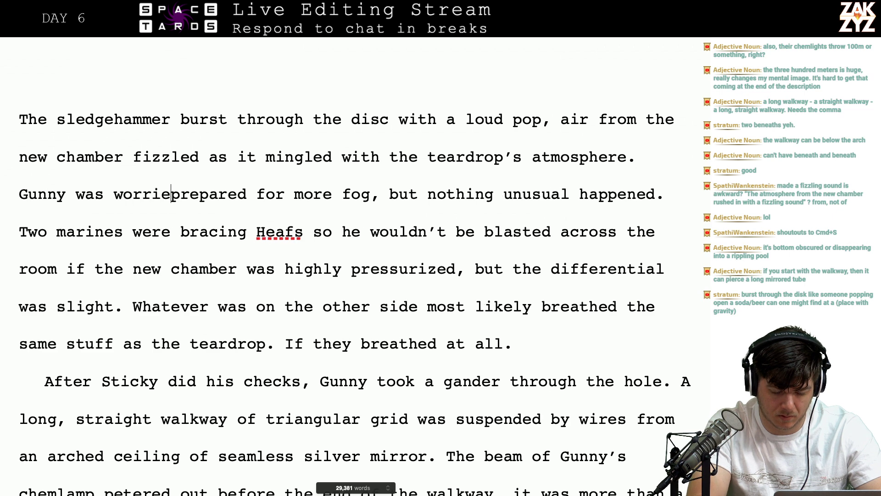
{"action": "type", "text": "d it wou"}
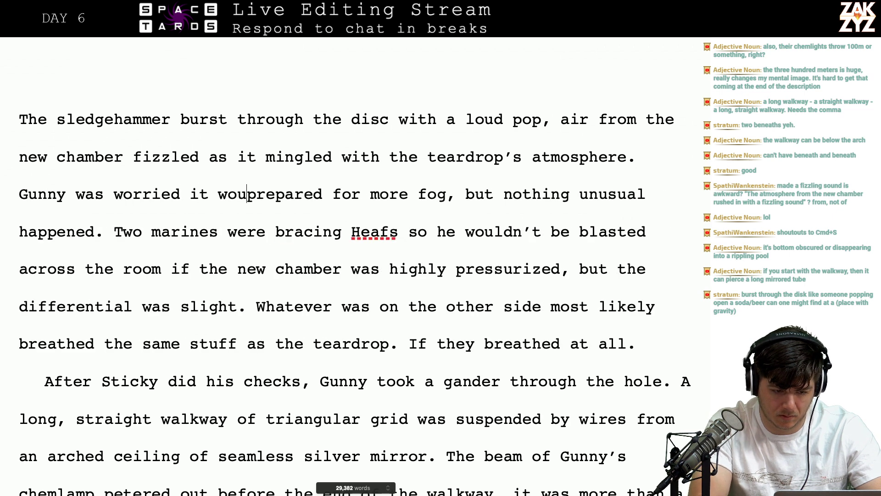
{"action": "key", "text": "BackSpace"}
{"action": "key", "text": "BackSpace"}
{"action": "key", "text": "BackSpace"}
{"action": "key", "text": "BackSpace"}
{"action": "key", "text": "BackSpace"}
{"action": "type", "text": "there"}
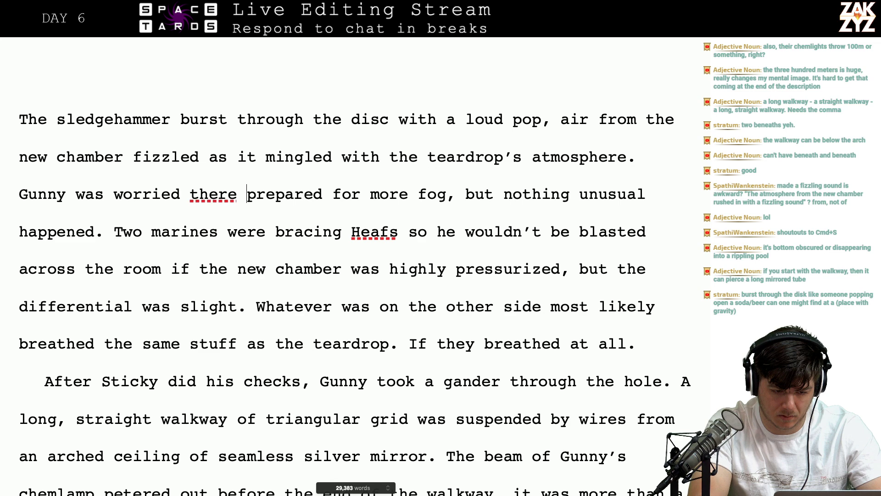
{"action": "key", "text": "BackSpace"}
{"action": "key", "text": "BackSpace"}
{"action": "key", "text": "BackSpace"}
{"action": "key", "text": "BackSpace"}
{"action": "key", "text": "BackSpace"}
{"action": "key", "text": "BackSpace"}
{"action": "type", "text": "it would g"}
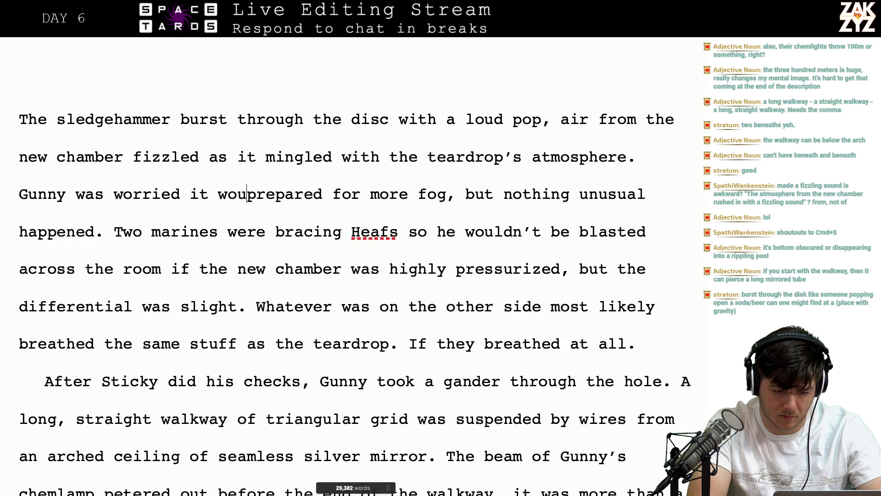
Delete the sentence opening "Gunny was" and the trial wording in front of "prepared for more fog."
{"action": "key", "text": "BackSpace"}
{"action": "key", "text": "BackSpace"}
{"action": "key", "text": "BackSpace"}
{"action": "key", "text": "BackSpace"}
{"action": "key", "text": "BackSpace"}
{"action": "key", "text": "BackSpace"}
{"action": "key", "text": "BackSpace"}
{"action": "key", "text": "BackSpace"}
{"action": "key", "text": "BackSpace"}
{"action": "key", "text": "BackSpace"}
{"action": "key", "text": "BackSpace"}
{"action": "key", "text": "BackSpace"}
{"action": "key", "text": "BackSpace"}
{"action": "key", "text": "BackSpace"}
{"action": "key", "text": "BackSpace"}
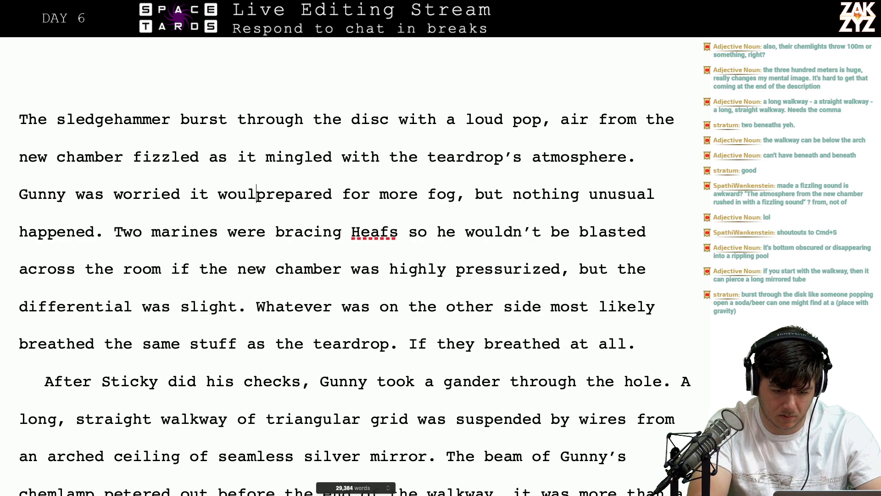
{"action": "key", "text": "BackSpace"}
{"action": "key", "text": "BackSpace"}
{"action": "key", "text": "BackSpace"}
{"action": "key", "text": "BackSpace"}
{"action": "key", "text": "BackSpace"}
{"action": "key", "text": "BackSpace"}
{"action": "key", "text": "BackSpace"}
{"action": "key", "text": "BackSpace"}
{"action": "key", "text": "BackSpace"}
{"action": "key", "text": "BackSpace"}
{"action": "key", "text": "BackSpace"}
{"action": "key", "text": "BackSpace"}
{"action": "key", "text": "BackSpace"}
{"action": "key", "text": "BackSpace"}
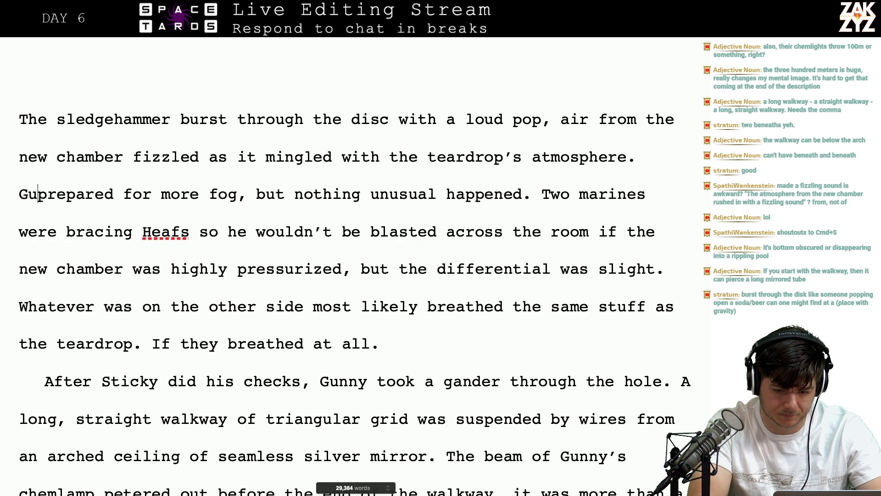
{"action": "key", "text": "Return"}
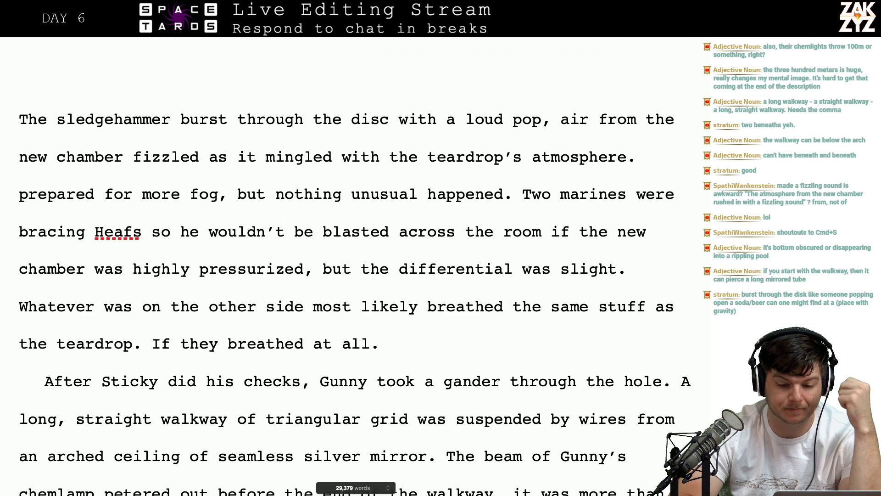
Replace the comma after "loud pop" in the sledgehammer sentence with "and" before "air from."
{"action": "scroll", "coordinate": [354, 290], "scroll_direction": "down", "scroll_amount": 1}
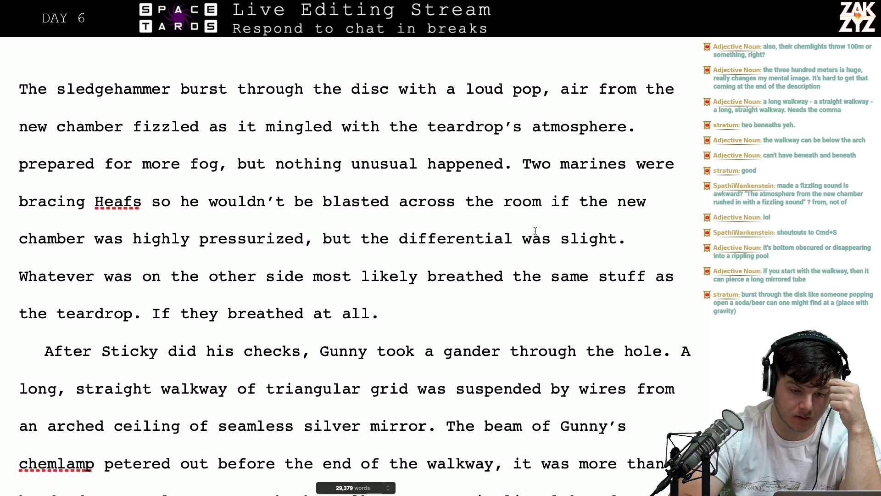
{"action": "scroll", "coordinate": [293, 133], "scroll_direction": "up", "scroll_amount": 2}
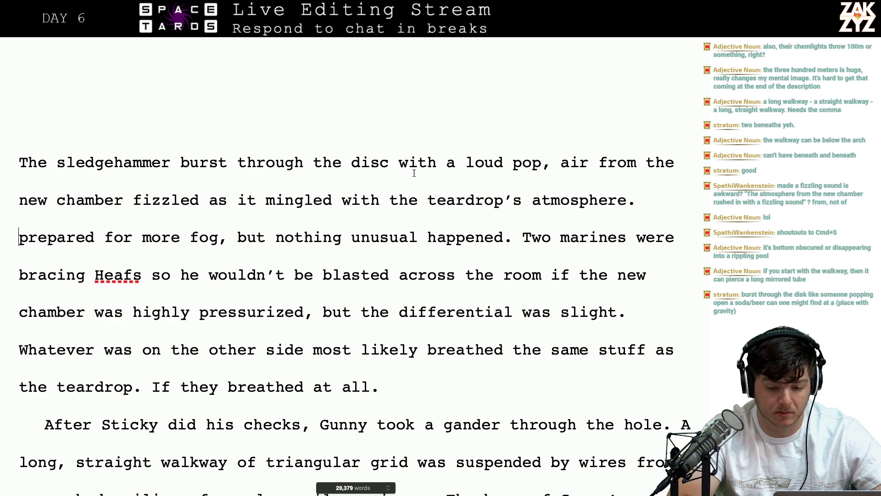
{"action": "left_click", "coordinate": [554, 165]}
{"action": "key", "text": "BackSpace"}
{"action": "type", "text": "a"}
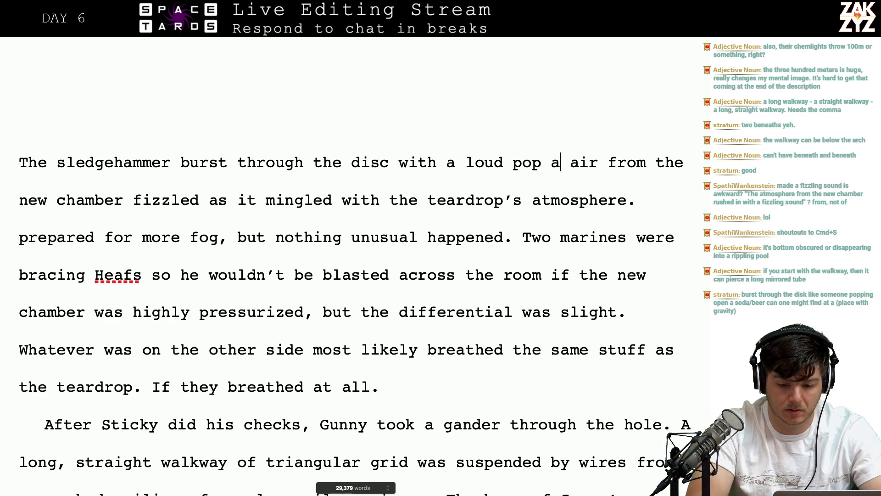
{"action": "type", "text": "nd air"}
{"action": "key", "text": "BackSpace"}
{"action": "key", "text": "BackSpace"}
{"action": "key", "text": "BackSpace"}
{"action": "key", "text": "BackSpace"}
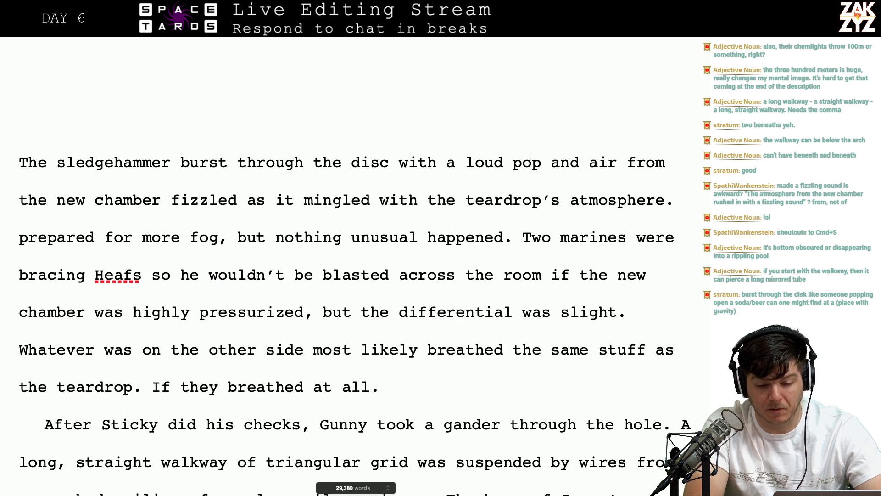
Reread the revised sledgehammer sentence from "air from the new chamber" to "mingled with the teardrop's atmosphere."
{"action": "left_click", "coordinate": [627, 162]}
{"action": "key", "text": "Right"}
{"action": "key", "text": "Right"}
{"action": "key", "text": "Right"}
{"action": "key", "text": "Right"}
{"action": "key", "text": "Right"}
{"action": "key", "text": "Right"}
{"action": "key", "text": "Right"}
{"action": "key", "text": "Right"}
{"action": "key", "text": "Right"}
{"action": "key", "text": "Right"}
{"action": "key", "text": "Right"}
{"action": "key", "text": "Right"}
{"action": "key", "text": "Right"}
{"action": "key", "text": "Right"}
{"action": "key", "text": "Right"}
{"action": "key", "text": "Right"}
{"action": "key", "text": "Right"}
{"action": "key", "text": "Right"}
{"action": "key", "text": "Right"}
{"action": "key", "text": "Right"}
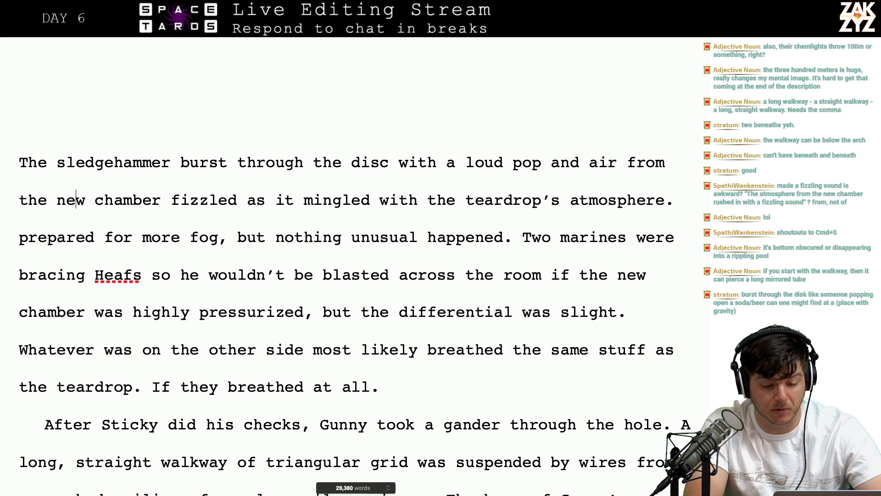
{"action": "key", "text": "Right"}
{"action": "key", "text": "Right"}
{"action": "key", "text": "Right"}
{"action": "key", "text": "Left"}
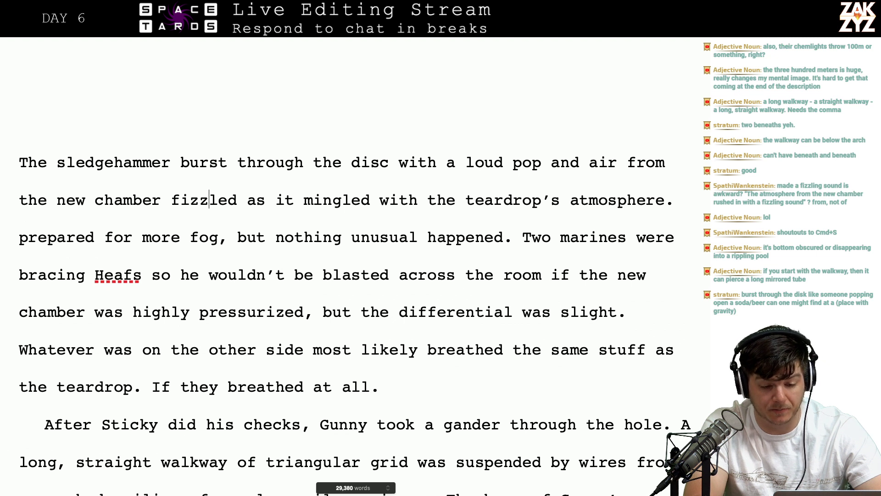
{"action": "key", "text": "Left"}
{"action": "key", "text": "Left"}
{"action": "key", "text": "Left"}
{"action": "key", "text": "Right"}
{"action": "key", "text": "Right"}
{"action": "key", "text": "Right"}
{"action": "key", "text": "Right"}
{"action": "key", "text": "Right"}
{"action": "key", "text": "Right"}
{"action": "key", "text": "Right"}
{"action": "key", "text": "Right"}
{"action": "key", "text": "Right"}
{"action": "key", "text": "Right"}
{"action": "key", "text": "Right"}
{"action": "key", "text": "Right"}
{"action": "key", "text": "Right"}
{"action": "key", "text": "Right"}
{"action": "key", "text": "Right"}
{"action": "key", "text": "Right"}
{"action": "key", "text": "Right"}
{"action": "key", "text": "Right"}
{"action": "key", "text": "Right"}
{"action": "key", "text": "Right"}
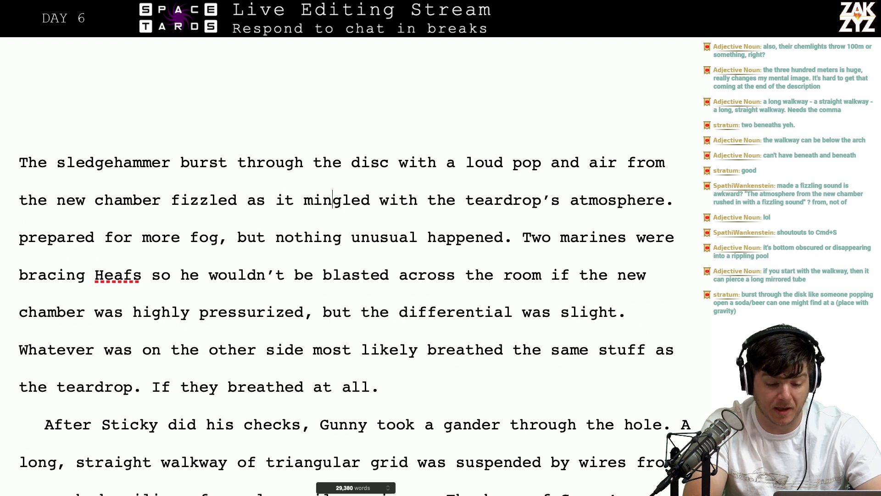
Write "Gunny was worried it would turn into fog, but nothing unusual happened." after the sentence ending "the teardrop's atmosphere."
{"action": "left_click", "coordinate": [668, 219]}
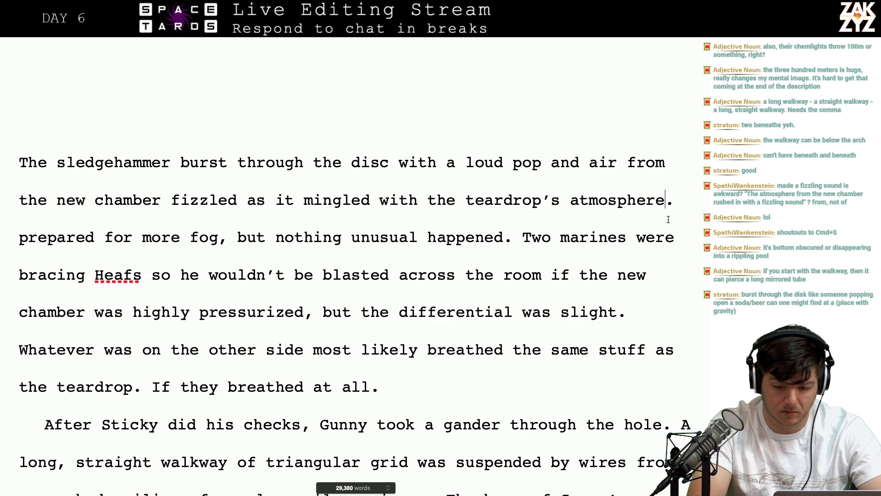
{"action": "key", "text": "Right"}
{"action": "key", "text": "Right"}
{"action": "type", "text": "Gunny was worri"}
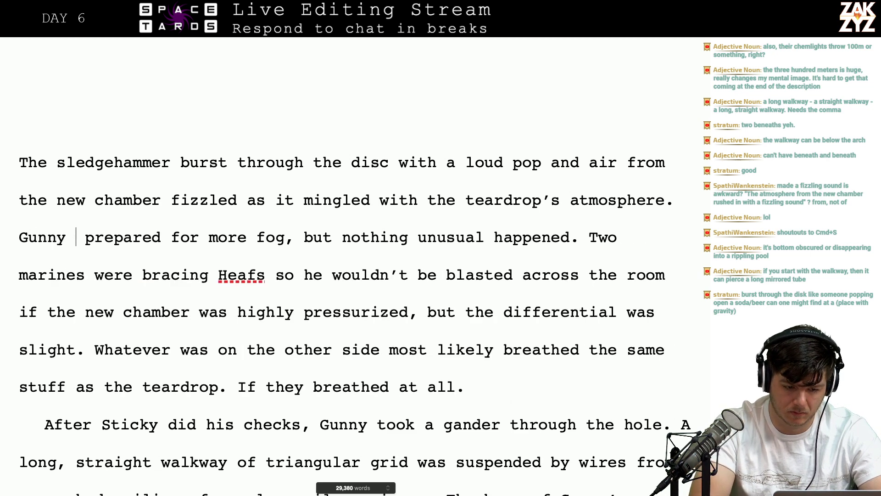
{"action": "type", "text": "ed it wo"}
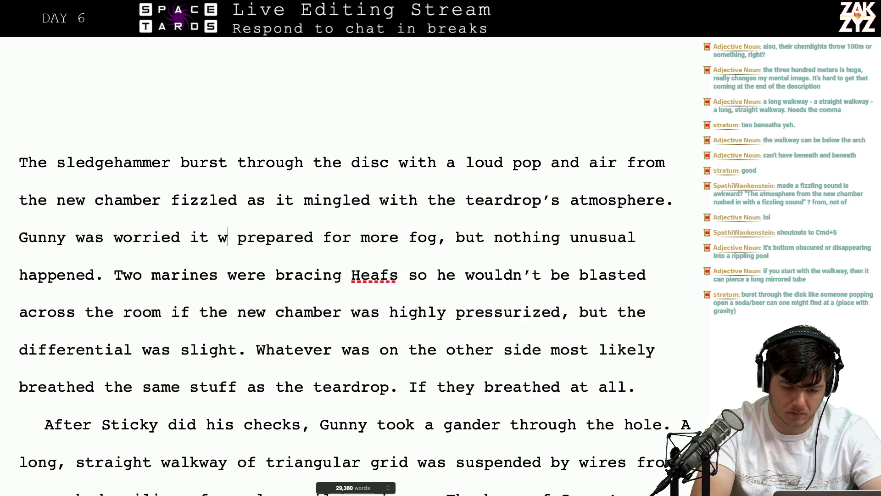
{"action": "key", "text": "BackSpace"}
{"action": "key", "text": "BackSpace"}
{"action": "key", "text": "BackSpace"}
{"action": "key", "text": "BackSpace"}
{"action": "key", "text": "BackSpace"}
{"action": "key", "text": "BackSpace"}
{"action": "type", "text": "it wou"}
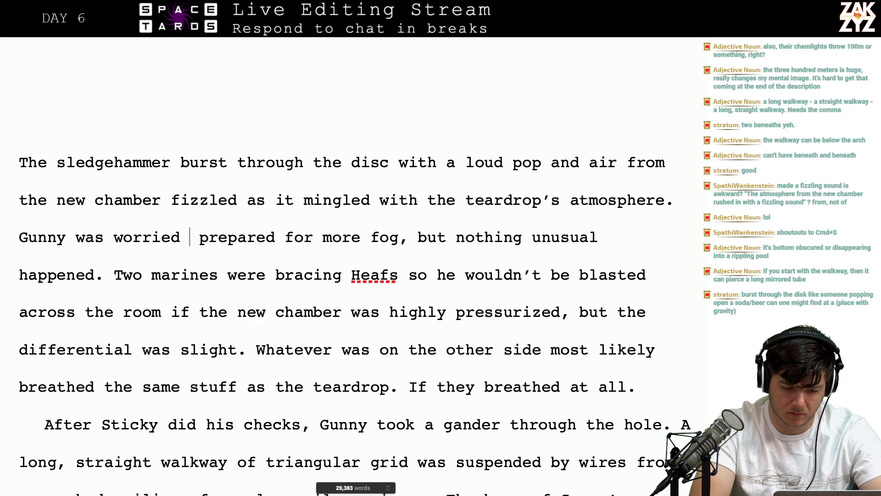
{"action": "type", "text": "ld "}
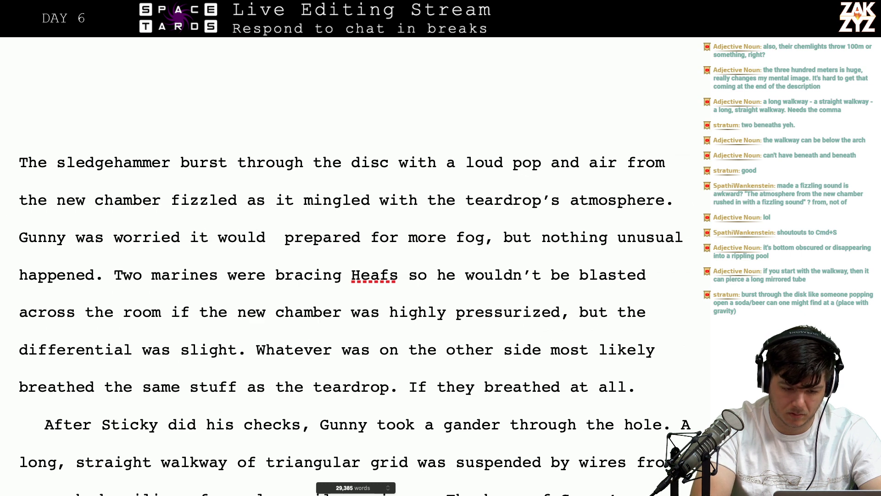
{"action": "type", "text": "turn into fo"}
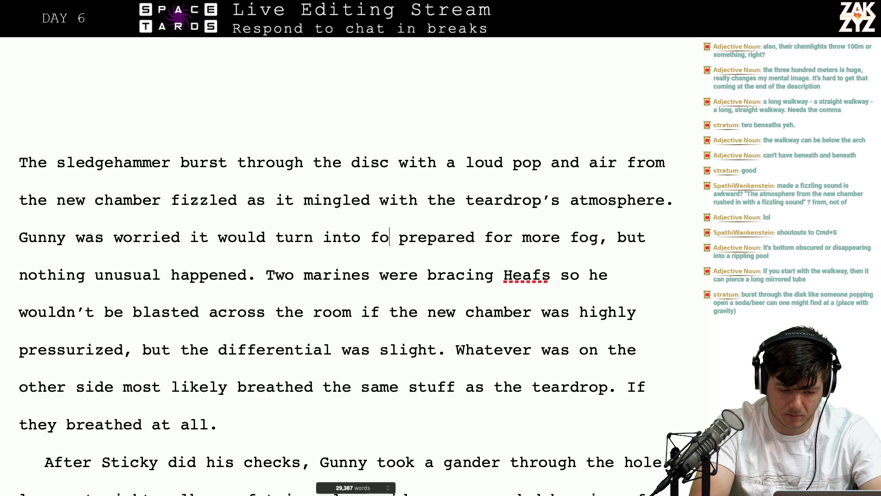
{"action": "type", "text": "g, "}
{"action": "type", "text": "but nothing u"}
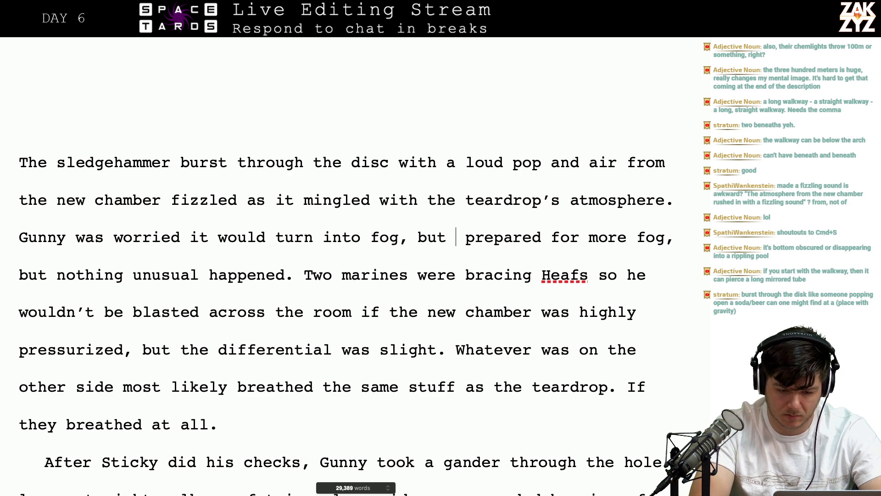
{"action": "type", "text": "nusual happen"}
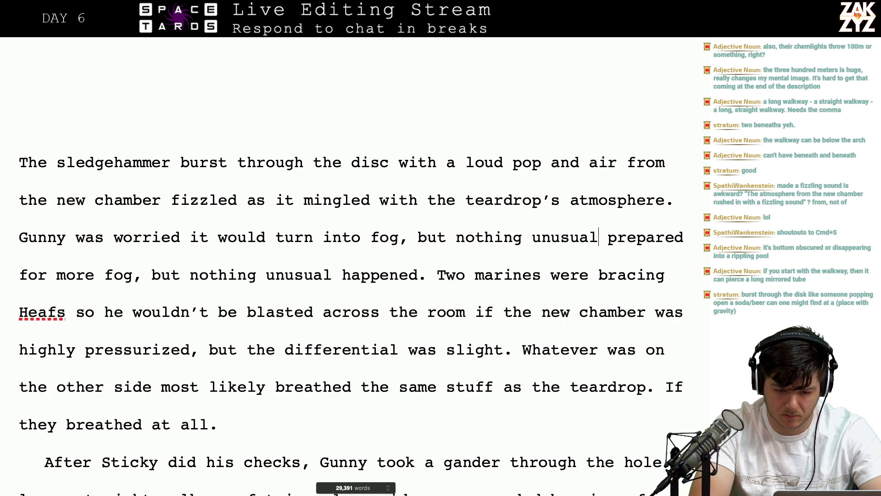
{"action": "type", "text": "ed."}
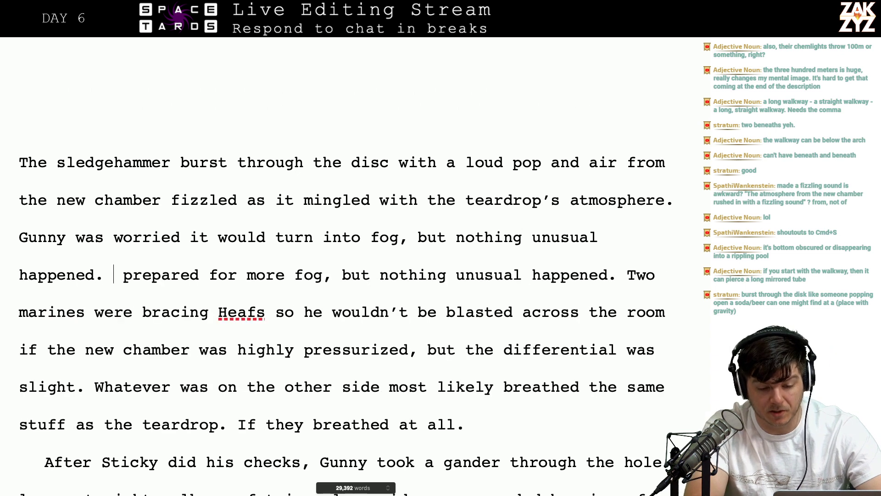
Delete the leftover fragment "prepared for more fog, but nothing unusual happened." in front of "Two marines were bracing Heafs."
{"action": "key", "text": "shift+Right"}
{"action": "key", "text": "shift+Right"}
{"action": "key", "text": "shift+Right"}
{"action": "key", "text": "shift+Right"}
{"action": "key", "text": "shift+Right"}
{"action": "key", "text": "shift+Right"}
{"action": "key", "text": "shift+Right"}
{"action": "key", "text": "shift+Right"}
{"action": "key", "text": "shift+Right"}
{"action": "key", "text": "shift+Right"}
{"action": "key", "text": "shift+Right"}
{"action": "key", "text": "shift+Right"}
{"action": "key", "text": "shift+Right"}
{"action": "key", "text": "shift+Right"}
{"action": "key", "text": "shift+Right"}
{"action": "key", "text": "shift+Right"}
{"action": "key", "text": "shift+Right"}
{"action": "key", "text": "shift+Right"}
{"action": "key", "text": "shift+Right"}
{"action": "key", "text": "shift+Right"}
{"action": "key", "text": "shift+Right"}
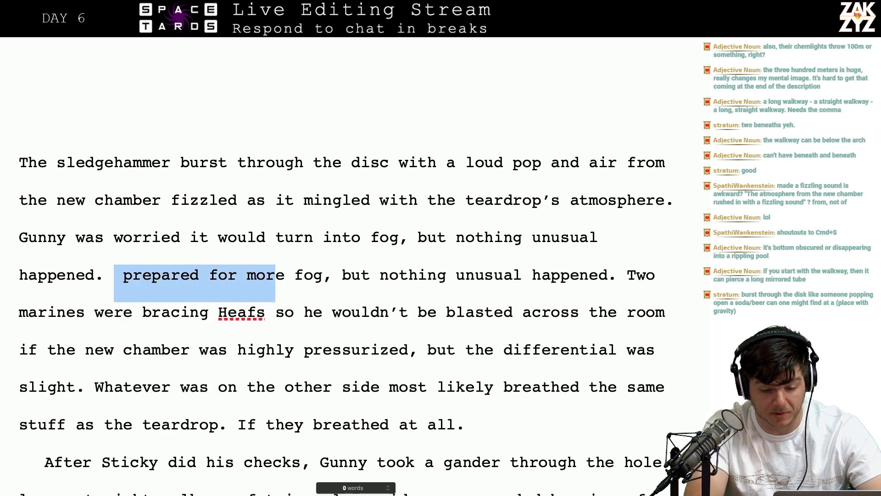
{"action": "key", "text": "shift+Right"}
{"action": "key", "text": "shift+Right"}
{"action": "key", "text": "shift+Right"}
{"action": "key", "text": "shift+Right"}
{"action": "key", "text": "shift+Right"}
{"action": "key", "text": "shift+Right"}
{"action": "key", "text": "shift+Right"}
{"action": "key", "text": "shift+Right"}
{"action": "key", "text": "shift+Right"}
{"action": "key", "text": "shift+Right"}
{"action": "key", "text": "shift+Right"}
{"action": "key", "text": "shift+Right"}
{"action": "key", "text": "shift+Right"}
{"action": "key", "text": "shift+Right"}
{"action": "key", "text": "shift+Right"}
{"action": "key", "text": "shift+Right"}
{"action": "key", "text": "shift+Right"}
{"action": "key", "text": "shift+Right"}
{"action": "key", "text": "shift+Right"}
{"action": "key", "text": "shift+Right"}
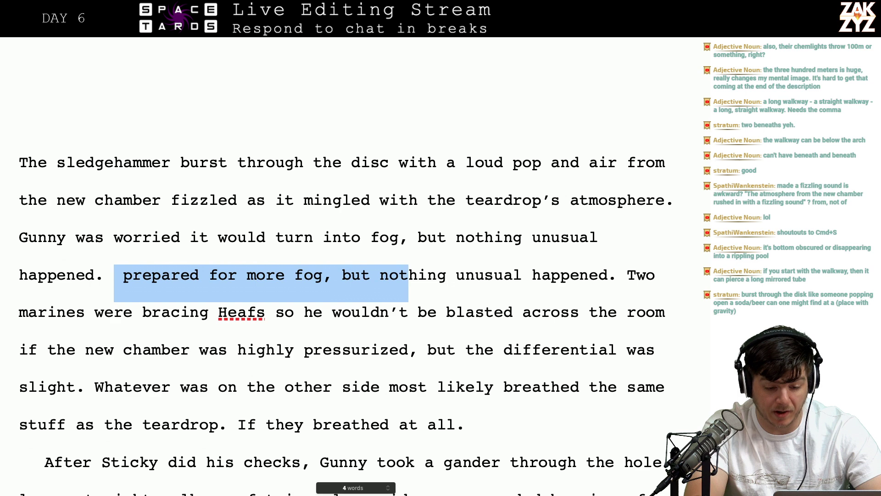
{"action": "key", "text": "shift+Right"}
{"action": "key", "text": "shift+Right"}
{"action": "key", "text": "shift+Right"}
{"action": "key", "text": "shift+Right"}
{"action": "key", "text": "shift+Right"}
{"action": "key", "text": "shift+Right"}
{"action": "key", "text": "shift+Right"}
{"action": "key", "text": "shift+Right"}
{"action": "key", "text": "shift+Right"}
{"action": "key", "text": "shift+Right"}
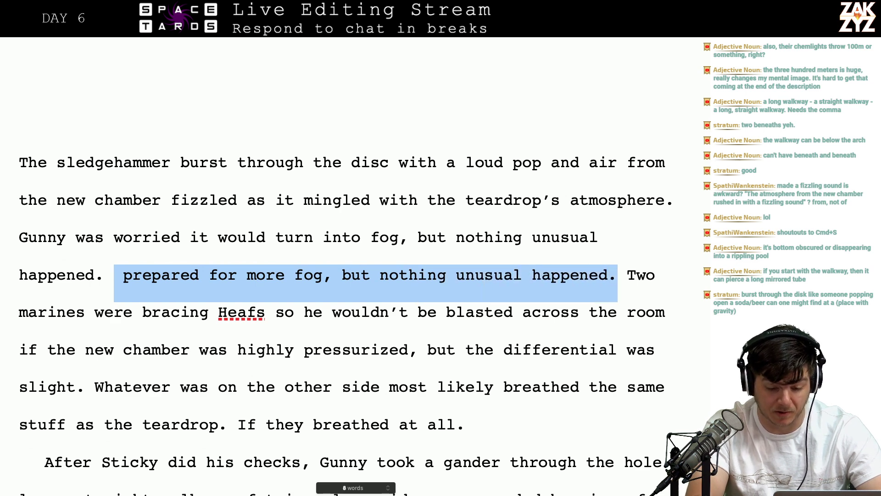
{"action": "key", "text": "BackSpace"}
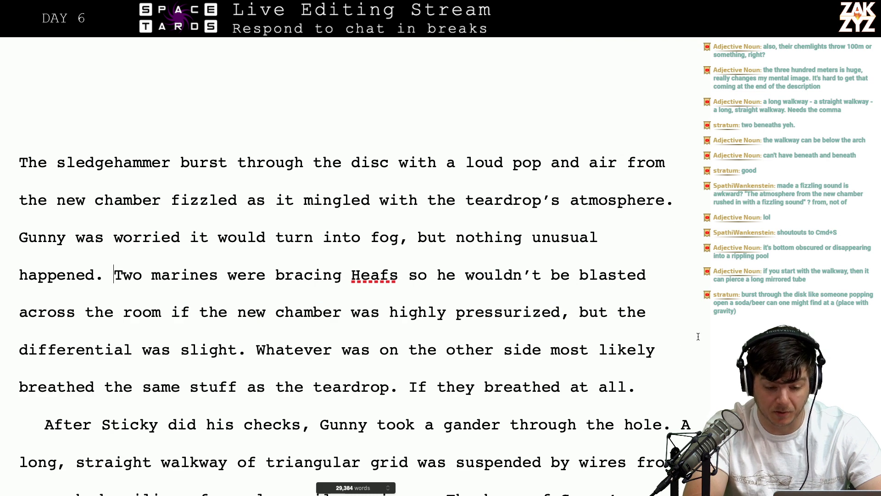
Open a gap before "Two marines were bracing" and begin a replacement sentence there with "He'd ordered two marines to brace Heafs so."
{"action": "scroll", "coordinate": [698, 337], "scroll_direction": "down", "scroll_amount": 1}
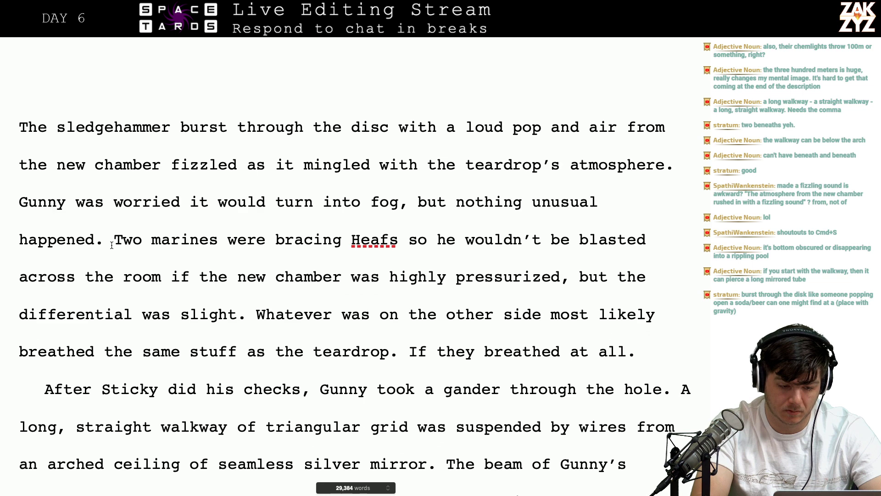
{"action": "key", "text": "Return"}
{"action": "key", "text": "Return"}
{"action": "key", "text": "Left"}
{"action": "key", "text": "Left"}
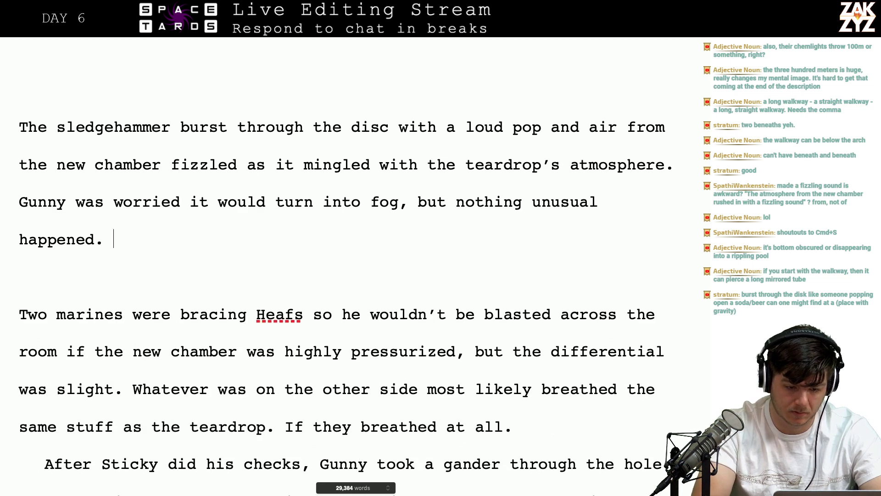
{"action": "type", "text": "He'd ordered t"}
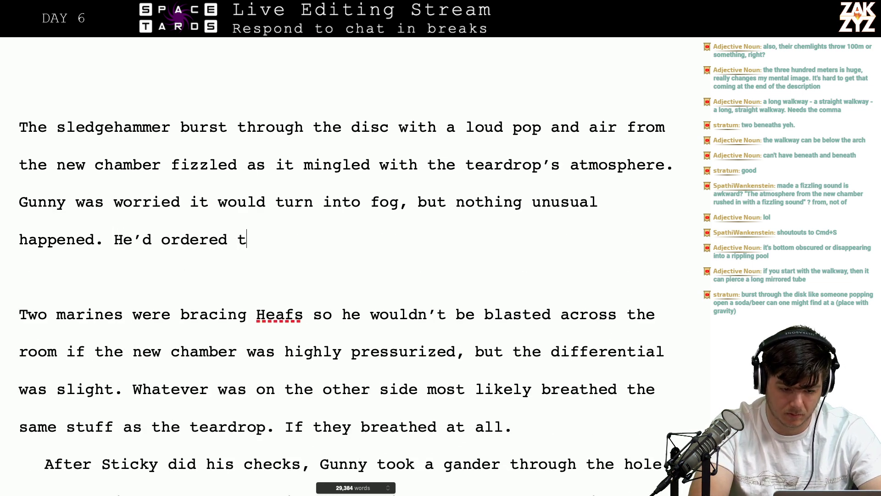
{"action": "type", "text": "wo marines to b"}
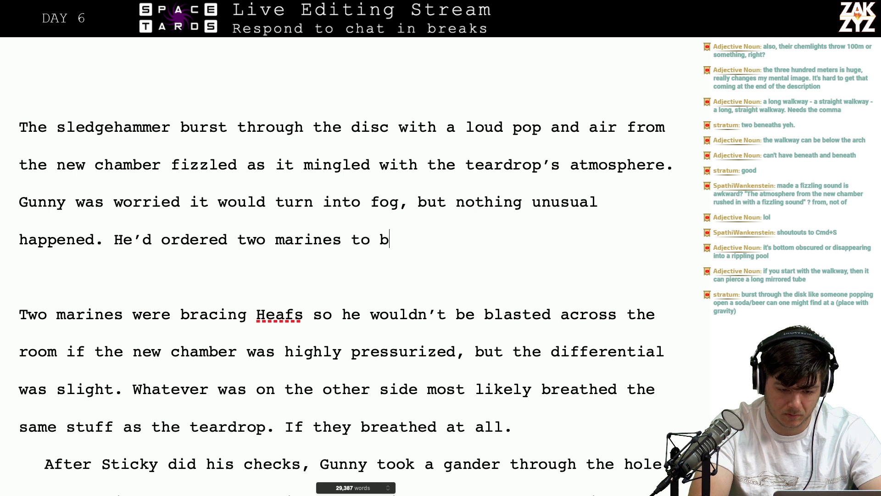
{"action": "type", "text": "race heafs"}
{"action": "key", "text": "BackSpace"}
{"action": "key", "text": "BackSpace"}
{"action": "key", "text": "BackSpace"}
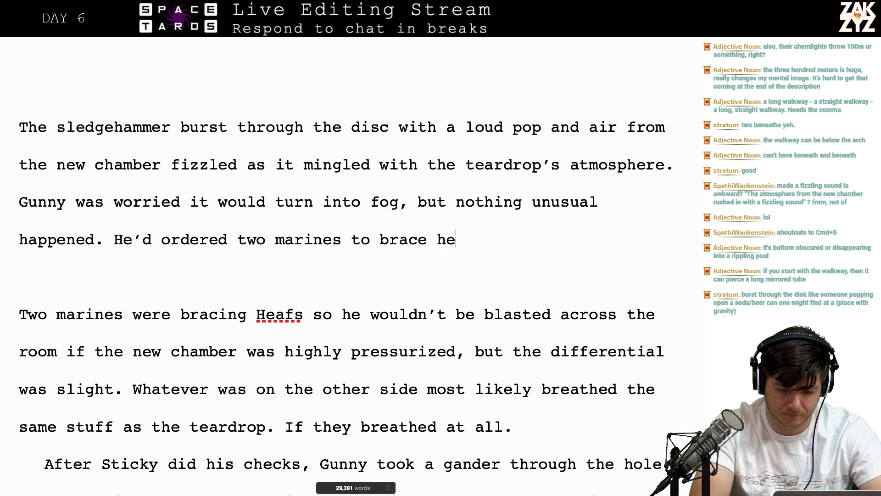
{"action": "key", "text": "BackSpace"}
{"action": "key", "text": "BackSpace"}
{"action": "type", "text": "Heafs so the"}
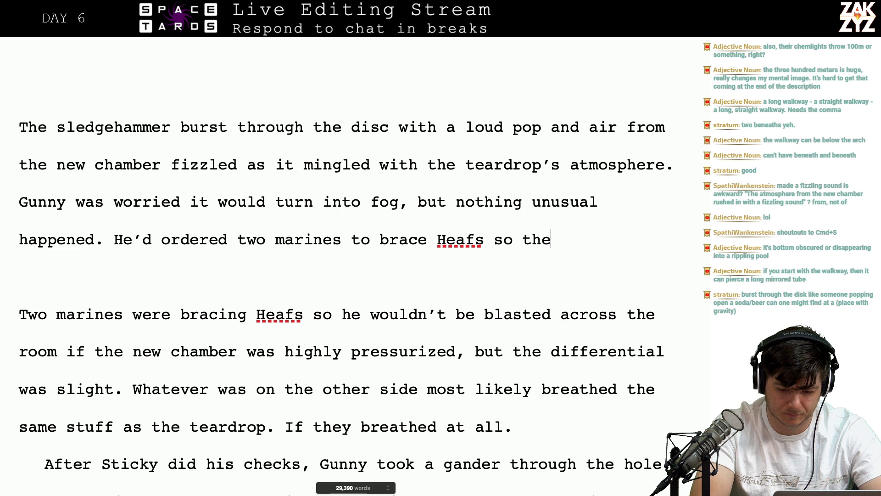
Continue the sentence with "there wouldn't be a repeat of Yank getting blasted across the room, but there'd been no need" and add "The differential was slight."
{"action": "type", "text": "re wouldn't "}
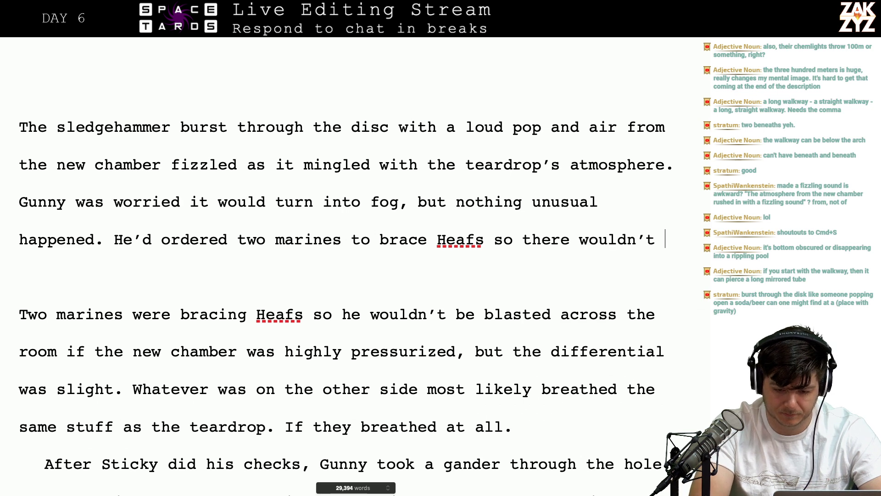
{"action": "type", "text": "be a repeat "}
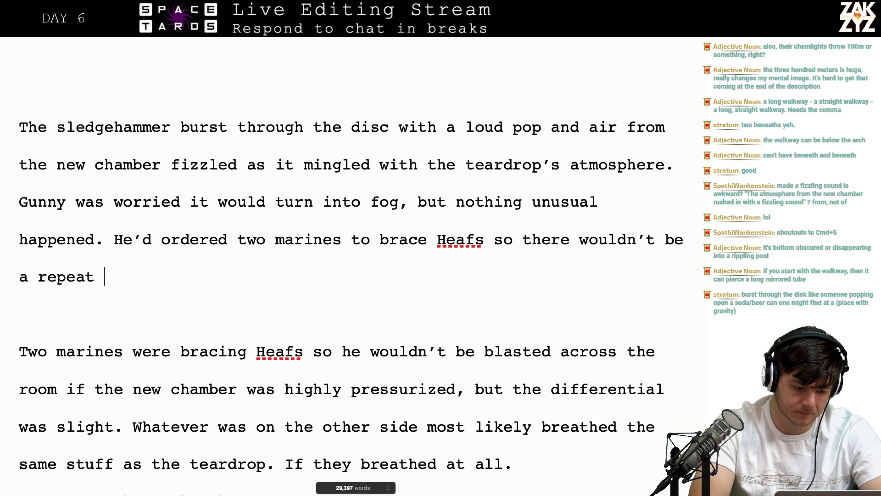
{"action": "type", "text": "of Yank ge"}
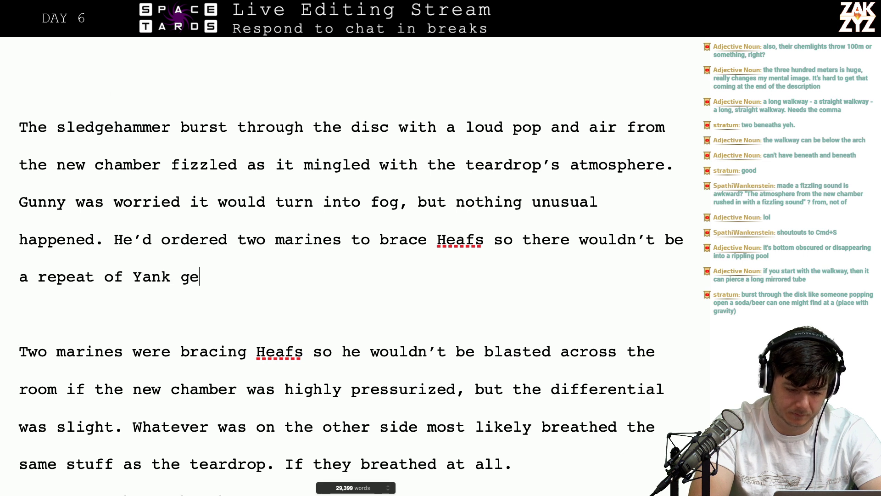
{"action": "type", "text": "tting blasted a"}
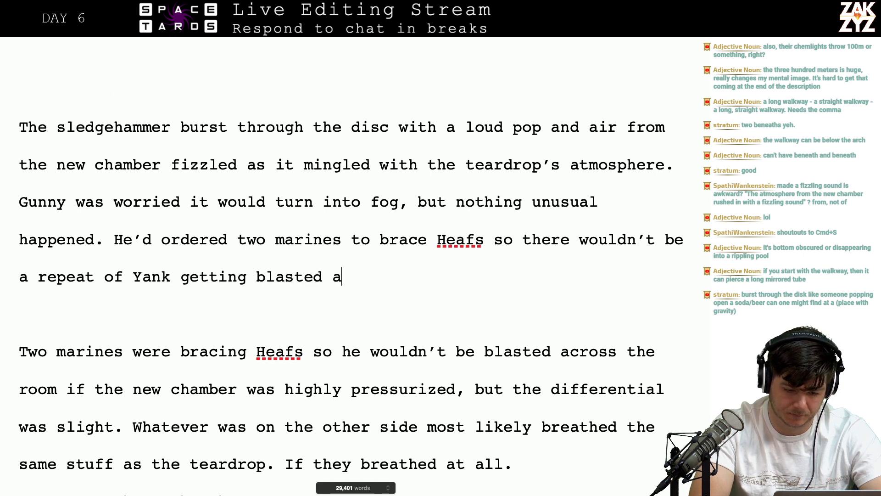
{"action": "type", "text": "cross the w"}
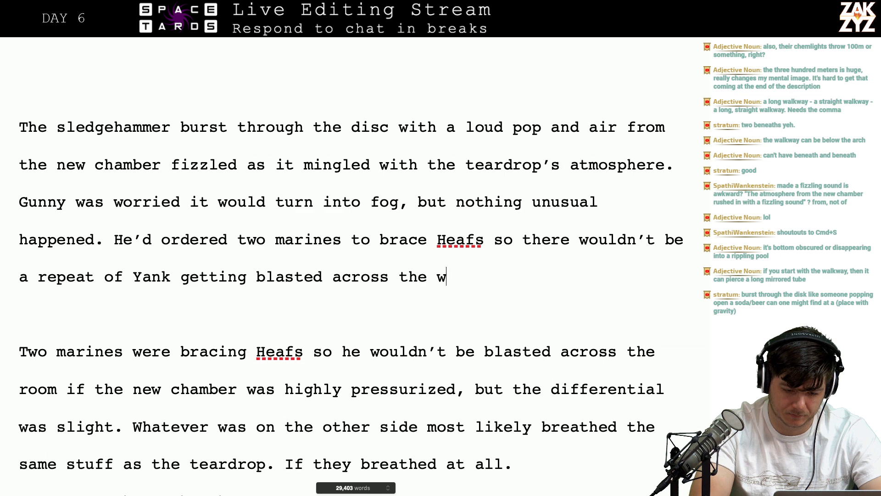
{"action": "key", "text": "BackSpace"}
{"action": "type", "text": "room, bu"}
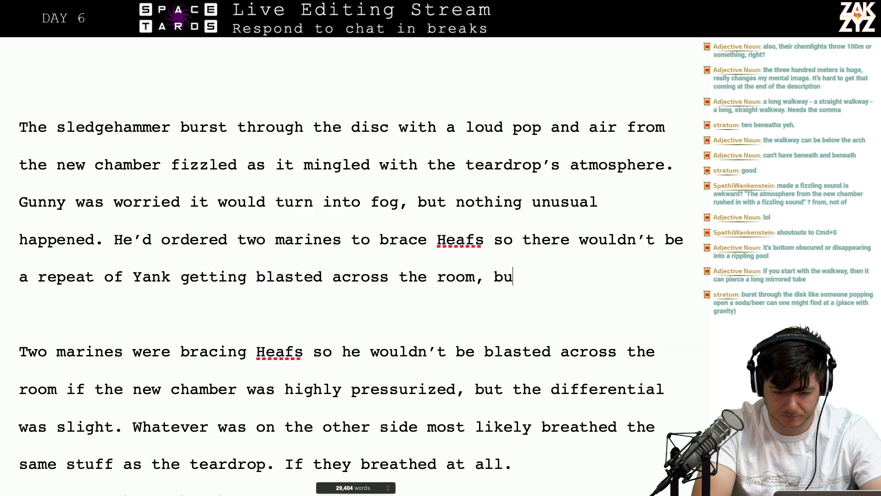
{"action": "type", "text": "t there'd been "}
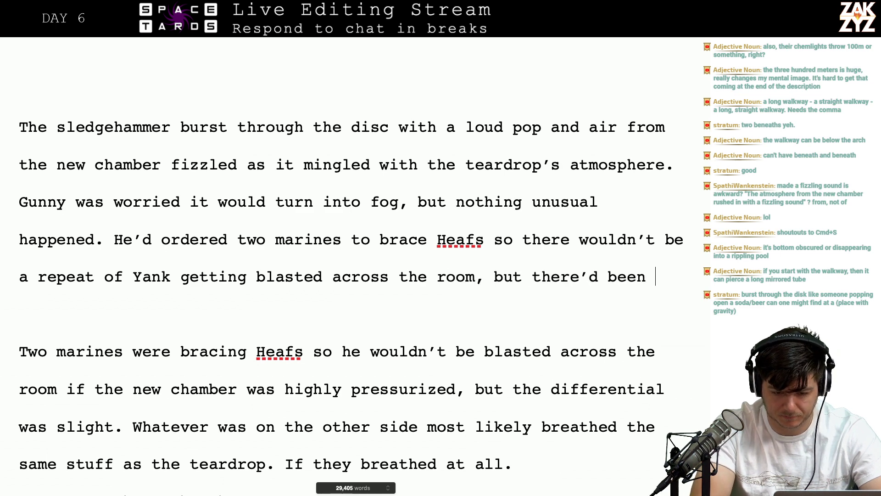
{"action": "type", "text": "no need. "}
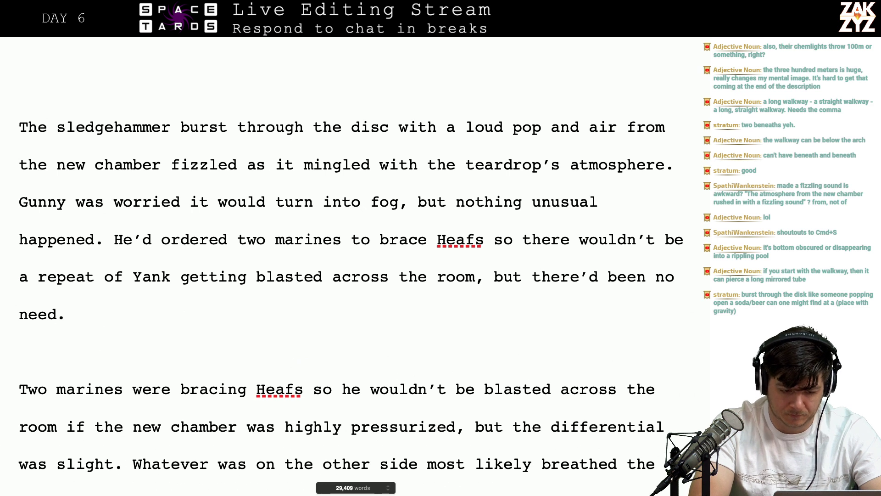
{"action": "type", "text": "The differenti"}
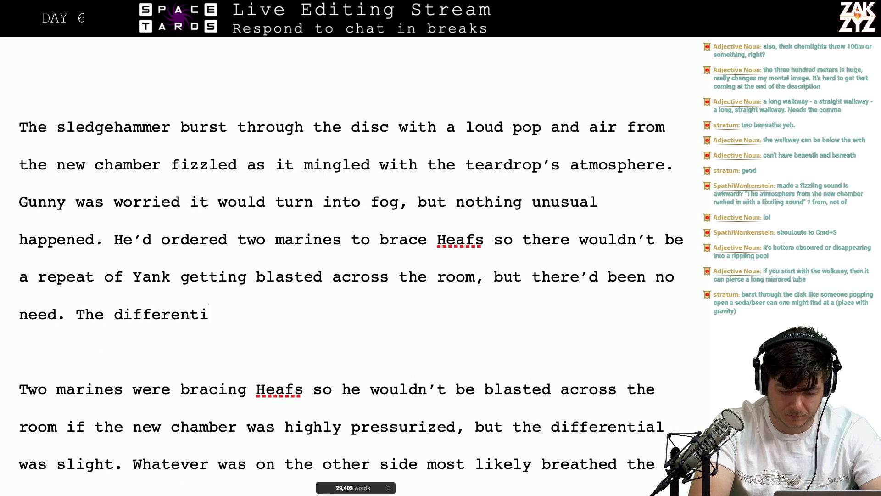
{"action": "type", "text": "al was slight."}
Delete the blank lines and the old sentence from "Two marines were bracing" to "differential was slight," rejoining the text at "Whatever was on."
{"action": "key", "text": "shift+Down"}
{"action": "key", "text": "shift+Down"}
{"action": "key", "text": "shift+Down"}
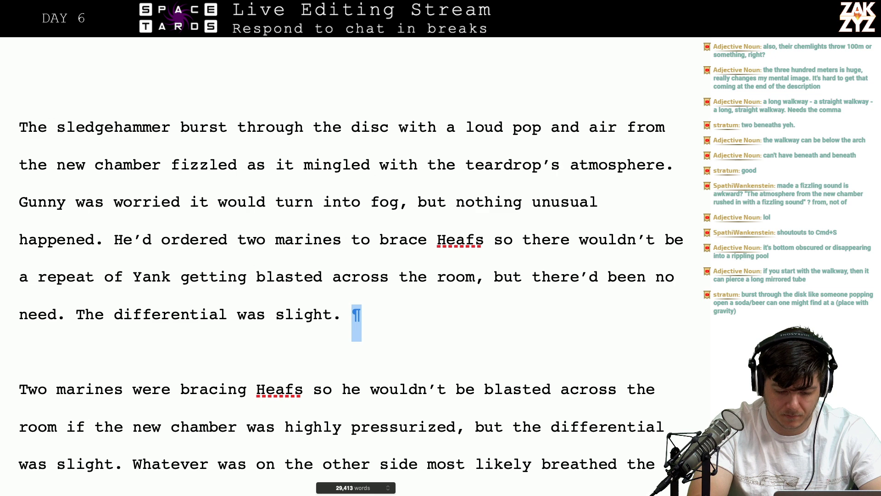
{"action": "key", "text": "shift+Down"}
{"action": "key", "text": "shift+Left"}
{"action": "key", "text": "shift+Left"}
{"action": "key", "text": "shift+Left"}
{"action": "key", "text": "shift+Left"}
{"action": "key", "text": "shift+Left"}
{"action": "key", "text": "shift+Left"}
{"action": "key", "text": "shift+Left"}
{"action": "key", "text": "shift+Left"}
{"action": "key", "text": "shift+Left"}
{"action": "key", "text": "shift+Left"}
{"action": "key", "text": "shift+Left"}
{"action": "key", "text": "shift+Left"}
{"action": "key", "text": "shift+Left"}
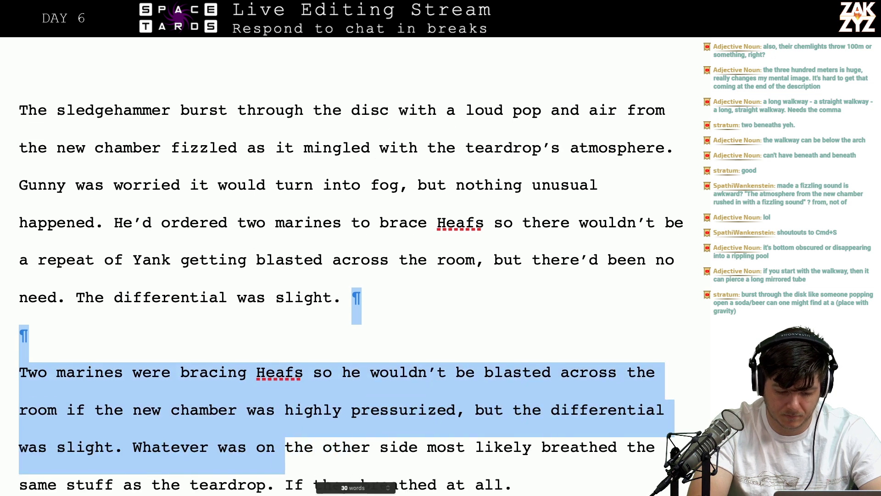
{"action": "key", "text": "shift+Left"}
{"action": "key", "text": "shift+Left"}
{"action": "key", "text": "shift+Left"}
{"action": "key", "text": "shift+Left"}
{"action": "key", "text": "shift+Left"}
{"action": "key", "text": "shift+Left"}
{"action": "key", "text": "shift+Left"}
{"action": "key", "text": "shift+Left"}
{"action": "key", "text": "shift+Left"}
{"action": "key", "text": "shift+Left"}
{"action": "key", "text": "BackSpace"}
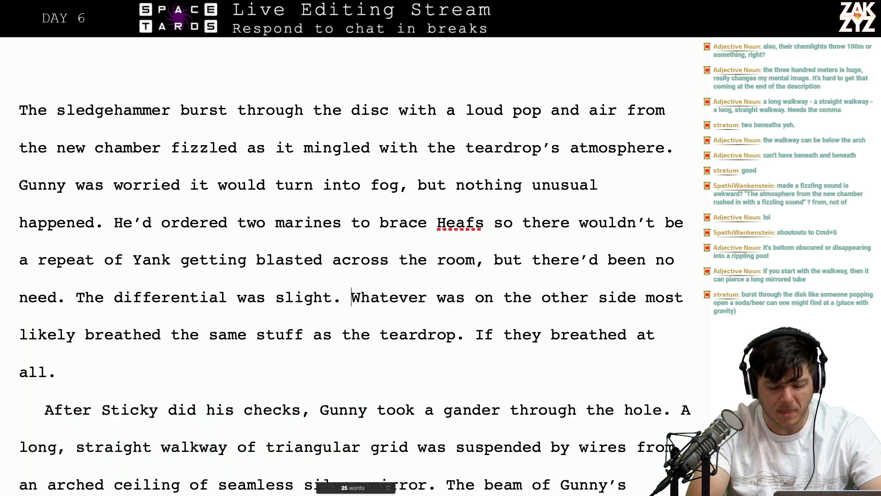
{"action": "key", "text": "Up"}
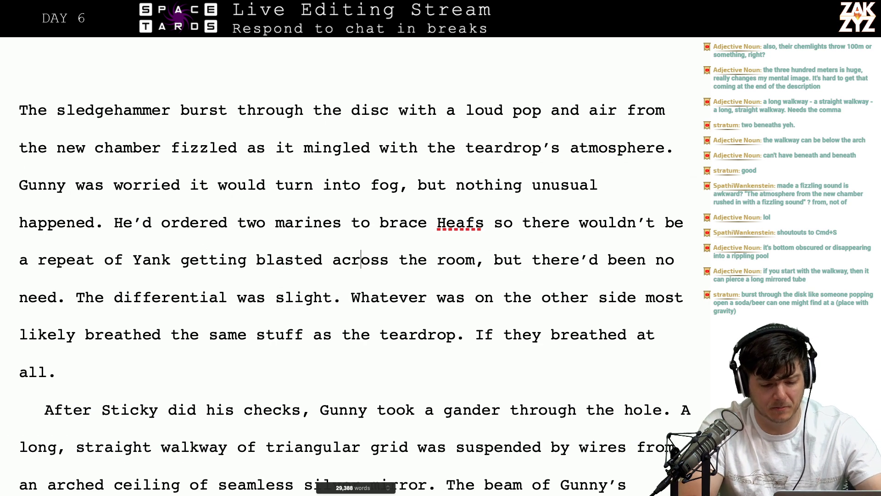
{"action": "key", "text": "Left"}
{"action": "scroll", "coordinate": [351, 293], "scroll_direction": "down", "scroll_amount": 1}
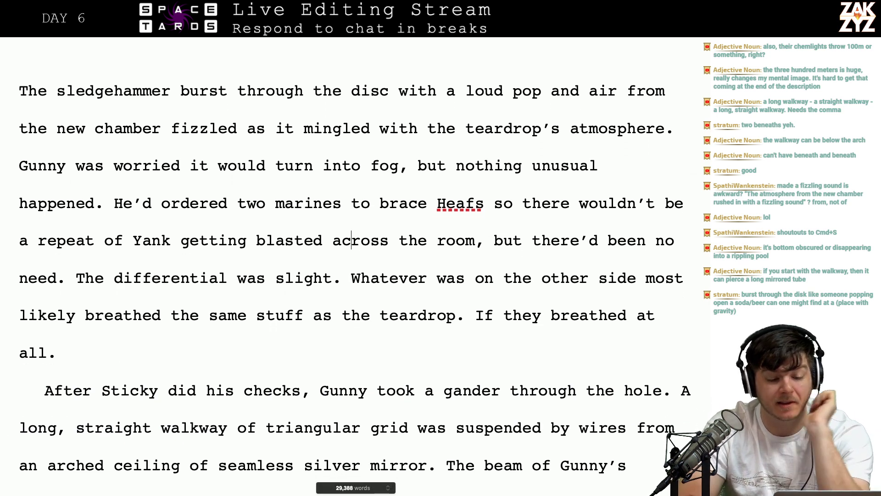
{"action": "scroll", "coordinate": [579, 133], "scroll_direction": "down", "scroll_amount": 1}
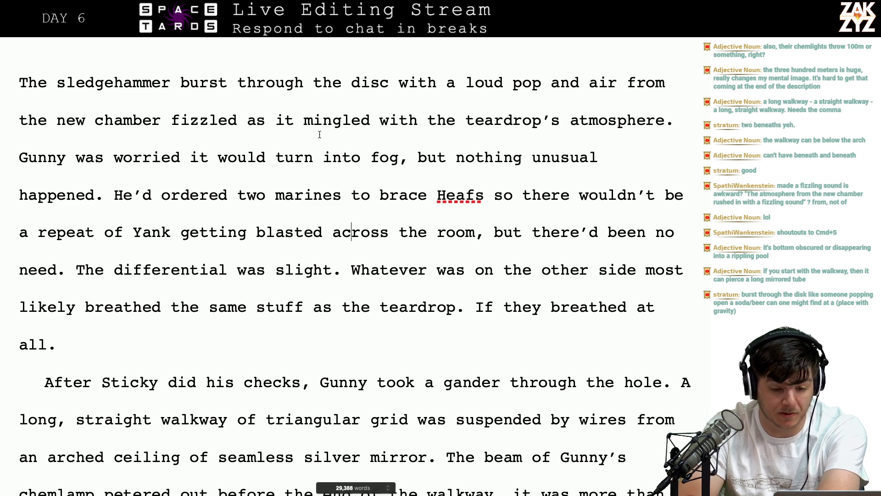
{"action": "scroll", "coordinate": [335, 141], "scroll_direction": "down", "scroll_amount": 1}
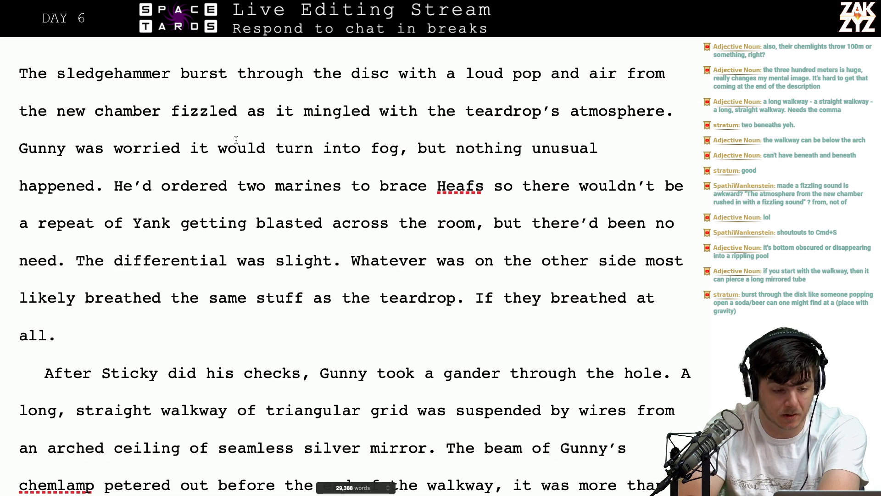
Insert "like the silane" after "turn into fog" in the sentence about Gunny's worry
{"action": "left_click", "coordinate": [76, 143]}
{"action": "key", "text": "Right"}
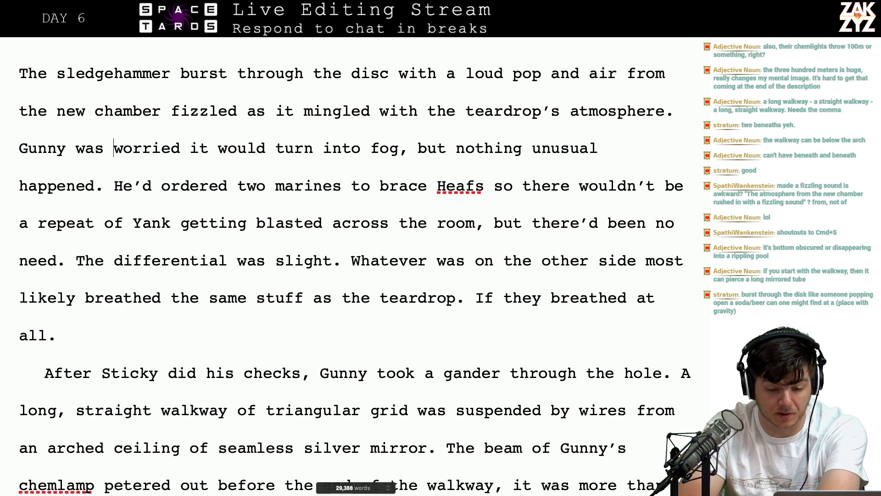
{"action": "key", "text": "Right"}
{"action": "key", "text": "Right"}
{"action": "key", "text": "Right"}
{"action": "key", "text": "Right"}
{"action": "key", "text": "Right"}
{"action": "key", "text": "Right"}
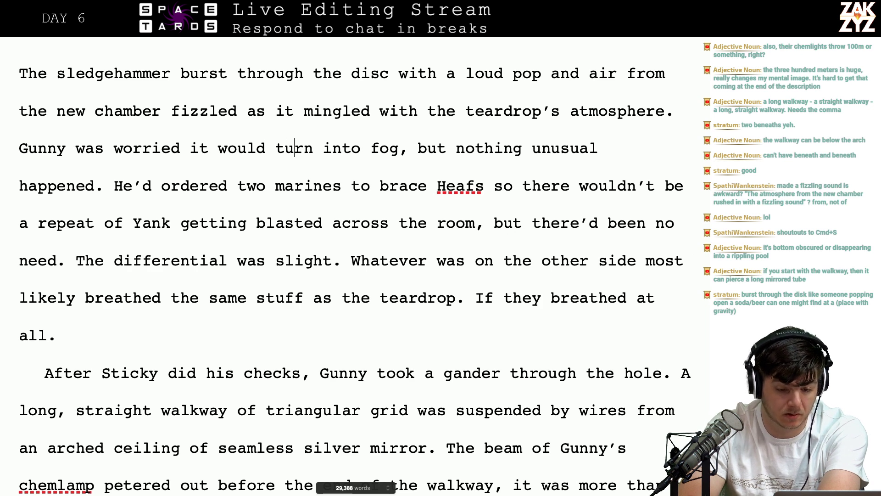
{"action": "key", "text": "Right"}
{"action": "key", "text": "Right"}
{"action": "key", "text": "Right"}
{"action": "key", "text": "Right"}
{"action": "key", "text": "Right"}
{"action": "key", "text": "Right"}
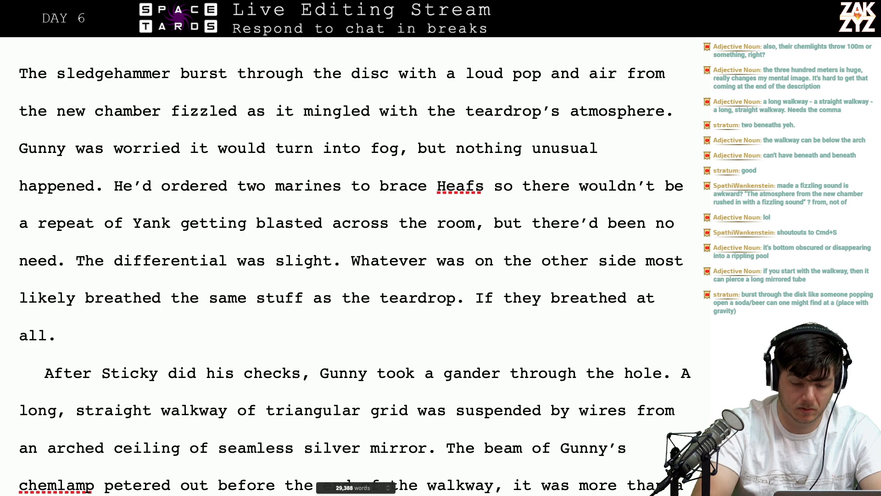
{"action": "key", "text": "BackSpace"}
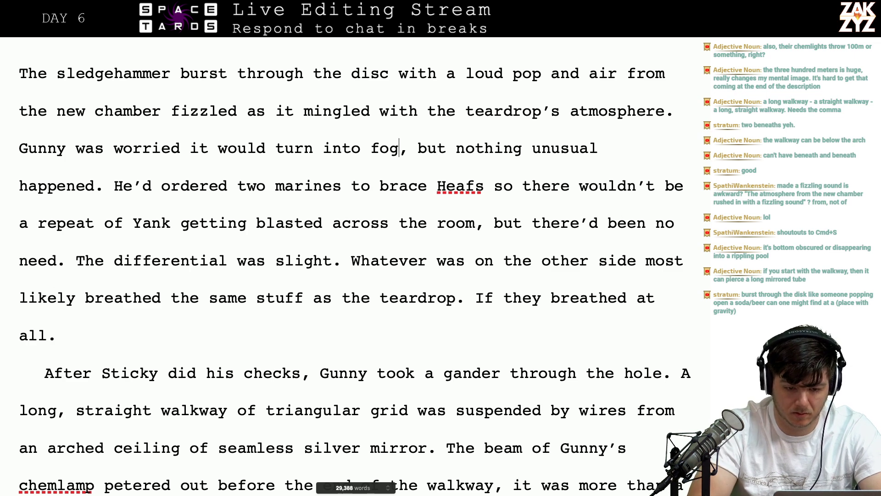
{"action": "type", "text": "like the"}
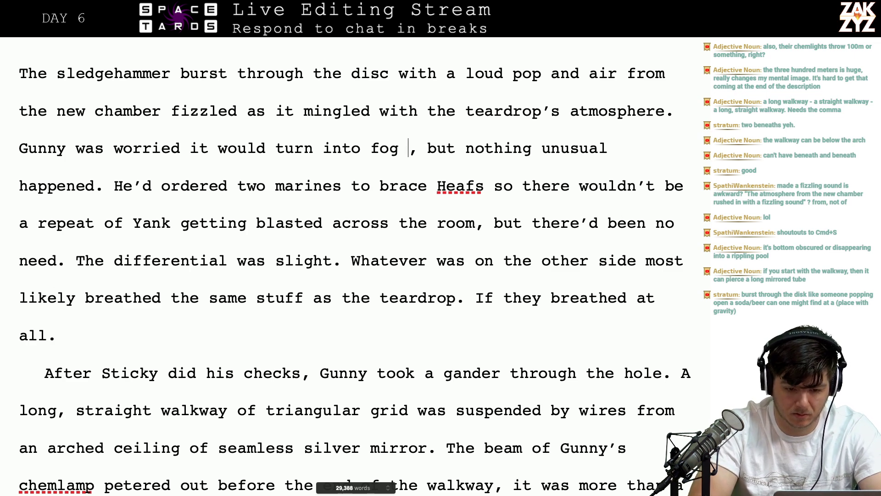
{"action": "type", "text": "ane had"}
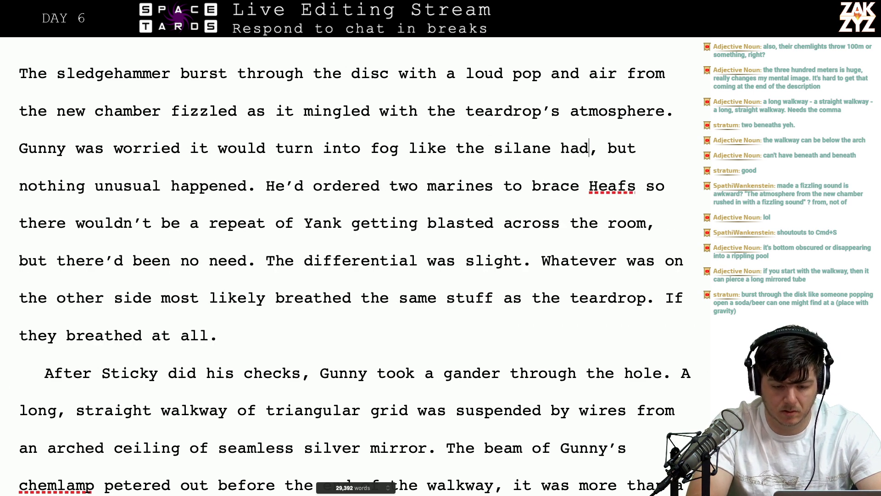
{"action": "key", "text": "BackSpace"}
{"action": "key", "text": "BackSpace"}
{"action": "key", "text": "BackSpace"}
{"action": "key", "text": "BackSpace"}
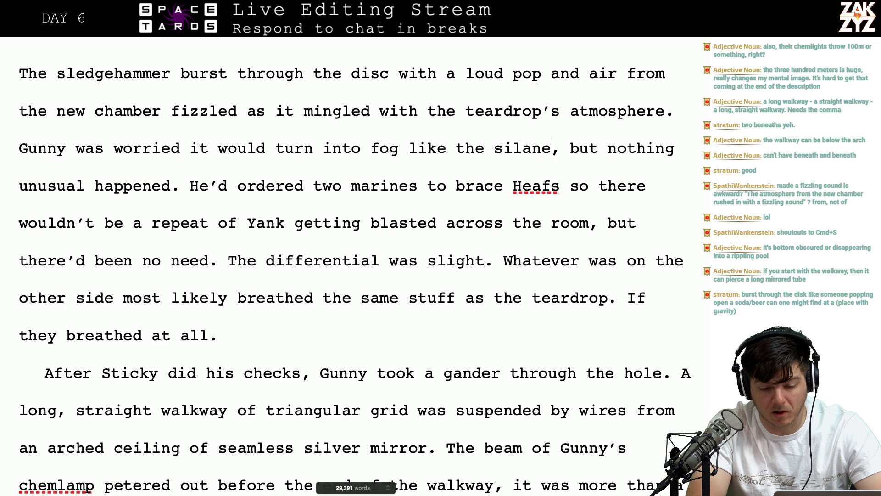
Insert "His eyes followed a long, straight walkway that was suspended by wires from a domed" before "A long, straight walkway of triangular grid."
{"action": "left_click", "coordinate": [656, 149]}
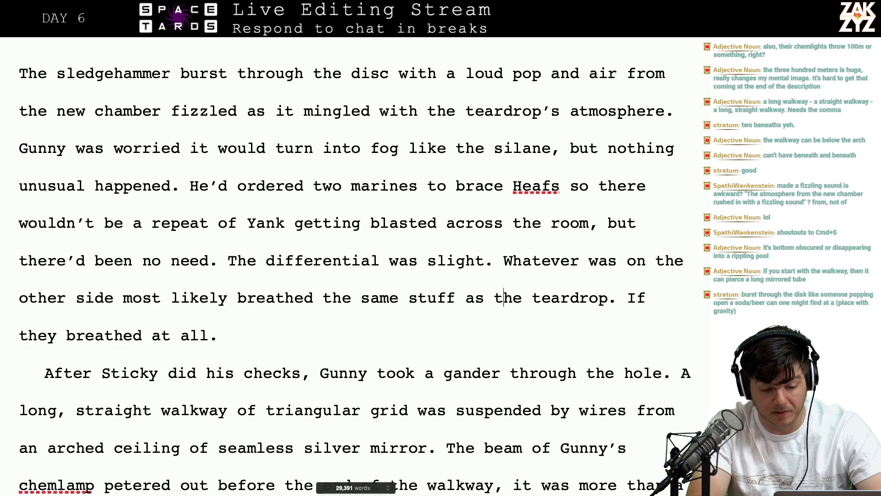
{"action": "key", "text": "Down"}
{"action": "key", "text": "Down"}
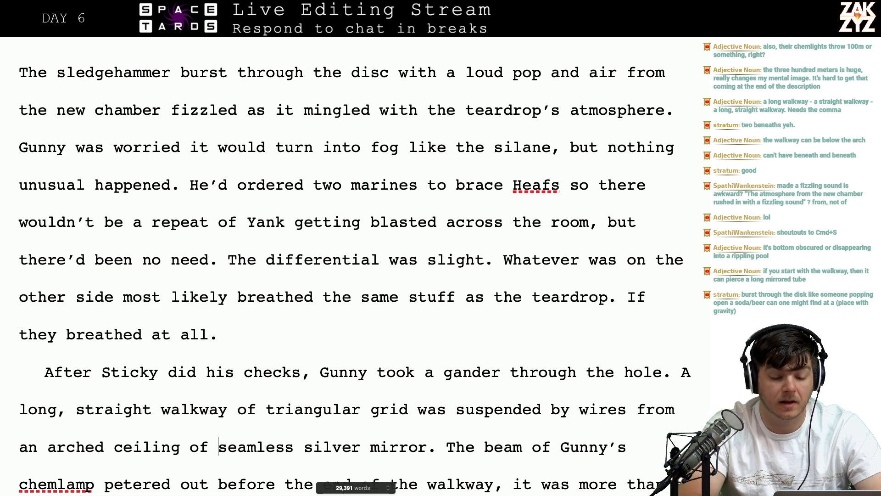
{"action": "scroll", "coordinate": [68, 145], "scroll_direction": "down", "scroll_amount": 1}
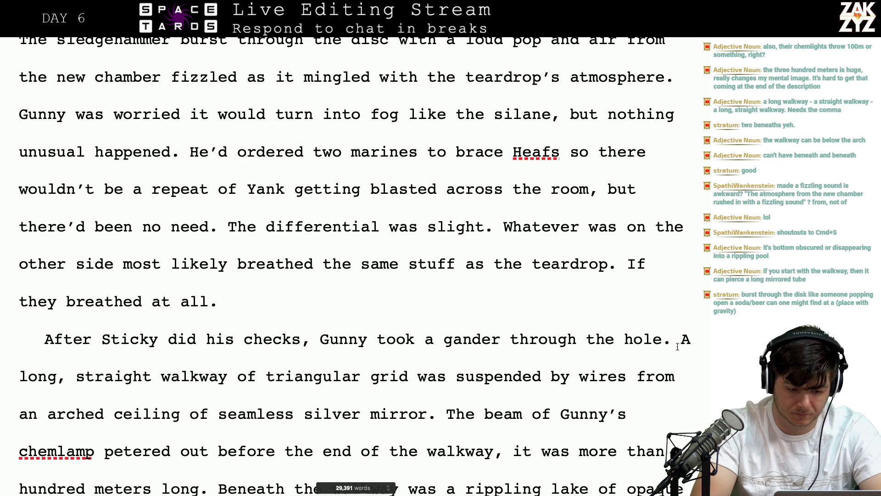
{"action": "type", "text": "His eyes follow"}
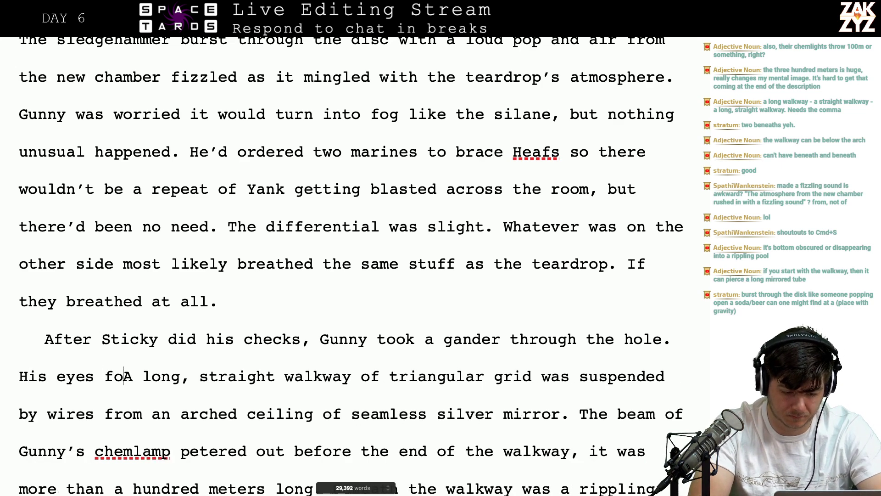
{"action": "type", "text": "ed a long, s"}
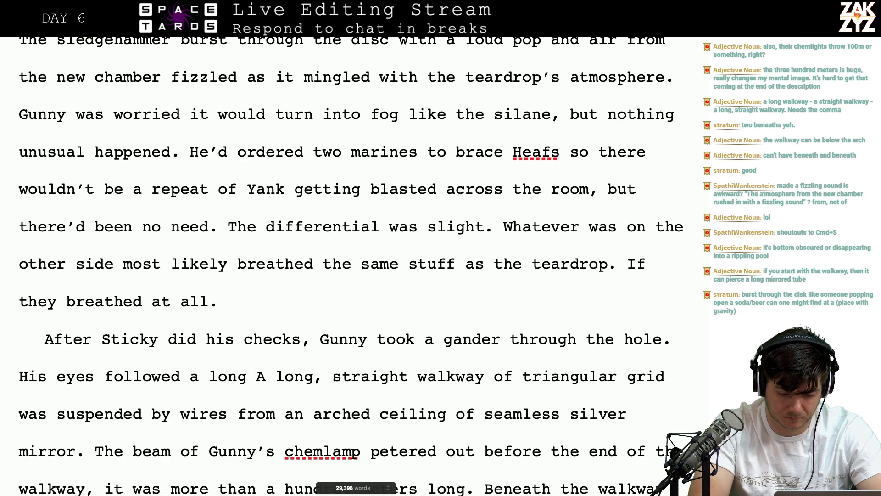
{"action": "type", "text": "traight walkway "}
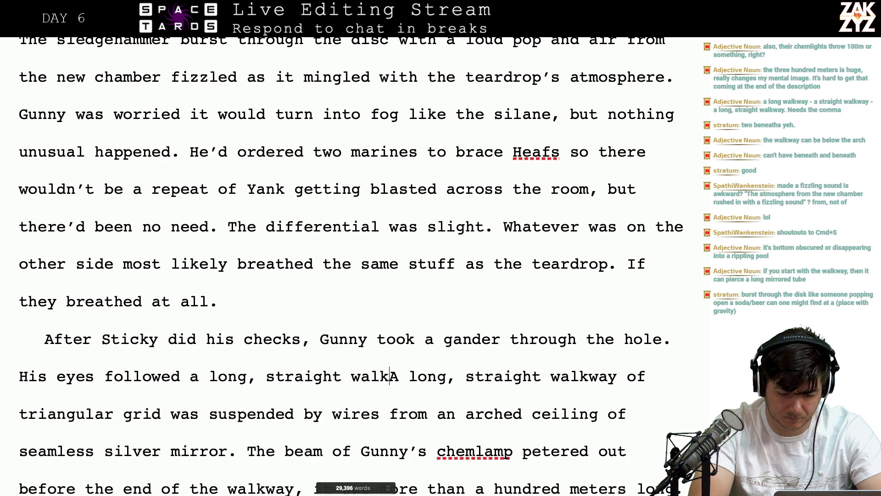
{"action": "type", "text": "that was suspedn"}
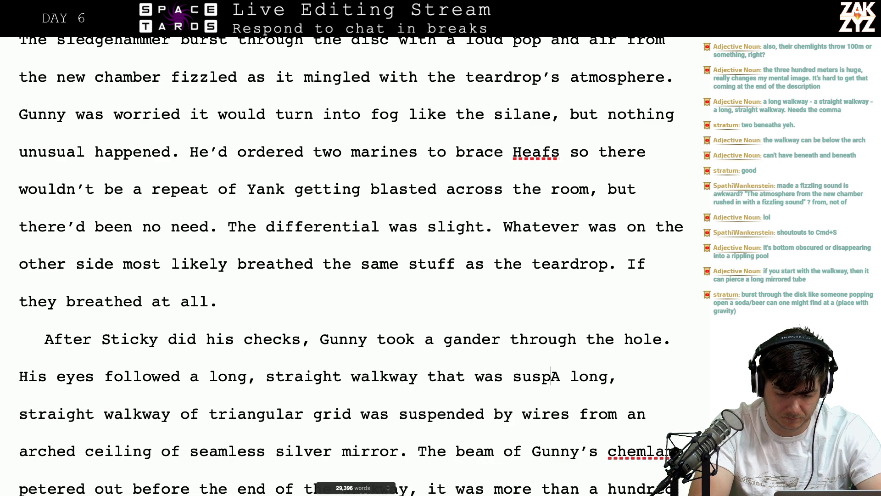
{"action": "key", "text": "BackSpace"}
{"action": "key", "text": "BackSpace"}
{"action": "type", "text": "nded by wir"}
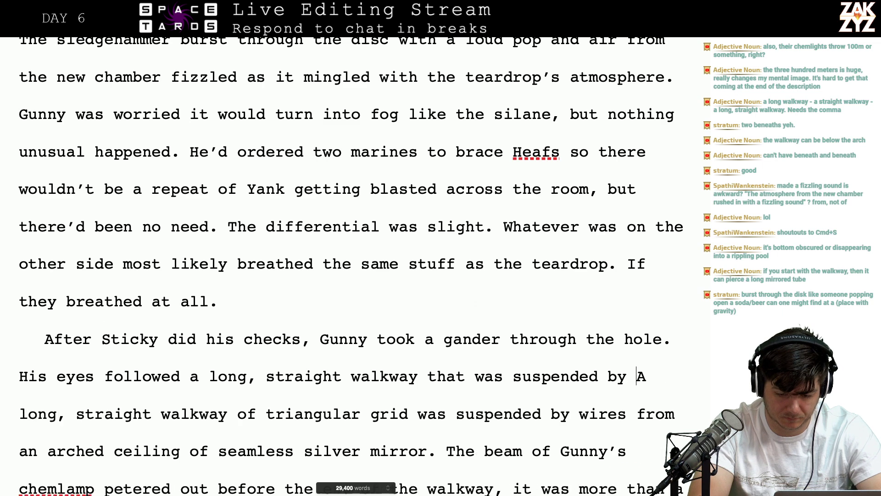
{"action": "type", "text": "es from a domed"}
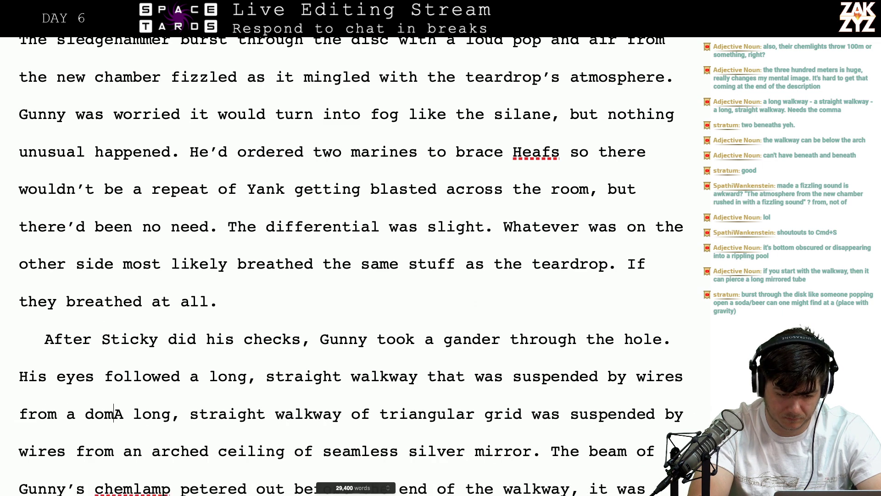
Replace "a domed" after "suspended by wires from" with "the ceiling," in the new walkway sentence
{"action": "key", "text": "BackSpace"}
{"action": "key", "text": "BackSpace"}
{"action": "key", "text": "BackSpace"}
{"action": "key", "text": "BackSpace"}
{"action": "key", "text": "BackSpace"}
{"action": "key", "text": "BackSpace"}
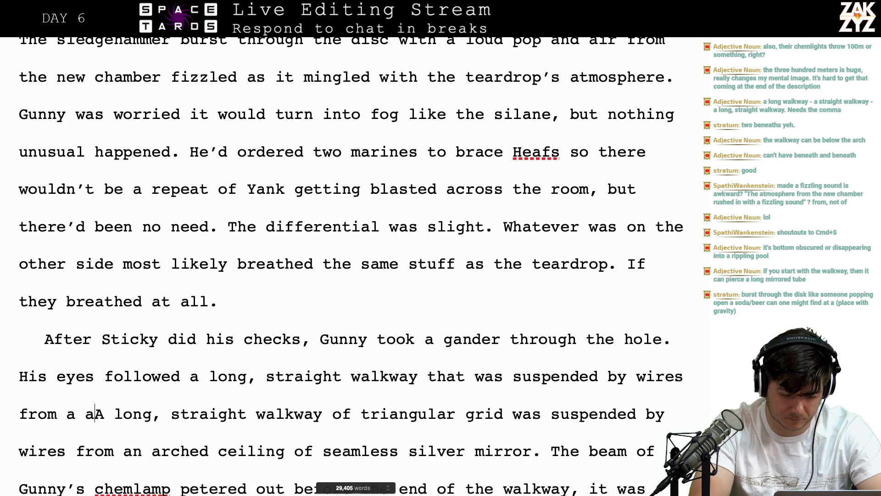
{"action": "key", "text": "BackSpace"}
{"action": "key", "text": "BackSpace"}
{"action": "type", "text": "the cei"}
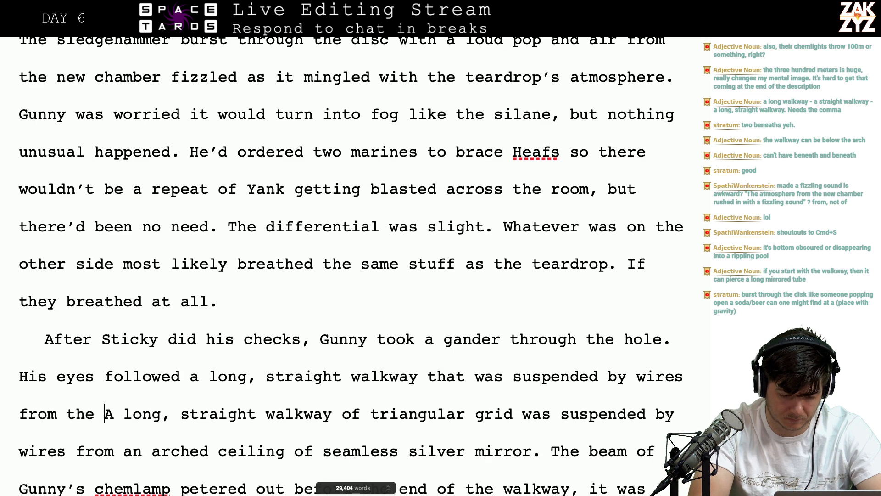
{"action": "type", "text": "ling, wh"}
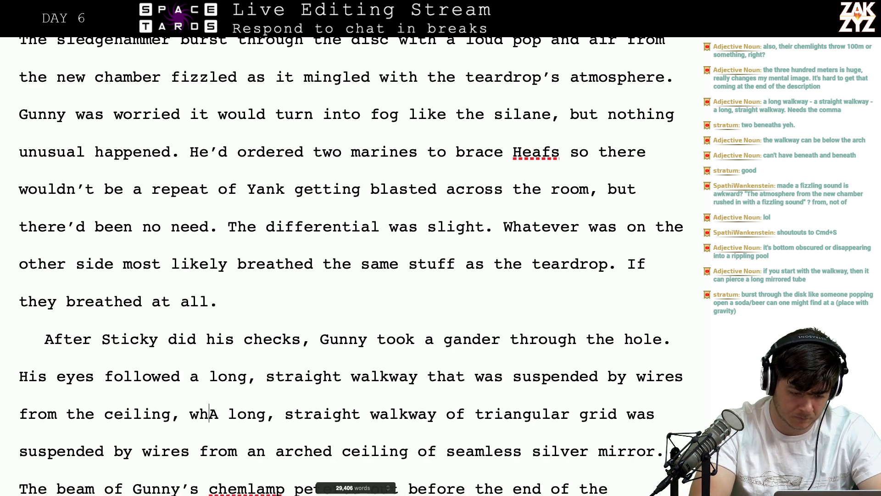
{"action": "key", "text": "BackSpace"}
{"action": "key", "text": "BackSpace"}
{"action": "key", "text": "BackSpace"}
{"action": "key", "text": "BackSpace"}
{"action": "type", "text": ","}
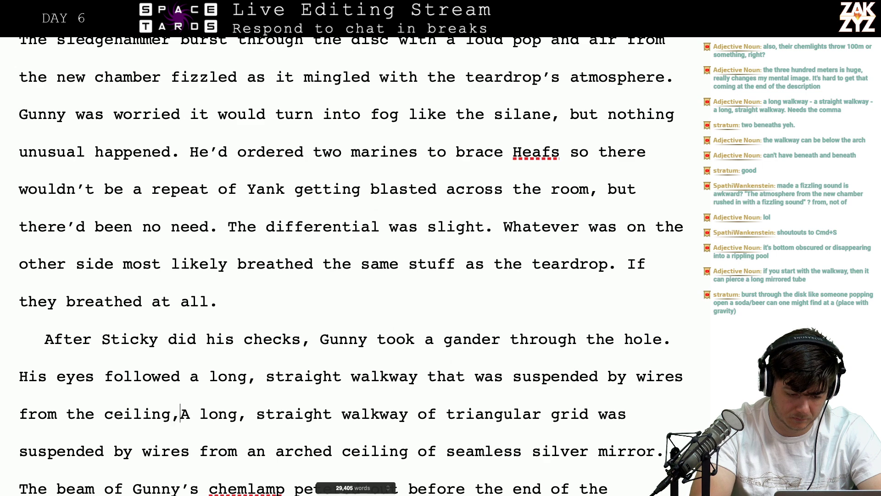
Delete "ceiling," after "from the" and separate the old "A long, straight walkway" text from the new sentence with a blank line
{"action": "key", "text": "BackSpace"}
{"action": "key", "text": "BackSpace"}
{"action": "key", "text": "BackSpace"}
{"action": "key", "text": "BackSpace"}
{"action": "key", "text": "BackSpace"}
{"action": "key", "text": "BackSpace"}
{"action": "key", "text": "BackSpace"}
{"action": "key", "text": "BackSpace"}
{"action": "key", "text": "Return"}
{"action": "key", "text": "Return"}
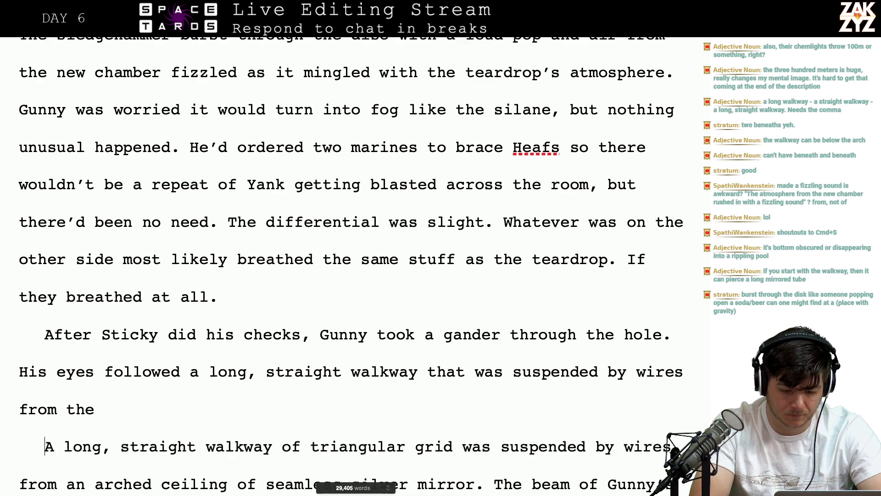
{"action": "key", "text": "Up"}
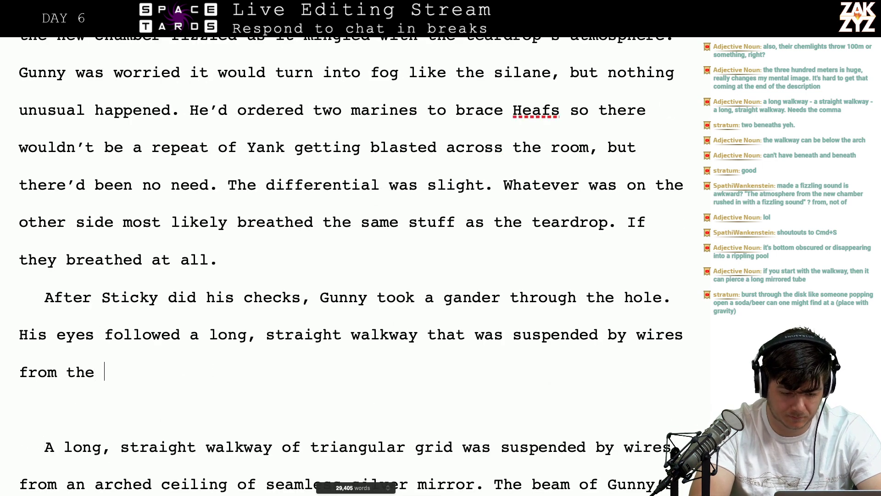
Try completing the new walkway sentence with "chamber's ceiling" after "from the."
{"action": "type", "text": "chamber's ce"}
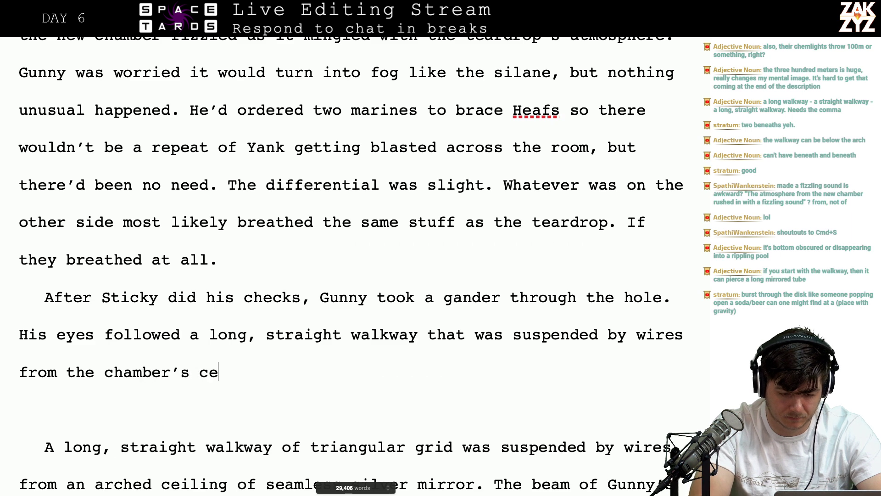
{"action": "type", "text": "iling,"}
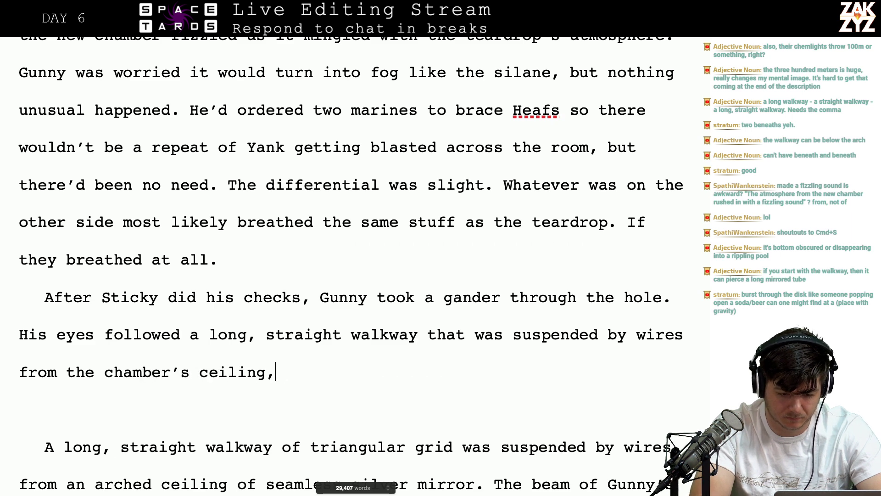
{"action": "key", "text": "BackSpace"}
{"action": "key", "text": "BackSpace"}
{"action": "key", "text": "BackSpace"}
{"action": "key", "text": "BackSpace"}
{"action": "key", "text": "BackSpace"}
{"action": "key", "text": "BackSpace"}
{"action": "key", "text": "BackSpace"}
{"action": "key", "text": "BackSpace"}
{"action": "key", "text": "BackSpace"}
{"action": "key", "text": "BackSpace"}
{"action": "key", "text": "BackSpace"}
{"action": "key", "text": "BackSpace"}
{"action": "key", "text": "BackSpace"}
{"action": "key", "text": "BackSpace"}
{"action": "key", "text": "BackSpace"}
{"action": "key", "text": "BackSpace"}
{"action": "key", "text": "BackSpace"}
{"action": "key", "text": "BackSpace"}
{"action": "key", "text": "BackSpace"}
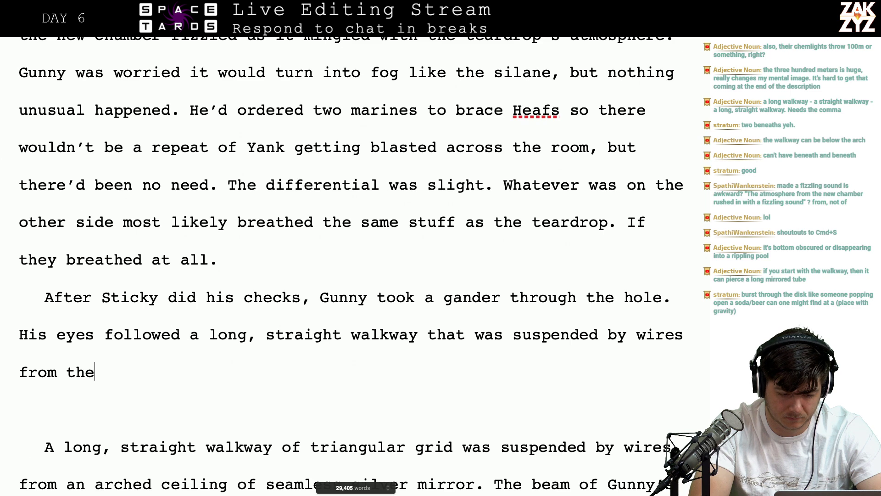
{"action": "type", "text": "c"}
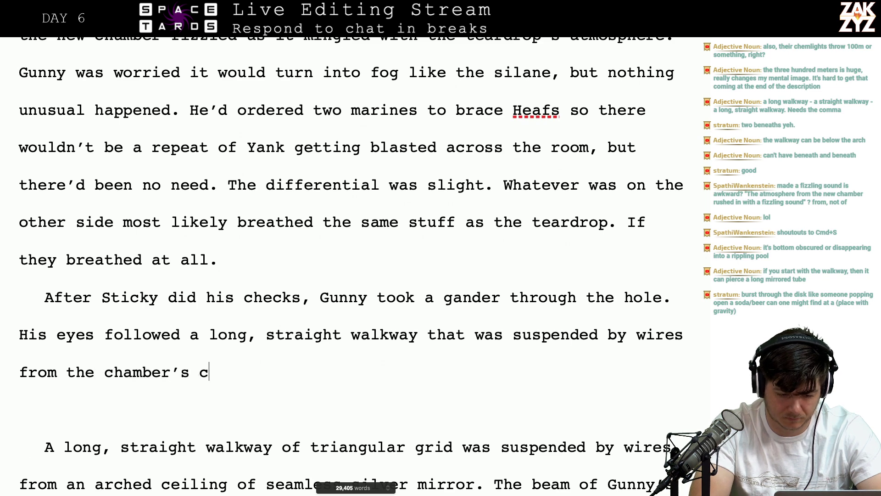
{"action": "type", "text": "hamber's ceiling"}
{"action": "key", "text": "BackSpace"}
{"action": "key", "text": "BackSpace"}
{"action": "key", "text": "BackSpace"}
{"action": "key", "text": "BackSpace"}
{"action": "key", "text": "BackSpace"}
{"action": "key", "text": "BackSpace"}
{"action": "key", "text": "BackSpace"}
{"action": "key", "text": "BackSpace"}
{"action": "key", "text": "BackSpace"}
{"action": "key", "text": "BackSpace"}
{"action": "key", "text": "BackSpace"}
{"action": "key", "text": "BackSpace"}
{"action": "key", "text": "BackSpace"}
{"action": "key", "text": "BackSpace"}
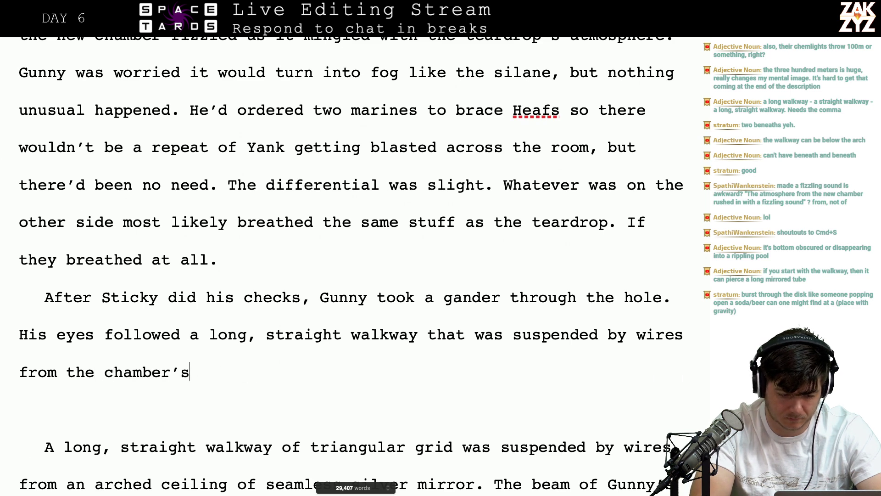
Reword the ending of the new walkway sentence after "wires from" to "ceiling of the corridor."
{"action": "key", "text": "BackSpace"}
{"action": "key", "text": "BackSpace"}
{"action": "key", "text": "BackSpace"}
{"action": "key", "text": "BackSpace"}
{"action": "key", "text": "BackSpace"}
{"action": "key", "text": "BackSpace"}
{"action": "key", "text": "BackSpace"}
{"action": "type", "text": "ceil"}
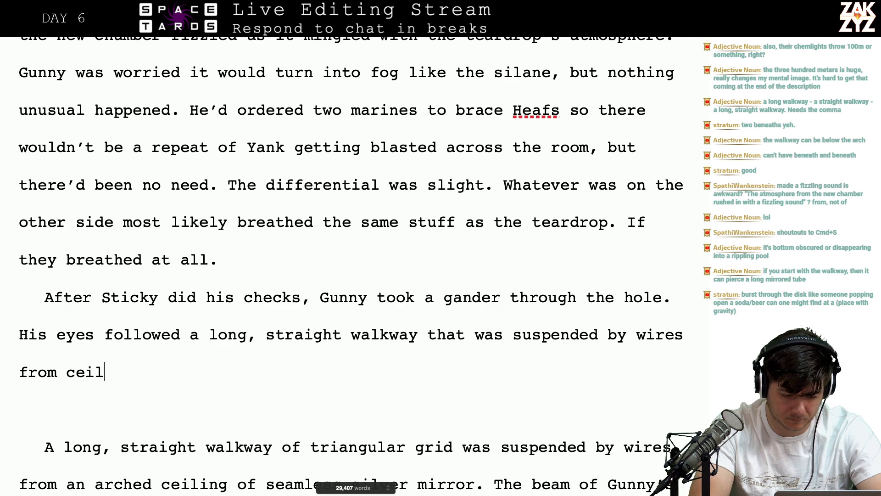
{"action": "type", "text": "ing of the corridor"}
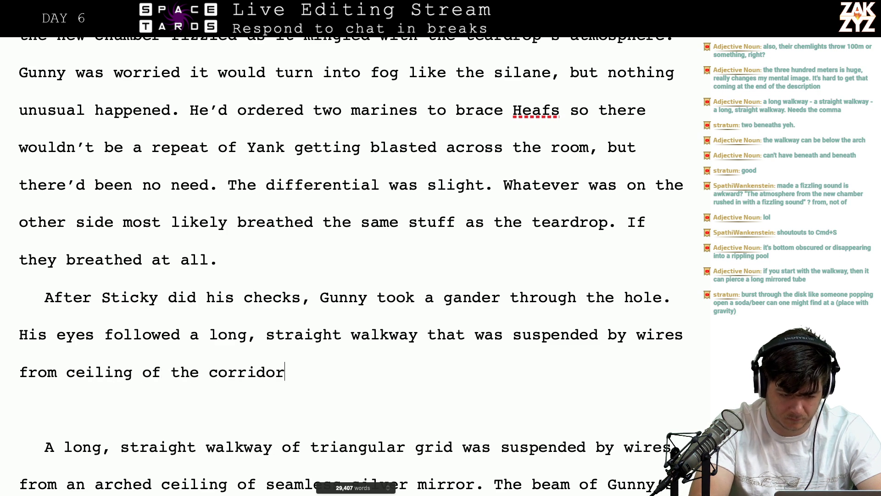
Continue the new passage after "corridor" with ". Looking up, Gunny saw the ceiling was a seamless arch of silvery mirror,"
{"action": "type", "text": ". Looking"}
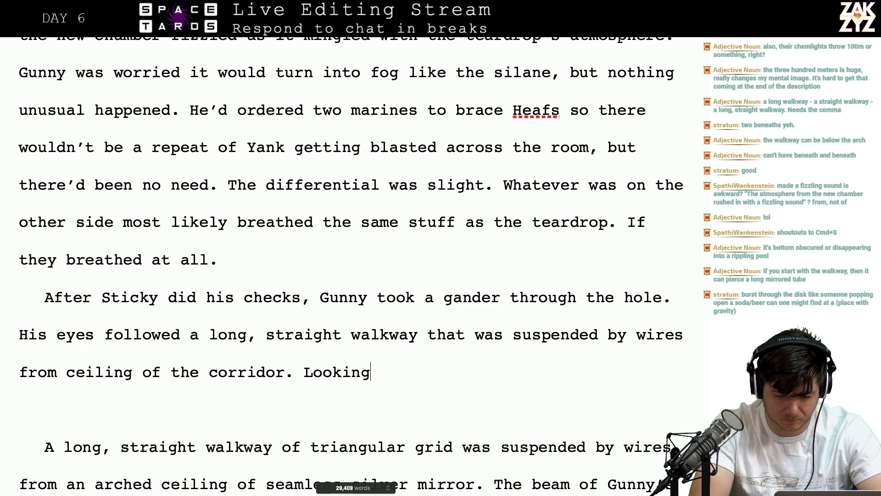
{"action": "type", "text": " up, Gunny "}
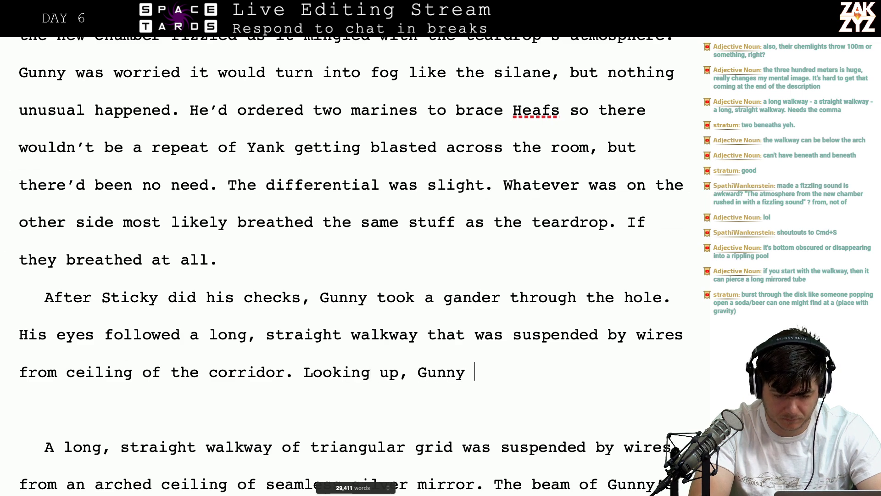
{"action": "type", "text": "saw the "}
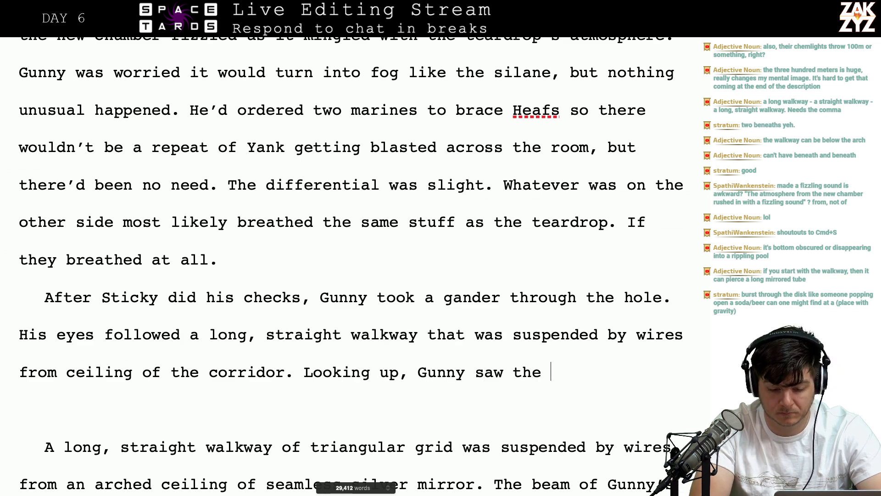
{"action": "type", "text": "ceiling was a "}
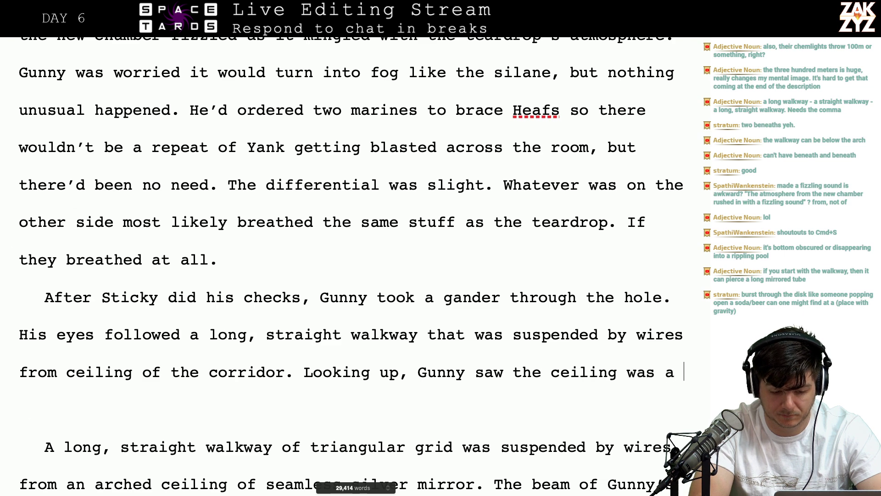
{"action": "type", "text": "seamless arch "}
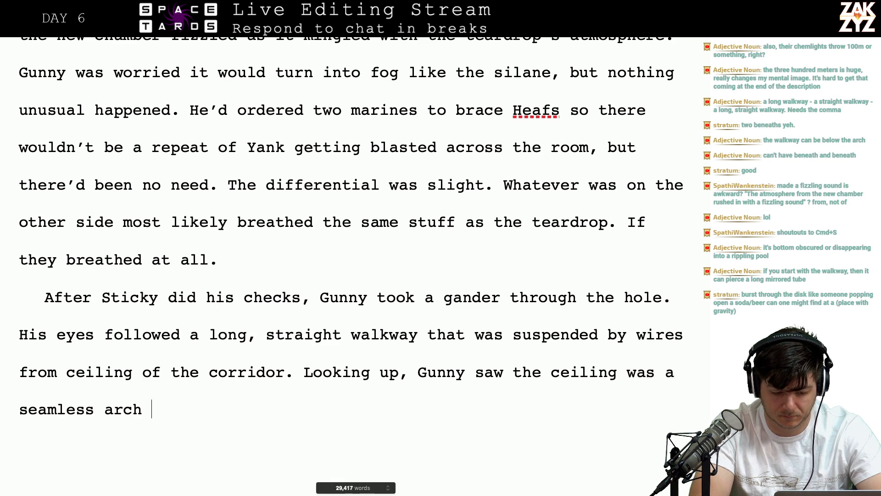
{"action": "type", "text": "of silvery mir"}
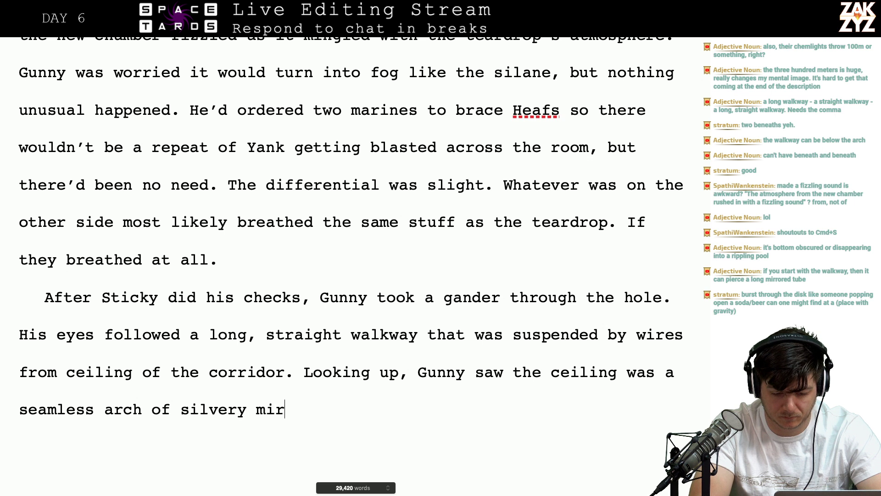
{"action": "type", "text": "ror, be"}
{"action": "key", "text": "BackSpace"}
{"action": "key", "text": "BackSpace"}
{"action": "type", "text": "b"}
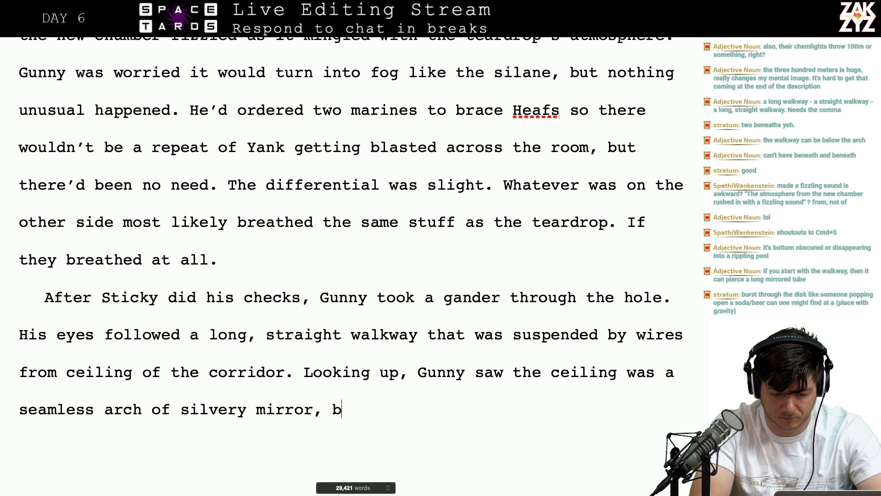
Extend the mirror sentence with "below it he could see the distorted reflection of the walkway"
{"action": "type", "text": "elow it he could s"}
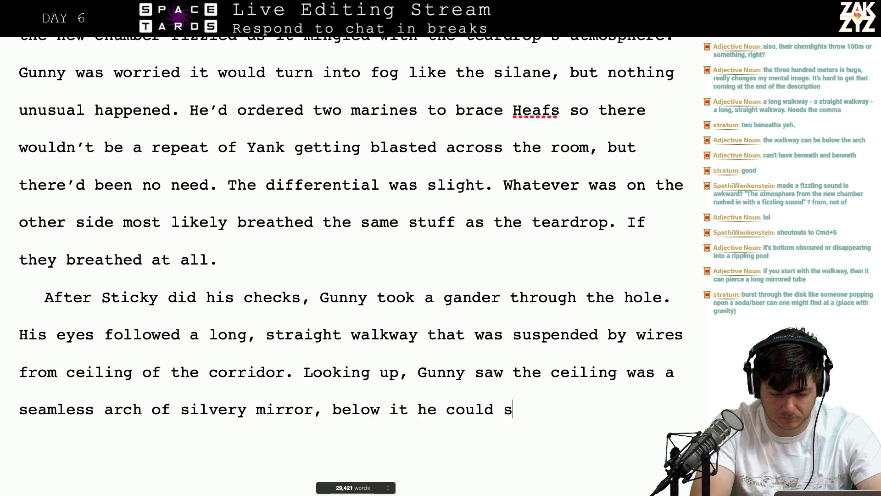
{"action": "type", "text": "ee the wak"}
{"action": "key", "text": "BackSpace"}
{"action": "key", "text": "BackSpace"}
{"action": "key", "text": "BackSpace"}
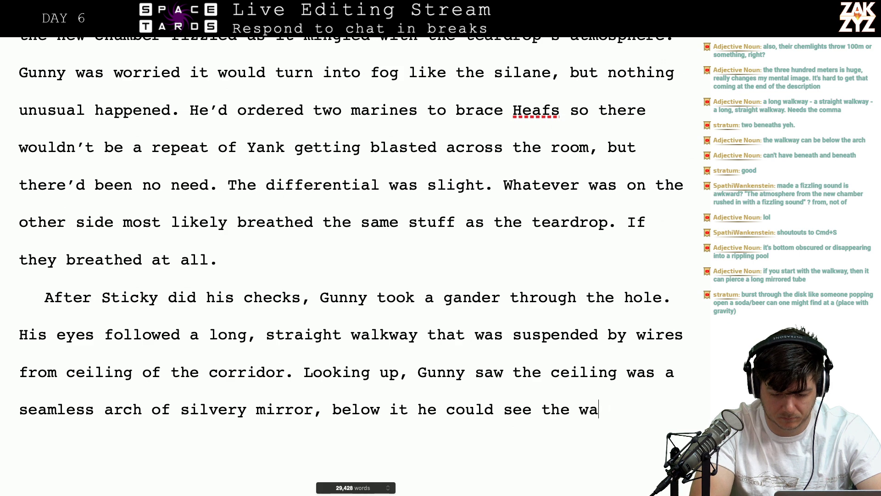
{"action": "type", "text": "distorted "}
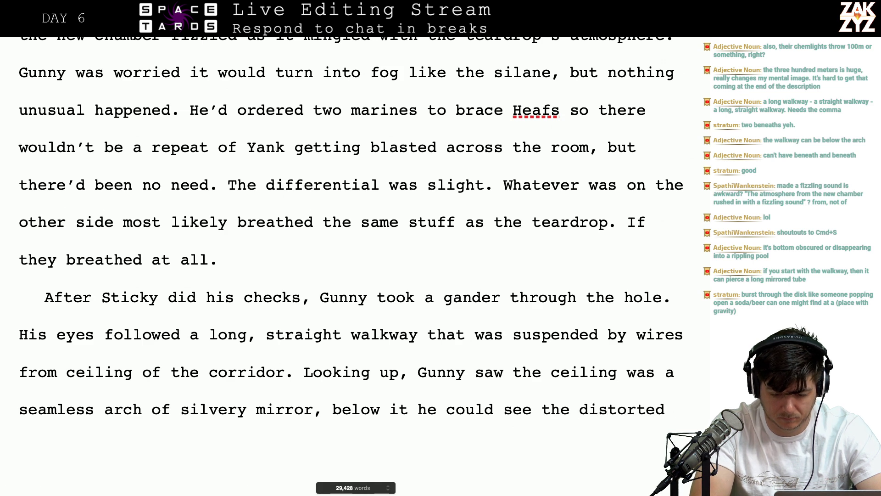
{"action": "type", "text": "reflecti"}
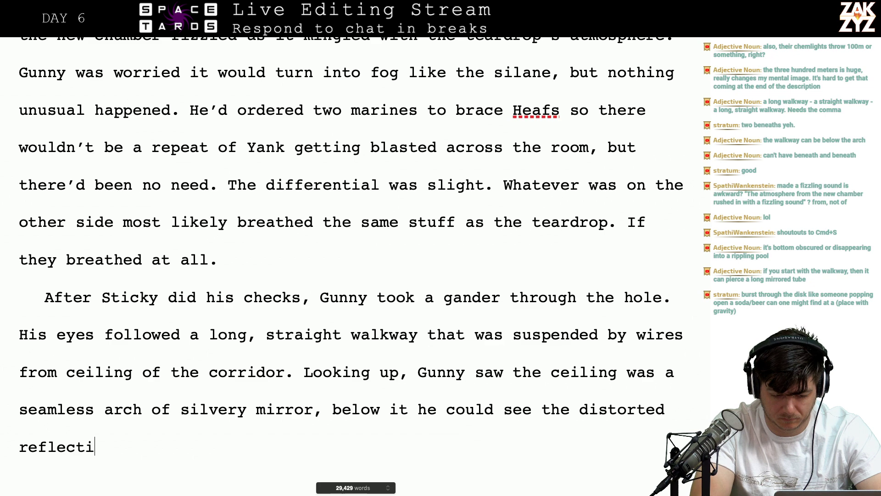
{"action": "type", "text": "on of the walkwa"}
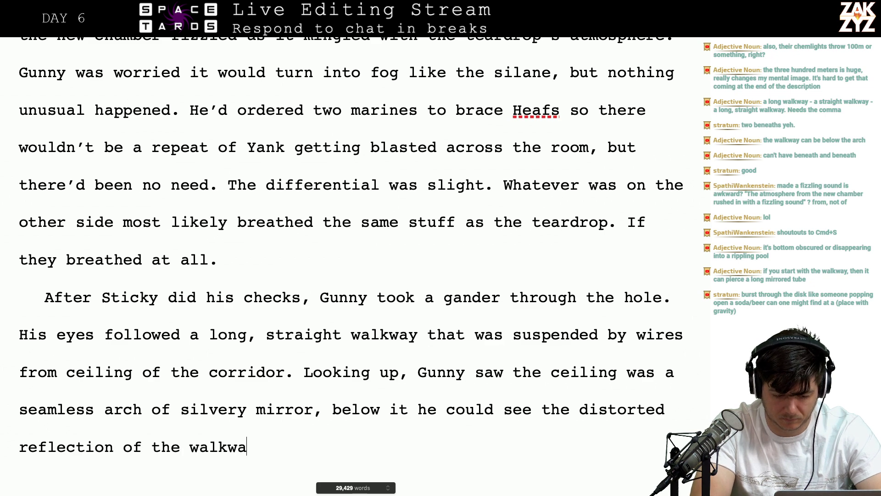
Finish the reflection sentence with ", and a lake of rippling black fluid beneath it."
{"action": "type", "text": "y, and a lake"}
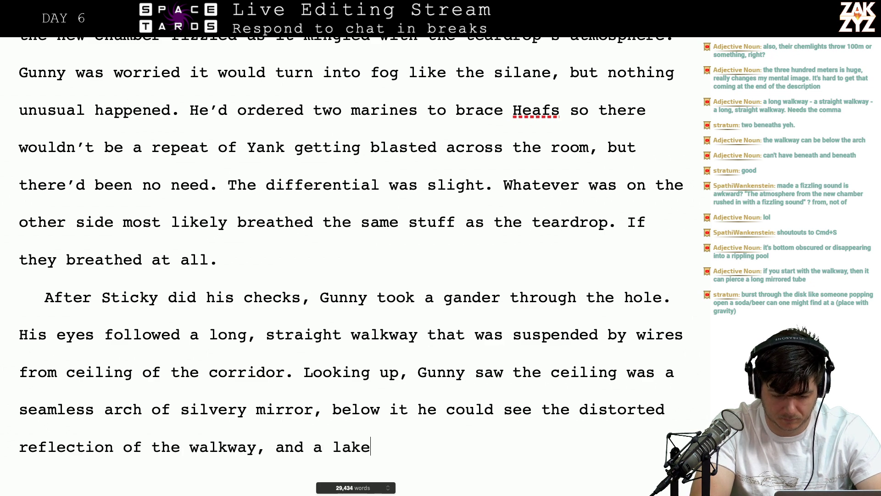
{"action": "type", "text": " of r"}
{"action": "key", "text": "BackSpace"}
{"action": "type", "text": "f ripp"}
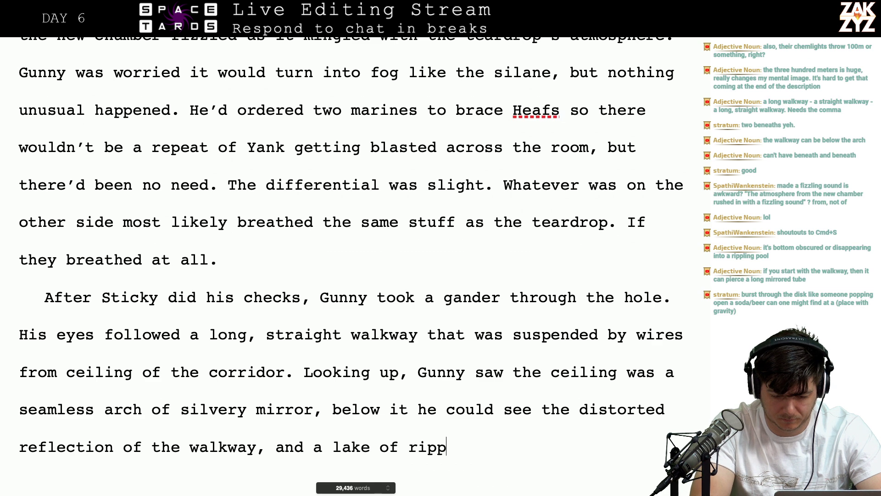
{"action": "type", "text": "ling black f"}
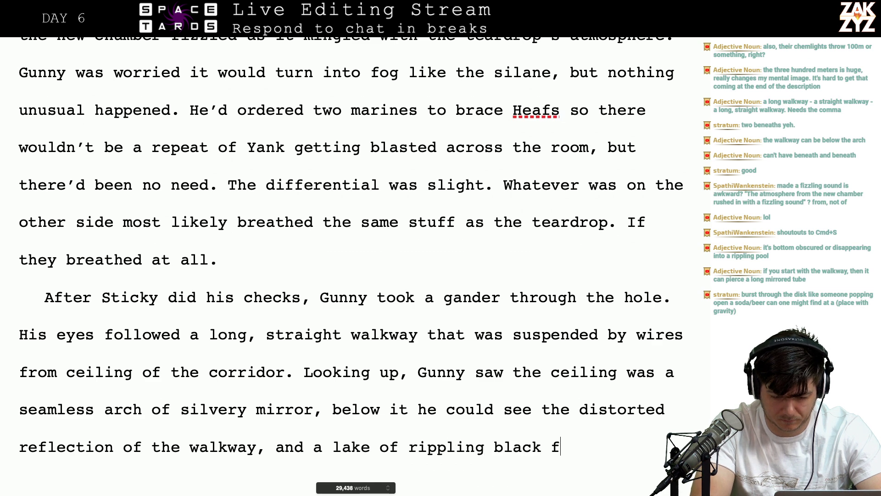
{"action": "type", "text": "luid beneath"}
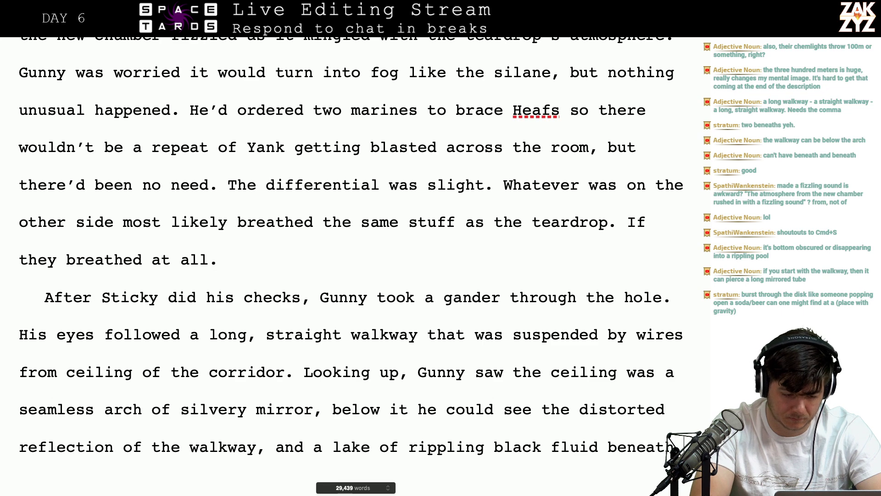
{"action": "type", "text": " it. Glance"}
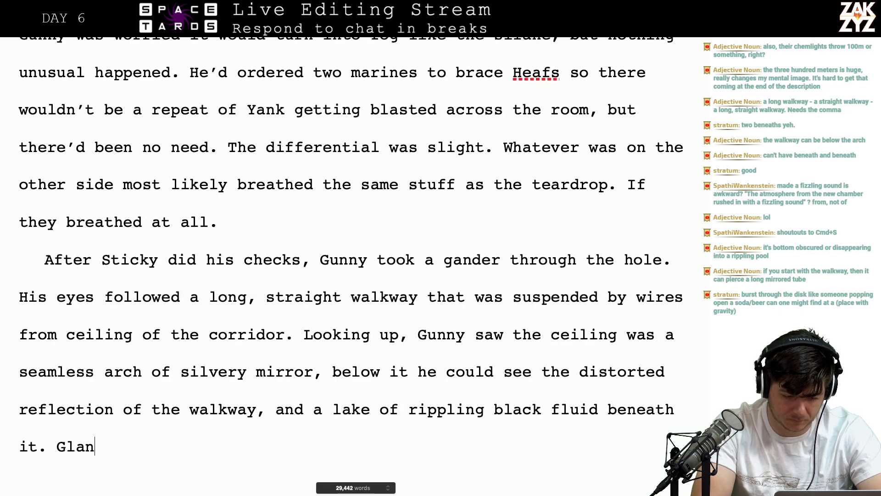
{"action": "key", "text": "BackSpace"}
{"action": "key", "text": "BackSpace"}
{"action": "key", "text": "BackSpace"}
{"action": "key", "text": "BackSpace"}
{"action": "key", "text": "BackSpace"}
{"action": "key", "text": "BackSpace"}
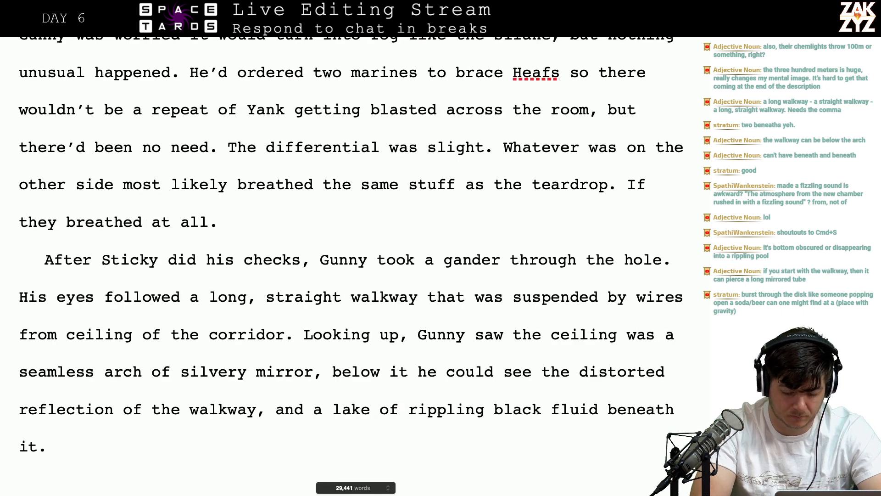
Start a follow-up sentence reading "The whole corridor was filled with thick, black gunk that"
{"action": "type", "text": "The whole c"}
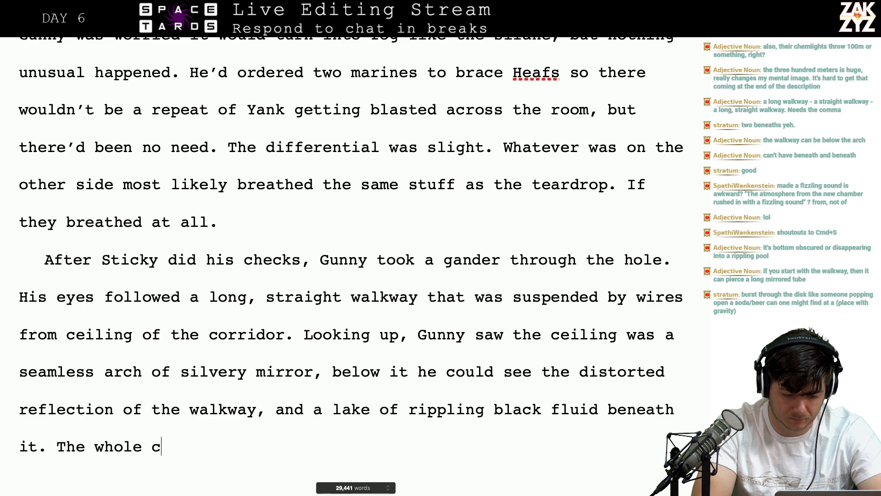
{"action": "type", "text": "orridor was f"}
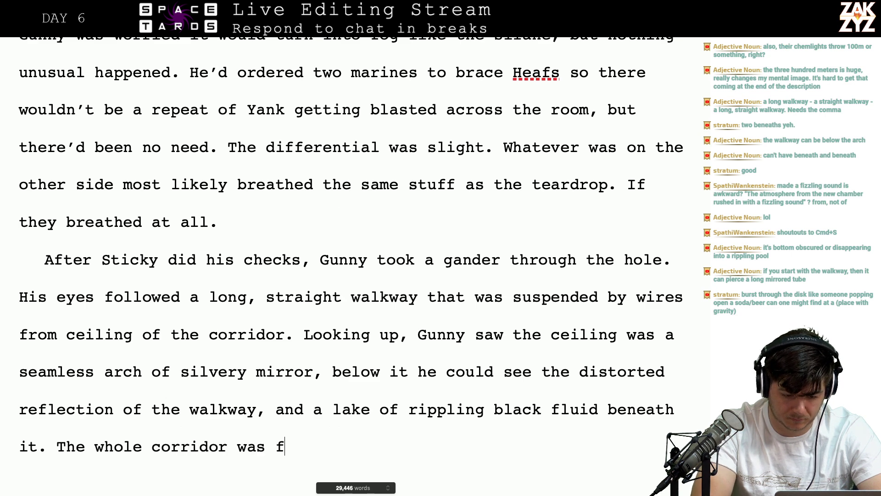
{"action": "type", "text": "illed with "}
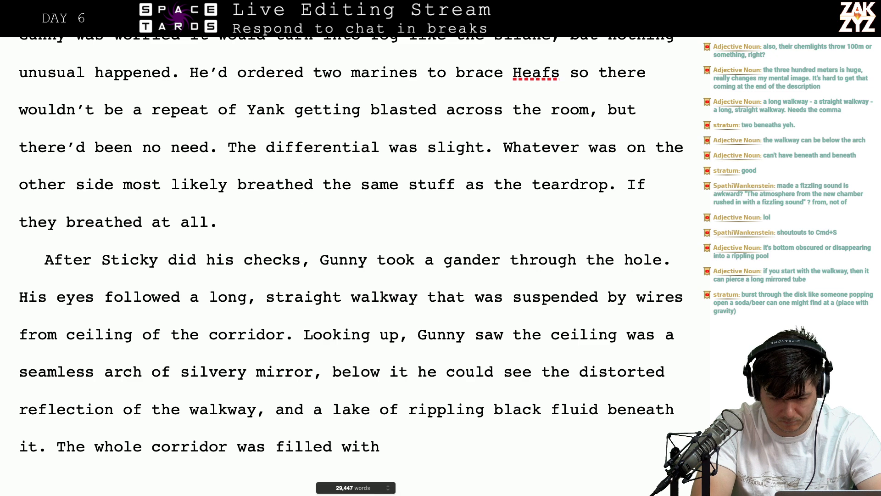
{"action": "type", "text": "theic"}
{"action": "key", "text": "BackSpace"}
{"action": "key", "text": "BackSpace"}
{"action": "key", "text": "BackSpace"}
{"action": "type", "text": "ick,"}
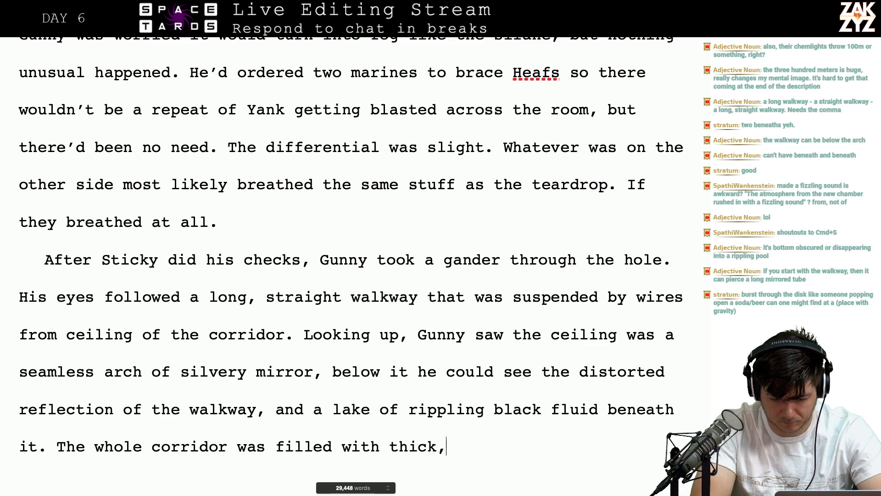
{"action": "type", "text": " black flui"}
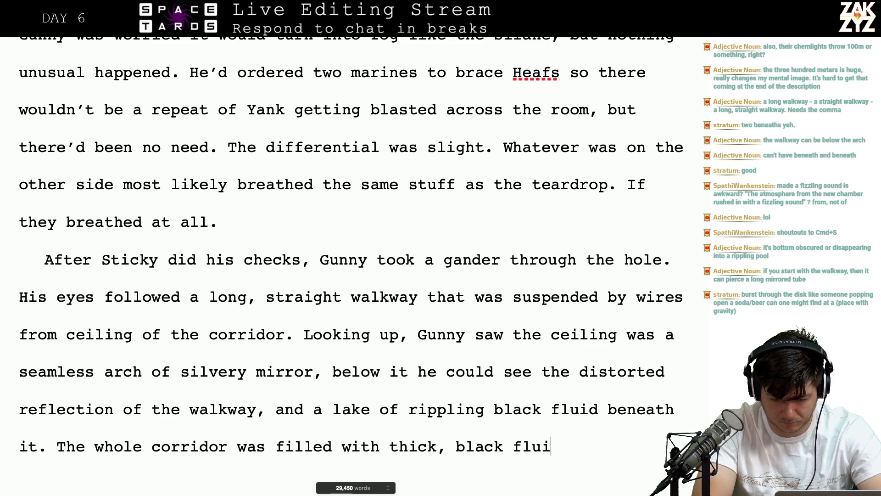
{"action": "key", "text": "BackSpace"}
{"action": "key", "text": "BackSpace"}
{"action": "key", "text": "BackSpace"}
{"action": "key", "text": "BackSpace"}
{"action": "type", "text": "gunk that "}
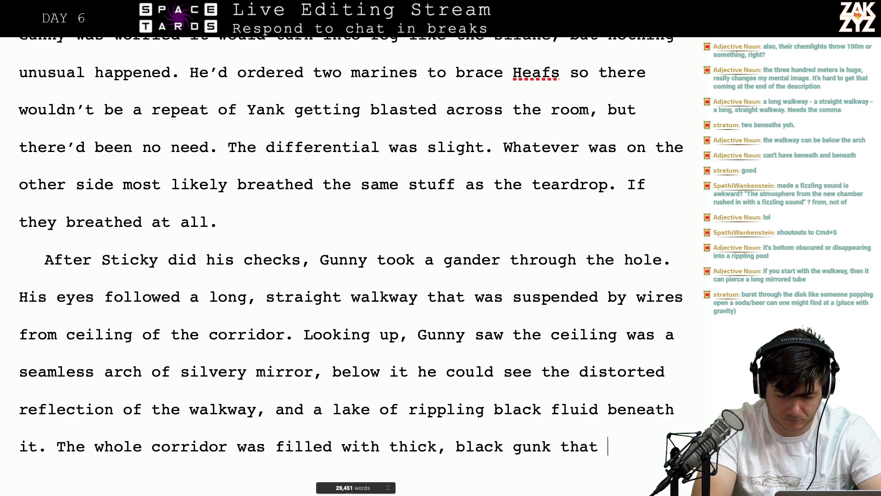
Try continuing the gunk sentence with "rippled with" after "that"
{"action": "type", "text": "rippled"}
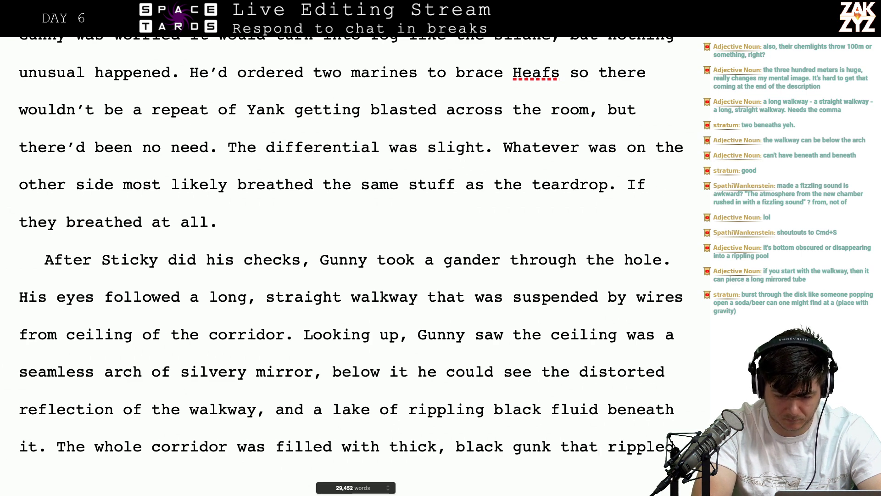
{"action": "type", "text": " s"}
{"action": "key", "text": "BackSpace"}
{"action": "type", "text": "with"}
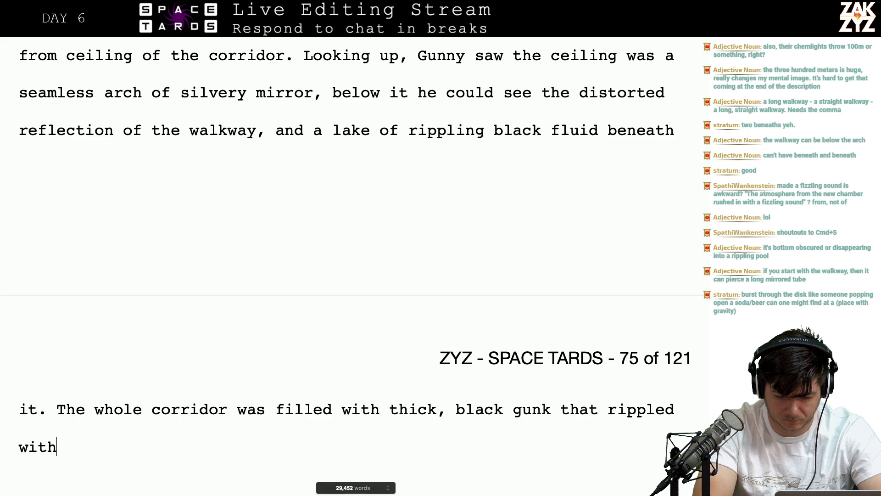
{"action": "key", "text": "BackSpace"}
{"action": "key", "text": "BackSpace"}
{"action": "key", "text": "BackSpace"}
{"action": "key", "text": "BackSpace"}
{"action": "key", "text": "BackSpace"}
{"action": "key", "text": "BackSpace"}
{"action": "key", "text": "BackSpace"}
{"action": "key", "text": "BackSpace"}
{"action": "key", "text": "BackSpace"}
{"action": "key", "text": "BackSpace"}
{"action": "key", "text": "BackSpace"}
{"action": "key", "text": "BackSpace"}
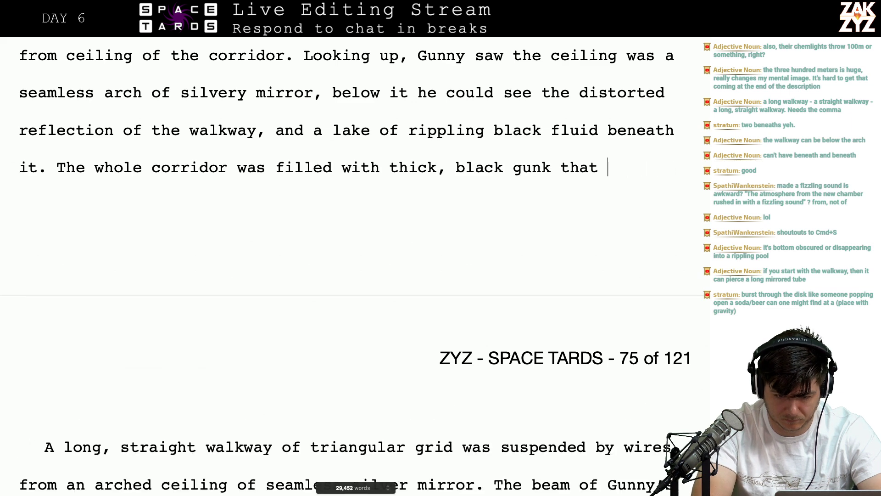
Complete the gunk sentence with "was in continuous motion." after "that"
{"action": "type", "text": "was in a continuo"}
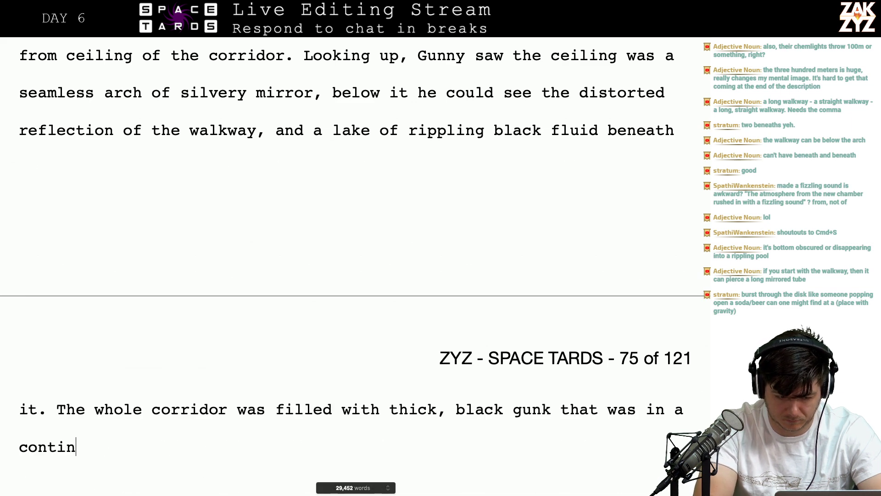
{"action": "key", "text": "BackSpace"}
{"action": "key", "text": "BackSpace"}
{"action": "key", "text": "BackSpace"}
{"action": "key", "text": "BackSpace"}
{"action": "key", "text": "BackSpace"}
{"action": "key", "text": "BackSpace"}
{"action": "key", "text": "BackSpace"}
{"action": "key", "text": "BackSpace"}
{"action": "key", "text": "BackSpace"}
{"action": "key", "text": "BackSpace"}
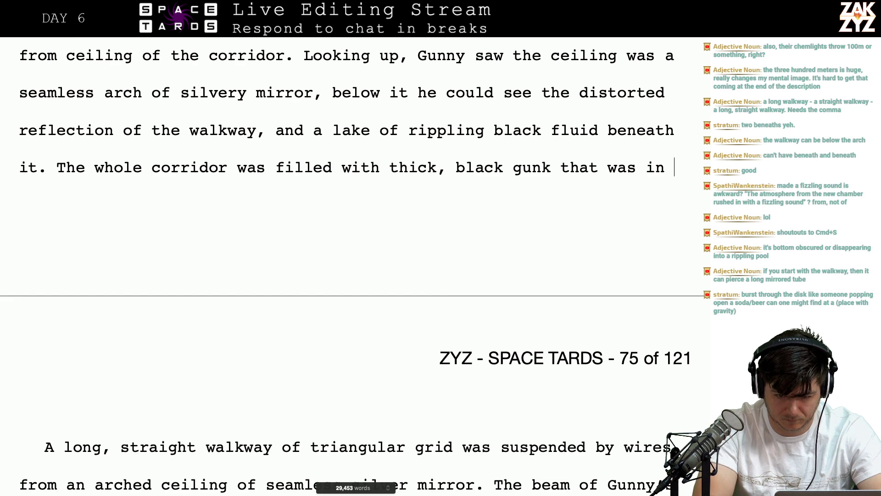
{"action": "type", "text": "continous"}
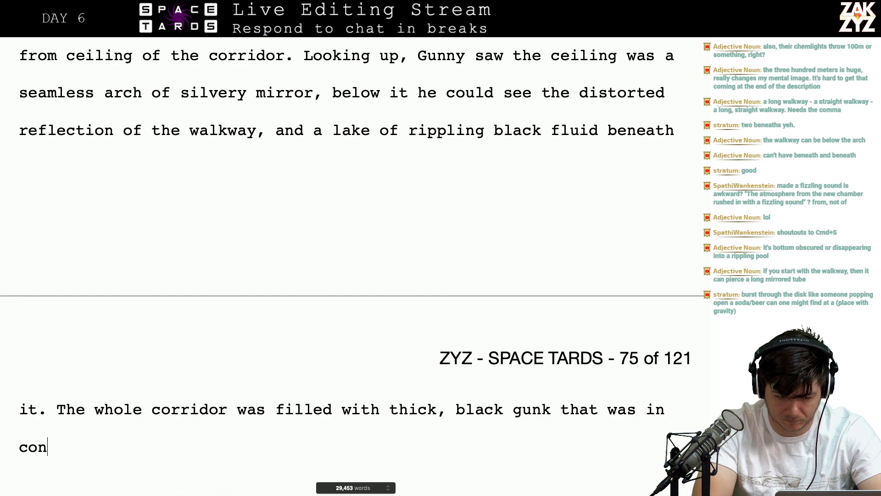
{"action": "key", "text": "BackSpace"}
{"action": "key", "text": "BackSpace"}
{"action": "key", "text": "BackSpace"}
{"action": "key", "text": "BackSpace"}
{"action": "type", "text": "uous motion."}
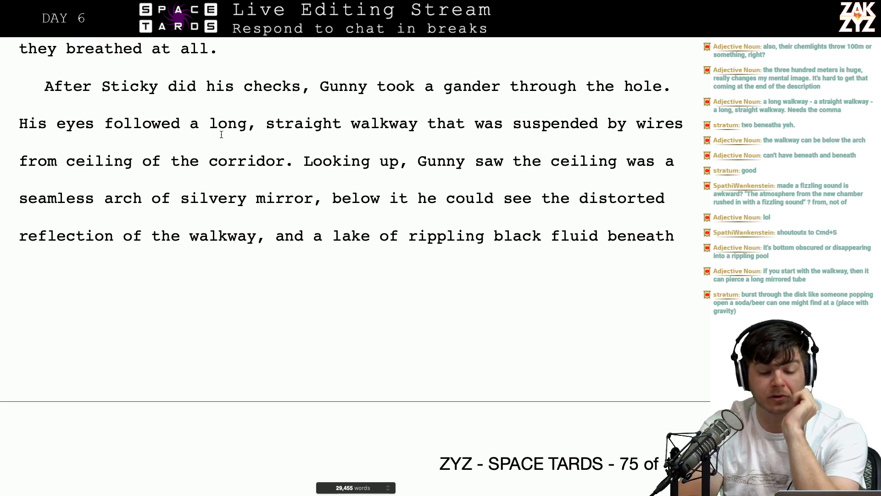
Replace "ceiling of the corridor." at the end of the suspended walkway sentence with "the corridor's ceiling."
{"action": "scroll", "coordinate": [384, 146], "scroll_direction": "down", "scroll_amount": 1}
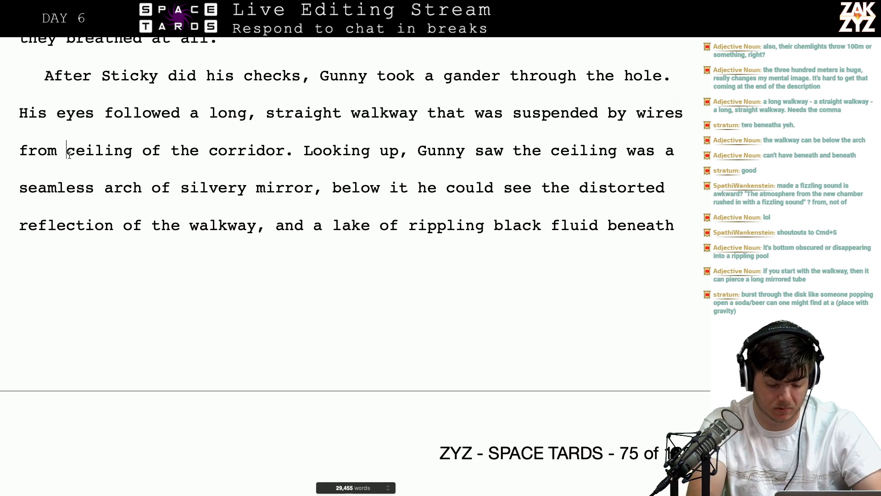
{"action": "type", "text": "the corrido"}
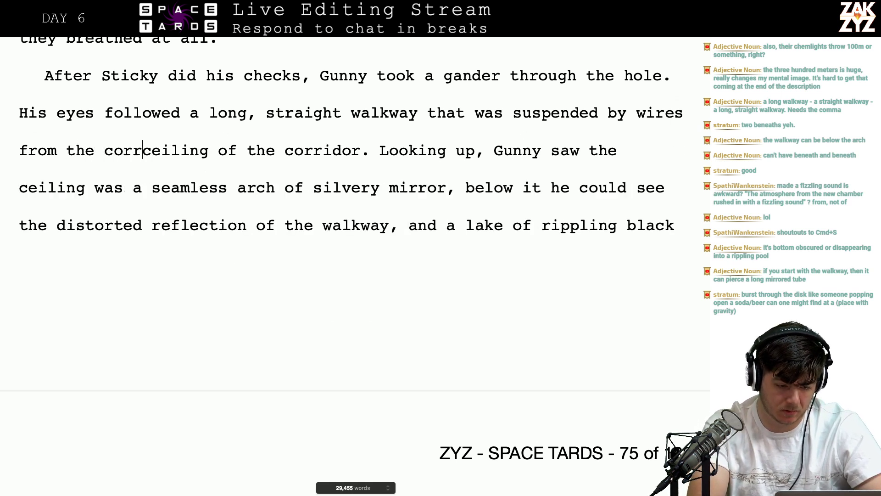
{"action": "type", "text": "r's ceiling."}
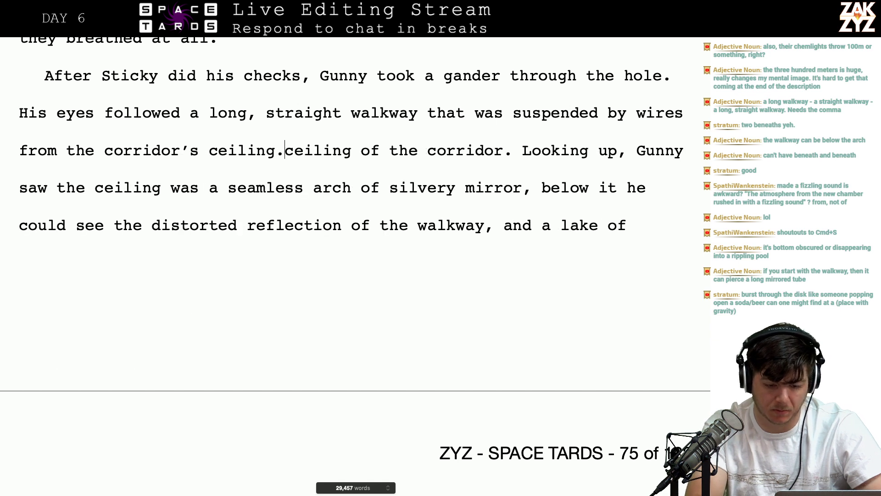
{"action": "key", "text": "shift+Right"}
{"action": "key", "text": "shift+Right"}
{"action": "key", "text": "shift+Right"}
{"action": "key", "text": "shift+Right"}
{"action": "key", "text": "shift+Right"}
{"action": "key", "text": "shift+Right"}
{"action": "key", "text": "shift+Right"}
{"action": "key", "text": "shift+Right"}
{"action": "key", "text": "shift+Right"}
{"action": "key", "text": "shift+Right"}
{"action": "key", "text": "shift+Right"}
{"action": "key", "text": "shift+Right"}
{"action": "key", "text": "shift+Right"}
{"action": "key", "text": "shift+Right"}
{"action": "key", "text": "shift+Right"}
{"action": "key", "text": "shift+Right"}
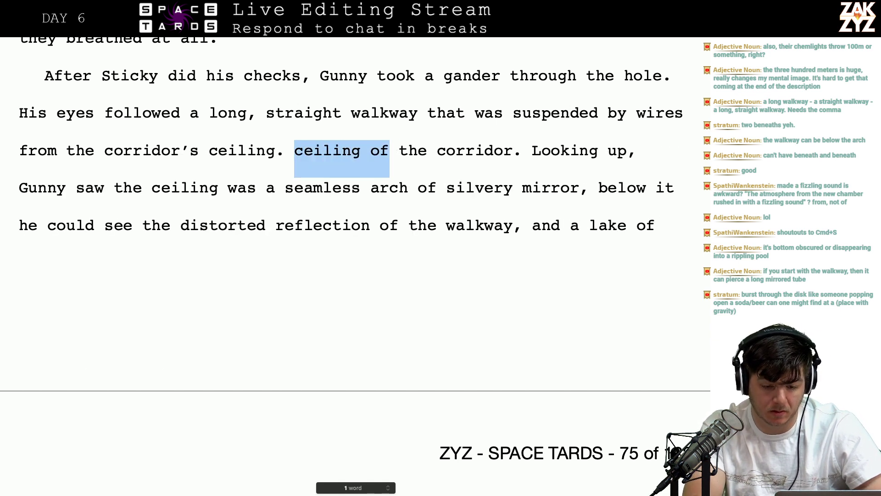
{"action": "key", "text": "shift+Right"}
{"action": "key", "text": "shift+Right"}
{"action": "key", "text": "shift+Right"}
{"action": "key", "text": "shift+Right"}
{"action": "key", "text": "shift+Right"}
{"action": "key", "text": "shift+Right"}
{"action": "key", "text": "shift+Right"}
{"action": "key", "text": "shift+Right"}
{"action": "key", "text": "shift+Right"}
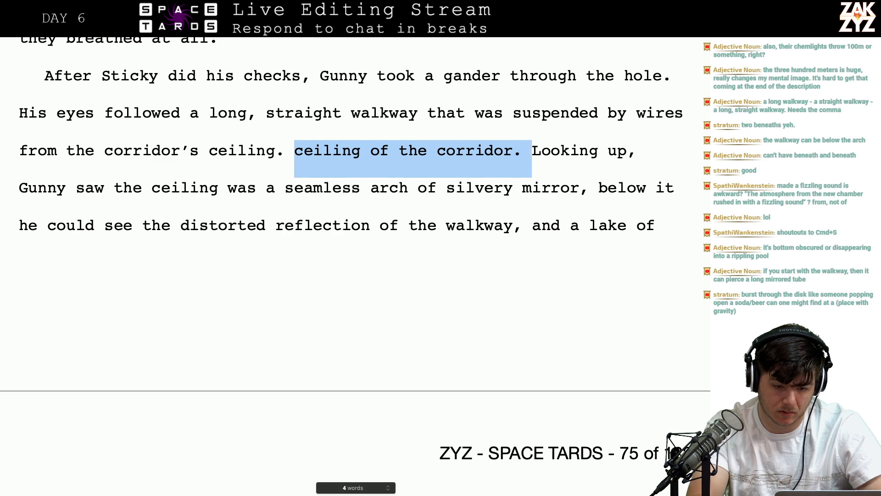
{"action": "key", "text": "BackSpace"}
{"action": "scroll", "coordinate": [320, 151], "scroll_direction": "down", "scroll_amount": 1}
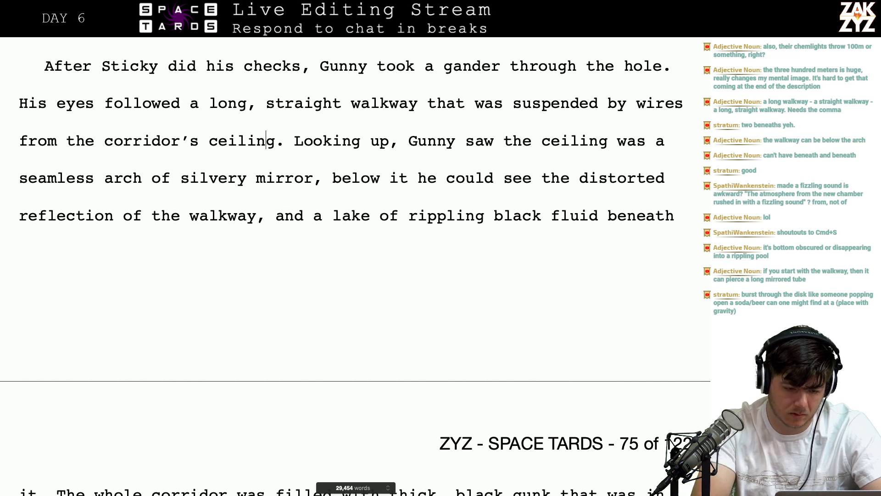
Try rewording the wires' anchor point by removing "ceiling" and inserting "roof of" before "corridor's"
{"action": "key", "text": "BackSpace"}
{"action": "key", "text": "BackSpace"}
{"action": "key", "text": "BackSpace"}
{"action": "key", "text": "BackSpace"}
{"action": "key", "text": "BackSpace"}
{"action": "key", "text": "BackSpace"}
{"action": "key", "text": "BackSpace"}
{"action": "key", "text": "BackSpace"}
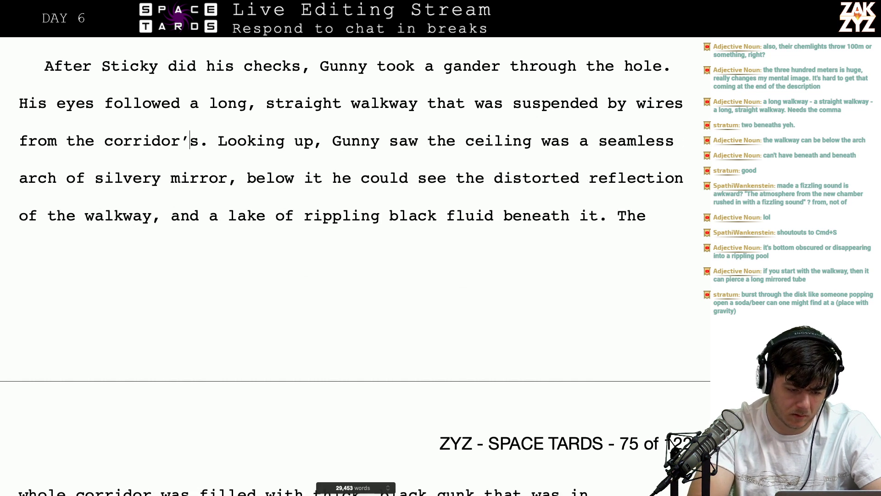
{"action": "left_click", "coordinate": [104, 141]}
{"action": "type", "text": "roof "}
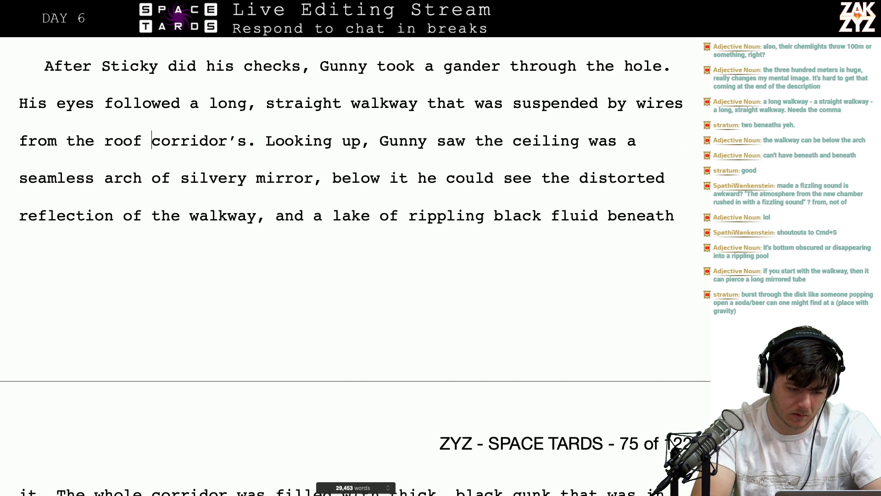
{"action": "type", "text": "of"}
{"action": "key", "text": "BackSpace"}
{"action": "key", "text": "BackSpace"}
{"action": "key", "text": "BackSpace"}
{"action": "key", "text": "BackSpace"}
{"action": "key", "text": "BackSpace"}
{"action": "key", "text": "BackSpace"}
{"action": "key", "text": "BackSpace"}
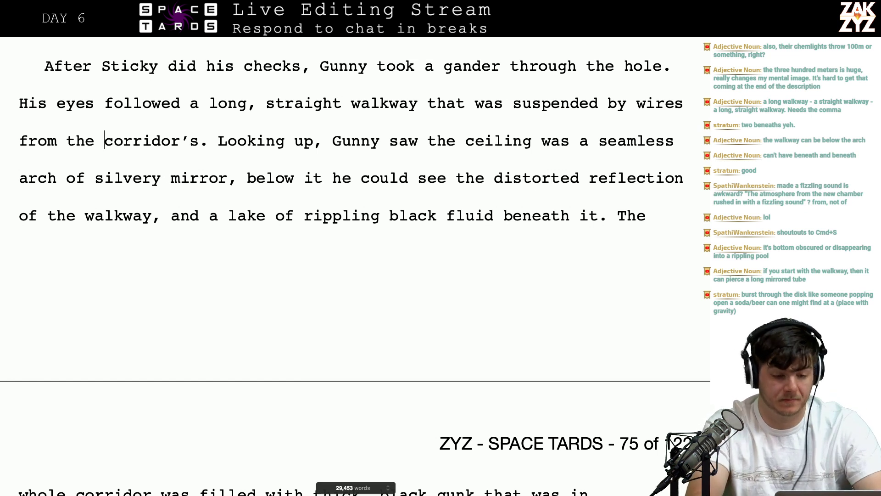
Replace the corridor wording at the end of the walkway sentence so it reads "suspended by wires from above."
{"action": "key", "text": "BackSpace"}
{"action": "key", "text": "BackSpace"}
{"action": "key", "text": "BackSpace"}
{"action": "key", "text": "BackSpace"}
{"action": "type", "text": "above."}
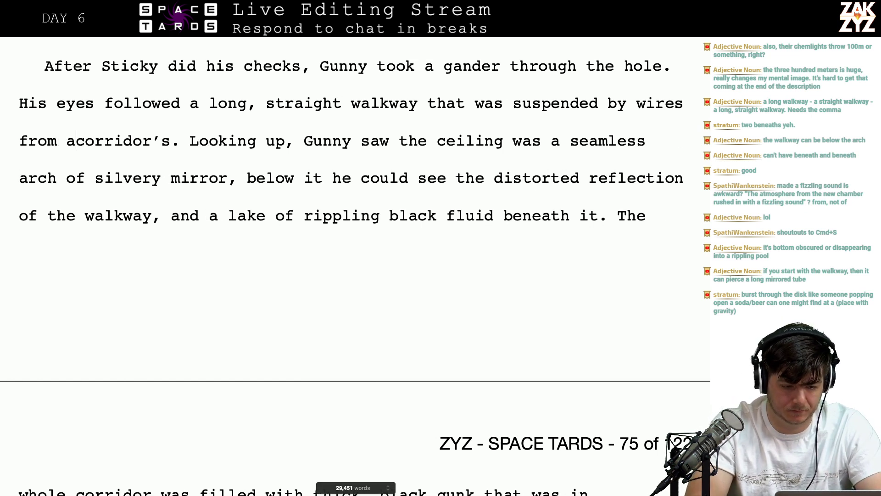
{"action": "key", "text": "shift+Right"}
{"action": "key", "text": "shift+Right"}
{"action": "key", "text": "shift+Right"}
{"action": "key", "text": "shift+Right"}
{"action": "key", "text": "shift+Right"}
{"action": "key", "text": "shift+Right"}
{"action": "key", "text": "shift+Right"}
{"action": "key", "text": "shift+Right"}
{"action": "key", "text": "shift+Right"}
{"action": "key", "text": "shift+Right"}
{"action": "key", "text": "shift+Right"}
{"action": "key", "text": "shift+Right"}
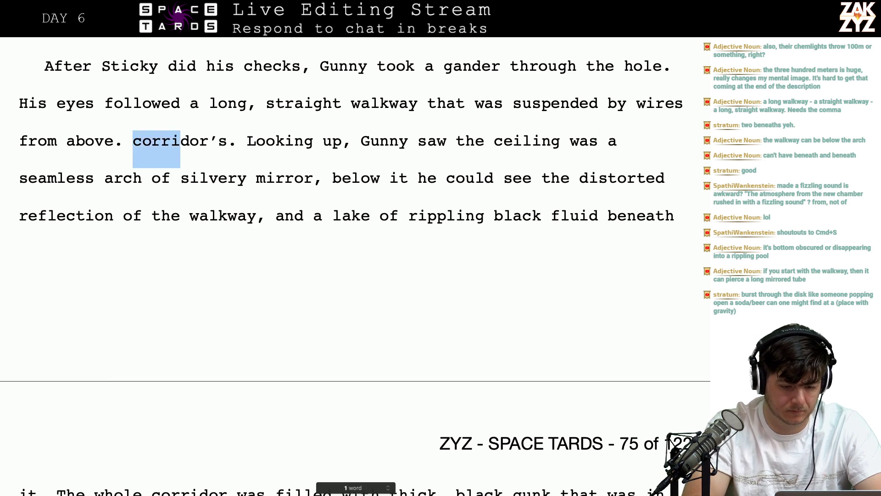
{"action": "key", "text": "BackSpace"}
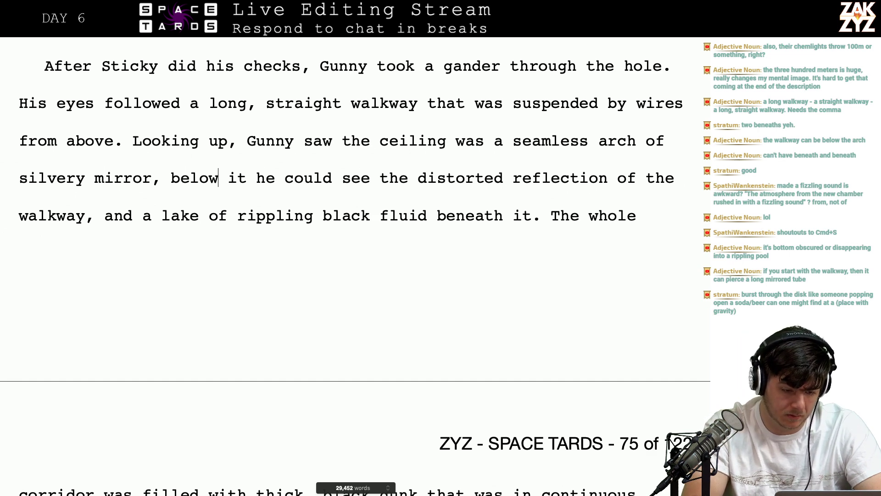
Break the paragraph before "below it" and continue the mirror sentence with "he could see the distorted reflection of the walkway."
{"action": "key", "text": "Return"}
{"action": "key", "text": "Left"}
{"action": "type", "text": "he co"}
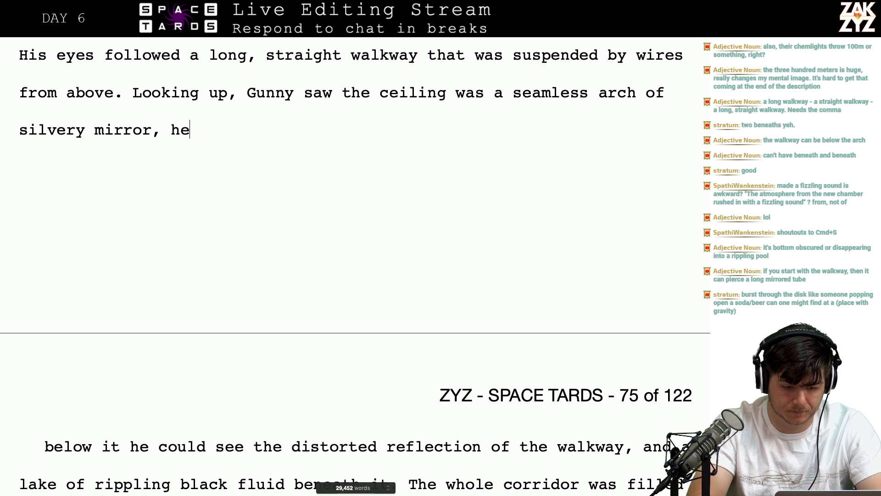
{"action": "type", "text": "udl"}
{"action": "key", "text": "BackSpace"}
{"action": "key", "text": "BackSpace"}
{"action": "type", "text": "ld"}
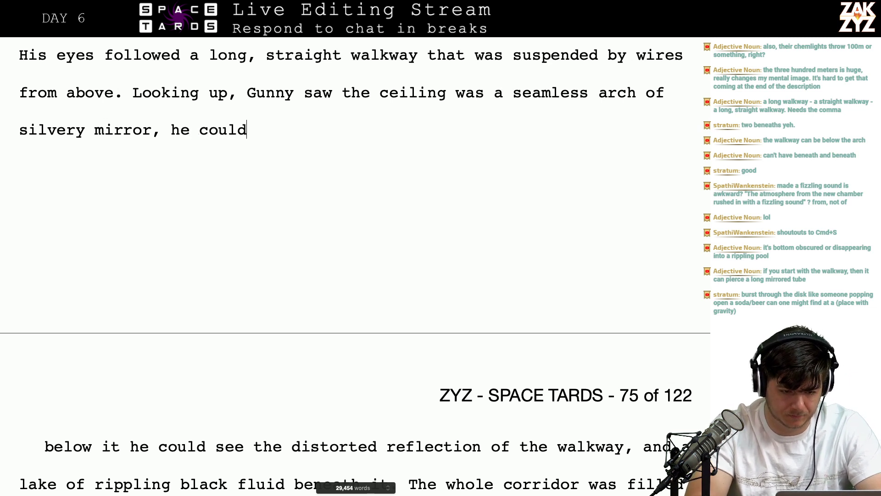
{"action": "type", "text": " see the distort"}
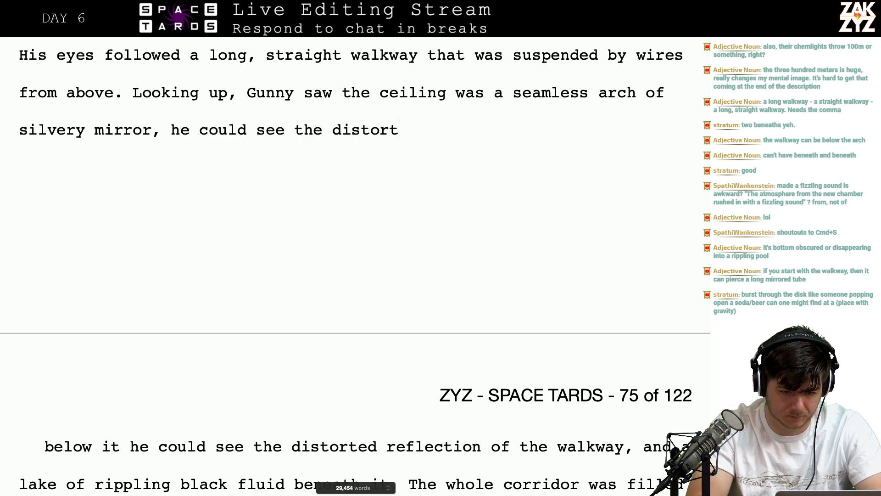
{"action": "type", "text": "ed reflection o"}
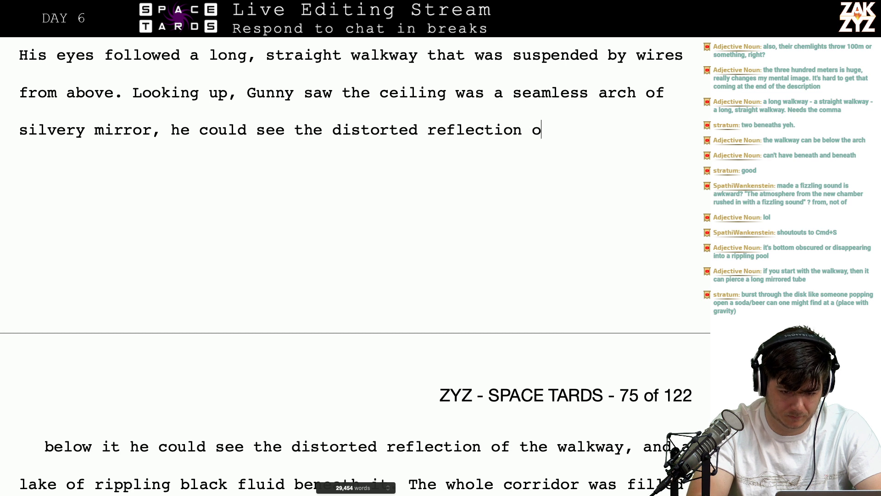
{"action": "type", "text": "f the walkway."}
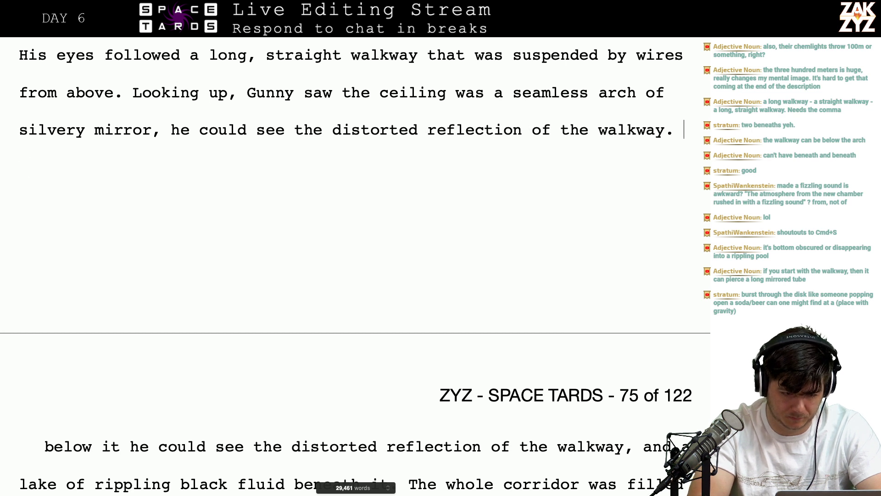
{"action": "type", "text": " Bene"}
{"action": "type", "text": "he"}
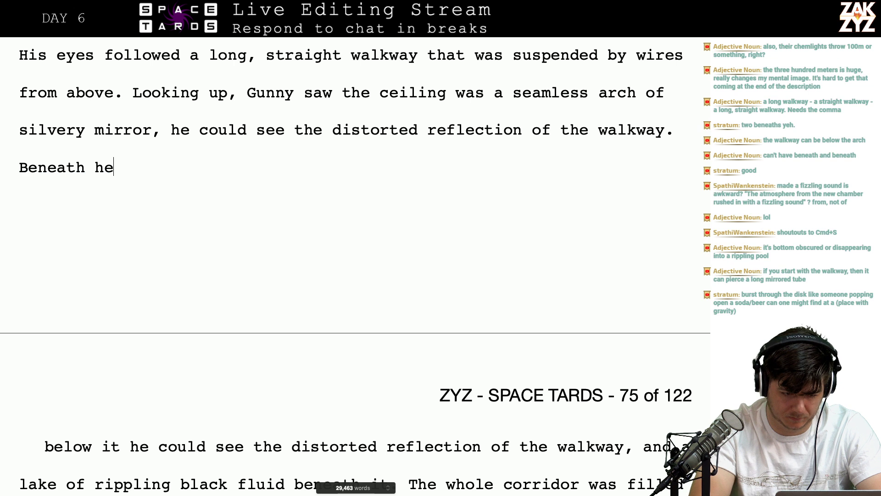
{"action": "key", "text": "BackSpace"}
{"action": "key", "text": "BackSpace"}
{"action": "type", "text": "the w"}
{"action": "key", "text": "BackSpace"}
{"action": "key", "text": "BackSpace"}
{"action": "key", "text": "BackSpace"}
{"action": "key", "text": "BackSpace"}
{"action": "key", "text": "BackSpace"}
{"action": "key", "text": "BackSpace"}
{"action": "key", "text": "BackSpace"}
{"action": "key", "text": "BackSpace"}
{"action": "key", "text": "BackSpace"}
{"action": "key", "text": "BackSpace"}
{"action": "key", "text": "BackSpace"}
{"action": "key", "text": "BackSpace"}
{"action": "key", "text": "BackSpace"}
{"action": "key", "text": "BackSpace"}
{"action": "key", "text": "BackSpace"}
{"action": "key", "text": "BackSpace"}
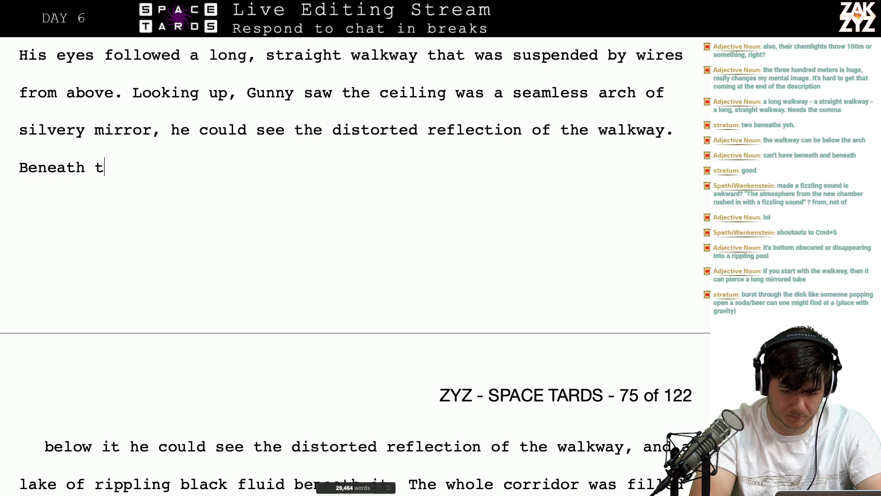
Extend the reflection sentence with ", and the rippling motion of the lake that was under it."
{"action": "type", "text": "y, and the rippl"}
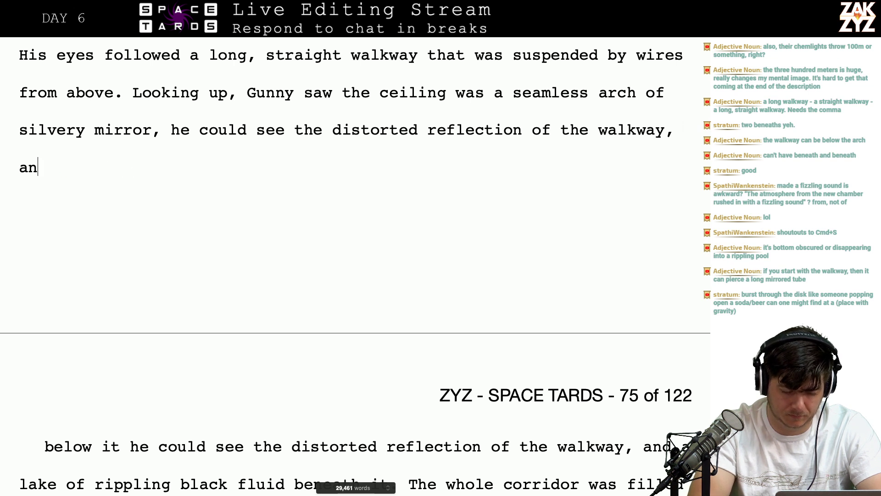
{"action": "type", "text": "ing m"}
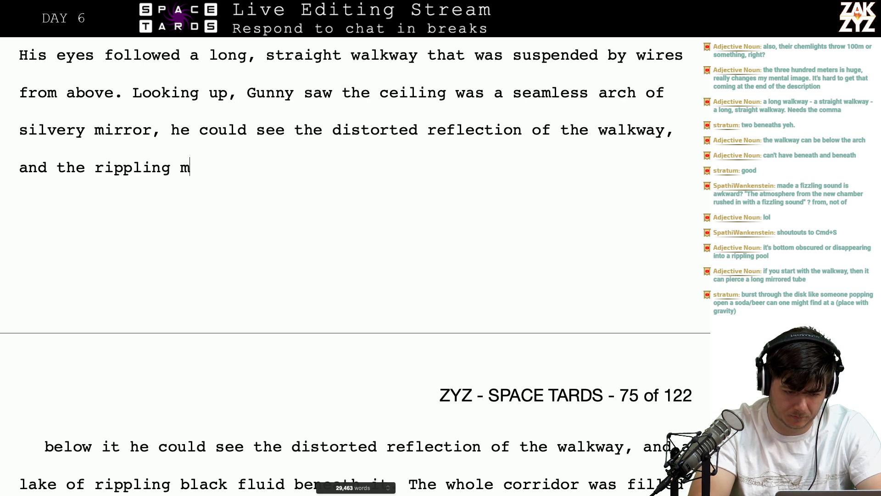
{"action": "type", "text": "otion of the la"}
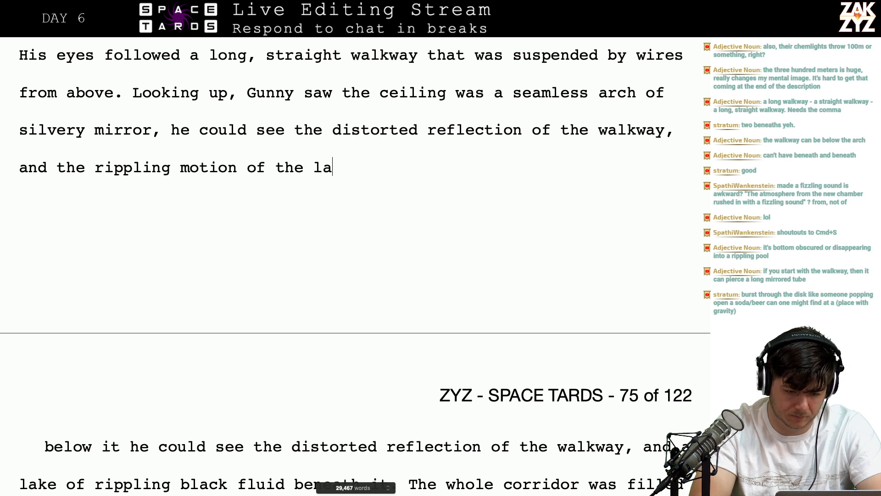
{"action": "type", "text": "ke that was under "}
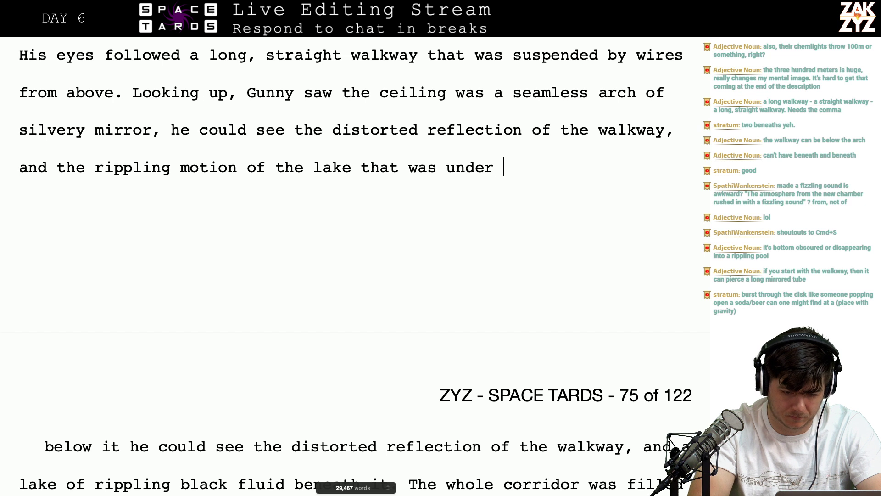
{"action": "type", "text": "it. Ben"}
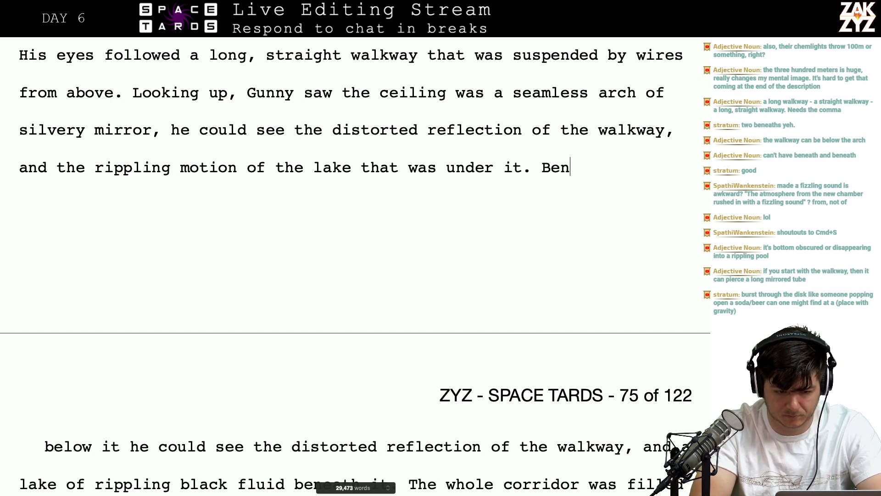
Write the following sentence's opening as "Beneath the walkway was a vast sea of opaque black fluid,"
{"action": "type", "text": "eath the walk"}
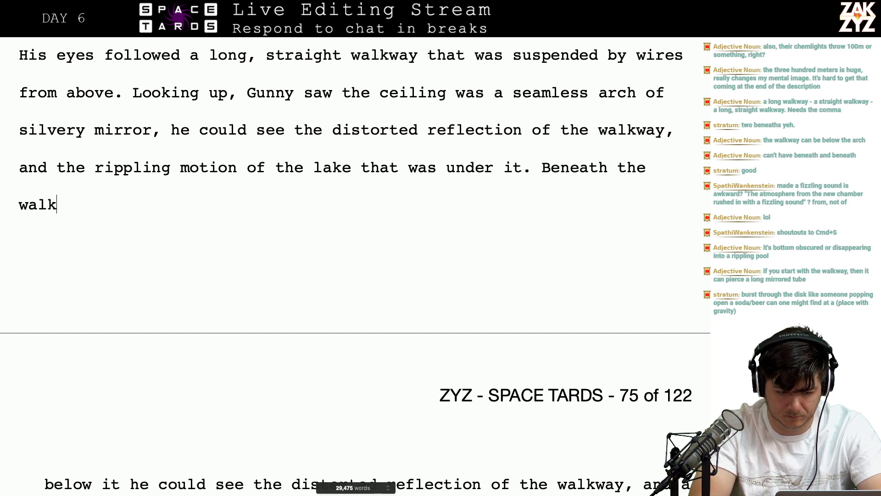
{"action": "type", "text": "way was a vast sea"}
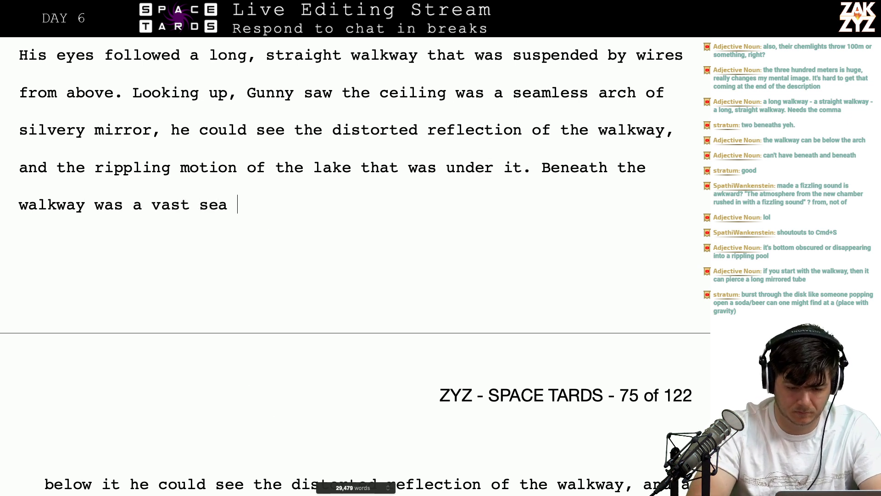
{"action": "type", "text": " of opaque "}
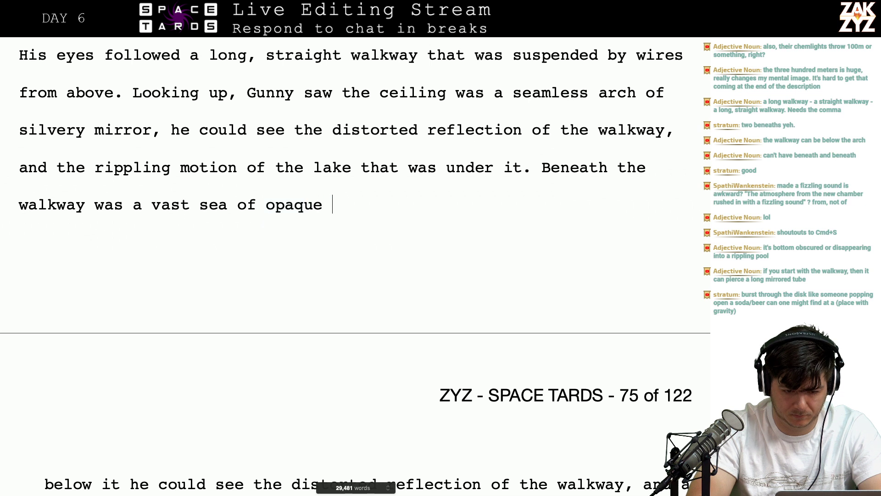
{"action": "type", "text": "black fluid, it"}
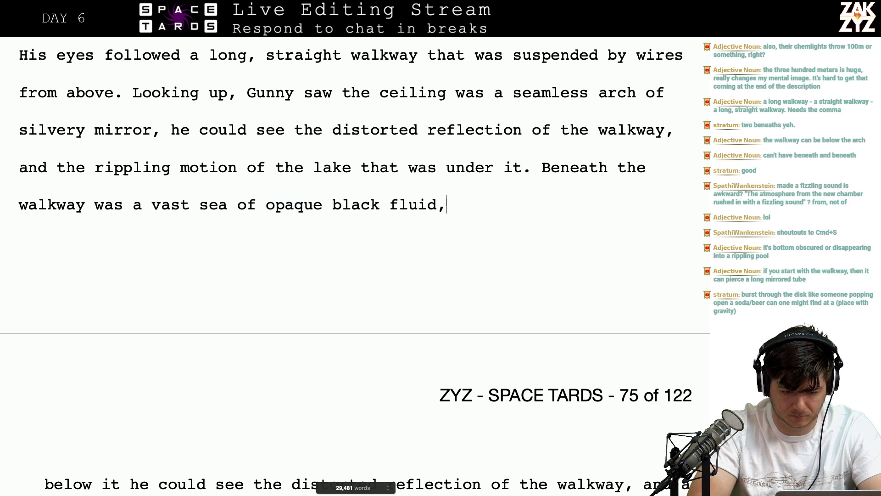
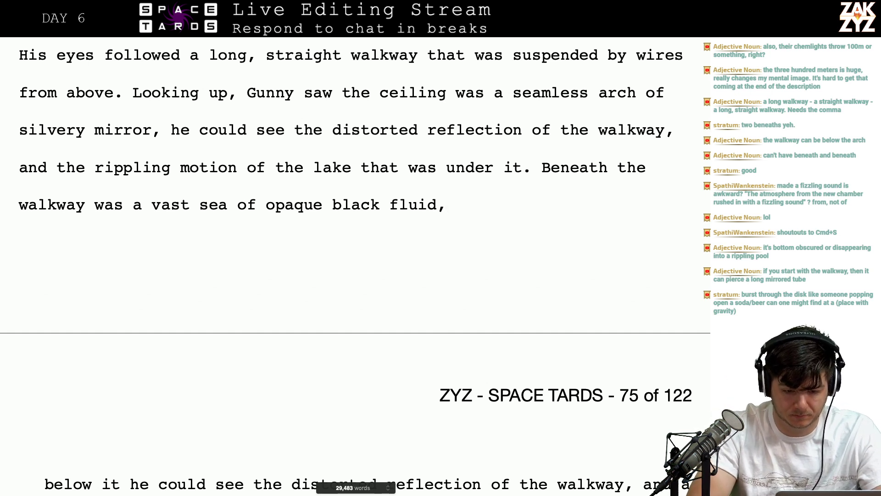
Try continuing the black fluid sentence with "it was" after the comma
{"action": "type", "text": "was"}
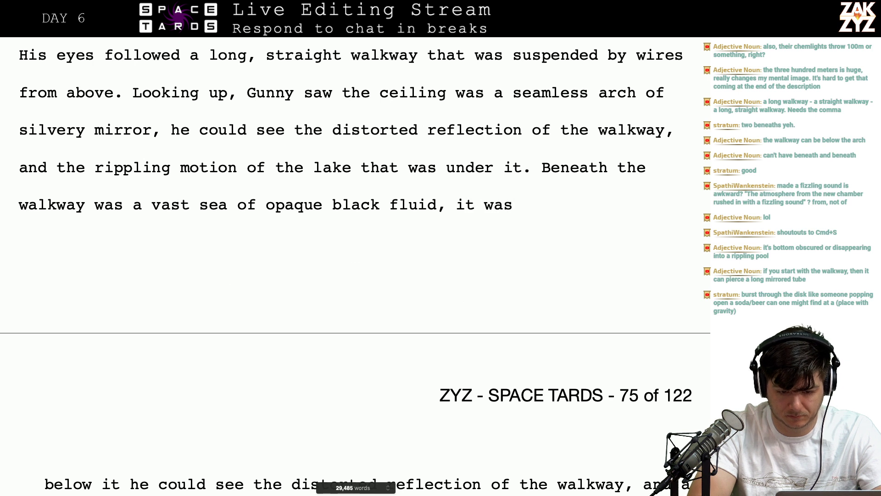
{"action": "key", "text": "BackSpace"}
{"action": "key", "text": "BackSpace"}
{"action": "key", "text": "BackSpace"}
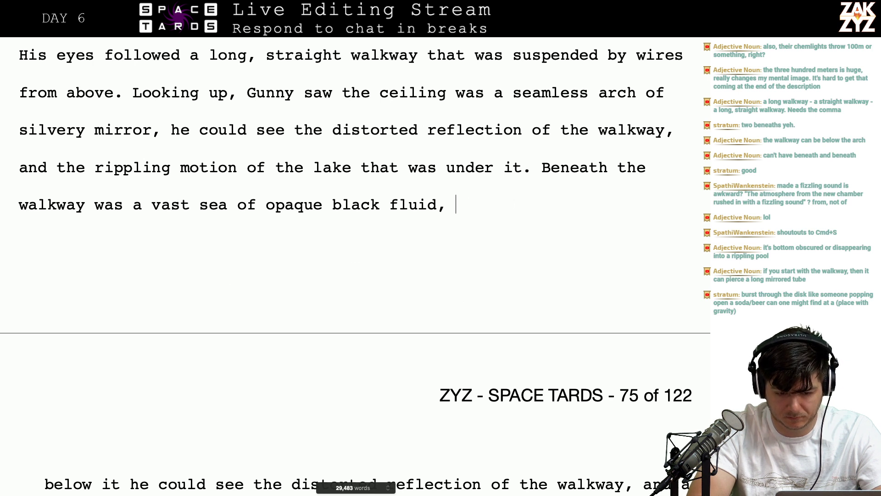
Try continuing the black fluid sentence with "continually rippling" after the comma
{"action": "type", "text": "continua"}
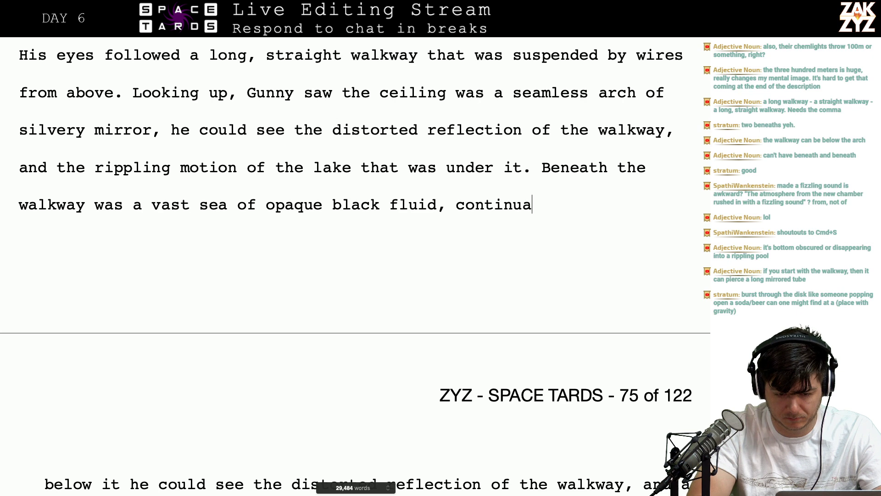
{"action": "type", "text": "lly rippling from"}
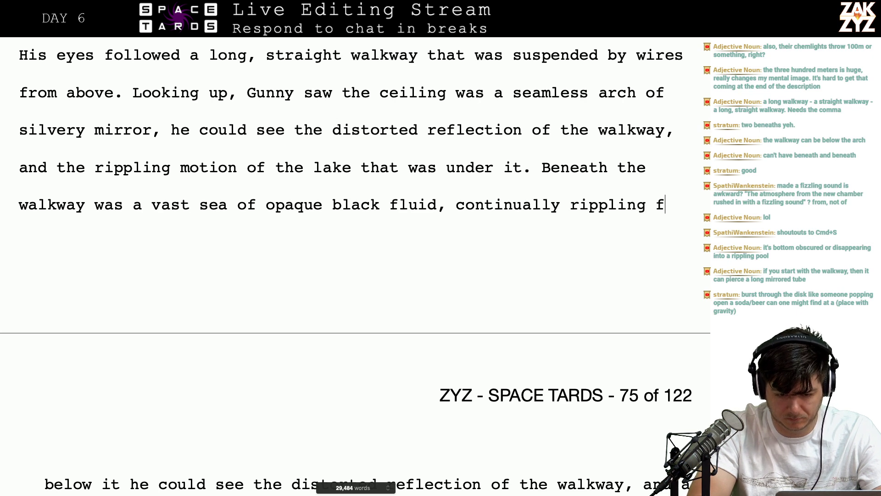
{"action": "key", "text": "BackSpace"}
{"action": "key", "text": "BackSpace"}
{"action": "key", "text": "BackSpace"}
{"action": "key", "text": "BackSpace"}
{"action": "key", "text": "BackSpace"}
{"action": "key", "text": "BackSpace"}
{"action": "key", "text": "BackSpace"}
{"action": "key", "text": "BackSpace"}
{"action": "key", "text": "BackSpace"}
{"action": "key", "text": "BackSpace"}
{"action": "key", "text": "BackSpace"}
{"action": "key", "text": "BackSpace"}
{"action": "key", "text": "BackSpace"}
{"action": "key", "text": "BackSpace"}
{"action": "key", "text": "BackSpace"}
{"action": "key", "text": "BackSpace"}
{"action": "key", "text": "BackSpace"}
{"action": "key", "text": "BackSpace"}
{"action": "key", "text": "BackSpace"}
{"action": "key", "text": "BackSpace"}
{"action": "key", "text": "BackSpace"}
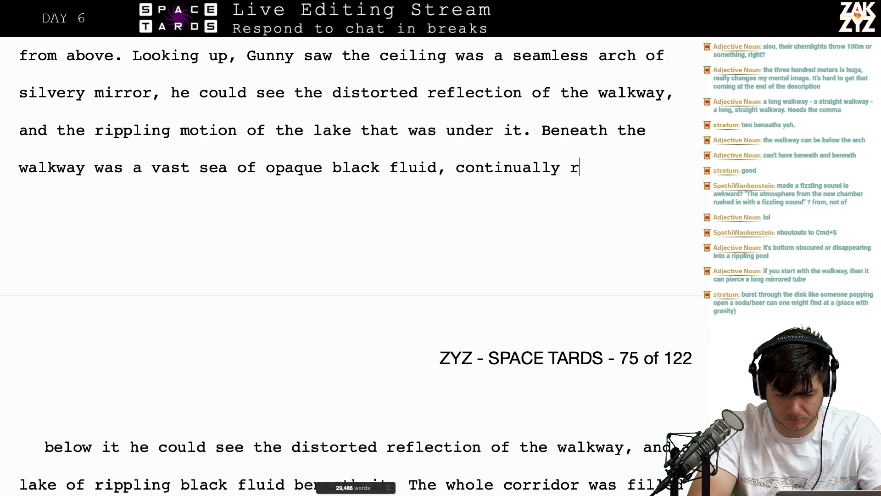
Complete the black fluid sentence with "kept in continuous motion by some unseen force."
{"action": "type", "text": "e"}
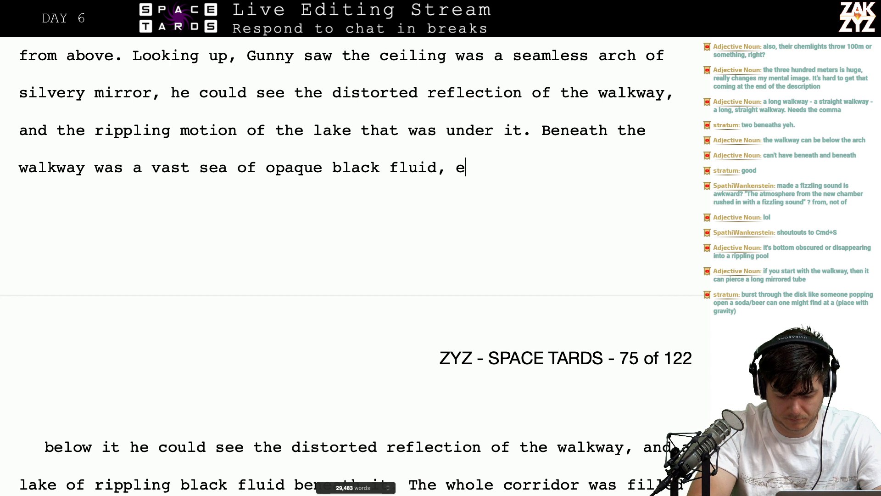
{"action": "key", "text": "BackSpace"}
{"action": "type", "text": "kept in conti"}
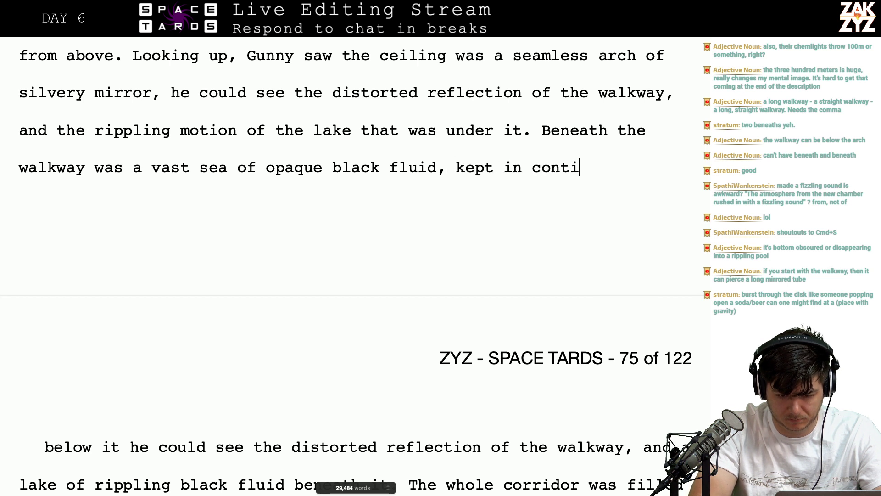
{"action": "type", "text": "nuous motion by o"}
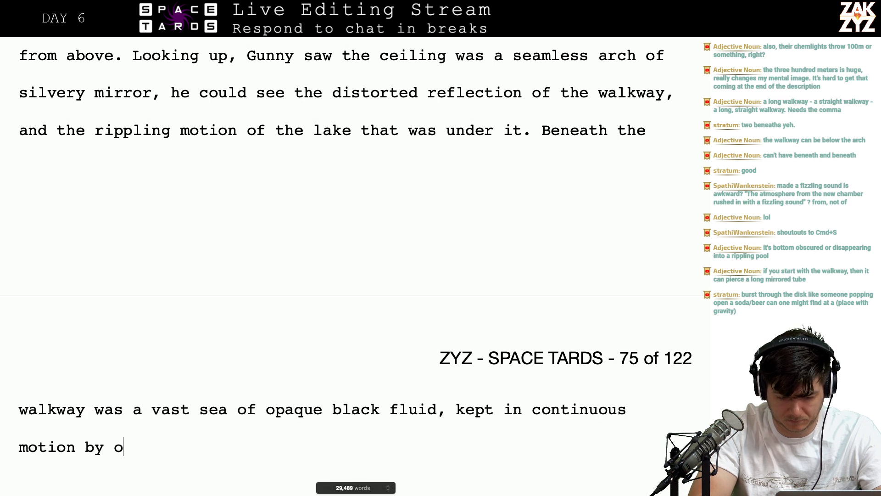
{"action": "key", "text": "BackSpace"}
{"action": "type", "text": "some unseen f"}
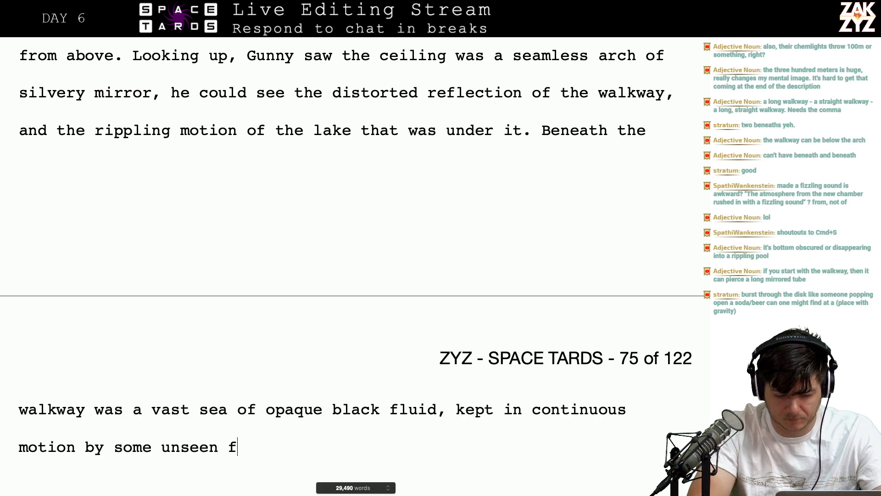
{"action": "type", "text": "orce."}
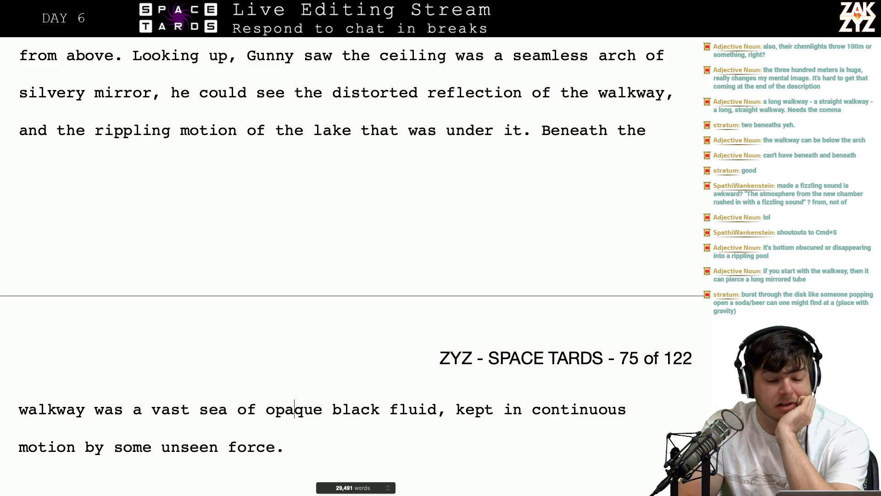
Reread the rewritten description from the mirrored ceiling and distorted reflection through to the sea of black fluid
{"action": "key", "text": "Up"}
{"action": "key", "text": "Up"}
{"action": "scroll", "coordinate": [349, 248], "scroll_direction": "up", "scroll_amount": 2}
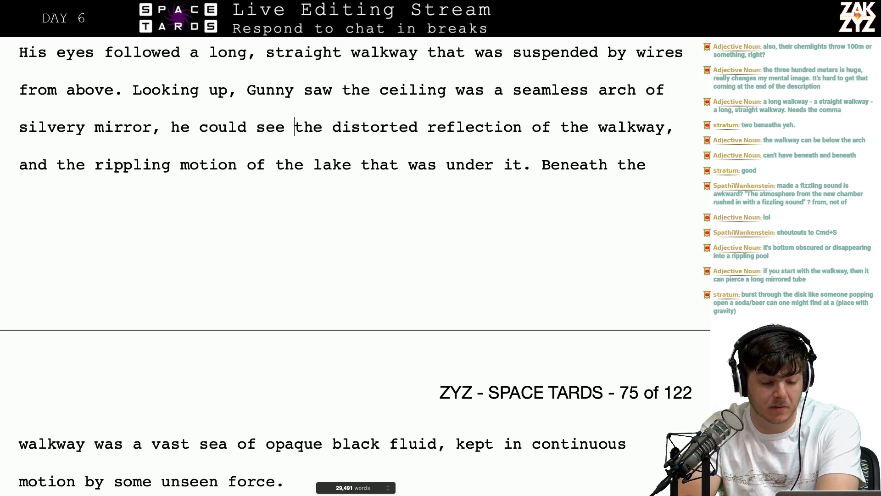
{"action": "left_click", "coordinate": [68, 127]}
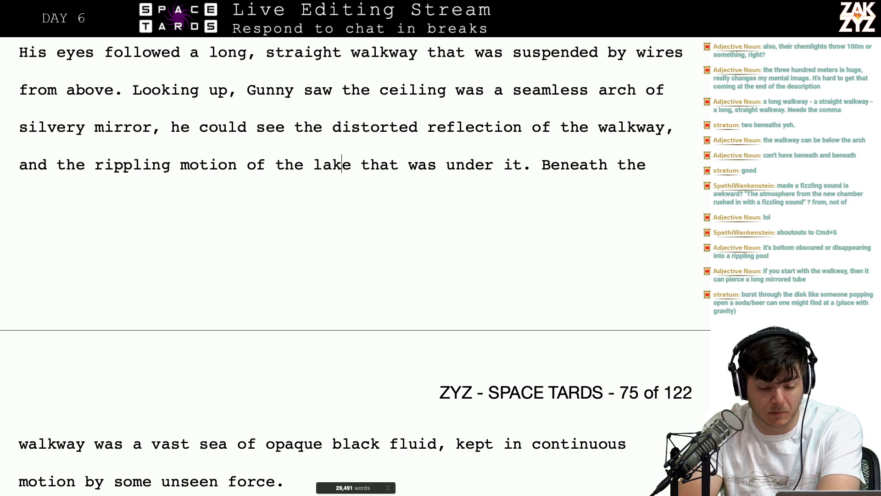
{"action": "key", "text": "Right"}
{"action": "key", "text": "Right"}
{"action": "key", "text": "Right"}
{"action": "key", "text": "Right"}
{"action": "key", "text": "Right"}
{"action": "key", "text": "Right"}
{"action": "key", "text": "Right"}
{"action": "key", "text": "Right"}
{"action": "key", "text": "Right"}
{"action": "key", "text": "Right"}
{"action": "key", "text": "Right"}
{"action": "key", "text": "Right"}
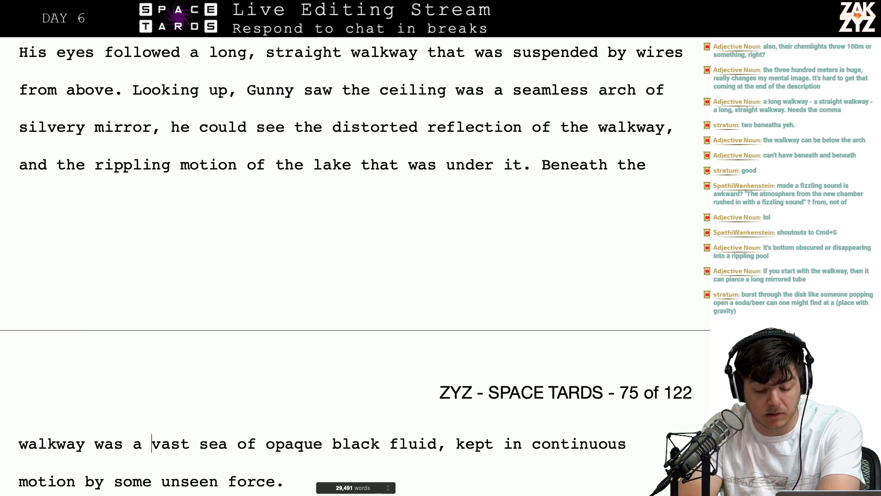
{"action": "key", "text": "Right"}
{"action": "key", "text": "Right"}
{"action": "key", "text": "Right"}
{"action": "key", "text": "Right"}
{"action": "key", "text": "Right"}
{"action": "key", "text": "Right"}
{"action": "key", "text": "Right"}
{"action": "key", "text": "Right"}
{"action": "key", "text": "Right"}
{"action": "key", "text": "Right"}
{"action": "key", "text": "Right"}
{"action": "key", "text": "Right"}
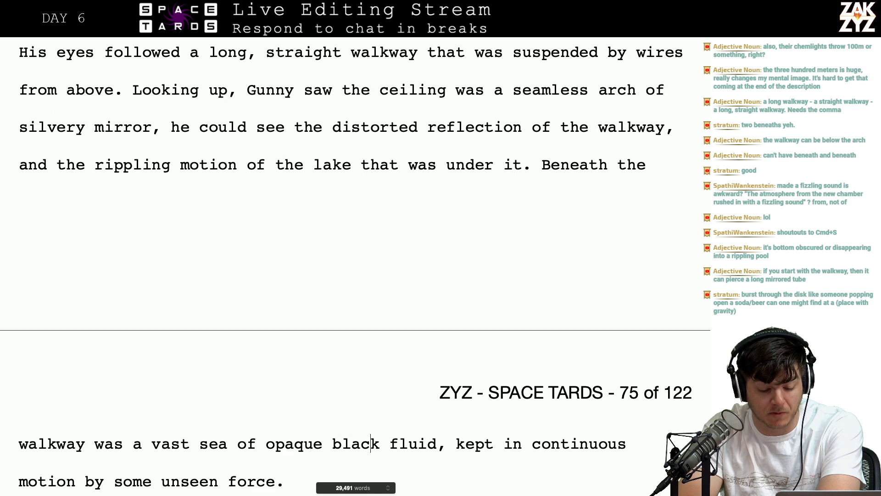
Delete the old draft from "below it he could see" through "opaque black fluid.", making "Eying the slope of the arch" open the next paragraph
{"action": "key", "text": "Down"}
{"action": "key", "text": "Return"}
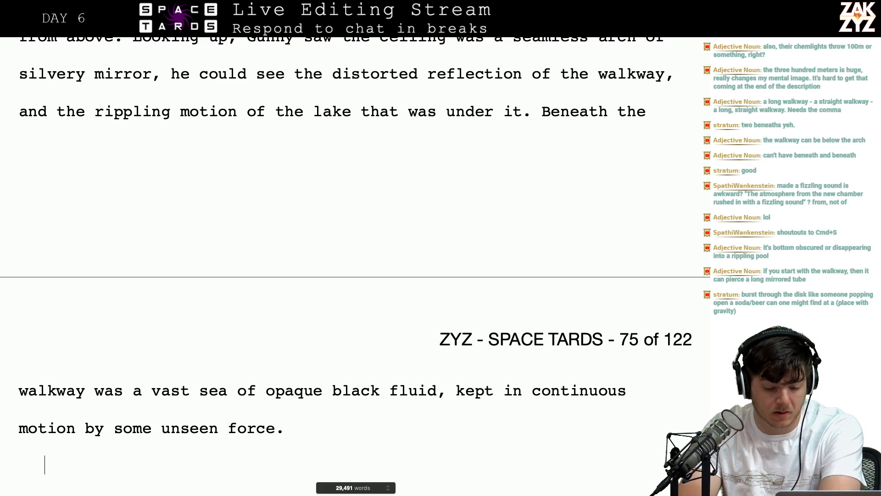
{"action": "key", "text": "Down"}
{"action": "key", "text": "Down"}
{"action": "key", "text": "Down"}
{"action": "key", "text": "Down"}
{"action": "key", "text": "Down"}
{"action": "key", "text": "Down"}
{"action": "key", "text": "Down"}
{"action": "key", "text": "Down"}
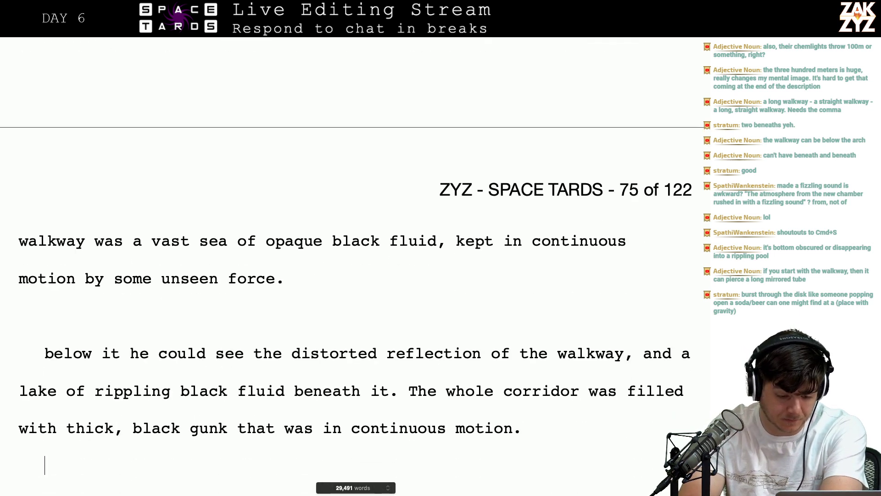
{"action": "key", "text": "Down"}
{"action": "key", "text": "Down"}
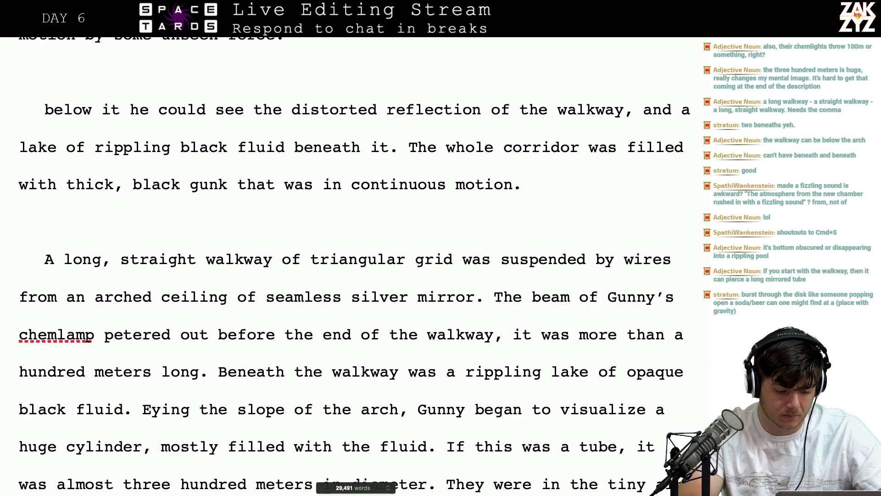
{"action": "left_click_drag", "start_coordinate": [132, 410], "coordinate": [19, 113]}
{"action": "key", "text": "BackSpace"}
{"action": "type", "text": "\\"}
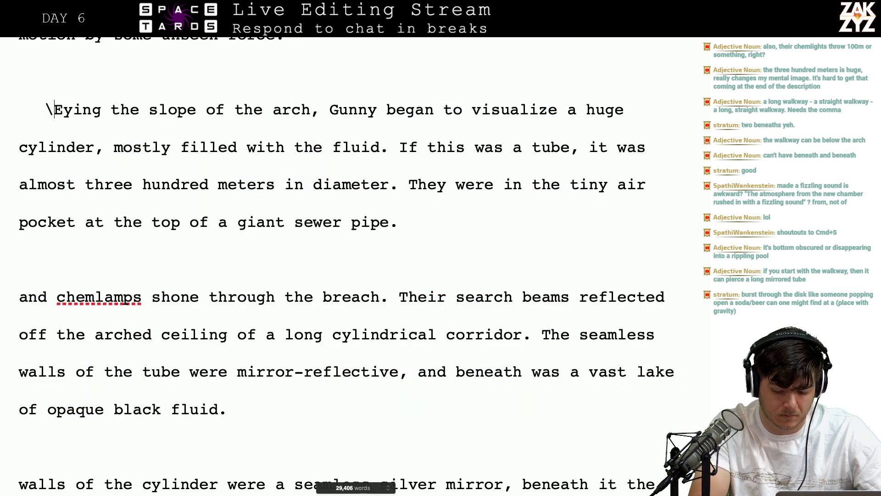
{"action": "key", "text": "BackSpace"}
{"action": "key", "text": "BackSpace"}
{"action": "scroll", "coordinate": [346, 266], "scroll_direction": "up", "scroll_amount": 3}
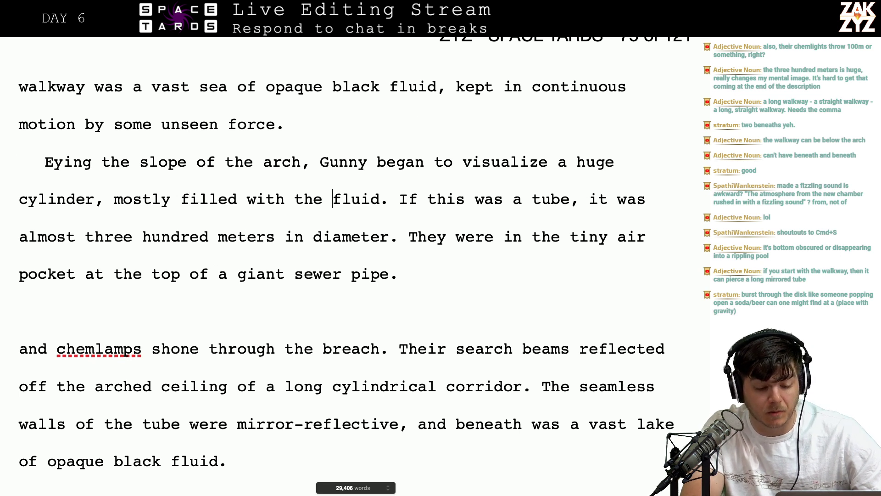
Read on to the end of "three hundred meters in diameter." and break "They were in the tiny air pocket" onto its own paragraph
{"action": "key", "text": "Right"}
{"action": "key", "text": "Right"}
{"action": "key", "text": "Right"}
{"action": "key", "text": "Right"}
{"action": "key", "text": "Right"}
{"action": "key", "text": "Right"}
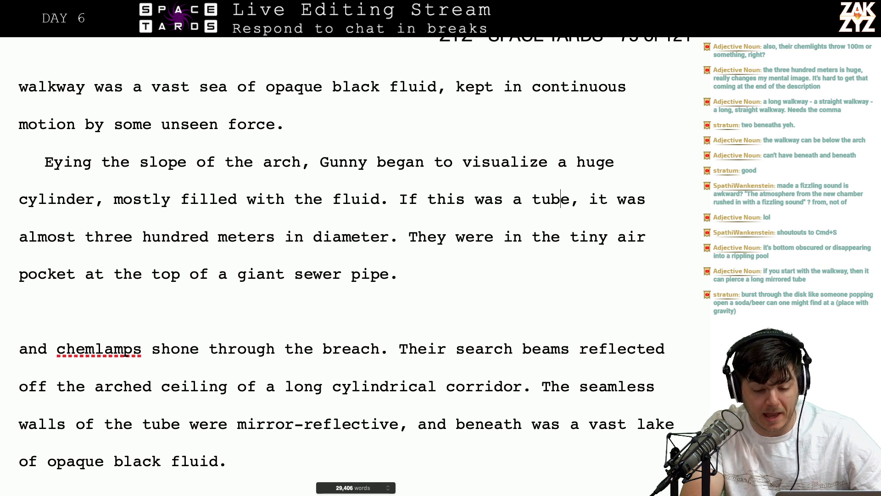
{"action": "key", "text": "Right"}
{"action": "key", "text": "Right"}
{"action": "key", "text": "Right"}
{"action": "key", "text": "Right"}
{"action": "key", "text": "Right"}
{"action": "key", "text": "Right"}
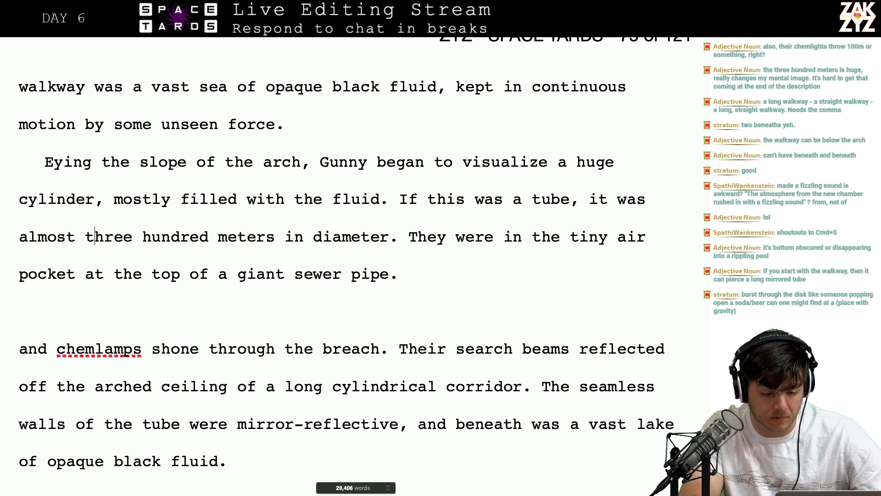
{"action": "left_click", "coordinate": [428, 237]}
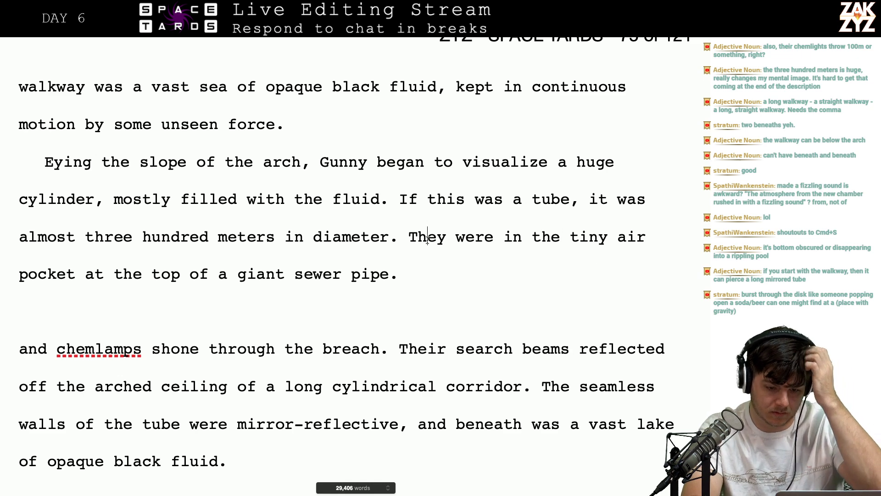
{"action": "key", "text": "Left"}
{"action": "key", "text": "Return"}
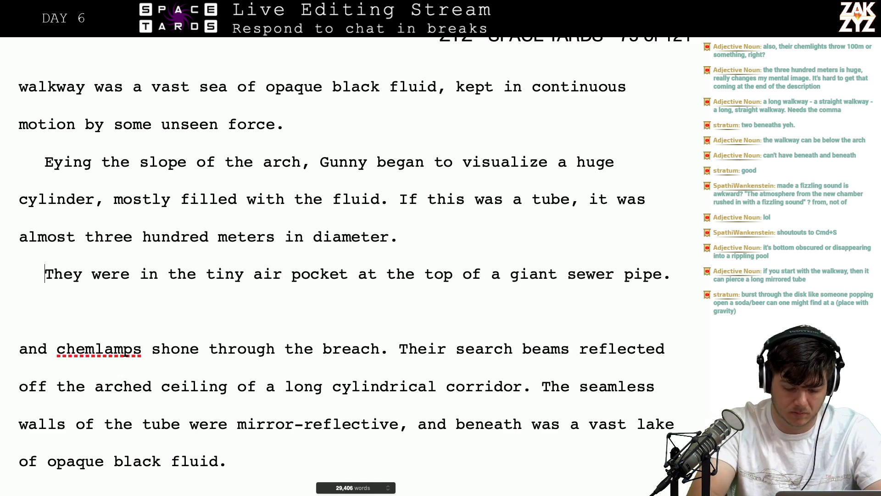
After "in diameter.", write "What they could see was the tiny air pocket at the top of a giant sewer pipe."
{"action": "type", "text": "What they cou"}
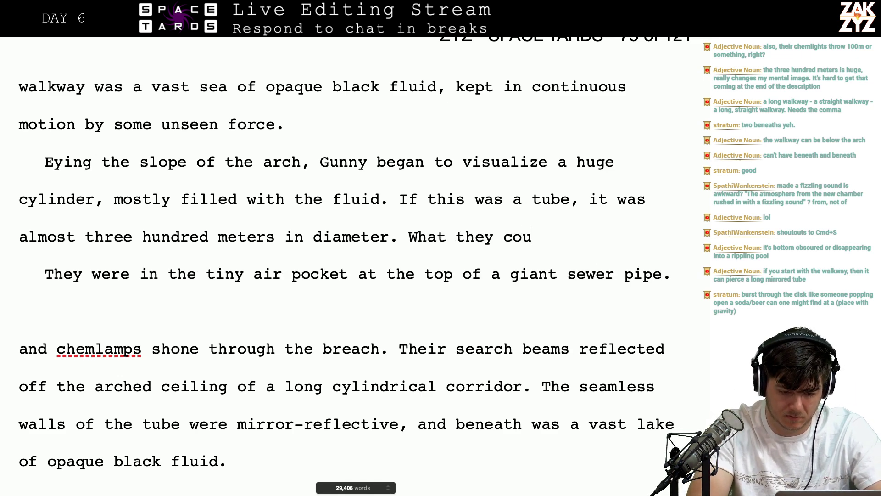
{"action": "type", "text": "ld see was the "}
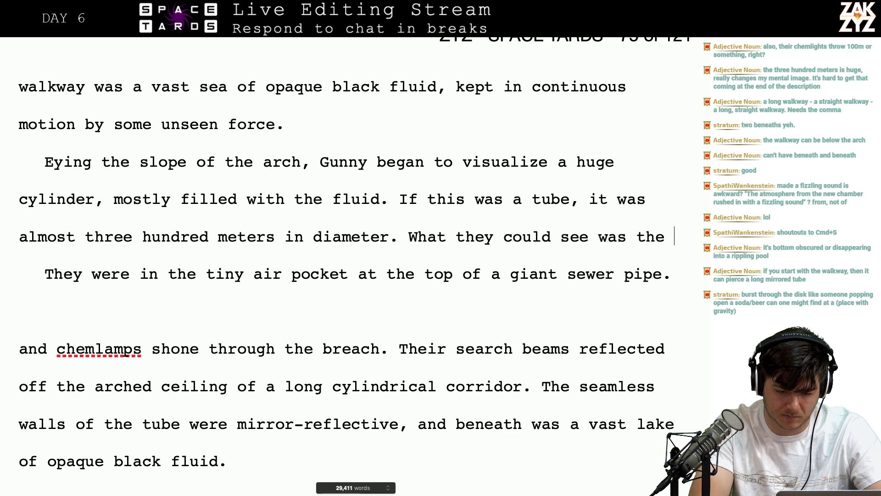
{"action": "type", "text": "tiny air pocket t"}
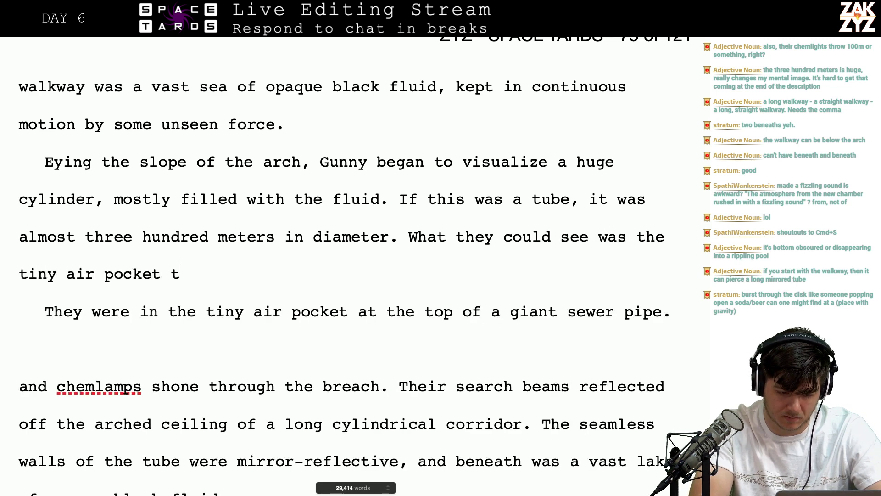
{"action": "key", "text": "BackSpace"}
{"action": "type", "text": "at the tp"}
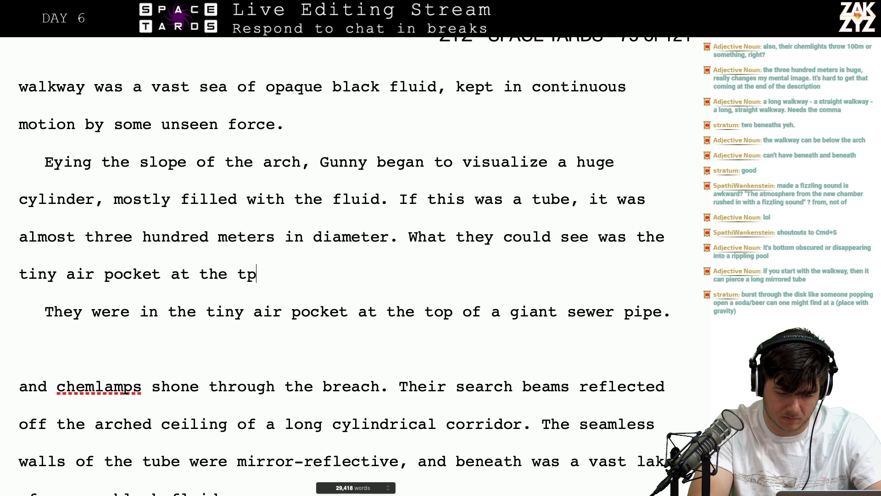
{"action": "key", "text": "BackSpace"}
{"action": "type", "text": "op of a giant "}
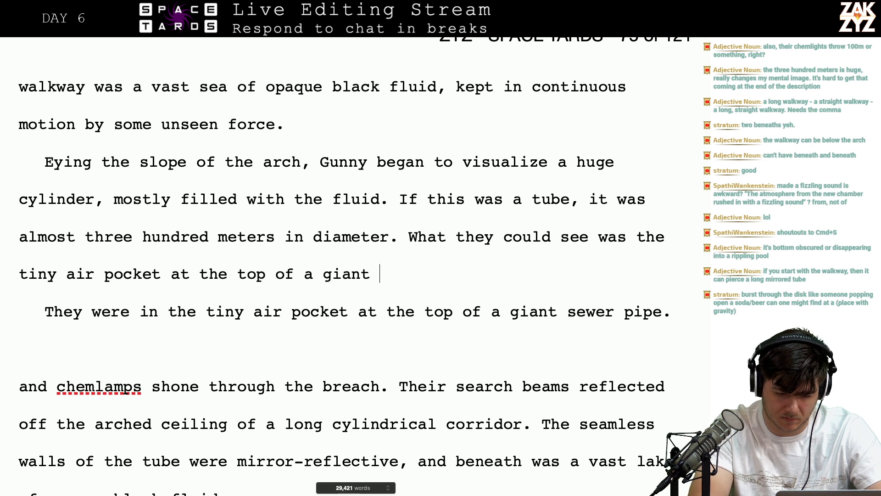
{"action": "type", "text": "sewer pipe"}
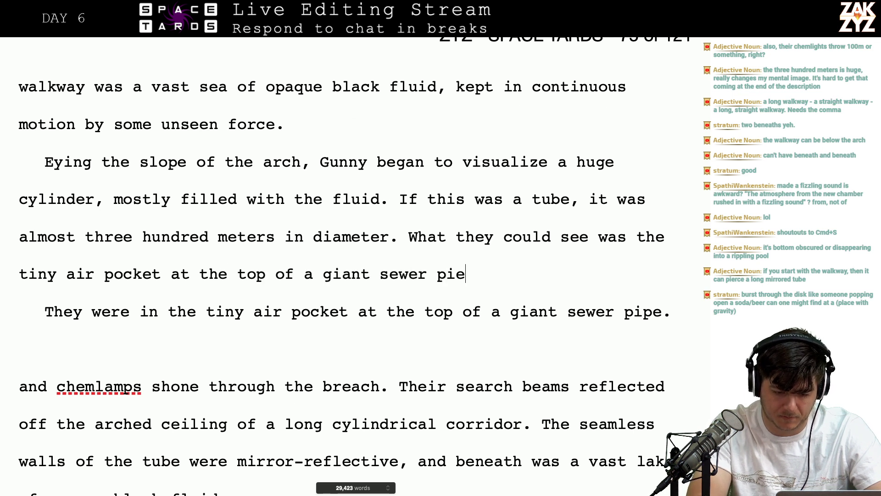
{"action": "key", "text": "BackSpace"}
{"action": "type", "text": "pe."}
Delete the leftover drafts from "They were in the tiny air pocket" through "hundred meters in diameter.", just before "Another new room designation."
{"action": "key", "text": "shift+Down"}
{"action": "key", "text": "shift+Down"}
{"action": "key", "text": "shift+Down"}
{"action": "key", "text": "shift+Down"}
{"action": "key", "text": "shift+Down"}
{"action": "key", "text": "shift+Down"}
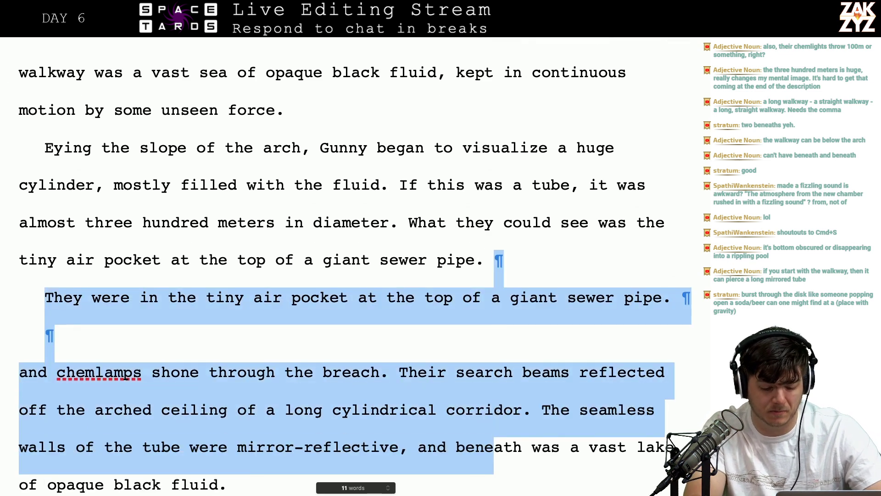
{"action": "key", "text": "shift+Down"}
{"action": "key", "text": "shift+Down"}
{"action": "key", "text": "shift+Down"}
{"action": "key", "text": "shift+Down"}
{"action": "key", "text": "shift+Down"}
{"action": "key", "text": "shift+Down"}
{"action": "key", "text": "shift+Down"}
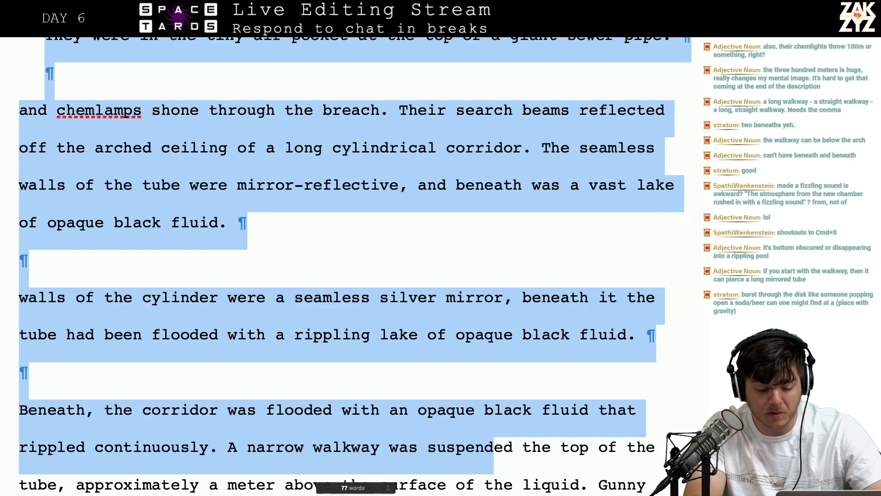
{"action": "key", "text": "shift+Up"}
{"action": "key", "text": "shift+Up"}
{"action": "key", "text": "shift+Up"}
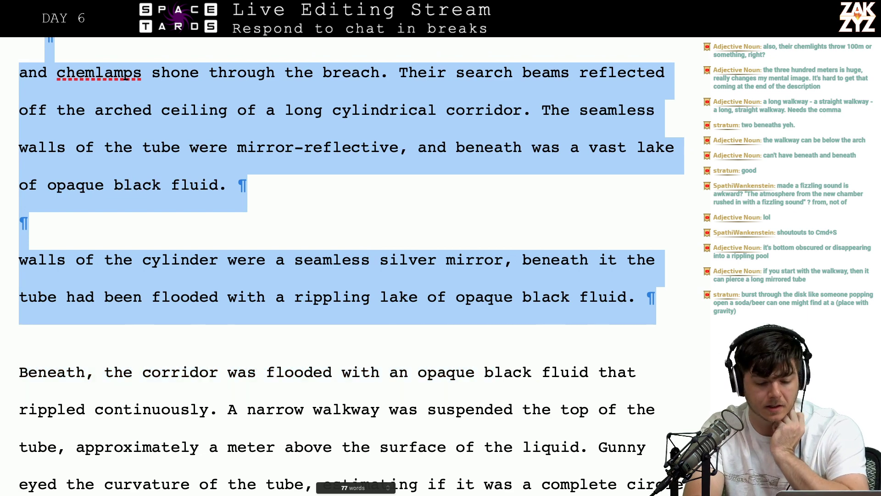
{"action": "key", "text": "shift+Down"}
{"action": "key", "text": "shift+Down"}
{"action": "key", "text": "shift+Down"}
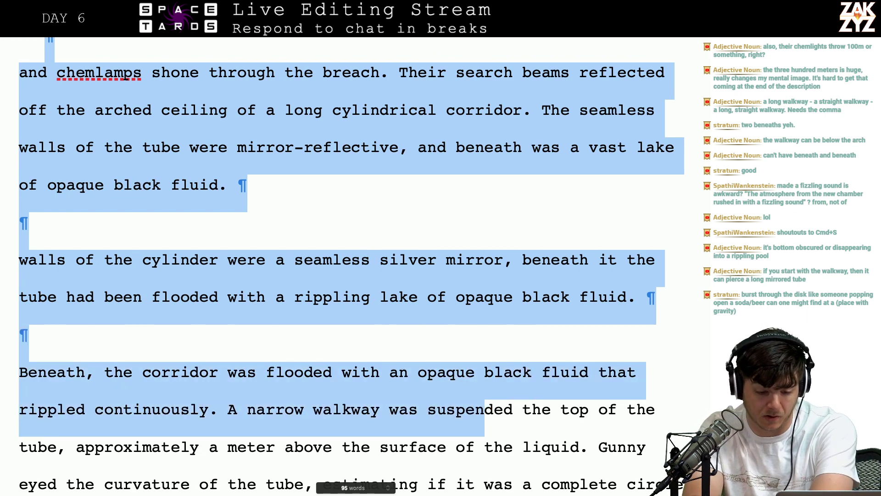
{"action": "key", "text": "shift+Down"}
{"action": "key", "text": "shift+Down"}
{"action": "key", "text": "shift+Down"}
{"action": "key", "text": "shift+Down"}
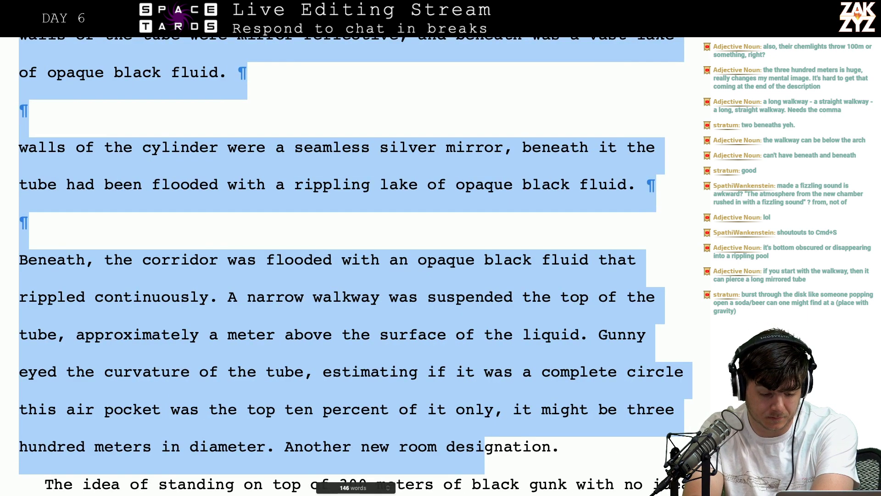
{"action": "key", "text": "shift+Right"}
{"action": "key", "text": "shift+Left"}
{"action": "key", "text": "shift+Left"}
{"action": "key", "text": "shift+Left"}
{"action": "key", "text": "shift+Left"}
{"action": "key", "text": "shift+Left"}
{"action": "key", "text": "shift+Left"}
{"action": "key", "text": "shift+Left"}
{"action": "key", "text": "shift+Left"}
{"action": "key", "text": "shift+Left"}
{"action": "key", "text": "shift+Left"}
{"action": "key", "text": "shift+Left"}
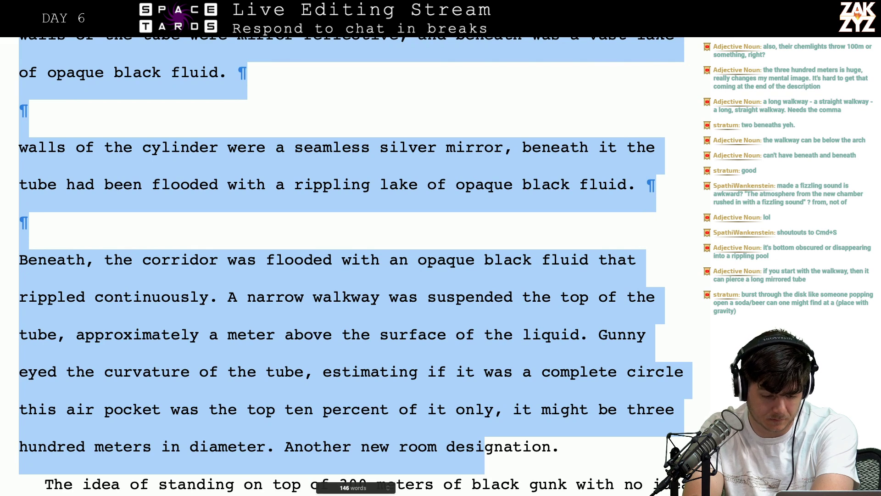
{"action": "key", "text": "shift+Left"}
{"action": "key", "text": "shift+Left"}
{"action": "key", "text": "shift+Left"}
{"action": "key", "text": "shift+Left"}
{"action": "key", "text": "shift+Left"}
{"action": "key", "text": "shift+Left"}
{"action": "key", "text": "shift+Left"}
{"action": "key", "text": "shift+Left"}
{"action": "key", "text": "shift+Left"}
{"action": "key", "text": "shift+Left"}
{"action": "key", "text": "shift+Left"}
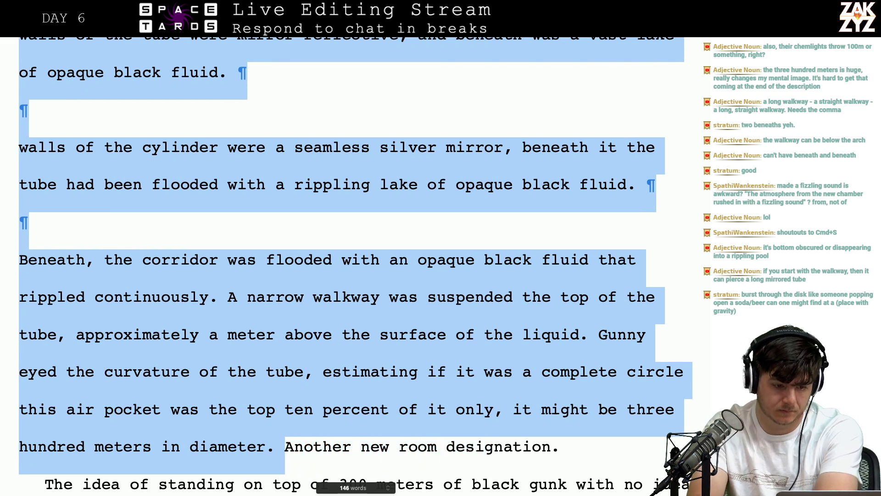
{"action": "key", "text": "BackSpace"}
After "giant sewer pipe.", write "He'd never seen a chamber like this", continuing with ", it was an"
{"action": "scroll", "coordinate": [493, 59], "scroll_direction": "up", "scroll_amount": 2}
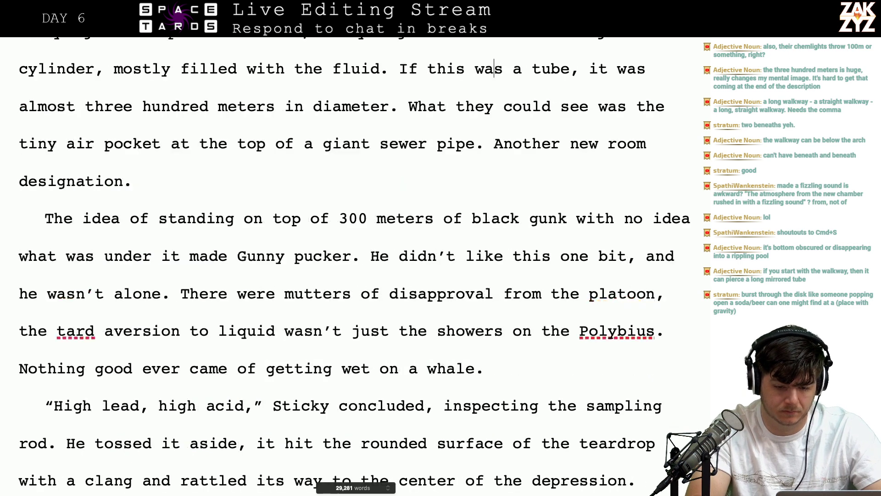
{"action": "type", "text": "He'd never s"}
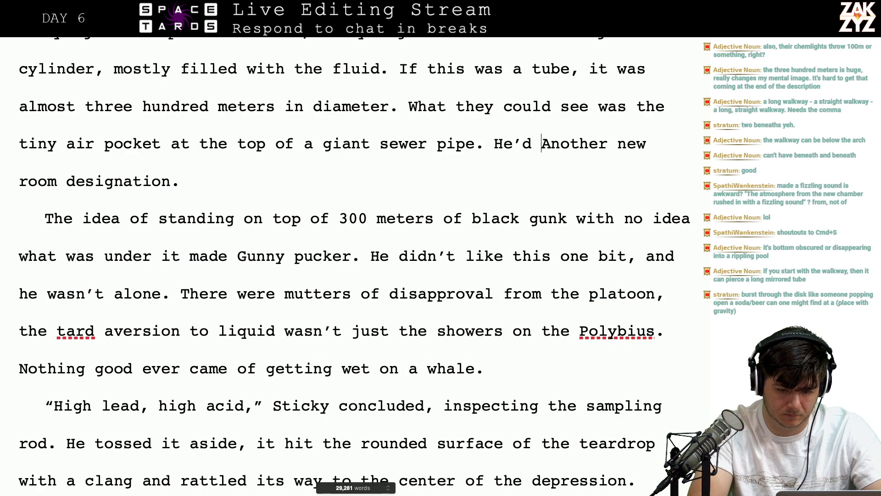
{"action": "type", "text": "een a chamb"}
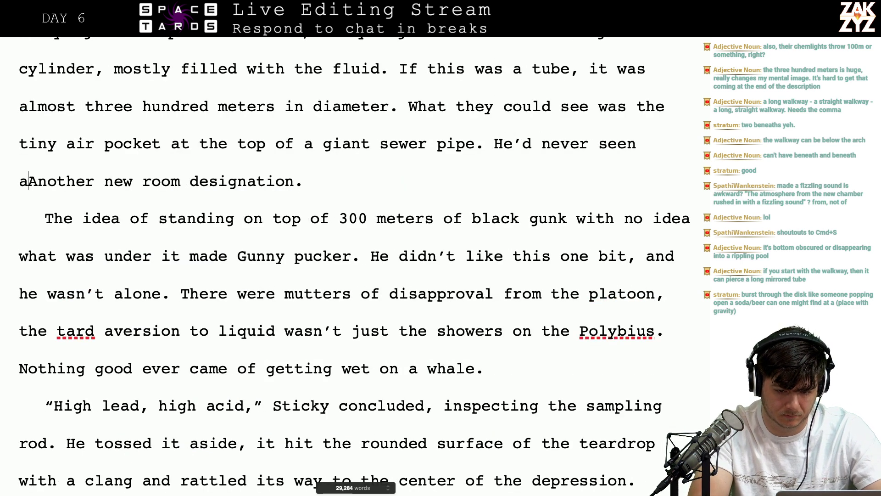
{"action": "type", "text": "er like this, it"}
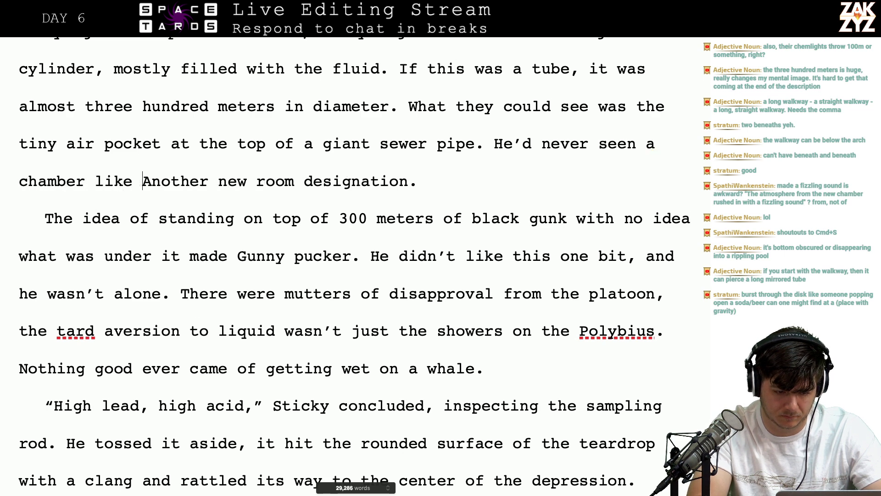
{"action": "type", "text": " was an ent"}
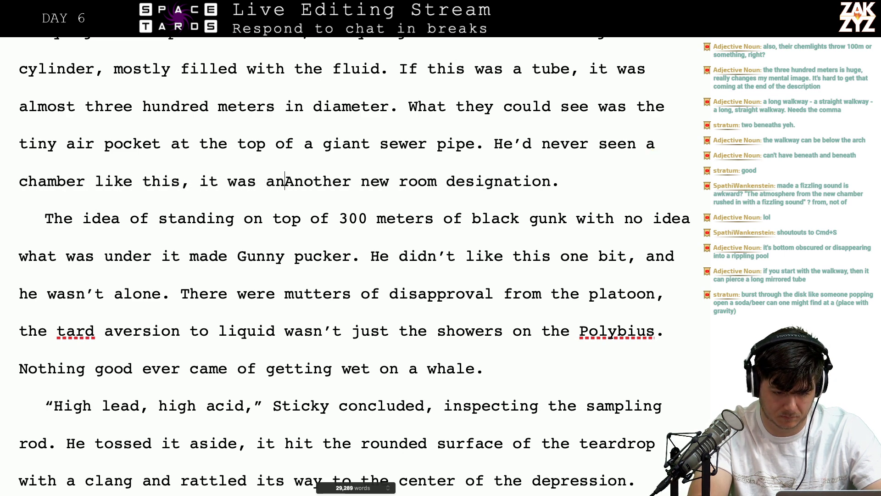
{"action": "key", "text": "BackSpace"}
{"action": "key", "text": "BackSpace"}
{"action": "key", "text": "BackSpace"}
{"action": "key", "text": "BackSpace"}
{"action": "key", "text": "BackSpace"}
{"action": "key", "text": "BackSpace"}
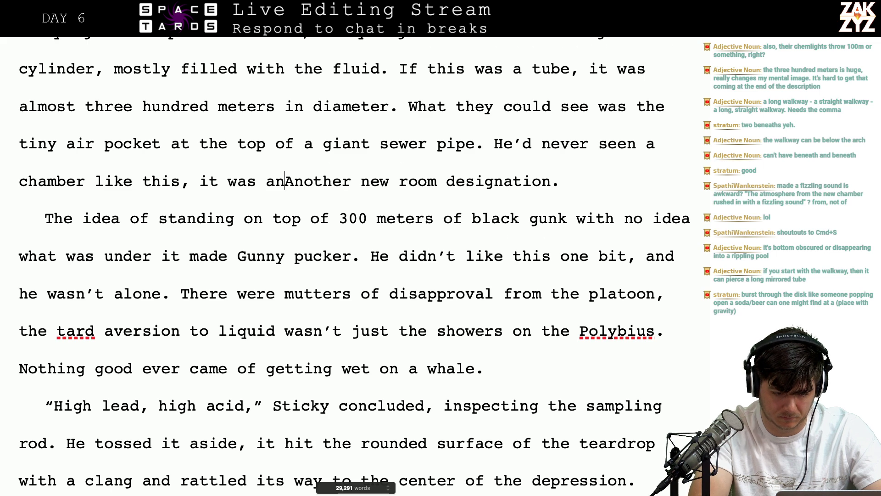
{"action": "type", "text": "the second new "}
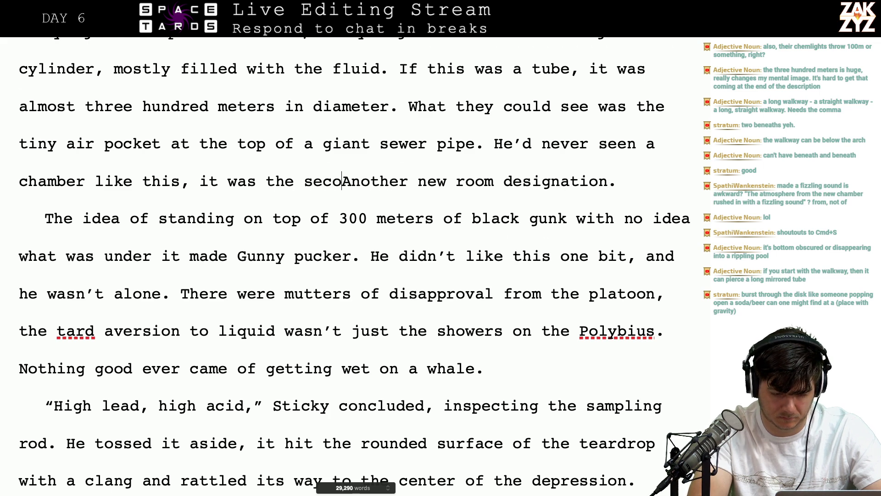
{"action": "type", "text": "room"}
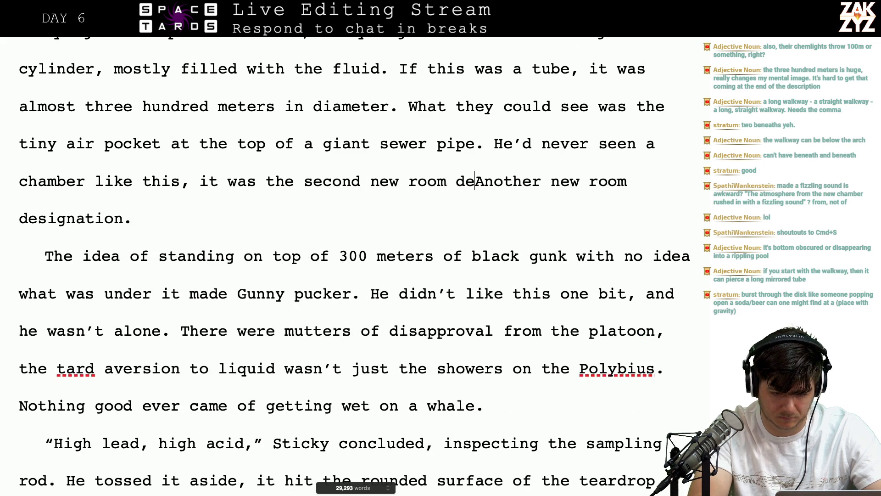
{"action": "type", "text": " designation"}
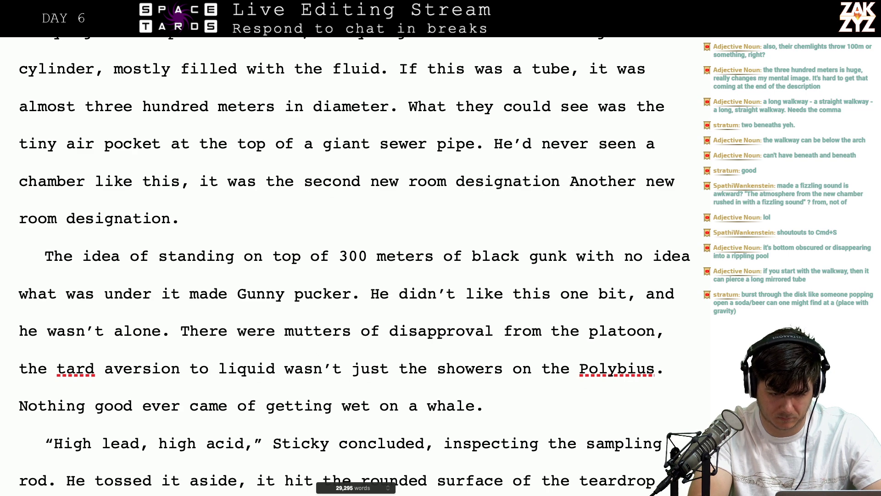
{"action": "key", "text": "BackSpace"}
{"action": "key", "text": "BackSpace"}
{"action": "key", "text": "BackSpace"}
{"action": "key", "text": "BackSpace"}
{"action": "key", "text": "BackSpace"}
{"action": "key", "text": "BackSpace"}
{"action": "key", "text": "BackSpace"}
{"action": "key", "text": "BackSpace"}
{"action": "key", "text": "BackSpace"}
{"action": "key", "text": "BackSpace"}
{"action": "key", "text": "BackSpace"}
{"action": "key", "text": "BackSpace"}
{"action": "key", "text": "BackSpace"}
{"action": "key", "text": "BackSpace"}
{"action": "key", "text": "BackSpace"}
{"action": "key", "text": "BackSpace"}
{"action": "key", "text": "BackSpace"}
{"action": "key", "text": "BackSpace"}
{"action": "key", "text": "BackSpace"}
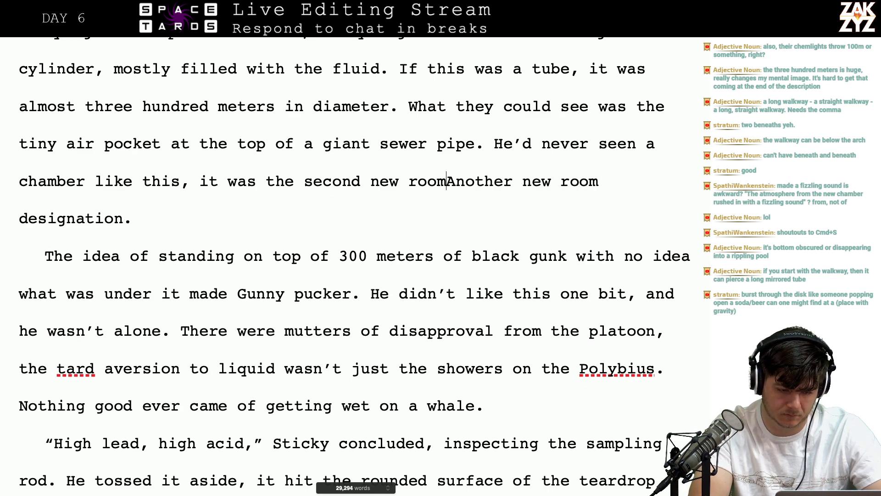
{"action": "key", "text": "BackSpace"}
{"action": "key", "text": "BackSpace"}
{"action": "key", "text": "BackSpace"}
{"action": "key", "text": "BackSpace"}
{"action": "key", "text": "BackSpace"}
{"action": "key", "text": "BackSpace"}
{"action": "key", "text": "BackSpace"}
{"action": "key", "text": "BackSpace"}
{"action": "key", "text": "BackSpace"}
{"action": "key", "text": "BackSpace"}
{"action": "key", "text": "BackSpace"}
{"action": "key", "text": "BackSpace"}
{"action": "key", "text": "BackSpace"}
{"action": "key", "text": "BackSpace"}
{"action": "key", "text": "BackSpace"}
{"action": "key", "text": "BackSpace"}
{"action": "key", "text": "BackSpace"}
{"action": "key", "text": "BackSpace"}
{"action": "key", "text": "BackSpace"}
{"action": "key", "text": "BackSpace"}
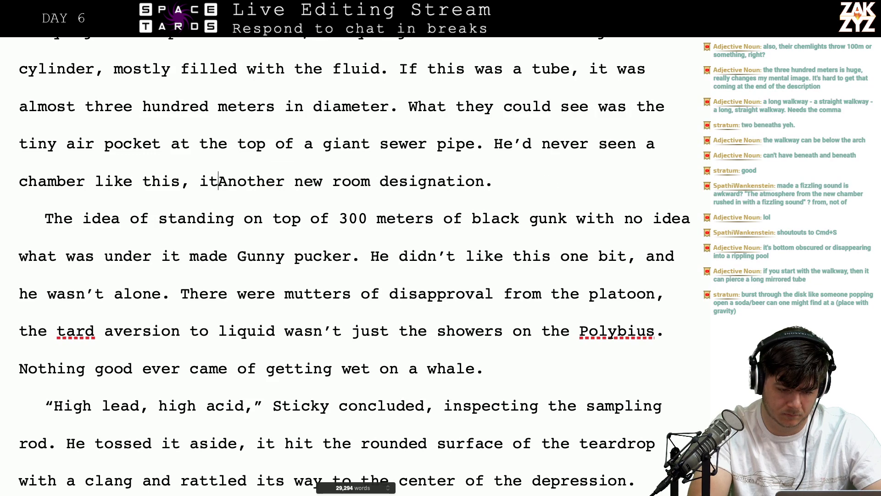
End the sentence after "like this" with a period and push "Another new room designation." down below a blank paragraph
{"action": "type", "text": "."}
{"action": "key", "text": "Return"}
{"action": "key", "text": "Return"}
{"action": "key", "text": "Left"}
{"action": "key", "text": "Left"}
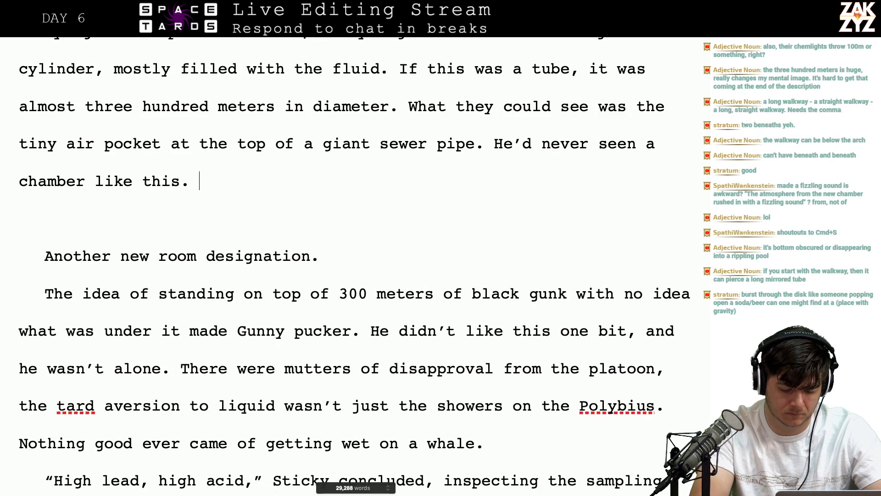
{"action": "type", "text": "IT was t"}
{"action": "key", "text": "BackSpace"}
{"action": "key", "text": "BackSpace"}
{"action": "key", "text": "BackSpace"}
{"action": "key", "text": "BackSpace"}
{"action": "key", "text": "BackSpace"}
{"action": "key", "text": "BackSpace"}
{"action": "key", "text": "BackSpace"}
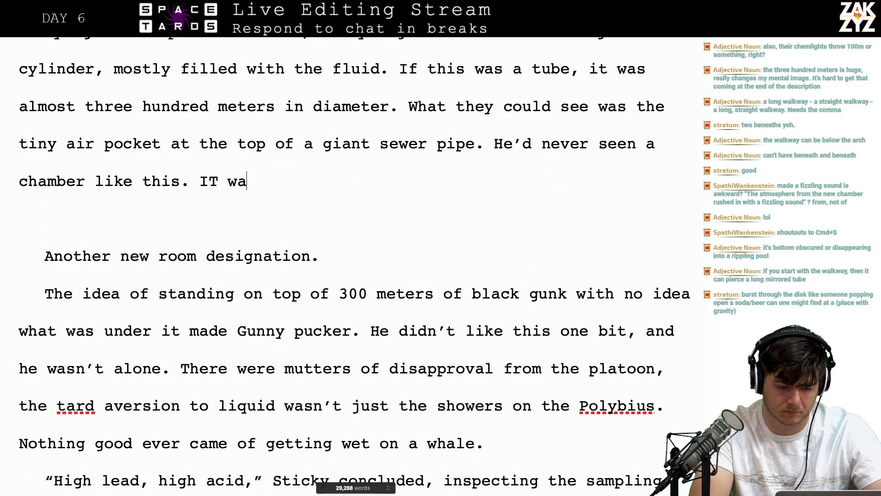
{"action": "key", "text": "BackSpace"}
{"action": "type", "text": "The "}
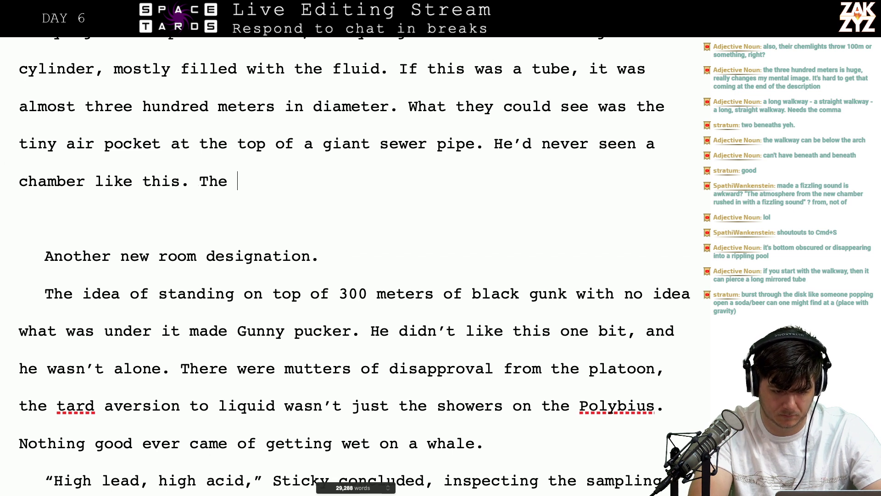
{"action": "type", "text": "third new rom"}
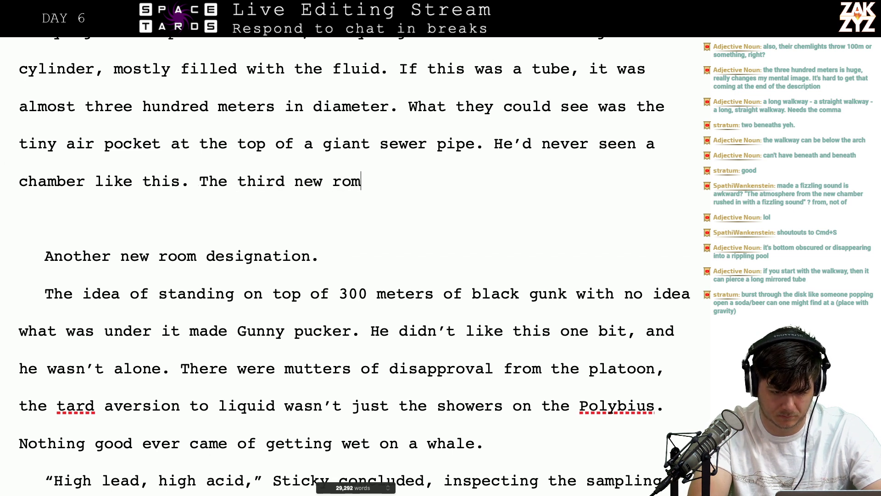
{"action": "type", "text": " desig"}
{"action": "key", "text": "BackSpace"}
{"action": "key", "text": "BackSpace"}
{"action": "key", "text": "BackSpace"}
{"action": "key", "text": "BackSpace"}
{"action": "key", "text": "BackSpace"}
{"action": "key", "text": "BackSpace"}
{"action": "key", "text": "BackSpace"}
{"action": "key", "text": "BackSpace"}
{"action": "key", "text": "BackSpace"}
{"action": "key", "text": "BackSpace"}
{"action": "key", "text": "BackSpace"}
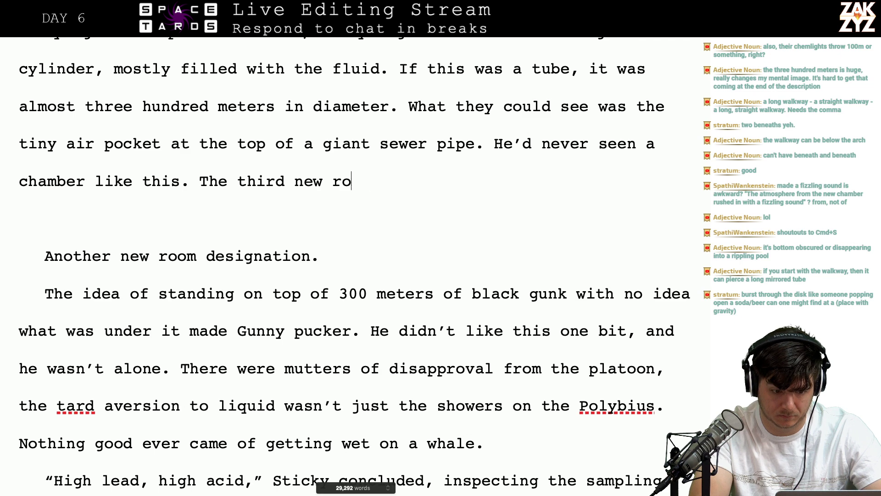
{"action": "key", "text": "BackSpace"}
{"action": "key", "text": "BackSpace"}
{"action": "key", "text": "BackSpace"}
{"action": "key", "text": "BackSpace"}
{"action": "key", "text": "BackSpace"}
{"action": "key", "text": "BackSpace"}
{"action": "key", "text": "BackSpace"}
{"action": "key", "text": "BackSpace"}
{"action": "key", "text": "BackSpace"}
{"action": "key", "text": "BackSpace"}
{"action": "key", "text": "BackSpace"}
{"action": "key", "text": "BackSpace"}
Write "Member began taking notes for a new room designation." and select from its end into the leftover "Another new room designation."
{"action": "type", "text": "M"}
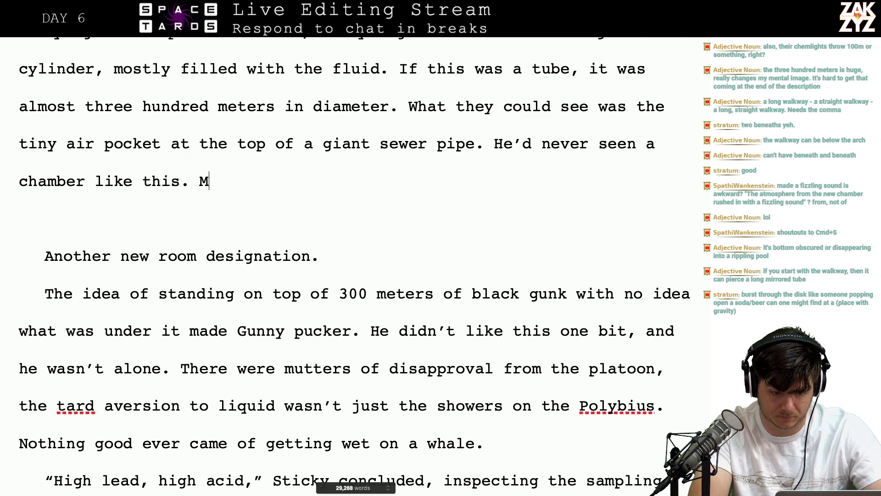
{"action": "type", "text": "ember began taki"}
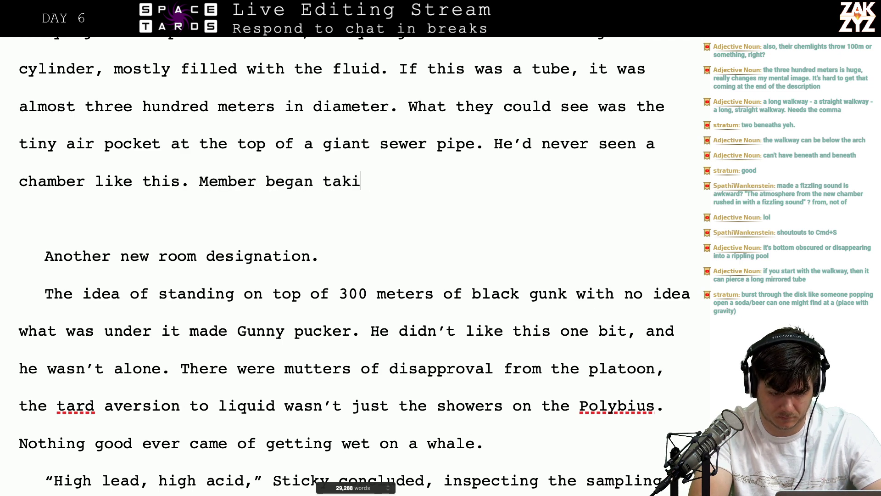
{"action": "type", "text": "ng notes for a ne"}
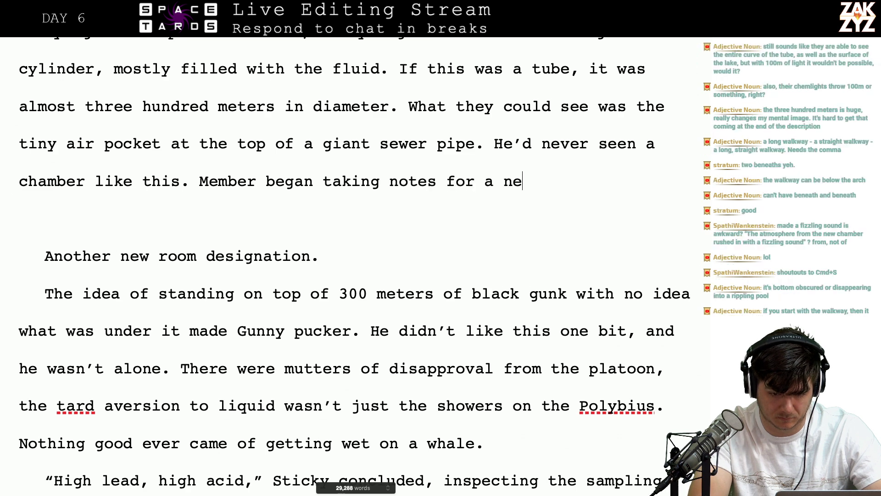
{"action": "type", "text": "w room designation."}
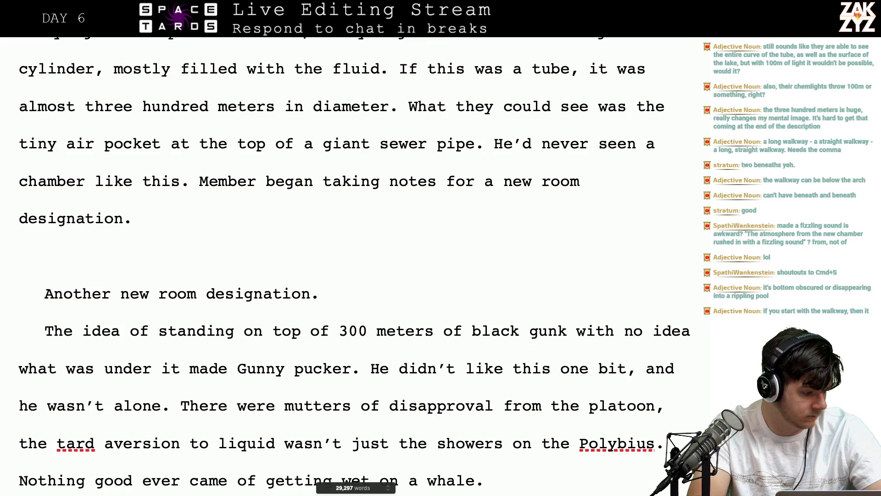
{"action": "key", "text": "shift+Down"}
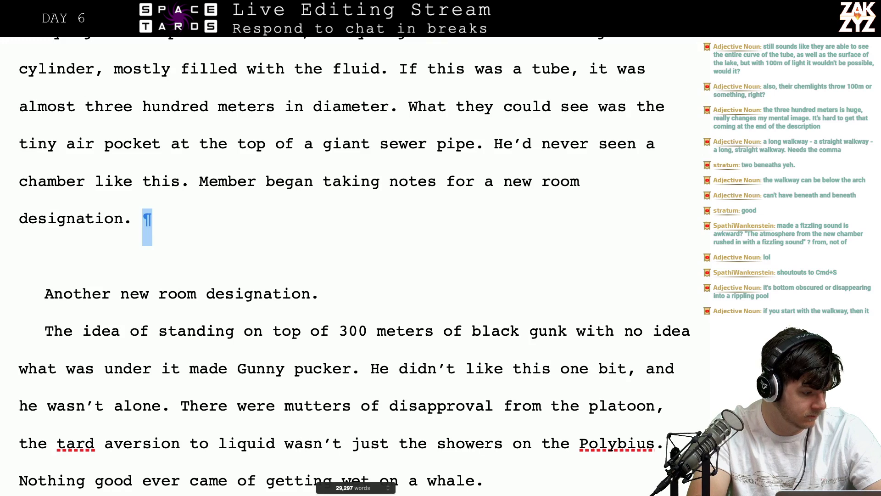
{"action": "key", "text": "shift+Down"}
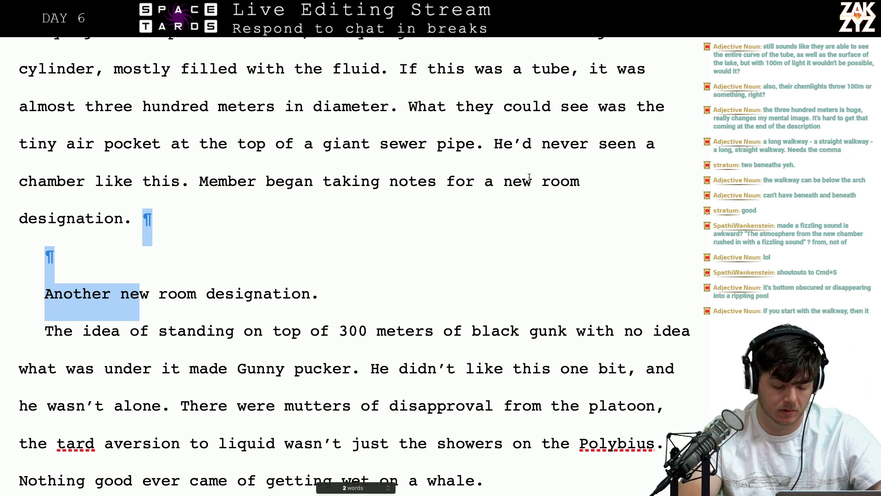
Switch to Chrome, search the web for "quick sketch" and open the Quick, Draw! result
{"action": "key", "text": "ctrl+Left"}
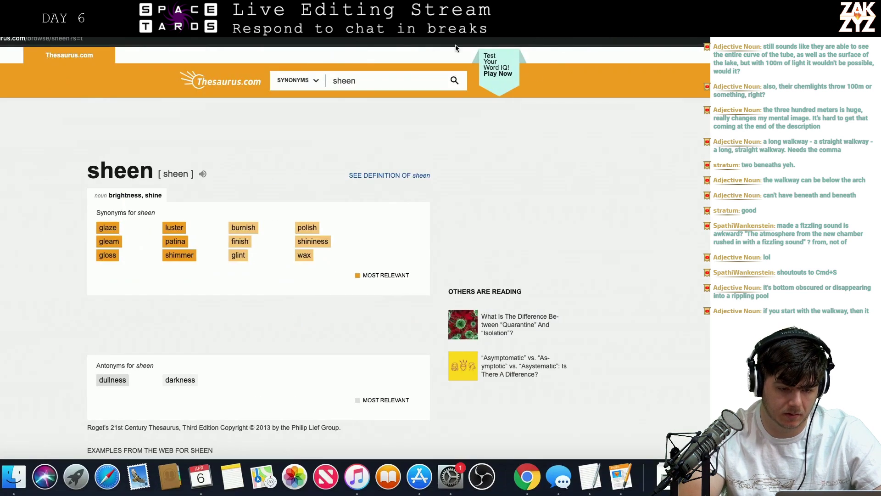
{"action": "left_click", "coordinate": [346, 40]}
{"action": "type", "text": "quick sk"}
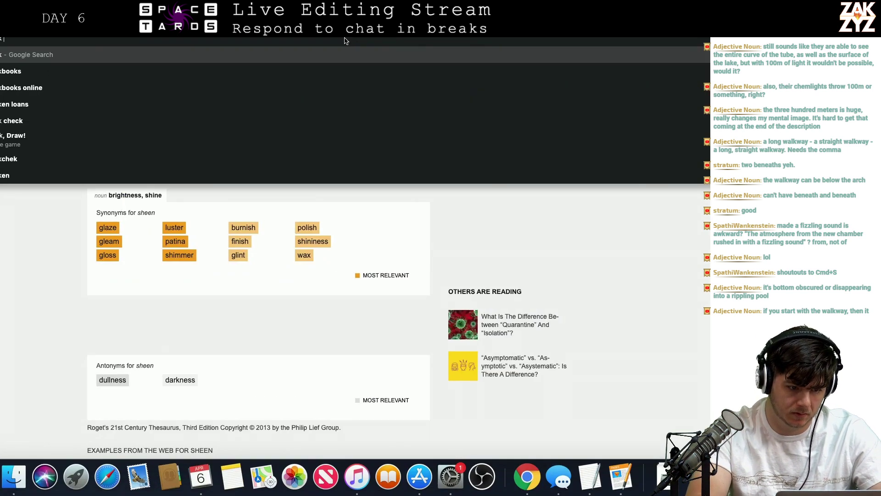
{"action": "type", "text": "etch"}
{"action": "key", "text": "Return"}
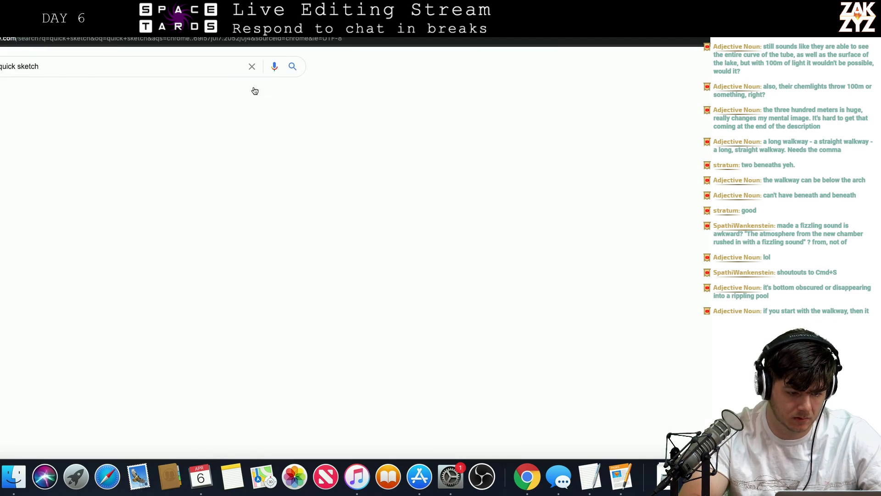
{"action": "scroll", "coordinate": [95, 243], "scroll_direction": "down", "scroll_amount": 6}
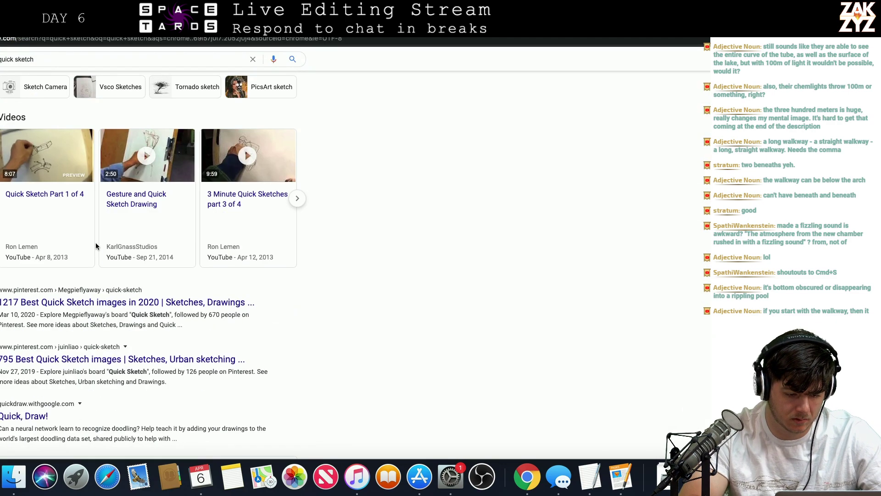
{"action": "scroll", "coordinate": [96, 247], "scroll_direction": "down", "scroll_amount": 1}
{"action": "scroll", "coordinate": [96, 239], "scroll_direction": "down", "scroll_amount": 10}
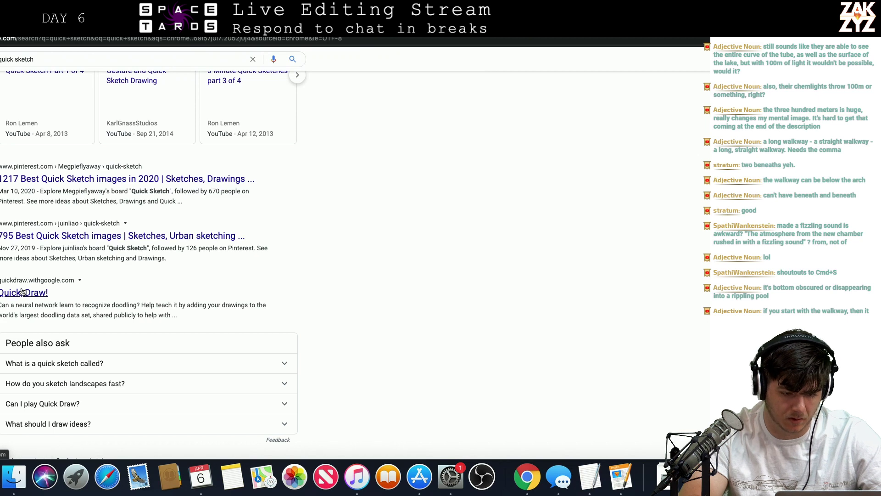
{"action": "left_click", "coordinate": [22, 292]}
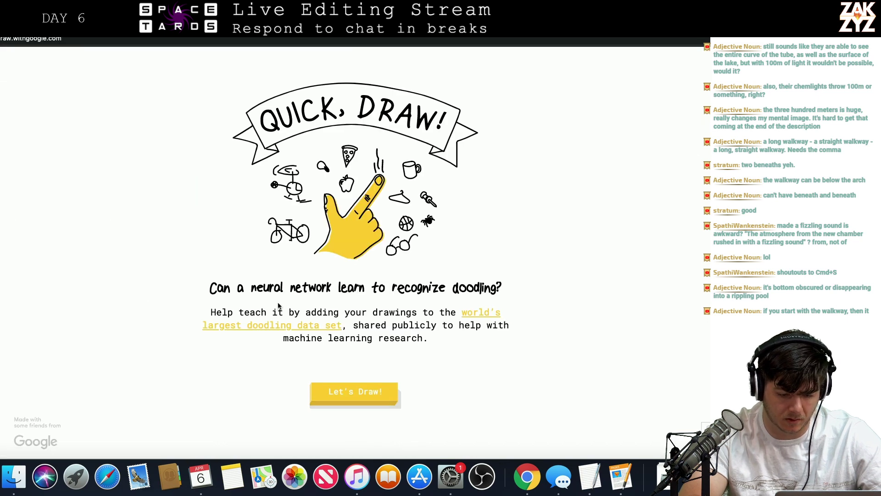
Start the first drawing round and sketch the tube's cross-section with a fluid line near the top and a walkway hung from the ceiling
{"action": "left_click", "coordinate": [353, 391]}
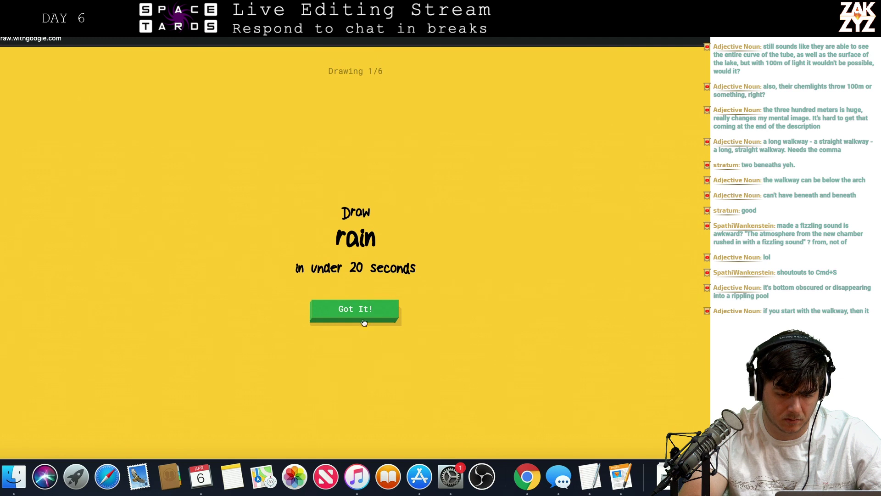
{"action": "left_click", "coordinate": [365, 315]}
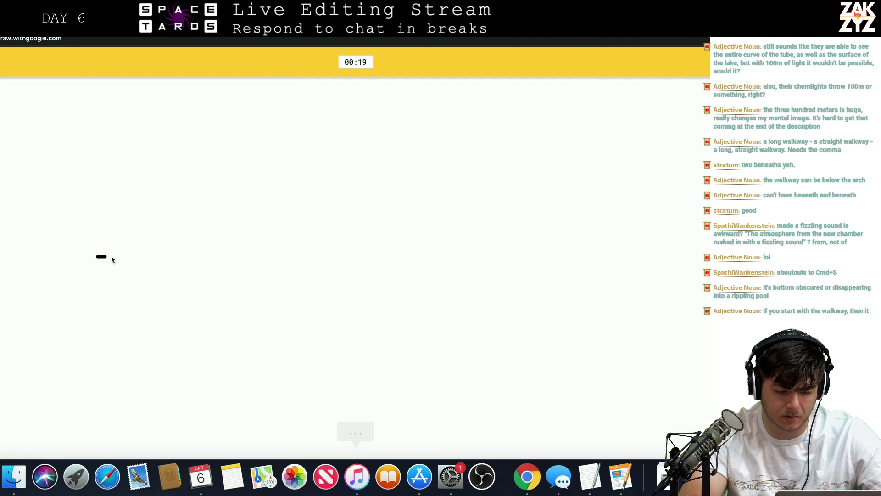
{"action": "mouse_move", "coordinate": [112, 260]}
{"action": "left_mouse_down"}
{"action": "mouse_move", "coordinate": [242, 267]}
{"action": "mouse_move", "coordinate": [285, 256]}
{"action": "mouse_move", "coordinate": [176, 221]}
{"action": "mouse_move", "coordinate": [135, 228]}
{"action": "mouse_move", "coordinate": [81, 268]}
{"action": "mouse_move", "coordinate": [63, 331]}
{"action": "mouse_move", "coordinate": [71, 370]}
{"action": "left_mouse_up"}
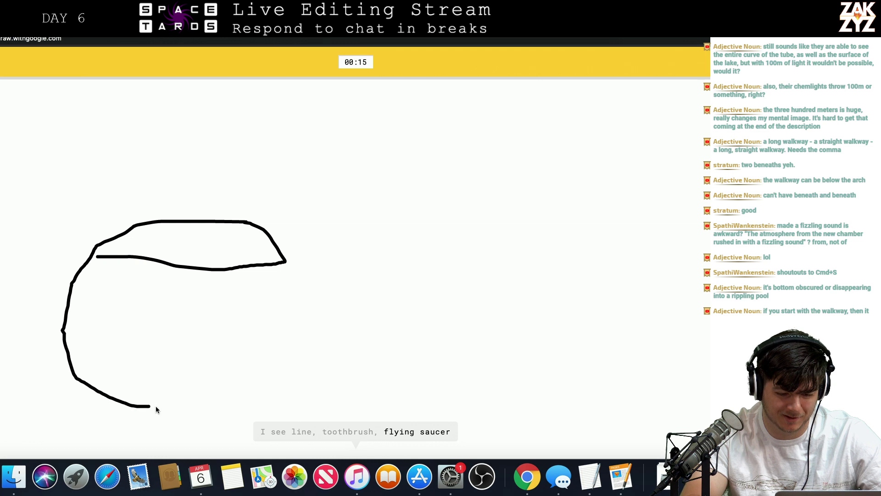
{"action": "mouse_move", "coordinate": [156, 407]}
{"action": "left_mouse_down"}
{"action": "mouse_move", "coordinate": [272, 382]}
{"action": "mouse_move", "coordinate": [303, 326]}
{"action": "mouse_move", "coordinate": [287, 261]}
{"action": "left_mouse_up"}
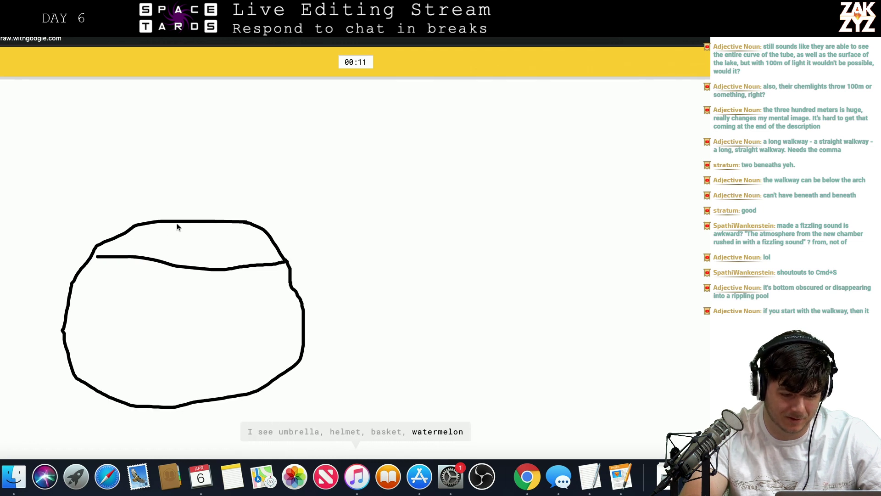
{"action": "mouse_move", "coordinate": [177, 224]}
{"action": "left_mouse_down"}
{"action": "mouse_move", "coordinate": [176, 241]}
{"action": "mouse_move", "coordinate": [212, 240]}
{"action": "mouse_move", "coordinate": [173, 245]}
{"action": "mouse_move", "coordinate": [175, 254]}
{"action": "mouse_move", "coordinate": [218, 245]}
{"action": "mouse_move", "coordinate": [209, 244]}
{"action": "left_mouse_up"}
Lower the system volume and leave the drawing game for the open Grammar Monster page on semicolons in lists
{"action": "key", "text": "XF86AudioLowerVolume"}
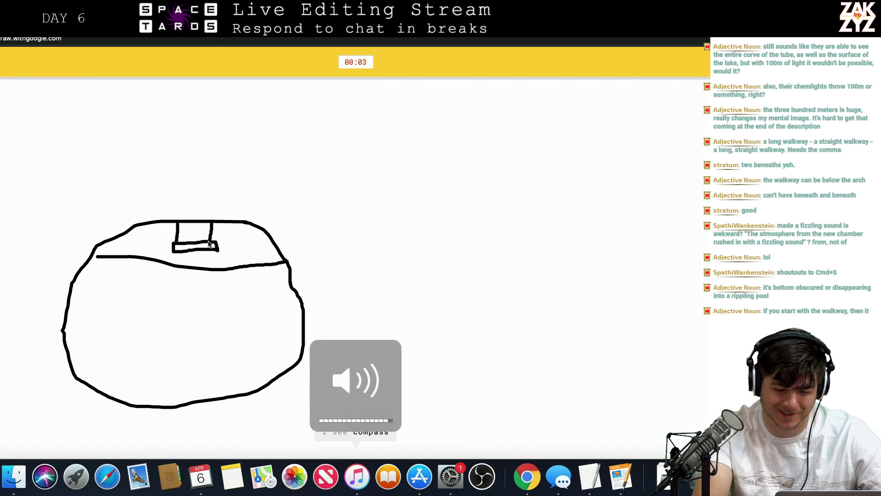
{"action": "key", "text": "XF86AudioLowerVolume"}
{"action": "key", "text": "XF86AudioLowerVolume"}
{"action": "key", "text": "XF86AudioLowerVolume"}
{"action": "key", "text": "XF86AudioLowerVolume"}
{"action": "key", "text": "XF86AudioLowerVolume"}
{"action": "key", "text": "XF86AudioLowerVolume"}
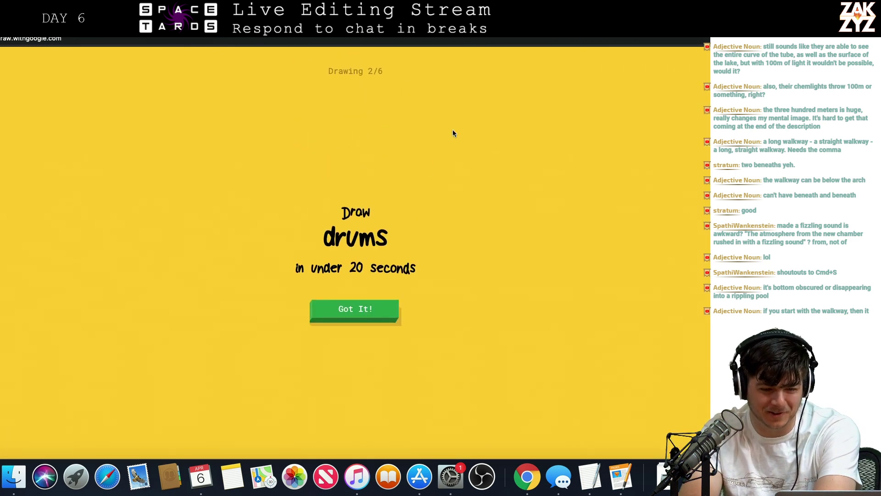
{"action": "key", "text": "ctrl+Tab"}
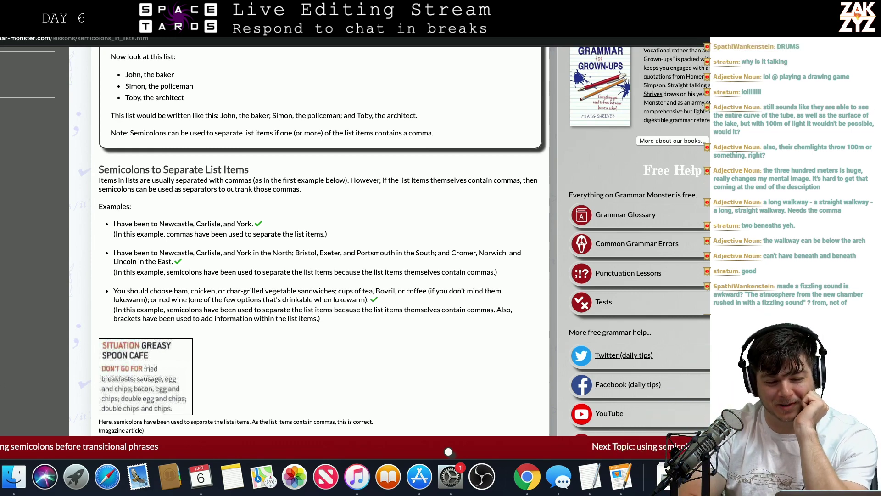
Search the web for "online sketchpad" and open the Sketchpad 5.1 result from Sketch.IO
{"action": "left_click", "coordinate": [256, 40]}
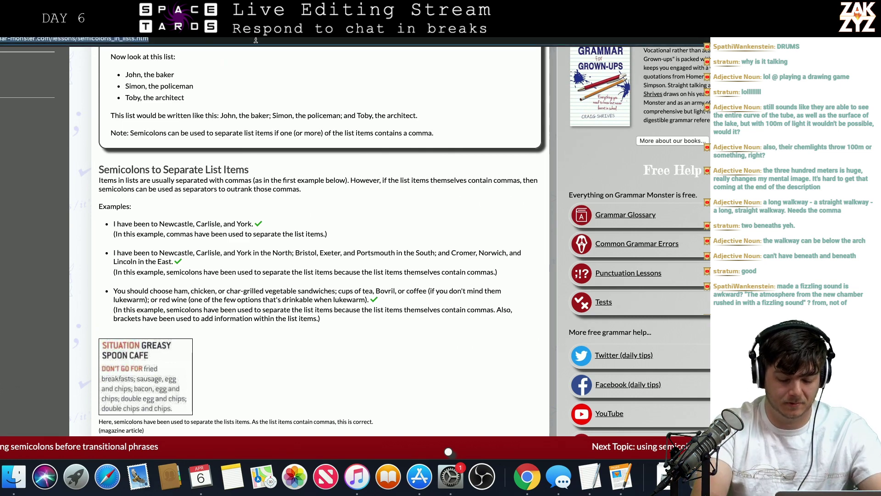
{"action": "type", "text": "online sketch"}
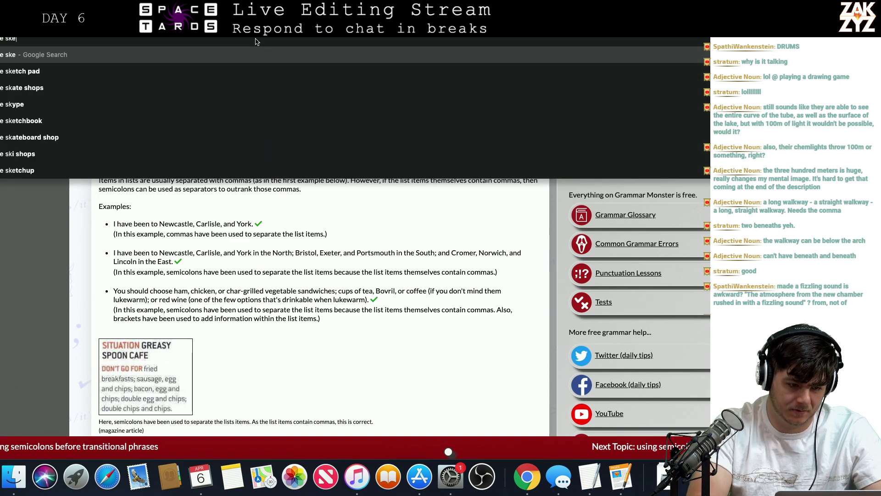
{"action": "type", "text": "pad"}
{"action": "key", "text": "Return"}
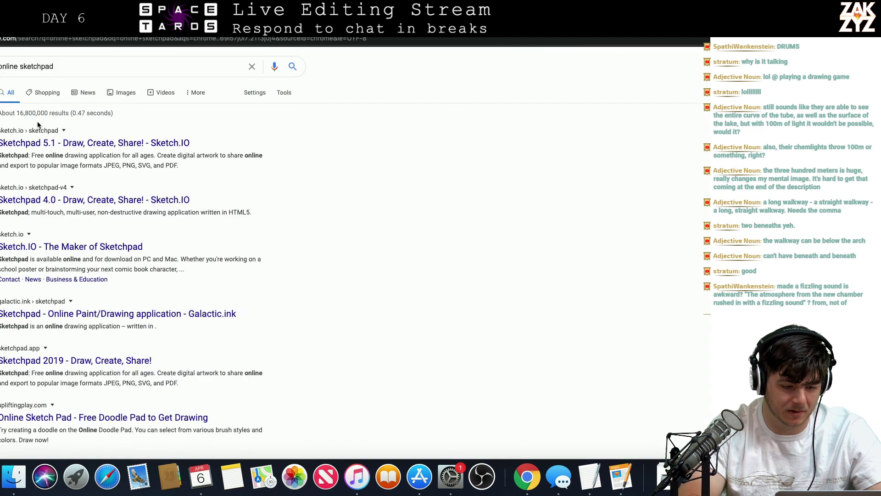
{"action": "left_click", "coordinate": [27, 143]}
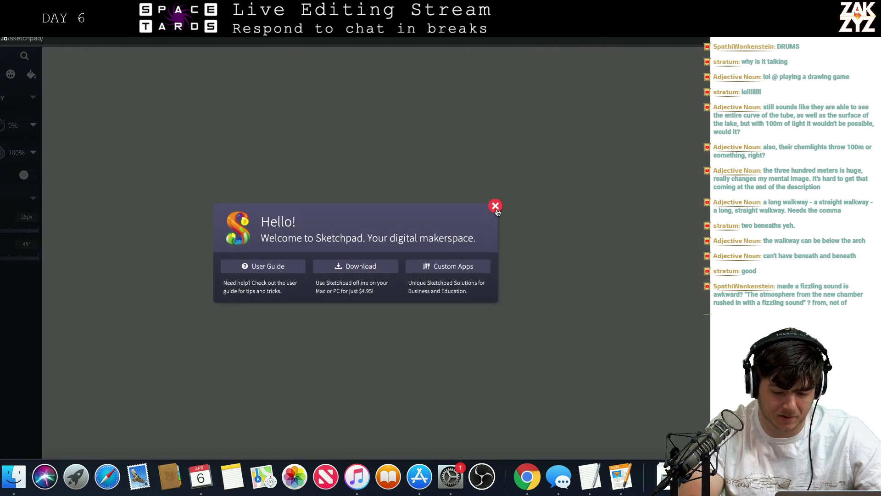
Dismiss the welcome message and sketch the tube's cross-section with a fluid line near the top and a walkway hung from the ceiling on two wires
{"action": "left_click", "coordinate": [496, 206]}
{"action": "mouse_move", "coordinate": [214, 231]}
{"action": "left_mouse_down"}
{"action": "mouse_move", "coordinate": [365, 246]}
{"action": "mouse_move", "coordinate": [355, 206]}
{"action": "mouse_move", "coordinate": [323, 174]}
{"action": "mouse_move", "coordinate": [247, 185]}
{"action": "mouse_move", "coordinate": [152, 297]}
{"action": "mouse_move", "coordinate": [236, 353]}
{"action": "mouse_move", "coordinate": [365, 321]}
{"action": "mouse_move", "coordinate": [400, 242]}
{"action": "mouse_move", "coordinate": [328, 169]}
{"action": "mouse_move", "coordinate": [302, 207]}
{"action": "mouse_move", "coordinate": [279, 204]}
{"action": "mouse_move", "coordinate": [320, 206]}
{"action": "left_mouse_up"}
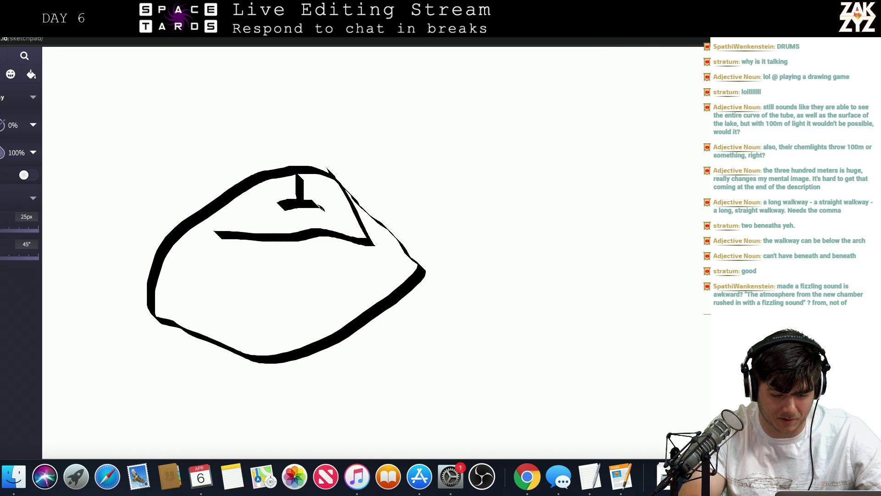
{"action": "mouse_move", "coordinate": [288, 182]}
{"action": "left_mouse_down"}
{"action": "mouse_move", "coordinate": [289, 205]}
{"action": "mouse_move", "coordinate": [212, 228]}
{"action": "left_mouse_up"}
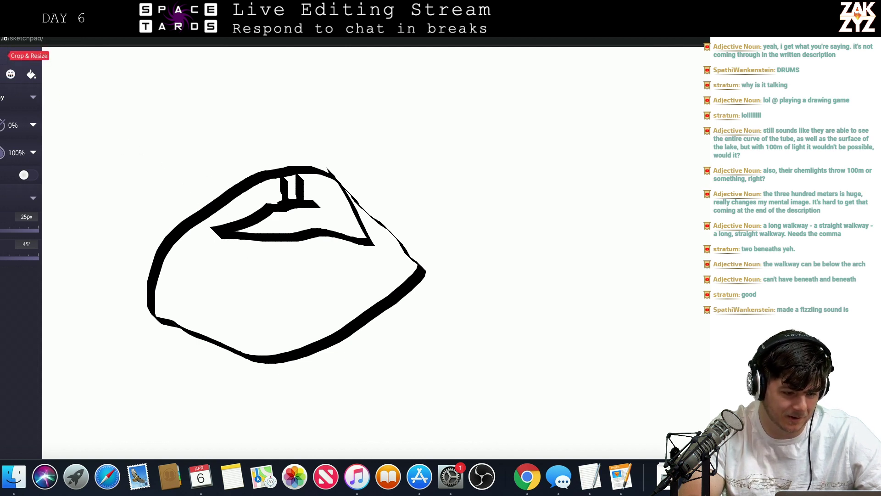
{"action": "left_click", "coordinate": [4, 56]}
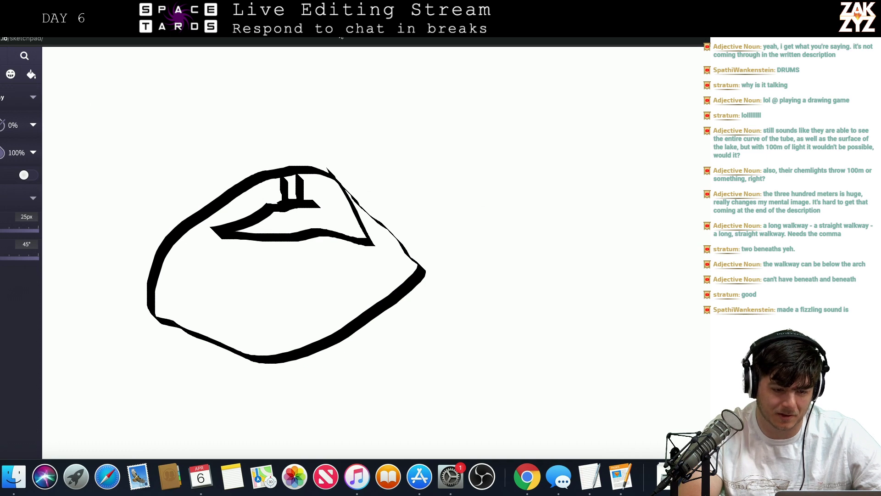
Switch to the Space Tards manuscript in Pages and reread the chamber description from the sledgehammer paragraph through the walkway, mirrored ceiling and black fluid
{"action": "key", "text": "super+Left"}
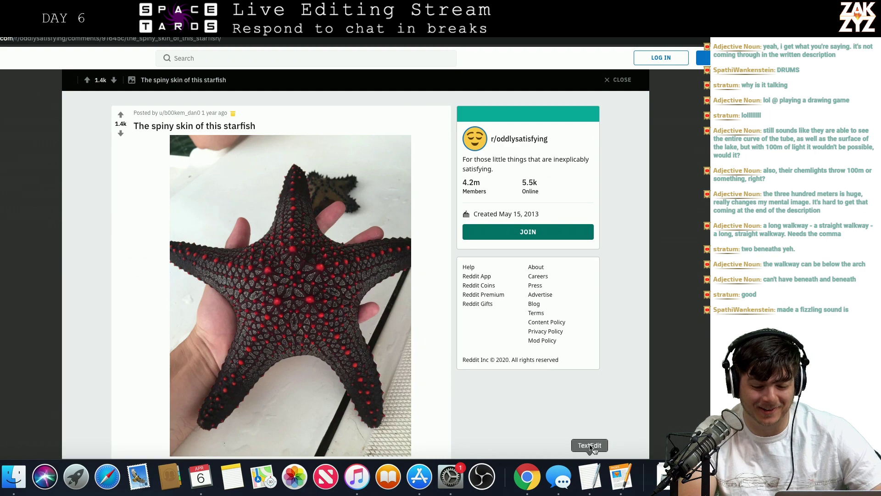
{"action": "left_click", "coordinate": [621, 477]}
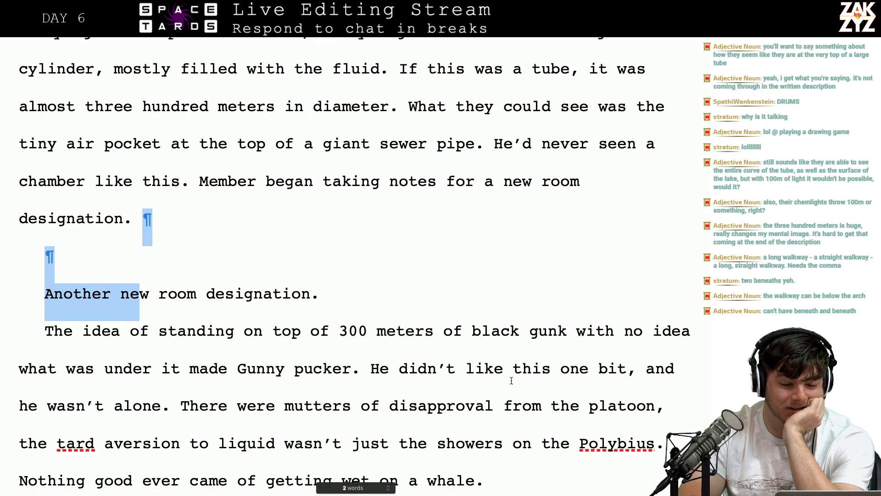
{"action": "scroll", "coordinate": [559, 353], "scroll_direction": "up", "scroll_amount": 7}
{"action": "scroll", "coordinate": [559, 353], "scroll_direction": "up", "scroll_amount": 6}
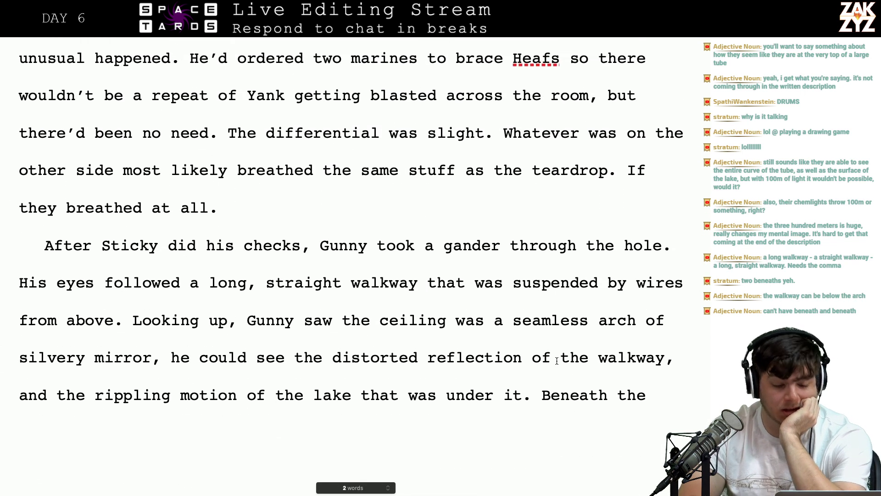
{"action": "scroll", "coordinate": [557, 361], "scroll_direction": "down", "scroll_amount": 1}
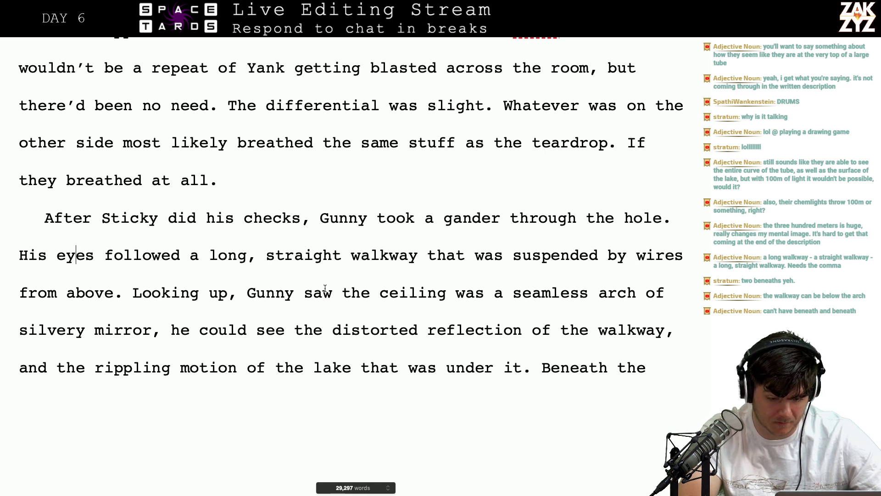
{"action": "left_click", "coordinate": [247, 309]}
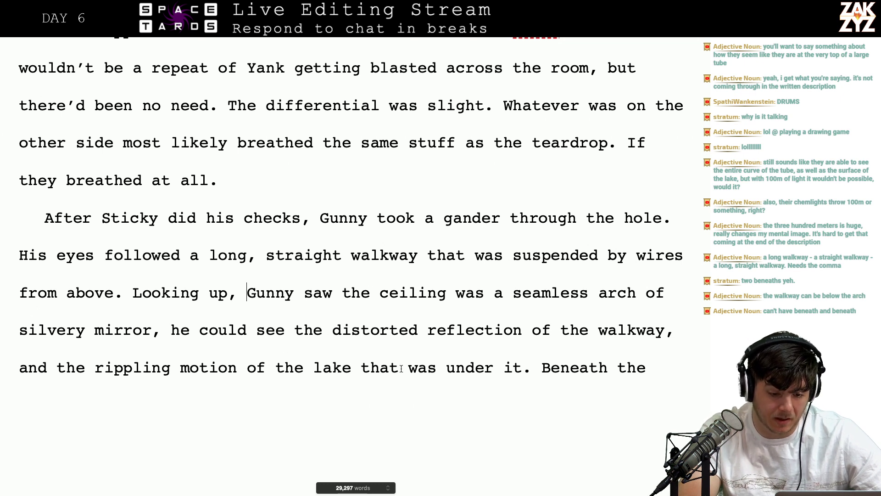
{"action": "scroll", "coordinate": [389, 353], "scroll_direction": "down", "scroll_amount": 1}
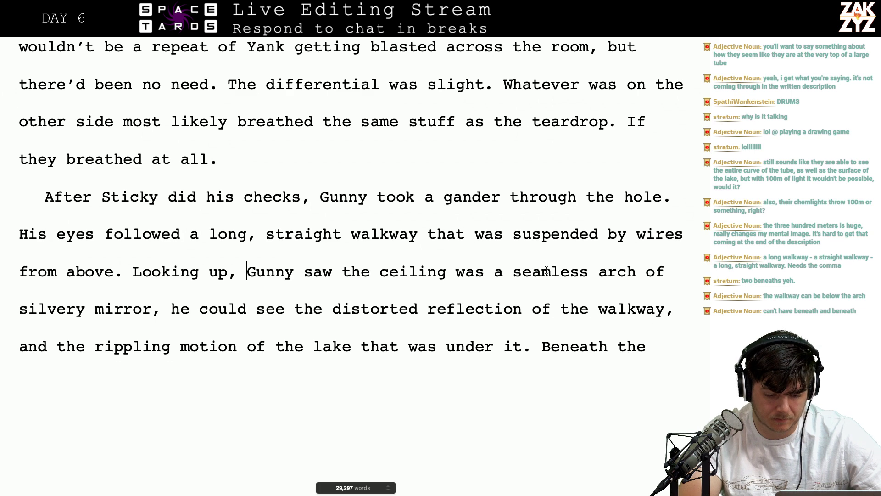
{"action": "left_click", "coordinate": [587, 271]}
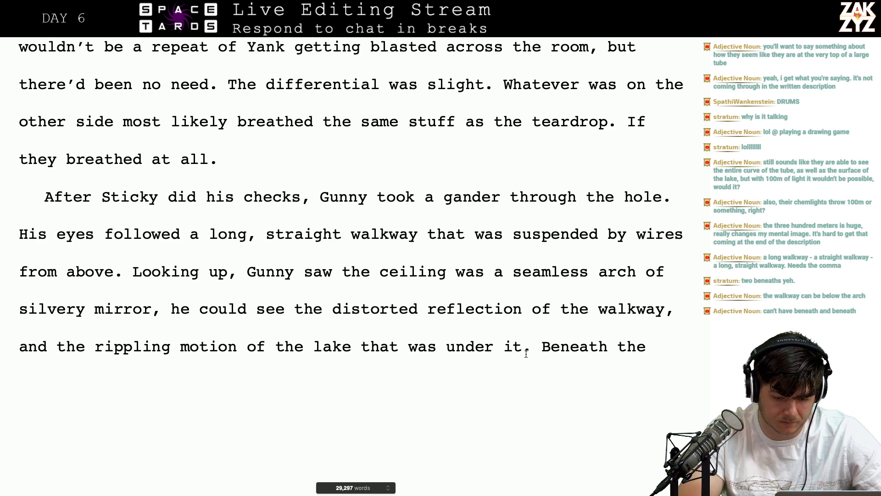
{"action": "scroll", "coordinate": [610, 357], "scroll_direction": "down", "scroll_amount": 10}
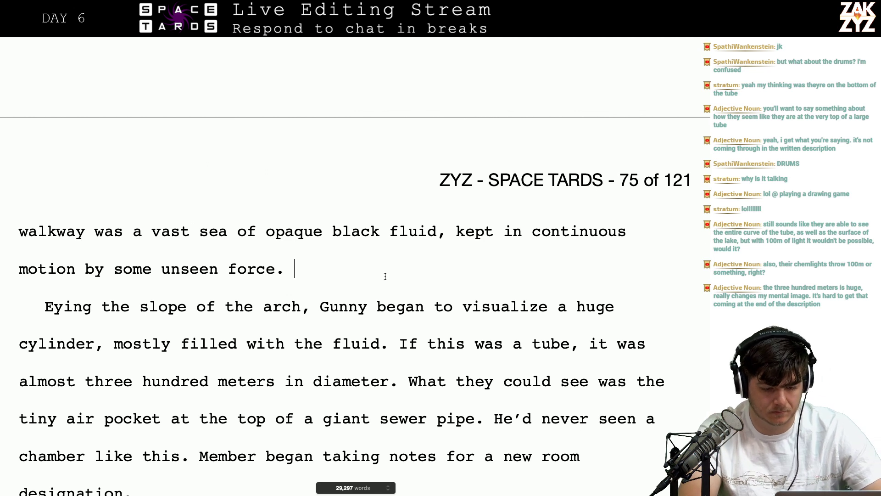
{"action": "key", "text": "BackSpace"}
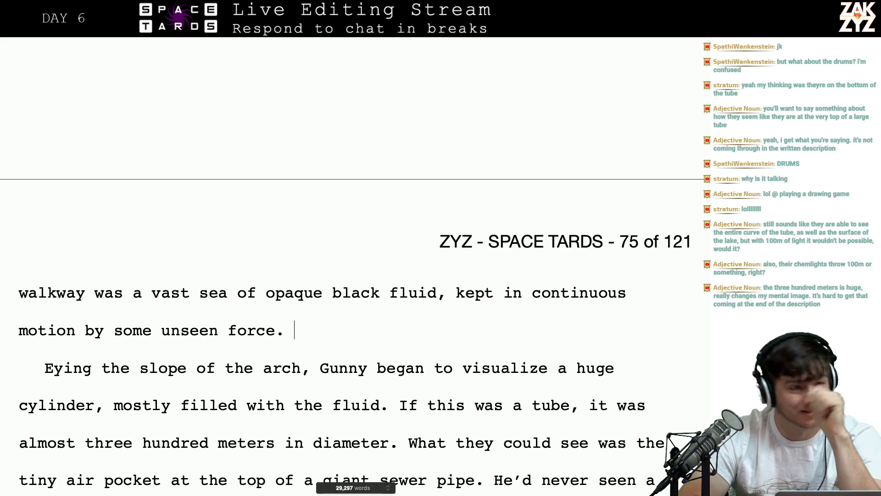
{"action": "scroll", "coordinate": [349, 266], "scroll_direction": "up", "scroll_amount": 10}
{"action": "scroll", "coordinate": [349, 266], "scroll_direction": "up", "scroll_amount": 3}
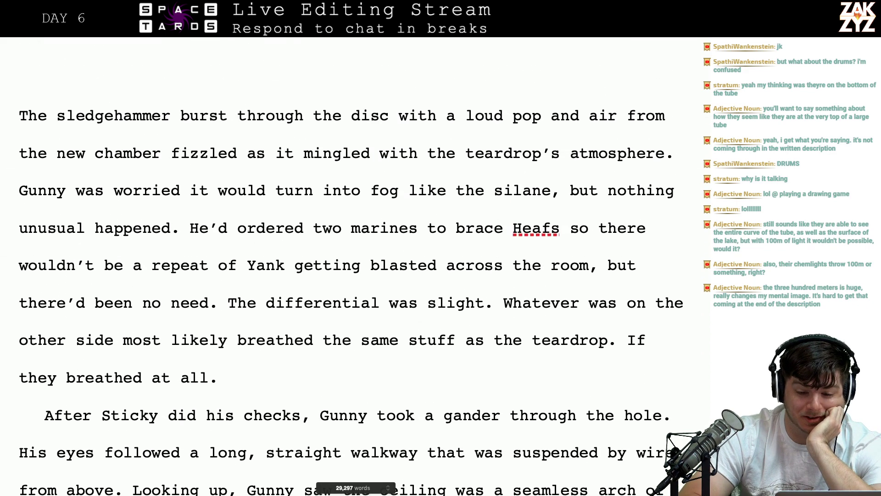
{"action": "scroll", "coordinate": [437, 169], "scroll_direction": "down", "scroll_amount": 3}
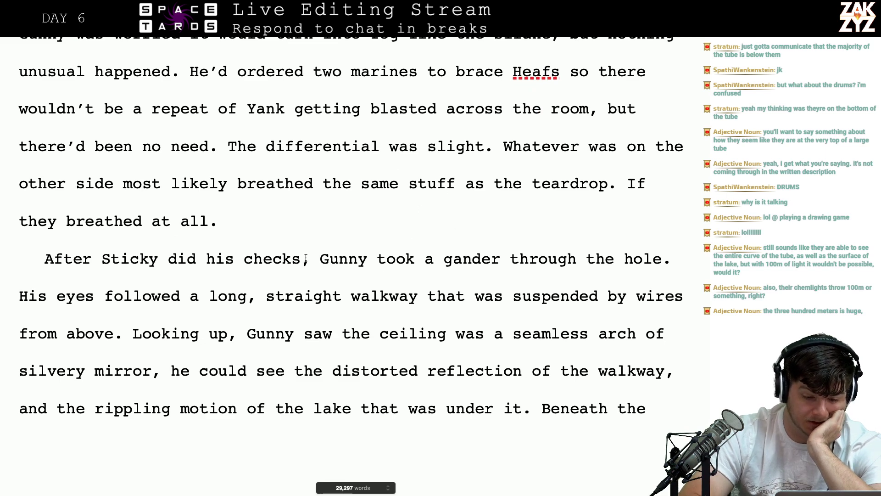
{"action": "scroll", "coordinate": [291, 212], "scroll_direction": "down", "scroll_amount": 2}
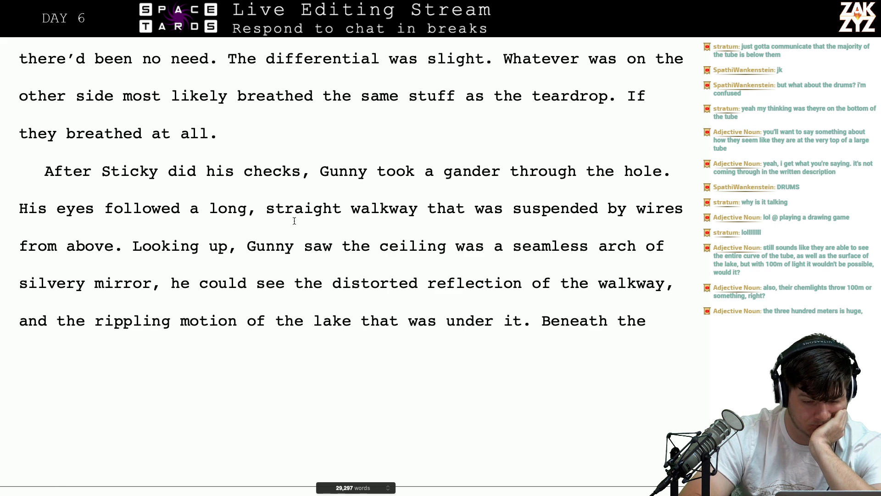
{"action": "scroll", "coordinate": [387, 239], "scroll_direction": "up", "scroll_amount": 1}
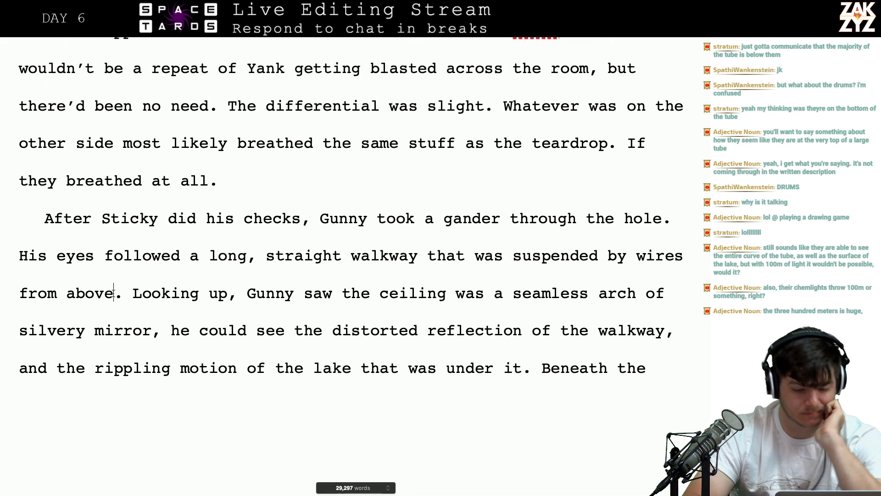
Break the walkway sentence after "suspended by wires", moving the old text from "from above" down to leave room for a rewrite
{"action": "key", "text": "Left"}
{"action": "key", "text": "Left"}
{"action": "key", "text": "Left"}
{"action": "key", "text": "Left"}
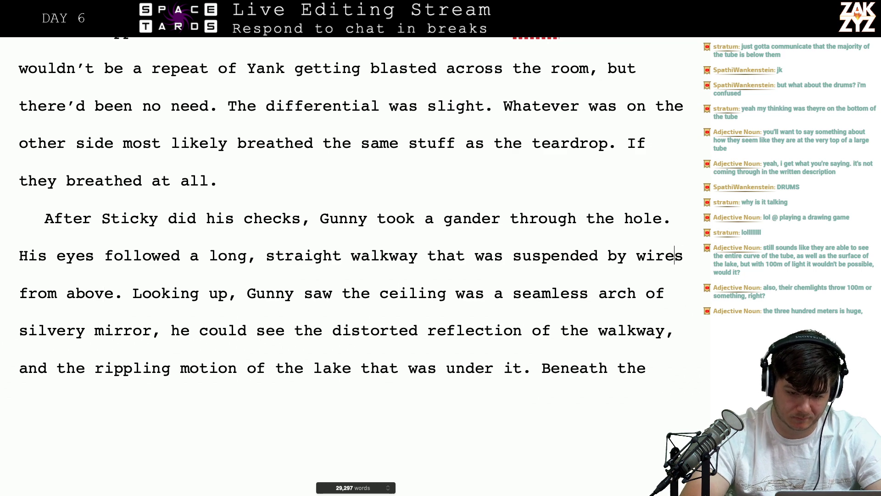
{"action": "key", "text": "Left"}
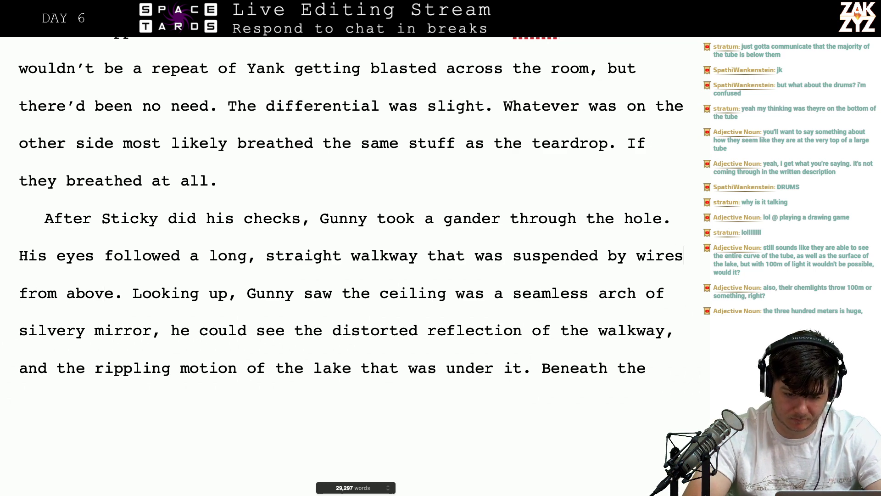
{"action": "key", "text": "Return"}
{"action": "key", "text": "Return"}
{"action": "key", "text": "Left"}
{"action": "key", "text": "Return"}
Try ending the walkway sentence with "from an arched ceiling." and erase that wording
{"action": "type", "text": "fr"}
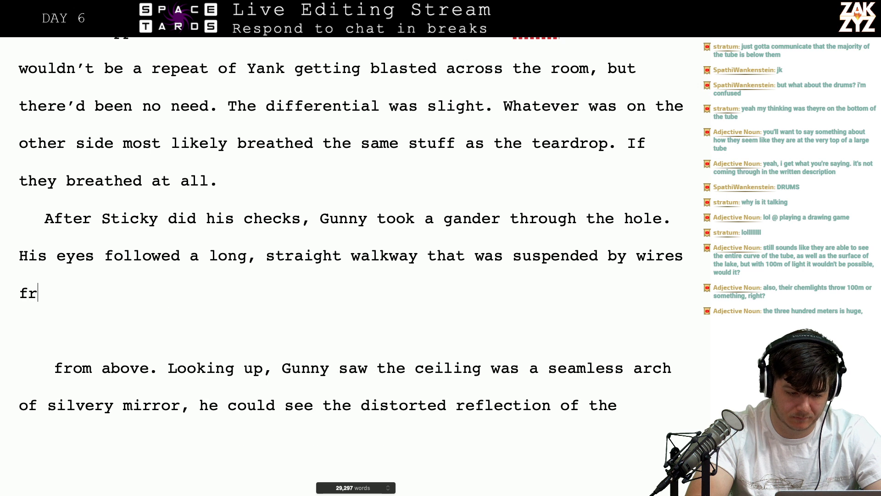
{"action": "type", "text": "om an arched "}
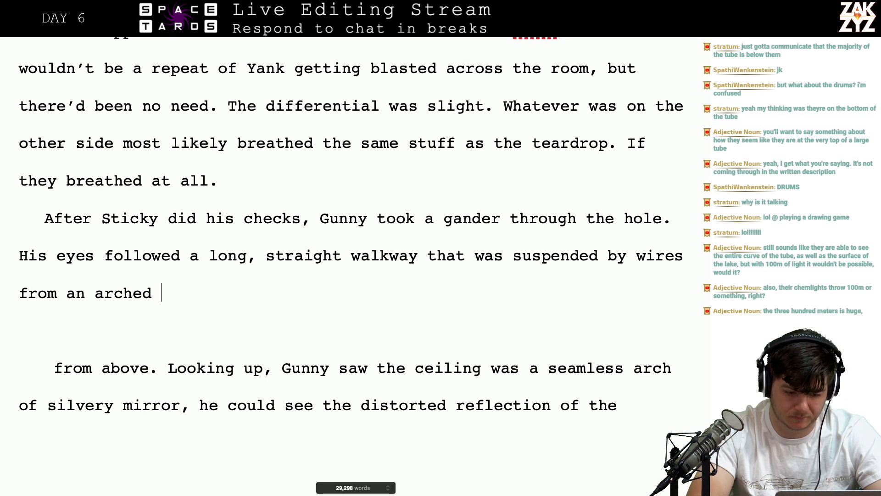
{"action": "type", "text": "ceiling."}
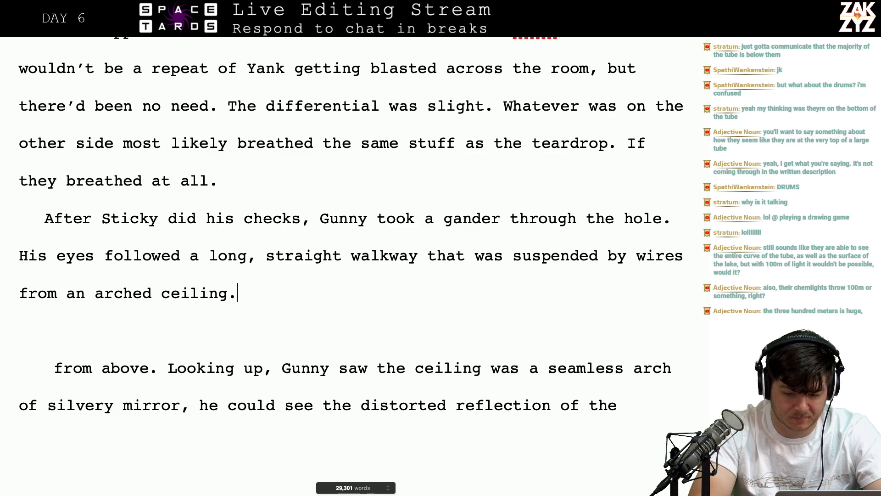
{"action": "key", "text": "BackSpace"}
{"action": "key", "text": "BackSpace"}
{"action": "key", "text": "BackSpace"}
{"action": "key", "text": "BackSpace"}
{"action": "key", "text": "BackSpace"}
{"action": "key", "text": "BackSpace"}
{"action": "key", "text": "BackSpace"}
{"action": "key", "text": "BackSpace"}
{"action": "key", "text": "BackSpace"}
{"action": "key", "text": "BackSpace"}
{"action": "key", "text": "BackSpace"}
{"action": "key", "text": "BackSpace"}
{"action": "key", "text": "BackSpace"}
{"action": "key", "text": "BackSpace"}
{"action": "key", "text": "BackSpace"}
{"action": "key", "text": "BackSpace"}
{"action": "key", "text": "BackSpace"}
{"action": "key", "text": "BackSpace"}
{"action": "key", "text": "BackSpace"}
{"action": "key", "text": "BackSpace"}
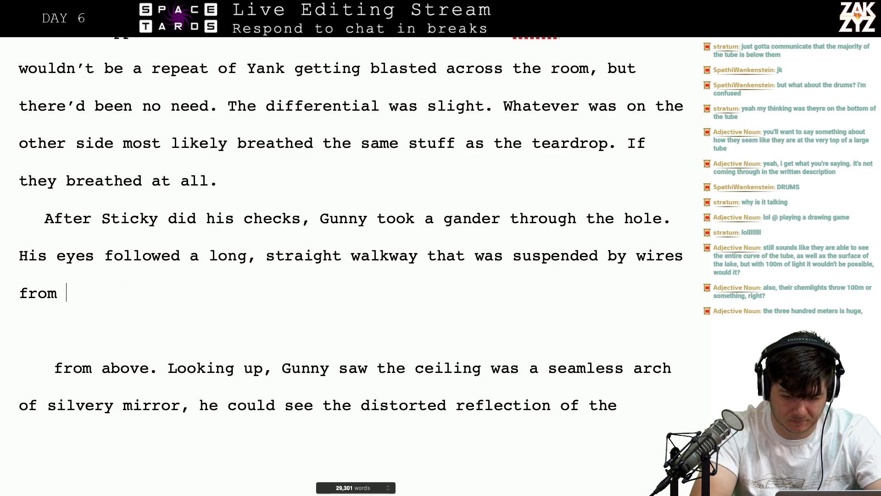
{"action": "key", "text": "BackSpace"}
End the walkway sentence with "from the ceiling."
{"action": "type", "text": "from the"}
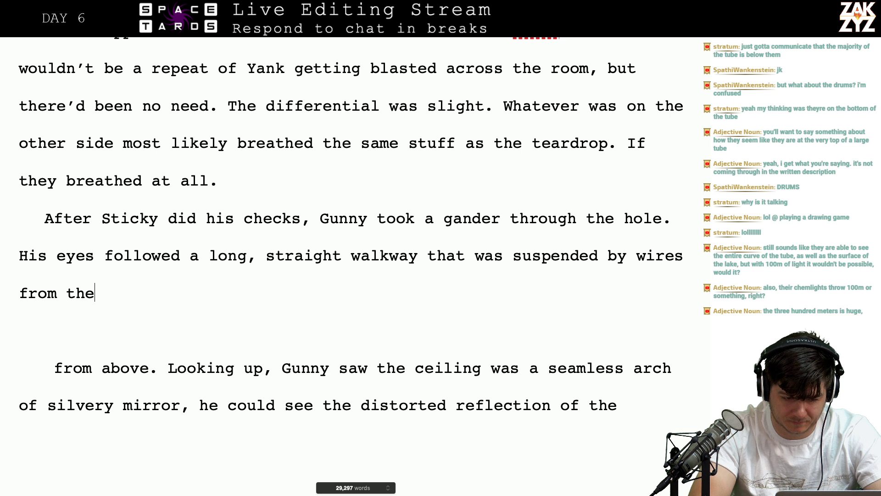
{"action": "type", "text": " ceiling"}
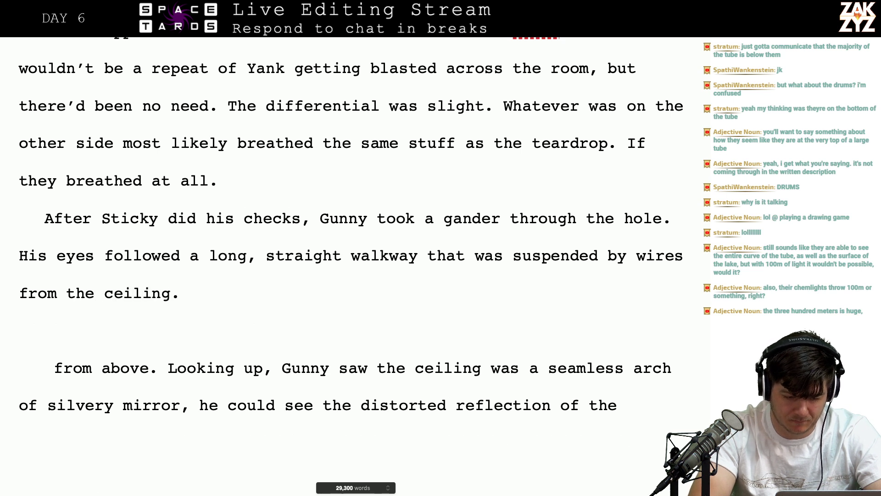
{"action": "type", "text": ". The"}
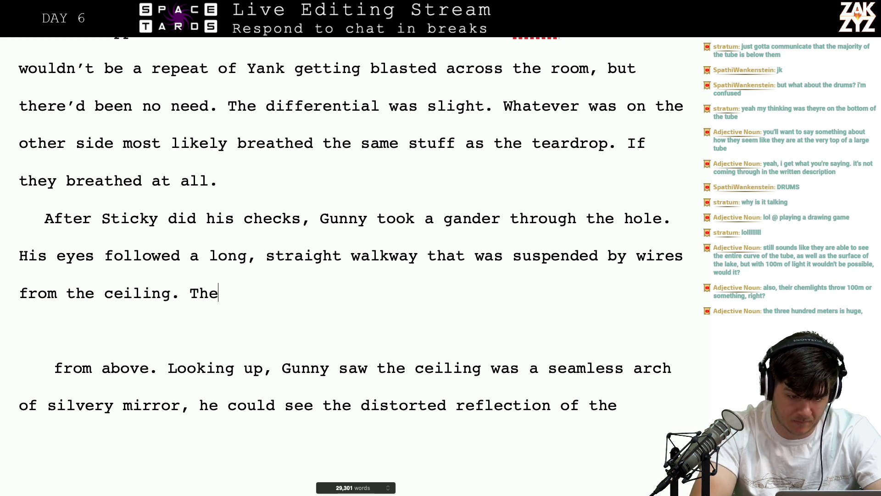
{"action": "key", "text": "BackSpace"}
{"action": "key", "text": "BackSpace"}
{"action": "key", "text": "BackSpace"}
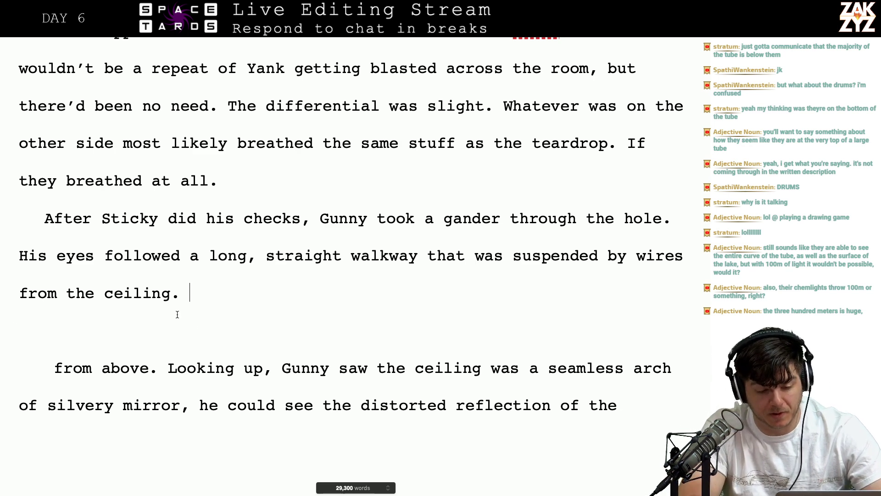
Follow the walkway sentence with a new one beginning "The ceiling was curved, a seamless arch of silvery mirror"
{"action": "scroll", "coordinate": [220, 335], "scroll_direction": "down", "scroll_amount": 1}
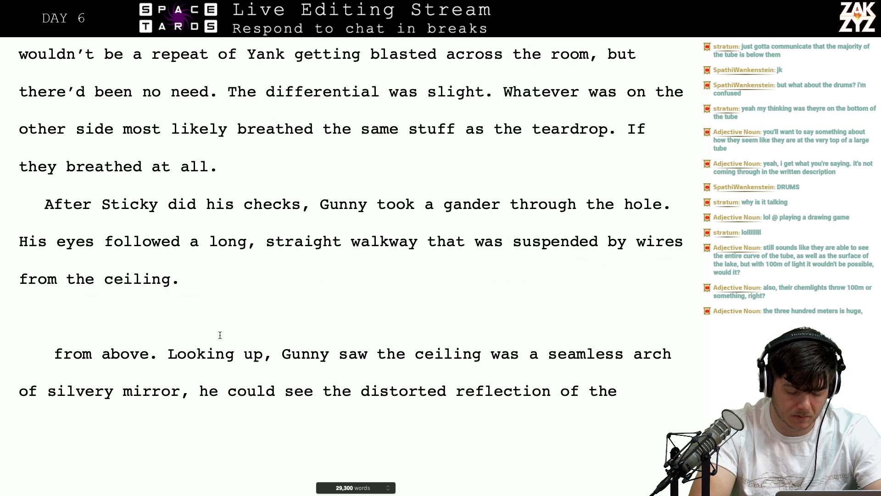
{"action": "type", "text": "The ceiling was a"}
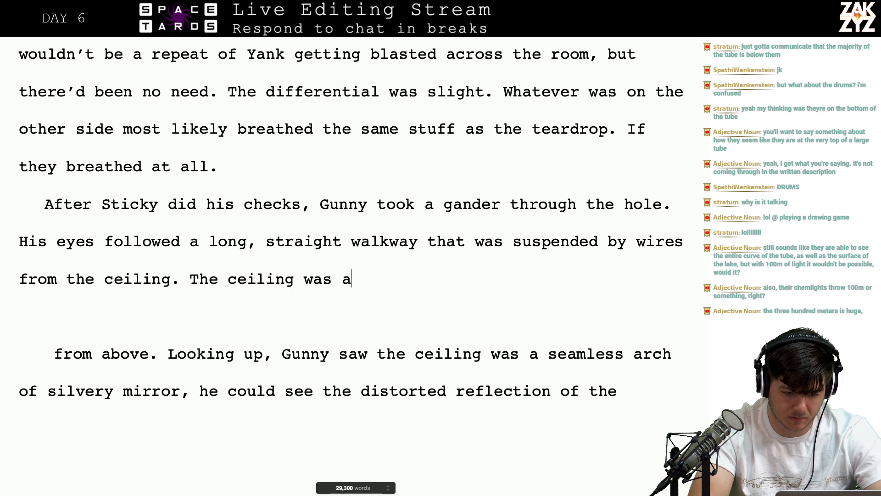
{"action": "type", "text": "n"}
{"action": "key", "text": "BackSpace"}
{"action": "key", "text": "BackSpace"}
{"action": "key", "text": "BackSpace"}
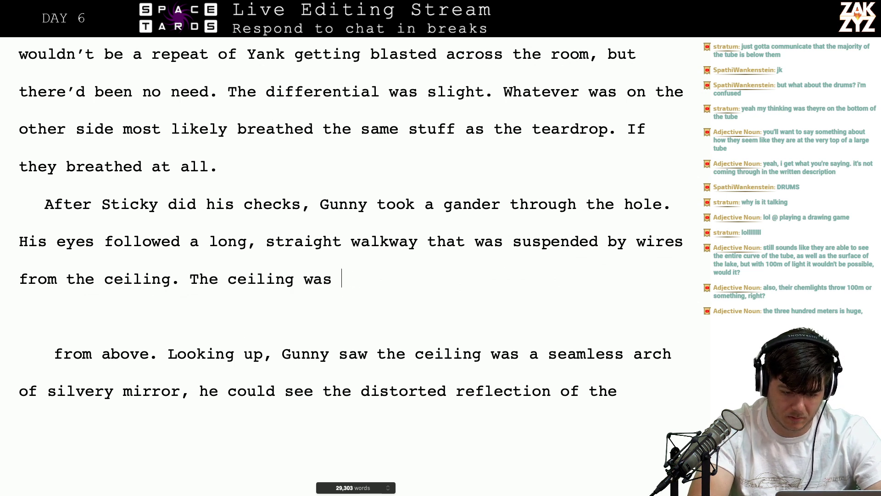
{"action": "type", "text": "a"}
{"action": "key", "text": "BackSpace"}
{"action": "type", "text": "cu"}
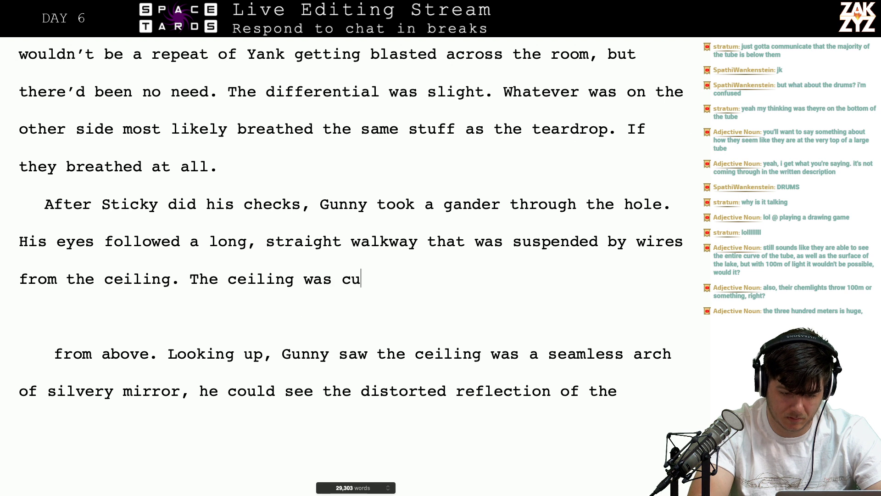
{"action": "type", "text": "rved, a seam"}
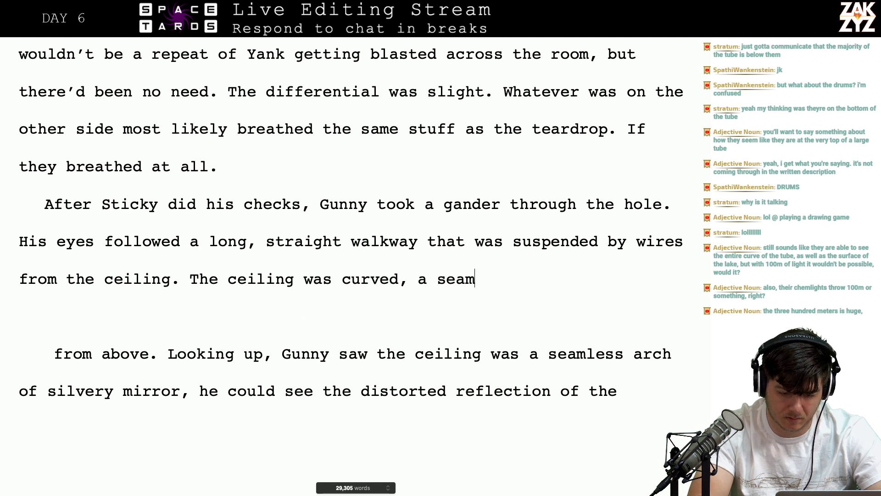
{"action": "type", "text": "less arch of "}
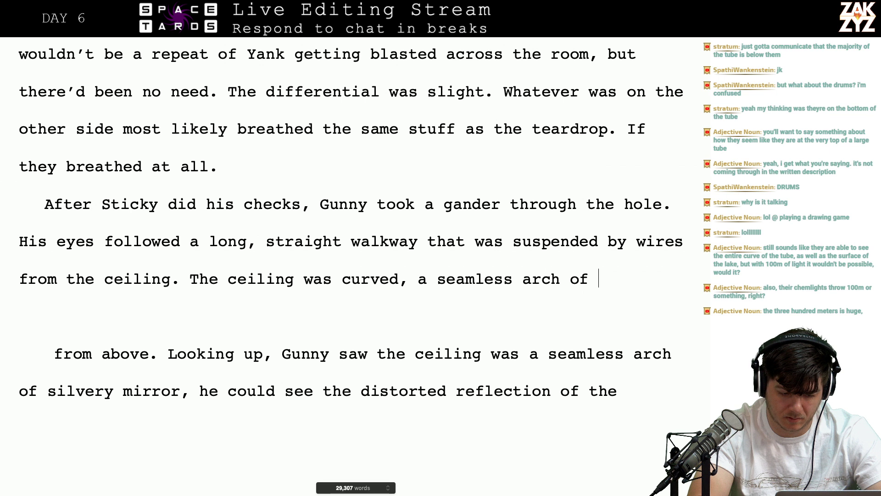
{"action": "type", "text": "silvery m"}
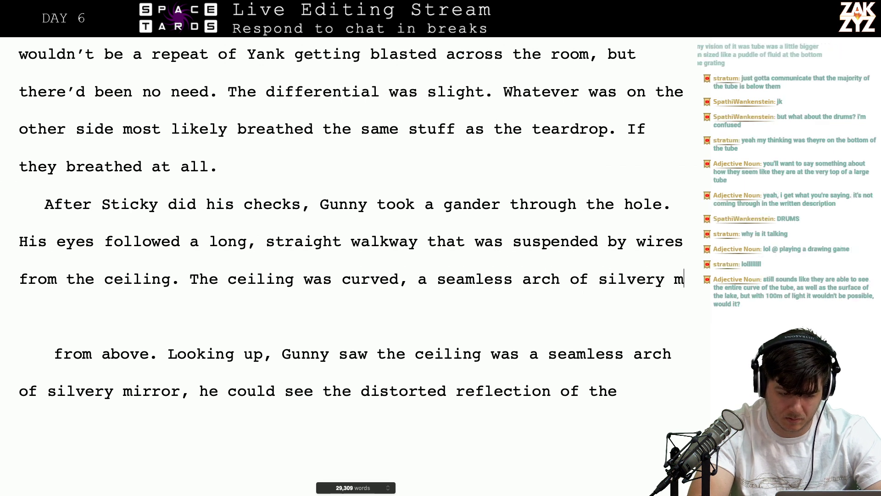
{"action": "type", "text": "irror"}
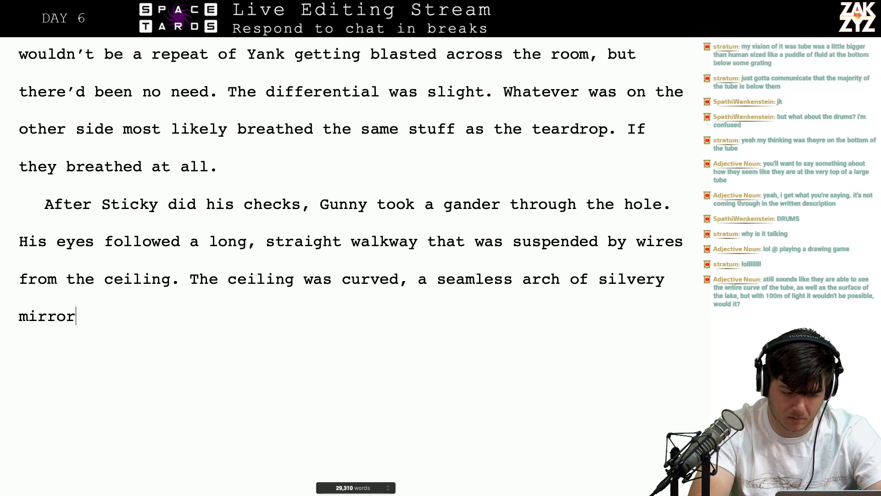
Continue the ceiling sentence with "that continued until it met a lake of black fluid"
{"action": "type", "text": ", that cur"}
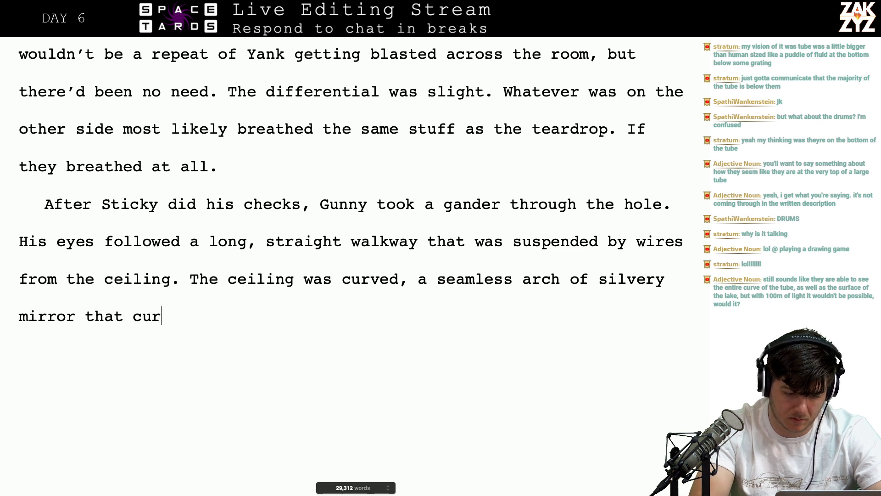
{"action": "key", "text": "BackSpace"}
{"action": "key", "text": "BackSpace"}
{"action": "key", "text": "BackSpace"}
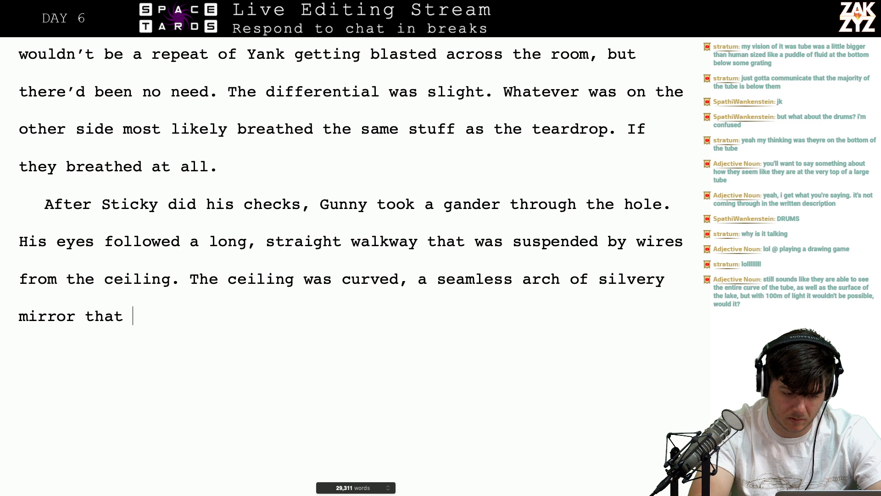
{"action": "type", "text": "e"}
{"action": "key", "text": "BackSpace"}
{"action": "key", "text": "BackSpace"}
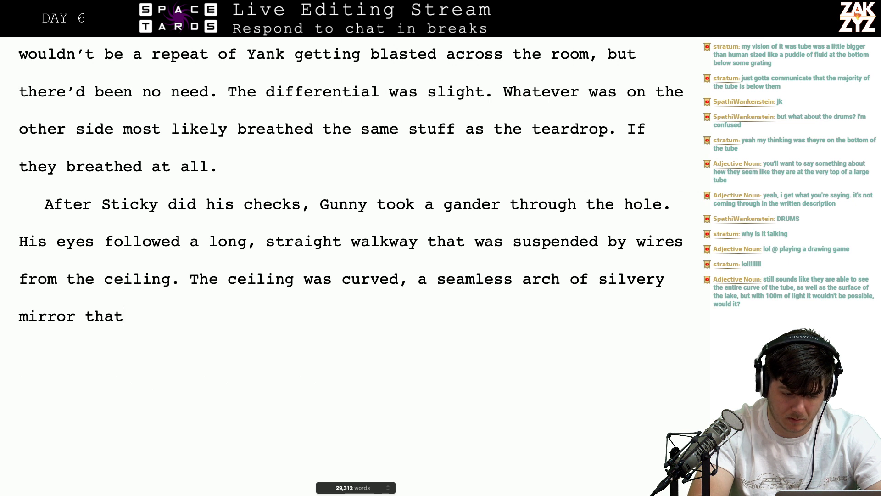
{"action": "type", "text": "continued until it met"}
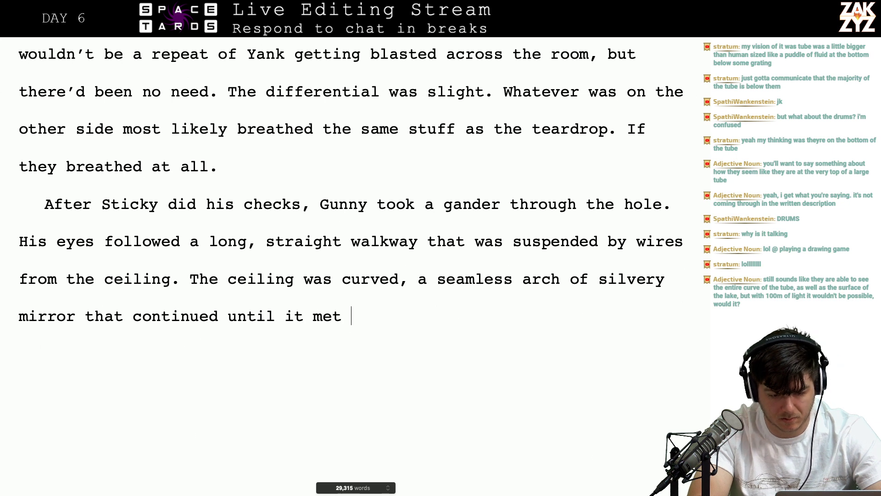
{"action": "type", "text": " a "}
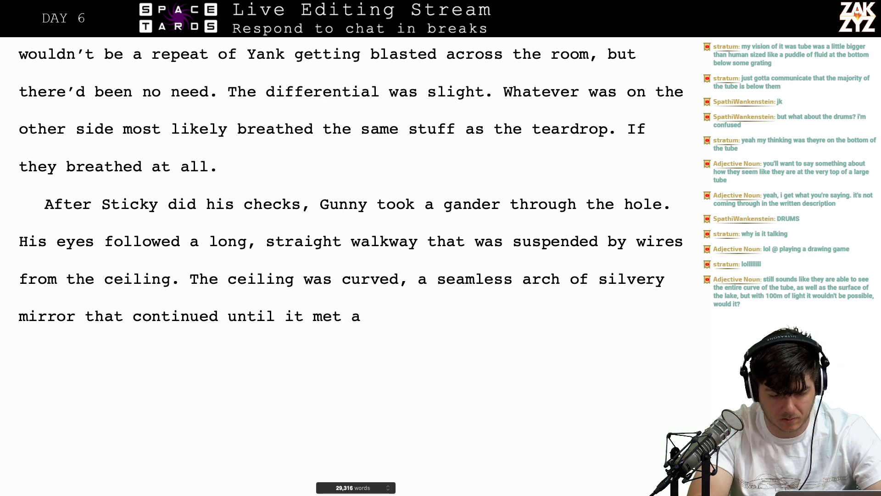
{"action": "type", "text": "lake of black "}
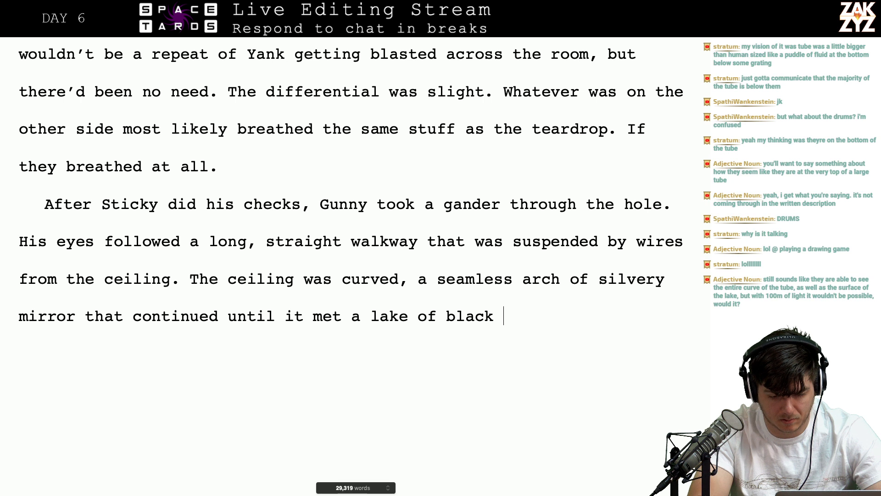
{"action": "type", "text": "fluid"}
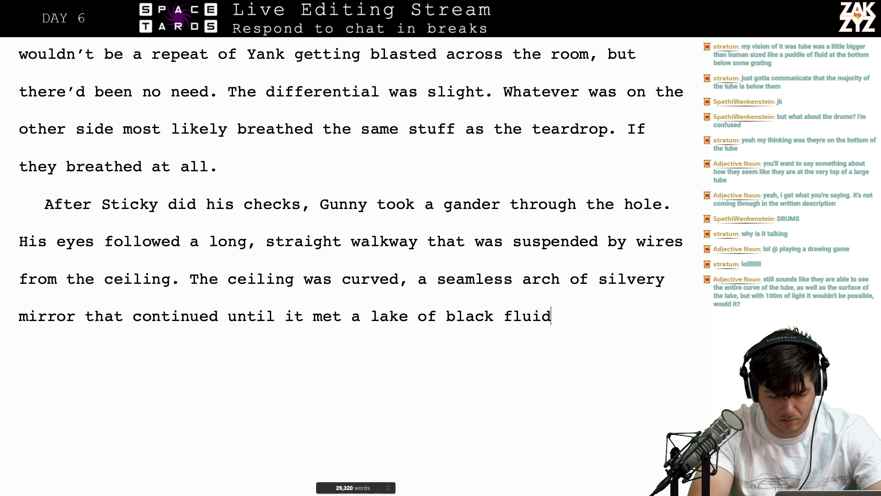
Reword the end of the ceiling sentence from "black fluid" to "rippling, black fluid"
{"action": "key", "text": "BackSpace"}
{"action": "key", "text": "BackSpace"}
{"action": "key", "text": "BackSpace"}
{"action": "key", "text": "BackSpace"}
{"action": "key", "text": "BackSpace"}
{"action": "key", "text": "BackSpace"}
{"action": "key", "text": "BackSpace"}
{"action": "key", "text": "BackSpace"}
{"action": "key", "text": "BackSpace"}
{"action": "key", "text": "BackSpace"}
{"action": "key", "text": "BackSpace"}
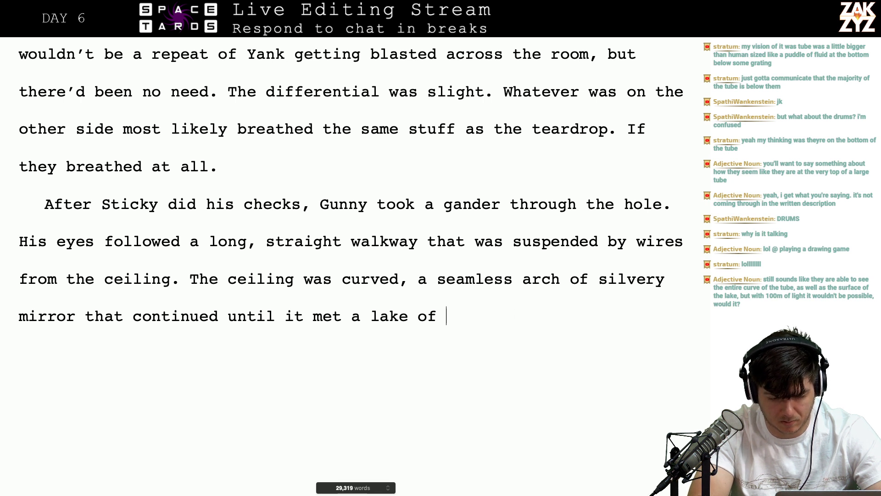
{"action": "type", "text": "rippling, b"}
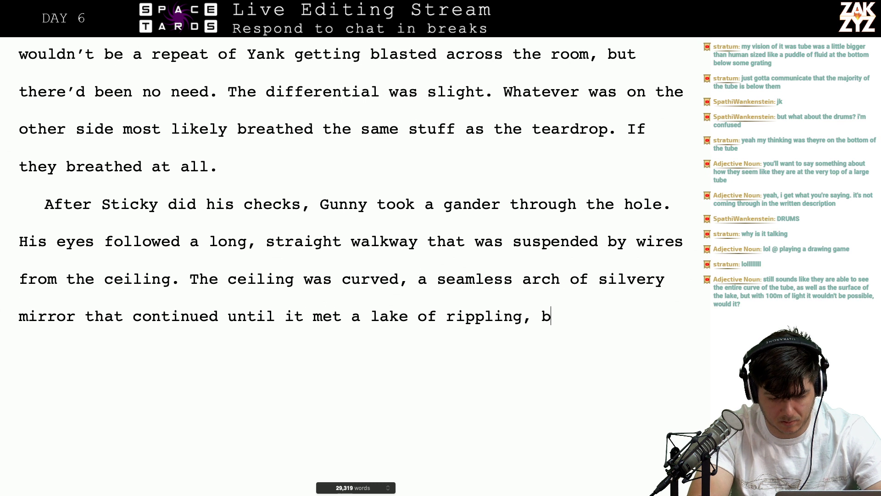
{"action": "type", "text": "lack fluid b"}
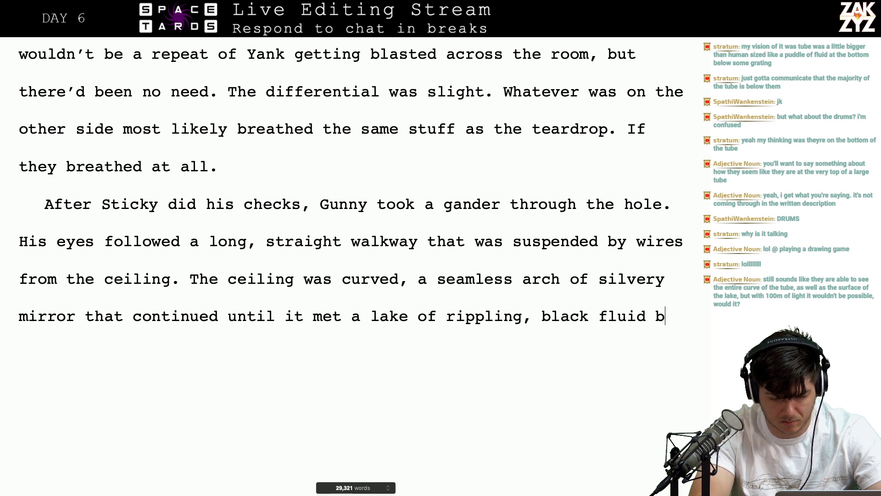
Try ending the ceiling sentence with "beneath the walkway." and erase that wording back to "be"
{"action": "type", "text": "eneath the walkwa"}
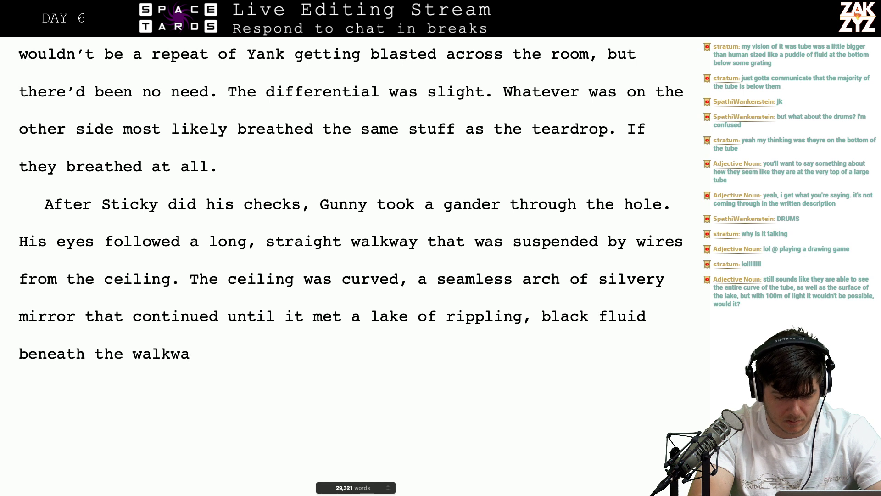
{"action": "type", "text": "y."}
{"action": "key", "text": "BackSpace"}
{"action": "key", "text": "BackSpace"}
{"action": "key", "text": "BackSpace"}
{"action": "key", "text": "BackSpace"}
{"action": "key", "text": "BackSpace"}
{"action": "key", "text": "BackSpace"}
{"action": "key", "text": "BackSpace"}
{"action": "key", "text": "BackSpace"}
{"action": "key", "text": "BackSpace"}
{"action": "key", "text": "BackSpace"}
{"action": "key", "text": "BackSpace"}
{"action": "key", "text": "BackSpace"}
{"action": "key", "text": "BackSpace"}
{"action": "key", "text": "BackSpace"}
{"action": "key", "text": "BackSpace"}
{"action": "key", "text": "BackSpace"}
{"action": "key", "text": "BackSpace"}
{"action": "key", "text": "BackSpace"}
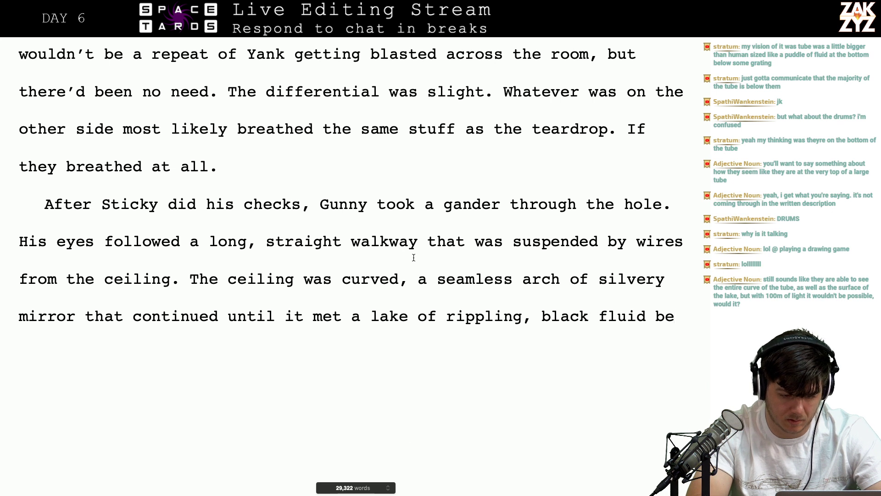
Replace the period after "from the ceiling" with a comma and extend the walkway sentence with "beneath it was"
{"action": "key", "text": "BackSpace"}
{"action": "type", "text": ", beneath it"}
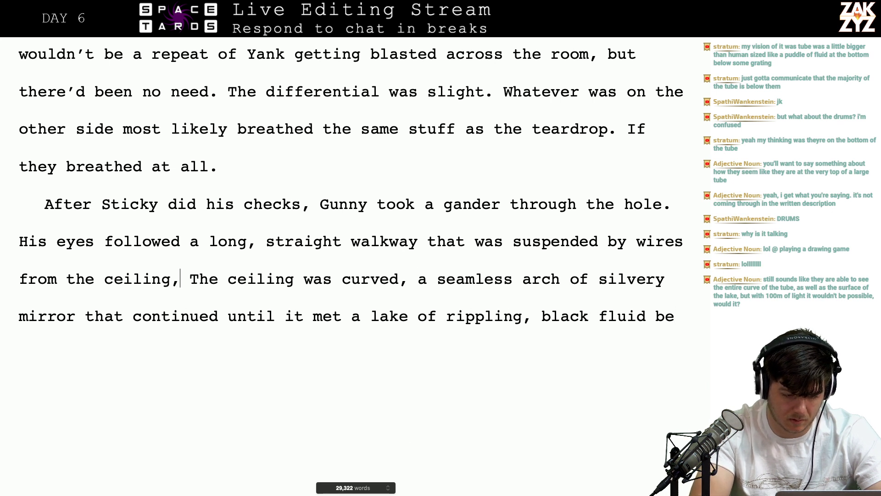
{"action": "type", "text": " was a r"}
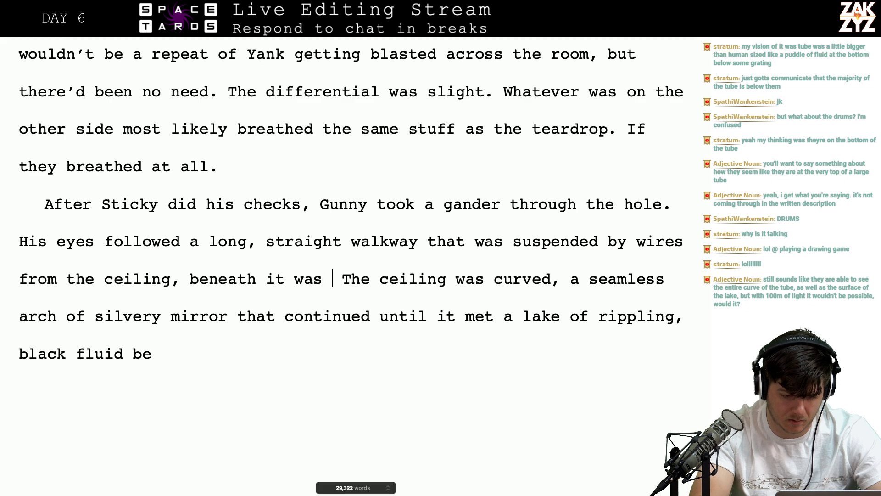
{"action": "type", "text": "ippling sea of"}
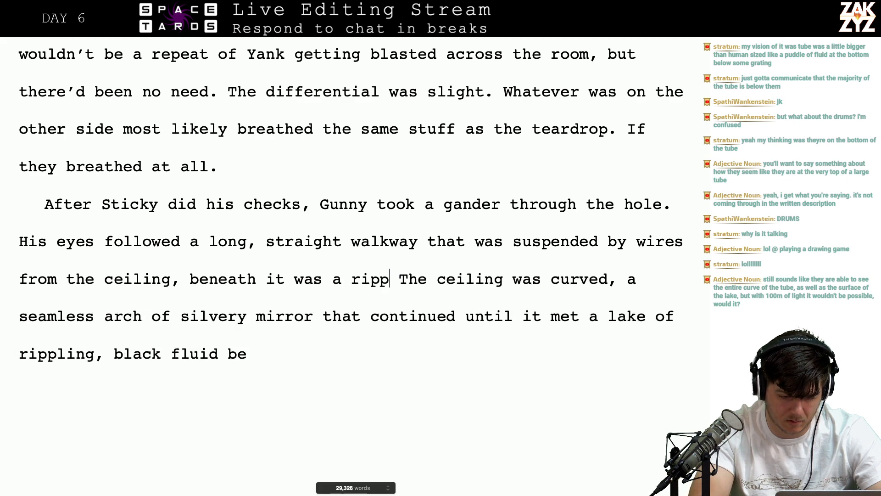
{"action": "key", "text": "BackSpace"}
{"action": "key", "text": "BackSpace"}
{"action": "key", "text": "BackSpace"}
{"action": "key", "text": "BackSpace"}
{"action": "key", "text": "BackSpace"}
{"action": "key", "text": "BackSpace"}
{"action": "key", "text": "BackSpace"}
{"action": "key", "text": "BackSpace"}
{"action": "key", "text": "BackSpace"}
{"action": "key", "text": "BackSpace"}
{"action": "key", "text": "BackSpace"}
{"action": "key", "text": "BackSpace"}
{"action": "key", "text": "BackSpace"}
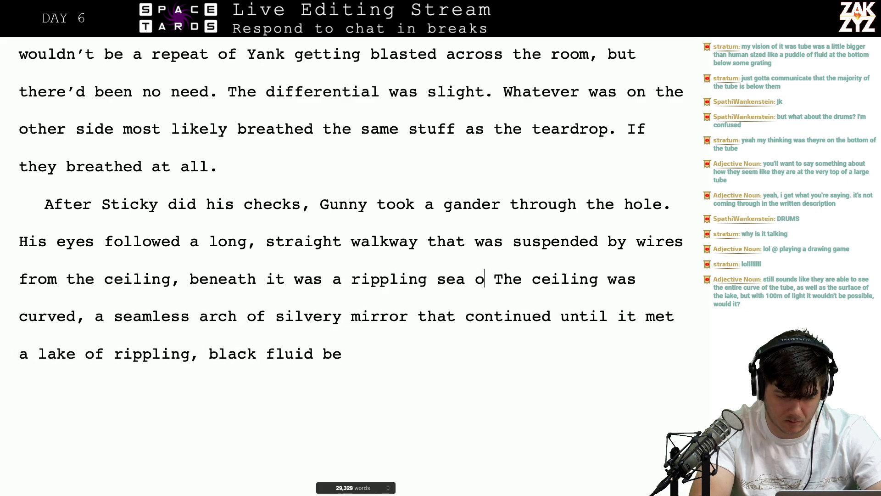
{"action": "key", "text": "BackSpace"}
{"action": "key", "text": "BackSpace"}
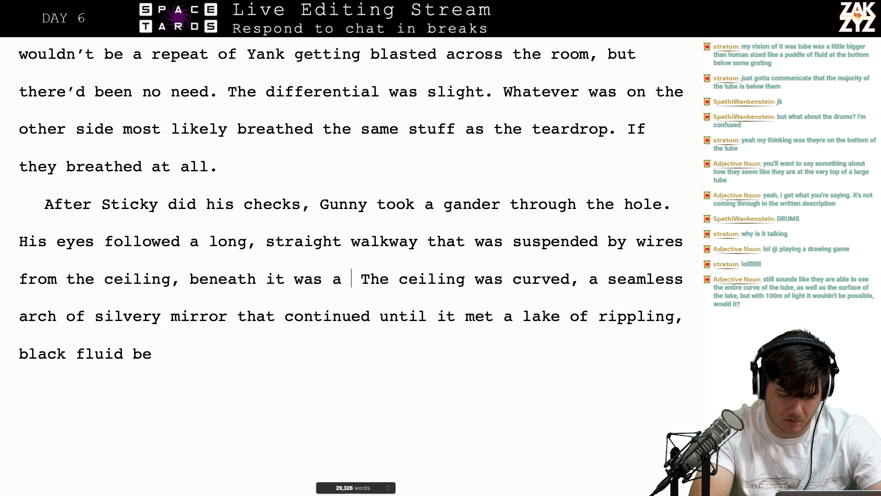
Insert "over a vast lake of rippling black fluid." after "from the ceiling," and set the leftover text apart below with blank lines
{"action": "key", "text": "Return"}
{"action": "key", "text": "Return"}
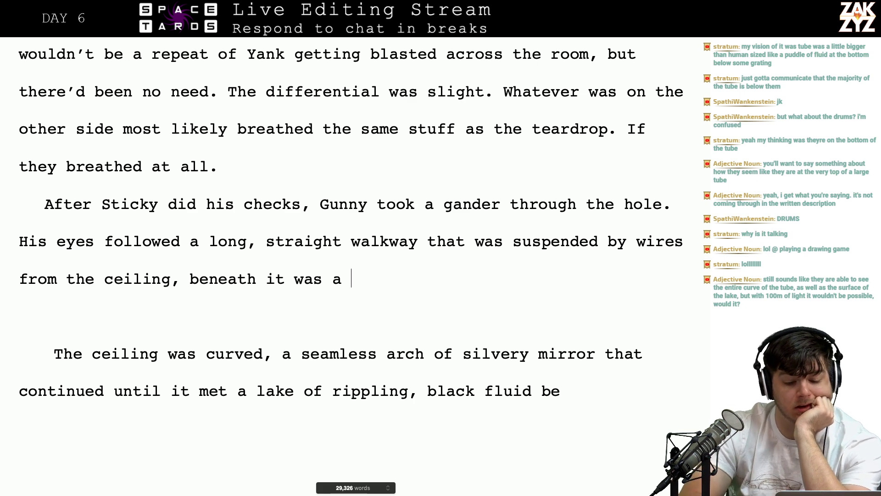
{"action": "scroll", "coordinate": [179, 283], "scroll_direction": "down", "scroll_amount": 1}
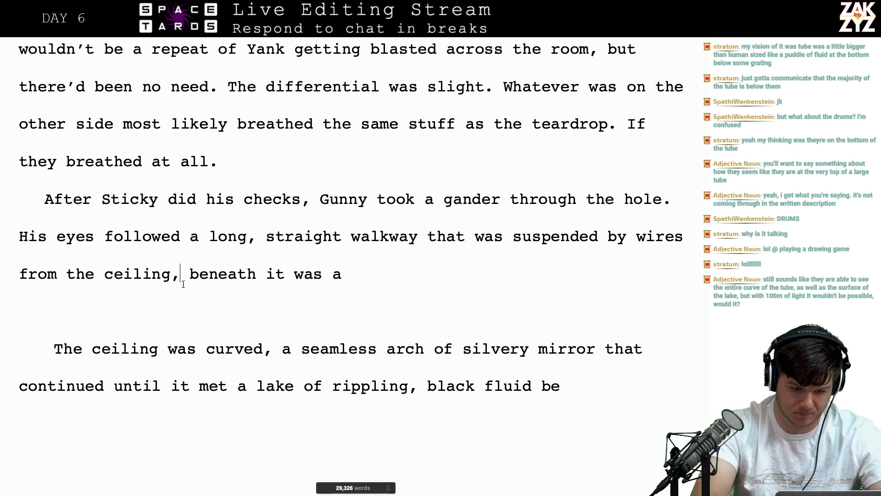
{"action": "type", "text": "over a vast  "}
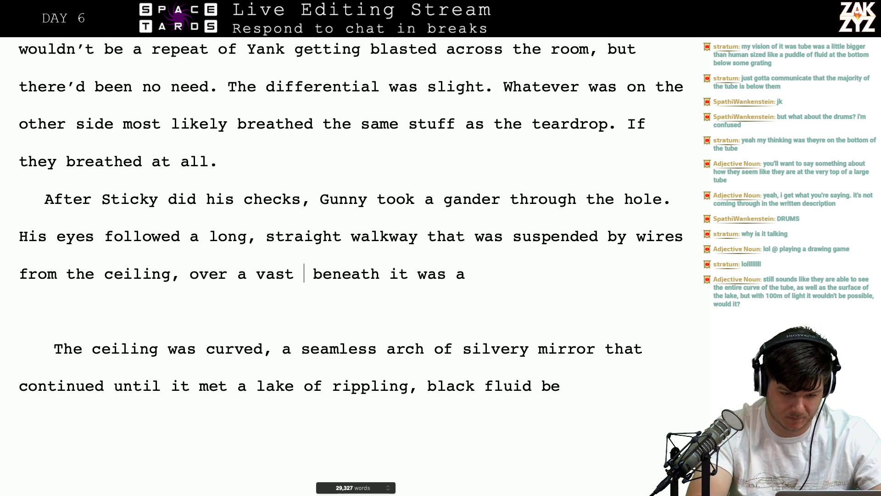
{"action": "type", "text": "lake of rippl"}
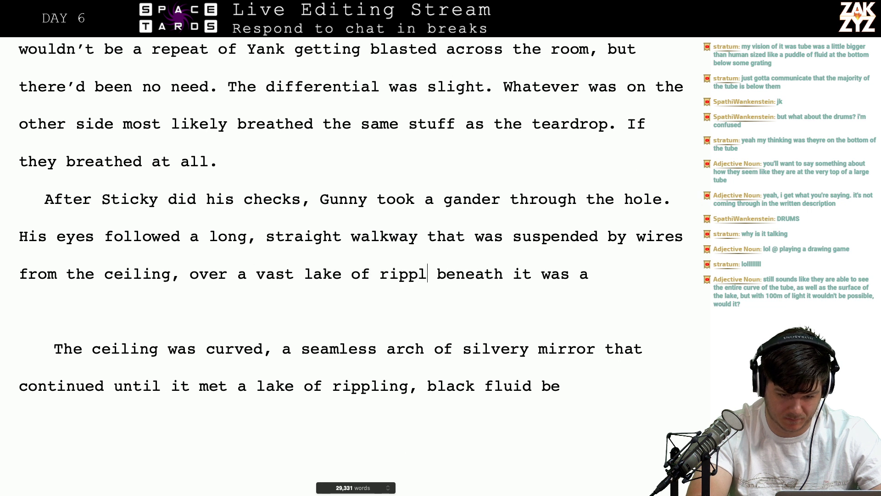
{"action": "type", "text": "ing black fluid."}
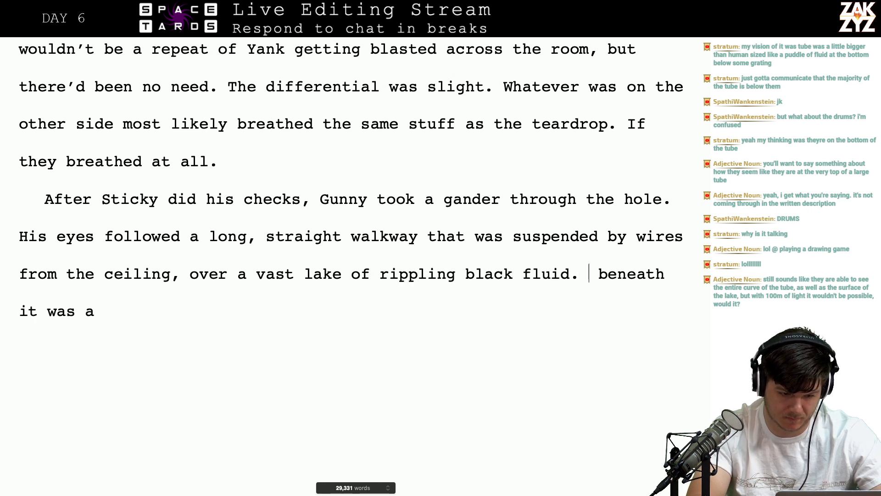
{"action": "key", "text": "Return"}
{"action": "key", "text": "Return"}
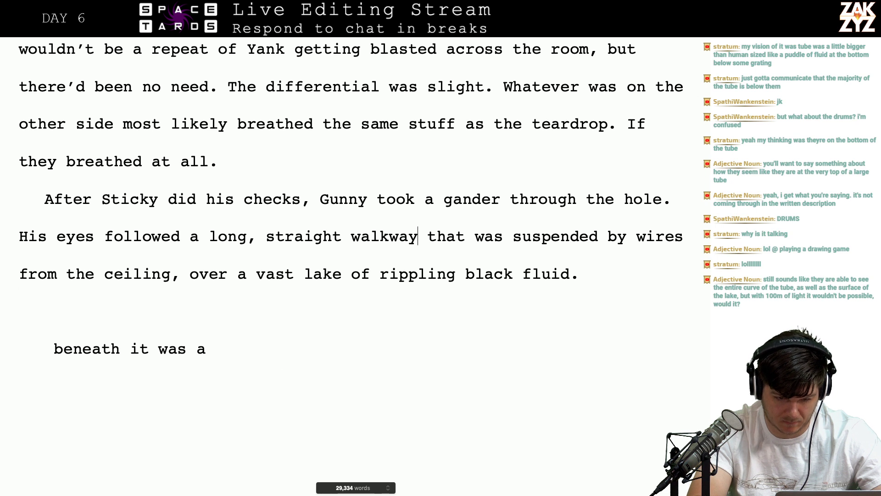
Split the sentence after "walkway" and complete the first part with "that stretched over a vast lake of rippling black fluid."
{"action": "key", "text": "Return"}
{"action": "key", "text": "Return"}
{"action": "type", "text": "that "}
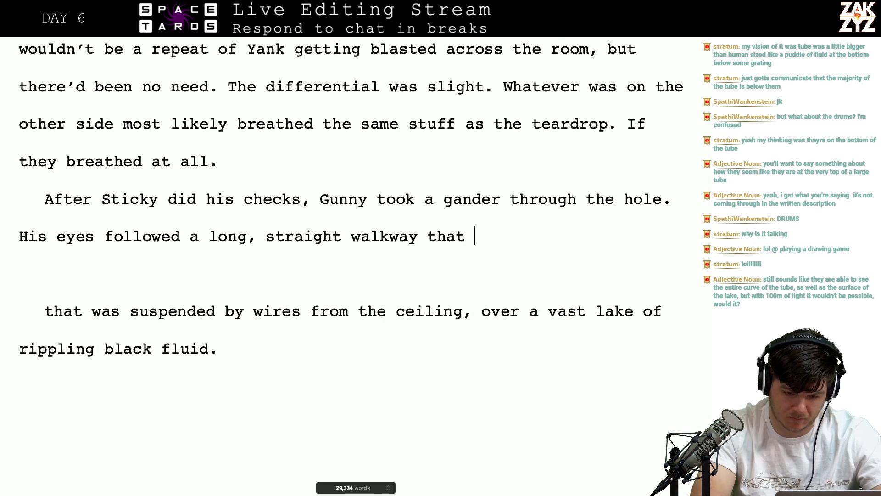
{"action": "type", "text": "stretched over "}
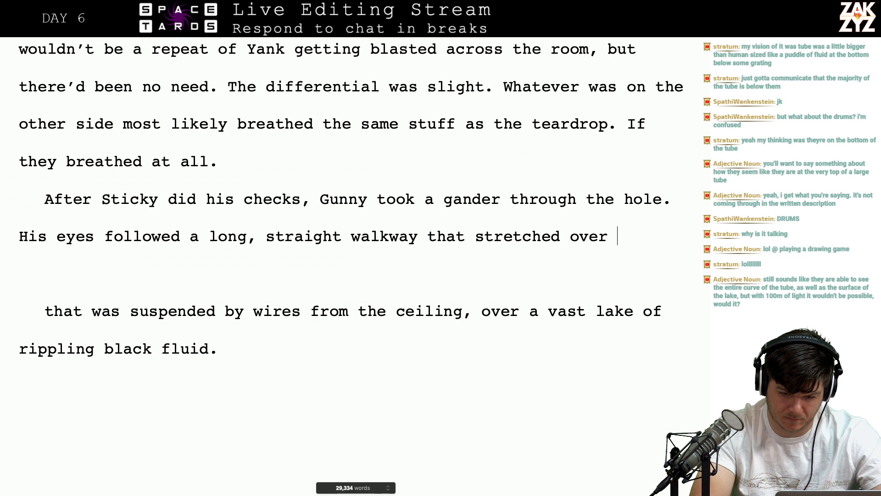
{"action": "type", "text": "a vast lake of "}
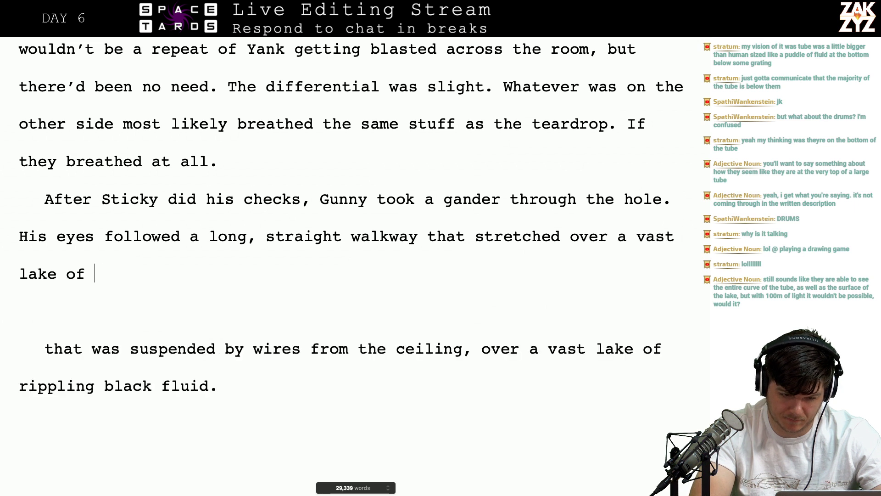
{"action": "type", "text": "rippling black fl"}
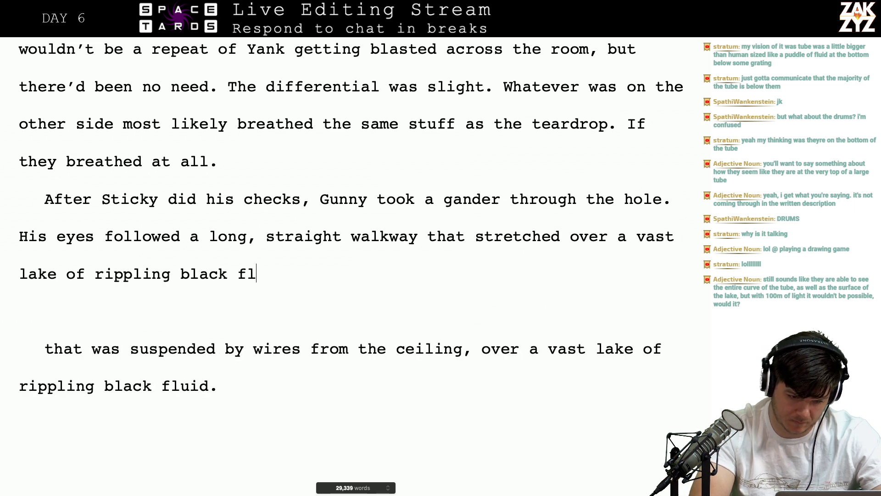
{"action": "type", "text": "uid. The "}
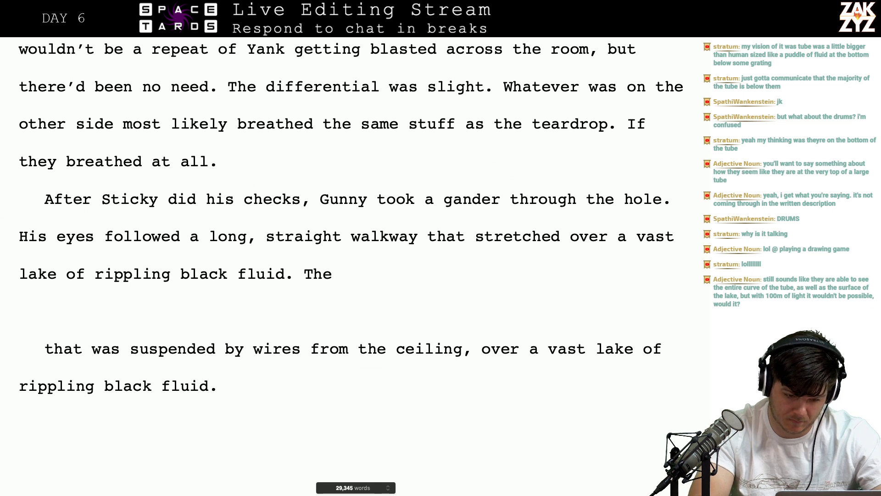
Write "The walkway was suspended by wires from the ceiling, which was a wide arch of seamless, silvery mirror." after "black fluid."
{"action": "type", "text": "walkway was "}
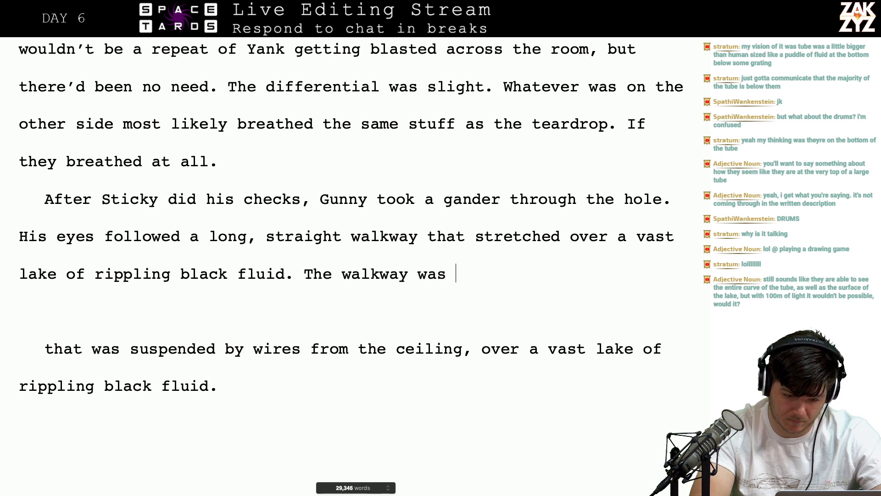
{"action": "type", "text": "suspended by "}
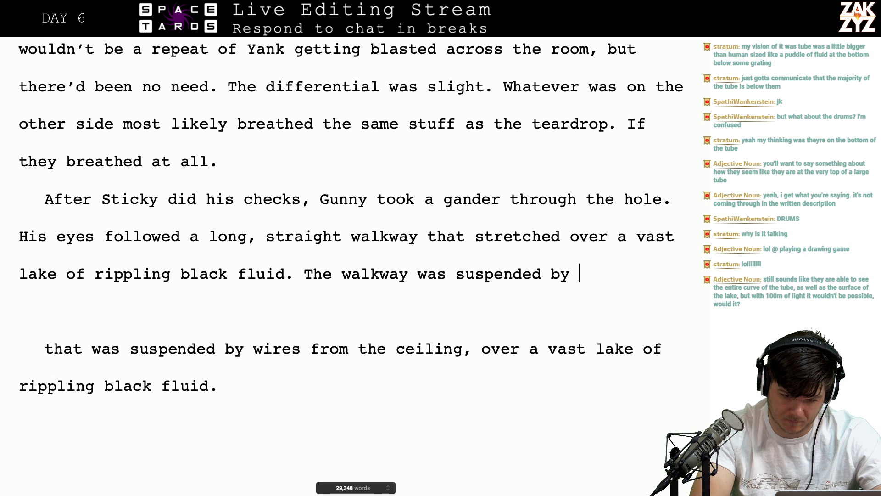
{"action": "type", "text": "wires from the "}
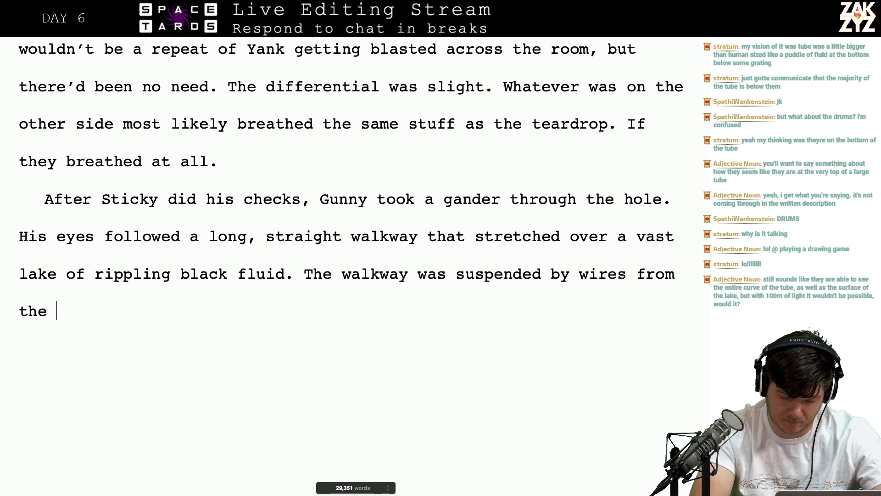
{"action": "type", "text": "ceiling, whi"}
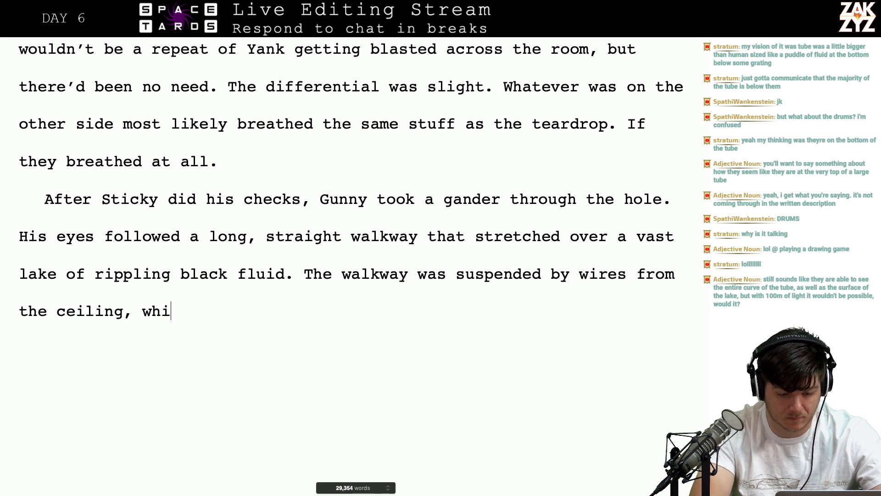
{"action": "type", "text": "ch was a"}
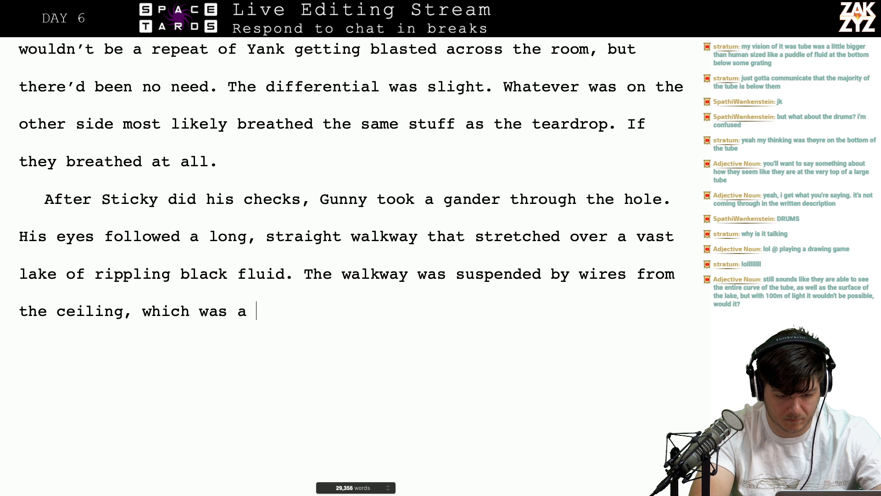
{"action": "type", "text": " wide arch"}
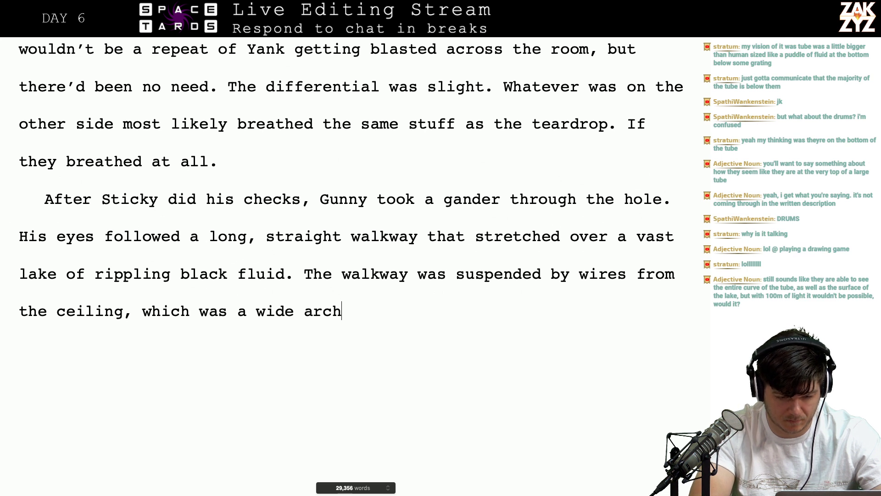
{"action": "type", "text": " of s"}
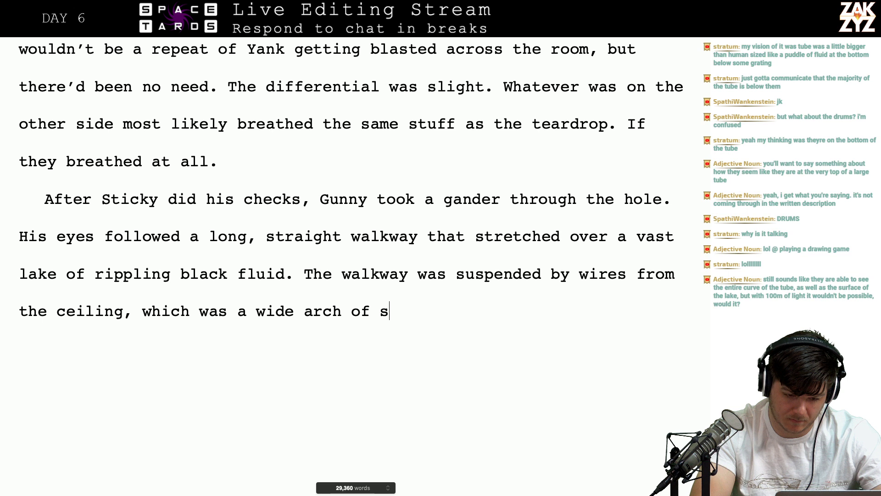
{"action": "type", "text": "eamless,"}
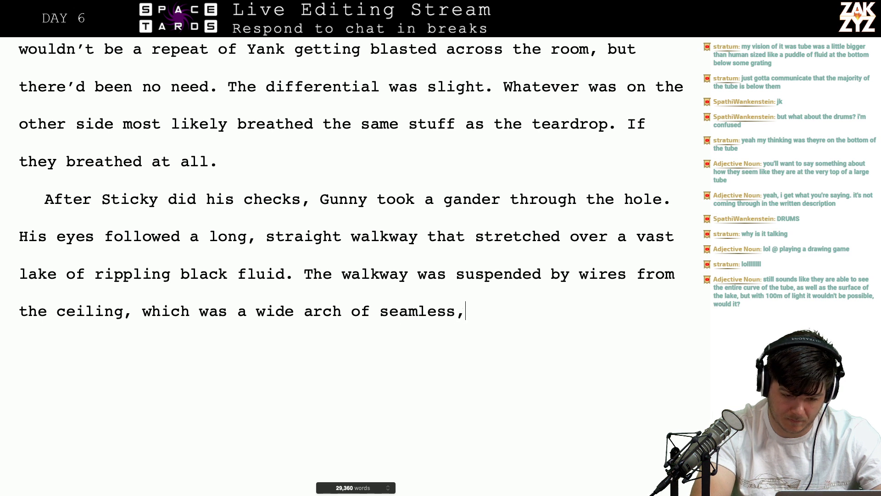
{"action": "type", "text": " silvery mirror"}
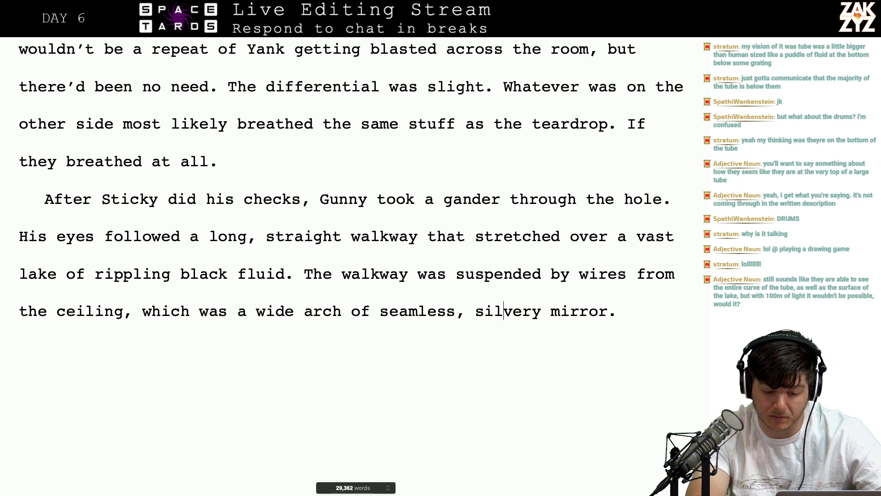
{"action": "type", "text": "."}
{"action": "key", "text": "Return"}
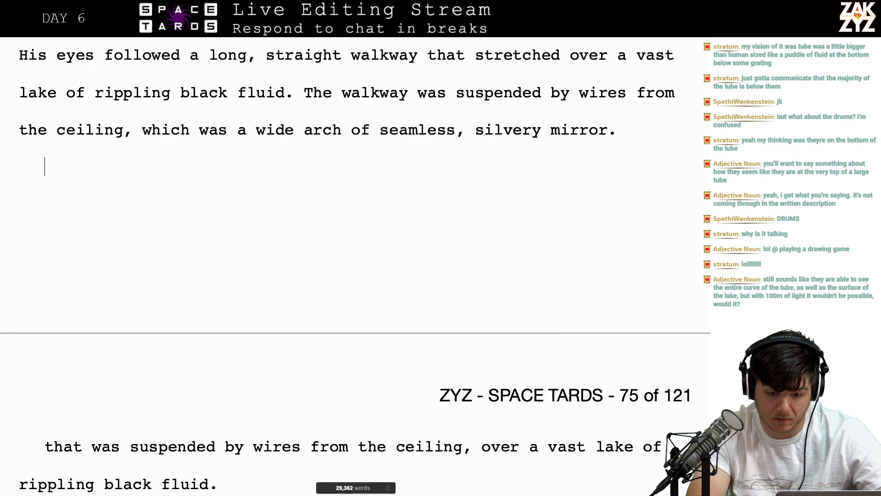
{"action": "key", "text": "Right"}
{"action": "key", "text": "Right"}
{"action": "key", "text": "Right"}
{"action": "key", "text": "Right"}
{"action": "key", "text": "Right"}
{"action": "key", "text": "Right"}
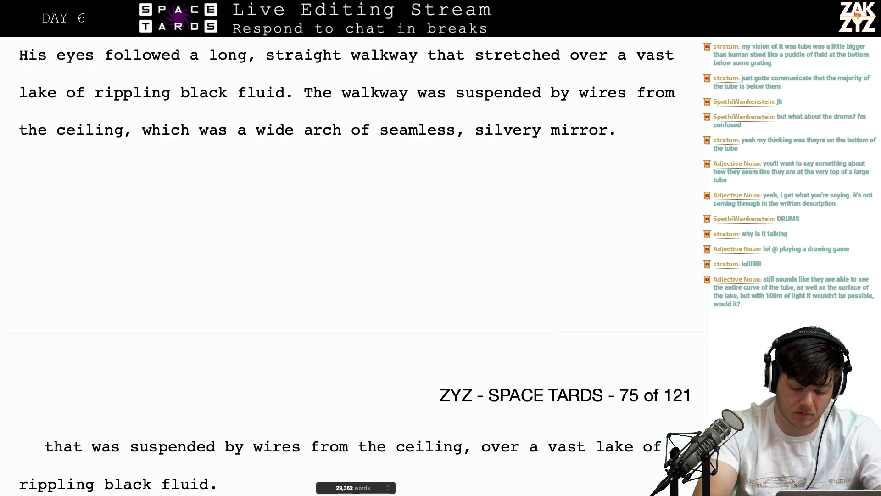
{"action": "type", "text": "Gu"}
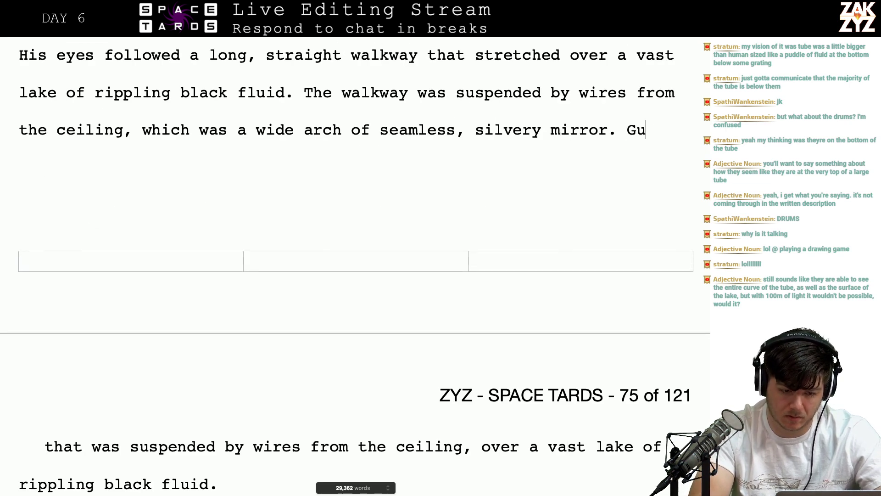
{"action": "type", "text": "nny could see the distror"}
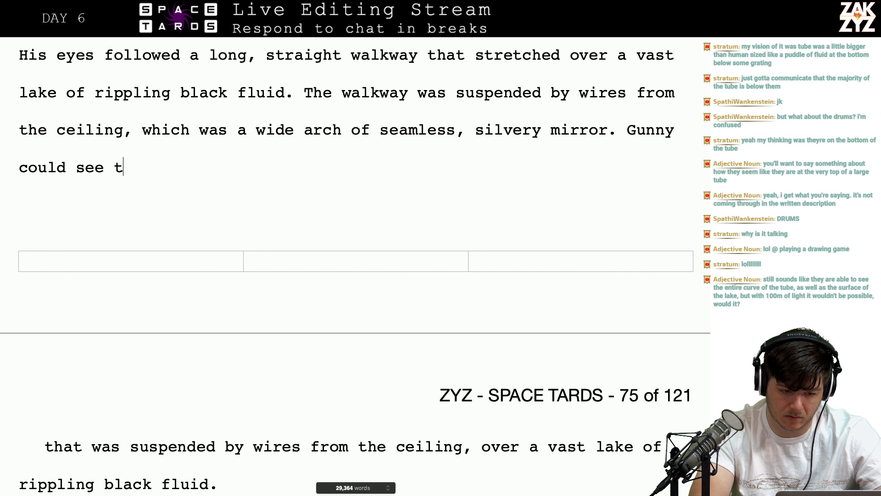
{"action": "key", "text": "BackSpace"}
{"action": "key", "text": "BackSpace"}
{"action": "key", "text": "BackSpace"}
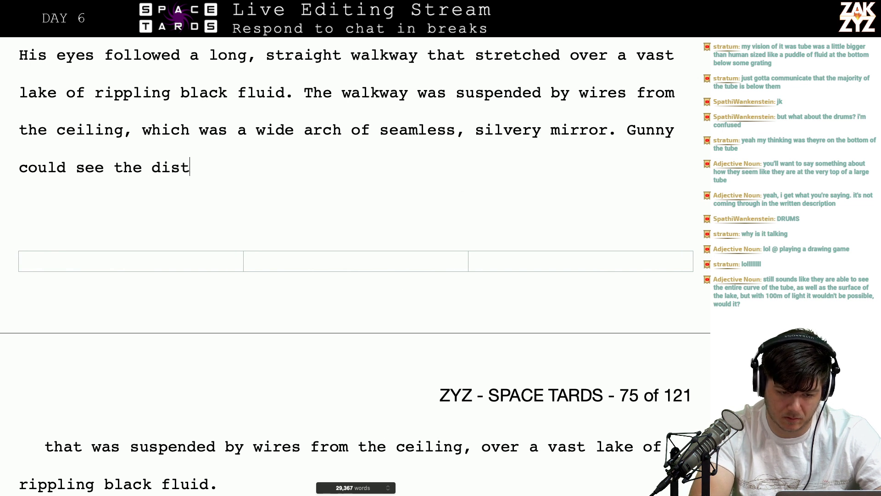
{"action": "type", "text": "orted reflecti"}
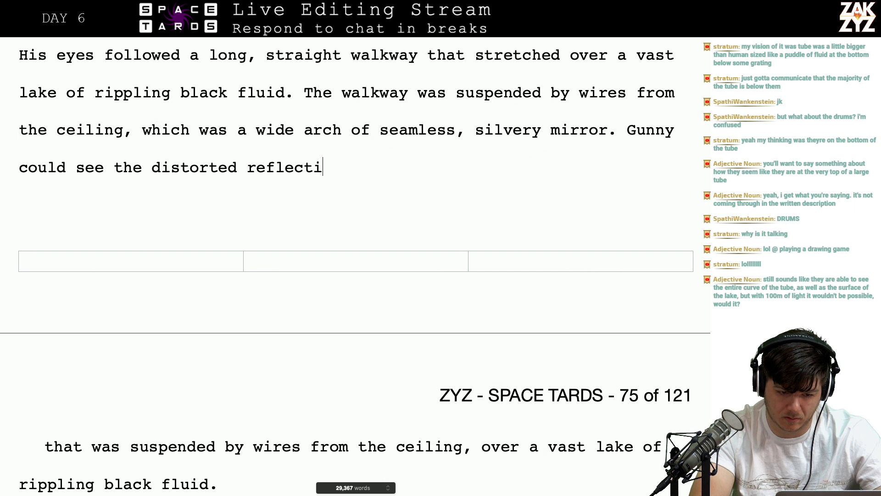
{"action": "type", "text": "on of the"}
{"action": "key", "text": "BackSpace"}
{"action": "key", "text": "BackSpace"}
{"action": "key", "text": "BackSpace"}
{"action": "key", "text": "BackSpace"}
{"action": "key", "text": "BackSpace"}
{"action": "key", "text": "BackSpace"}
{"action": "key", "text": "BackSpace"}
{"action": "key", "text": "BackSpace"}
{"action": "key", "text": "BackSpace"}
{"action": "key", "text": "BackSpace"}
{"action": "key", "text": "BackSpace"}
{"action": "key", "text": "BackSpace"}
{"action": "key", "text": "BackSpace"}
{"action": "key", "text": "BackSpace"}
{"action": "key", "text": "BackSpace"}
{"action": "key", "text": "BackSpace"}
{"action": "key", "text": "BackSpace"}
{"action": "key", "text": "BackSpace"}
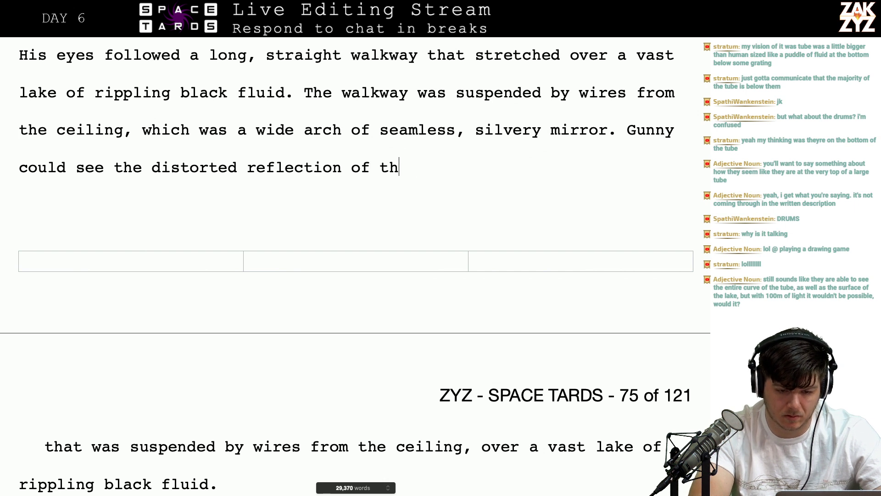
{"action": "key", "text": "BackSpace"}
{"action": "key", "text": "BackSpace"}
{"action": "key", "text": "BackSpace"}
{"action": "key", "text": "BackSpace"}
{"action": "key", "text": "BackSpace"}
{"action": "key", "text": "BackSpace"}
{"action": "key", "text": "BackSpace"}
{"action": "key", "text": "BackSpace"}
{"action": "key", "text": "BackSpace"}
{"action": "key", "text": "BackSpace"}
{"action": "key", "text": "BackSpace"}
{"action": "key", "text": "BackSpace"}
{"action": "key", "text": "BackSpace"}
{"action": "key", "text": "BackSpace"}
{"action": "key", "text": "BackSpace"}
{"action": "key", "text": "BackSpace"}
{"action": "key", "text": "BackSpace"}
{"action": "key", "text": "BackSpace"}
{"action": "key", "text": "BackSpace"}
{"action": "key", "text": "BackSpace"}
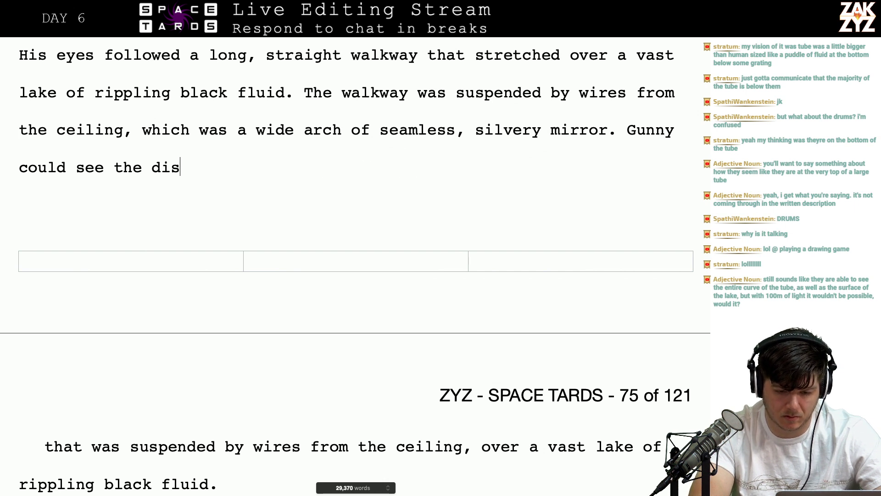
{"action": "key", "text": "BackSpace"}
{"action": "key", "text": "BackSpace"}
{"action": "key", "text": "BackSpace"}
{"action": "key", "text": "BackSpace"}
{"action": "key", "text": "BackSpace"}
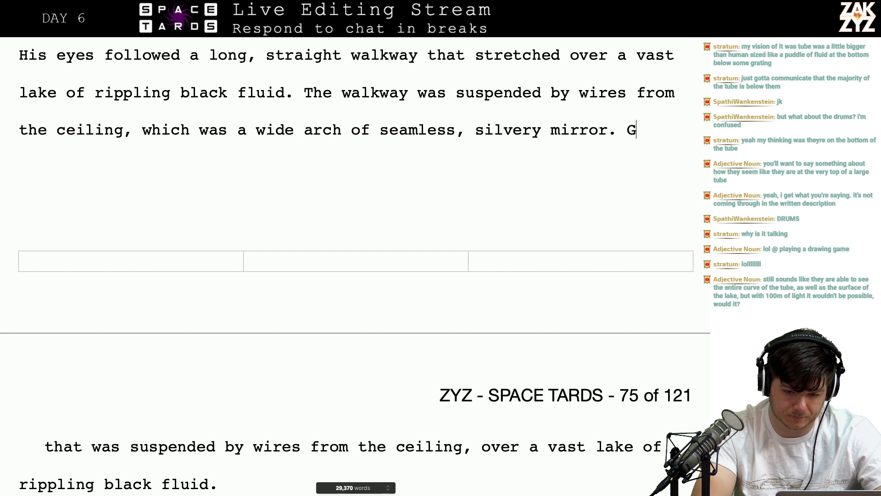
Write "The arch continued all the way down the sea of gunk," after "silvery mirror."
{"action": "type", "text": "The arch cont"}
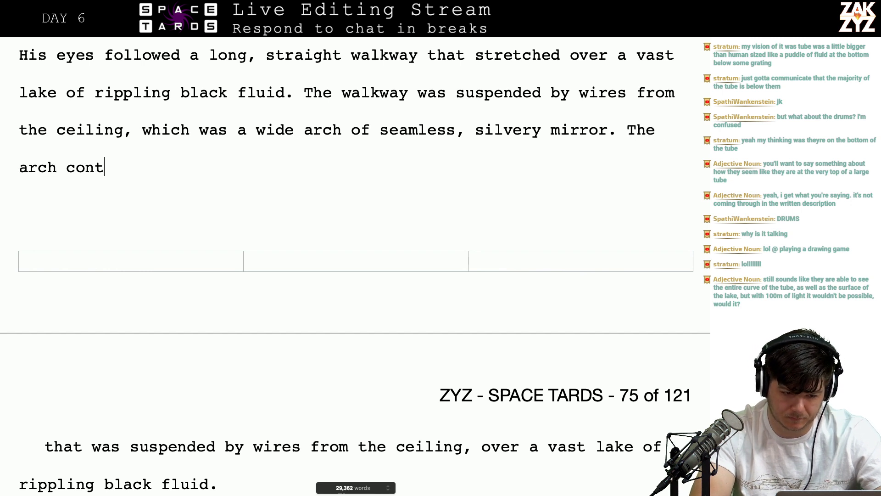
{"action": "type", "text": "inued all the w"}
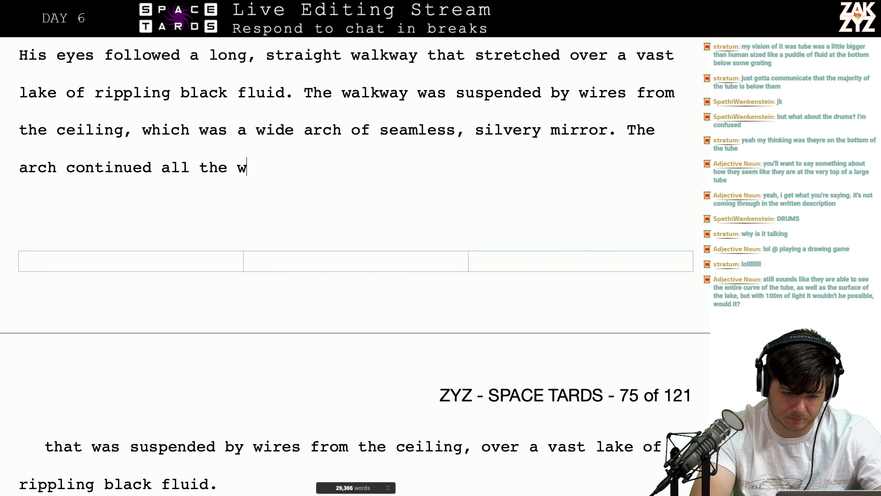
{"action": "type", "text": "ay down th the"}
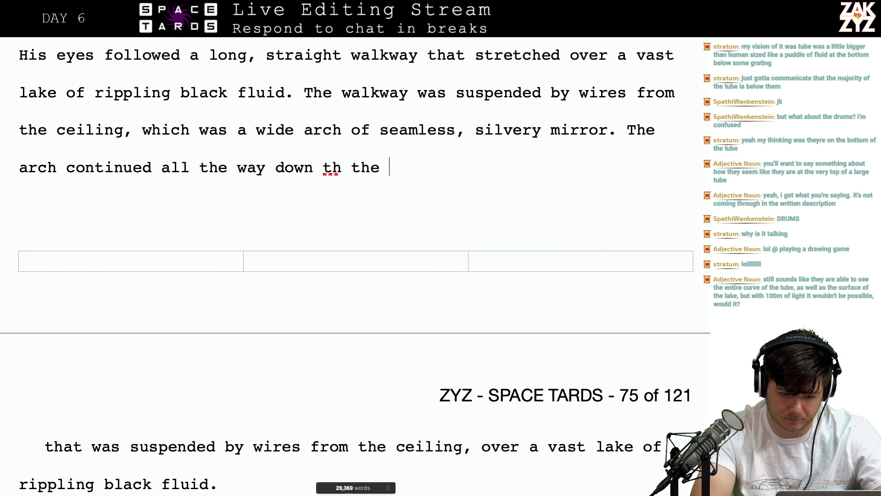
{"action": "key", "text": "BackSpace"}
{"action": "key", "text": "BackSpace"}
{"action": "key", "text": "BackSpace"}
{"action": "key", "text": "BackSpace"}
{"action": "key", "text": "BackSpace"}
{"action": "type", "text": "e se"}
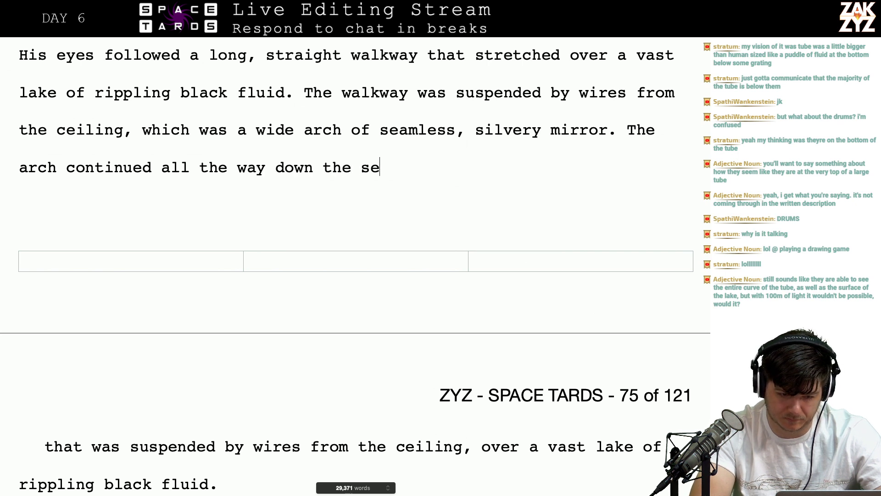
{"action": "type", "text": "a of gun"}
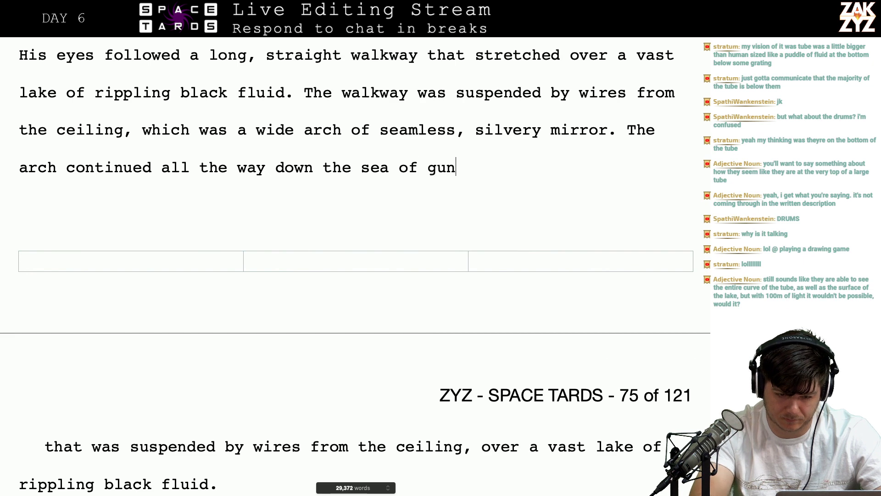
{"action": "type", "text": "k,"}
Insert the sentence "The new chamber was huge." before "His eyes followed a long, straight walkway"
{"action": "scroll", "coordinate": [485, 129], "scroll_direction": "up", "scroll_amount": 3}
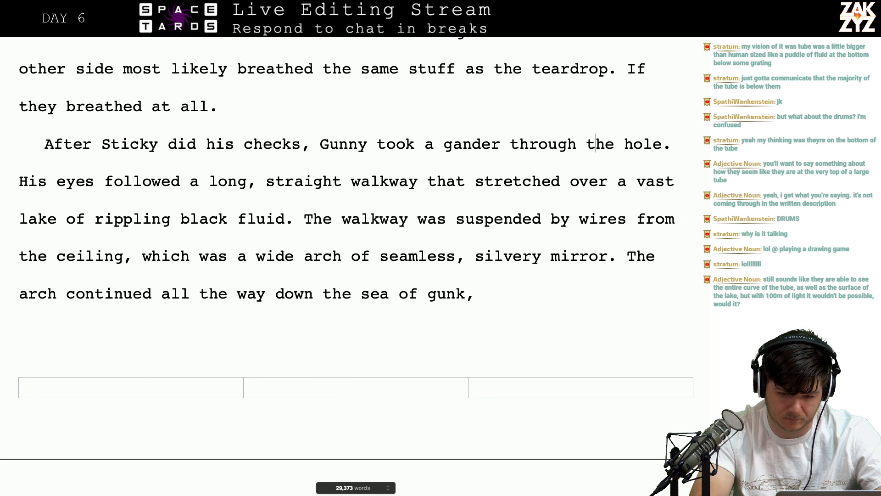
{"action": "type", "text": "T"}
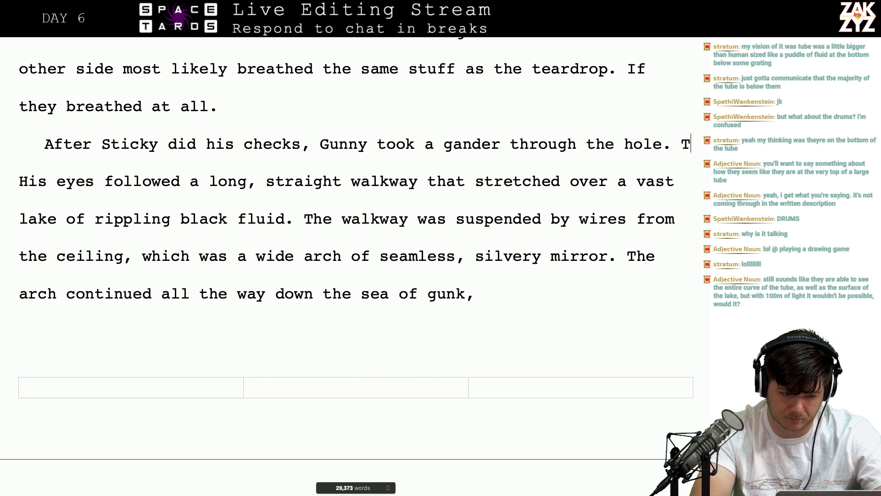
{"action": "type", "text": "he new chamber was huge.  His eyes followed a long, straight walkway"}
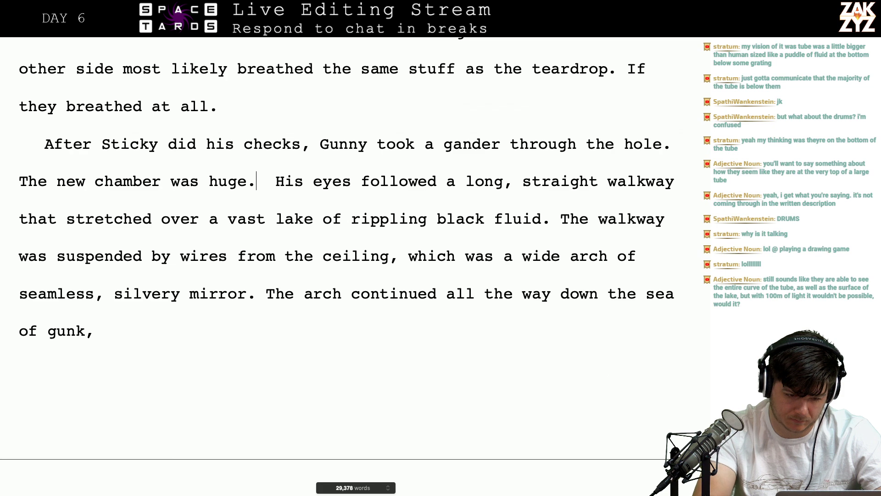
Replace "huge" with "enormous, bigger than the one they'd landed the RHATS in" and remove the extra space after the sentence
{"action": "key", "text": "BackSpace"}
{"action": "key", "text": "BackSpace"}
{"action": "key", "text": "BackSpace"}
{"action": "key", "text": "BackSpace"}
{"action": "type", "text": "enorm"}
{"action": "type", "text": "ous, bigger than "}
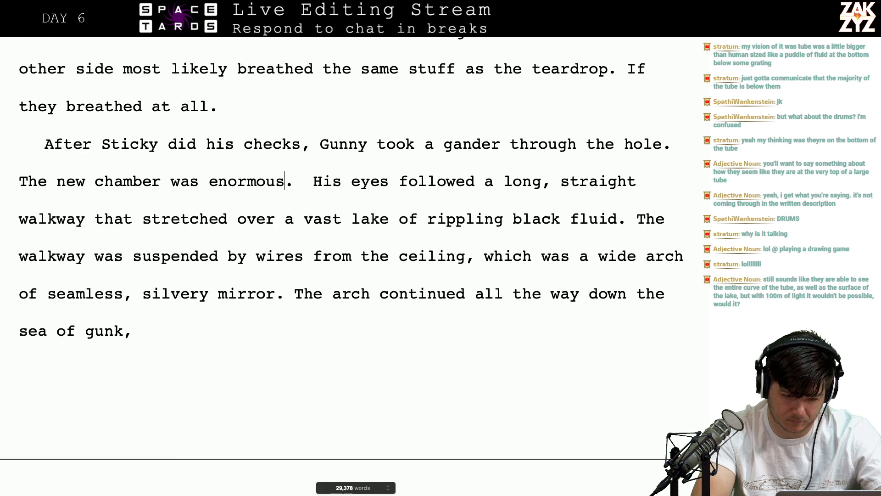
{"action": "type", "text": "the one they'd la"}
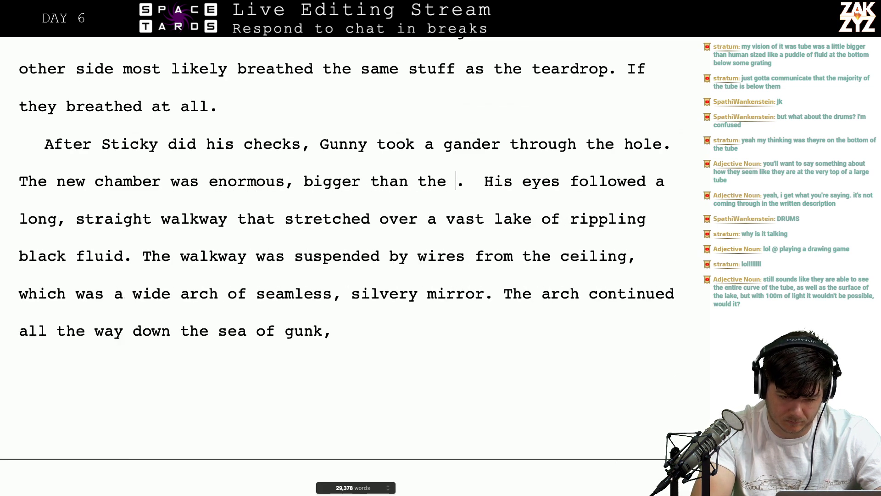
{"action": "type", "text": "nded the RHATS "}
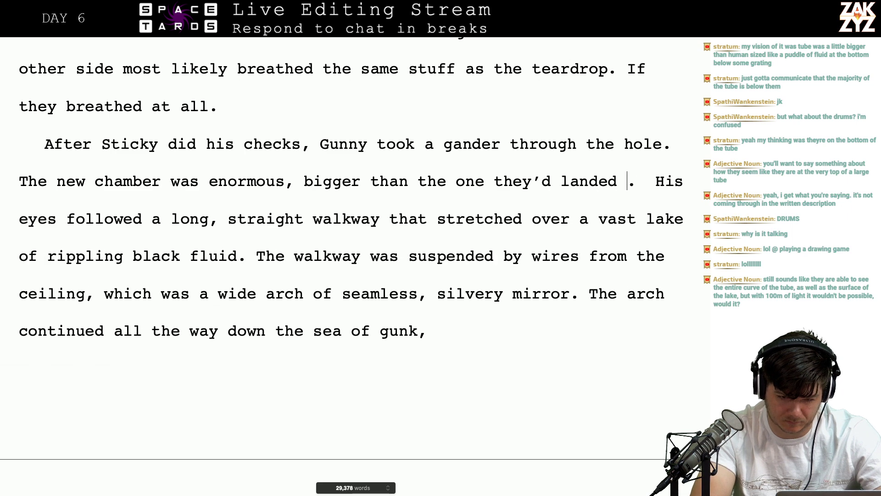
{"action": "type", "text": "in"}
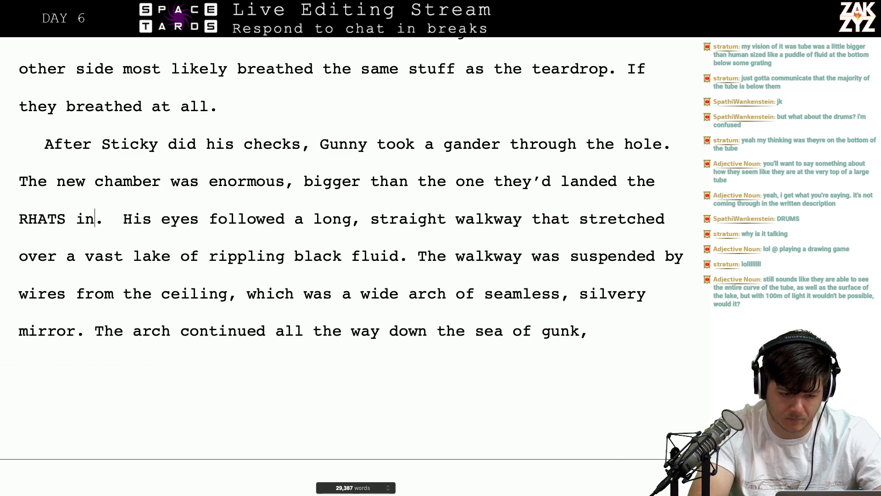
{"action": "key", "text": "Right"}
{"action": "key", "text": "BackSpace"}
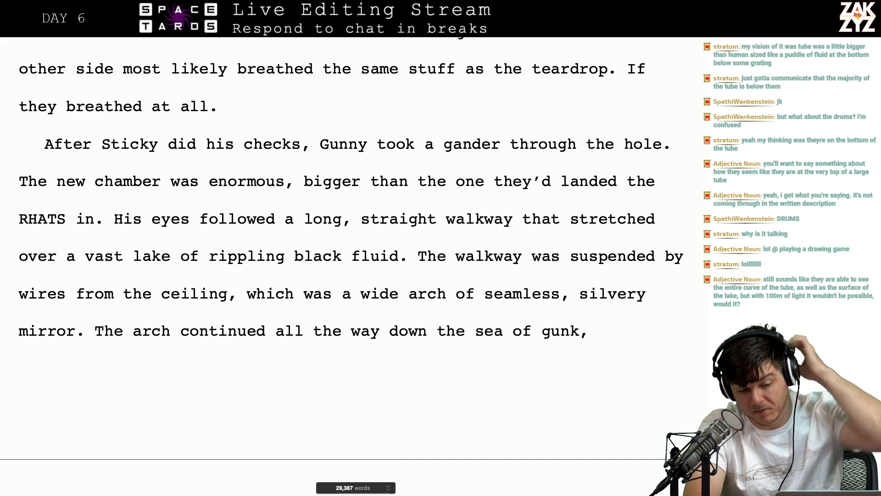
Change the period after "rippling black fluid" to a comma and move the text starting "The walkway was suspended" further down with blank lines
{"action": "scroll", "coordinate": [324, 246], "scroll_direction": "down", "scroll_amount": 2}
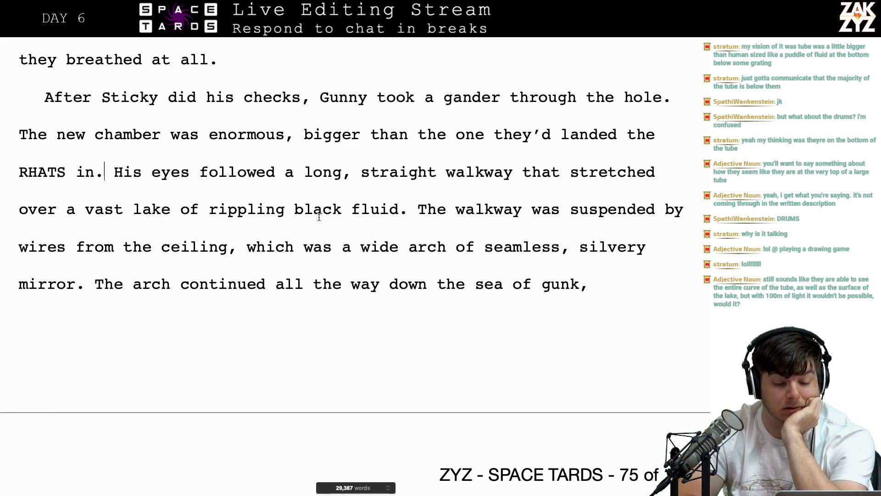
{"action": "scroll", "coordinate": [319, 217], "scroll_direction": "down", "scroll_amount": 1}
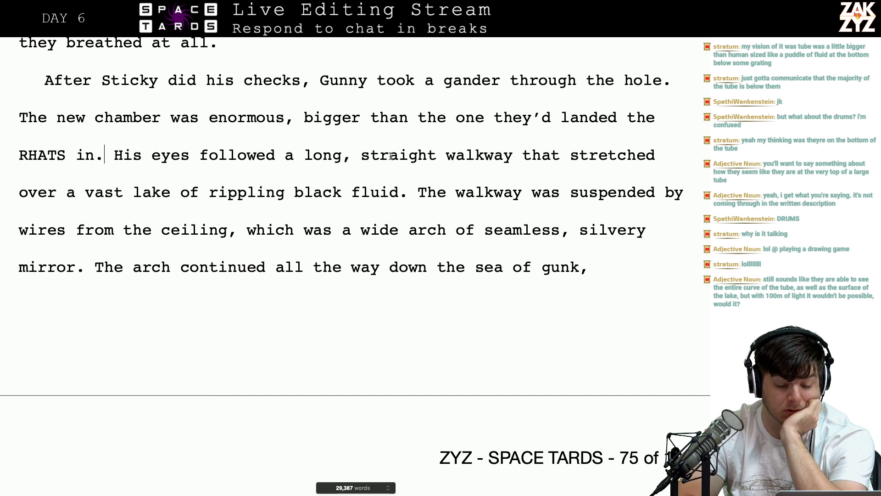
{"action": "scroll", "coordinate": [283, 217], "scroll_direction": "down", "scroll_amount": 1}
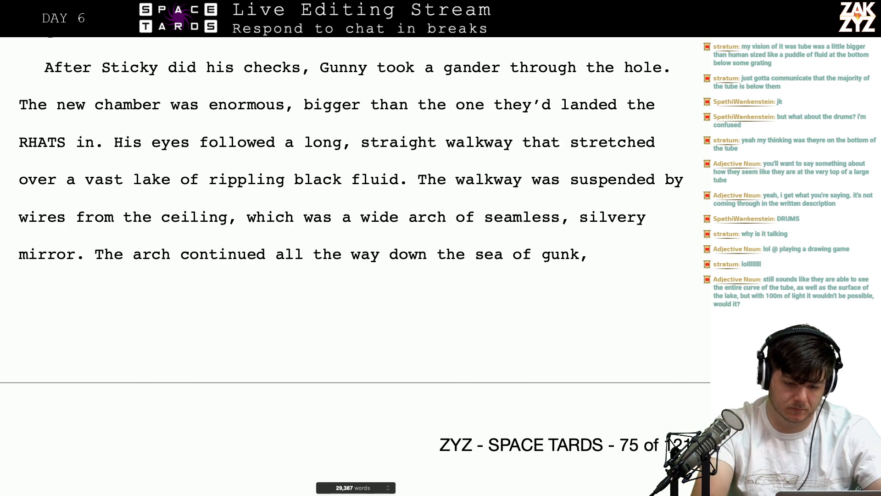
{"action": "key", "text": "BackSpace"}
{"action": "type", "text": ","}
{"action": "key", "text": "Return"}
Try continuing the sentence after "black fluid," with "it was so long his chemlamp couldn't reach" and delete that wording
{"action": "type", "text": "stra"}
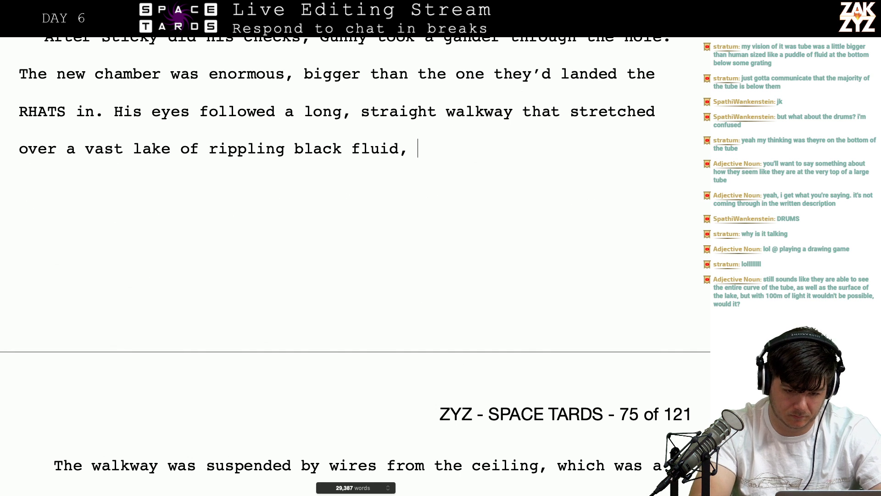
{"action": "type", "text": "ight wa"}
{"action": "key", "text": "BackSpace"}
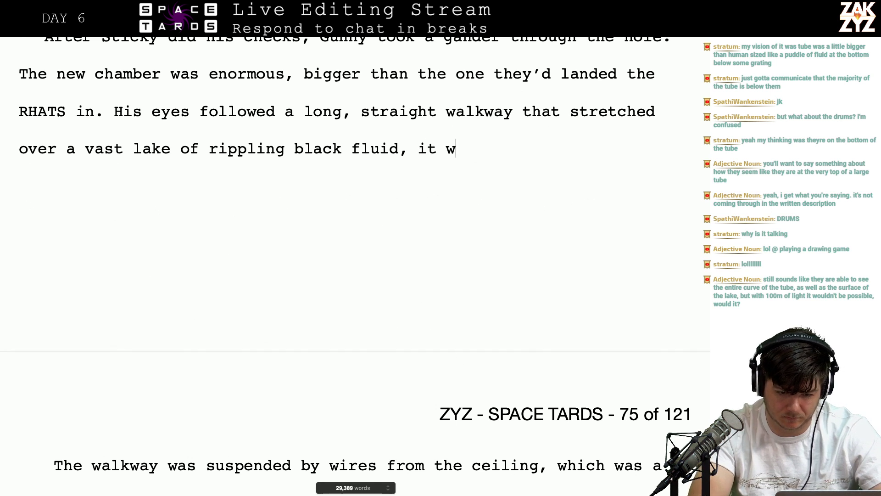
{"action": "type", "text": "as so long his c"}
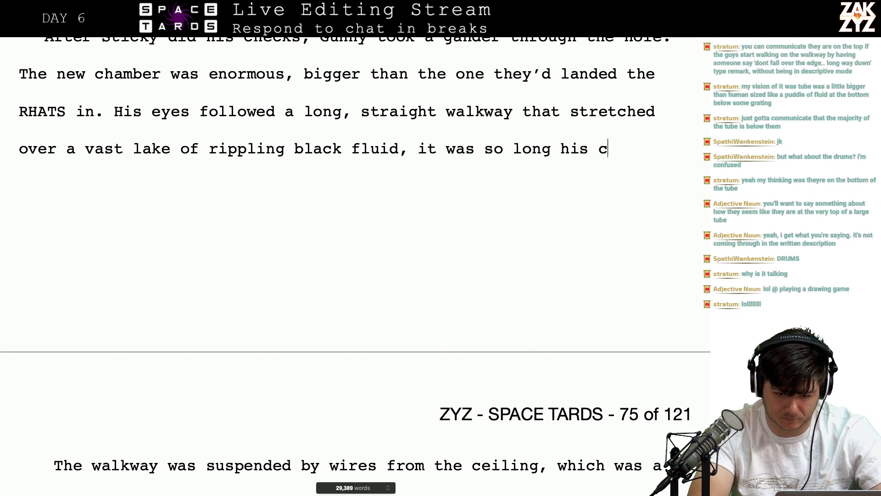
{"action": "type", "text": "hemlamp cou"}
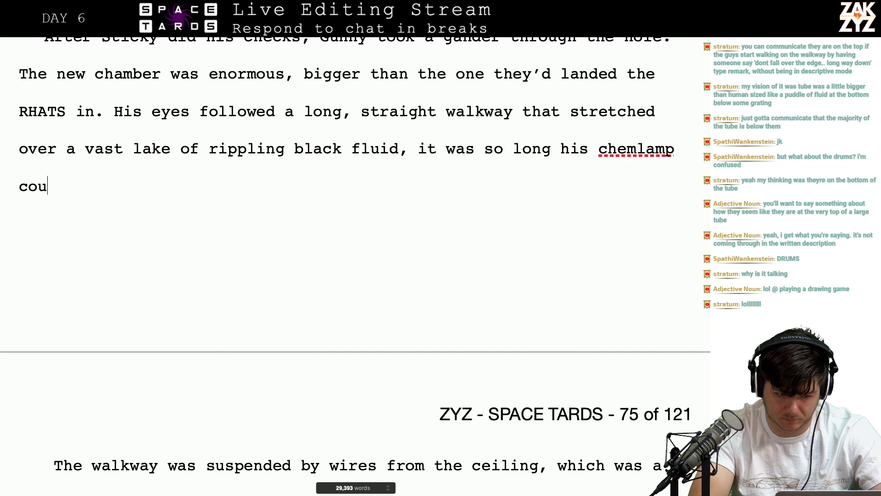
{"action": "type", "text": "ldn't reach"}
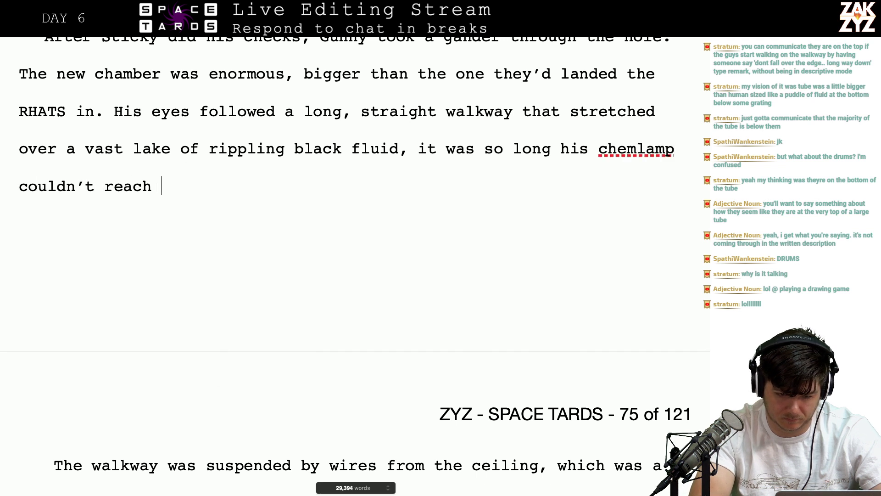
{"action": "key", "text": "BackSpace"}
{"action": "key", "text": "BackSpace"}
{"action": "key", "text": "BackSpace"}
{"action": "key", "text": "BackSpace"}
{"action": "key", "text": "BackSpace"}
{"action": "key", "text": "BackSpace"}
{"action": "key", "text": "BackSpace"}
{"action": "key", "text": "BackSpace"}
{"action": "key", "text": "BackSpace"}
{"action": "key", "text": "BackSpace"}
{"action": "key", "text": "BackSpace"}
{"action": "key", "text": "BackSpace"}
{"action": "key", "text": "BackSpace"}
{"action": "key", "text": "BackSpace"}
{"action": "key", "text": "BackSpace"}
{"action": "key", "text": "BackSpace"}
{"action": "key", "text": "BackSpace"}
{"action": "key", "text": "BackSpace"}
{"action": "key", "text": "BackSpace"}
{"action": "key", "text": "BackSpace"}
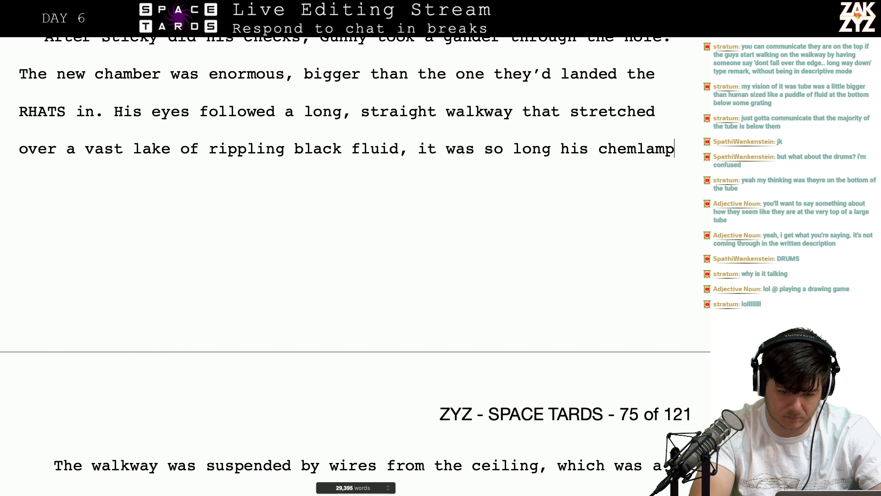
{"action": "key", "text": "BackSpace"}
{"action": "key", "text": "BackSpace"}
{"action": "key", "text": "BackSpace"}
{"action": "key", "text": "BackSpace"}
{"action": "key", "text": "BackSpace"}
{"action": "key", "text": "BackSpace"}
{"action": "key", "text": "BackSpace"}
{"action": "key", "text": "BackSpace"}
{"action": "key", "text": "BackSpace"}
{"action": "key", "text": "BackSpace"}
{"action": "key", "text": "BackSpace"}
{"action": "key", "text": "BackSpace"}
{"action": "key", "text": "BackSpace"}
{"action": "key", "text": "BackSpace"}
{"action": "key", "text": "BackSpace"}
{"action": "key", "text": "BackSpace"}
{"action": "key", "text": "BackSpace"}
{"action": "key", "text": "BackSpace"}
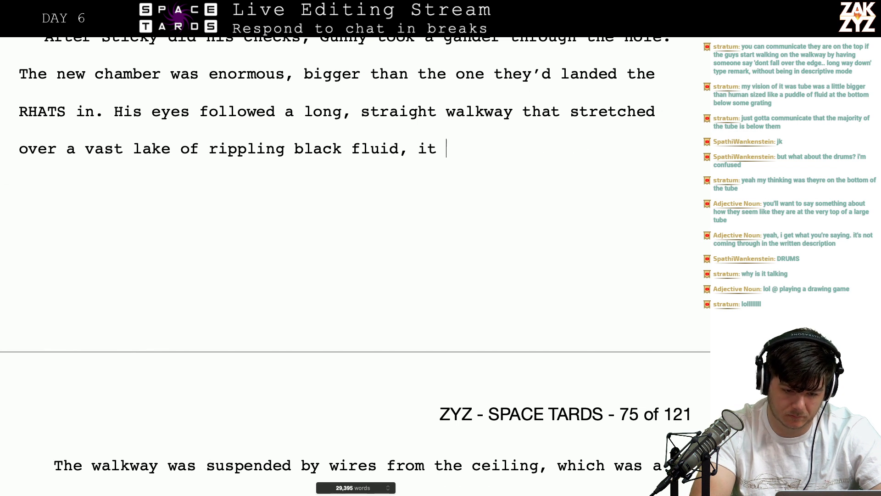
Try "so" and "the lake" as alternative openings after "black fluid," and delete both
{"action": "type", "text": "so dis"}
{"action": "key", "text": "BackSpace"}
{"action": "key", "text": "BackSpace"}
{"action": "key", "text": "BackSpace"}
{"action": "key", "text": "BackSpace"}
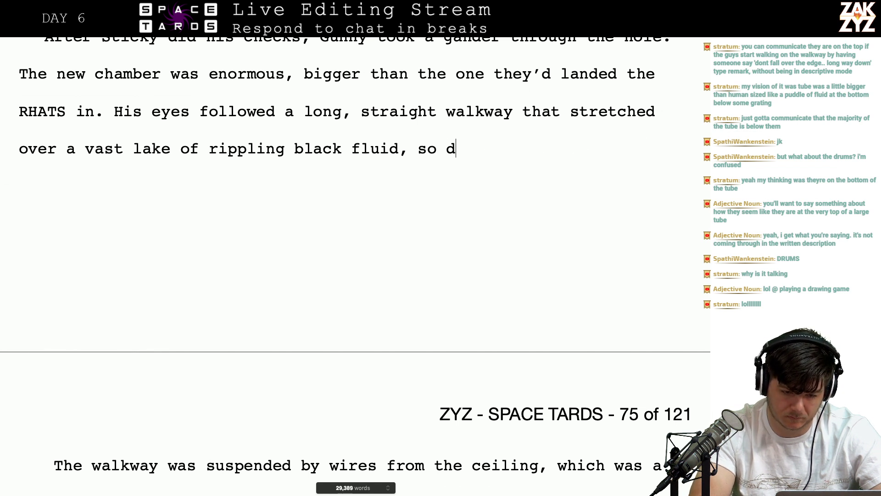
{"action": "key", "text": "BackSpace"}
{"action": "key", "text": "BackSpace"}
{"action": "key", "text": "BackSpace"}
{"action": "key", "text": "BackSpace"}
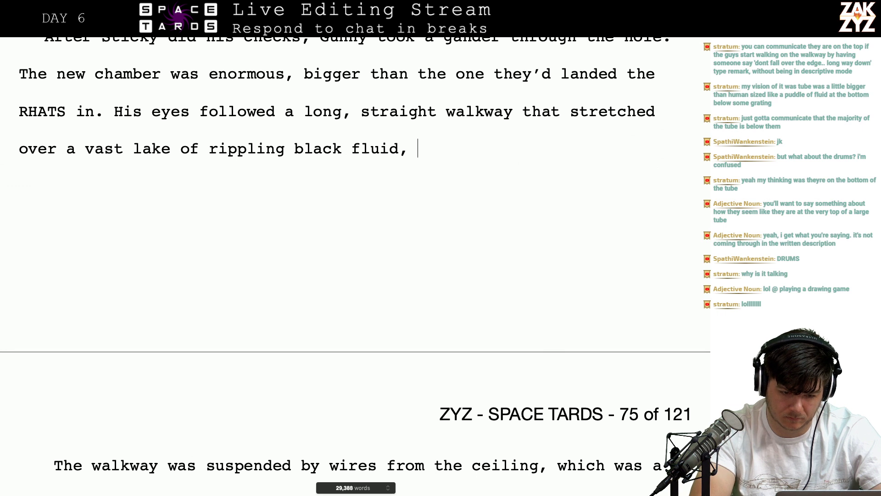
{"action": "type", "text": ","}
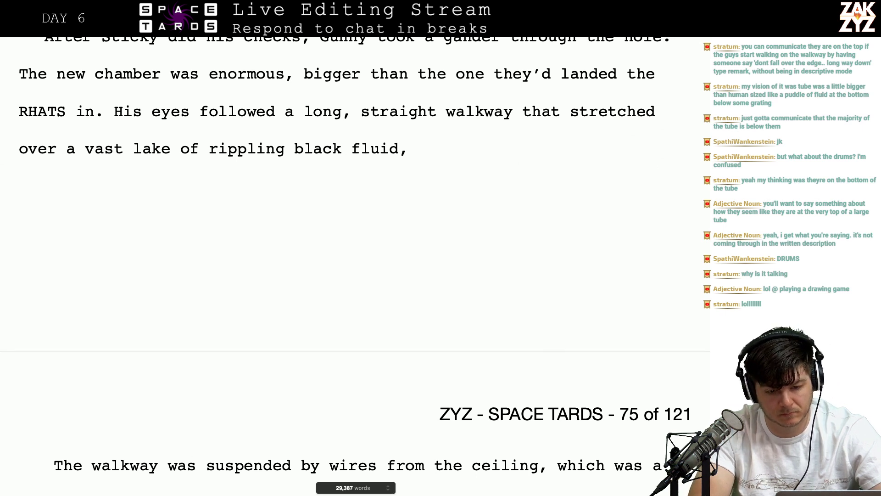
{"action": "type", "text": " the lake went"}
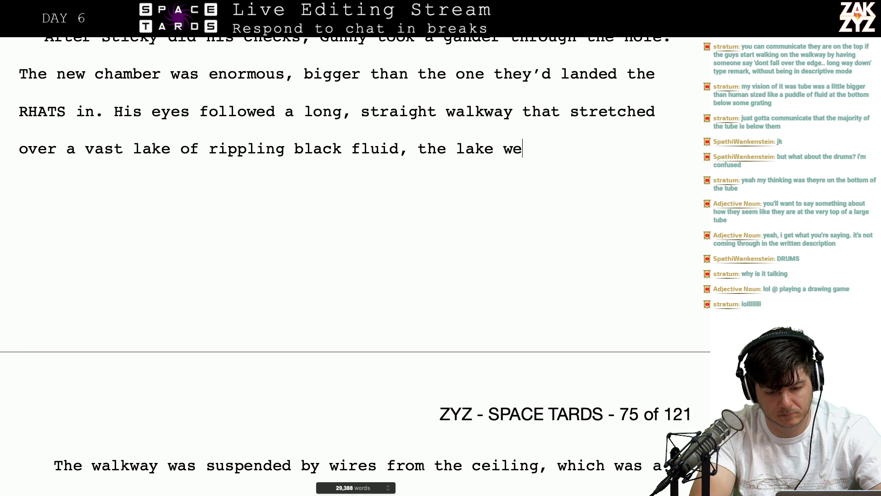
{"action": "key", "text": "BackSpace"}
{"action": "key", "text": "BackSpace"}
{"action": "key", "text": "BackSpace"}
{"action": "key", "text": "BackSpace"}
{"action": "key", "text": "BackSpace"}
{"action": "key", "text": "BackSpace"}
{"action": "key", "text": "BackSpace"}
{"action": "key", "text": "BackSpace"}
{"action": "key", "text": "BackSpace"}
{"action": "key", "text": "BackSpace"}
{"action": "key", "text": "BackSpace"}
{"action": "key", "text": "BackSpace"}
{"action": "key", "text": "BackSpace"}
{"action": "key", "text": "BackSpace"}
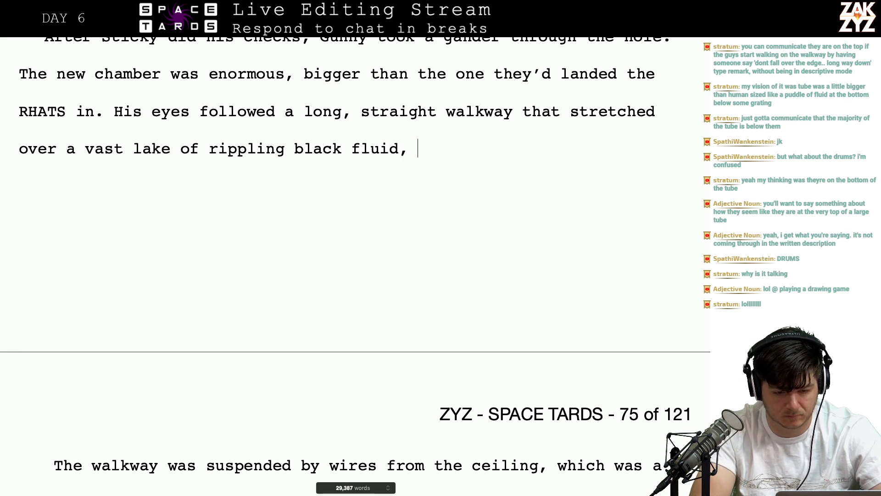
Complete the sentence after "black fluid," with "too distant for the range of his chemlamp."
{"action": "type", "text": "too distant fo"}
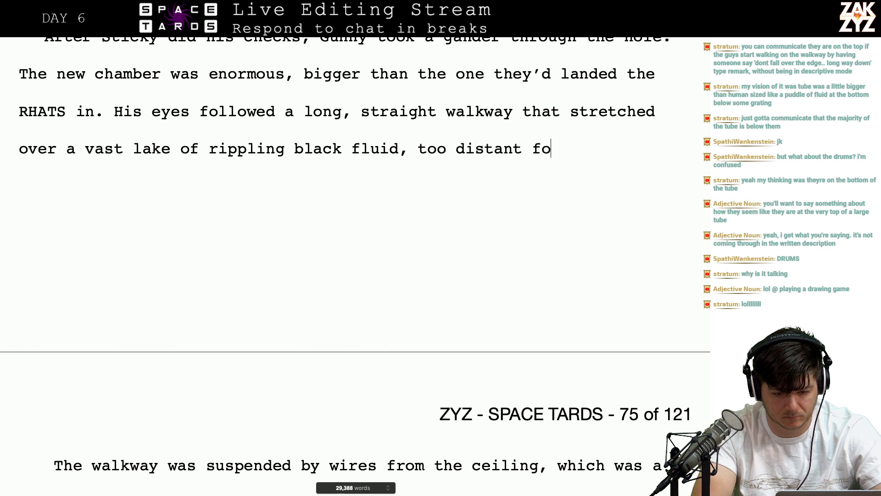
{"action": "type", "text": "r his"}
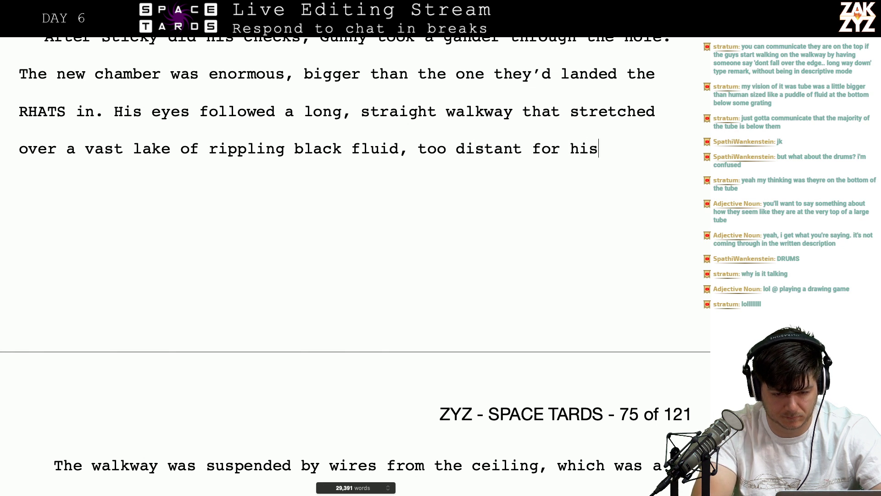
{"action": "key", "text": "BackSpace"}
{"action": "key", "text": "BackSpace"}
{"action": "key", "text": "BackSpace"}
{"action": "type", "text": "the range of "}
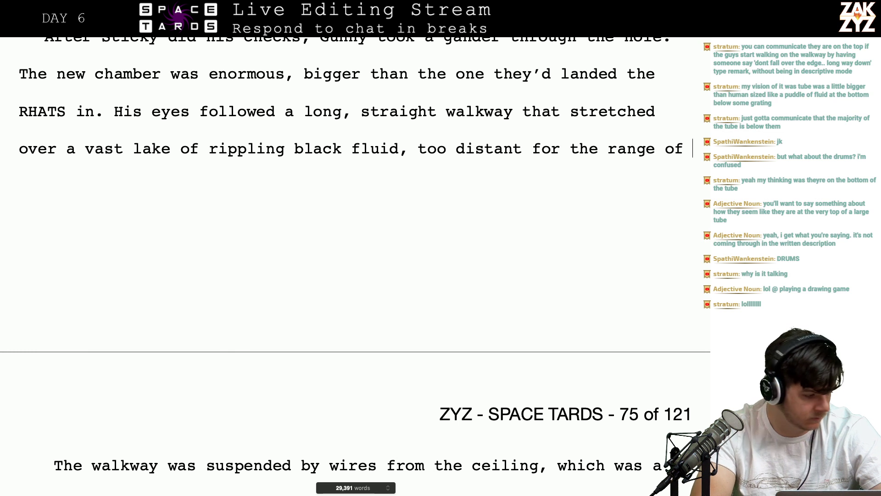
{"action": "type", "text": "his chemlamp."}
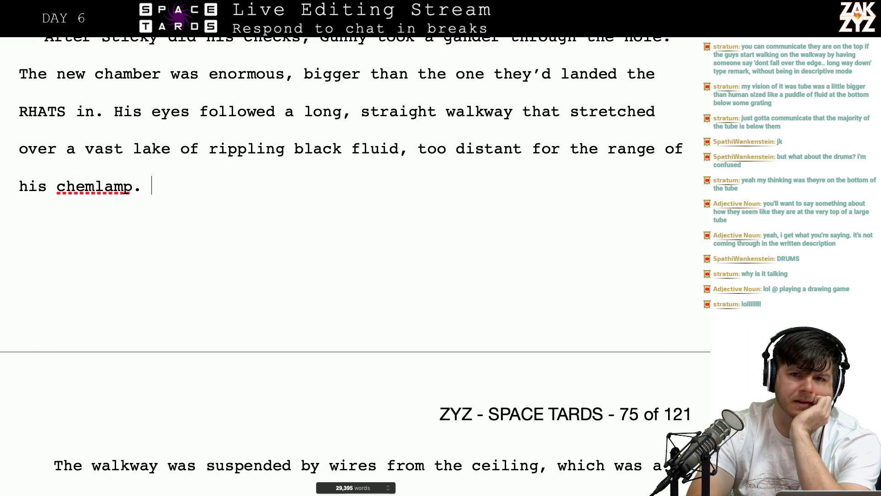
{"action": "scroll", "coordinate": [349, 230], "scroll_direction": "down", "scroll_amount": 1}
{"action": "scroll", "coordinate": [350, 171], "scroll_direction": "up", "scroll_amount": 5}
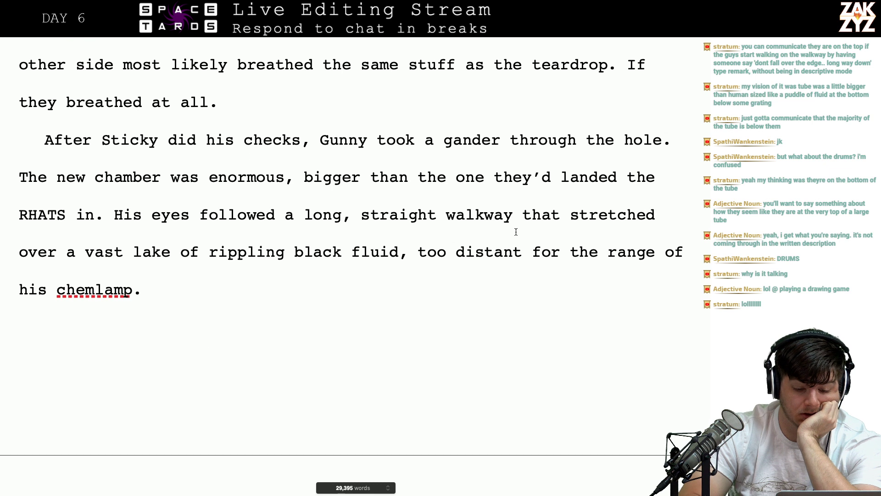
{"action": "scroll", "coordinate": [441, 265], "scroll_direction": "down", "scroll_amount": 1}
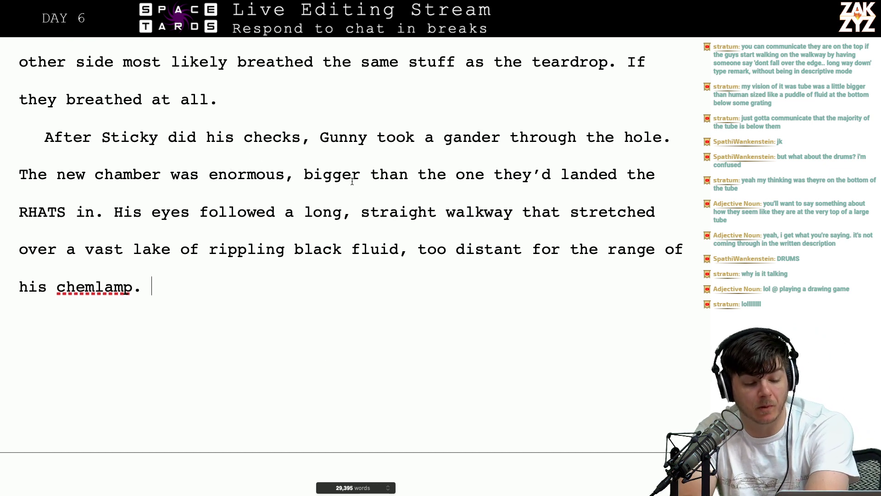
{"action": "scroll", "coordinate": [386, 203], "scroll_direction": "down", "scroll_amount": 2}
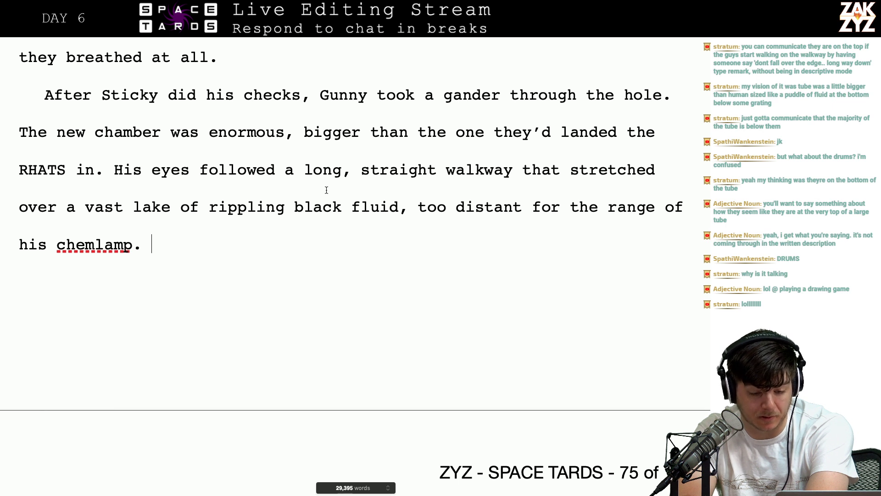
Replace the comma after "rippling black fluid" with a period and move the text starting "too distant" onto its own line
{"action": "key", "text": "Left"}
{"action": "key", "text": "BackSpace"}
{"action": "type", "text": "."}
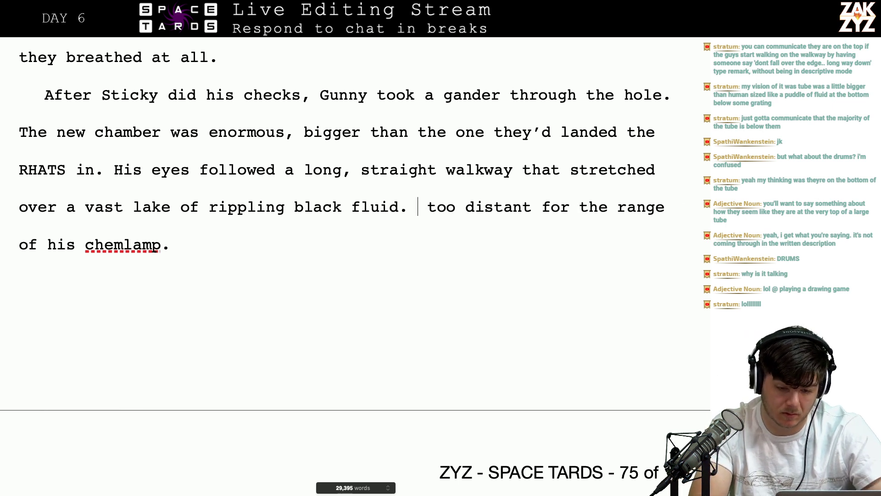
{"action": "key", "text": "Return"}
Start a new sentence after "black fluid." with "His chemlamp's beam"
{"action": "type", "text": "His"}
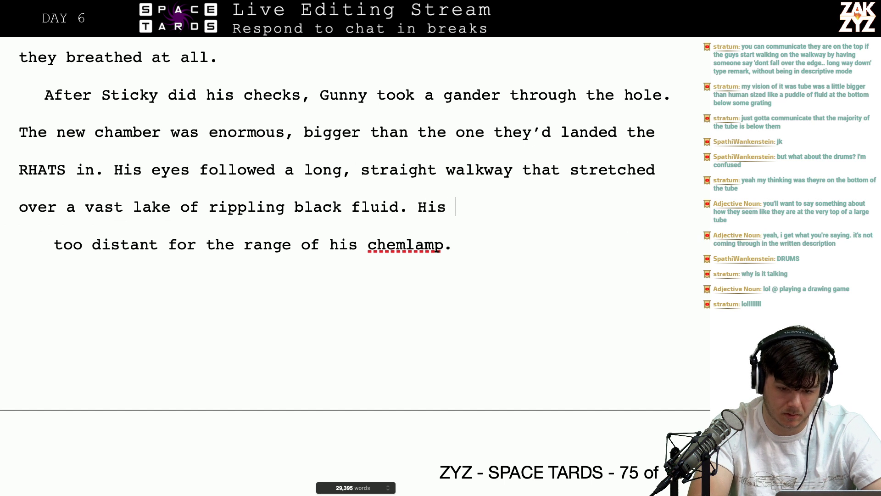
{"action": "type", "text": " chemlamp pe"}
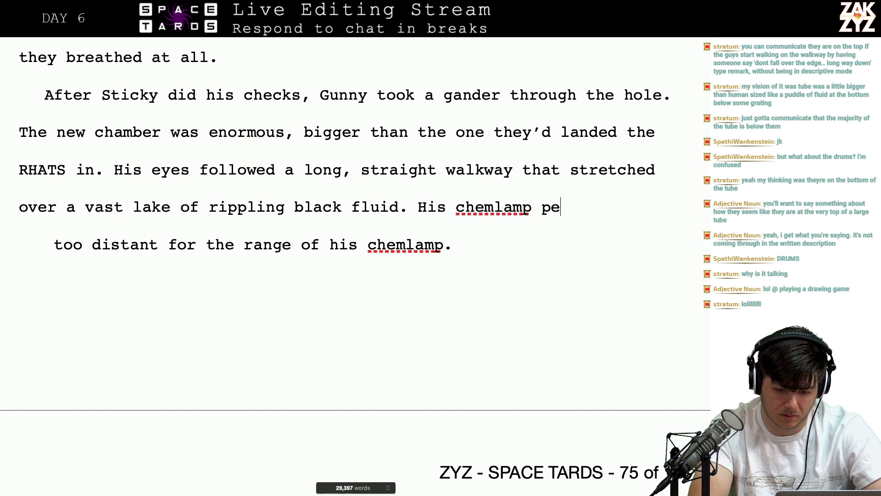
{"action": "type", "text": "et"}
{"action": "key", "text": "BackSpace"}
{"action": "key", "text": "BackSpace"}
{"action": "type", "text": "te"}
{"action": "key", "text": "BackSpace"}
{"action": "key", "text": "BackSpace"}
{"action": "key", "text": "BackSpace"}
{"action": "key", "text": "BackSpace"}
{"action": "key", "text": "BackSpace"}
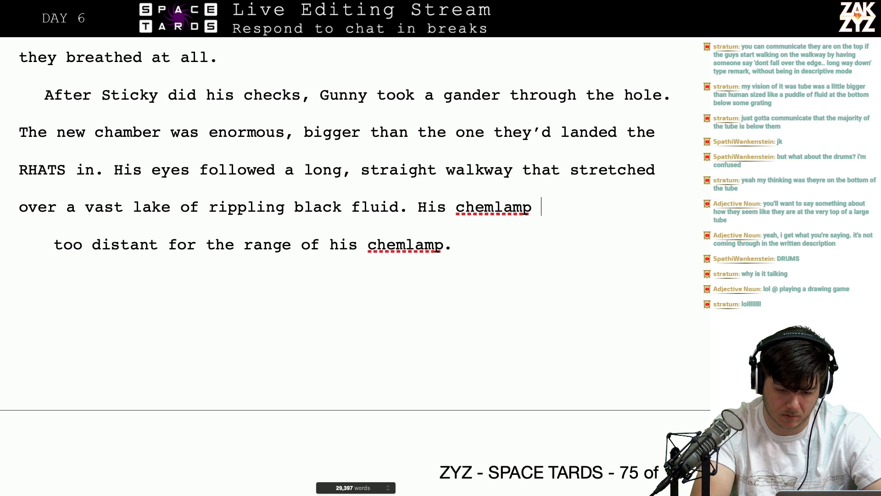
{"action": "type", "text": "'s beea"}
{"action": "key", "text": "BackSpace"}
{"action": "key", "text": "BackSpace"}
{"action": "type", "text": "am"}
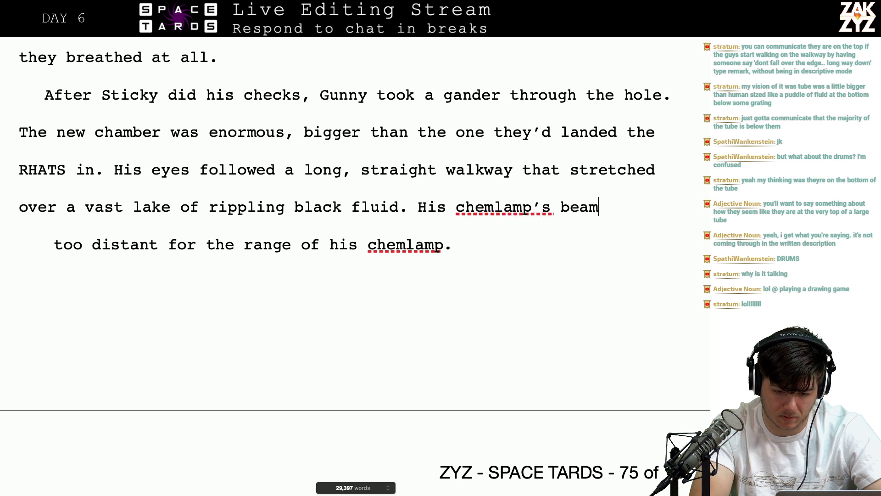
Continue the sentence after "His chemlamp's beam" with "petered out before he could see the end of the walk,"
{"action": "type", "text": " petered out "}
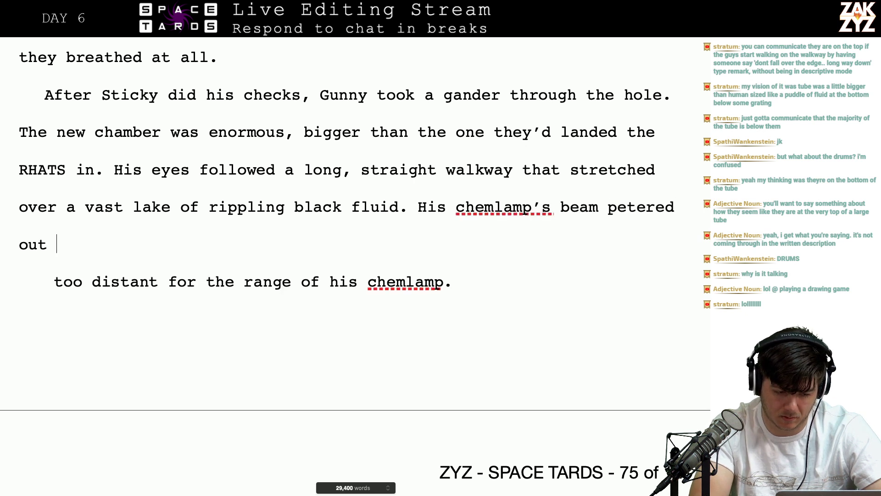
{"action": "type", "text": "before he could see the en"}
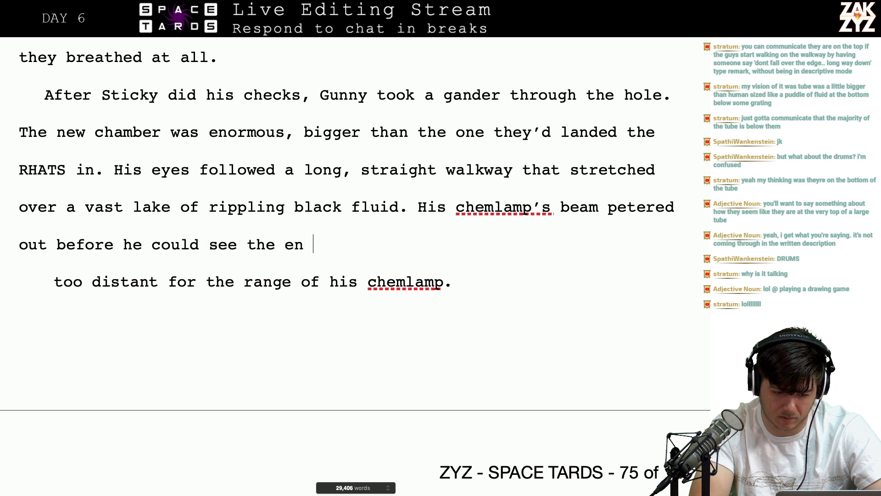
{"action": "key", "text": "BackSpace"}
{"action": "type", "text": "d of the walk, the ch"}
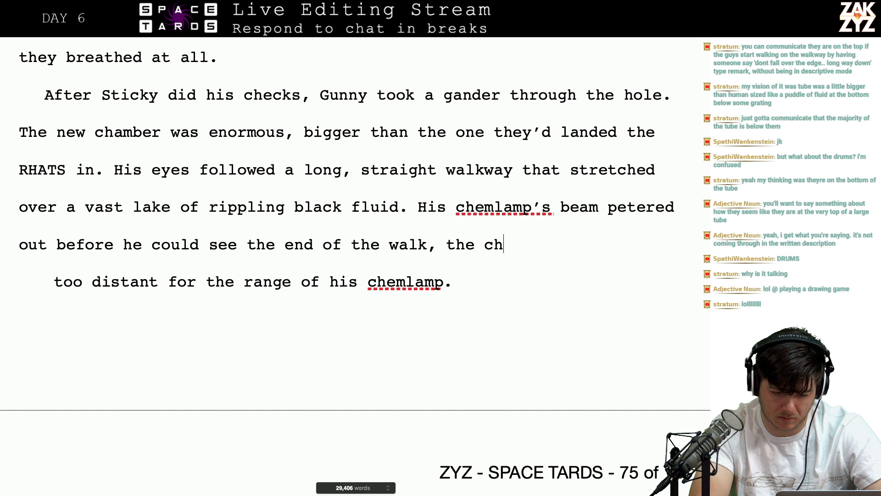
Try extending the sentence after "walk," with "the chamber was at least" and delete that clause along with its comma
{"action": "type", "text": "amber was at l"}
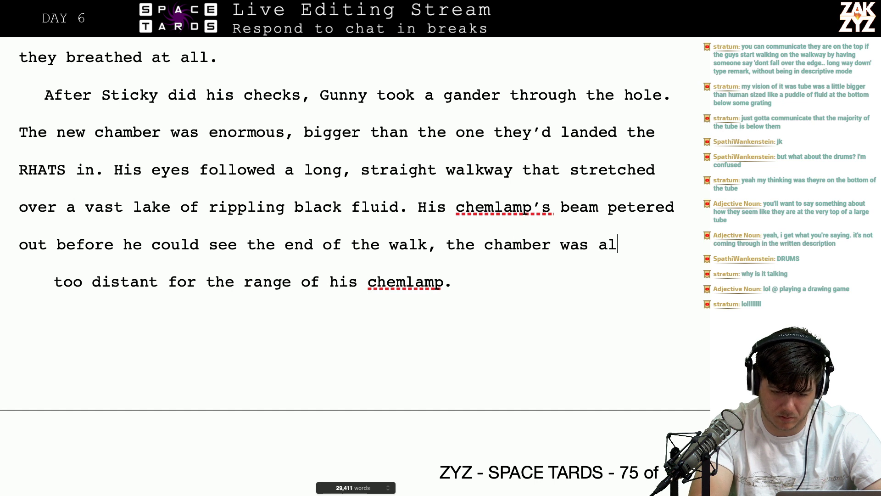
{"action": "key", "text": "BackSpace"}
{"action": "type", "text": "t least"}
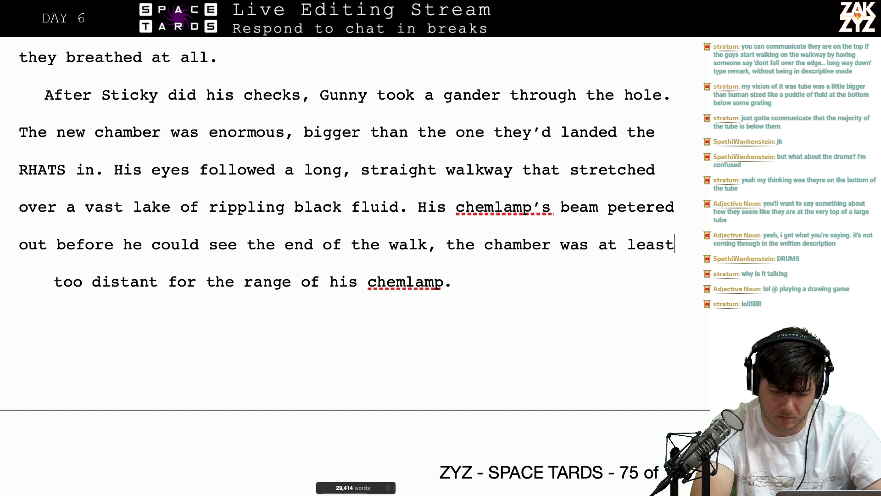
{"action": "key", "text": "BackSpace"}
{"action": "key", "text": "BackSpace"}
{"action": "key", "text": "BackSpace"}
{"action": "key", "text": "BackSpace"}
{"action": "key", "text": "BackSpace"}
{"action": "key", "text": "BackSpace"}
{"action": "key", "text": "BackSpace"}
{"action": "key", "text": "BackSpace"}
{"action": "key", "text": "BackSpace"}
{"action": "key", "text": "BackSpace"}
{"action": "key", "text": "BackSpace"}
{"action": "key", "text": "BackSpace"}
{"action": "key", "text": "BackSpace"}
{"action": "key", "text": "BackSpace"}
{"action": "key", "text": "BackSpace"}
{"action": "key", "text": "BackSpace"}
{"action": "key", "text": "BackSpace"}
{"action": "key", "text": "BackSpace"}
{"action": "key", "text": "BackSpace"}
{"action": "key", "text": "BackSpace"}
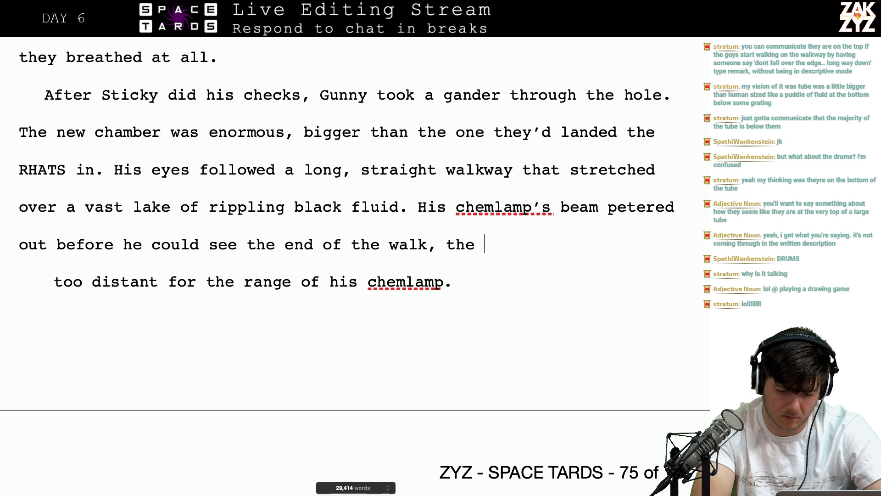
{"action": "key", "text": "BackSpace"}
{"action": "key", "text": "BackSpace"}
{"action": "key", "text": "BackSpace"}
{"action": "key", "text": "BackSpace"}
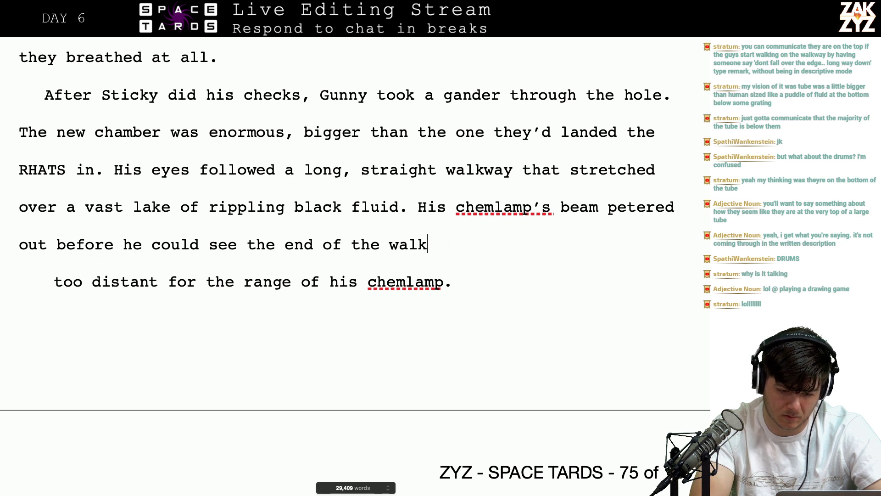
End the sentence at "walk" with a period and move the whole "His chemlamp's beam" sentence onto its own line below "black fluid."
{"action": "type", "text": "."}
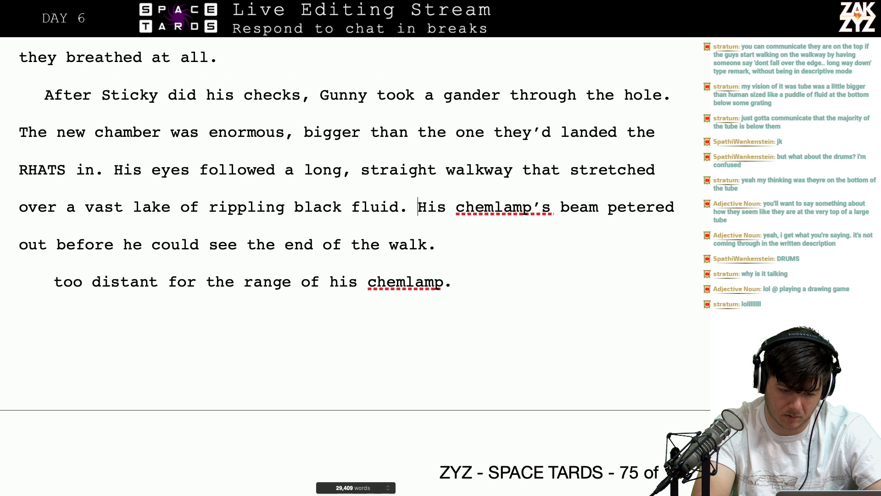
{"action": "key", "text": "BackSpace"}
{"action": "key", "text": "Return"}
{"action": "key", "text": "Left"}
Write a replacement sentence after "black fluid." beginning "Gunny's chemlamp had a hundred meter throw, but"
{"action": "type", "text": "Gu"}
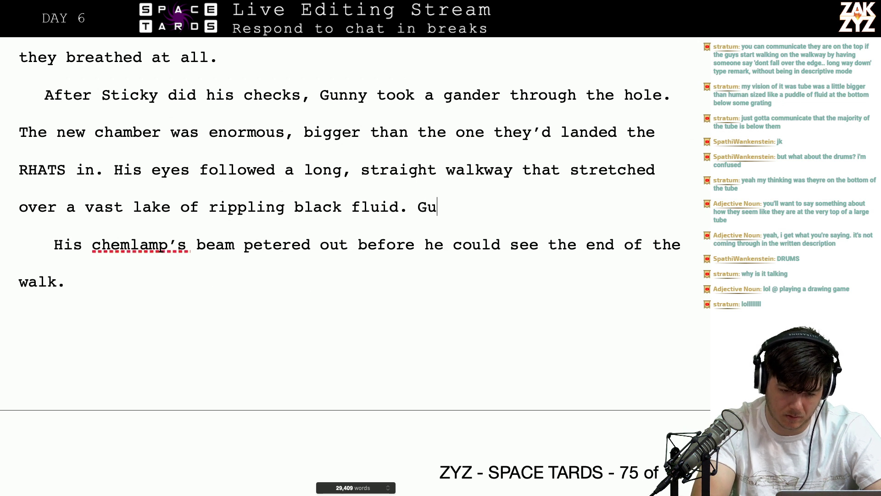
{"action": "type", "text": "nny's chemlamp"}
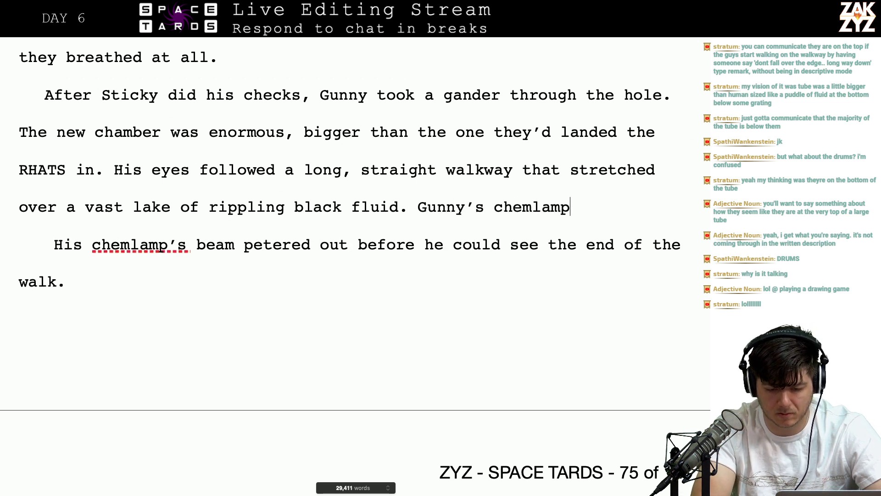
{"action": "type", "text": " had a hundred "}
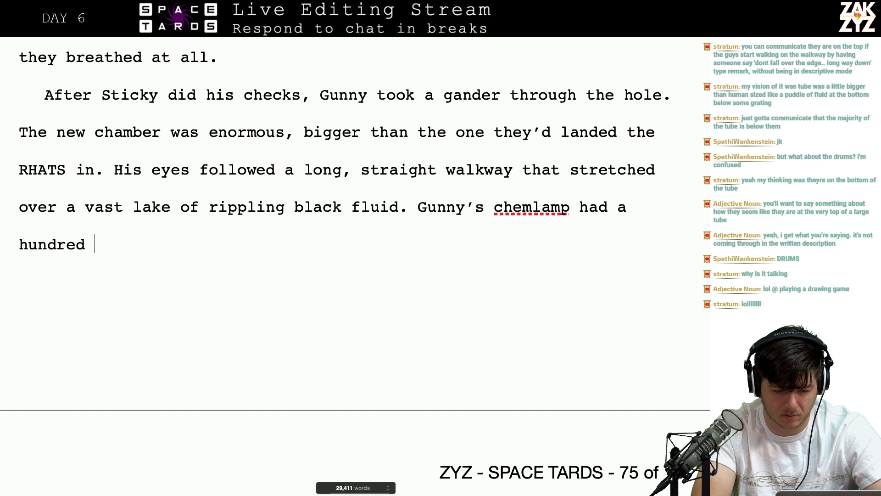
{"action": "type", "text": "meter throw, but "}
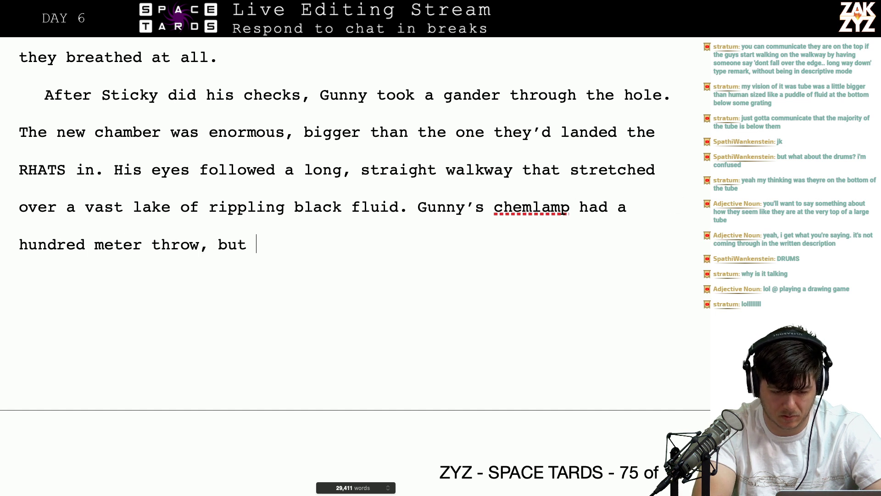
Add "it" after "throw, but" and try "couldn't" as the continuation, deleting that word again
{"action": "type", "text": "it couldn"}
{"action": "type", "text": "'t r"}
{"action": "key", "text": "BackSpace"}
{"action": "key", "text": "BackSpace"}
{"action": "key", "text": "BackSpace"}
{"action": "key", "text": "BackSpace"}
{"action": "key", "text": "BackSpace"}
{"action": "key", "text": "BackSpace"}
{"action": "key", "text": "BackSpace"}
{"action": "key", "text": "BackSpace"}
{"action": "key", "text": "BackSpace"}
{"action": "key", "text": "BackSpace"}
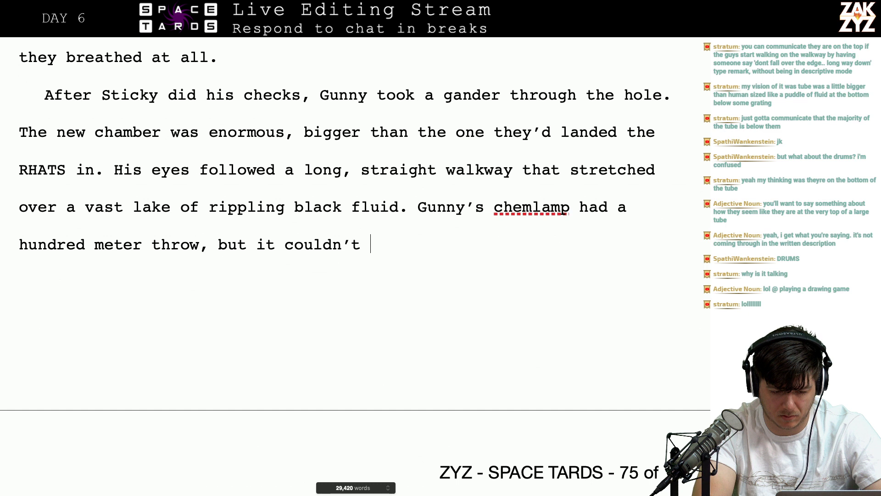
{"action": "type", "text": "co"}
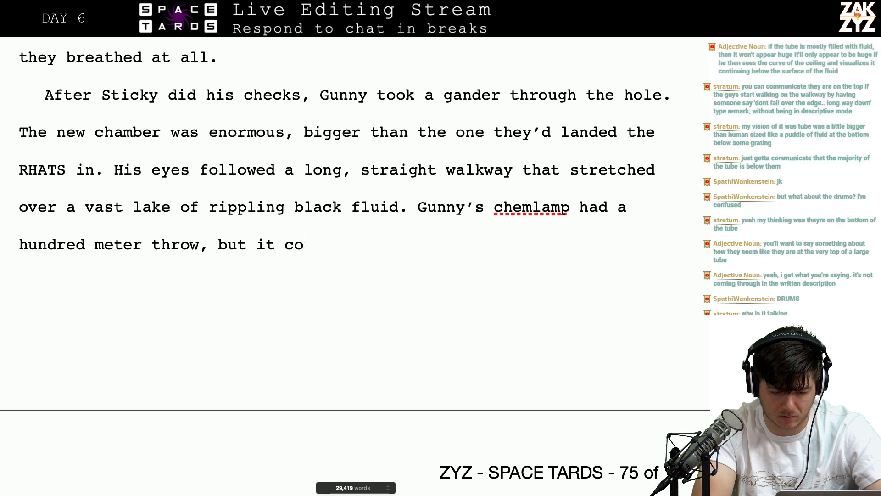
{"action": "key", "text": "BackSpace"}
{"action": "key", "text": "BackSpace"}
Complete the chemlamp sentence with "petered out before the end of the walkway."
{"action": "type", "text": "petered out "}
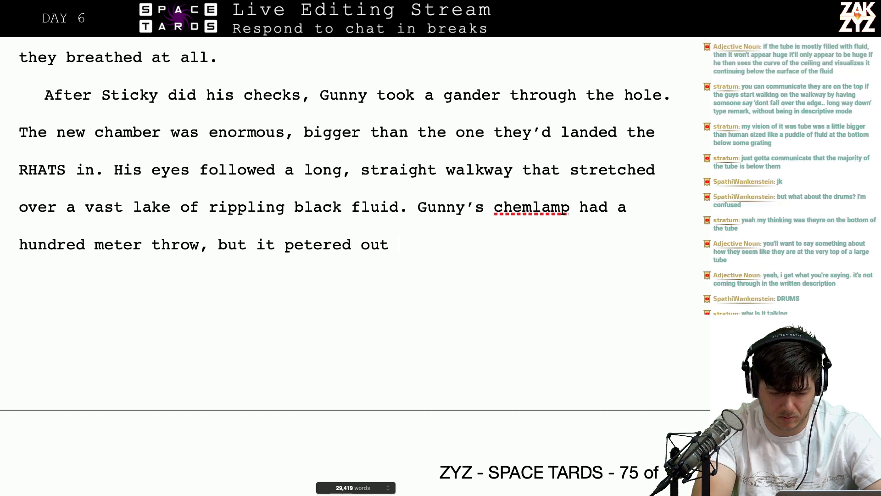
{"action": "type", "text": "before the en"}
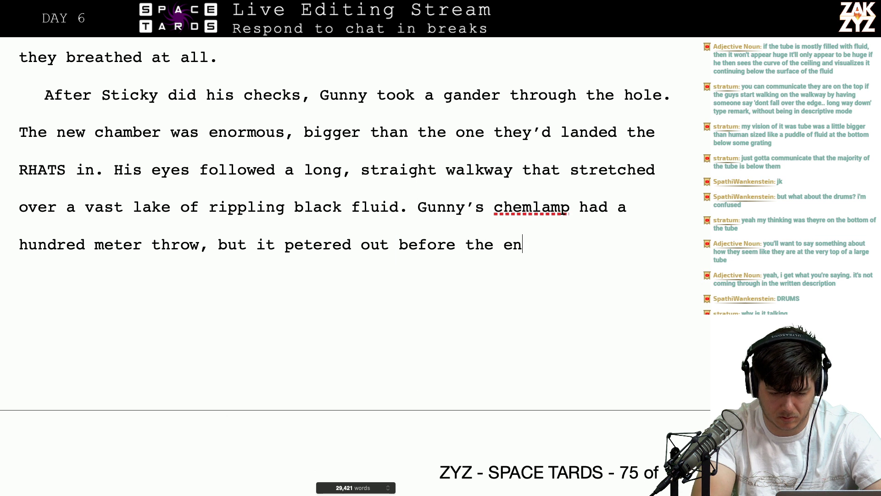
{"action": "type", "text": "d of the walkway."}
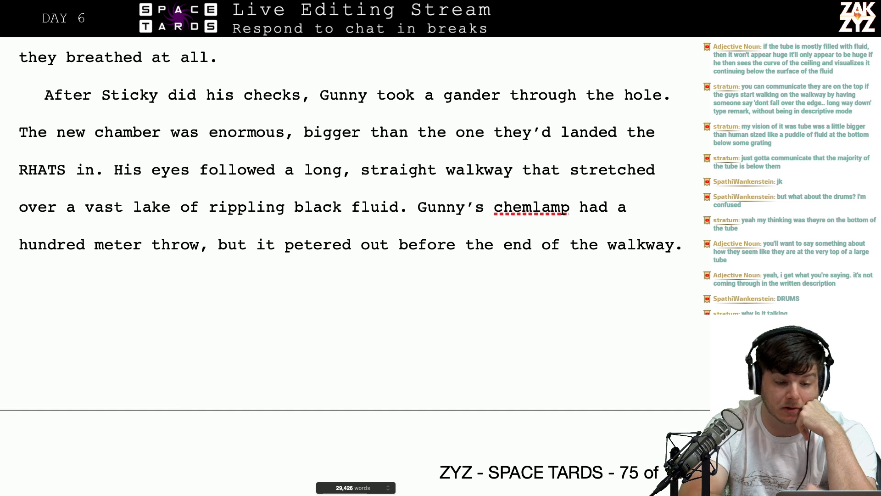
Split the paragraph after "The new chamber was" so the text starting "enormous" sits on a new line
{"action": "scroll", "coordinate": [347, 266], "scroll_direction": "up", "scroll_amount": 3}
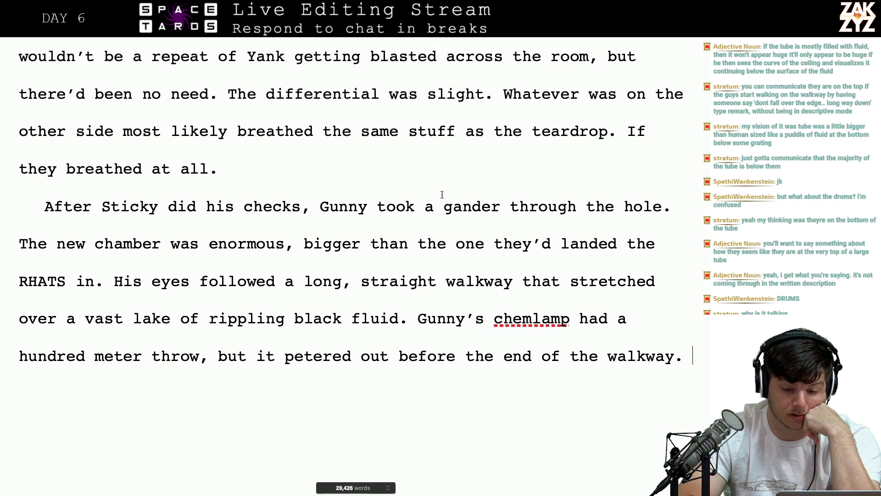
{"action": "scroll", "coordinate": [423, 256], "scroll_direction": "down", "scroll_amount": 2}
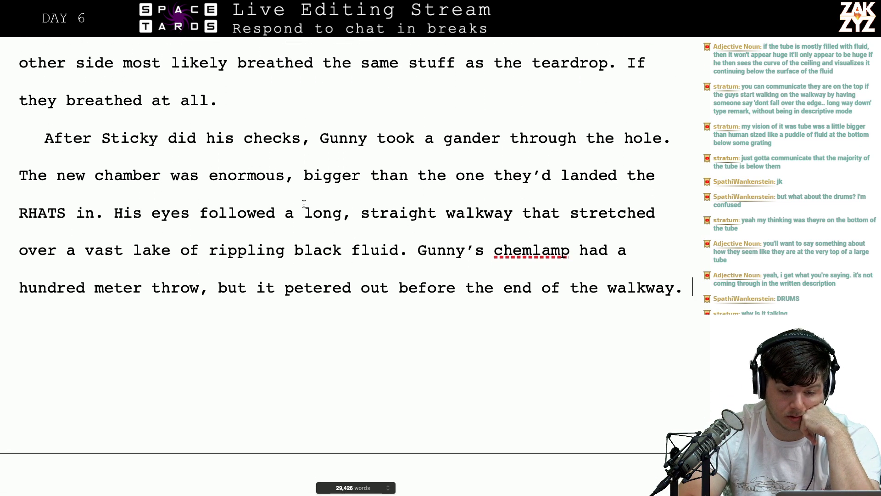
{"action": "key", "text": "Right"}
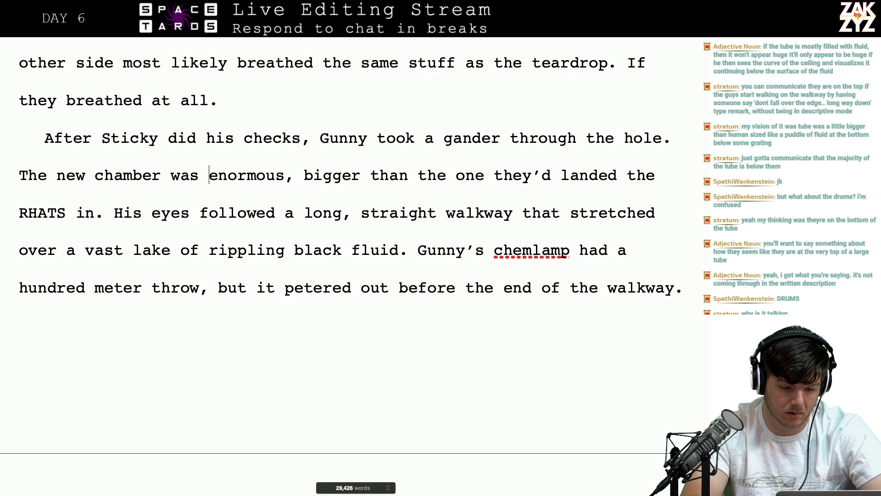
{"action": "key", "text": "Return"}
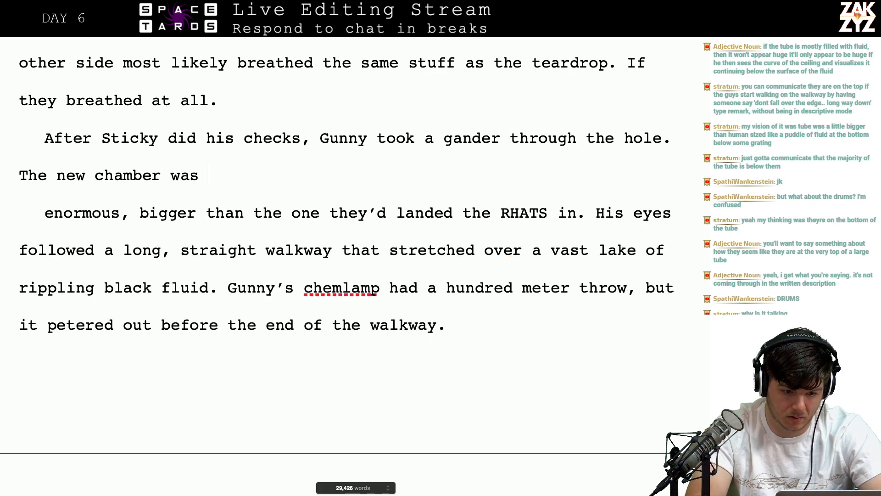
Complete "The new chamber was" with "very large, bigger than the exposed corridor they'd landed the RHATS in."
{"action": "type", "text": "very large,"}
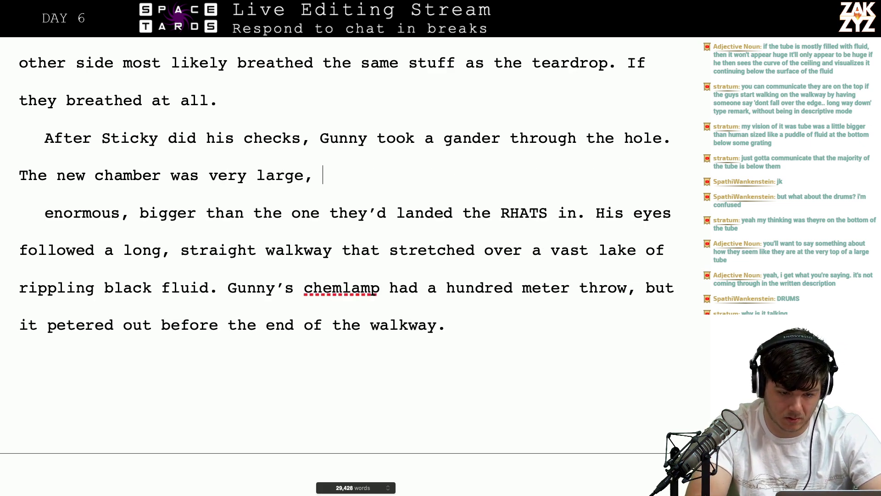
{"action": "type", "text": " bigger than the"}
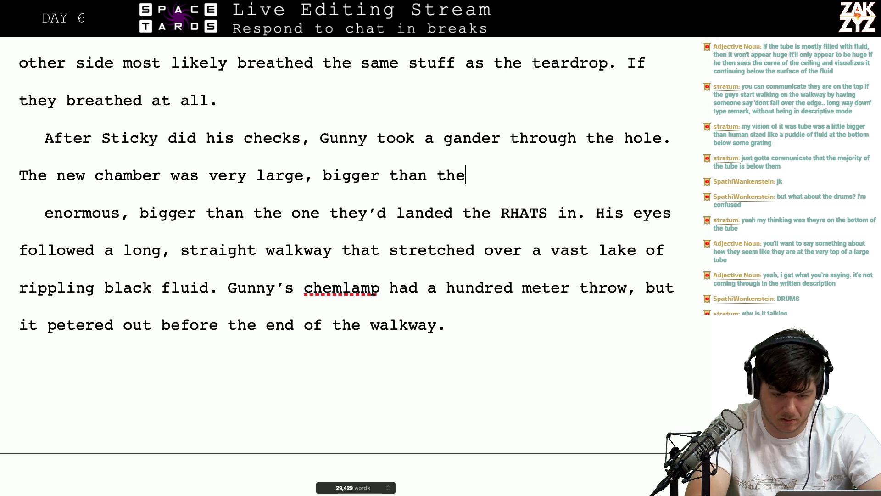
{"action": "type", "text": " exposed "}
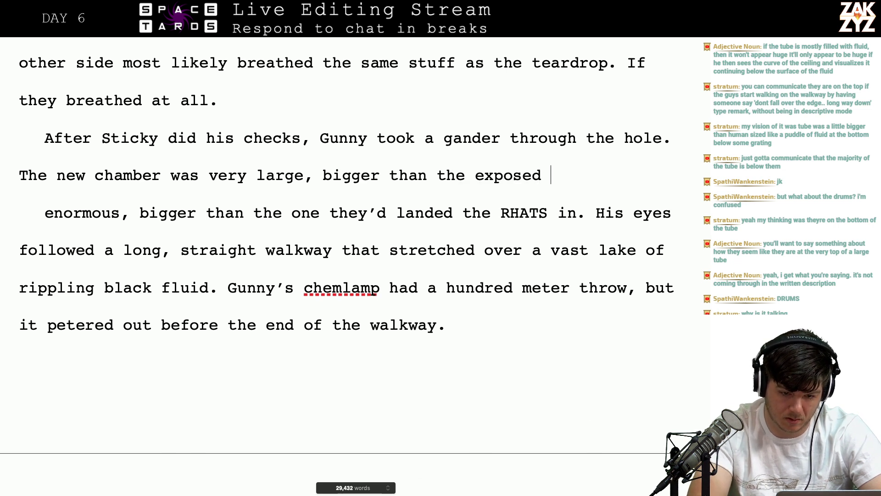
{"action": "type", "text": "corr"}
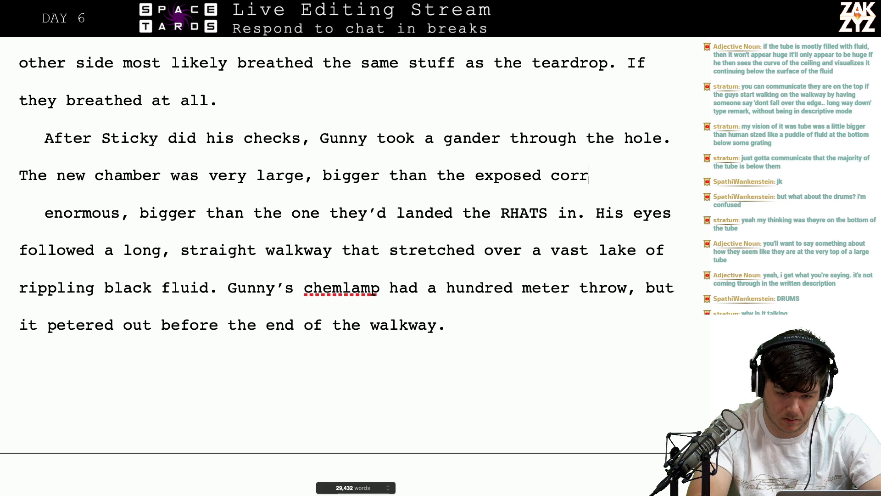
{"action": "type", "text": "idor they'd landed the "}
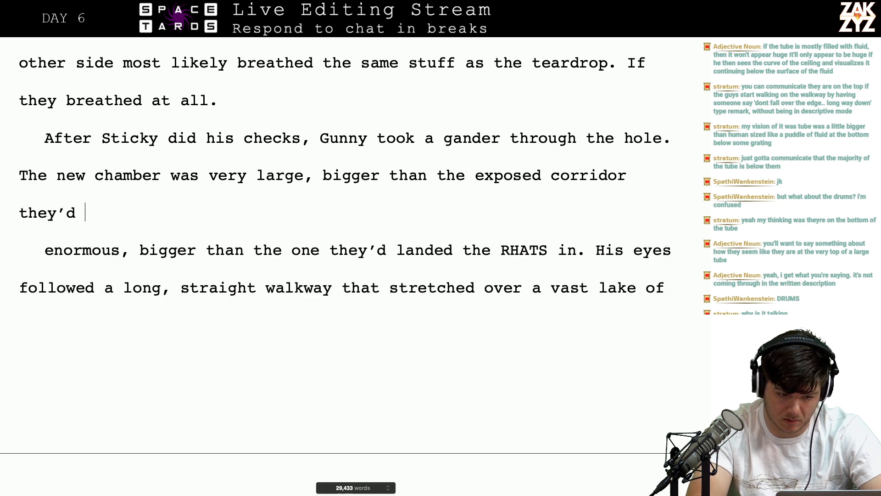
{"action": "type", "text": "RHATS in."}
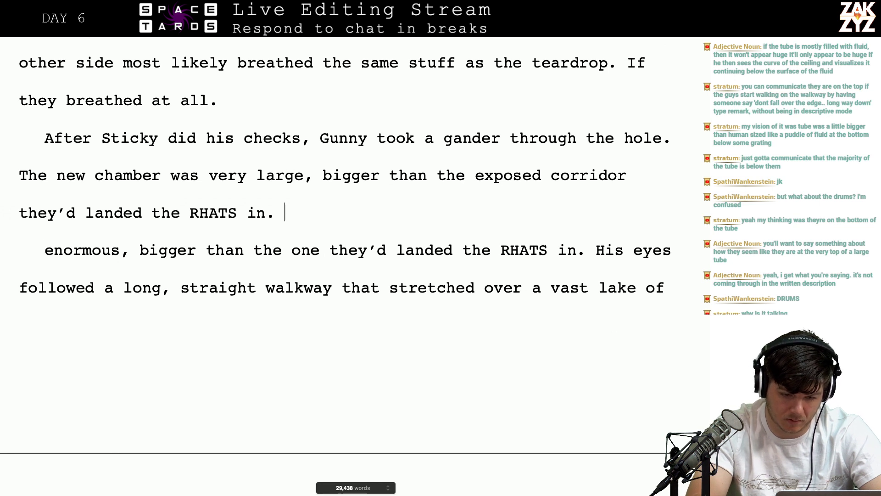
Start a new sentence after "they'd landed the RHATS in." with "Gunny's eyes followed"
{"action": "type", "text": "Guny"}
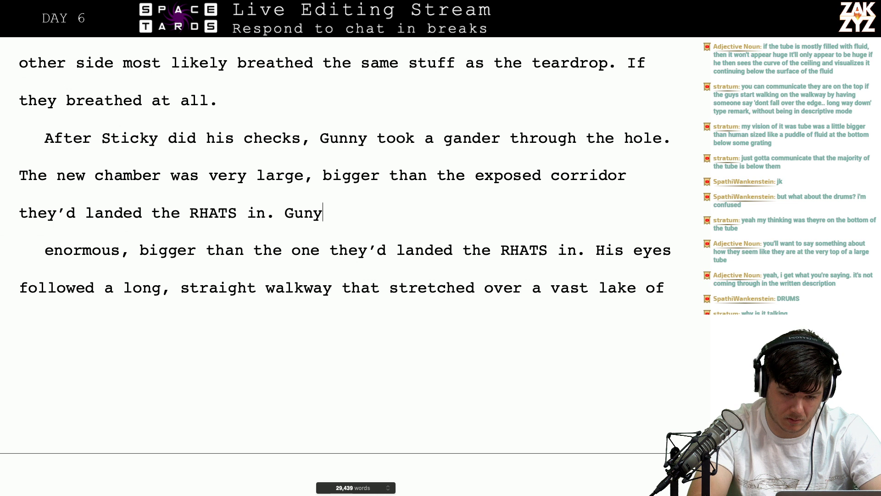
{"action": "key", "text": "BackSpace"}
{"action": "type", "text": "ny's eys"}
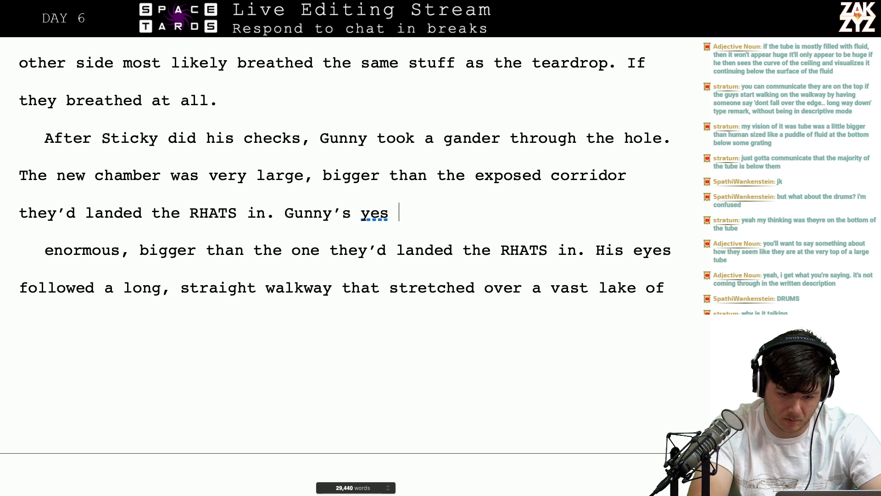
{"action": "key", "text": "BackSpace"}
{"action": "type", "text": "e"}
{"action": "key", "text": "BackSpace"}
{"action": "key", "text": "BackSpace"}
{"action": "key", "text": "BackSpace"}
{"action": "key", "text": "BackSpace"}
{"action": "type", "text": "eyes followe"}
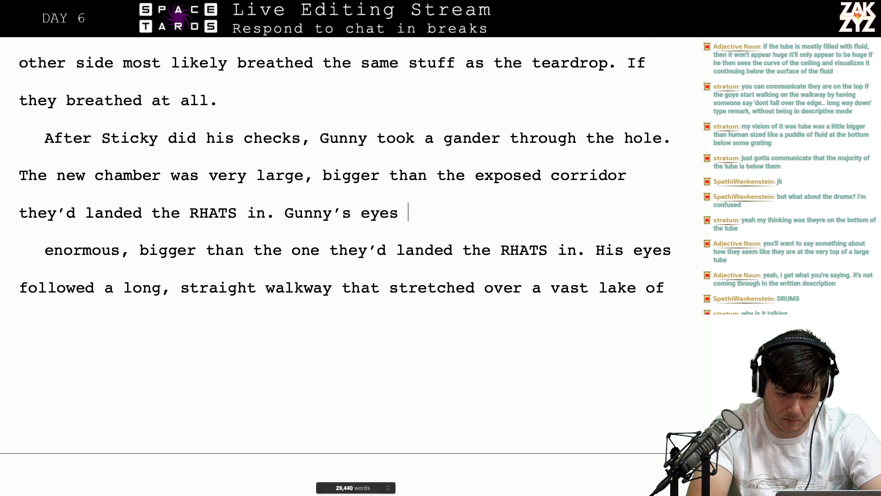
{"action": "key", "text": "BackSpace"}
{"action": "type", "text": "sed"}
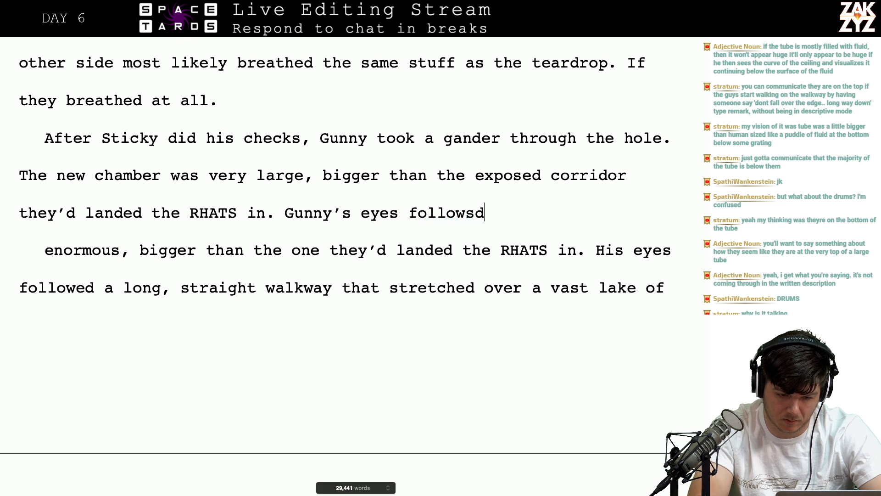
{"action": "key", "text": "BackSpace"}
{"action": "key", "text": "BackSpace"}
{"action": "type", "text": "ed the"}
Continue the sentence after "Gunny's eyes followed" with "a long, straight walkway that disappeared into the darkness,"
{"action": "key", "text": "BackSpace"}
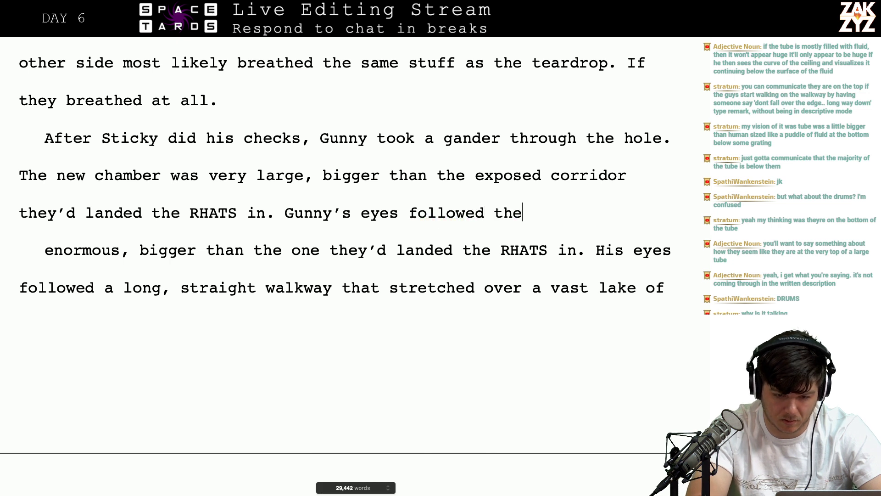
{"action": "key", "text": "BackSpace"}
{"action": "key", "text": "BackSpace"}
{"action": "key", "text": "BackSpace"}
{"action": "type", "text": "a"}
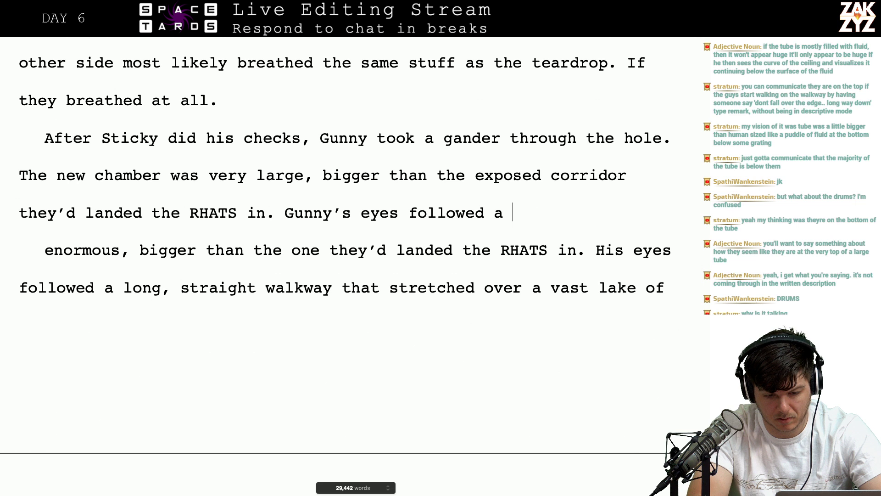
{"action": "type", "text": "a long"}
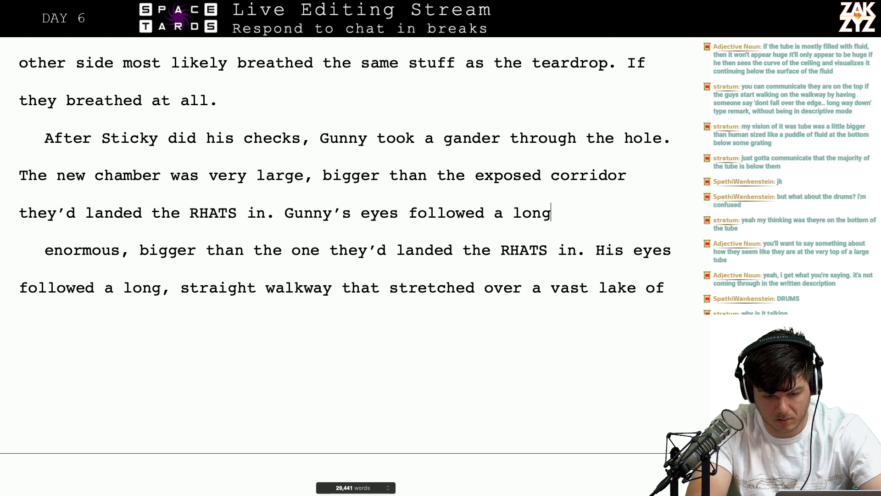
{"action": "type", "text": ", straight walk"}
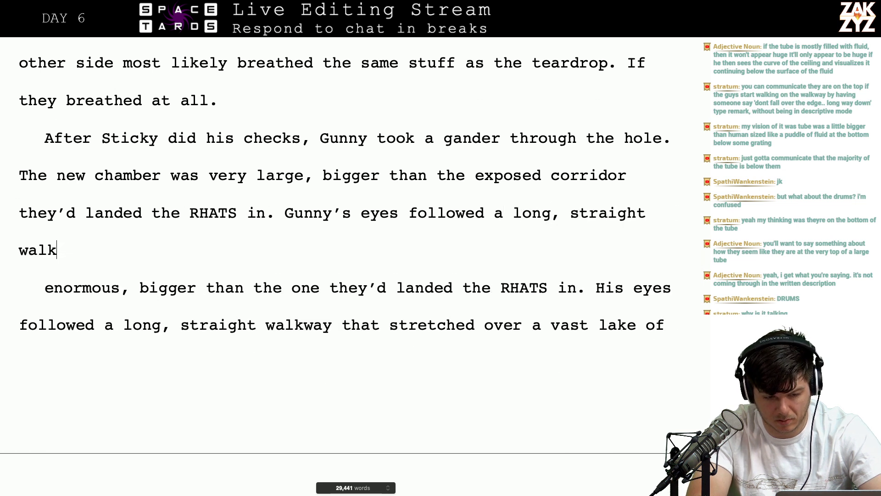
{"action": "type", "text": "way that"}
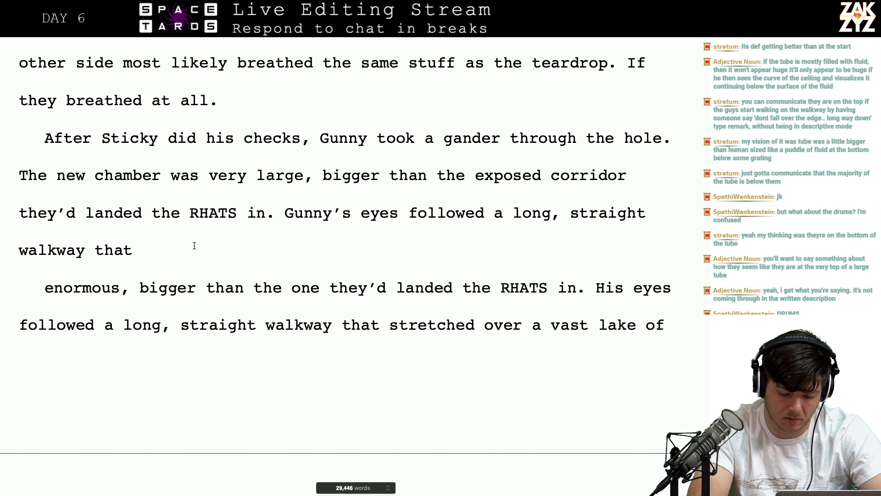
{"action": "type", "text": "disappeared in"}
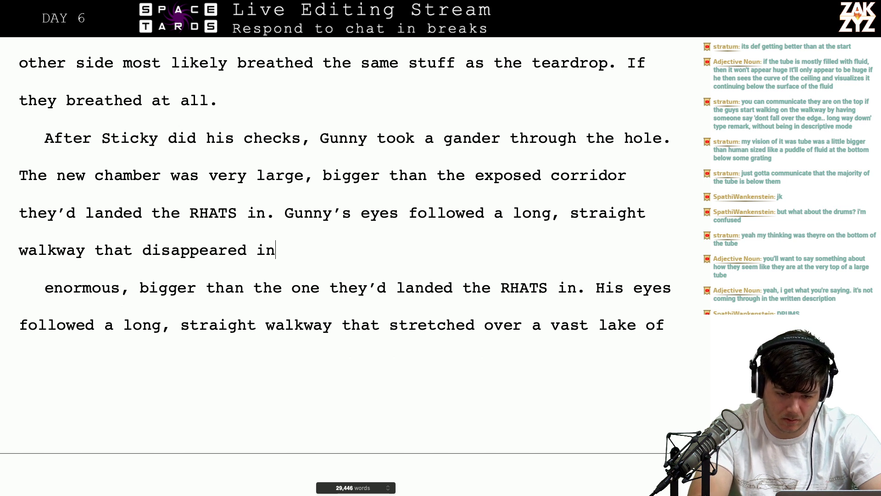
{"action": "type", "text": "to the darkness, "}
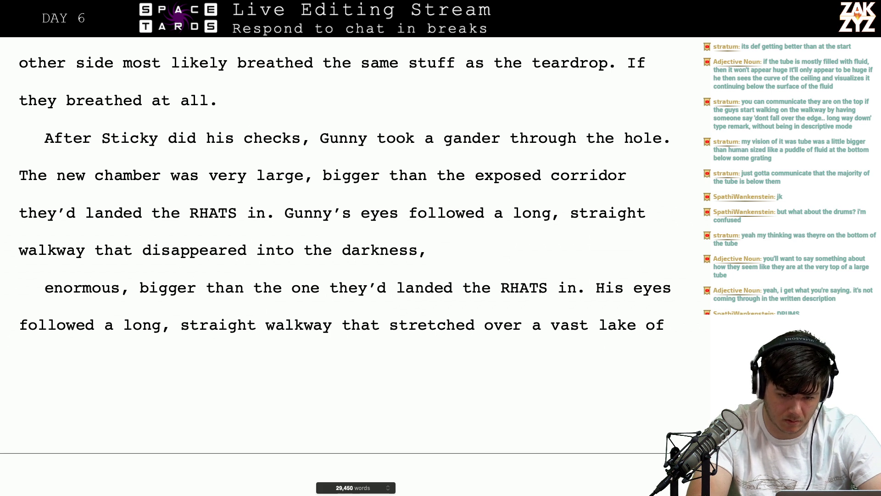
Finish the sentence after "darkness," with "his chemlamp had a hundred meter throw but it couldn't reach the end."
{"action": "type", "text": "His"}
{"action": "key", "text": "BackSpace"}
{"action": "key", "text": "BackSpace"}
{"action": "key", "text": "BackSpace"}
{"action": "key", "text": "BackSpace"}
{"action": "type", "text": "hi"}
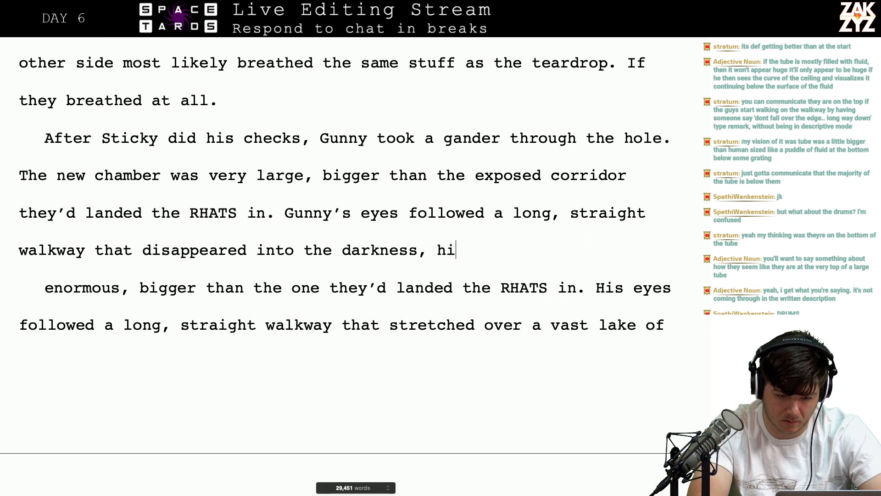
{"action": "type", "text": "s chemlamp "}
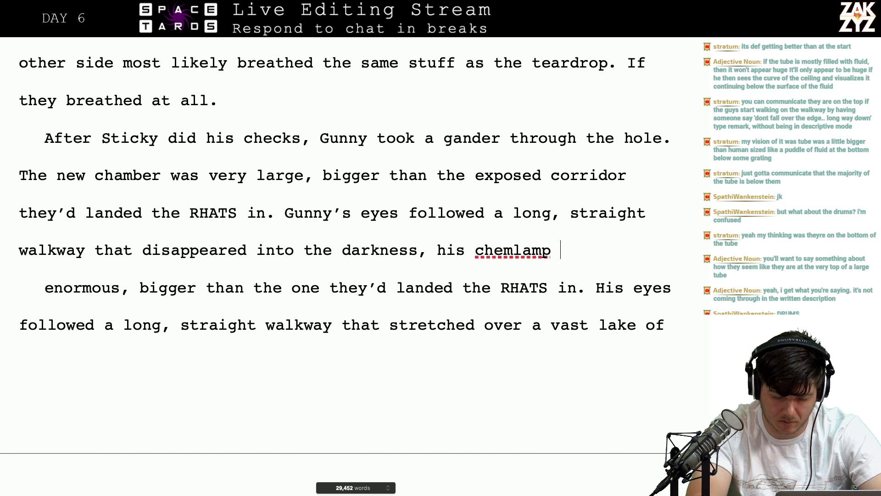
{"action": "type", "text": "had a hundred"}
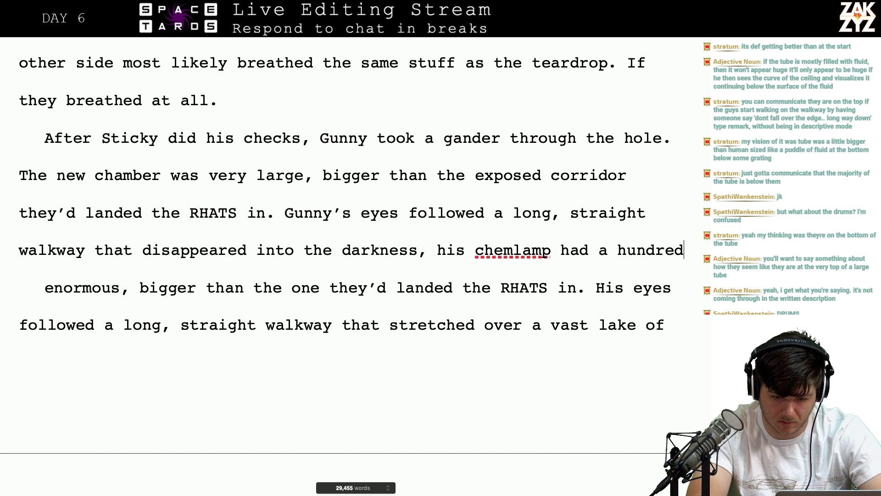
{"action": "type", "text": " meter th"}
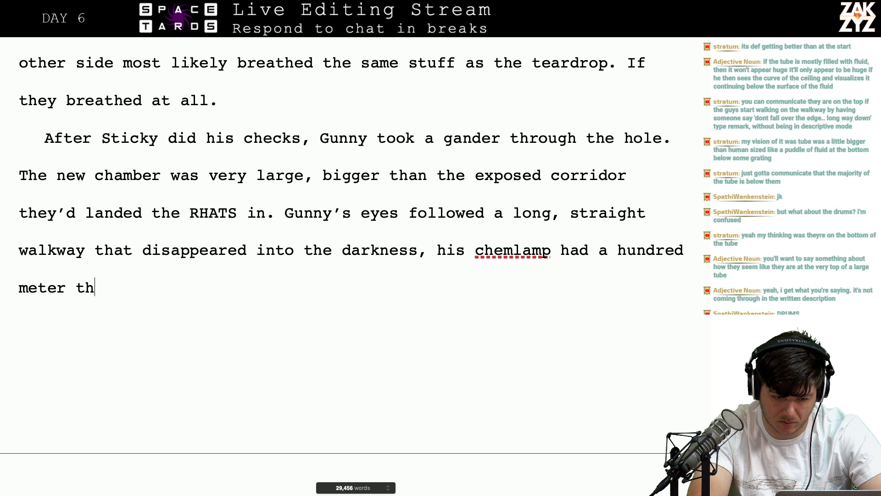
{"action": "type", "text": "row but it couldn"}
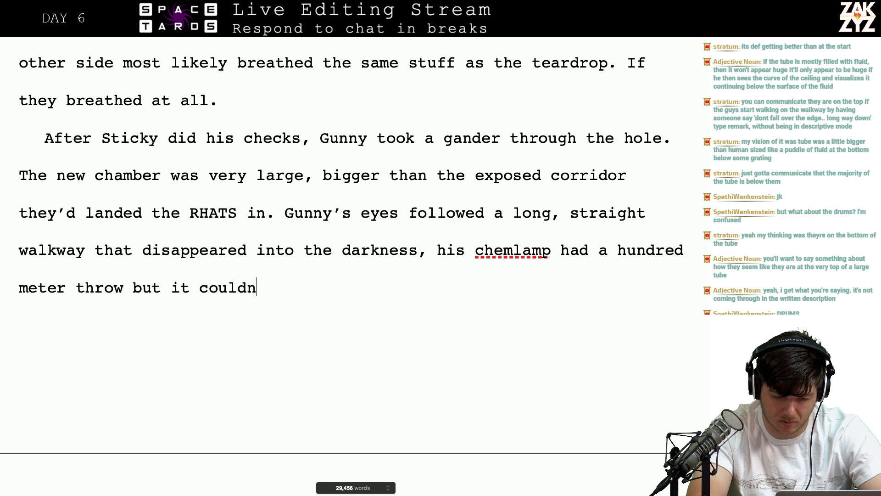
{"action": "type", "text": "'t reach the end."}
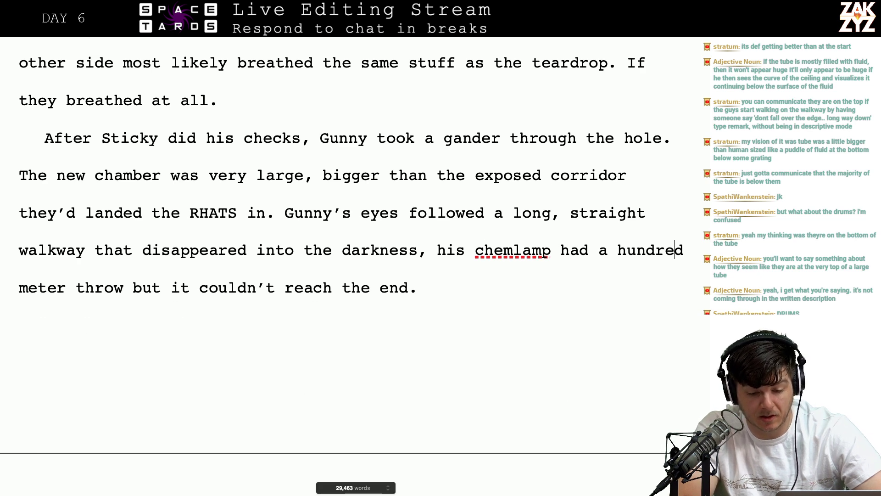
{"action": "key", "text": "Right"}
{"action": "key", "text": "Right"}
{"action": "key", "text": "Down"}
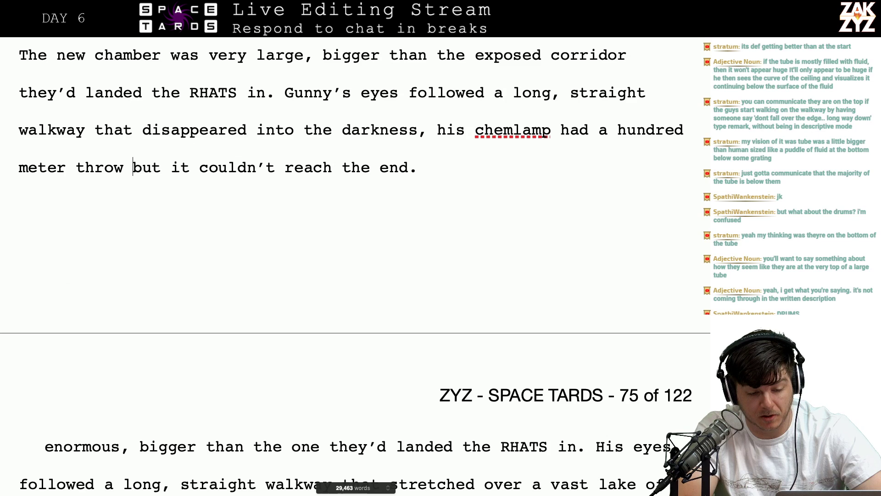
{"action": "key", "text": "Right"}
{"action": "key", "text": "Right"}
{"action": "key", "text": "Right"}
{"action": "key", "text": "Right"}
{"action": "key", "text": "Left"}
{"action": "key", "text": "Left"}
{"action": "key", "text": "Left"}
{"action": "key", "text": "Left"}
{"action": "key", "text": "Left"}
{"action": "key", "text": "Left"}
{"action": "key", "text": "Left"}
{"action": "key", "text": "Left"}
{"action": "key", "text": "Left"}
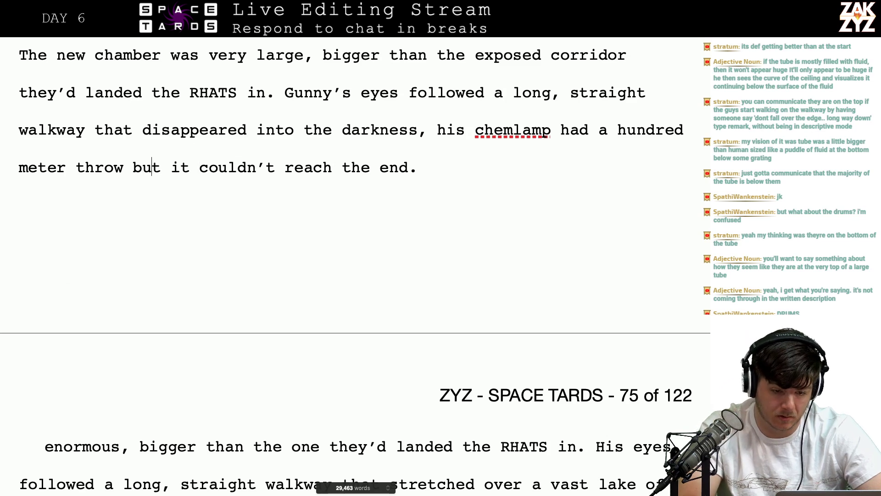
Split the paragraph after "darkness," so the text starting "his chemlamp had" sits on a new line
{"action": "left_click", "coordinate": [434, 129]}
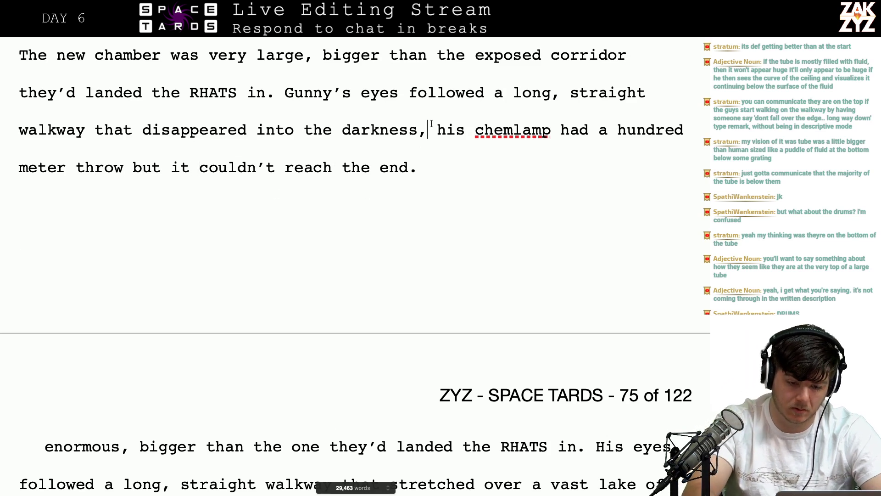
{"action": "key", "text": "Return"}
{"action": "key", "text": "Left"}
Complete the walkway sentence after "darkness," with "too distant for his chemlamp's hundred meter throw."
{"action": "type", "text": "too dis"}
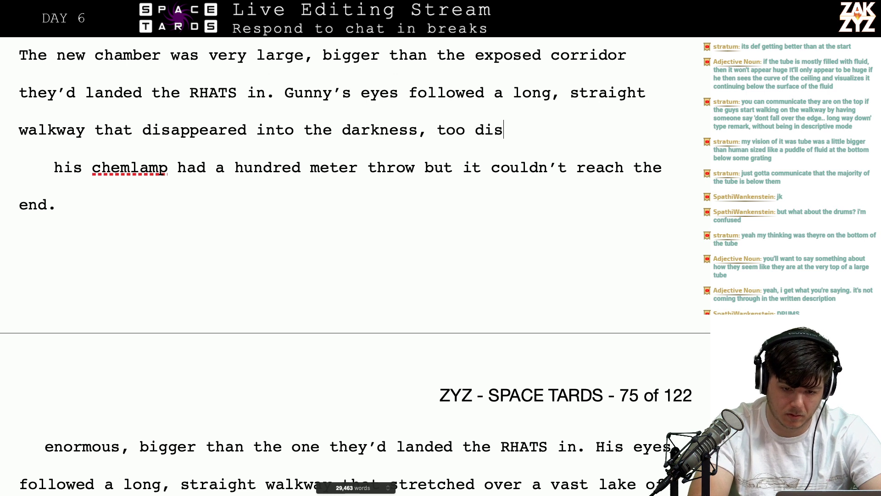
{"action": "type", "text": "tant for his chem"}
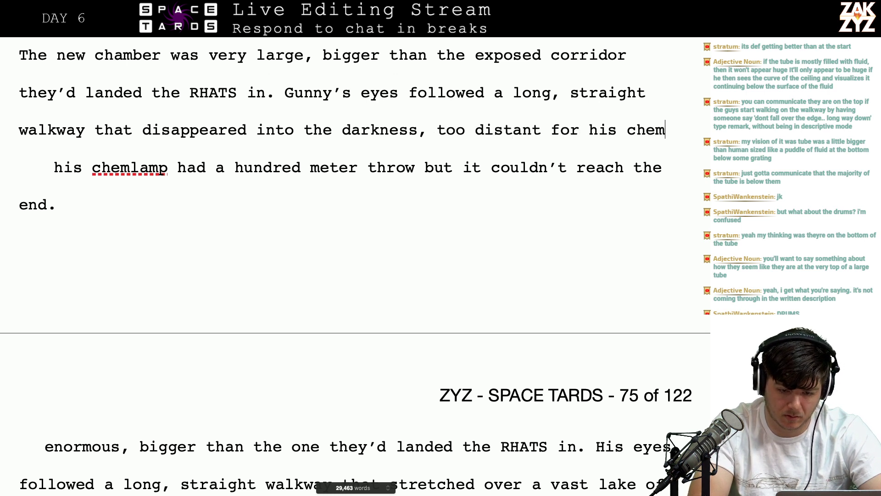
{"action": "type", "text": "lamp's hund"}
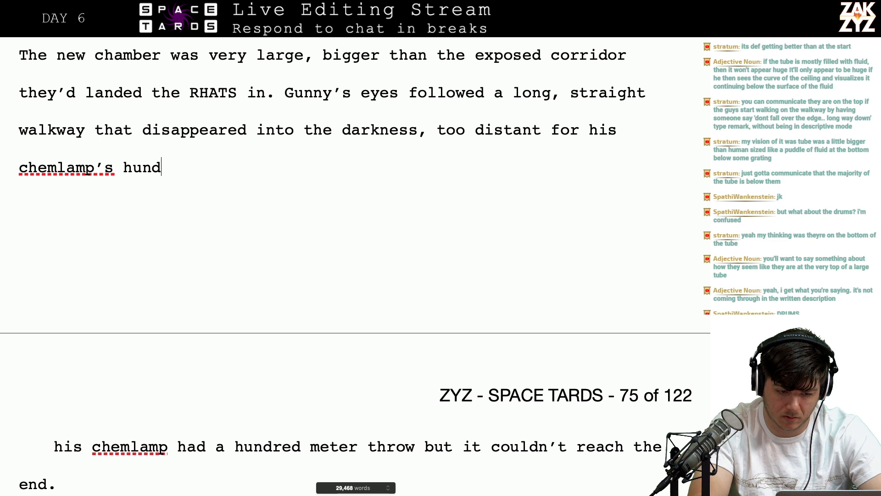
{"action": "type", "text": "red meter throw"}
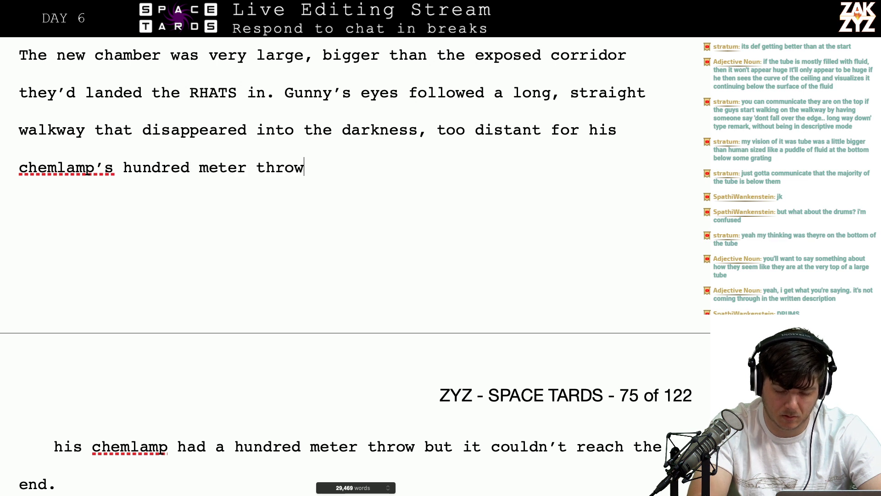
{"action": "type", "text": ". THe"}
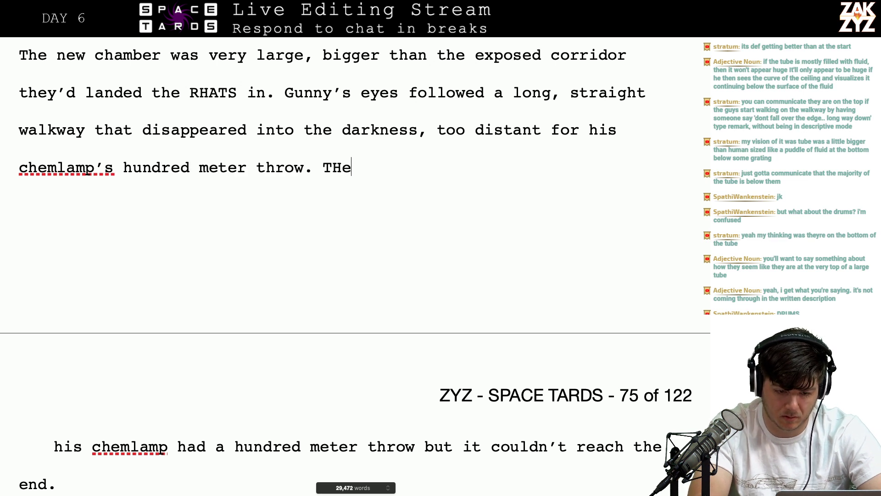
{"action": "key", "text": "BackSpace"}
{"action": "key", "text": "BackSpace"}
{"action": "key", "text": "BackSpace"}
{"action": "type", "text": "The walkw"}
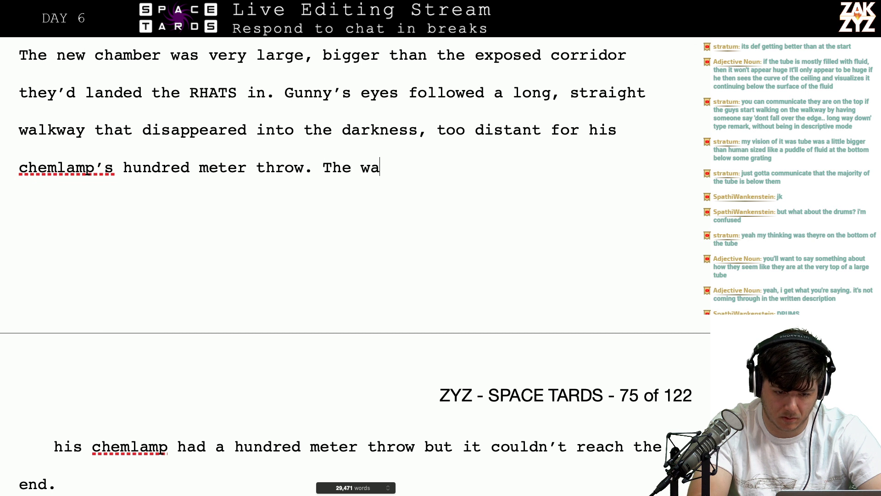
{"action": "key", "text": "BackSpace"}
{"action": "key", "text": "BackSpace"}
{"action": "key", "text": "BackSpace"}
{"action": "key", "text": "BackSpace"}
{"action": "key", "text": "BackSpace"}
{"action": "key", "text": "BackSpace"}
{"action": "key", "text": "BackSpace"}
{"action": "key", "text": "BackSpace"}
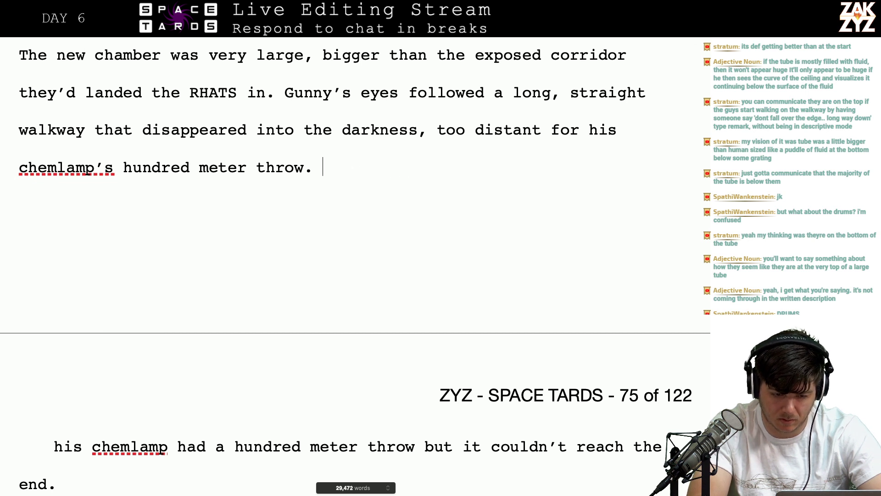
Begin the next sentence after "throw." with "Beneath the walkway was a vast lake of opaque black fluid"
{"action": "type", "text": "Beneath the wal"}
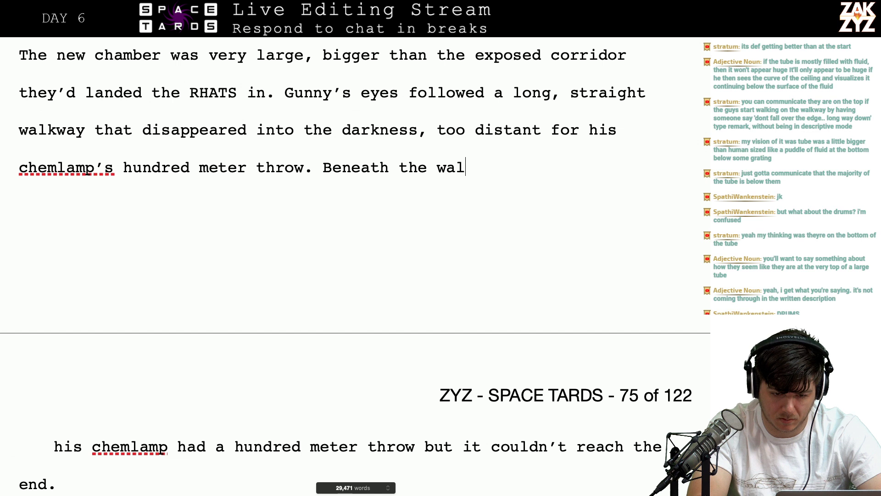
{"action": "type", "text": "kway was a "}
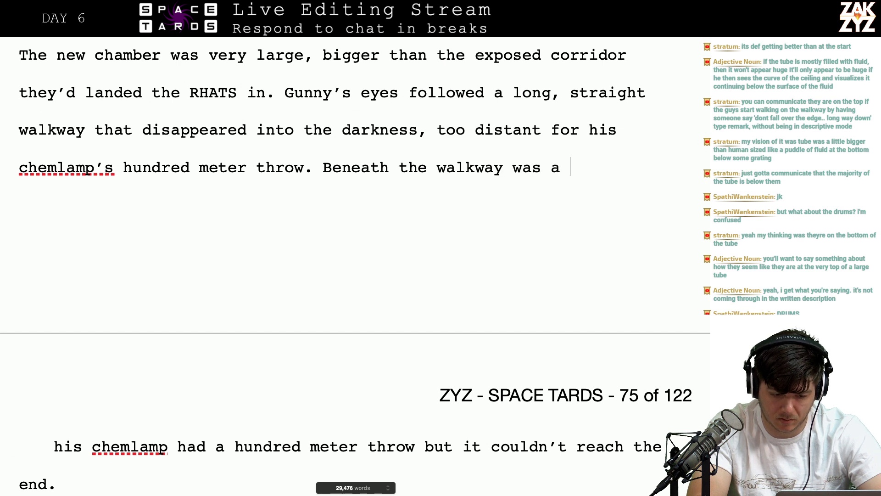
{"action": "type", "text": "vast lake of"}
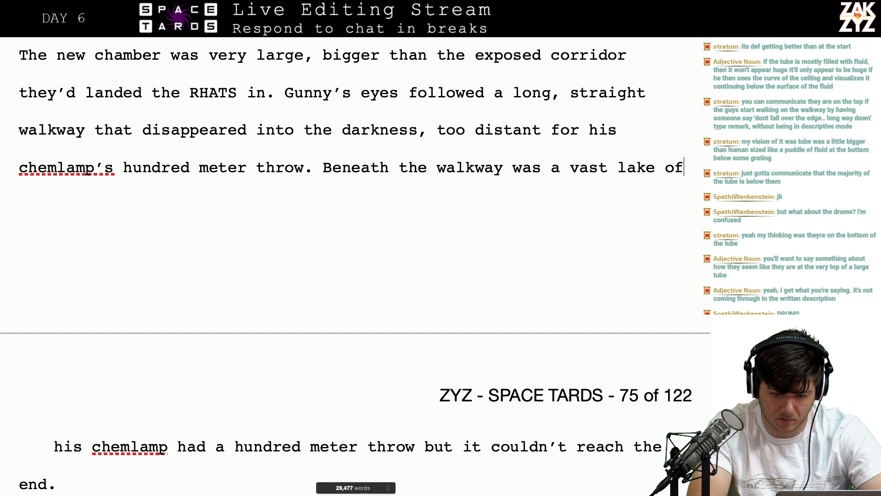
{"action": "type", "text": " r"}
{"action": "key", "text": "BackSpace"}
{"action": "type", "text": "opa"}
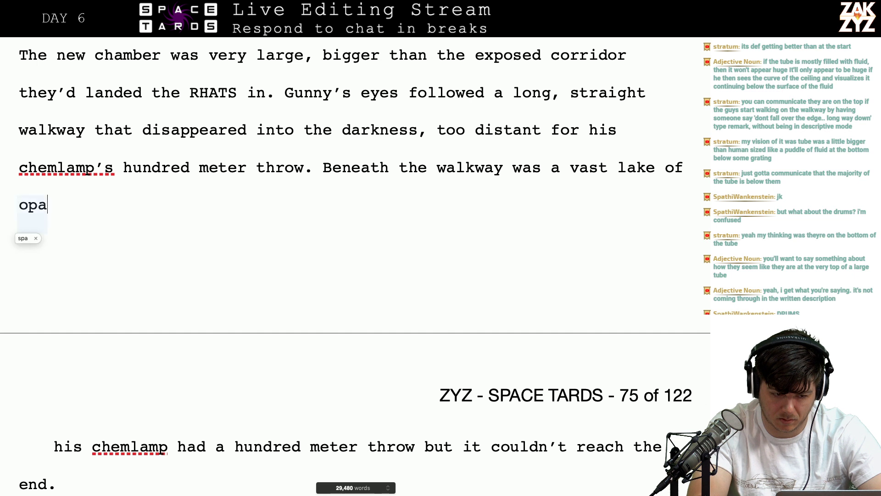
{"action": "type", "text": "que black fluid,"}
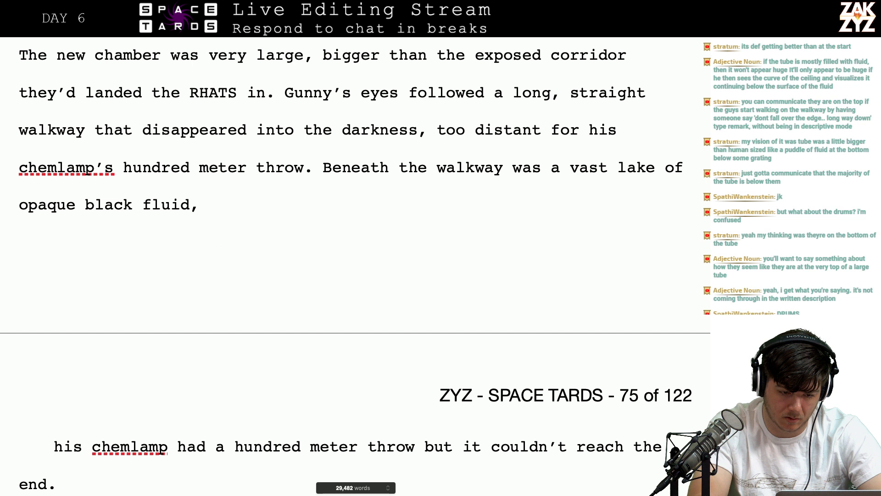
Remove the comma after "opaque black fluid" so the lake sentence can continue
{"action": "key", "text": "BackSpace"}
{"action": "key", "text": "BackSpace"}
{"action": "type", "text": "that"}
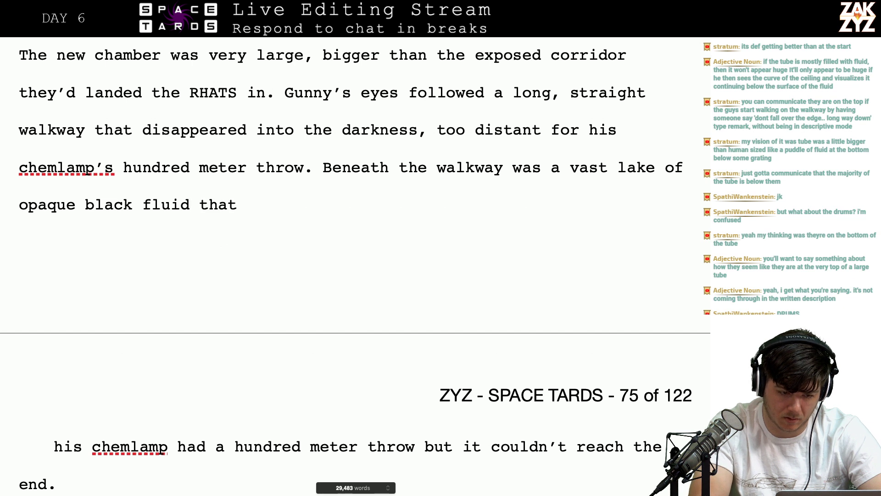
{"action": "key", "text": "BackSpace"}
{"action": "key", "text": "BackSpace"}
{"action": "key", "text": "BackSpace"}
{"action": "key", "text": "BackSpace"}
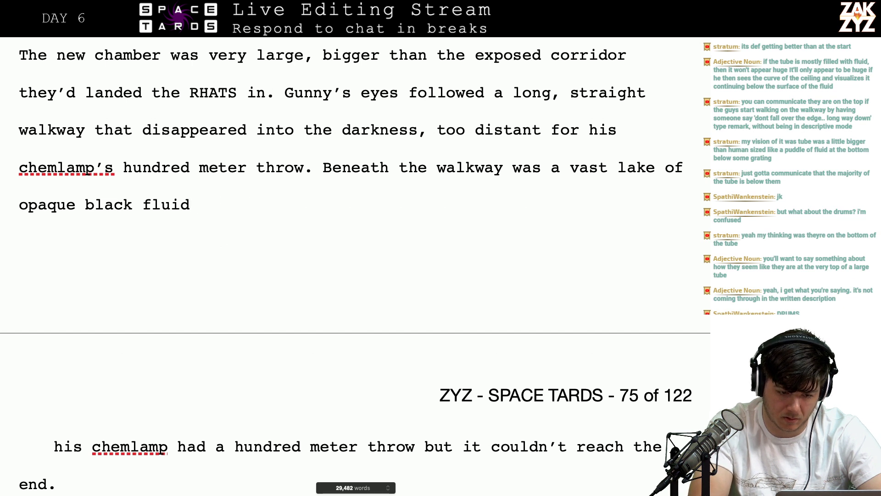
Try continuing the lake sentence after "opaque black fluid" with "that was unr"
{"action": "type", "text": "that"}
{"action": "type", "text": "unreflect"}
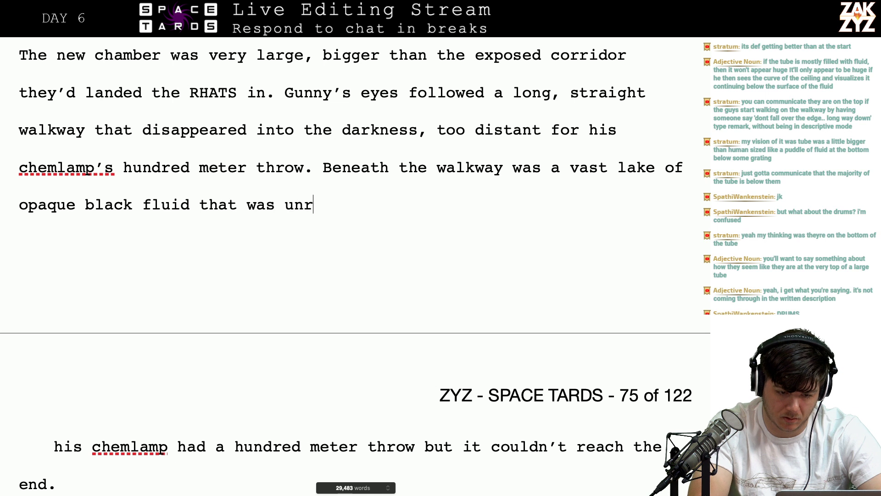
{"action": "key", "text": "BackSpace"}
{"action": "key", "text": "BackSpace"}
{"action": "key", "text": "BackSpace"}
{"action": "key", "text": "BackSpace"}
{"action": "key", "text": "BackSpace"}
{"action": "key", "text": "BackSpace"}
{"action": "key", "text": "BackSpace"}
{"action": "key", "text": "BackSpace"}
{"action": "key", "text": "BackSpace"}
{"action": "key", "text": "BackSpace"}
{"action": "key", "text": "BackSpace"}
{"action": "key", "text": "BackSpace"}
{"action": "key", "text": "BackSpace"}
{"action": "key", "text": "BackSpace"}
{"action": "key", "text": "BackSpace"}
{"action": "key", "text": "BackSpace"}
{"action": "key", "text": "BackSpace"}
{"action": "key", "text": "BackSpace"}
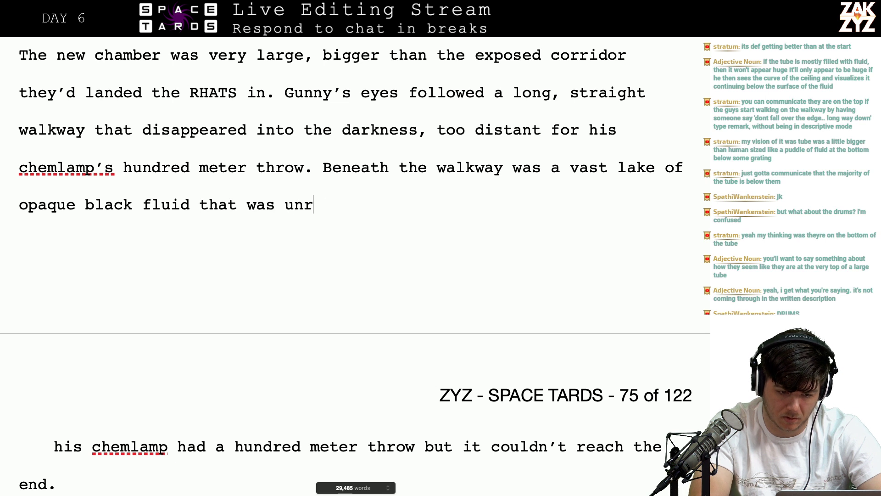
Try continuing the lake sentence after "opaque black fluid" with "that was almost completely"
{"action": "type", "text": "th"}
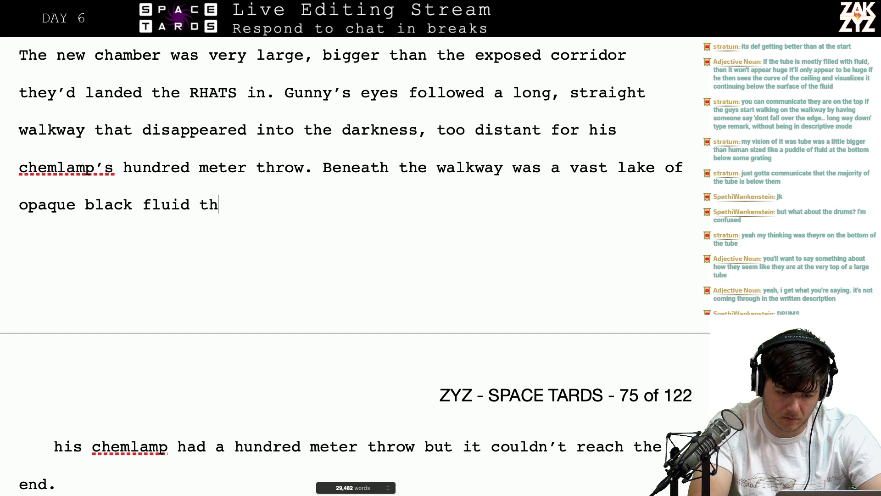
{"action": "type", "text": "at was a"}
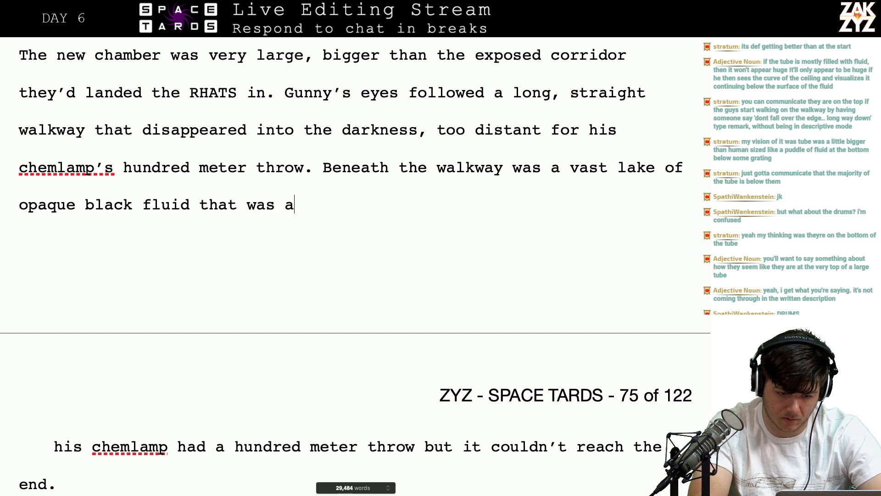
{"action": "type", "text": "lmost un"}
{"action": "key", "text": "BackSpace"}
{"action": "key", "text": "BackSpace"}
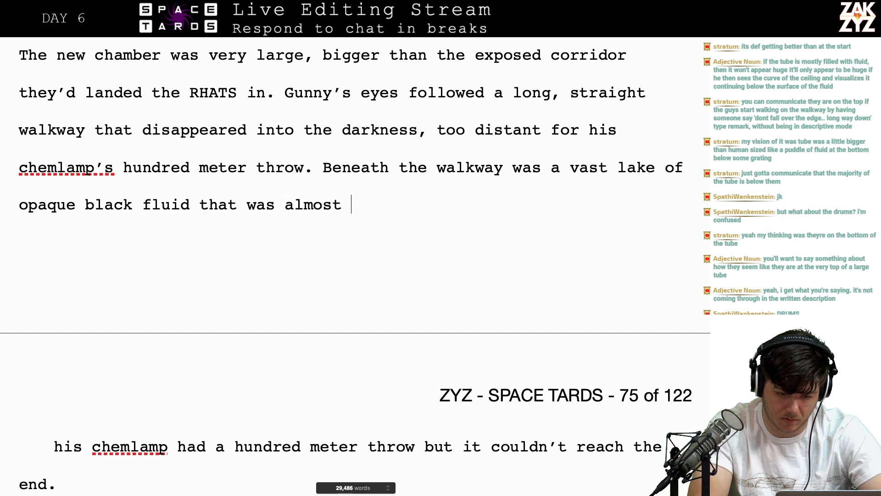
{"action": "type", "text": "completely"}
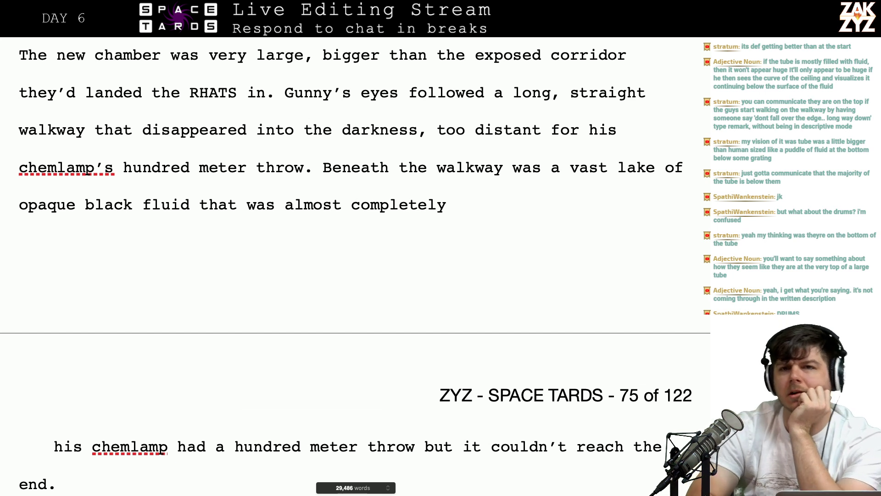
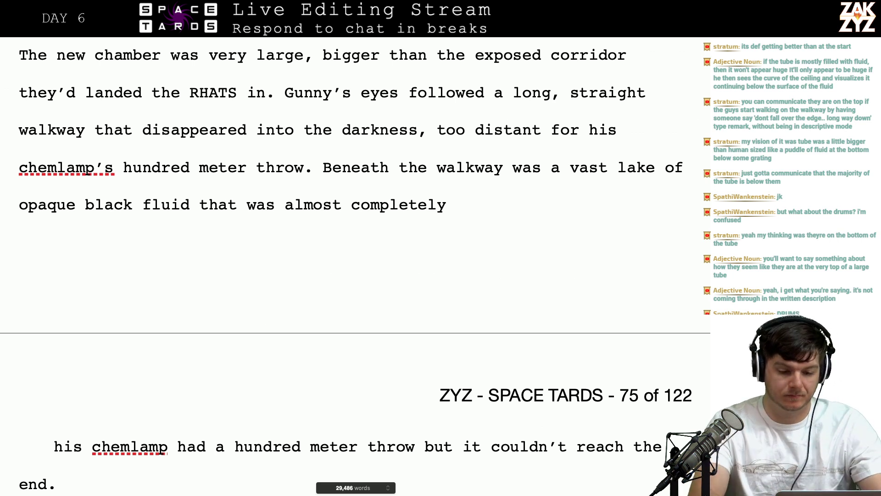
{"action": "key", "text": "BackSpace"}
{"action": "key", "text": "BackSpace"}
{"action": "key", "text": "BackSpace"}
{"action": "key", "text": "BackSpace"}
{"action": "key", "text": "BackSpace"}
{"action": "key", "text": "BackSpace"}
{"action": "key", "text": "BackSpace"}
{"action": "key", "text": "BackSpace"}
{"action": "key", "text": "BackSpace"}
{"action": "key", "text": "BackSpace"}
{"action": "key", "text": "BackSpace"}
{"action": "key", "text": "BackSpace"}
{"action": "key", "text": "BackSpace"}
{"action": "key", "text": "BackSpace"}
{"action": "key", "text": "BackSpace"}
{"action": "key", "text": "BackSpace"}
{"action": "key", "text": "BackSpace"}
{"action": "key", "text": "BackSpace"}
{"action": "key", "text": "BackSpace"}
{"action": "key", "text": "BackSpace"}
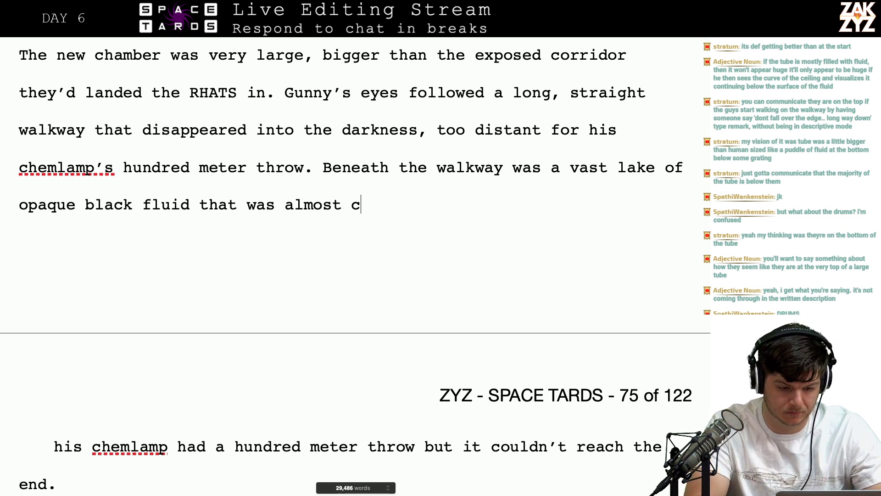
{"action": "type", "text": "was"}
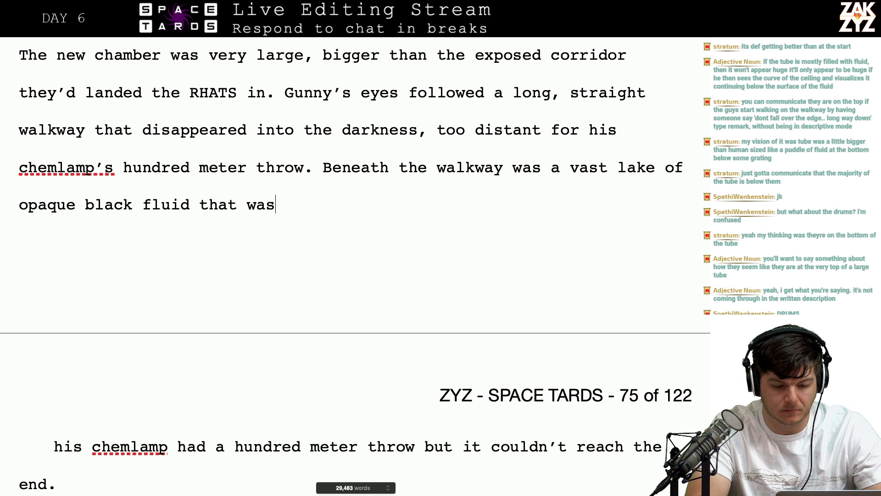
{"action": "key", "text": "BackSpace"}
{"action": "key", "text": "BackSpace"}
{"action": "key", "text": "BackSpace"}
{"action": "key", "text": "BackSpace"}
{"action": "key", "text": "BackSpace"}
{"action": "key", "text": "BackSpace"}
{"action": "key", "text": "BackSpace"}
{"action": "key", "text": "BackSpace"}
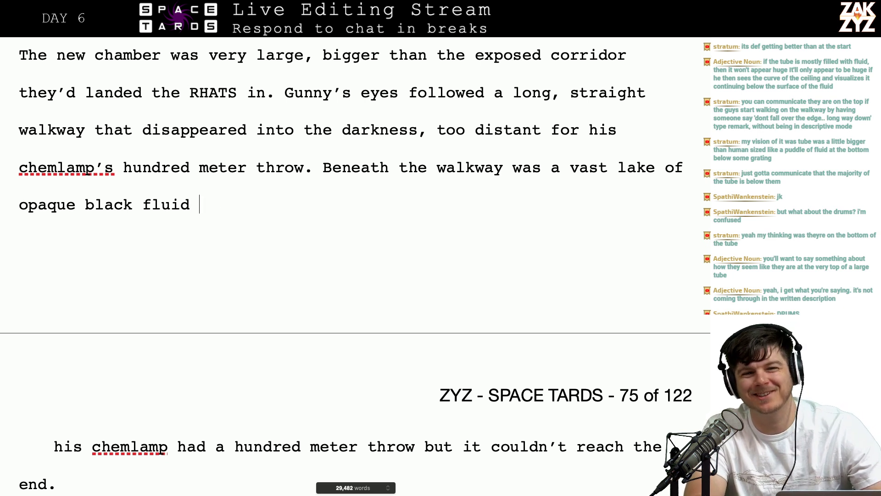
{"action": "key", "text": "BackSpace"}
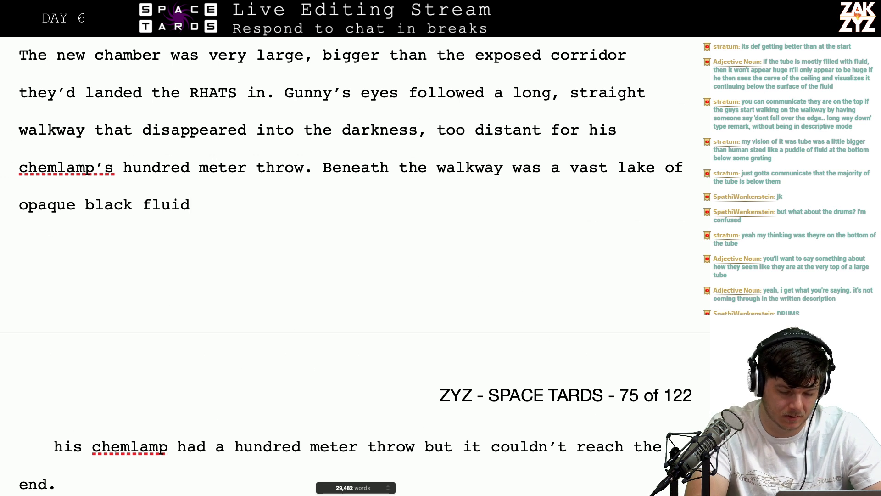
Continue the lake sentence after "opaque black fluid" with "that was strangely dull, it seemed to"
{"action": "type", "text": "that sw"}
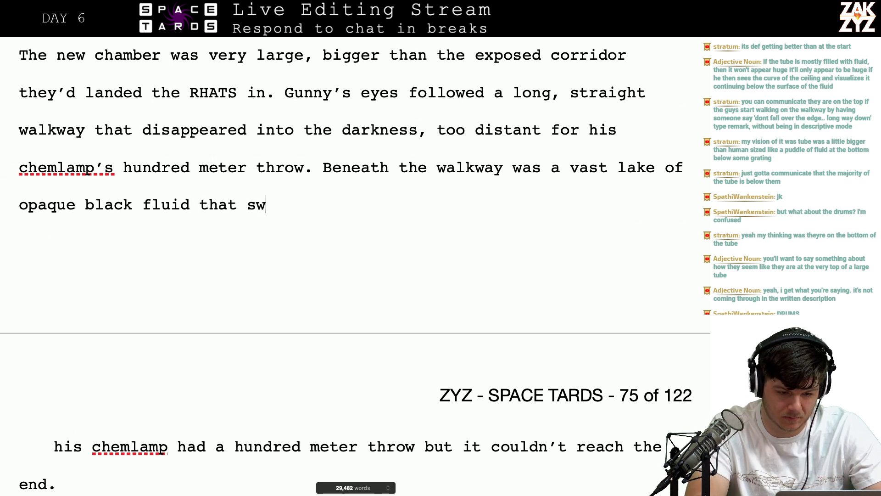
{"action": "key", "text": "BackSpace"}
{"action": "key", "text": "BackSpace"}
{"action": "type", "text": "was strangel"}
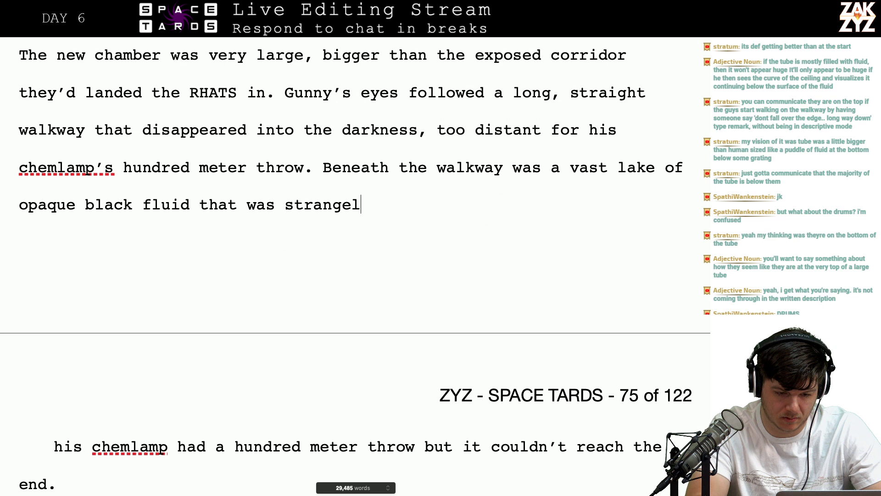
{"action": "key", "text": "BackSpace"}
{"action": "key", "text": "BackSpace"}
{"action": "type", "text": "ly"}
{"action": "key", "text": "BackSpace"}
{"action": "key", "text": "BackSpace"}
{"action": "type", "text": "e"}
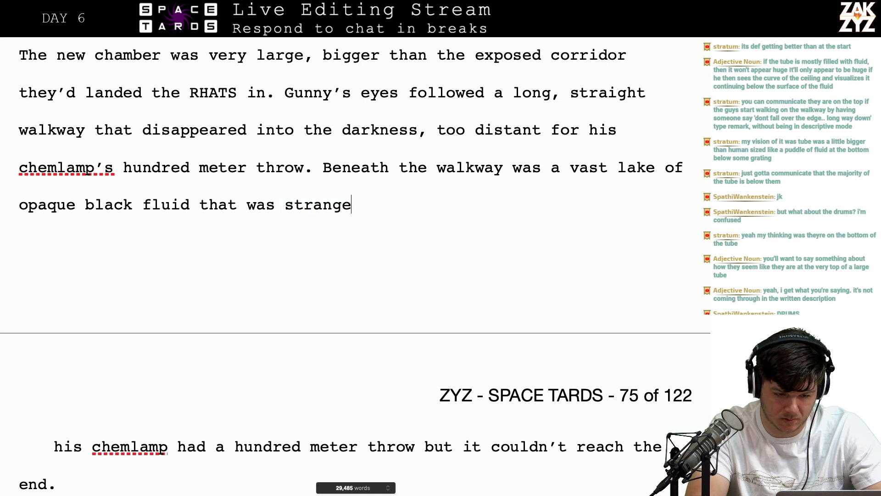
{"action": "type", "text": "ly dull, it"}
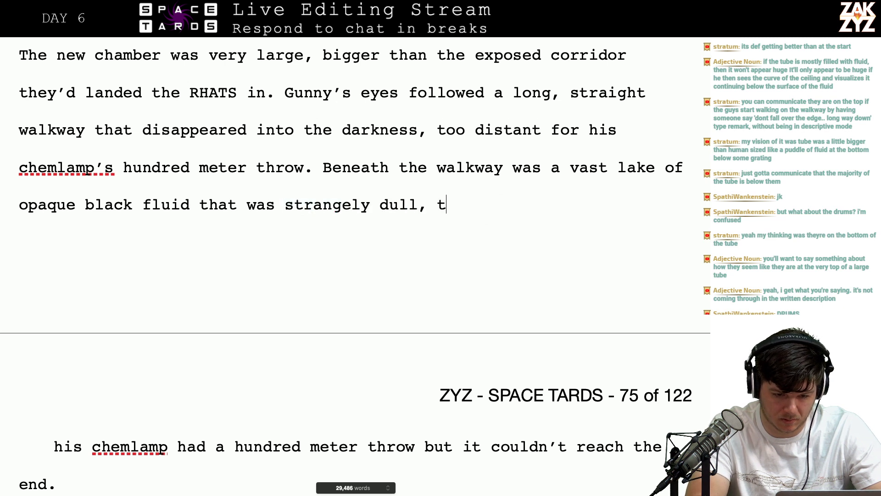
{"action": "key", "text": "BackSpace"}
{"action": "type", "text": "it seemed to"}
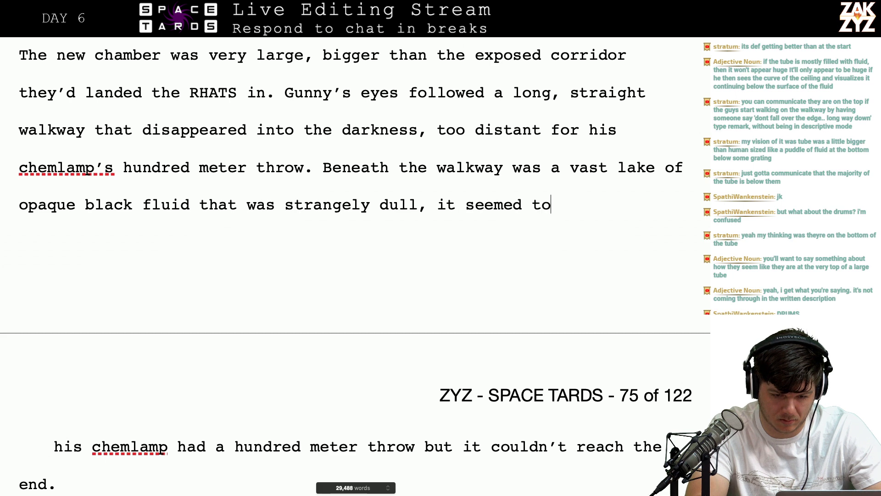
Complete the lake sentence after "it seemed to" with "drink up his light, barely reflecting any back."
{"action": "type", "text": " drink up his light and"}
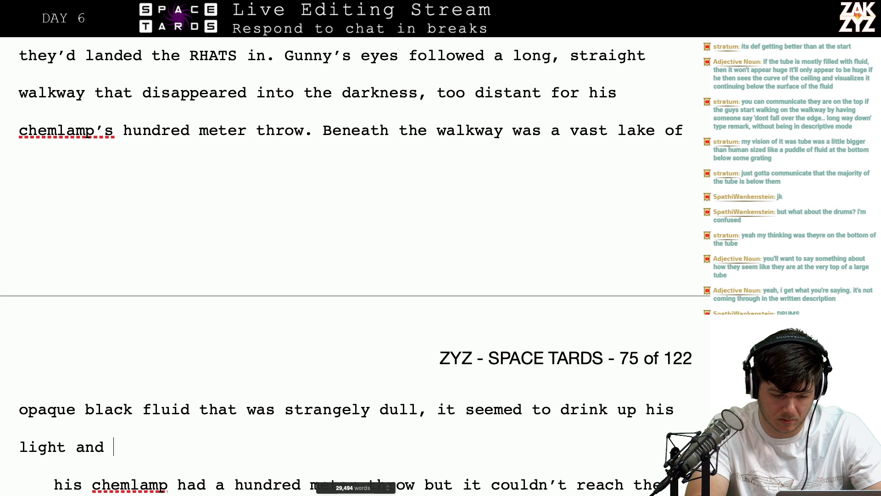
{"action": "type", "text": " give back"}
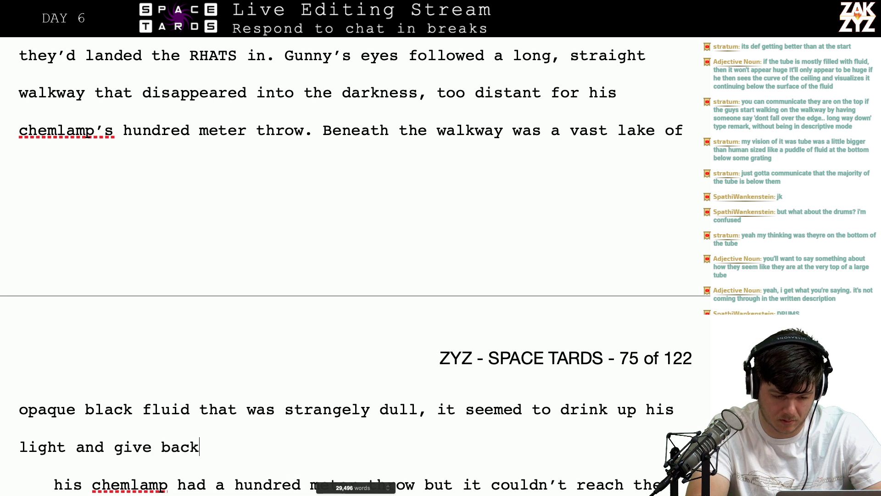
{"action": "key", "text": "BackSpace"}
{"action": "key", "text": "BackSpace"}
{"action": "key", "text": "BackSpace"}
{"action": "key", "text": "BackSpace"}
{"action": "key", "text": "BackSpace"}
{"action": "key", "text": "BackSpace"}
{"action": "key", "text": "BackSpace"}
{"action": "key", "text": "BackSpace"}
{"action": "key", "text": "BackSpace"}
{"action": "key", "text": "BackSpace"}
{"action": "key", "text": "BackSpace"}
{"action": "key", "text": "BackSpace"}
{"action": "key", "text": "BackSpace"}
{"action": "key", "text": "BackSpace"}
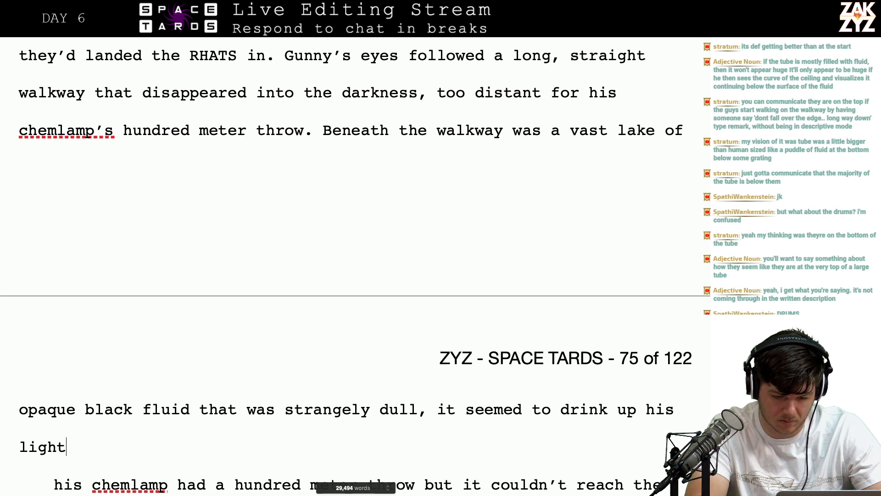
{"action": "type", "text": ", barely re"}
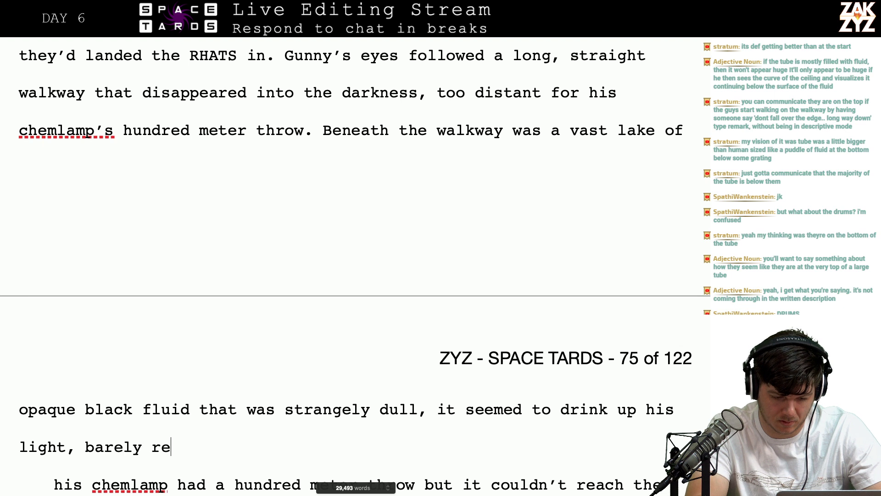
{"action": "type", "text": "flecting any back"}
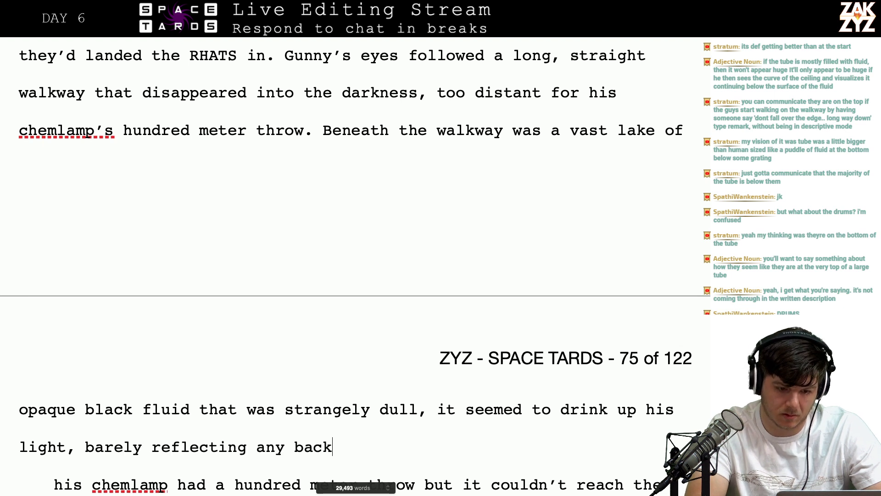
{"action": "type", "text": ". The"}
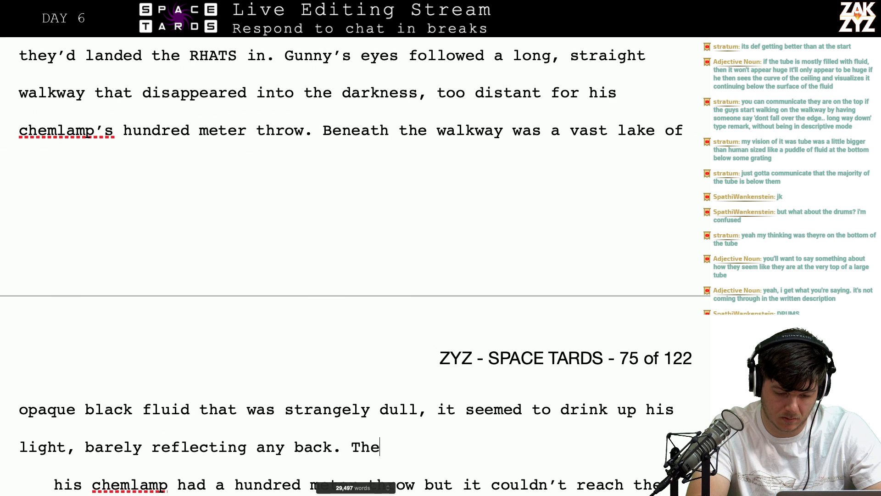
{"action": "type", "text": "w"}
{"action": "key", "text": "BackSpace"}
{"action": "key", "text": "BackSpace"}
{"action": "key", "text": "BackSpace"}
{"action": "key", "text": "BackSpace"}
{"action": "key", "text": "BackSpace"}
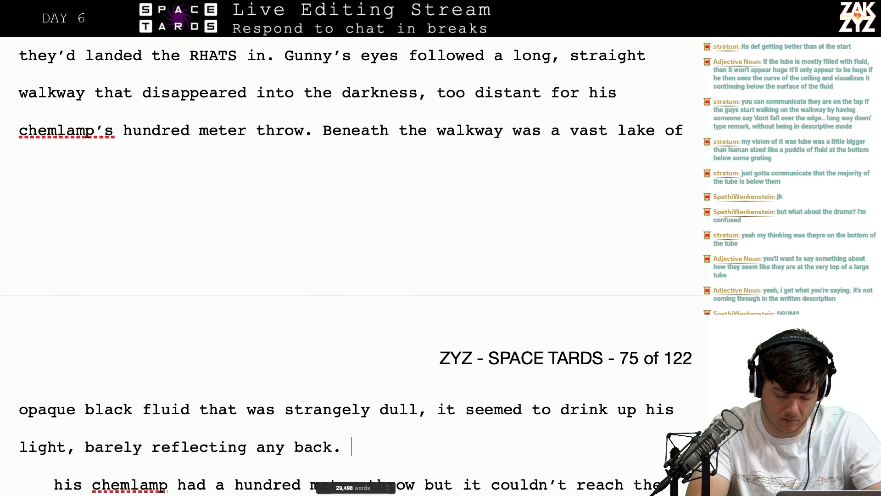
Begin the next sentence after "any back." with "The walkway hung from wires connected to an arched ceiling that was"
{"action": "type", "text": "The walkw"}
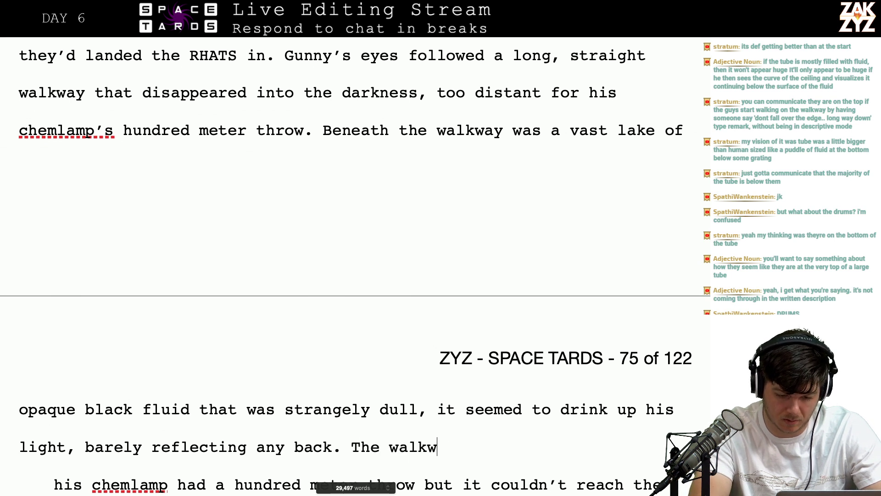
{"action": "type", "text": "ay hung from "}
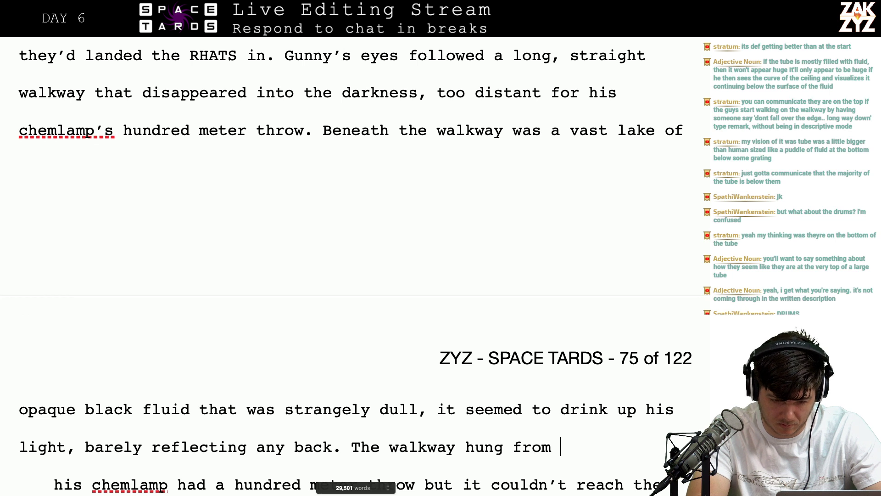
{"action": "type", "text": "wi"}
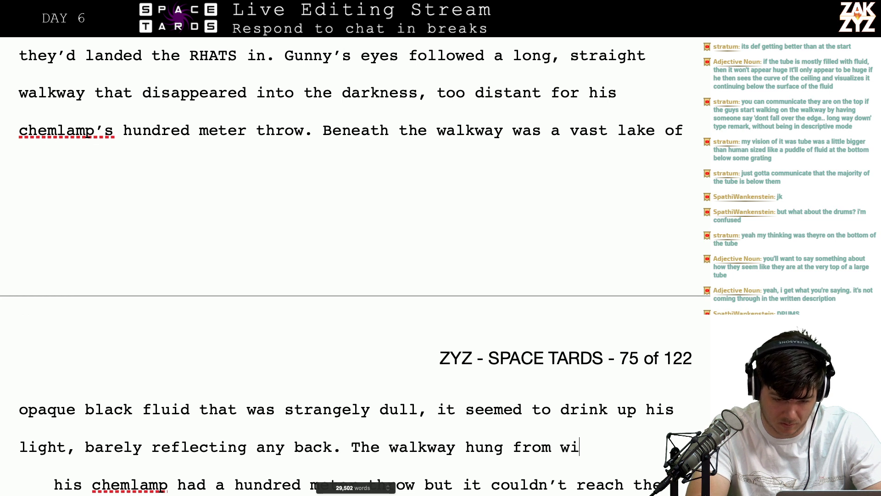
{"action": "type", "text": "res connected"}
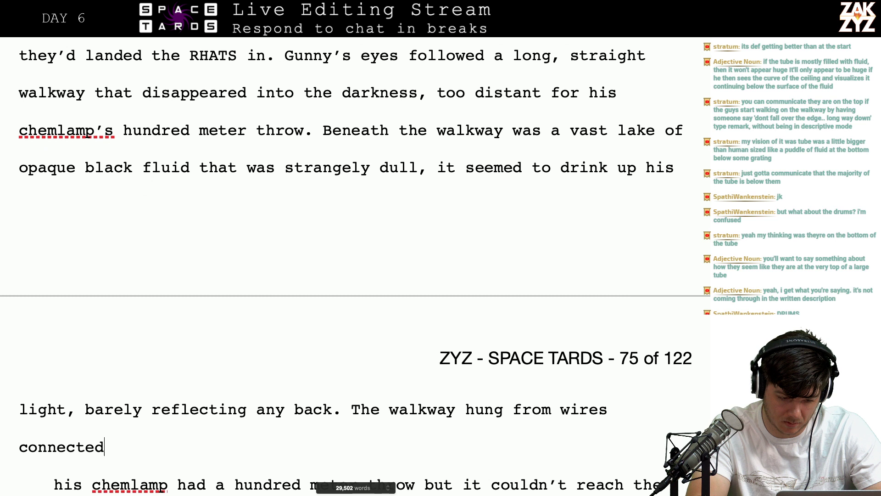
{"action": "type", "text": " to an arched "}
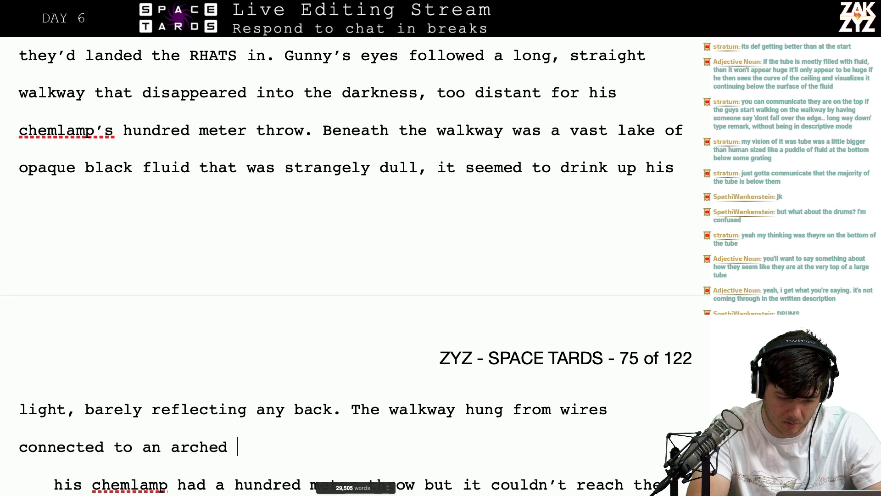
{"action": "type", "text": "ceiling taht"}
{"action": "key", "text": "BackSpace"}
{"action": "key", "text": "BackSpace"}
{"action": "key", "text": "BackSpace"}
{"action": "type", "text": "hat was"}
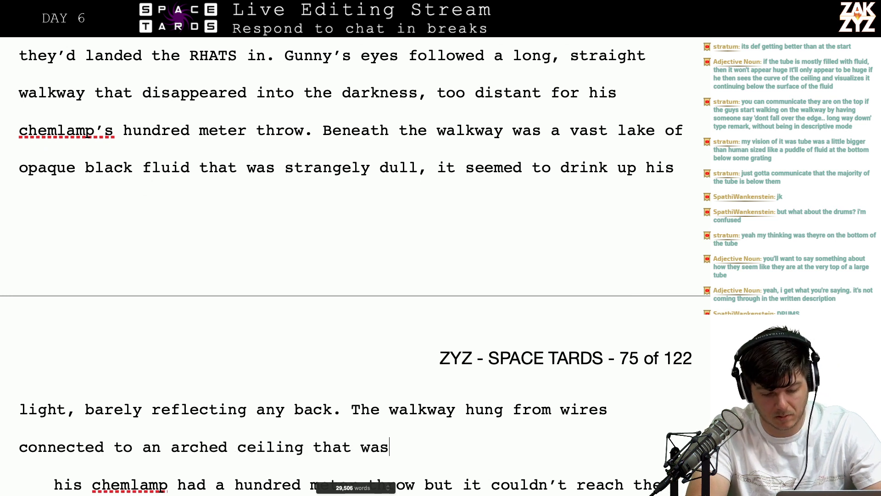
Continue the walkway sentence after "an arched ceiling that was" with "a seamless silvery mirror,"
{"action": "type", "text": " a se"}
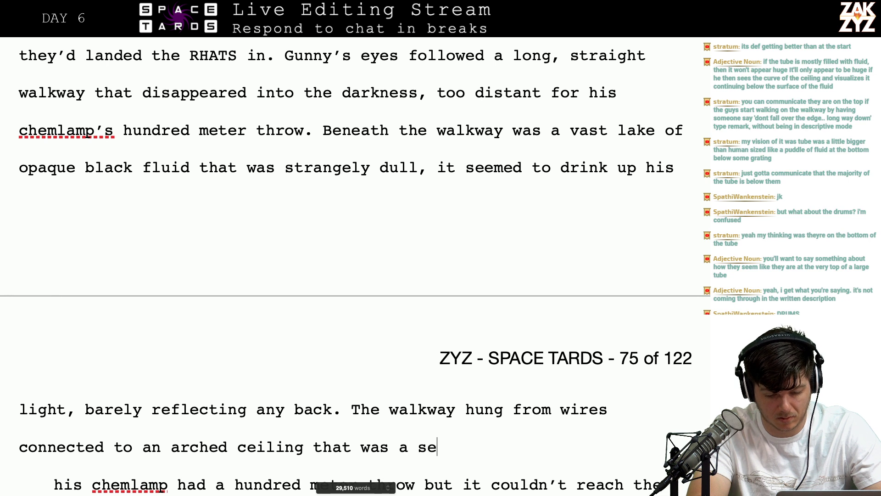
{"action": "type", "text": "amless si"}
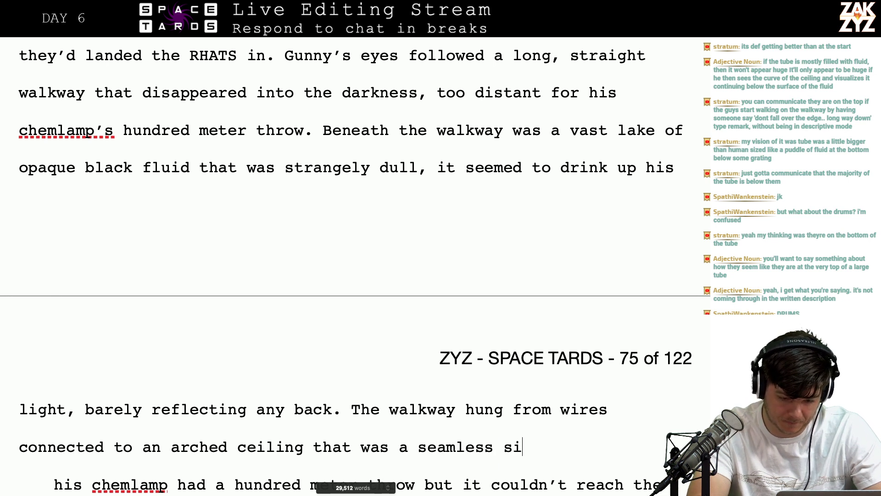
{"action": "type", "text": "lvery mirror,"}
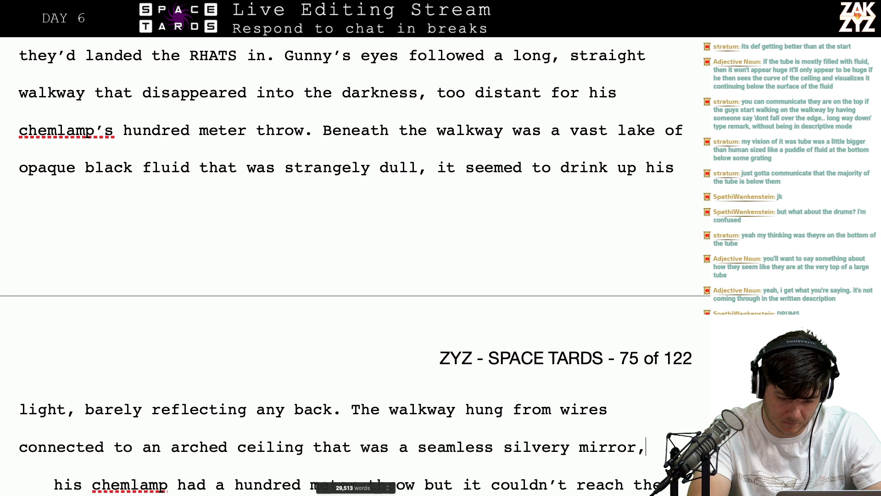
Try continuing the ceiling description after "silvery mirror," with "sloping all"
{"action": "key", "text": "Return"}
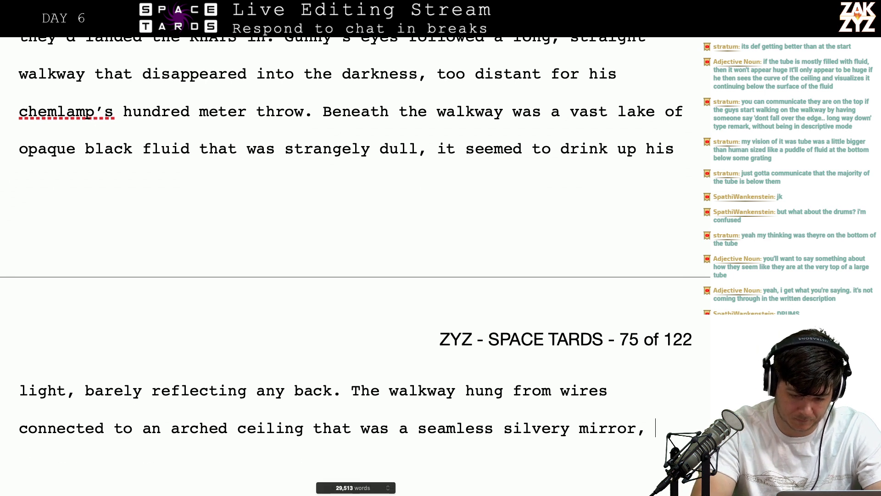
{"action": "type", "text": "sloping all the"}
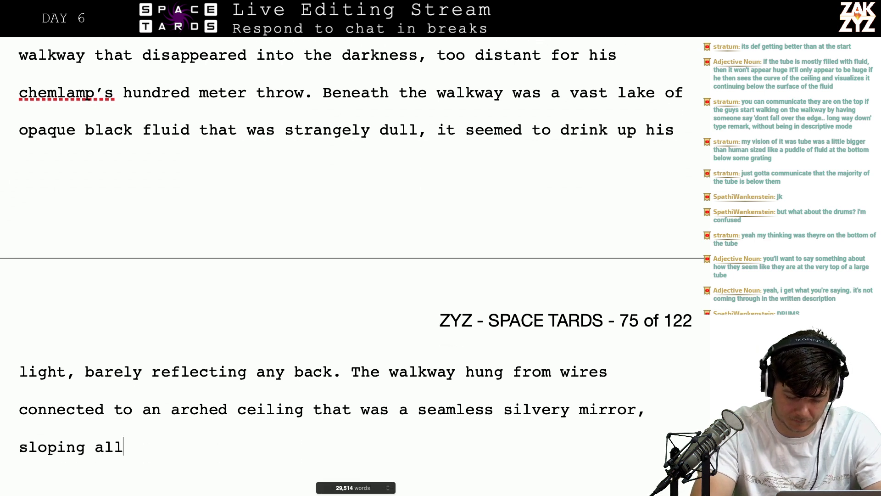
{"action": "key", "text": "BackSpace"}
{"action": "key", "text": "BackSpace"}
{"action": "key", "text": "BackSpace"}
{"action": "key", "text": "BackSpace"}
{"action": "key", "text": "BackSpace"}
{"action": "key", "text": "BackSpace"}
{"action": "key", "text": "BackSpace"}
{"action": "key", "text": "BackSpace"}
{"action": "key", "text": "BackSpace"}
{"action": "key", "text": "BackSpace"}
{"action": "key", "text": "BackSpace"}
{"action": "key", "text": "BackSpace"}
{"action": "key", "text": "BackSpace"}
{"action": "key", "text": "BackSpace"}
{"action": "key", "text": "BackSpace"}
{"action": "key", "text": "BackSpace"}
{"action": "key", "text": "BackSpace"}
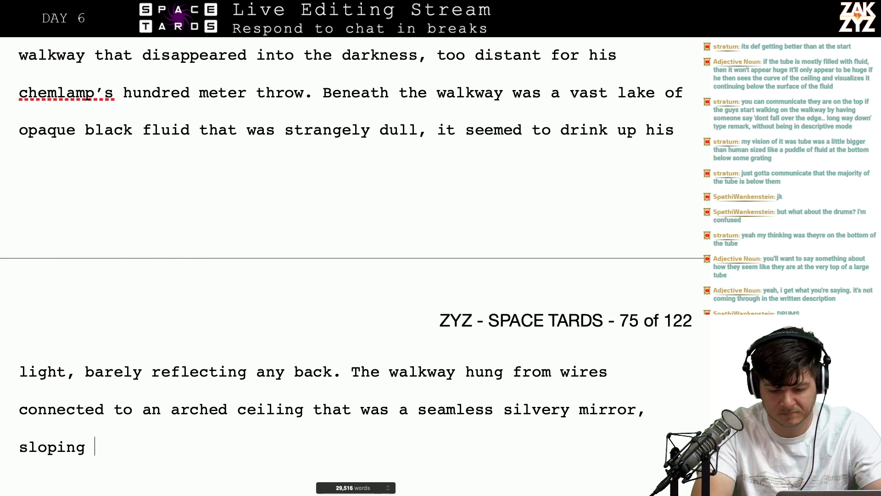
Try continuing the sentence after "silvery mirror," with "there was a black line of"
{"action": "type", "text": ", th"}
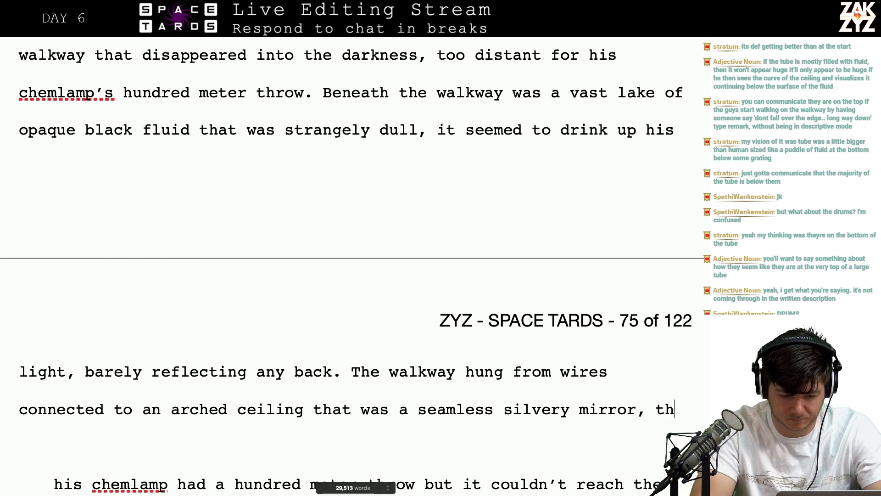
{"action": "type", "text": "ere was a b"}
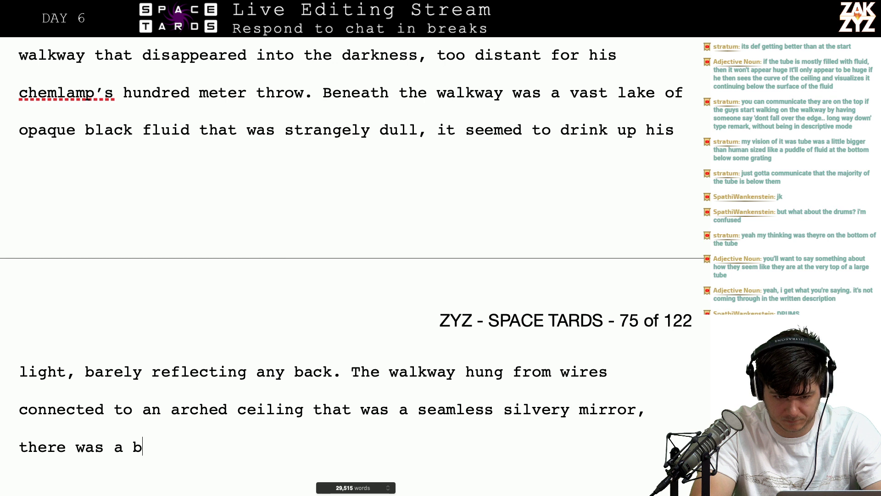
{"action": "type", "text": "lack line of"}
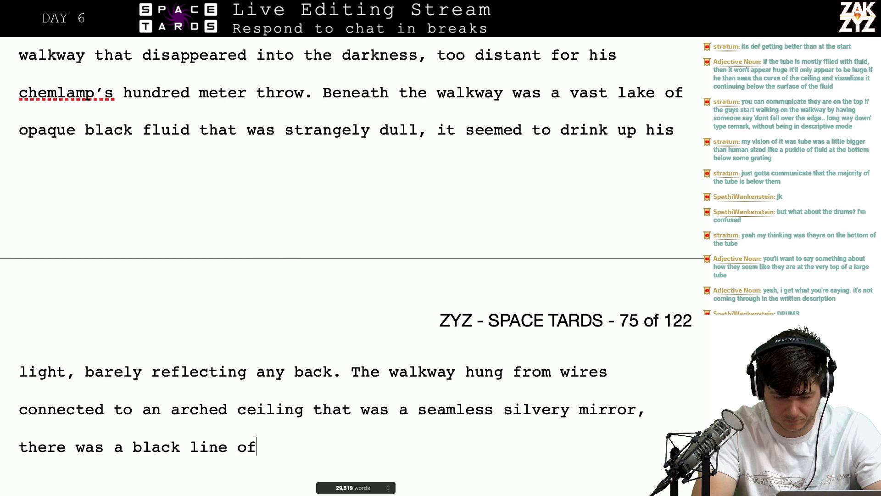
{"action": "key", "text": "BackSpace"}
{"action": "key", "text": "BackSpace"}
{"action": "key", "text": "BackSpace"}
{"action": "key", "text": "BackSpace"}
{"action": "key", "text": "BackSpace"}
{"action": "key", "text": "BackSpace"}
{"action": "key", "text": "BackSpace"}
{"action": "key", "text": "BackSpace"}
{"action": "key", "text": "BackSpace"}
{"action": "key", "text": "BackSpace"}
{"action": "key", "text": "BackSpace"}
{"action": "key", "text": "BackSpace"}
{"action": "key", "text": "BackSpace"}
{"action": "key", "text": "BackSpace"}
{"action": "key", "text": "BackSpace"}
{"action": "key", "text": "BackSpace"}
{"action": "key", "text": "BackSpace"}
{"action": "key", "text": "BackSpace"}
{"action": "key", "text": "BackSpace"}
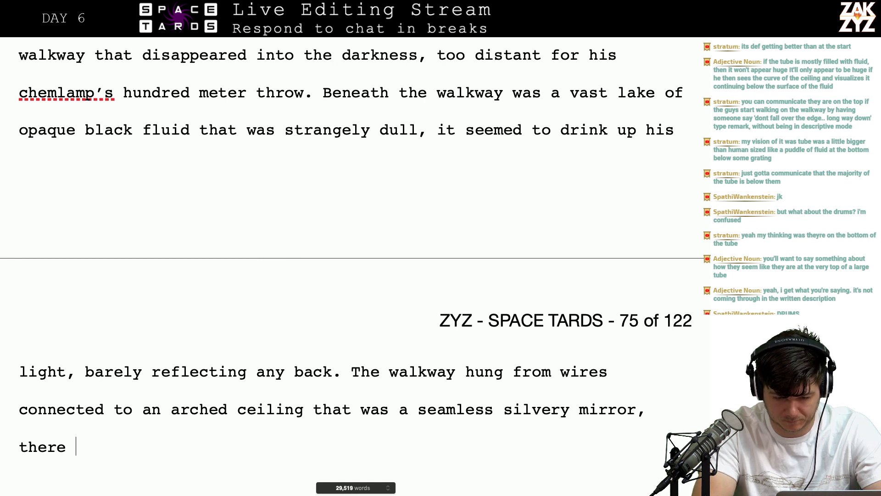
{"action": "key", "text": "BackSpace"}
{"action": "key", "text": "BackSpace"}
{"action": "key", "text": "BackSpace"}
{"action": "key", "text": "BackSpace"}
{"action": "key", "text": "BackSpace"}
{"action": "key", "text": "BackSpace"}
{"action": "type", "text": "gunny "}
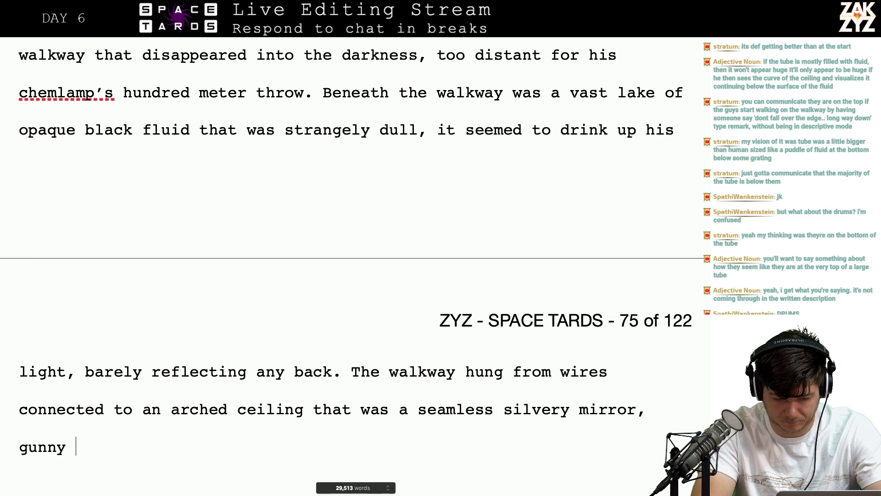
{"action": "type", "text": "fol"}
{"action": "key", "text": "BackSpace"}
{"action": "key", "text": "BackSpace"}
{"action": "key", "text": "BackSpace"}
{"action": "key", "text": "BackSpace"}
{"action": "key", "text": "BackSpace"}
{"action": "key", "text": "BackSpace"}
{"action": "key", "text": "BackSpace"}
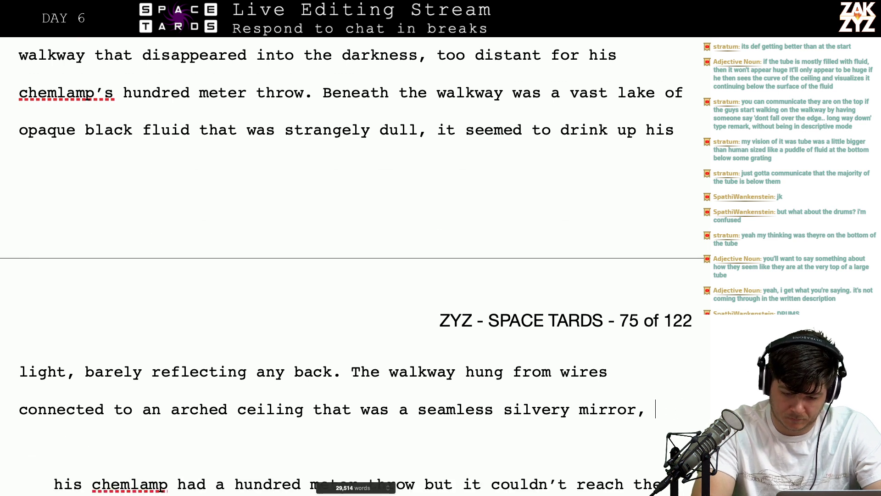
{"action": "type", "text": "unny"}
{"action": "key", "text": "BackSpace"}
{"action": "key", "text": "BackSpace"}
{"action": "key", "text": "BackSpace"}
{"action": "key", "text": "BackSpace"}
{"action": "key", "text": "BackSpace"}
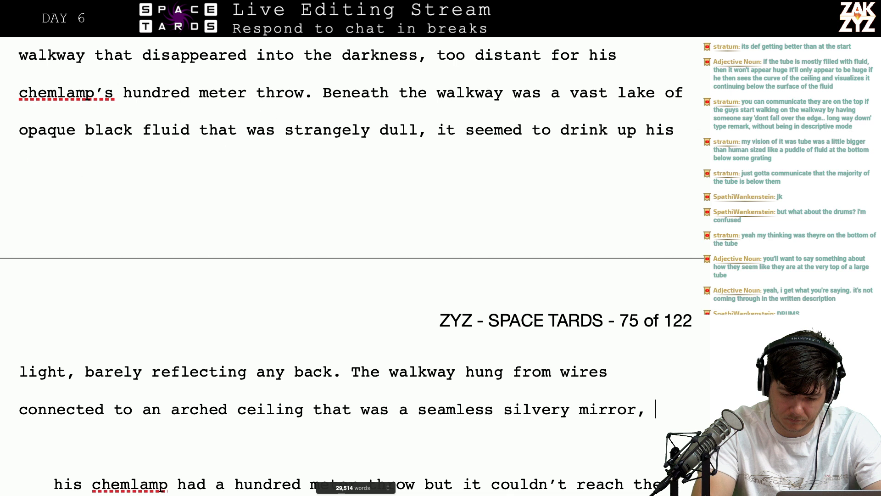
Drop the comma after "silvery mirror" and complete the sentence with "that continued all the way to the surface of the lake."
{"action": "type", "text": "that continued all "}
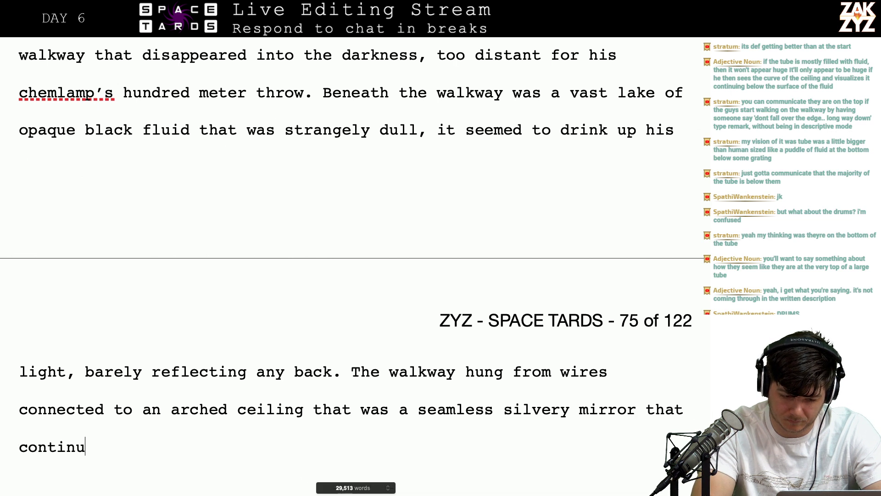
{"action": "type", "text": "the way"}
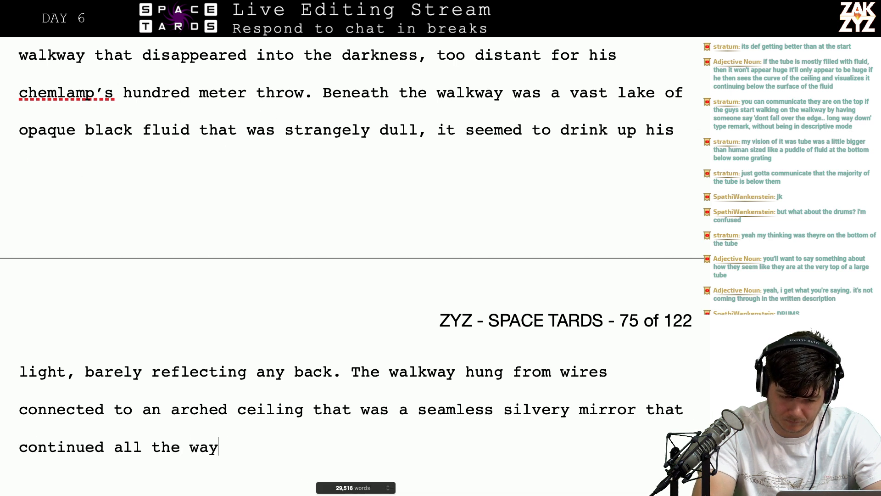
{"action": "type", "text": " to the surf"}
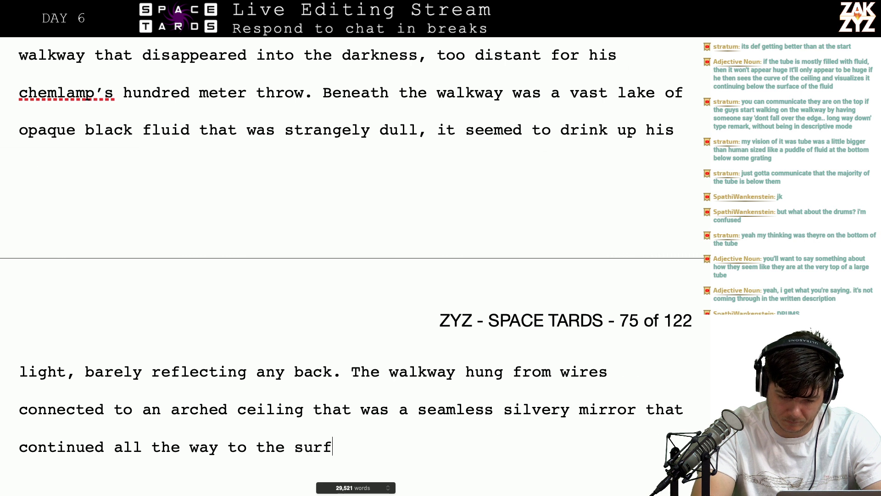
{"action": "type", "text": "ace of the "}
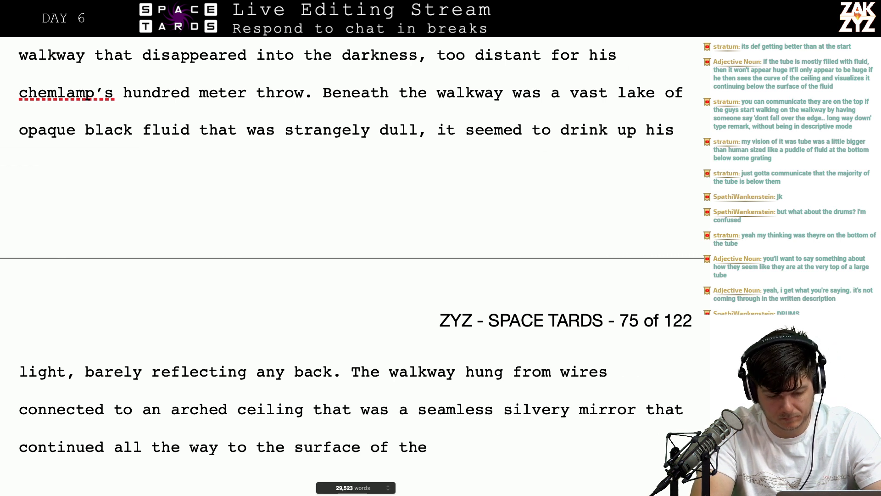
{"action": "type", "text": "lake"}
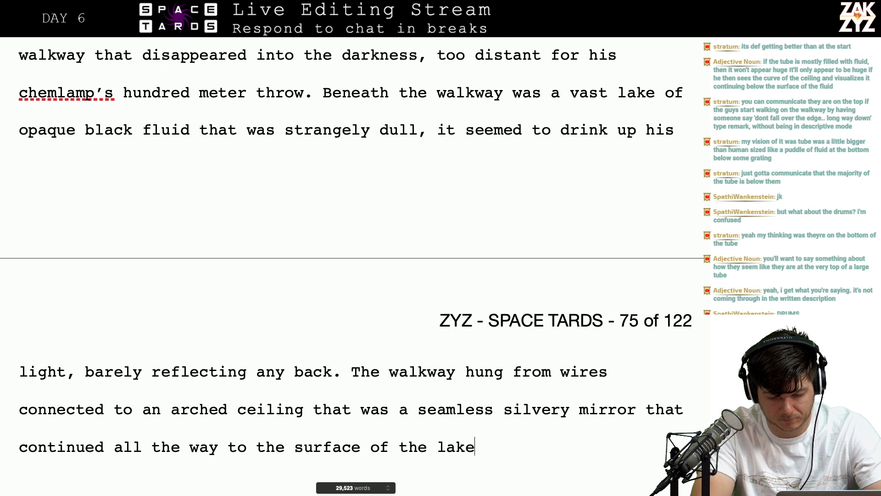
{"action": "type", "text": ". The"}
{"action": "key", "text": "BackSpace"}
{"action": "key", "text": "BackSpace"}
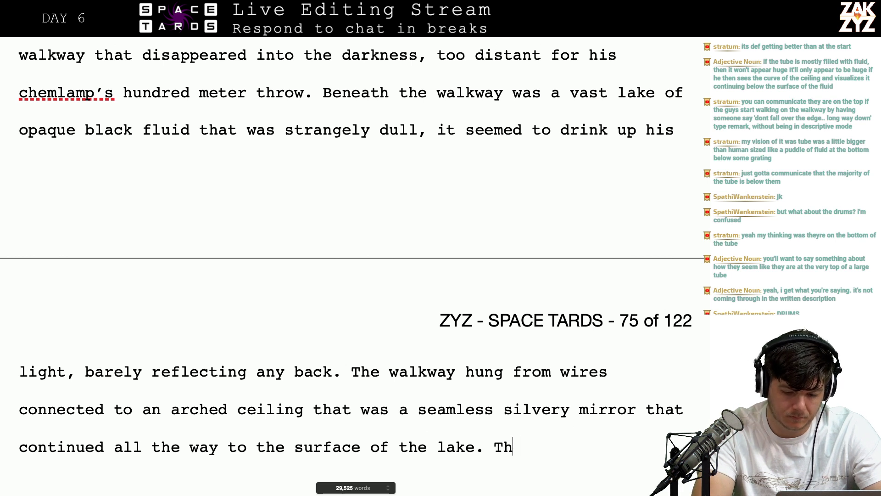
{"action": "key", "text": "BackSpace"}
{"action": "key", "text": "BackSpace"}
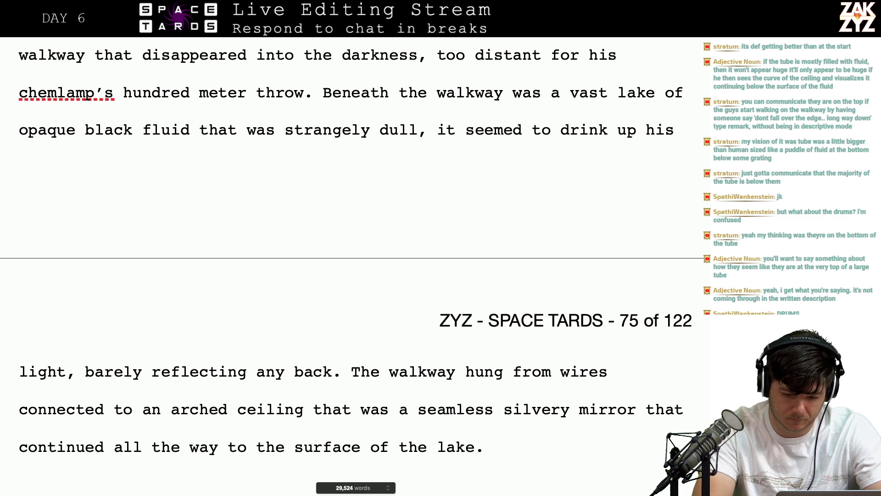
Try starting the sentence after "surface of the lake." with "Gunny could see a dark line"
{"action": "type", "text": "Gunny could s"}
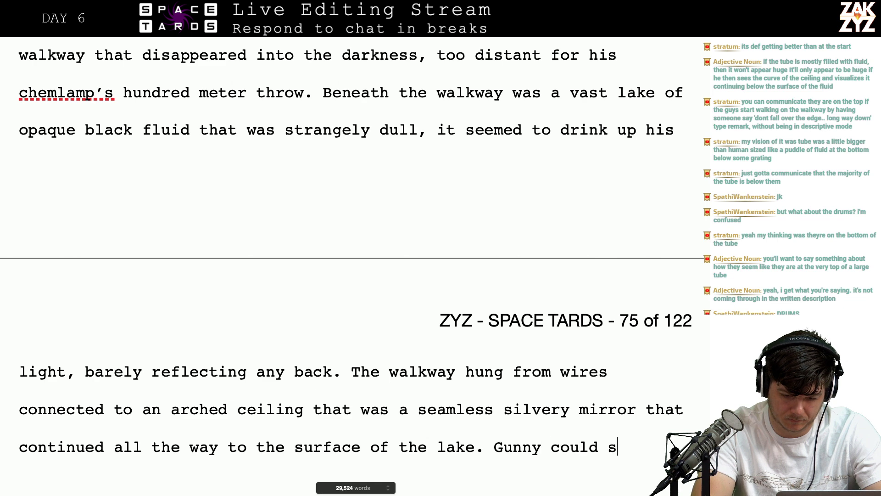
{"action": "type", "text": "ee "}
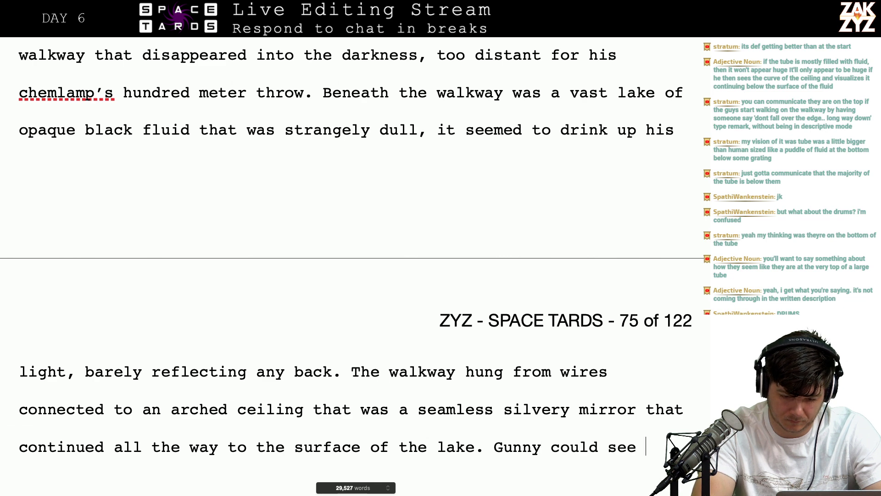
{"action": "type", "text": "a dark line where"}
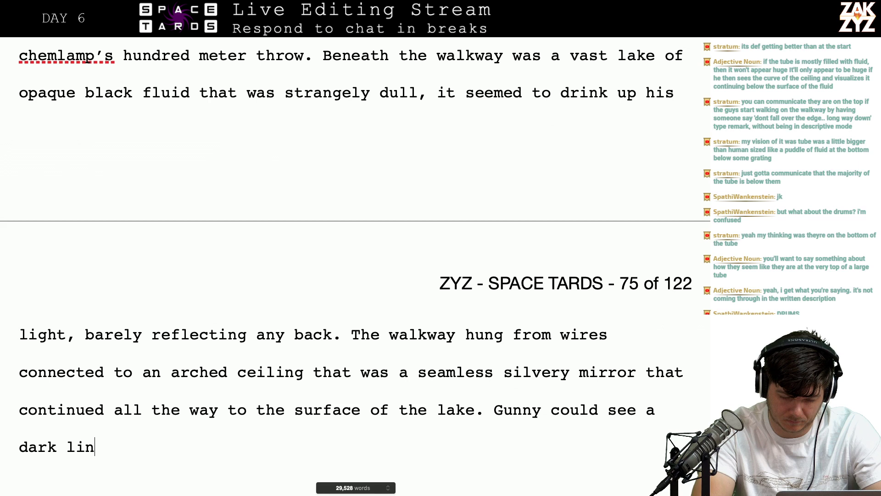
{"action": "key", "text": "BackSpace"}
{"action": "key", "text": "BackSpace"}
{"action": "key", "text": "BackSpace"}
{"action": "key", "text": "BackSpace"}
{"action": "key", "text": "BackSpace"}
{"action": "key", "text": "BackSpace"}
{"action": "key", "text": "BackSpace"}
{"action": "key", "text": "BackSpace"}
{"action": "key", "text": "BackSpace"}
{"action": "key", "text": "BackSpace"}
{"action": "key", "text": "BackSpace"}
{"action": "key", "text": "BackSpace"}
{"action": "key", "text": "BackSpace"}
{"action": "key", "text": "BackSpace"}
{"action": "key", "text": "BackSpace"}
{"action": "key", "text": "BackSpace"}
{"action": "key", "text": "BackSpace"}
{"action": "key", "text": "BackSpace"}
{"action": "key", "text": "BackSpace"}
{"action": "key", "text": "BackSpace"}
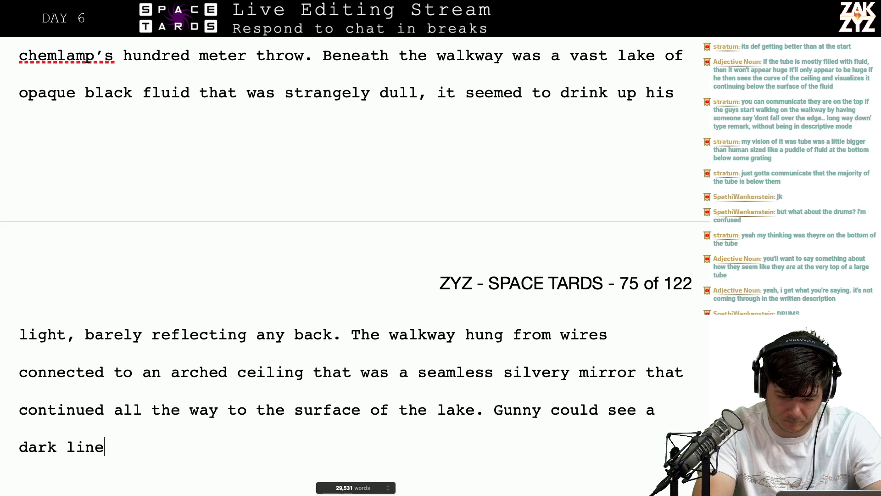
{"action": "key", "text": "BackSpace"}
{"action": "key", "text": "BackSpace"}
{"action": "key", "text": "BackSpace"}
{"action": "key", "text": "BackSpace"}
{"action": "key", "text": "BackSpace"}
{"action": "key", "text": "BackSpace"}
{"action": "key", "text": "BackSpace"}
{"action": "key", "text": "BackSpace"}
{"action": "key", "text": "BackSpace"}
{"action": "key", "text": "BackSpace"}
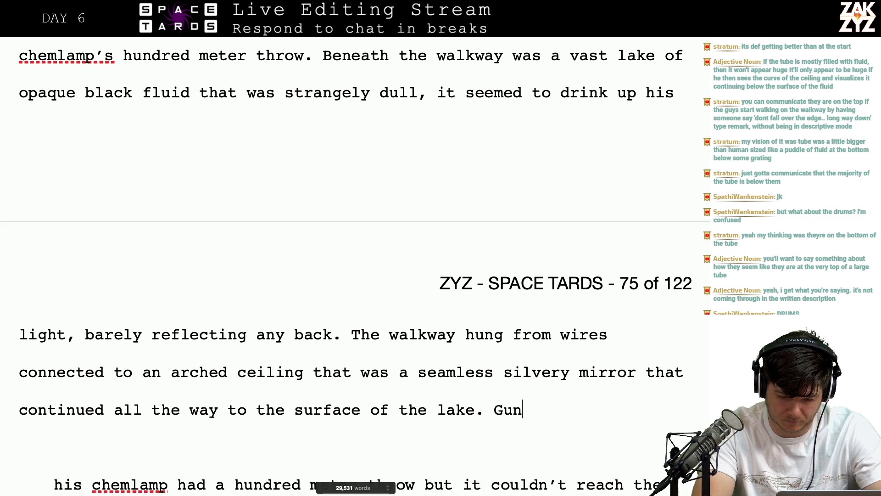
Begin the sentence after "surface of the lake." with "A dark line of tarnish ran along"
{"action": "type", "text": "A dark line of tarh"}
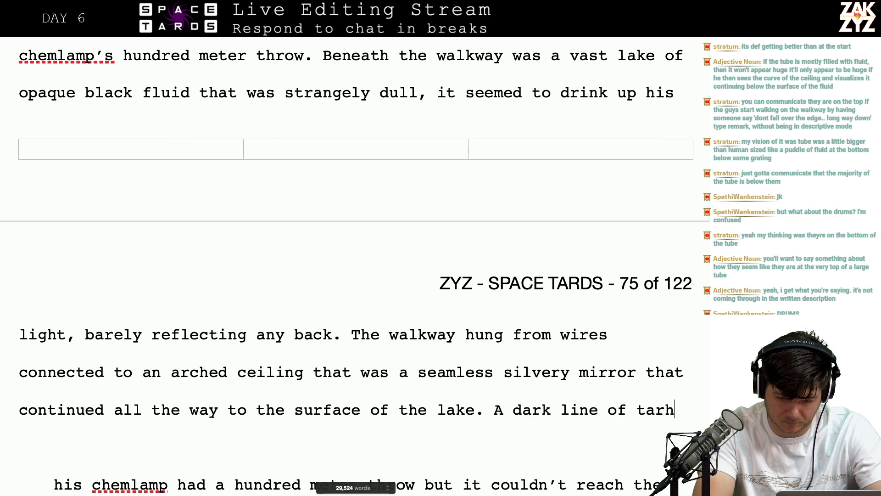
{"action": "key", "text": "BackSpace"}
{"action": "type", "text": "nis"}
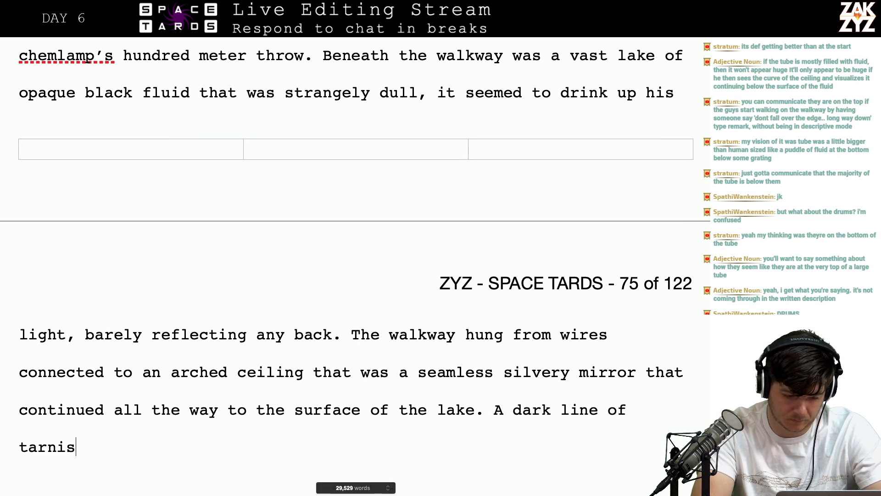
{"action": "type", "text": "h ran along the "}
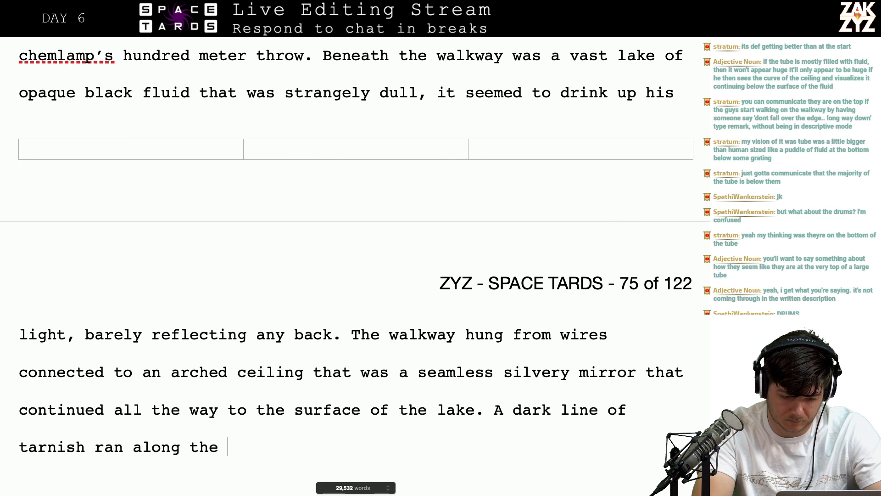
{"action": "type", "text": "e"}
{"action": "key", "text": "BackSpace"}
{"action": "key", "text": "BackSpace"}
{"action": "key", "text": "BackSpace"}
{"action": "key", "text": "BackSpace"}
{"action": "key", "text": "BackSpace"}
{"action": "type", "text": "w"}
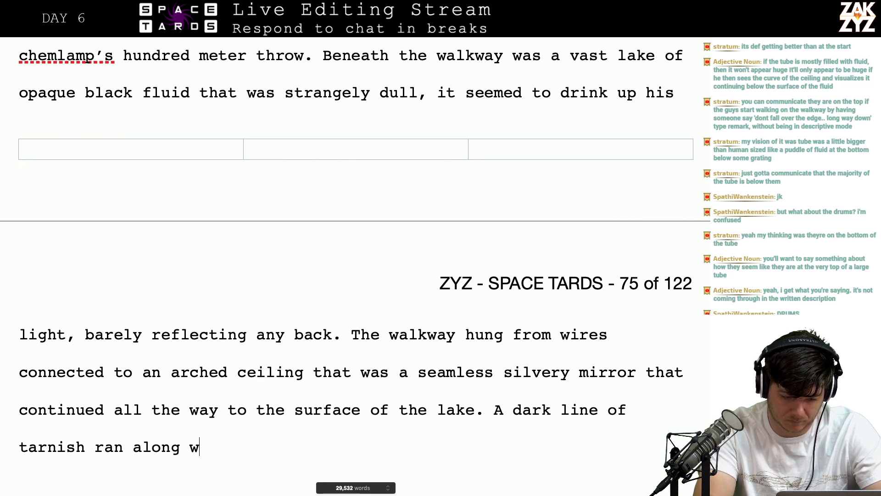
{"action": "key", "text": "BackSpace"}
{"action": "key", "text": "BackSpace"}
{"action": "key", "text": "BackSpace"}
{"action": "key", "text": "BackSpace"}
{"action": "key", "text": "BackSpace"}
{"action": "key", "text": "BackSpace"}
{"action": "type", "text": "long"}
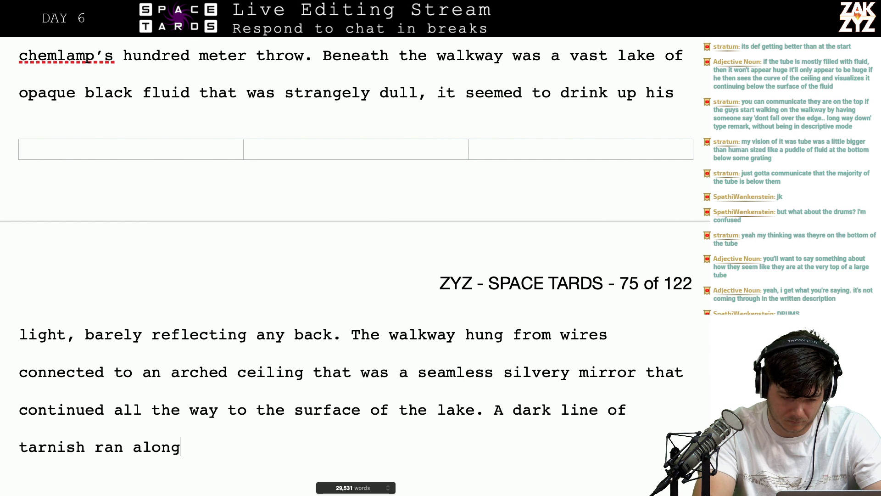
{"action": "key", "text": "BackSpace"}
Complete the tarnish sentence after "ran along" with "the mirror's surface where the fluid touched it."
{"action": "type", "text": "g the mirror"}
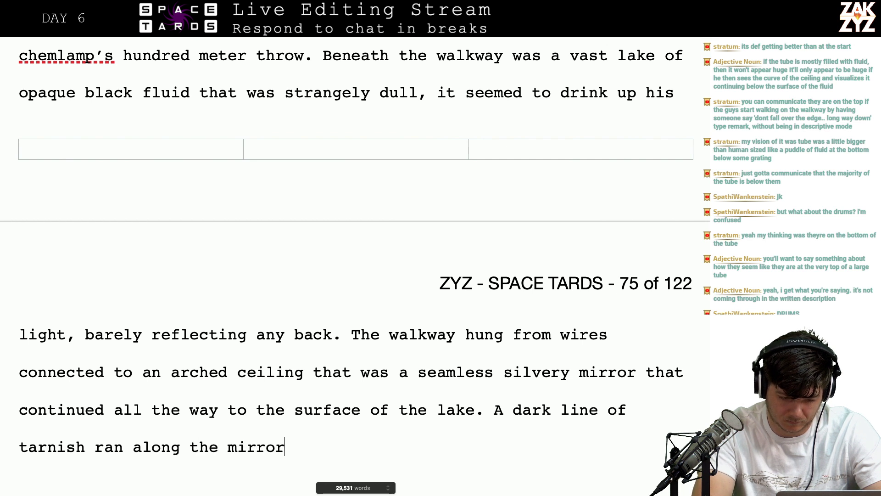
{"action": "type", "text": "'s surface wh"}
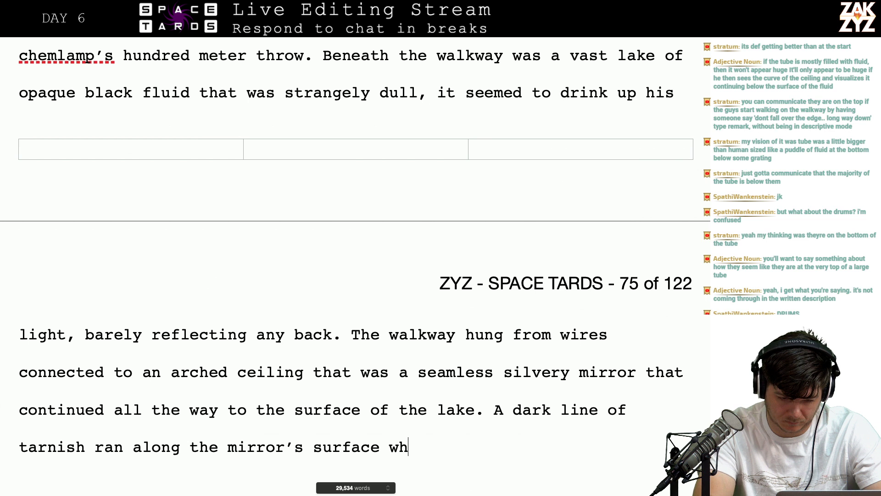
{"action": "type", "text": "ere the flu"}
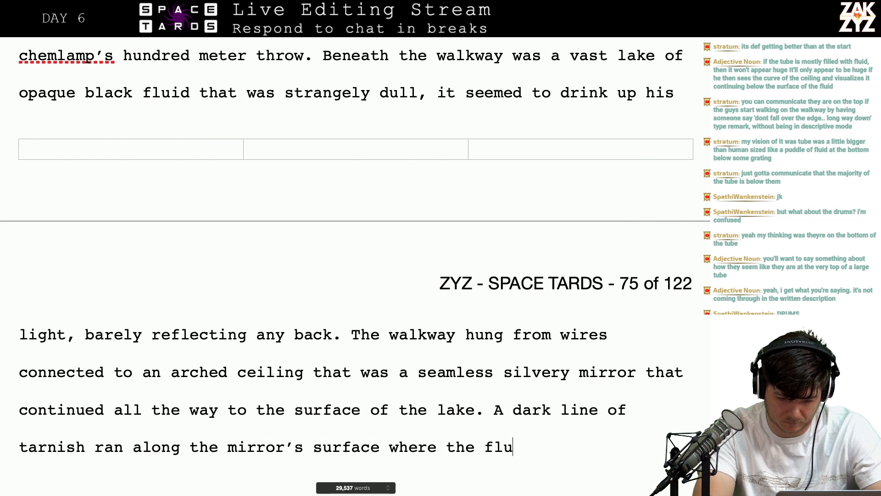
{"action": "type", "text": "id touched it."}
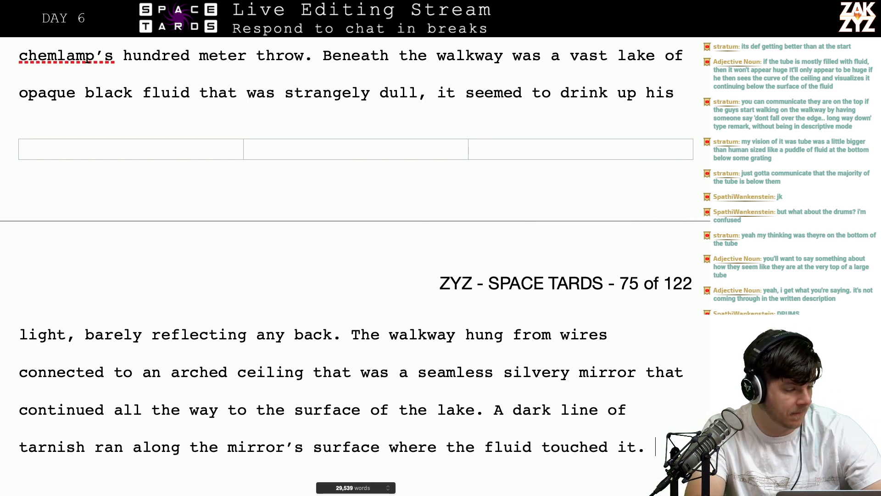
{"action": "scroll", "coordinate": [356, 269], "scroll_direction": "up", "scroll_amount": 5}
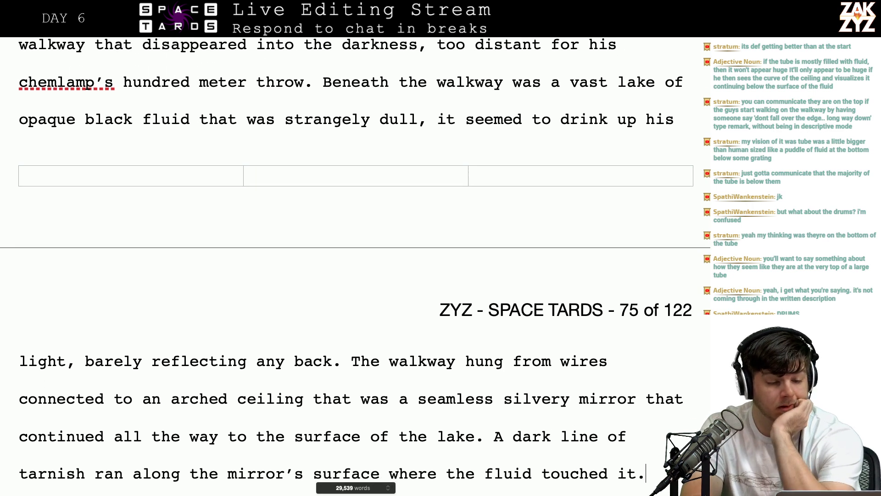
Split the passage into a new paragraph after "a vast lake of opaque black fluid"
{"action": "scroll", "coordinate": [353, 261], "scroll_direction": "up", "scroll_amount": 2}
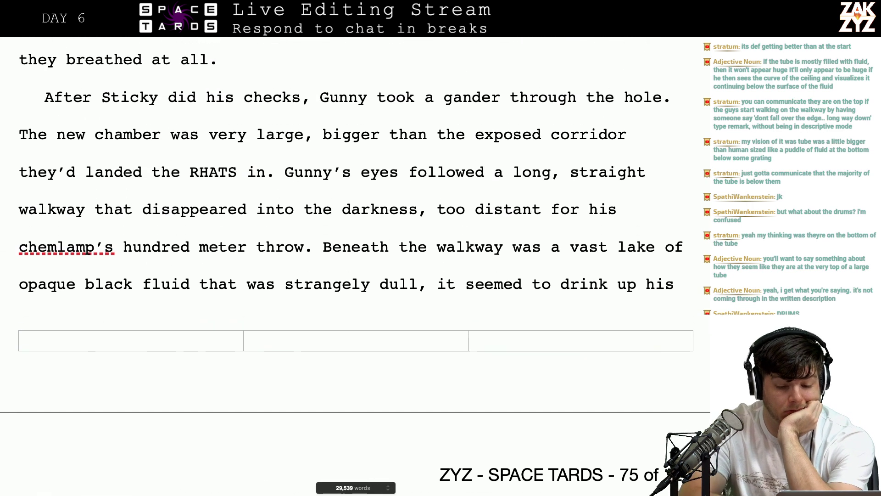
{"action": "scroll", "coordinate": [347, 267], "scroll_direction": "down", "scroll_amount": 1}
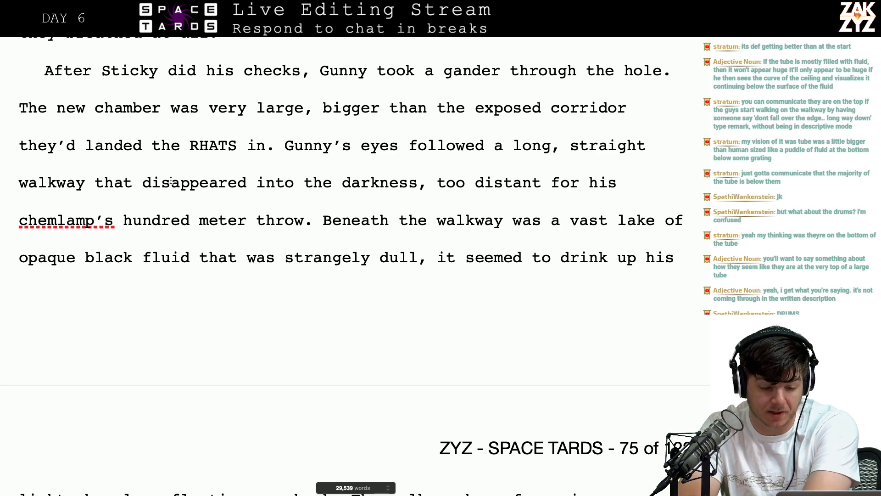
{"action": "scroll", "coordinate": [384, 194], "scroll_direction": "down", "scroll_amount": 1}
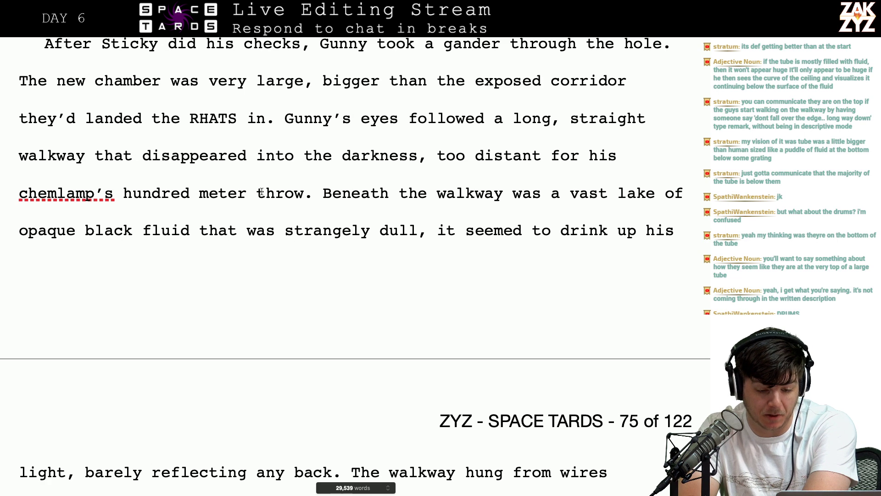
{"action": "scroll", "coordinate": [320, 202], "scroll_direction": "down", "scroll_amount": 1}
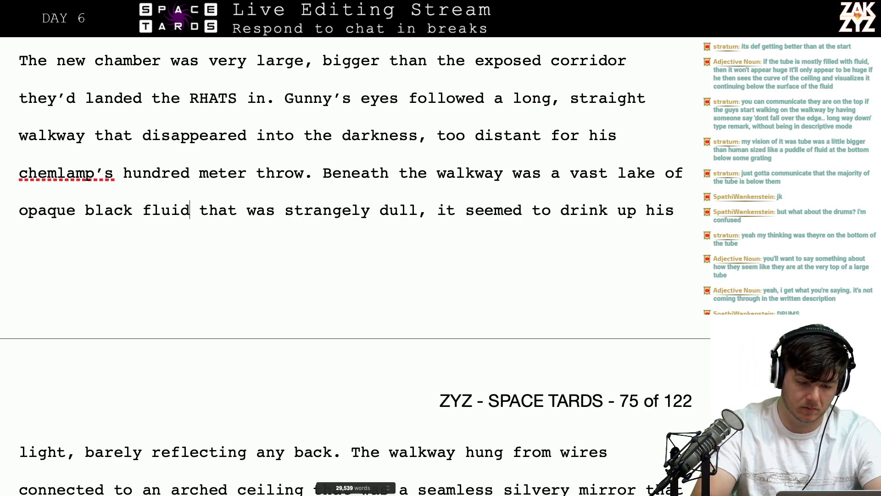
{"action": "key", "text": "Return"}
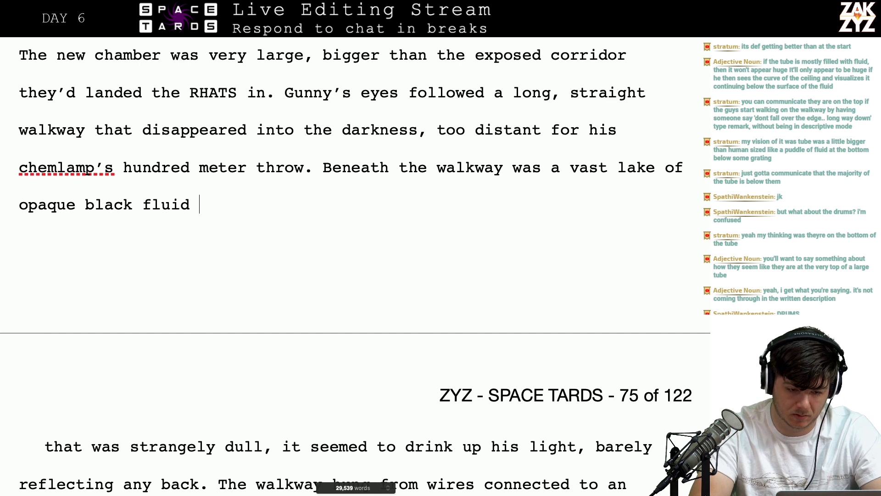
Try continuing the sentence after "opaque black fluid" with "that rippled with"
{"action": "type", "text": "that"}
{"action": "key", "text": "BackSpace"}
{"action": "key", "text": "BackSpace"}
{"action": "key", "text": "BackSpace"}
{"action": "type", "text": "tha"}
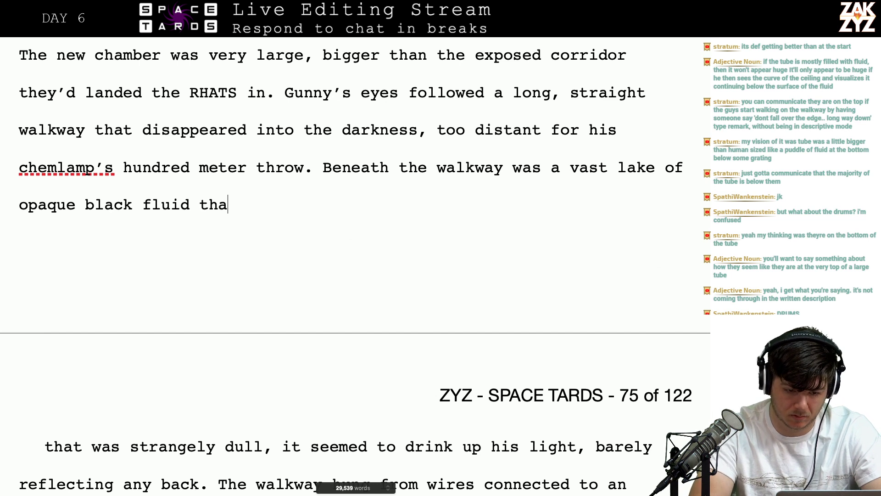
{"action": "type", "text": "t rippled with"}
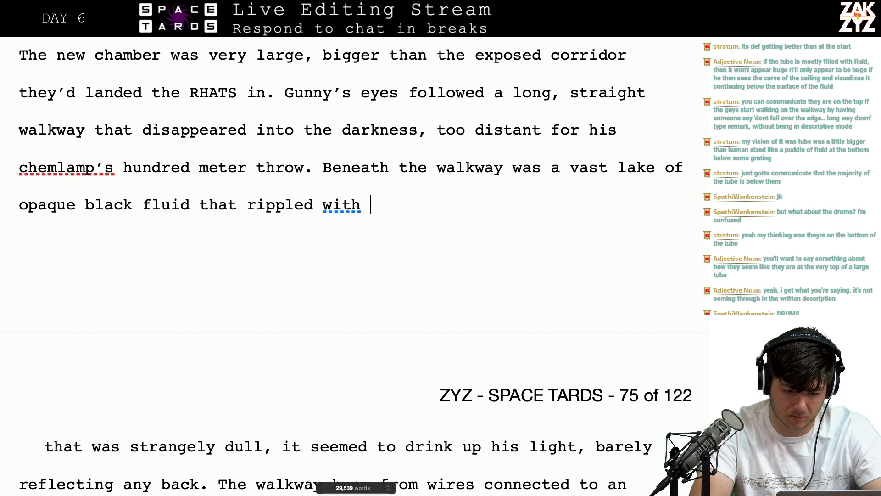
{"action": "key", "text": "BackSpace"}
{"action": "key", "text": "BackSpace"}
{"action": "key", "text": "BackSpace"}
{"action": "key", "text": "BackSpace"}
{"action": "key", "text": "BackSpace"}
{"action": "key", "text": "BackSpace"}
{"action": "key", "text": "BackSpace"}
{"action": "key", "text": "BackSpace"}
{"action": "key", "text": "BackSpace"}
{"action": "key", "text": "BackSpace"}
{"action": "key", "text": "BackSpace"}
{"action": "key", "text": "BackSpace"}
{"action": "key", "text": "BackSpace"}
{"action": "key", "text": "BackSpace"}
{"action": "key", "text": "BackSpace"}
{"action": "key", "text": "BackSpace"}
{"action": "key", "text": "BackSpace"}
{"action": "key", "text": "BackSpace"}
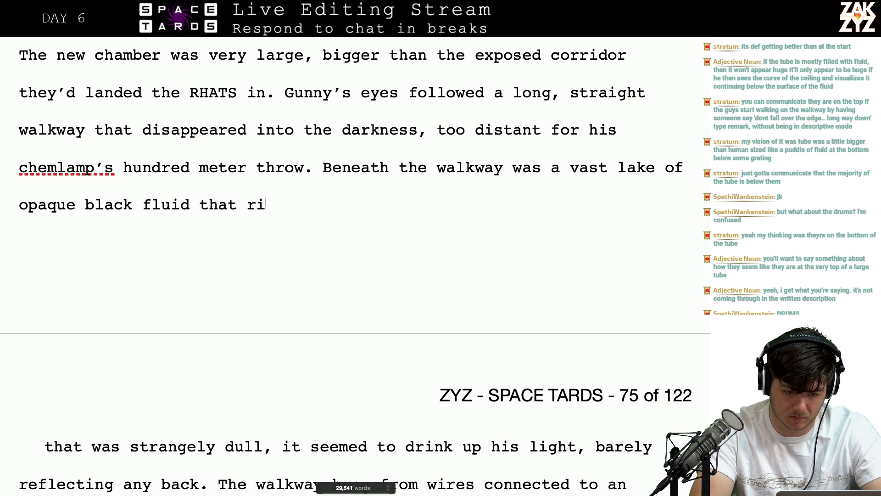
Continue after "opaque black fluid" with ", rippling in continuous motion from some unseen force. The fluid was strangely dull, it"
{"action": "type", "text": ", rippling "}
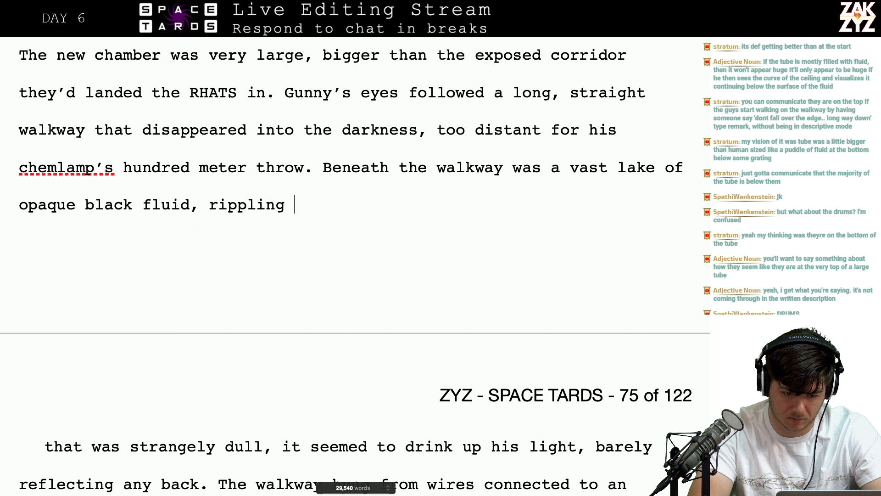
{"action": "type", "text": "in continuous"}
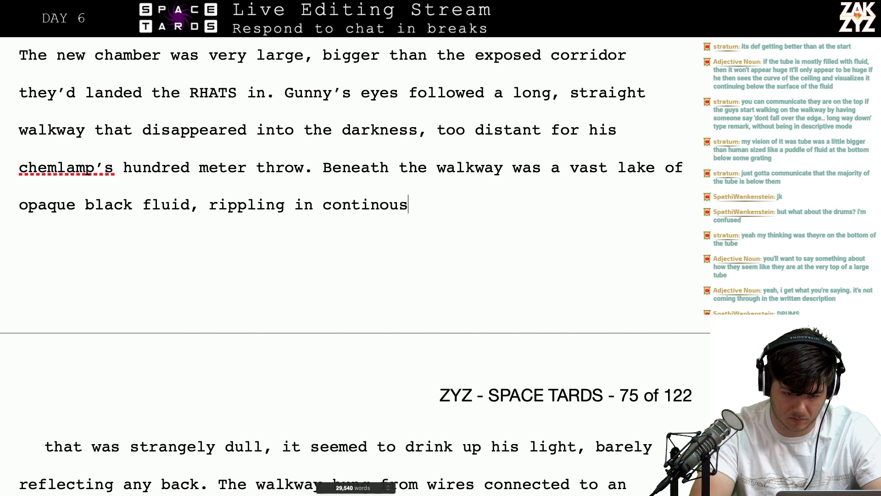
{"action": "type", "text": " motion from"}
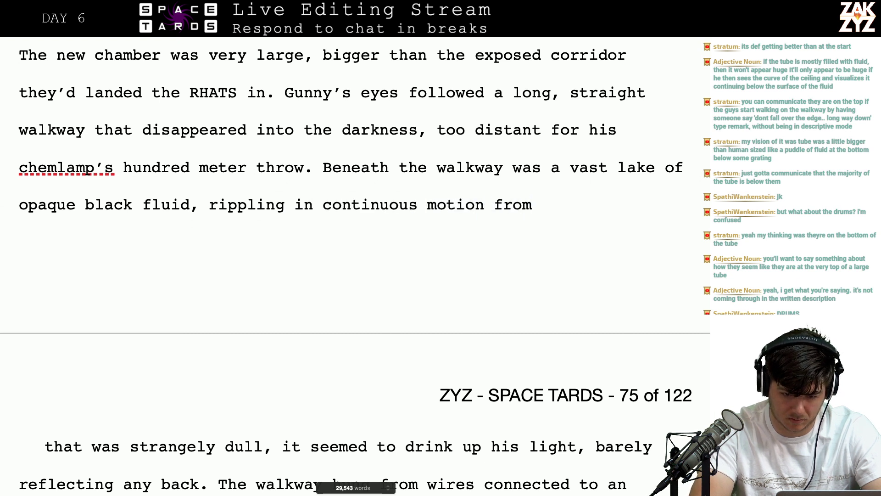
{"action": "type", "text": " some unseen fo"}
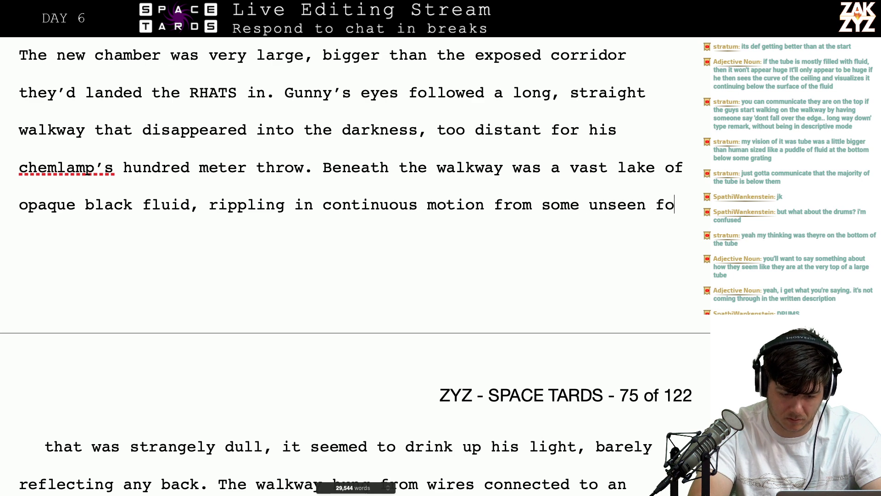
{"action": "type", "text": "rce. The "}
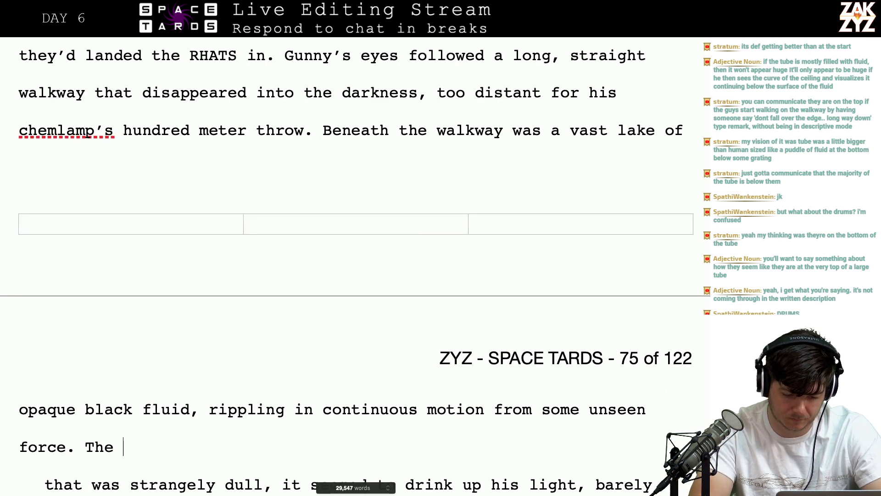
{"action": "type", "text": "fluid was strange"}
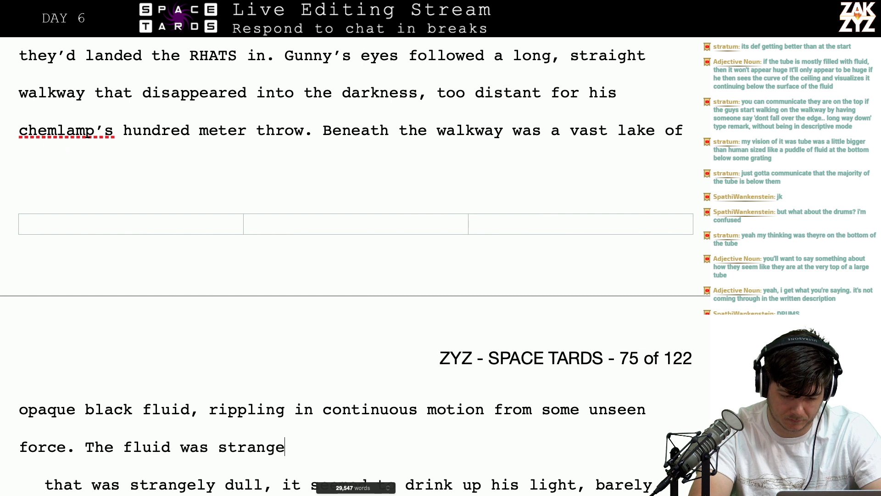
{"action": "type", "text": "ly dull, it "}
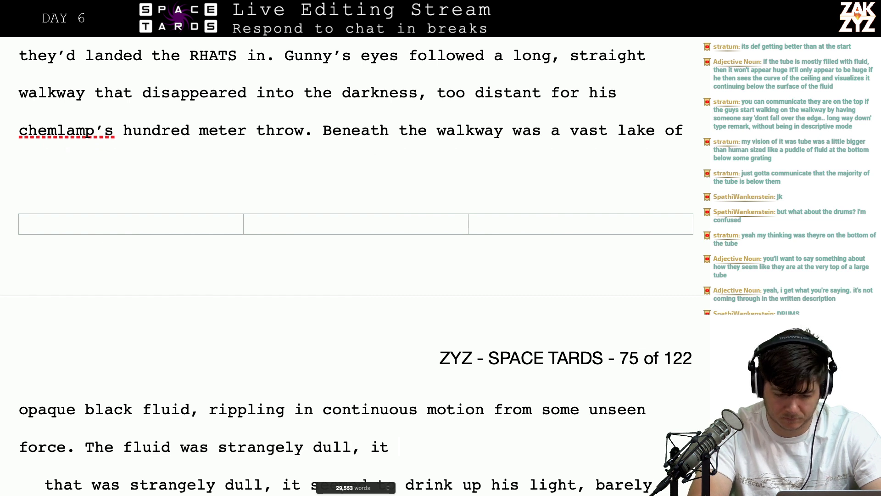
Try continuing the sentence after "The fluid was strangely dull, it" with "drank the light"
{"action": "type", "text": "dran"}
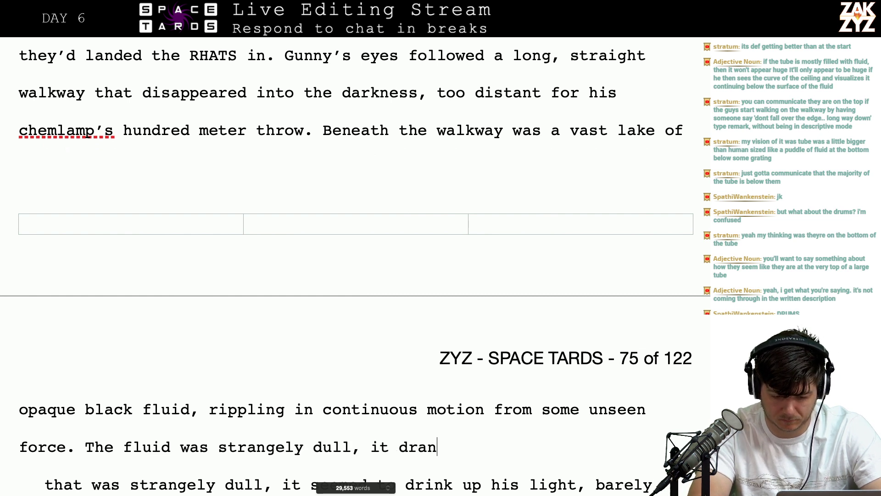
{"action": "type", "text": "k the light fr"}
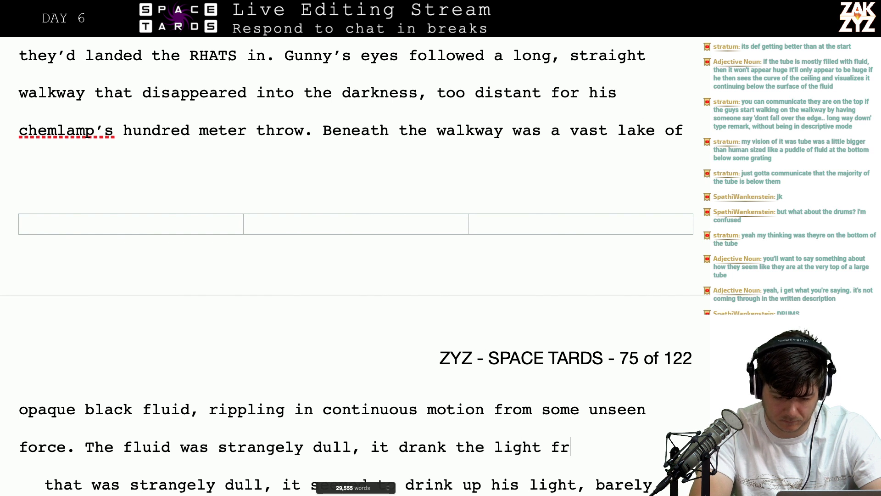
{"action": "key", "text": "BackSpace"}
{"action": "key", "text": "BackSpace"}
{"action": "key", "text": "BackSpace"}
{"action": "key", "text": "BackSpace"}
{"action": "key", "text": "BackSpace"}
{"action": "key", "text": "BackSpace"}
{"action": "key", "text": "BackSpace"}
{"action": "key", "text": "BackSpace"}
{"action": "key", "text": "BackSpace"}
{"action": "key", "text": "BackSpace"}
{"action": "key", "text": "BackSpace"}
{"action": "key", "text": "BackSpace"}
{"action": "key", "text": "BackSpace"}
{"action": "key", "text": "BackSpace"}
{"action": "key", "text": "BackSpace"}
{"action": "key", "text": "BackSpace"}
{"action": "key", "text": "BackSpace"}
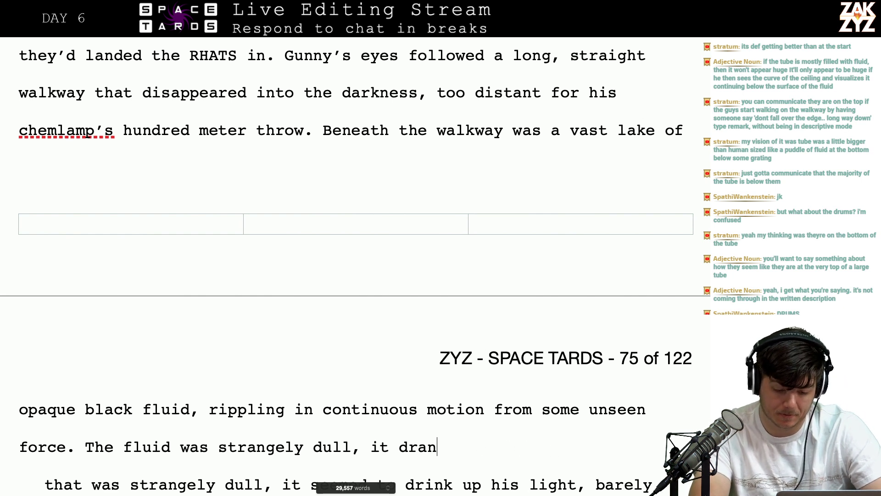
{"action": "key", "text": "BackSpace"}
Complete the sentence after "strangely dull, it" with "absorbed the chemlamp's light and scarcely reflected any of it."
{"action": "type", "text": "abs"}
{"action": "type", "text": "orb"}
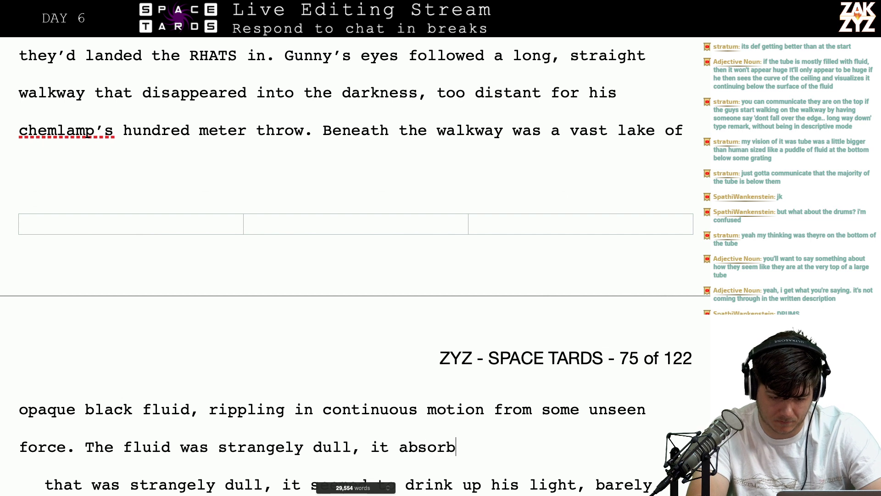
{"action": "type", "text": "ed the che"}
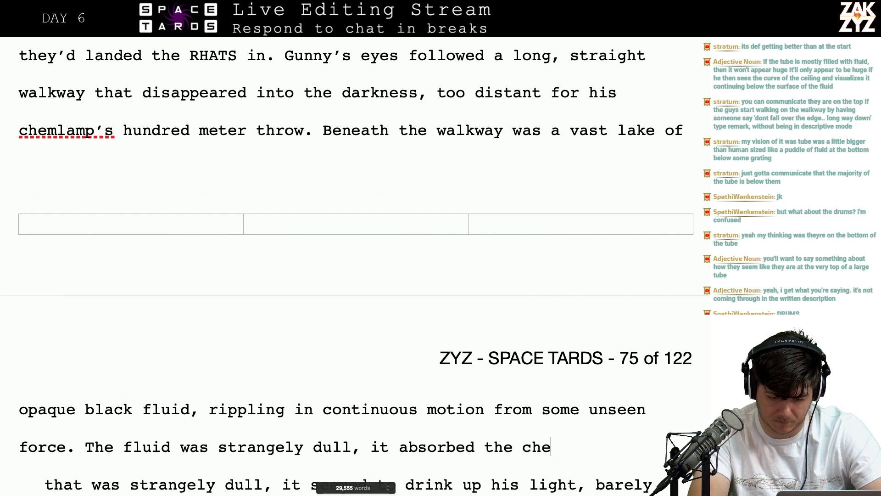
{"action": "type", "text": "mlamp's light a"}
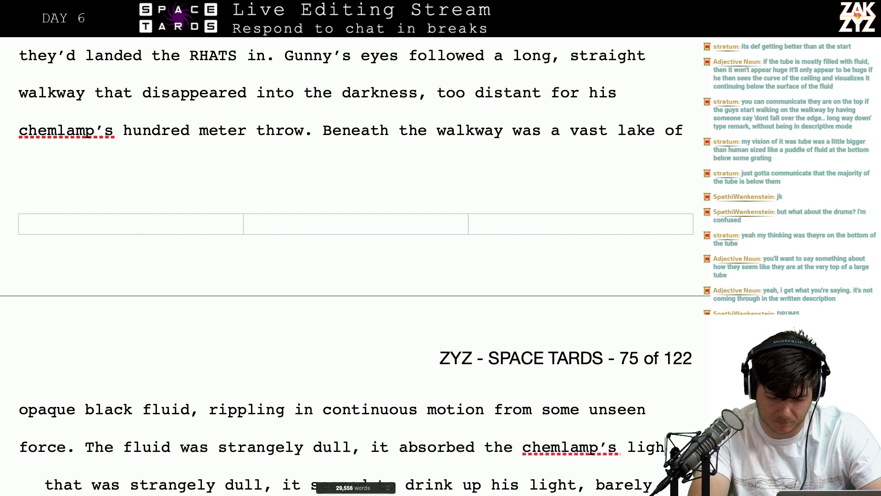
{"action": "type", "text": "nd scarc"}
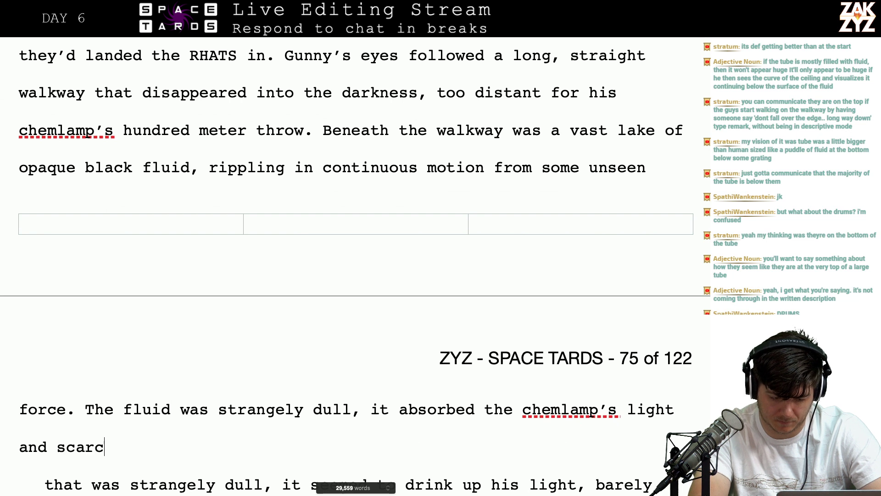
{"action": "type", "text": "ely reflected "}
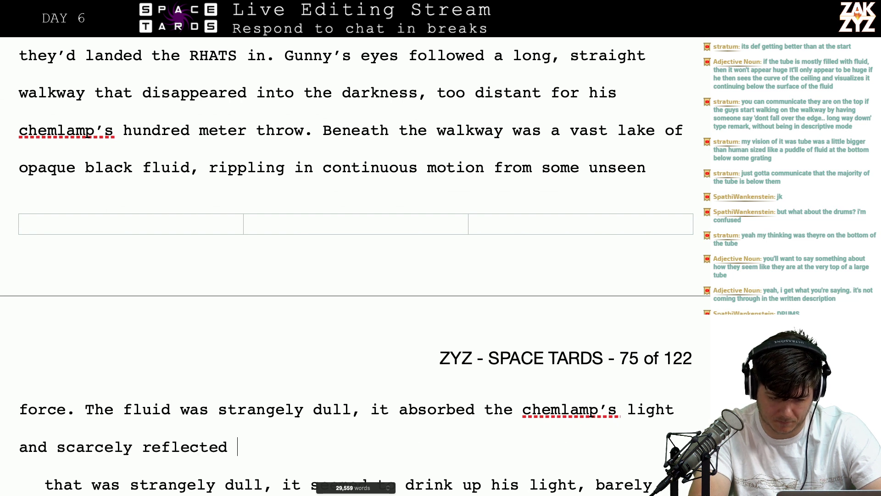
{"action": "type", "text": "any of it."}
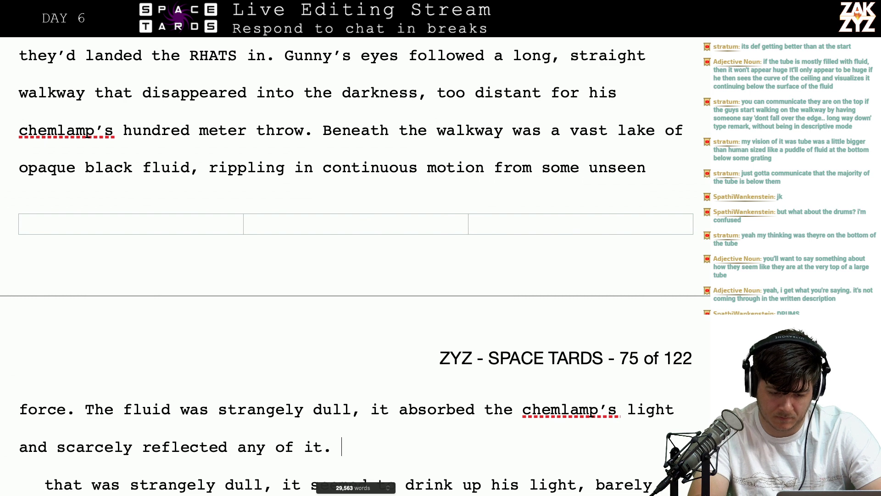
{"action": "scroll", "coordinate": [341, 447], "scroll_direction": "down", "scroll_amount": 3}
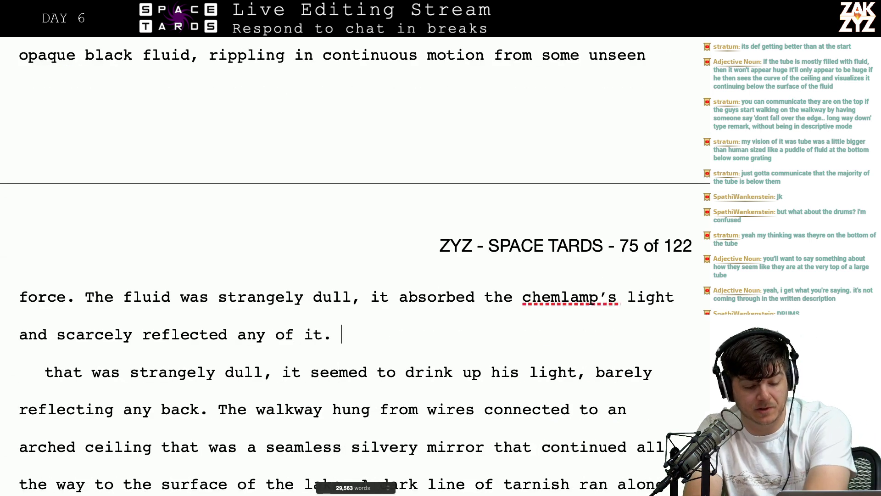
{"action": "key", "text": "BackSpace"}
{"action": "left_click", "coordinate": [92, 372]}
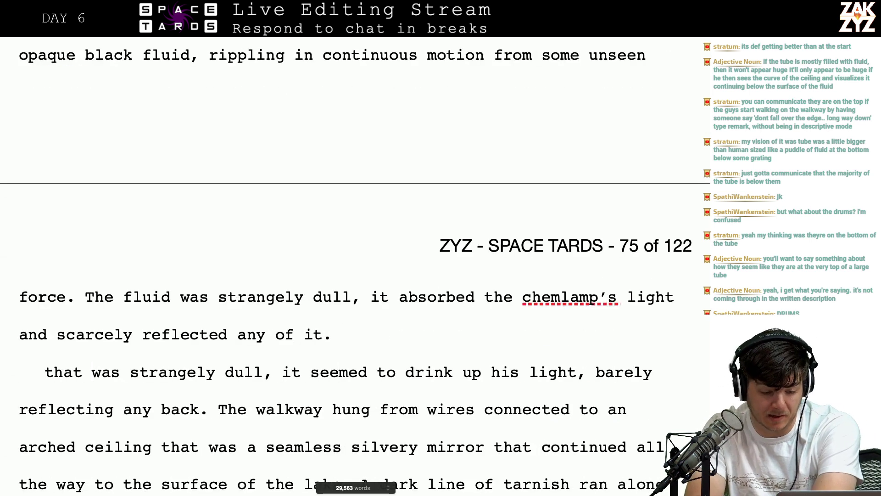
{"action": "key", "text": "Right"}
{"action": "key", "text": "Right"}
{"action": "key", "text": "Right"}
{"action": "key", "text": "Right"}
{"action": "key", "text": "Right"}
{"action": "key", "text": "Right"}
{"action": "key", "text": "Right"}
{"action": "key", "text": "Right"}
{"action": "key", "text": "Right"}
{"action": "key", "text": "Right"}
{"action": "key", "text": "Right"}
{"action": "key", "text": "Right"}
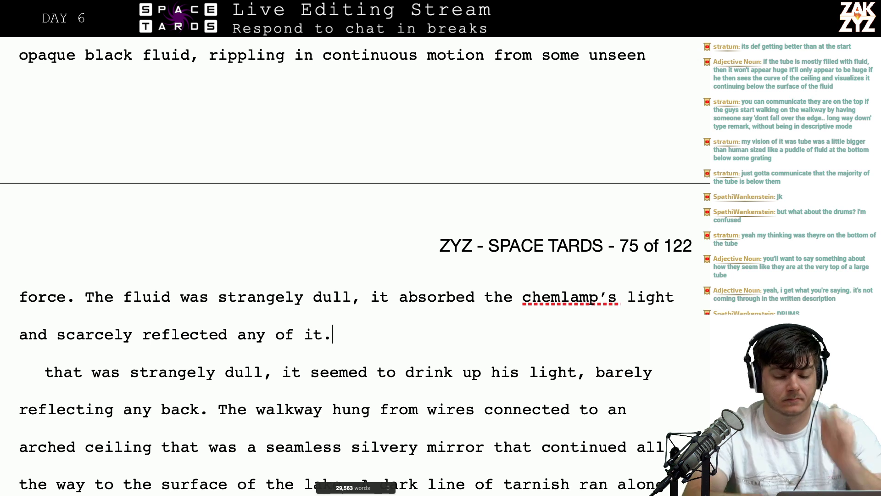
Try extending the sentence after "scarcely reflected any of it" with a comparison beginning ", like a"
{"action": "key", "text": "BackSpace"}
{"action": "type", "text": ", "}
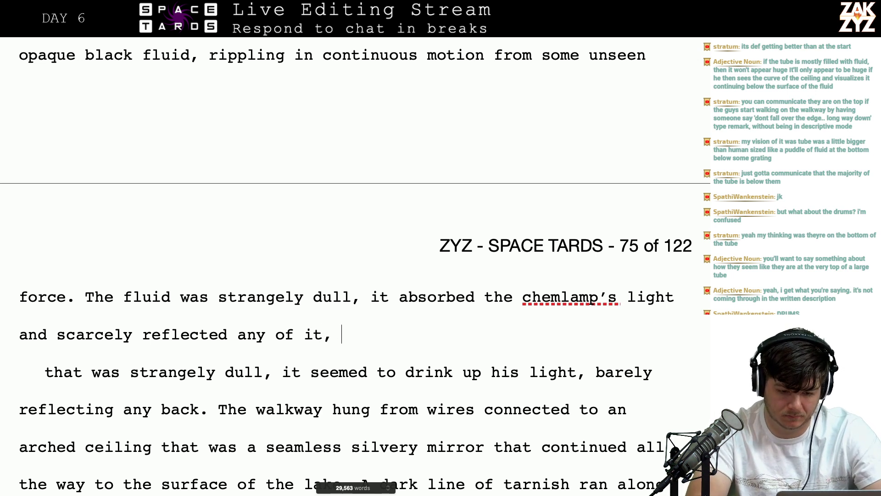
{"action": "type", "text": "like a"}
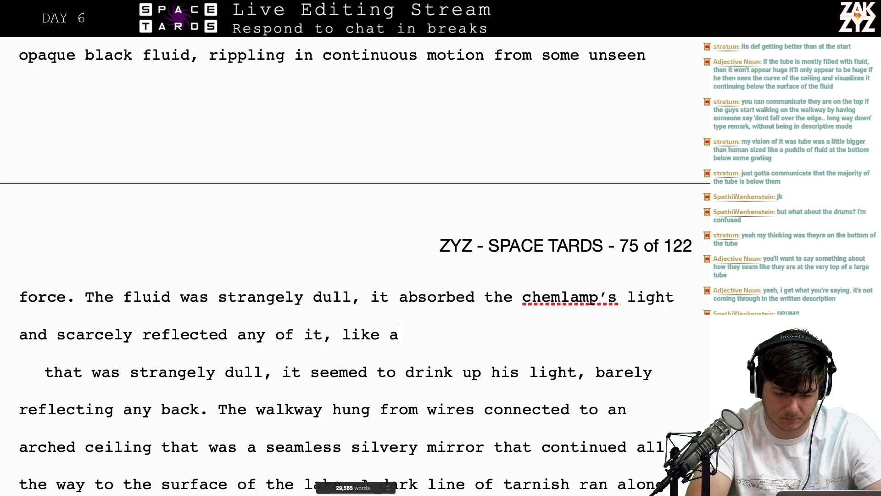
{"action": "key", "text": "BackSpace"}
{"action": "key", "text": "BackSpace"}
{"action": "key", "text": "BackSpace"}
{"action": "key", "text": "BackSpace"}
{"action": "key", "text": "BackSpace"}
{"action": "key", "text": "BackSpace"}
{"action": "key", "text": "BackSpace"}
{"action": "key", "text": "BackSpace"}
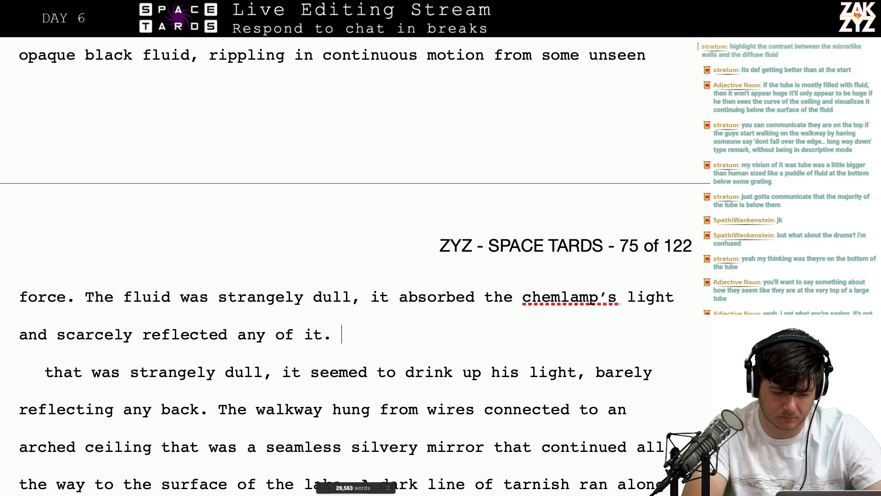
Switch to Chrome and close the Reddit post about the spiny starfish skin
{"action": "scroll", "coordinate": [591, 303], "scroll_direction": "down", "scroll_amount": 1}
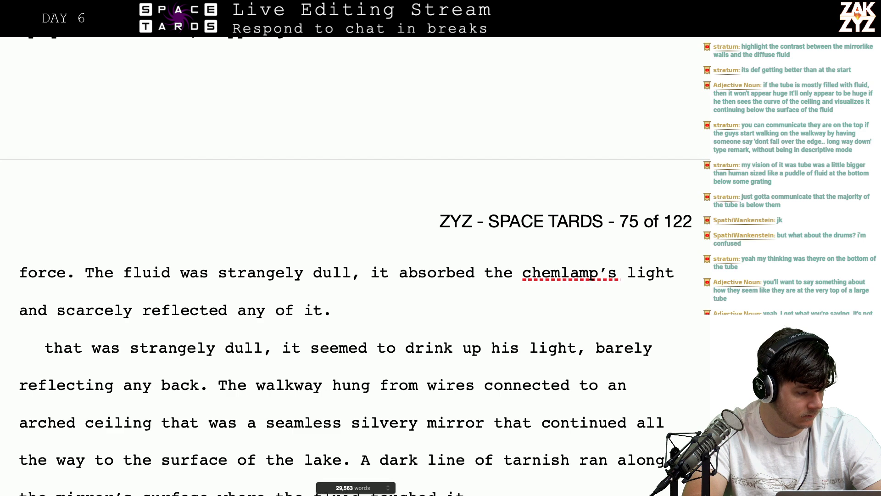
{"action": "scroll", "coordinate": [355, 266], "scroll_direction": "up", "scroll_amount": 1}
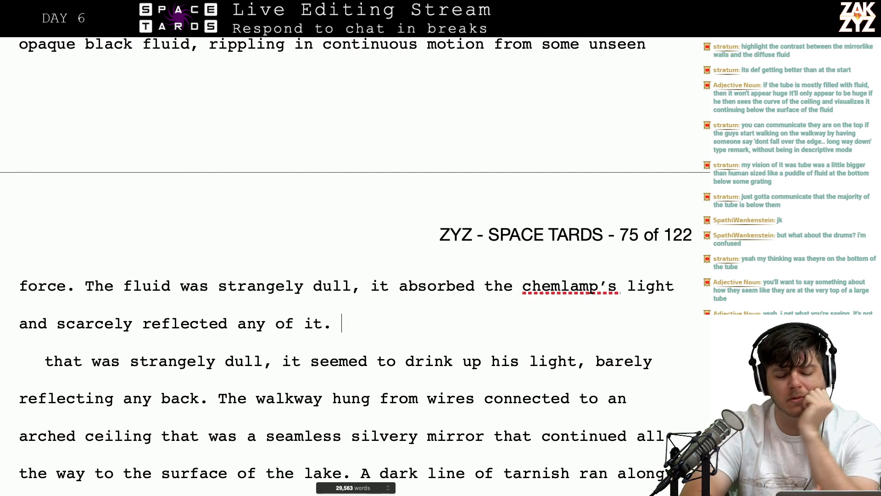
{"action": "key", "text": "super+Tab"}
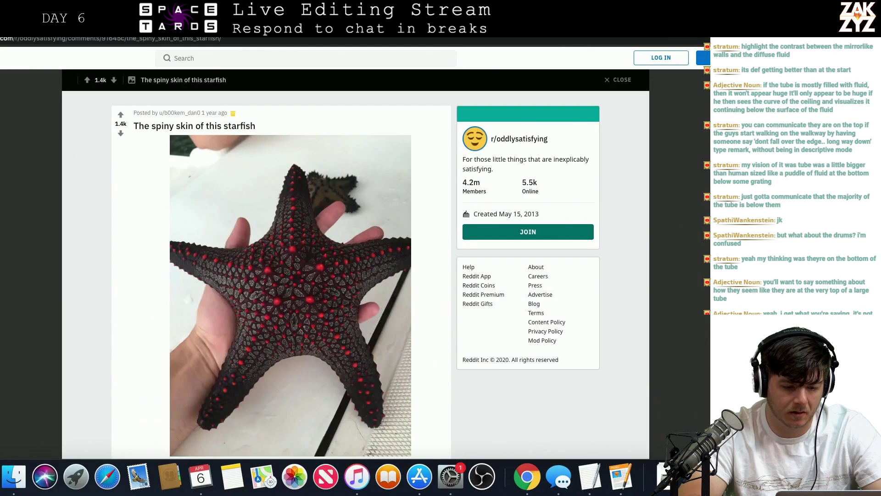
{"action": "key", "text": "super+l"}
{"action": "key", "text": "super+w"}
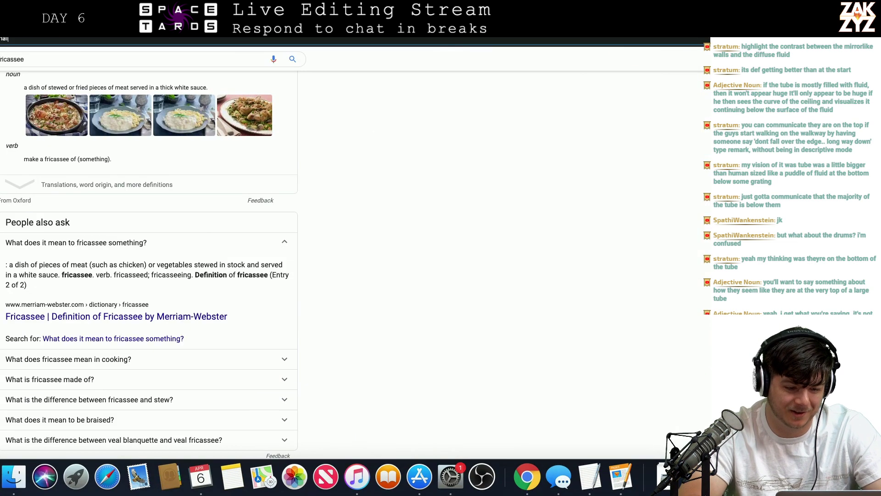
Search Google for "3d modelling shininess" in place of the fricassee query
{"action": "left_click", "coordinate": [162, 59]}
{"action": "key", "text": "BackSpace"}
{"action": "key", "text": "BackSpace"}
{"action": "key", "text": "BackSpace"}
{"action": "key", "text": "BackSpace"}
{"action": "key", "text": "BackSpace"}
{"action": "key", "text": "BackSpace"}
{"action": "key", "text": "BackSpace"}
{"action": "key", "text": "BackSpace"}
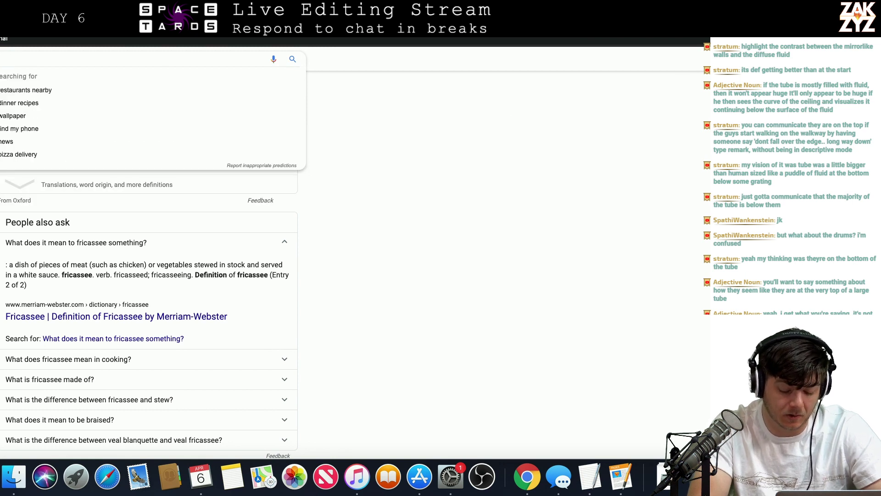
{"action": "type", "text": "3d "}
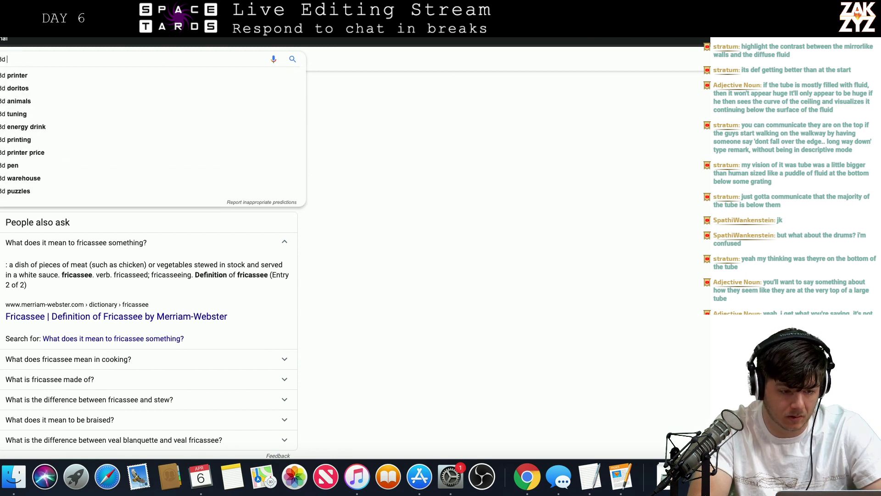
{"action": "type", "text": "modelling shininess"}
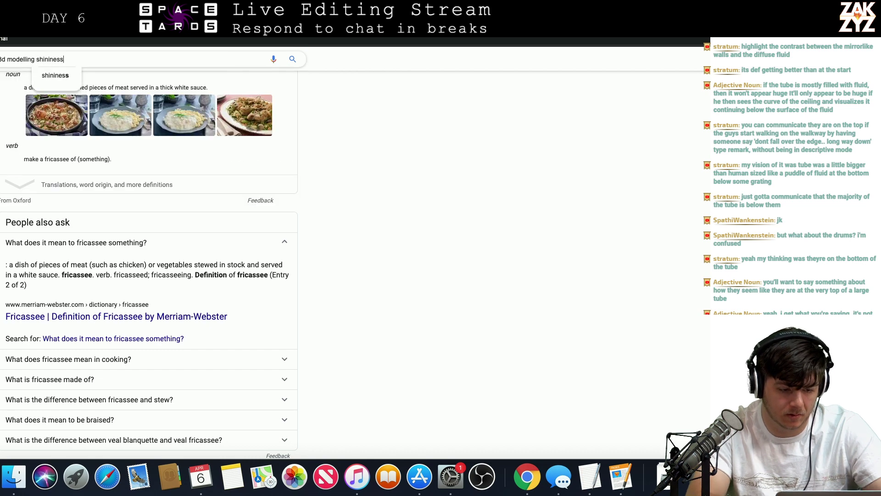
{"action": "key", "text": "Return"}
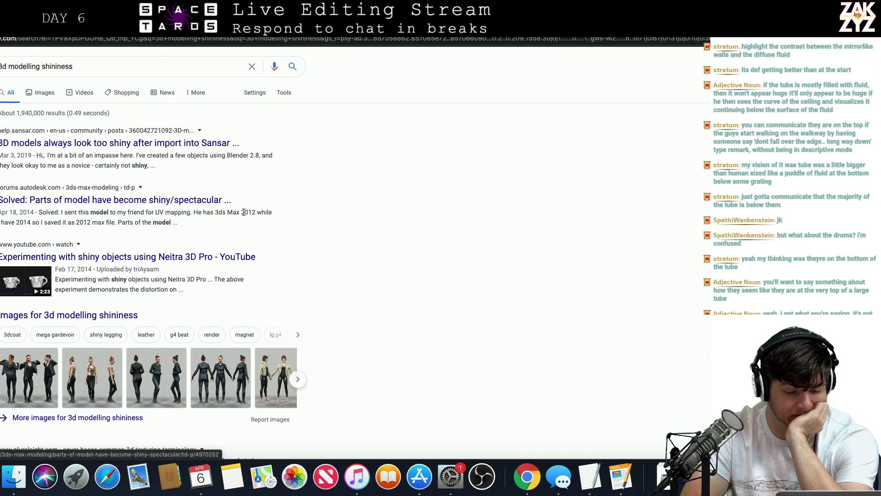
Open the Pluralsight article on important 3D texturing terminology from the results and read its Specularity section
{"action": "scroll", "coordinate": [163, 227], "scroll_direction": "down", "scroll_amount": 4}
{"action": "scroll", "coordinate": [163, 228], "scroll_direction": "down", "scroll_amount": 3}
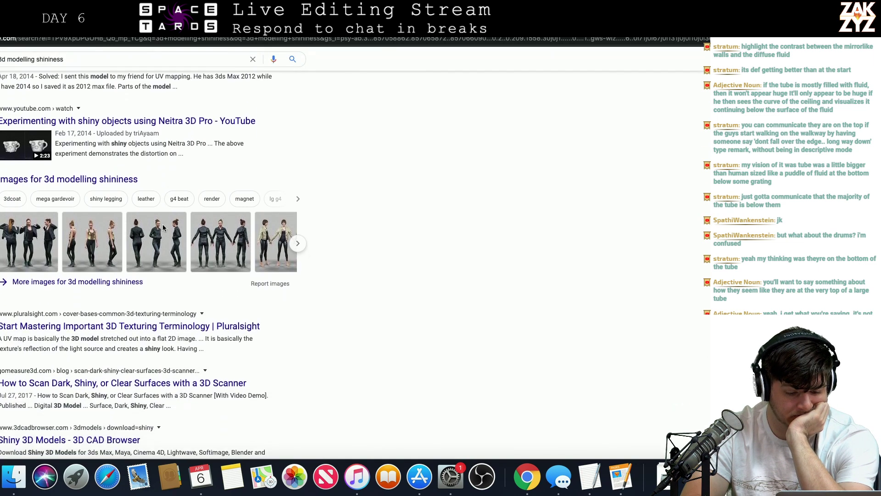
{"action": "left_click", "coordinate": [129, 311]}
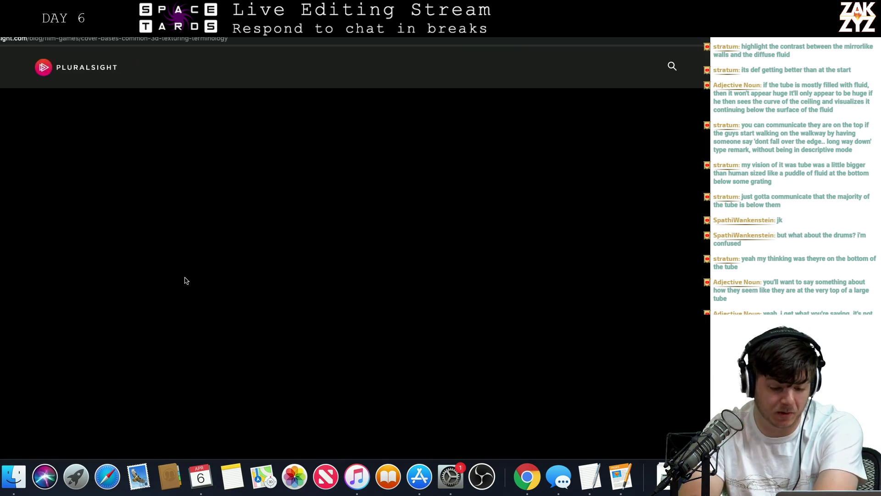
{"action": "scroll", "coordinate": [224, 308], "scroll_direction": "down", "scroll_amount": 5}
{"action": "scroll", "coordinate": [224, 311], "scroll_direction": "down", "scroll_amount": 10}
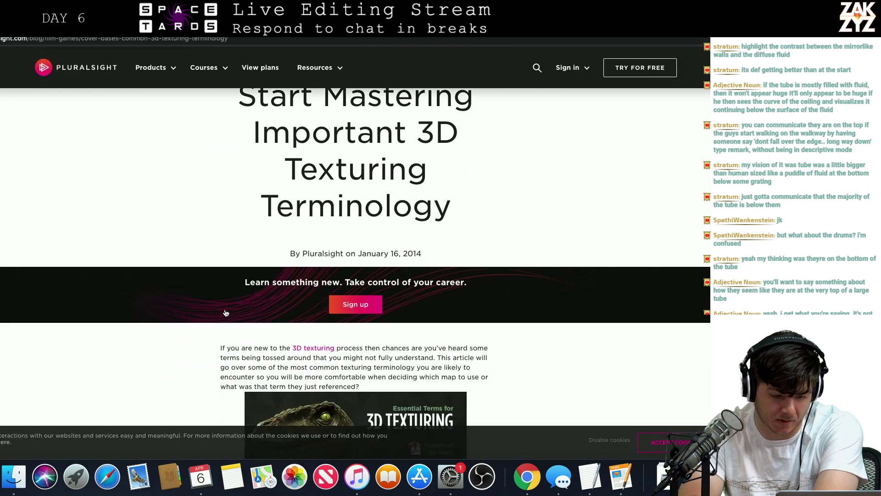
{"action": "scroll", "coordinate": [224, 311], "scroll_direction": "down", "scroll_amount": 9}
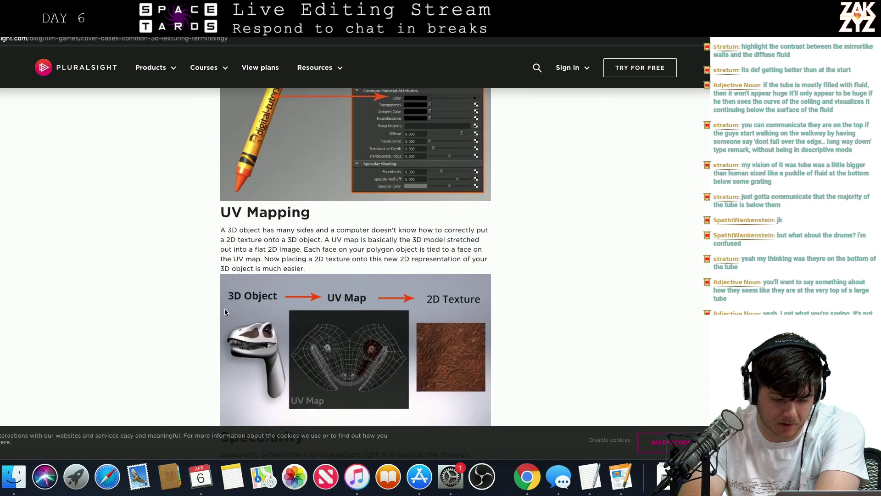
{"action": "scroll", "coordinate": [225, 310], "scroll_direction": "down", "scroll_amount": 2}
{"action": "scroll", "coordinate": [225, 311], "scroll_direction": "down", "scroll_amount": 3}
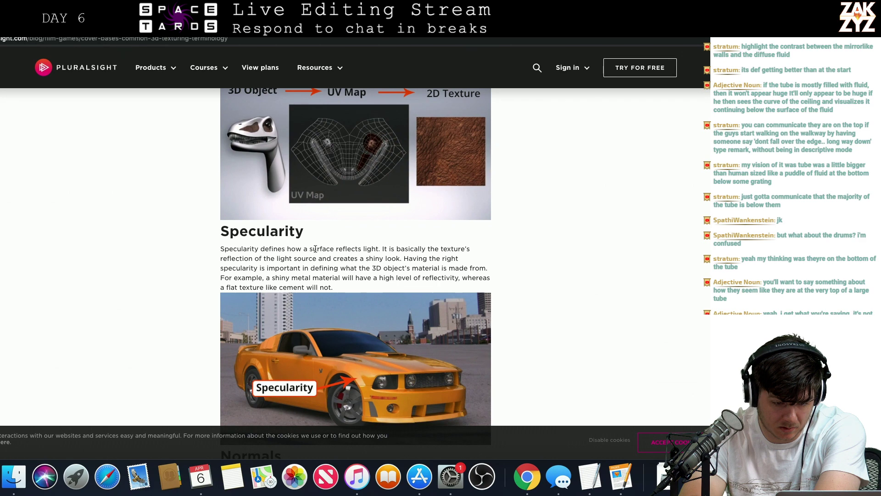
{"action": "scroll", "coordinate": [290, 275], "scroll_direction": "down", "scroll_amount": 2}
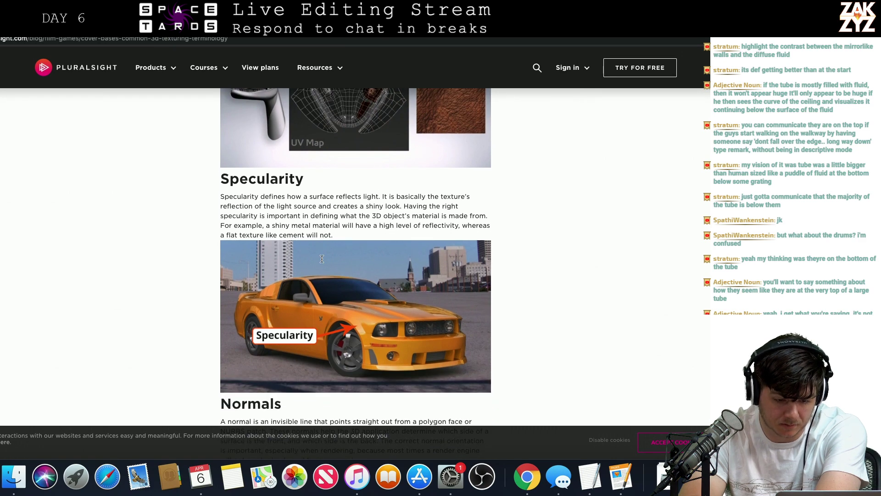
{"action": "scroll", "coordinate": [322, 259], "scroll_direction": "down", "scroll_amount": 2}
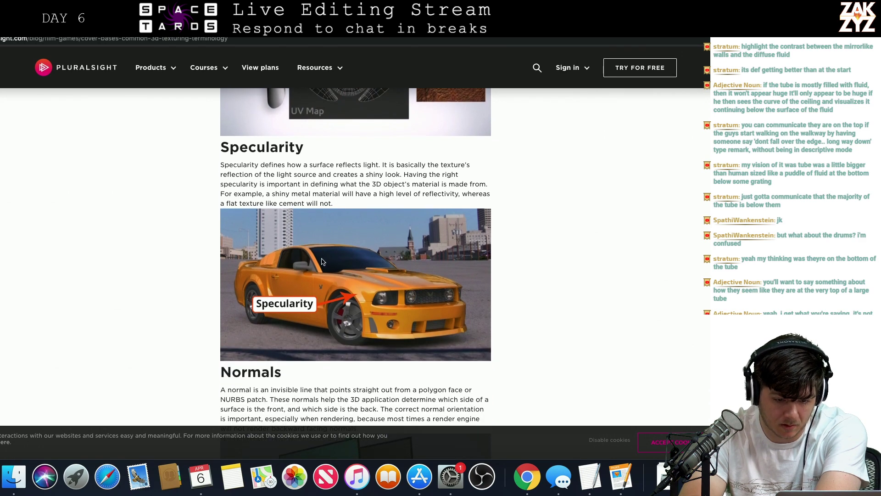
{"action": "scroll", "coordinate": [322, 262], "scroll_direction": "down", "scroll_amount": 1}
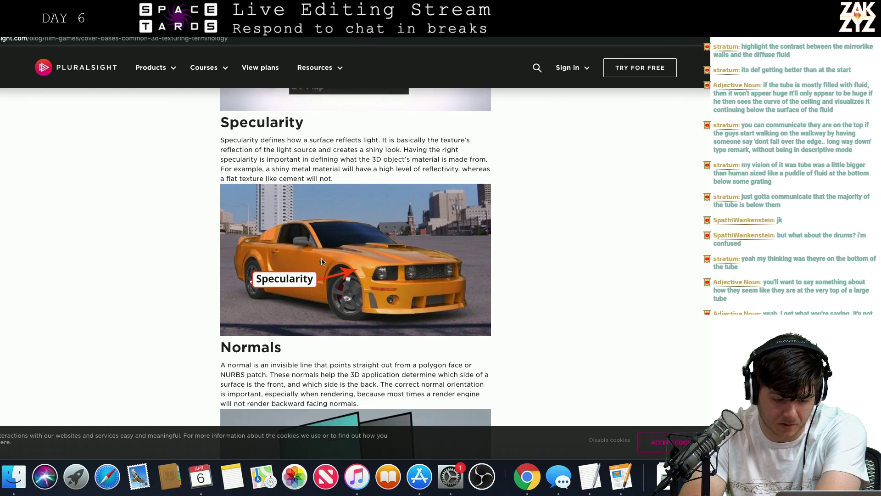
Skim the article's remaining texturing terms, from Normals and Bump Maps through to Baking
{"action": "scroll", "coordinate": [378, 287], "scroll_direction": "down", "scroll_amount": 4}
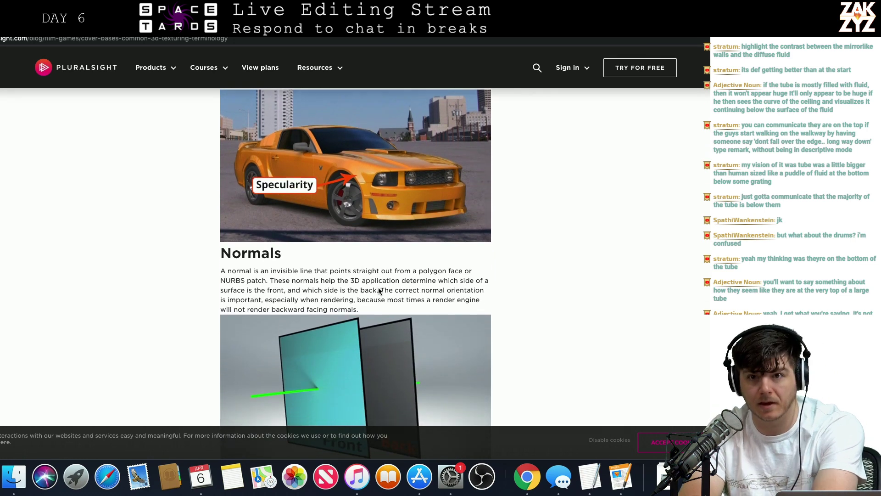
{"action": "scroll", "coordinate": [379, 290], "scroll_direction": "down", "scroll_amount": 5}
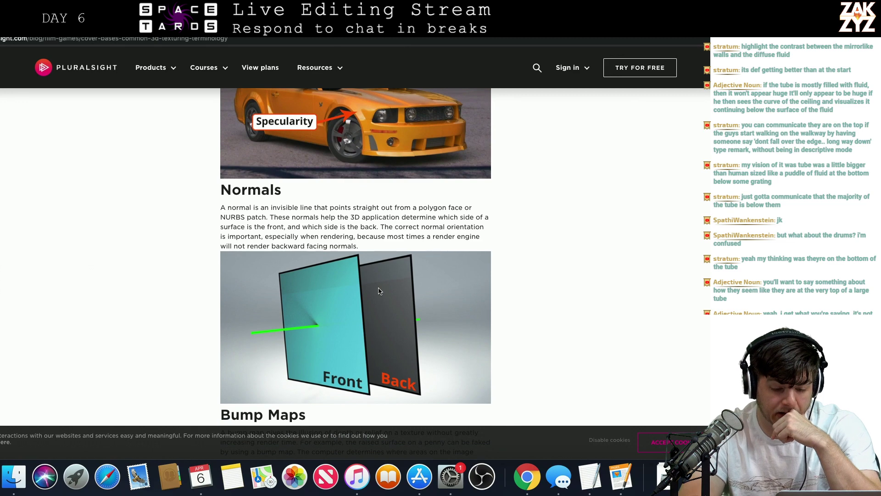
{"action": "scroll", "coordinate": [379, 291], "scroll_direction": "down", "scroll_amount": 10}
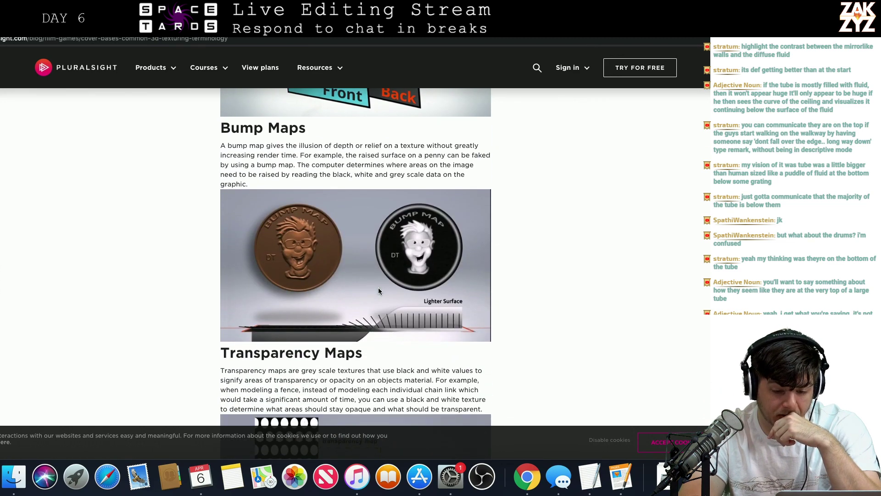
{"action": "scroll", "coordinate": [379, 290], "scroll_direction": "down", "scroll_amount": 8}
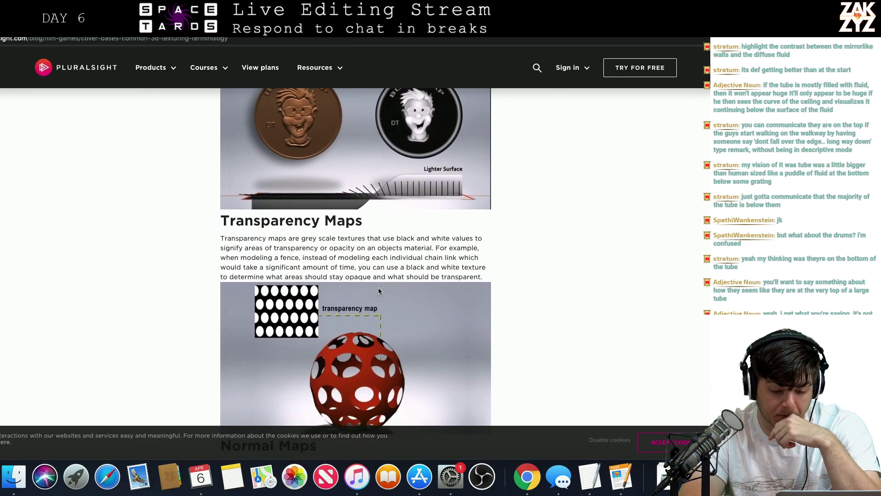
{"action": "scroll", "coordinate": [378, 290], "scroll_direction": "down", "scroll_amount": 7}
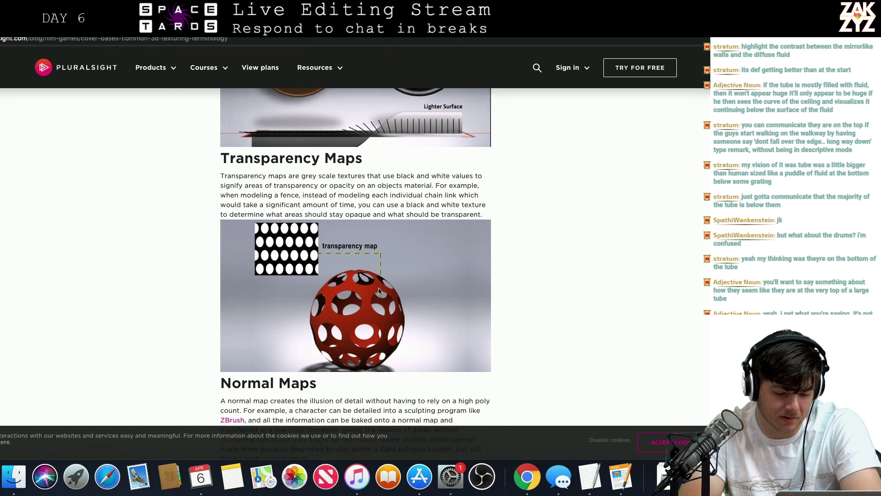
{"action": "scroll", "coordinate": [379, 291], "scroll_direction": "down", "scroll_amount": 4}
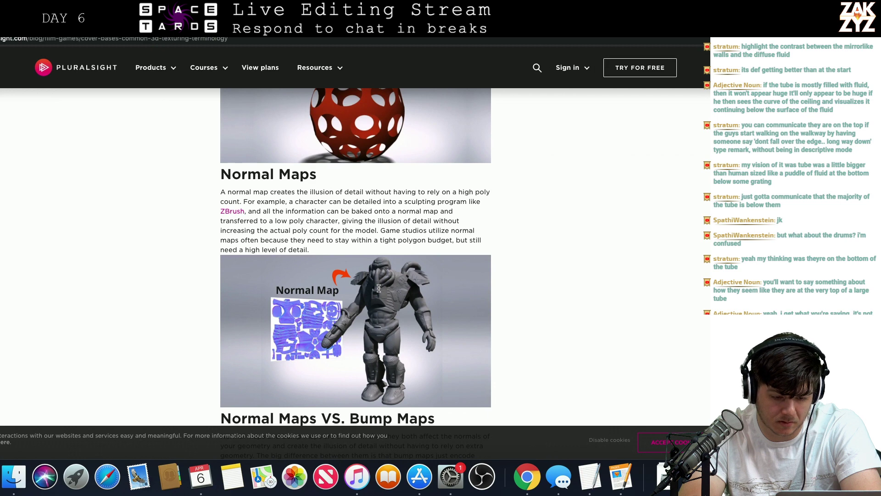
{"action": "scroll", "coordinate": [379, 291], "scroll_direction": "down", "scroll_amount": 13}
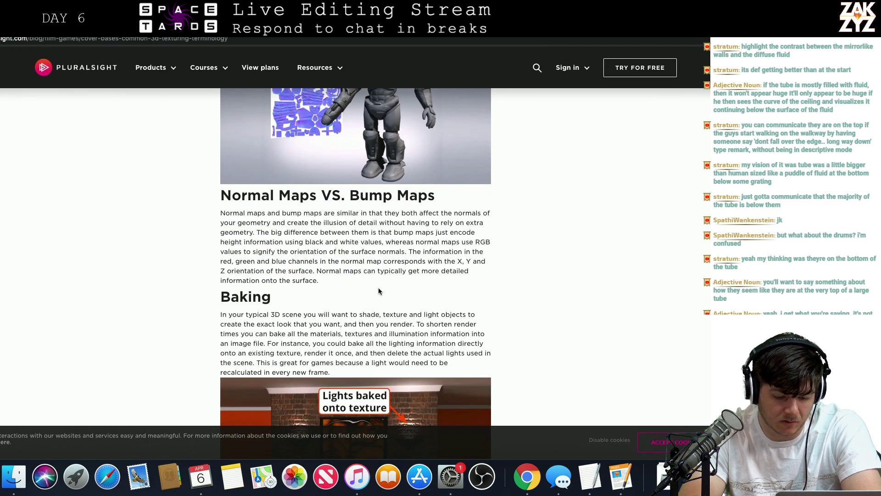
{"action": "scroll", "coordinate": [379, 290], "scroll_direction": "down", "scroll_amount": 4}
{"action": "scroll", "coordinate": [379, 290], "scroll_direction": "down", "scroll_amount": 18}
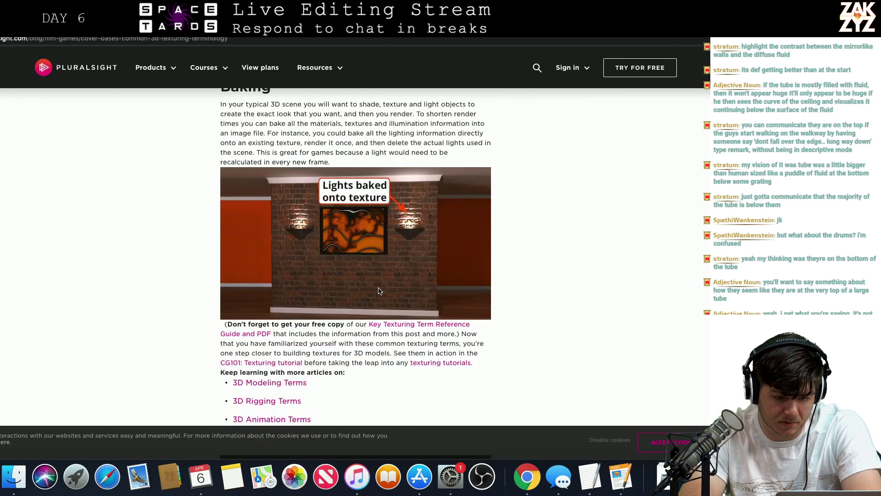
{"action": "scroll", "coordinate": [379, 290], "scroll_direction": "up", "scroll_amount": 20}
{"action": "scroll", "coordinate": [379, 291], "scroll_direction": "up", "scroll_amount": 5}
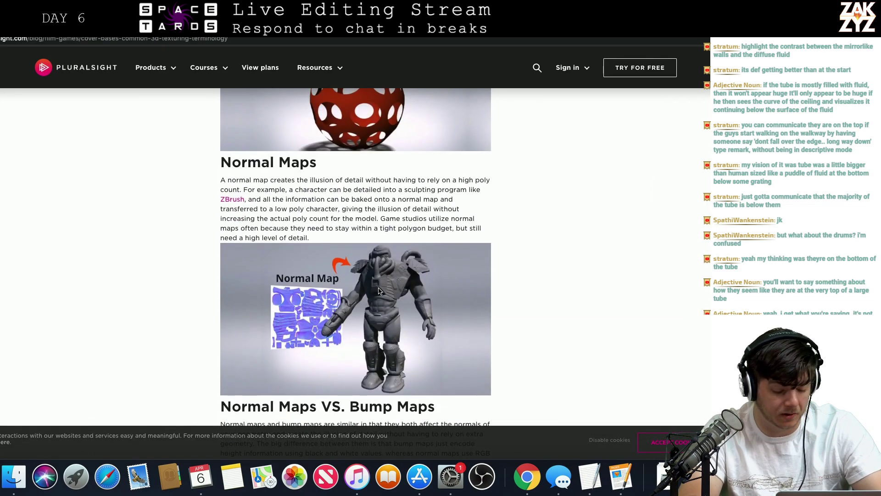
Switch back to the manuscript in Pages and break the sentence after "The fluid", leaving an empty line before "was strangely dull"
{"action": "key", "text": "super+Tab"}
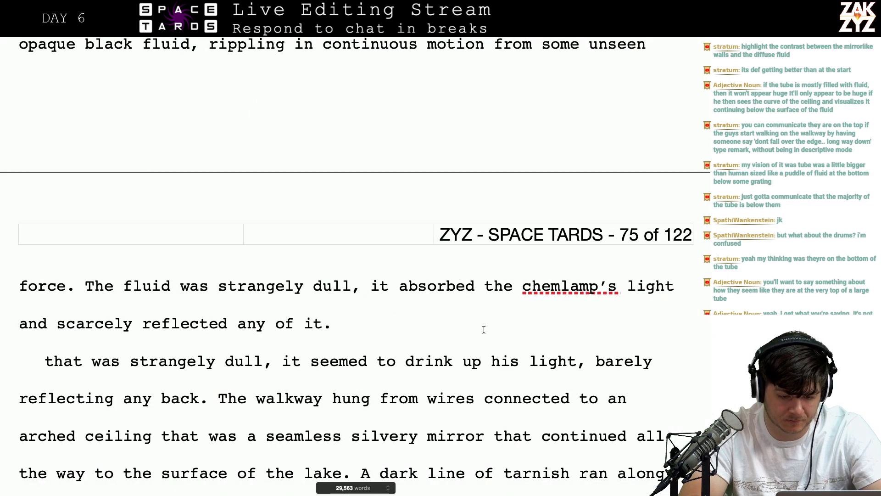
{"action": "left_click", "coordinate": [382, 332]}
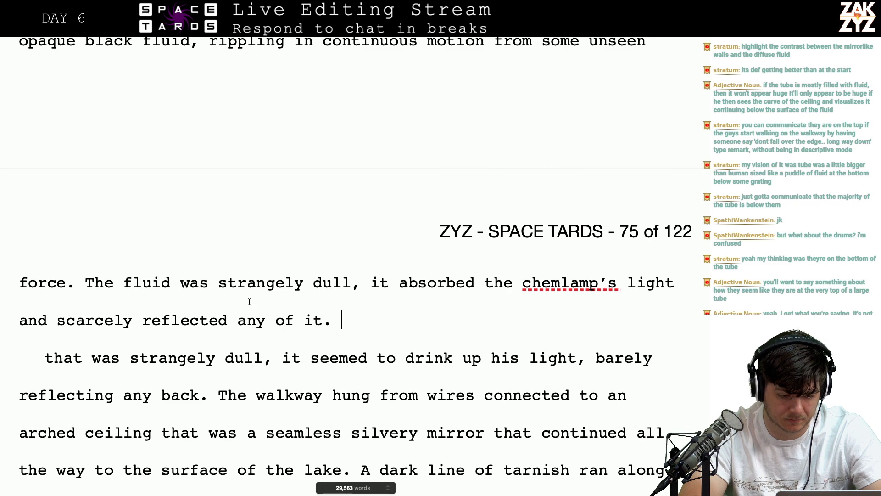
{"action": "left_click", "coordinate": [200, 282]}
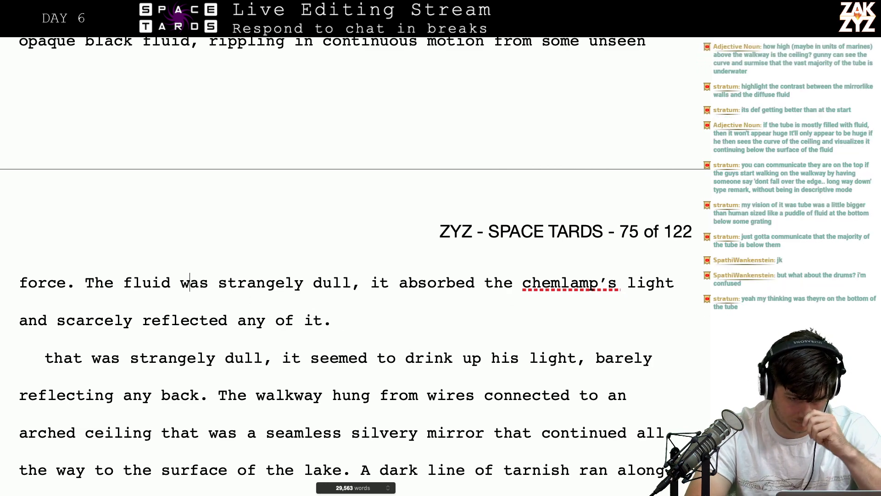
{"action": "key", "text": "Return"}
{"action": "key", "text": "Return"}
{"action": "key", "text": "Left"}
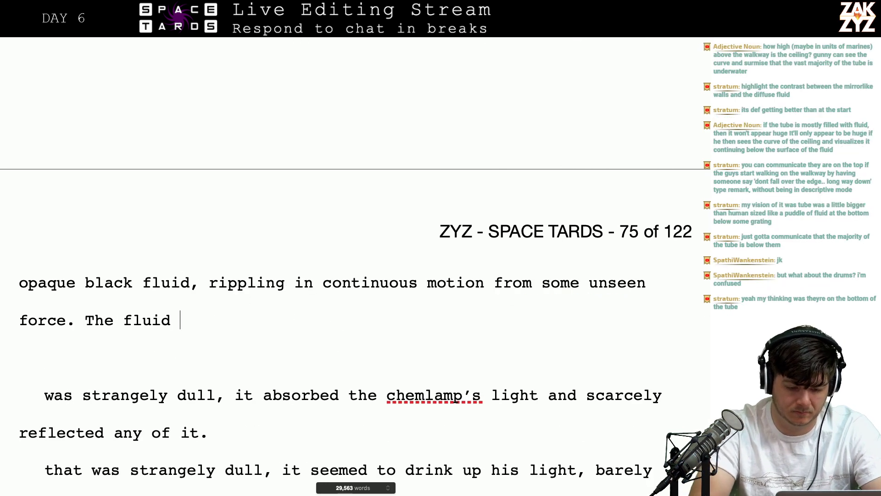
Continue the sentence after "The fluid" with "had an unusually low specularity for liquid, it"
{"action": "type", "text": "had an unusual"}
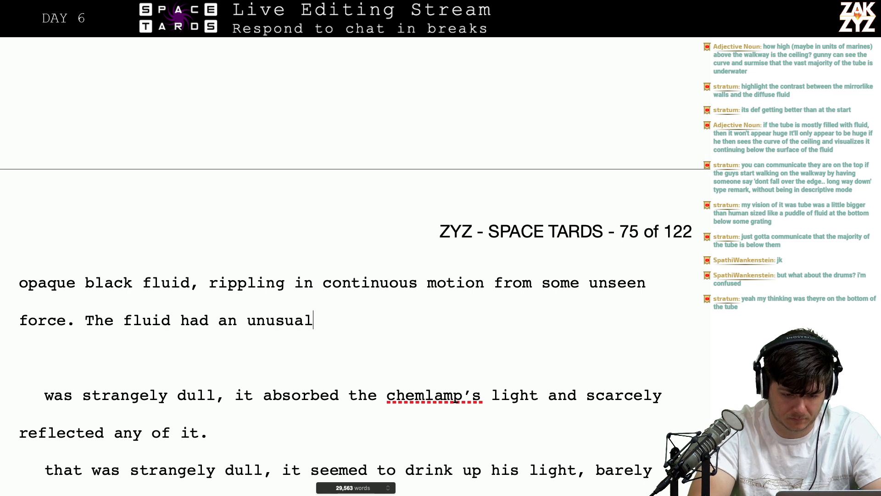
{"action": "type", "text": "ly low specu"}
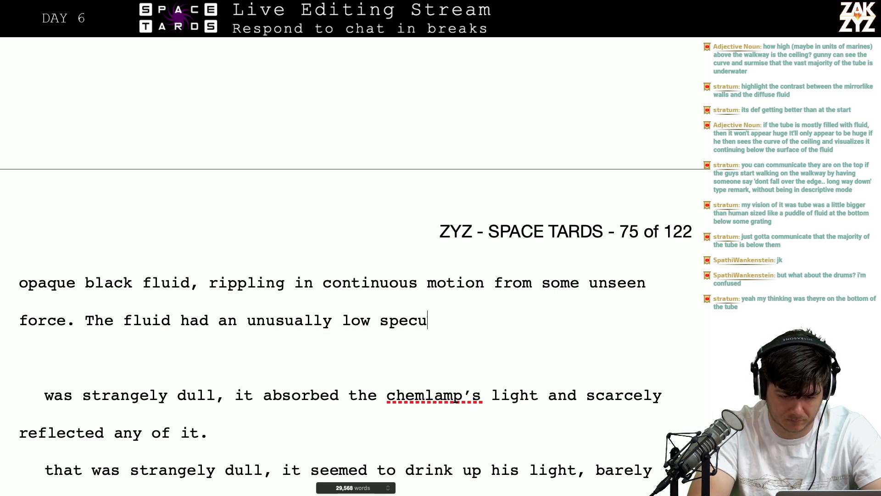
{"action": "type", "text": "larity for liqui"}
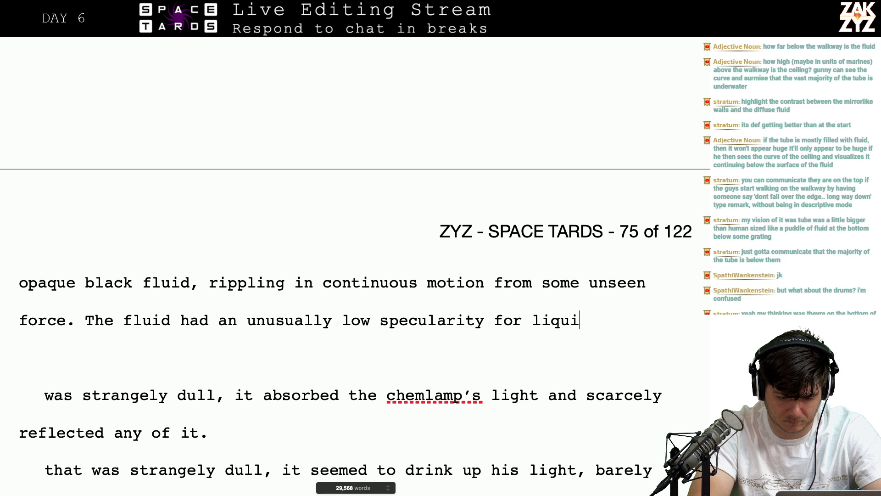
{"action": "type", "text": "d, it abosr"}
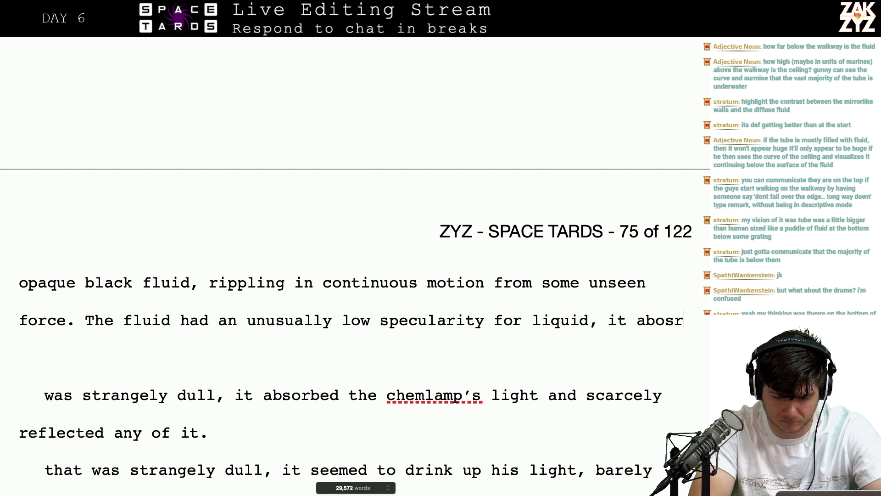
Extend the sentence after "specularity for liquid, it" with "absorbed the chemlamo", correcting the misspelled "absorbed"
{"action": "key", "text": "BackSpace"}
{"action": "key", "text": "BackSpace"}
{"action": "type", "text": "sorbed"}
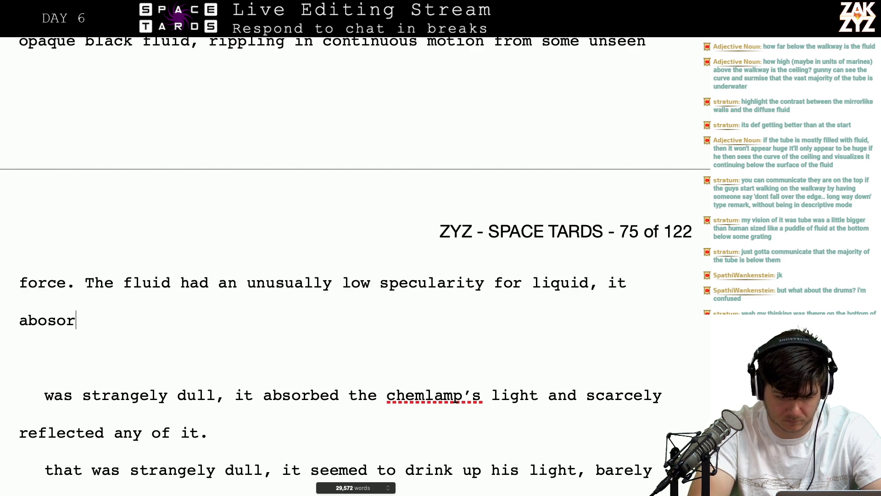
{"action": "key", "text": "BackSpace"}
{"action": "key", "text": "BackSpace"}
{"action": "key", "text": "BackSpace"}
{"action": "key", "text": "BackSpace"}
{"action": "key", "text": "BackSpace"}
{"action": "key", "text": "BackSpace"}
{"action": "key", "text": "BackSpace"}
{"action": "key", "text": "BackSpace"}
{"action": "key", "text": "BackSpace"}
{"action": "key", "text": "BackSpace"}
{"action": "key", "text": "BackSpace"}
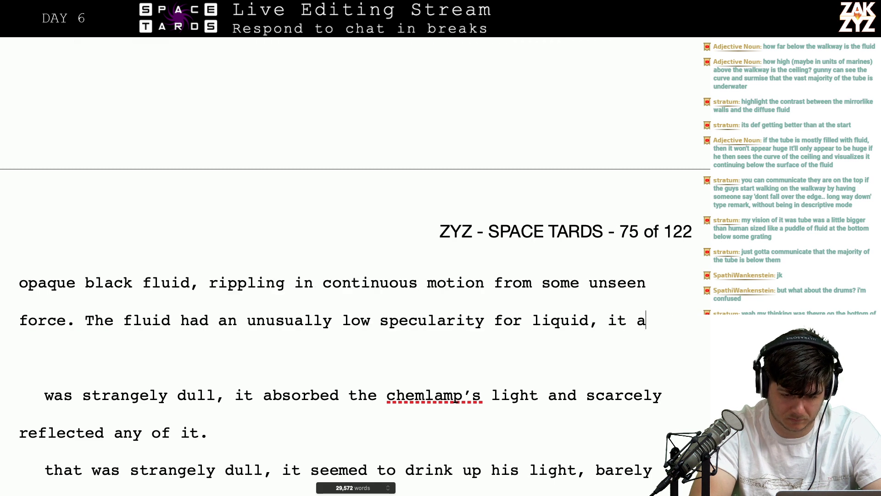
{"action": "type", "text": "t ab"}
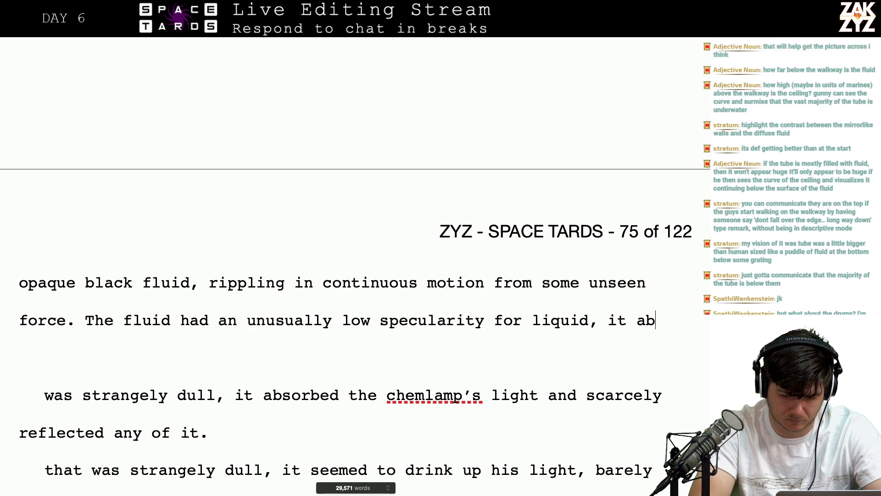
{"action": "type", "text": "sorbed the che"}
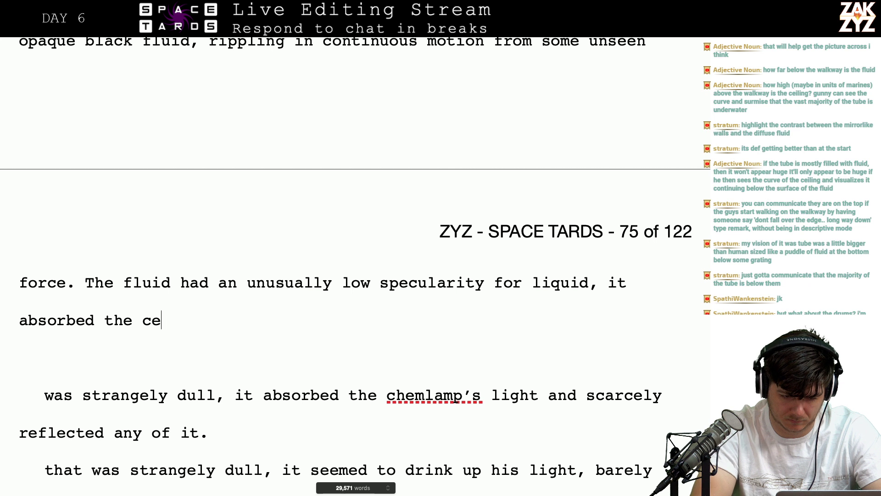
{"action": "key", "text": "BackSpace"}
{"action": "type", "text": "hemal"}
{"action": "key", "text": "BackSpace"}
{"action": "key", "text": "BackSpace"}
{"action": "type", "text": "lamo"}
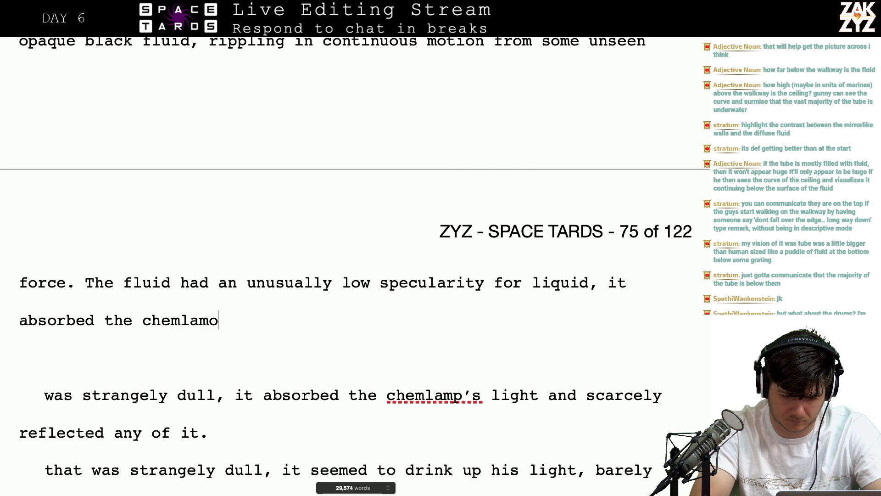
Delete "for liquid" after "an unusually low specularity", keeping the comma
{"action": "left_click", "coordinate": [603, 288]}
{"action": "key", "text": "BackSpace"}
{"action": "key", "text": "BackSpace"}
{"action": "key", "text": "BackSpace"}
{"action": "key", "text": "BackSpace"}
{"action": "key", "text": "BackSpace"}
{"action": "key", "text": "BackSpace"}
{"action": "key", "text": "BackSpace"}
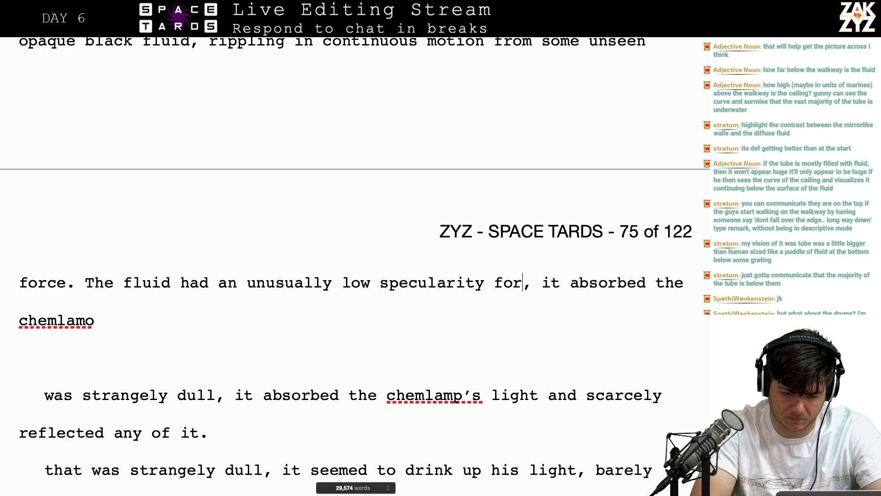
{"action": "key", "text": "BackSpace"}
{"action": "key", "text": "BackSpace"}
{"action": "key", "text": "BackSpace"}
{"action": "key", "text": "BackSpace"}
Insert "dark" before "fluid" in the sentence about its unusually low specularity
{"action": "key", "text": "Up"}
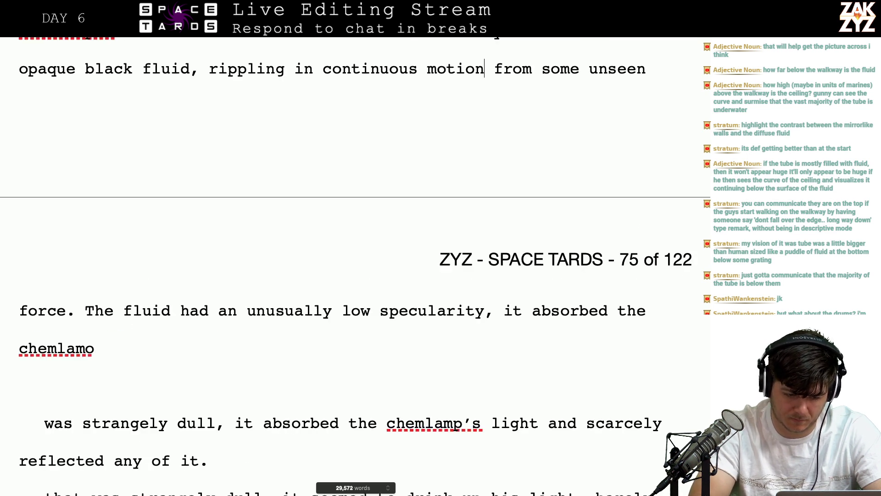
{"action": "left_click", "coordinate": [123, 311]}
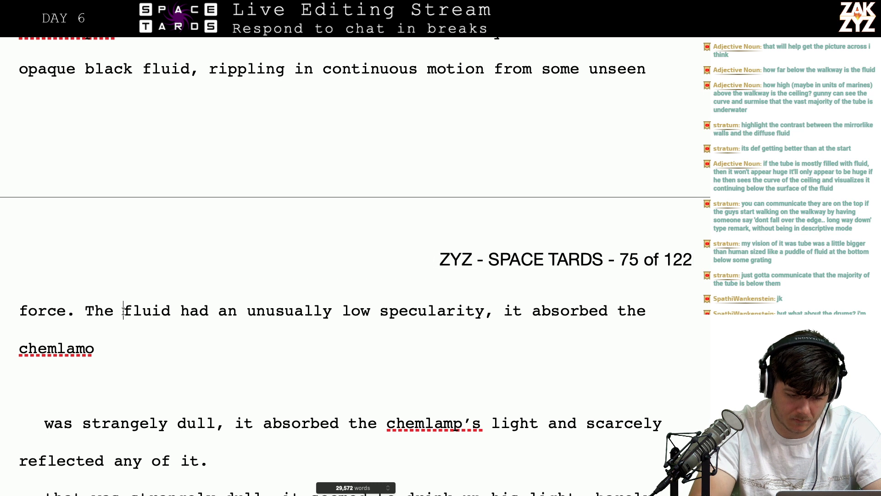
{"action": "type", "text": "dark"}
Correct "chemlamo" to "chemlamp's" and finish the sentence with "light and barely reflected any back."
{"action": "key", "text": "BackSpace"}
{"action": "type", "text": "["}
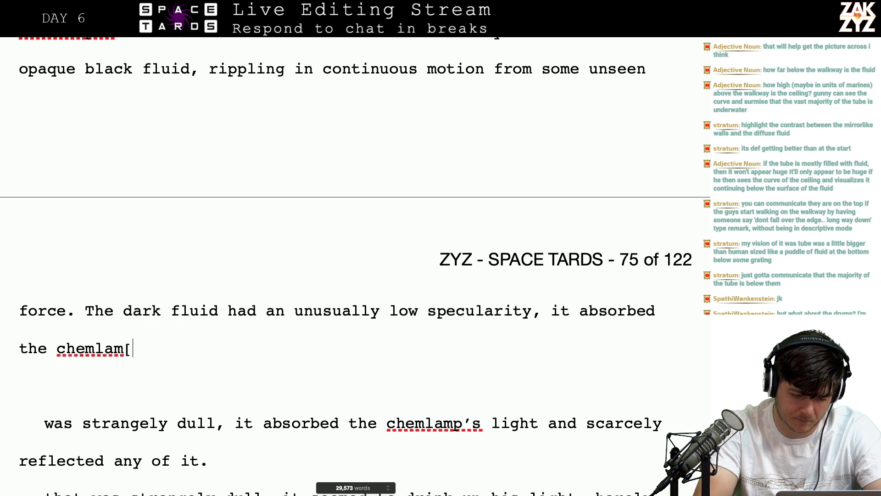
{"action": "key", "text": "BackSpace"}
{"action": "type", "text": "p's lg"}
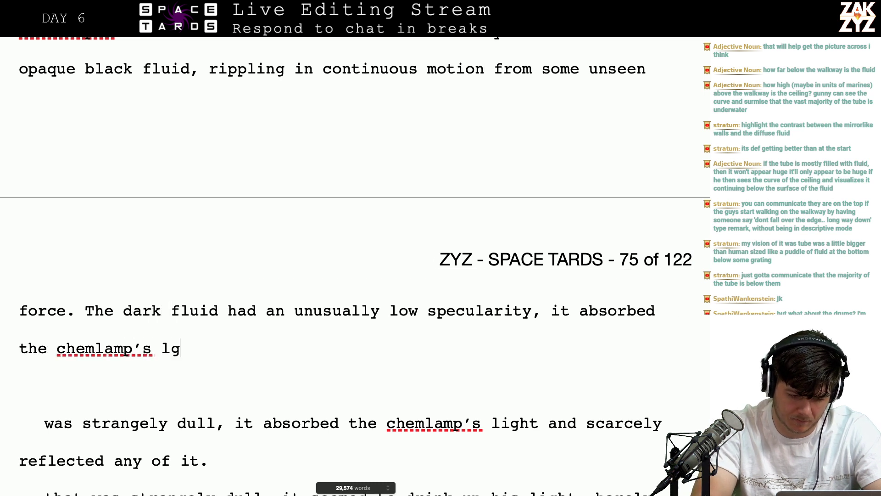
{"action": "key", "text": "BackSpace"}
{"action": "type", "text": "ight and barely"}
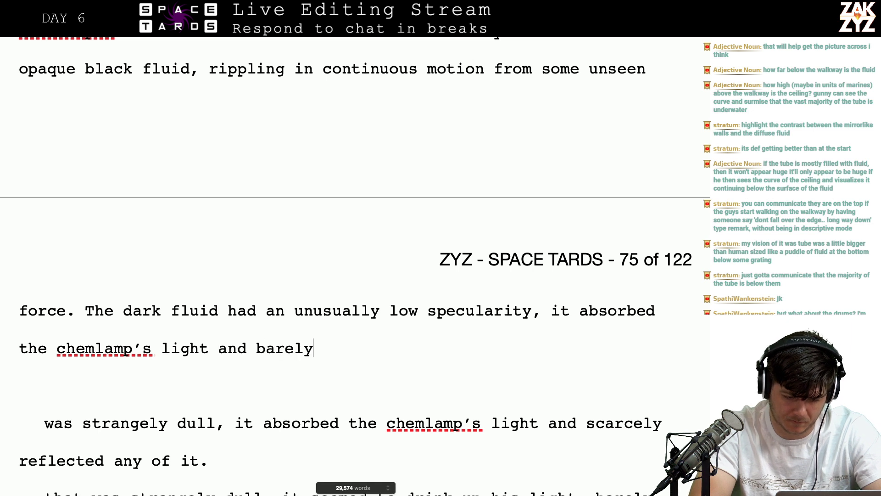
{"action": "type", "text": " reflected any "}
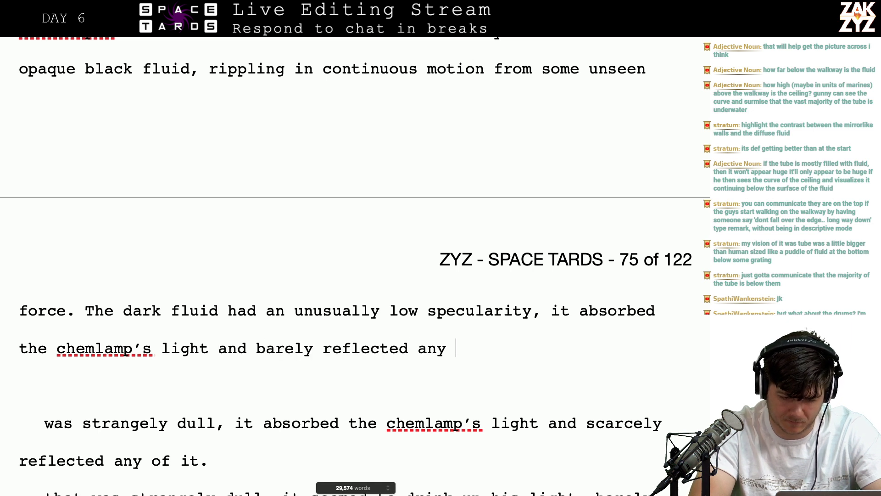
{"action": "type", "text": "back."}
Replace "and barely reflected any back." with "with almost no reflection." after "the chemlamp's light"
{"action": "key", "text": "BackSpace"}
{"action": "key", "text": "BackSpace"}
{"action": "key", "text": "BackSpace"}
{"action": "key", "text": "BackSpace"}
{"action": "key", "text": "BackSpace"}
{"action": "key", "text": "BackSpace"}
{"action": "key", "text": "BackSpace"}
{"action": "key", "text": "BackSpace"}
{"action": "key", "text": "BackSpace"}
{"action": "key", "text": "BackSpace"}
{"action": "key", "text": "BackSpace"}
{"action": "key", "text": "BackSpace"}
{"action": "key", "text": "BackSpace"}
{"action": "key", "text": "BackSpace"}
{"action": "key", "text": "BackSpace"}
{"action": "key", "text": "BackSpace"}
{"action": "key", "text": "BackSpace"}
{"action": "key", "text": "BackSpace"}
{"action": "key", "text": "BackSpace"}
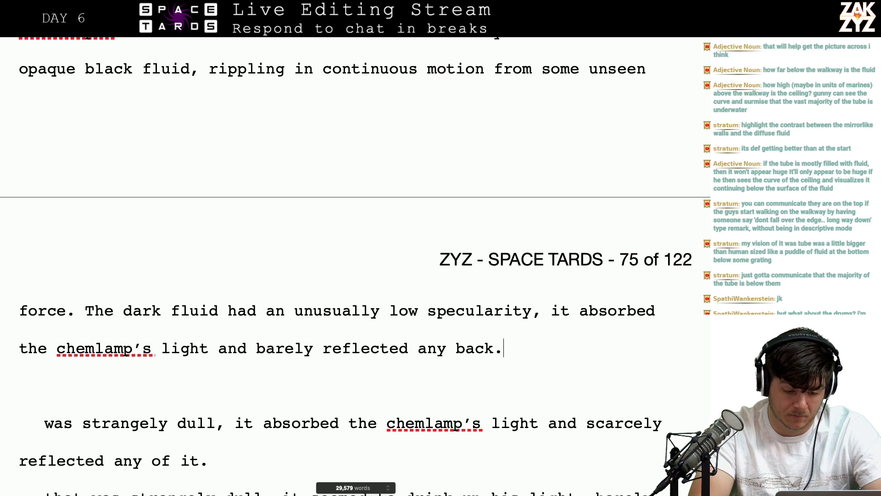
{"action": "key", "text": "BackSpace"}
{"action": "key", "text": "BackSpace"}
{"action": "key", "text": "BackSpace"}
{"action": "key", "text": "BackSpace"}
{"action": "key", "text": "BackSpace"}
{"action": "key", "text": "BackSpace"}
{"action": "key", "text": "BackSpace"}
{"action": "key", "text": "BackSpace"}
{"action": "key", "text": "BackSpace"}
{"action": "key", "text": "BackSpace"}
{"action": "key", "text": "BackSpace"}
{"action": "key", "text": "BackSpace"}
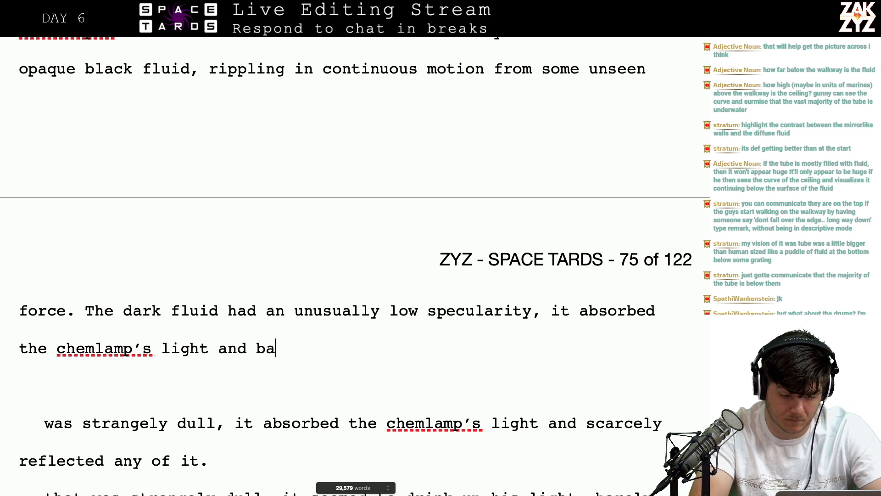
{"action": "type", "text": "with almo"}
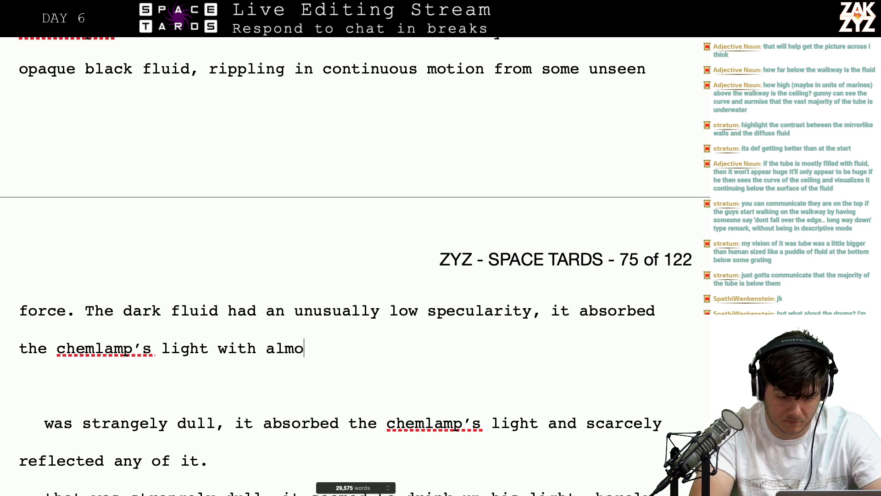
{"action": "type", "text": "st no reflectin."}
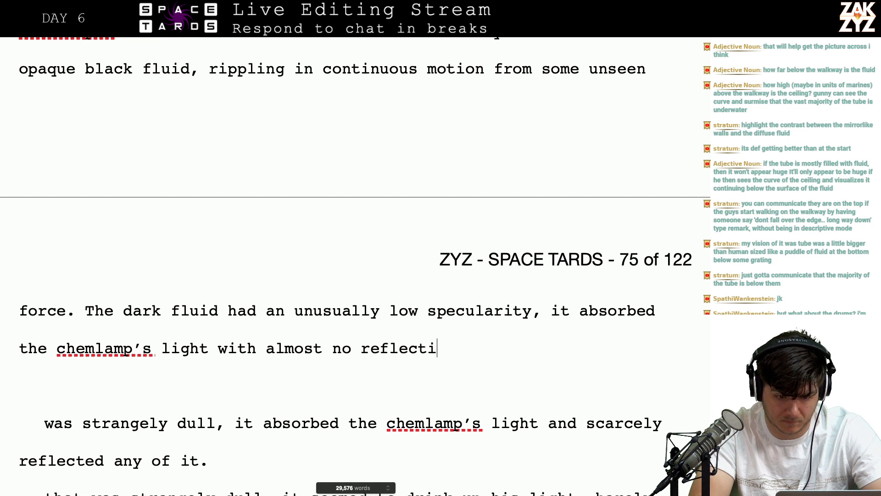
{"action": "key", "text": "BackSpace"}
{"action": "key", "text": "BackSpace"}
{"action": "key", "text": "BackSpace"}
{"action": "key", "text": "BackSpace"}
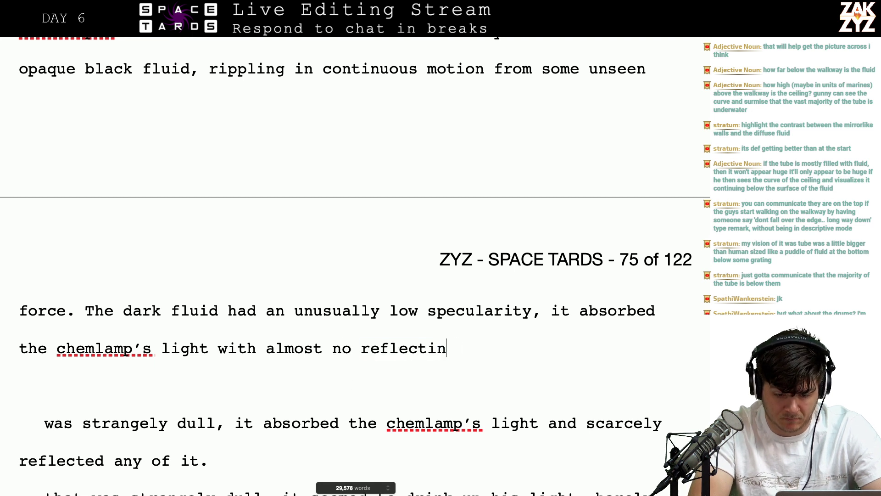
{"action": "type", "text": "ion."}
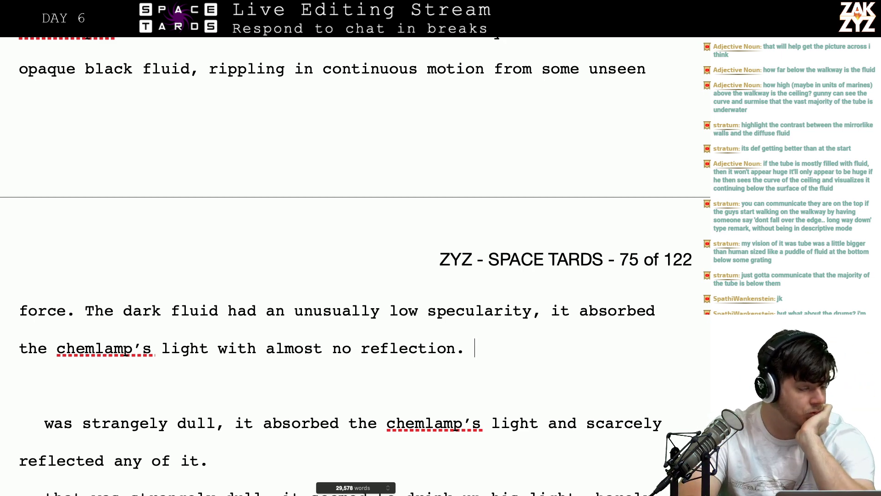
Insert "Three meters" before "Beneath the walkway" and change "Beneath" to lowercase
{"action": "scroll", "coordinate": [355, 266], "scroll_direction": "up", "scroll_amount": 5}
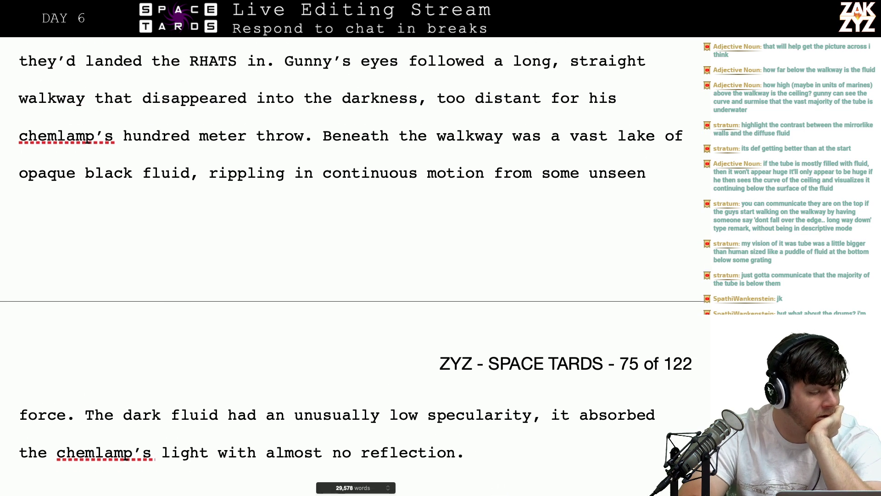
{"action": "scroll", "coordinate": [355, 252], "scroll_direction": "up", "scroll_amount": 1}
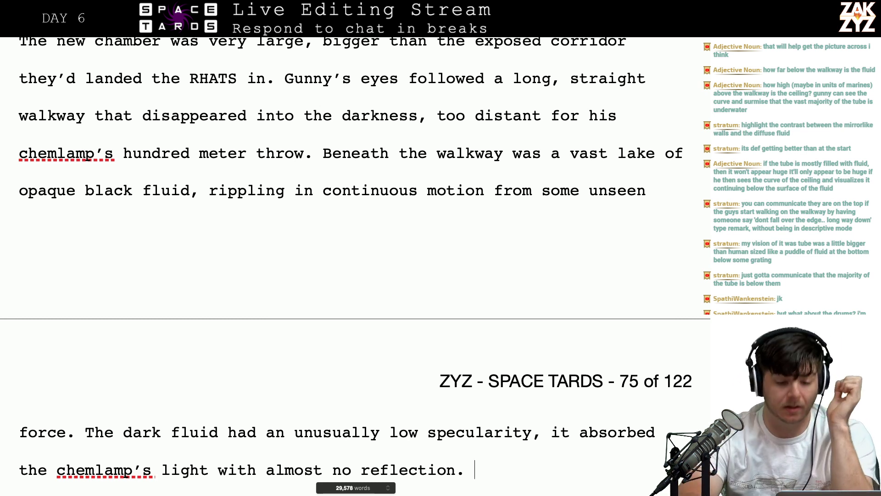
{"action": "scroll", "coordinate": [356, 266], "scroll_direction": "up", "scroll_amount": 2}
{"action": "scroll", "coordinate": [356, 266], "scroll_direction": "down", "scroll_amount": 3}
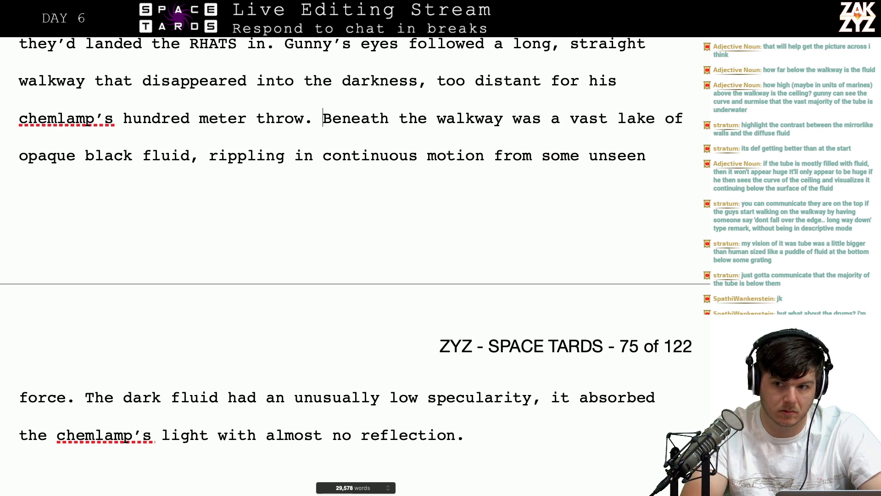
{"action": "left_click", "coordinate": [323, 118]}
{"action": "type", "text": "Three meters"}
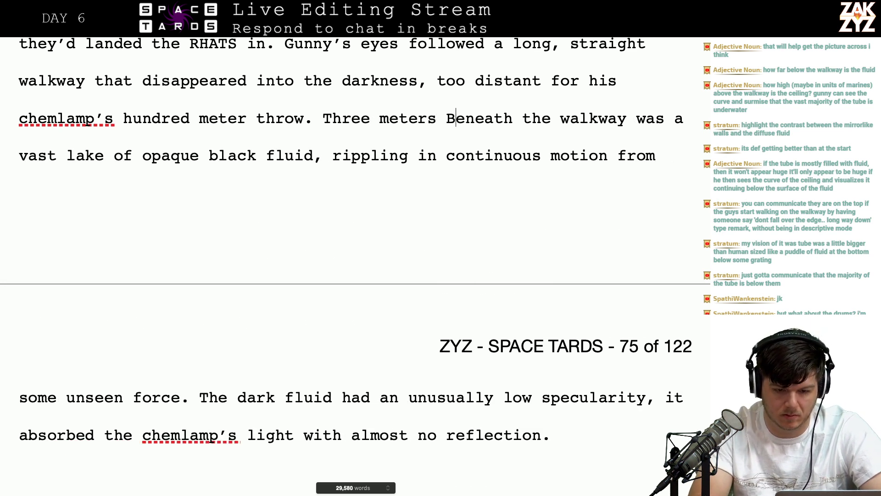
{"action": "key", "text": "BackSpace"}
{"action": "type", "text": "b"}
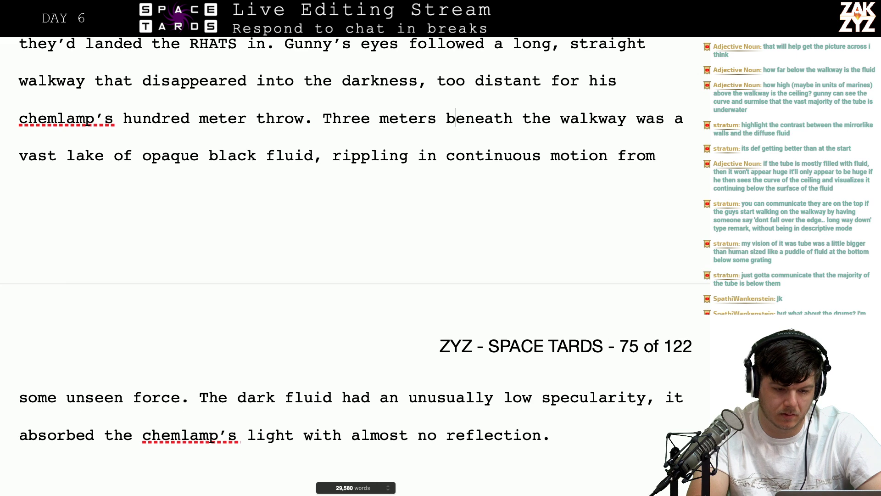
Reread the passage from Gunny's view of the walkway through the dark fluid, returning to the end of "almost no reflection."
{"action": "key", "text": "Up"}
{"action": "key", "text": "Up"}
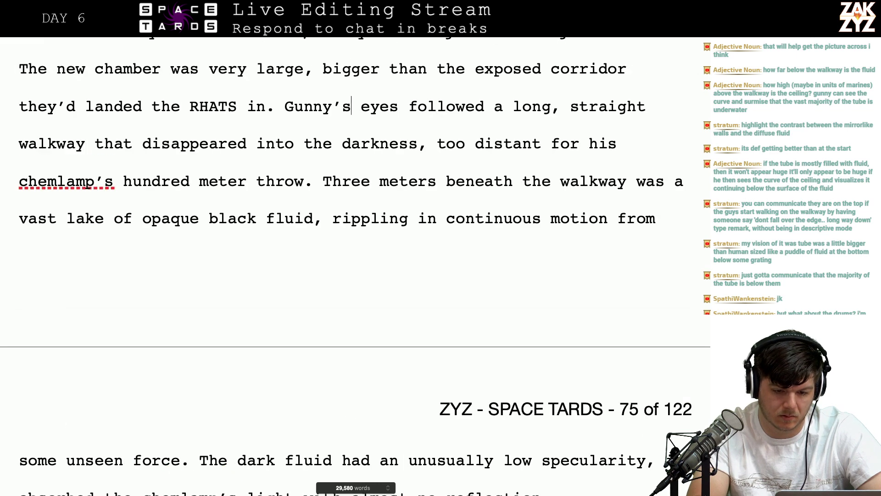
{"action": "key", "text": "Down"}
{"action": "key", "text": "Down"}
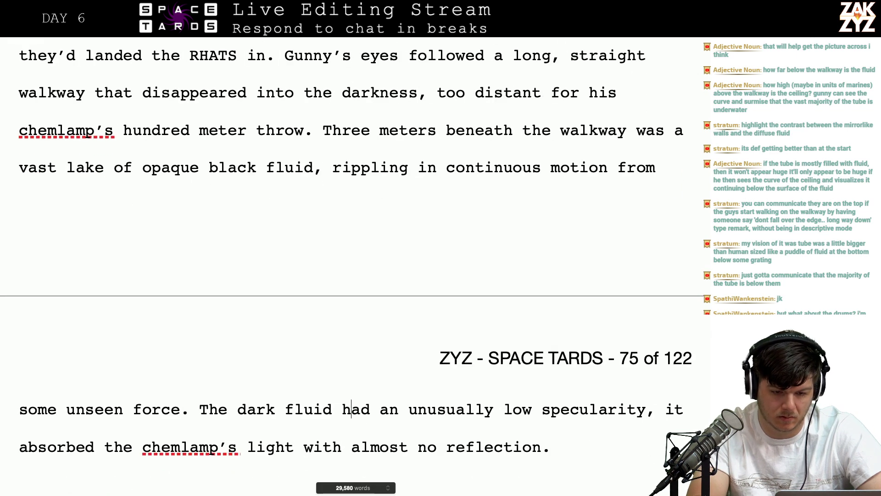
{"action": "key", "text": "Right"}
{"action": "key", "text": "Right"}
{"action": "key", "text": "Right"}
{"action": "key", "text": "Right"}
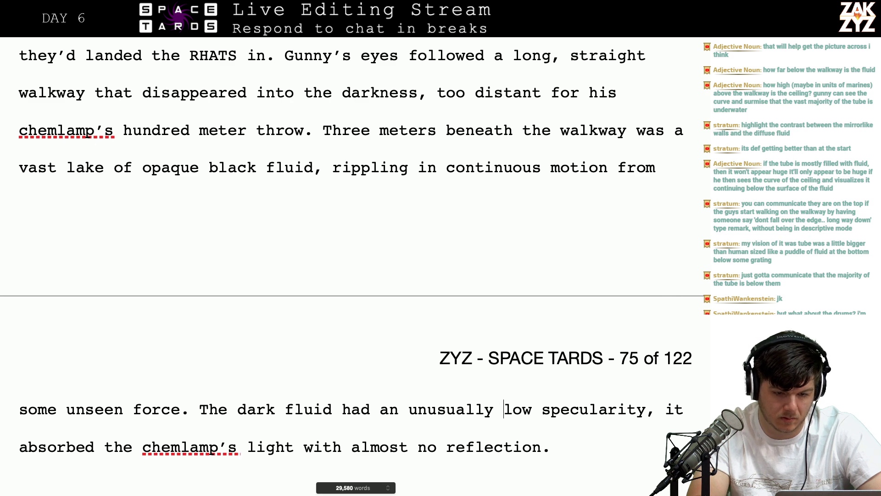
{"action": "scroll", "coordinate": [159, 87], "scroll_direction": "down", "scroll_amount": 5}
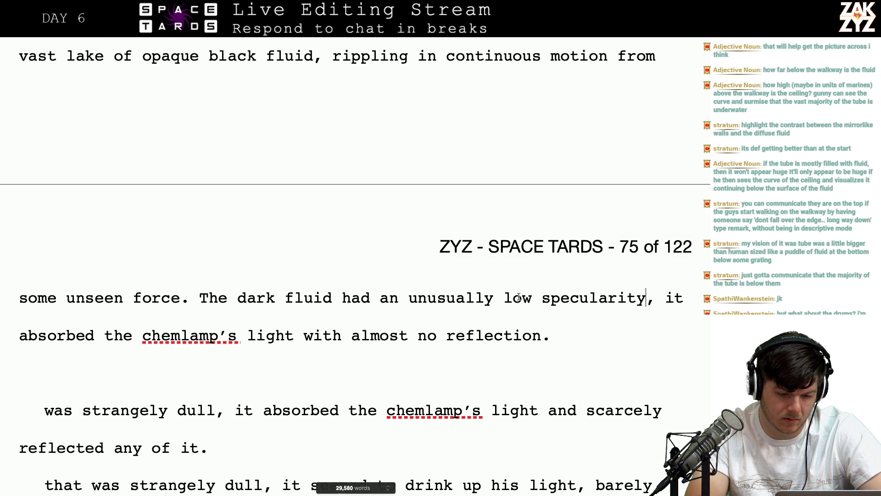
{"action": "left_click", "coordinate": [546, 347]}
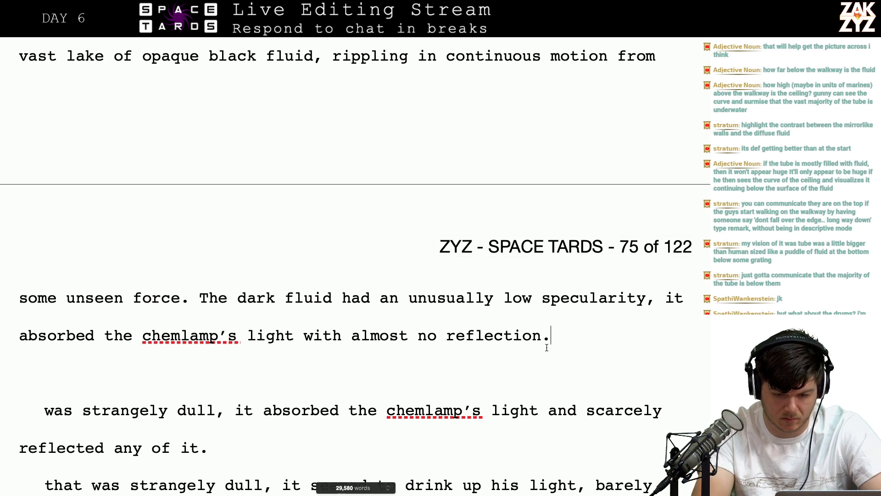
{"action": "type", "text": "Thr"}
{"action": "key", "text": "BackSpace"}
{"action": "key", "text": "BackSpace"}
{"action": "key", "text": "BackSpace"}
{"action": "key", "text": "BackSpace"}
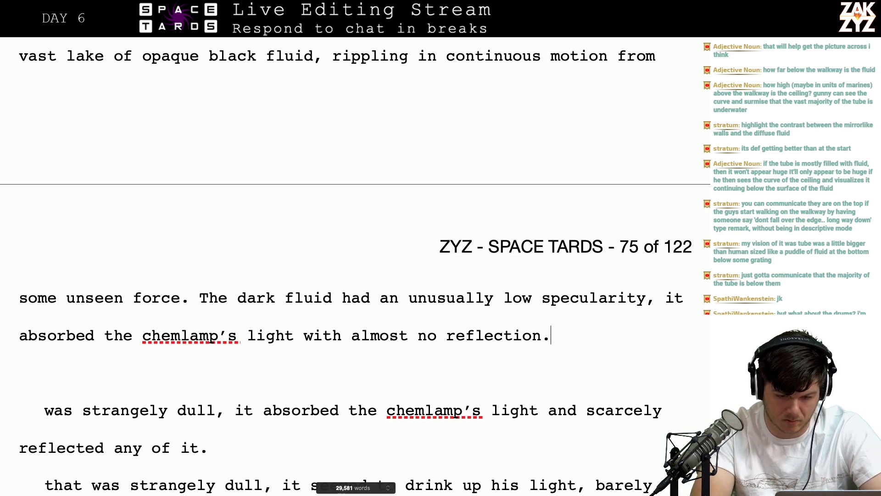
{"action": "type", "text": "Th"}
{"action": "key", "text": "BackSpace"}
{"action": "key", "text": "BackSpace"}
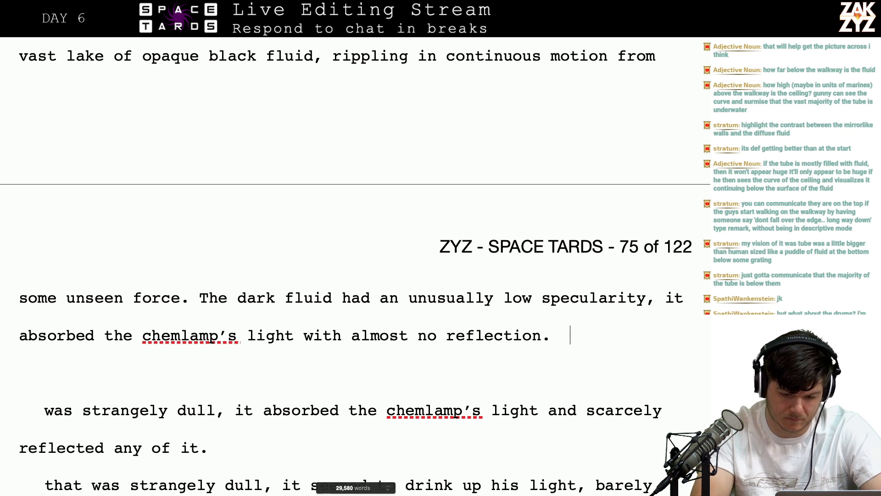
{"action": "key", "text": "BackSpace"}
{"action": "key", "text": "BackSpace"}
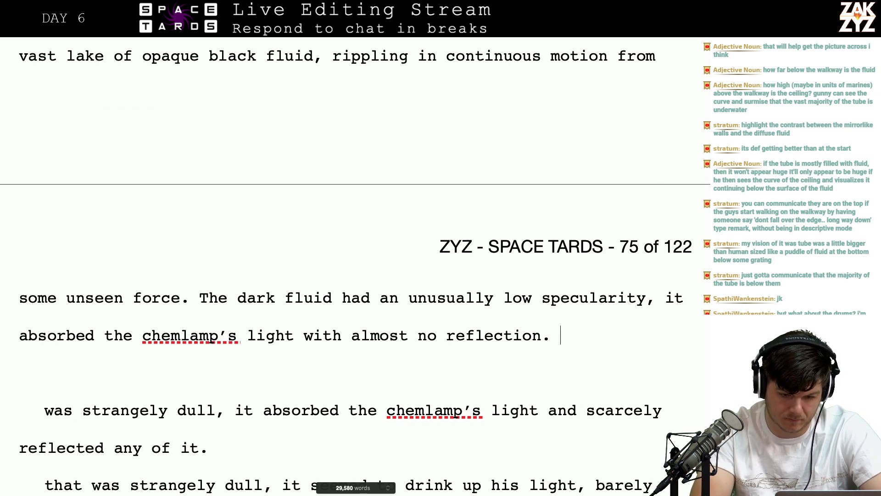
{"action": "type", "text": "T"}
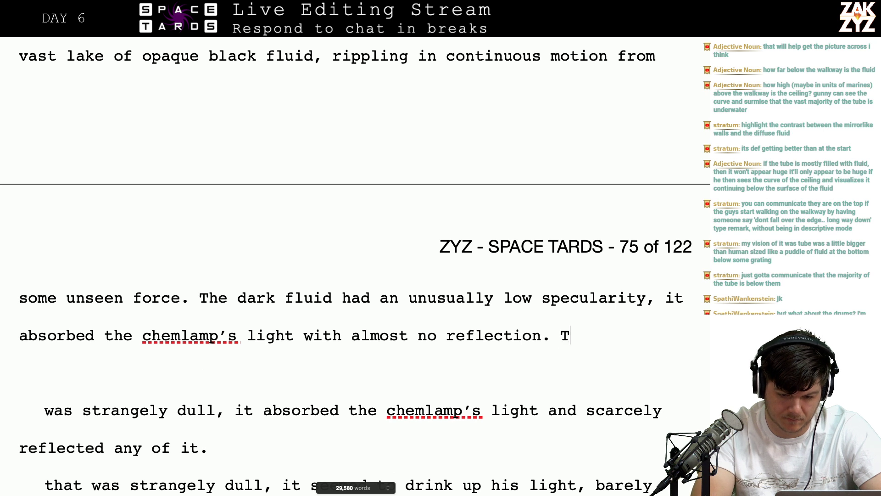
{"action": "key", "text": "BackSpace"}
{"action": "type", "text": "Ab"}
{"action": "key", "text": "BackSpace"}
{"action": "key", "text": "BackSpace"}
Start a new sentence after "almost no reflection." with "When Gunny", capitalizing the name
{"action": "type", "text": "When "}
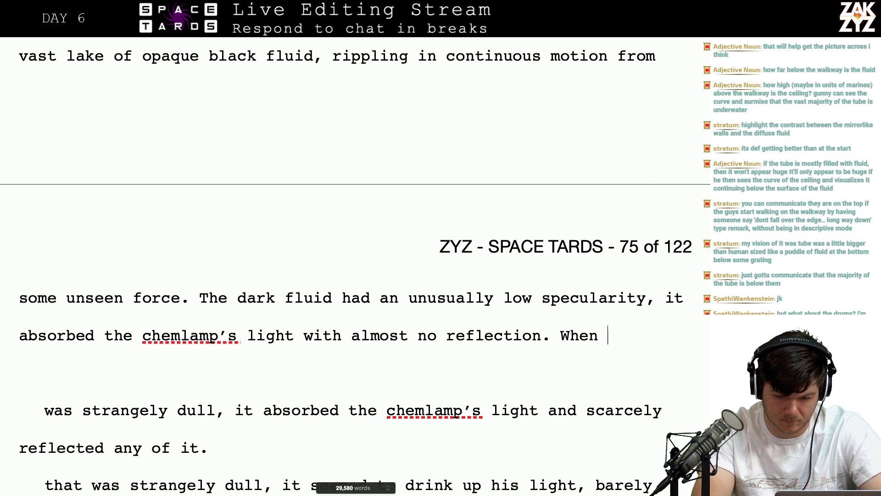
{"action": "type", "text": "gun"}
{"action": "key", "text": "BackSpace"}
{"action": "key", "text": "BackSpace"}
{"action": "key", "text": "BackSpace"}
{"action": "type", "text": "Gunny "}
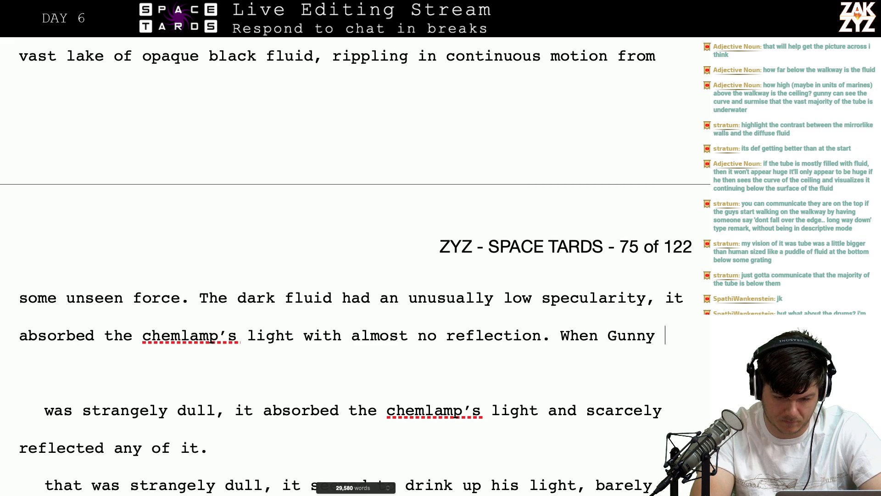
Continue the sentence after "When Gunny" with "looked up the ceiling was almost blindingly bright,"
{"action": "type", "text": "looke"}
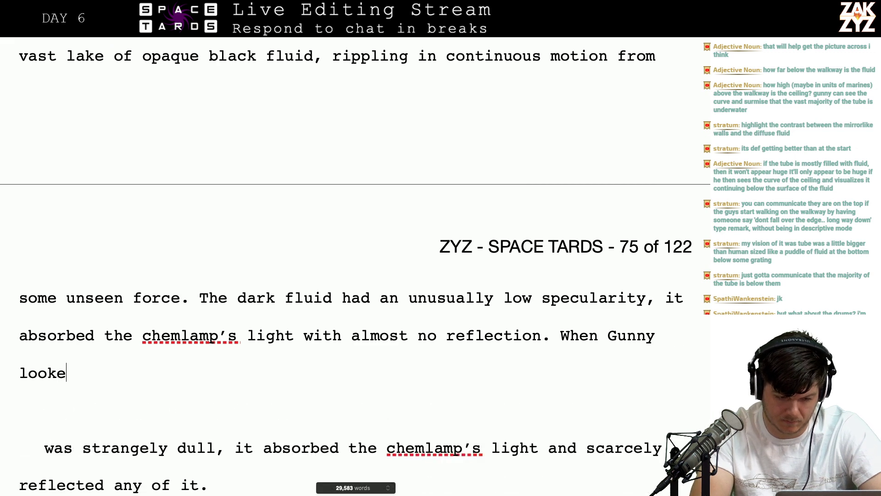
{"action": "type", "text": "d up the ceiling w"}
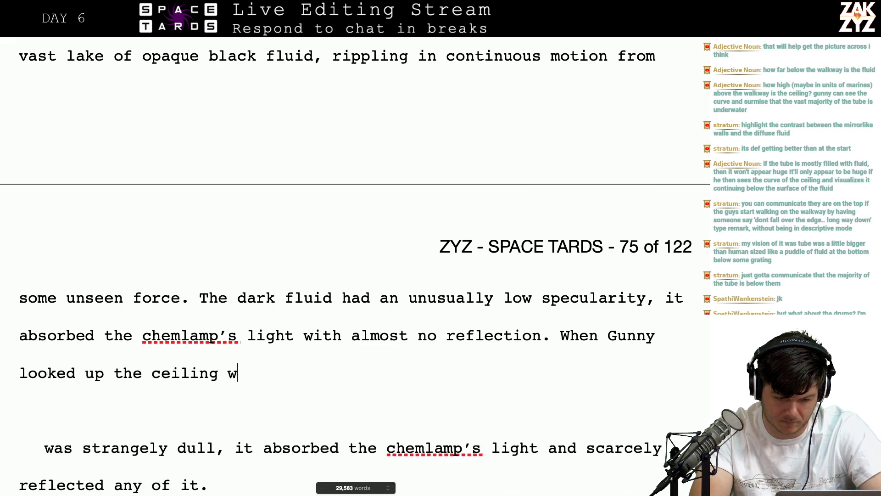
{"action": "type", "text": "as almost blindingl"}
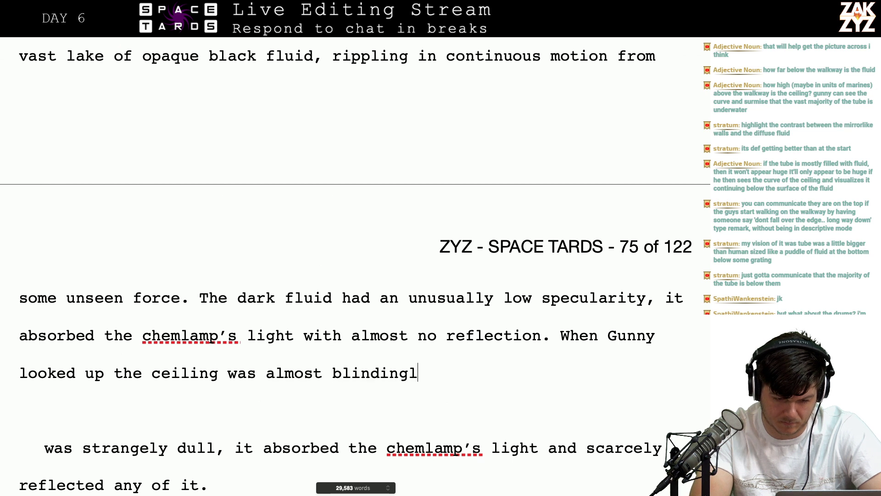
{"action": "type", "text": "y birht"}
{"action": "key", "text": "BackSpace"}
{"action": "key", "text": "BackSpace"}
{"action": "key", "text": "BackSpace"}
{"action": "key", "text": "BackSpace"}
{"action": "type", "text": "righ"}
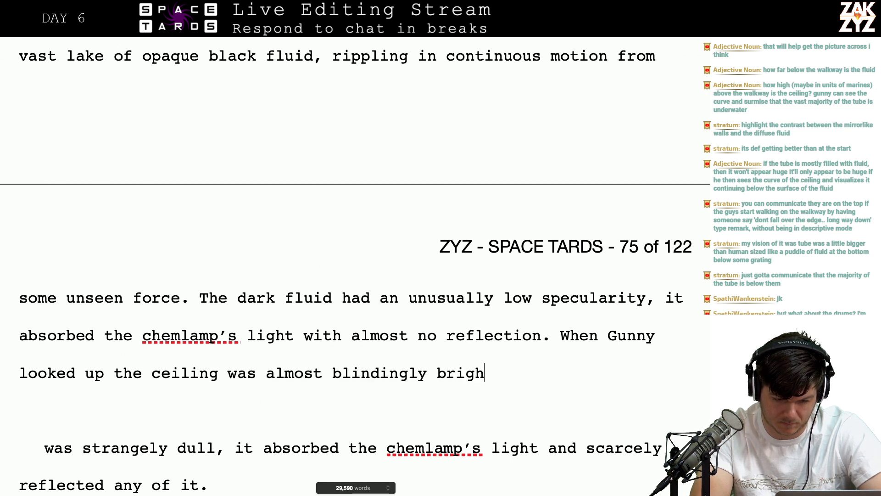
{"action": "type", "text": "t,"}
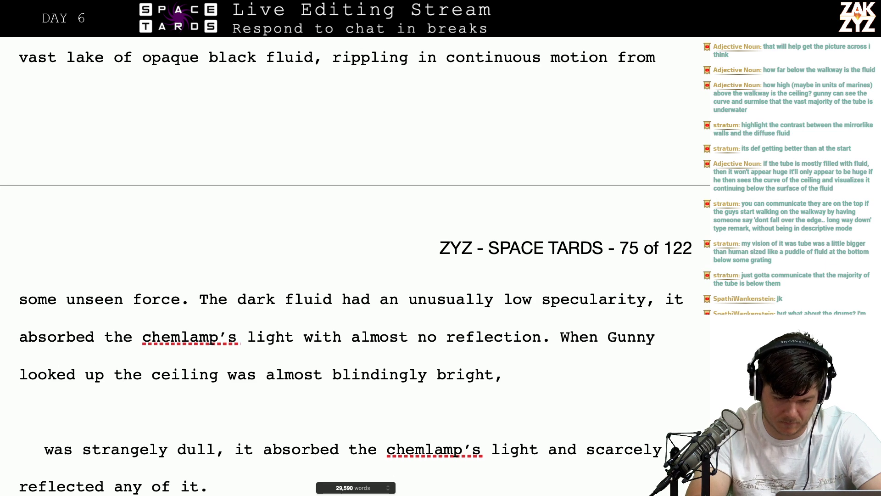
{"action": "scroll", "coordinate": [123, 373], "scroll_direction": "down", "scroll_amount": 1}
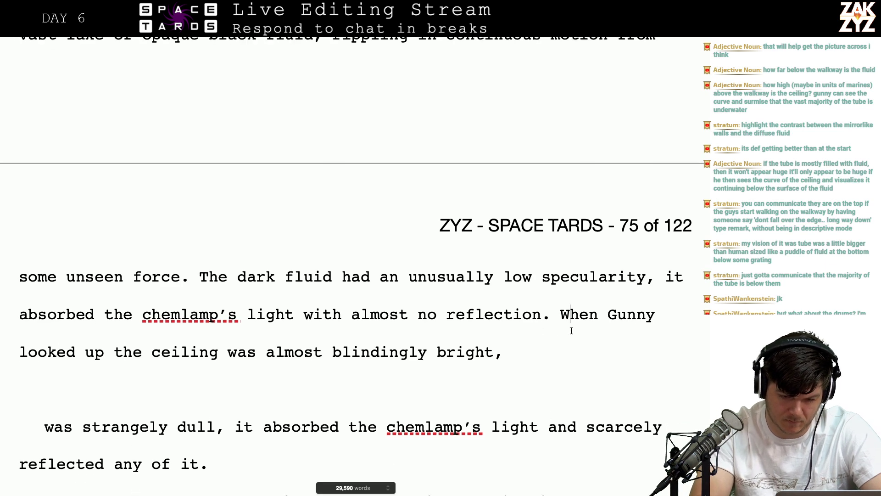
Split "When Gunny" into its own paragraph and add "The ceiling of the chamber was the opposite, it was" after "almost no reflection."
{"action": "key", "text": "Left"}
{"action": "key", "text": "Return"}
{"action": "key", "text": "Left"}
{"action": "type", "text": "The"}
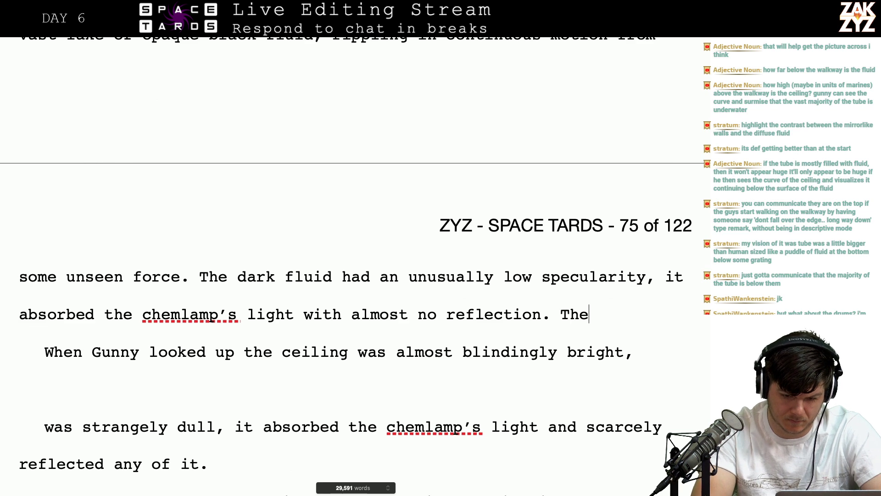
{"action": "type", "text": " ceiling was"}
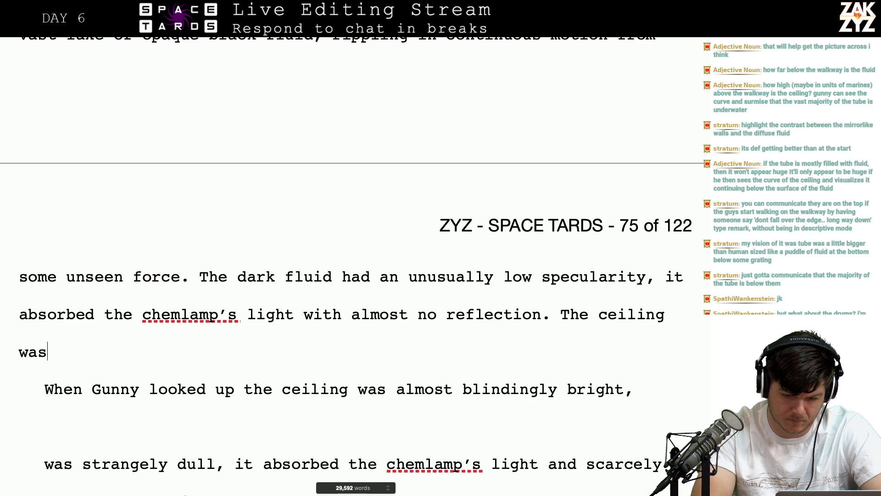
{"action": "key", "text": "BackSpace"}
{"action": "key", "text": "BackSpace"}
{"action": "key", "text": "BackSpace"}
{"action": "type", "text": "of the chamb"}
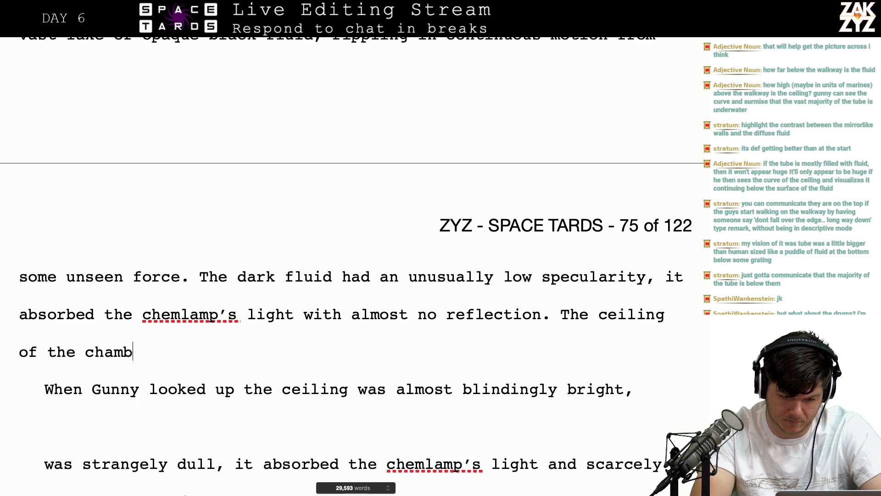
{"action": "type", "text": "er was the oppos"}
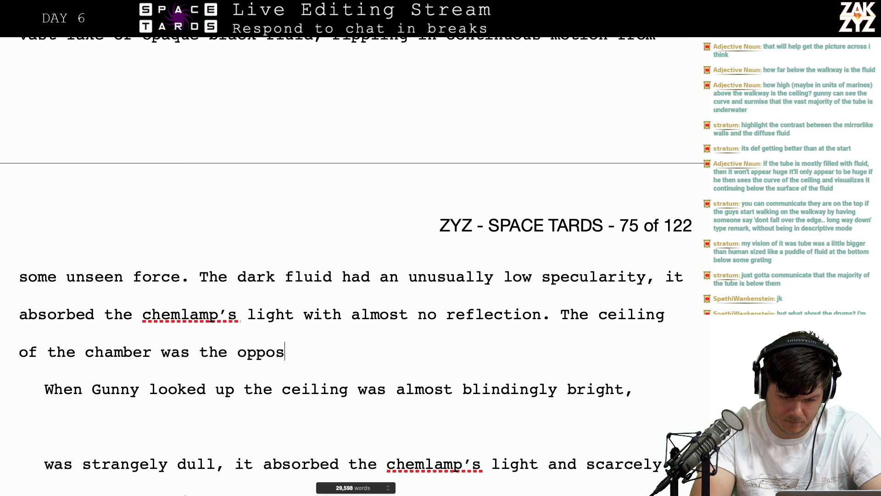
{"action": "type", "text": "ite, it was a l"}
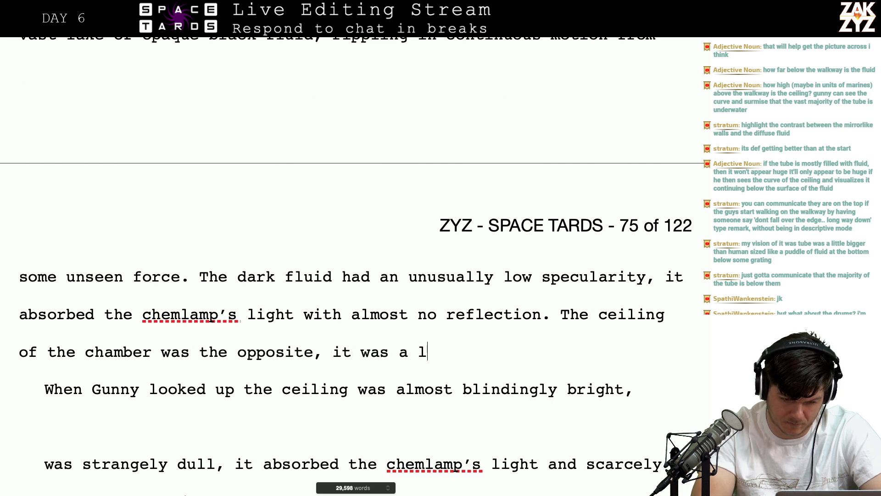
Continue the ceiling sentence after "it was" with "an arch of seamless, silvery mirror that"
{"action": "type", "text": "o"}
{"action": "key", "text": "BackSpace"}
{"action": "key", "text": "BackSpace"}
{"action": "key", "text": "BackSpace"}
{"action": "key", "text": "BackSpace"}
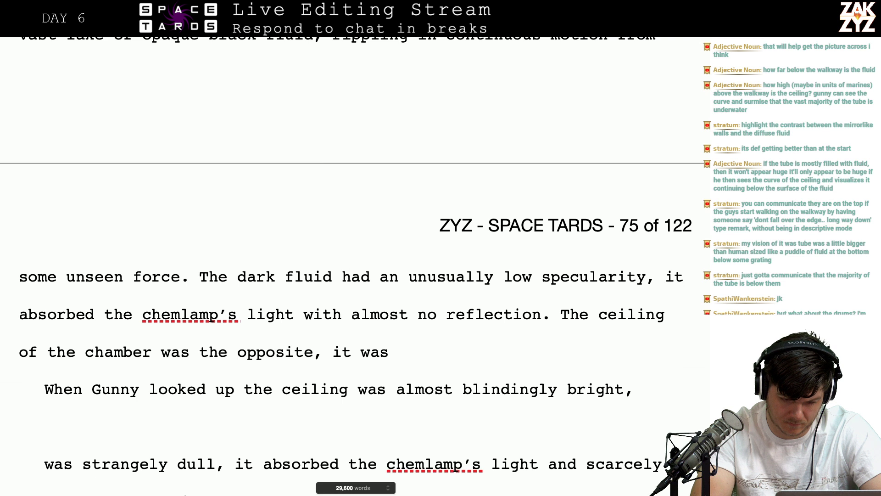
{"action": "type", "text": "an arch of"}
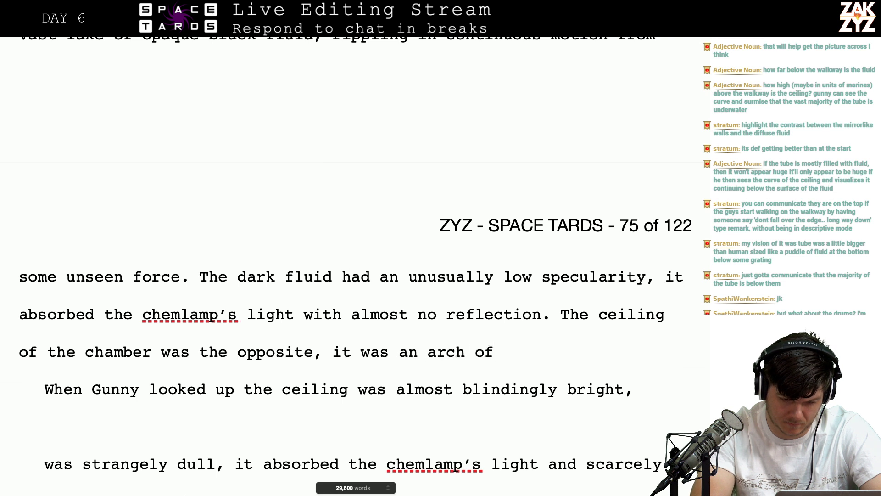
{"action": "type", "text": " seamless, sil"}
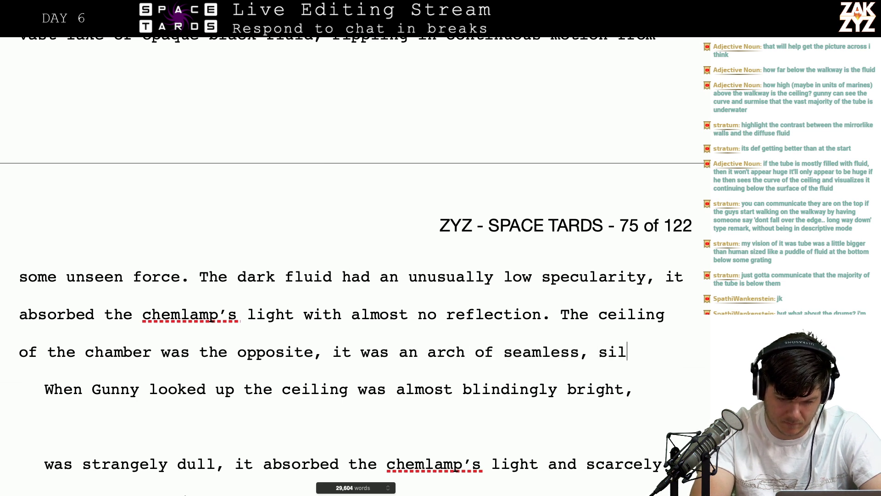
{"action": "type", "text": "very mirror that"}
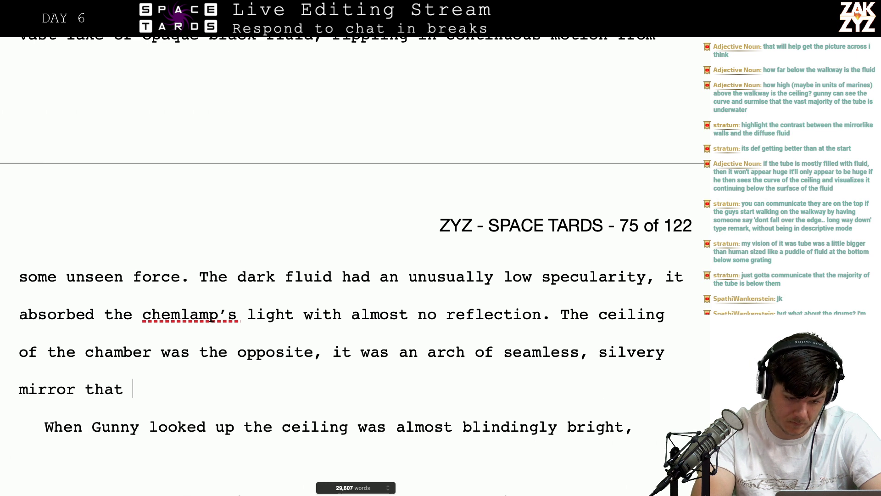
{"action": "key", "text": "BackSpace"}
{"action": "type", "text": "t s"}
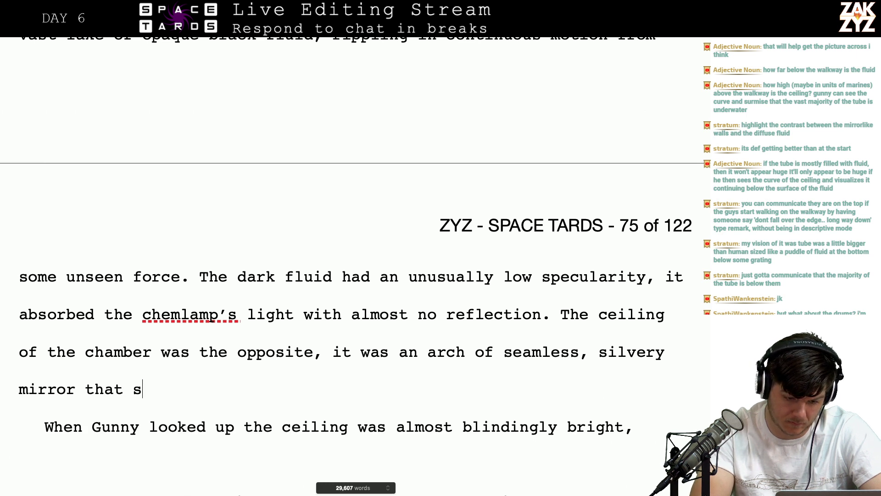
{"action": "type", "text": "cattered his"}
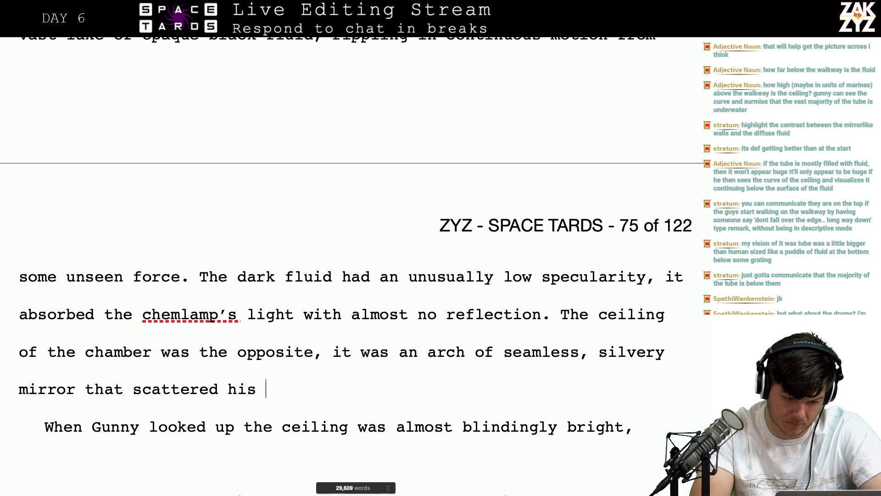
{"action": "key", "text": "BackSpace"}
{"action": "key", "text": "BackSpace"}
{"action": "key", "text": "BackSpace"}
{"action": "key", "text": "BackSpace"}
{"action": "key", "text": "BackSpace"}
{"action": "key", "text": "BackSpace"}
{"action": "key", "text": "BackSpace"}
{"action": "key", "text": "BackSpace"}
{"action": "key", "text": "BackSpace"}
{"action": "key", "text": "BackSpace"}
{"action": "key", "text": "BackSpace"}
{"action": "key", "text": "BackSpace"}
{"action": "key", "text": "BackSpace"}
{"action": "key", "text": "BackSpace"}
{"action": "key", "text": "BackSpace"}
{"action": "key", "text": "BackSpace"}
{"action": "key", "text": "BackSpace"}
{"action": "key", "text": "BackSpace"}
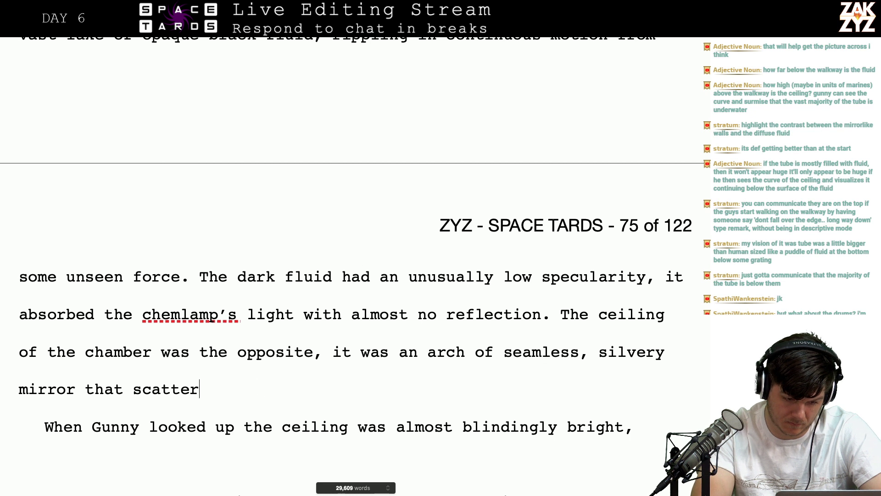
{"action": "type", "text": "that"}
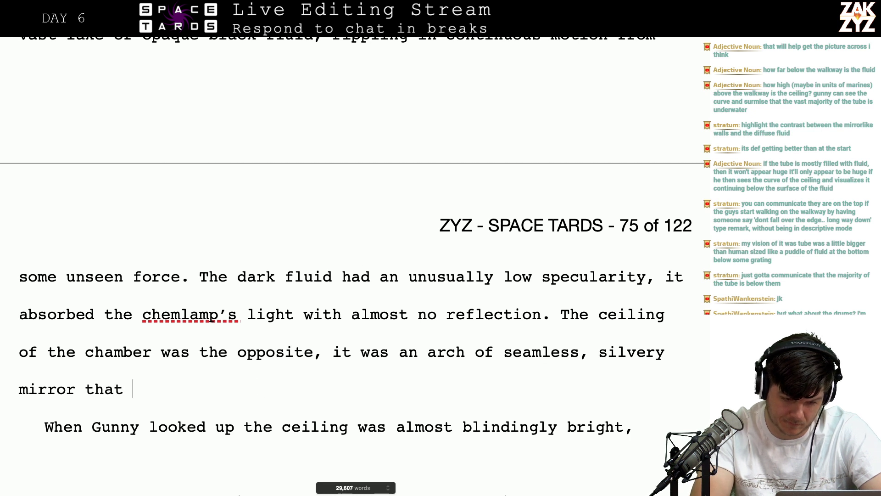
Add blank lines between "mirror that" and the "When Gunny" paragraph, and reread the chamber description down to the dark fluid sentence
{"action": "key", "text": "Return"}
{"action": "key", "text": "Return"}
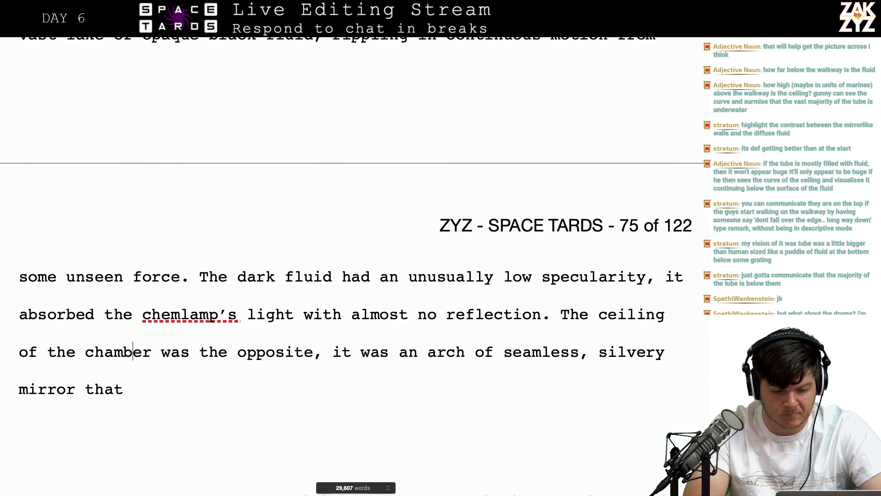
{"action": "scroll", "coordinate": [349, 275], "scroll_direction": "up", "scroll_amount": 3}
{"action": "scroll", "coordinate": [349, 275], "scroll_direction": "down", "scroll_amount": 3}
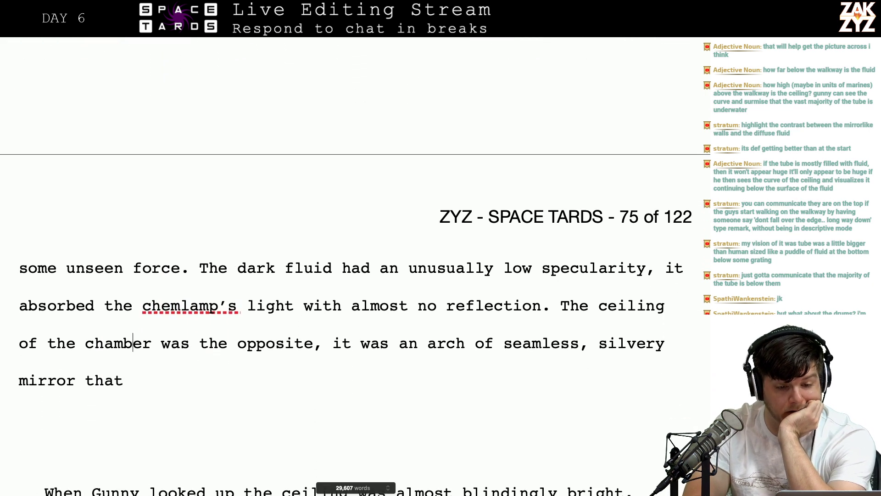
{"action": "scroll", "coordinate": [349, 266], "scroll_direction": "up", "scroll_amount": 5}
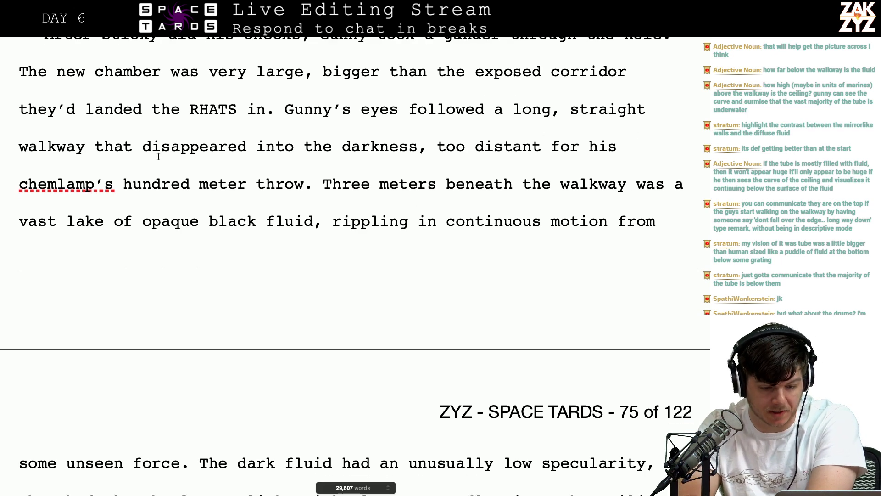
{"action": "scroll", "coordinate": [425, 166], "scroll_direction": "down", "scroll_amount": 1}
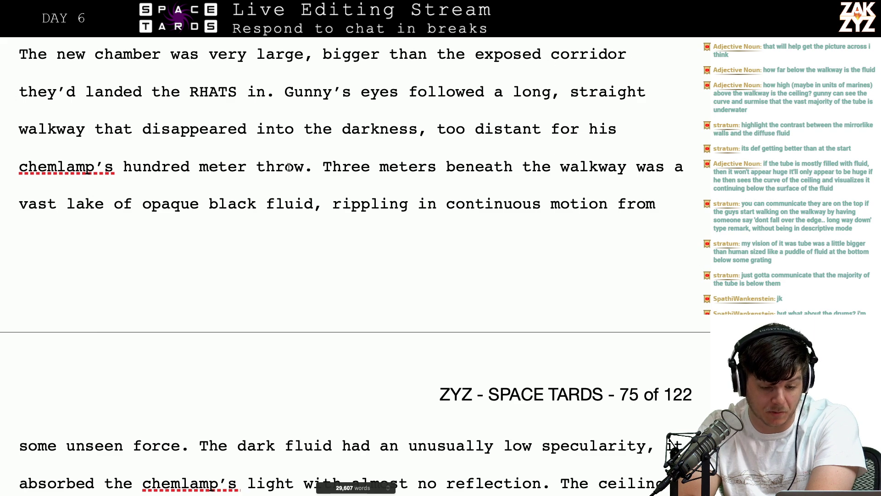
{"action": "scroll", "coordinate": [333, 171], "scroll_direction": "down", "scroll_amount": 2}
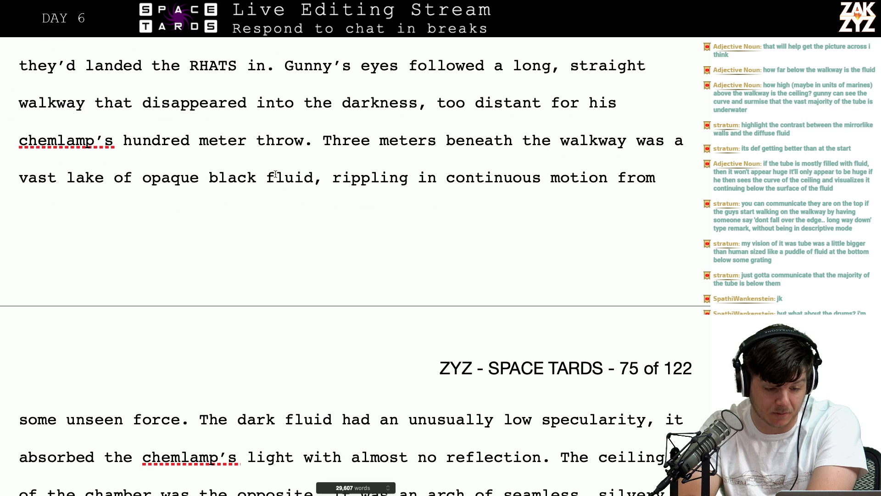
{"action": "left_click", "coordinate": [437, 140]}
{"action": "scroll", "coordinate": [364, 197], "scroll_direction": "down", "scroll_amount": 1}
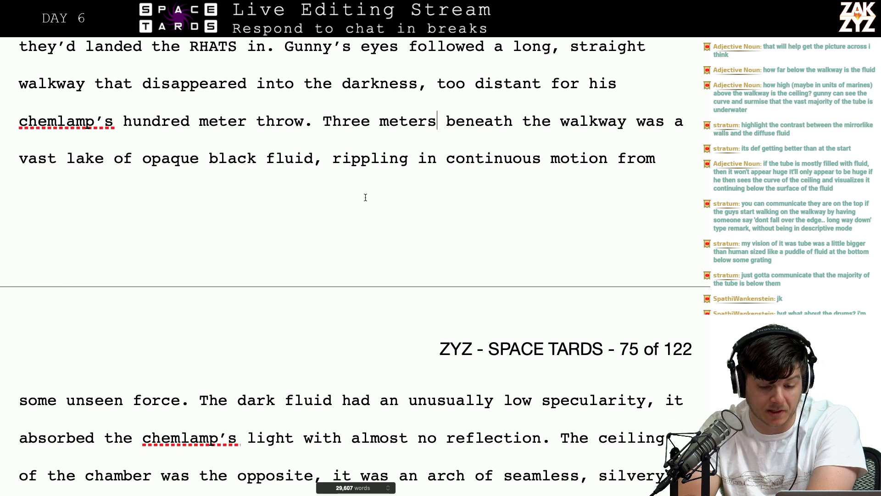
{"action": "scroll", "coordinate": [365, 197], "scroll_direction": "down", "scroll_amount": 2}
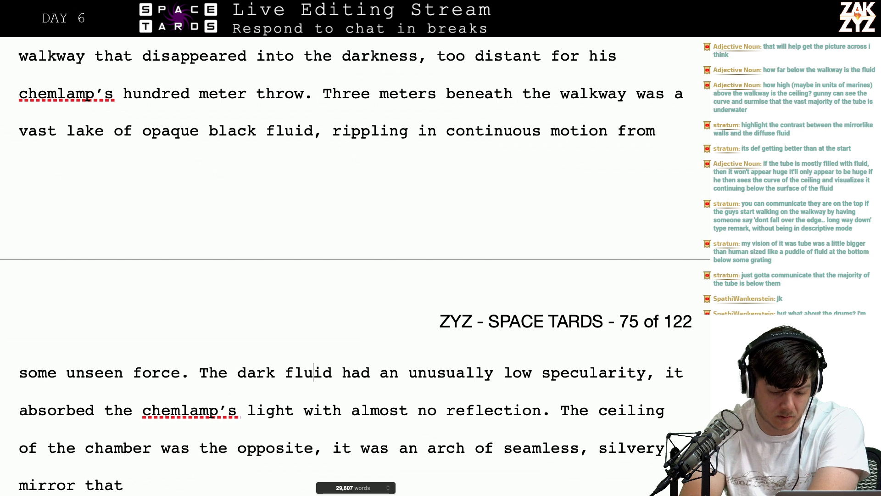
{"action": "left_click", "coordinate": [285, 372]}
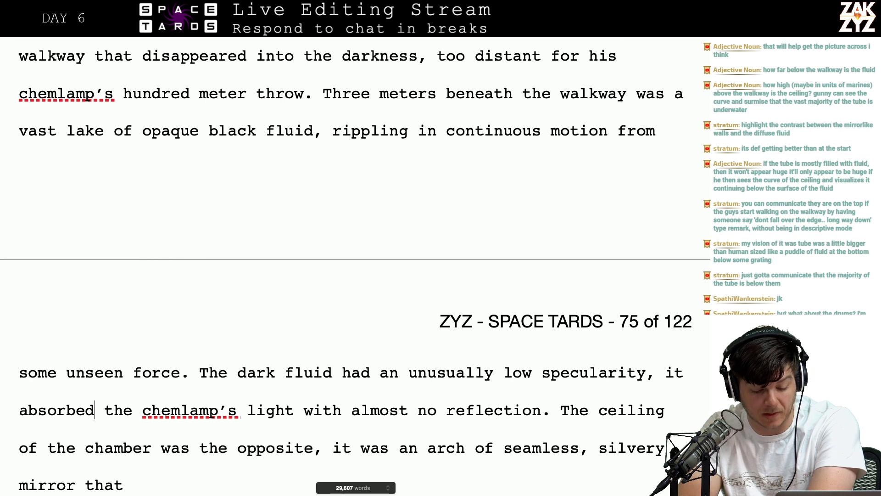
Split the sentence beginning "The ceiling of the chamber" into a new paragraph after "almost no reflection."
{"action": "key", "text": "Right"}
{"action": "key", "text": "Right"}
{"action": "key", "text": "Right"}
{"action": "key", "text": "Right"}
{"action": "key", "text": "Right"}
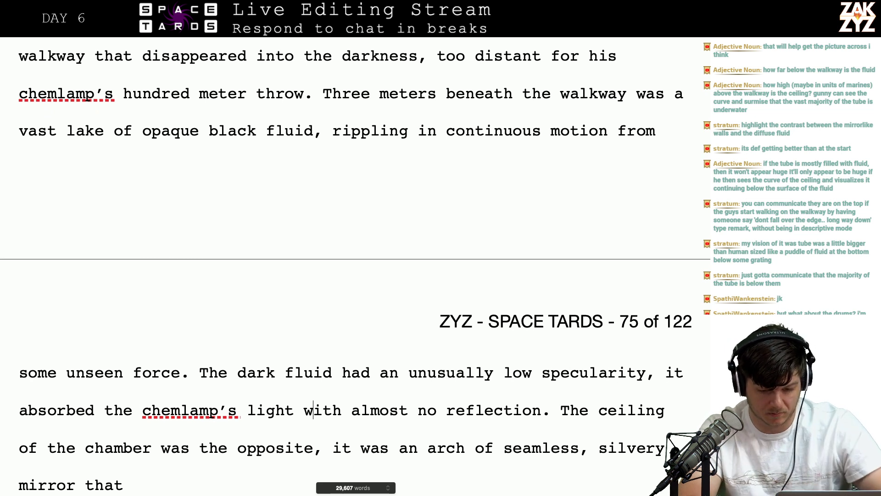
{"action": "key", "text": "Return"}
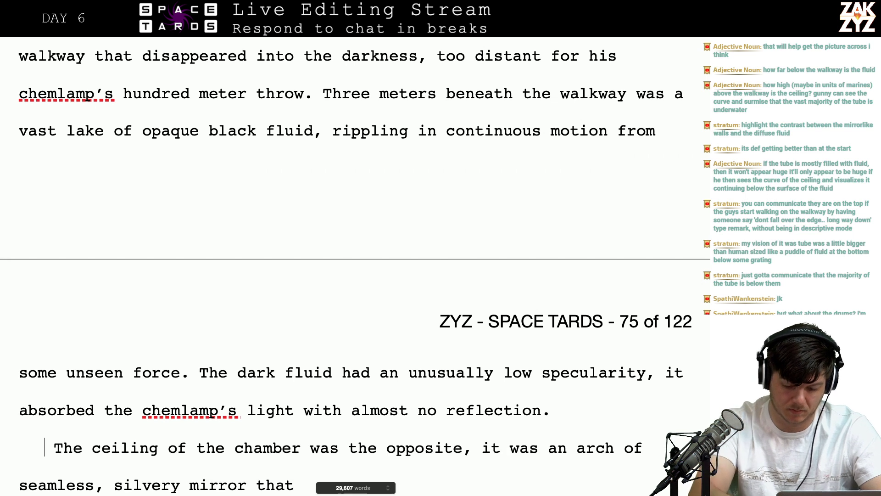
{"action": "type", "text": "Above them,"}
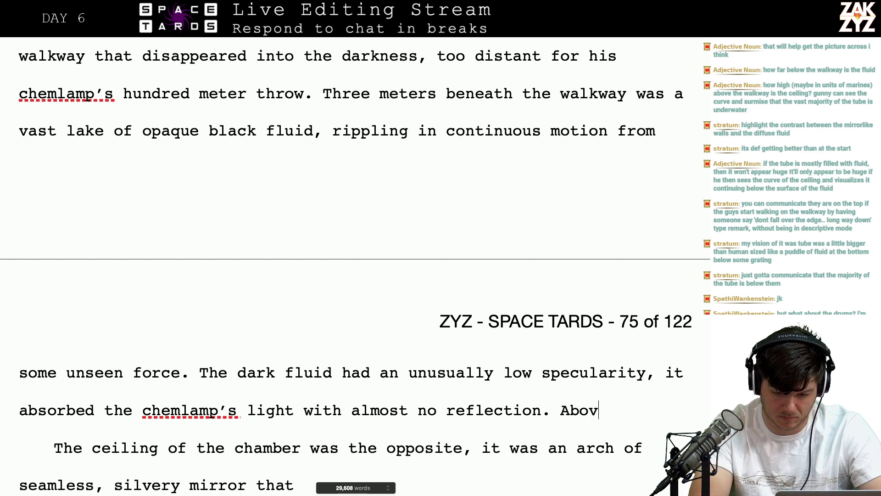
{"action": "key", "text": "BackSpace"}
{"action": "key", "text": "BackSpace"}
{"action": "key", "text": "BackSpace"}
{"action": "key", "text": "BackSpace"}
{"action": "key", "text": "BackSpace"}
{"action": "key", "text": "BackSpace"}
{"action": "key", "text": "BackSpace"}
{"action": "key", "text": "BackSpace"}
{"action": "key", "text": "BackSpace"}
{"action": "key", "text": "BackSpace"}
{"action": "key", "text": "BackSpace"}
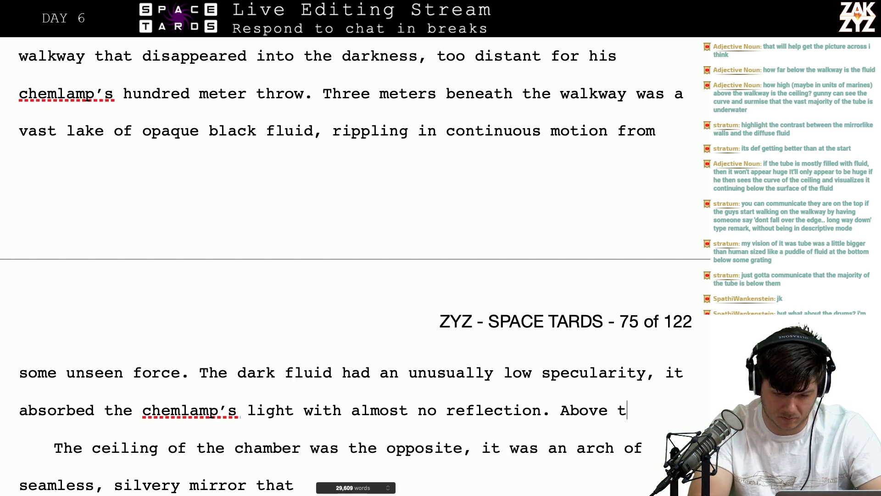
Start a new sentence after "almost no reflection." with "The walkway hung on wires from an arched ceiling"
{"action": "type", "text": "The "}
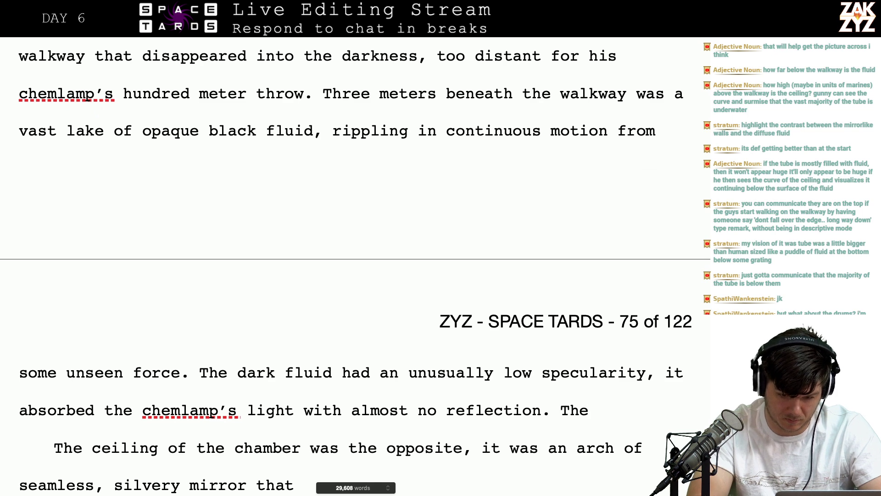
{"action": "type", "text": "walkway hung on in"}
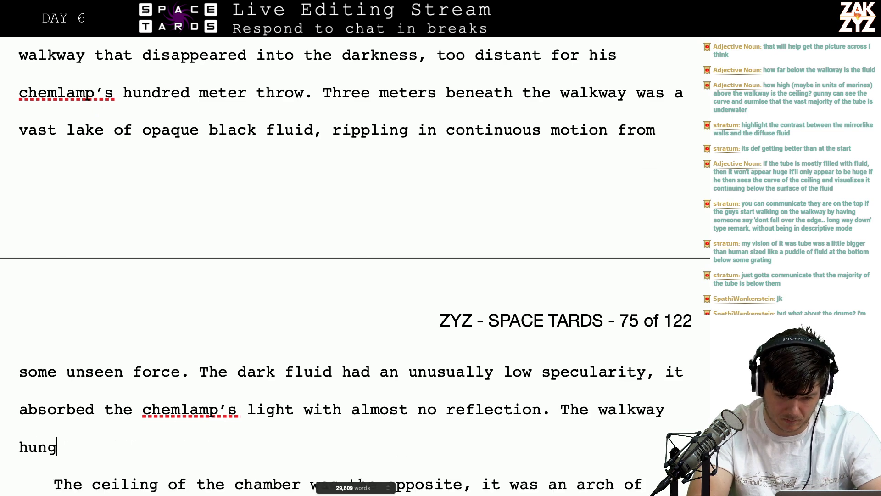
{"action": "key", "text": "BackSpace"}
{"action": "key", "text": "BackSpace"}
{"action": "type", "text": "wires from a"}
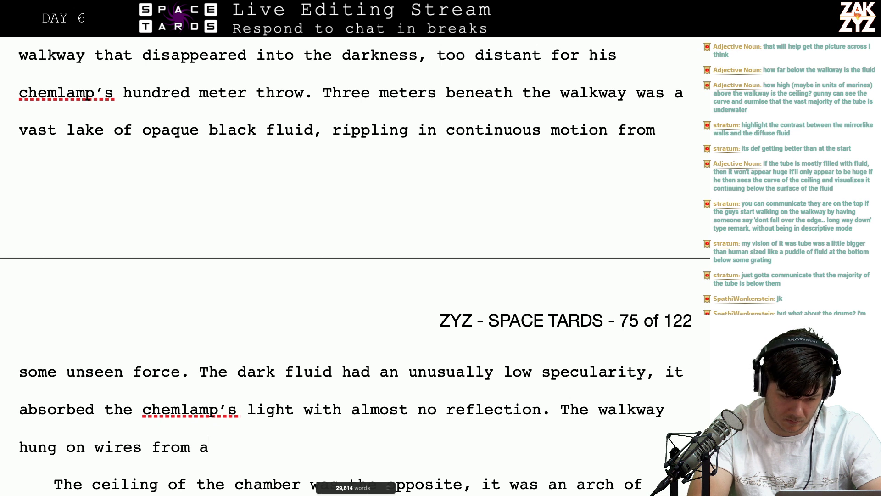
{"action": "key", "text": "BackSpace"}
{"action": "type", "text": "an arche"}
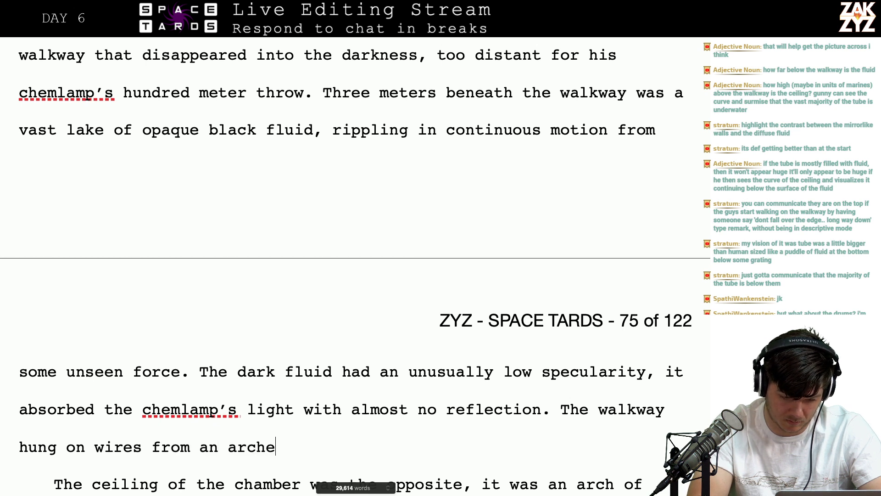
{"action": "type", "text": "d ceiling abov"}
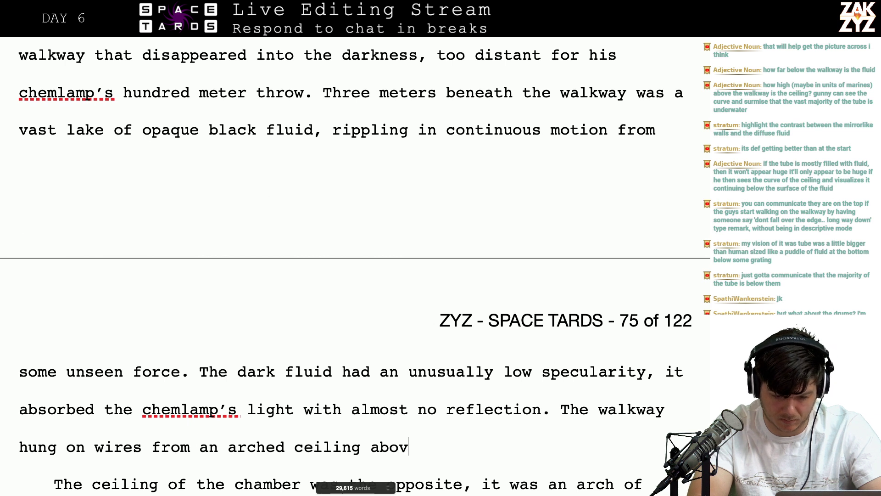
Rework the walkway sentence after "an arched ceiling" to continue with "five meters above,"
{"action": "type", "text": "e,"}
{"action": "key", "text": "BackSpace"}
{"action": "key", "text": "BackSpace"}
{"action": "key", "text": "BackSpace"}
{"action": "key", "text": "BackSpace"}
{"action": "key", "text": "BackSpace"}
{"action": "key", "text": "BackSpace"}
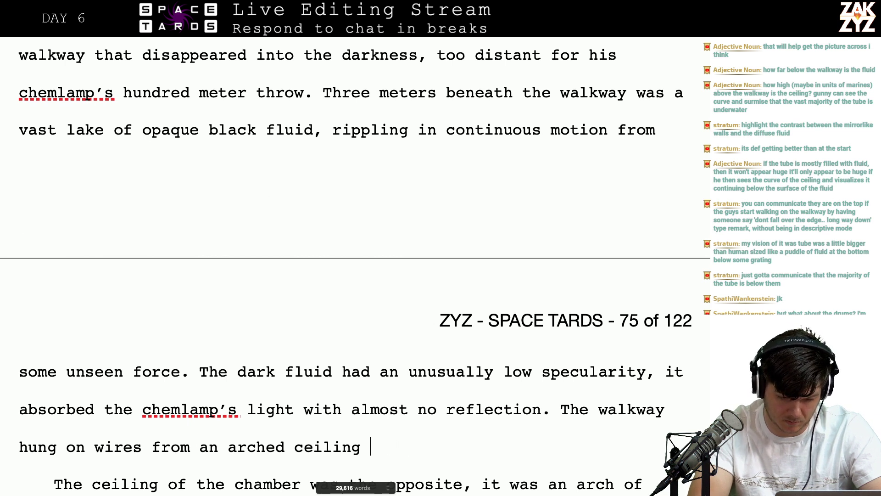
{"action": "type", "text": "three"}
{"action": "key", "text": "BackSpace"}
{"action": "key", "text": "BackSpace"}
{"action": "key", "text": "BackSpace"}
{"action": "key", "text": "BackSpace"}
{"action": "key", "text": "BackSpace"}
{"action": "type", "text": "fi"}
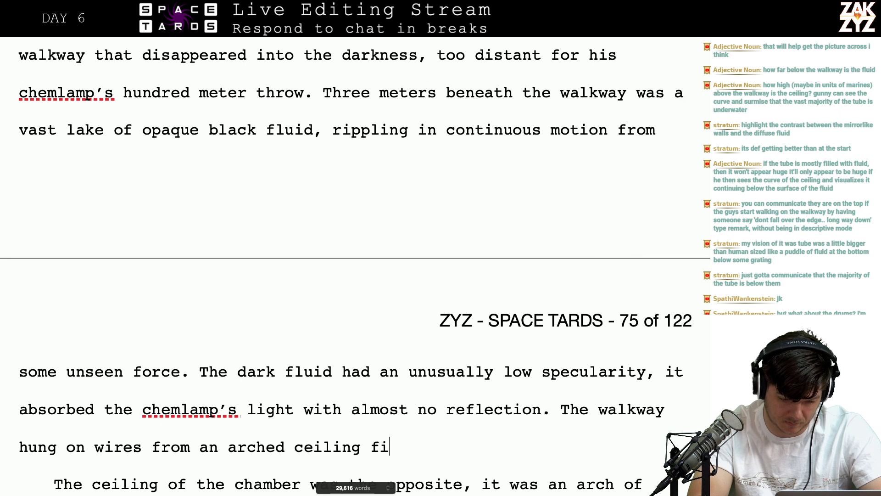
{"action": "type", "text": "ve meters abov"}
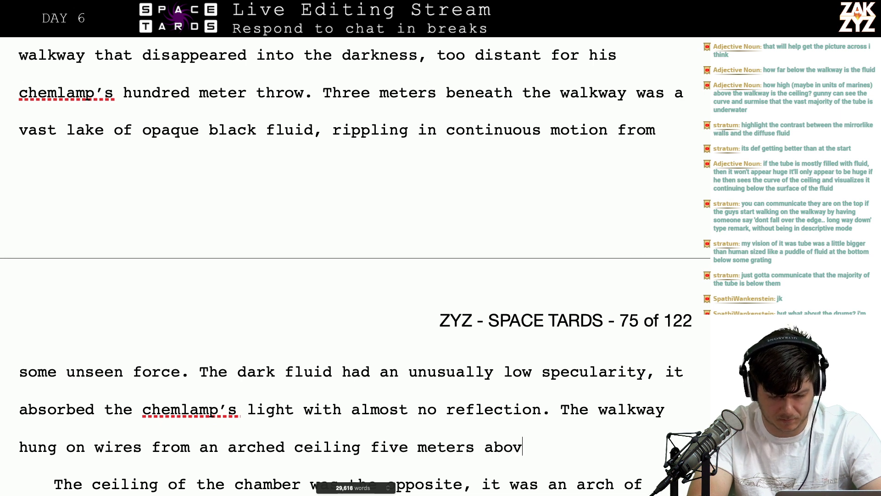
{"action": "type", "text": "e, a"}
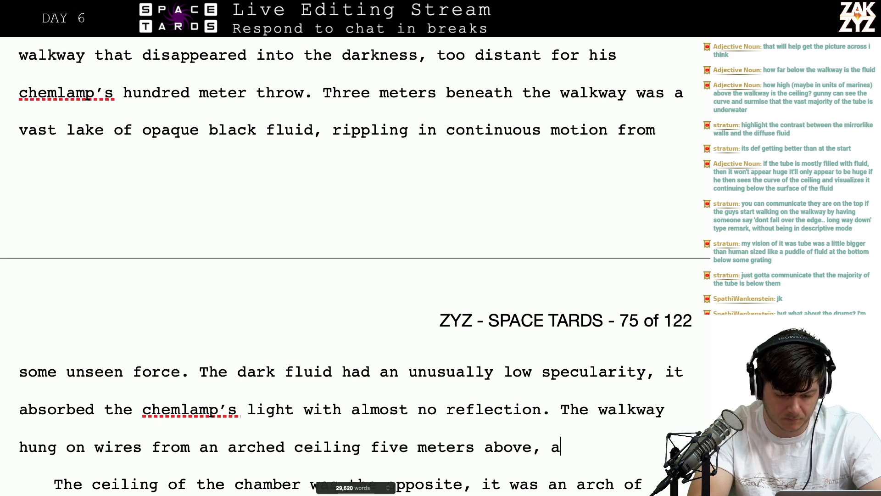
Remove the trial words and the comma after "five meters above" in the walkway sentence
{"action": "key", "text": "BackSpace"}
{"action": "type", "text": "i"}
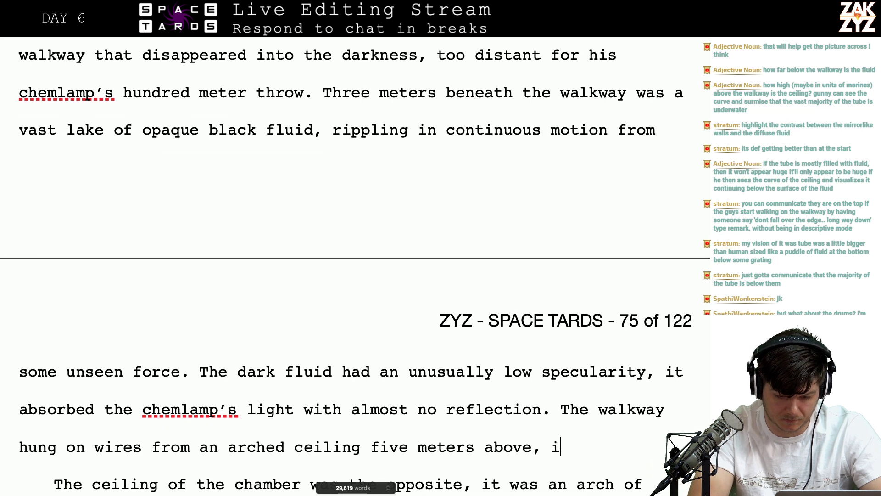
{"action": "key", "text": "BackSpace"}
{"action": "type", "text": "the"}
{"action": "key", "text": "BackSpace"}
{"action": "key", "text": "BackSpace"}
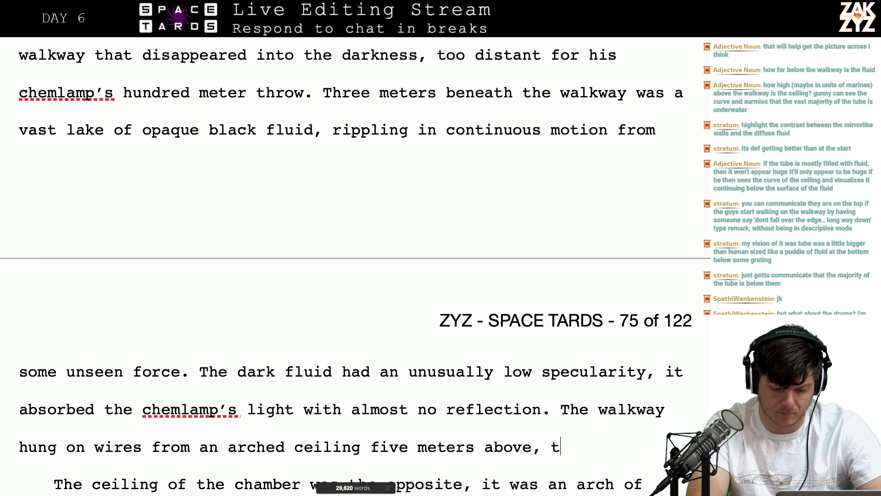
{"action": "key", "text": "BackSpace"}
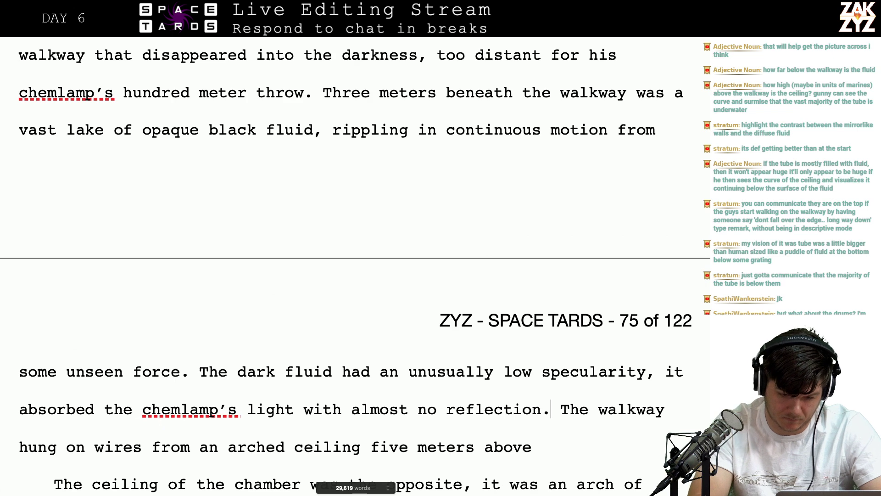
Move the sentence "The walkway hung on wires" into its own paragraph, leaving an empty line below "almost no reflection."
{"action": "key", "text": "Return"}
{"action": "key", "text": "Return"}
{"action": "key", "text": "Up"}
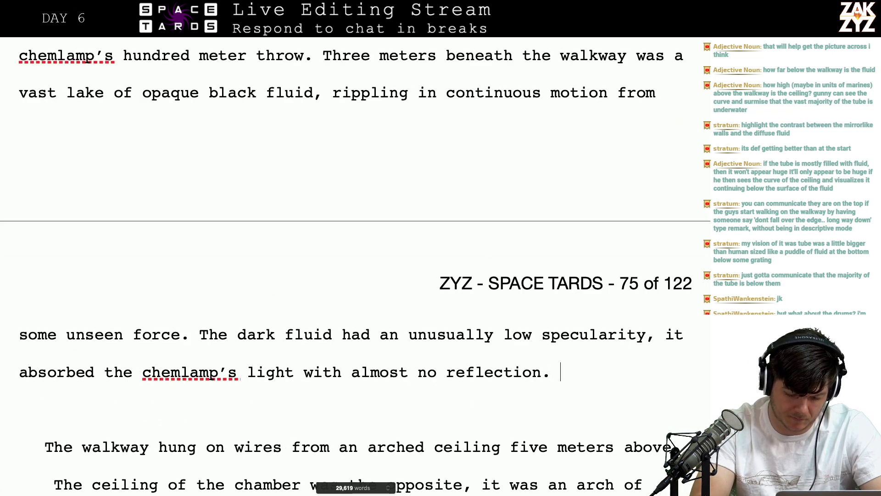
After "almost no reflection." write "The walkway was suspended on wires from an arched ceiling of seamless silvery mirror."
{"action": "type", "text": "The walkway"}
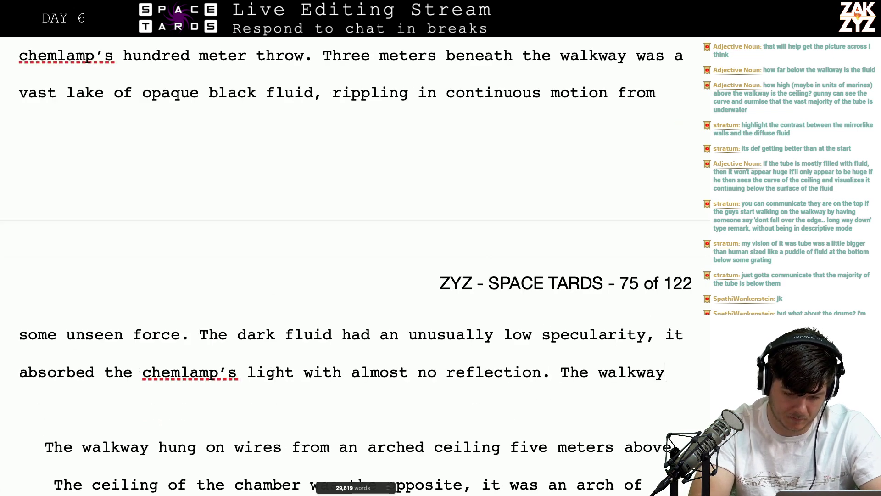
{"action": "type", "text": " was suspend"}
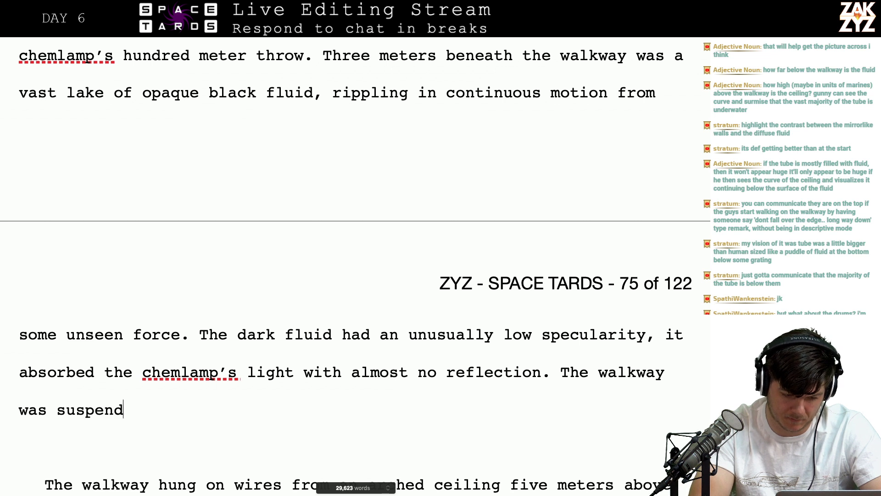
{"action": "type", "text": "ed on wires from "}
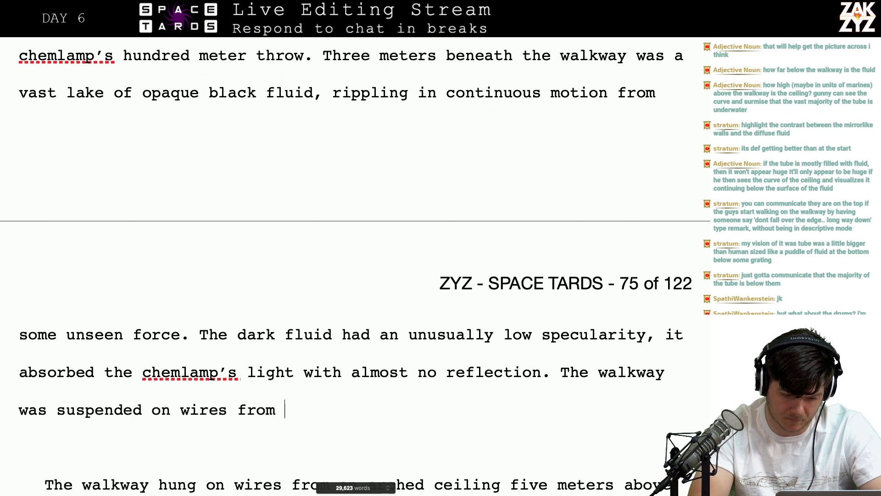
{"action": "type", "text": "an arched ceil"}
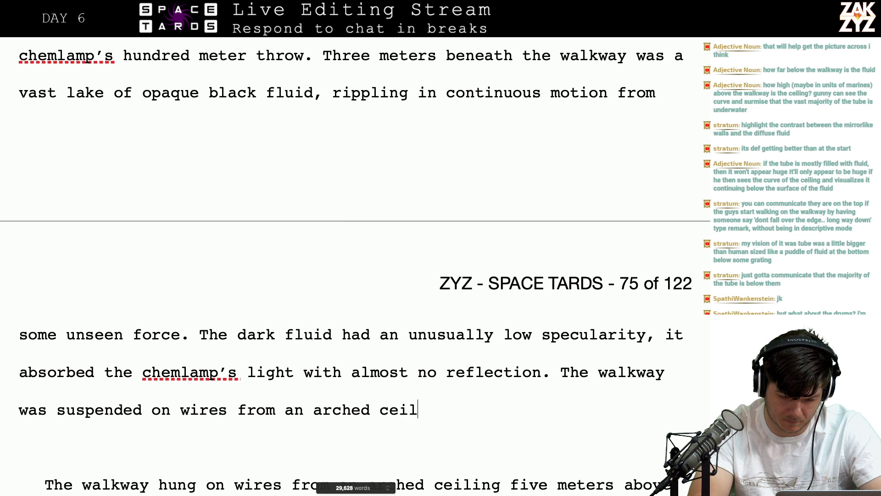
{"action": "type", "text": "ing of seamles"}
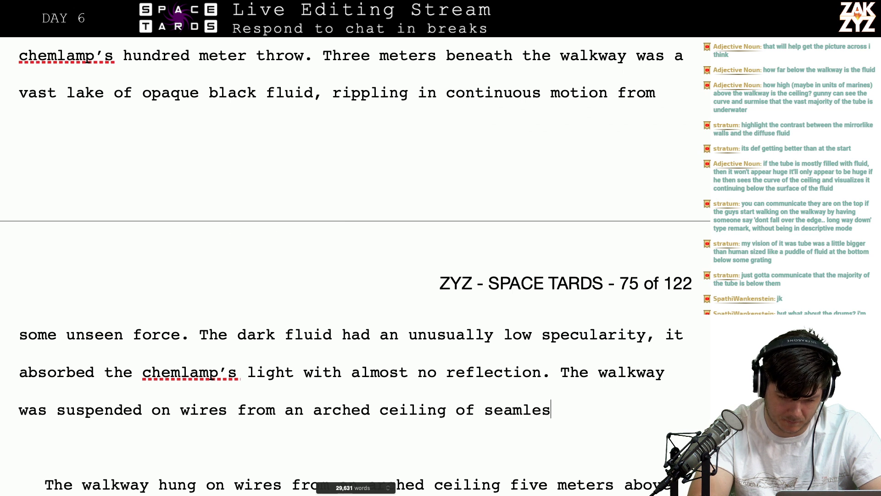
{"action": "type", "text": "s silvery "}
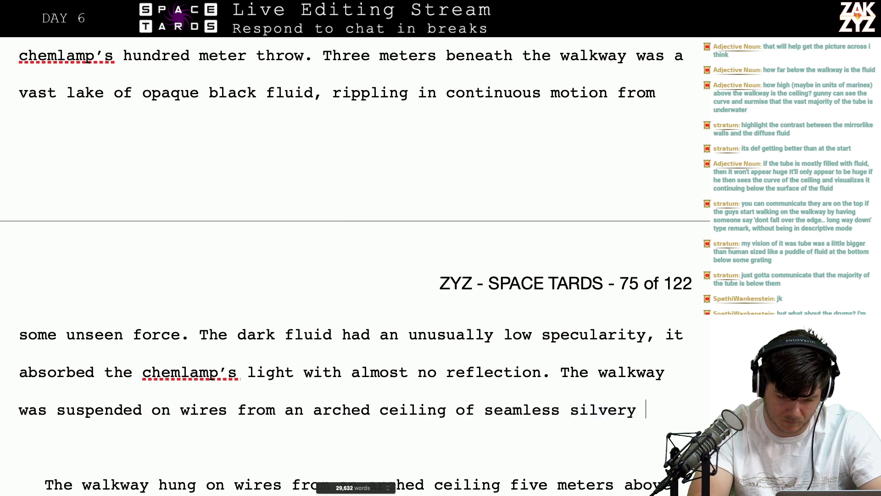
{"action": "type", "text": "mirro"}
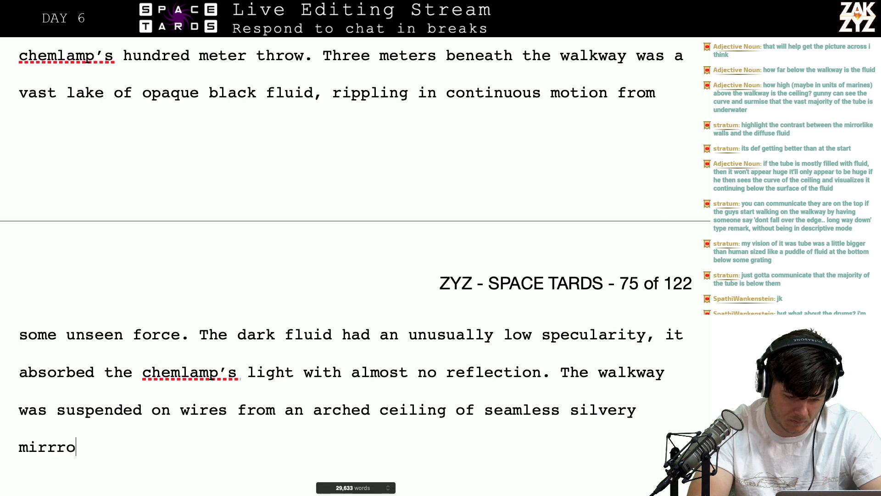
{"action": "type", "text": "r. The a"}
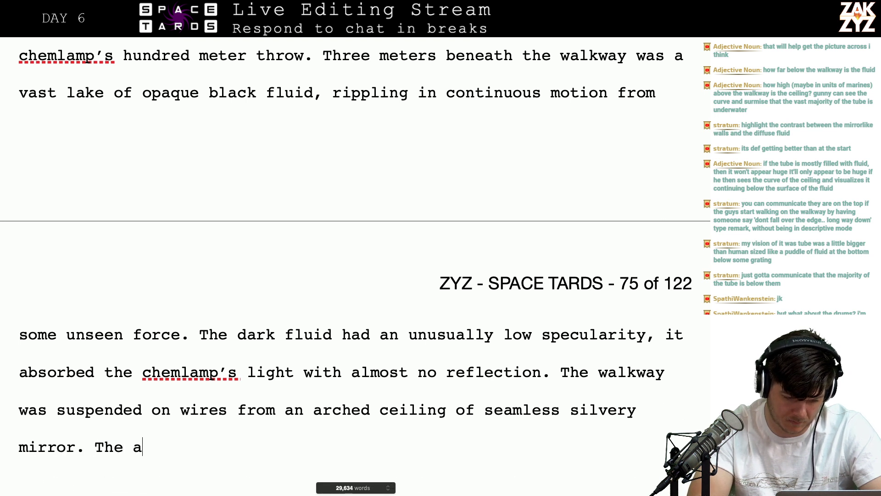
Complete the sentence following "silvery mirror." as "The arch continued until the surface of the black lake met it"
{"action": "type", "text": "rch continued "}
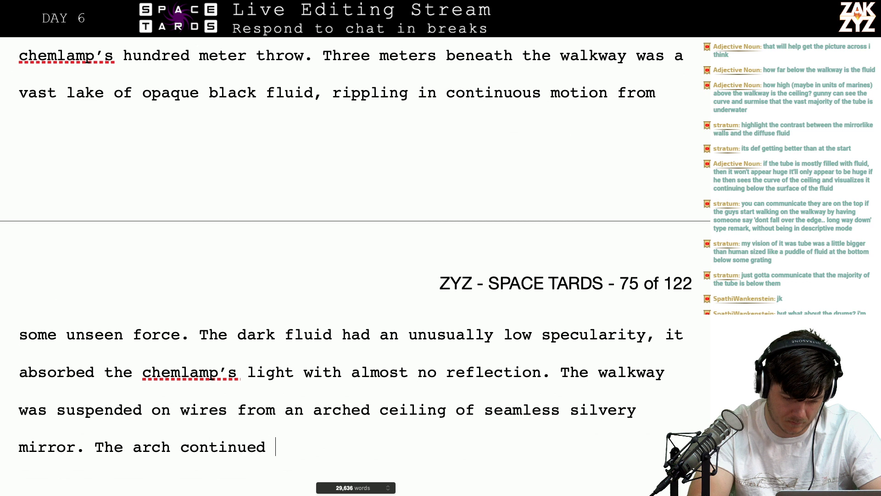
{"action": "type", "text": "until the l"}
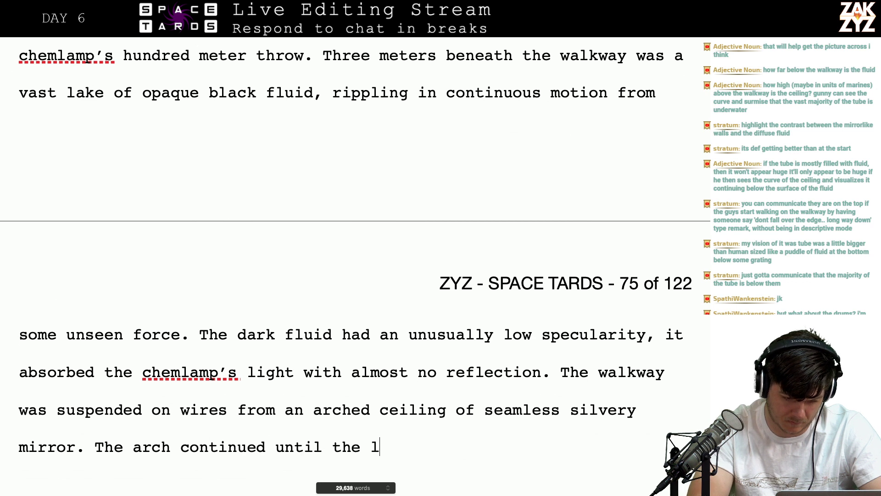
{"action": "key", "text": "BackSpace"}
{"action": "type", "text": "surface "}
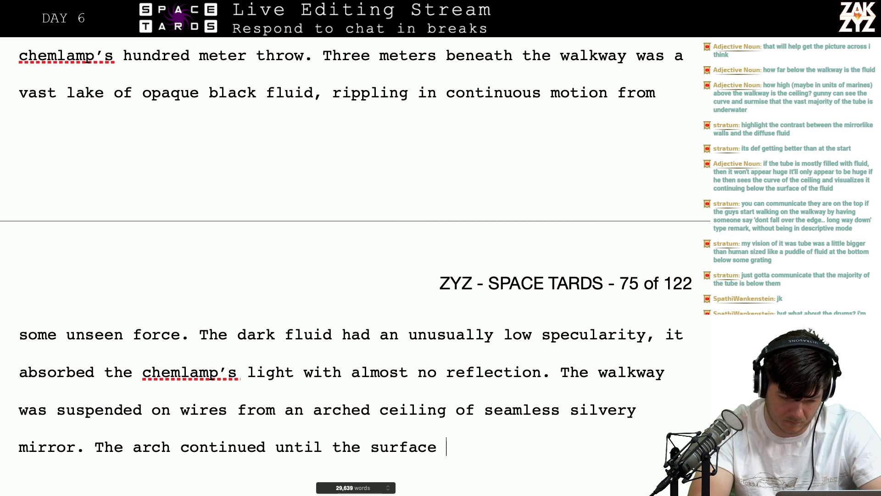
{"action": "type", "text": "of the black la"}
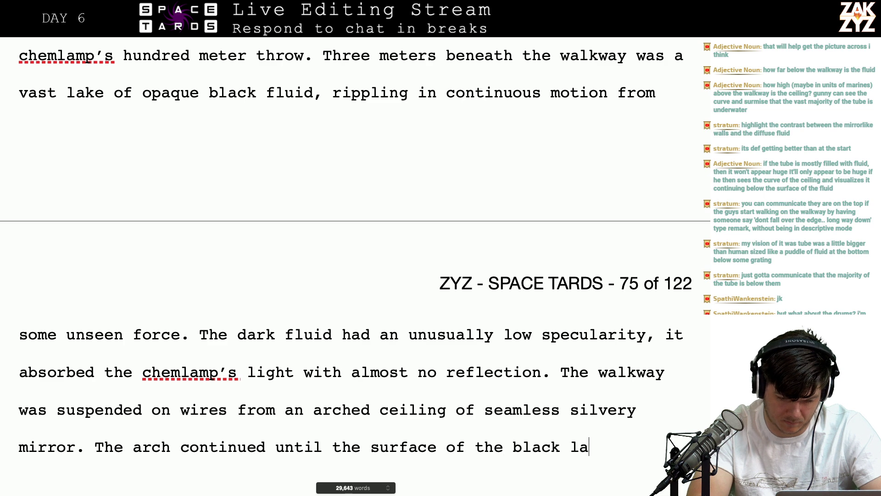
{"action": "type", "text": "ke met it"}
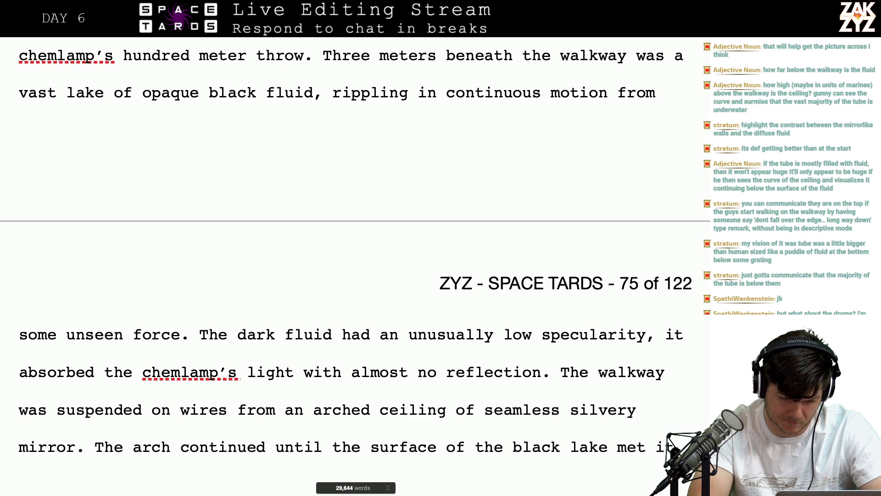
Extend the arch sentence with ", Gunny could see a line of dark tarnish where the fluid had lapped against the walls"
{"action": "type", "text": ", Gunny could s"}
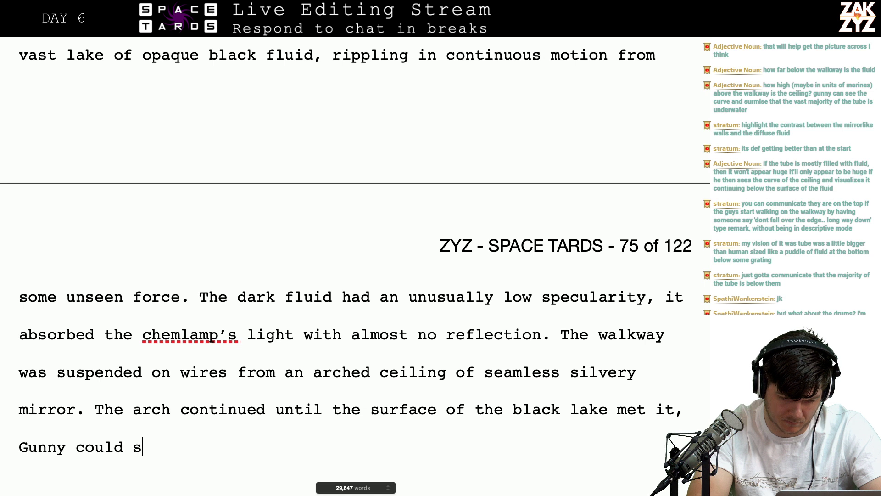
{"action": "type", "text": "ee a line of da"}
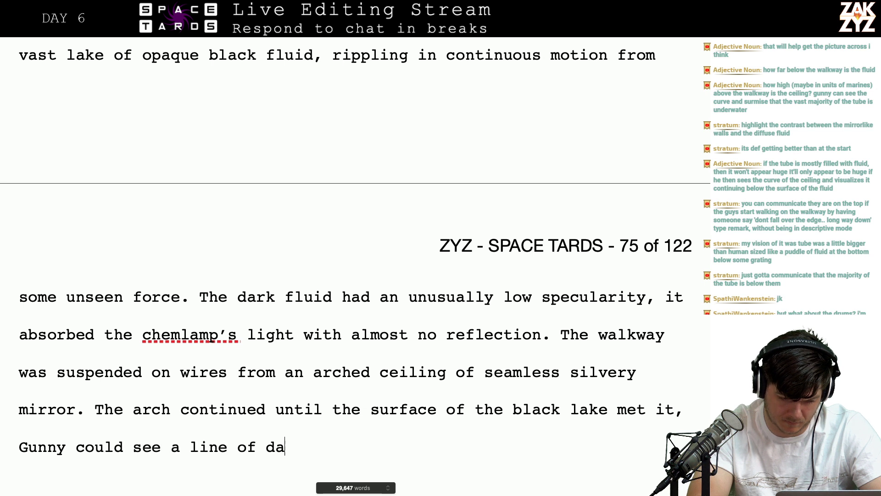
{"action": "type", "text": "rk tarnish whe"}
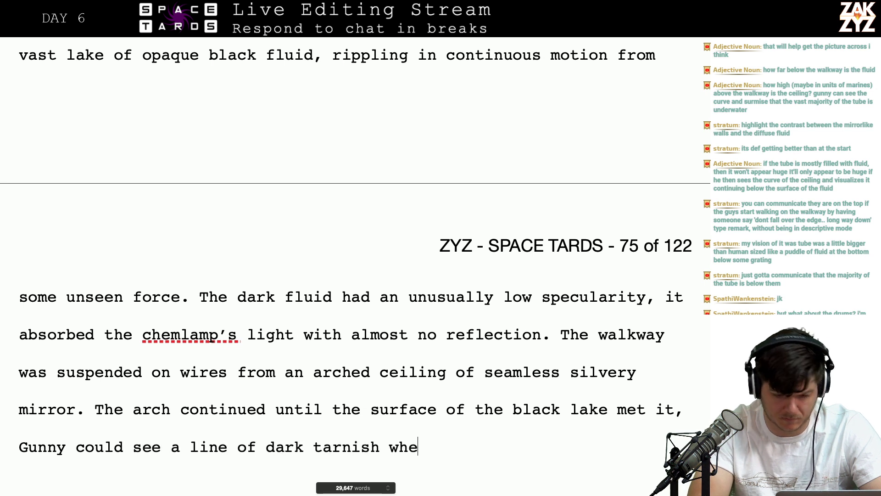
{"action": "type", "text": "re the fluid ha"}
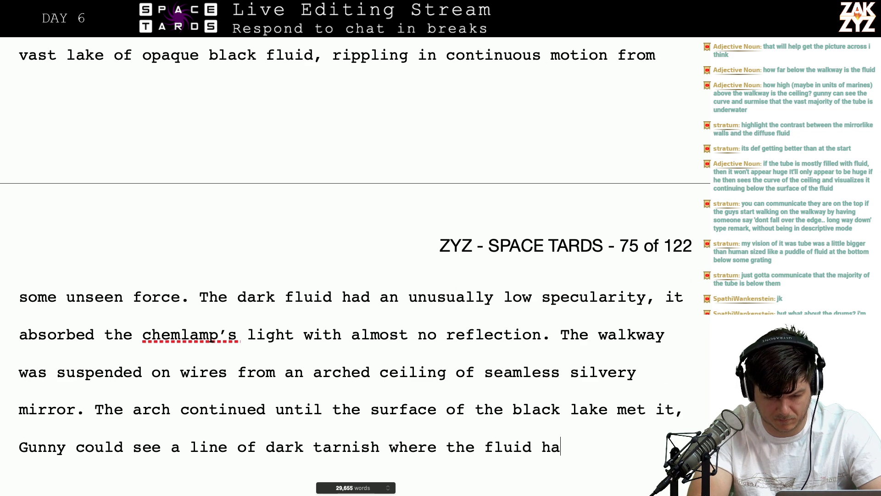
{"action": "type", "text": "d lapped ag"}
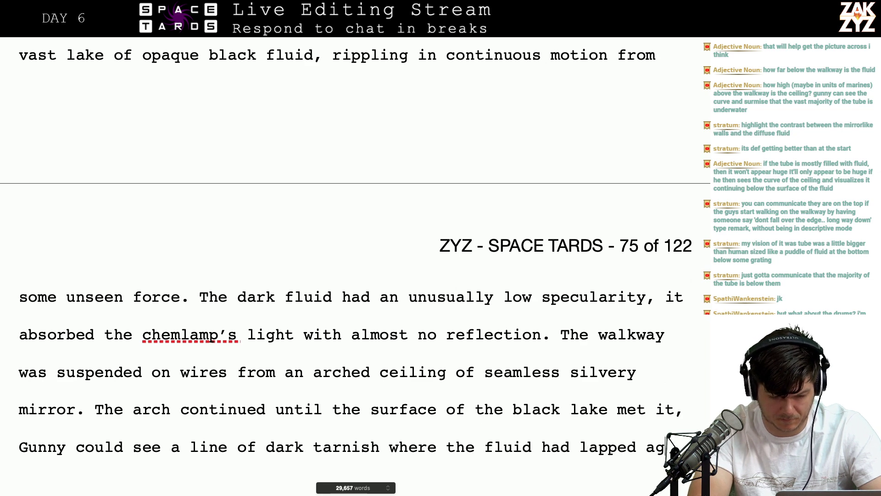
{"action": "type", "text": "ainst the walls"}
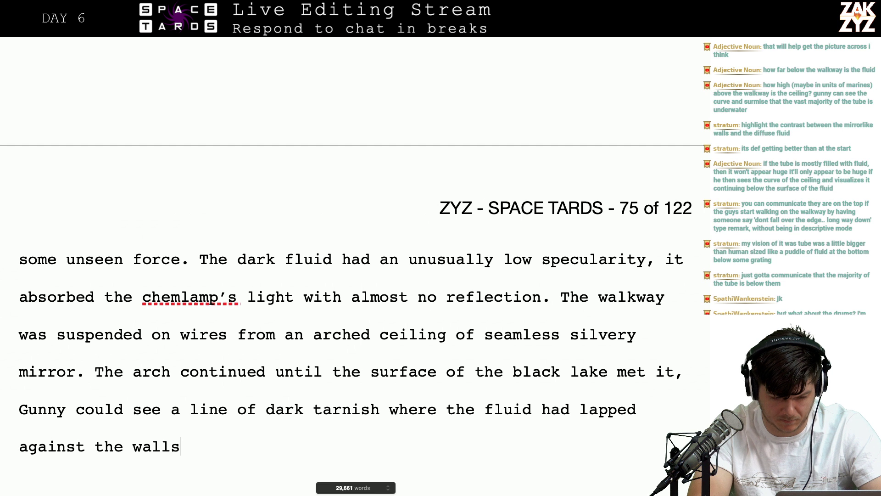
Replace "walls" at the end of the tarnish sentence with "material."
{"action": "key", "text": "BackSpace"}
{"action": "key", "text": "BackSpace"}
{"action": "key", "text": "BackSpace"}
{"action": "key", "text": "BackSpace"}
{"action": "key", "text": "BackSpace"}
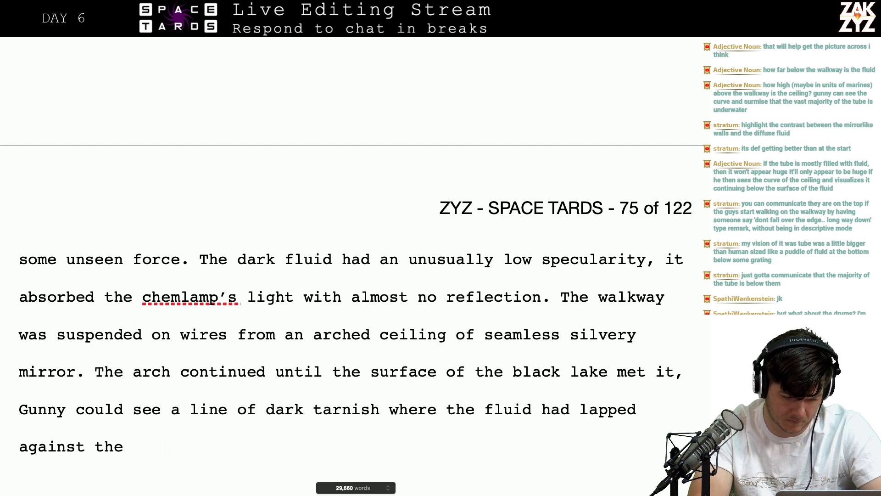
{"action": "type", "text": "tb"}
{"action": "key", "text": "BackSpace"}
{"action": "key", "text": "BackSpace"}
{"action": "key", "text": "BackSpace"}
{"action": "key", "text": "BackSpace"}
{"action": "key", "text": "BackSpace"}
{"action": "key", "text": "BackSpace"}
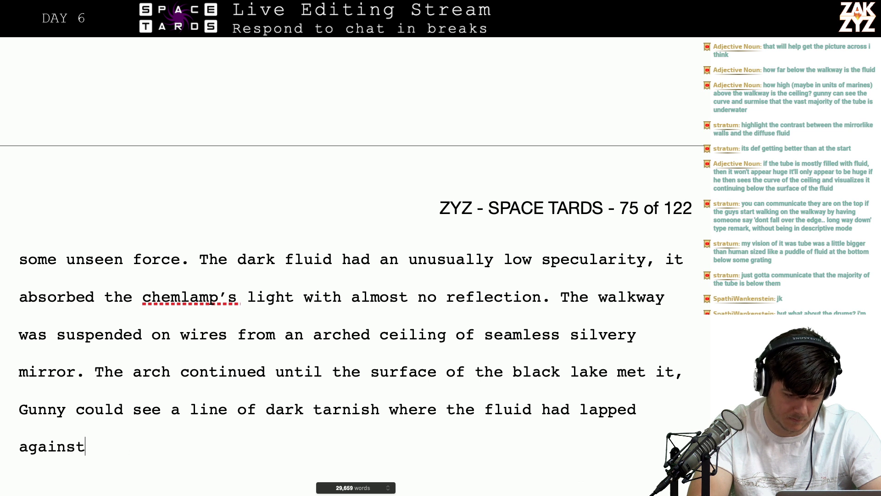
{"action": "type", "text": "the "}
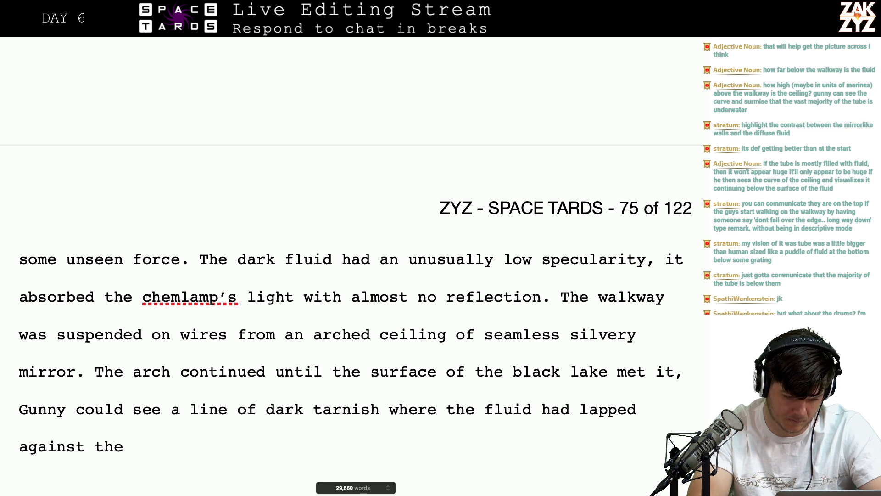
{"action": "type", "text": "mi"}
{"action": "key", "text": "BackSpace"}
{"action": "key", "text": "BackSpace"}
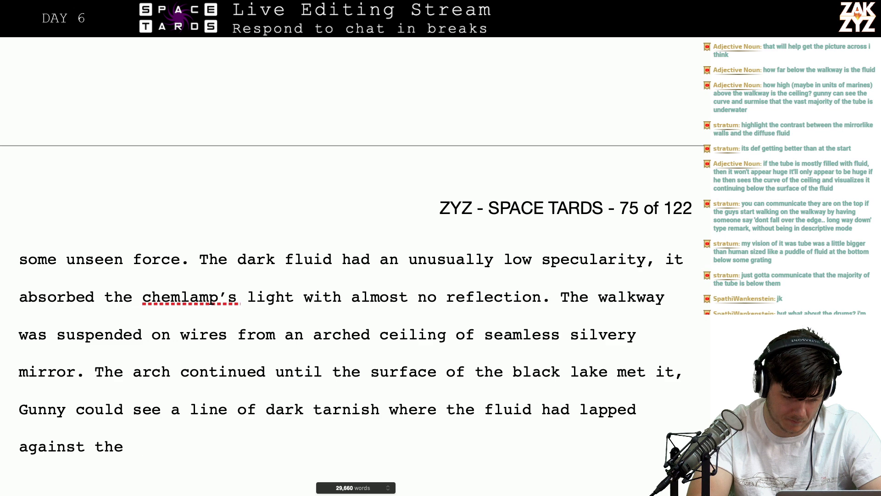
{"action": "type", "text": "materio"}
{"action": "key", "text": "BackSpace"}
{"action": "type", "text": "al."}
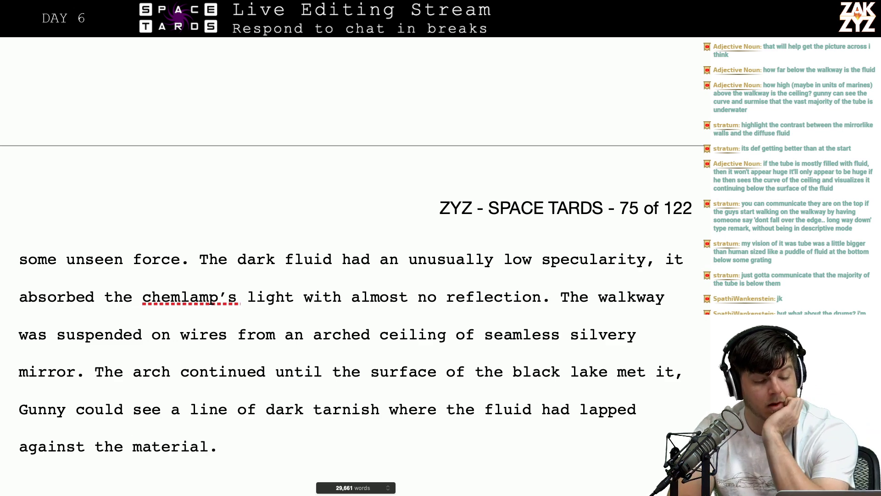
Delete the word "exposed" before "corridor" in the sentence comparing the new chamber's size
{"action": "scroll", "coordinate": [353, 265], "scroll_direction": "up", "scroll_amount": 6}
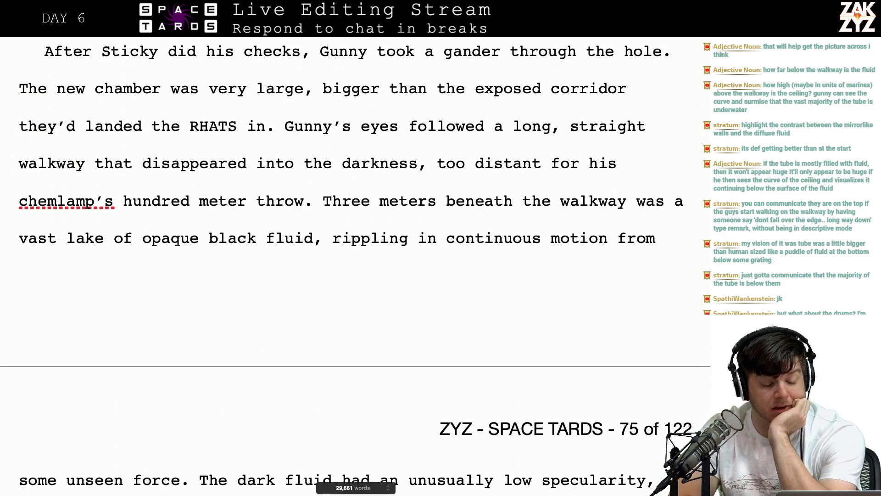
{"action": "scroll", "coordinate": [352, 220], "scroll_direction": "down", "scroll_amount": 1}
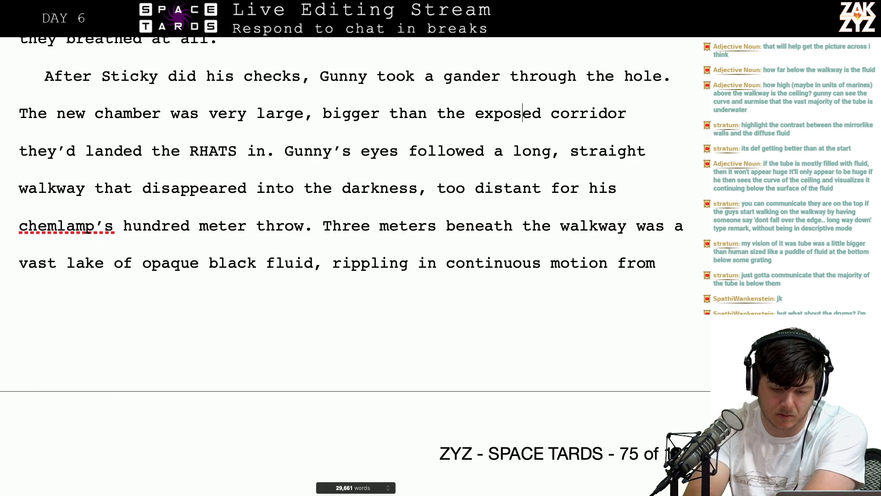
{"action": "key", "text": "BackSpace"}
{"action": "key", "text": "BackSpace"}
{"action": "key", "text": "BackSpace"}
{"action": "key", "text": "BackSpace"}
{"action": "key", "text": "BackSpace"}
{"action": "key", "text": "BackSpace"}
{"action": "key", "text": "BackSpace"}
{"action": "key", "text": "BackSpace"}
{"action": "key", "text": "BackSpace"}
{"action": "key", "text": "BackSpace"}
{"action": "key", "text": "BackSpace"}
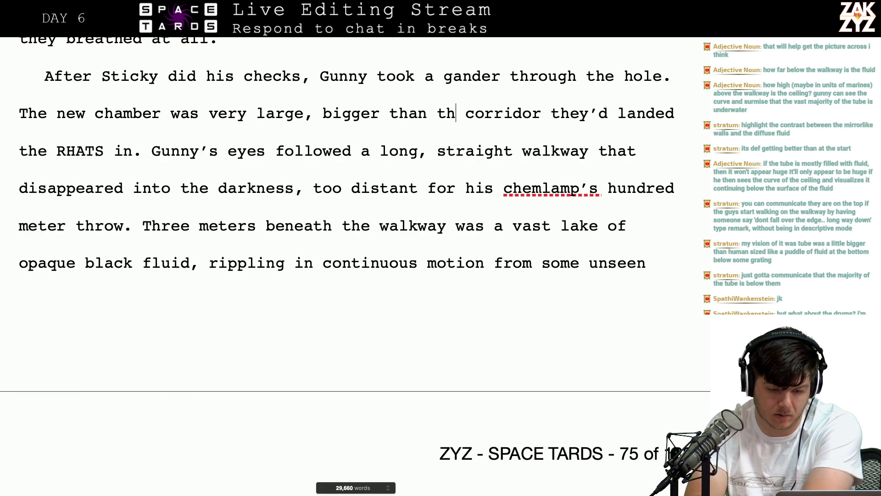
Reword the chamber comparison to read "bigger than the first corridor"
{"action": "key", "text": "BackSpace"}
{"action": "type", "text": "the f"}
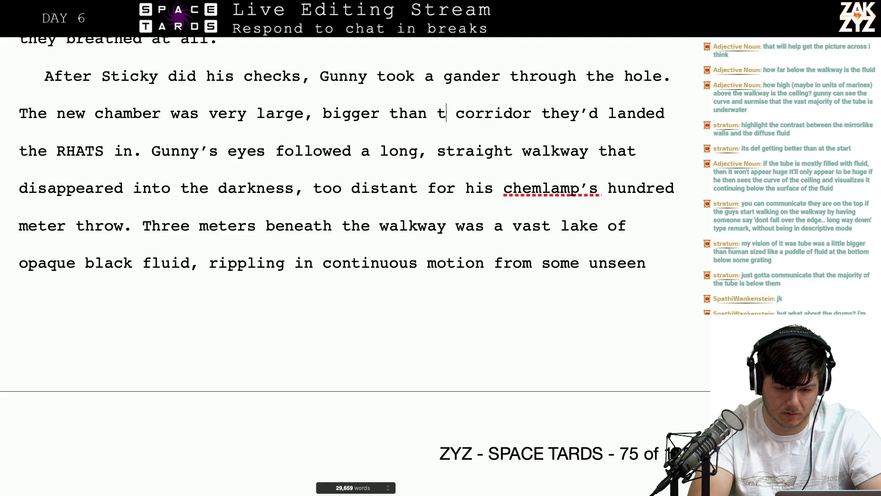
{"action": "type", "text": "irst"}
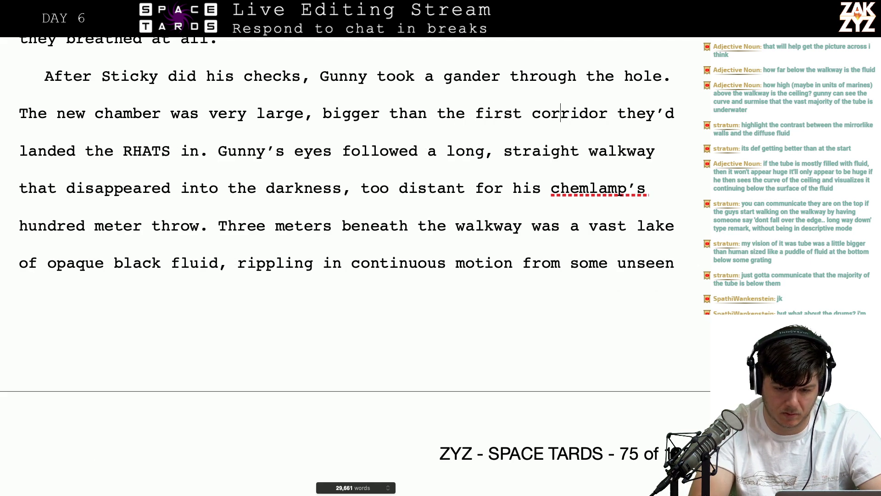
Continue the comparison after "first corridor" with "where they'd landed", removing the duplicate "they'd"
{"action": "type", "text": "where they'd"}
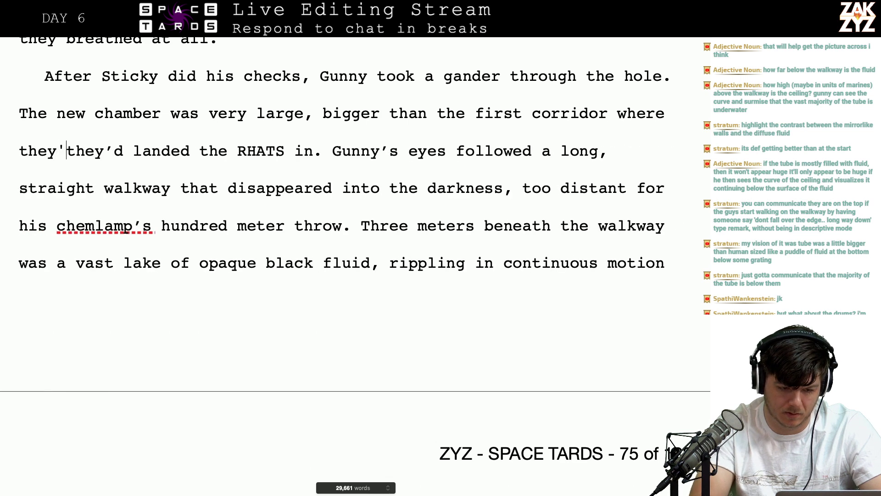
{"action": "key", "text": "shift+Right"}
{"action": "key", "text": "shift+Right"}
{"action": "key", "text": "shift+Right"}
{"action": "key", "text": "shift+Right"}
{"action": "key", "text": "shift+Right"}
{"action": "key", "text": "shift+Right"}
{"action": "key", "text": "shift+Right"}
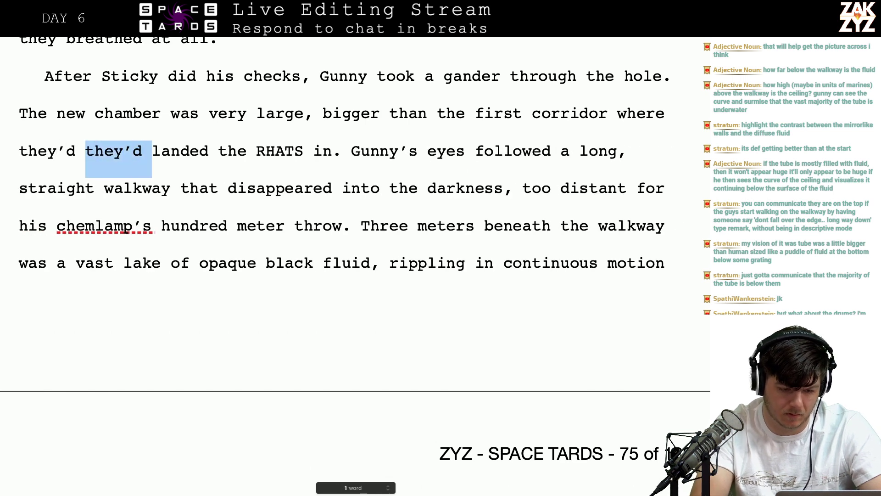
{"action": "key", "text": "BackSpace"}
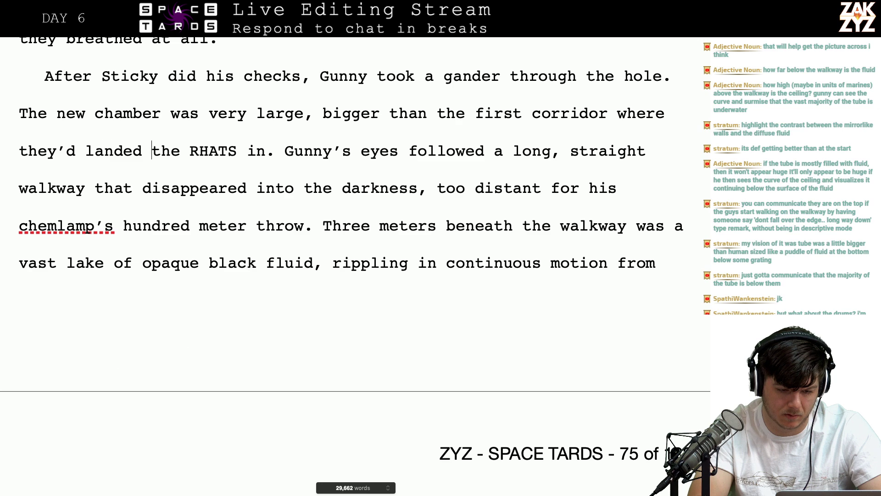
Delete "in" after "RHATS" so the sentence ends with "where they'd landed the RHATS."
{"action": "key", "text": "Delete"}
{"action": "key", "text": "BackSpace"}
{"action": "key", "text": "BackSpace"}
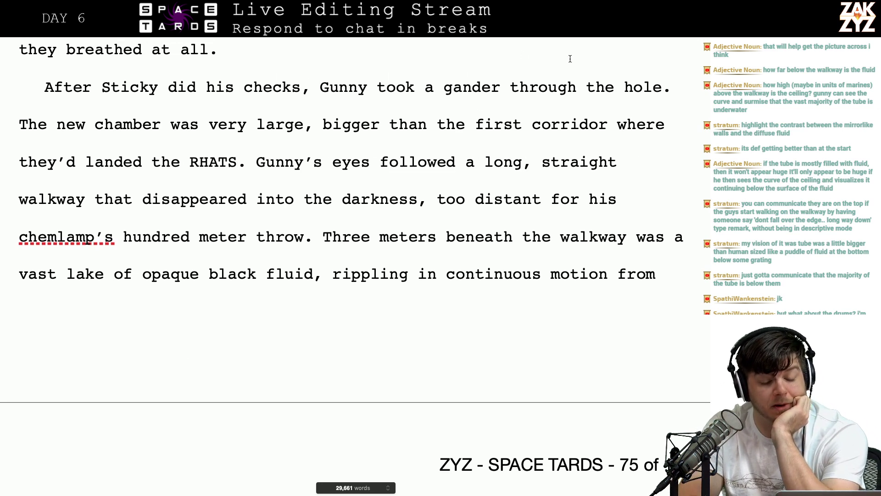
Read through the chamber description, from the long walkway and black fluid to the arched ceiling and line of tarnish
{"action": "scroll", "coordinate": [491, 164], "scroll_direction": "down", "scroll_amount": 1}
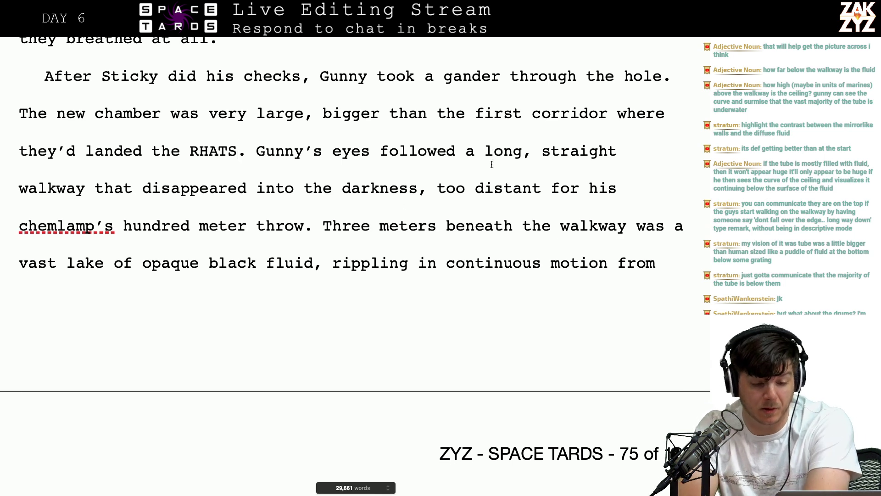
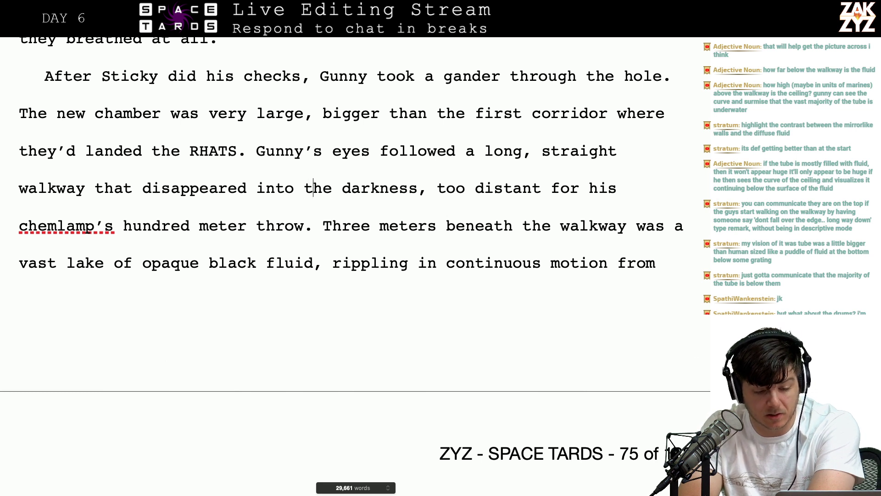
{"action": "key", "text": "Right"}
{"action": "key", "text": "Right"}
{"action": "key", "text": "Right"}
{"action": "key", "text": "Right"}
{"action": "key", "text": "Right"}
{"action": "key", "text": "Right"}
{"action": "key", "text": "Right"}
{"action": "key", "text": "Right"}
{"action": "key", "text": "Right"}
{"action": "key", "text": "Right"}
{"action": "key", "text": "Right"}
{"action": "key", "text": "Right"}
{"action": "key", "text": "Right"}
{"action": "key", "text": "Right"}
{"action": "key", "text": "Right"}
{"action": "key", "text": "Right"}
{"action": "key", "text": "Right"}
{"action": "key", "text": "Right"}
{"action": "key", "text": "Right"}
{"action": "key", "text": "Right"}
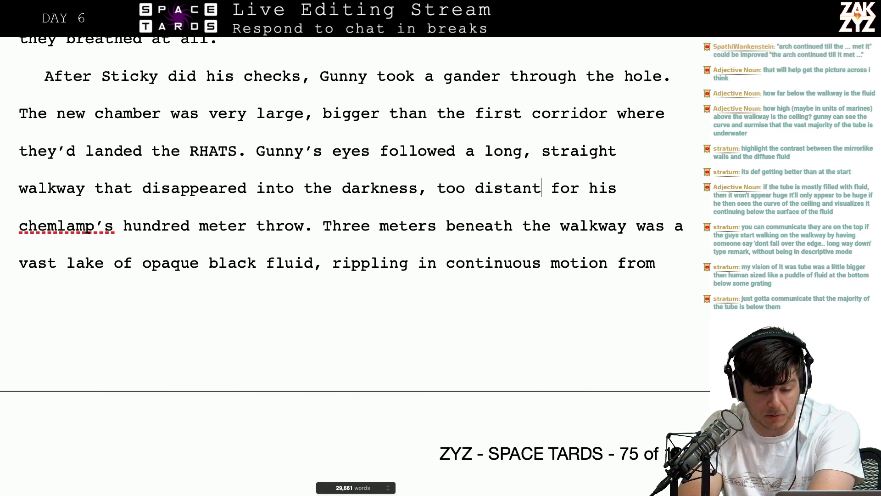
{"action": "left_click", "coordinate": [28, 262]}
{"action": "key", "text": "Down"}
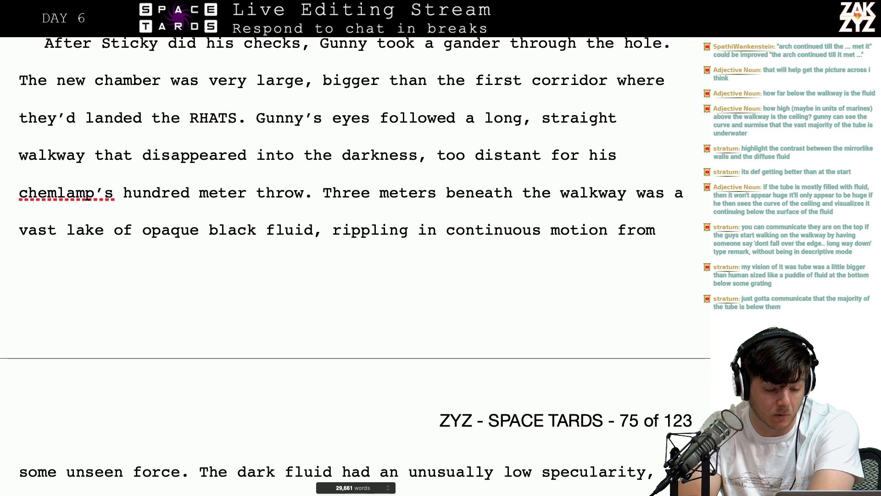
{"action": "key", "text": "Up"}
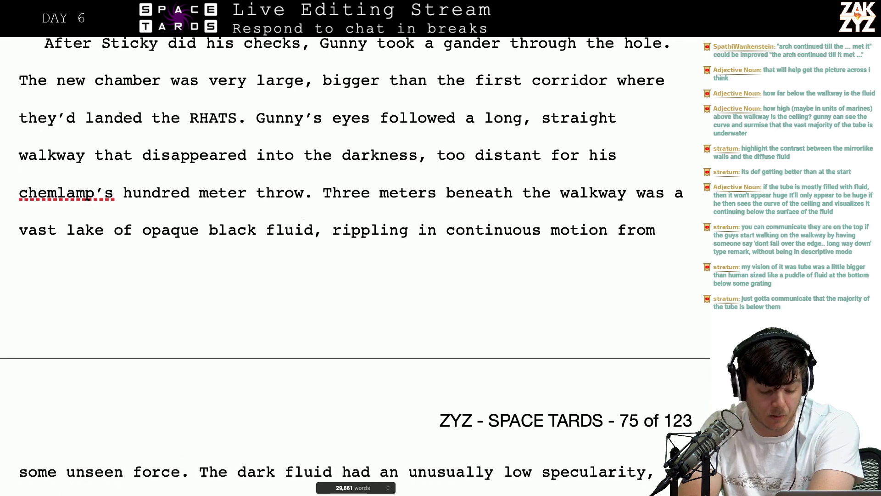
{"action": "key", "text": "Right"}
{"action": "key", "text": "Right"}
{"action": "key", "text": "Right"}
{"action": "key", "text": "Right"}
{"action": "key", "text": "Right"}
{"action": "key", "text": "Right"}
{"action": "key", "text": "Down"}
{"action": "key", "text": "Down"}
{"action": "key", "text": "Down"}
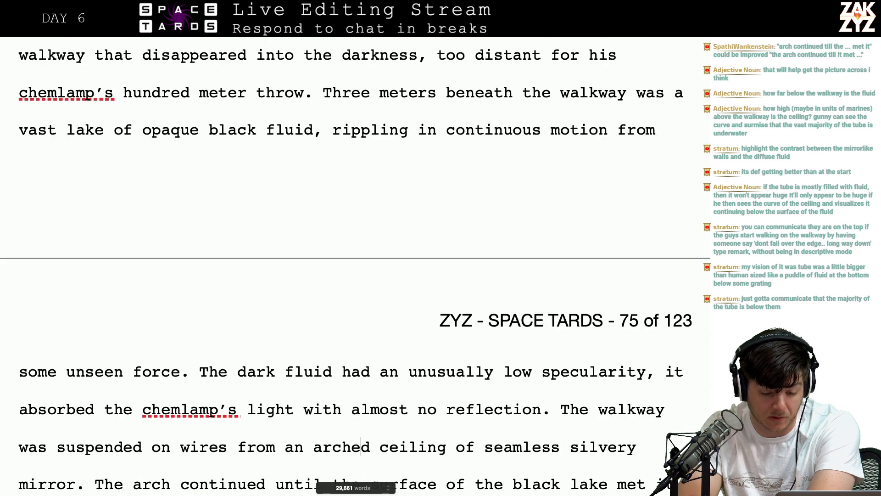
{"action": "key", "text": "Down"}
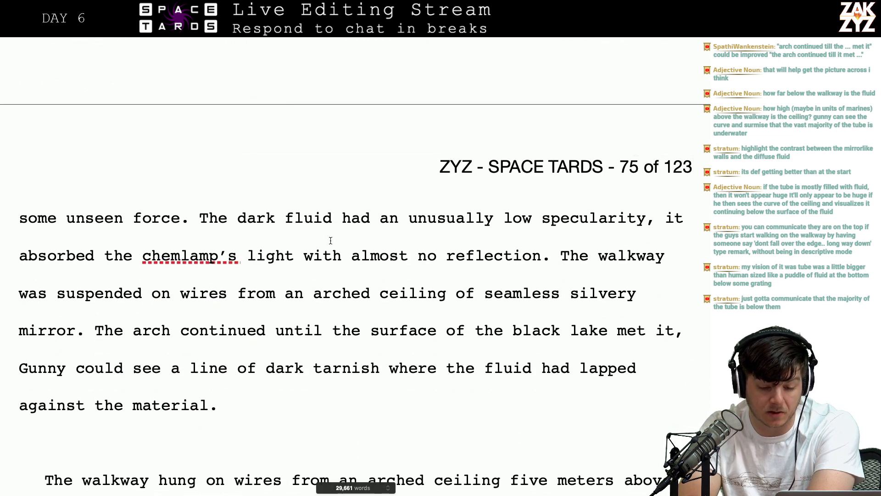
{"action": "left_click", "coordinate": [463, 233]}
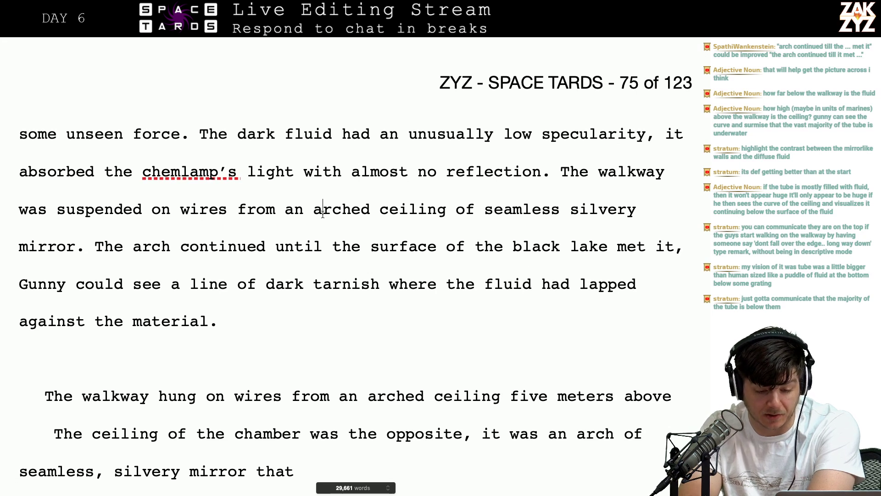
{"action": "key", "text": "Right"}
{"action": "key", "text": "Right"}
{"action": "key", "text": "Right"}
{"action": "key", "text": "Right"}
{"action": "key", "text": "Right"}
{"action": "key", "text": "Right"}
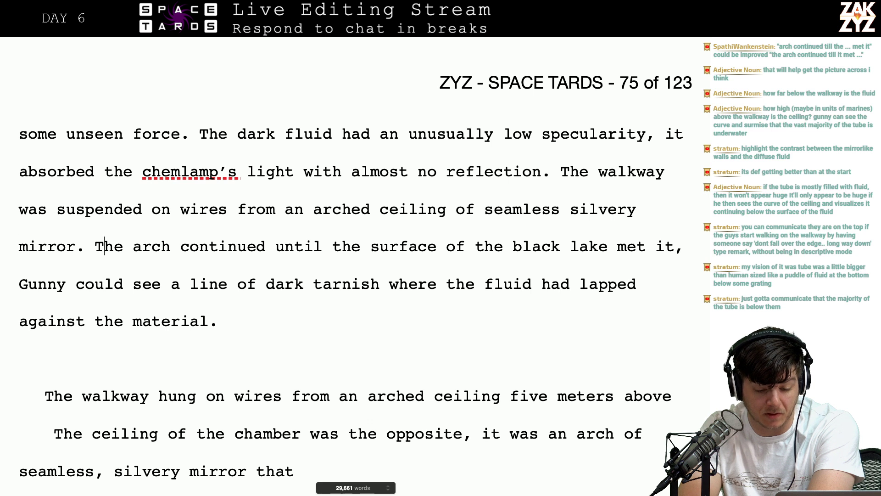
{"action": "key", "text": "Right"}
{"action": "key", "text": "Right"}
{"action": "key", "text": "Right"}
{"action": "key", "text": "Right"}
{"action": "key", "text": "Right"}
{"action": "key", "text": "Right"}
{"action": "key", "text": "Right"}
{"action": "key", "text": "Right"}
{"action": "key", "text": "Right"}
{"action": "key", "text": "Right"}
{"action": "key", "text": "Right"}
{"action": "key", "text": "Right"}
{"action": "key", "text": "Right"}
{"action": "key", "text": "Right"}
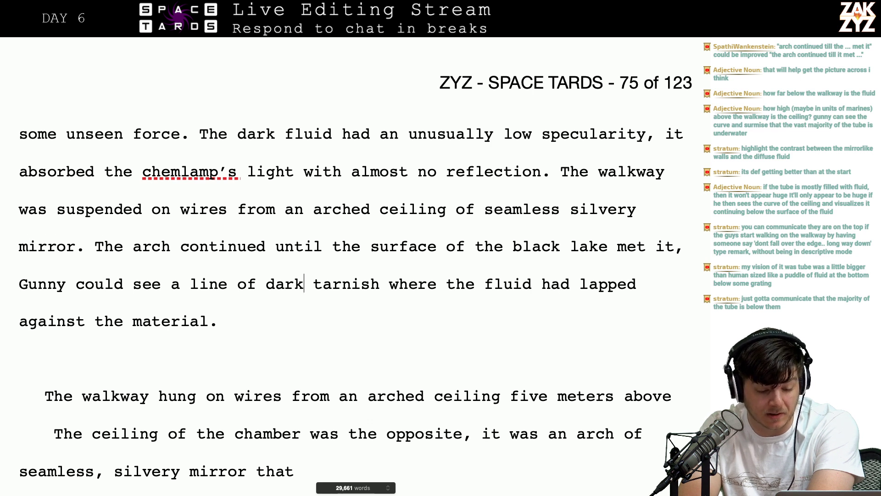
{"action": "key", "text": "Down"}
{"action": "key", "text": "Left"}
{"action": "key", "text": "Left"}
{"action": "key", "text": "Left"}
{"action": "key", "text": "Left"}
{"action": "key", "text": "Left"}
{"action": "key", "text": "Left"}
{"action": "key", "text": "Left"}
{"action": "key", "text": "Left"}
{"action": "key", "text": "Left"}
{"action": "key", "text": "Left"}
{"action": "key", "text": "Left"}
{"action": "key", "text": "Left"}
{"action": "key", "text": "Left"}
{"action": "key", "text": "Left"}
{"action": "key", "text": "Left"}
{"action": "key", "text": "Left"}
{"action": "key", "text": "Left"}
{"action": "key", "text": "Left"}
{"action": "key", "text": "Left"}
{"action": "key", "text": "Left"}
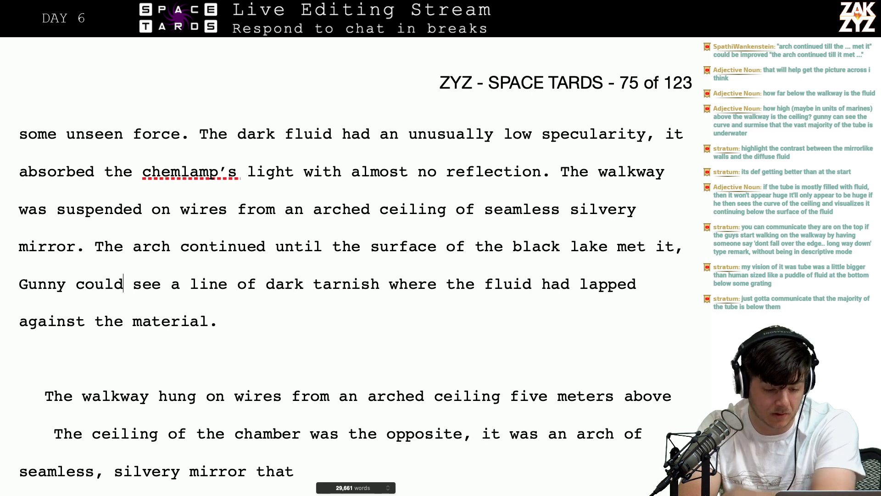
Delete the word "dark" before "tarnish" in the sentence about what Gunny could see
{"action": "key", "text": "Right"}
{"action": "key", "text": "Right"}
{"action": "key", "text": "Right"}
{"action": "key", "text": "Right"}
{"action": "key", "text": "Right"}
{"action": "key", "text": "Right"}
{"action": "key", "text": "Right"}
{"action": "key", "text": "Right"}
{"action": "key", "text": "Right"}
{"action": "key", "text": "Right"}
{"action": "key", "text": "Right"}
{"action": "key", "text": "Right"}
{"action": "key", "text": "Right"}
{"action": "key", "text": "Right"}
{"action": "key", "text": "Right"}
{"action": "key", "text": "Right"}
{"action": "key", "text": "Right"}
{"action": "key", "text": "Right"}
{"action": "key", "text": "Right"}
{"action": "key", "text": "Right"}
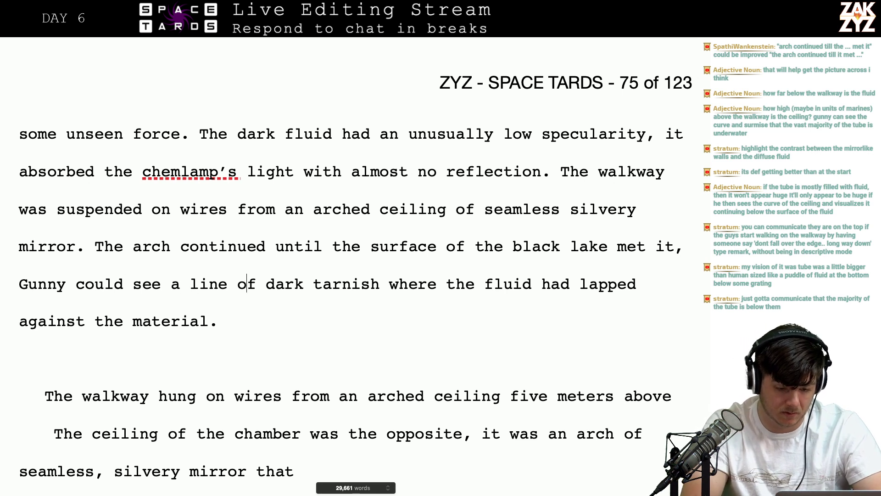
{"action": "key", "text": "BackSpace"}
{"action": "key", "text": "BackSpace"}
{"action": "key", "text": "BackSpace"}
{"action": "key", "text": "BackSpace"}
{"action": "key", "text": "BackSpace"}
{"action": "key", "text": "Left"}
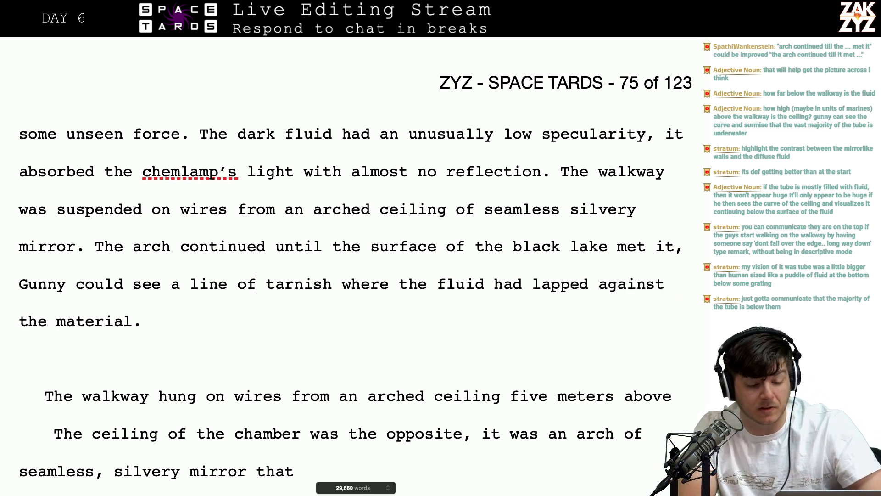
{"action": "key", "text": "Down"}
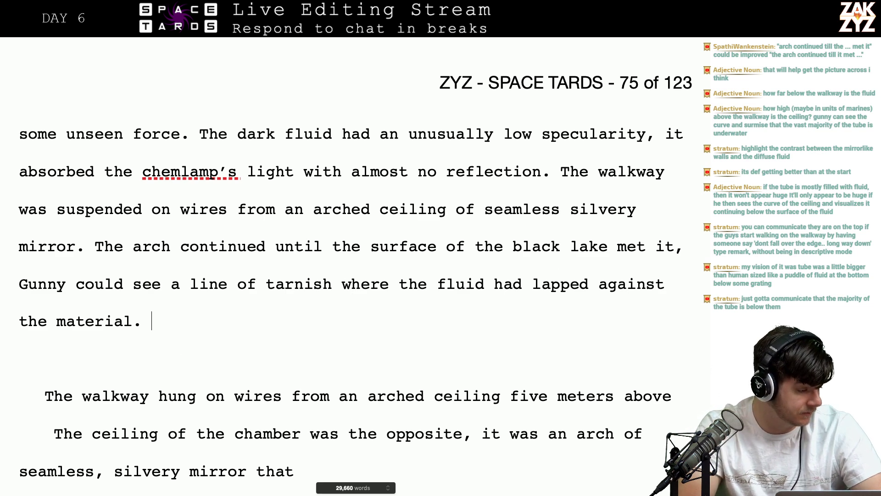
Split the paragraph after "seamless silvery mirror." so "The arch continued" starts a separate paragraph below a blank line
{"action": "scroll", "coordinate": [356, 283], "scroll_direction": "down", "scroll_amount": 1}
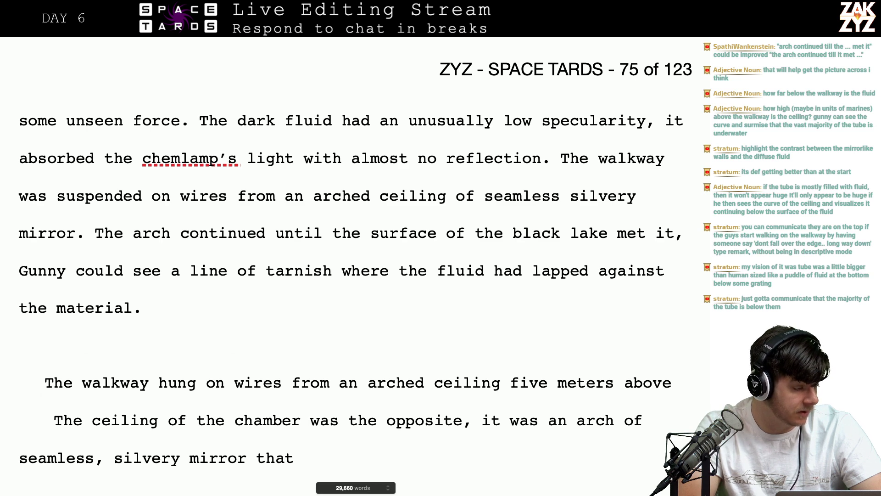
{"action": "scroll", "coordinate": [355, 275], "scroll_direction": "up", "scroll_amount": 1}
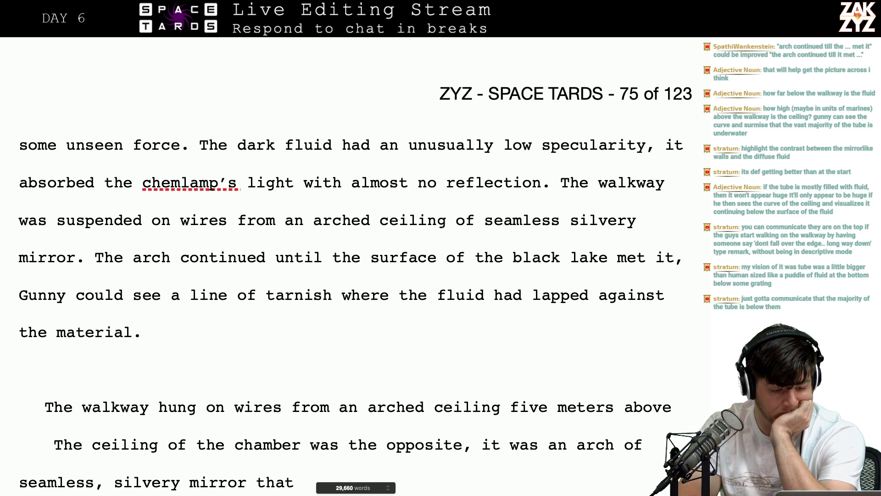
{"action": "left_click", "coordinate": [95, 258]}
{"action": "key", "text": "Return"}
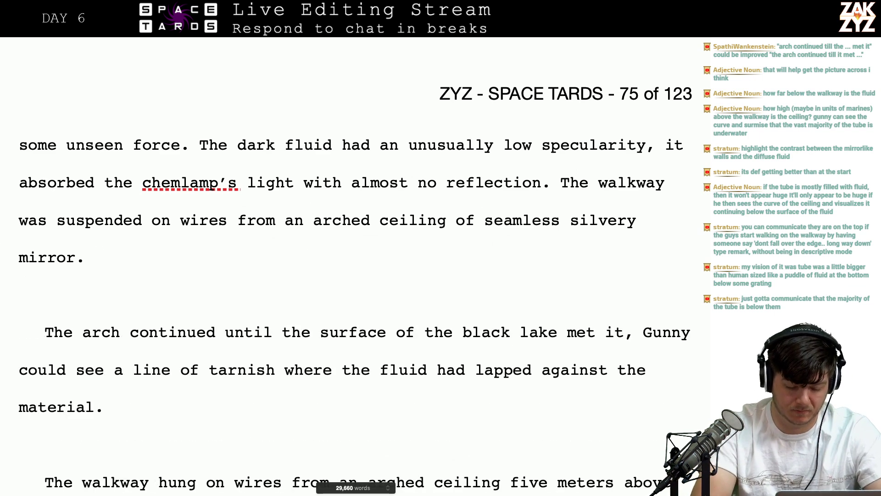
{"action": "type", "text": "Gunny"}
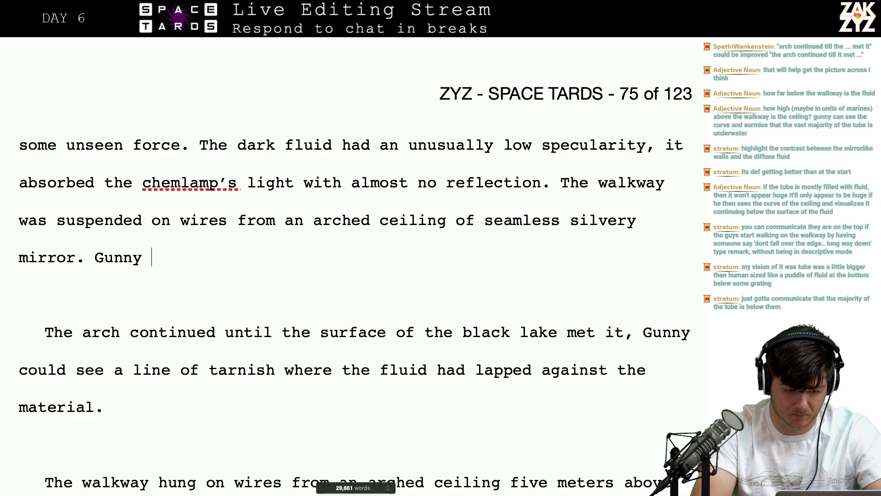
{"action": "type", "text": " 's eyes"}
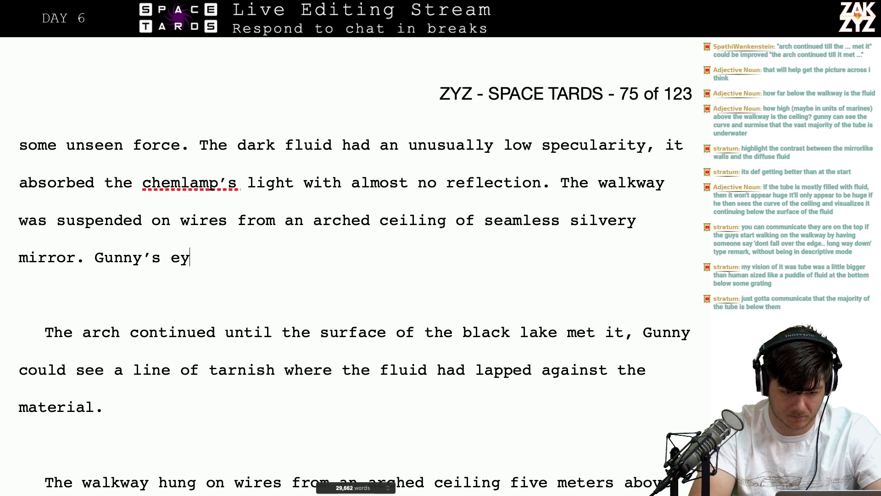
{"action": "key", "text": "BackSpace"}
{"action": "key", "text": "BackSpace"}
{"action": "key", "text": "BackSpace"}
{"action": "key", "text": "BackSpace"}
{"action": "key", "text": "BackSpace"}
{"action": "key", "text": "BackSpace"}
{"action": "key", "text": "BackSpace"}
{"action": "key", "text": "BackSpace"}
{"action": "key", "text": "BackSpace"}
{"action": "key", "text": "BackSpace"}
{"action": "key", "text": "BackSpace"}
{"action": "key", "text": "BackSpace"}
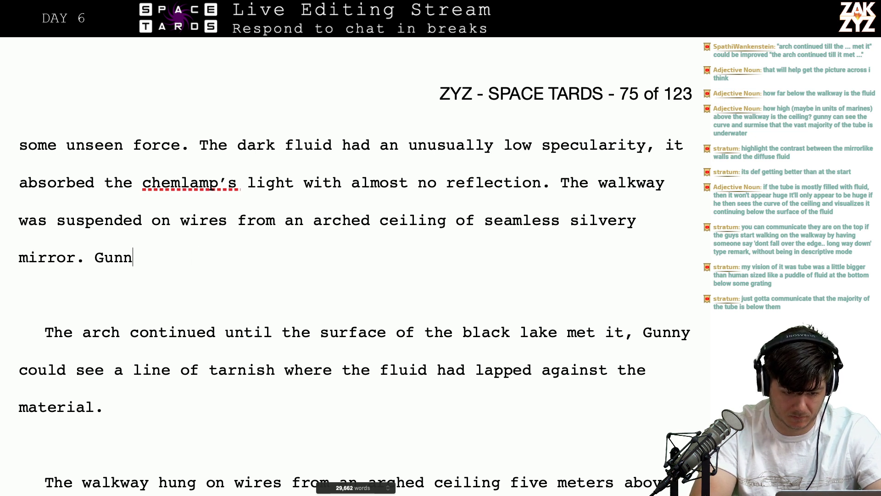
{"action": "type", "text": "The ceiling"}
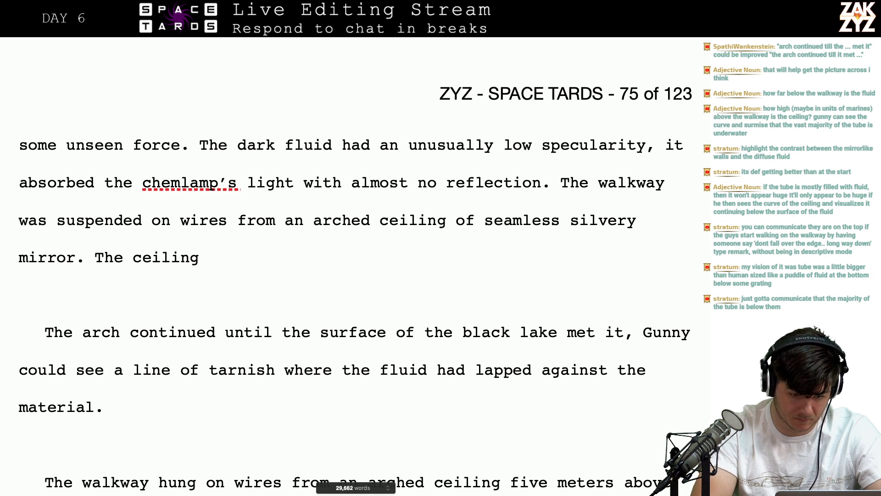
{"action": "key", "text": "BackSpace"}
{"action": "key", "text": "BackSpace"}
{"action": "key", "text": "BackSpace"}
{"action": "key", "text": "BackSpace"}
{"action": "key", "text": "BackSpace"}
{"action": "key", "text": "BackSpace"}
{"action": "key", "text": "BackSpace"}
{"action": "key", "text": "BackSpace"}
{"action": "key", "text": "BackSpace"}
{"action": "key", "text": "BackSpace"}
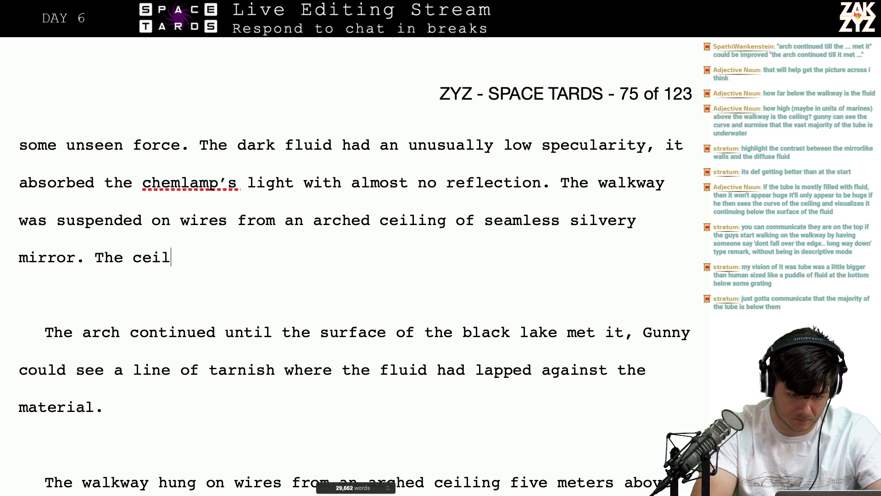
{"action": "type", "text": "Where "}
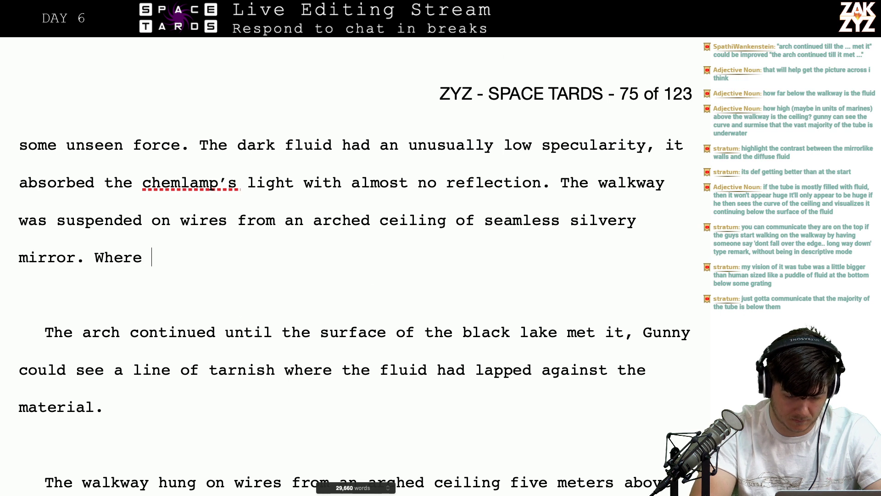
{"action": "type", "text": "the silv"}
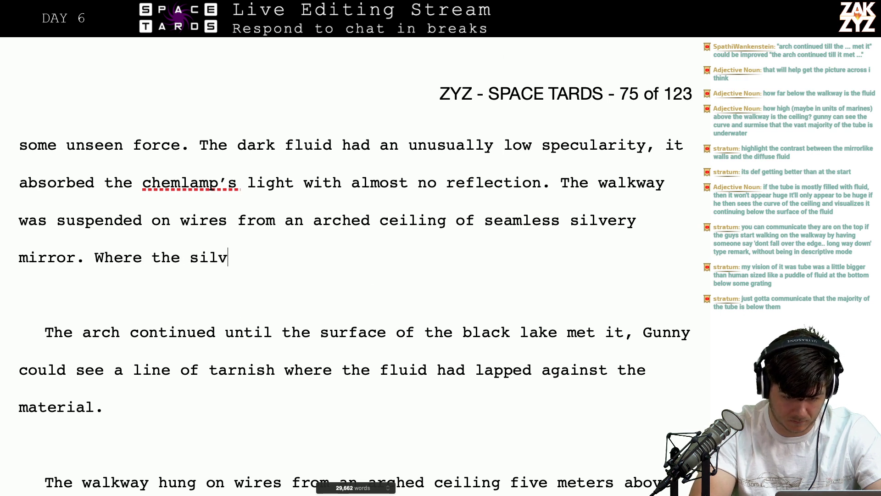
{"action": "type", "text": "er material"}
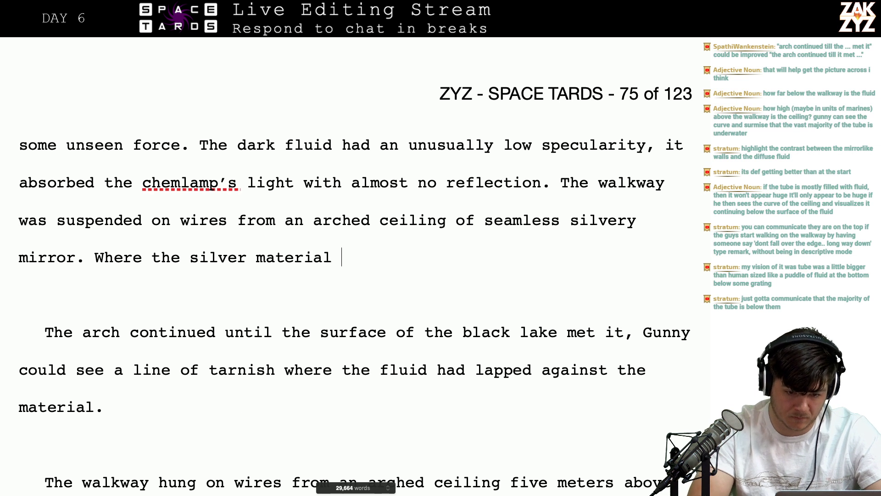
{"action": "key", "text": "Up"}
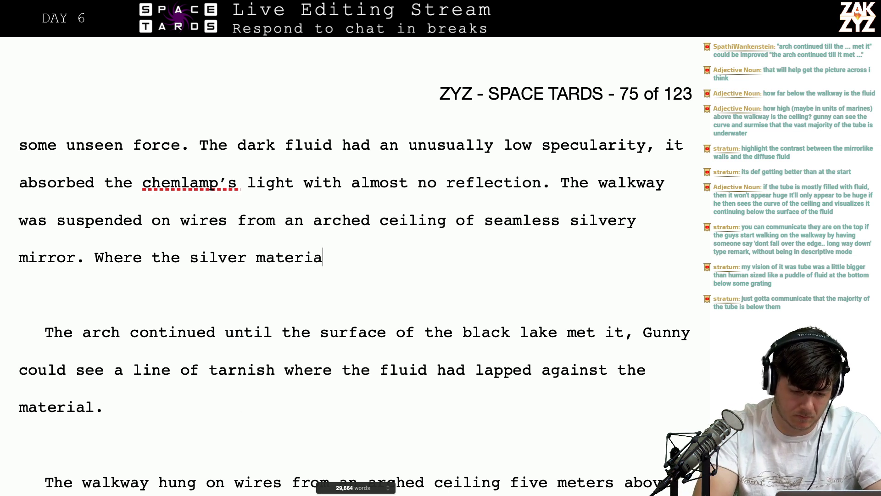
{"action": "key", "text": "BackSpace"}
{"action": "key", "text": "BackSpace"}
{"action": "key", "text": "BackSpace"}
{"action": "key", "text": "BackSpace"}
{"action": "key", "text": "BackSpace"}
{"action": "key", "text": "BackSpace"}
{"action": "key", "text": "BackSpace"}
{"action": "key", "text": "BackSpace"}
{"action": "key", "text": "BackSpace"}
{"action": "key", "text": "BackSpace"}
{"action": "key", "text": "BackSpace"}
{"action": "key", "text": "BackSpace"}
{"action": "key", "text": "BackSpace"}
{"action": "key", "text": "BackSpace"}
{"action": "key", "text": "BackSpace"}
{"action": "key", "text": "BackSpace"}
{"action": "key", "text": "BackSpace"}
{"action": "key", "text": "BackSpace"}
{"action": "key", "text": "BackSpace"}
{"action": "key", "text": "BackSpace"}
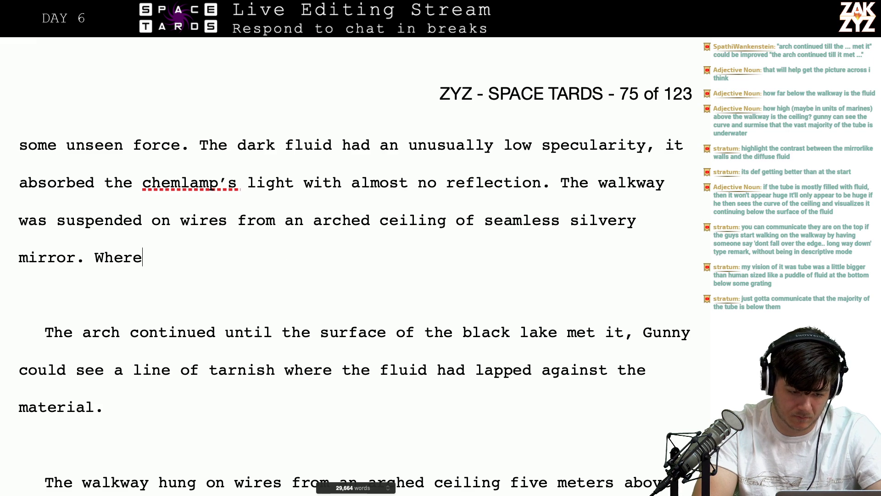
Add "Gunny got the idea that the tube was a vast cylinder," after "seamless silvery mirror.", with an extra blank line below it
{"action": "key", "text": "Return"}
{"action": "type", "text": "G"}
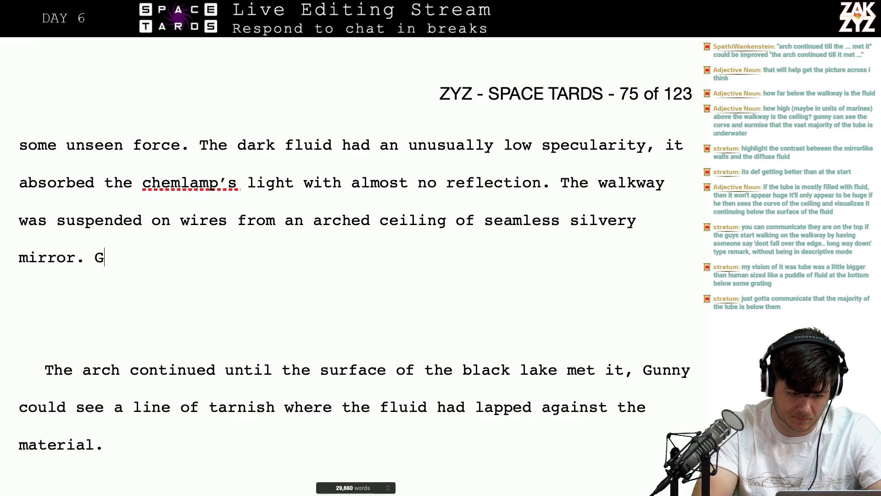
{"action": "type", "text": "unny got the idea that the"}
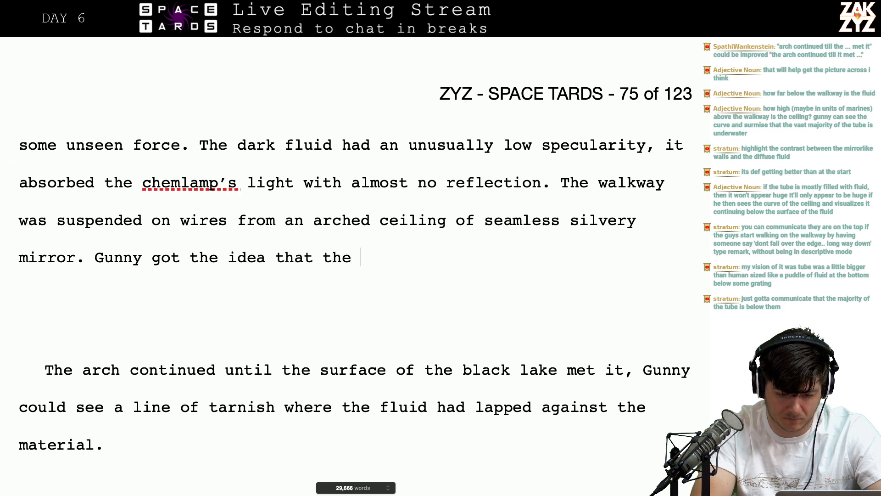
{"action": "type", "text": " tube was a vast "}
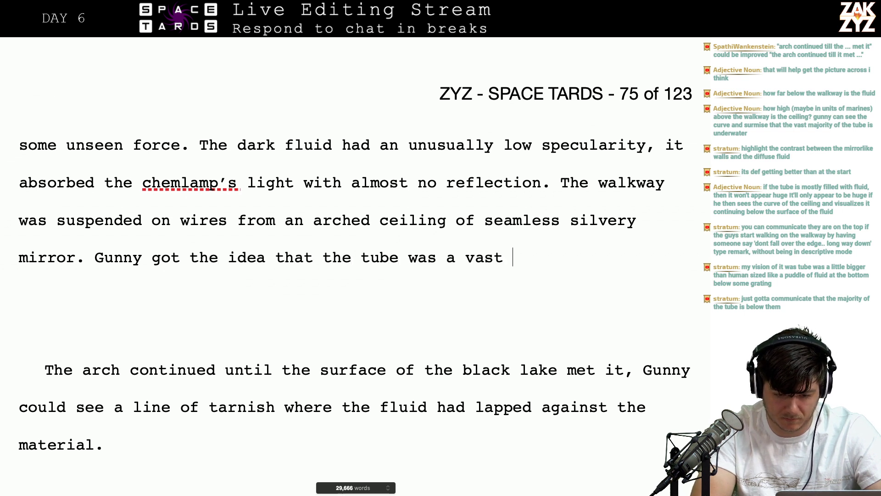
{"action": "type", "text": "cylinder,"}
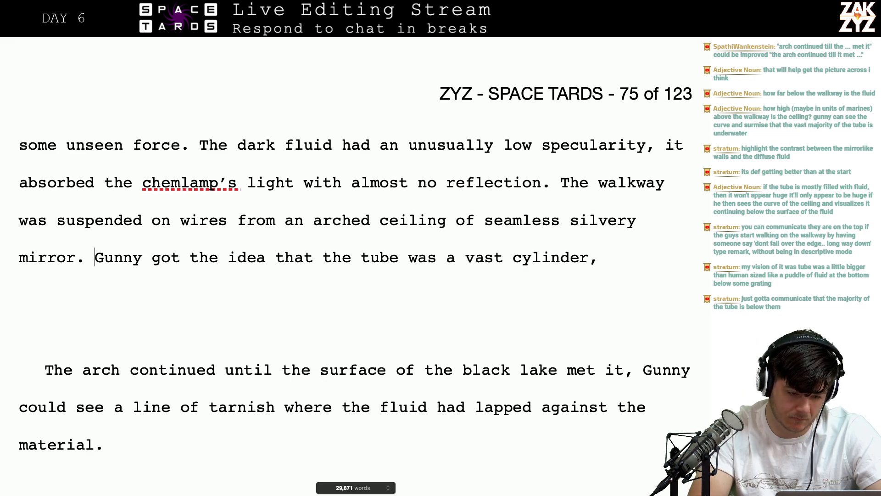
Start a separate paragraph before "Gunny got the idea" reading "Eyeballing the slope of the ceiling, Gunny tried to visualize how"
{"action": "key", "text": "Return"}
{"action": "type", "text": "EYE"}
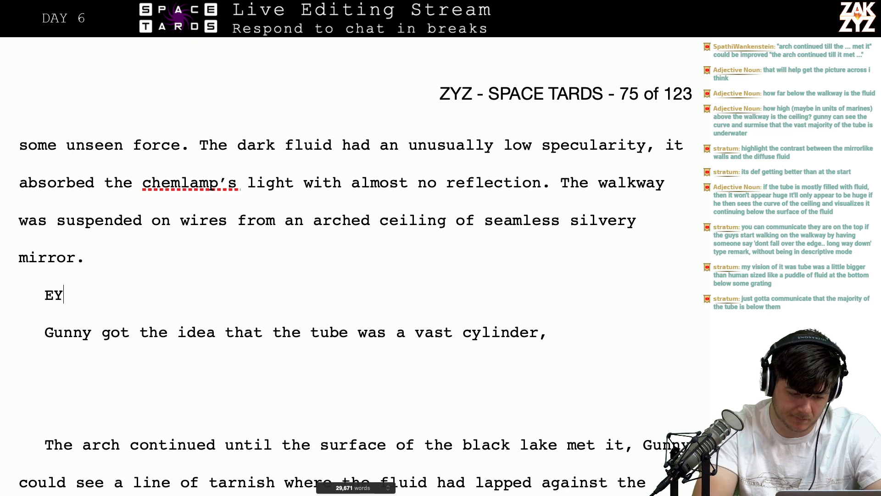
{"action": "key", "text": "BackSpace"}
{"action": "key", "text": "BackSpace"}
{"action": "type", "text": "yeballing th"}
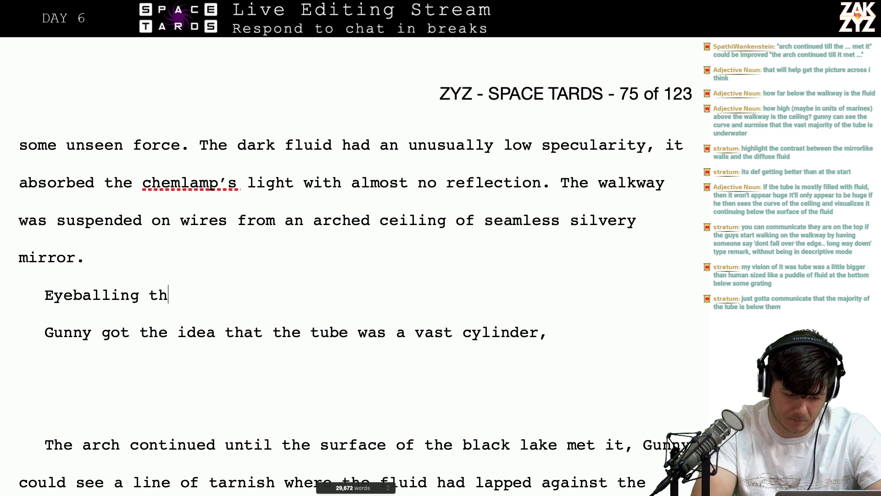
{"action": "type", "text": "e slope of the ceil"}
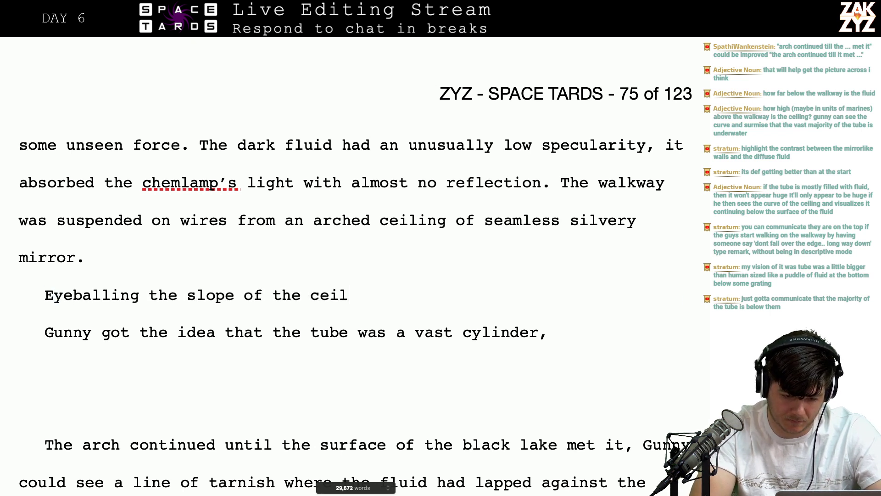
{"action": "type", "text": "ing, Gunny bega"}
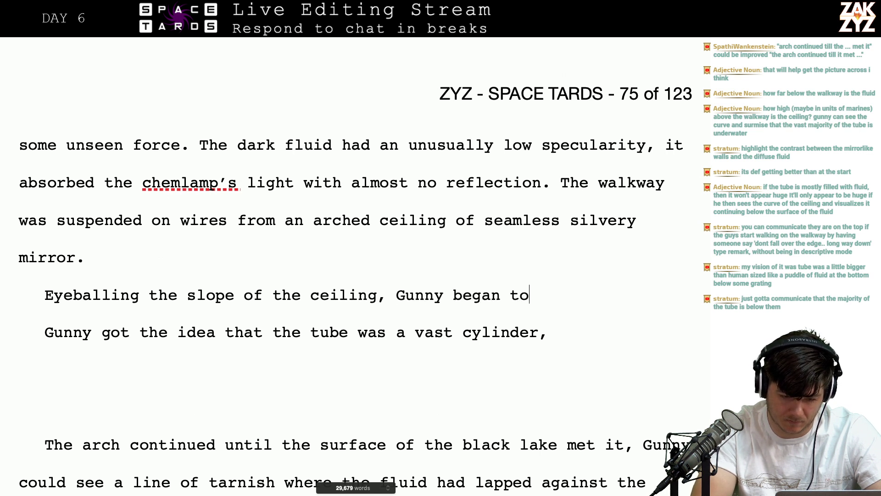
{"action": "type", "text": "n to"}
{"action": "key", "text": "BackSpace"}
{"action": "key", "text": "BackSpace"}
{"action": "key", "text": "BackSpace"}
{"action": "key", "text": "BackSpace"}
{"action": "key", "text": "BackSpace"}
{"action": "key", "text": "BackSpace"}
{"action": "key", "text": "BackSpace"}
{"action": "key", "text": "BackSpace"}
{"action": "key", "text": "BackSpace"}
{"action": "type", "text": "tri"}
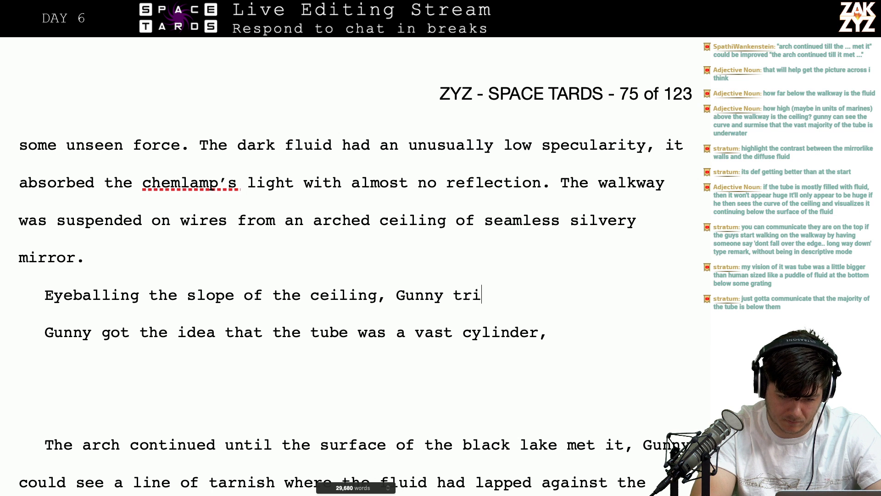
{"action": "type", "text": "ed to visual"}
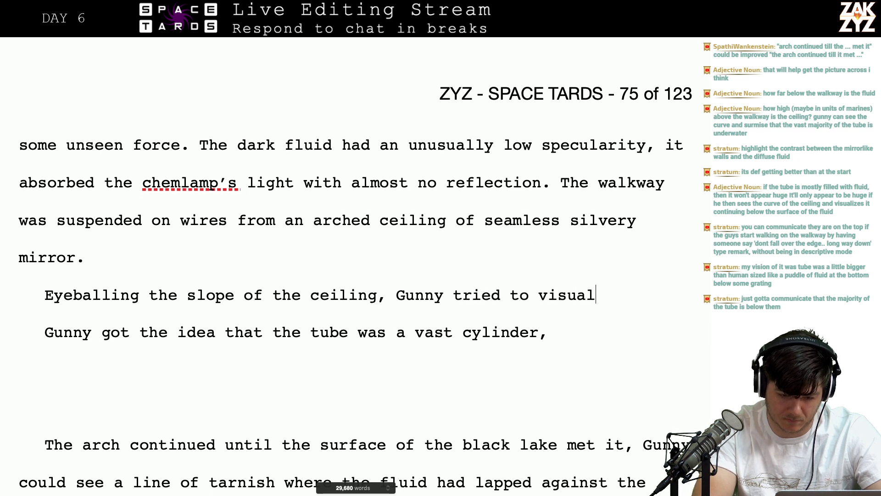
{"action": "type", "text": "ize how "}
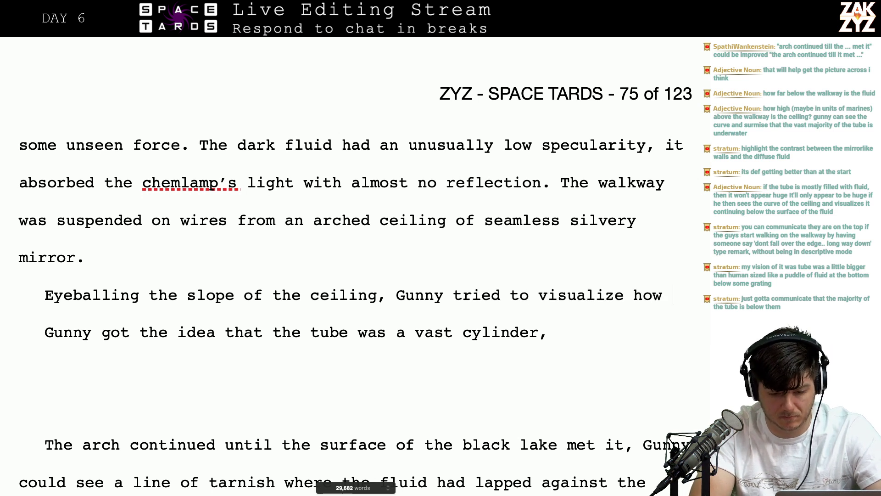
Complete the "Eyeballing the slope" sentence with "large it would be if it was one continuous circle."
{"action": "type", "text": "lard"}
{"action": "type", "text": "e it "}
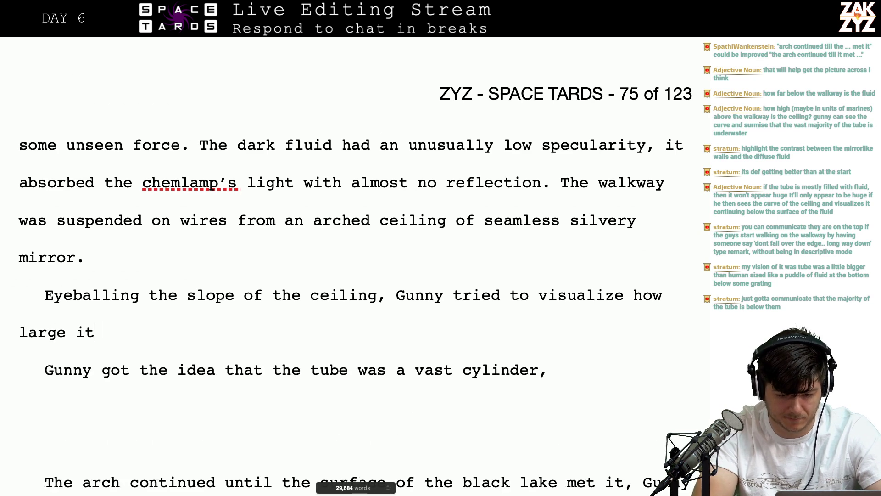
{"action": "type", "text": " would be if thi"}
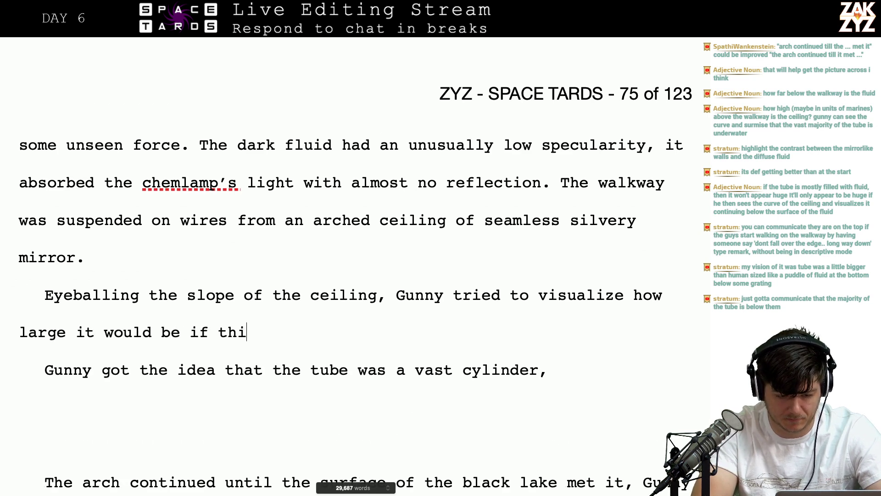
{"action": "type", "text": "s o"}
{"action": "key", "text": "BackSpace"}
{"action": "key", "text": "BackSpace"}
{"action": "key", "text": "BackSpace"}
{"action": "key", "text": "BackSpace"}
{"action": "key", "text": "BackSpace"}
{"action": "key", "text": "BackSpace"}
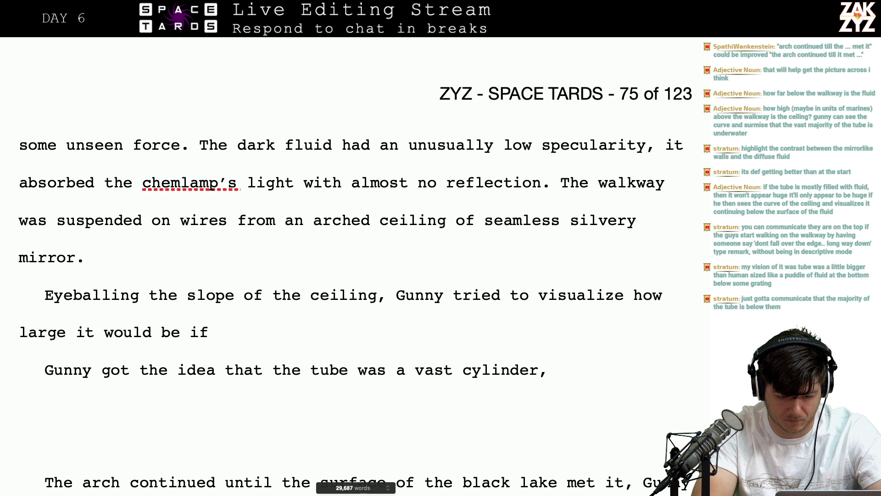
{"action": "type", "text": "it was one"}
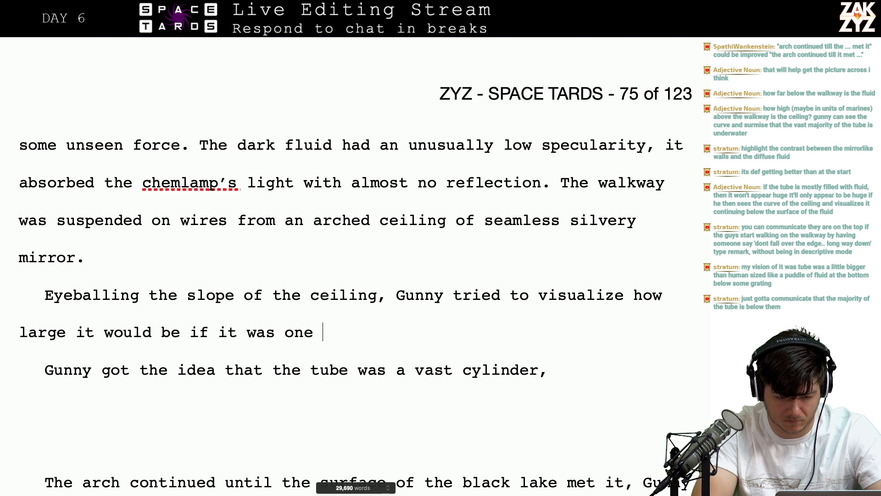
{"action": "type", "text": " continu"}
{"action": "key", "text": "BackSpace"}
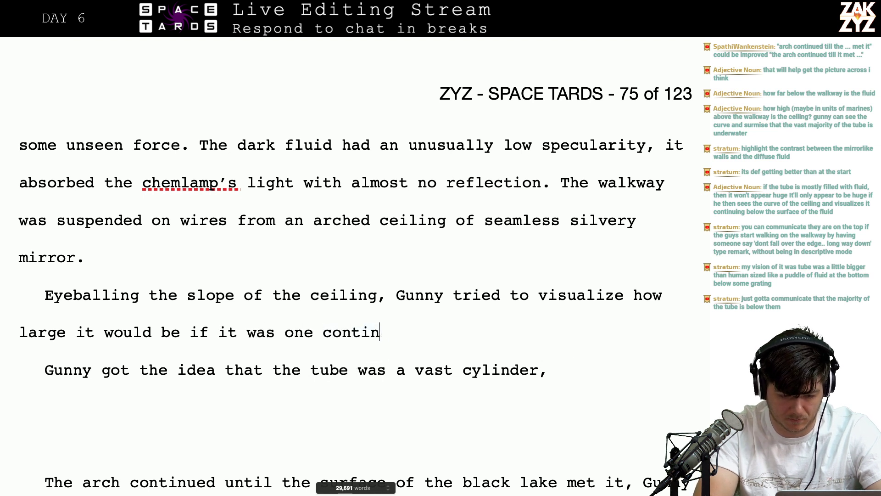
{"action": "type", "text": "uous circle."}
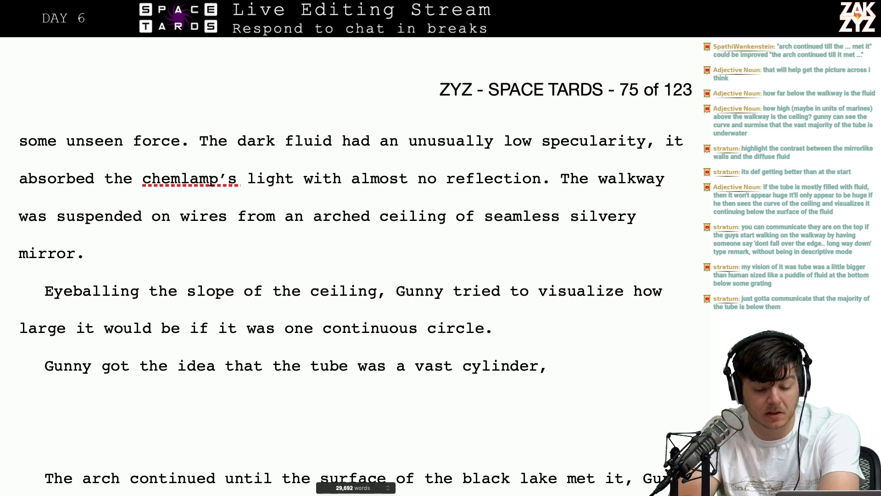
Review the leftover draft passages below, and insert two blank lines between "one continuous circle." and "Gunny got the idea"
{"action": "scroll", "coordinate": [355, 283], "scroll_direction": "down", "scroll_amount": 1}
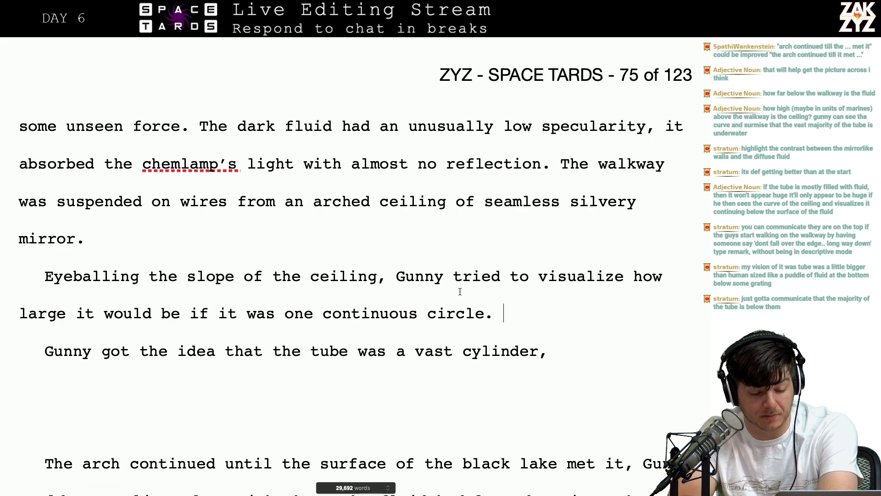
{"action": "scroll", "coordinate": [561, 347], "scroll_direction": "down", "scroll_amount": 15}
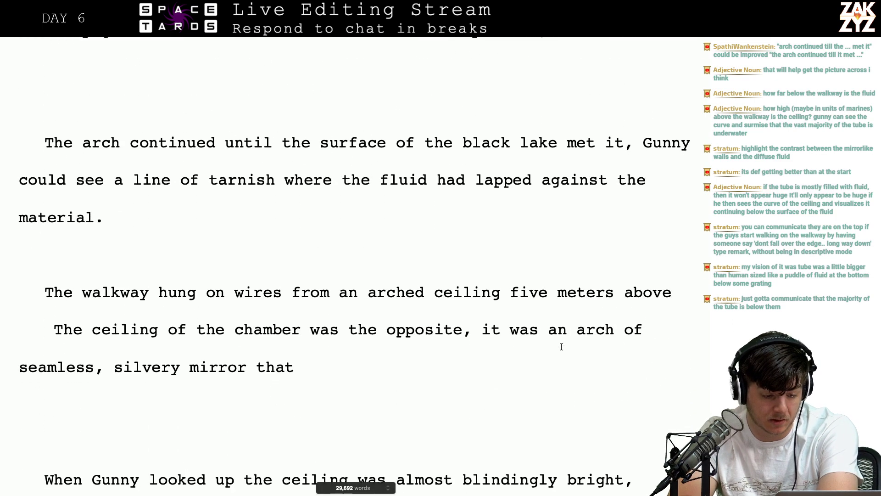
{"action": "scroll", "coordinate": [561, 347], "scroll_direction": "down", "scroll_amount": 6}
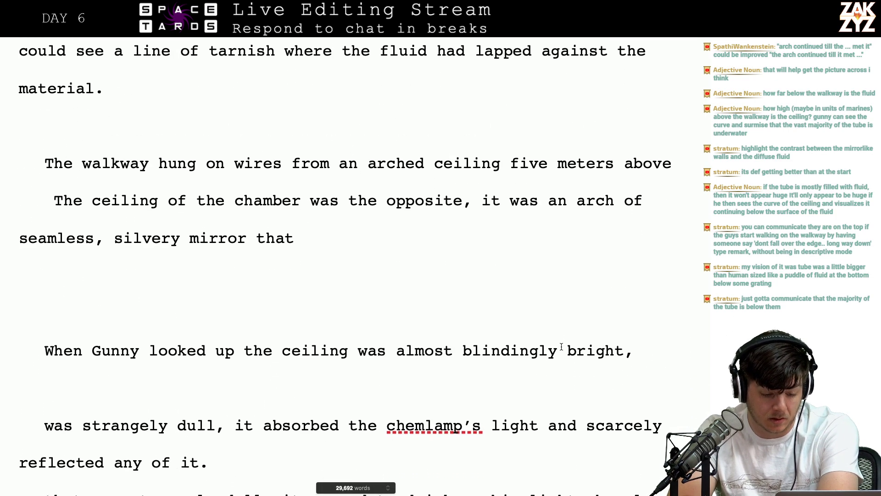
{"action": "scroll", "coordinate": [561, 347], "scroll_direction": "down", "scroll_amount": 20}
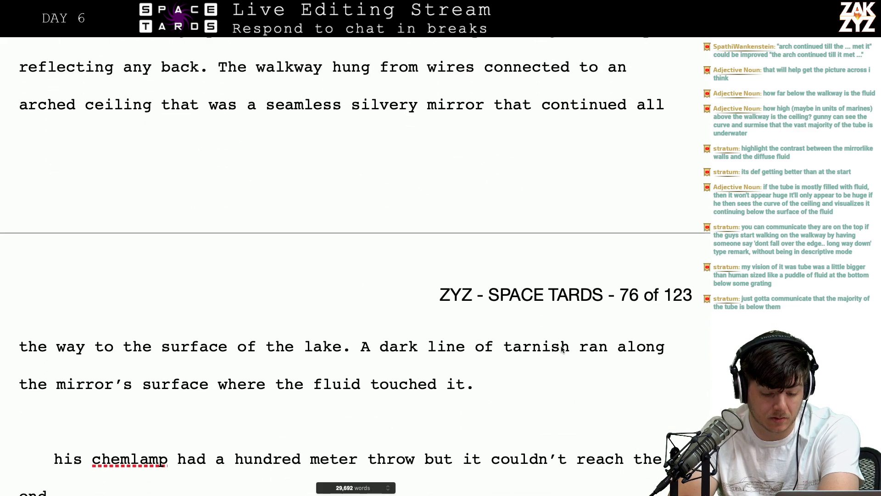
{"action": "scroll", "coordinate": [561, 348], "scroll_direction": "up", "scroll_amount": 20}
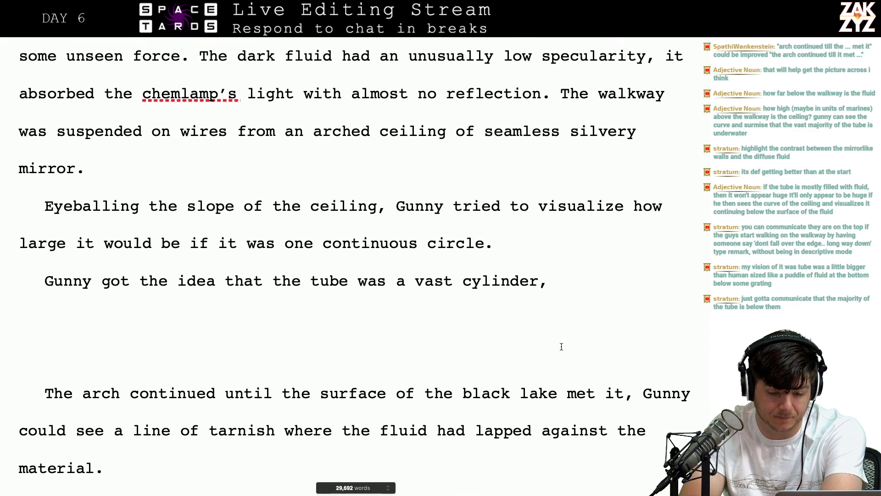
{"action": "key", "text": "Return"}
{"action": "key", "text": "Return"}
{"action": "key", "text": "Left"}
{"action": "key", "text": "Left"}
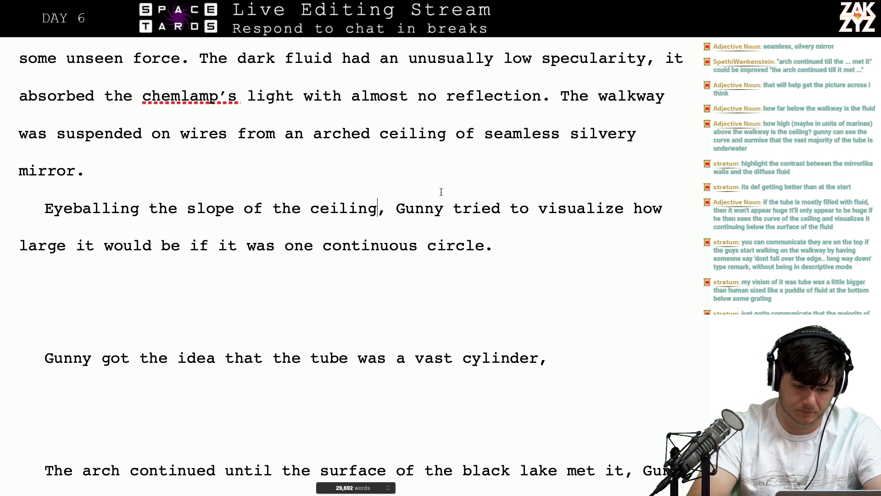
{"action": "left_click", "coordinate": [387, 208]}
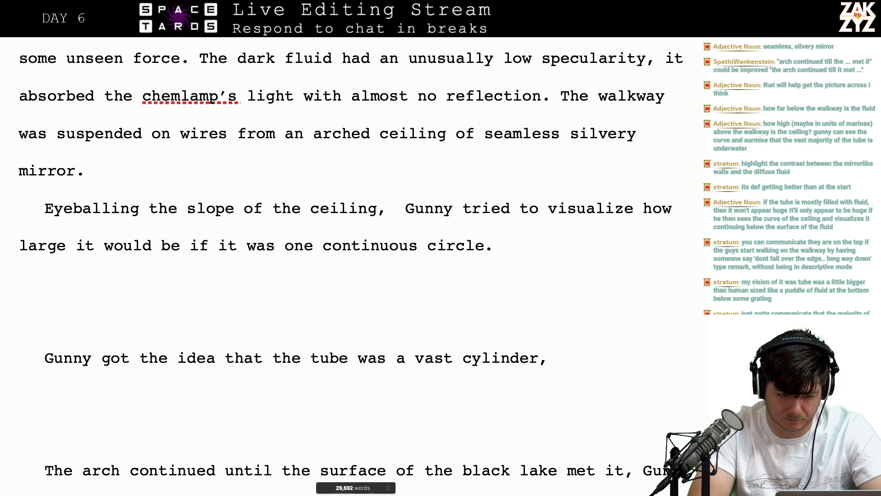
{"action": "type", "text": "Gu"}
{"action": "key", "text": "BackSpace"}
{"action": "key", "text": "BackSpace"}
{"action": "key", "text": "BackSpace"}
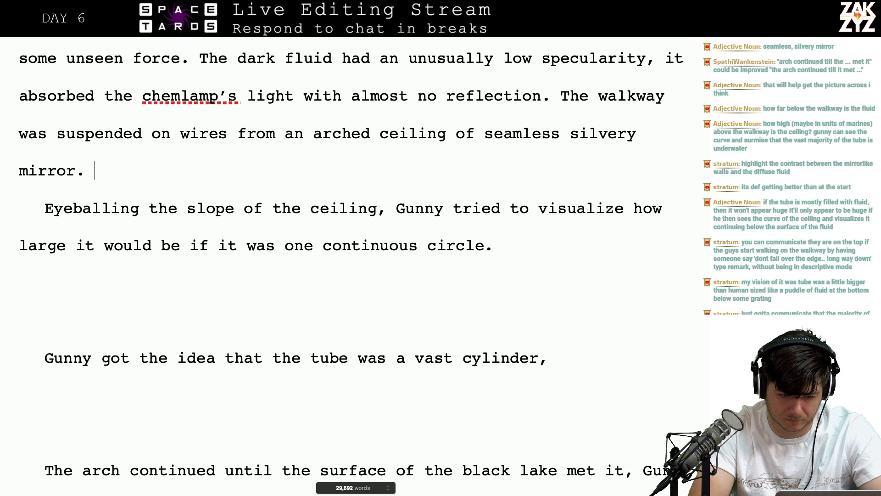
Start a new paragraph after "silvery mirror." reading "Gunny's eyes traced the line of the ceiling until it met with the surface of the lake,"
{"action": "key", "text": "Return"}
{"action": "type", "text": "Gunny's eyes"}
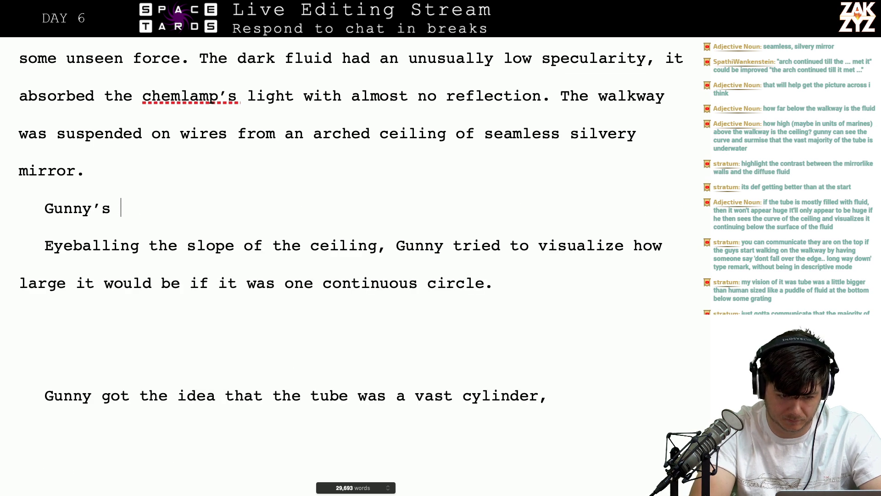
{"action": "type", "text": " tra"}
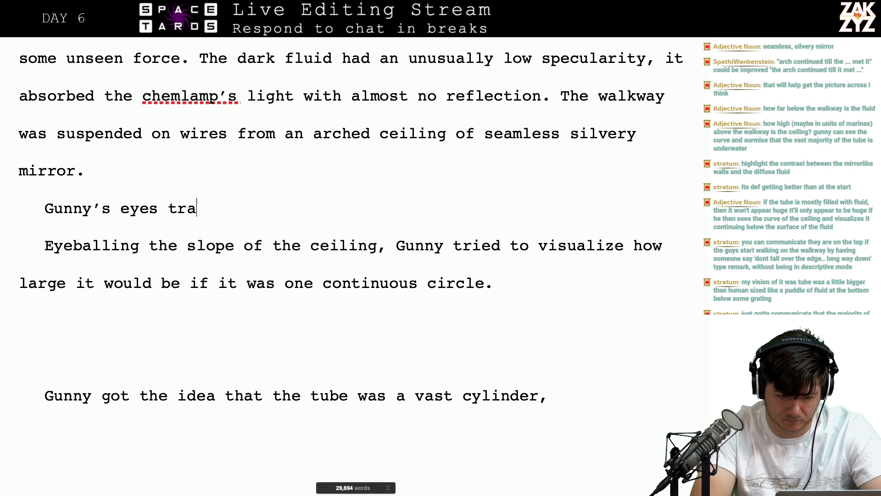
{"action": "type", "text": "ced the line of"}
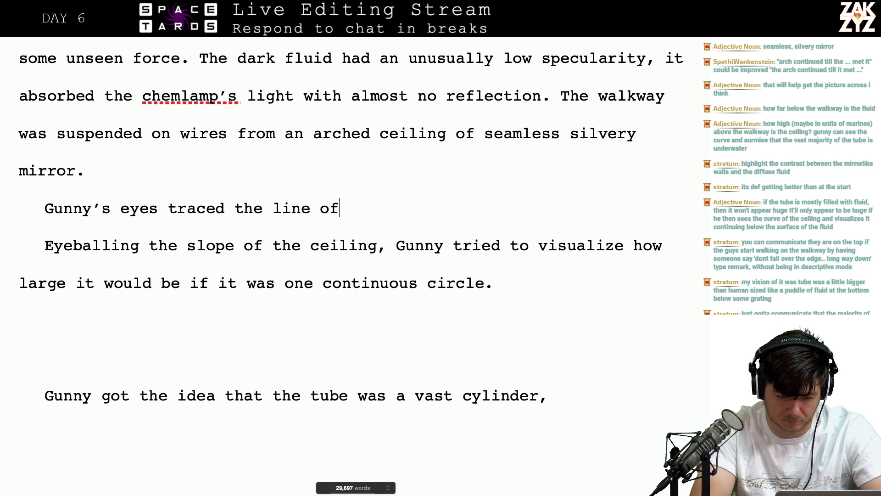
{"action": "type", "text": " the ceiling until"}
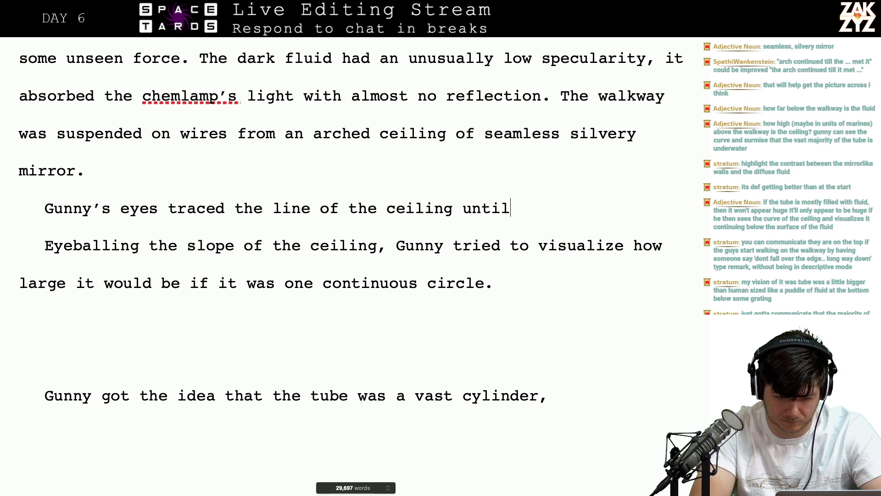
{"action": "type", "text": " it met with the c"}
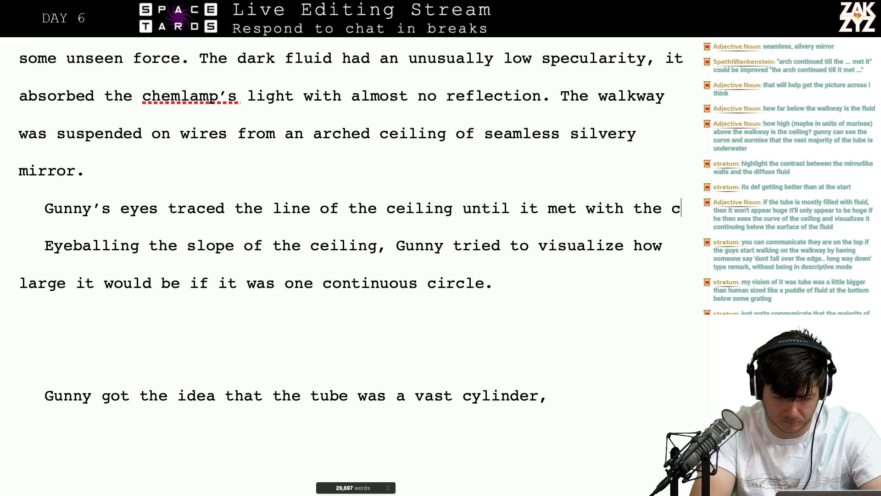
{"action": "key", "text": "BackSpace"}
{"action": "type", "text": "surface of"}
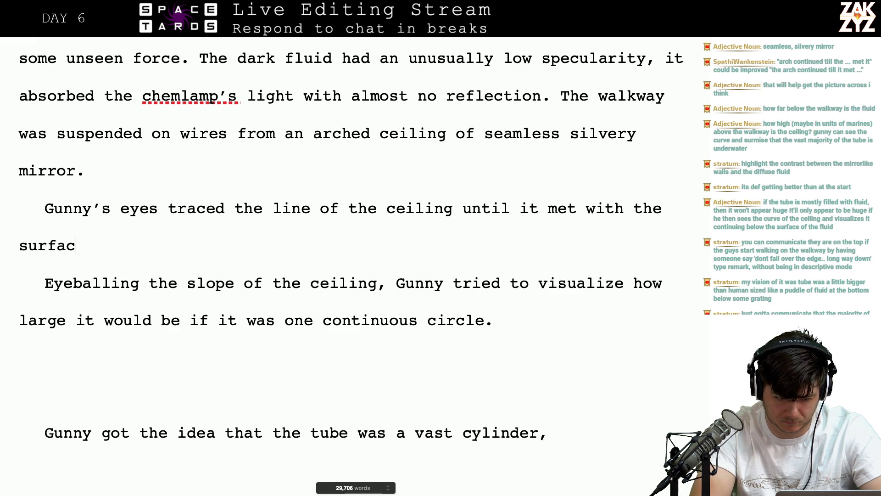
{"action": "type", "text": " the lake, "}
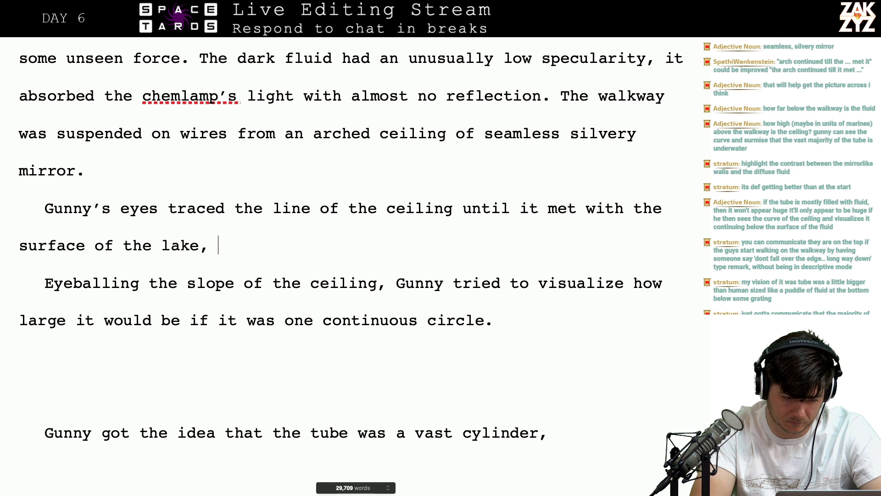
Finish that sentence with "the fluid left a line of black tarnish where it lapped against the mirror." and begin another with "Gunny tried to"
{"action": "type", "text": "the flu"}
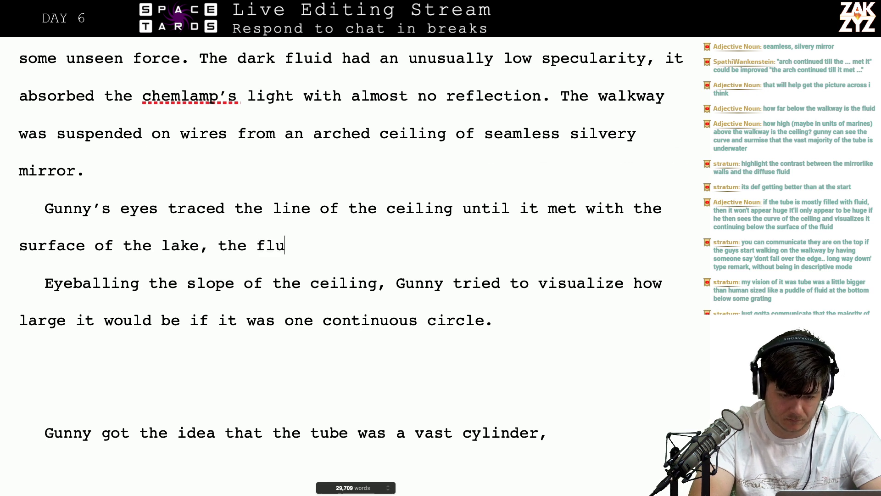
{"action": "type", "text": "id left a l"}
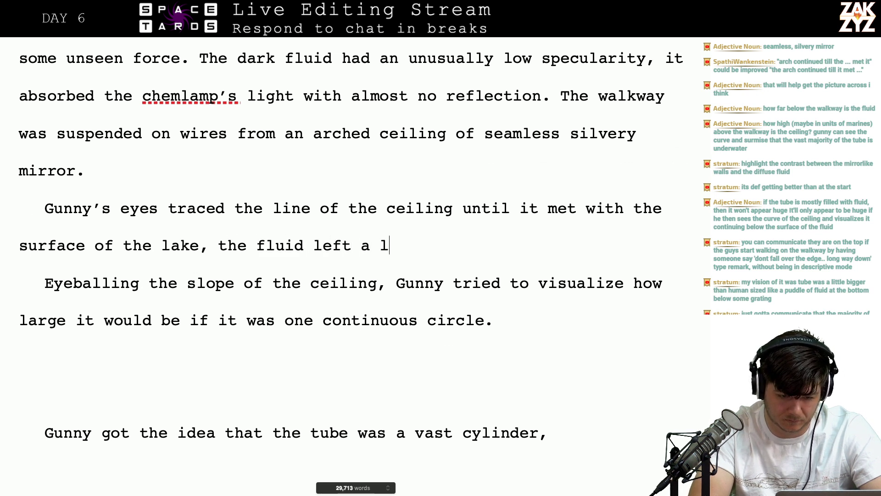
{"action": "type", "text": "ine of black tarnis"}
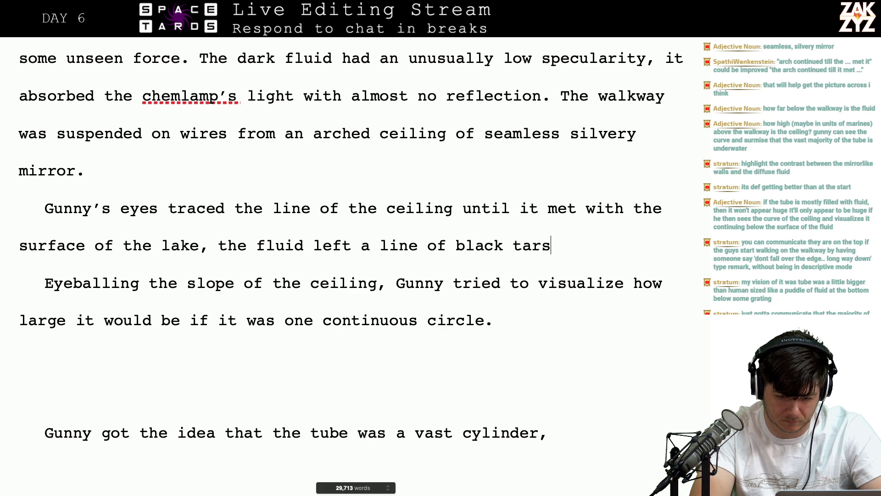
{"action": "key", "text": "BackSpace"}
{"action": "key", "text": "BackSpace"}
{"action": "type", "text": "rnish where"}
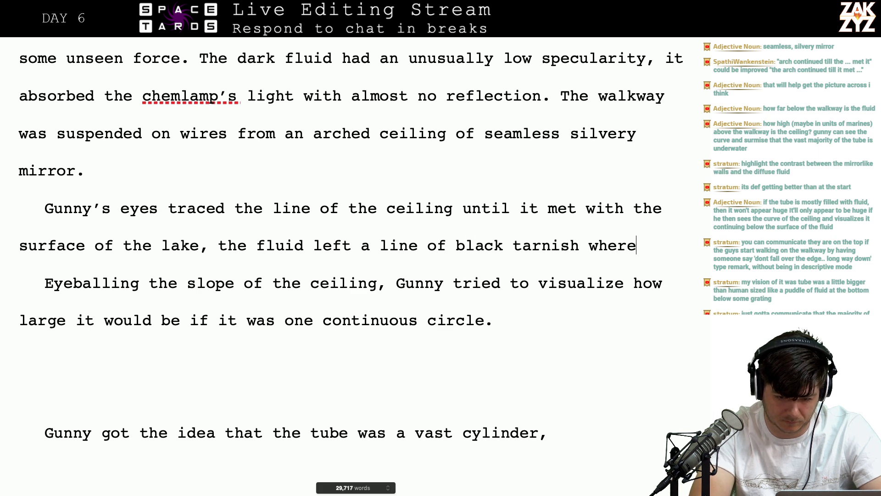
{"action": "type", "text": " it lapped against the mirror."}
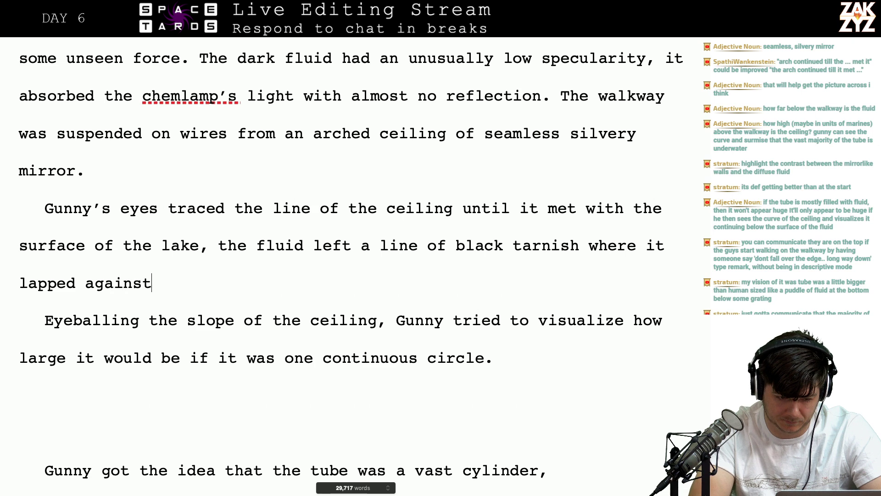
{"action": "key", "text": "Return"}
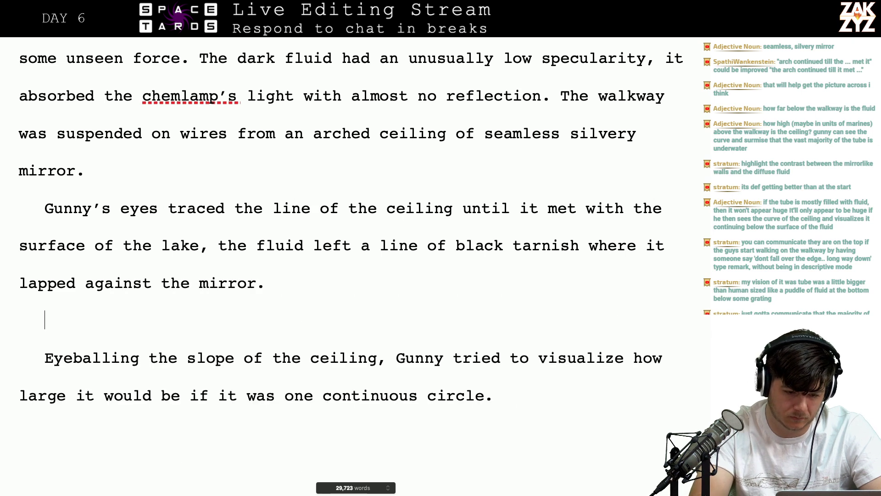
{"action": "key", "text": "Left"}
{"action": "type", "text": "Gunny tried to"}
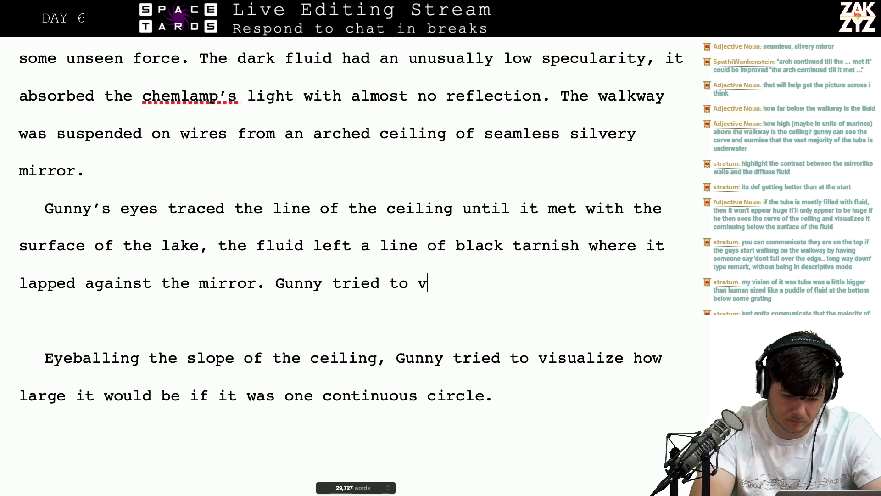
Try continuing the "Gunny tried to" sentence with "visualize how large the chamber would be if it was a cy"
{"action": "type", "text": " visualize h"}
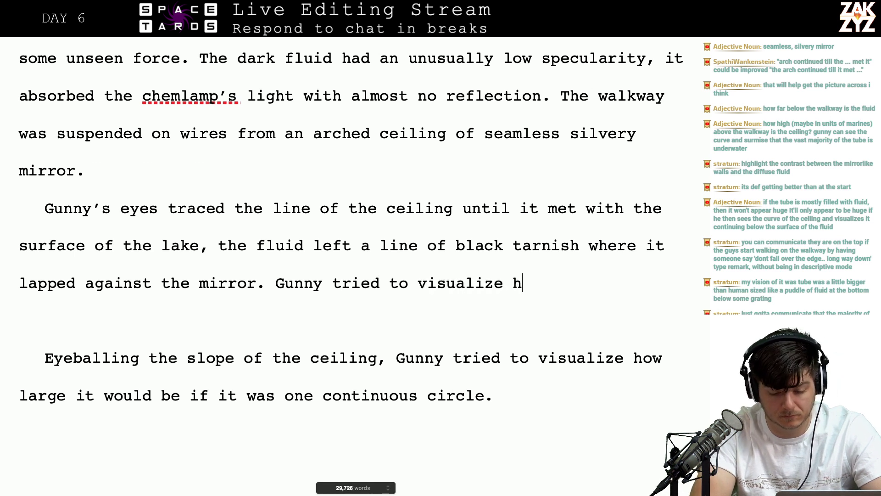
{"action": "type", "text": "ow large the chamber"}
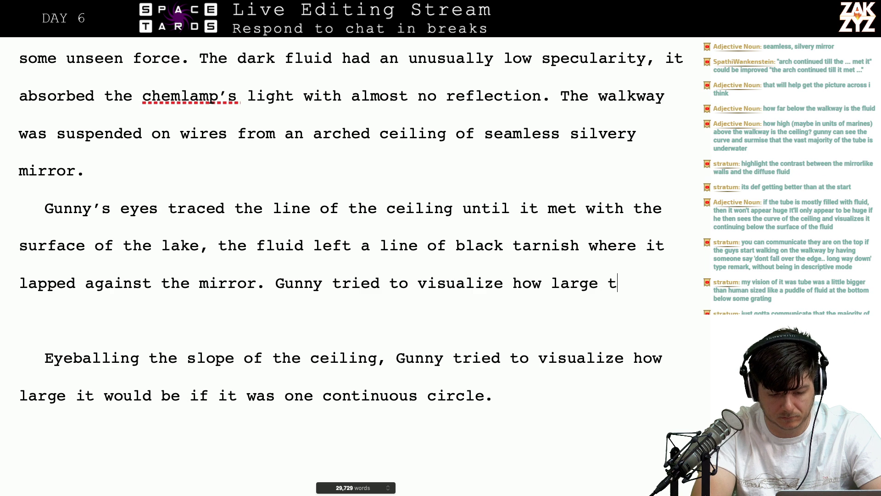
{"action": "key", "text": "BackSpace"}
{"action": "key", "text": "BackSpace"}
{"action": "key", "text": "BackSpace"}
{"action": "key", "text": "BackSpace"}
{"action": "key", "text": "BackSpace"}
{"action": "key", "text": "BackSpace"}
{"action": "key", "text": "BackSpace"}
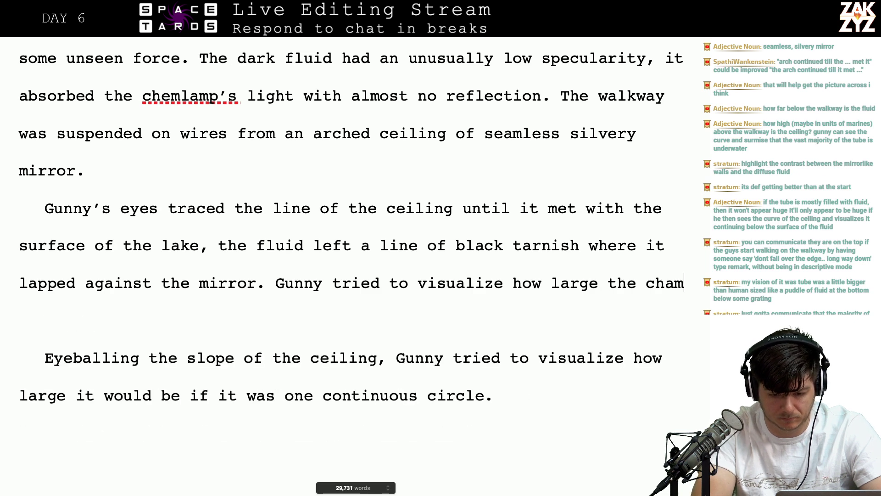
{"action": "key", "text": "BackSpace"}
{"action": "key", "text": "BackSpace"}
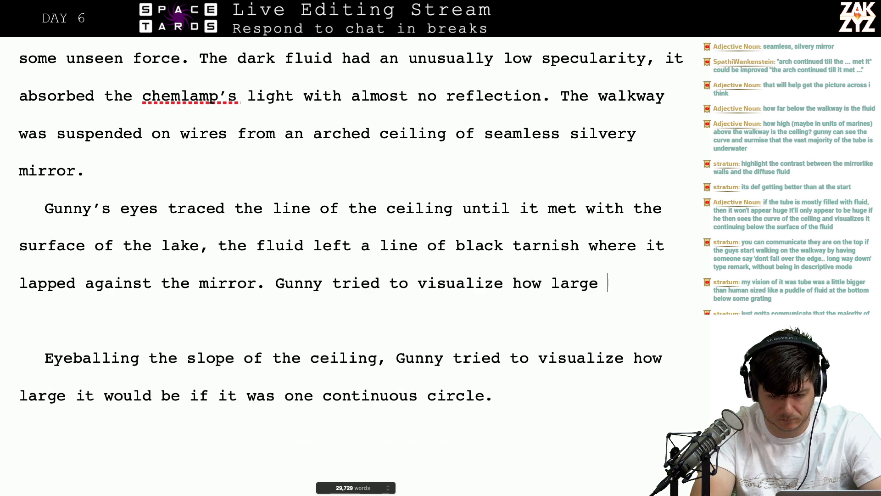
{"action": "type", "text": "the chambe"}
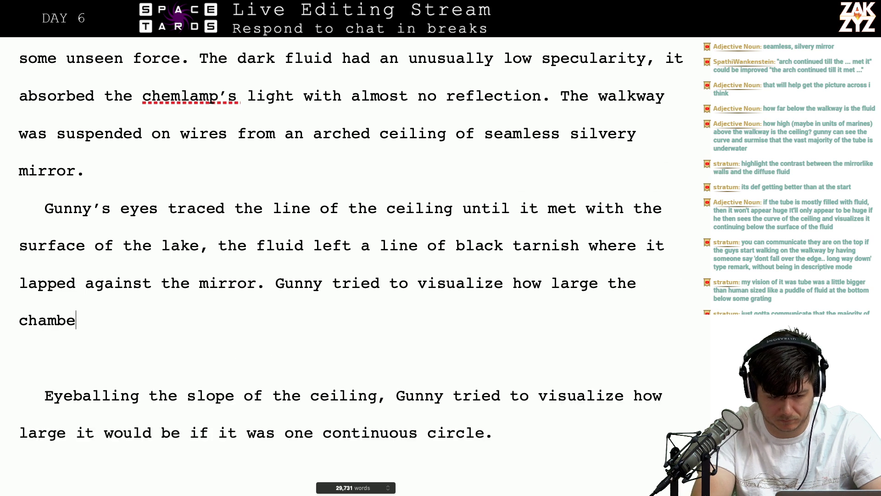
{"action": "type", "text": "r would be if the "}
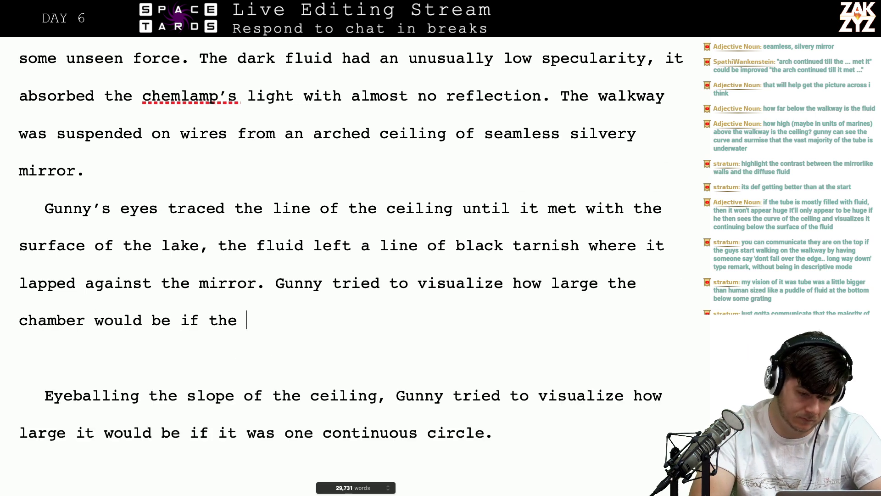
{"action": "type", "text": "slop"}
{"action": "key", "text": "BackSpace"}
{"action": "key", "text": "BackSpace"}
{"action": "key", "text": "BackSpace"}
{"action": "key", "text": "BackSpace"}
{"action": "key", "text": "BackSpace"}
{"action": "key", "text": "BackSpace"}
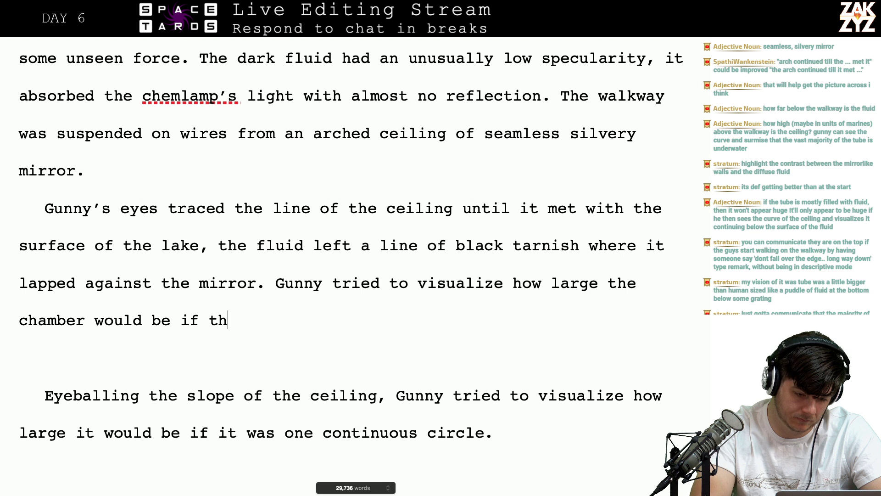
{"action": "type", "text": "was a cy"}
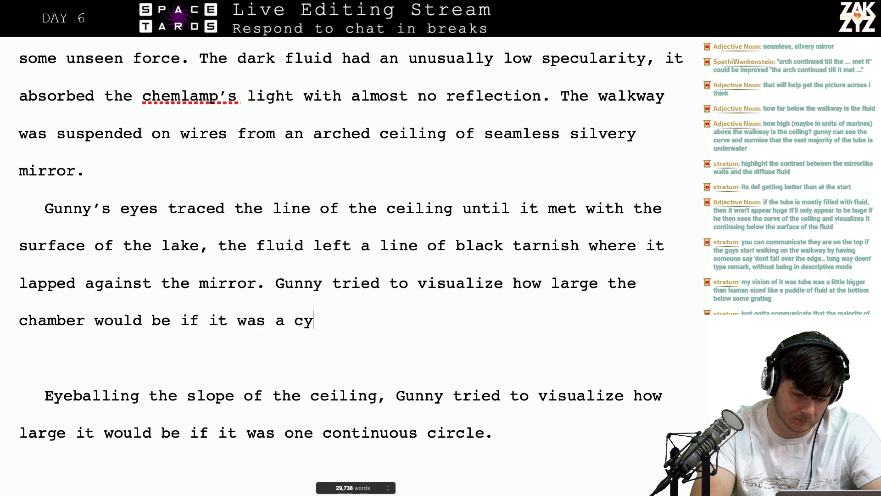
Delete the unfinished sentence about the chamber's size back to "Gunny tried"
{"action": "key", "text": "BackSpace"}
{"action": "key", "text": "BackSpace"}
{"action": "key", "text": "BackSpace"}
{"action": "key", "text": "BackSpace"}
{"action": "key", "text": "BackSpace"}
{"action": "key", "text": "BackSpace"}
{"action": "key", "text": "BackSpace"}
{"action": "key", "text": "BackSpace"}
{"action": "key", "text": "BackSpace"}
{"action": "key", "text": "BackSpace"}
{"action": "key", "text": "BackSpace"}
{"action": "key", "text": "BackSpace"}
{"action": "key", "text": "BackSpace"}
{"action": "key", "text": "BackSpace"}
{"action": "key", "text": "BackSpace"}
{"action": "key", "text": "BackSpace"}
{"action": "key", "text": "BackSpace"}
{"action": "key", "text": "BackSpace"}
{"action": "key", "text": "BackSpace"}
{"action": "key", "text": "BackSpace"}
{"action": "key", "text": "BackSpace"}
{"action": "key", "text": "BackSpace"}
{"action": "key", "text": "BackSpace"}
{"action": "key", "text": "BackSpace"}
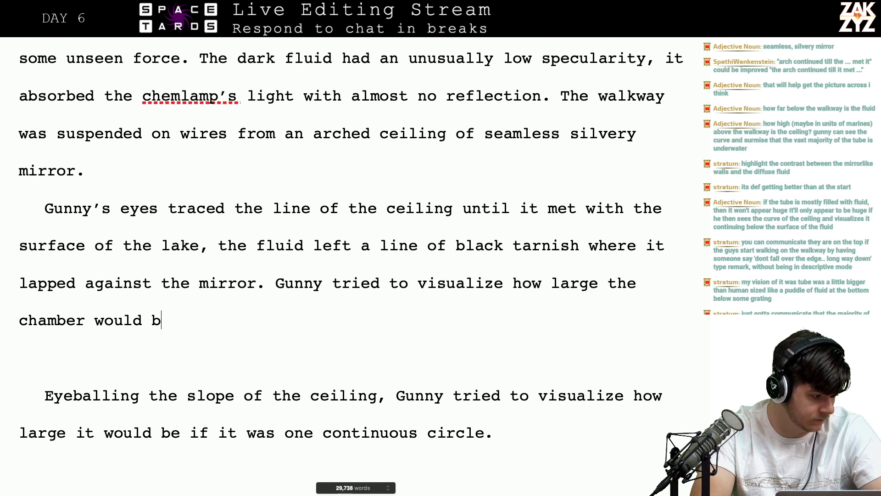
{"action": "key", "text": "BackSpace"}
{"action": "key", "text": "BackSpace"}
{"action": "key", "text": "BackSpace"}
{"action": "key", "text": "BackSpace"}
{"action": "key", "text": "BackSpace"}
{"action": "key", "text": "BackSpace"}
{"action": "key", "text": "BackSpace"}
{"action": "key", "text": "BackSpace"}
{"action": "key", "text": "BackSpace"}
{"action": "key", "text": "BackSpace"}
{"action": "key", "text": "BackSpace"}
{"action": "key", "text": "BackSpace"}
{"action": "key", "text": "BackSpace"}
{"action": "key", "text": "BackSpace"}
{"action": "key", "text": "BackSpace"}
{"action": "key", "text": "BackSpace"}
{"action": "key", "text": "BackSpace"}
{"action": "key", "text": "BackSpace"}
{"action": "key", "text": "BackSpace"}
{"action": "key", "text": "BackSpace"}
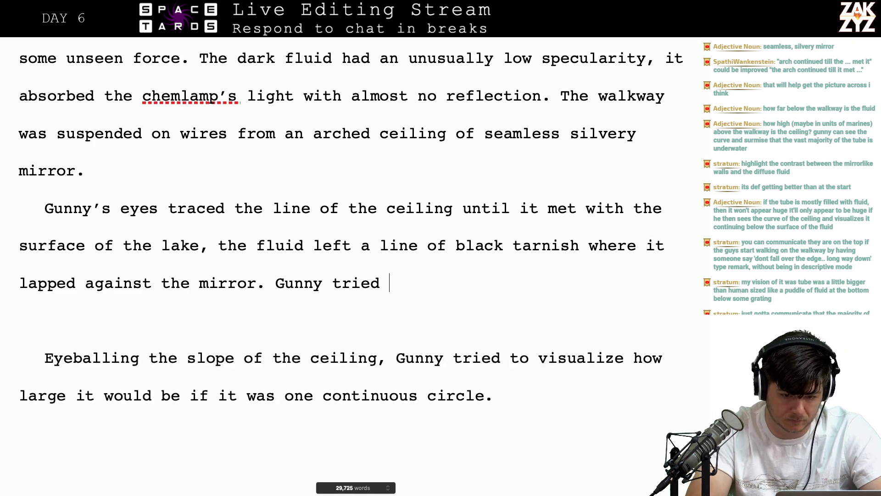
Add a comma after "seamless", and insert "gleaming arch of the ceiling" before "line of the ceiling" in the "Gunny's eyes" sentence
{"action": "scroll", "coordinate": [438, 178], "scroll_direction": "up", "scroll_amount": 1}
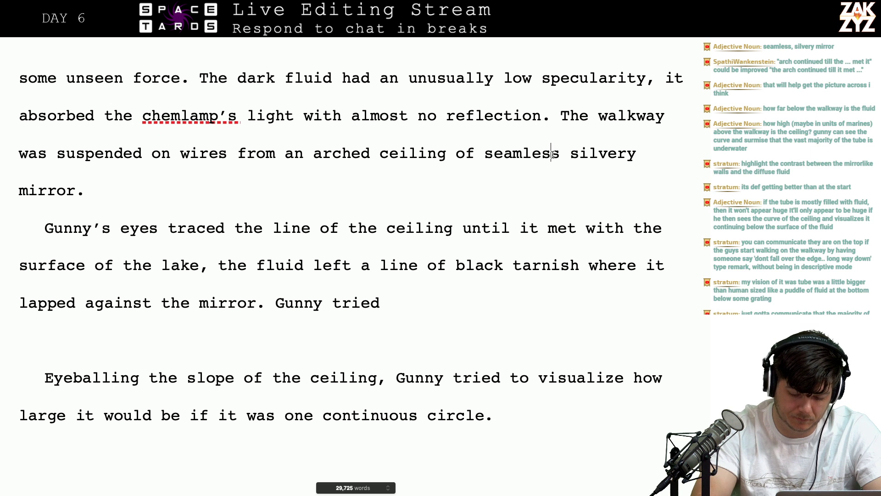
{"action": "type", "text": ","}
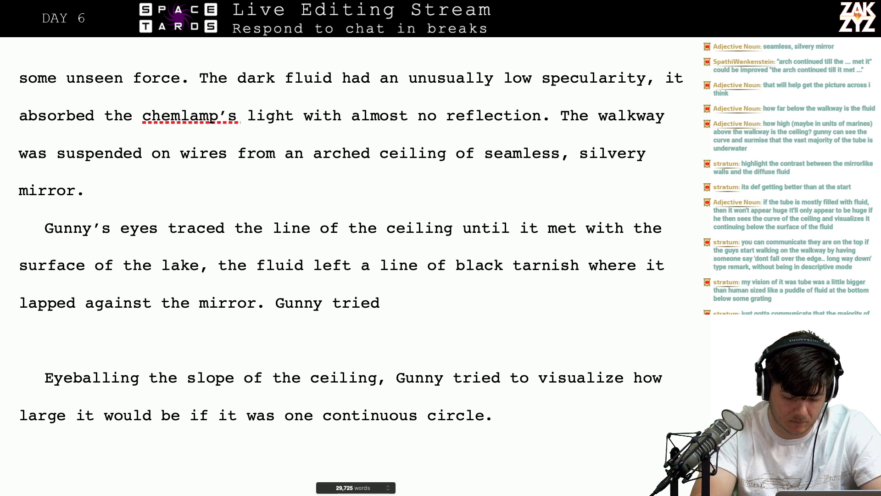
{"action": "type", "text": "gleaming "}
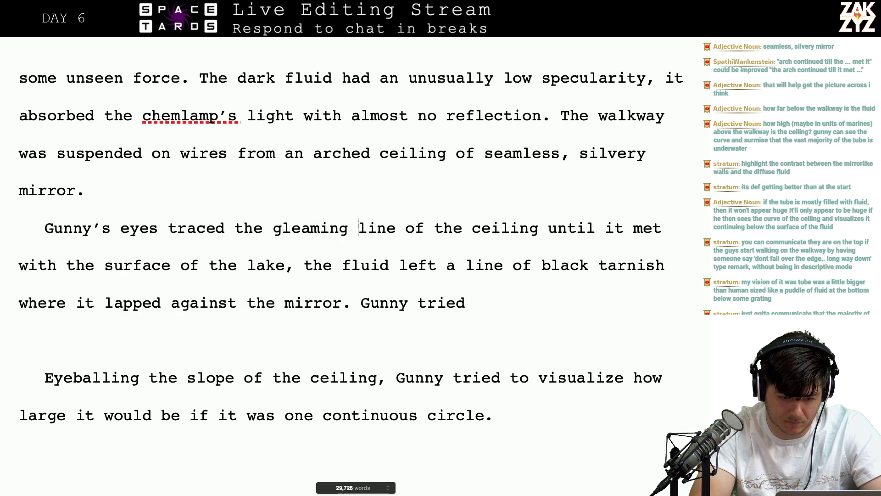
{"action": "type", "text": "arch of the c"}
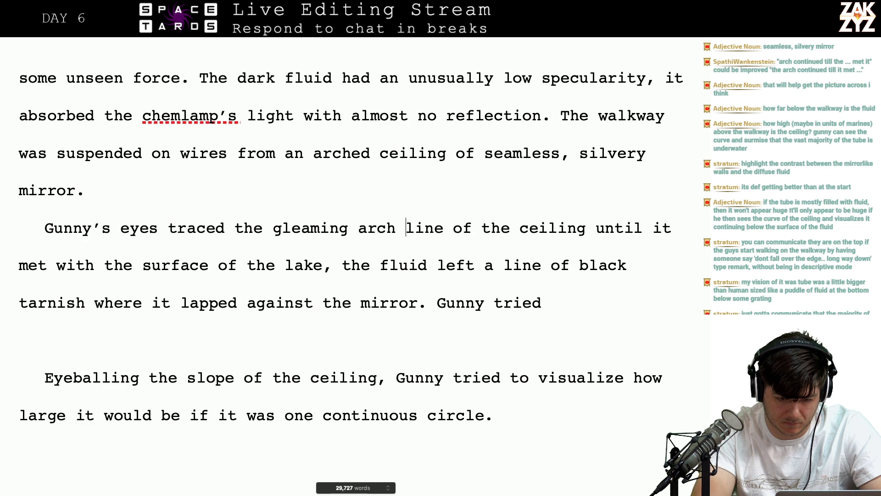
{"action": "type", "text": "eiling"}
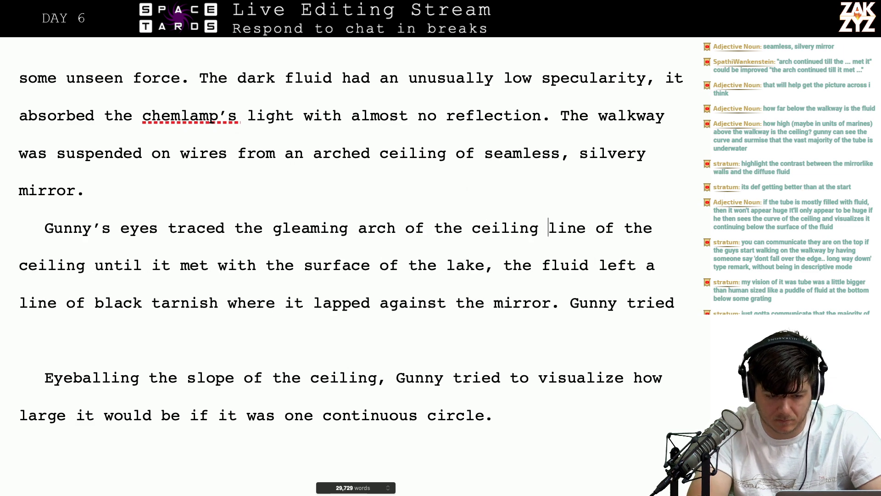
Delete the leftover words "line of the ceiling" before "until it met" in the "Gunny's eyes" sentence
{"action": "key", "text": "shift+Right"}
{"action": "key", "text": "shift+Right"}
{"action": "key", "text": "shift+Right"}
{"action": "key", "text": "shift+Right"}
{"action": "key", "text": "shift+Right"}
{"action": "key", "text": "shift+Right"}
{"action": "key", "text": "shift+Right"}
{"action": "key", "text": "shift+Right"}
{"action": "key", "text": "shift+Right"}
{"action": "key", "text": "shift+Right"}
{"action": "key", "text": "shift+Right"}
{"action": "key", "text": "shift+Right"}
{"action": "key", "text": "shift+Right"}
{"action": "key", "text": "shift+Right"}
{"action": "key", "text": "shift+Right"}
{"action": "key", "text": "shift+Right"}
{"action": "key", "text": "shift+Right"}
{"action": "key", "text": "shift+Right"}
{"action": "key", "text": "shift+Right"}
{"action": "key", "text": "shift+Right"}
{"action": "key", "text": "shift+Right"}
{"action": "key", "text": "shift+Right"}
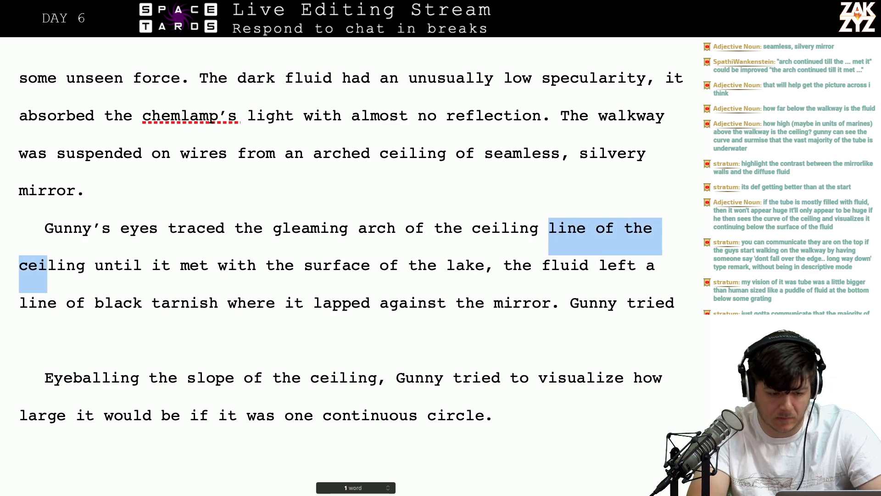
{"action": "key", "text": "shift+Right"}
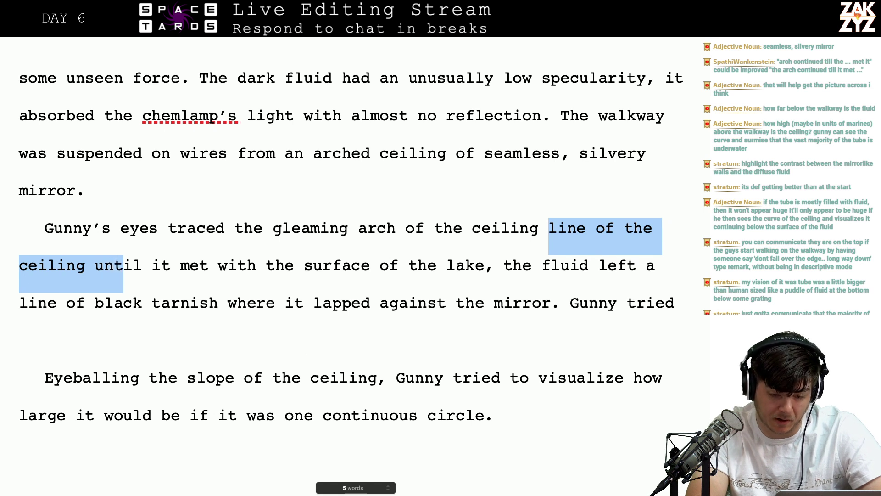
{"action": "key", "text": "shift+Right"}
{"action": "key", "text": "shift+Right"}
{"action": "key", "text": "shift+Right"}
{"action": "key", "text": "shift+Right"}
{"action": "key", "text": "shift+Right"}
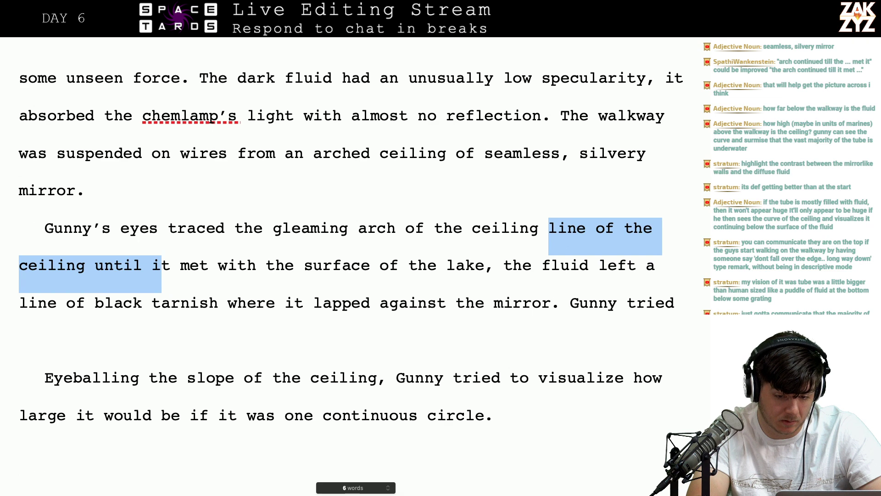
{"action": "key", "text": "shift+Left"}
{"action": "key", "text": "shift+Left"}
{"action": "key", "text": "shift+Left"}
{"action": "key", "text": "shift+Left"}
{"action": "key", "text": "shift+Left"}
{"action": "key", "text": "shift+Left"}
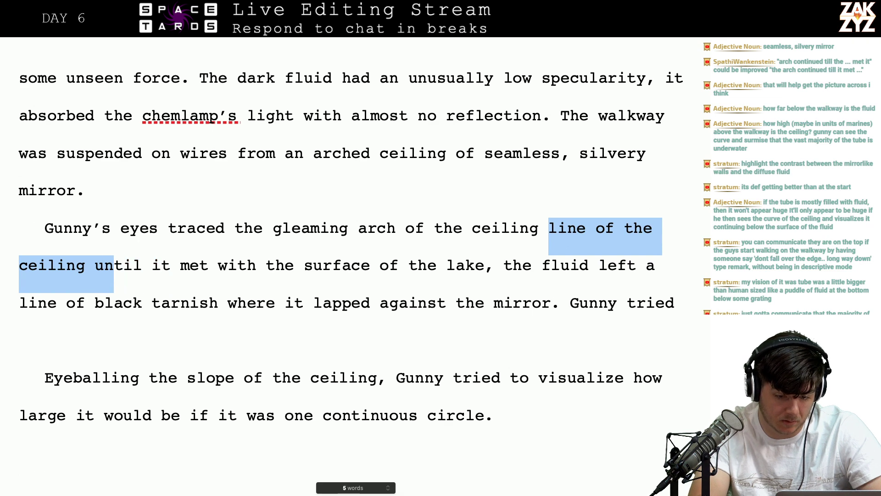
{"action": "key", "text": "shift+Left"}
{"action": "key", "text": "shift+Left"}
{"action": "key", "text": "BackSpace"}
Insert "to the place where it met with the surface of the lake," after "gleaming arch of the ceiling"
{"action": "type", "text": "t"}
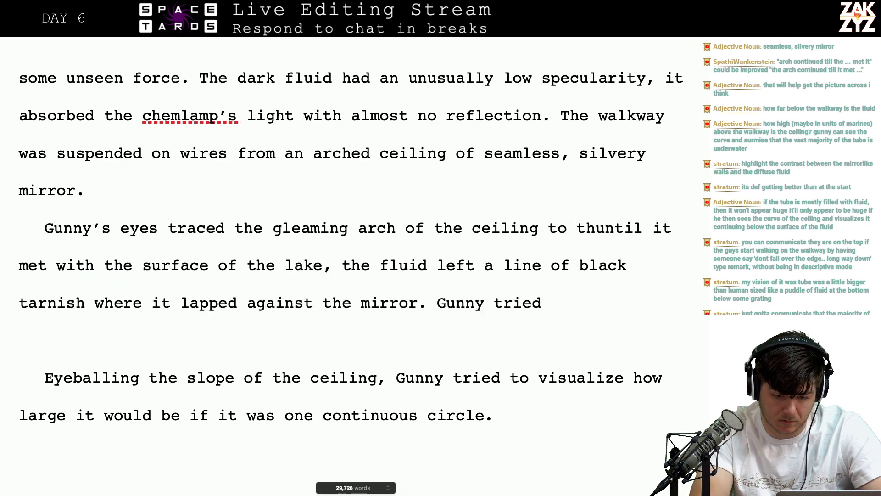
{"action": "type", "text": "o the place where it met with the su"}
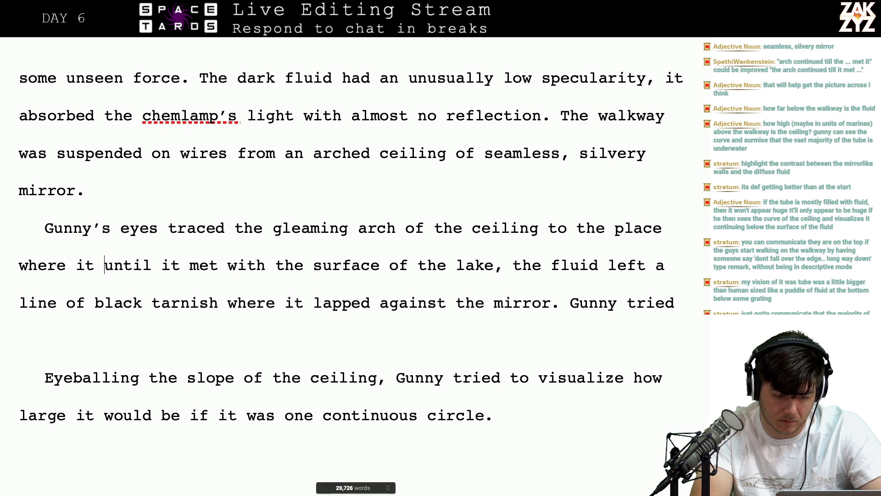
{"action": "type", "text": "rface of the lak"}
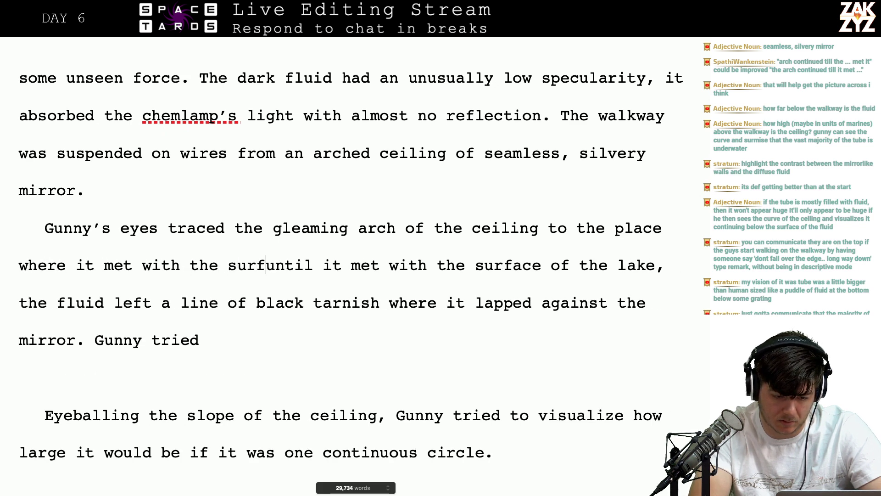
{"action": "type", "text": "e,"}
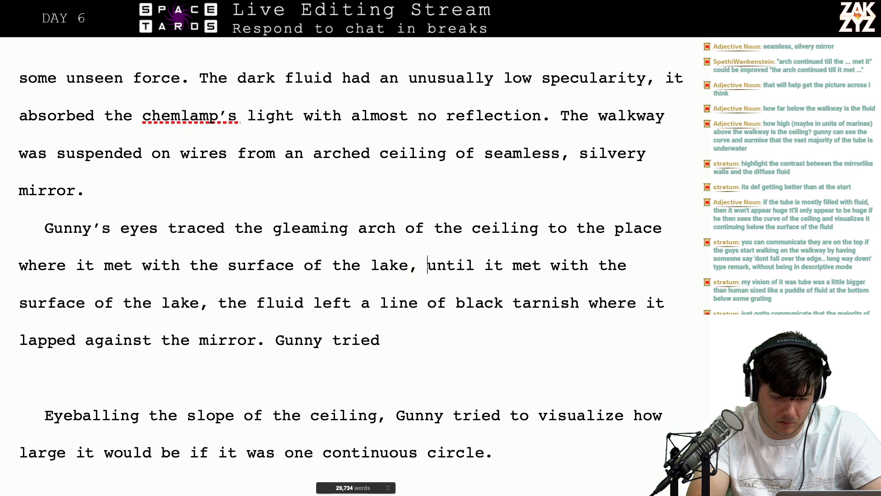
Delete the redundant phrase "until it met with the surface of the lake," before "the fluid left a line"
{"action": "key", "text": "shift+Down"}
{"action": "key", "text": "shift+Left"}
{"action": "key", "text": "shift+Left"}
{"action": "key", "text": "shift+Left"}
{"action": "key", "text": "shift+Left"}
{"action": "key", "text": "shift+Left"}
{"action": "key", "text": "shift+Left"}
{"action": "key", "text": "shift+Left"}
{"action": "key", "text": "shift+Left"}
{"action": "key", "text": "shift+Left"}
{"action": "key", "text": "shift+Left"}
{"action": "key", "text": "shift+Left"}
{"action": "key", "text": "shift+Left"}
{"action": "key", "text": "shift+Left"}
{"action": "key", "text": "shift+Left"}
{"action": "key", "text": "shift+Left"}
{"action": "key", "text": "shift+Left"}
{"action": "key", "text": "shift+Left"}
{"action": "key", "text": "shift+Left"}
{"action": "key", "text": "shift+Left"}
{"action": "key", "text": "shift+Left"}
{"action": "key", "text": "shift+Left"}
{"action": "key", "text": "shift+Left"}
{"action": "key", "text": "shift+Left"}
{"action": "key", "text": "shift+Left"}
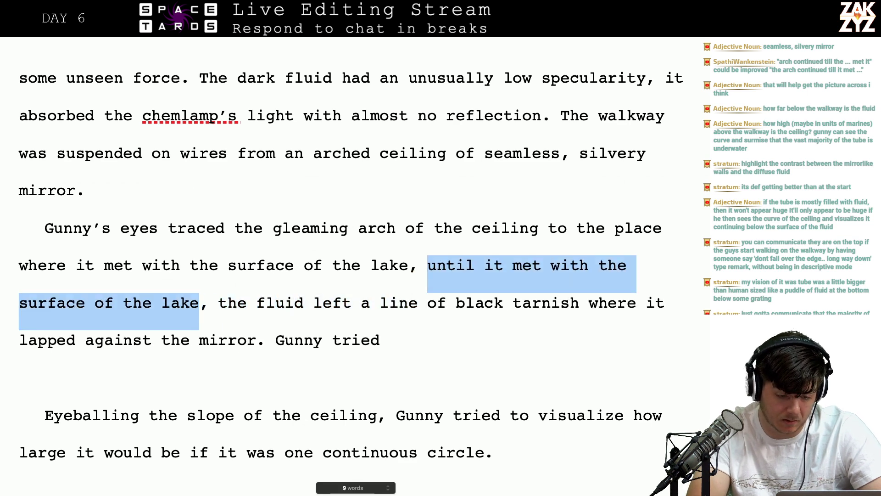
{"action": "key", "text": "shift+Right"}
{"action": "key", "text": "shift+Right"}
{"action": "key", "text": "BackSpace"}
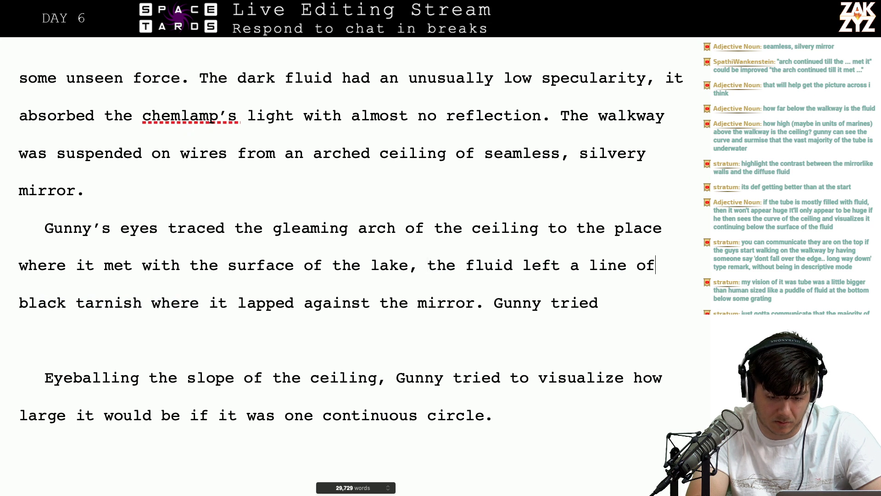
Remove the word "black" before "tarnish" in the sentence about the fluid's line
{"action": "left_click", "coordinate": [636, 265]}
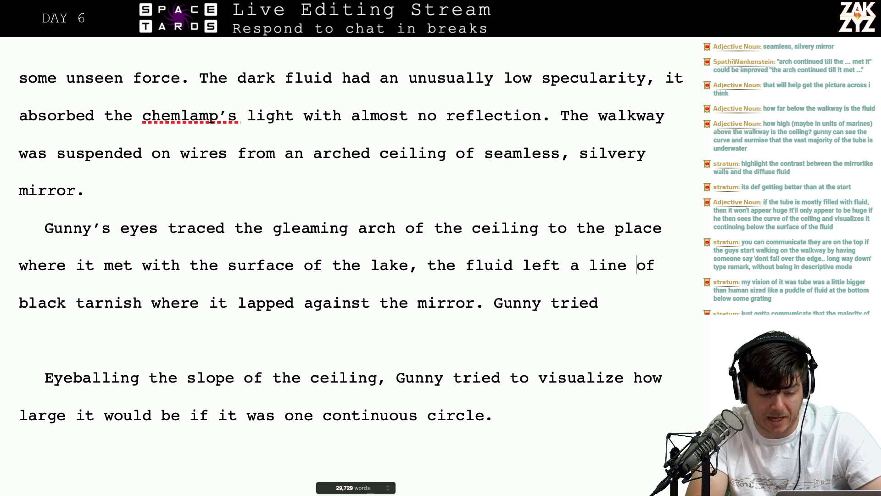
{"action": "left_click", "coordinate": [67, 303]}
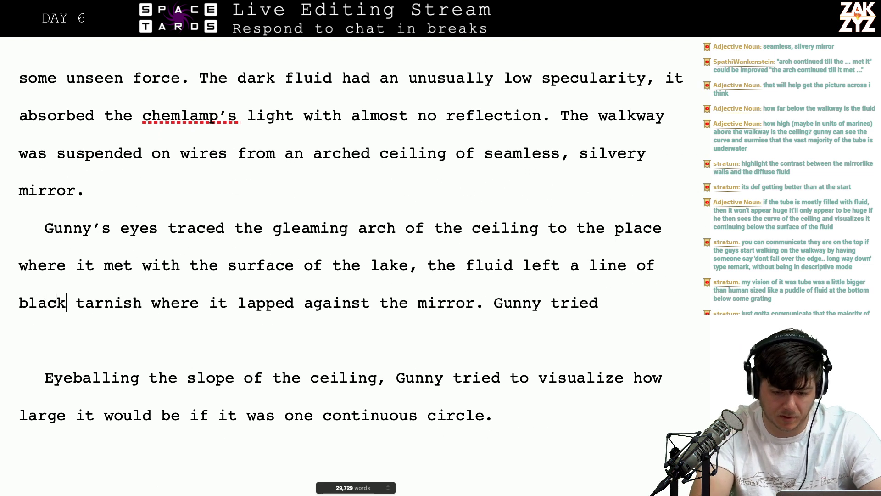
{"action": "key", "text": "BackSpace"}
{"action": "key", "text": "BackSpace"}
{"action": "key", "text": "BackSpace"}
{"action": "key", "text": "BackSpace"}
{"action": "key", "text": "BackSpace"}
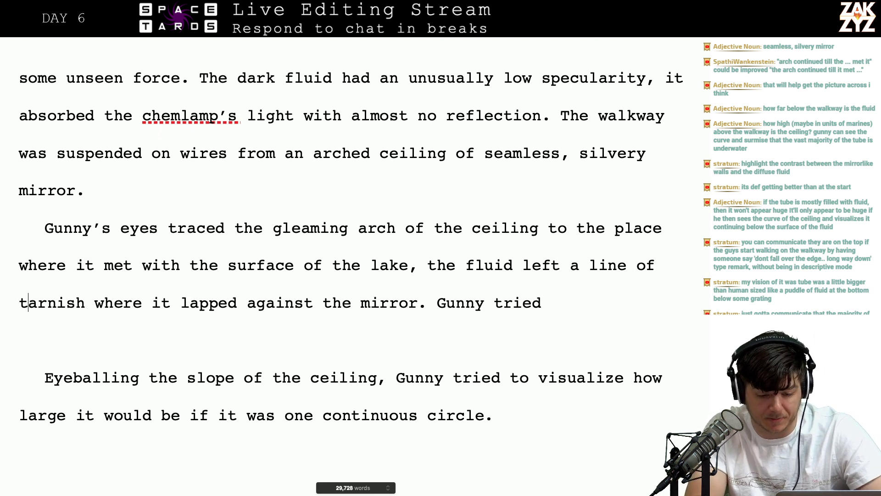
Move "Gunny tried" into its own paragraph and begin a sentence before it: "Eyeballing the slope, Gunny tried to visualize how big the chamber"
{"action": "left_click", "coordinate": [45, 340]}
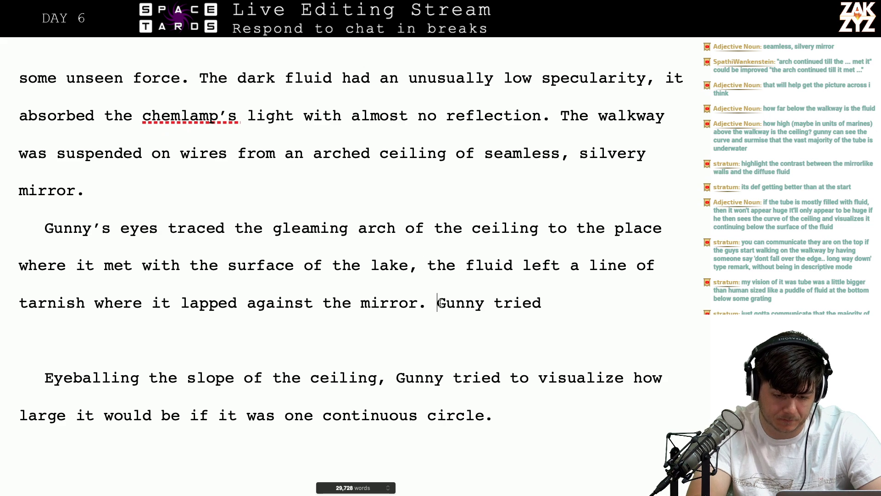
{"action": "key", "text": "Return"}
{"action": "type", "text": "Ey"}
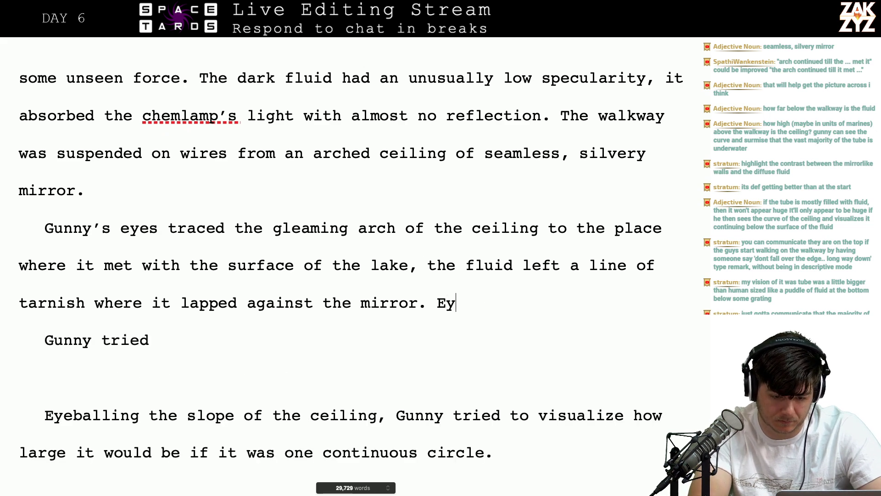
{"action": "type", "text": "eballing the sl"}
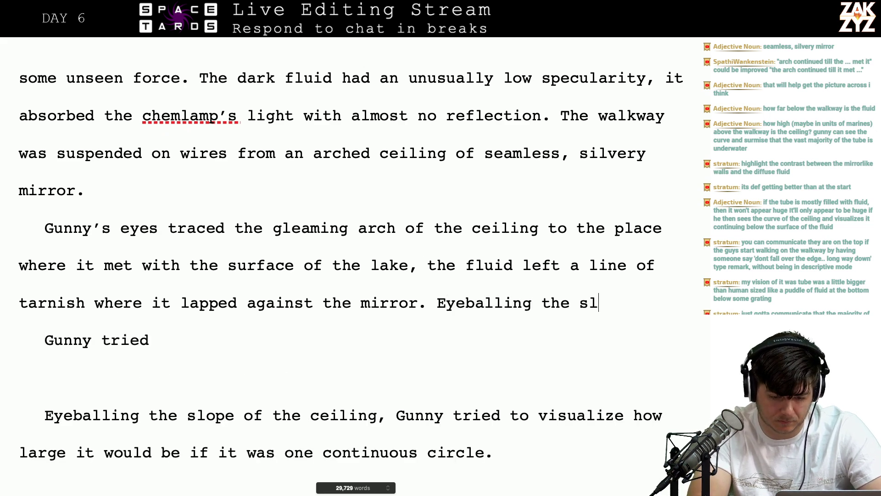
{"action": "type", "text": "ope, Gunny tri"}
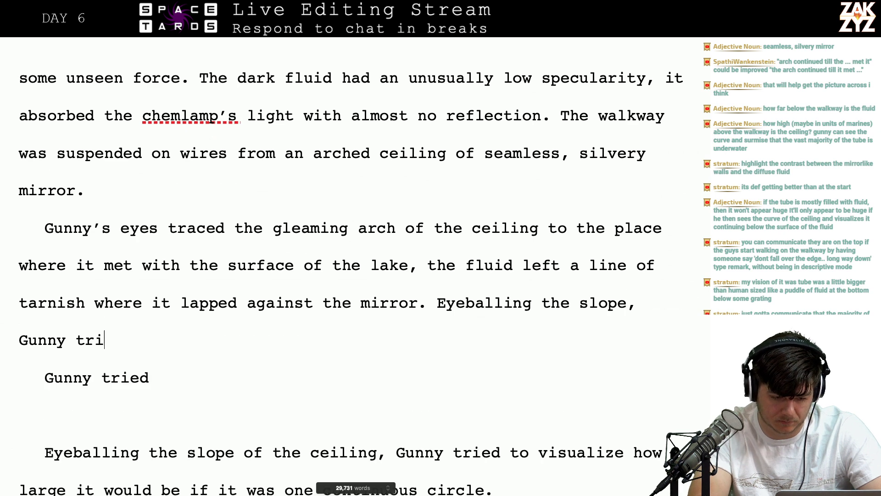
{"action": "type", "text": "ed to vssualize how bigg"}
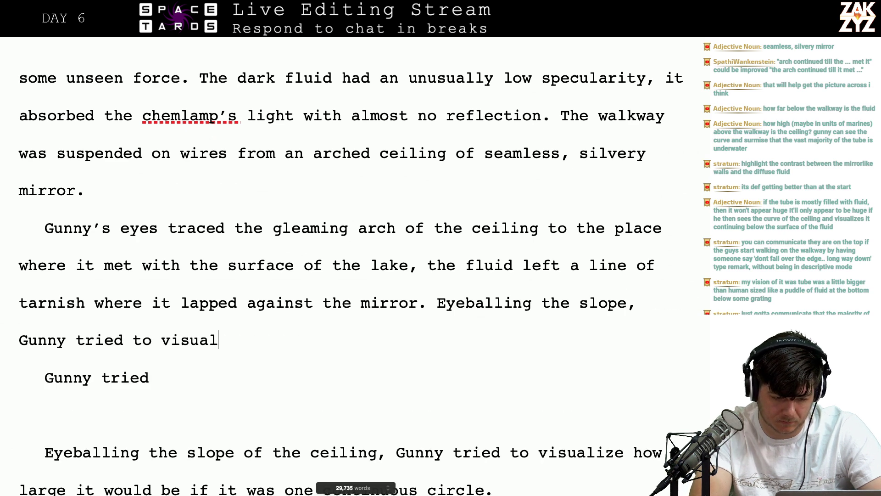
{"action": "key", "text": "BackSpace"}
{"action": "key", "text": "BackSpace"}
{"action": "type", "text": "the chamber w"}
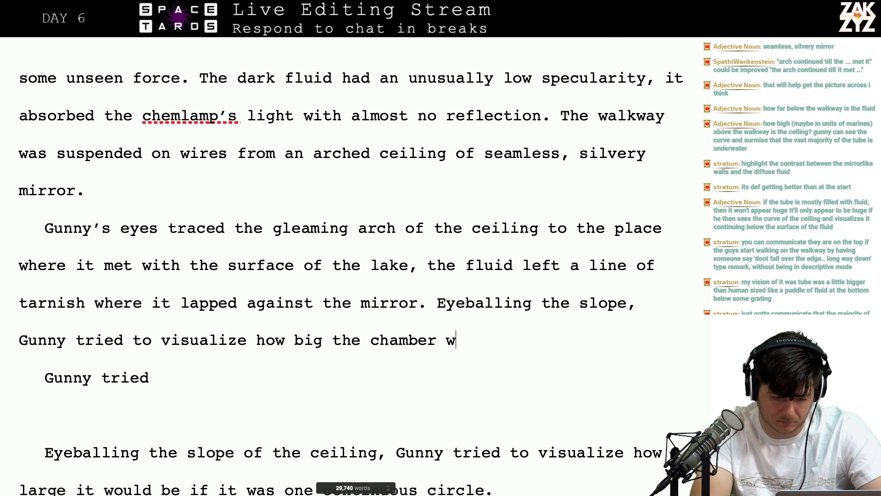
Continue the "Eyeballing the slope" sentence with "would be if" after "chamber"
{"action": "type", "text": "was if"}
{"action": "key", "text": "BackSpace"}
{"action": "key", "text": "BackSpace"}
{"action": "key", "text": "BackSpace"}
{"action": "key", "text": "BackSpace"}
{"action": "key", "text": "BackSpace"}
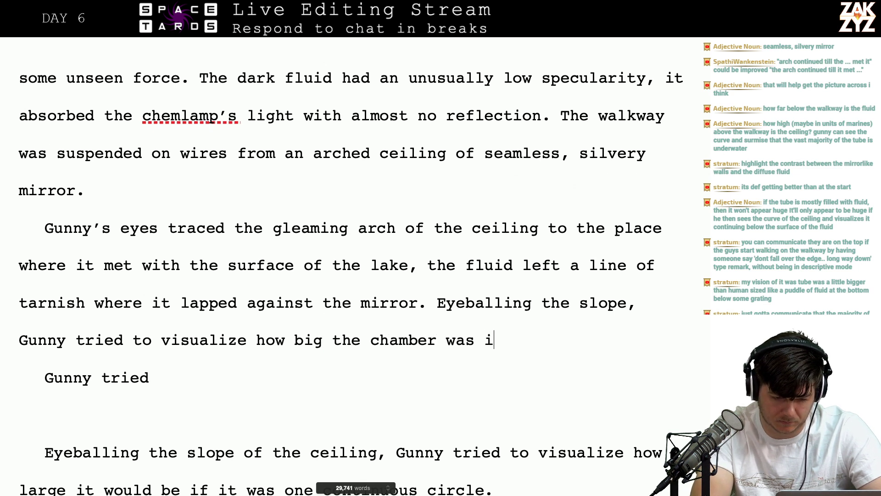
{"action": "type", "text": "ould be if"}
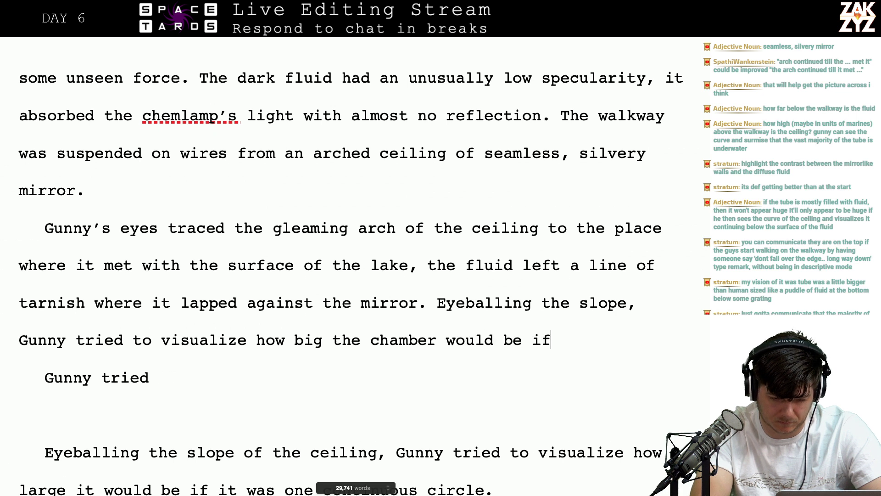
{"action": "type", "text": " it was one c"}
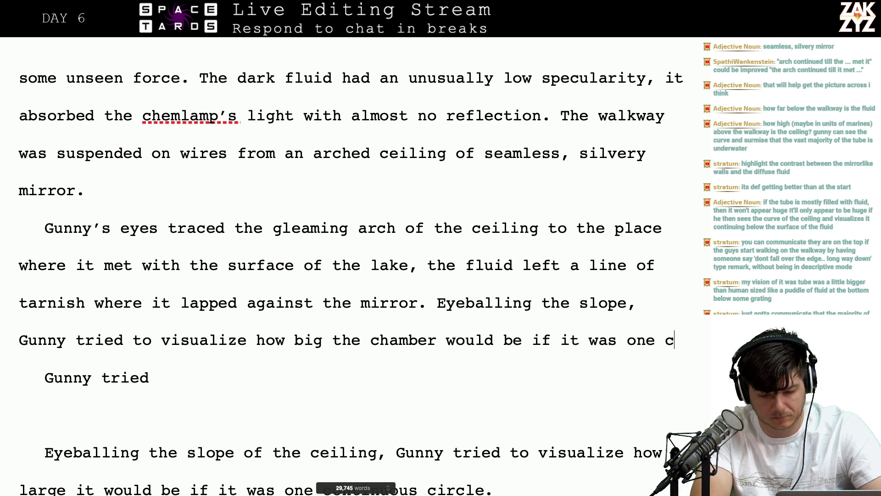
{"action": "key", "text": "BackSpace"}
{"action": "key", "text": "BackSpace"}
{"action": "key", "text": "BackSpace"}
{"action": "key", "text": "BackSpace"}
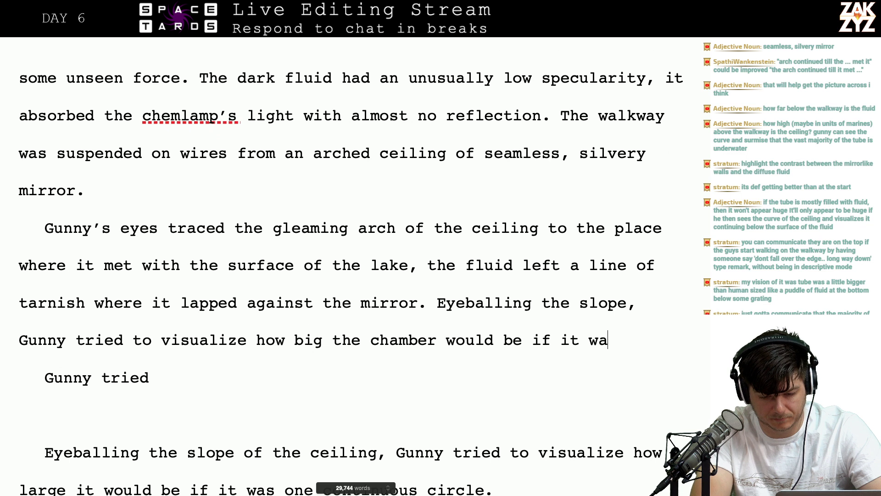
{"action": "key", "text": "BackSpace"}
{"action": "key", "text": "BackSpace"}
{"action": "type", "text": "made a "}
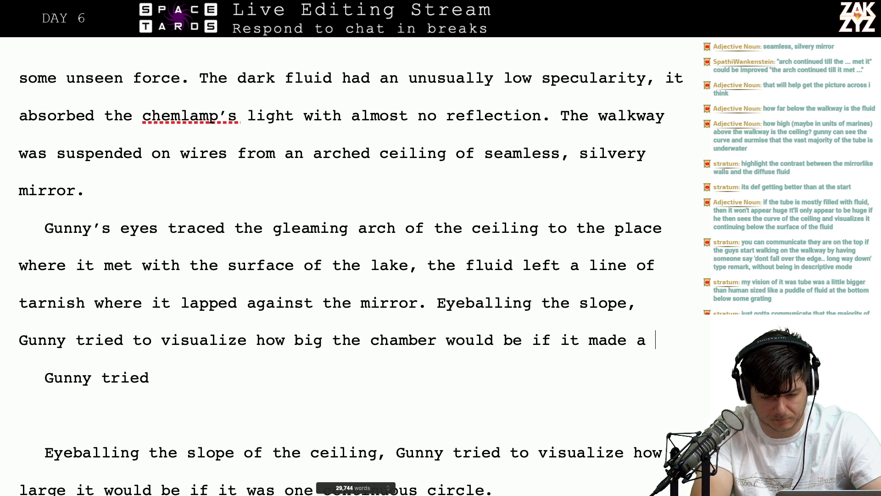
{"action": "type", "text": "con"}
{"action": "key", "text": "BackSpace"}
{"action": "key", "text": "BackSpace"}
{"action": "key", "text": "BackSpace"}
{"action": "key", "text": "BackSpace"}
{"action": "key", "text": "BackSpace"}
{"action": "key", "text": "BackSpace"}
{"action": "key", "text": "BackSpace"}
{"action": "key", "text": "BackSpace"}
{"action": "key", "text": "BackSpace"}
{"action": "key", "text": "BackSpace"}
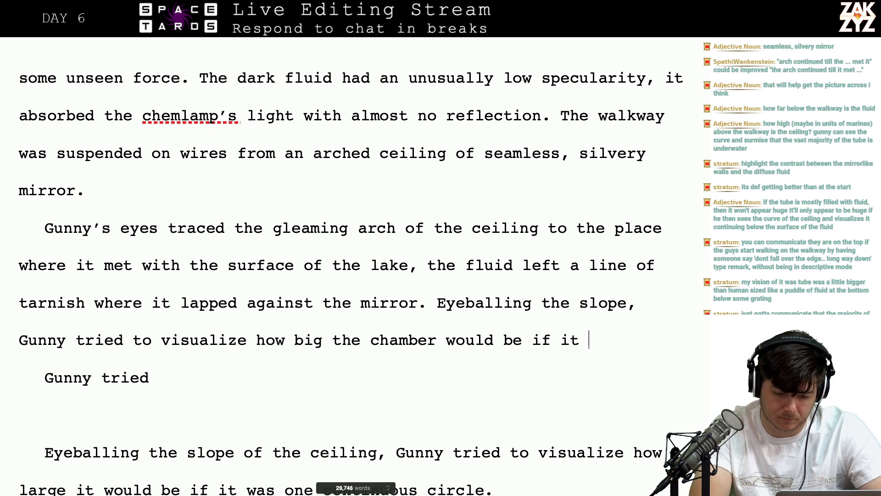
{"action": "key", "text": "BackSpace"}
{"action": "key", "text": "BackSpace"}
{"action": "key", "text": "BackSpace"}
{"action": "key", "text": "BackSpace"}
Finish the "Eyeballing the slope" sentence with "this was a cylinder."
{"action": "type", "text": "this wa"}
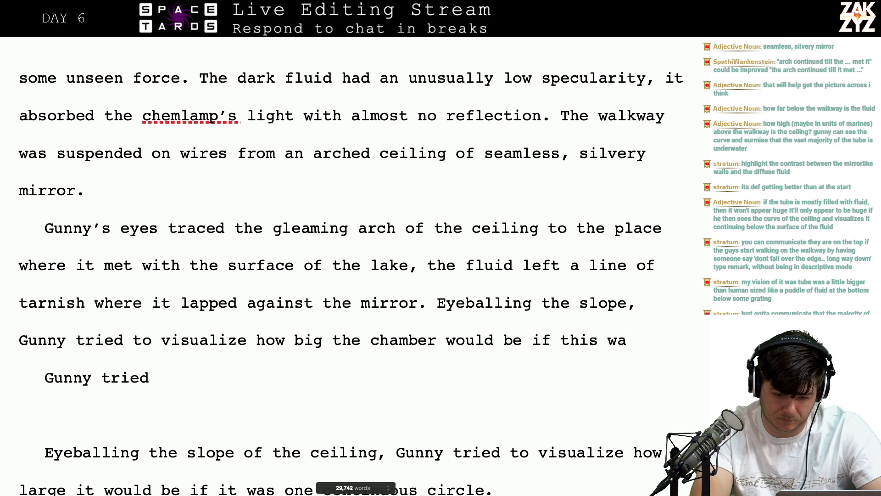
{"action": "type", "text": "s a cylinder."}
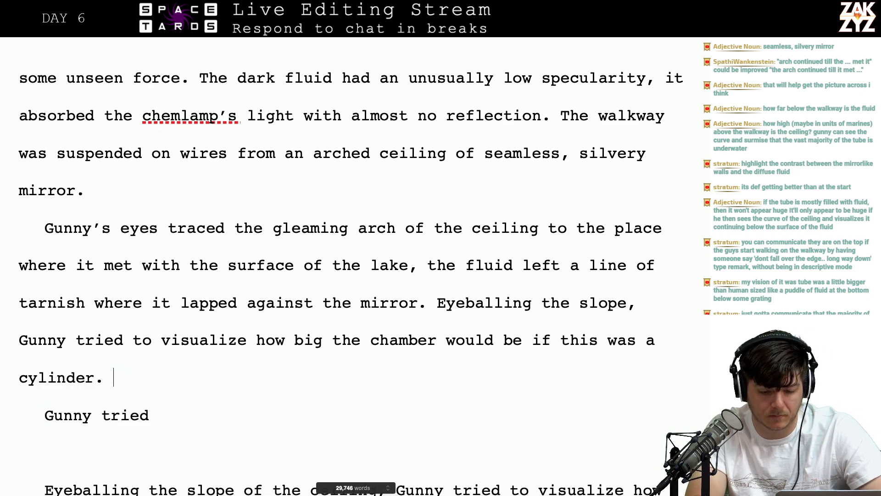
Delete the old draft fragments from the stray "Gunny tried" through "mostly filled with the fluid.", joining "cylinder." to "If this was a tube"
{"action": "key", "text": "shift+Down"}
{"action": "key", "text": "shift+Down"}
{"action": "key", "text": "shift+Down"}
{"action": "key", "text": "shift+Down"}
{"action": "key", "text": "shift+Down"}
{"action": "key", "text": "shift+Down"}
{"action": "key", "text": "shift+Down"}
{"action": "key", "text": "shift+Down"}
{"action": "key", "text": "shift+Down"}
{"action": "key", "text": "shift+Down"}
{"action": "key", "text": "shift+Down"}
{"action": "key", "text": "shift+Down"}
{"action": "key", "text": "shift+Down"}
{"action": "key", "text": "shift+Down"}
{"action": "key", "text": "shift+Down"}
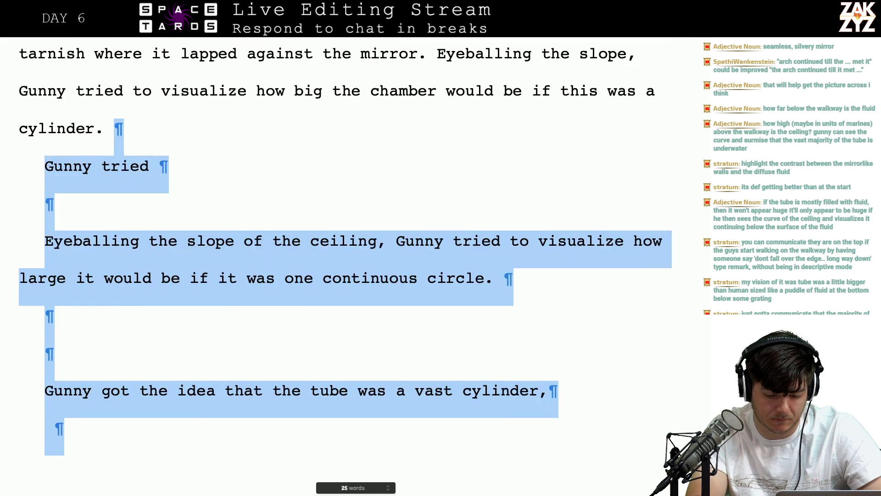
{"action": "key", "text": "shift+Down"}
{"action": "key", "text": "shift+Down"}
{"action": "key", "text": "shift+Down"}
{"action": "key", "text": "shift+Down"}
{"action": "key", "text": "shift+Down"}
{"action": "key", "text": "shift+Down"}
{"action": "key", "text": "shift+Down"}
{"action": "key", "text": "shift+Down"}
{"action": "key", "text": "shift+Down"}
{"action": "key", "text": "shift+Down"}
{"action": "key", "text": "shift+Down"}
{"action": "key", "text": "shift+Down"}
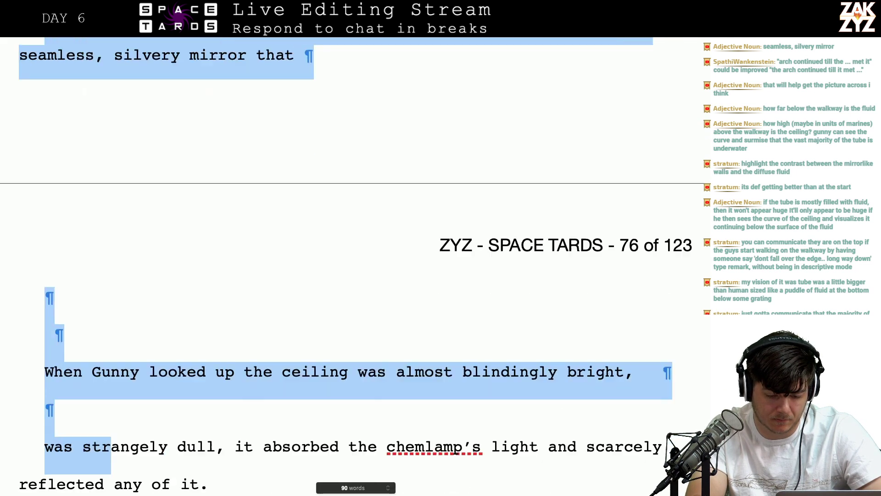
{"action": "key", "text": "shift+Down"}
{"action": "key", "text": "shift+Down"}
{"action": "key", "text": "shift+Down"}
{"action": "key", "text": "shift+Down"}
{"action": "key", "text": "shift+Down"}
{"action": "key", "text": "shift+Down"}
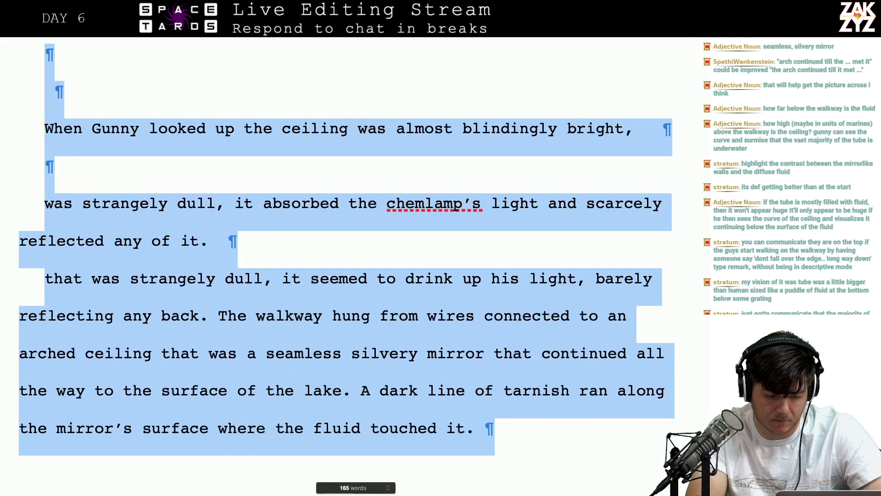
{"action": "key", "text": "shift+Down"}
{"action": "key", "text": "shift+Down"}
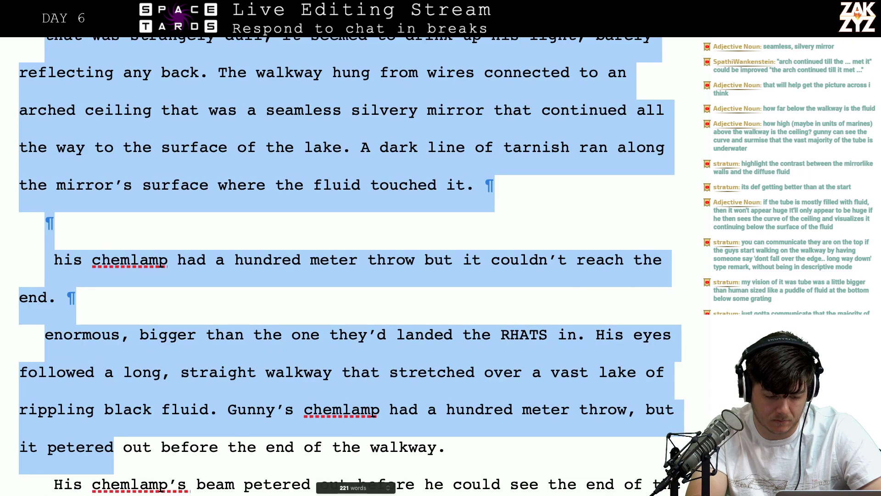
{"action": "key", "text": "shift+Down"}
{"action": "key", "text": "shift+Down"}
{"action": "key", "text": "shift+Down"}
{"action": "key", "text": "shift+Down"}
{"action": "key", "text": "shift+Down"}
{"action": "key", "text": "shift+Down"}
{"action": "key", "text": "shift+Down"}
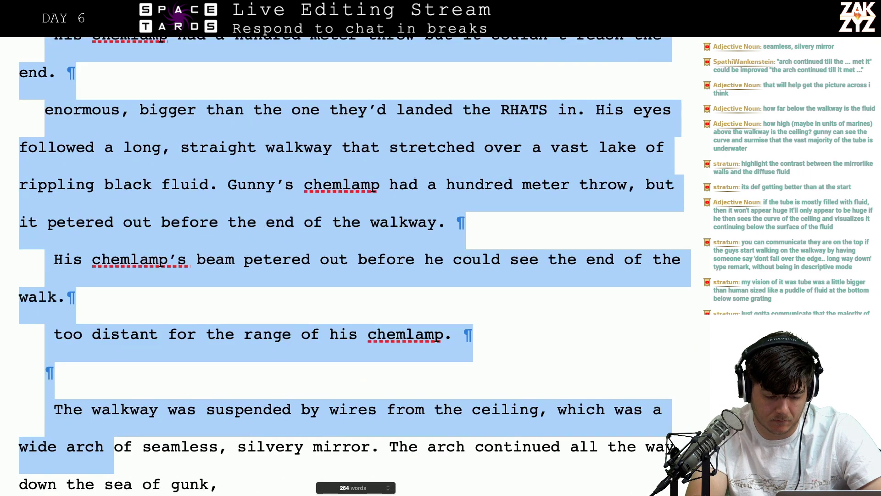
{"action": "key", "text": "shift+Down"}
{"action": "key", "text": "shift+Down"}
{"action": "key", "text": "shift+Down"}
{"action": "key", "text": "shift+Down"}
{"action": "key", "text": "shift+Down"}
{"action": "key", "text": "shift+Down"}
{"action": "key", "text": "shift+Down"}
{"action": "key", "text": "shift+Down"}
{"action": "key", "text": "shift+Down"}
{"action": "key", "text": "shift+Down"}
{"action": "key", "text": "shift+Down"}
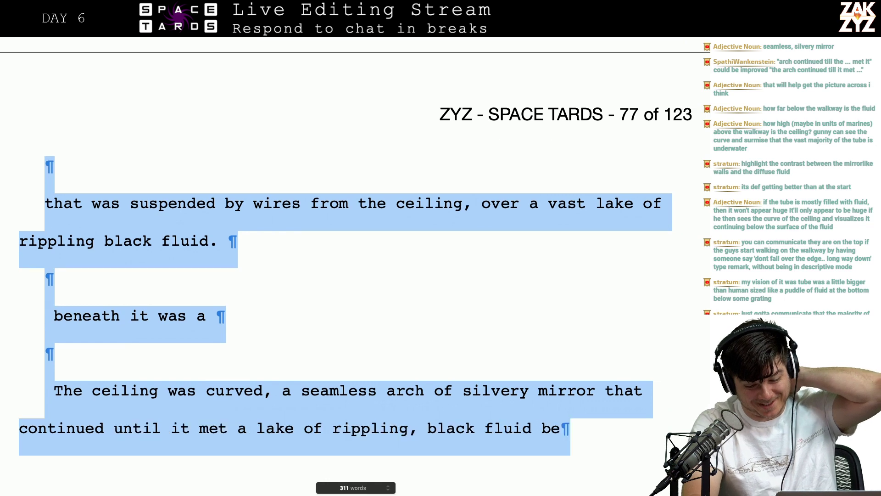
{"action": "key", "text": "shift+Down"}
{"action": "key", "text": "shift+Down"}
{"action": "key", "text": "shift+Down"}
{"action": "key", "text": "shift+Down"}
{"action": "key", "text": "shift+Down"}
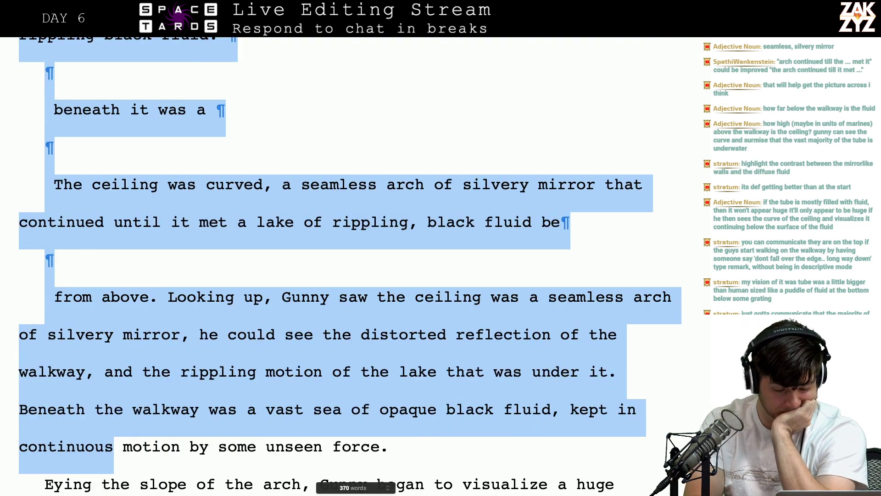
{"action": "key", "text": "shift+Down"}
{"action": "key", "text": "shift+Up"}
{"action": "key", "text": "shift+Right"}
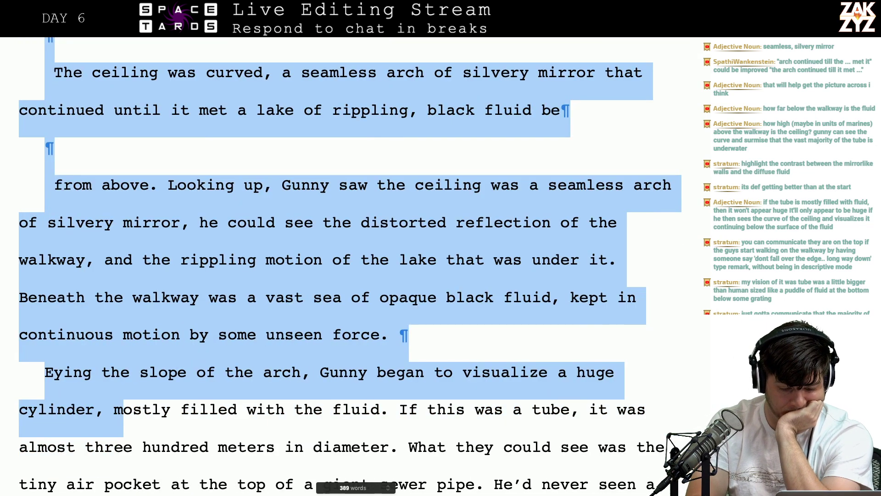
{"action": "key", "text": "shift+Right"}
{"action": "key", "text": "shift+Right"}
{"action": "key", "text": "shift+Right"}
{"action": "key", "text": "shift+Right"}
{"action": "key", "text": "shift+Right"}
{"action": "key", "text": "shift+Right"}
{"action": "key", "text": "shift+Right"}
{"action": "key", "text": "shift+Right"}
{"action": "key", "text": "shift+Right"}
{"action": "key", "text": "shift+Right"}
{"action": "key", "text": "shift+Right"}
{"action": "key", "text": "shift+Right"}
{"action": "key", "text": "shift+Right"}
{"action": "key", "text": "shift+Right"}
{"action": "key", "text": "shift+Right"}
{"action": "key", "text": "shift+Right"}
{"action": "key", "text": "shift+Right"}
{"action": "key", "text": "shift+Right"}
{"action": "key", "text": "shift+Right"}
{"action": "key", "text": "shift+Right"}
{"action": "key", "text": "shift+Right"}
{"action": "key", "text": "shift+Right"}
{"action": "key", "text": "shift+Right"}
{"action": "key", "text": "shift+Right"}
{"action": "key", "text": "shift+Right"}
{"action": "key", "text": "shift+Right"}
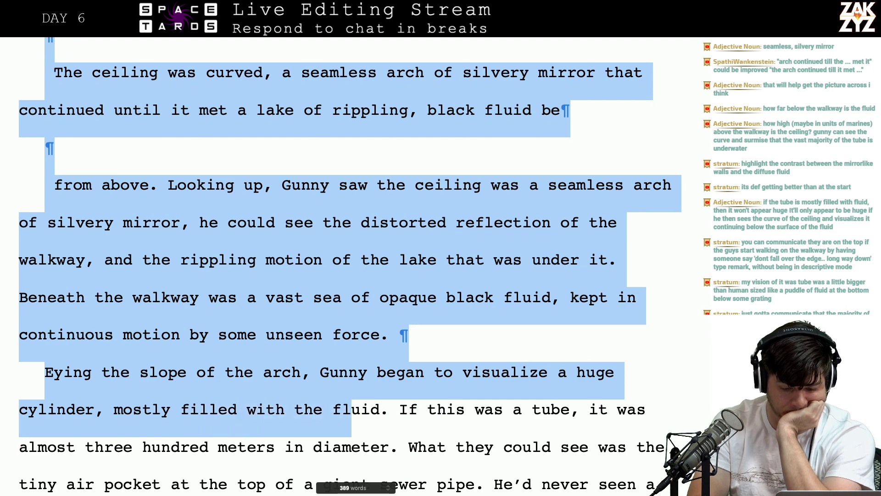
{"action": "key", "text": "ctrl+v"}
{"action": "scroll", "coordinate": [440, 303], "scroll_direction": "up", "scroll_amount": 4}
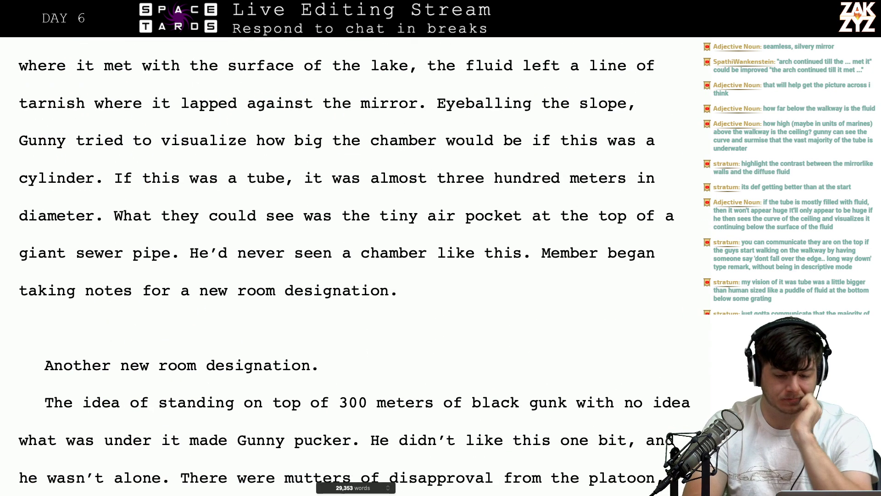
{"action": "scroll", "coordinate": [441, 303], "scroll_direction": "up", "scroll_amount": 1}
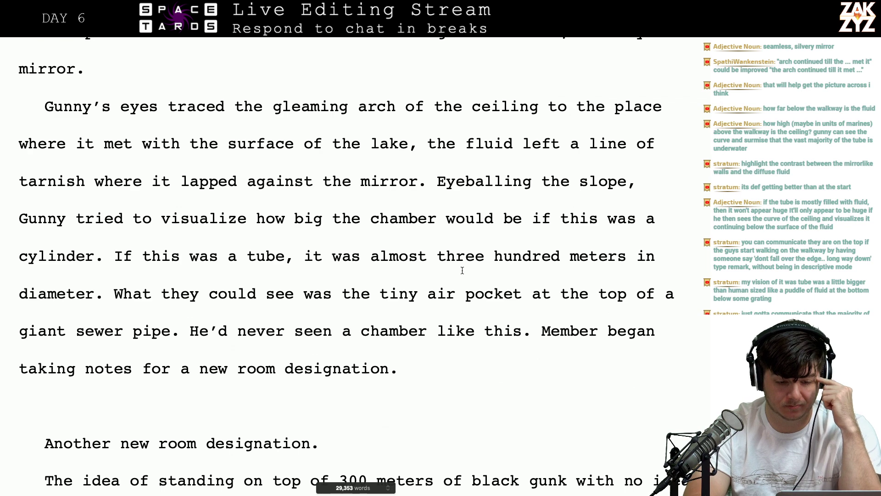
Split the paragraph before "chamber would be", leaving a blank line, and continue the "Eyeballing the slope" sentence with "corridor was if"
{"action": "left_click", "coordinate": [389, 218]}
{"action": "key", "text": "Left"}
{"action": "key", "text": "Left"}
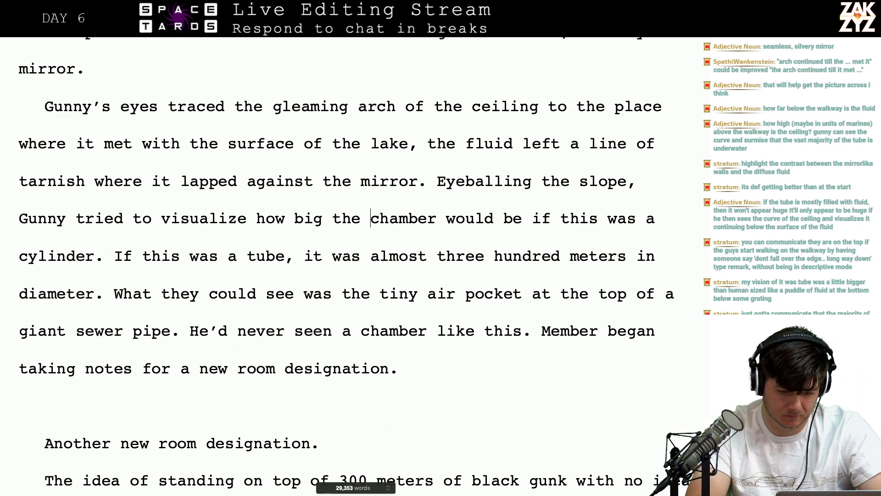
{"action": "key", "text": "Return"}
{"action": "key", "text": "Return"}
{"action": "key", "text": "Left"}
{"action": "key", "text": "Left"}
{"action": "type", "text": "corri"}
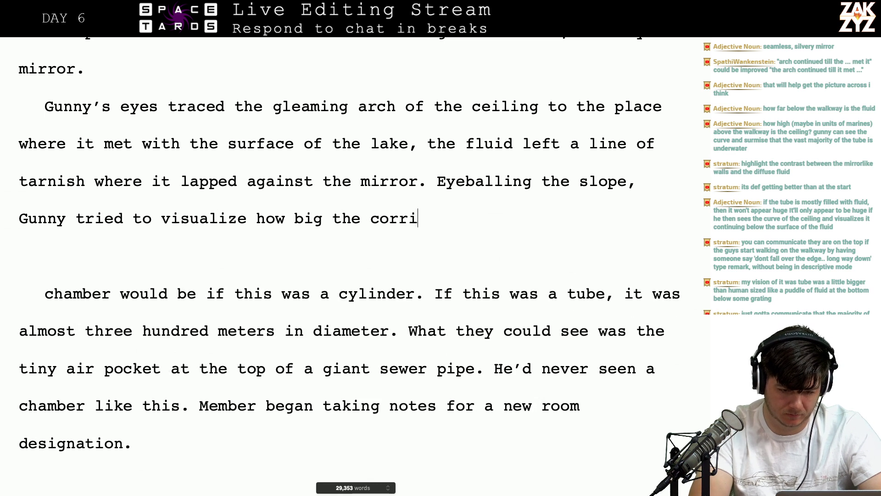
{"action": "type", "text": "dor wous if the"}
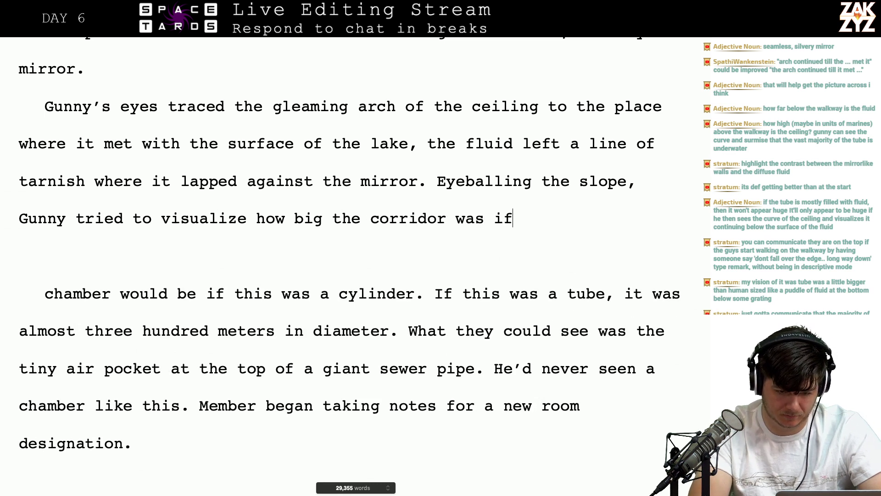
Finish the "Eyeballing the slope" sentence with "the arch made a complete circle." and begin a new paragraph with "If"
{"action": "key", "text": "BackSpace"}
{"action": "key", "text": "BackSpace"}
{"action": "type", "text": "a"}
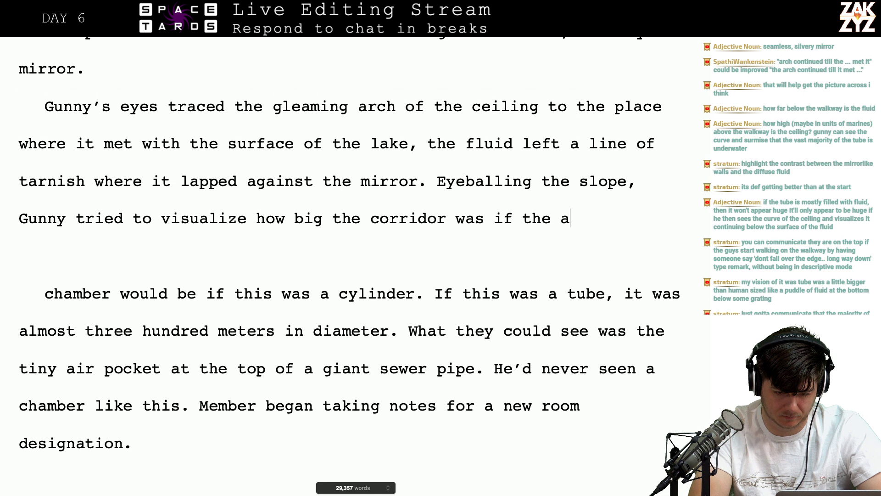
{"action": "type", "text": "rchm"}
{"action": "key", "text": "BackSpace"}
{"action": "type", "text": "m"}
{"action": "key", "text": "BackSpace"}
{"action": "key", "text": "BackSpace"}
{"action": "key", "text": "BackSpace"}
{"action": "type", "text": "ma"}
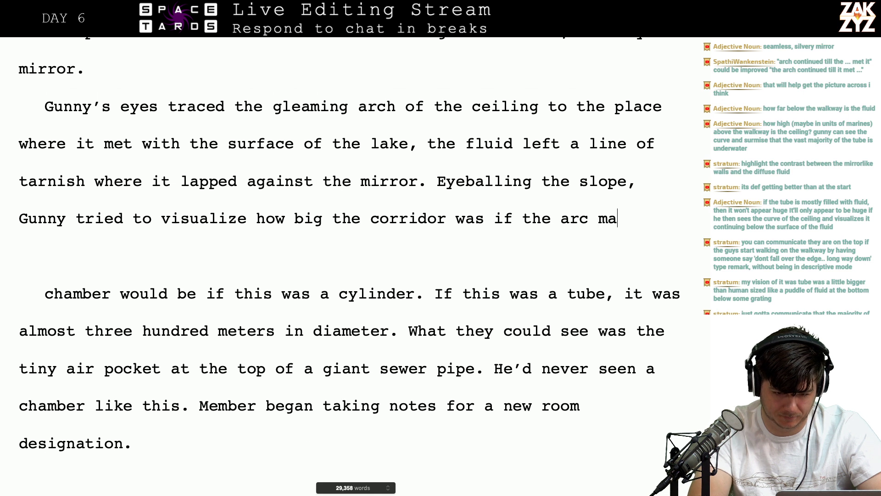
{"action": "type", "text": "de a"}
{"action": "key", "text": "BackSpace"}
{"action": "key", "text": "BackSpace"}
{"action": "key", "text": "BackSpace"}
{"action": "key", "text": "BackSpace"}
{"action": "key", "text": "BackSpace"}
{"action": "key", "text": "BackSpace"}
{"action": "key", "text": "BackSpace"}
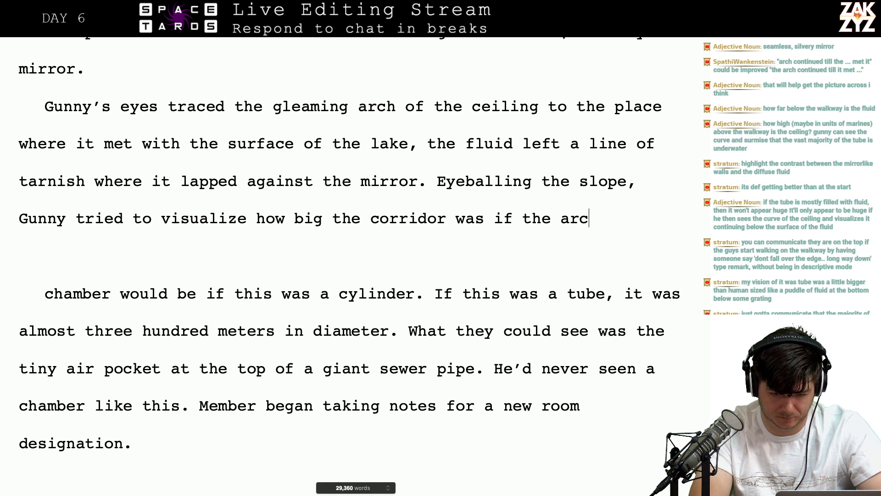
{"action": "type", "text": "h made "}
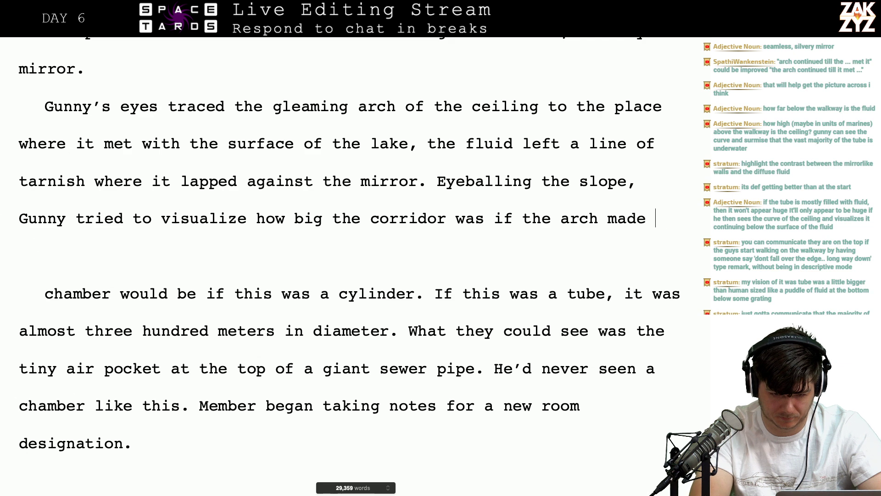
{"action": "type", "text": "a complete circle."}
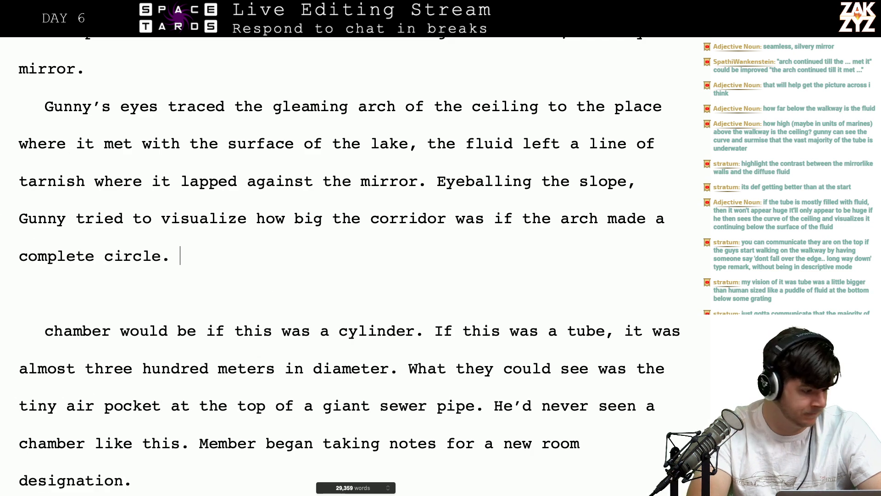
{"action": "key", "text": "Return"}
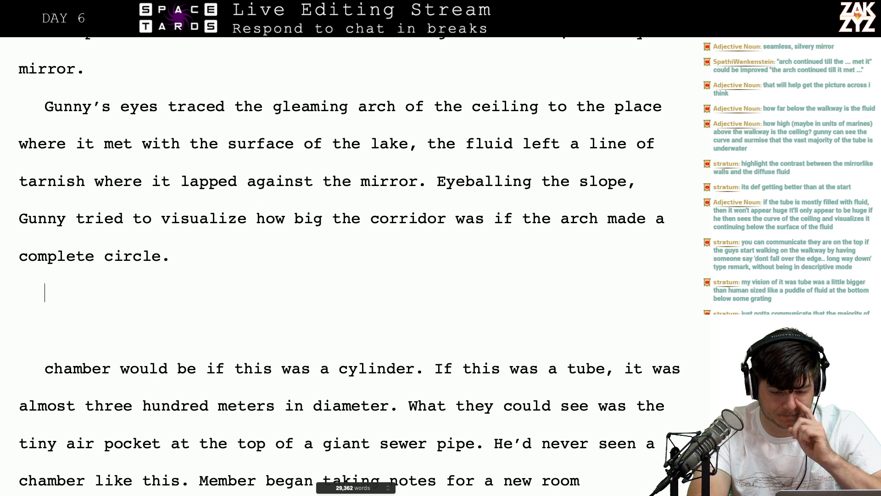
{"action": "type", "text": "If "}
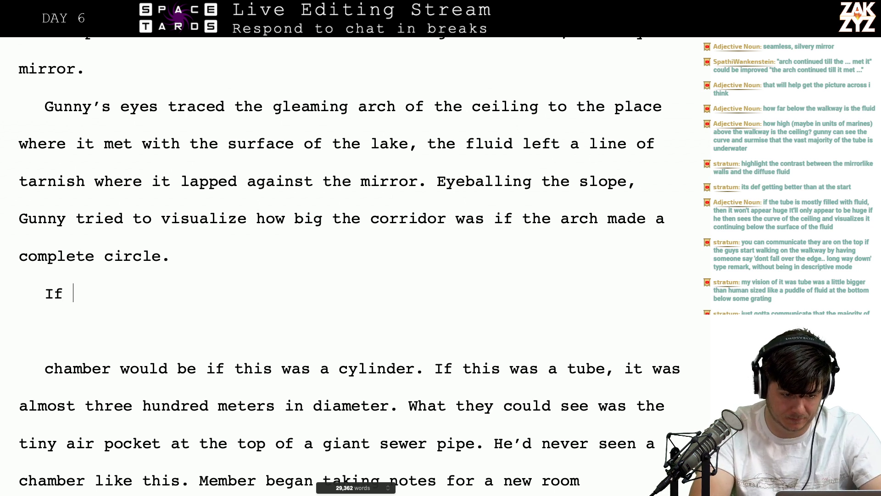
{"action": "type", "text": "the corridor w"}
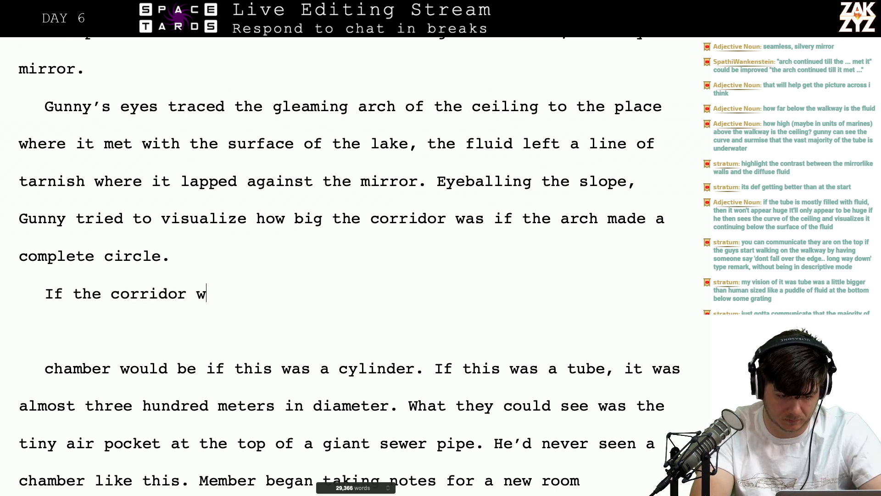
{"action": "key", "text": "BackSpace"}
{"action": "key", "text": "BackSpace"}
{"action": "key", "text": "BackSpace"}
{"action": "key", "text": "BackSpace"}
{"action": "key", "text": "BackSpace"}
{"action": "key", "text": "BackSpace"}
{"action": "key", "text": "BackSpace"}
{"action": "key", "text": "BackSpace"}
{"action": "key", "text": "BackSpace"}
{"action": "key", "text": "BackSpace"}
{"action": "key", "text": "BackSpace"}
{"action": "key", "text": "BackSpace"}
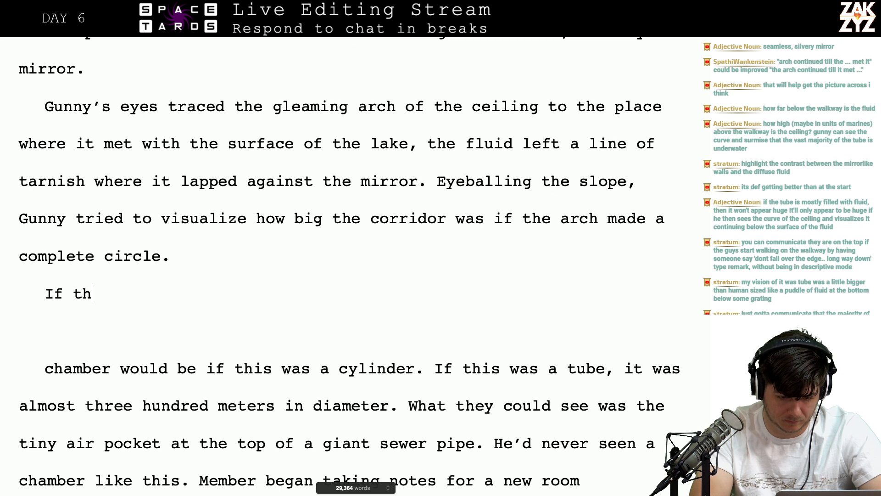
Complete the new paragraph's first sentence as "If this was a cylinder, Gunny estimated it was almost three hundred meters in diameter."
{"action": "type", "text": "is w"}
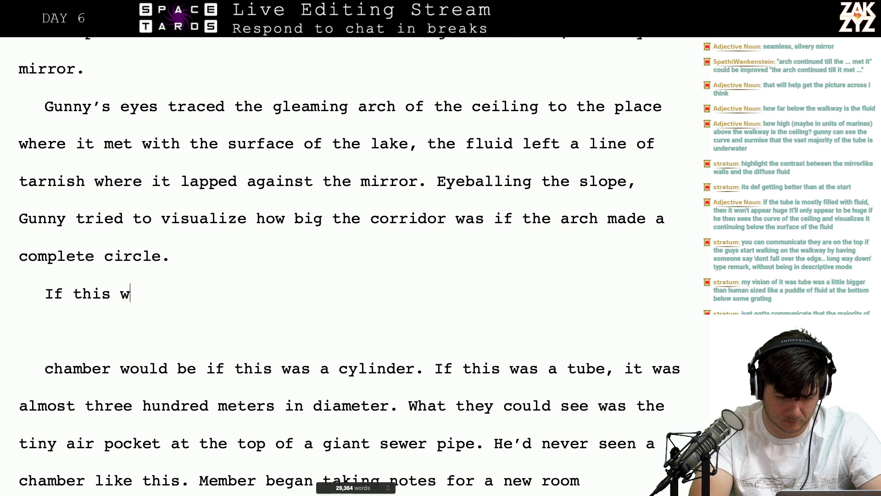
{"action": "type", "text": "as a cylind"}
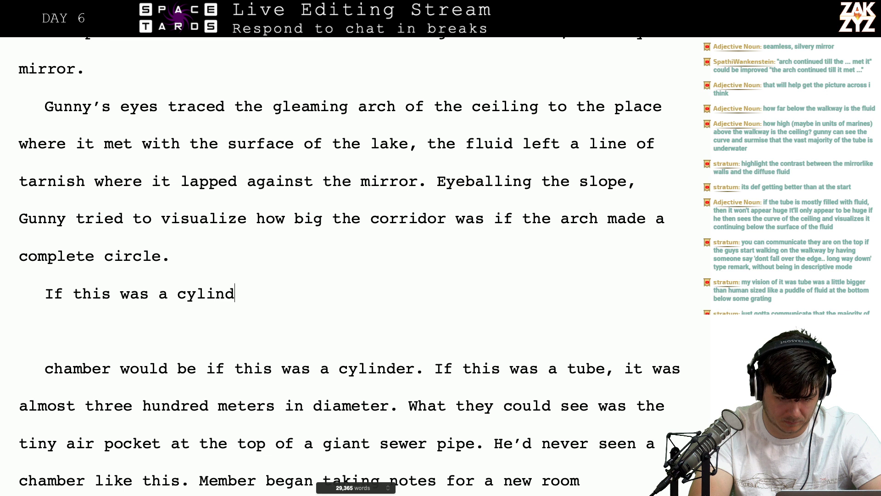
{"action": "type", "text": "er, Gunny "}
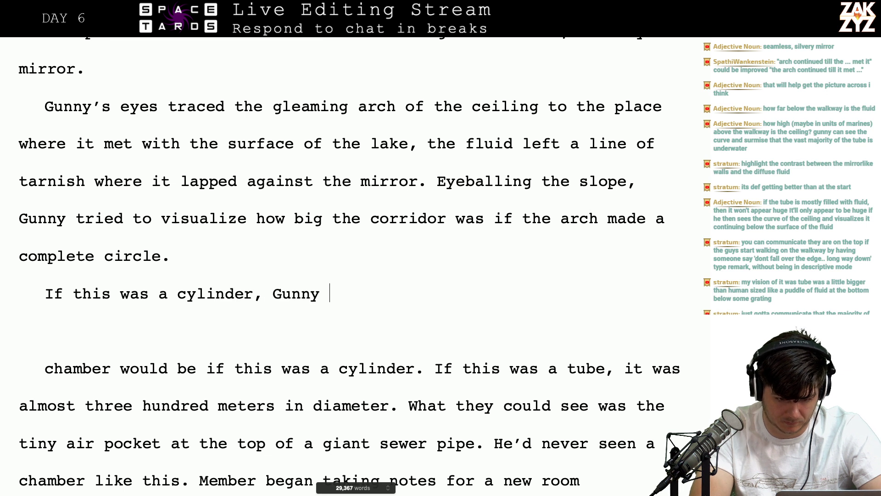
{"action": "type", "text": "estimated it "}
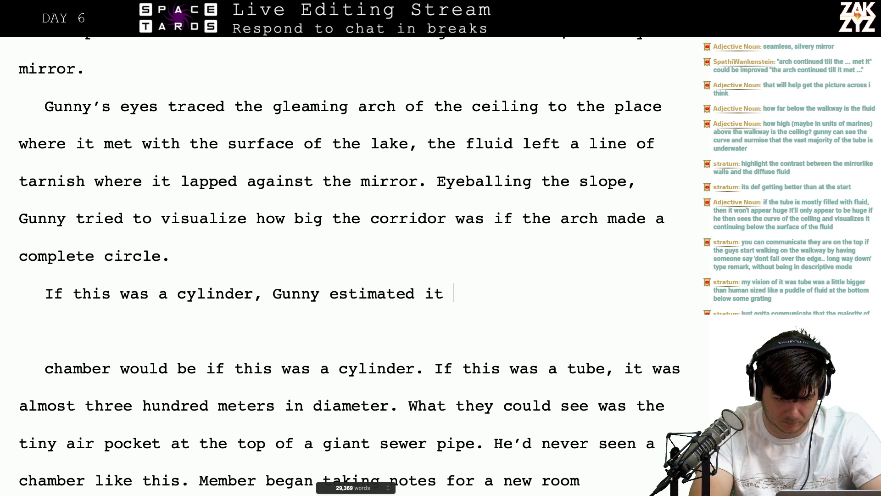
{"action": "type", "text": "was almost three "}
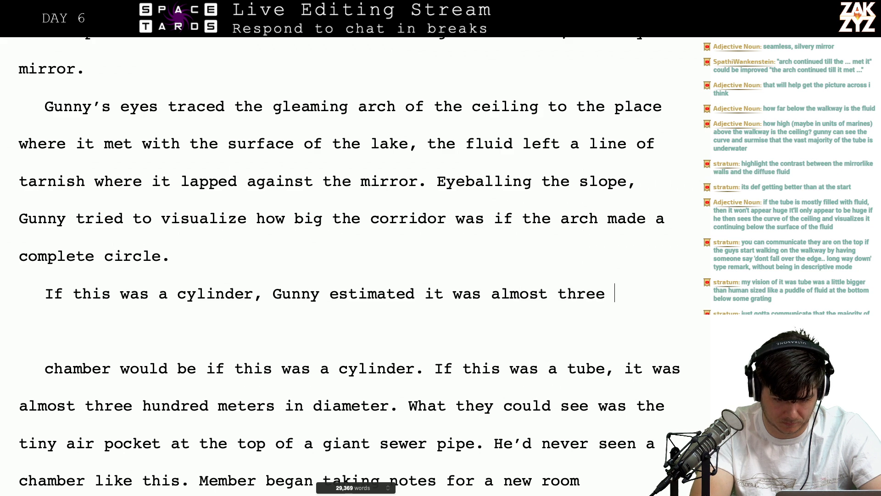
{"action": "type", "text": "hundred meters i"}
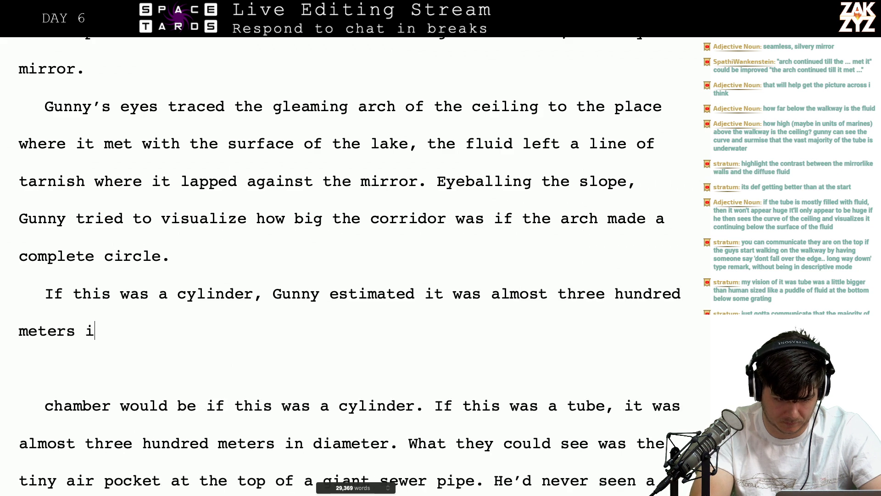
{"action": "type", "text": "n diameter. "}
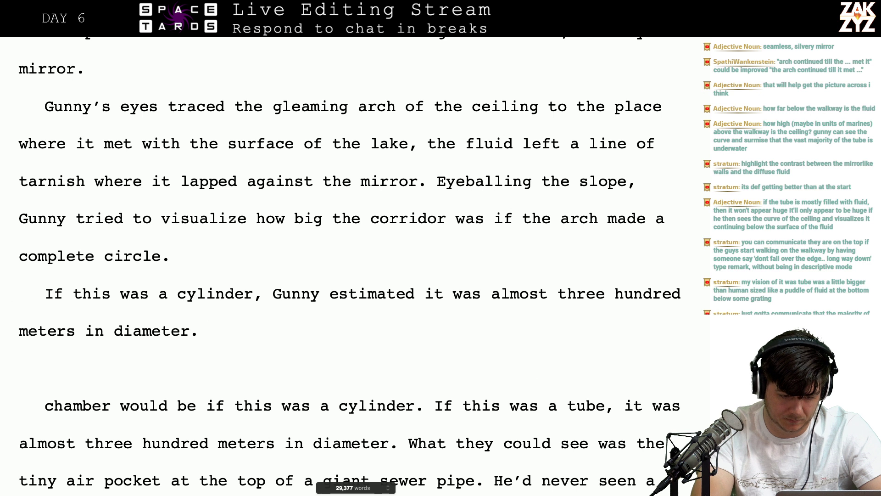
Begin the following sentence with "They could only see a tiny part of it,"
{"action": "type", "text": "They "}
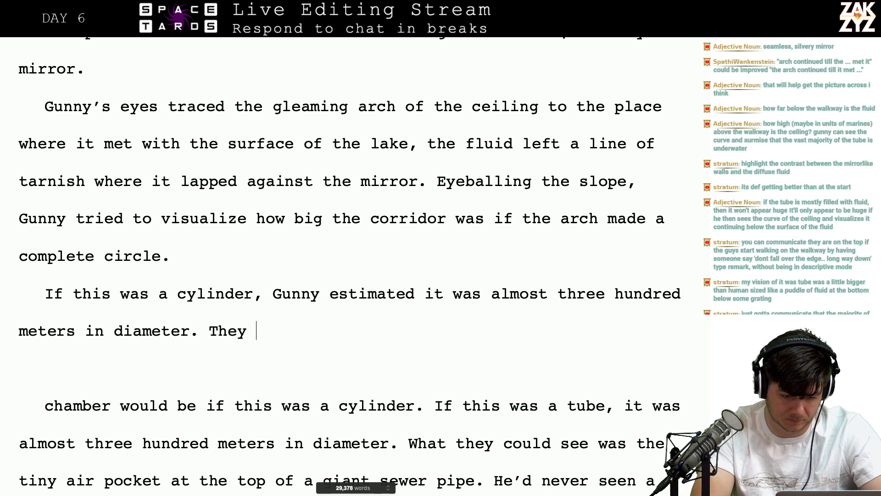
{"action": "type", "text": "could only see "}
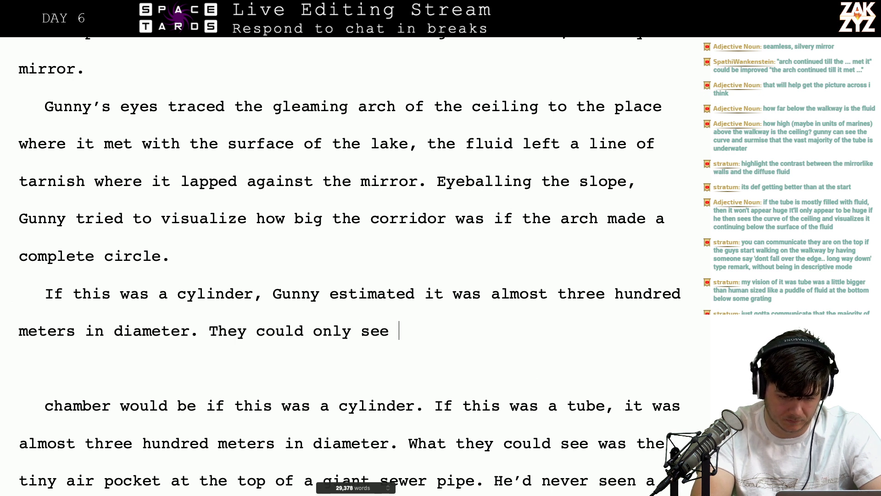
{"action": "type", "text": "a tiny part of i"}
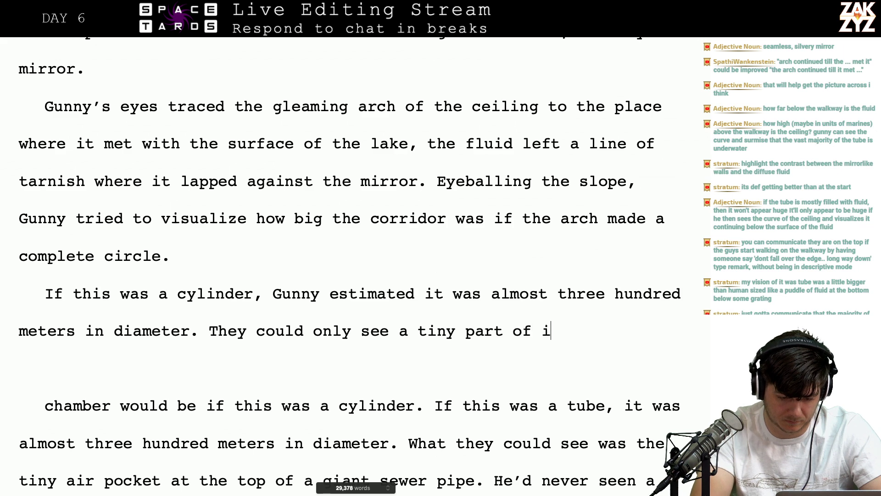
{"action": "type", "text": "t,"}
Replace the leftover text after "a tiny part of it," through "What they could see was the" with "they were in"
{"action": "key", "text": "shift+Down"}
{"action": "key", "text": "shift+Down"}
{"action": "key", "text": "shift+Down"}
{"action": "key", "text": "shift+Down"}
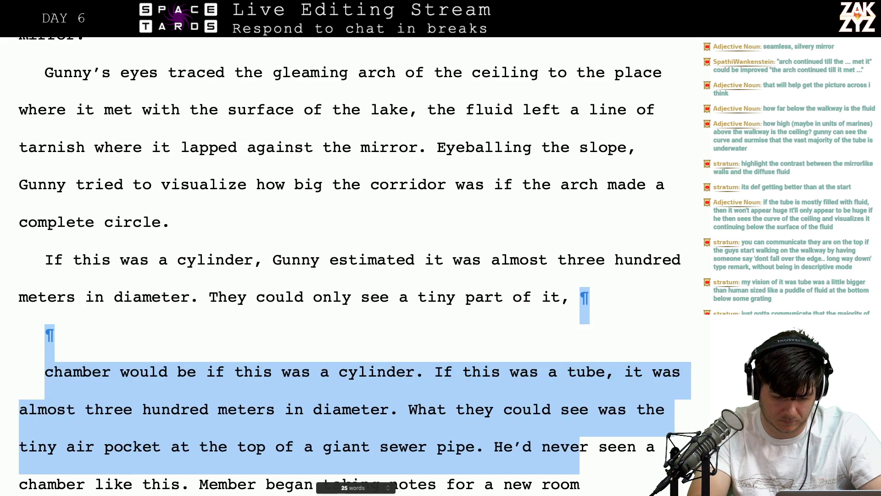
{"action": "key", "text": "shift+Up"}
{"action": "key", "text": "shift+Right"}
{"action": "key", "text": "shift+Right"}
{"action": "key", "text": "shift+Right"}
{"action": "key", "text": "shift+Right"}
{"action": "key", "text": "shift+Right"}
{"action": "key", "text": "shift+Right"}
{"action": "key", "text": "shift+Right"}
{"action": "key", "text": "shift+Right"}
{"action": "key", "text": "shift+Right"}
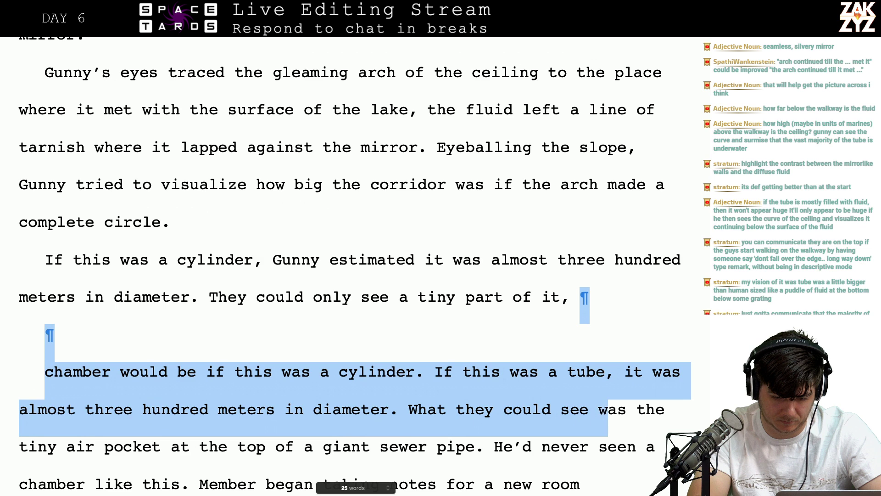
{"action": "type", "text": "they were in eh"}
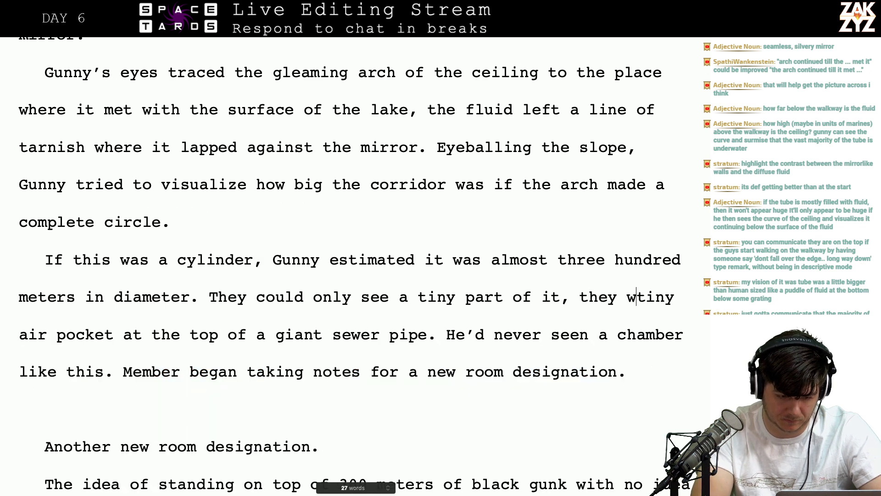
{"action": "key", "text": "BackSpace"}
{"action": "key", "text": "BackSpace"}
{"action": "type", "text": "the "}
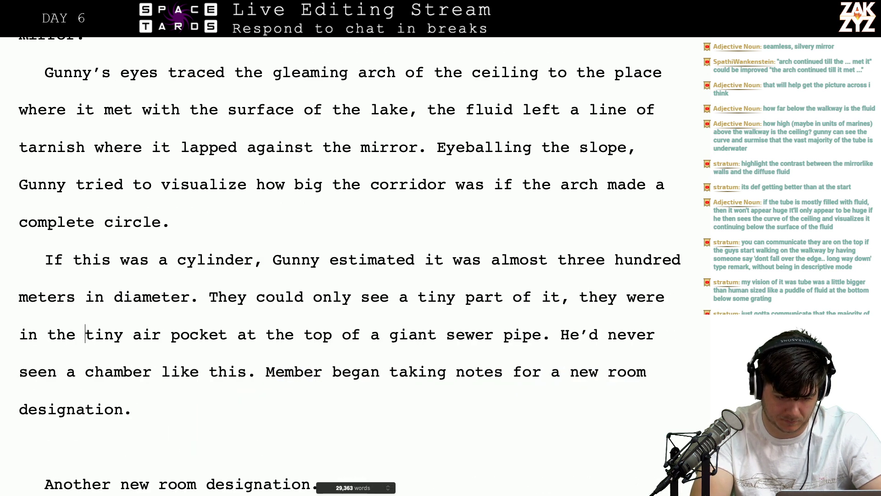
{"action": "type", "text": "a"}
{"action": "key", "text": "BackSpace"}
{"action": "key", "text": "BackSpace"}
{"action": "key", "text": "BackSpace"}
{"action": "key", "text": "BackSpace"}
{"action": "key", "text": "BackSpace"}
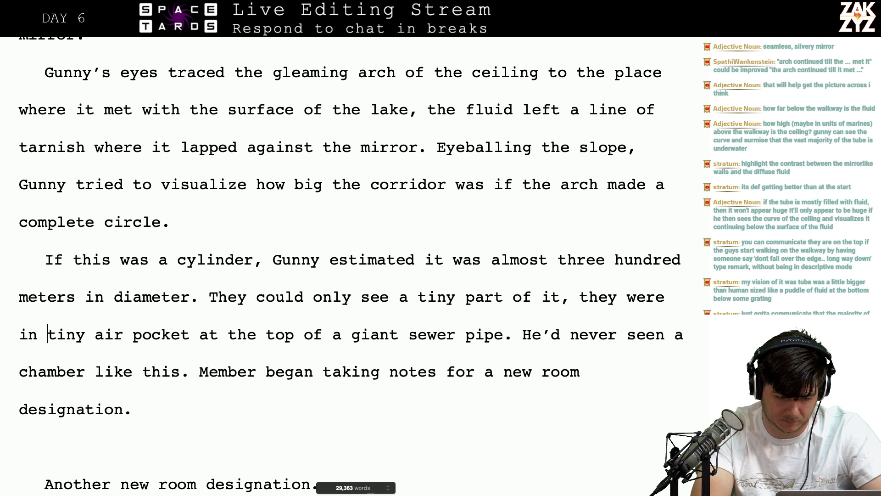
Complete the sentence with "a tiny air pocket at the top of a gigantic sewer pipe.", spelling "gigantic" correctly
{"action": "type", "text": "a tiny air pocke"}
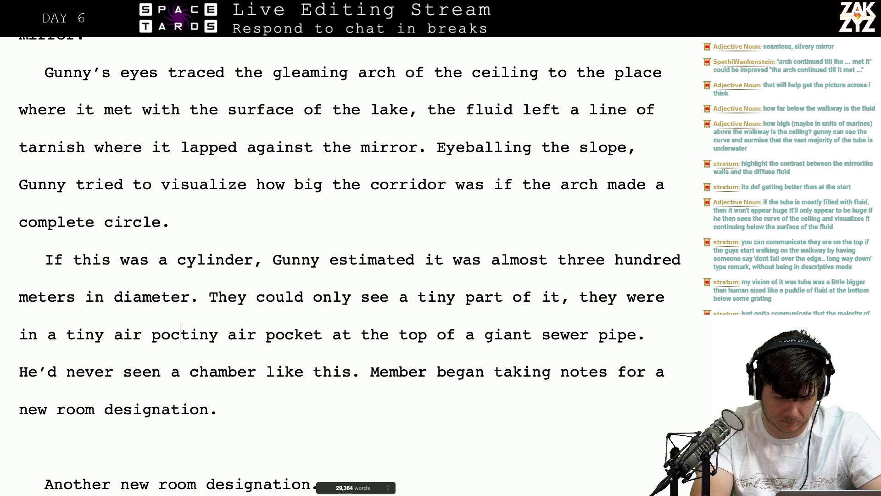
{"action": "type", "text": "t at the top of "}
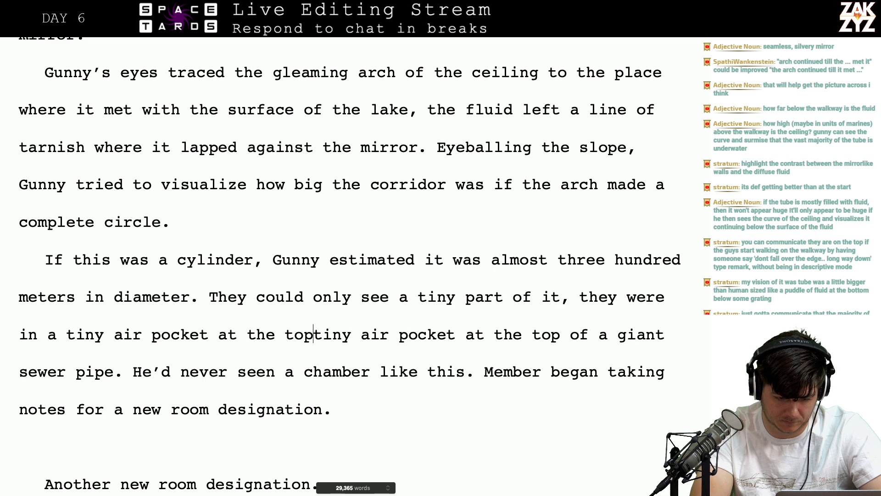
{"action": "type", "text": "a giagn"}
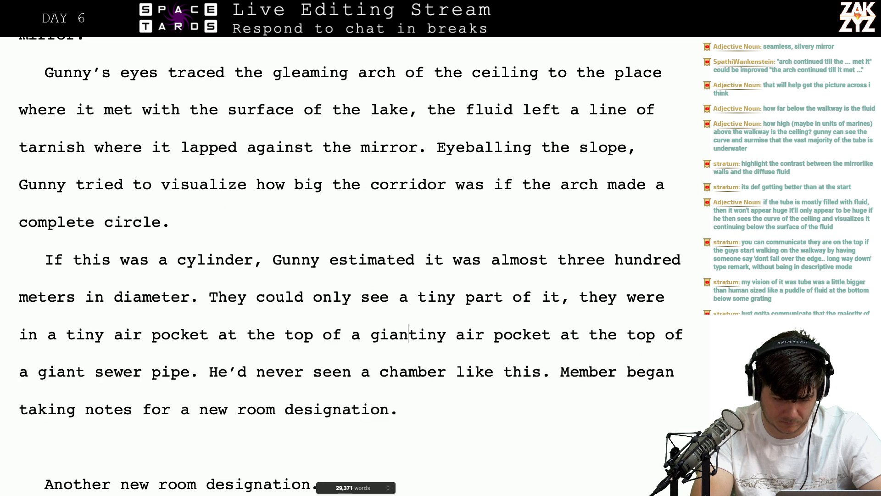
{"action": "type", "text": "ntic sewe"}
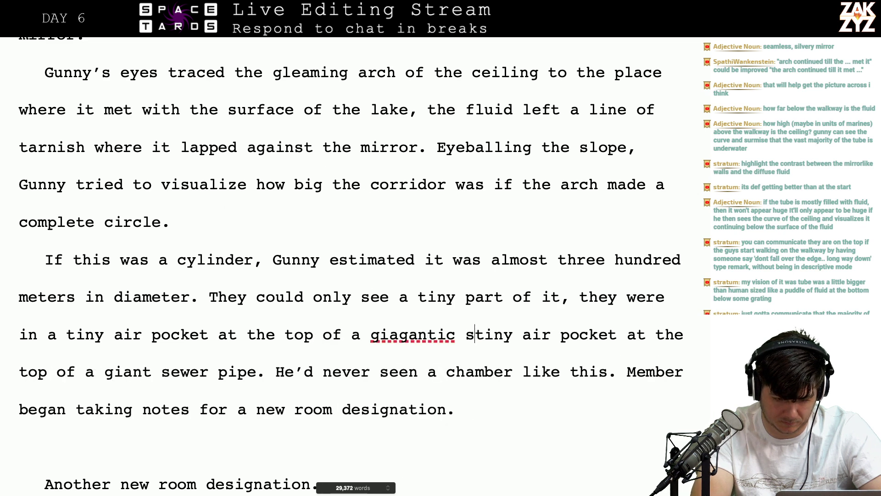
{"action": "type", "text": "r pipe"}
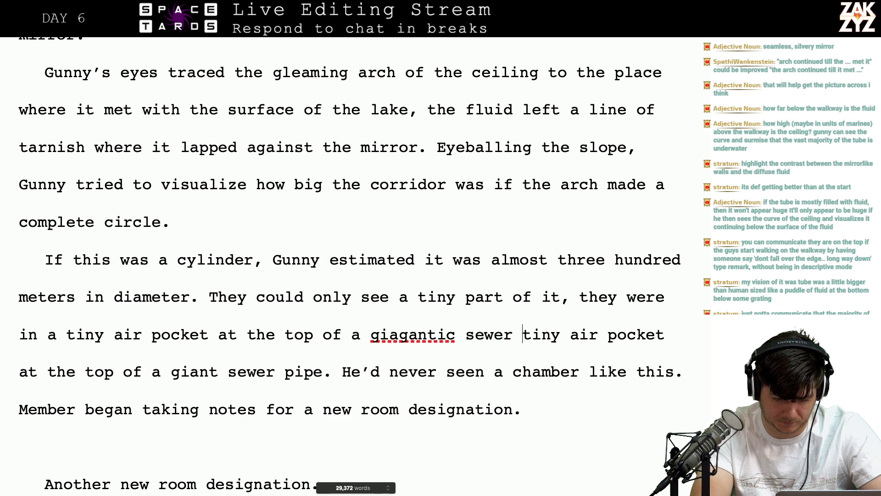
{"action": "type", "text": "."}
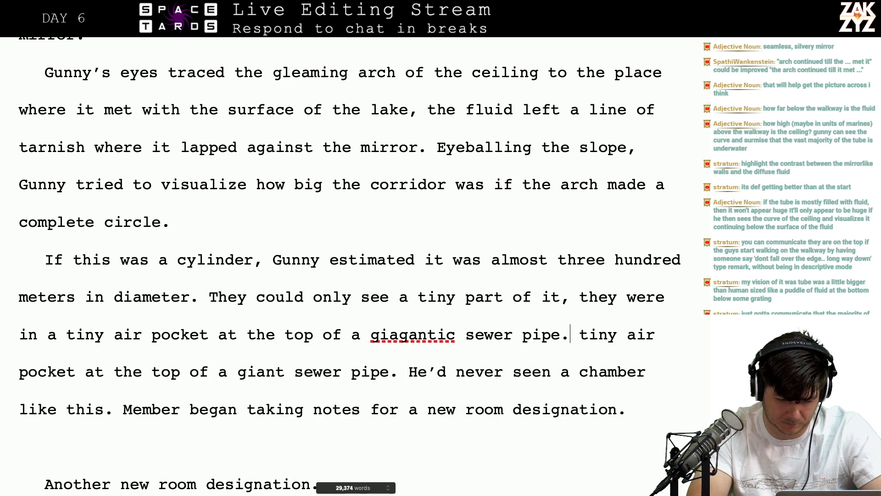
{"action": "key", "text": "Left"}
{"action": "key", "text": "Left"}
{"action": "key", "text": "Left"}
{"action": "key", "text": "Left"}
{"action": "key", "text": "Left"}
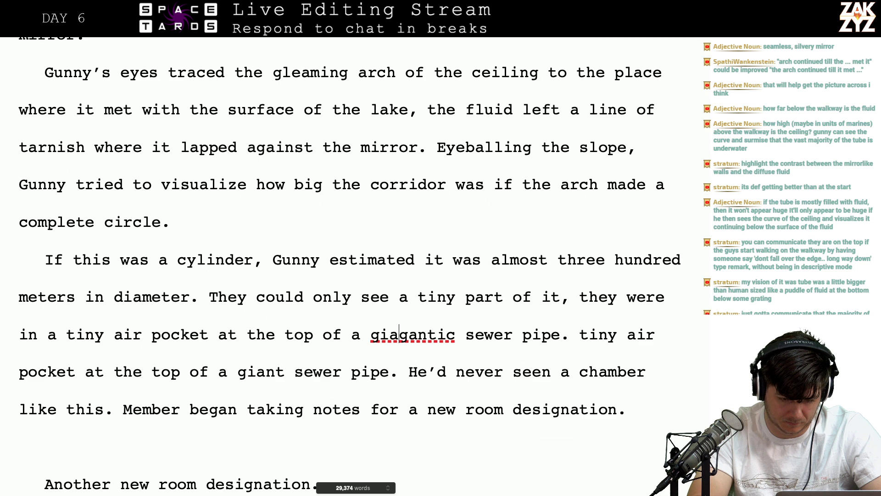
{"action": "key", "text": "BackSpace"}
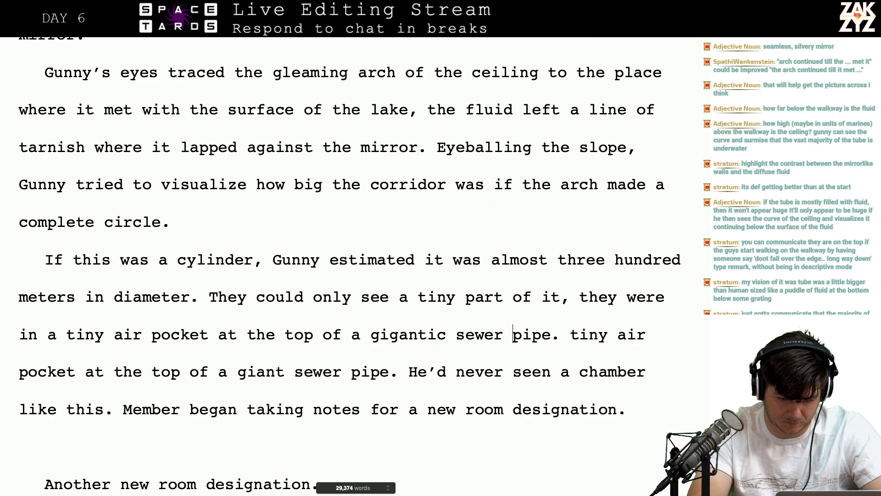
Delete the leftover fragment "tiny air pocket at the top of a giant sewer pipe." before "He'd never seen"
{"action": "key", "text": "shift+Down"}
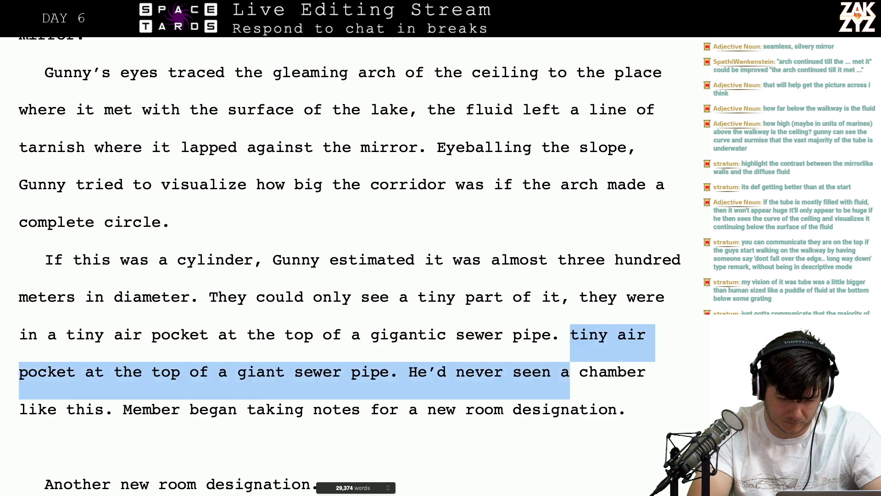
{"action": "key", "text": "shift+Left"}
{"action": "key", "text": "shift+Left"}
{"action": "key", "text": "shift+Left"}
{"action": "key", "text": "shift+Left"}
{"action": "key", "text": "shift+Left"}
{"action": "key", "text": "shift+Left"}
{"action": "key", "text": "shift+Left"}
{"action": "key", "text": "shift+Left"}
{"action": "key", "text": "shift+Left"}
{"action": "key", "text": "shift+Left"}
{"action": "key", "text": "shift+Left"}
{"action": "key", "text": "shift+Left"}
{"action": "key", "text": "shift+Left"}
{"action": "key", "text": "shift+Left"}
{"action": "key", "text": "shift+Left"}
{"action": "key", "text": "shift+Left"}
{"action": "key", "text": "shift+Left"}
{"action": "key", "text": "shift+Left"}
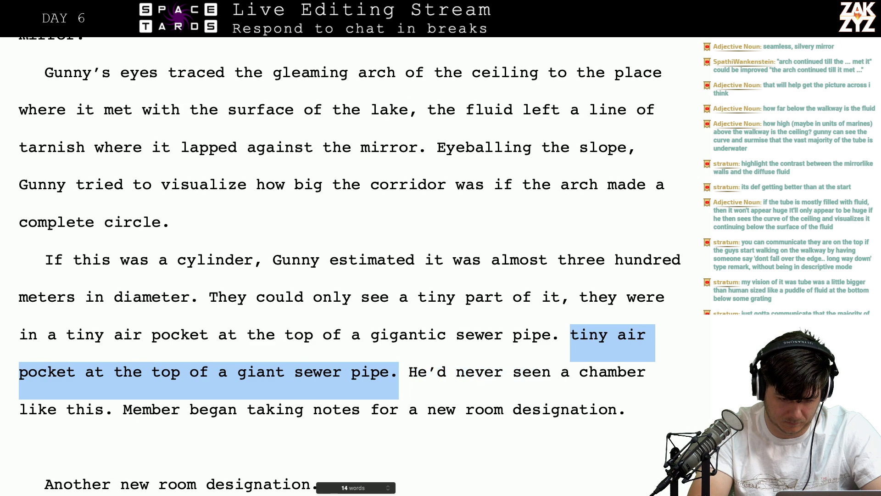
{"action": "key", "text": "shift+Right"}
{"action": "key", "text": "shift+Left"}
{"action": "key", "text": "BackSpace"}
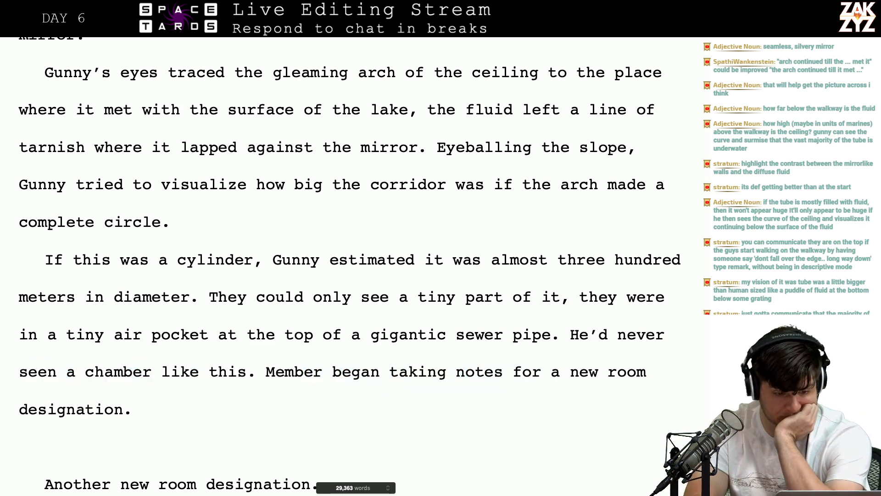
Reread the scene's opening and the "After Sticky did his checks" paragraph, checking the wording of the chamber and walkway description
{"action": "scroll", "coordinate": [269, 173], "scroll_direction": "up", "scroll_amount": 1}
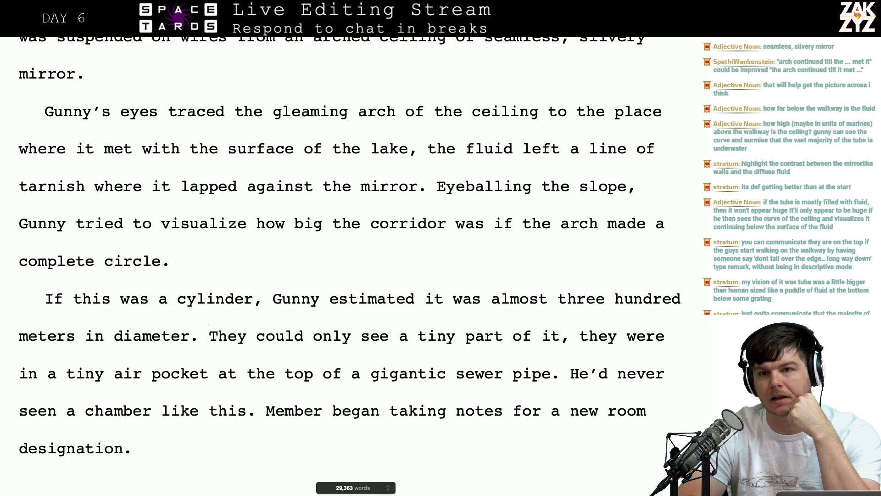
{"action": "scroll", "coordinate": [349, 267], "scroll_direction": "up", "scroll_amount": 5}
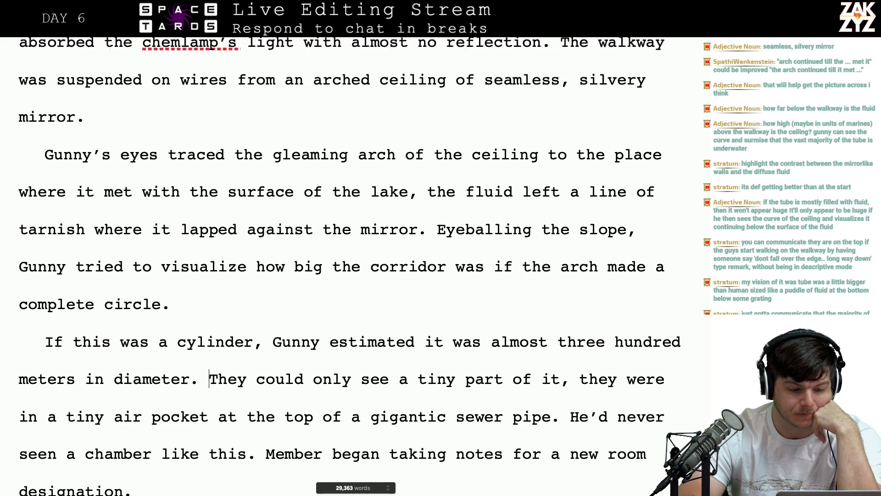
{"action": "scroll", "coordinate": [349, 266], "scroll_direction": "up", "scroll_amount": 10}
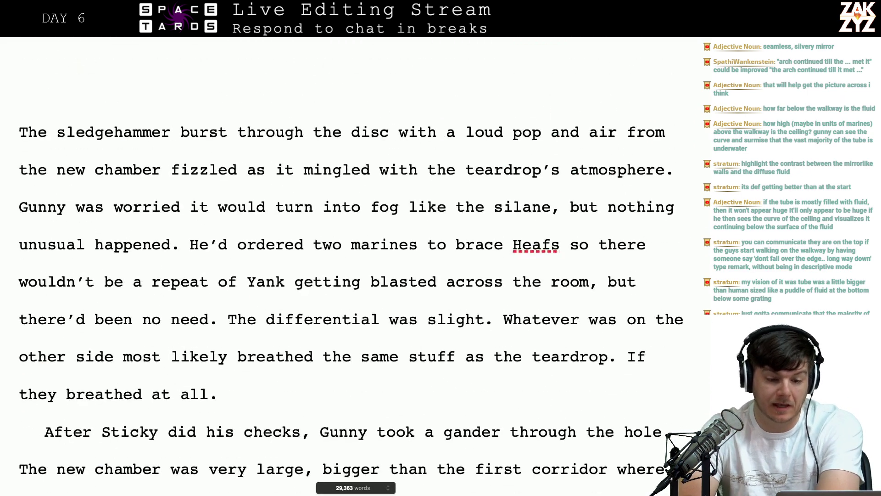
{"action": "scroll", "coordinate": [348, 267], "scroll_direction": "down", "scroll_amount": 2}
{"action": "scroll", "coordinate": [349, 311], "scroll_direction": "down", "scroll_amount": 5}
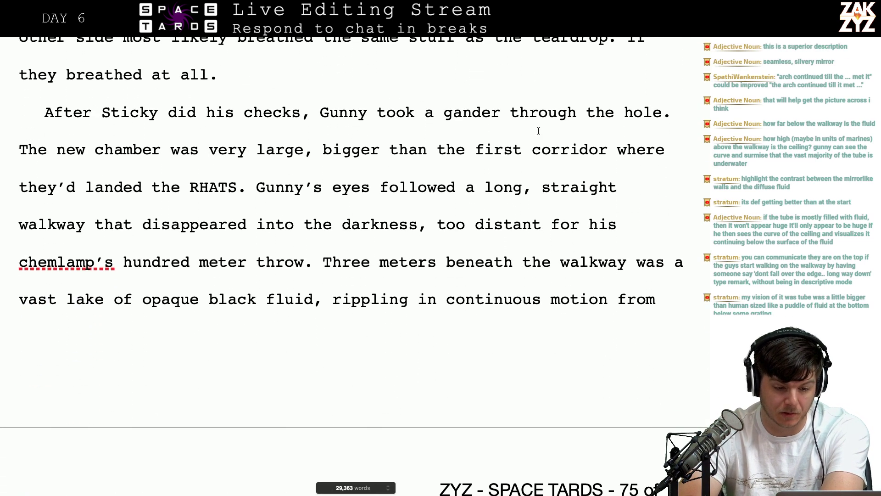
{"action": "left_click", "coordinate": [198, 161]}
{"action": "key", "text": "Right"}
{"action": "key", "text": "Right"}
{"action": "key", "text": "Right"}
{"action": "key", "text": "Right"}
{"action": "key", "text": "Right"}
{"action": "key", "text": "Right"}
{"action": "key", "text": "Right"}
{"action": "key", "text": "Right"}
{"action": "key", "text": "Right"}
{"action": "key", "text": "Right"}
{"action": "key", "text": "Right"}
{"action": "key", "text": "Right"}
{"action": "key", "text": "Right"}
{"action": "key", "text": "Right"}
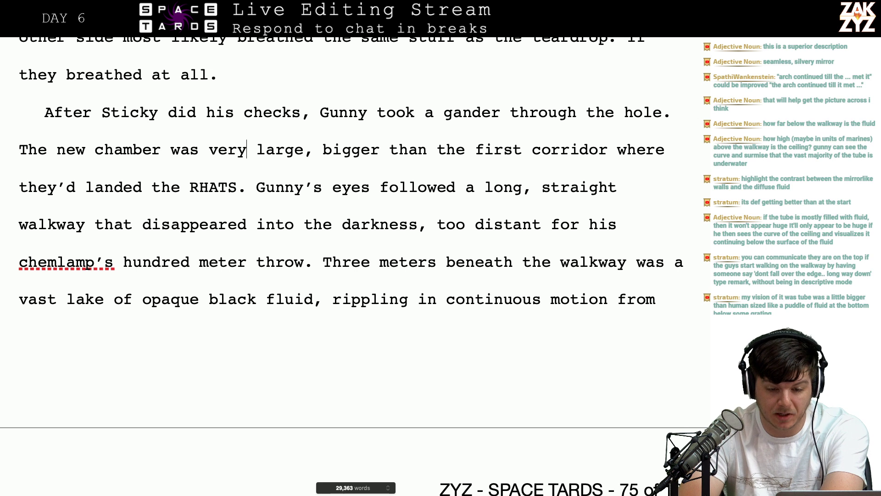
{"action": "key", "text": "Down"}
{"action": "key", "text": "Left"}
{"action": "key", "text": "Left"}
{"action": "key", "text": "Left"}
{"action": "key", "text": "Left"}
{"action": "key", "text": "Left"}
{"action": "key", "text": "Left"}
{"action": "key", "text": "Left"}
{"action": "key", "text": "Left"}
{"action": "key", "text": "Left"}
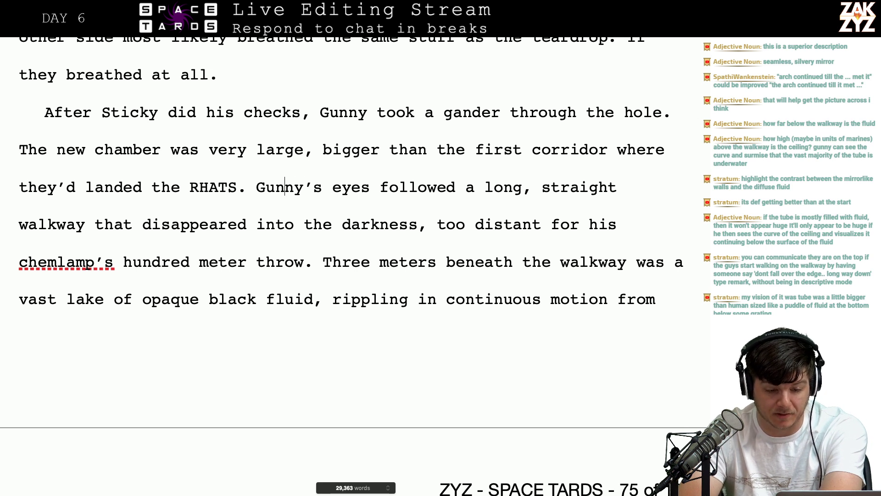
{"action": "key", "text": "Down"}
{"action": "key", "text": "Right"}
{"action": "key", "text": "Right"}
{"action": "key", "text": "Right"}
{"action": "key", "text": "Right"}
{"action": "key", "text": "Right"}
{"action": "key", "text": "Right"}
{"action": "key", "text": "Right"}
{"action": "key", "text": "Right"}
{"action": "key", "text": "Right"}
{"action": "key", "text": "Right"}
{"action": "key", "text": "Right"}
{"action": "key", "text": "Right"}
{"action": "key", "text": "Right"}
{"action": "key", "text": "Right"}
{"action": "key", "text": "Right"}
{"action": "key", "text": "Right"}
{"action": "key", "text": "Right"}
{"action": "key", "text": "Right"}
{"action": "key", "text": "Right"}
{"action": "key", "text": "Right"}
{"action": "key", "text": "Right"}
{"action": "key", "text": "Right"}
{"action": "key", "text": "Right"}
{"action": "key", "text": "Right"}
{"action": "key", "text": "Right"}
{"action": "key", "text": "Right"}
{"action": "key", "text": "Right"}
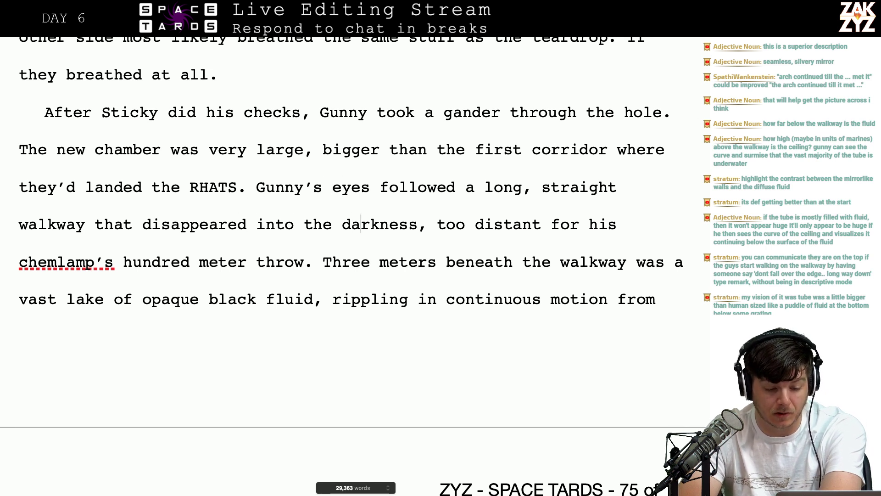
{"action": "key", "text": "Right"}
{"action": "key", "text": "Right"}
{"action": "key", "text": "Right"}
{"action": "key", "text": "Right"}
{"action": "key", "text": "Right"}
{"action": "key", "text": "Right"}
{"action": "key", "text": "Right"}
{"action": "key", "text": "Right"}
{"action": "key", "text": "Right"}
{"action": "key", "text": "Right"}
{"action": "key", "text": "Right"}
{"action": "key", "text": "Right"}
{"action": "key", "text": "Right"}
{"action": "key", "text": "Right"}
{"action": "key", "text": "Right"}
{"action": "key", "text": "Right"}
{"action": "key", "text": "Right"}
{"action": "key", "text": "Right"}
{"action": "key", "text": "Right"}
{"action": "key", "text": "Right"}
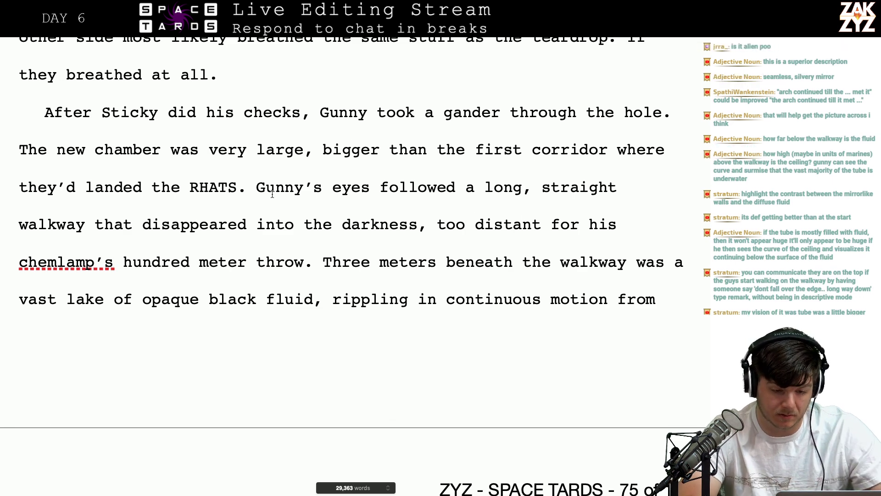
Remove "the" before "darkness" so the phrase reads "disappeared into darkness"
{"action": "left_click", "coordinate": [342, 224]}
{"action": "key", "text": "BackSpace"}
{"action": "key", "text": "BackSpace"}
{"action": "key", "text": "BackSpace"}
{"action": "key", "text": "BackSpace"}
{"action": "key", "text": "Right"}
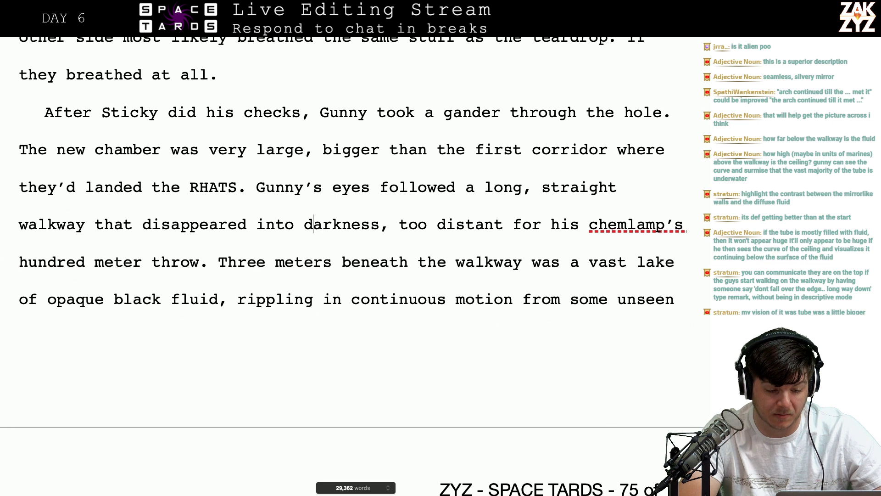
Reread the walkway description and the "Three meters beneath the walkway" sentence, checking the wording about the vast lake
{"action": "key", "text": "Down"}
{"action": "key", "text": "Left"}
{"action": "key", "text": "Left"}
{"action": "key", "text": "Left"}
{"action": "key", "text": "Left"}
{"action": "key", "text": "Left"}
{"action": "key", "text": "Left"}
{"action": "key", "text": "Left"}
{"action": "key", "text": "Left"}
{"action": "key", "text": "Left"}
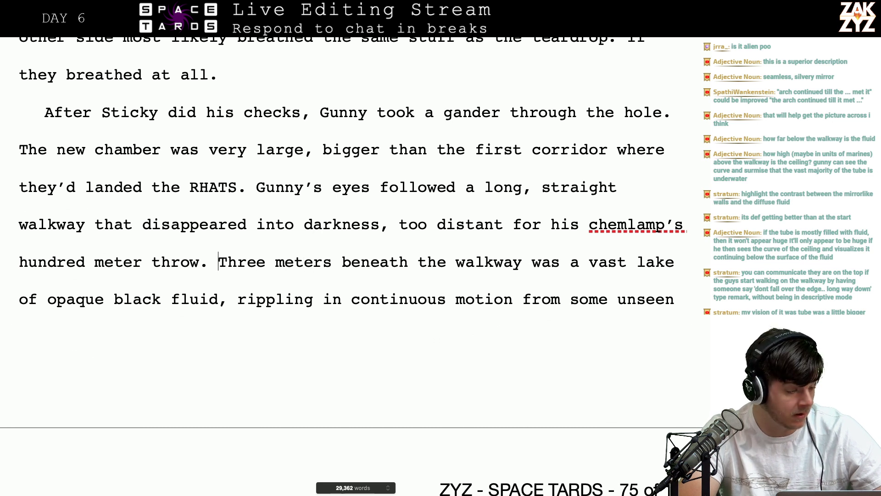
{"action": "key", "text": "Right"}
{"action": "key", "text": "Right"}
{"action": "key", "text": "Right"}
{"action": "key", "text": "Right"}
{"action": "key", "text": "Right"}
{"action": "key", "text": "Right"}
{"action": "key", "text": "Right"}
{"action": "key", "text": "Right"}
{"action": "key", "text": "Right"}
{"action": "key", "text": "Right"}
{"action": "key", "text": "Right"}
{"action": "key", "text": "Right"}
{"action": "key", "text": "Right"}
{"action": "key", "text": "Right"}
{"action": "key", "text": "Right"}
{"action": "key", "text": "Right"}
{"action": "key", "text": "Left"}
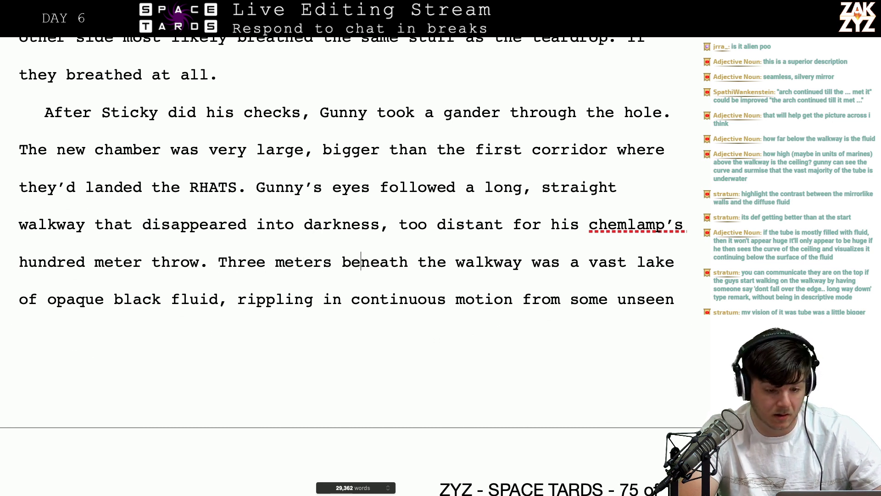
{"action": "key", "text": "Right"}
{"action": "key", "text": "Right"}
{"action": "key", "text": "Right"}
{"action": "key", "text": "Right"}
{"action": "key", "text": "Right"}
{"action": "key", "text": "Right"}
{"action": "key", "text": "Right"}
{"action": "key", "text": "Right"}
{"action": "key", "text": "Right"}
{"action": "key", "text": "Right"}
{"action": "key", "text": "Right"}
{"action": "key", "text": "Right"}
{"action": "key", "text": "Right"}
{"action": "key", "text": "Right"}
{"action": "key", "text": "Right"}
{"action": "key", "text": "Right"}
{"action": "key", "text": "Right"}
{"action": "key", "text": "Right"}
{"action": "key", "text": "Right"}
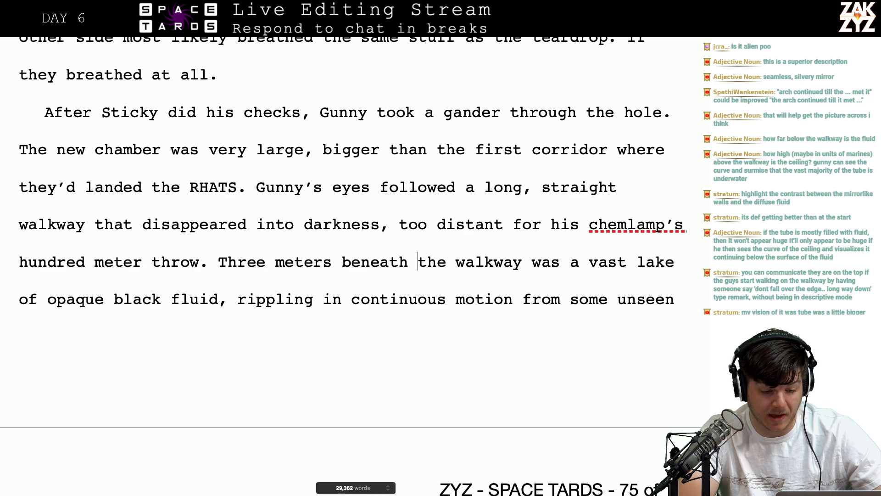
{"action": "key", "text": "Right"}
{"action": "key", "text": "Right"}
{"action": "key", "text": "Right"}
{"action": "key", "text": "Right"}
{"action": "key", "text": "Right"}
{"action": "key", "text": "Right"}
{"action": "key", "text": "Right"}
{"action": "key", "text": "Right"}
{"action": "key", "text": "Right"}
{"action": "key", "text": "Right"}
{"action": "key", "text": "Right"}
{"action": "key", "text": "Right"}
{"action": "key", "text": "Right"}
{"action": "key", "text": "Right"}
{"action": "key", "text": "Right"}
{"action": "key", "text": "Right"}
{"action": "key", "text": "Right"}
{"action": "key", "text": "Right"}
{"action": "key", "text": "Right"}
{"action": "key", "text": "Right"}
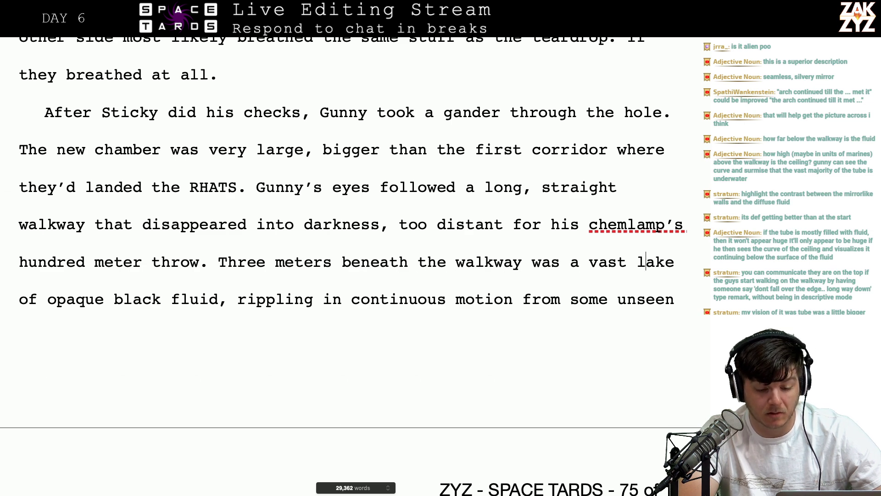
Check the wording of the "dark fluid had an unusually low specularity" sentence at the start of page 75
{"action": "key", "text": "Down"}
{"action": "scroll", "coordinate": [355, 266], "scroll_direction": "down", "scroll_amount": 2}
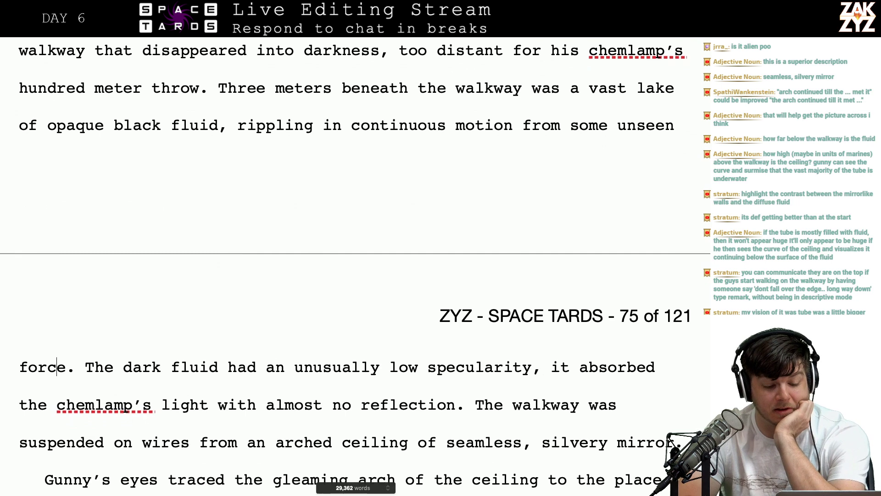
{"action": "key", "text": "Right"}
{"action": "key", "text": "Right"}
{"action": "key", "text": "Right"}
{"action": "key", "text": "Right"}
{"action": "key", "text": "Right"}
{"action": "key", "text": "Right"}
{"action": "key", "text": "Right"}
{"action": "key", "text": "Right"}
{"action": "key", "text": "Right"}
{"action": "key", "text": "Right"}
{"action": "key", "text": "Right"}
{"action": "key", "text": "Right"}
{"action": "key", "text": "Right"}
{"action": "key", "text": "Right"}
{"action": "key", "text": "Right"}
{"action": "key", "text": "Right"}
{"action": "key", "text": "Right"}
{"action": "key", "text": "Right"}
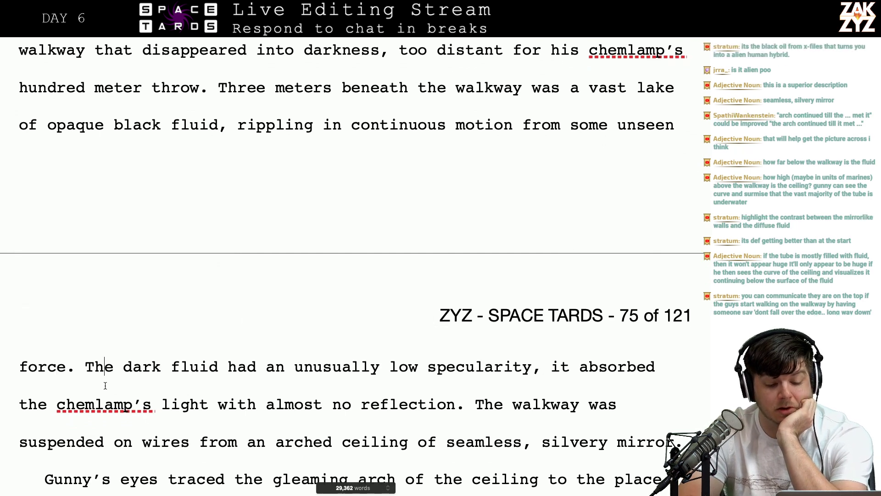
{"action": "key", "text": "Right"}
{"action": "key", "text": "Right"}
{"action": "key", "text": "Right"}
{"action": "key", "text": "Right"}
{"action": "key", "text": "Right"}
{"action": "key", "text": "Right"}
{"action": "key", "text": "Right"}
{"action": "key", "text": "Right"}
{"action": "key", "text": "Right"}
{"action": "key", "text": "Right"}
{"action": "key", "text": "Right"}
{"action": "key", "text": "Right"}
{"action": "key", "text": "Right"}
{"action": "key", "text": "Right"}
{"action": "key", "text": "Right"}
{"action": "key", "text": "Right"}
{"action": "key", "text": "Right"}
{"action": "key", "text": "Right"}
{"action": "key", "text": "Right"}
{"action": "key", "text": "Right"}
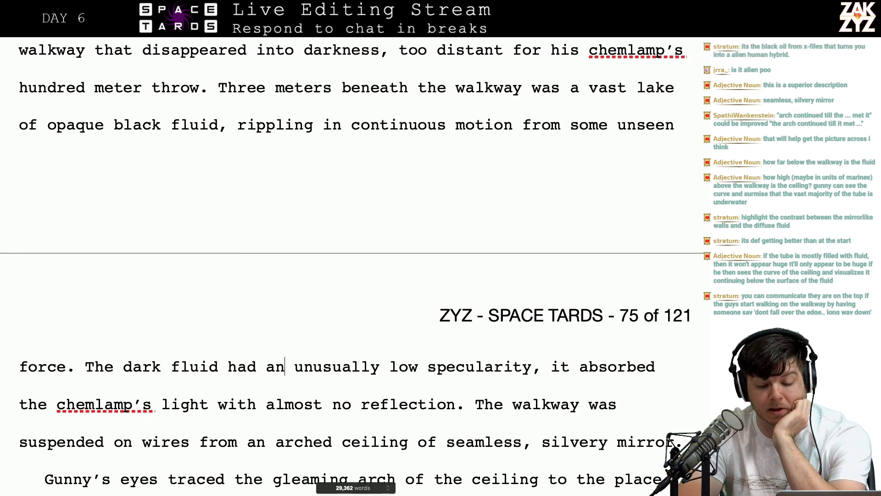
{"action": "key", "text": "Right"}
{"action": "key", "text": "Right"}
{"action": "key", "text": "Right"}
{"action": "key", "text": "Left"}
{"action": "key", "text": "Left"}
{"action": "key", "text": "Left"}
{"action": "key", "text": "Left"}
{"action": "key", "text": "Left"}
{"action": "key", "text": "Left"}
{"action": "key", "text": "Left"}
{"action": "key", "text": "Left"}
{"action": "key", "text": "Left"}
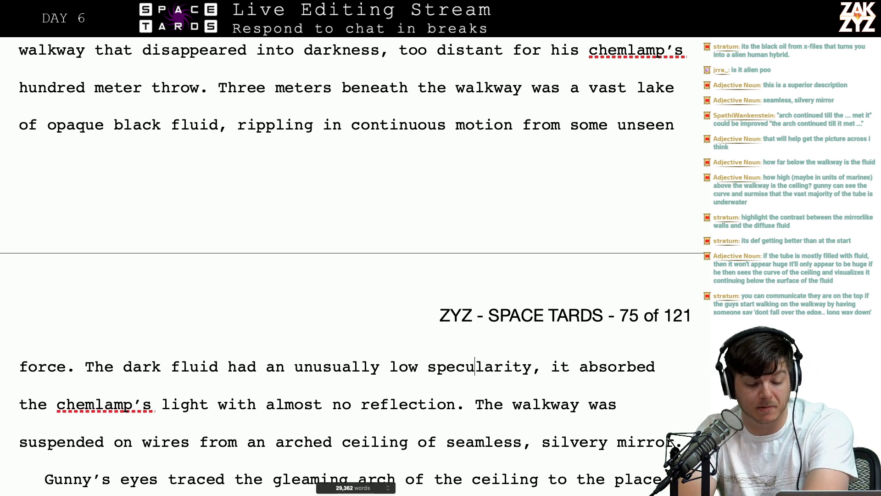
{"action": "key", "text": "Right"}
{"action": "key", "text": "Right"}
{"action": "key", "text": "Right"}
{"action": "key", "text": "Right"}
{"action": "key", "text": "Right"}
{"action": "key", "text": "Right"}
{"action": "key", "text": "Right"}
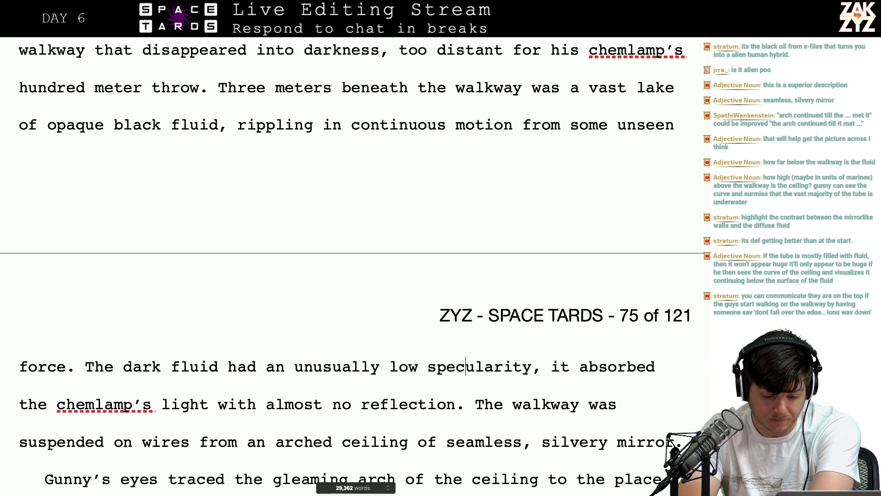
Start a new paragraph at "The walkway was suspended", separating it from the sentence ending "almost no reflection."
{"action": "key", "text": "Down"}
{"action": "key", "text": "Left"}
{"action": "key", "text": "Right"}
{"action": "key", "text": "Left"}
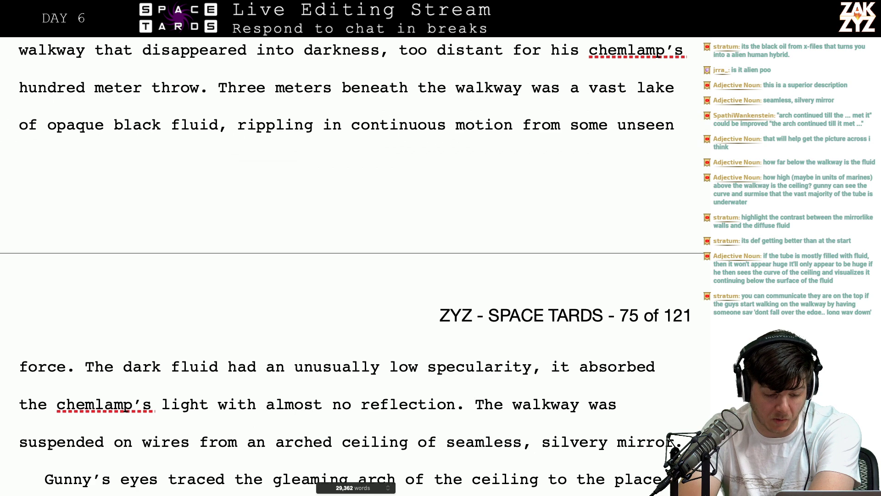
{"action": "key", "text": "Return"}
{"action": "key", "text": "Down"}
{"action": "key", "text": "Down"}
{"action": "key", "text": "Down"}
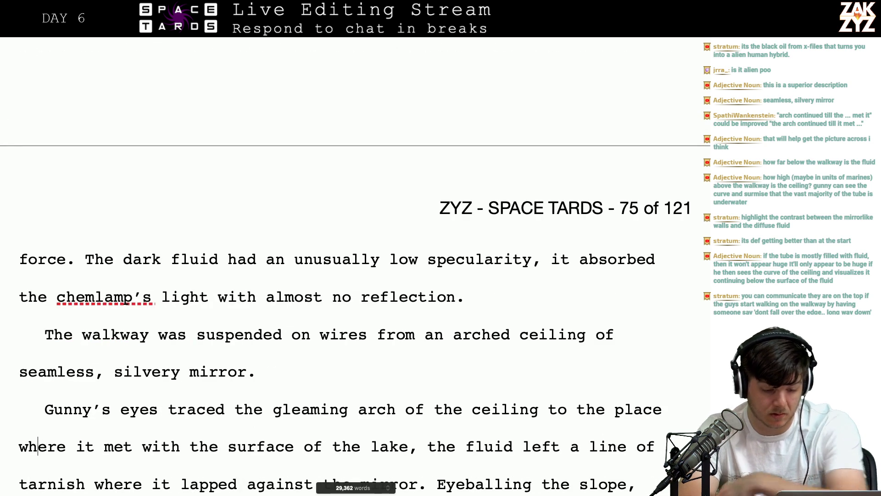
{"action": "key", "text": "Left"}
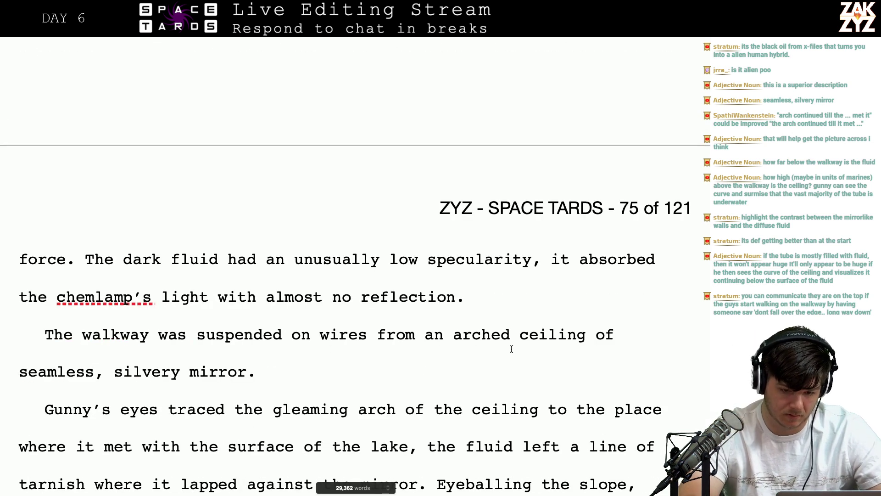
Insert the sentence "Gunny looked up." at the start of the paragraph about the walkway suspended on wires
{"action": "left_click", "coordinate": [498, 302]}
{"action": "key", "text": "Right"}
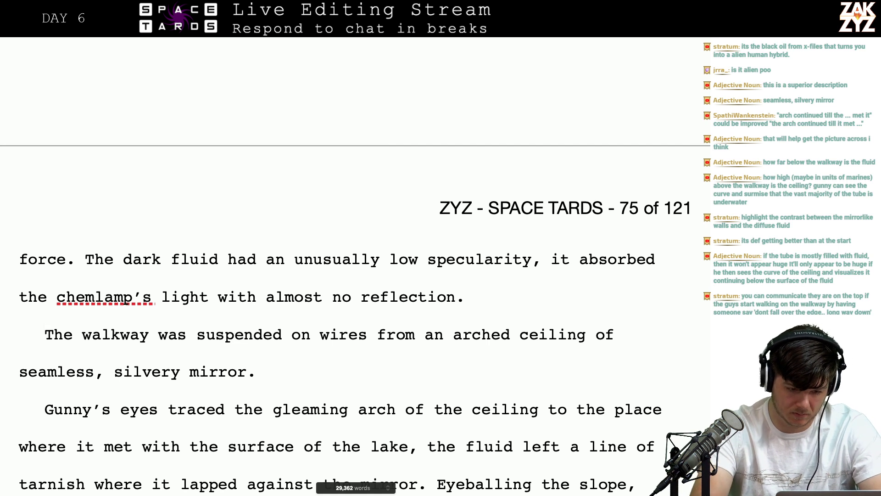
{"action": "type", "text": "Gunny looked u"}
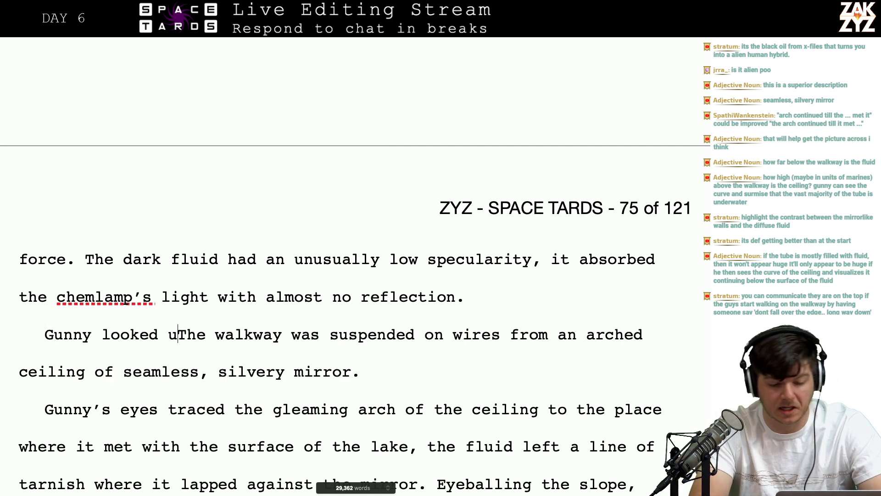
{"action": "type", "text": "p."}
Reread the suspended walkway sentence and continue to the start of the "Gunny's eyes traced the gleaming arch" paragraph
{"action": "key", "text": "Right"}
{"action": "key", "text": "Right"}
{"action": "key", "text": "Right"}
{"action": "key", "text": "Right"}
{"action": "key", "text": "Right"}
{"action": "key", "text": "Right"}
{"action": "key", "text": "Right"}
{"action": "key", "text": "Right"}
{"action": "key", "text": "Right"}
{"action": "key", "text": "Right"}
{"action": "key", "text": "Right"}
{"action": "key", "text": "Right"}
{"action": "key", "text": "Right"}
{"action": "key", "text": "Right"}
{"action": "key", "text": "Right"}
{"action": "key", "text": "Right"}
{"action": "key", "text": "Right"}
{"action": "key", "text": "Right"}
{"action": "key", "text": "Right"}
{"action": "key", "text": "Right"}
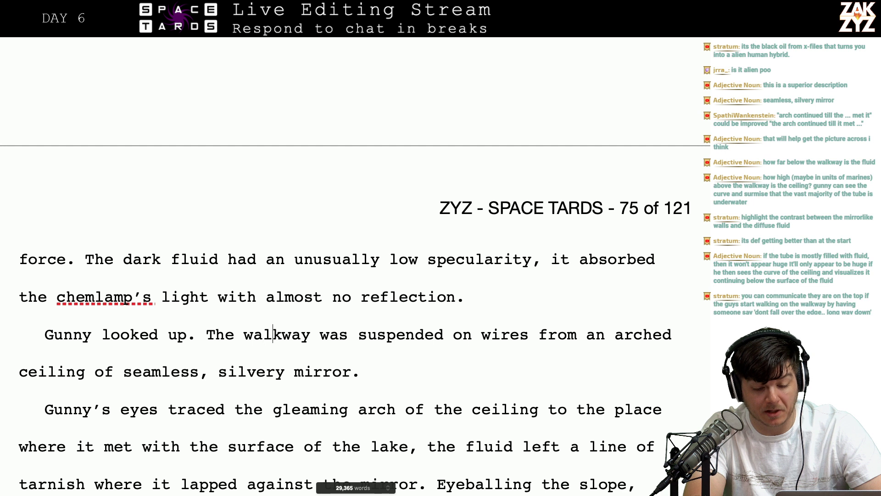
{"action": "key", "text": "Down"}
{"action": "key", "text": "Right"}
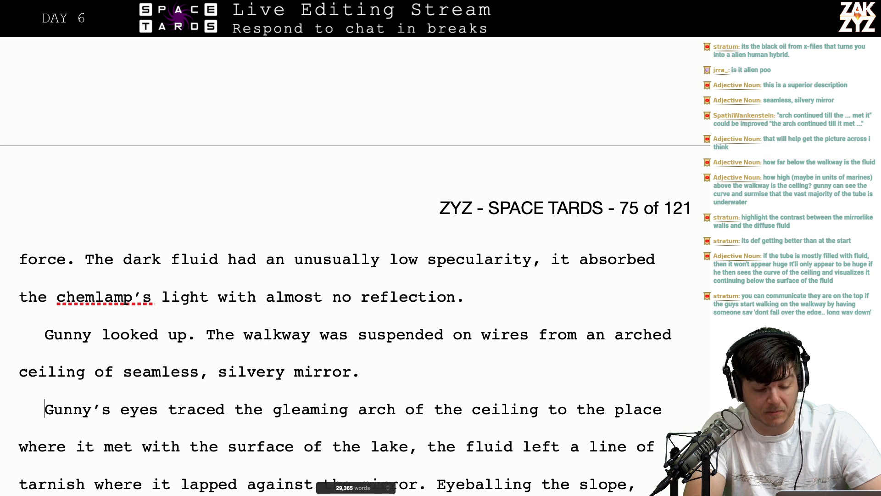
Begin a new sentence after "silvery mirror." reading "His eyes traced along its gleaming arch to find the place where"
{"action": "key", "text": "Left"}
{"action": "type", "text": "His ey"}
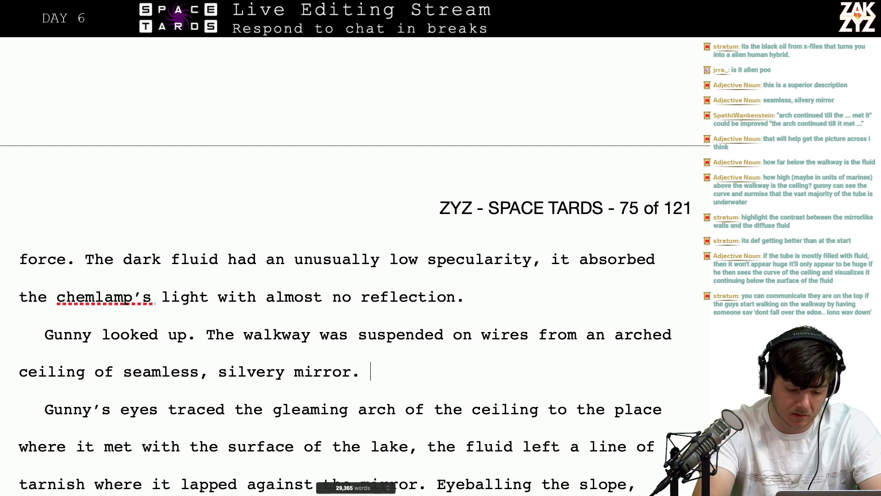
{"action": "type", "text": "es t"}
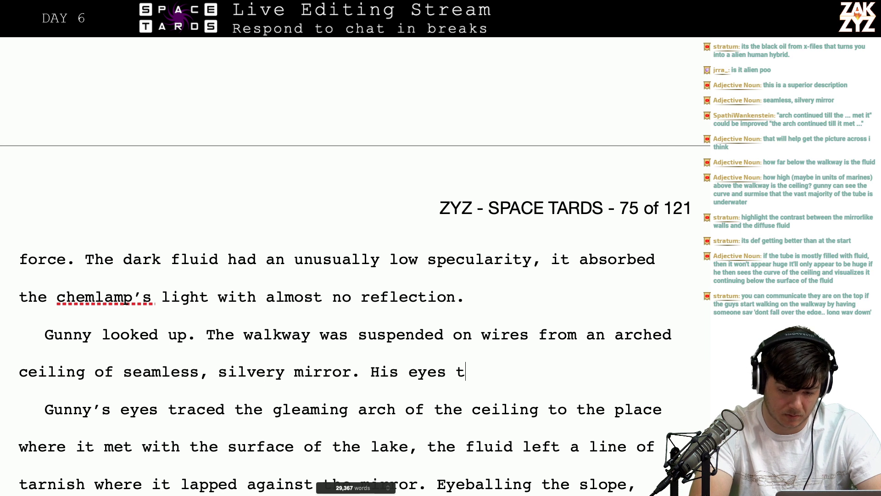
{"action": "type", "text": "raced along its "}
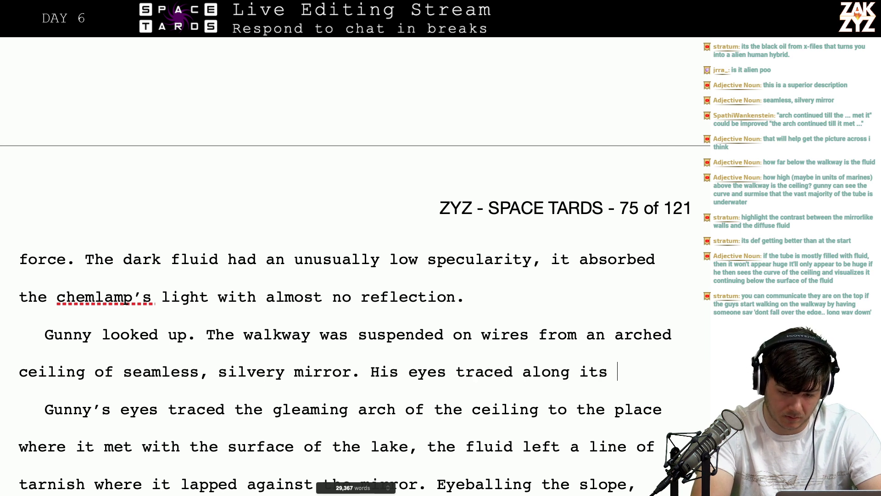
{"action": "type", "text": "gleaming ar"}
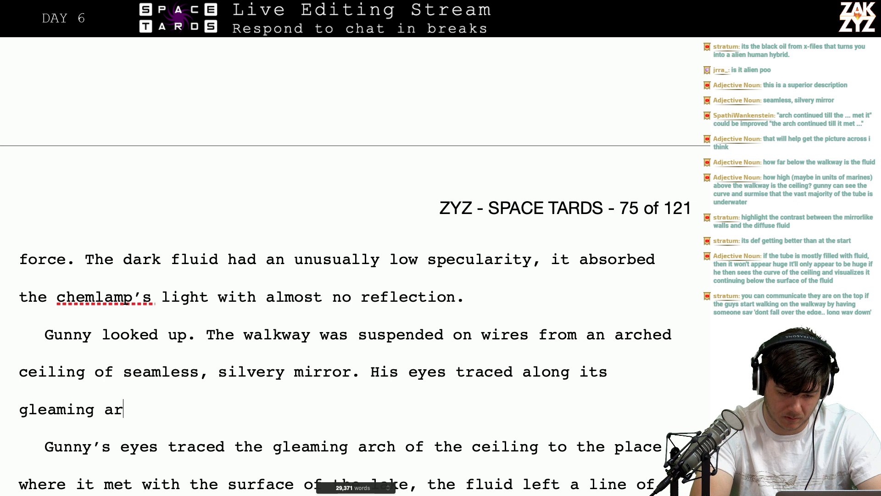
{"action": "type", "text": "ch to find the place where"}
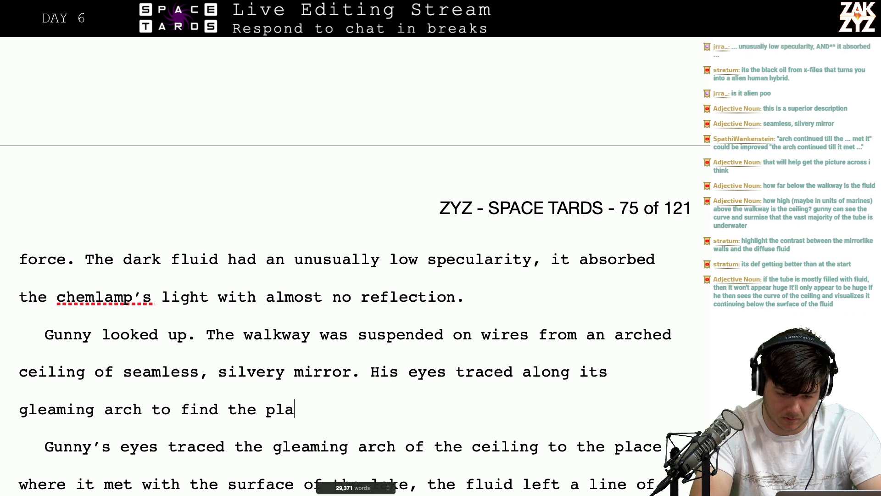
Replace "find the place where" after "gleaming arch to" with "where it met the surface of the lake."
{"action": "key", "text": "BackSpace"}
{"action": "key", "text": "BackSpace"}
{"action": "key", "text": "BackSpace"}
{"action": "key", "text": "BackSpace"}
{"action": "key", "text": "BackSpace"}
{"action": "key", "text": "BackSpace"}
{"action": "key", "text": "BackSpace"}
{"action": "key", "text": "BackSpace"}
{"action": "key", "text": "BackSpace"}
{"action": "key", "text": "BackSpace"}
{"action": "key", "text": "BackSpace"}
{"action": "key", "text": "BackSpace"}
{"action": "key", "text": "BackSpace"}
{"action": "key", "text": "BackSpace"}
{"action": "key", "text": "BackSpace"}
{"action": "key", "text": "BackSpace"}
{"action": "key", "text": "BackSpace"}
{"action": "key", "text": "BackSpace"}
{"action": "key", "text": "BackSpace"}
{"action": "key", "text": "BackSpace"}
{"action": "key", "text": "BackSpace"}
{"action": "key", "text": "BackSpace"}
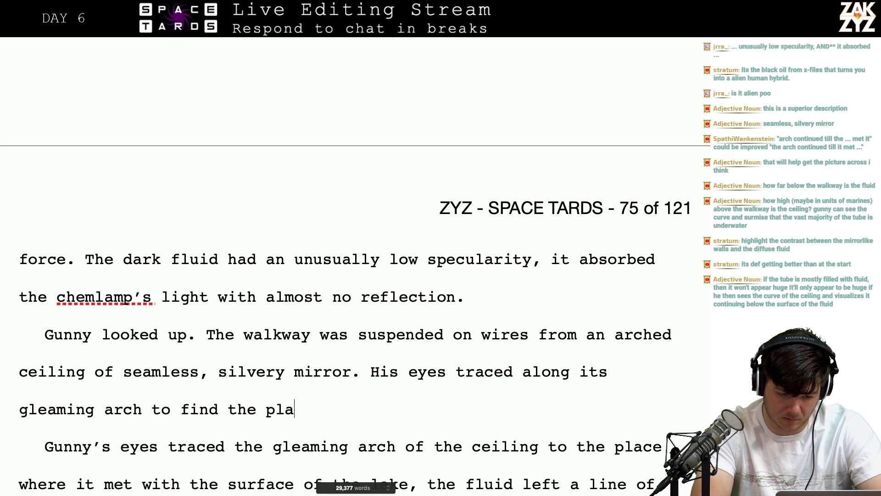
{"action": "type", "text": "o the"}
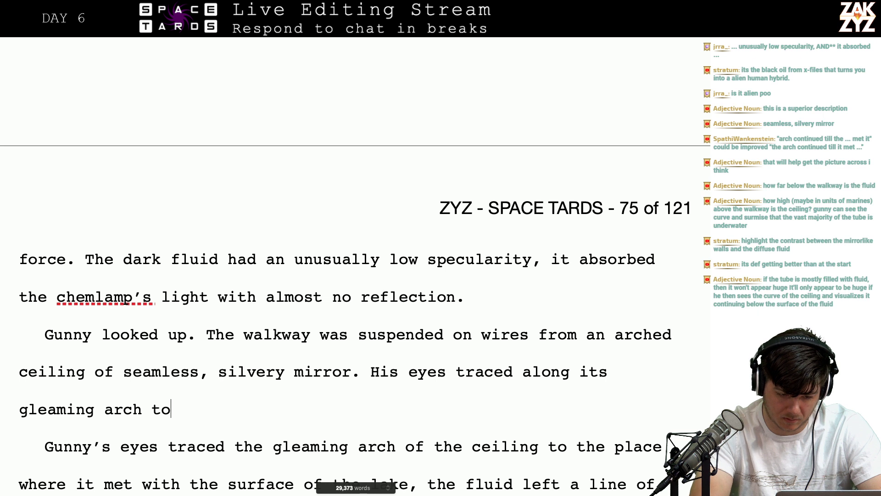
{"action": "key", "text": "BackSpace"}
{"action": "key", "text": "BackSpace"}
{"action": "key", "text": "BackSpace"}
{"action": "key", "text": "BackSpace"}
{"action": "key", "text": "BackSpace"}
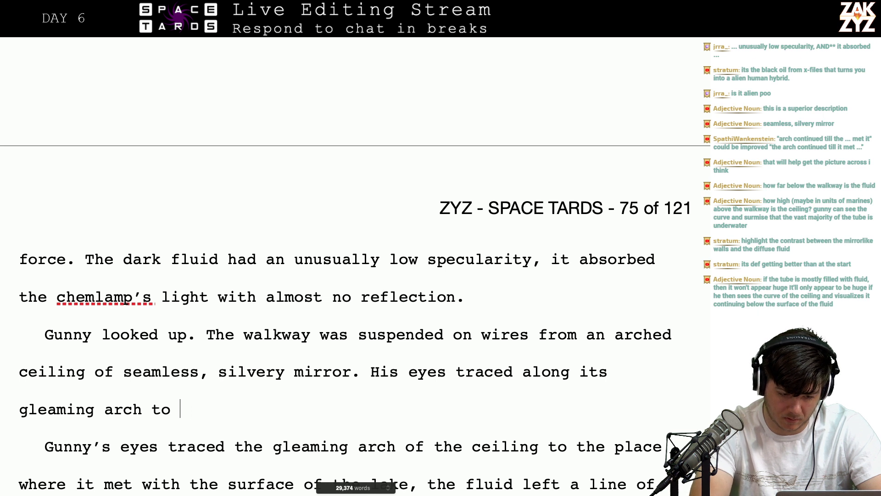
{"action": "type", "text": "where it met the surfe"}
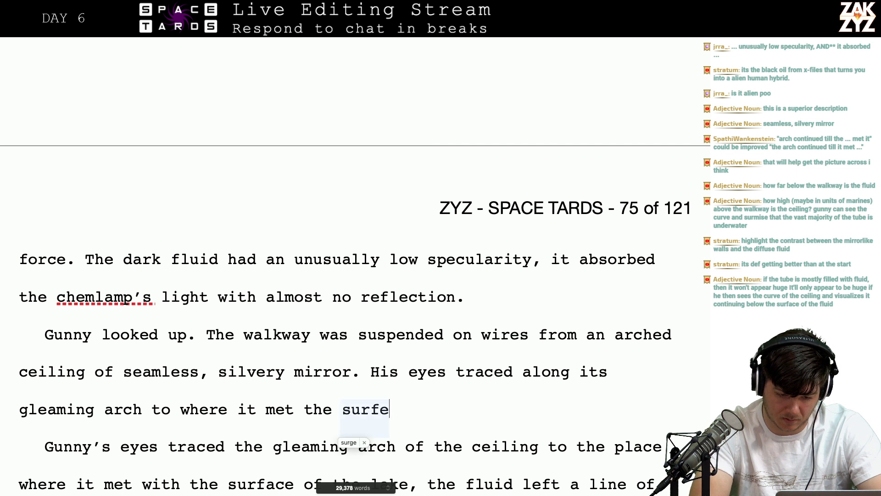
{"action": "key", "text": "BackSpace"}
{"action": "type", "text": "ace "}
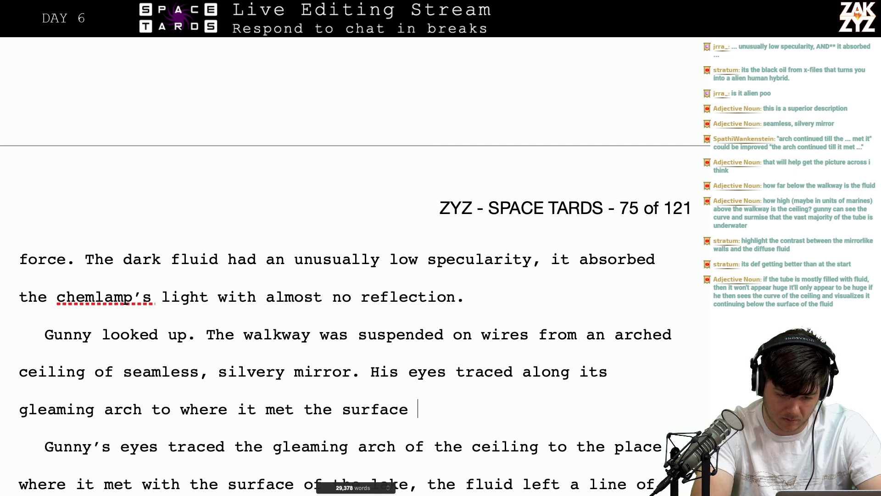
{"action": "type", "text": "of the fl"}
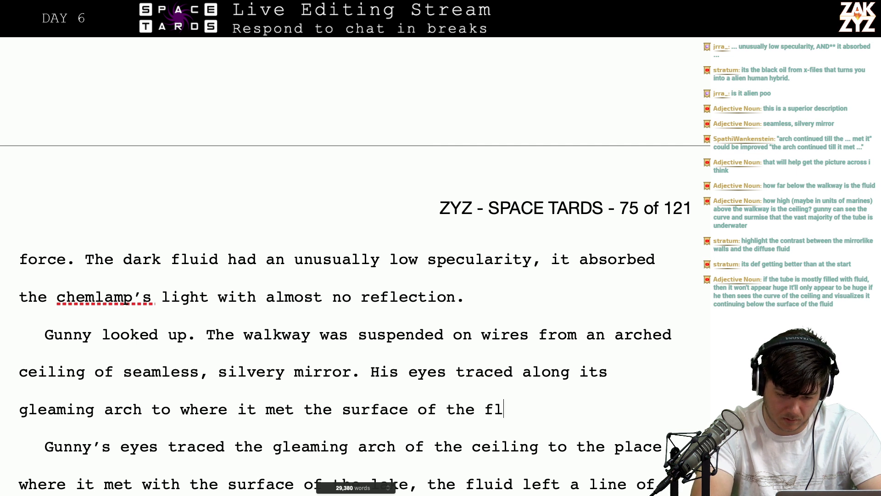
{"action": "type", "text": "u"}
{"action": "key", "text": "BackSpace"}
{"action": "key", "text": "BackSpace"}
{"action": "type", "text": "l"}
{"action": "key", "text": "BackSpace"}
{"action": "key", "text": "BackSpace"}
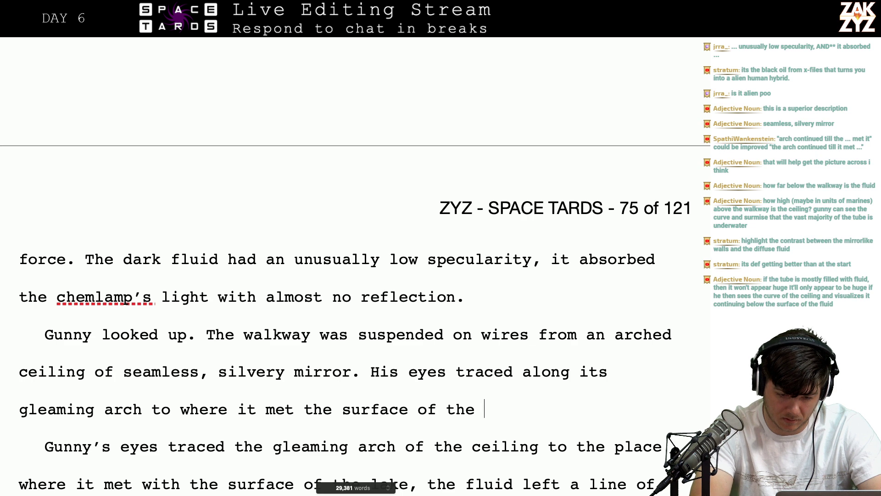
{"action": "type", "text": "lake."}
{"action": "key", "text": "shift+Down"}
{"action": "key", "text": "shift+Down"}
{"action": "key", "text": "shift+Down"}
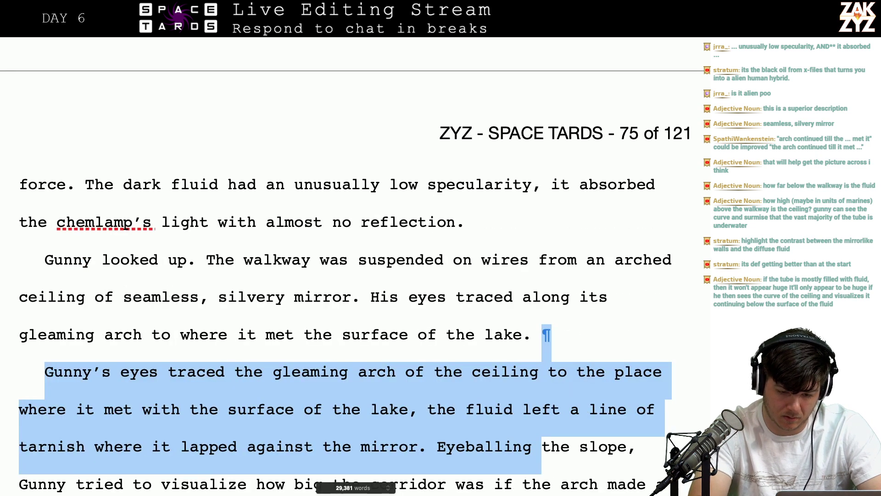
{"action": "key", "text": "shift+Up"}
{"action": "key", "text": "Up"}
{"action": "key", "text": "Down"}
{"action": "key", "text": "End"}
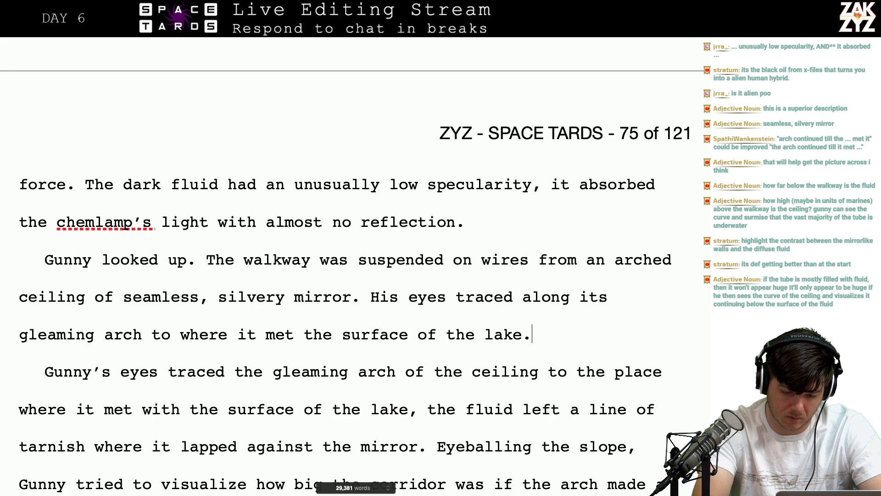
Start another sentence after "surface of the lake." with "Where the fluid lapped against the mirrored pipe,"
{"action": "type", "text": "Where the f"}
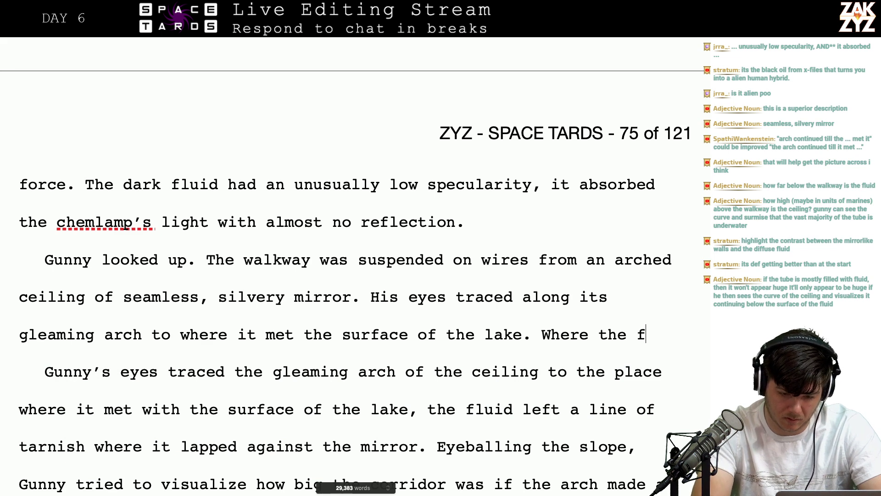
{"action": "type", "text": "luid lapped ag"}
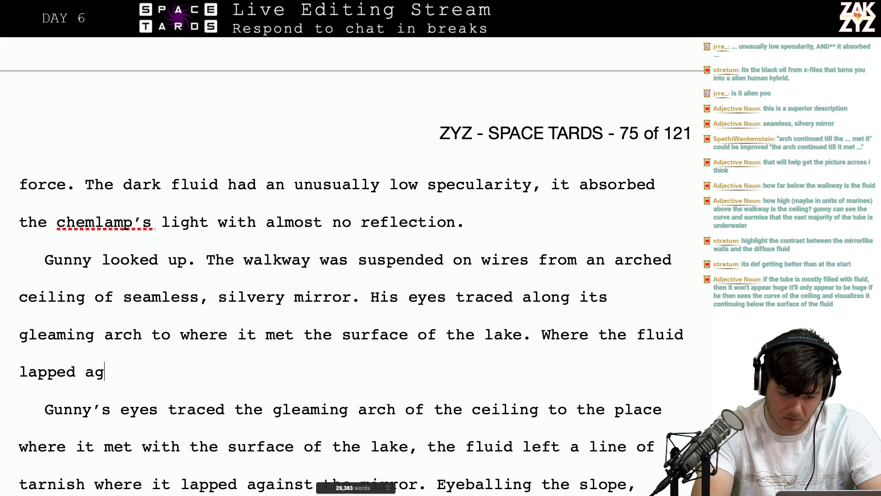
{"action": "type", "text": "ainst the side of the"}
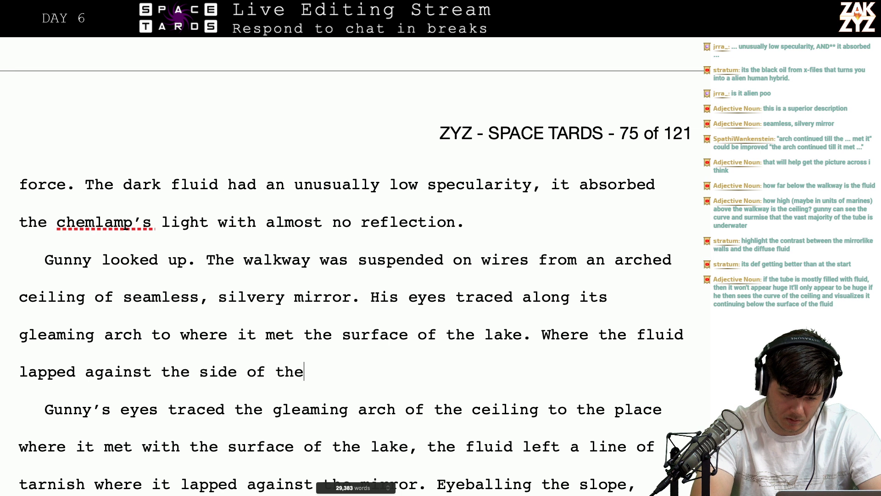
{"action": "type", "text": " p"}
{"action": "key", "text": "BackSpace"}
{"action": "key", "text": "BackSpace"}
{"action": "key", "text": "BackSpace"}
{"action": "key", "text": "BackSpace"}
{"action": "key", "text": "BackSpace"}
{"action": "key", "text": "BackSpace"}
{"action": "key", "text": "BackSpace"}
{"action": "key", "text": "BackSpace"}
{"action": "key", "text": "BackSpace"}
{"action": "key", "text": "BackSpace"}
{"action": "key", "text": "BackSpace"}
{"action": "key", "text": "BackSpace"}
{"action": "key", "text": "BackSpace"}
{"action": "key", "text": "BackSpace"}
{"action": "key", "text": "BackSpace"}
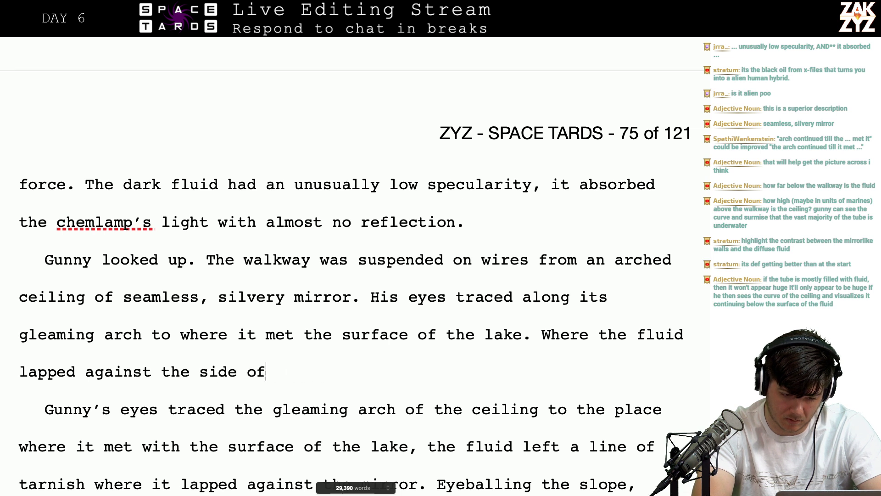
{"action": "type", "text": "e m"}
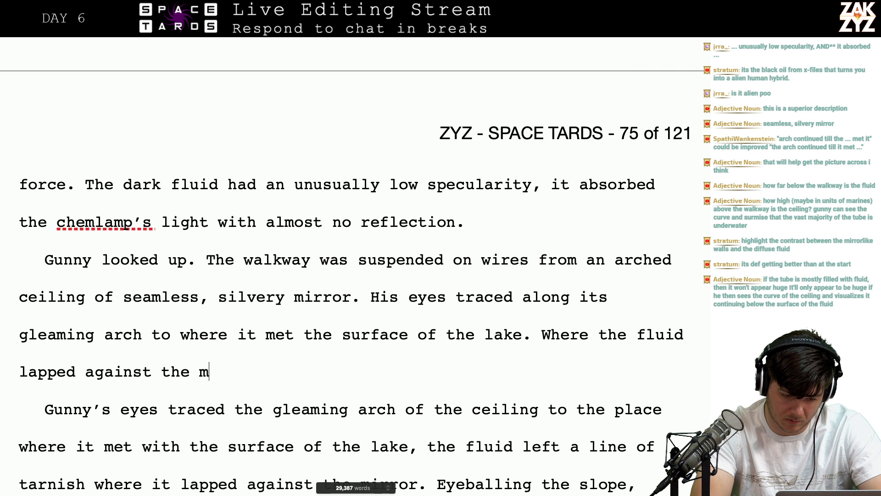
{"action": "type", "text": "irrored pipe,"}
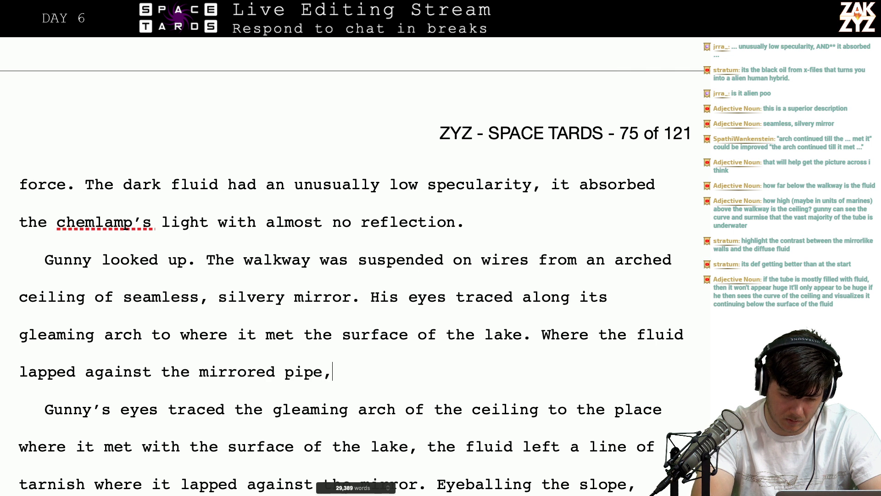
Finish the sentence about the fluid and the mirrored pipe with "it left a line of tarnish."
{"action": "type", "text": " it left a Lind"}
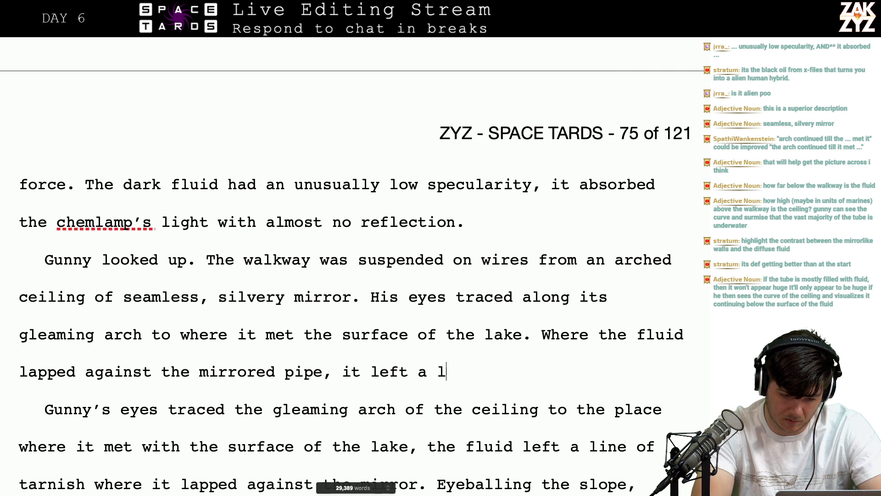
{"action": "key", "text": "BackSpace"}
{"action": "type", "text": "e"}
{"action": "key", "text": "BackSpace"}
{"action": "key", "text": "BackSpace"}
{"action": "key", "text": "BackSpace"}
{"action": "key", "text": "BackSpace"}
{"action": "type", "text": "line"}
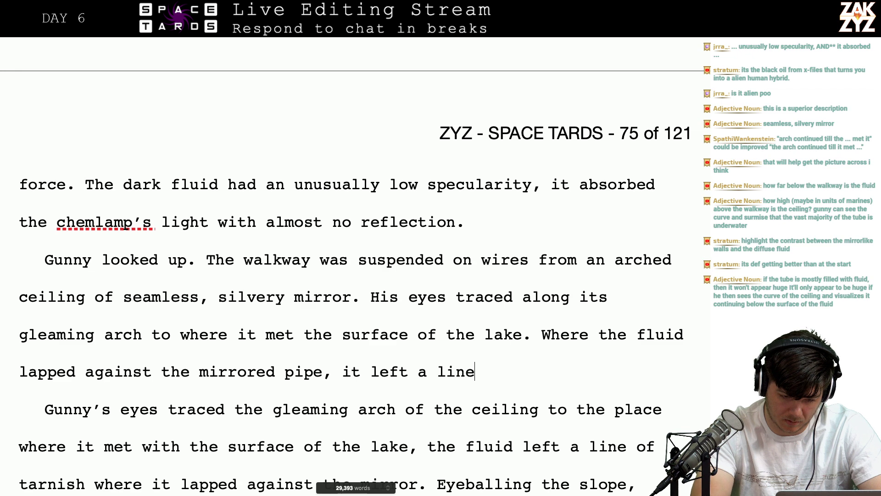
{"action": "type", "text": " of tarnish"}
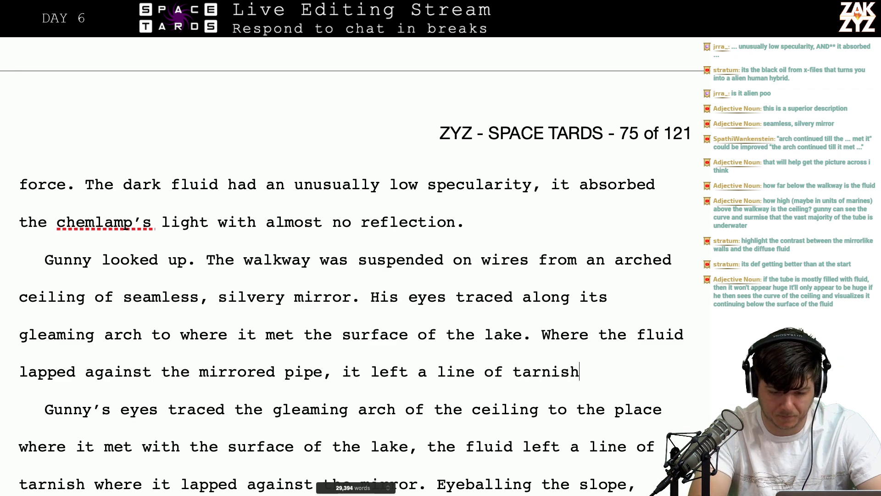
{"action": "type", "text": "."}
Delete the old "Gunny's eyes traced the gleaming arch" sentence and its paragraph break, joining "Eyeballing the slope" to the paragraph above
{"action": "key", "text": "shift+Down"}
{"action": "key", "text": "shift+Down"}
{"action": "key", "text": "shift+Right"}
{"action": "key", "text": "shift+Right"}
{"action": "key", "text": "shift+Right"}
{"action": "key", "text": "shift+Right"}
{"action": "key", "text": "shift+Right"}
{"action": "key", "text": "shift+Right"}
{"action": "key", "text": "shift+Right"}
{"action": "key", "text": "shift+Right"}
{"action": "key", "text": "shift+Right"}
{"action": "key", "text": "shift+Right"}
{"action": "key", "text": "shift+Right"}
{"action": "key", "text": "shift+Right"}
{"action": "key", "text": "shift+Right"}
{"action": "key", "text": "shift+Right"}
{"action": "key", "text": "shift+Right"}
{"action": "key", "text": "shift+Right"}
{"action": "key", "text": "shift+Right"}
{"action": "key", "text": "shift+Right"}
{"action": "key", "text": "shift+Right"}
{"action": "key", "text": "shift+Right"}
{"action": "key", "text": "shift+Right"}
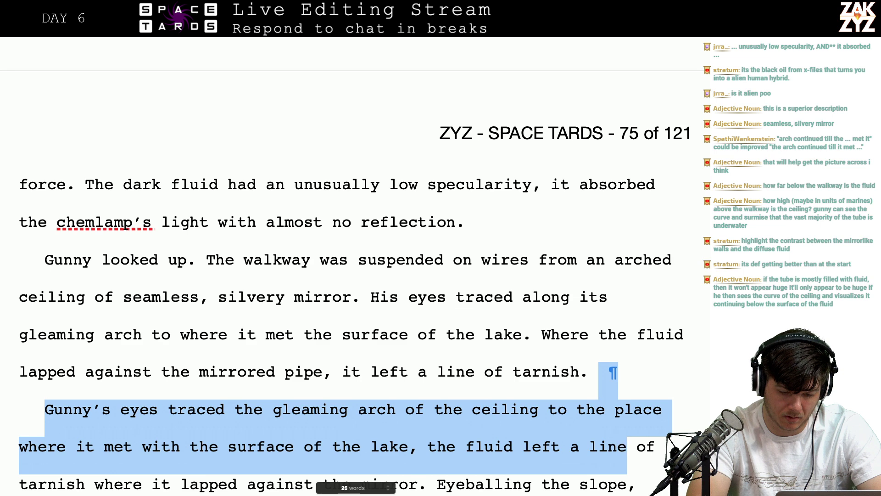
{"action": "key", "text": "shift+Right"}
{"action": "key", "text": "shift+Right"}
{"action": "key", "text": "shift+Right"}
{"action": "key", "text": "shift+Right"}
{"action": "key", "text": "shift+Right"}
{"action": "key", "text": "shift+Right"}
{"action": "key", "text": "shift+Right"}
{"action": "key", "text": "shift+Right"}
{"action": "key", "text": "shift+Right"}
{"action": "key", "text": "shift+Right"}
{"action": "key", "text": "shift+Right"}
{"action": "key", "text": "shift+Right"}
{"action": "key", "text": "shift+Right"}
{"action": "key", "text": "shift+Right"}
{"action": "key", "text": "shift+Right"}
{"action": "key", "text": "shift+Right"}
{"action": "key", "text": "shift+Right"}
{"action": "key", "text": "shift+Right"}
{"action": "key", "text": "shift+Right"}
{"action": "key", "text": "shift+Right"}
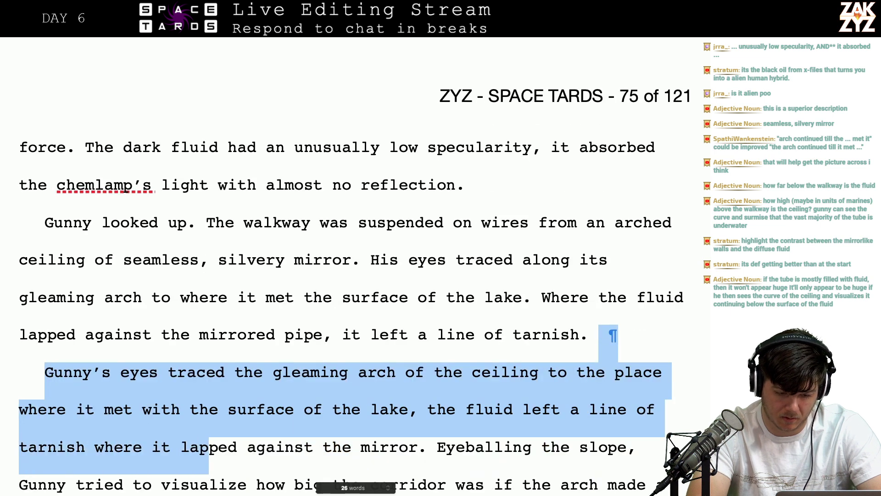
{"action": "key", "text": "shift+Right"}
{"action": "key", "text": "shift+Right"}
{"action": "key", "text": "shift+Right"}
{"action": "key", "text": "shift+Right"}
{"action": "key", "text": "shift+Right"}
{"action": "key", "text": "shift+Right"}
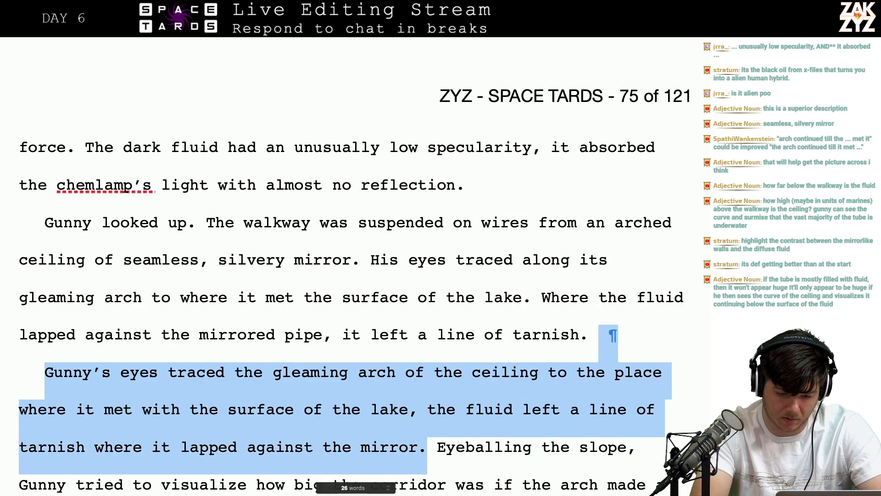
{"action": "key", "text": "BackSpace"}
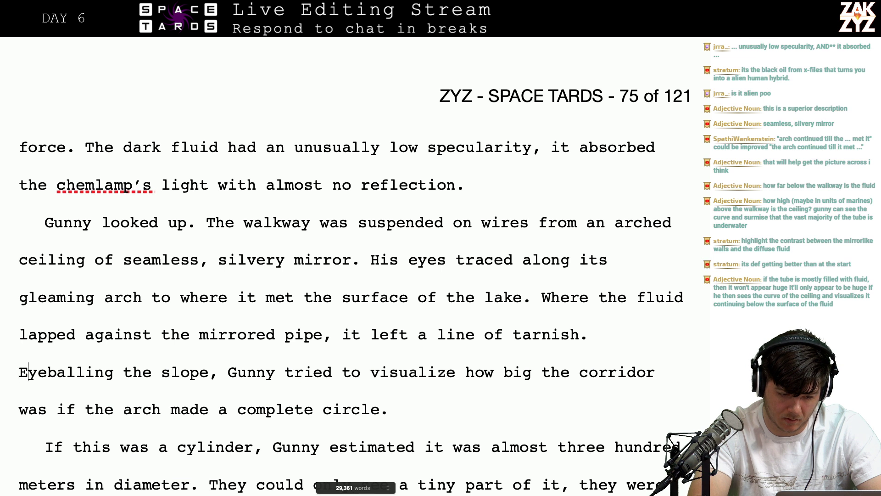
Replace "mirrored pipe" with "mirror metal" in the sentence about where the fluid lapped
{"action": "key", "text": "Up"}
{"action": "key", "text": "Right"}
{"action": "key", "text": "Right"}
{"action": "key", "text": "Right"}
{"action": "key", "text": "Right"}
{"action": "key", "text": "Right"}
{"action": "key", "text": "Right"}
{"action": "key", "text": "Right"}
{"action": "key", "text": "Right"}
{"action": "key", "text": "Right"}
{"action": "key", "text": "Right"}
{"action": "key", "text": "Right"}
{"action": "key", "text": "Right"}
{"action": "key", "text": "Right"}
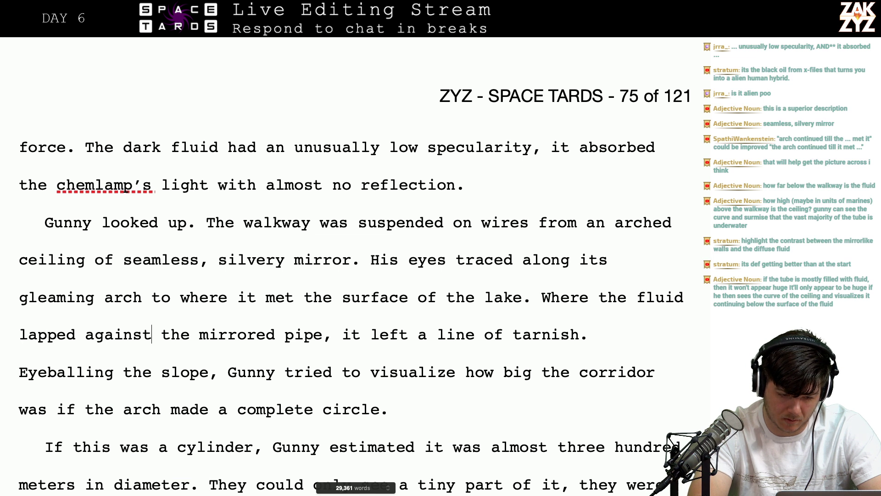
{"action": "key", "text": "Right"}
{"action": "key", "text": "Right"}
{"action": "key", "text": "Right"}
{"action": "key", "text": "Right"}
{"action": "key", "text": "Right"}
{"action": "key", "text": "Right"}
{"action": "key", "text": "Right"}
{"action": "key", "text": "Right"}
{"action": "key", "text": "Right"}
{"action": "key", "text": "Right"}
{"action": "key", "text": "Right"}
{"action": "key", "text": "Right"}
{"action": "key", "text": "Right"}
{"action": "key", "text": "Right"}
{"action": "key", "text": "Right"}
{"action": "key", "text": "Right"}
{"action": "key", "text": "Right"}
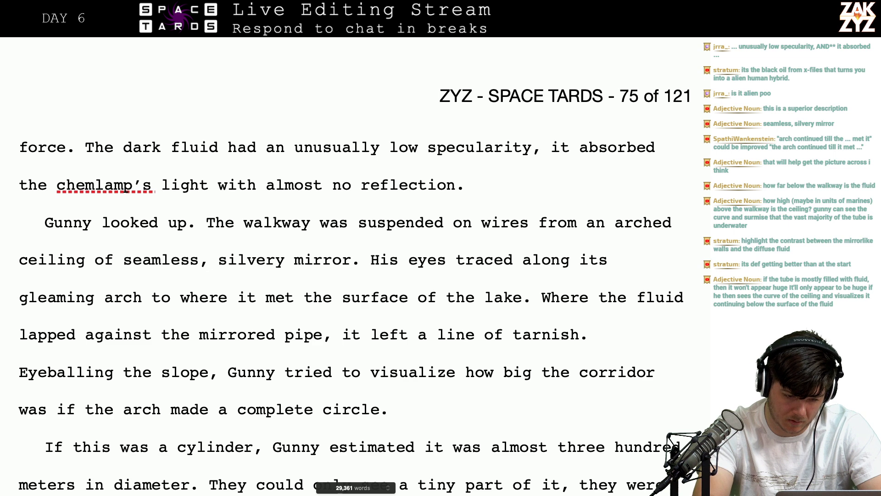
{"action": "key", "text": "BackSpace"}
{"action": "key", "text": "BackSpace"}
{"action": "key", "text": "BackSpace"}
{"action": "key", "text": "BackSpace"}
{"action": "key", "text": "BackSpace"}
{"action": "key", "text": "BackSpace"}
{"action": "key", "text": "BackSpace"}
{"action": "type", "text": "me"}
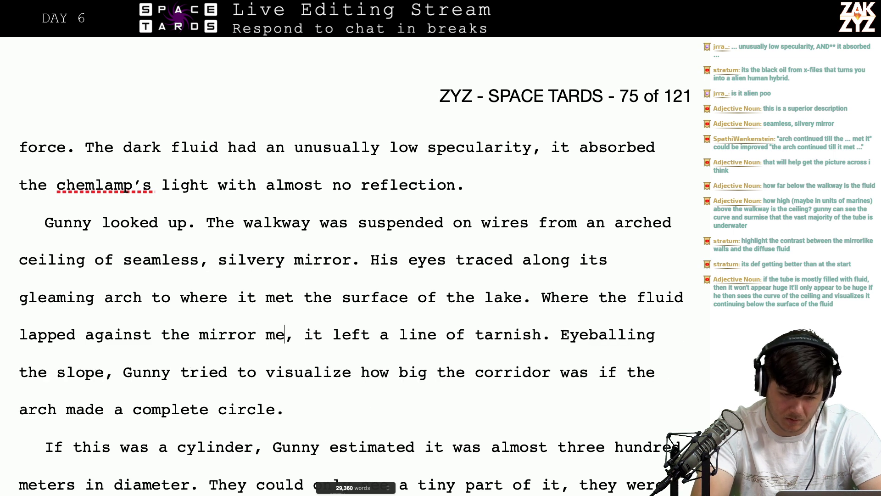
{"action": "type", "text": "tal"}
Reread the passage from the dark fluid's description through the mirrored arch to the cylinder estimate
{"action": "key", "text": "Left"}
{"action": "key", "text": "Left"}
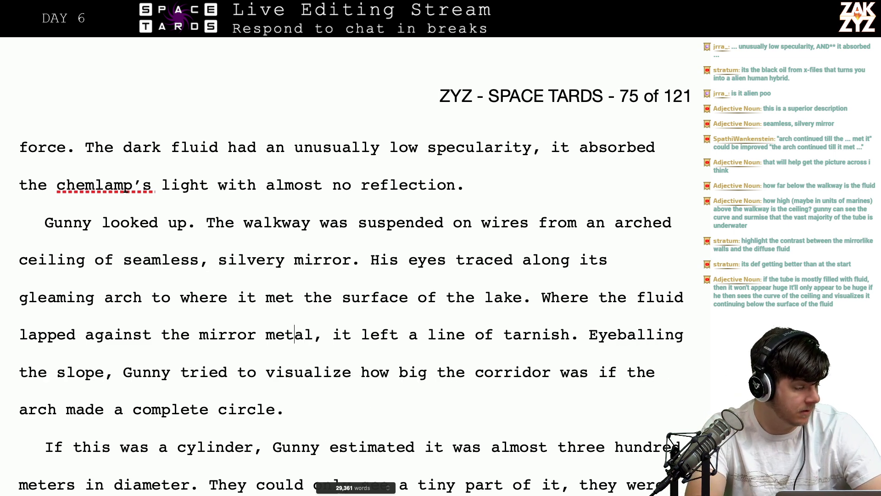
{"action": "key", "text": "Left"}
{"action": "key", "text": "Left"}
{"action": "key", "text": "Left"}
{"action": "key", "text": "Left"}
{"action": "key", "text": "Left"}
{"action": "key", "text": "Left"}
{"action": "key", "text": "Left"}
{"action": "key", "text": "Left"}
{"action": "key", "text": "Left"}
{"action": "key", "text": "Left"}
{"action": "key", "text": "Left"}
{"action": "key", "text": "Left"}
{"action": "key", "text": "Left"}
{"action": "scroll", "coordinate": [354, 282], "scroll_direction": "down", "scroll_amount": 1}
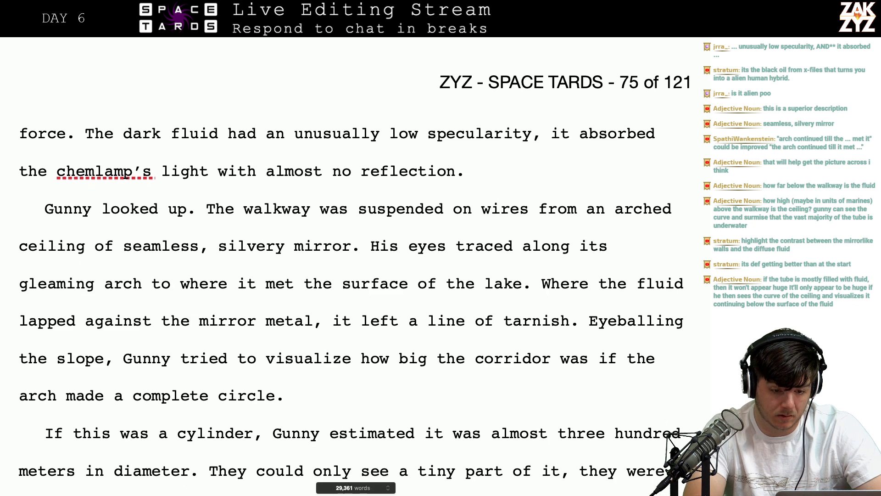
{"action": "scroll", "coordinate": [354, 283], "scroll_direction": "up", "scroll_amount": 3}
{"action": "scroll", "coordinate": [535, 262], "scroll_direction": "up", "scroll_amount": 1}
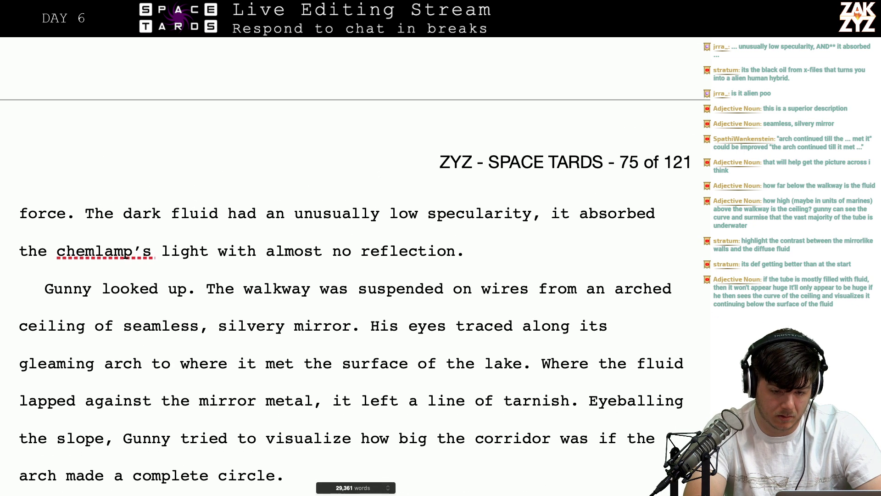
{"action": "left_click", "coordinate": [522, 219]}
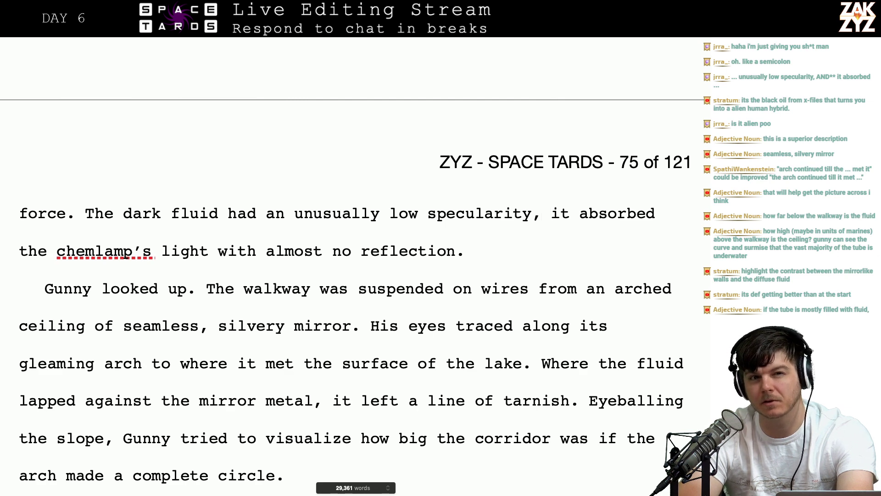
{"action": "scroll", "coordinate": [353, 276], "scroll_direction": "down", "scroll_amount": 5}
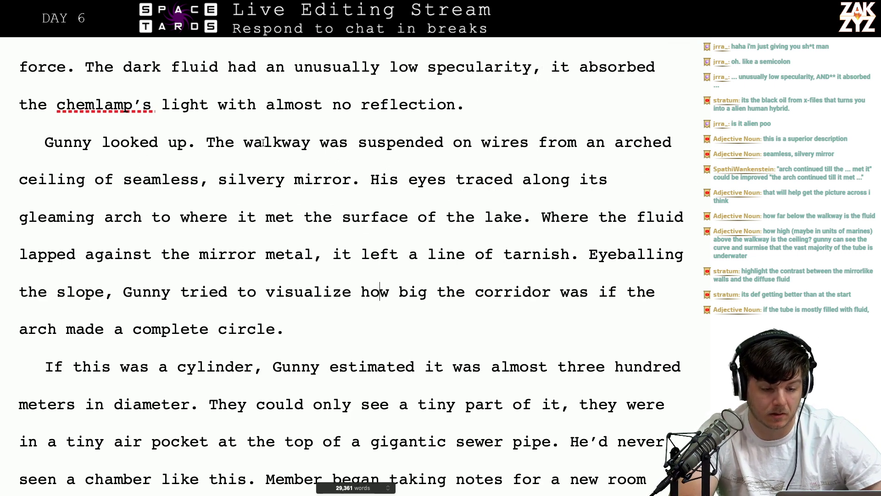
{"action": "scroll", "coordinate": [436, 138], "scroll_direction": "up", "scroll_amount": 3}
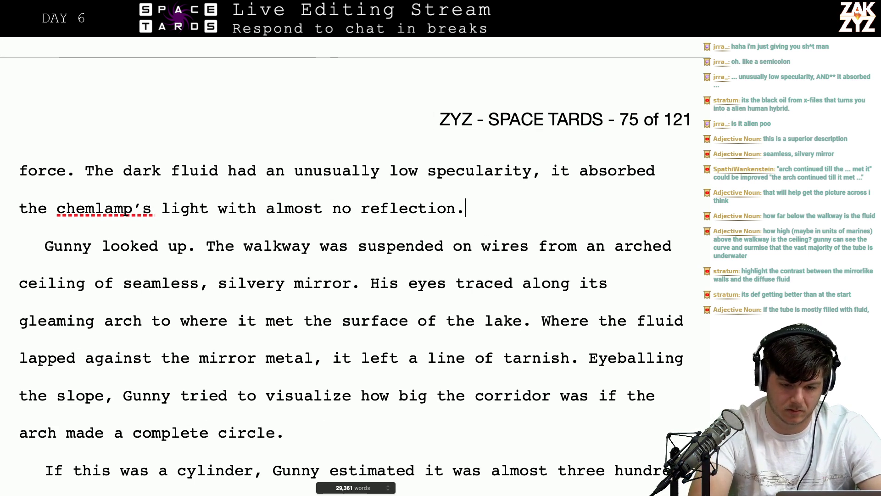
{"action": "left_click", "coordinate": [465, 208]}
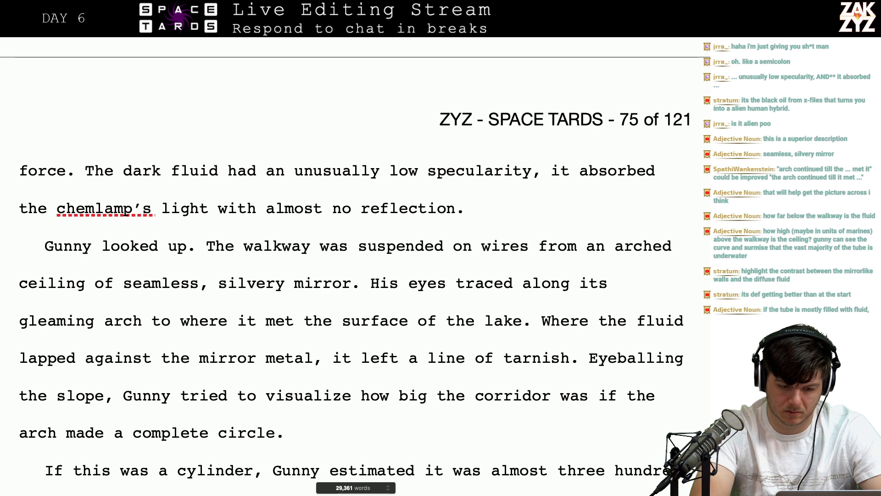
{"action": "type", "text": "The"}
{"action": "key", "text": "BackSpace"}
{"action": "key", "text": "BackSpace"}
{"action": "key", "text": "BackSpace"}
{"action": "key", "text": "BackSpace"}
{"action": "key", "text": "BackSpace"}
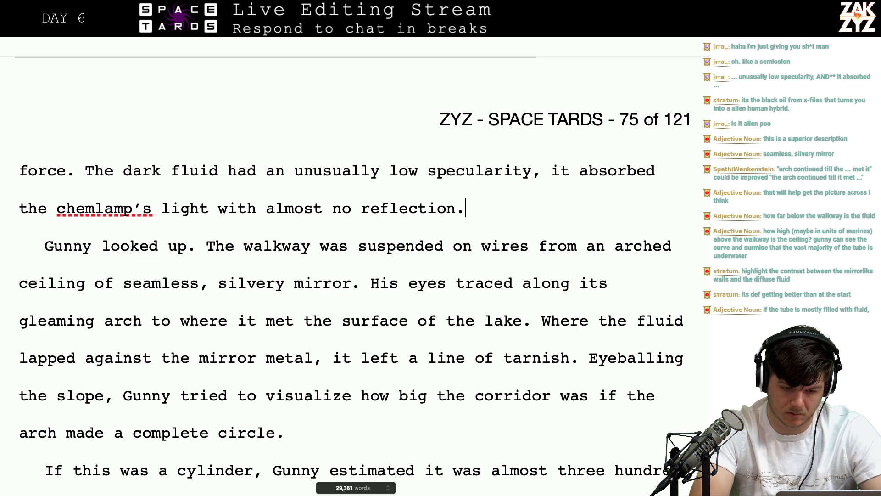
Delete the sentence "Gunny looked up." at the start of the walkway paragraph
{"action": "key", "text": "Right"}
{"action": "key", "text": "Right"}
{"action": "key", "text": "Left"}
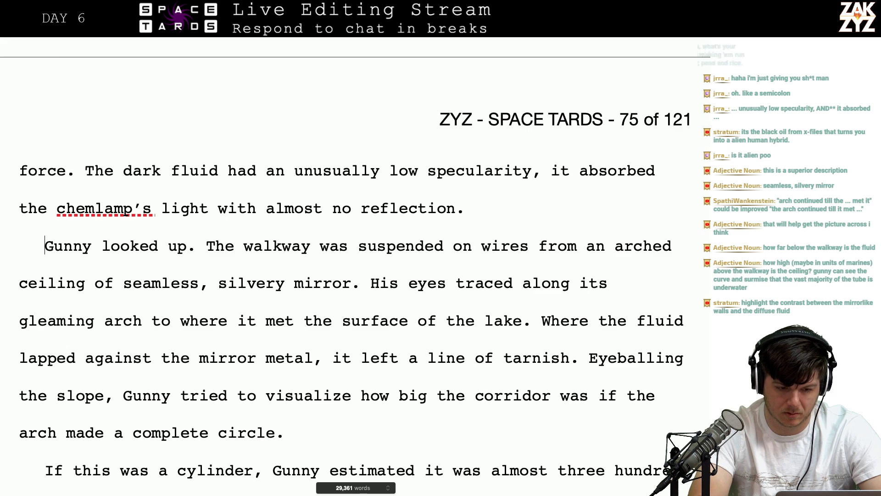
{"action": "scroll", "coordinate": [352, 267], "scroll_direction": "up", "scroll_amount": 4}
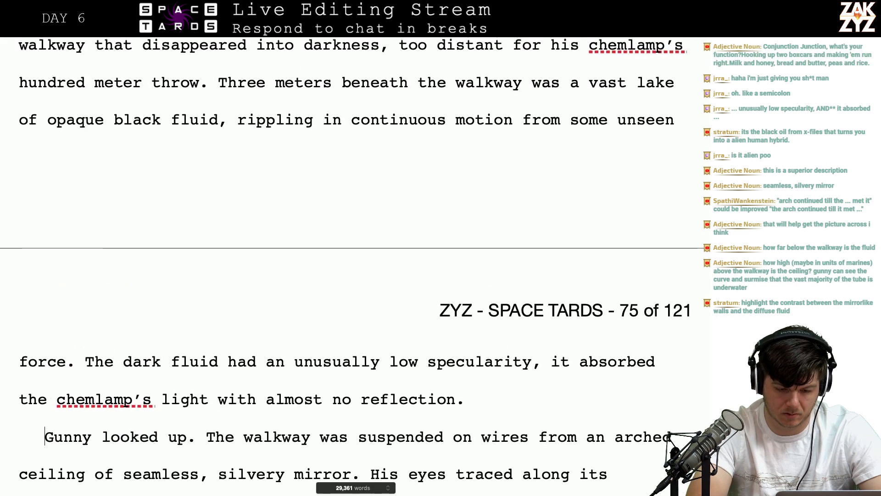
{"action": "scroll", "coordinate": [353, 267], "scroll_direction": "down", "scroll_amount": 3}
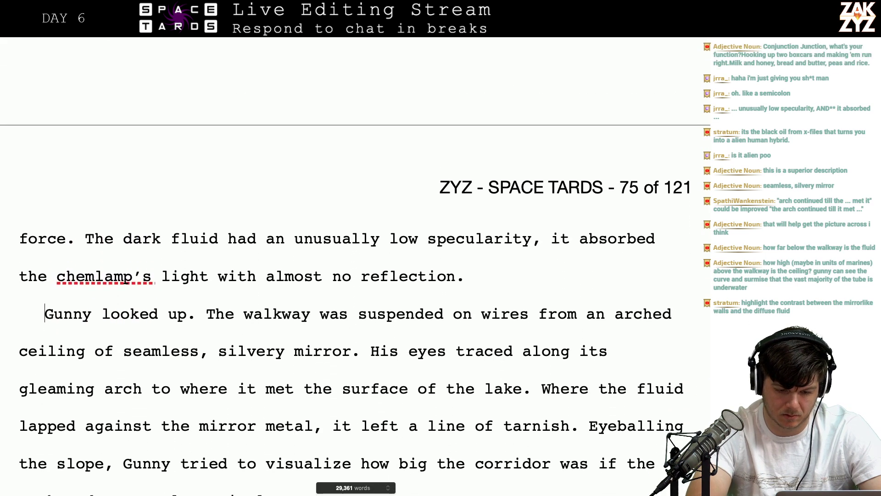
{"action": "scroll", "coordinate": [356, 303], "scroll_direction": "down", "scroll_amount": 1}
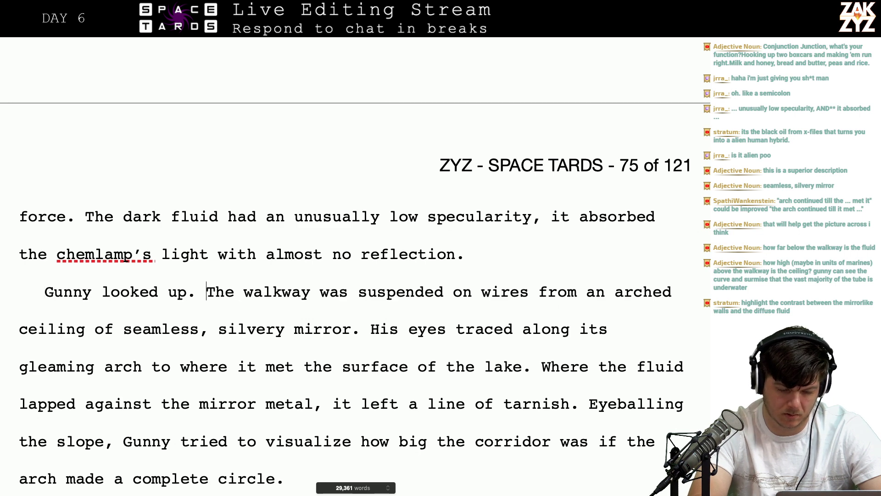
{"action": "key", "text": "BackSpace"}
{"action": "key", "text": "BackSpace"}
{"action": "key", "text": "BackSpace"}
{"action": "key", "text": "BackSpace"}
{"action": "key", "text": "BackSpace"}
{"action": "key", "text": "BackSpace"}
{"action": "key", "text": "BackSpace"}
{"action": "key", "text": "BackSpace"}
{"action": "key", "text": "BackSpace"}
{"action": "key", "text": "BackSpace"}
{"action": "key", "text": "BackSpace"}
{"action": "key", "text": "BackSpace"}
{"action": "key", "text": "BackSpace"}
{"action": "key", "text": "BackSpace"}
{"action": "key", "text": "BackSpace"}
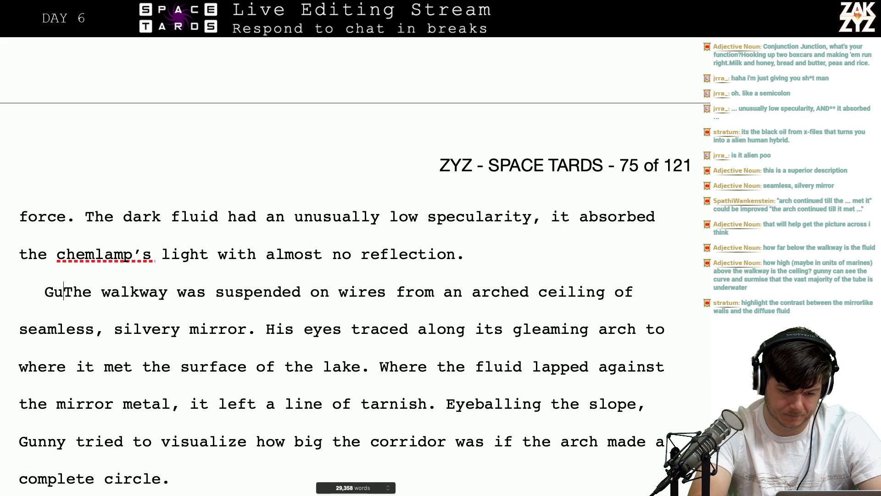
{"action": "key", "text": "BackSpace"}
{"action": "key", "text": "BackSpace"}
Open the walkway paragraph with "The ceiling was a different matter, as eager to give light as the fluid was to take it."
{"action": "type", "text": "The cei"}
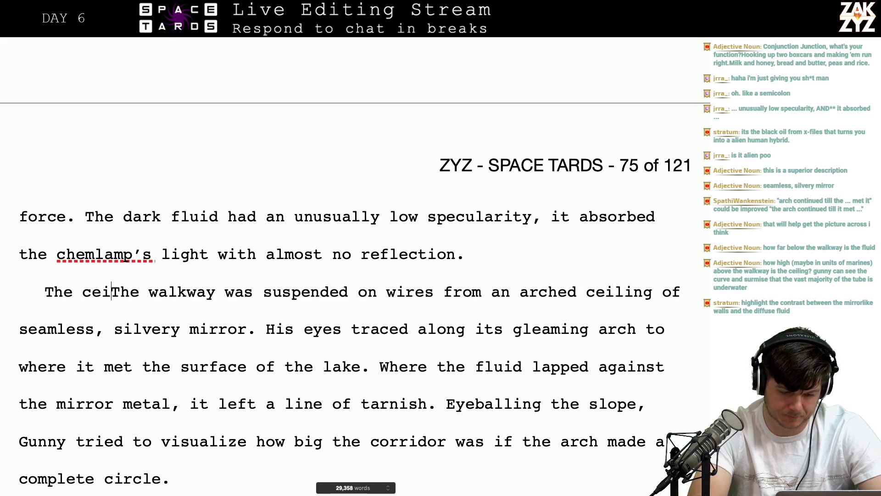
{"action": "type", "text": "ling was a differen"}
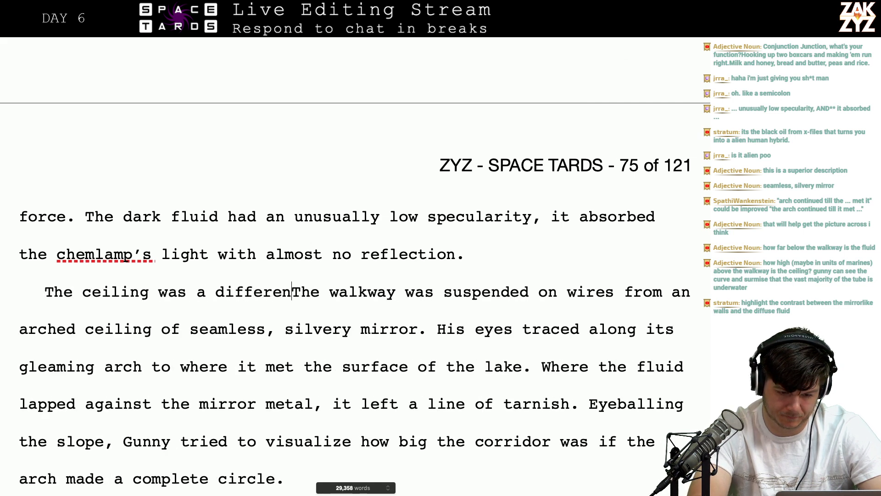
{"action": "type", "text": "t matter, as ea"}
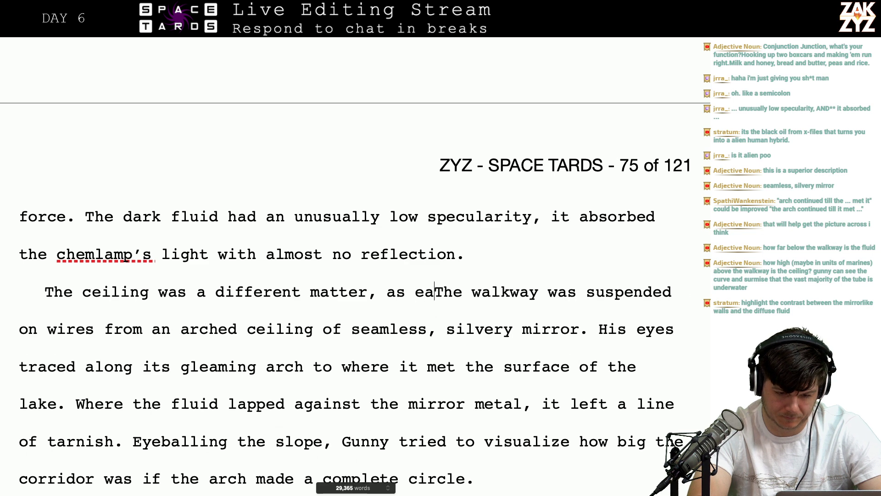
{"action": "type", "text": "ger to give ligh"}
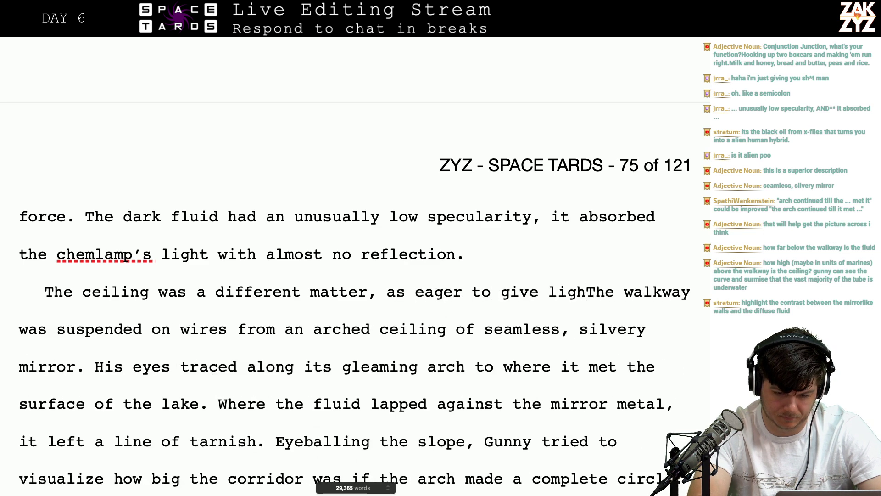
{"action": "type", "text": "t as the flu"}
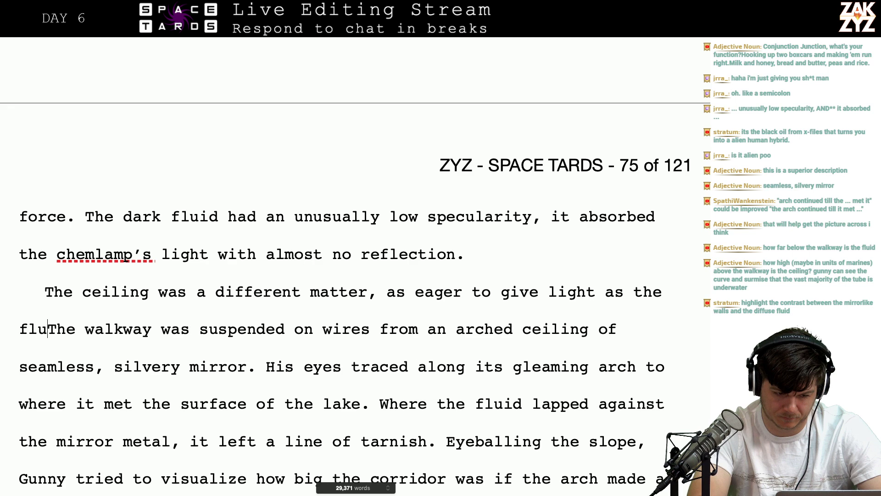
{"action": "type", "text": "id was to take it."}
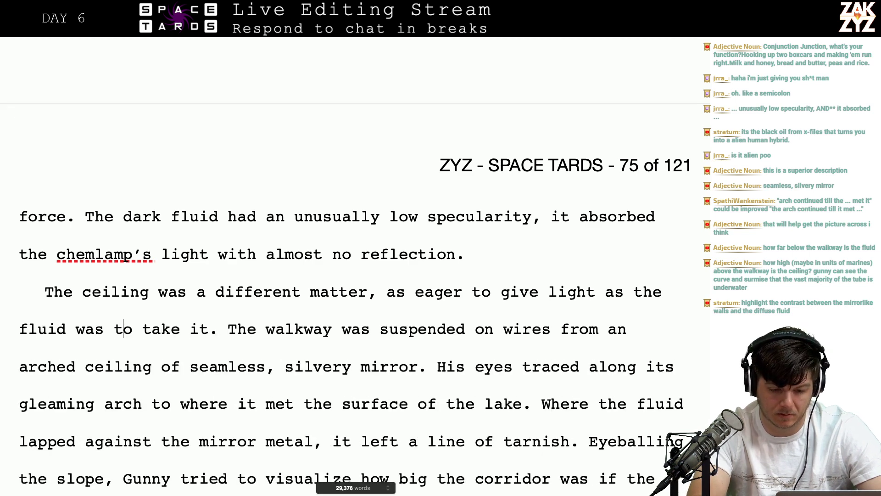
Start a new paragraph after "light with almost no reflection."
{"action": "left_click", "coordinate": [662, 292]}
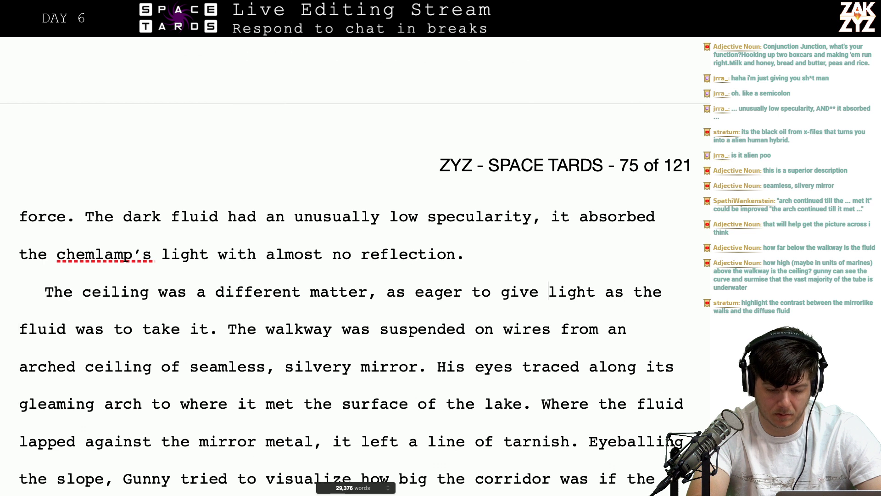
{"action": "left_click", "coordinate": [416, 292]}
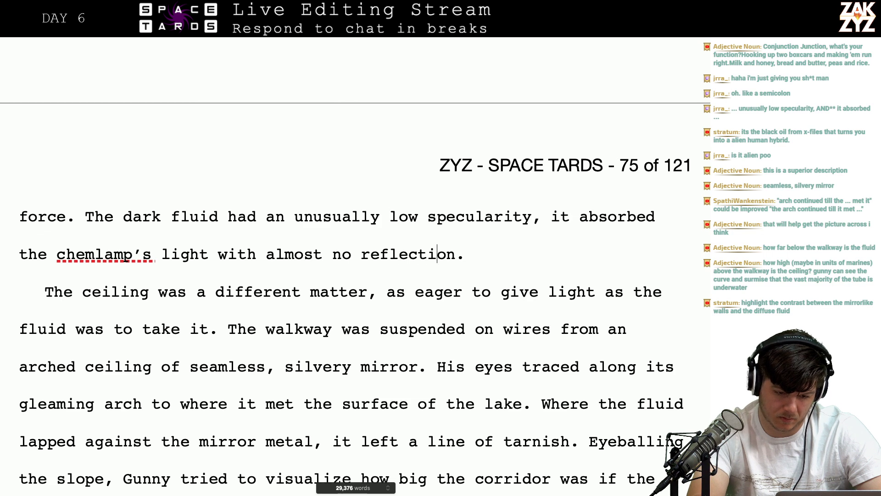
{"action": "left_click", "coordinate": [466, 253]}
{"action": "key", "text": "Return"}
{"action": "type", "text": "As u"}
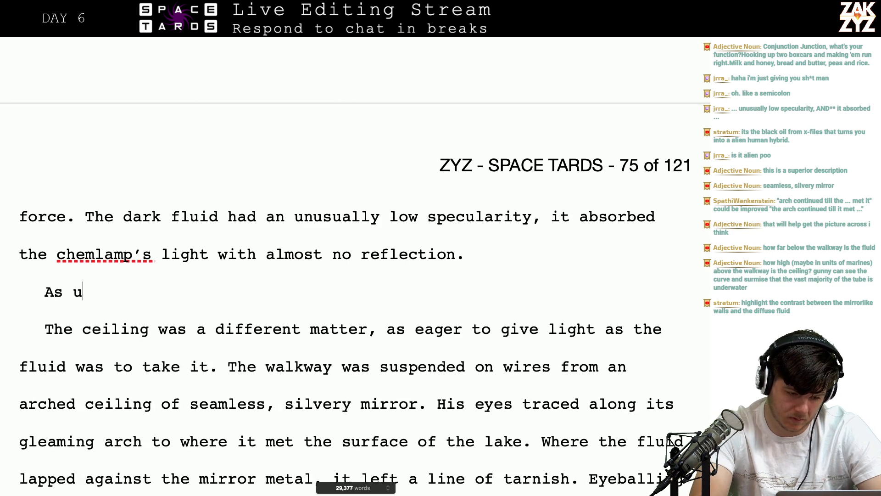
{"action": "key", "text": "BackSpace"}
{"action": "type", "text": "dull as tht"}
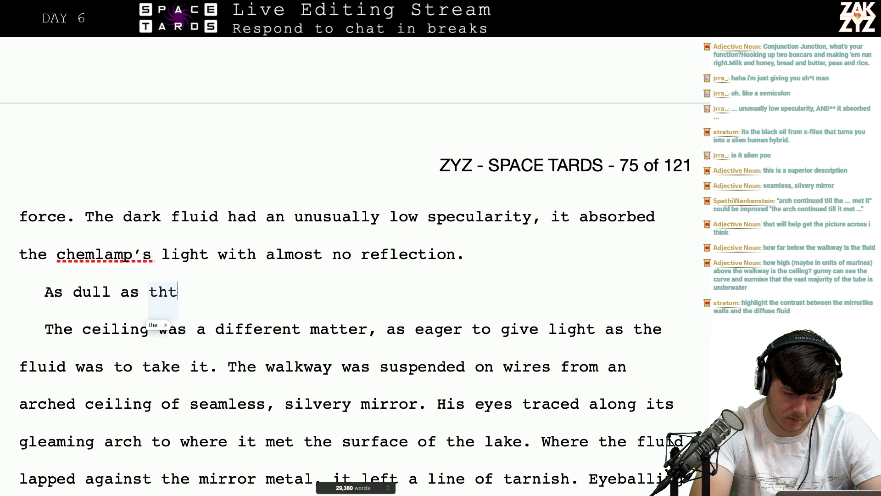
{"action": "key", "text": "BackSpace"}
{"action": "key", "text": "BackSpace"}
{"action": "type", "text": "t"}
{"action": "key", "text": "BackSpace"}
{"action": "type", "text": "he"}
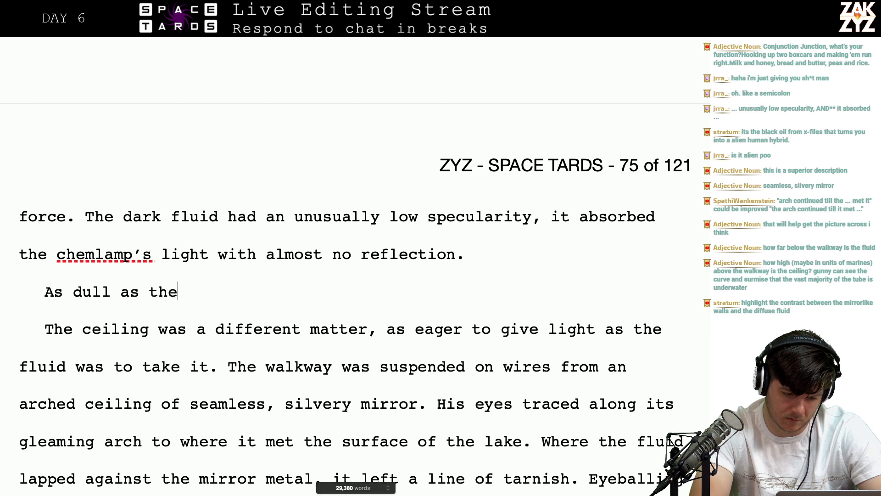
{"action": "key", "text": "BackSpace"}
{"action": "key", "text": "BackSpace"}
{"action": "key", "text": "BackSpace"}
{"action": "key", "text": "BackSpace"}
{"action": "key", "text": "BackSpace"}
{"action": "key", "text": "BackSpace"}
{"action": "key", "text": "BackSpace"}
{"action": "key", "text": "BackSpace"}
{"action": "key", "text": "BackSpace"}
{"action": "key", "text": "BackSpace"}
{"action": "key", "text": "BackSpace"}
{"action": "key", "text": "BackSpace"}
{"action": "key", "text": "BackSpace"}
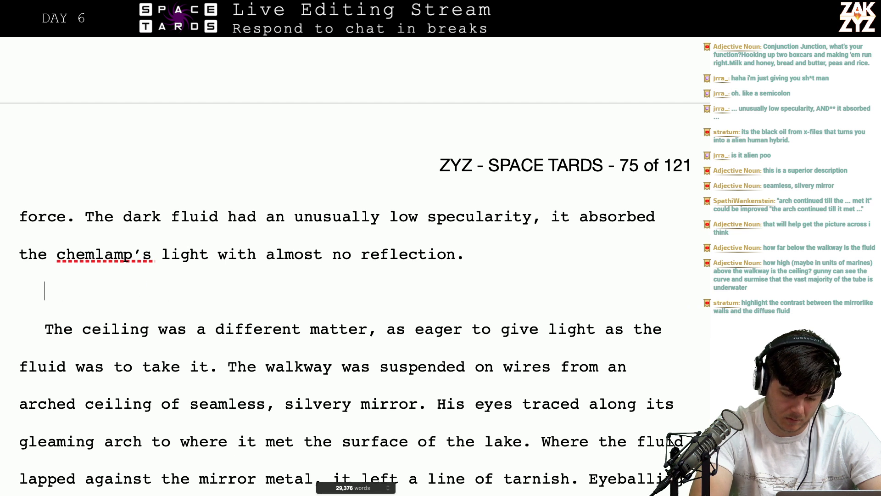
{"action": "type", "text": "T"}
{"action": "key", "text": "BackSpace"}
{"action": "type", "text": "The "}
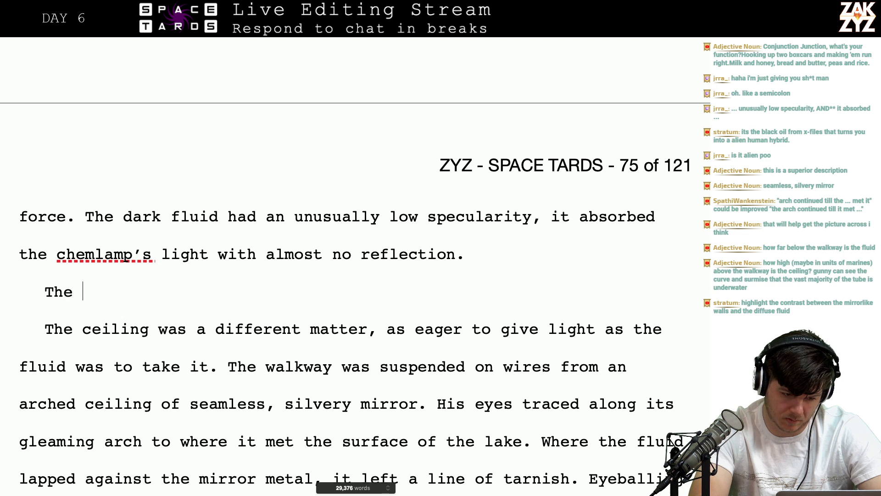
{"action": "type", "text": "ceiling"}
{"action": "key", "text": "BackSpace"}
{"action": "key", "text": "BackSpace"}
{"action": "key", "text": "BackSpace"}
{"action": "key", "text": "BackSpace"}
{"action": "key", "text": "BackSpace"}
{"action": "key", "text": "BackSpace"}
{"action": "key", "text": "BackSpace"}
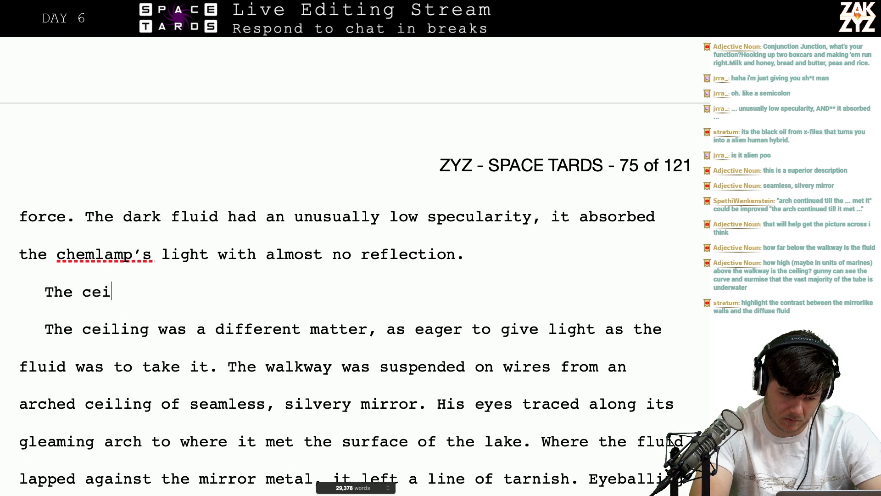
{"action": "key", "text": "BackSpace"}
{"action": "key", "text": "BackSpace"}
{"action": "key", "text": "BackSpace"}
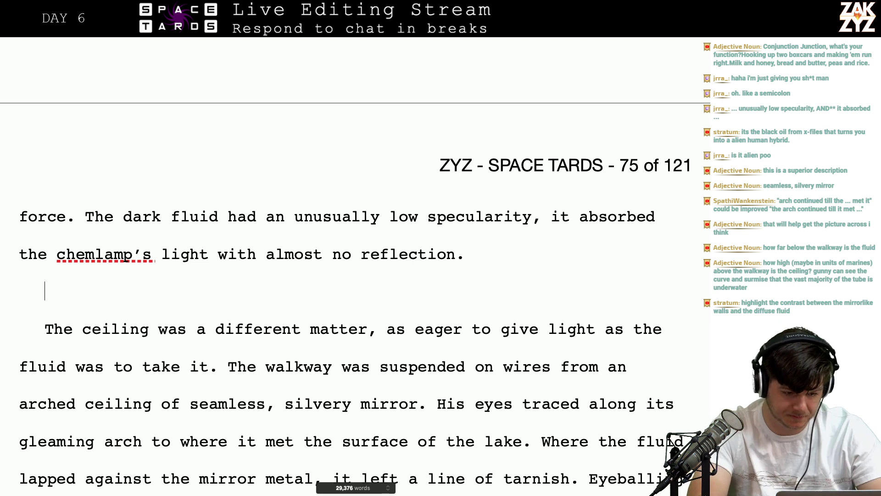
Open the new paragraph with "In marked contrast to the dull lake below, the ceiling was"
{"action": "type", "text": "In marked con"}
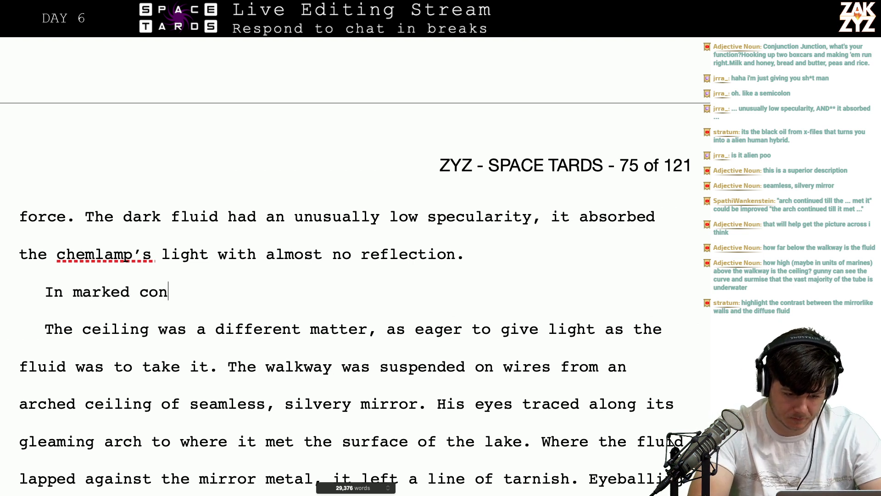
{"action": "type", "text": "trast to the "}
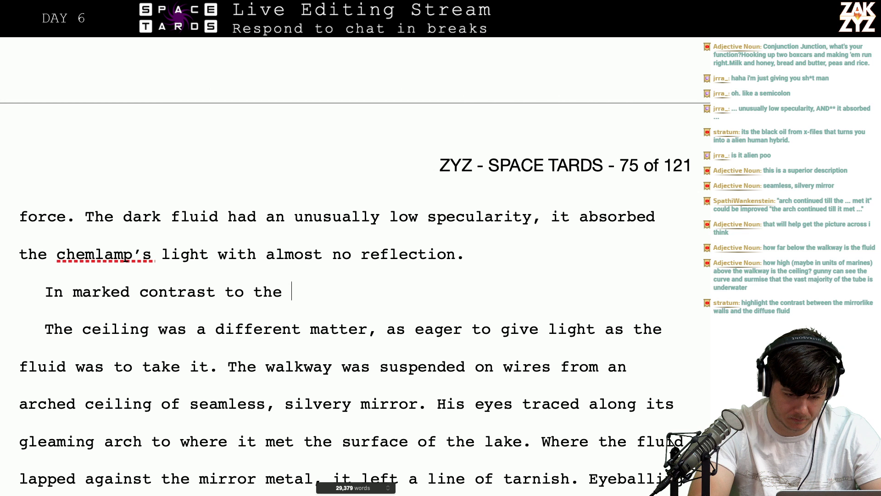
{"action": "type", "text": "dull lake below,"}
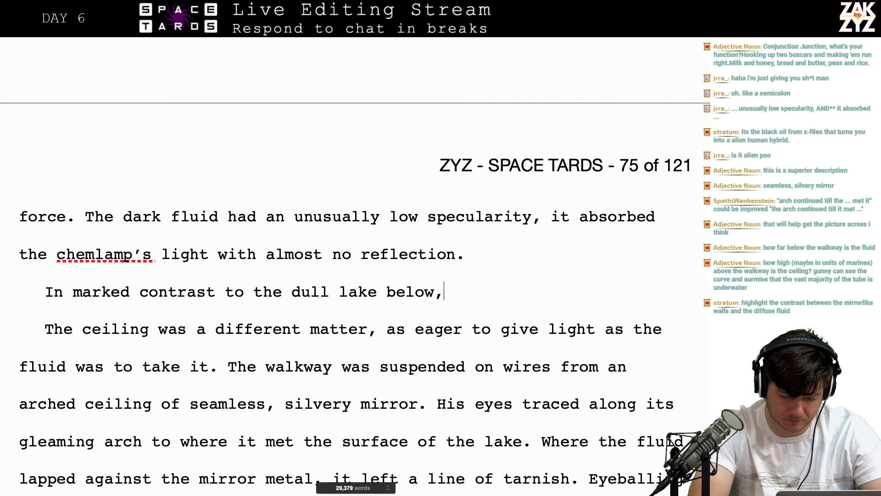
{"action": "type", "text": " the ceiling was b"}
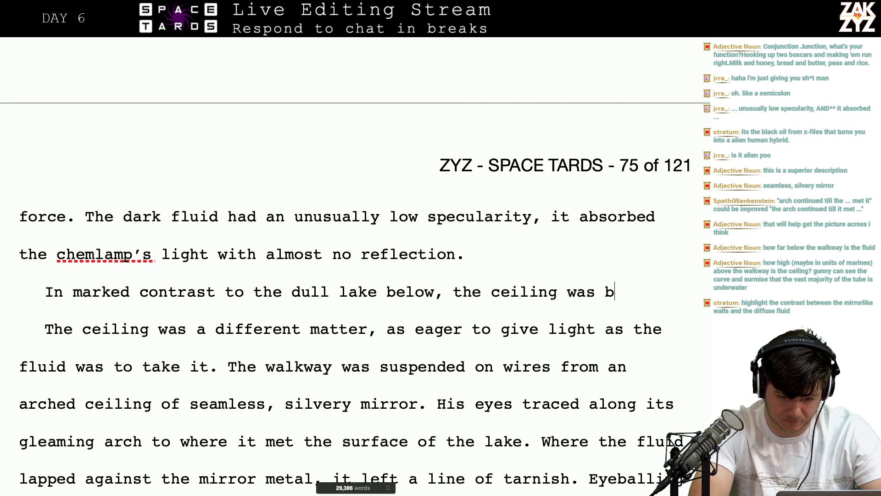
{"action": "key", "text": "BackSpace"}
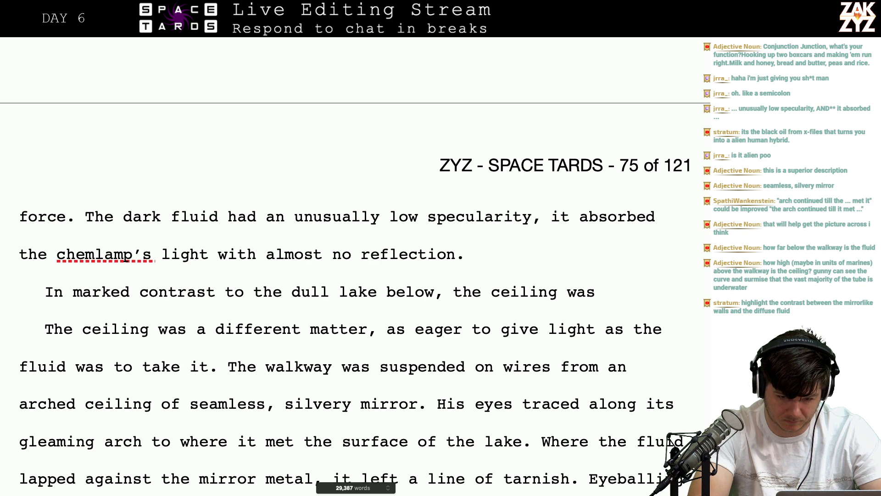
{"action": "type", "text": "brill"}
{"action": "key", "text": "BackSpace"}
{"action": "key", "text": "BackSpace"}
{"action": "key", "text": "BackSpace"}
{"action": "key", "text": "BackSpace"}
{"action": "key", "text": "BackSpace"}
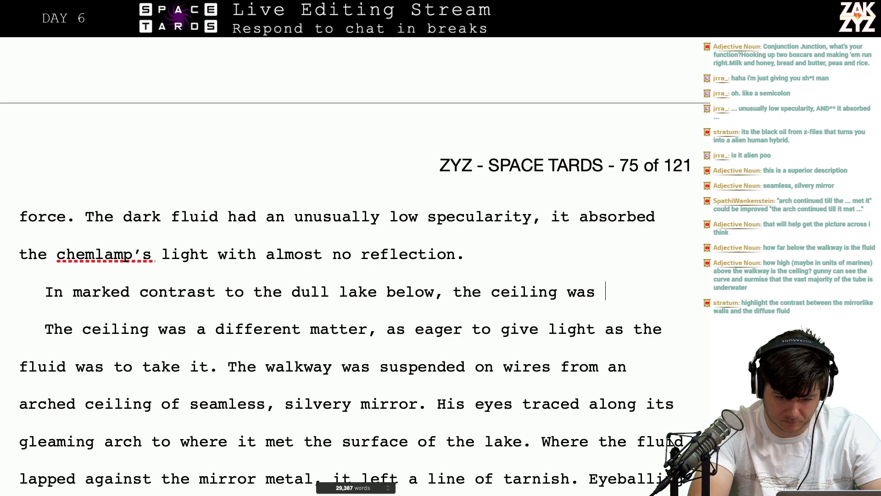
{"action": "type", "text": "brilliant, fl"}
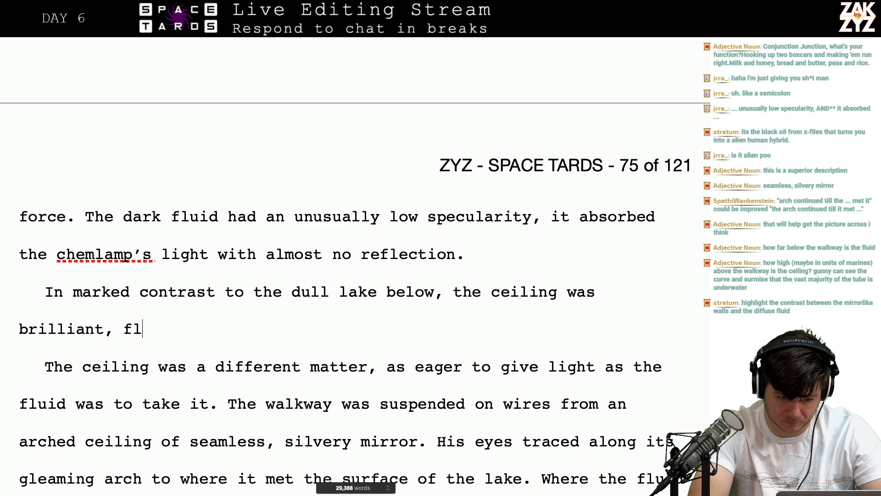
{"action": "type", "text": "ashing"}
{"action": "key", "text": "BackSpace"}
{"action": "key", "text": "BackSpace"}
{"action": "key", "text": "BackSpace"}
{"action": "key", "text": "BackSpace"}
{"action": "key", "text": "BackSpace"}
{"action": "key", "text": "BackSpace"}
{"action": "key", "text": "BackSpace"}
{"action": "key", "text": "BackSpace"}
{"action": "key", "text": "BackSpace"}
{"action": "key", "text": "BackSpace"}
{"action": "key", "text": "BackSpace"}
{"action": "key", "text": "BackSpace"}
{"action": "key", "text": "BackSpace"}
{"action": "key", "text": "BackSpace"}
{"action": "key", "text": "BackSpace"}
{"action": "key", "text": "BackSpace"}
{"action": "key", "text": "BackSpace"}
{"action": "key", "text": "BackSpace"}
{"action": "key", "text": "BackSpace"}
{"action": "key", "text": "BackSpace"}
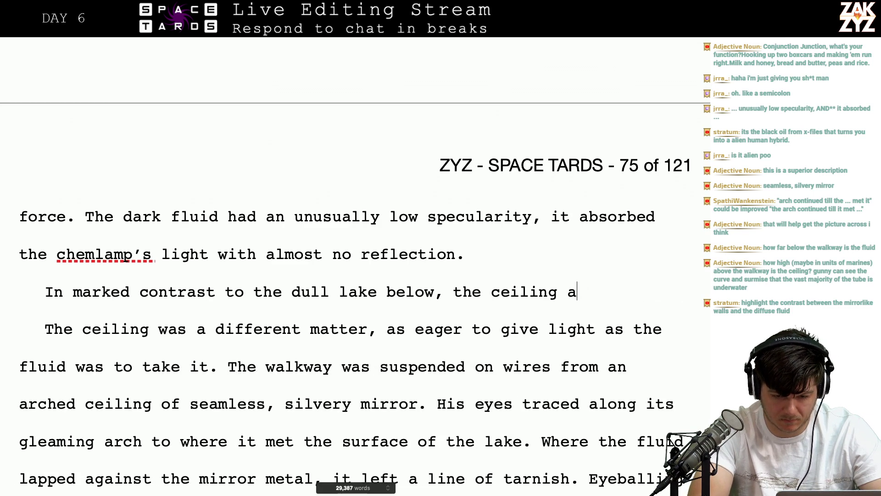
Finish the ceiling sentence with "was a shiny, seamless mirror of silvery metal." and leave an empty paragraph below it
{"action": "type", "text": "was a shimy"}
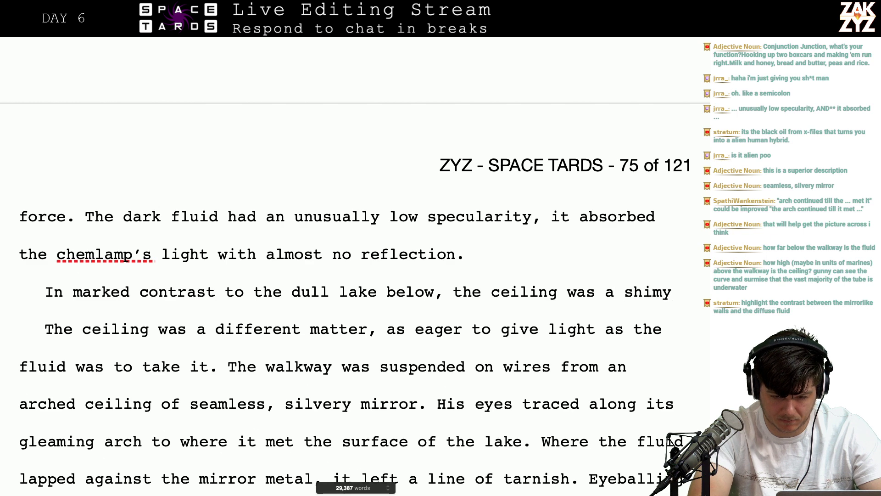
{"action": "type", "text": "y"}
{"action": "key", "text": "BackSpace"}
{"action": "key", "text": "BackSpace"}
{"action": "type", "text": "ny,"}
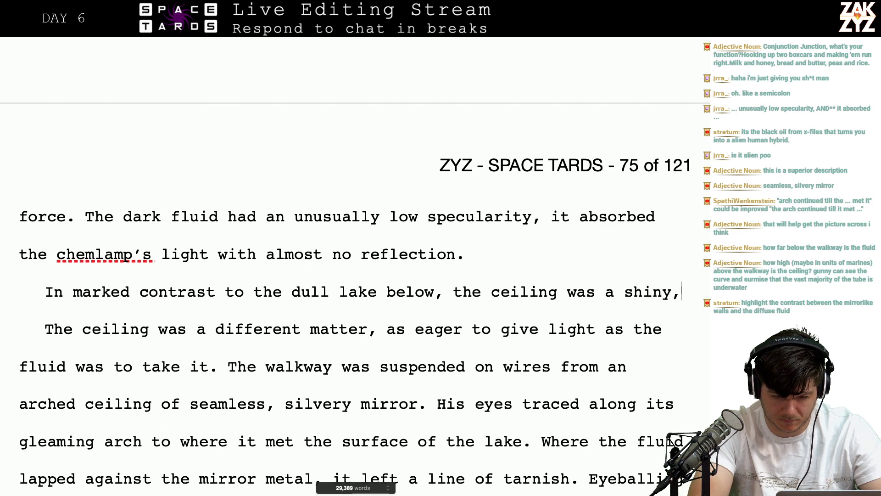
{"action": "type", "text": " seamless mir"}
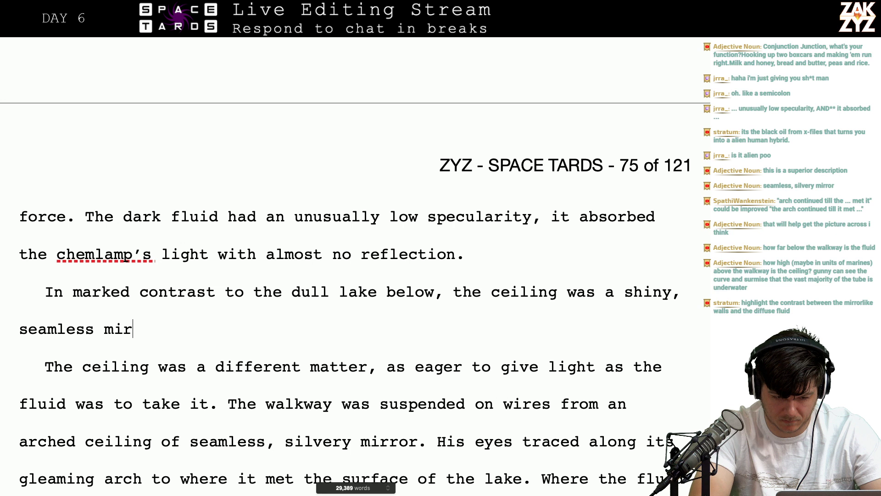
{"action": "type", "text": "ror"}
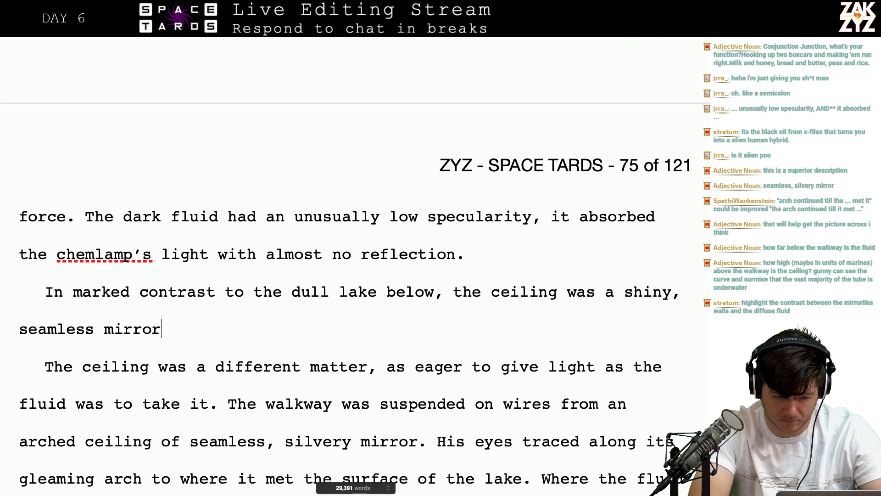
{"action": "type", "text": " of siler"}
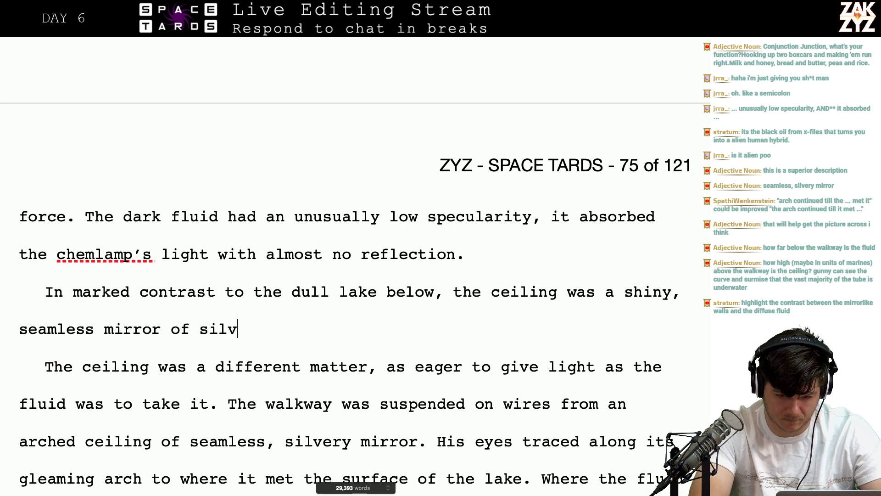
{"action": "key", "text": "BackSpace"}
{"action": "type", "text": "very "}
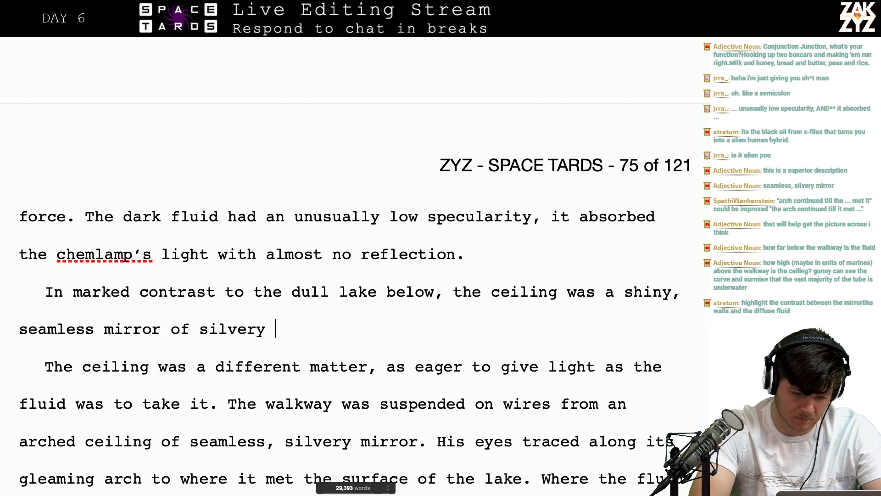
{"action": "type", "text": "met"}
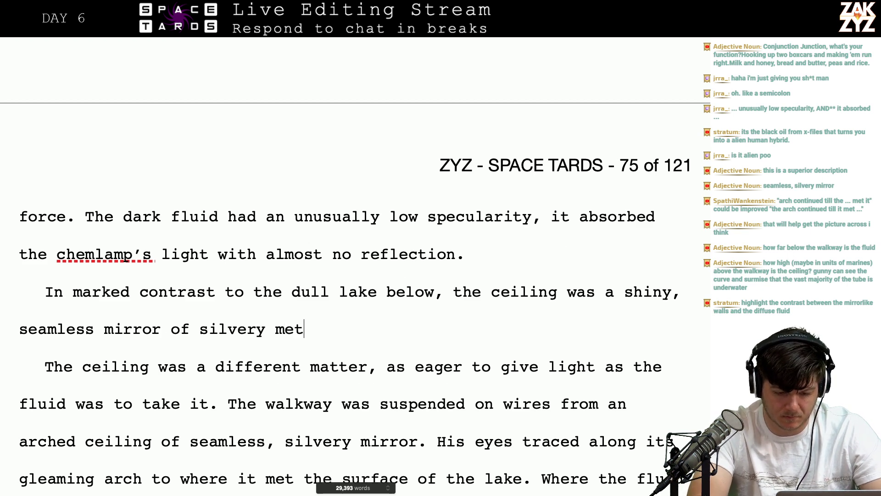
{"action": "type", "text": "al."}
{"action": "key", "text": "Return"}
{"action": "key", "text": "Left"}
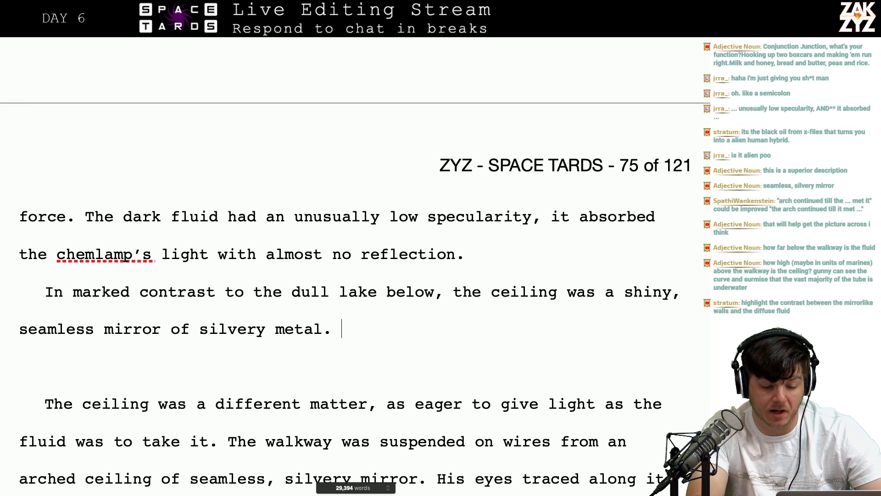
Reread the new sentence contrasting the dull lake with the mirrored ceiling
{"action": "key", "text": "Up"}
{"action": "key", "text": "Up"}
{"action": "key", "text": "Right"}
{"action": "key", "text": "Right"}
{"action": "key", "text": "Right"}
{"action": "key", "text": "Right"}
{"action": "key", "text": "Right"}
{"action": "key", "text": "Right"}
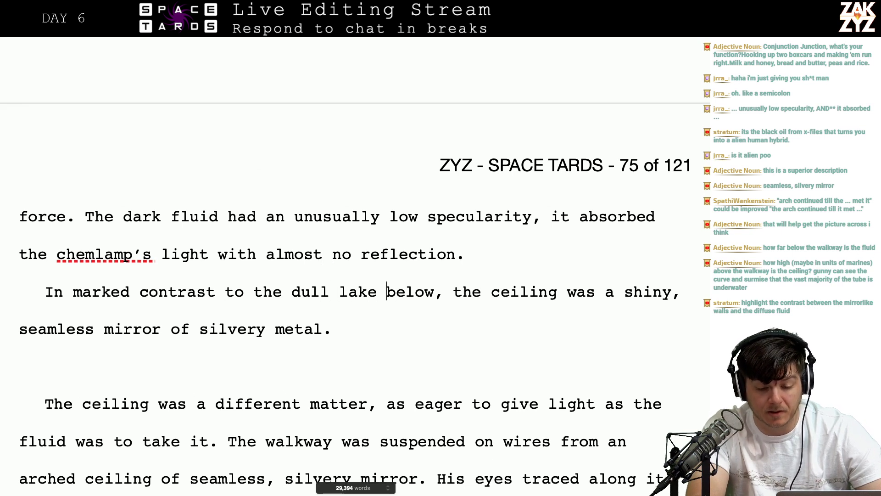
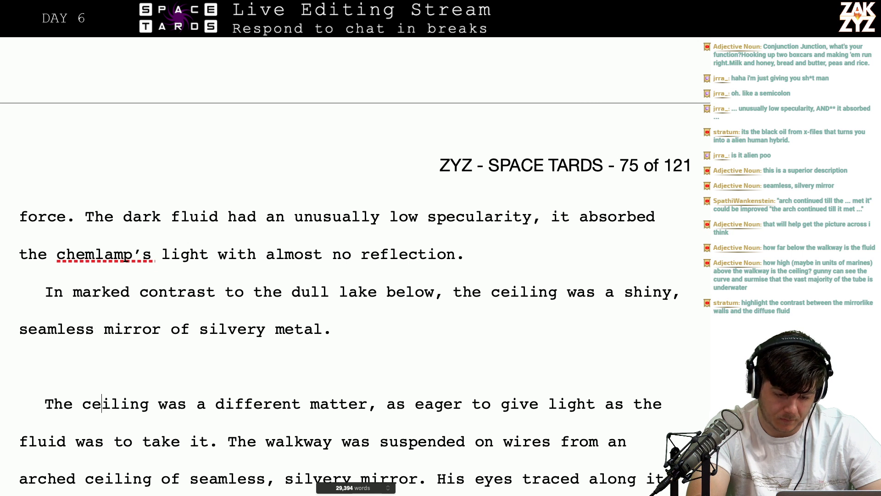
After "silvery metal.", continue the paragraph with "The walkway was suspended from it with web"
{"action": "left_click", "coordinate": [82, 403]}
{"action": "left_click", "coordinate": [333, 329]}
{"action": "type", "text": "Th"}
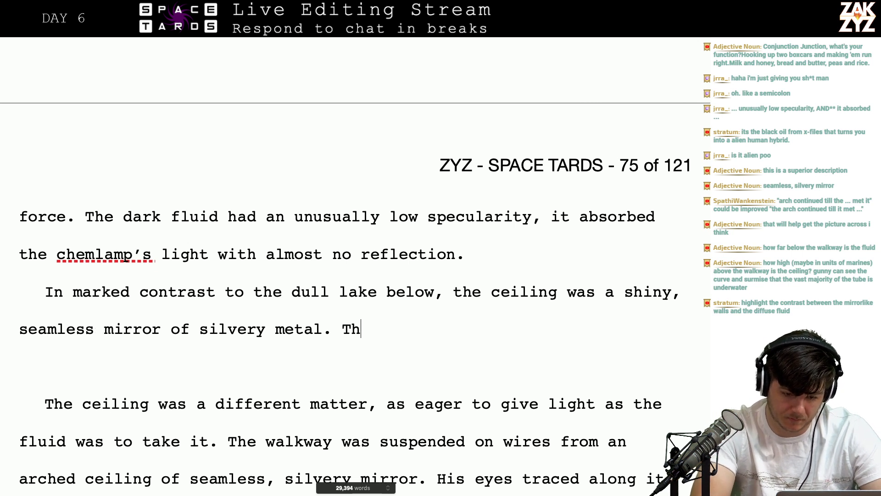
{"action": "type", "text": "e walkway"}
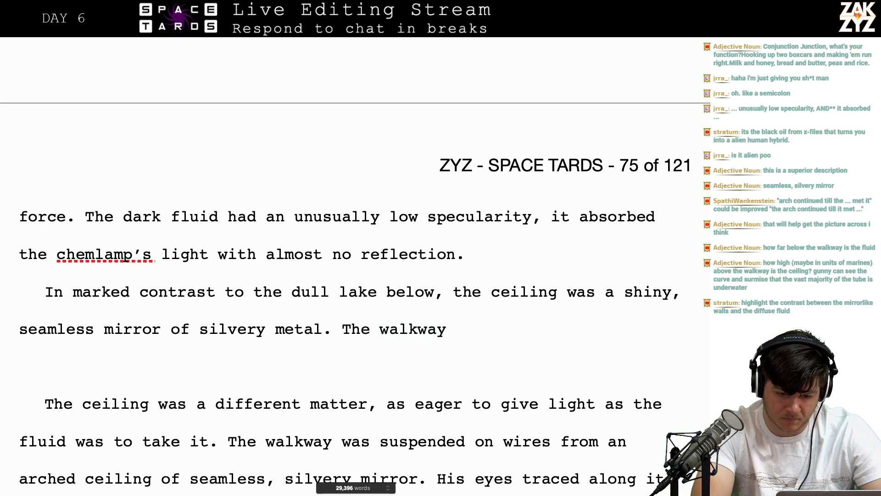
{"action": "key", "text": "BackSpace"}
{"action": "key", "text": "BackSpace"}
{"action": "key", "text": "BackSpace"}
{"action": "key", "text": "BackSpace"}
{"action": "key", "text": "BackSpace"}
{"action": "key", "text": "BackSpace"}
{"action": "key", "text": "BackSpace"}
{"action": "key", "text": "BackSpace"}
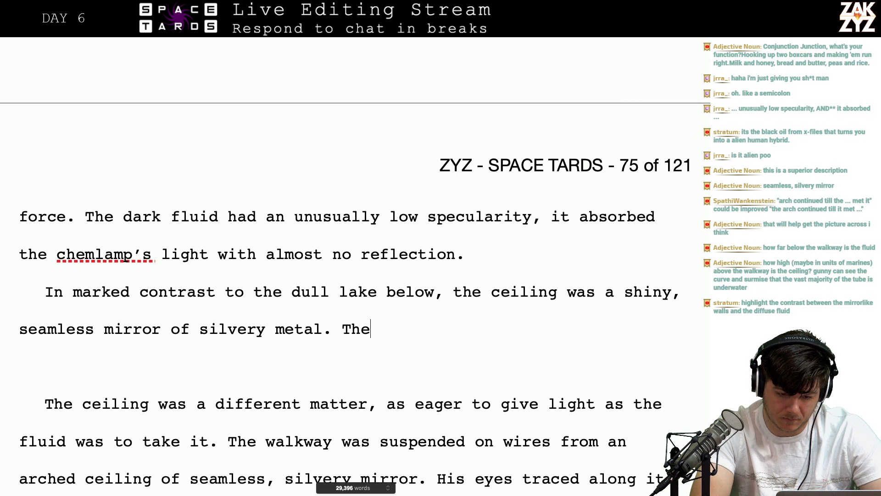
{"action": "type", "text": "walkw"}
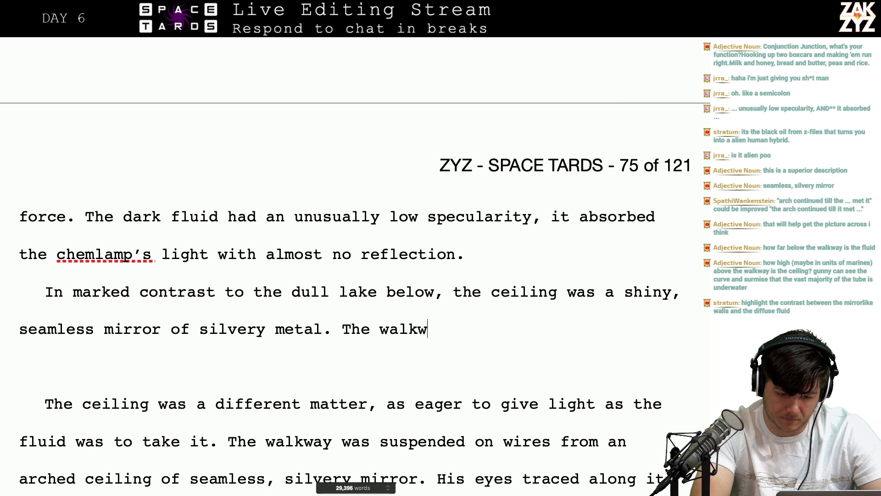
{"action": "type", "text": "ay was suspended f"}
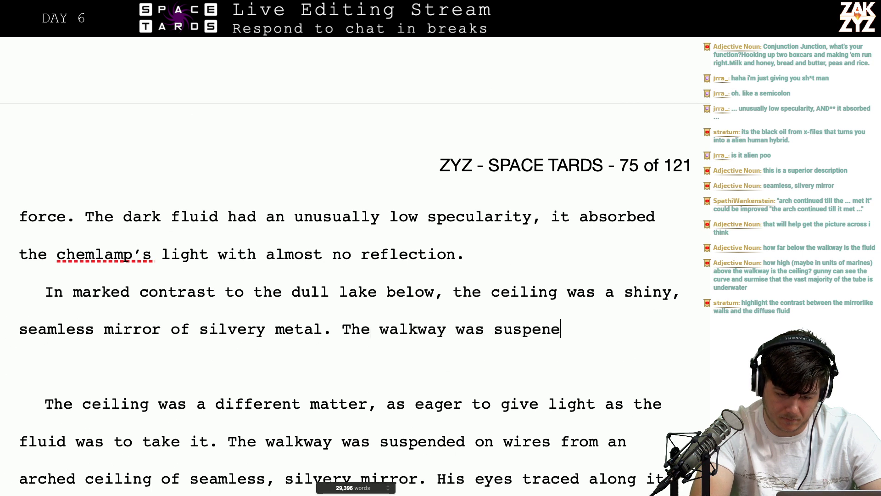
{"action": "type", "text": "rom it "}
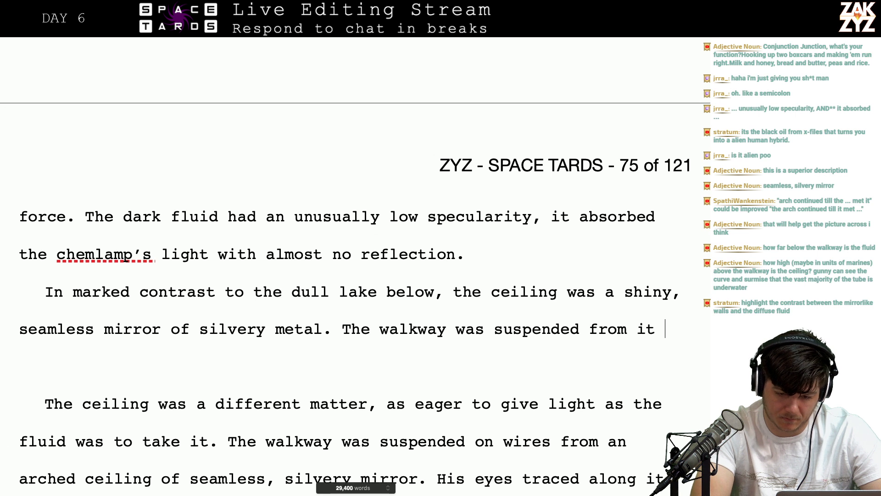
{"action": "type", "text": "with web"}
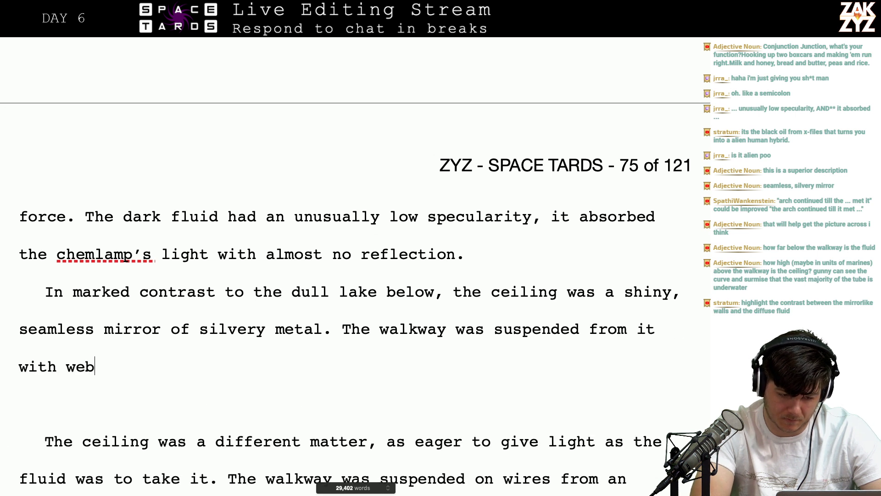
Extend the walkway sentence with "-like strands of wire that seemed to drip from it with"
{"action": "type", "text": "-like strand"}
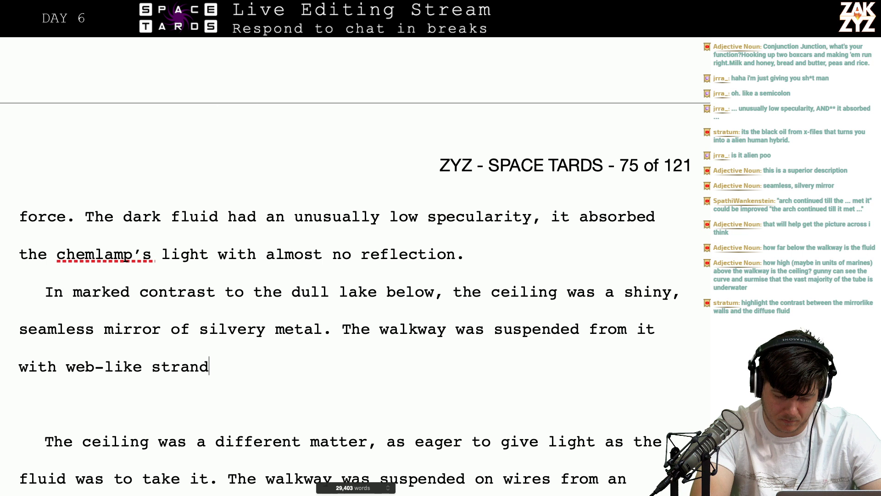
{"action": "type", "text": "s of wire that "}
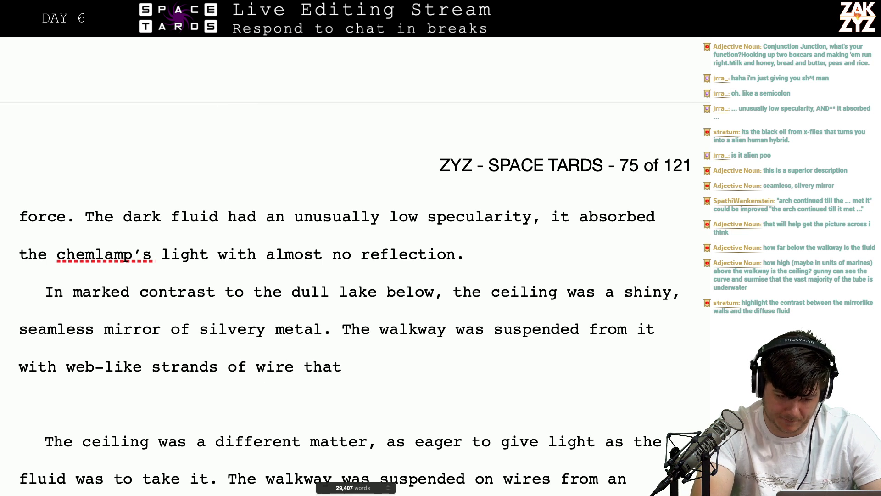
{"action": "type", "text": "had"}
{"action": "key", "text": "BackSpace"}
{"action": "key", "text": "BackSpace"}
{"action": "key", "text": "BackSpace"}
{"action": "key", "text": "BackSpace"}
{"action": "key", "text": "BackSpace"}
{"action": "type", "text": "s"}
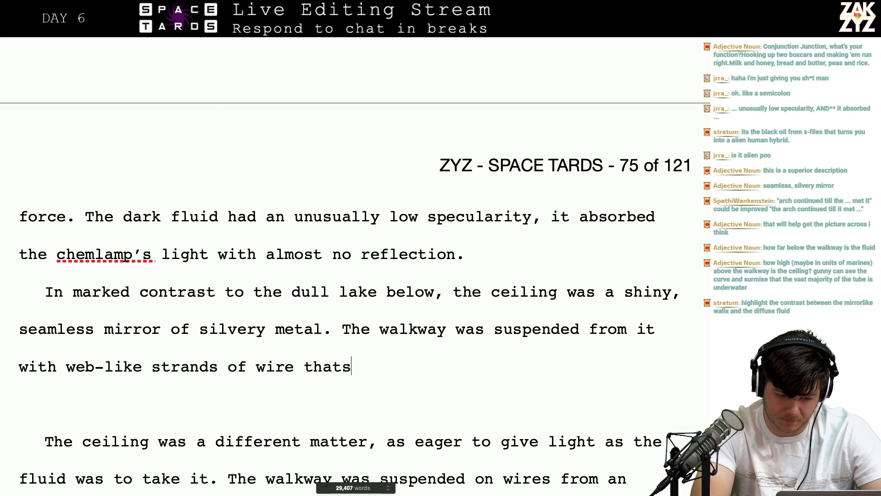
{"action": "key", "text": "BackSpace"}
{"action": "type", "text": "seemed to "}
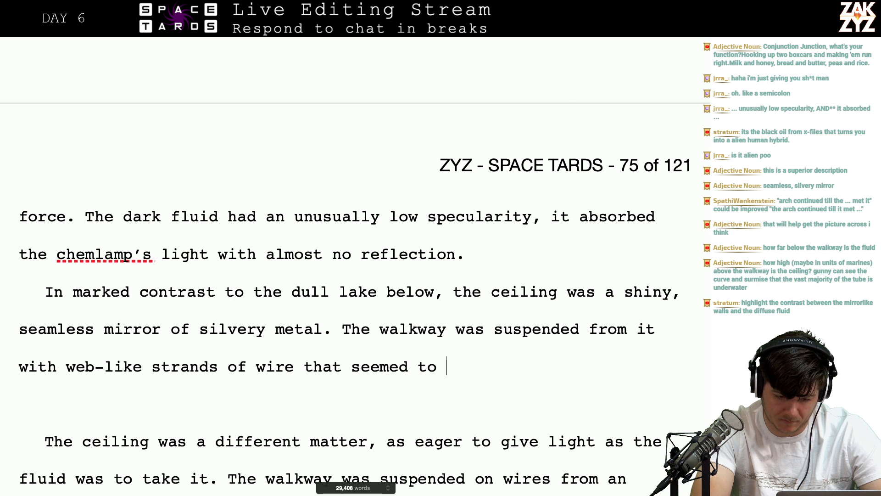
{"action": "type", "text": "drip from it wi"}
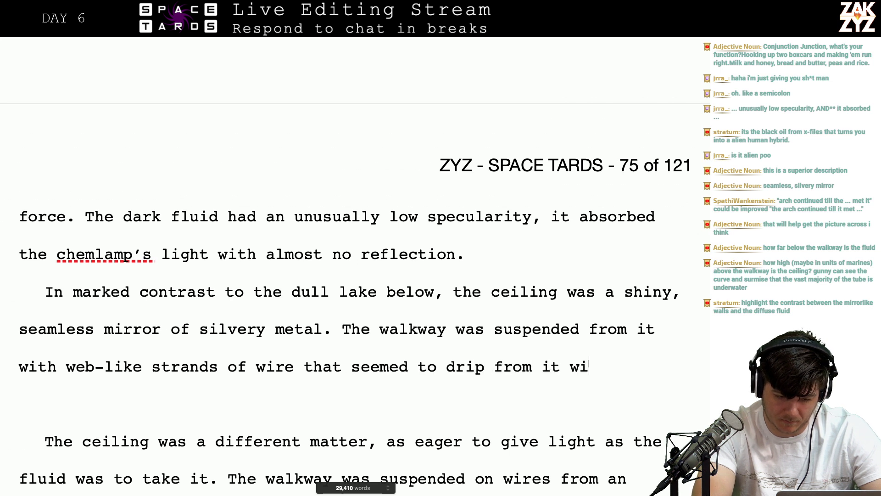
{"action": "type", "text": "th"}
Delete the unfinished walkway sentence after "silvery metal." back to the end of the ceiling sentence
{"action": "key", "text": "BackSpace"}
{"action": "key", "text": "BackSpace"}
{"action": "key", "text": "BackSpace"}
{"action": "key", "text": "BackSpace"}
{"action": "key", "text": "BackSpace"}
{"action": "key", "text": "BackSpace"}
{"action": "key", "text": "BackSpace"}
{"action": "key", "text": "BackSpace"}
{"action": "key", "text": "BackSpace"}
{"action": "key", "text": "BackSpace"}
{"action": "key", "text": "BackSpace"}
{"action": "key", "text": "BackSpace"}
{"action": "key", "text": "BackSpace"}
{"action": "key", "text": "BackSpace"}
{"action": "key", "text": "BackSpace"}
{"action": "key", "text": "BackSpace"}
{"action": "key", "text": "BackSpace"}
{"action": "key", "text": "BackSpace"}
{"action": "key", "text": "BackSpace"}
{"action": "key", "text": "BackSpace"}
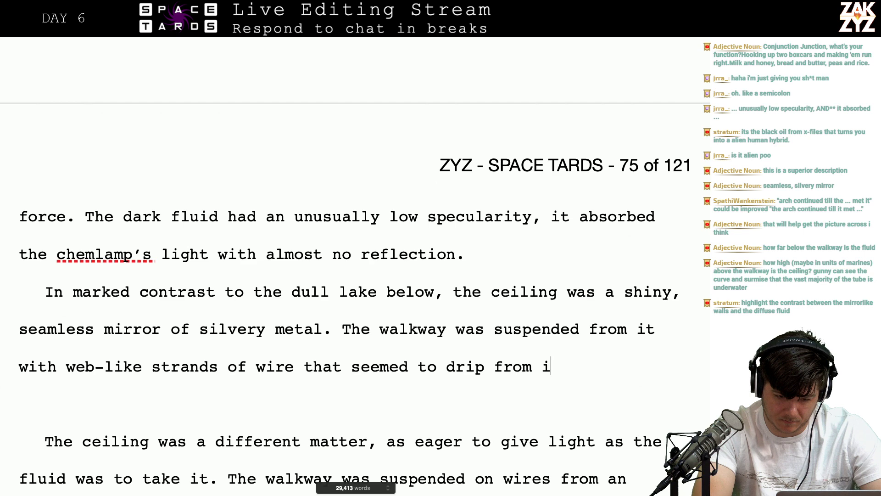
{"action": "key", "text": "BackSpace"}
{"action": "key", "text": "BackSpace"}
{"action": "key", "text": "BackSpace"}
{"action": "key", "text": "BackSpace"}
{"action": "key", "text": "BackSpace"}
{"action": "key", "text": "BackSpace"}
{"action": "key", "text": "BackSpace"}
{"action": "key", "text": "BackSpace"}
{"action": "key", "text": "BackSpace"}
{"action": "key", "text": "BackSpace"}
{"action": "key", "text": "BackSpace"}
{"action": "key", "text": "BackSpace"}
{"action": "key", "text": "BackSpace"}
{"action": "key", "text": "BackSpace"}
{"action": "key", "text": "BackSpace"}
{"action": "key", "text": "BackSpace"}
{"action": "key", "text": "BackSpace"}
{"action": "key", "text": "BackSpace"}
{"action": "key", "text": "BackSpace"}
{"action": "key", "text": "BackSpace"}
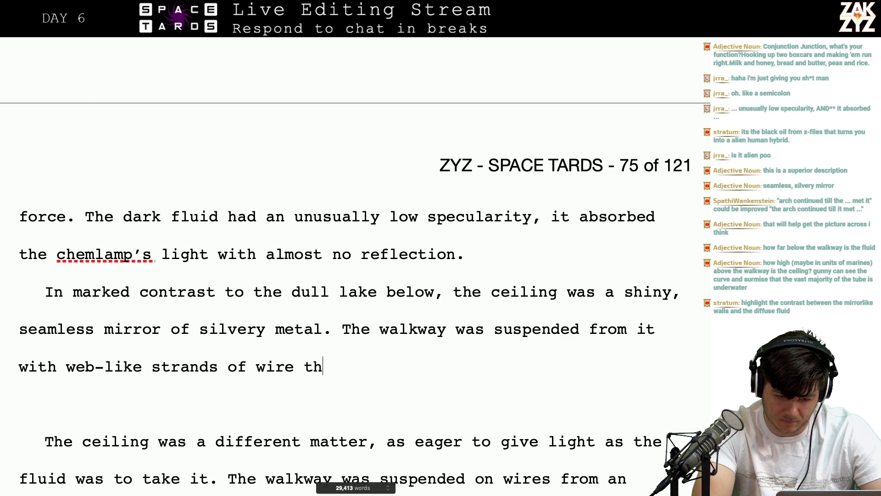
{"action": "key", "text": "BackSpace"}
{"action": "key", "text": "BackSpace"}
{"action": "key", "text": "BackSpace"}
{"action": "key", "text": "BackSpace"}
{"action": "key", "text": "BackSpace"}
{"action": "key", "text": "BackSpace"}
{"action": "key", "text": "BackSpace"}
{"action": "key", "text": "BackSpace"}
{"action": "key", "text": "BackSpace"}
{"action": "key", "text": "BackSpace"}
{"action": "key", "text": "BackSpace"}
{"action": "key", "text": "BackSpace"}
{"action": "key", "text": "BackSpace"}
{"action": "key", "text": "BackSpace"}
{"action": "key", "text": "BackSpace"}
{"action": "key", "text": "BackSpace"}
{"action": "key", "text": "BackSpace"}
{"action": "key", "text": "BackSpace"}
{"action": "key", "text": "BackSpace"}
{"action": "key", "text": "BackSpace"}
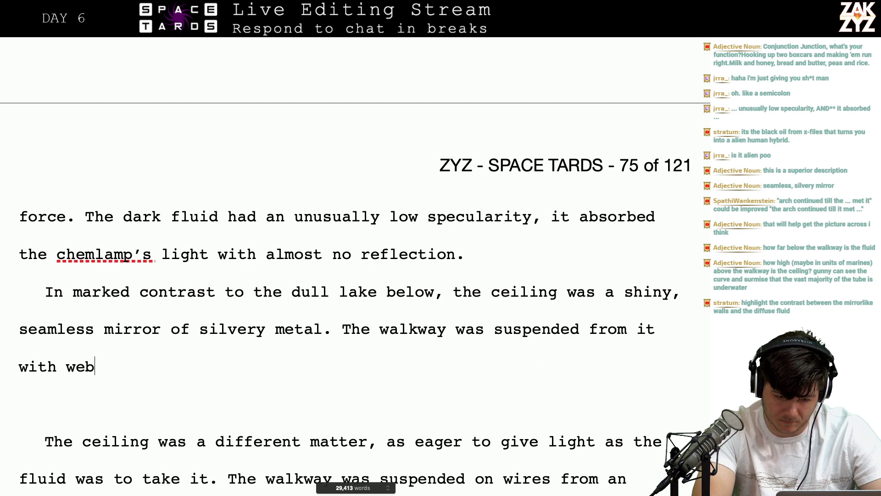
{"action": "key", "text": "BackSpace"}
{"action": "key", "text": "BackSpace"}
{"action": "key", "text": "BackSpace"}
{"action": "key", "text": "BackSpace"}
{"action": "key", "text": "BackSpace"}
{"action": "key", "text": "BackSpace"}
{"action": "key", "text": "BackSpace"}
{"action": "key", "text": "BackSpace"}
{"action": "key", "text": "BackSpace"}
{"action": "key", "text": "BackSpace"}
{"action": "key", "text": "BackSpace"}
{"action": "key", "text": "BackSpace"}
{"action": "key", "text": "BackSpace"}
{"action": "key", "text": "BackSpace"}
{"action": "key", "text": "BackSpace"}
{"action": "key", "text": "BackSpace"}
{"action": "key", "text": "BackSpace"}
{"action": "key", "text": "BackSpace"}
{"action": "key", "text": "BackSpace"}
{"action": "key", "text": "BackSpace"}
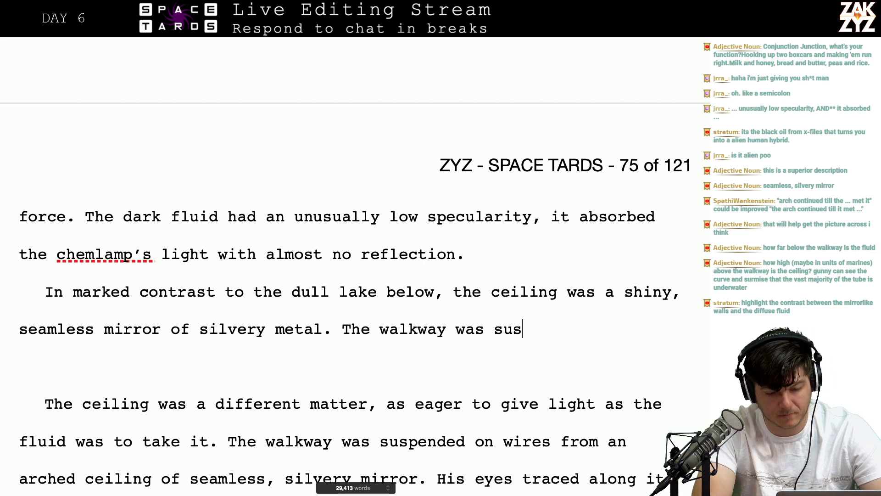
{"action": "key", "text": "BackSpace"}
{"action": "key", "text": "BackSpace"}
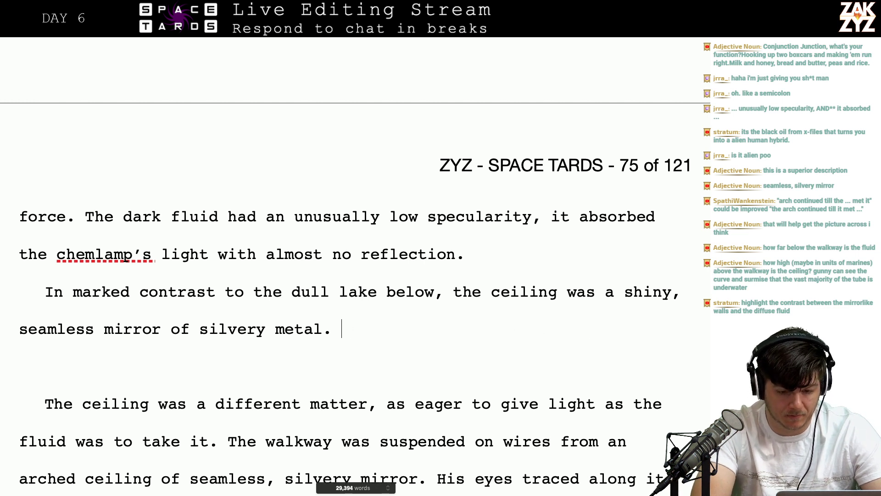
{"action": "type", "text": "Weblike wi"}
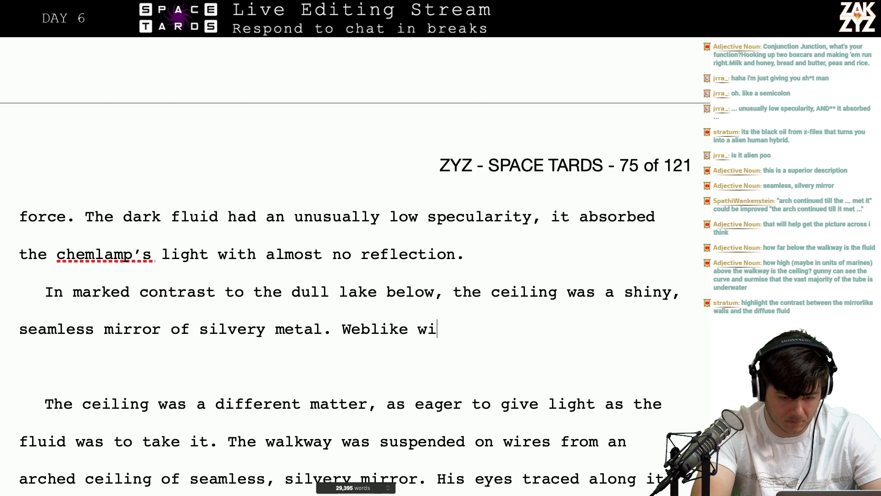
{"action": "type", "text": "res dripped"}
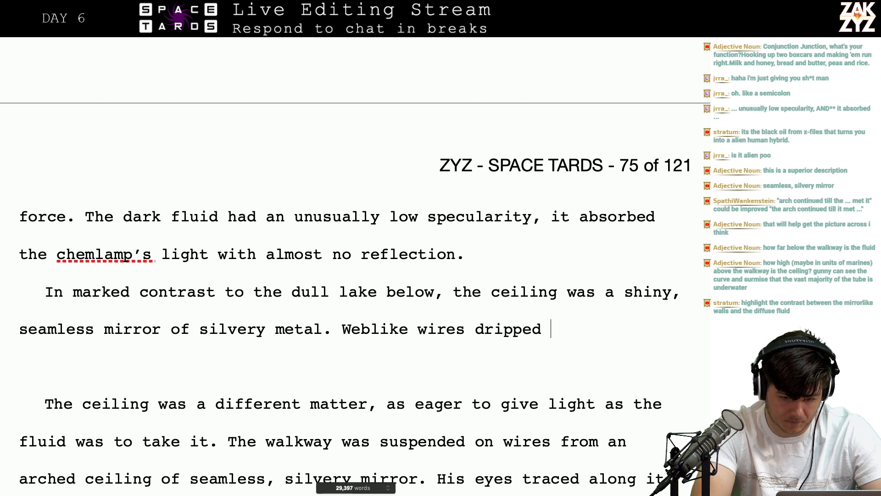
{"action": "type", "text": " from the mirrored"}
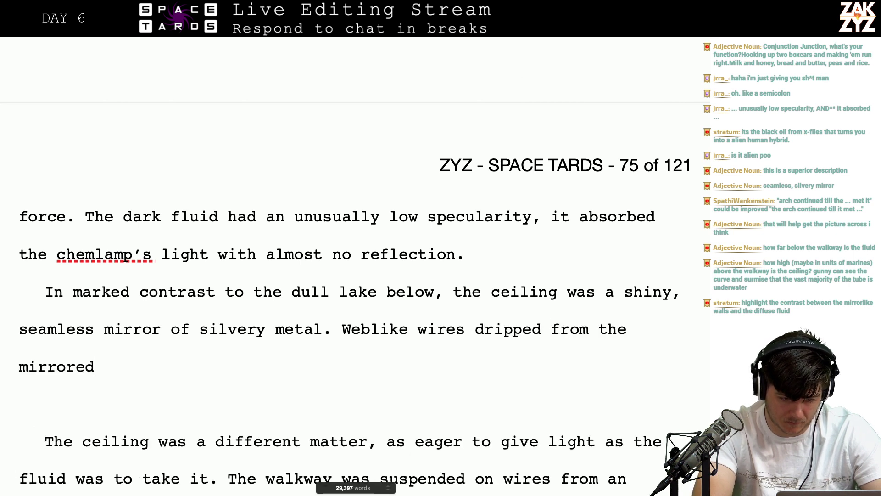
{"action": "type", "text": " s"}
{"action": "key", "text": "BackSpace"}
{"action": "key", "text": "BackSpace"}
{"action": "key", "text": "BackSpace"}
{"action": "key", "text": "BackSpace"}
{"action": "key", "text": "BackSpace"}
{"action": "key", "text": "BackSpace"}
{"action": "key", "text": "BackSpace"}
{"action": "key", "text": "BackSpace"}
{"action": "key", "text": "BackSpace"}
{"action": "key", "text": "BackSpace"}
{"action": "key", "text": "BackSpace"}
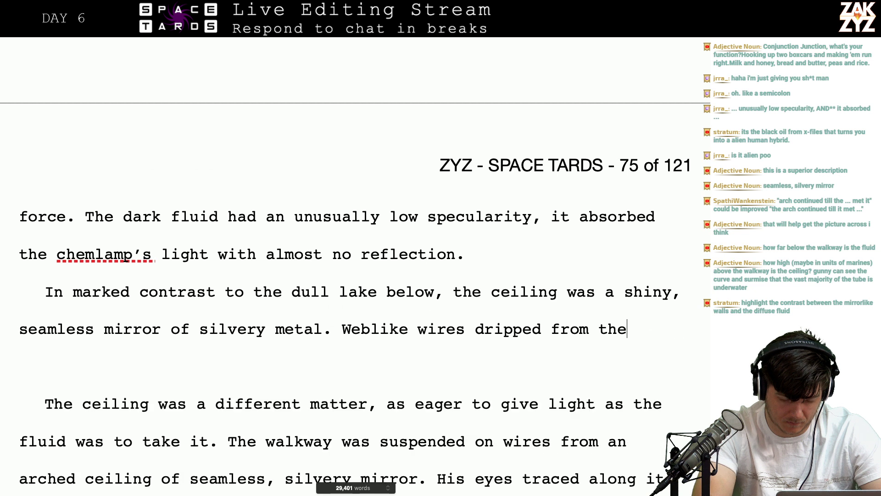
{"action": "key", "text": "BackSpace"}
{"action": "key", "text": "BackSpace"}
{"action": "key", "text": "BackSpace"}
{"action": "type", "text": "the se"}
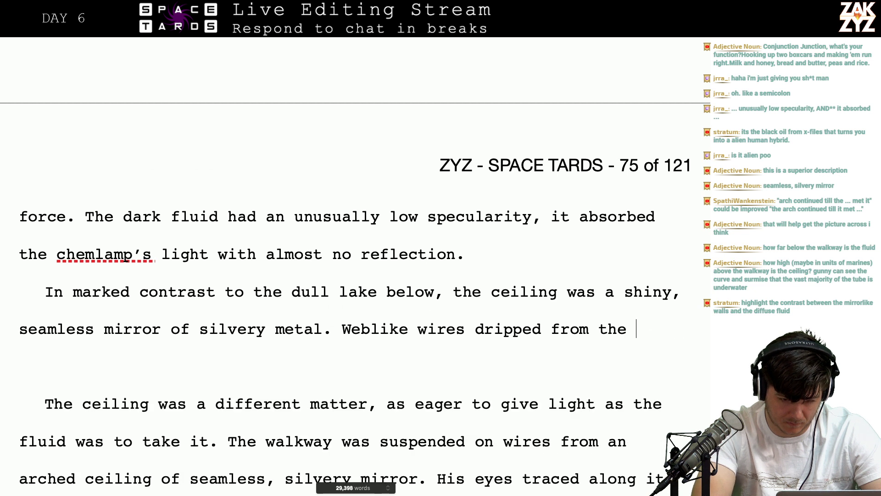
{"action": "key", "text": "BackSpace"}
{"action": "key", "text": "BackSpace"}
{"action": "key", "text": "BackSpace"}
{"action": "key", "text": "BackSpace"}
{"action": "key", "text": "BackSpace"}
{"action": "key", "text": "BackSpace"}
{"action": "key", "text": "BackSpace"}
{"action": "key", "text": "BackSpace"}
{"action": "key", "text": "BackSpace"}
{"action": "key", "text": "BackSpace"}
{"action": "key", "text": "BackSpace"}
{"action": "key", "text": "BackSpace"}
{"action": "key", "text": "BackSpace"}
{"action": "key", "text": "BackSpace"}
{"action": "key", "text": "BackSpace"}
{"action": "key", "text": "BackSpace"}
{"action": "key", "text": "BackSpace"}
{"action": "key", "text": "BackSpace"}
{"action": "key", "text": "BackSpace"}
{"action": "key", "text": "BackSpace"}
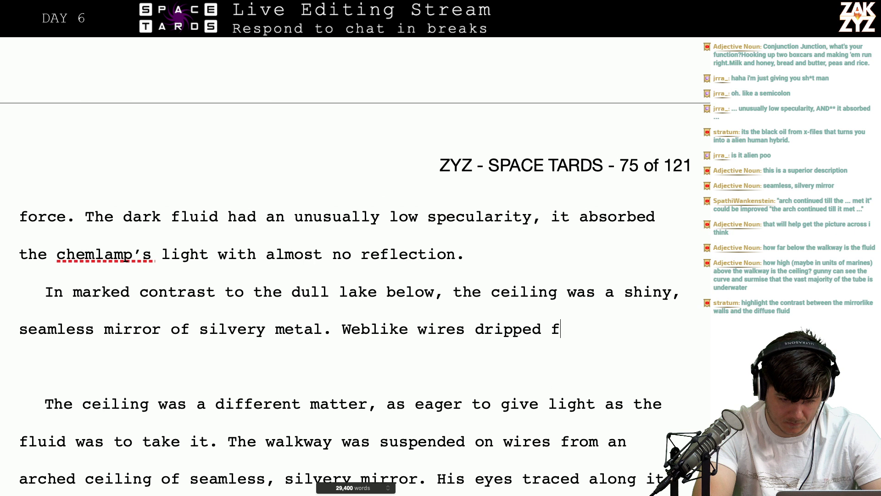
{"action": "key", "text": "BackSpace"}
{"action": "key", "text": "BackSpace"}
{"action": "key", "text": "BackSpace"}
{"action": "key", "text": "BackSpace"}
{"action": "key", "text": "BackSpace"}
{"action": "key", "text": "BackSpace"}
{"action": "key", "text": "BackSpace"}
{"action": "key", "text": "BackSpace"}
{"action": "key", "text": "BackSpace"}
{"action": "key", "text": "BackSpace"}
{"action": "key", "text": "BackSpace"}
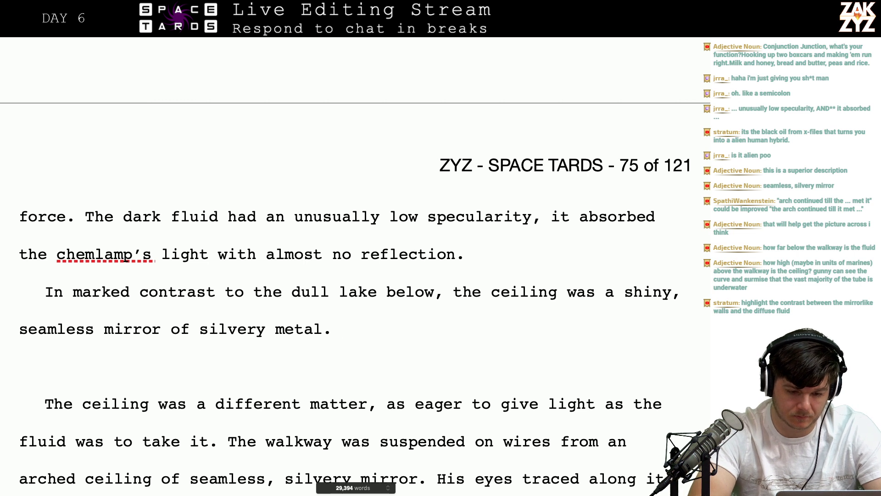
After "silvery metal.", start a new sentence with "Weblike strands of the metal suspended the walkway above"
{"action": "type", "text": "Weblig"}
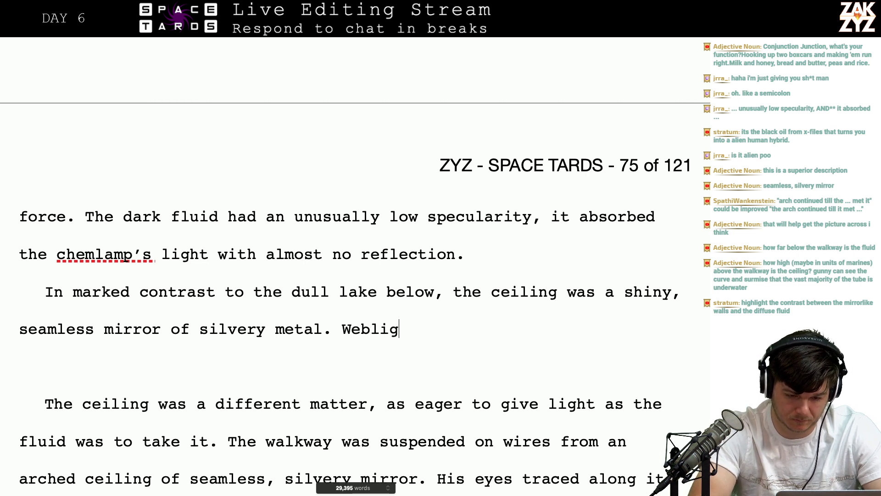
{"action": "key", "text": "BackSpace"}
{"action": "type", "text": "ke star"}
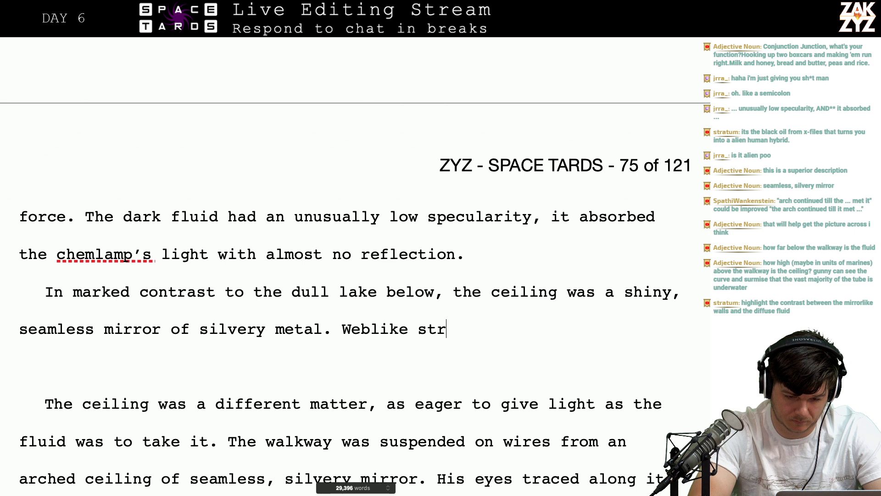
{"action": "type", "text": "ands of the met"}
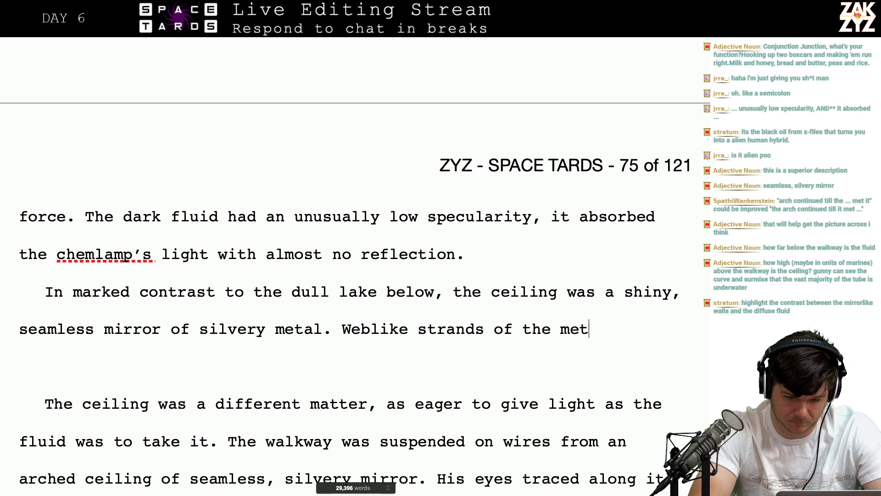
{"action": "type", "text": "al suspended "}
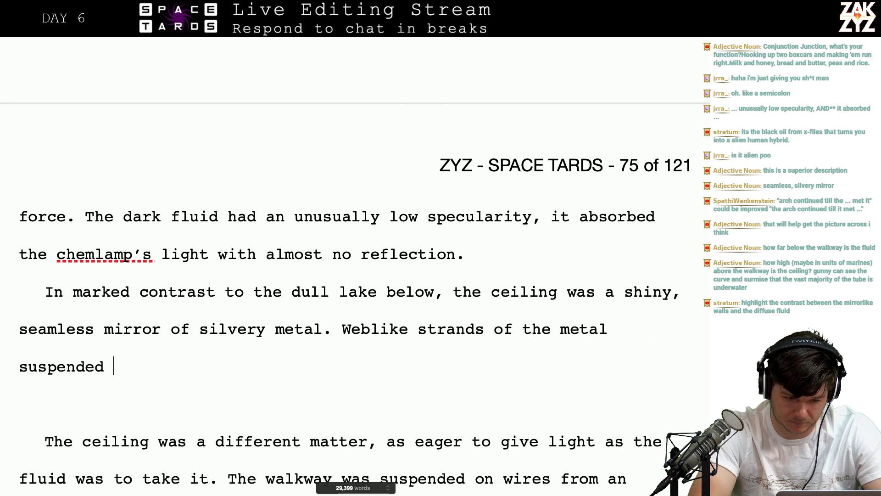
{"action": "type", "text": "the aw"}
{"action": "type", "text": "l"}
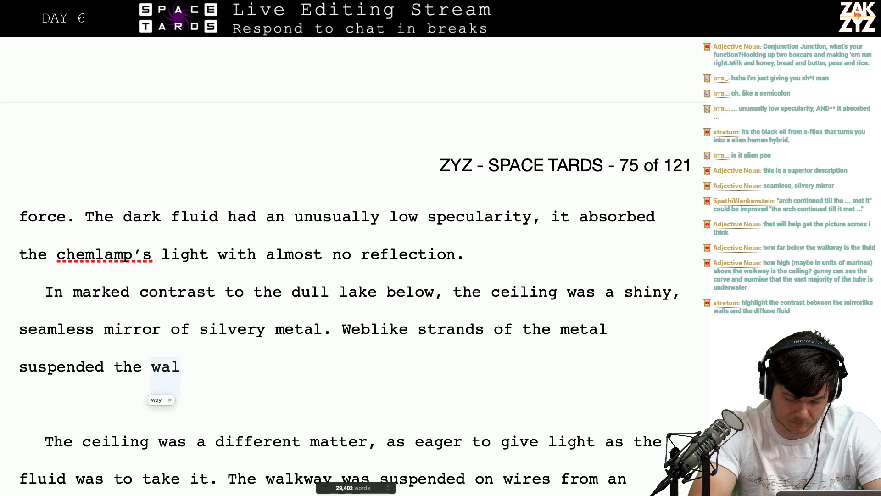
{"action": "type", "text": "kway above "}
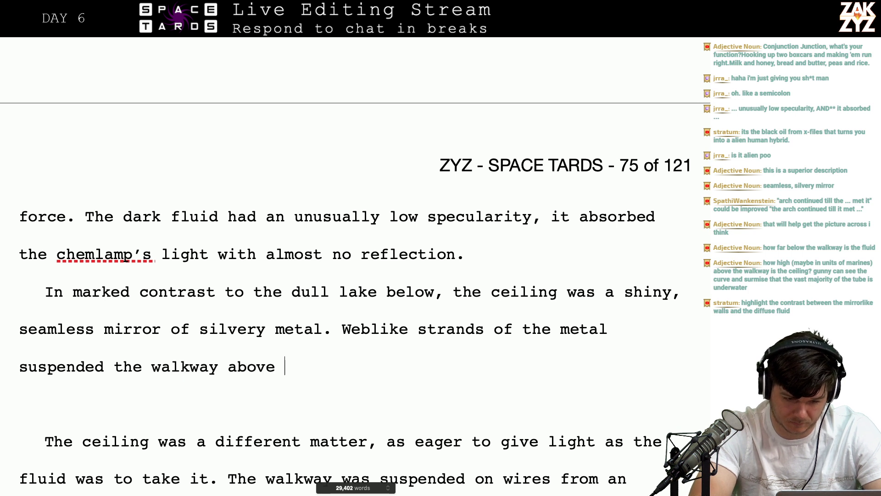
Extend the walkway sentence with "the lake of" and move the whole sentence into its own paragraph below
{"action": "type", "text": "the la"}
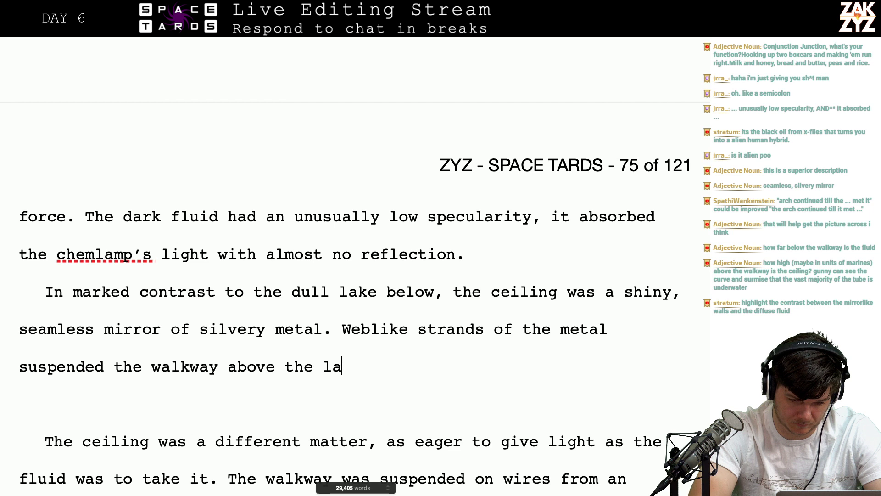
{"action": "type", "text": "ke"}
{"action": "key", "text": "BackSpace"}
{"action": "key", "text": "BackSpace"}
{"action": "key", "text": "BackSpace"}
{"action": "key", "text": "BackSpace"}
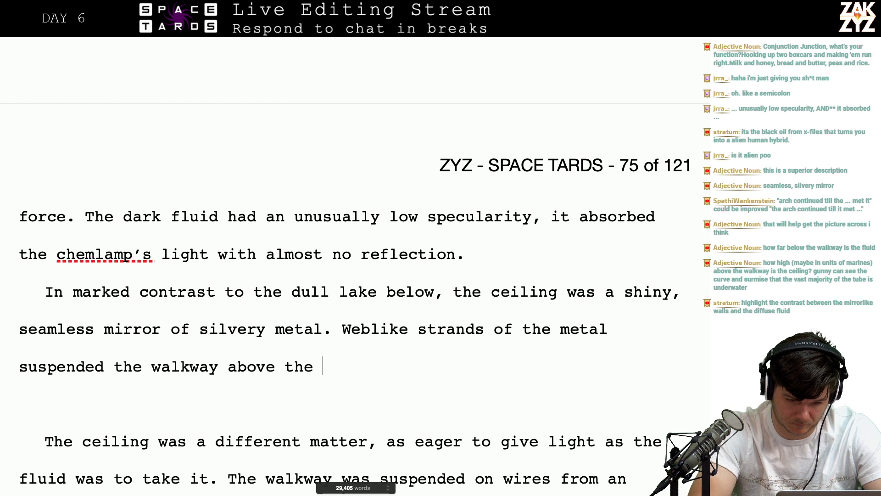
{"action": "type", "text": "lake of"}
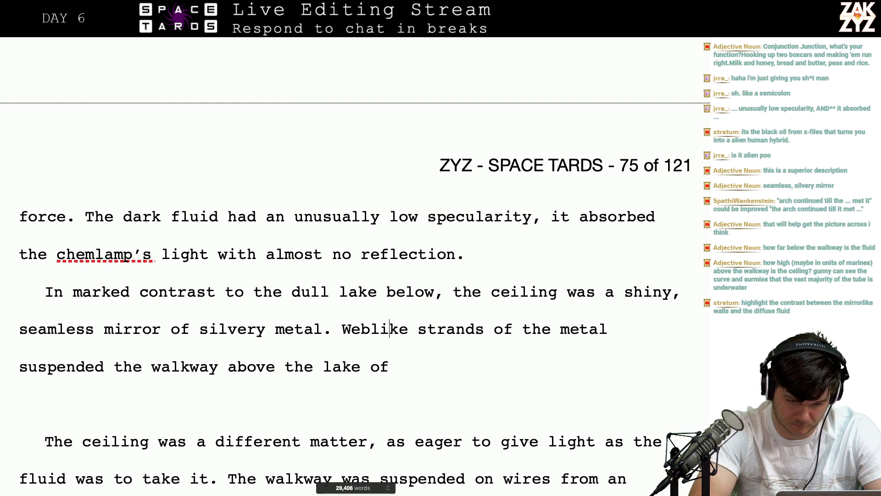
{"action": "key", "text": "Return"}
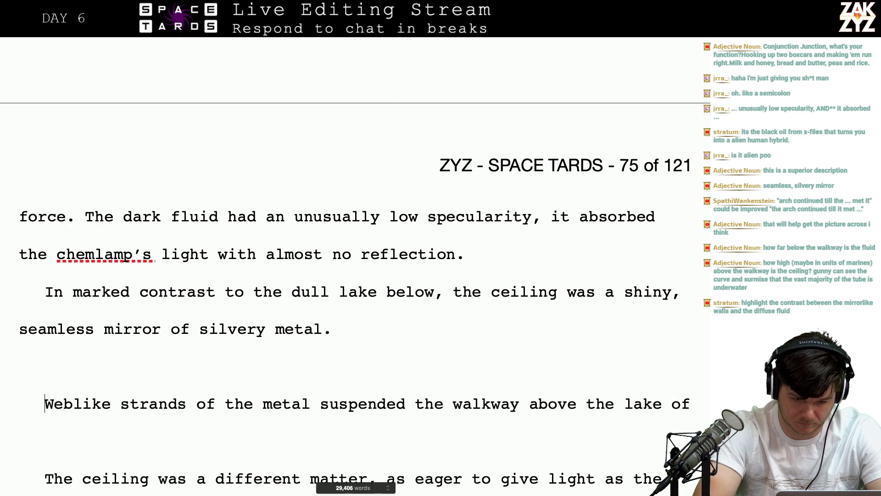
{"action": "type", "text": "Th"}
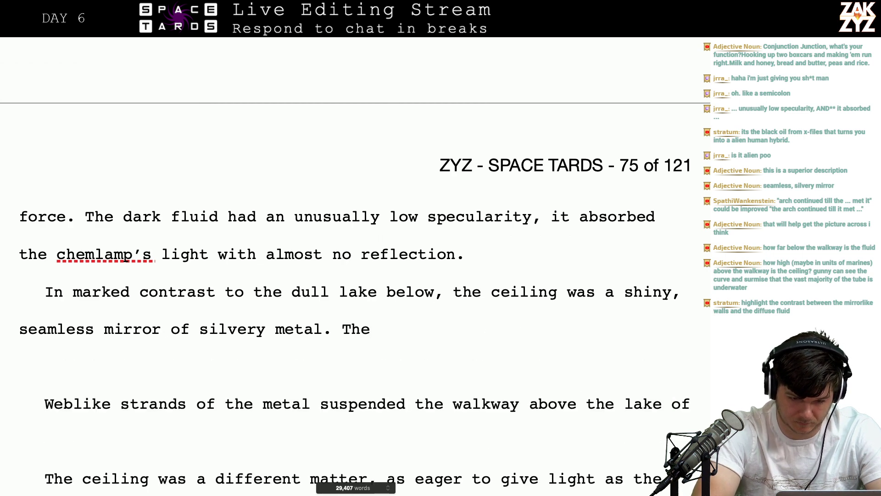
{"action": "type", "text": "e"}
{"action": "key", "text": "BackSpace"}
{"action": "key", "text": "BackSpace"}
{"action": "key", "text": "BackSpace"}
After "silvery metal.", start a new sentence with "Weblike strands of the metal from the top of the arch,"
{"action": "type", "text": "Web"}
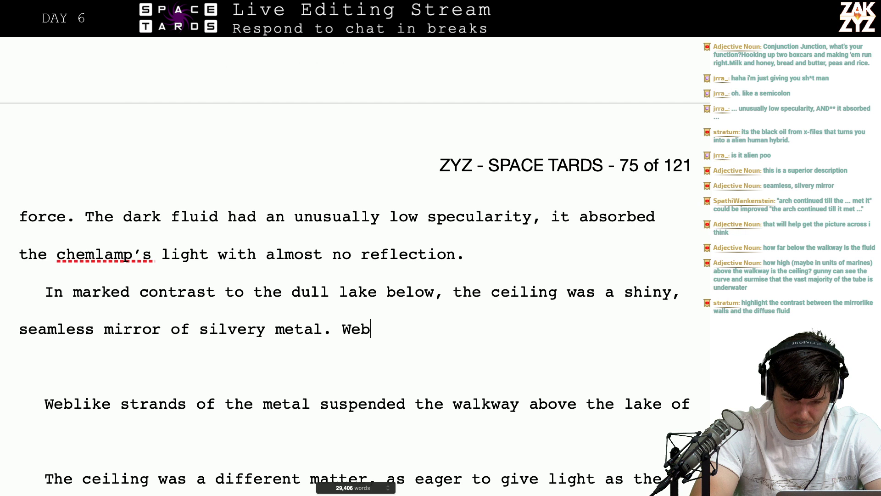
{"action": "type", "text": "like strans"}
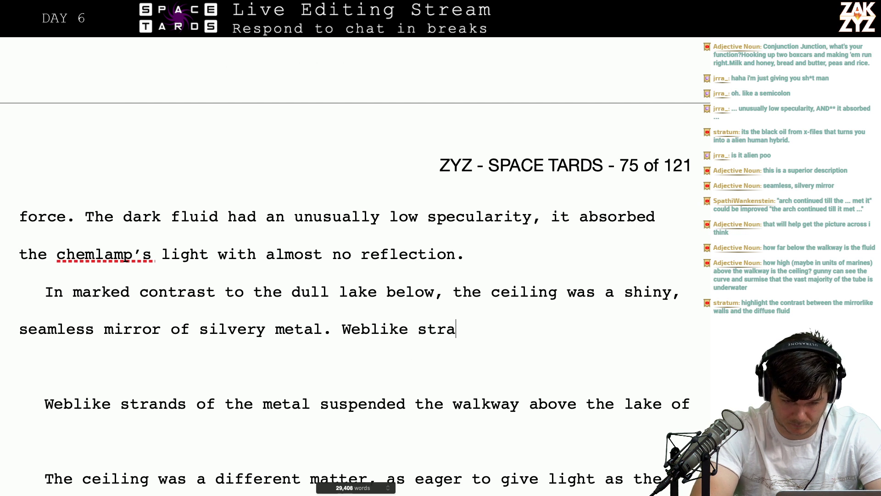
{"action": "key", "text": "BackSpace"}
{"action": "type", "text": "ds of the mate"}
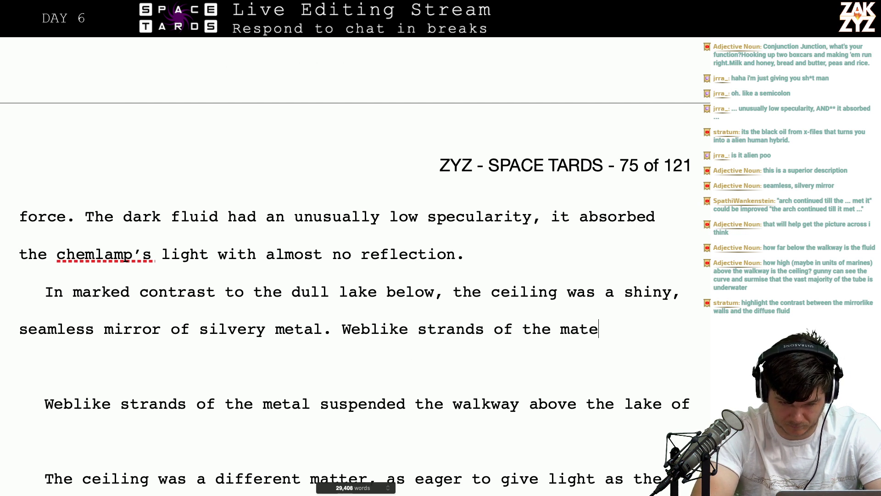
{"action": "key", "text": "BackSpace"}
{"action": "key", "text": "BackSpace"}
{"action": "type", "text": "etal "}
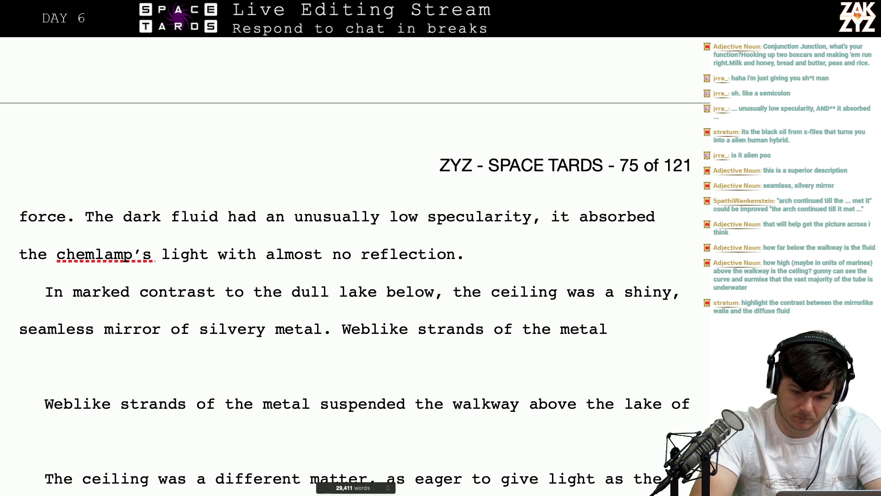
{"action": "type", "text": "from the "}
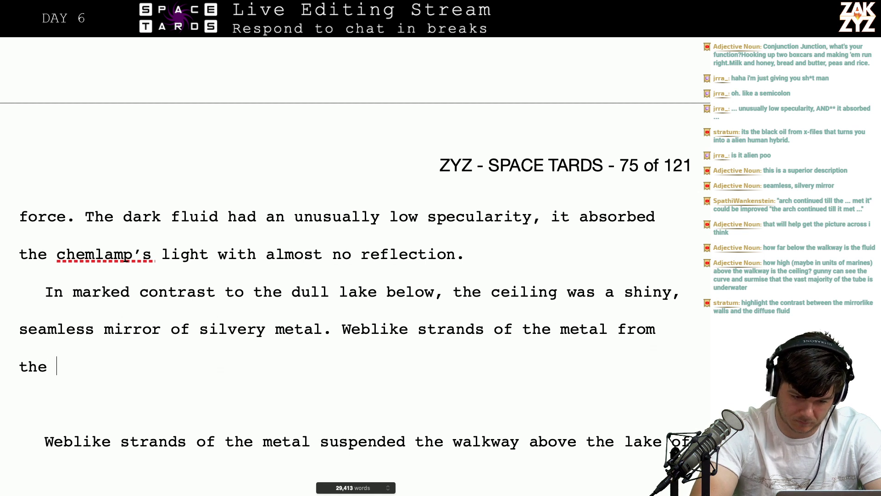
{"action": "type", "text": "yto"}
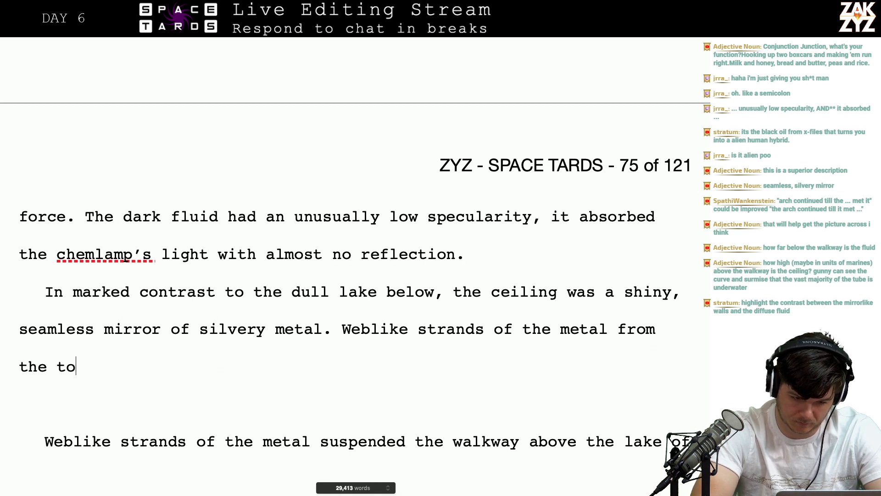
{"action": "type", "text": "p of the arch, "}
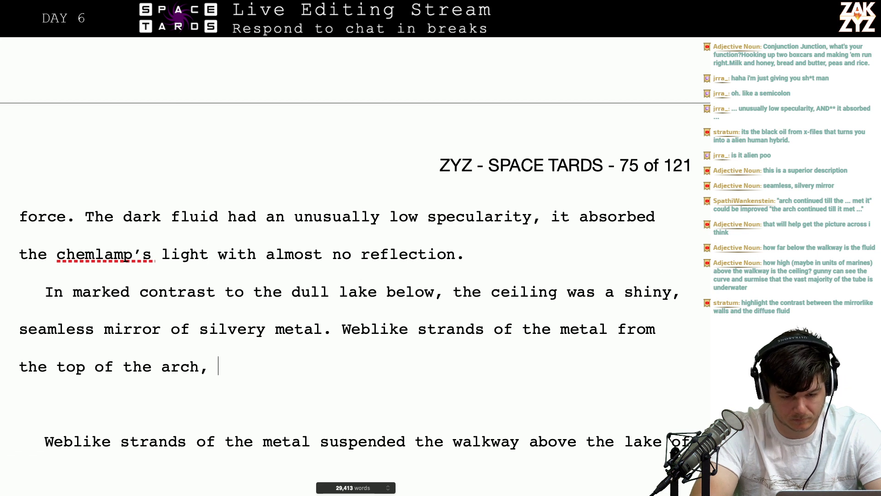
{"action": "type", "text": "th"}
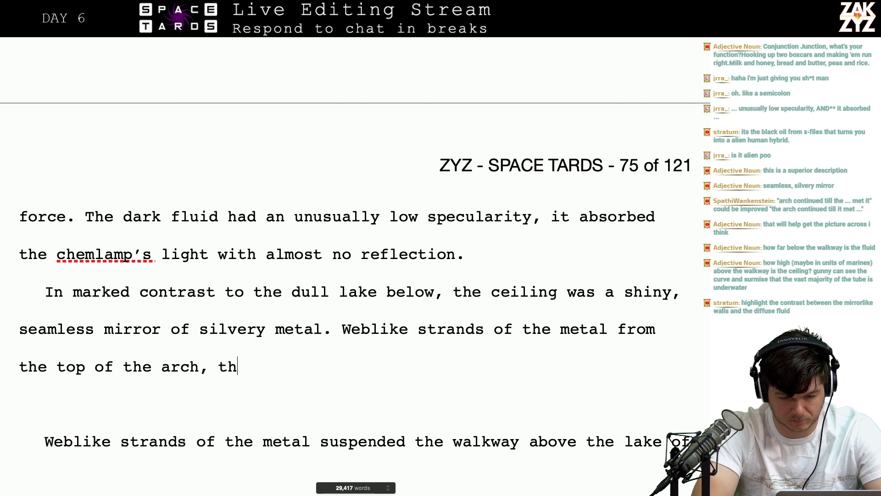
{"action": "key", "text": "BackSpace"}
{"action": "key", "text": "BackSpace"}
{"action": "type", "text": "gunn"}
{"action": "key", "text": "BackSpace"}
{"action": "key", "text": "BackSpace"}
{"action": "key", "text": "BackSpace"}
{"action": "key", "text": "BackSpace"}
{"action": "type", "text": "Th"}
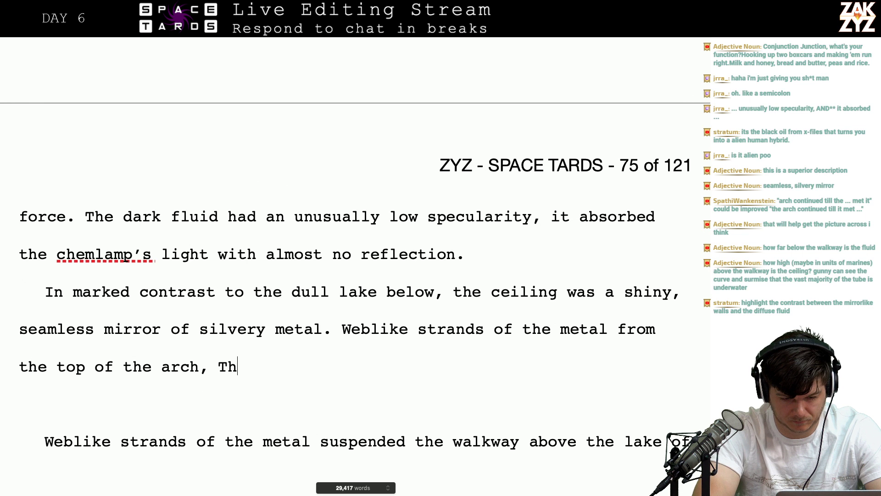
{"action": "key", "text": "BackSpace"}
{"action": "key", "text": "BackSpace"}
{"action": "type", "text": "they felt"}
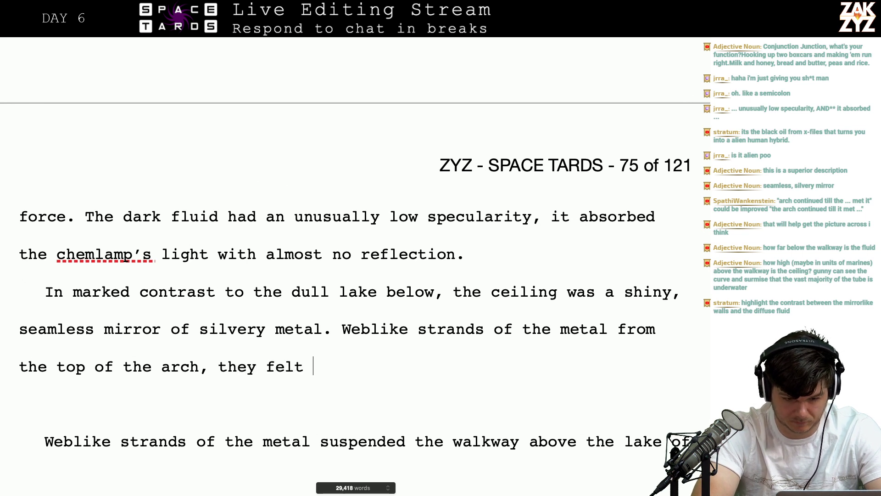
{"action": "key", "text": "BackSpace"}
{"action": "key", "text": "BackSpace"}
{"action": "key", "text": "BackSpace"}
{"action": "key", "text": "BackSpace"}
{"action": "key", "text": "BackSpace"}
{"action": "key", "text": "BackSpace"}
{"action": "key", "text": "BackSpace"}
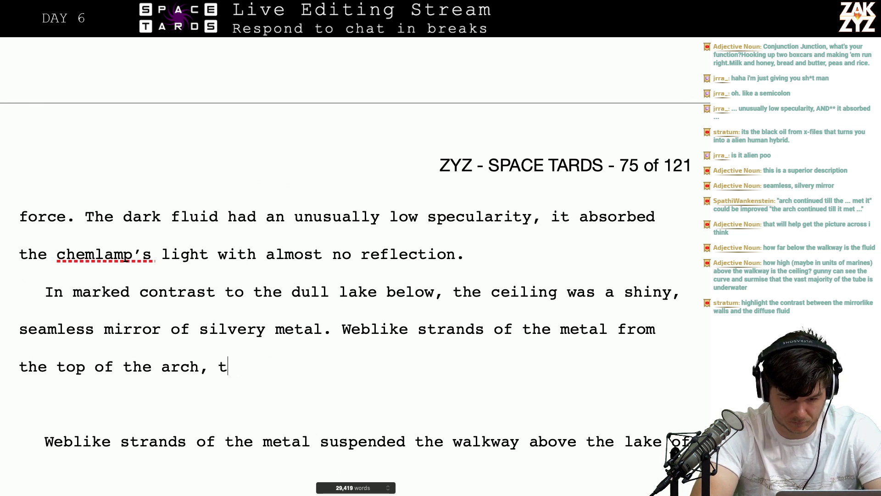
{"action": "type", "text": "Gun"}
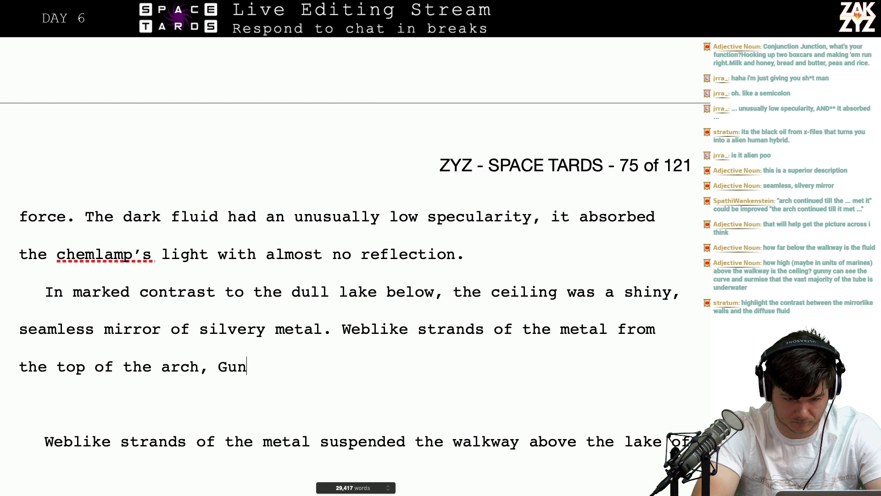
{"action": "type", "text": "ny could"}
{"action": "key", "text": "BackSpace"}
{"action": "key", "text": "BackSpace"}
{"action": "key", "text": "BackSpace"}
{"action": "key", "text": "BackSpace"}
{"action": "key", "text": "BackSpace"}
{"action": "key", "text": "BackSpace"}
{"action": "key", "text": "BackSpace"}
{"action": "key", "text": "BackSpace"}
{"action": "key", "text": "BackSpace"}
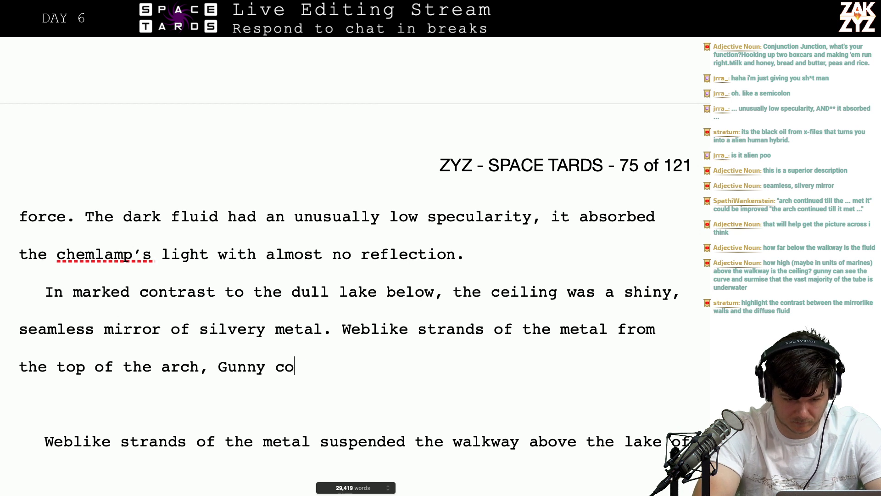
{"action": "type", "text": "they lo"}
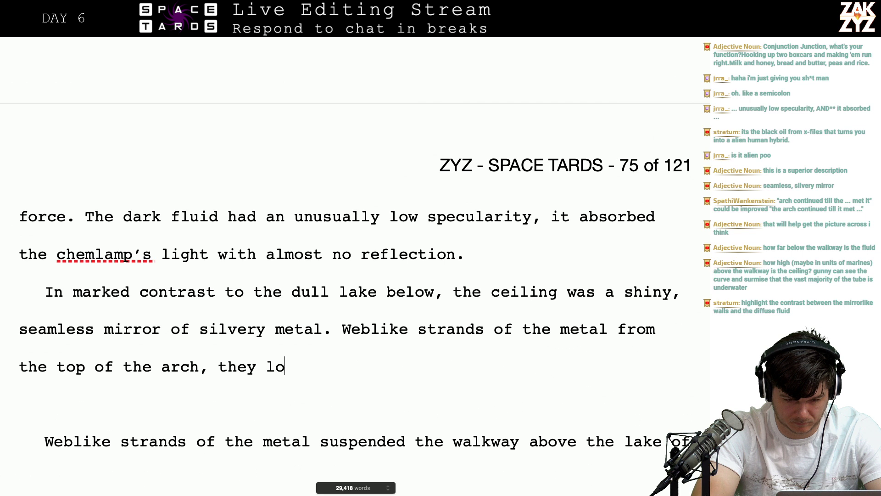
{"action": "type", "text": "oekd"}
{"action": "key", "text": "BackSpace"}
{"action": "key", "text": "BackSpace"}
{"action": "key", "text": "BackSpace"}
{"action": "type", "text": "ke"}
{"action": "key", "text": "BackSpace"}
{"action": "key", "text": "BackSpace"}
{"action": "key", "text": "BackSpace"}
{"action": "key", "text": "BackSpace"}
{"action": "key", "text": "BackSpace"}
{"action": "key", "text": "BackSpace"}
{"action": "key", "text": "BackSpace"}
{"action": "key", "text": "BackSpace"}
{"action": "key", "text": "BackSpace"}
{"action": "key", "text": "BackSpace"}
{"action": "key", "text": "BackSpace"}
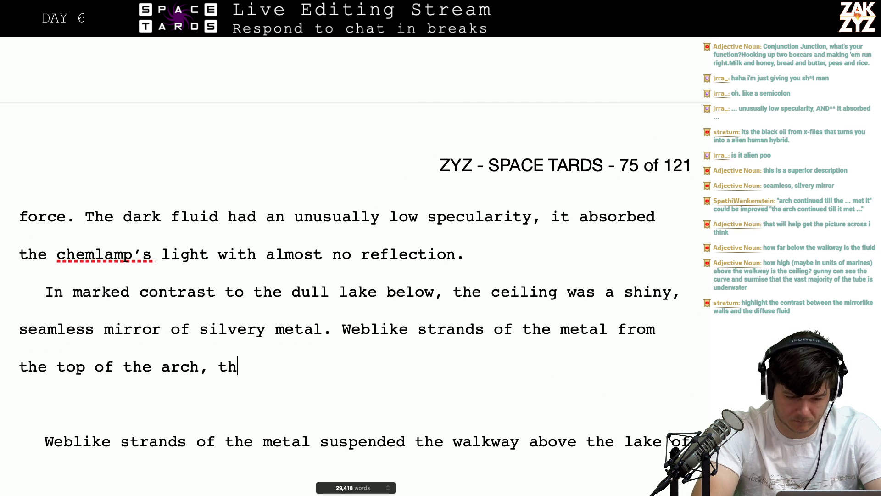
Continue the sentence after "arch," with "Gunny didn't like the way they seemed to have grown from"
{"action": "type", "text": "Gunny "}
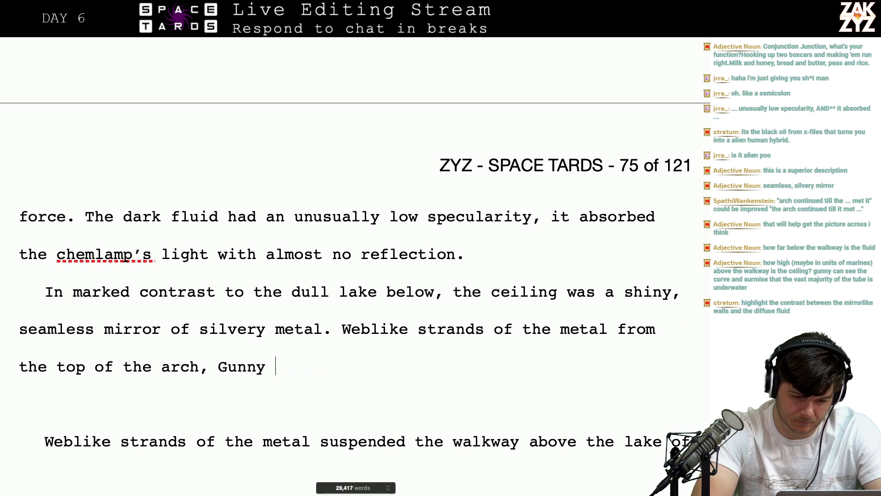
{"action": "type", "text": "didn't like the wa"}
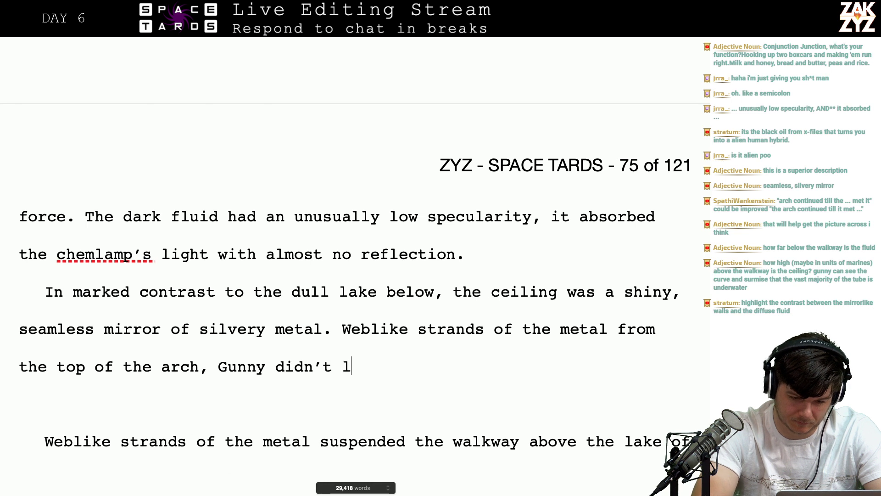
{"action": "type", "text": "y they s"}
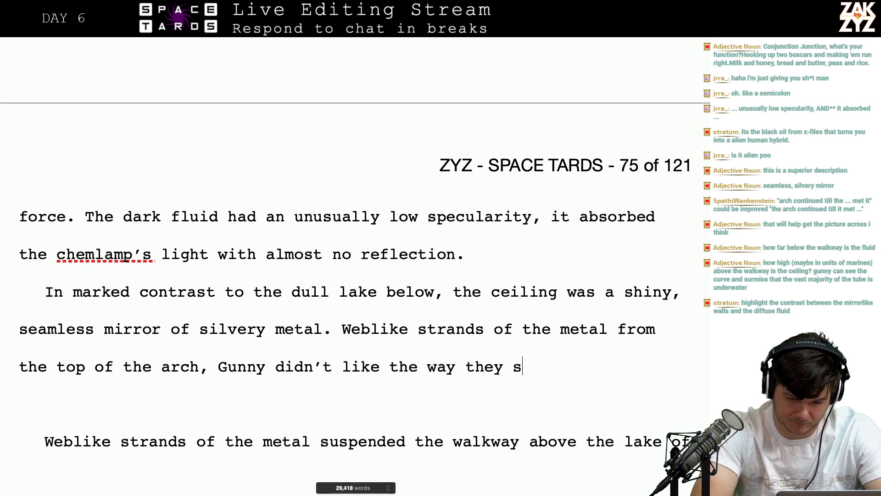
{"action": "type", "text": "eemed to have"}
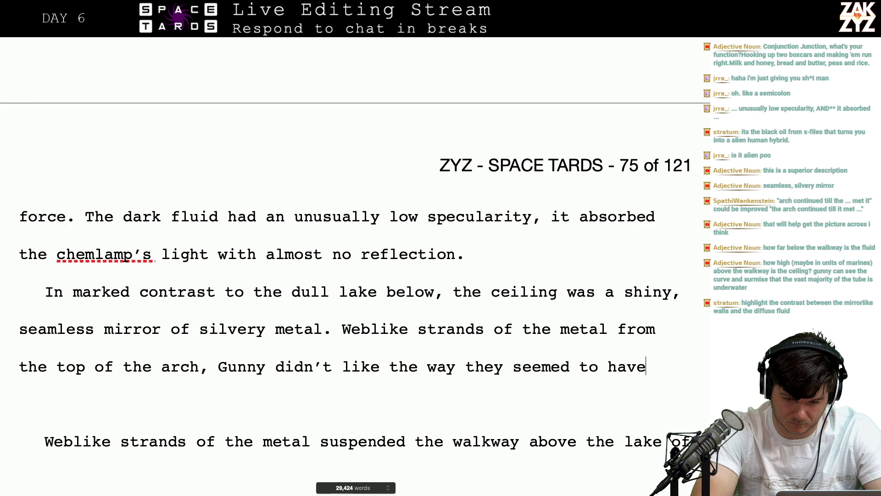
{"action": "type", "text": " grwon"}
{"action": "key", "text": "BackSpace"}
{"action": "key", "text": "BackSpace"}
{"action": "key", "text": "BackSpace"}
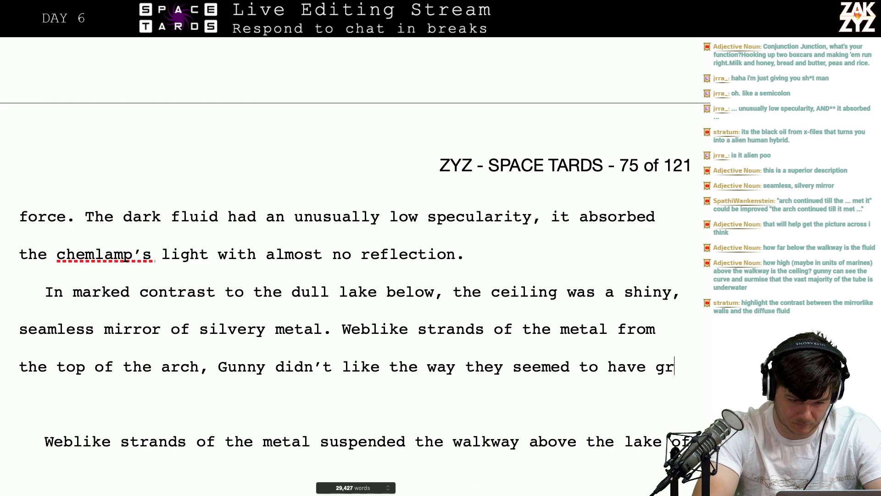
{"action": "type", "text": "own from"}
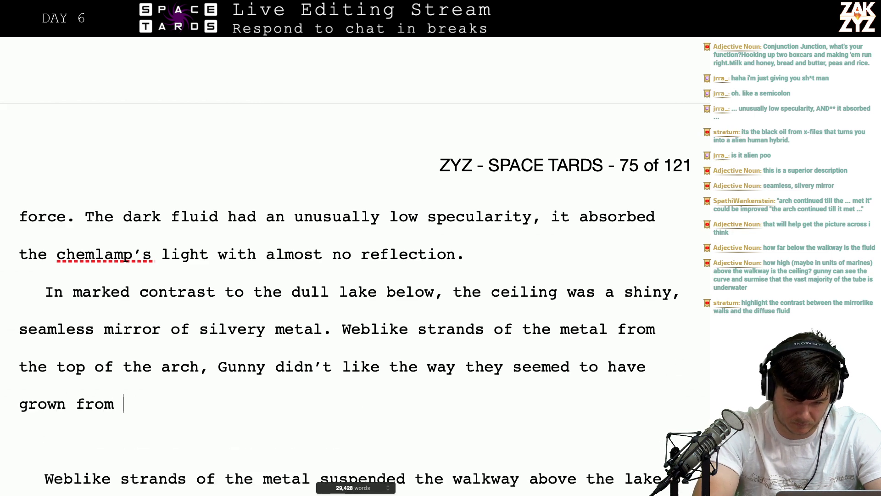
Replace "have grown from" with "grow out of the mirror rather than" at the end of the sentence
{"action": "key", "text": "BackSpace"}
{"action": "key", "text": "BackSpace"}
{"action": "key", "text": "BackSpace"}
{"action": "key", "text": "BackSpace"}
{"action": "key", "text": "BackSpace"}
{"action": "key", "text": "BackSpace"}
{"action": "key", "text": "BackSpace"}
{"action": "key", "text": "BackSpace"}
{"action": "key", "text": "BackSpace"}
{"action": "key", "text": "BackSpace"}
{"action": "key", "text": "BackSpace"}
{"action": "key", "text": "BackSpace"}
{"action": "key", "text": "BackSpace"}
{"action": "key", "text": "BackSpace"}
{"action": "key", "text": "BackSpace"}
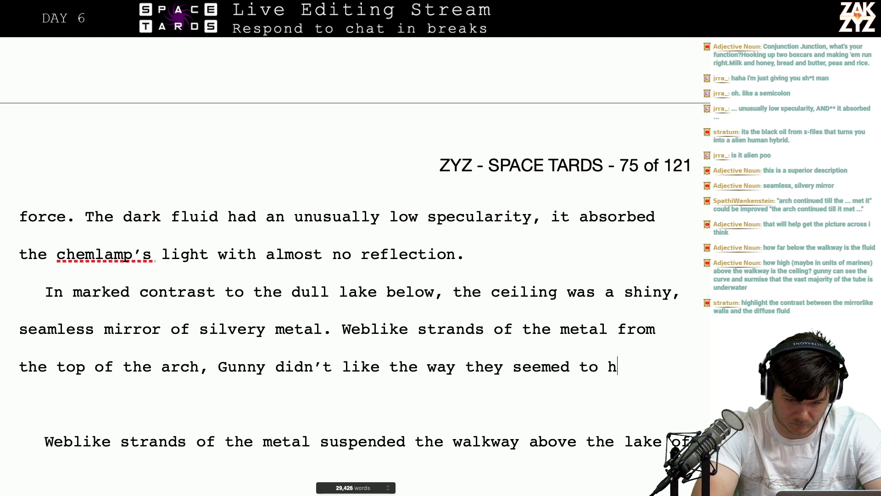
{"action": "type", "text": "grow out of the "}
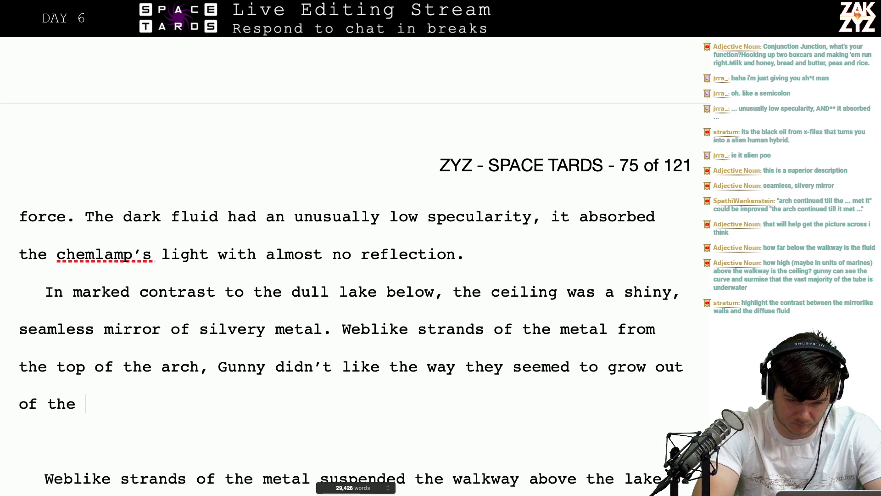
{"action": "type", "text": "mirror rather than"}
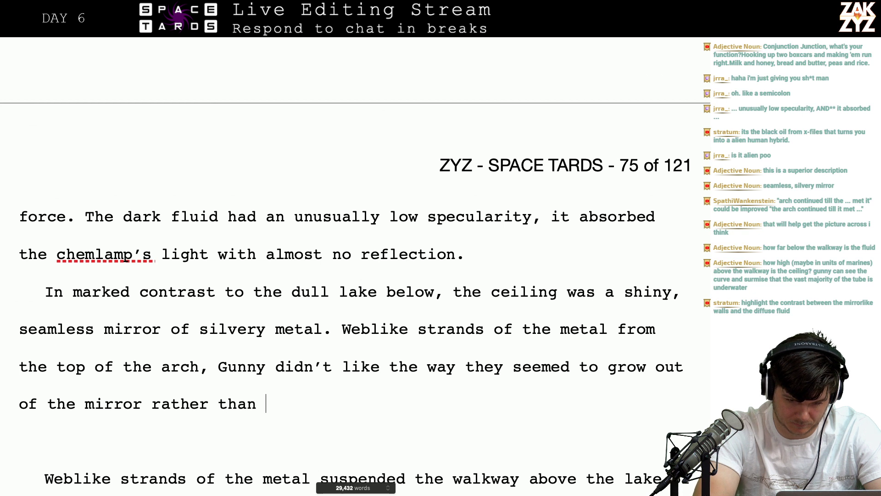
Delete the text about the arch and Gunny's reaction, cutting the sentence back to "Weblike strands of"
{"action": "key", "text": "BackSpace"}
{"action": "key", "text": "BackSpace"}
{"action": "key", "text": "BackSpace"}
{"action": "key", "text": "BackSpace"}
{"action": "key", "text": "BackSpace"}
{"action": "key", "text": "BackSpace"}
{"action": "key", "text": "BackSpace"}
{"action": "key", "text": "BackSpace"}
{"action": "key", "text": "BackSpace"}
{"action": "key", "text": "BackSpace"}
{"action": "key", "text": "BackSpace"}
{"action": "key", "text": "BackSpace"}
{"action": "key", "text": "BackSpace"}
{"action": "key", "text": "BackSpace"}
{"action": "key", "text": "BackSpace"}
{"action": "key", "text": "BackSpace"}
{"action": "key", "text": "BackSpace"}
{"action": "key", "text": "BackSpace"}
{"action": "key", "text": "BackSpace"}
{"action": "key", "text": "BackSpace"}
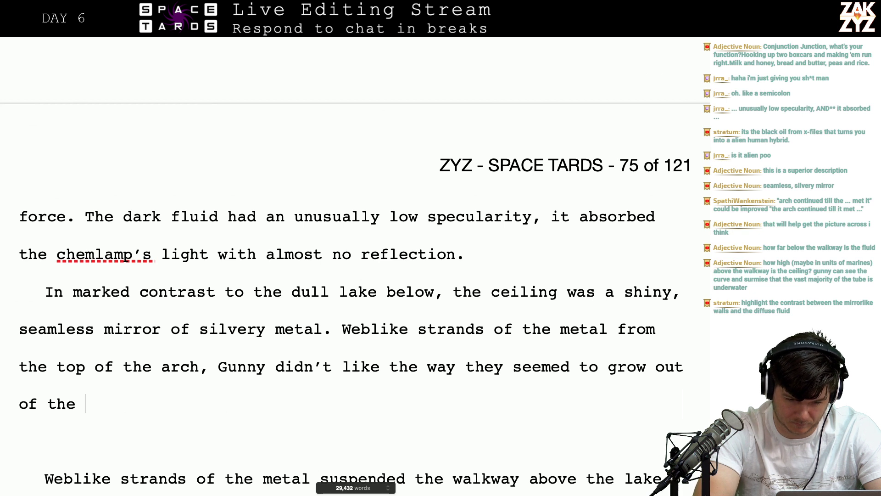
{"action": "key", "text": "BackSpace"}
{"action": "key", "text": "BackSpace"}
{"action": "key", "text": "BackSpace"}
{"action": "key", "text": "BackSpace"}
{"action": "key", "text": "BackSpace"}
{"action": "key", "text": "BackSpace"}
{"action": "key", "text": "BackSpace"}
{"action": "key", "text": "BackSpace"}
{"action": "key", "text": "BackSpace"}
{"action": "key", "text": "BackSpace"}
{"action": "key", "text": "BackSpace"}
{"action": "key", "text": "BackSpace"}
{"action": "key", "text": "BackSpace"}
{"action": "key", "text": "BackSpace"}
{"action": "key", "text": "BackSpace"}
{"action": "key", "text": "BackSpace"}
{"action": "key", "text": "BackSpace"}
{"action": "key", "text": "BackSpace"}
{"action": "key", "text": "BackSpace"}
{"action": "key", "text": "BackSpace"}
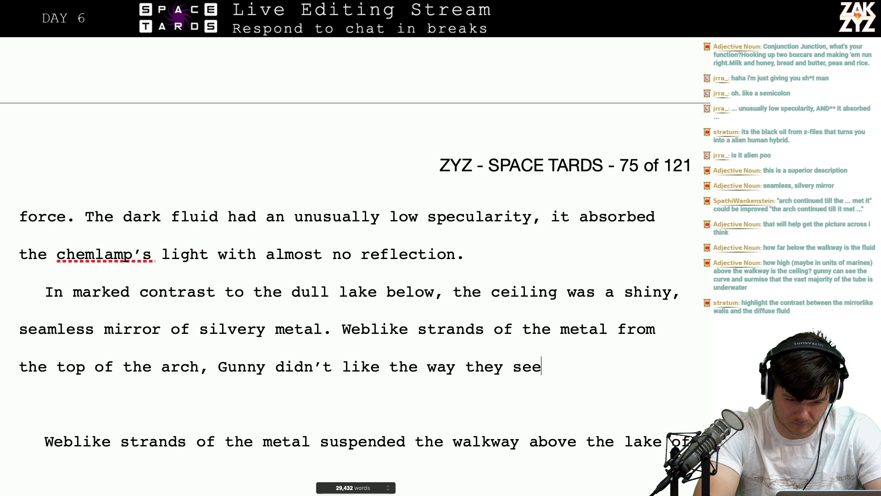
{"action": "key", "text": "BackSpace"}
{"action": "key", "text": "BackSpace"}
{"action": "key", "text": "BackSpace"}
{"action": "key", "text": "BackSpace"}
{"action": "key", "text": "BackSpace"}
{"action": "key", "text": "BackSpace"}
{"action": "key", "text": "BackSpace"}
{"action": "key", "text": "BackSpace"}
{"action": "key", "text": "BackSpace"}
{"action": "key", "text": "BackSpace"}
{"action": "key", "text": "BackSpace"}
{"action": "key", "text": "BackSpace"}
{"action": "key", "text": "BackSpace"}
{"action": "key", "text": "BackSpace"}
{"action": "key", "text": "BackSpace"}
{"action": "key", "text": "BackSpace"}
{"action": "key", "text": "BackSpace"}
{"action": "key", "text": "BackSpace"}
{"action": "key", "text": "BackSpace"}
{"action": "key", "text": "BackSpace"}
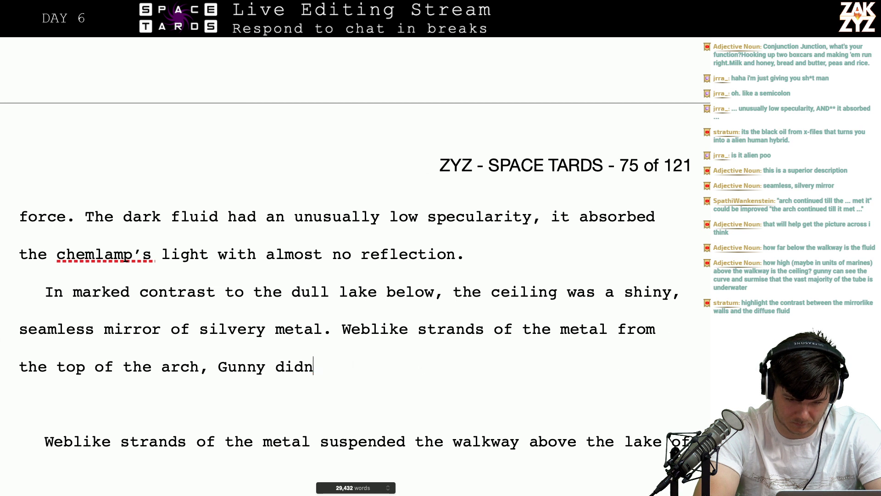
{"action": "key", "text": "BackSpace"}
{"action": "key", "text": "BackSpace"}
{"action": "key", "text": "BackSpace"}
{"action": "key", "text": "BackSpace"}
{"action": "key", "text": "BackSpace"}
{"action": "key", "text": "BackSpace"}
{"action": "key", "text": "BackSpace"}
{"action": "key", "text": "BackSpace"}
{"action": "key", "text": "BackSpace"}
{"action": "key", "text": "BackSpace"}
{"action": "key", "text": "BackSpace"}
{"action": "key", "text": "BackSpace"}
{"action": "key", "text": "BackSpace"}
{"action": "key", "text": "BackSpace"}
{"action": "key", "text": "BackSpace"}
{"action": "key", "text": "BackSpace"}
{"action": "key", "text": "BackSpace"}
{"action": "key", "text": "BackSpace"}
{"action": "key", "text": "BackSpace"}
{"action": "key", "text": "BackSpace"}
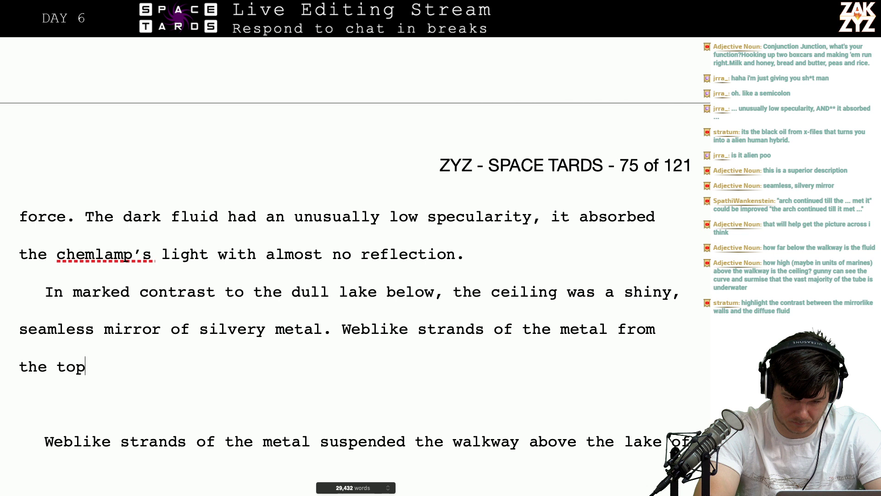
{"action": "key", "text": "BackSpace"}
{"action": "key", "text": "BackSpace"}
{"action": "key", "text": "BackSpace"}
{"action": "key", "text": "BackSpace"}
{"action": "key", "text": "BackSpace"}
{"action": "key", "text": "BackSpace"}
{"action": "key", "text": "BackSpace"}
{"action": "key", "text": "BackSpace"}
{"action": "key", "text": "BackSpace"}
{"action": "key", "text": "BackSpace"}
{"action": "key", "text": "BackSpace"}
{"action": "key", "text": "BackSpace"}
{"action": "key", "text": "BackSpace"}
{"action": "key", "text": "BackSpace"}
{"action": "key", "text": "BackSpace"}
{"action": "key", "text": "BackSpace"}
{"action": "key", "text": "BackSpace"}
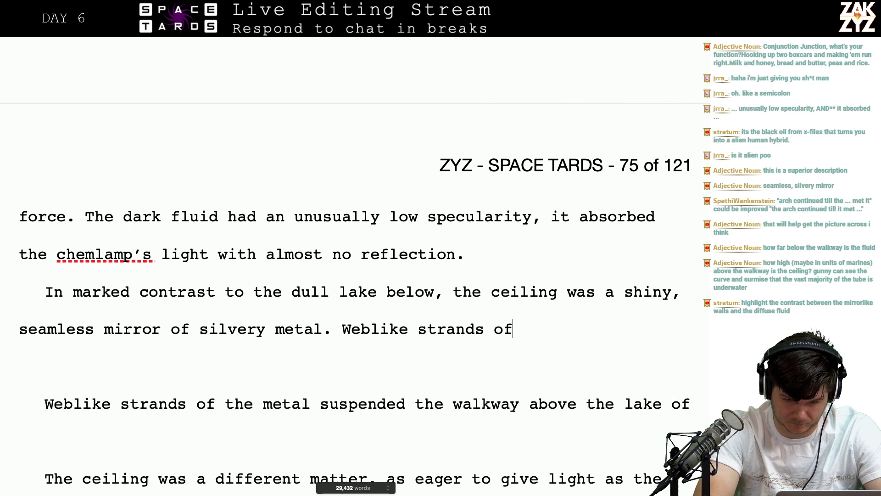
Continue the sentence with "metal suspended the walkway from th" and break the part starting at "suspended" into its own paragraph below
{"action": "type", "text": "metal"}
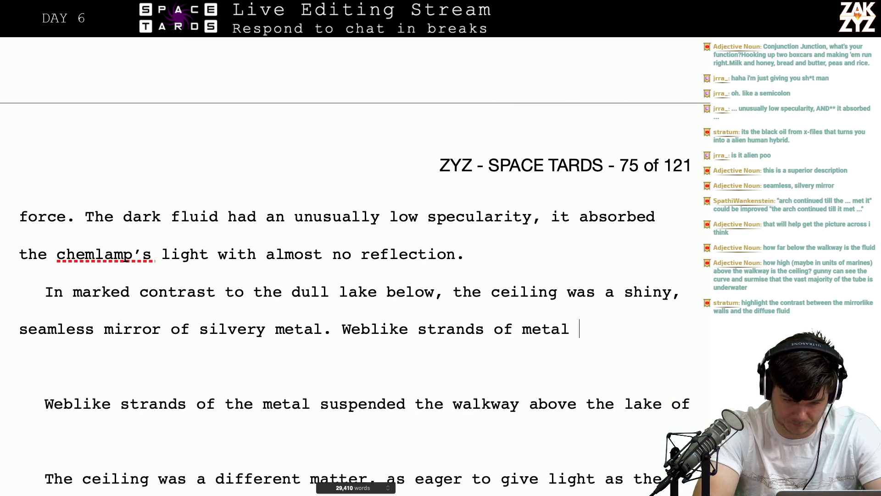
{"action": "type", "text": " suspended the"}
{"action": "type", "text": " w"}
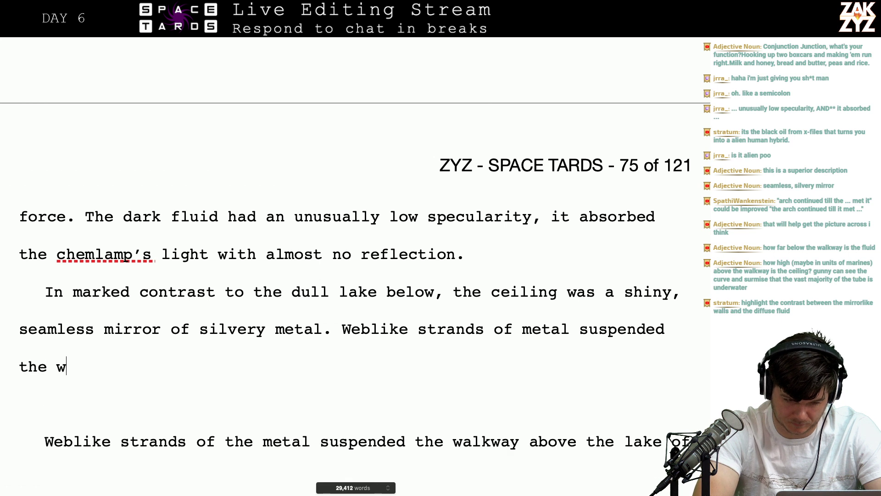
{"action": "type", "text": "alkway from the "}
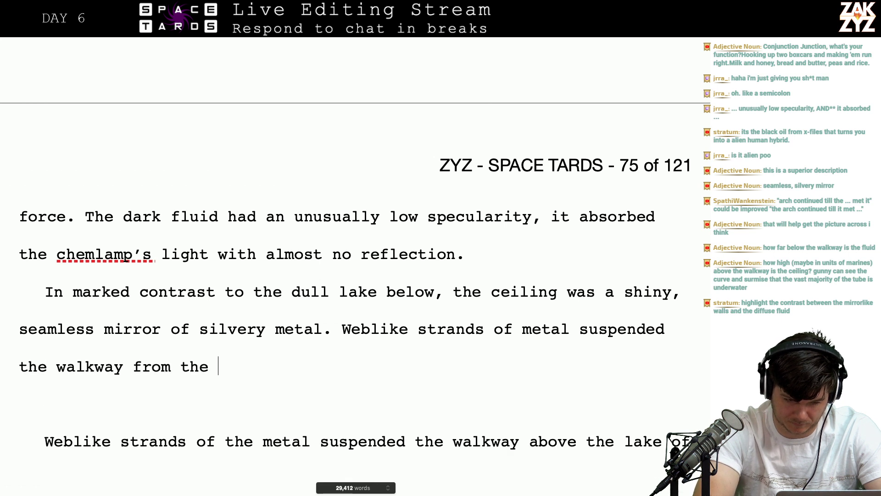
{"action": "type", "text": "top"}
{"action": "key", "text": "BackSpace"}
{"action": "key", "text": "BackSpace"}
{"action": "key", "text": "BackSpace"}
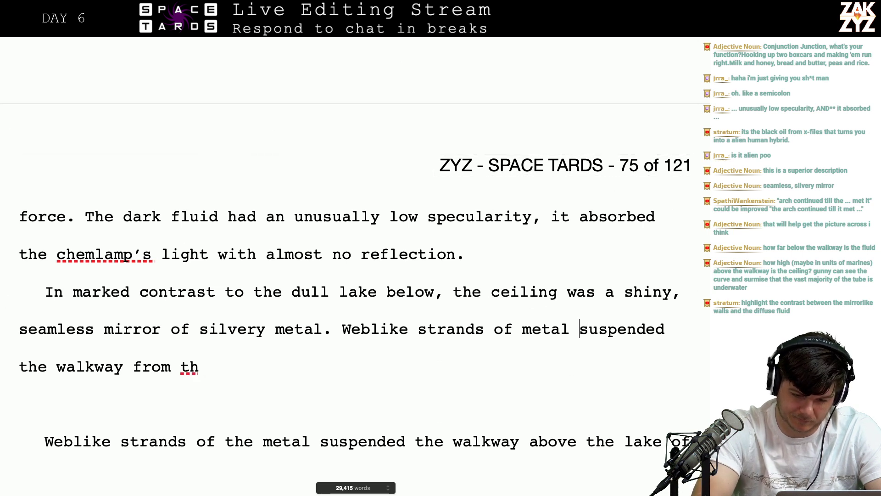
{"action": "key", "text": "Return"}
Continue the sentence after "Weblike strands of metal" with "seemed to grow from the"
{"action": "type", "text": "seemed "}
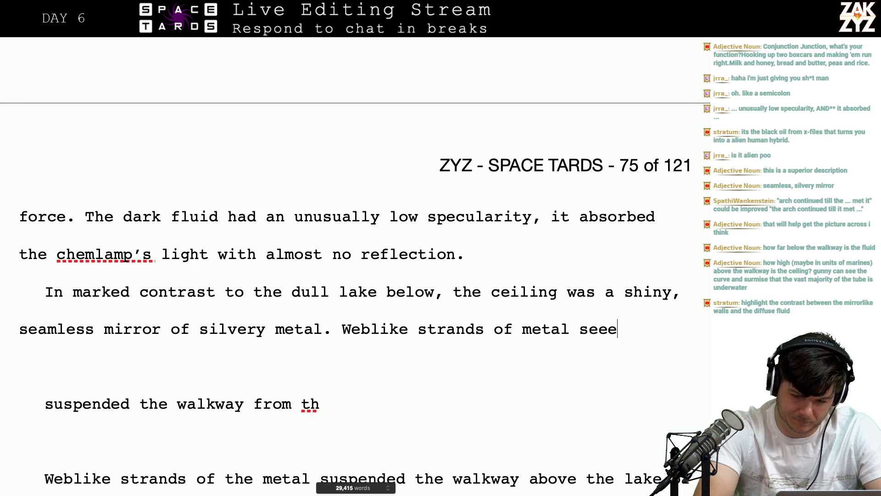
{"action": "type", "text": "to gro"}
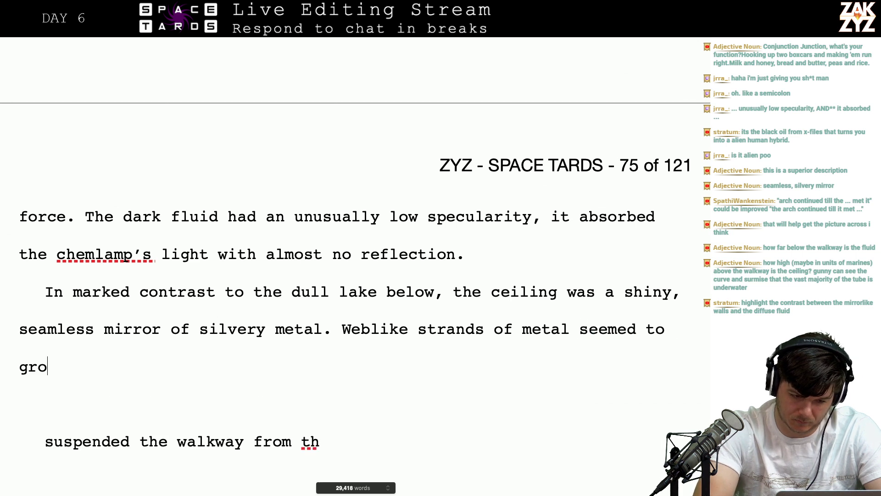
{"action": "type", "text": "w from the"}
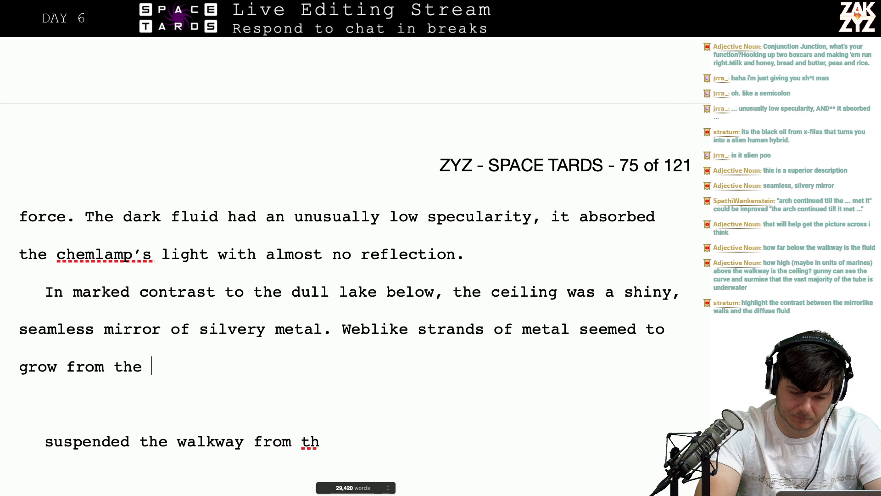
Delete the entire unfinished "Weblike strands" sentence that follows "silvery metal." in the ceiling paragraph
{"action": "key", "text": "BackSpace"}
{"action": "key", "text": "BackSpace"}
{"action": "key", "text": "BackSpace"}
{"action": "key", "text": "BackSpace"}
{"action": "key", "text": "BackSpace"}
{"action": "key", "text": "BackSpace"}
{"action": "key", "text": "BackSpace"}
{"action": "key", "text": "BackSpace"}
{"action": "key", "text": "BackSpace"}
{"action": "key", "text": "BackSpace"}
{"action": "key", "text": "BackSpace"}
{"action": "key", "text": "BackSpace"}
{"action": "key", "text": "BackSpace"}
{"action": "key", "text": "BackSpace"}
{"action": "key", "text": "BackSpace"}
{"action": "key", "text": "BackSpace"}
{"action": "key", "text": "BackSpace"}
{"action": "key", "text": "BackSpace"}
{"action": "key", "text": "BackSpace"}
{"action": "key", "text": "BackSpace"}
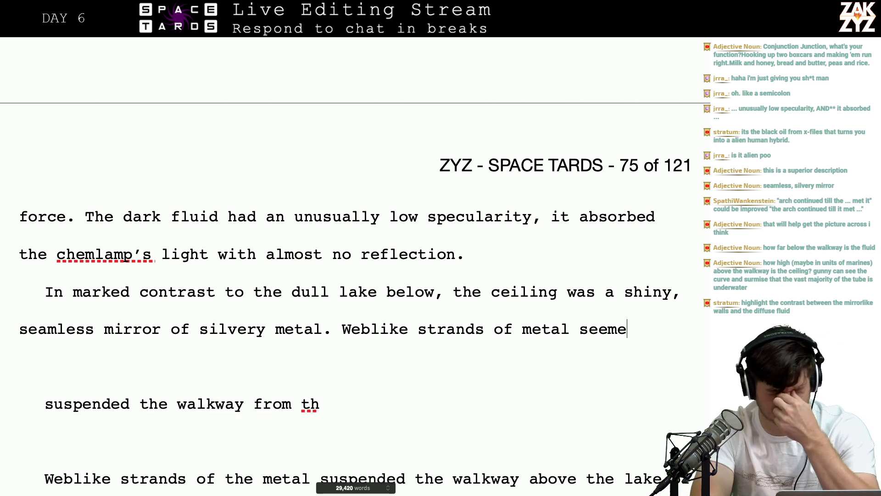
{"action": "key", "text": "BackSpace"}
{"action": "key", "text": "BackSpace"}
{"action": "key", "text": "BackSpace"}
{"action": "key", "text": "BackSpace"}
{"action": "key", "text": "BackSpace"}
{"action": "key", "text": "BackSpace"}
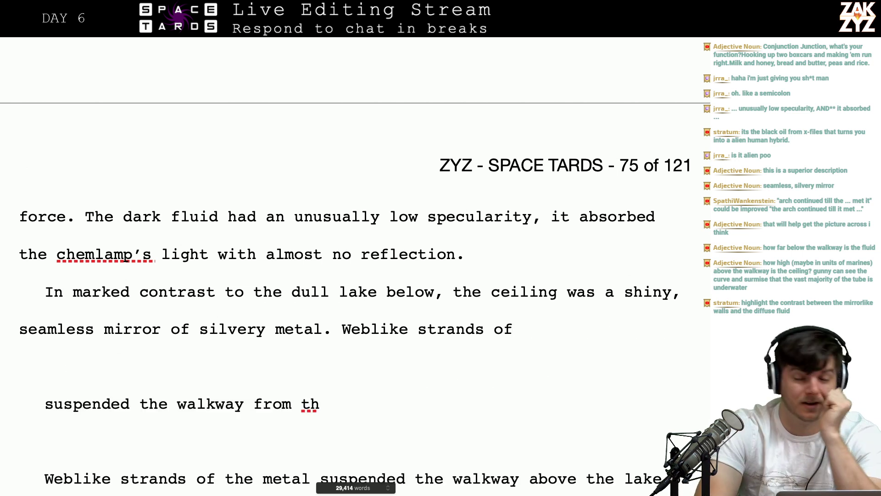
{"action": "key", "text": "BackSpace"}
{"action": "key", "text": "BackSpace"}
{"action": "key", "text": "BackSpace"}
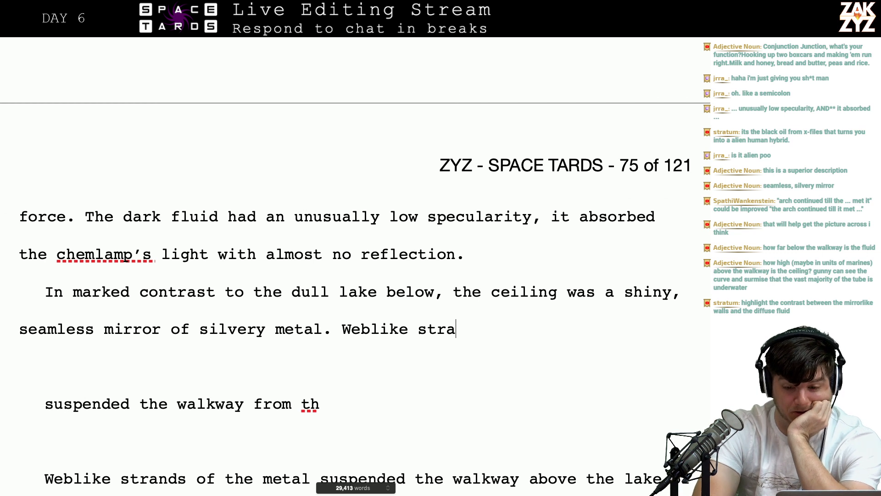
{"action": "key", "text": "BackSpace"}
{"action": "key", "text": "BackSpace"}
{"action": "key", "text": "BackSpace"}
{"action": "key", "text": "BackSpace"}
{"action": "key", "text": "BackSpace"}
{"action": "key", "text": "BackSpace"}
{"action": "key", "text": "BackSpace"}
{"action": "key", "text": "BackSpace"}
{"action": "key", "text": "BackSpace"}
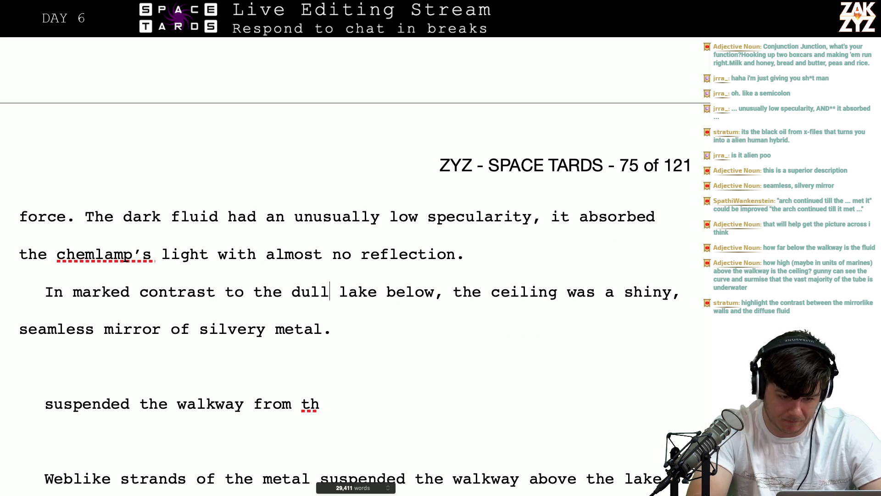
After "silvery metal.", start a new sentence with "Weblike strands of metal suspended the walkway,"
{"action": "type", "text": "W"}
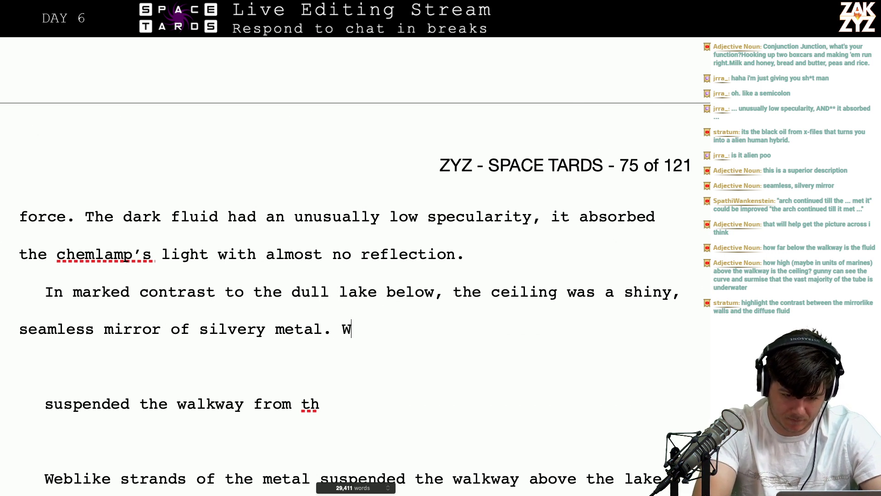
{"action": "type", "text": "ebliek"}
{"action": "key", "text": "BackSpace"}
{"action": "key", "text": "BackSpace"}
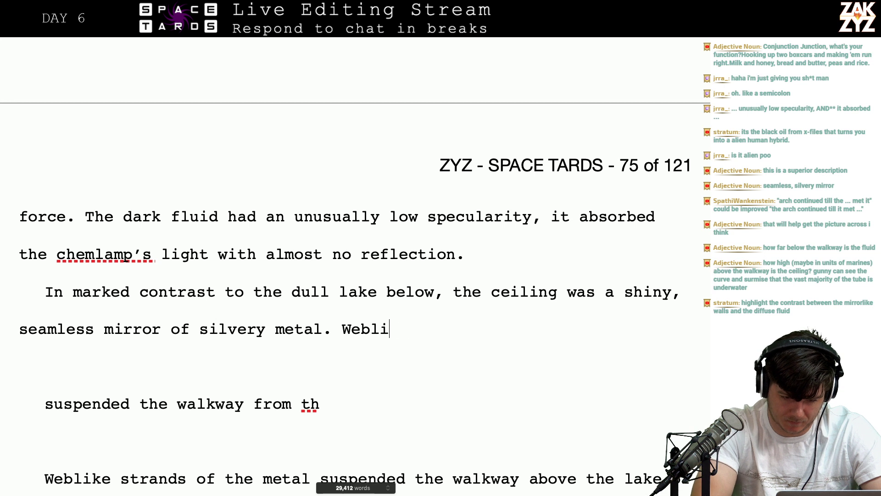
{"action": "type", "text": "ke strands of"}
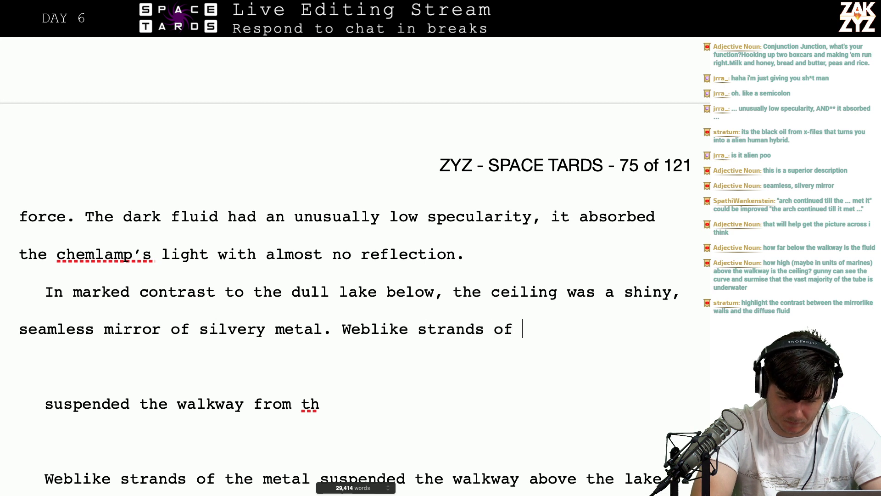
{"action": "type", "text": " metal "}
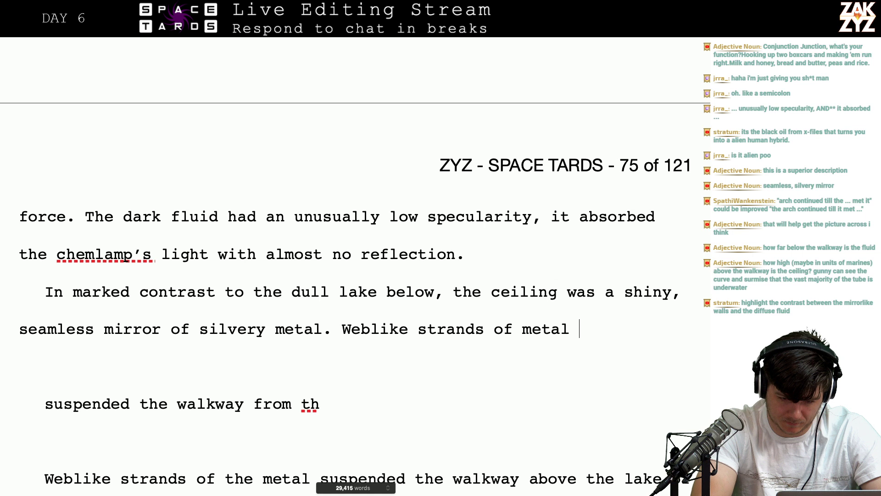
{"action": "type", "text": "suspended"}
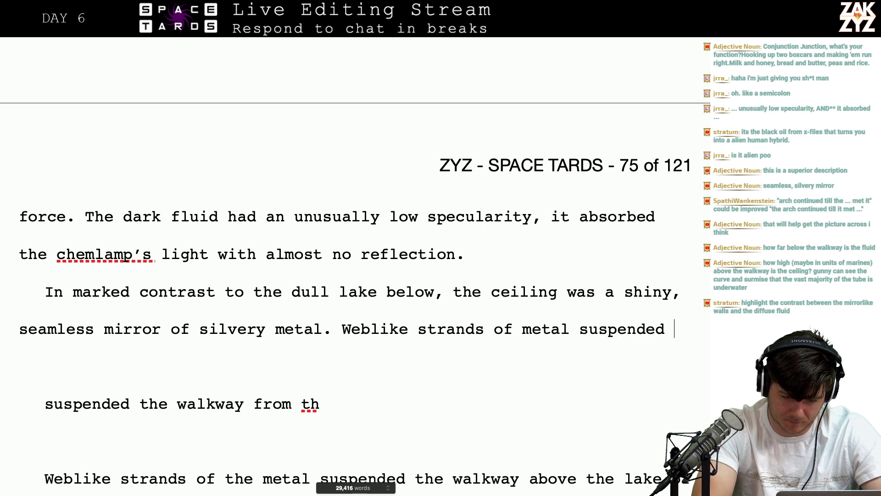
{"action": "type", "text": " the walkway,"}
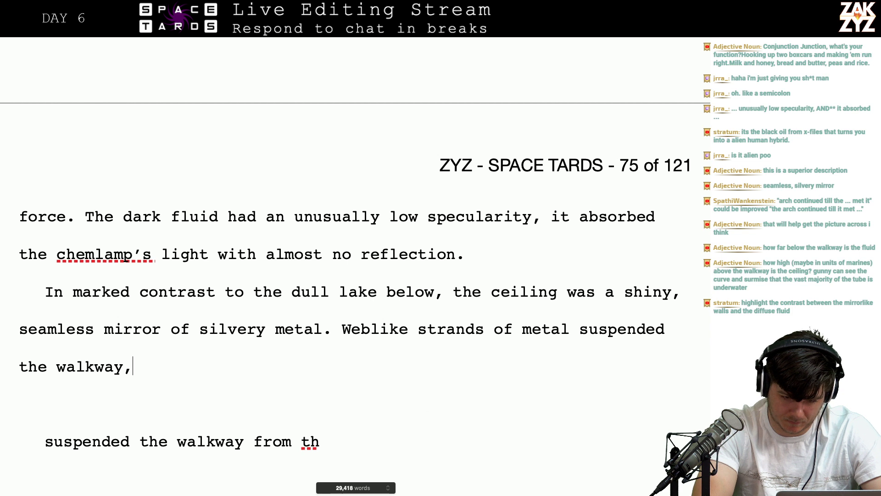
Replace "suspended the walkway," after "Weblike strands of metal" with "extended to the walkway,"
{"action": "key", "text": "BackSpace"}
{"action": "key", "text": "BackSpace"}
{"action": "key", "text": "BackSpace"}
{"action": "key", "text": "BackSpace"}
{"action": "key", "text": "BackSpace"}
{"action": "key", "text": "BackSpace"}
{"action": "key", "text": "BackSpace"}
{"action": "key", "text": "BackSpace"}
{"action": "key", "text": "BackSpace"}
{"action": "key", "text": "BackSpace"}
{"action": "key", "text": "BackSpace"}
{"action": "key", "text": "BackSpace"}
{"action": "key", "text": "BackSpace"}
{"action": "key", "text": "BackSpace"}
{"action": "key", "text": "BackSpace"}
{"action": "key", "text": "BackSpace"}
{"action": "key", "text": "BackSpace"}
{"action": "key", "text": "BackSpace"}
{"action": "key", "text": "BackSpace"}
{"action": "key", "text": "BackSpace"}
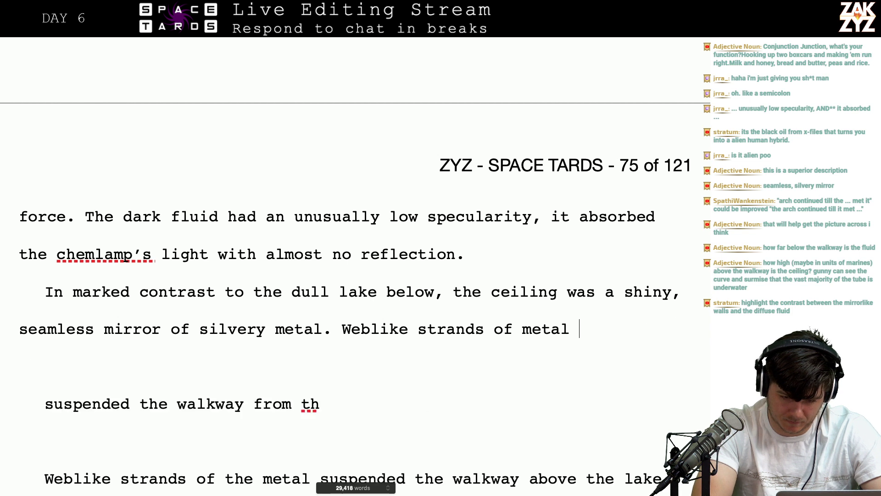
{"action": "type", "text": "extended to t"}
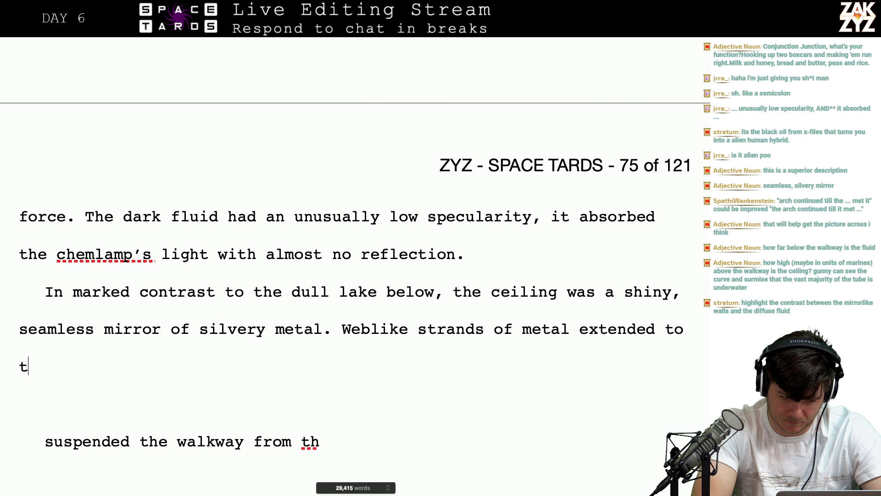
{"action": "type", "text": "he walkway, "}
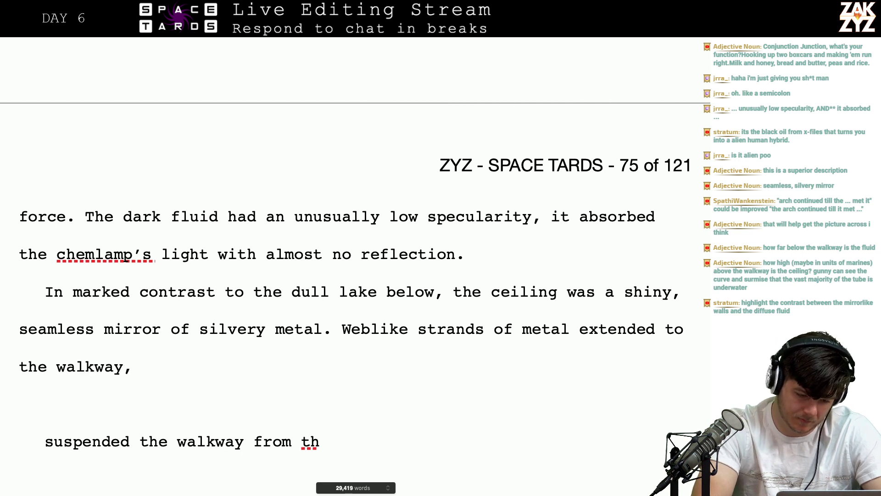
{"action": "type", "text": "gu"}
{"action": "key", "text": "BackSpace"}
{"action": "key", "text": "BackSpace"}
{"action": "type", "text": "Gu"}
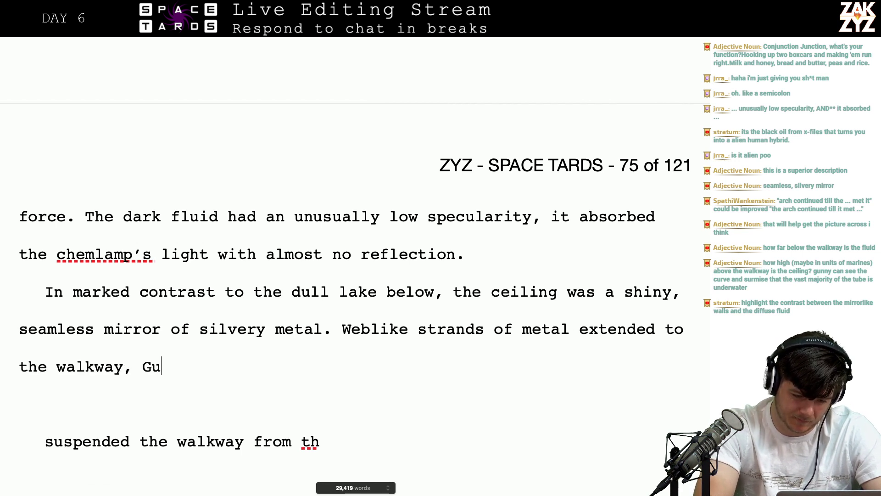
{"action": "type", "text": "n"}
{"action": "key", "text": "BackSpace"}
{"action": "key", "text": "BackSpace"}
{"action": "key", "text": "BackSpace"}
{"action": "type", "text": "the wa"}
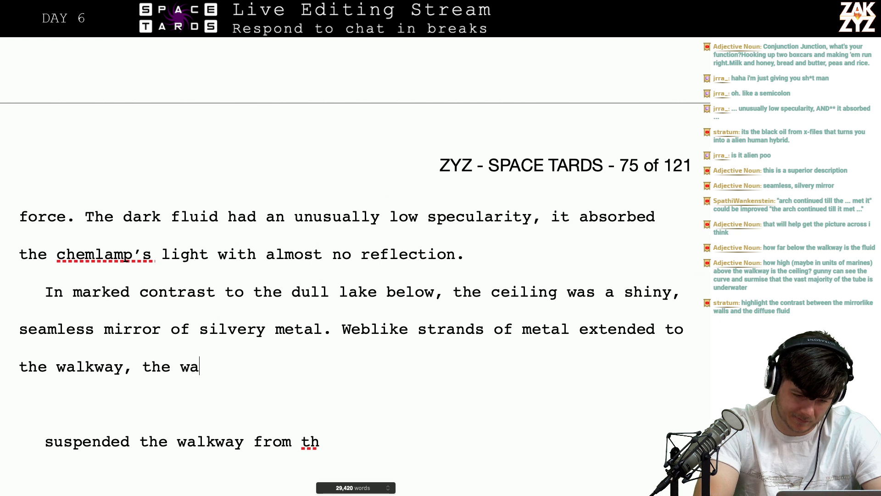
{"action": "type", "text": "y they seemed"}
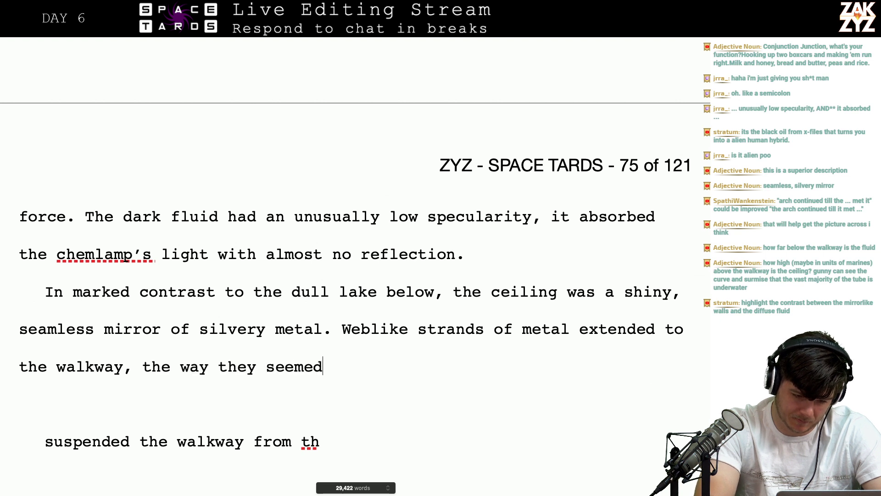
{"action": "key", "text": "BackSpace"}
{"action": "key", "text": "BackSpace"}
{"action": "key", "text": "BackSpace"}
{"action": "key", "text": "BackSpace"}
{"action": "key", "text": "BackSpace"}
{"action": "key", "text": "BackSpace"}
{"action": "key", "text": "BackSpace"}
{"action": "key", "text": "BackSpace"}
{"action": "key", "text": "BackSpace"}
{"action": "key", "text": "BackSpace"}
{"action": "key", "text": "BackSpace"}
{"action": "key", "text": "BackSpace"}
{"action": "key", "text": "BackSpace"}
{"action": "key", "text": "BackSpace"}
{"action": "key", "text": "BackSpace"}
{"action": "key", "text": "BackSpace"}
{"action": "key", "text": "BackSpace"}
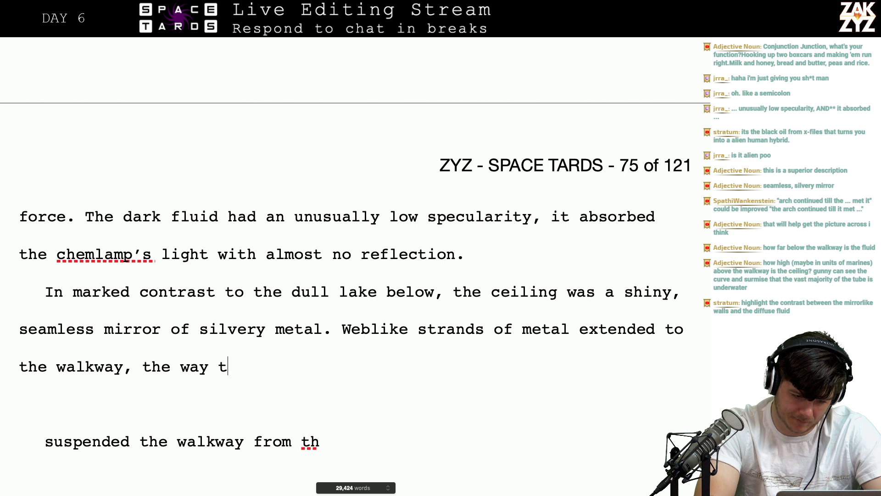
Continue the sentence after "extended to the walkway," with "they looked like something that had grown, rather than been"
{"action": "type", "text": "y looked "}
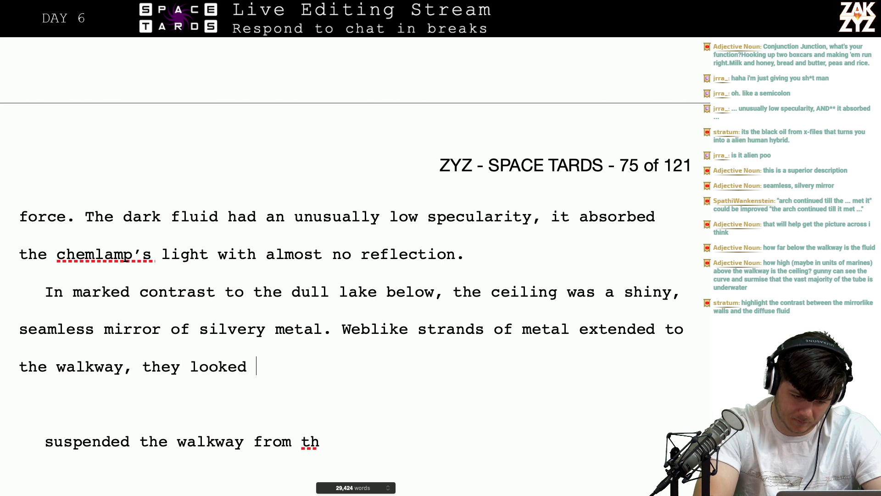
{"action": "type", "text": "like somet"}
{"action": "key", "text": "BackSpace"}
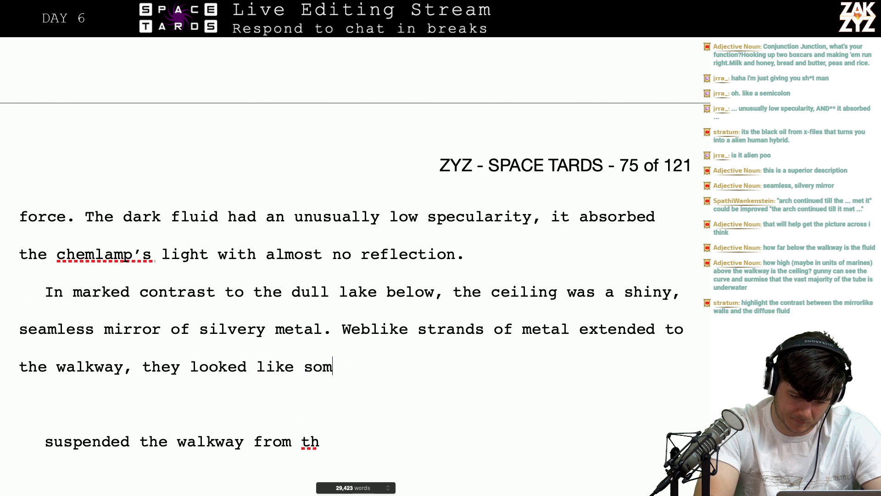
{"action": "type", "text": "ething that had grwon"}
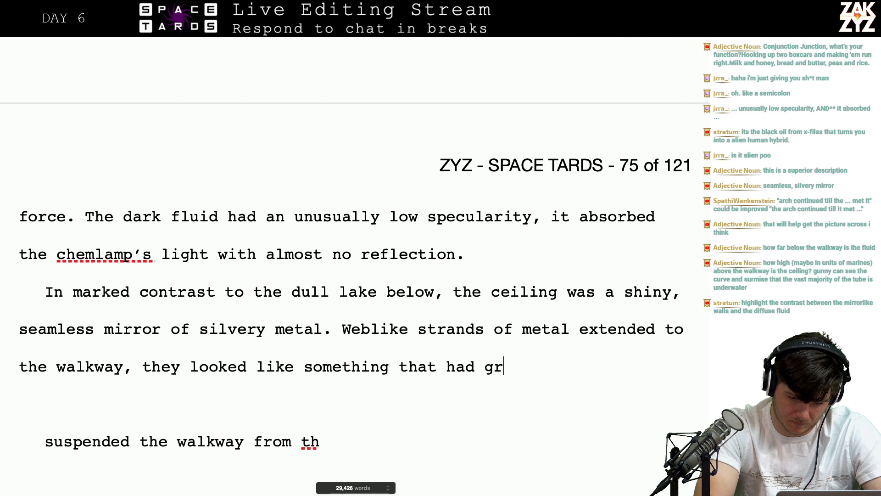
{"action": "key", "text": "BackSpace"}
{"action": "key", "text": "BackSpace"}
{"action": "key", "text": "BackSpace"}
{"action": "type", "text": "own,"}
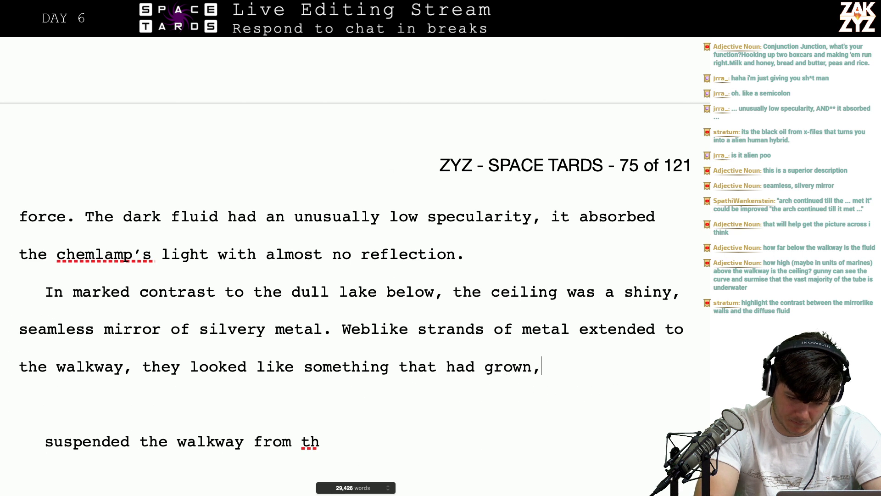
{"action": "type", "text": " rather than been"}
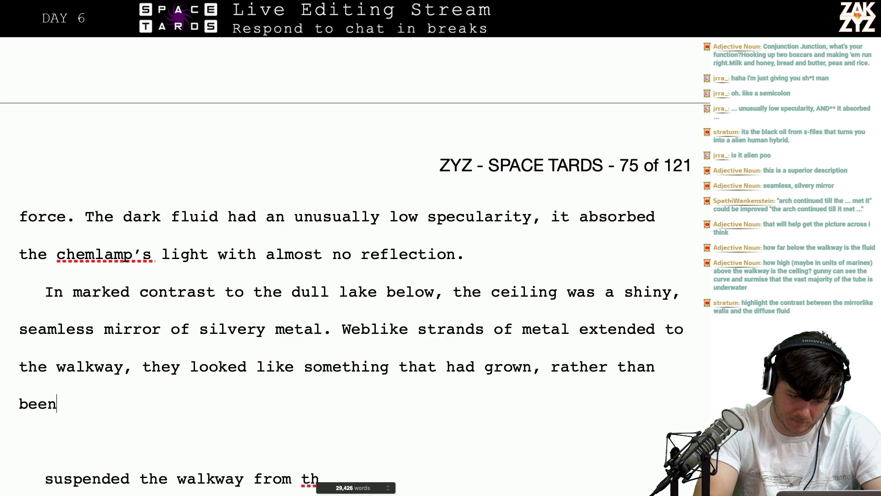
End the sentence at "the walkway." and insert "Gunny felt a twinge of unease at the way they seemed to have" before "they looked"
{"action": "left_click", "coordinate": [92, 292]}
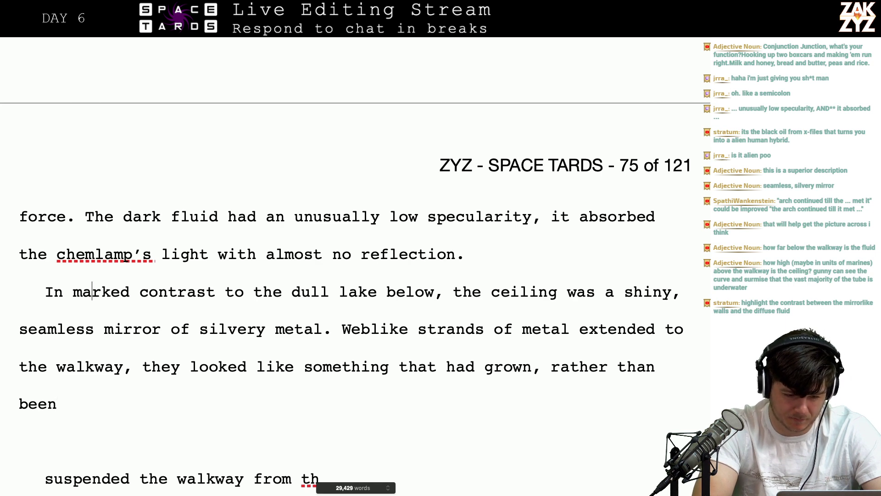
{"action": "scroll", "coordinate": [355, 279], "scroll_direction": "down", "scroll_amount": 1}
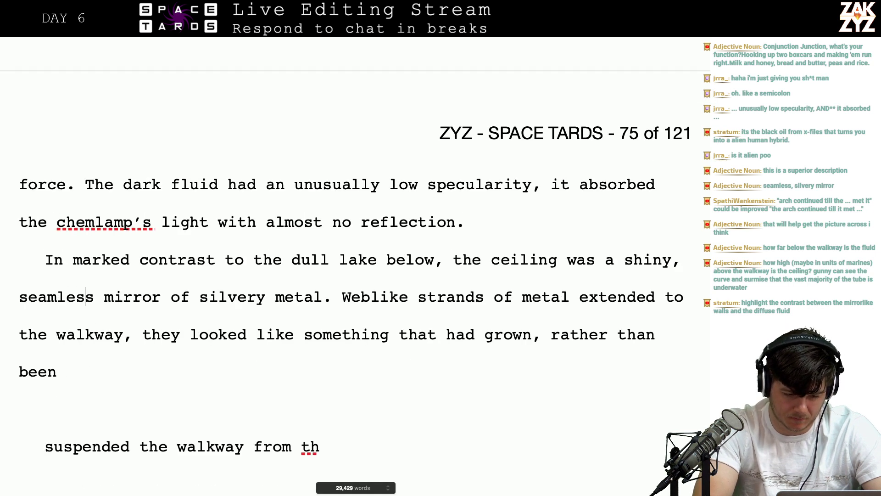
{"action": "key", "text": "BackSpace"}
{"action": "type", "text": ". Gunny fe"}
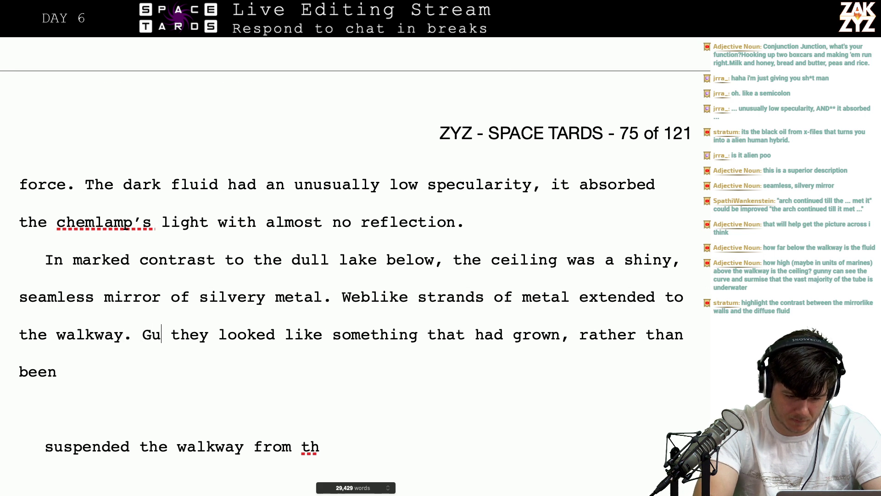
{"action": "type", "text": "lt a twinge"}
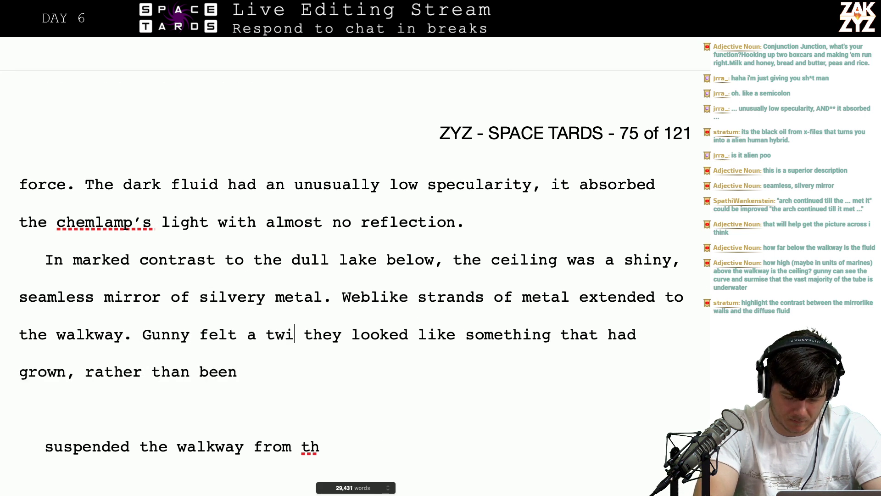
{"action": "type", "text": " of une"}
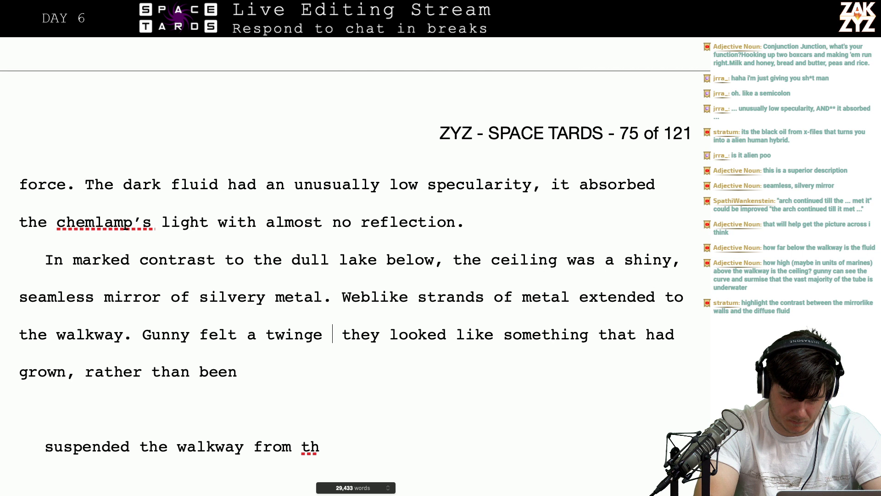
{"action": "type", "text": "ase at the way th"}
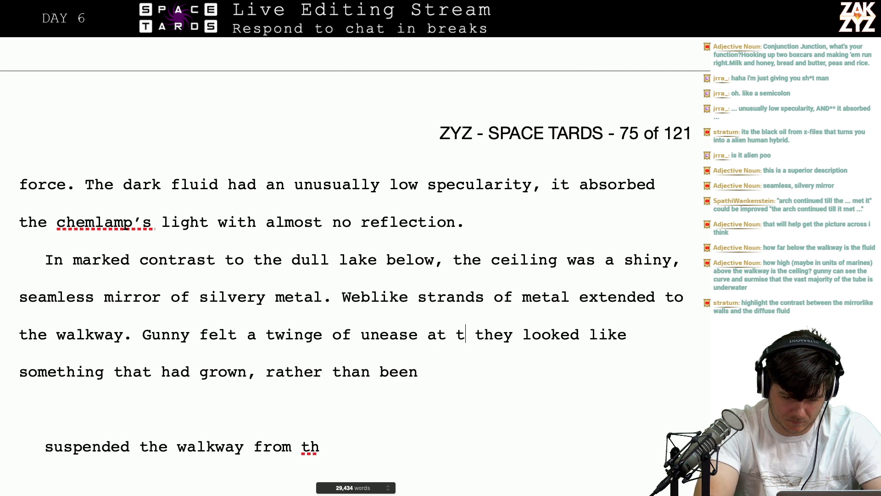
{"action": "type", "text": "ey seeme"}
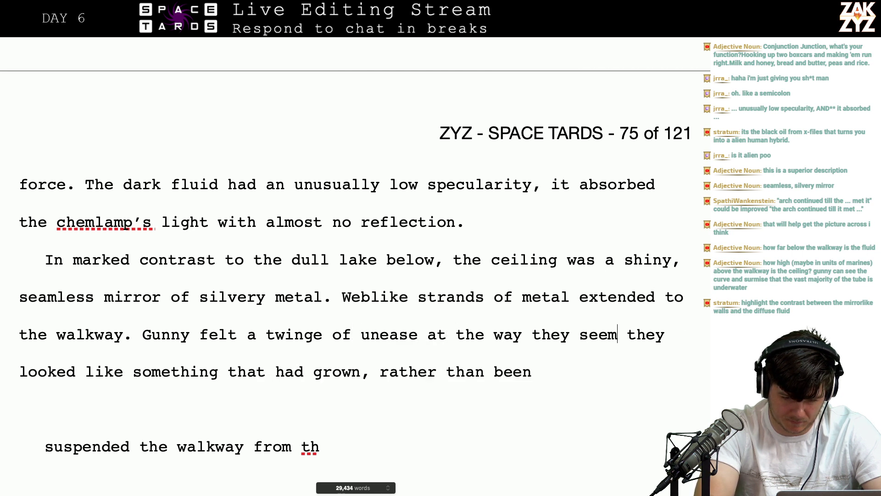
{"action": "type", "text": "d to have grw"}
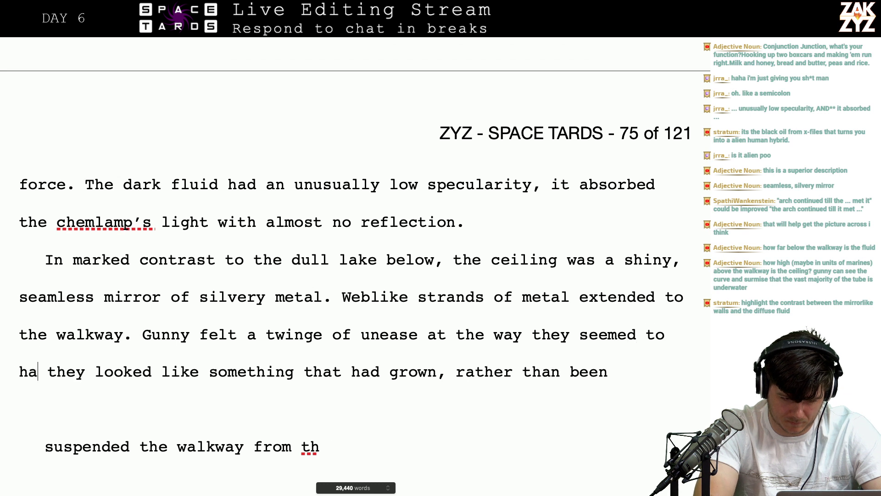
Delete the unfinished clause beginning "at the way they seemed to" after "Gunny felt a twinge of unease"
{"action": "key", "text": "BackSpace"}
{"action": "key", "text": "BackSpace"}
{"action": "key", "text": "BackSpace"}
{"action": "key", "text": "BackSpace"}
{"action": "key", "text": "BackSpace"}
{"action": "key", "text": "BackSpace"}
{"action": "key", "text": "BackSpace"}
{"action": "key", "text": "BackSpace"}
{"action": "key", "text": "BackSpace"}
{"action": "key", "text": "BackSpace"}
{"action": "key", "text": "BackSpace"}
{"action": "key", "text": "BackSpace"}
{"action": "key", "text": "BackSpace"}
{"action": "key", "text": "BackSpace"}
{"action": "key", "text": "BackSpace"}
{"action": "key", "text": "BackSpace"}
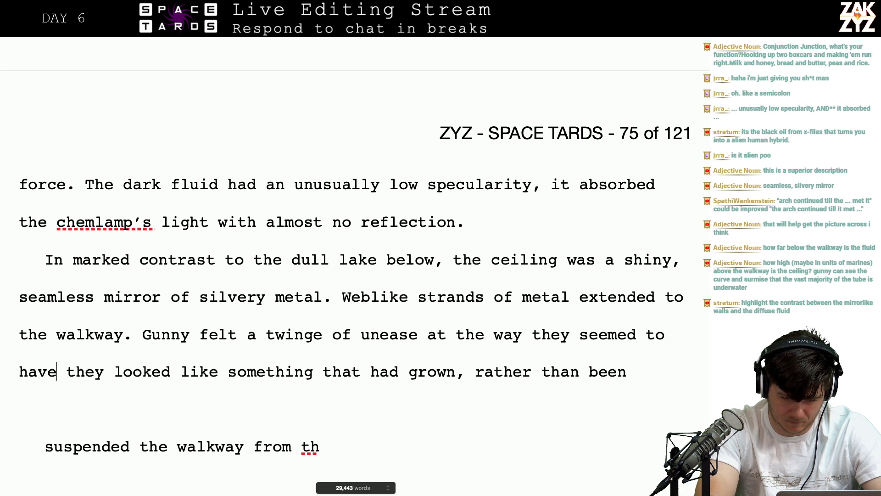
{"action": "key", "text": "BackSpace"}
{"action": "key", "text": "BackSpace"}
{"action": "key", "text": "BackSpace"}
{"action": "key", "text": "BackSpace"}
{"action": "key", "text": "BackSpace"}
{"action": "key", "text": "BackSpace"}
{"action": "key", "text": "BackSpace"}
{"action": "key", "text": "BackSpace"}
{"action": "key", "text": "BackSpace"}
{"action": "key", "text": "BackSpace"}
{"action": "key", "text": "BackSpace"}
{"action": "key", "text": "BackSpace"}
{"action": "key", "text": "BackSpace"}
{"action": "key", "text": "BackSpace"}
{"action": "key", "text": "BackSpace"}
{"action": "key", "text": "BackSpace"}
{"action": "key", "text": "BackSpace"}
{"action": "key", "text": "BackSpace"}
{"action": "key", "text": "BackSpace"}
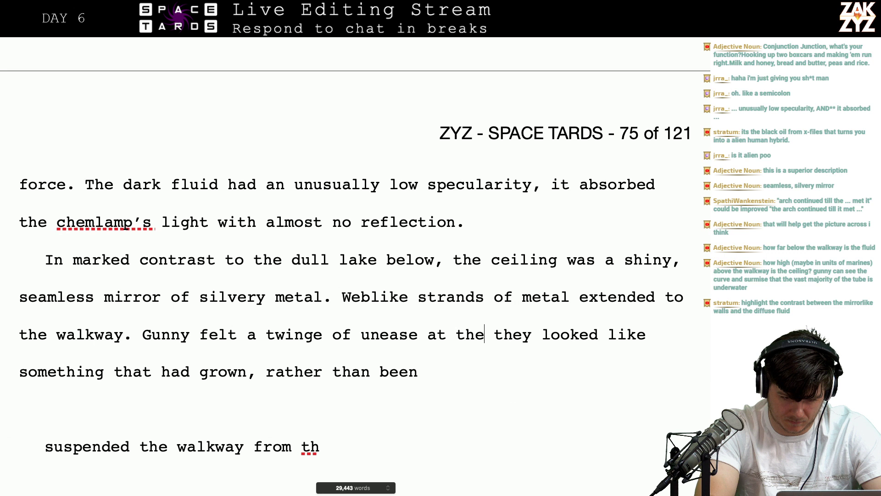
Complete the Gunny sentence with ", they looked like something that had grown, rather than something that had been built." and remove the leftover duplicate clause
{"action": "type", "text": ", they looked li"}
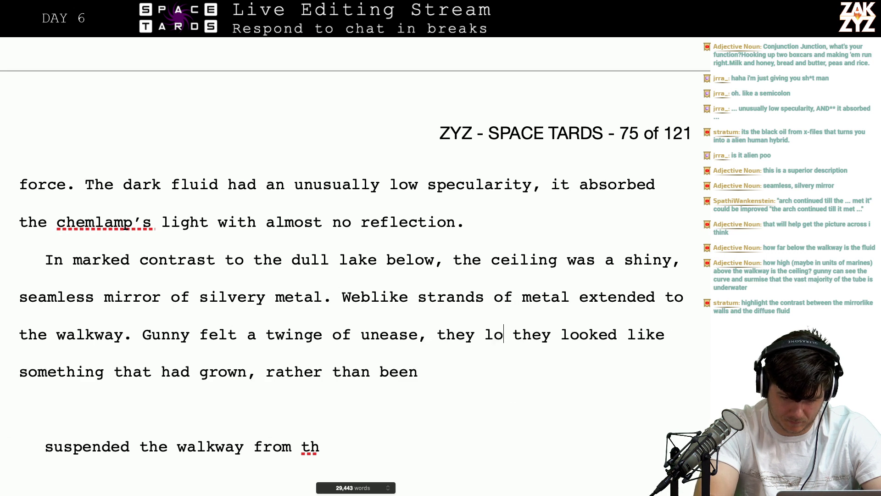
{"action": "type", "text": "ke sotm"}
{"action": "key", "text": "BackSpace"}
{"action": "key", "text": "BackSpace"}
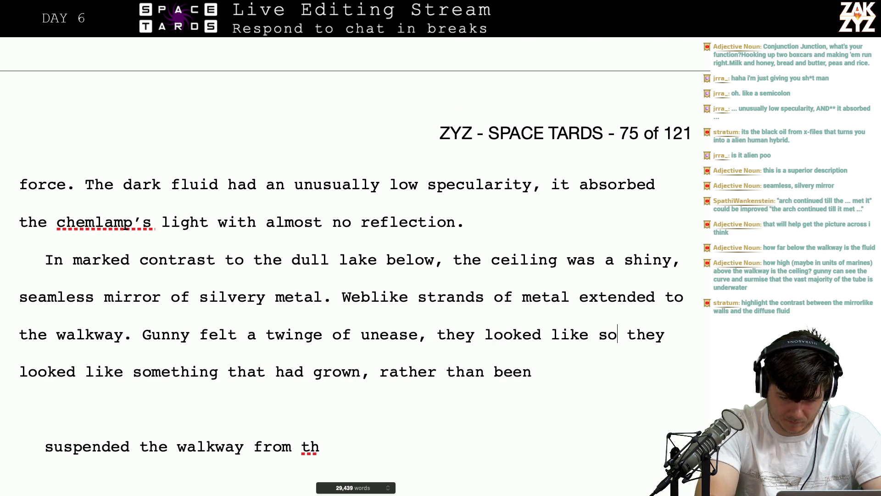
{"action": "type", "text": "mething that ha"}
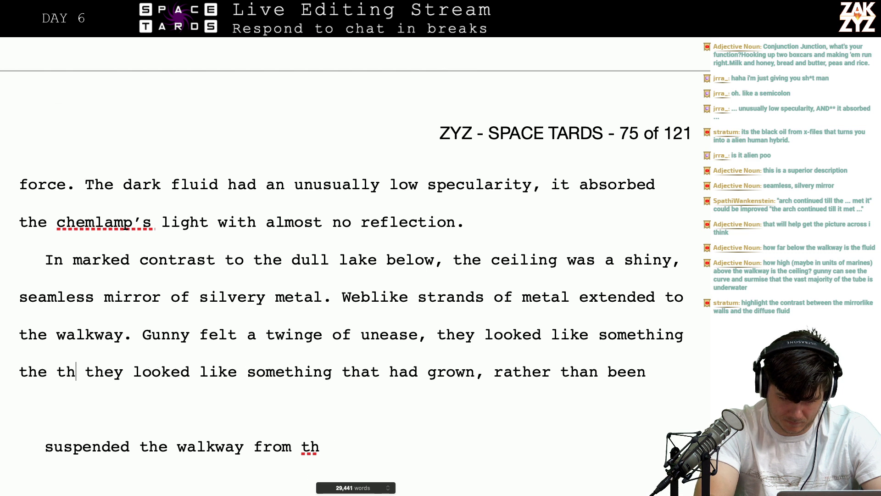
{"action": "type", "text": "d grwon"}
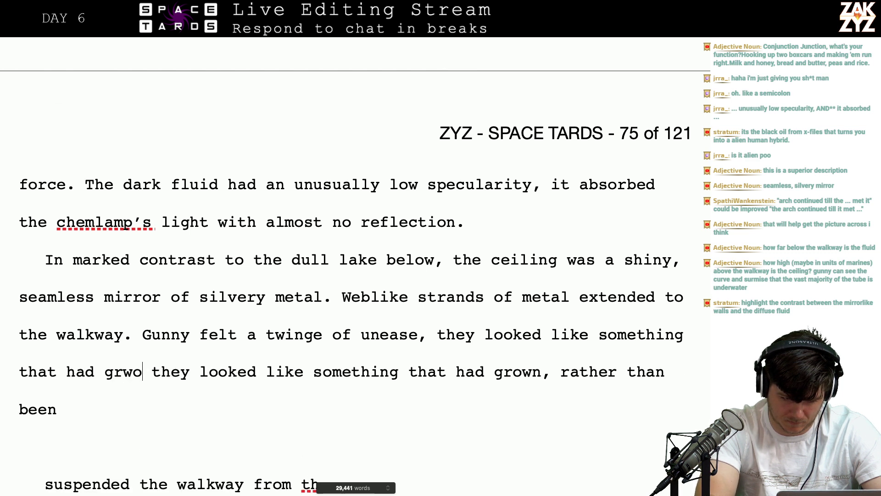
{"action": "key", "text": "BackSpace"}
{"action": "key", "text": "BackSpace"}
{"action": "key", "text": "BackSpace"}
{"action": "type", "text": "own, rather"}
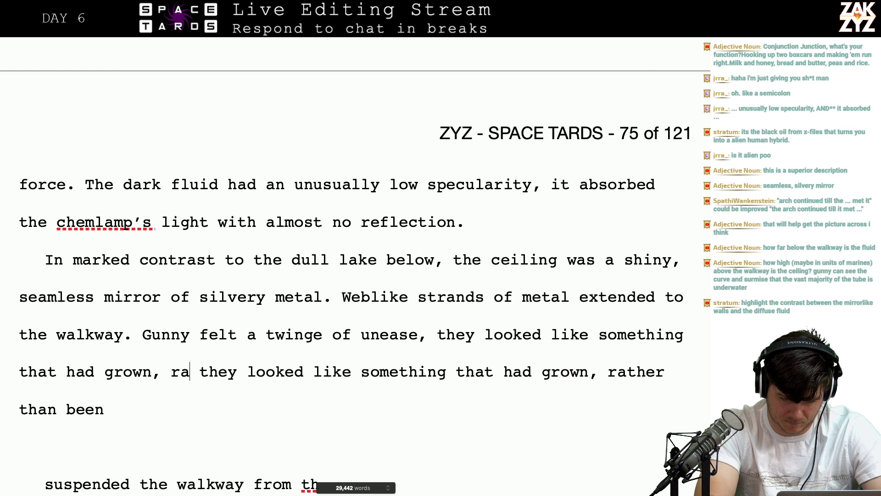
{"action": "type", "text": " than something that ha"}
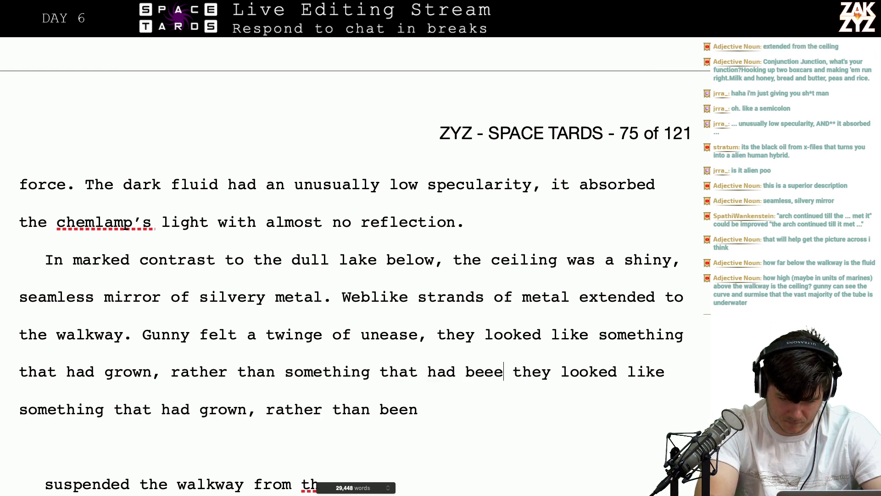
{"action": "type", "text": "d been built."}
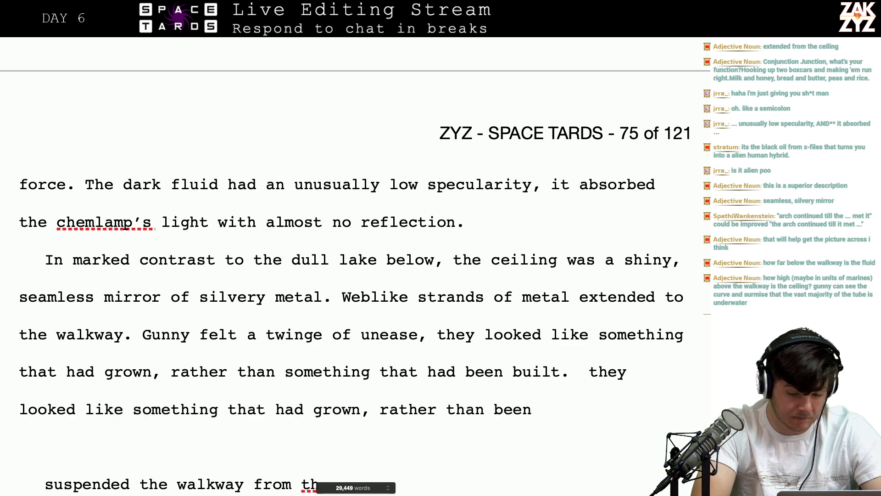
{"action": "key", "text": "shift+Down"}
{"action": "key", "text": "BackSpace"}
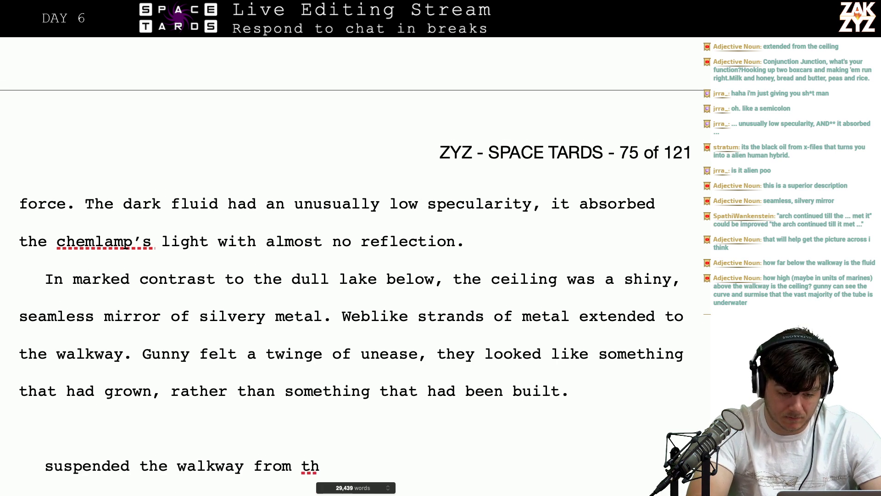
Rewrite the ending of the weblike strands sentence as "from the ceiling to suspend the walkway over the lake.", removing the leftover "to the walkway."
{"action": "left_click", "coordinate": [662, 325]}
{"action": "type", "text": "from the cto the walkway. Gunny felt a twinge of unease, they looked"}
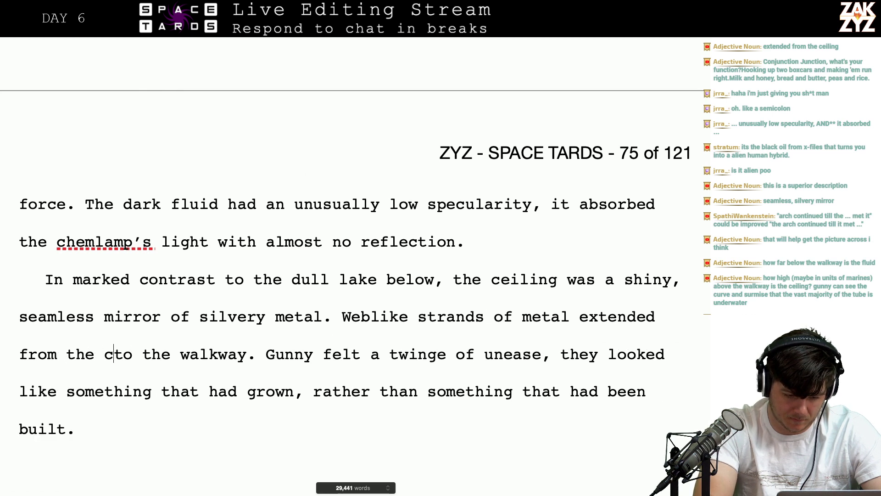
{"action": "key", "text": "BackSpace"}
{"action": "type", "text": "eil"}
{"action": "key", "text": "BackSpace"}
{"action": "key", "text": "BackSpace"}
{"action": "key", "text": "BackSpace"}
{"action": "type", "text": "ceil"}
{"action": "type", "text": "ing to susp"}
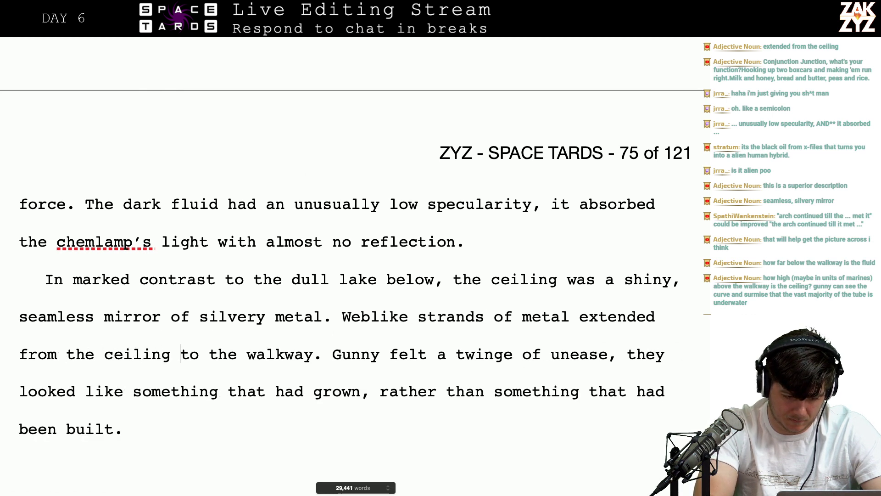
{"action": "type", "text": "end the walkway ov"}
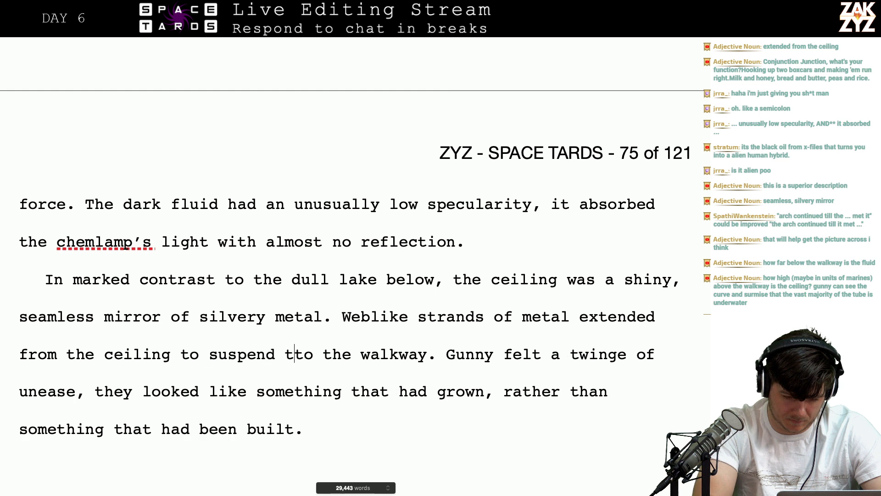
{"action": "type", "text": "er the lake."}
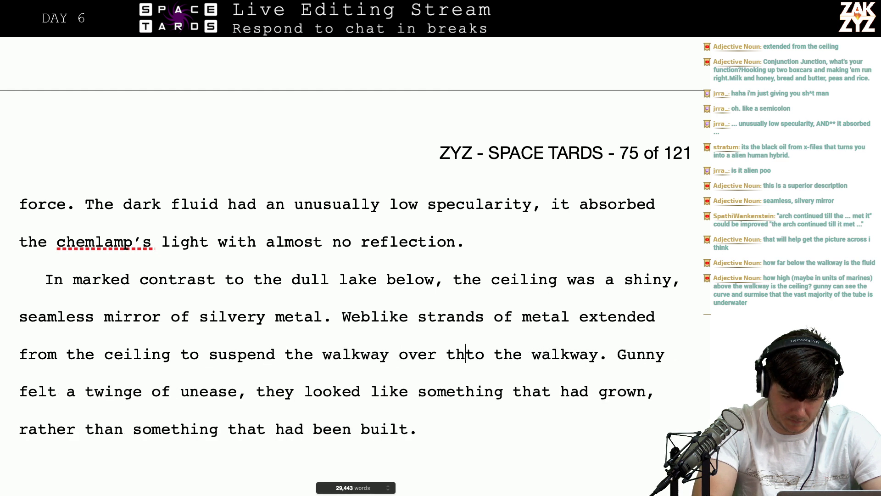
{"action": "key", "text": "shift+Right"}
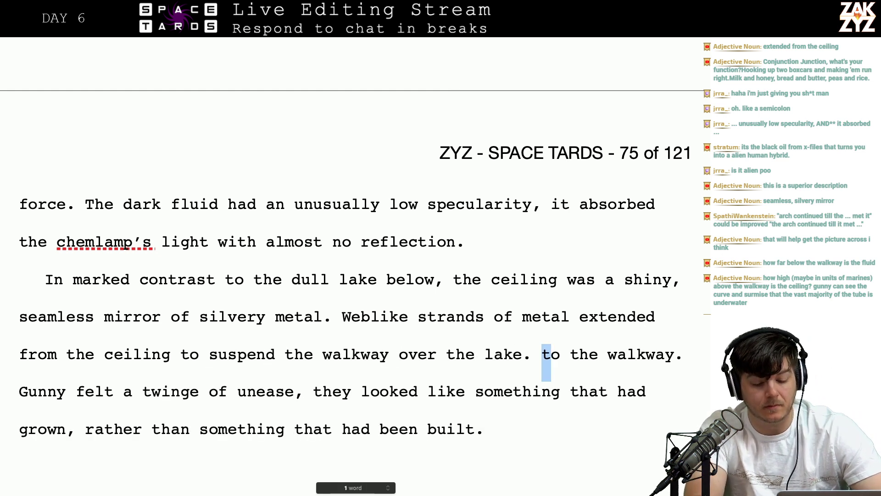
{"action": "key", "text": "shift+Right"}
{"action": "key", "text": "shift+Right"}
{"action": "key", "text": "shift+Right"}
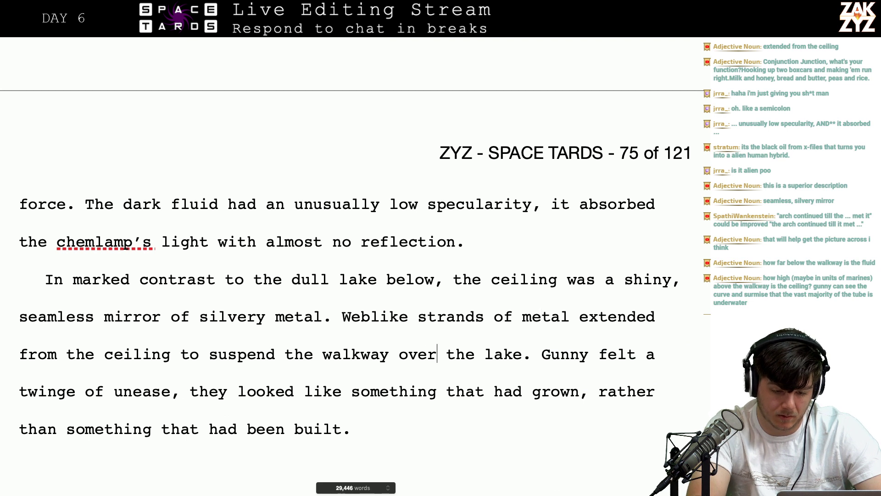
{"action": "key", "text": "BackSpace"}
{"action": "type", "text": ", broken onl"}
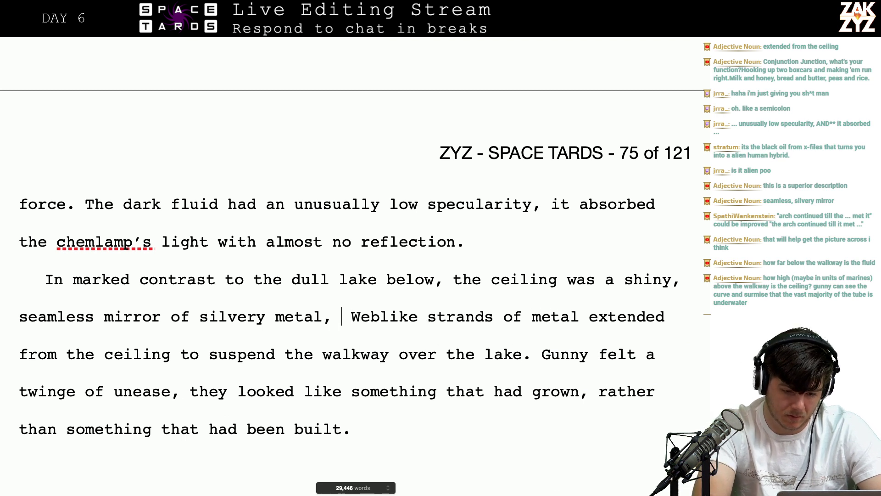
{"action": "type", "text": "y where webli"}
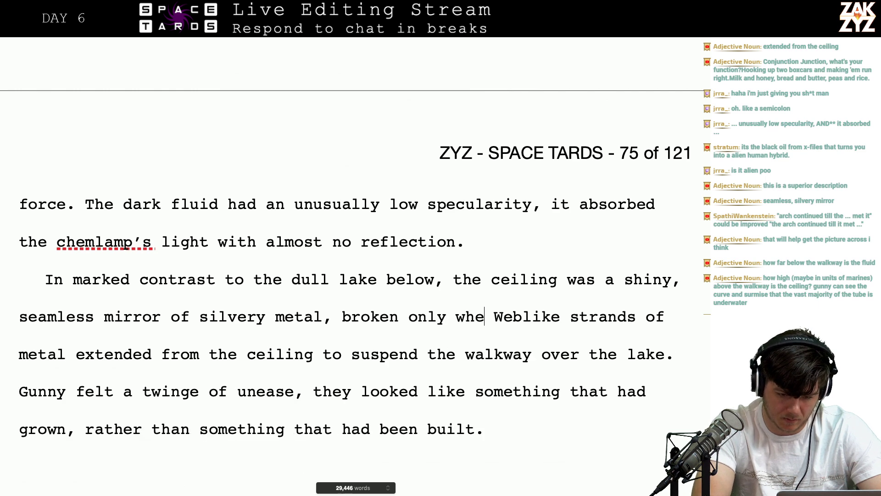
{"action": "type", "text": "ek"}
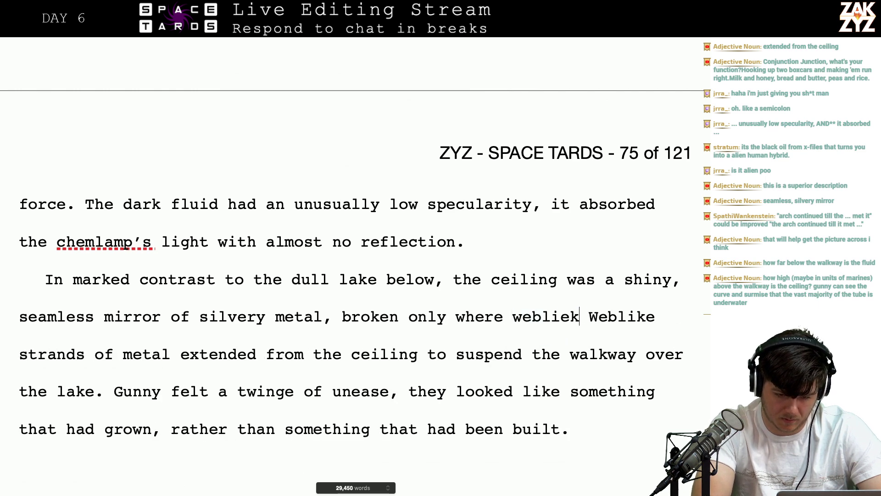
{"action": "key", "text": "BackSpace"}
{"action": "key", "text": "BackSpace"}
{"action": "type", "text": "ke strand"}
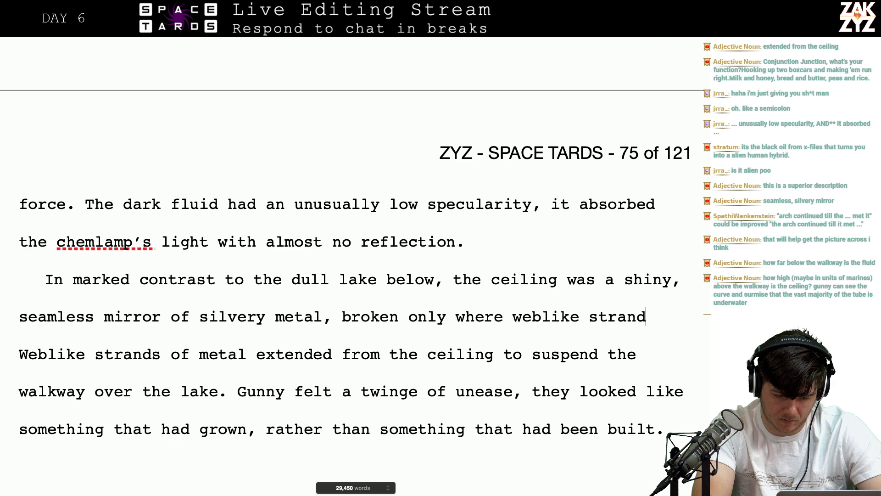
{"action": "key", "text": "BackSpace"}
{"action": "key", "text": "BackSpace"}
{"action": "key", "text": "BackSpace"}
{"action": "key", "text": "BackSpace"}
{"action": "key", "text": "BackSpace"}
{"action": "key", "text": "BackSpace"}
{"action": "key", "text": "BackSpace"}
{"action": "key", "text": "BackSpace"}
{"action": "key", "text": "BackSpace"}
{"action": "key", "text": "BackSpace"}
{"action": "key", "text": "BackSpace"}
{"action": "key", "text": "BackSpace"}
{"action": "key", "text": "BackSpace"}
{"action": "key", "text": "BackSpace"}
{"action": "key", "text": "BackSpace"}
{"action": "key", "text": "BackSpace"}
{"action": "key", "text": "BackSpace"}
{"action": "key", "text": "BackSpace"}
{"action": "key", "text": "BackSpace"}
{"action": "key", "text": "BackSpace"}
{"action": "key", "text": "BackSpace"}
{"action": "key", "text": "BackSpace"}
{"action": "key", "text": "BackSpace"}
{"action": "key", "text": "BackSpace"}
{"action": "key", "text": "BackSpace"}
{"action": "key", "text": "BackSpace"}
{"action": "key", "text": "BackSpace"}
{"action": "key", "text": "BackSpace"}
{"action": "key", "text": "BackSpace"}
{"action": "key", "text": "BackSpace"}
{"action": "key", "text": "BackSpace"}
{"action": "key", "text": "BackSpace"}
{"action": "key", "text": "BackSpace"}
{"action": "key", "text": "BackSpace"}
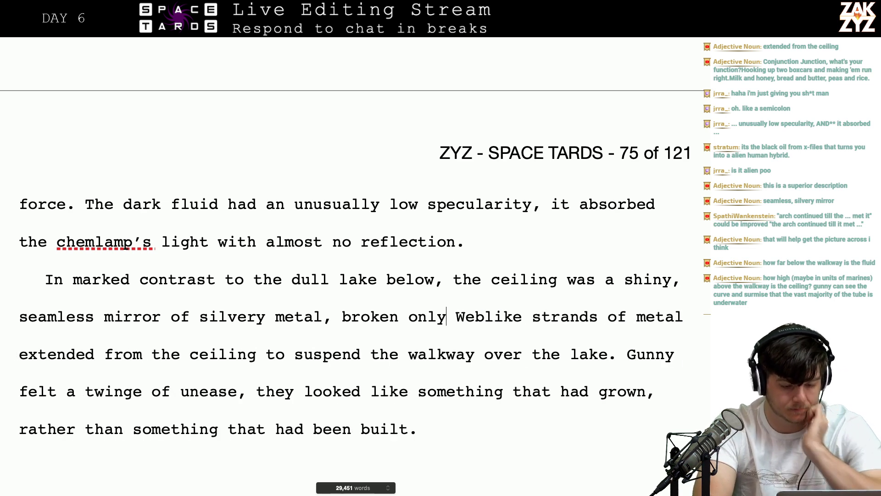
{"action": "type", "text": "."}
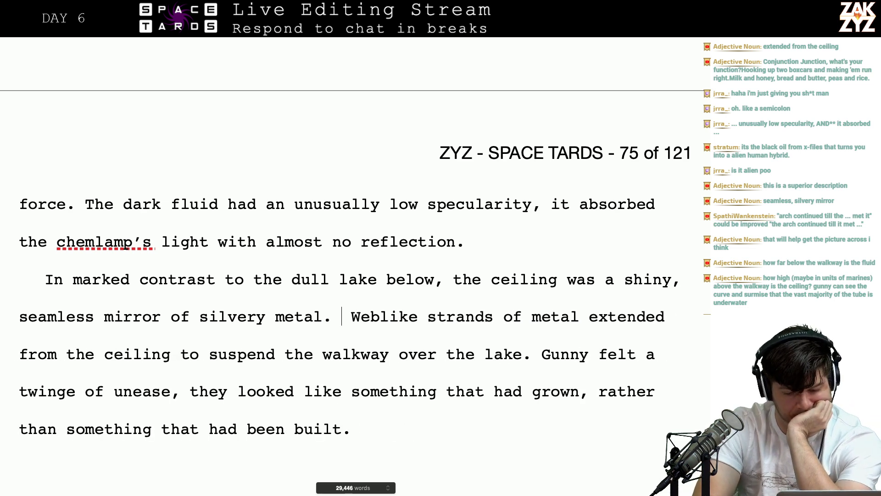
Split the paragraph after "silvery metal." so the weblike strands text starts its own paragraph below an empty line
{"action": "key", "text": "Return"}
{"action": "key", "text": "Return"}
{"action": "key", "text": "Left"}
{"action": "key", "text": "Left"}
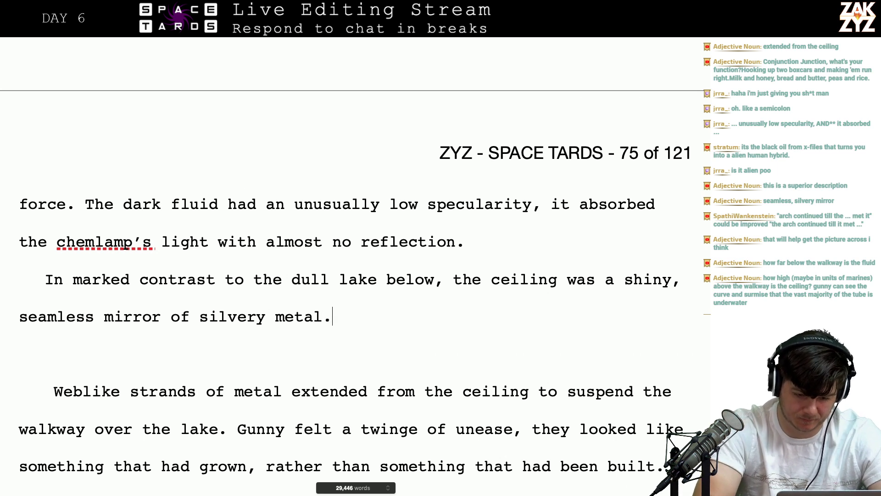
{"action": "type", "text": "STr"}
{"action": "key", "text": "BackSpace"}
{"action": "key", "text": "BackSpace"}
{"action": "key", "text": "BackSpace"}
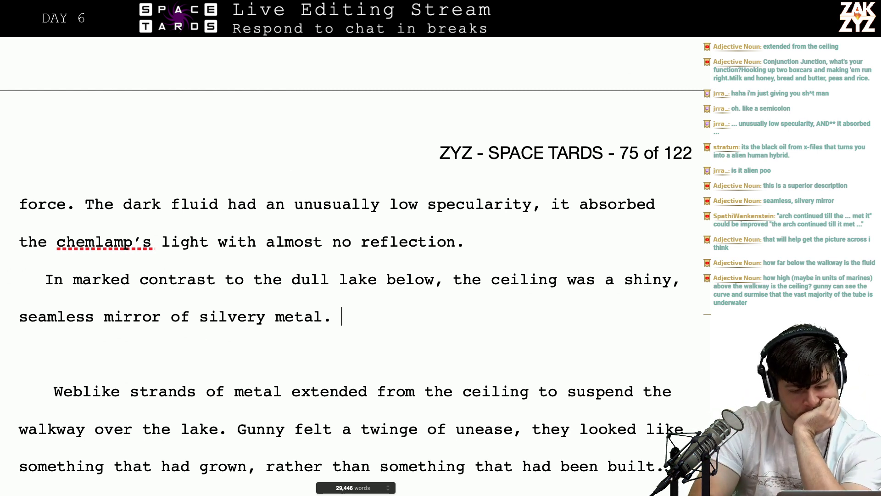
{"action": "scroll", "coordinate": [353, 275], "scroll_direction": "down", "scroll_amount": 3}
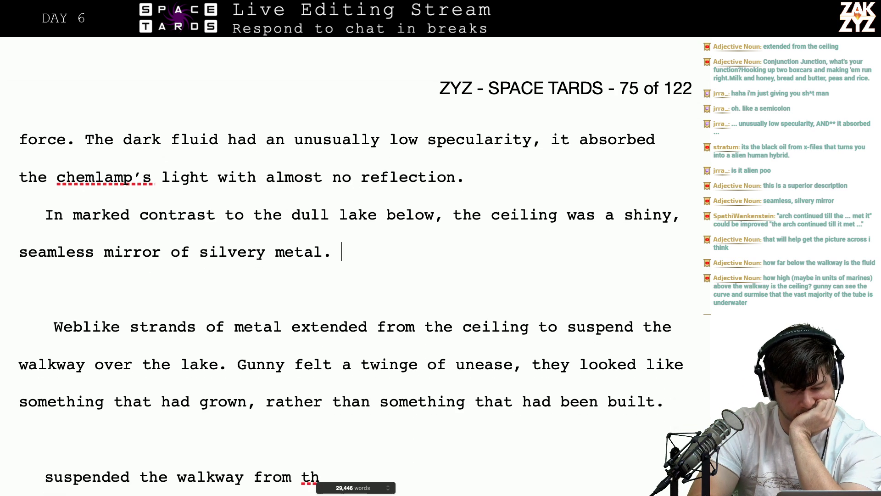
{"action": "scroll", "coordinate": [354, 275], "scroll_direction": "down", "scroll_amount": 1}
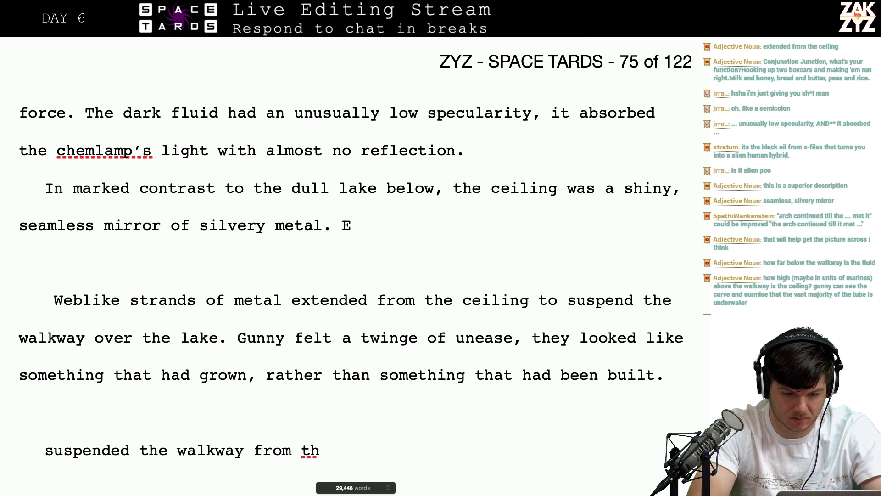
{"action": "type", "text": "very"}
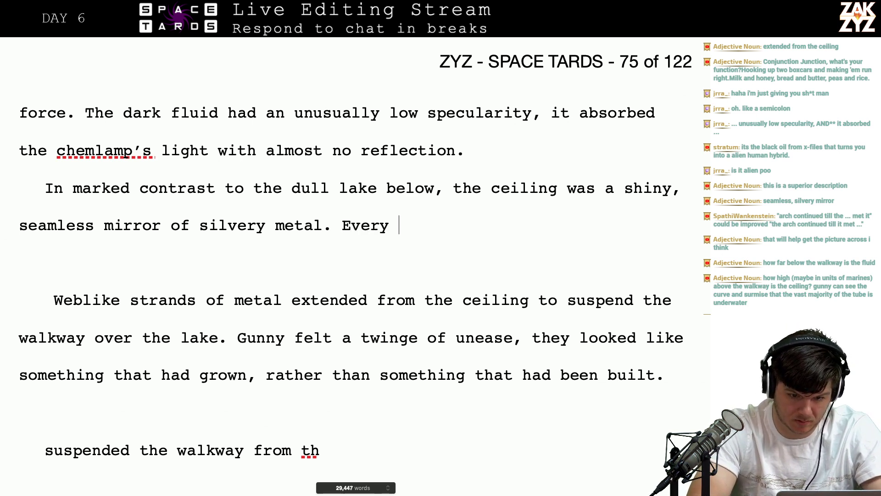
{"action": "type", "text": " fifteen "}
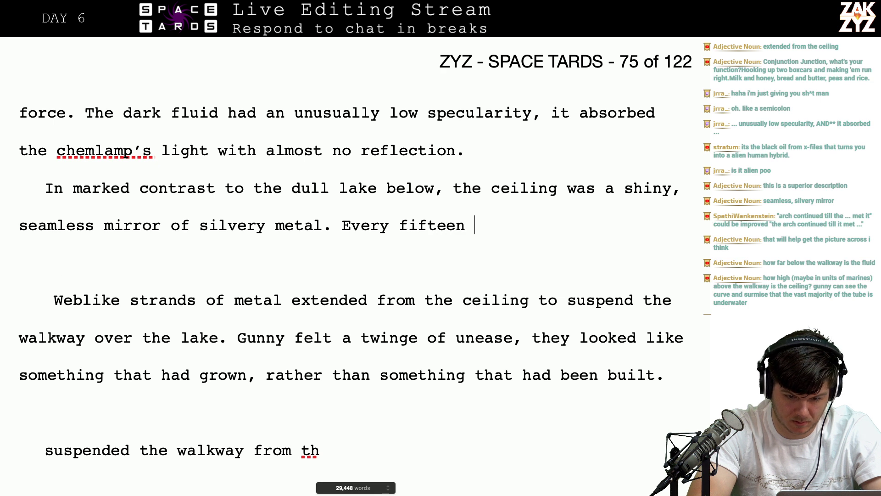
{"action": "type", "text": "miter"}
{"action": "key", "text": "BackSpace"}
{"action": "key", "text": "BackSpace"}
{"action": "key", "text": "BackSpace"}
{"action": "key", "text": "BackSpace"}
{"action": "key", "text": "BackSpace"}
{"action": "key", "text": "BackSpace"}
{"action": "key", "text": "BackSpace"}
{"action": "key", "text": "BackSpace"}
{"action": "key", "text": "BackSpace"}
{"action": "key", "text": "BackSpace"}
{"action": "key", "text": "BackSpace"}
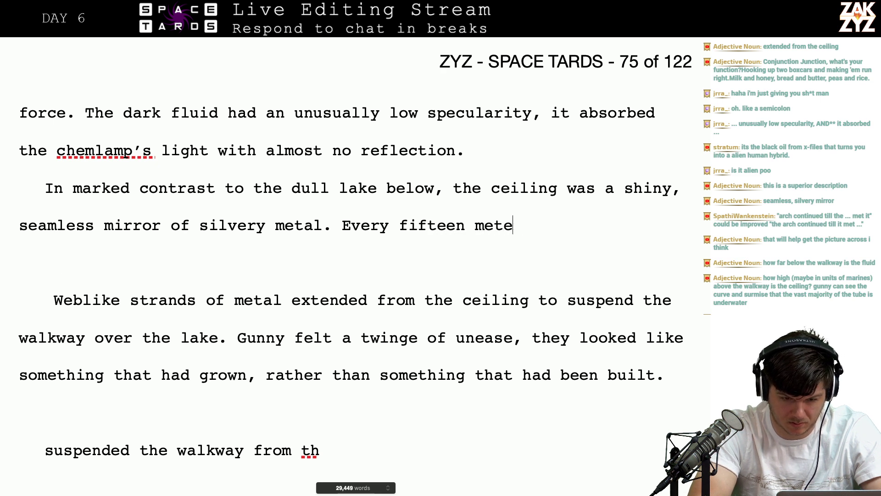
{"action": "key", "text": "BackSpace"}
{"action": "key", "text": "BackSpace"}
{"action": "key", "text": "BackSpace"}
{"action": "key", "text": "BackSpace"}
{"action": "key", "text": "BackSpace"}
{"action": "key", "text": "BackSpace"}
{"action": "key", "text": "BackSpace"}
{"action": "key", "text": "BackSpace"}
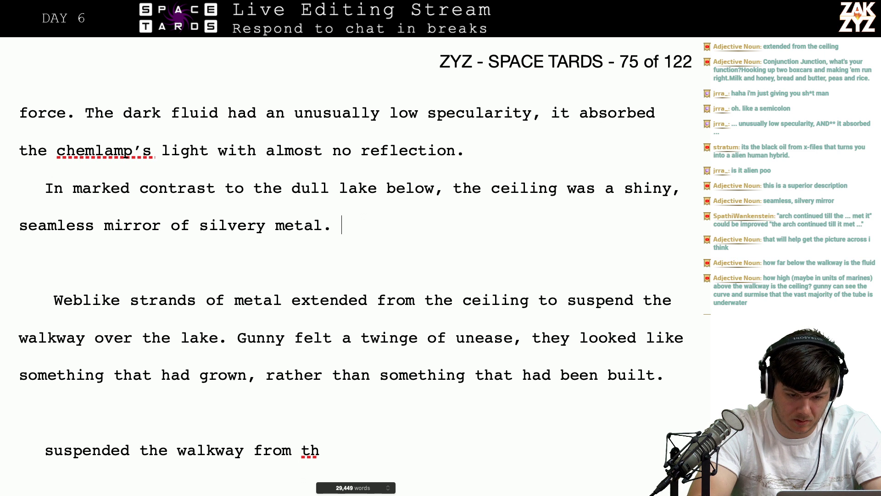
Begin a new sentence after "silvery metal." reading "At nine meter intervals, a drip of the metal"
{"action": "type", "text": "At nine met"}
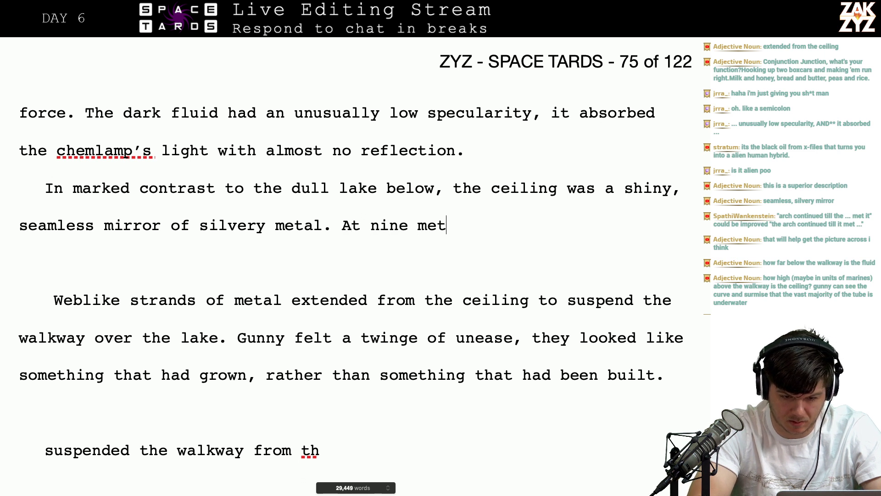
{"action": "type", "text": "er intervals, a sta"}
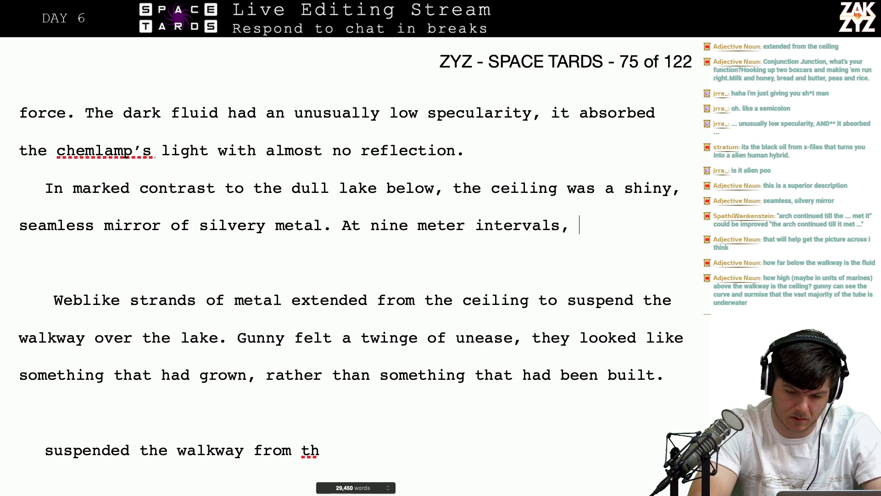
{"action": "key", "text": "BackSpace"}
{"action": "key", "text": "BackSpace"}
{"action": "key", "text": "BackSpace"}
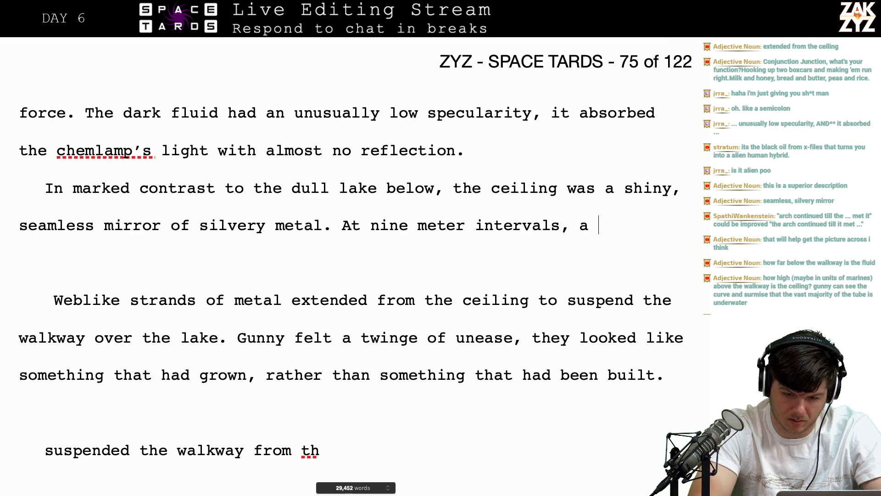
{"action": "type", "text": "s"}
{"action": "key", "text": "BackSpace"}
{"action": "type", "text": "d"}
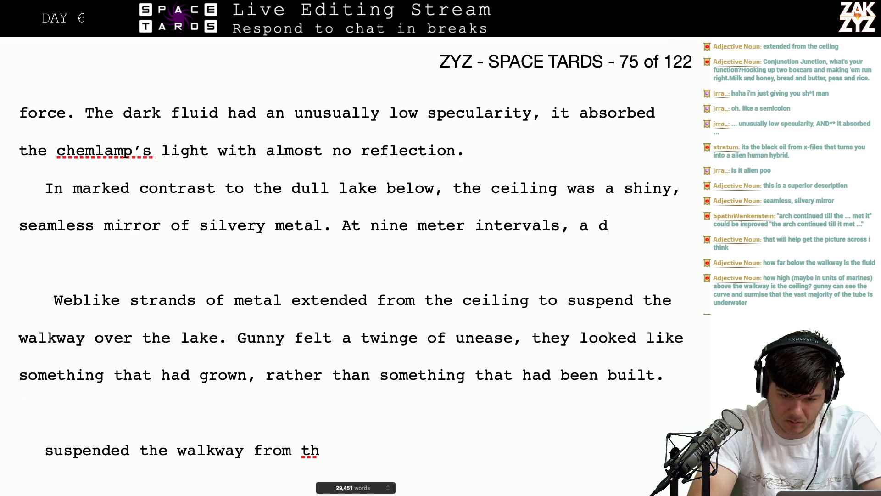
{"action": "type", "text": "rip of the metal"}
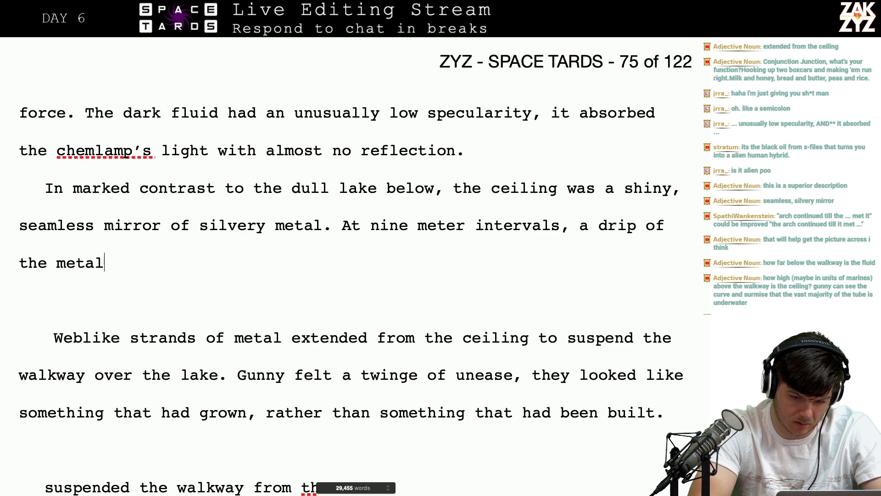
Replace "a drip of the metal" with "the metal" after "At nine meter intervals,"
{"action": "key", "text": "BackSpace"}
{"action": "key", "text": "BackSpace"}
{"action": "key", "text": "BackSpace"}
{"action": "key", "text": "BackSpace"}
{"action": "key", "text": "BackSpace"}
{"action": "key", "text": "BackSpace"}
{"action": "key", "text": "BackSpace"}
{"action": "key", "text": "BackSpace"}
{"action": "key", "text": "BackSpace"}
{"action": "key", "text": "BackSpace"}
{"action": "key", "text": "BackSpace"}
{"action": "key", "text": "BackSpace"}
{"action": "key", "text": "BackSpace"}
{"action": "key", "text": "BackSpace"}
{"action": "key", "text": "BackSpace"}
{"action": "key", "text": "BackSpace"}
{"action": "key", "text": "BackSpace"}
{"action": "key", "text": "BackSpace"}
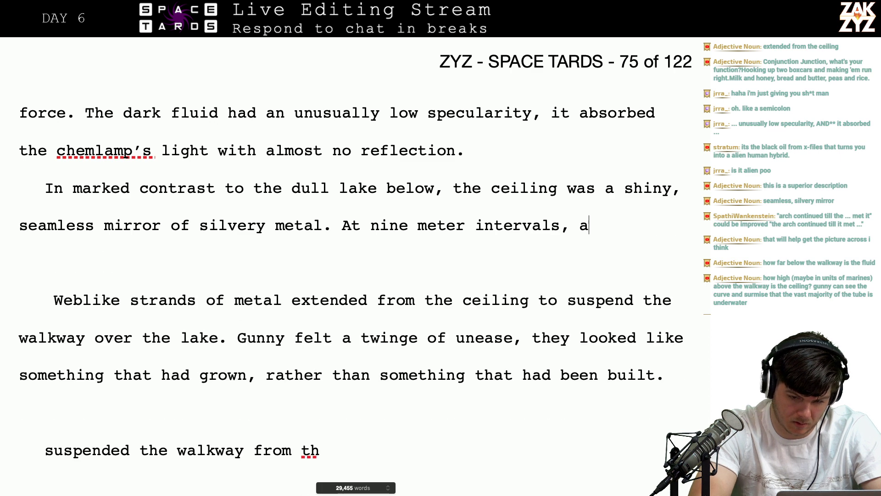
{"action": "type", "text": "the metal "}
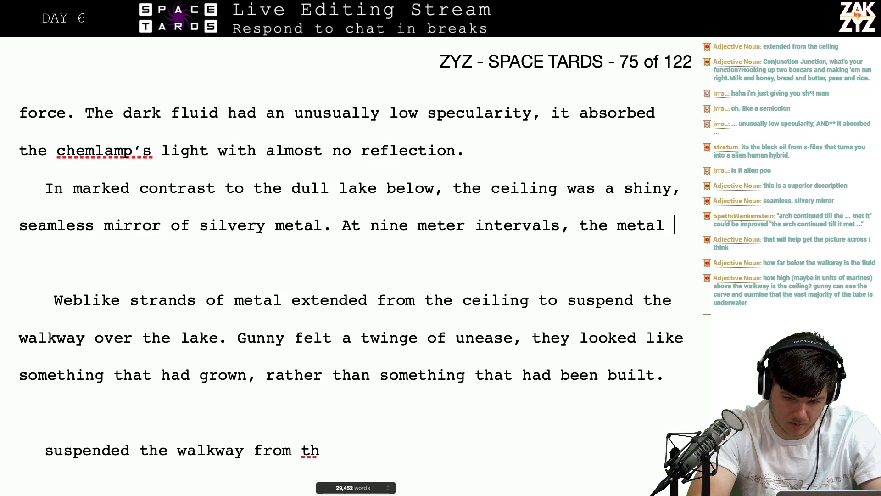
{"action": "type", "text": "seemed to almos"}
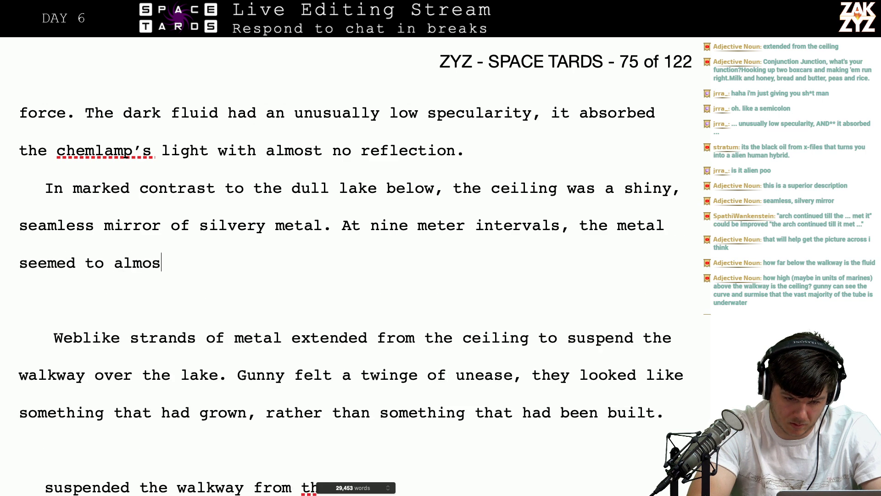
{"action": "type", "text": "t dripp"}
{"action": "key", "text": "BackSpace"}
{"action": "type", "text": "do"}
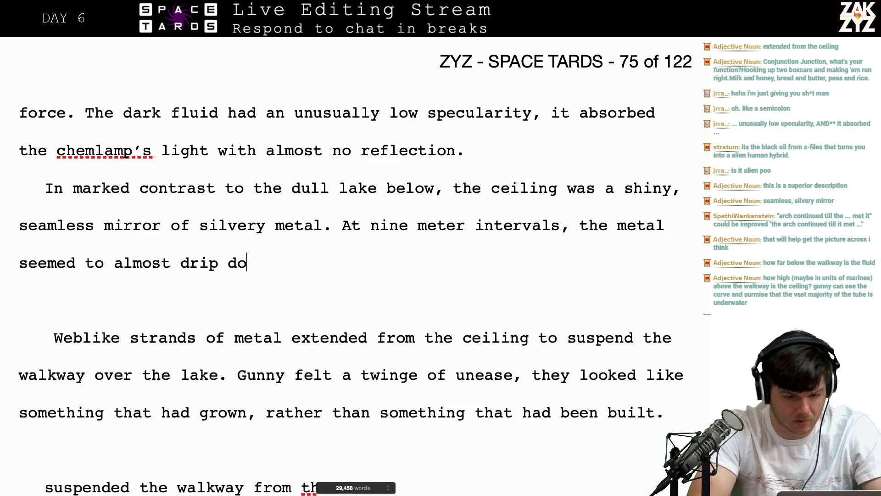
{"action": "type", "text": "wn to "}
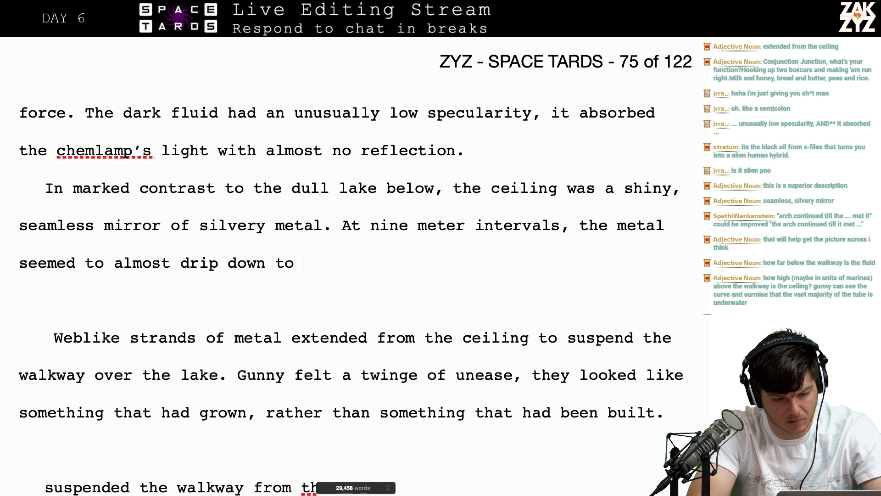
{"action": "type", "text": "meet the walkway"}
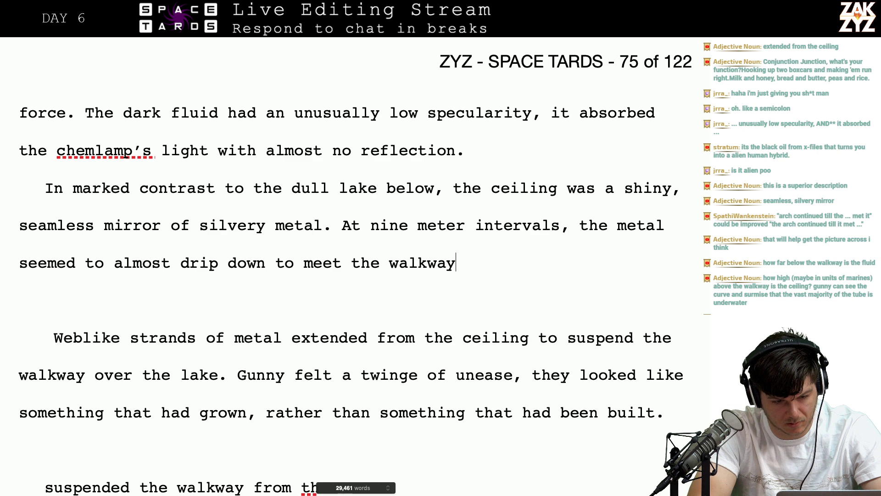
{"action": "key", "text": "BackSpace"}
{"action": "key", "text": "BackSpace"}
{"action": "key", "text": "BackSpace"}
{"action": "key", "text": "BackSpace"}
{"action": "key", "text": "BackSpace"}
{"action": "key", "text": "BackSpace"}
{"action": "key", "text": "BackSpace"}
{"action": "key", "text": "BackSpace"}
{"action": "key", "text": "BackSpace"}
{"action": "key", "text": "BackSpace"}
{"action": "key", "text": "BackSpace"}
{"action": "key", "text": "BackSpace"}
{"action": "key", "text": "BackSpace"}
{"action": "key", "text": "BackSpace"}
{"action": "key", "text": "BackSpace"}
{"action": "key", "text": "BackSpace"}
{"action": "key", "text": "BackSpace"}
{"action": "key", "text": "BackSpace"}
{"action": "key", "text": "BackSpace"}
{"action": "key", "text": "BackSpace"}
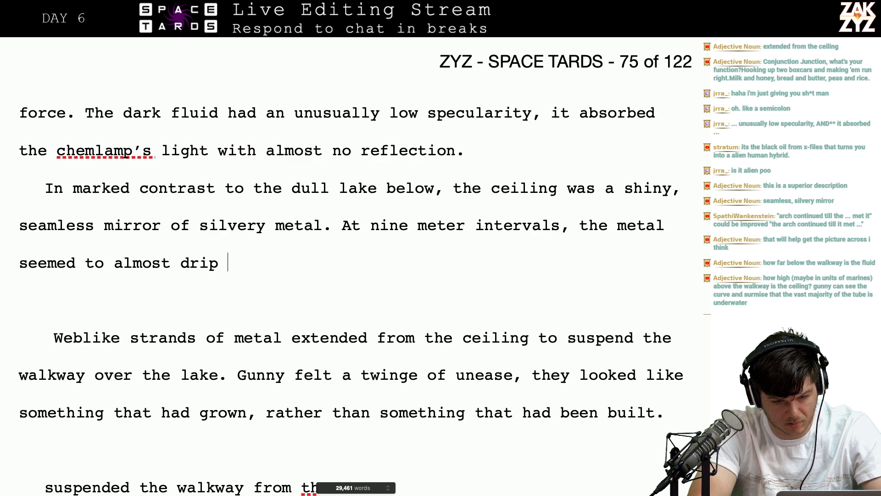
{"action": "key", "text": "BackSpace"}
{"action": "key", "text": "BackSpace"}
{"action": "key", "text": "BackSpace"}
{"action": "key", "text": "BackSpace"}
{"action": "key", "text": "BackSpace"}
{"action": "key", "text": "BackSpace"}
{"action": "key", "text": "BackSpace"}
{"action": "key", "text": "BackSpace"}
{"action": "key", "text": "BackSpace"}
{"action": "key", "text": "BackSpace"}
{"action": "key", "text": "BackSpace"}
{"action": "key", "text": "BackSpace"}
{"action": "key", "text": "BackSpace"}
{"action": "key", "text": "BackSpace"}
{"action": "key", "text": "BackSpace"}
{"action": "key", "text": "BackSpace"}
{"action": "key", "text": "BackSpace"}
{"action": "key", "text": "BackSpace"}
{"action": "key", "text": "BackSpace"}
{"action": "key", "text": "BackSpace"}
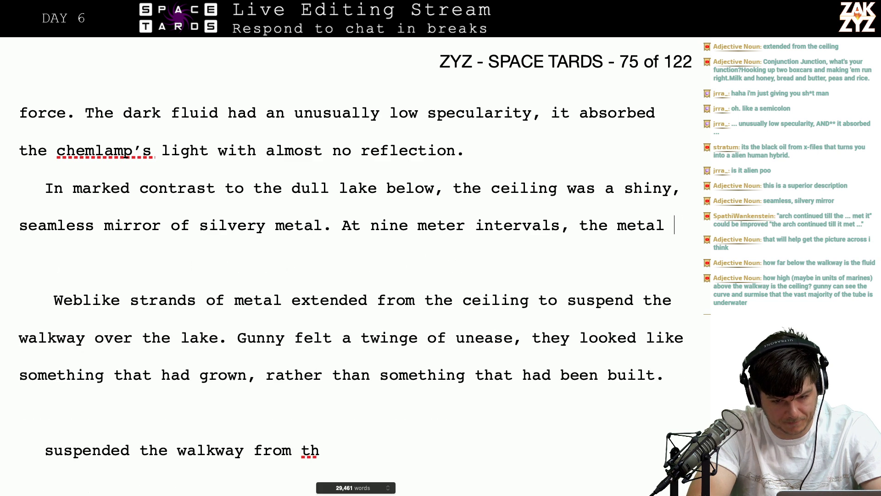
{"action": "type", "text": "appeare"}
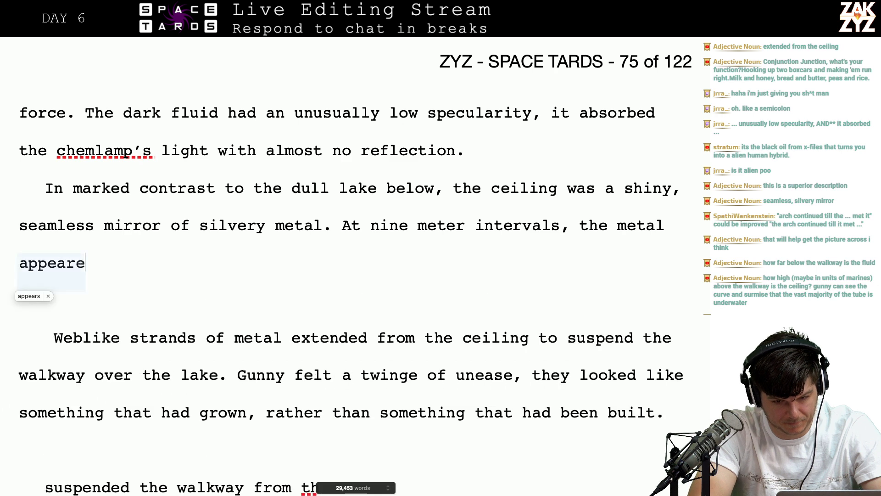
{"action": "key", "text": "BackSpace"}
{"action": "key", "text": "BackSpace"}
{"action": "key", "text": "BackSpace"}
{"action": "key", "text": "BackSpace"}
{"action": "key", "text": "BackSpace"}
{"action": "key", "text": "BackSpace"}
{"action": "key", "text": "BackSpace"}
Change "the metal" to "the mirror metal" in the nine meter intervals sentence
{"action": "key", "text": "BackSpace"}
{"action": "key", "text": "BackSpace"}
{"action": "key", "text": "BackSpace"}
{"action": "key", "text": "BackSpace"}
{"action": "key", "text": "BackSpace"}
{"action": "type", "text": "m"}
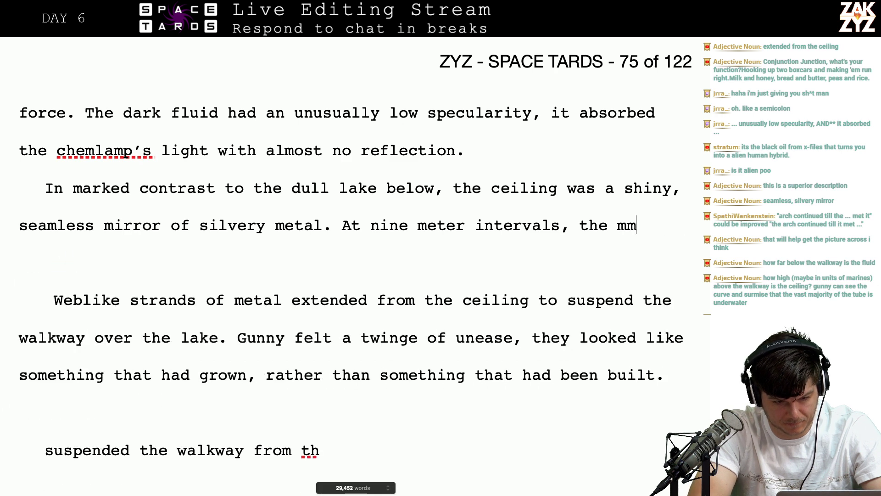
{"action": "key", "text": "BackSpace"}
{"action": "key", "text": "BackSpace"}
{"action": "type", "text": "mirror"}
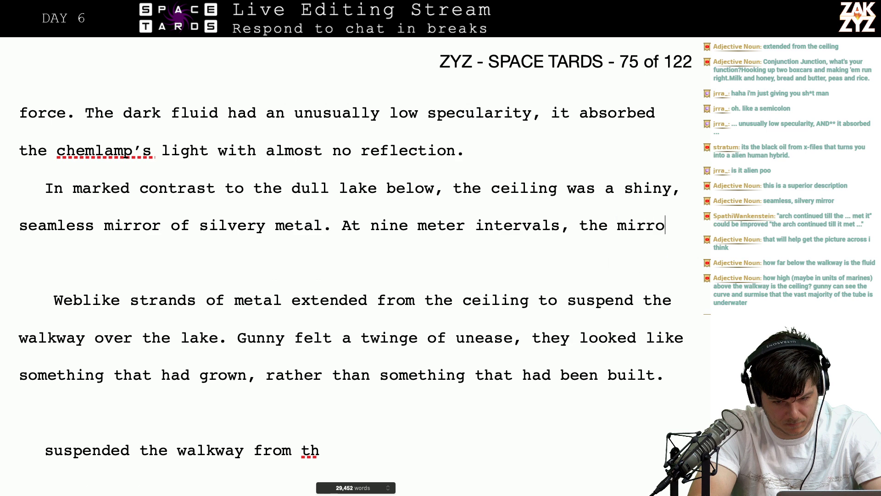
{"action": "type", "text": " metal "}
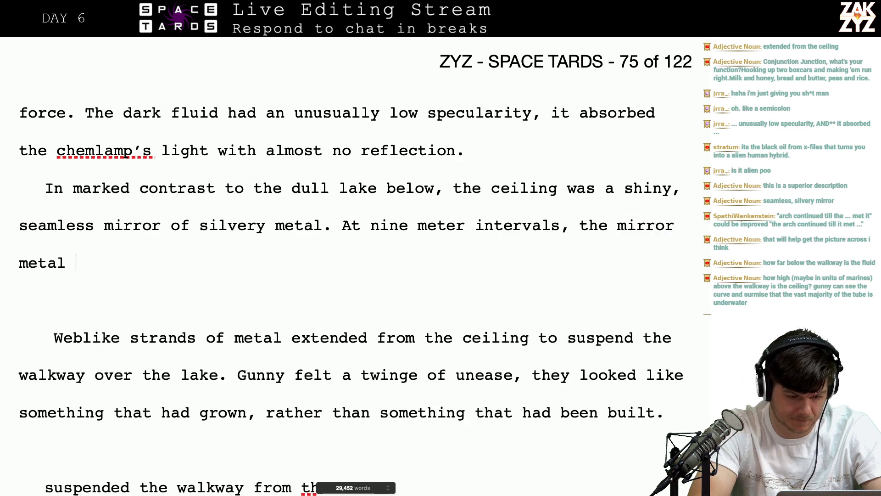
{"action": "type", "text": "seemed to melt "}
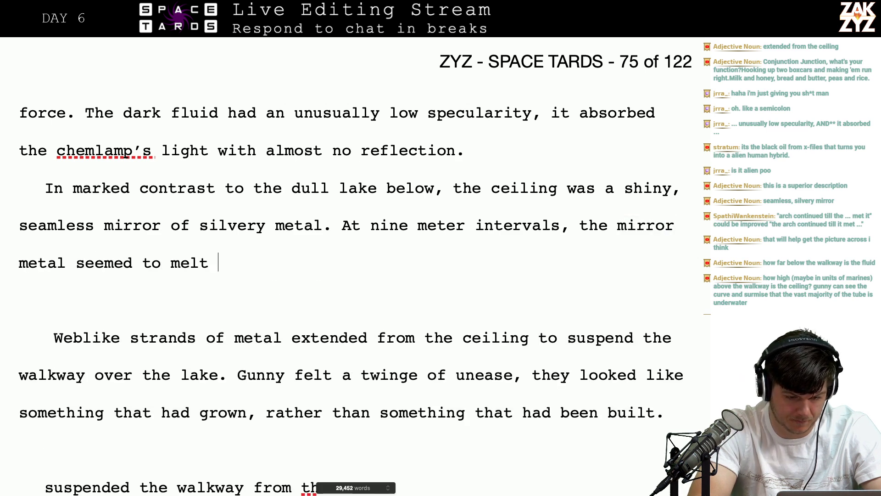
{"action": "type", "text": "into a sta"}
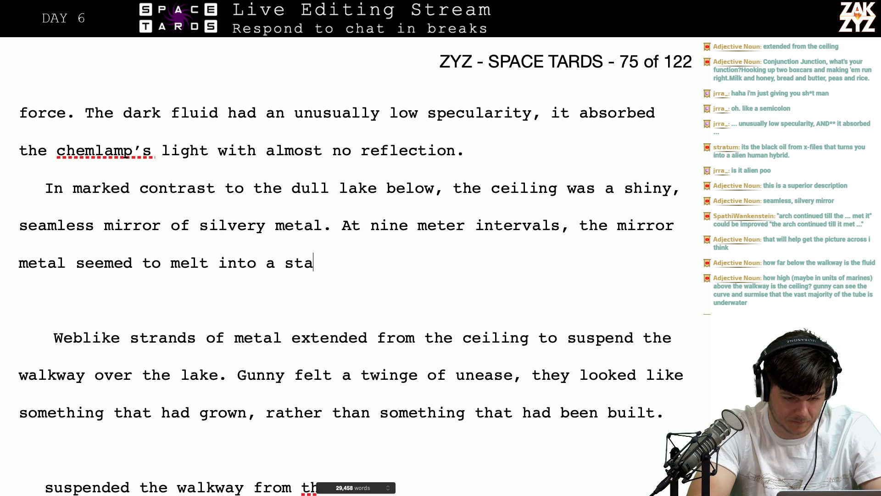
{"action": "type", "text": "lactite "}
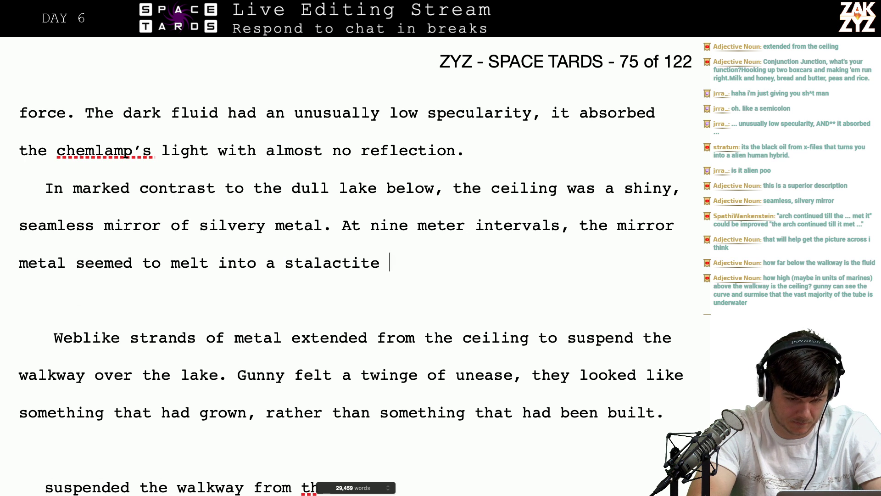
{"action": "type", "text": "that"}
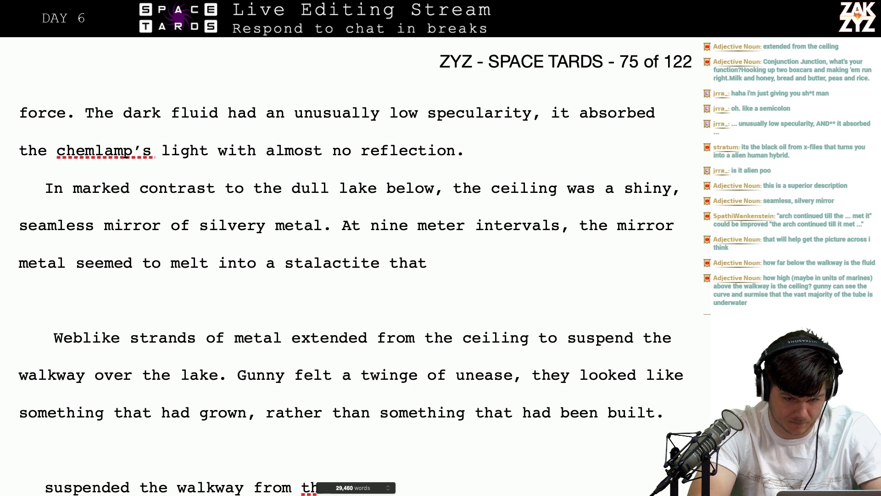
{"action": "type", "text": " suspe"}
{"action": "key", "text": "BackSpace"}
{"action": "key", "text": "BackSpace"}
{"action": "key", "text": "BackSpace"}
{"action": "key", "text": "BackSpace"}
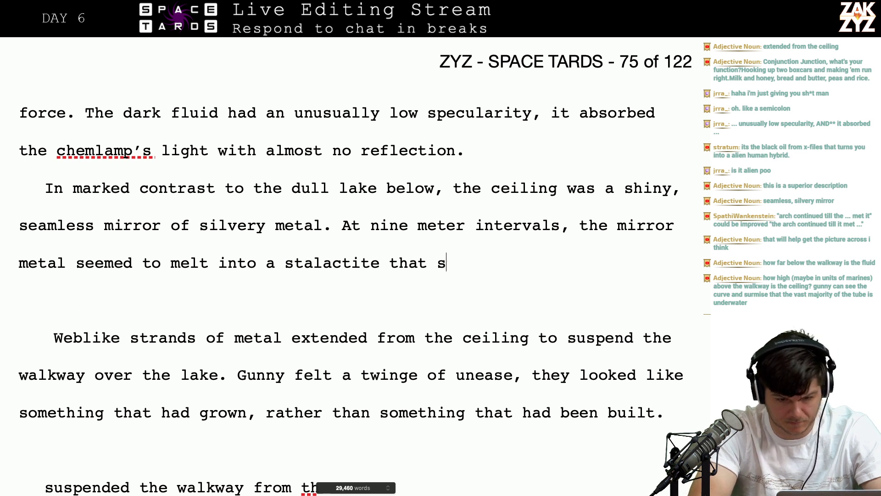
{"action": "key", "text": "BackSpace"}
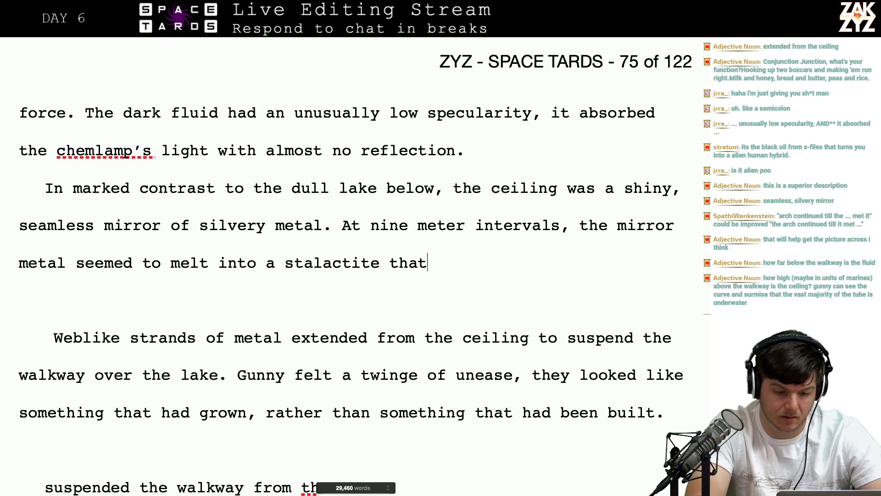
{"action": "key", "text": "BackSpace"}
{"action": "key", "text": "BackSpace"}
{"action": "key", "text": "BackSpace"}
{"action": "key", "text": "BackSpace"}
{"action": "key", "text": "BackSpace"}
{"action": "key", "text": "BackSpace"}
{"action": "key", "text": "BackSpace"}
{"action": "key", "text": "BackSpace"}
{"action": "key", "text": "BackSpace"}
{"action": "key", "text": "BackSpace"}
{"action": "key", "text": "BackSpace"}
{"action": "key", "text": "BackSpace"}
{"action": "key", "text": "BackSpace"}
{"action": "key", "text": "BackSpace"}
{"action": "key", "text": "BackSpace"}
{"action": "key", "text": "BackSpace"}
{"action": "key", "text": "BackSpace"}
{"action": "key", "text": "BackSpace"}
{"action": "key", "text": "BackSpace"}
{"action": "key", "text": "BackSpace"}
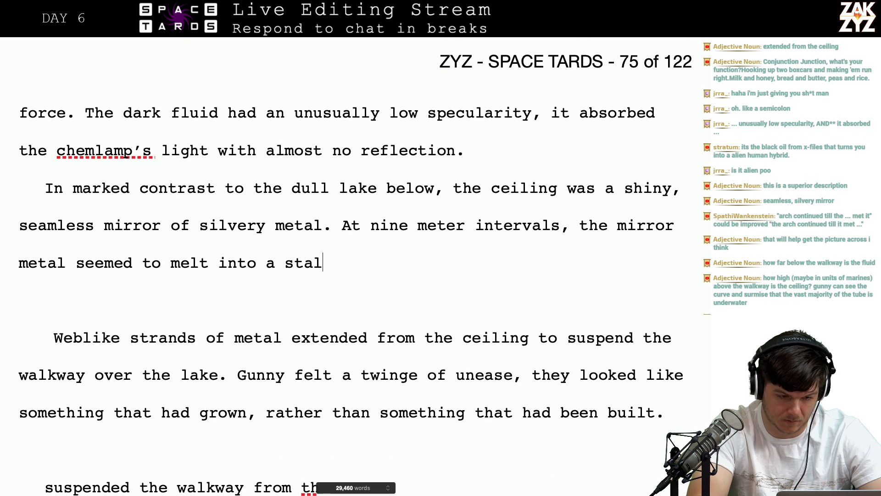
{"action": "key", "text": "BackSpace"}
{"action": "key", "text": "BackSpace"}
{"action": "key", "text": "BackSpace"}
{"action": "key", "text": "BackSpace"}
{"action": "key", "text": "BackSpace"}
{"action": "key", "text": "BackSpace"}
{"action": "key", "text": "BackSpace"}
{"action": "key", "text": "BackSpace"}
{"action": "key", "text": "BackSpace"}
{"action": "key", "text": "BackSpace"}
{"action": "key", "text": "BackSpace"}
{"action": "key", "text": "BackSpace"}
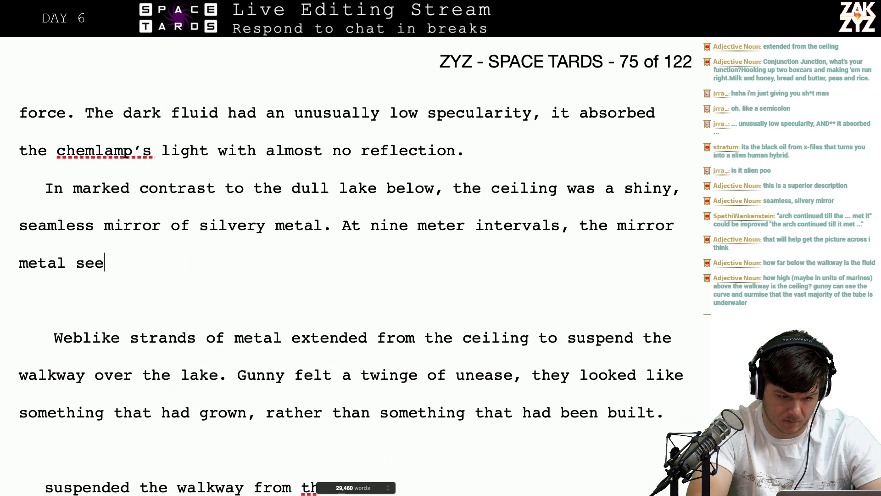
Complete the mirror metal sentence with "seemed to almost melt into a stalactite that reached down to support the walkway’s grid."
{"action": "type", "text": "emed to"}
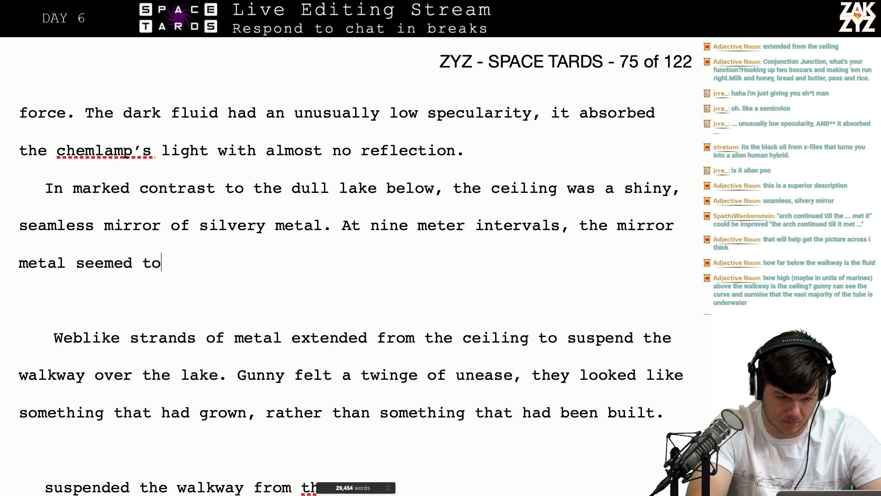
{"action": "type", "text": " almost melt into"}
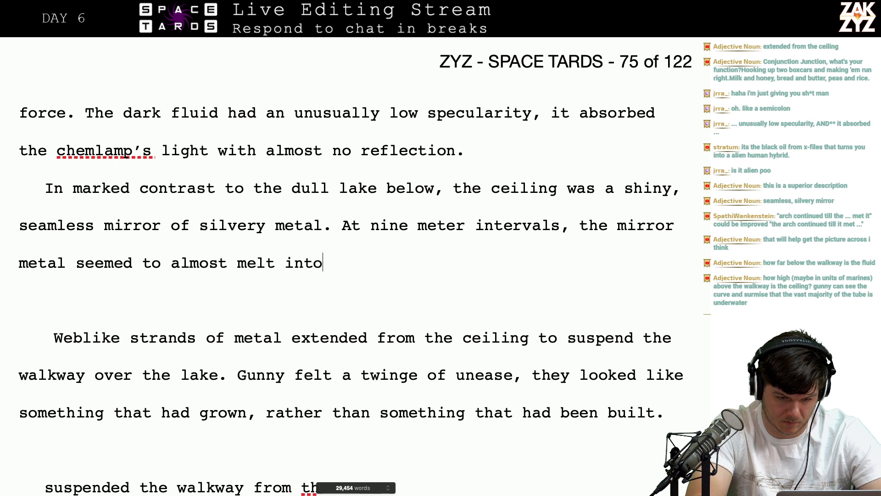
{"action": "type", "text": " a stalactit"}
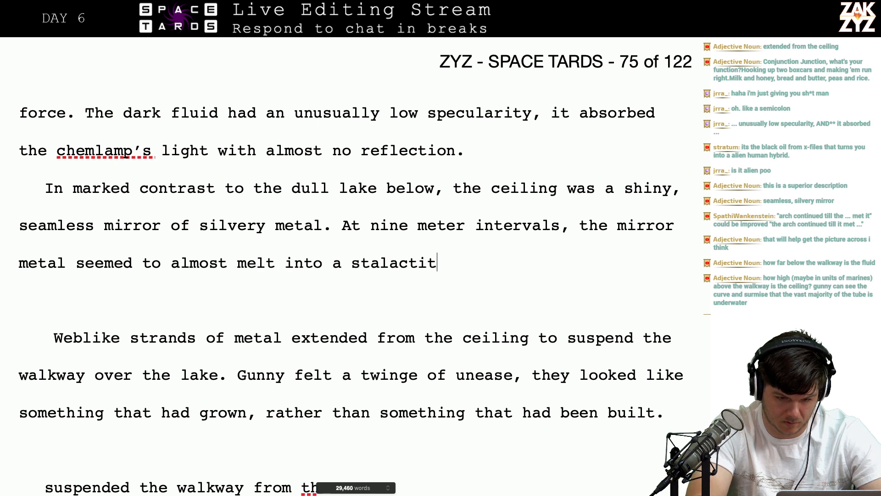
{"action": "type", "text": "e that reac"}
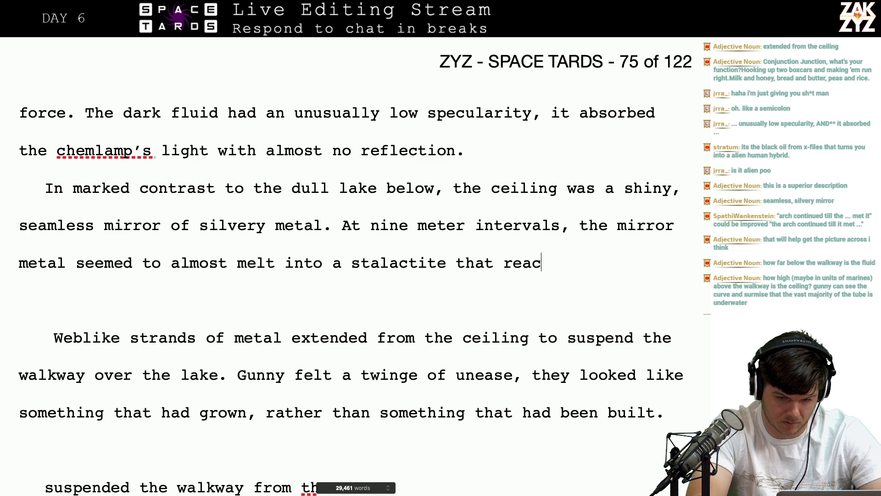
{"action": "type", "text": "hed down to su"}
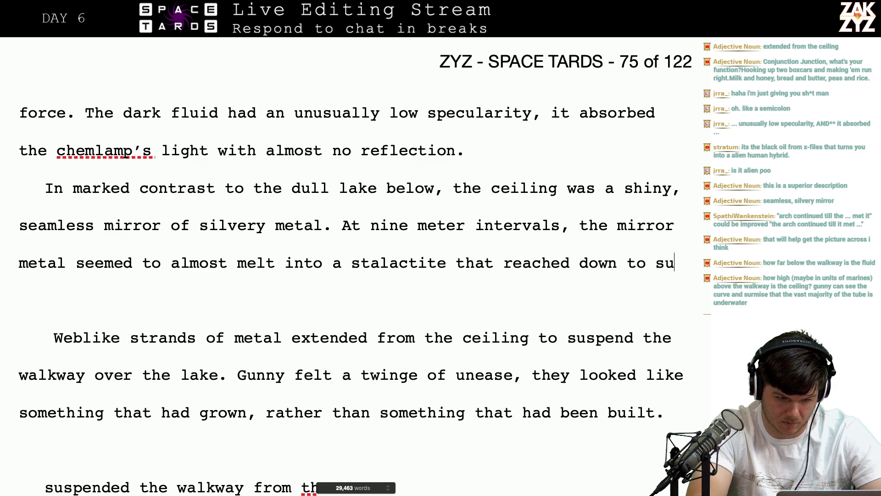
{"action": "type", "text": "pport the gri"}
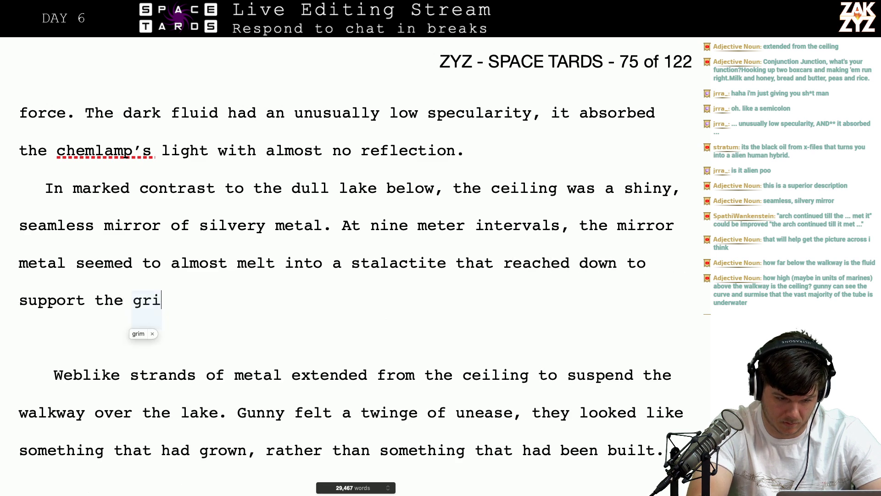
{"action": "key", "text": "BackSpace"}
{"action": "key", "text": "BackSpace"}
{"action": "key", "text": "BackSpace"}
{"action": "type", "text": "walkway’s"}
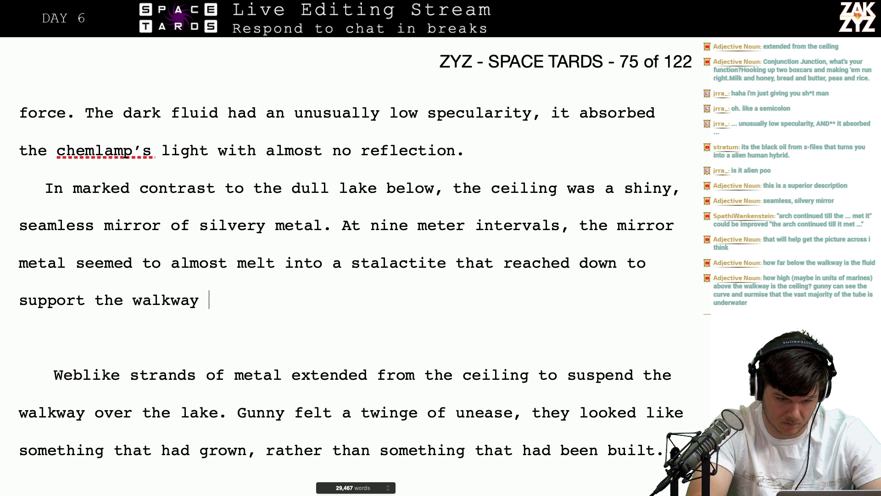
{"action": "key", "text": "BackSpace"}
{"action": "type", "text": "'s grid."}
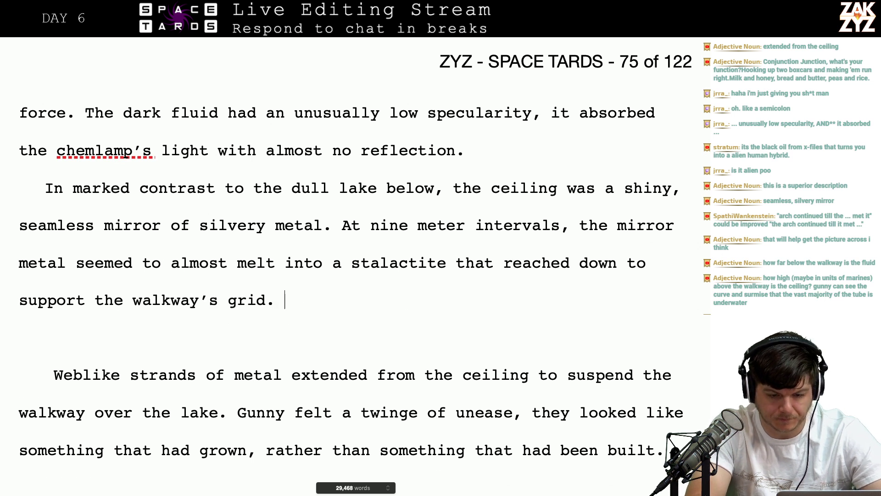
Break the line before "seemed to almost melt" and put the text cursor back after "the mirror metal"
{"action": "key", "text": "Up"}
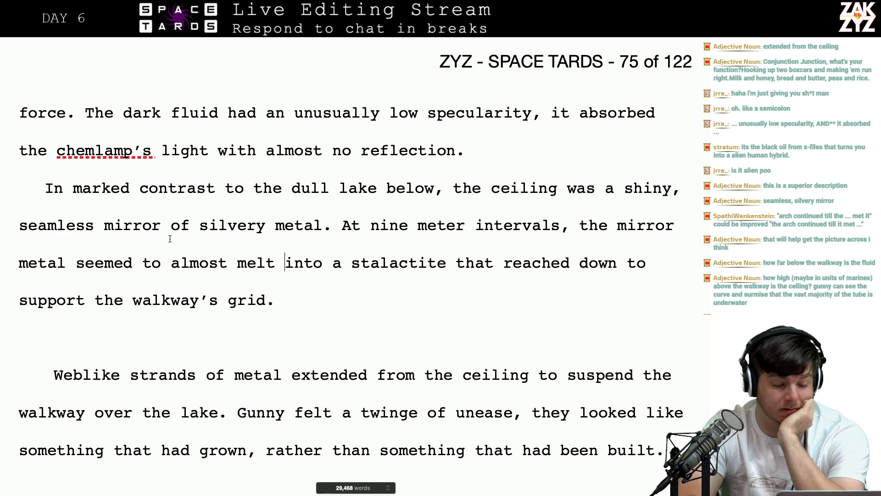
{"action": "left_click", "coordinate": [76, 264]}
{"action": "key", "text": "Return"}
{"action": "key", "text": "Left"}
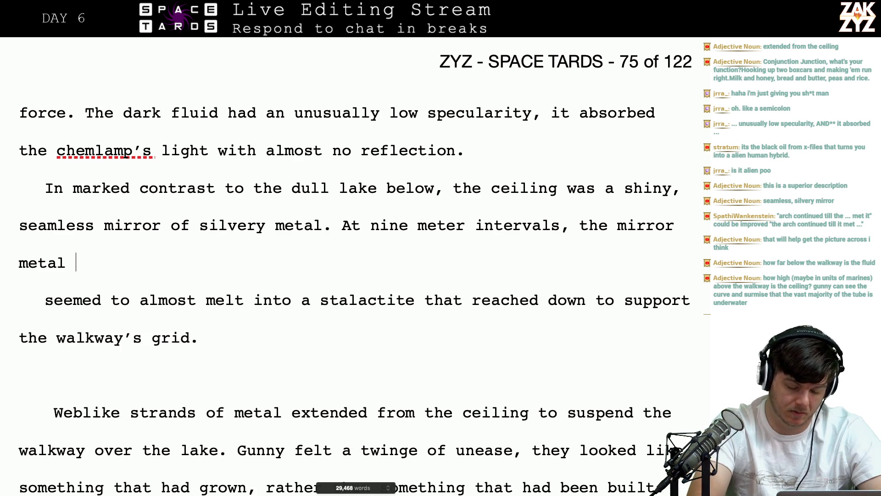
Write "melted into a chrome stalactite that reached down to" after "the mirror metal"
{"action": "type", "text": "melted into a g"}
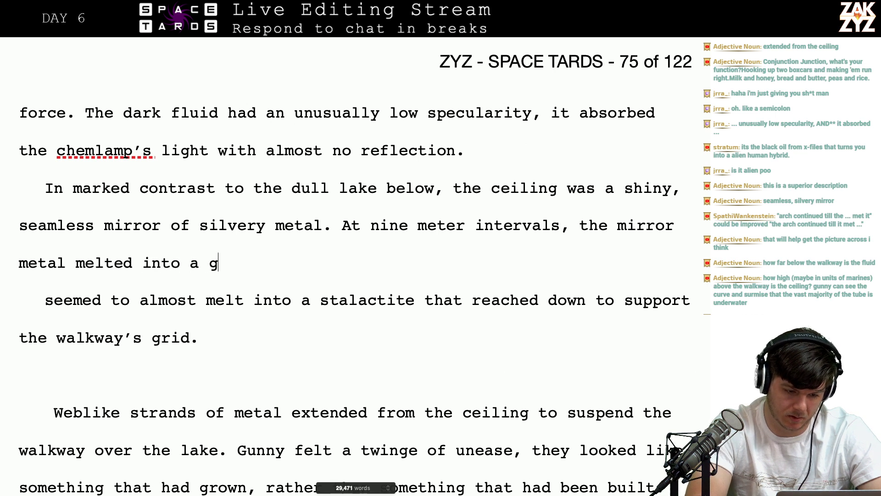
{"action": "key", "text": "BackSpace"}
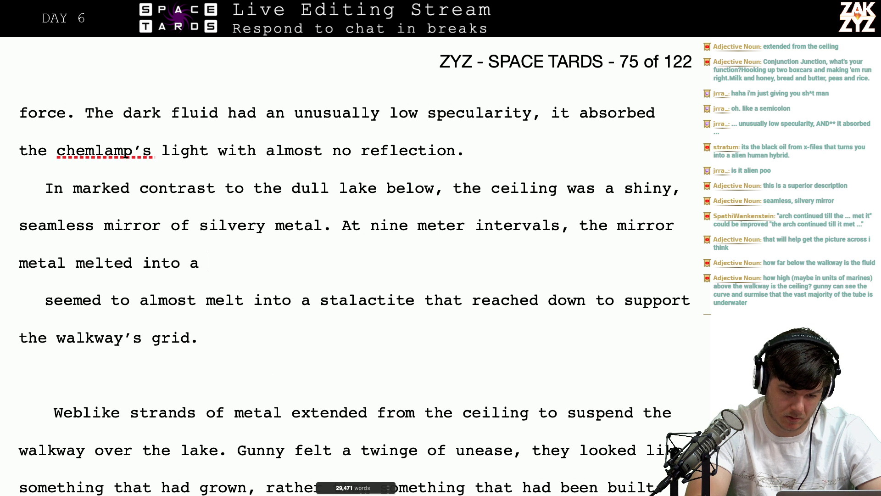
{"action": "type", "text": "chrome stal"}
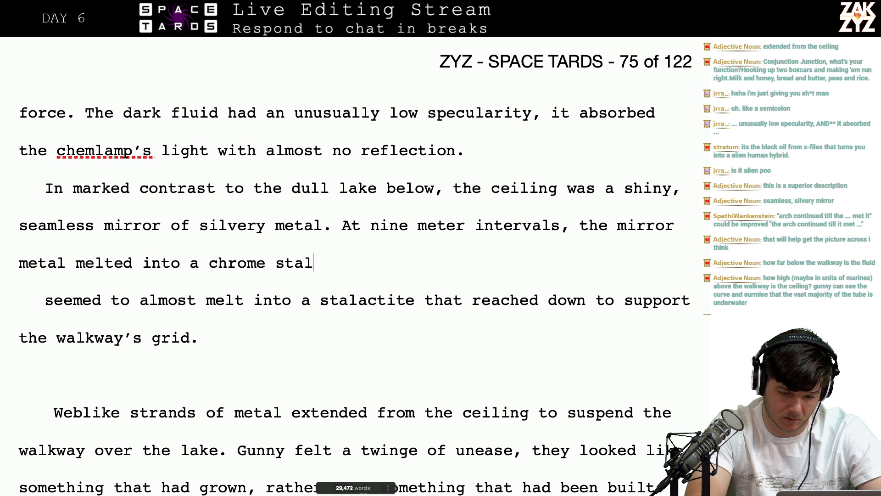
{"action": "type", "text": "actite that "}
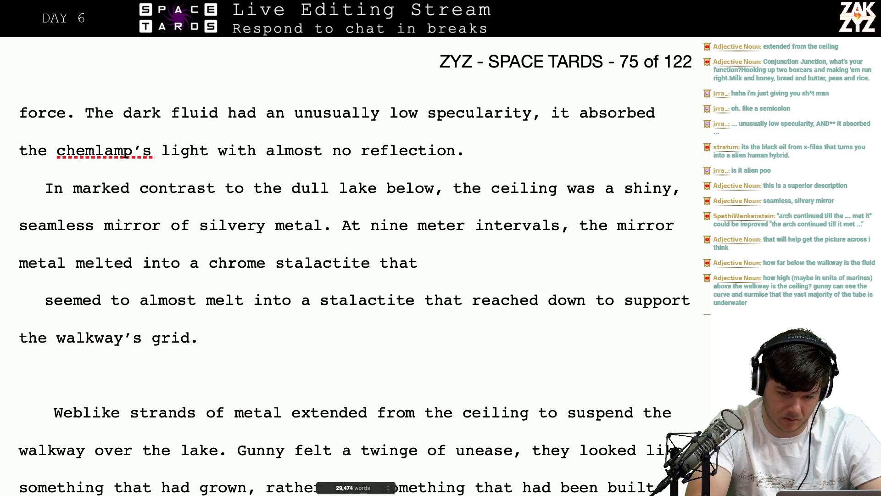
{"action": "type", "text": "reached down to"}
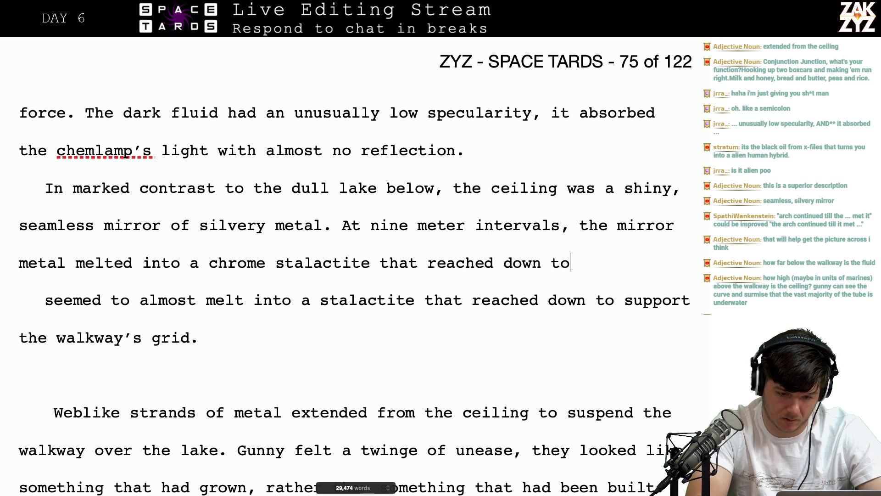
Replace "reached down to" with "suspended the walkway over the lake." in the chrome stalactite sentence
{"action": "key", "text": "BackSpace"}
{"action": "key", "text": "BackSpace"}
{"action": "key", "text": "BackSpace"}
{"action": "key", "text": "BackSpace"}
{"action": "key", "text": "BackSpace"}
{"action": "key", "text": "BackSpace"}
{"action": "key", "text": "BackSpace"}
{"action": "key", "text": "BackSpace"}
{"action": "key", "text": "BackSpace"}
{"action": "key", "text": "BackSpace"}
{"action": "key", "text": "BackSpace"}
{"action": "key", "text": "BackSpace"}
{"action": "key", "text": "BackSpace"}
{"action": "key", "text": "BackSpace"}
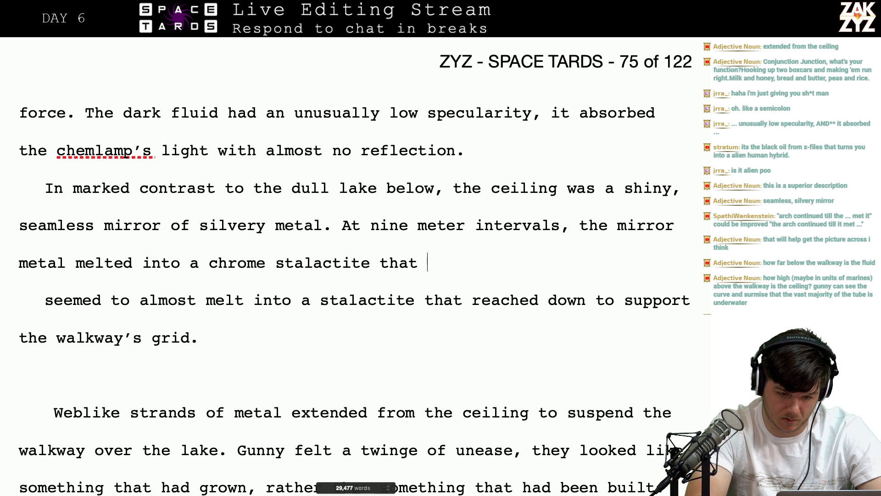
{"action": "type", "text": "suspended t"}
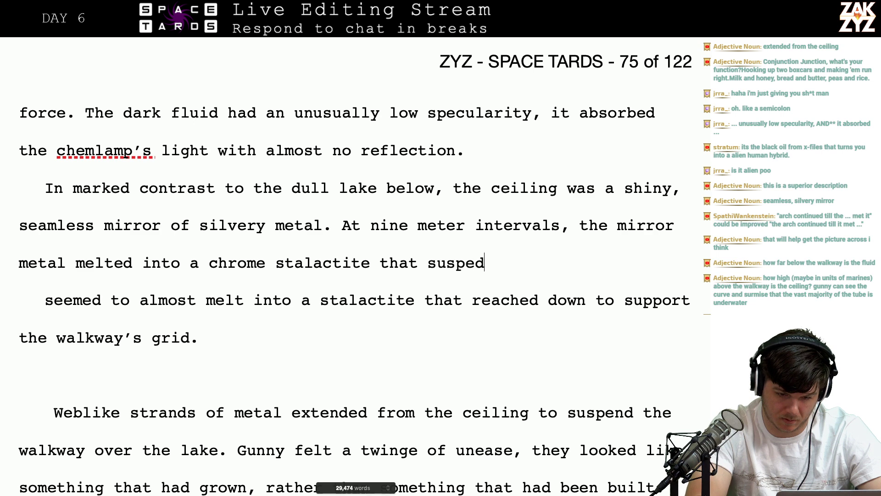
{"action": "type", "text": "he walkwa"}
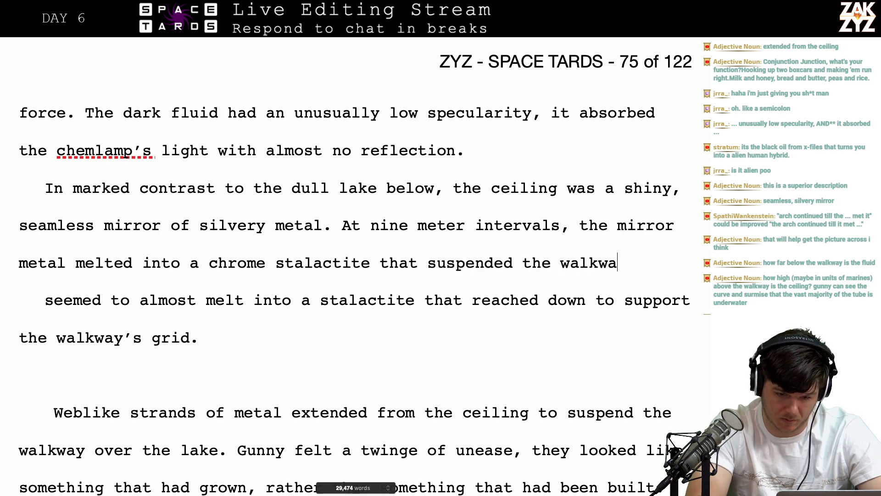
{"action": "type", "text": "y over the lake."}
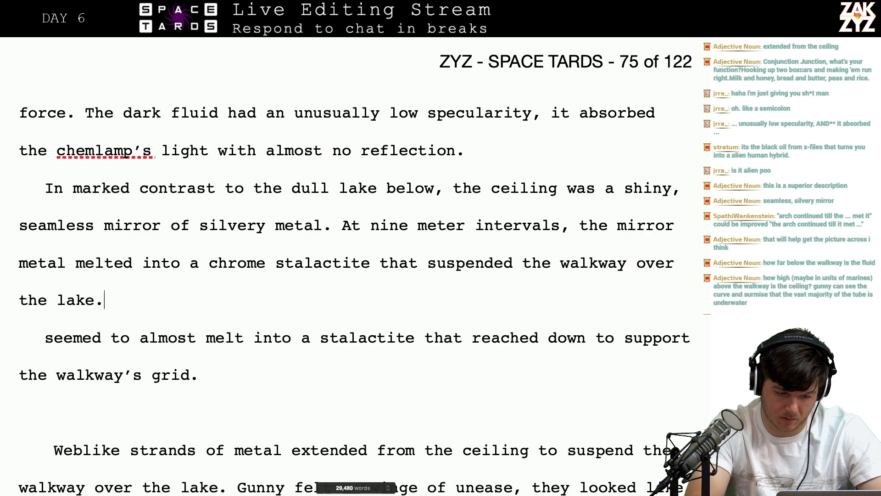
Delete the old text from "seemed to almost melt" through "Weblike strands of metal extended from the ceiling to suspend the walkway over the lake."
{"action": "key", "text": "shift+Down"}
{"action": "key", "text": "shift+Down"}
{"action": "key", "text": "shift+Down"}
{"action": "key", "text": "shift+Down"}
{"action": "key", "text": "shift+Down"}
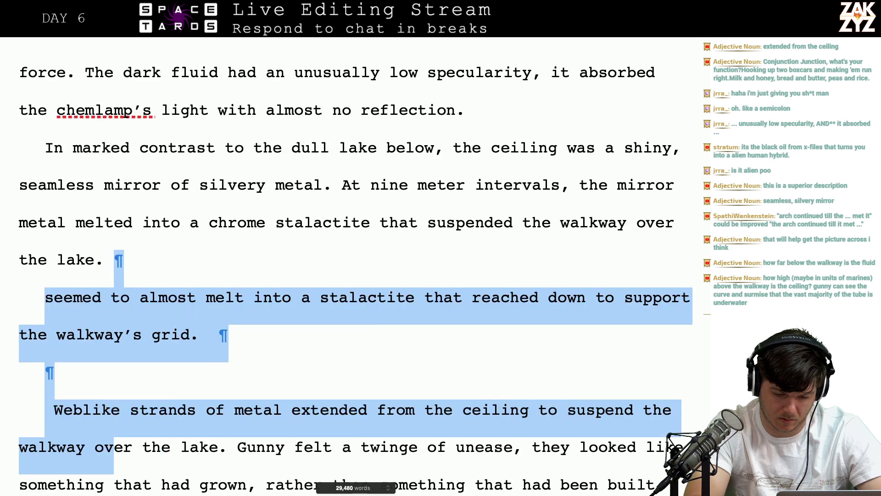
{"action": "key", "text": "shift+Right"}
{"action": "key", "text": "shift+Right"}
{"action": "key", "text": "shift+Right"}
{"action": "key", "text": "shift+Right"}
{"action": "key", "text": "shift+Right"}
{"action": "key", "text": "shift+Right"}
{"action": "key", "text": "shift+Right"}
{"action": "key", "text": "shift+Right"}
{"action": "key", "text": "shift+Right"}
{"action": "key", "text": "shift+Right"}
{"action": "key", "text": "shift+Right"}
{"action": "key", "text": "shift+Right"}
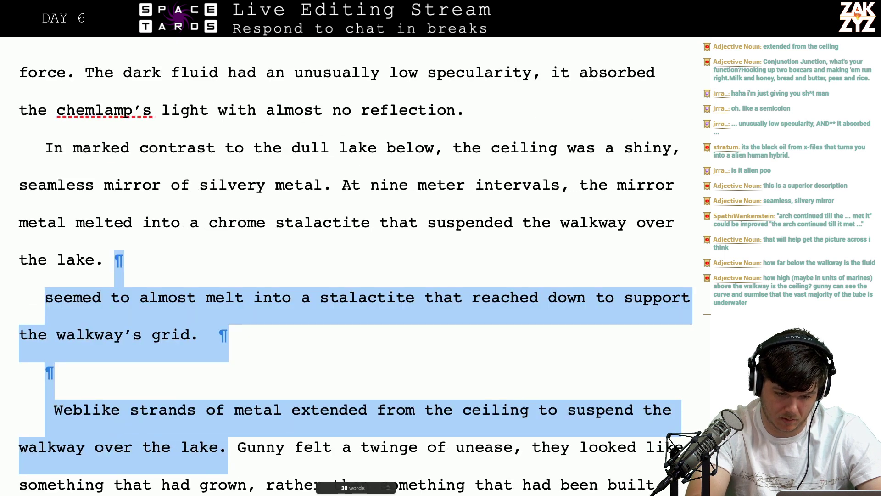
{"action": "key", "text": "BackSpace"}
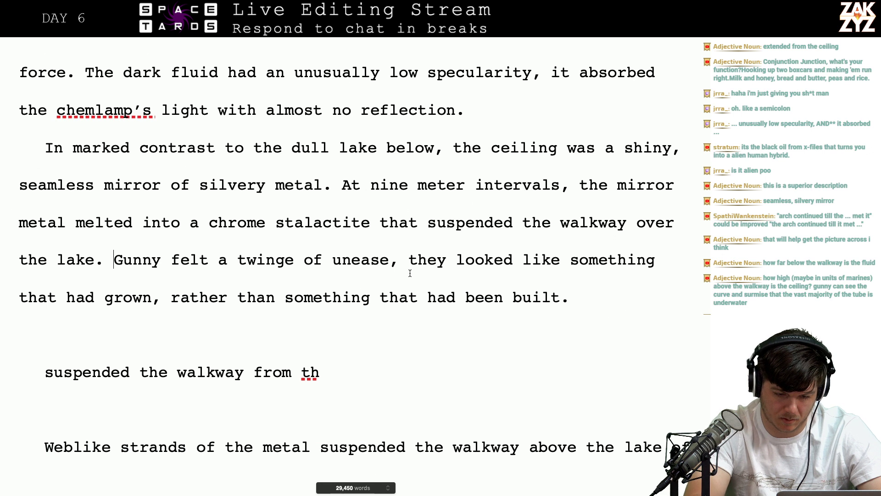
Change "they" to "the" after "Gunny felt a twinge of unease,"
{"action": "key", "text": "Right"}
{"action": "key", "text": "Right"}
{"action": "key", "text": "Right"}
{"action": "key", "text": "BackSpace"}
{"action": "type", "text": "me"}
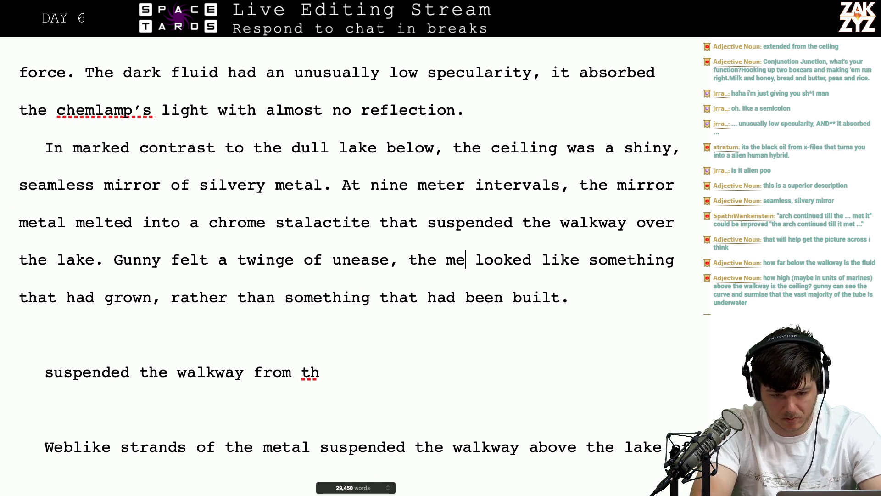
{"action": "key", "text": "BackSpace"}
{"action": "key", "text": "BackSpace"}
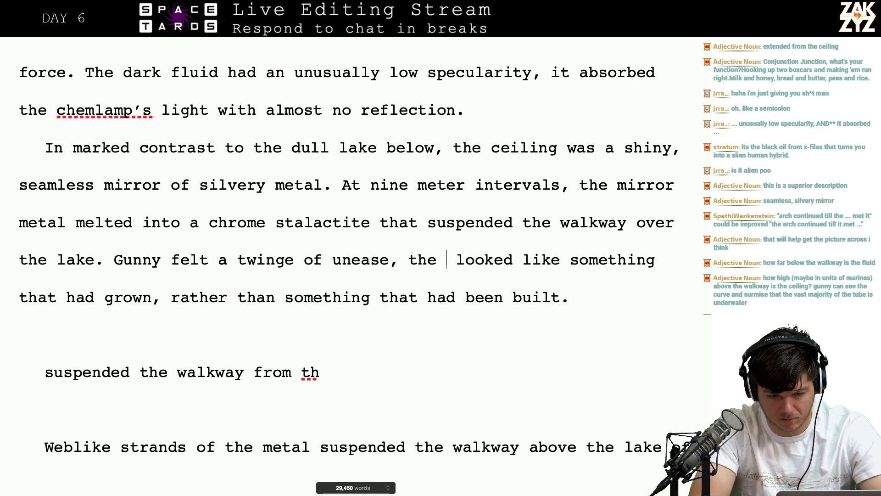
{"action": "type", "text": "corridor"}
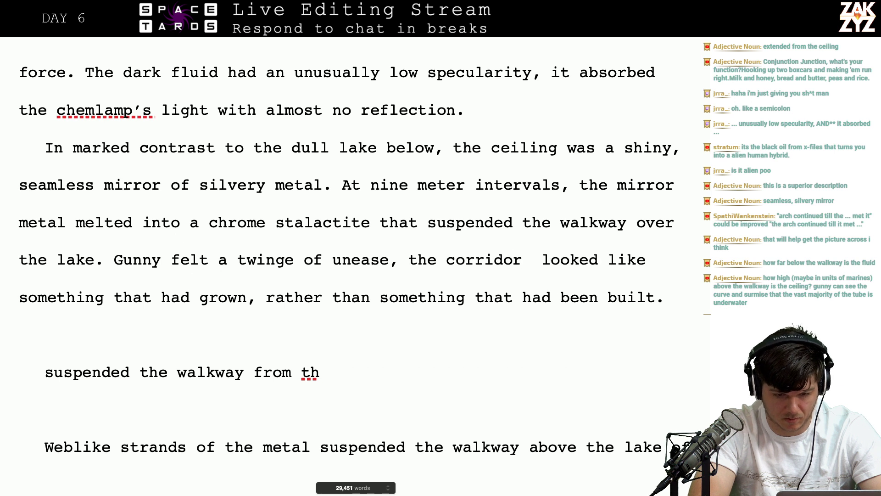
{"action": "key", "text": "BackSpace"}
{"action": "key", "text": "BackSpace"}
{"action": "key", "text": "BackSpace"}
{"action": "key", "text": "BackSpace"}
{"action": "key", "text": "BackSpace"}
{"action": "key", "text": "BackSpace"}
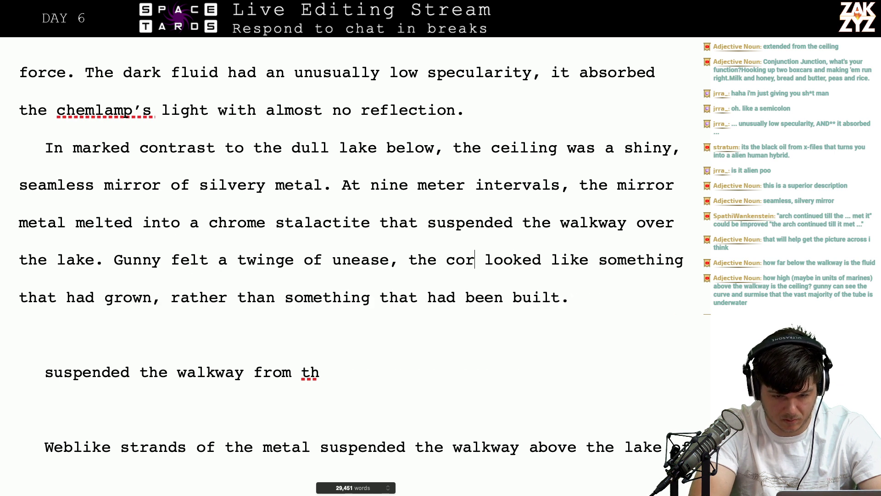
{"action": "key", "text": "BackSpace"}
{"action": "key", "text": "BackSpace"}
{"action": "key", "text": "BackSpace"}
Continue the twinge of unease sentence with "mirror felt like something that had grown that" before "looked like something"
{"action": "type", "text": "mar"}
{"action": "key", "text": "BackSpace"}
{"action": "type", "text": "irror"}
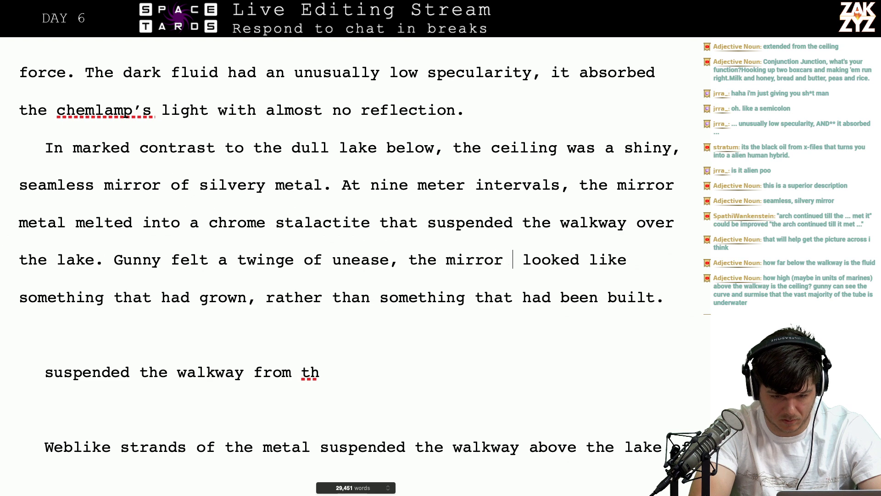
{"action": "type", "text": " felt like somet"}
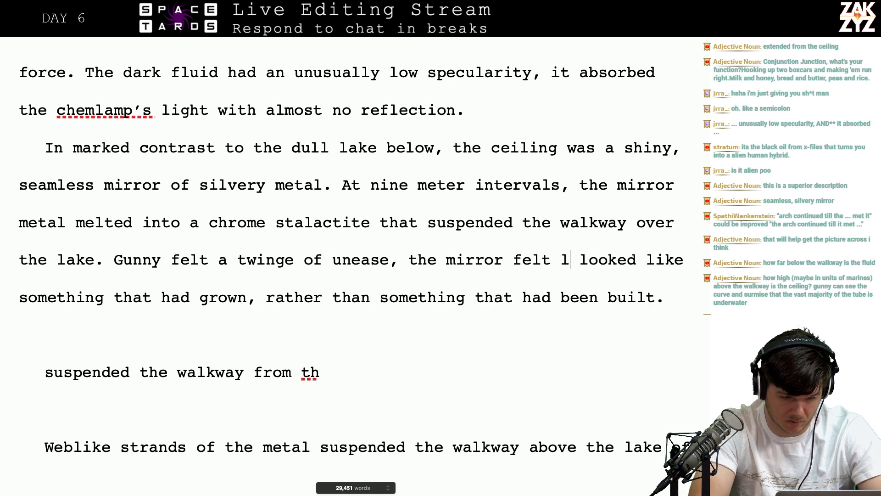
{"action": "type", "text": "hing that had grown, rather than"}
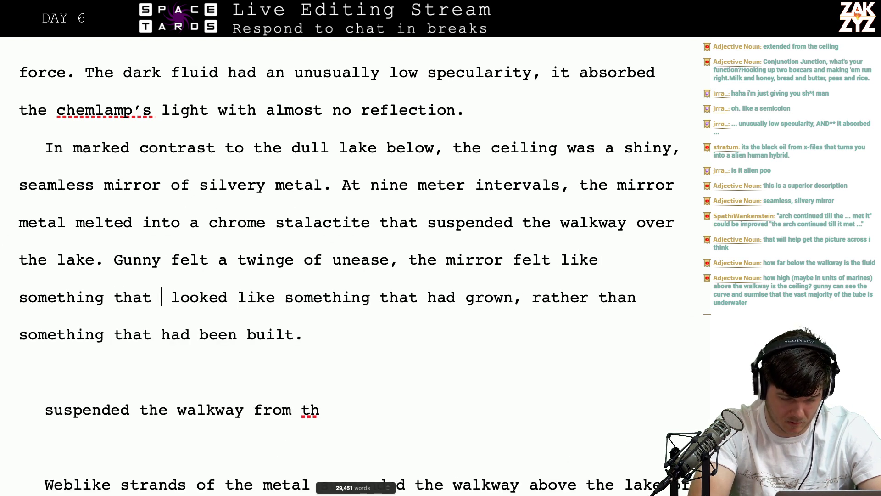
{"action": "type", "text": " looked like something that"}
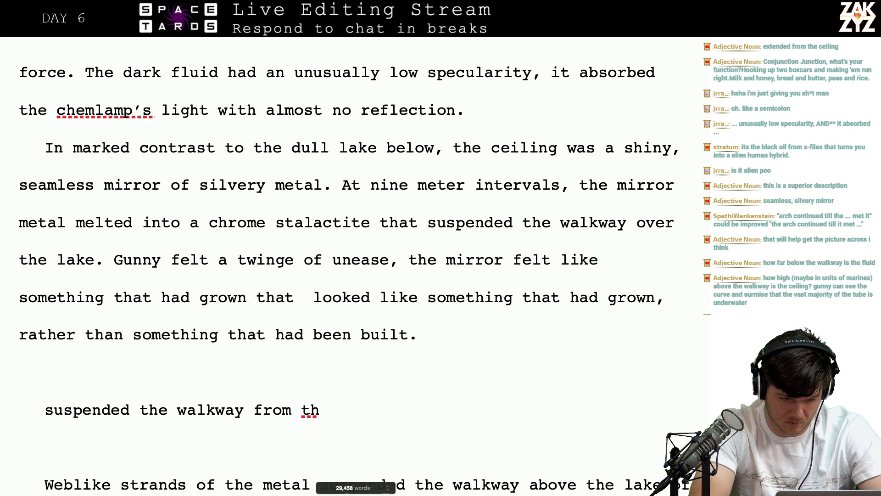
Replace "grown that" with "been grown, not built." to end the mirror sentence
{"action": "key", "text": "BackSpace"}
{"action": "key", "text": "BackSpace"}
{"action": "key", "text": "BackSpace"}
{"action": "key", "text": "BackSpace"}
{"action": "key", "text": "BackSpace"}
{"action": "key", "text": "BackSpace"}
{"action": "key", "text": "BackSpace"}
{"action": "key", "text": "BackSpace"}
{"action": "key", "text": "BackSpace"}
{"action": "key", "text": "BackSpace"}
{"action": "type", "text": "been grow"}
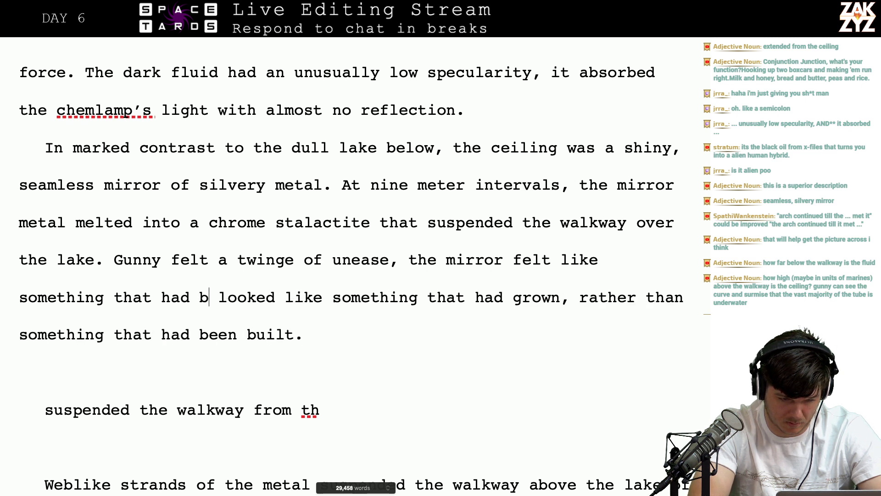
{"action": "type", "text": "n, not built"}
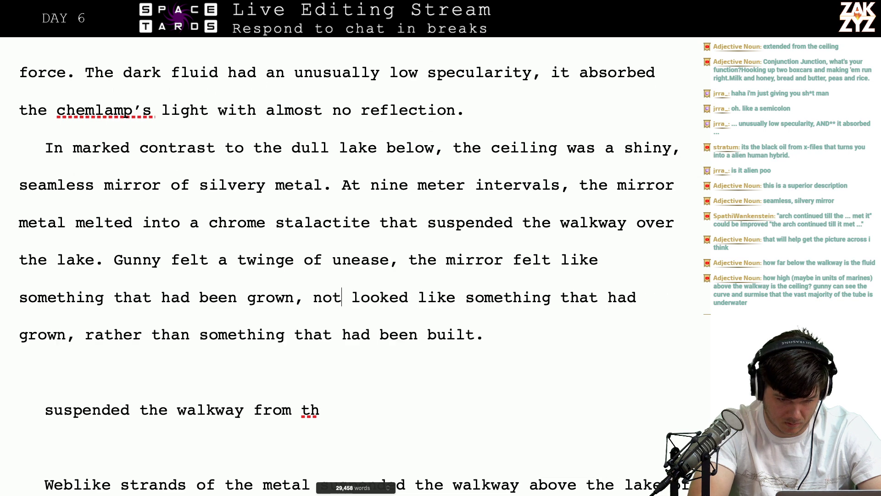
{"action": "type", "text": "."}
Delete the leftover "looked like something that had grown, rather than something that had been built." and the fragment "suspended the walkway from th"
{"action": "key", "text": "shift+Down"}
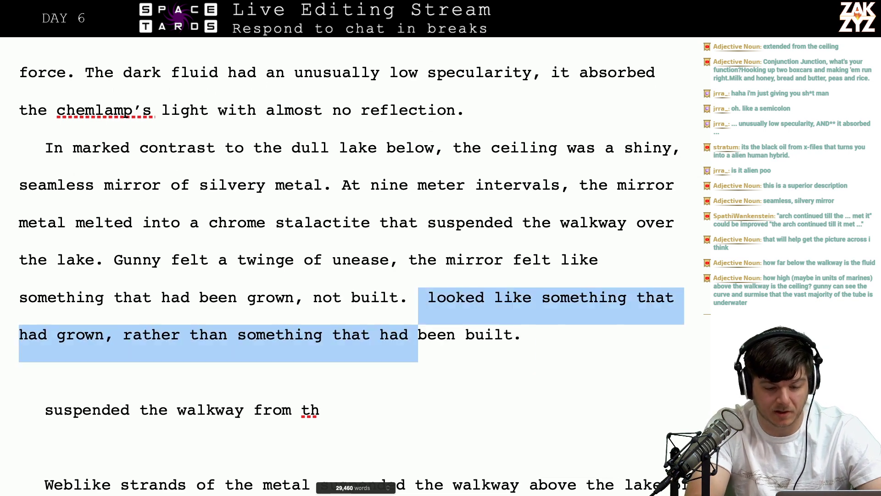
{"action": "key", "text": "shift+Down"}
{"action": "key", "text": "shift+Down"}
{"action": "key", "text": "BackSpace"}
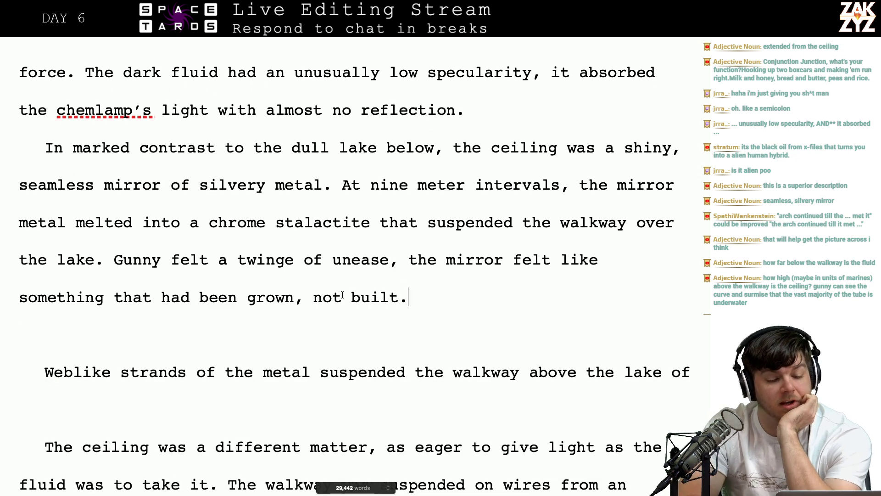
Reread the revised ceiling paragraph from "In marked contrast to the dull lake below" to the nine meter intervals sentence
{"action": "scroll", "coordinate": [308, 170], "scroll_direction": "down", "scroll_amount": 1}
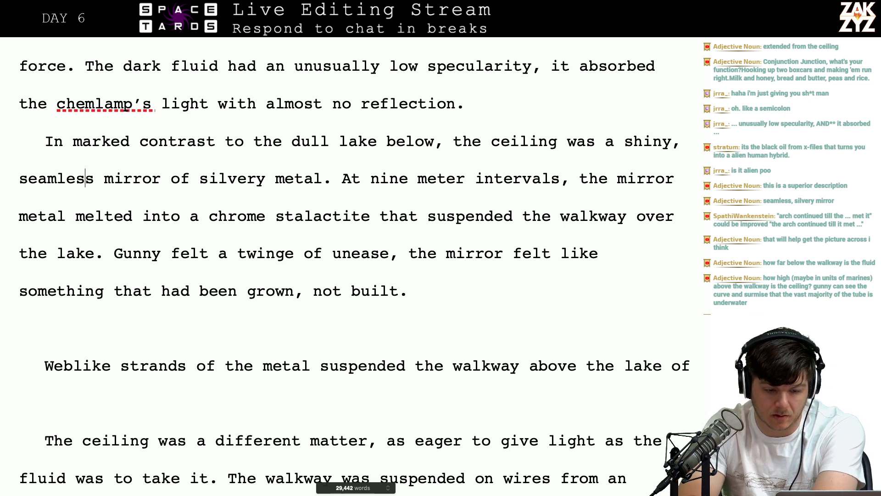
{"action": "left_click", "coordinate": [245, 141]}
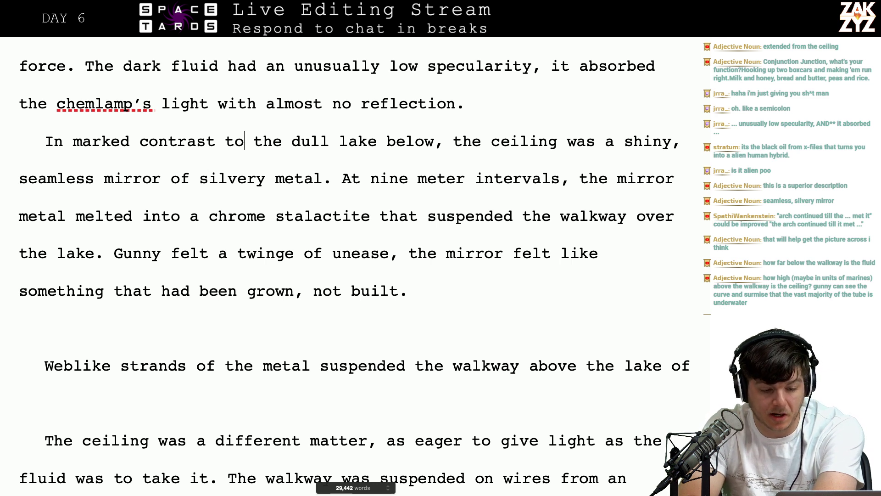
{"action": "left_click", "coordinate": [386, 141]}
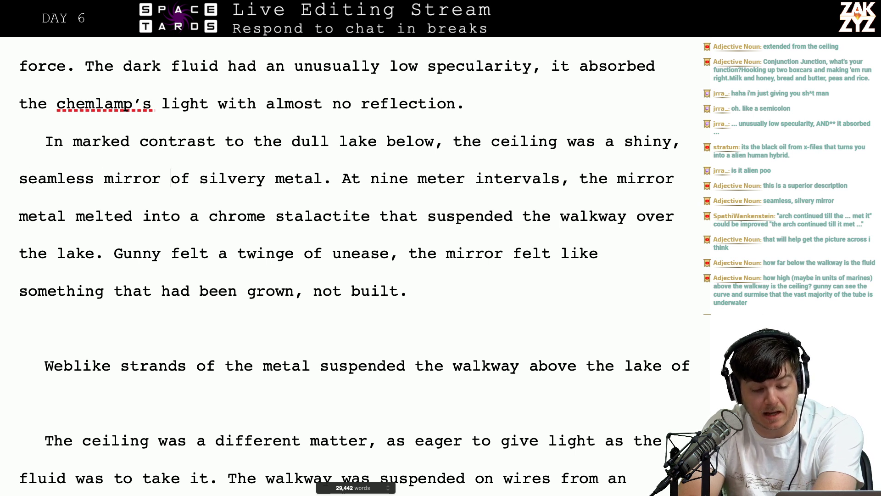
{"action": "key", "text": "Right"}
{"action": "key", "text": "Right"}
{"action": "key", "text": "Right"}
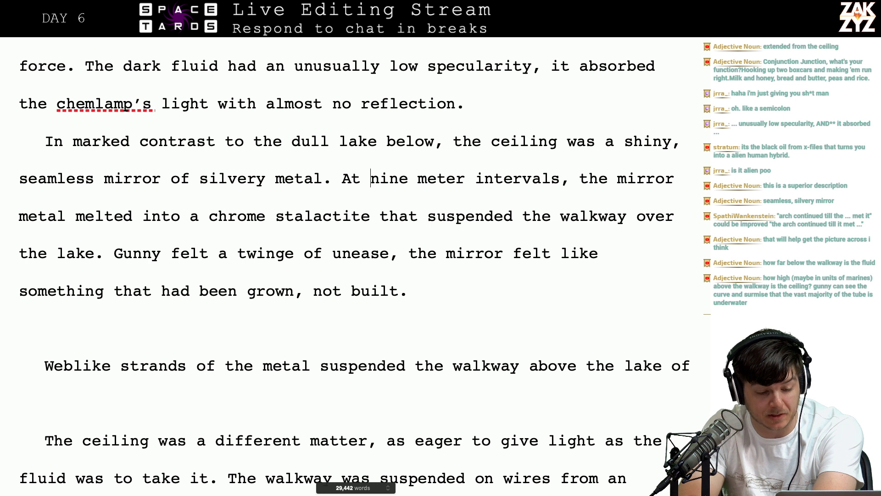
{"action": "key", "text": "Left"}
{"action": "key", "text": "Left"}
{"action": "key", "text": "Left"}
{"action": "key", "text": "Left"}
{"action": "key", "text": "Left"}
{"action": "key", "text": "Left"}
{"action": "key", "text": "Left"}
{"action": "key", "text": "Left"}
{"action": "key", "text": "Left"}
{"action": "key", "text": "Left"}
{"action": "key", "text": "Left"}
{"action": "key", "text": "Left"}
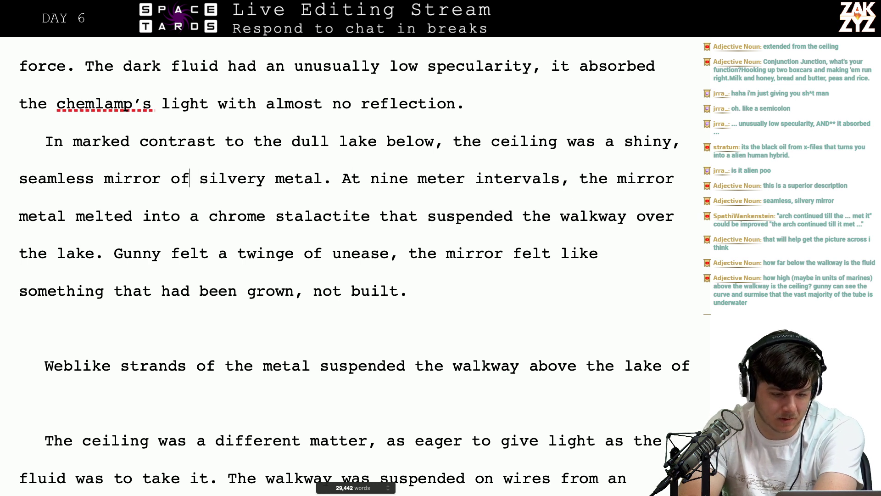
Replace "metal" with "material" after "the mirror" in the nine meter intervals sentence
{"action": "key", "text": "Down"}
{"action": "key", "text": "Left"}
{"action": "key", "text": "Left"}
{"action": "key", "text": "Left"}
{"action": "key", "text": "Left"}
{"action": "key", "text": "Left"}
{"action": "key", "text": "Left"}
{"action": "key", "text": "Left"}
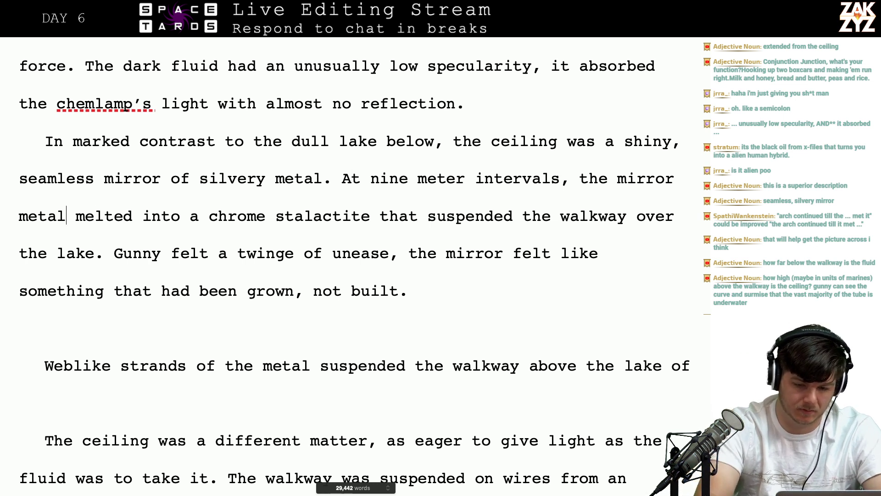
{"action": "key", "text": "BackSpace"}
{"action": "key", "text": "BackSpace"}
{"action": "key", "text": "BackSpace"}
{"action": "key", "text": "BackSpace"}
{"action": "key", "text": "BackSpace"}
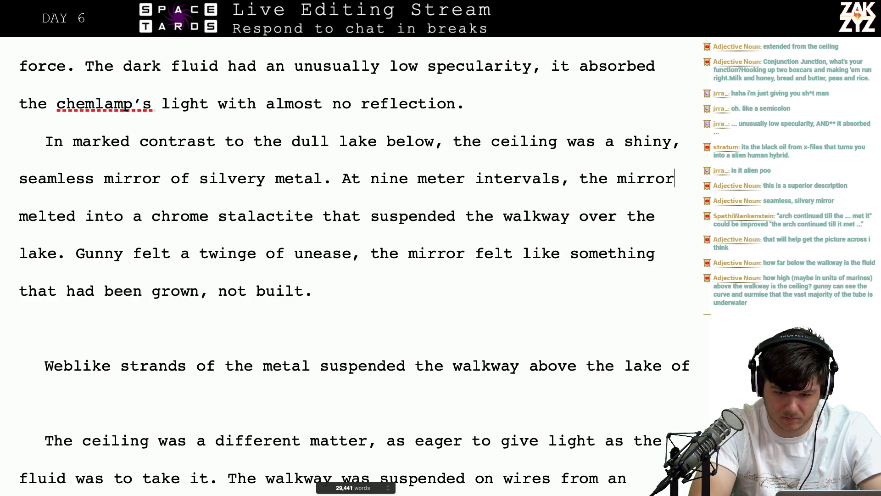
{"action": "type", "text": "material"}
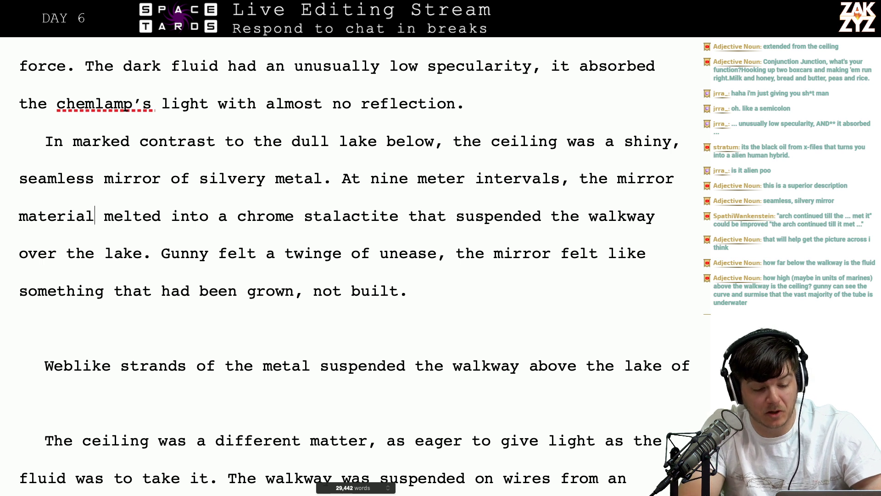
{"action": "key", "text": "Right"}
{"action": "key", "text": "Right"}
{"action": "key", "text": "Right"}
{"action": "key", "text": "Right"}
{"action": "key", "text": "Right"}
{"action": "key", "text": "Right"}
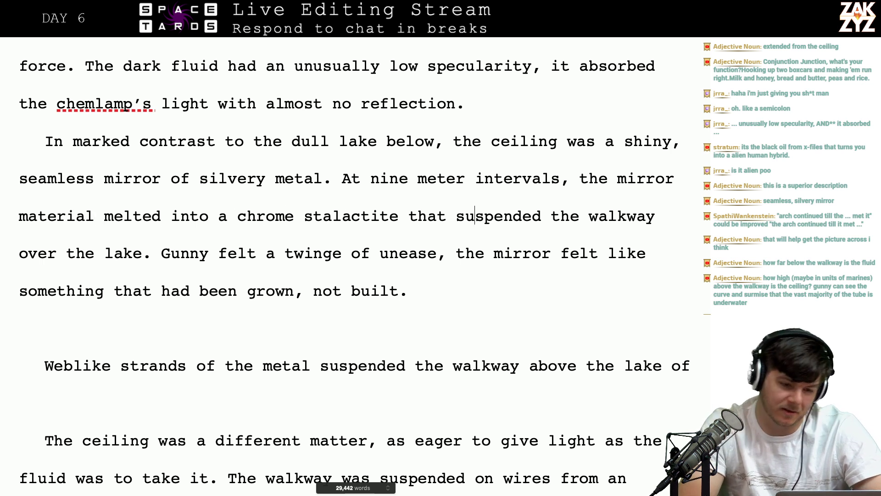
Switch to the web browser and search Google for "stalactite vs stalagmite"
{"action": "key", "text": "super+Tab"}
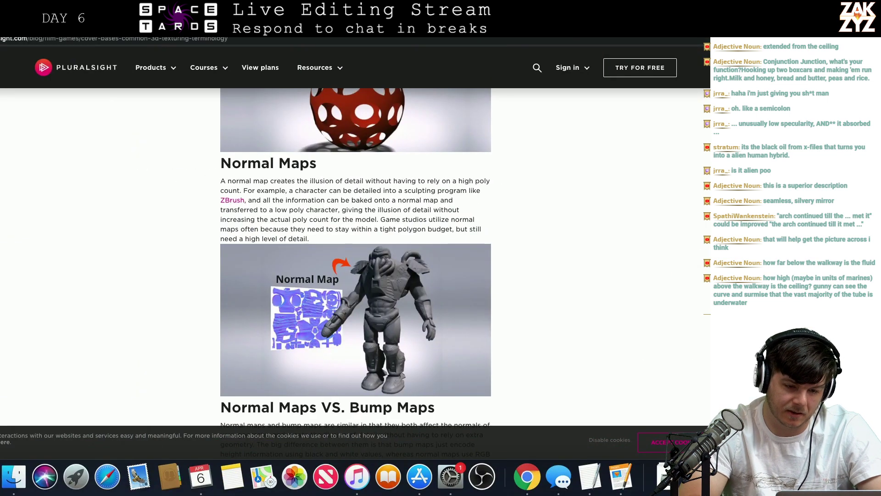
{"action": "left_click", "coordinate": [289, 38]}
{"action": "type", "text": "stala"}
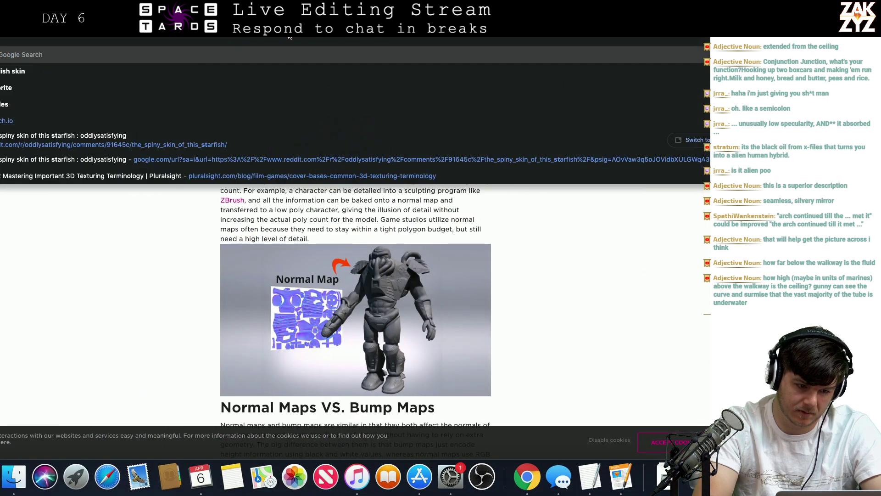
{"action": "type", "text": "ctite vs"}
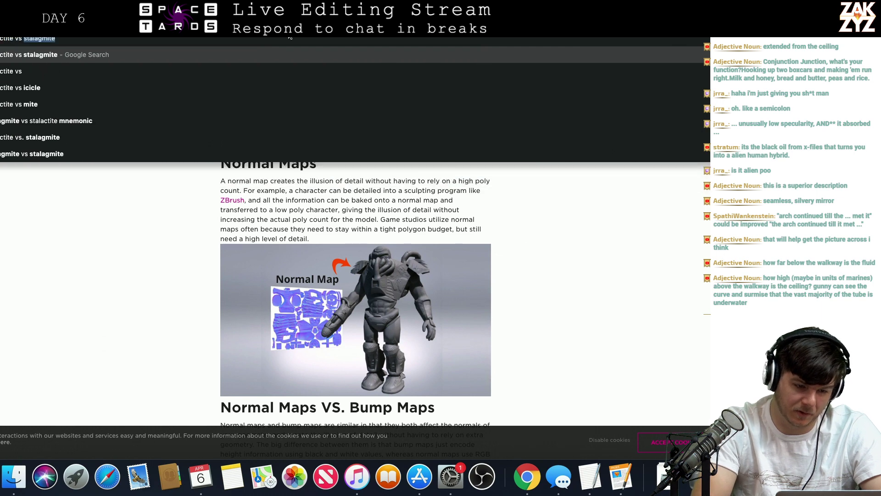
{"action": "key", "text": "Return"}
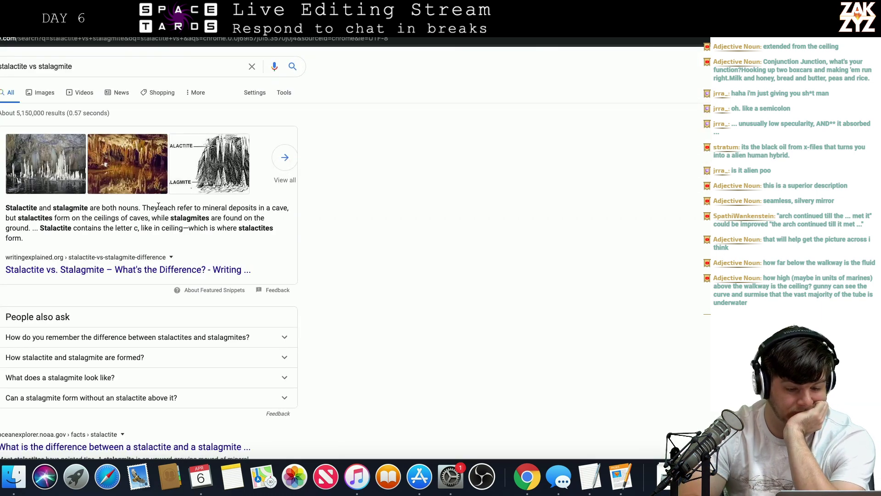
Browse the image results for the search and enlarge the Writing Explained drawing that labels a stalactite and a stalagmite
{"action": "left_click", "coordinate": [228, 177]}
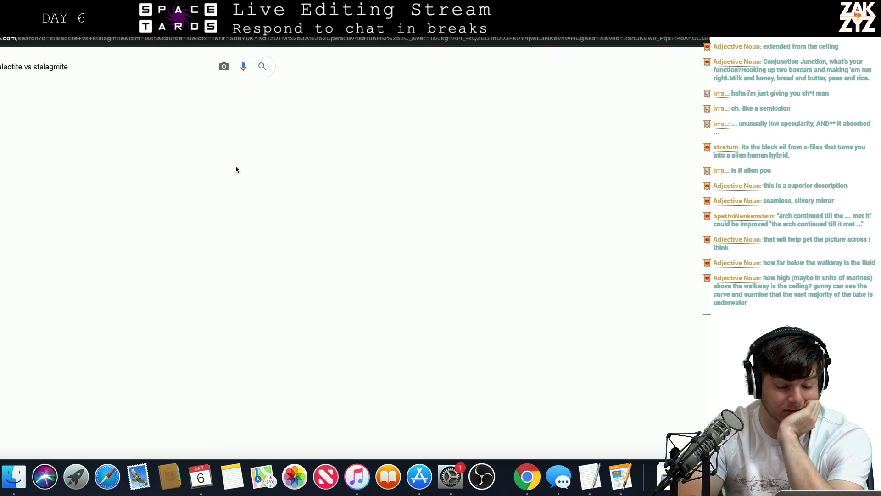
{"action": "left_click", "coordinate": [357, 175]}
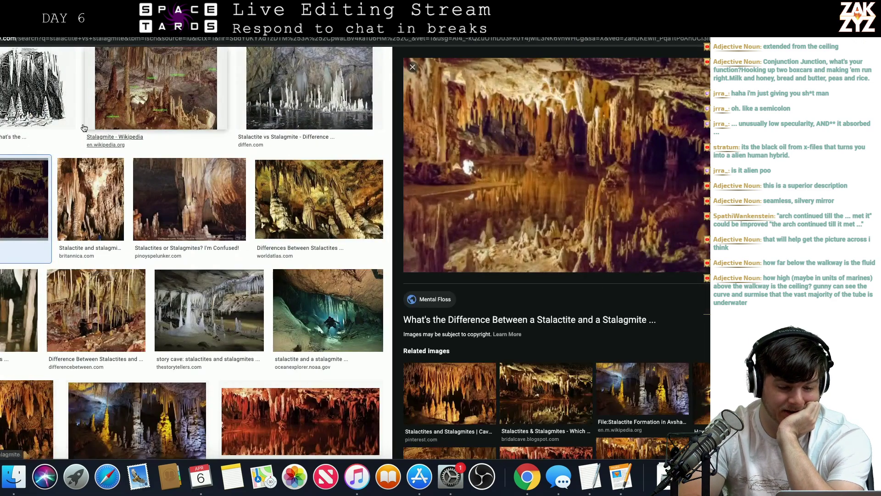
{"action": "left_click", "coordinate": [37, 87]}
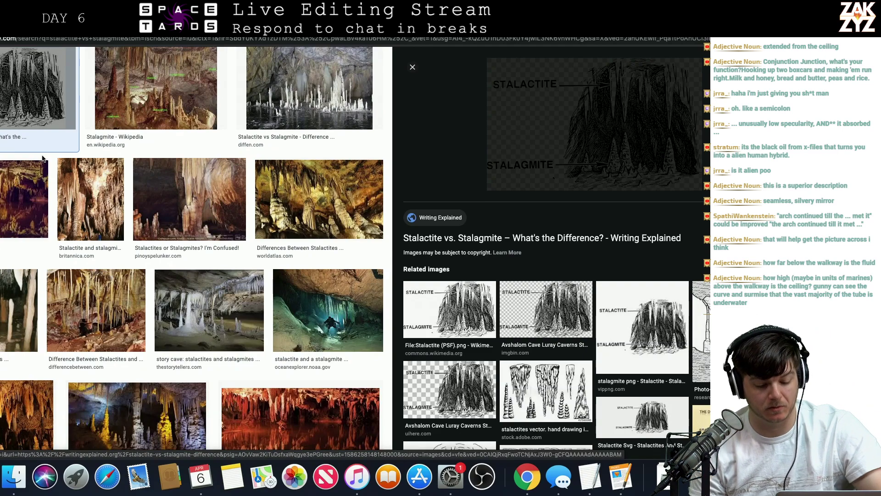
Return to the manuscript and reread the ceiling paragraph, focusing on the nine meter intervals and chrome stalactite sentence
{"action": "key", "text": "super+Tab"}
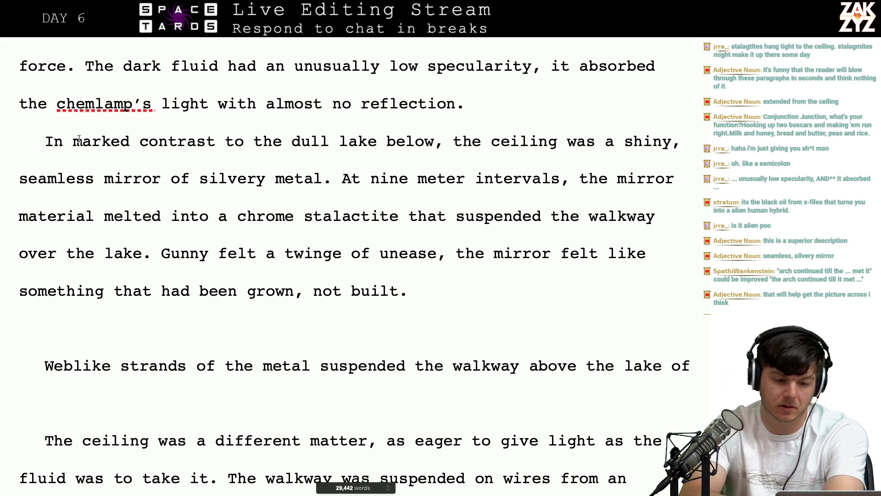
{"action": "scroll", "coordinate": [79, 140], "scroll_direction": "down", "scroll_amount": 1}
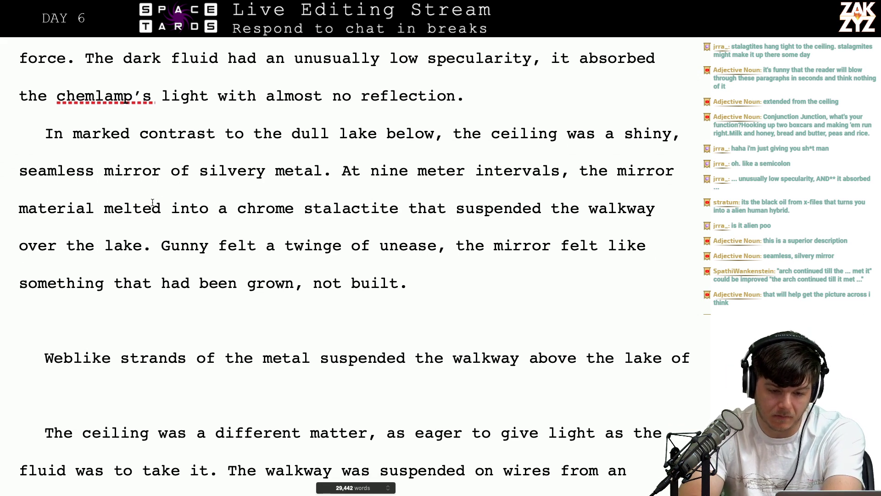
{"action": "scroll", "coordinate": [322, 224], "scroll_direction": "down", "scroll_amount": 2}
{"action": "left_click", "coordinate": [417, 145]}
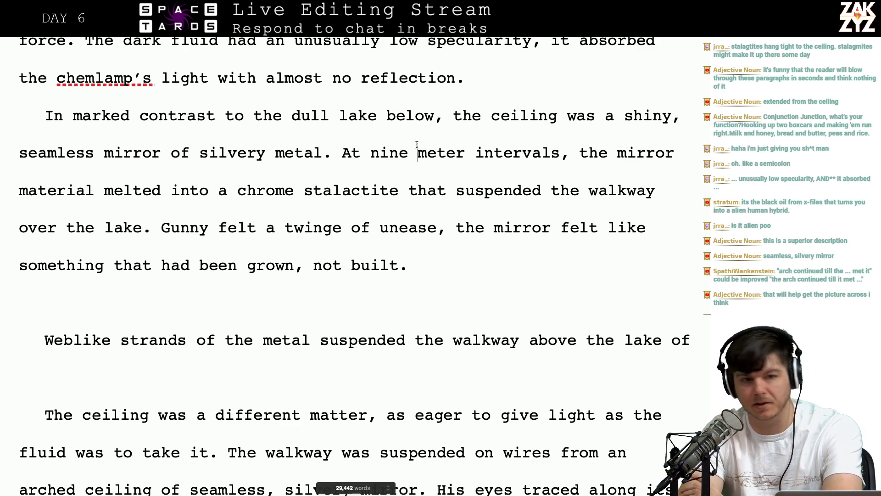
{"action": "key", "text": "Left"}
{"action": "key", "text": "Right"}
{"action": "key", "text": "Right"}
{"action": "key", "text": "Right"}
{"action": "key", "text": "Right"}
{"action": "key", "text": "Right"}
{"action": "key", "text": "Right"}
{"action": "key", "text": "Right"}
{"action": "key", "text": "Right"}
{"action": "key", "text": "Right"}
{"action": "key", "text": "Right"}
{"action": "key", "text": "Right"}
{"action": "key", "text": "Right"}
{"action": "key", "text": "Right"}
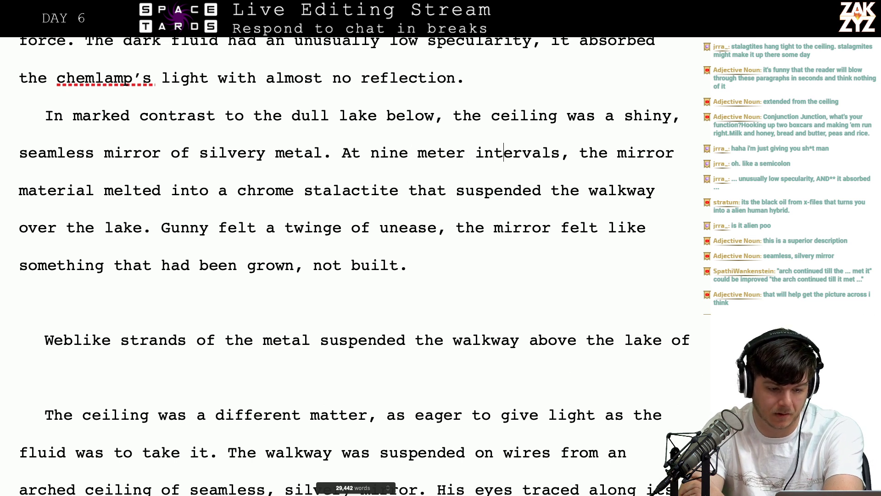
{"action": "key", "text": "Down"}
{"action": "key", "text": "Left"}
{"action": "key", "text": "Left"}
{"action": "key", "text": "Left"}
{"action": "key", "text": "Left"}
{"action": "key", "text": "Left"}
{"action": "key", "text": "Left"}
{"action": "key", "text": "Left"}
{"action": "key", "text": "Left"}
{"action": "key", "text": "Left"}
{"action": "key", "text": "Left"}
{"action": "key", "text": "Left"}
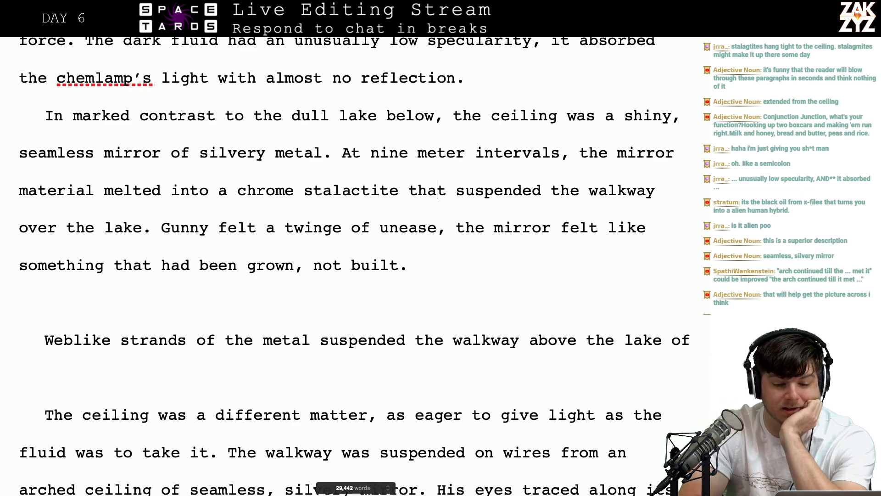
{"action": "scroll", "coordinate": [349, 266], "scroll_direction": "down", "scroll_amount": 1}
{"action": "scroll", "coordinate": [349, 266], "scroll_direction": "up", "scroll_amount": 4}
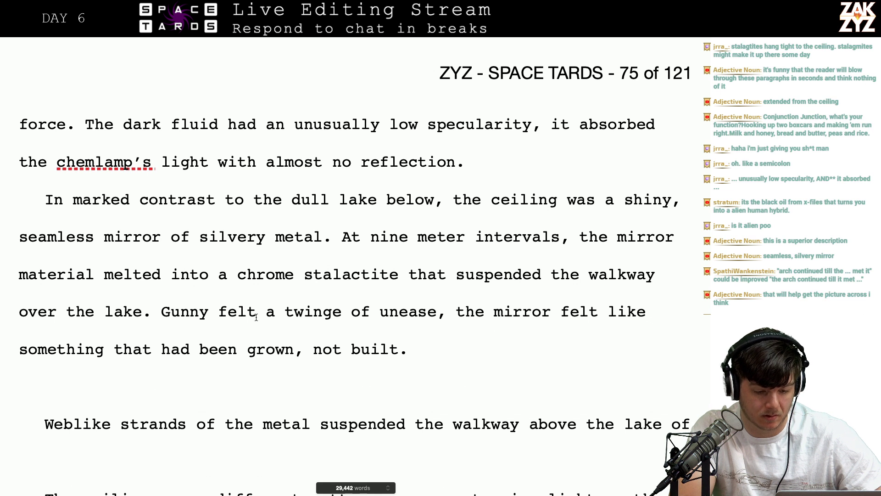
Replace "felt" with "seemed" after "the mirror" in the sentence about Gunny's twinge of unease
{"action": "left_click", "coordinate": [597, 312]}
{"action": "key", "text": "BackSpace"}
{"action": "key", "text": "BackSpace"}
{"action": "key", "text": "BackSpace"}
{"action": "key", "text": "BackSpace"}
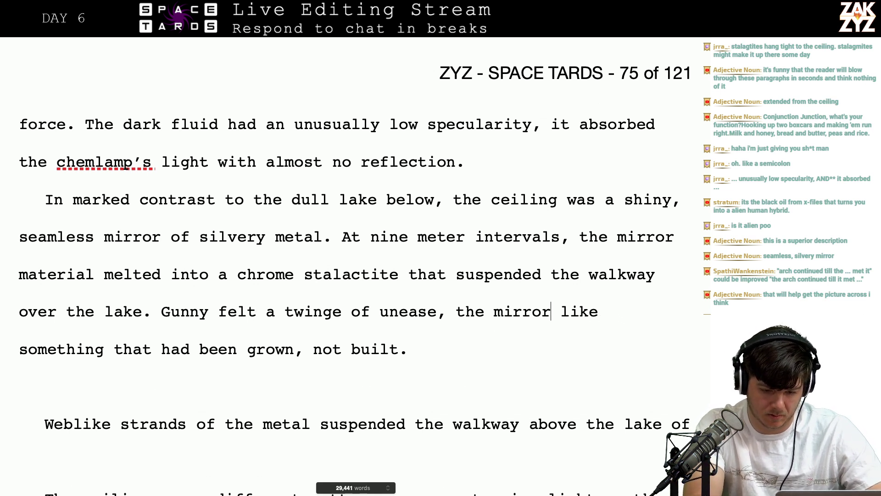
{"action": "type", "text": "seemed"}
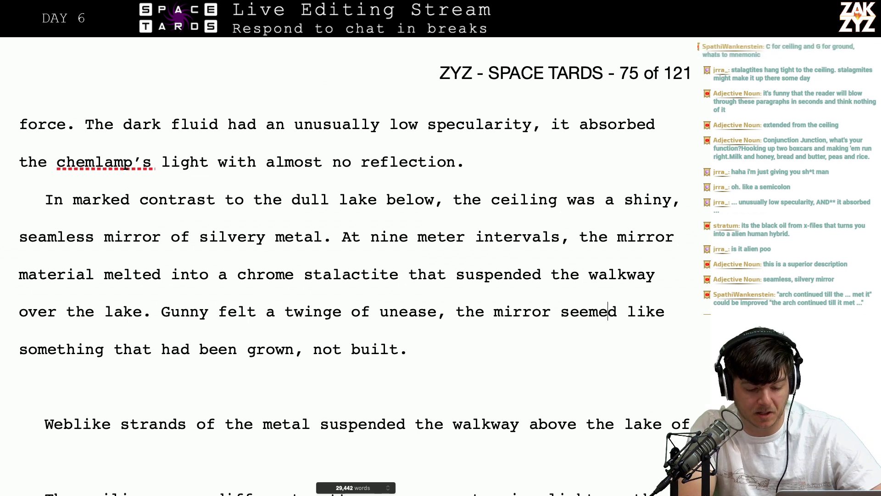
{"action": "left_click", "coordinate": [571, 312]}
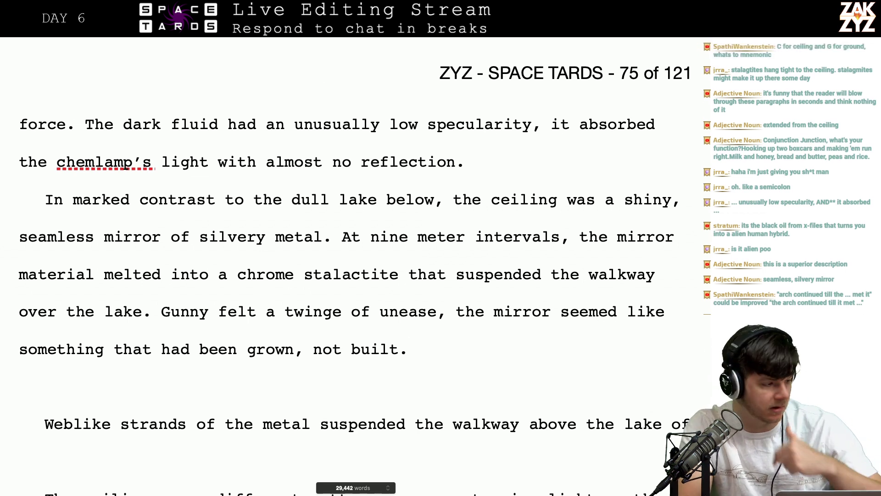
Change "stalactite" to the plural "stalactites" in the nine meter intervals sentence
{"action": "left_click", "coordinate": [44, 385]}
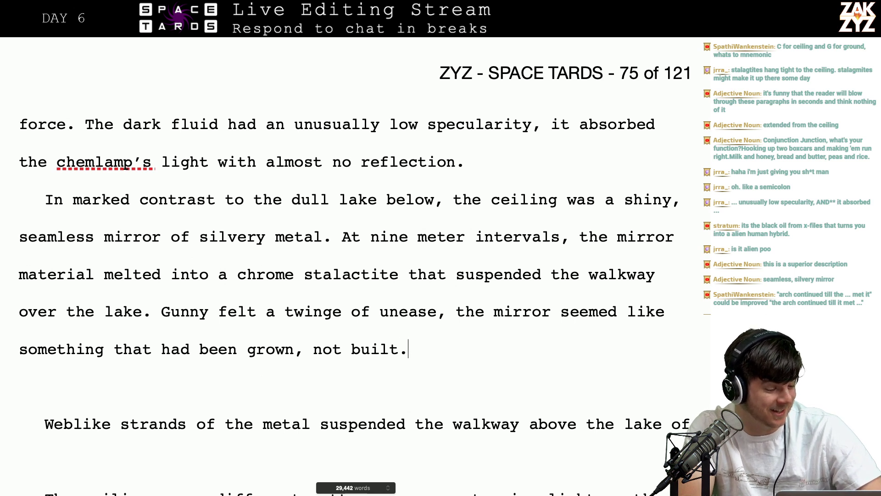
{"action": "key", "text": "Down"}
{"action": "key", "text": "Down"}
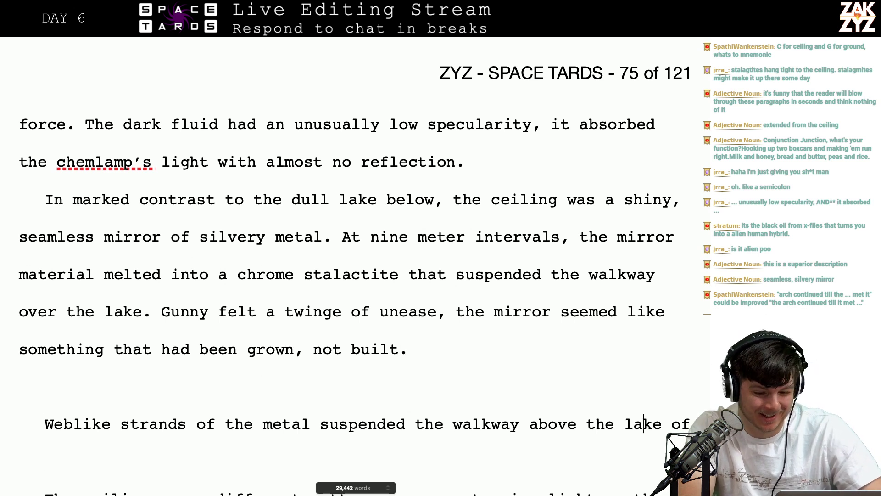
{"action": "key", "text": "Up"}
{"action": "key", "text": "Up"}
{"action": "key", "text": "Up"}
{"action": "key", "text": "Up"}
{"action": "key", "text": "Left"}
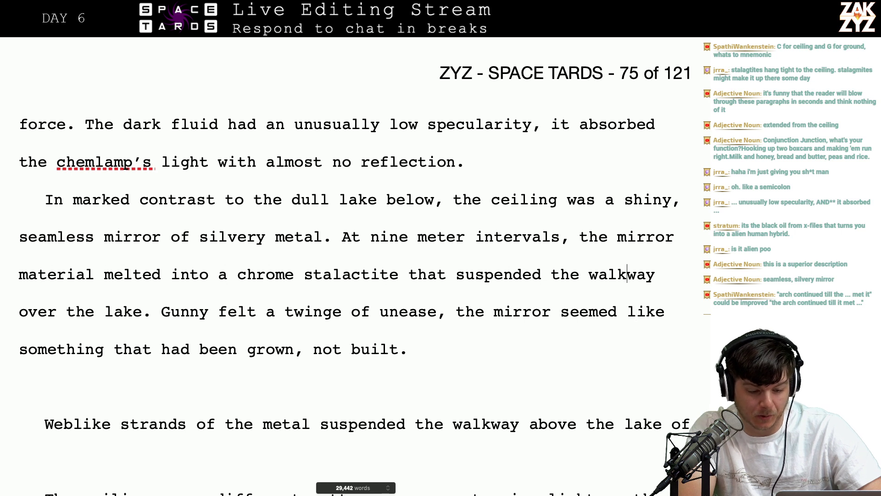
{"action": "key", "text": "Left"}
{"action": "key", "text": "Left"}
{"action": "key", "text": "Right"}
{"action": "key", "text": "Right"}
{"action": "key", "text": "Right"}
{"action": "key", "text": "Right"}
{"action": "key", "text": "Right"}
{"action": "key", "text": "Right"}
{"action": "key", "text": "Right"}
{"action": "key", "text": "Right"}
{"action": "key", "text": "Right"}
{"action": "key", "text": "Right"}
{"action": "key", "text": "Right"}
{"action": "key", "text": "Right"}
{"action": "key", "text": "Right"}
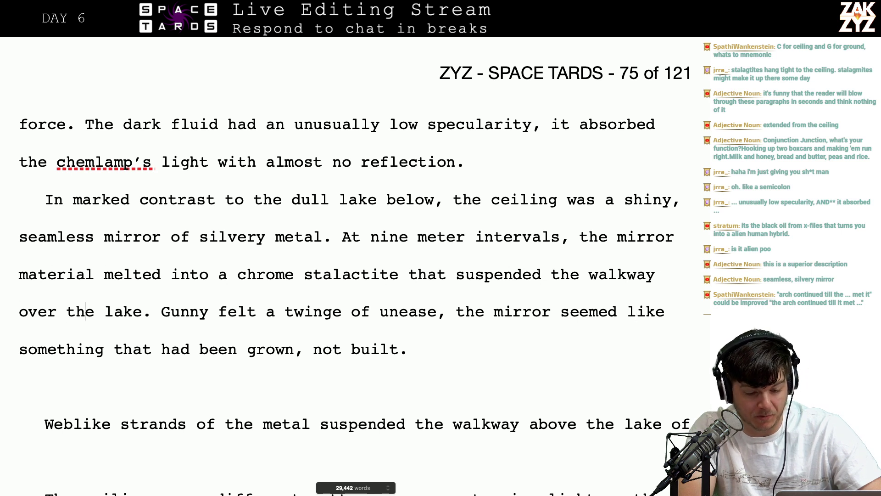
{"action": "key", "text": "Right"}
{"action": "key", "text": "Right"}
{"action": "key", "text": "Right"}
{"action": "key", "text": "Up"}
{"action": "key", "text": "Right"}
{"action": "key", "text": "Right"}
{"action": "key", "text": "Right"}
{"action": "key", "text": "Right"}
{"action": "key", "text": "Right"}
{"action": "key", "text": "Right"}
{"action": "key", "text": "Right"}
{"action": "key", "text": "Right"}
{"action": "key", "text": "Right"}
{"action": "key", "text": "Right"}
{"action": "key", "text": "Right"}
{"action": "key", "text": "Right"}
{"action": "key", "text": "Right"}
{"action": "key", "text": "Right"}
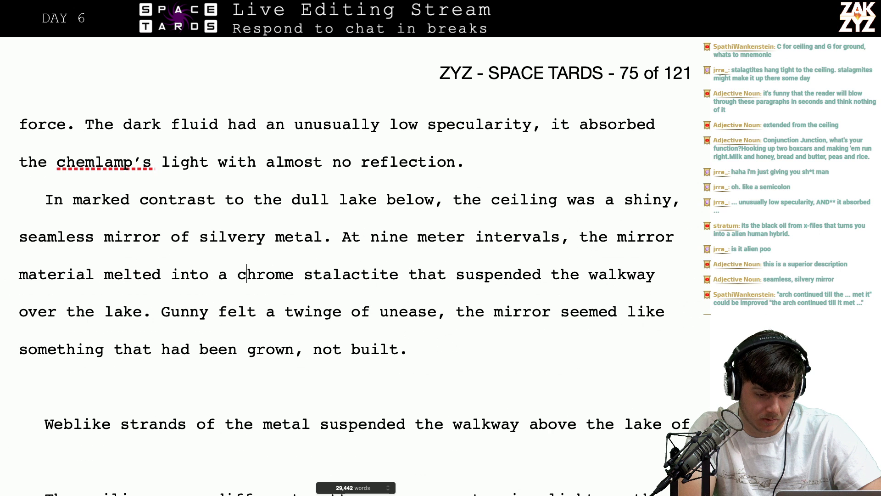
{"action": "key", "text": "Right"}
{"action": "key", "text": "Right"}
{"action": "key", "text": "Right"}
{"action": "key", "text": "Right"}
{"action": "type", "text": "s"}
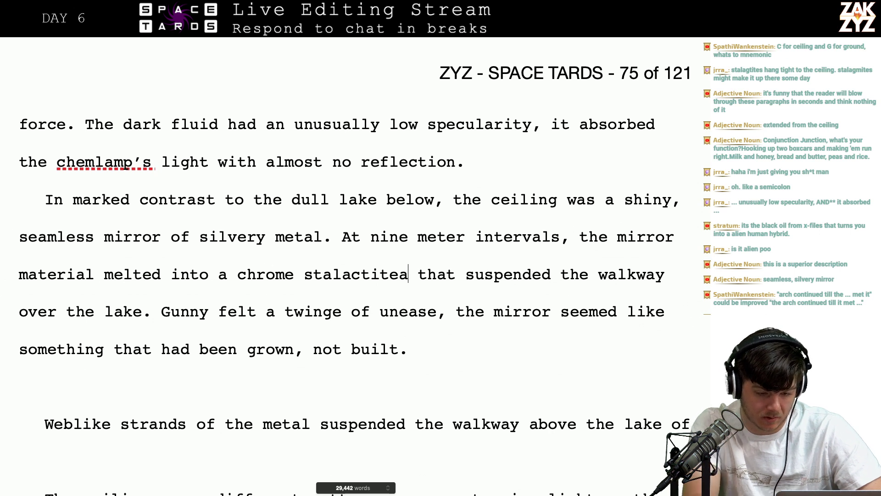
{"action": "key", "text": "BackSpace"}
{"action": "type", "text": "s"}
{"action": "key", "text": "Right"}
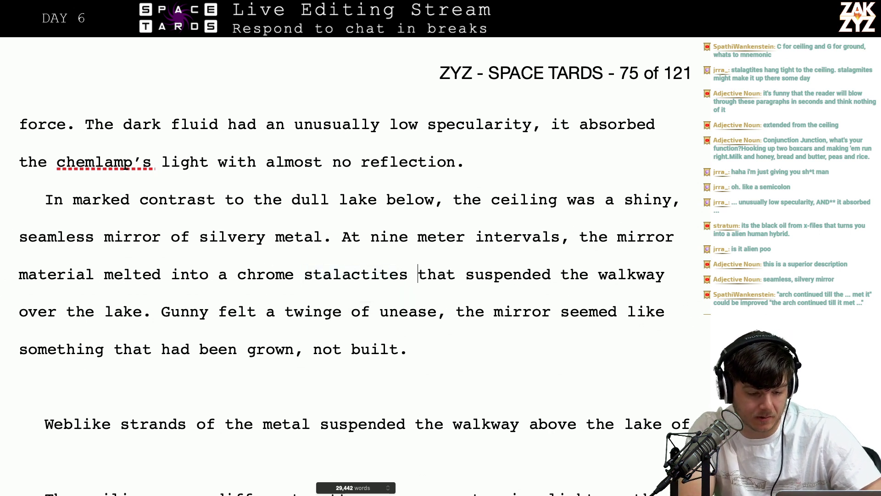
Replace the article "a" before "chrome stalactites" with "perfect"
{"action": "key", "text": "Left"}
{"action": "key", "text": "Left"}
{"action": "key", "text": "Left"}
{"action": "key", "text": "Left"}
{"action": "key", "text": "Left"}
{"action": "key", "text": "Left"}
{"action": "key", "text": "Left"}
{"action": "key", "text": "Left"}
{"action": "key", "text": "Left"}
{"action": "key", "text": "Left"}
{"action": "key", "text": "Left"}
{"action": "key", "text": "Left"}
{"action": "key", "text": "Left"}
{"action": "key", "text": "Left"}
{"action": "key", "text": "Left"}
{"action": "key", "text": "Left"}
{"action": "key", "text": "Left"}
{"action": "key", "text": "Left"}
{"action": "key", "text": "Left"}
{"action": "key", "text": "Left"}
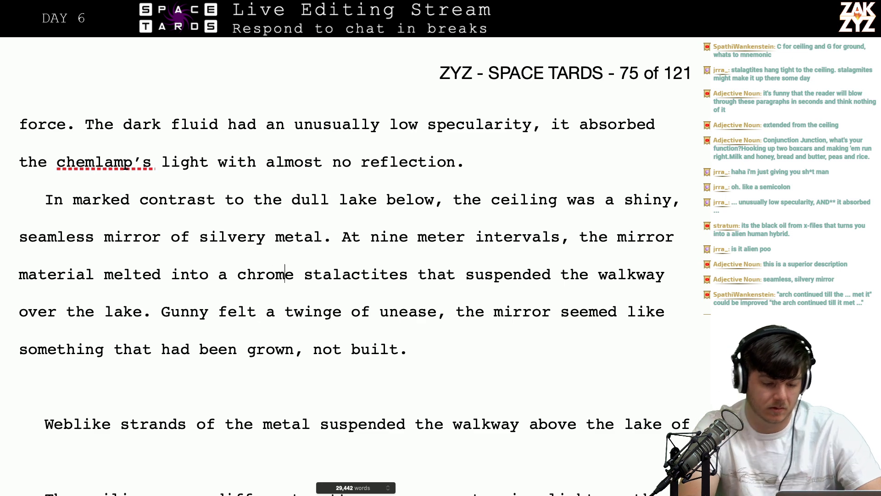
{"action": "key", "text": "BackSpace"}
{"action": "type", "text": "perfect"}
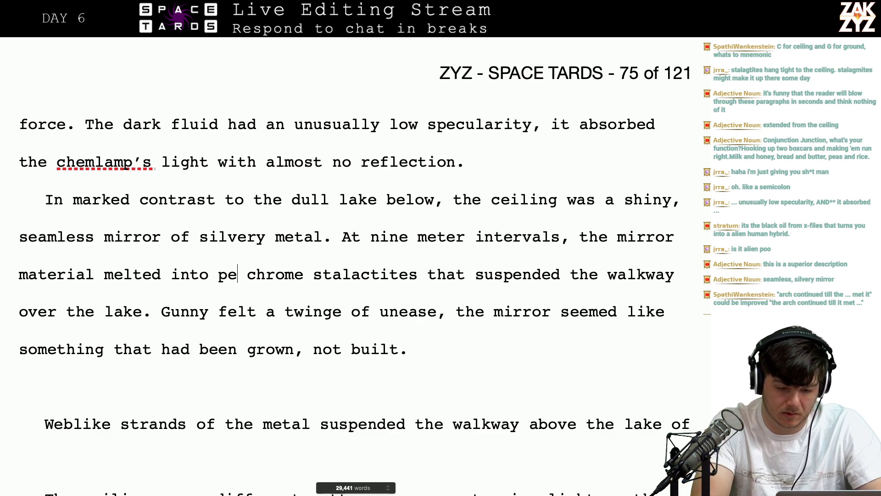
Reread the revised text from "perfect chrome stalactites" through "grown, not built."
{"action": "key", "text": "Right"}
{"action": "key", "text": "Right"}
{"action": "key", "text": "Right"}
{"action": "key", "text": "Right"}
{"action": "key", "text": "Right"}
{"action": "key", "text": "Right"}
{"action": "key", "text": "Right"}
{"action": "key", "text": "Right"}
{"action": "key", "text": "Right"}
{"action": "key", "text": "Right"}
{"action": "key", "text": "Right"}
{"action": "key", "text": "Right"}
{"action": "key", "text": "Right"}
{"action": "key", "text": "Right"}
{"action": "key", "text": "Right"}
{"action": "key", "text": "Right"}
{"action": "key", "text": "Right"}
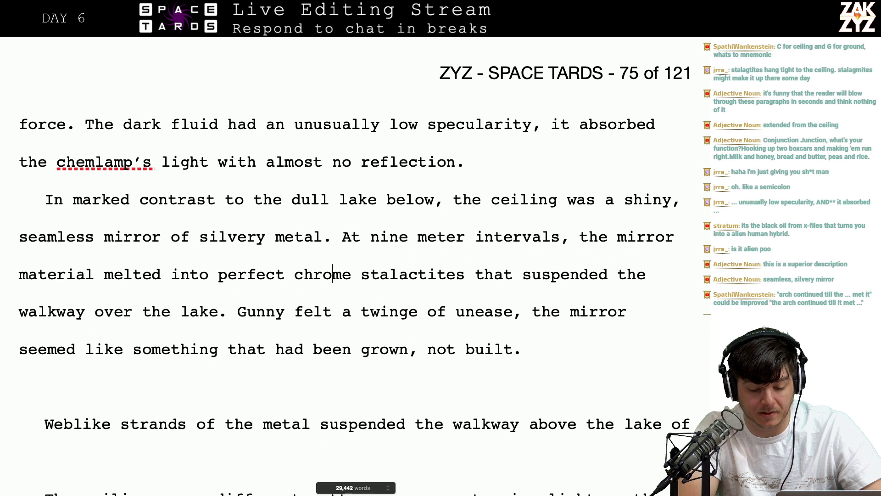
{"action": "key", "text": "Right"}
{"action": "key", "text": "Right"}
{"action": "key", "text": "Right"}
{"action": "key", "text": "Right"}
{"action": "key", "text": "Down"}
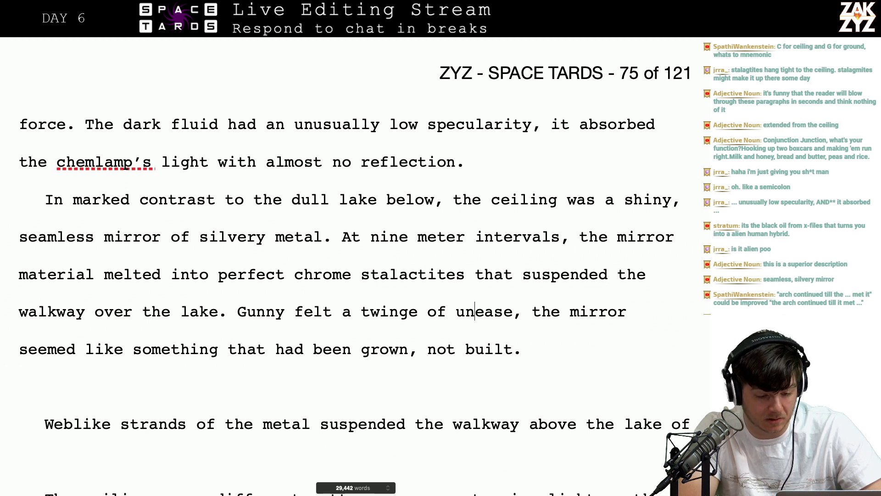
{"action": "key", "text": "Left"}
{"action": "key", "text": "Left"}
{"action": "key", "text": "Left"}
{"action": "key", "text": "Left"}
{"action": "key", "text": "Left"}
{"action": "key", "text": "Left"}
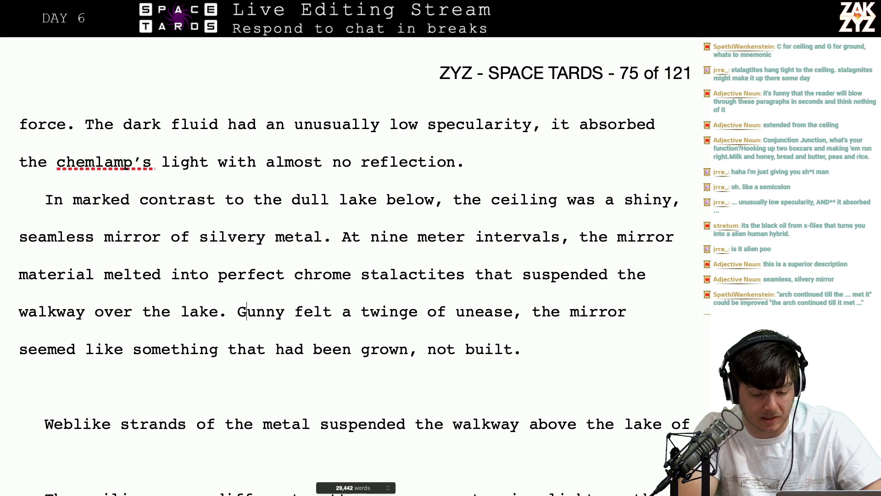
{"action": "key", "text": "Right"}
{"action": "key", "text": "Right"}
{"action": "key", "text": "Right"}
{"action": "key", "text": "Right"}
{"action": "key", "text": "Right"}
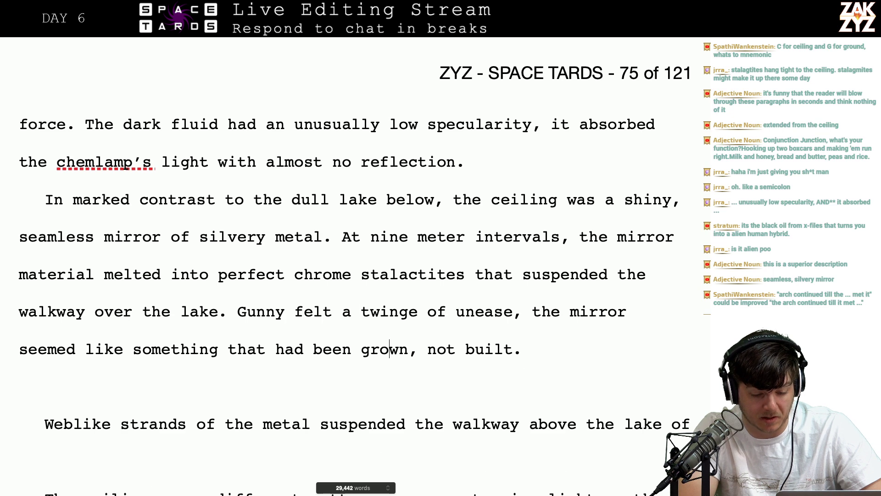
Delete the leftover "Weblike strands" fragment and the old draft from "The ceiling was a different matter" through "seamless, silvery mirror.", including the surrounding blank lines
{"action": "key", "text": "Down"}
{"action": "key", "text": "Down"}
{"action": "key", "text": "Down"}
{"action": "key", "text": "Down"}
{"action": "key", "text": "Down"}
{"action": "key", "text": "Down"}
{"action": "key", "text": "Down"}
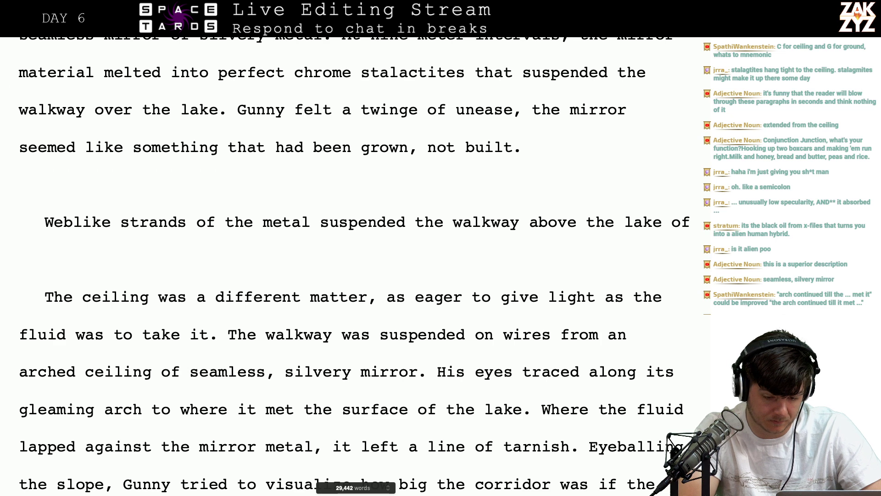
{"action": "left_click_drag", "start_coordinate": [428, 373], "coordinate": [141, 192]}
{"action": "key", "text": "BackSpace"}
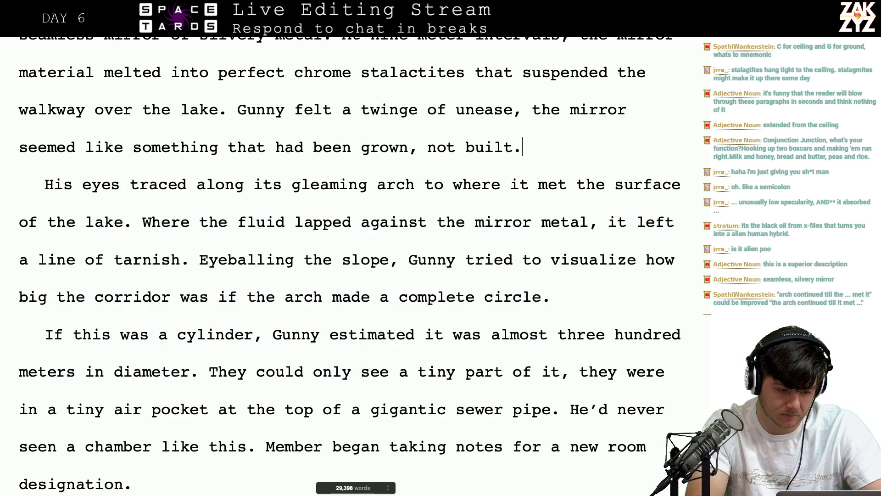
Start a new opening sentence before "His eyes traced" reading "Gunny's eyes followed the curve of the ceiling"
{"action": "key", "text": "Right"}
{"action": "key", "text": "Right"}
{"action": "key", "text": "Right"}
{"action": "key", "text": "Left"}
{"action": "key", "text": "Left"}
{"action": "key", "text": "Left"}
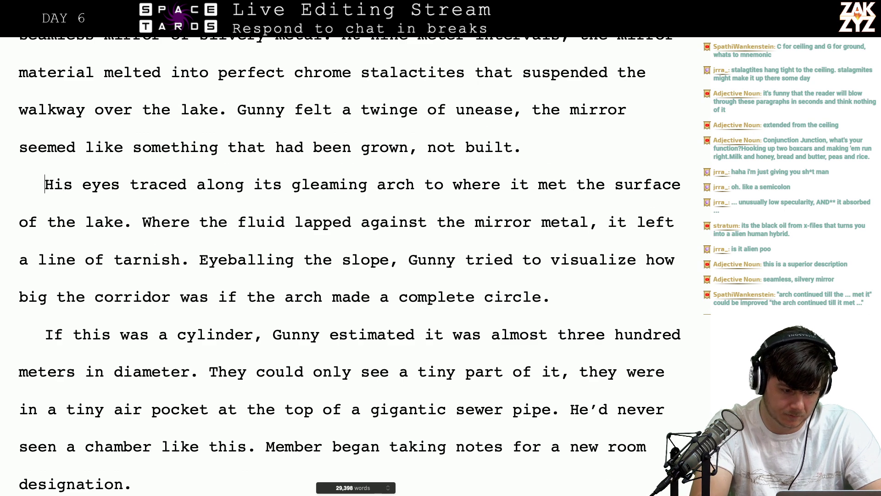
{"action": "type", "text": "Gunny's eyes fo"}
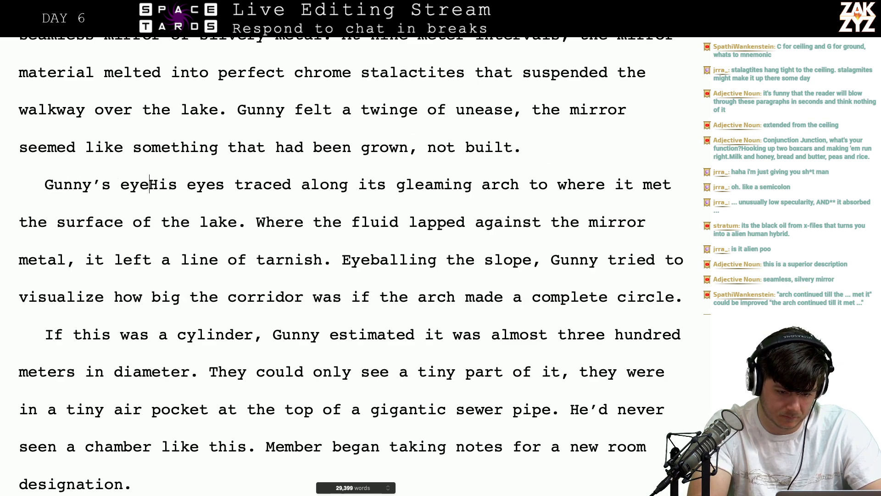
{"action": "type", "text": "llows d"}
{"action": "key", "text": "BackSpace"}
{"action": "type", "text": "the"}
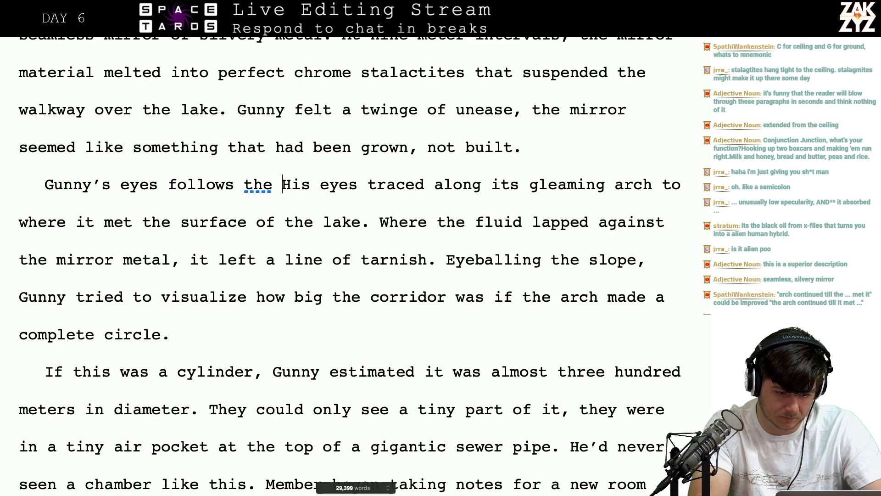
{"action": "key", "text": "BackSpace"}
{"action": "key", "text": "BackSpace"}
{"action": "key", "text": "BackSpace"}
{"action": "key", "text": "BackSpace"}
{"action": "key", "text": "BackSpace"}
{"action": "key", "text": "BackSpace"}
{"action": "type", "text": "ed the curve of "}
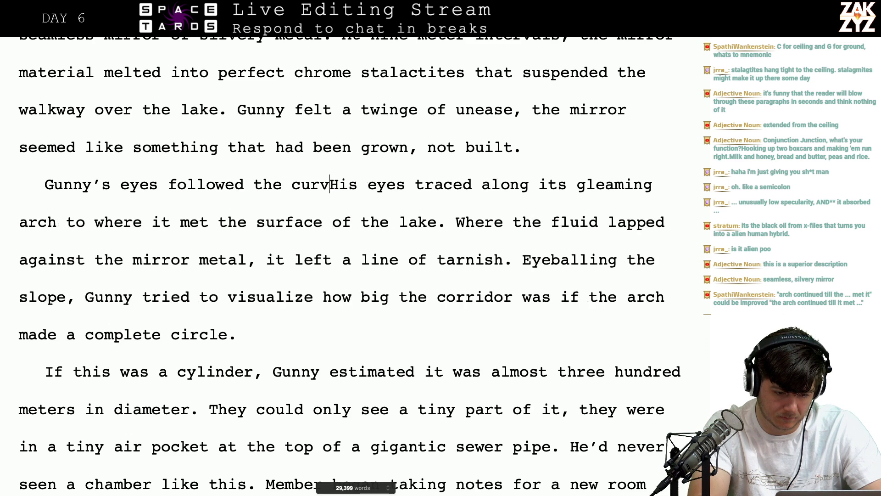
{"action": "type", "text": "the ceiling to w"}
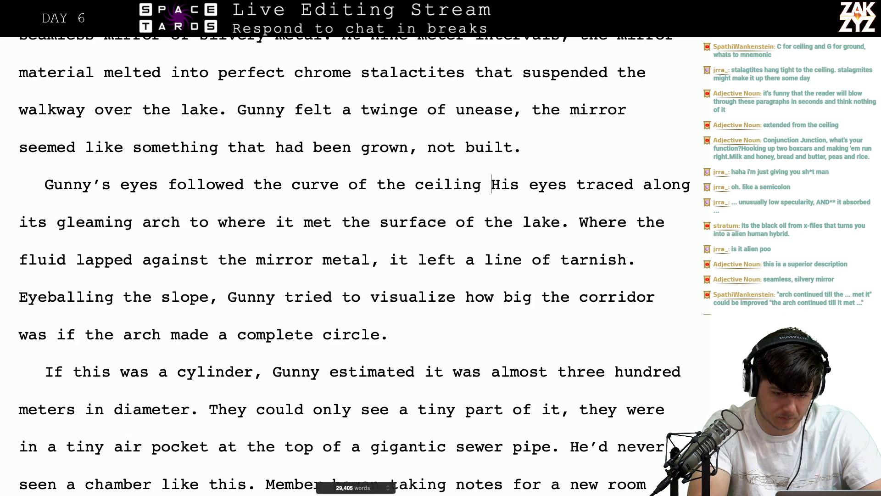
Replace "ceiling" in the new sentence and complete it with "arch to where it met the surface of the lake."
{"action": "key", "text": "BackSpace"}
{"action": "key", "text": "BackSpace"}
{"action": "key", "text": "BackSpace"}
{"action": "key", "text": "BackSpace"}
{"action": "key", "text": "BackSpace"}
{"action": "key", "text": "BackSpace"}
{"action": "key", "text": "BackSpace"}
{"action": "key", "text": "BackSpace"}
{"action": "key", "text": "BackSpace"}
{"action": "key", "text": "BackSpace"}
{"action": "key", "text": "BackSpace"}
{"action": "key", "text": "BackSpace"}
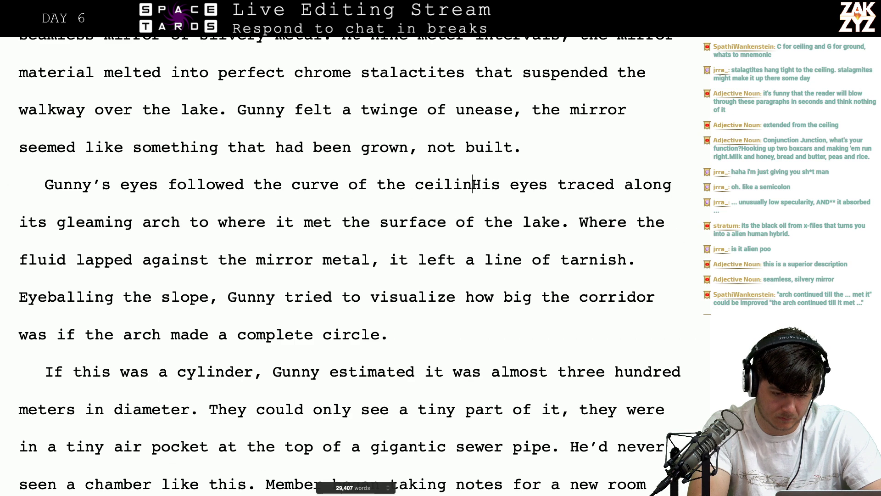
{"action": "type", "text": "arch to the"}
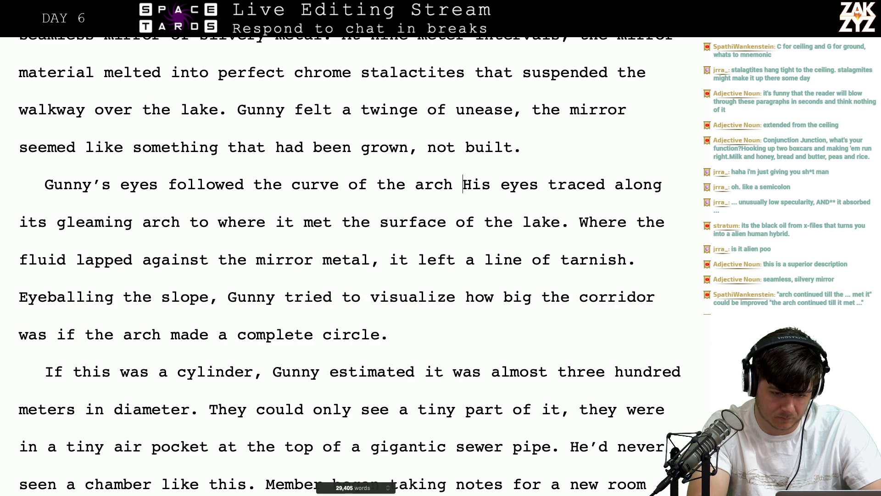
{"action": "key", "text": "BackSpace"}
{"action": "key", "text": "BackSpace"}
{"action": "key", "text": "BackSpace"}
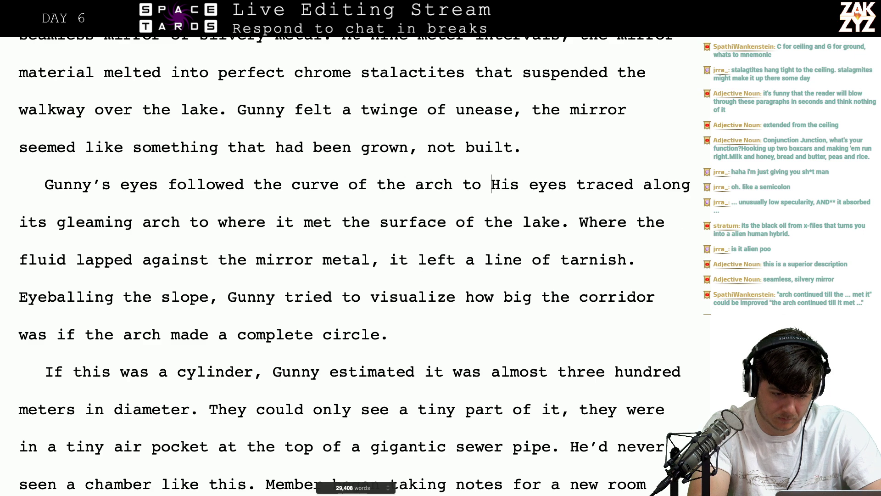
{"action": "type", "text": "where t"}
{"action": "key", "text": "BackSpace"}
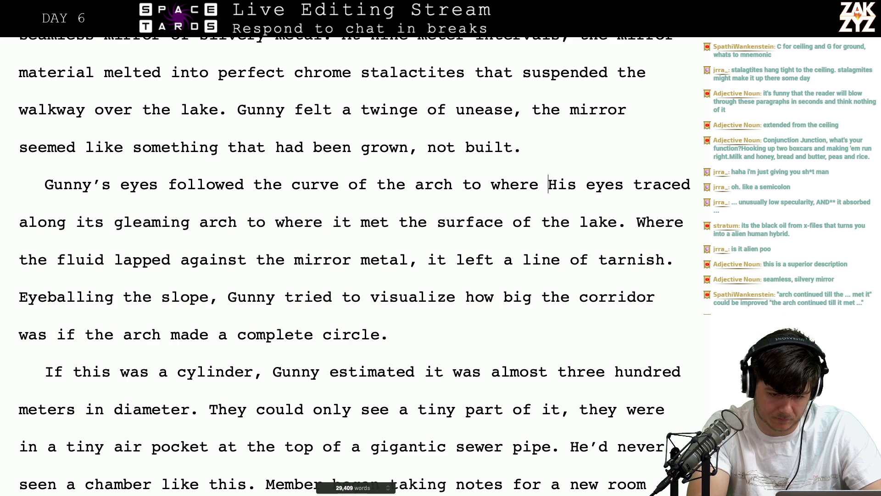
{"action": "type", "text": "it met the"}
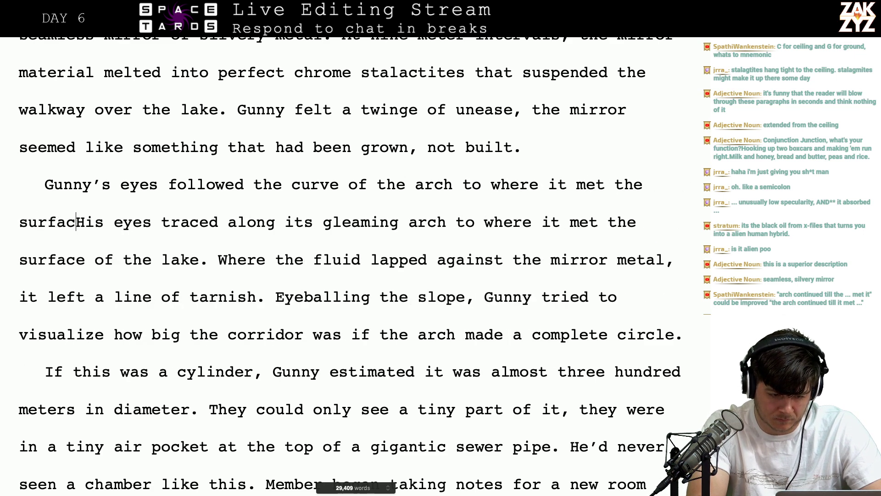
{"action": "type", "text": " surface of the lake."}
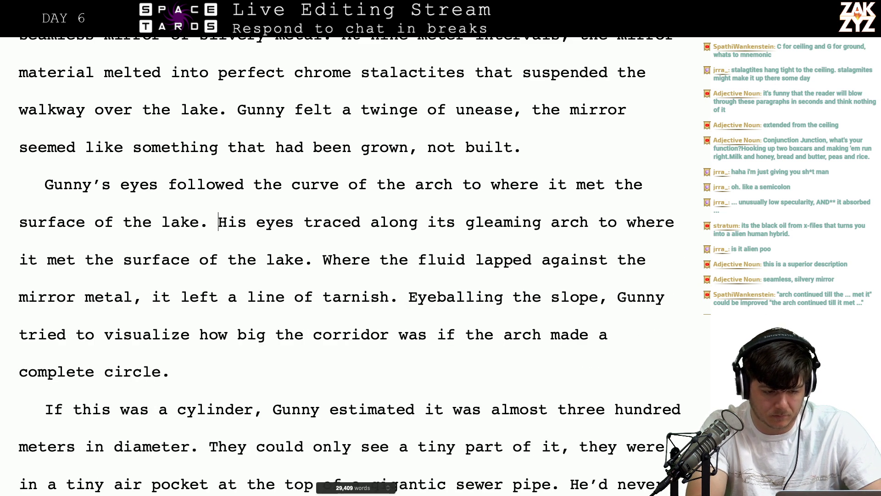
Delete the old sentence "His eyes traced along its gleaming arch to where it met the surface of the lake."
{"action": "key", "text": "shift+Down"}
{"action": "key", "text": "shift+Right"}
{"action": "key", "text": "shift+Right"}
{"action": "key", "text": "shift+Right"}
{"action": "key", "text": "shift+Right"}
{"action": "key", "text": "shift+Right"}
{"action": "key", "text": "shift+Right"}
{"action": "key", "text": "shift+Right"}
{"action": "key", "text": "shift+Right"}
{"action": "key", "text": "shift+Right"}
{"action": "key", "text": "shift+Right"}
{"action": "key", "text": "shift+Right"}
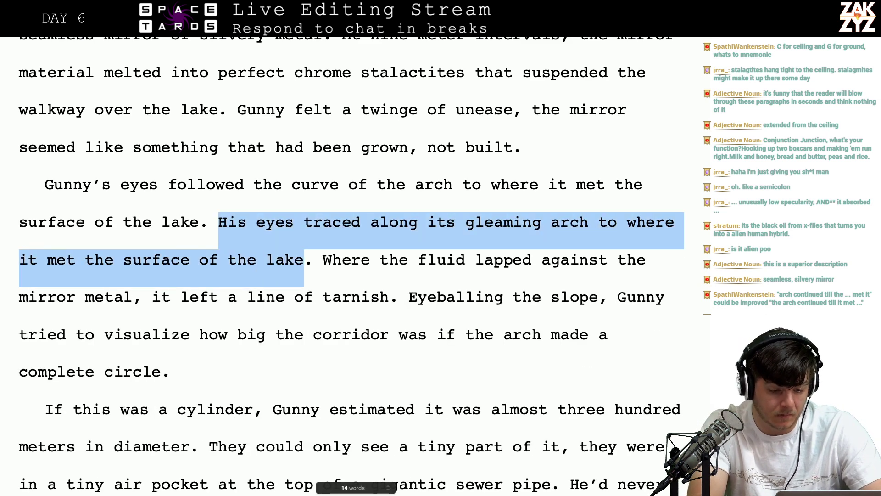
{"action": "key", "text": "BackSpace"}
Check the preceding paragraphs for repeated wording and replace "followed" with "traced" in the curve of the arch sentence
{"action": "left_click", "coordinate": [206, 185]}
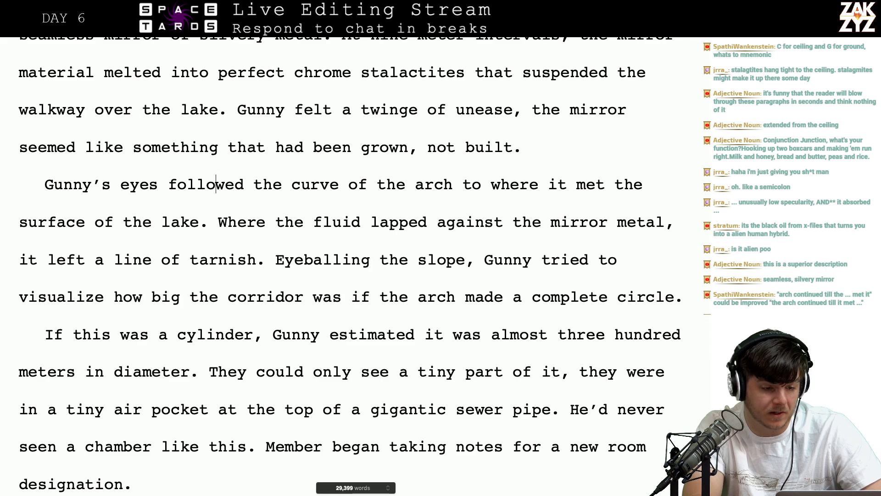
{"action": "scroll", "coordinate": [349, 264], "scroll_direction": "up", "scroll_amount": 12}
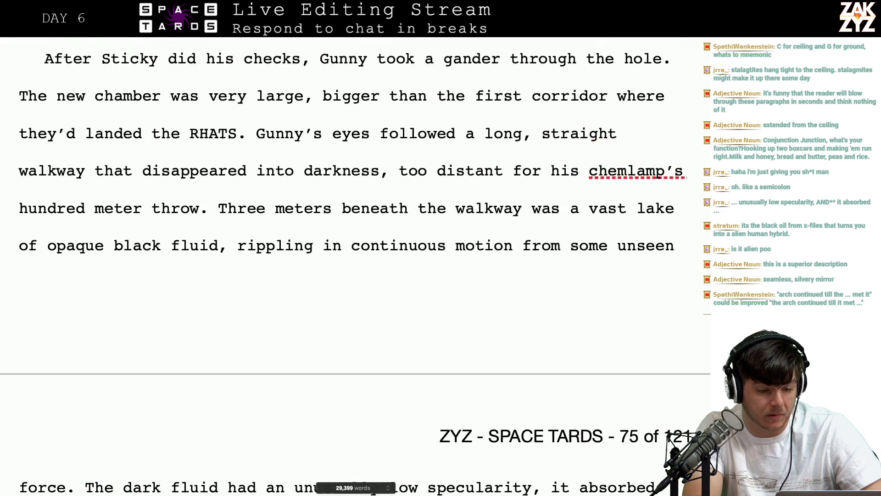
{"action": "scroll", "coordinate": [136, 184], "scroll_direction": "up", "scroll_amount": 2}
{"action": "scroll", "coordinate": [135, 184], "scroll_direction": "down", "scroll_amount": 2}
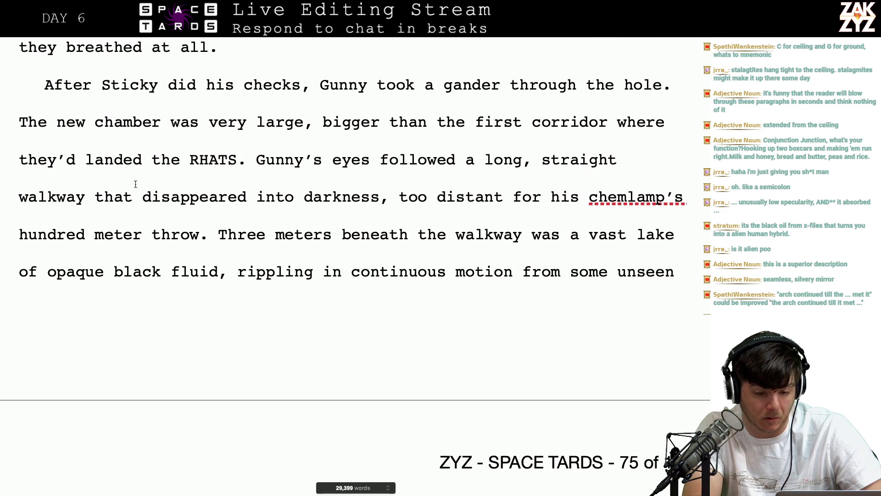
{"action": "scroll", "coordinate": [370, 162], "scroll_direction": "down", "scroll_amount": 13}
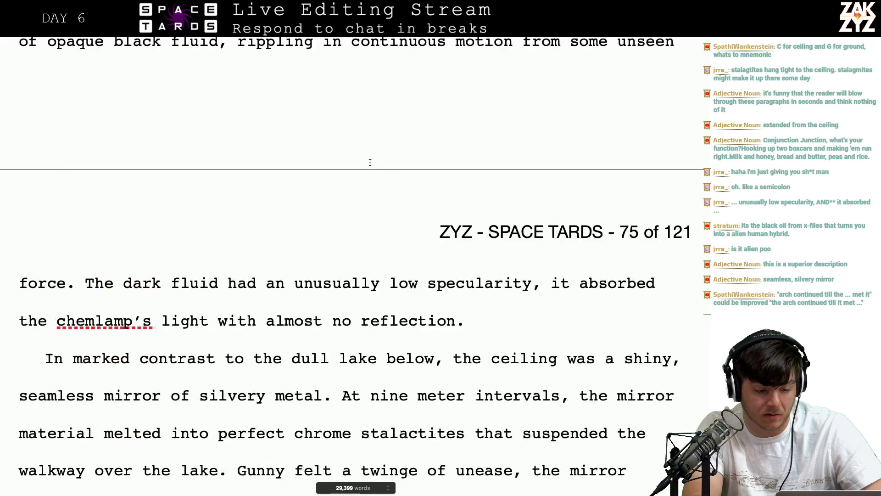
{"action": "left_click", "coordinate": [249, 193]}
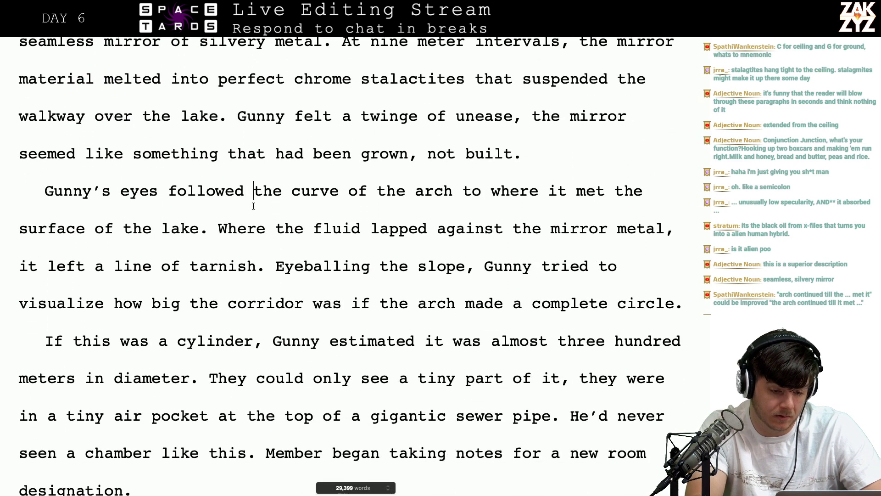
{"action": "key", "text": "BackSpace"}
{"action": "key", "text": "BackSpace"}
{"action": "key", "text": "BackSpace"}
{"action": "key", "text": "BackSpace"}
{"action": "key", "text": "BackSpace"}
{"action": "key", "text": "BackSpace"}
{"action": "key", "text": "BackSpace"}
{"action": "key", "text": "BackSpace"}
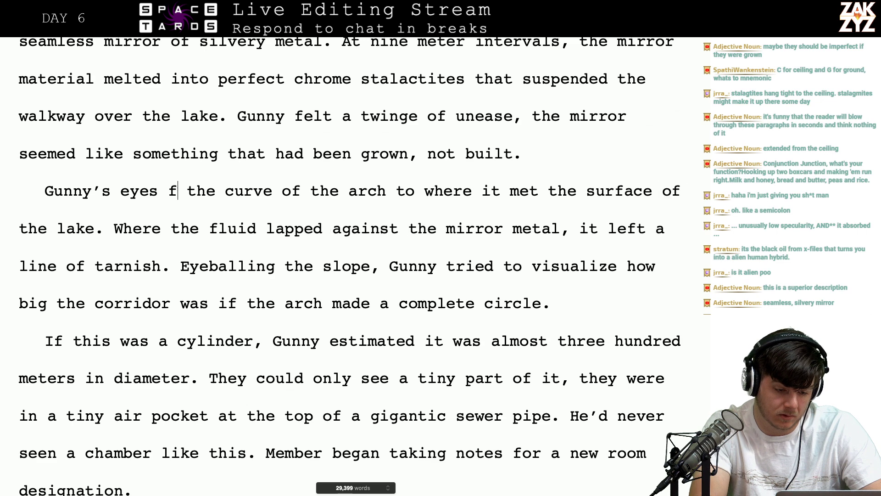
{"action": "type", "text": "traced"}
{"action": "key", "text": "Left"}
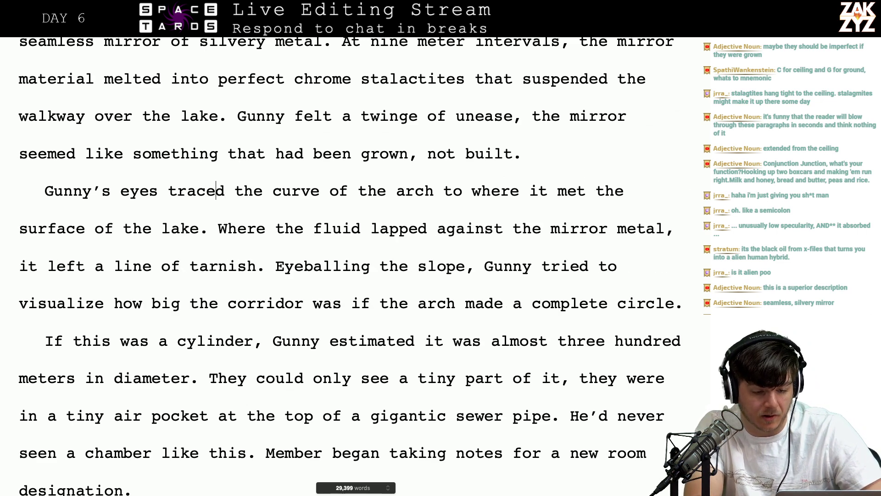
Reread the paragraph from "Gunny's eyes traced" through the start of "If this was a cylinder"
{"action": "key", "text": "Right"}
{"action": "key", "text": "Right"}
{"action": "key", "text": "Right"}
{"action": "key", "text": "Right"}
{"action": "key", "text": "Right"}
{"action": "key", "text": "Right"}
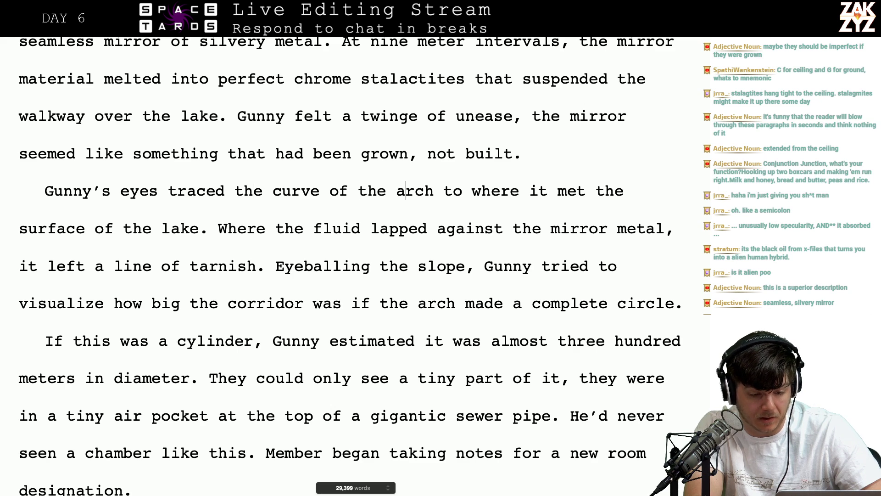
{"action": "key", "text": "Right"}
{"action": "key", "text": "Right"}
{"action": "key", "text": "Right"}
{"action": "key", "text": "Right"}
{"action": "key", "text": "Right"}
{"action": "key", "text": "Right"}
{"action": "key", "text": "Right"}
{"action": "key", "text": "Right"}
{"action": "key", "text": "Right"}
{"action": "key", "text": "Down"}
{"action": "key", "text": "Left"}
{"action": "key", "text": "Left"}
{"action": "key", "text": "Left"}
{"action": "key", "text": "Left"}
{"action": "key", "text": "Left"}
{"action": "key", "text": "Left"}
{"action": "key", "text": "Left"}
{"action": "key", "text": "Left"}
{"action": "key", "text": "Left"}
{"action": "key", "text": "Left"}
{"action": "key", "text": "Left"}
{"action": "key", "text": "Left"}
{"action": "key", "text": "Left"}
{"action": "key", "text": "Left"}
{"action": "key", "text": "Left"}
{"action": "key", "text": "Left"}
{"action": "key", "text": "Left"}
{"action": "key", "text": "Left"}
{"action": "key", "text": "Left"}
{"action": "key", "text": "Left"}
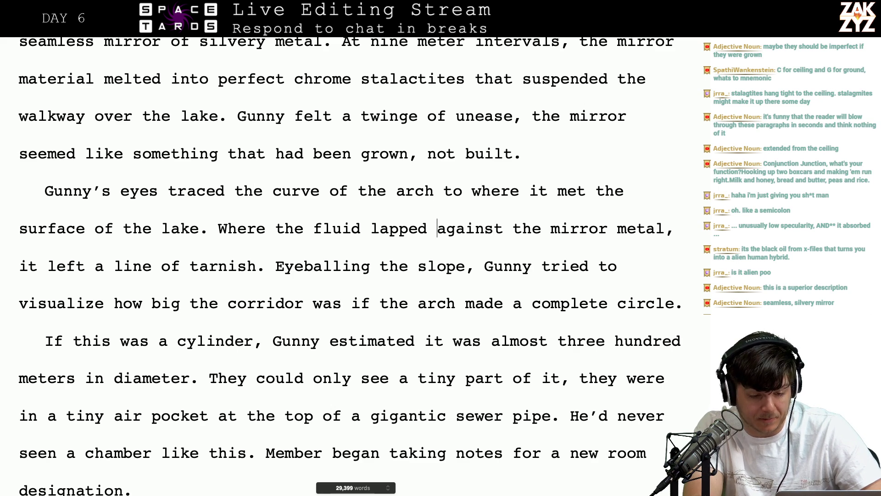
{"action": "key", "text": "Left"}
{"action": "key", "text": "Left"}
{"action": "key", "text": "Left"}
{"action": "key", "text": "Left"}
{"action": "key", "text": "Left"}
{"action": "key", "text": "Left"}
{"action": "key", "text": "Left"}
{"action": "key", "text": "Left"}
{"action": "key", "text": "Left"}
{"action": "key", "text": "Left"}
{"action": "key", "text": "Left"}
{"action": "key", "text": "Left"}
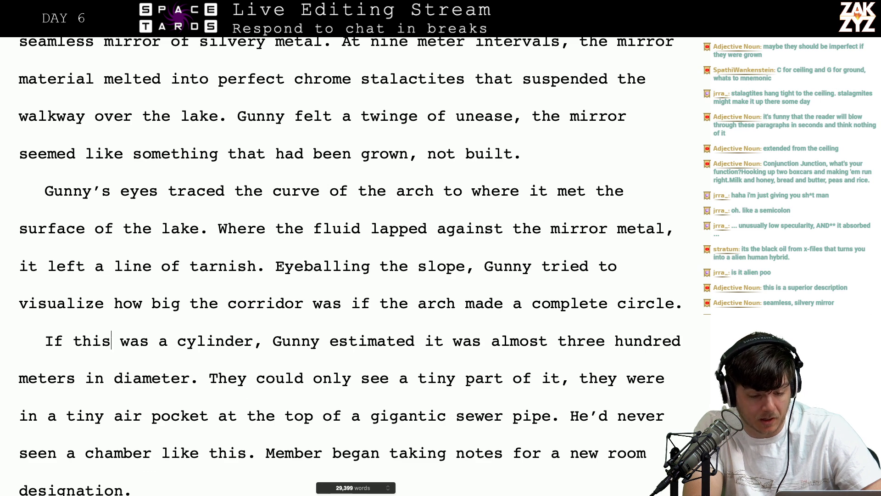
{"action": "key", "text": "Right"}
{"action": "key", "text": "Right"}
{"action": "key", "text": "Right"}
{"action": "key", "text": "Right"}
{"action": "key", "text": "Right"}
{"action": "key", "text": "Right"}
{"action": "key", "text": "Right"}
{"action": "key", "text": "Right"}
{"action": "key", "text": "Right"}
{"action": "key", "text": "Up"}
{"action": "key", "text": "Left"}
{"action": "key", "text": "Left"}
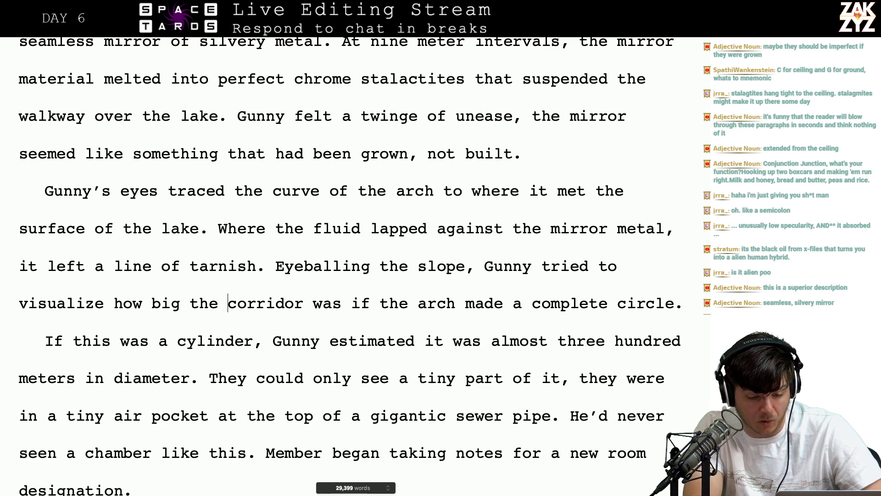
Insert "would be if the arch made a complete circle." after "visualize how big the corridor"
{"action": "key", "text": "Right"}
{"action": "key", "text": "Right"}
{"action": "key", "text": "Right"}
{"action": "key", "text": "Right"}
{"action": "key", "text": "Right"}
{"action": "key", "text": "Right"}
{"action": "key", "text": "Right"}
{"action": "key", "text": "Right"}
{"action": "key", "text": "Right"}
{"action": "key", "text": "Right"}
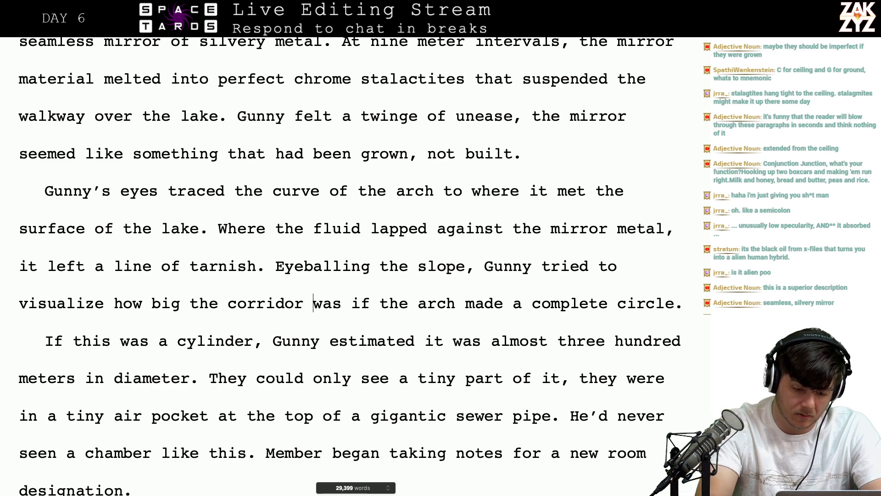
{"action": "type", "text": "would be if the ar"}
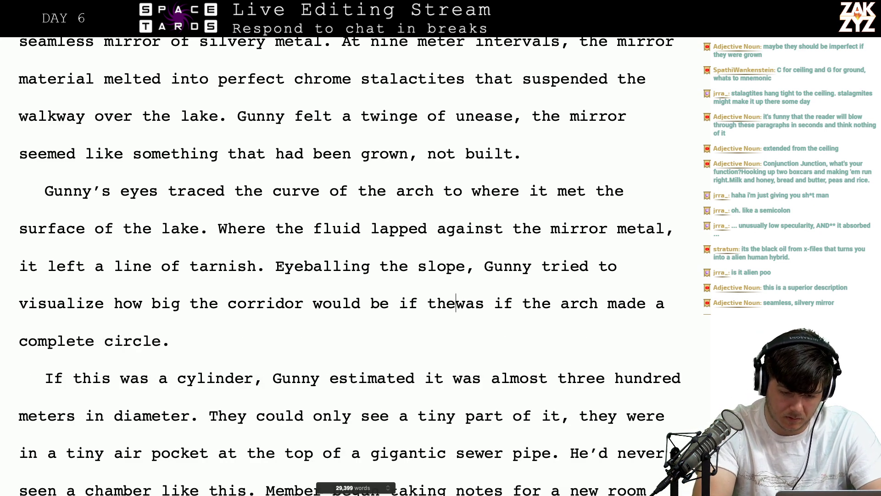
{"action": "type", "text": "ch made a com"}
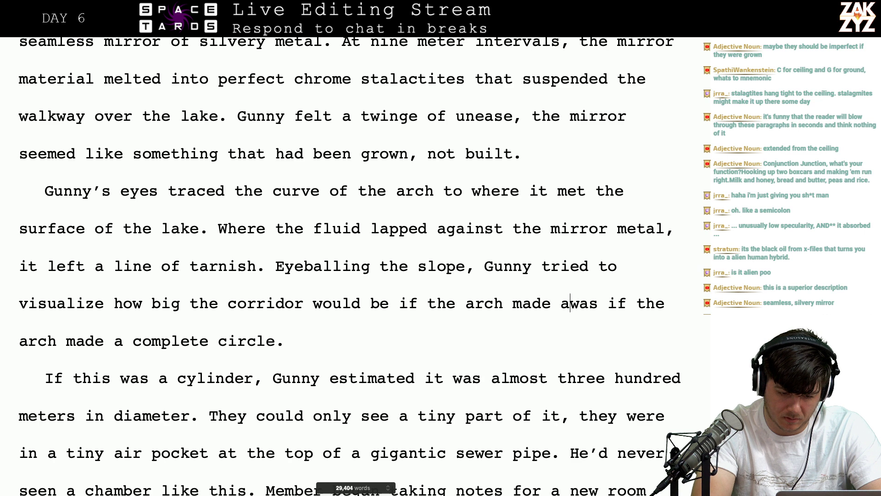
{"action": "type", "text": "plete circle."}
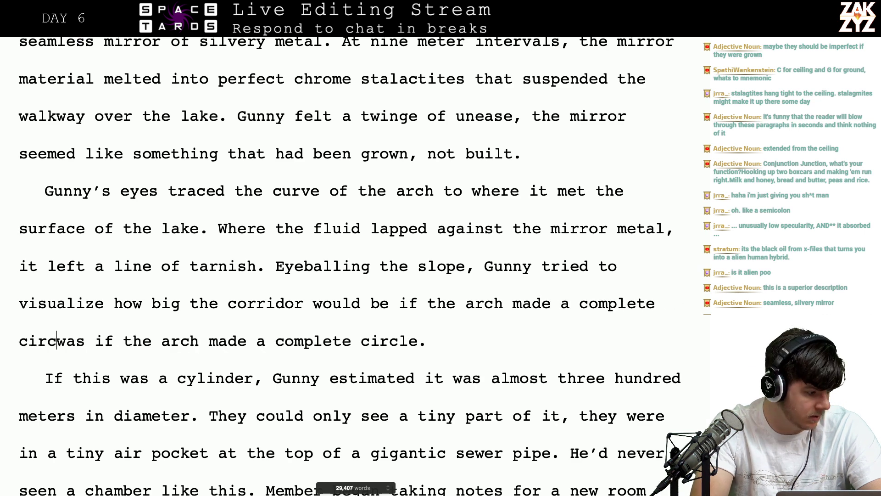
Delete the leftover duplicate text "was if the arch made a complete circle." at the end of the corridor size sentence
{"action": "key", "text": "shift+Right"}
{"action": "key", "text": "shift+Right"}
{"action": "key", "text": "shift+Right"}
{"action": "key", "text": "shift+Right"}
{"action": "key", "text": "shift+Right"}
{"action": "key", "text": "shift+Right"}
{"action": "key", "text": "shift+Right"}
{"action": "key", "text": "shift+Right"}
{"action": "key", "text": "shift+Right"}
{"action": "key", "text": "shift+Right"}
{"action": "key", "text": "shift+Right"}
{"action": "key", "text": "shift+Right"}
{"action": "key", "text": "shift+Right"}
{"action": "key", "text": "shift+Right"}
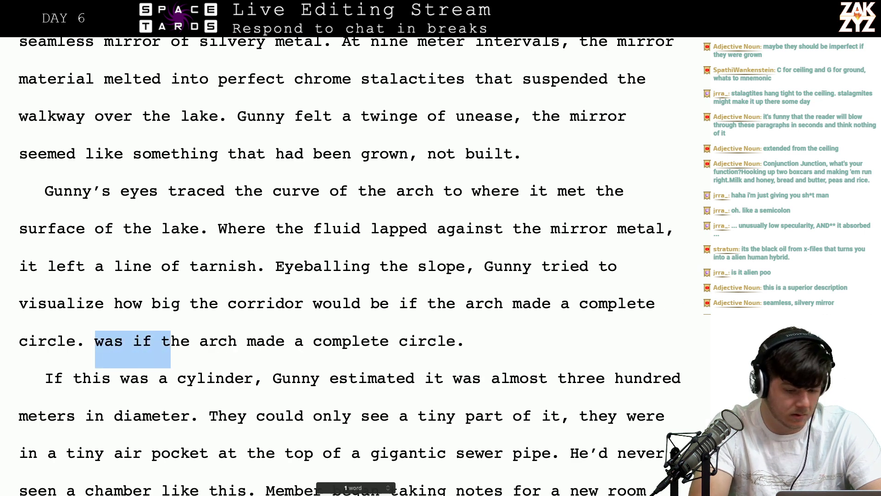
{"action": "key", "text": "shift+Right"}
{"action": "key", "text": "shift+Right"}
{"action": "key", "text": "shift+Right"}
{"action": "key", "text": "shift+Right"}
{"action": "key", "text": "shift+Right"}
{"action": "key", "text": "shift+Right"}
{"action": "key", "text": "shift+Right"}
{"action": "key", "text": "shift+Right"}
{"action": "key", "text": "shift+Right"}
{"action": "key", "text": "shift+Right"}
{"action": "key", "text": "shift+Right"}
{"action": "key", "text": "shift+Right"}
{"action": "key", "text": "shift+Right"}
{"action": "key", "text": "shift+Right"}
{"action": "key", "text": "shift+Right"}
{"action": "key", "text": "shift+Right"}
{"action": "key", "text": "shift+Right"}
{"action": "key", "text": "shift+Right"}
{"action": "key", "text": "shift+Right"}
{"action": "key", "text": "shift+Right"}
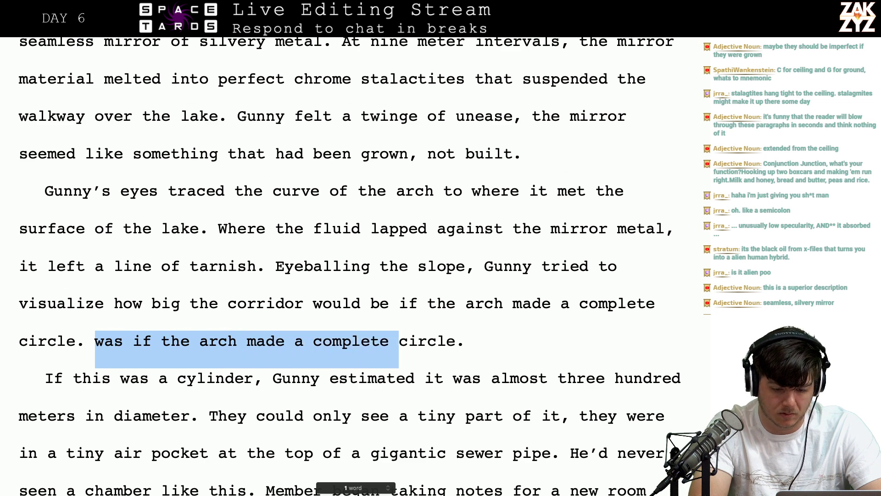
{"action": "key", "text": "shift+Right"}
{"action": "key", "text": "BackSpace"}
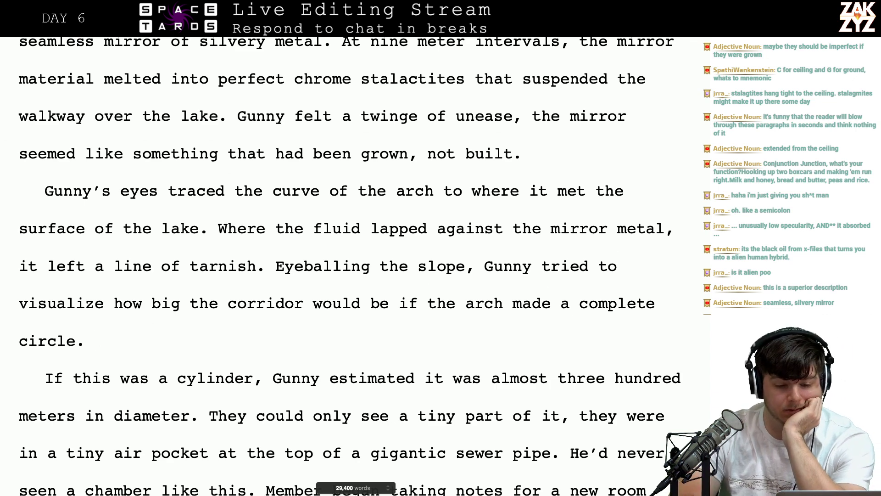
Replace "perfect" with "flawless tapering drips of" before "chrome stalactites" in the mirror material sentence of the ceiling paragraph
{"action": "scroll", "coordinate": [349, 266], "scroll_direction": "up", "scroll_amount": 5}
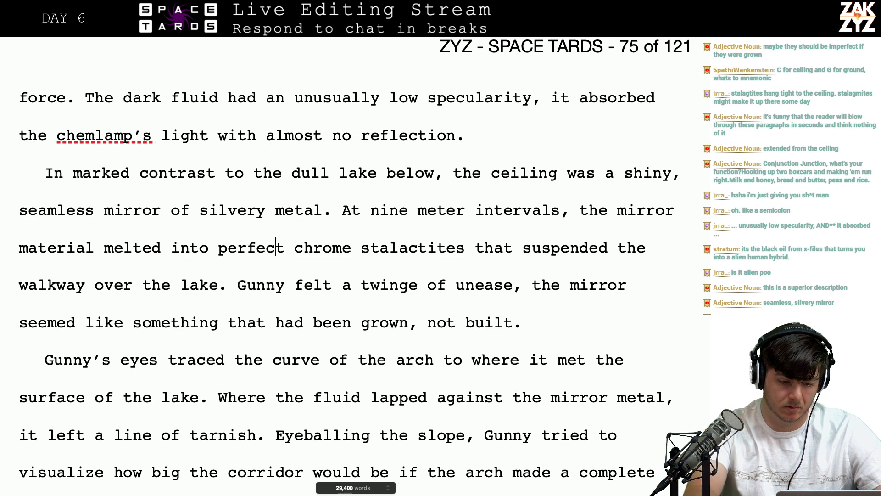
{"action": "key", "text": "BackSpace"}
{"action": "key", "text": "BackSpace"}
{"action": "key", "text": "BackSpace"}
{"action": "key", "text": "BackSpace"}
{"action": "key", "text": "BackSpace"}
{"action": "key", "text": "BackSpace"}
{"action": "key", "text": "BackSpace"}
{"action": "key", "text": "BackSpace"}
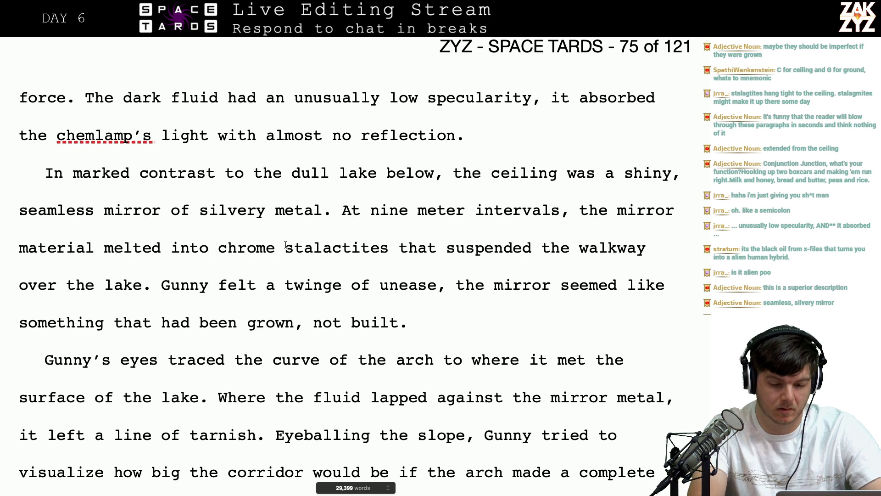
{"action": "key", "text": "BackSpace"}
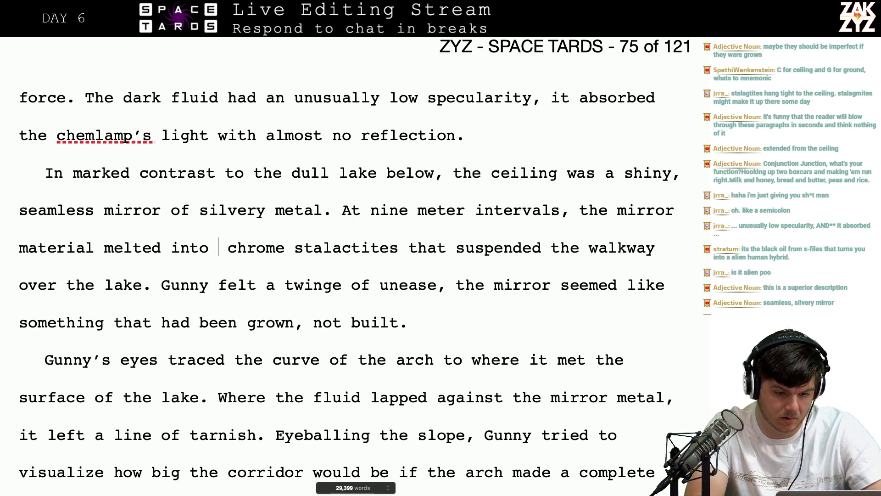
{"action": "type", "text": "flawless drips of"}
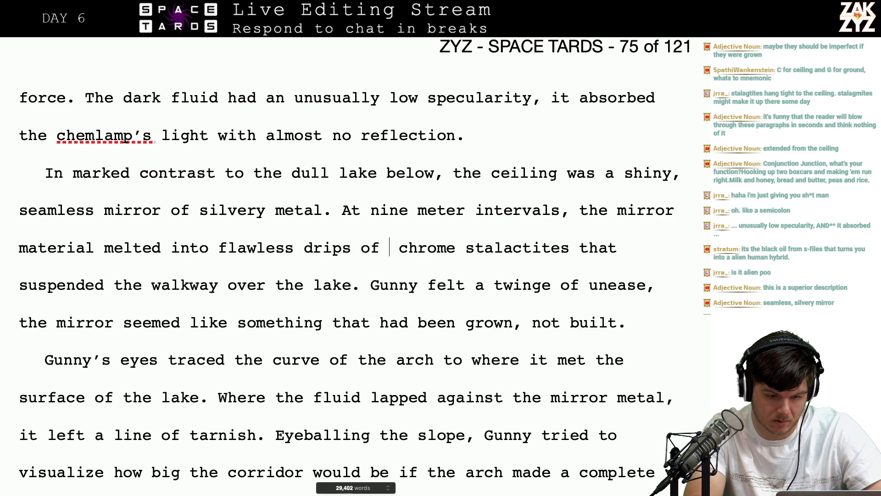
{"action": "type", "text": " tapering"}
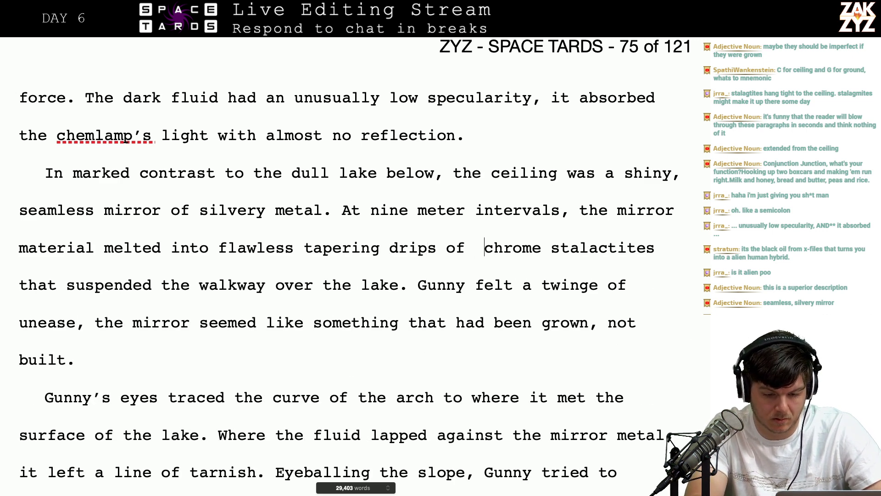
Remove "stalactites" and fix the spacing so the phrase reads "drips of chrome that suspended"
{"action": "key", "text": "BackSpace"}
{"action": "key", "text": "BackSpace"}
{"action": "key", "text": "BackSpace"}
{"action": "key", "text": "BackSpace"}
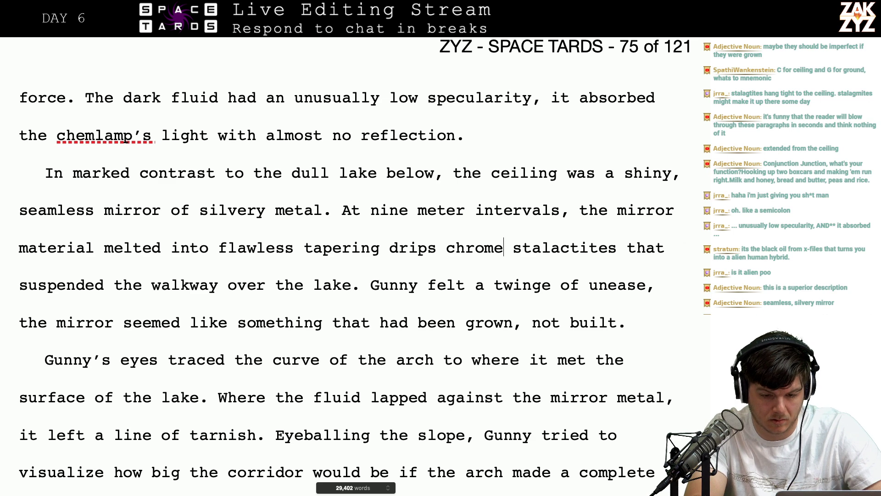
{"action": "key", "text": "BackSpace"}
{"action": "key", "text": "BackSpace"}
{"action": "key", "text": "BackSpace"}
{"action": "key", "text": "BackSpace"}
{"action": "key", "text": "BackSpace"}
{"action": "key", "text": "BackSpace"}
{"action": "key", "text": "BackSpace"}
{"action": "key", "text": "BackSpace"}
{"action": "key", "text": "BackSpace"}
{"action": "key", "text": "BackSpace"}
{"action": "key", "text": "BackSpace"}
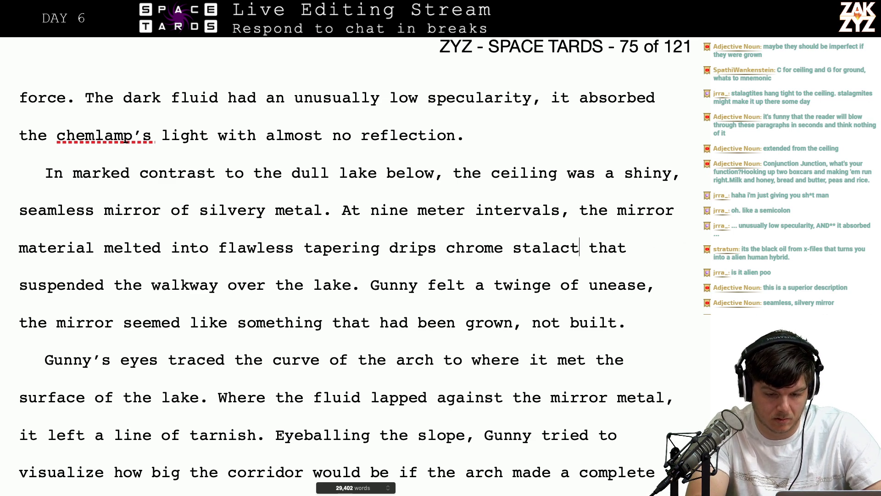
{"action": "key", "text": "BackSpace"}
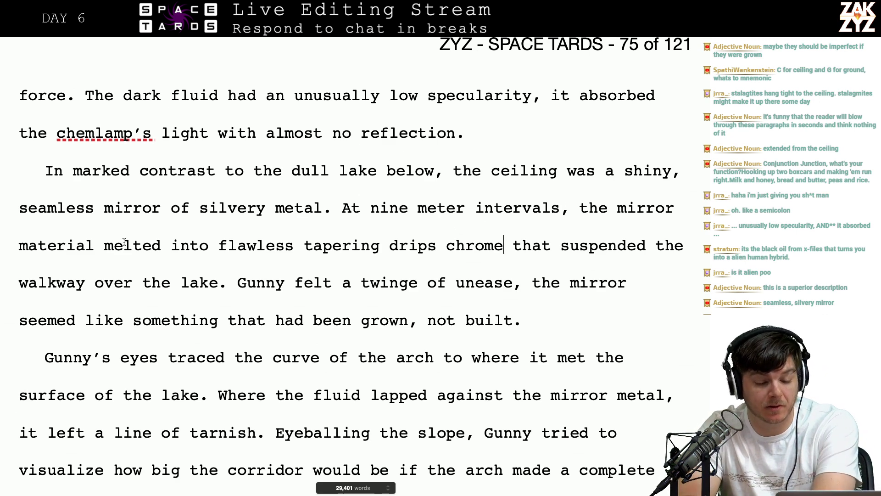
{"action": "scroll", "coordinate": [125, 239], "scroll_direction": "down", "scroll_amount": 1}
{"action": "scroll", "coordinate": [412, 284], "scroll_direction": "down", "scroll_amount": 1}
{"action": "key", "text": "Left"}
{"action": "key", "text": "Left"}
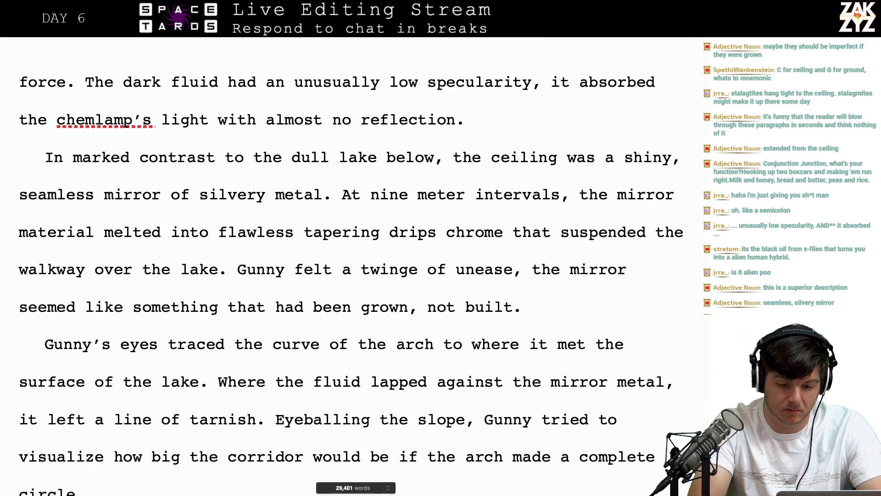
{"action": "type", "text": "of"}
Delete "flawless" so the mirror material melts "into tapering drips of chrome"
{"action": "left_click", "coordinate": [437, 232]}
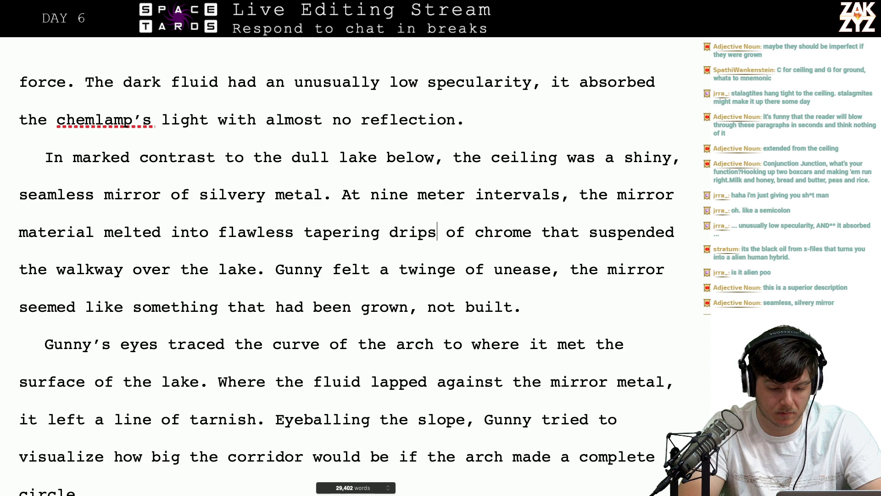
{"action": "key", "text": "BackSpace"}
{"action": "key", "text": "BackSpace"}
{"action": "key", "text": "BackSpace"}
{"action": "key", "text": "BackSpace"}
{"action": "key", "text": "BackSpace"}
{"action": "key", "text": "BackSpace"}
{"action": "key", "text": "BackSpace"}
{"action": "key", "text": "BackSpace"}
{"action": "key", "text": "BackSpace"}
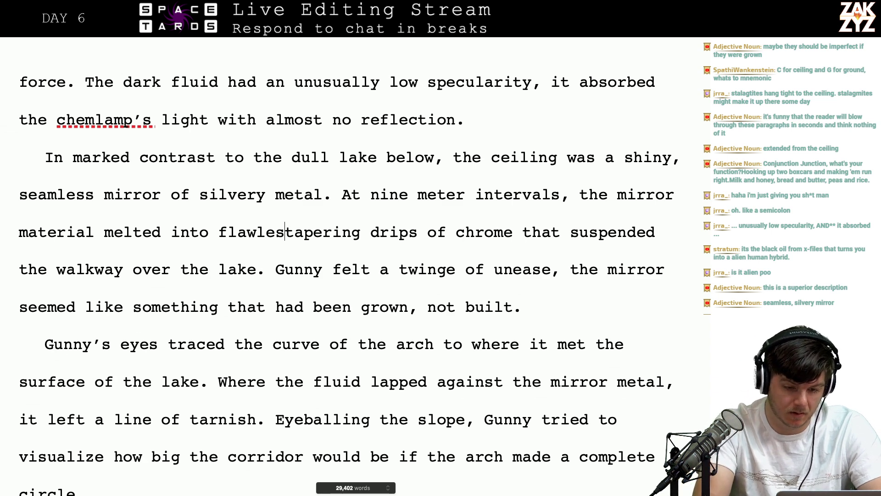
{"action": "left_click", "coordinate": [237, 232]}
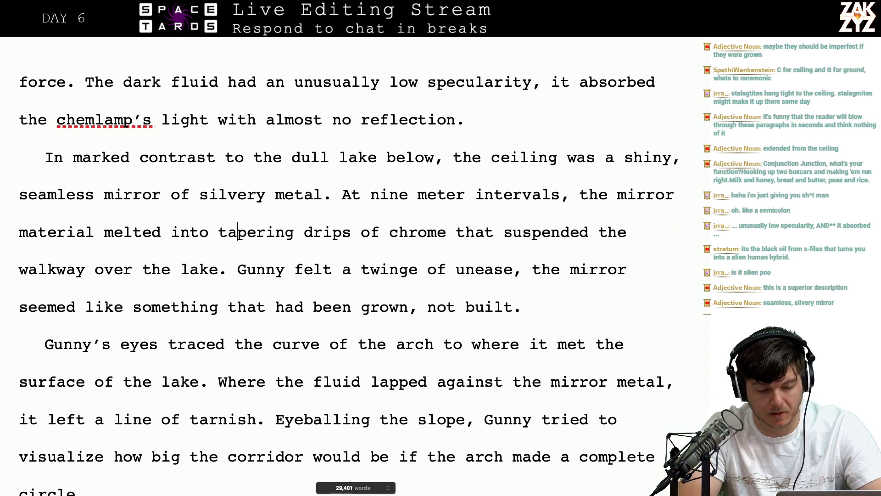
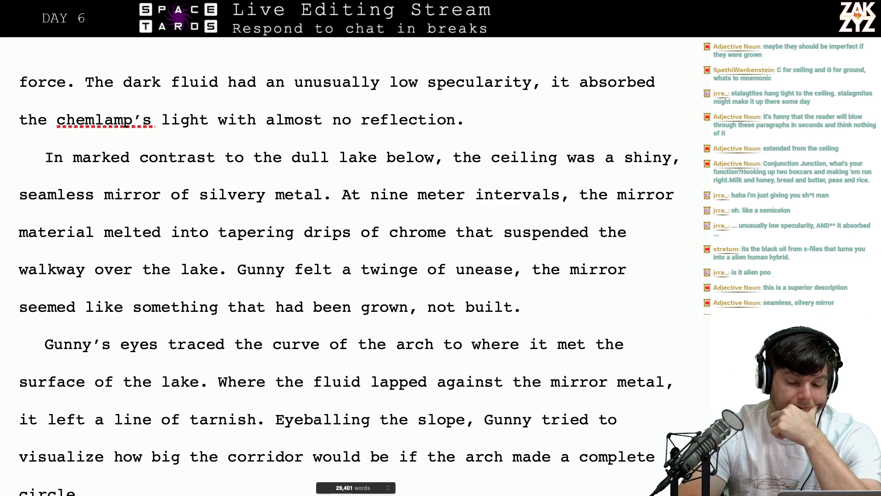
{"action": "scroll", "coordinate": [412, 282], "scroll_direction": "down", "scroll_amount": 4}
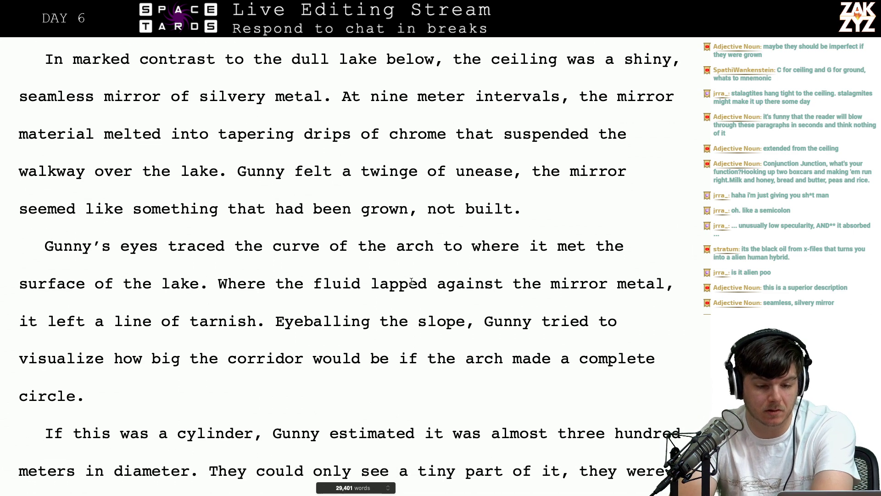
{"action": "scroll", "coordinate": [294, 137], "scroll_direction": "up", "scroll_amount": 1}
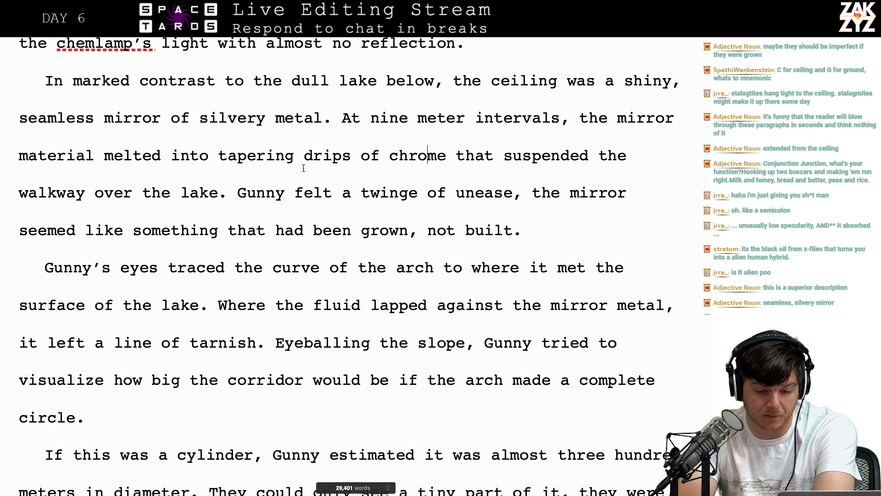
{"action": "scroll", "coordinate": [304, 168], "scroll_direction": "down", "scroll_amount": 1}
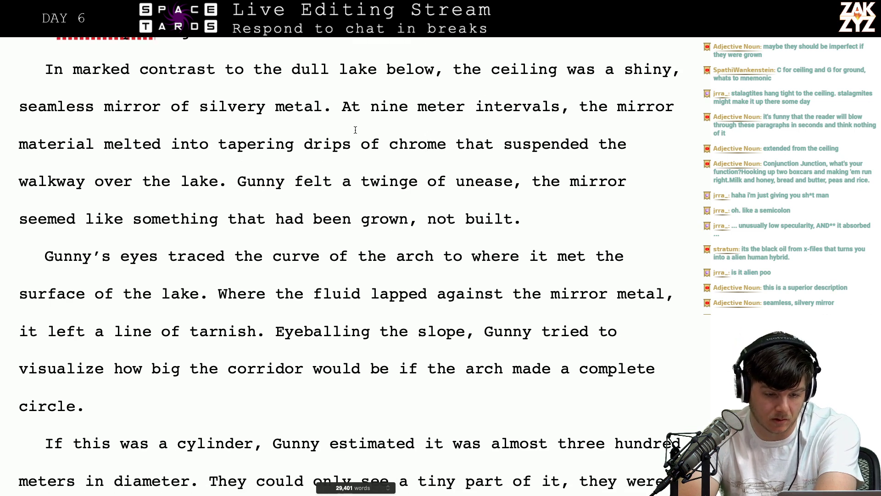
{"action": "scroll", "coordinate": [358, 169], "scroll_direction": "down", "scroll_amount": 1}
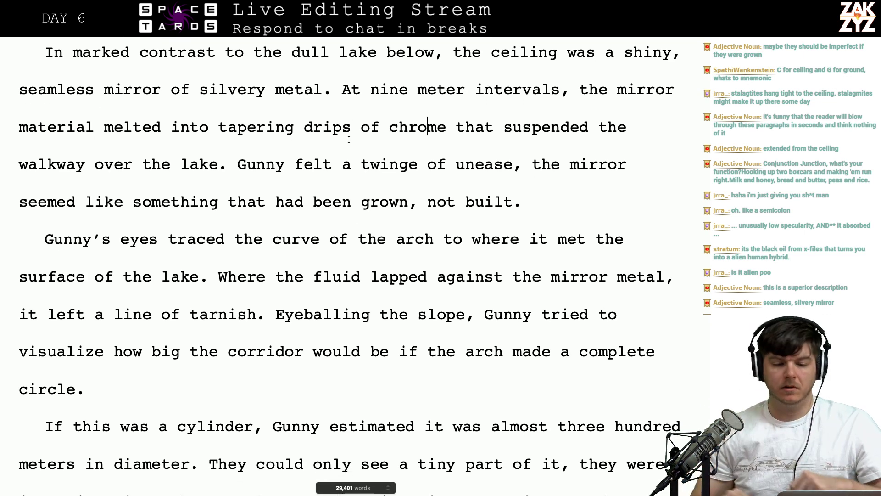
Switch to the web browser and search Google for "online sketchpad"
{"action": "key", "text": "ctrl+Left"}
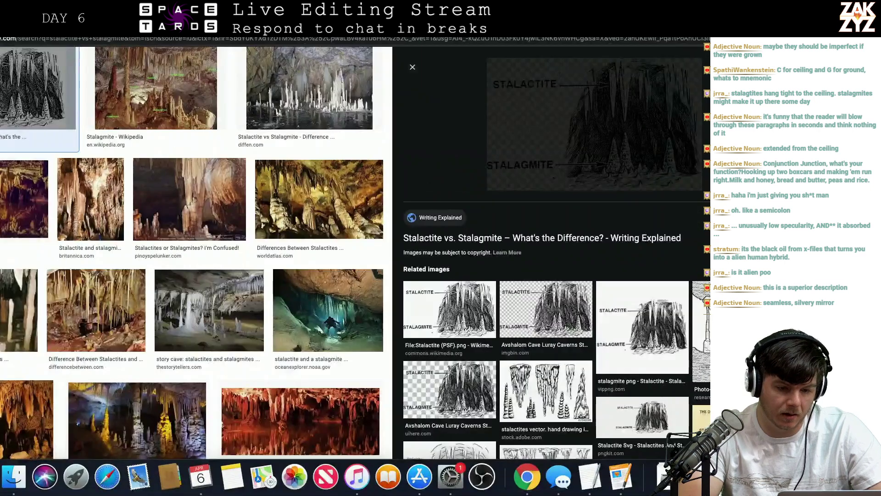
{"action": "key", "text": "ctrl+Left"}
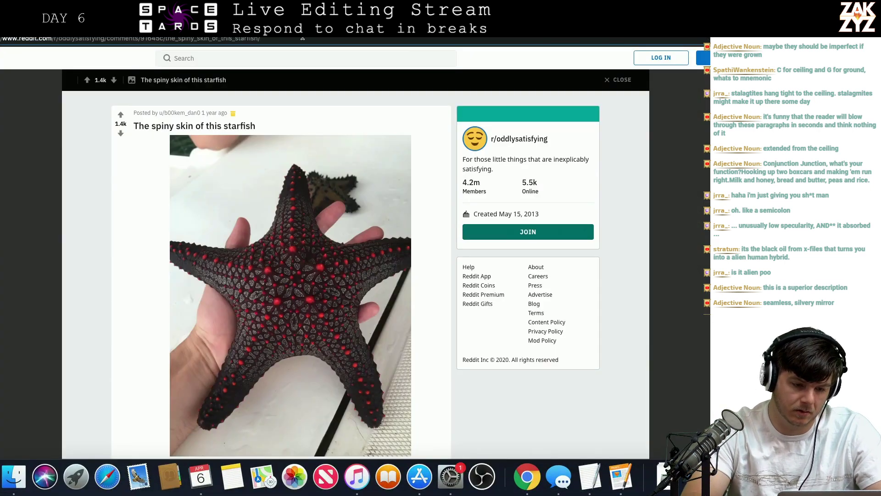
{"action": "key", "text": "ctrl+Right"}
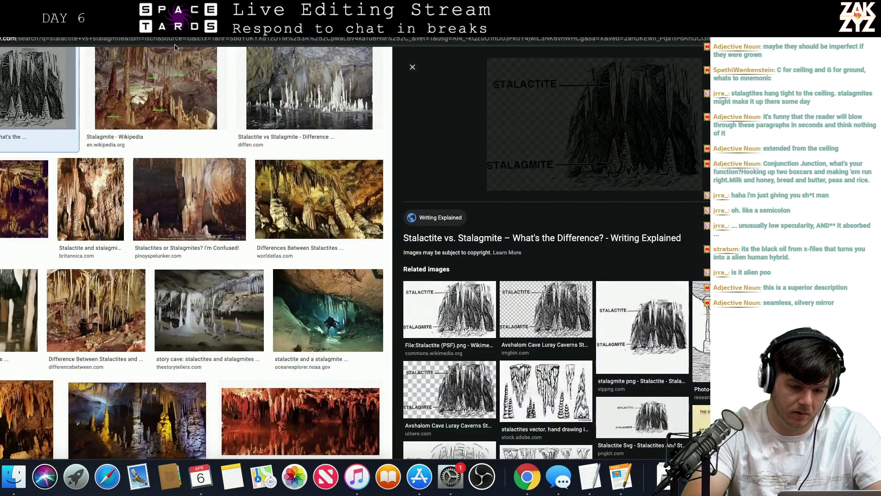
{"action": "left_click", "coordinate": [172, 43]}
{"action": "type", "text": "online sketch"}
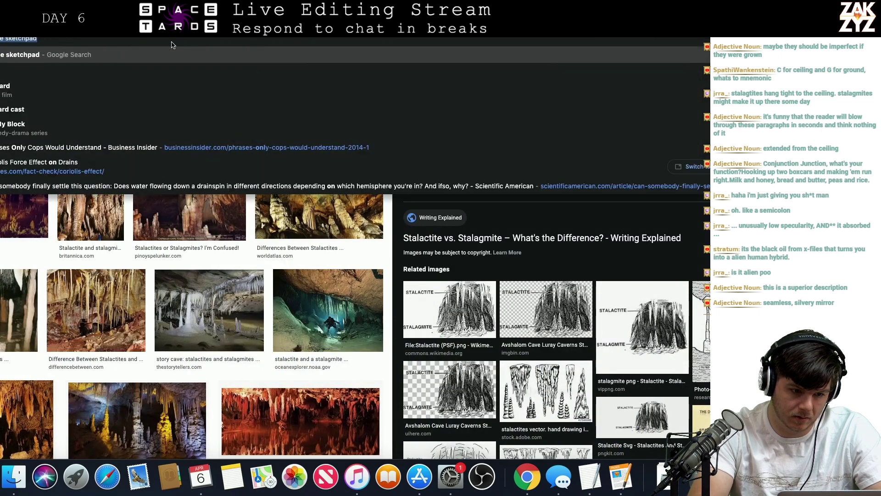
{"action": "type", "text": "pad"}
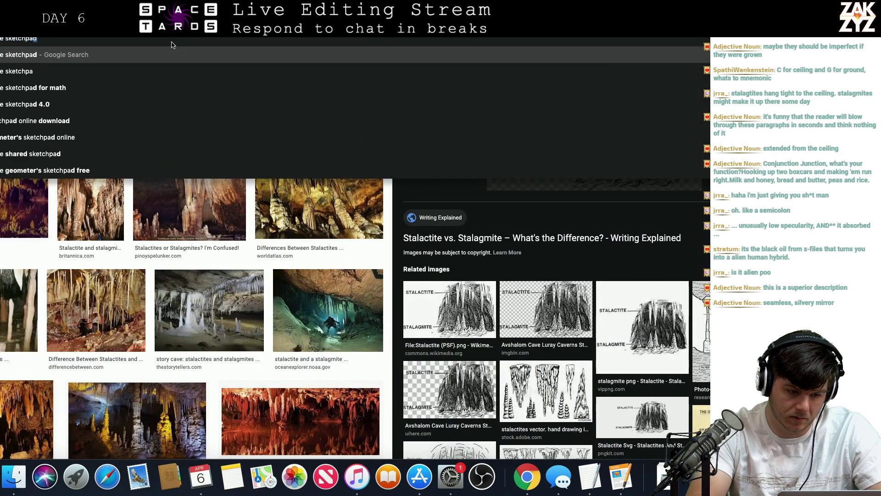
{"action": "key", "text": "Return"}
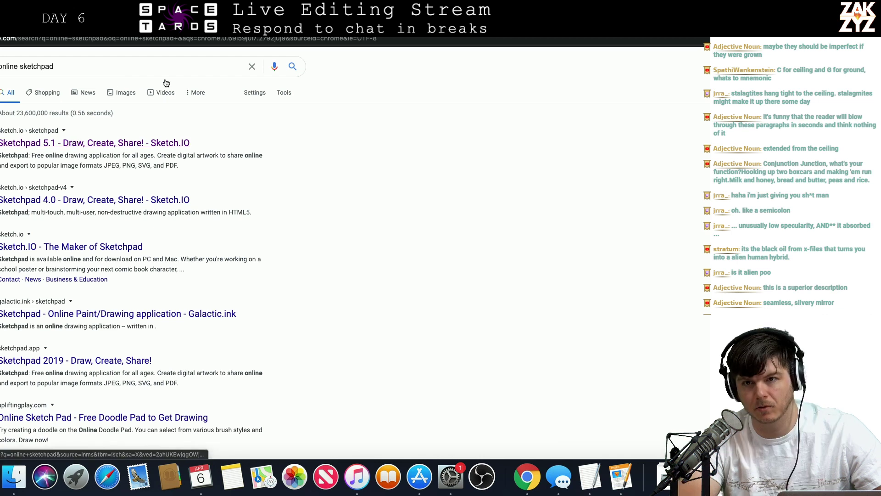
Open the Sketchpad 2019 drawing application from the search results and dismiss its welcome message to reach the blank canvas
{"action": "scroll", "coordinate": [249, 197], "scroll_direction": "down", "scroll_amount": 1}
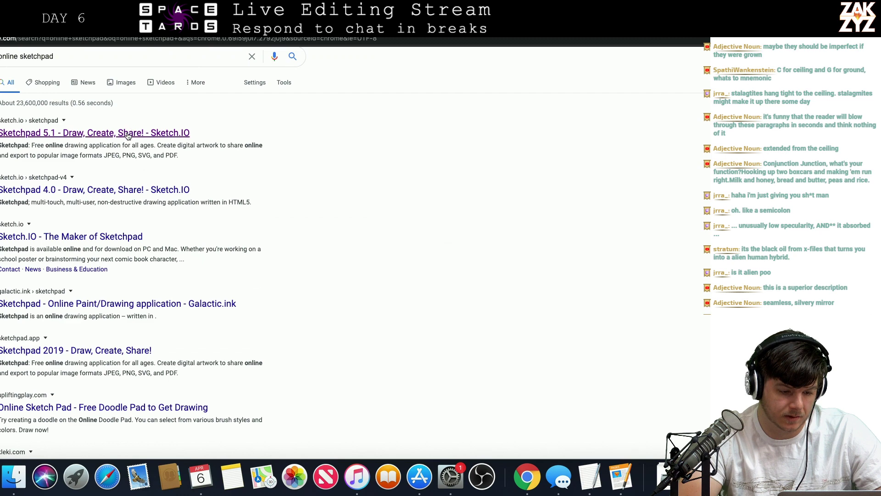
{"action": "left_click", "coordinate": [86, 235]}
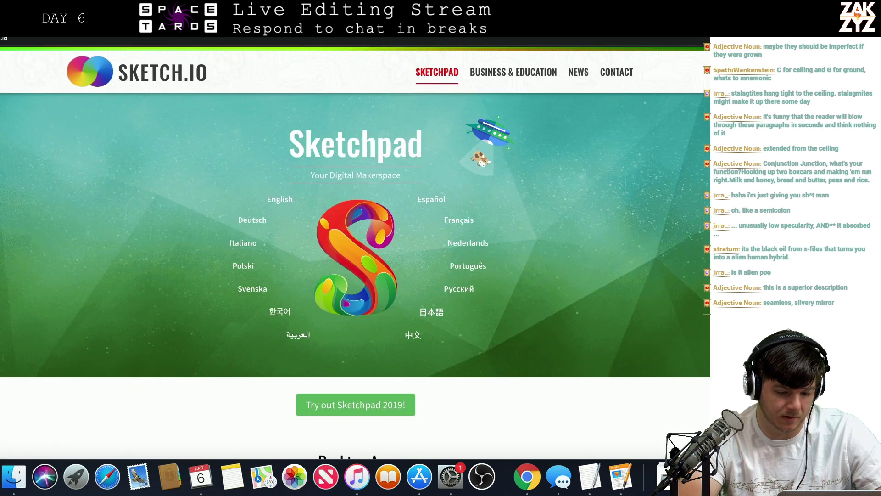
{"action": "key", "text": "super+bracketleft"}
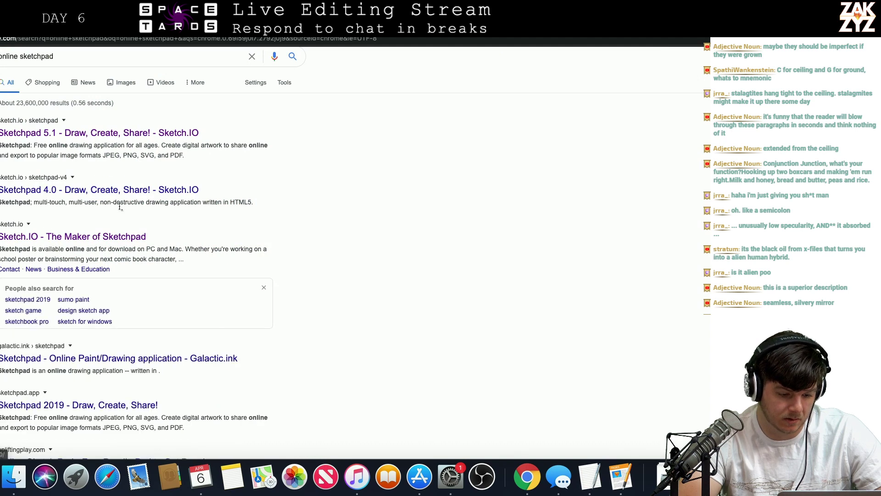
{"action": "left_click", "coordinate": [61, 405]}
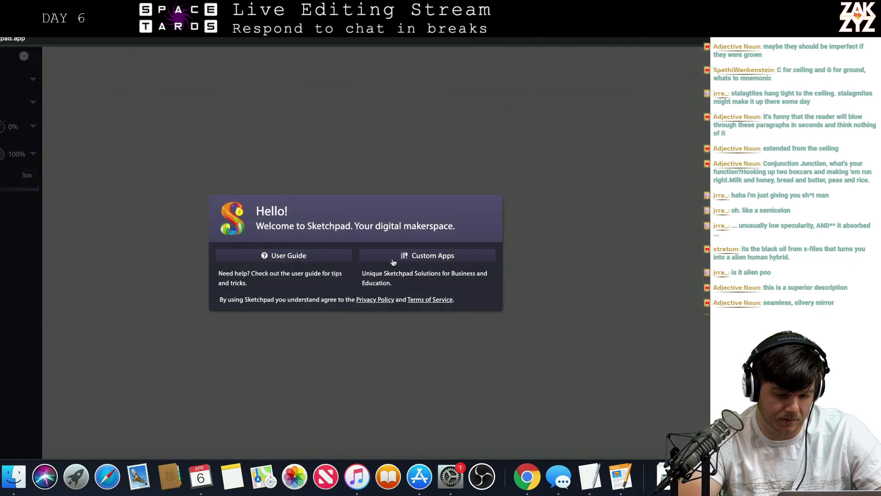
{"action": "left_click", "coordinate": [186, 160]}
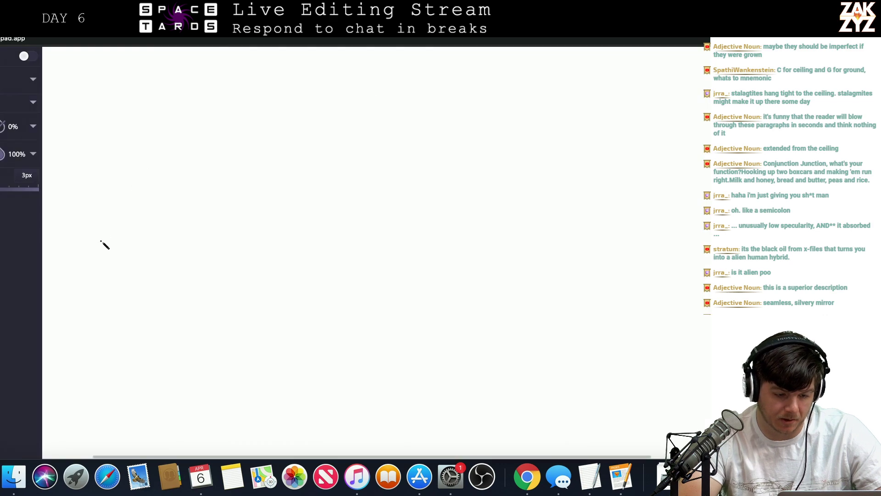
Sketch the ceiling arch in cross-section with its hanging walkway, and beside it a walkway in perspective ending in a round bulge
{"action": "mouse_move", "coordinate": [93, 279]}
{"action": "left_mouse_down"}
{"action": "mouse_move", "coordinate": [125, 241]}
{"action": "mouse_move", "coordinate": [261, 175]}
{"action": "mouse_move", "coordinate": [276, 173]}
{"action": "mouse_move", "coordinate": [285, 226]}
{"action": "mouse_move", "coordinate": [284, 236]}
{"action": "mouse_move", "coordinate": [258, 244]}
{"action": "mouse_move", "coordinate": [327, 241]}
{"action": "mouse_move", "coordinate": [332, 233]}
{"action": "mouse_move", "coordinate": [295, 228]}
{"action": "mouse_move", "coordinate": [289, 195]}
{"action": "mouse_move", "coordinate": [306, 178]}
{"action": "mouse_move", "coordinate": [337, 169]}
{"action": "mouse_move", "coordinate": [380, 197]}
{"action": "mouse_move", "coordinate": [408, 241]}
{"action": "mouse_move", "coordinate": [397, 262]}
{"action": "left_mouse_up"}
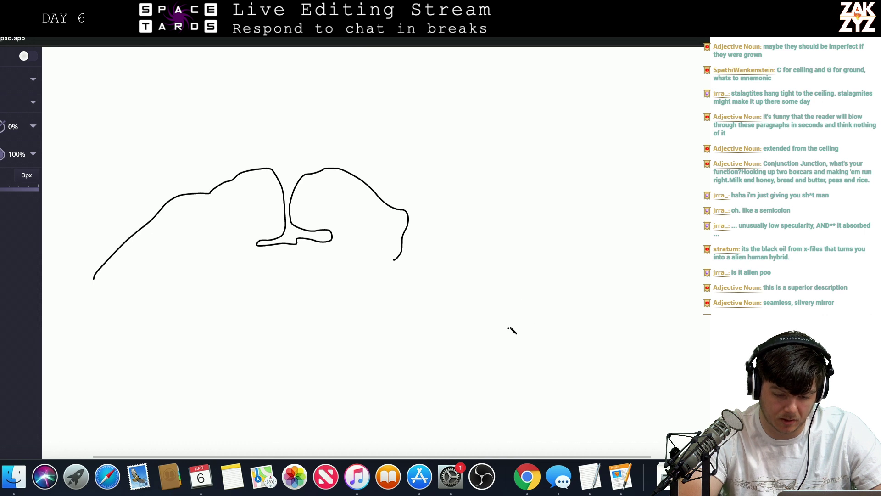
{"action": "left_click_drag", "start_coordinate": [357, 352], "coordinate": [506, 293]}
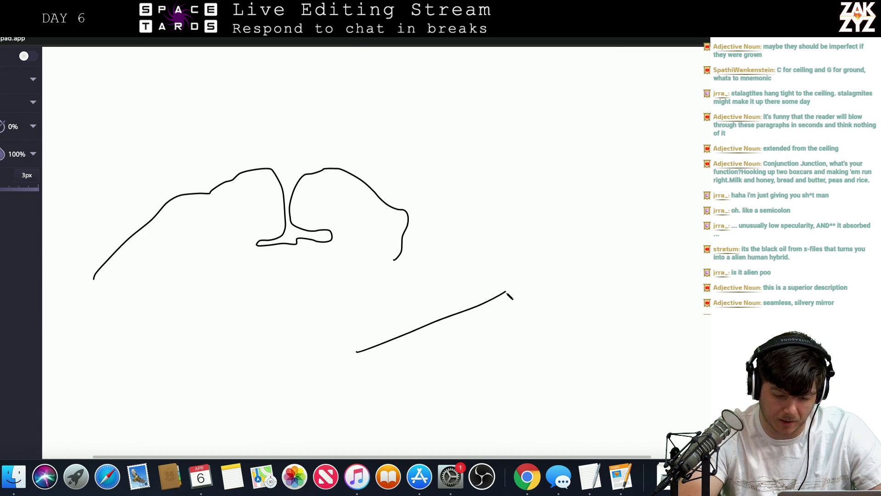
{"action": "mouse_move", "coordinate": [389, 383]}
{"action": "left_mouse_down"}
{"action": "mouse_move", "coordinate": [457, 366]}
{"action": "mouse_move", "coordinate": [542, 324]}
{"action": "left_mouse_up"}
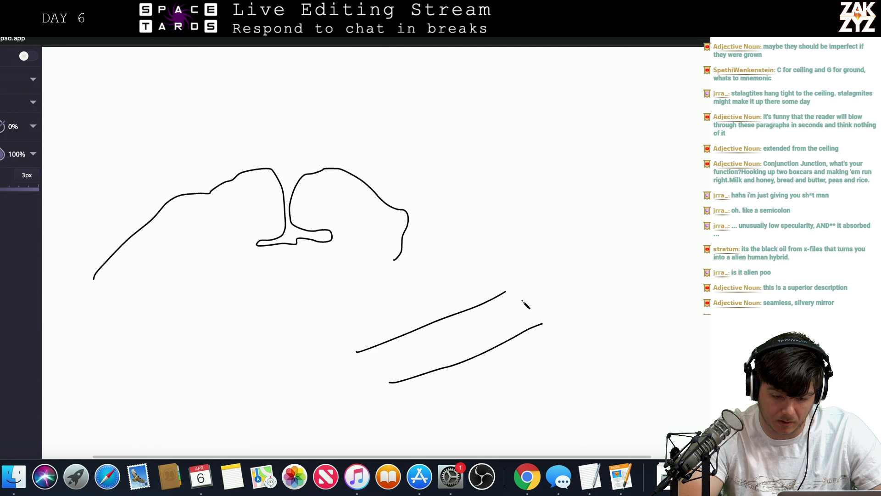
{"action": "mouse_move", "coordinate": [506, 291]}
{"action": "left_mouse_down"}
{"action": "mouse_move", "coordinate": [555, 231]}
{"action": "mouse_move", "coordinate": [623, 285]}
{"action": "mouse_move", "coordinate": [584, 319]}
{"action": "mouse_move", "coordinate": [540, 313]}
{"action": "left_mouse_up"}
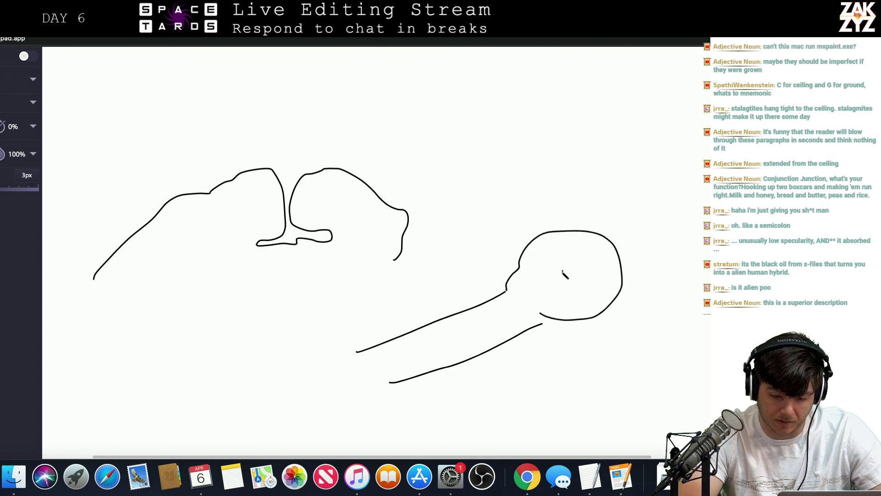
Draw a tapering drip rising from the round bulge, and a ceiling arch line spanning above the walkway
{"action": "mouse_move", "coordinate": [560, 272]}
{"action": "left_mouse_down"}
{"action": "mouse_move", "coordinate": [567, 198]}
{"action": "mouse_move", "coordinate": [528, 133]}
{"action": "left_mouse_up"}
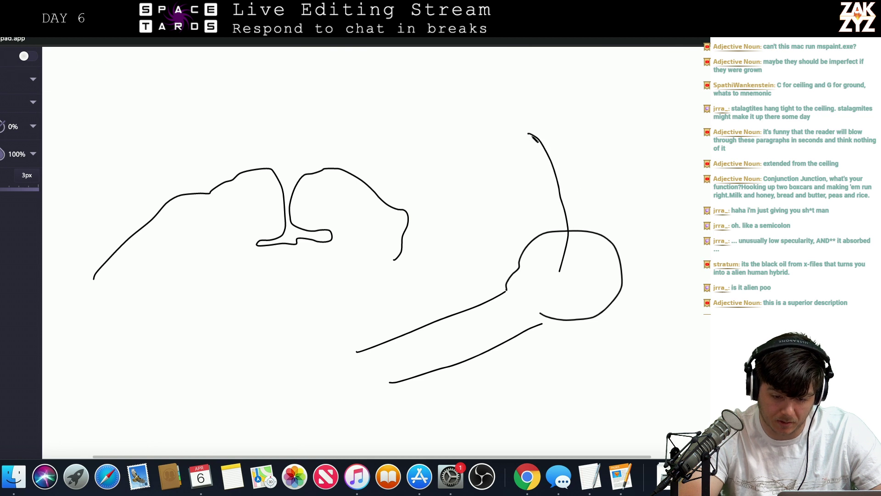
{"action": "mouse_move", "coordinate": [567, 270]}
{"action": "left_mouse_down"}
{"action": "mouse_move", "coordinate": [573, 193]}
{"action": "mouse_move", "coordinate": [604, 130]}
{"action": "left_mouse_up"}
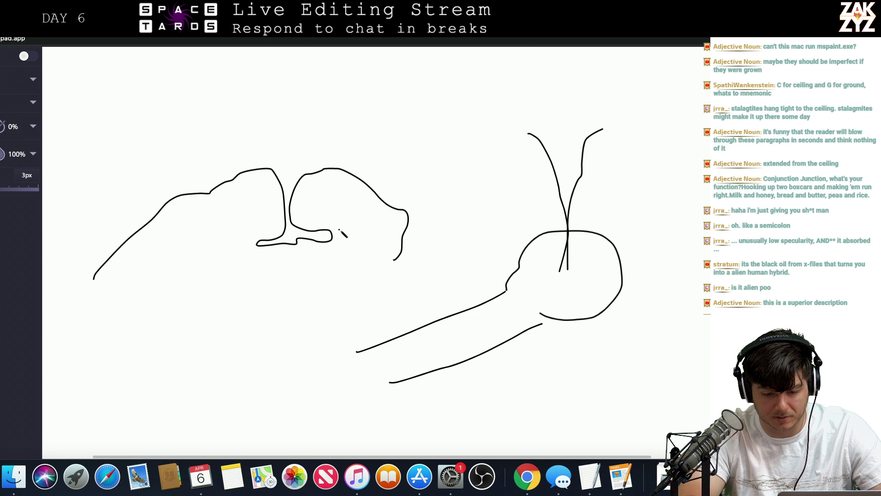
{"action": "mouse_move", "coordinate": [307, 292]}
{"action": "left_mouse_down"}
{"action": "mouse_move", "coordinate": [561, 138]}
{"action": "mouse_move", "coordinate": [645, 137]}
{"action": "mouse_move", "coordinate": [711, 185]}
{"action": "left_mouse_up"}
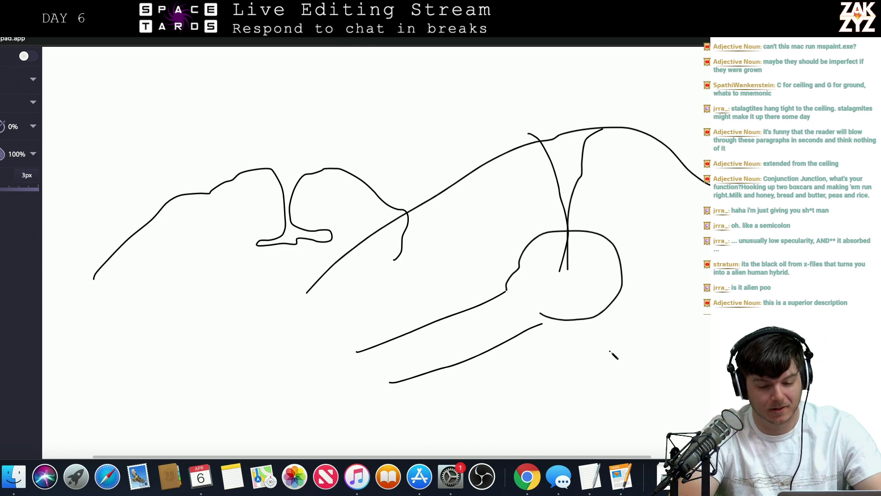
Switch back to the manuscript and insert "the walkway bulged out" after "At nine meter intervals"
{"action": "key", "text": "super+Tab"}
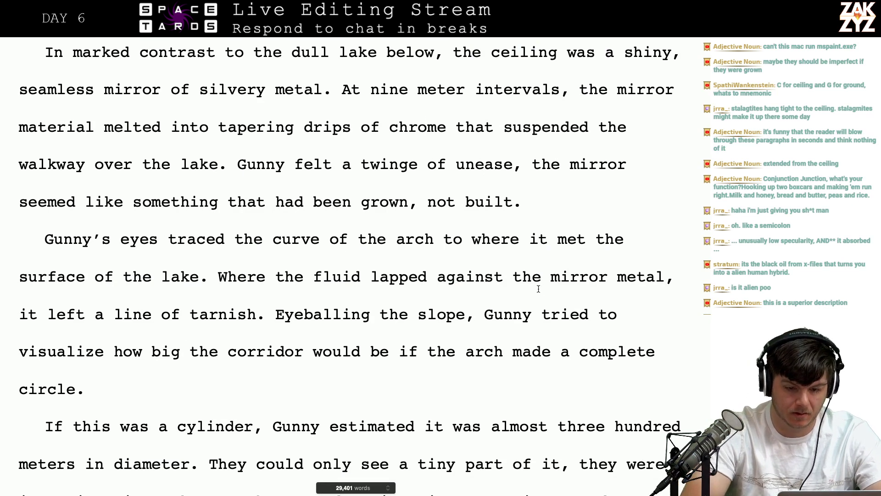
{"action": "key", "text": "Right"}
{"action": "key", "text": "Right"}
{"action": "key", "text": "Right"}
{"action": "key", "text": "Right"}
{"action": "key", "text": "Right"}
{"action": "key", "text": "Right"}
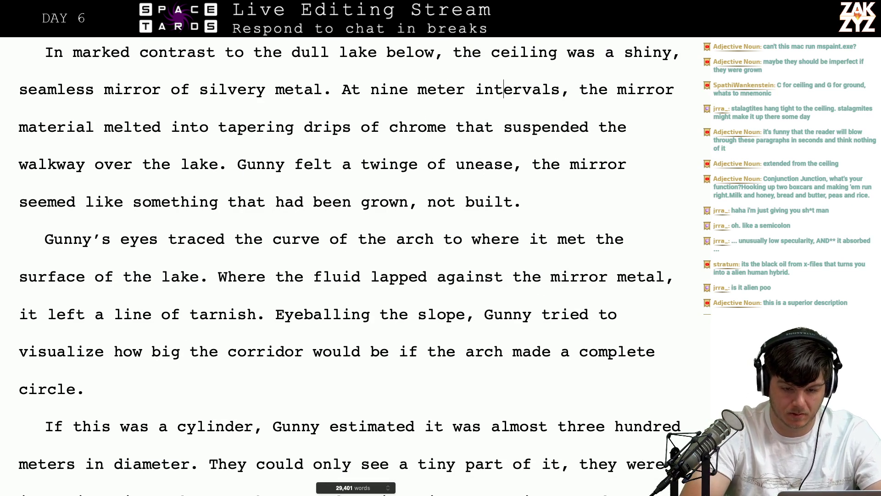
{"action": "type", "text": "the walkwa"}
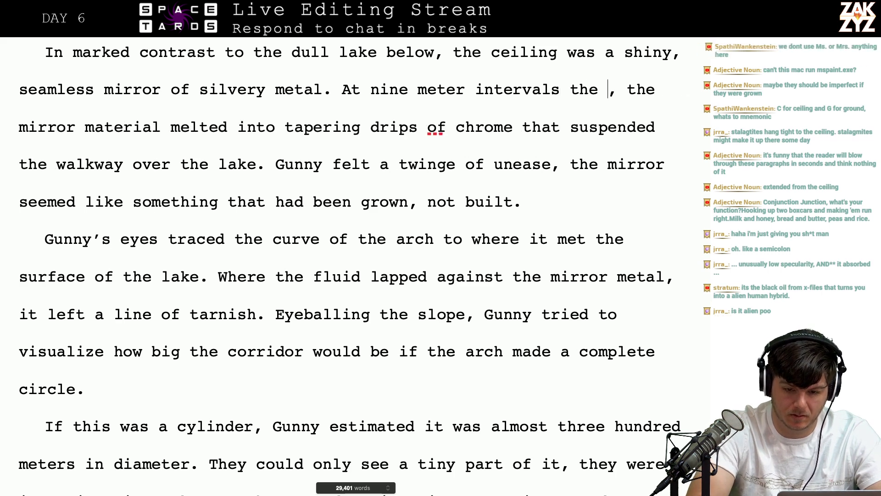
{"action": "type", "text": "y bulged out"}
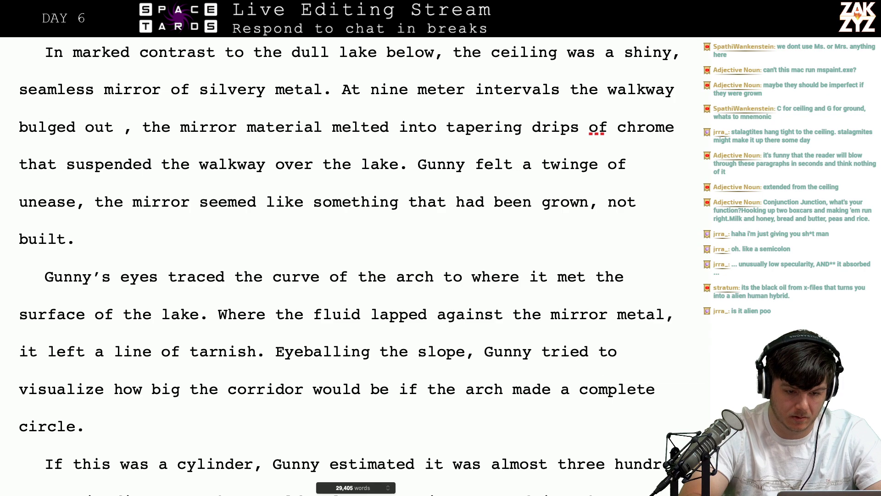
Add "of silvery metal" after "a long, straight walkway" in the paragraph beginning "After Sticky did his checks"
{"action": "scroll", "coordinate": [356, 268], "scroll_direction": "up", "scroll_amount": 15}
{"action": "scroll", "coordinate": [353, 266], "scroll_direction": "down", "scroll_amount": 2}
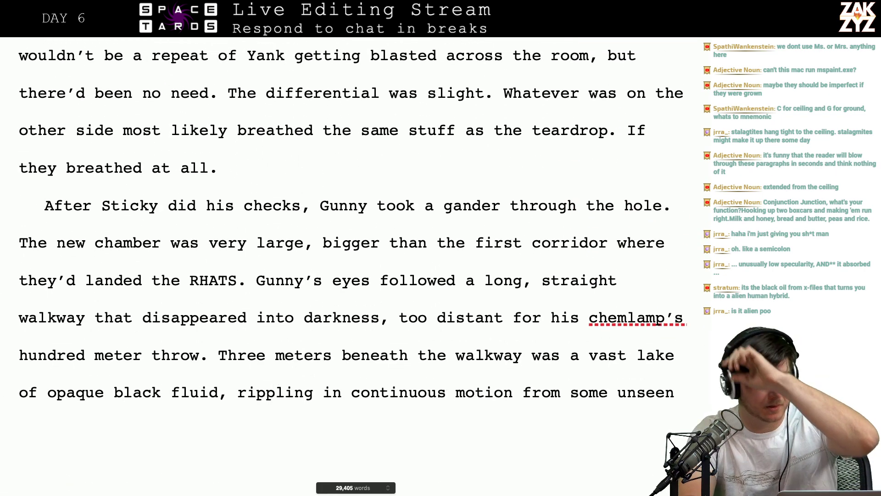
{"action": "scroll", "coordinate": [354, 266], "scroll_direction": "up", "scroll_amount": 3}
{"action": "scroll", "coordinate": [353, 263], "scroll_direction": "up", "scroll_amount": 2}
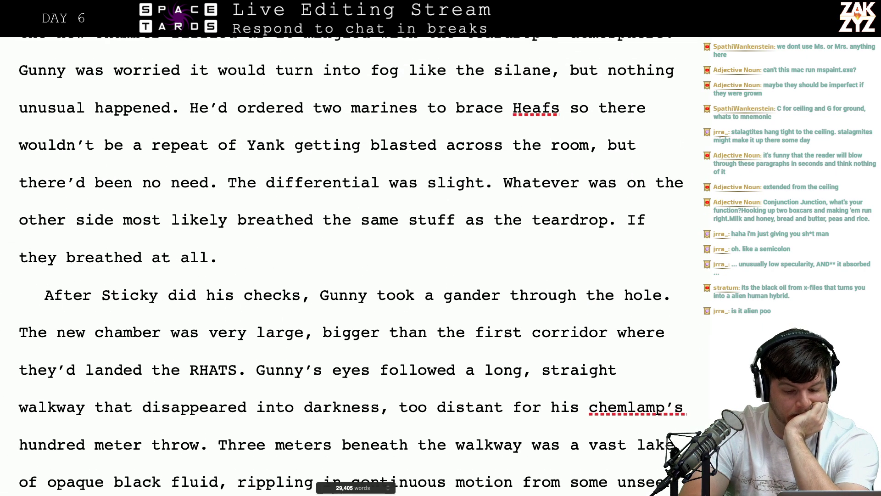
{"action": "scroll", "coordinate": [352, 263], "scroll_direction": "down", "scroll_amount": 3}
{"action": "scroll", "coordinate": [354, 267], "scroll_direction": "down", "scroll_amount": 2}
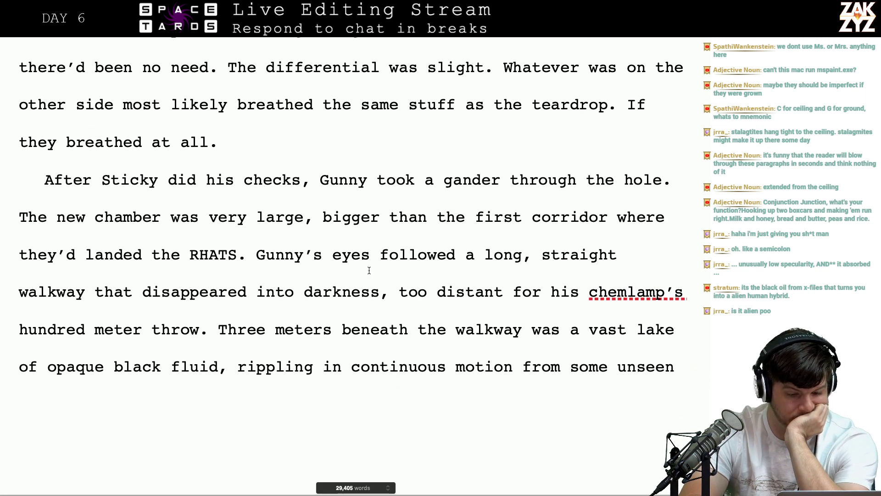
{"action": "scroll", "coordinate": [203, 299], "scroll_direction": "down", "scroll_amount": 1}
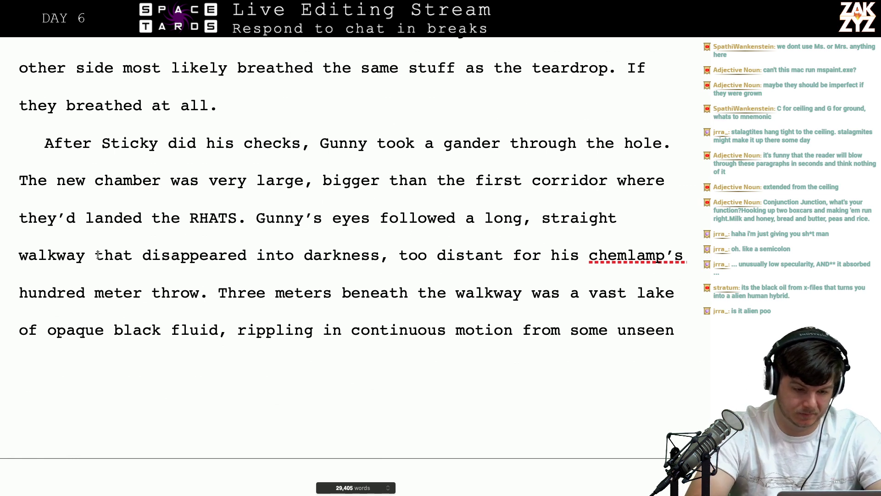
{"action": "key", "text": "Left"}
{"action": "type", "text": "of silvery"}
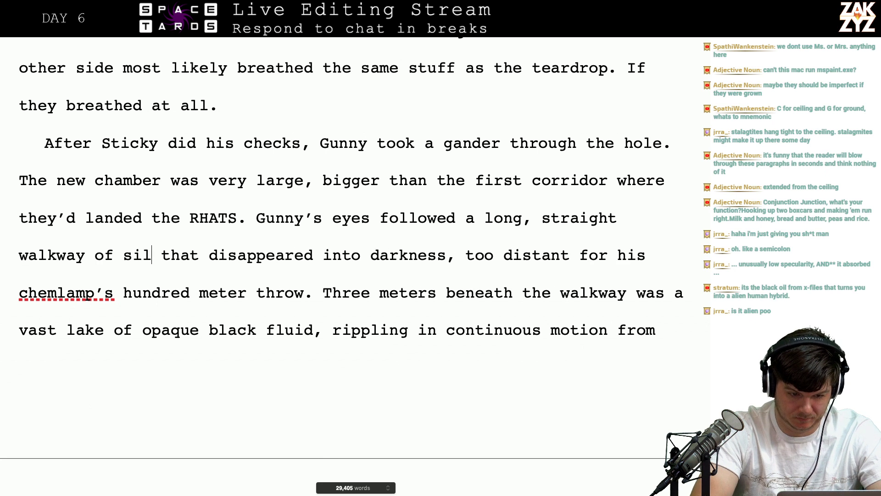
{"action": "type", "text": " ref"}
{"action": "key", "text": "BackSpace"}
{"action": "key", "text": "BackSpace"}
{"action": "key", "text": "BackSpace"}
{"action": "key", "text": "BackSpace"}
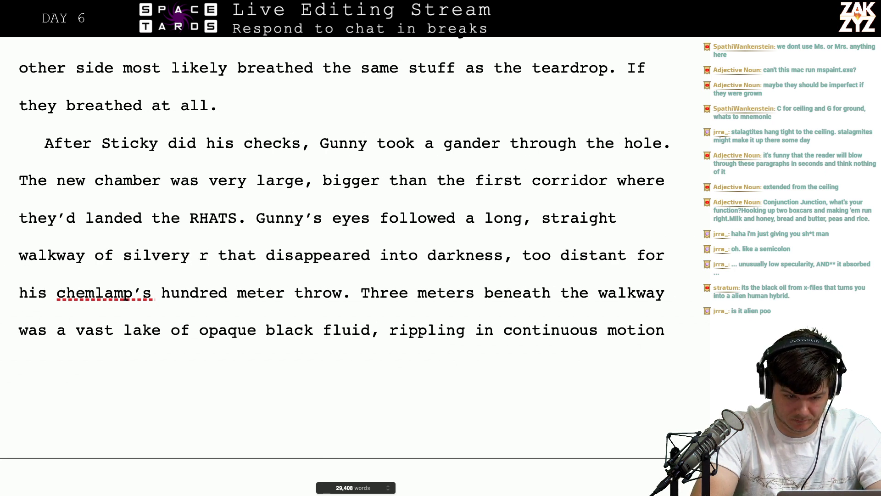
{"action": "key", "text": "BackSpace"}
{"action": "key", "text": "BackSpace"}
{"action": "key", "text": "BackSpace"}
{"action": "key", "text": "BackSpace"}
{"action": "key", "text": "BackSpace"}
{"action": "key", "text": "BackSpace"}
{"action": "key", "text": "BackSpace"}
{"action": "type", "text": "f"}
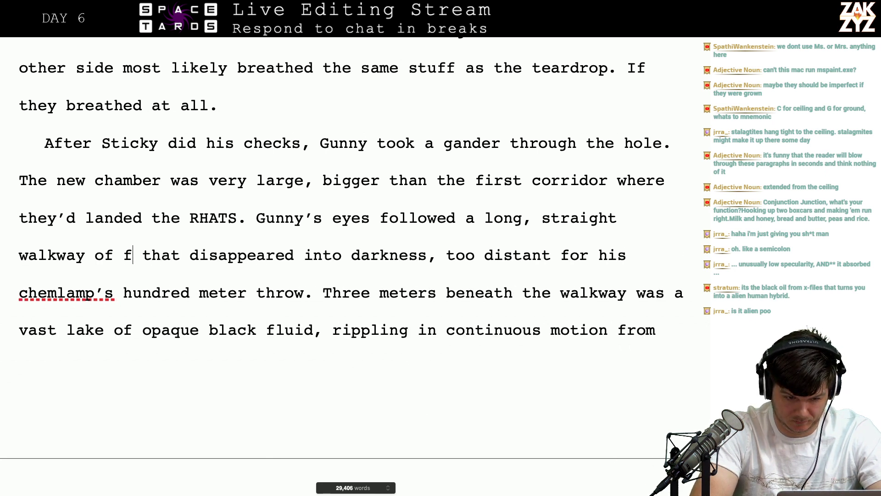
{"action": "key", "text": "BackSpace"}
{"action": "type", "text": "silvery "}
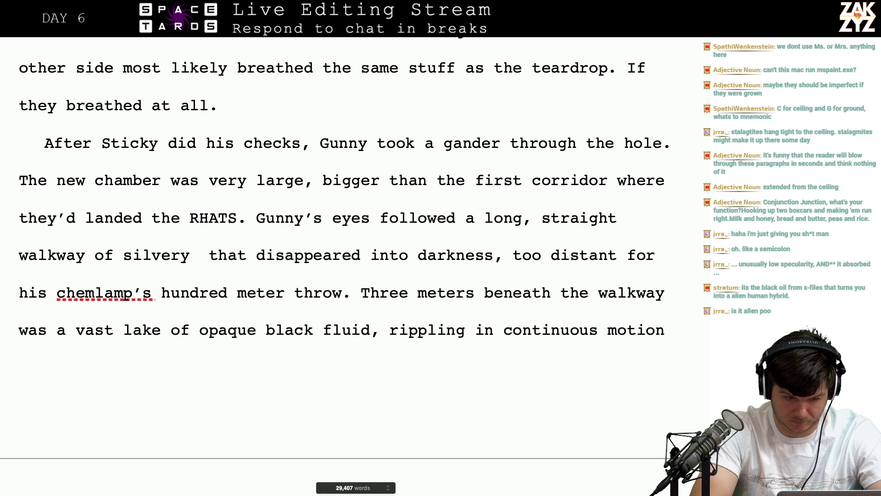
{"action": "type", "text": "metal"}
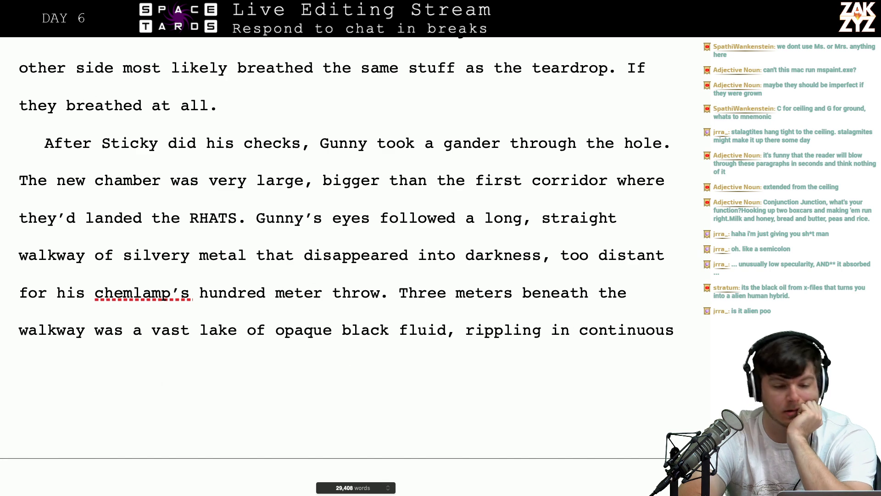
Replace "silvery metal" with "triangular grid" so the phrase reads "walkway of triangular grid that disappeared"
{"action": "double_click", "coordinate": [151, 242]}
{"action": "key", "text": "shift+alt+Right"}
{"action": "key", "text": "BackSpace"}
{"action": "type", "text": "f"}
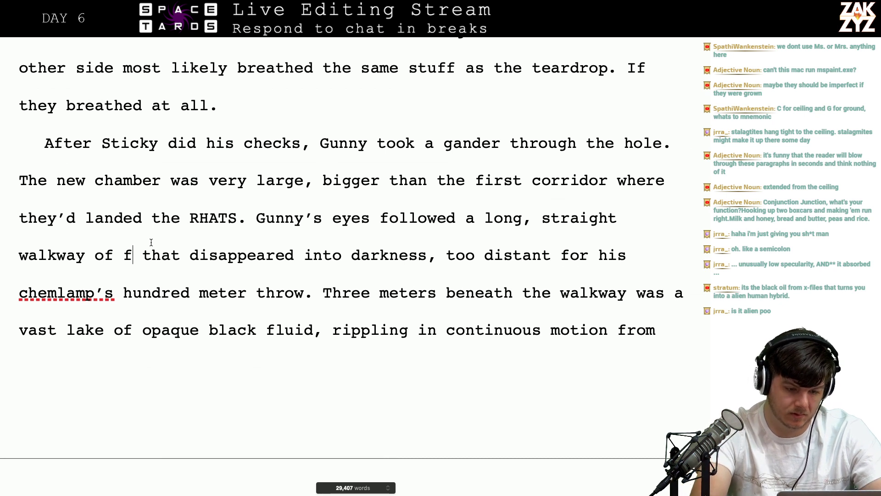
{"action": "key", "text": "BackSpace"}
{"action": "type", "text": "triangu"}
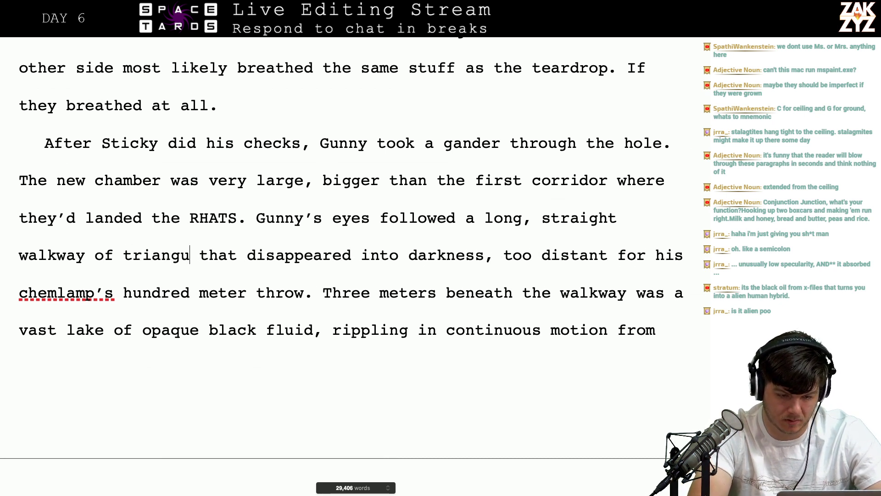
{"action": "type", "text": "lar grid"}
{"action": "key", "text": "Right"}
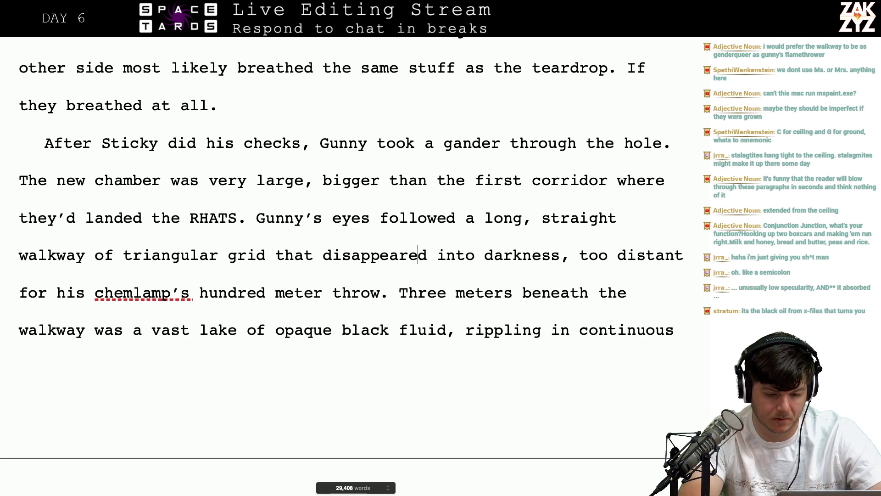
Delete "the walkway bulged out ," so the sentence reads "At nine meter intervals the mirror material melted"
{"action": "scroll", "coordinate": [352, 248], "scroll_direction": "down", "scroll_amount": 3}
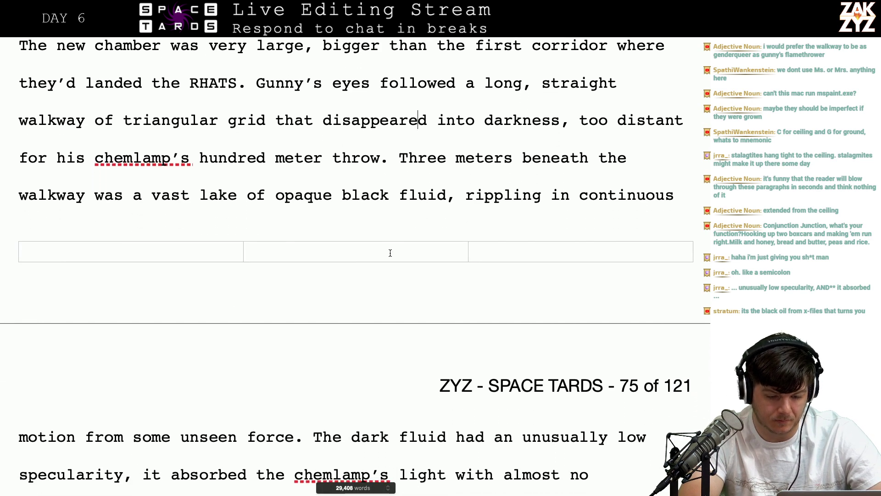
{"action": "scroll", "coordinate": [389, 252], "scroll_direction": "down", "scroll_amount": 4}
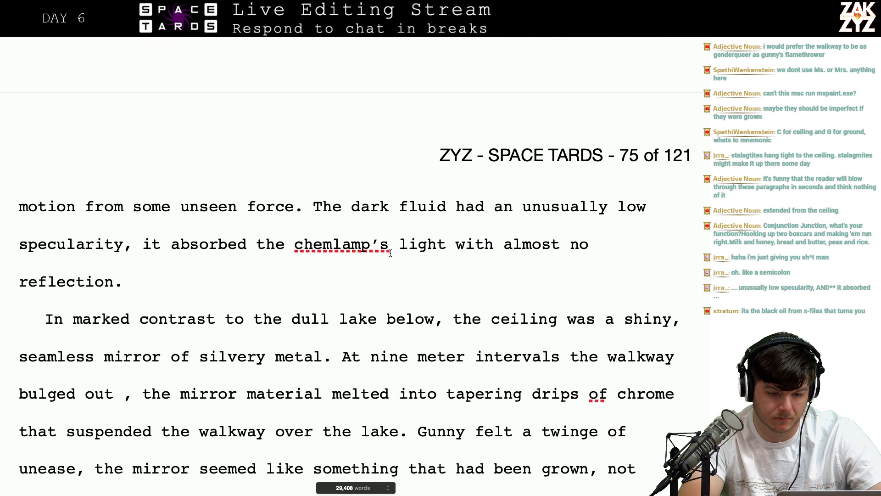
{"action": "scroll", "coordinate": [390, 251], "scroll_direction": "up", "scroll_amount": 5}
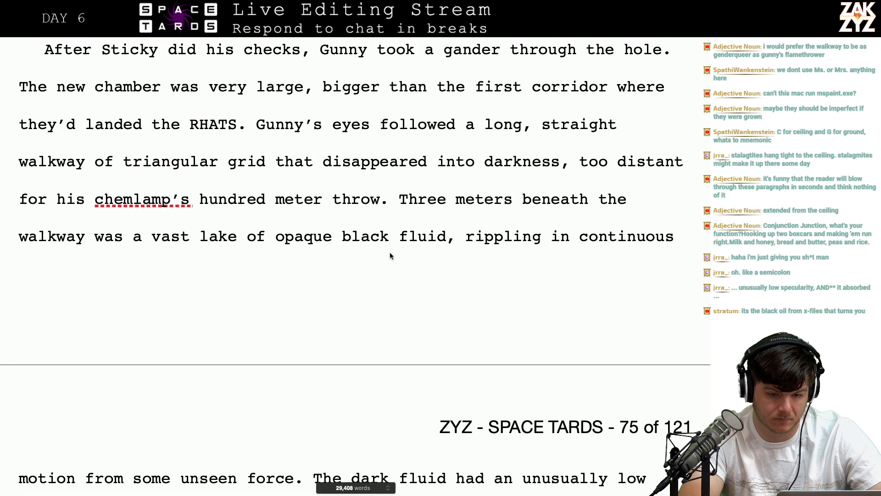
{"action": "scroll", "coordinate": [390, 252], "scroll_direction": "down", "scroll_amount": 1}
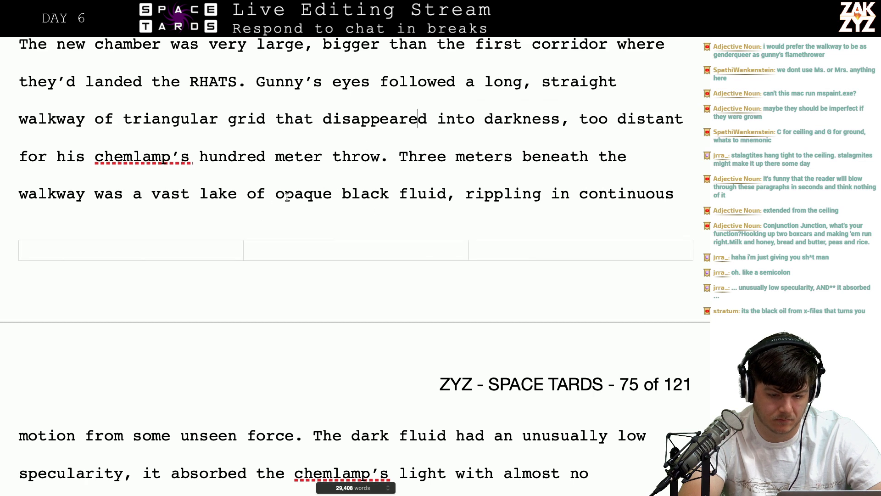
{"action": "scroll", "coordinate": [392, 241], "scroll_direction": "down", "scroll_amount": 5}
{"action": "scroll", "coordinate": [392, 240], "scroll_direction": "down", "scroll_amount": 4}
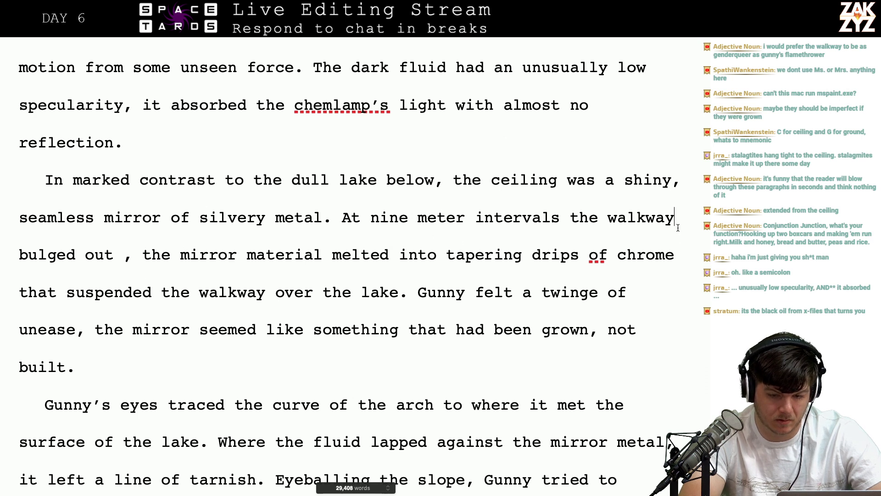
{"action": "left_click", "coordinate": [627, 217]}
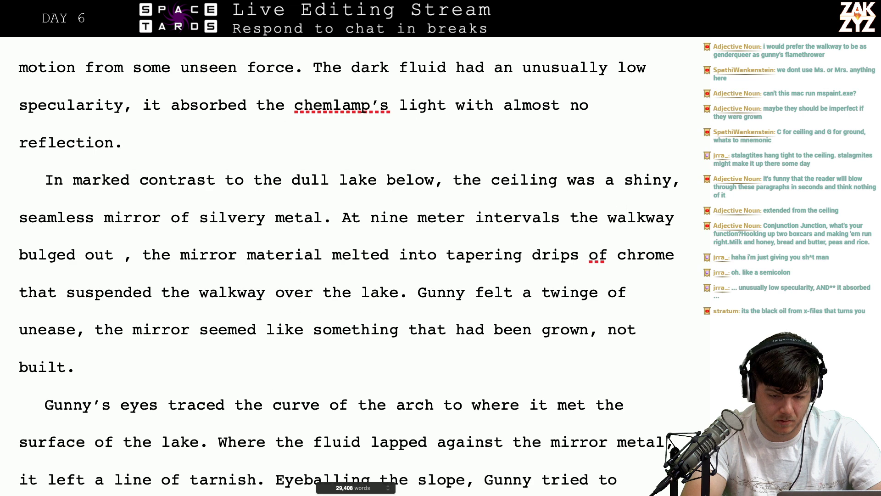
{"action": "key", "text": "shift+Right"}
{"action": "key", "text": "shift+Right"}
{"action": "key", "text": "shift+Right"}
{"action": "key", "text": "shift+Right"}
{"action": "key", "text": "shift+Right"}
{"action": "key", "text": "shift+Right"}
{"action": "key", "text": "shift+Right"}
{"action": "key", "text": "shift+Right"}
{"action": "key", "text": "shift+Right"}
{"action": "key", "text": "shift+Right"}
{"action": "key", "text": "shift+Right"}
{"action": "key", "text": "shift+Right"}
{"action": "key", "text": "shift+Right"}
{"action": "key", "text": "shift+Right"}
{"action": "key", "text": "shift+Right"}
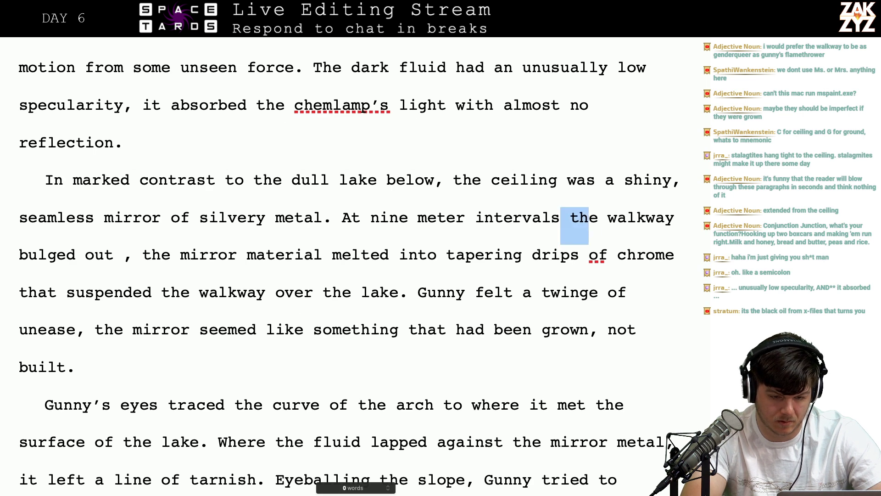
{"action": "key", "text": "shift+Right"}
{"action": "key", "text": "shift+Right"}
{"action": "key", "text": "shift+Right"}
{"action": "key", "text": "shift+Right"}
{"action": "key", "text": "shift+Right"}
{"action": "key", "text": "shift+Right"}
{"action": "key", "text": "shift+Right"}
{"action": "key", "text": "shift+Right"}
{"action": "key", "text": "shift+Right"}
{"action": "key", "text": "shift+Right"}
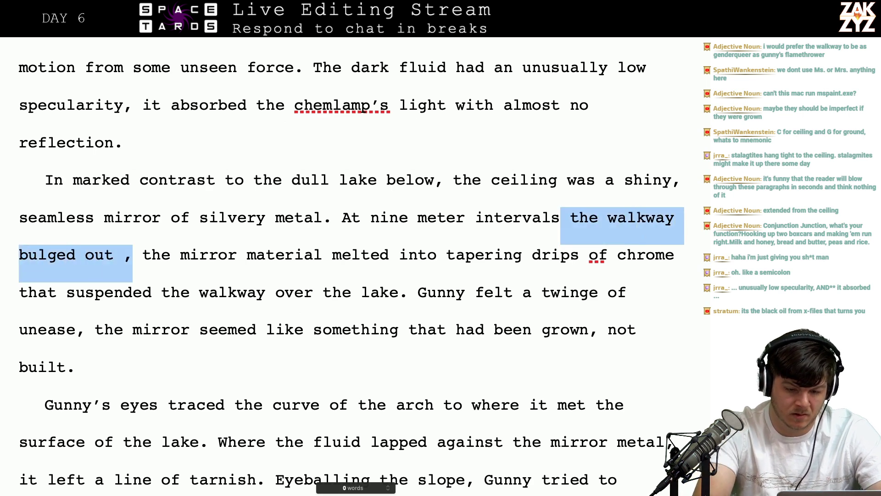
{"action": "key", "text": "BackSpace"}
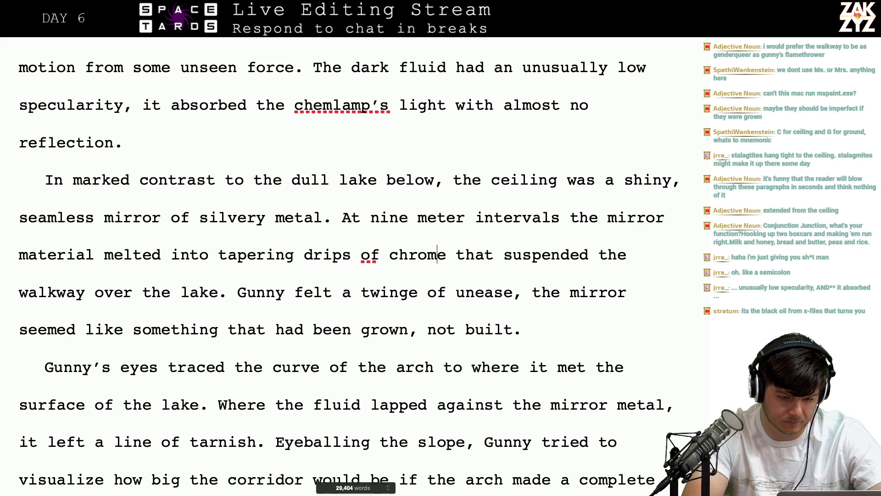
Insert two paragraph breaks before "drips of chrome" and return to the end of "melted into tapering"
{"action": "key", "text": "Left"}
{"action": "key", "text": "Left"}
{"action": "key", "text": "Left"}
{"action": "key", "text": "Left"}
{"action": "key", "text": "Left"}
{"action": "key", "text": "Left"}
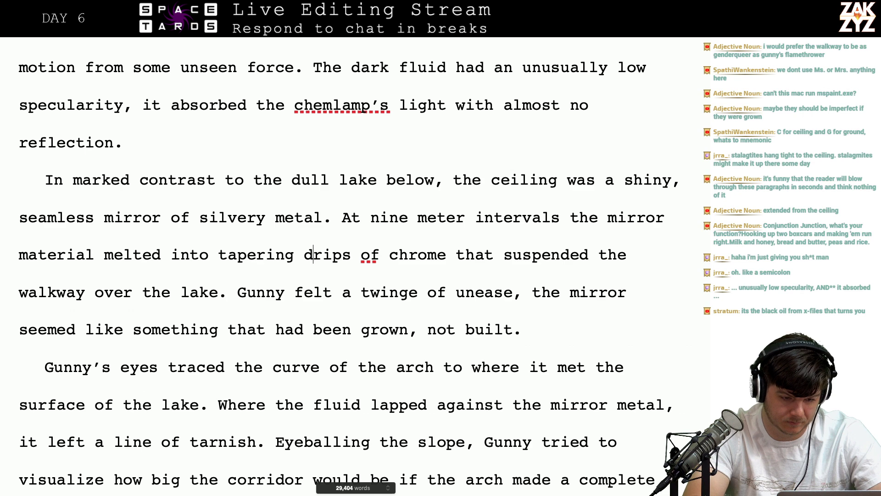
{"action": "key", "text": "Return"}
{"action": "key", "text": "Return"}
{"action": "key", "text": "Left"}
{"action": "key", "text": "Left"}
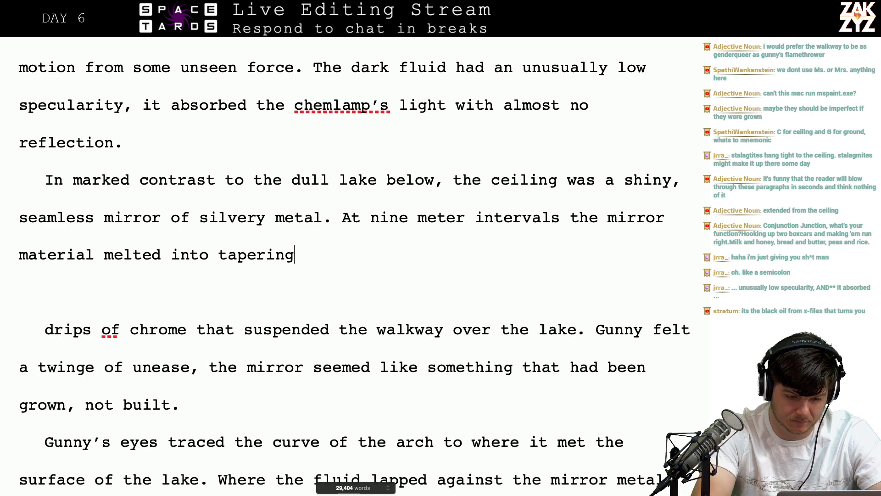
Replace "tapering" after "the mirror material melted into" with "uvulas of chrome"
{"action": "key", "text": "BackSpace"}
{"action": "key", "text": "BackSpace"}
{"action": "key", "text": "BackSpace"}
{"action": "key", "text": "BackSpace"}
{"action": "key", "text": "BackSpace"}
{"action": "key", "text": "BackSpace"}
{"action": "key", "text": "BackSpace"}
{"action": "key", "text": "BackSpace"}
{"action": "type", "text": "uvul"}
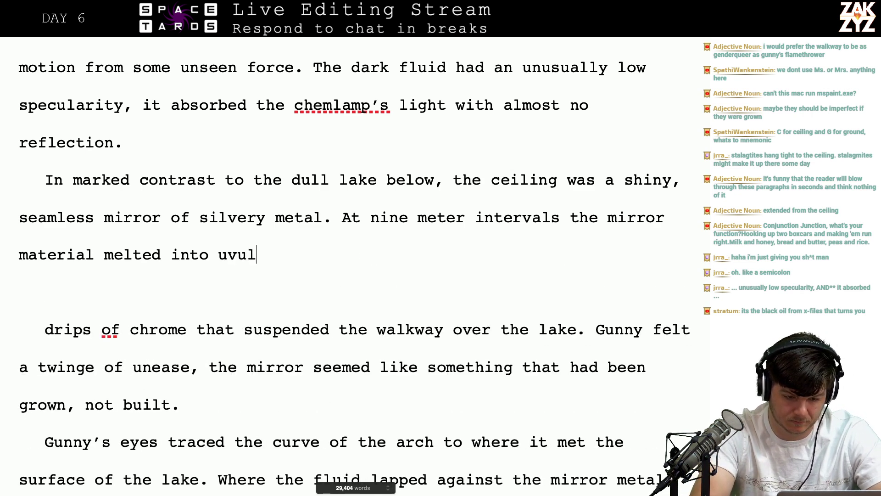
{"action": "type", "text": "as of chrome tha"}
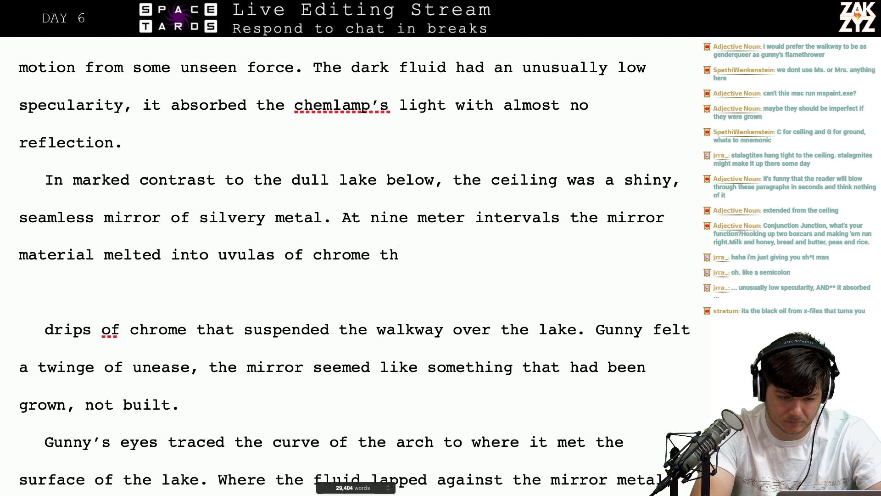
Rewrite the text after "the mirror material melted" as "into gleaming uvulas of chrome, the walkway"
{"action": "key", "text": "BackSpace"}
{"action": "key", "text": "BackSpace"}
{"action": "key", "text": "BackSpace"}
{"action": "key", "text": "BackSpace"}
{"action": "key", "text": "BackSpace"}
{"action": "key", "text": "BackSpace"}
{"action": "key", "text": "BackSpace"}
{"action": "key", "text": "BackSpace"}
{"action": "key", "text": "BackSpace"}
{"action": "key", "text": "BackSpace"}
{"action": "key", "text": "BackSpace"}
{"action": "key", "text": "BackSpace"}
{"action": "key", "text": "BackSpace"}
{"action": "key", "text": "BackSpace"}
{"action": "key", "text": "BackSpace"}
{"action": "key", "text": "BackSpace"}
{"action": "key", "text": "BackSpace"}
{"action": "key", "text": "BackSpace"}
{"action": "key", "text": "BackSpace"}
{"action": "key", "text": "BackSpace"}
{"action": "key", "text": "BackSpace"}
{"action": "key", "text": "BackSpace"}
{"action": "key", "text": "BackSpace"}
{"action": "key", "text": "BackSpace"}
{"action": "key", "text": "BackSpace"}
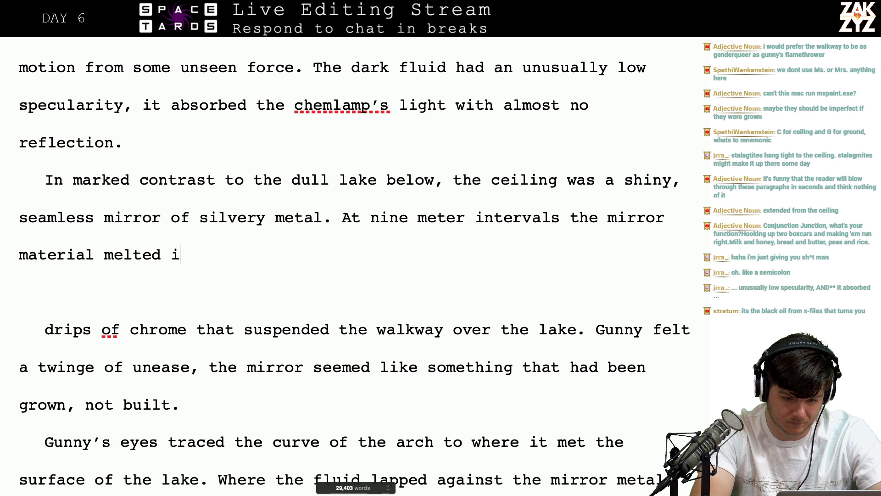
{"action": "type", "text": "i"}
{"action": "key", "text": "BackSpace"}
{"action": "type", "text": "to"}
{"action": "key", "text": "BackSpace"}
{"action": "key", "text": "BackSpace"}
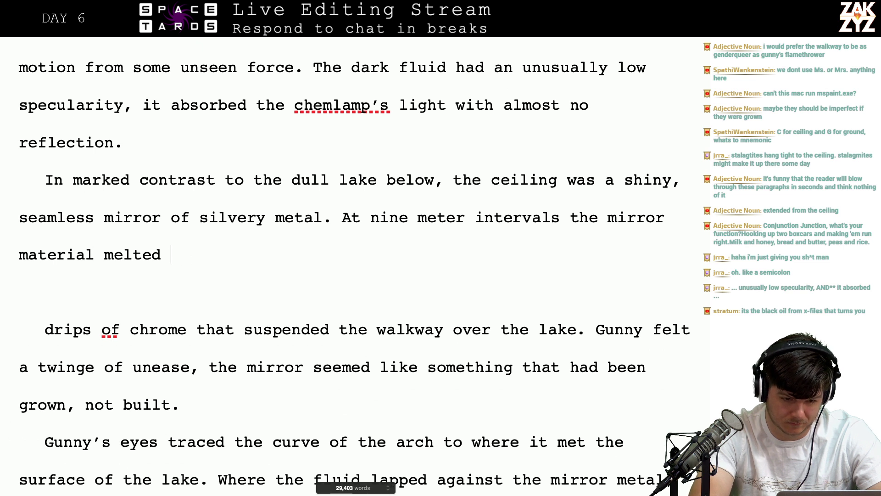
{"action": "type", "text": "into gleaming "}
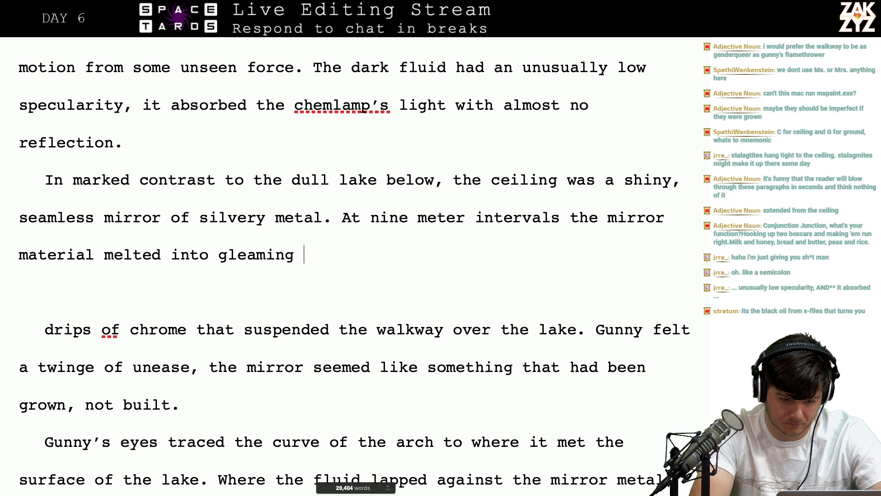
{"action": "type", "text": "uvulas of chro"}
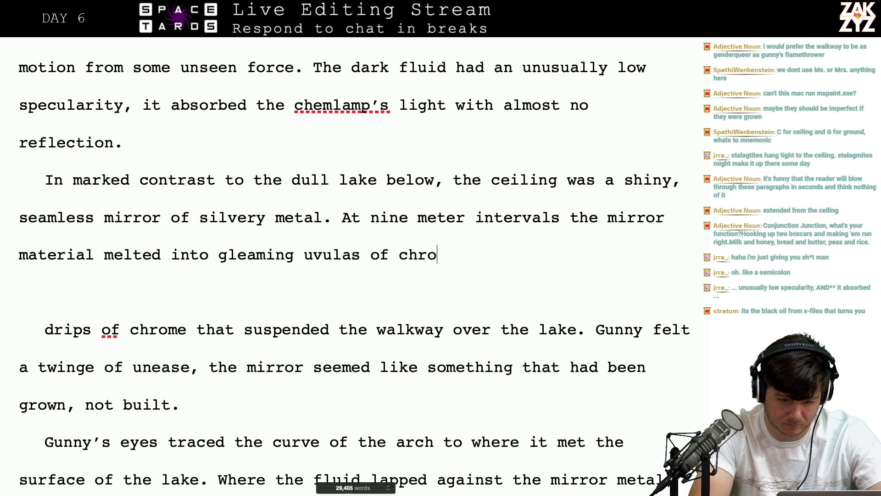
{"action": "type", "text": "me, the walkway"}
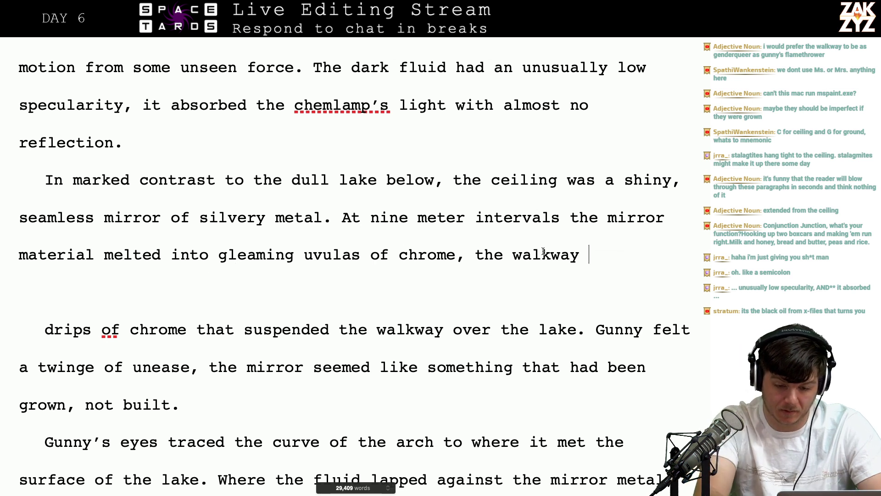
Change the clause after "uvulas of chrome," to "the walkway's grid was suspended from them"
{"action": "key", "text": "BackSpace"}
{"action": "key", "text": "BackSpace"}
{"action": "key", "text": "BackSpace"}
{"action": "key", "text": "BackSpace"}
{"action": "key", "text": "BackSpace"}
{"action": "key", "text": "BackSpace"}
{"action": "key", "text": "BackSpace"}
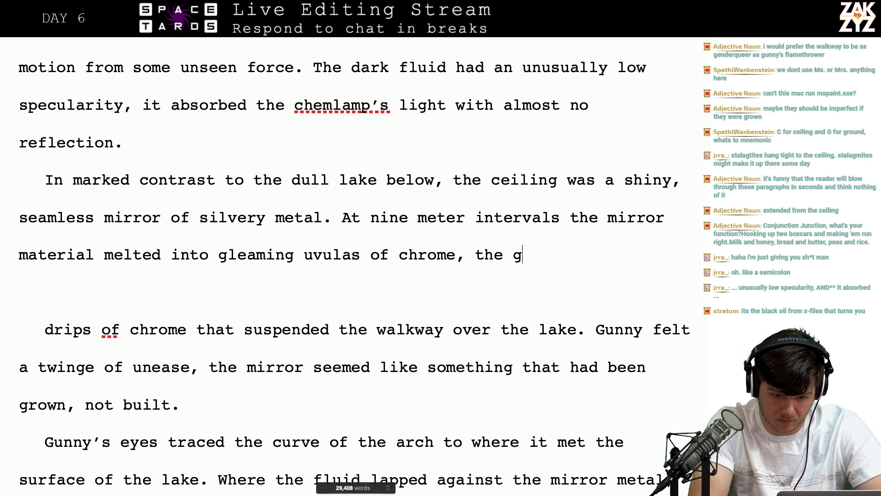
{"action": "type", "text": "wakl"}
{"action": "key", "text": "BackSpace"}
{"action": "key", "text": "BackSpace"}
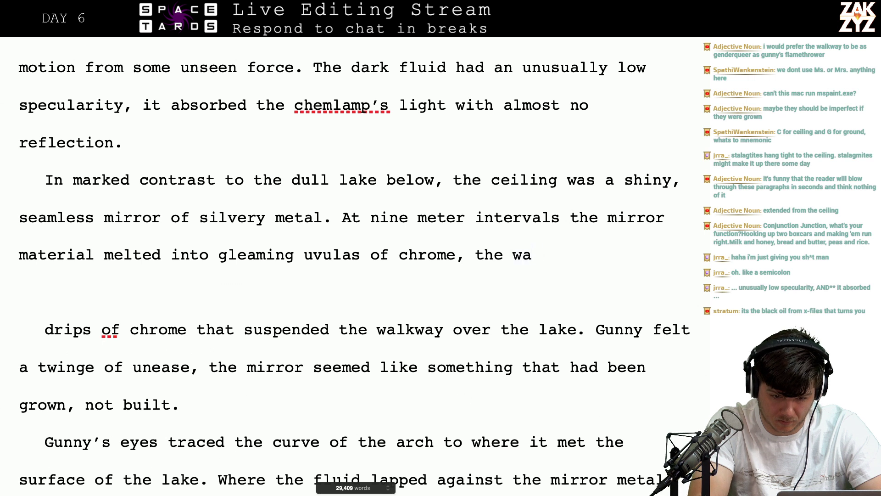
{"action": "type", "text": "lkway's gr"}
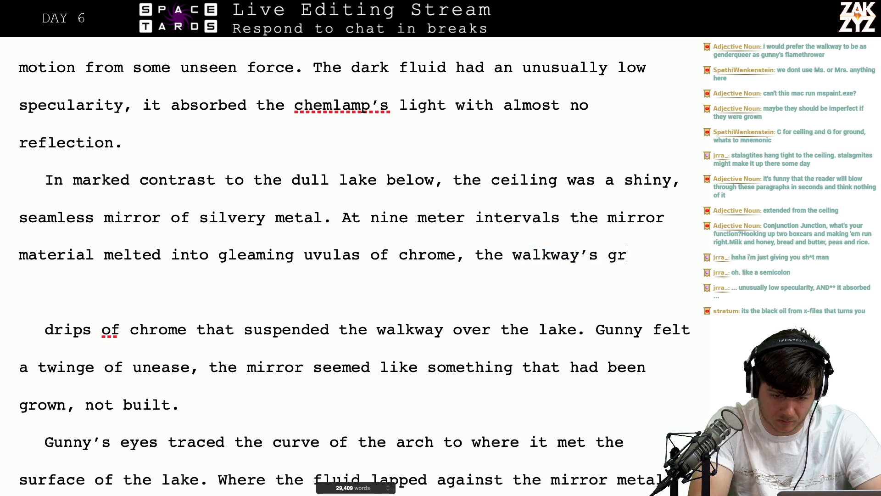
{"action": "type", "text": "id was suspende"}
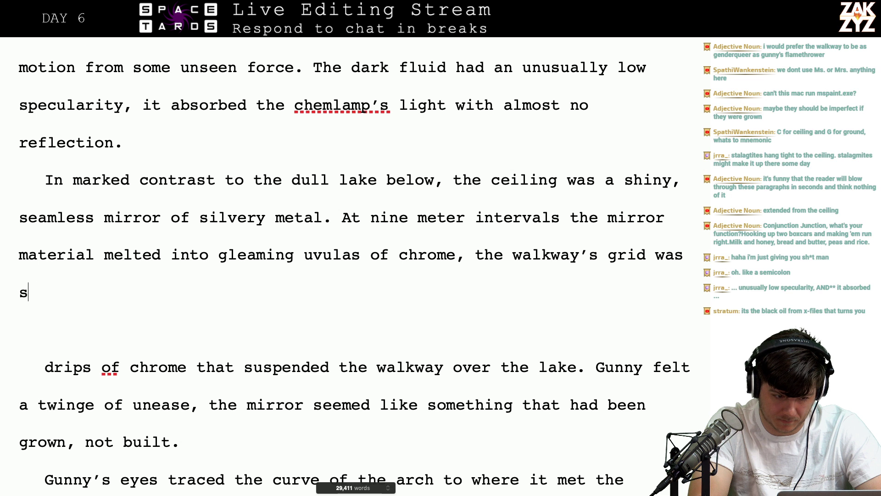
{"action": "type", "text": "d from them."}
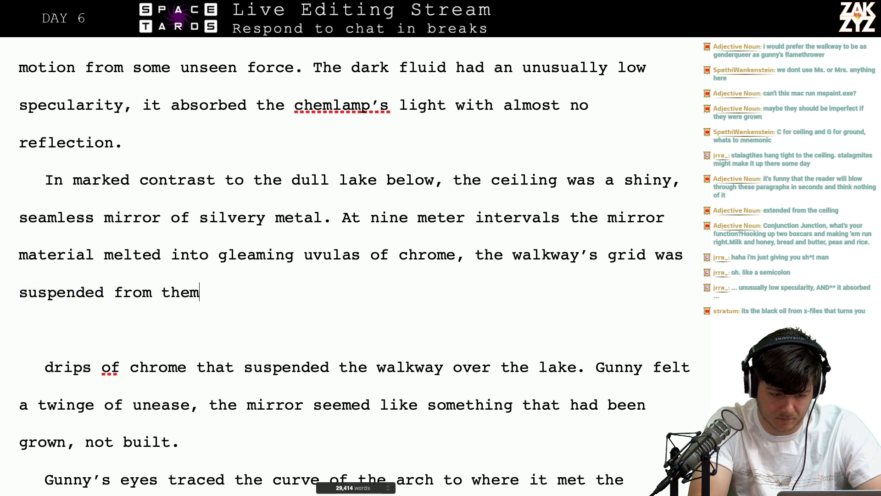
Replace the clause "the walkway's grid was suspended from them" with "these were the supports for the walkway grid."
{"action": "key", "text": "BackSpace"}
{"action": "key", "text": "BackSpace"}
{"action": "key", "text": "BackSpace"}
{"action": "key", "text": "BackSpace"}
{"action": "key", "text": "BackSpace"}
{"action": "key", "text": "BackSpace"}
{"action": "key", "text": "BackSpace"}
{"action": "key", "text": "BackSpace"}
{"action": "key", "text": "BackSpace"}
{"action": "key", "text": "BackSpace"}
{"action": "key", "text": "BackSpace"}
{"action": "key", "text": "BackSpace"}
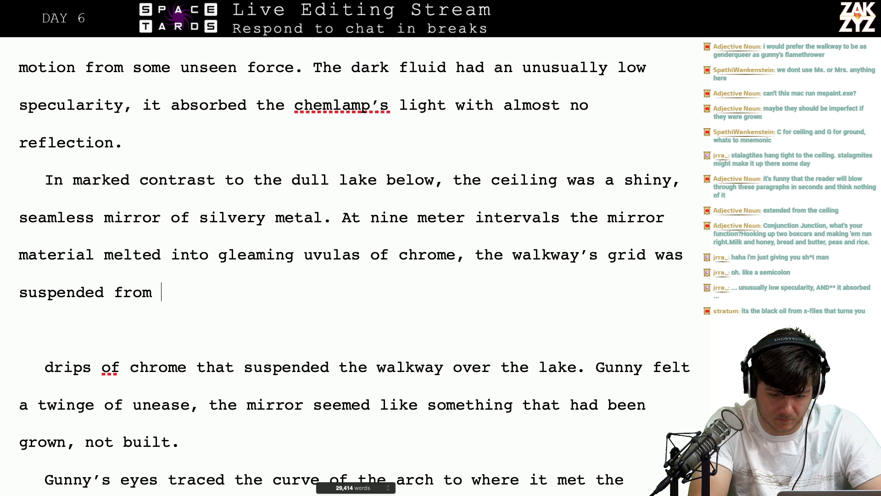
{"action": "key", "text": "BackSpace"}
{"action": "key", "text": "BackSpace"}
{"action": "key", "text": "BackSpace"}
{"action": "key", "text": "BackSpace"}
{"action": "key", "text": "BackSpace"}
{"action": "key", "text": "BackSpace"}
{"action": "key", "text": "BackSpace"}
{"action": "key", "text": "BackSpace"}
{"action": "key", "text": "BackSpace"}
{"action": "key", "text": "BackSpace"}
{"action": "key", "text": "BackSpace"}
{"action": "key", "text": "BackSpace"}
{"action": "key", "text": "BackSpace"}
{"action": "key", "text": "BackSpace"}
{"action": "key", "text": "BackSpace"}
{"action": "key", "text": "BackSpace"}
{"action": "key", "text": "BackSpace"}
{"action": "key", "text": "BackSpace"}
{"action": "key", "text": "BackSpace"}
{"action": "key", "text": "BackSpace"}
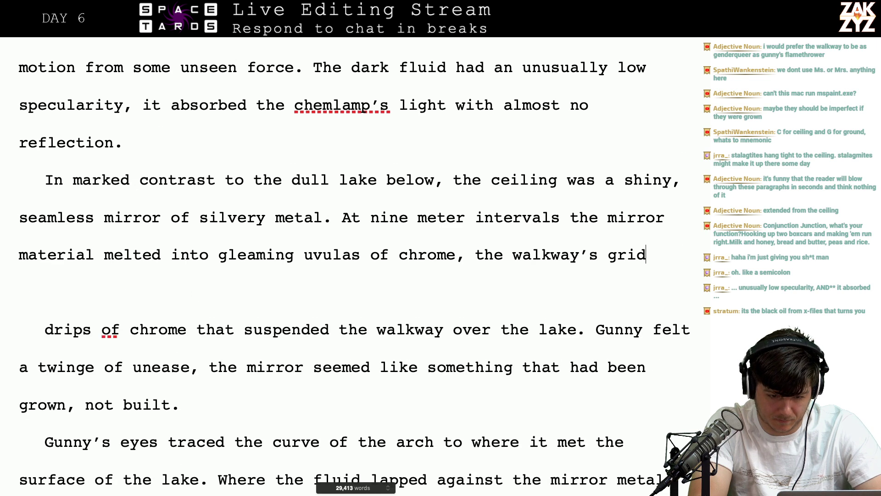
{"action": "key", "text": "BackSpace"}
{"action": "key", "text": "BackSpace"}
{"action": "key", "text": "BackSpace"}
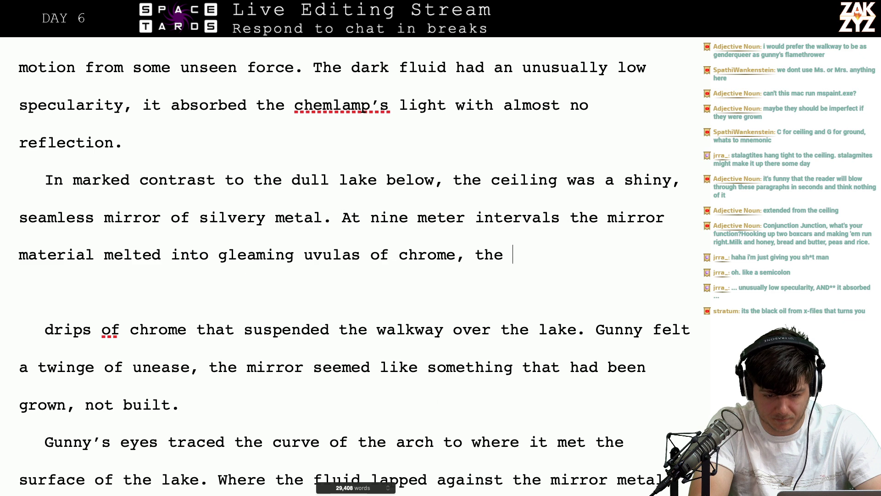
{"action": "key", "text": "BackSpace"}
{"action": "type", "text": "se were the "}
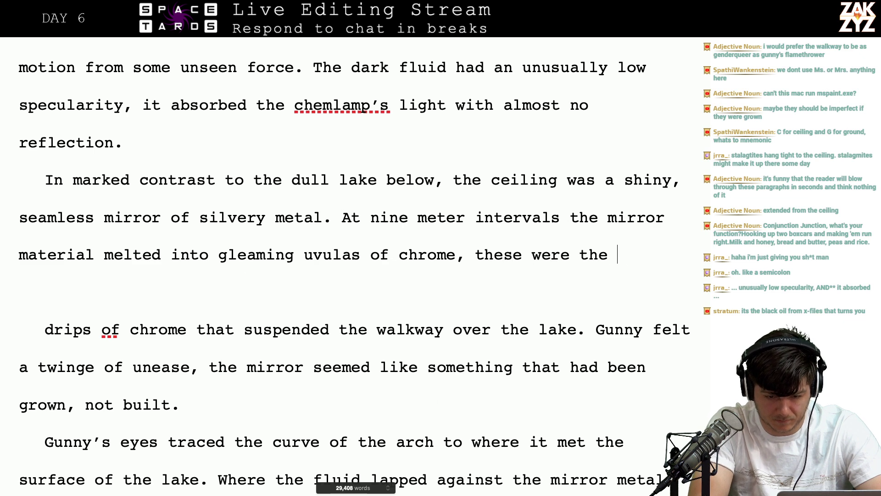
{"action": "type", "text": "supports"}
{"action": "key", "text": "BackSpace"}
{"action": "key", "text": "BackSpace"}
{"action": "key", "text": "BackSpace"}
{"action": "key", "text": "BackSpace"}
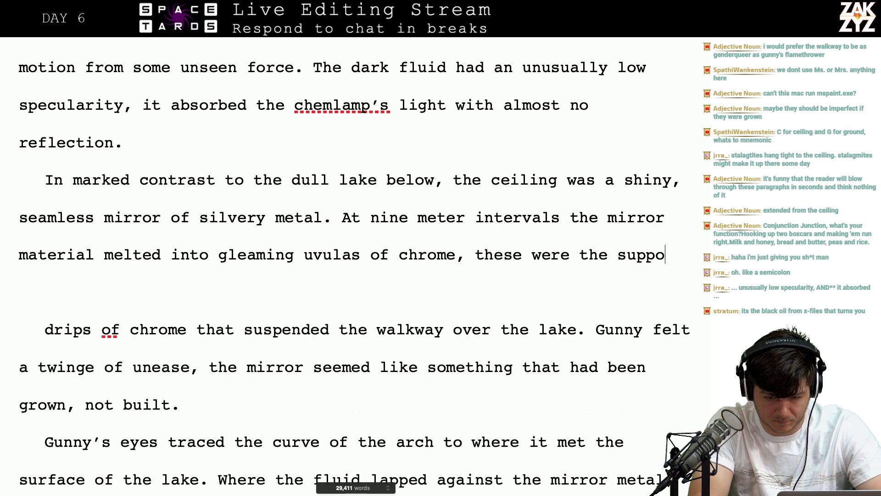
{"action": "key", "text": "BackSpace"}
{"action": "type", "text": "orts for the "}
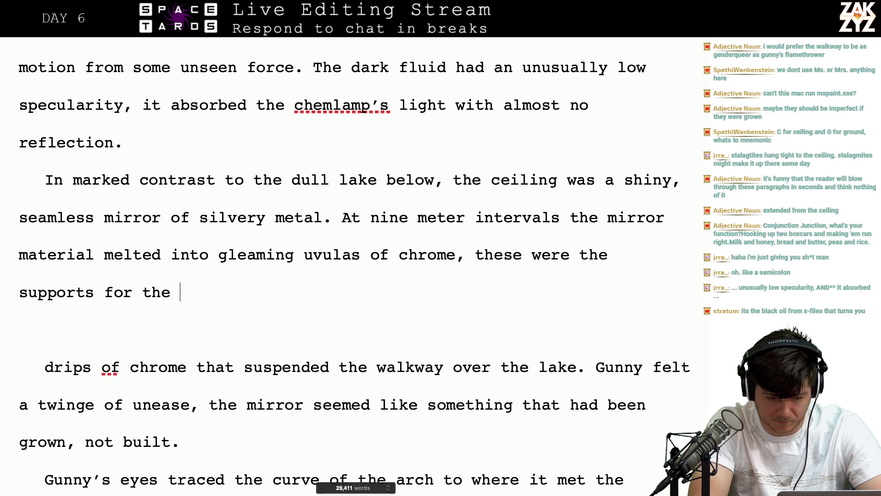
{"action": "type", "text": "walkway grid."}
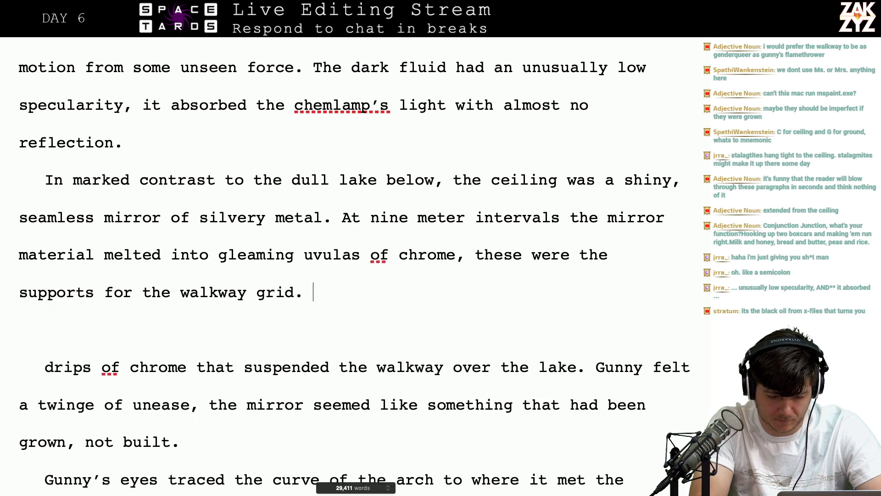
Delete the paragraph breaks and "drips of chrome that suspended the walkway over the lake." so "Gunny felt" directly follows "walkway grid."
{"action": "key", "text": "shift+Right"}
{"action": "key", "text": "shift+Down"}
{"action": "key", "text": "shift+Down"}
{"action": "key", "text": "shift+Right"}
{"action": "key", "text": "shift+Right"}
{"action": "key", "text": "shift+Right"}
{"action": "key", "text": "shift+Right"}
{"action": "key", "text": "shift+Right"}
{"action": "key", "text": "shift+Right"}
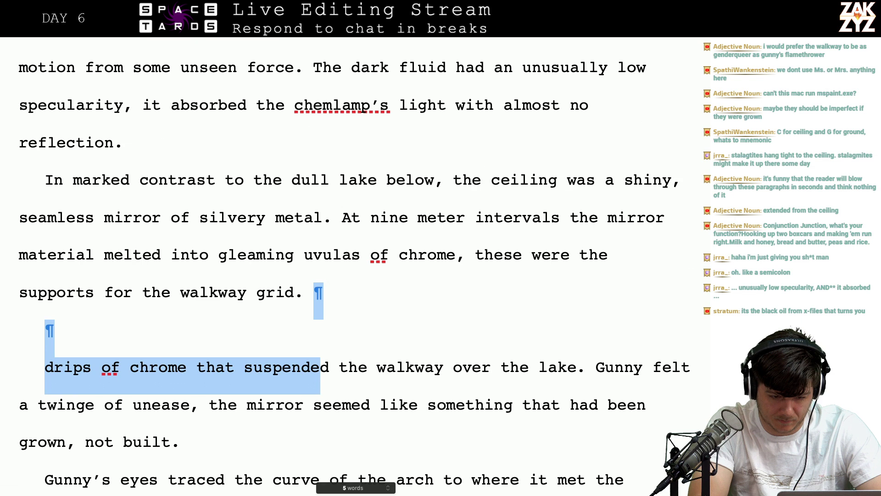
{"action": "key", "text": "shift+Right"}
{"action": "key", "text": "shift+Right"}
{"action": "key", "text": "shift+Right"}
{"action": "key", "text": "shift+Right"}
{"action": "key", "text": "shift+Right"}
{"action": "key", "text": "shift+Right"}
{"action": "key", "text": "shift+Right"}
{"action": "key", "text": "shift+Right"}
{"action": "key", "text": "shift+Right"}
{"action": "key", "text": "shift+Right"}
{"action": "key", "text": "shift+Right"}
{"action": "key", "text": "shift+Right"}
{"action": "key", "text": "shift+Right"}
{"action": "key", "text": "shift+Right"}
{"action": "key", "text": "shift+Right"}
{"action": "key", "text": "shift+Right"}
{"action": "key", "text": "shift+Right"}
{"action": "key", "text": "shift+Right"}
{"action": "key", "text": "shift+Right"}
{"action": "key", "text": "shift+Right"}
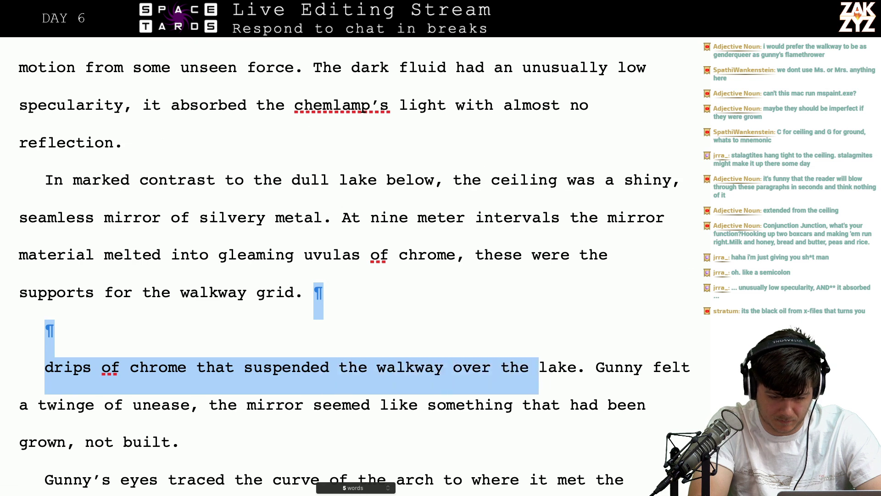
{"action": "key", "text": "BackSpace"}
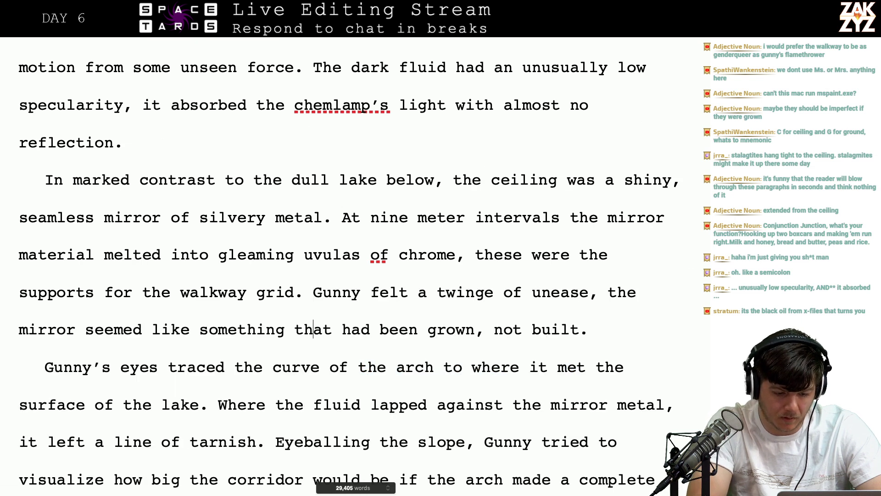
Replace the comma after "uvulas of chrome" with a period and start a sentence reading "The walkway was supported from the"
{"action": "scroll", "coordinate": [275, 352], "scroll_direction": "down", "scroll_amount": 1}
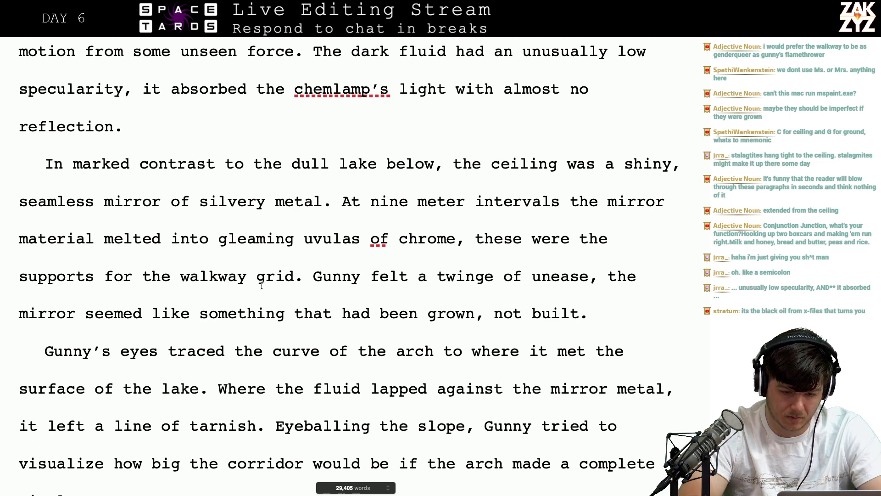
{"action": "scroll", "coordinate": [462, 298], "scroll_direction": "down", "scroll_amount": 2}
{"action": "scroll", "coordinate": [463, 298], "scroll_direction": "down", "scroll_amount": 1}
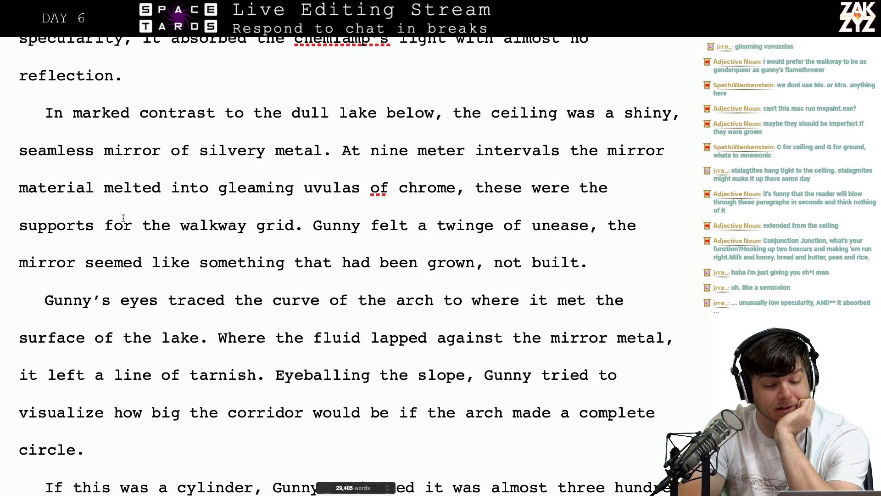
{"action": "scroll", "coordinate": [273, 212], "scroll_direction": "down", "scroll_amount": 1}
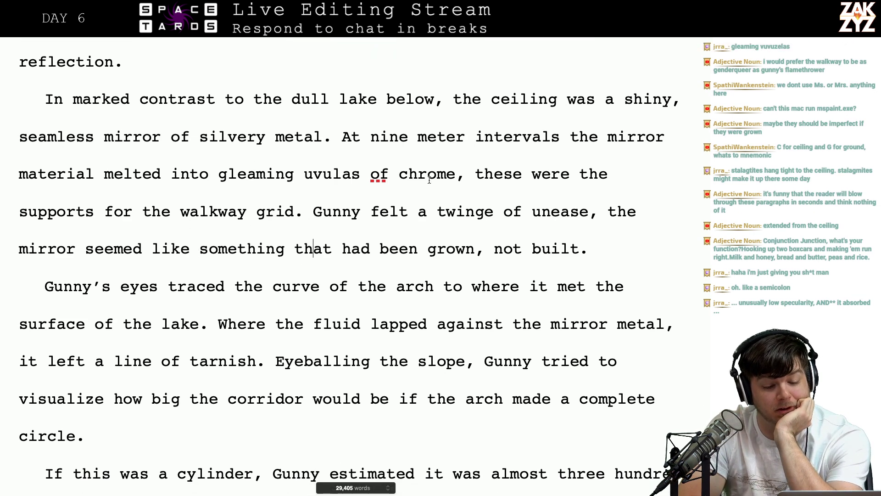
{"action": "left_click", "coordinate": [456, 174]}
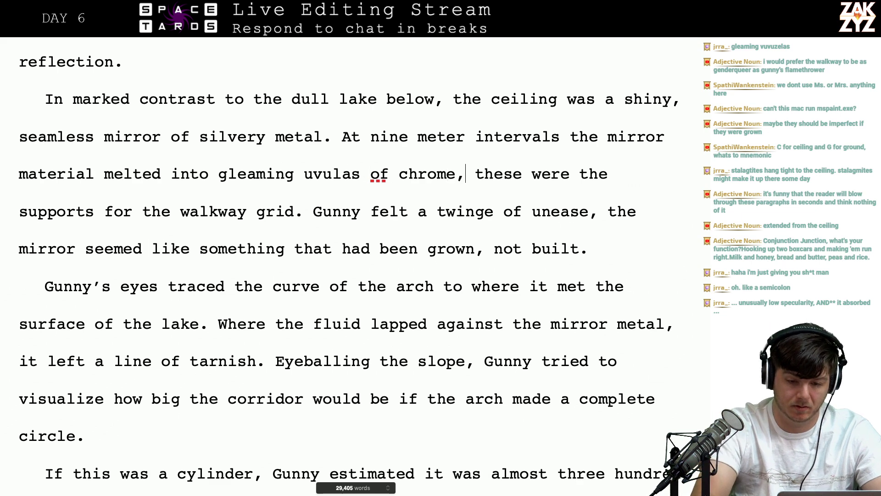
{"action": "key", "text": "Delete"}
{"action": "type", "text": ". The wakl"}
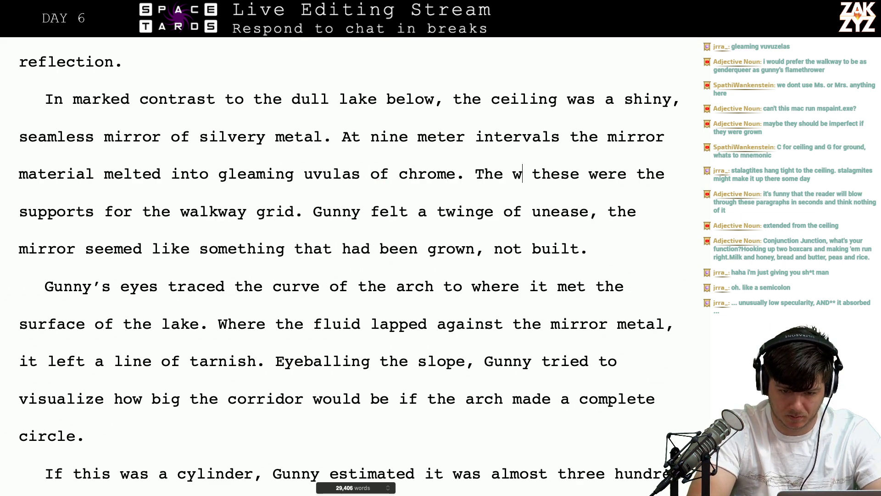
{"action": "key", "text": "BackSpace"}
{"action": "key", "text": "BackSpace"}
{"action": "type", "text": "lkway was "}
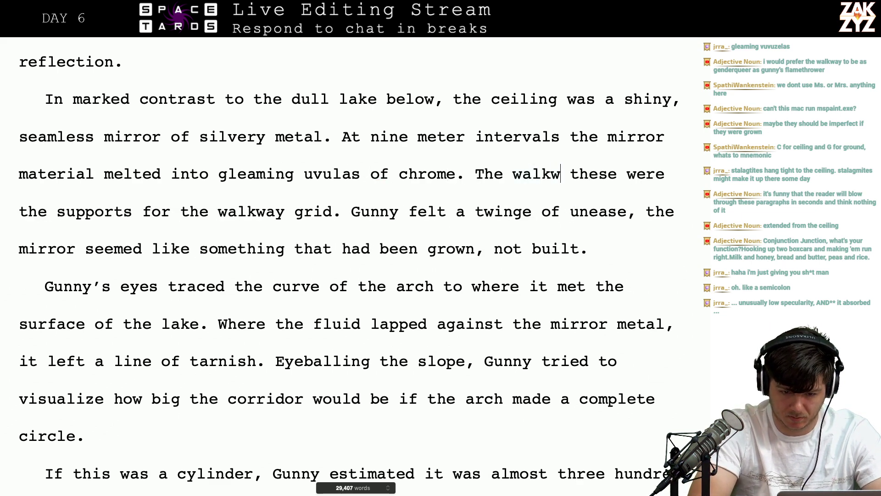
{"action": "type", "text": "supported from"}
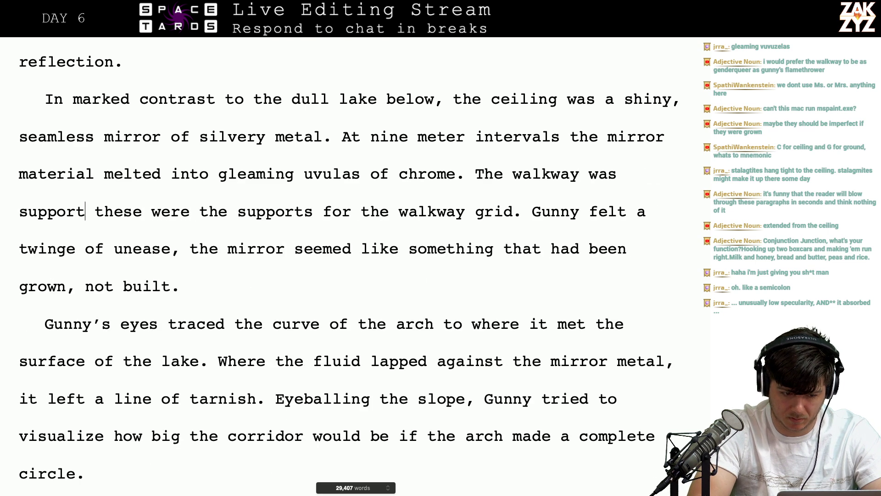
{"action": "type", "text": " the"}
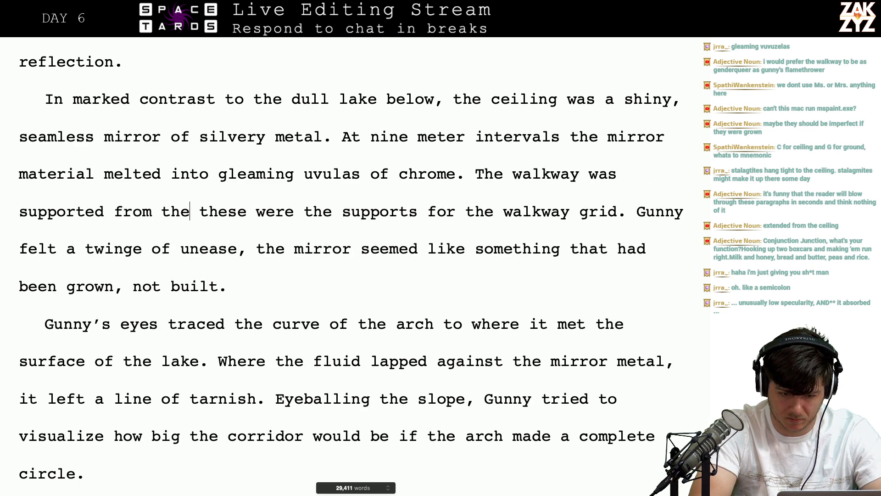
Remove the partial sentence starting "The walkway was" and continue "uvulas of chrome" with "that supported the walkway."
{"action": "key", "text": "BackSpace"}
{"action": "key", "text": "BackSpace"}
{"action": "key", "text": "BackSpace"}
{"action": "key", "text": "BackSpace"}
{"action": "key", "text": "BackSpace"}
{"action": "key", "text": "BackSpace"}
{"action": "key", "text": "BackSpace"}
{"action": "key", "text": "BackSpace"}
{"action": "key", "text": "BackSpace"}
{"action": "key", "text": "BackSpace"}
{"action": "key", "text": "BackSpace"}
{"action": "key", "text": "BackSpace"}
{"action": "key", "text": "BackSpace"}
{"action": "key", "text": "BackSpace"}
{"action": "key", "text": "BackSpace"}
{"action": "key", "text": "BackSpace"}
{"action": "key", "text": "BackSpace"}
{"action": "key", "text": "BackSpace"}
{"action": "key", "text": "BackSpace"}
{"action": "key", "text": "BackSpace"}
{"action": "key", "text": "BackSpace"}
{"action": "key", "text": "BackSpace"}
{"action": "key", "text": "BackSpace"}
{"action": "key", "text": "BackSpace"}
{"action": "key", "text": "BackSpace"}
{"action": "key", "text": "BackSpace"}
{"action": "key", "text": "BackSpace"}
{"action": "key", "text": "BackSpace"}
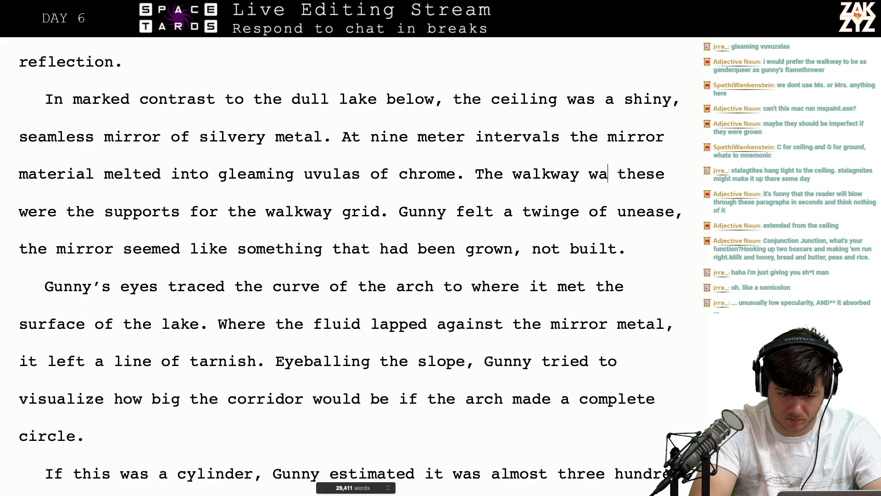
{"action": "key", "text": "BackSpace"}
{"action": "key", "text": "BackSpace"}
{"action": "key", "text": "BackSpace"}
{"action": "key", "text": "BackSpace"}
{"action": "type", "text": "tha"}
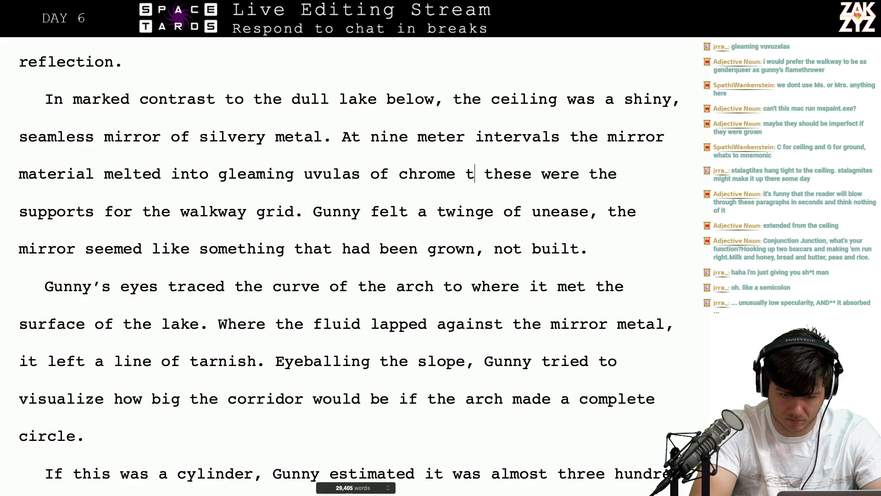
{"action": "type", "text": "t supported the "}
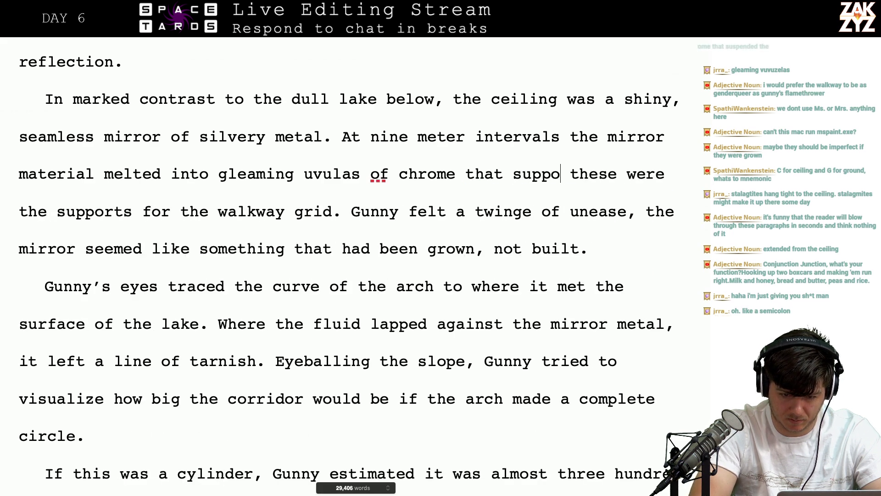
{"action": "type", "text": "walkway. these were the supports for the walkway grid. Gunny felt a"}
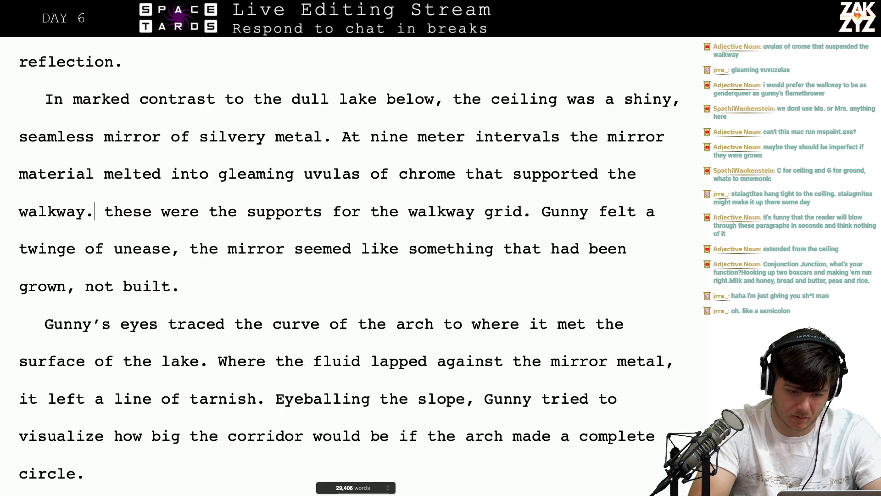
Delete the leftover clause "these were the supports for the walkway grid." so "Gunny felt" follows "supported the walkway."
{"action": "key", "text": "shift+Right"}
{"action": "key", "text": "shift+Right"}
{"action": "key", "text": "shift+Right"}
{"action": "key", "text": "shift+Right"}
{"action": "key", "text": "shift+Right"}
{"action": "key", "text": "shift+Right"}
{"action": "key", "text": "shift+Right"}
{"action": "key", "text": "shift+Right"}
{"action": "key", "text": "shift+Right"}
{"action": "key", "text": "shift+Right"}
{"action": "key", "text": "shift+Right"}
{"action": "key", "text": "shift+Right"}
{"action": "key", "text": "shift+Right"}
{"action": "key", "text": "shift+Right"}
{"action": "key", "text": "shift+Right"}
{"action": "key", "text": "shift+Right"}
{"action": "key", "text": "shift+Right"}
{"action": "key", "text": "shift+Right"}
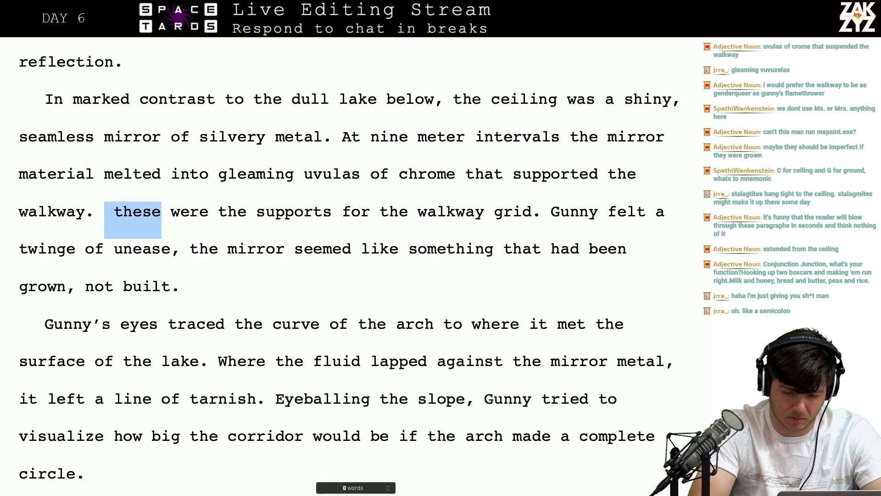
{"action": "key", "text": "shift+Right"}
{"action": "key", "text": "shift+Right"}
{"action": "key", "text": "shift+Right"}
{"action": "key", "text": "shift+Right"}
{"action": "key", "text": "shift+Right"}
{"action": "key", "text": "shift+Right"}
{"action": "key", "text": "shift+Right"}
{"action": "key", "text": "shift+Right"}
{"action": "key", "text": "shift+Right"}
{"action": "key", "text": "shift+Right"}
{"action": "key", "text": "shift+Right"}
{"action": "key", "text": "shift+Right"}
{"action": "key", "text": "shift+Right"}
{"action": "key", "text": "shift+Right"}
{"action": "key", "text": "shift+Right"}
{"action": "key", "text": "shift+Right"}
{"action": "key", "text": "shift+Right"}
{"action": "key", "text": "shift+Right"}
{"action": "key", "text": "shift+Right"}
{"action": "key", "text": "shift+Right"}
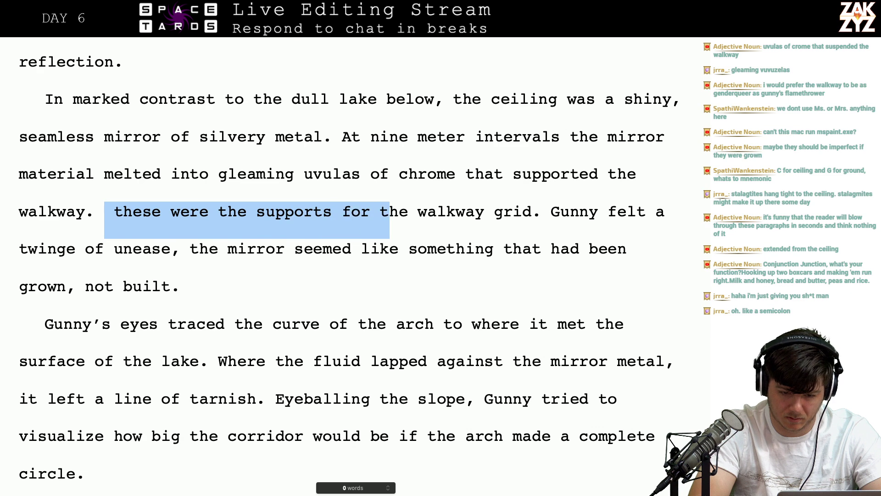
{"action": "key", "text": "shift+Right"}
{"action": "key", "text": "shift+Right"}
{"action": "key", "text": "shift+Right"}
{"action": "key", "text": "shift+Right"}
{"action": "key", "text": "BackSpace"}
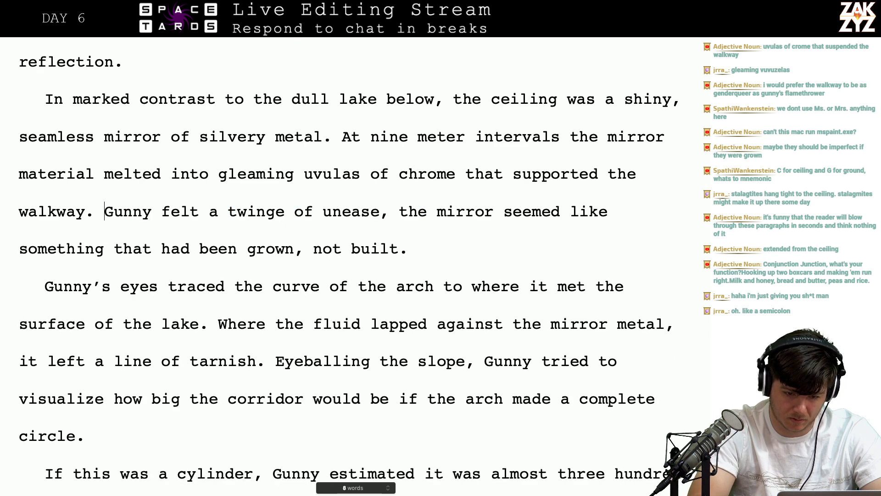
Insert "they seemed like something that had been grown," after "twinge of unease," in place of "the"
{"action": "scroll", "coordinate": [450, 171], "scroll_direction": "down", "scroll_amount": 1}
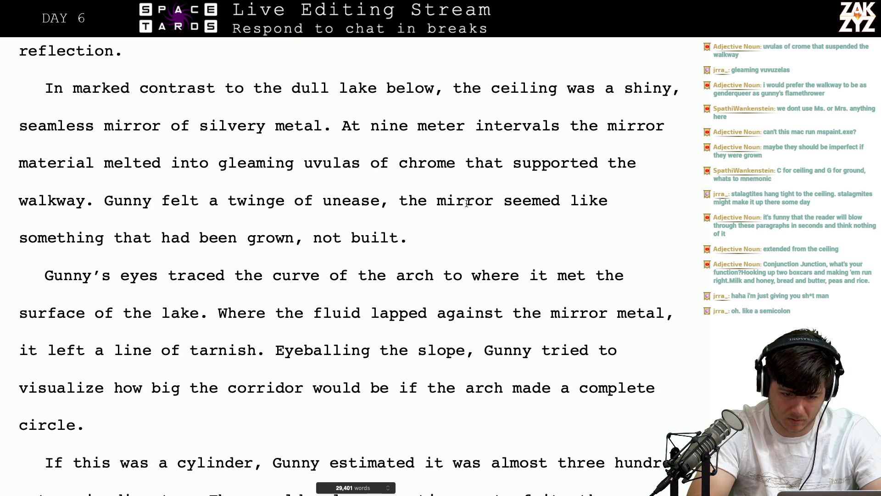
{"action": "type", "text": "y seeme"}
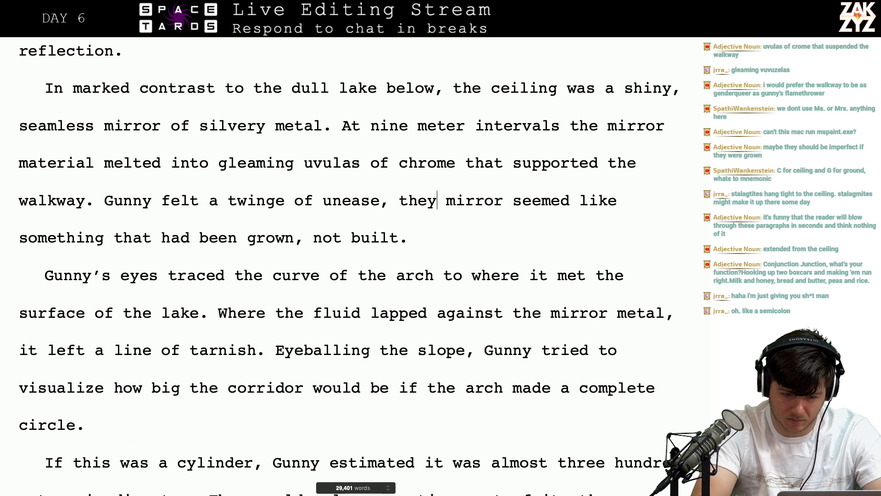
{"action": "type", "text": "d"}
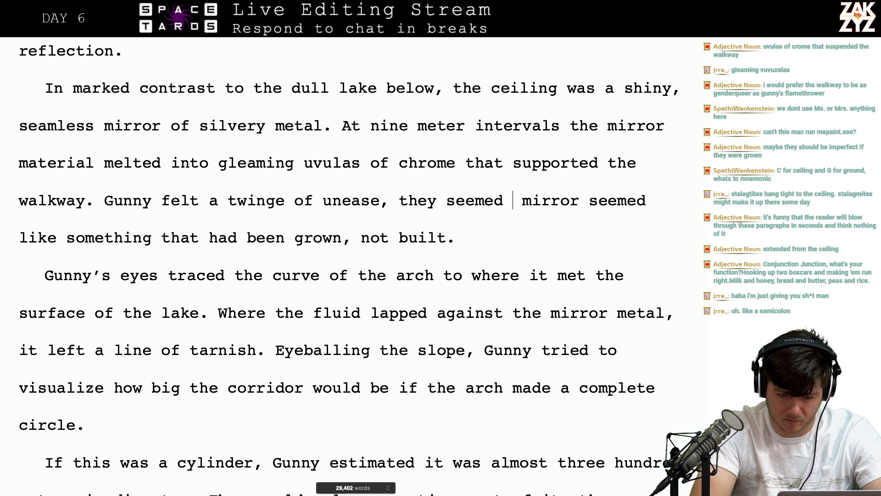
{"action": "type", "text": " like something tha"}
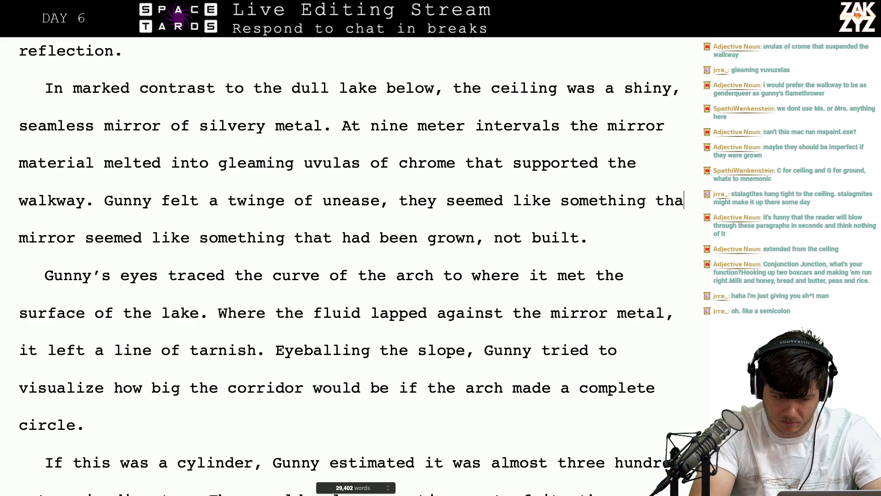
{"action": "type", "text": "t had been grown,"}
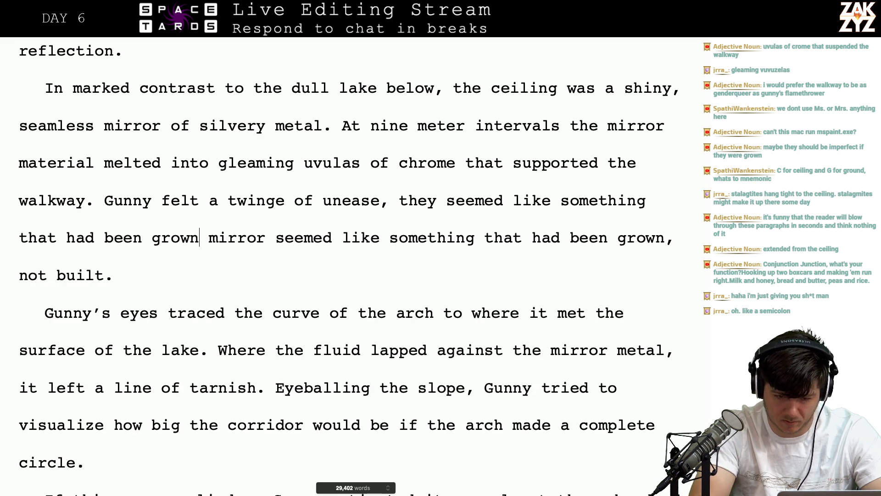
Delete the duplicate words "mirror seemed like something that had been grown" before ", not built."
{"action": "key", "text": "alt+shift+Down"}
{"action": "key", "text": "shift+Left"}
{"action": "key", "text": "shift+Left"}
{"action": "key", "text": "shift+Left"}
{"action": "key", "text": "shift+Left"}
{"action": "key", "text": "shift+Left"}
{"action": "key", "text": "shift+Left"}
{"action": "key", "text": "shift+Left"}
{"action": "key", "text": "shift+Left"}
{"action": "key", "text": "shift+Left"}
{"action": "key", "text": "shift+Left"}
{"action": "key", "text": "shift+Left"}
{"action": "key", "text": "shift+Left"}
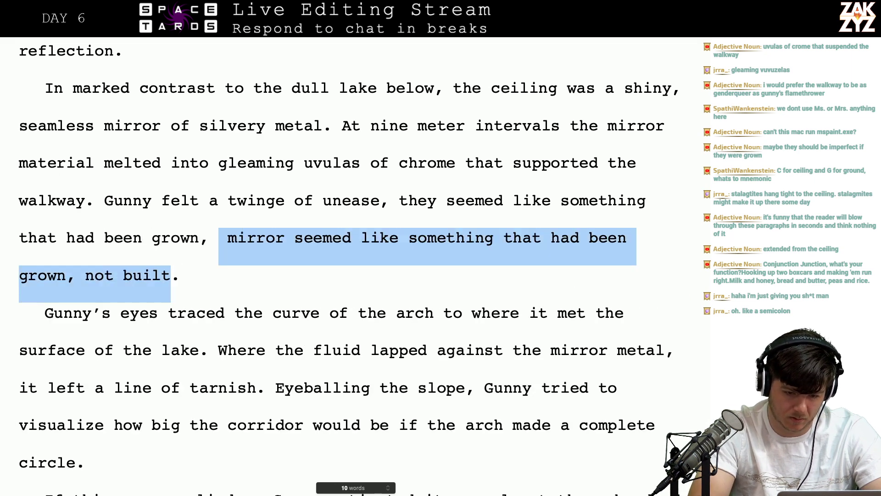
{"action": "key", "text": "BackSpace"}
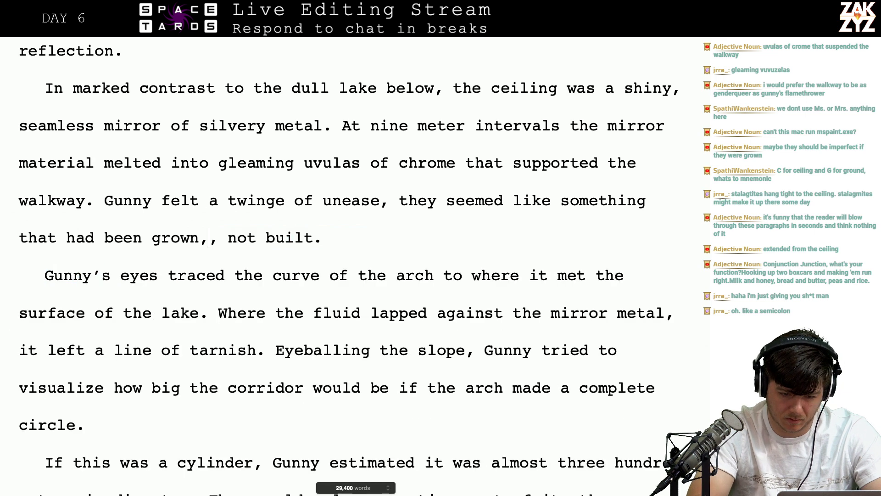
Change "they" after "twinge of unease," to "the mirror" and delete the extra comma after "grown"
{"action": "key", "text": "BackSpace"}
{"action": "type", "text": "mirror"}
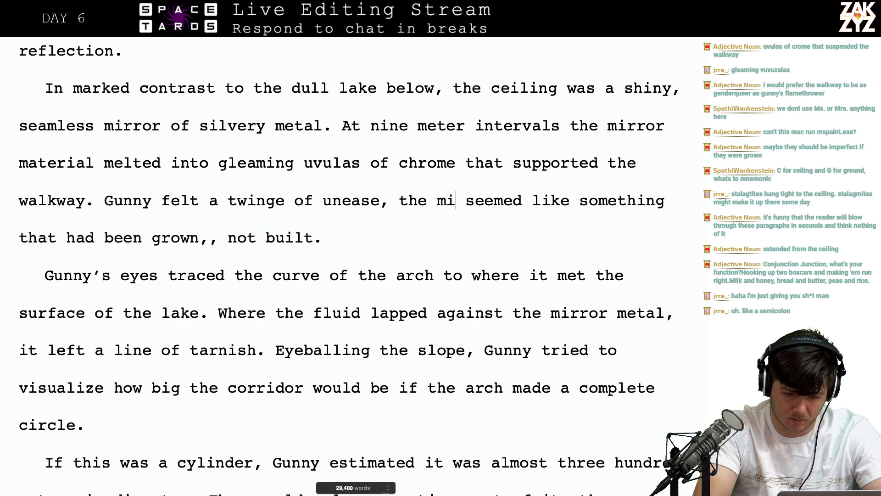
{"action": "type", "text": "s"}
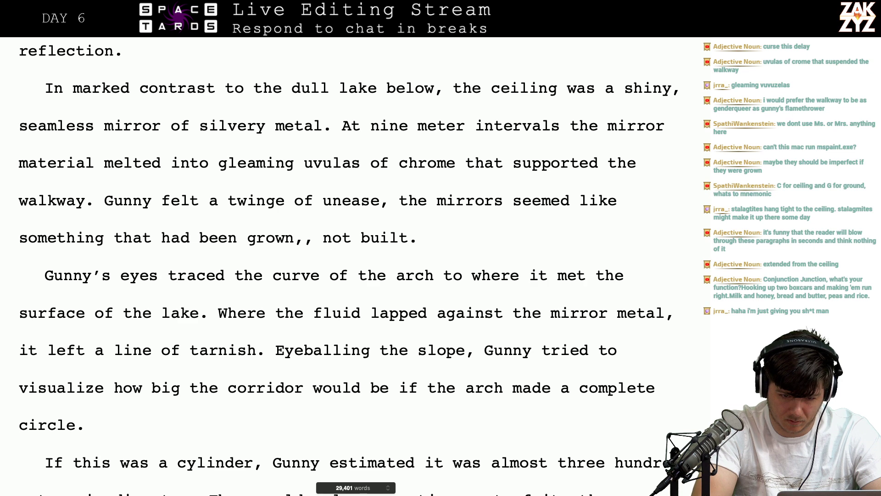
{"action": "key", "text": "BackSpace"}
{"action": "scroll", "coordinate": [349, 266], "scroll_direction": "down", "scroll_amount": 1}
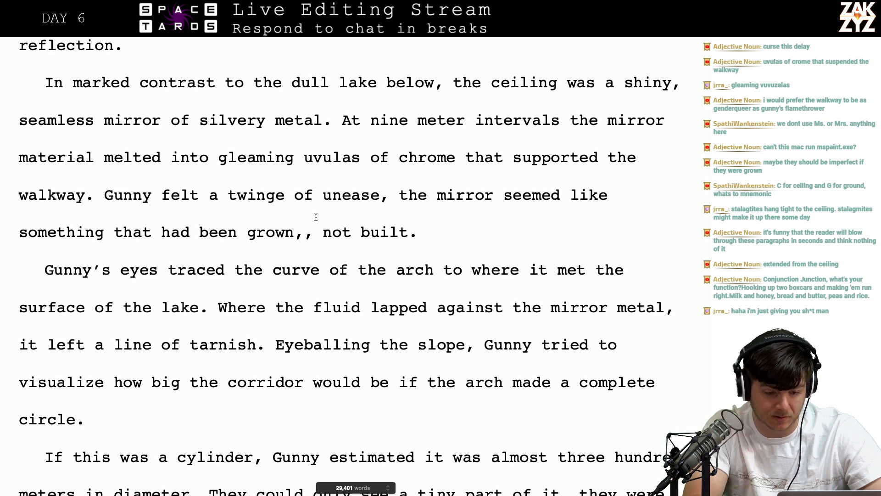
{"action": "left_click", "coordinate": [300, 232]}
{"action": "key", "text": "BackSpace"}
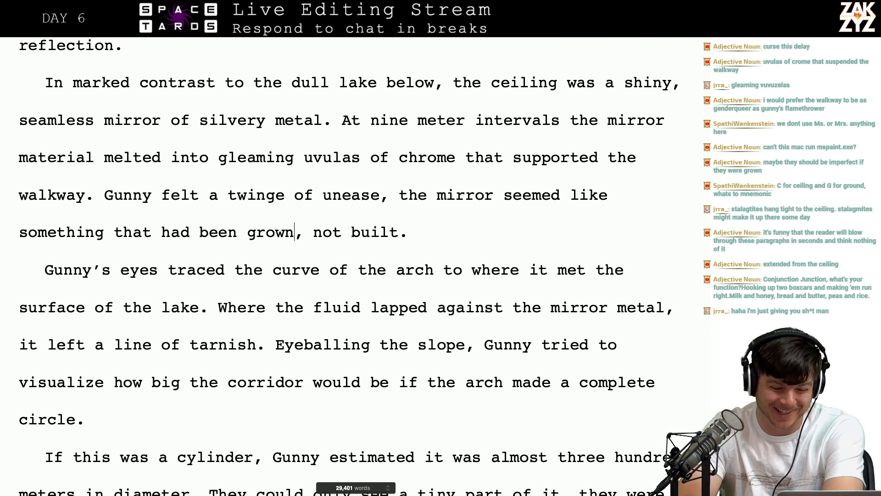
Reread the mirrored ceiling paragraph and the following one about the arch's curve, through the sentence ending "complete circle."
{"action": "scroll", "coordinate": [295, 231], "scroll_direction": "down", "scroll_amount": 1}
{"action": "scroll", "coordinate": [408, 307], "scroll_direction": "down", "scroll_amount": 2}
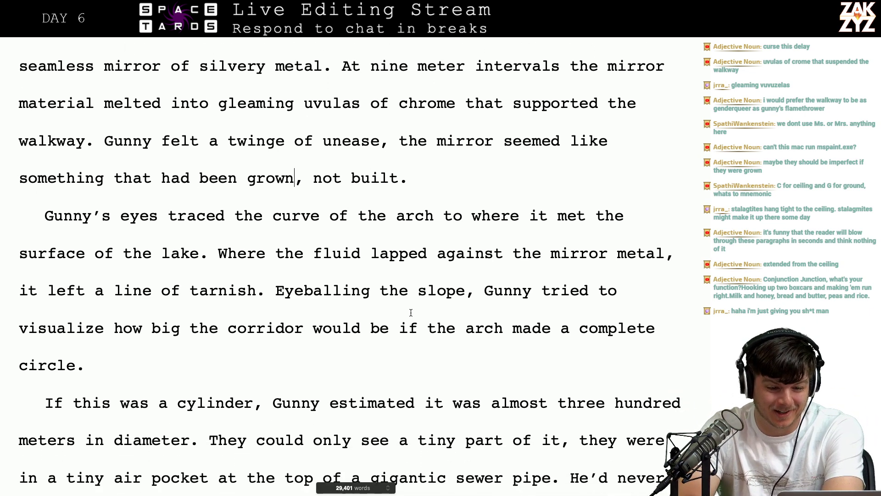
{"action": "scroll", "coordinate": [409, 309], "scroll_direction": "up", "scroll_amount": 9}
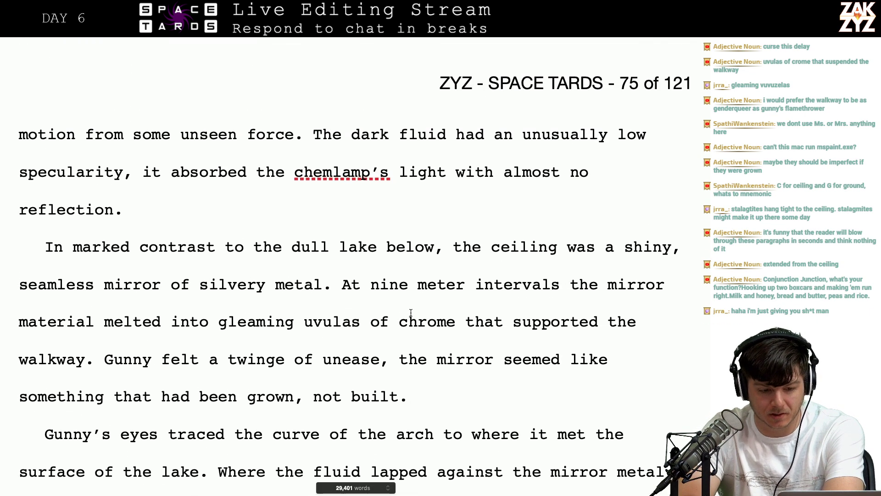
{"action": "scroll", "coordinate": [410, 311], "scroll_direction": "down", "scroll_amount": 1}
{"action": "scroll", "coordinate": [431, 368], "scroll_direction": "down", "scroll_amount": 1}
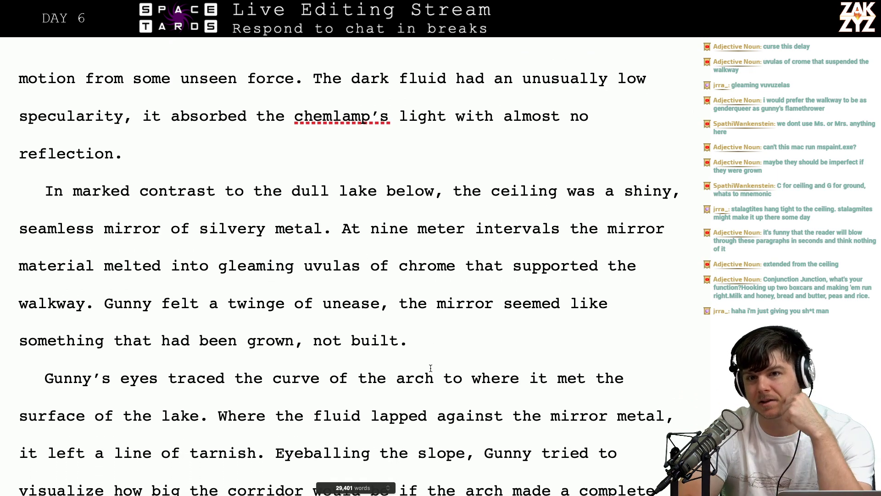
{"action": "scroll", "coordinate": [431, 368], "scroll_direction": "down", "scroll_amount": 1}
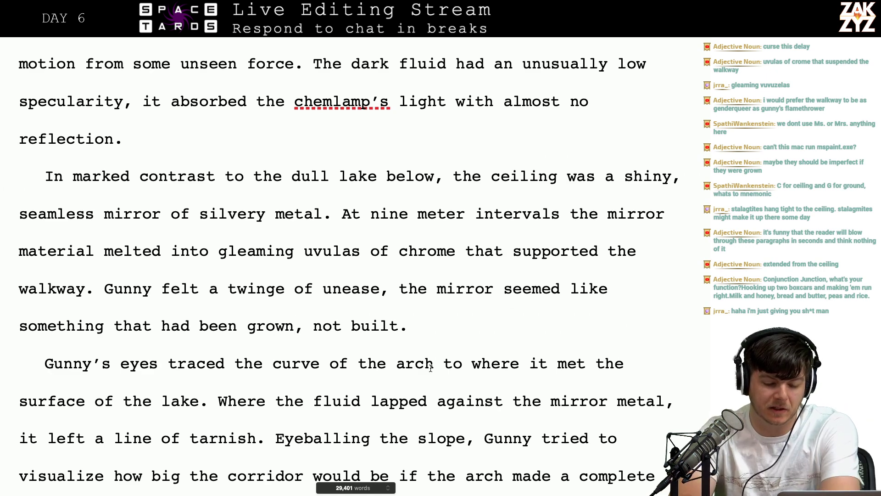
{"action": "scroll", "coordinate": [430, 367], "scroll_direction": "down", "scroll_amount": 6}
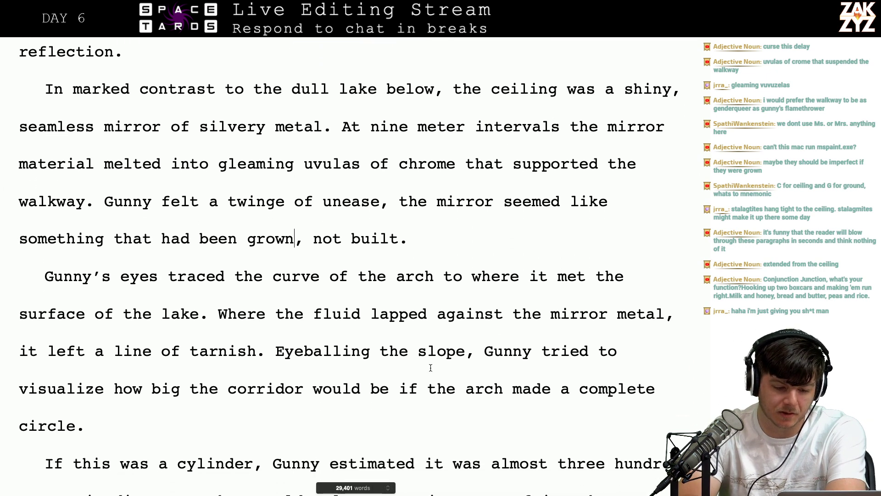
{"action": "scroll", "coordinate": [431, 368], "scroll_direction": "down", "scroll_amount": 5}
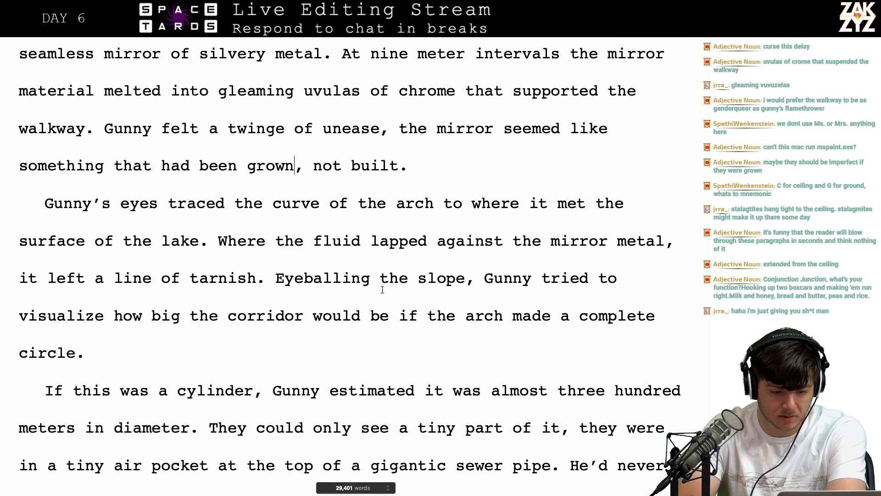
{"action": "scroll", "coordinate": [294, 269], "scroll_direction": "down", "scroll_amount": 2}
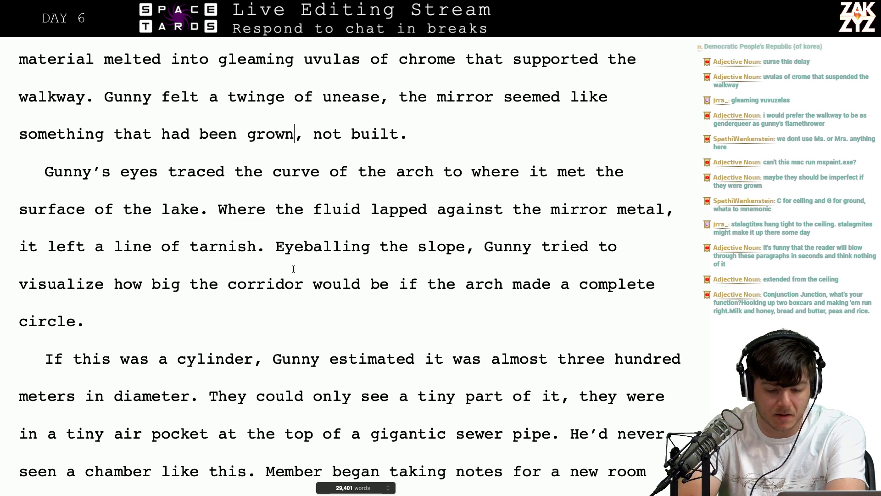
{"action": "scroll", "coordinate": [344, 265], "scroll_direction": "down", "scroll_amount": 1}
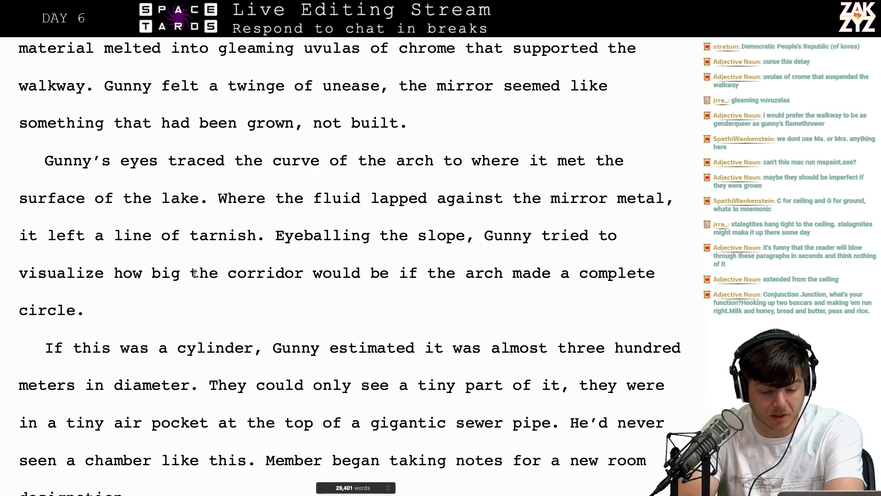
{"action": "left_click", "coordinate": [145, 303]}
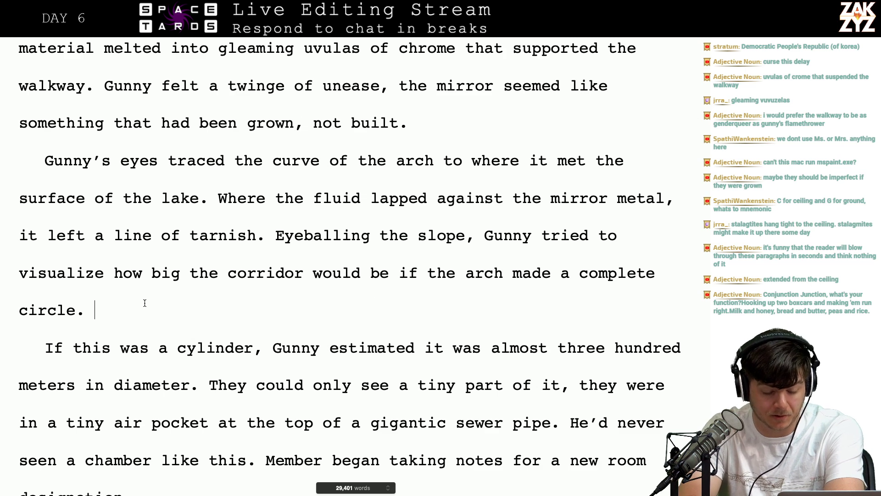
Change "this" to "the new chamber" in the paragraph opening "If this was a cylinder, Gunny estimated"
{"action": "left_click", "coordinate": [148, 347]}
{"action": "key", "text": "Left"}
{"action": "key", "text": "Left"}
{"action": "key", "text": "Left"}
{"action": "key", "text": "Left"}
{"action": "key", "text": "Left"}
{"action": "key", "text": "Left"}
{"action": "key", "text": "Left"}
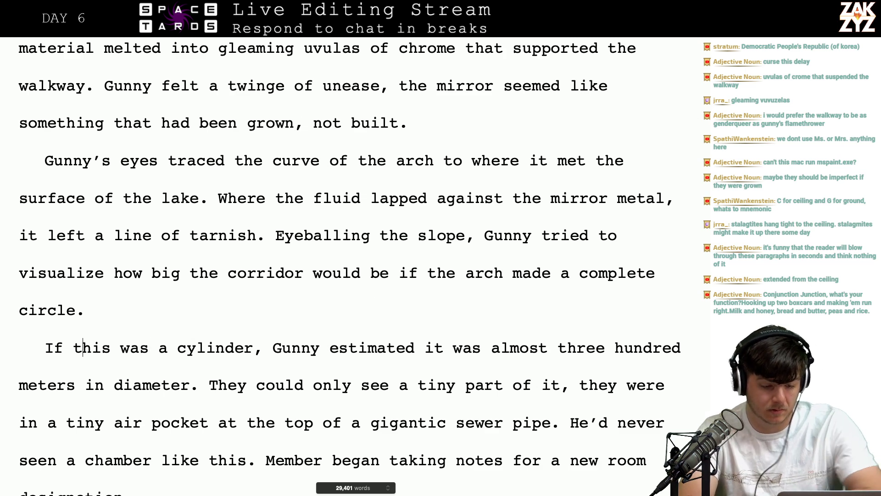
{"action": "key", "text": "Right"}
{"action": "key", "text": "Left"}
{"action": "key", "text": "Left"}
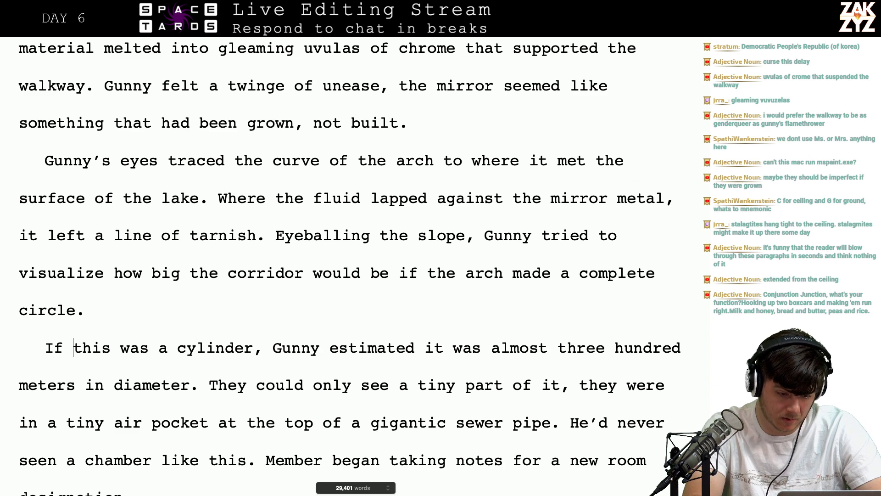
{"action": "key", "text": "Right"}
{"action": "key", "text": "Right"}
{"action": "key", "text": "Right"}
{"action": "key", "text": "Right"}
{"action": "key", "text": "Right"}
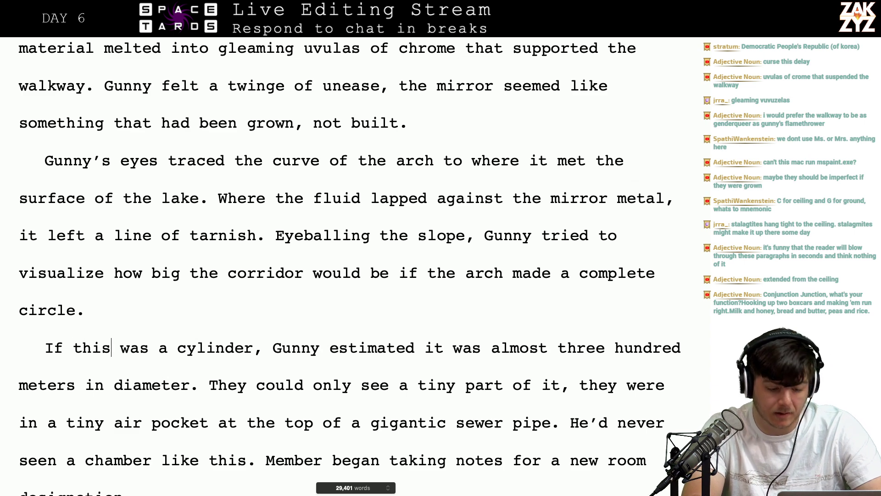
{"action": "key", "text": "BackSpace"}
{"action": "key", "text": "BackSpace"}
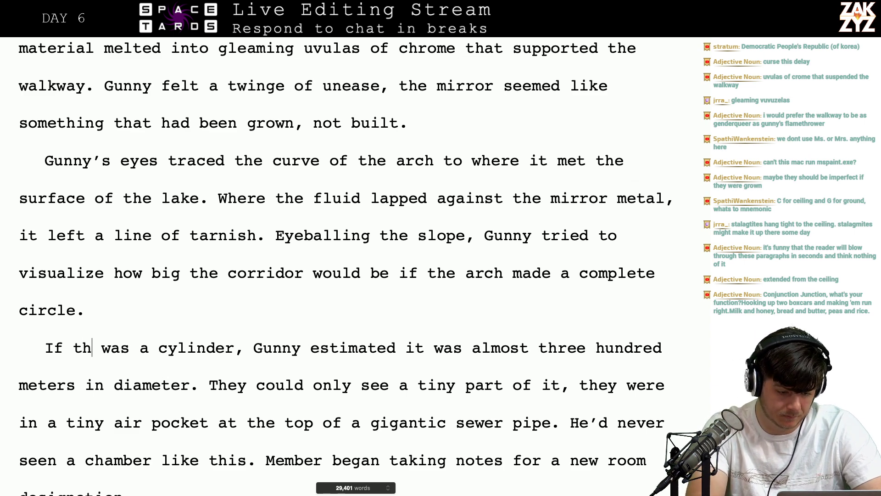
{"action": "type", "text": "e new chamber"}
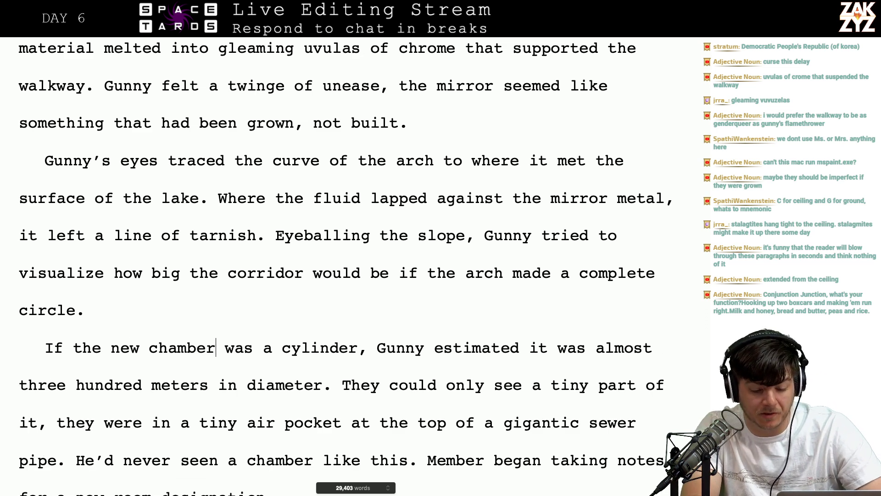
Delete "They" after "three hundred meters in diameter." and before "could only see a tiny part of it"
{"action": "key", "text": "Right"}
{"action": "key", "text": "Right"}
{"action": "key", "text": "Right"}
{"action": "key", "text": "Right"}
{"action": "key", "text": "Right"}
{"action": "key", "text": "Right"}
{"action": "key", "text": "Right"}
{"action": "key", "text": "Right"}
{"action": "key", "text": "Right"}
{"action": "key", "text": "Right"}
{"action": "key", "text": "Right"}
{"action": "key", "text": "Right"}
{"action": "key", "text": "Right"}
{"action": "key", "text": "Right"}
{"action": "key", "text": "Right"}
{"action": "key", "text": "Right"}
{"action": "key", "text": "Right"}
{"action": "key", "text": "Right"}
{"action": "key", "text": "Right"}
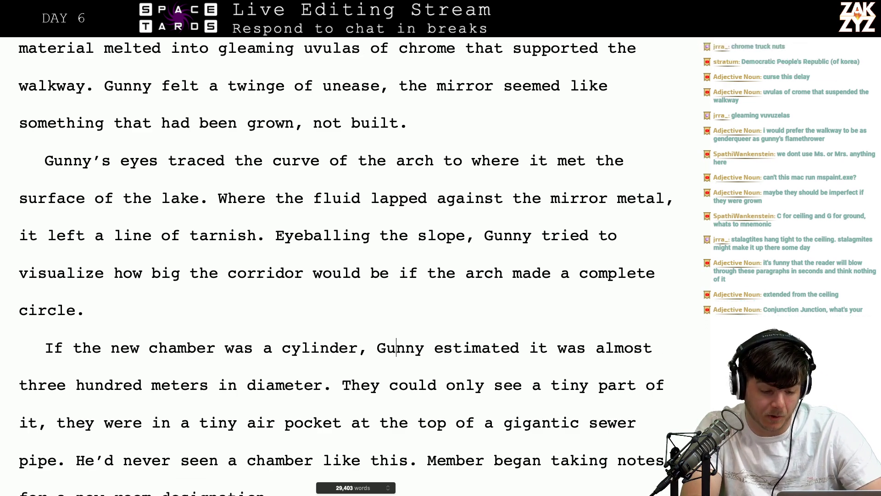
{"action": "key", "text": "Right"}
{"action": "key", "text": "Right"}
{"action": "key", "text": "Right"}
{"action": "key", "text": "Right"}
{"action": "key", "text": "Right"}
{"action": "key", "text": "Right"}
{"action": "key", "text": "Right"}
{"action": "key", "text": "Right"}
{"action": "key", "text": "Right"}
{"action": "key", "text": "Right"}
{"action": "key", "text": "Right"}
{"action": "key", "text": "Right"}
{"action": "key", "text": "Right"}
{"action": "key", "text": "Down"}
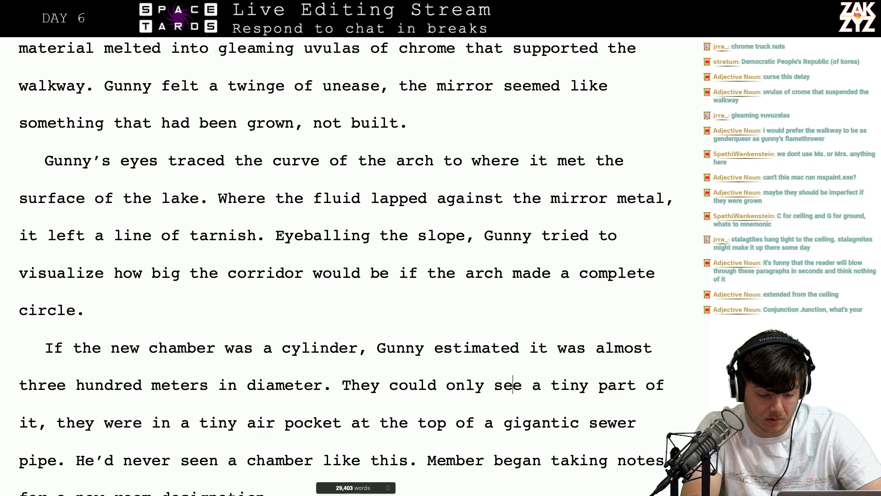
{"action": "key", "text": "Left"}
{"action": "key", "text": "Left"}
{"action": "key", "text": "Left"}
{"action": "key", "text": "Left"}
{"action": "key", "text": "Left"}
{"action": "key", "text": "Left"}
{"action": "key", "text": "Left"}
{"action": "key", "text": "Left"}
{"action": "key", "text": "Left"}
{"action": "key", "text": "Left"}
{"action": "key", "text": "Left"}
{"action": "key", "text": "Left"}
{"action": "key", "text": "Left"}
{"action": "key", "text": "Left"}
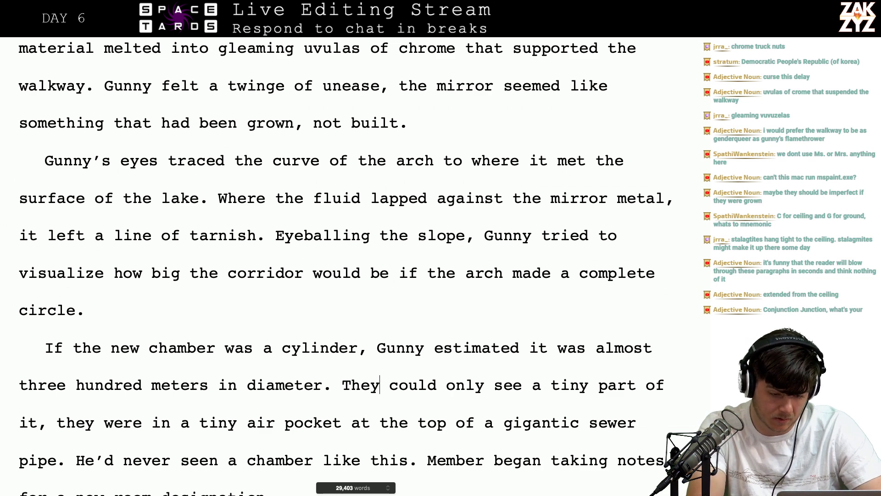
{"action": "key", "text": "BackSpace"}
{"action": "key", "text": "BackSpace"}
{"action": "key", "text": "BackSpace"}
{"action": "key", "text": "BackSpace"}
{"action": "type", "text": "T"}
{"action": "key", "text": "BackSpace"}
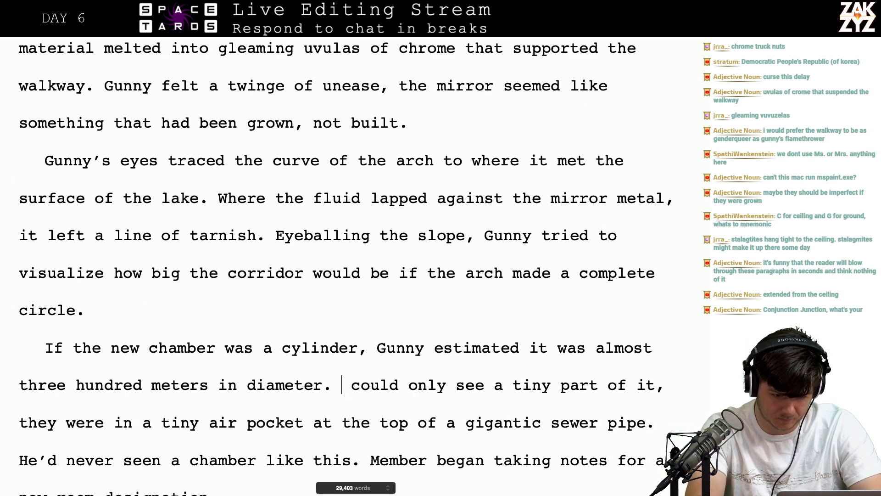
Write "What he could see from here would only be a tiny part of it," after "in diameter."
{"action": "type", "text": "What he was lo"}
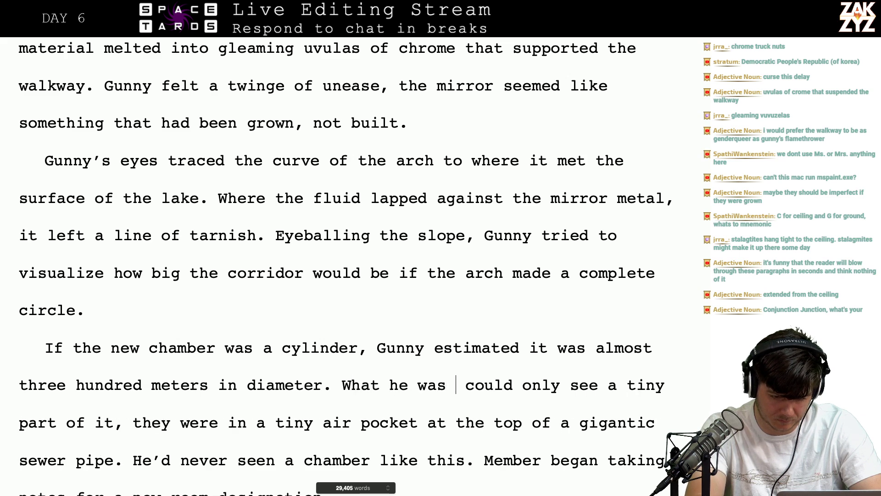
{"action": "key", "text": "BackSpace"}
{"action": "key", "text": "BackSpace"}
{"action": "key", "text": "BackSpace"}
{"action": "key", "text": "BackSpace"}
{"action": "key", "text": "BackSpace"}
{"action": "key", "text": "BackSpace"}
{"action": "key", "text": "BackSpace"}
{"action": "key", "text": "BackSpace"}
{"action": "key", "text": "BackSpace"}
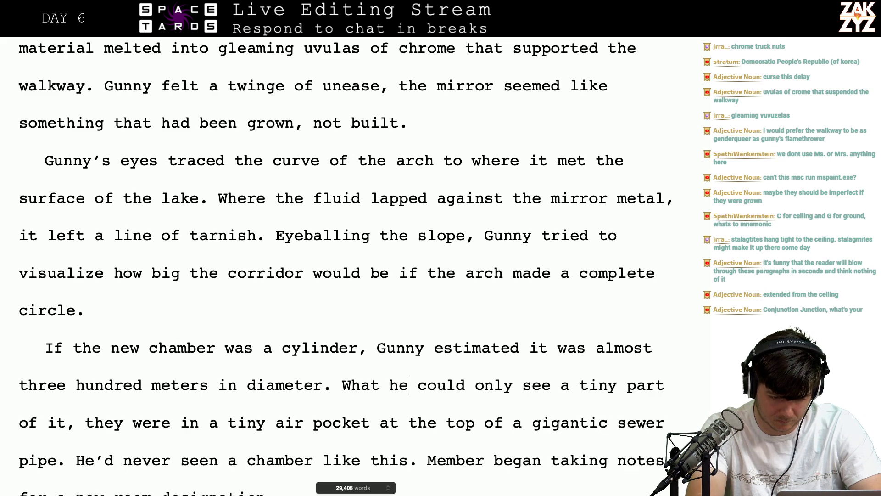
{"action": "type", "text": "he could see "}
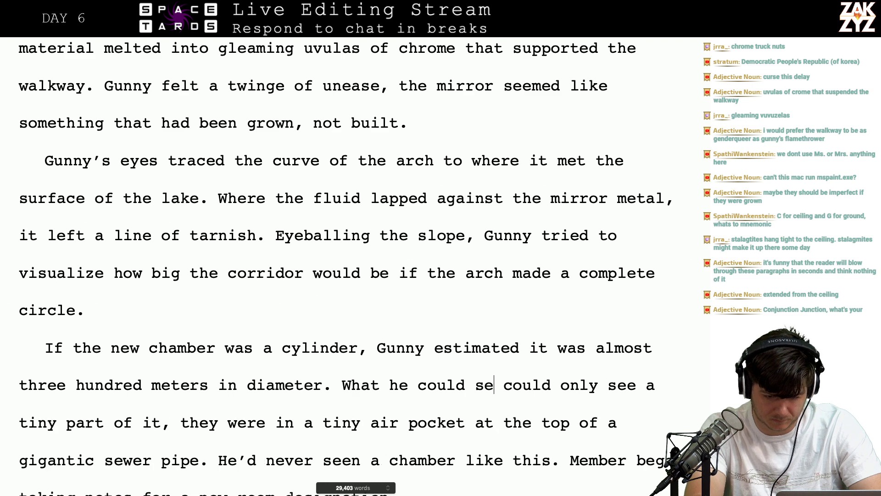
{"action": "type", "text": "from here would "}
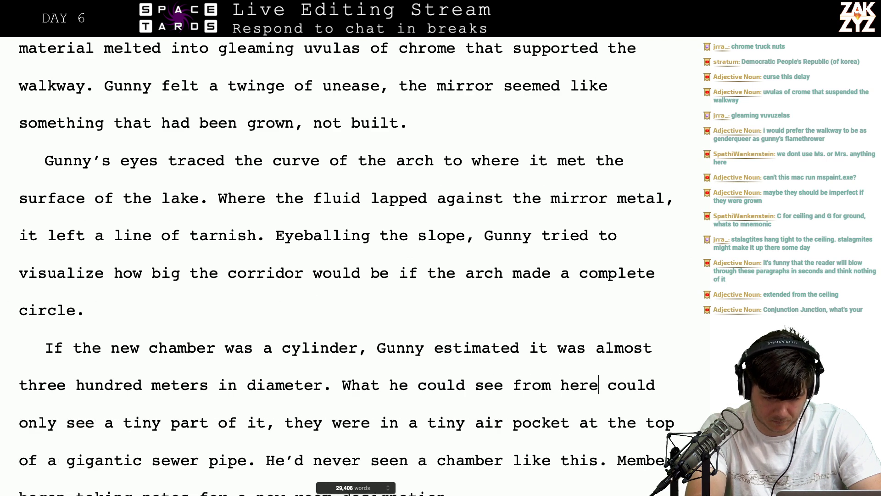
{"action": "type", "text": "only be a tiny p"}
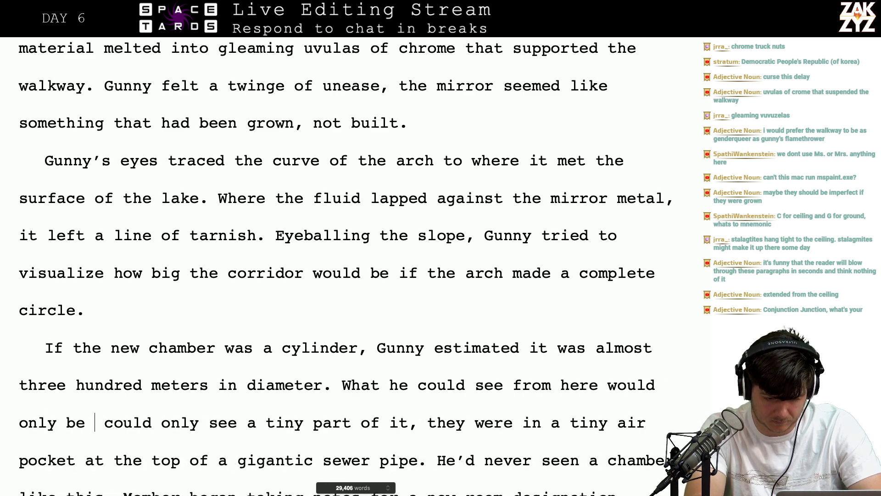
{"action": "type", "text": "art of it, th"}
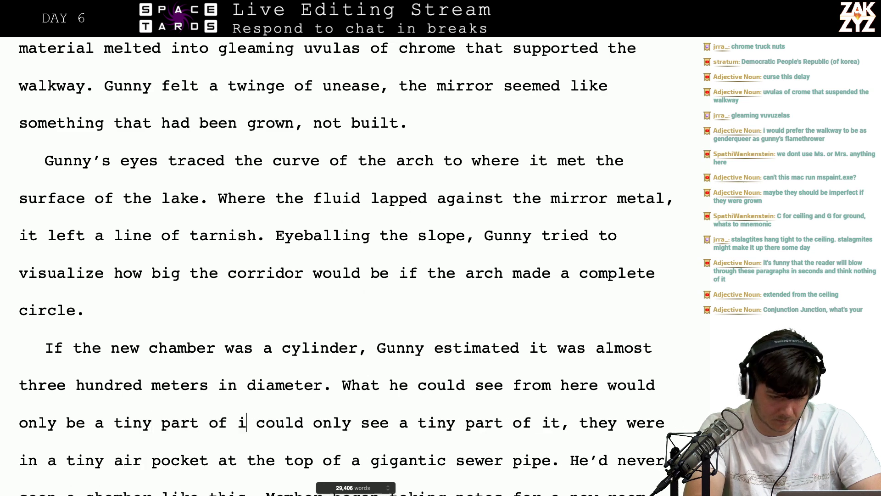
Finish the new sentence with "the air pocket at the top of a gigantic sewer pipe."
{"action": "type", "text": "e air pocket "}
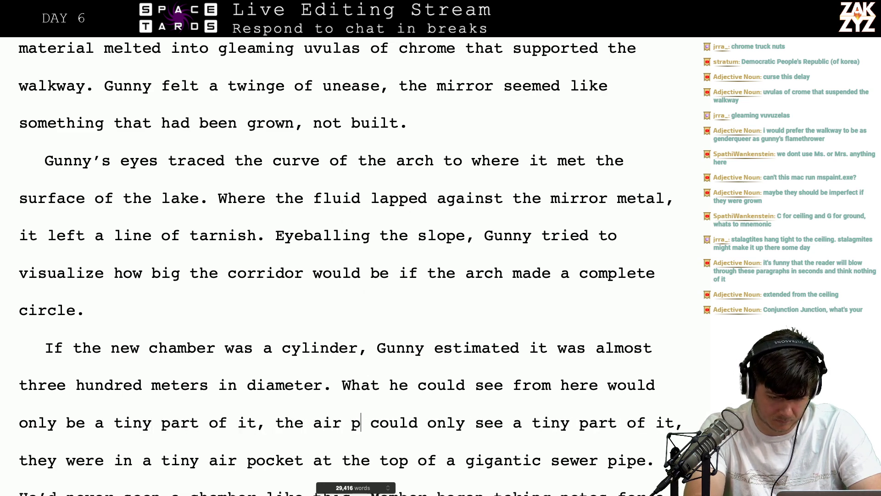
{"action": "type", "text": "at the top "}
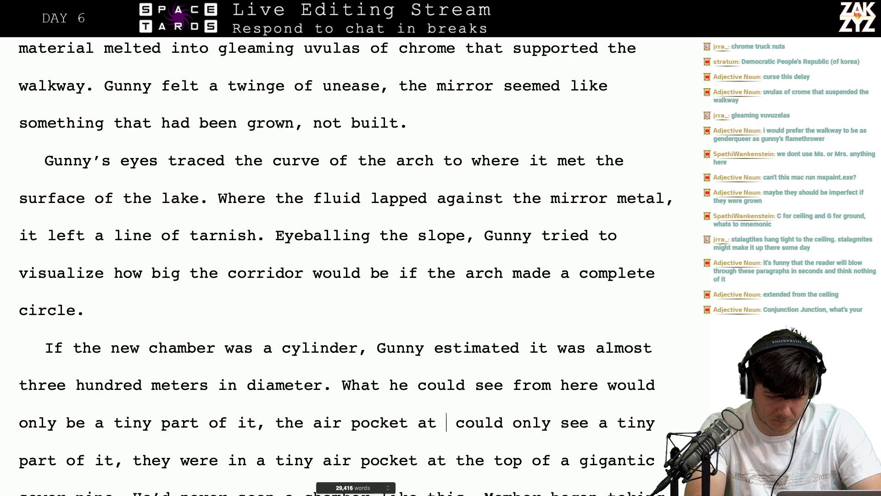
{"action": "type", "text": "of a giag"}
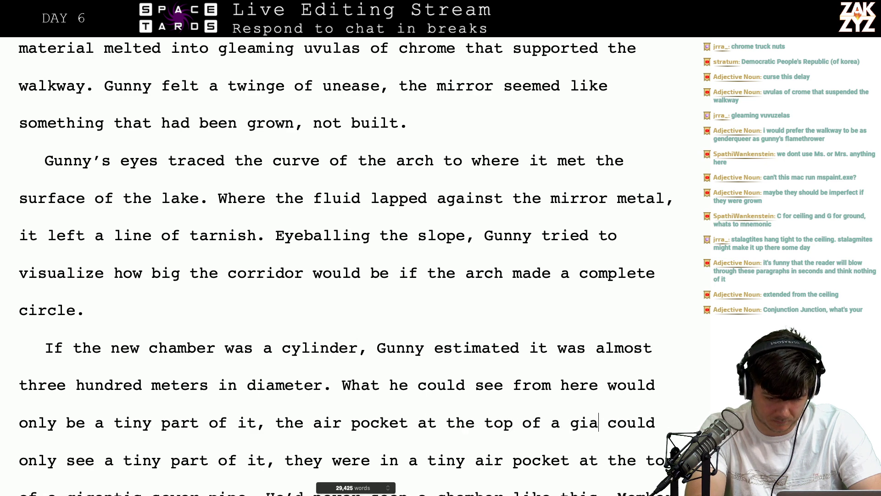
{"action": "key", "text": "BackSpace"}
{"action": "type", "text": "ngic s"}
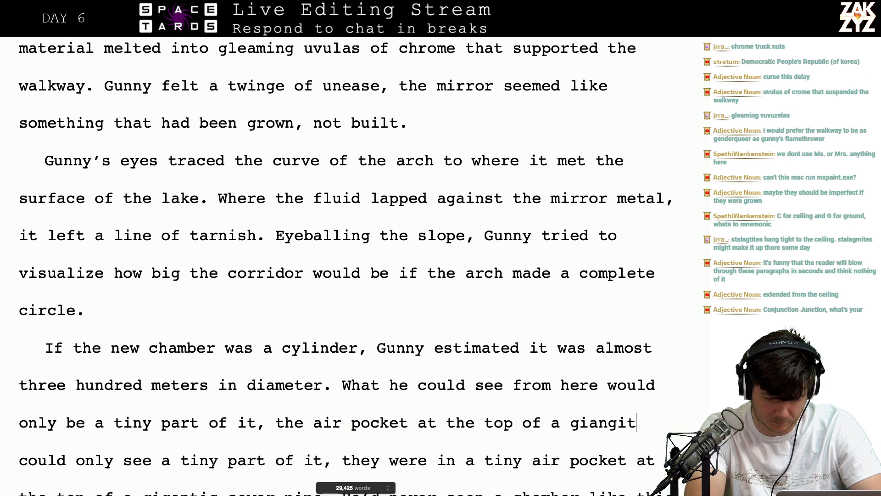
{"action": "key", "text": "BackSpace"}
{"action": "key", "text": "BackSpace"}
{"action": "key", "text": "BackSpace"}
{"action": "key", "text": "BackSpace"}
{"action": "key", "text": "BackSpace"}
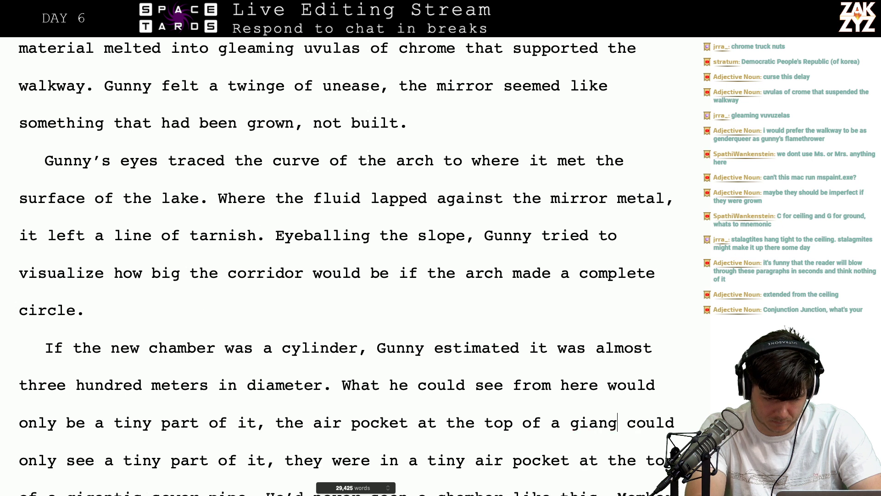
{"action": "type", "text": "t"}
{"action": "key", "text": "BackSpace"}
{"action": "key", "text": "BackSpace"}
{"action": "key", "text": "BackSpace"}
{"action": "type", "text": "gantic s"}
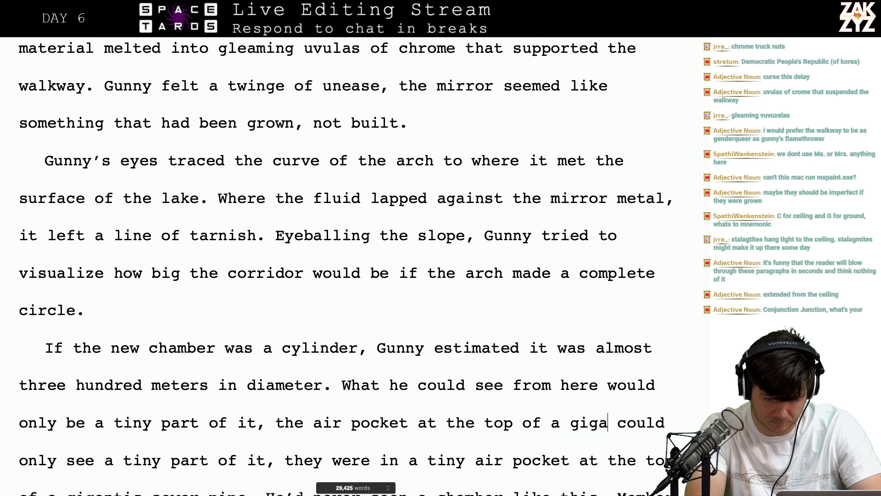
{"action": "type", "text": "w"}
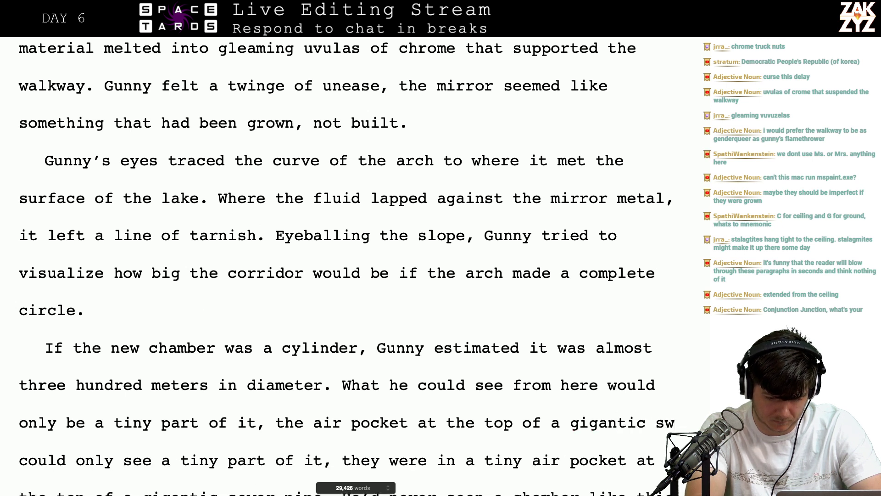
{"action": "type", "text": "e"}
{"action": "key", "text": "BackSpace"}
{"action": "key", "text": "BackSpace"}
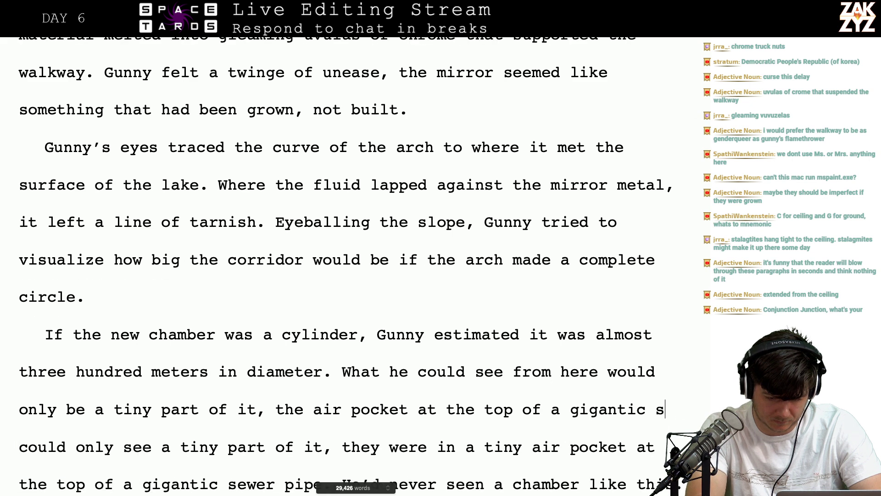
{"action": "type", "text": "ewer pipe."}
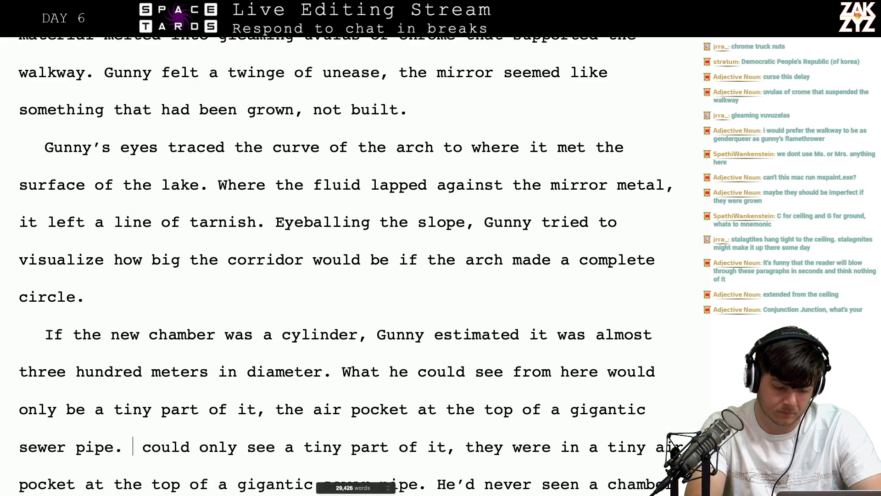
Separate the old "could only see a tiny part of it" text from the new sentence with four line breaks
{"action": "key", "text": "Return"}
{"action": "key", "text": "Return"}
{"action": "key", "text": "Return"}
{"action": "key", "text": "Return"}
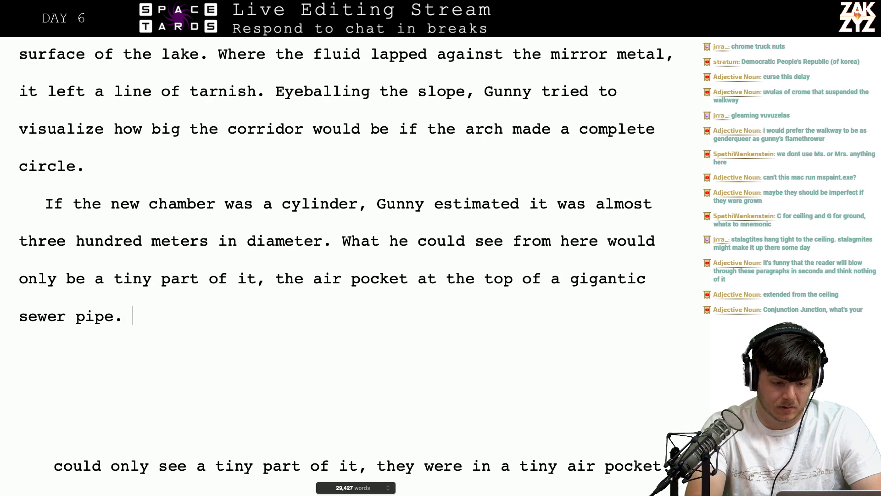
Add "Anything could be down there," after "gigantic sewer pipe."
{"action": "type", "text": "An"}
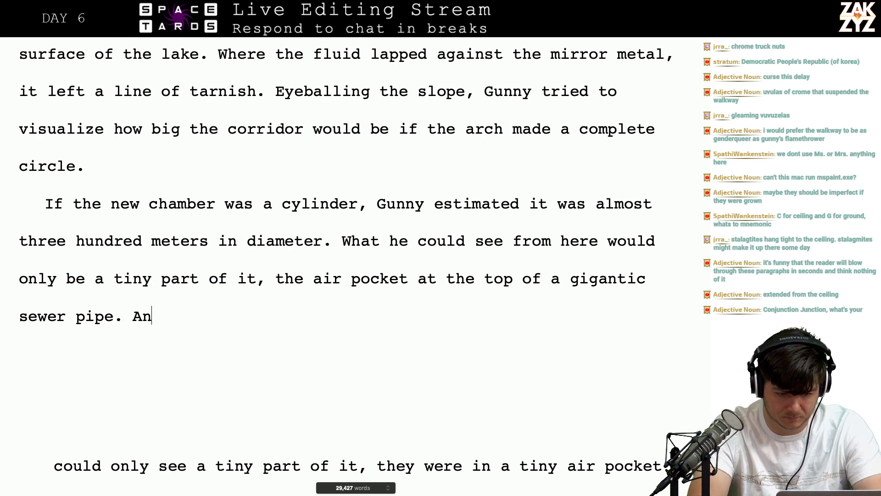
{"action": "type", "text": "ything could be down there, "}
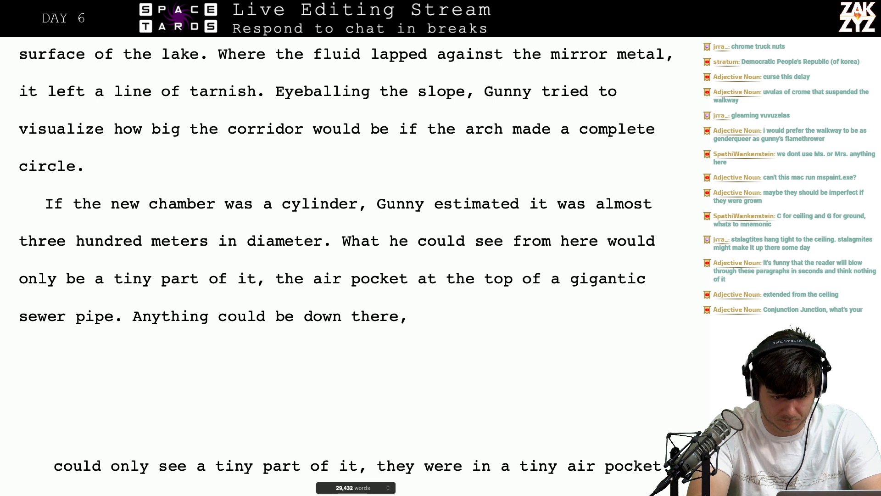
{"action": "type", "text": "he felt"}
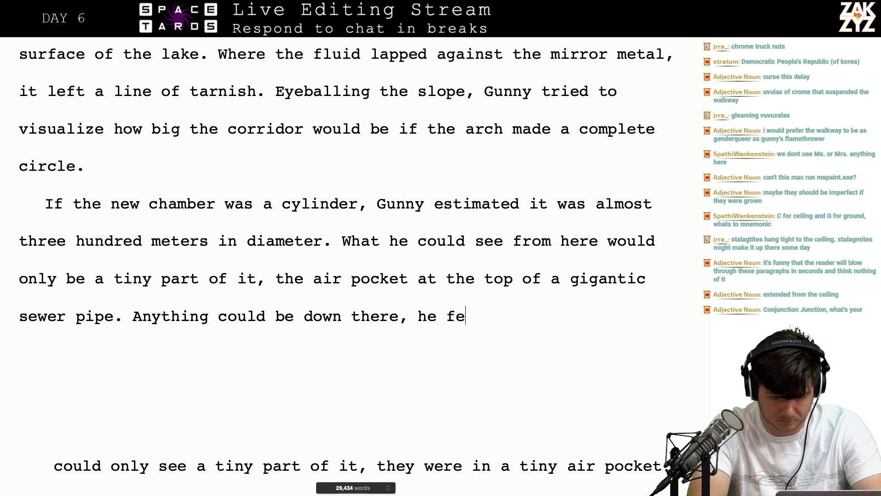
{"action": "key", "text": "BackSpace"}
{"action": "key", "text": "BackSpace"}
{"action": "key", "text": "BackSpace"}
{"action": "key", "text": "BackSpace"}
{"action": "key", "text": "BackSpace"}
{"action": "key", "text": "BackSpace"}
{"action": "key", "text": "BackSpace"}
{"action": "key", "text": "BackSpace"}
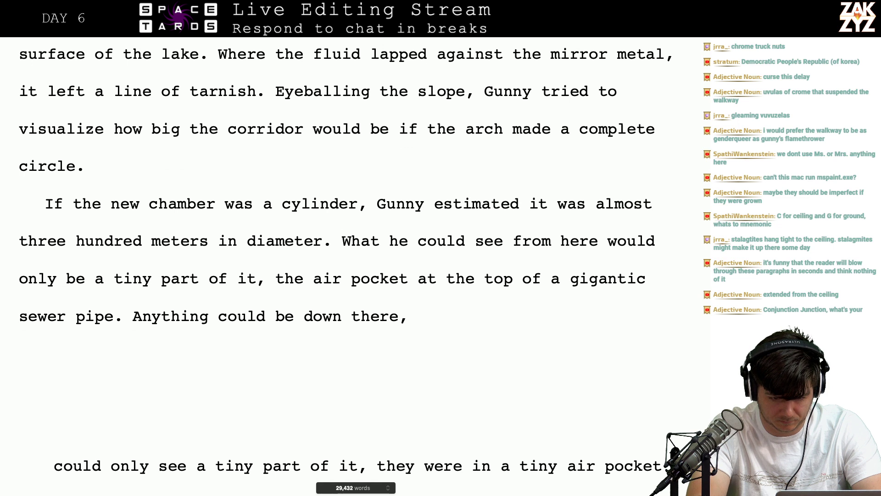
{"action": "type", "text": "Gunny sud"}
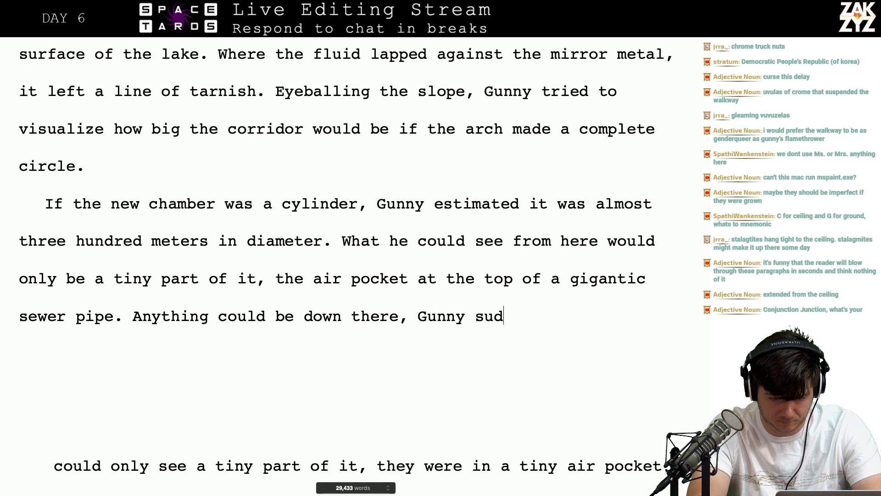
{"action": "type", "text": "denly felt ver"}
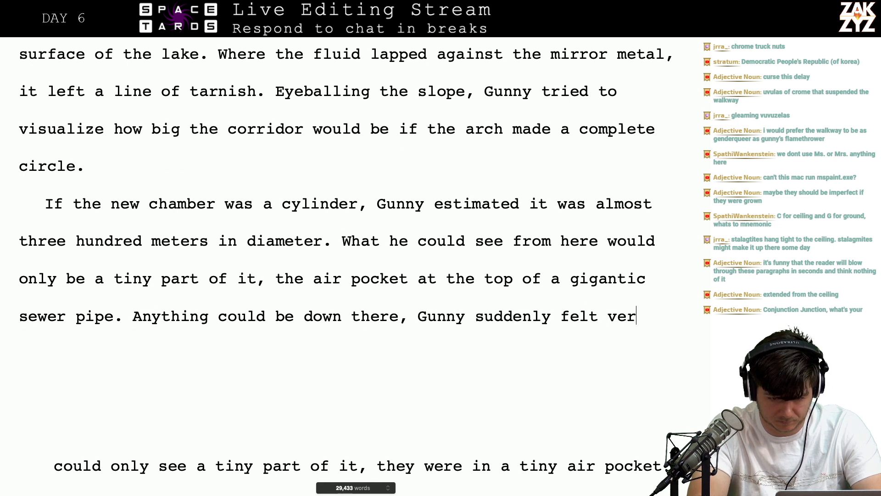
{"action": "key", "text": "BackSpace"}
{"action": "key", "text": "BackSpace"}
{"action": "key", "text": "BackSpace"}
{"action": "key", "text": "BackSpace"}
{"action": "key", "text": "BackSpace"}
{"action": "key", "text": "BackSpace"}
{"action": "key", "text": "BackSpace"}
{"action": "key", "text": "BackSpace"}
{"action": "key", "text": "BackSpace"}
{"action": "key", "text": "BackSpace"}
{"action": "key", "text": "BackSpace"}
{"action": "key", "text": "BackSpace"}
{"action": "key", "text": "BackSpace"}
{"action": "key", "text": "BackSpace"}
{"action": "key", "text": "BackSpace"}
{"action": "key", "text": "BackSpace"}
{"action": "key", "text": "BackSpace"}
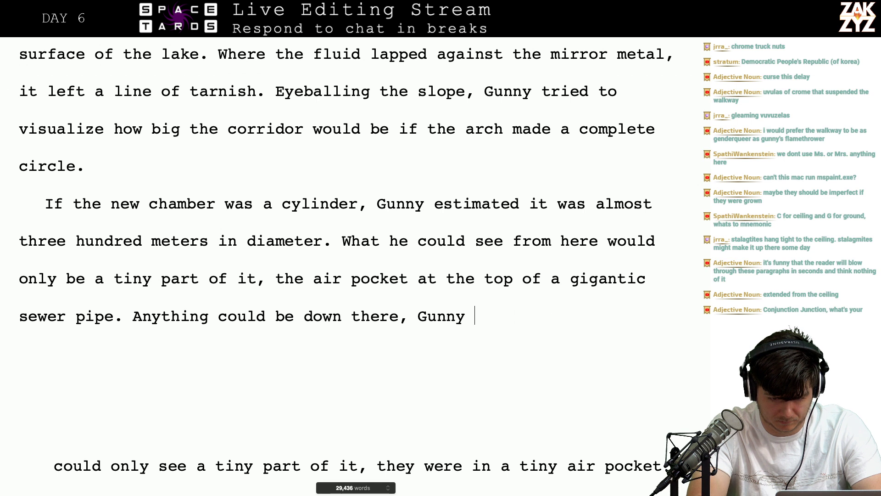
{"action": "type", "text": "felt"}
{"action": "type", "text": "hrinking"}
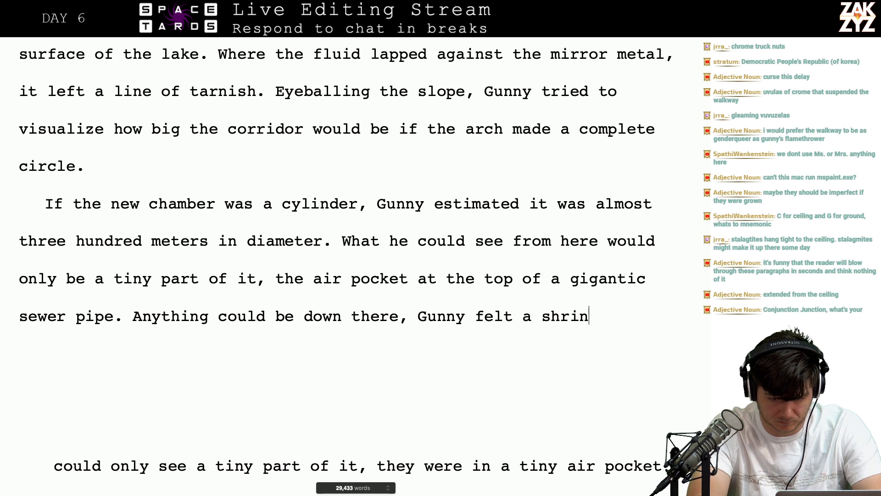
{"action": "key", "text": "BackSpace"}
{"action": "key", "text": "BackSpace"}
{"action": "key", "text": "BackSpace"}
{"action": "key", "text": "BackSpace"}
{"action": "key", "text": "BackSpace"}
{"action": "key", "text": "BackSpace"}
{"action": "key", "text": "BackSpace"}
{"action": "key", "text": "BackSpace"}
{"action": "key", "text": "BackSpace"}
{"action": "key", "text": "BackSpace"}
{"action": "key", "text": "BackSpace"}
{"action": "key", "text": "BackSpace"}
{"action": "key", "text": "BackSpace"}
{"action": "key", "text": "BackSpace"}
{"action": "key", "text": "BackSpace"}
{"action": "key", "text": "BackSpace"}
{"action": "key", "text": "BackSpace"}
{"action": "key", "text": "BackSpace"}
{"action": "key", "text": "BackSpace"}
{"action": "key", "text": "BackSpace"}
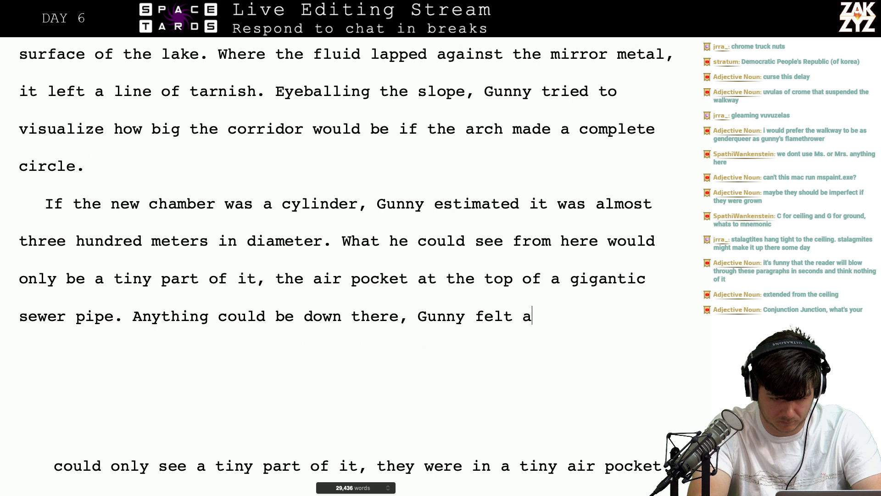
{"action": "key", "text": "BackSpace"}
{"action": "key", "text": "BackSpace"}
{"action": "type", "text": "gu"}
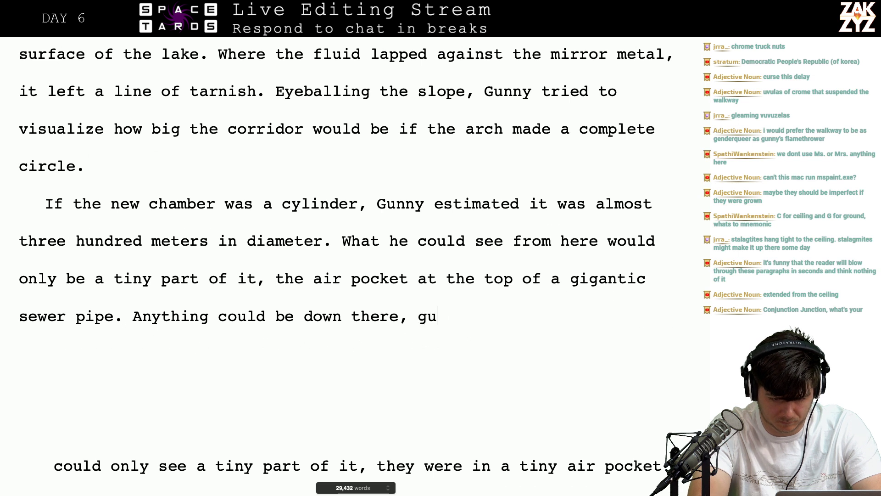
{"action": "key", "text": "BackSpace"}
{"action": "key", "text": "BackSpace"}
{"action": "type", "text": "Gunny had"}
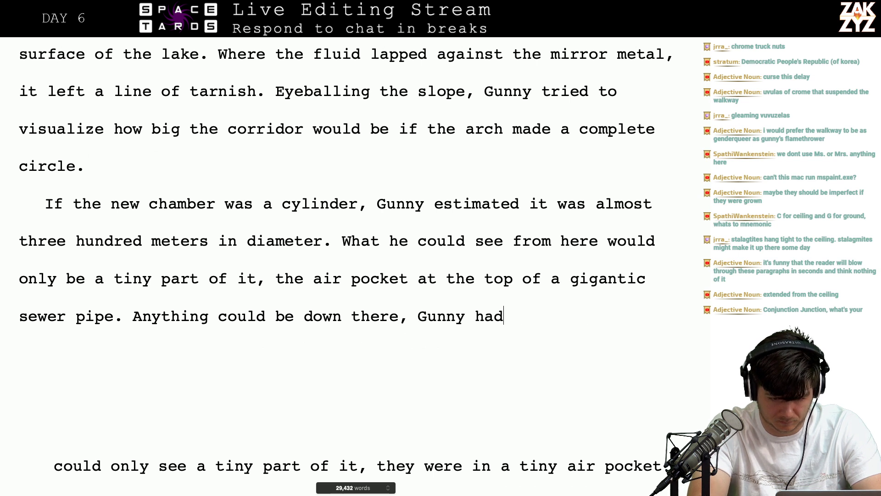
{"action": "type", "text": " a shri"}
{"action": "key", "text": "BackSpace"}
{"action": "key", "text": "BackSpace"}
{"action": "key", "text": "BackSpace"}
{"action": "key", "text": "BackSpace"}
{"action": "key", "text": "BackSpace"}
{"action": "key", "text": "BackSpace"}
{"action": "key", "text": "BackSpace"}
{"action": "key", "text": "BackSpace"}
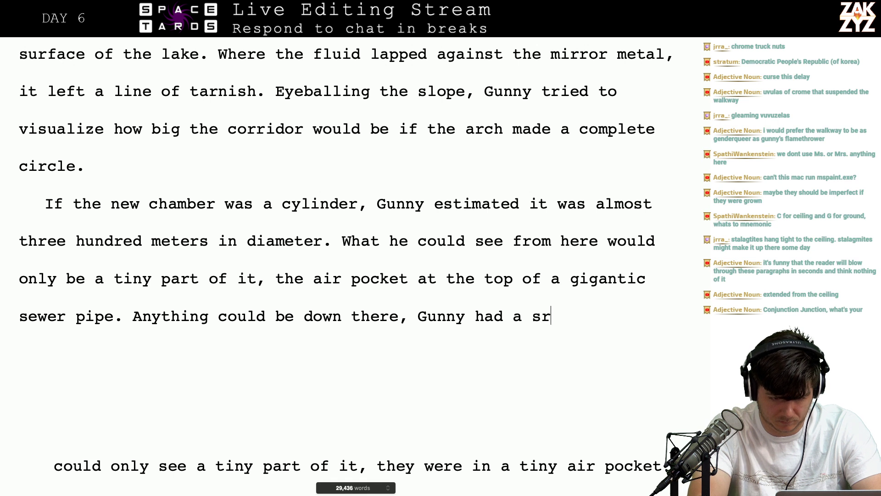
Delete the unfinished sentence beginning "Anything could be down there," after "gigantic sewer pipe."
{"action": "key", "text": "BackSpace"}
{"action": "key", "text": "BackSpace"}
{"action": "key", "text": "BackSpace"}
{"action": "key", "text": "BackSpace"}
{"action": "key", "text": "BackSpace"}
{"action": "key", "text": "BackSpace"}
{"action": "key", "text": "BackSpace"}
{"action": "key", "text": "BackSpace"}
{"action": "key", "text": "BackSpace"}
{"action": "key", "text": "BackSpace"}
{"action": "key", "text": "BackSpace"}
{"action": "key", "text": "BackSpace"}
{"action": "key", "text": "BackSpace"}
{"action": "key", "text": "BackSpace"}
{"action": "key", "text": "BackSpace"}
{"action": "key", "text": "BackSpace"}
{"action": "key", "text": "BackSpace"}
{"action": "key", "text": "BackSpace"}
{"action": "key", "text": "BackSpace"}
{"action": "key", "text": "BackSpace"}
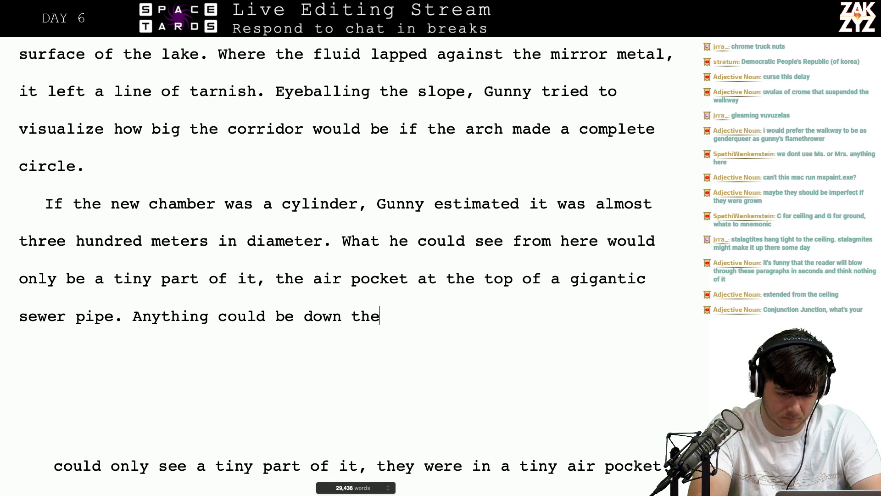
{"action": "key", "text": "BackSpace"}
{"action": "key", "text": "BackSpace"}
{"action": "key", "text": "BackSpace"}
{"action": "key", "text": "BackSpace"}
{"action": "key", "text": "BackSpace"}
{"action": "key", "text": "BackSpace"}
{"action": "key", "text": "BackSpace"}
{"action": "key", "text": "BackSpace"}
{"action": "key", "text": "BackSpace"}
{"action": "key", "text": "BackSpace"}
{"action": "key", "text": "BackSpace"}
{"action": "key", "text": "BackSpace"}
{"action": "key", "text": "BackSpace"}
{"action": "key", "text": "BackSpace"}
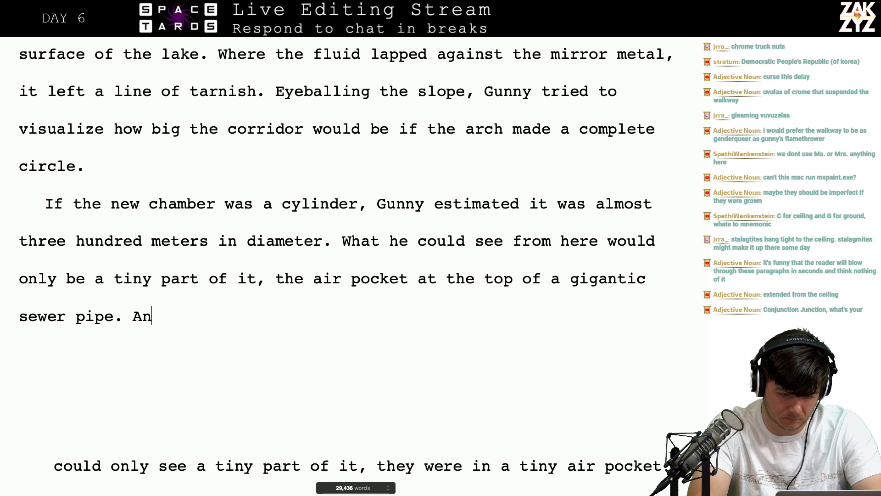
{"action": "type", "text": "Even"}
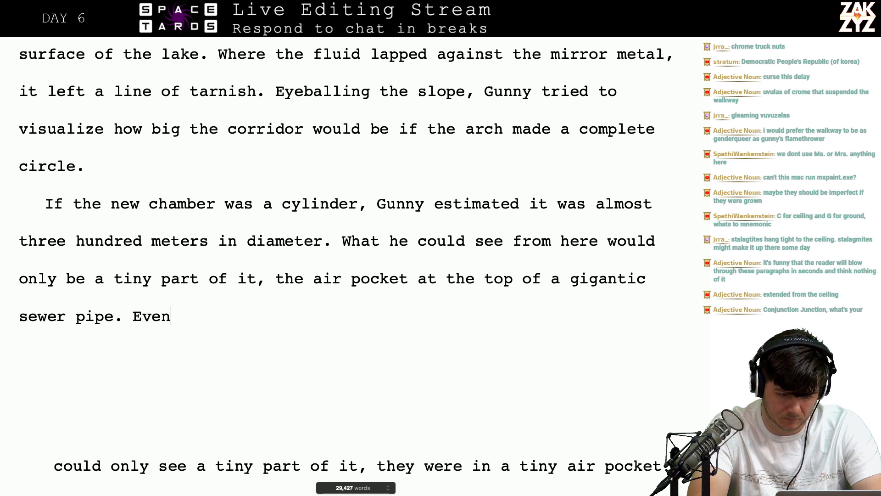
{"action": "type", "text": " thinking about it"}
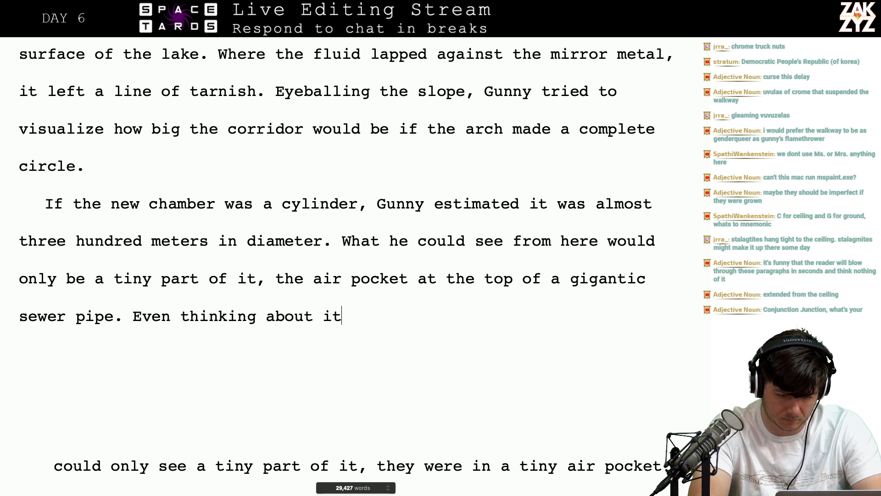
{"action": "key", "text": "BackSpace"}
{"action": "key", "text": "BackSpace"}
{"action": "key", "text": "BackSpace"}
{"action": "key", "text": "BackSpace"}
{"action": "key", "text": "BackSpace"}
{"action": "key", "text": "BackSpace"}
{"action": "key", "text": "BackSpace"}
{"action": "key", "text": "BackSpace"}
{"action": "key", "text": "BackSpace"}
{"action": "key", "text": "BackSpace"}
{"action": "key", "text": "BackSpace"}
{"action": "key", "text": "BackSpace"}
{"action": "key", "text": "BackSpace"}
{"action": "key", "text": "BackSpace"}
{"action": "key", "text": "BackSpace"}
{"action": "key", "text": "BackSpace"}
{"action": "key", "text": "BackSpace"}
{"action": "key", "text": "BackSpace"}
{"action": "key", "text": "BackSpace"}
{"action": "key", "text": "BackSpace"}
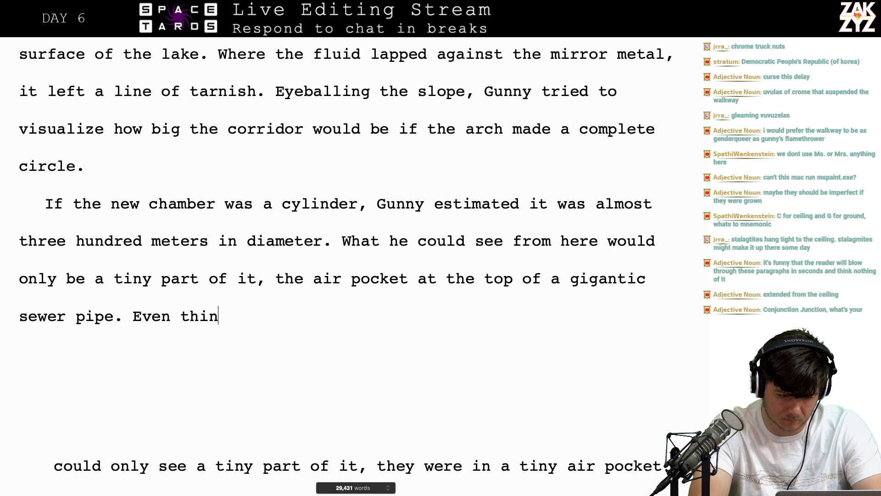
Write "The idea gave Gunny a shriveling feeling in his guts." after "gigantic sewer pipe."
{"action": "type", "text": "The"}
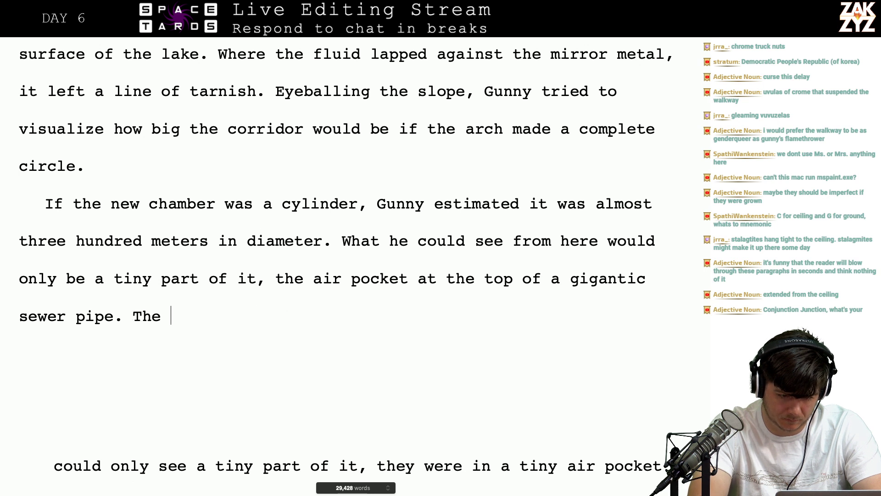
{"action": "type", "text": " idea ga"}
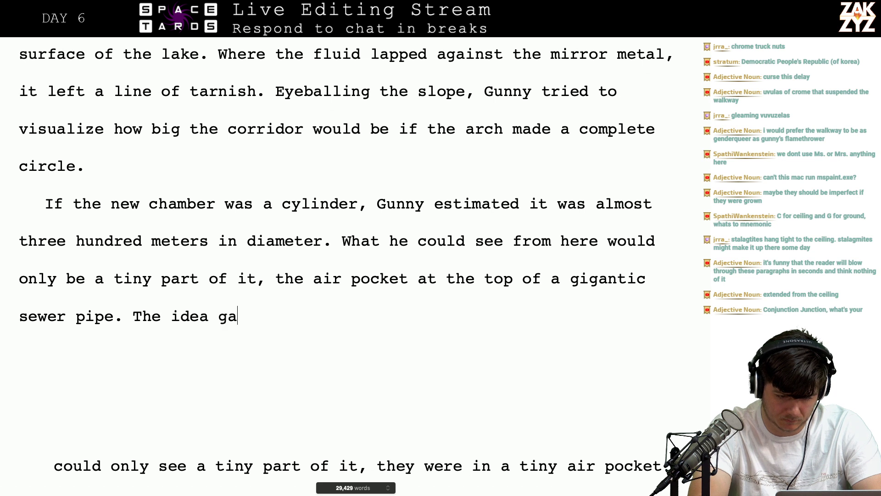
{"action": "type", "text": "ve gunny a sh"}
{"action": "key", "text": "BackSpace"}
{"action": "key", "text": "BackSpace"}
{"action": "key", "text": "BackSpace"}
{"action": "key", "text": "BackSpace"}
{"action": "key", "text": "BackSpace"}
{"action": "key", "text": "BackSpace"}
{"action": "key", "text": "BackSpace"}
{"action": "key", "text": "BackSpace"}
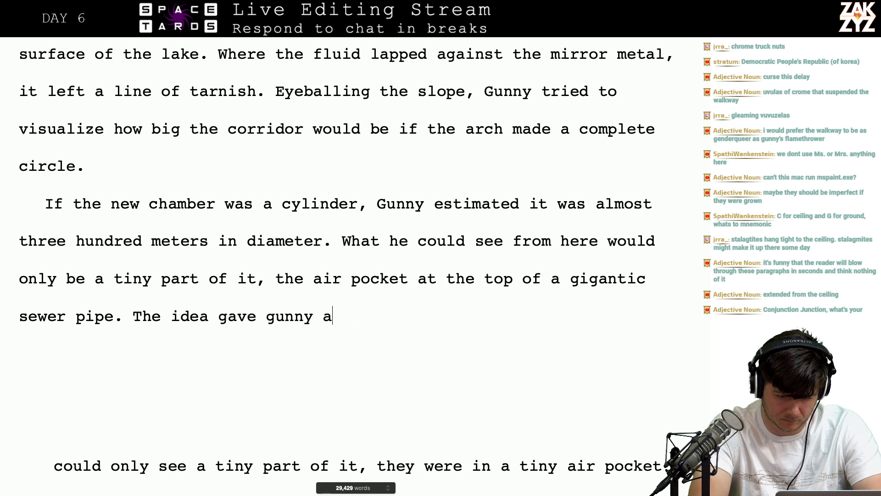
{"action": "key", "text": "BackSpace"}
{"action": "type", "text": "Gunny "}
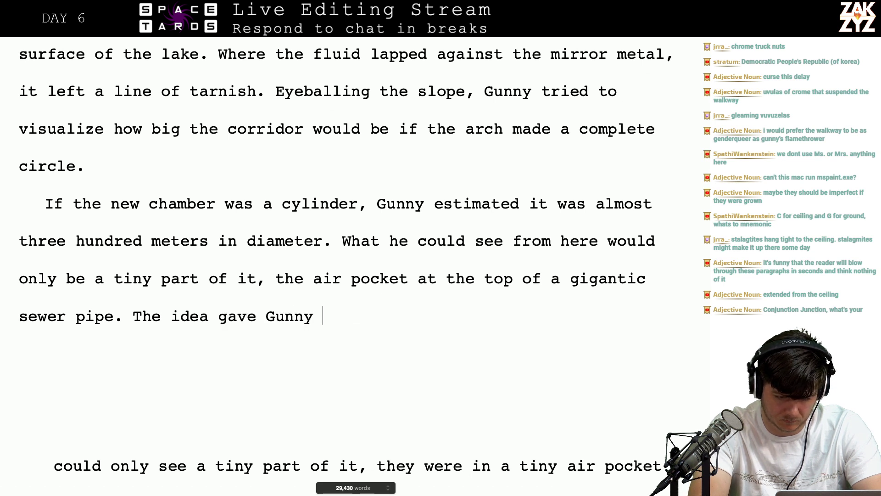
{"action": "type", "text": "a shriveling f"}
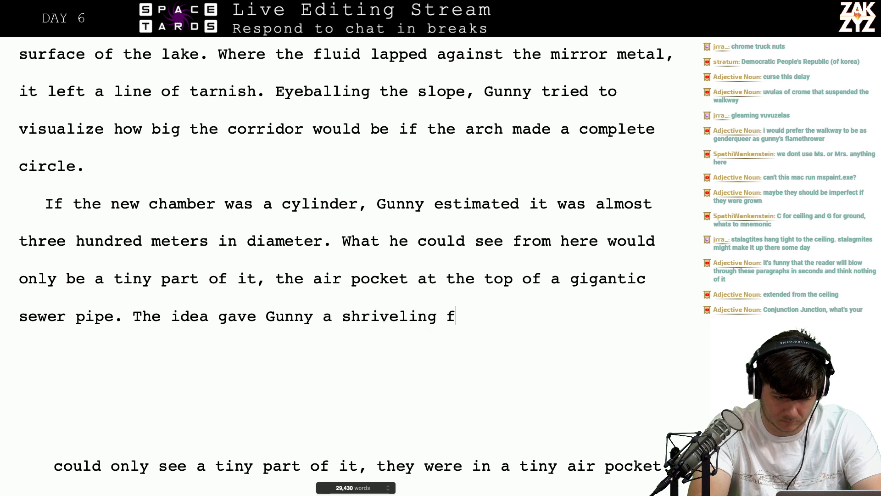
{"action": "type", "text": "eeling in his guts."}
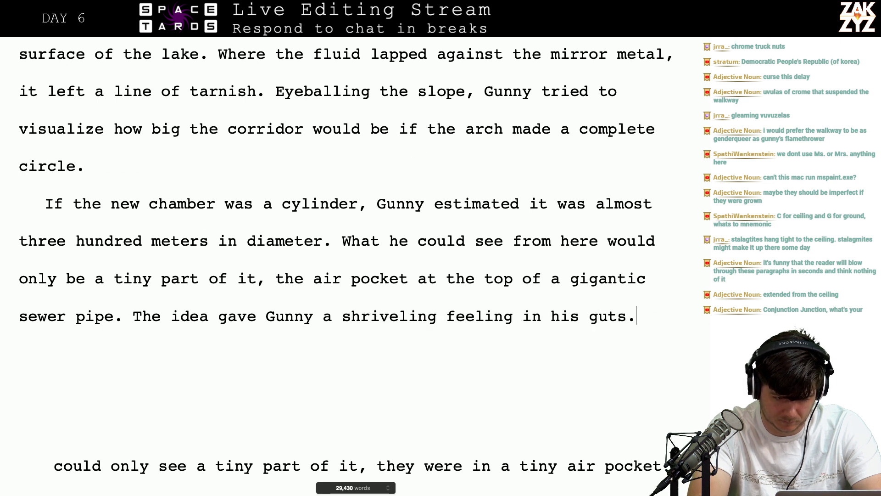
Start a new paragraph below the "shriveling feeling" sentence reading "Anything could be down there."
{"action": "key", "text": "Return"}
{"action": "type", "text": "Anything cou"}
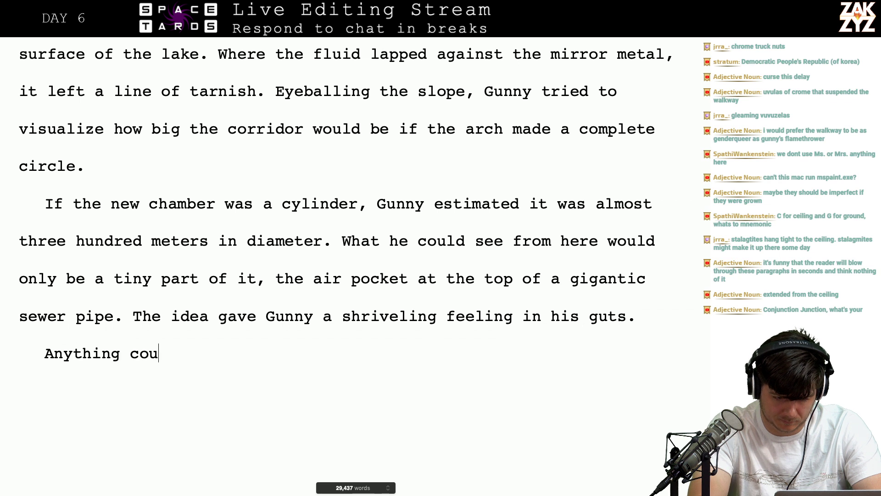
{"action": "type", "text": "ld be down there."}
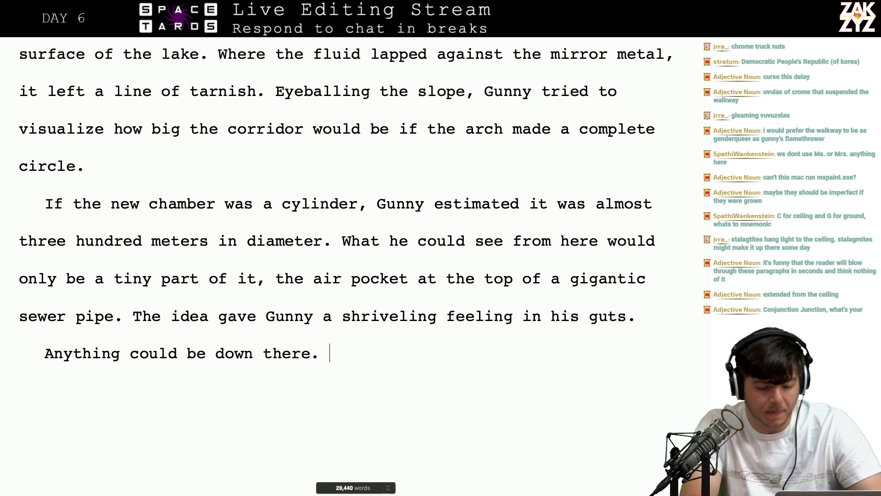
Replace "The idea" with "Thinking about it" at the start of the "gave Gunny a shriveling feeling" sentence
{"action": "key", "text": "Up"}
{"action": "key", "text": "Left"}
{"action": "key", "text": "Left"}
{"action": "key", "text": "Left"}
{"action": "key", "text": "Left"}
{"action": "key", "text": "Left"}
{"action": "key", "text": "Left"}
{"action": "key", "text": "Left"}
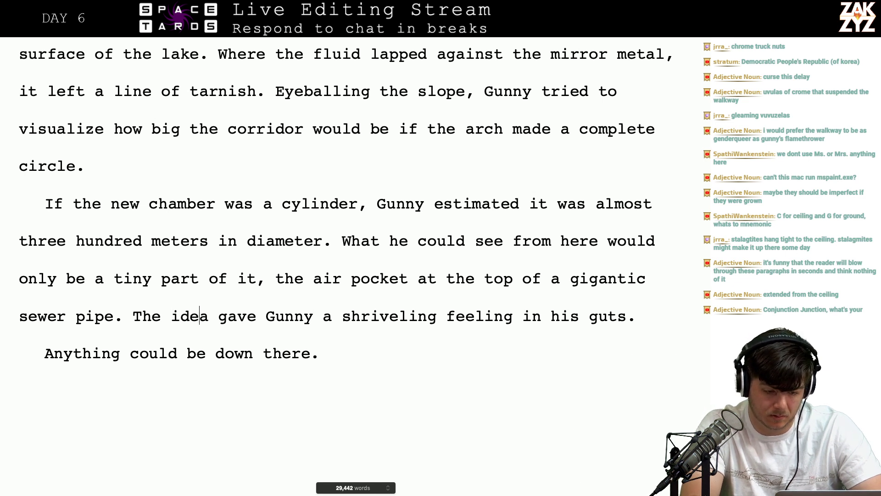
{"action": "key", "text": "Right"}
{"action": "key", "text": "BackSpace"}
{"action": "key", "text": "BackSpace"}
{"action": "key", "text": "BackSpace"}
{"action": "key", "text": "BackSpace"}
{"action": "key", "text": "BackSpace"}
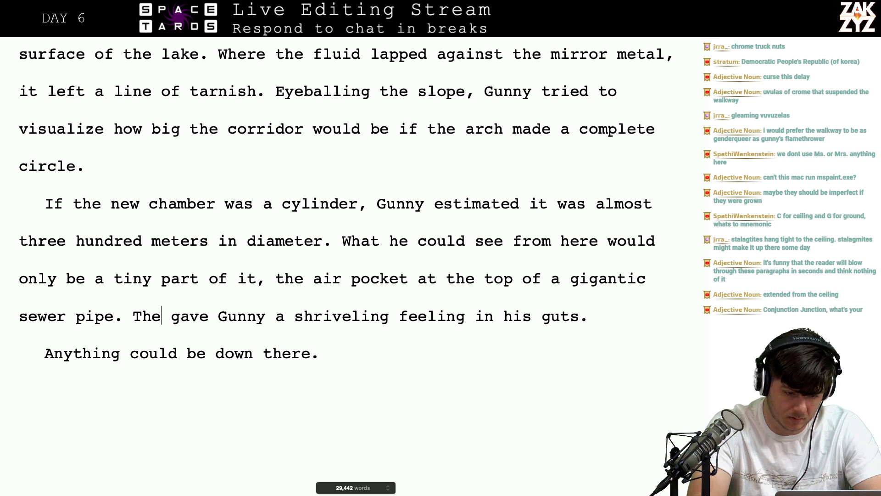
{"action": "key", "text": "BackSpace"}
{"action": "key", "text": "BackSpace"}
{"action": "key", "text": "BackSpace"}
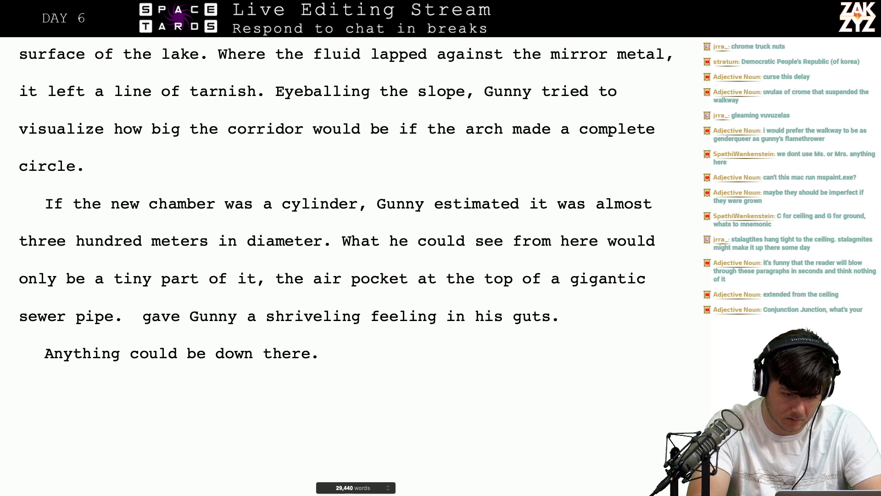
{"action": "type", "text": "Thinking about "}
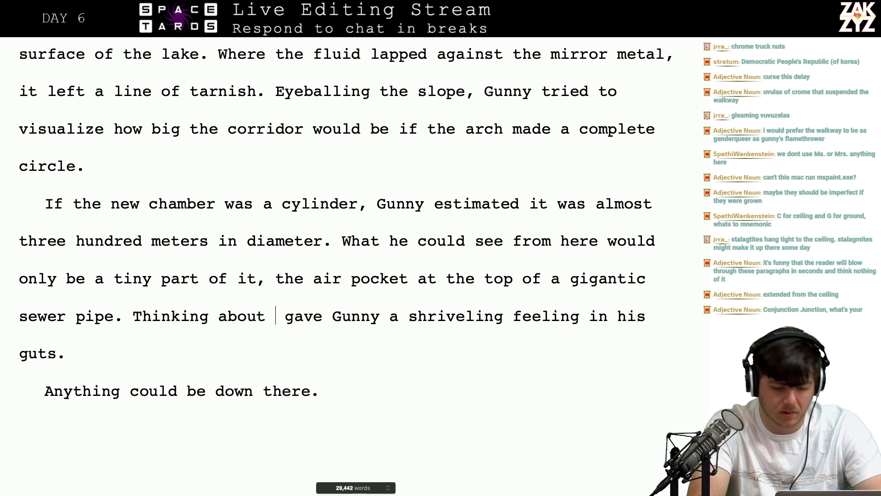
{"action": "type", "text": "it"}
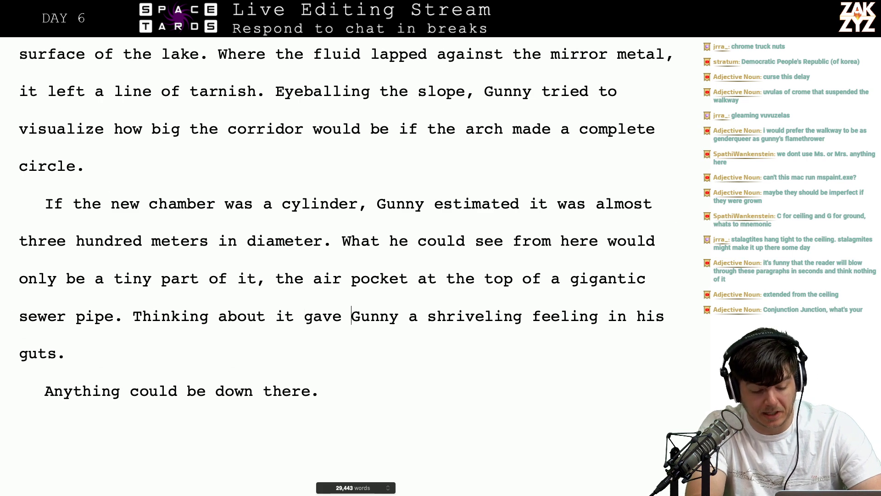
Review the leftover draft lines below "Anything could be down there." about the air pocket and the new room designation
{"action": "key", "text": "Down"}
{"action": "key", "text": "Down"}
{"action": "key", "text": "Down"}
{"action": "key", "text": "Down"}
{"action": "key", "text": "Down"}
{"action": "key", "text": "Down"}
{"action": "key", "text": "Down"}
{"action": "key", "text": "Down"}
{"action": "key", "text": "Down"}
{"action": "key", "text": "Down"}
{"action": "key", "text": "Down"}
{"action": "key", "text": "Down"}
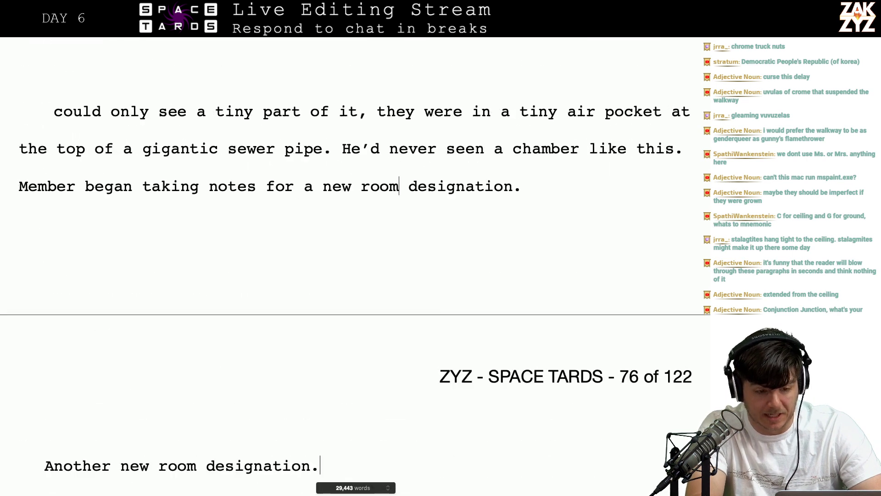
{"action": "key", "text": "Up"}
{"action": "key", "text": "Up"}
{"action": "key", "text": "Up"}
{"action": "key", "text": "Up"}
{"action": "key", "text": "Up"}
{"action": "key", "text": "Up"}
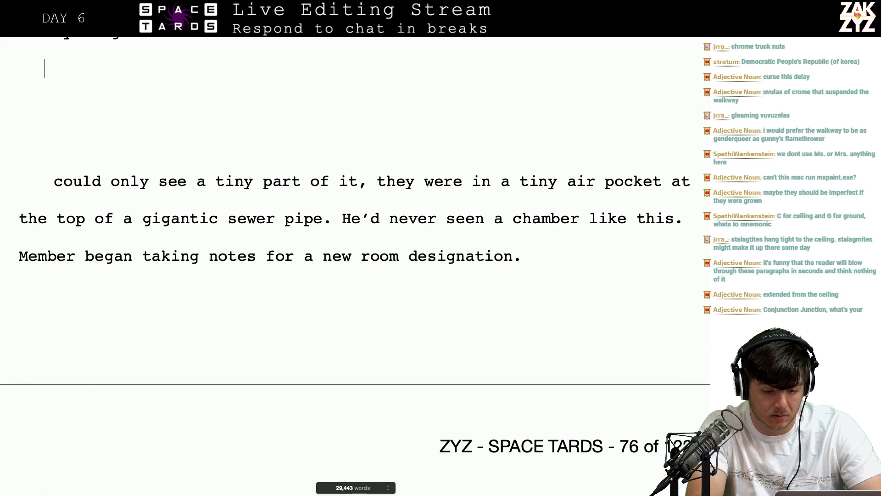
{"action": "key", "text": "Up"}
{"action": "key", "text": "Up"}
{"action": "key", "text": "Up"}
{"action": "key", "text": "Up"}
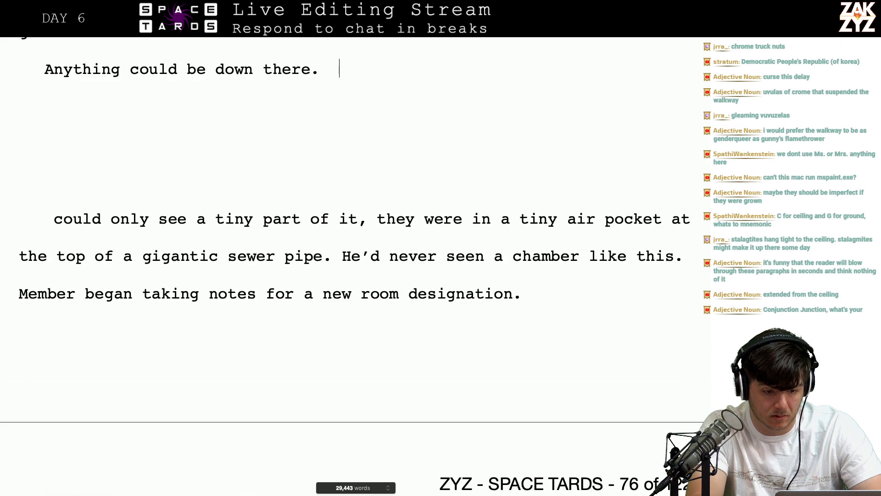
Start a new paragraph below "Anything could be down there." reading "“New room designation,” Gunny barked,"
{"action": "key", "text": "Down"}
{"action": "key", "text": "Down"}
{"action": "key", "text": "Down"}
{"action": "type", "text": "“"}
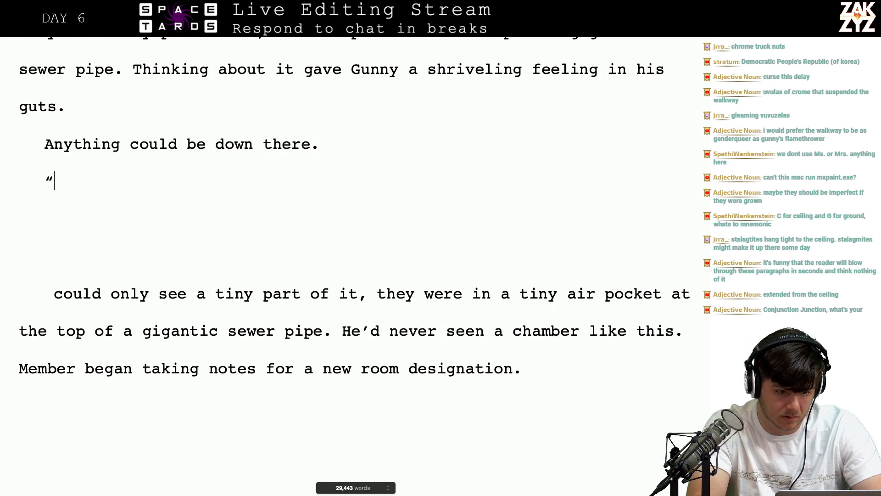
{"action": "type", "text": "New room des"}
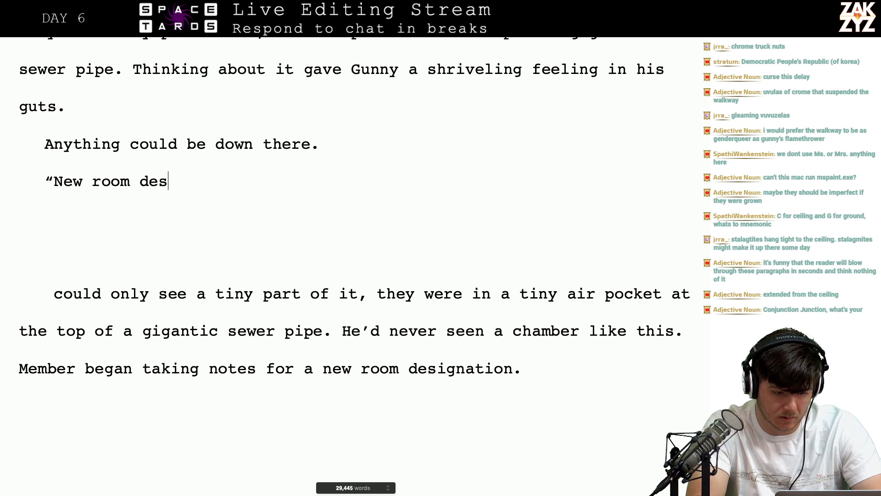
{"action": "type", "text": "ignation,”"}
{"action": "key", "text": "BackSpace"}
{"action": "type", "text": "”"}
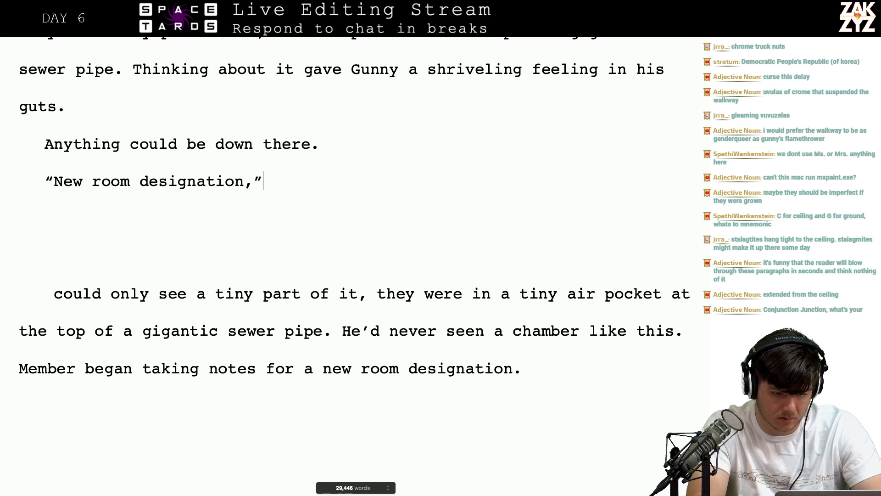
{"action": "type", "text": " Gunny barked, "}
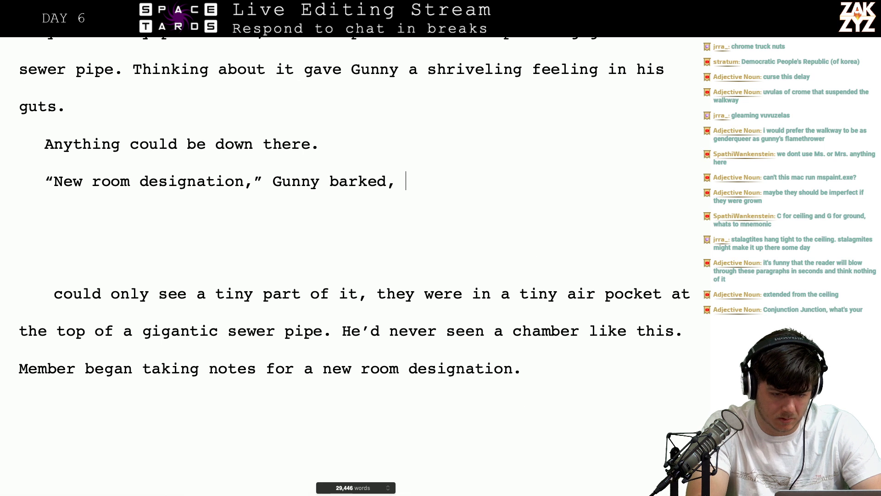
Try continuing the dialogue tag after "Gunny barked," with "forcing away the unwelcome"
{"action": "type", "text": "thrus"}
{"action": "key", "text": "BackSpace"}
{"action": "key", "text": "BackSpace"}
{"action": "key", "text": "BackSpace"}
{"action": "key", "text": "BackSpace"}
{"action": "key", "text": "BackSpace"}
{"action": "key", "text": "BackSpace"}
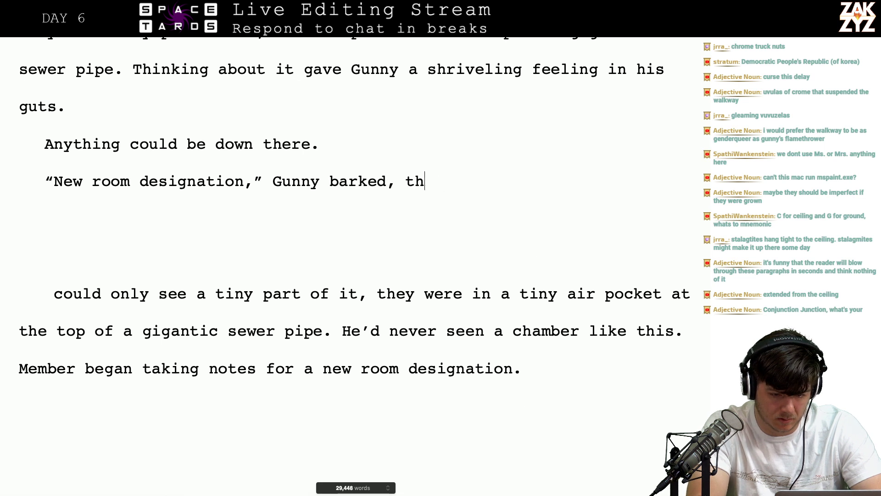
{"action": "type", "text": "fo"}
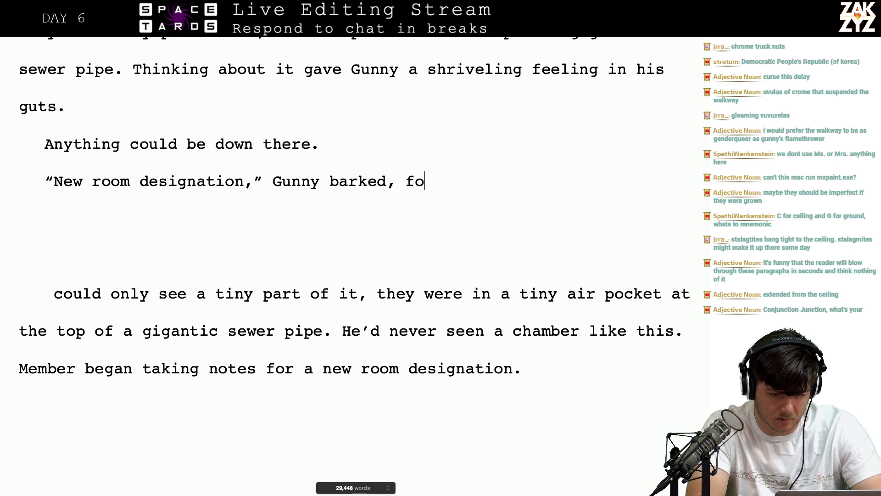
{"action": "type", "text": "rcing away the unwelcome"}
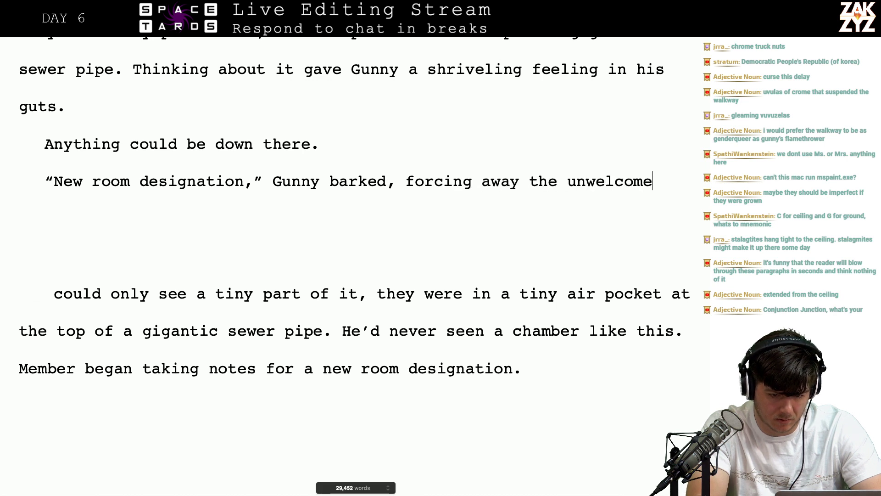
{"action": "key", "text": "BackSpace"}
{"action": "key", "text": "BackSpace"}
{"action": "key", "text": "BackSpace"}
{"action": "key", "text": "BackSpace"}
{"action": "key", "text": "BackSpace"}
{"action": "key", "text": "BackSpace"}
{"action": "key", "text": "BackSpace"}
{"action": "key", "text": "BackSpace"}
{"action": "key", "text": "BackSpace"}
{"action": "key", "text": "BackSpace"}
{"action": "key", "text": "BackSpace"}
{"action": "key", "text": "BackSpace"}
{"action": "key", "text": "BackSpace"}
{"action": "key", "text": "BackSpace"}
{"action": "key", "text": "BackSpace"}
{"action": "key", "text": "BackSpace"}
{"action": "key", "text": "BackSpace"}
{"action": "key", "text": "BackSpace"}
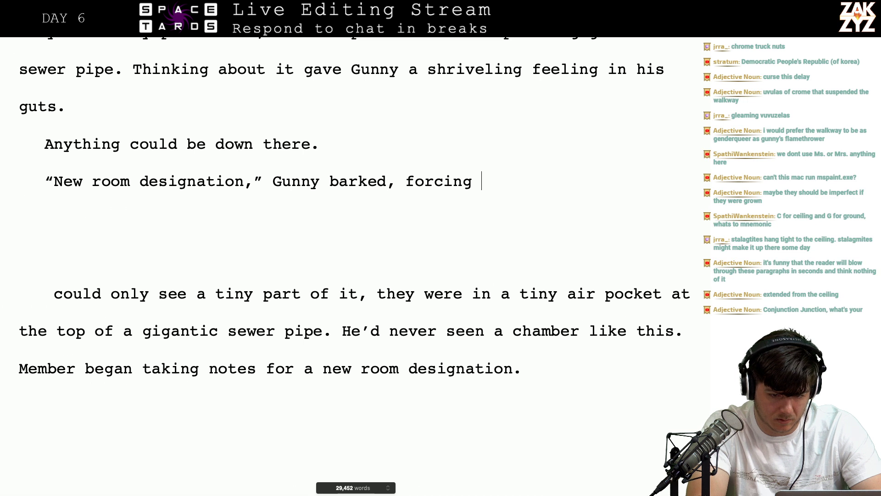
Try "himself" and "the" after "forcing" in the dialogue tag, then remove the whole phrase after "Gunny barked,"
{"action": "type", "text": "himself"}
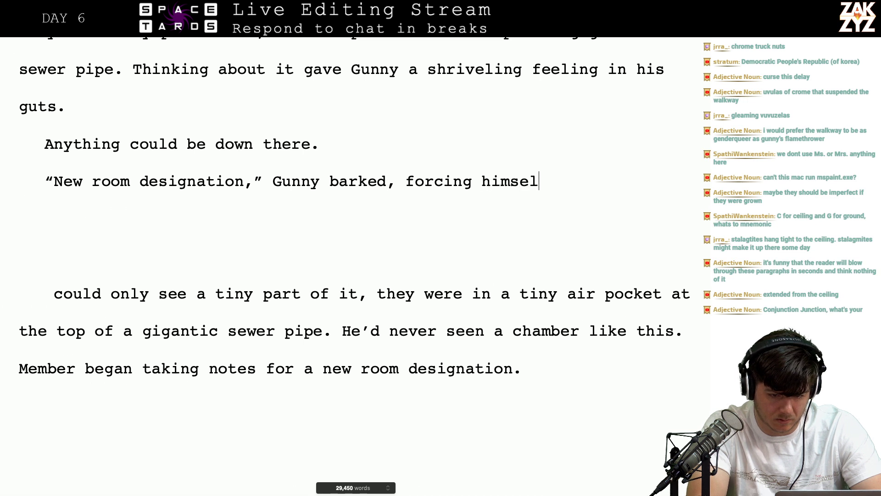
{"action": "key", "text": "BackSpace"}
{"action": "key", "text": "BackSpace"}
{"action": "key", "text": "BackSpace"}
{"action": "key", "text": "BackSpace"}
{"action": "key", "text": "BackSpace"}
{"action": "key", "text": "BackSpace"}
{"action": "key", "text": "BackSpace"}
{"action": "type", "text": "the "}
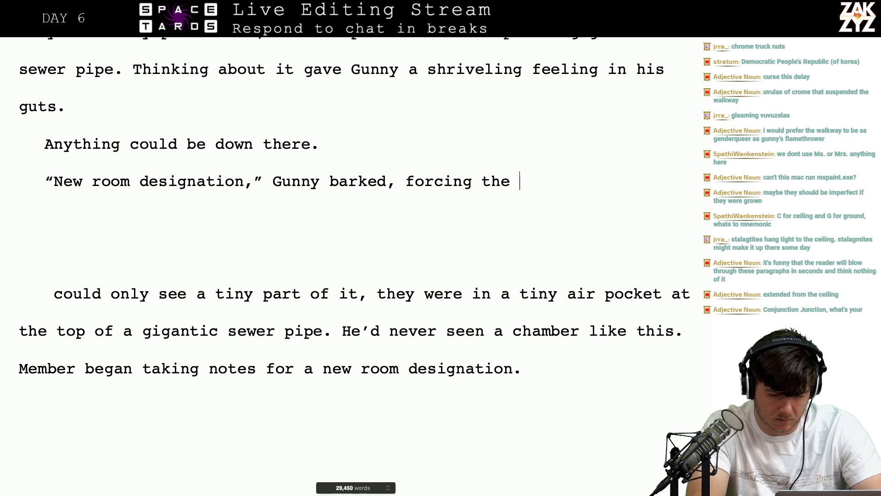
{"action": "type", "text": "f"}
{"action": "key", "text": "BackSpace"}
{"action": "key", "text": "BackSpace"}
{"action": "key", "text": "BackSpace"}
{"action": "key", "text": "BackSpace"}
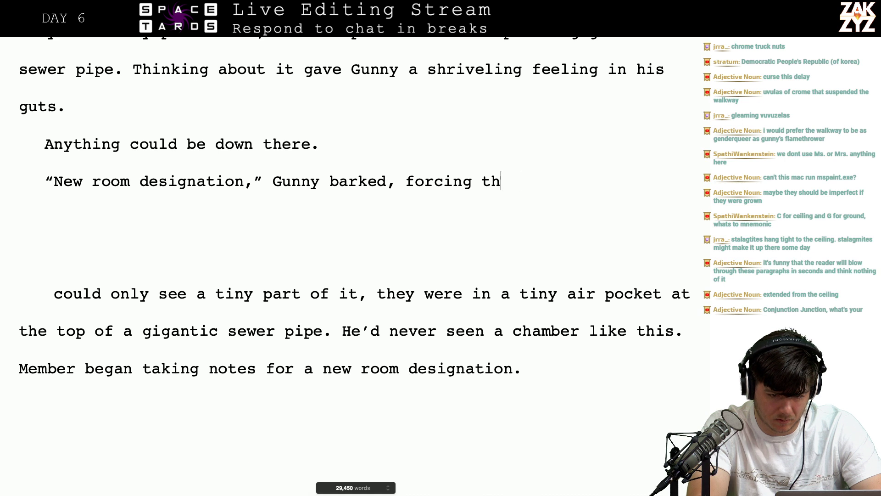
{"action": "key", "text": "BackSpace"}
{"action": "key", "text": "BackSpace"}
{"action": "key", "text": "BackSpace"}
{"action": "key", "text": "BackSpace"}
{"action": "key", "text": "BackSpace"}
{"action": "key", "text": "BackSpace"}
{"action": "key", "text": "BackSpace"}
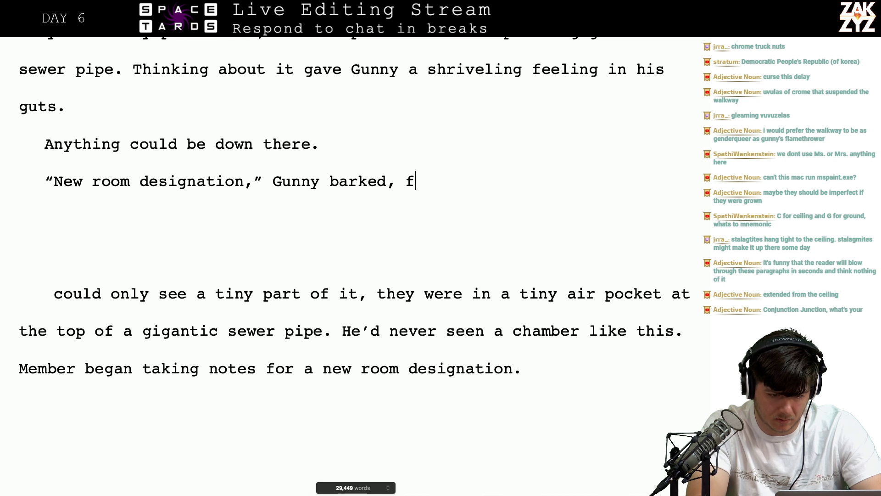
Try the wording "thrusting the" after "Gunny barked," and delete it again
{"action": "type", "text": "thrust"}
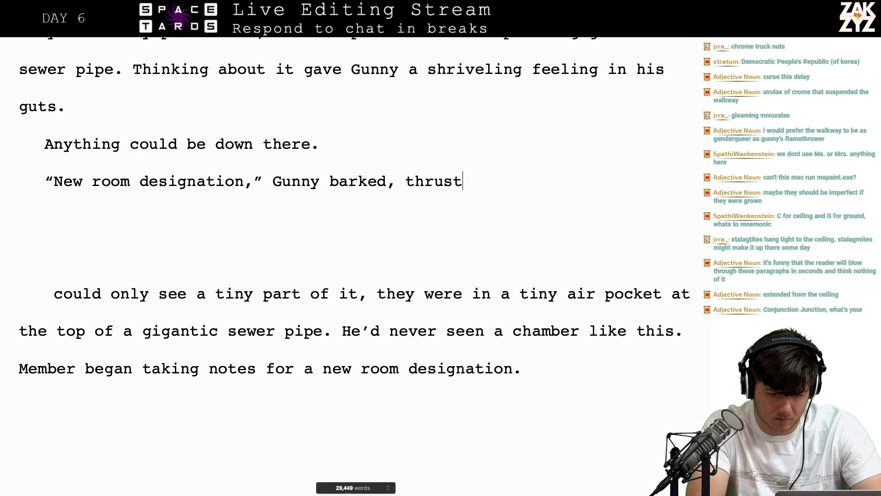
{"action": "type", "text": "ing the fee"}
{"action": "key", "text": "BackSpace"}
{"action": "key", "text": "BackSpace"}
{"action": "key", "text": "BackSpace"}
{"action": "key", "text": "BackSpace"}
{"action": "key", "text": "BackSpace"}
{"action": "key", "text": "BackSpace"}
{"action": "key", "text": "BackSpace"}
{"action": "key", "text": "BackSpace"}
{"action": "key", "text": "BackSpace"}
{"action": "key", "text": "BackSpace"}
{"action": "key", "text": "BackSpace"}
{"action": "key", "text": "BackSpace"}
{"action": "key", "text": "BackSpace"}
{"action": "key", "text": "BackSpace"}
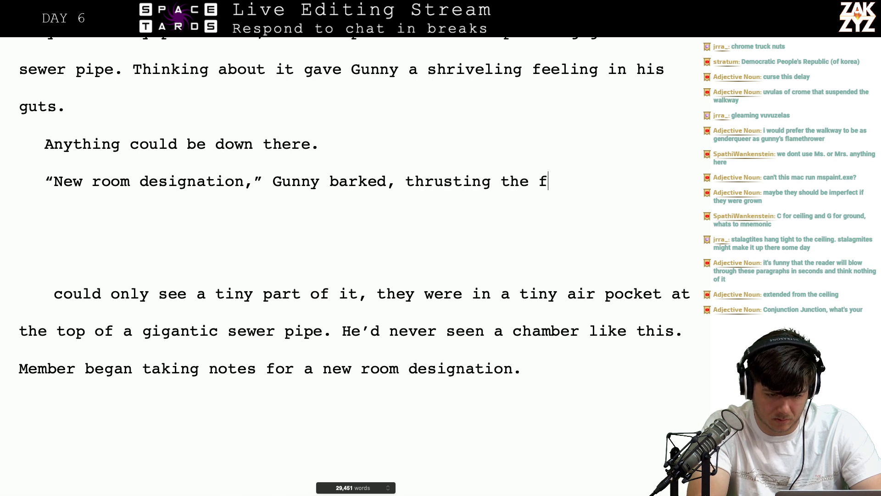
{"action": "key", "text": "BackSpace"}
{"action": "key", "text": "BackSpace"}
{"action": "key", "text": "BackSpace"}
{"action": "key", "text": "BackSpace"}
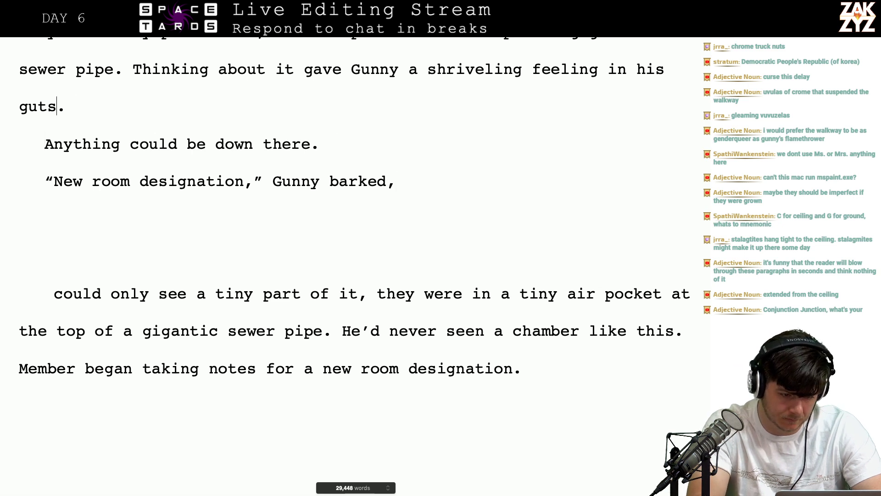
Italicize the sentence "Anything could be down there." and return to the end of "Gunny barked,"
{"action": "key", "text": "shift+Down"}
{"action": "key", "text": "shift+Left"}
{"action": "key", "text": "shift+Left"}
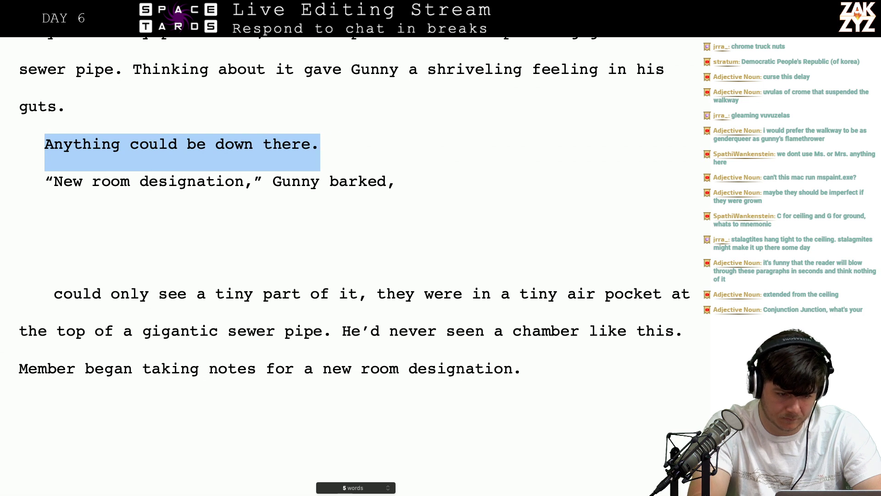
{"action": "key", "text": "super+i"}
{"action": "left_click", "coordinate": [44, 217]}
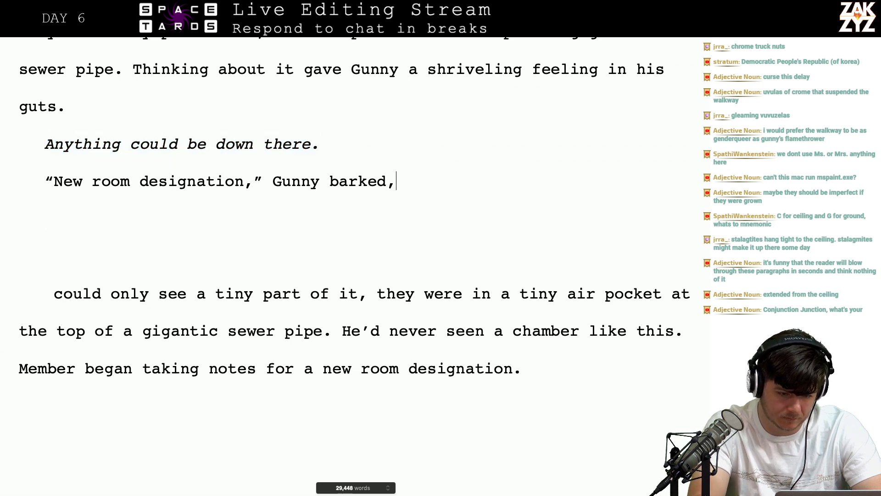
Try continuing the dialogue tag after "Gunny barked," with "forcibly", then remove it and the alternative start "mak"
{"action": "type", "text": "forcibly"}
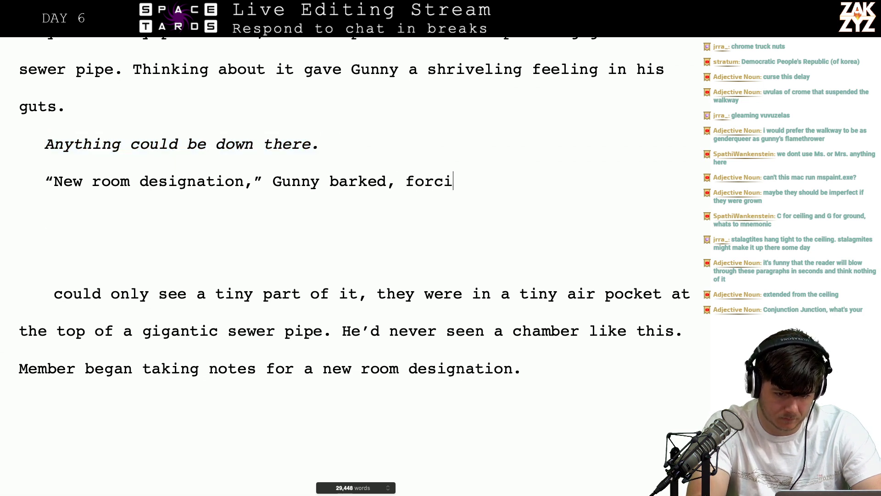
{"action": "key", "text": "BackSpace"}
{"action": "key", "text": "BackSpace"}
{"action": "key", "text": "BackSpace"}
{"action": "key", "text": "BackSpace"}
{"action": "key", "text": "BackSpace"}
{"action": "key", "text": "BackSpace"}
{"action": "key", "text": "BackSpace"}
{"action": "key", "text": "BackSpace"}
{"action": "key", "text": "BackSpace"}
{"action": "key", "text": "BackSpace"}
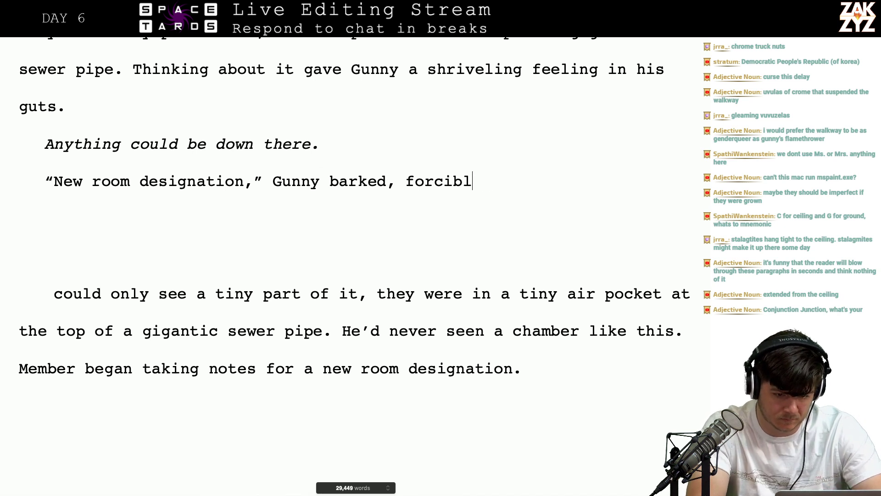
{"action": "type", "text": "mak"}
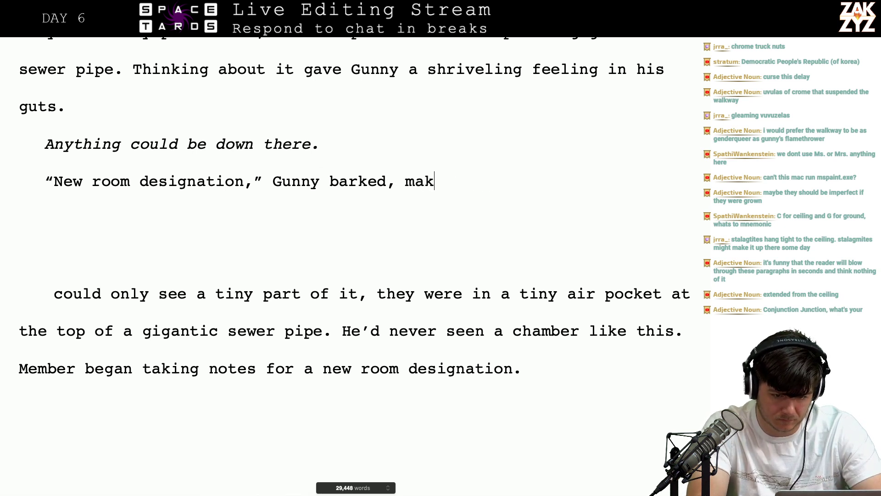
{"action": "key", "text": "BackSpace"}
{"action": "key", "text": "BackSpace"}
{"action": "key", "text": "BackSpace"}
Try the phrase "forcing the feeling" after "Gunny barked," and delete it again
{"action": "type", "text": "forcing the feeling"}
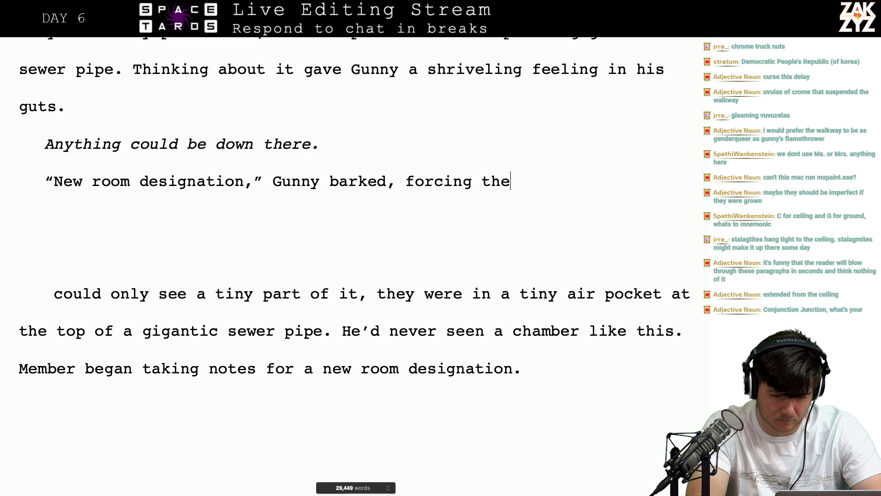
{"action": "key", "text": "BackSpace"}
{"action": "key", "text": "BackSpace"}
{"action": "key", "text": "BackSpace"}
{"action": "key", "text": "BackSpace"}
{"action": "key", "text": "BackSpace"}
{"action": "key", "text": "BackSpace"}
{"action": "key", "text": "BackSpace"}
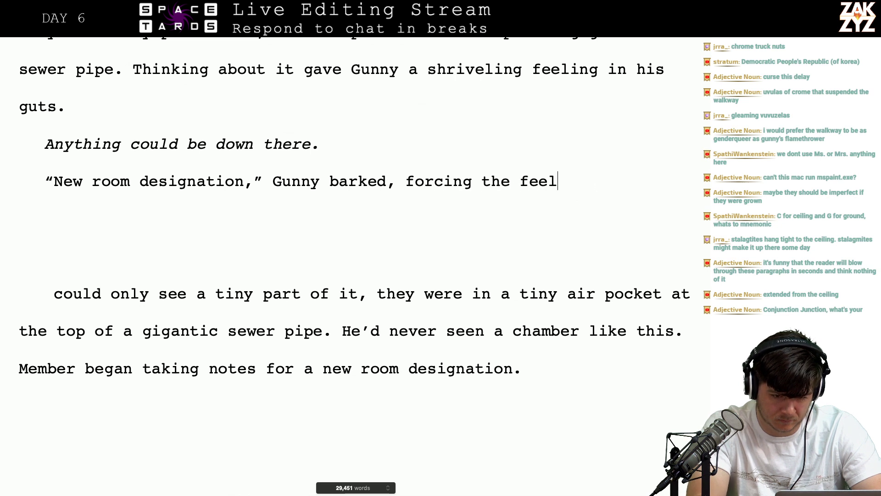
{"action": "key", "text": "BackSpace"}
{"action": "key", "text": "BackSpace"}
{"action": "key", "text": "BackSpace"}
{"action": "key", "text": "BackSpace"}
{"action": "key", "text": "BackSpace"}
{"action": "key", "text": "BackSpace"}
{"action": "key", "text": "BackSpace"}
{"action": "key", "text": "BackSpace"}
{"action": "key", "text": "BackSpace"}
{"action": "key", "text": "BackSpace"}
{"action": "key", "text": "BackSpace"}
{"action": "key", "text": "BackSpace"}
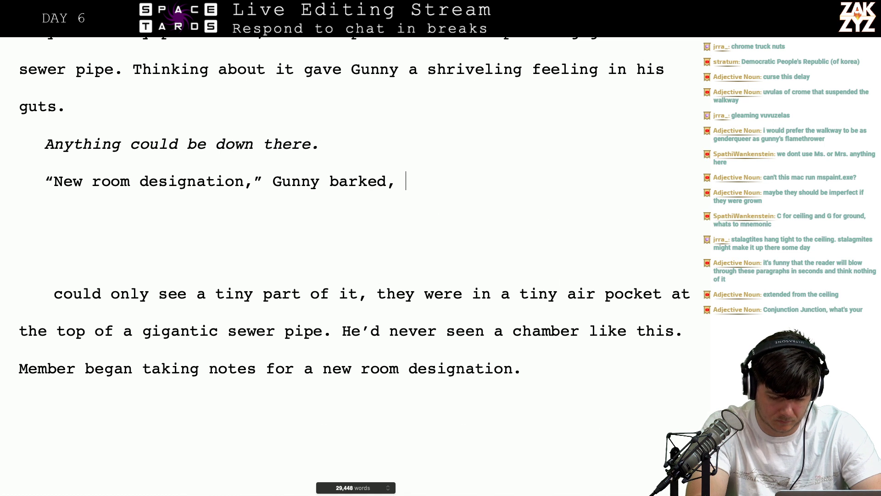
Try "tur" and "forcing" as openings for the phrase after "Gunny barked," and clear both
{"action": "type", "text": "tur"}
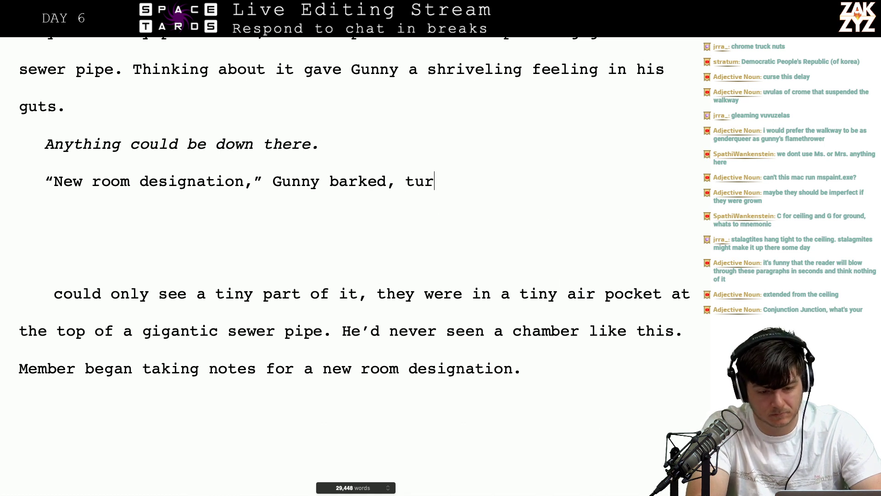
{"action": "key", "text": "BackSpace"}
{"action": "key", "text": "BackSpace"}
{"action": "type", "text": "forcing"}
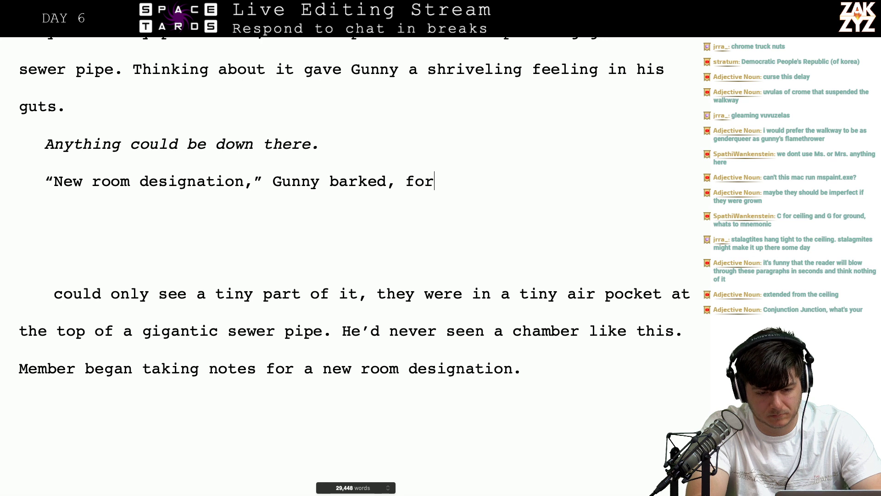
{"action": "key", "text": "BackSpace"}
{"action": "key", "text": "BackSpace"}
{"action": "key", "text": "BackSpace"}
{"action": "key", "text": "BackSpace"}
{"action": "key", "text": "BackSpace"}
{"action": "key", "text": "BackSpace"}
{"action": "key", "text": "BackSpace"}
{"action": "key", "text": "BackSpace"}
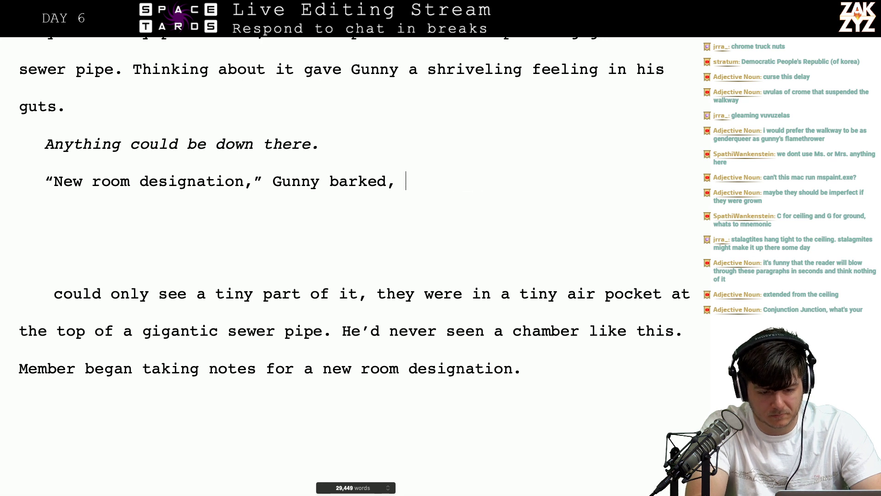
Continue the sentence after "Gunny barked," with "transmuting his fear", discarding the start "sublim"
{"action": "type", "text": "sublim"}
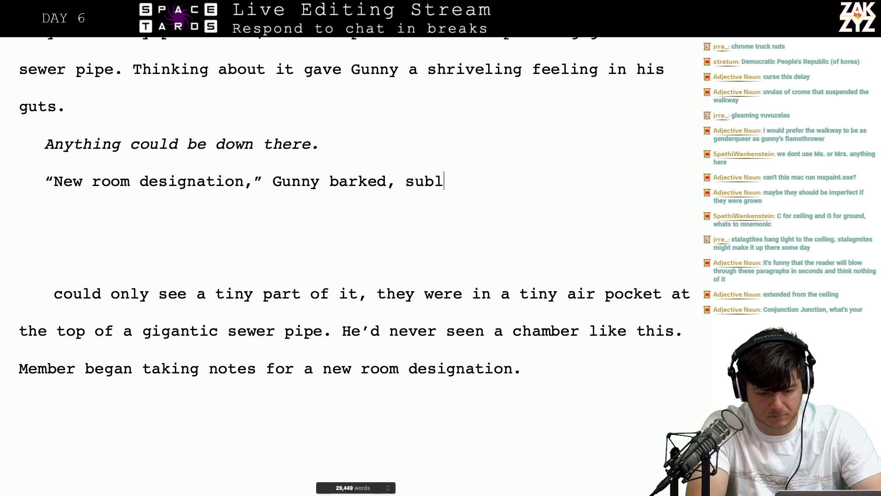
{"action": "key", "text": "BackSpace"}
{"action": "key", "text": "BackSpace"}
{"action": "key", "text": "BackSpace"}
{"action": "key", "text": "BackSpace"}
{"action": "key", "text": "BackSpace"}
{"action": "key", "text": "BackSpace"}
{"action": "type", "text": "tra"}
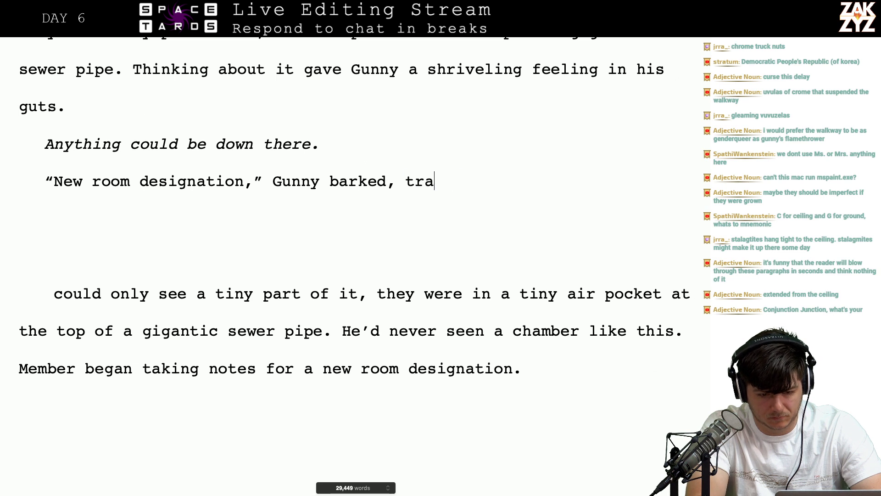
{"action": "type", "text": "nsmuting his fear"}
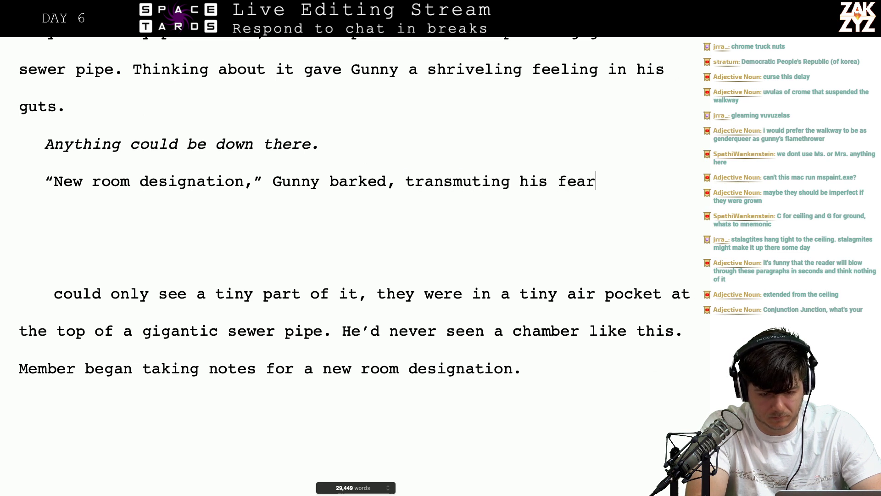
Finish the sentence about Gunny transmuting his fear with "to volume."
{"action": "type", "text": " to volume."}
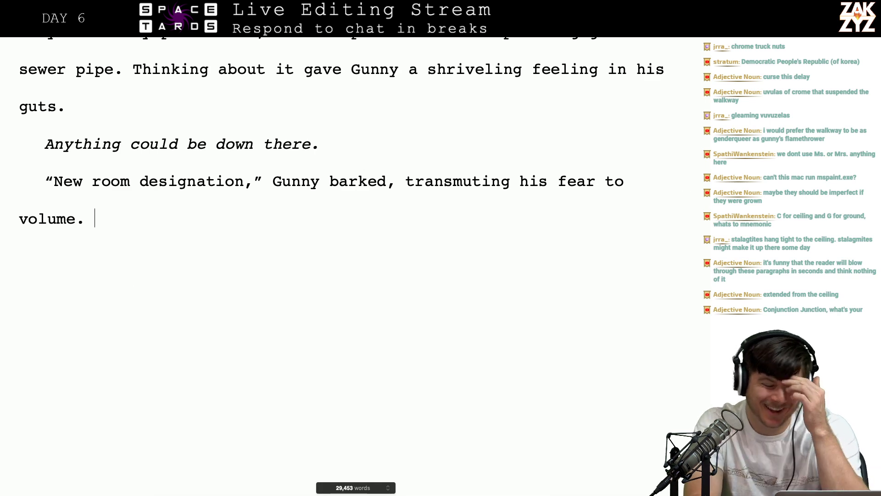
{"action": "key", "text": "Return"}
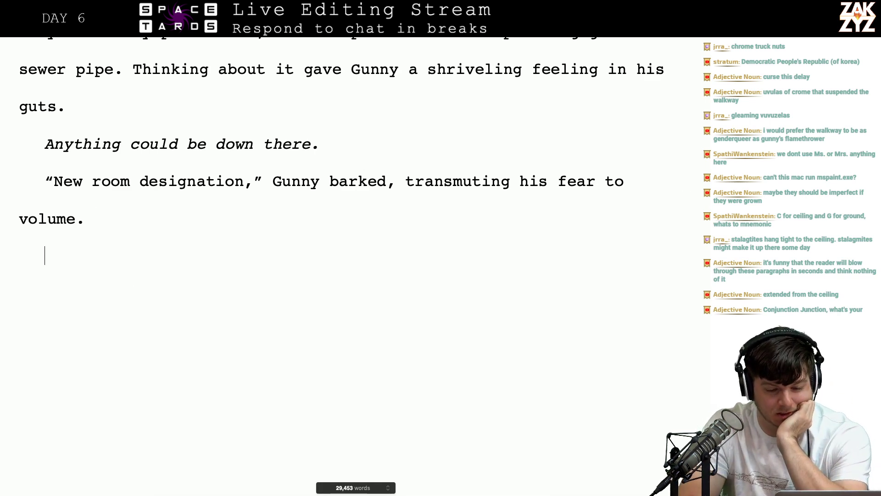
{"action": "key", "text": "BackSpace"}
Change the comma after "New room designation" to an exclamation mark and open a new quotation after "volume."
{"action": "key", "text": "Up"}
{"action": "key", "text": "Up"}
{"action": "key", "text": "Up"}
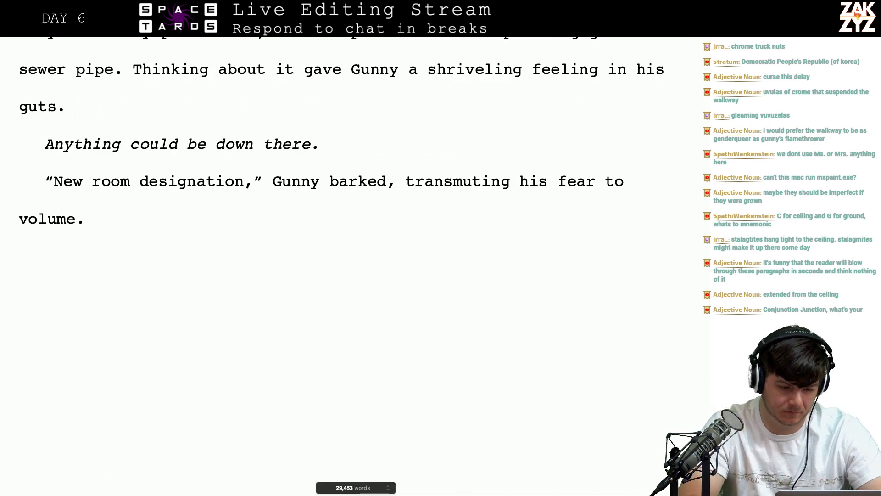
{"action": "key", "text": "Right"}
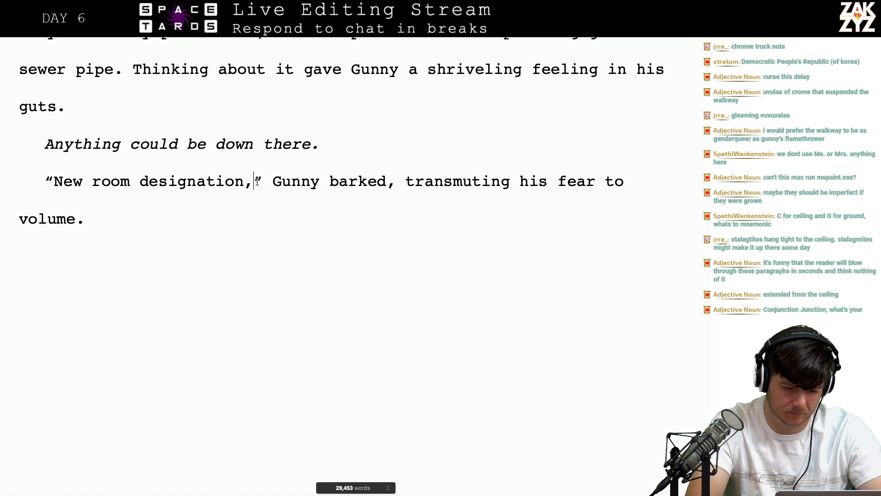
{"action": "key", "text": "BackSpace"}
{"action": "type", "text": "!"}
{"action": "key", "text": "Down"}
{"action": "type", "text": "“"}
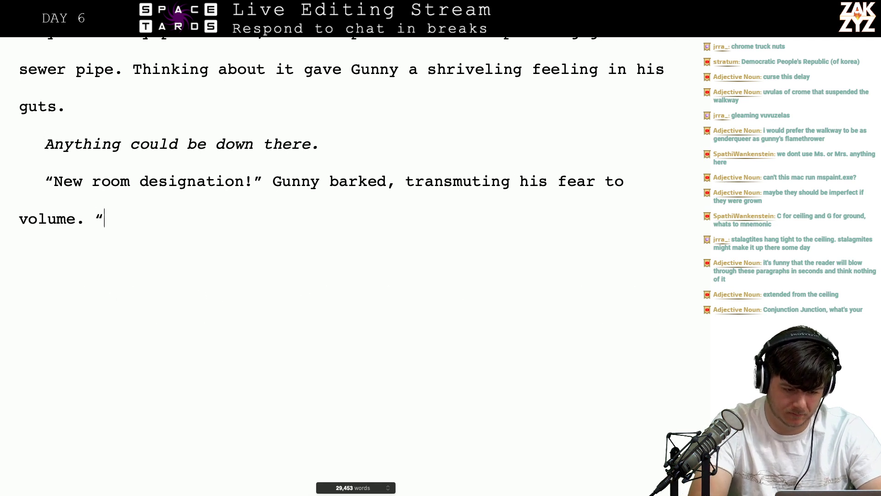
Begin Gunny's second line of dialogue with "Get an eyeful member"
{"action": "type", "text": "Get in there"}
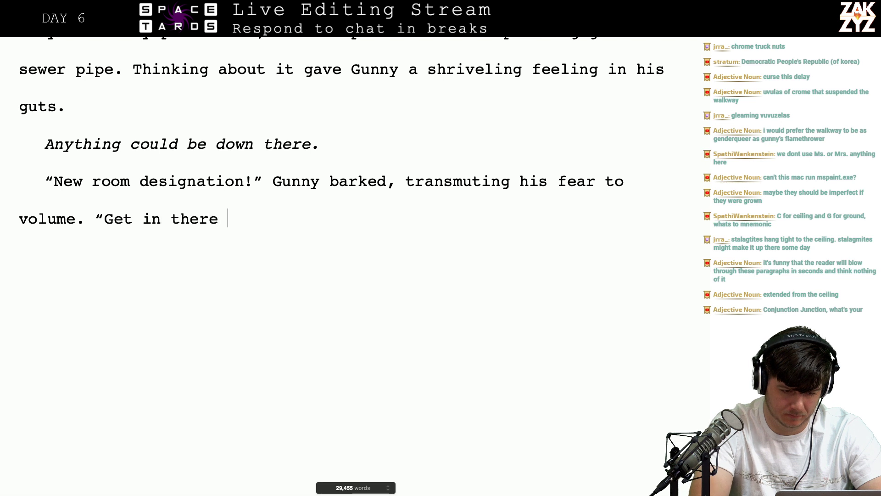
{"action": "key", "text": "BackSpace"}
{"action": "key", "text": "BackSpace"}
{"action": "key", "text": "BackSpace"}
{"action": "key", "text": "BackSpace"}
{"action": "key", "text": "BackSpace"}
{"action": "key", "text": "BackSpace"}
{"action": "key", "text": "BackSpace"}
{"action": "key", "text": "BackSpace"}
{"action": "type", "text": "da"}
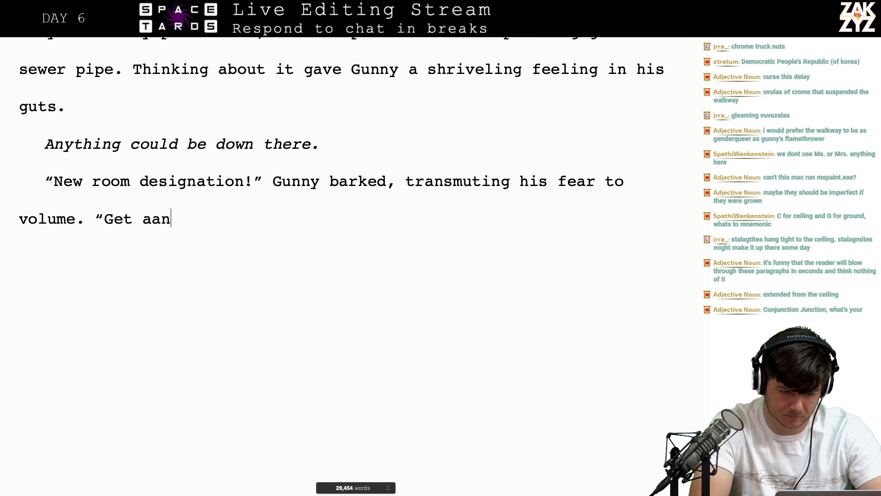
{"action": "key", "text": "BackSpace"}
{"action": "key", "text": "BackSpace"}
{"action": "type", "text": "an eye"}
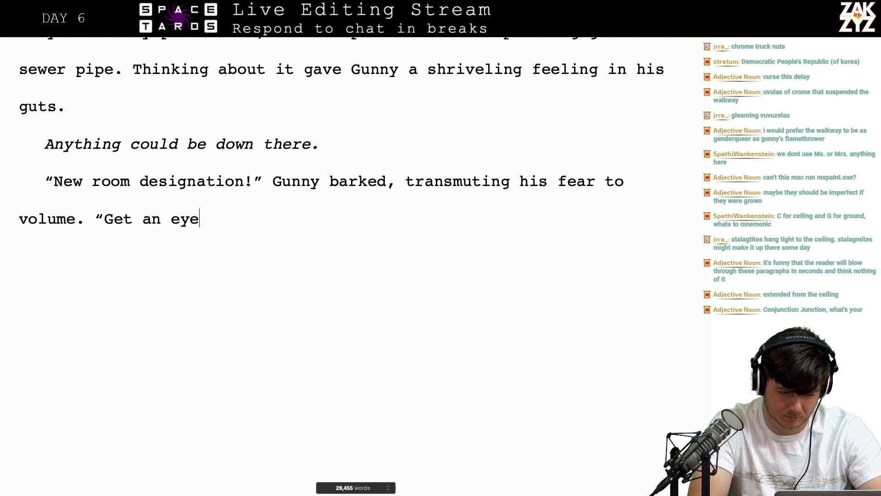
{"action": "type", "text": "ful member"}
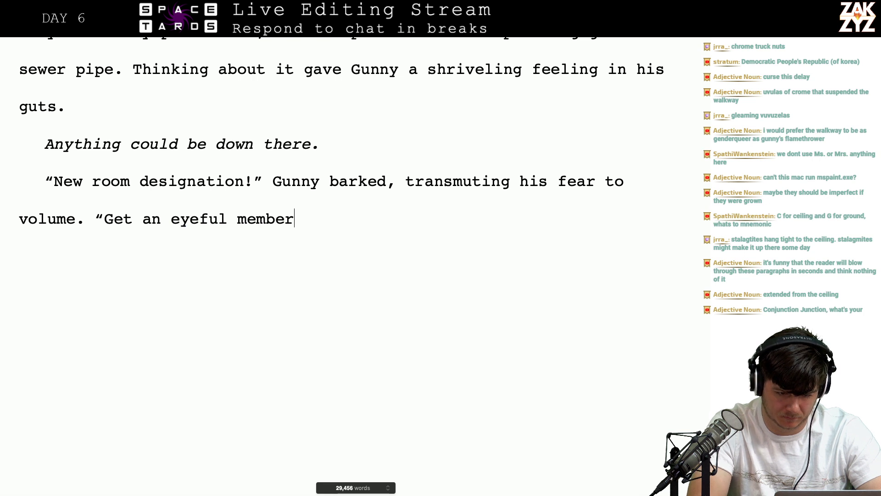
Capitalize "Member" in the new dialogue, close the quotation with a period and start a new paragraph
{"action": "type", "text": ","}
{"action": "key", "text": "BackSpace"}
{"action": "key", "text": "BackSpace"}
{"action": "key", "text": "BackSpace"}
{"action": "key", "text": "BackSpace"}
{"action": "key", "text": "BackSpace"}
{"action": "key", "text": "BackSpace"}
{"action": "key", "text": "BackSpace"}
{"action": "type", "text": "Me"}
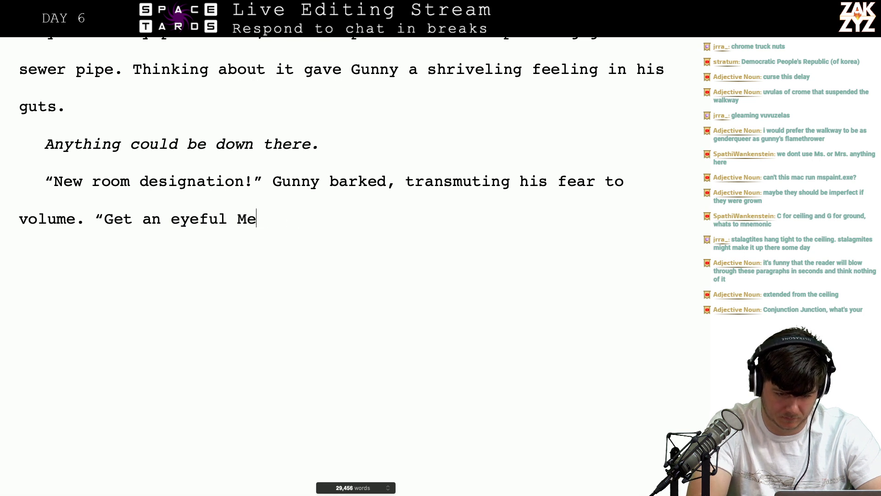
{"action": "type", "text": "mber.\""}
{"action": "key", "text": "Return"}
Review the old passage about the chamber and the black gunk, plus the paragraphs leading up to Gunny's new dialogue
{"action": "key", "text": "alt+Down"}
{"action": "key", "text": "alt+Down"}
{"action": "key", "text": "alt+Down"}
{"action": "key", "text": "alt+Down"}
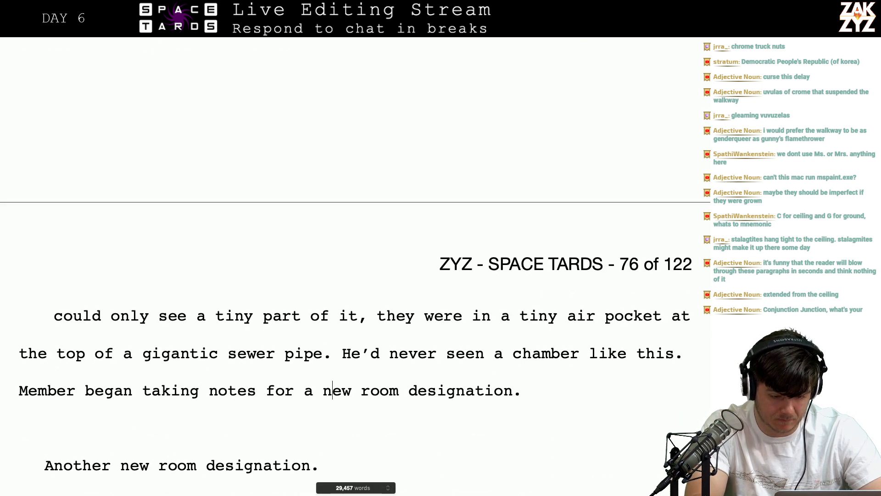
{"action": "key", "text": "Down"}
{"action": "key", "text": "Down"}
{"action": "key", "text": "Down"}
{"action": "key", "text": "Down"}
{"action": "key", "text": "Down"}
{"action": "key", "text": "Down"}
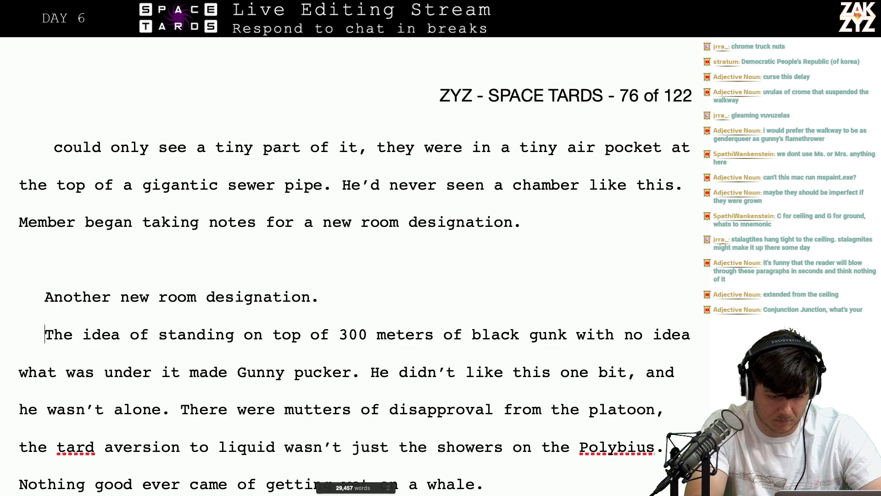
{"action": "key", "text": "Up"}
{"action": "key", "text": "Up"}
{"action": "key", "text": "Up"}
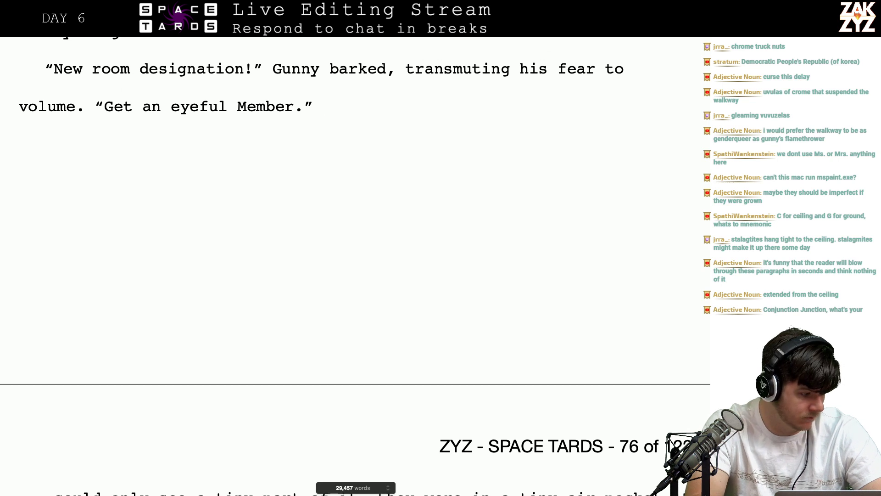
{"action": "scroll", "coordinate": [353, 266], "scroll_direction": "down", "scroll_amount": 1}
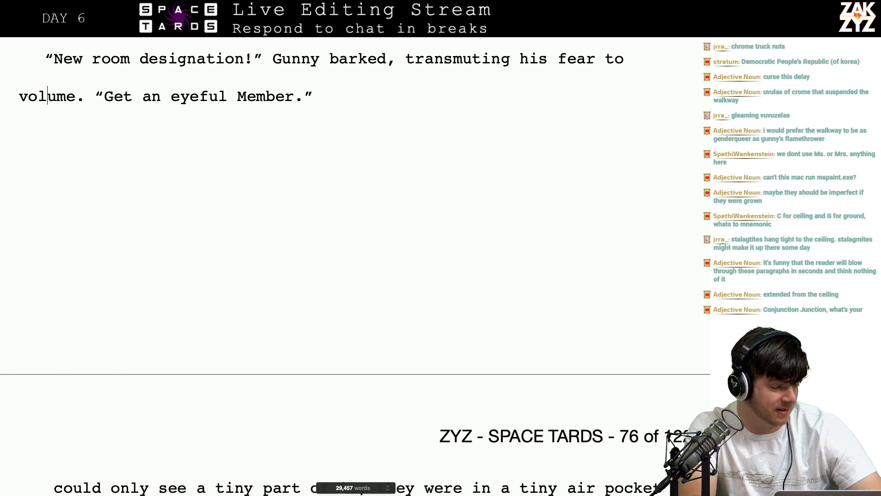
{"action": "scroll", "coordinate": [257, 183], "scroll_direction": "down", "scroll_amount": 1}
{"action": "scroll", "coordinate": [257, 183], "scroll_direction": "up", "scroll_amount": 4}
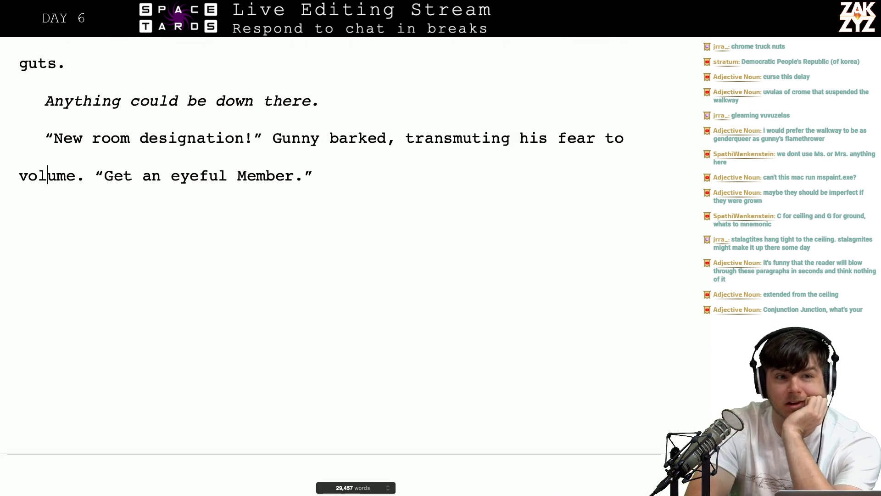
{"action": "scroll", "coordinate": [257, 183], "scroll_direction": "up", "scroll_amount": 1}
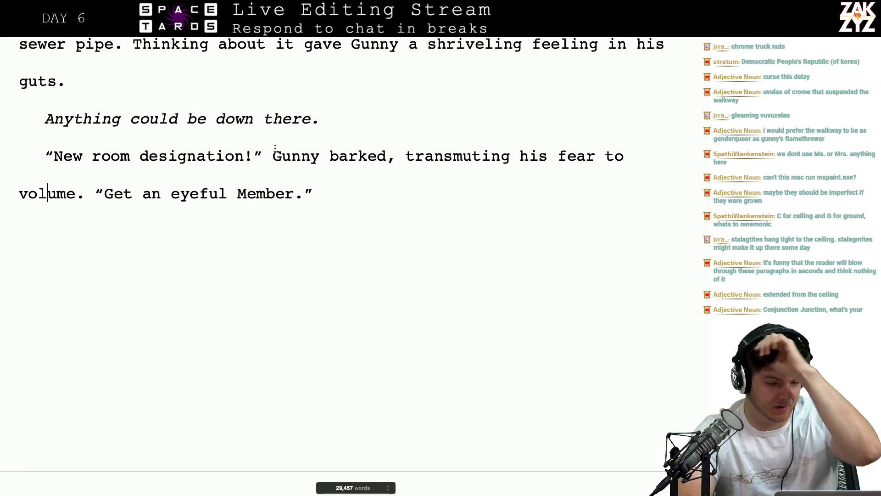
{"action": "scroll", "coordinate": [275, 148], "scroll_direction": "up", "scroll_amount": 3}
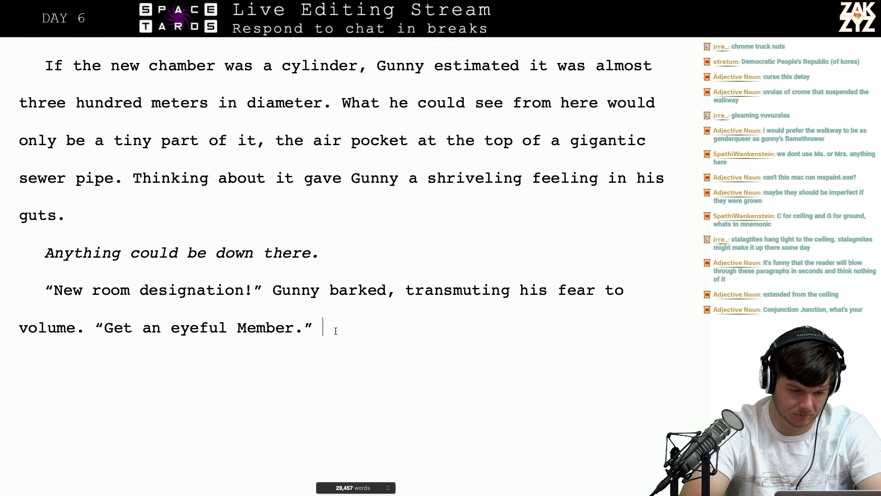
Replace Gunny's "Get an eyeful Member." dialogue with "Crow her open, let's go."
{"action": "type", "text": "W"}
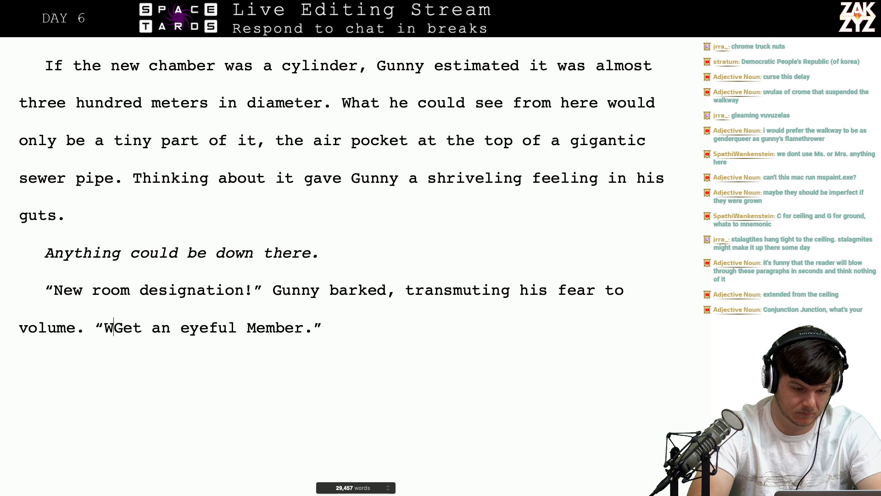
{"action": "key", "text": "BackSpace"}
{"action": "type", "text": "Crw"}
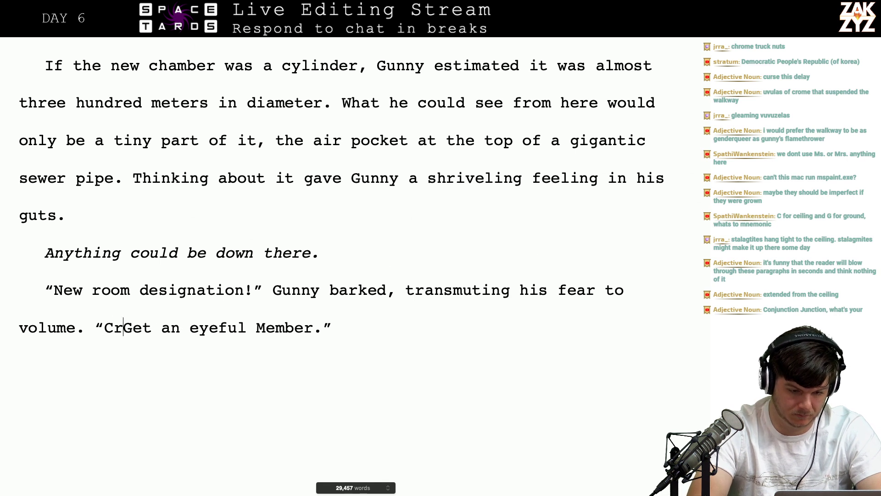
{"action": "key", "text": "BackSpace"}
{"action": "type", "text": "ow here"}
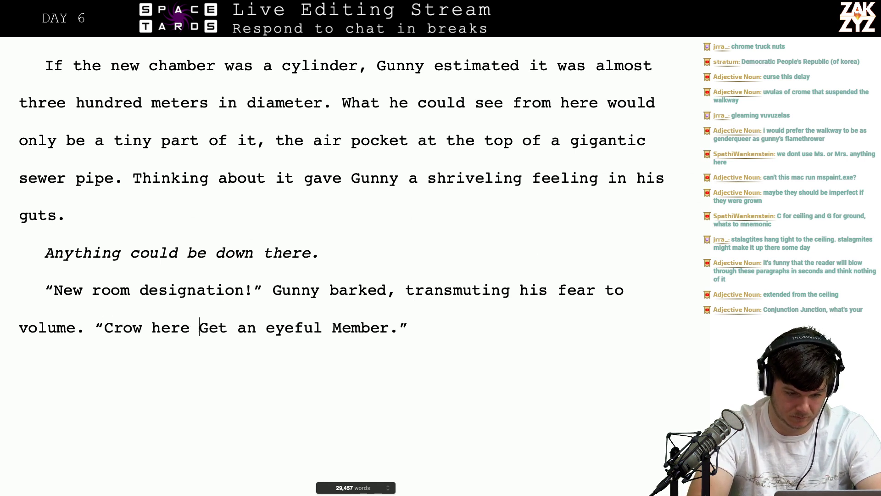
{"action": "key", "text": "BackSpace"}
{"action": "key", "text": "BackSpace"}
{"action": "type", "text": "open, let's go."}
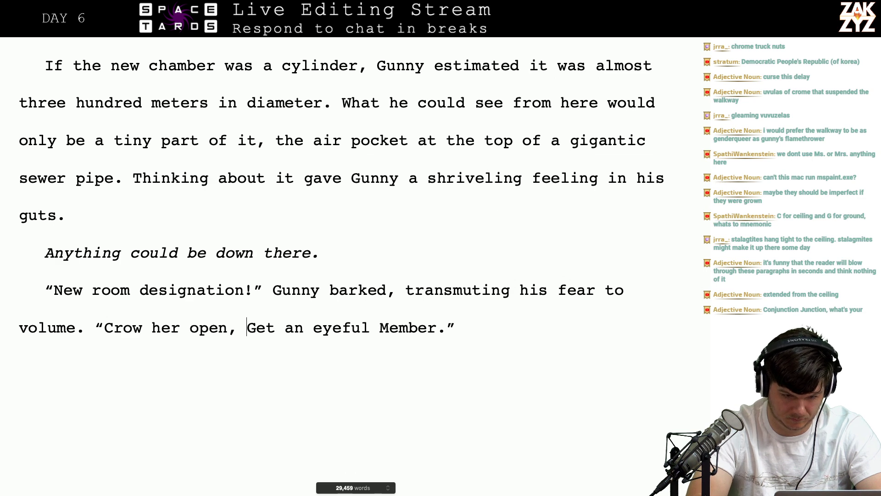
{"action": "type", "text": "”"}
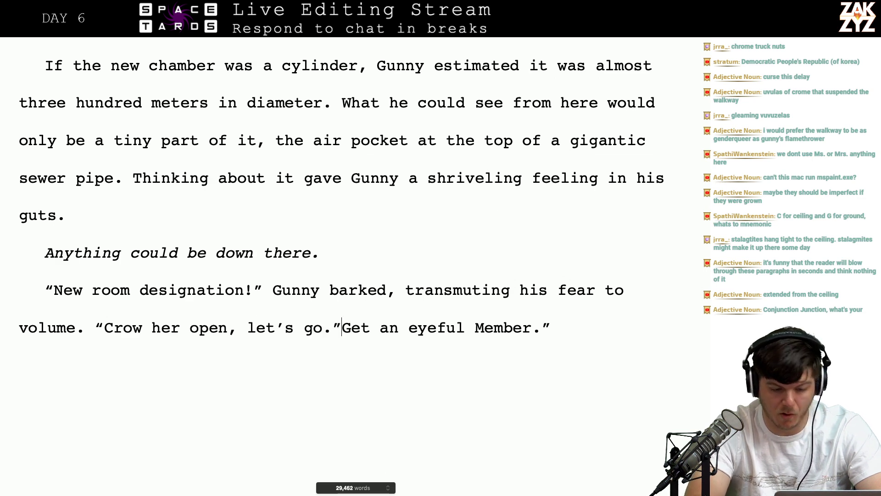
{"action": "key", "text": "shift+End"}
{"action": "key", "text": "Return"}
Delete the old text from "could only see a tiny part of it" through "Another new room designation."
{"action": "scroll", "coordinate": [353, 262], "scroll_direction": "down", "scroll_amount": 10}
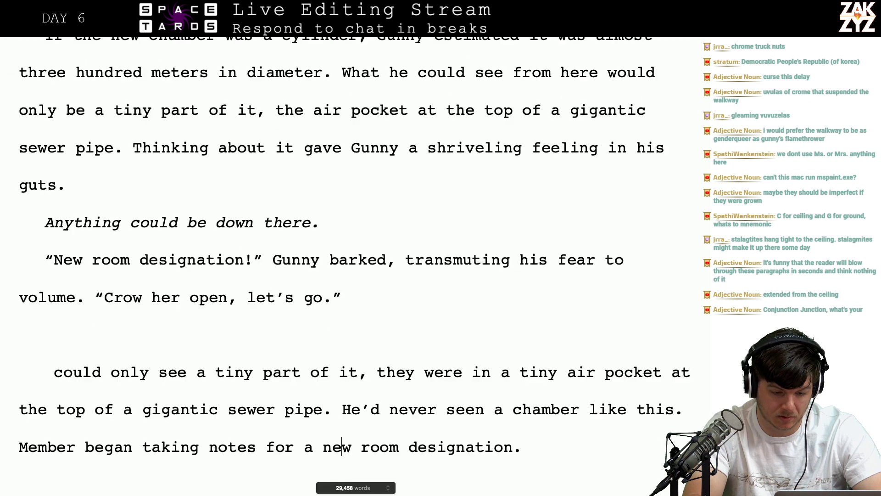
{"action": "left_click", "coordinate": [340, 372]}
{"action": "key", "text": "shift+Up"}
{"action": "key", "text": "shift+Up"}
{"action": "key", "text": "shift+Up"}
{"action": "key", "text": "shift+Up"}
{"action": "key", "text": "shift+Up"}
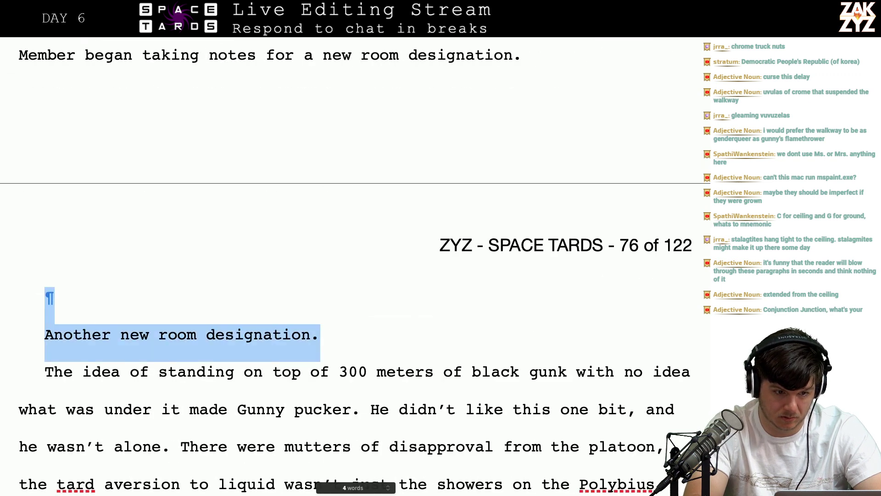
{"action": "key", "text": "BackSpace"}
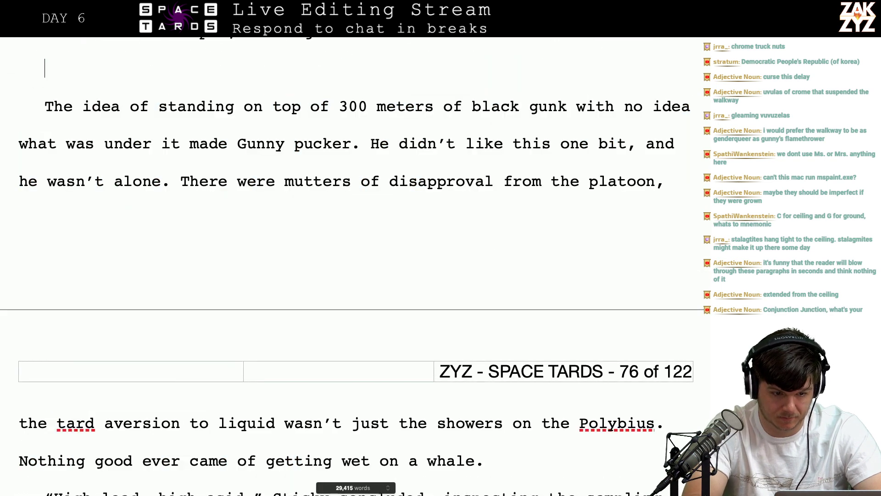
Write "A murmur of disapproval shot through the unit." as a new paragraph after Gunny's dialogue
{"action": "type", "text": "A m"}
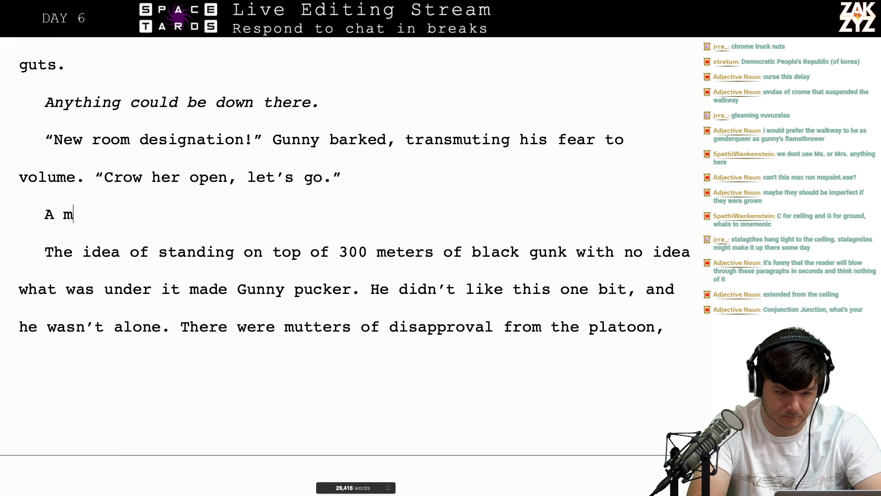
{"action": "type", "text": "urmur of di"}
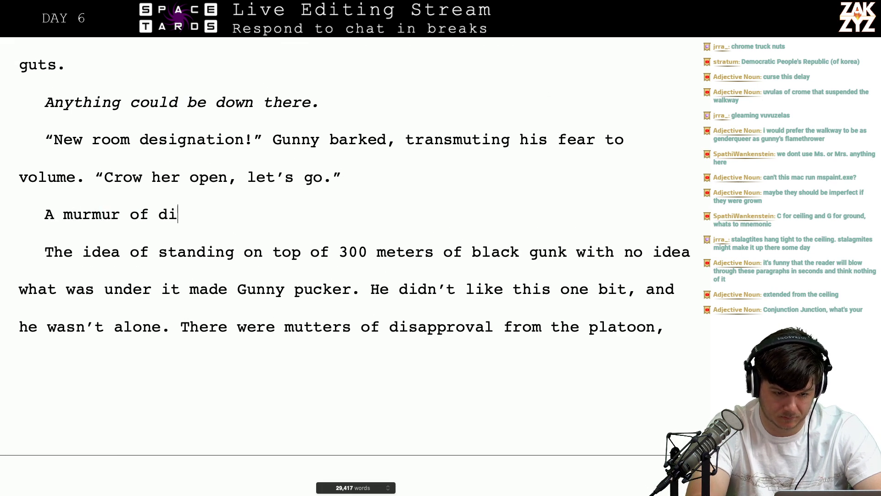
{"action": "type", "text": "sapproval "}
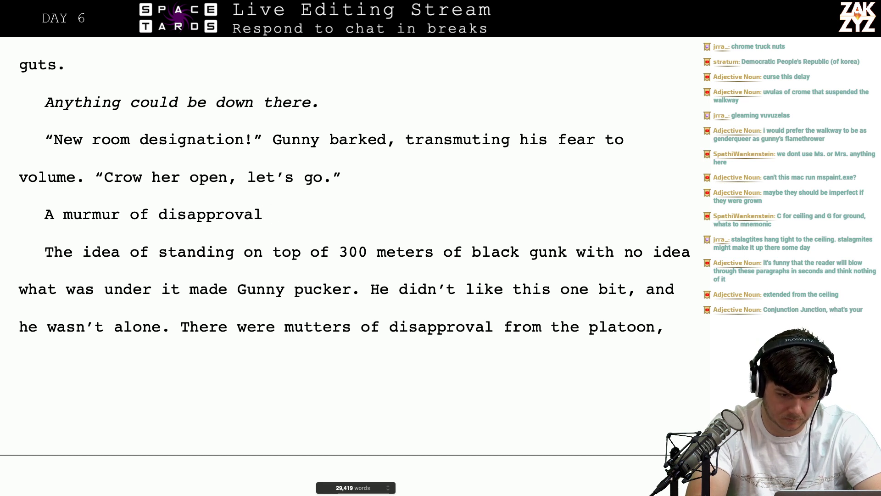
{"action": "type", "text": "shot through the"}
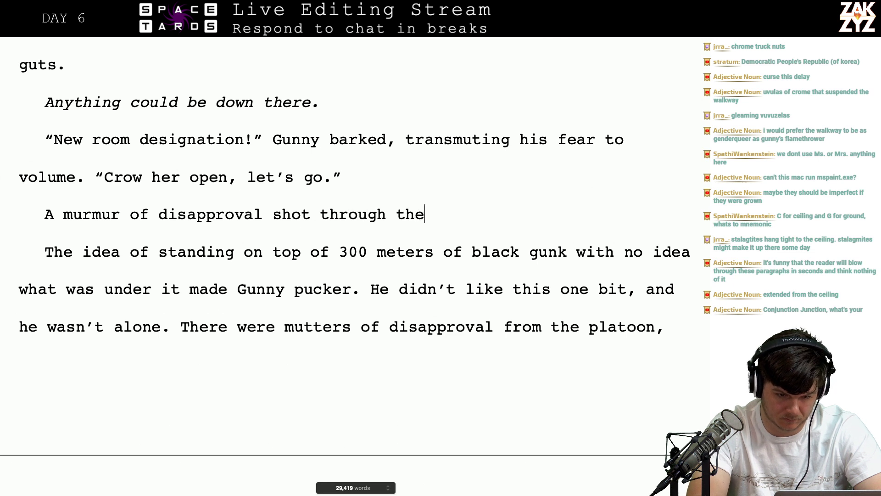
{"action": "type", "text": " unit."}
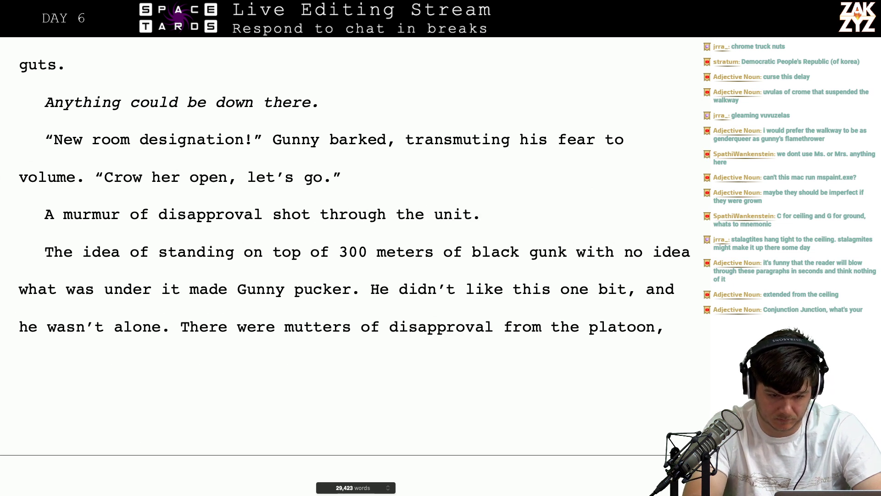
Delete the sentence from "The idea of standing" to "made Gunny pucker." and join the rest to the murmur paragraph
{"action": "key", "text": "shift+Down"}
{"action": "key", "text": "shift+Down"}
{"action": "key", "text": "shift+Left"}
{"action": "key", "text": "shift+Left"}
{"action": "key", "text": "shift+Left"}
{"action": "key", "text": "shift+Left"}
{"action": "key", "text": "shift+Left"}
{"action": "key", "text": "shift+Left"}
{"action": "key", "text": "shift+Left"}
{"action": "key", "text": "shift+Left"}
{"action": "key", "text": "shift+Left"}
{"action": "key", "text": "shift+Left"}
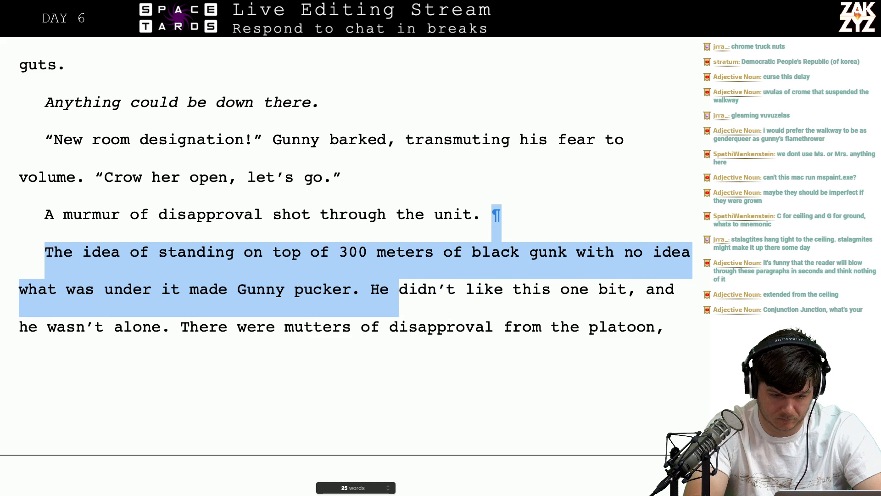
{"action": "key", "text": "shift+Left"}
{"action": "key", "text": "shift+Left"}
{"action": "key", "text": "shift+Left"}
{"action": "key", "text": "shift+Left"}
{"action": "key", "text": "shift+Left"}
{"action": "key", "text": "shift+Left"}
{"action": "key", "text": "shift+Down"}
{"action": "key", "text": "shift+Down"}
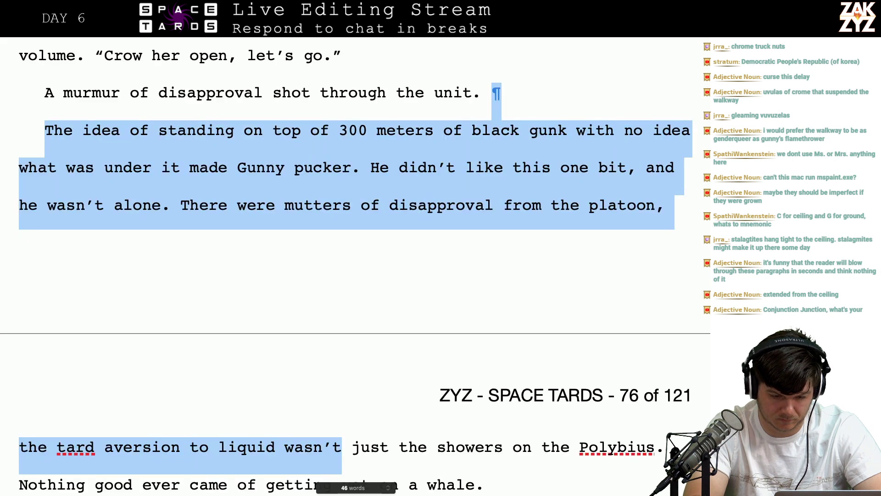
{"action": "key", "text": "shift+Up"}
{"action": "key", "text": "shift+Right"}
{"action": "key", "text": "shift+Right"}
{"action": "key", "text": "shift+Right"}
{"action": "key", "text": "shift+Right"}
{"action": "key", "text": "shift+Right"}
{"action": "key", "text": "shift+Right"}
{"action": "key", "text": "shift+Right"}
{"action": "key", "text": "shift+Right"}
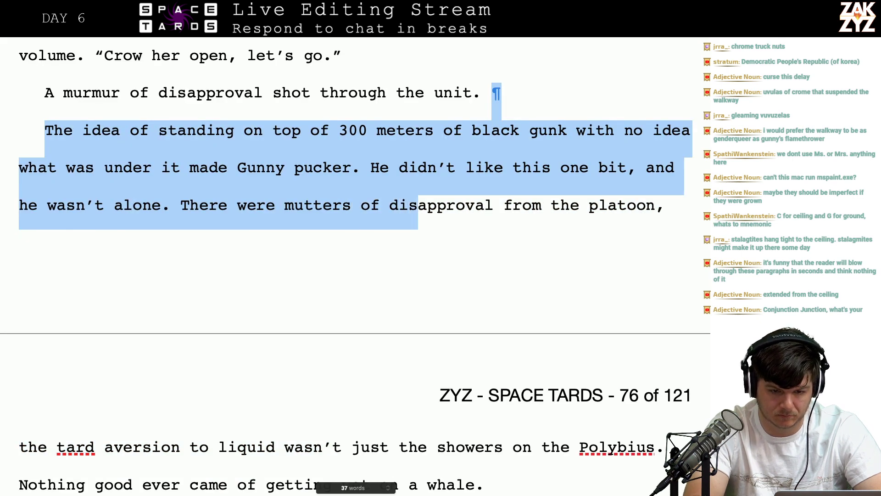
{"action": "key", "text": "shift+Right"}
{"action": "key", "text": "shift+Right"}
{"action": "key", "text": "shift+Right"}
{"action": "key", "text": "shift+Right"}
{"action": "key", "text": "shift+Up"}
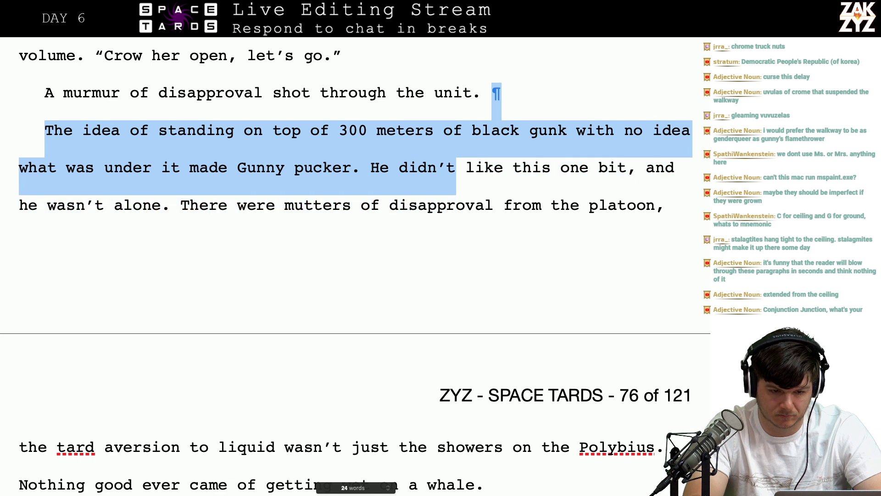
{"action": "key", "text": "shift+Left"}
{"action": "key", "text": "shift+Left"}
{"action": "key", "text": "shift+Left"}
{"action": "key", "text": "shift+Left"}
{"action": "key", "text": "shift+Left"}
{"action": "key", "text": "shift+Left"}
{"action": "key", "text": "shift+Left"}
{"action": "key", "text": "shift+Left"}
{"action": "key", "text": "shift+Left"}
{"action": "key", "text": "BackSpace"}
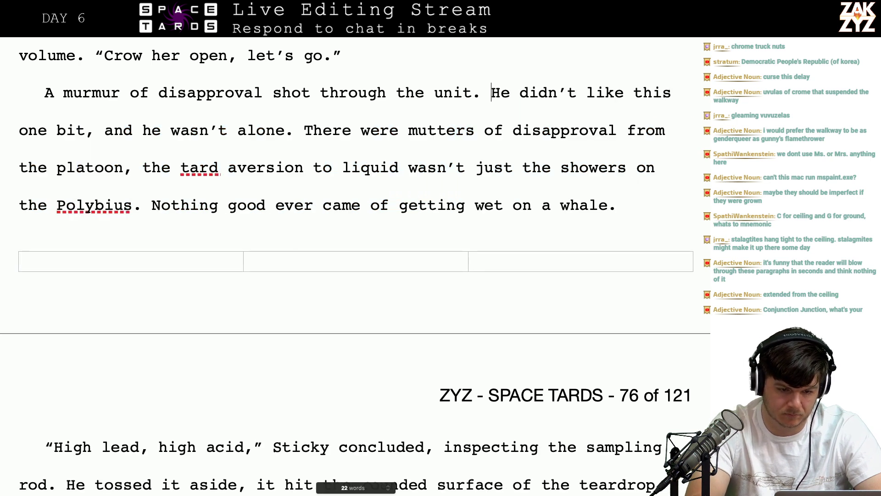
Split off the text from "He didn't like this one bit" and reword the murmur sentence to "A murmur of unease rippled through the unit,"
{"action": "key", "text": "Return"}
{"action": "key", "text": "Return"}
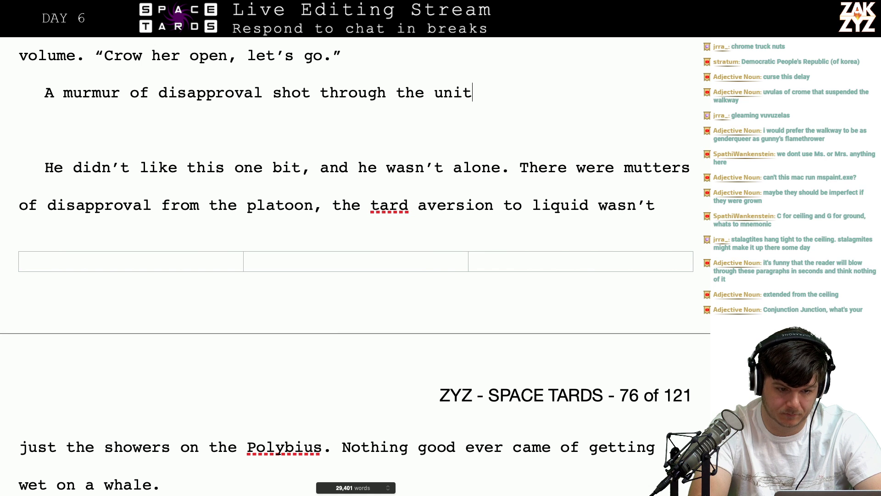
{"action": "key", "text": "BackSpace"}
{"action": "key", "text": "BackSpace"}
{"action": "key", "text": "BackSpace"}
{"action": "key", "text": "BackSpace"}
{"action": "key", "text": "BackSpace"}
{"action": "key", "text": "BackSpace"}
{"action": "key", "text": "BackSpace"}
{"action": "key", "text": "BackSpace"}
{"action": "key", "text": "BackSpace"}
{"action": "key", "text": "BackSpace"}
{"action": "key", "text": "BackSpace"}
{"action": "key", "text": "BackSpace"}
{"action": "key", "text": "BackSpace"}
{"action": "key", "text": "BackSpace"}
{"action": "key", "text": "BackSpace"}
{"action": "key", "text": "BackSpace"}
{"action": "key", "text": "BackSpace"}
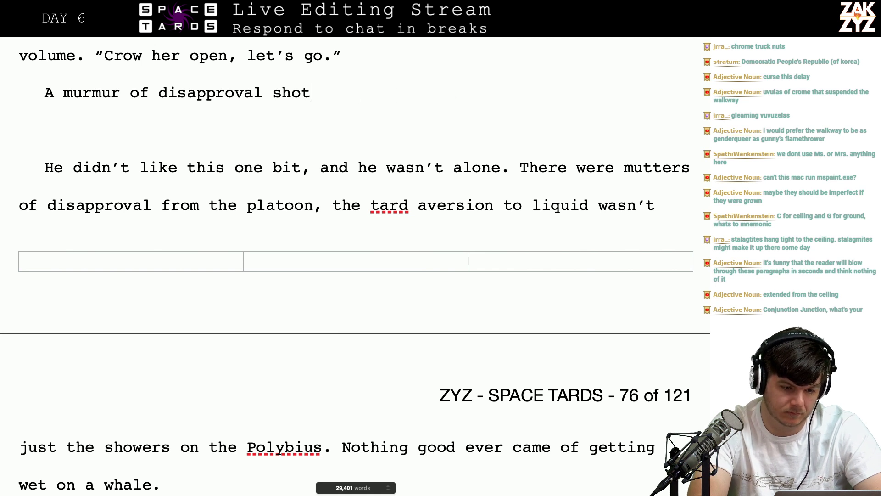
{"action": "key", "text": "BackSpace"}
{"action": "key", "text": "BackSpace"}
{"action": "key", "text": "BackSpace"}
{"action": "key", "text": "BackSpace"}
{"action": "key", "text": "BackSpace"}
{"action": "key", "text": "BackSpace"}
{"action": "key", "text": "BackSpace"}
{"action": "key", "text": "BackSpace"}
{"action": "key", "text": "BackSpace"}
{"action": "key", "text": "BackSpace"}
{"action": "key", "text": "BackSpace"}
{"action": "key", "text": "BackSpace"}
{"action": "key", "text": "BackSpace"}
{"action": "key", "text": "BackSpace"}
{"action": "key", "text": "BackSpace"}
{"action": "key", "text": "BackSpace"}
{"action": "key", "text": "BackSpace"}
{"action": "key", "text": "BackSpace"}
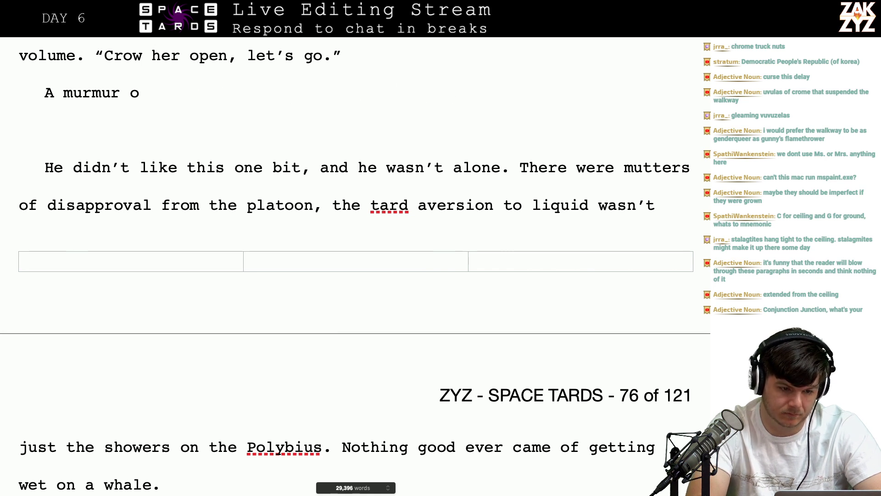
{"action": "type", "text": "f unease "}
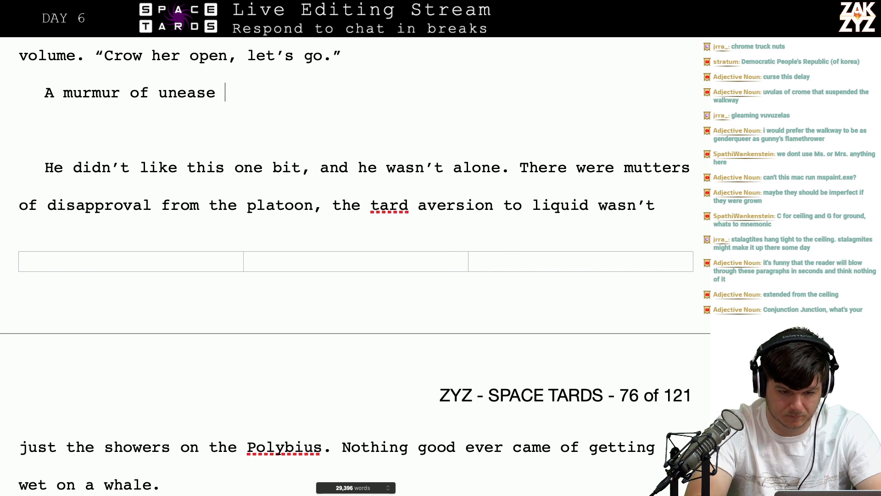
{"action": "type", "text": "rippled thr"}
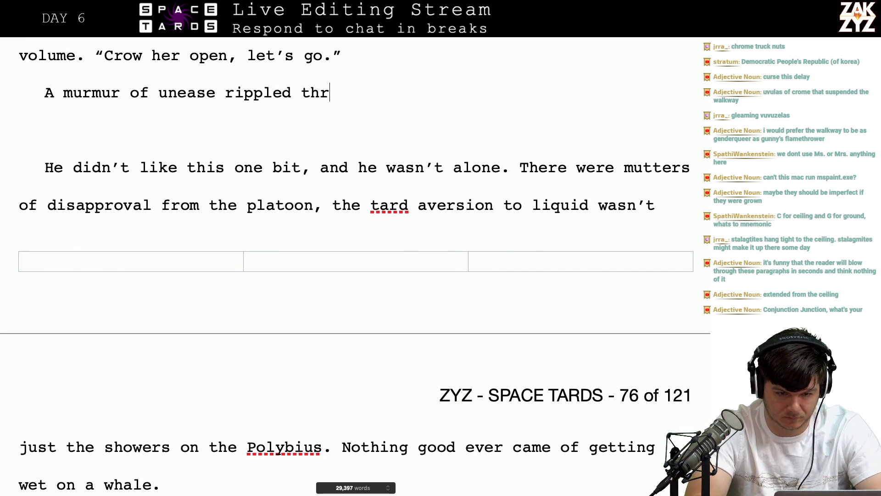
{"action": "type", "text": "ough the unit, "}
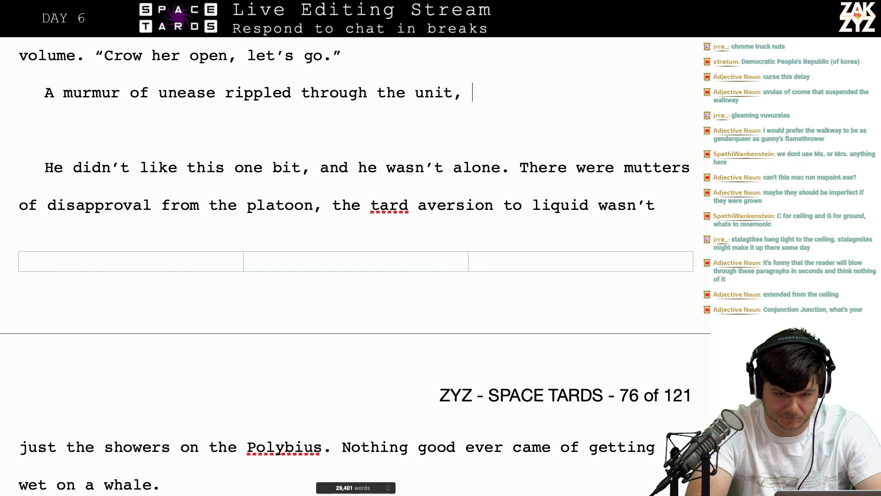
Continue the murmur sentence with "Gunny wasn't the only one puckering at the sight of that writhing lake."
{"action": "type", "text": "Gunny wasn't the only "}
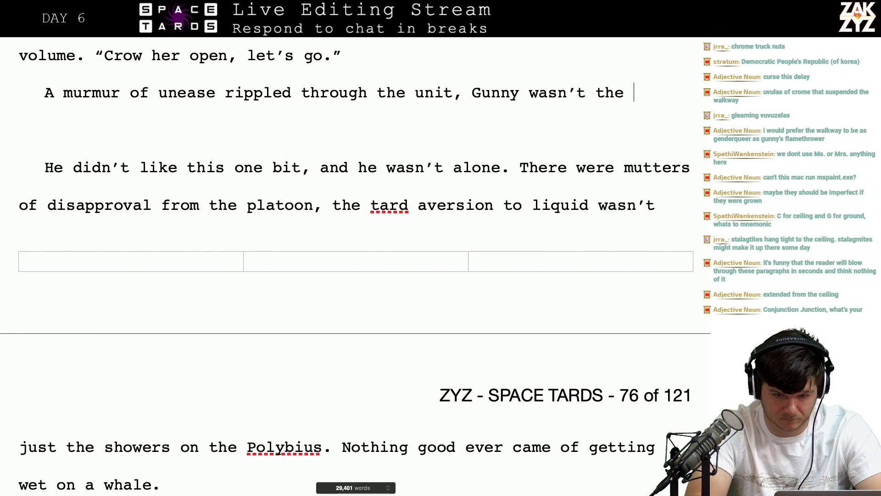
{"action": "type", "text": "one puckering"}
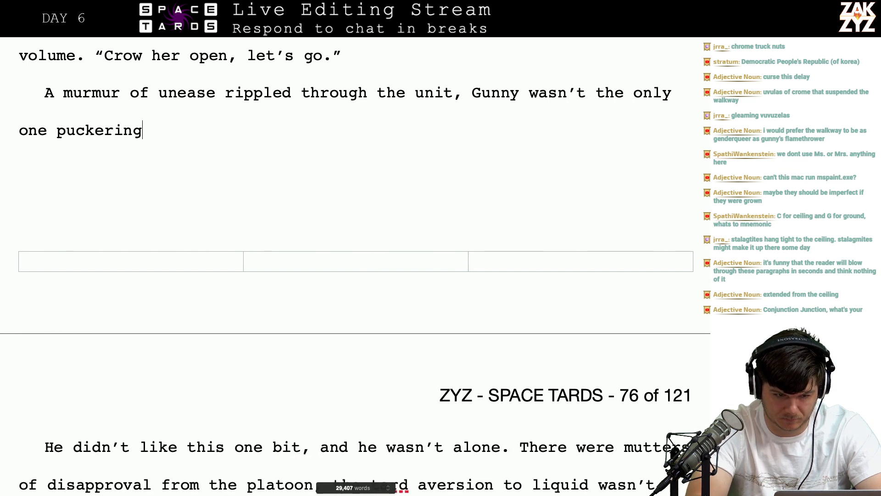
{"action": "type", "text": " at the sight "}
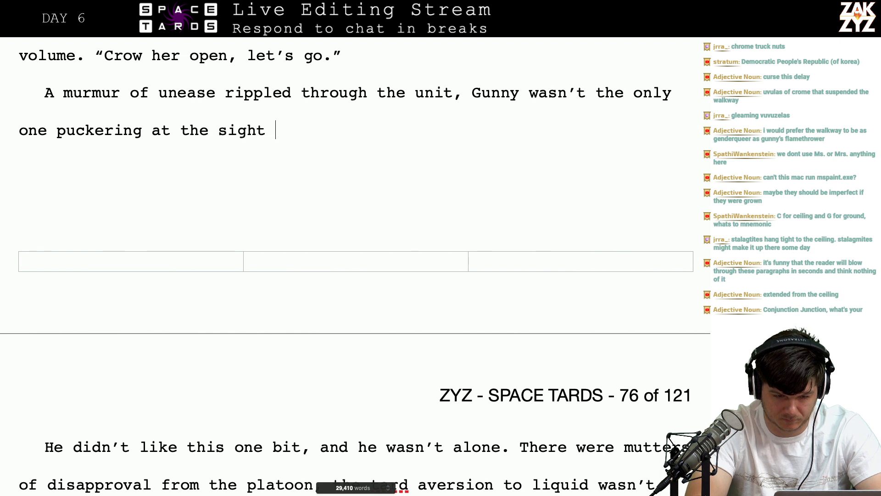
{"action": "type", "text": "of that "}
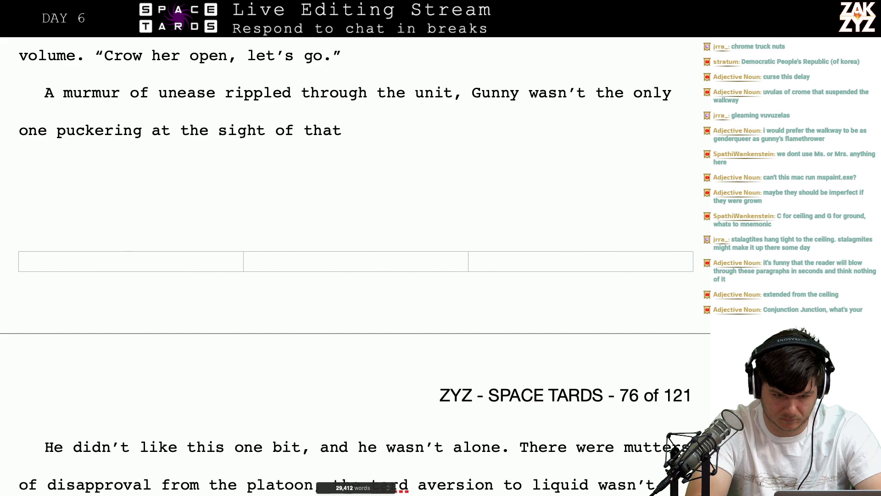
{"action": "type", "text": "writhing lake."}
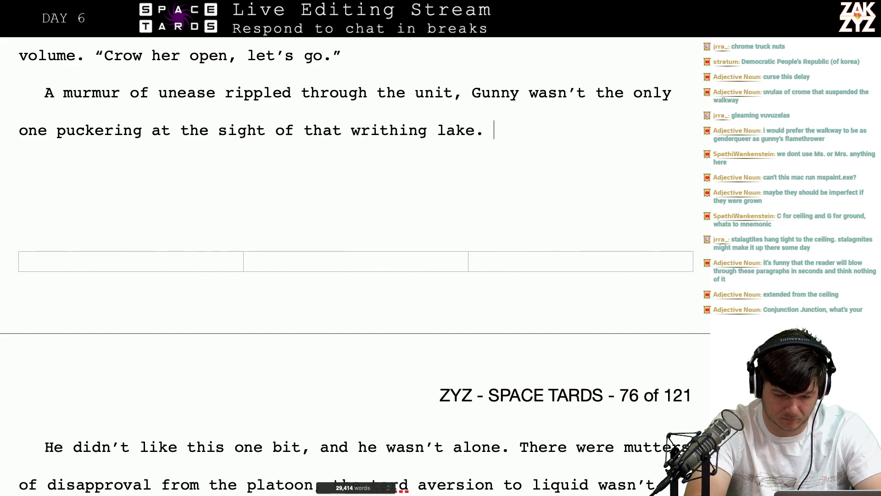
Replace the text from the paragraph break through "from the platoon, the" with "The", joining "tard aversion to liquid" to the murmur paragraph
{"action": "key", "text": "shift+Down"}
{"action": "key", "text": "shift+Down"}
{"action": "key", "text": "shift+Down"}
{"action": "key", "text": "shift+Down"}
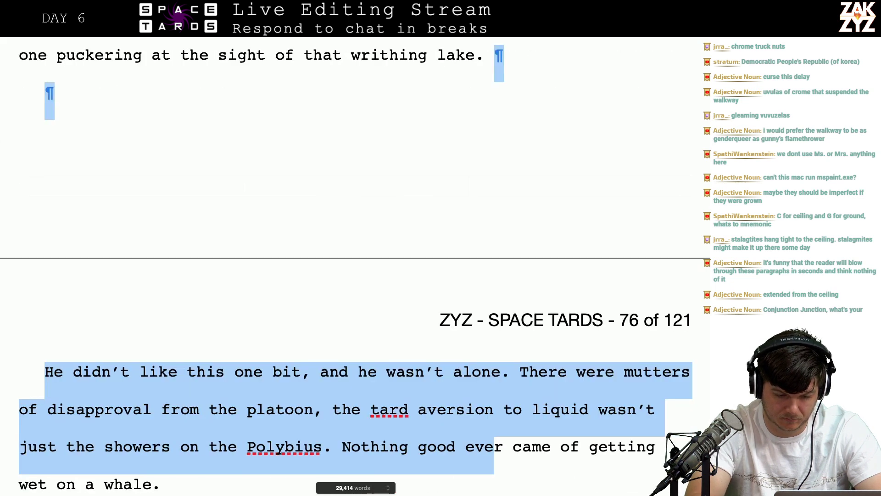
{"action": "key", "text": "shift+Up"}
{"action": "key", "text": "shift+Left"}
{"action": "key", "text": "shift+Left"}
{"action": "key", "text": "shift+Left"}
{"action": "key", "text": "shift+Left"}
{"action": "key", "text": "shift+Left"}
{"action": "key", "text": "shift+Left"}
{"action": "key", "text": "shift+Left"}
{"action": "key", "text": "shift+Left"}
{"action": "key", "text": "shift+Left"}
{"action": "key", "text": "shift+Left"}
{"action": "key", "text": "shift+Left"}
{"action": "key", "text": "shift+Left"}
{"action": "key", "text": "shift+Left"}
{"action": "key", "text": "shift+Left"}
{"action": "key", "text": "shift+Left"}
{"action": "key", "text": "shift+Left"}
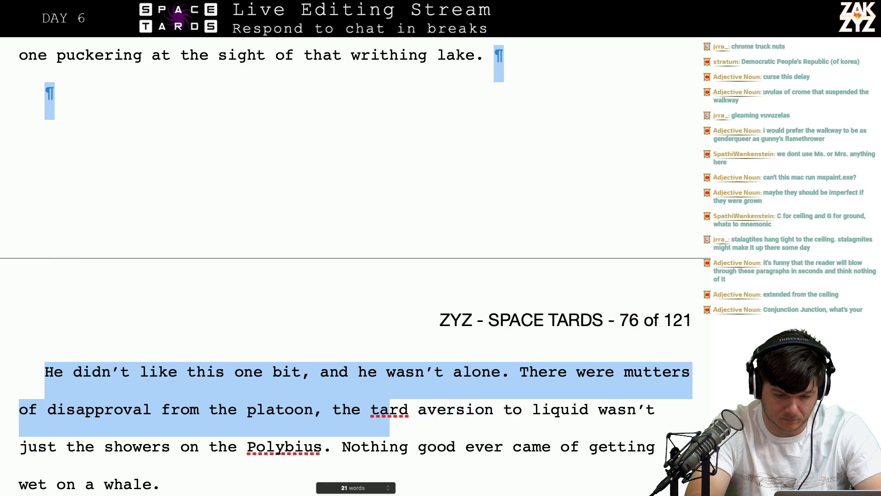
{"action": "type", "text": "T"}
Reread the revised murmur paragraph and the following passage where Sticky inspects and tosses the sampling rod
{"action": "key", "text": "Up"}
{"action": "key", "text": "Up"}
{"action": "key", "text": "Up"}
{"action": "key", "text": "Up"}
{"action": "key", "text": "Up"}
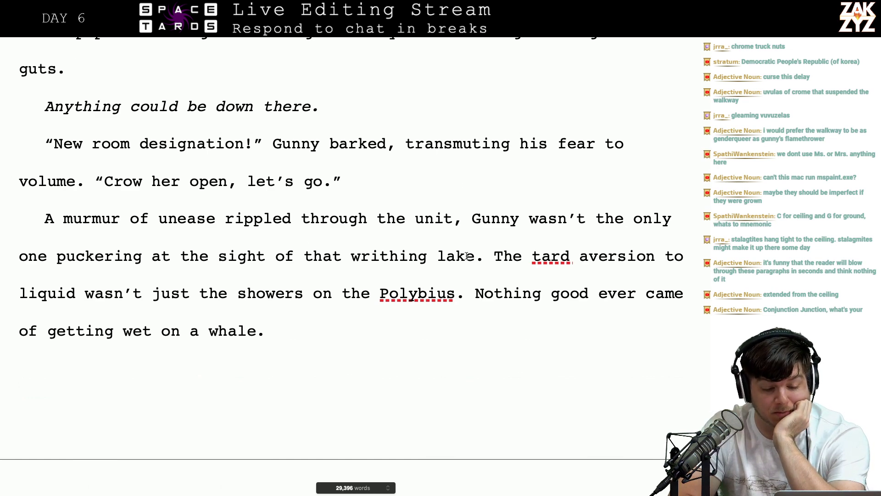
{"action": "scroll", "coordinate": [306, 285], "scroll_direction": "down", "scroll_amount": 1}
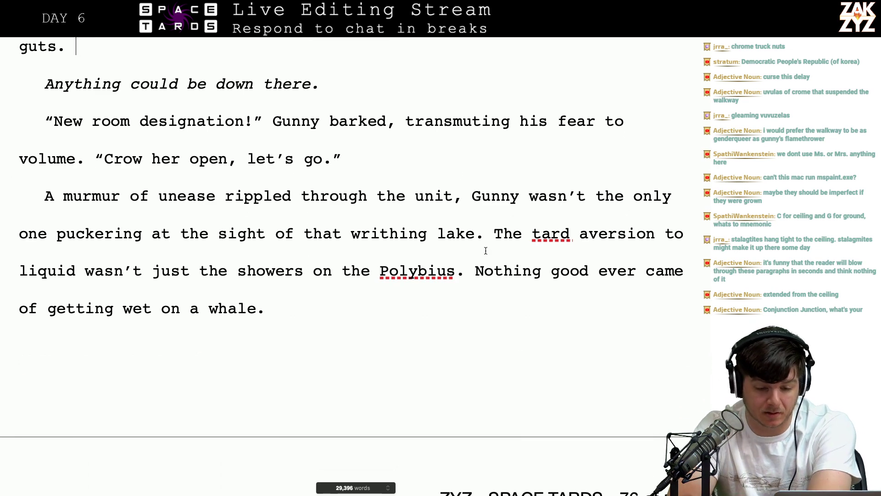
{"action": "scroll", "coordinate": [507, 250], "scroll_direction": "down", "scroll_amount": 1}
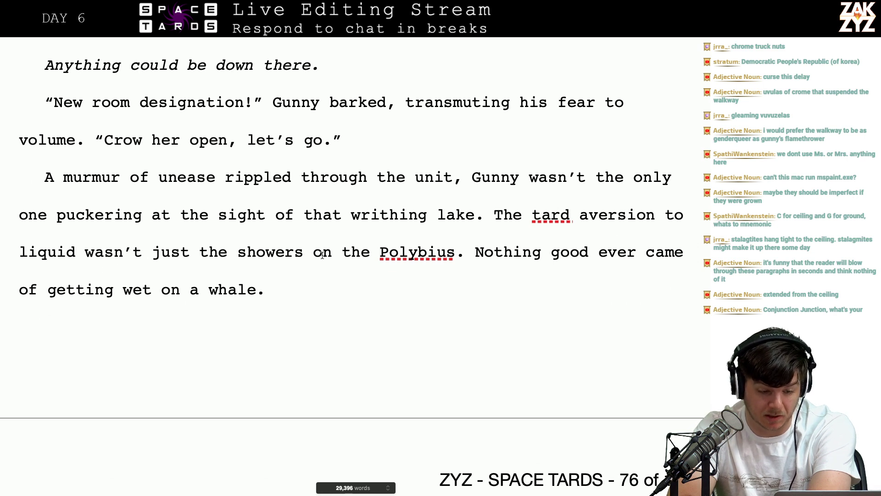
{"action": "scroll", "coordinate": [282, 280], "scroll_direction": "down", "scroll_amount": 1}
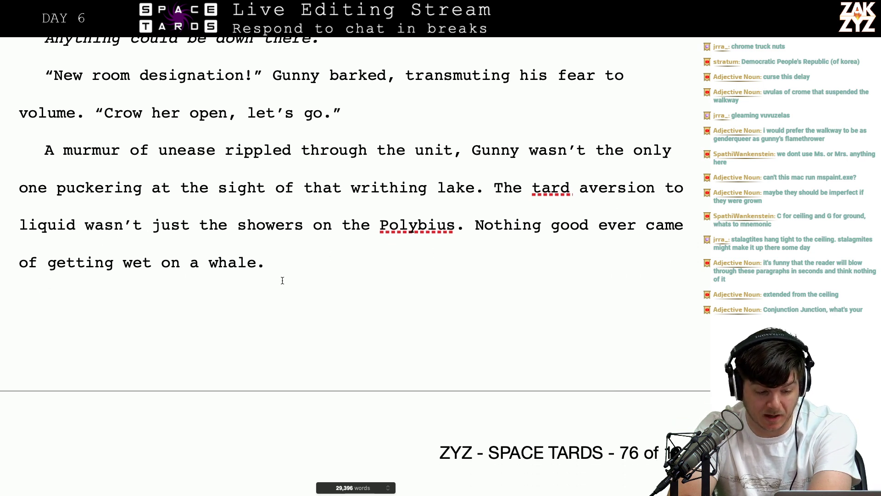
{"action": "scroll", "coordinate": [283, 280], "scroll_direction": "up", "scroll_amount": 2}
{"action": "scroll", "coordinate": [284, 275], "scroll_direction": "down", "scroll_amount": 12}
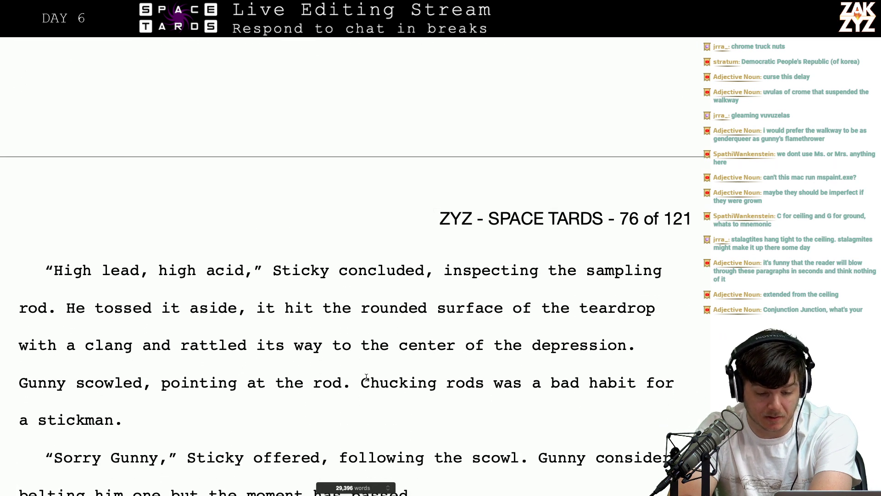
{"action": "scroll", "coordinate": [412, 373], "scroll_direction": "down", "scroll_amount": 1}
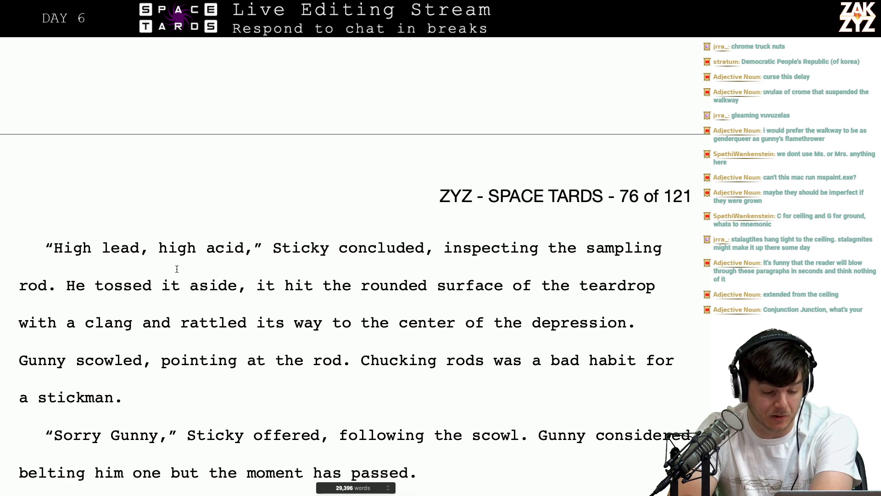
{"action": "scroll", "coordinate": [193, 370], "scroll_direction": "down", "scroll_amount": 1}
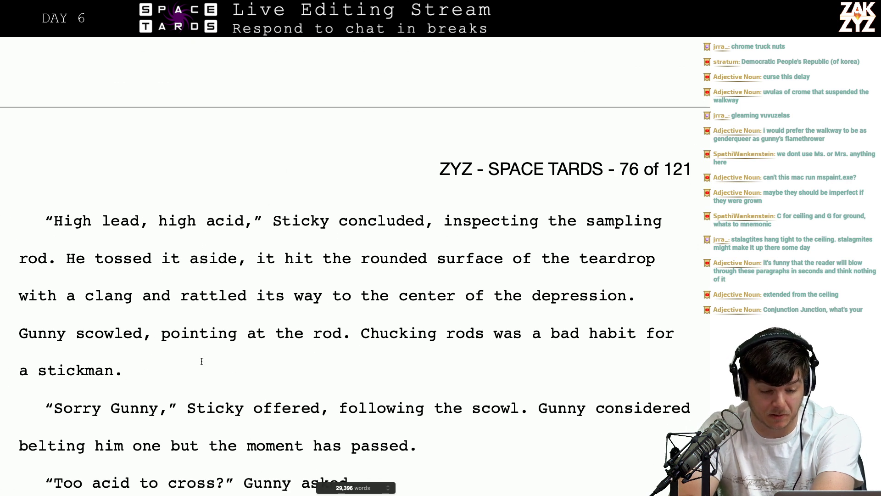
{"action": "left_click", "coordinate": [199, 327]}
{"action": "key", "text": "Right"}
{"action": "key", "text": "Right"}
{"action": "key", "text": "Right"}
{"action": "key", "text": "Right"}
{"action": "key", "text": "Right"}
{"action": "key", "text": "Right"}
{"action": "key", "text": "Right"}
{"action": "key", "text": "Right"}
{"action": "key", "text": "Right"}
{"action": "key", "text": "Right"}
{"action": "key", "text": "Right"}
{"action": "key", "text": "Right"}
{"action": "key", "text": "Right"}
{"action": "key", "text": "Right"}
{"action": "key", "text": "Right"}
{"action": "key", "text": "Right"}
{"action": "key", "text": "Right"}
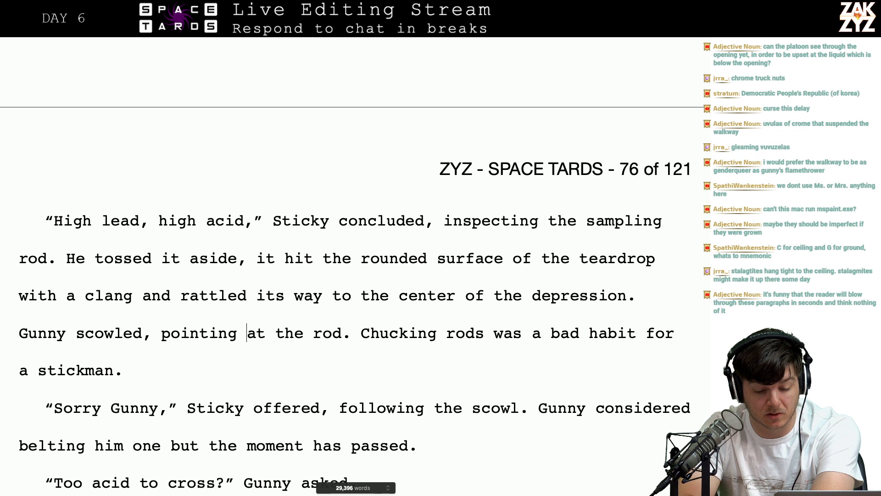
{"action": "key", "text": "Right"}
{"action": "key", "text": "Right"}
{"action": "key", "text": "Right"}
{"action": "key", "text": "Right"}
{"action": "key", "text": "Right"}
{"action": "key", "text": "Right"}
{"action": "key", "text": "Right"}
{"action": "key", "text": "Right"}
{"action": "key", "text": "Right"}
{"action": "key", "text": "Right"}
{"action": "key", "text": "Right"}
{"action": "key", "text": "Right"}
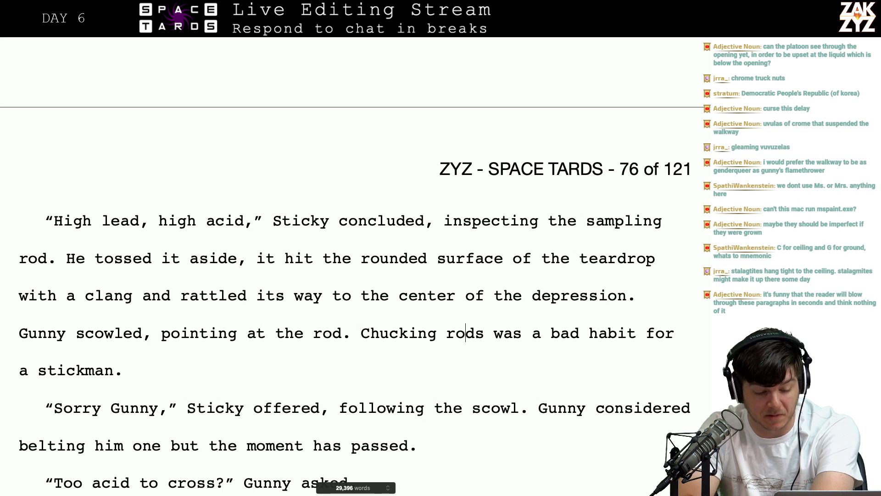
{"action": "key", "text": "Down"}
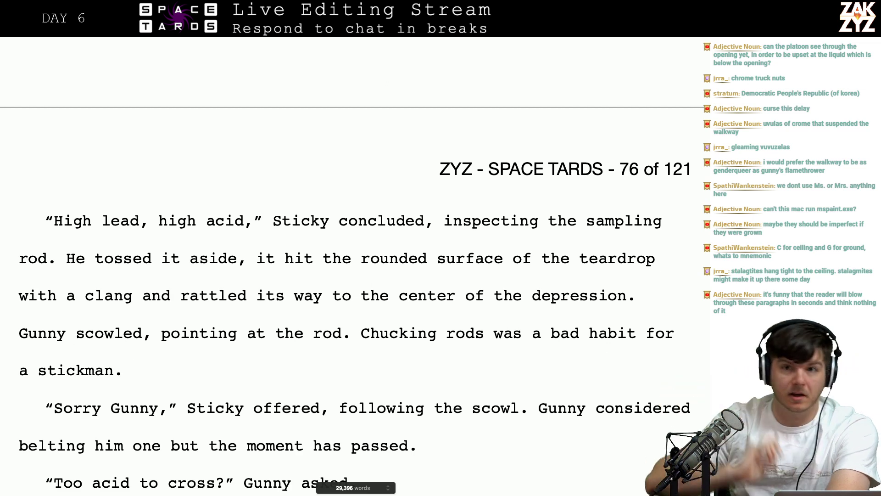
Insert "as they widened the hole." after "through the unit" and make "Gunny wasn't the only one puckering" its own sentence
{"action": "scroll", "coordinate": [241, 279], "scroll_direction": "up", "scroll_amount": 10}
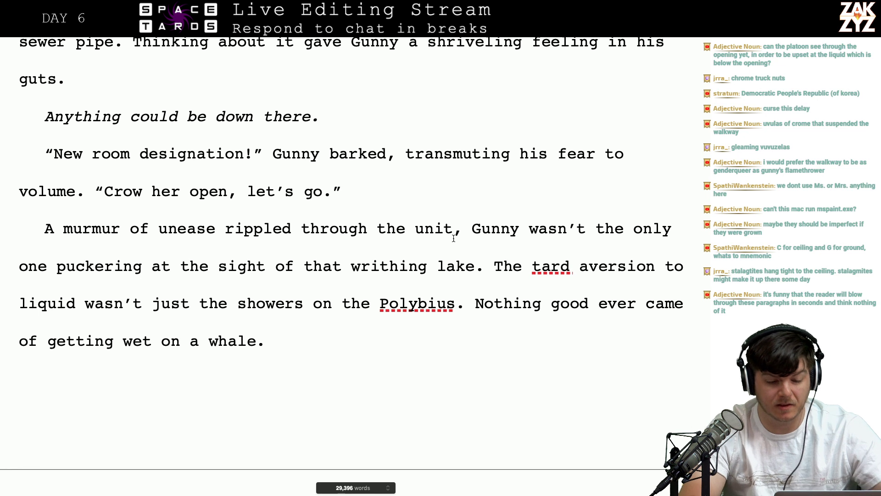
{"action": "double_click", "coordinate": [453, 238]}
{"action": "key", "text": "Right"}
{"action": "type", "text": "as they w"}
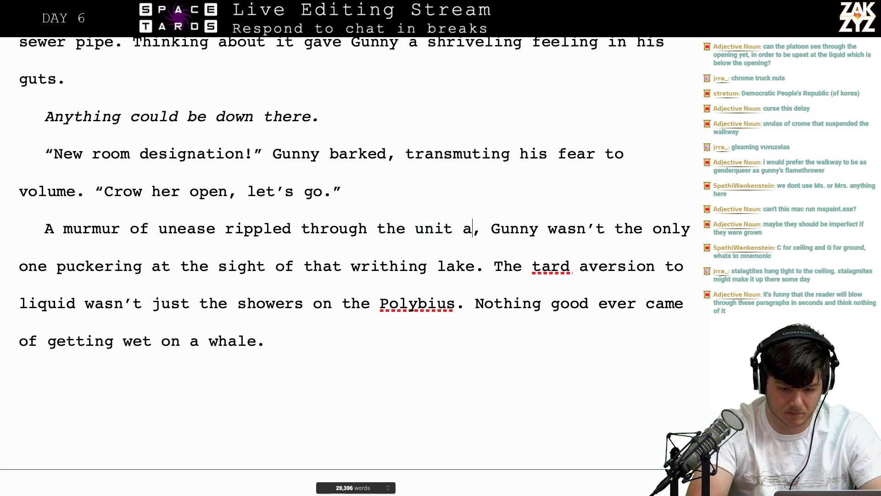
{"action": "type", "text": "iden"}
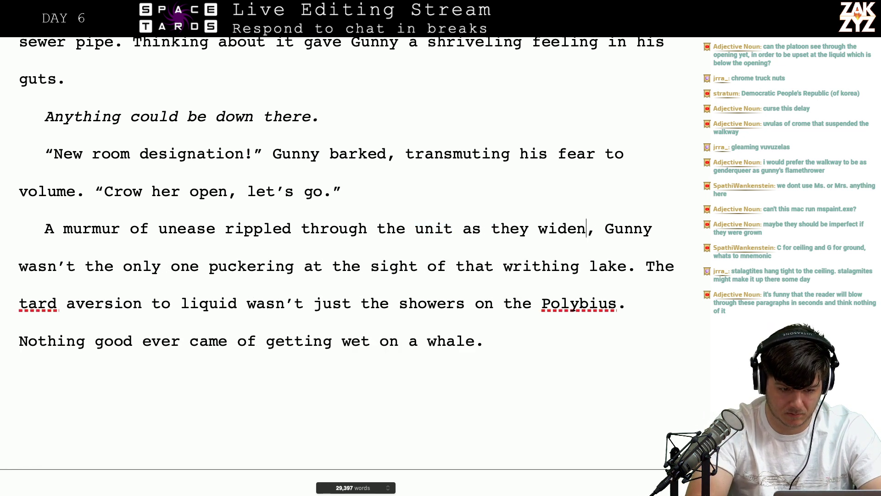
{"action": "type", "text": "ed the ho"}
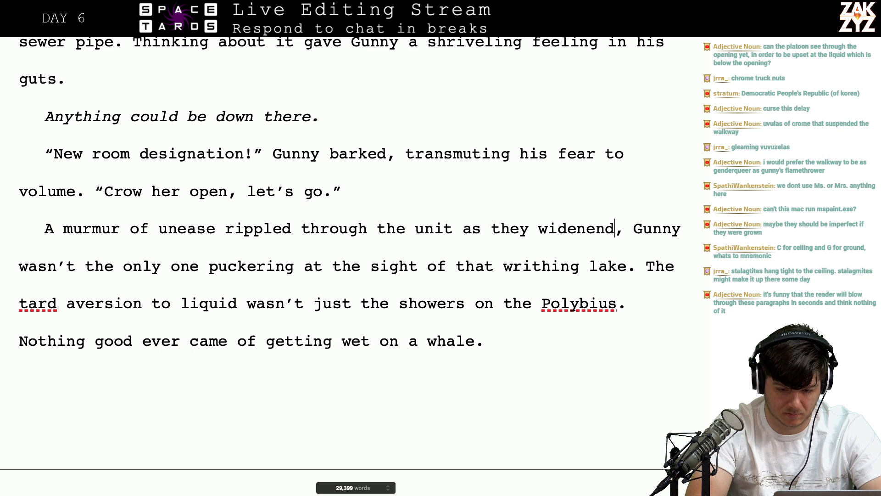
{"action": "type", "text": "le."}
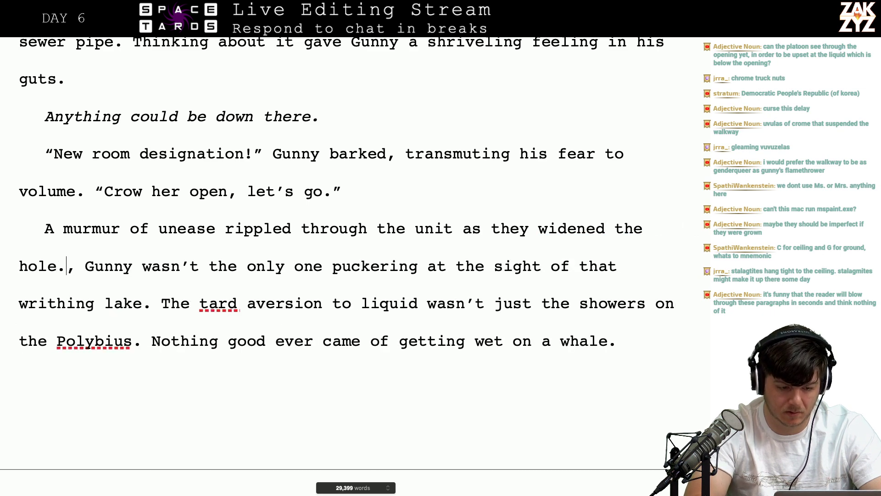
{"action": "key", "text": "shift+Right"}
{"action": "key", "text": "shift+Right"}
{"action": "key", "text": "BackSpace"}
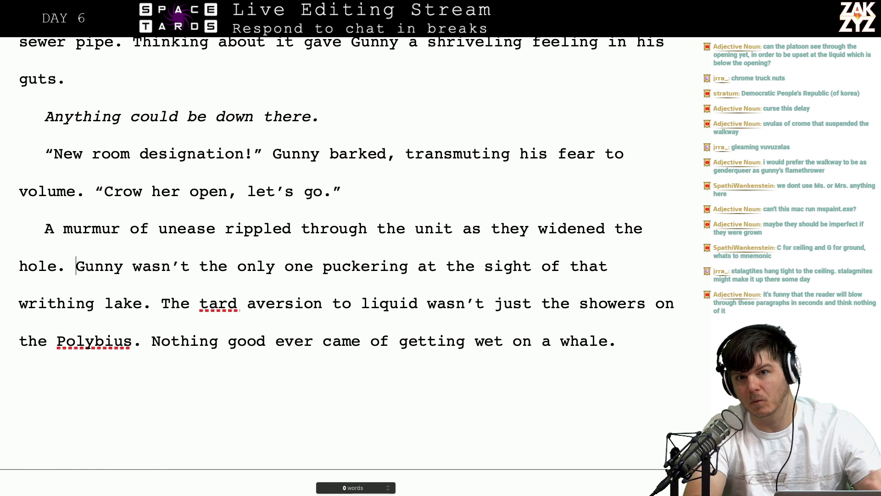
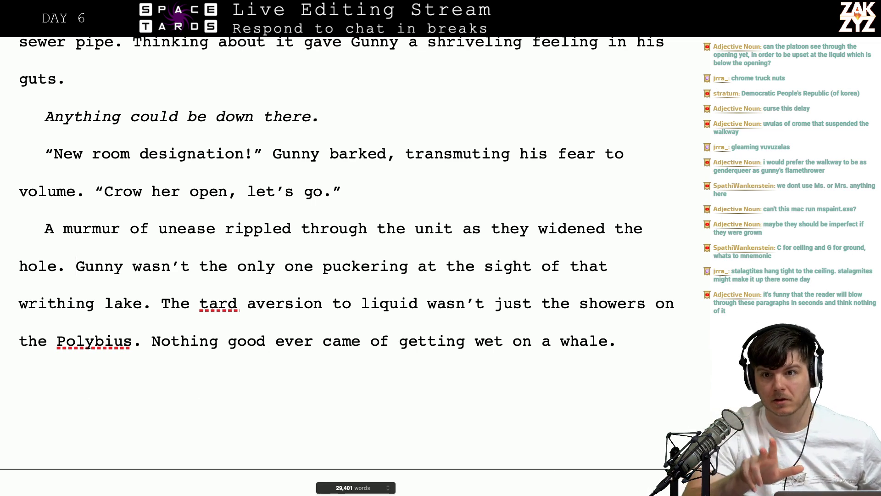
Replace "just" with "only" in the sentence about the tard aversion to liquid
{"action": "scroll", "coordinate": [338, 267], "scroll_direction": "down", "scroll_amount": 3}
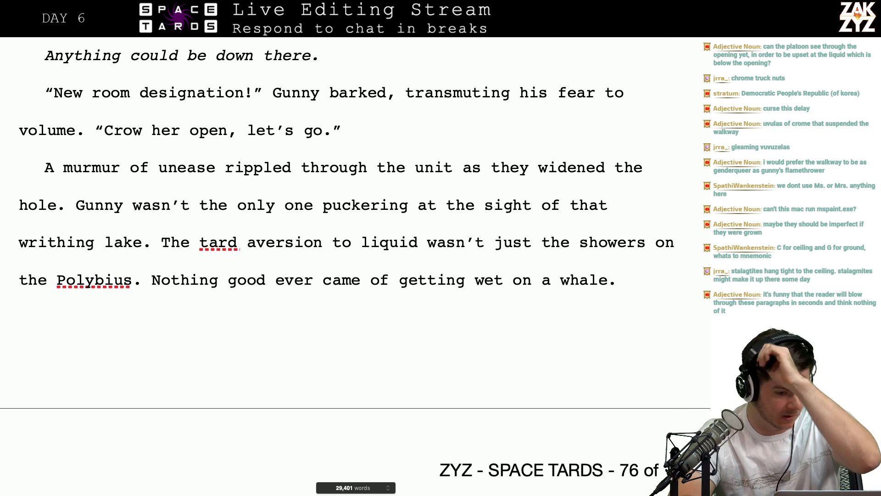
{"action": "scroll", "coordinate": [352, 267], "scroll_direction": "down", "scroll_amount": 8}
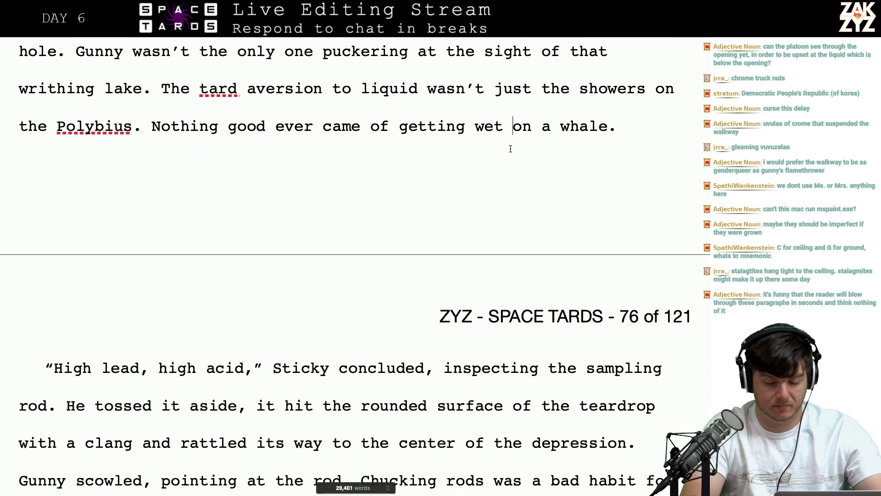
{"action": "left_click", "coordinate": [512, 89]}
{"action": "key", "text": "Right"}
{"action": "key", "text": "Right"}
{"action": "key", "text": "BackSpace"}
{"action": "key", "text": "BackSpace"}
{"action": "key", "text": "BackSpace"}
{"action": "key", "text": "BackSpace"}
{"action": "type", "text": "only"}
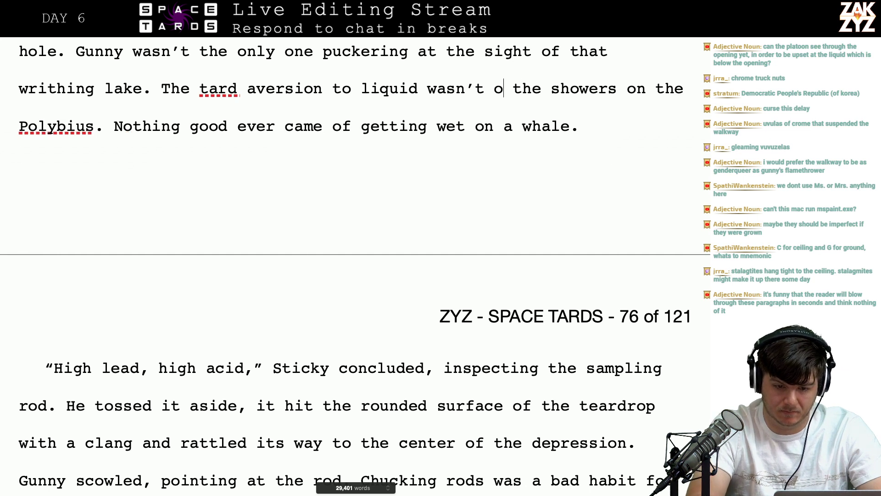
{"action": "key", "text": "BackSpace"}
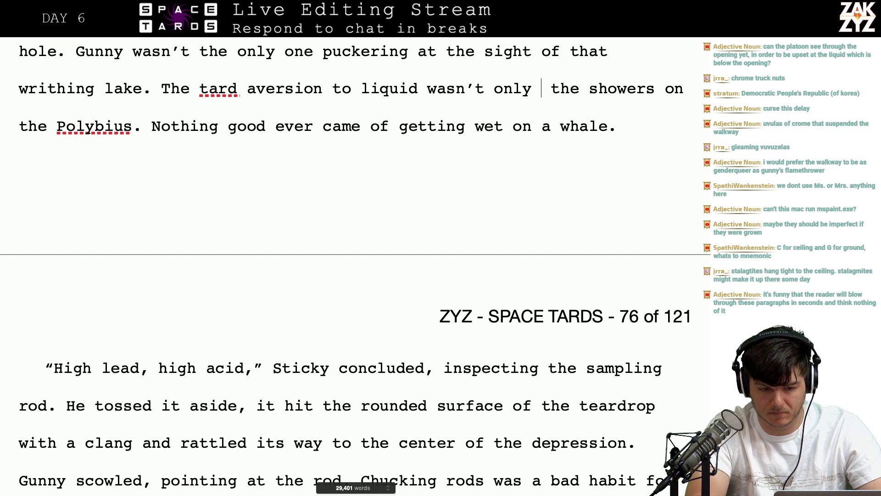
{"action": "key", "text": "BackSpace"}
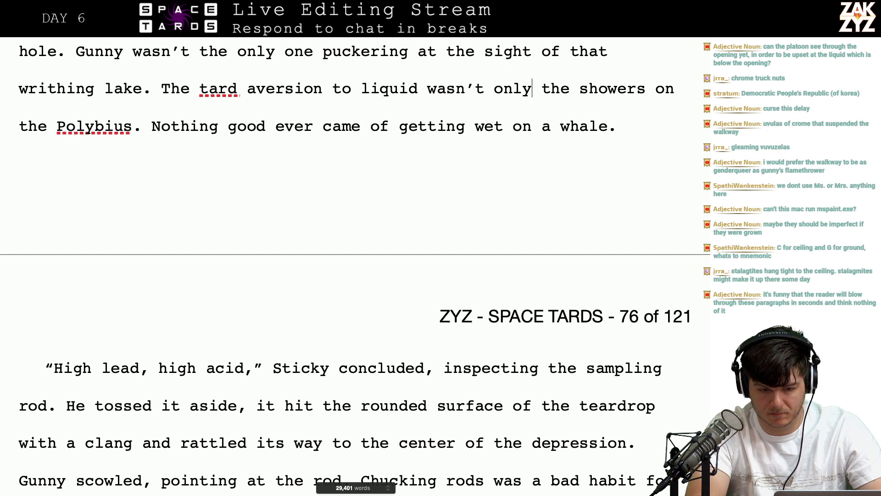
Replace "only" with "just" in the sentence about the tard aversion to liquid
{"action": "key", "text": "BackSpace"}
{"action": "key", "text": "BackSpace"}
{"action": "key", "text": "BackSpace"}
{"action": "key", "text": "BackSpace"}
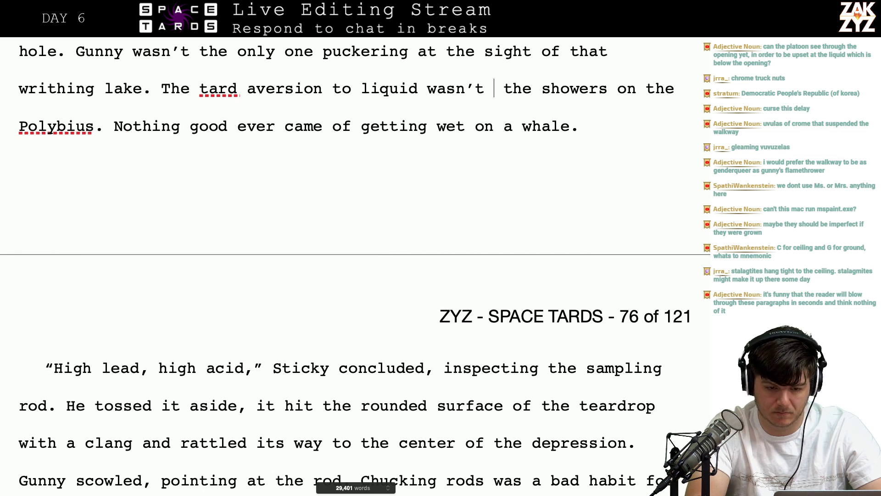
{"action": "type", "text": "just"}
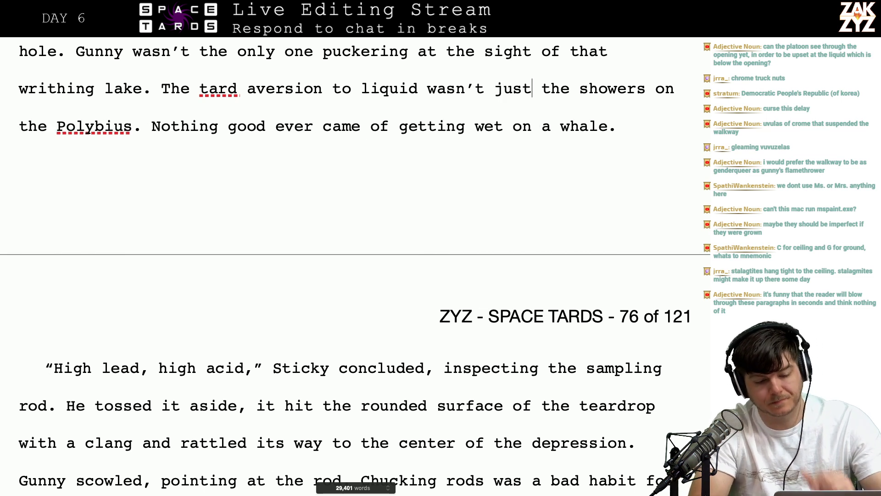
Reread the end of the lake paragraph and the passage where Sticky tosses the sampling rod and apologizes
{"action": "left_click", "coordinate": [503, 88]}
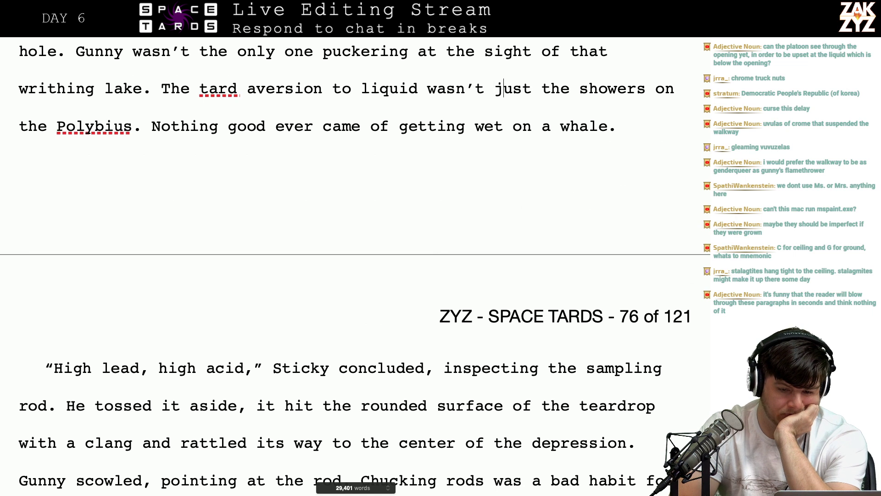
{"action": "left_click", "coordinate": [589, 88]}
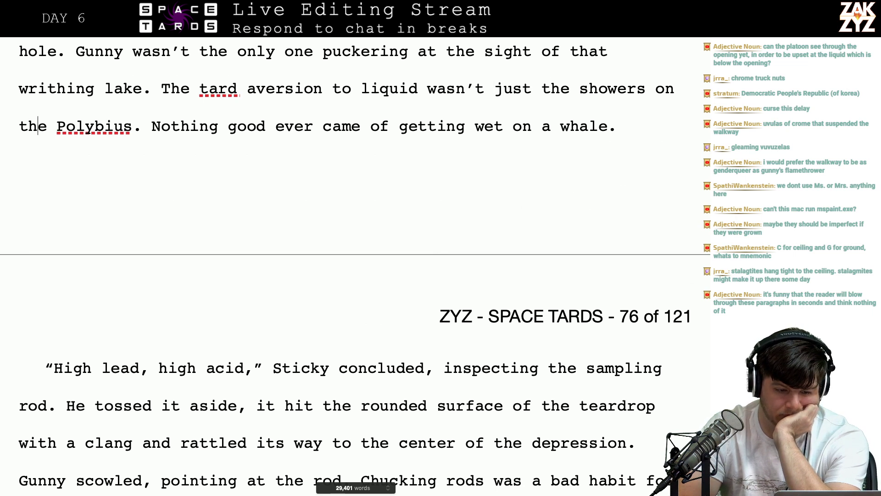
{"action": "left_click", "coordinate": [152, 126]}
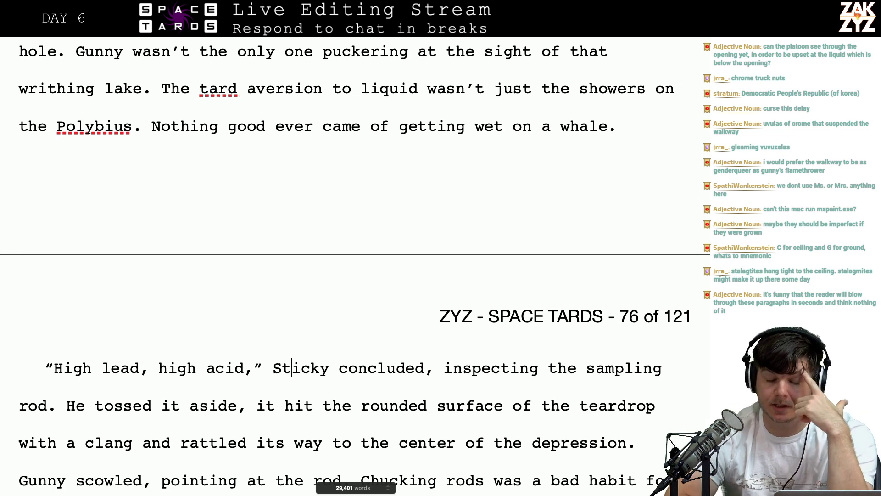
{"action": "scroll", "coordinate": [355, 268], "scroll_direction": "down", "scroll_amount": 5}
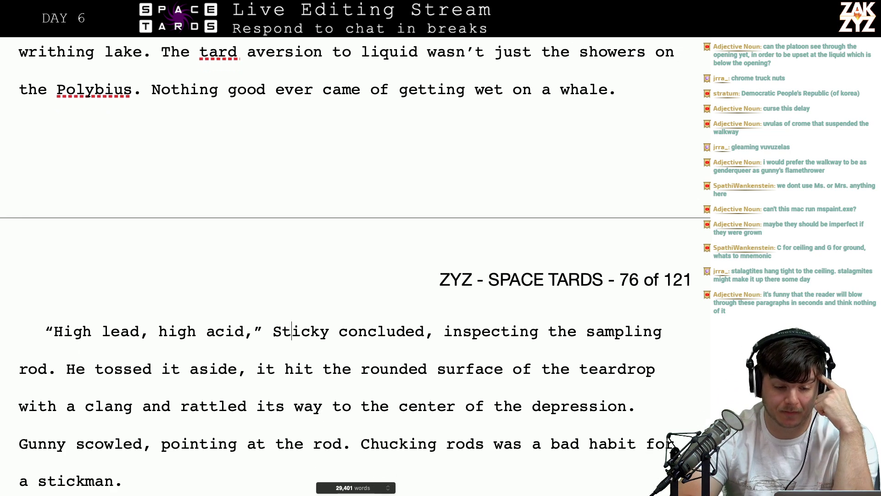
{"action": "scroll", "coordinate": [292, 199], "scroll_direction": "down", "scroll_amount": 1}
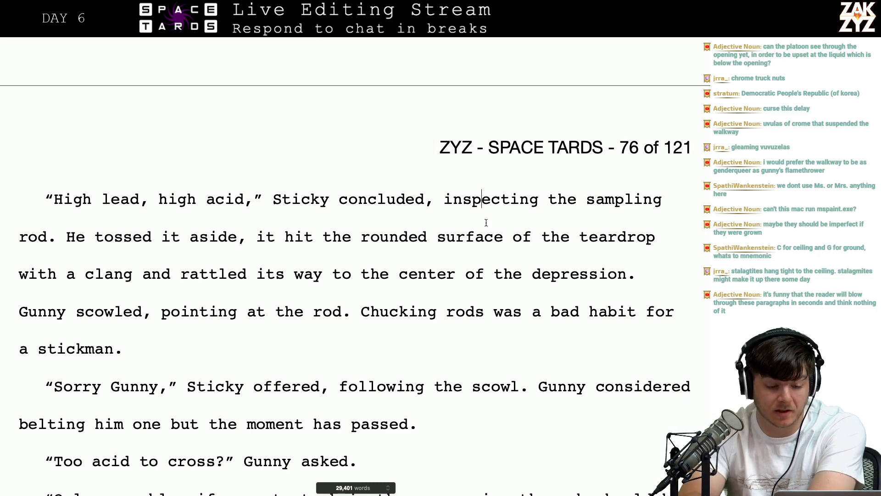
{"action": "scroll", "coordinate": [486, 222], "scroll_direction": "down", "scroll_amount": 3}
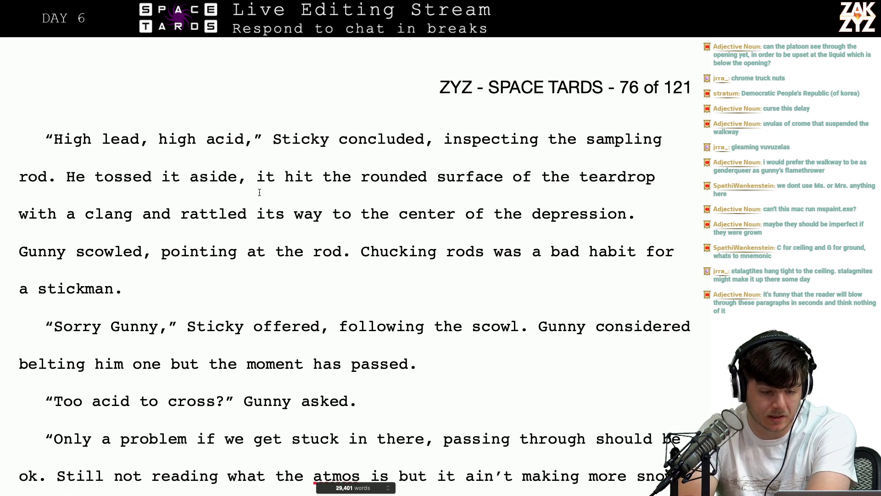
{"action": "scroll", "coordinate": [353, 226], "scroll_direction": "down", "scroll_amount": 2}
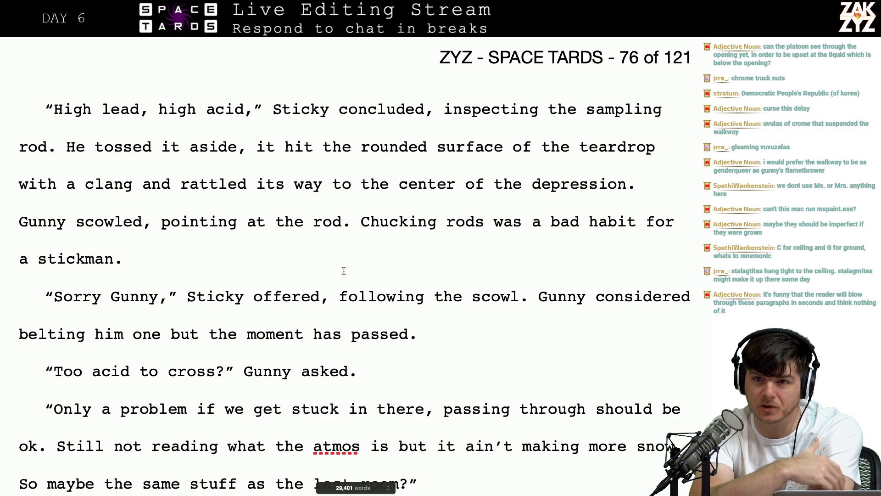
{"action": "scroll", "coordinate": [343, 271], "scroll_direction": "down", "scroll_amount": 1}
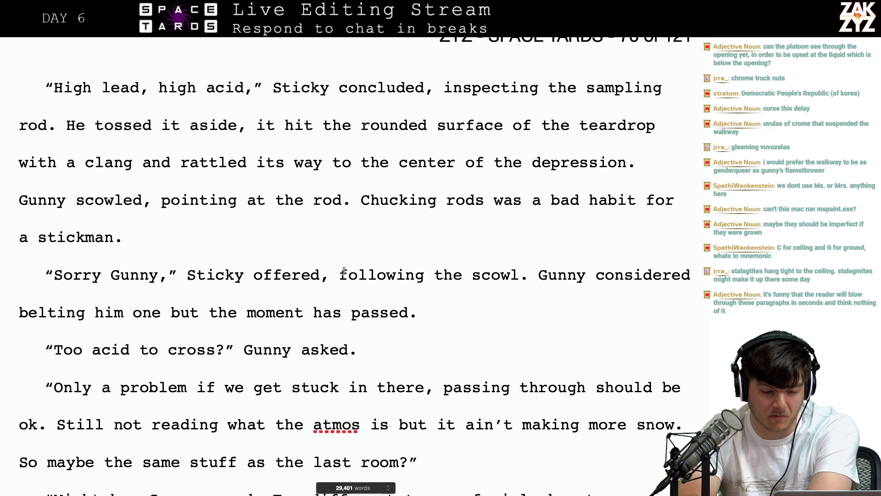
Change "Sorry" to "Soz" in Sticky's apology to Gunny
{"action": "left_click", "coordinate": [158, 249]}
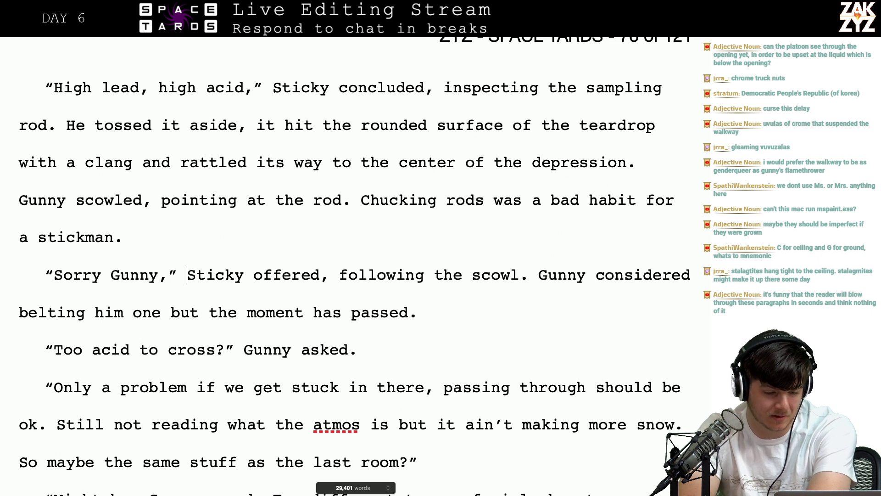
{"action": "key", "text": "Left"}
{"action": "key", "text": "Left"}
{"action": "key", "text": "Left"}
{"action": "key", "text": "Left"}
{"action": "key", "text": "Left"}
{"action": "key", "text": "Left"}
{"action": "key", "text": "Left"}
{"action": "key", "text": "BackSpace"}
{"action": "key", "text": "BackSpace"}
{"action": "key", "text": "BackSpace"}
{"action": "type", "text": "z"}
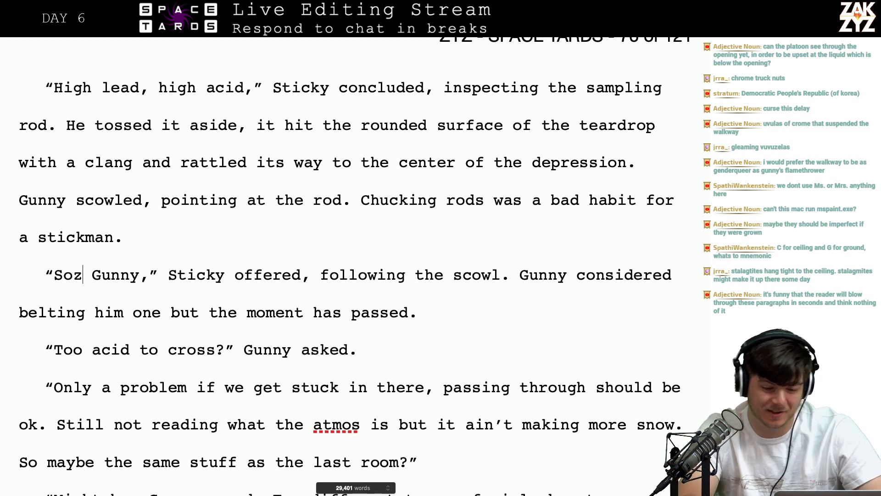
Reword the opening of Gunny's question about crossing from "Too" to "Is it too"
{"action": "key", "text": "Right"}
{"action": "key", "text": "Right"}
{"action": "key", "text": "Right"}
{"action": "key", "text": "Right"}
{"action": "key", "text": "Right"}
{"action": "key", "text": "Right"}
{"action": "key", "text": "Right"}
{"action": "key", "text": "Right"}
{"action": "key", "text": "Right"}
{"action": "key", "text": "Right"}
{"action": "key", "text": "Right"}
{"action": "key", "text": "Right"}
{"action": "key", "text": "Right"}
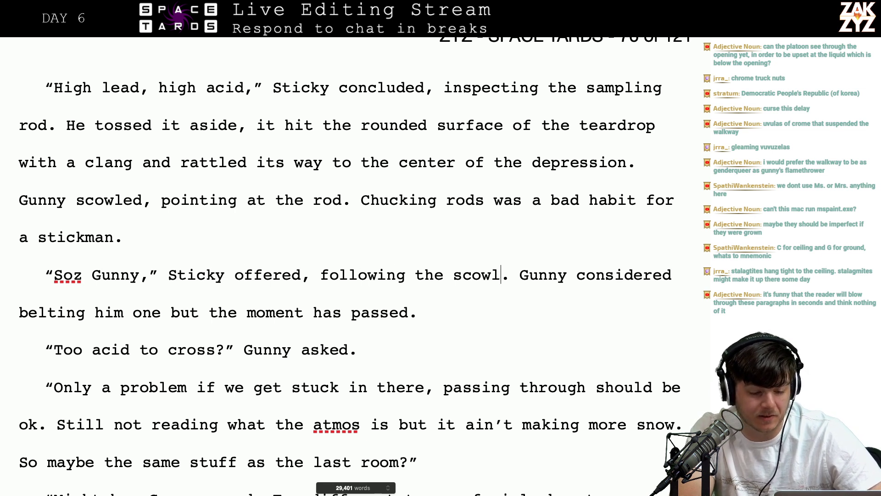
{"action": "key", "text": "Right"}
{"action": "key", "text": "Right"}
{"action": "key", "text": "Right"}
{"action": "key", "text": "Right"}
{"action": "key", "text": "Right"}
{"action": "key", "text": "Right"}
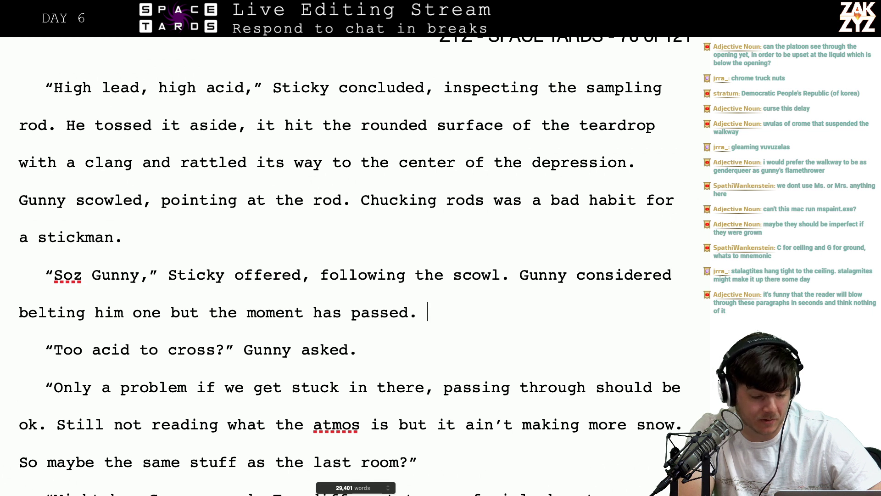
{"action": "key", "text": "Left"}
{"action": "key", "text": "Left"}
{"action": "key", "text": "Left"}
{"action": "key", "text": "Down"}
{"action": "key", "text": "Right"}
{"action": "key", "text": "Right"}
{"action": "key", "text": "Right"}
{"action": "key", "text": "Right"}
{"action": "key", "text": "Right"}
{"action": "key", "text": "Right"}
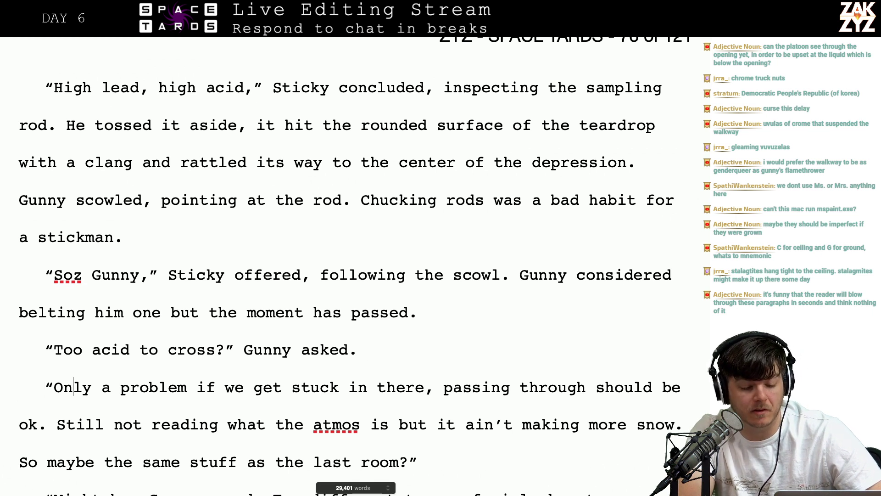
{"action": "key", "text": "Left"}
{"action": "key", "text": "Left"}
{"action": "key", "text": "Left"}
{"action": "key", "text": "Left"}
{"action": "key", "text": "Left"}
{"action": "key", "text": "Left"}
{"action": "key", "text": "Left"}
{"action": "key", "text": "Left"}
{"action": "key", "text": "Left"}
{"action": "key", "text": "Left"}
{"action": "key", "text": "Left"}
{"action": "key", "text": "Left"}
{"action": "key", "text": "Left"}
{"action": "key", "text": "Left"}
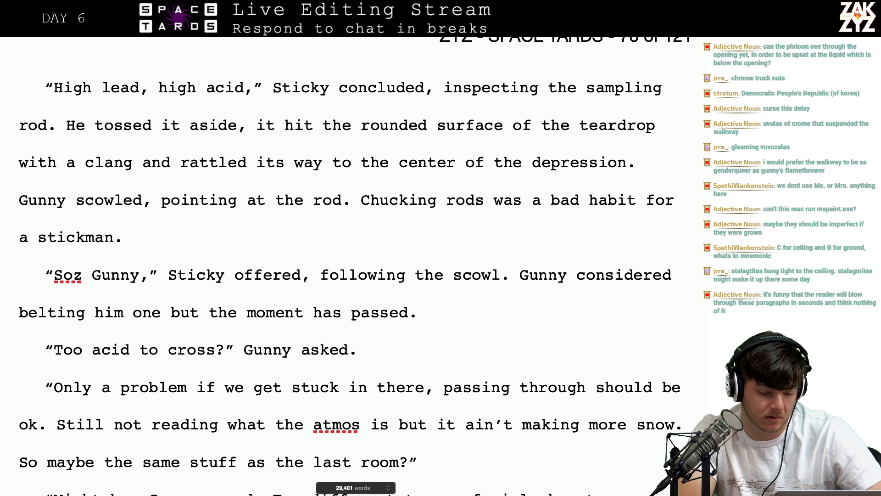
{"action": "key", "text": "Left"}
{"action": "key", "text": "Left"}
{"action": "key", "text": "Left"}
{"action": "key", "text": "Left"}
{"action": "key", "text": "Left"}
{"action": "key", "text": "Left"}
{"action": "key", "text": "Left"}
{"action": "key", "text": "Left"}
{"action": "key", "text": "Left"}
{"action": "key", "text": "Left"}
{"action": "key", "text": "Left"}
{"action": "key", "text": "Left"}
{"action": "key", "text": "Left"}
{"action": "key", "text": "Left"}
{"action": "key", "text": "Left"}
{"action": "key", "text": "Left"}
{"action": "key", "text": "Left"}
{"action": "key", "text": "Left"}
{"action": "key", "text": "Left"}
{"action": "key", "text": "Left"}
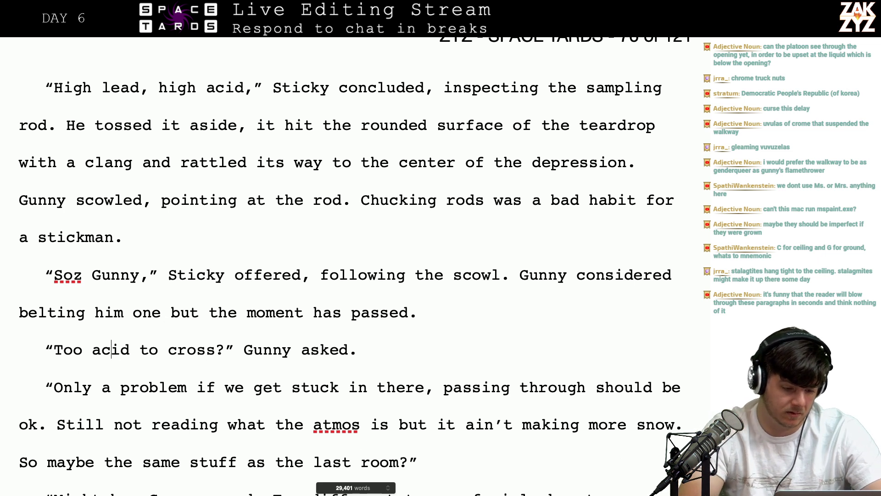
{"action": "key", "text": "Left"}
{"action": "key", "text": "Left"}
{"action": "type", "text": "Is "}
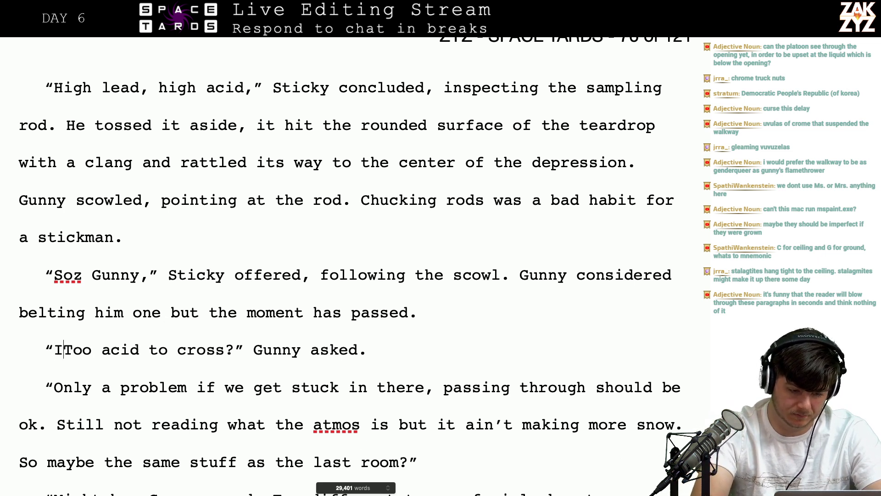
{"action": "type", "text": "it Too"}
{"action": "key", "text": "Right"}
{"action": "key", "text": "BackSpace"}
{"action": "type", "text": "t"}
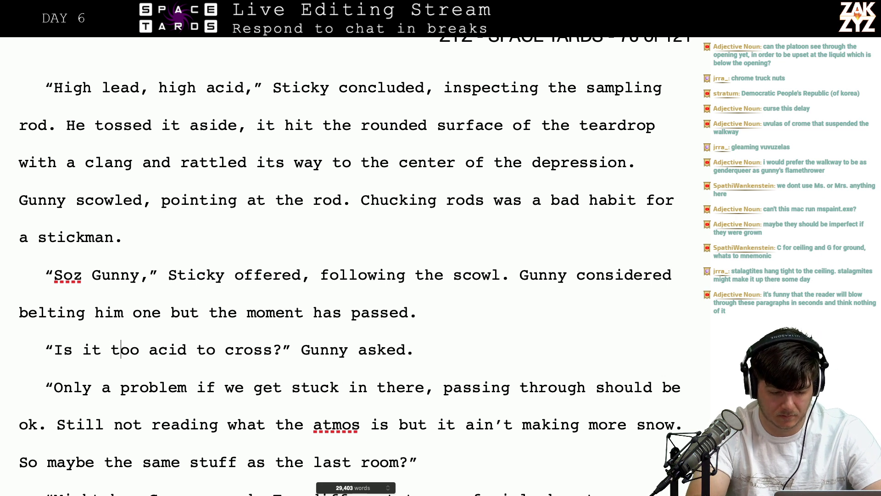
Change "acid" to "acidic" in Gunny's question about crossing
{"action": "key", "text": "Right"}
{"action": "key", "text": "Right"}
{"action": "key", "text": "Right"}
{"action": "key", "text": "Right"}
{"action": "key", "text": "Right"}
{"action": "key", "text": "Right"}
{"action": "key", "text": "Right"}
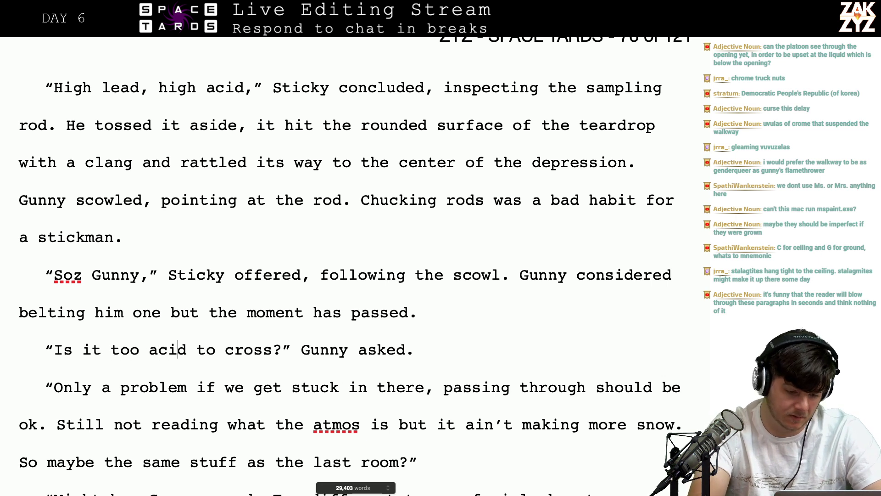
{"action": "type", "text": "ic"}
{"action": "key", "text": "Down"}
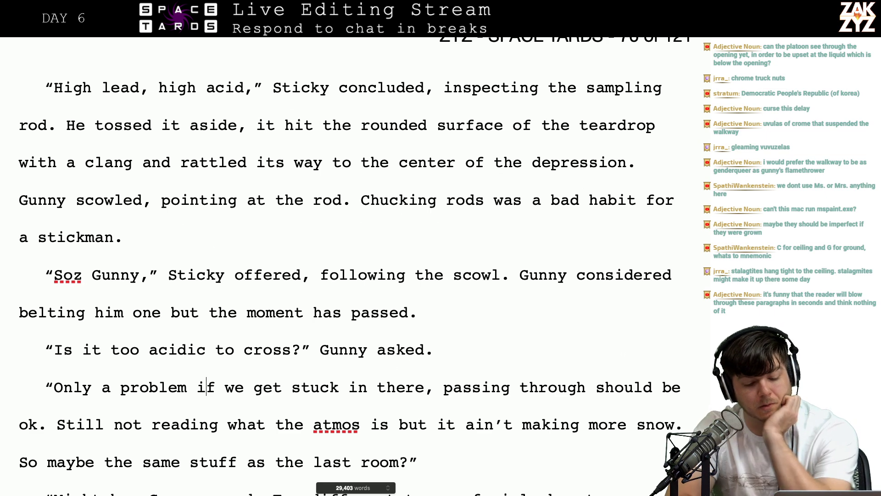
Replace "mused" after "Might be, Gunny" with "nodded, though he'd already guessed that"
{"action": "scroll", "coordinate": [159, 238], "scroll_direction": "down", "scroll_amount": 1}
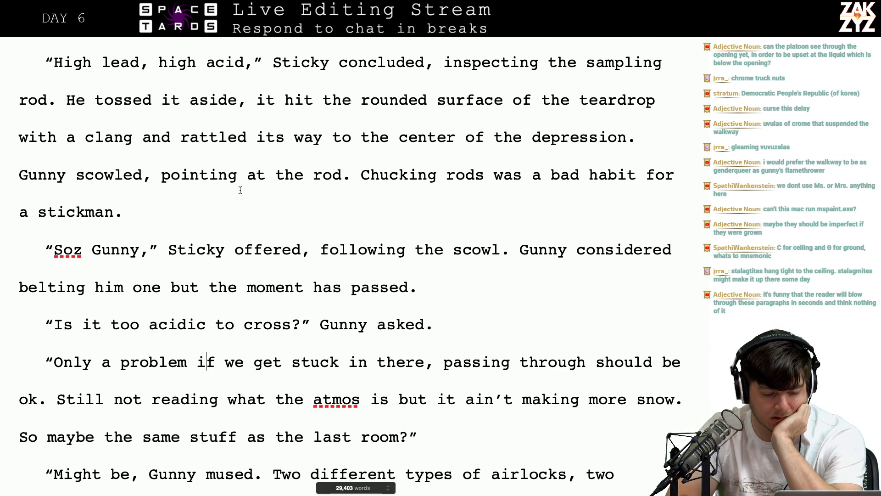
{"action": "scroll", "coordinate": [310, 393], "scroll_direction": "down", "scroll_amount": 2}
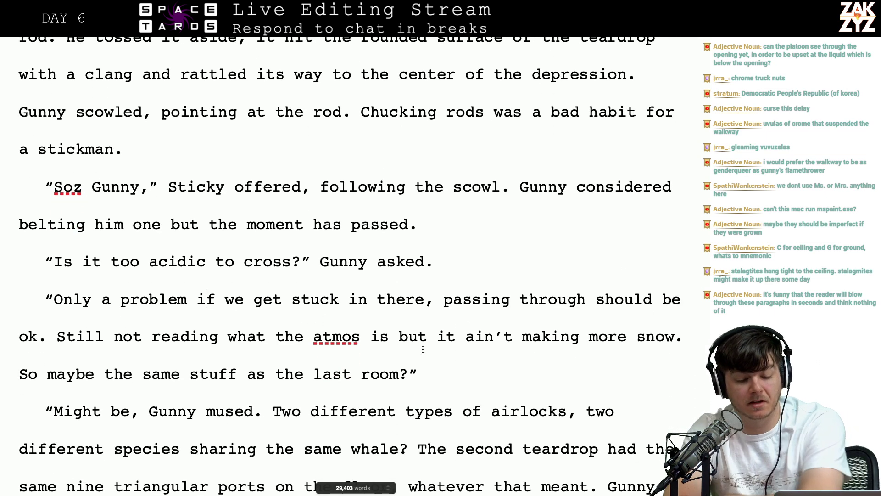
{"action": "scroll", "coordinate": [465, 364], "scroll_direction": "down", "scroll_amount": 1}
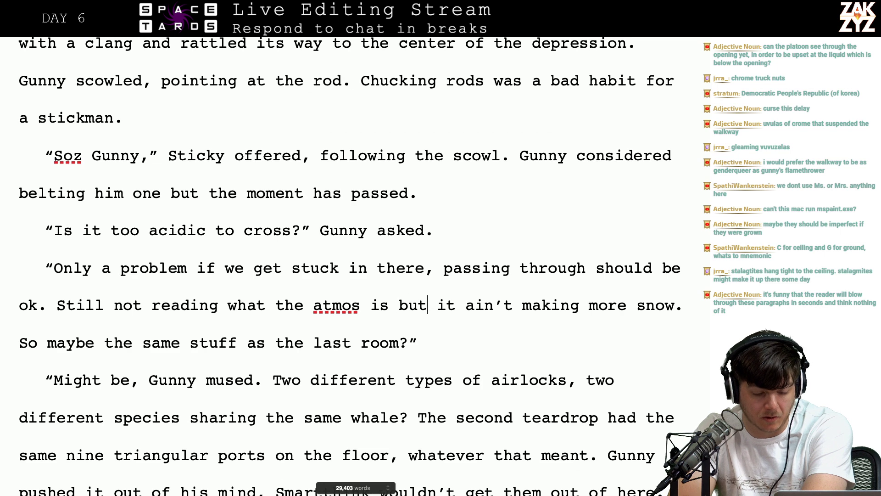
{"action": "key", "text": "Down"}
{"action": "key", "text": "Left"}
{"action": "key", "text": "Left"}
{"action": "key", "text": "Left"}
{"action": "key", "text": "Left"}
{"action": "key", "text": "Left"}
{"action": "key", "text": "Left"}
{"action": "key", "text": "Left"}
{"action": "key", "text": "Left"}
{"action": "key", "text": "Left"}
{"action": "key", "text": "Left"}
{"action": "key", "text": "Left"}
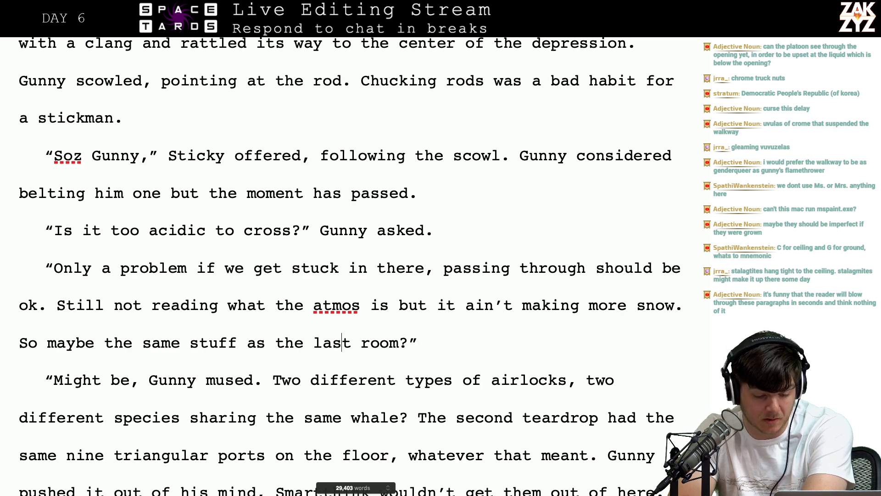
{"action": "key", "text": "Right"}
{"action": "key", "text": "Down"}
{"action": "key", "text": "Left"}
{"action": "key", "text": "Left"}
{"action": "key", "text": "Left"}
{"action": "key", "text": "Left"}
{"action": "key", "text": "Left"}
{"action": "key", "text": "Left"}
{"action": "key", "text": "Left"}
{"action": "key", "text": "Left"}
{"action": "key", "text": "Left"}
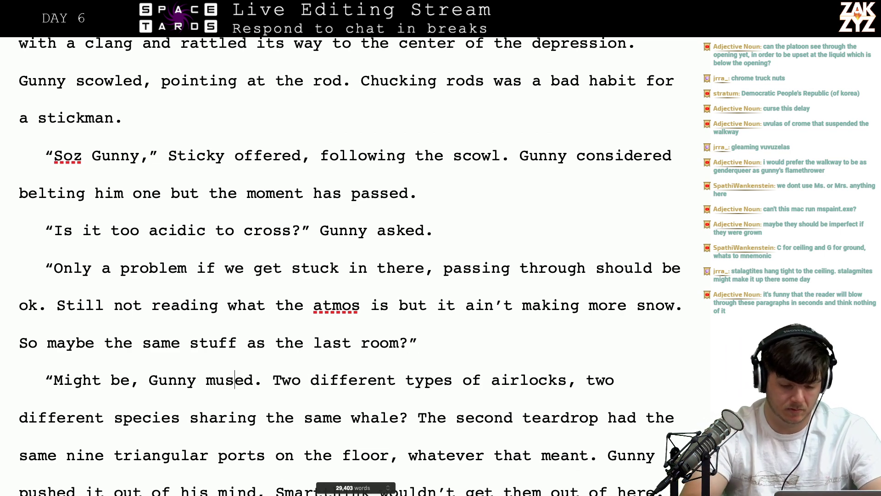
{"action": "key", "text": "Right"}
{"action": "key", "text": "Right"}
{"action": "key", "text": "BackSpace"}
{"action": "key", "text": "BackSpace"}
{"action": "key", "text": "BackSpace"}
{"action": "key", "text": "BackSpace"}
{"action": "key", "text": "BackSpace"}
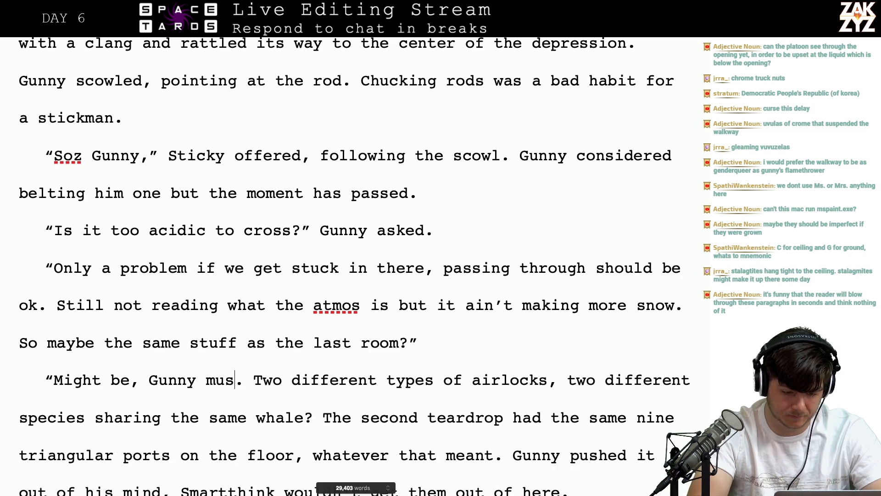
{"action": "type", "text": "nid"}
{"action": "key", "text": "BackSpace"}
{"action": "key", "text": "BackSpace"}
{"action": "type", "text": "o"}
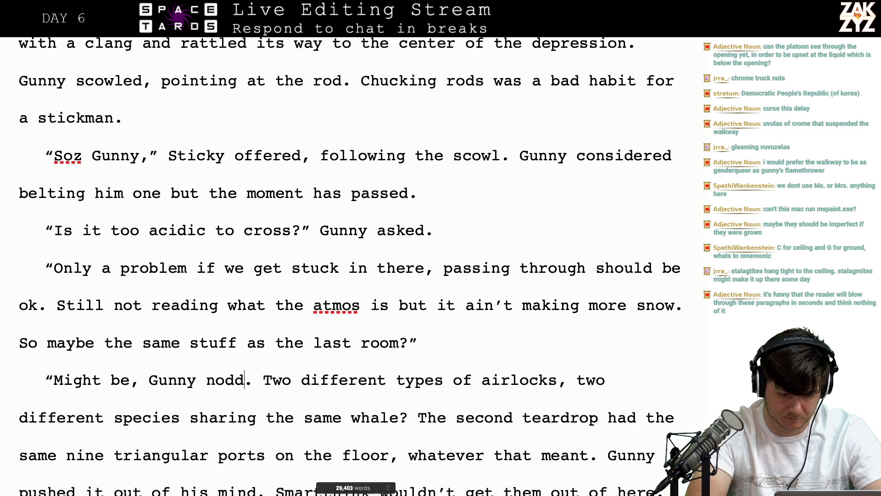
{"action": "type", "text": "dded, though he'd alr"}
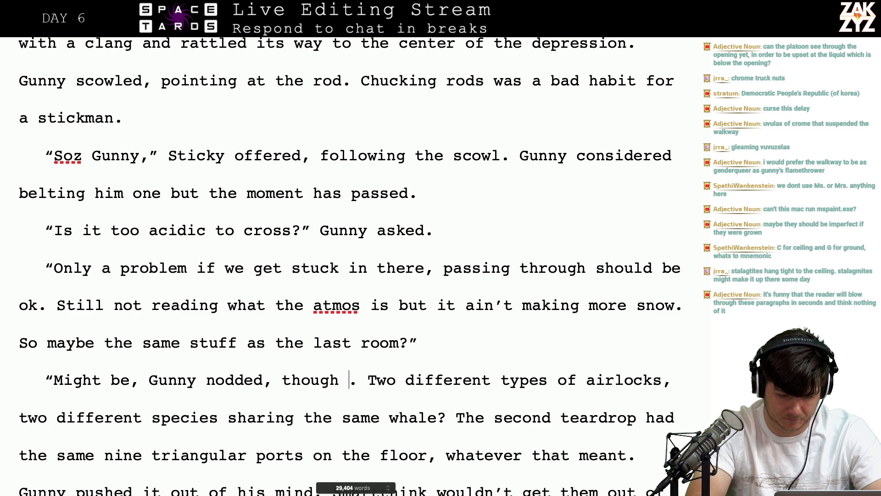
{"action": "type", "text": "eady guess"}
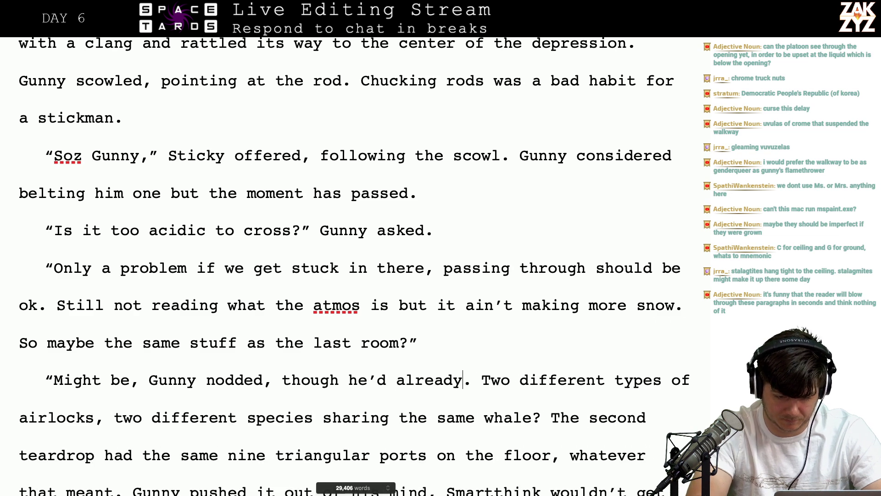
{"action": "type", "text": "ed that"}
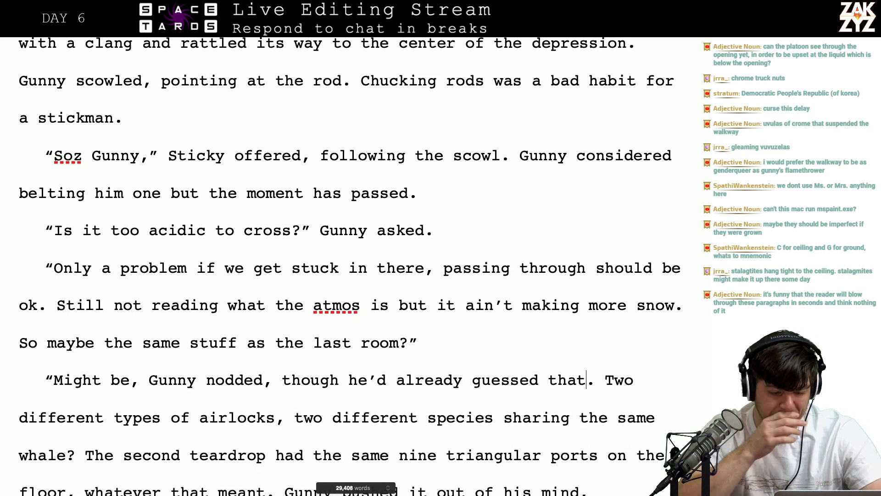
Replace "the last room" with "in here" in Sticky's question about the same stuff
{"action": "scroll", "coordinate": [349, 267], "scroll_direction": "down", "scroll_amount": 4}
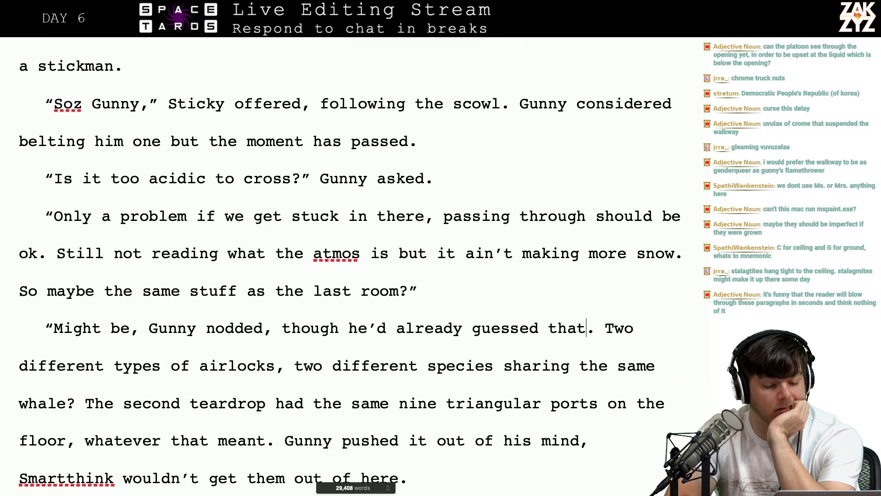
{"action": "scroll", "coordinate": [348, 269], "scroll_direction": "down", "scroll_amount": 1}
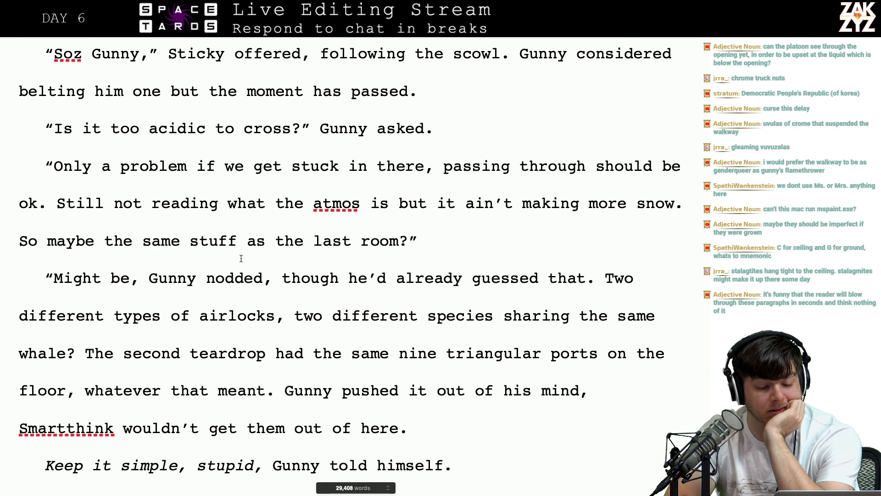
{"action": "left_click", "coordinate": [408, 247]}
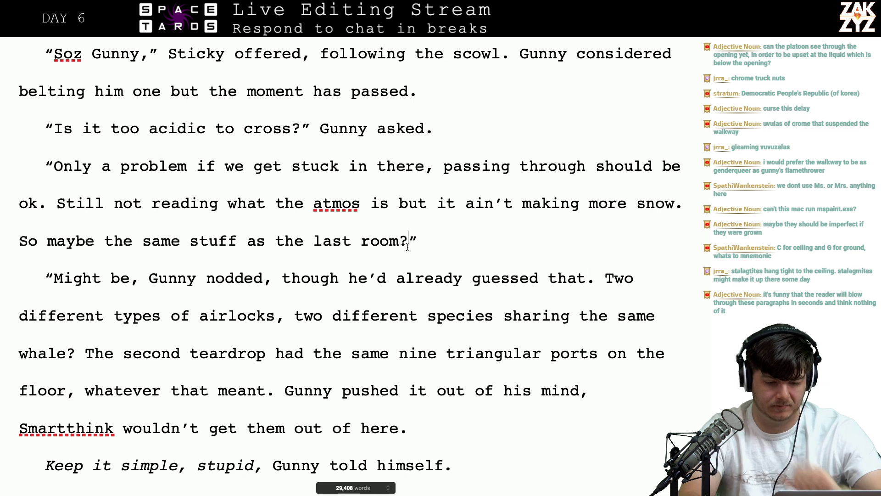
{"action": "key", "text": "Left"}
{"action": "key", "text": "BackSpace"}
{"action": "key", "text": "BackSpace"}
{"action": "key", "text": "BackSpace"}
{"action": "key", "text": "BackSpace"}
{"action": "key", "text": "BackSpace"}
{"action": "key", "text": "BackSpace"}
{"action": "key", "text": "BackSpace"}
{"action": "key", "text": "BackSpace"}
{"action": "key", "text": "BackSpace"}
{"action": "key", "text": "BackSpace"}
{"action": "key", "text": "BackSpace"}
{"action": "key", "text": "BackSpace"}
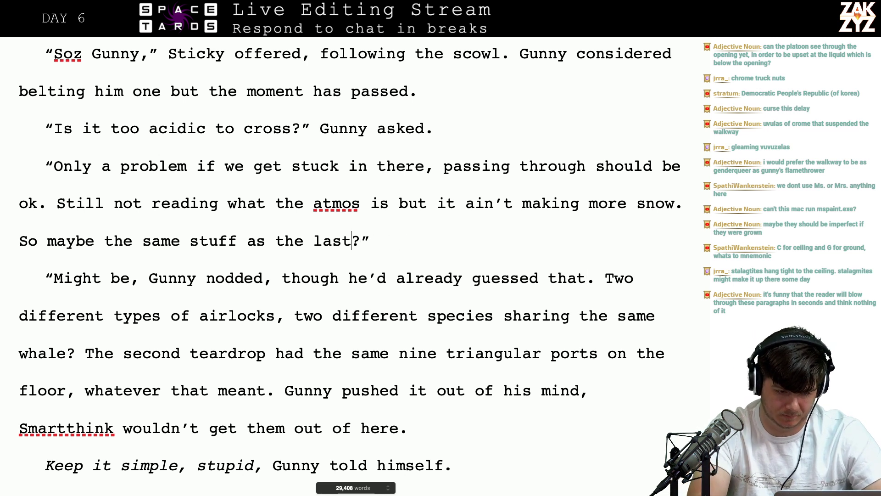
{"action": "type", "text": "in here"}
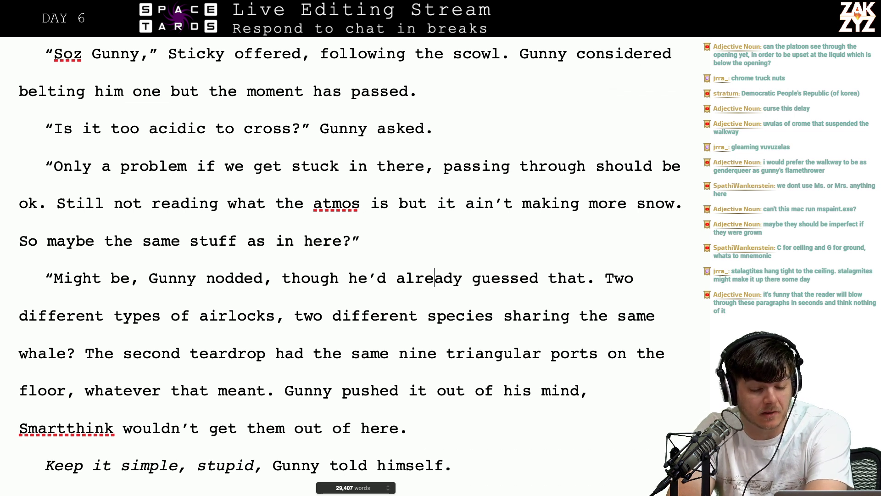
Replace "Two" after "guessed that." with "So there were two different teardrops pumping different types of gas. Did that mean"
{"action": "key", "text": "Right"}
{"action": "key", "text": "Right"}
{"action": "key", "text": "Down"}
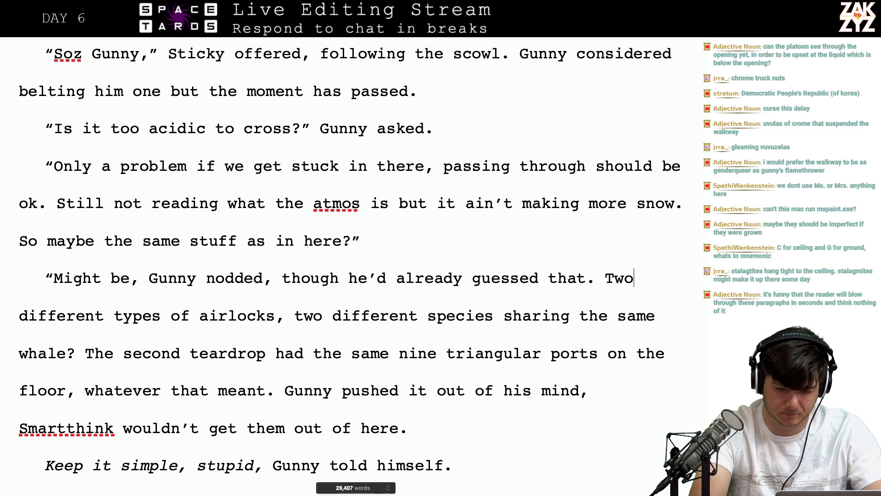
{"action": "key", "text": "BackSpace"}
{"action": "key", "text": "BackSpace"}
{"action": "key", "text": "BackSpace"}
{"action": "type", "text": "Si "}
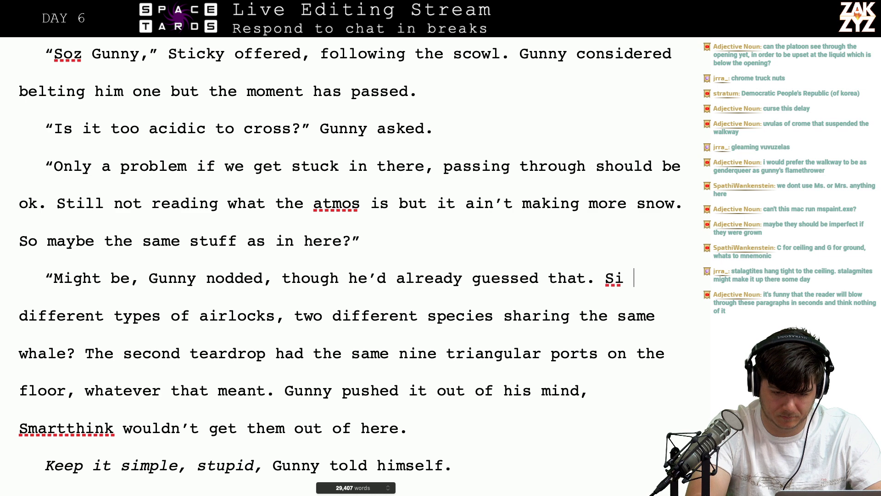
{"action": "type", "text": " there were two d"}
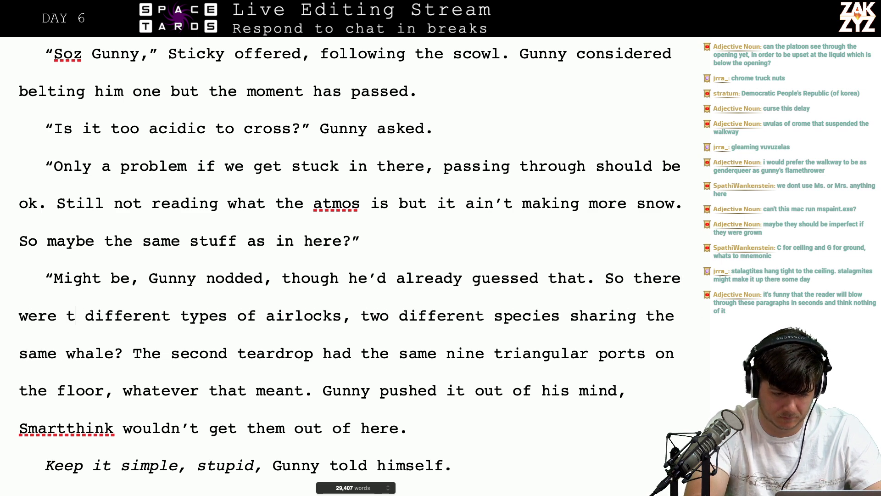
{"action": "type", "text": "ifferent"}
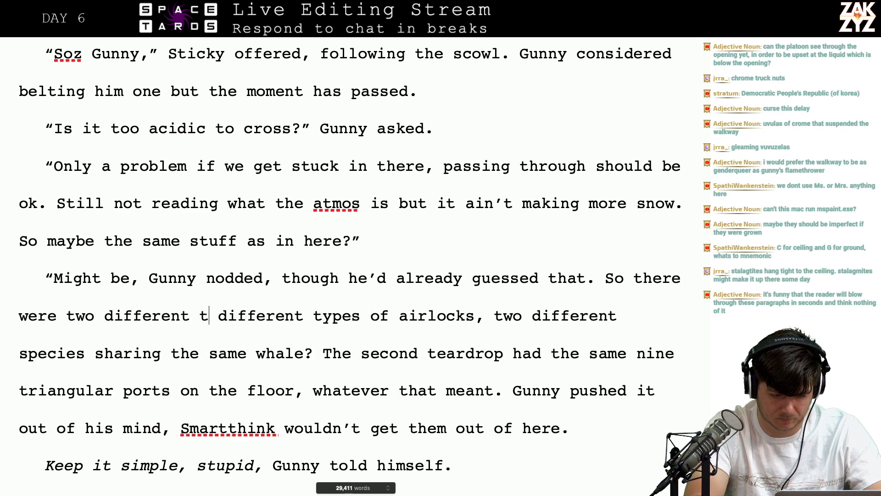
{"action": "type", "text": " teardrops pumping di"}
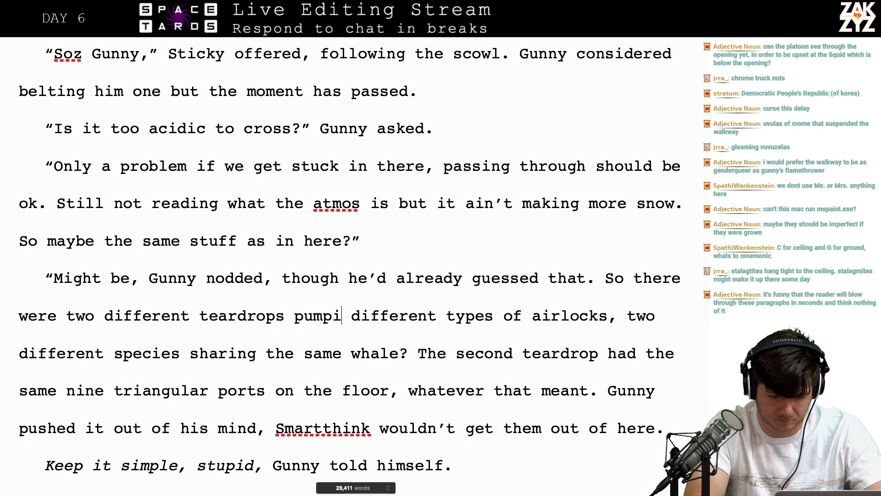
{"action": "type", "text": "fferent types of"}
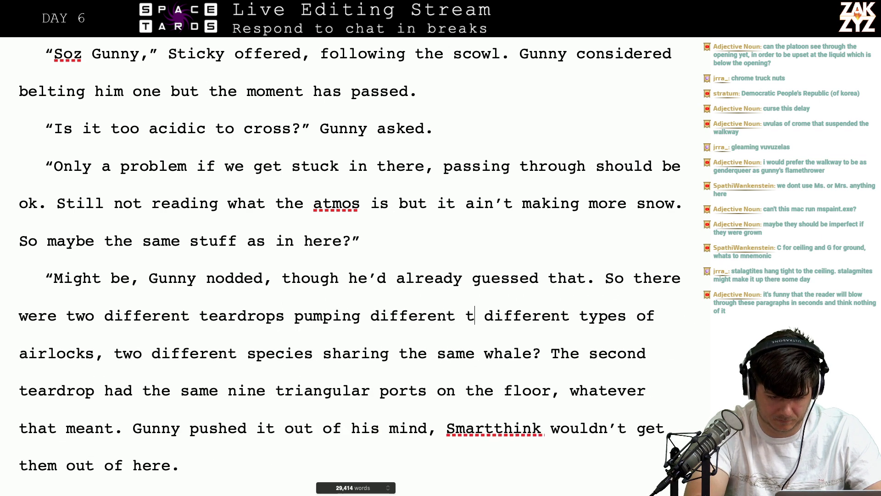
{"action": "type", "text": " gas. Did t"}
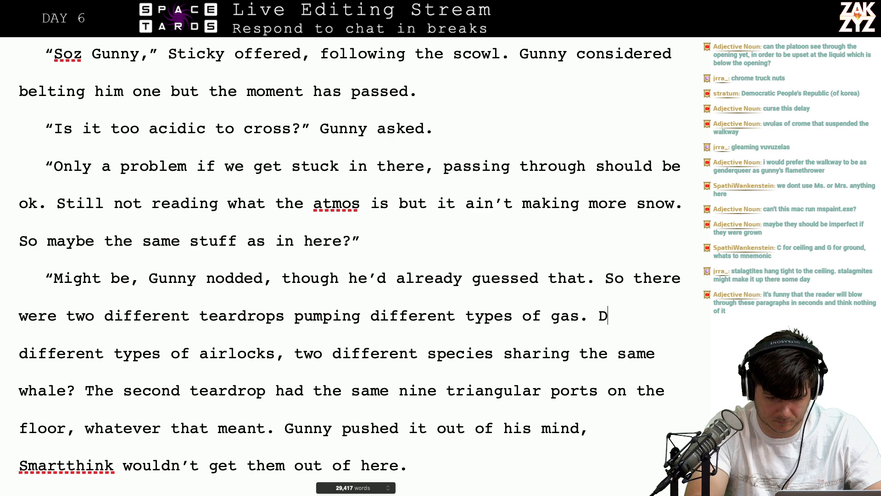
{"action": "type", "text": "hat mean"}
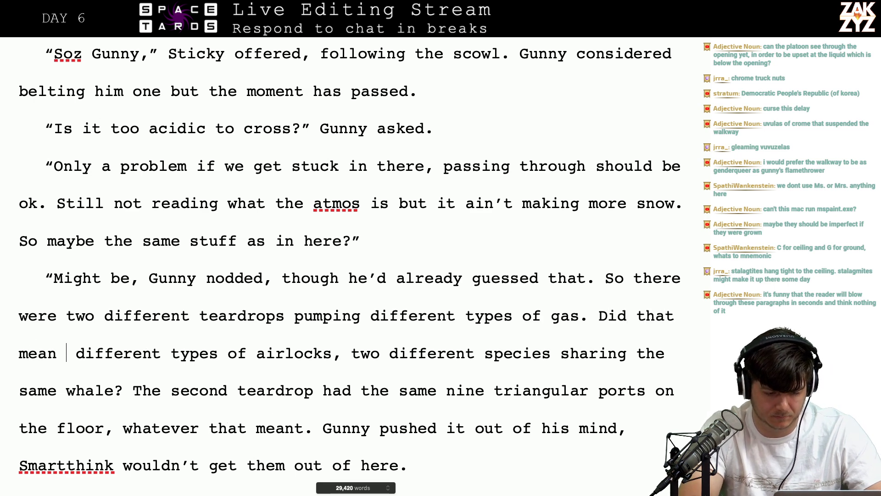
Delete "different types of airlocks," so the question continues directly with "two different species"
{"action": "key", "text": "shift+Right"}
{"action": "key", "text": "shift+Right"}
{"action": "key", "text": "shift+Right"}
{"action": "key", "text": "shift+Right"}
{"action": "key", "text": "shift+Right"}
{"action": "key", "text": "shift+Right"}
{"action": "key", "text": "shift+Right"}
{"action": "key", "text": "shift+Right"}
{"action": "key", "text": "shift+Right"}
{"action": "key", "text": "shift+Right"}
{"action": "key", "text": "shift+Right"}
{"action": "key", "text": "shift+Right"}
{"action": "key", "text": "shift+Right"}
{"action": "key", "text": "shift+Right"}
{"action": "key", "text": "shift+Right"}
{"action": "key", "text": "shift+Right"}
{"action": "key", "text": "shift+Right"}
{"action": "key", "text": "shift+Right"}
{"action": "key", "text": "shift+Right"}
{"action": "key", "text": "shift+Right"}
{"action": "key", "text": "shift+Right"}
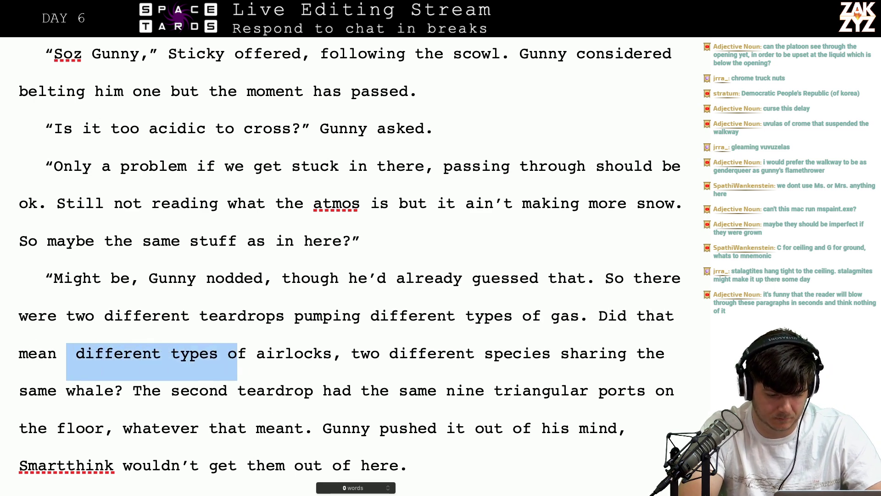
{"action": "key", "text": "shift+Right"}
{"action": "key", "text": "shift+Right"}
{"action": "key", "text": "shift+Right"}
{"action": "key", "text": "shift+Right"}
{"action": "key", "text": "shift+Right"}
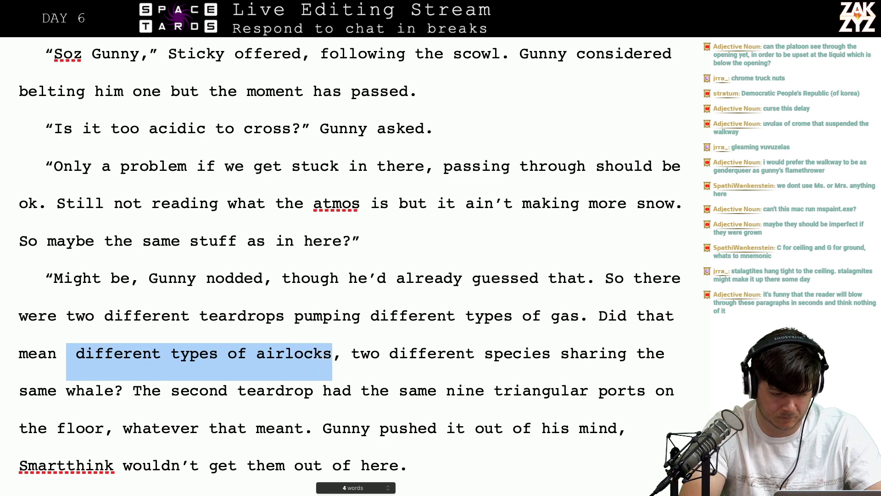
{"action": "key", "text": "BackSpace"}
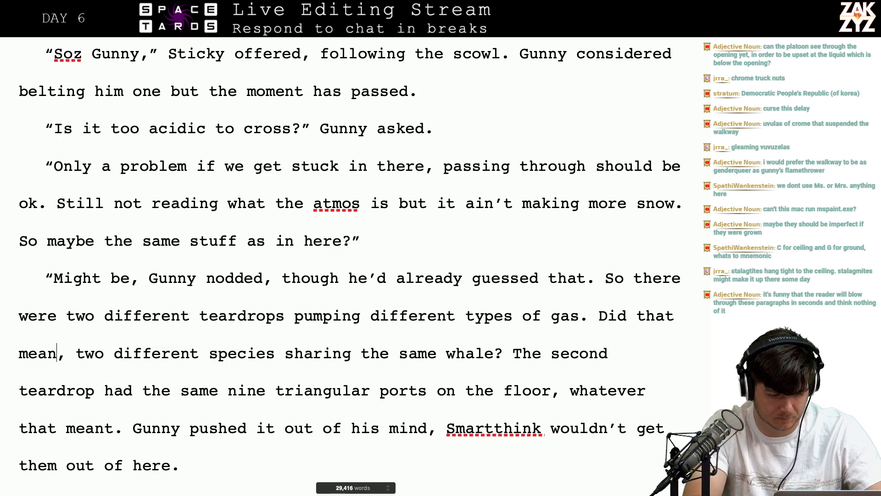
{"action": "key", "text": "Delete"}
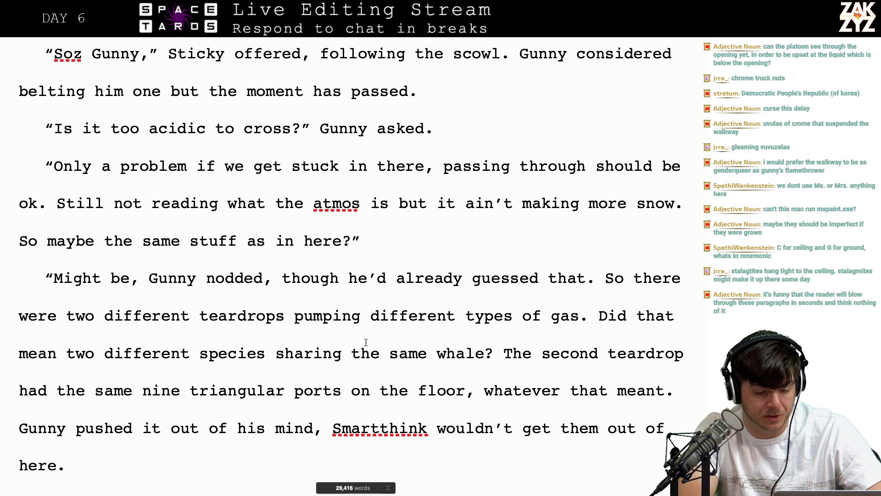
Move "So there were two different teardrops" into its own paragraph and write above it "So the two teardrops pumped two different types of gas."
{"action": "left_click", "coordinate": [221, 331]}
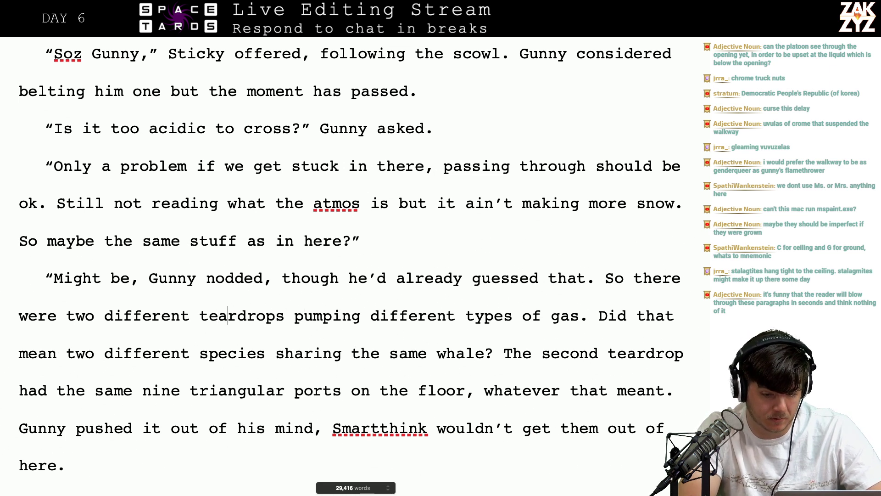
{"action": "key", "text": "Left"}
{"action": "key", "text": "Left"}
{"action": "key", "text": "Left"}
{"action": "key", "text": "Left"}
{"action": "key", "text": "Left"}
{"action": "key", "text": "Left"}
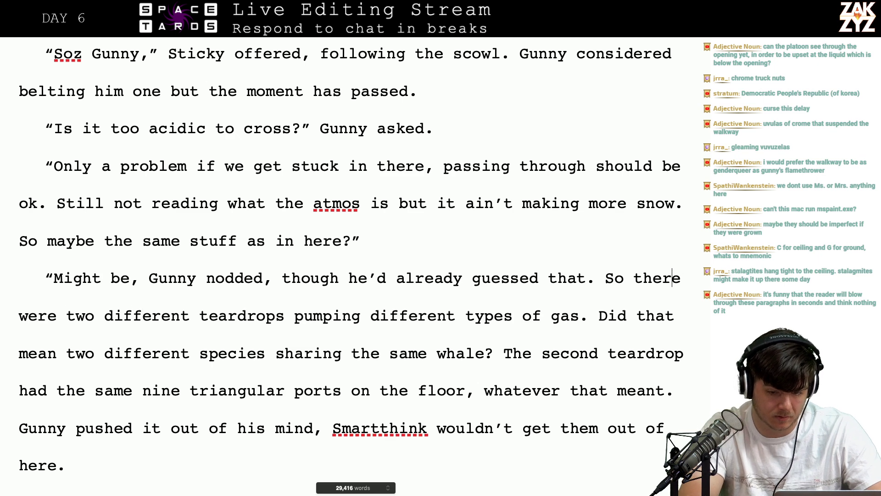
{"action": "key", "text": "Left"}
{"action": "key", "text": "Return"}
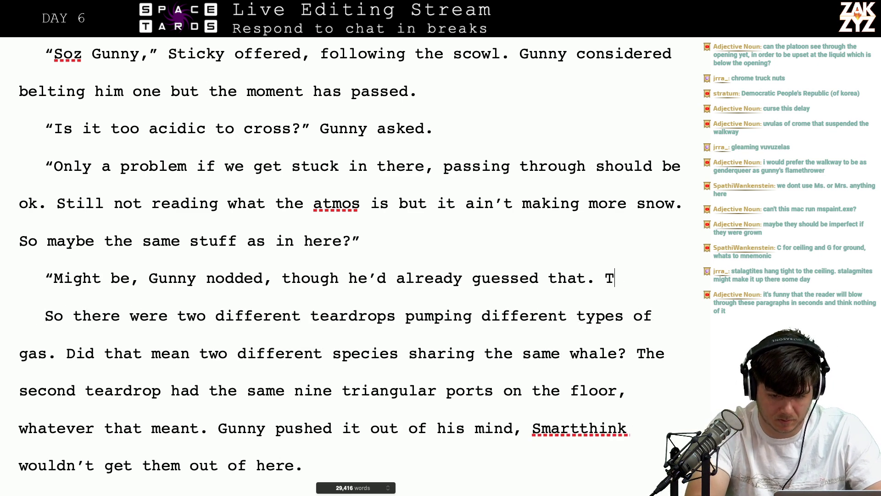
{"action": "type", "text": "the t"}
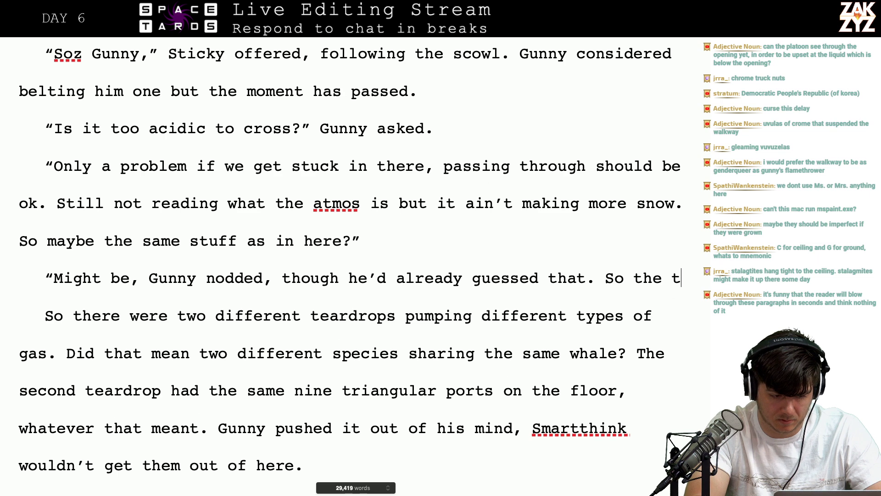
{"action": "type", "text": "eardrops pum"}
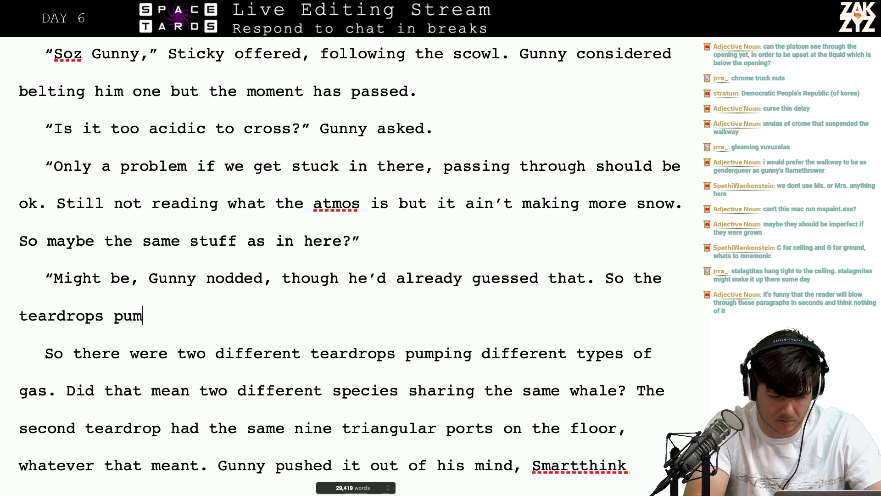
{"action": "type", "text": "ped two different "}
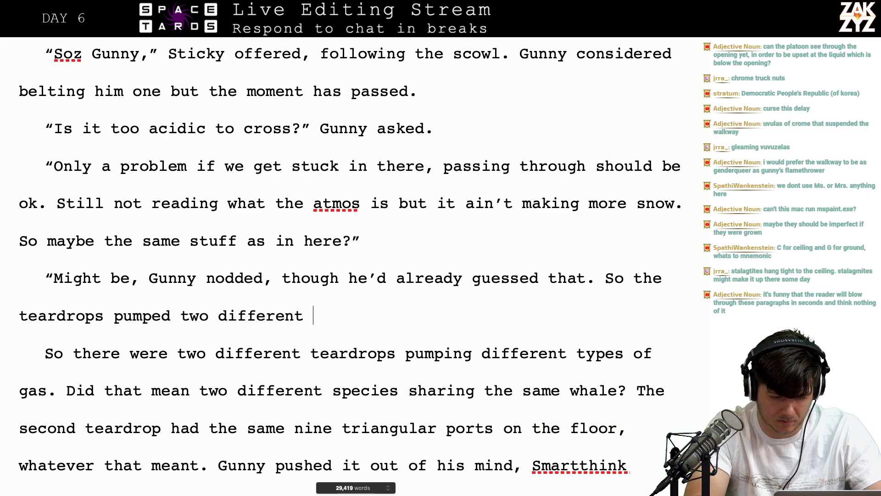
{"action": "type", "text": "types of gas."}
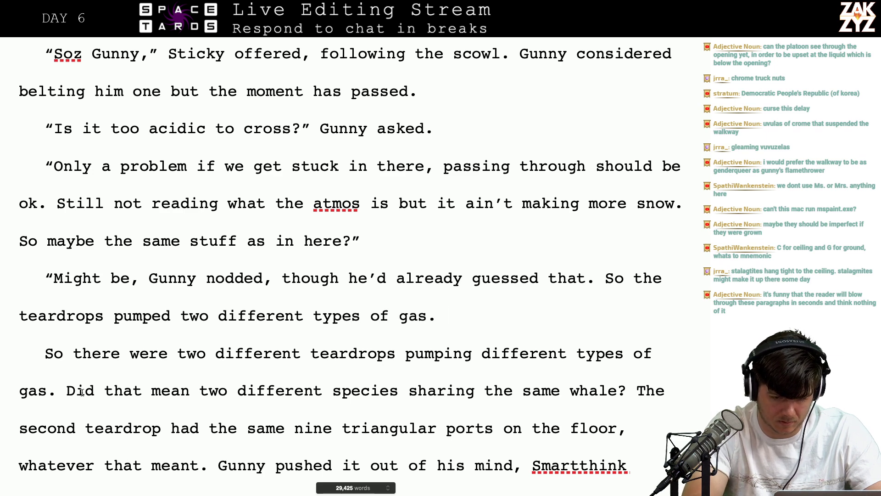
{"action": "left_click", "coordinate": [662, 277]}
{"action": "type", "text": "two"}
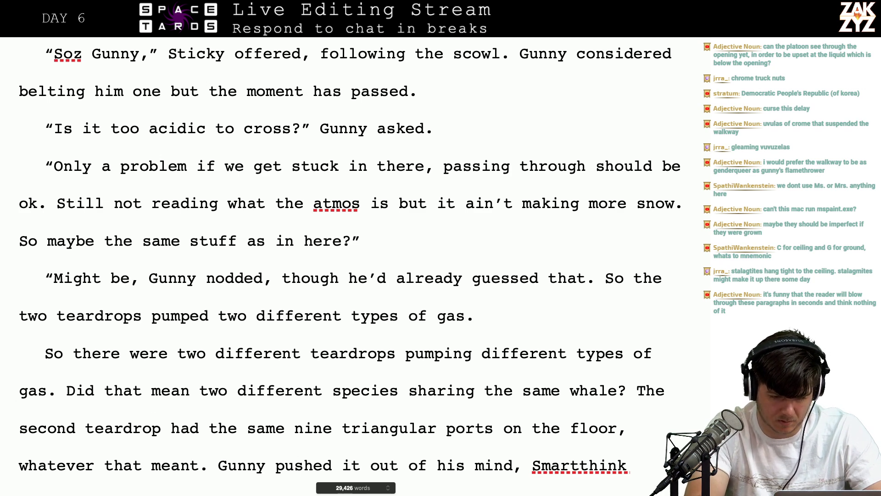
{"action": "key", "text": "shift+Down"}
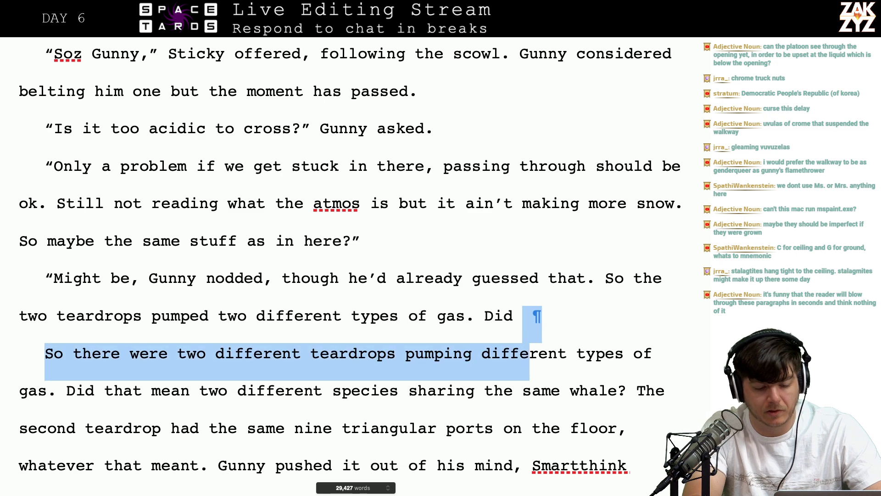
{"action": "key", "text": "shift+Right"}
{"action": "key", "text": "shift+Right"}
{"action": "key", "text": "shift+Right"}
{"action": "key", "text": "shift+Right"}
{"action": "key", "text": "shift+Right"}
{"action": "key", "text": "shift+Right"}
{"action": "key", "text": "shift+Right"}
{"action": "key", "text": "shift+Right"}
{"action": "key", "text": "shift+Right"}
{"action": "key", "text": "shift+Right"}
{"action": "key", "text": "shift+Right"}
{"action": "key", "text": "shift+Right"}
{"action": "key", "text": "Left"}
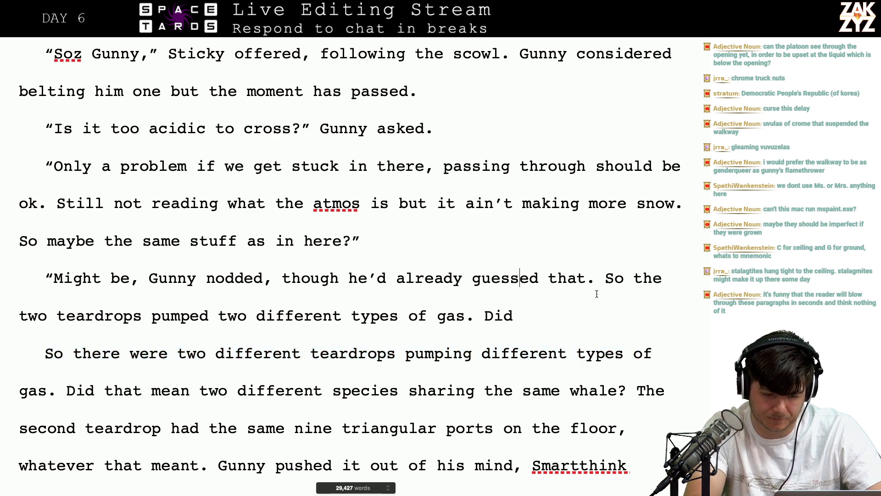
Set the "So the two teardrops" draft apart below "guessed that." and write after it "He wondered if the two teardrops pumping different types"
{"action": "key", "text": "Return"}
{"action": "key", "text": "Return"}
{"action": "key", "text": "Left"}
{"action": "key", "text": "Left"}
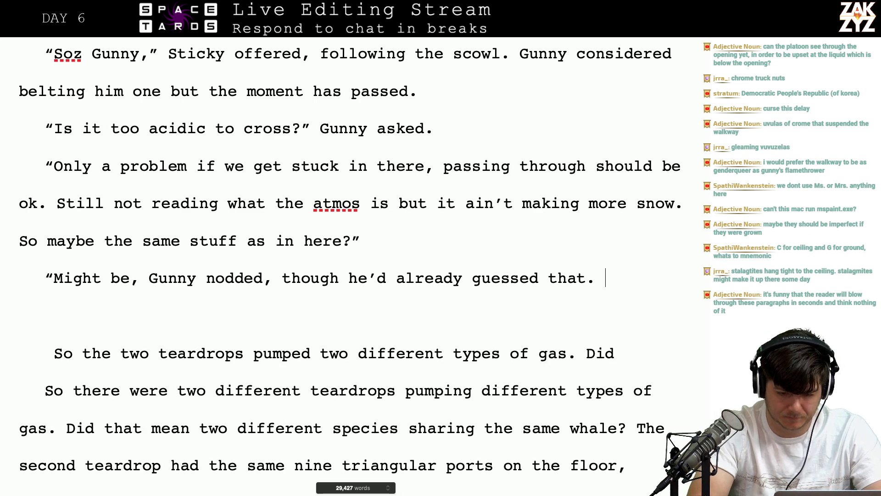
{"action": "type", "text": "He wondered"}
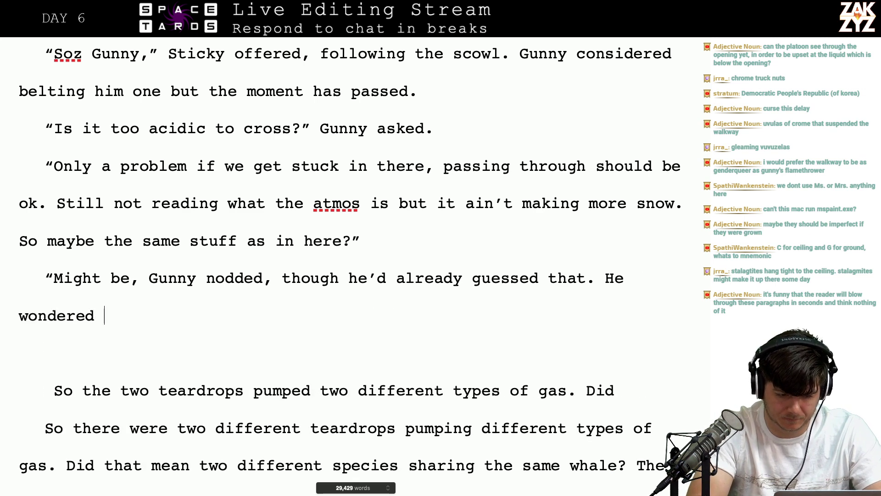
{"action": "type", "text": " if the"}
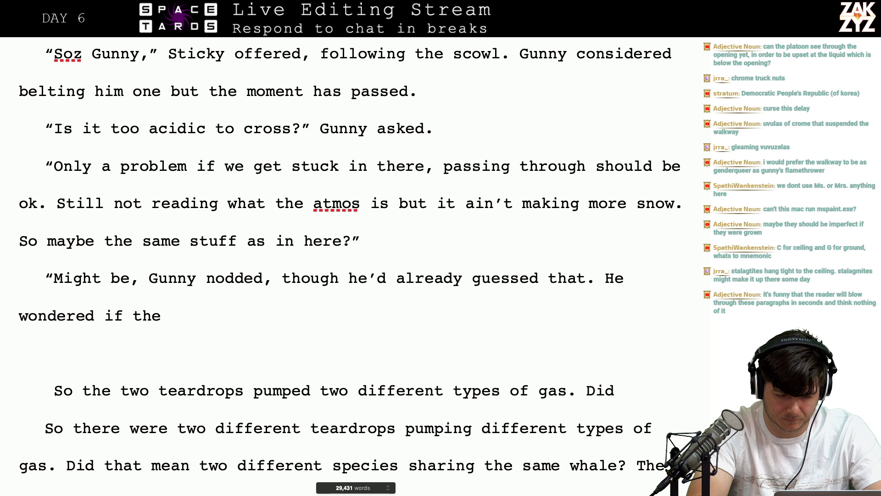
{"action": "type", "text": " two tea"}
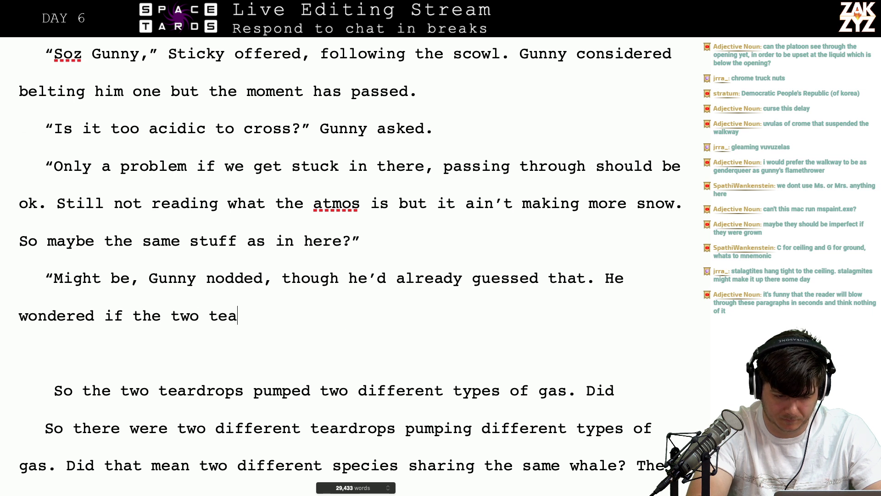
{"action": "type", "text": "rdrops pumping"}
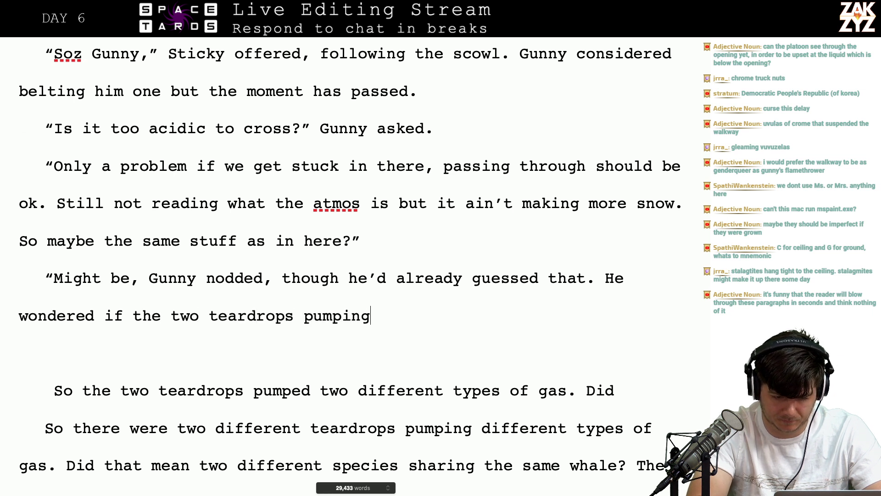
{"action": "type", "text": " different types of gas"}
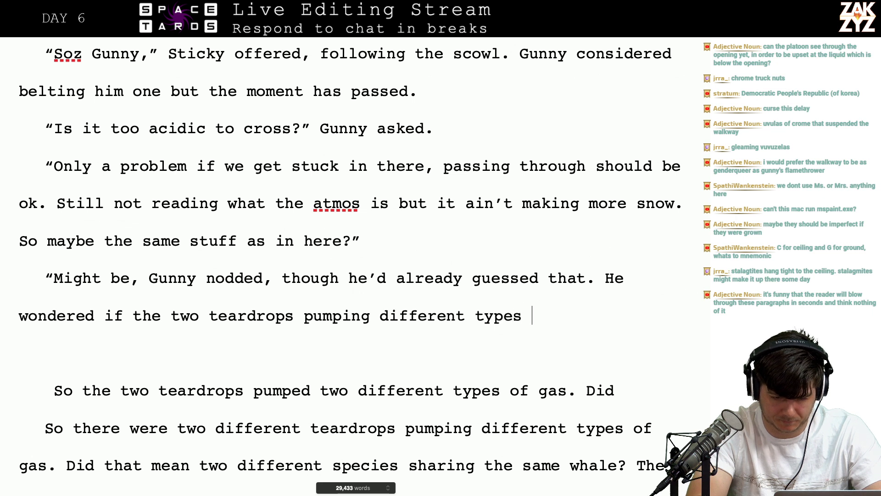
Finish the "He wondered if" sentence with "of gas meant there were two species sharing the same whale."
{"action": "key", "text": "BackSpace"}
{"action": "key", "text": "BackSpace"}
{"action": "key", "text": "BackSpace"}
{"action": "key", "text": "BackSpace"}
{"action": "type", "text": "G"}
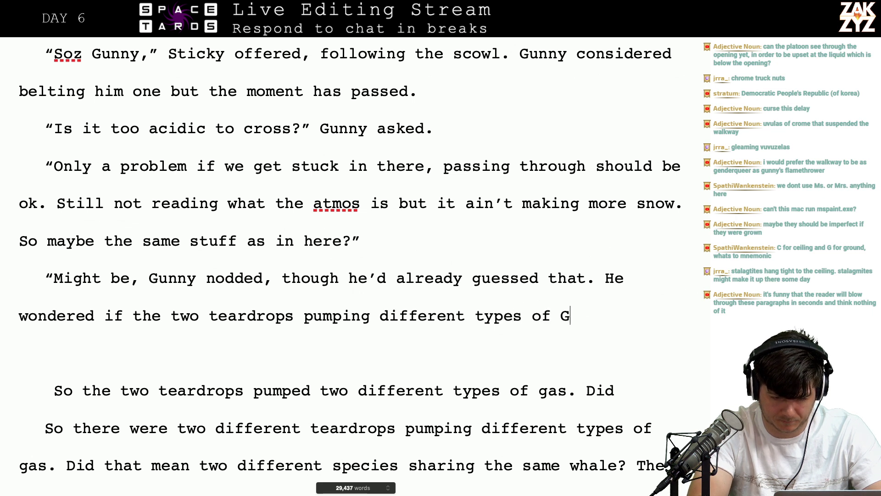
{"action": "type", "text": "as"}
{"action": "key", "text": "BackSpace"}
{"action": "key", "text": "BackSpace"}
{"action": "key", "text": "BackSpace"}
{"action": "type", "text": "gas meant there were t"}
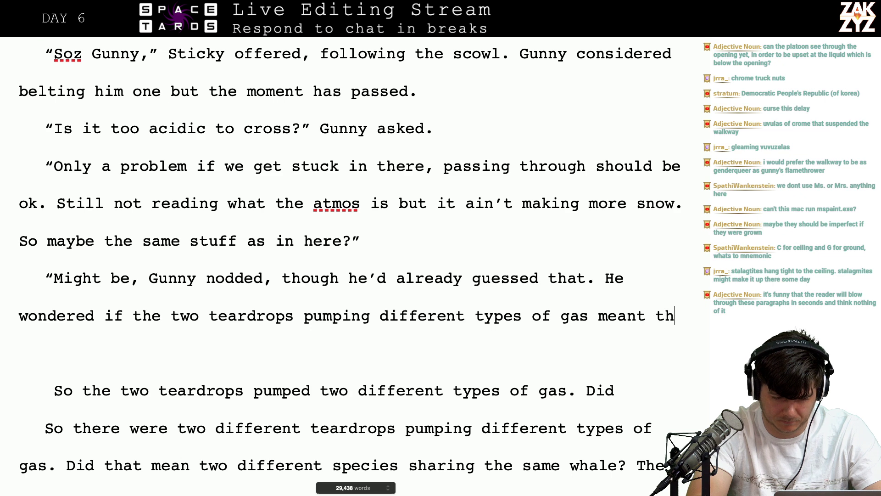
{"action": "type", "text": "wo spe"}
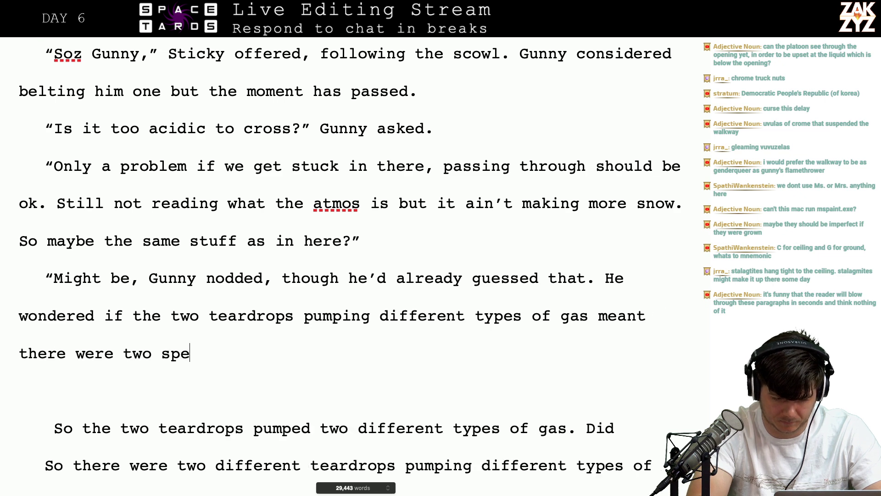
{"action": "type", "text": "cies sharing "}
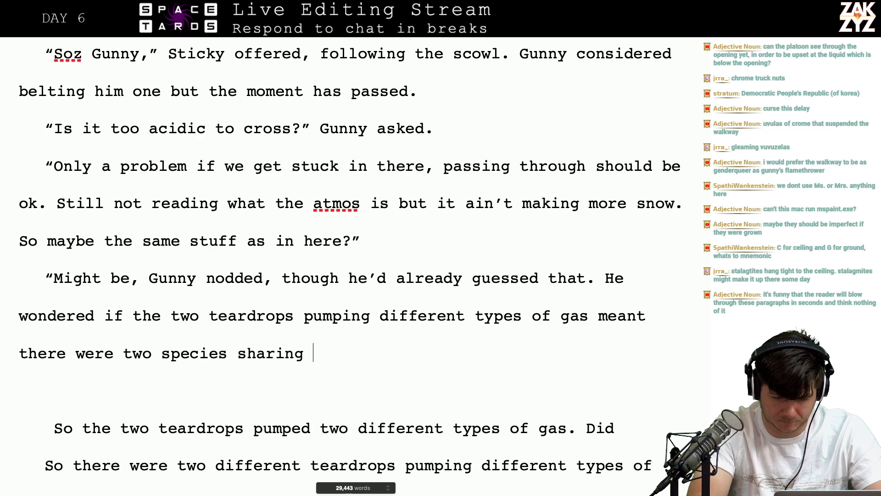
{"action": "type", "text": "the same whale."}
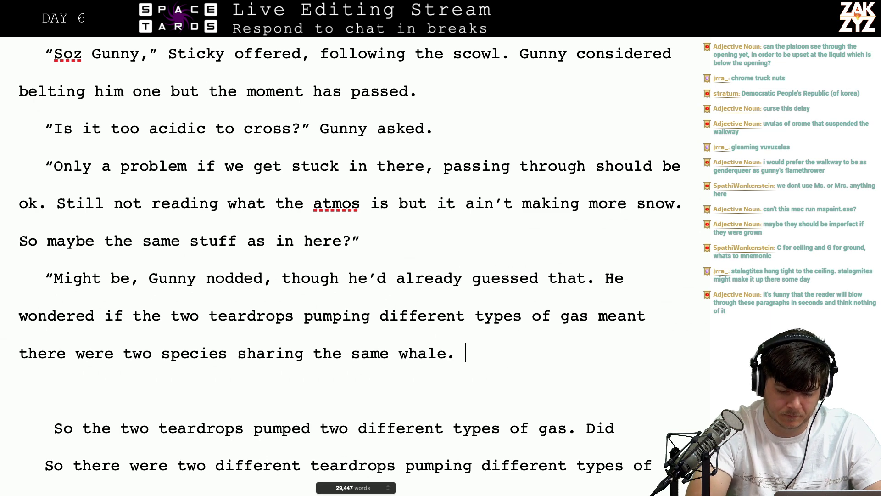
Delete the old draft from "So the two teardrops pumped" through "whatever that meant.", including the empty paragraphs before it
{"action": "key", "text": "shift+Down"}
{"action": "key", "text": "shift+Down"}
{"action": "key", "text": "shift+Down"}
{"action": "key", "text": "shift+Down"}
{"action": "key", "text": "shift+Down"}
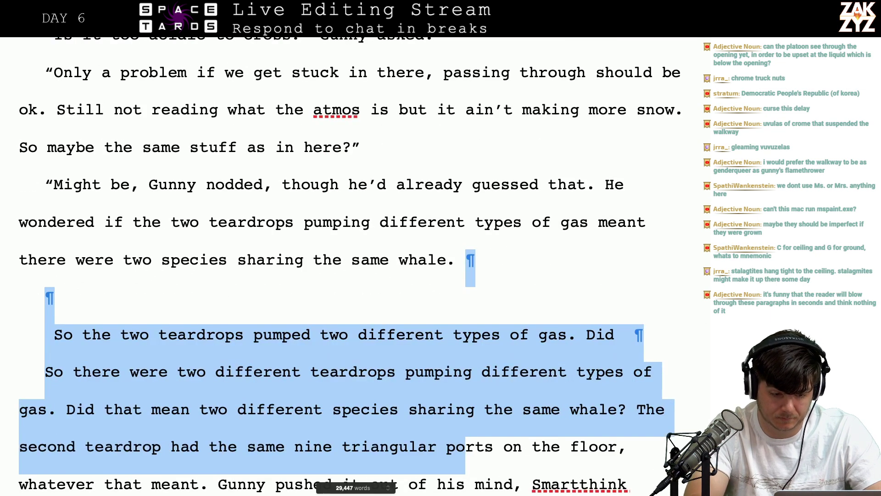
{"action": "key", "text": "shift+Up"}
{"action": "key", "text": "shift+Right"}
{"action": "key", "text": "shift+Right"}
{"action": "key", "text": "shift+Right"}
{"action": "key", "text": "shift+Right"}
{"action": "key", "text": "shift+Right"}
{"action": "key", "text": "shift+Right"}
{"action": "key", "text": "shift+Right"}
{"action": "key", "text": "shift+Right"}
{"action": "key", "text": "shift+Right"}
{"action": "key", "text": "shift+Right"}
{"action": "key", "text": "shift+Right"}
{"action": "key", "text": "shift+Right"}
{"action": "key", "text": "shift+Right"}
{"action": "key", "text": "shift+Right"}
{"action": "key", "text": "shift+Right"}
{"action": "key", "text": "shift+Right"}
{"action": "key", "text": "shift+Right"}
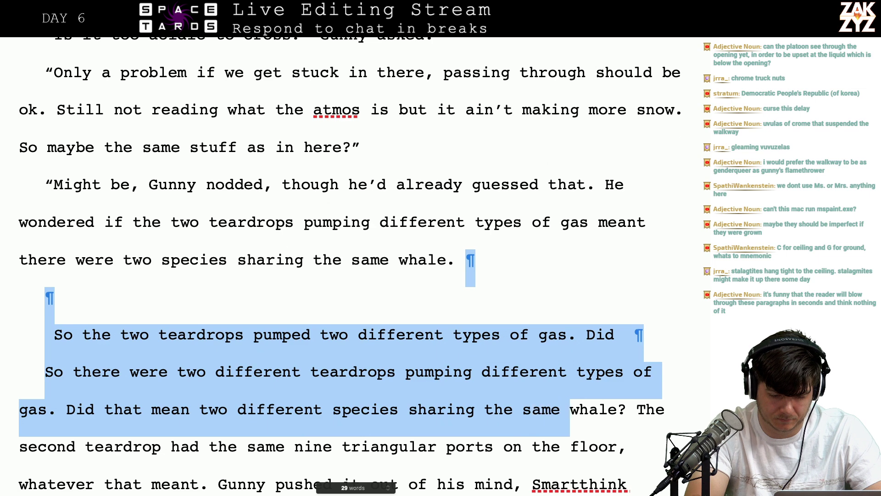
{"action": "key", "text": "shift+Right"}
{"action": "key", "text": "shift+Down"}
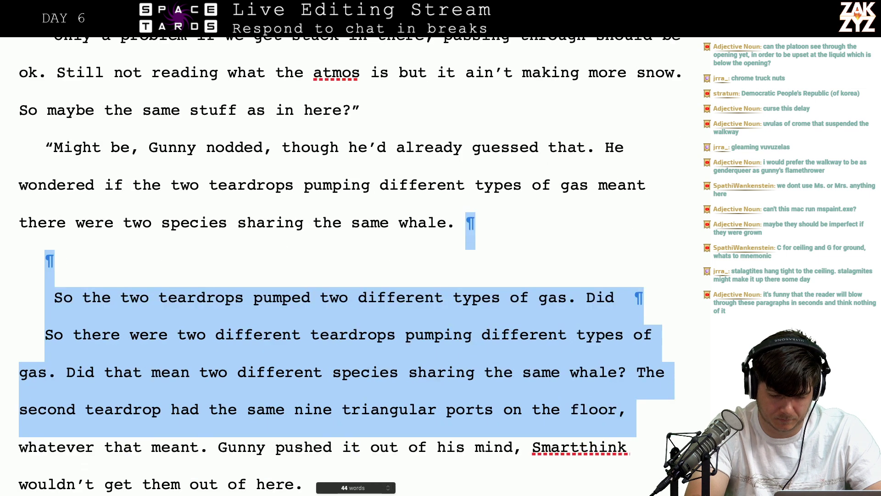
{"action": "key", "text": "shift+Up"}
{"action": "key", "text": "shift+Right"}
{"action": "key", "text": "shift+Right"}
{"action": "key", "text": "shift+Right"}
{"action": "key", "text": "shift+Right"}
{"action": "key", "text": "shift+Right"}
{"action": "key", "text": "shift+Right"}
{"action": "key", "text": "shift+Right"}
{"action": "key", "text": "shift+Right"}
{"action": "key", "text": "shift+Right"}
{"action": "key", "text": "shift+Right"}
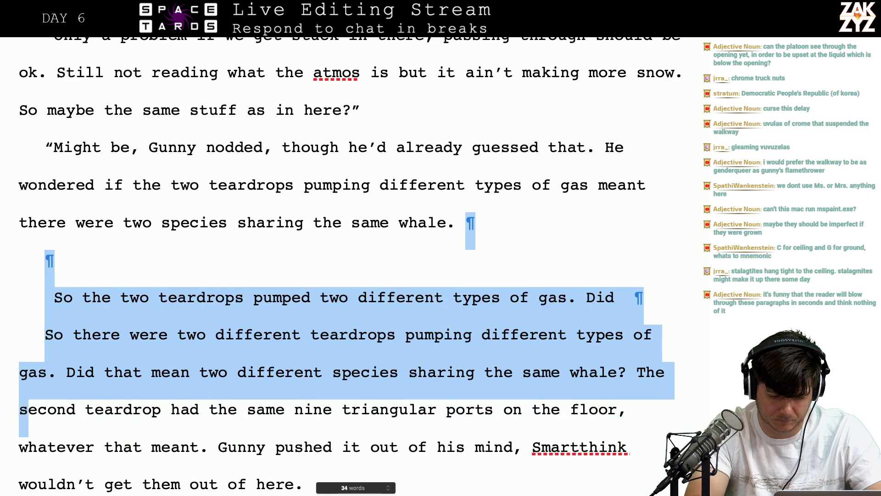
{"action": "key", "text": "shift+Right"}
{"action": "key", "text": "shift+Right"}
{"action": "key", "text": "shift+Right"}
{"action": "key", "text": "shift+Right"}
{"action": "key", "text": "shift+Right"}
{"action": "key", "text": "shift+Right"}
{"action": "key", "text": "shift+Right"}
{"action": "key", "text": "shift+Right"}
{"action": "key", "text": "shift+Right"}
{"action": "key", "text": "shift+Down"}
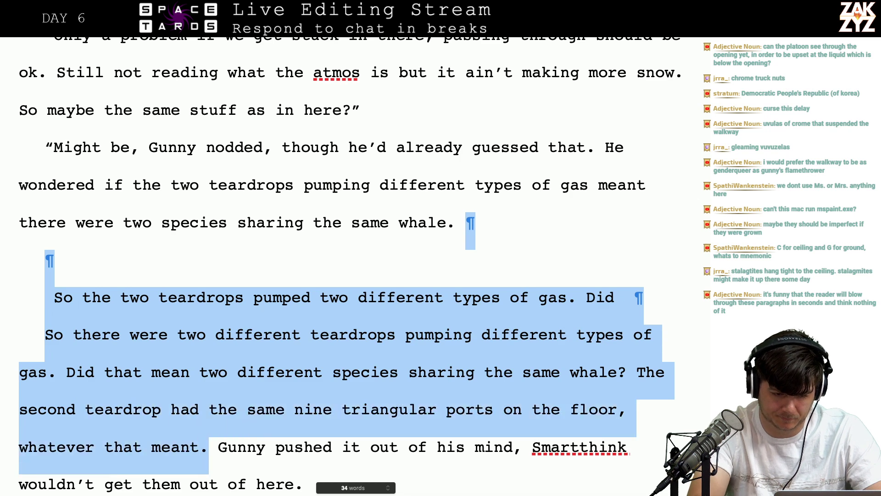
{"action": "key", "text": "BackSpace"}
Start another sentence after "the same whale." with "He wondered what the nine triangular things on the floor of the teardrop we"
{"action": "type", "text": "He wondere"}
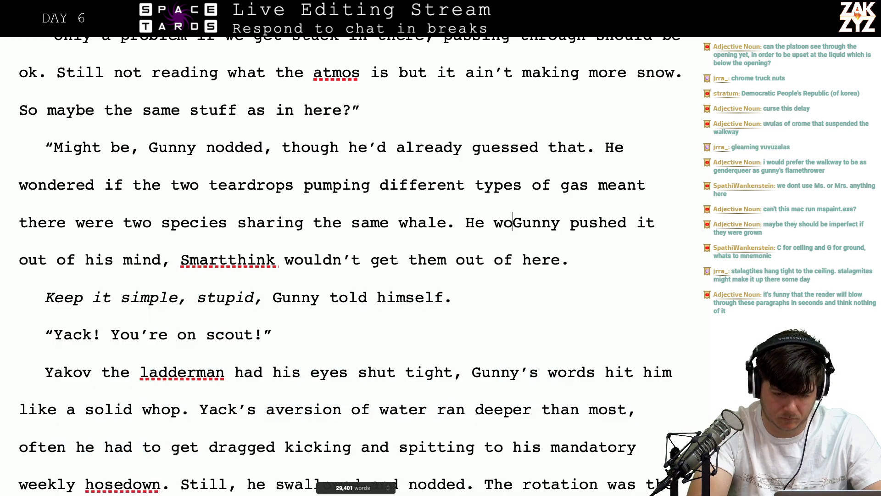
{"action": "type", "text": "d what the nine t"}
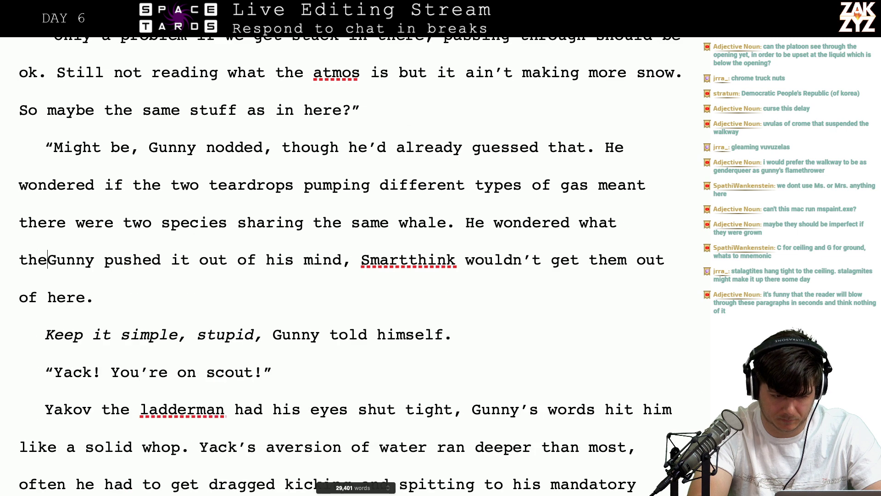
{"action": "type", "text": "riangular "}
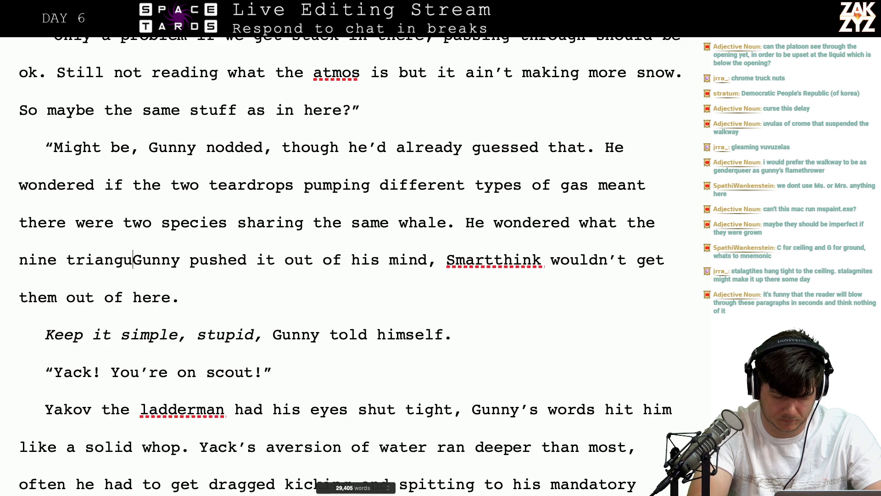
{"action": "type", "text": "things on"}
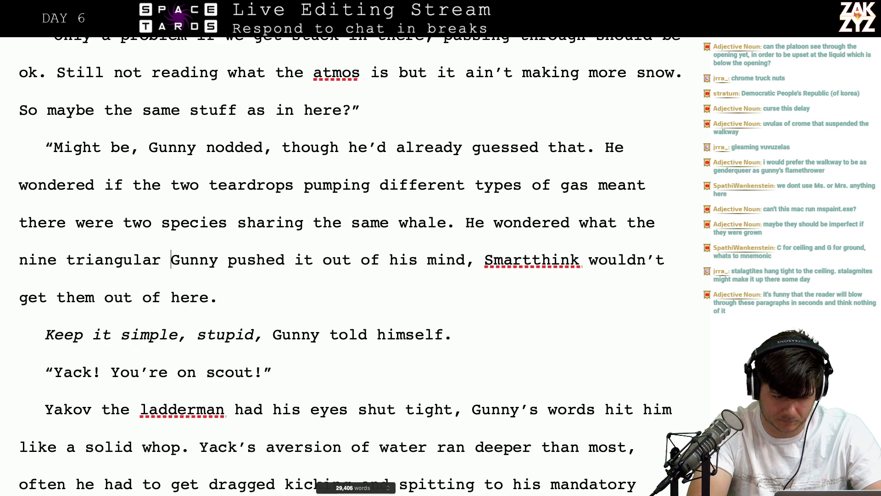
{"action": "type", "text": " the floor of the"}
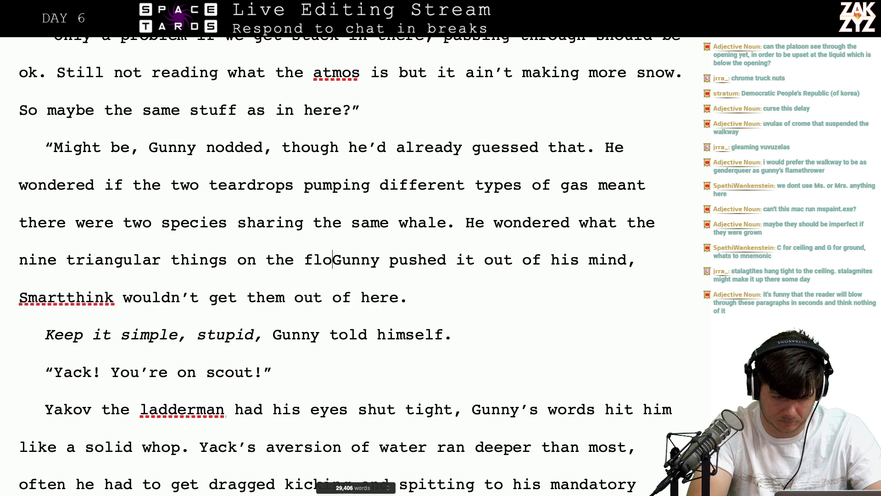
{"action": "type", "text": " teardrop"}
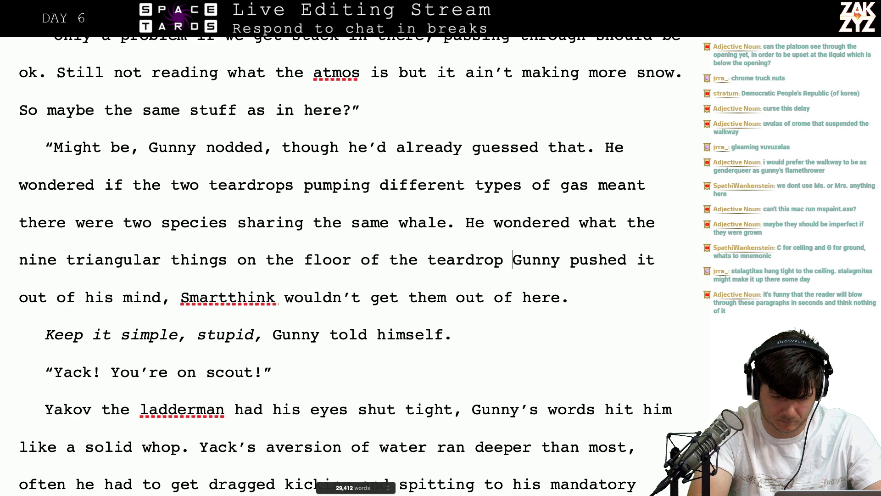
{"action": "type", "text": " we"}
Move "Gunny pushed it out of his mind" to its own paragraph and insert "Both teardrops had those nine triangular ports covered with glass on their floors."
{"action": "key", "text": "Return"}
{"action": "key", "text": "Return"}
{"action": "key", "text": "Up"}
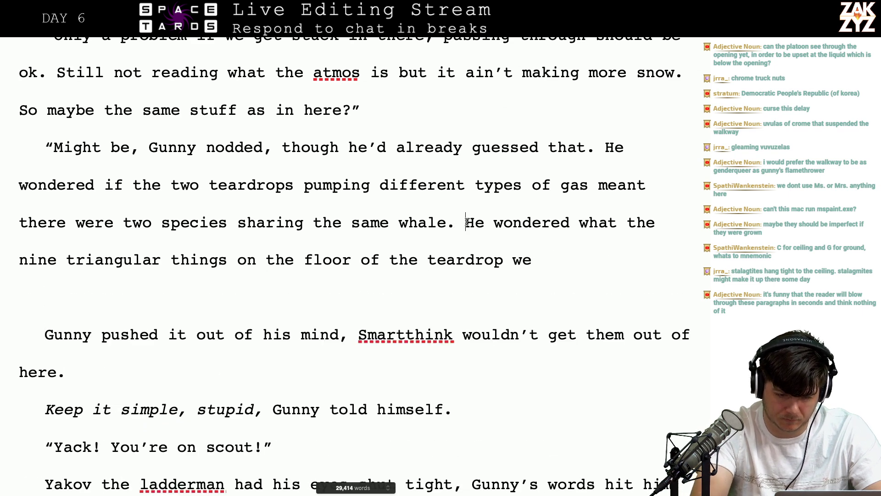
{"action": "type", "text": "Both teardro"}
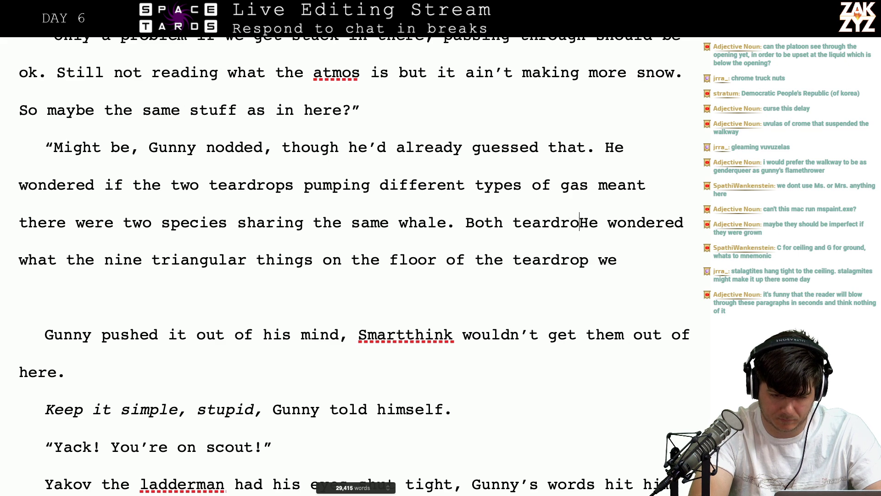
{"action": "type", "text": "ps had those nine "}
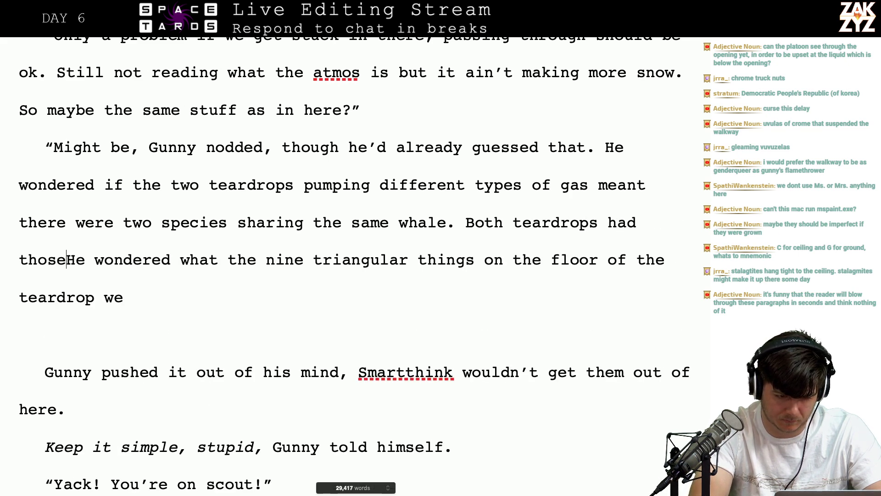
{"action": "type", "text": "triangular glas"}
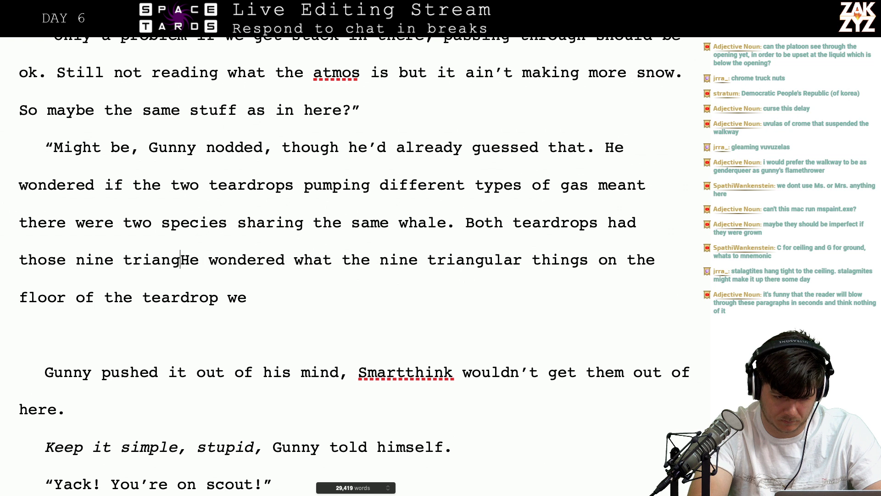
{"action": "type", "text": "s"}
{"action": "key", "text": "BackSpace"}
{"action": "key", "text": "BackSpace"}
{"action": "key", "text": "BackSpace"}
{"action": "key", "text": "BackSpace"}
{"action": "key", "text": "BackSpace"}
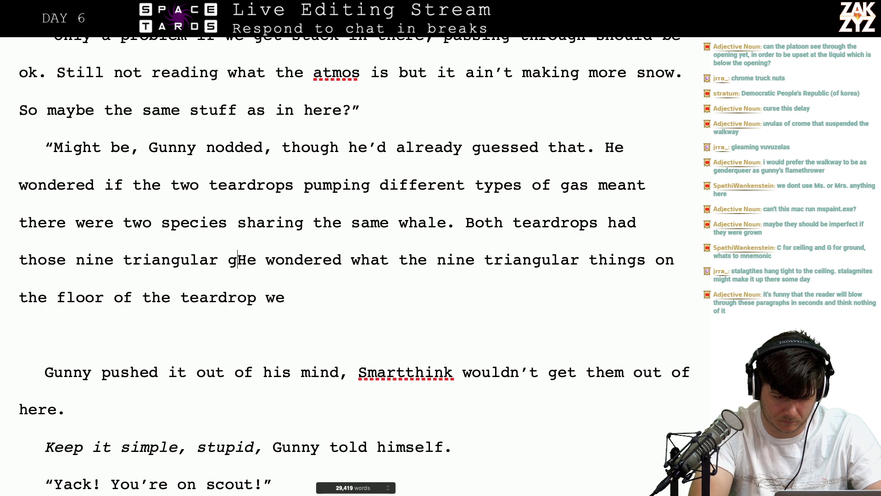
{"action": "type", "text": "ports"}
{"action": "type", "text": " covered with glas"}
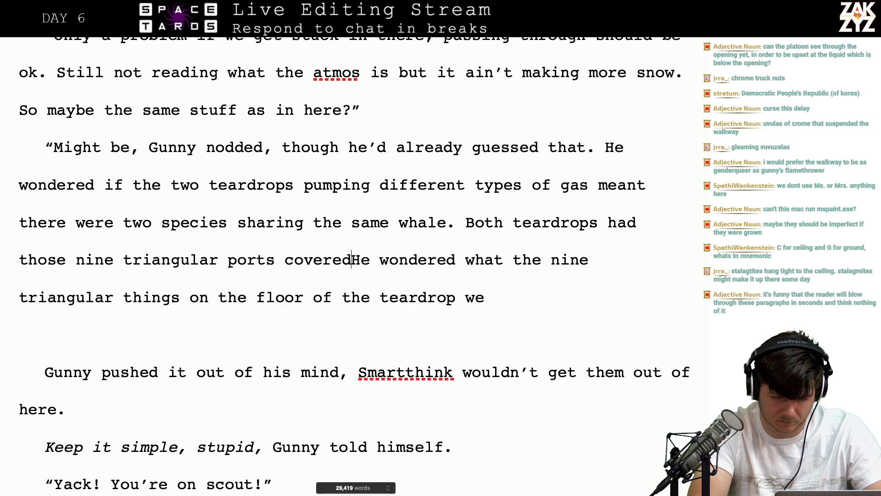
{"action": "type", "text": "s on their f"}
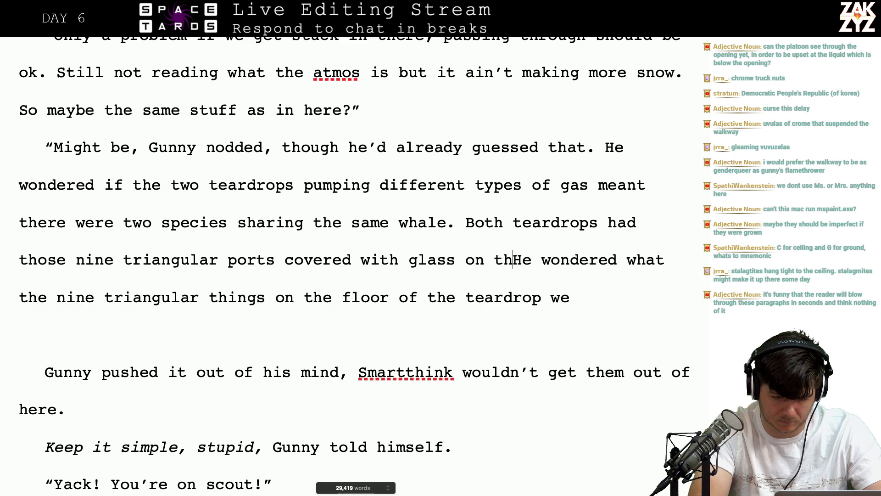
{"action": "type", "text": "loors."}
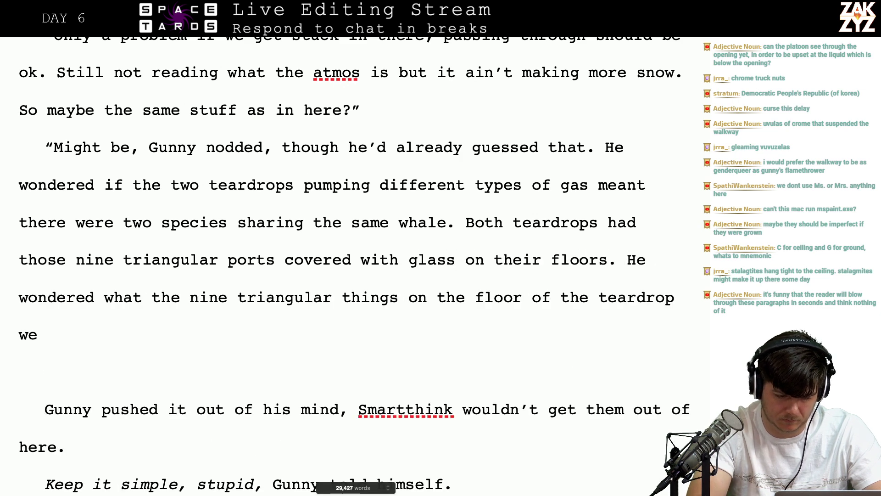
Replace the unfinished "He wondered what the nine triangular things" sentence by extending the previous sentence with ", what did that mean?"
{"action": "key", "text": "alt+shift+Down"}
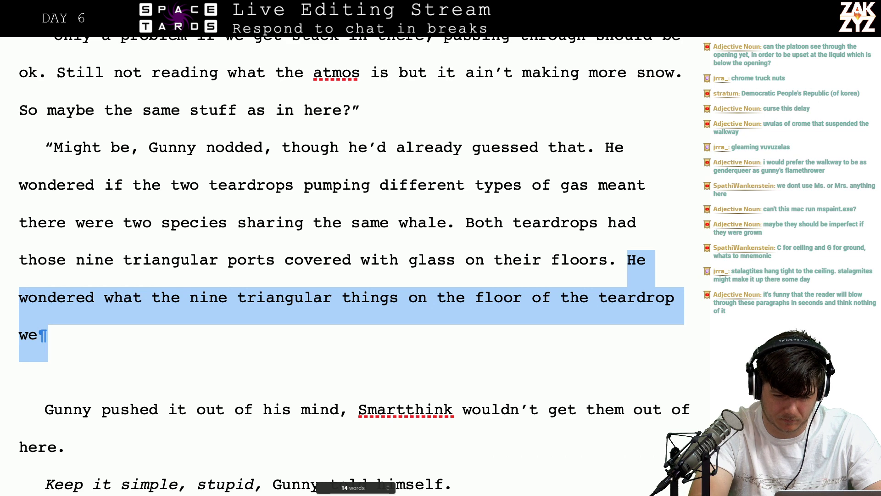
{"action": "key", "text": "BackSpace"}
{"action": "type", "text": "what did"}
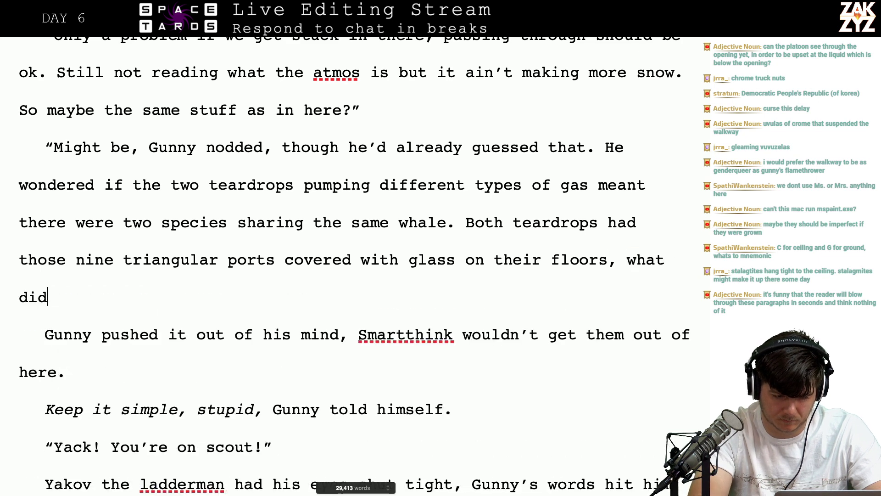
{"action": "type", "text": " that mean? G"}
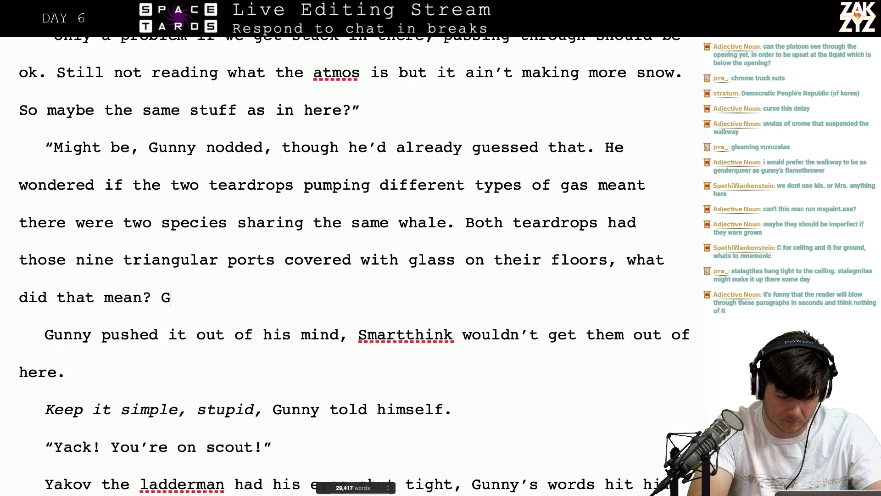
Add "Gunny pushed the questions out of his mind," and delete the paragraph break and old "Gunny pushed it out of his mind," before "Smartthink"
{"action": "type", "text": "unny pushe"}
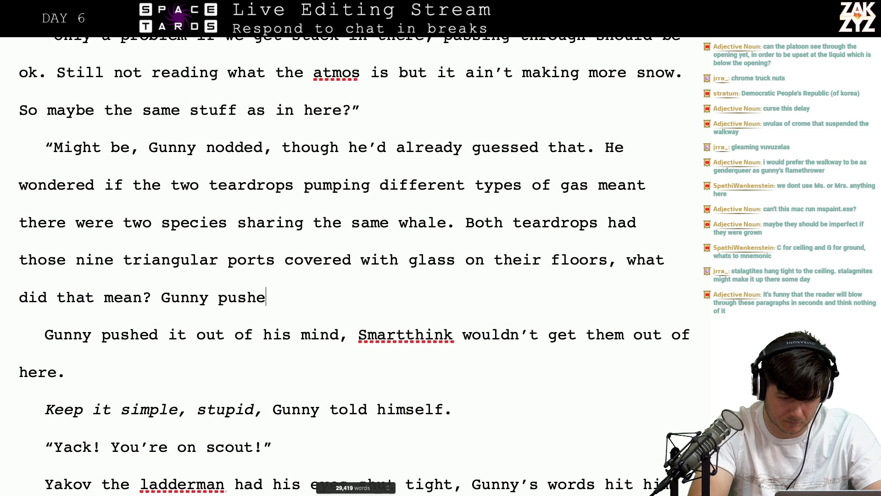
{"action": "type", "text": "d the questions o"}
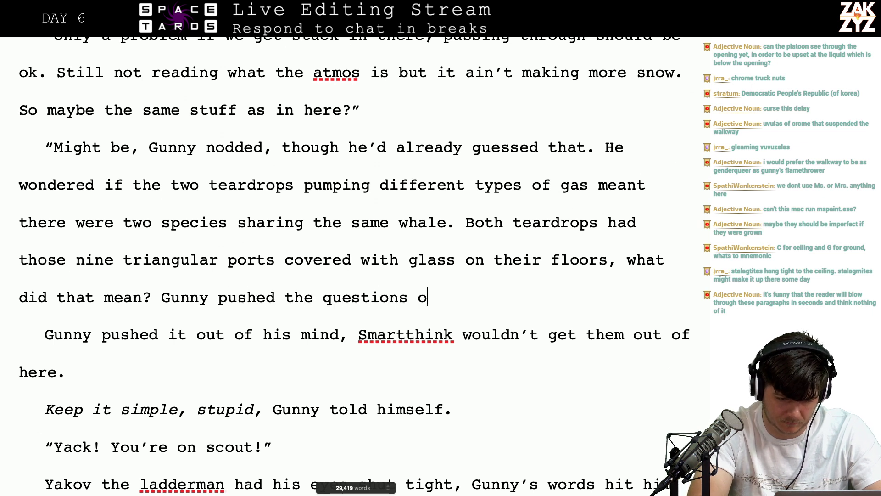
{"action": "type", "text": "ut of his mind,"}
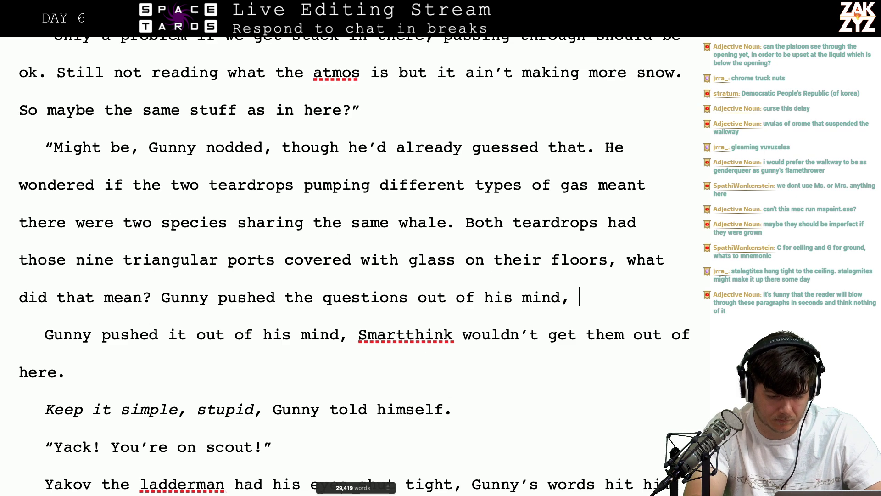
{"action": "key", "text": "shift+Down"}
{"action": "key", "text": "shift+Left"}
{"action": "key", "text": "shift+Left"}
{"action": "key", "text": "shift+Left"}
{"action": "key", "text": "shift+Left"}
{"action": "key", "text": "shift+Left"}
{"action": "key", "text": "shift+Left"}
{"action": "key", "text": "shift+Left"}
{"action": "key", "text": "shift+Left"}
{"action": "key", "text": "shift+Left"}
{"action": "key", "text": "shift+Left"}
{"action": "key", "text": "shift+Left"}
{"action": "key", "text": "shift+Left"}
{"action": "key", "text": "shift+Left"}
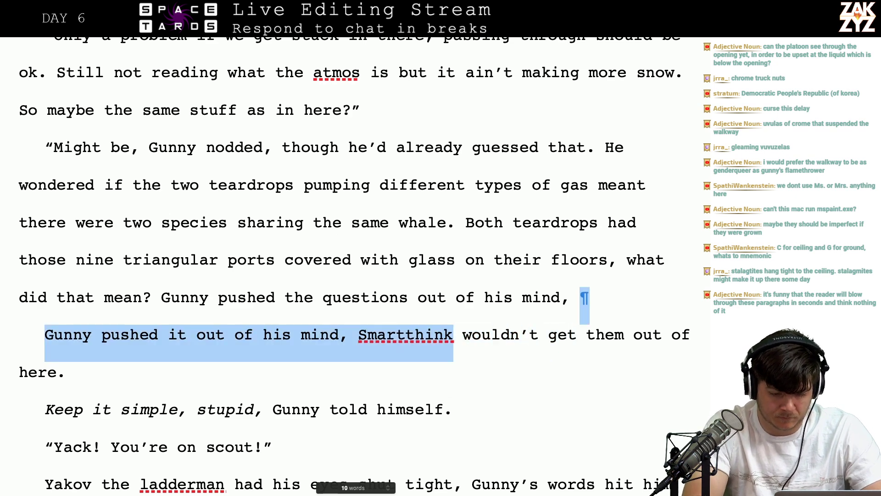
{"action": "key", "text": "shift+Left"}
{"action": "key", "text": "shift+Left"}
{"action": "key", "text": "shift+Left"}
{"action": "key", "text": "shift+Left"}
{"action": "key", "text": "shift+Left"}
{"action": "key", "text": "shift+Left"}
{"action": "key", "text": "shift+Left"}
{"action": "key", "text": "shift+Left"}
{"action": "key", "text": "shift+Left"}
{"action": "key", "text": "shift+Left"}
{"action": "key", "text": "shift+Left"}
{"action": "key", "text": "BackSpace"}
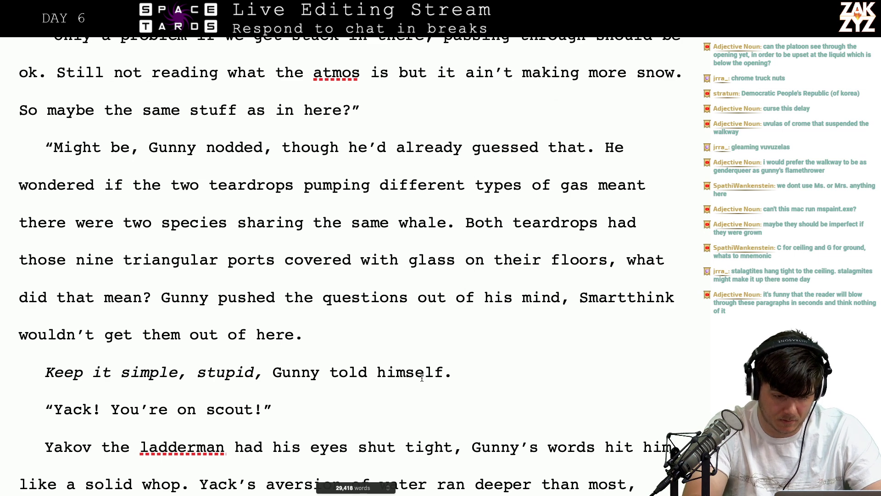
Remove the tag "Gunny told himself" after the italic thought so the line reads "Keep it simple, stupid."
{"action": "left_click", "coordinate": [453, 375]}
{"action": "key", "text": "BackSpace"}
{"action": "key", "text": "BackSpace"}
{"action": "key", "text": "BackSpace"}
{"action": "key", "text": "BackSpace"}
{"action": "key", "text": "BackSpace"}
{"action": "key", "text": "BackSpace"}
{"action": "key", "text": "BackSpace"}
{"action": "key", "text": "BackSpace"}
{"action": "key", "text": "BackSpace"}
{"action": "key", "text": "BackSpace"}
{"action": "key", "text": "BackSpace"}
{"action": "key", "text": "BackSpace"}
{"action": "key", "text": "BackSpace"}
{"action": "key", "text": "BackSpace"}
{"action": "key", "text": "BackSpace"}
{"action": "key", "text": "BackSpace"}
{"action": "key", "text": "BackSpace"}
{"action": "key", "text": "BackSpace"}
{"action": "key", "text": "BackSpace"}
{"action": "key", "text": "BackSpace"}
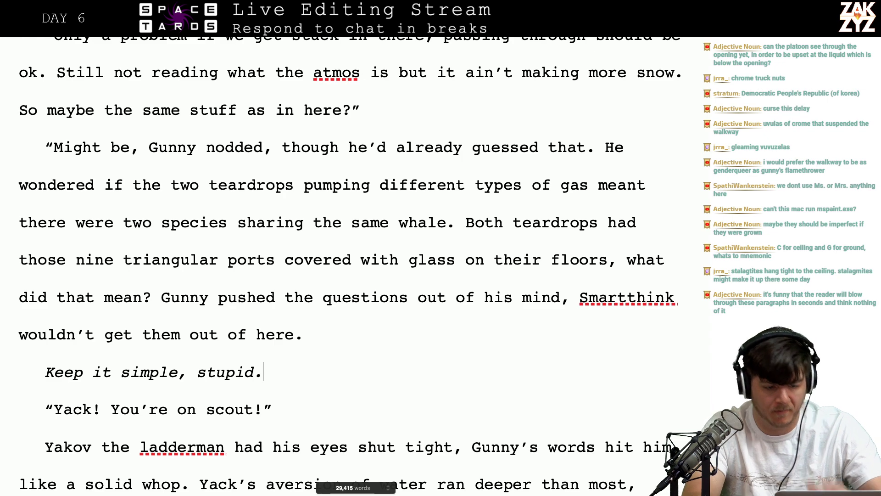
Replace "So maybe the same stuff as in here?" in the dialogue with "Think it's the same stuff we got in here?"
{"action": "scroll", "coordinate": [349, 266], "scroll_direction": "up", "scroll_amount": 10}
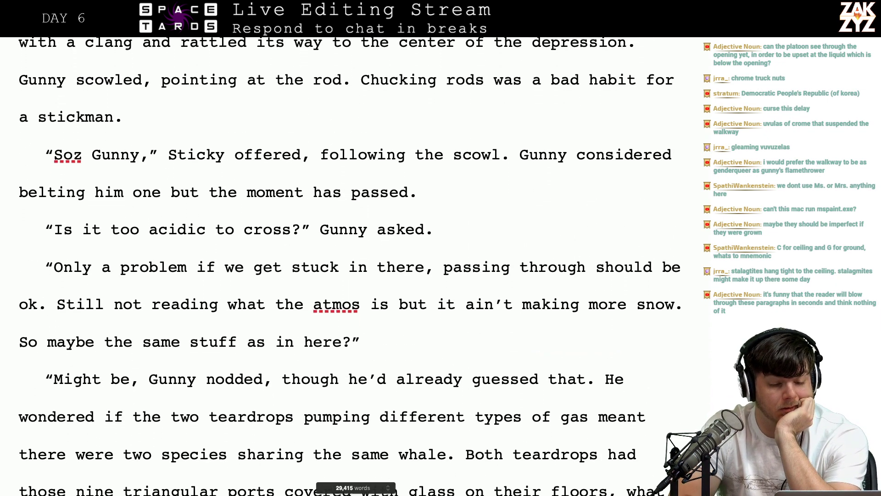
{"action": "scroll", "coordinate": [349, 266], "scroll_direction": "down", "scroll_amount": 5}
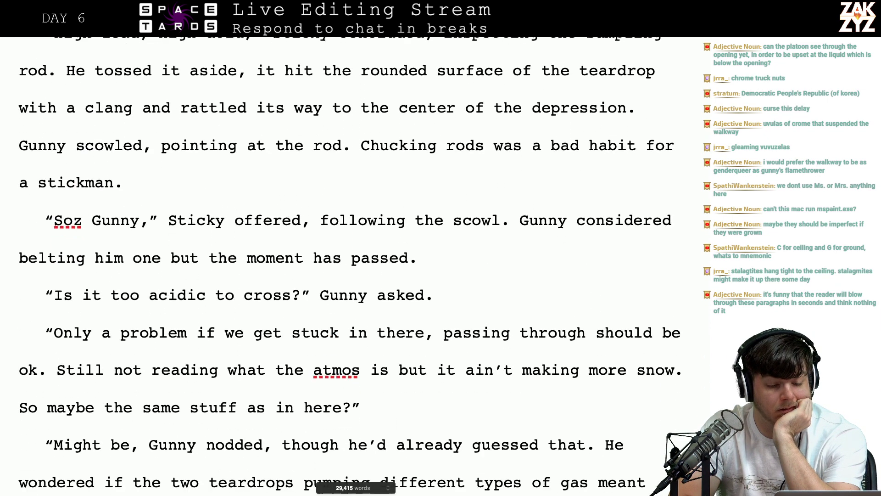
{"action": "scroll", "coordinate": [349, 267], "scroll_direction": "down", "scroll_amount": 2}
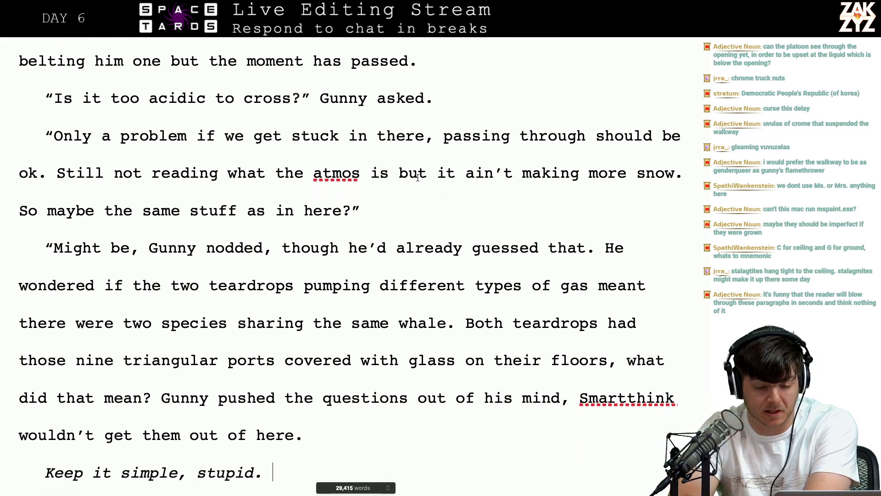
{"action": "scroll", "coordinate": [438, 157], "scroll_direction": "down", "scroll_amount": 1}
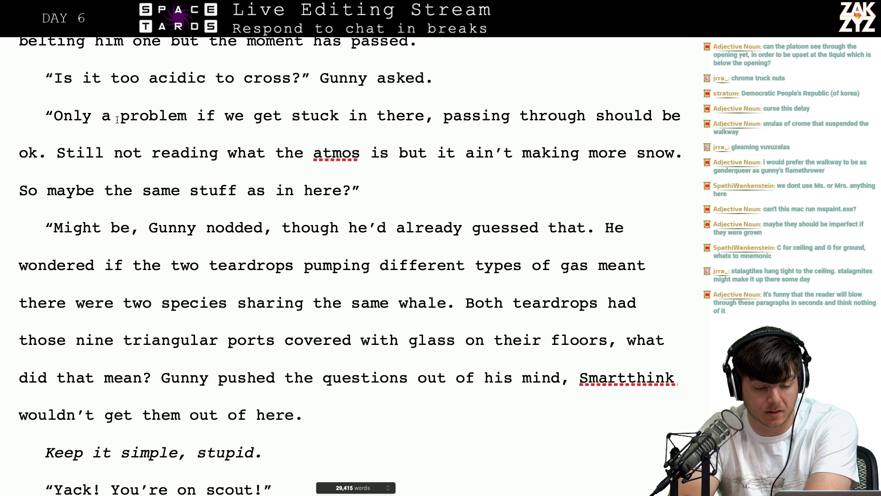
{"action": "scroll", "coordinate": [284, 173], "scroll_direction": "down", "scroll_amount": 1}
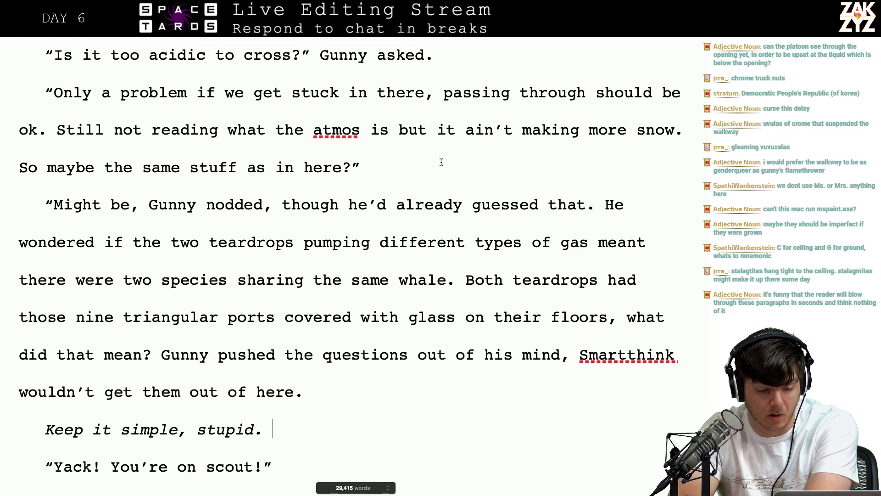
{"action": "scroll", "coordinate": [441, 162], "scroll_direction": "down", "scroll_amount": 1}
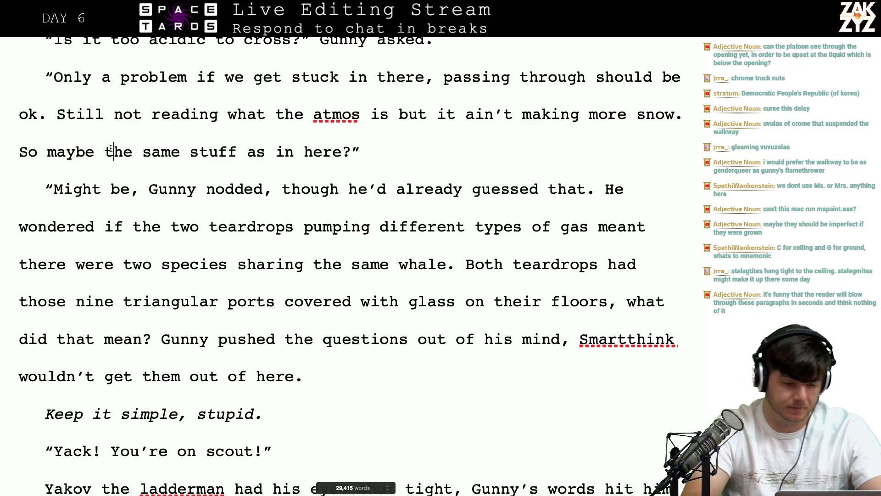
{"action": "type", "text": "Think it's the s"}
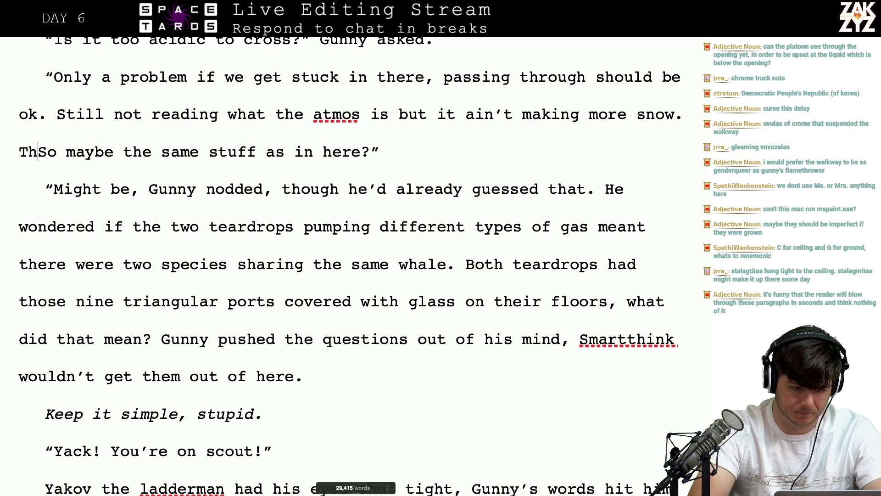
{"action": "type", "text": "ame stuff we got i"}
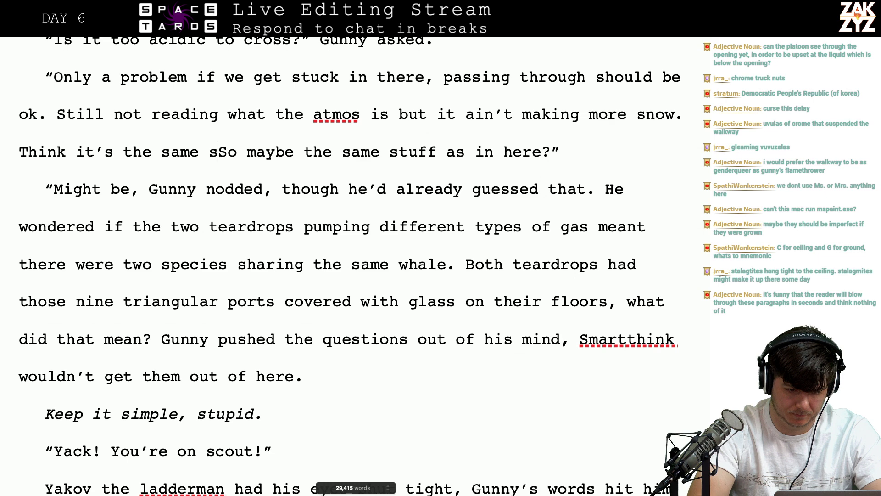
{"action": "type", "text": "n here?"}
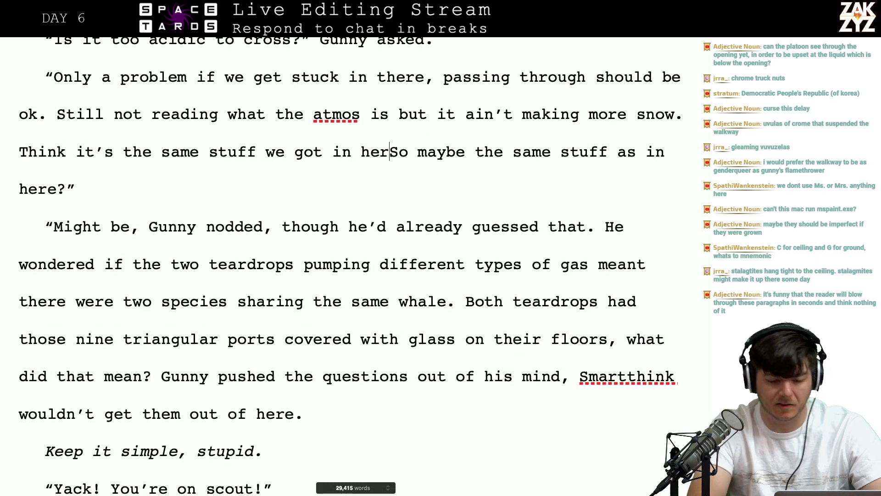
{"action": "key", "text": "shift+alt+Right"}
{"action": "key", "text": "shift+alt+Right"}
{"action": "key", "text": "shift+alt+Right"}
{"action": "key", "text": "shift+alt+Right"}
{"action": "key", "text": "shift+alt+Right"}
{"action": "key", "text": "shift+alt+Right"}
{"action": "key", "text": "shift+alt+Right"}
{"action": "key", "text": "shift+alt+Right"}
{"action": "key", "text": "BackSpace"}
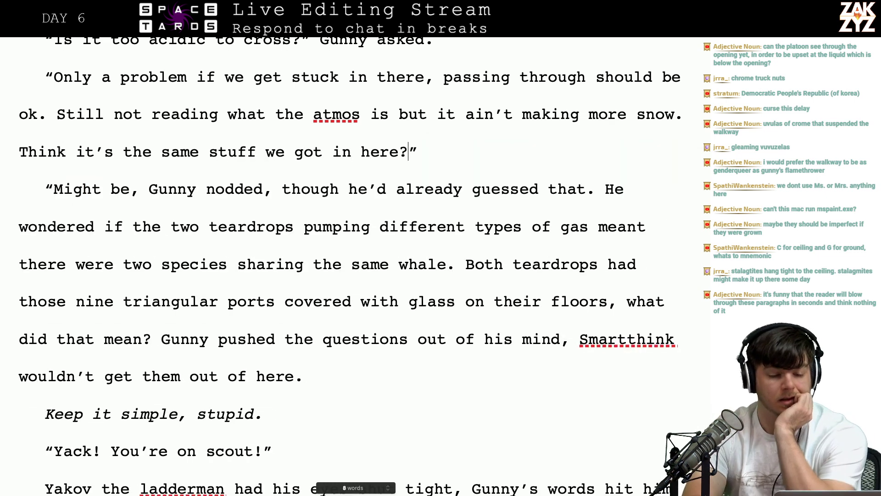
Shorten Gunny's question about the acid to "Too acidic to cross?"
{"action": "scroll", "coordinate": [348, 266], "scroll_direction": "up", "scroll_amount": 3}
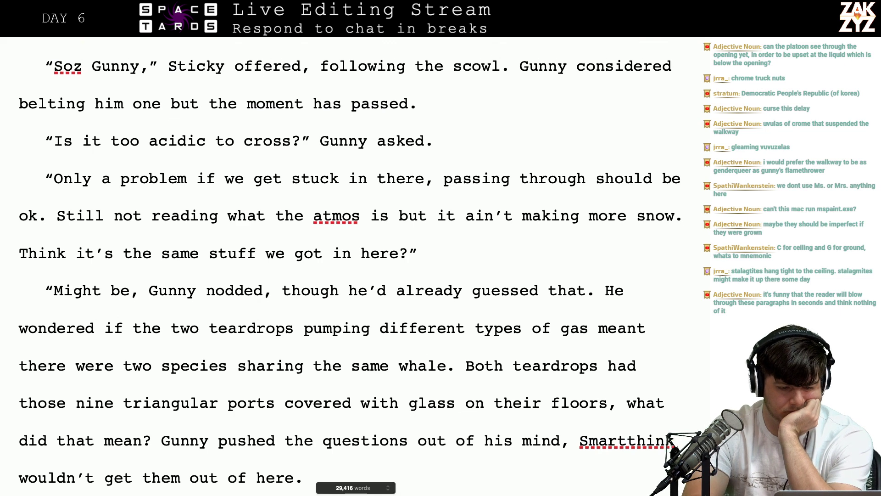
{"action": "scroll", "coordinate": [349, 267], "scroll_direction": "up", "scroll_amount": 1}
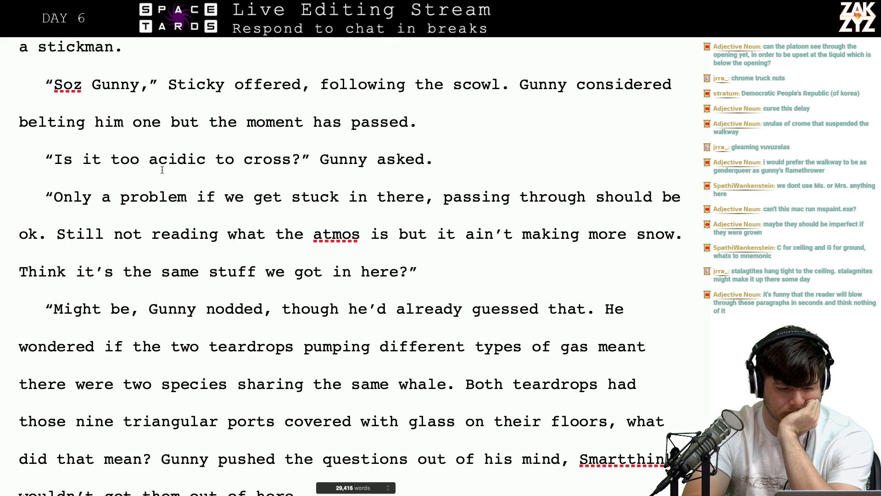
{"action": "left_click", "coordinate": [118, 159]}
{"action": "key", "text": "BackSpace"}
{"action": "key", "text": "BackSpace"}
{"action": "key", "text": "BackSpace"}
{"action": "key", "text": "BackSpace"}
{"action": "key", "text": "BackSpace"}
{"action": "key", "text": "BackSpace"}
{"action": "key", "text": "BackSpace"}
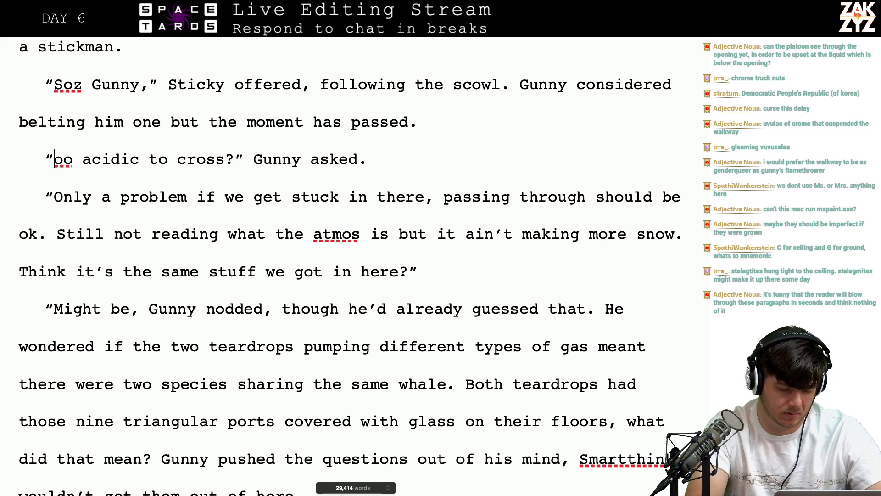
{"action": "type", "text": "T"}
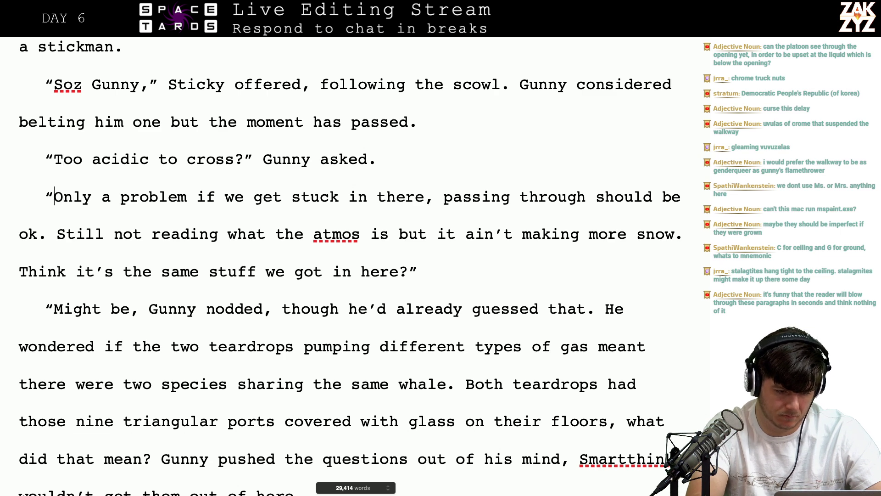
Replace the reply's "Only a problem" sentence with "Hmm… I think we ok if we pass through, maybe problem if we get stuck out there."
{"action": "type", "text": "Hmm... "}
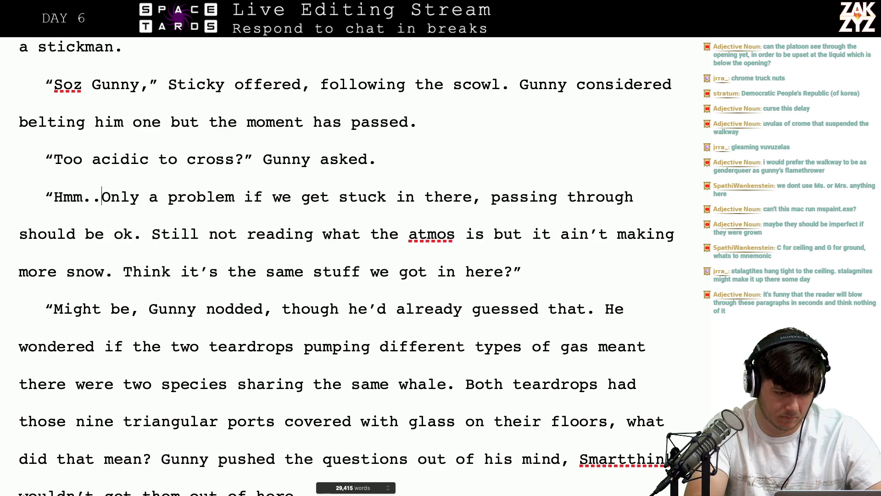
{"action": "type", "text": "Think w"}
{"action": "key", "text": "BackSpace"}
{"action": "key", "text": "BackSpace"}
{"action": "key", "text": "BackSpace"}
{"action": "key", "text": "BackSpace"}
{"action": "key", "text": "BackSpace"}
{"action": "key", "text": "BackSpace"}
{"action": "key", "text": "BackSpace"}
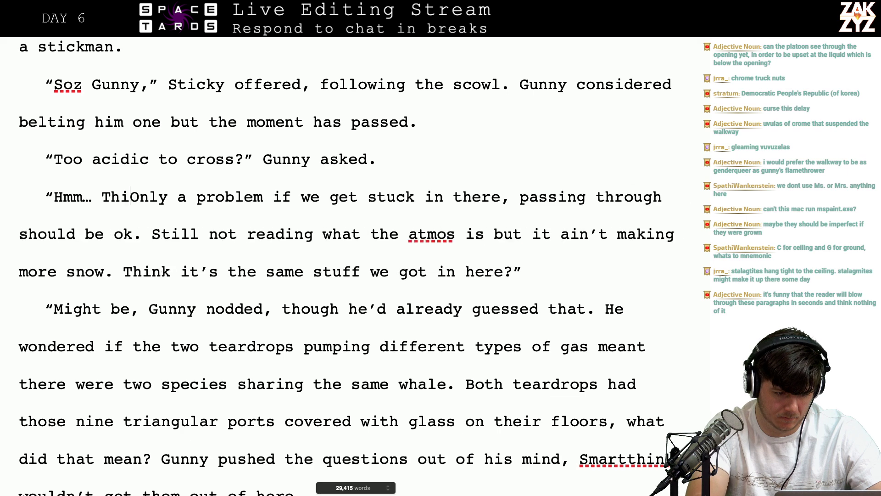
{"action": "type", "text": "I think we ok "}
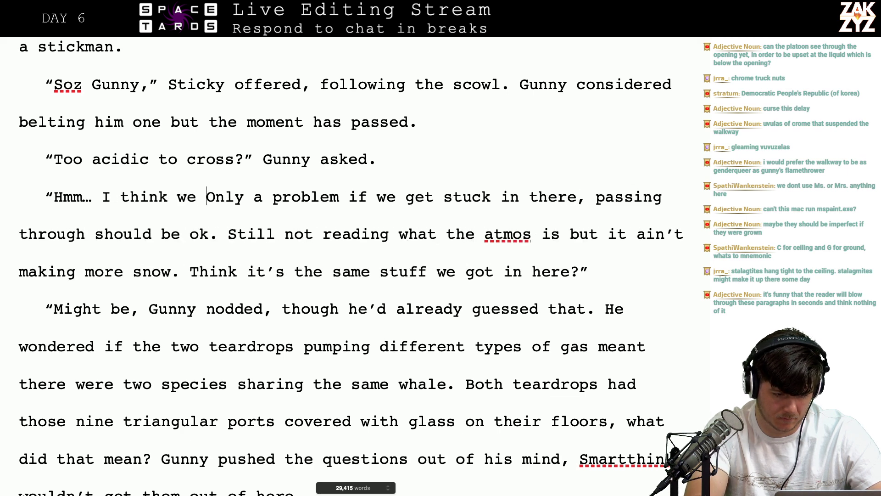
{"action": "type", "text": "if we pass "}
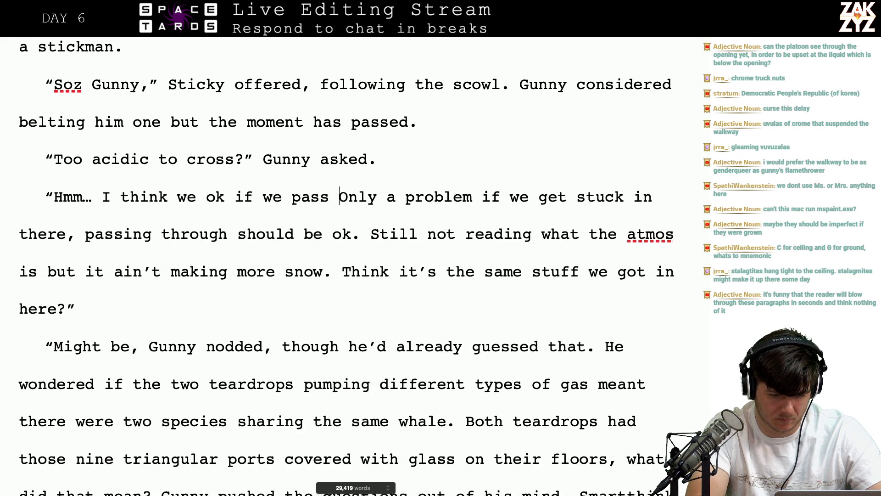
{"action": "type", "text": "through,"}
{"action": "type", "text": "ybe problem "}
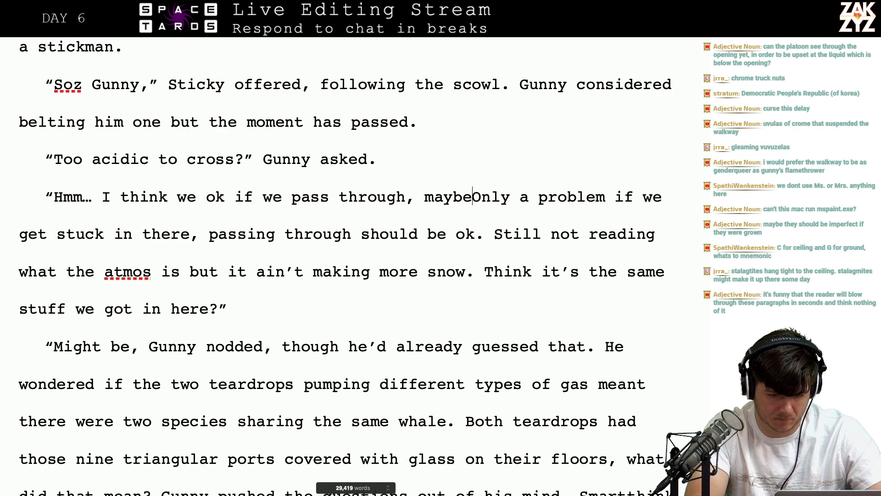
{"action": "type", "text": "if we get st"}
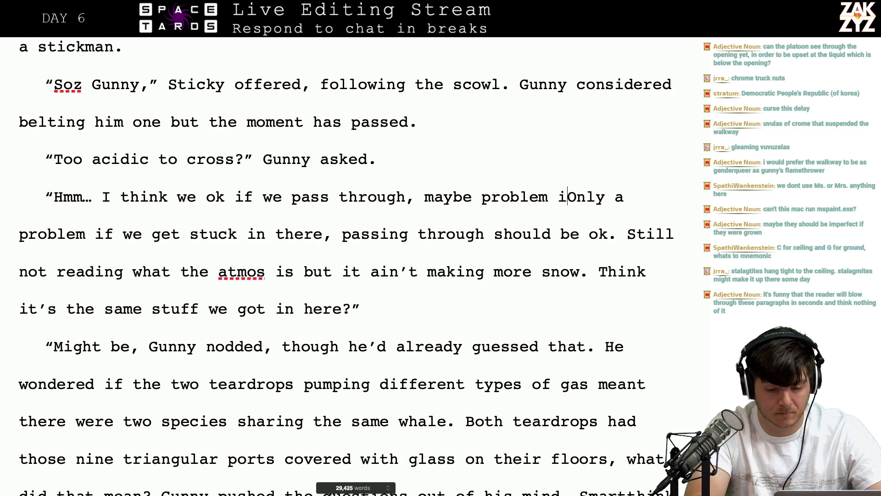
{"action": "type", "text": "uck out there."}
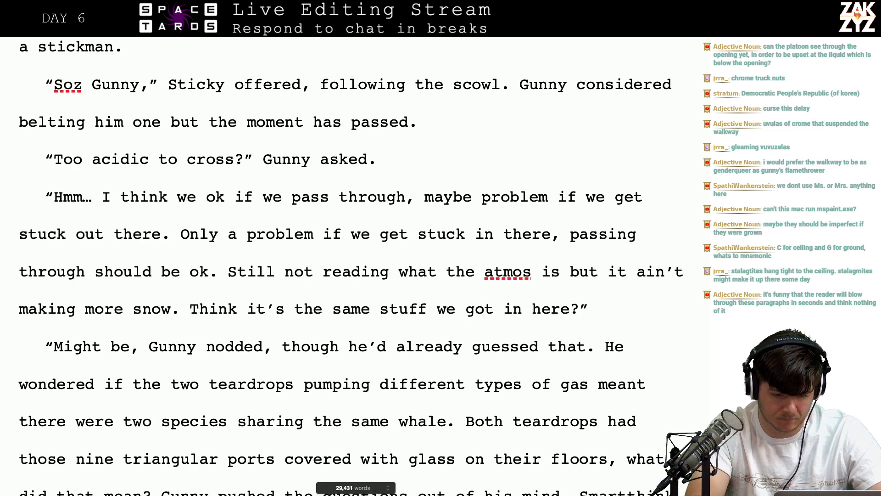
{"action": "key", "text": "shift+Down"}
{"action": "key", "text": "shift+Right"}
{"action": "key", "text": "shift+Right"}
{"action": "key", "text": "shift+Right"}
{"action": "key", "text": "shift+Right"}
{"action": "key", "text": "BackSpace"}
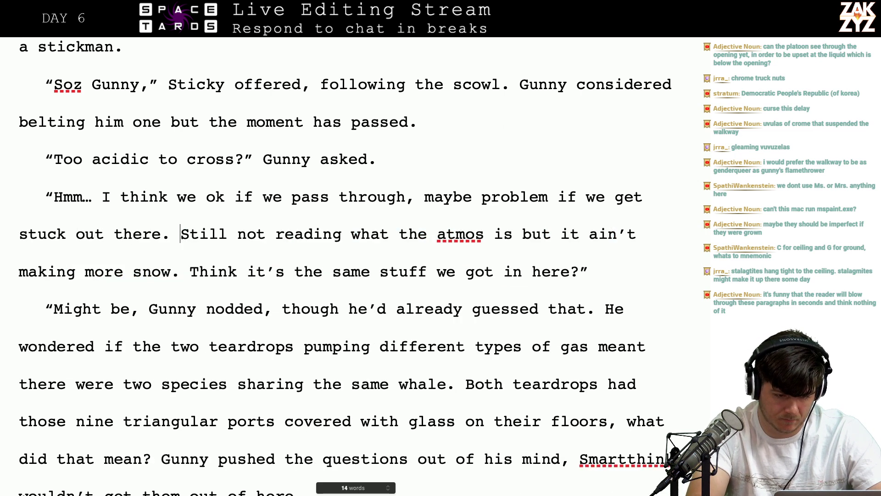
Replace the sentence "Still not reading what the atmos is but it ain't making more snow." with "Still no read on the atmos."
{"action": "type", "text": "Still n"}
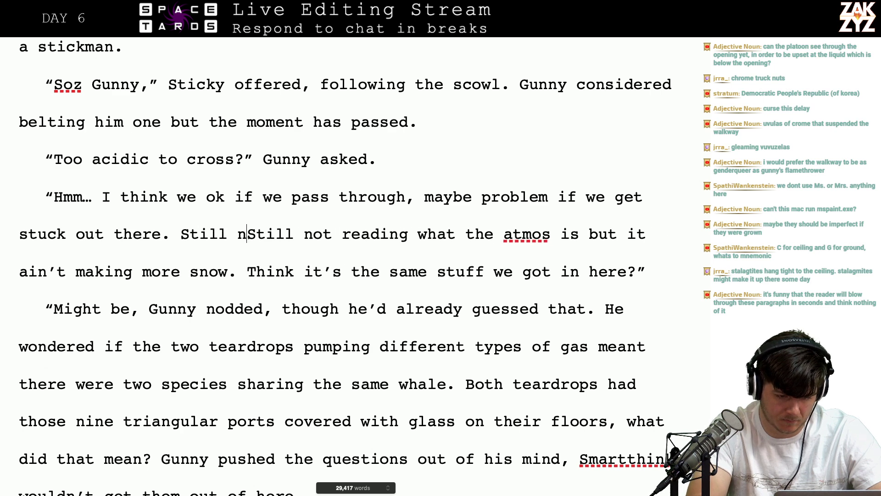
{"action": "type", "text": "o read on the atm"}
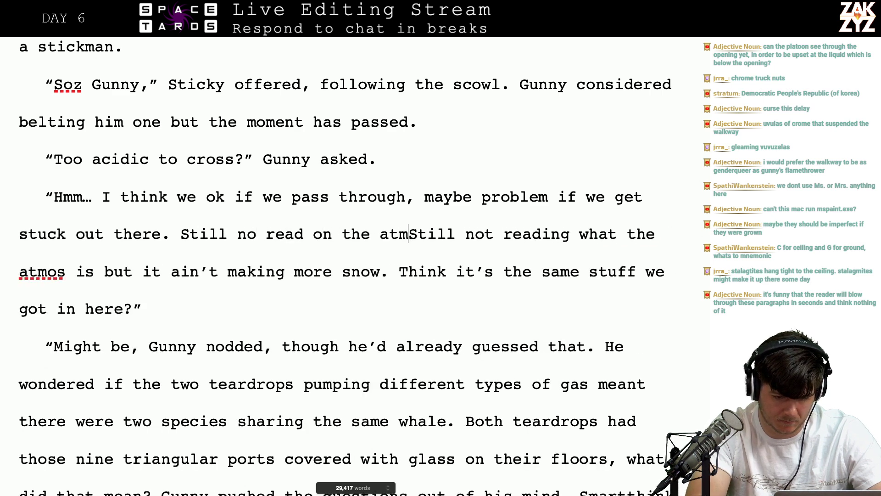
{"action": "type", "text": "os."}
{"action": "key", "text": "shift+Down"}
{"action": "key", "text": "shift+Left"}
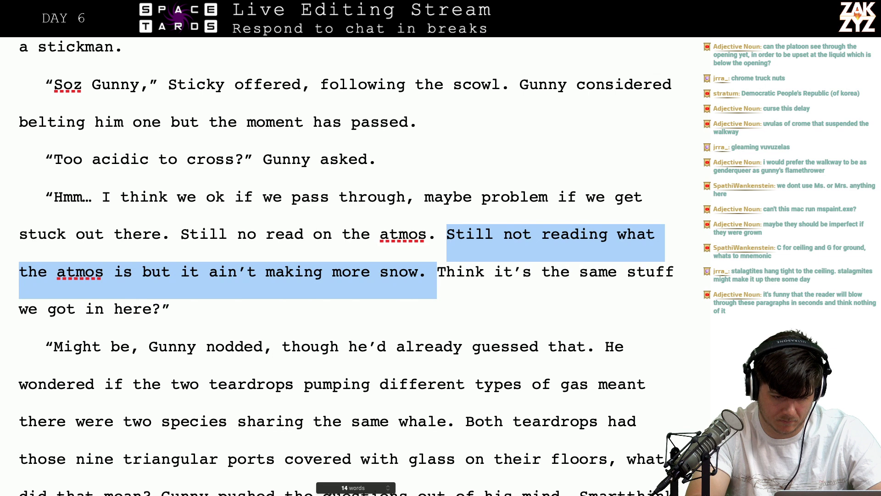
{"action": "key", "text": "shift+Left"}
{"action": "key", "text": "BackSpace"}
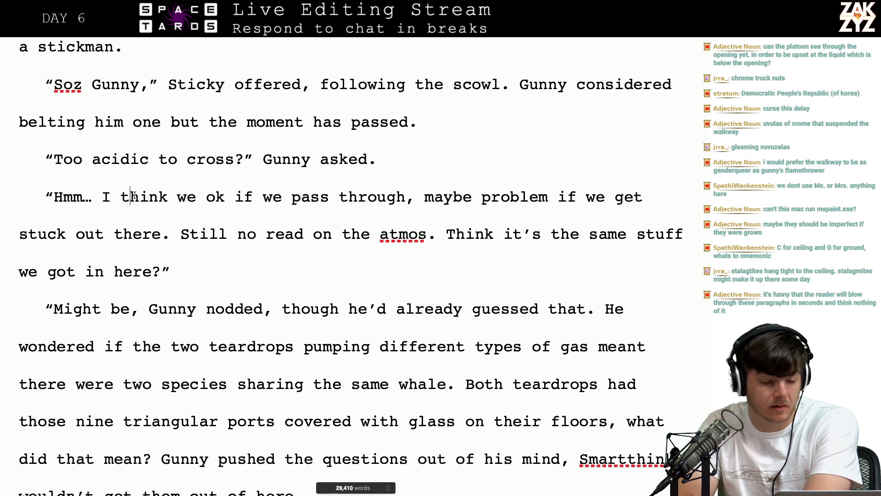
Delete the "I" before "think we ok" in Sticky's reply
{"action": "key", "text": "BackSpace"}
{"action": "key", "text": "BackSpace"}
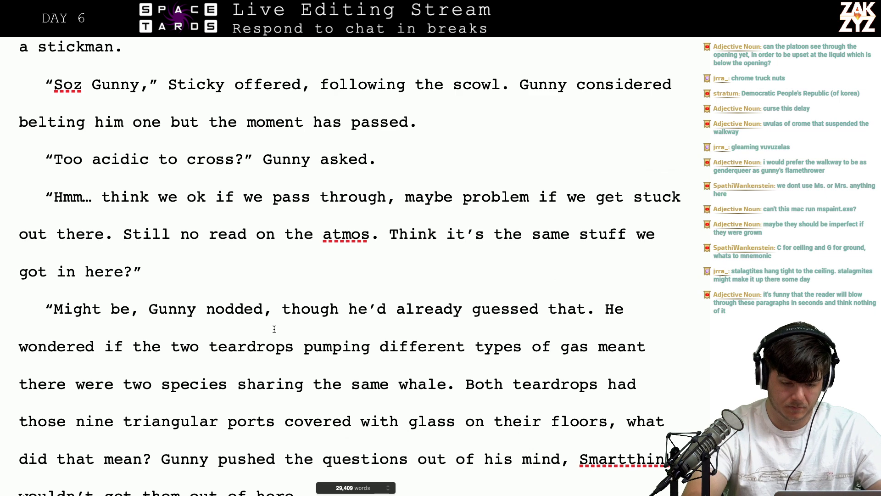
{"action": "type", "text": "he sus"}
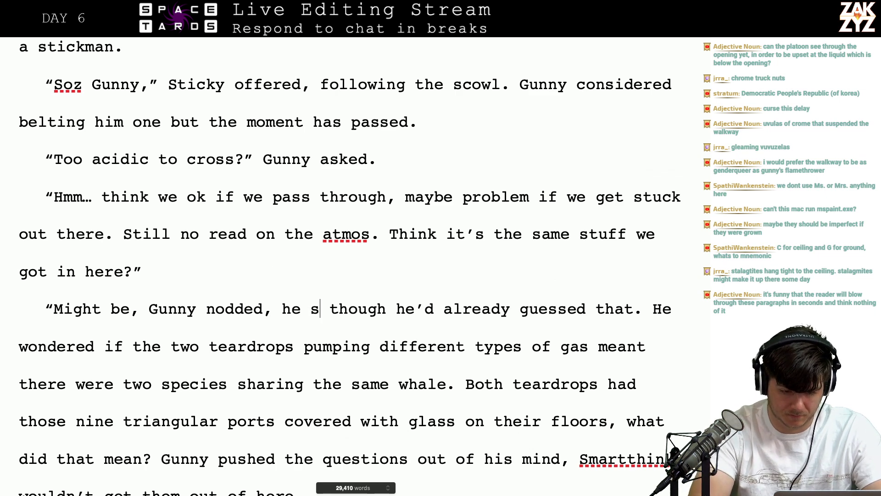
{"action": "type", "text": "pected"}
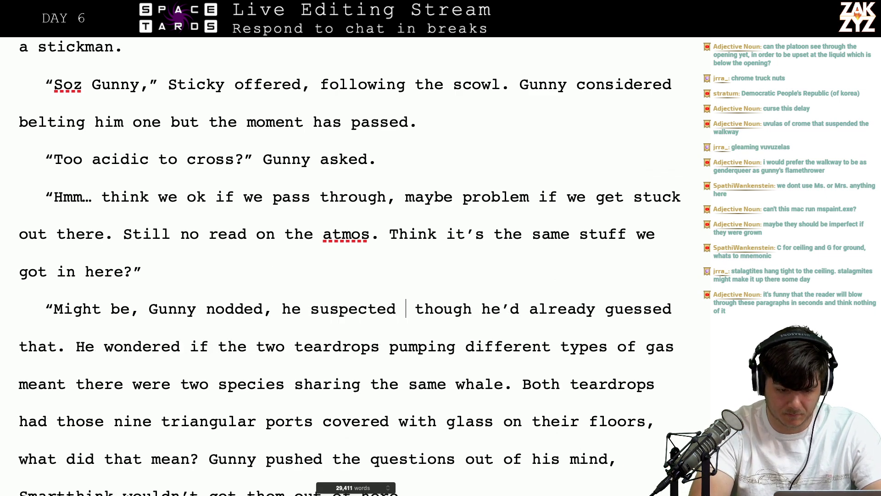
{"action": "key", "text": "BackSpace"}
{"action": "key", "text": "BackSpace"}
{"action": "key", "text": "BackSpace"}
{"action": "key", "text": "BackSpace"}
{"action": "key", "text": "BackSpace"}
{"action": "key", "text": "BackSpace"}
{"action": "key", "text": "BackSpace"}
{"action": "key", "text": "BackSpace"}
{"action": "key", "text": "BackSpace"}
{"action": "key", "text": "BackSpace"}
{"action": "key", "text": "BackSpace"}
{"action": "key", "text": "BackSpace"}
{"action": "key", "text": "BackSpace"}
{"action": "key", "text": "BackSpace"}
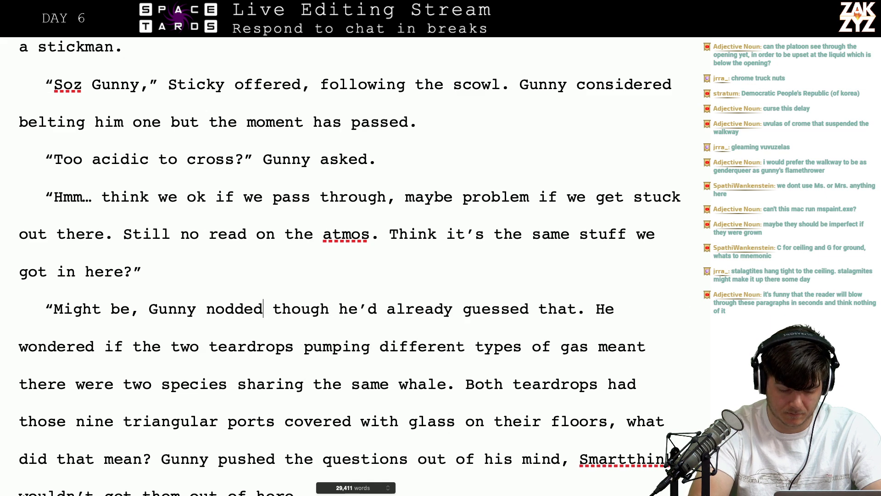
{"action": "type", "text": ", fo"}
{"action": "key", "text": "BackSpace"}
{"action": "key", "text": "BackSpace"}
{"action": "type", "text": "confi"}
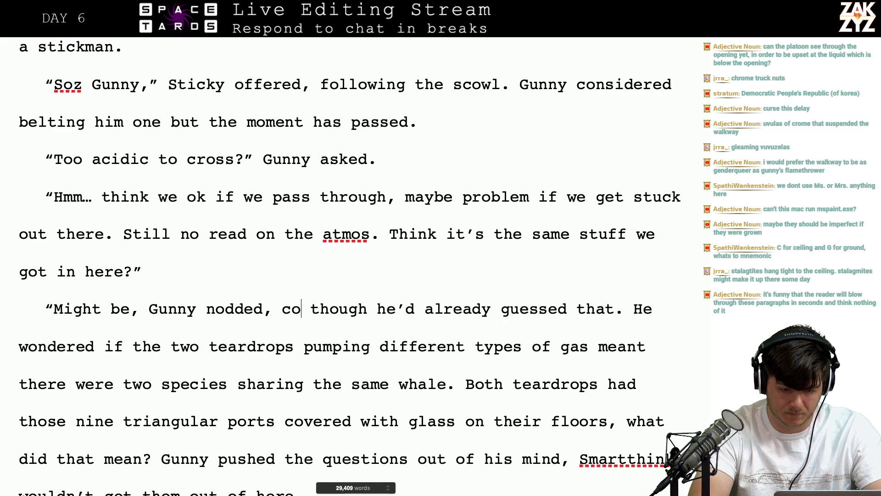
{"action": "type", "text": "rming his"}
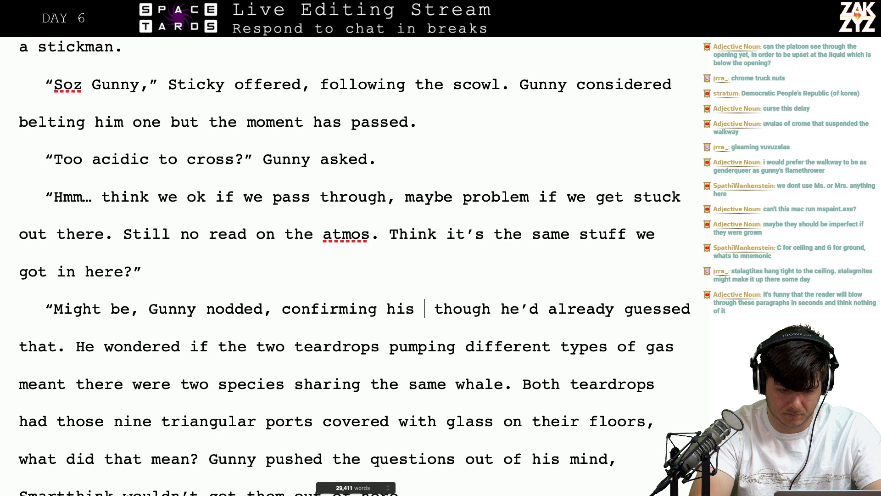
{"action": "key", "text": "BackSpace"}
{"action": "key", "text": "BackSpace"}
{"action": "key", "text": "BackSpace"}
{"action": "key", "text": "BackSpace"}
{"action": "key", "text": "BackSpace"}
{"action": "key", "text": "BackSpace"}
{"action": "key", "text": "BackSpace"}
{"action": "key", "text": "BackSpace"}
{"action": "key", "text": "BackSpace"}
{"action": "key", "text": "BackSpace"}
{"action": "key", "text": "BackSpace"}
{"action": "key", "text": "BackSpace"}
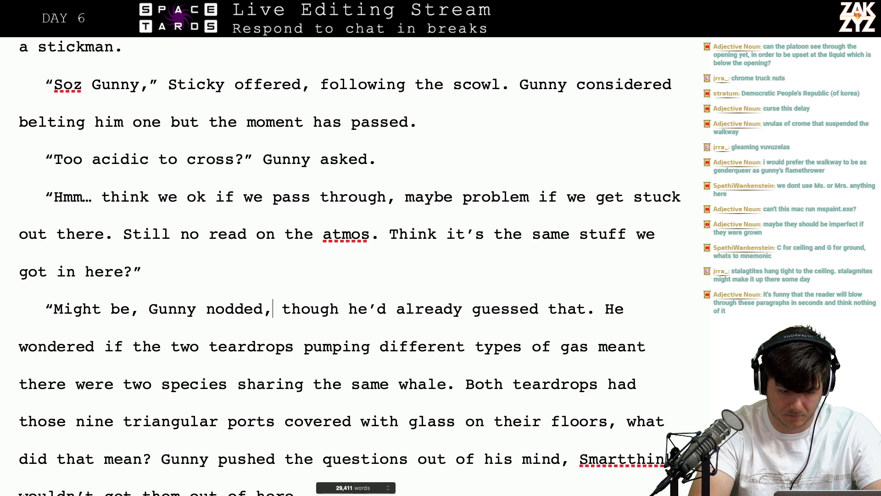
{"action": "type", "text": "he sus"}
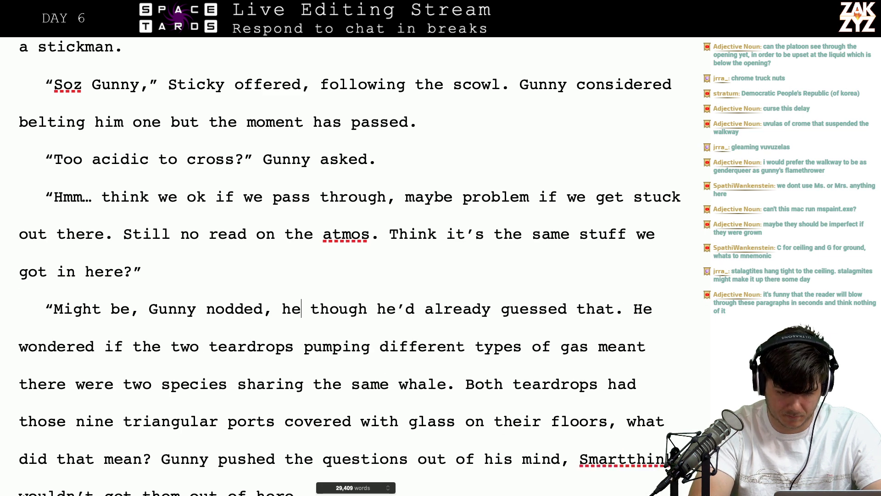
{"action": "type", "text": "pected it"}
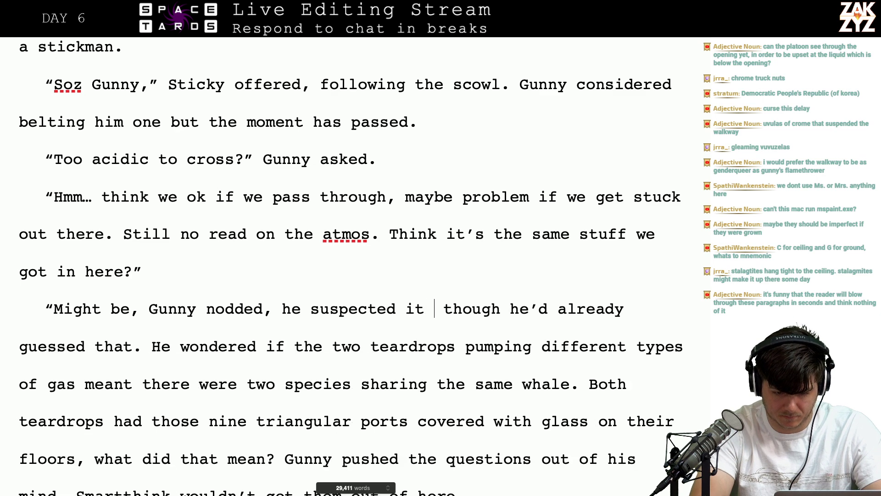
{"action": "key", "text": "BackSpace"}
{"action": "key", "text": "BackSpace"}
{"action": "key", "text": "BackSpace"}
{"action": "key", "text": "BackSpace"}
{"action": "key", "text": "BackSpace"}
{"action": "key", "text": "BackSpace"}
{"action": "key", "text": "BackSpace"}
{"action": "key", "text": "BackSpace"}
{"action": "key", "text": "BackSpace"}
{"action": "key", "text": "BackSpace"}
{"action": "key", "text": "BackSpace"}
{"action": "key", "text": "BackSpace"}
{"action": "key", "text": "BackSpace"}
{"action": "key", "text": "BackSpace"}
{"action": "key", "text": "BackSpace"}
{"action": "key", "text": "BackSpace"}
{"action": "key", "text": "BackSpace"}
{"action": "key", "text": "BackSpace"}
{"action": "key", "text": "BackSpace"}
{"action": "key", "text": "BackSpace"}
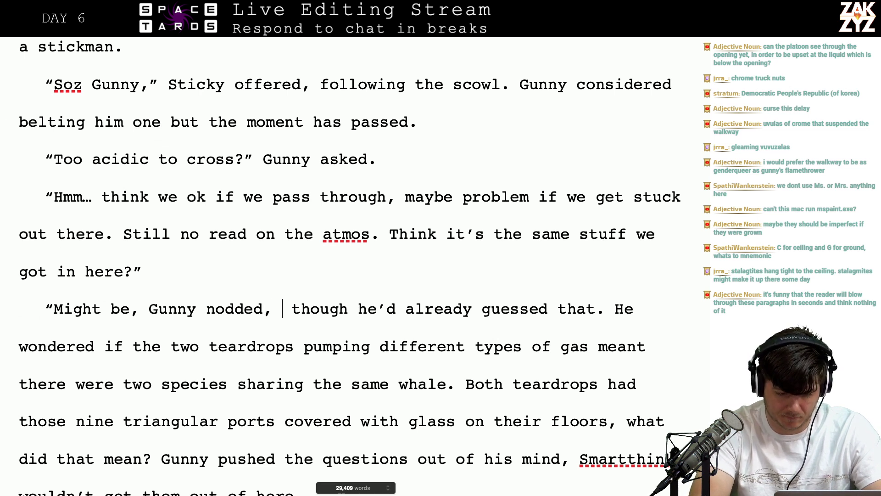
{"action": "type", "text": "it"}
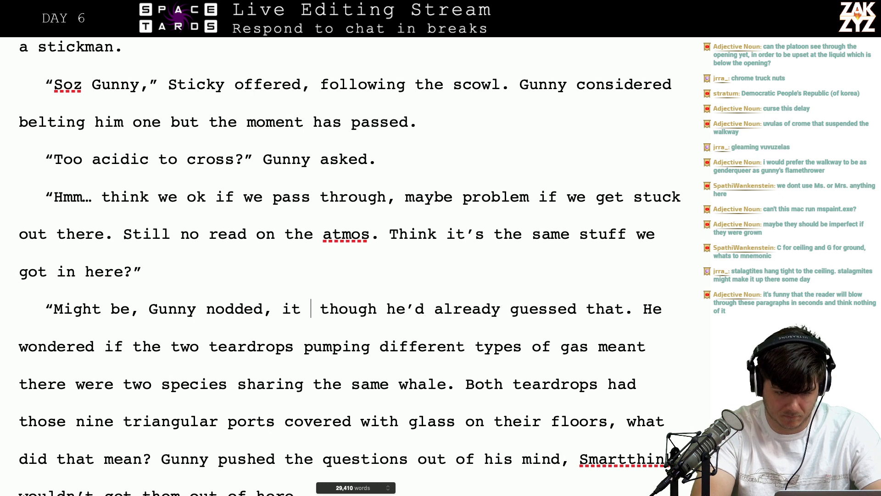
{"action": "key", "text": "BackSpace"}
{"action": "key", "text": "BackSpace"}
{"action": "key", "text": "BackSpace"}
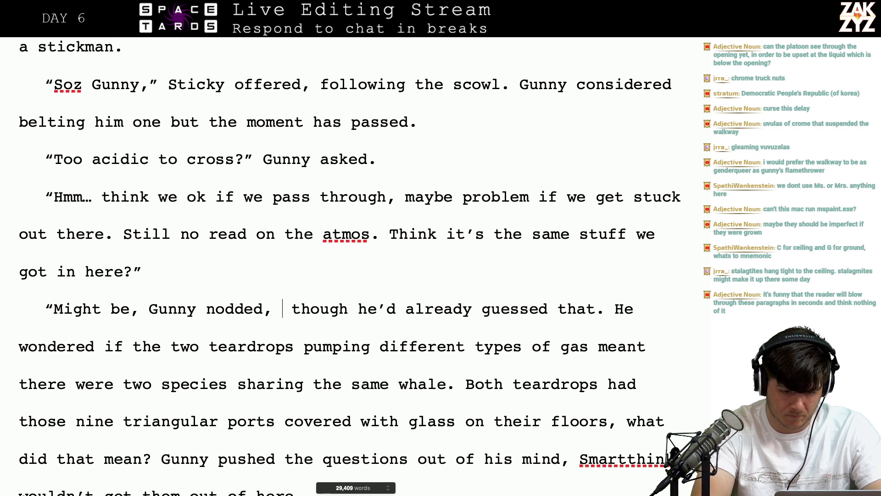
{"action": "key", "text": "BackSpace"}
{"action": "type", "text": "it would tr"}
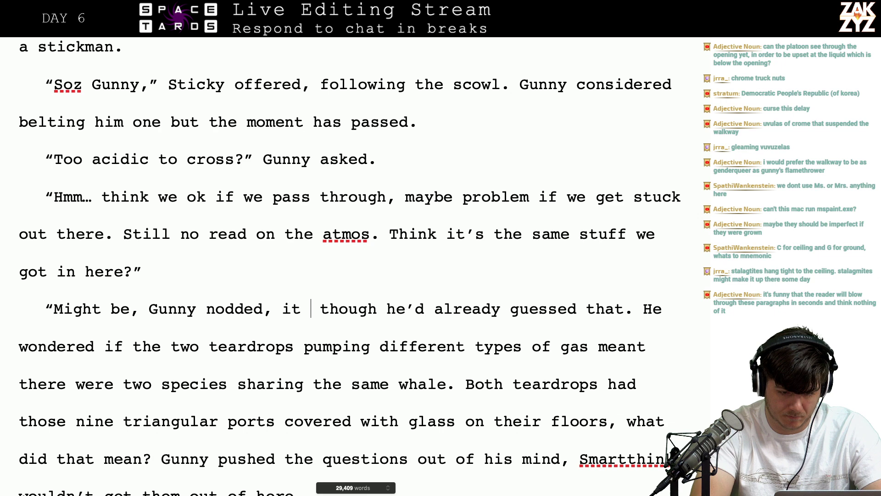
{"action": "type", "text": "ack"}
{"action": "key", "text": "BackSpace"}
{"action": "key", "text": "BackSpace"}
{"action": "key", "text": "BackSpace"}
{"action": "key", "text": "BackSpace"}
{"action": "key", "text": "BackSpace"}
{"action": "key", "text": "BackSpace"}
{"action": "key", "text": "BackSpace"}
{"action": "key", "text": "BackSpace"}
{"action": "key", "text": "BackSpace"}
{"action": "key", "text": "BackSpace"}
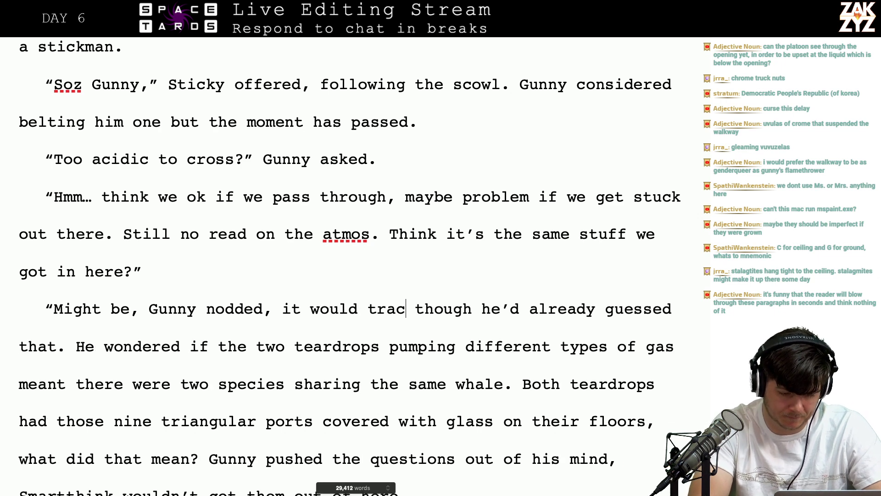
{"action": "key", "text": "BackSpace"}
{"action": "key", "text": "BackSpace"}
{"action": "key", "text": "BackSpace"}
{"action": "key", "text": "BackSpace"}
{"action": "key", "text": "BackSpace"}
{"action": "key", "text": "BackSpace"}
Delete "though he'd already guessed that. He wondered" after "Gunny nodded"
{"action": "type", "text": "."}
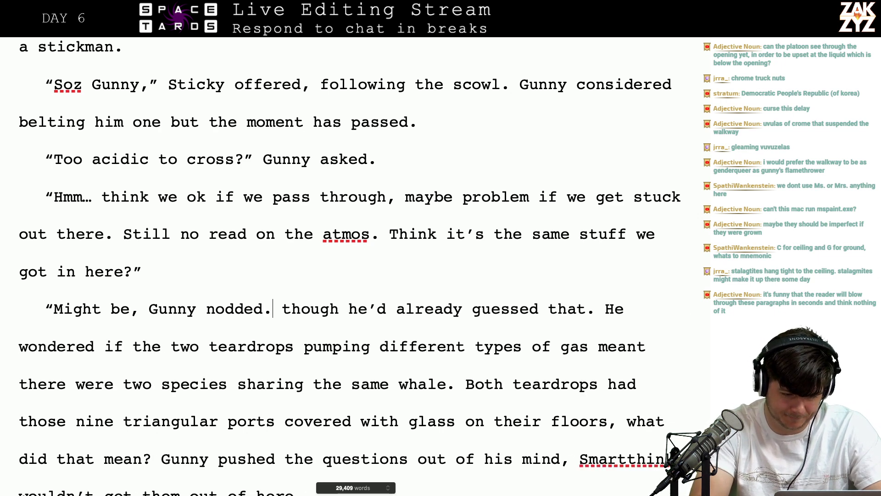
{"action": "key", "text": "shift+Down"}
{"action": "key", "text": "shift+Left"}
{"action": "key", "text": "shift+Left"}
{"action": "key", "text": "shift+Left"}
{"action": "key", "text": "shift+Left"}
{"action": "key", "text": "shift+Left"}
{"action": "key", "text": "shift+Left"}
{"action": "key", "text": "shift+Left"}
{"action": "key", "text": "shift+Left"}
{"action": "key", "text": "shift+Left"}
{"action": "key", "text": "shift+Left"}
{"action": "key", "text": "shift+Left"}
{"action": "key", "text": "shift+Left"}
{"action": "key", "text": "shift+Left"}
{"action": "key", "text": "shift+Left"}
{"action": "key", "text": "shift+Left"}
{"action": "key", "text": "shift+Left"}
{"action": "key", "text": "shift+Left"}
{"action": "key", "text": "shift+Left"}
{"action": "key", "text": "shift+Left"}
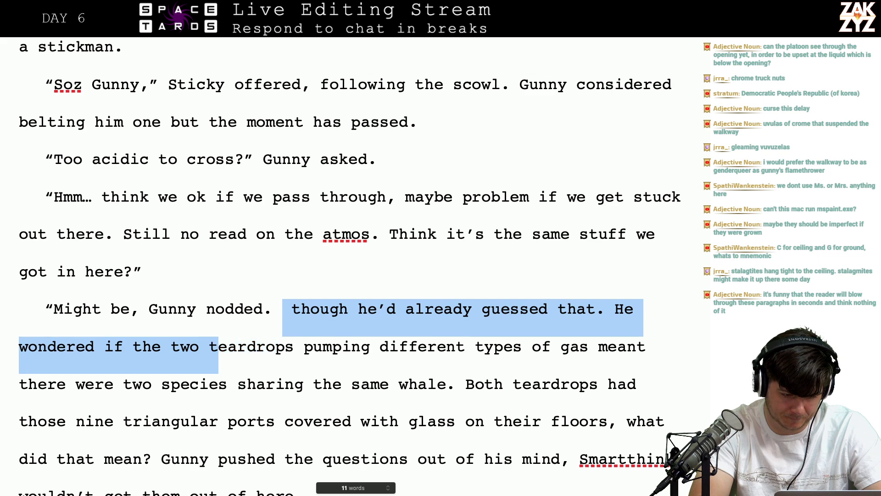
{"action": "key", "text": "shift+Left"}
{"action": "key", "text": "BackSpace"}
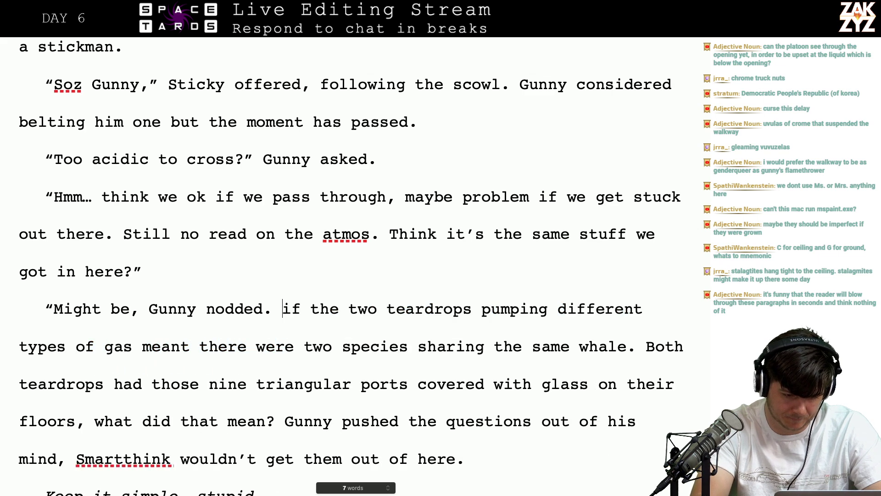
Continue "Gunny nodded" with ", tapping his gauntlet on his trunk as he thought"
{"action": "key", "text": "BackSpace"}
{"action": "key", "text": "BackSpace"}
{"action": "type", "text": ", tapping his gaunt"}
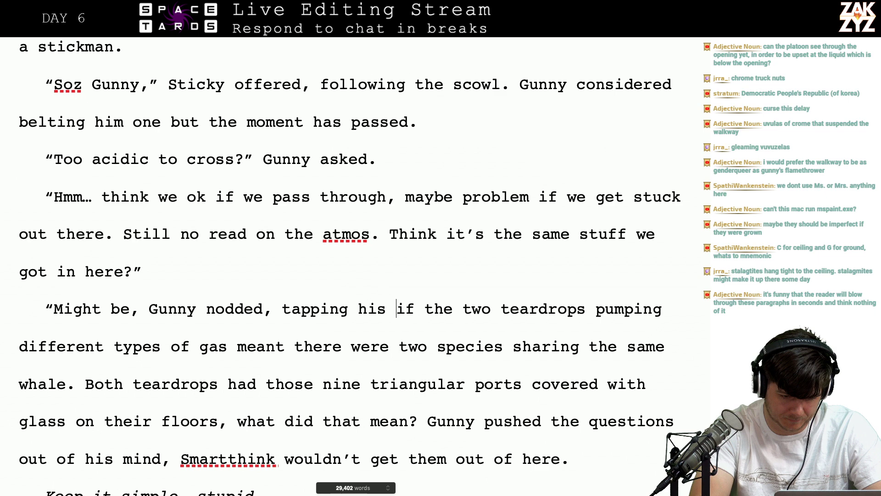
{"action": "type", "text": "let on h"}
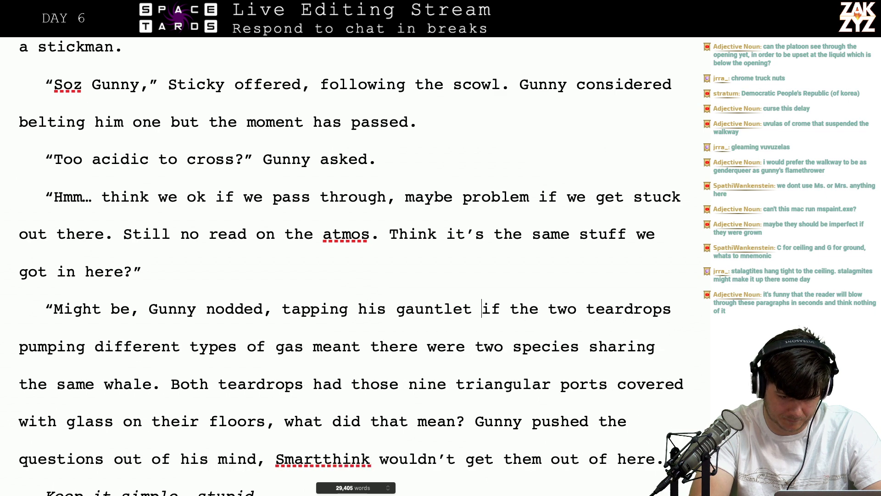
{"action": "type", "text": "is trunk as he thought"}
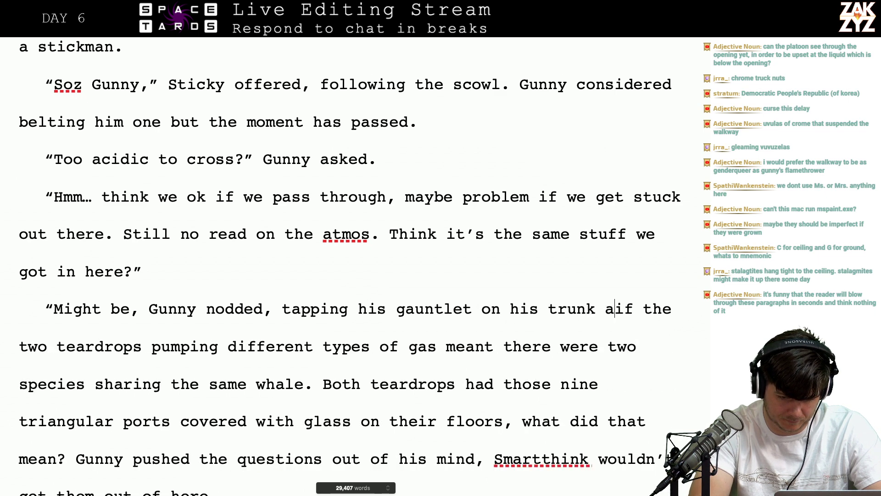
Rewrite the wording after "tapping his" as "armored fingertips on his trunk as he pondered"
{"action": "key", "text": "BackSpace"}
{"action": "key", "text": "BackSpace"}
{"action": "key", "text": "BackSpace"}
{"action": "key", "text": "BackSpace"}
{"action": "key", "text": "BackSpace"}
{"action": "key", "text": "BackSpace"}
{"action": "key", "text": "BackSpace"}
{"action": "key", "text": "BackSpace"}
{"action": "key", "text": "BackSpace"}
{"action": "key", "text": "BackSpace"}
{"action": "key", "text": "BackSpace"}
{"action": "key", "text": "BackSpace"}
{"action": "key", "text": "BackSpace"}
{"action": "key", "text": "BackSpace"}
{"action": "key", "text": "BackSpace"}
{"action": "key", "text": "BackSpace"}
{"action": "key", "text": "BackSpace"}
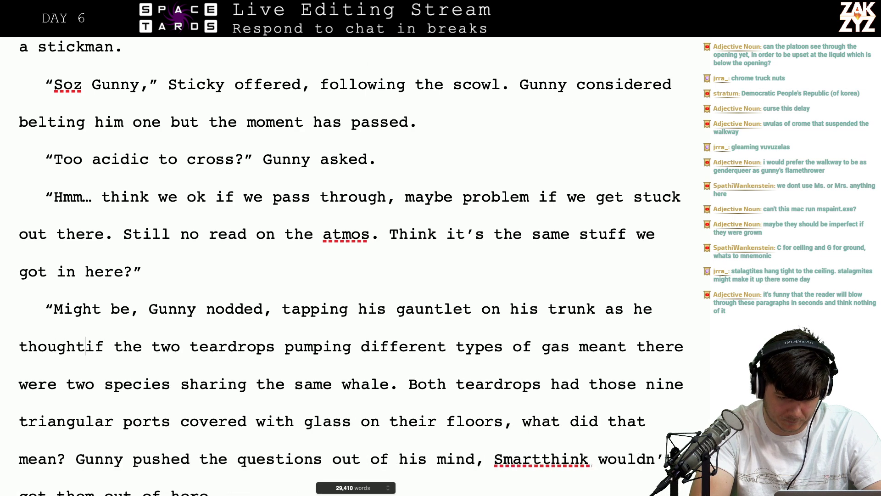
{"action": "key", "text": "BackSpace"}
{"action": "key", "text": "BackSpace"}
{"action": "key", "text": "BackSpace"}
{"action": "key", "text": "BackSpace"}
{"action": "key", "text": "BackSpace"}
{"action": "key", "text": "BackSpace"}
{"action": "key", "text": "BackSpace"}
{"action": "key", "text": "BackSpace"}
{"action": "key", "text": "BackSpace"}
{"action": "key", "text": "BackSpace"}
{"action": "key", "text": "BackSpace"}
{"action": "key", "text": "BackSpace"}
{"action": "key", "text": "BackSpace"}
{"action": "key", "text": "BackSpace"}
{"action": "key", "text": "BackSpace"}
{"action": "key", "text": "BackSpace"}
{"action": "key", "text": "BackSpace"}
{"action": "key", "text": "BackSpace"}
{"action": "key", "text": "BackSpace"}
{"action": "key", "text": "BackSpace"}
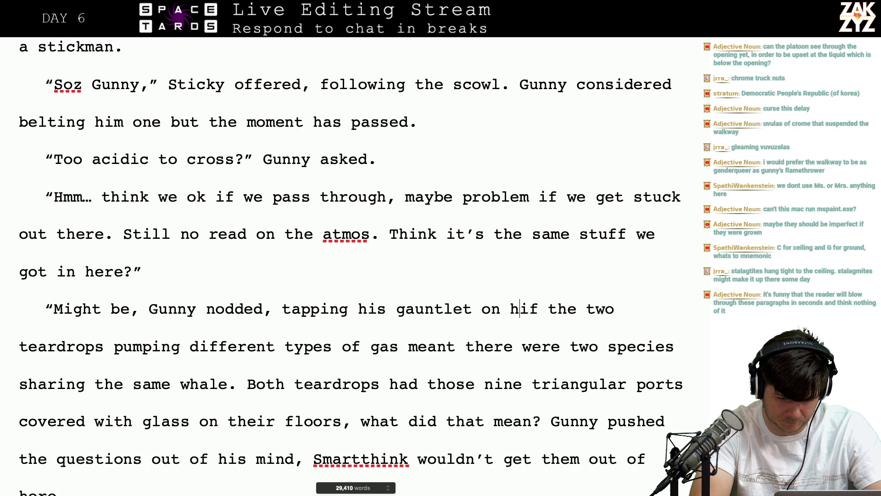
{"action": "type", "text": "glo"}
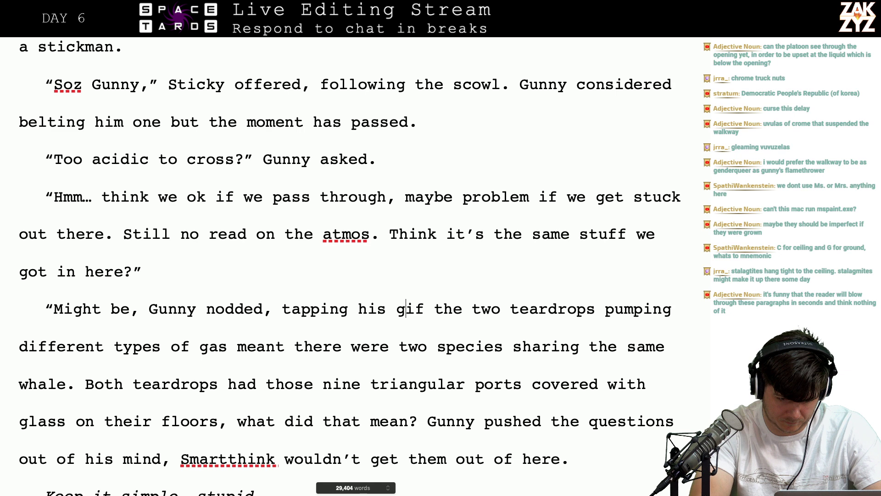
{"action": "key", "text": "BackSpace"}
{"action": "key", "text": "BackSpace"}
{"action": "key", "text": "BackSpace"}
{"action": "type", "text": "armore"}
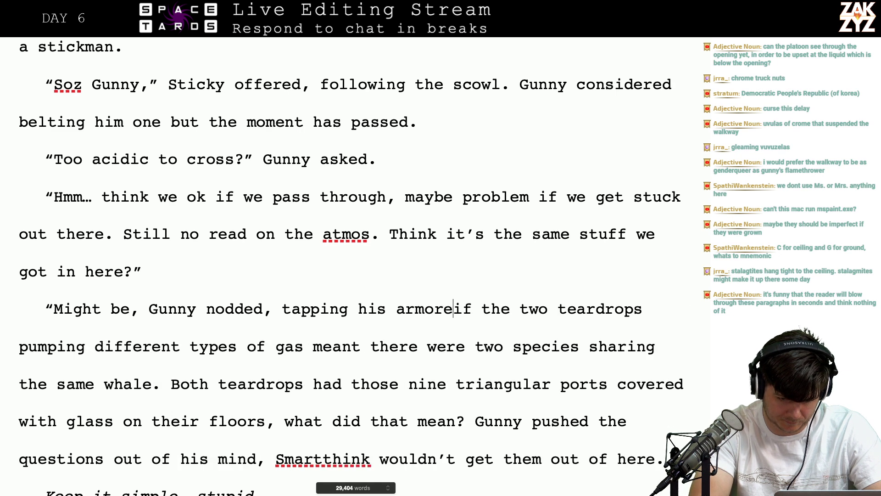
{"action": "type", "text": "d fing"}
{"action": "key", "text": "BackSpace"}
{"action": "type", "text": "ngertips on his tru"}
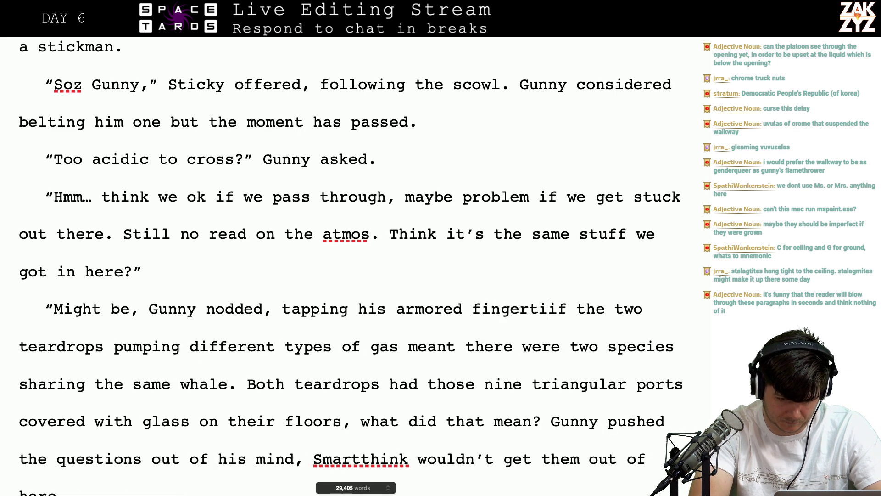
{"action": "type", "text": "nk as he pond"}
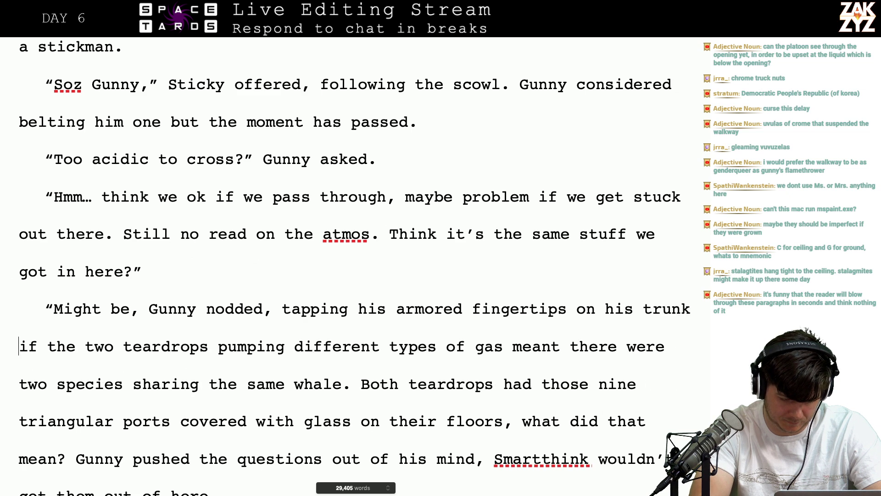
{"action": "type", "text": "ered"}
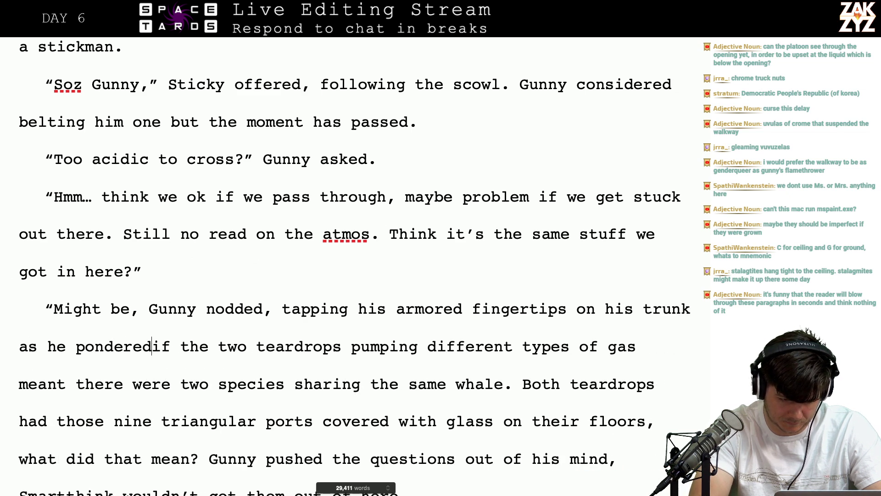
End the sentence after "pondered" with a period and capitalize "If" to begin the teardrops sentence
{"action": "type", "text": "."}
{"action": "key", "text": "Delete"}
{"action": "type", "text": "I"}
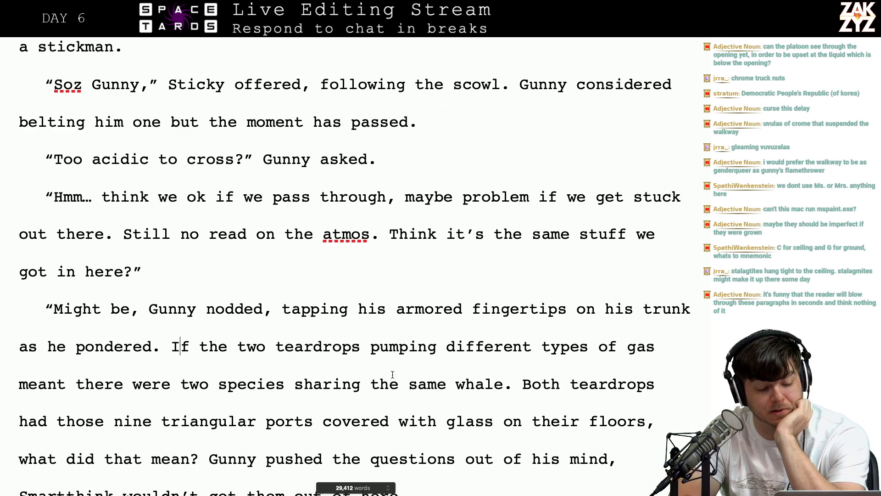
{"action": "scroll", "coordinate": [386, 365], "scroll_direction": "down", "scroll_amount": 1}
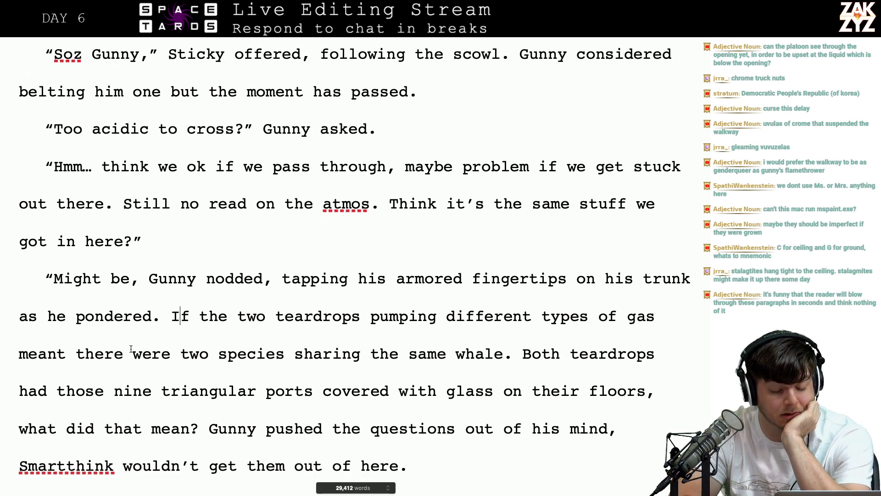
{"action": "scroll", "coordinate": [295, 331], "scroll_direction": "down", "scroll_amount": 1}
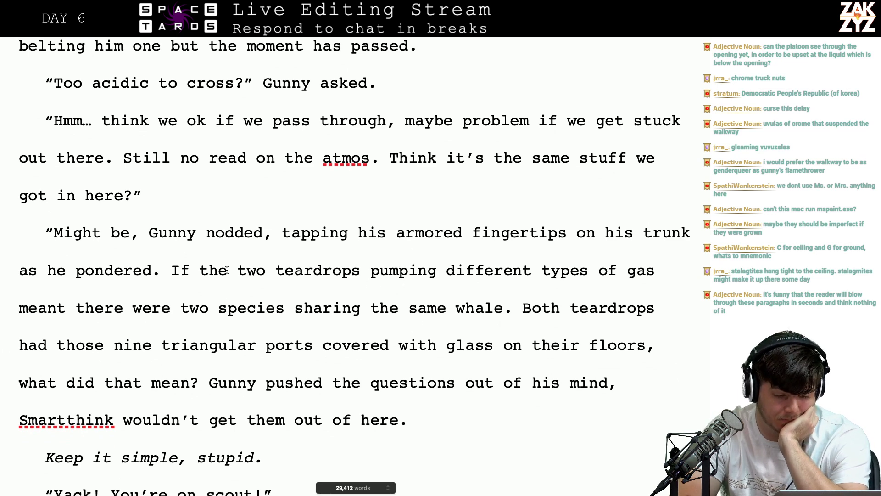
Move the "If the two teardrops" sentence into its own paragraph and begin a question with "Did the two" after "pondered."
{"action": "key", "text": "Right"}
{"action": "key", "text": "Left"}
{"action": "key", "text": "Left"}
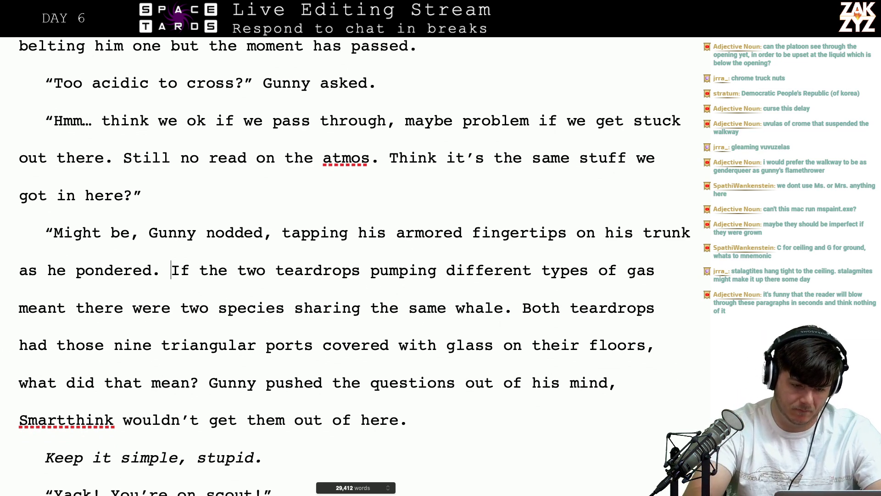
{"action": "key", "text": "Return"}
{"action": "key", "text": "Left"}
{"action": "type", "text": "Did the two types"}
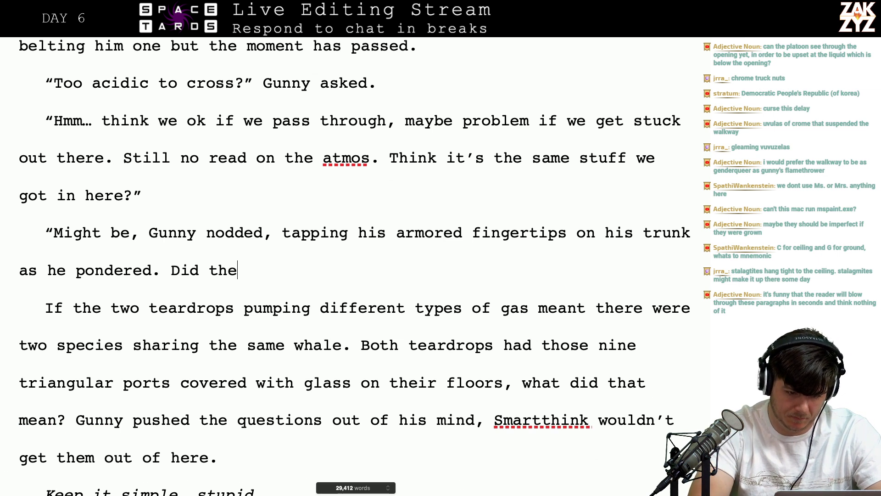
{"action": "key", "text": "BackSpace"}
{"action": "key", "text": "BackSpace"}
{"action": "key", "text": "BackSpace"}
{"action": "key", "text": "BackSpace"}
{"action": "key", "text": "BackSpace"}
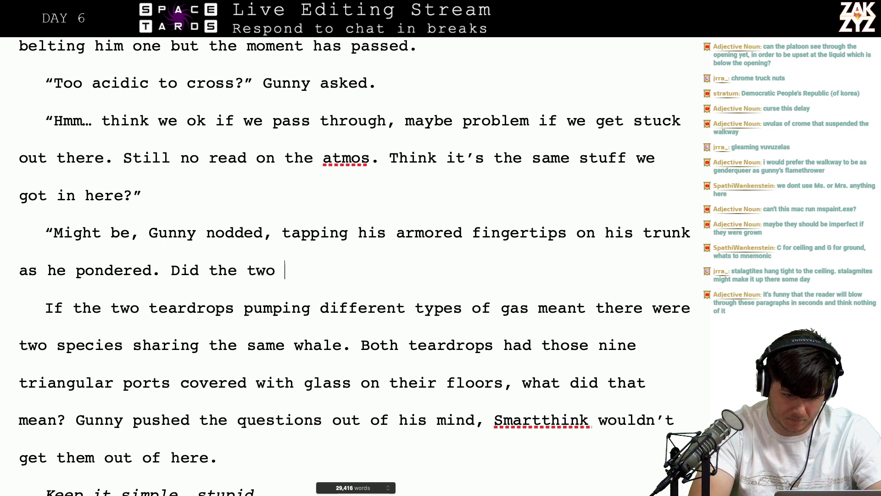
Complete the question with "different types of gas in the two teardrops mean that different species were sharing the same whale?" and start "What did those nine"
{"action": "type", "text": "different type"}
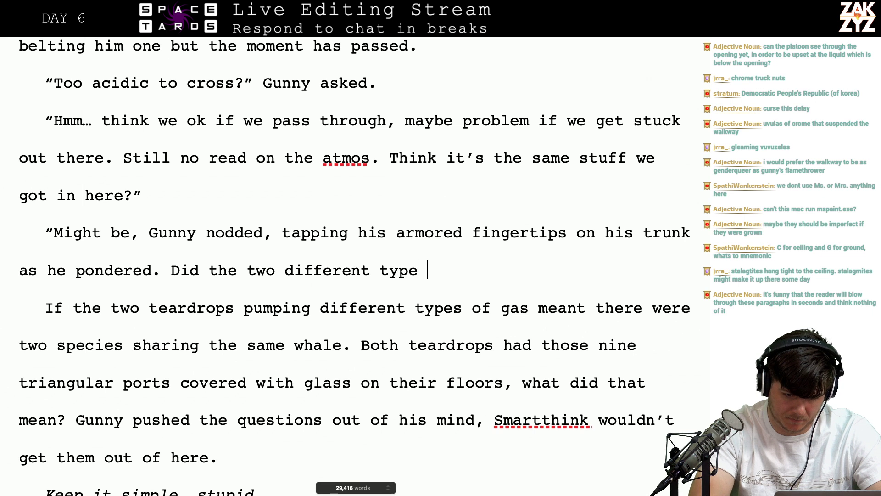
{"action": "type", "text": "s of gas "}
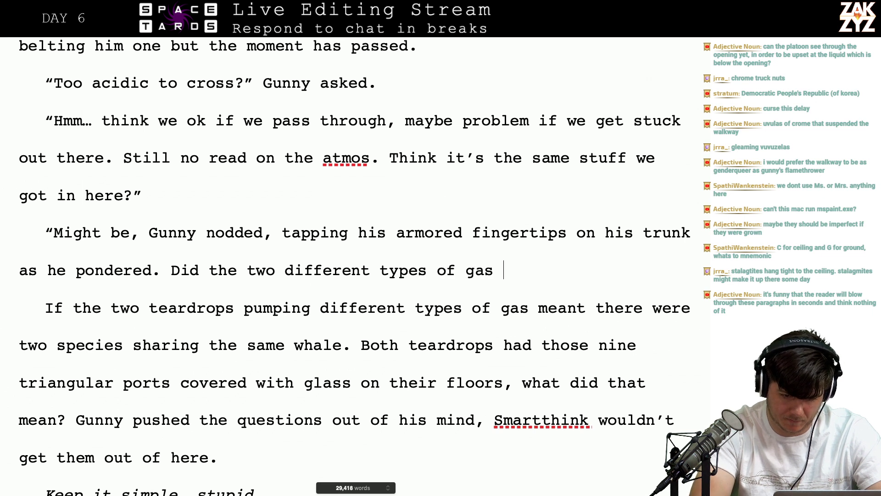
{"action": "type", "text": "in the two tear"}
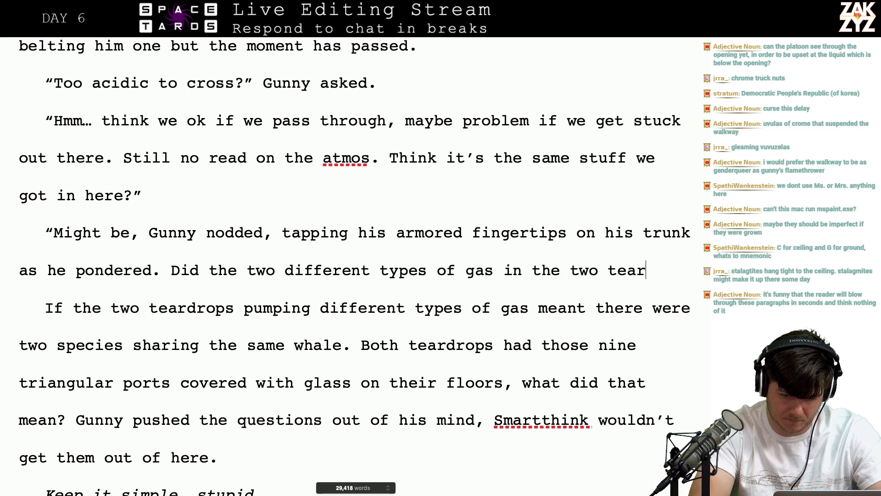
{"action": "type", "text": "drops mean that "}
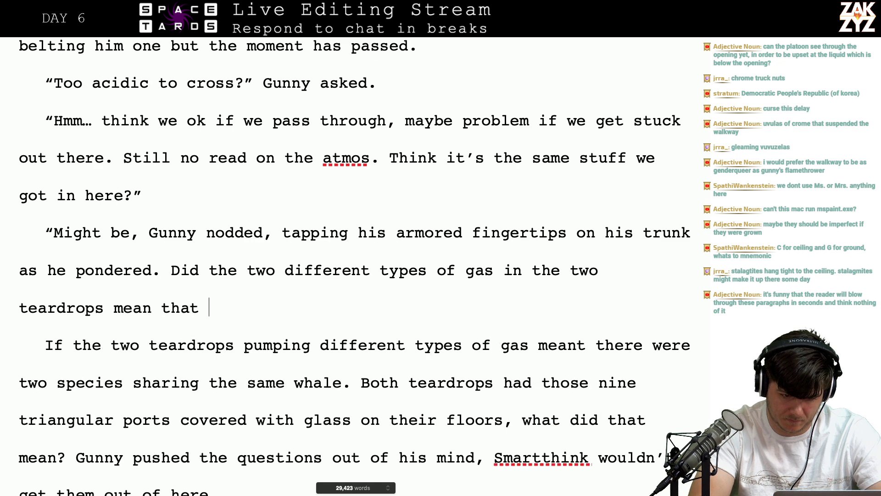
{"action": "type", "text": "two"}
{"action": "key", "text": "BackSpace"}
{"action": "key", "text": "BackSpace"}
{"action": "key", "text": "BackSpace"}
{"action": "type", "text": "dif"}
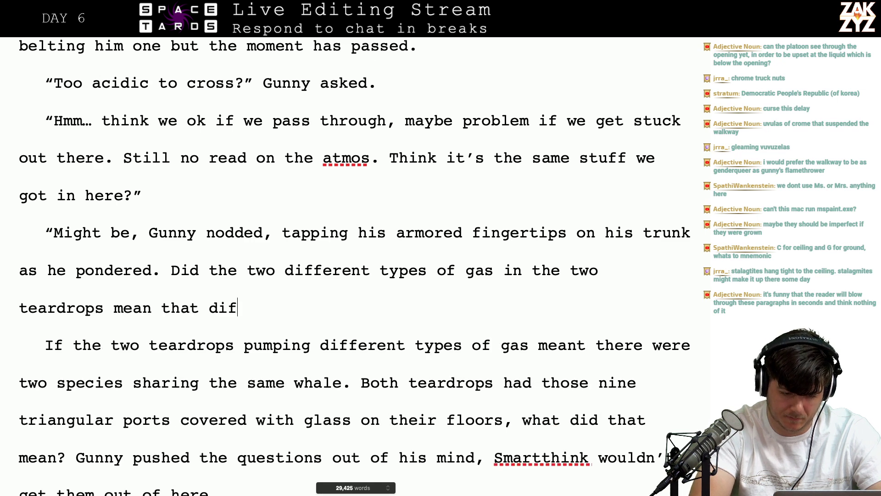
{"action": "type", "text": "ferent species wer"}
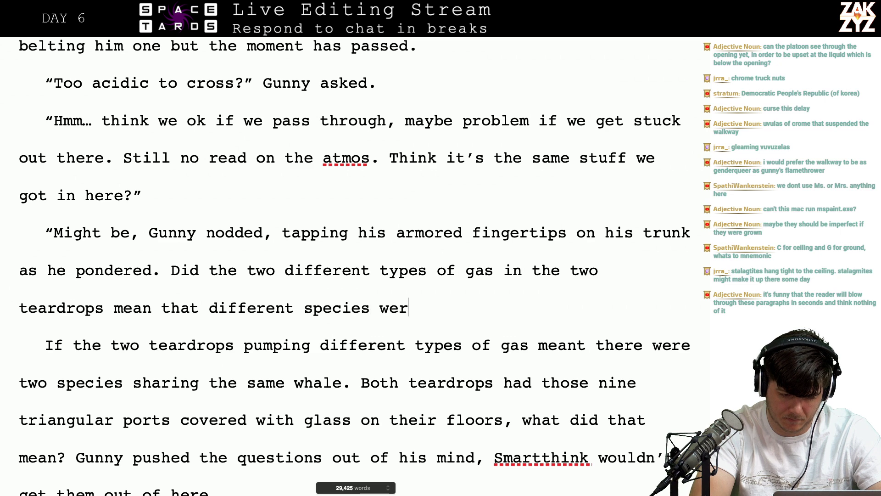
{"action": "type", "text": "e sharing the same w"}
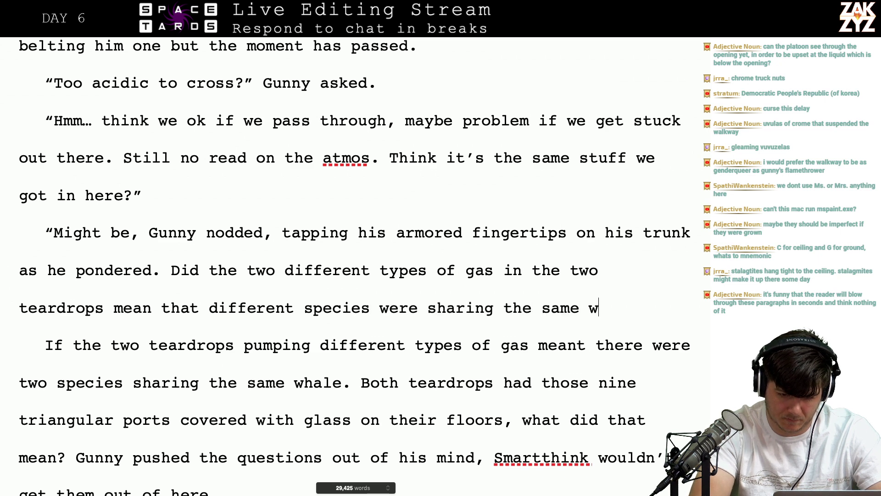
{"action": "type", "text": "hale? What did those nine"}
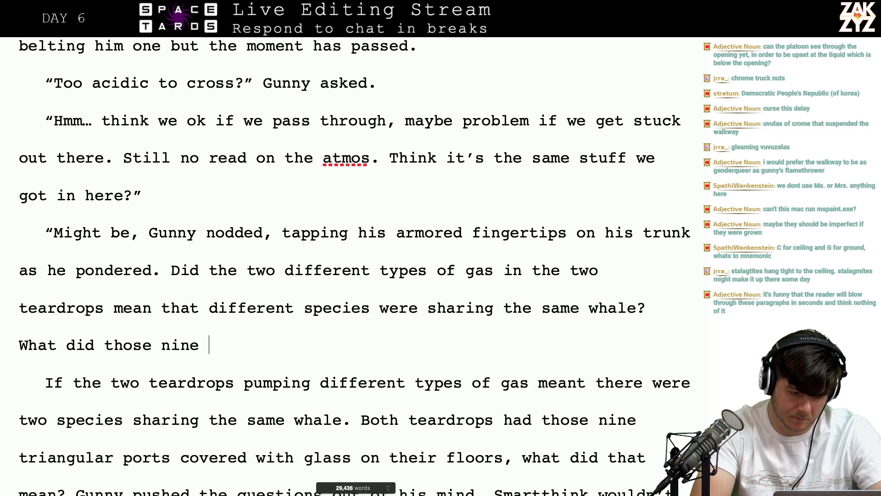
Finish the second question with "triangles at the bottom mean?"
{"action": "type", "text": " trian"}
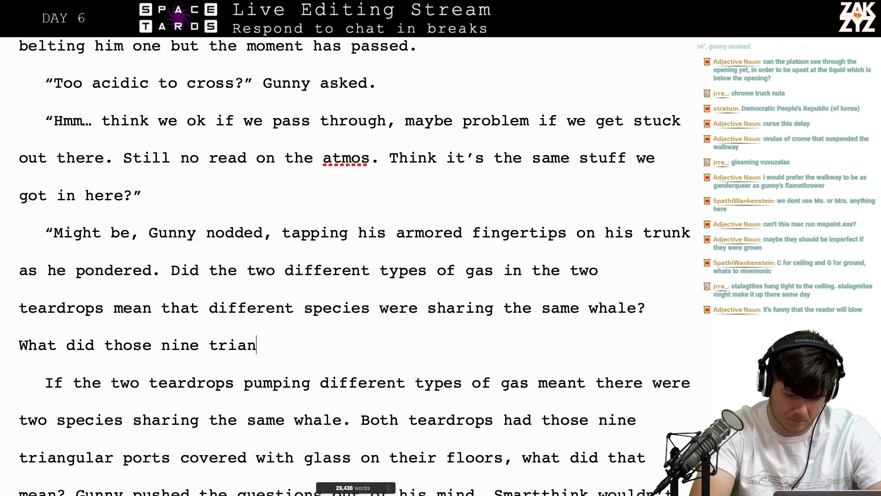
{"action": "type", "text": "gles at the botto"}
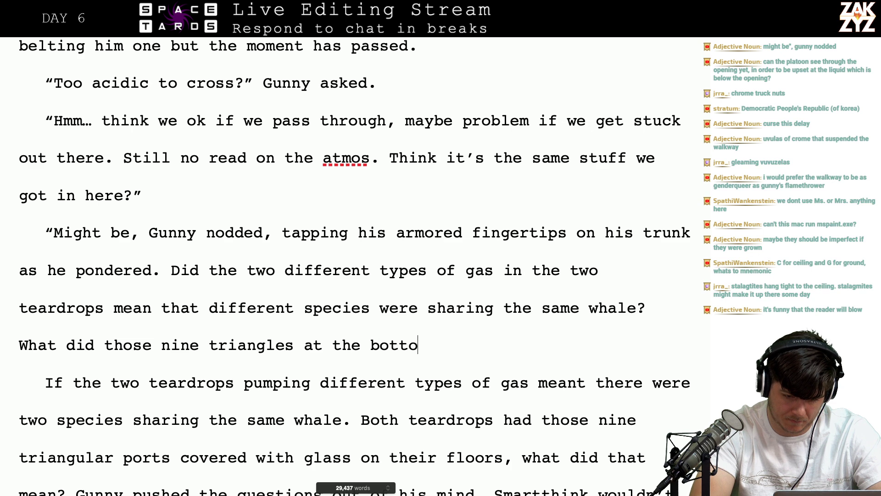
{"action": "type", "text": "m mean?"}
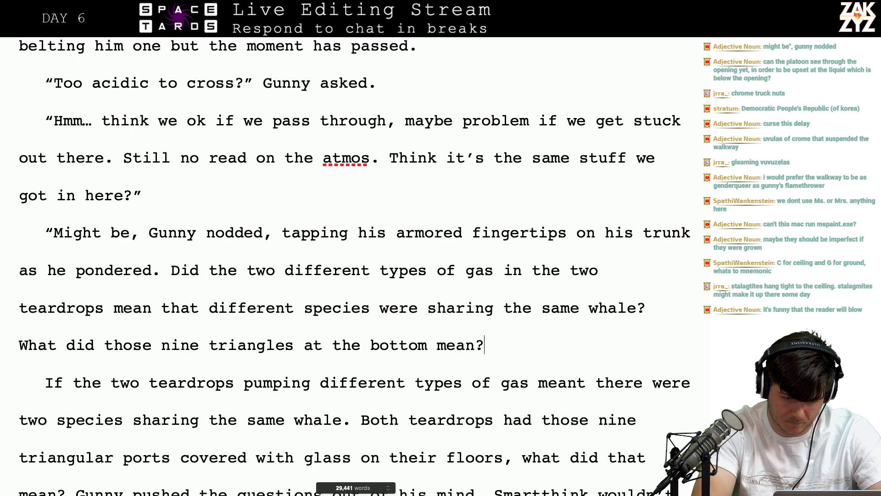
Rewrite the second question as "What were those nine glass windows the bottom of each drop for?" and add "What did the talons do?"
{"action": "key", "text": "BackSpace"}
{"action": "key", "text": "BackSpace"}
{"action": "key", "text": "BackSpace"}
{"action": "key", "text": "BackSpace"}
{"action": "key", "text": "BackSpace"}
{"action": "key", "text": "BackSpace"}
{"action": "key", "text": "BackSpace"}
{"action": "key", "text": "BackSpace"}
{"action": "key", "text": "BackSpace"}
{"action": "key", "text": "BackSpace"}
{"action": "key", "text": "BackSpace"}
{"action": "key", "text": "BackSpace"}
{"action": "key", "text": "BackSpace"}
{"action": "key", "text": "BackSpace"}
{"action": "key", "text": "BackSpace"}
{"action": "key", "text": "BackSpace"}
{"action": "key", "text": "BackSpace"}
{"action": "key", "text": "BackSpace"}
{"action": "key", "text": "BackSpace"}
{"action": "key", "text": "BackSpace"}
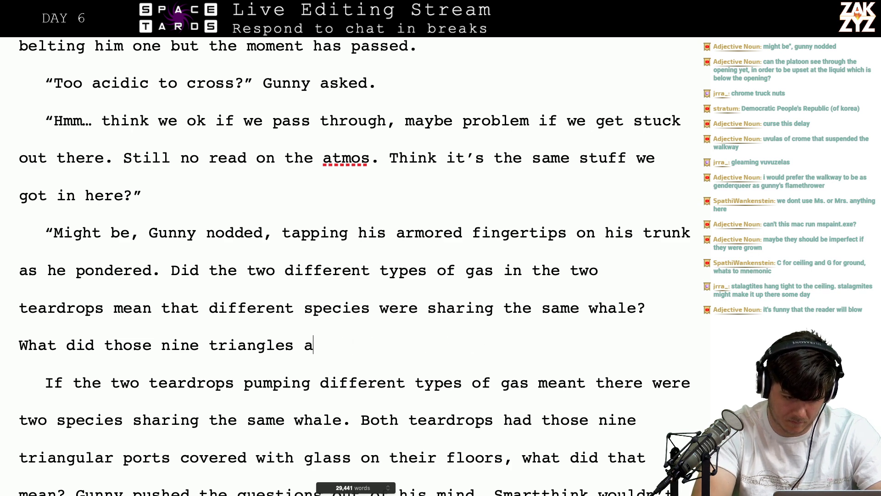
{"action": "key", "text": "BackSpace"}
{"action": "key", "text": "BackSpace"}
{"action": "key", "text": "BackSpace"}
{"action": "key", "text": "BackSpace"}
{"action": "key", "text": "BackSpace"}
{"action": "key", "text": "BackSpace"}
{"action": "key", "text": "BackSpace"}
{"action": "key", "text": "BackSpace"}
{"action": "key", "text": "BackSpace"}
{"action": "key", "text": "BackSpace"}
{"action": "key", "text": "BackSpace"}
{"action": "key", "text": "BackSpace"}
{"action": "key", "text": "BackSpace"}
{"action": "key", "text": "BackSpace"}
{"action": "key", "text": "BackSpace"}
{"action": "key", "text": "BackSpace"}
{"action": "key", "text": "BackSpace"}
{"action": "key", "text": "BackSpace"}
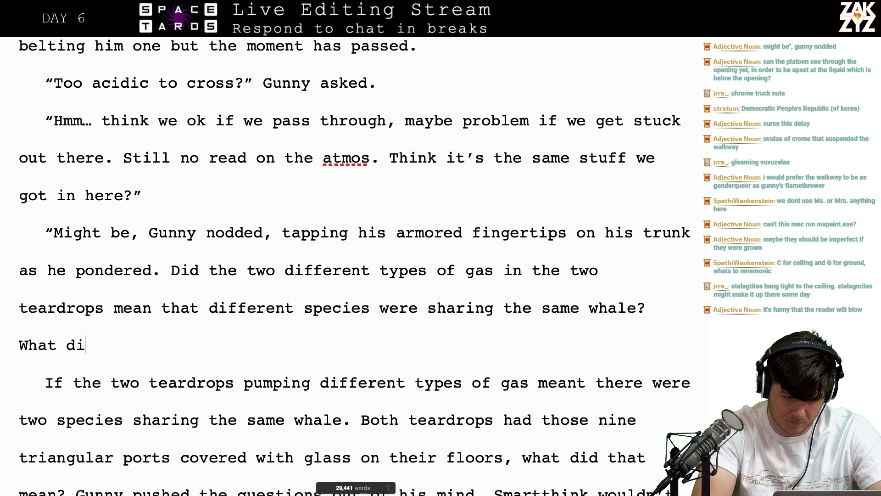
{"action": "key", "text": "BackSpace"}
{"action": "key", "text": "BackSpace"}
{"action": "type", "text": "were those "}
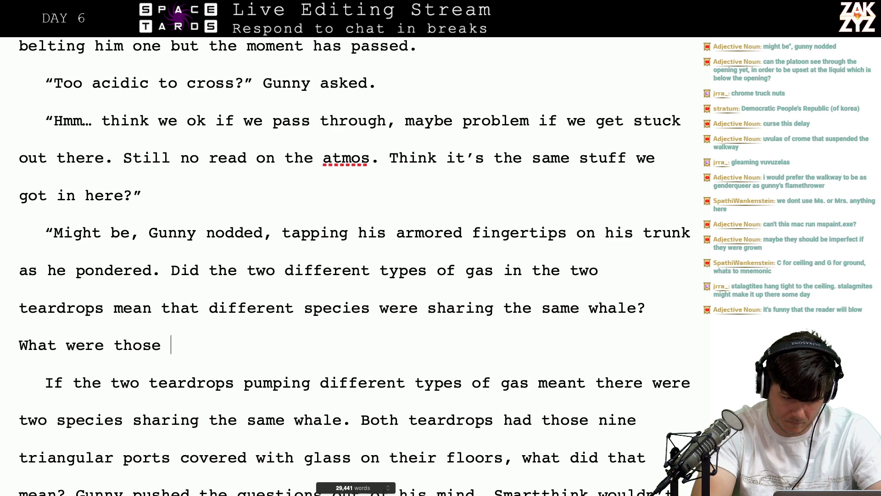
{"action": "type", "text": "nine glass w"}
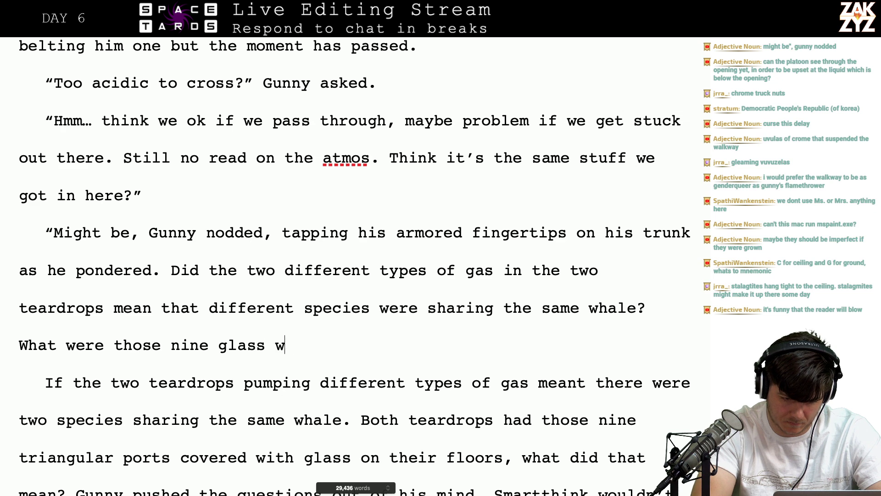
{"action": "type", "text": "indows t t"}
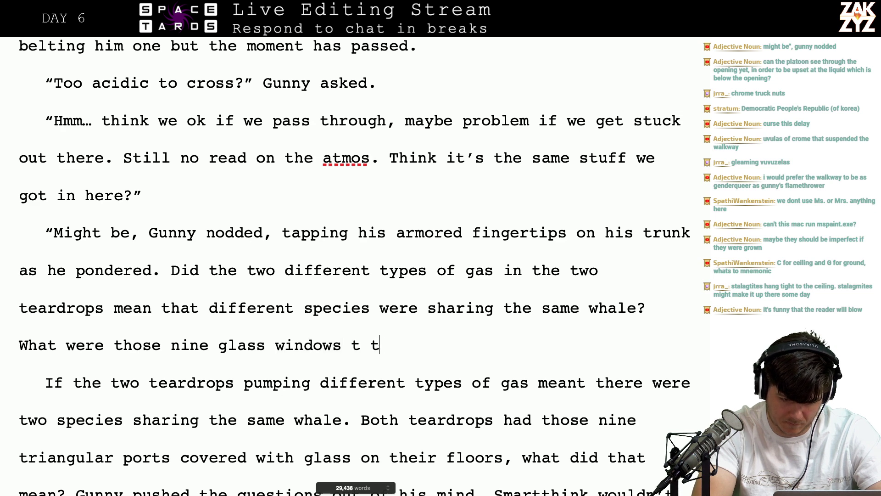
{"action": "key", "text": "BackSpace"}
{"action": "key", "text": "BackSpace"}
{"action": "type", "text": "he bottom of "}
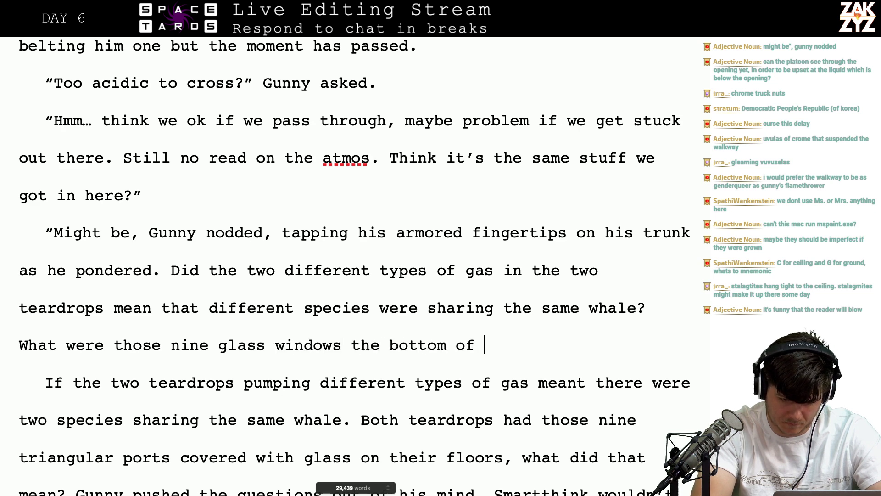
{"action": "type", "text": "each drop for?"}
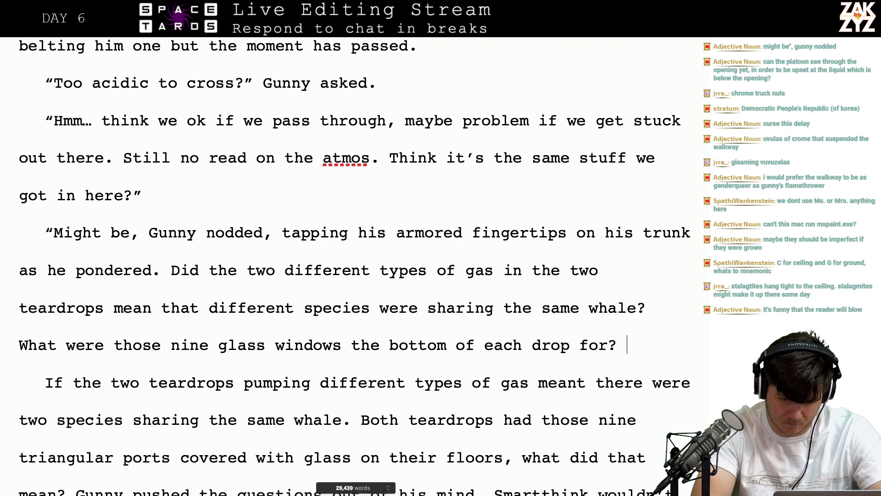
{"action": "type", "text": " What did "}
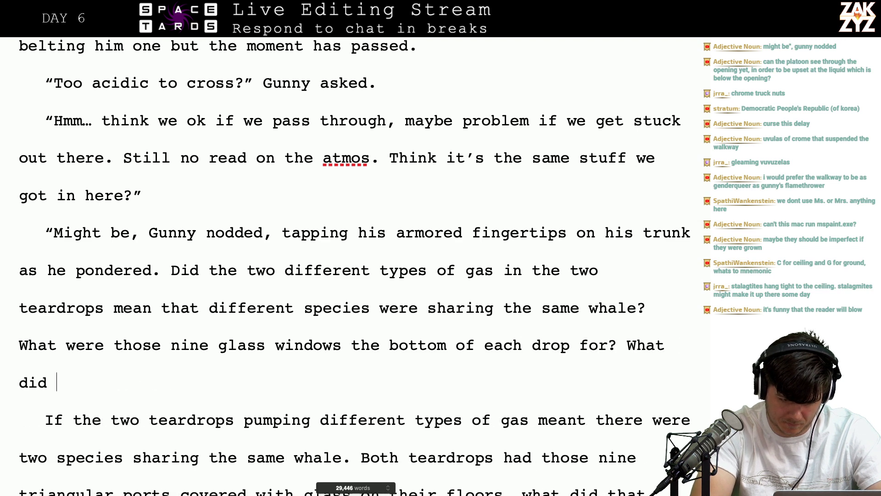
{"action": "type", "text": "the talons do?"}
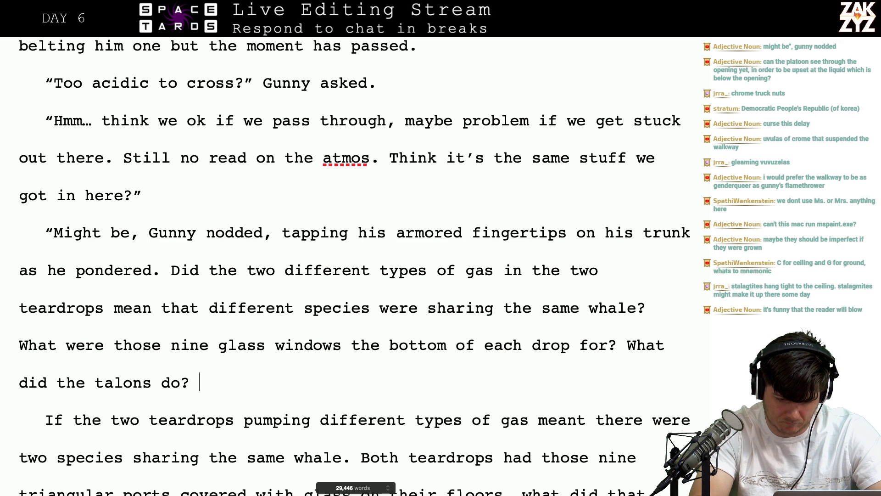
Delete the old text from "If the two teardrops" through "what did that mean?" so "Gunny pushed the questions" follows the talons question
{"action": "key", "text": "shift+Down"}
{"action": "key", "text": "shift+Down"}
{"action": "key", "text": "shift+Down"}
{"action": "key", "text": "shift+Down"}
{"action": "key", "text": "shift+Left"}
{"action": "key", "text": "shift+Left"}
{"action": "key", "text": "shift+Left"}
{"action": "key", "text": "shift+Left"}
{"action": "key", "text": "shift+Left"}
{"action": "key", "text": "shift+Left"}
{"action": "key", "text": "shift+Left"}
{"action": "key", "text": "shift+Left"}
{"action": "key", "text": "shift+Left"}
{"action": "key", "text": "shift+Left"}
{"action": "key", "text": "shift+Left"}
{"action": "key", "text": "shift+Left"}
{"action": "key", "text": "shift+Left"}
{"action": "key", "text": "shift+Left"}
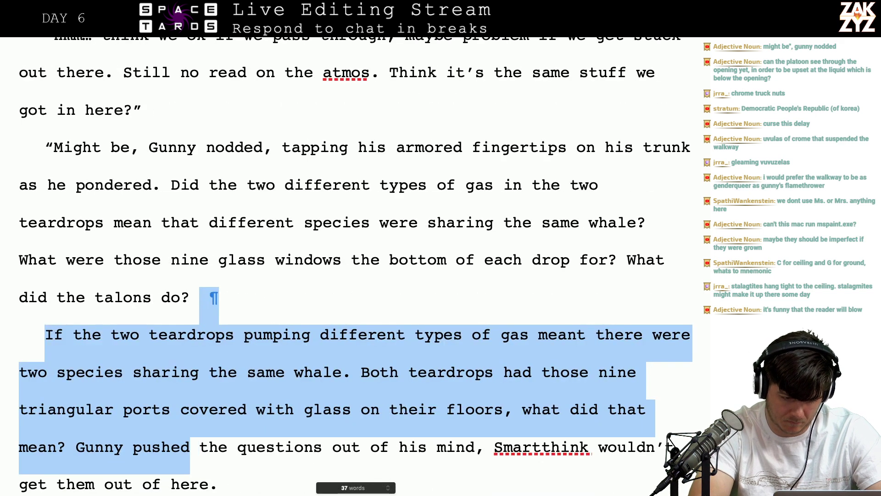
{"action": "key", "text": "BackSpace"}
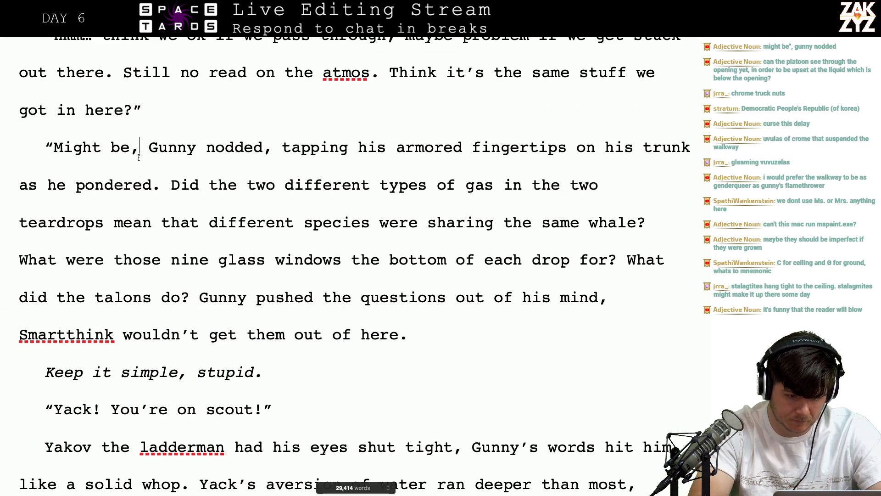
Add the missing closing quotation mark after "Might be," in Gunny's line
{"action": "type", "text": "\""}
{"action": "key", "text": "Down"}
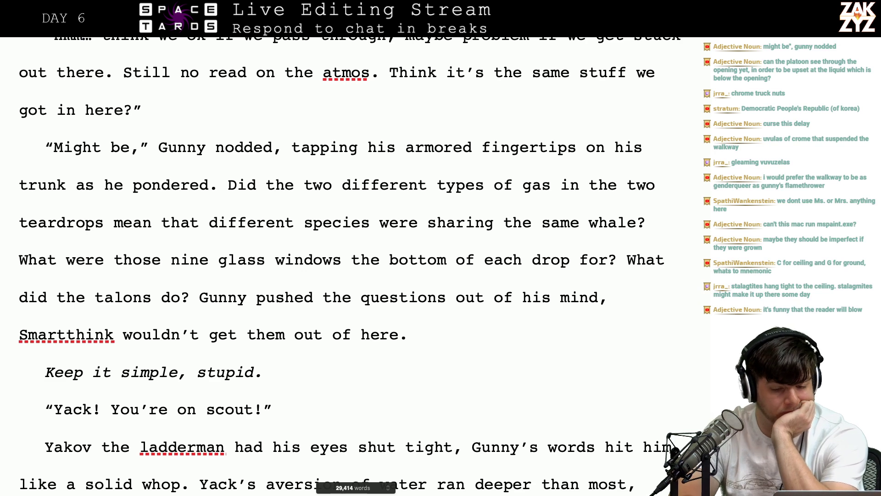
Replace "glass windows" with "transparent triangles" in the question about the bottom of each drop
{"action": "scroll", "coordinate": [462, 155], "scroll_direction": "down", "scroll_amount": 1}
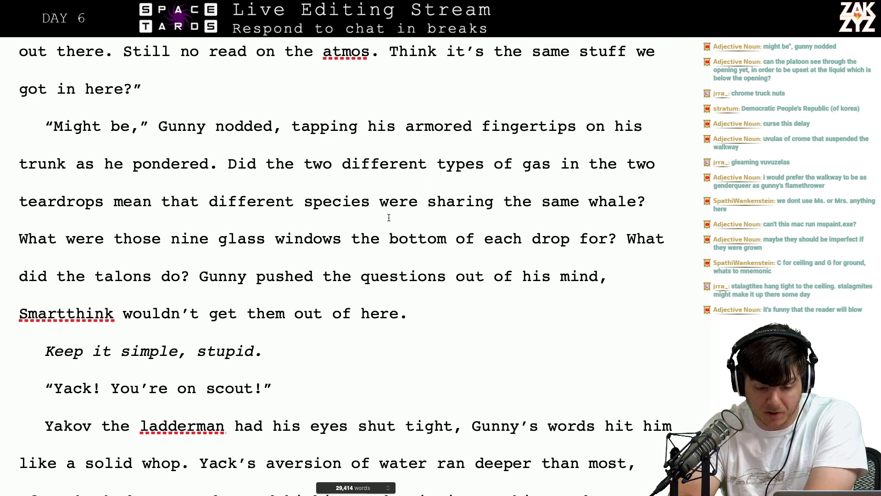
{"action": "scroll", "coordinate": [389, 217], "scroll_direction": "down", "scroll_amount": 2}
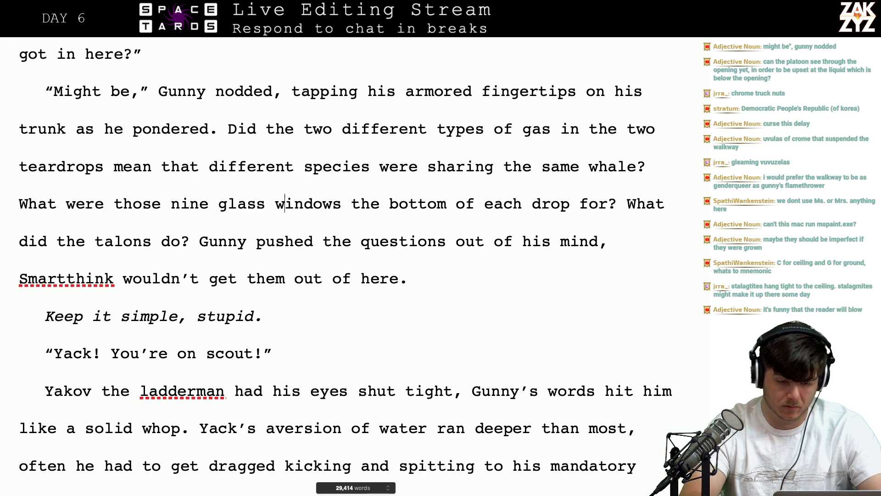
{"action": "key", "text": "BackSpace"}
{"action": "key", "text": "BackSpace"}
{"action": "key", "text": "BackSpace"}
{"action": "key", "text": "BackSpace"}
{"action": "key", "text": "BackSpace"}
{"action": "key", "text": "BackSpace"}
{"action": "key", "text": "BackSpace"}
{"action": "key", "text": "BackSpace"}
{"action": "key", "text": "BackSpace"}
{"action": "key", "text": "BackSpace"}
{"action": "key", "text": "BackSpace"}
{"action": "key", "text": "BackSpace"}
{"action": "key", "text": "BackSpace"}
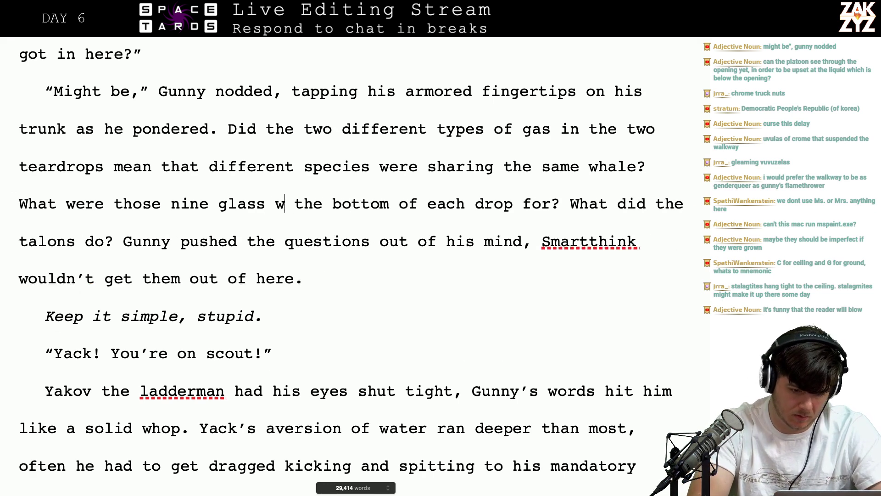
{"action": "type", "text": "transparent tr"}
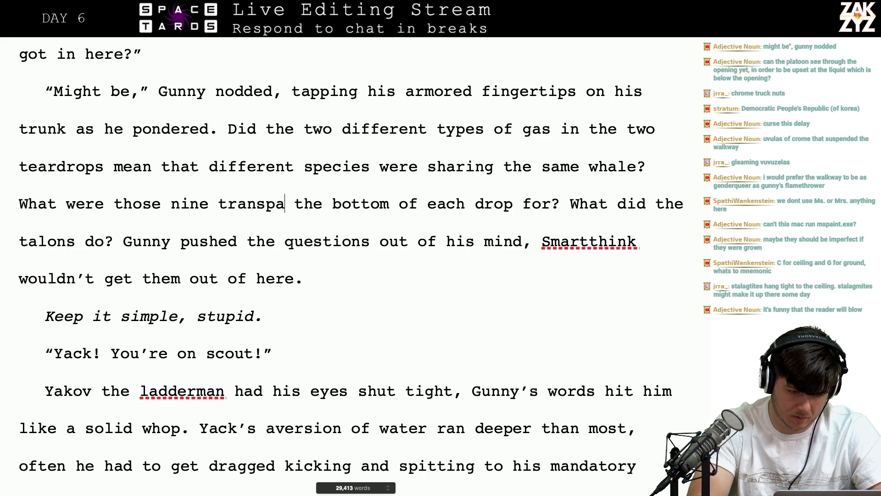
{"action": "type", "text": "iangles"}
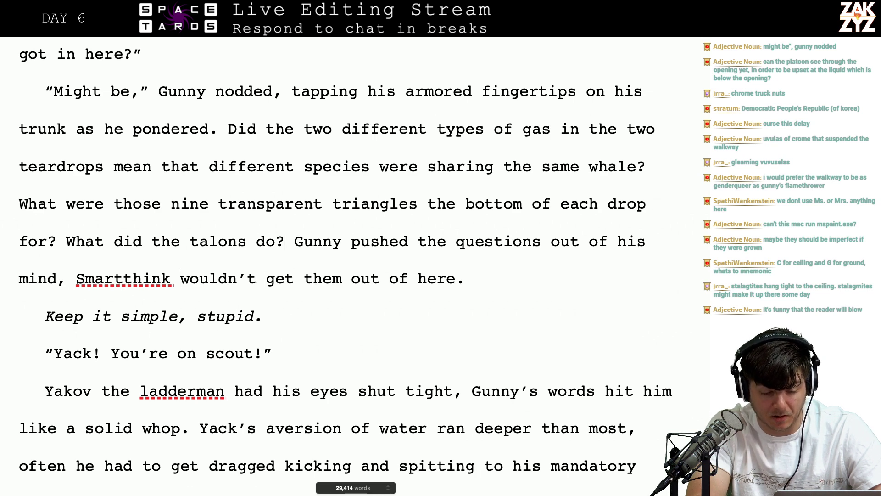
Read through the paragraph about Yakov's reaction to being put on scout and his aversion to water
{"action": "key", "text": "super+Down"}
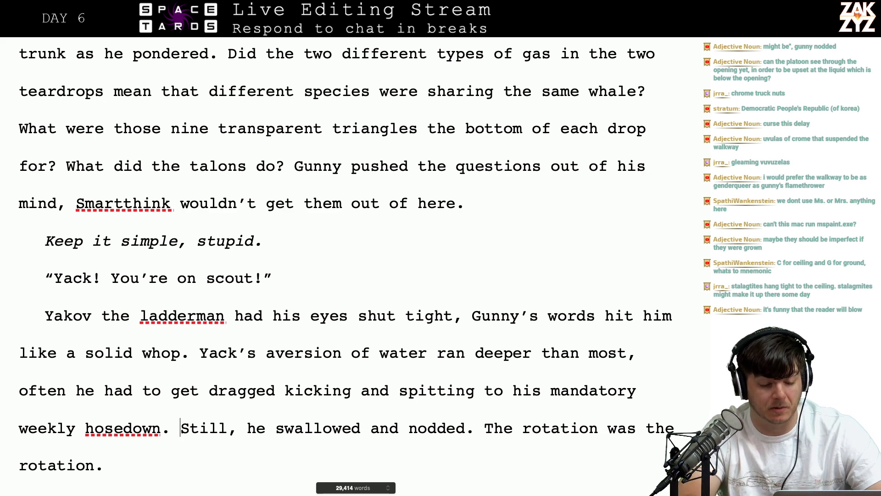
{"action": "scroll", "coordinate": [346, 266], "scroll_direction": "down", "scroll_amount": 1}
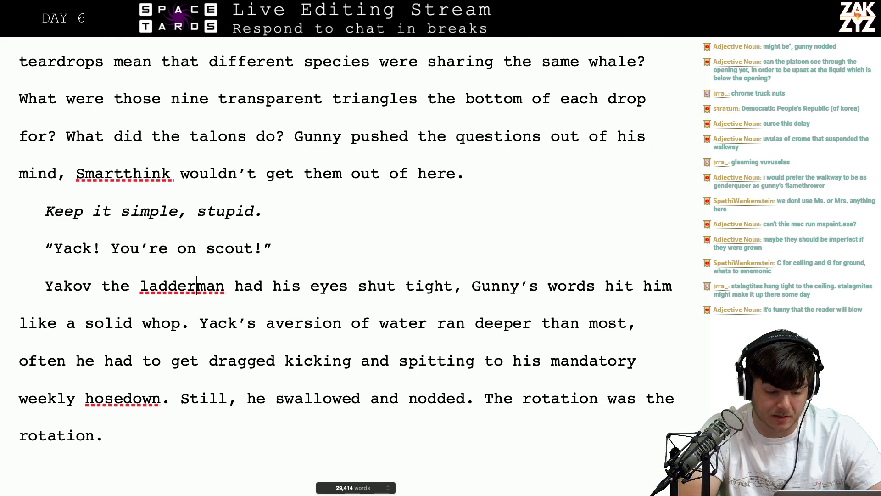
{"action": "key", "text": "Right"}
{"action": "key", "text": "Right"}
{"action": "key", "text": "Right"}
{"action": "key", "text": "Right"}
{"action": "key", "text": "Right"}
{"action": "key", "text": "Right"}
{"action": "key", "text": "Right"}
{"action": "key", "text": "Right"}
{"action": "key", "text": "Right"}
{"action": "key", "text": "Right"}
{"action": "key", "text": "Down"}
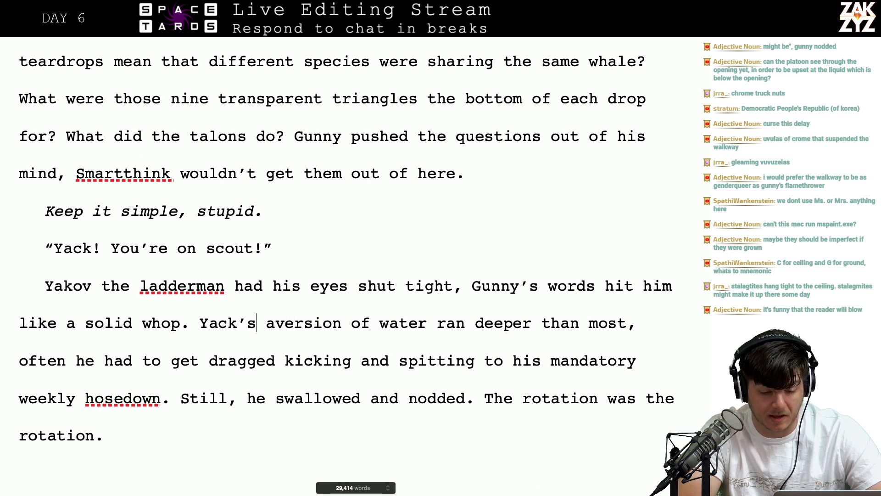
{"action": "key", "text": "Right"}
{"action": "key", "text": "Right"}
{"action": "key", "text": "Right"}
{"action": "key", "text": "Right"}
{"action": "key", "text": "Right"}
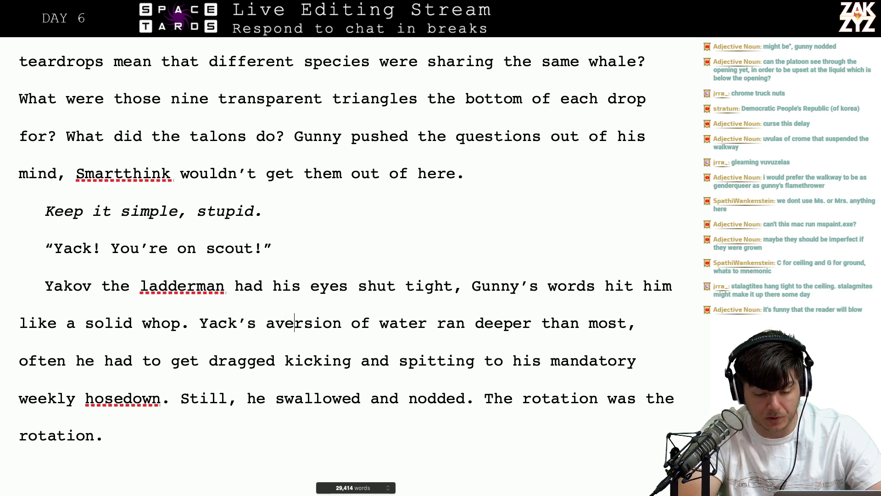
Change "aversion of water" to "aversion to water" in the paragraph about Yakov
{"action": "key", "text": "Right"}
{"action": "key", "text": "Right"}
{"action": "key", "text": "BackSpace"}
{"action": "key", "text": "BackSpace"}
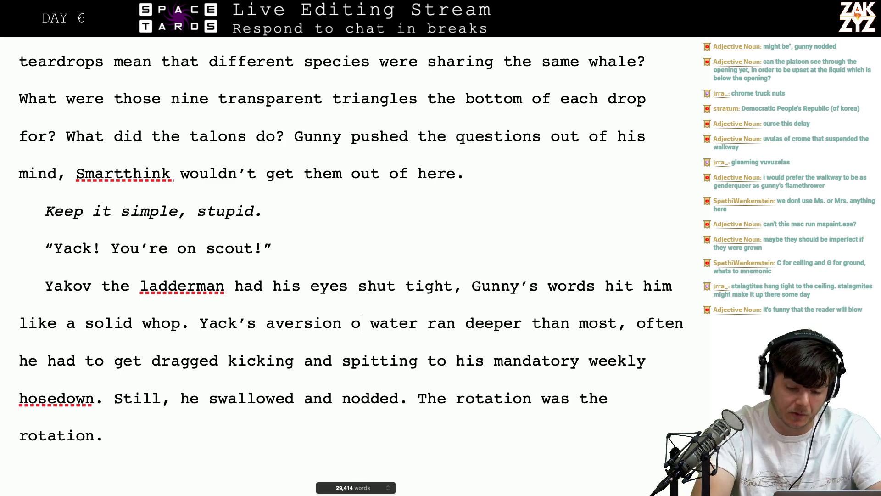
{"action": "type", "text": "to"}
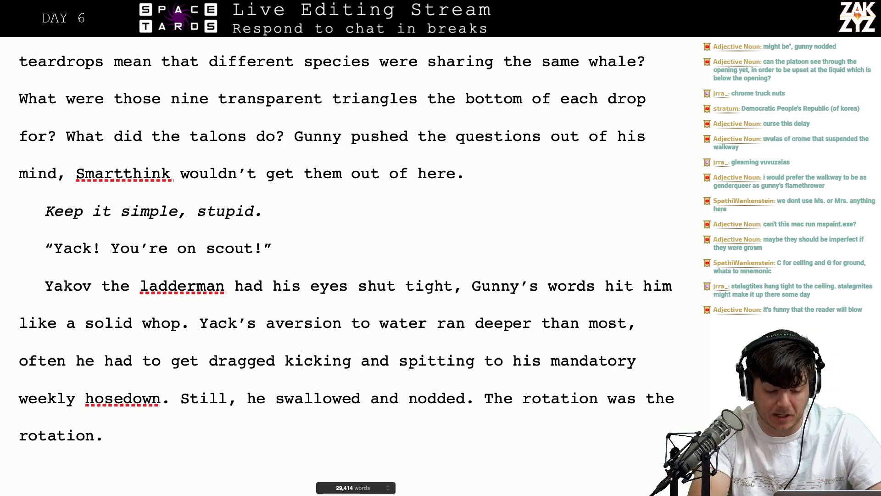
Read through the rest of Yakov's paragraph and on to his reply to Gunny at the start of page 77
{"action": "key", "text": "Left"}
{"action": "key", "text": "Left"}
{"action": "key", "text": "Left"}
{"action": "key", "text": "Left"}
{"action": "key", "text": "Left"}
{"action": "key", "text": "Down"}
{"action": "key", "text": "Right"}
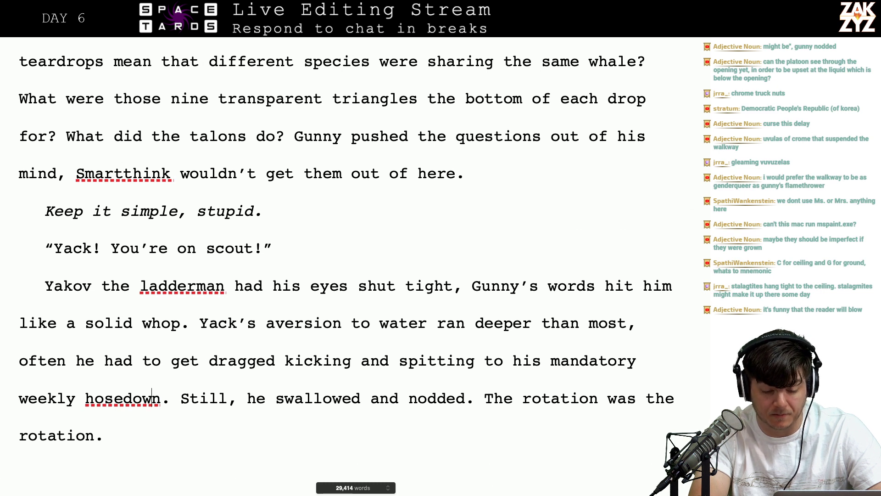
{"action": "key", "text": "Right"}
{"action": "key", "text": "Right"}
{"action": "key", "text": "Right"}
{"action": "key", "text": "Right"}
{"action": "key", "text": "Right"}
{"action": "key", "text": "Right"}
{"action": "key", "text": "Right"}
{"action": "key", "text": "Right"}
{"action": "key", "text": "Right"}
{"action": "key", "text": "Right"}
{"action": "key", "text": "Right"}
{"action": "key", "text": "Right"}
{"action": "key", "text": "Right"}
{"action": "key", "text": "Right"}
{"action": "key", "text": "Right"}
{"action": "key", "text": "Right"}
{"action": "key", "text": "Right"}
{"action": "key", "text": "Right"}
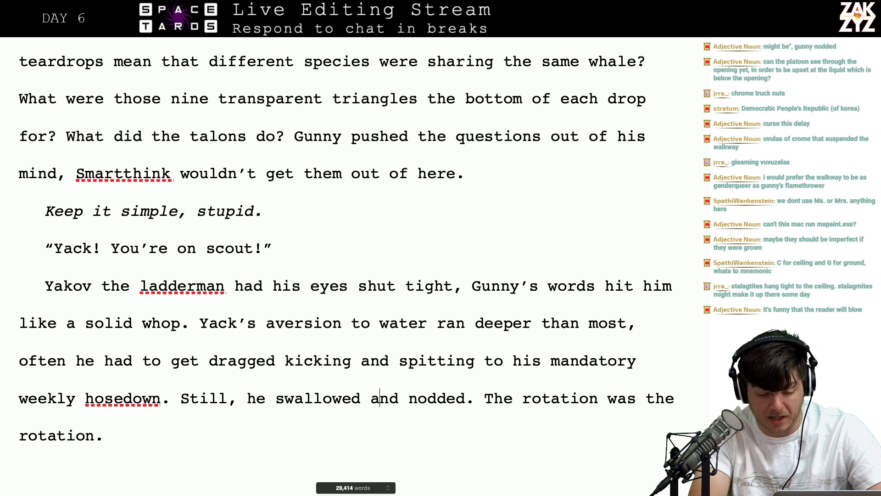
{"action": "key", "text": "Down"}
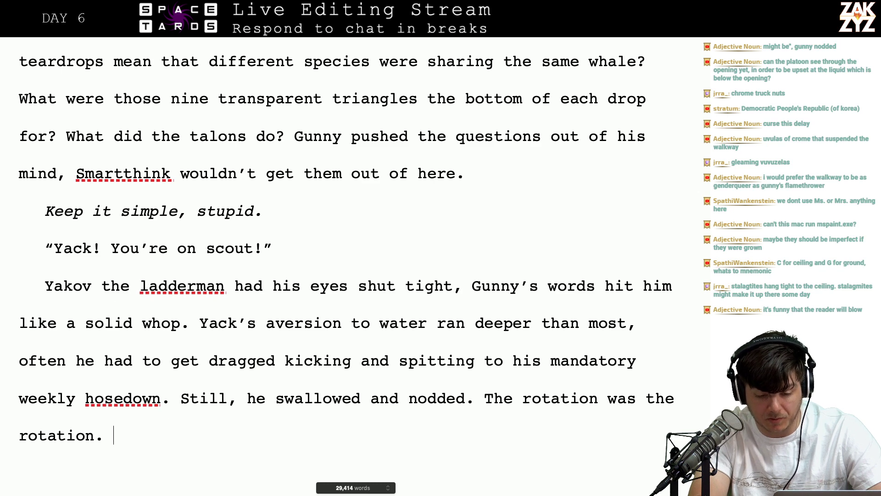
{"action": "key", "text": "Down"}
{"action": "key", "text": "Down"}
{"action": "key", "text": "Down"}
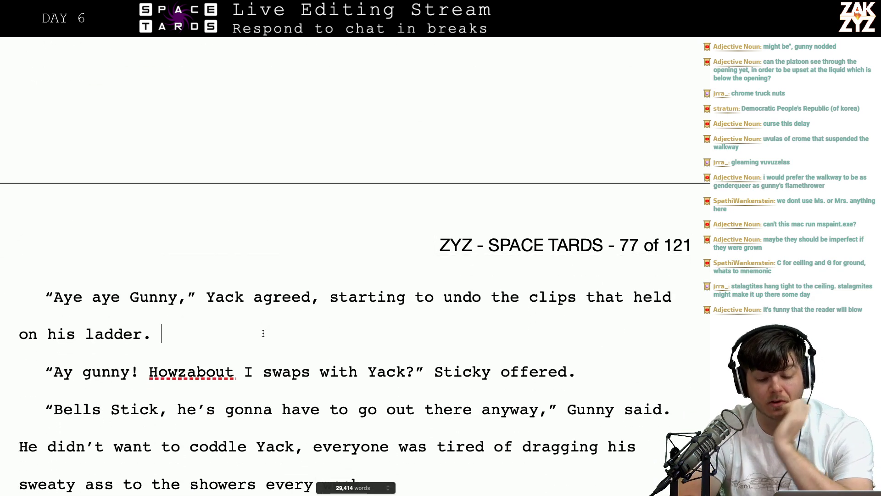
Rewrite the end of Yack's "Aye aye Gunny" sentence as "starting to unclip the ladder from his back."
{"action": "scroll", "coordinate": [392, 326], "scroll_direction": "down", "scroll_amount": 1}
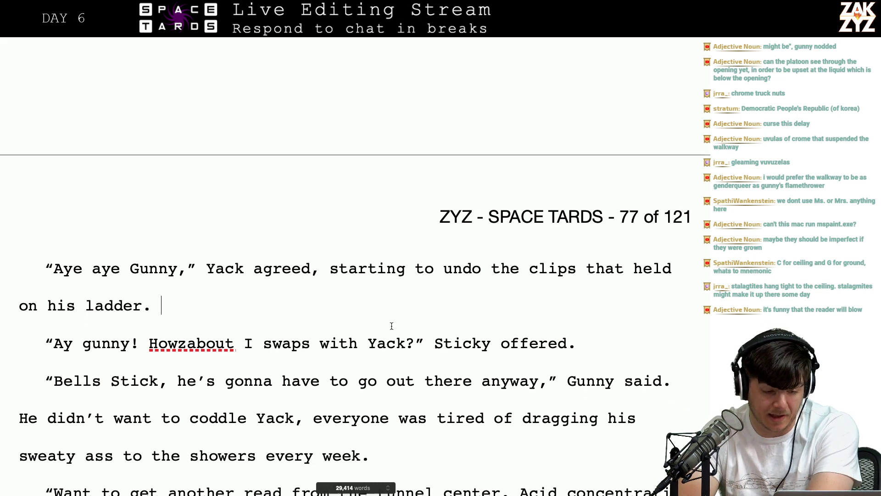
{"action": "left_click", "coordinate": [492, 258]}
{"action": "key", "text": "Right"}
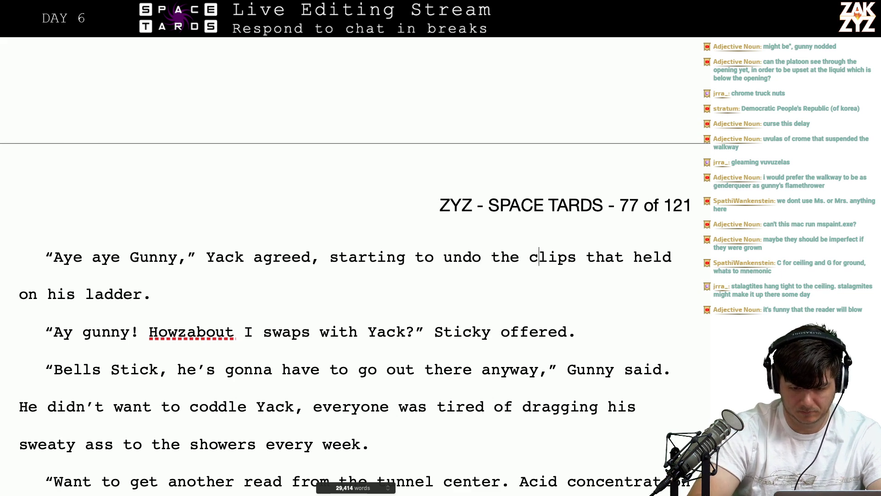
{"action": "key", "text": "Return"}
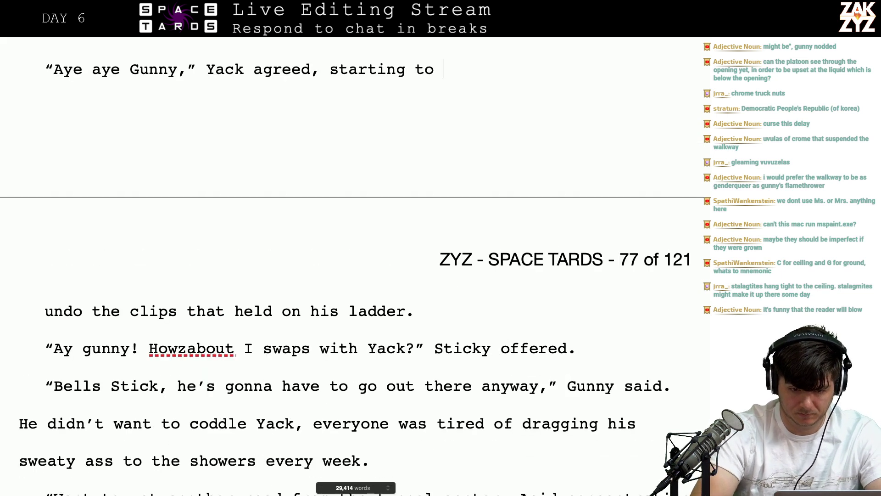
{"action": "type", "text": "unclip the ladder"}
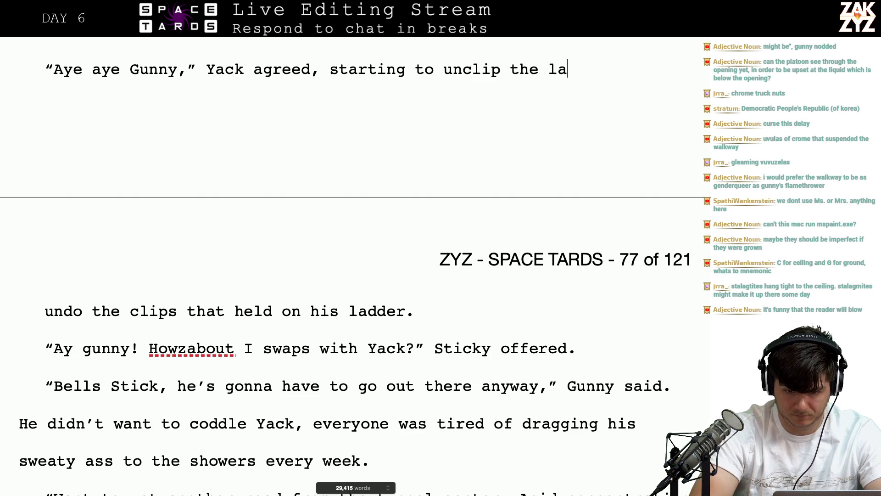
{"action": "key", "text": "BackSpace"}
{"action": "type", "text": "er from h"}
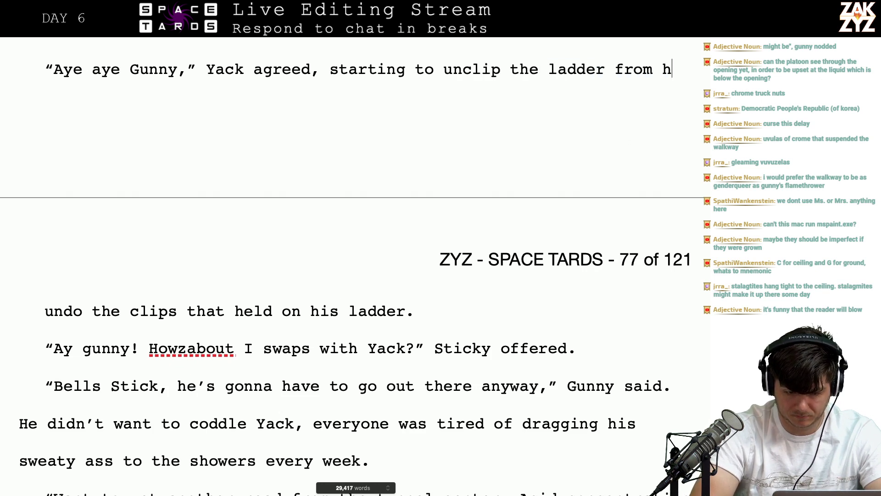
{"action": "type", "text": "is back."}
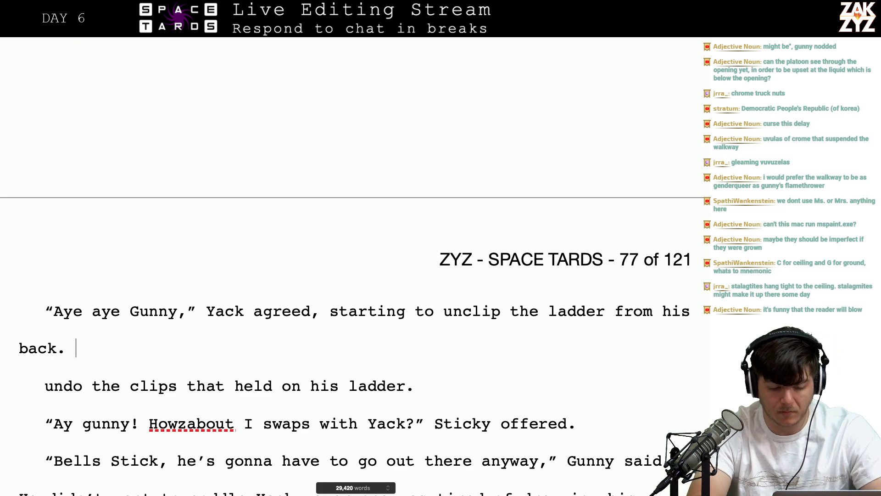
Delete the leftover text "undo the clips that held on his ladder." and keep Sticky's line as its own paragraph
{"action": "key", "text": "shift+Down"}
{"action": "key", "text": "shift+Down"}
{"action": "key", "text": "shift+Left"}
{"action": "key", "text": "shift+Left"}
{"action": "key", "text": "shift+Left"}
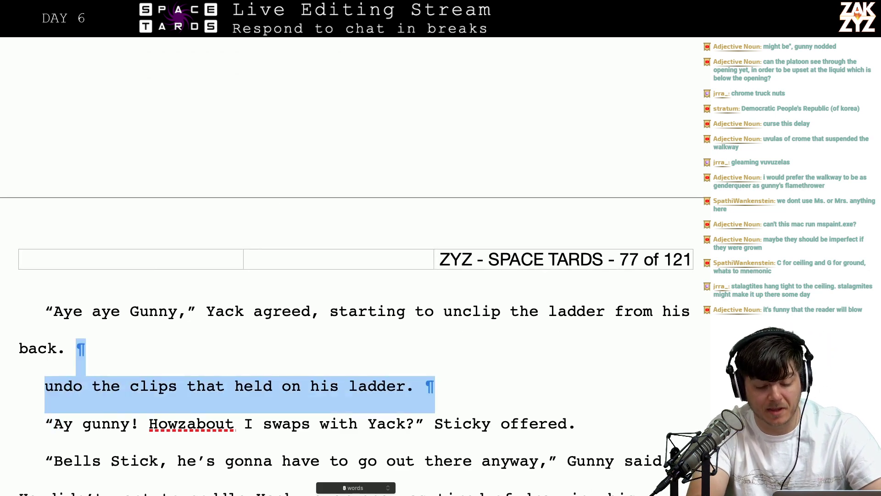
{"action": "key", "text": "BackSpace"}
{"action": "key", "text": "Return"}
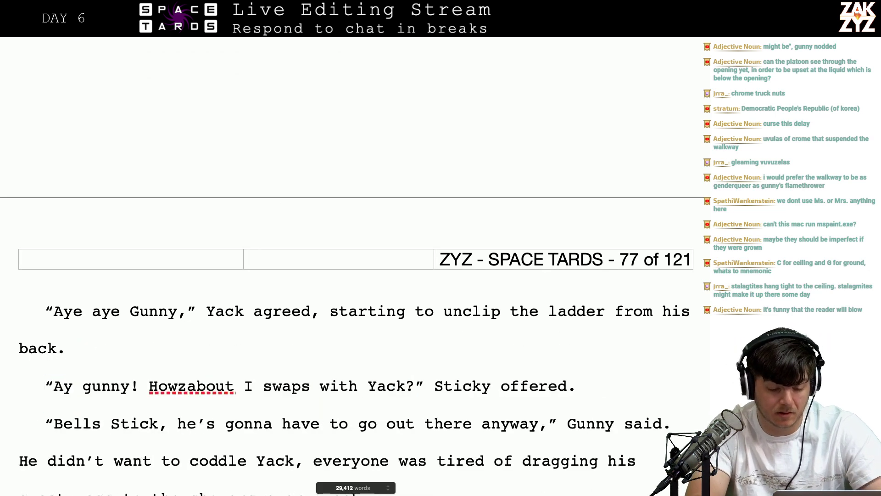
Extend the tag after Gunny's "Bells Stick" line to "Gunny said, shaking his head."
{"action": "key", "text": "Right"}
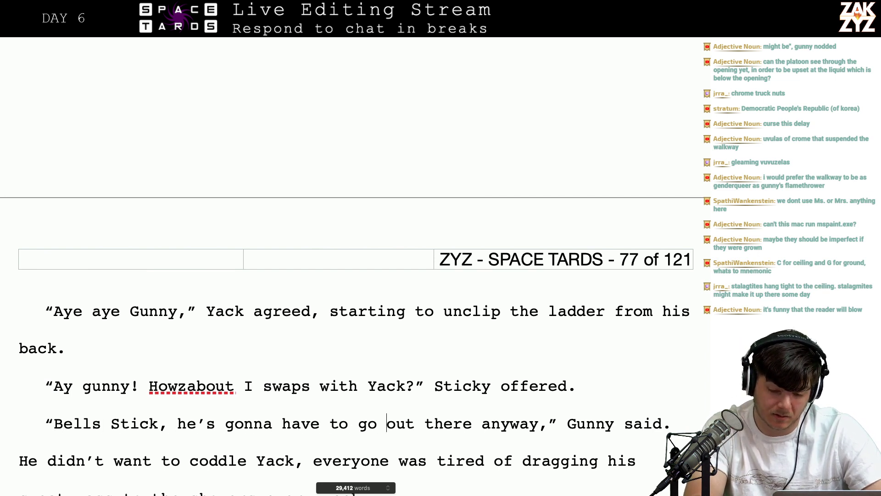
{"action": "key", "text": "Right"}
{"action": "key", "text": "Right"}
{"action": "key", "text": "Right"}
{"action": "key", "text": "Right"}
{"action": "key", "text": "Right"}
{"action": "key", "text": "Right"}
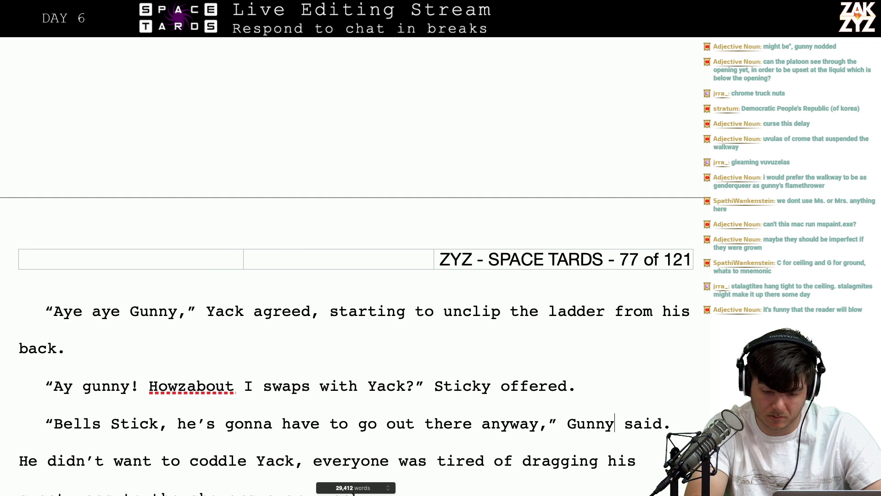
{"action": "key", "text": "alt+Delete"}
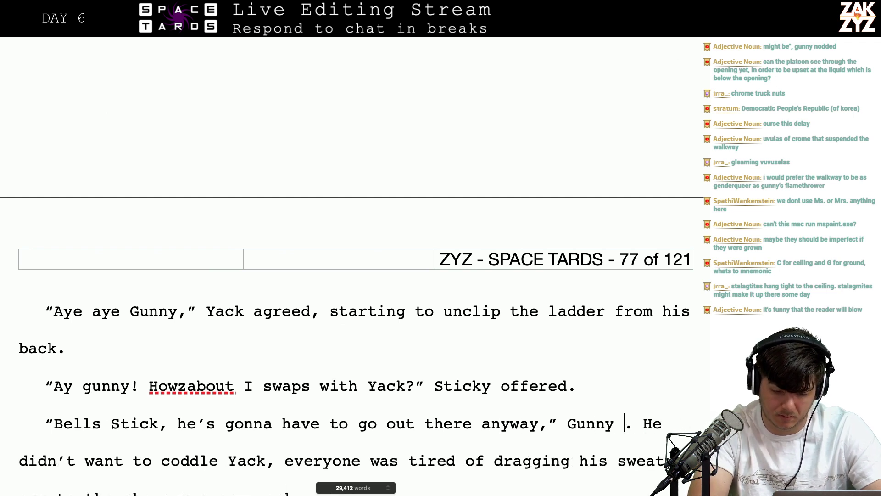
{"action": "type", "text": "said, sha"}
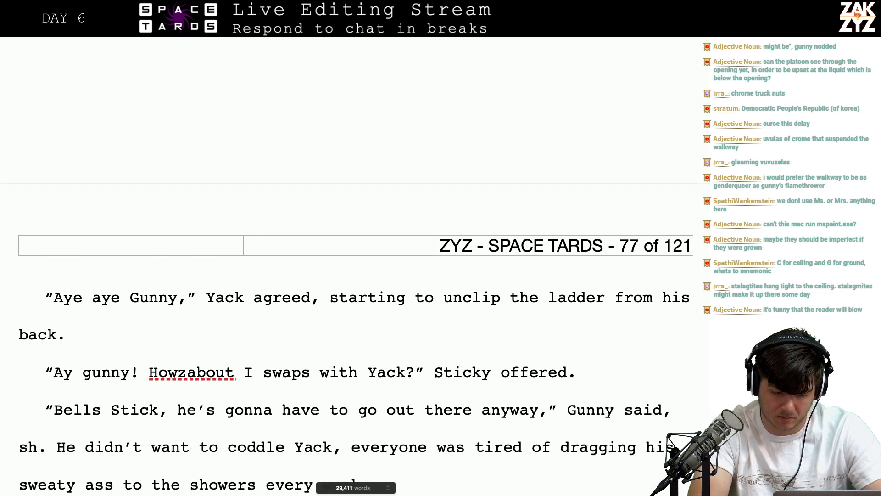
{"action": "type", "text": "king his hea"}
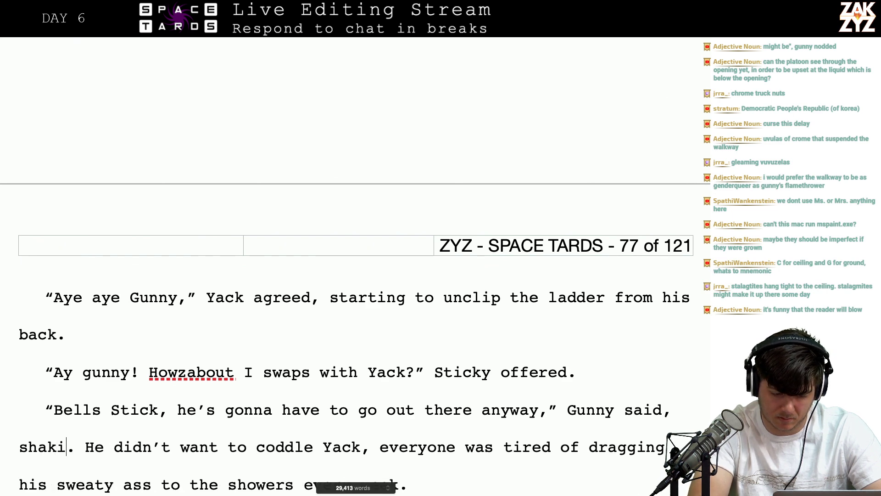
{"action": "type", "text": "d"}
{"action": "key", "text": "Down"}
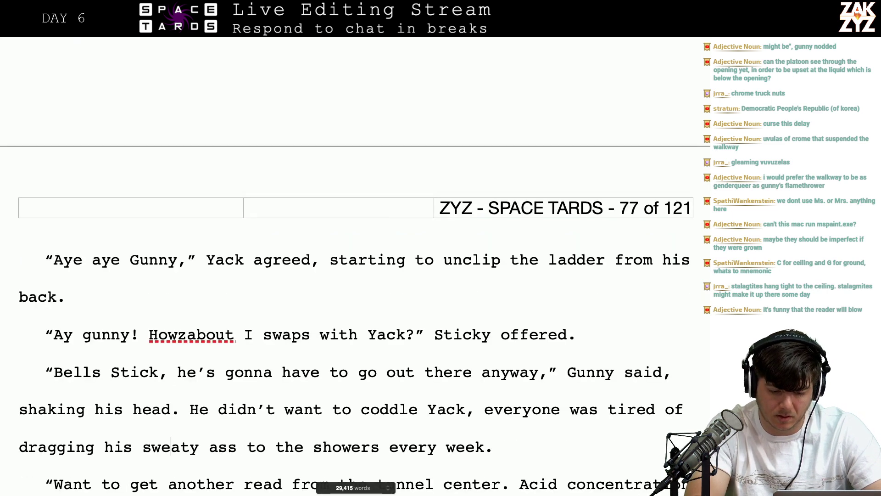
Insert "Might be higher acid" after "tunnel center." in Sticky's line about getting another read
{"action": "key", "text": "Right"}
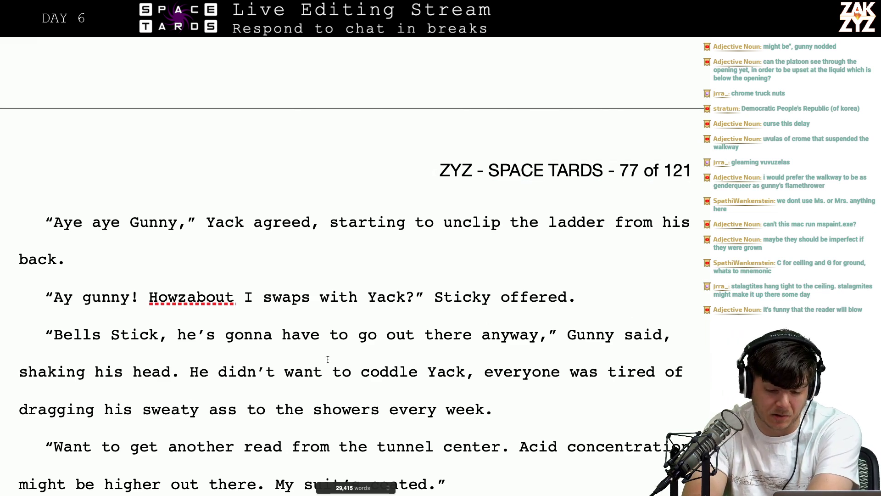
{"action": "scroll", "coordinate": [328, 359], "scroll_direction": "down", "scroll_amount": 2}
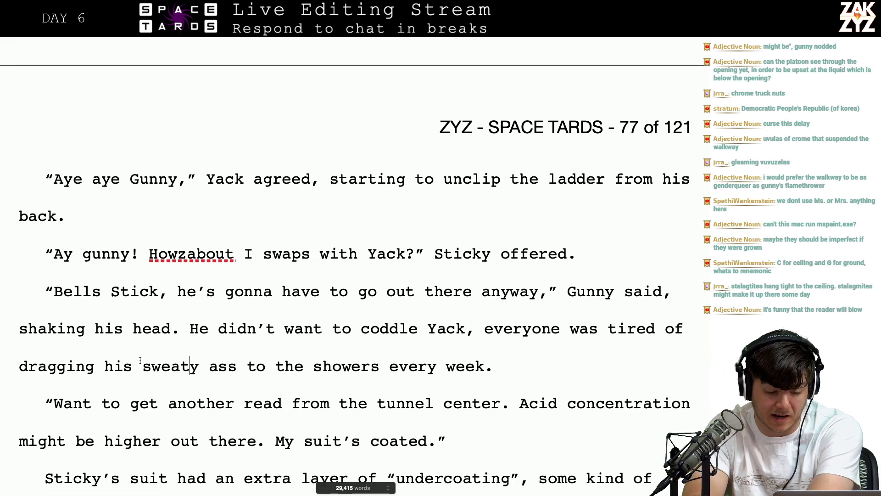
{"action": "left_click", "coordinate": [84, 366]}
{"action": "key", "text": "Down"}
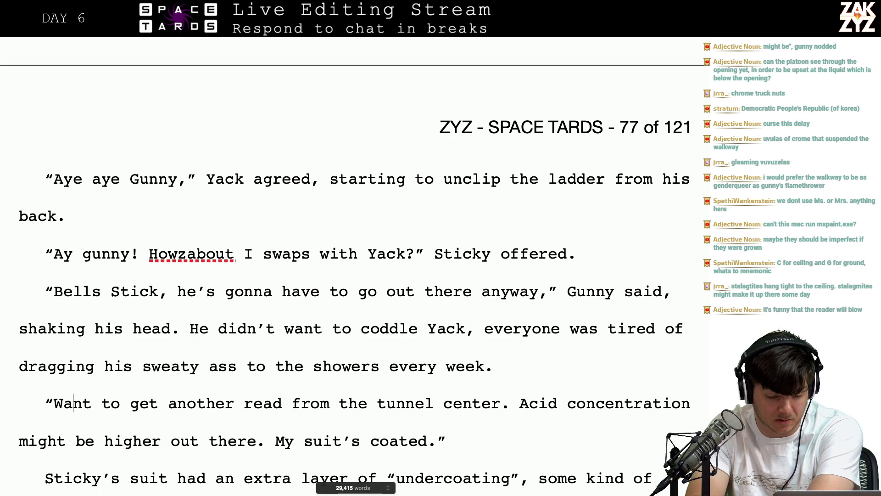
{"action": "key", "text": "Down"}
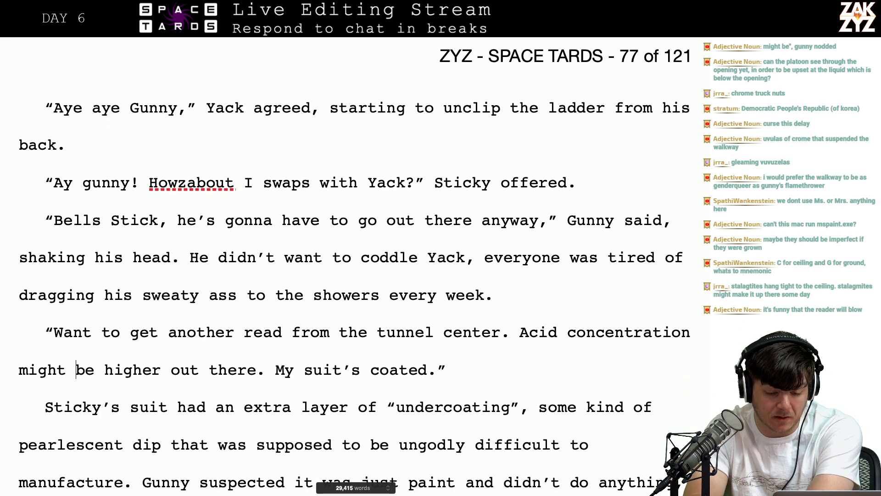
{"action": "scroll", "coordinate": [413, 373], "scroll_direction": "down", "scroll_amount": 2}
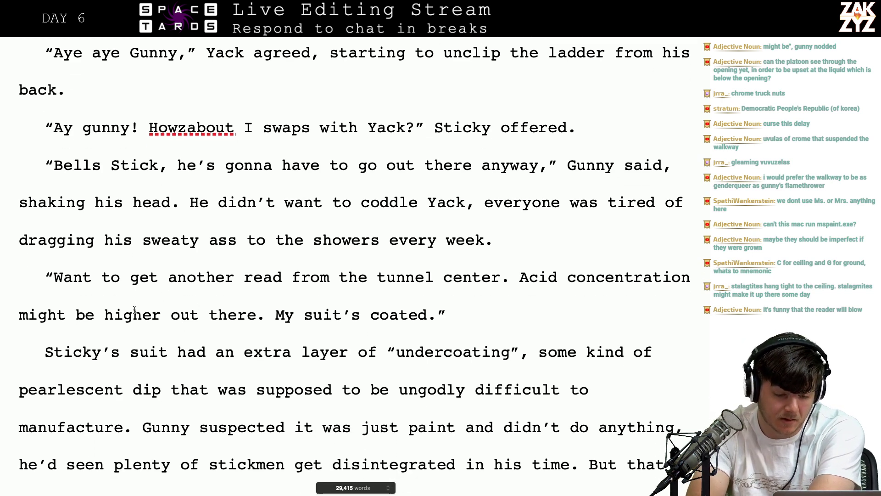
{"action": "key", "text": "Right"}
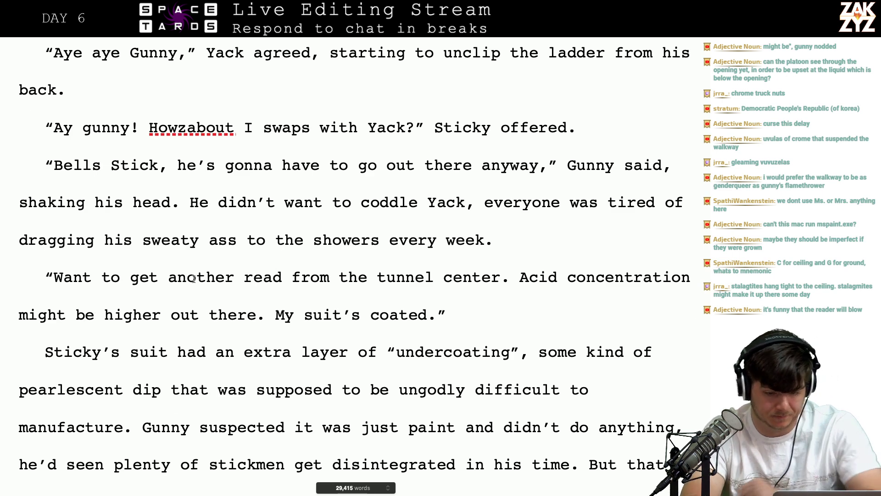
{"action": "type", "text": "Might be m"}
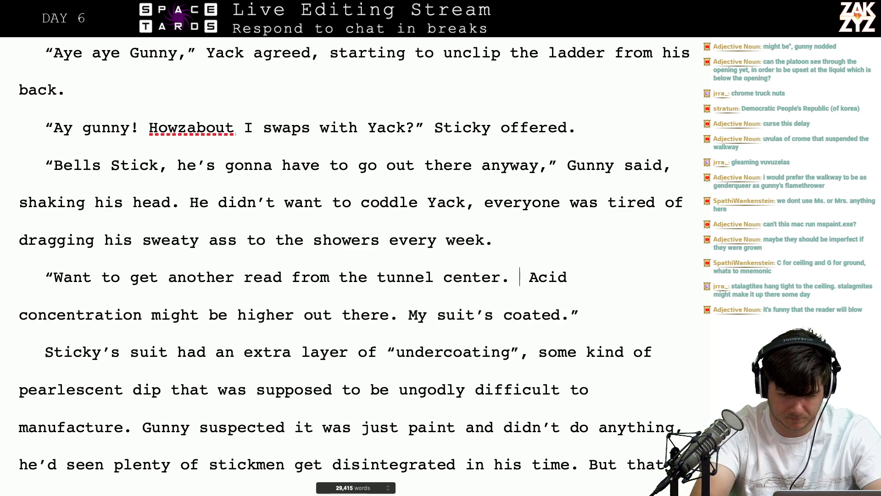
{"action": "key", "text": "BackSpace"}
{"action": "type", "text": "higher acide"}
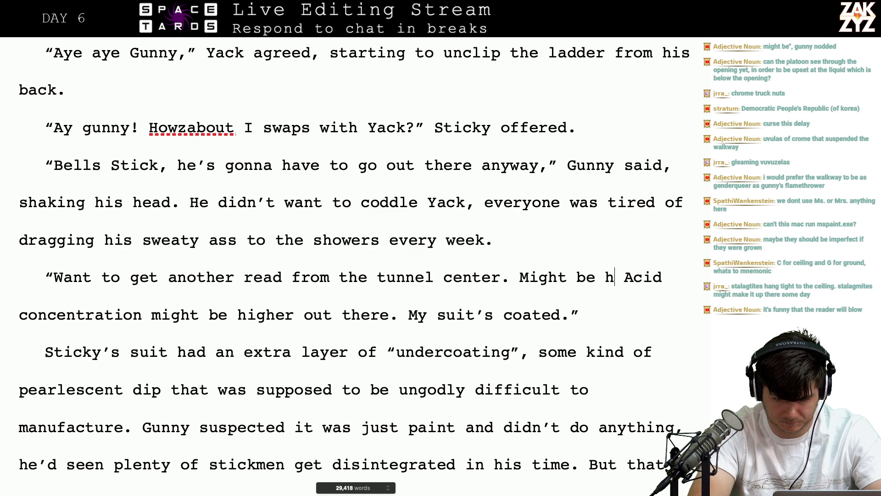
{"action": "key", "text": "BackSpace"}
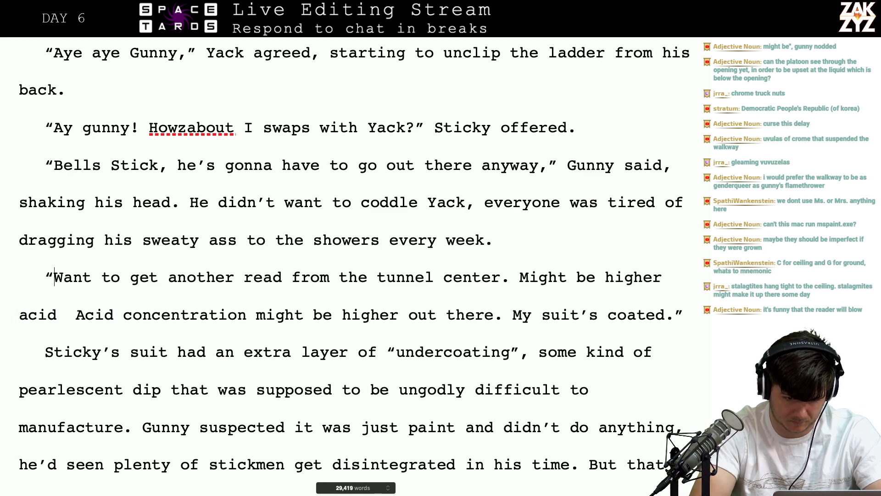
Begin Sticky's line with "I can get another read from the tunnel center, see if there’s a heavier acid concentration out there."
{"action": "type", "text": "I can get another"}
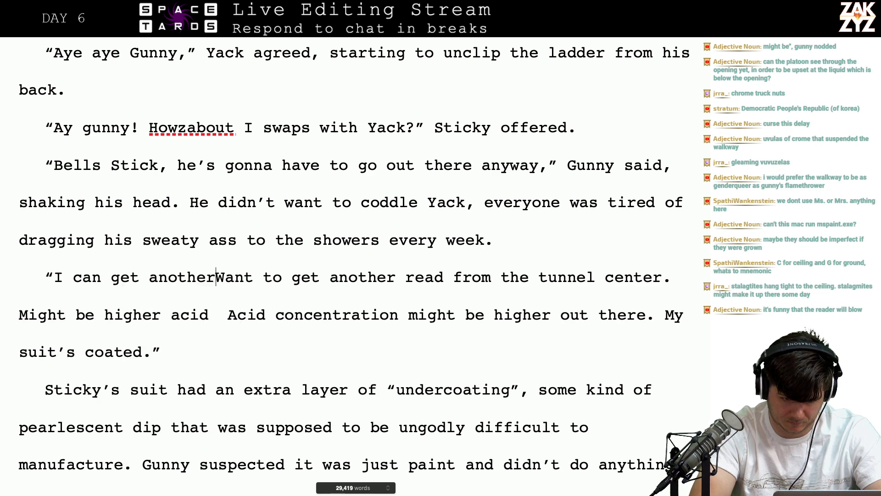
{"action": "type", "text": " read from the tun"}
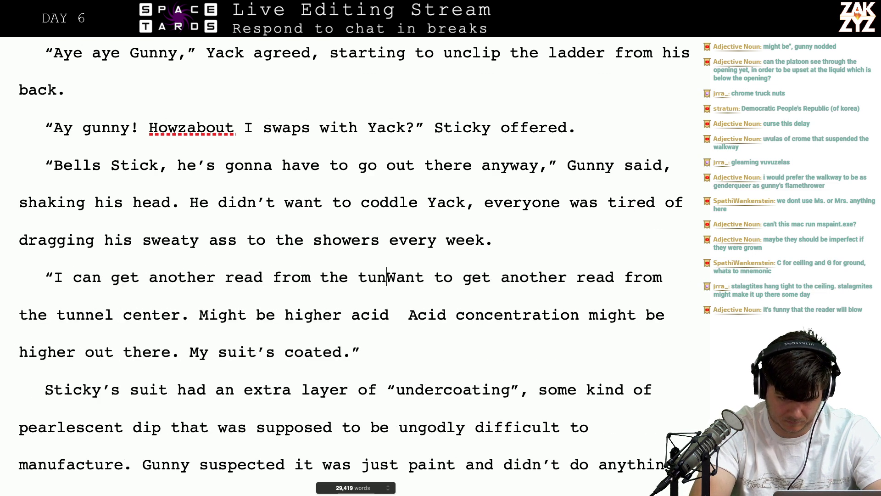
{"action": "type", "text": "nel center"}
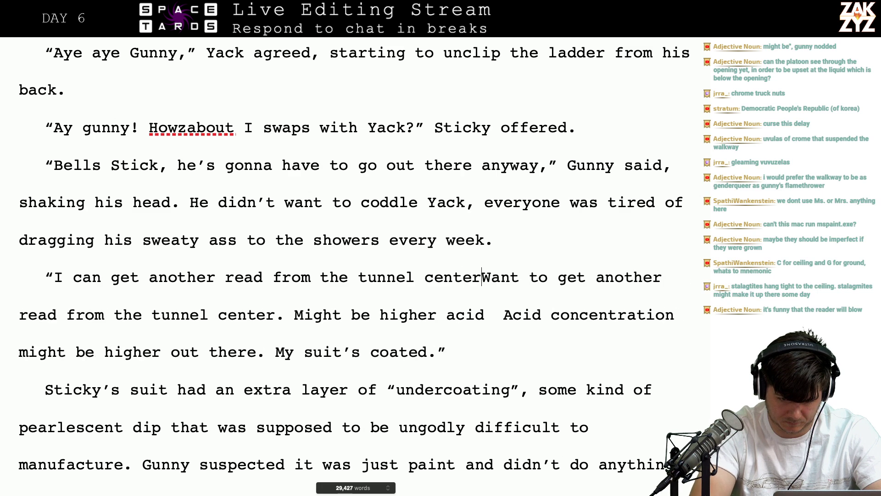
{"action": "type", "text": ", see if there's "}
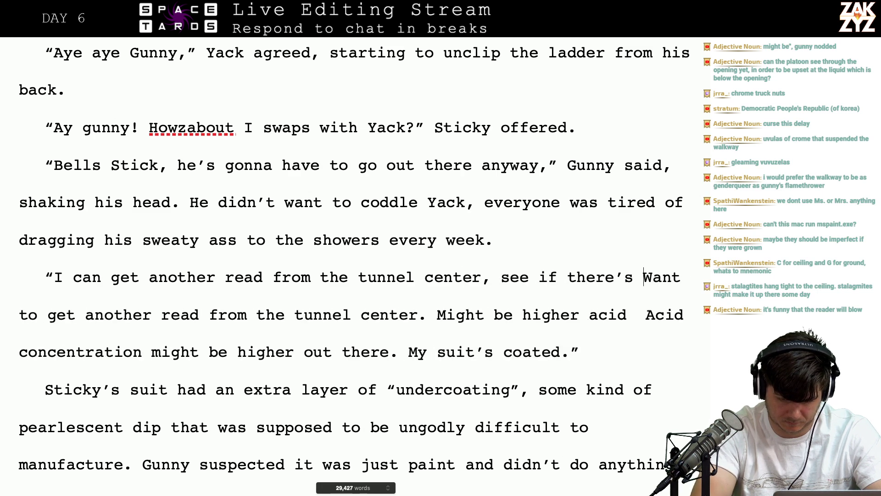
{"action": "type", "text": "hi"}
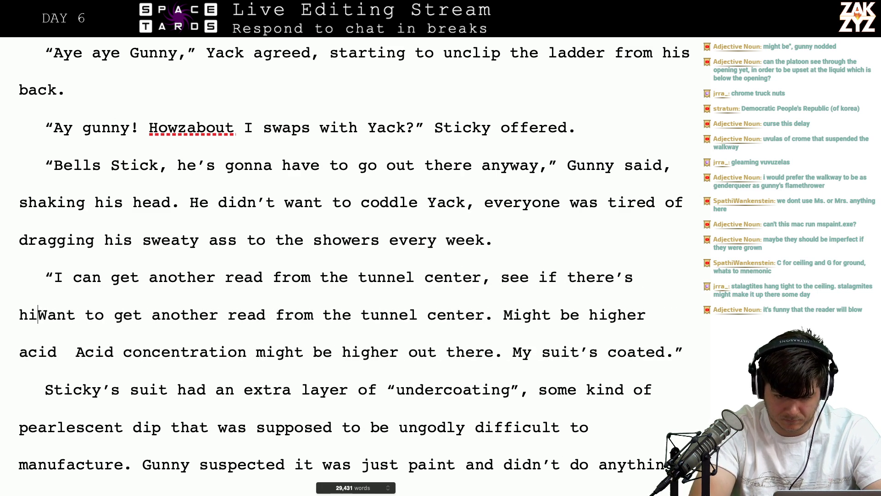
{"action": "key", "text": "BackSpace"}
{"action": "key", "text": "BackSpace"}
{"action": "type", "text": "a heavier aci"}
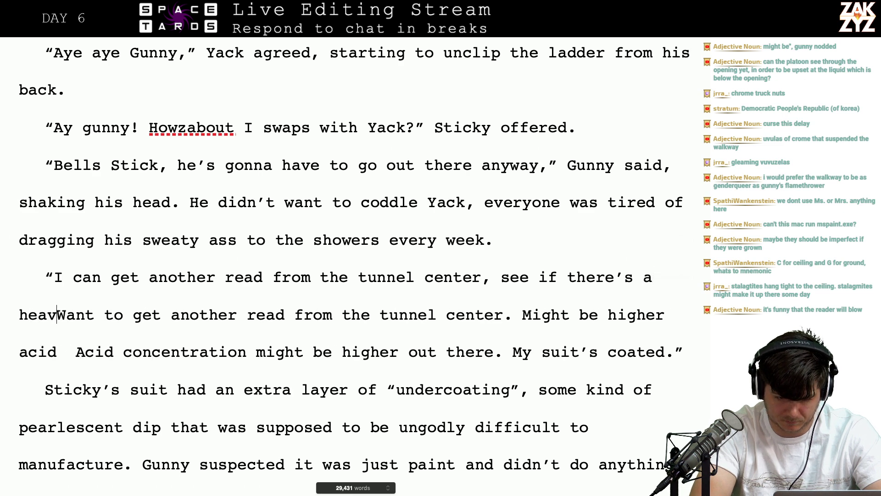
{"action": "type", "text": "d concentration "}
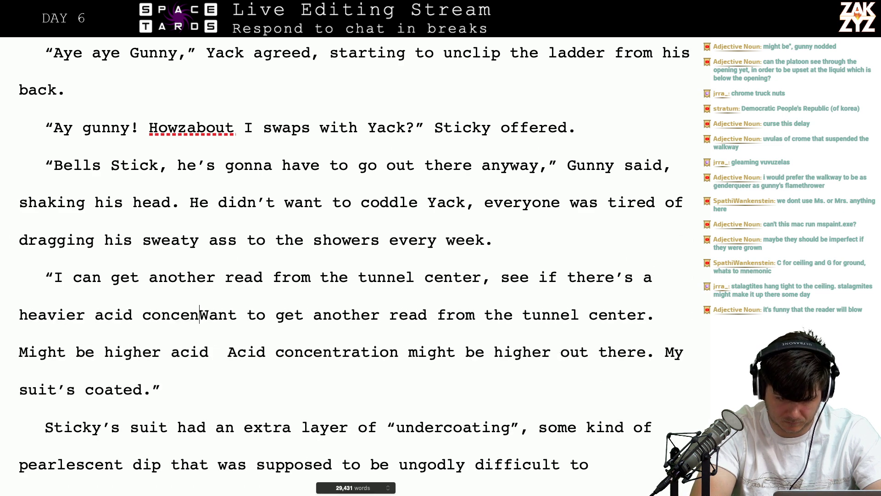
{"action": "type", "text": "out there."}
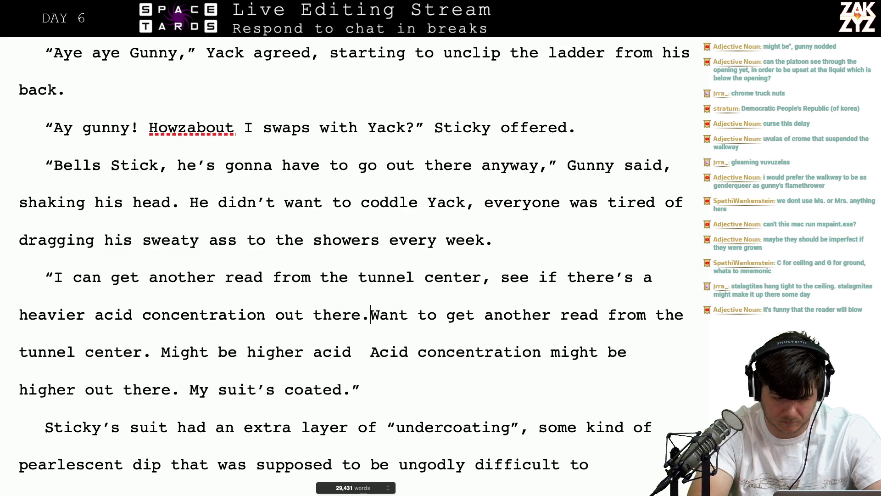
Delete the old wording from "Want to get another read" through "higher out there." in Sticky's line, keeping "My suit’s coated."
{"action": "key", "text": "shift+Down"}
{"action": "key", "text": "shift+Down"}
{"action": "key", "text": "shift+Left"}
{"action": "key", "text": "shift+Left"}
{"action": "key", "text": "shift+Left"}
{"action": "key", "text": "shift+Left"}
{"action": "key", "text": "shift+Left"}
{"action": "key", "text": "shift+Left"}
{"action": "key", "text": "shift+Left"}
{"action": "key", "text": "shift+Left"}
{"action": "key", "text": "shift+Left"}
{"action": "key", "text": "shift+Left"}
{"action": "key", "text": "shift+Left"}
{"action": "key", "text": "shift+Left"}
{"action": "key", "text": "shift+Left"}
{"action": "key", "text": "shift+Left"}
{"action": "key", "text": "shift+Left"}
{"action": "key", "text": "shift+Left"}
{"action": "key", "text": "shift+Left"}
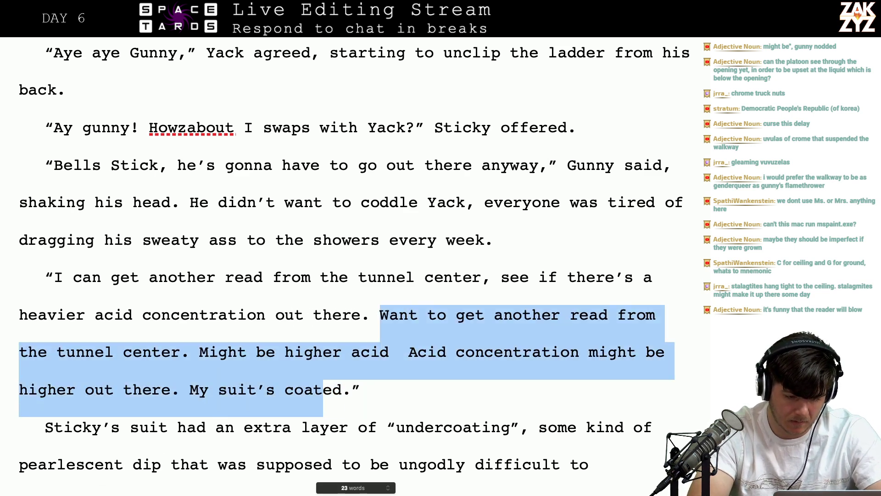
{"action": "key", "text": "shift+Left"}
{"action": "key", "text": "shift+Left"}
{"action": "key", "text": "shift+Left"}
{"action": "key", "text": "shift+Left"}
{"action": "key", "text": "shift+Left"}
{"action": "key", "text": "shift+Right"}
{"action": "key", "text": "shift+Right"}
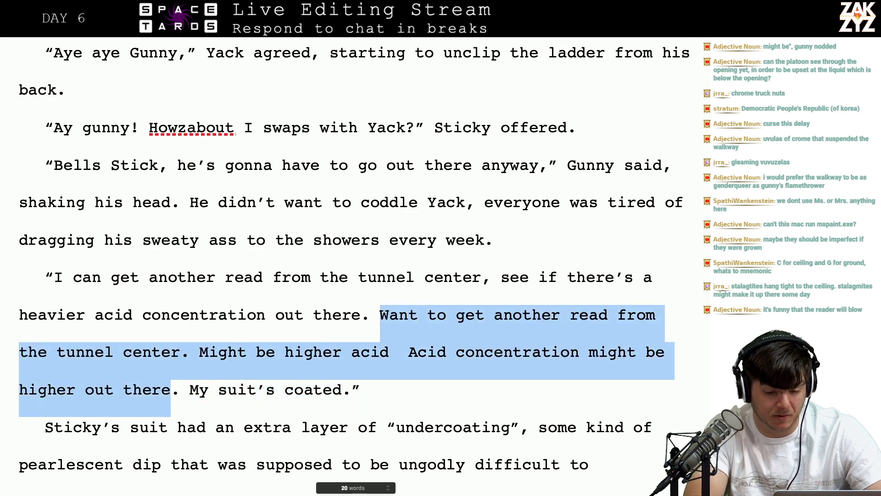
{"action": "key", "text": "BackSpace"}
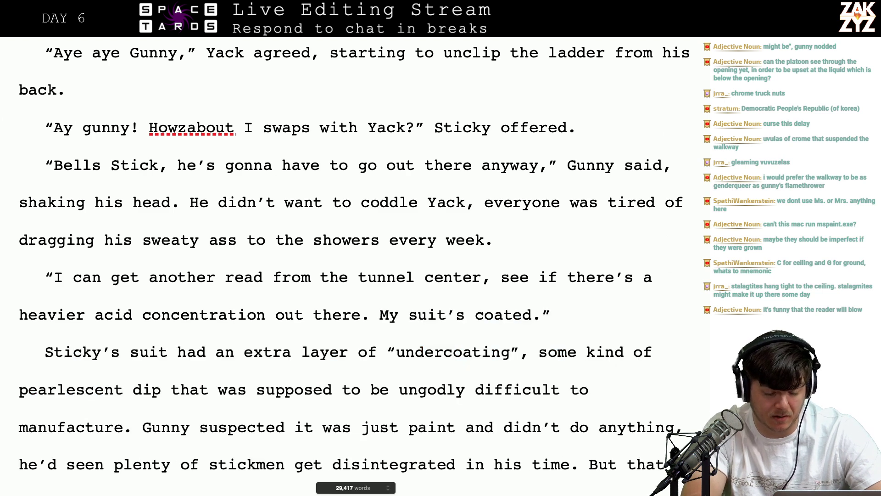
Split Sticky's line after its opening quotation mark so the existing wording sits in a separate paragraph below
{"action": "scroll", "coordinate": [354, 266], "scroll_direction": "down", "scroll_amount": 1}
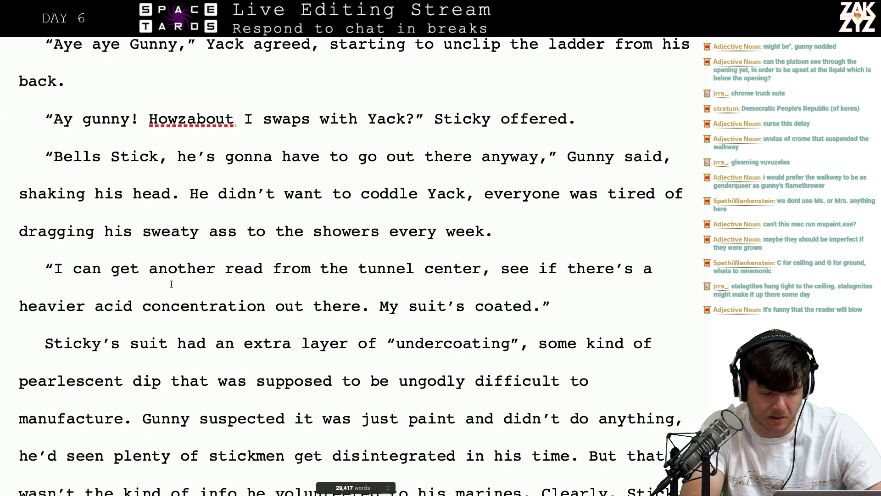
{"action": "left_click", "coordinate": [119, 270]}
{"action": "key", "text": "Left"}
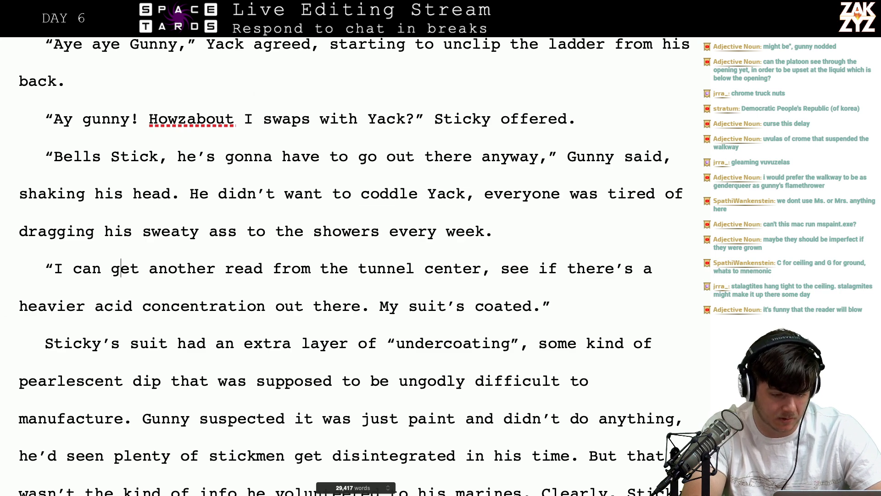
{"action": "key", "text": "Left"}
{"action": "key", "text": "Left"}
{"action": "key", "text": "Left"}
{"action": "key", "text": "Left"}
{"action": "key", "text": "Left"}
{"action": "key", "text": "Left"}
{"action": "key", "text": "Left"}
{"action": "key", "text": "Return"}
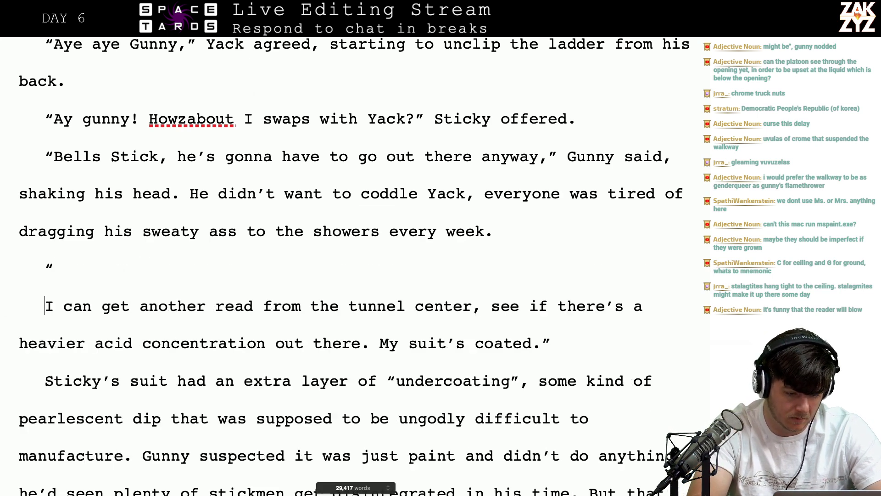
Write "Wanna get another read from the middle of the tunnel." after the opening quotation mark of Sticky's line
{"action": "type", "text": "Wanna get a"}
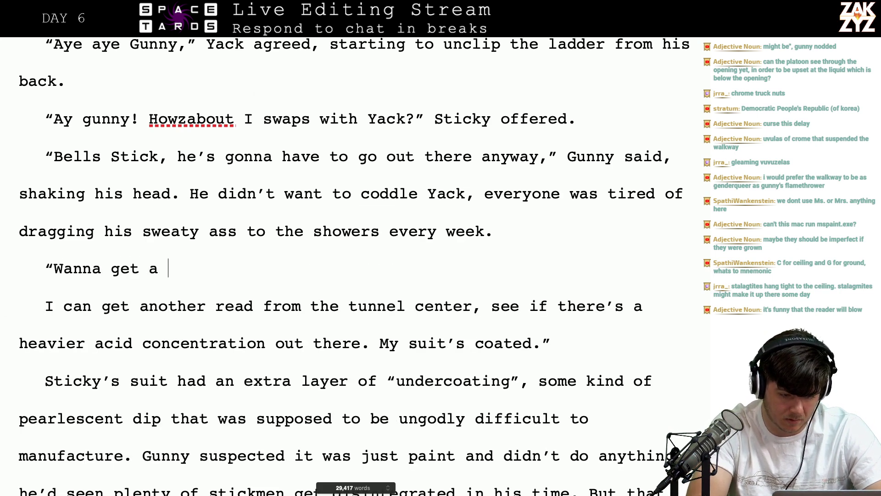
{"action": "key", "text": "BackSpace"}
{"action": "key", "text": "BackSpace"}
{"action": "type", "text": "anto"}
{"action": "key", "text": "BackSpace"}
{"action": "type", "text": "her"}
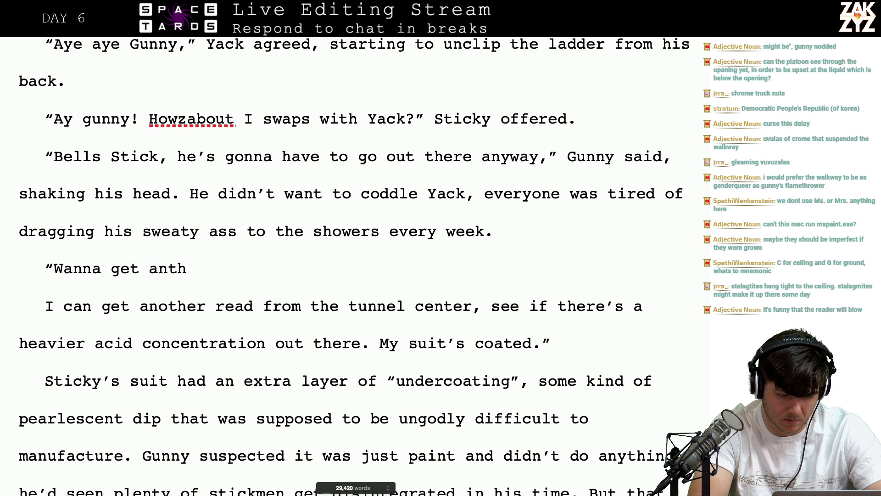
{"action": "key", "text": "BackSpace"}
{"action": "key", "text": "BackSpace"}
{"action": "key", "text": "BackSpace"}
{"action": "key", "text": "BackSpace"}
{"action": "type", "text": "other r"}
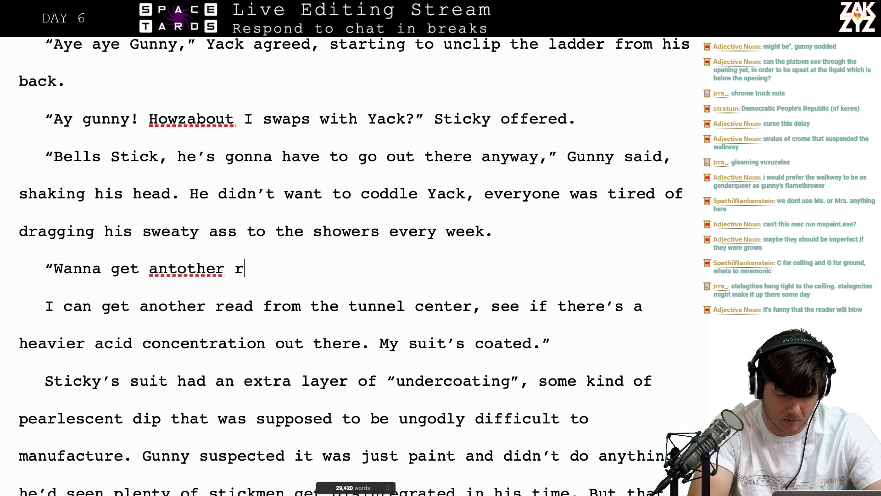
{"action": "key", "text": "BackSpace"}
{"action": "key", "text": "BackSpace"}
{"action": "key", "text": "BackSpace"}
{"action": "key", "text": "BackSpace"}
{"action": "key", "text": "BackSpace"}
{"action": "key", "text": "BackSpace"}
{"action": "key", "text": "BackSpace"}
{"action": "key", "text": "BackSpace"}
{"action": "type", "text": "other read "}
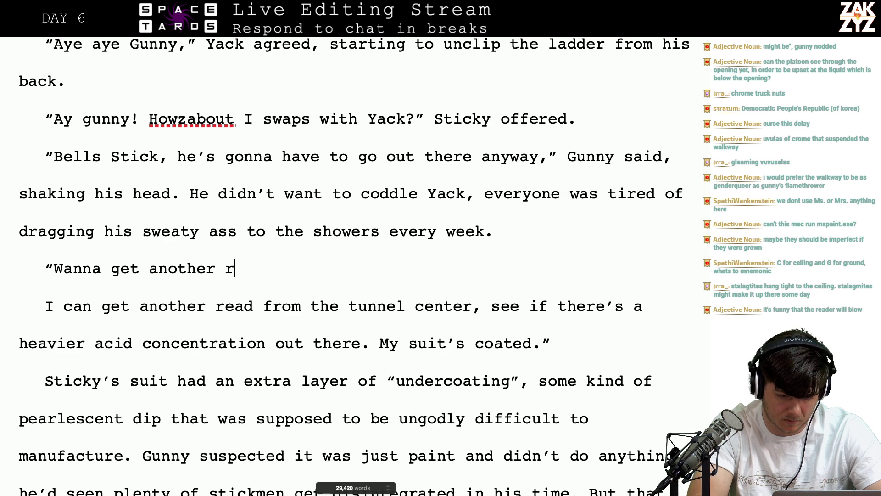
{"action": "type", "text": "from the middle"}
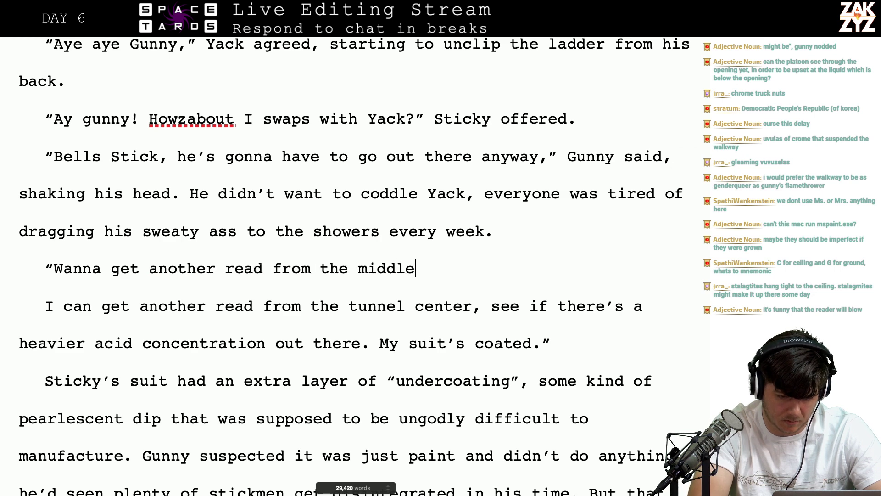
{"action": "type", "text": " of the tunnel. "}
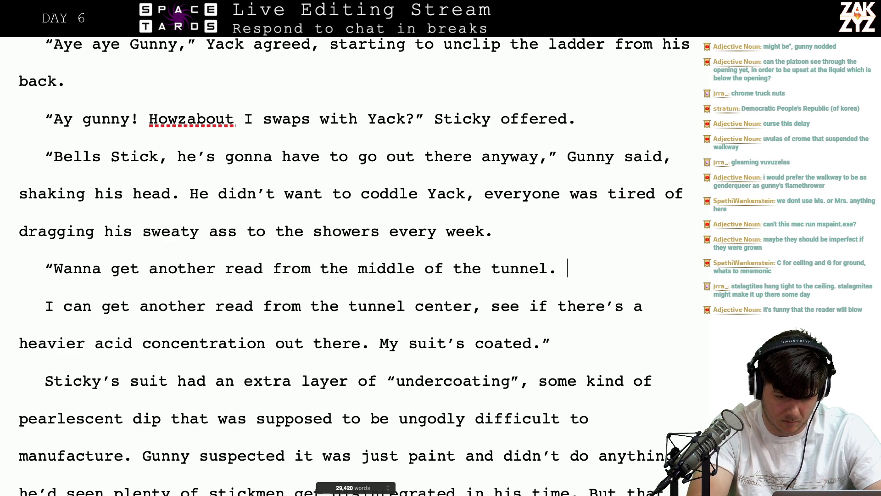
Continue Sticky's line with "Lemme see if acid’s more concentrated out there. My suit’s coated." and close the quotation
{"action": "type", "text": "Lemme see if t"}
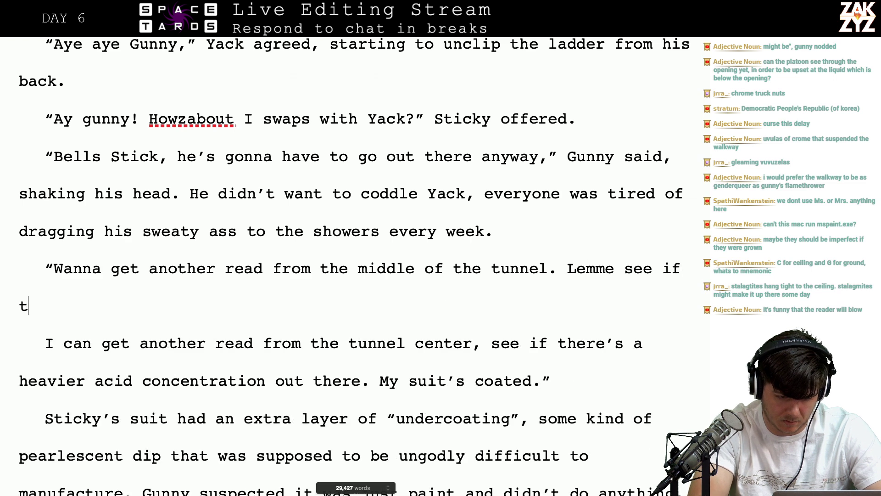
{"action": "type", "text": "here’s"}
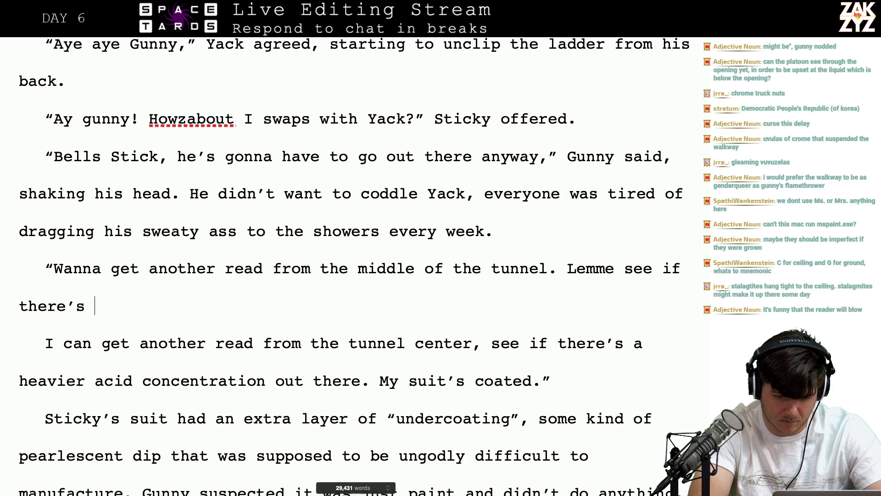
{"action": "key", "text": "BackSpace"}
{"action": "key", "text": "BackSpace"}
{"action": "key", "text": "BackSpace"}
{"action": "key", "text": "BackSpace"}
{"action": "key", "text": "BackSpace"}
{"action": "key", "text": "BackSpace"}
{"action": "key", "text": "BackSpace"}
{"action": "key", "text": "BackSpace"}
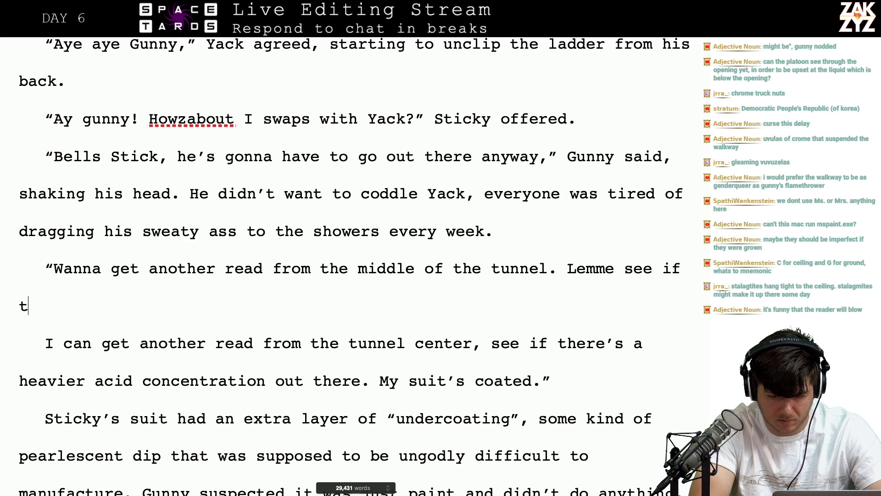
{"action": "type", "text": "acid’s "}
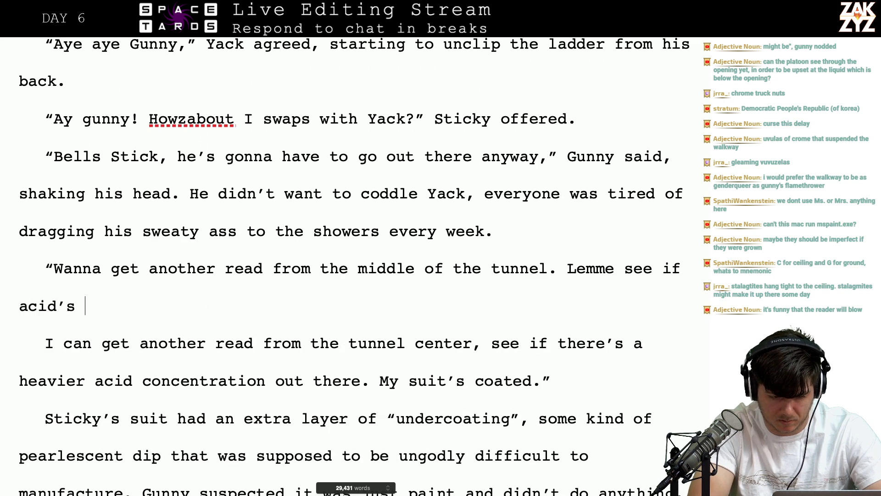
{"action": "type", "text": "more concentrate"}
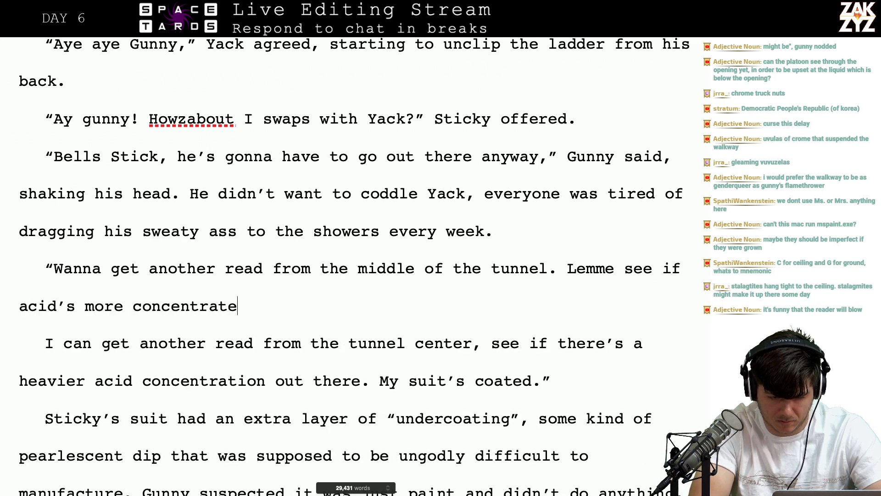
{"action": "type", "text": "d out there. My "}
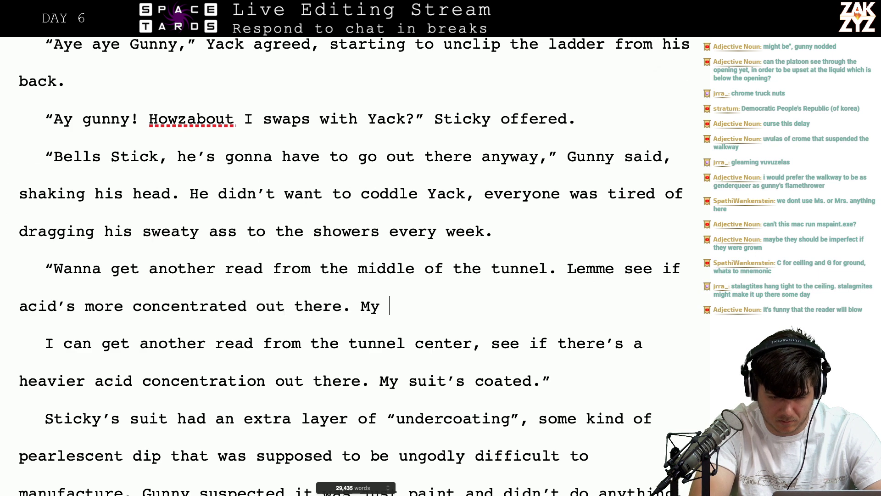
{"action": "type", "text": "suit’s coate"}
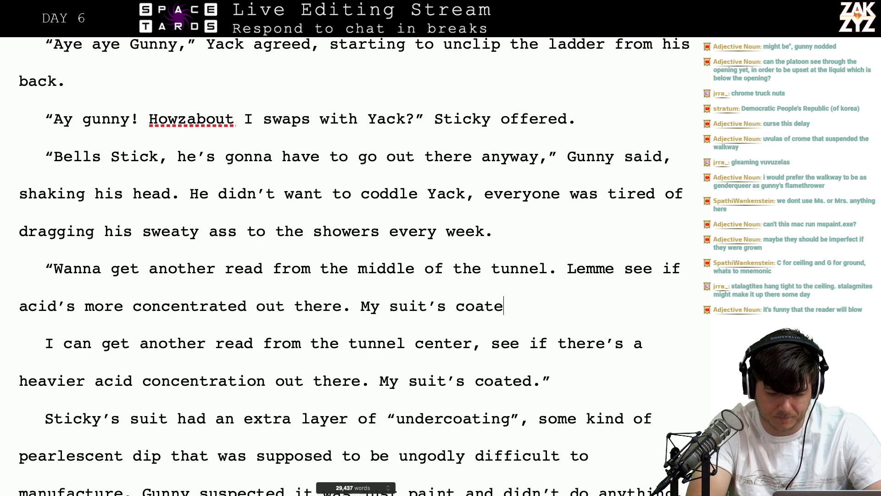
{"action": "type", "text": "d. ”"}
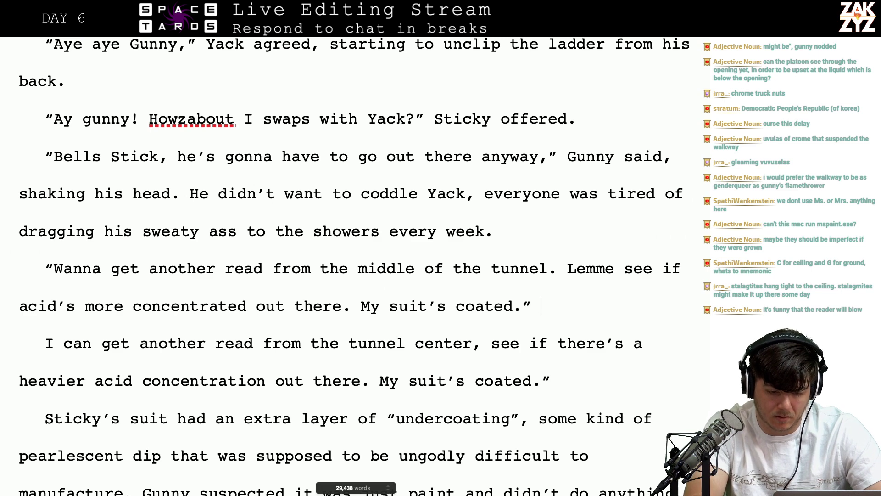
Delete the leftover paragraph beginning "I can get another read from the tunnel center" below Sticky's new line
{"action": "key", "text": "shift+Down"}
{"action": "key", "text": "shift+Down"}
{"action": "key", "text": "shift+End"}
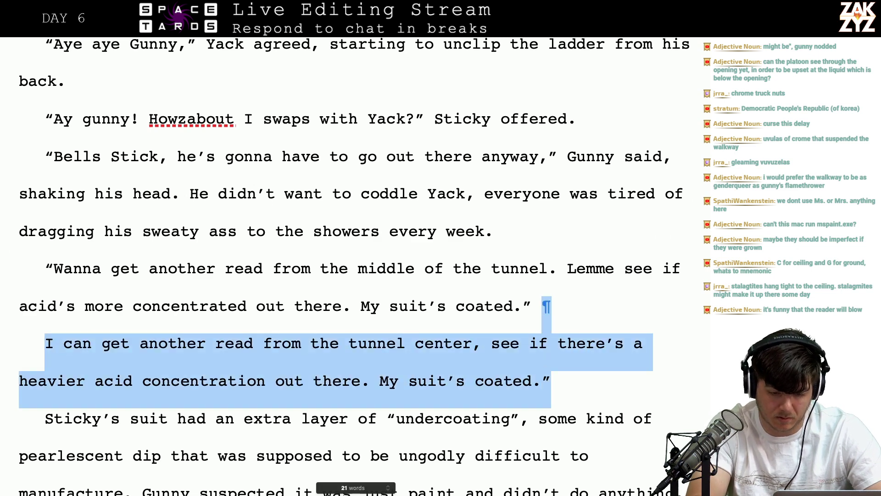
{"action": "key", "text": "BackSpace"}
Change "My suit’s coated." at the end of Sticky's line to "Remember, my suit’s coated."
{"action": "scroll", "coordinate": [349, 258], "scroll_direction": "down", "scroll_amount": 1}
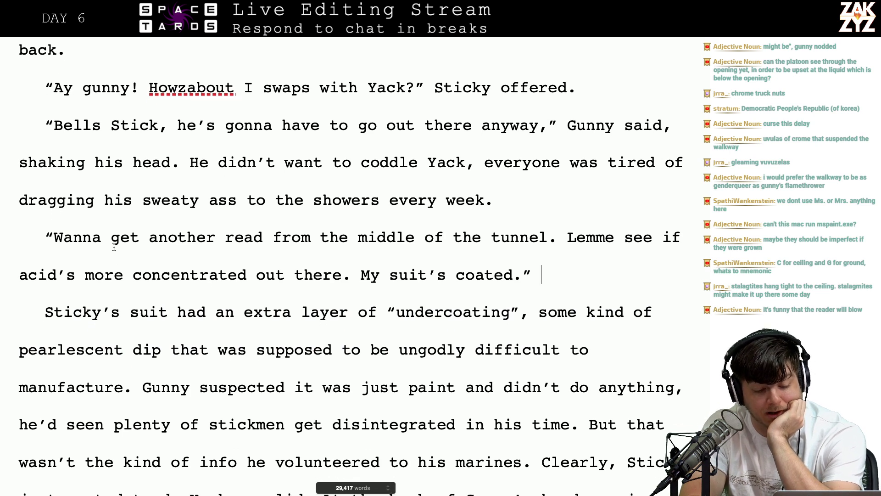
{"action": "scroll", "coordinate": [154, 261], "scroll_direction": "down", "scroll_amount": 2}
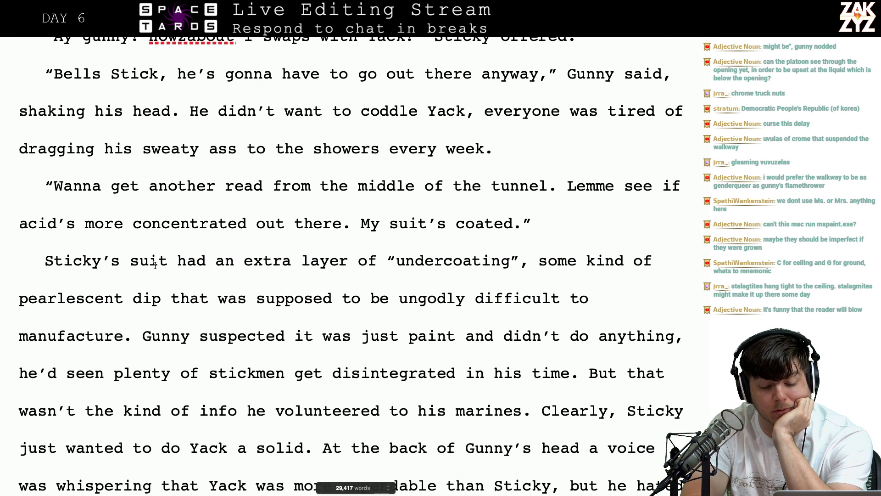
{"action": "type", "text": "Remember, "}
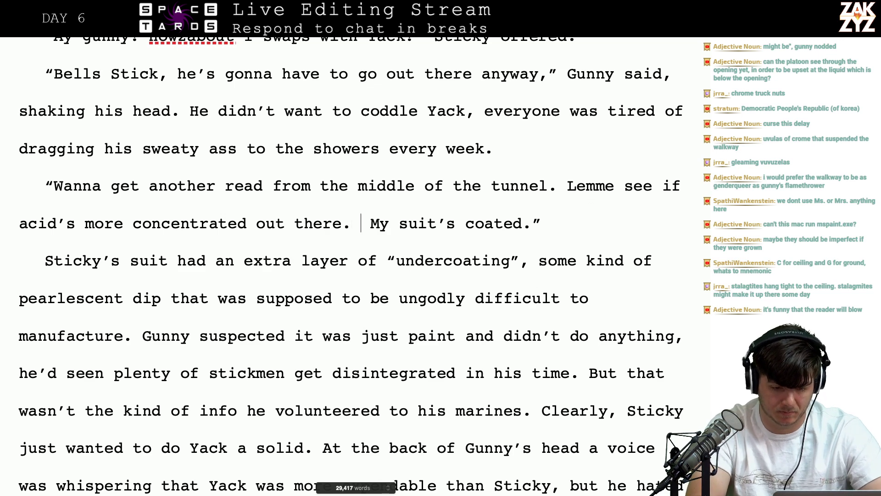
{"action": "type", "text": "my"}
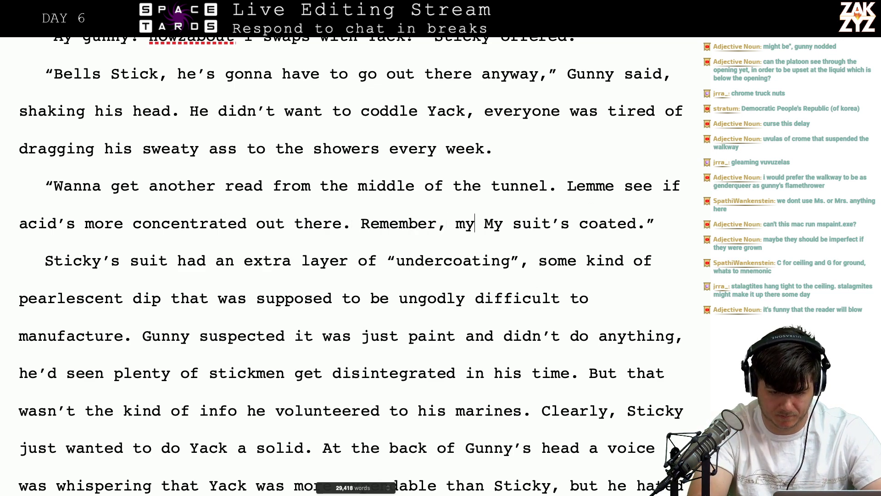
{"action": "key", "text": "BackSpace"}
{"action": "key", "text": "BackSpace"}
{"action": "key", "text": "BackSpace"}
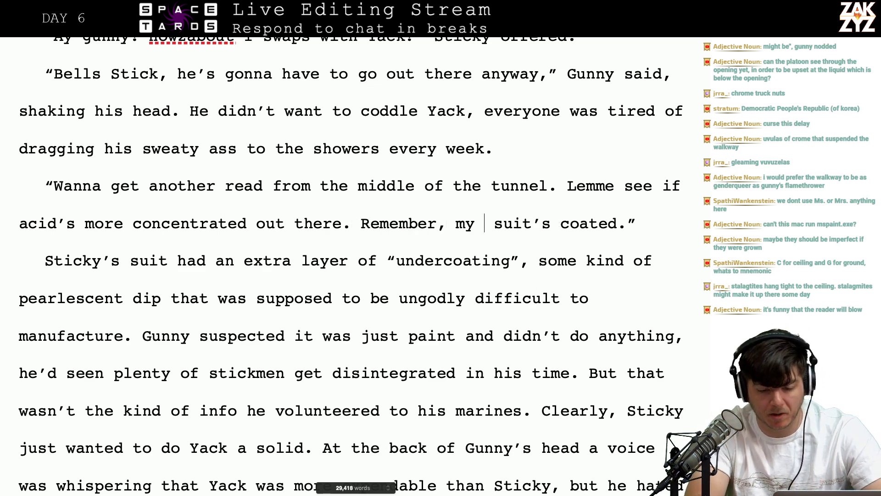
{"action": "key", "text": "Right"}
{"action": "key", "text": "Right"}
{"action": "key", "text": "Right"}
{"action": "key", "text": "Right"}
{"action": "key", "text": "Right"}
{"action": "key", "text": "Right"}
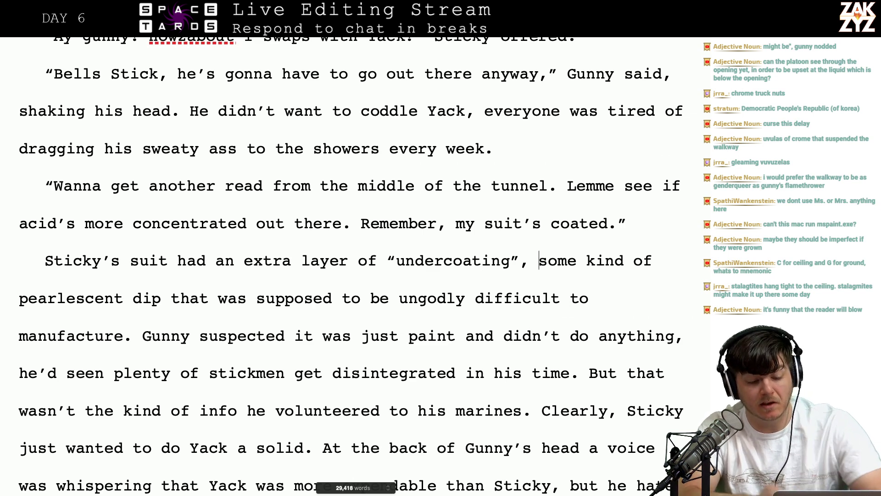
Proofread the paragraph on Sticky's “undercoating” from its opening through the sentence about stickmen getting disintegrated
{"action": "scroll", "coordinate": [303, 275], "scroll_direction": "down", "scroll_amount": 1}
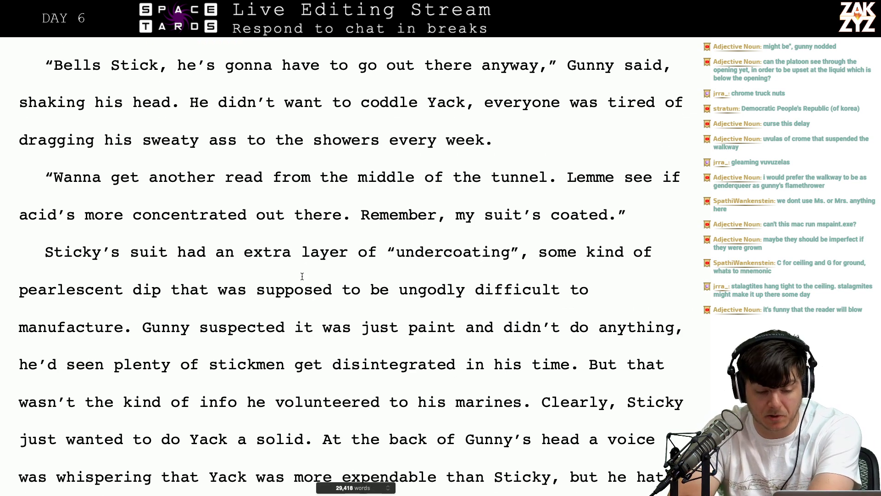
{"action": "left_click", "coordinate": [161, 284]}
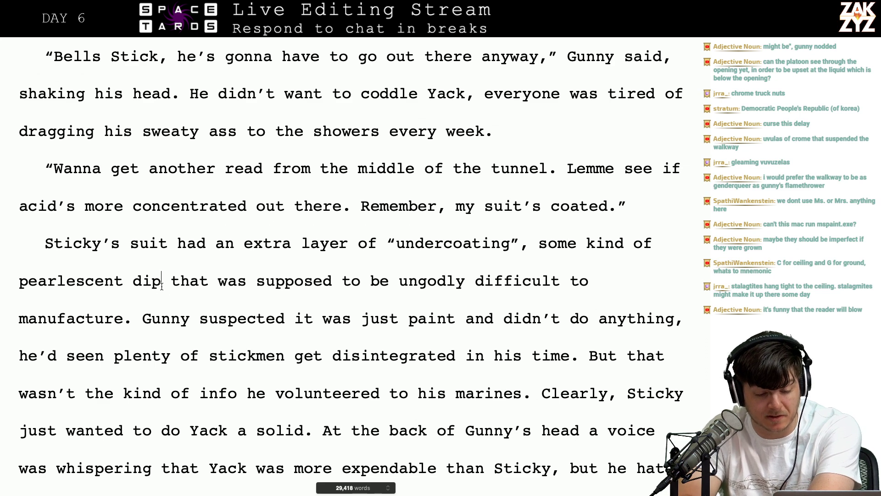
{"action": "key", "text": "Right"}
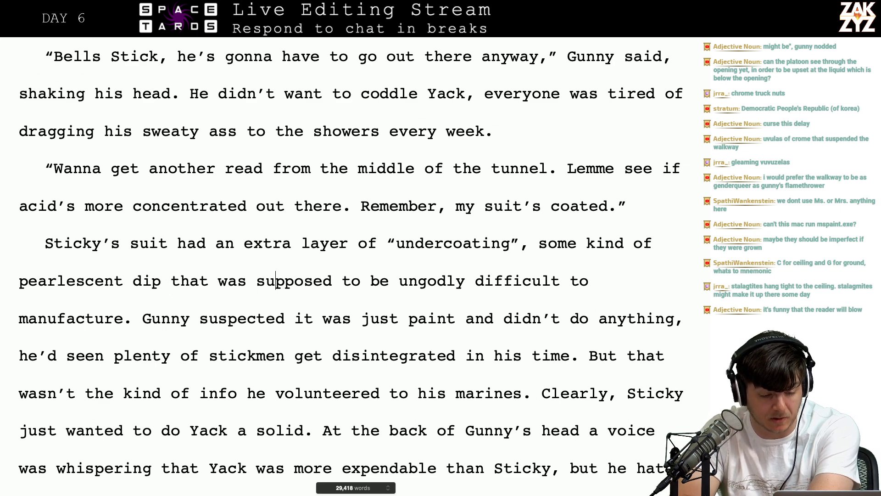
{"action": "key", "text": "Left"}
{"action": "key", "text": "Left"}
{"action": "key", "text": "Left"}
{"action": "key", "text": "Left"}
{"action": "key", "text": "Left"}
{"action": "key", "text": "Left"}
{"action": "key", "text": "Left"}
{"action": "key", "text": "Left"}
{"action": "key", "text": "Left"}
{"action": "key", "text": "Left"}
{"action": "key", "text": "Left"}
{"action": "key", "text": "Left"}
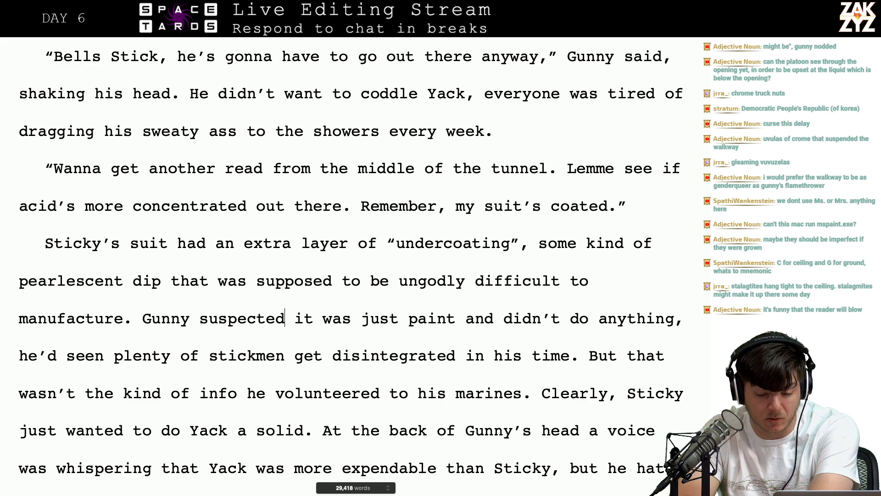
{"action": "key", "text": "Right"}
{"action": "key", "text": "Right"}
{"action": "key", "text": "Right"}
{"action": "key", "text": "Right"}
{"action": "key", "text": "Right"}
{"action": "key", "text": "Right"}
{"action": "key", "text": "Right"}
{"action": "key", "text": "Right"}
{"action": "key", "text": "Right"}
{"action": "key", "text": "Right"}
{"action": "key", "text": "Right"}
{"action": "key", "text": "Right"}
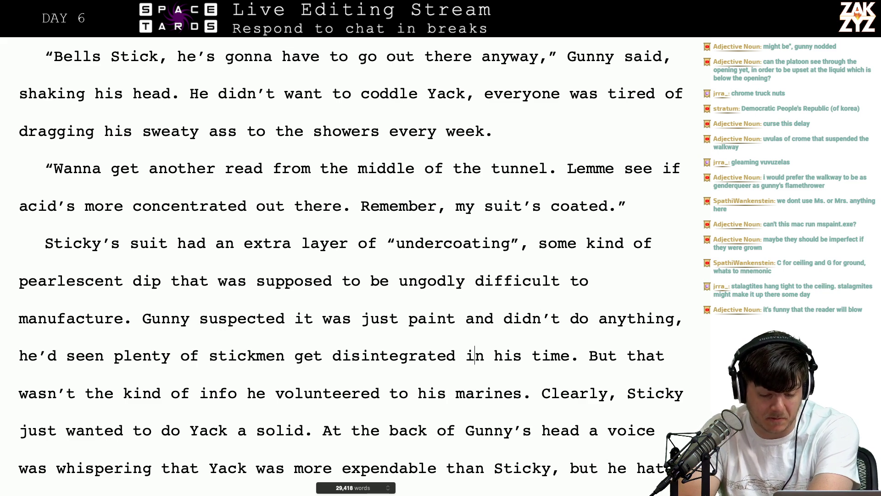
{"action": "key", "text": "Left"}
{"action": "key", "text": "Left"}
{"action": "key", "text": "Left"}
{"action": "key", "text": "Left"}
{"action": "key", "text": "Left"}
{"action": "key", "text": "Left"}
{"action": "key", "text": "Left"}
{"action": "key", "text": "Left"}
{"action": "key", "text": "Left"}
{"action": "key", "text": "Right"}
{"action": "key", "text": "Right"}
{"action": "key", "text": "Right"}
{"action": "key", "text": "Right"}
{"action": "key", "text": "Right"}
{"action": "key", "text": "Right"}
{"action": "key", "text": "Right"}
{"action": "key", "text": "Right"}
{"action": "key", "text": "Right"}
{"action": "key", "text": "Right"}
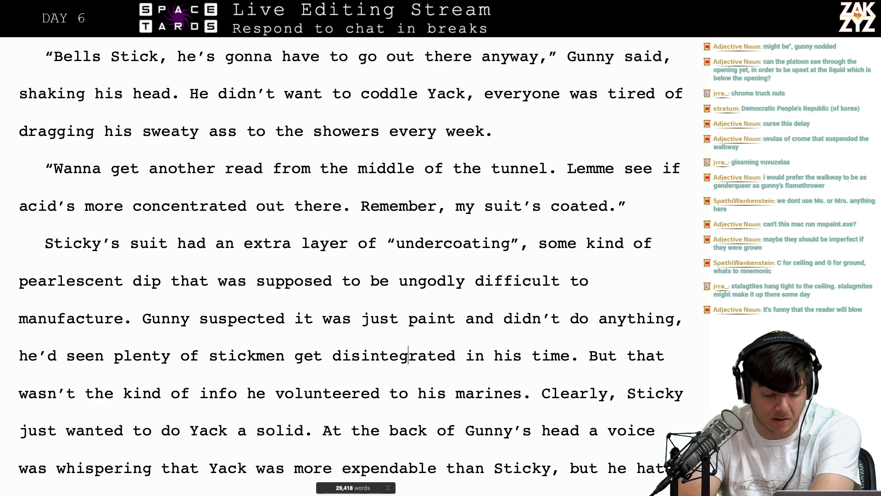
Proofread the rest of the undercoating paragraph, from the info Gunny volunteered to the voice he hated
{"action": "scroll", "coordinate": [349, 257], "scroll_direction": "down", "scroll_amount": 2}
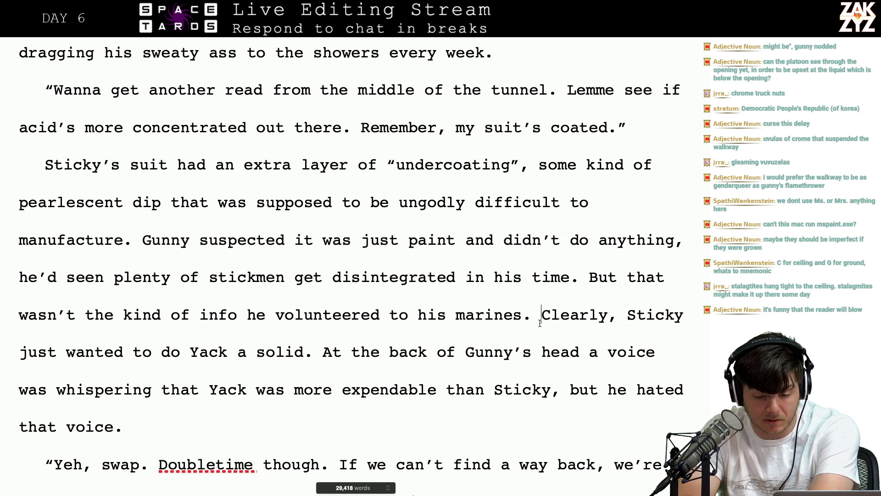
{"action": "key", "text": "Right"}
{"action": "key", "text": "Right"}
{"action": "key", "text": "Right"}
{"action": "key", "text": "Right"}
{"action": "key", "text": "Right"}
{"action": "key", "text": "Right"}
{"action": "key", "text": "Right"}
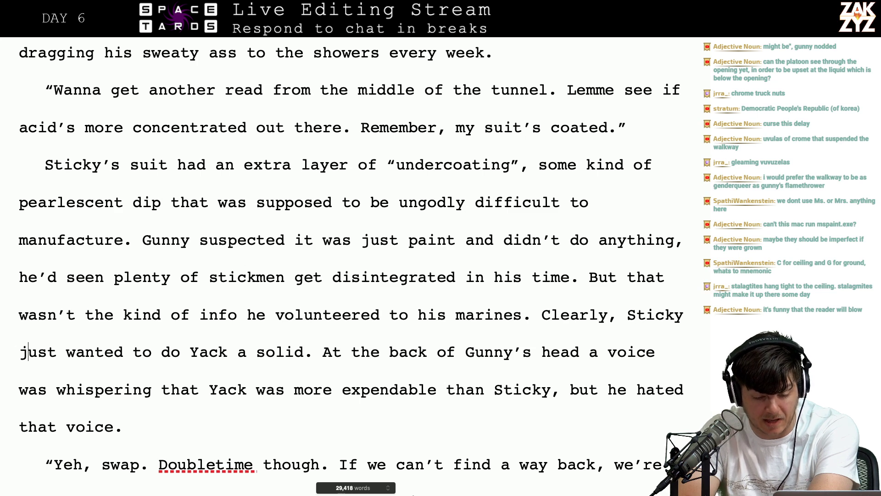
{"action": "key", "text": "Right"}
{"action": "key", "text": "Right"}
{"action": "key", "text": "Right"}
{"action": "key", "text": "Right"}
{"action": "key", "text": "Right"}
{"action": "key", "text": "Right"}
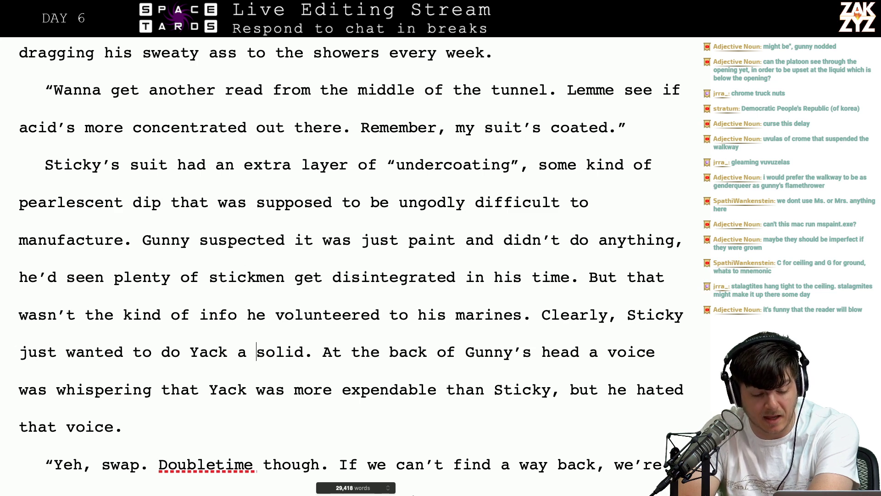
{"action": "key", "text": "Left"}
{"action": "key", "text": "Left"}
{"action": "key", "text": "Left"}
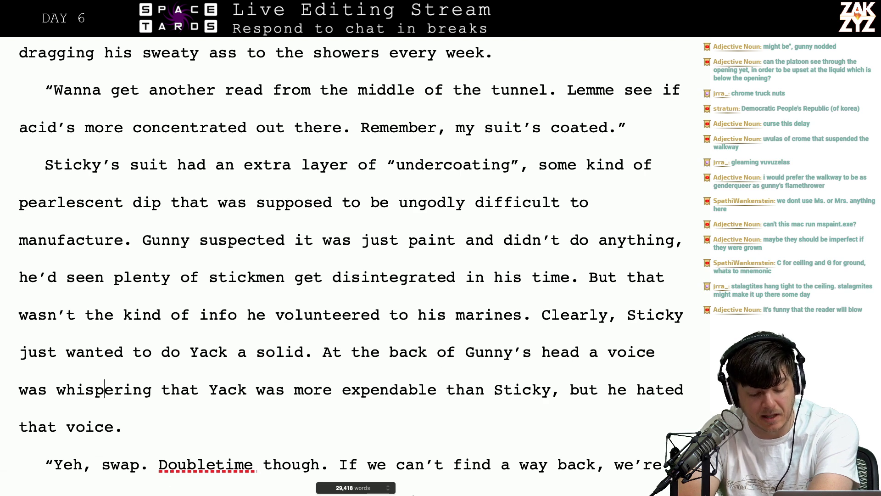
Change "them needles" to "them glass needles" in Gunny's line about finding a way back
{"action": "key", "text": "Down"}
{"action": "key", "text": "Down"}
{"action": "key", "text": "Down"}
{"action": "key", "text": "Down"}
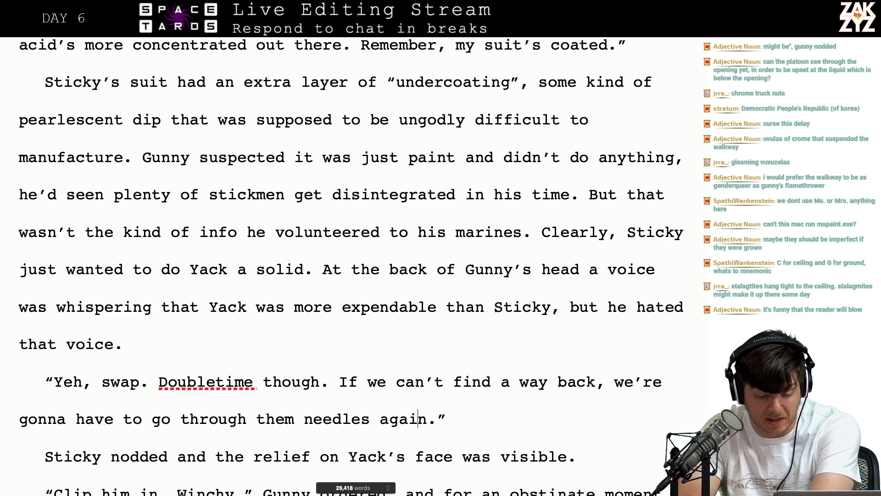
{"action": "key", "text": "Right"}
{"action": "key", "text": "Right"}
{"action": "key", "text": "alt+Left"}
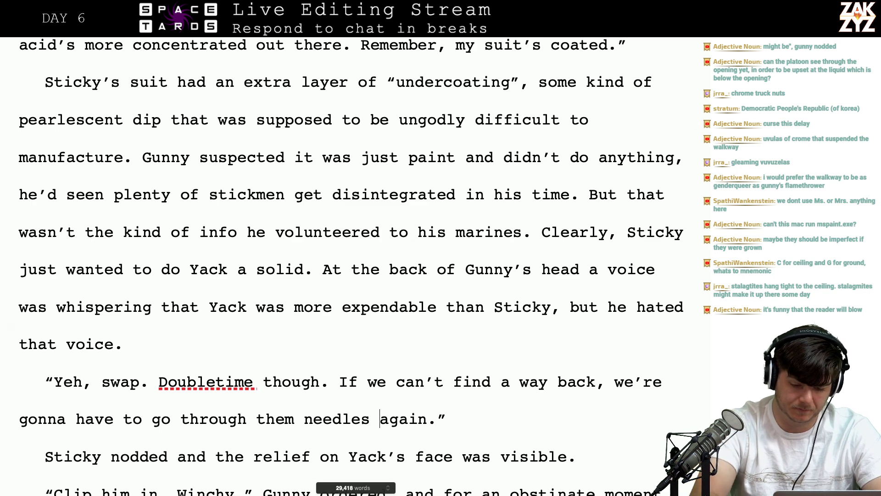
{"action": "key", "text": "Left"}
{"action": "key", "text": "BackSpace"}
{"action": "key", "text": "BackSpace"}
{"action": "key", "text": "BackSpace"}
{"action": "key", "text": "BackSpace"}
{"action": "key", "text": "BackSpace"}
{"action": "key", "text": "BackSpace"}
{"action": "key", "text": "BackSpace"}
{"action": "type", "text": "glad"}
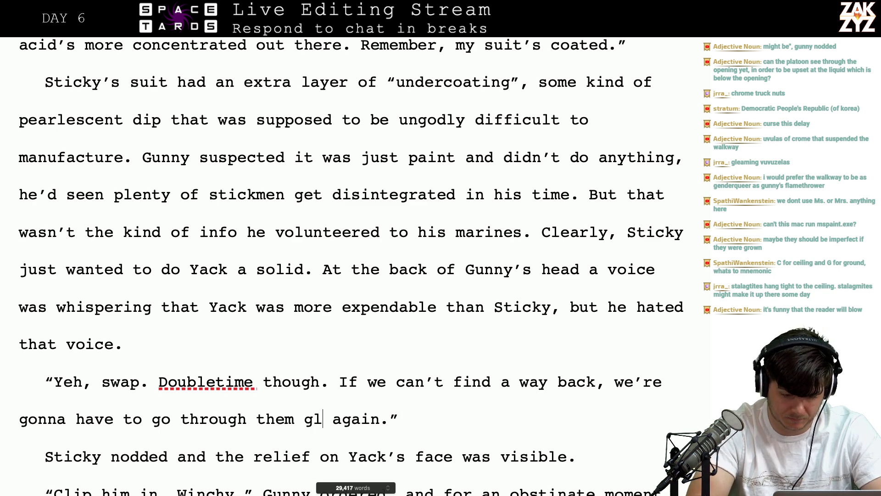
{"action": "key", "text": "BackSpace"}
{"action": "type", "text": "s"}
{"action": "key", "text": "BackSpace"}
{"action": "key", "text": "BackSpace"}
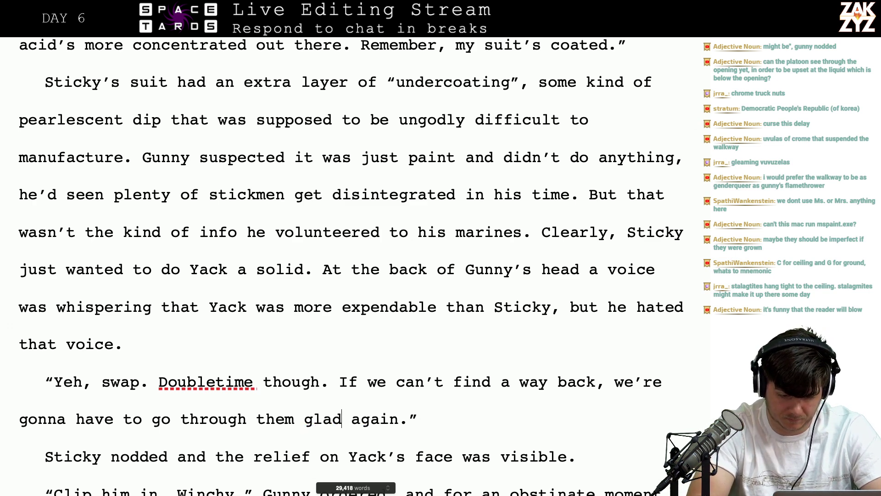
{"action": "key", "text": "BackSpace"}
{"action": "type", "text": "ss needles"}
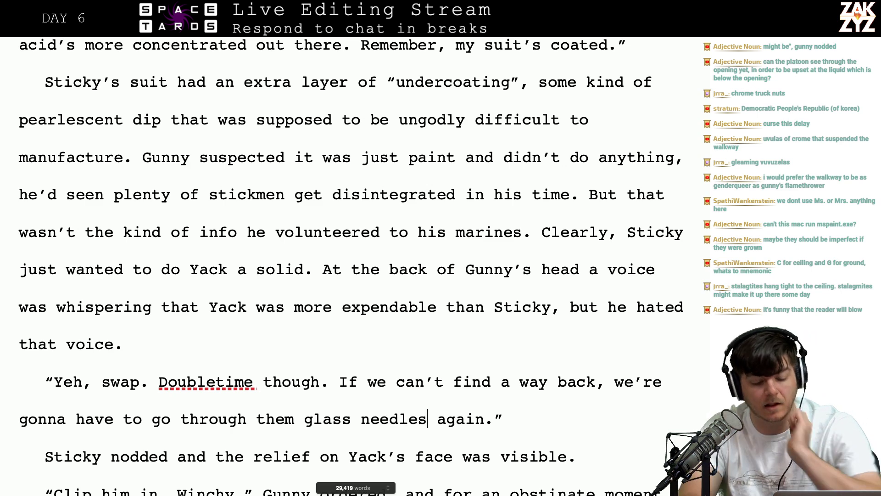
Replace "Marine" with "linesman" in the sentence about pretending he hadn't heard Gunny's order
{"action": "key", "text": "Down"}
{"action": "key", "text": "Down"}
{"action": "key", "text": "Down"}
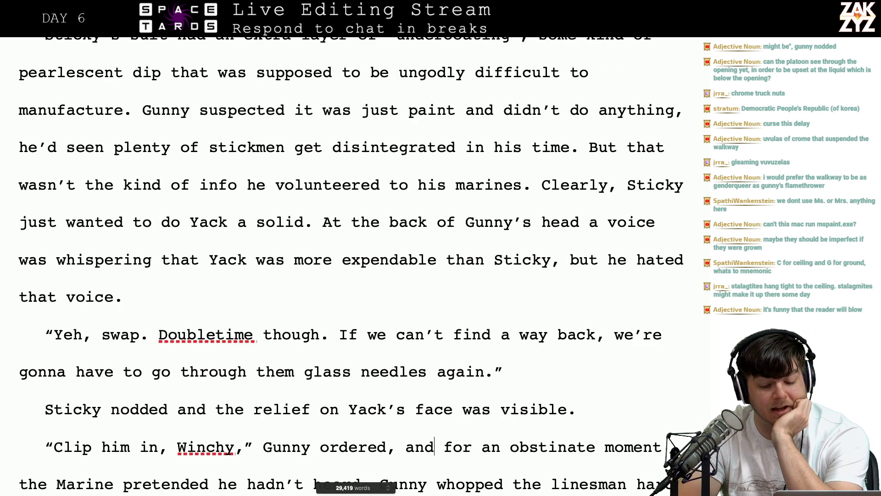
{"action": "key", "text": "Down"}
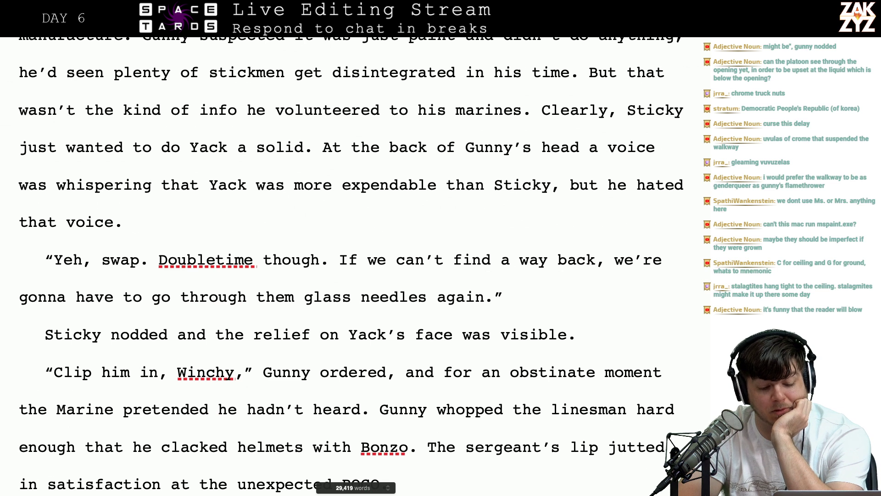
{"action": "key", "text": "Down"}
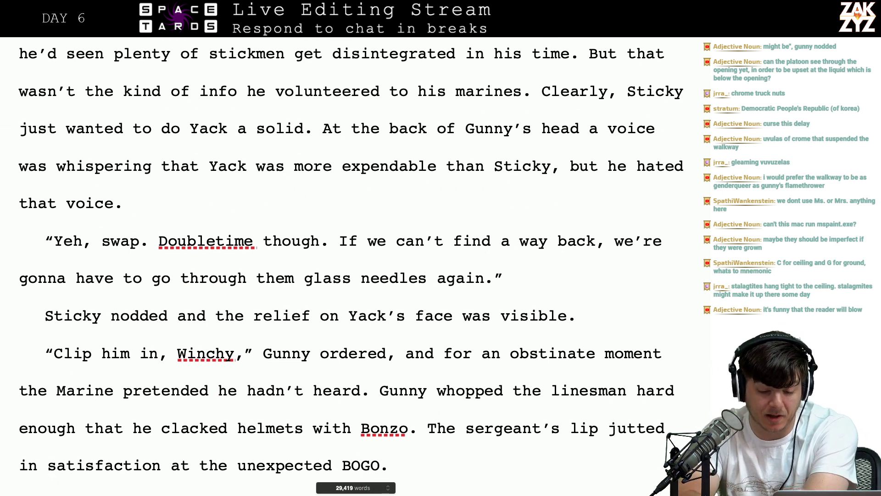
{"action": "left_click", "coordinate": [143, 391]}
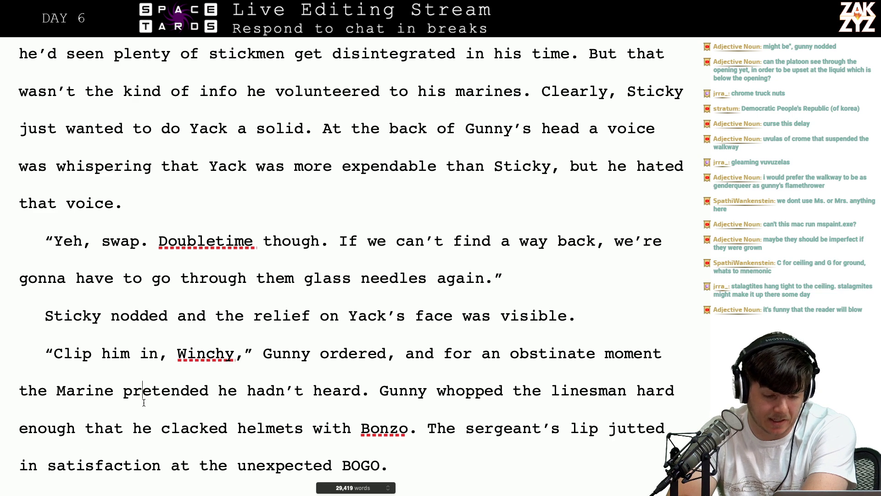
{"action": "left_click", "coordinate": [57, 391]}
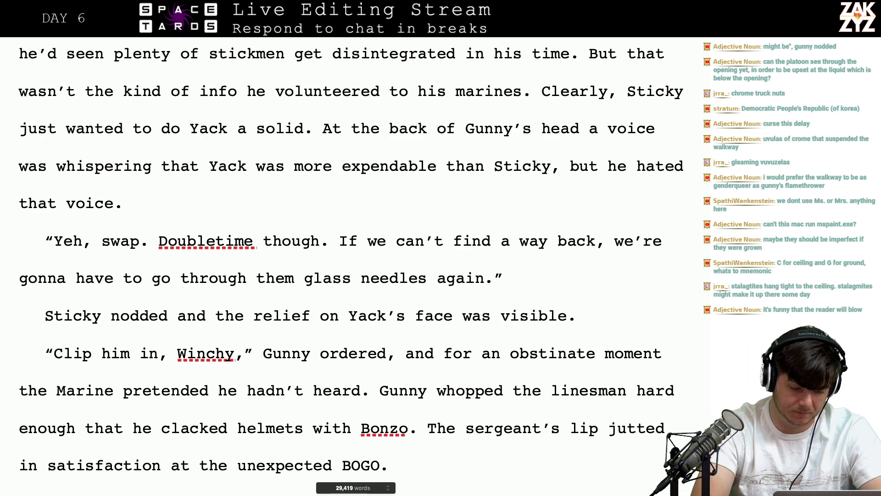
{"action": "type", "text": "linesman"}
{"action": "key", "text": "shift+Right"}
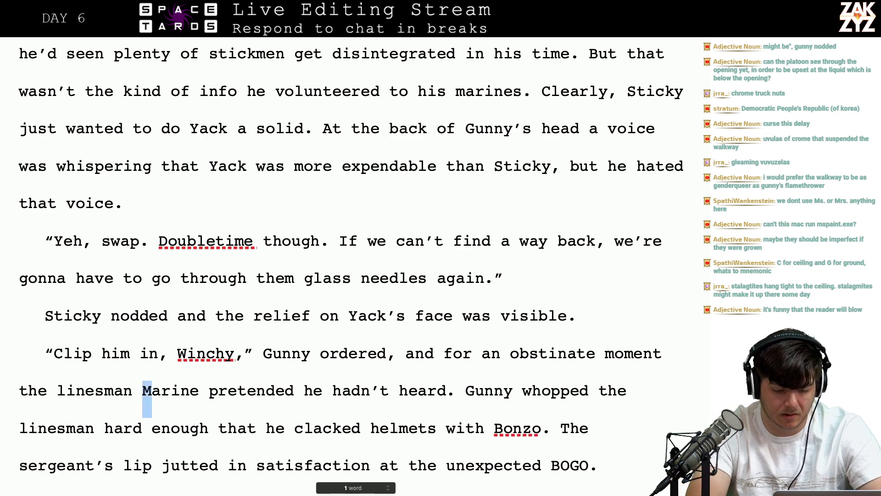
{"action": "key", "text": "shift+Right"}
{"action": "key", "text": "shift+Right"}
{"action": "key", "text": "shift+Right"}
{"action": "key", "text": "shift+Right"}
{"action": "key", "text": "shift+Right"}
{"action": "key", "text": "BackSpace"}
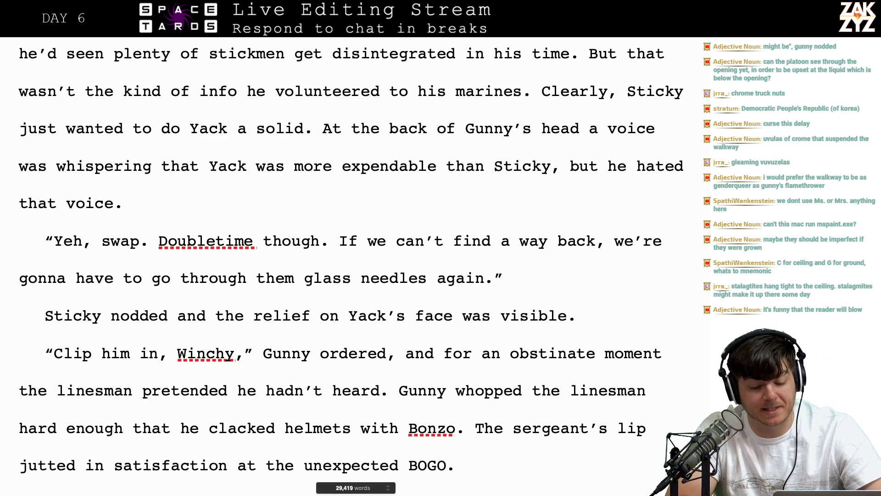
Replace "the linesman" after "Gunny whopped" with "Winchester"
{"action": "scroll", "coordinate": [474, 381], "scroll_direction": "down", "scroll_amount": 1}
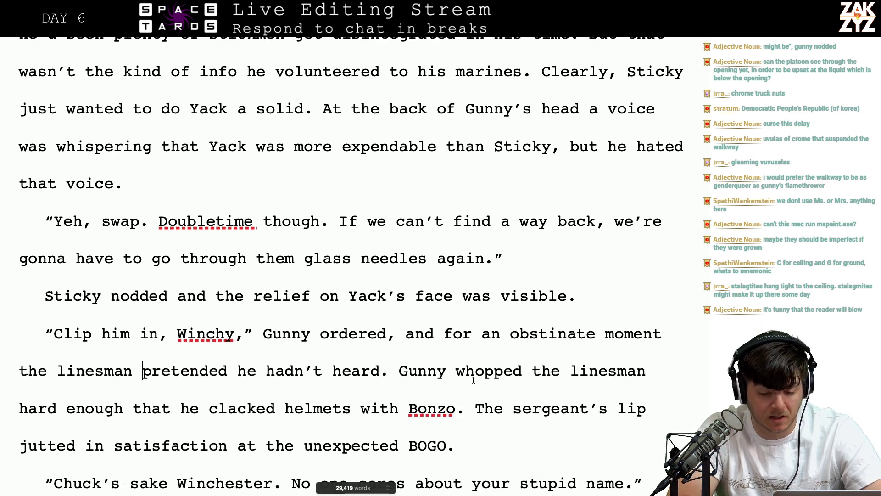
{"action": "key", "text": "BackSpace"}
{"action": "key", "text": "BackSpace"}
{"action": "key", "text": "BackSpace"}
{"action": "key", "text": "BackSpace"}
{"action": "key", "text": "BackSpace"}
{"action": "key", "text": "BackSpace"}
{"action": "key", "text": "BackSpace"}
{"action": "key", "text": "BackSpace"}
{"action": "key", "text": "BackSpace"}
{"action": "key", "text": "BackSpace"}
{"action": "key", "text": "BackSpace"}
{"action": "key", "text": "BackSpace"}
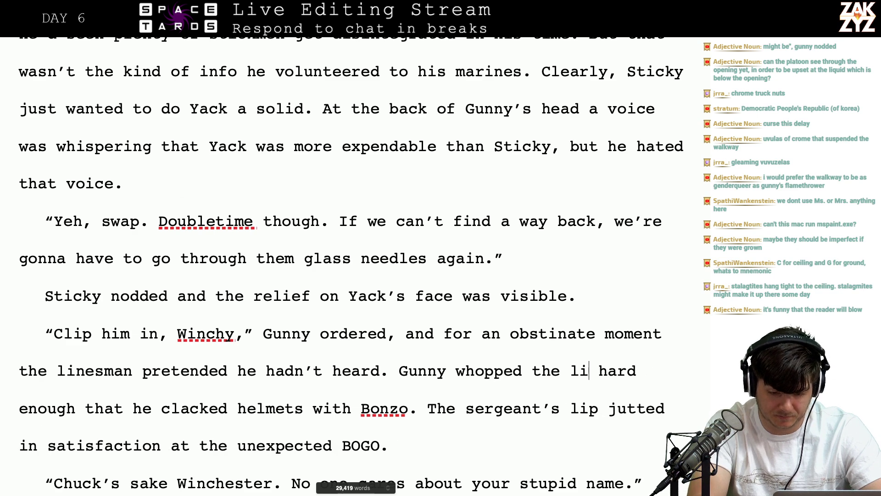
{"action": "type", "text": "Winchester"}
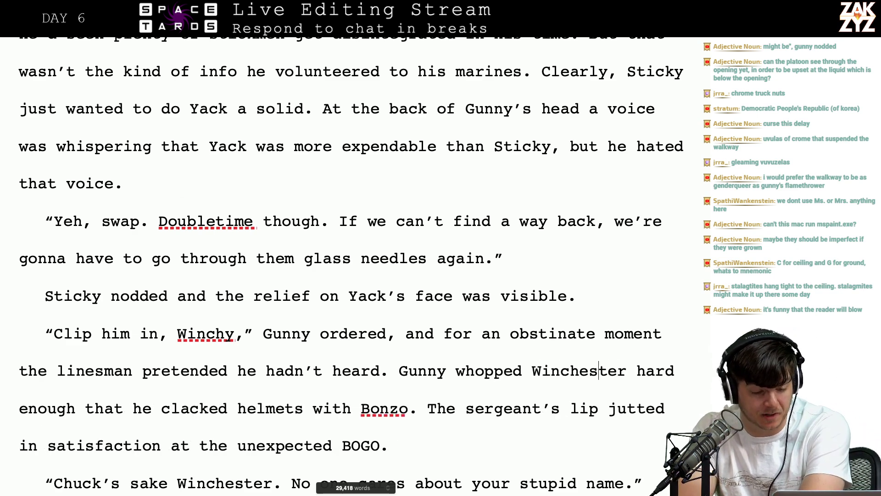
Shorten "Winchester" to "Winchy" in the sentence where Gunny whops him
{"action": "left_click", "coordinate": [608, 371]}
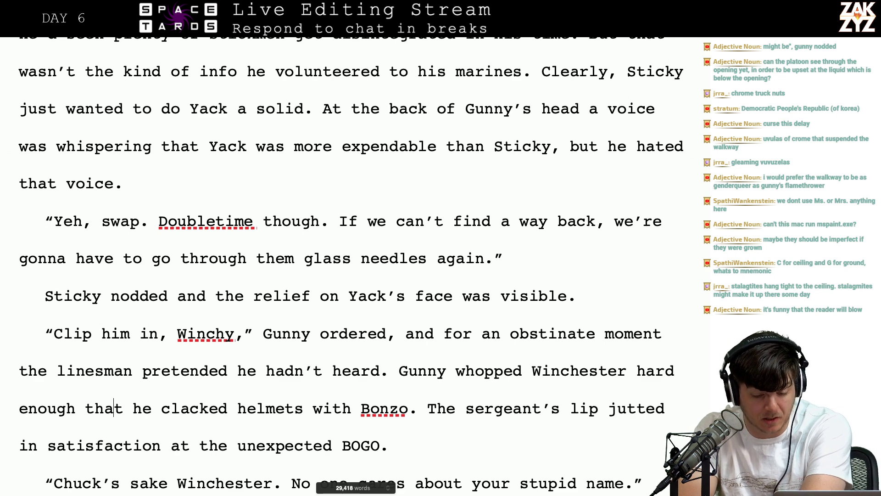
{"action": "left_click", "coordinate": [285, 408]}
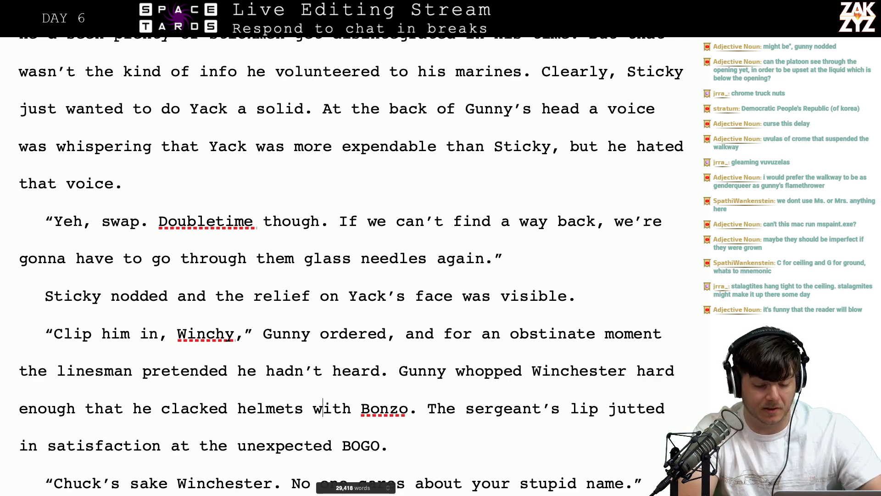
{"action": "left_click", "coordinate": [608, 371]}
{"action": "key", "text": "Right"}
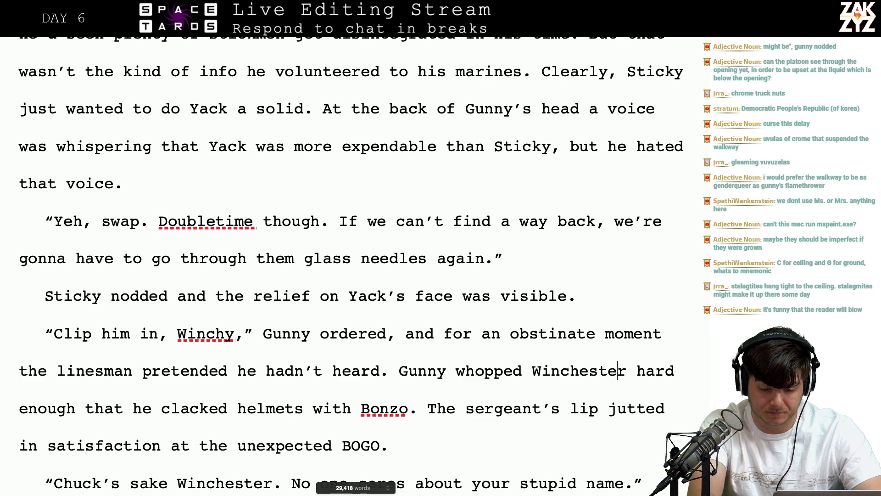
{"action": "key", "text": "BackSpace"}
{"action": "key", "text": "BackSpace"}
{"action": "key", "text": "BackSpace"}
{"action": "key", "text": "BackSpace"}
{"action": "type", "text": "y"}
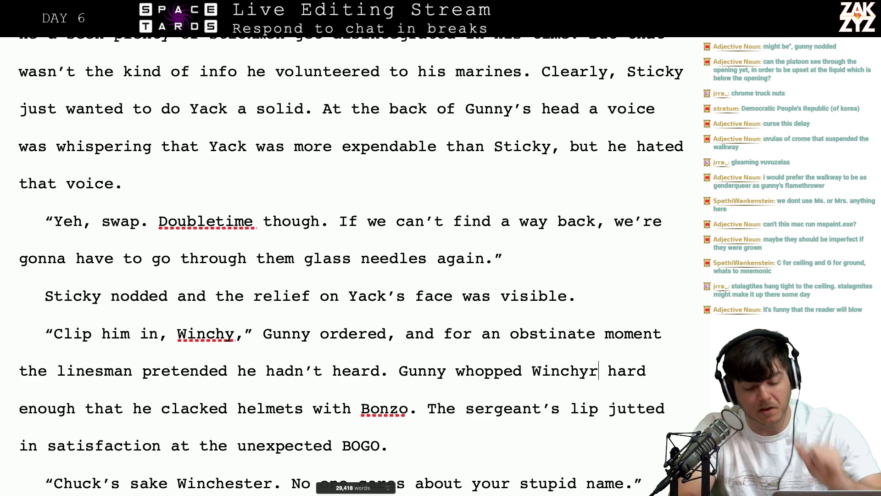
{"action": "key", "text": "Delete"}
Replace "The sergeant's lip" with "Gunny's lip" in the sentence about jutting in satisfaction at the unexpected BOGO
{"action": "scroll", "coordinate": [604, 372], "scroll_direction": "down", "scroll_amount": 1}
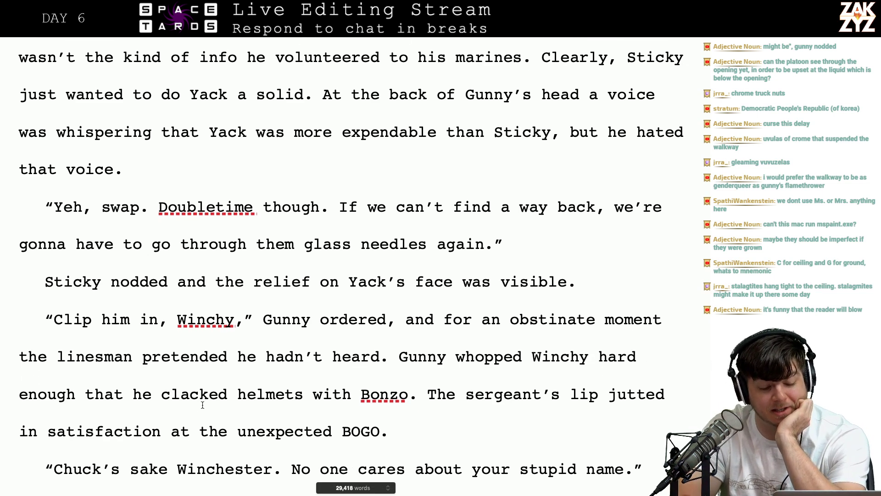
{"action": "left_click", "coordinate": [193, 404]}
{"action": "key", "text": "Right"}
{"action": "key", "text": "Right"}
{"action": "key", "text": "Right"}
{"action": "key", "text": "Right"}
{"action": "key", "text": "Right"}
{"action": "key", "text": "Right"}
{"action": "key", "text": "Right"}
{"action": "key", "text": "Right"}
{"action": "key", "text": "Right"}
{"action": "key", "text": "Right"}
{"action": "key", "text": "Right"}
{"action": "key", "text": "Right"}
{"action": "key", "text": "Right"}
{"action": "key", "text": "Right"}
{"action": "key", "text": "Right"}
{"action": "key", "text": "Right"}
{"action": "key", "text": "Right"}
{"action": "key", "text": "Right"}
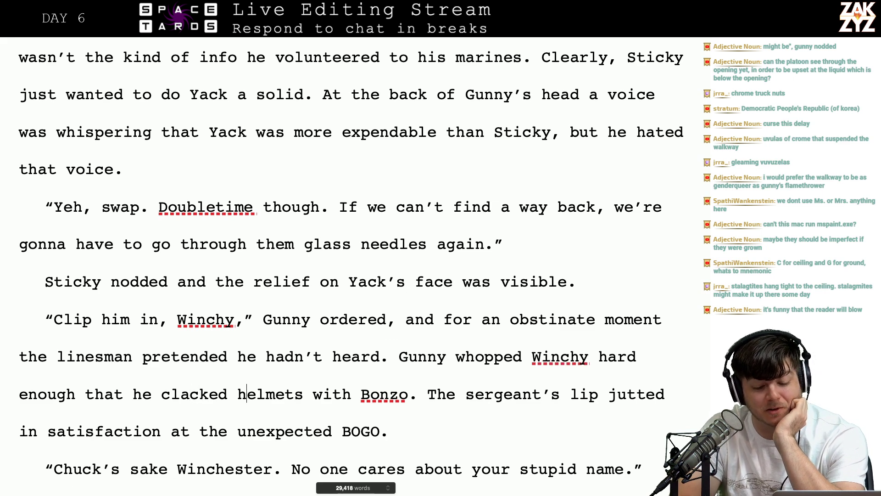
{"action": "key", "text": "Right"}
{"action": "key", "text": "Right"}
{"action": "key", "text": "Right"}
{"action": "key", "text": "Right"}
{"action": "key", "text": "Right"}
{"action": "key", "text": "Right"}
{"action": "key", "text": "Right"}
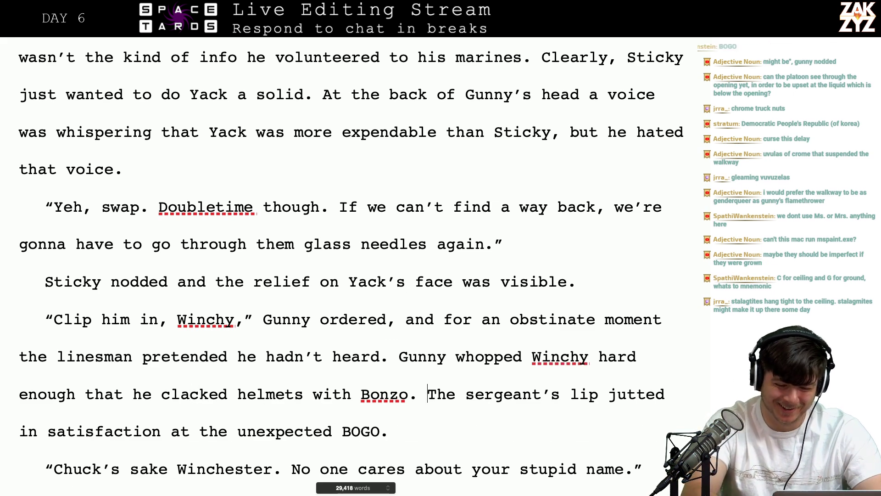
{"action": "key", "text": "Return"}
{"action": "key", "text": "Left"}
{"action": "type", "text": "Gunn"}
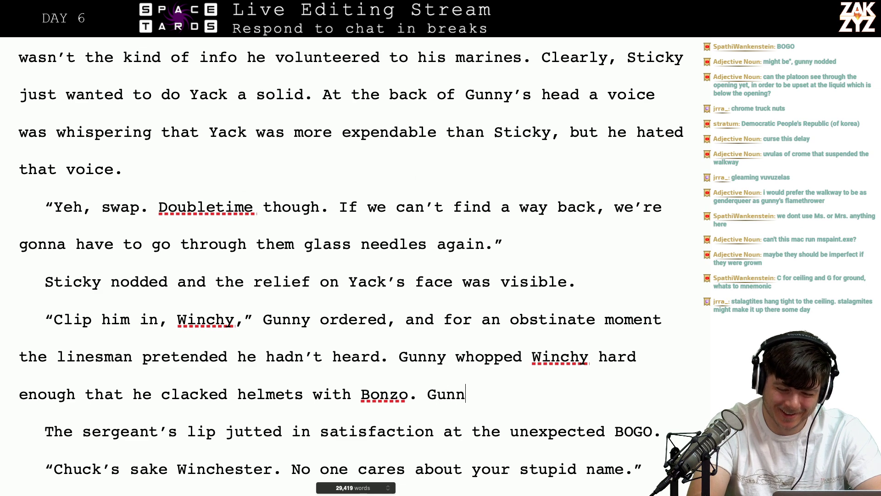
{"action": "type", "text": "y's lip"}
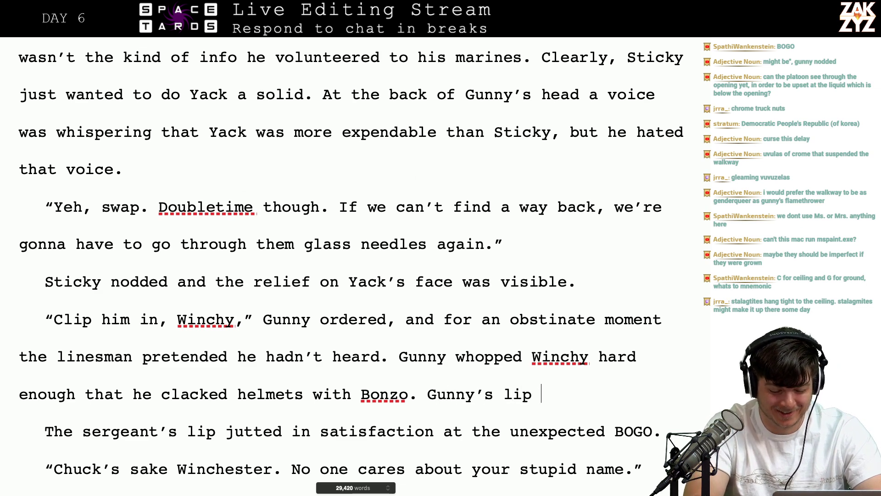
{"action": "key", "text": "shift+Right"}
{"action": "key", "text": "shift+Right"}
{"action": "key", "text": "shift+Right"}
{"action": "key", "text": "shift+Right"}
{"action": "key", "text": "shift+Right"}
{"action": "key", "text": "shift+Right"}
{"action": "key", "text": "shift+Right"}
{"action": "key", "text": "shift+Right"}
{"action": "key", "text": "shift+Right"}
{"action": "key", "text": "shift+Right"}
{"action": "key", "text": "shift+Right"}
{"action": "key", "text": "shift+Right"}
{"action": "key", "text": "shift+Right"}
{"action": "key", "text": "shift+Right"}
{"action": "key", "text": "shift+Right"}
{"action": "key", "text": "shift+Right"}
{"action": "key", "text": "shift+Right"}
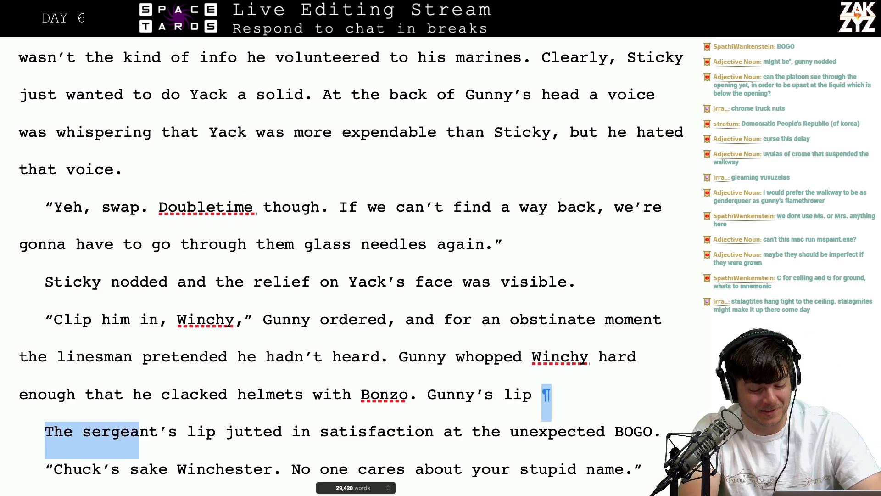
{"action": "key", "text": "shift+Right"}
{"action": "key", "text": "shift+Right"}
{"action": "key", "text": "shift+Right"}
{"action": "key", "text": "shift+Left"}
{"action": "key", "text": "BackSpace"}
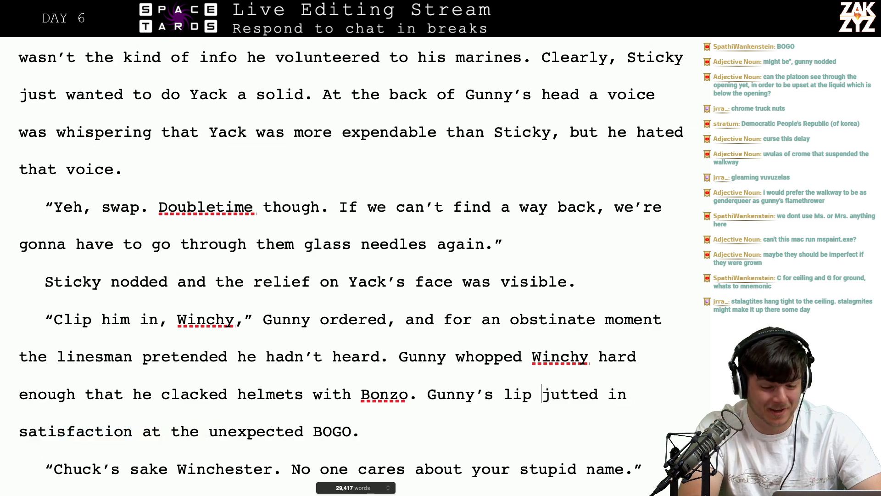
Insert "Winchester" as the speaker's name before "The marine protested", following the line "I ain't Winchy!"
{"action": "scroll", "coordinate": [307, 386], "scroll_direction": "down", "scroll_amount": 1}
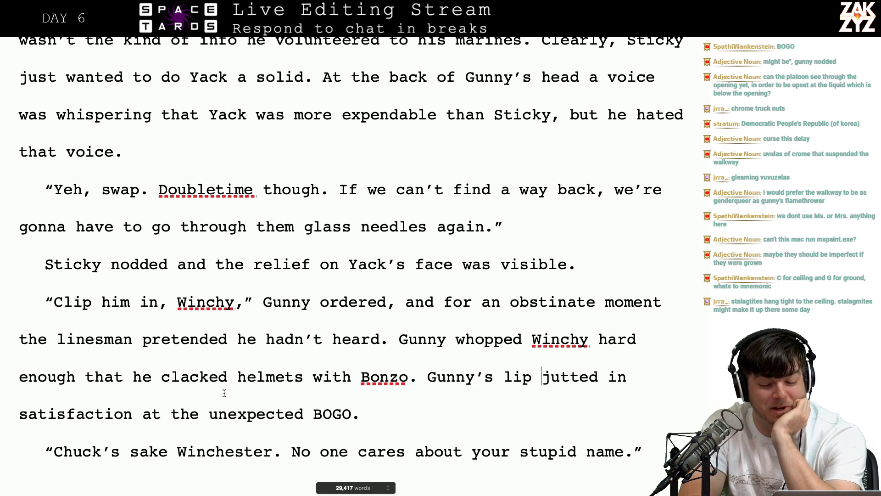
{"action": "scroll", "coordinate": [330, 340], "scroll_direction": "down", "scroll_amount": 1}
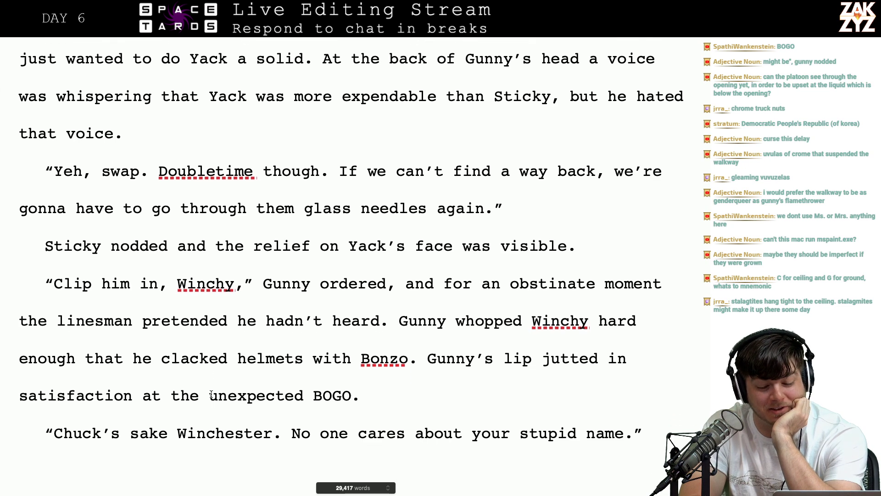
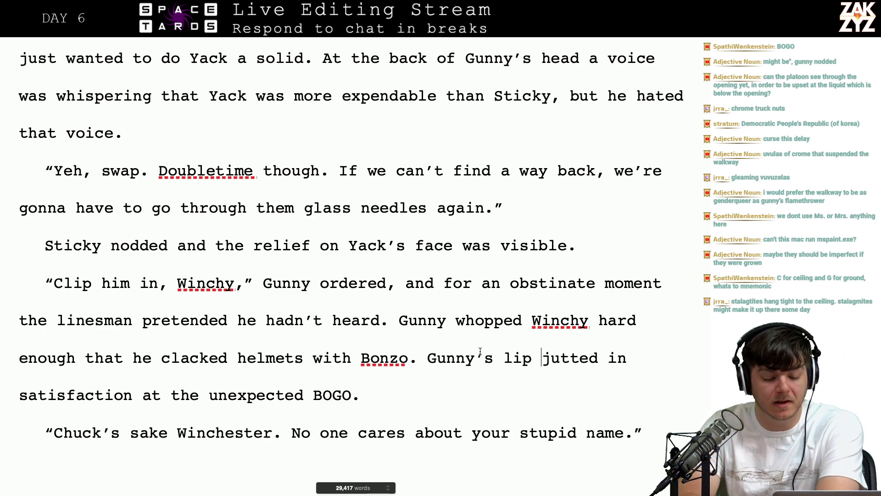
{"action": "scroll", "coordinate": [480, 352], "scroll_direction": "down", "scroll_amount": 5}
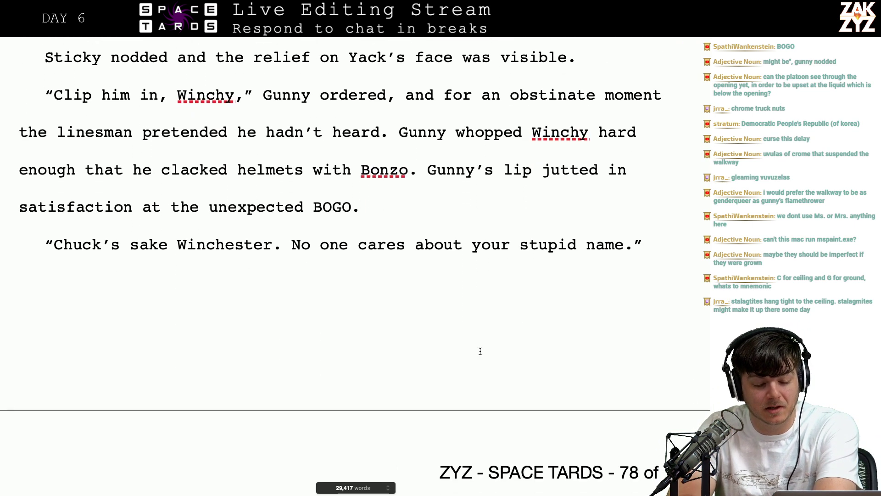
{"action": "scroll", "coordinate": [480, 351], "scroll_direction": "down", "scroll_amount": 3}
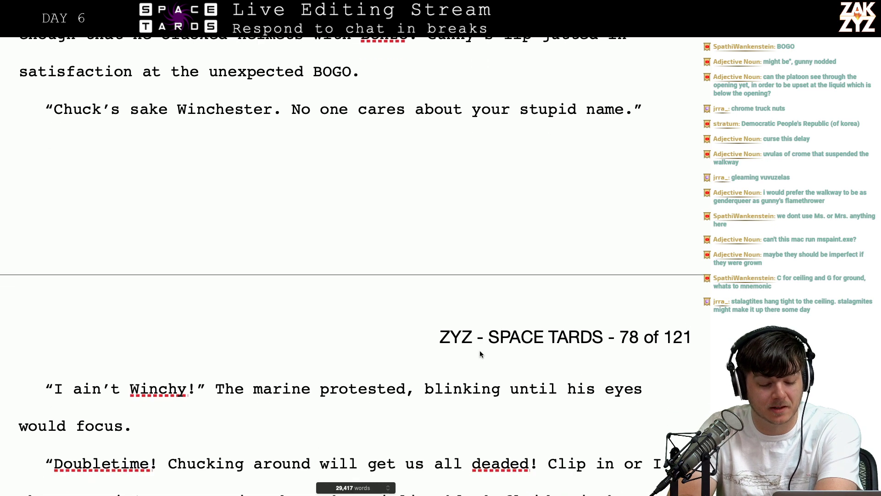
{"action": "scroll", "coordinate": [480, 351], "scroll_direction": "down", "scroll_amount": 1}
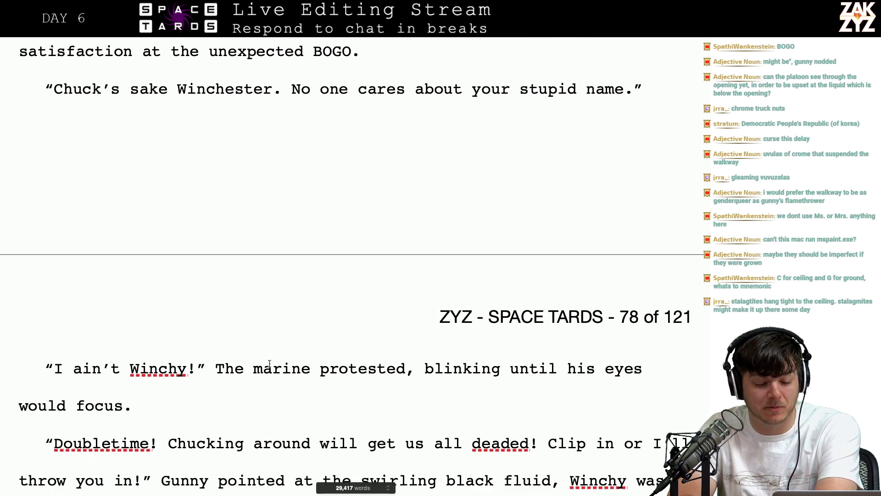
{"action": "left_click", "coordinate": [225, 368]}
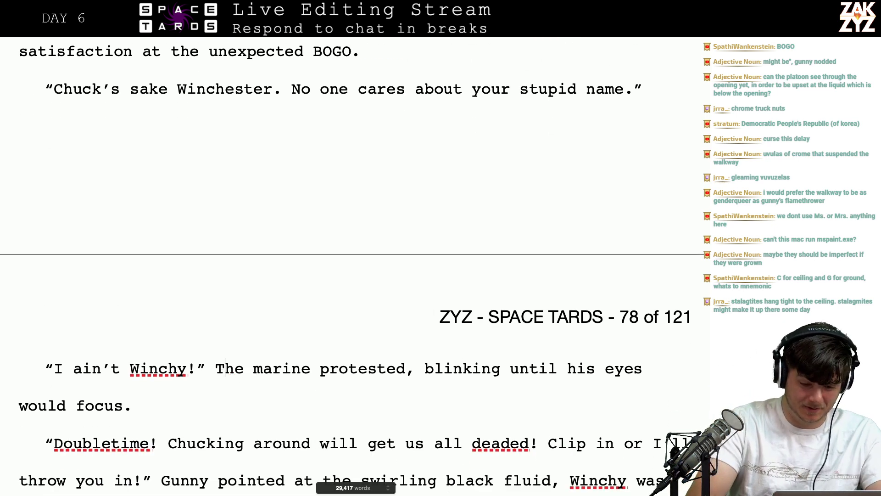
{"action": "type", "text": "Winchester"}
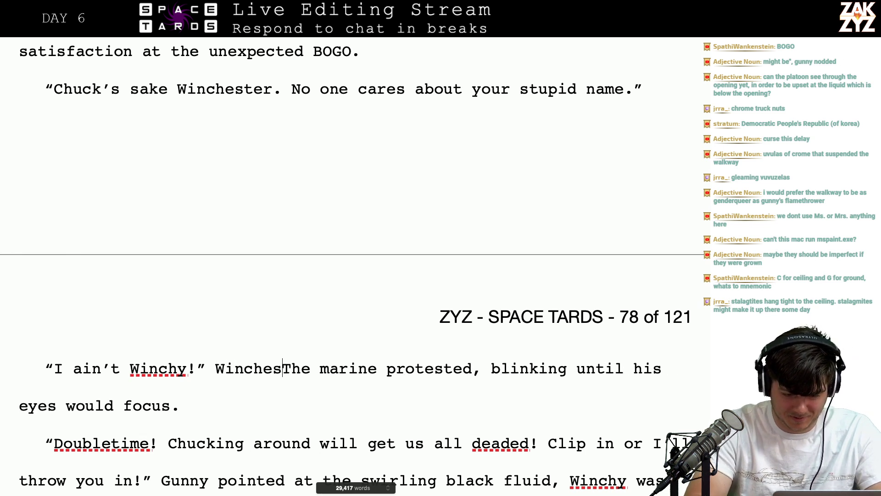
Delete "The" after "Winchester" in the sentence "Winchester The marine protested, blinking until his eyes would focus."
{"action": "key", "text": "shift+Right"}
{"action": "key", "text": "shift+Right"}
{"action": "key", "text": "shift+Right"}
{"action": "key", "text": "shift+Right"}
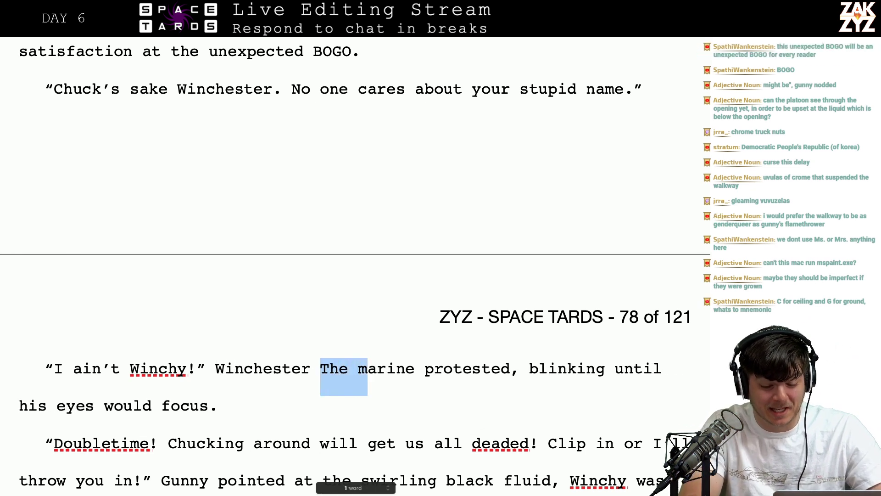
{"action": "key", "text": "BackSpace"}
Read page 78 from Winchester's protest through Gunny's threat to the paragraph about clipping in the cable spool
{"action": "scroll", "coordinate": [355, 270], "scroll_direction": "down", "scroll_amount": 3}
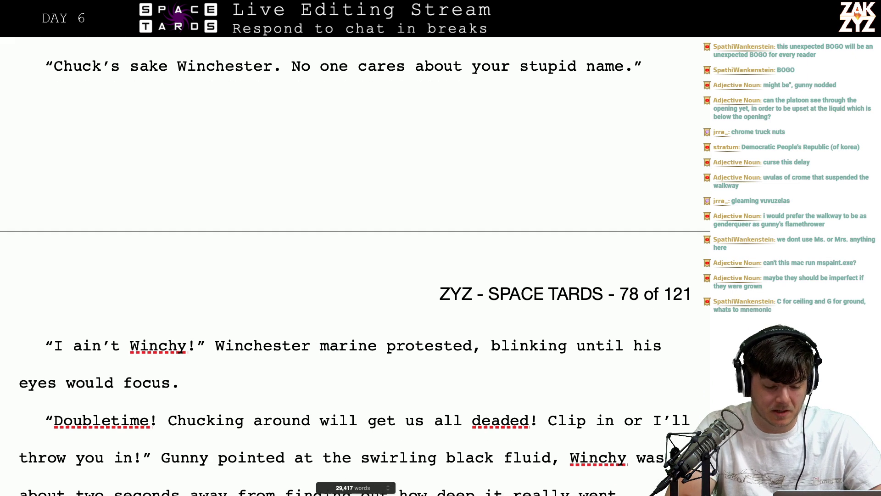
{"action": "scroll", "coordinate": [355, 270], "scroll_direction": "down", "scroll_amount": 1}
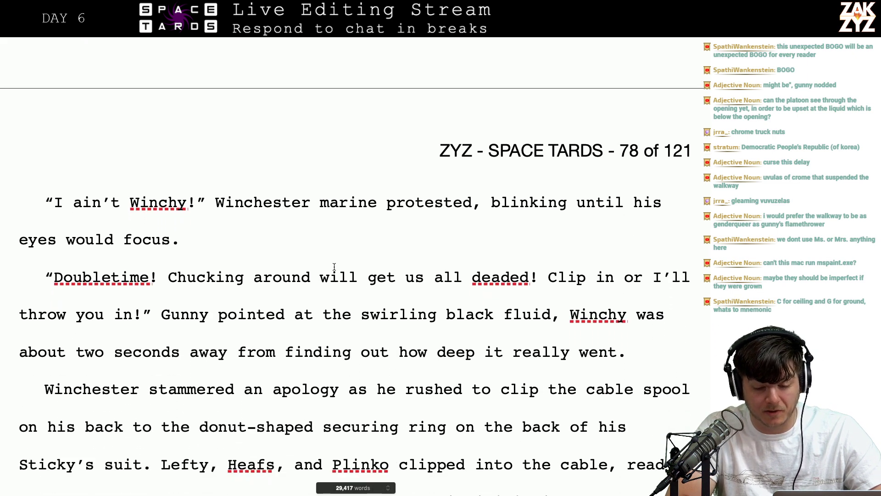
{"action": "scroll", "coordinate": [529, 326], "scroll_direction": "down", "scroll_amount": 1}
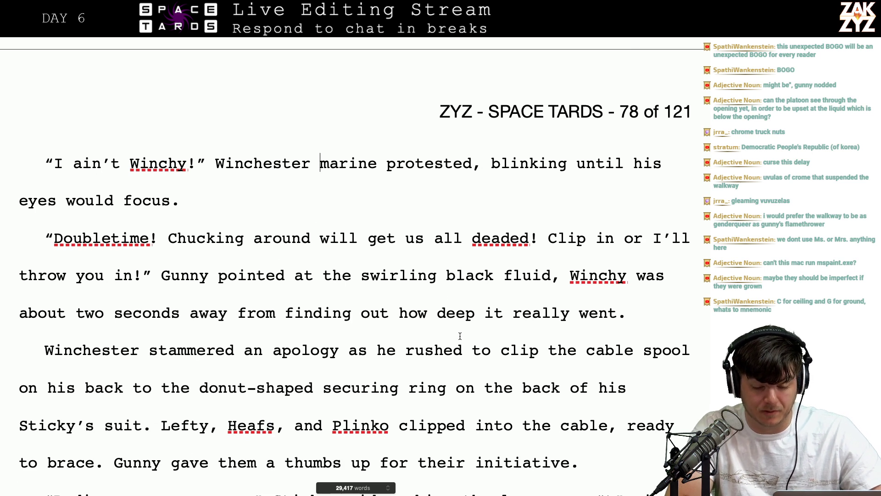
{"action": "scroll", "coordinate": [496, 296], "scroll_direction": "down", "scroll_amount": 1}
{"action": "scroll", "coordinate": [495, 298], "scroll_direction": "down", "scroll_amount": 1}
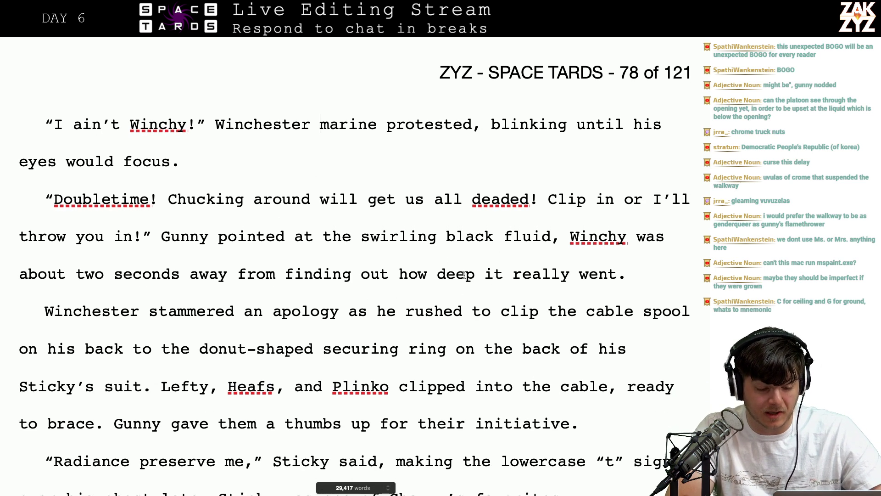
{"action": "scroll", "coordinate": [254, 329], "scroll_direction": "down", "scroll_amount": 1}
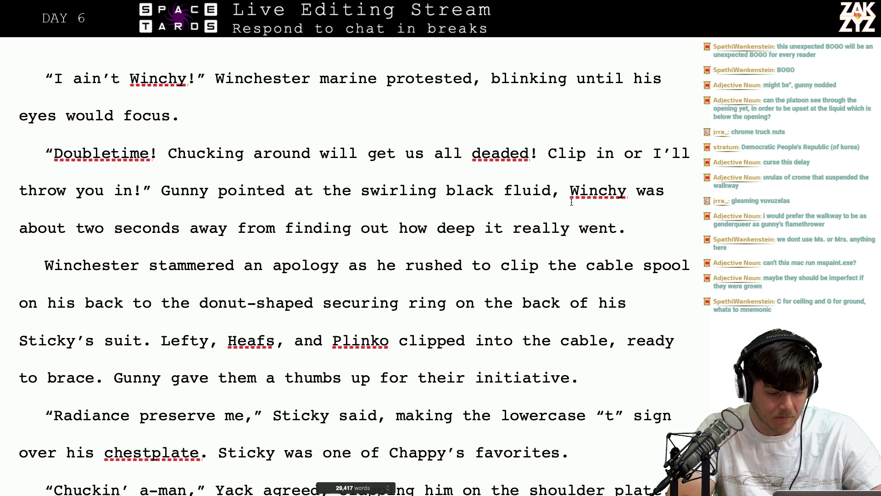
{"action": "scroll", "coordinate": [482, 234], "scroll_direction": "down", "scroll_amount": 3}
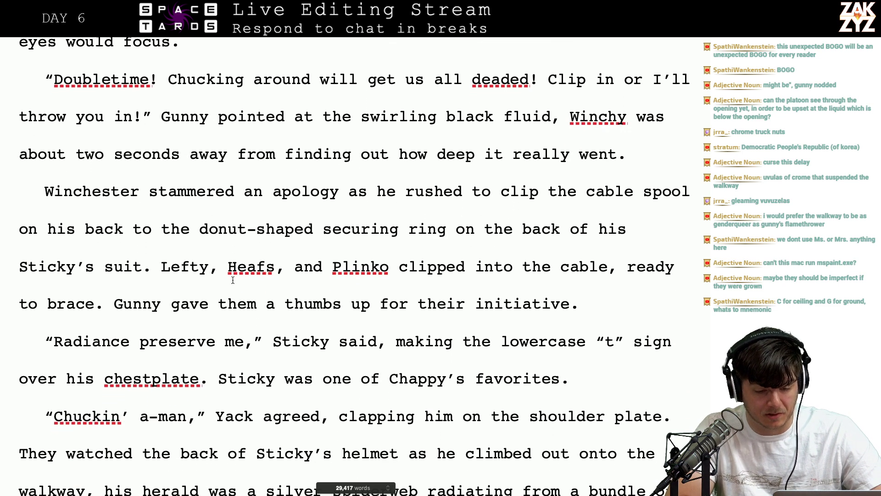
{"action": "scroll", "coordinate": [459, 281], "scroll_direction": "down", "scroll_amount": 1}
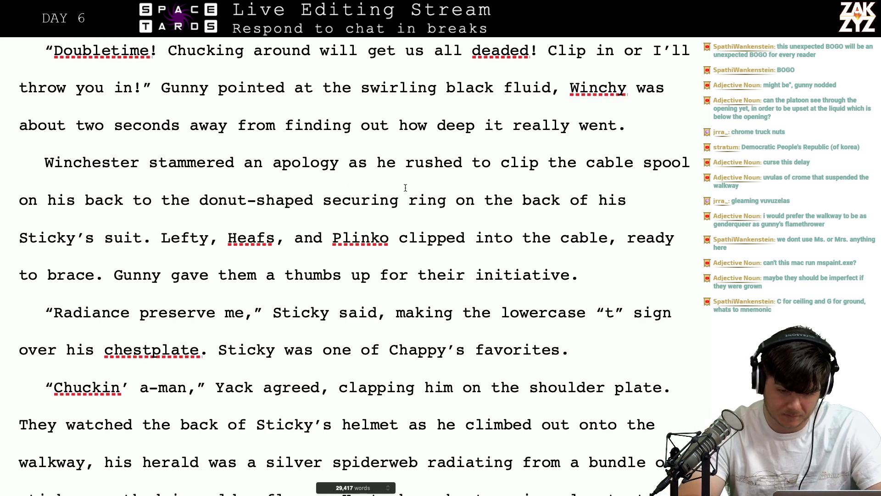
Replace "the" with "his" before "cable spool" in the sentence about Winchester's stammered apology
{"action": "key", "text": "Right"}
{"action": "key", "text": "Right"}
{"action": "key", "text": "BackSpace"}
{"action": "key", "text": "BackSpace"}
{"action": "key", "text": "BackSpace"}
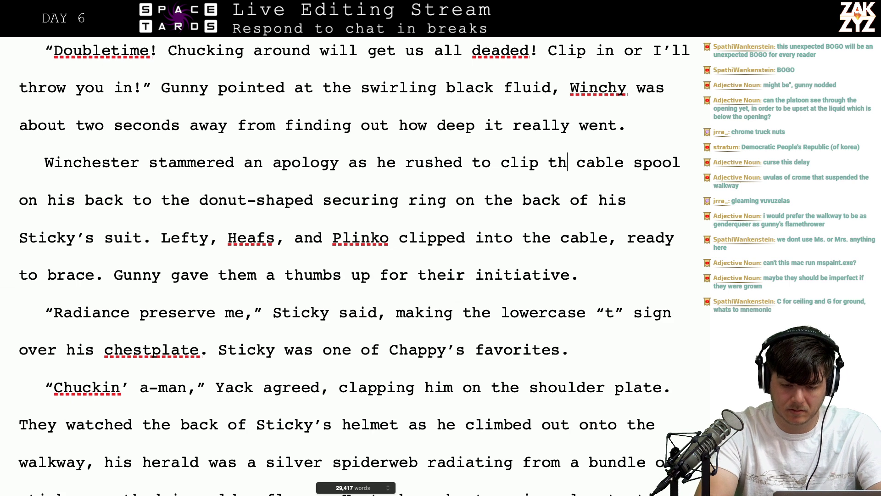
{"action": "type", "text": "his"}
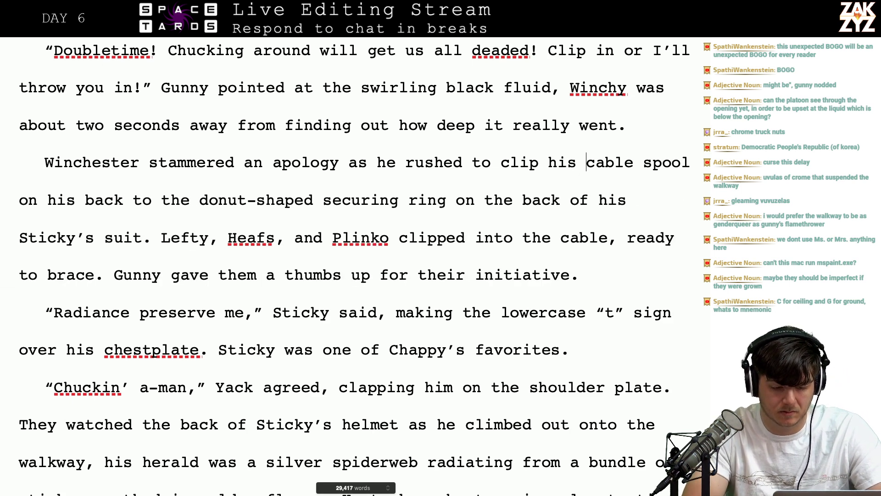
Delete the phrase "on his back" after "cable spool" in the Winchester paragraph
{"action": "key", "text": "Right"}
{"action": "key", "text": "Right"}
{"action": "key", "text": "Right"}
{"action": "key", "text": "Right"}
{"action": "key", "text": "Right"}
{"action": "key", "text": "Right"}
{"action": "key", "text": "Right"}
{"action": "key", "text": "Right"}
{"action": "key", "text": "Right"}
{"action": "key", "text": "Right"}
{"action": "key", "text": "Right"}
{"action": "key", "text": "Right"}
{"action": "key", "text": "Right"}
{"action": "key", "text": "Right"}
{"action": "key", "text": "Right"}
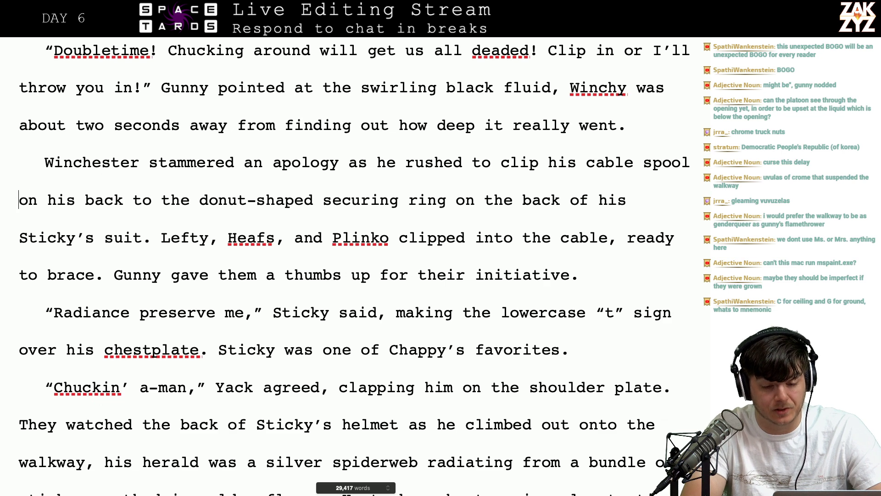
{"action": "key", "text": "shift+Right"}
{"action": "key", "text": "shift+Right"}
{"action": "key", "text": "shift+Right"}
{"action": "key", "text": "shift+Right"}
{"action": "key", "text": "shift+Right"}
{"action": "key", "text": "shift+Right"}
{"action": "key", "text": "shift+Right"}
{"action": "key", "text": "shift+Right"}
{"action": "key", "text": "shift+Right"}
{"action": "key", "text": "shift+Right"}
{"action": "key", "text": "shift+Right"}
{"action": "key", "text": "shift+Right"}
{"action": "key", "text": "shift+Right"}
{"action": "key", "text": "shift+Right"}
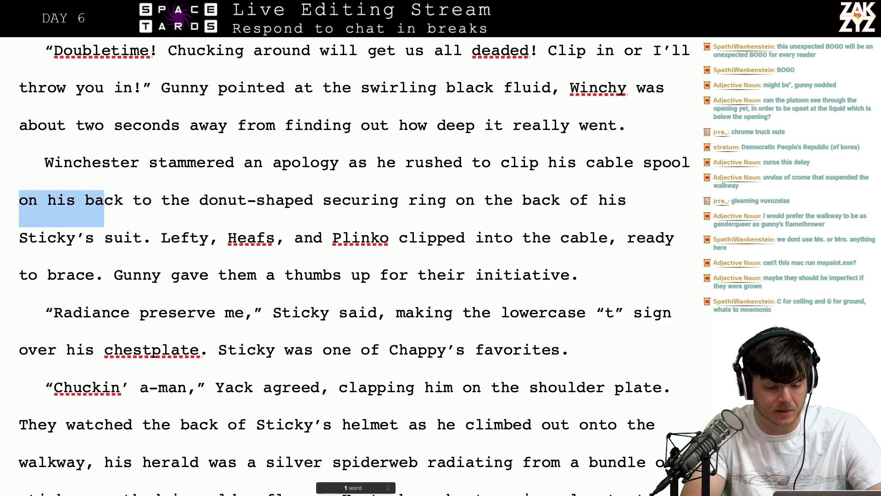
{"action": "key", "text": "shift+Left"}
{"action": "key", "text": "shift+Left"}
{"action": "key", "text": "shift+Left"}
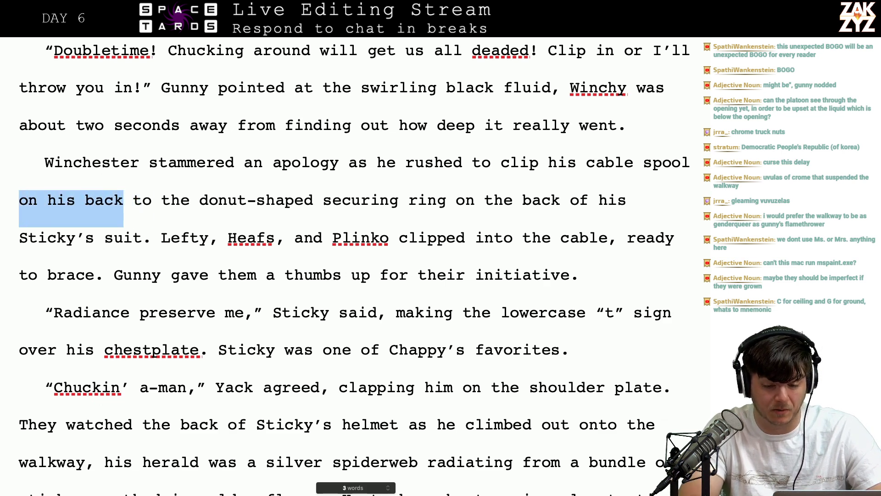
{"action": "key", "text": "BackSpace"}
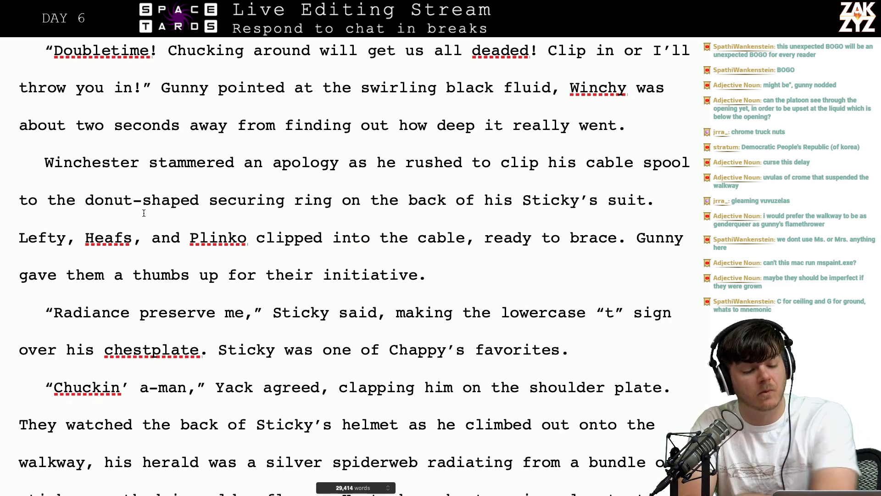
Replace "as he" with "and" between "stammered an apology" and "rushed to clip his cable spool"
{"action": "scroll", "coordinate": [143, 214], "scroll_direction": "down", "scroll_amount": 1}
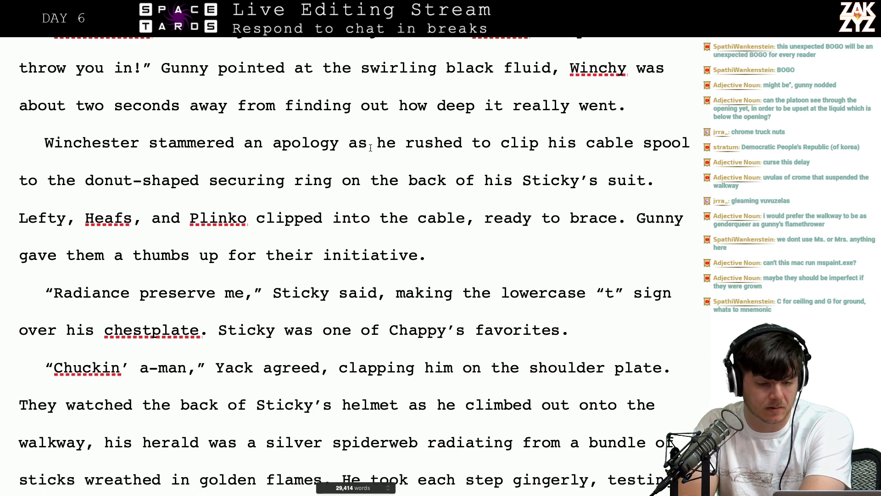
{"action": "left_click", "coordinate": [341, 139]}
{"action": "type", "text": "and  a"}
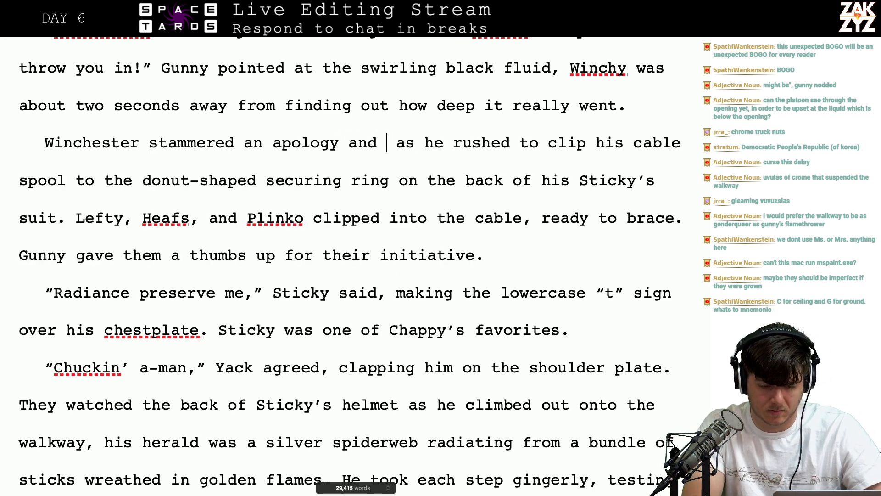
{"action": "left_click_drag", "start_coordinate": [387, 143], "coordinate": [445, 143]}
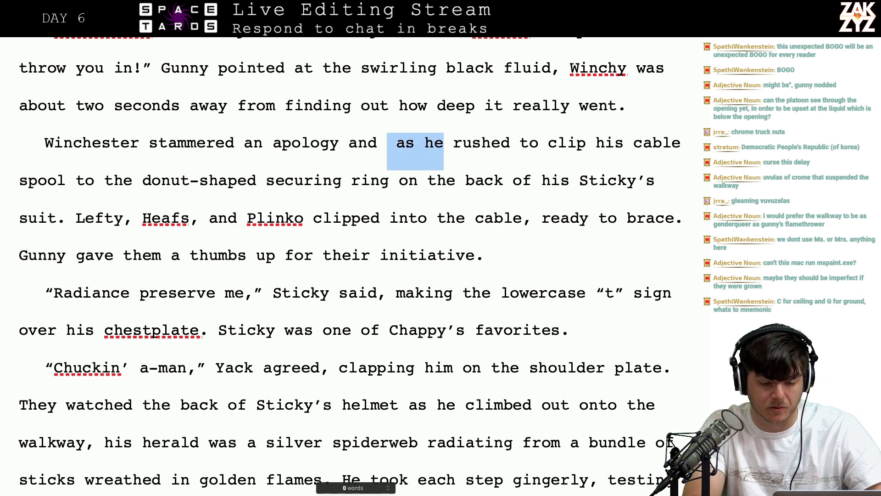
{"action": "key", "text": "BackSpace"}
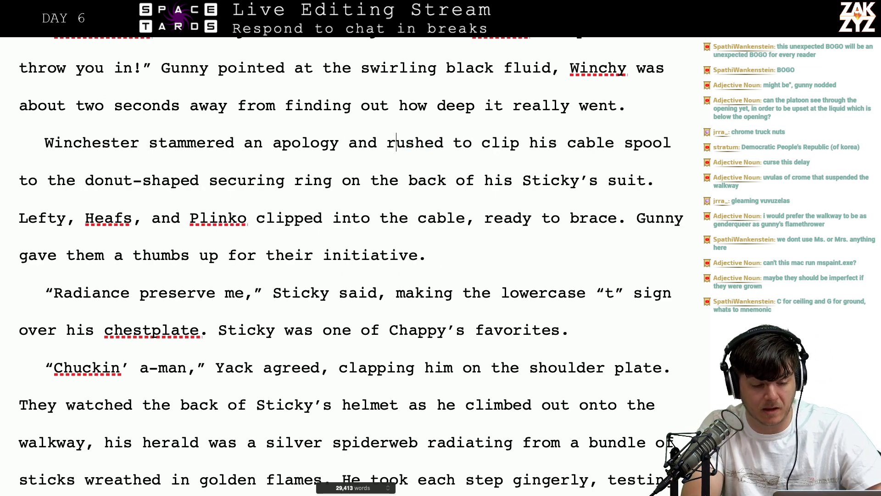
Delete the extra "his" before "Sticky's suit" in the securing ring sentence
{"action": "key", "text": "Right"}
{"action": "key", "text": "Right"}
{"action": "key", "text": "Right"}
{"action": "key", "text": "Right"}
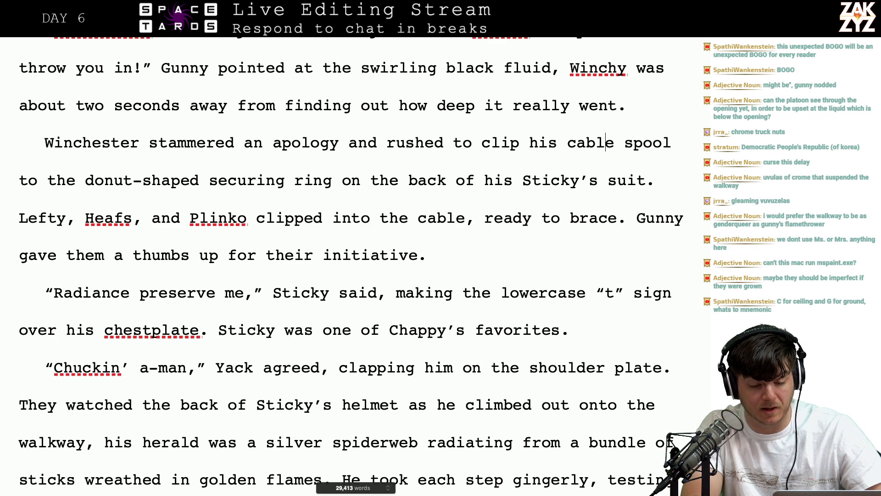
{"action": "key", "text": "Right"}
{"action": "key", "text": "Right"}
{"action": "key", "text": "Right"}
{"action": "key", "text": "Right"}
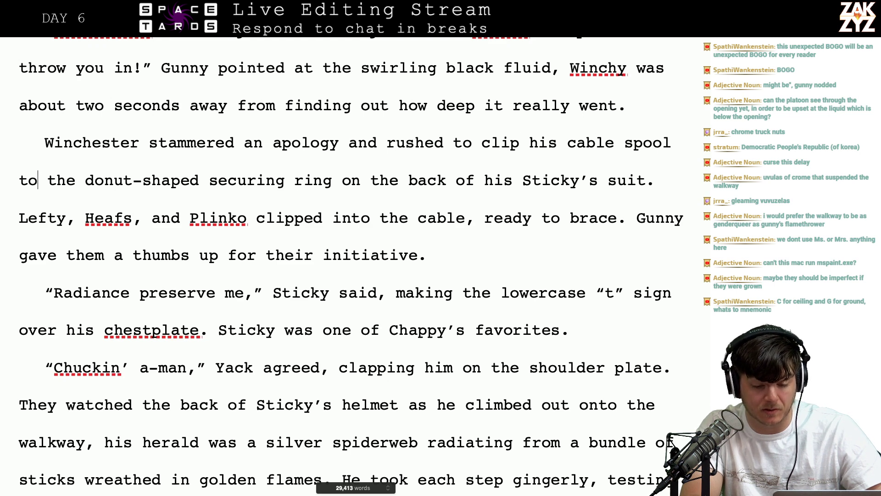
{"action": "left_click", "coordinate": [515, 193]}
{"action": "key", "text": "BackSpace"}
{"action": "key", "text": "BackSpace"}
{"action": "key", "text": "BackSpace"}
{"action": "key", "text": "Delete"}
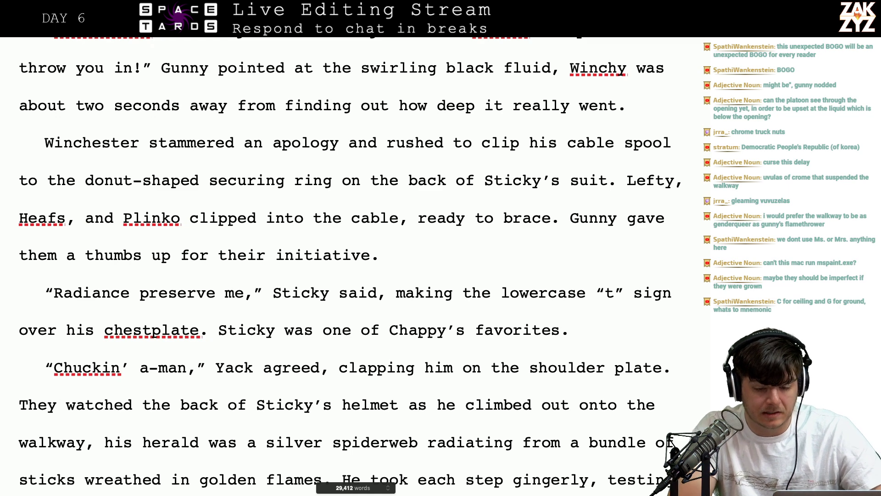
Proofread the end of the Winchester paragraph, from "Sticky's suit" through Lefty, Heafs, and Plinko clipping into the cable
{"action": "key", "text": "Right"}
{"action": "key", "text": "Right"}
{"action": "key", "text": "Right"}
{"action": "key", "text": "Right"}
{"action": "key", "text": "Right"}
{"action": "key", "text": "Right"}
{"action": "key", "text": "Right"}
{"action": "key", "text": "Right"}
{"action": "key", "text": "Right"}
{"action": "key", "text": "Right"}
{"action": "key", "text": "Right"}
{"action": "key", "text": "Right"}
{"action": "key", "text": "Right"}
{"action": "key", "text": "Right"}
{"action": "key", "text": "Right"}
{"action": "key", "text": "Right"}
{"action": "key", "text": "Right"}
{"action": "key", "text": "Right"}
{"action": "key", "text": "Right"}
{"action": "key", "text": "Right"}
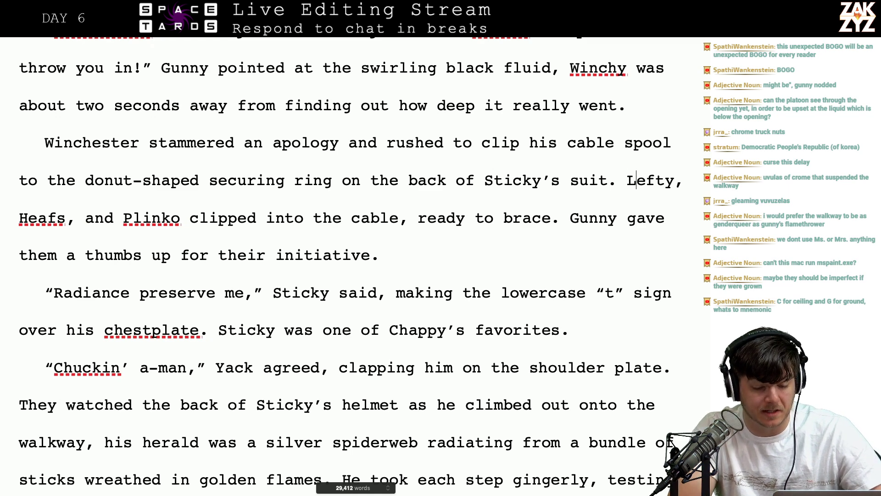
{"action": "key", "text": "Right"}
{"action": "key", "text": "Right"}
{"action": "key", "text": "Right"}
{"action": "key", "text": "Right"}
{"action": "key", "text": "Right"}
{"action": "key", "text": "Right"}
{"action": "key", "text": "Right"}
{"action": "key", "text": "Right"}
{"action": "key", "text": "Right"}
{"action": "key", "text": "Right"}
{"action": "key", "text": "Right"}
{"action": "key", "text": "Right"}
{"action": "key", "text": "Right"}
{"action": "key", "text": "Right"}
{"action": "key", "text": "Right"}
{"action": "key", "text": "Right"}
{"action": "key", "text": "Right"}
{"action": "key", "text": "Right"}
{"action": "key", "text": "Right"}
{"action": "key", "text": "Right"}
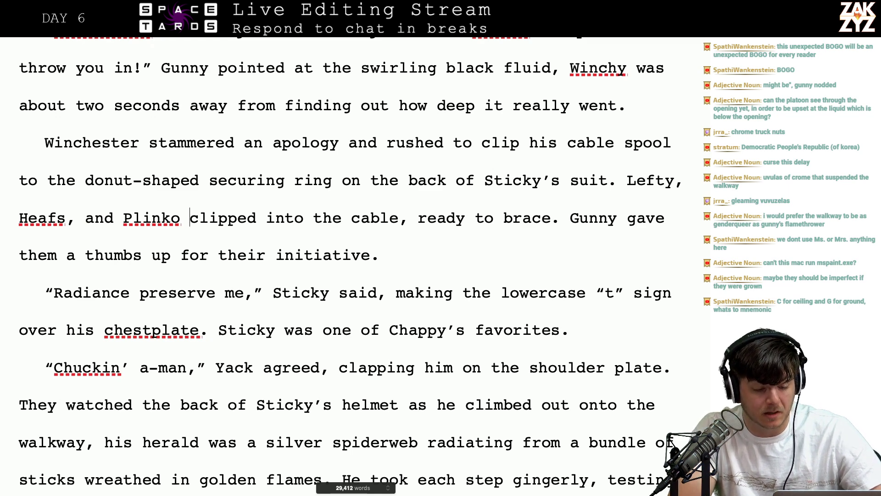
Proofread the following paragraphs, from "Radiance preserve me" to Sticky testing each step on the walkway
{"action": "key", "text": "Down"}
{"action": "key", "text": "Left"}
{"action": "key", "text": "Left"}
{"action": "key", "text": "Left"}
{"action": "key", "text": "Left"}
{"action": "key", "text": "Left"}
{"action": "key", "text": "Left"}
{"action": "key", "text": "Left"}
{"action": "key", "text": "Left"}
{"action": "key", "text": "Left"}
{"action": "key", "text": "Left"}
{"action": "key", "text": "Left"}
{"action": "key", "text": "Left"}
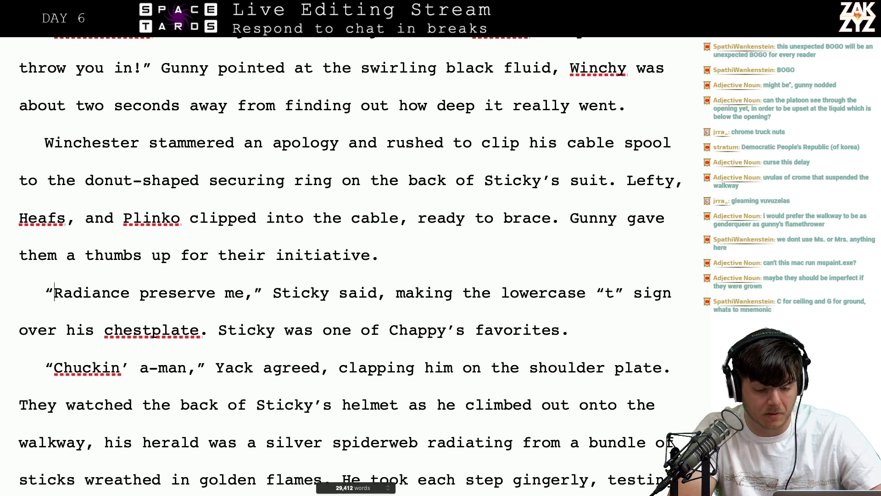
{"action": "key", "text": "Right"}
{"action": "key", "text": "Right"}
{"action": "key", "text": "Right"}
{"action": "key", "text": "Right"}
{"action": "key", "text": "Right"}
{"action": "key", "text": "Right"}
{"action": "key", "text": "Right"}
{"action": "key", "text": "Right"}
{"action": "key", "text": "Right"}
{"action": "key", "text": "Right"}
{"action": "key", "text": "Right"}
{"action": "key", "text": "Right"}
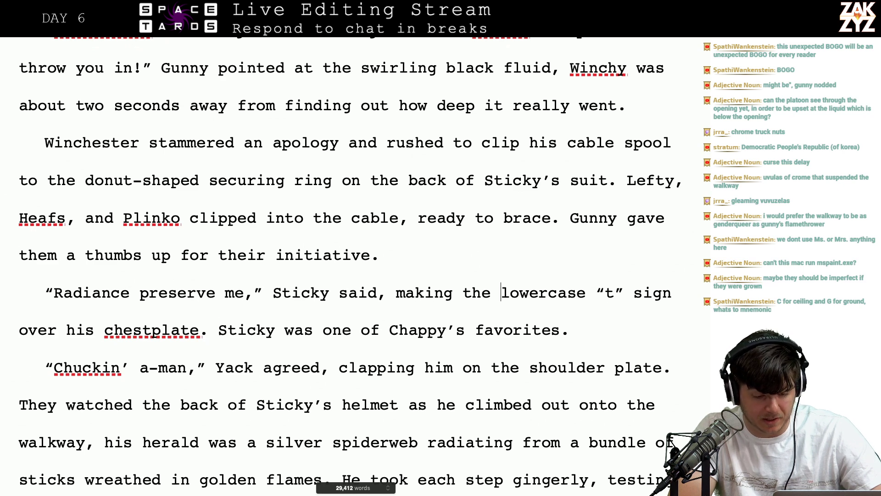
{"action": "key", "text": "Left"}
{"action": "key", "text": "Left"}
{"action": "key", "text": "Left"}
{"action": "key", "text": "Left"}
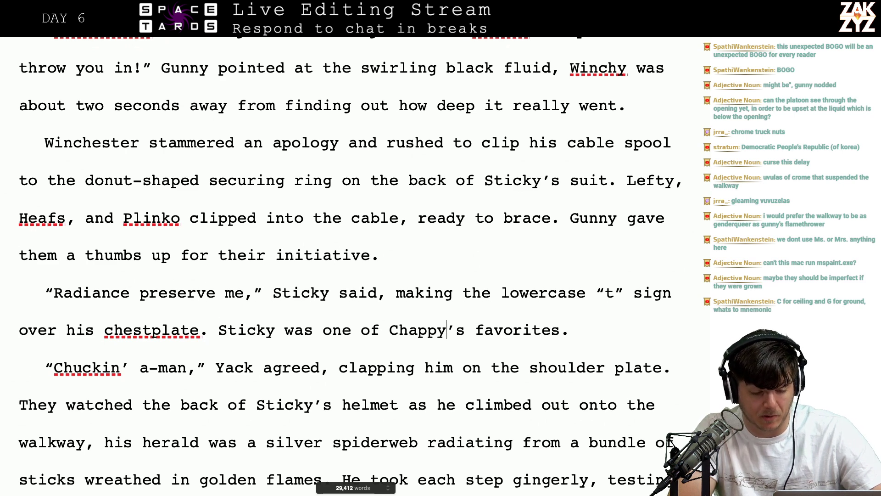
{"action": "key", "text": "Down"}
{"action": "key", "text": "Down"}
{"action": "key", "text": "Down"}
{"action": "key", "text": "Down"}
{"action": "key", "text": "Down"}
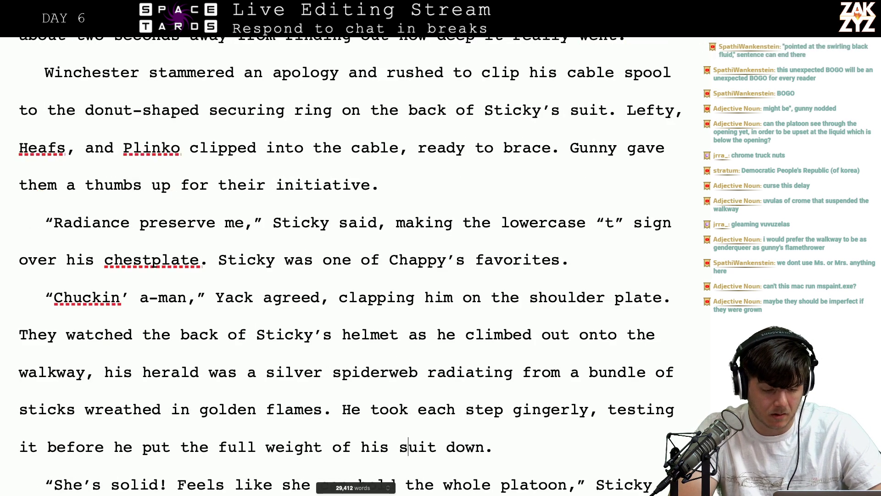
{"action": "key", "text": "Up"}
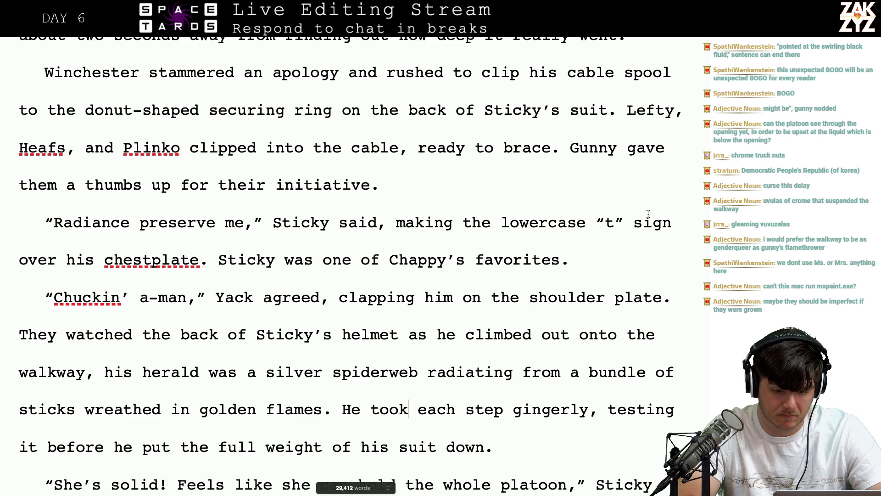
Replace the comma after "swirling black fluid" with a period, ending the sentence before "Winchy was about two seconds away"
{"action": "scroll", "coordinate": [648, 214], "scroll_direction": "up", "scroll_amount": 5}
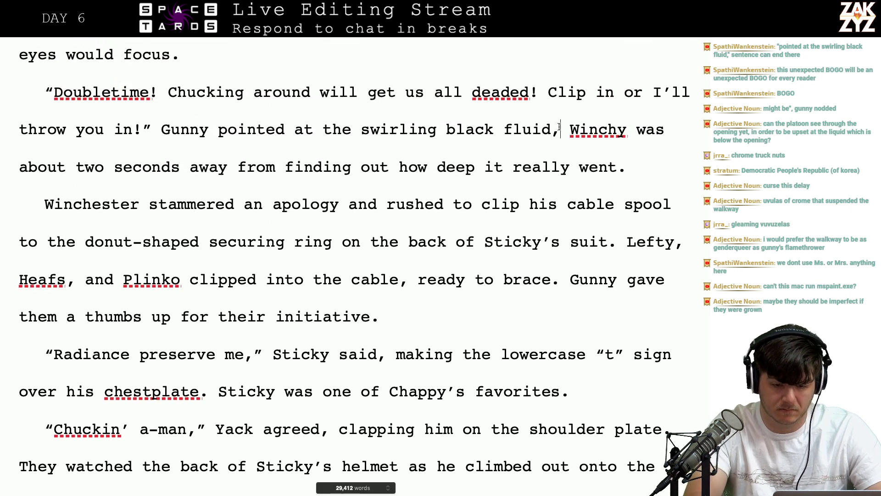
{"action": "key", "text": "BackSpace"}
{"action": "type", "text": "."}
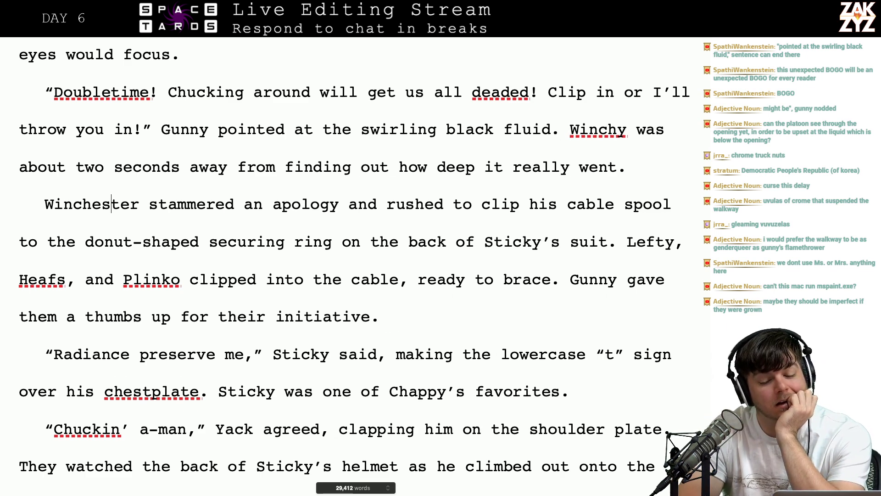
Reread the passage where Gunny points at the black fluid and Winchy is two seconds from finding its depth
{"action": "scroll", "coordinate": [353, 266], "scroll_direction": "down", "scroll_amount": 3}
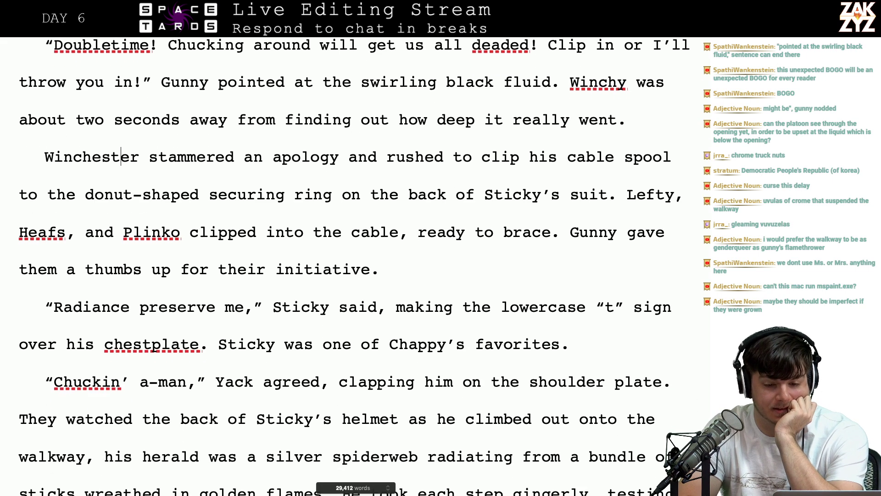
{"action": "scroll", "coordinate": [353, 266], "scroll_direction": "up", "scroll_amount": 5}
{"action": "scroll", "coordinate": [553, 125], "scroll_direction": "up", "scroll_amount": 1}
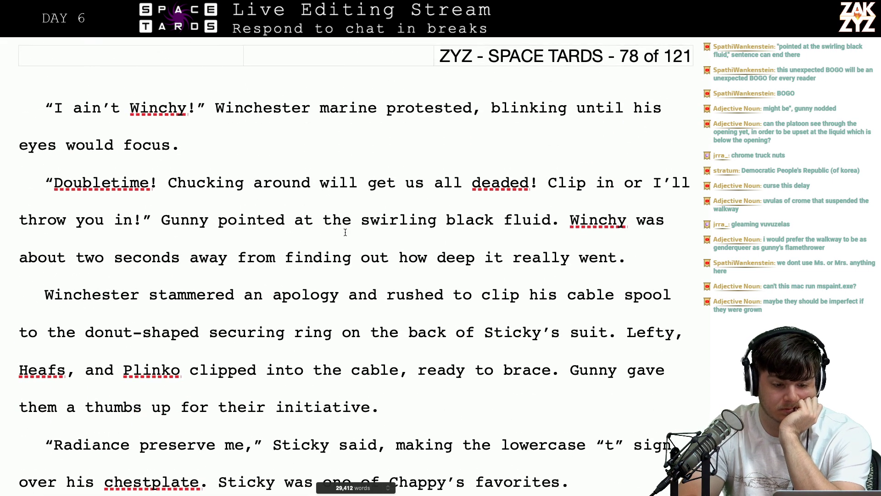
{"action": "left_click", "coordinate": [219, 213]}
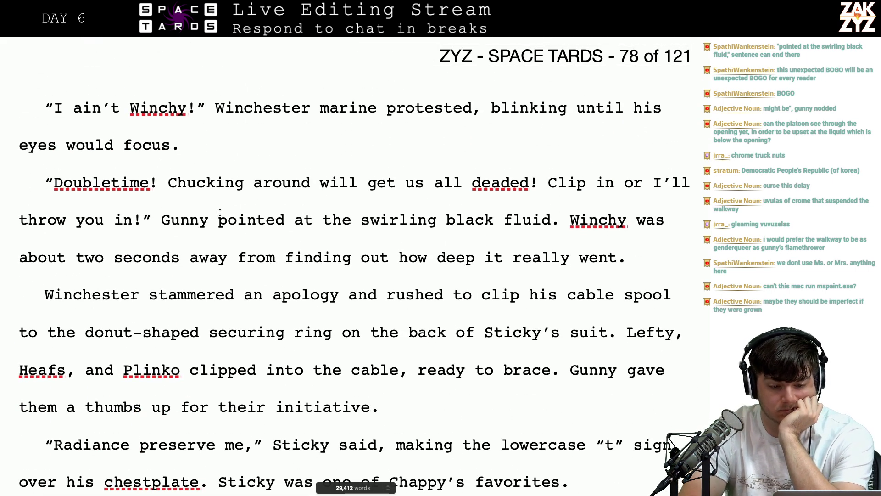
{"action": "left_click", "coordinate": [256, 219]}
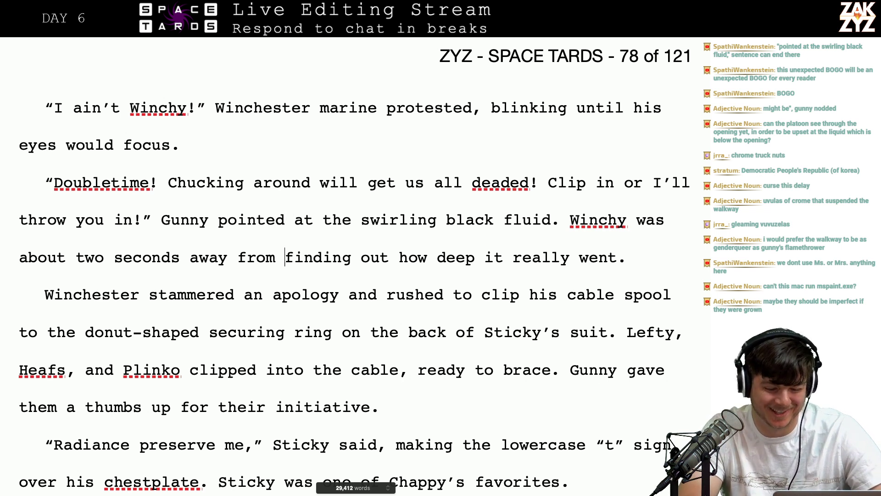
Read on from Winchester clipping in his cable spool to the paragraph where Gunny watches Sticky doing scout duty
{"action": "key", "text": "Down"}
{"action": "key", "text": "Down"}
{"action": "key", "text": "Down"}
{"action": "key", "text": "Down"}
{"action": "key", "text": "Down"}
{"action": "key", "text": "Down"}
{"action": "key", "text": "Down"}
{"action": "key", "text": "Down"}
{"action": "key", "text": "Down"}
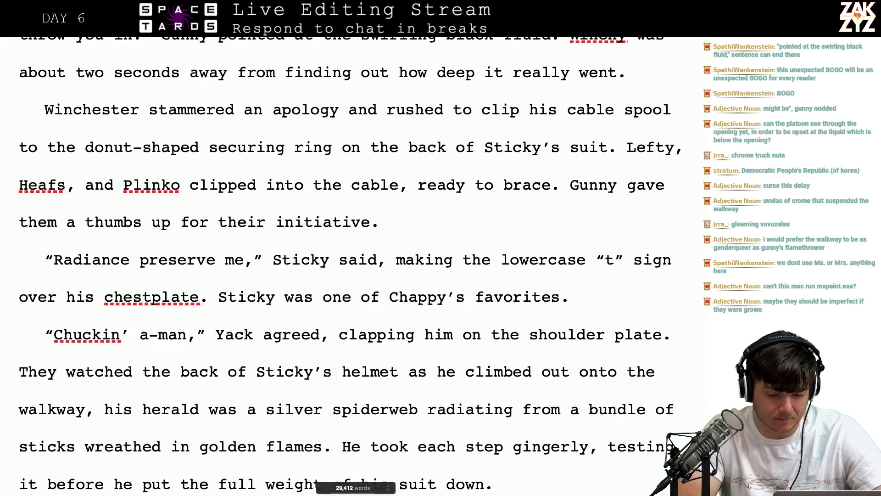
{"action": "scroll", "coordinate": [349, 266], "scroll_direction": "down", "scroll_amount": 6}
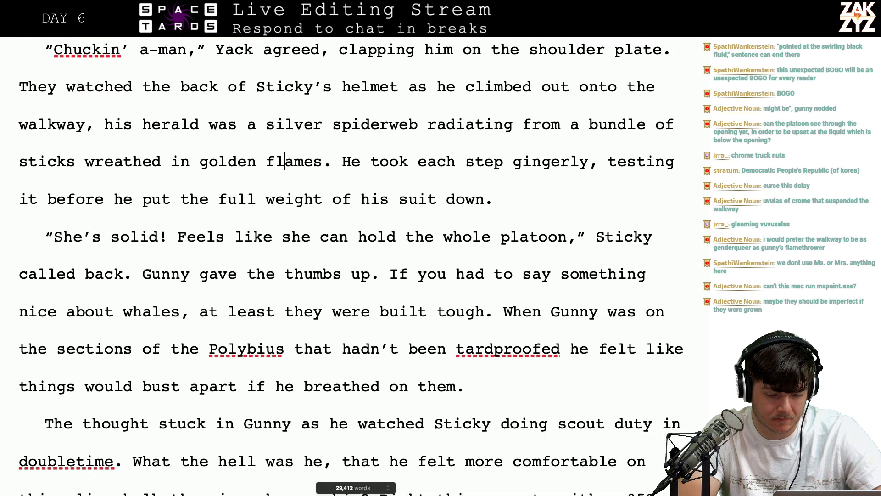
{"action": "scroll", "coordinate": [349, 266], "scroll_direction": "down", "scroll_amount": 4}
Extend the sentence ending "as they widened the hole" on page 75 with "and Aziz began scanning the tunnel with the big beamer"
{"action": "scroll", "coordinate": [349, 266], "scroll_direction": "up", "scroll_amount": 9}
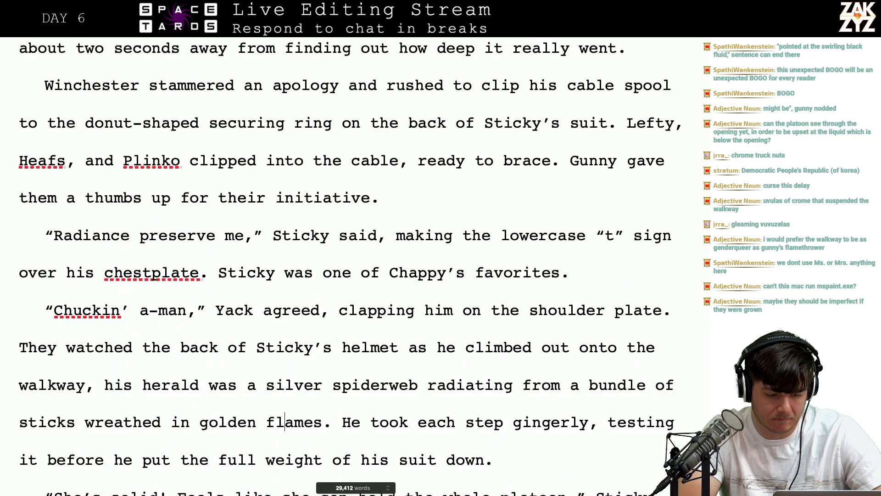
{"action": "scroll", "coordinate": [446, 124], "scroll_direction": "down", "scroll_amount": 2}
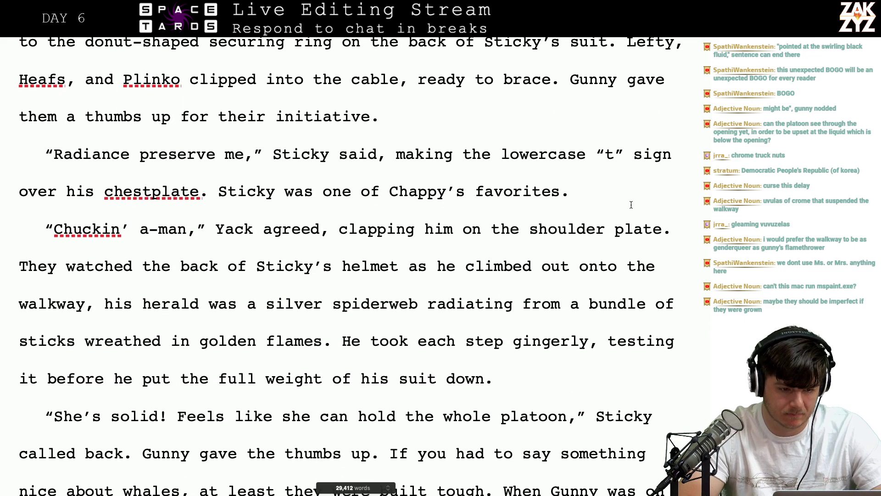
{"action": "scroll", "coordinate": [418, 181], "scroll_direction": "up", "scroll_amount": 12}
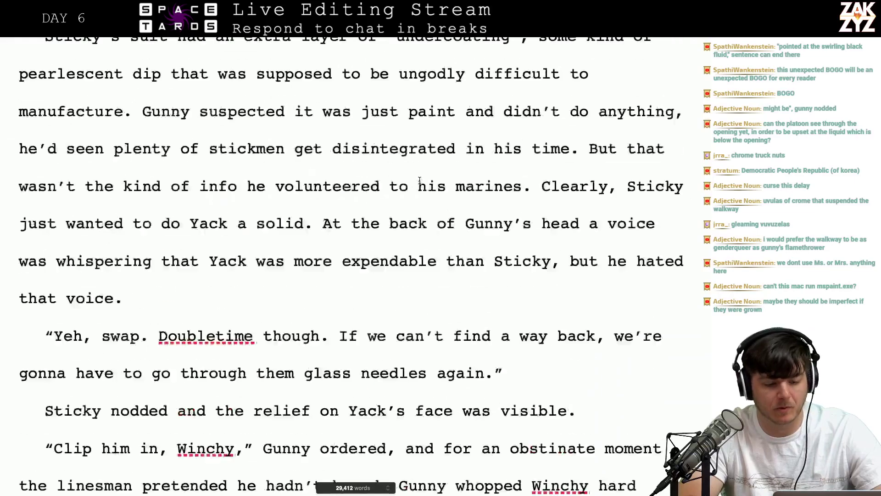
{"action": "scroll", "coordinate": [419, 180], "scroll_direction": "up", "scroll_amount": 10}
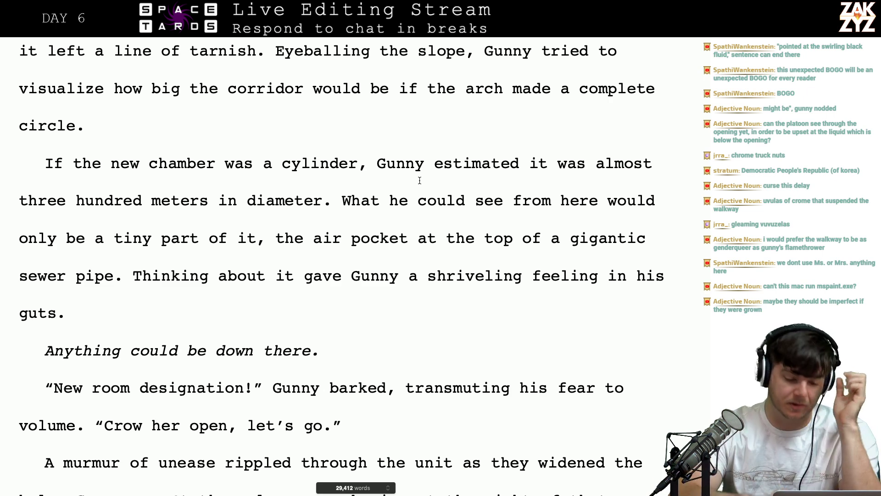
{"action": "scroll", "coordinate": [420, 181], "scroll_direction": "down", "scroll_amount": 4}
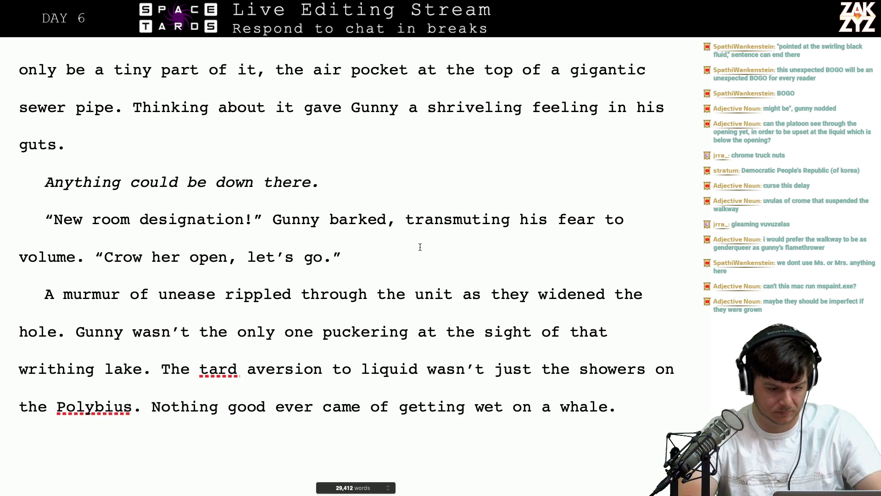
{"action": "key", "text": "Left"}
{"action": "key", "text": "Left"}
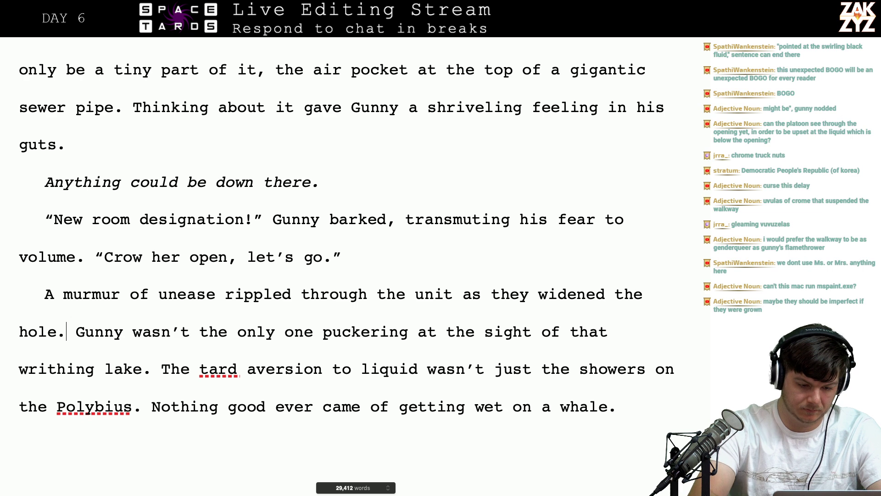
{"action": "type", "text": "and "}
{"action": "type", "text": "Aziz bee. Gun"}
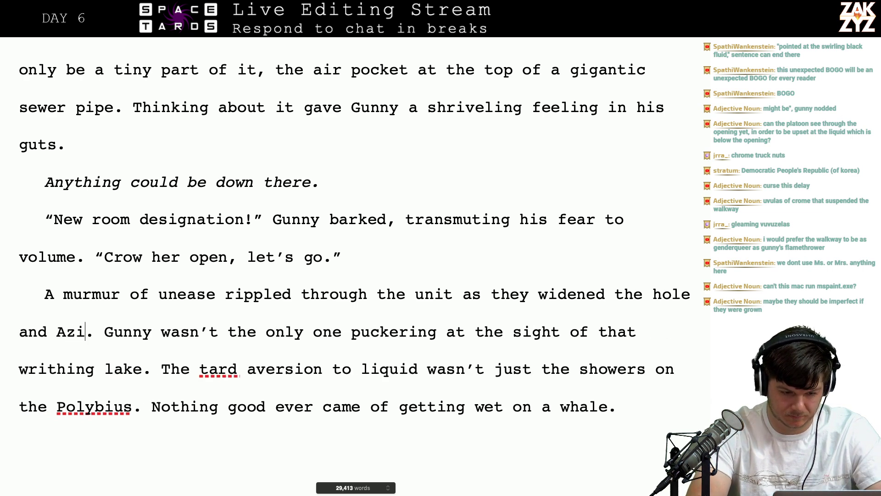
{"action": "key", "text": "BackSpace"}
{"action": "key", "text": "BackSpace"}
{"action": "type", "text": "gan scannin"}
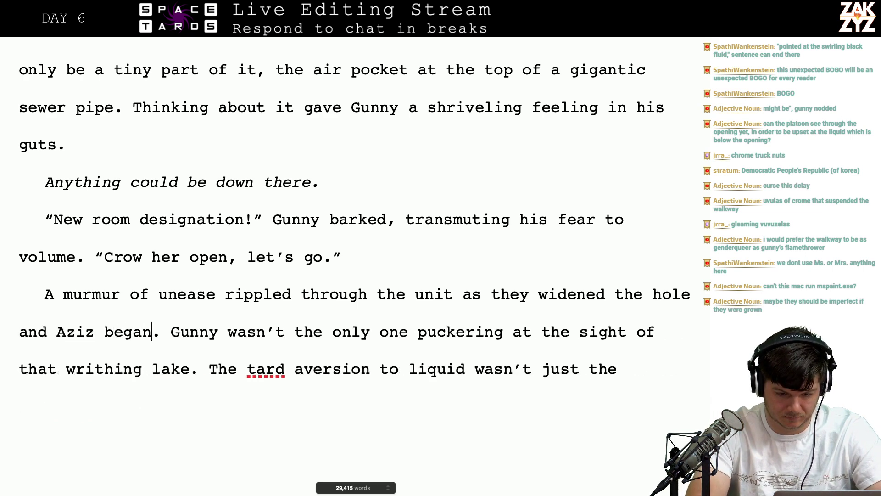
{"action": "type", "text": "g the tunnel wi"}
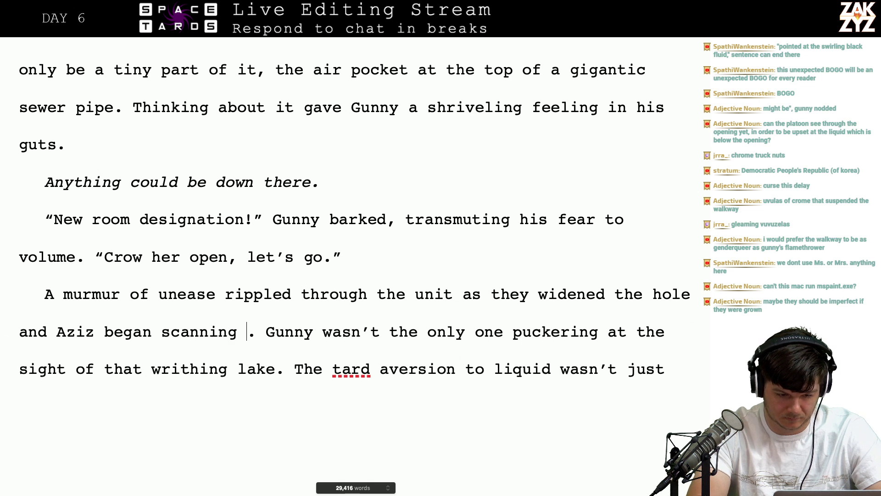
{"action": "type", "text": "th the big beamer"}
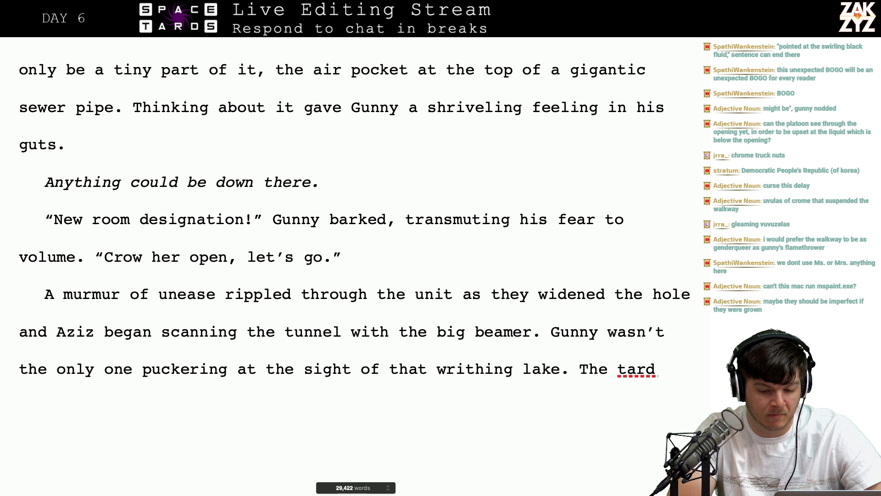
Replace the name "Aziz" with "the lampsman" in the new clause about scanning the tunnel
{"action": "left_click", "coordinate": [542, 368]}
{"action": "key", "text": "Left"}
{"action": "key", "text": "Left"}
{"action": "key", "text": "Left"}
{"action": "key", "text": "Left"}
{"action": "key", "text": "Left"}
{"action": "key", "text": "Left"}
{"action": "key", "text": "Left"}
{"action": "key", "text": "Left"}
{"action": "key", "text": "Left"}
{"action": "key", "text": "Left"}
{"action": "key", "text": "Left"}
{"action": "key", "text": "Left"}
{"action": "key", "text": "Left"}
{"action": "key", "text": "Left"}
{"action": "key", "text": "Left"}
{"action": "key", "text": "Left"}
{"action": "key", "text": "Left"}
{"action": "key", "text": "Left"}
{"action": "key", "text": "Left"}
{"action": "key", "text": "Left"}
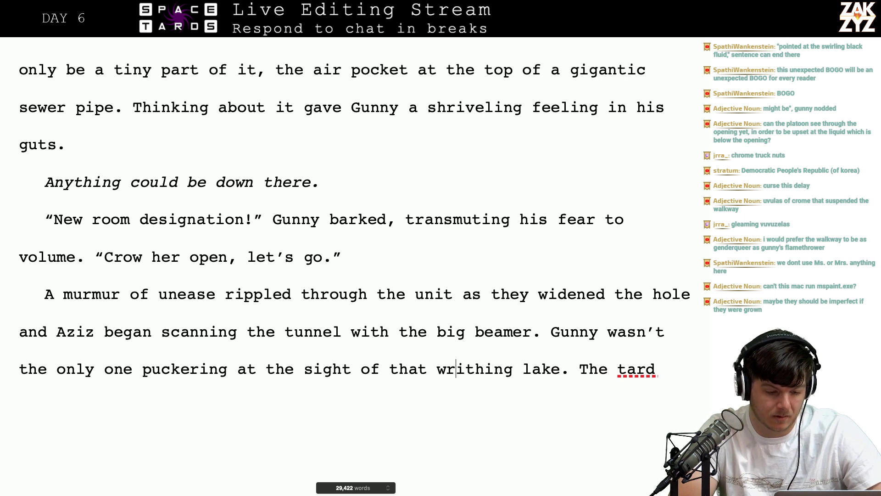
{"action": "key", "text": "Up"}
{"action": "key", "text": "Left"}
{"action": "key", "text": "Left"}
{"action": "key", "text": "Left"}
{"action": "key", "text": "Left"}
{"action": "key", "text": "Left"}
{"action": "key", "text": "Left"}
{"action": "key", "text": "Left"}
{"action": "key", "text": "Left"}
{"action": "key", "text": "Left"}
{"action": "key", "text": "Left"}
{"action": "key", "text": "Left"}
{"action": "key", "text": "Left"}
{"action": "key", "text": "Left"}
{"action": "key", "text": "Left"}
{"action": "key", "text": "Left"}
{"action": "key", "text": "Left"}
{"action": "key", "text": "Left"}
{"action": "key", "text": "Left"}
{"action": "key", "text": "Left"}
{"action": "key", "text": "Left"}
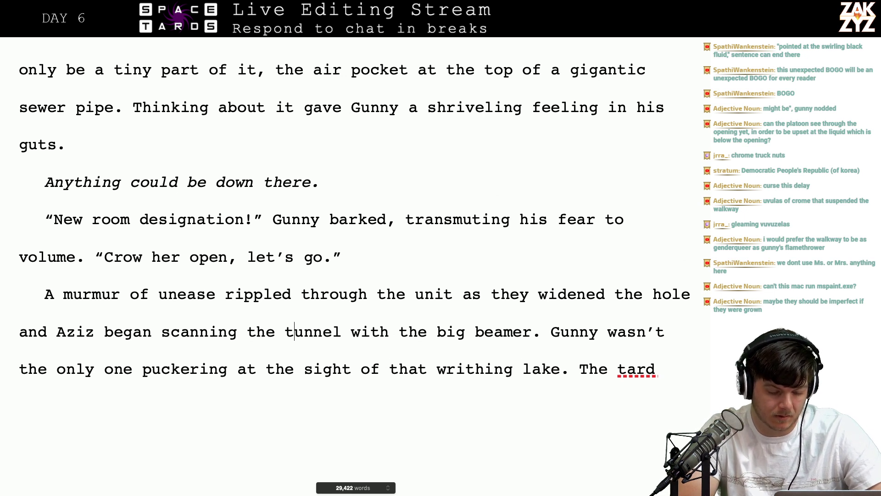
{"action": "key", "text": "Left"}
{"action": "key", "text": "Left"}
{"action": "key", "text": "Left"}
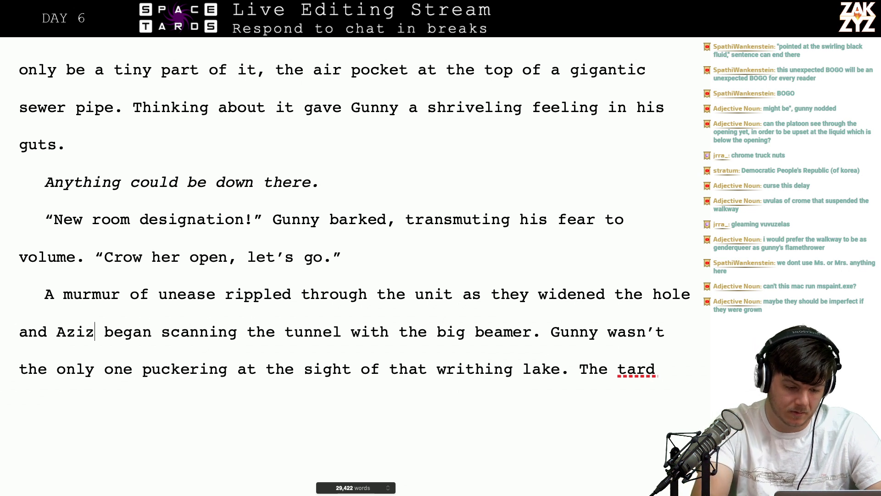
{"action": "key", "text": "BackSpace"}
{"action": "key", "text": "BackSpace"}
{"action": "key", "text": "BackSpace"}
{"action": "key", "text": "BackSpace"}
{"action": "type", "text": "the lampsman"}
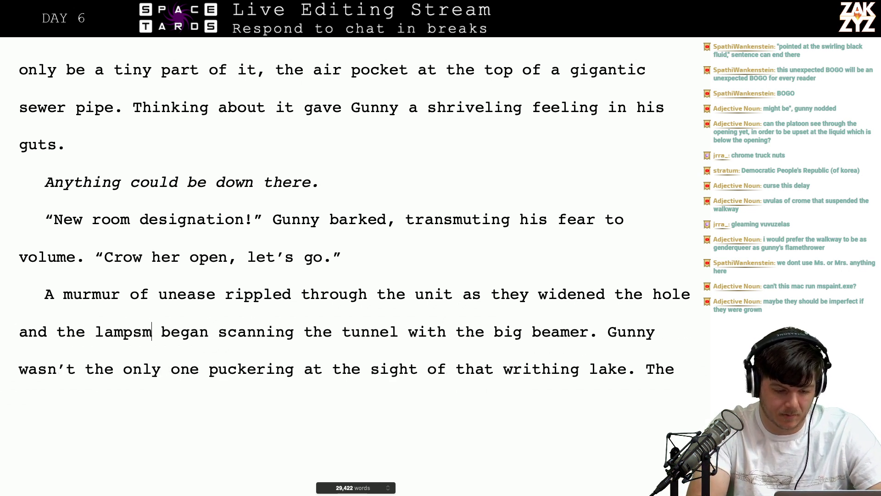
{"action": "key", "text": "Right"}
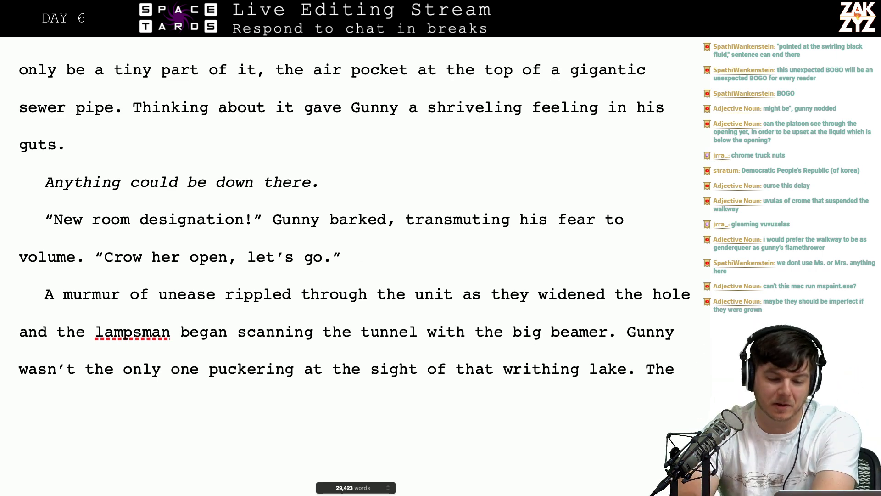
Reread the scene from the tard aversion to liquid on page 76 through Sticky climbing onto the walkway
{"action": "scroll", "coordinate": [349, 206], "scroll_direction": "down", "scroll_amount": 3}
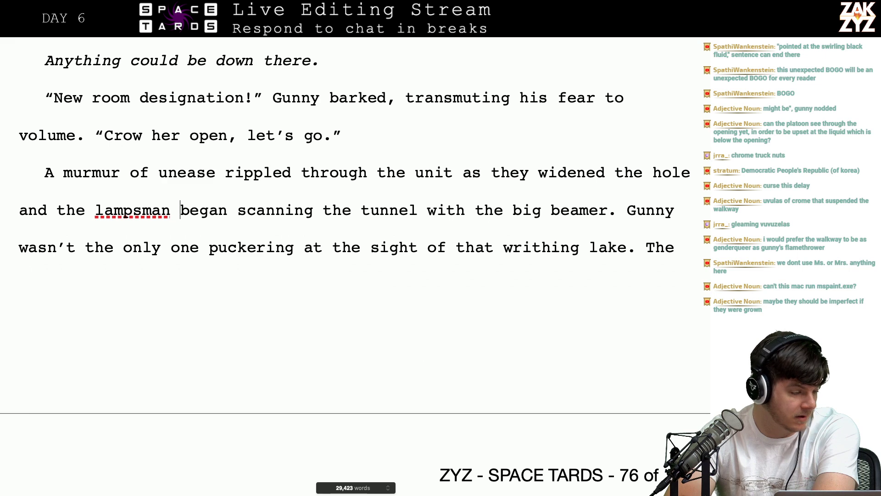
{"action": "scroll", "coordinate": [344, 264], "scroll_direction": "down", "scroll_amount": 4}
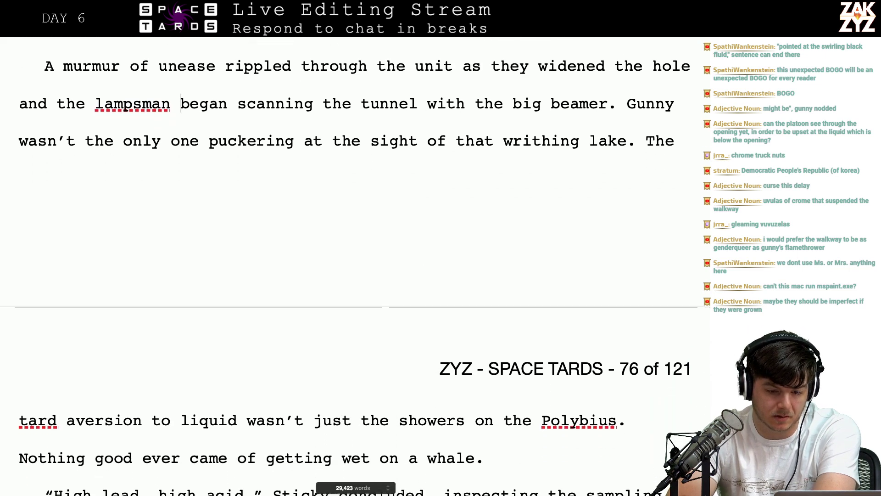
{"action": "scroll", "coordinate": [344, 264], "scroll_direction": "down", "scroll_amount": 8}
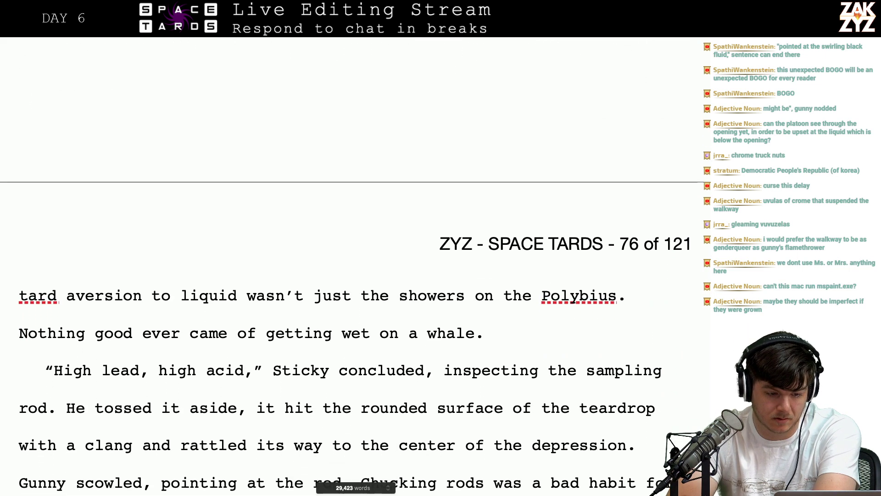
{"action": "scroll", "coordinate": [345, 264], "scroll_direction": "down", "scroll_amount": 13}
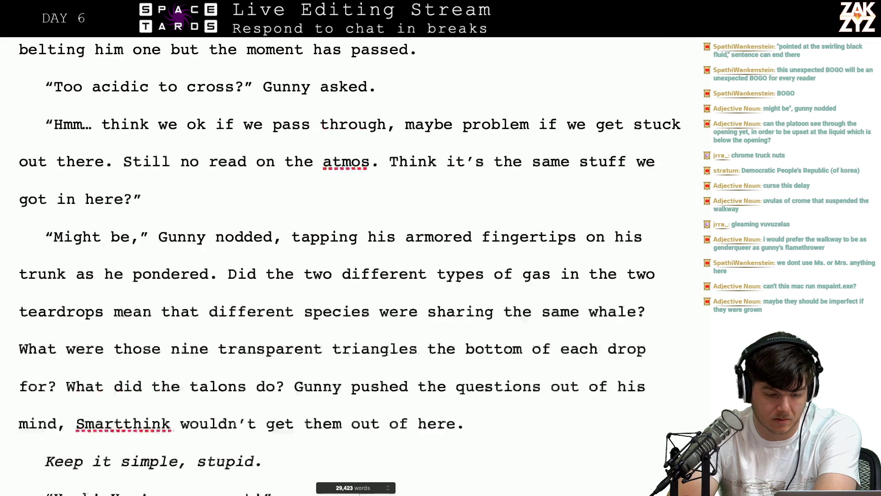
{"action": "scroll", "coordinate": [345, 264], "scroll_direction": "down", "scroll_amount": 11}
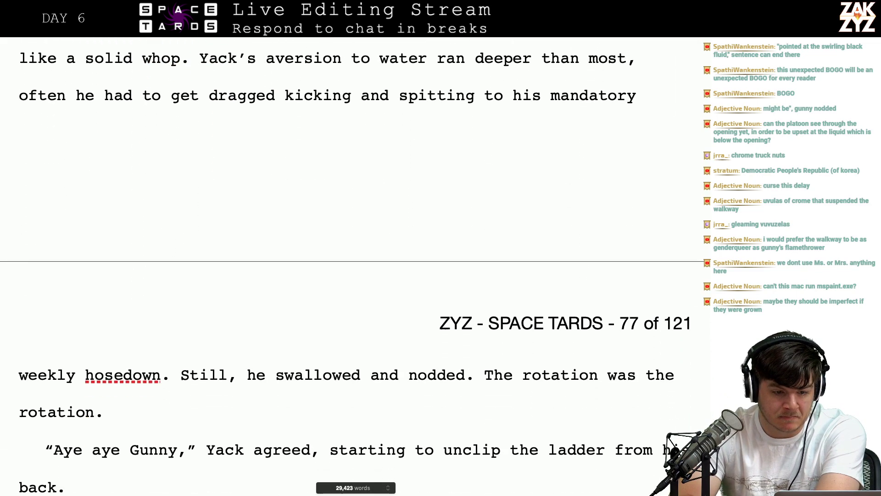
{"action": "scroll", "coordinate": [77, 329], "scroll_direction": "up", "scroll_amount": 3}
{"action": "scroll", "coordinate": [77, 329], "scroll_direction": "down", "scroll_amount": 15}
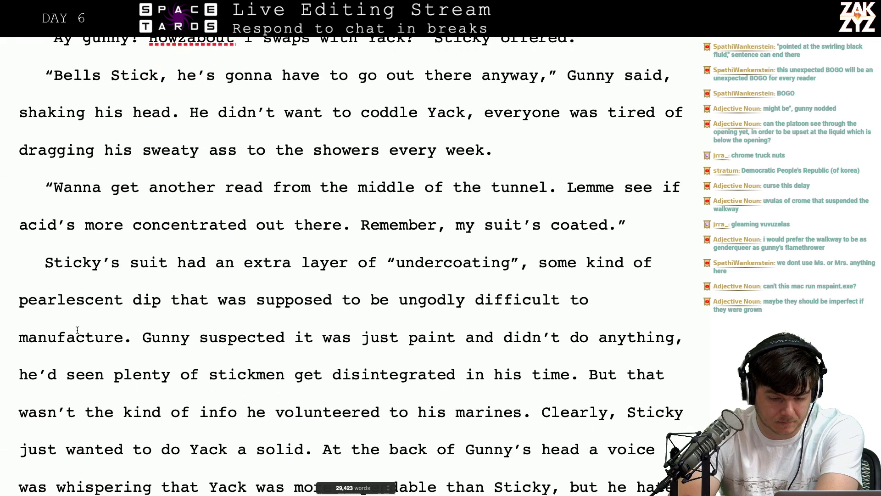
{"action": "scroll", "coordinate": [362, 333], "scroll_direction": "down", "scroll_amount": 9}
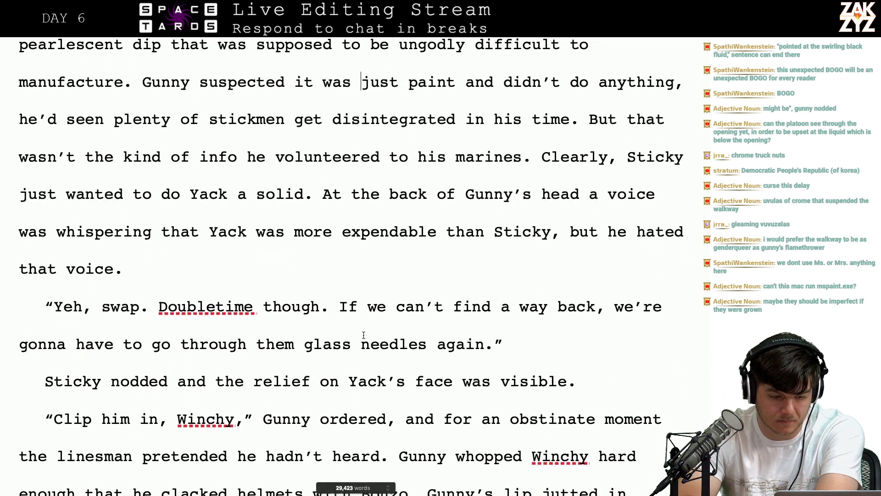
{"action": "left_click", "coordinate": [255, 296]}
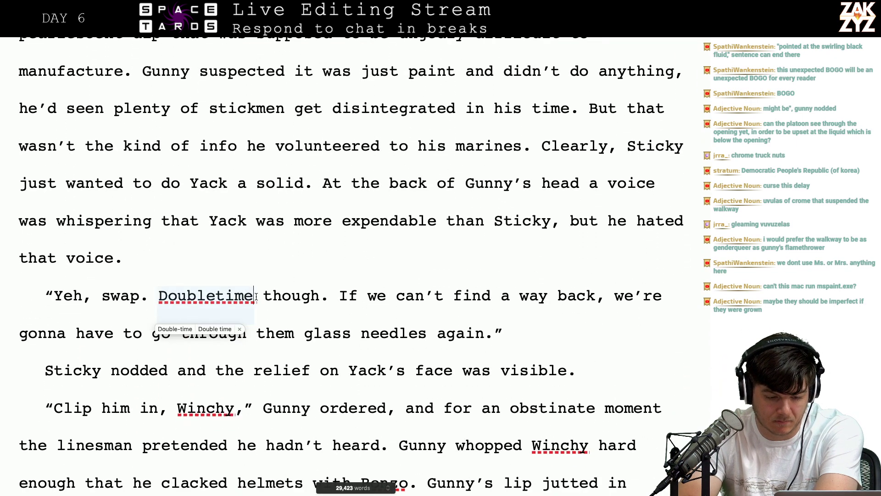
{"action": "left_click", "coordinate": [391, 261]}
{"action": "scroll", "coordinate": [374, 374], "scroll_direction": "down", "scroll_amount": 10}
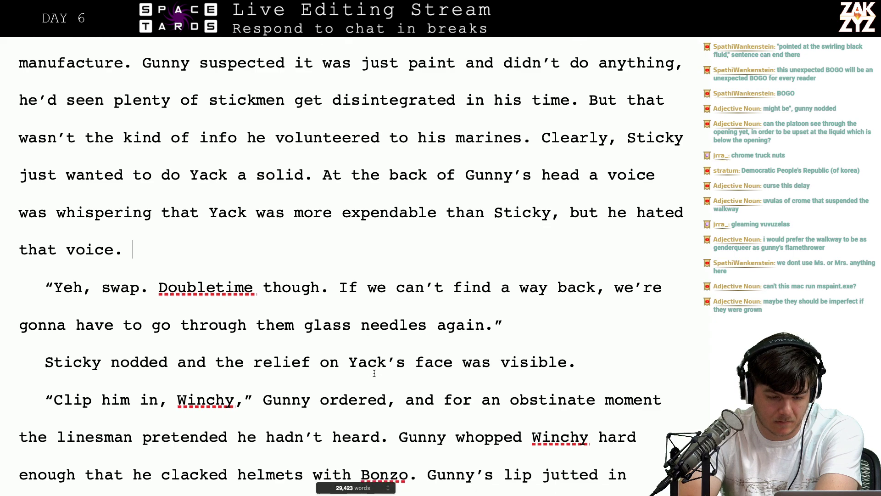
{"action": "scroll", "coordinate": [373, 376], "scroll_direction": "down", "scroll_amount": 20}
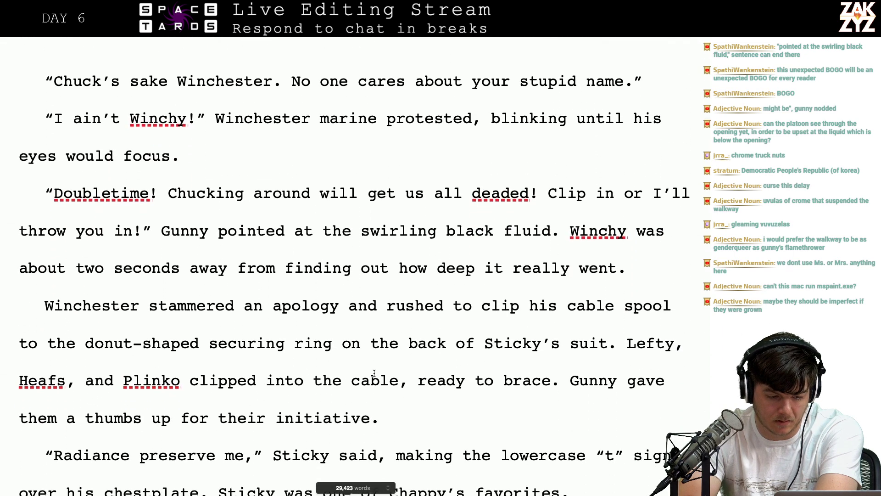
{"action": "scroll", "coordinate": [375, 373], "scroll_direction": "down", "scroll_amount": 2}
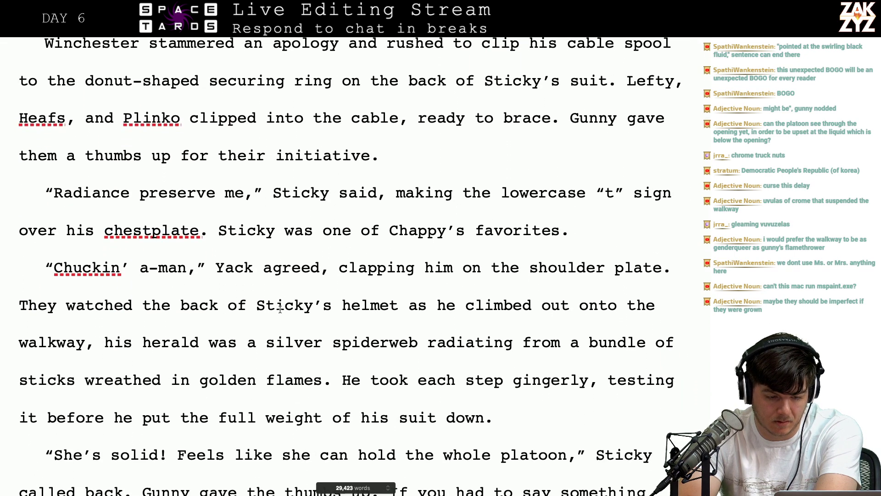
Replace Yack's line "Chuckin' a-man" with the sentence "Yack gave him an appreciative clap on his shoulder pauldron."
{"action": "scroll", "coordinate": [149, 265], "scroll_direction": "down", "scroll_amount": 1}
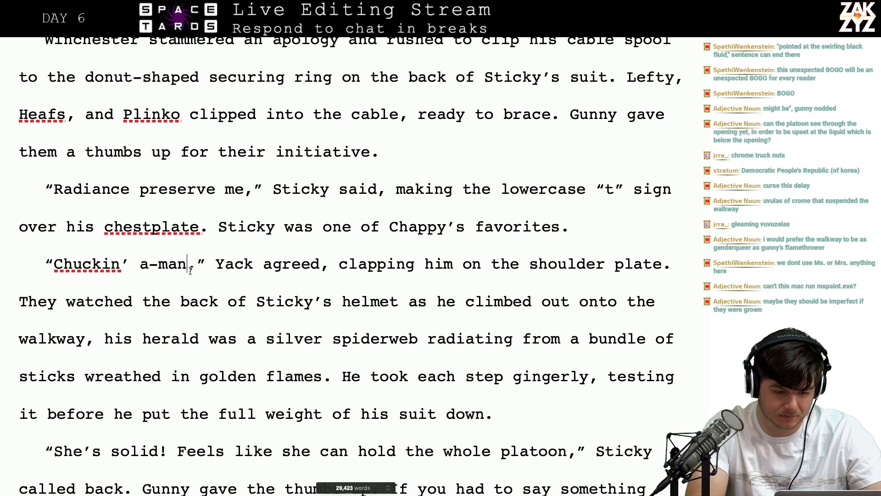
{"action": "key", "text": "BackSpace"}
{"action": "key", "text": "BackSpace"}
{"action": "key", "text": "BackSpace"}
{"action": "key", "text": "BackSpace"}
{"action": "key", "text": "BackSpace"}
{"action": "key", "text": "BackSpace"}
{"action": "key", "text": "BackSpace"}
{"action": "key", "text": "BackSpace"}
{"action": "key", "text": "BackSpace"}
{"action": "key", "text": "BackSpace"}
{"action": "key", "text": "BackSpace"}
{"action": "key", "text": "BackSpace"}
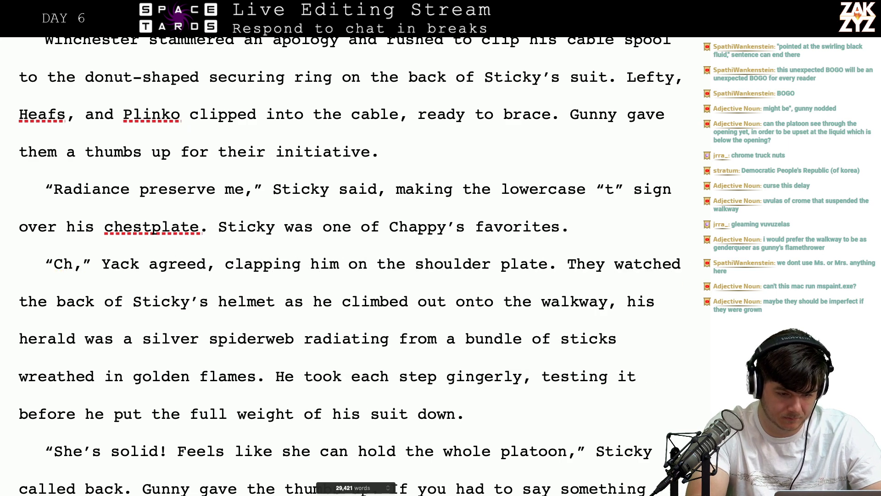
{"action": "key", "text": "BackSpace"}
{"action": "key", "text": "BackSpace"}
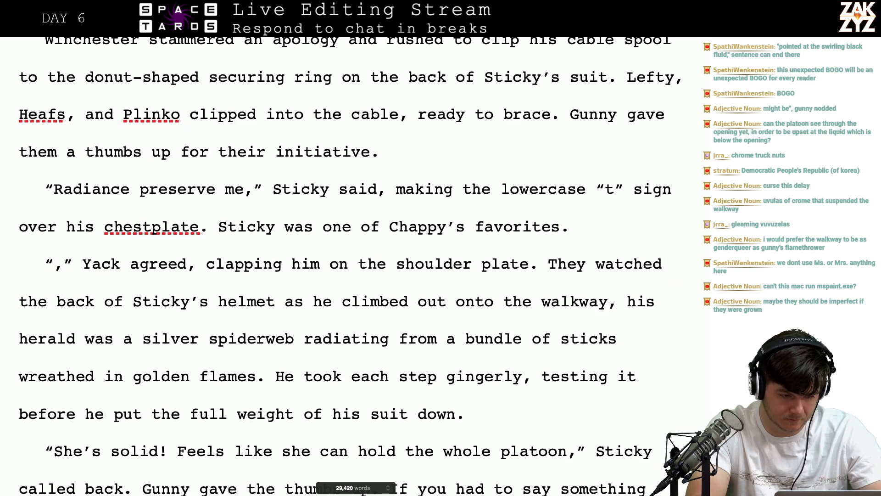
{"action": "key", "text": "BackSpace"}
{"action": "type", "text": "Yack ga"}
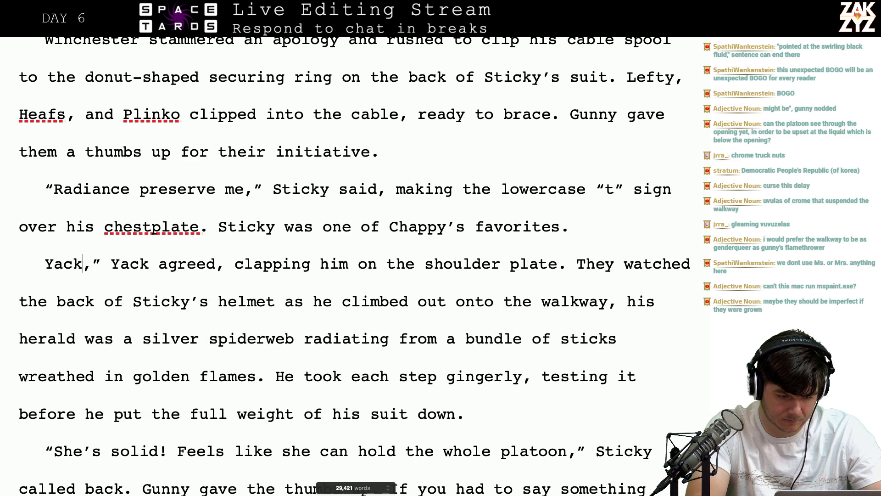
{"action": "type", "text": "ve him an a"}
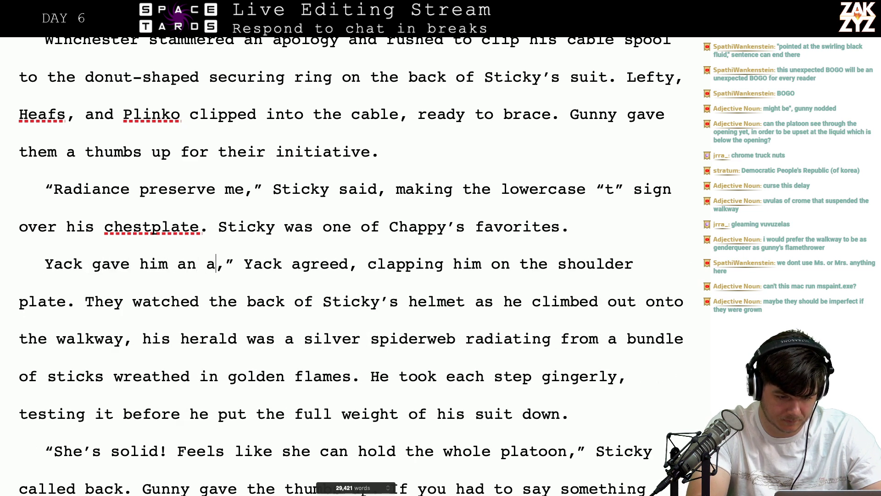
{"action": "type", "text": "ppreciat"}
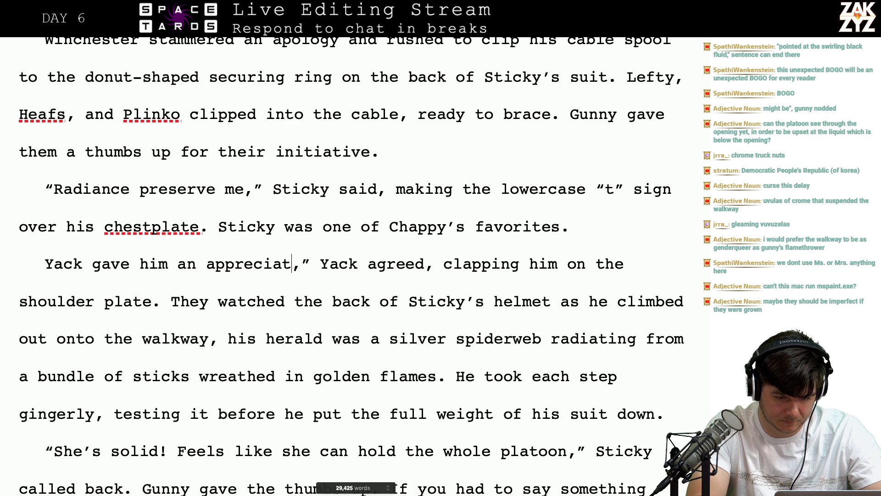
{"action": "type", "text": "ive clap on "}
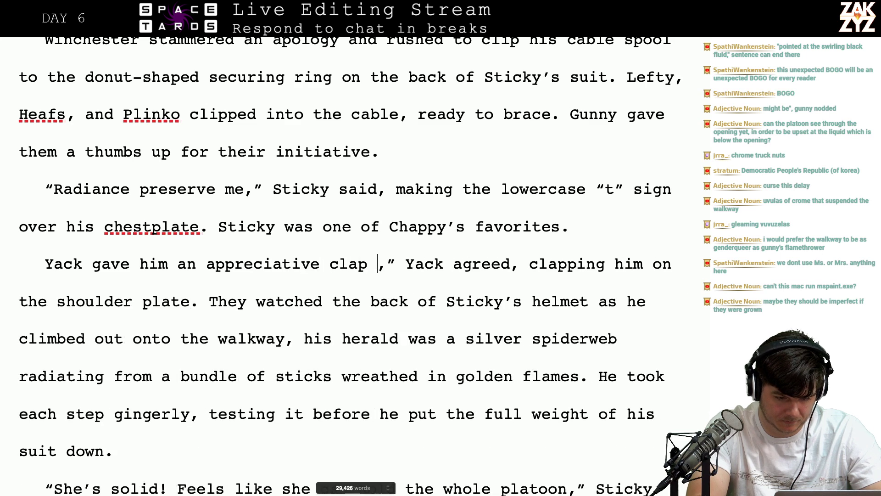
{"action": "type", "text": "his shoulder p"}
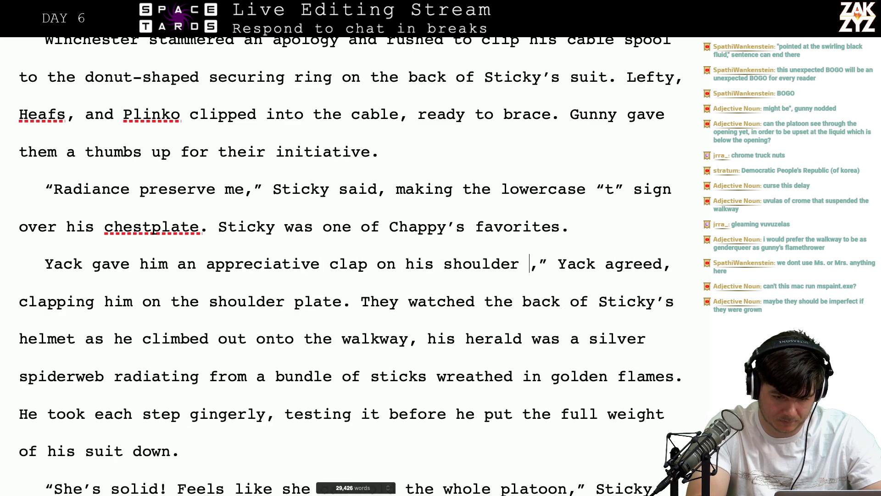
{"action": "type", "text": "auldron."}
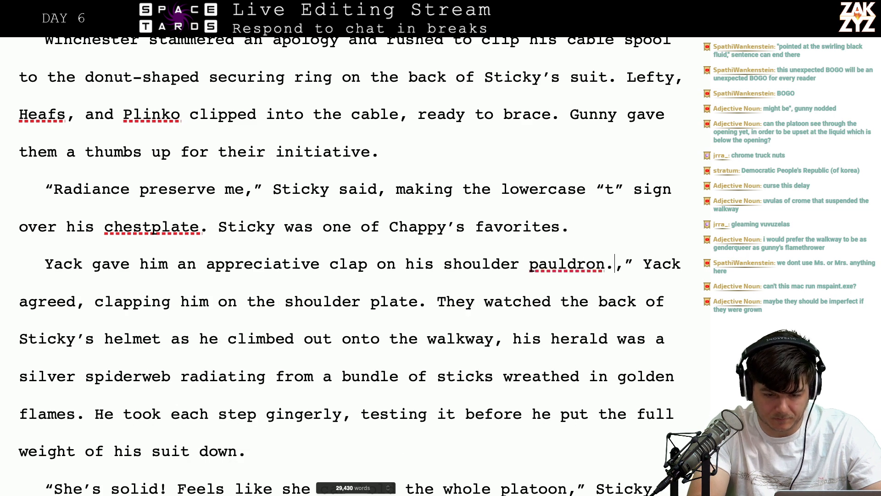
Delete the leftover text ",” Yack agreed, clapping him on the shoulder plate." after the new pauldron sentence
{"action": "key", "text": "shift+Right"}
{"action": "key", "text": "shift+Right"}
{"action": "key", "text": "shift+Right"}
{"action": "key", "text": "shift+Right"}
{"action": "key", "text": "shift+Right"}
{"action": "key", "text": "shift+Right"}
{"action": "key", "text": "shift+Right"}
{"action": "key", "text": "shift+Right"}
{"action": "key", "text": "shift+Right"}
{"action": "key", "text": "shift+Right"}
{"action": "key", "text": "shift+Right"}
{"action": "key", "text": "shift+Right"}
{"action": "key", "text": "shift+Right"}
{"action": "key", "text": "shift+Right"}
{"action": "key", "text": "shift+Right"}
{"action": "key", "text": "shift+Right"}
{"action": "key", "text": "shift+Right"}
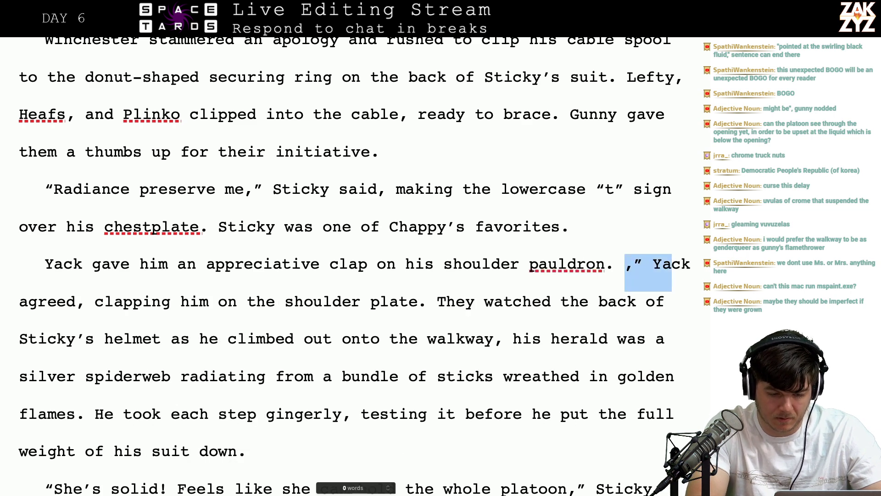
{"action": "key", "text": "shift+Right"}
{"action": "key", "text": "shift+Right"}
{"action": "key", "text": "shift+Right"}
{"action": "key", "text": "shift+Right"}
{"action": "key", "text": "shift+Right"}
{"action": "key", "text": "shift+Right"}
{"action": "key", "text": "shift+Right"}
{"action": "key", "text": "shift+Right"}
{"action": "key", "text": "shift+Right"}
{"action": "key", "text": "shift+Right"}
{"action": "key", "text": "shift+Right"}
{"action": "key", "text": "shift+Right"}
{"action": "key", "text": "shift+Right"}
{"action": "key", "text": "shift+Right"}
{"action": "key", "text": "shift+Right"}
{"action": "key", "text": "shift+Right"}
{"action": "key", "text": "shift+Right"}
{"action": "key", "text": "shift+Right"}
{"action": "key", "text": "shift+Right"}
{"action": "key", "text": "shift+Right"}
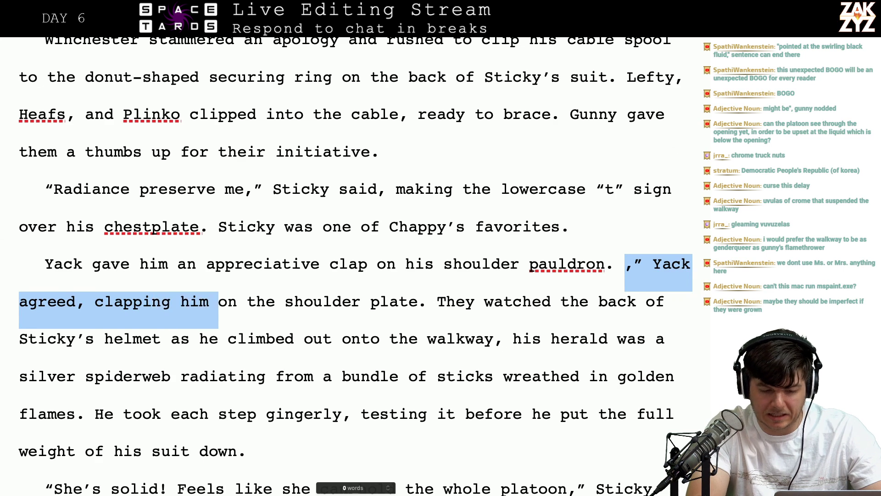
{"action": "key", "text": "shift+Right"}
{"action": "key", "text": "shift+Right"}
{"action": "key", "text": "shift+Right"}
{"action": "key", "text": "shift+Right"}
{"action": "key", "text": "shift+Right"}
{"action": "key", "text": "shift+Right"}
{"action": "key", "text": "shift+Right"}
{"action": "key", "text": "shift+Right"}
{"action": "key", "text": "shift+Right"}
{"action": "key", "text": "shift+Right"}
{"action": "key", "text": "shift+Right"}
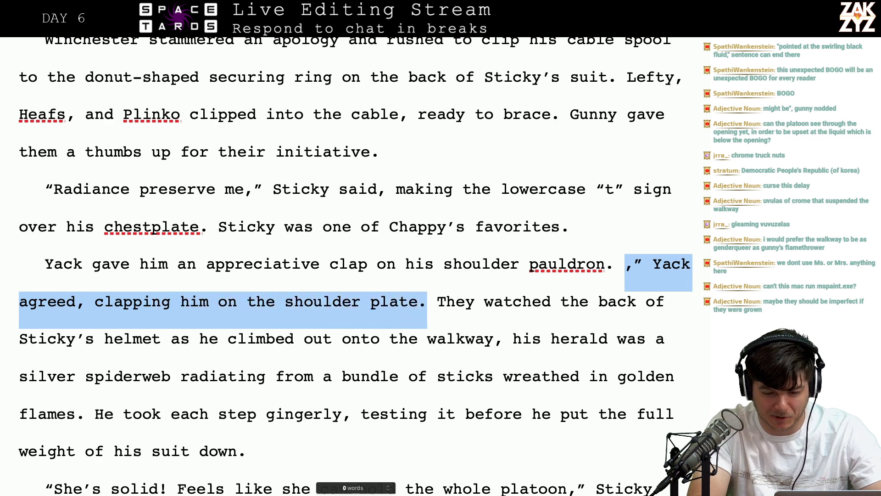
{"action": "key", "text": "BackSpace"}
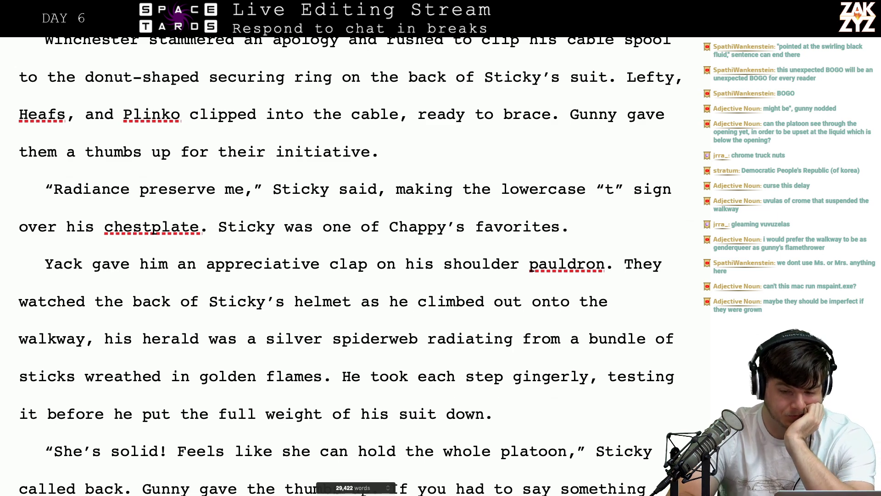
Look back from Sticky's climb onto the walkway to the tard aversion to liquid sentence across pages 75 and 76, and reread it
{"action": "scroll", "coordinate": [350, 266], "scroll_direction": "down", "scroll_amount": 2}
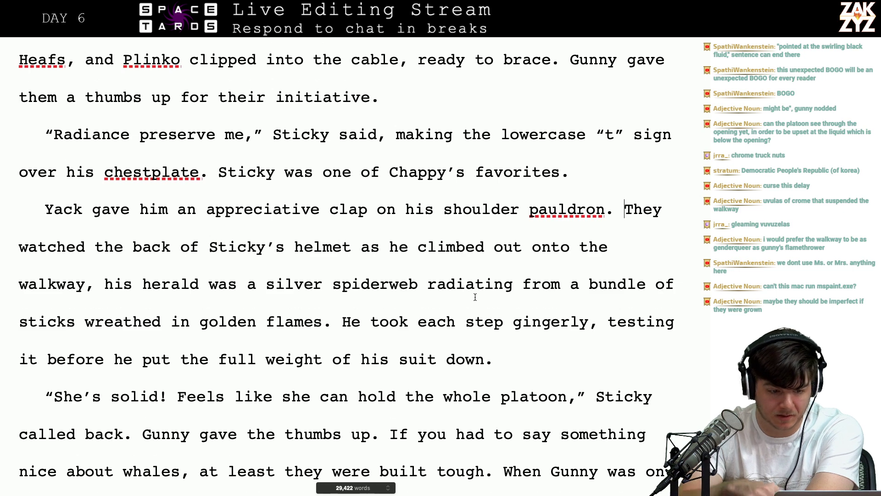
{"action": "scroll", "coordinate": [475, 297], "scroll_direction": "down", "scroll_amount": 2}
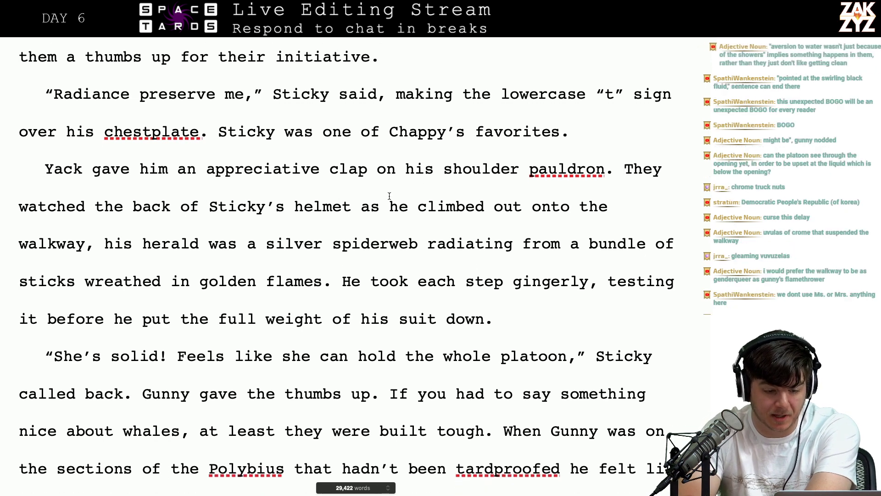
{"action": "left_click", "coordinate": [376, 205]}
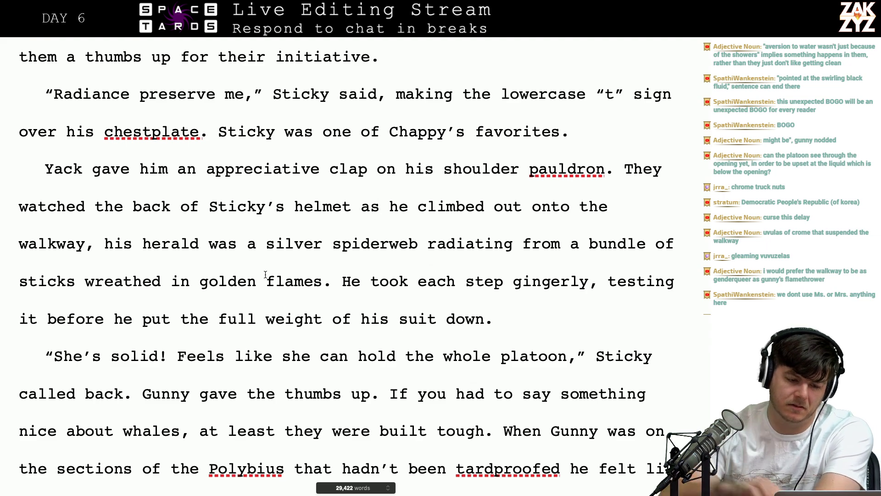
{"action": "scroll", "coordinate": [265, 274], "scroll_direction": "down", "scroll_amount": 15}
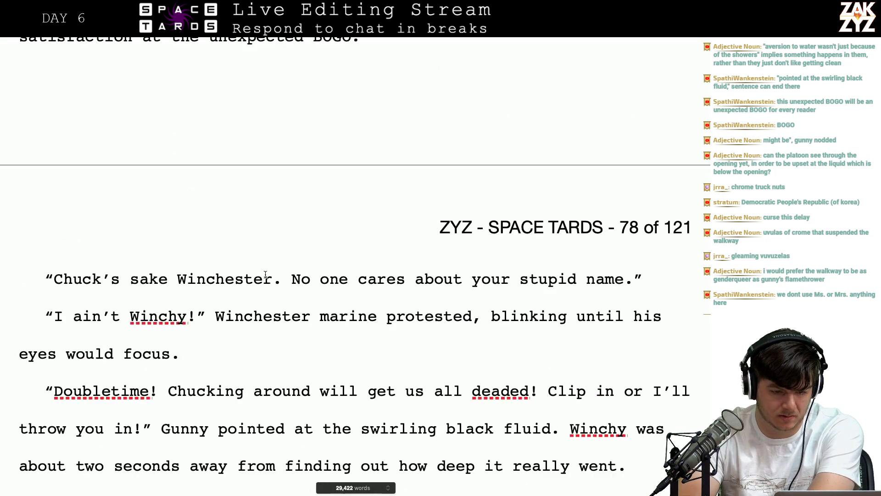
{"action": "scroll", "coordinate": [265, 274], "scroll_direction": "up", "scroll_amount": 5}
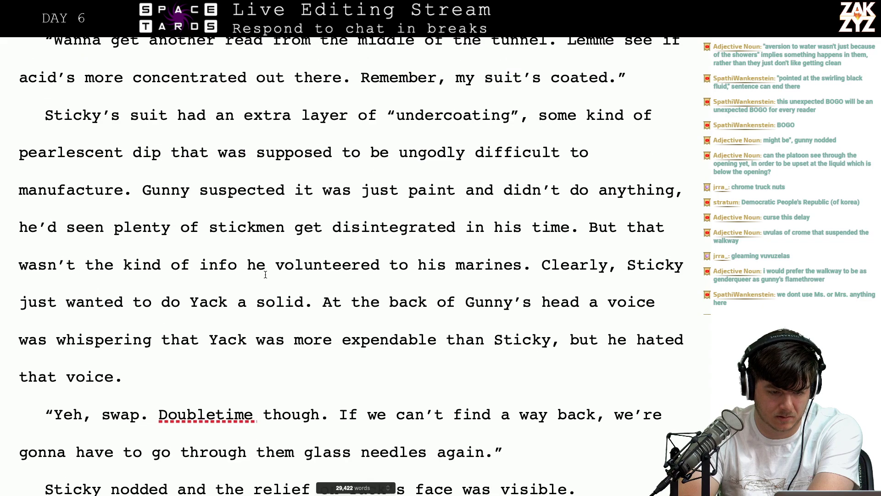
{"action": "scroll", "coordinate": [266, 275], "scroll_direction": "up", "scroll_amount": 10}
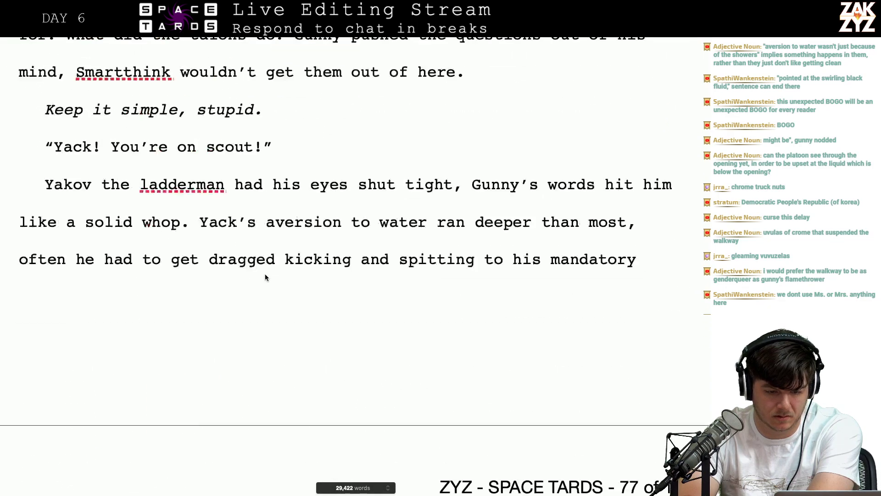
{"action": "scroll", "coordinate": [265, 275], "scroll_direction": "up", "scroll_amount": 5}
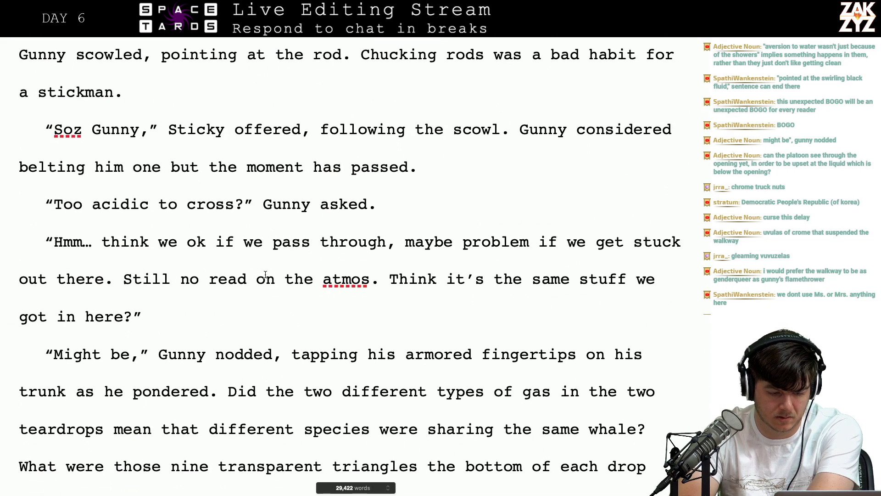
{"action": "scroll", "coordinate": [265, 274], "scroll_direction": "down", "scroll_amount": 15}
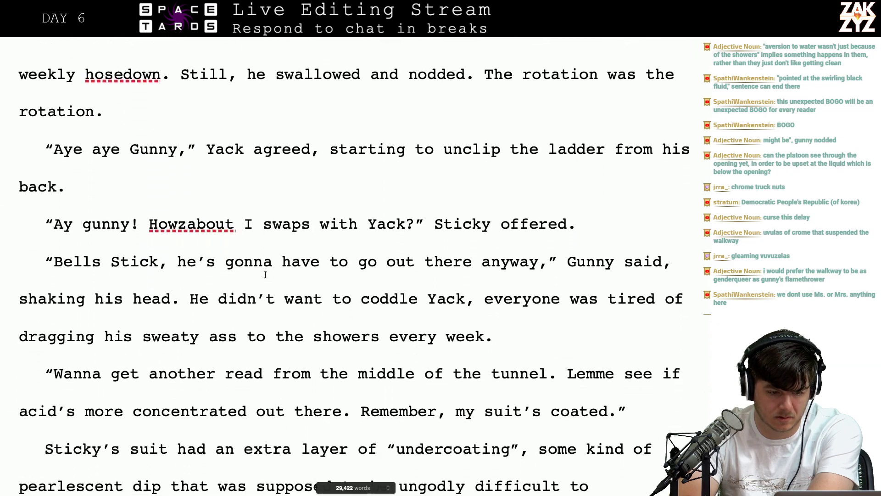
{"action": "scroll", "coordinate": [265, 274], "scroll_direction": "down", "scroll_amount": 5}
{"action": "scroll", "coordinate": [266, 274], "scroll_direction": "up", "scroll_amount": 15}
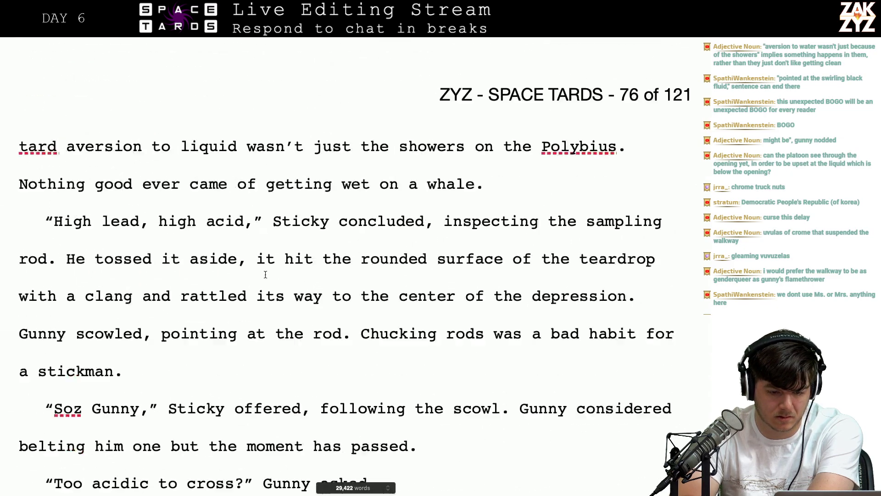
{"action": "scroll", "coordinate": [265, 274], "scroll_direction": "up", "scroll_amount": 6}
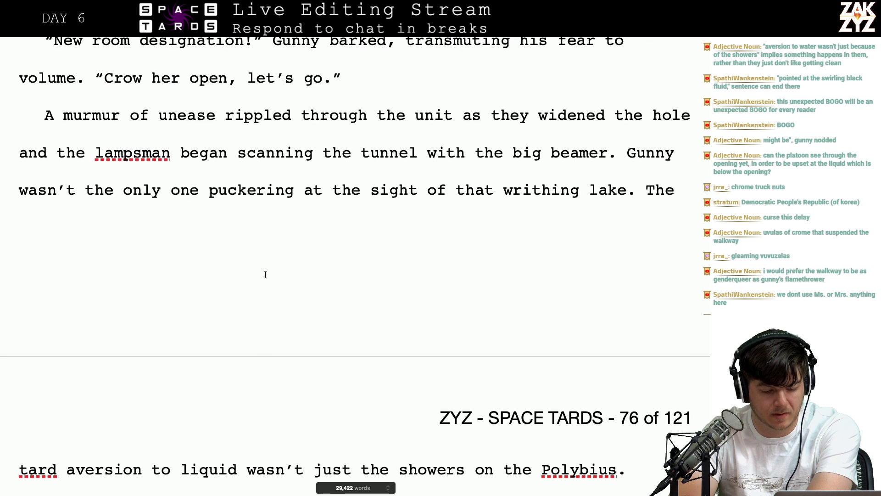
{"action": "scroll", "coordinate": [265, 274], "scroll_direction": "down", "scroll_amount": 3}
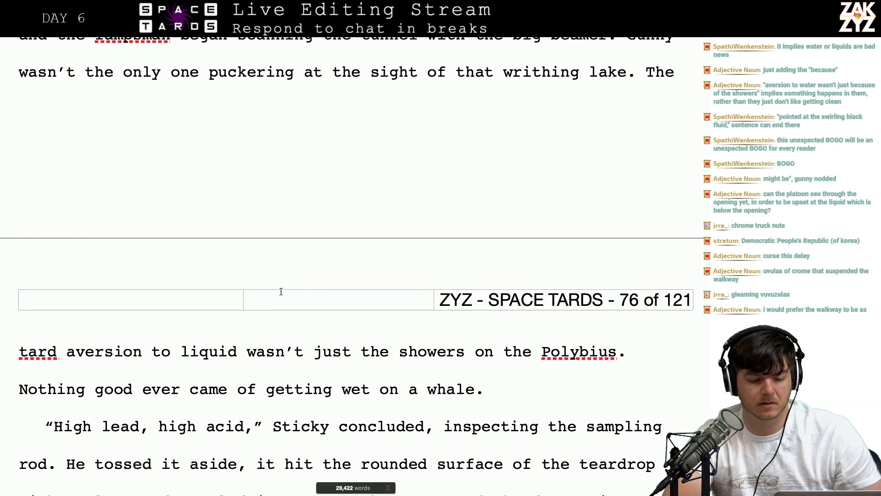
{"action": "scroll", "coordinate": [281, 292], "scroll_direction": "up", "scroll_amount": 1}
{"action": "scroll", "coordinate": [281, 291], "scroll_direction": "down", "scroll_amount": 3}
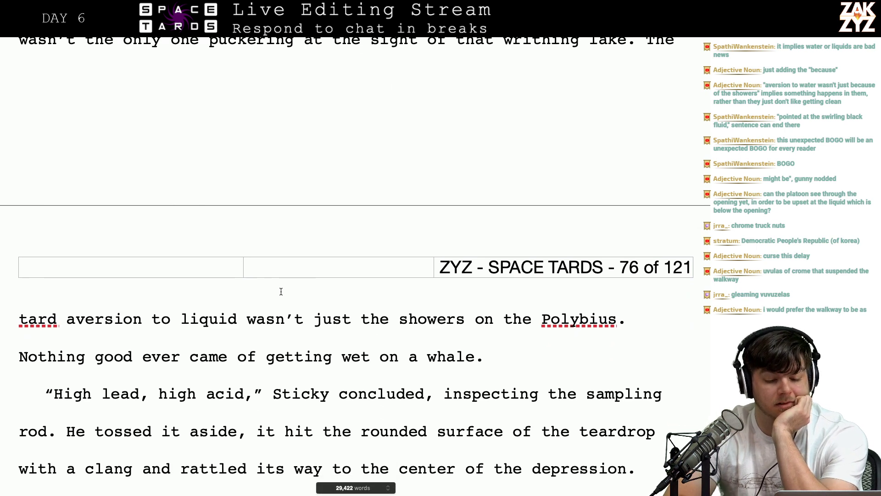
{"action": "scroll", "coordinate": [281, 291], "scroll_direction": "up", "scroll_amount": 3}
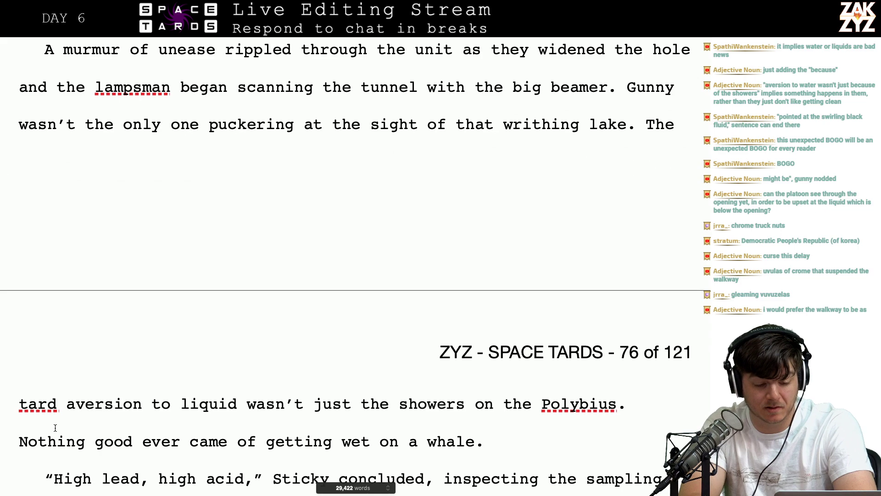
{"action": "scroll", "coordinate": [55, 427], "scroll_direction": "down", "scroll_amount": 1}
{"action": "scroll", "coordinate": [329, 395], "scroll_direction": "down", "scroll_amount": 2}
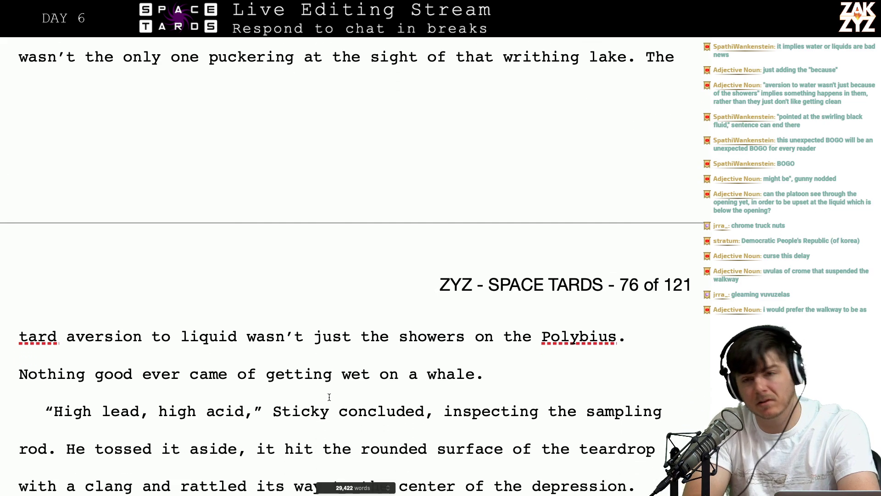
Reread the scene from Sticky's "High lead, high acid" line on page 76 through Gunny whopping Winchy at the end of page 77
{"action": "scroll", "coordinate": [330, 397], "scroll_direction": "down", "scroll_amount": 20}
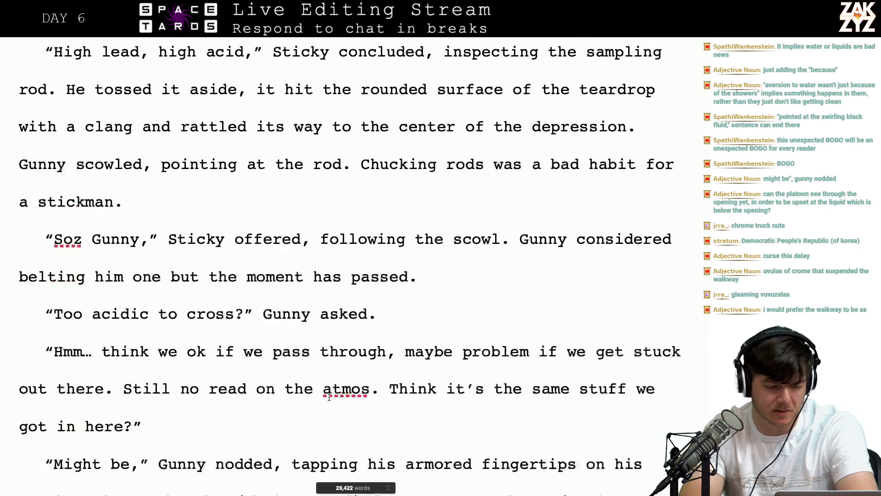
{"action": "scroll", "coordinate": [329, 397], "scroll_direction": "down", "scroll_amount": 10}
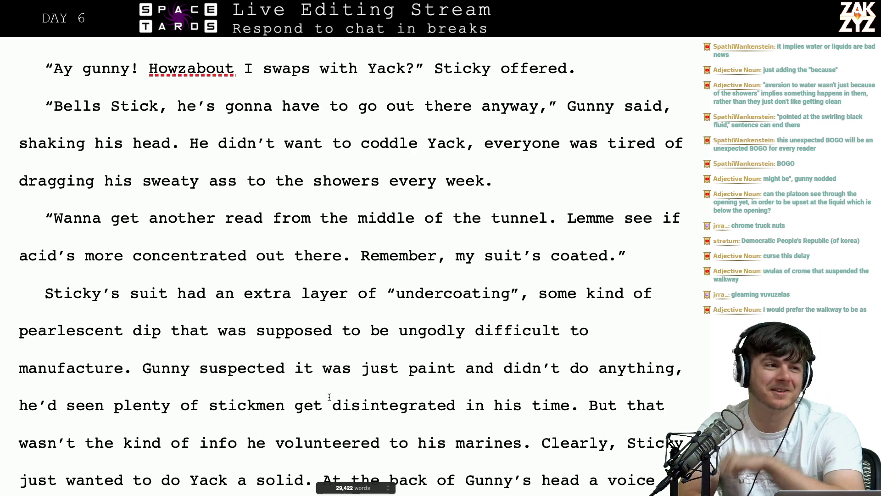
{"action": "scroll", "coordinate": [329, 397], "scroll_direction": "down", "scroll_amount": 3}
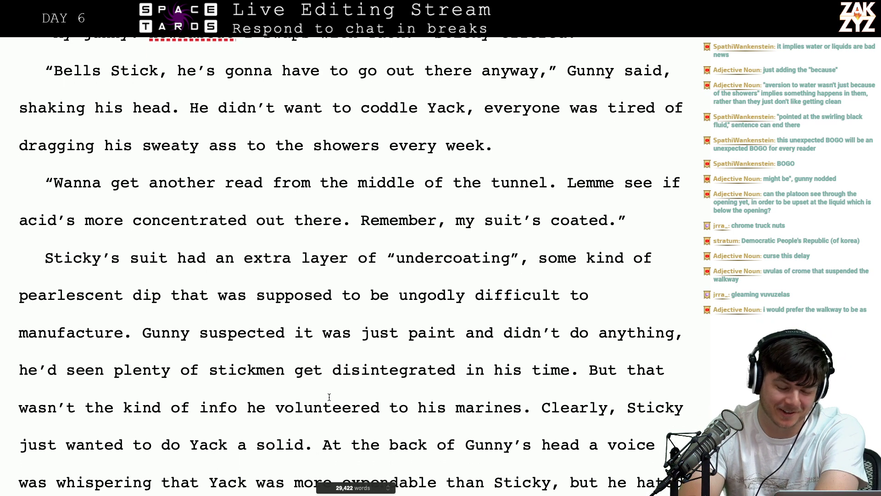
{"action": "scroll", "coordinate": [303, 259], "scroll_direction": "down", "scroll_amount": 10}
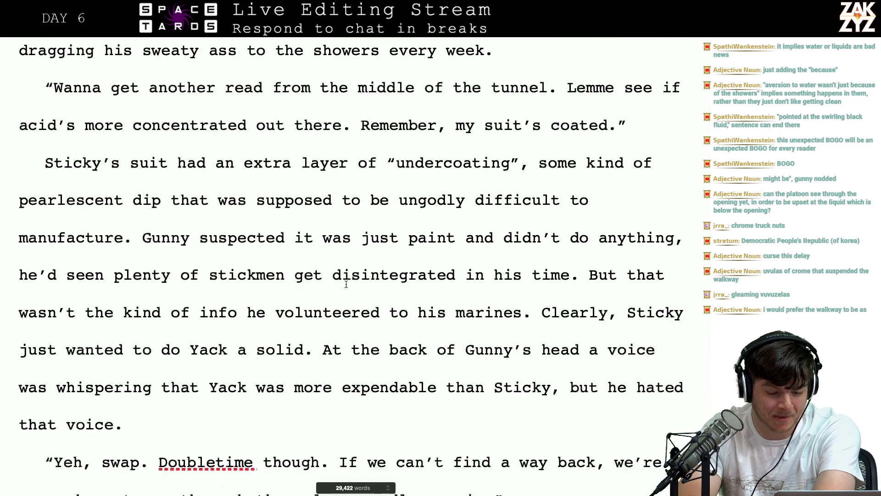
{"action": "scroll", "coordinate": [346, 284], "scroll_direction": "up", "scroll_amount": 10}
{"action": "scroll", "coordinate": [347, 284], "scroll_direction": "up", "scroll_amount": 1}
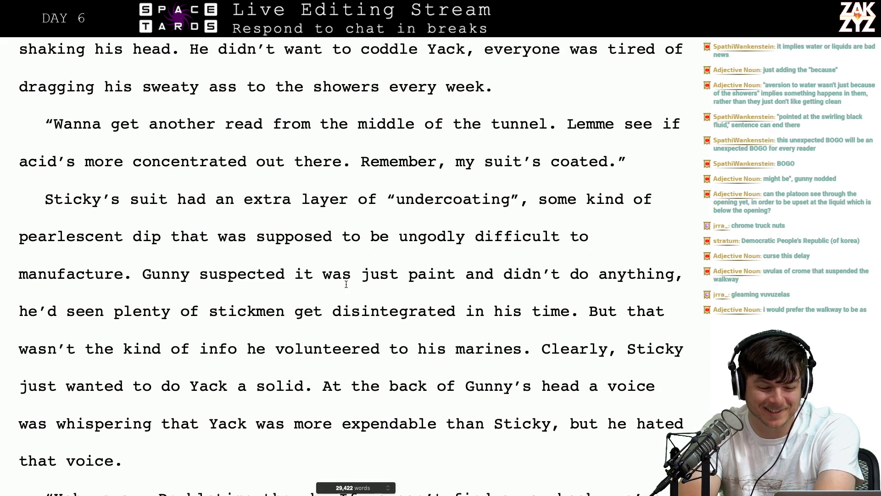
{"action": "scroll", "coordinate": [347, 284], "scroll_direction": "down", "scroll_amount": 2}
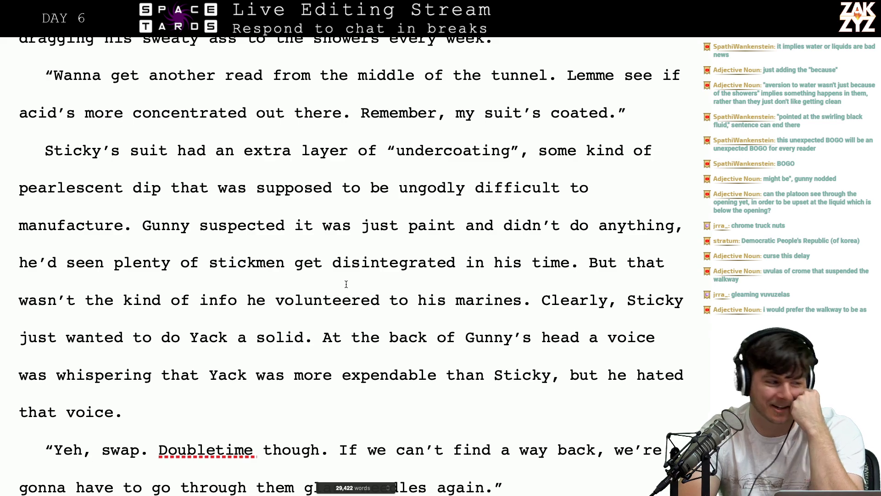
{"action": "scroll", "coordinate": [347, 285], "scroll_direction": "down", "scroll_amount": 5}
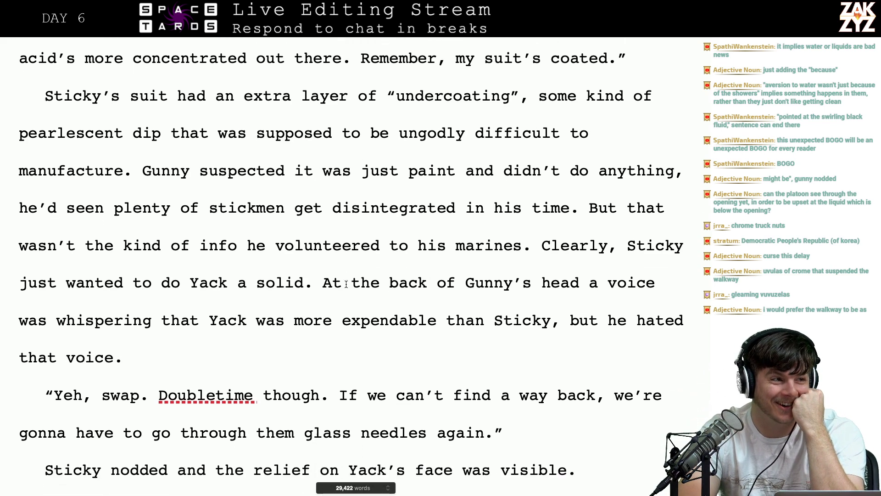
{"action": "scroll", "coordinate": [347, 285], "scroll_direction": "down", "scroll_amount": 4}
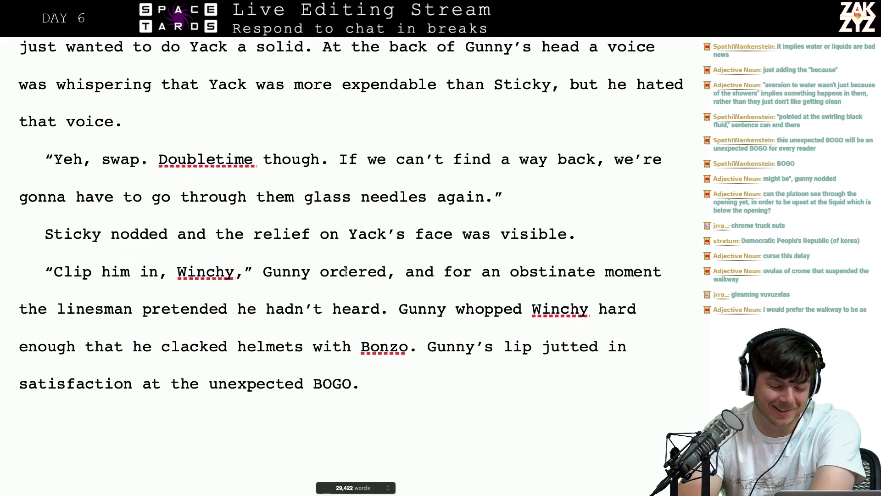
On page 78, replace "him" with "Sticky" in the sentence where Yack gives an appreciative clap
{"action": "scroll", "coordinate": [384, 347], "scroll_direction": "down", "scroll_amount": 3}
{"action": "scroll", "coordinate": [384, 347], "scroll_direction": "down", "scroll_amount": 8}
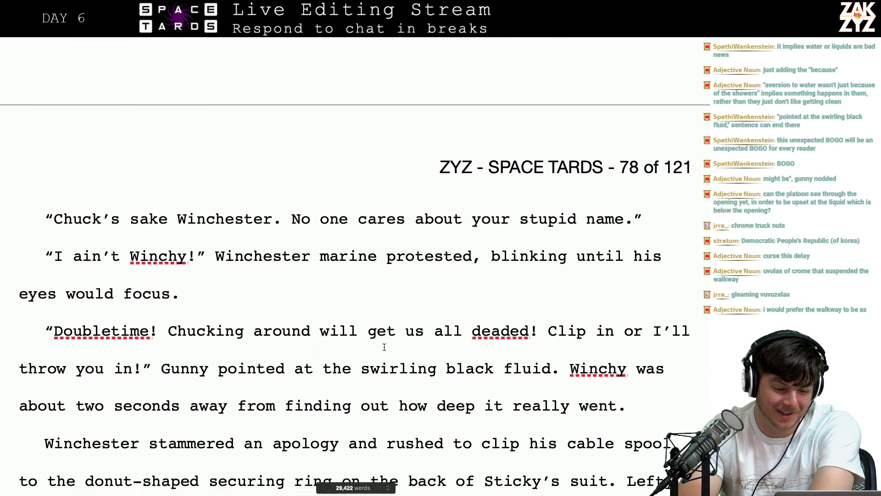
{"action": "scroll", "coordinate": [270, 373], "scroll_direction": "down", "scroll_amount": 16}
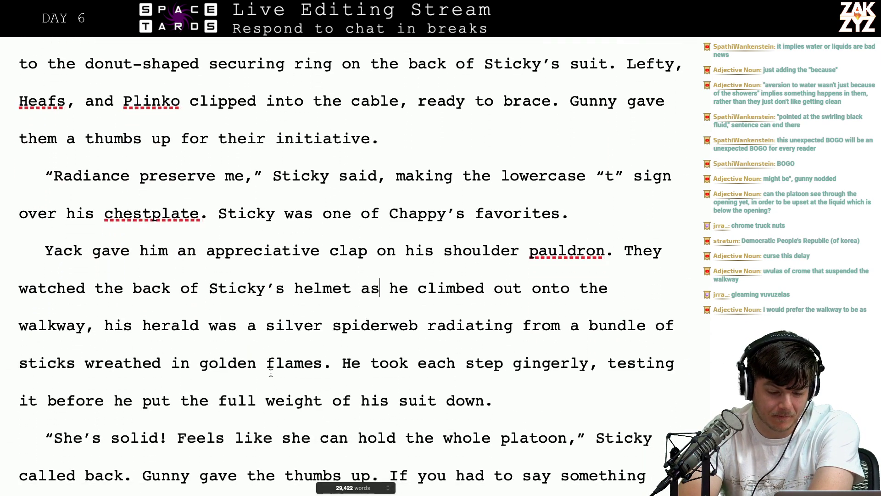
{"action": "scroll", "coordinate": [271, 372], "scroll_direction": "up", "scroll_amount": 3}
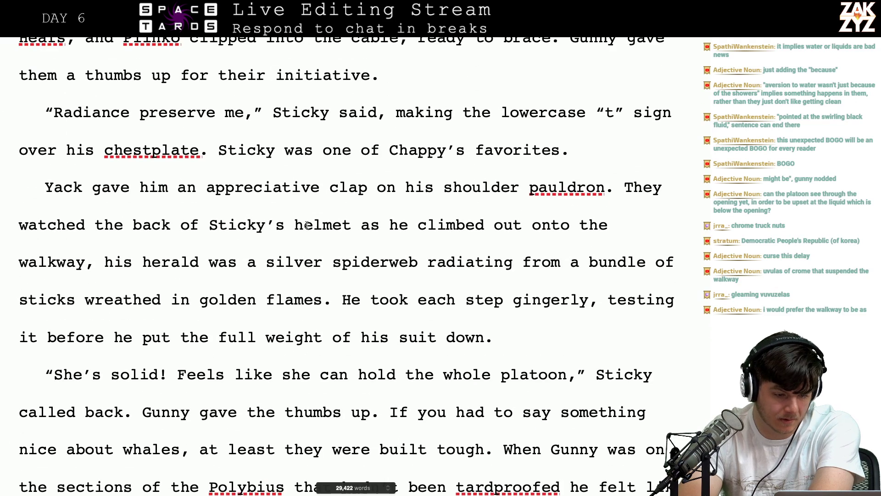
{"action": "scroll", "coordinate": [315, 254], "scroll_direction": "down", "scroll_amount": 1}
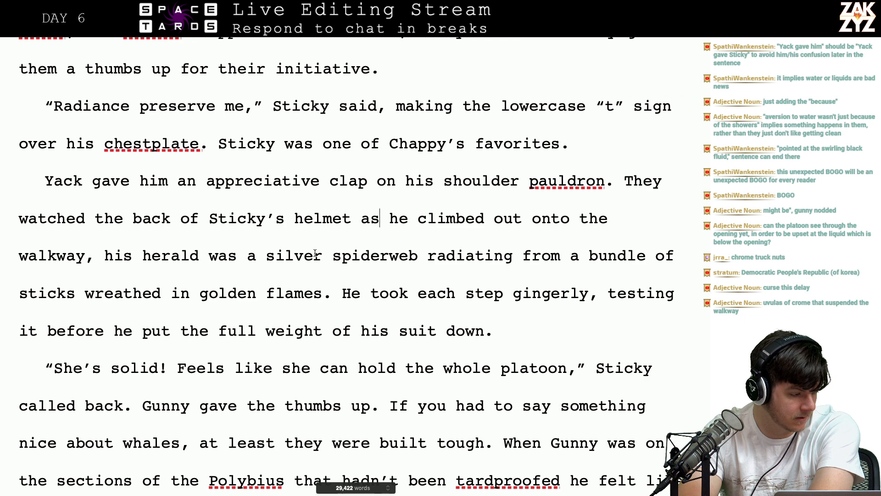
{"action": "scroll", "coordinate": [315, 254], "scroll_direction": "up", "scroll_amount": 1}
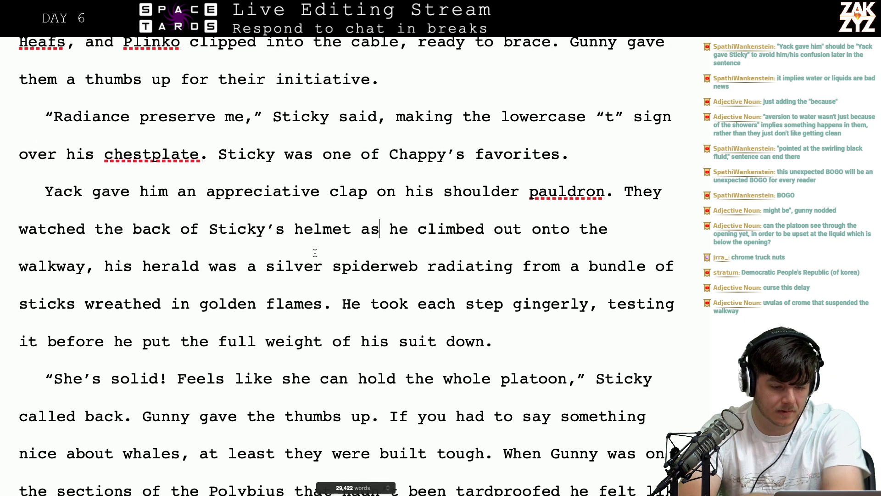
{"action": "left_click", "coordinate": [163, 207]}
{"action": "key", "text": "BackSpace"}
{"action": "key", "text": "BackSpace"}
{"action": "key", "text": "BackSpace"}
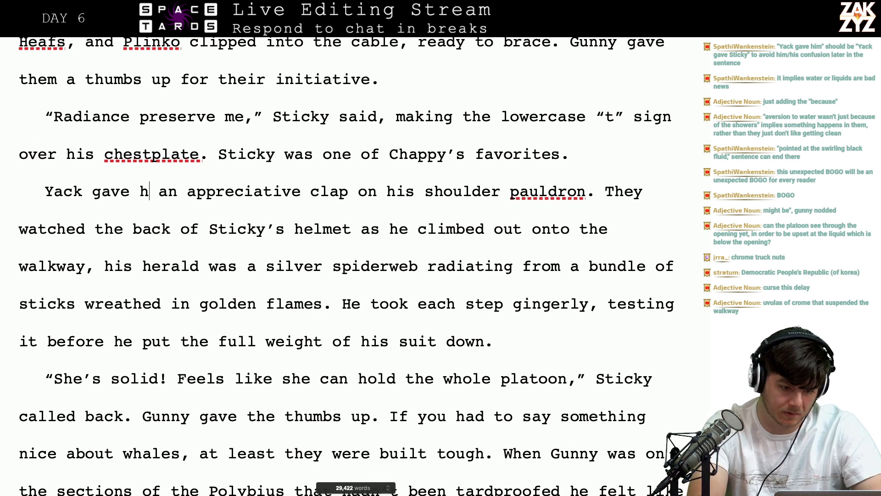
{"action": "type", "text": "Sticky"}
{"action": "key", "text": "Right"}
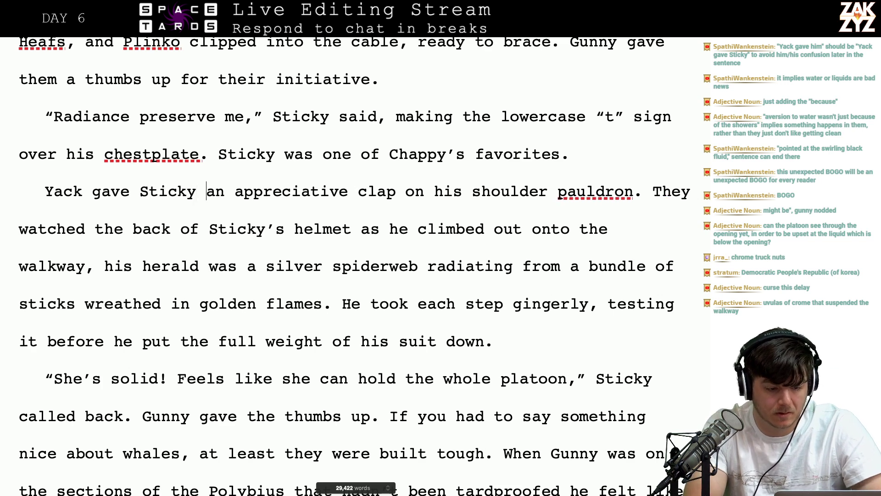
Reread the sentence about Yack's appreciative clap together with the "lowercase 't' sign" line before it
{"action": "key", "text": "Up"}
{"action": "key", "text": "Up"}
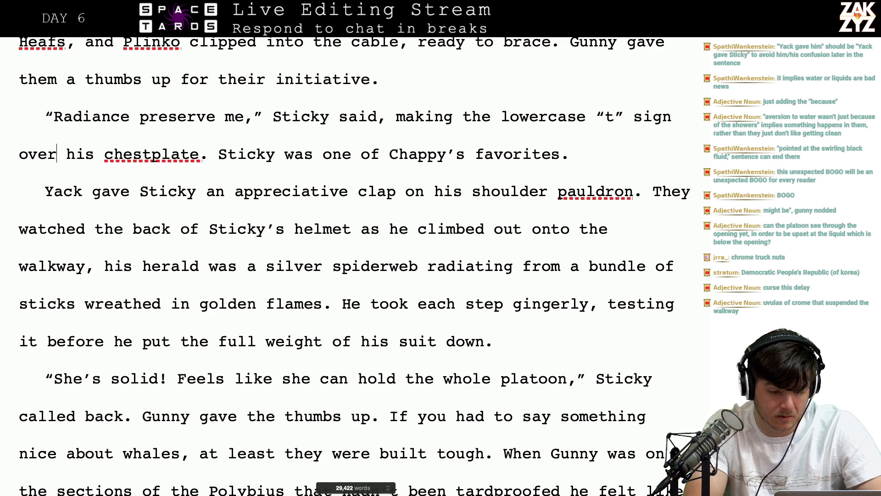
{"action": "key", "text": "Right"}
{"action": "key", "text": "Right"}
{"action": "key", "text": "Right"}
{"action": "key", "text": "Down"}
{"action": "key", "text": "Left"}
{"action": "key", "text": "Left"}
{"action": "key", "text": "Left"}
{"action": "key", "text": "Left"}
{"action": "key", "text": "Left"}
{"action": "key", "text": "Left"}
{"action": "key", "text": "Left"}
{"action": "key", "text": "Left"}
{"action": "key", "text": "Left"}
{"action": "key", "text": "Left"}
{"action": "key", "text": "Left"}
{"action": "key", "text": "Left"}
{"action": "key", "text": "Left"}
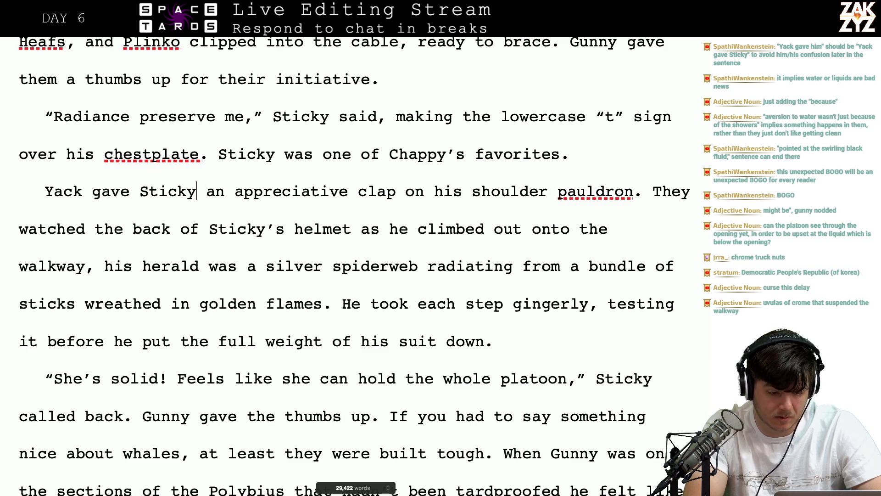
{"action": "key", "text": "Left"}
{"action": "key", "text": "Left"}
{"action": "key", "text": "Left"}
{"action": "key", "text": "Left"}
{"action": "key", "text": "Left"}
{"action": "key", "text": "Left"}
{"action": "key", "text": "Left"}
{"action": "key", "text": "Left"}
{"action": "key", "text": "Down"}
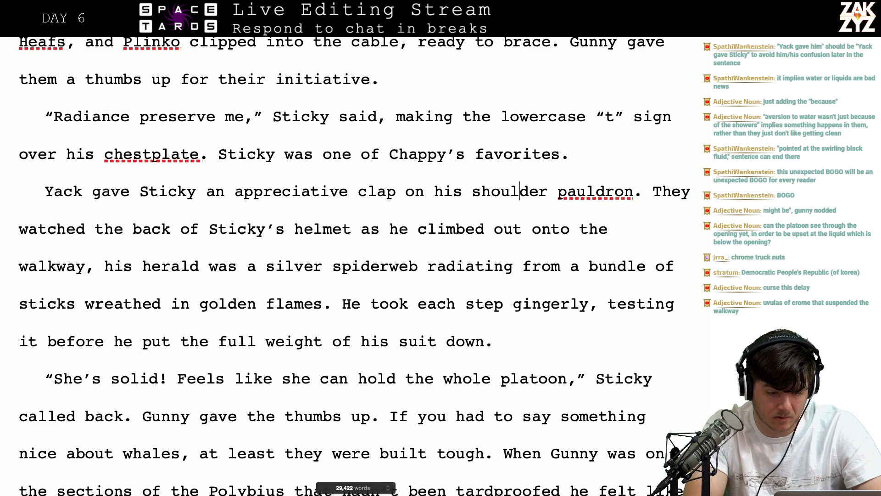
{"action": "key", "text": "Right"}
{"action": "key", "text": "Right"}
{"action": "key", "text": "Right"}
{"action": "key", "text": "Right"}
{"action": "key", "text": "Right"}
{"action": "key", "text": "Right"}
{"action": "key", "text": "Right"}
{"action": "key", "text": "Right"}
{"action": "key", "text": "Right"}
{"action": "key", "text": "Right"}
{"action": "key", "text": "Right"}
{"action": "key", "text": "Right"}
{"action": "key", "text": "Right"}
{"action": "key", "text": "Right"}
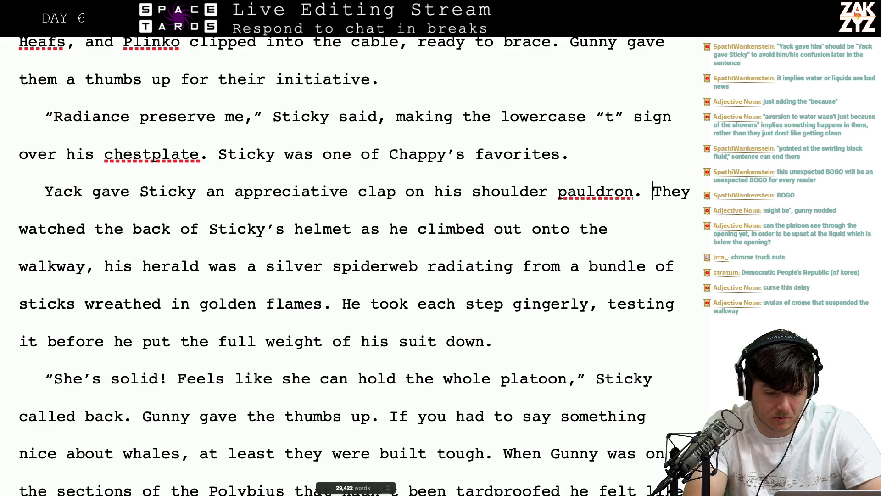
Replace the word "shoulder" with "right" before "pauldron" in Yack's clap sentence
{"action": "key", "text": "Left"}
{"action": "key", "text": "Left"}
{"action": "key", "text": "Left"}
{"action": "key", "text": "Left"}
{"action": "key", "text": "Left"}
{"action": "key", "text": "Left"}
{"action": "key", "text": "Left"}
{"action": "key", "text": "Left"}
{"action": "key", "text": "Left"}
{"action": "key", "text": "Left"}
{"action": "key", "text": "Left"}
{"action": "key", "text": "Left"}
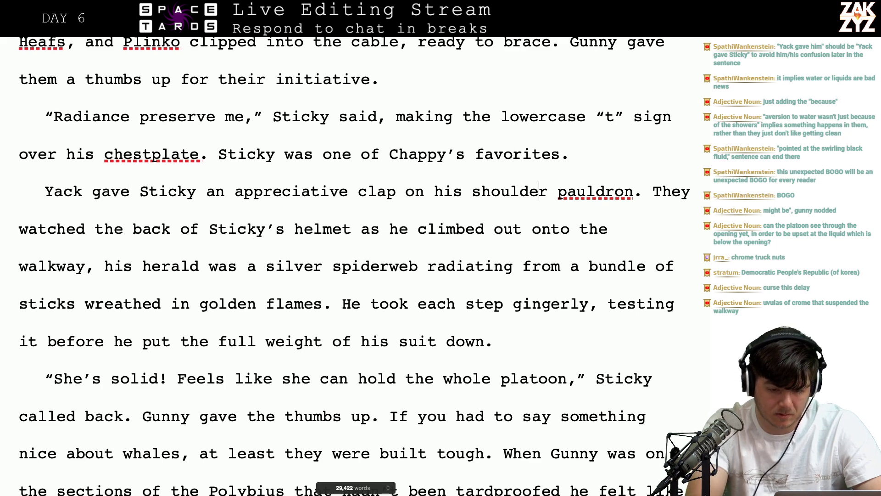
{"action": "key", "text": "BackSpace"}
{"action": "key", "text": "Delete"}
{"action": "key", "text": "BackSpace"}
{"action": "key", "text": "BackSpace"}
{"action": "key", "text": "BackSpace"}
{"action": "key", "text": "BackSpace"}
{"action": "key", "text": "BackSpace"}
{"action": "key", "text": "BackSpace"}
{"action": "type", "text": "ro"}
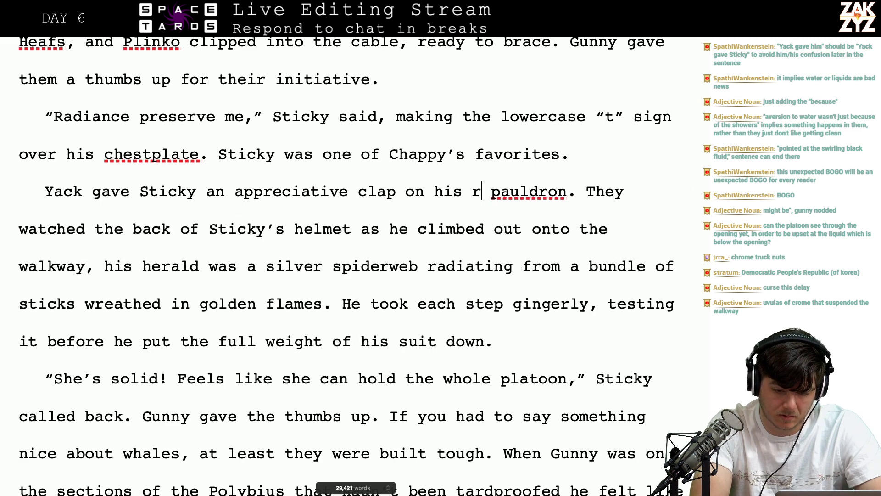
{"action": "type", "text": "gjt"}
{"action": "key", "text": "BackSpace"}
{"action": "key", "text": "BackSpace"}
{"action": "key", "text": "BackSpace"}
{"action": "key", "text": "BackSpace"}
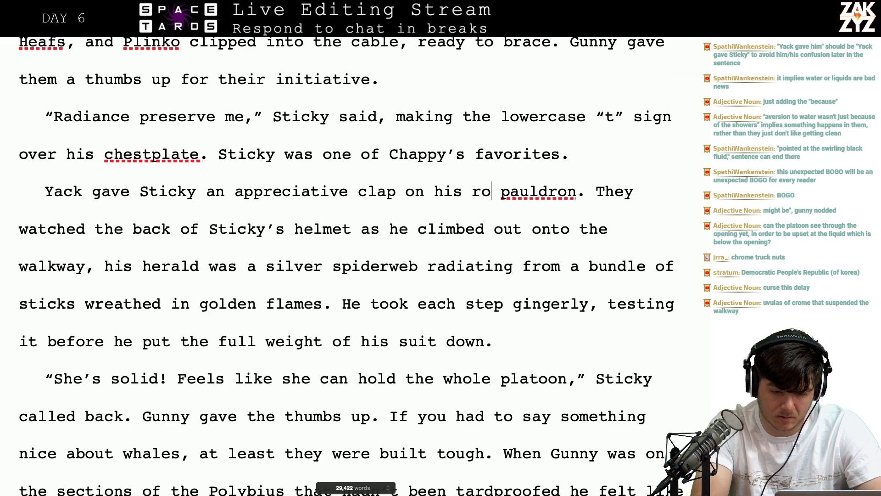
{"action": "type", "text": "it"}
{"action": "key", "text": "BackSpace"}
{"action": "type", "text": "ght"}
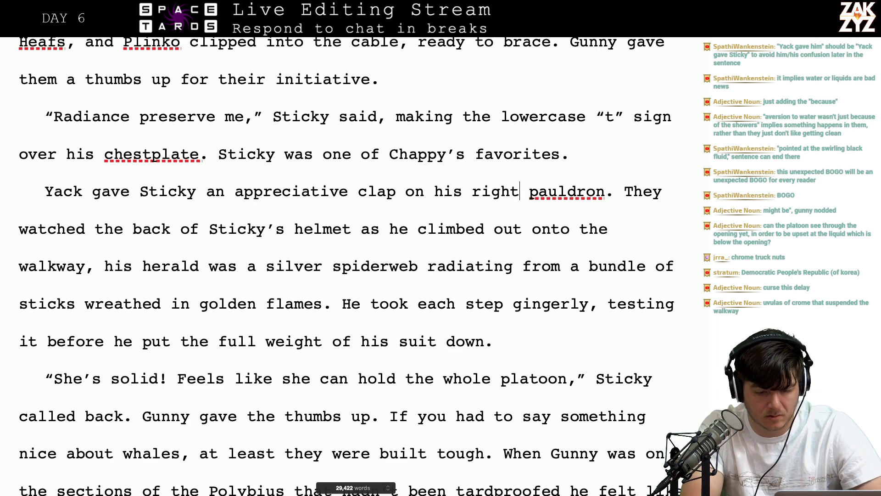
Reread the sentence about watching Sticky's helmet and his spiderweb herald as he climbs onto the walkway
{"action": "key", "text": "Right"}
{"action": "key", "text": "Right"}
{"action": "key", "text": "Right"}
{"action": "key", "text": "Right"}
{"action": "key", "text": "Right"}
{"action": "key", "text": "Right"}
{"action": "key", "text": "Right"}
{"action": "key", "text": "Right"}
{"action": "key", "text": "Right"}
{"action": "key", "text": "Right"}
{"action": "key", "text": "Right"}
{"action": "key", "text": "Right"}
{"action": "key", "text": "Right"}
{"action": "key", "text": "Right"}
{"action": "key", "text": "Right"}
{"action": "key", "text": "Right"}
{"action": "key", "text": "Right"}
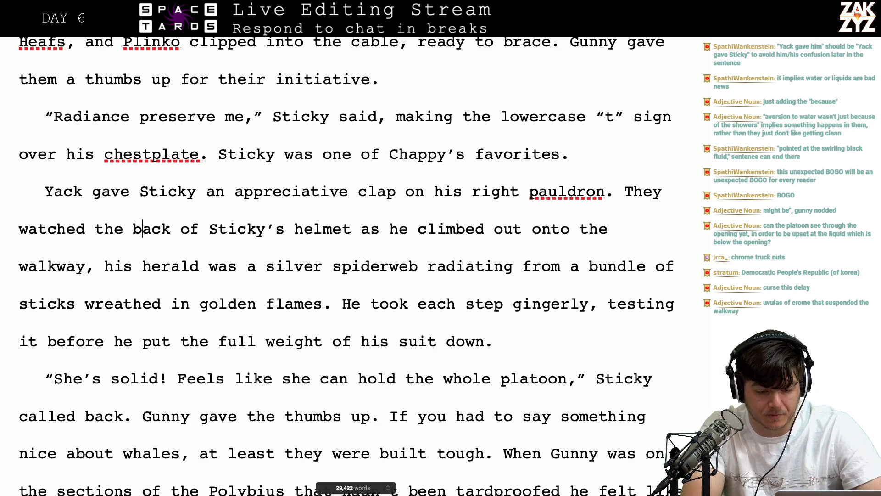
{"action": "key", "text": "Right"}
{"action": "key", "text": "Right"}
{"action": "key", "text": "Right"}
{"action": "key", "text": "Up"}
{"action": "key", "text": "Right"}
{"action": "key", "text": "ctrl+Right"}
{"action": "key", "text": "ctrl+Right"}
{"action": "key", "text": "Down"}
{"action": "key", "text": "Left"}
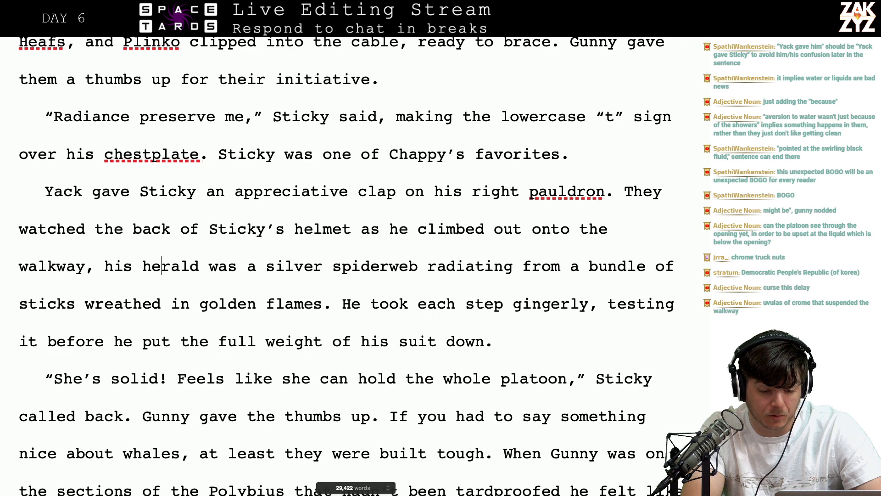
{"action": "key", "text": "ctrl+Right"}
{"action": "key", "text": "ctrl+Right"}
{"action": "key", "text": "Right"}
{"action": "key", "text": "Right"}
{"action": "key", "text": "Right"}
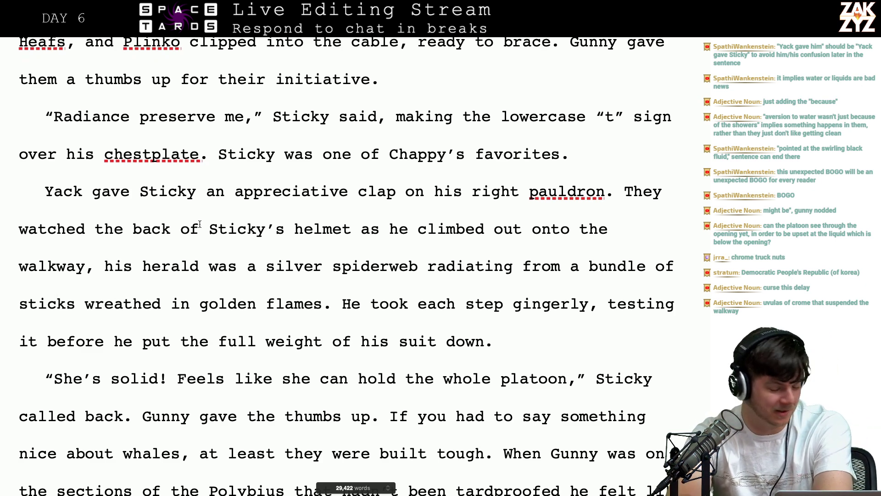
Replace "He" with "Sticky" at the start of the "took each step gingerly" sentence
{"action": "scroll", "coordinate": [192, 294], "scroll_direction": "down", "scroll_amount": 1}
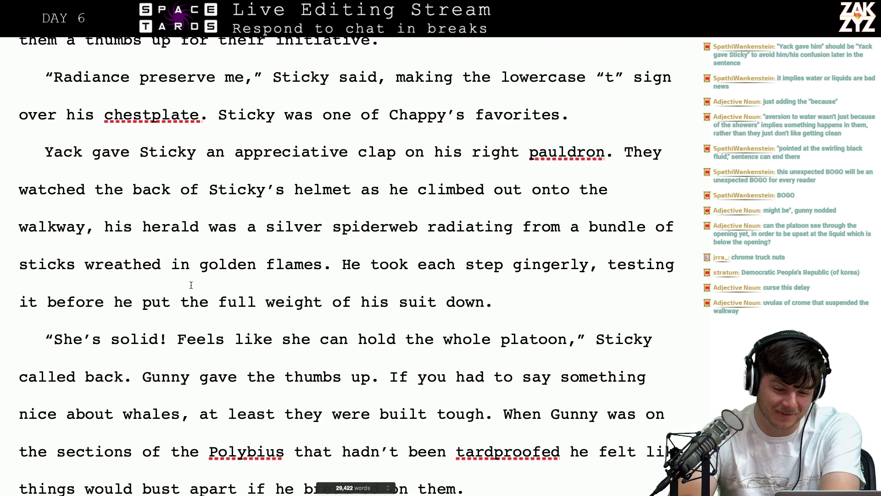
{"action": "scroll", "coordinate": [191, 285], "scroll_direction": "down", "scroll_amount": 1}
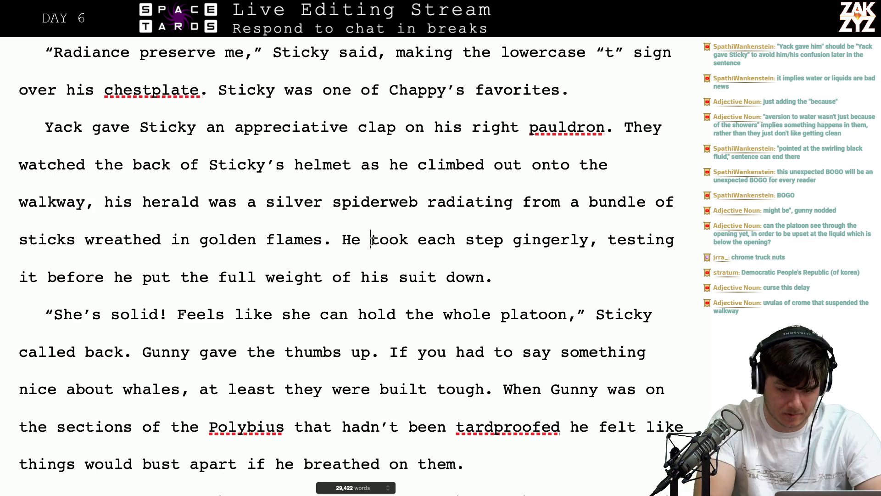
{"action": "key", "text": "BackSpace"}
{"action": "key", "text": "BackSpace"}
{"action": "type", "text": "Stick"}
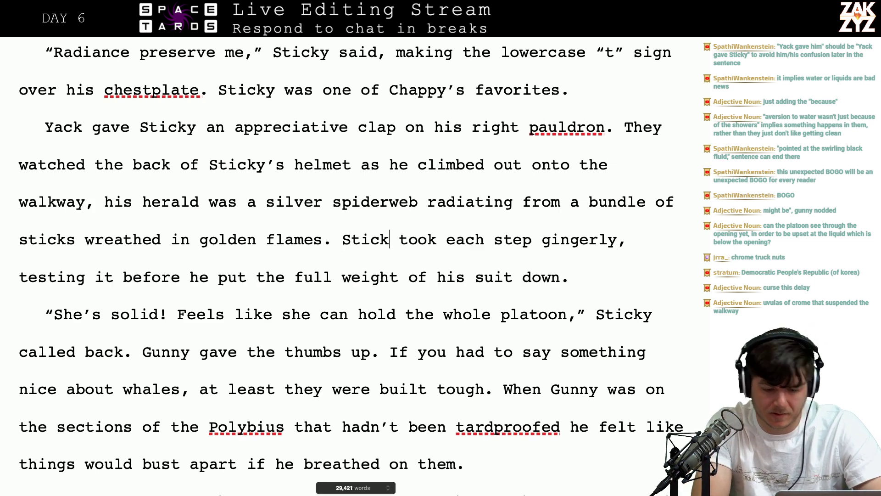
{"action": "type", "text": "y"}
Check the wording of the opening of the "Sticky took each step gingerly" sentence
{"action": "key", "text": "Right"}
{"action": "key", "text": "Right"}
{"action": "key", "text": "Right"}
{"action": "key", "text": "Right"}
{"action": "key", "text": "Right"}
{"action": "key", "text": "Right"}
{"action": "key", "text": "Right"}
{"action": "key", "text": "Right"}
{"action": "key", "text": "Right"}
{"action": "key", "text": "Right"}
{"action": "key", "text": "Right"}
{"action": "key", "text": "Right"}
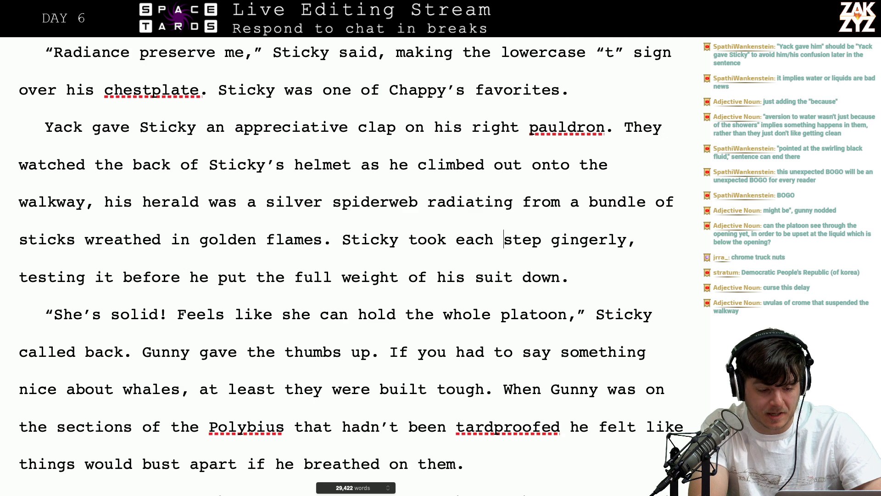
{"action": "key", "text": "Left"}
{"action": "key", "text": "Left"}
{"action": "key", "text": "Left"}
{"action": "key", "text": "Left"}
{"action": "key", "text": "Left"}
{"action": "key", "text": "Left"}
{"action": "key", "text": "Left"}
{"action": "key", "text": "Left"}
{"action": "key", "text": "Left"}
{"action": "key", "text": "Left"}
{"action": "key", "text": "Left"}
{"action": "key", "text": "Left"}
{"action": "key", "text": "Left"}
{"action": "key", "text": "Left"}
{"action": "key", "text": "Left"}
{"action": "key", "text": "Left"}
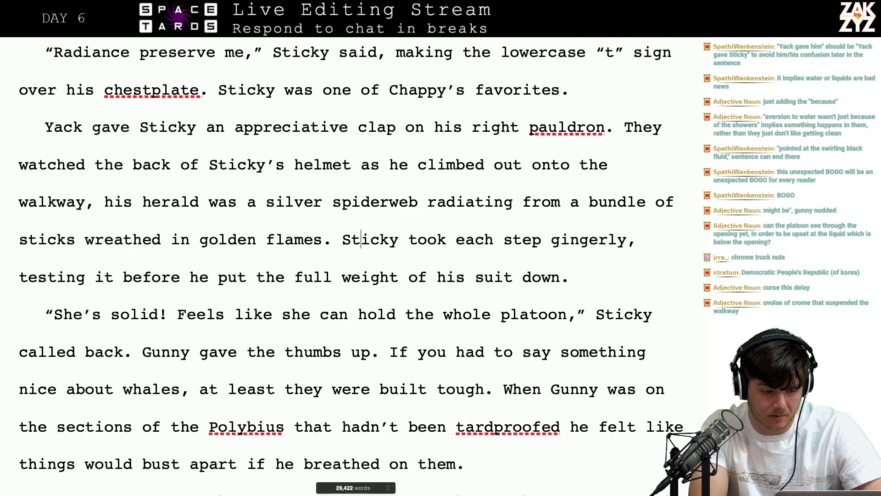
Replace "it" after "testing" with "to see if it would hold his weight." in the "Sticky took each step gingerly" sentence
{"action": "key", "text": "Down"}
{"action": "key", "text": "Left"}
{"action": "key", "text": "Left"}
{"action": "key", "text": "Left"}
{"action": "key", "text": "Left"}
{"action": "key", "text": "Left"}
{"action": "key", "text": "Left"}
{"action": "key", "text": "Left"}
{"action": "key", "text": "Left"}
{"action": "key", "text": "Left"}
{"action": "key", "text": "Left"}
{"action": "key", "text": "Left"}
{"action": "key", "text": "Left"}
{"action": "key", "text": "Left"}
{"action": "key", "text": "Left"}
{"action": "key", "text": "Left"}
{"action": "key", "text": "Left"}
{"action": "key", "text": "Left"}
{"action": "key", "text": "Left"}
{"action": "key", "text": "Left"}
{"action": "key", "text": "Left"}
{"action": "key", "text": "Left"}
{"action": "key", "text": "Left"}
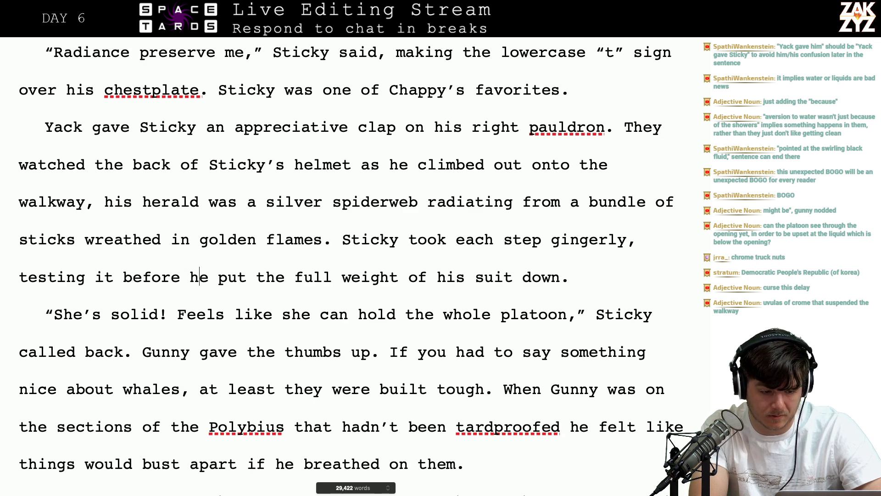
{"action": "key", "text": "BackSpace"}
{"action": "key", "text": "BackSpace"}
{"action": "key", "text": "BackSpace"}
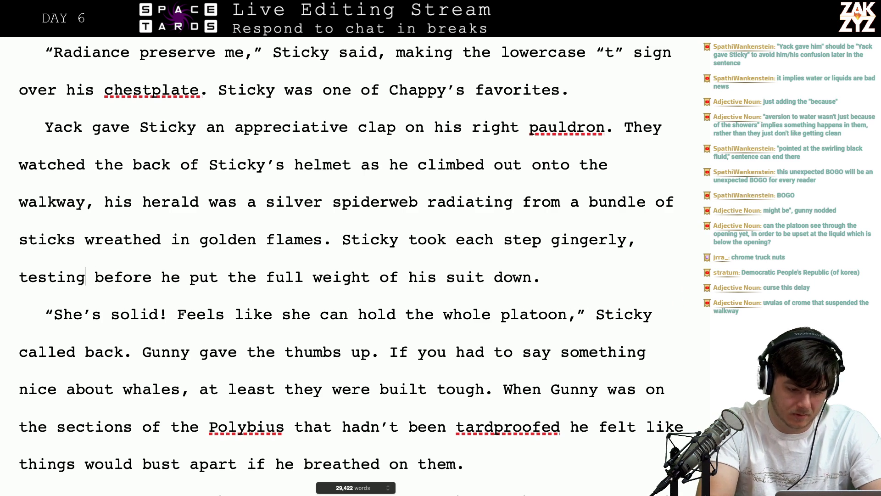
{"action": "type", "text": "to se"}
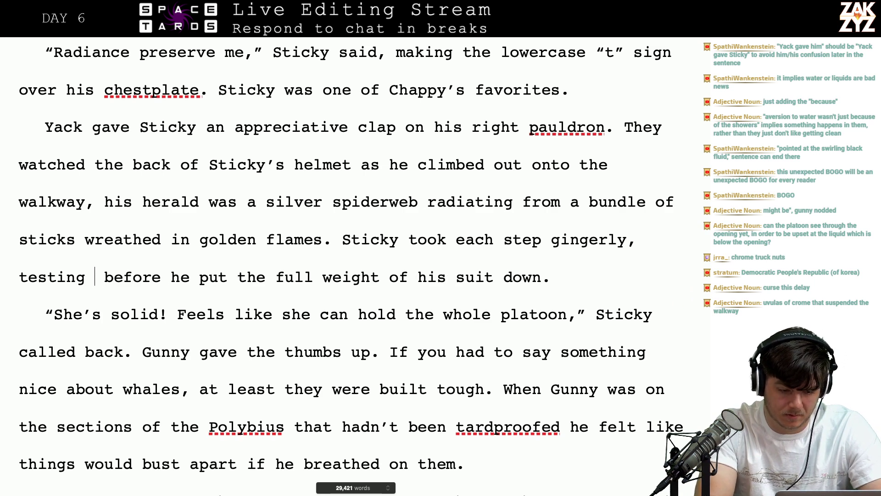
{"action": "type", "text": "e if it would ho"}
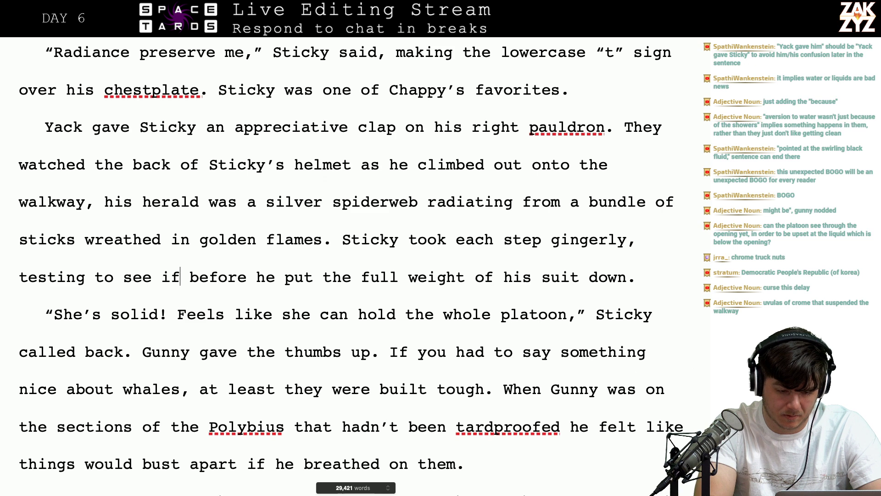
{"action": "type", "text": "ld his weight."}
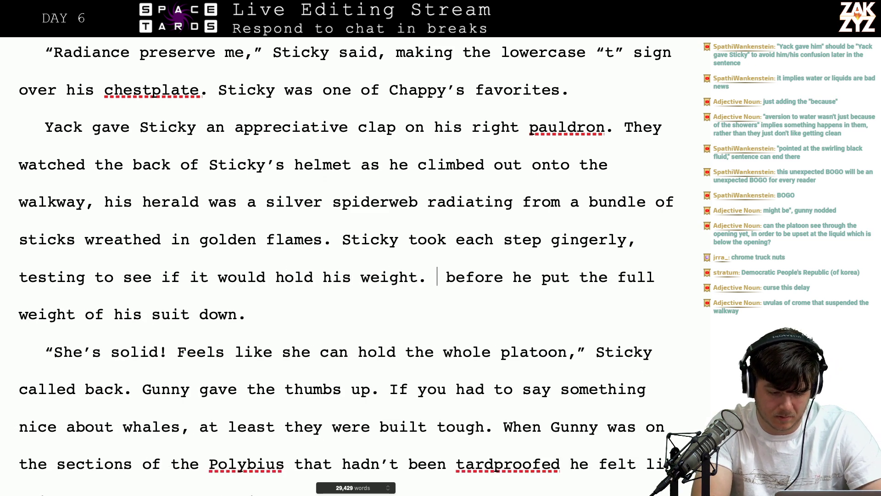
Delete the leftover clause "before he put the full weight of his suit down." at the end of the paragraph
{"action": "key", "text": "ctrl+shift+Right"}
{"action": "key", "text": "ctrl+shift+Right"}
{"action": "key", "text": "ctrl+shift+Right"}
{"action": "key", "text": "ctrl+shift+Right"}
{"action": "key", "text": "ctrl+shift+Right"}
{"action": "key", "text": "ctrl+shift+Right"}
{"action": "key", "text": "ctrl+shift+Right"}
{"action": "key", "text": "ctrl+shift+Right"}
{"action": "key", "text": "ctrl+shift+Right"}
{"action": "key", "text": "ctrl+shift+Right"}
{"action": "key", "text": "shift+Right"}
{"action": "key", "text": "BackSpace"}
{"action": "key", "text": "BackSpace"}
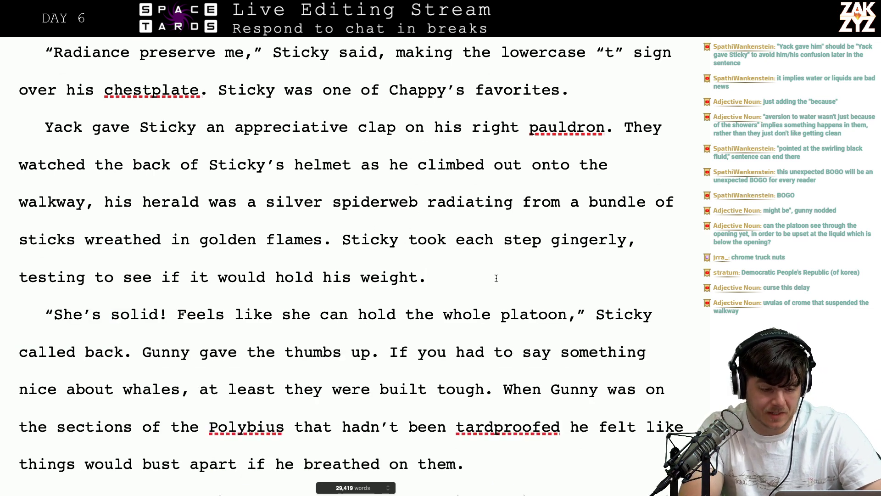
Reread the "She's solid!" paragraph through the lines about whales being built tough and the Polybius sections
{"action": "scroll", "coordinate": [473, 229], "scroll_direction": "down", "scroll_amount": 1}
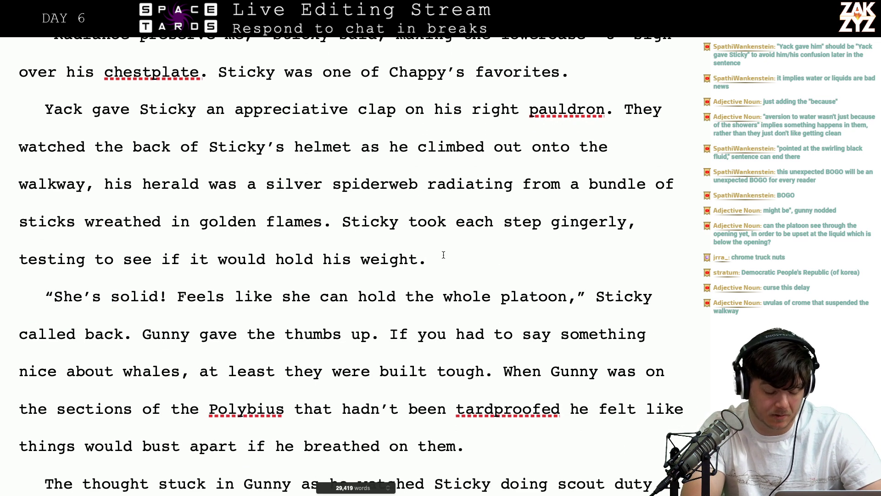
{"action": "key", "text": "Right"}
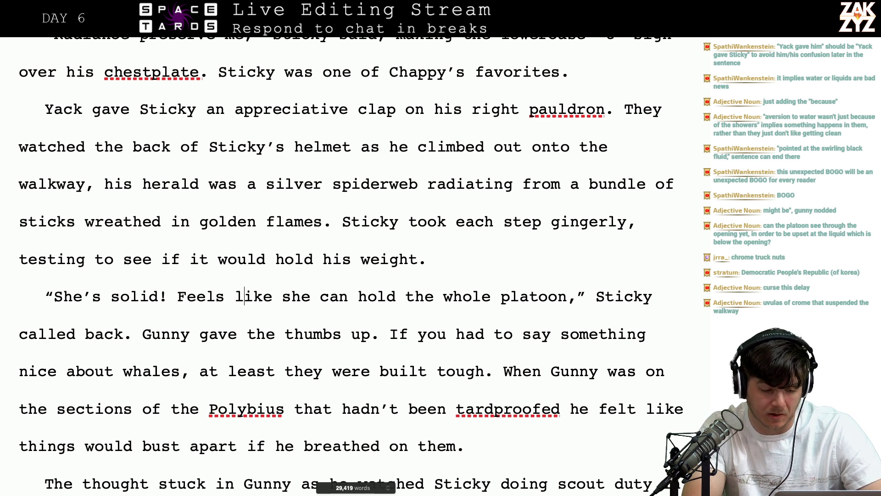
{"action": "key", "text": "Left"}
{"action": "key", "text": "Left"}
{"action": "key", "text": "Left"}
{"action": "key", "text": "Left"}
{"action": "key", "text": "Left"}
{"action": "key", "text": "Left"}
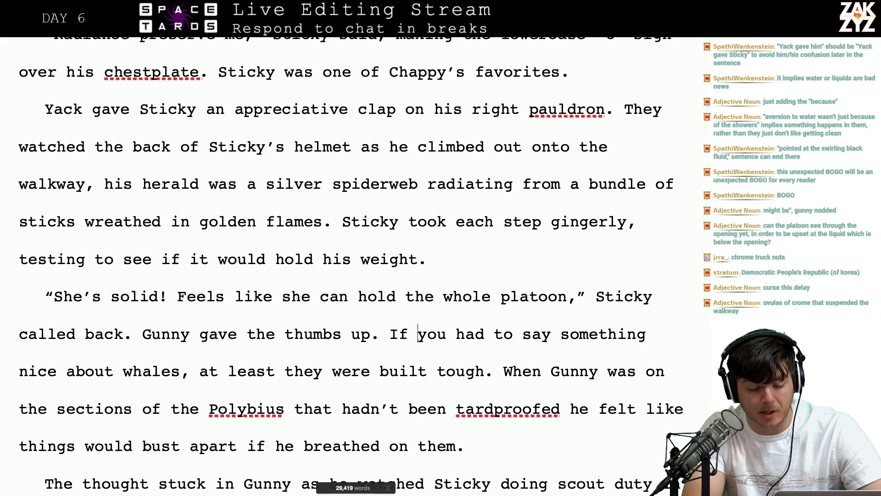
{"action": "key", "text": "Down"}
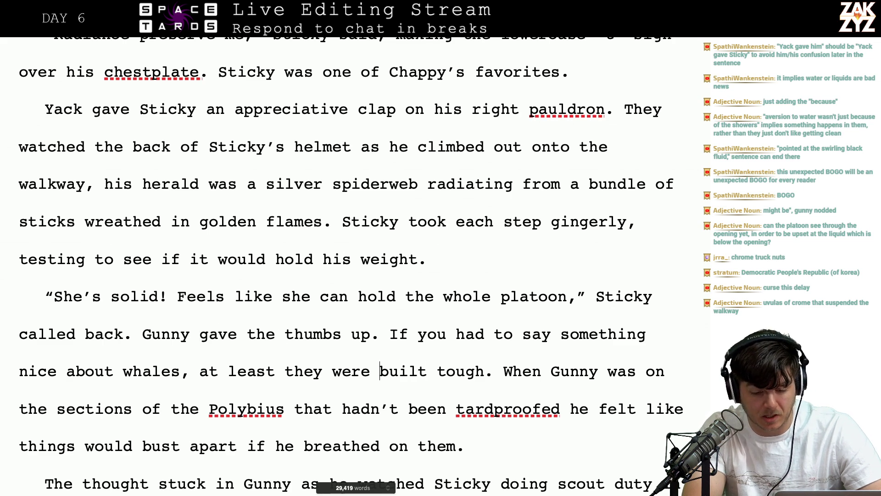
{"action": "key", "text": "Right"}
{"action": "key", "text": "Right"}
{"action": "key", "text": "Right"}
{"action": "key", "text": "Right"}
{"action": "key", "text": "Right"}
{"action": "key", "text": "Right"}
{"action": "key", "text": "Right"}
{"action": "key", "text": "Right"}
{"action": "key", "text": "Right"}
{"action": "key", "text": "Right"}
{"action": "key", "text": "Right"}
{"action": "key", "text": "Right"}
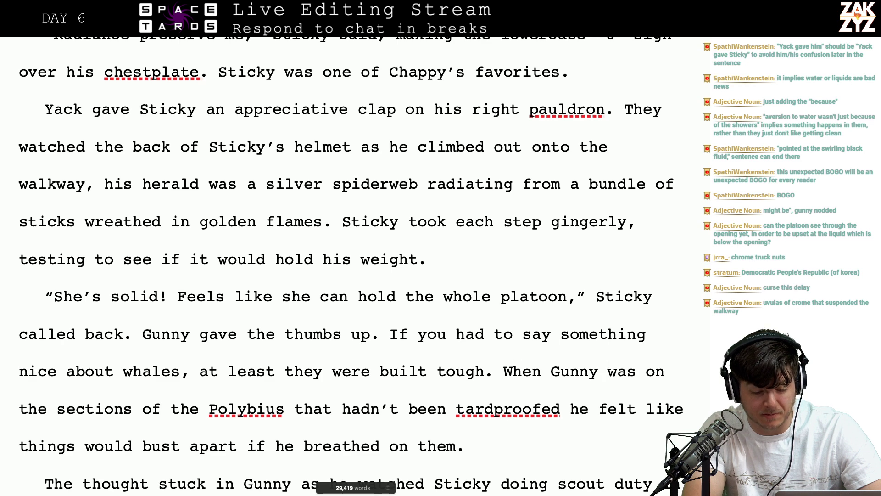
{"action": "key", "text": "Right"}
{"action": "key", "text": "Right"}
{"action": "key", "text": "Right"}
{"action": "key", "text": "Right"}
{"action": "key", "text": "Right"}
{"action": "key", "text": "Right"}
{"action": "key", "text": "Right"}
{"action": "key", "text": "Right"}
{"action": "key", "text": "Right"}
{"action": "key", "text": "Right"}
{"action": "key", "text": "Right"}
{"action": "key", "text": "Right"}
{"action": "key", "text": "Right"}
{"action": "key", "text": "Right"}
{"action": "key", "text": "Right"}
{"action": "key", "text": "Right"}
{"action": "key", "text": "Right"}
{"action": "key", "text": "Right"}
{"action": "key", "text": "Right"}
{"action": "key", "text": "Right"}
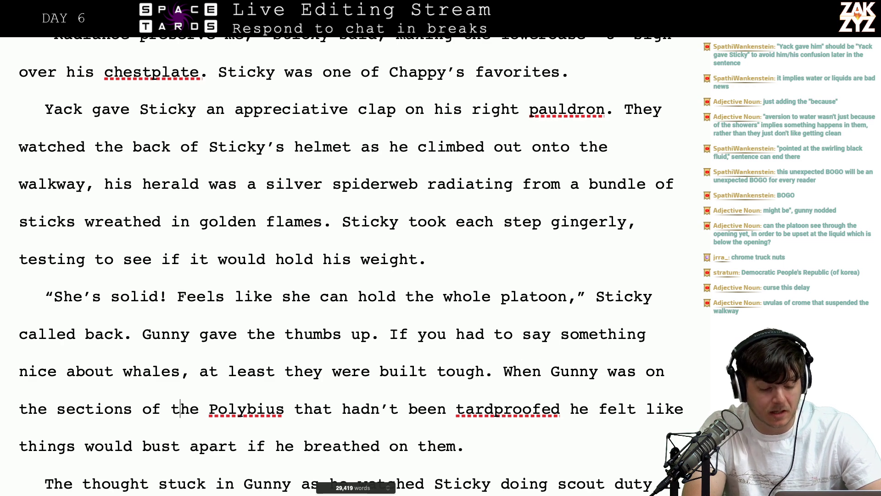
{"action": "key", "text": "Left"}
{"action": "key", "text": "Down"}
{"action": "key", "text": "Right"}
{"action": "key", "text": "Right"}
{"action": "key", "text": "Right"}
{"action": "key", "text": "Right"}
{"action": "key", "text": "Right"}
{"action": "key", "text": "Right"}
{"action": "key", "text": "Right"}
{"action": "key", "text": "Right"}
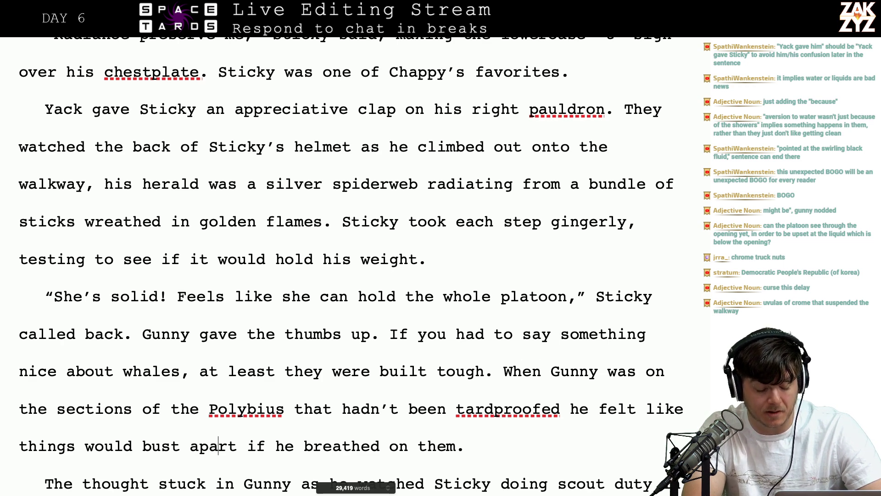
{"action": "key", "text": "Right"}
{"action": "key", "text": "Right"}
{"action": "key", "text": "Right"}
{"action": "key", "text": "Right"}
{"action": "key", "text": "Right"}
{"action": "key", "text": "Right"}
{"action": "key", "text": "Right"}
{"action": "key", "text": "Right"}
{"action": "scroll", "coordinate": [528, 265], "scroll_direction": "down", "scroll_amount": 3}
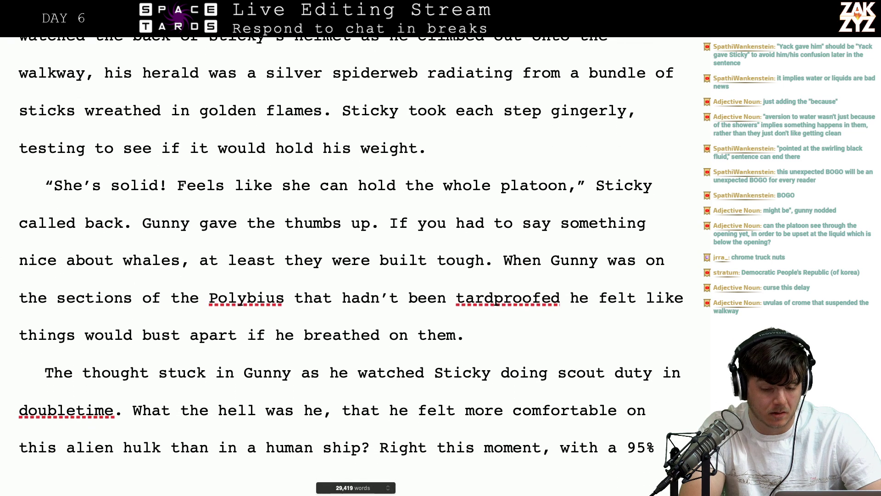
Insert "all the checks of" before "scout duty" in the sentence about Gunny watching Sticky
{"action": "left_click", "coordinate": [414, 371]}
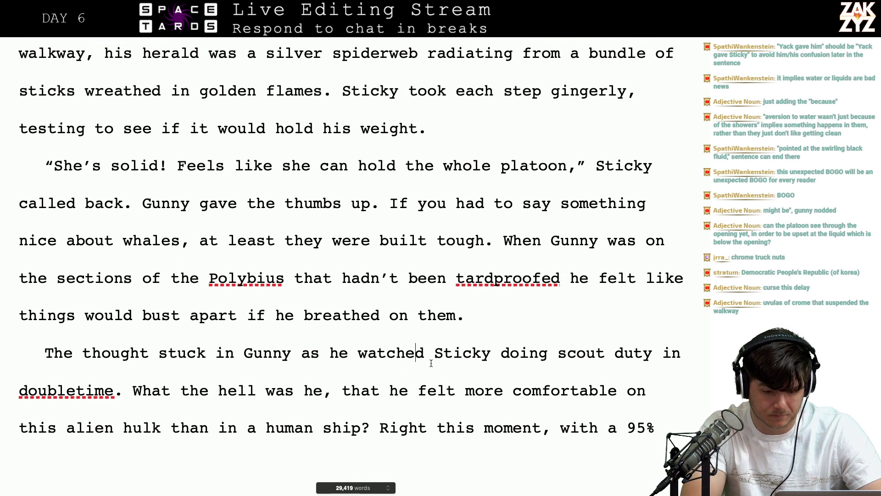
{"action": "left_click", "coordinate": [544, 354]}
{"action": "key", "text": "Right"}
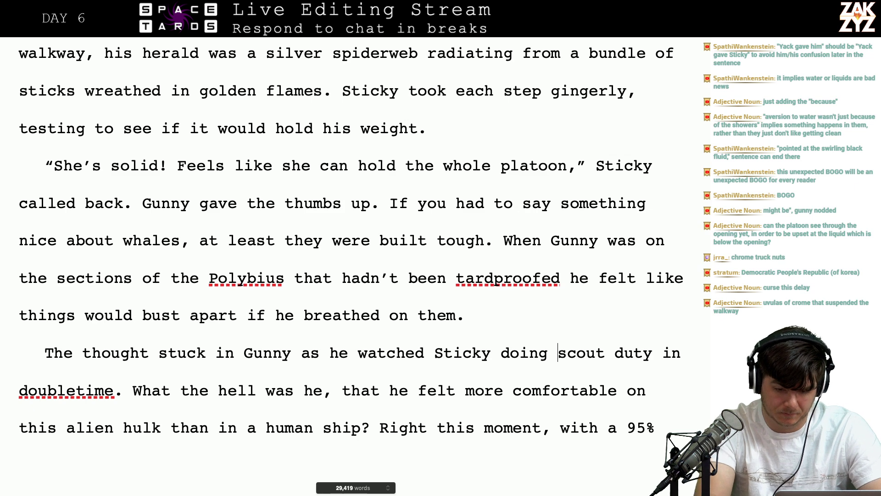
{"action": "type", "text": "all the checks of"}
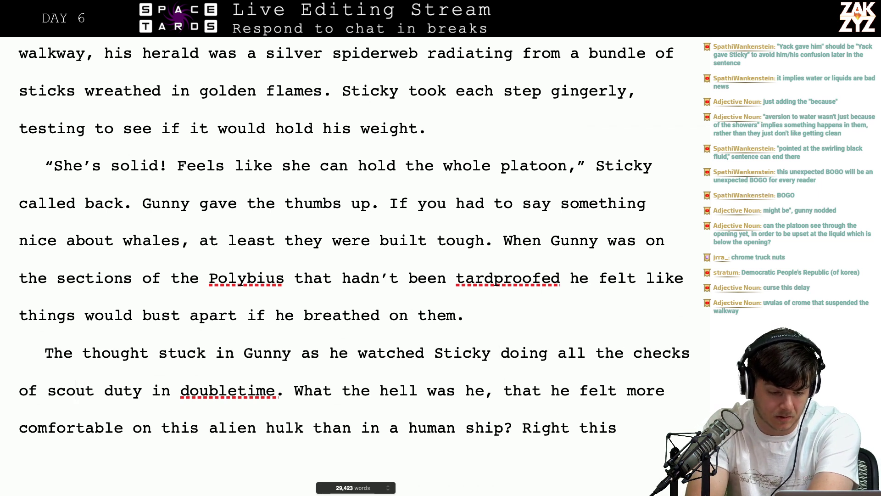
{"action": "key", "text": "Left"}
{"action": "key", "text": "Left"}
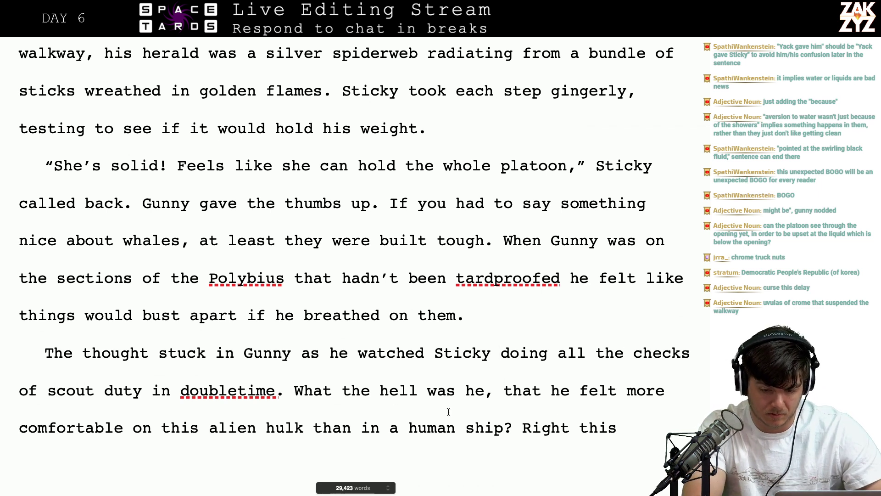
Reword "checks of scout duty" as "scout routines" so the phrase reads "doing all the scout routines in doubletime."
{"action": "left_click", "coordinate": [627, 354]}
{"action": "type", "text": "scou"}
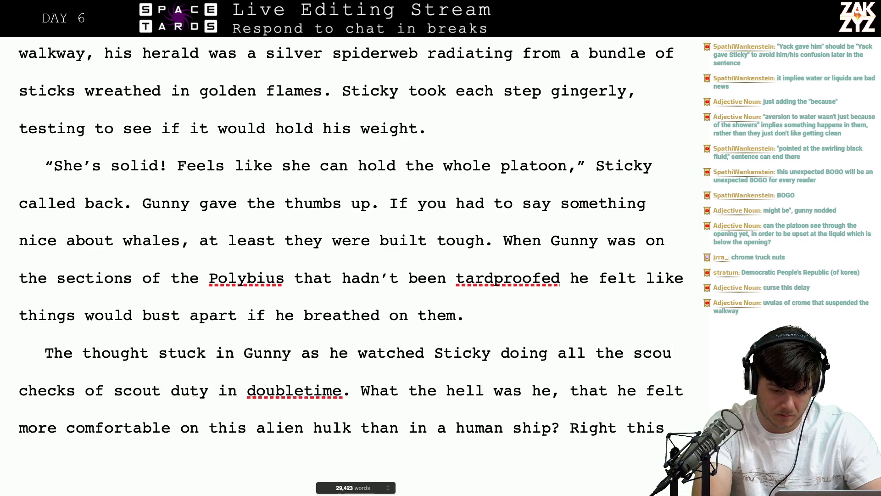
{"action": "type", "text": "t routines"}
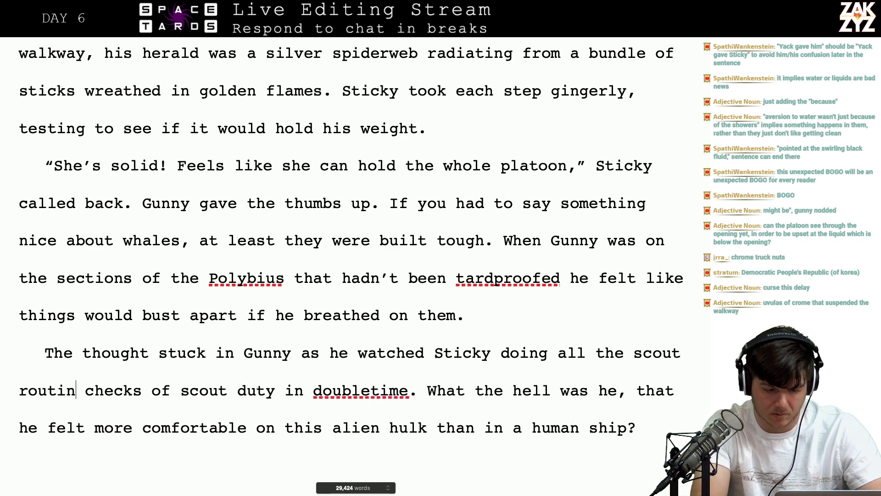
{"action": "key", "text": "shift+Right"}
{"action": "key", "text": "shift+Right"}
{"action": "key", "text": "shift+Right"}
{"action": "key", "text": "shift+Right"}
{"action": "key", "text": "shift+Right"}
{"action": "key", "text": "shift+Right"}
{"action": "key", "text": "shift+Right"}
{"action": "key", "text": "shift+Right"}
{"action": "key", "text": "shift+Right"}
{"action": "key", "text": "shift+Right"}
{"action": "key", "text": "shift+Right"}
{"action": "key", "text": "shift+Right"}
{"action": "key", "text": "shift+Right"}
{"action": "key", "text": "shift+Right"}
{"action": "key", "text": "shift+Right"}
{"action": "key", "text": "shift+Right"}
{"action": "key", "text": "shift+Right"}
{"action": "key", "text": "shift+Right"}
{"action": "key", "text": "shift+Right"}
{"action": "key", "text": "shift+Right"}
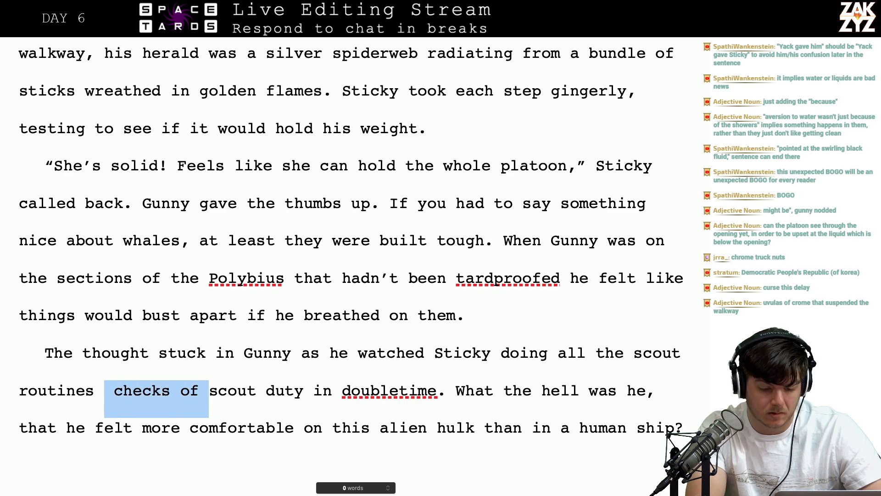
{"action": "key", "text": "shift+Right"}
{"action": "key", "text": "BackSpace"}
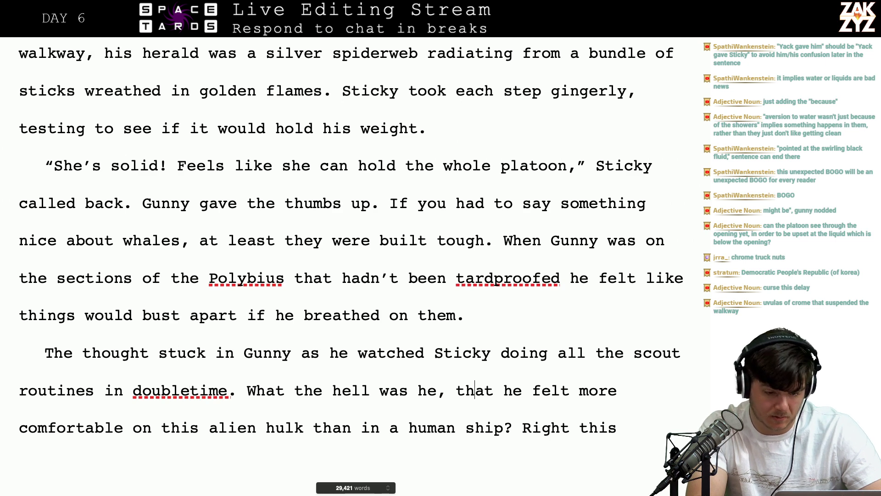
Replace "he" with "Gunny" in the question "What the hell was he, that he felt more comfortable"
{"action": "left_click", "coordinate": [437, 390]}
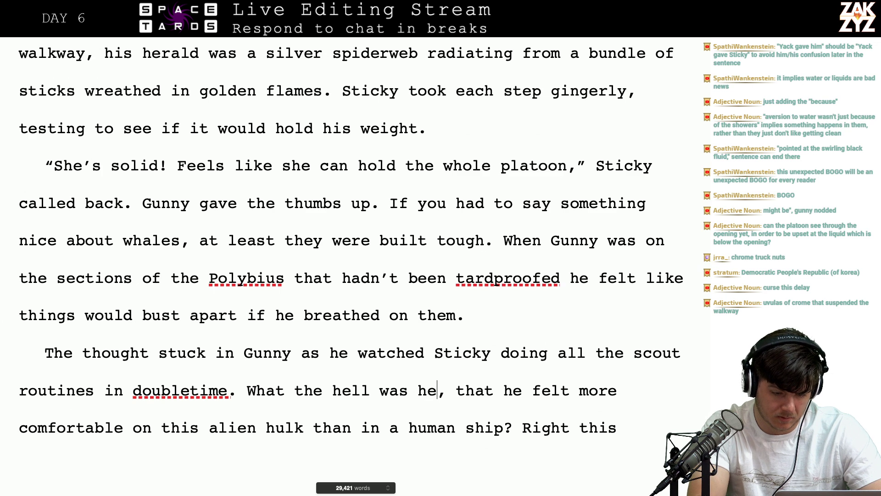
{"action": "key", "text": "BackSpace"}
{"action": "key", "text": "BackSpace"}
{"action": "type", "text": "Gunng"}
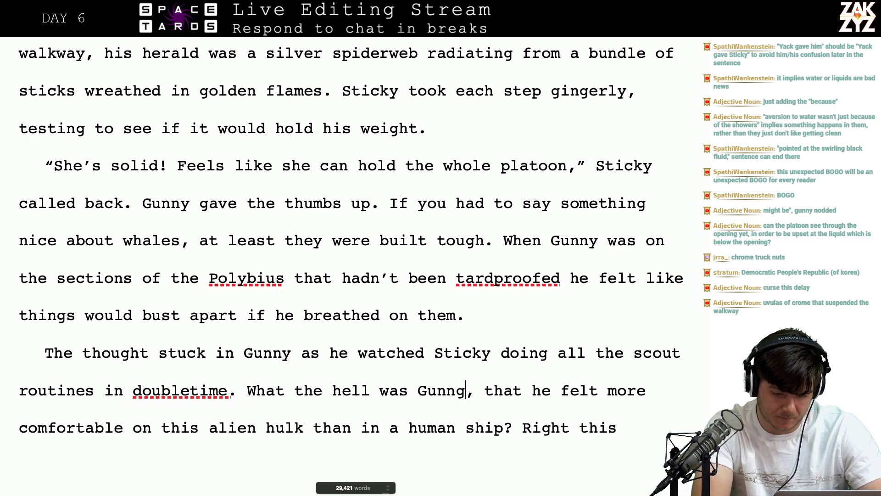
{"action": "key", "text": "BackSpace"}
{"action": "type", "text": "y"}
Replace "What the hell was Gunny" with "Why did Gunny" in the question about feeling comfortable on the alien hulk
{"action": "key", "text": "BackSpace"}
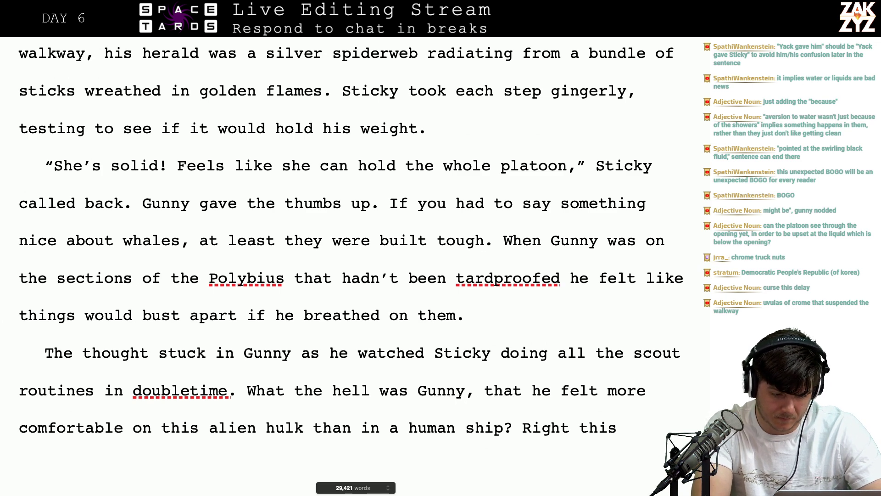
{"action": "key", "text": "BackSpace"}
{"action": "key", "text": "BackSpace"}
{"action": "key", "text": "BackSpace"}
{"action": "key", "text": "BackSpace"}
{"action": "key", "text": "BackSpace"}
{"action": "key", "text": "BackSpace"}
{"action": "key", "text": "BackSpace"}
{"action": "key", "text": "BackSpace"}
{"action": "key", "text": "BackSpace"}
{"action": "key", "text": "BackSpace"}
{"action": "key", "text": "BackSpace"}
{"action": "key", "text": "BackSpace"}
{"action": "key", "text": "BackSpace"}
{"action": "key", "text": "BackSpace"}
{"action": "key", "text": "BackSpace"}
{"action": "key", "text": "BackSpace"}
{"action": "key", "text": "BackSpace"}
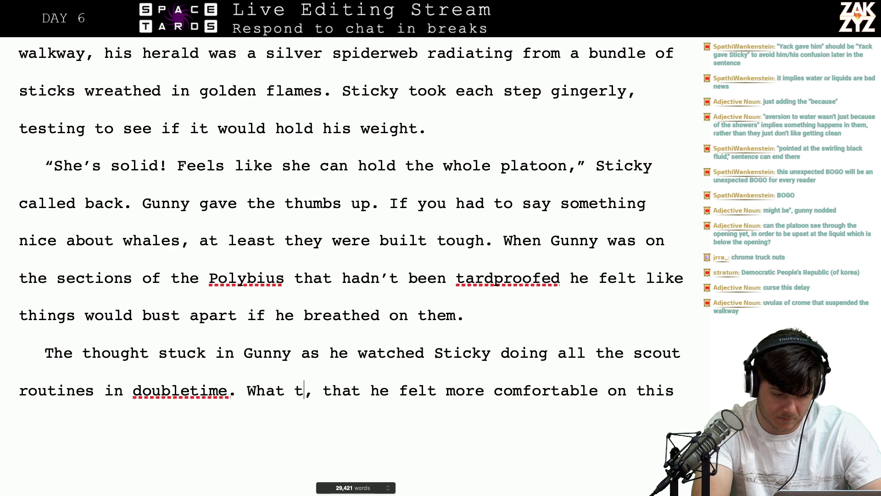
{"action": "key", "text": "BackSpace"}
{"action": "key", "text": "BackSpace"}
{"action": "key", "text": "BackSpace"}
{"action": "key", "text": "BackSpace"}
{"action": "key", "text": "BackSpace"}
{"action": "type", "text": "y"}
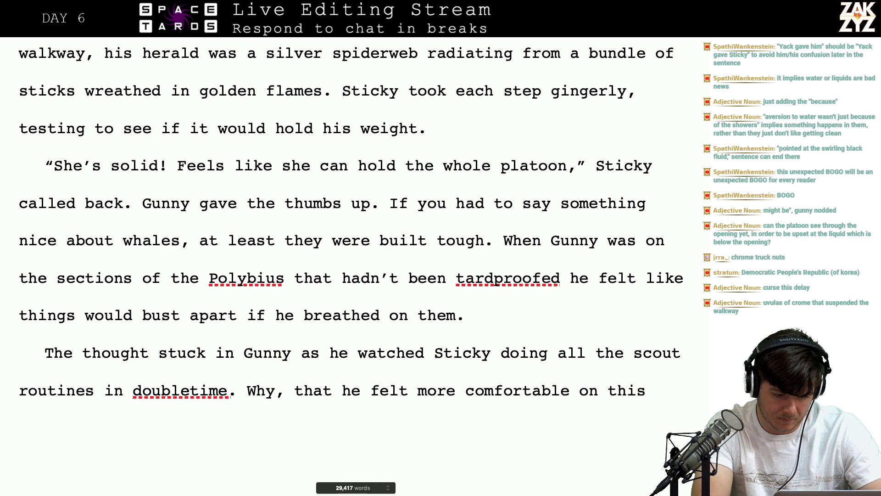
{"action": "type", "text": " did Gunyn"}
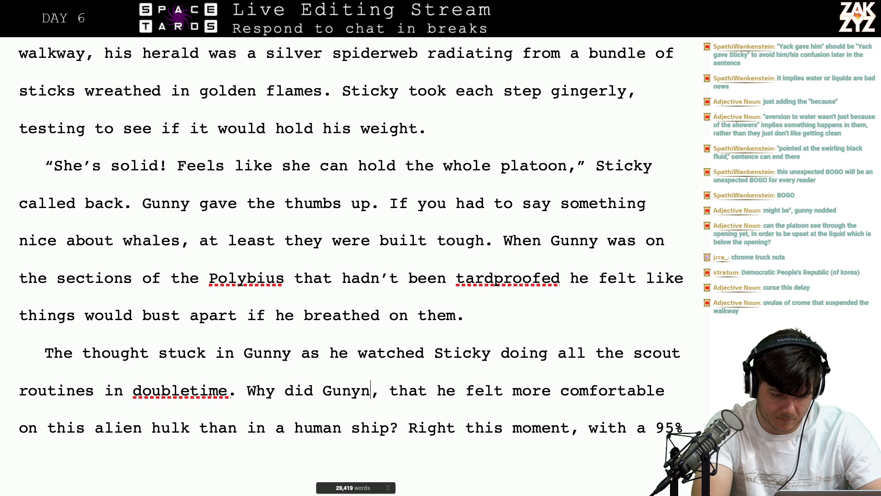
{"action": "key", "text": "BackSpace"}
{"action": "key", "text": "BackSpace"}
{"action": "type", "text": "ny"}
Replace ", that he felt" after "Why did Gunny" with "feel"
{"action": "key", "text": "shift+Right"}
{"action": "key", "text": "shift+Right"}
{"action": "key", "text": "shift+Right"}
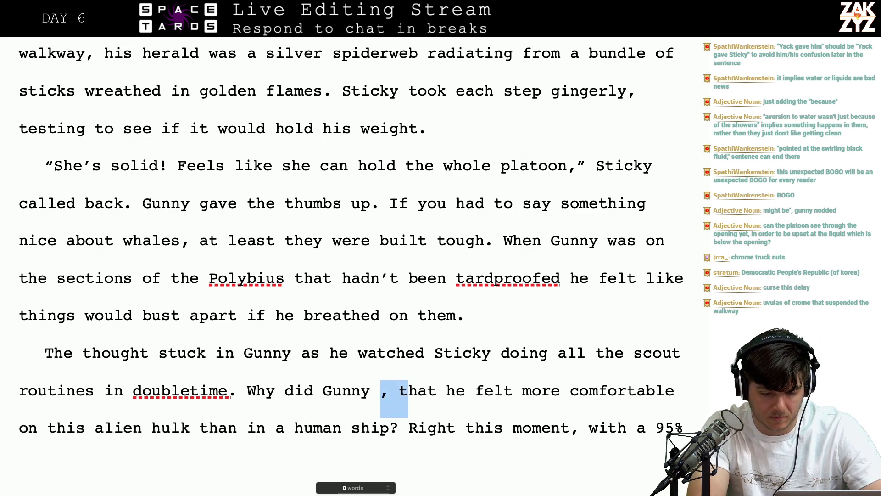
{"action": "key", "text": "shift+Right"}
{"action": "key", "text": "shift+Right"}
{"action": "key", "text": "shift+Right"}
{"action": "key", "text": "shift+Right"}
{"action": "key", "text": "shift+Right"}
{"action": "key", "text": "shift+Right"}
{"action": "key", "text": "shift+Right"}
{"action": "key", "text": "shift+Right"}
{"action": "key", "text": "shift+Right"}
{"action": "key", "text": "shift+Right"}
{"action": "key", "text": "shift+Right"}
{"action": "type", "text": "feel"}
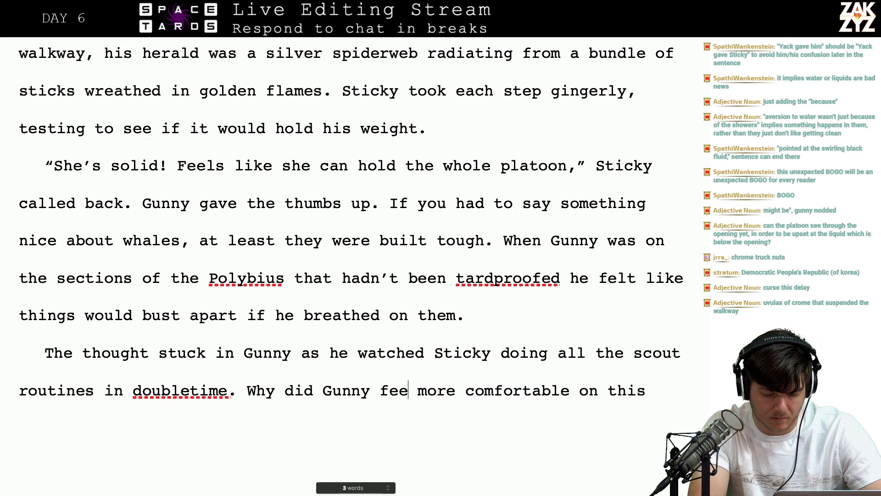
Replace the question's opening "Why did Gunny feel" with "Gunny felt more"
{"action": "key", "text": "BackSpace"}
{"action": "key", "text": "BackSpace"}
{"action": "key", "text": "BackSpace"}
{"action": "key", "text": "BackSpace"}
{"action": "key", "text": "BackSpace"}
{"action": "key", "text": "BackSpace"}
{"action": "key", "text": "BackSpace"}
{"action": "key", "text": "BackSpace"}
{"action": "key", "text": "BackSpace"}
{"action": "key", "text": "BackSpace"}
{"action": "key", "text": "BackSpace"}
{"action": "key", "text": "BackSpace"}
{"action": "key", "text": "BackSpace"}
{"action": "key", "text": "BackSpace"}
{"action": "key", "text": "BackSpace"}
{"action": "key", "text": "BackSpace"}
{"action": "key", "text": "BackSpace"}
{"action": "key", "text": "BackSpace"}
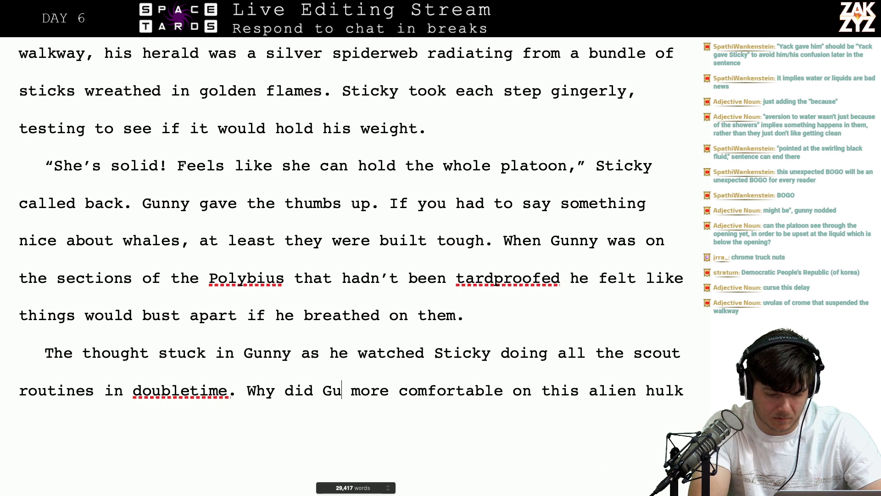
{"action": "type", "text": "Gun"}
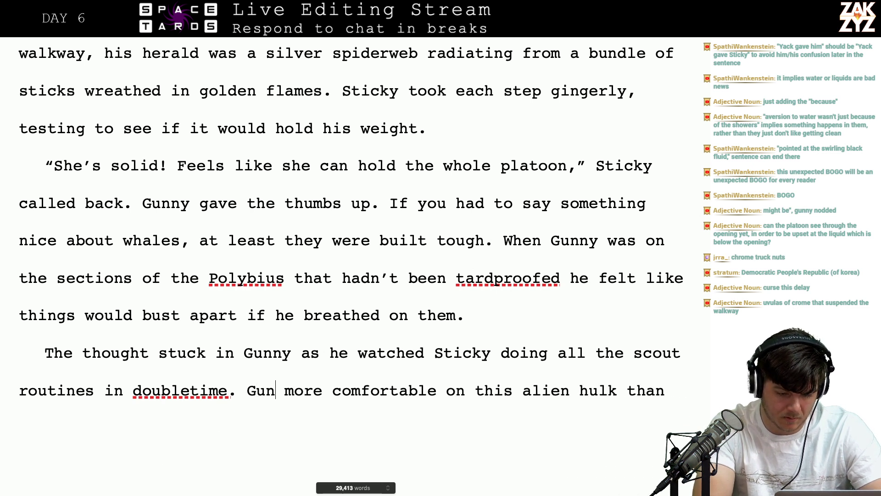
{"action": "key", "text": "BackSpace"}
{"action": "key", "text": "BackSpace"}
{"action": "key", "text": "BackSpace"}
{"action": "type", "text": "Gunny felt "}
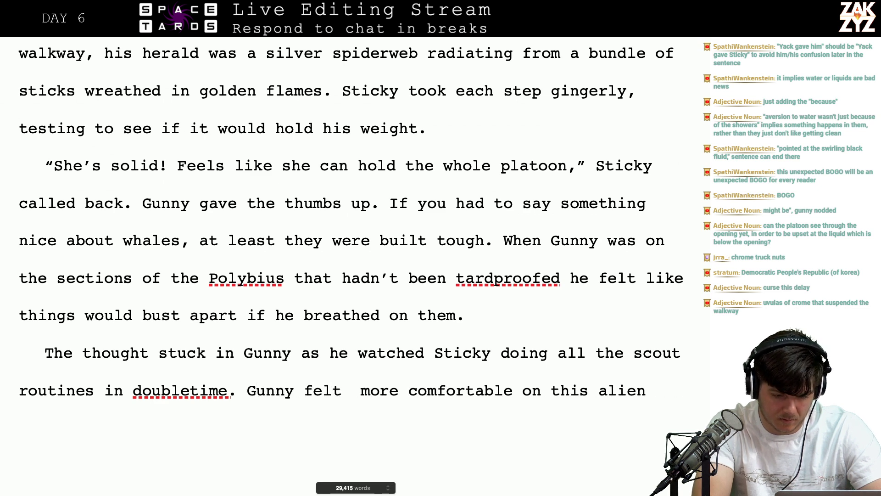
{"action": "type", "text": "more"}
Insert "Why was it that" before "Gunny felt more" in the sentence about the alien hulk
{"action": "scroll", "coordinate": [389, 446], "scroll_direction": "down", "scroll_amount": 5}
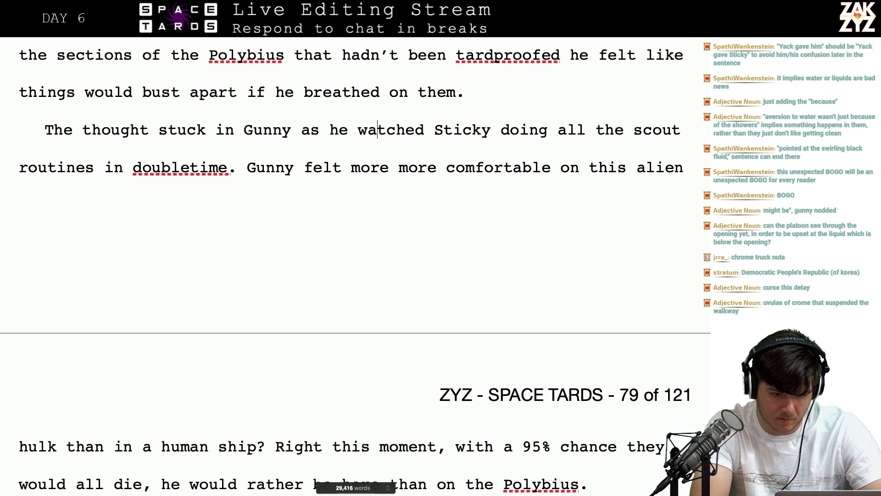
{"action": "key", "text": "Left"}
{"action": "key", "text": "Left"}
{"action": "key", "text": "Left"}
{"action": "key", "text": "Left"}
{"action": "key", "text": "Left"}
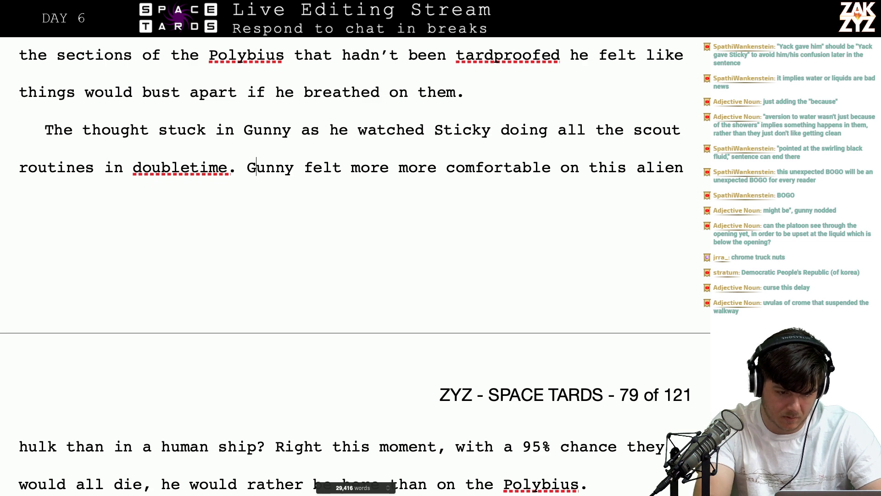
{"action": "type", "text": "Why was it that"}
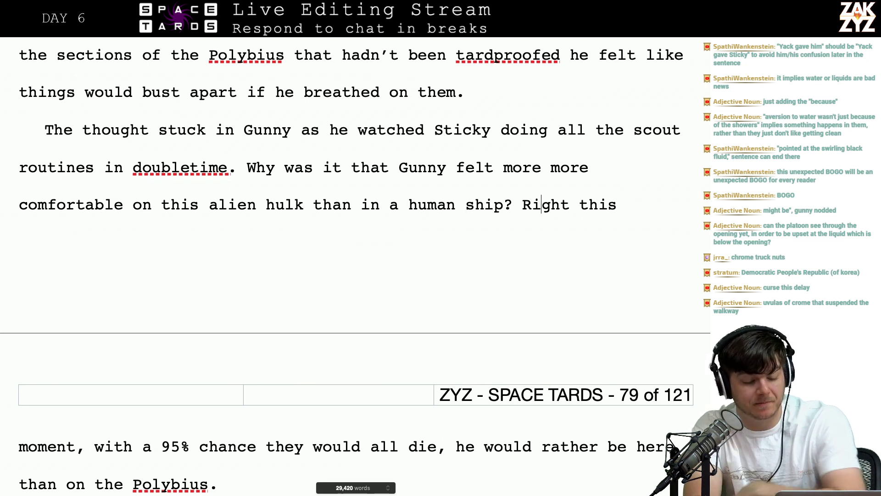
Reread the rest of the alien hulk question and the opening of page 79 through the list of ships Gunny served on
{"action": "key", "text": "Right"}
{"action": "key", "text": "Right"}
{"action": "key", "text": "Right"}
{"action": "key", "text": "Right"}
{"action": "key", "text": "Right"}
{"action": "key", "text": "Right"}
{"action": "scroll", "coordinate": [303, 415], "scroll_direction": "down", "scroll_amount": 2}
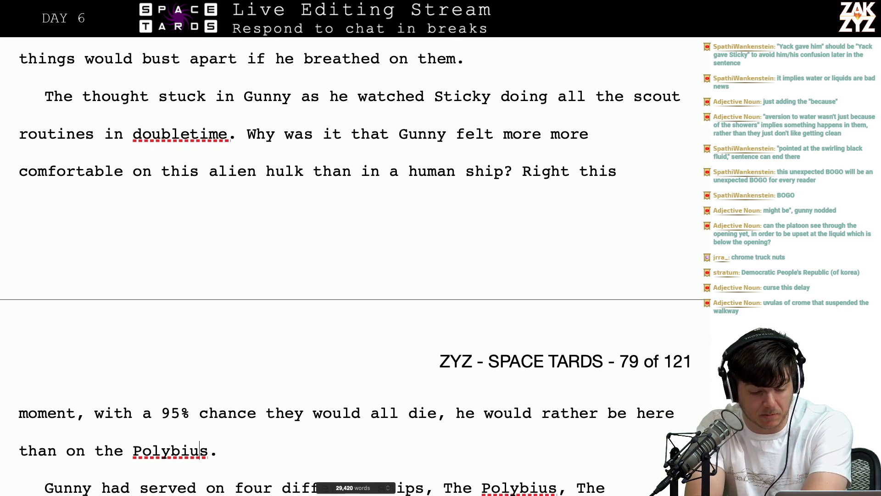
{"action": "scroll", "coordinate": [146, 486], "scroll_direction": "down", "scroll_amount": 5}
{"action": "scroll", "coordinate": [201, 330], "scroll_direction": "down", "scroll_amount": 10}
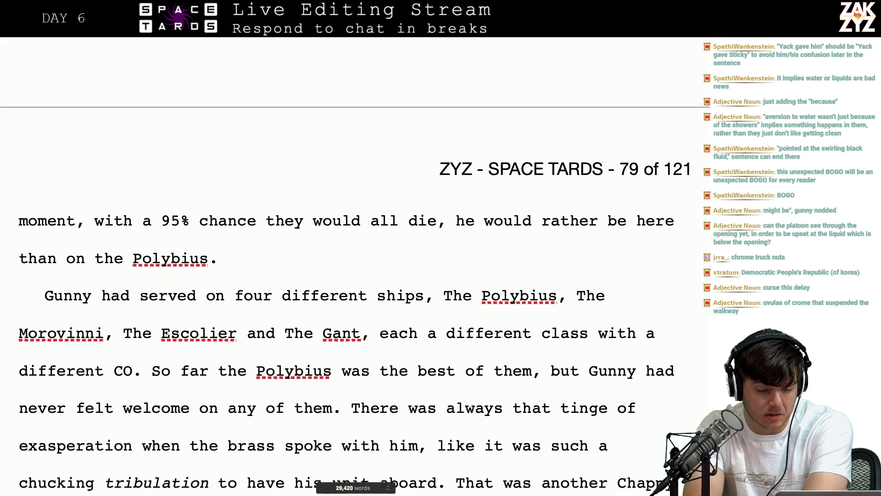
{"action": "left_click", "coordinate": [271, 252]}
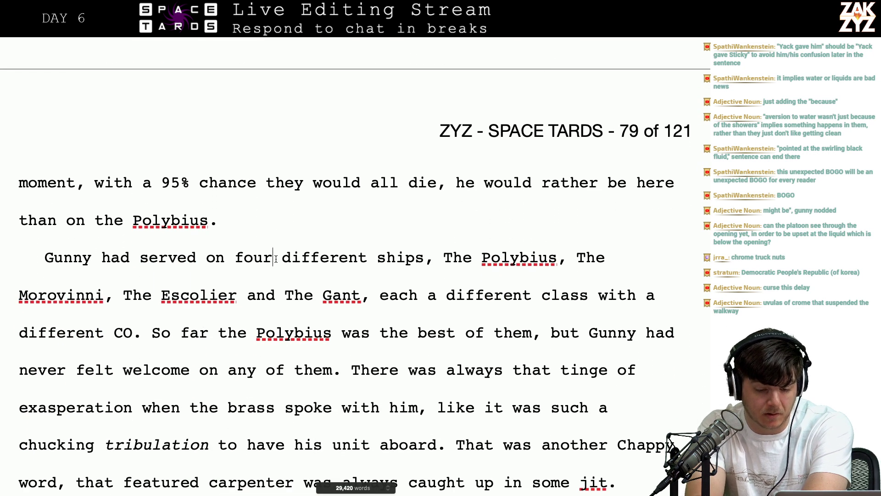
{"action": "key", "text": "Right"}
{"action": "key", "text": "Right"}
{"action": "key", "text": "Right"}
{"action": "key", "text": "Right"}
{"action": "key", "text": "Right"}
{"action": "key", "text": "Right"}
{"action": "key", "text": "Right"}
{"action": "key", "text": "Right"}
{"action": "key", "text": "Right"}
{"action": "key", "text": "Right"}
{"action": "key", "text": "Right"}
{"action": "key", "text": "Right"}
{"action": "key", "text": "Right"}
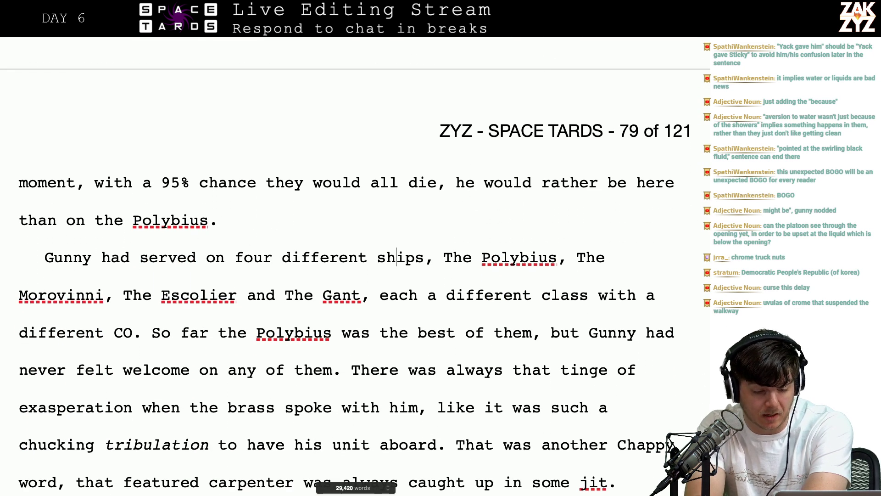
{"action": "key", "text": "Down"}
{"action": "key", "text": "Left"}
{"action": "key", "text": "Left"}
{"action": "key", "text": "Left"}
{"action": "key", "text": "Left"}
{"action": "key", "text": "Left"}
{"action": "key", "text": "Left"}
{"action": "key", "text": "Left"}
{"action": "key", "text": "Left"}
{"action": "key", "text": "Left"}
{"action": "key", "text": "Left"}
{"action": "key", "text": "Left"}
{"action": "key", "text": "Left"}
{"action": "key", "text": "Left"}
{"action": "key", "text": "Left"}
{"action": "key", "text": "Left"}
{"action": "key", "text": "Left"}
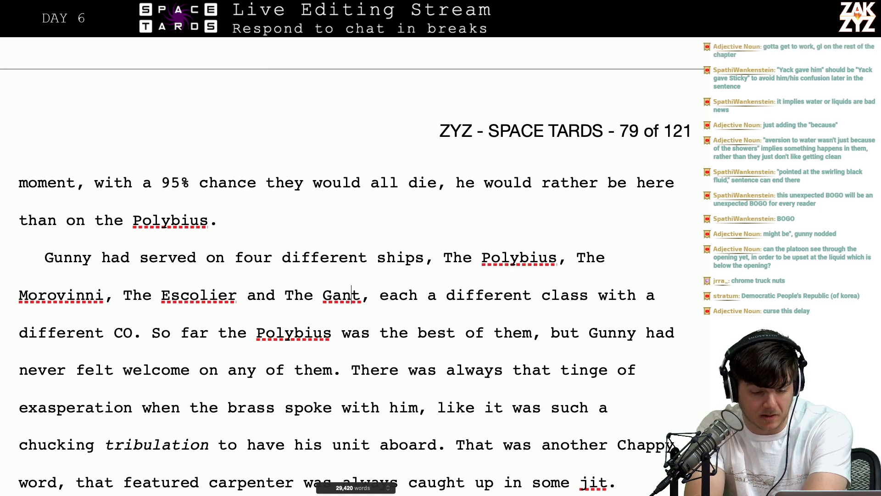
Delete the clause "each a different class with a different CO" after "The Gant," in the list of ships Gunny served on
{"action": "key", "text": "Right"}
{"action": "key", "text": "Right"}
{"action": "key", "text": "Right"}
{"action": "key", "text": "Right"}
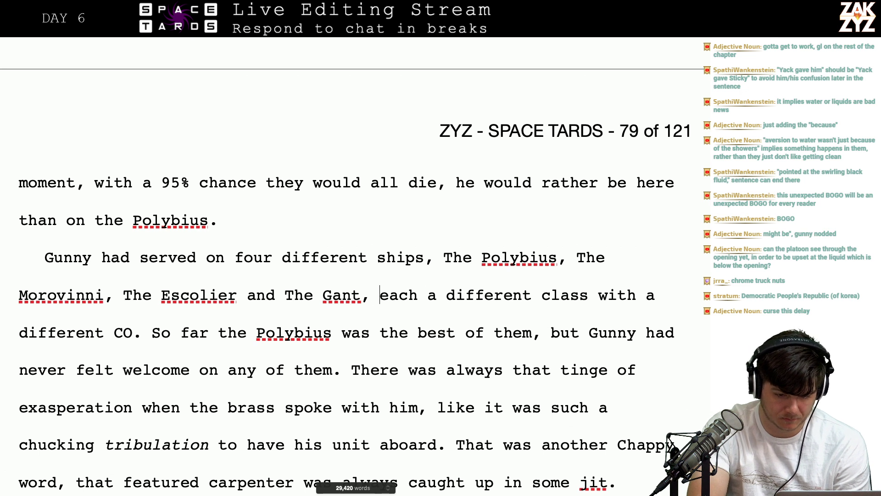
{"action": "key", "text": "shift+Right"}
{"action": "key", "text": "shift+Right"}
{"action": "key", "text": "shift+Right"}
{"action": "key", "text": "shift+Right"}
{"action": "key", "text": "shift+Right"}
{"action": "key", "text": "shift+Right"}
{"action": "key", "text": "shift+Right"}
{"action": "key", "text": "shift+Right"}
{"action": "key", "text": "shift+Right"}
{"action": "key", "text": "shift+Right"}
{"action": "key", "text": "shift+Right"}
{"action": "key", "text": "shift+Right"}
{"action": "key", "text": "shift+Right"}
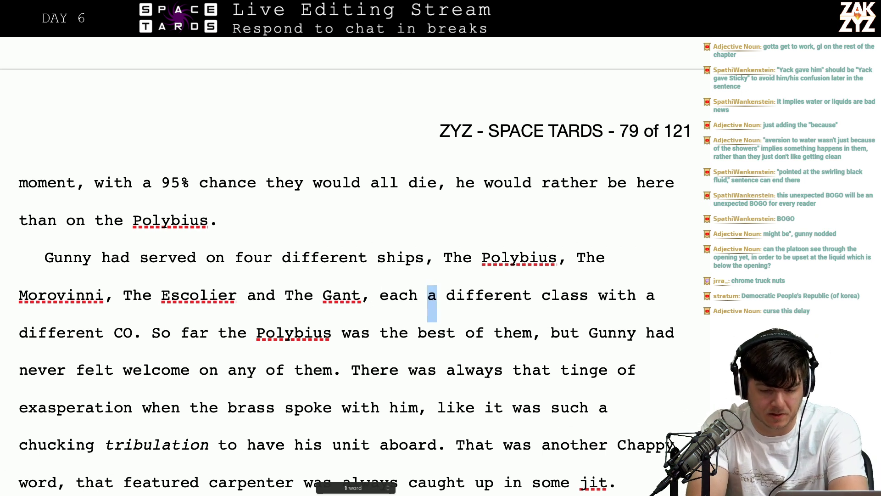
{"action": "key", "text": "shift+Right"}
{"action": "key", "text": "shift+Right"}
{"action": "key", "text": "shift+Right"}
{"action": "key", "text": "shift+Right"}
{"action": "key", "text": "shift+Right"}
{"action": "key", "text": "shift+Right"}
{"action": "key", "text": "shift+Right"}
{"action": "key", "text": "shift+Right"}
{"action": "key", "text": "shift+Right"}
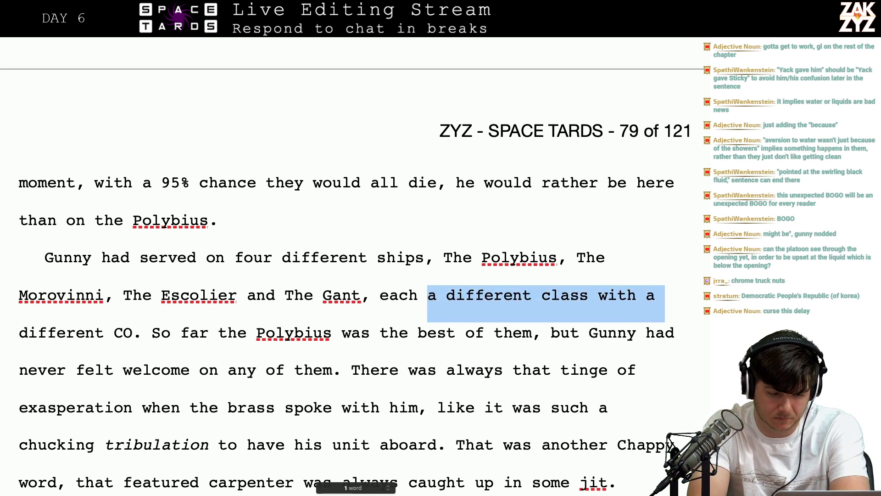
{"action": "key", "text": "shift+Right"}
{"action": "key", "text": "shift+Right"}
{"action": "key", "text": "shift+Right"}
{"action": "key", "text": "shift+Right"}
{"action": "key", "text": "shift+Right"}
{"action": "key", "text": "shift+Right"}
{"action": "key", "text": "shift+Right"}
{"action": "key", "text": "shift+Right"}
{"action": "key", "text": "shift+Right"}
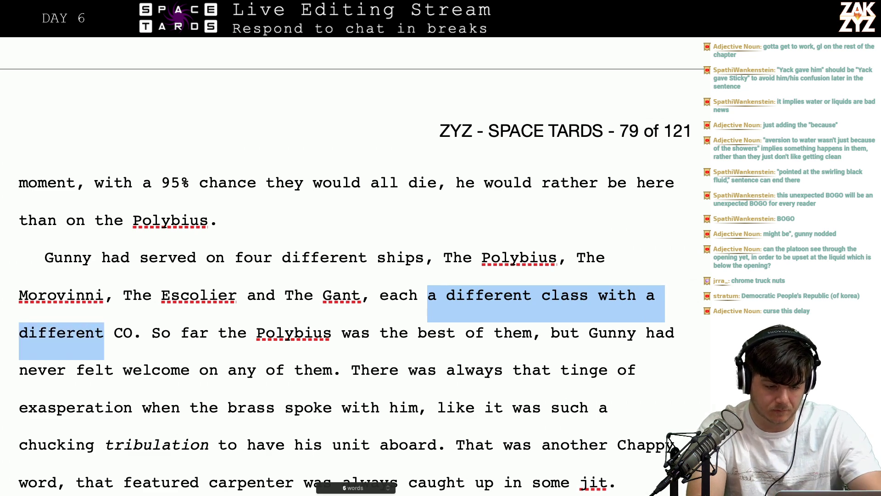
{"action": "key", "text": "BackSpace"}
{"action": "key", "text": "BackSpace"}
{"action": "key", "text": "BackSpace"}
{"action": "key", "text": "BackSpace"}
{"action": "key", "text": "BackSpace"}
{"action": "key", "text": "BackSpace"}
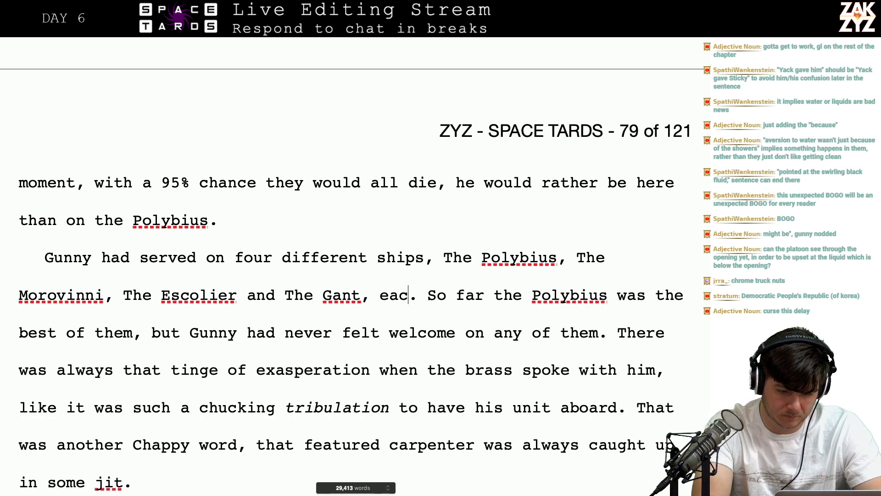
Try ending the ship list with "with a different Chief" and replace "Chief" with "CO"
{"action": "type", "text": "with a "}
{"action": "type", "text": "different Chie"}
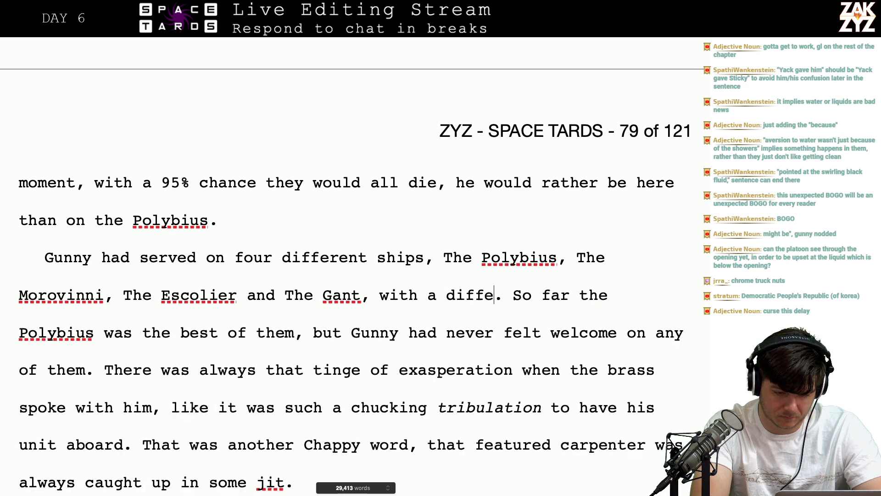
{"action": "type", "text": "f"}
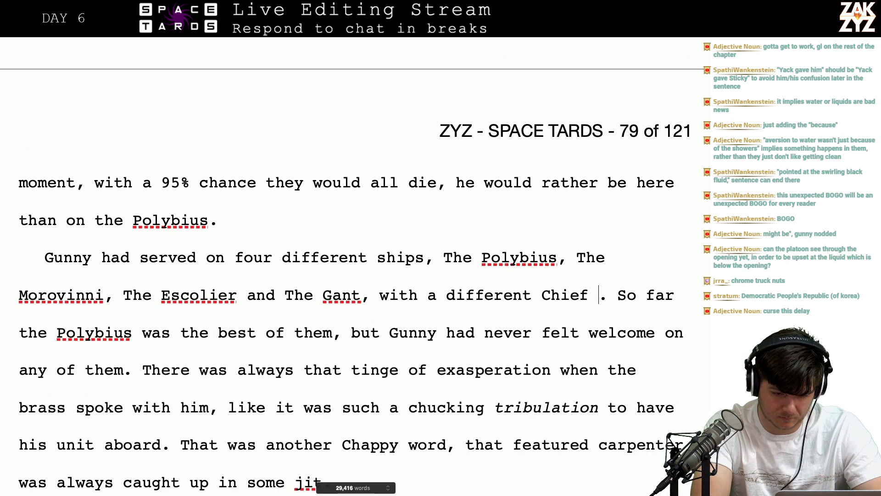
{"action": "key", "text": "BackSpace"}
{"action": "key", "text": "BackSpace"}
{"action": "key", "text": "BackSpace"}
{"action": "key", "text": "BackSpace"}
{"action": "key", "text": "BackSpace"}
{"action": "type", "text": "COM"}
Delete "with a different CO" and the comma before it so the ship list ends at "The Gant"
{"action": "key", "text": "BackSpace"}
{"action": "key", "text": "BackSpace"}
{"action": "key", "text": "BackSpace"}
{"action": "key", "text": "BackSpace"}
{"action": "key", "text": "BackSpace"}
{"action": "key", "text": "BackSpace"}
{"action": "key", "text": "BackSpace"}
{"action": "key", "text": "BackSpace"}
{"action": "key", "text": "BackSpace"}
{"action": "key", "text": "BackSpace"}
{"action": "key", "text": "BackSpace"}
{"action": "key", "text": "BackSpace"}
{"action": "key", "text": "BackSpace"}
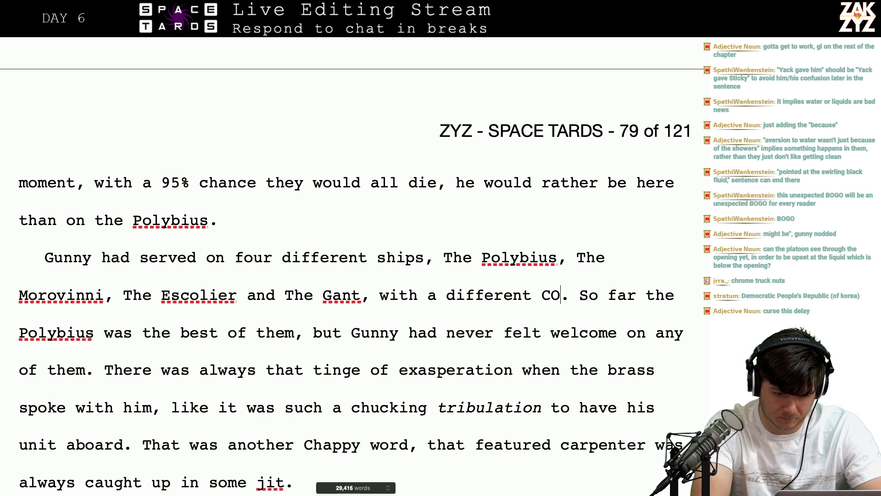
{"action": "key", "text": "BackSpace"}
{"action": "key", "text": "BackSpace"}
{"action": "key", "text": "BackSpace"}
{"action": "key", "text": "BackSpace"}
{"action": "key", "text": "BackSpace"}
{"action": "key", "text": "BackSpace"}
{"action": "key", "text": "BackSpace"}
{"action": "key", "text": "BackSpace"}
{"action": "key", "text": "BackSpace"}
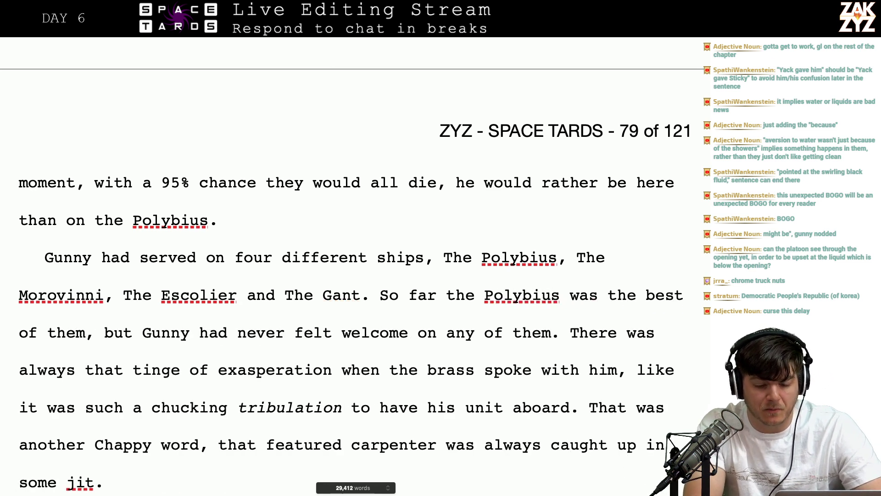
Replace "of them" with "naval vessel" after "Gunny had never felt welcome on any"
{"action": "left_click", "coordinate": [371, 332]}
{"action": "key", "text": "Left"}
{"action": "key", "text": "Left"}
{"action": "key", "text": "Left"}
{"action": "key", "text": "Left"}
{"action": "key", "text": "Left"}
{"action": "key", "text": "Left"}
{"action": "key", "text": "Left"}
{"action": "key", "text": "Left"}
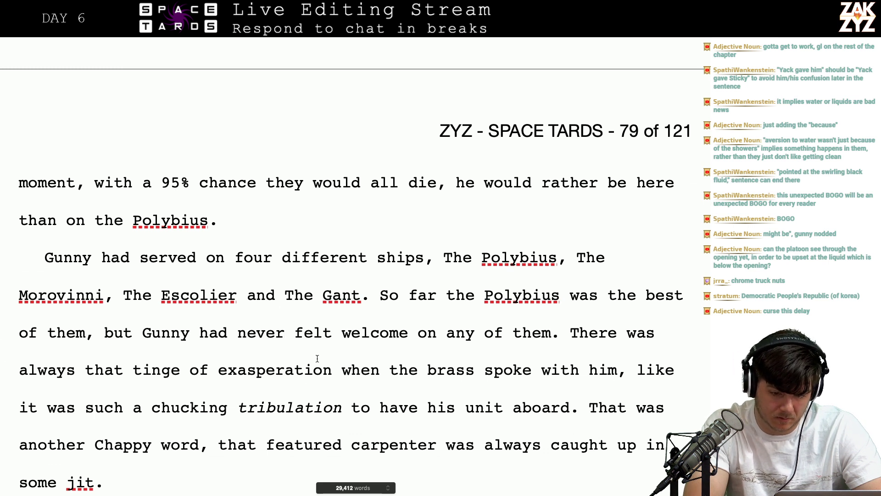
{"action": "left_click", "coordinate": [551, 332]}
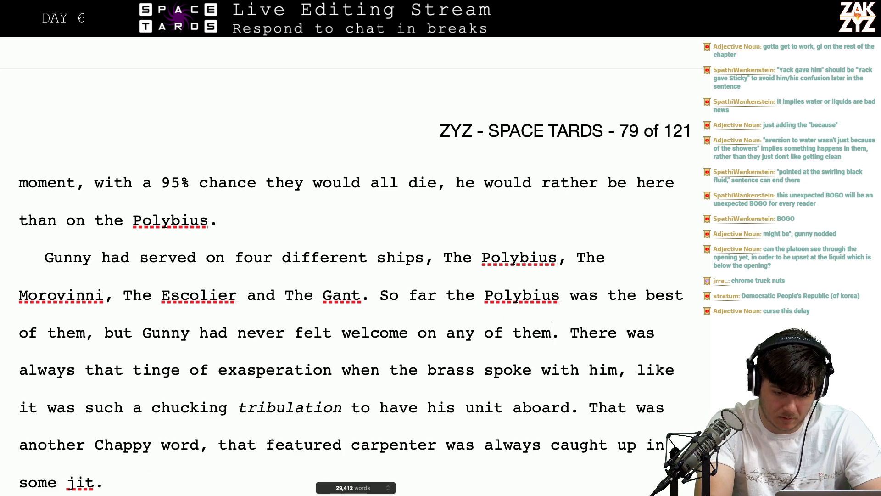
{"action": "key", "text": "BackSpace"}
{"action": "key", "text": "BackSpace"}
{"action": "key", "text": "BackSpace"}
{"action": "key", "text": "BackSpace"}
{"action": "key", "text": "BackSpace"}
{"action": "key", "text": "BackSpace"}
{"action": "key", "text": "BackSpace"}
{"action": "type", "text": "navla"}
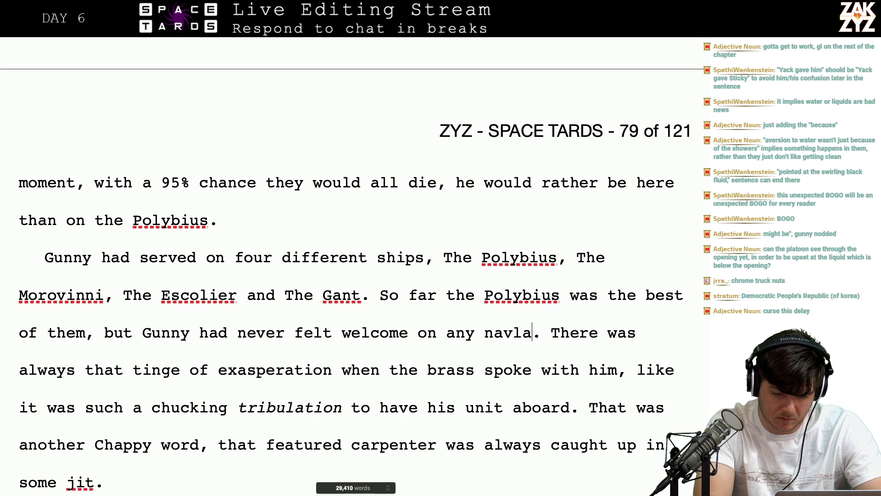
{"action": "key", "text": "BackSpace"}
{"action": "key", "text": "BackSpace"}
{"action": "type", "text": "al vessel"}
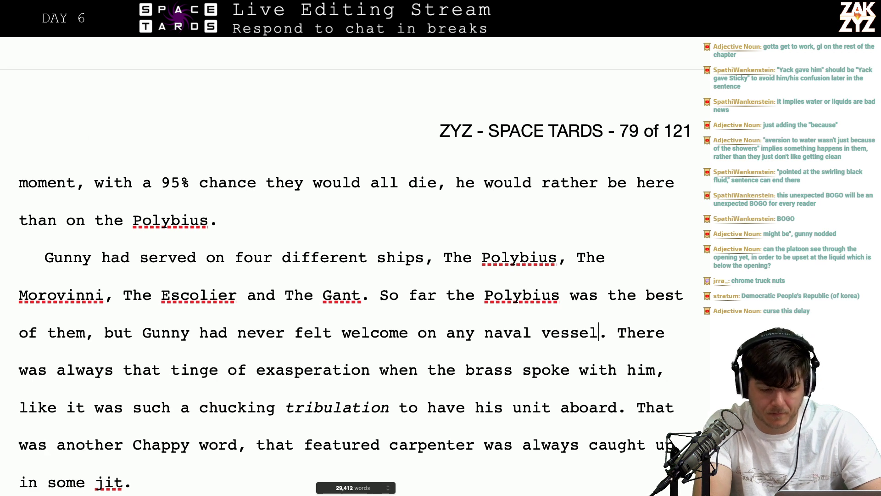
Reread the passage from "So far the Polybius was the best" through the sentence about "another Chappy word"
{"action": "left_click", "coordinate": [589, 295]}
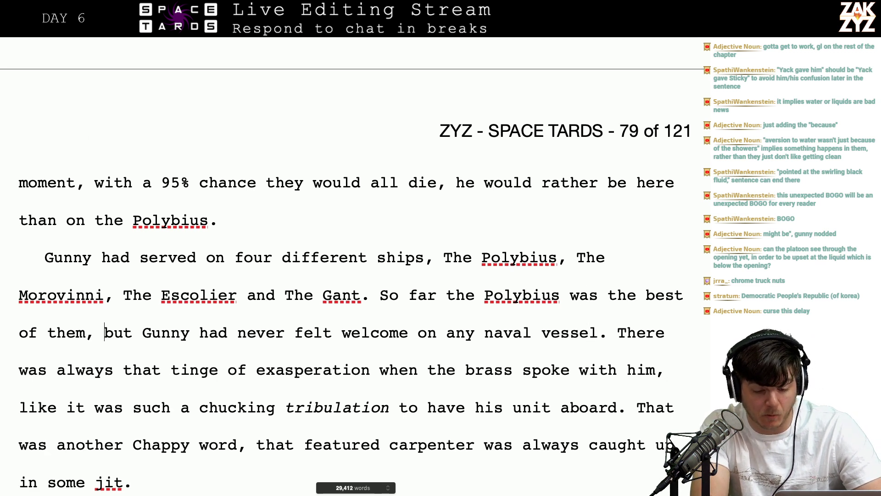
{"action": "left_click", "coordinate": [161, 332]}
{"action": "key", "text": "Right"}
{"action": "key", "text": "Right"}
{"action": "key", "text": "Right"}
{"action": "key", "text": "Right"}
{"action": "key", "text": "Right"}
{"action": "key", "text": "Right"}
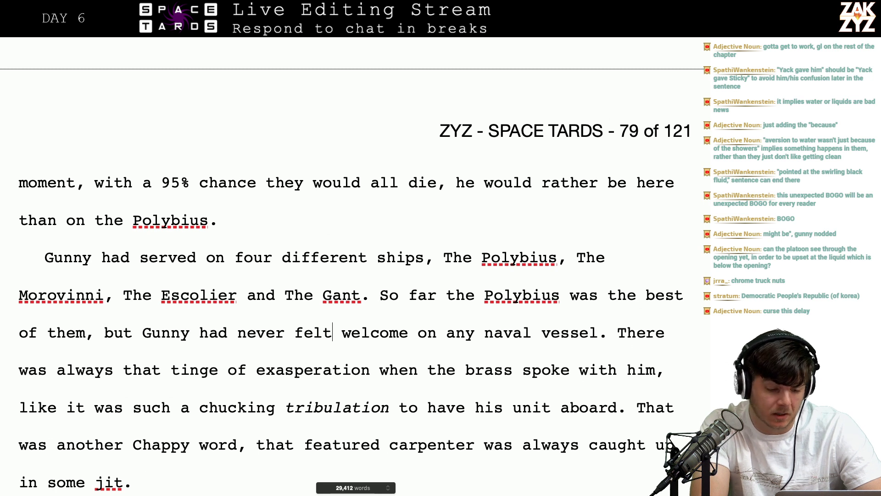
{"action": "key", "text": "Left"}
{"action": "key", "text": "Left"}
{"action": "key", "text": "Left"}
{"action": "key", "text": "Left"}
{"action": "key", "text": "Left"}
{"action": "key", "text": "Left"}
{"action": "key", "text": "Left"}
{"action": "key", "text": "Left"}
{"action": "key", "text": "Left"}
{"action": "key", "text": "Left"}
{"action": "key", "text": "Down"}
{"action": "key", "text": "Left"}
{"action": "key", "text": "Left"}
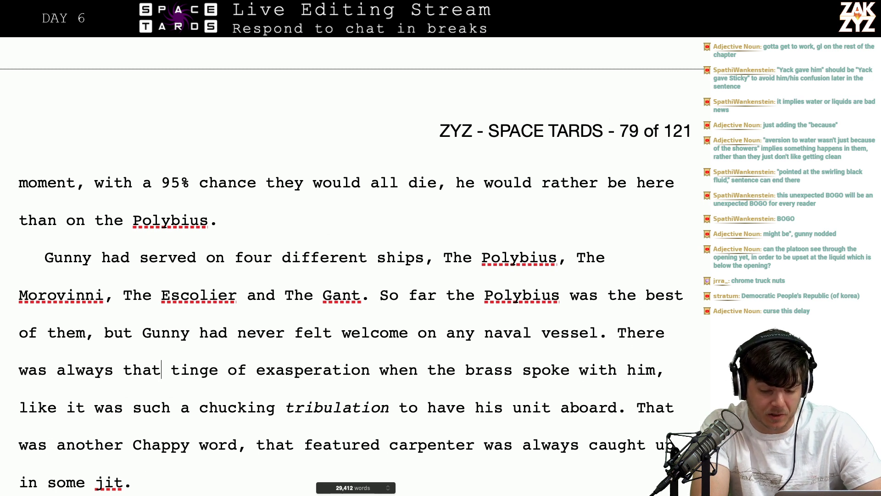
{"action": "key", "text": "Right"}
{"action": "key", "text": "Right"}
{"action": "key", "text": "Right"}
{"action": "key", "text": "Right"}
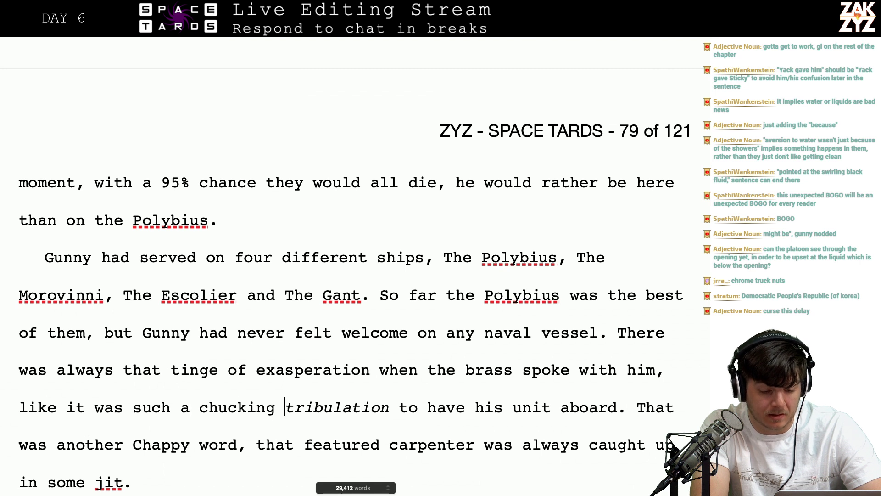
{"action": "key", "text": "Left"}
{"action": "key", "text": "Left"}
{"action": "left_click", "coordinate": [333, 407]}
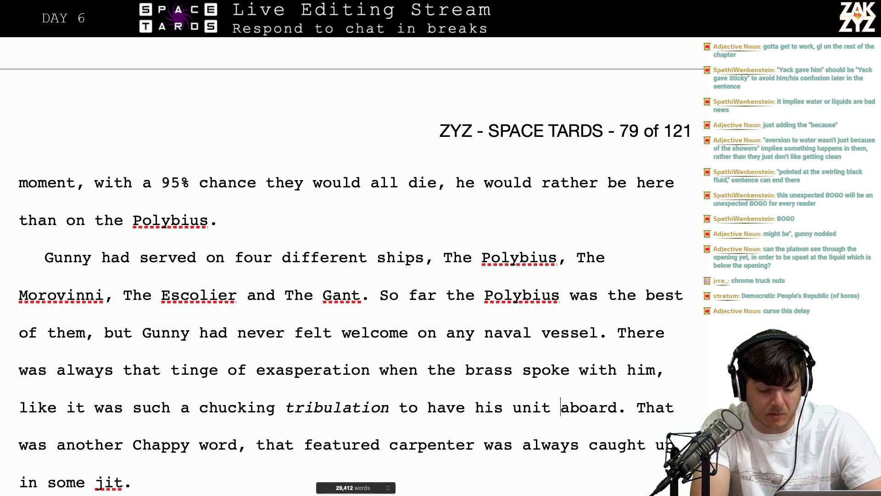
{"action": "key", "text": "Right"}
{"action": "key", "text": "Right"}
{"action": "key", "text": "Right"}
{"action": "key", "text": "Right"}
{"action": "key", "text": "Right"}
{"action": "key", "text": "Right"}
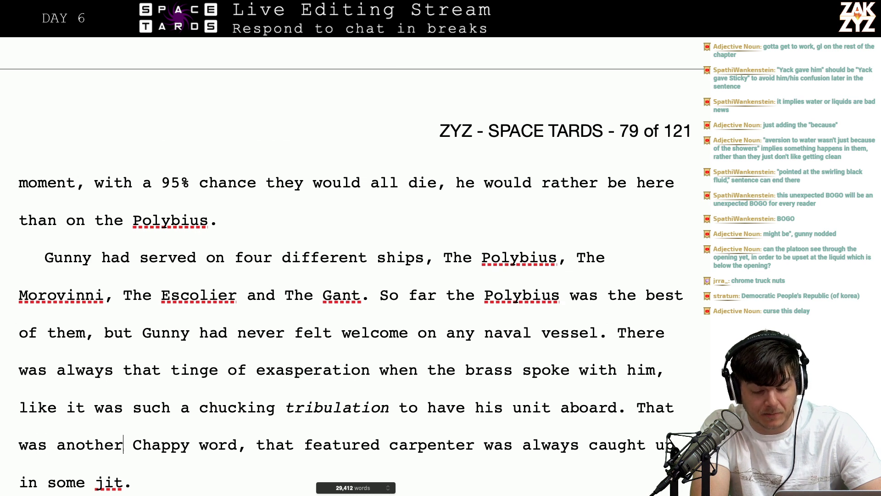
{"action": "key", "text": "Right"}
{"action": "key", "text": "Right"}
{"action": "key", "text": "Right"}
{"action": "key", "text": "Right"}
{"action": "key", "text": "Right"}
{"action": "key", "text": "Right"}
{"action": "key", "text": "Right"}
Replace "that" with "his" before "featured carpenter", keeping the comma after "Chappy word"
{"action": "key", "text": "BackSpace"}
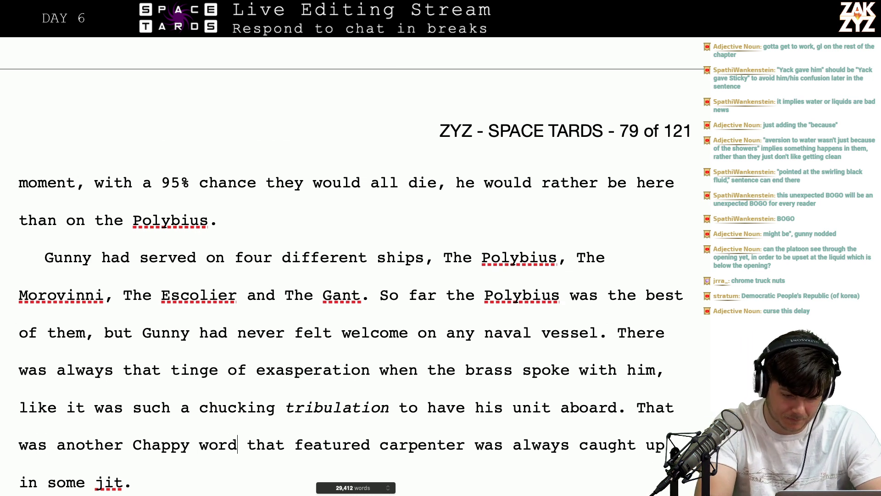
{"action": "type", "text": ","}
{"action": "key", "text": "Right"}
{"action": "key", "text": "Right"}
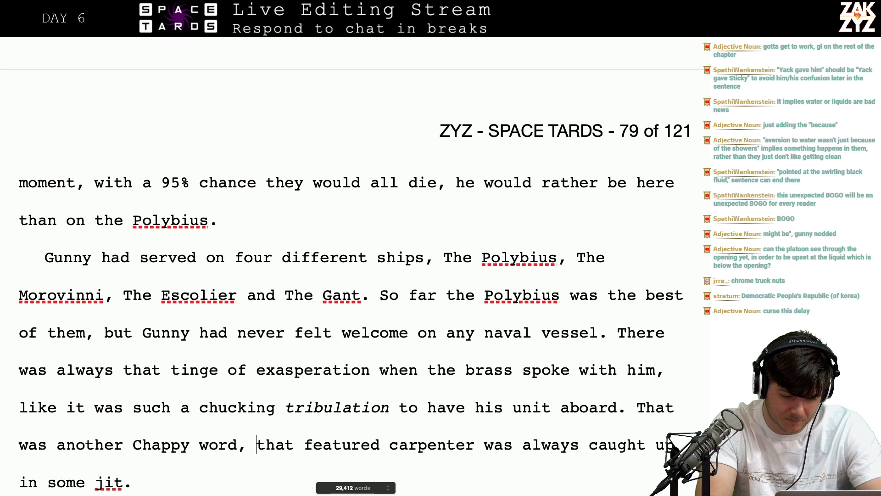
{"action": "key", "text": "BackSpace"}
{"action": "type", "text": "his"}
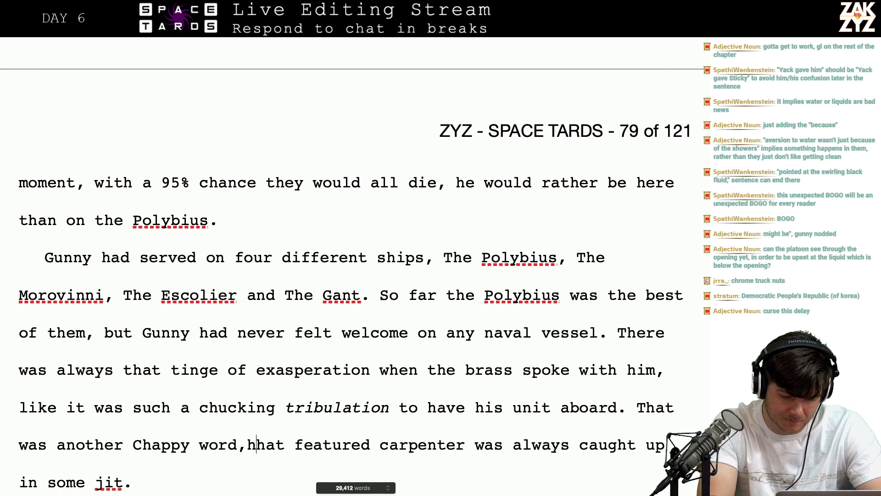
{"action": "key", "text": "shift+Right"}
{"action": "key", "text": "shift+Right"}
{"action": "key", "text": "shift+Right"}
{"action": "key", "text": "shift+Right"}
{"action": "key", "text": "shift+Right"}
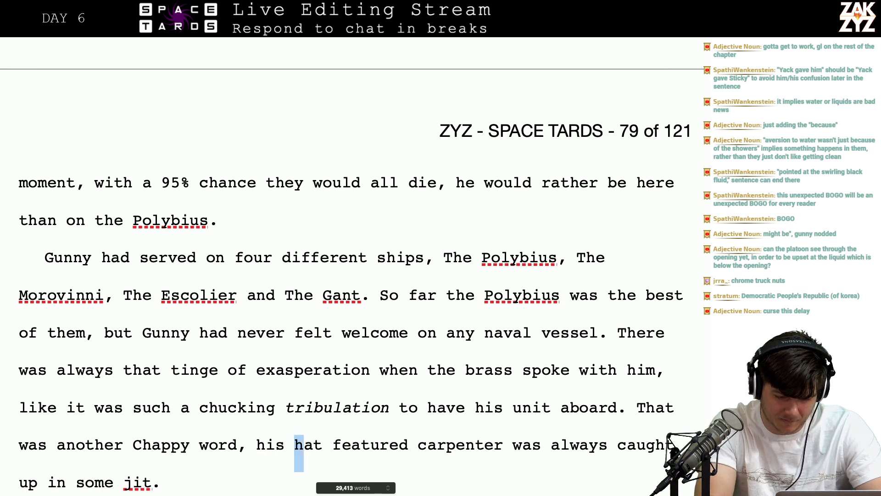
{"action": "key", "text": "shift+Left"}
{"action": "key", "text": "BackSpace"}
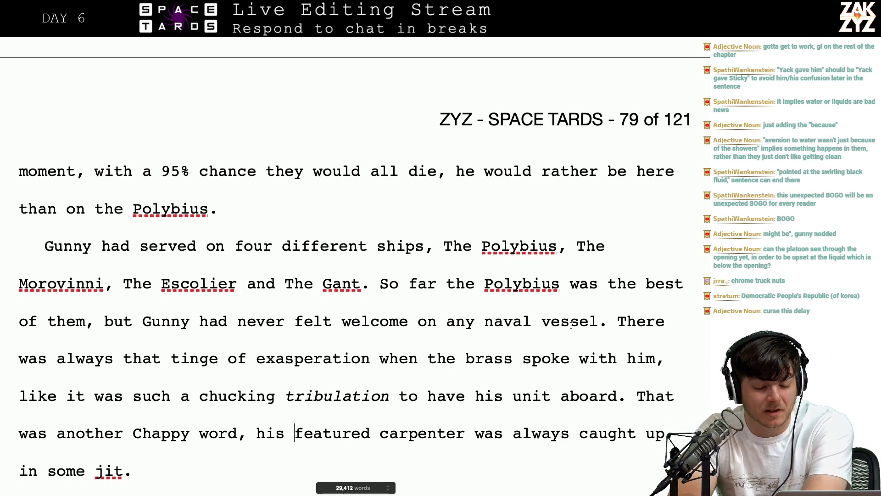
Read on through the featured carpenter sentence and the opening of the "Gunny couldn't sympathize" paragraph
{"action": "scroll", "coordinate": [363, 440], "scroll_direction": "down", "scroll_amount": 3}
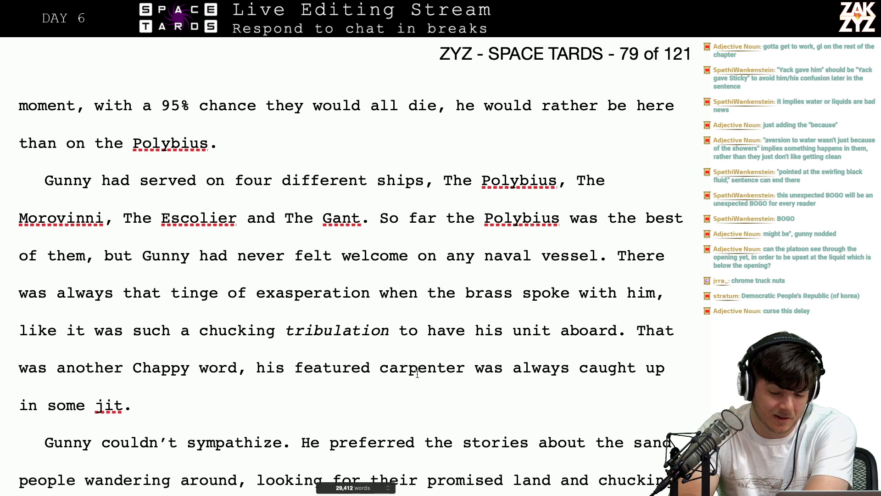
{"action": "key", "text": "Left"}
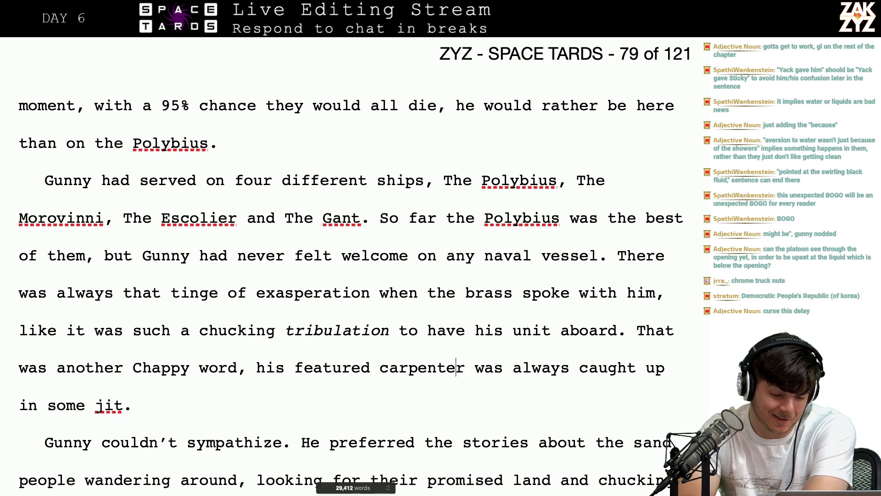
{"action": "key", "text": "Down"}
{"action": "key", "text": "Down"}
{"action": "scroll", "coordinate": [348, 275], "scroll_direction": "down", "scroll_amount": 2}
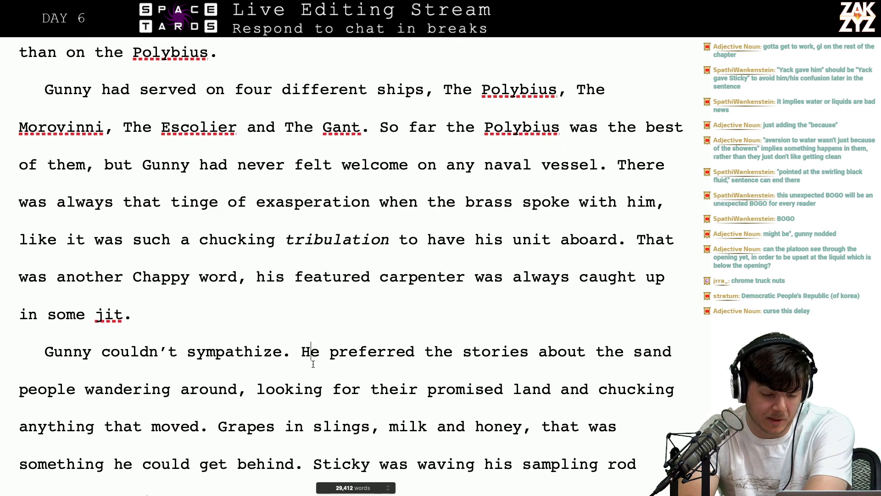
{"action": "key", "text": "Right"}
{"action": "key", "text": "Left"}
{"action": "key", "text": "Left"}
{"action": "key", "text": "Left"}
{"action": "key", "text": "Left"}
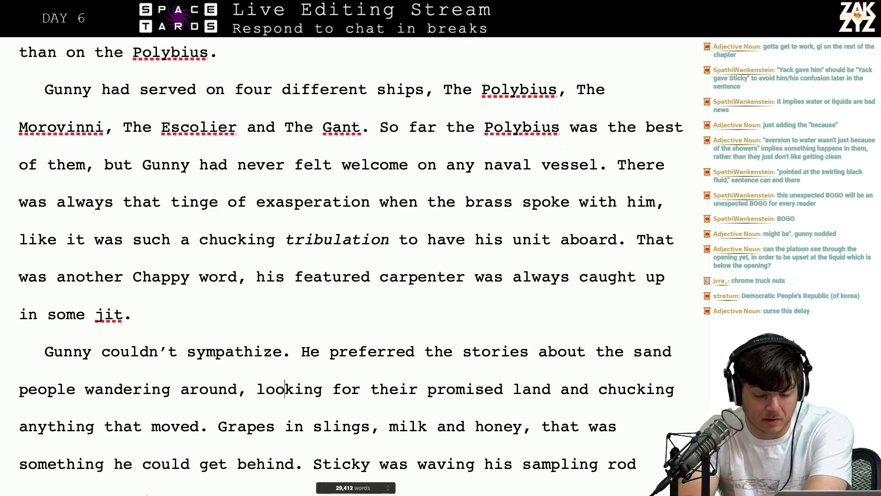
Read on through the "Gunny couldn't sympathize" paragraph, from the promised land to Sticky waving his sampling rod
{"action": "key", "text": "Right"}
{"action": "key", "text": "Right"}
{"action": "key", "text": "Right"}
{"action": "key", "text": "Right"}
{"action": "key", "text": "Right"}
{"action": "key", "text": "Right"}
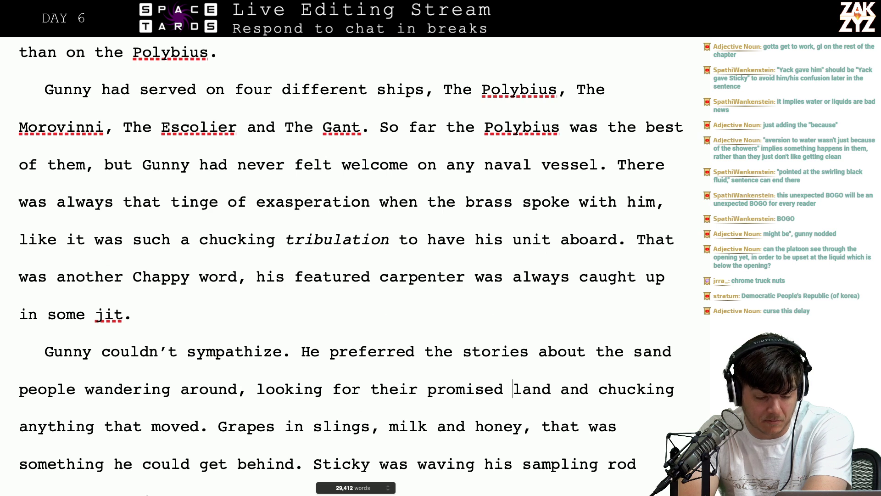
{"action": "key", "text": "Right"}
{"action": "key", "text": "Right"}
{"action": "key", "text": "Down"}
{"action": "key", "text": "Down"}
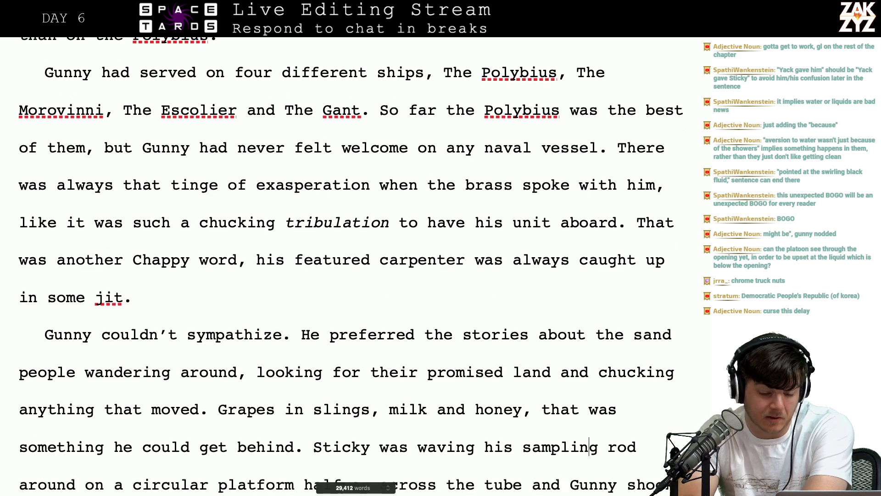
{"action": "key", "text": "Down"}
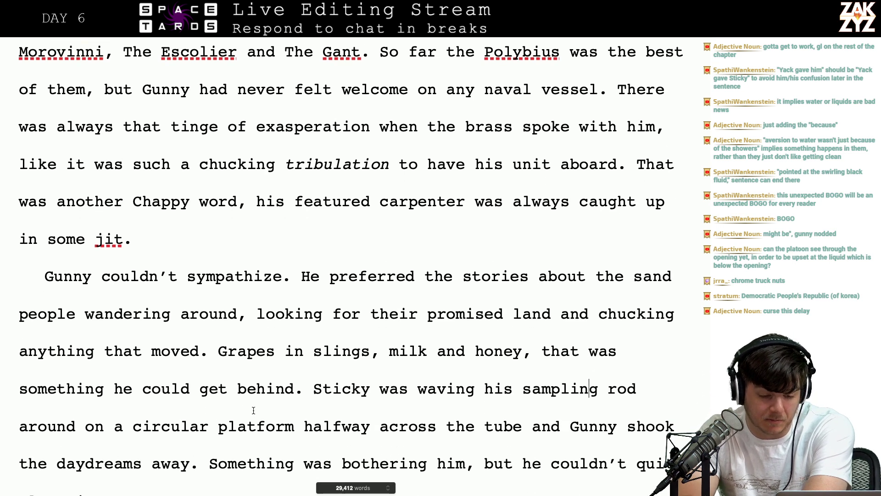
Replace "he" with "Gunny" before "could get behind" in the "Grapes in slings" sentence
{"action": "left_click", "coordinate": [256, 389]}
{"action": "key", "text": "Left"}
{"action": "key", "text": "Left"}
{"action": "key", "text": "Left"}
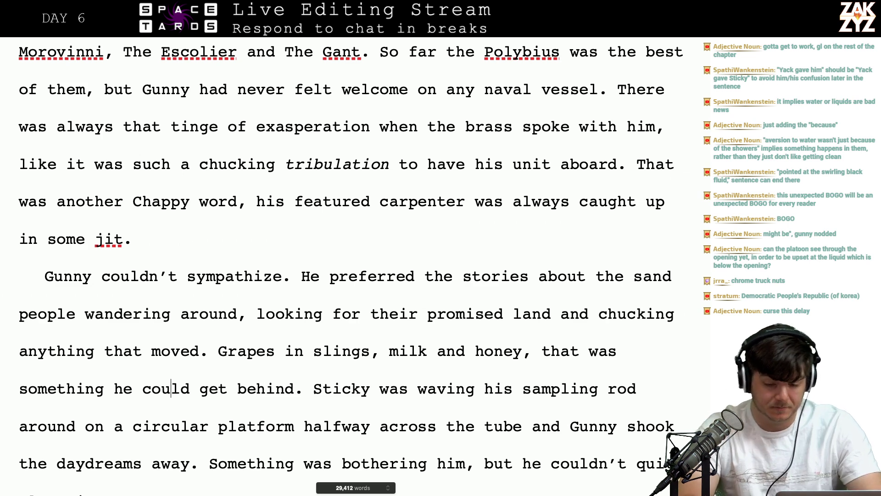
{"action": "key", "text": "Left"}
{"action": "key", "text": "Left"}
{"action": "key", "text": "Left"}
{"action": "key", "text": "Left"}
{"action": "key", "text": "Left"}
{"action": "key", "text": "Left"}
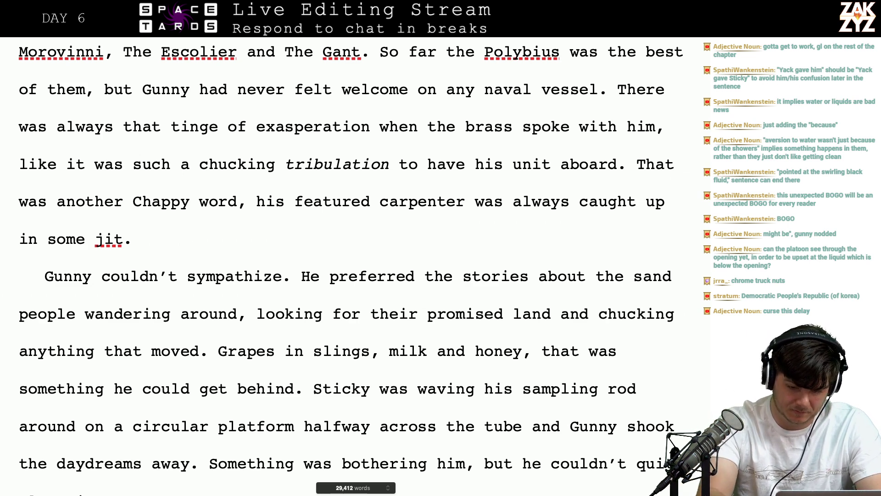
{"action": "key", "text": "Right"}
{"action": "key", "text": "Right"}
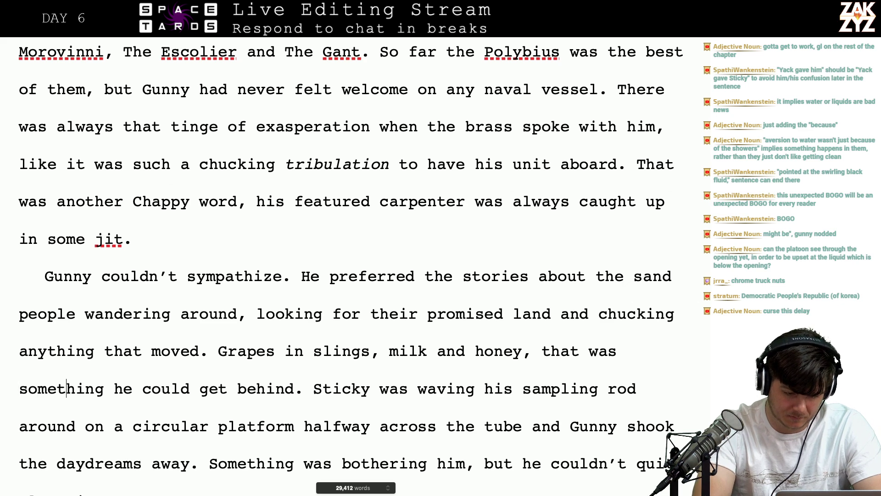
{"action": "key", "text": "BackSpace"}
{"action": "key", "text": "BackSpace"}
{"action": "type", "text": "Gunny"}
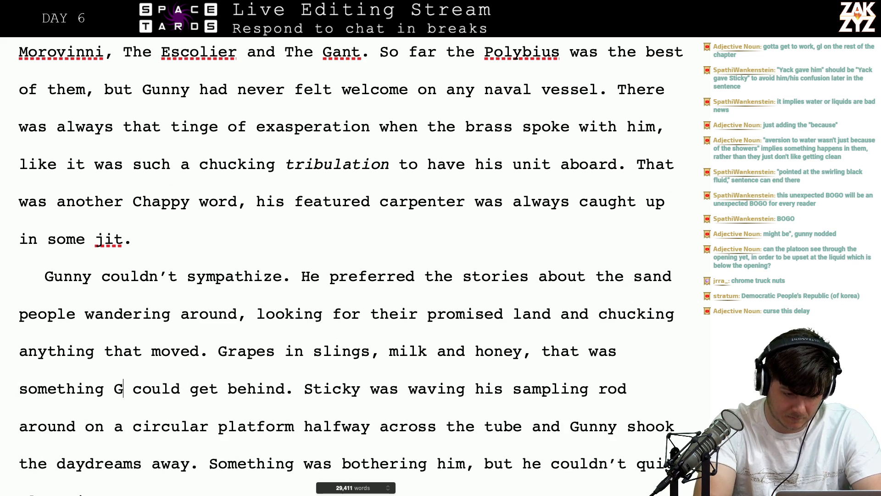
Start a new paragraph at "Sticky was waving his sampling rod" and insert "much" before "preferred the stories"
{"action": "left_click", "coordinate": [332, 390]}
{"action": "key", "text": "Return"}
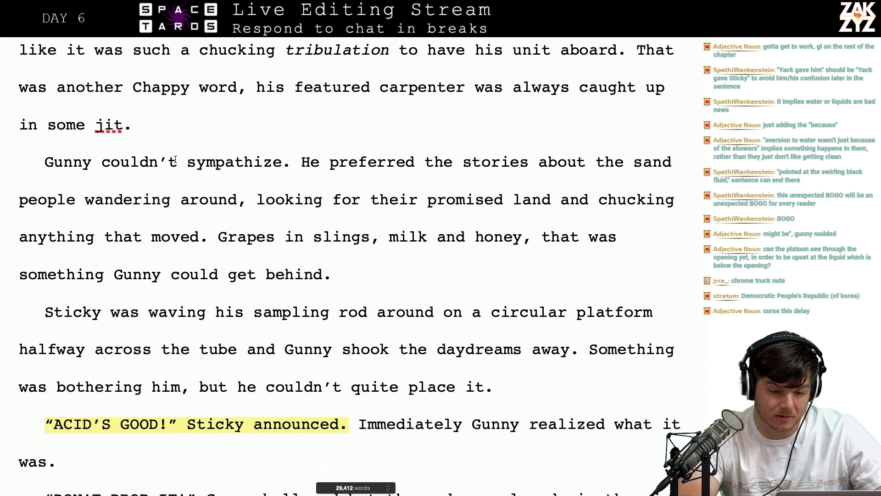
{"action": "left_click", "coordinate": [330, 163]}
{"action": "key", "text": "Left"}
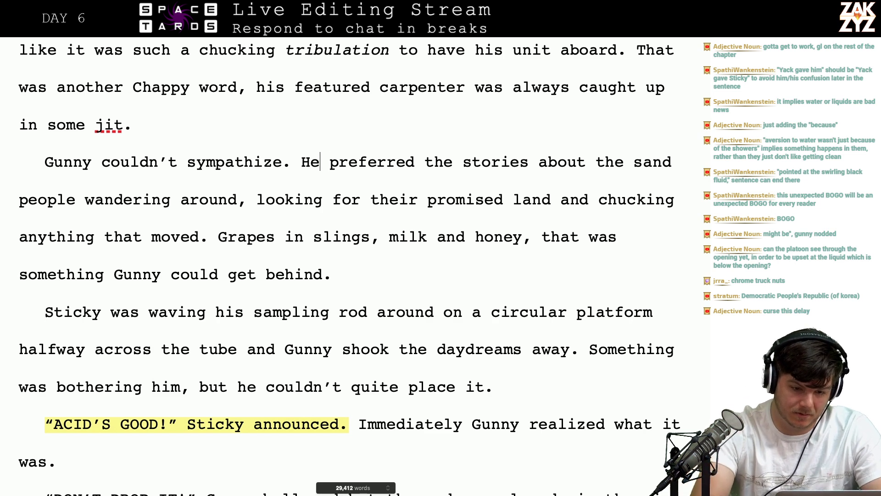
{"action": "type", "text": "much"}
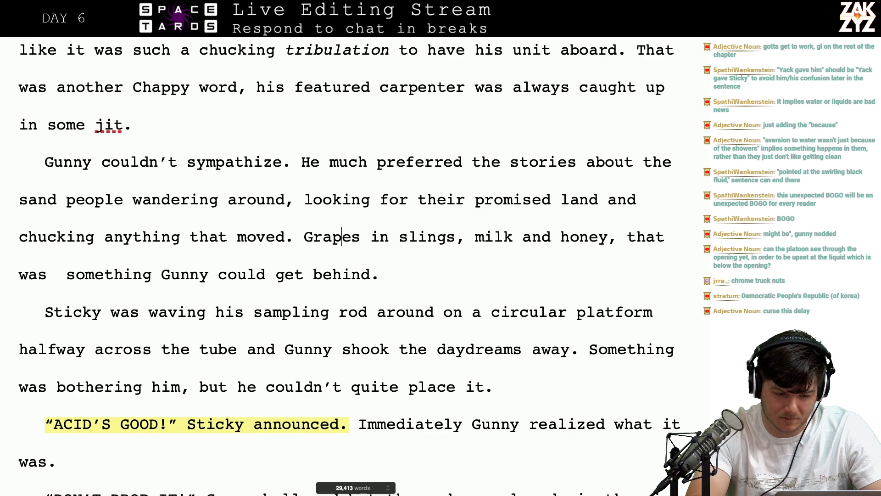
Split off the "Grapes in slings" sentence and draft "Gunny liked all the wrath, and the" after "anything that moved."
{"action": "key", "text": "Return"}
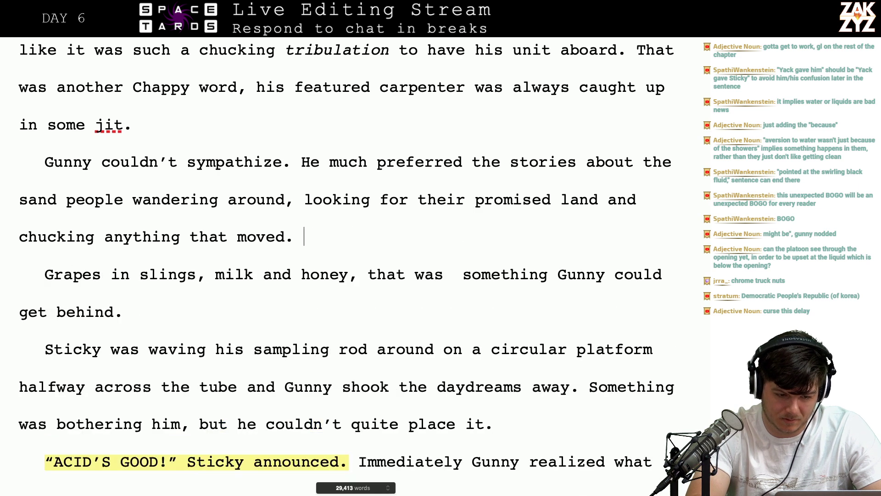
{"action": "type", "text": "Gun"}
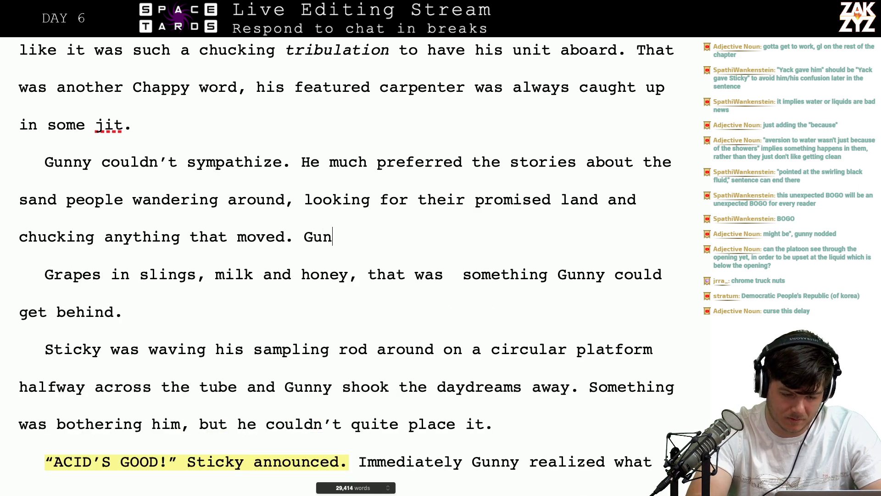
{"action": "type", "text": "ny liked al"}
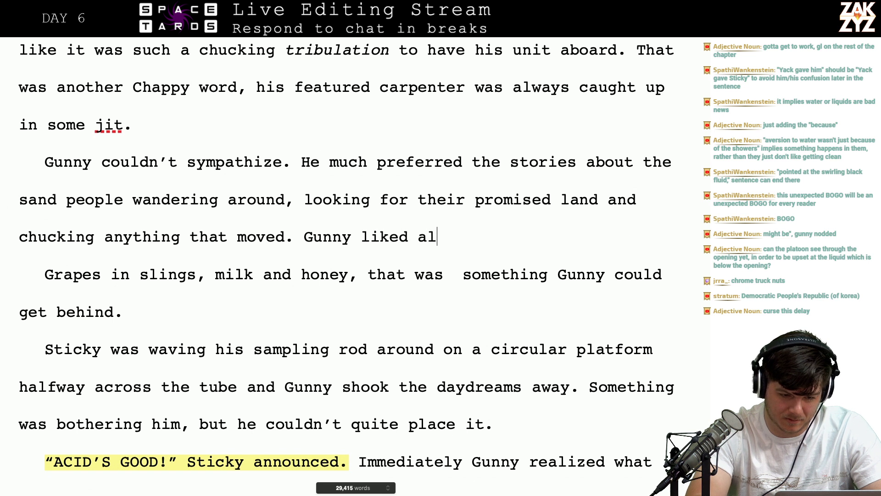
{"action": "type", "text": "l the wrath, and the s"}
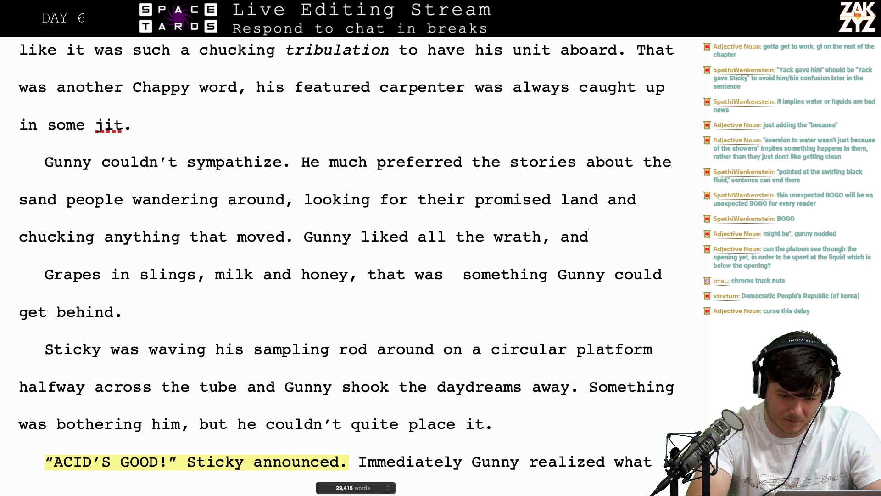
Delete the unfinished sentence "Gunny liked all the wrath, and the" back to "anything that moved."
{"action": "key", "text": "BackSpace"}
{"action": "key", "text": "BackSpace"}
{"action": "key", "text": "BackSpace"}
{"action": "key", "text": "BackSpace"}
{"action": "key", "text": "BackSpace"}
{"action": "key", "text": "BackSpace"}
{"action": "key", "text": "BackSpace"}
{"action": "key", "text": "BackSpace"}
{"action": "key", "text": "BackSpace"}
{"action": "key", "text": "BackSpace"}
{"action": "key", "text": "BackSpace"}
{"action": "key", "text": "BackSpace"}
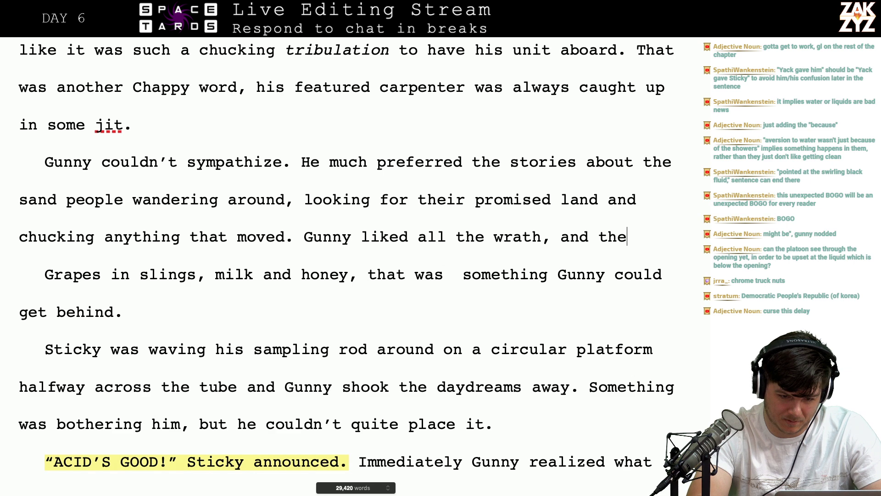
{"action": "key", "text": "BackSpace"}
{"action": "key", "text": "BackSpace"}
{"action": "key", "text": "BackSpace"}
{"action": "key", "text": "BackSpace"}
{"action": "key", "text": "BackSpace"}
{"action": "key", "text": "BackSpace"}
{"action": "key", "text": "BackSpace"}
{"action": "key", "text": "BackSpace"}
{"action": "key", "text": "BackSpace"}
{"action": "key", "text": "BackSpace"}
{"action": "key", "text": "BackSpace"}
{"action": "key", "text": "BackSpace"}
{"action": "key", "text": "BackSpace"}
{"action": "key", "text": "BackSpace"}
{"action": "key", "text": "BackSpace"}
{"action": "key", "text": "BackSpace"}
{"action": "key", "text": "BackSpace"}
{"action": "key", "text": "BackSpace"}
{"action": "key", "text": "BackSpace"}
{"action": "key", "text": "BackSpace"}
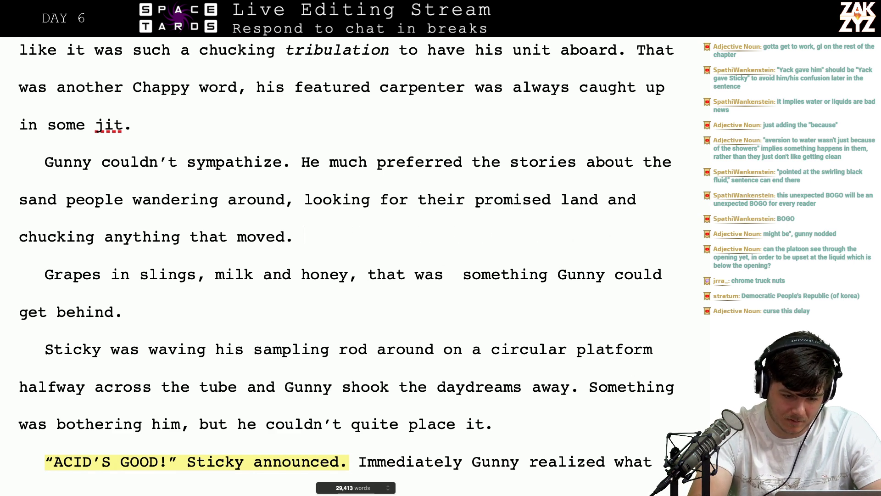
Restart the replacement sentence with "Gunny liked" and cut it back to "Gunny"
{"action": "type", "text": "Gunny liked"}
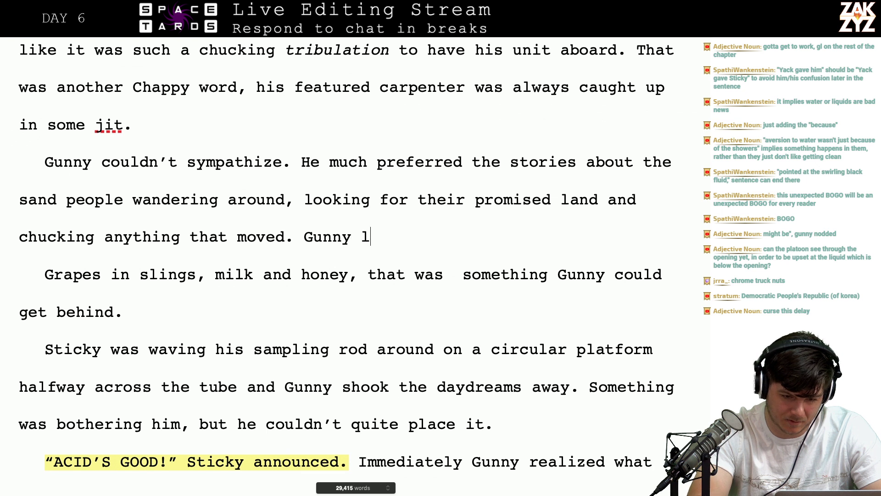
{"action": "key", "text": "BackSpace"}
{"action": "key", "text": "BackSpace"}
{"action": "key", "text": "BackSpace"}
{"action": "key", "text": "BackSpace"}
{"action": "key", "text": "BackSpace"}
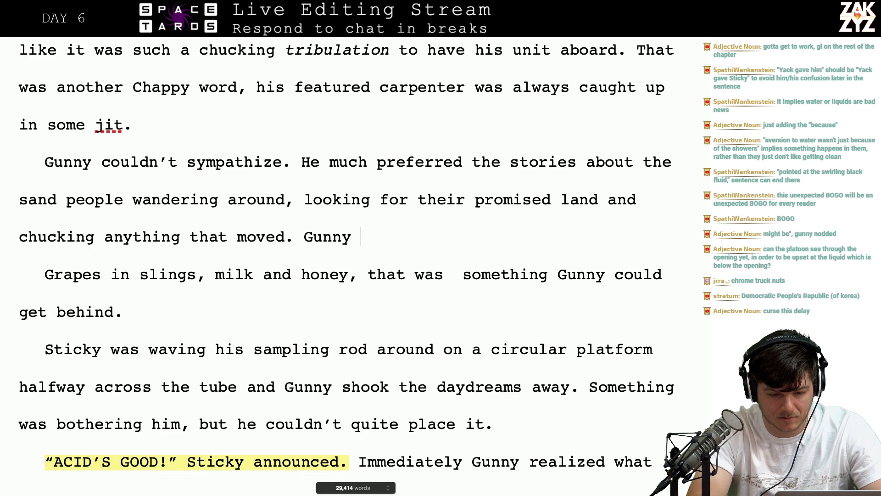
Delete the sentence "Grapes in slings, milk and honey, that was something Gunny could get behind."
{"action": "key", "text": "shift+Down"}
{"action": "key", "text": "shift+Down"}
{"action": "key", "text": "BackSpace"}
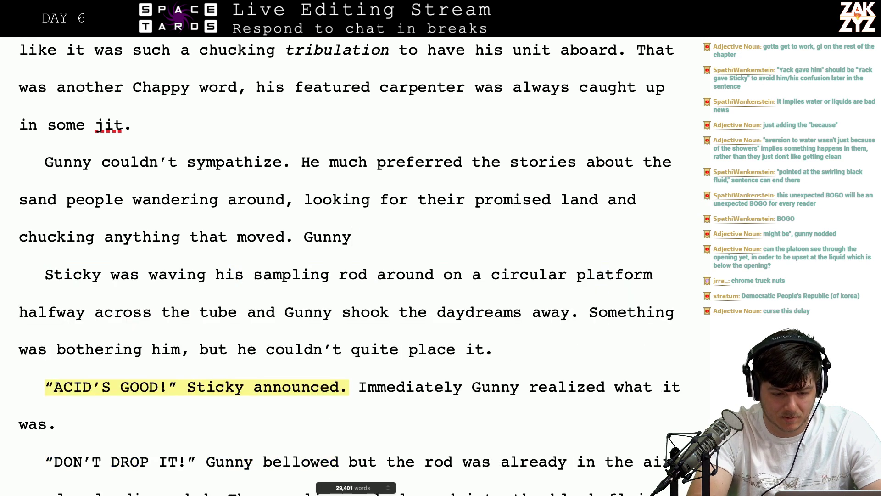
Add a paragraph break and try the replacement wording "Gunny found all that wrath and" after "anything that moved."
{"action": "key", "text": "Return"}
{"action": "left_click", "coordinate": [351, 236]}
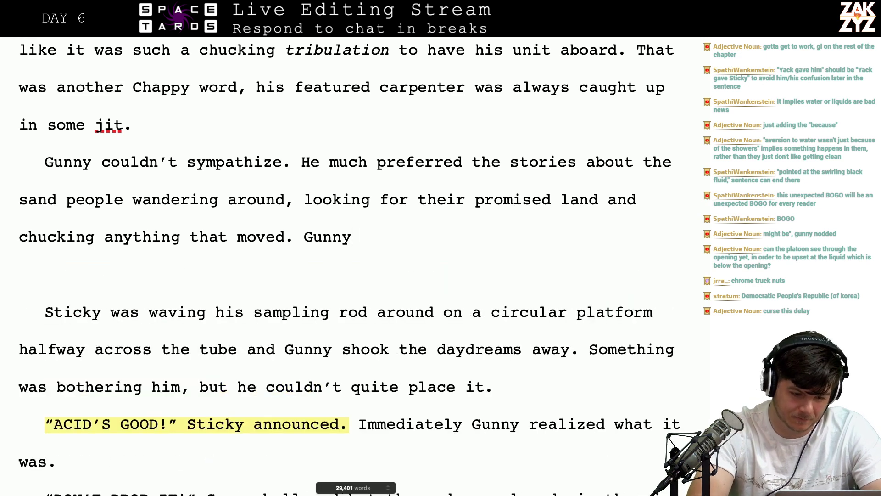
{"action": "type", "text": "Was"}
{"action": "key", "text": "BackSpace"}
{"action": "key", "text": "BackSpace"}
{"action": "key", "text": "BackSpace"}
{"action": "key", "text": "BackSpace"}
{"action": "key", "text": "BackSpace"}
{"action": "key", "text": "BackSpace"}
{"action": "key", "text": "BackSpace"}
{"action": "key", "text": "BackSpace"}
{"action": "key", "text": "BackSpace"}
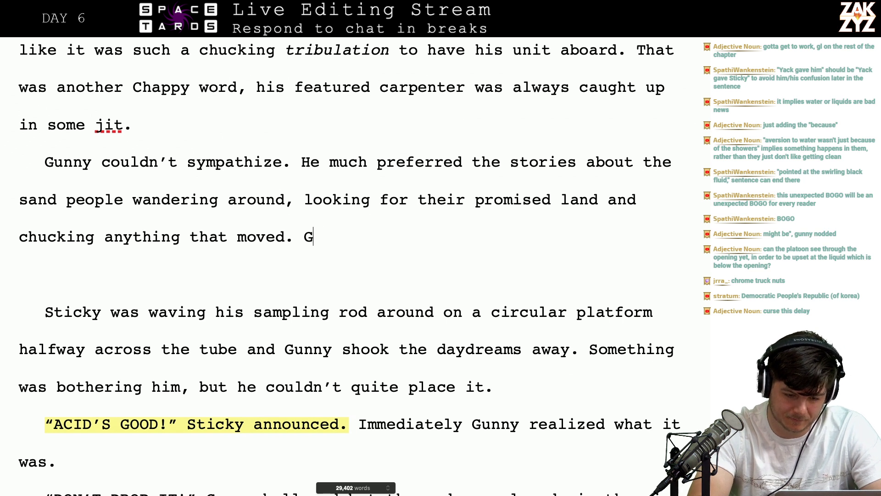
{"action": "type", "text": "Gunny found a"}
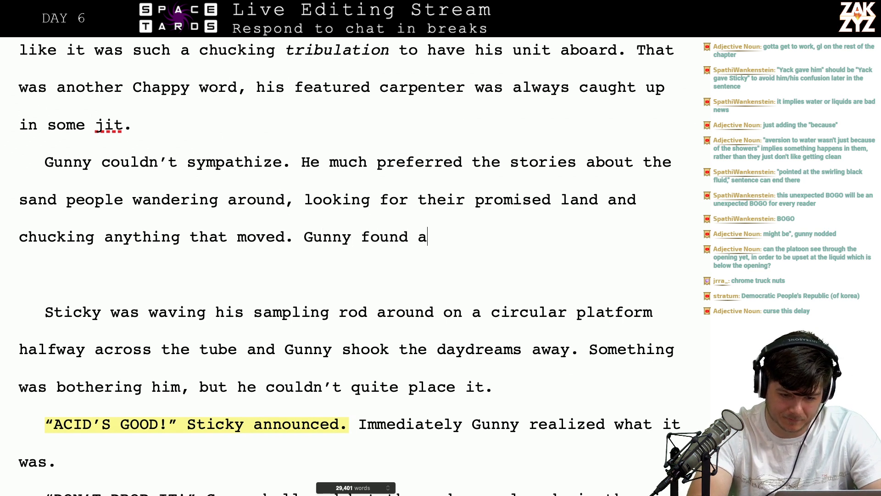
{"action": "type", "text": "ll that wrath and"}
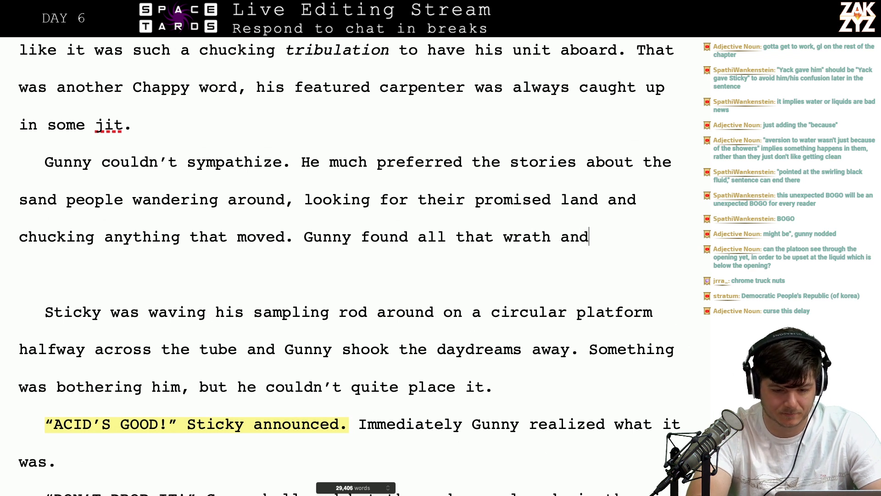
Remove the unfinished "Gunny found all that wrath and" sentence and the blank paragraph above "Sticky was waving"
{"action": "key", "text": "BackSpace"}
{"action": "key", "text": "BackSpace"}
{"action": "key", "text": "BackSpace"}
{"action": "key", "text": "BackSpace"}
{"action": "key", "text": "BackSpace"}
{"action": "key", "text": "BackSpace"}
{"action": "key", "text": "BackSpace"}
{"action": "key", "text": "BackSpace"}
{"action": "key", "text": "BackSpace"}
{"action": "key", "text": "BackSpace"}
{"action": "key", "text": "BackSpace"}
{"action": "key", "text": "BackSpace"}
{"action": "key", "text": "BackSpace"}
{"action": "key", "text": "BackSpace"}
{"action": "key", "text": "BackSpace"}
{"action": "key", "text": "BackSpace"}
{"action": "key", "text": "BackSpace"}
{"action": "key", "text": "BackSpace"}
{"action": "key", "text": "BackSpace"}
{"action": "key", "text": "BackSpace"}
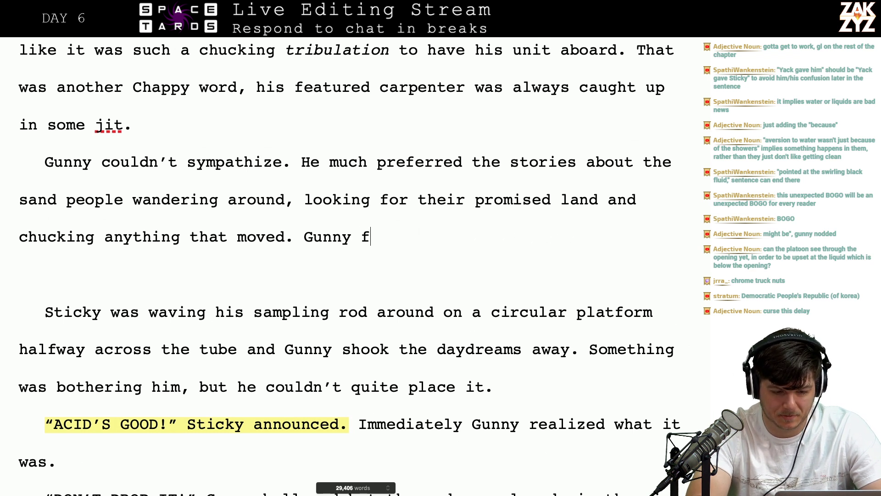
{"action": "key", "text": "BackSpace"}
{"action": "key", "text": "BackSpace"}
{"action": "key", "text": "BackSpace"}
{"action": "key", "text": "BackSpace"}
{"action": "key", "text": "BackSpace"}
{"action": "key", "text": "BackSpace"}
{"action": "key", "text": "BackSpace"}
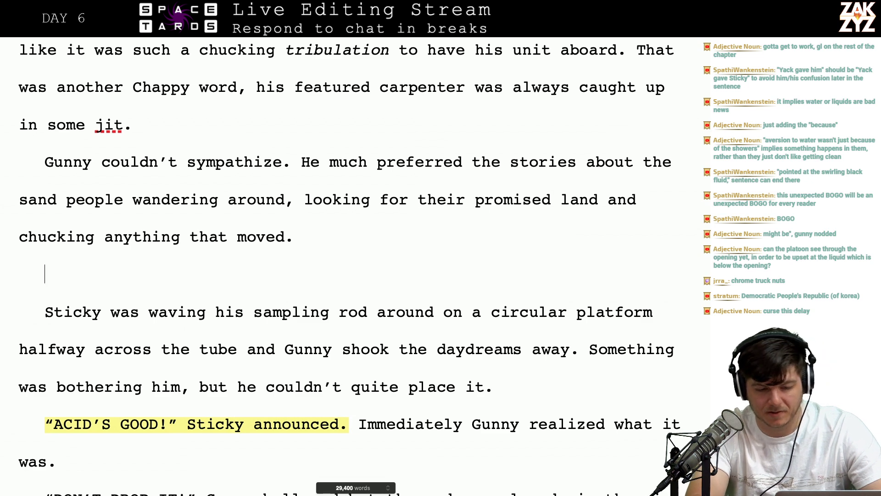
{"action": "key", "text": "BackSpace"}
Reread the end of the promised land paragraph and the opening of the "Sticky was waving his sampling rod" sentence
{"action": "key", "text": "Right"}
{"action": "key", "text": "Down"}
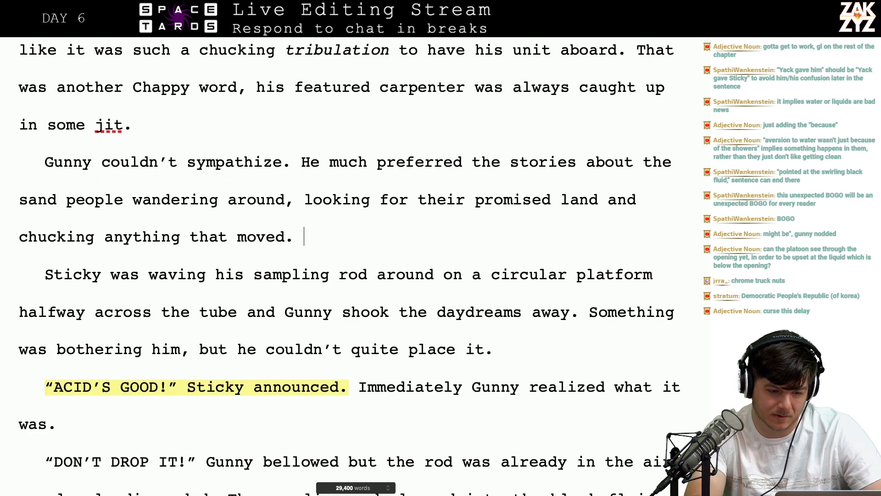
{"action": "key", "text": "Left"}
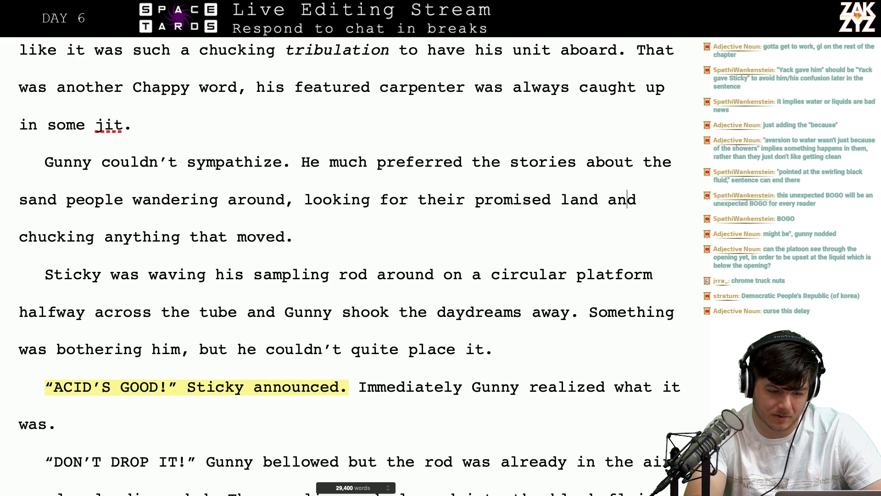
{"action": "key", "text": "Left"}
{"action": "key", "text": "Left"}
{"action": "key", "text": "Left"}
{"action": "key", "text": "Left"}
{"action": "key", "text": "Left"}
{"action": "key", "text": "Left"}
{"action": "key", "text": "Left"}
{"action": "key", "text": "Left"}
{"action": "key", "text": "Left"}
{"action": "key", "text": "Left"}
{"action": "key", "text": "Left"}
{"action": "key", "text": "Left"}
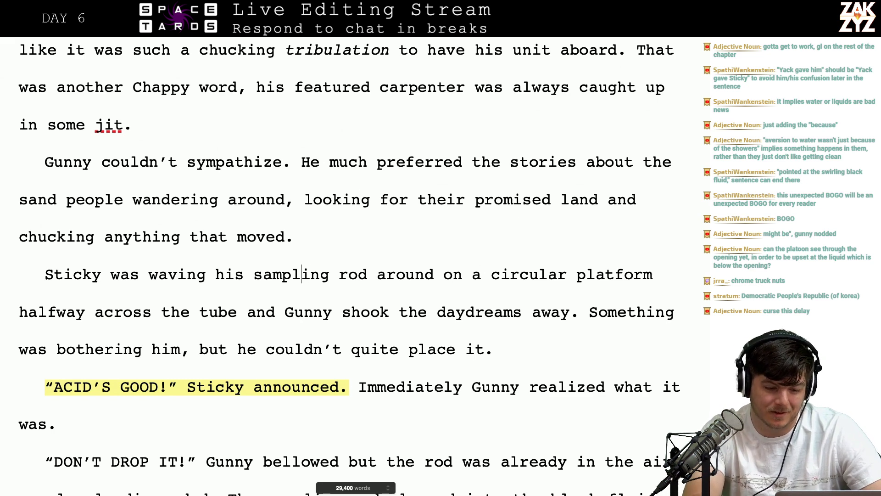
{"action": "scroll", "coordinate": [311, 165], "scroll_direction": "down", "scroll_amount": 5}
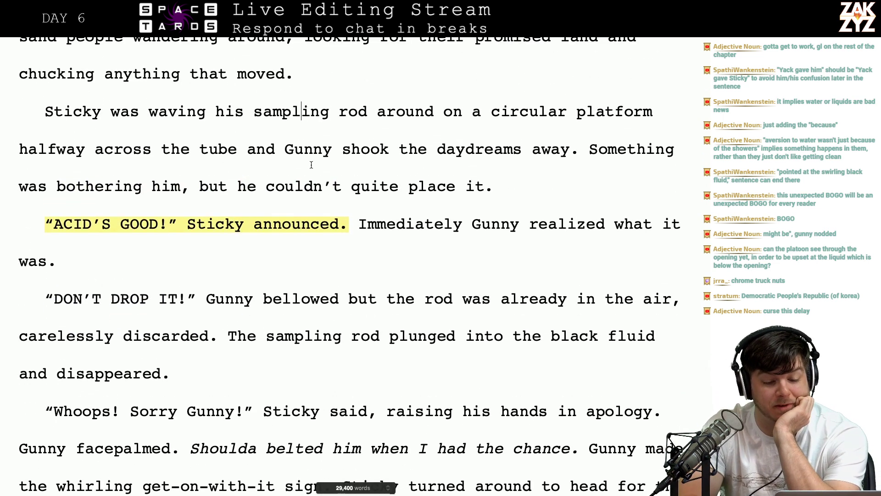
{"action": "key", "text": "Right"}
{"action": "key", "text": "Right"}
{"action": "key", "text": "Right"}
{"action": "key", "text": "Right"}
{"action": "key", "text": "Right"}
{"action": "key", "text": "Right"}
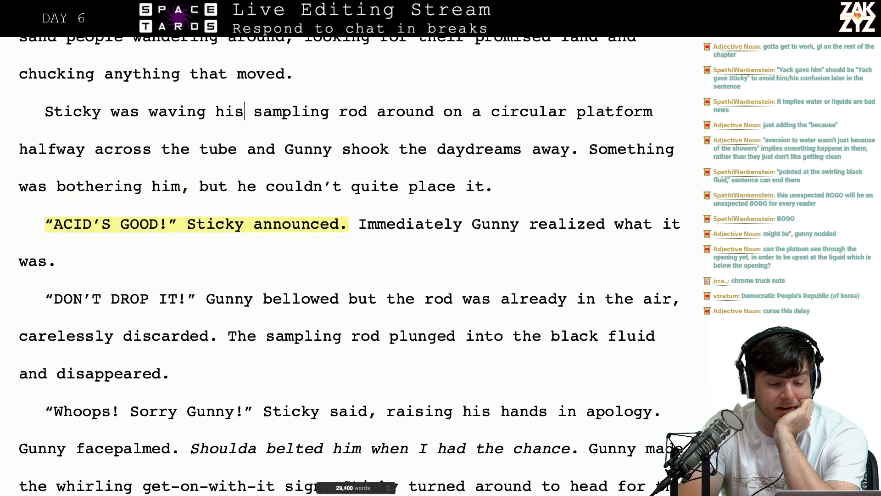
{"action": "key", "text": "Right"}
{"action": "key", "text": "Right"}
{"action": "key", "text": "Right"}
{"action": "key", "text": "Right"}
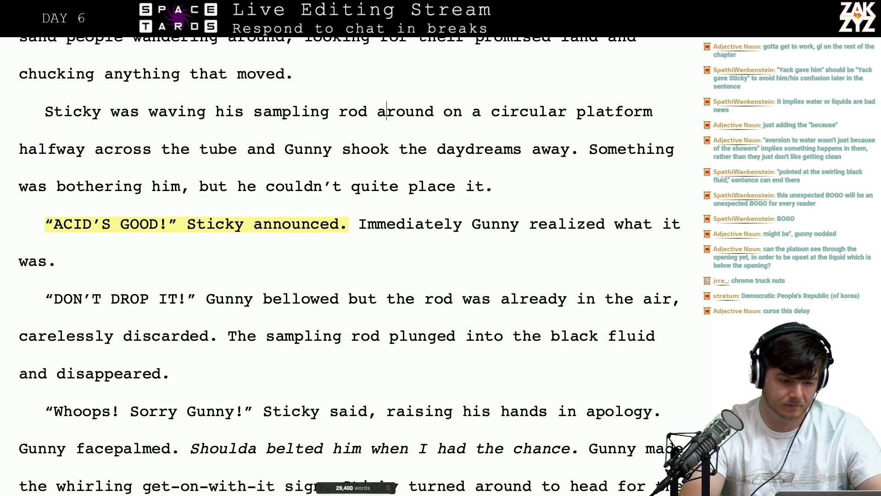
Break the paragraph after its opening word "Sticky" and continue that line with "had made it halfway out into the corridor, he was"
{"action": "key", "text": "Home"}
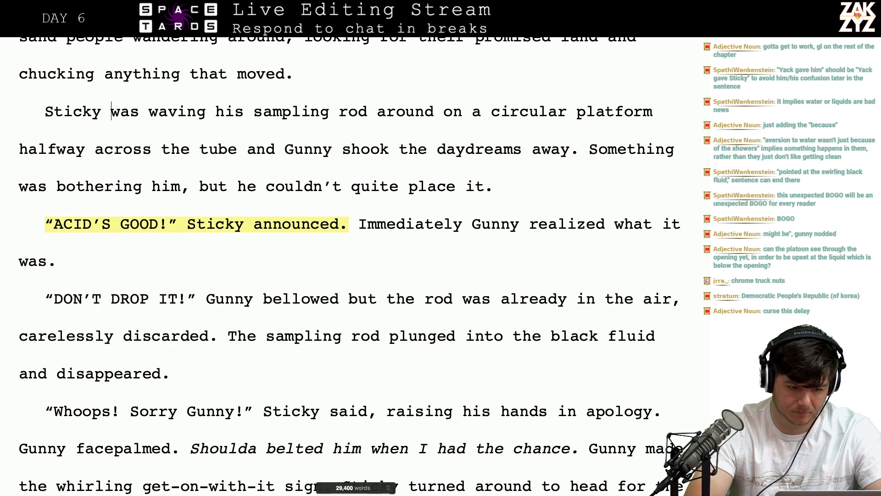
{"action": "key", "text": "Return"}
{"action": "type", "text": "had "}
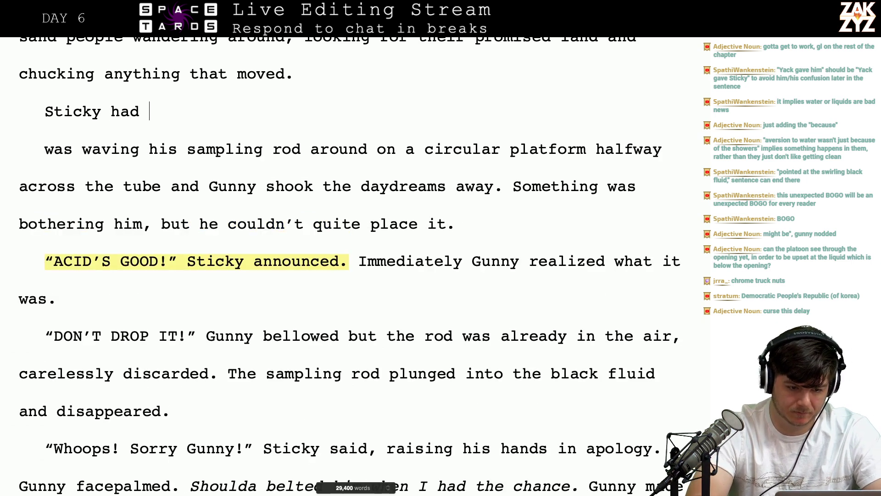
{"action": "type", "text": "made it halfw"}
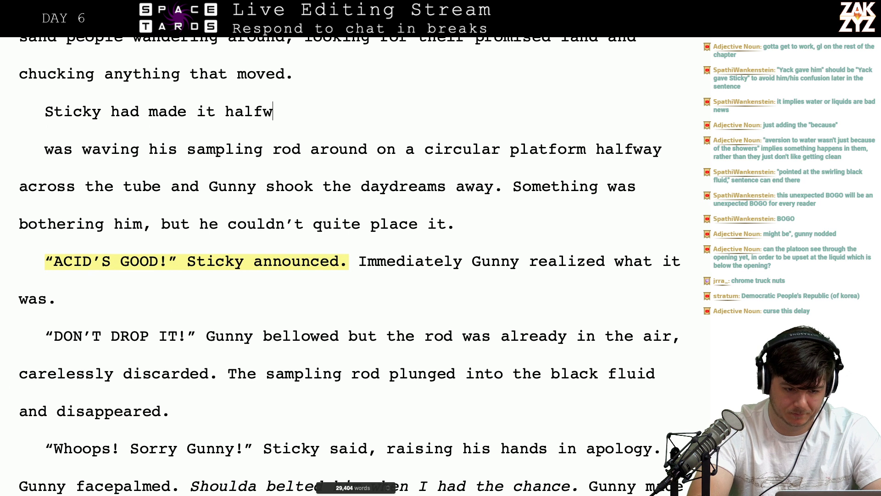
{"action": "type", "text": "ay out into"}
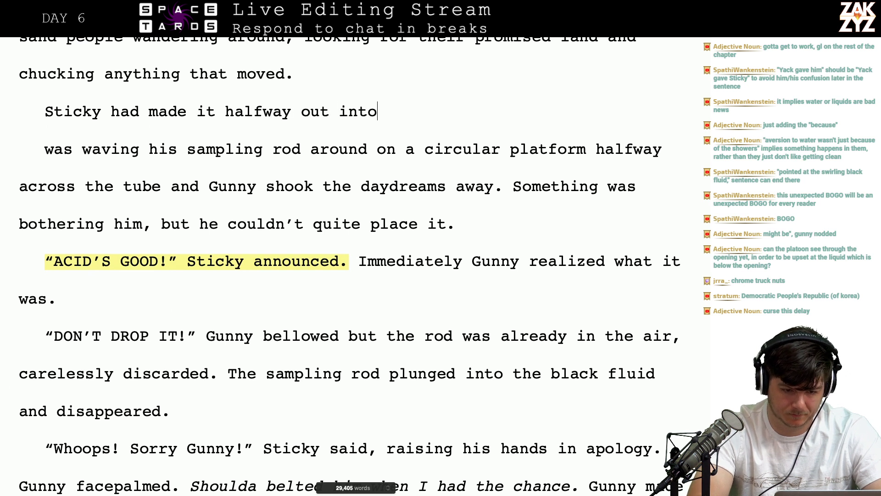
{"action": "type", "text": " the corridor, he was"}
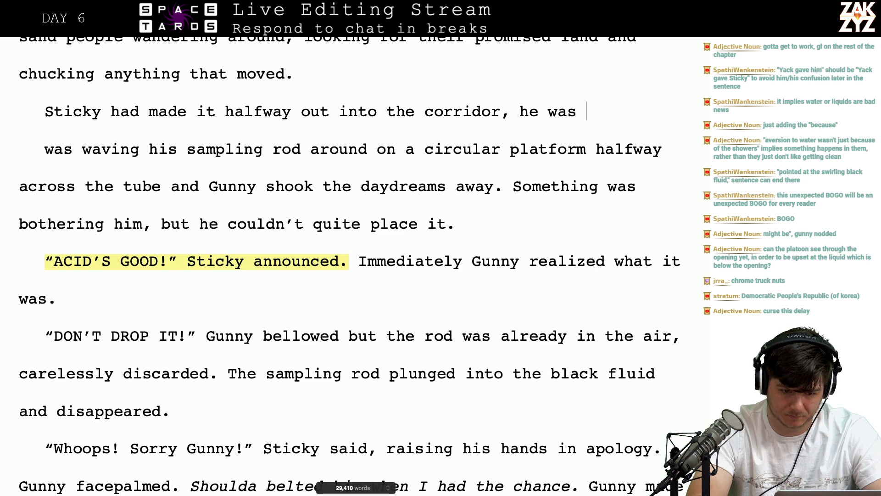
Complete the new Sticky sentence with "waving his sampling rod around on one of the uvula platforms."
{"action": "type", "text": " waving his "}
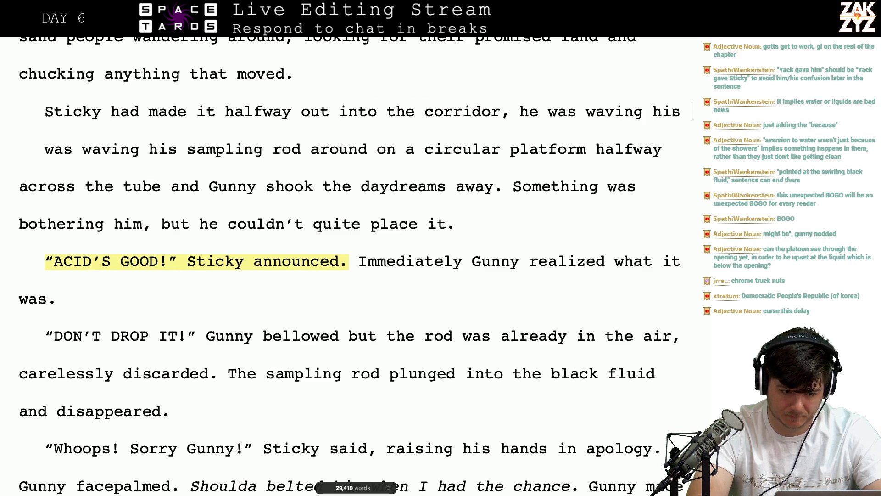
{"action": "type", "text": "sampling rod"}
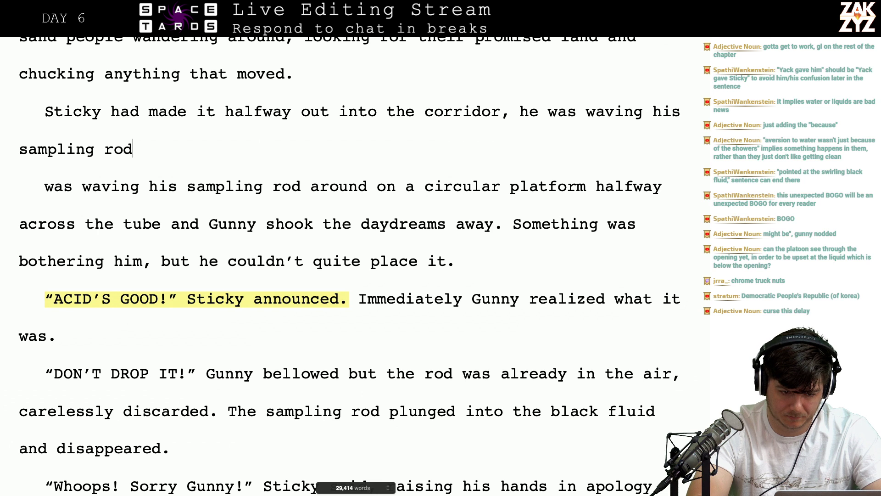
{"action": "type", "text": " around on one "}
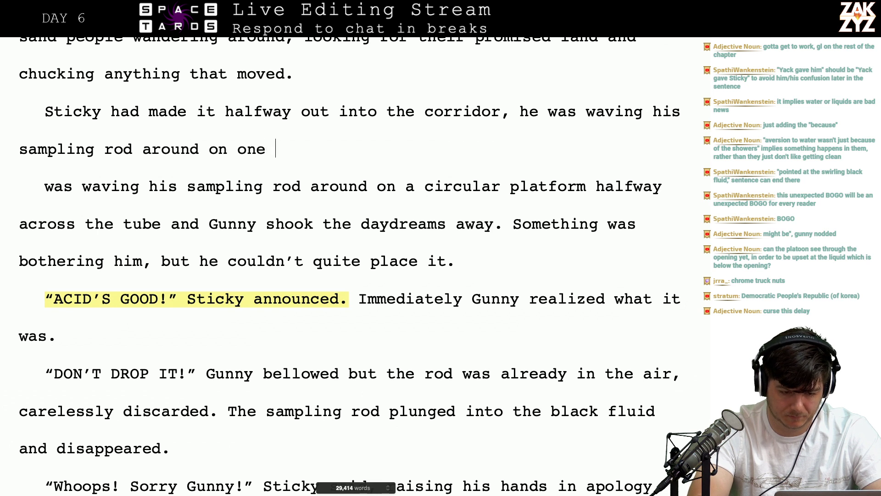
{"action": "type", "text": "of the"}
{"action": "type", "text": "cular"}
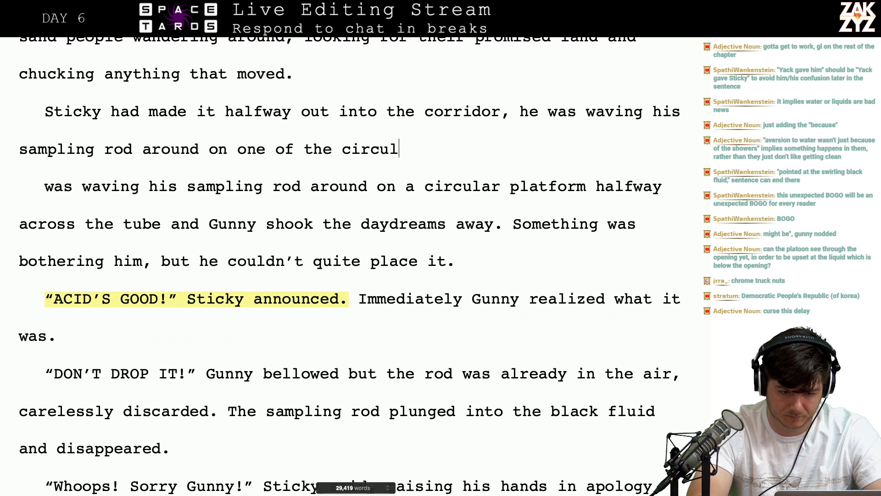
{"action": "key", "text": "BackSpace"}
{"action": "key", "text": "BackSpace"}
{"action": "key", "text": "BackSpace"}
{"action": "key", "text": "BackSpace"}
{"action": "key", "text": "BackSpace"}
{"action": "key", "text": "BackSpace"}
{"action": "key", "text": "BackSpace"}
{"action": "key", "text": "BackSpace"}
{"action": "type", "text": "uvula"}
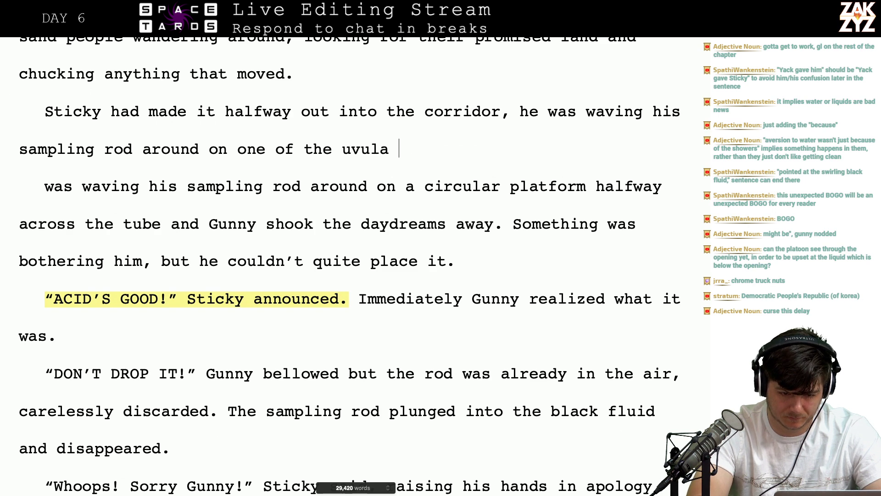
{"action": "type", "text": " platforms."}
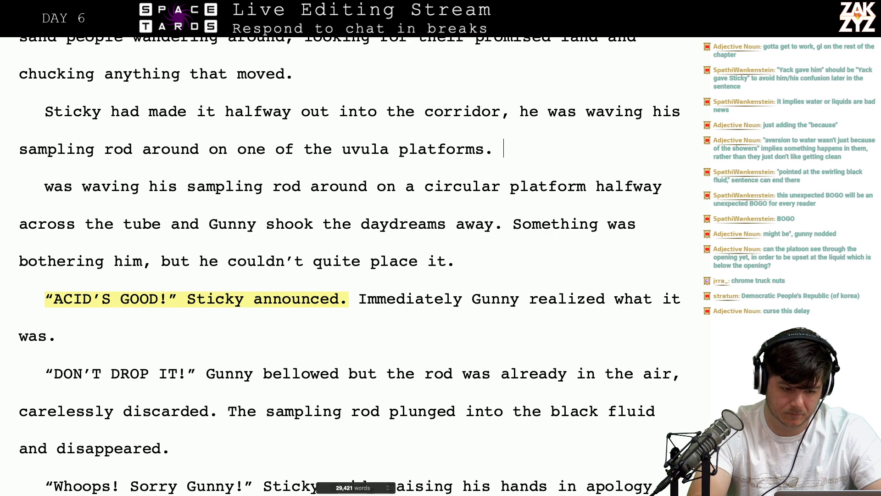
Delete the paragraph break and the old wording from "was waving his sampling rod" through "across the tube and", up to "Gunny shook"
{"action": "key", "text": "shift+Down"}
{"action": "key", "text": "shift+Down"}
{"action": "key", "text": "shift+Left"}
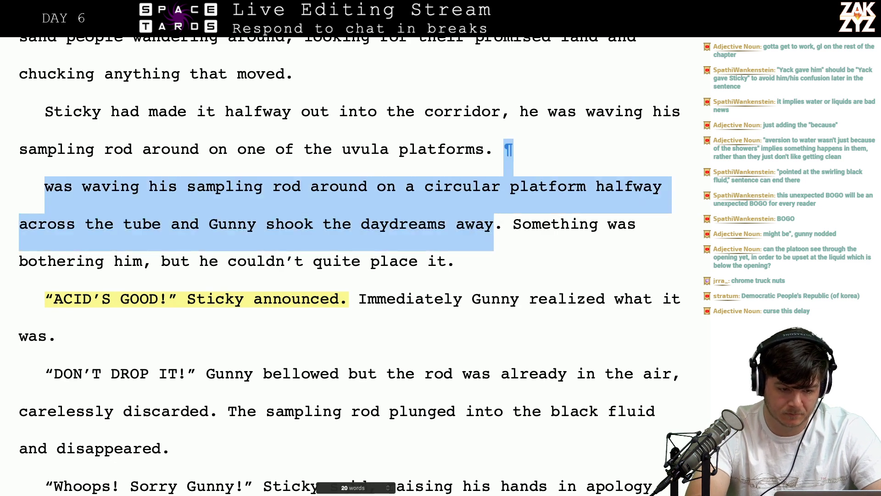
{"action": "key", "text": "shift+Left"}
{"action": "key", "text": "shift+Left"}
{"action": "key", "text": "shift+Left"}
{"action": "key", "text": "shift+Left"}
{"action": "key", "text": "shift+Left"}
{"action": "key", "text": "shift+Left"}
{"action": "key", "text": "shift+Left"}
{"action": "key", "text": "shift+Left"}
{"action": "key", "text": "shift+Left"}
{"action": "key", "text": "shift+Left"}
{"action": "key", "text": "shift+Left"}
{"action": "key", "text": "shift+Left"}
{"action": "key", "text": "shift+Left"}
{"action": "key", "text": "shift+Left"}
{"action": "key", "text": "shift+Left"}
{"action": "key", "text": "shift+Left"}
{"action": "key", "text": "shift+Left"}
{"action": "key", "text": "shift+Left"}
{"action": "key", "text": "shift+Left"}
{"action": "key", "text": "shift+Left"}
{"action": "key", "text": "shift+Left"}
{"action": "key", "text": "shift+Left"}
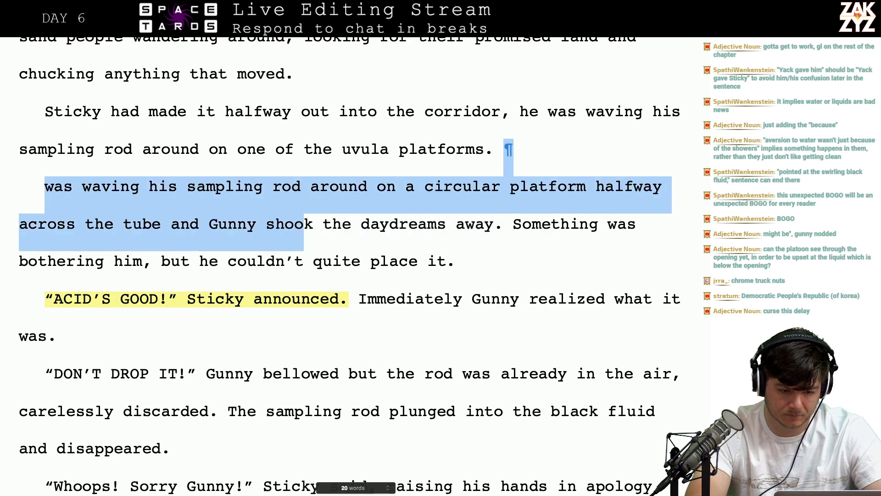
{"action": "key", "text": "shift+Left"}
{"action": "key", "text": "shift+Left"}
{"action": "key", "text": "shift+Left"}
{"action": "key", "text": "shift+Left"}
{"action": "key", "text": "shift+Left"}
{"action": "key", "text": "shift+Right"}
{"action": "key", "text": "BackSpace"}
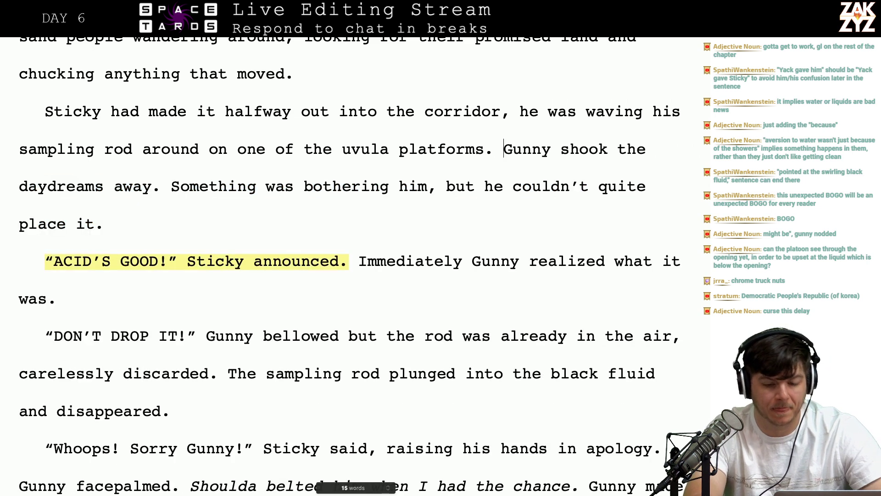
Place the text cursor before "what it was" in the "Immediately Gunny realized" sentence
{"action": "scroll", "coordinate": [349, 266], "scroll_direction": "down", "scroll_amount": 1}
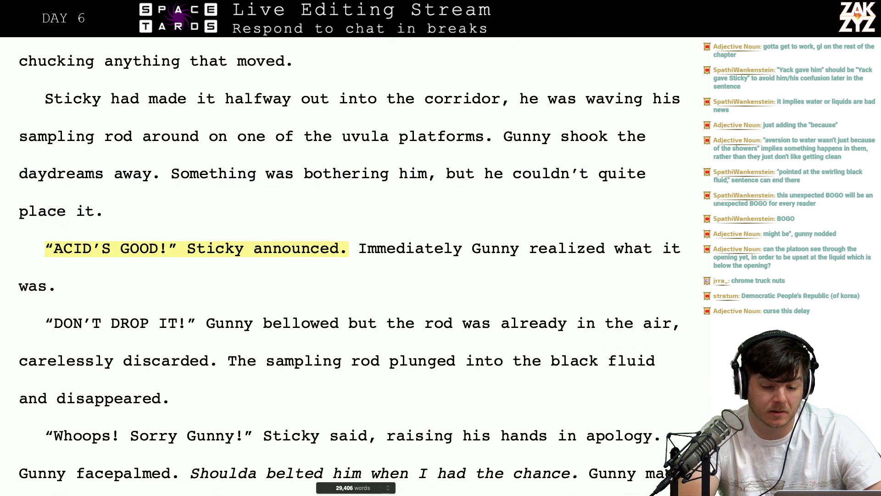
{"action": "scroll", "coordinate": [214, 210], "scroll_direction": "down", "scroll_amount": 1}
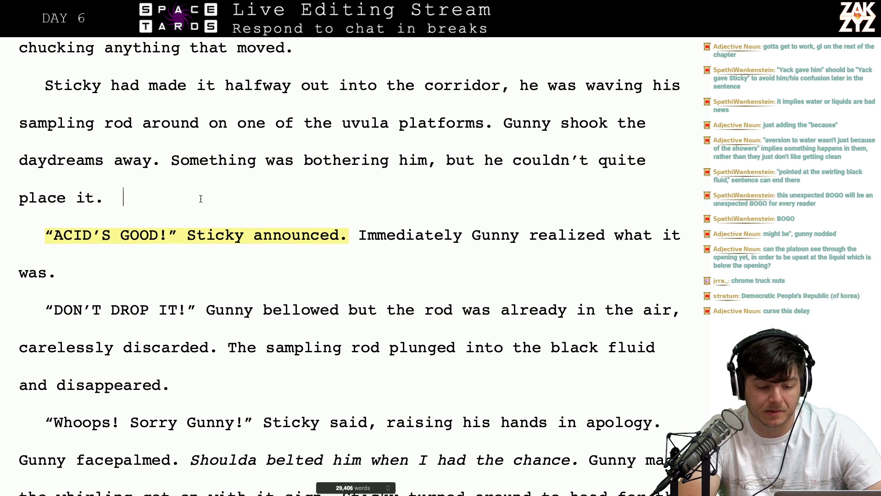
{"action": "key", "text": "Right"}
{"action": "left_click", "coordinate": [140, 235]}
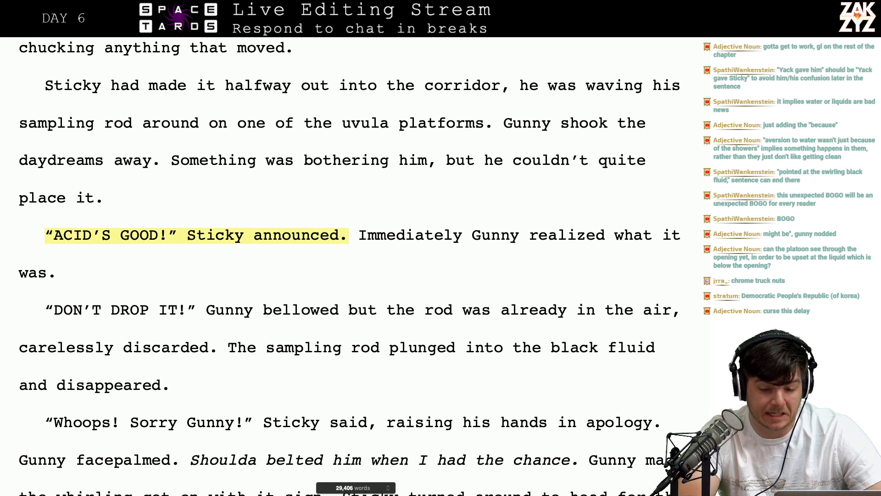
{"action": "key", "text": "alt+Right"}
{"action": "key", "text": "alt+Right"}
{"action": "key", "text": "alt+Right"}
{"action": "key", "text": "alt+Right"}
{"action": "key", "text": "alt+Right"}
{"action": "key", "text": "alt+Right"}
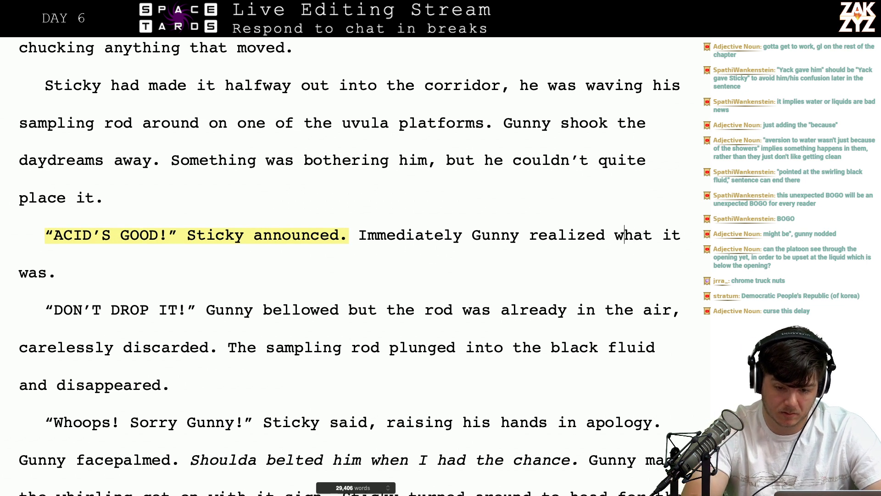
{"action": "key", "text": "Right"}
{"action": "type", "text": "w"}
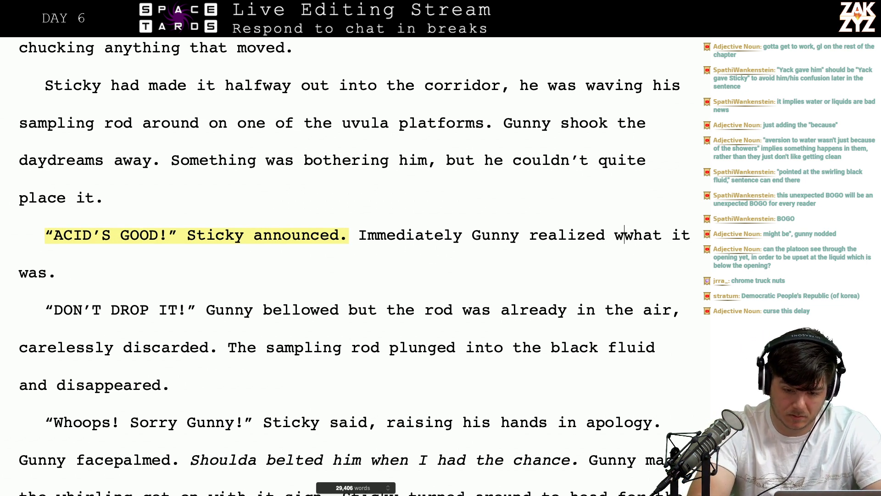
{"action": "key", "text": "BackSpace"}
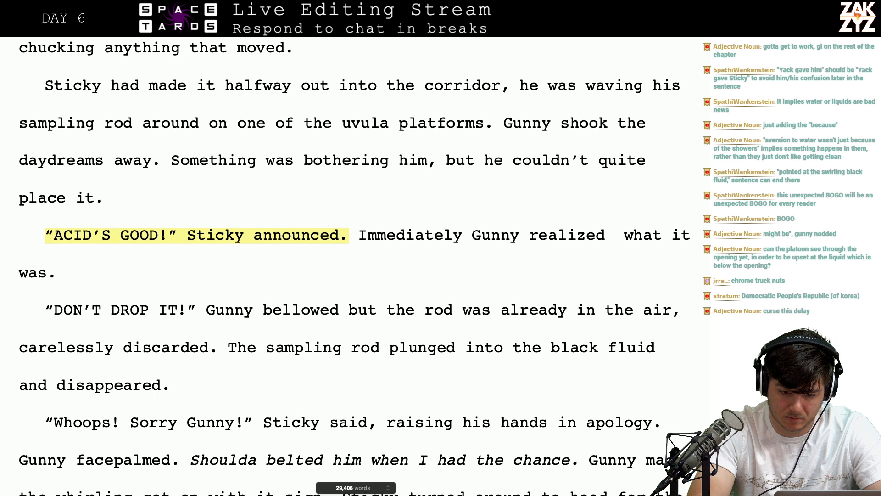
{"action": "type", "text": "what"}
{"action": "key", "text": "BackSpace"}
{"action": "key", "text": "BackSpace"}
{"action": "key", "text": "BackSpace"}
{"action": "key", "text": "BackSpace"}
{"action": "key", "text": "BackSpace"}
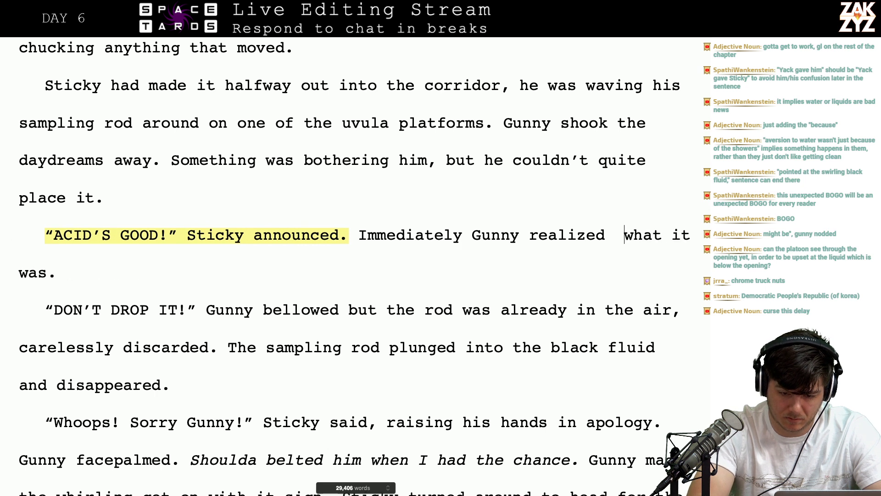
{"action": "key", "text": "BackSpace"}
{"action": "key", "text": "BackSpace"}
{"action": "type", "text": "w"}
{"action": "key", "text": "BackSpace"}
{"action": "key", "text": "BackSpace"}
{"action": "key", "text": "BackSpace"}
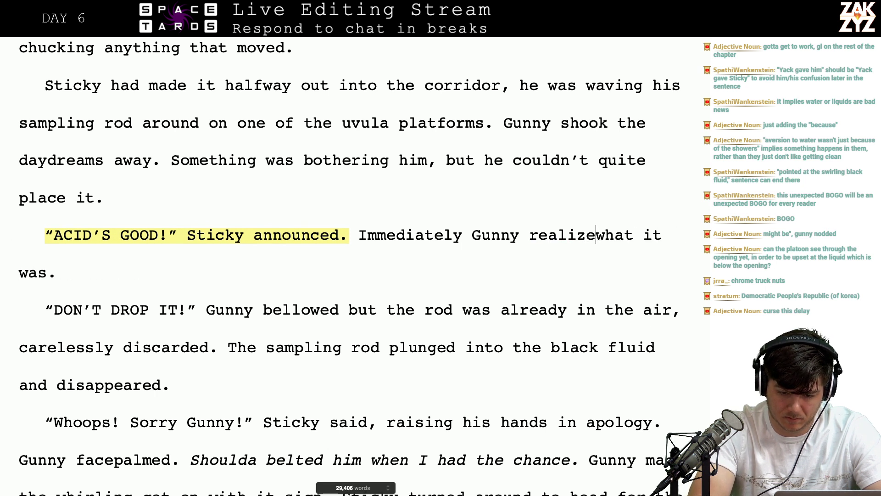
{"action": "type", "text": "d what was b"}
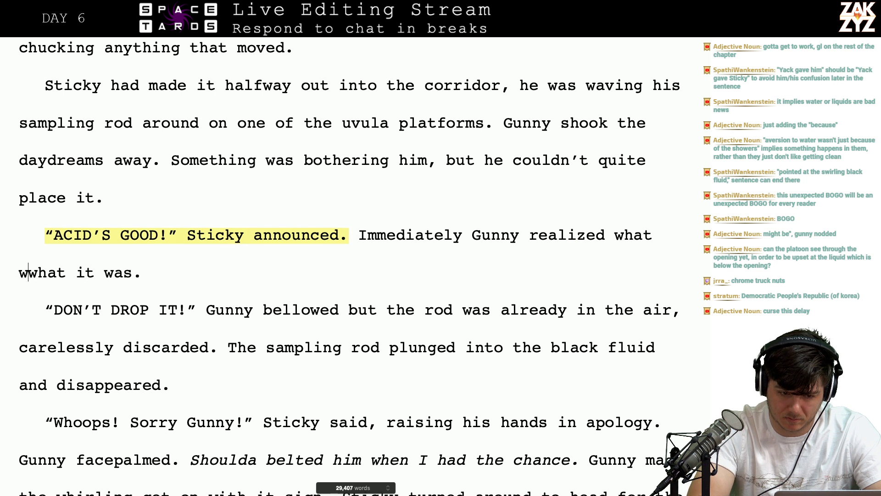
{"action": "key", "text": "BackSpace"}
{"action": "key", "text": "BackSpace"}
{"action": "key", "text": "BackSpace"}
{"action": "key", "text": "BackSpace"}
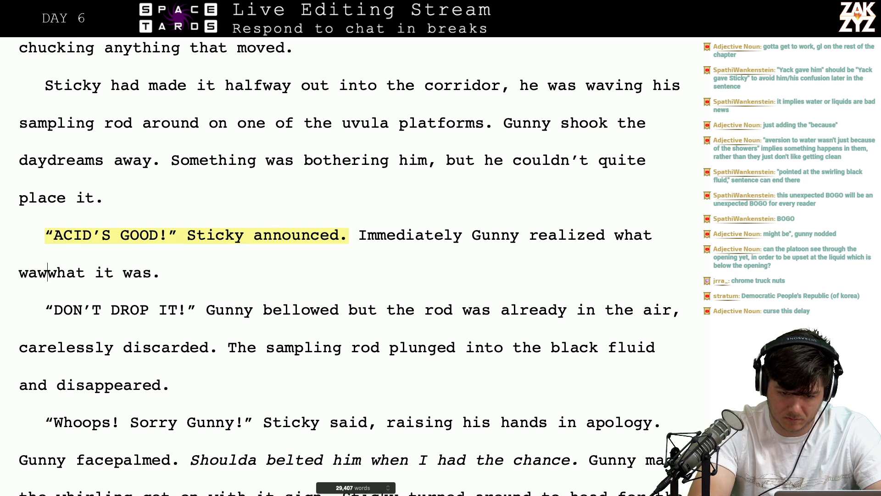
{"action": "key", "text": "BackSpace"}
{"action": "key", "text": "BackSpace"}
{"action": "key", "text": "BackSpace"}
{"action": "key", "text": "BackSpace"}
{"action": "key", "text": "BackSpace"}
{"action": "key", "text": "BackSpace"}
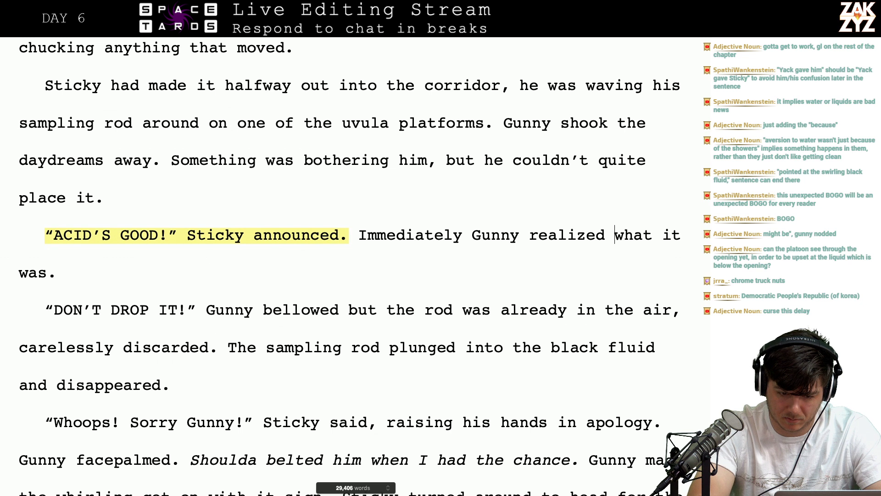
{"action": "type", "text": "whywh"}
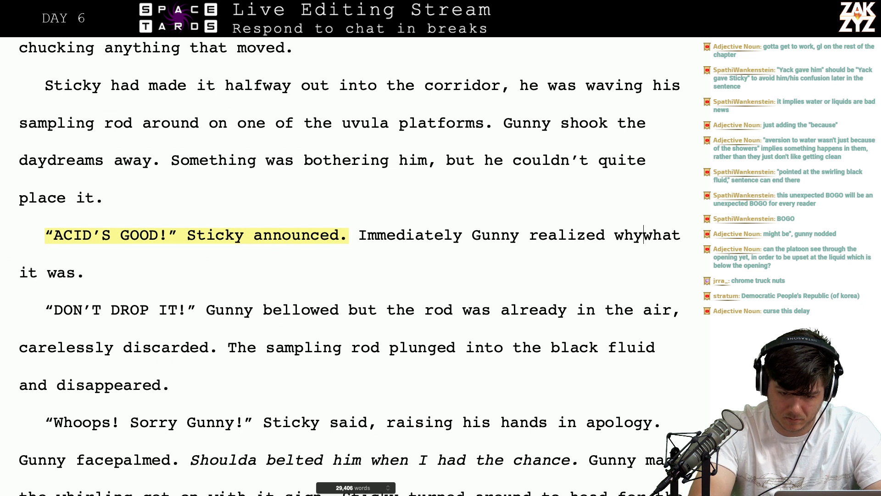
{"action": "key", "text": "BackSpace"}
{"action": "key", "text": "BackSpace"}
{"action": "key", "text": "BackSpace"}
Replace "what it was." with "what was bothering him." in the sentence beginning "Immediately Gunny realized"
{"action": "type", "text": "what was bothering"}
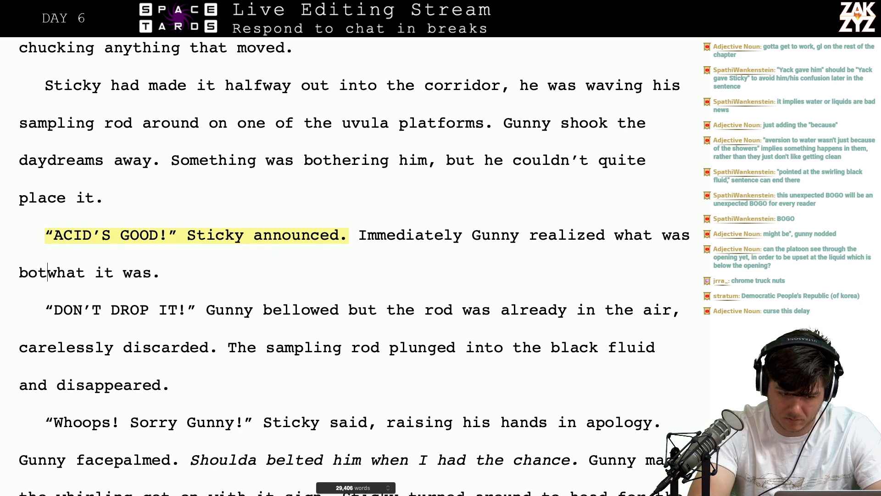
{"action": "type", "text": " him."}
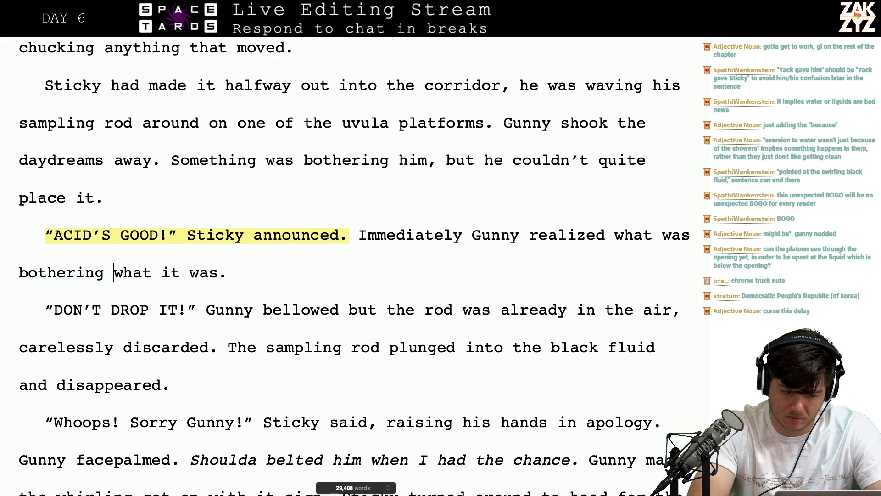
{"action": "key", "text": "shift+Right"}
{"action": "key", "text": "shift+Right"}
{"action": "key", "text": "shift+Right"}
{"action": "key", "text": "shift+Right"}
{"action": "key", "text": "shift+Right"}
{"action": "key", "text": "shift+Right"}
{"action": "key", "text": "shift+Right"}
{"action": "key", "text": "shift+Right"}
{"action": "key", "text": "shift+Right"}
{"action": "key", "text": "shift+Right"}
{"action": "key", "text": "shift+Right"}
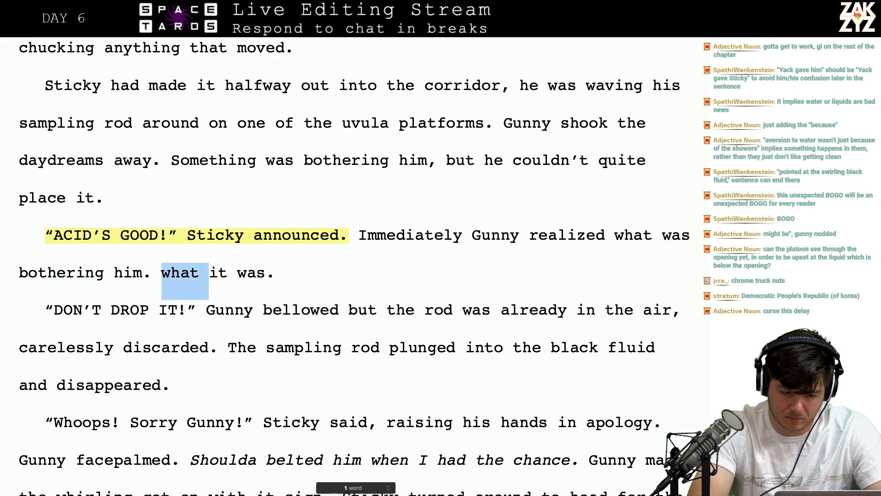
{"action": "key", "text": "shift+Right"}
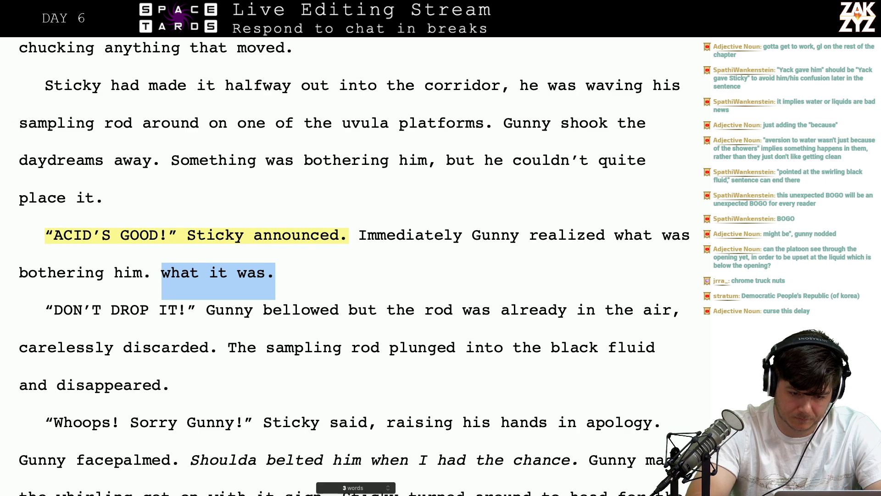
{"action": "key", "text": "BackSpace"}
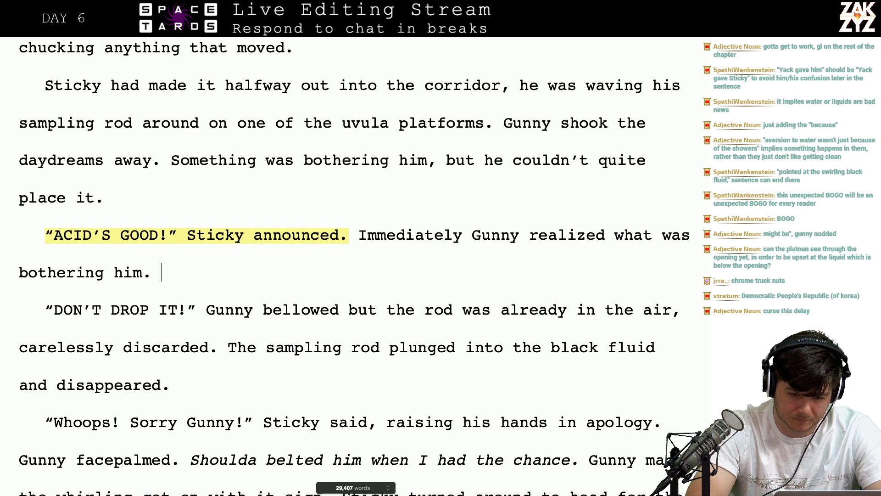
Replace "bothering" with "eating at him" in the sentence "Something was bothering him, but he couldn't quite place it."
{"action": "left_click", "coordinate": [388, 164]}
{"action": "key", "text": "BackSpace"}
{"action": "key", "text": "BackSpace"}
{"action": "key", "text": "BackSpace"}
{"action": "key", "text": "BackSpace"}
{"action": "key", "text": "BackSpace"}
{"action": "key", "text": "BackSpace"}
{"action": "key", "text": "BackSpace"}
{"action": "key", "text": "BackSpace"}
{"action": "key", "text": "BackSpace"}
{"action": "type", "text": "e it."}
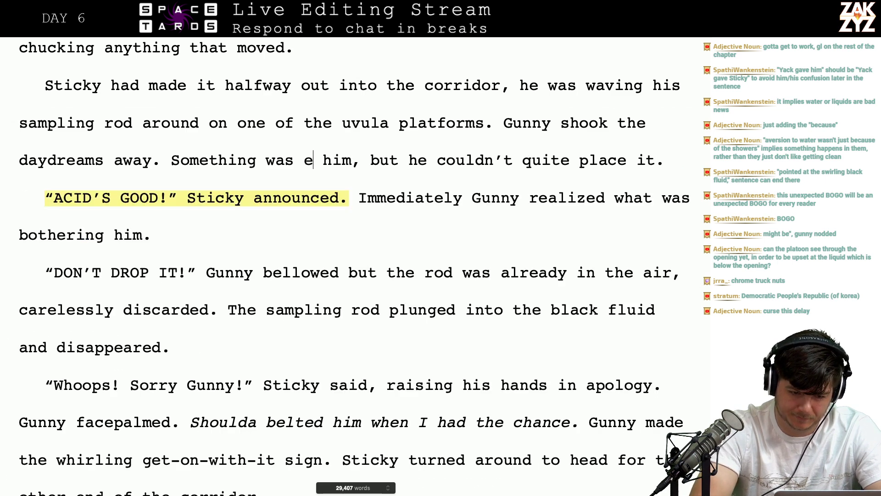
{"action": "type", "text": "ating at him"}
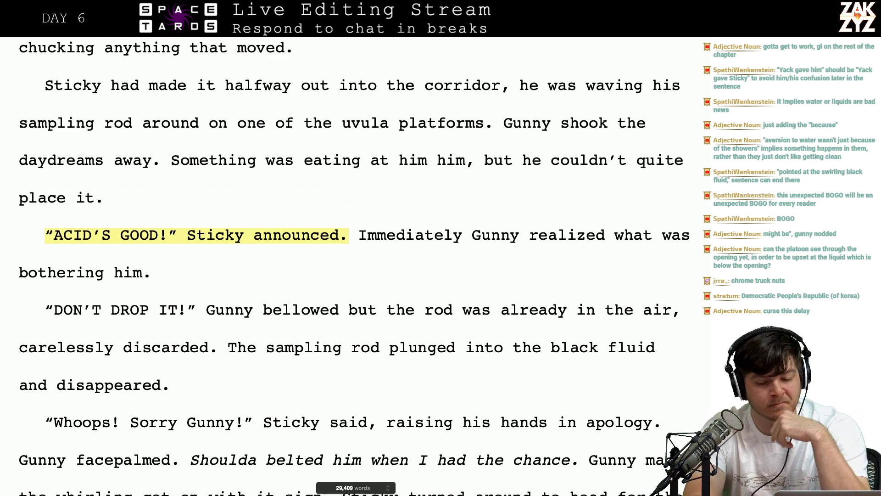
Replace "eating at him" with "bugging" so the sentence reads "Something was bugging him, but he couldn't quite place it."
{"action": "key", "text": "BackSpace"}
{"action": "key", "text": "BackSpace"}
{"action": "key", "text": "BackSpace"}
{"action": "key", "text": "BackSpace"}
{"action": "key", "text": "BackSpace"}
{"action": "key", "text": "BackSpace"}
{"action": "key", "text": "BackSpace"}
{"action": "key", "text": "BackSpace"}
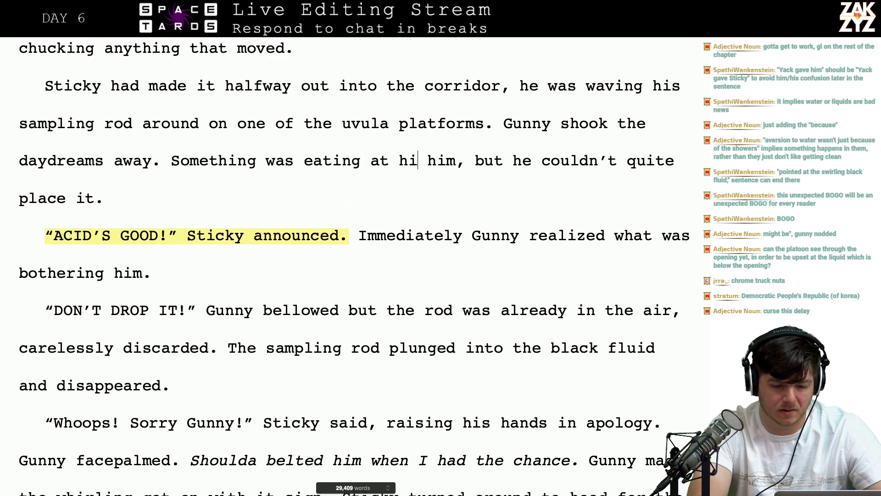
{"action": "key", "text": "BackSpace"}
{"action": "key", "text": "BackSpace"}
{"action": "key", "text": "BackSpace"}
{"action": "key", "text": "BackSpace"}
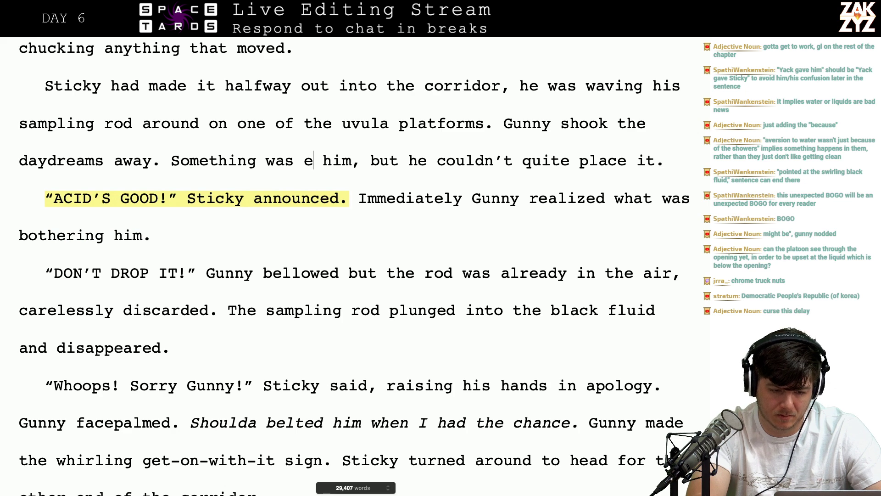
{"action": "key", "text": "BackSpace"}
{"action": "type", "text": "bugging"}
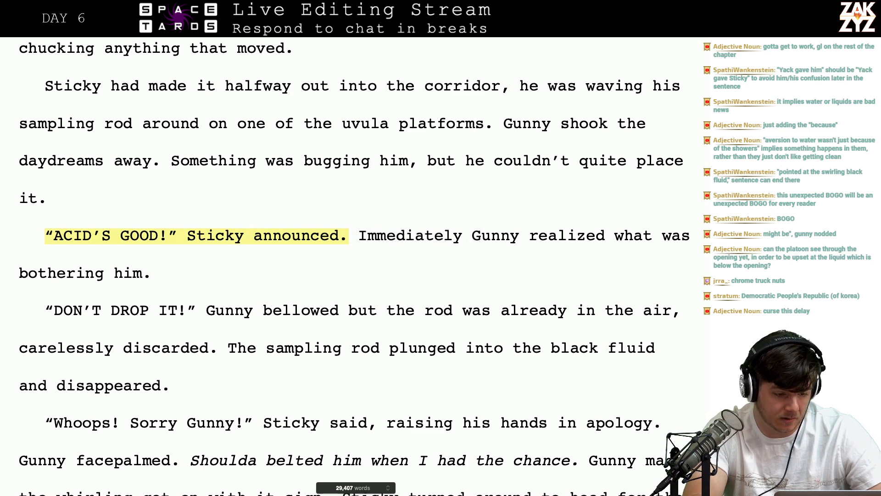
Read the editor's comment on "ACID'S GOOD!" and review the lines through "and disappeared."
{"action": "left_click", "coordinate": [197, 236]}
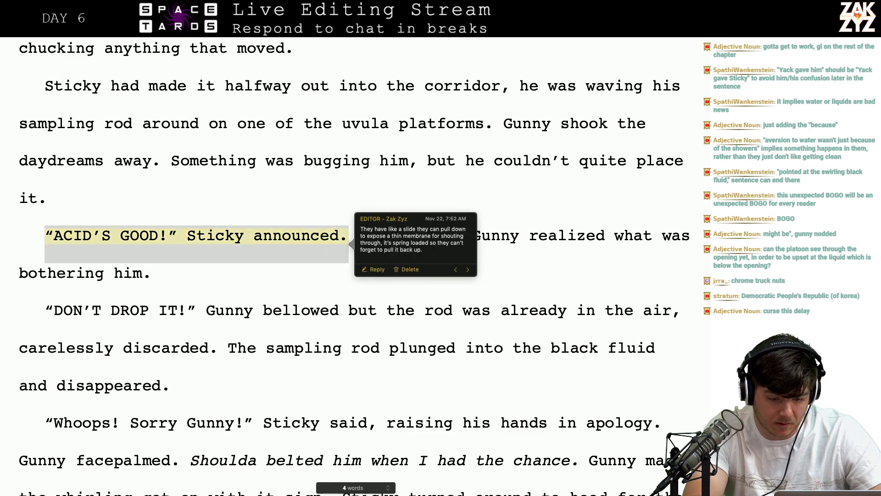
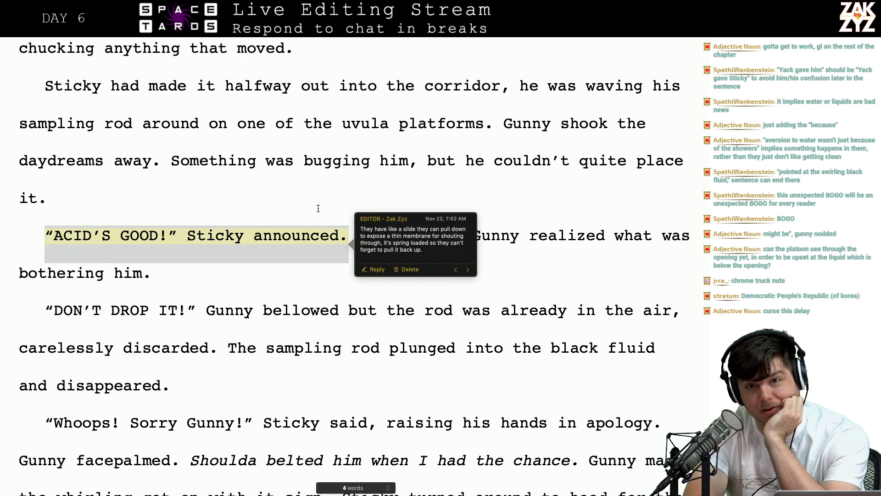
{"action": "key", "text": "Escape"}
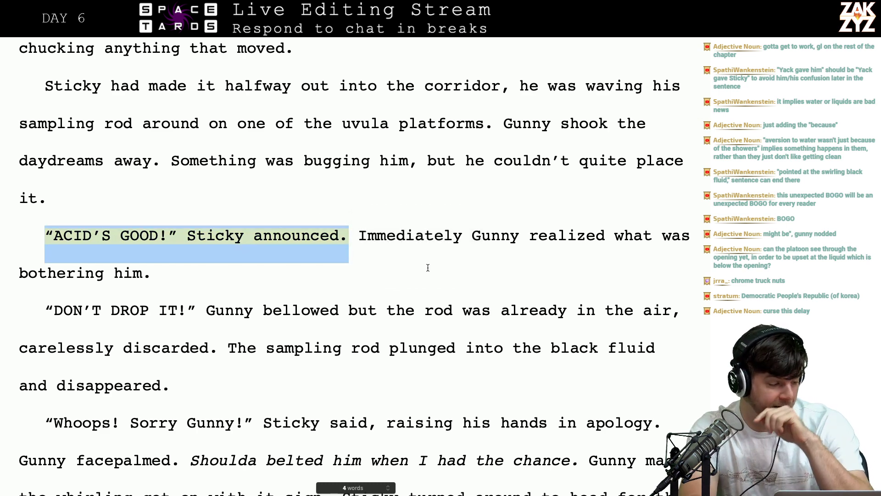
{"action": "scroll", "coordinate": [428, 268], "scroll_direction": "down", "scroll_amount": 2}
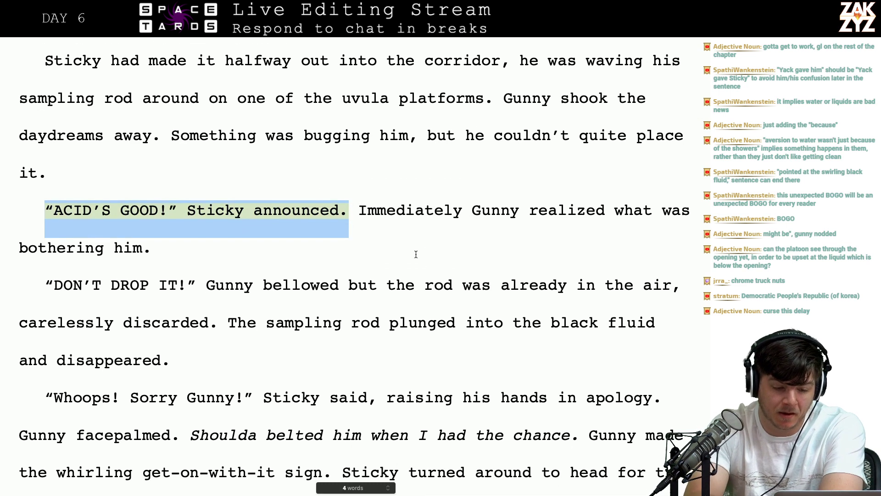
{"action": "left_click", "coordinate": [392, 234]}
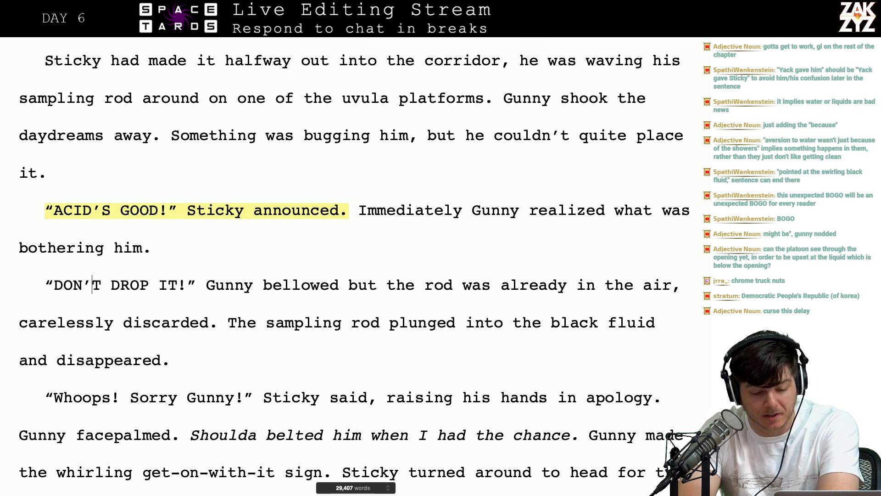
{"action": "left_click", "coordinate": [311, 285]}
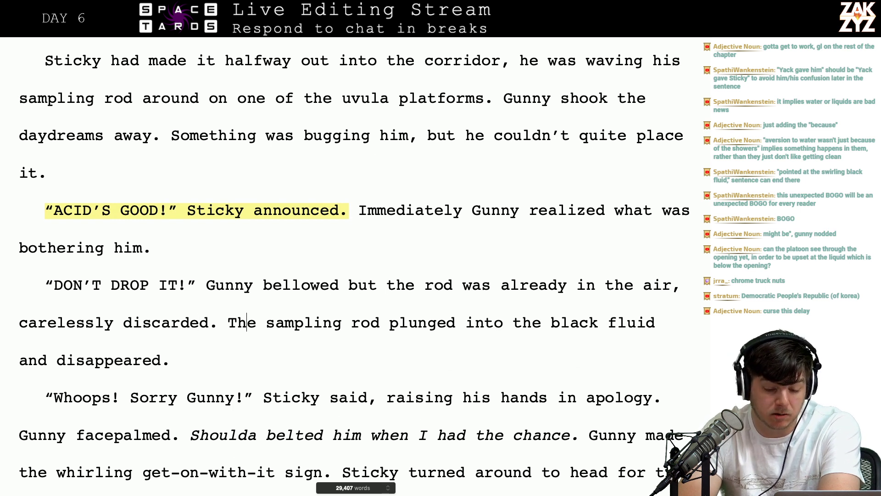
{"action": "left_click", "coordinate": [180, 360]}
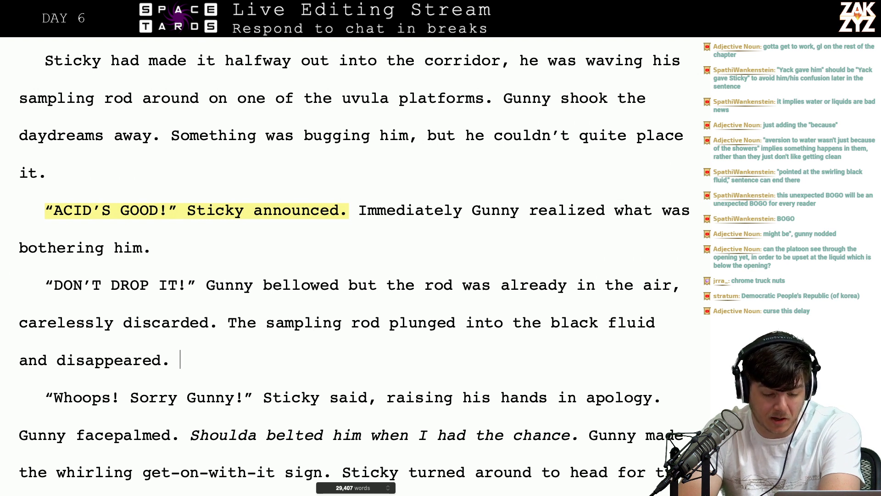
Replace "his hands" with "the palms of his gauntlets" in Sticky's "Whoops! Sorry Gunny!" apology sentence
{"action": "left_click", "coordinate": [177, 397]}
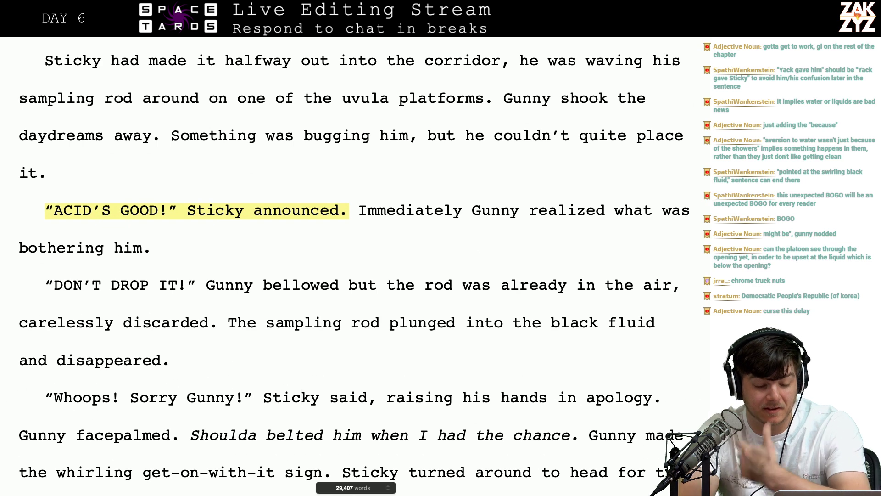
{"action": "key", "text": "alt+Right"}
{"action": "key", "text": "alt+Right"}
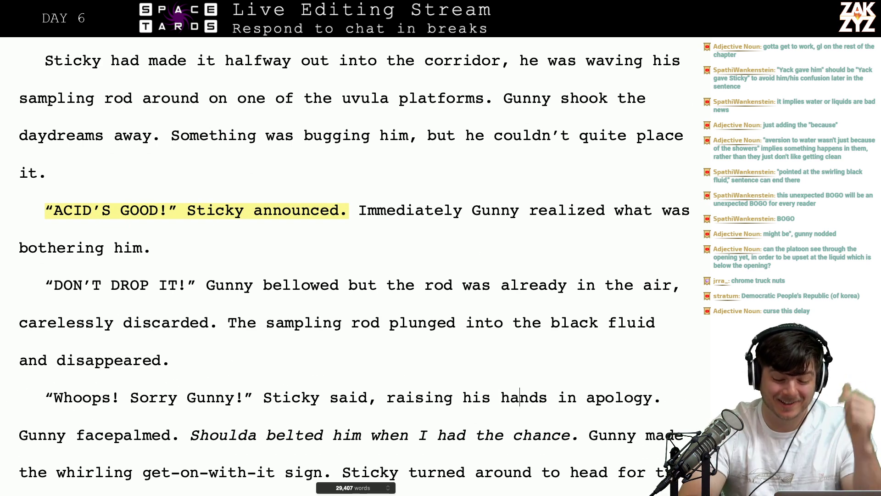
{"action": "key", "text": "BackSpace"}
{"action": "key", "text": "BackSpace"}
{"action": "key", "text": "BackSpace"}
{"action": "key", "text": "BackSpace"}
{"action": "key", "text": "BackSpace"}
{"action": "key", "text": "BackSpace"}
{"action": "key", "text": "BackSpace"}
{"action": "key", "text": "BackSpace"}
{"action": "key", "text": "BackSpace"}
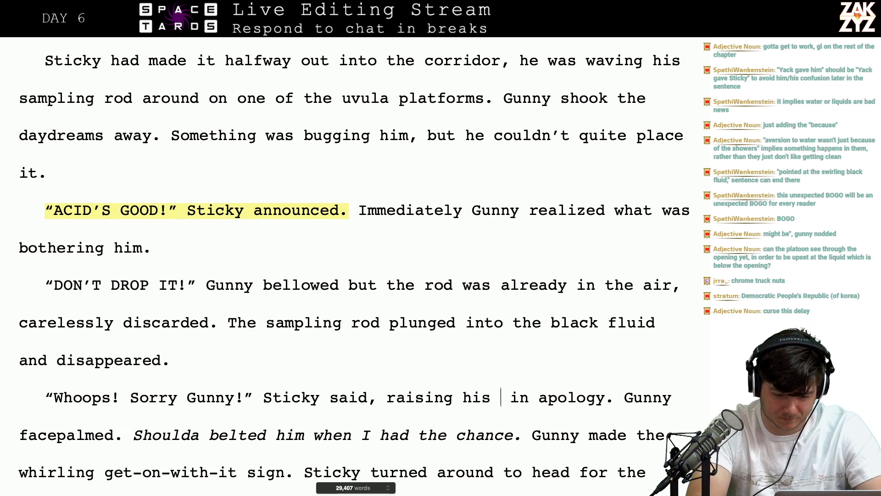
{"action": "type", "text": "the pa"}
{"action": "type", "text": "lms of his gaunt"}
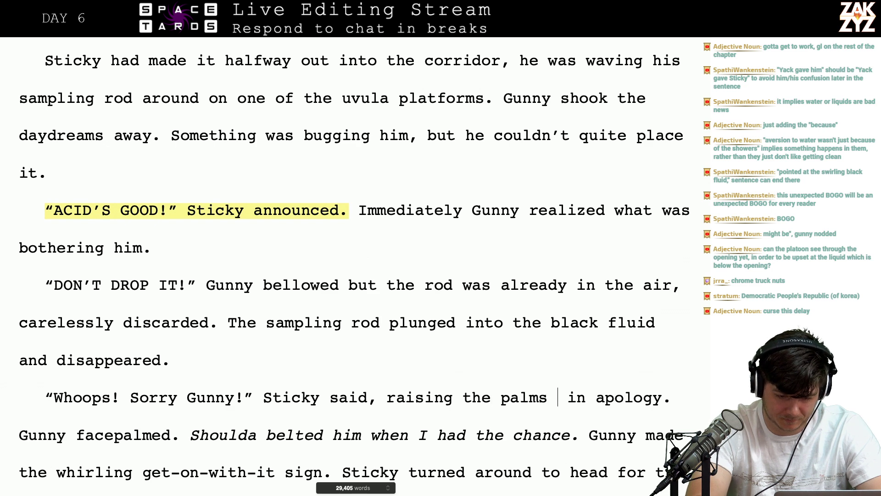
{"action": "type", "text": "lets in apology. Gunny facepalmed. Shoulda belted him when I had"}
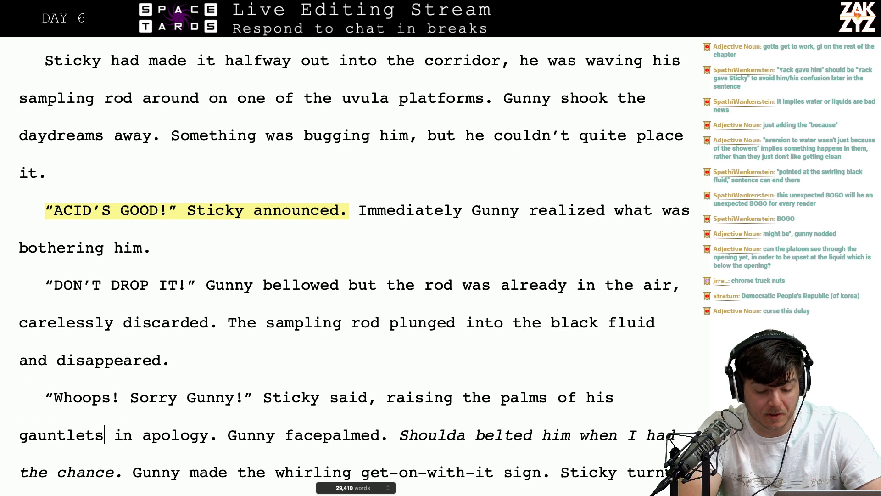
Replace "facepalmed" with "held a fist to his temple in frustration" in the sentence beginning with Gunny after the apology
{"action": "key", "text": "Right"}
{"action": "key", "text": "Right"}
{"action": "key", "text": "Right"}
{"action": "key", "text": "Right"}
{"action": "key", "text": "Right"}
{"action": "key", "text": "Right"}
{"action": "key", "text": "Right"}
{"action": "key", "text": "Right"}
{"action": "key", "text": "Right"}
{"action": "key", "text": "Right"}
{"action": "key", "text": "Right"}
{"action": "key", "text": "Right"}
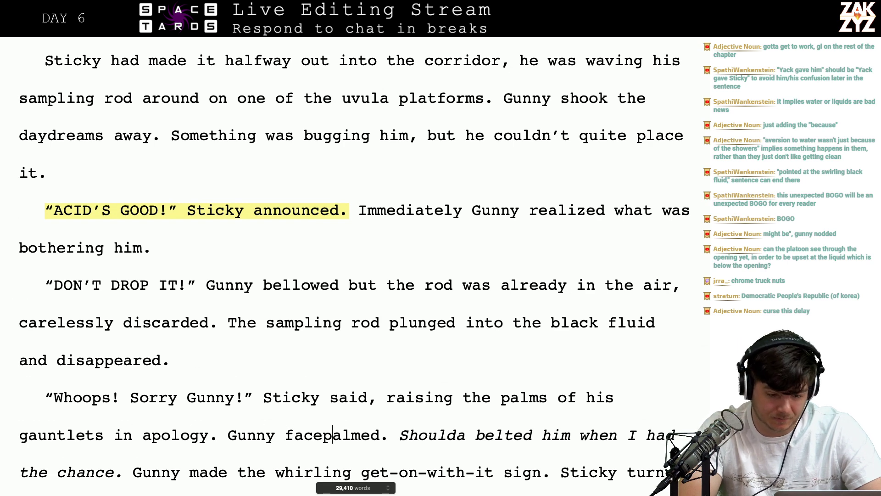
{"action": "left_click", "coordinate": [361, 472]}
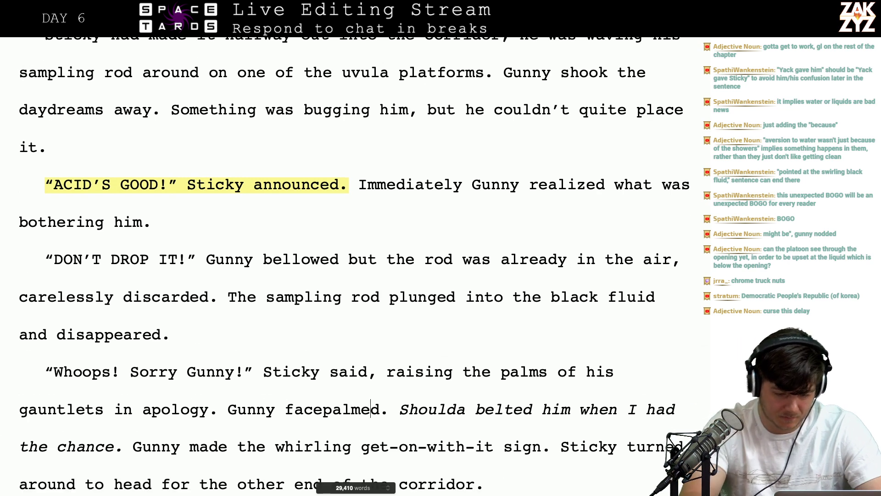
{"action": "key", "text": "Right"}
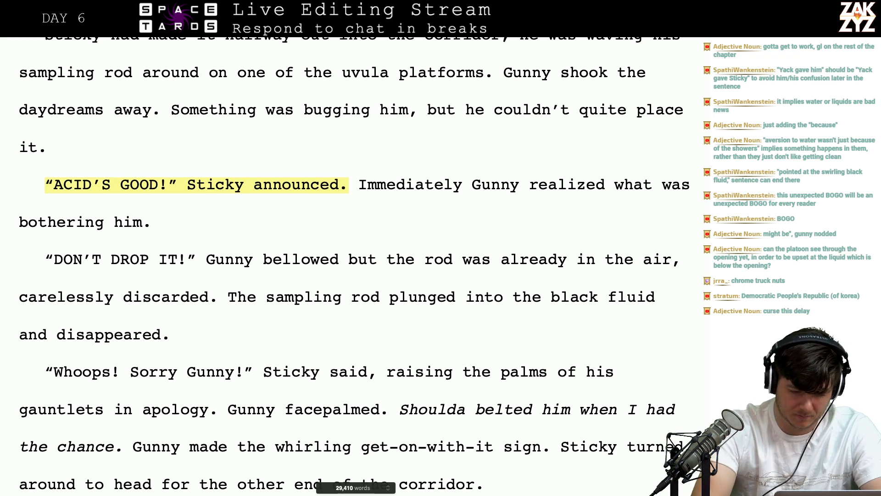
{"action": "key", "text": "BackSpace"}
{"action": "key", "text": "BackSpace"}
{"action": "key", "text": "BackSpace"}
{"action": "key", "text": "BackSpace"}
{"action": "key", "text": "BackSpace"}
{"action": "key", "text": "BackSpace"}
{"action": "key", "text": "BackSpace"}
{"action": "key", "text": "BackSpace"}
{"action": "key", "text": "BackSpace"}
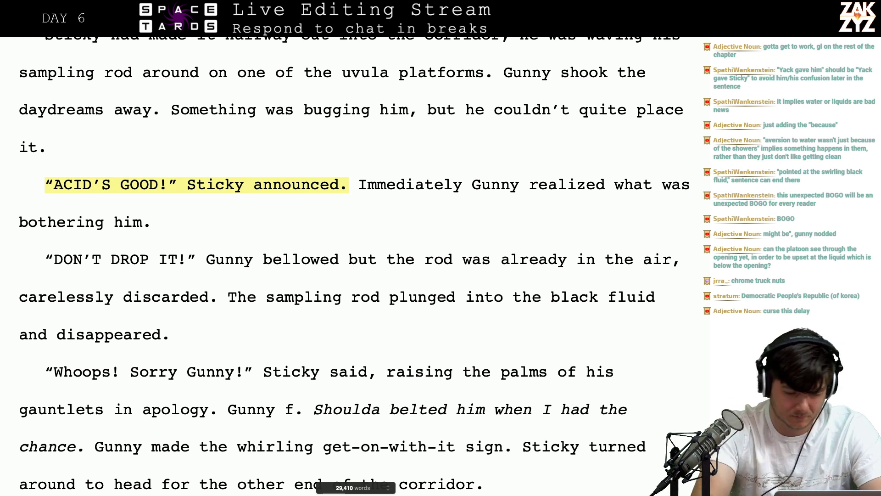
{"action": "key", "text": "BackSpace"}
{"action": "type", "text": "held a fist to "}
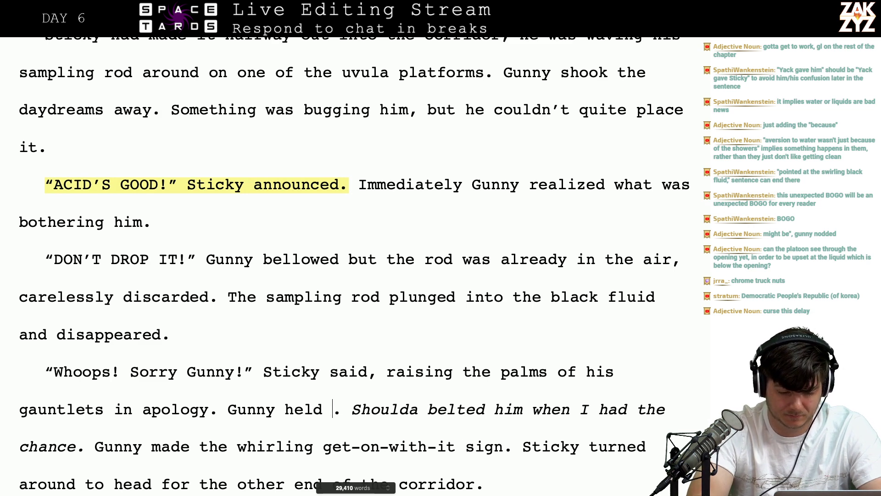
{"action": "type", "text": "his temple in"}
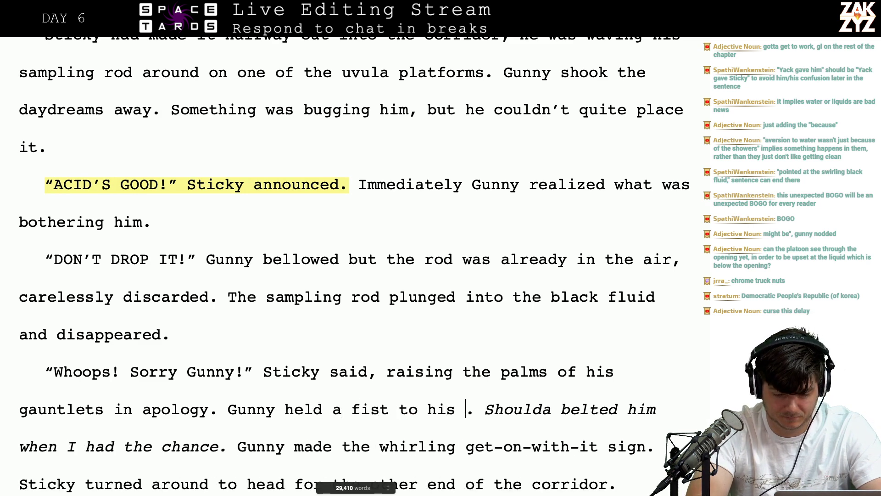
{"action": "type", "text": " frustration."}
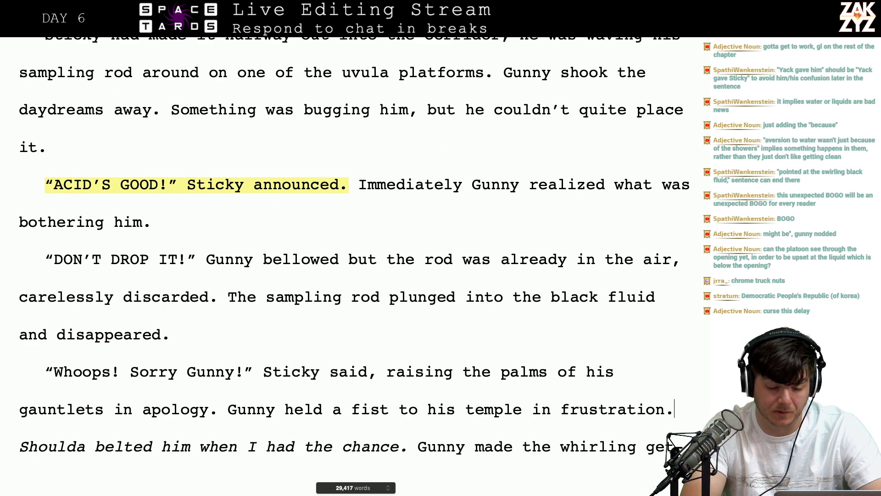
Break the paragraph before "Gunny made the whirling" and add "There was nothing else to be done," after the italic thought
{"action": "left_click", "coordinate": [85, 447]}
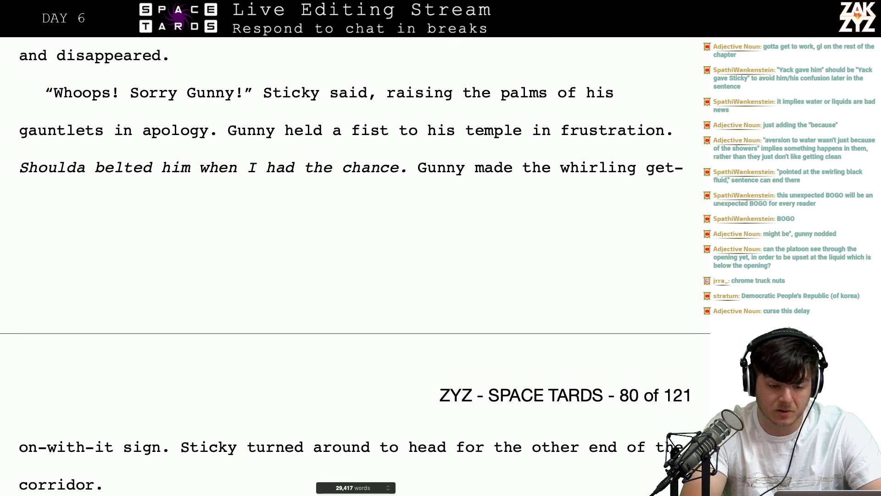
{"action": "key", "text": "Left"}
{"action": "key", "text": "Right"}
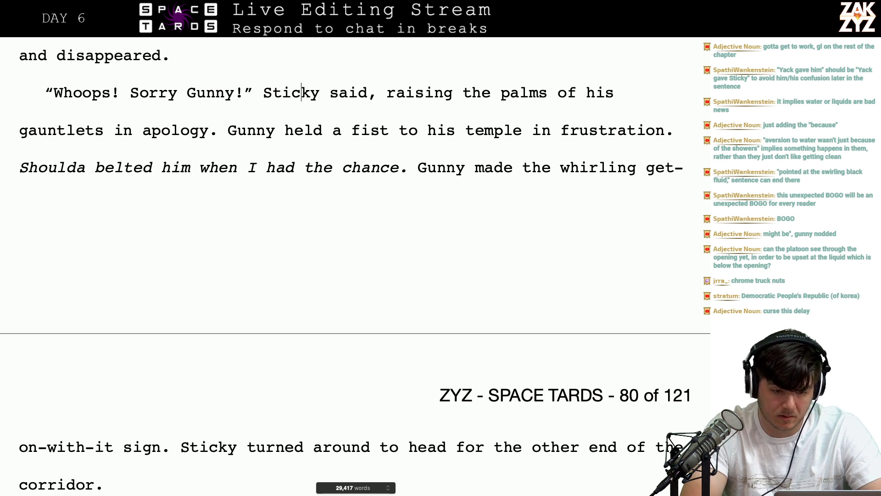
{"action": "key", "text": "Down"}
{"action": "key", "text": "Left"}
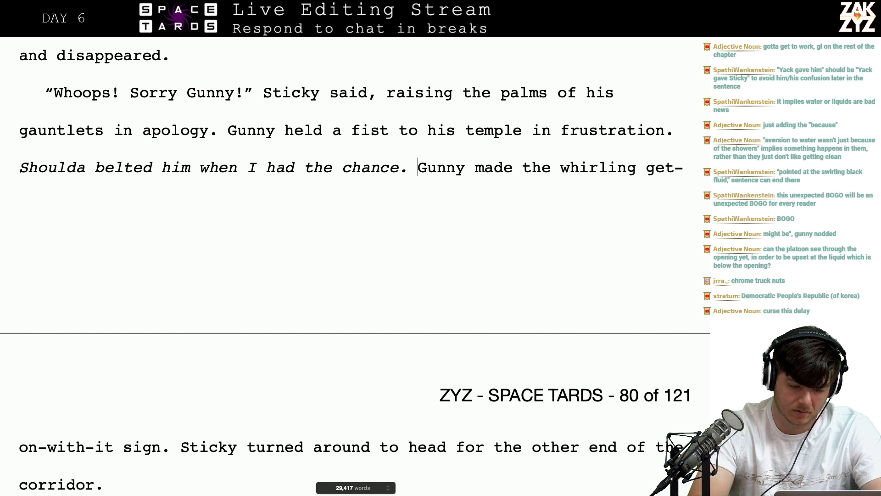
{"action": "key", "text": "Return"}
{"action": "key", "text": "Left"}
{"action": "type", "text": "The"}
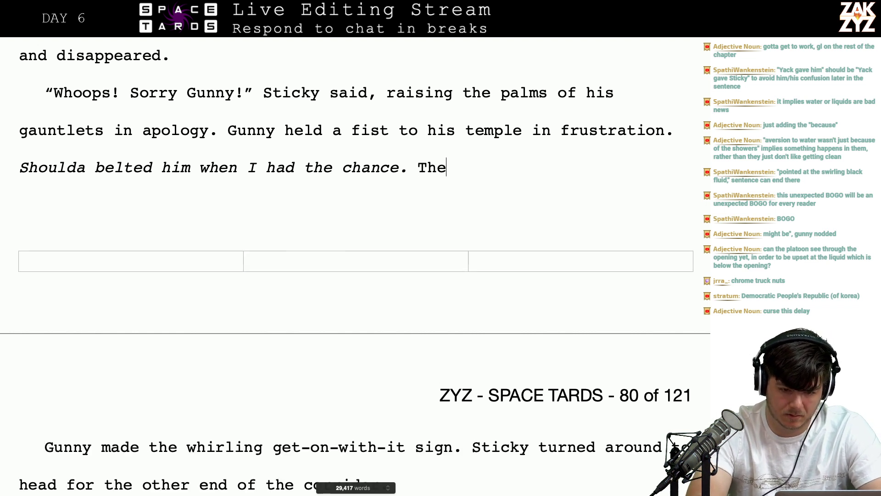
{"action": "type", "text": "re was n"}
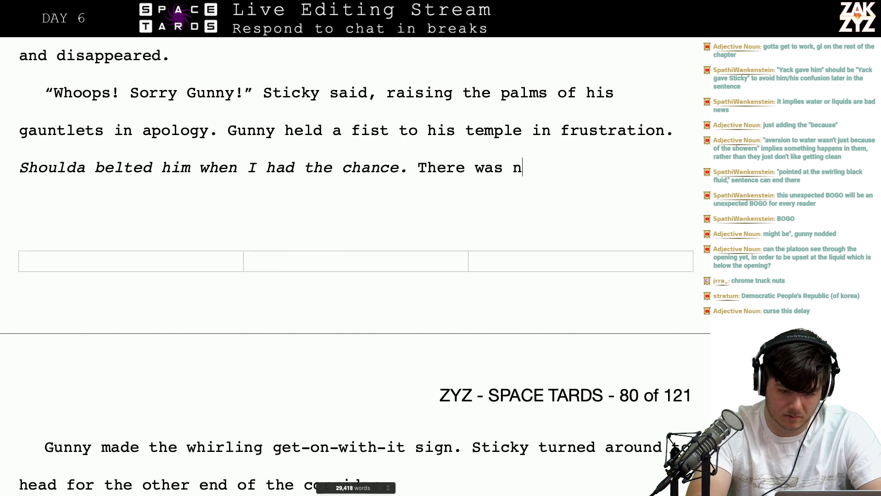
{"action": "type", "text": "othing else to be done,"}
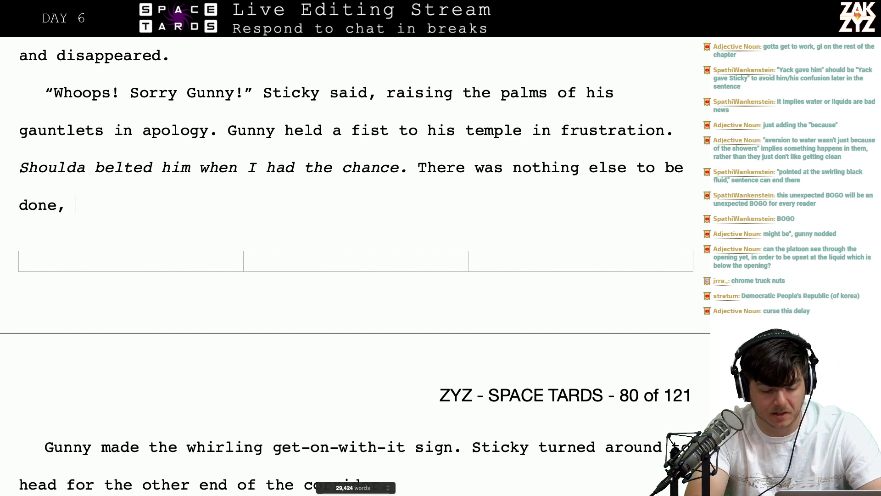
Remove the paragraph break after "done," so the sentence continues with "Gunny made the whirling get-on-with-it sign."
{"action": "key", "text": "shift+Right"}
{"action": "key", "text": "shift+Right"}
{"action": "key", "text": "shift+Right"}
{"action": "key", "text": "shift+Right"}
{"action": "key", "text": "shift+Right"}
{"action": "key", "text": "shift+Left"}
{"action": "key", "text": "shift+Left"}
{"action": "key", "text": "shift+Left"}
{"action": "key", "text": "shift+Left"}
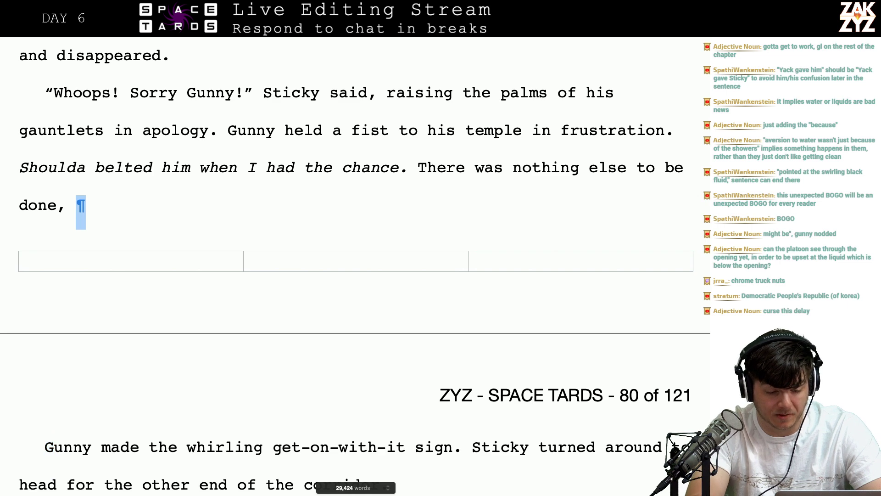
{"action": "key", "text": "Delete"}
{"action": "key", "text": "Down"}
{"action": "key", "text": "Down"}
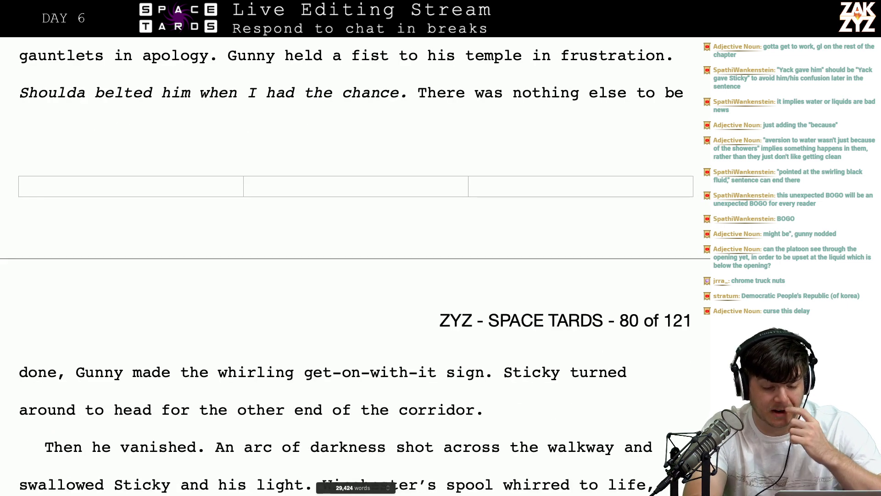
{"action": "key", "text": "Down"}
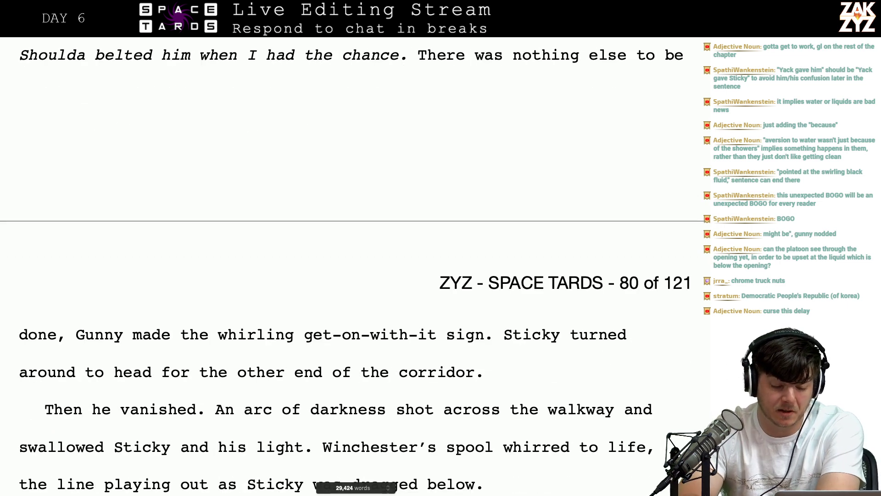
{"action": "scroll", "coordinate": [355, 264], "scroll_direction": "down", "scroll_amount": 1}
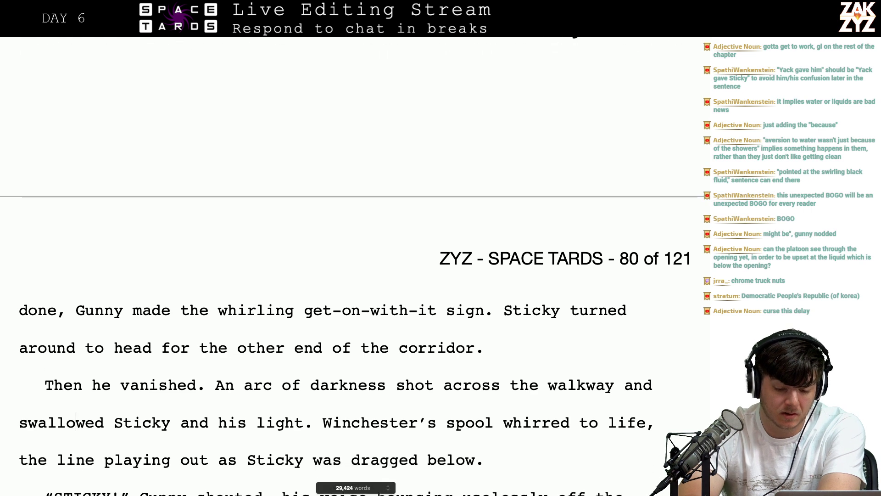
Reword Sticky's sentence after the get-on-with-it sign to "Sticky turned back towards the distant end of the corridor to continue scouting."
{"action": "left_click", "coordinate": [503, 325]}
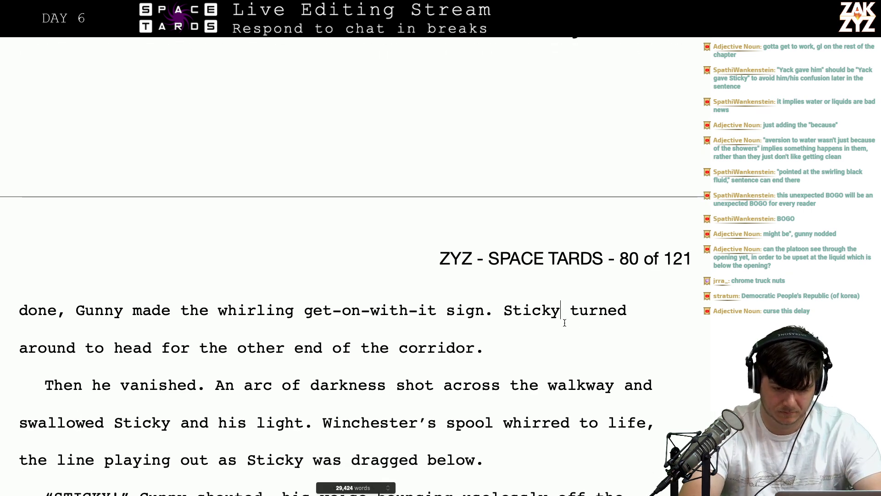
{"action": "key", "text": "ctrl+Right"}
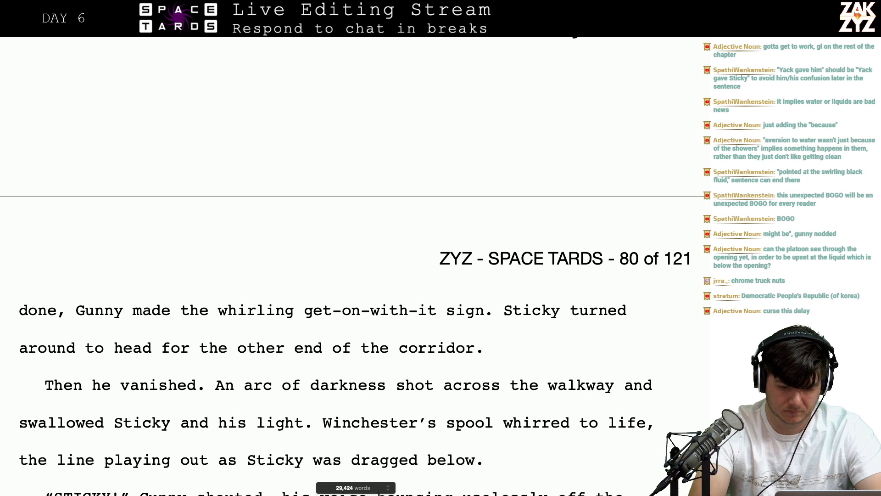
{"action": "type", "text": "aro"}
{"action": "key", "text": "BackSpace"}
{"action": "key", "text": "BackSpace"}
{"action": "key", "text": "BackSpace"}
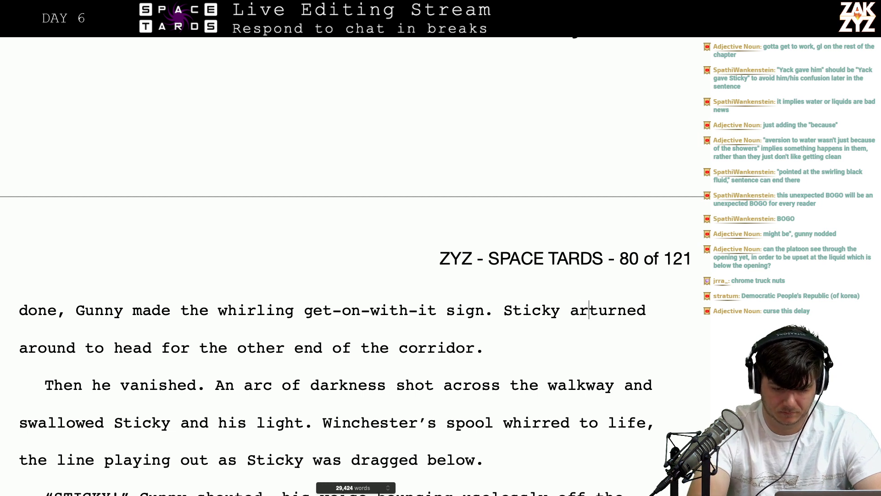
{"action": "type", "text": "back "}
{"action": "type", "text": "towards the"}
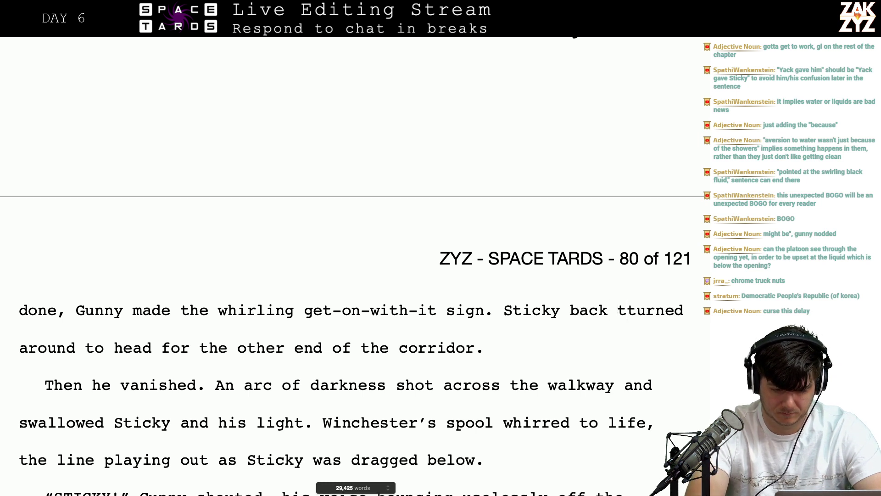
{"action": "type", "text": " distant end "}
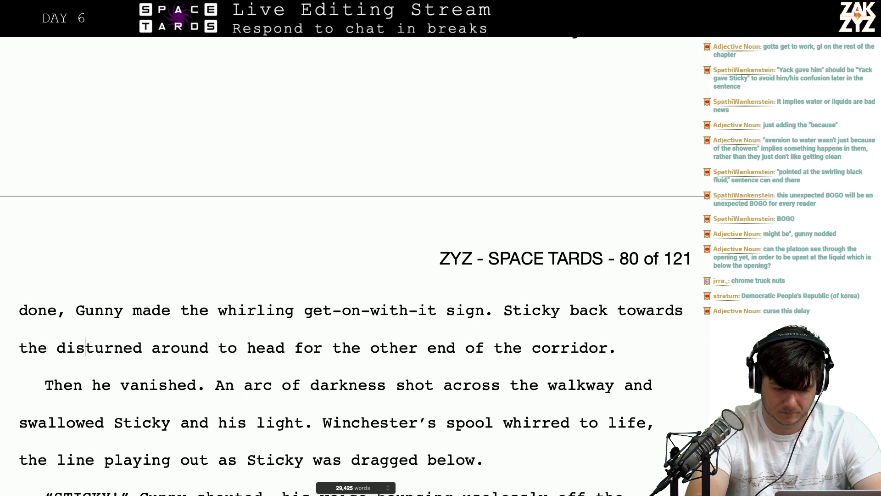
{"action": "type", "text": "of the"}
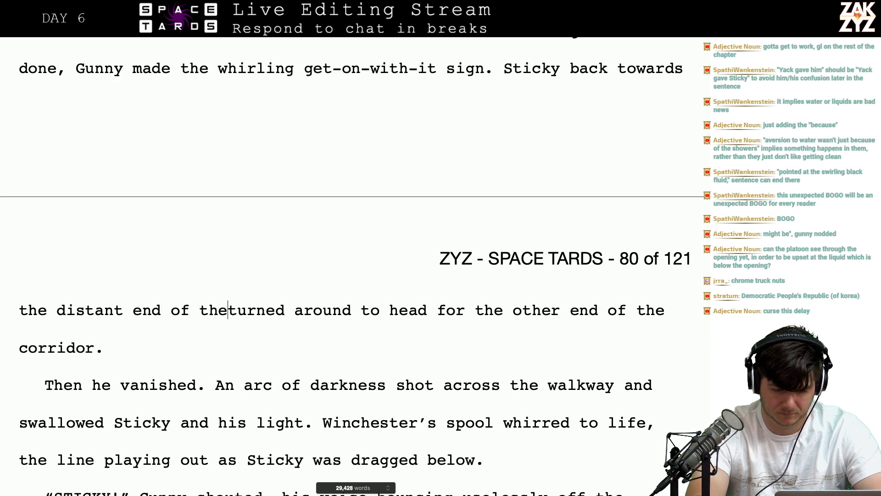
{"action": "type", "text": " corridor to continue"}
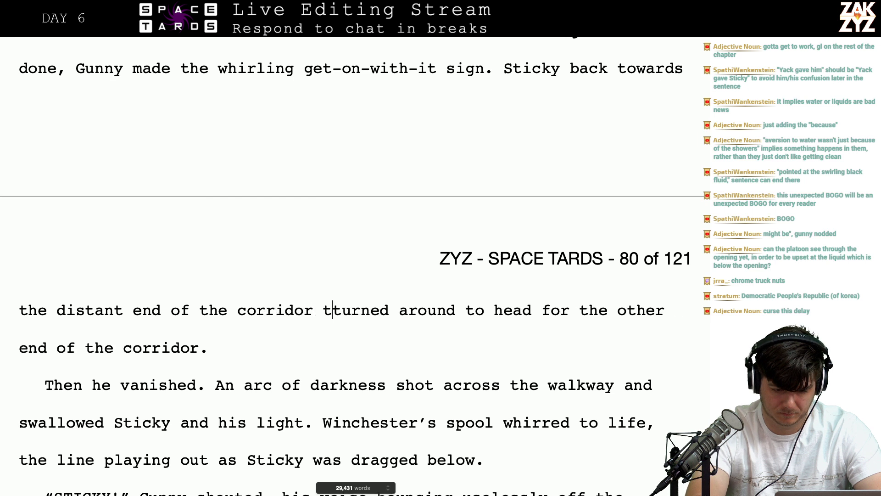
{"action": "type", "text": " his"}
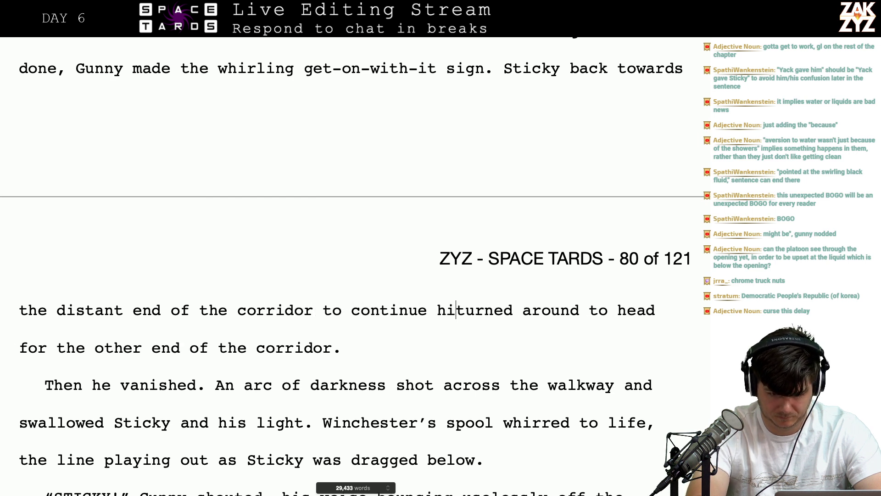
{"action": "key", "text": "BackSpace"}
{"action": "key", "text": "BackSpace"}
{"action": "key", "text": "BackSpace"}
{"action": "key", "text": "BackSpace"}
{"action": "type", "text": "scouting."}
{"action": "key", "text": "shift+Down"}
{"action": "key", "text": "BackSpace"}
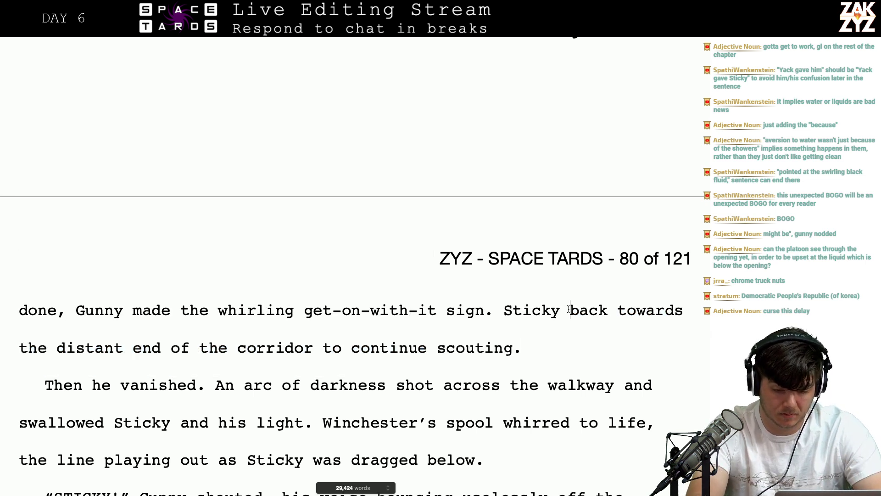
{"action": "type", "text": "turned"}
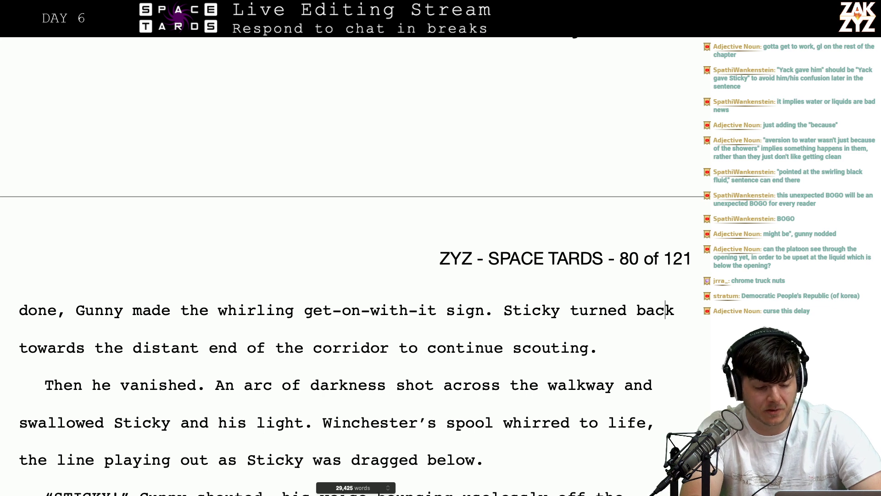
Reread the reworded corridor sentence and the paragraph starting "Then he vanished."
{"action": "key", "text": "Right"}
{"action": "key", "text": "Right"}
{"action": "key", "text": "Right"}
{"action": "key", "text": "Right"}
{"action": "key", "text": "Right"}
{"action": "key", "text": "Right"}
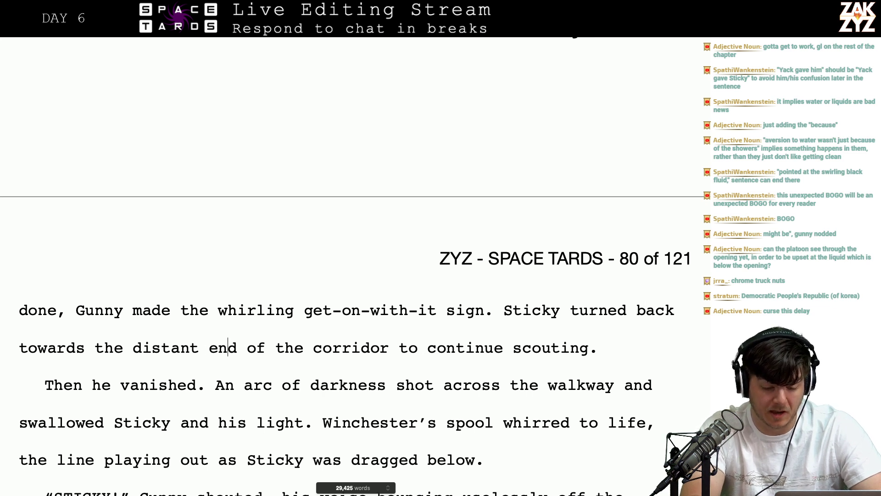
{"action": "key", "text": "Left"}
{"action": "key", "text": "Left"}
{"action": "key", "text": "Left"}
{"action": "key", "text": "Left"}
{"action": "key", "text": "Left"}
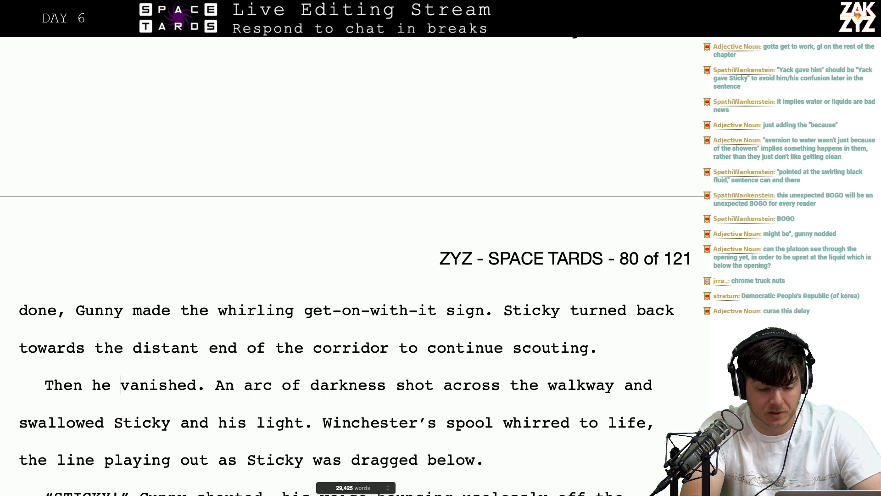
{"action": "key", "text": "Right"}
{"action": "key", "text": "Down"}
{"action": "scroll", "coordinate": [459, 373], "scroll_direction": "down", "scroll_amount": 2}
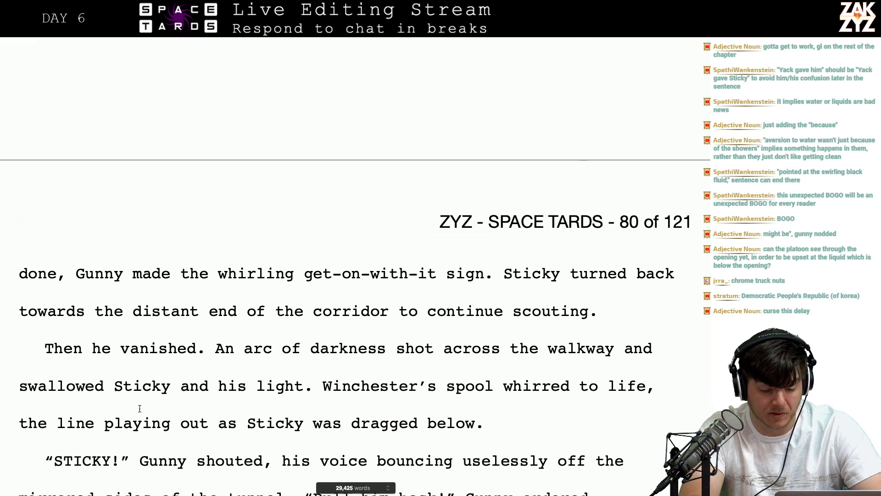
{"action": "scroll", "coordinate": [141, 408], "scroll_direction": "down", "scroll_amount": 5}
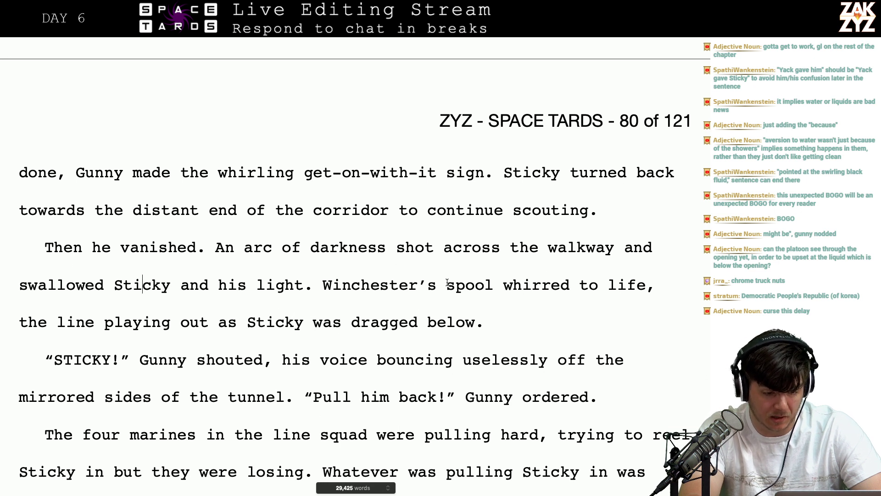
Insert "was" between "the" and "line playing out" in the sentence about Winchester's spool
{"action": "left_click", "coordinate": [170, 321]}
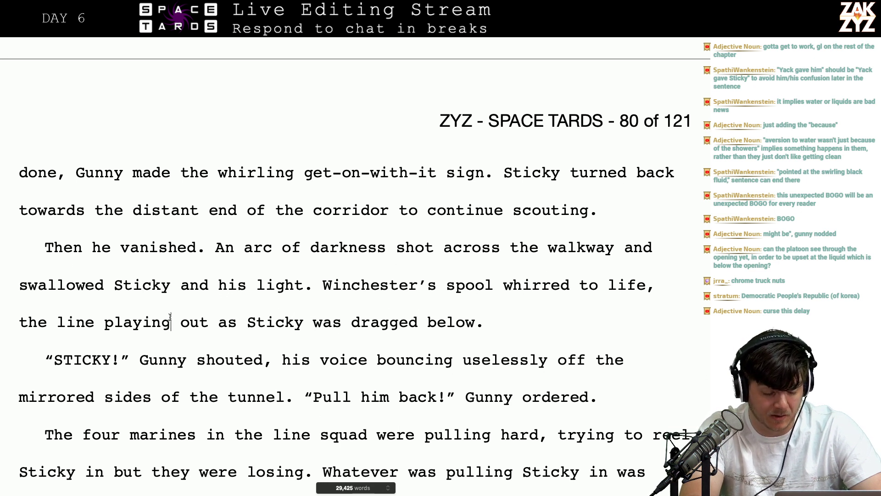
{"action": "key", "text": "Left"}
{"action": "key", "text": "Left"}
{"action": "key", "text": "Left"}
{"action": "key", "text": "Left"}
{"action": "key", "text": "Left"}
{"action": "key", "text": "Left"}
{"action": "type", "text": "w"}
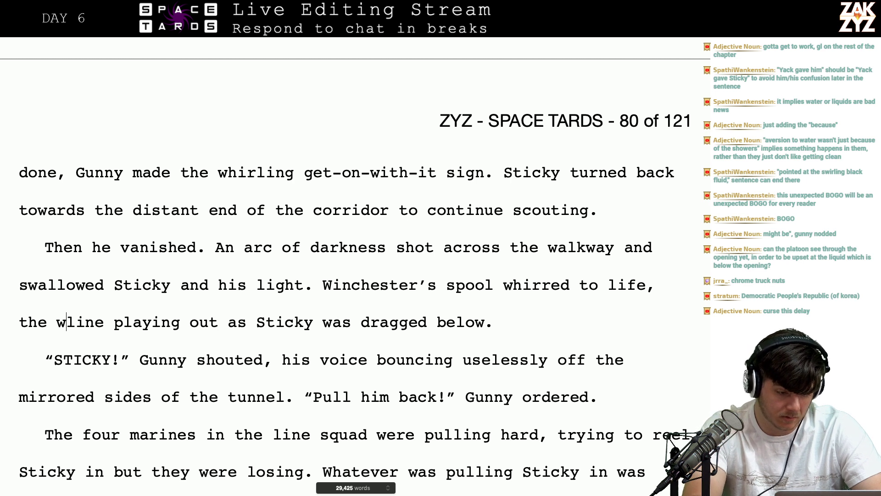
{"action": "type", "text": "as"}
Read from Sticky being dragged below through Gunny's order and the line squad's struggle to Lefty's "CAN'T!" paragraph
{"action": "key", "text": "Right"}
{"action": "key", "text": "Right"}
{"action": "key", "text": "Right"}
{"action": "key", "text": "Right"}
{"action": "key", "text": "Right"}
{"action": "key", "text": "Right"}
{"action": "key", "text": "Right"}
{"action": "key", "text": "Right"}
{"action": "key", "text": "Right"}
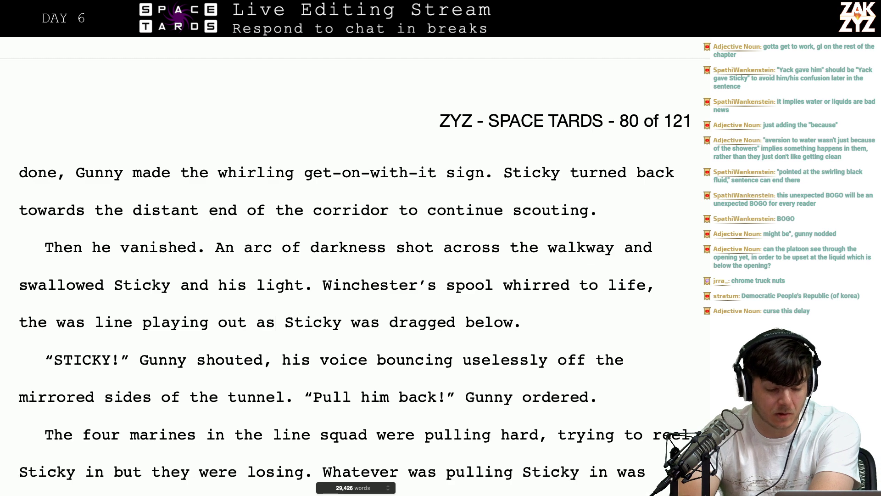
{"action": "key", "text": "Right"}
{"action": "key", "text": "Right"}
{"action": "key", "text": "Right"}
{"action": "key", "text": "Right"}
{"action": "key", "text": "Right"}
{"action": "key", "text": "Right"}
{"action": "key", "text": "Right"}
{"action": "key", "text": "Right"}
{"action": "key", "text": "Right"}
{"action": "scroll", "coordinate": [257, 277], "scroll_direction": "down", "scroll_amount": 3}
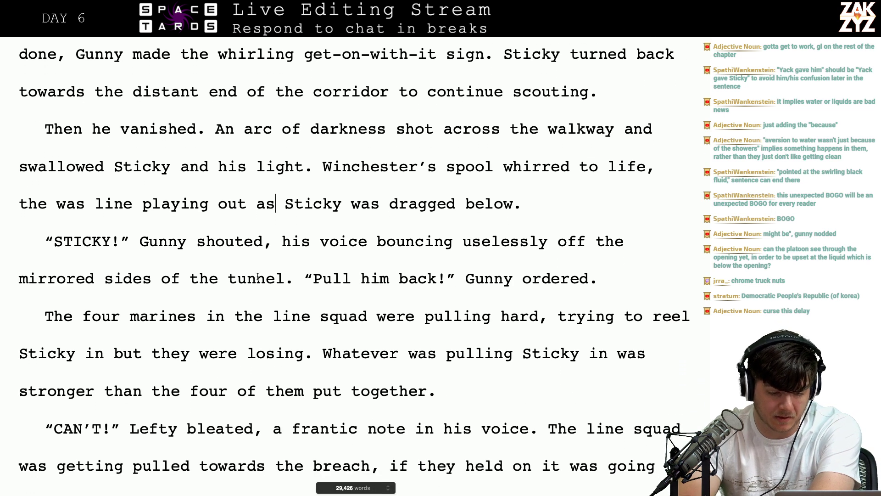
{"action": "key", "text": "Right"}
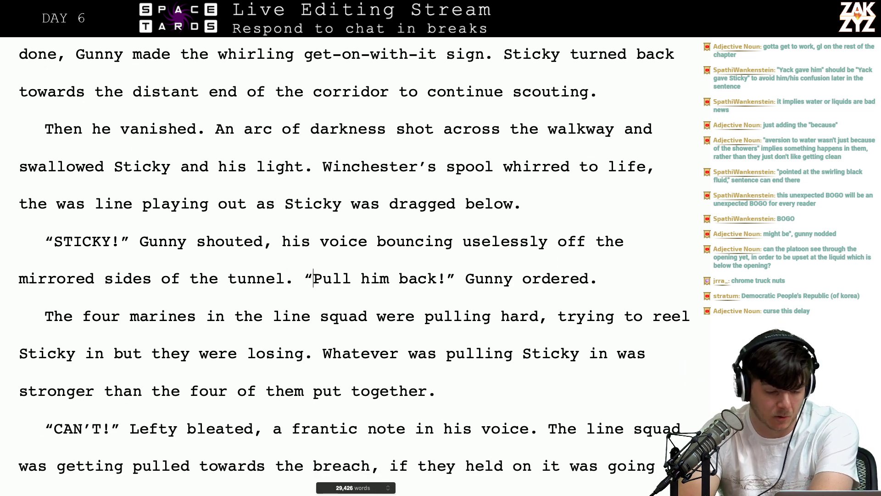
{"action": "key", "text": "Right"}
{"action": "key", "text": "Right"}
{"action": "key", "text": "Right"}
{"action": "key", "text": "Right"}
{"action": "key", "text": "Right"}
{"action": "key", "text": "Down"}
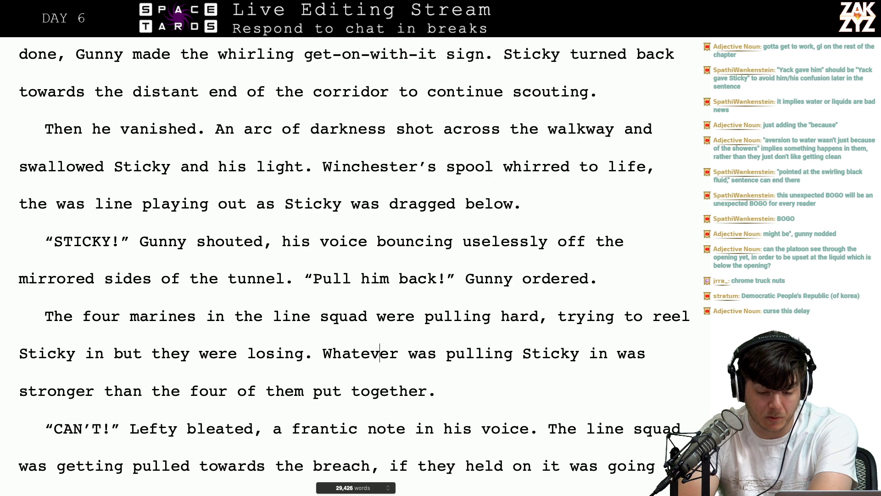
{"action": "key", "text": "Right"}
{"action": "key", "text": "Right"}
{"action": "key", "text": "Right"}
{"action": "key", "text": "Right"}
{"action": "key", "text": "Right"}
{"action": "key", "text": "Right"}
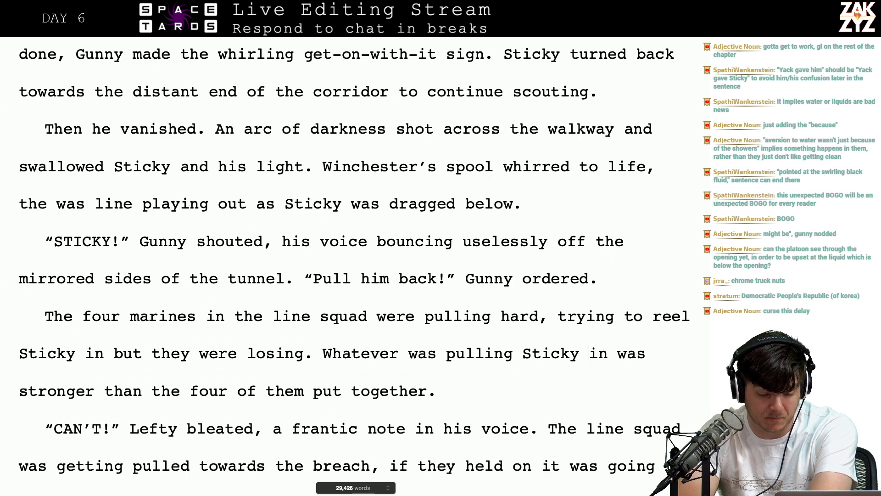
{"action": "key", "text": "Right"}
{"action": "key", "text": "Right"}
{"action": "key", "text": "Right"}
{"action": "key", "text": "Down"}
{"action": "key", "text": "Down"}
{"action": "scroll", "coordinate": [220, 303], "scroll_direction": "down", "scroll_amount": 2}
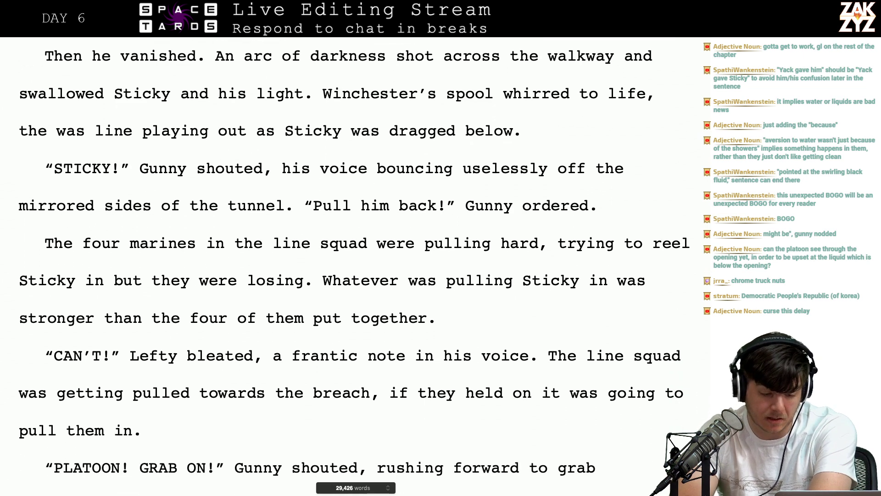
{"action": "scroll", "coordinate": [220, 303], "scroll_direction": "down", "scroll_amount": 1}
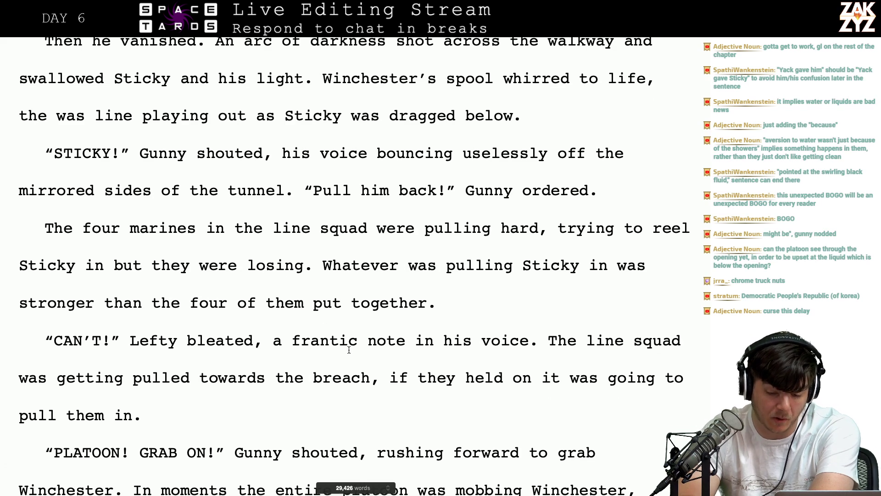
Insert "they were going to get pulled in." after "if they held on" in Lefty's "CAN'T!" paragraph
{"action": "left_click", "coordinate": [541, 377]}
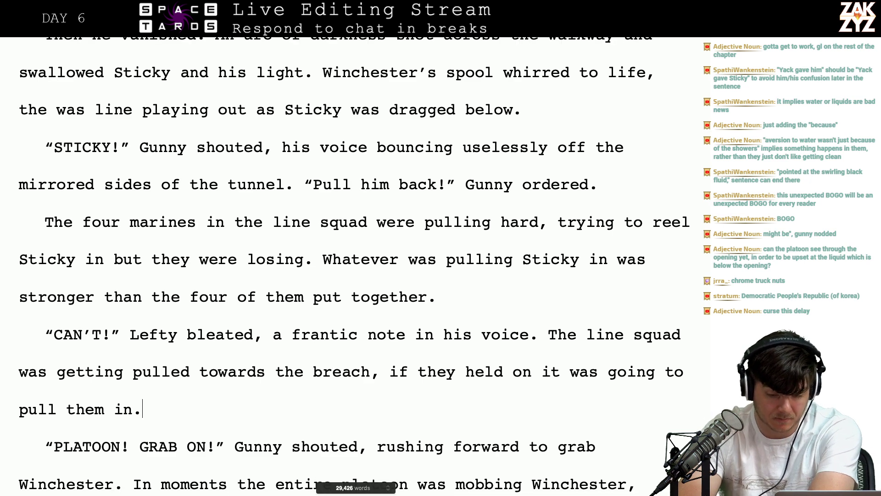
{"action": "key", "text": "Left"}
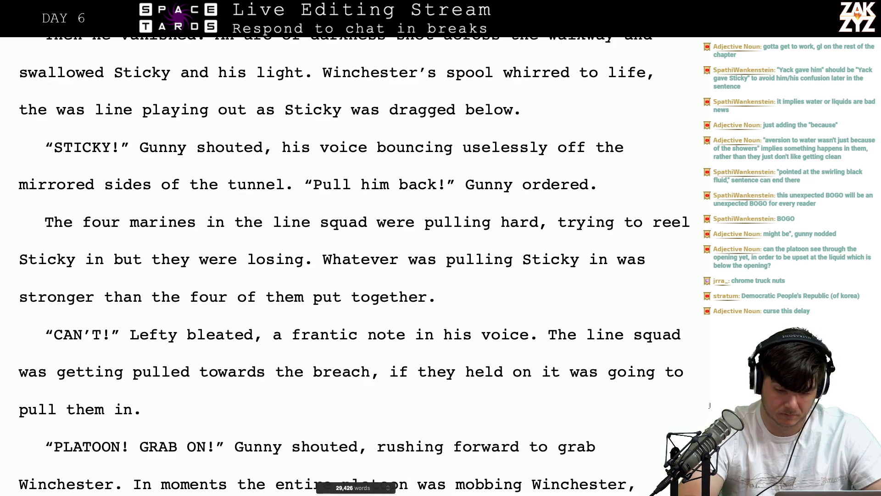
{"action": "left_click", "coordinate": [569, 373]}
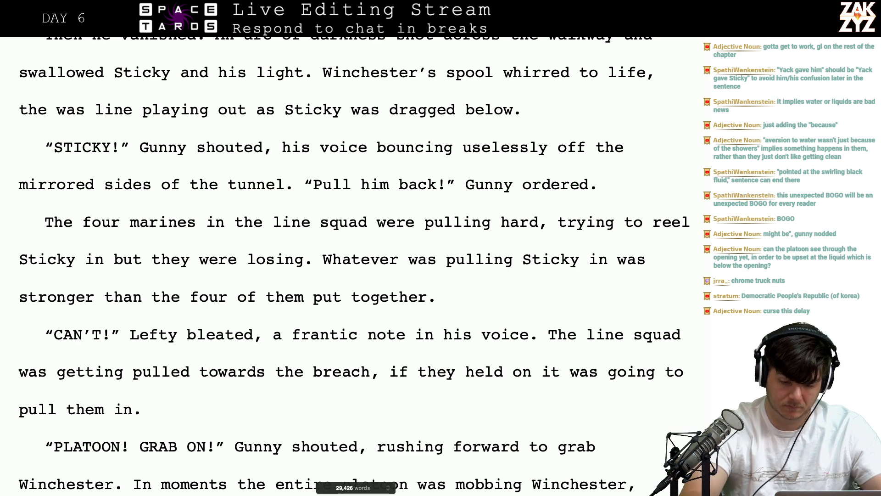
{"action": "key", "text": "Left"}
{"action": "key", "text": "Right"}
{"action": "key", "text": "Left"}
{"action": "key", "text": "Left"}
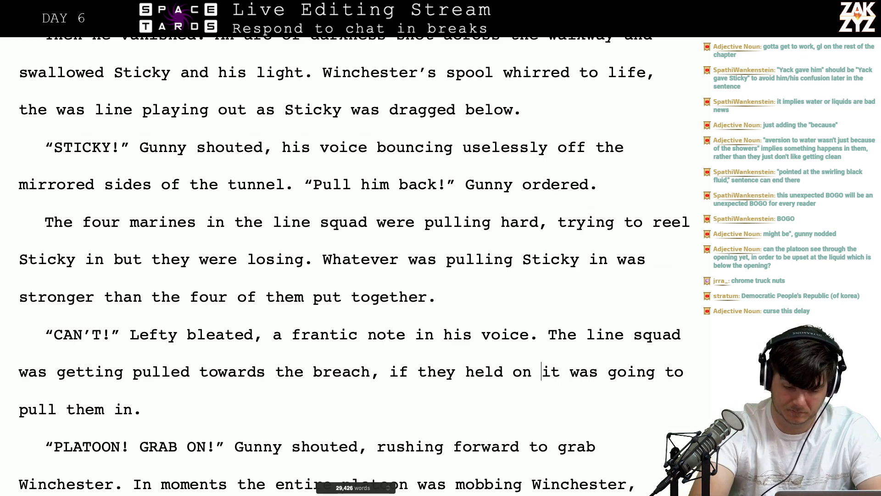
{"action": "type", "text": "thy"}
{"action": "key", "text": "BackSpace"}
{"action": "key", "text": "BackSpace"}
{"action": "type", "text": "ey were going to"}
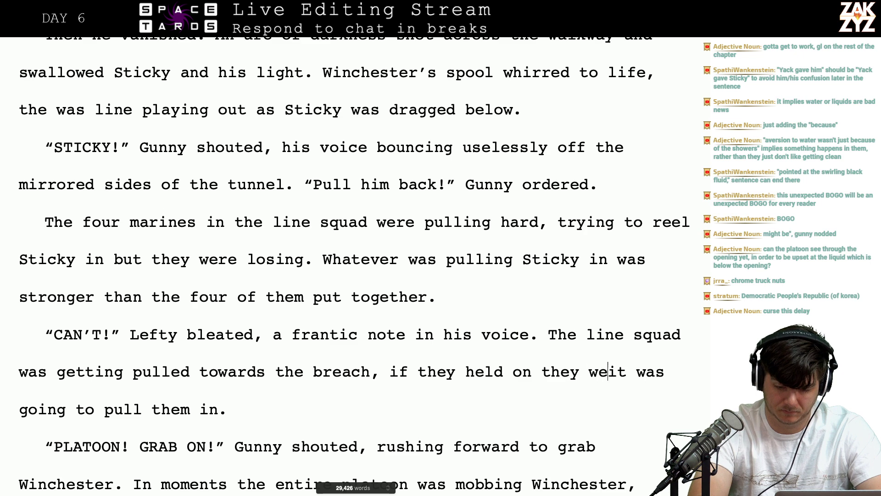
{"action": "type", "text": " get pulled in."}
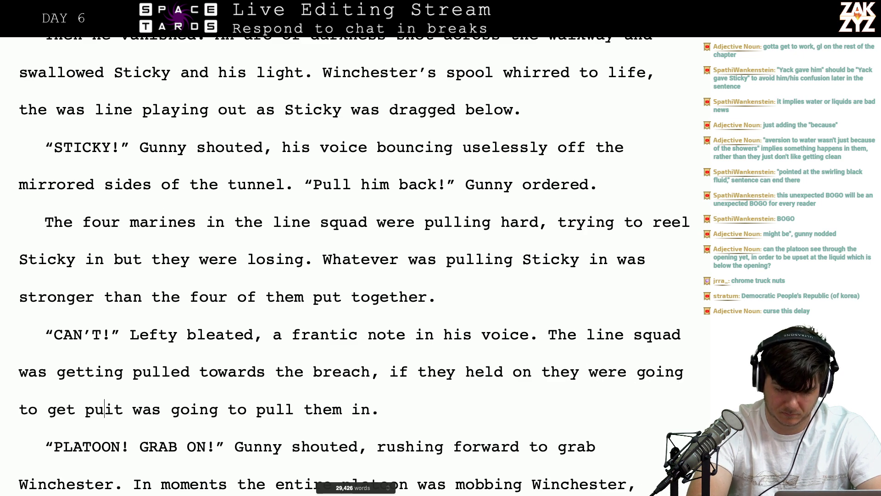
Delete the leftover clause "it was going to pull them in." from the end of Lefty's paragraph
{"action": "key", "text": "shift+Right"}
{"action": "key", "text": "shift+Right"}
{"action": "key", "text": "shift+Right"}
{"action": "key", "text": "shift+Right"}
{"action": "key", "text": "shift+Right"}
{"action": "key", "text": "shift+Right"}
{"action": "key", "text": "shift+Right"}
{"action": "key", "text": "shift+Right"}
{"action": "key", "text": "shift+Right"}
{"action": "key", "text": "shift+Right"}
{"action": "key", "text": "shift+Right"}
{"action": "key", "text": "shift+Right"}
{"action": "key", "text": "shift+Right"}
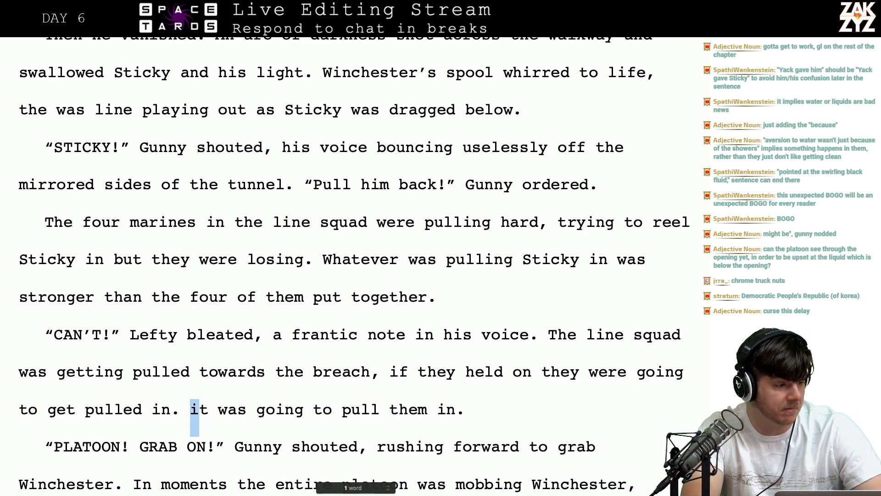
{"action": "key", "text": "shift+Right"}
{"action": "key", "text": "shift+Right"}
{"action": "key", "text": "shift+Right"}
{"action": "key", "text": "shift+Right"}
{"action": "key", "text": "shift+Right"}
{"action": "key", "text": "shift+Right"}
{"action": "key", "text": "shift+Right"}
{"action": "key", "text": "shift+Right"}
{"action": "key", "text": "shift+Right"}
{"action": "key", "text": "shift+Right"}
{"action": "key", "text": "shift+Right"}
{"action": "key", "text": "shift+Right"}
{"action": "key", "text": "shift+Right"}
{"action": "key", "text": "shift+Right"}
{"action": "key", "text": "shift+Right"}
{"action": "key", "text": "shift+Right"}
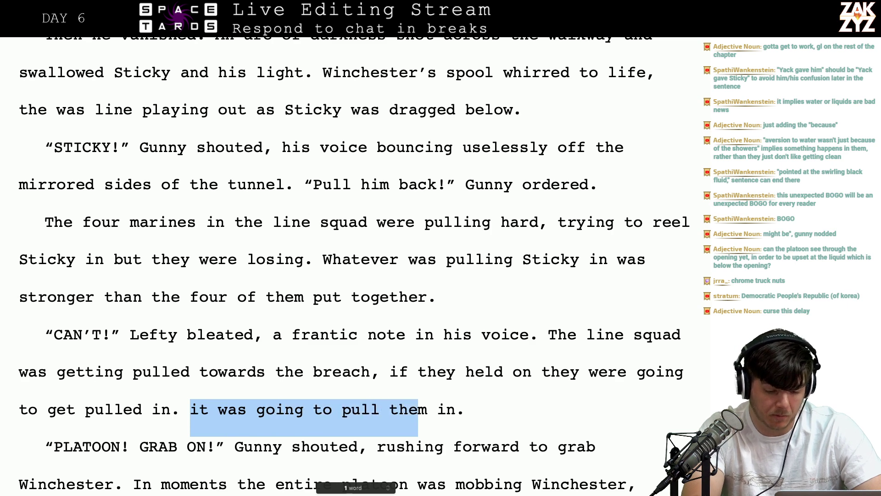
{"action": "key", "text": "BackSpace"}
{"action": "key", "text": "BackSpace"}
Read the "PLATOON! GRAB ON!" paragraph about the platoon mobbing Winchester and Gunny's "SAVE STICKY!" line
{"action": "scroll", "coordinate": [348, 377], "scroll_direction": "down", "scroll_amount": 3}
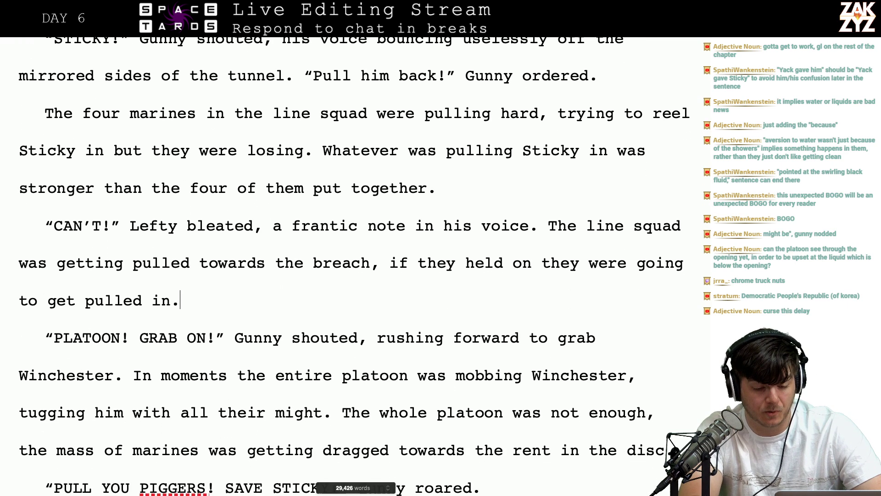
{"action": "scroll", "coordinate": [415, 337], "scroll_direction": "down", "scroll_amount": 1}
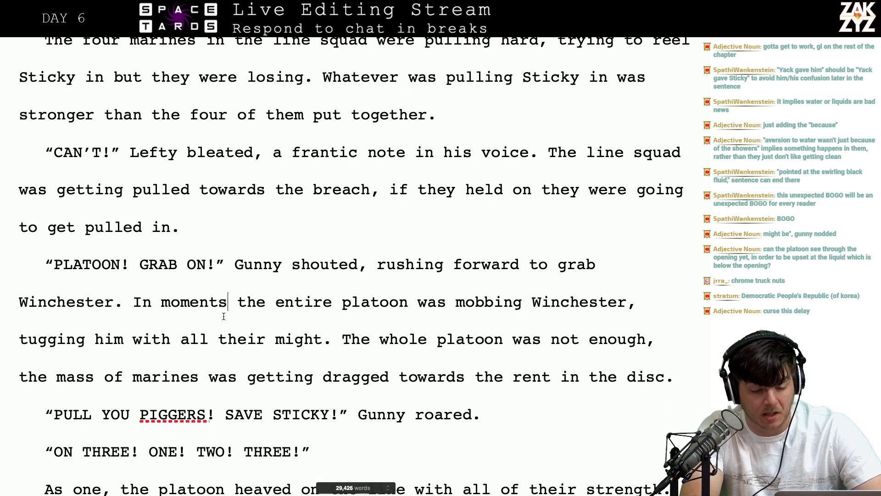
{"action": "key", "text": "Right"}
{"action": "key", "text": "Right"}
{"action": "key", "text": "Right"}
{"action": "key", "text": "Right"}
{"action": "key", "text": "Right"}
{"action": "key", "text": "Right"}
{"action": "key", "text": "Right"}
{"action": "key", "text": "Right"}
{"action": "key", "text": "Right"}
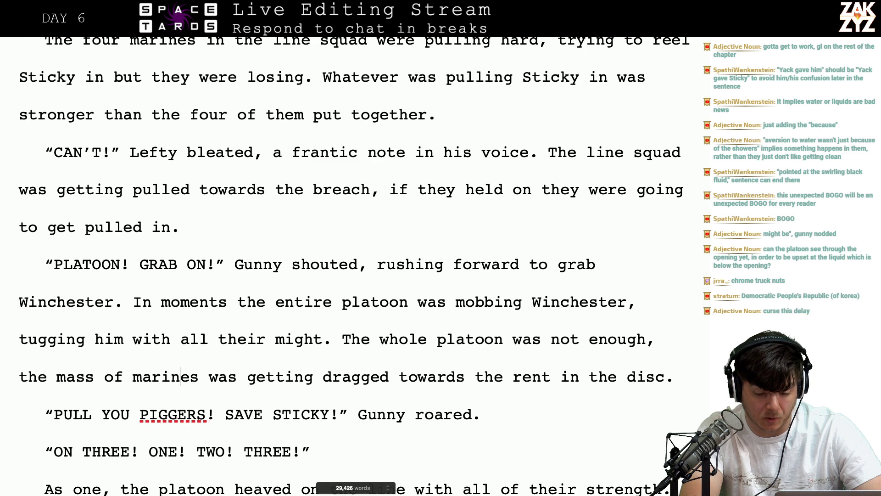
{"action": "key", "text": "Right"}
{"action": "key", "text": "Right"}
{"action": "key", "text": "Right"}
{"action": "key", "text": "Right"}
{"action": "key", "text": "Right"}
{"action": "key", "text": "Right"}
{"action": "key", "text": "Right"}
{"action": "key", "text": "Right"}
{"action": "key", "text": "Right"}
{"action": "key", "text": "Down"}
{"action": "key", "text": "Down"}
{"action": "key", "text": "Down"}
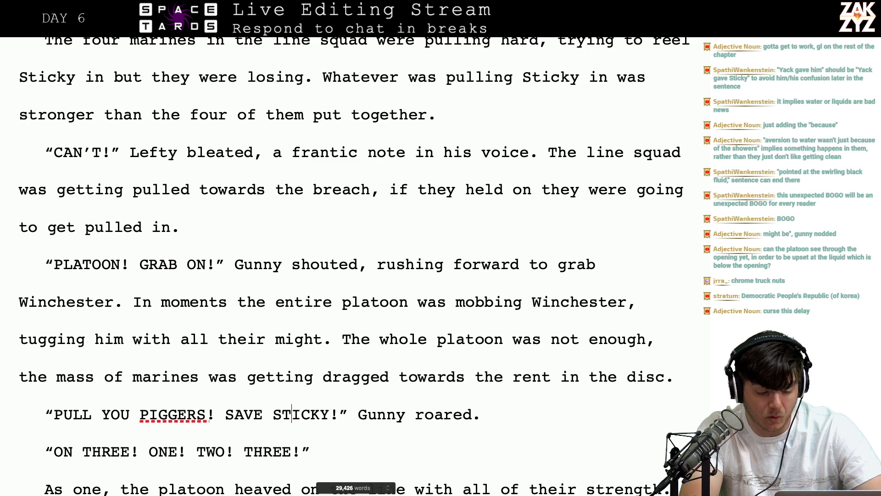
Add "EVERYONE!" after "Gunny roared." and merge the "ON THREE! ONE! TWO! THREE!" line into the same paragraph and quote
{"action": "key", "text": "Down"}
{"action": "key", "text": "Down"}
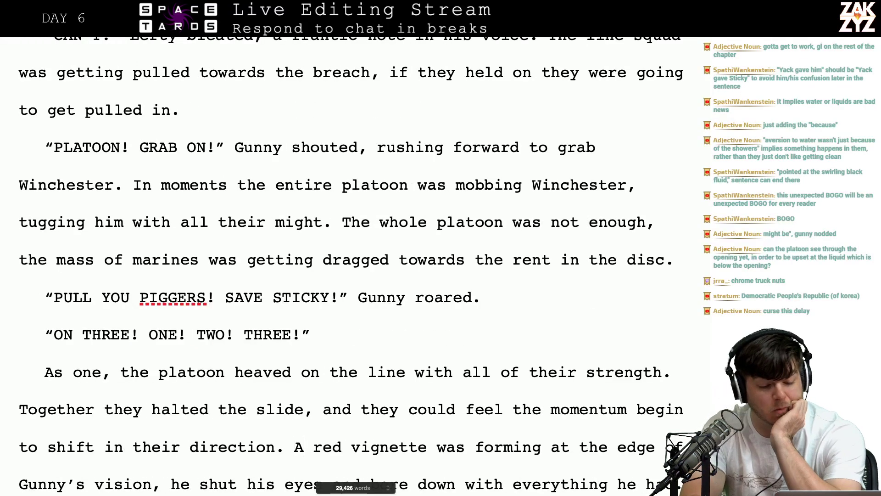
{"action": "scroll", "coordinate": [351, 266], "scroll_direction": "down", "scroll_amount": 4}
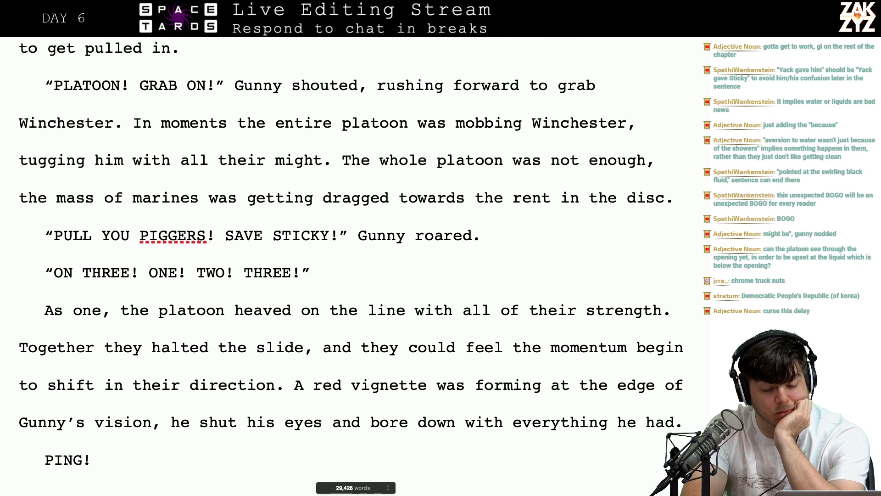
{"action": "scroll", "coordinate": [310, 201], "scroll_direction": "down", "scroll_amount": 1}
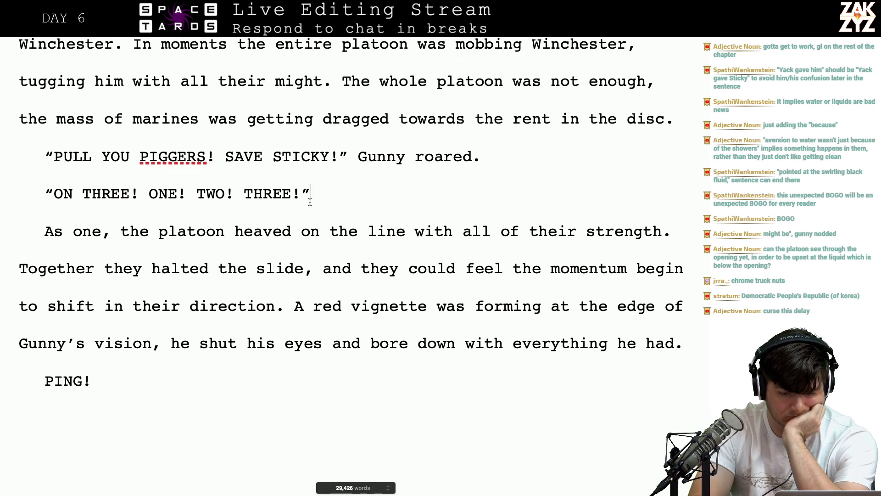
{"action": "left_click", "coordinate": [501, 155]}
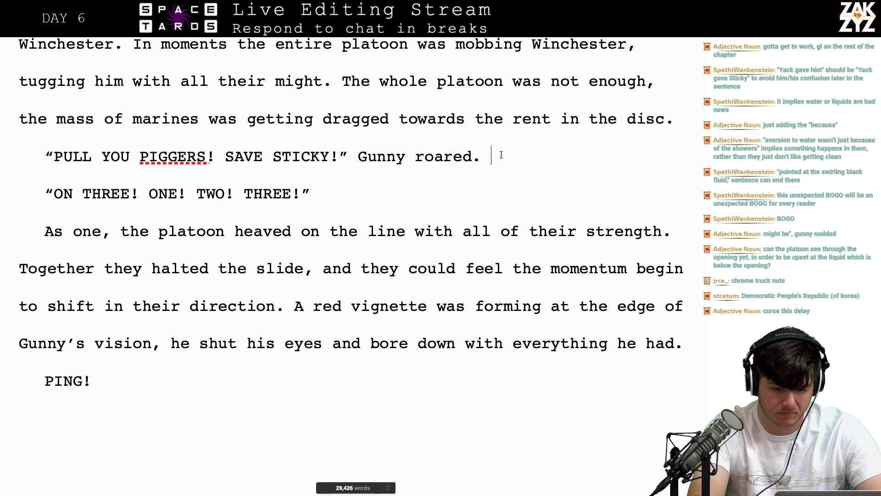
{"action": "type", "text": "“E"}
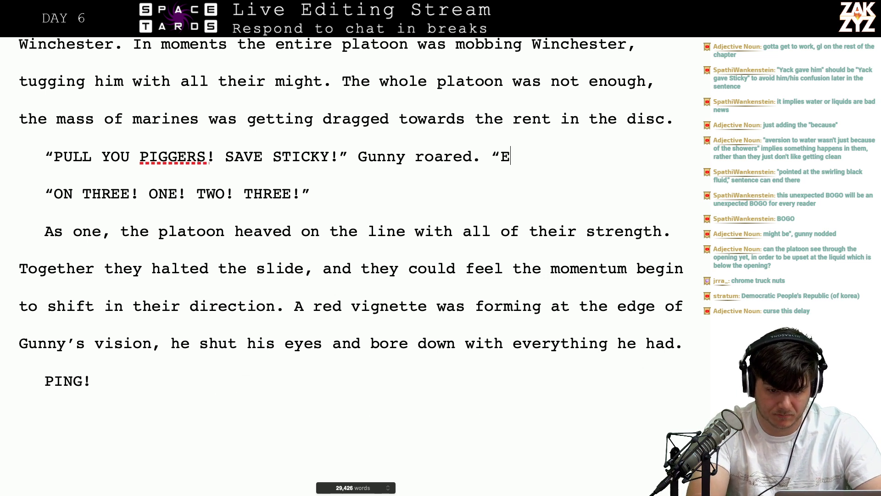
{"action": "type", "text": "VERYONE!"}
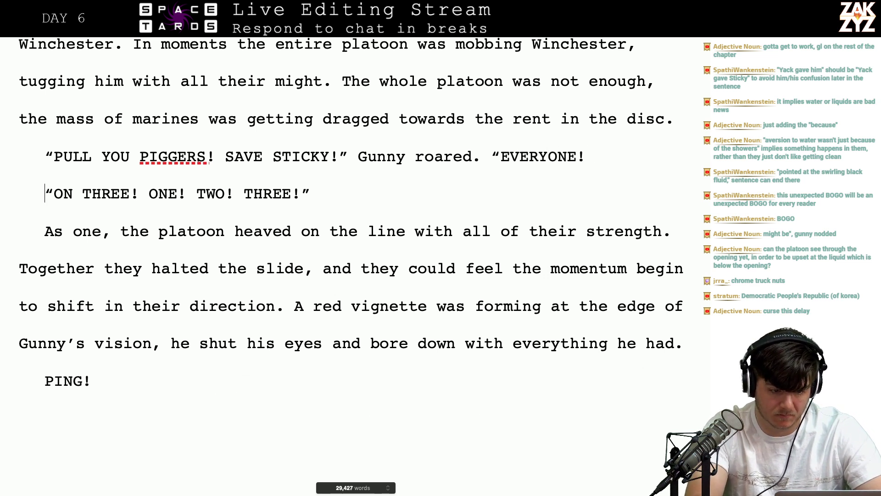
{"action": "key", "text": "BackSpace"}
{"action": "key", "text": "BackSpace"}
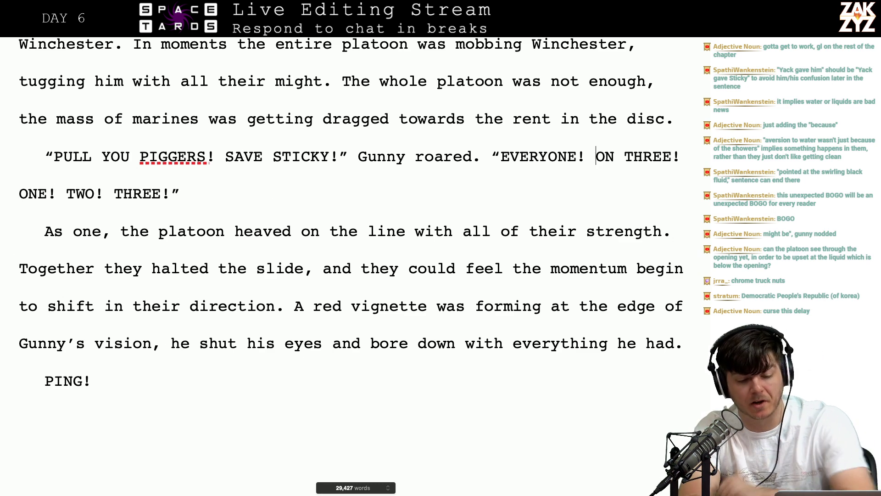
Delete "the" before "momentum" in the paragraph beginning "As one, the platoon heaved on the line"
{"action": "scroll", "coordinate": [502, 154], "scroll_direction": "down", "scroll_amount": 2}
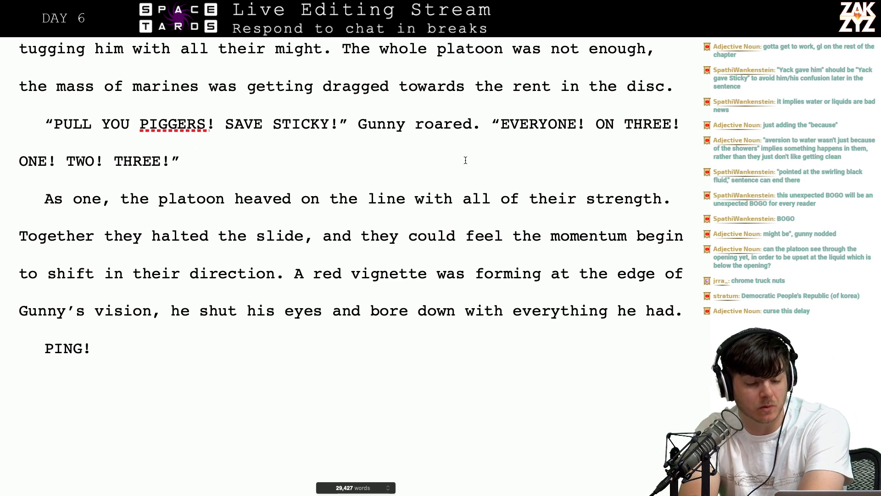
{"action": "left_click", "coordinate": [178, 204]}
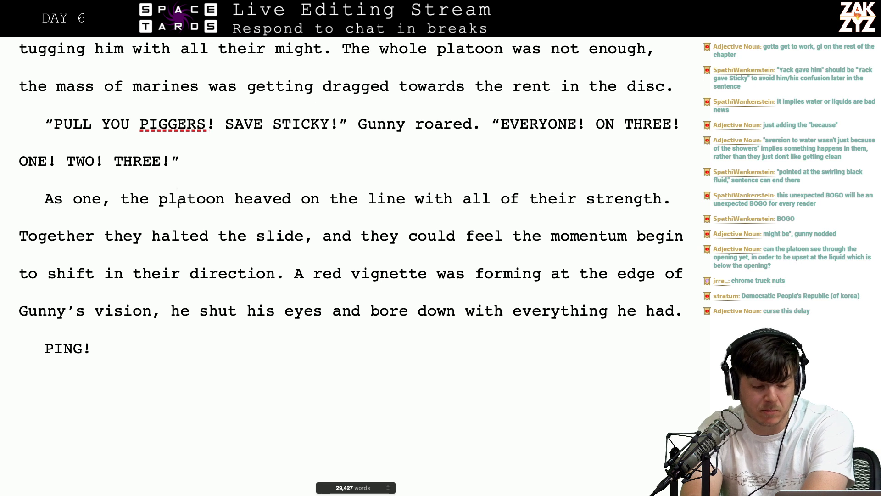
{"action": "key", "text": "Right"}
{"action": "key", "text": "Right"}
{"action": "key", "text": "Right"}
{"action": "key", "text": "Right"}
{"action": "key", "text": "Right"}
{"action": "key", "text": "Right"}
{"action": "key", "text": "Right"}
{"action": "key", "text": "Right"}
{"action": "key", "text": "Right"}
{"action": "key", "text": "Right"}
{"action": "key", "text": "Right"}
{"action": "key", "text": "Right"}
{"action": "key", "text": "Right"}
{"action": "key", "text": "Right"}
{"action": "key", "text": "Right"}
{"action": "key", "text": "Right"}
{"action": "key", "text": "Right"}
{"action": "key", "text": "Right"}
{"action": "key", "text": "Right"}
{"action": "key", "text": "Right"}
{"action": "key", "text": "Right"}
{"action": "key", "text": "Right"}
{"action": "key", "text": "Right"}
{"action": "key", "text": "Right"}
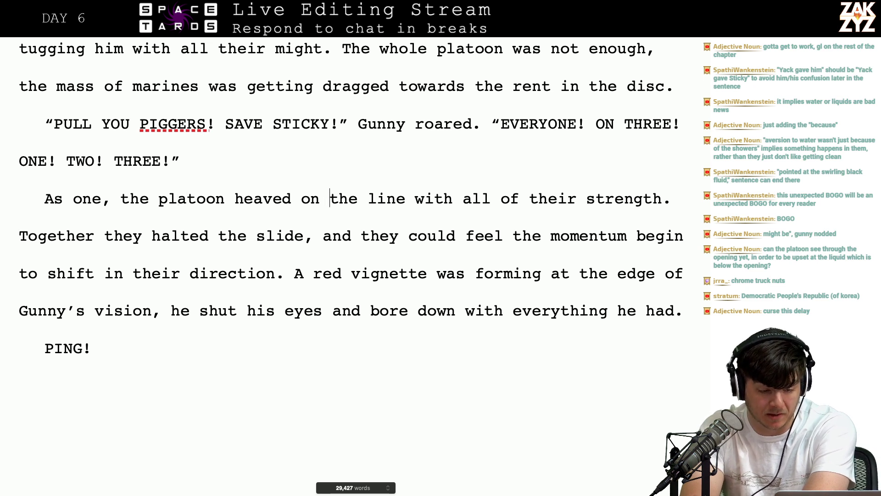
{"action": "key", "text": "Down"}
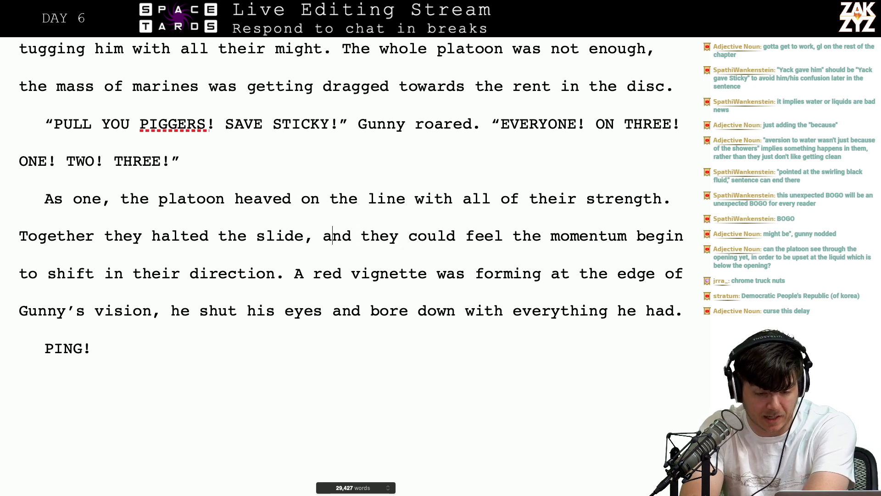
{"action": "key", "text": "Right"}
{"action": "key", "text": "Right"}
{"action": "key", "text": "Right"}
{"action": "key", "text": "Right"}
{"action": "key", "text": "Right"}
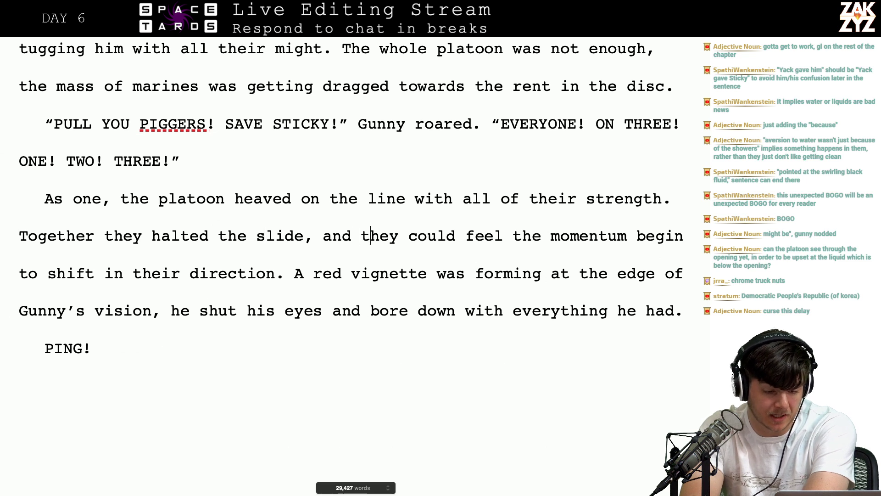
{"action": "key", "text": "Right"}
{"action": "key", "text": "Right"}
{"action": "key", "text": "Right"}
{"action": "key", "text": "Right"}
{"action": "key", "text": "Right"}
{"action": "key", "text": "Right"}
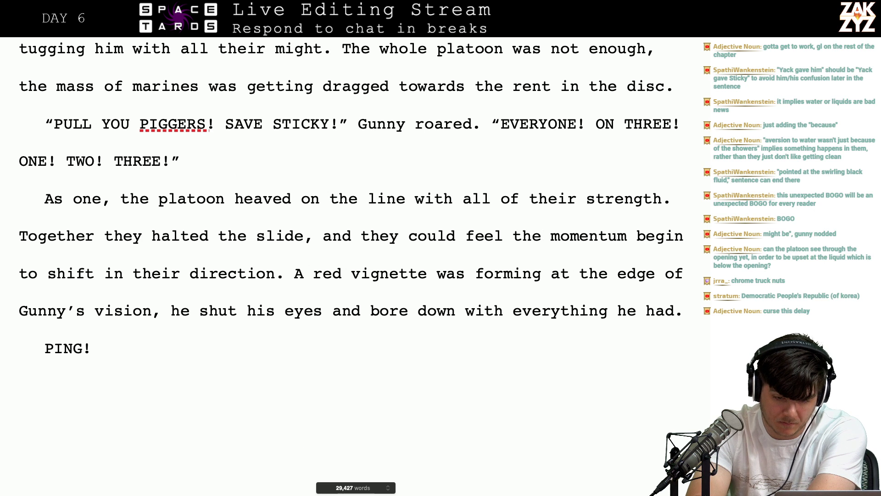
{"action": "key", "text": "BackSpace"}
{"action": "key", "text": "BackSpace"}
{"action": "key", "text": "BackSpace"}
{"action": "key", "text": "BackSpace"}
{"action": "key", "text": "BackSpace"}
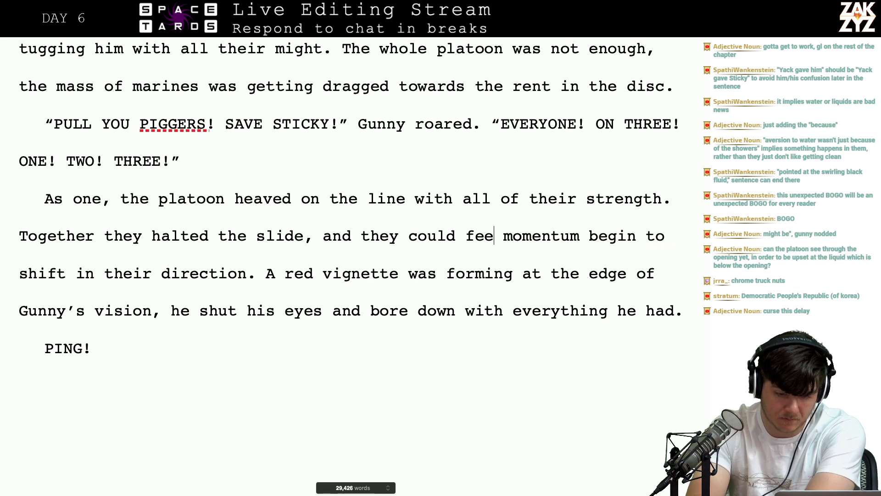
{"action": "type", "text": "l"}
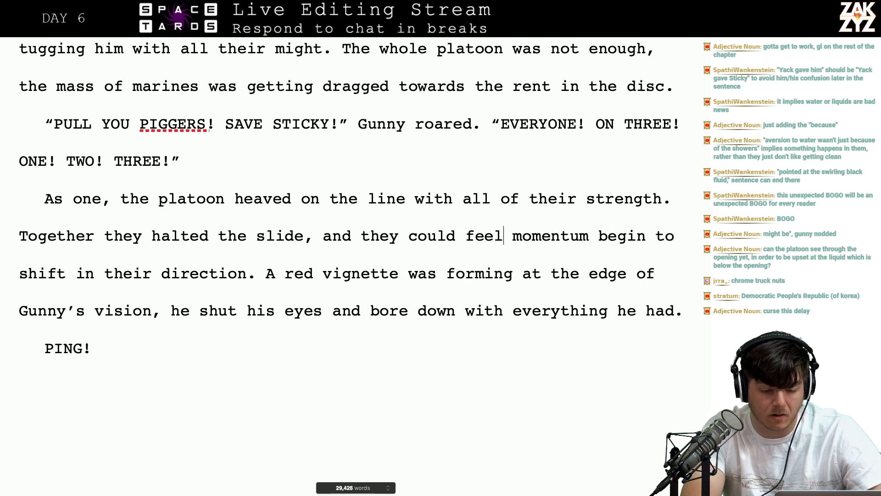
Read the rest of the platoon's heave paragraph, from the red vignette sentence through "PING!"
{"action": "key", "text": "Left"}
{"action": "key", "text": "Left"}
{"action": "key", "text": "Left"}
{"action": "key", "text": "Left"}
{"action": "key", "text": "Left"}
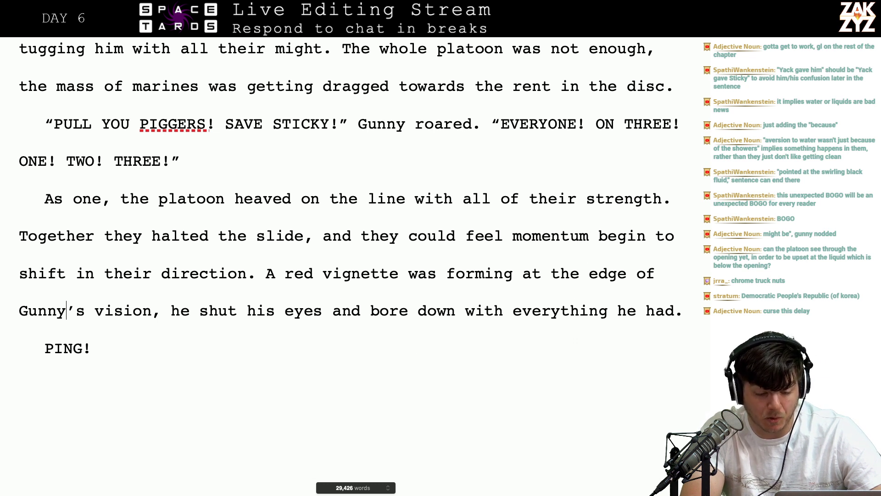
{"action": "left_click", "coordinate": [92, 349]}
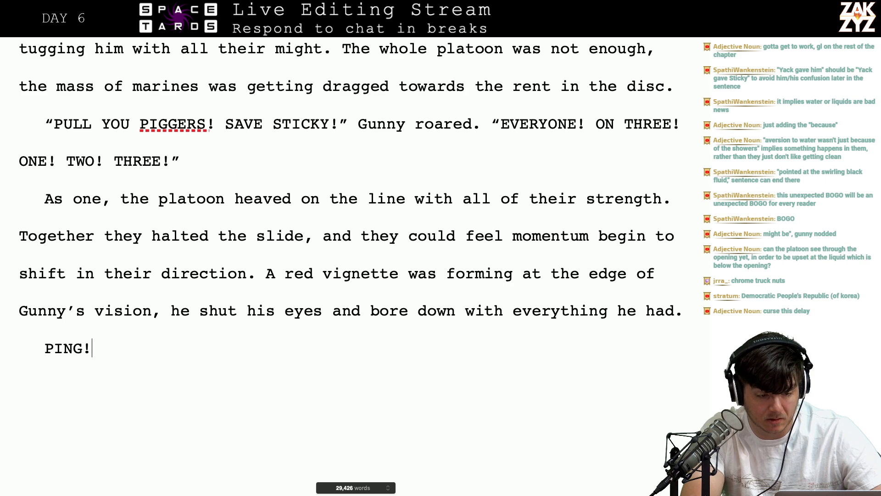
{"action": "scroll", "coordinate": [349, 257], "scroll_direction": "down", "scroll_amount": 5}
Read the opening paragraph of page 81, from "The line snapped" to "Whatever got Sticky was strong."
{"action": "left_click", "coordinate": [247, 446]}
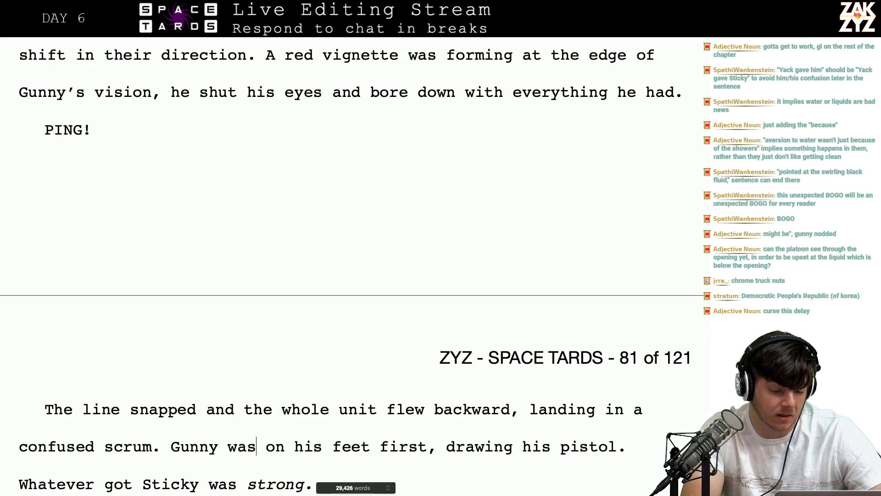
{"action": "left_click", "coordinate": [234, 409]}
{"action": "key", "text": "Right"}
{"action": "key", "text": "Right"}
{"action": "key", "text": "Right"}
{"action": "key", "text": "Right"}
{"action": "key", "text": "Right"}
{"action": "key", "text": "Right"}
{"action": "key", "text": "Right"}
{"action": "key", "text": "Right"}
{"action": "key", "text": "Right"}
{"action": "key", "text": "Right"}
{"action": "key", "text": "Right"}
{"action": "key", "text": "Right"}
{"action": "key", "text": "Right"}
{"action": "key", "text": "Right"}
{"action": "key", "text": "Right"}
{"action": "key", "text": "Right"}
{"action": "key", "text": "Right"}
{"action": "key", "text": "Right"}
{"action": "key", "text": "Right"}
{"action": "key", "text": "Right"}
{"action": "key", "text": "Right"}
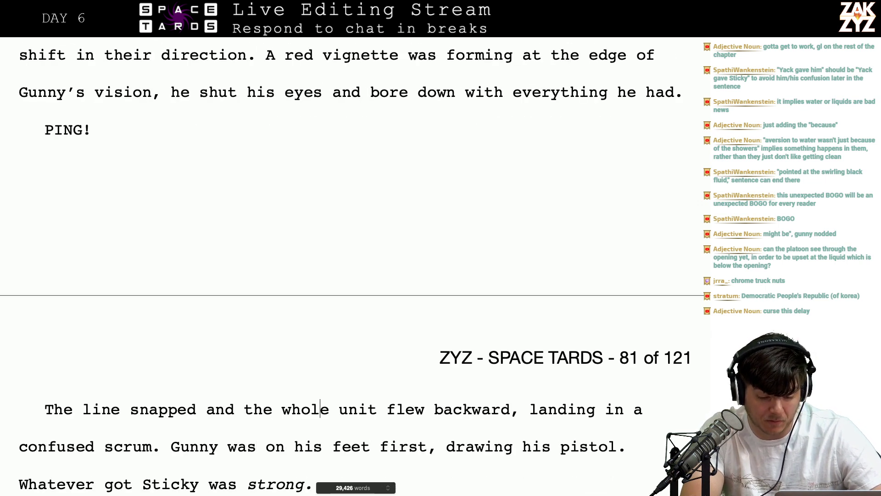
{"action": "key", "text": "Right"}
{"action": "key", "text": "Right"}
{"action": "key", "text": "Right"}
{"action": "key", "text": "Right"}
{"action": "key", "text": "Right"}
{"action": "key", "text": "Right"}
{"action": "key", "text": "Right"}
{"action": "key", "text": "Right"}
{"action": "key", "text": "Right"}
{"action": "key", "text": "Down"}
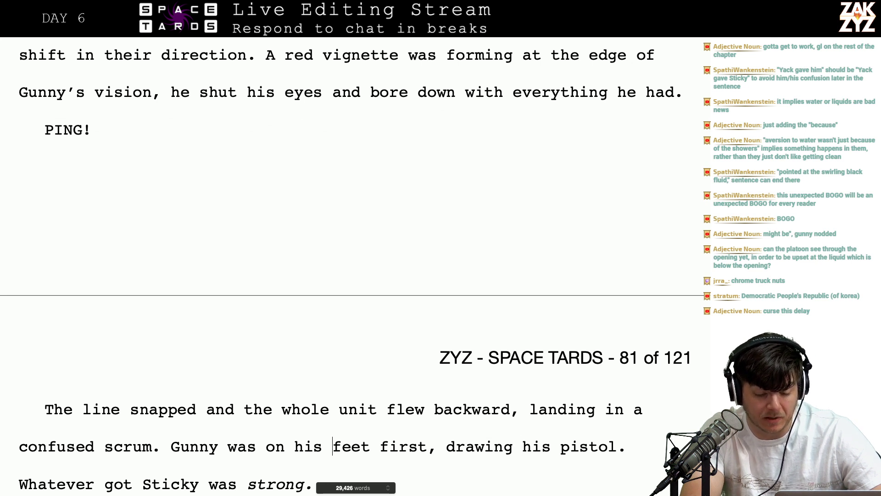
{"action": "key", "text": "Down"}
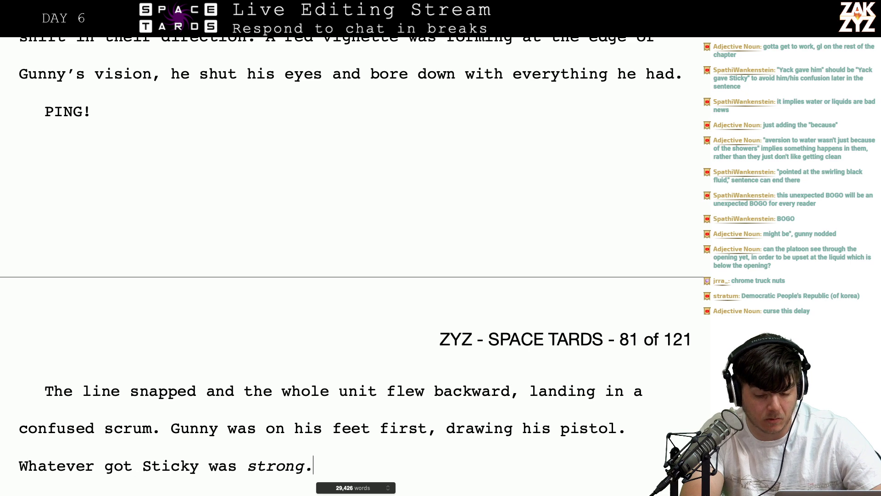
{"action": "key", "text": "Up"}
{"action": "key", "text": "Right"}
{"action": "key", "text": "Right"}
{"action": "key", "text": "Right"}
{"action": "key", "text": "Right"}
{"action": "key", "text": "Right"}
{"action": "key", "text": "Down"}
{"action": "key", "text": "Down"}
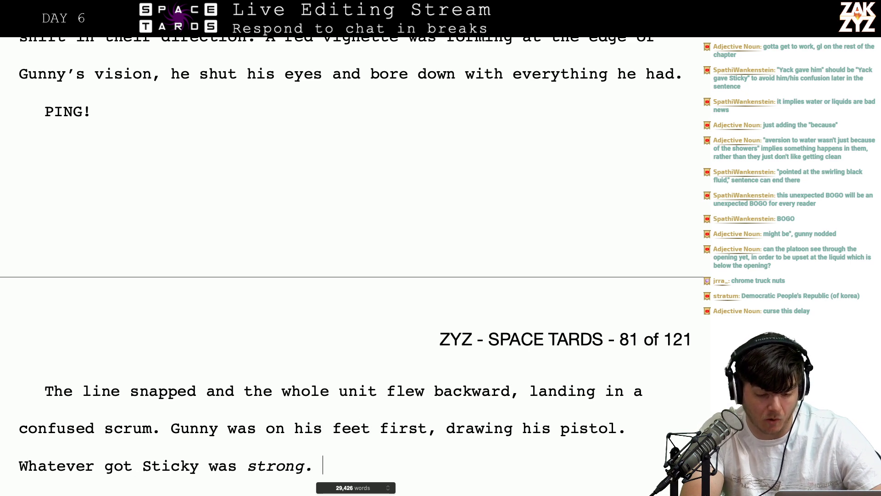
Read the "Riflemen! Lampsman!" paragraph about the firing positions at the breach and Aziz the lampsman
{"action": "key", "text": "Left"}
{"action": "key", "text": "Left"}
{"action": "key", "text": "Left"}
{"action": "key", "text": "Left"}
{"action": "key", "text": "Left"}
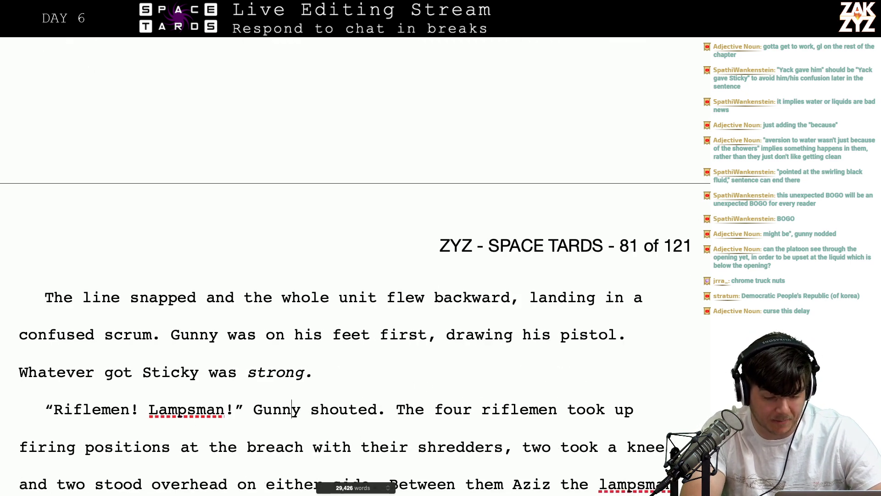
{"action": "key", "text": "Right"}
{"action": "key", "text": "Right"}
{"action": "key", "text": "Right"}
{"action": "key", "text": "Right"}
{"action": "key", "text": "Right"}
{"action": "key", "text": "Right"}
{"action": "key", "text": "Right"}
{"action": "key", "text": "Right"}
{"action": "key", "text": "Right"}
{"action": "key", "text": "Right"}
{"action": "key", "text": "Right"}
{"action": "key", "text": "Right"}
{"action": "key", "text": "Right"}
{"action": "key", "text": "Right"}
{"action": "key", "text": "Right"}
{"action": "key", "text": "Right"}
{"action": "key", "text": "Right"}
{"action": "key", "text": "Right"}
{"action": "key", "text": "Right"}
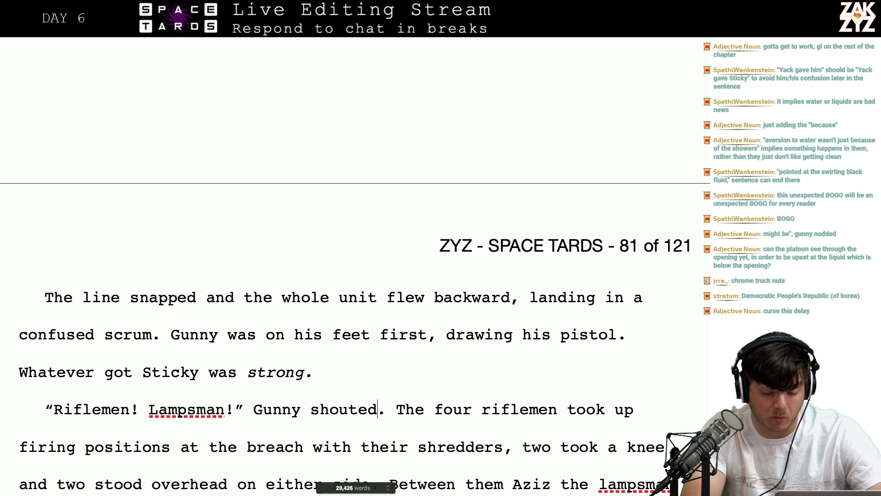
{"action": "key", "text": "Right"}
{"action": "key", "text": "Right"}
{"action": "key", "text": "Right"}
{"action": "key", "text": "Right"}
{"action": "key", "text": "Right"}
{"action": "key", "text": "Right"}
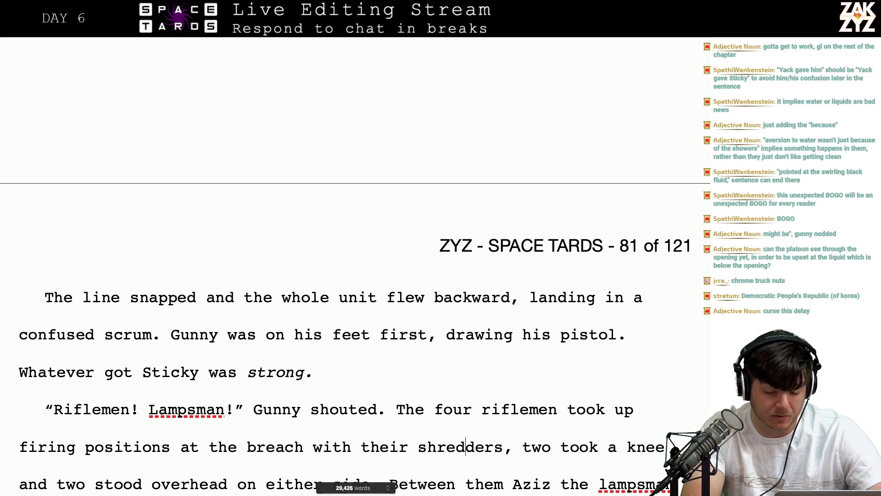
{"action": "key", "text": "Left"}
{"action": "key", "text": "Left"}
{"action": "key", "text": "Left"}
{"action": "key", "text": "Right"}
{"action": "key", "text": "Right"}
{"action": "key", "text": "Right"}
{"action": "key", "text": "Right"}
{"action": "key", "text": "Right"}
{"action": "key", "text": "Right"}
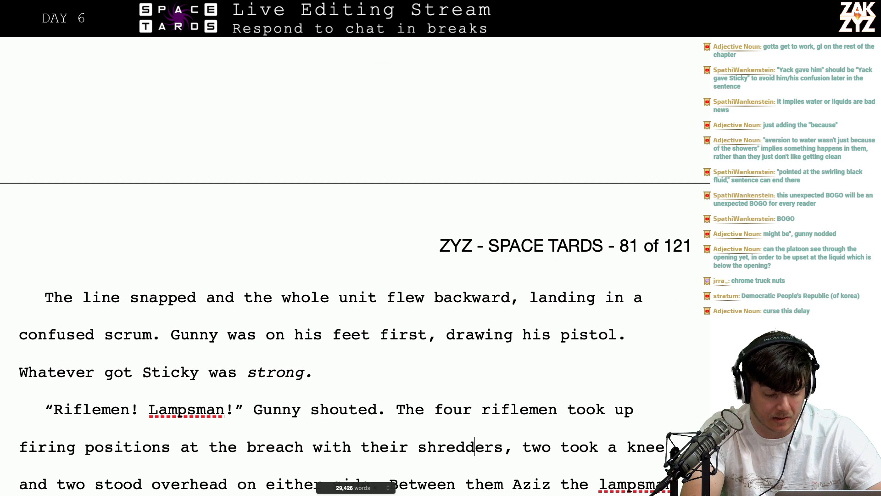
{"action": "key", "text": "Down"}
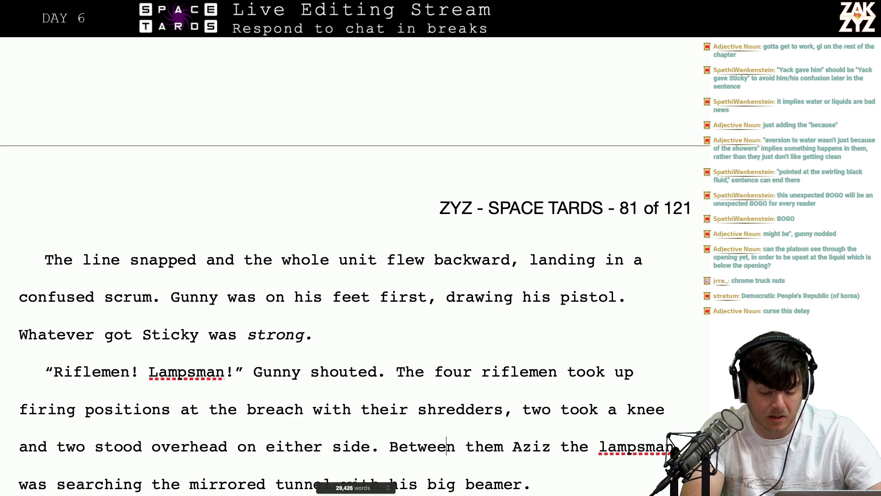
{"action": "key", "text": "Left"}
{"action": "key", "text": "Left"}
{"action": "key", "text": "Left"}
{"action": "key", "text": "Right"}
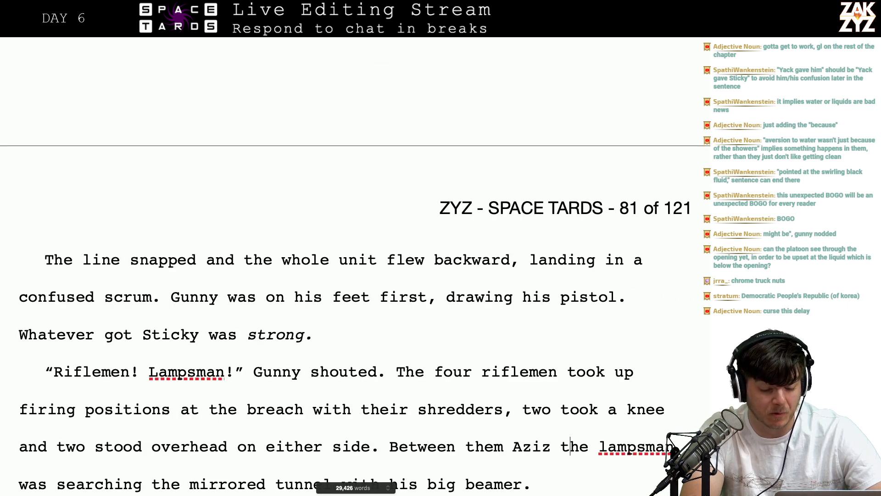
Read the paragraph beginning "There was nothing left of Sticky", from the dark patch on the walkway through "But there was nothing."
{"action": "key", "text": "Down"}
{"action": "key", "text": "Left"}
{"action": "key", "text": "Down"}
{"action": "key", "text": "Left"}
{"action": "key", "text": "Left"}
{"action": "key", "text": "Left"}
{"action": "key", "text": "Left"}
{"action": "key", "text": "Left"}
{"action": "key", "text": "Left"}
{"action": "key", "text": "Left"}
{"action": "key", "text": "Left"}
{"action": "key", "text": "Left"}
{"action": "key", "text": "Left"}
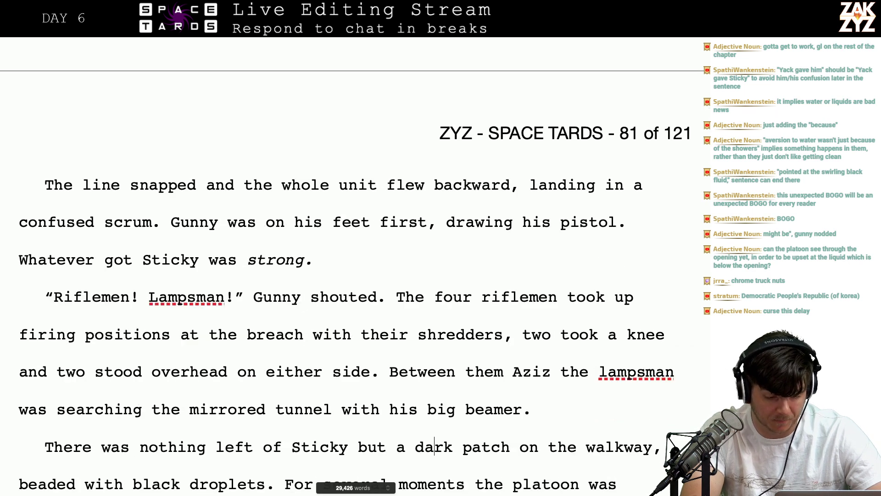
{"action": "key", "text": "Down"}
{"action": "key", "text": "Down"}
{"action": "key", "text": "Down"}
{"action": "key", "text": "Down"}
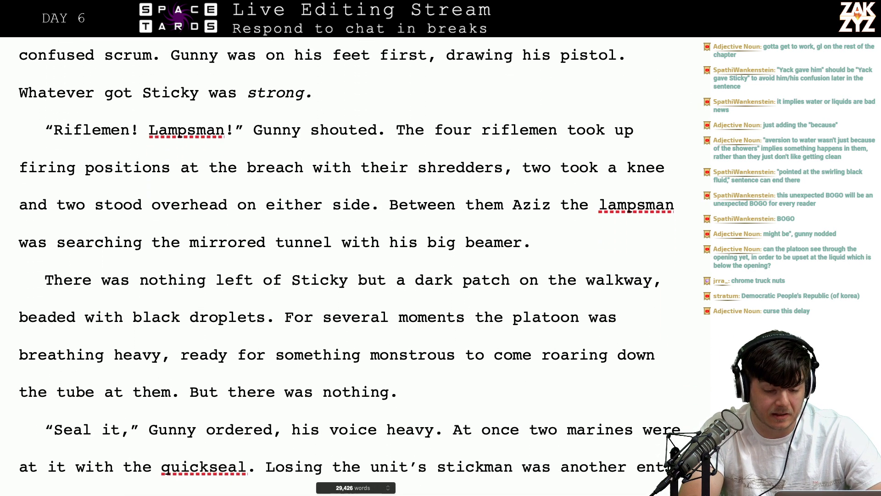
{"action": "scroll", "coordinate": [231, 171], "scroll_direction": "down", "scroll_amount": 1}
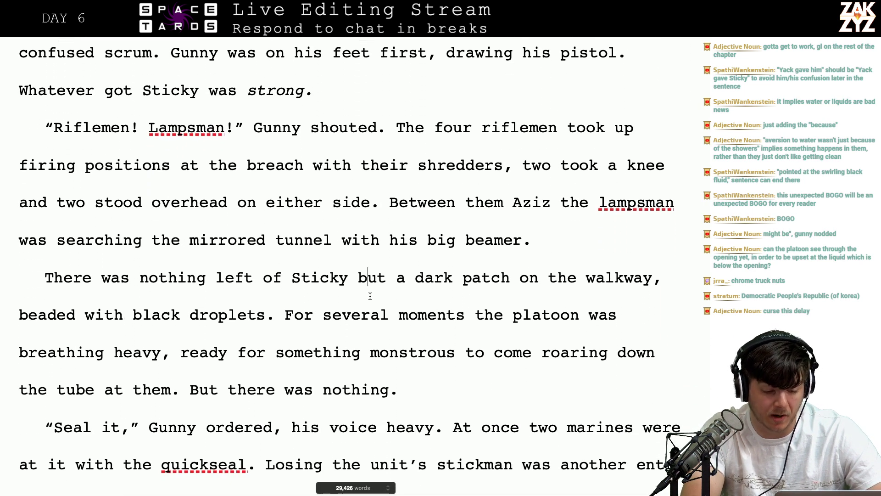
{"action": "key", "text": "Right"}
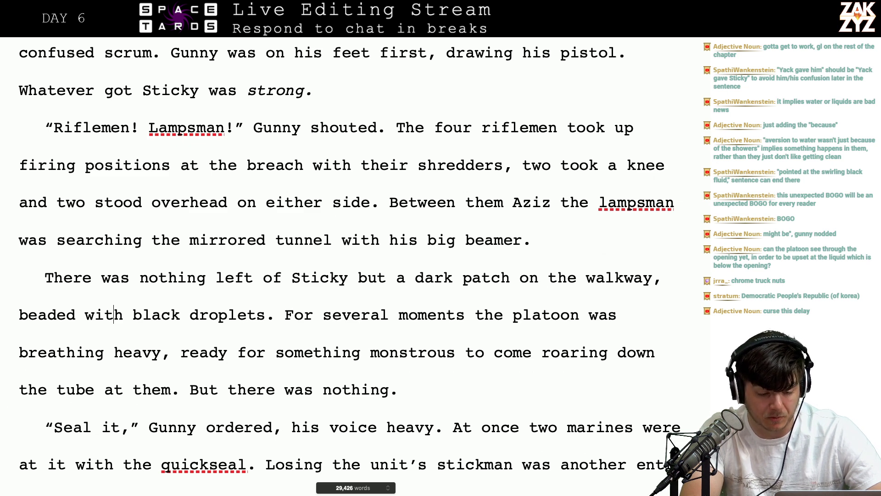
{"action": "key", "text": "Right"}
{"action": "key", "text": "Right"}
{"action": "key", "text": "Right"}
{"action": "key", "text": "Right"}
{"action": "key", "text": "Right"}
{"action": "key", "text": "Right"}
{"action": "key", "text": "Right"}
{"action": "key", "text": "Right"}
{"action": "key", "text": "Right"}
{"action": "key", "text": "Right"}
{"action": "key", "text": "Right"}
{"action": "key", "text": "Right"}
{"action": "key", "text": "Right"}
{"action": "key", "text": "Right"}
{"action": "key", "text": "Right"}
{"action": "key", "text": "Right"}
{"action": "key", "text": "Right"}
{"action": "key", "text": "Right"}
{"action": "key", "text": "Right"}
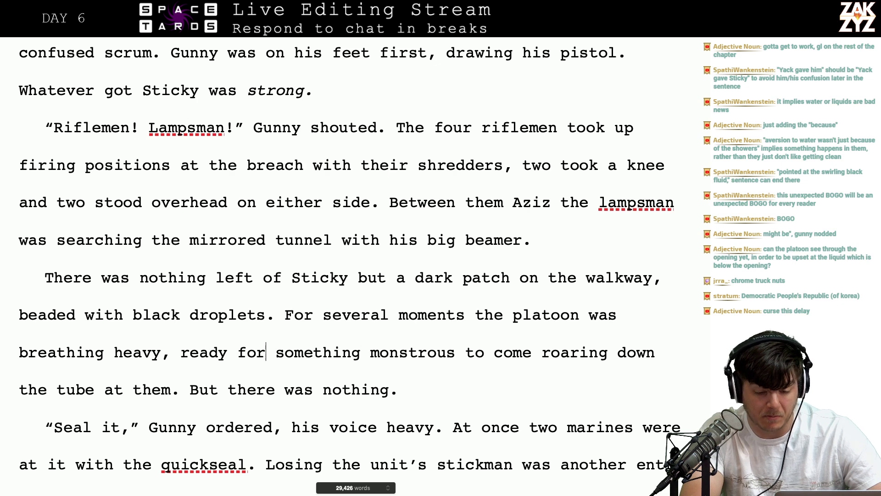
{"action": "key", "text": "Right"}
{"action": "key", "text": "Right"}
{"action": "key", "text": "Right"}
{"action": "key", "text": "Right"}
{"action": "key", "text": "Right"}
{"action": "key", "text": "Right"}
{"action": "key", "text": "Right"}
{"action": "key", "text": "Right"}
{"action": "key", "text": "Right"}
{"action": "key", "text": "Down"}
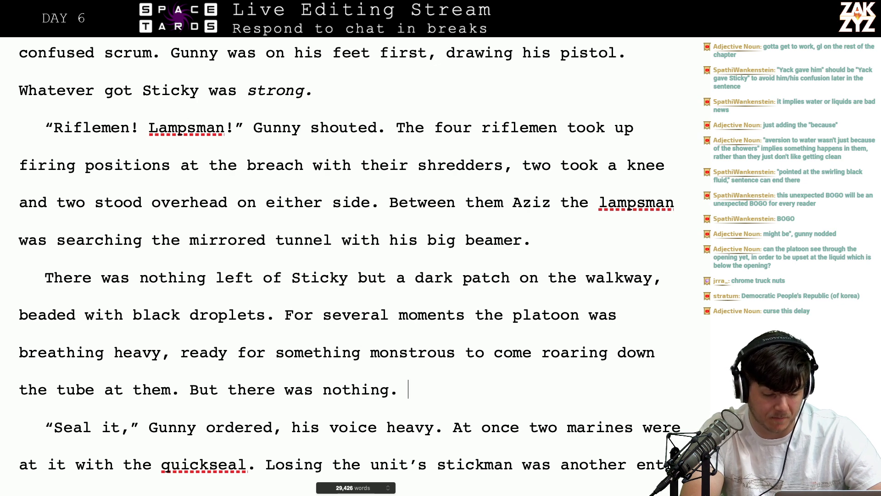
Replace "tube" with "pipe" in the sentence about something monstrous roaring down at the platoon
{"action": "key", "text": "Left"}
{"action": "key", "text": "Left"}
{"action": "key", "text": "Left"}
{"action": "key", "text": "Left"}
{"action": "key", "text": "Left"}
{"action": "key", "text": "Left"}
{"action": "key", "text": "Left"}
{"action": "key", "text": "Left"}
{"action": "key", "text": "Left"}
{"action": "key", "text": "Left"}
{"action": "key", "text": "Left"}
{"action": "key", "text": "Left"}
{"action": "key", "text": "Left"}
{"action": "key", "text": "Left"}
{"action": "key", "text": "Left"}
{"action": "key", "text": "Left"}
{"action": "key", "text": "Left"}
{"action": "key", "text": "Left"}
{"action": "key", "text": "Left"}
{"action": "key", "text": "Left"}
{"action": "key", "text": "Left"}
{"action": "key", "text": "Left"}
{"action": "key", "text": "Left"}
{"action": "key", "text": "Left"}
{"action": "key", "text": "Left"}
{"action": "key", "text": "Left"}
{"action": "key", "text": "Left"}
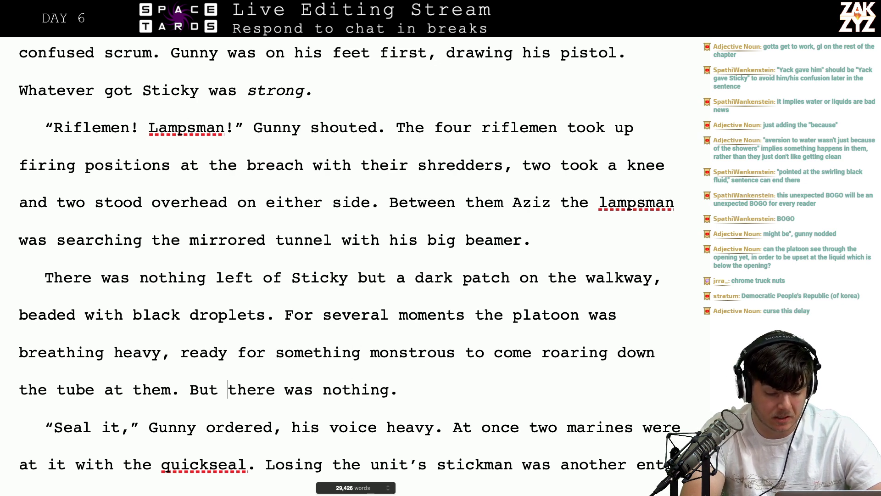
{"action": "key", "text": "Left"}
{"action": "key", "text": "Left"}
{"action": "key", "text": "BackSpace"}
{"action": "key", "text": "BackSpace"}
{"action": "key", "text": "BackSpace"}
{"action": "key", "text": "BackSpace"}
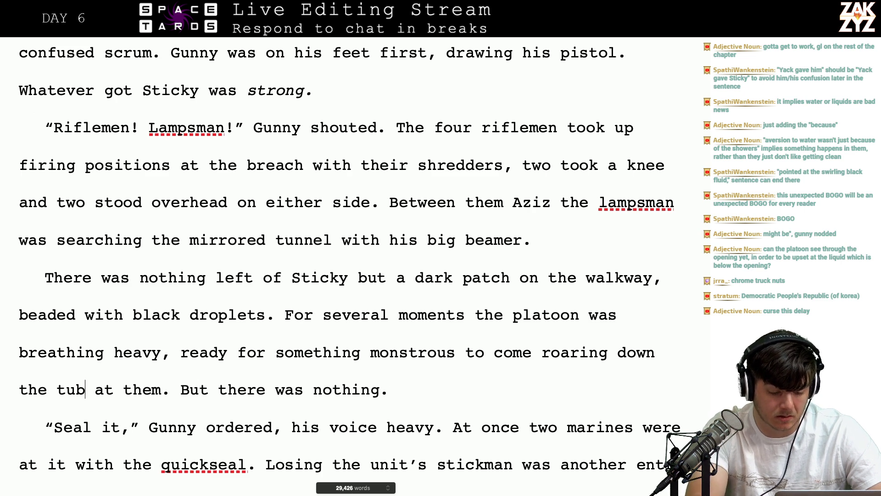
{"action": "type", "text": "pipe"}
{"action": "key", "text": "BackSpace"}
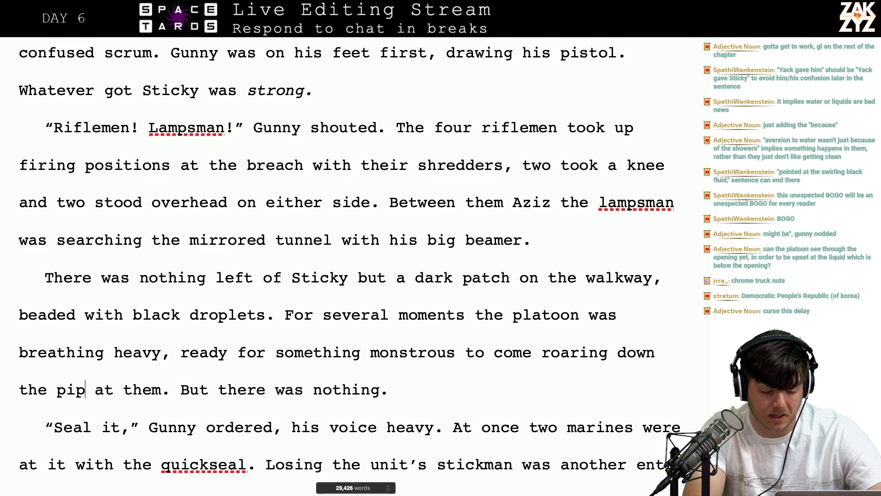
{"action": "type", "text": "e"}
Insert "covering the breach with vacsheet and" after "At once two marines were" in the "Seal it" paragraph
{"action": "key", "text": "Down"}
{"action": "key", "text": "Right"}
{"action": "key", "text": "Right"}
{"action": "key", "text": "Right"}
{"action": "key", "text": "Right"}
{"action": "key", "text": "Right"}
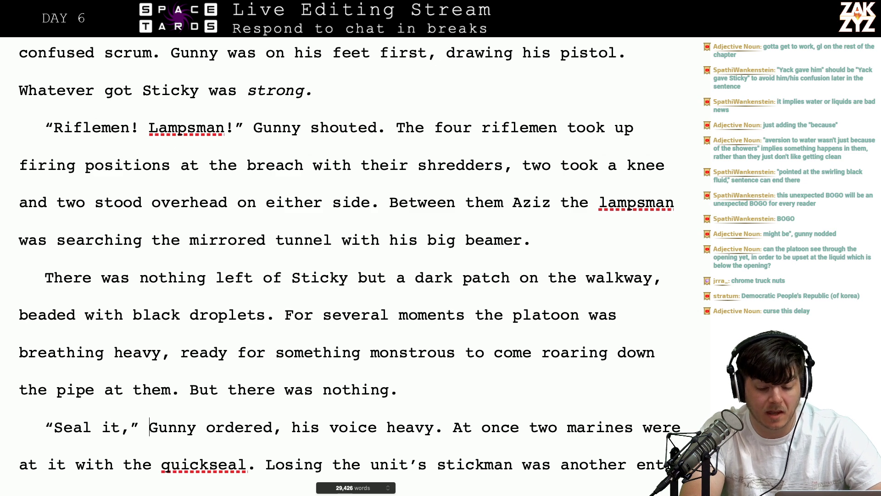
{"action": "key", "text": "Down"}
{"action": "key", "text": "Right"}
{"action": "key", "text": "Right"}
{"action": "key", "text": "Right"}
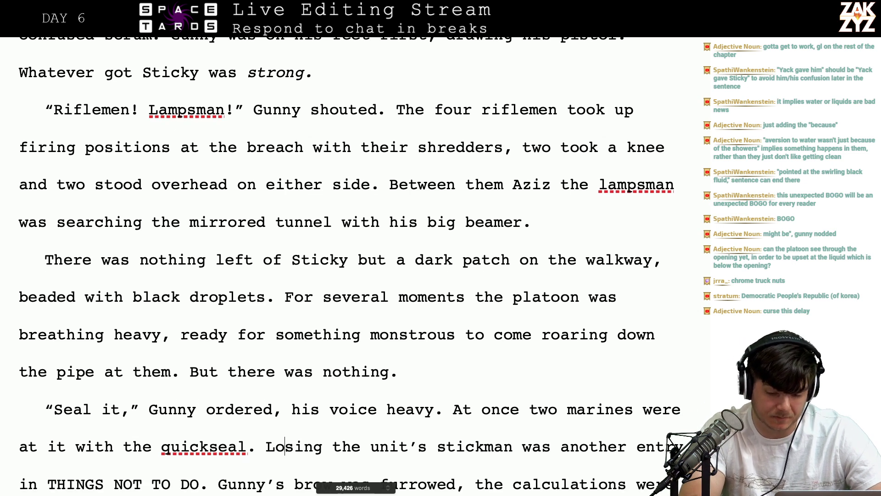
{"action": "key", "text": "Up"}
{"action": "key", "text": "End"}
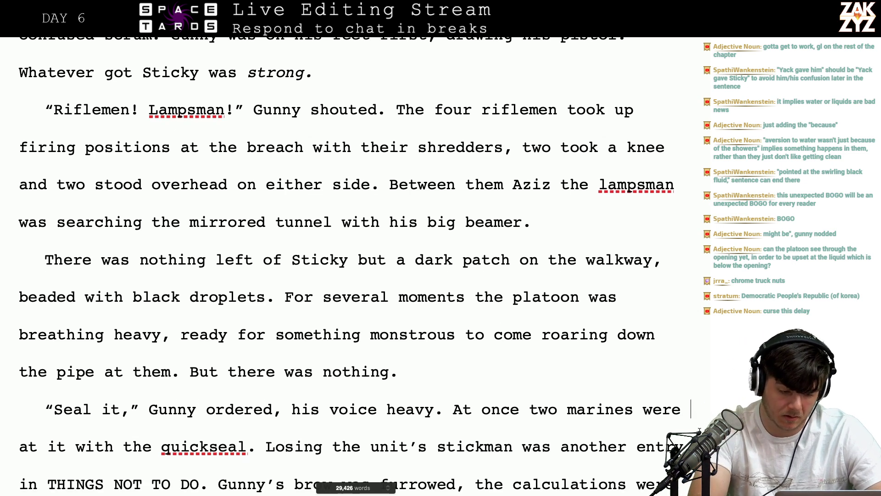
{"action": "type", "text": "c"}
{"action": "type", "text": "ov"}
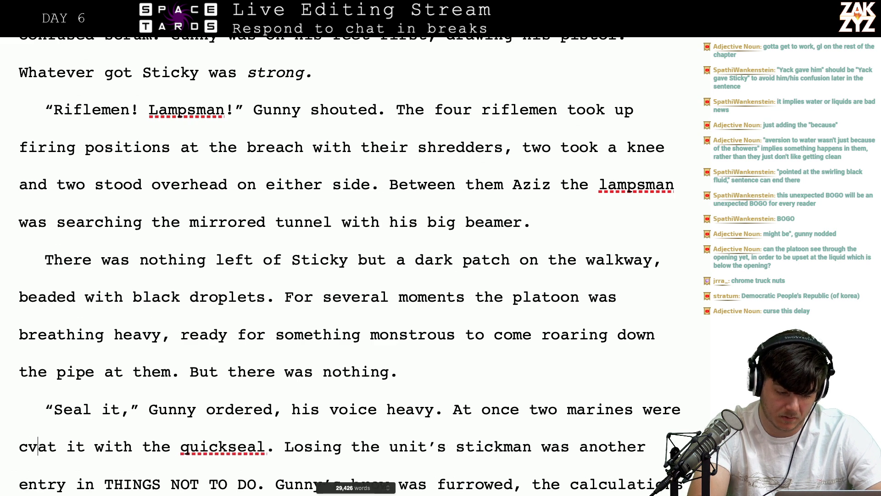
{"action": "type", "text": "ering the breac"}
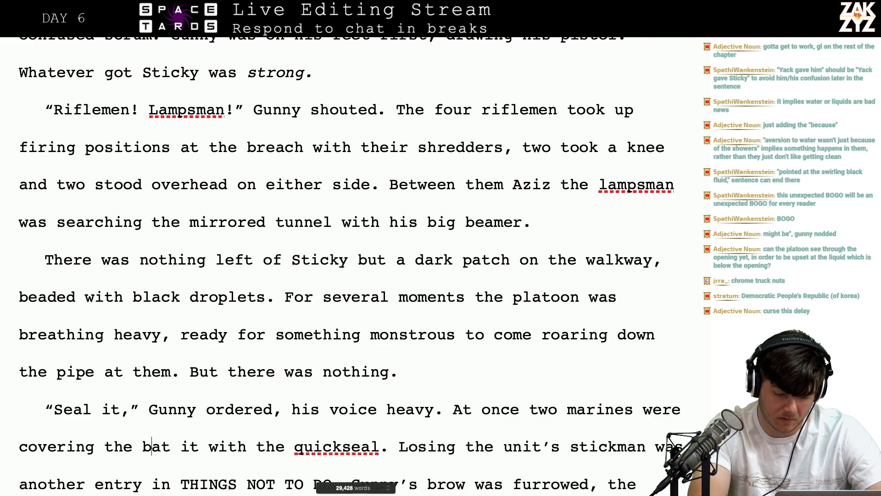
{"action": "type", "text": "h with vas"}
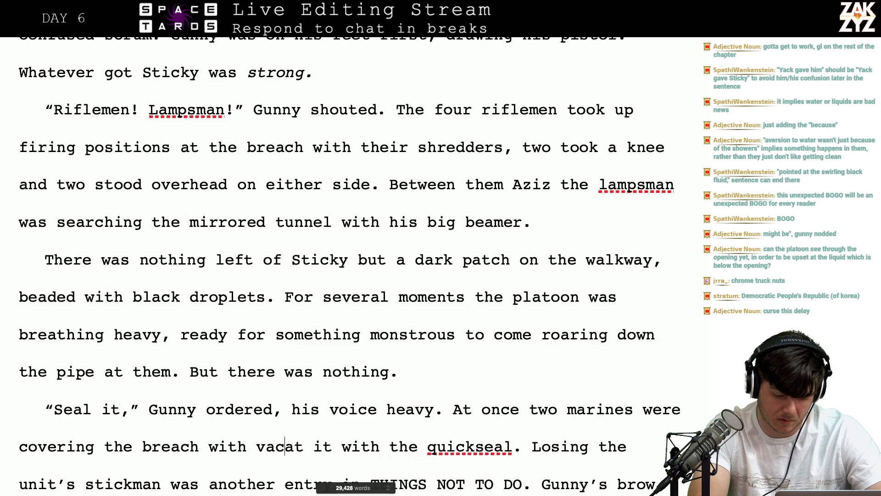
{"action": "key", "text": "BackSpace"}
{"action": "type", "text": "csheet and"}
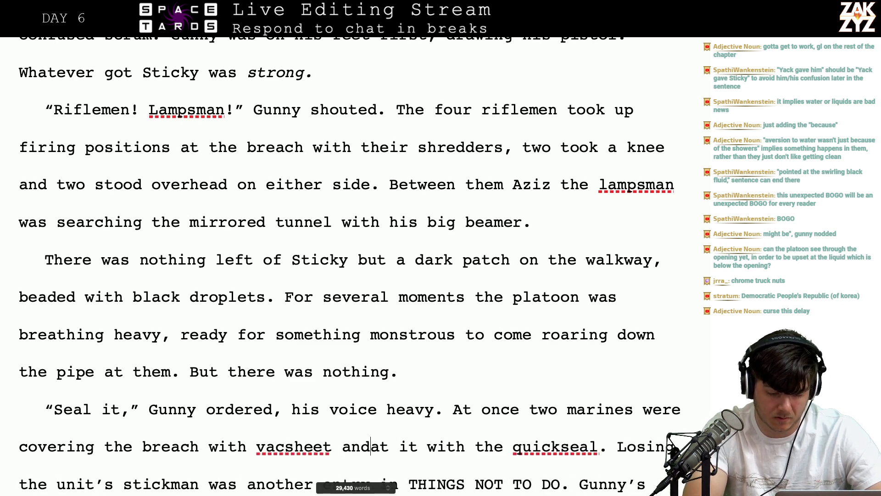
Select the leftover words "at it with the" before "quickseal" in the "Seal it" paragraph
{"action": "key", "text": "shift+Right"}
{"action": "key", "text": "shift+Right"}
{"action": "key", "text": "shift+Right"}
{"action": "key", "text": "shift+Right"}
{"action": "key", "text": "shift+Right"}
{"action": "key", "text": "shift+Right"}
{"action": "key", "text": "shift+Right"}
{"action": "key", "text": "shift+Right"}
{"action": "key", "text": "shift+Right"}
{"action": "key", "text": "shift+Right"}
{"action": "key", "text": "shift+Right"}
{"action": "key", "text": "shift+Right"}
{"action": "key", "text": "shift+Right"}
{"action": "key", "text": "shift+Right"}
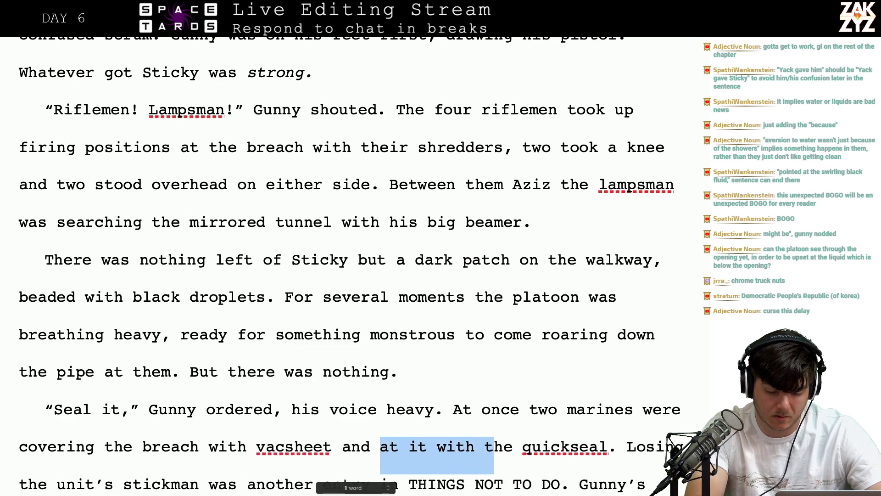
Remove "at it with the" before "quickseal" so the phrase reads "with vacsheet and quickseal"
{"action": "key", "text": "BackSpace"}
{"action": "scroll", "coordinate": [305, 403], "scroll_direction": "down", "scroll_amount": 2}
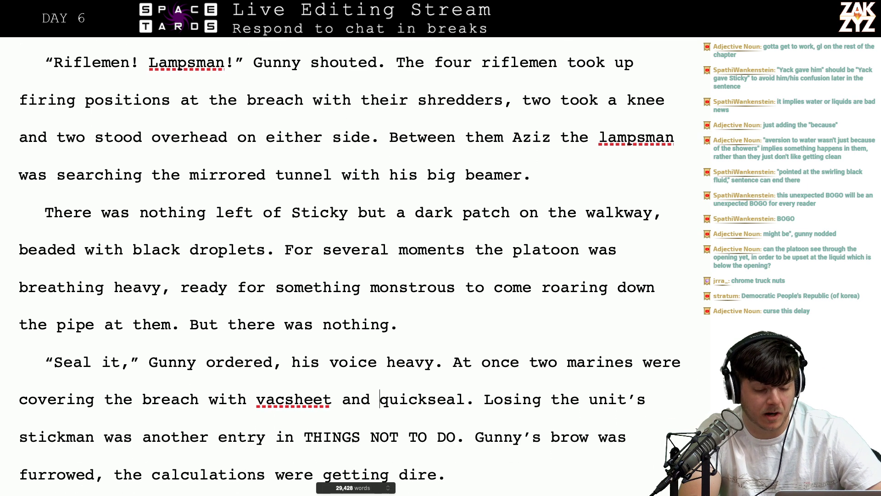
{"action": "scroll", "coordinate": [305, 403], "scroll_direction": "down", "scroll_amount": 1}
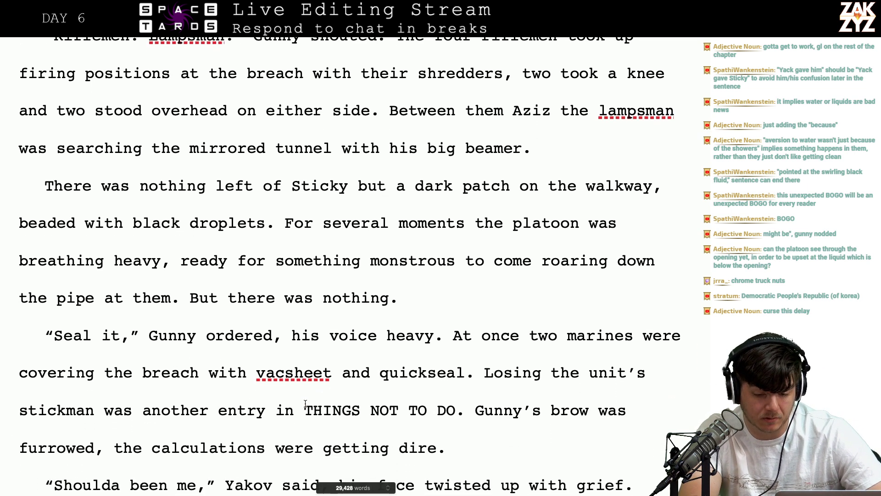
Insert "the" before "THINGS NOT TO DO" and "binder" after it in the sentence about losing the unit's stickman
{"action": "left_click", "coordinate": [451, 398]}
{"action": "key", "text": "Left"}
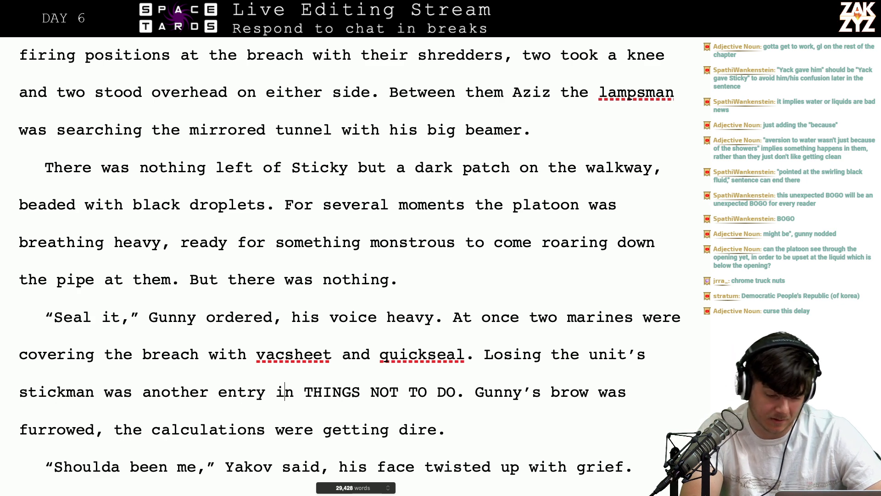
{"action": "key", "text": "Right"}
{"action": "type", "text": "the"}
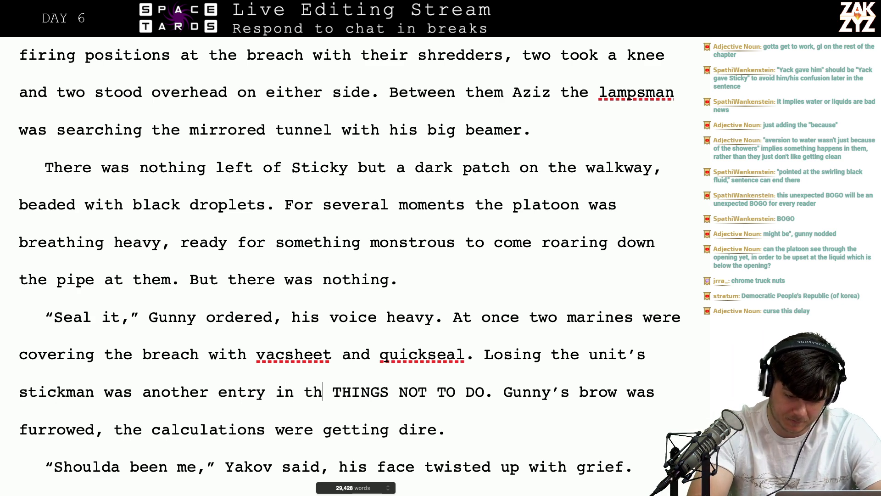
{"action": "key", "text": "Right"}
{"action": "key", "text": "Right"}
{"action": "key", "text": "Right"}
{"action": "key", "text": "Right"}
{"action": "key", "text": "Right"}
{"action": "key", "text": "Right"}
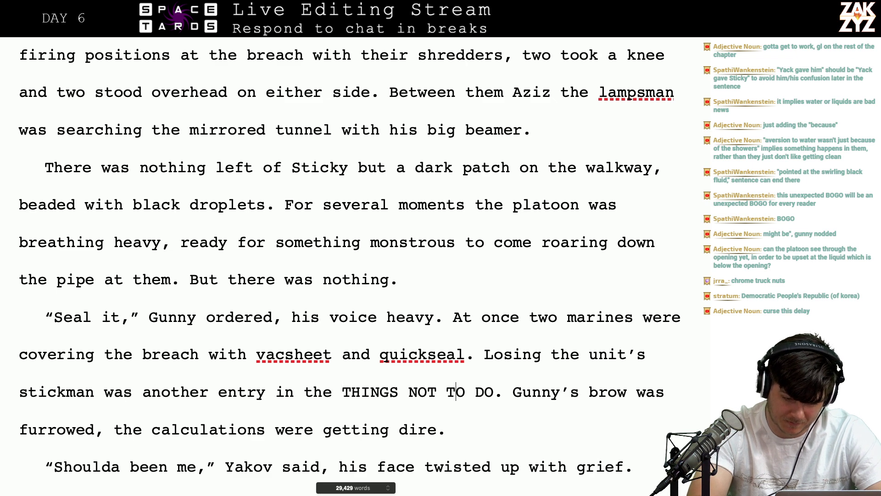
{"action": "type", "text": "binder"}
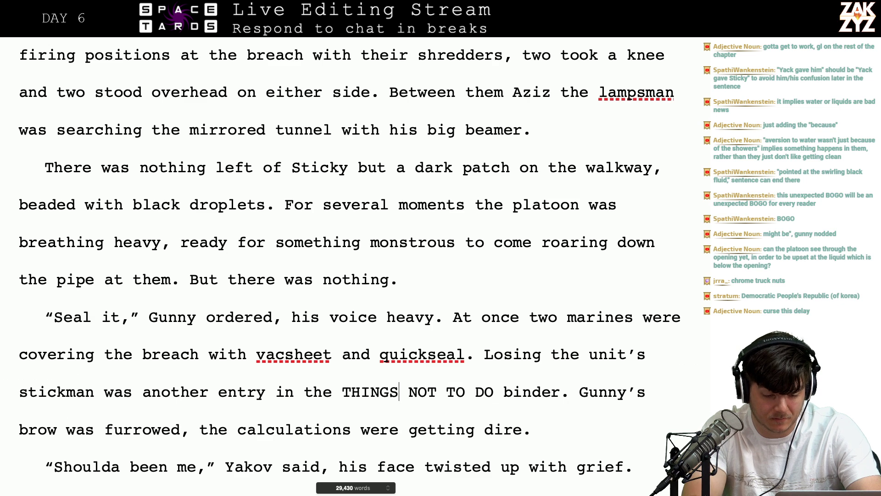
Enclose the title THINGS NOT TO DO in double quotation marks, leaving "binder" outside them
{"action": "type", "text": "\""}
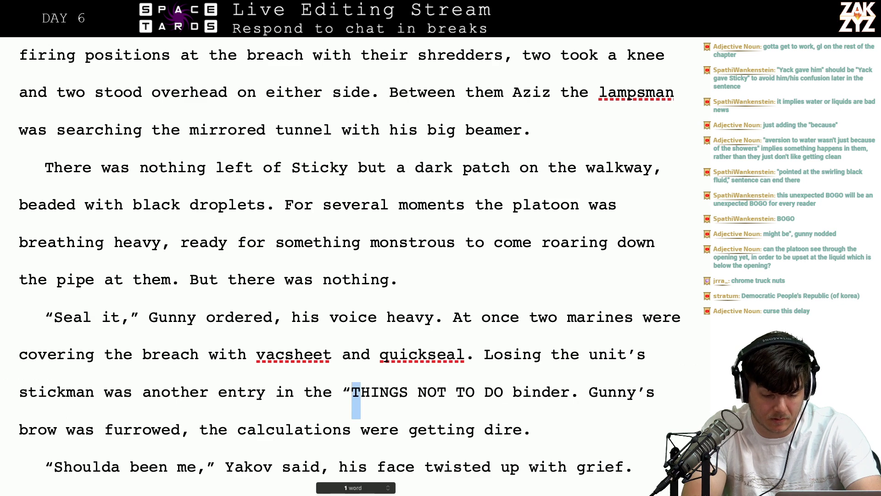
{"action": "key", "text": "Right"}
{"action": "key", "text": "Right"}
{"action": "key", "text": "Right"}
{"action": "key", "text": "Right"}
{"action": "key", "text": "Right"}
{"action": "key", "text": "Right"}
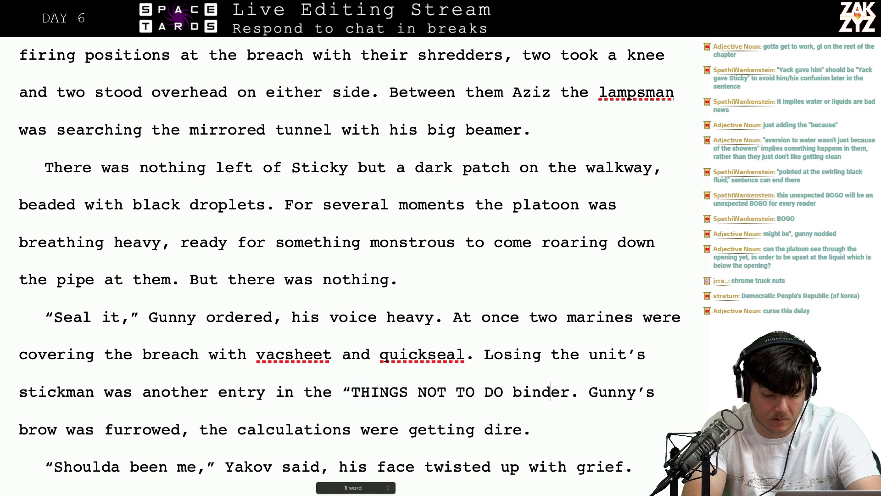
{"action": "key", "text": "Left"}
{"action": "key", "text": "Left"}
{"action": "type", "text": "\""}
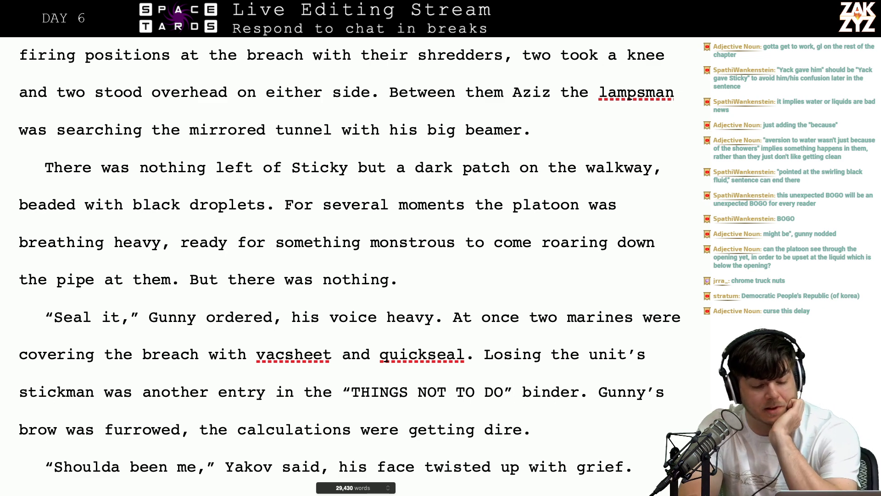
Proofread the passage from the "THINGS NOT TO DO" sentence through the "Shoulda been me" line
{"action": "scroll", "coordinate": [630, 97], "scroll_direction": "down", "scroll_amount": 1}
{"action": "left_click", "coordinate": [295, 371]}
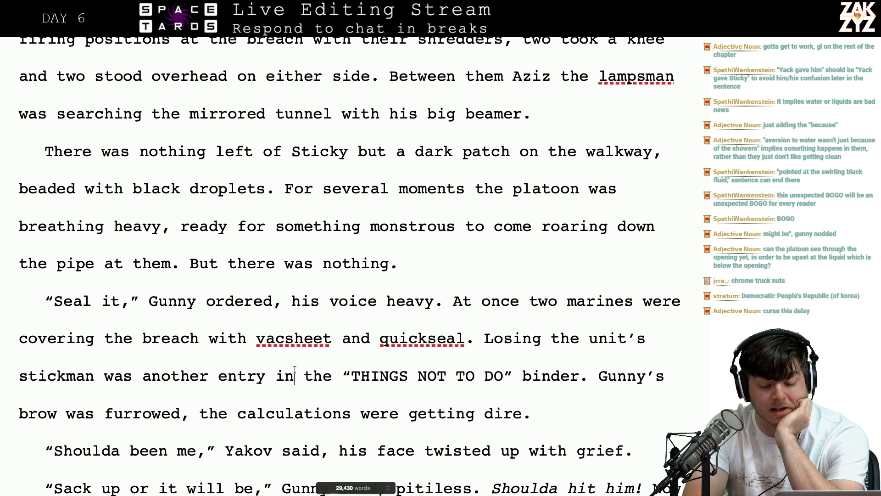
{"action": "key", "text": "Right"}
{"action": "key", "text": "Right"}
{"action": "key", "text": "Right"}
{"action": "key", "text": "Right"}
{"action": "key", "text": "Right"}
{"action": "key", "text": "Right"}
{"action": "key", "text": "Right"}
{"action": "key", "text": "Right"}
{"action": "key", "text": "Right"}
{"action": "key", "text": "Right"}
{"action": "key", "text": "Right"}
{"action": "key", "text": "Right"}
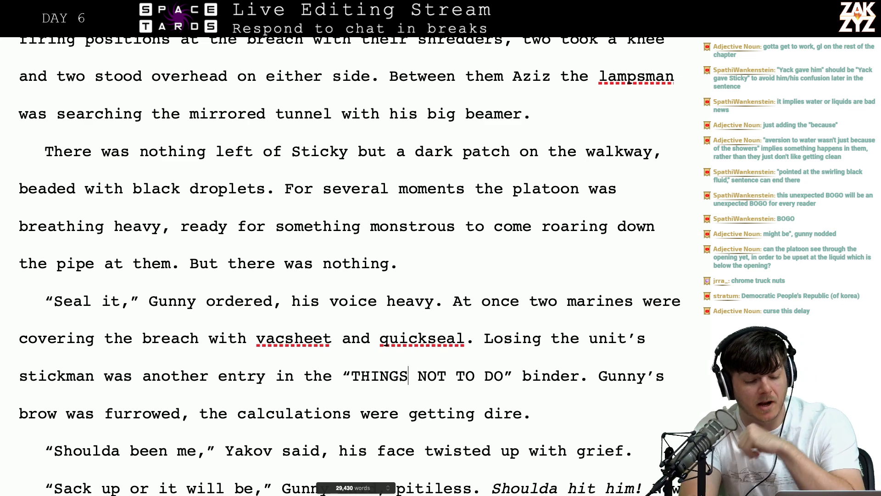
{"action": "key", "text": "Left"}
{"action": "key", "text": "Left"}
{"action": "key", "text": "Left"}
{"action": "key", "text": "Left"}
{"action": "key", "text": "Left"}
{"action": "key", "text": "Left"}
{"action": "key", "text": "Left"}
{"action": "key", "text": "Left"}
{"action": "key", "text": "Left"}
{"action": "key", "text": "Left"}
{"action": "key", "text": "Left"}
{"action": "key", "text": "Left"}
{"action": "key", "text": "Left"}
{"action": "key", "text": "Left"}
{"action": "key", "text": "Left"}
{"action": "key", "text": "Left"}
{"action": "key", "text": "Left"}
{"action": "key", "text": "Left"}
{"action": "key", "text": "Left"}
{"action": "key", "text": "Down"}
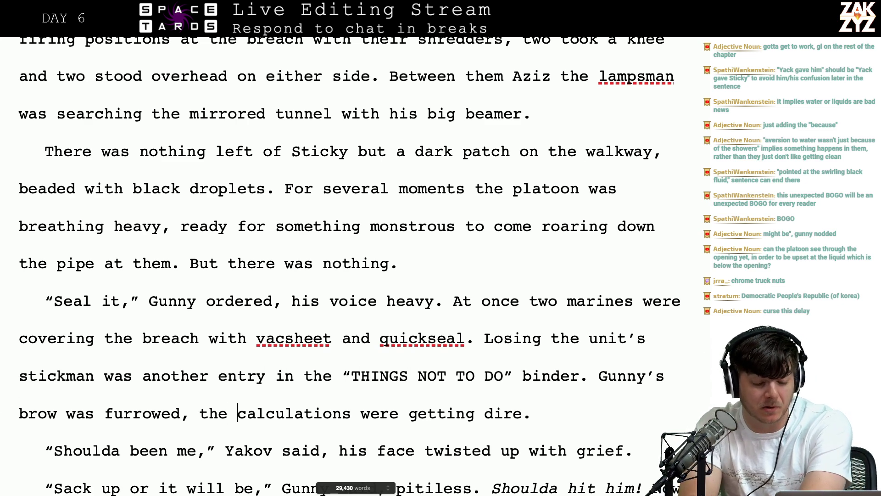
{"action": "key", "text": "Right"}
{"action": "key", "text": "Right"}
{"action": "key", "text": "Right"}
{"action": "key", "text": "Right"}
{"action": "key", "text": "Right"}
{"action": "key", "text": "Right"}
{"action": "key", "text": "Right"}
{"action": "key", "text": "Right"}
{"action": "key", "text": "Right"}
{"action": "key", "text": "Right"}
{"action": "key", "text": "Right"}
{"action": "key", "text": "Right"}
{"action": "key", "text": "Right"}
{"action": "key", "text": "Right"}
{"action": "key", "text": "Right"}
{"action": "key", "text": "Right"}
{"action": "key", "text": "Down"}
{"action": "key", "text": "Right"}
{"action": "key", "text": "Right"}
{"action": "key", "text": "Right"}
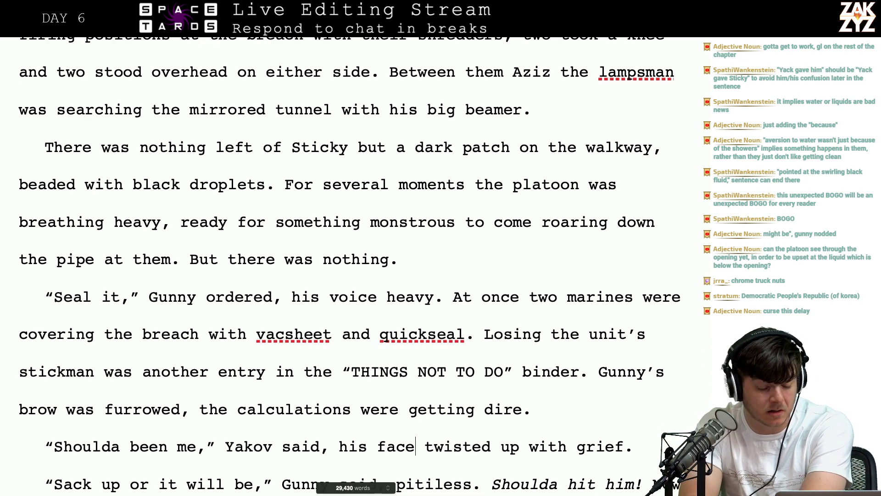
{"action": "key", "text": "Down"}
{"action": "key", "text": "Left"}
{"action": "scroll", "coordinate": [349, 266], "scroll_direction": "down", "scroll_amount": 1}
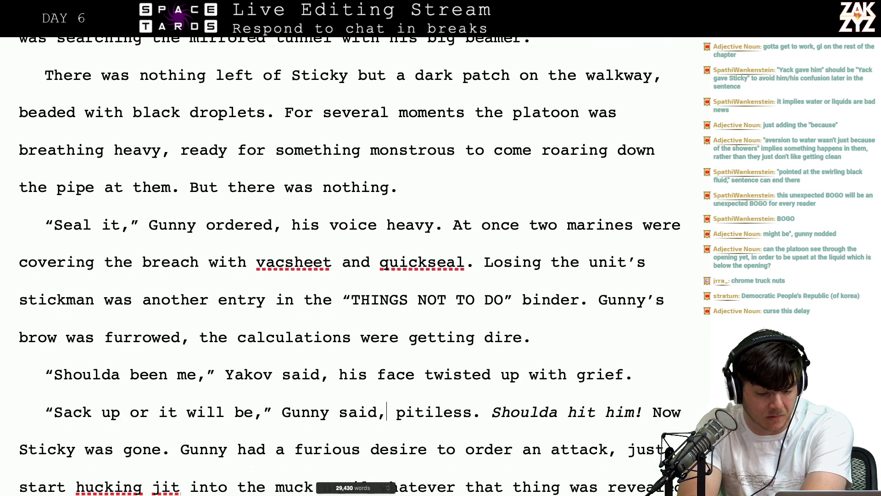
Reread the dialogue exchange from "Shoulda been me" through the italic thought "Shoulda hit him!"
{"action": "left_click", "coordinate": [293, 375]}
{"action": "key", "text": "Right"}
{"action": "key", "text": "Right"}
{"action": "key", "text": "Right"}
{"action": "key", "text": "Right"}
{"action": "key", "text": "Right"}
{"action": "key", "text": "Right"}
{"action": "key", "text": "Right"}
{"action": "key", "text": "Right"}
{"action": "key", "text": "Right"}
{"action": "key", "text": "Right"}
{"action": "key", "text": "Right"}
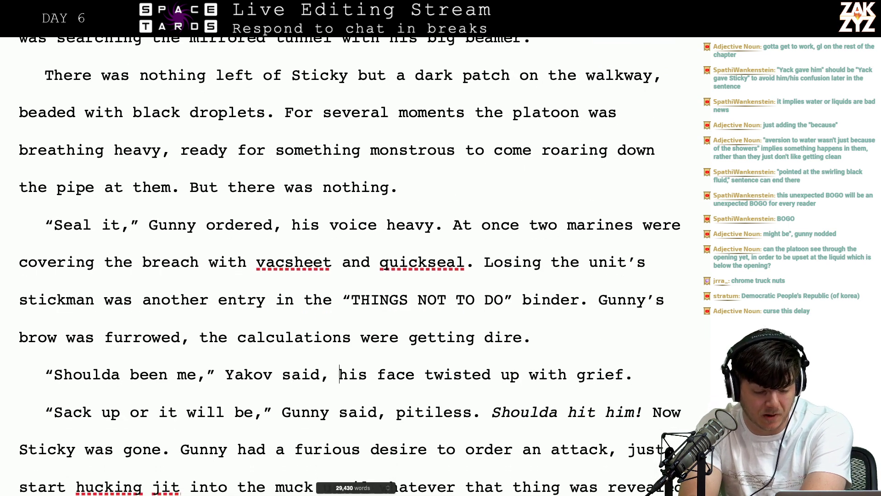
{"action": "key", "text": "Right"}
{"action": "key", "text": "Right"}
{"action": "key", "text": "Right"}
{"action": "key", "text": "Down"}
{"action": "key", "text": "Right"}
{"action": "key", "text": "Left"}
{"action": "key", "text": "Left"}
{"action": "key", "text": "Left"}
{"action": "key", "text": "Left"}
{"action": "key", "text": "Left"}
{"action": "key", "text": "Left"}
{"action": "key", "text": "Left"}
{"action": "key", "text": "Left"}
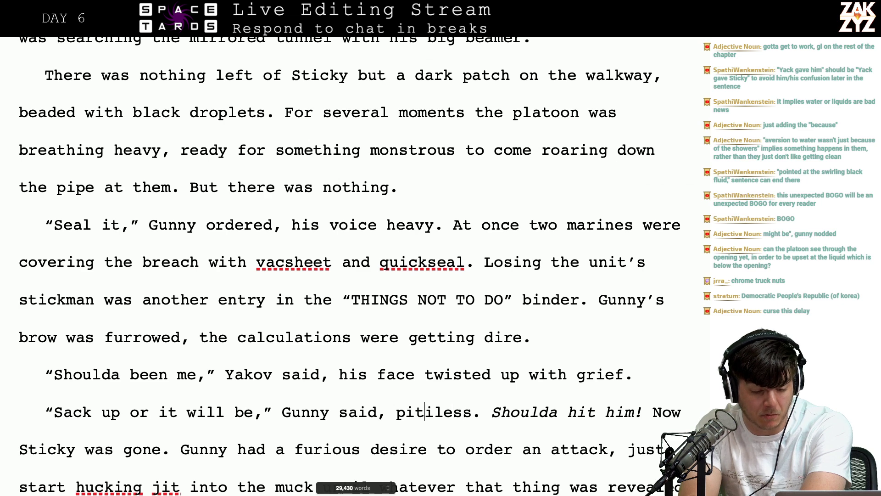
{"action": "key", "text": "Right"}
{"action": "key", "text": "Right"}
{"action": "key", "text": "Right"}
{"action": "key", "text": "Right"}
{"action": "key", "text": "Right"}
{"action": "key", "text": "Right"}
{"action": "key", "text": "Right"}
{"action": "key", "text": "Right"}
{"action": "key", "text": "Right"}
{"action": "key", "text": "Right"}
{"action": "key", "text": "Right"}
{"action": "key", "text": "Right"}
{"action": "key", "text": "Right"}
{"action": "key", "text": "Right"}
{"action": "key", "text": "Right"}
{"action": "key", "text": "Right"}
{"action": "key", "text": "Right"}
{"action": "key", "text": "Right"}
{"action": "key", "text": "Right"}
{"action": "key", "text": "Right"}
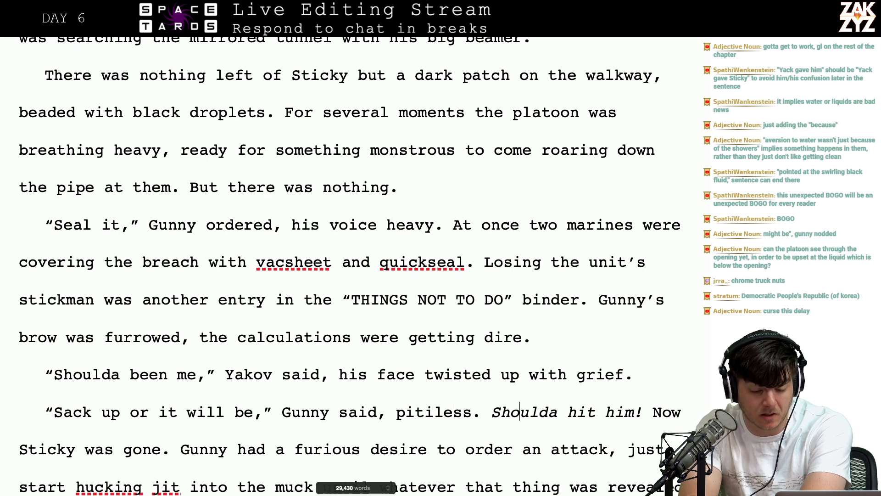
{"action": "key", "text": "Right"}
{"action": "key", "text": "Right"}
{"action": "key", "text": "Right"}
{"action": "key", "text": "Right"}
{"action": "key", "text": "Right"}
{"action": "key", "text": "Right"}
{"action": "key", "text": "Right"}
{"action": "key", "text": "Right"}
{"action": "key", "text": "Right"}
{"action": "key", "text": "Right"}
{"action": "key", "text": "Right"}
{"action": "key", "text": "Right"}
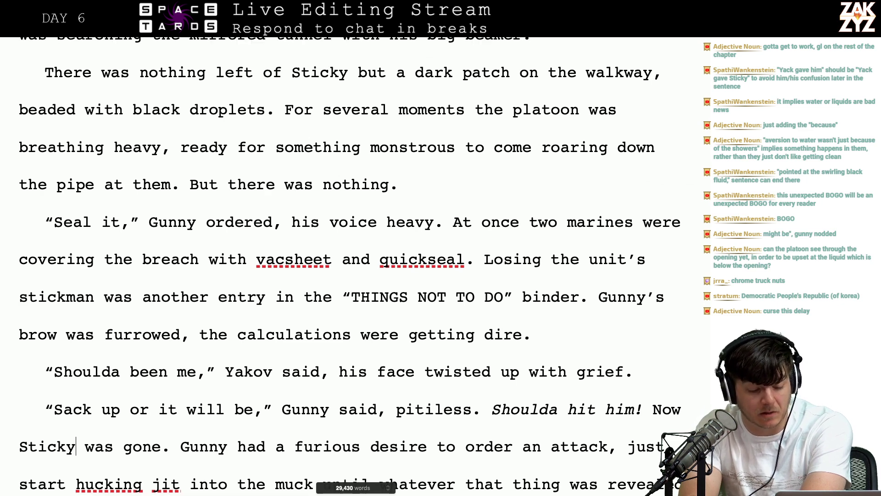
Check the sentences about Gunny's furious desire to order an attack, through "His palms itched for his flamer."
{"action": "key", "text": "Right"}
{"action": "key", "text": "Right"}
{"action": "key", "text": "Right"}
{"action": "key", "text": "Right"}
{"action": "key", "text": "Right"}
{"action": "key", "text": "Right"}
{"action": "key", "text": "Down"}
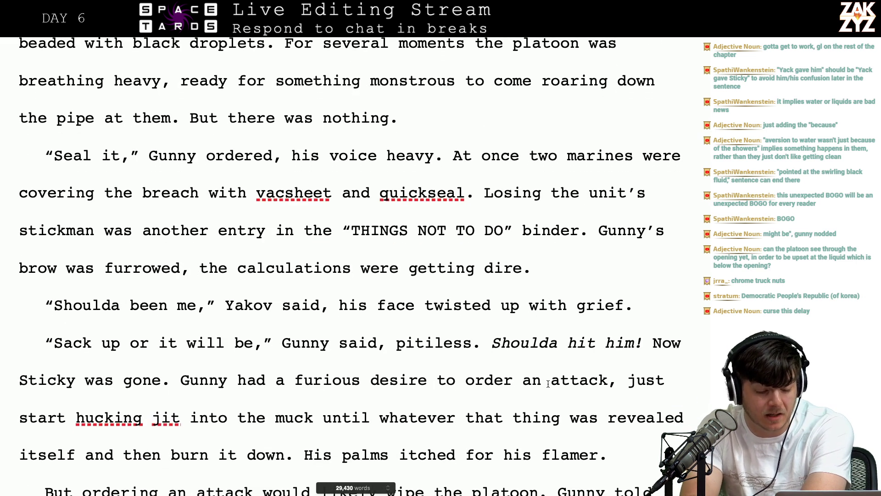
{"action": "key", "text": "Left"}
{"action": "key", "text": "Left"}
{"action": "key", "text": "Left"}
{"action": "key", "text": "Left"}
{"action": "key", "text": "Left"}
{"action": "key", "text": "Left"}
{"action": "key", "text": "Left"}
{"action": "key", "text": "Left"}
{"action": "key", "text": "Down"}
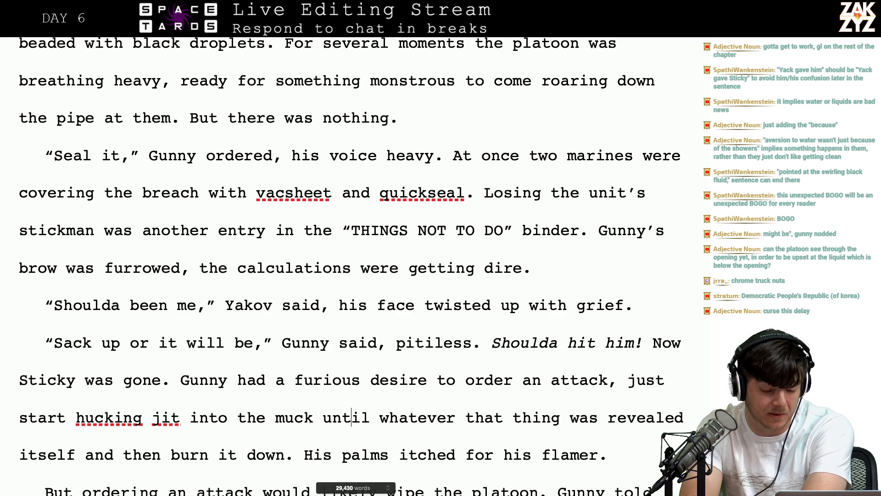
{"action": "key", "text": "Right"}
{"action": "key", "text": "Right"}
{"action": "key", "text": "Right"}
{"action": "key", "text": "Down"}
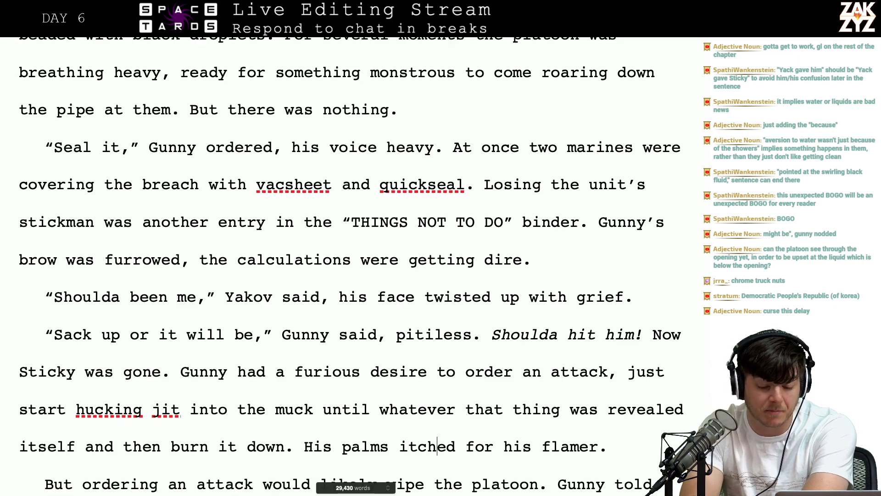
Replace "his flamer" with "Bennie" at the end of the sentence "His palms itched for"
{"action": "key", "text": "Right"}
{"action": "key", "text": "Right"}
{"action": "key", "text": "Right"}
{"action": "key", "text": "Right"}
{"action": "key", "text": "Right"}
{"action": "key", "text": "Right"}
{"action": "key", "text": "Right"}
{"action": "key", "text": "Right"}
{"action": "key", "text": "Right"}
{"action": "key", "text": "Right"}
{"action": "key", "text": "Right"}
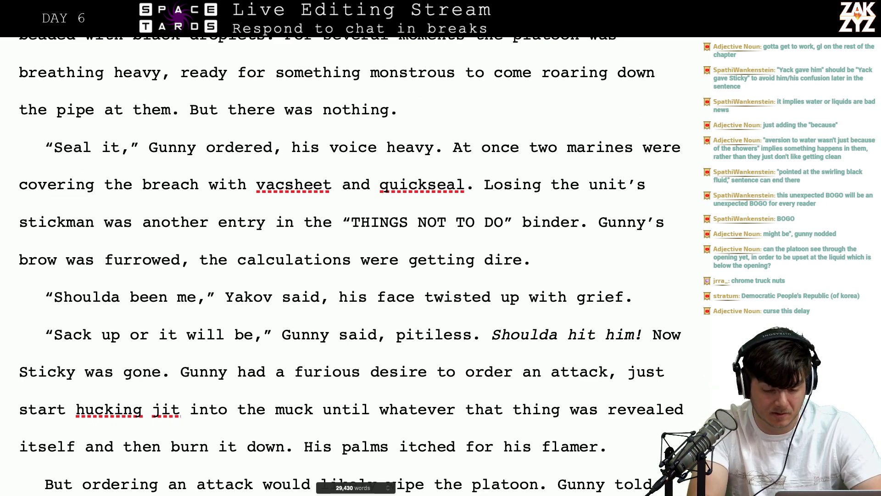
{"action": "key", "text": "BackSpace"}
{"action": "key", "text": "BackSpace"}
{"action": "key", "text": "BackSpace"}
{"action": "key", "text": "BackSpace"}
{"action": "key", "text": "BackSpace"}
{"action": "key", "text": "BackSpace"}
{"action": "key", "text": "BackSpace"}
{"action": "key", "text": "BackSpace"}
{"action": "key", "text": "BackSpace"}
{"action": "key", "text": "BackSpace"}
{"action": "type", "text": "Be"}
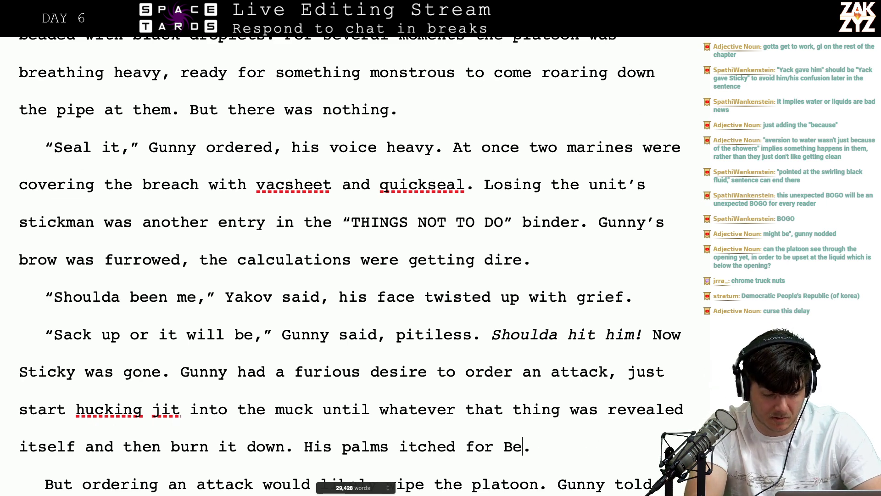
{"action": "type", "text": "nnie"}
Proofread from "But ordering an attack would likely wipe the platoon" through the "Trunk up." line
{"action": "key", "text": "Down"}
{"action": "key", "text": "Down"}
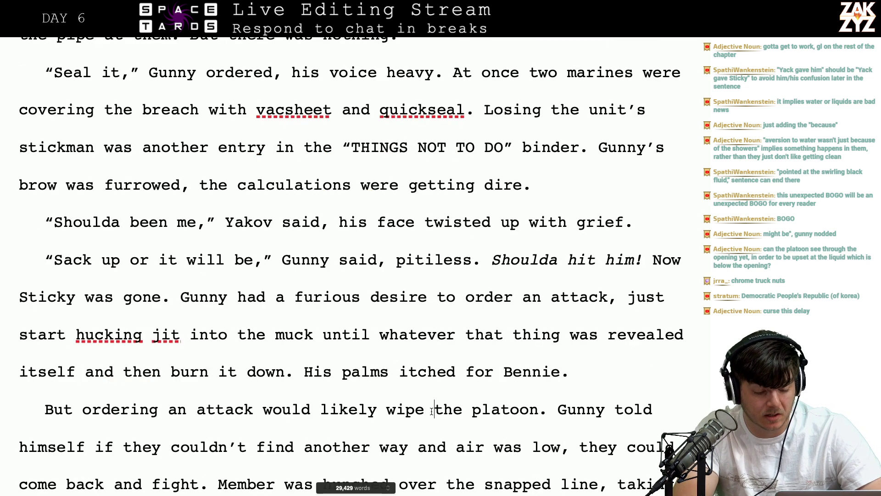
{"action": "key", "text": "Left"}
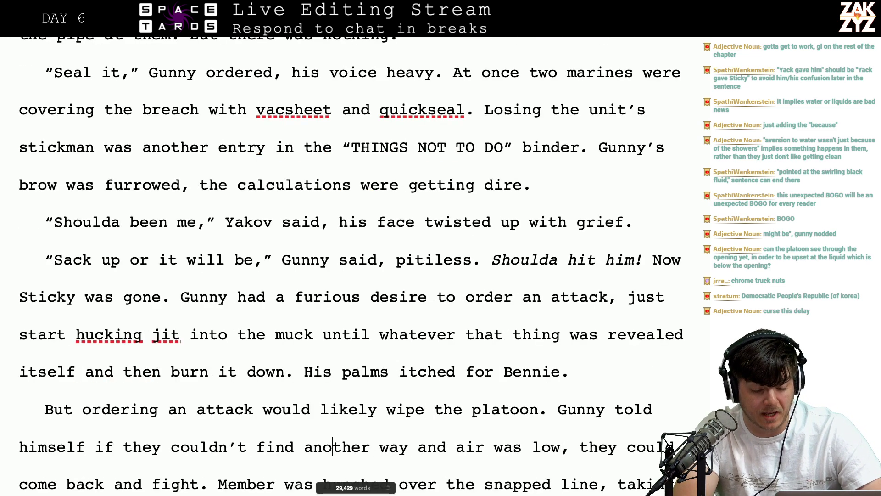
{"action": "key", "text": "Left"}
{"action": "key", "text": "Left"}
{"action": "key", "text": "Left"}
{"action": "key", "text": "Left"}
{"action": "key", "text": "Left"}
{"action": "key", "text": "Right"}
{"action": "key", "text": "Down"}
{"action": "key", "text": "Left"}
{"action": "key", "text": "Left"}
{"action": "key", "text": "Left"}
{"action": "key", "text": "Left"}
{"action": "key", "text": "Left"}
{"action": "key", "text": "Left"}
{"action": "key", "text": "Left"}
{"action": "key", "text": "Left"}
{"action": "key", "text": "Left"}
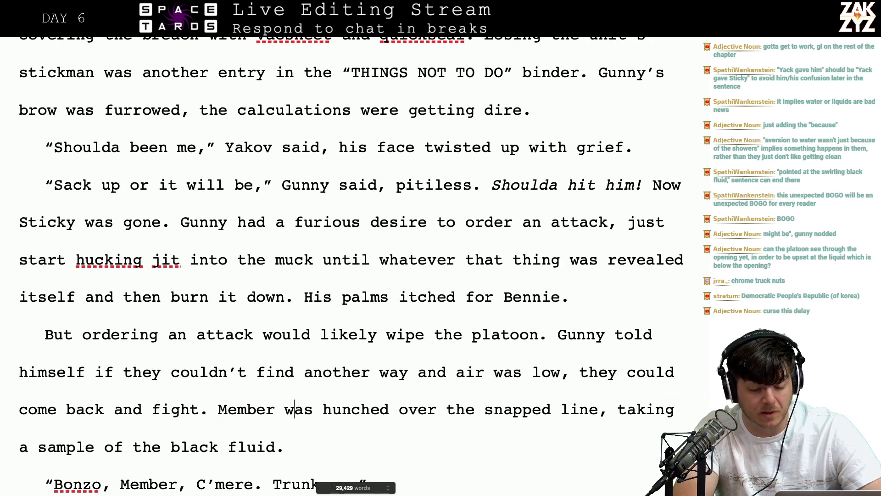
{"action": "key", "text": "Right"}
{"action": "key", "text": "Right"}
{"action": "key", "text": "Right"}
{"action": "key", "text": "Right"}
{"action": "key", "text": "Right"}
{"action": "key", "text": "Right"}
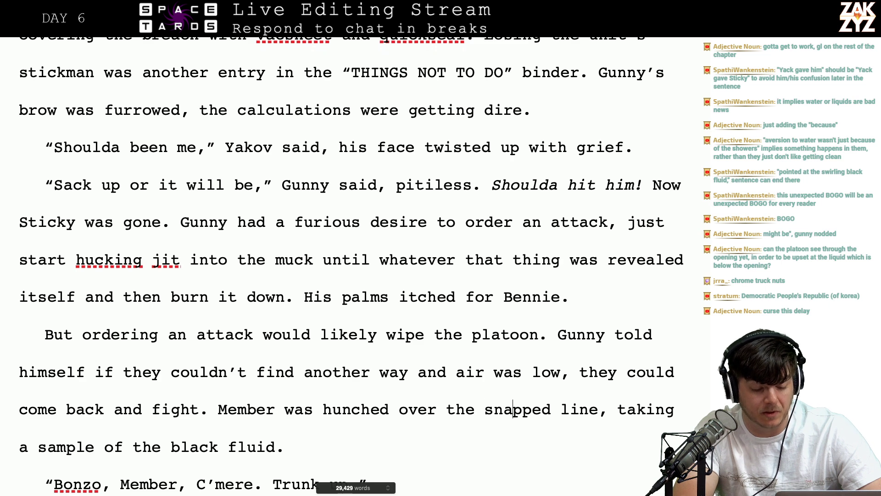
{"action": "key", "text": "Down"}
{"action": "key", "text": "Down"}
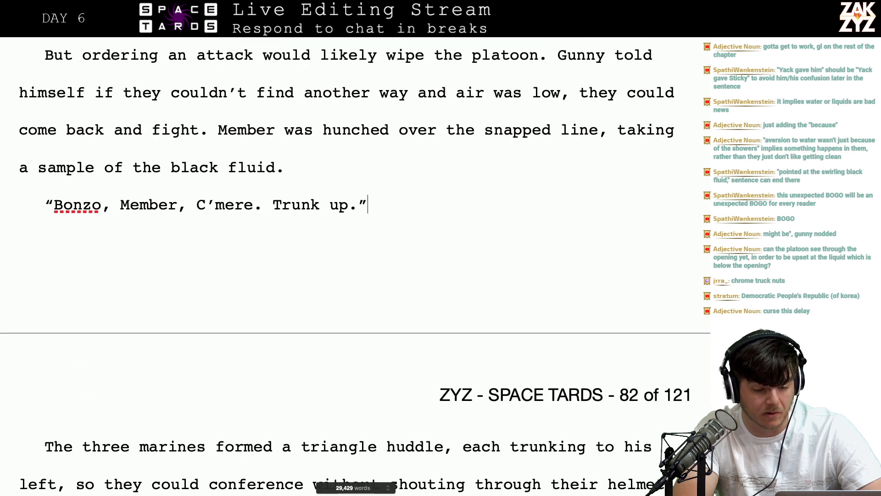
{"action": "key", "text": "Down"}
{"action": "key", "text": "Down"}
{"action": "key", "text": "Down"}
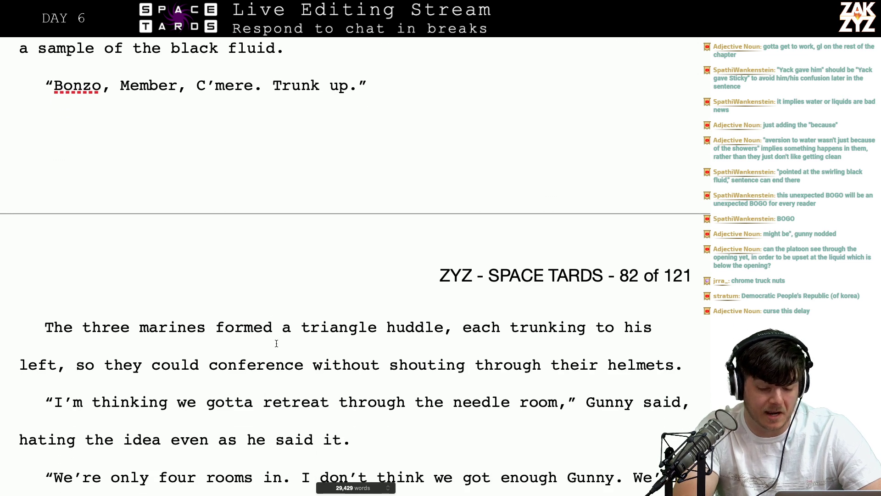
Read the triangle huddle paragraph and Gunny's line about retreating through the needle room
{"action": "key", "text": "Right"}
{"action": "key", "text": "Right"}
{"action": "key", "text": "Right"}
{"action": "key", "text": "Right"}
{"action": "key", "text": "Right"}
{"action": "key", "text": "Right"}
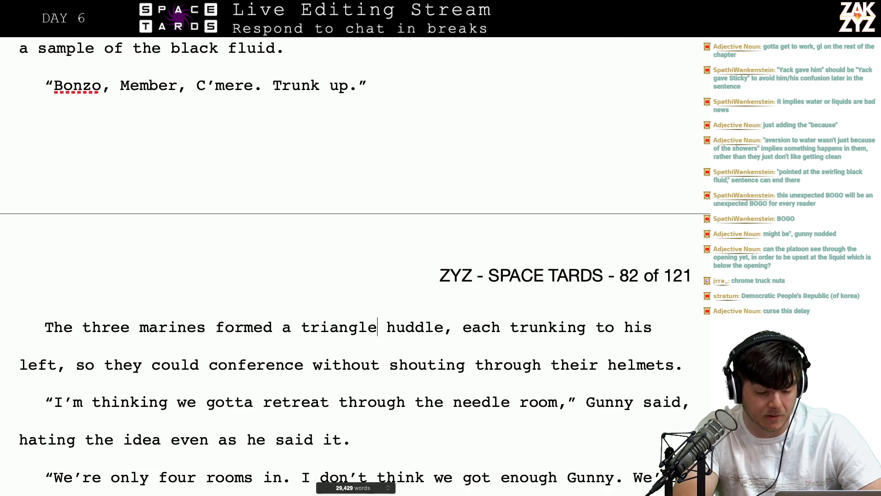
{"action": "left_click", "coordinate": [579, 365]}
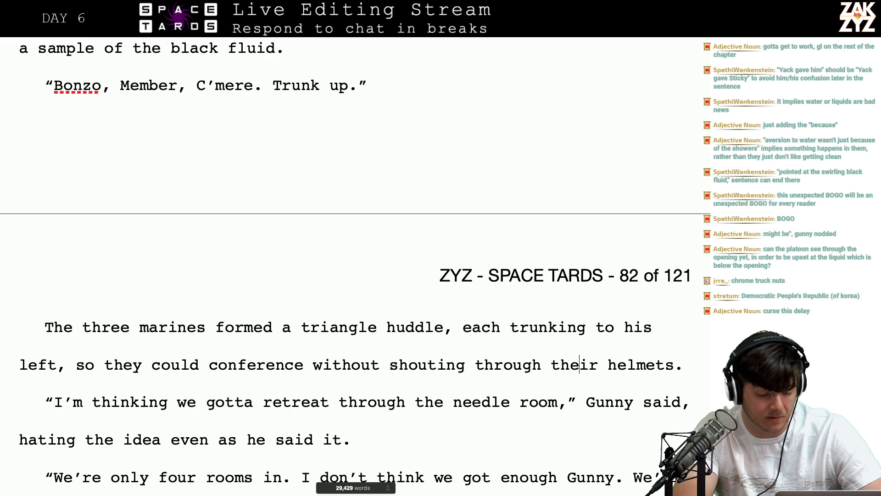
{"action": "left_click", "coordinate": [558, 478]}
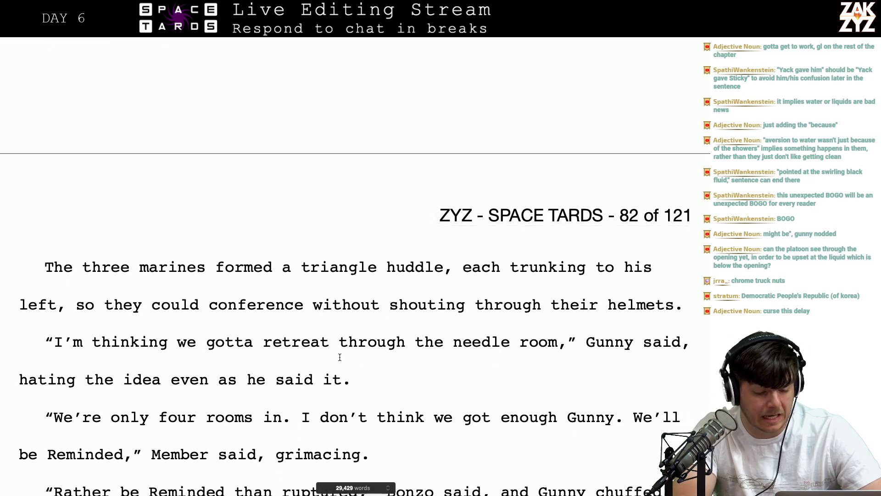
{"action": "left_click", "coordinate": [265, 369]}
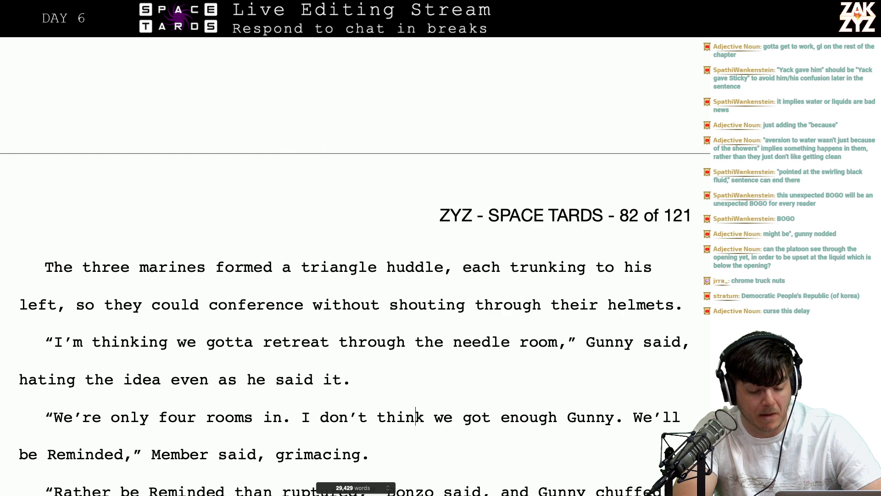
Check the dialogue from "We're only four rooms in" through the sentence about losing one or two to the needles
{"action": "scroll", "coordinate": [389, 409], "scroll_direction": "down", "scroll_amount": 3}
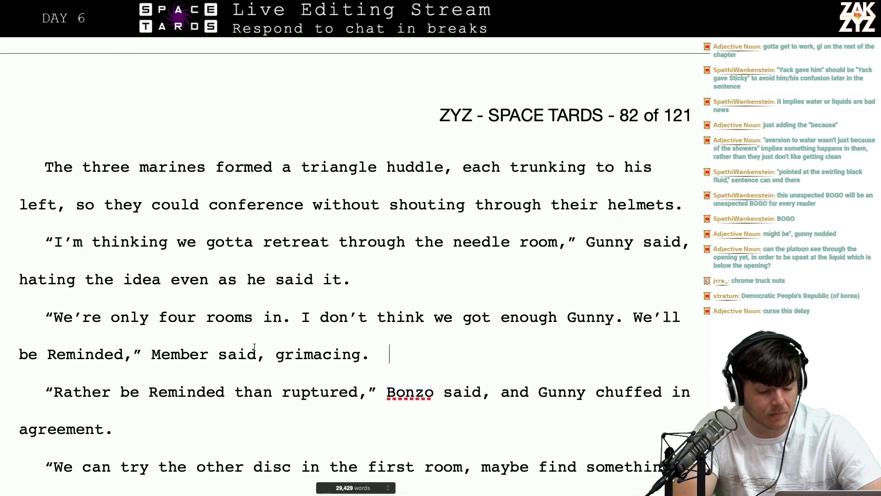
{"action": "key", "text": "Right"}
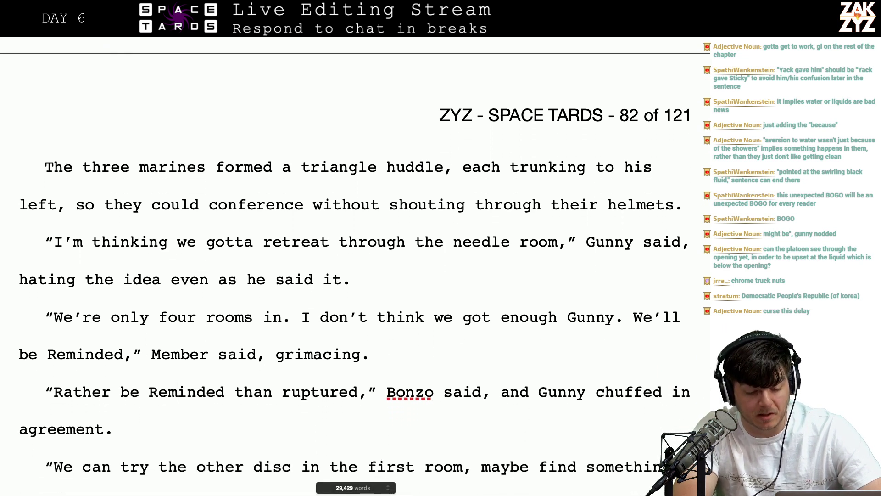
{"action": "key", "text": "Right"}
{"action": "key", "text": "Right"}
{"action": "key", "text": "Right"}
{"action": "key", "text": "Right"}
{"action": "key", "text": "Right"}
{"action": "key", "text": "Right"}
{"action": "key", "text": "Right"}
{"action": "key", "text": "Right"}
{"action": "key", "text": "Right"}
{"action": "key", "text": "Right"}
{"action": "key", "text": "Right"}
{"action": "key", "text": "Right"}
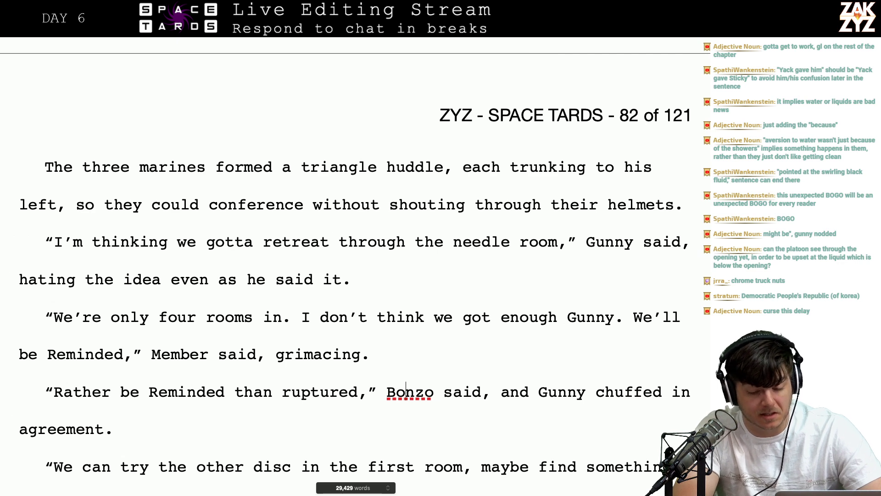
{"action": "scroll", "coordinate": [355, 272], "scroll_direction": "down", "scroll_amount": 3}
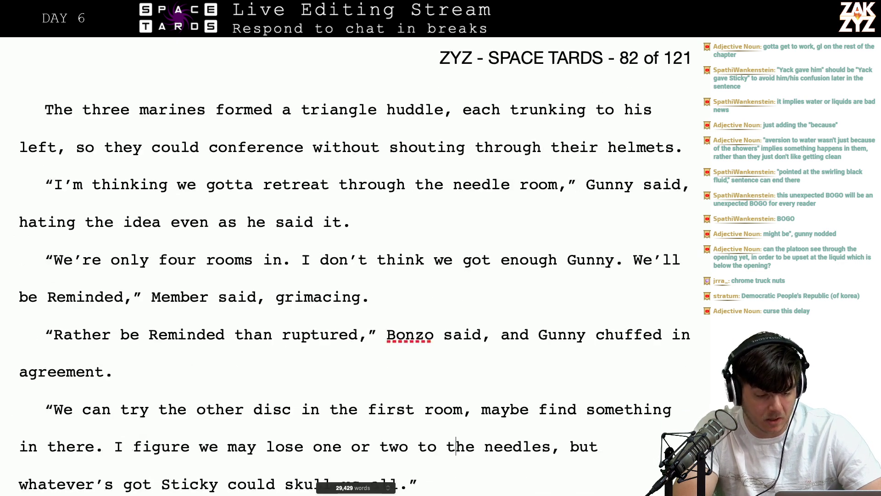
{"action": "scroll", "coordinate": [115, 375], "scroll_direction": "down", "scroll_amount": 1}
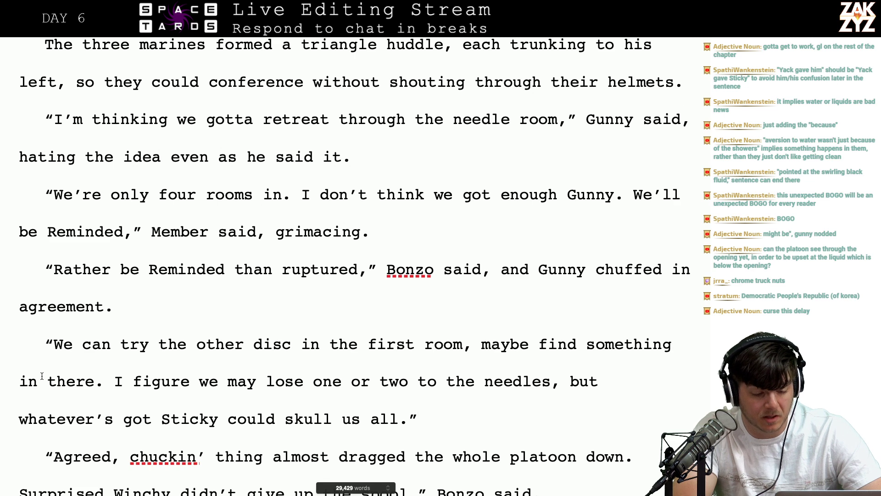
Reread from "whatever's got Sticky could skull us all" through Bonzo's line about Winchy and the spool
{"action": "key", "text": "Left"}
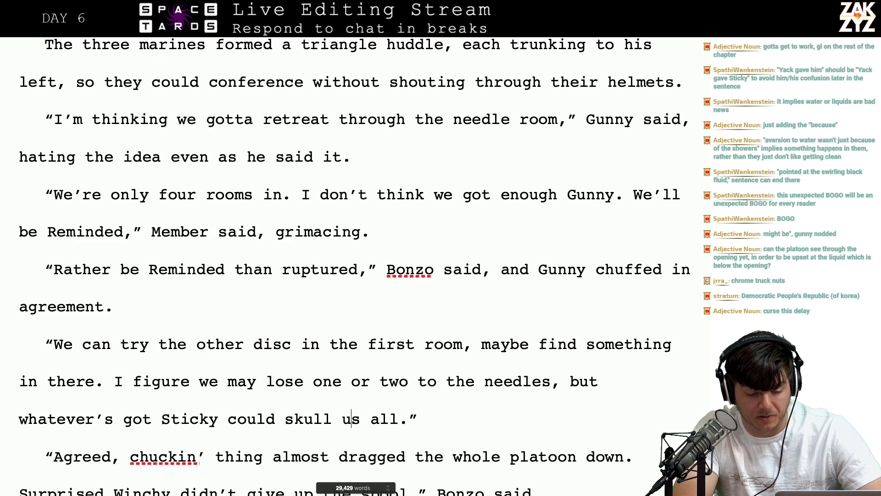
{"action": "key", "text": "Right"}
{"action": "key", "text": "Right"}
{"action": "key", "text": "Right"}
{"action": "key", "text": "Right"}
{"action": "key", "text": "Right"}
{"action": "key", "text": "Right"}
{"action": "key", "text": "Right"}
{"action": "key", "text": "Right"}
{"action": "key", "text": "Right"}
{"action": "key", "text": "Right"}
{"action": "key", "text": "Right"}
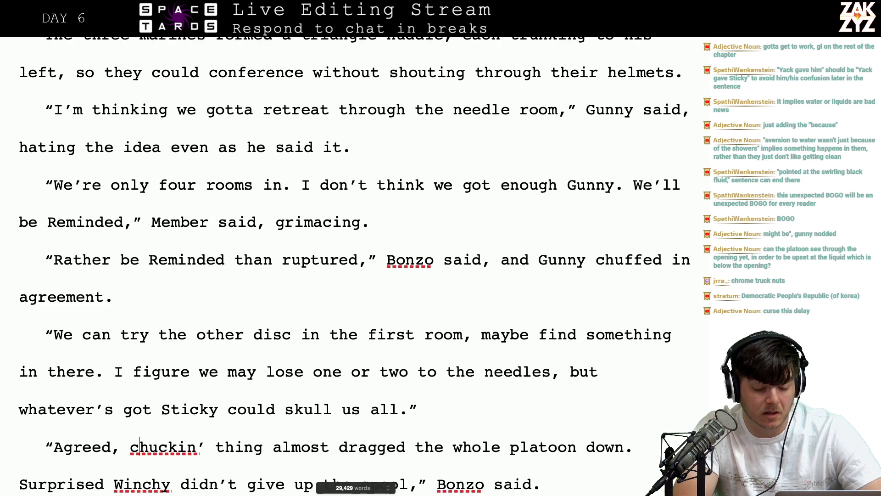
{"action": "key", "text": "Right"}
{"action": "key", "text": "Right"}
{"action": "key", "text": "Right"}
{"action": "key", "text": "Right"}
{"action": "key", "text": "Right"}
{"action": "key", "text": "Right"}
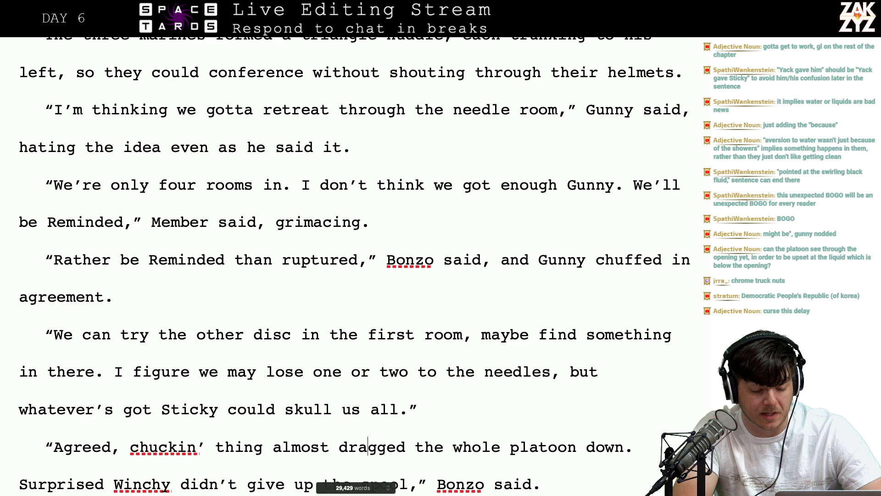
{"action": "key", "text": "Right"}
{"action": "key", "text": "Right"}
{"action": "key", "text": "Right"}
{"action": "key", "text": "Down"}
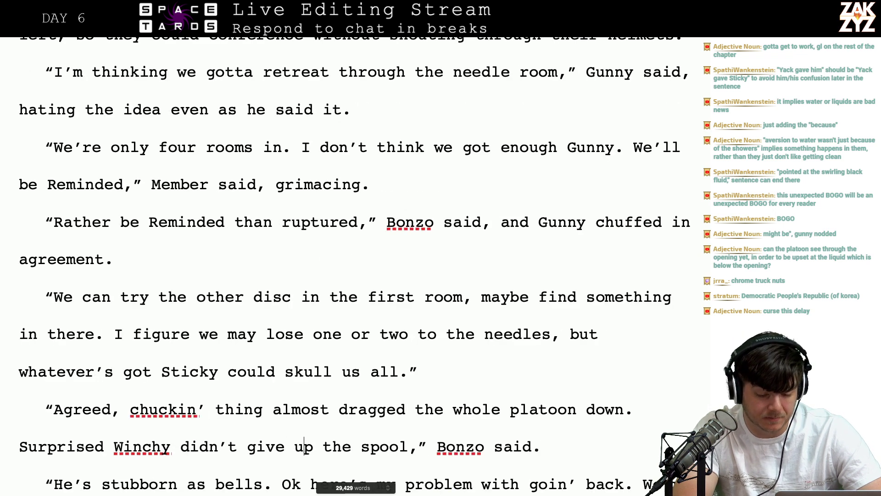
Try a different verb for "said" in Bonzo's dialogue tag after "give up the spool"
{"action": "key", "text": "Right"}
{"action": "key", "text": "Right"}
{"action": "key", "text": "Right"}
{"action": "key", "text": "Right"}
{"action": "key", "text": "Right"}
{"action": "key", "text": "Right"}
{"action": "key", "text": "Right"}
{"action": "key", "text": "Right"}
{"action": "key", "text": "Right"}
{"action": "key", "text": "Right"}
{"action": "key", "text": "Right"}
{"action": "key", "text": "Right"}
{"action": "key", "text": "Right"}
{"action": "key", "text": "Right"}
{"action": "key", "text": "Right"}
{"action": "key", "text": "Right"}
{"action": "key", "text": "Right"}
{"action": "key", "text": "Right"}
{"action": "key", "text": "Right"}
{"action": "key", "text": "Right"}
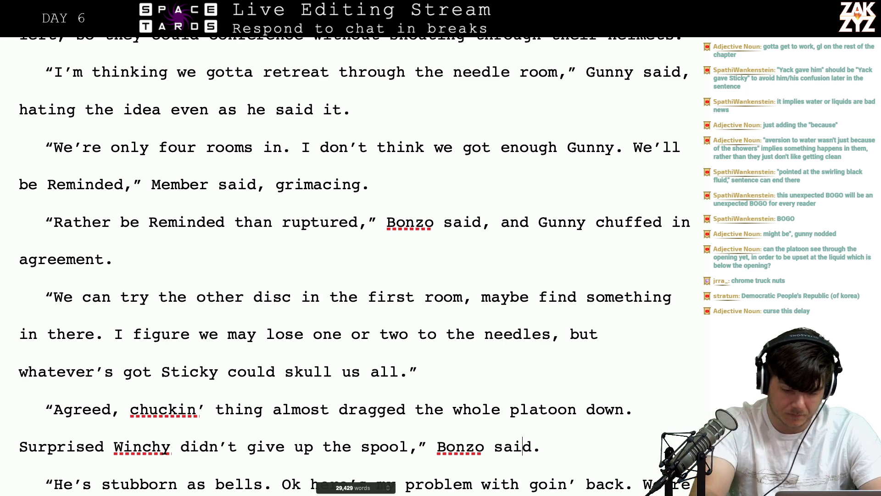
{"action": "key", "text": "Delete"}
{"action": "key", "text": "BackSpace"}
{"action": "key", "text": "BackSpace"}
{"action": "key", "text": "BackSpace"}
{"action": "type", "text": "t"}
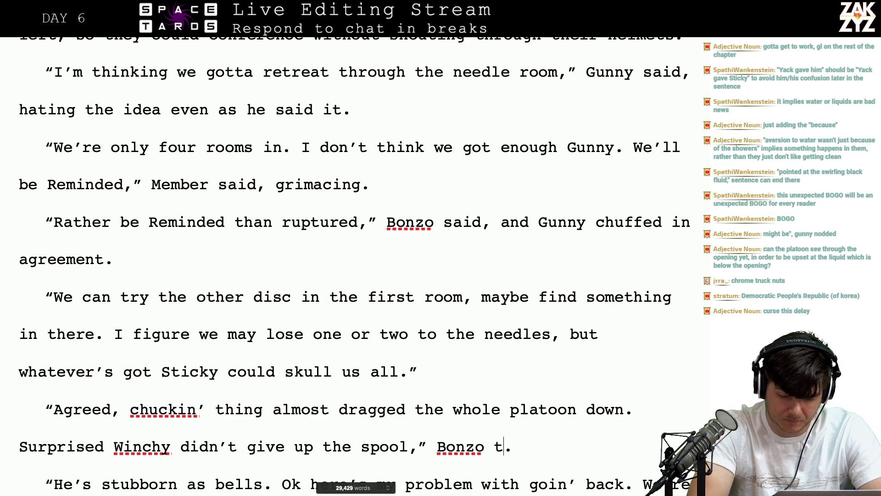
{"action": "key", "text": "BackSpace"}
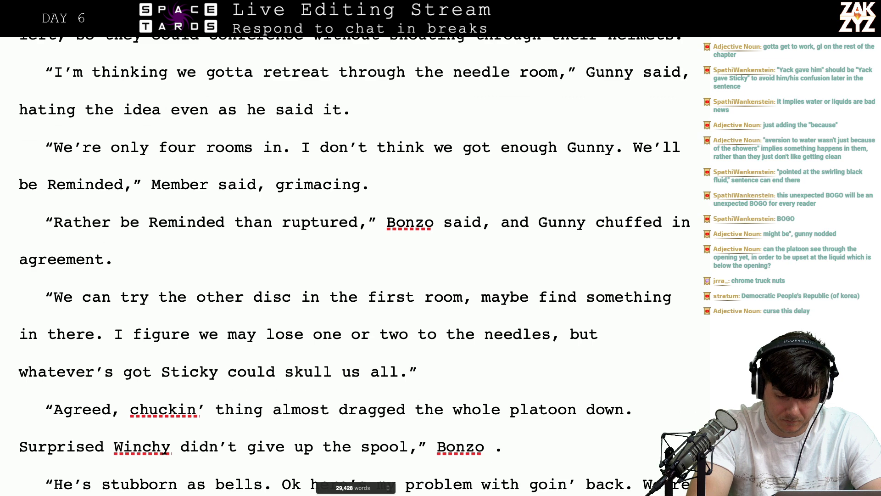
{"action": "type", "text": "wo"}
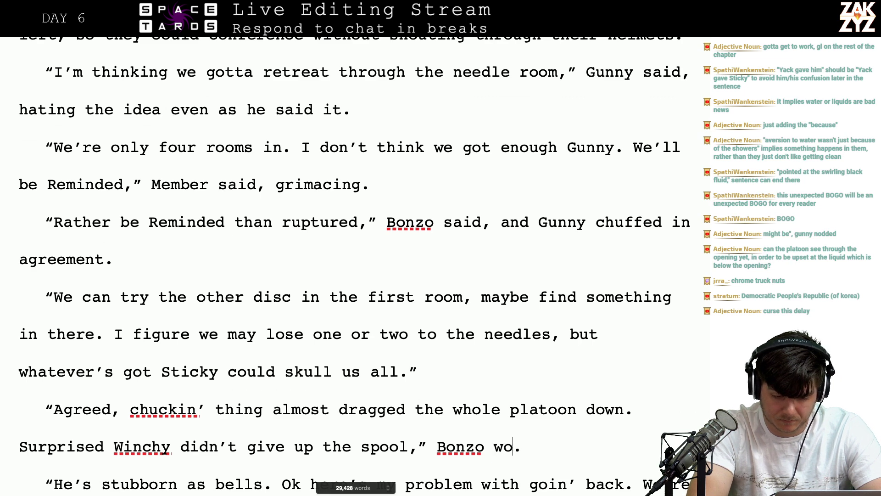
{"action": "key", "text": "BackSpace"}
{"action": "key", "text": "BackSpace"}
{"action": "type", "text": "sia"}
{"action": "key", "text": "BackSpace"}
{"action": "key", "text": "BackSpace"}
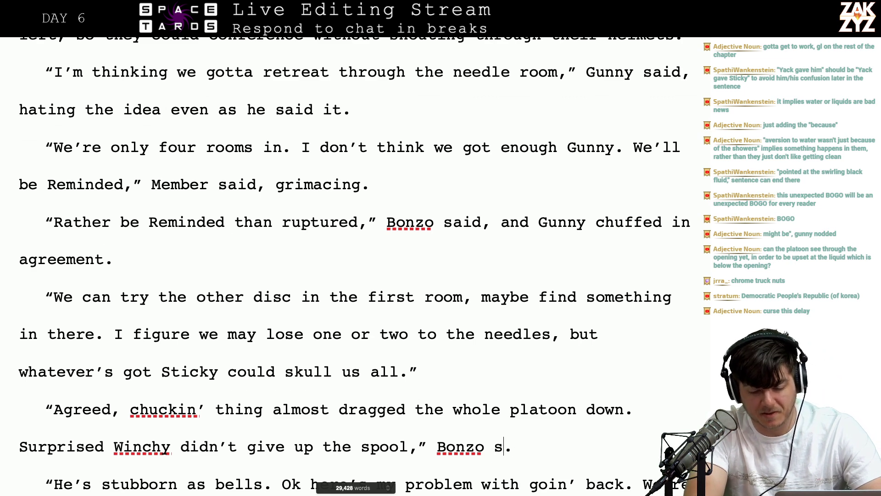
{"action": "type", "text": "aid"}
Proofread the reply from "He's stubborn as bells" through "Can you fly back blind?"
{"action": "key", "text": "Down"}
{"action": "key", "text": "Down"}
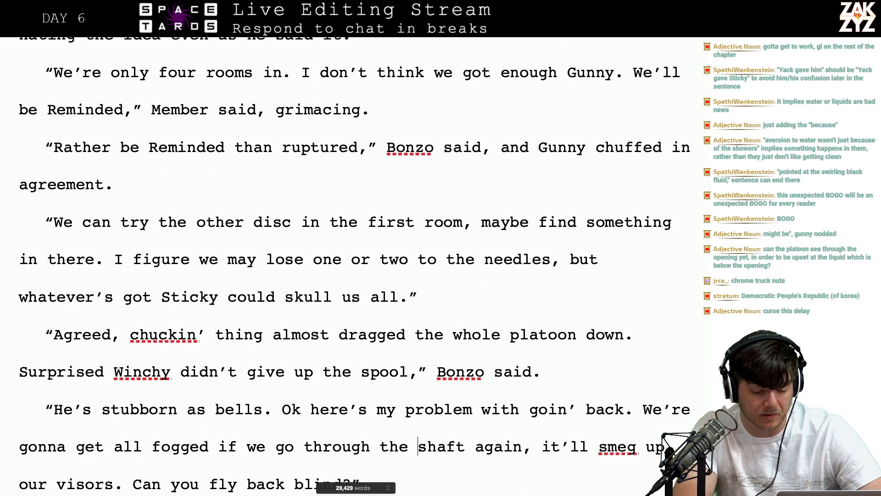
{"action": "key", "text": "Up"}
{"action": "key", "text": "Right"}
{"action": "key", "text": "Down"}
{"action": "key", "text": "Left"}
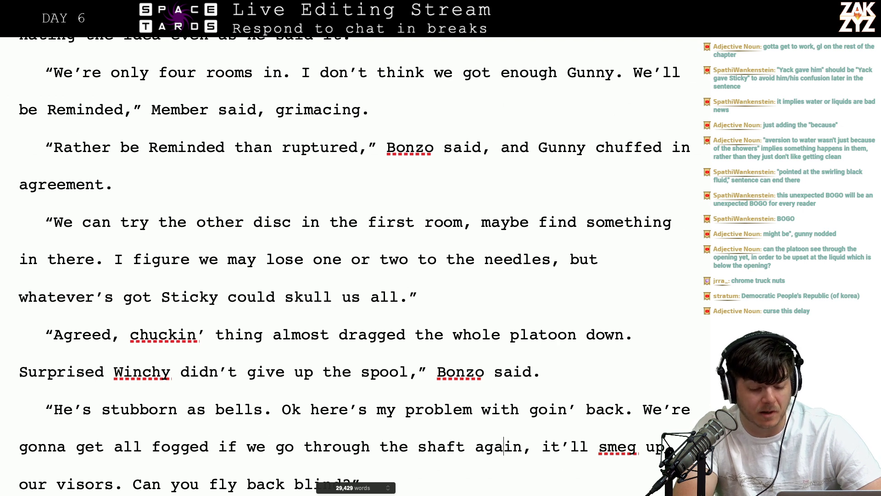
{"action": "key", "text": "Left"}
{"action": "key", "text": "Left"}
{"action": "key", "text": "Left"}
{"action": "key", "text": "Left"}
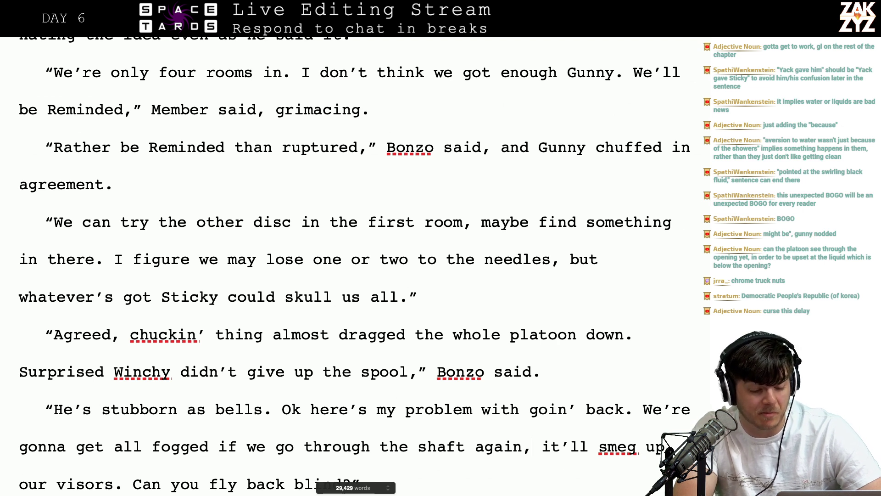
{"action": "key", "text": "Right"}
{"action": "key", "text": "Right"}
{"action": "key", "text": "Right"}
{"action": "key", "text": "Down"}
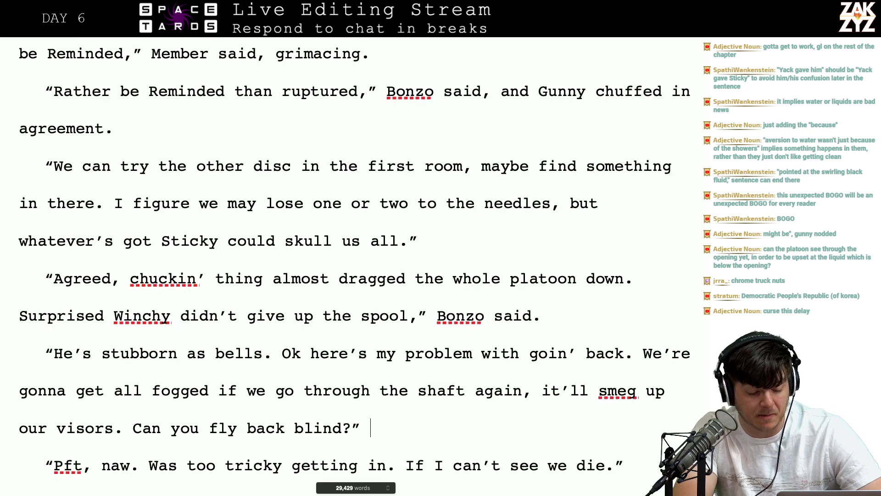
Reword the end of the "Can you fly" question to read "back if your visors's fouled?"
{"action": "key", "text": "Left"}
{"action": "key", "text": "Down"}
{"action": "key", "text": "Left"}
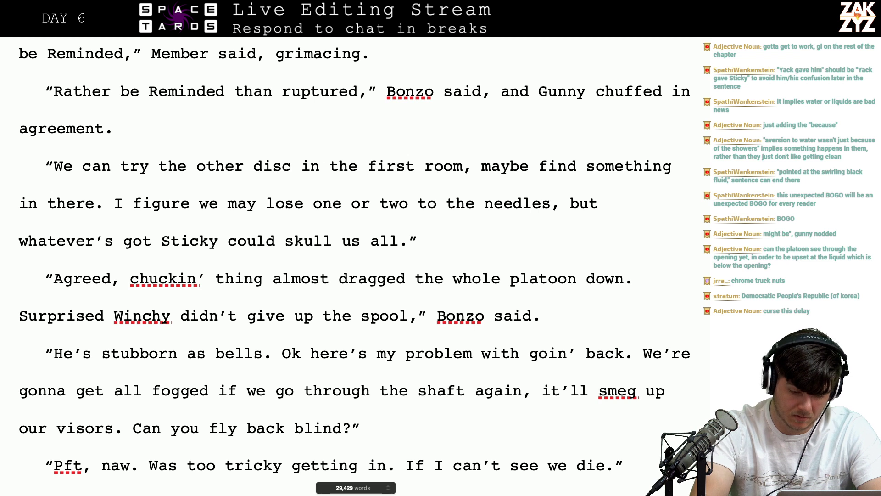
{"action": "key", "text": "BackSpace"}
{"action": "key", "text": "BackSpace"}
{"action": "key", "text": "BackSpace"}
{"action": "key", "text": "BackSpace"}
{"action": "type", "text": "back if your "}
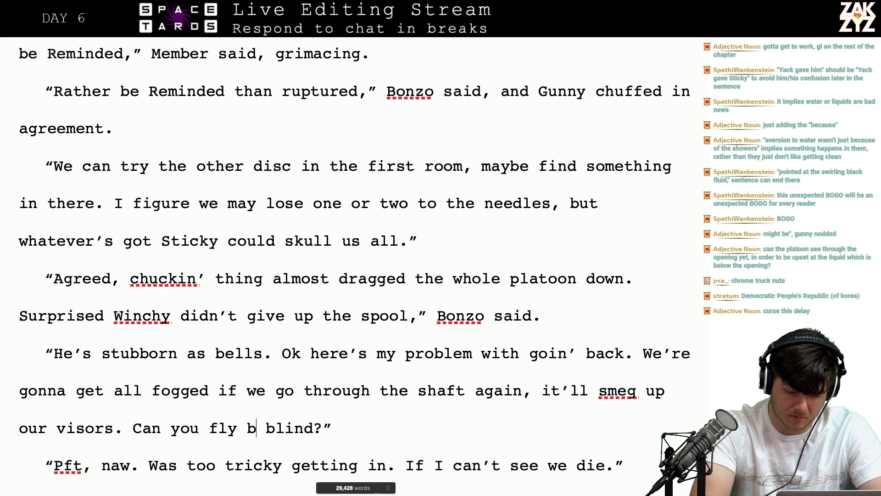
{"action": "type", "text": "vis"}
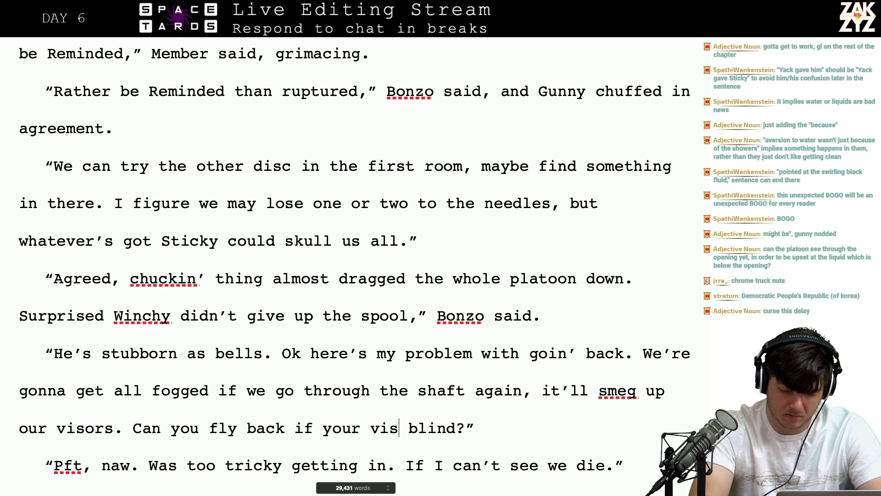
{"action": "type", "text": "ors"}
{"action": "key", "text": "BackSpace"}
{"action": "key", "text": "BackSpace"}
{"action": "key", "text": "BackSpace"}
{"action": "type", "text": "ors's fouled?"}
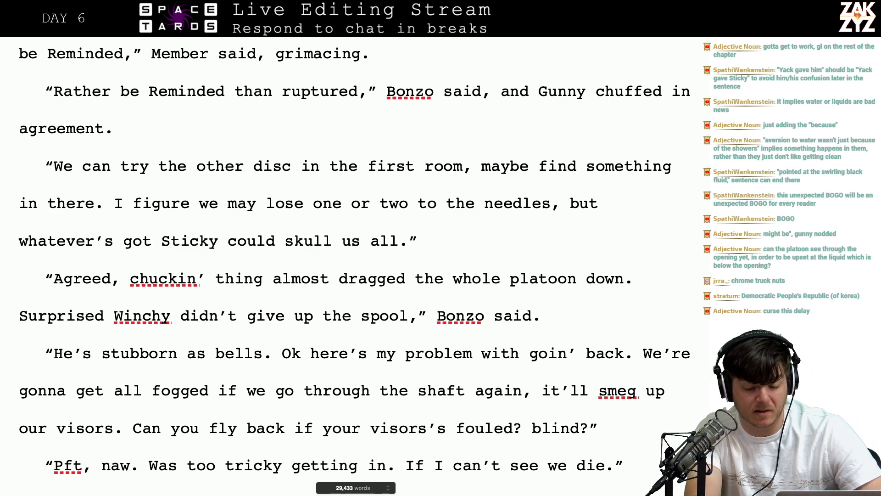
Delete the leftover word "blind" and the extra question mark after "fouled?"
{"action": "key", "text": "Right"}
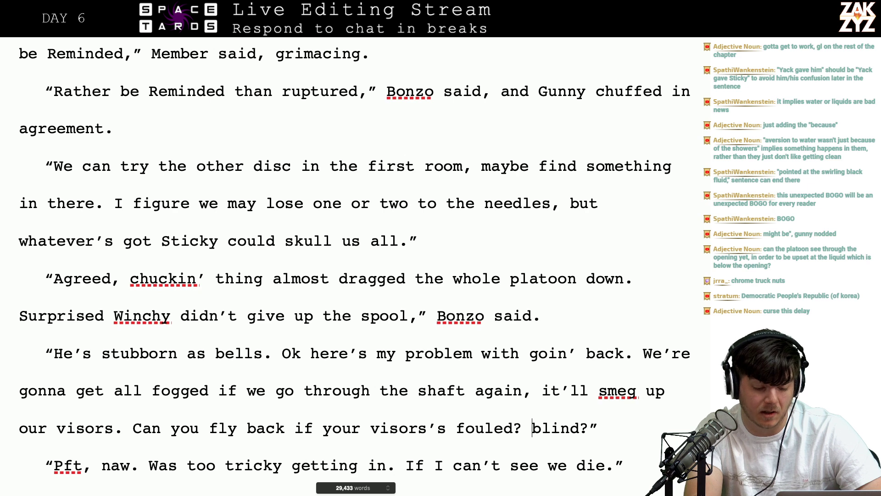
{"action": "key", "text": "shift+Right"}
{"action": "key", "text": "shift+Right"}
{"action": "key", "text": "shift+Right"}
{"action": "key", "text": "shift+Right"}
{"action": "key", "text": "shift+Right"}
{"action": "key", "text": "BackSpace"}
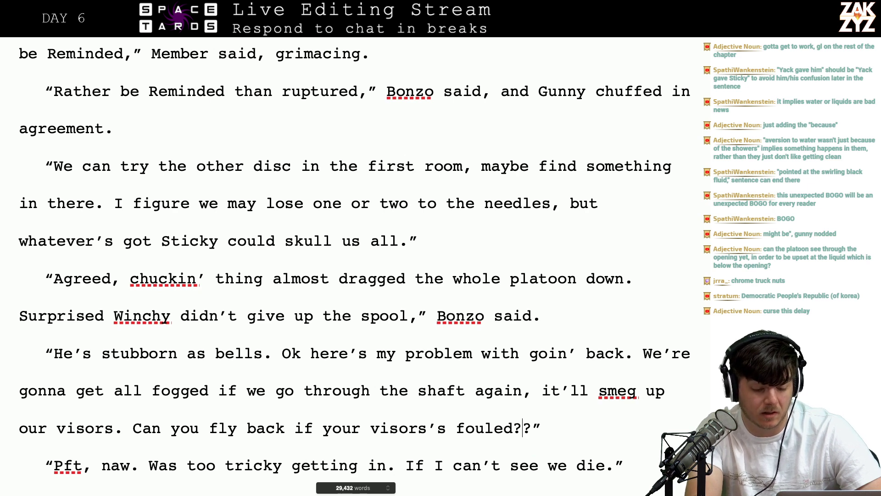
{"action": "key", "text": "BackSpace"}
{"action": "key", "text": "BackSpace"}
Insert "all" before "die" in the reply "If I can't see we die."
{"action": "key", "text": "Down"}
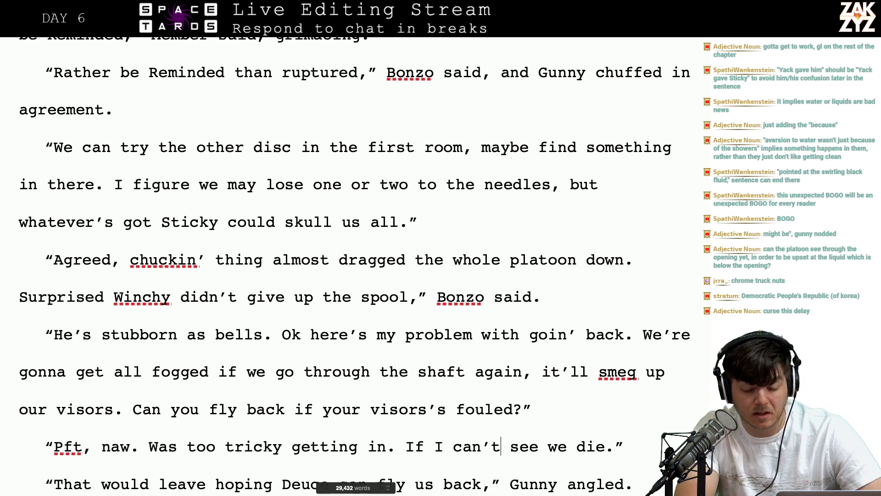
{"action": "key", "text": "Right"}
{"action": "key", "text": "Right"}
{"action": "key", "text": "Right"}
{"action": "key", "text": "Right"}
{"action": "key", "text": "Right"}
{"action": "key", "text": "Right"}
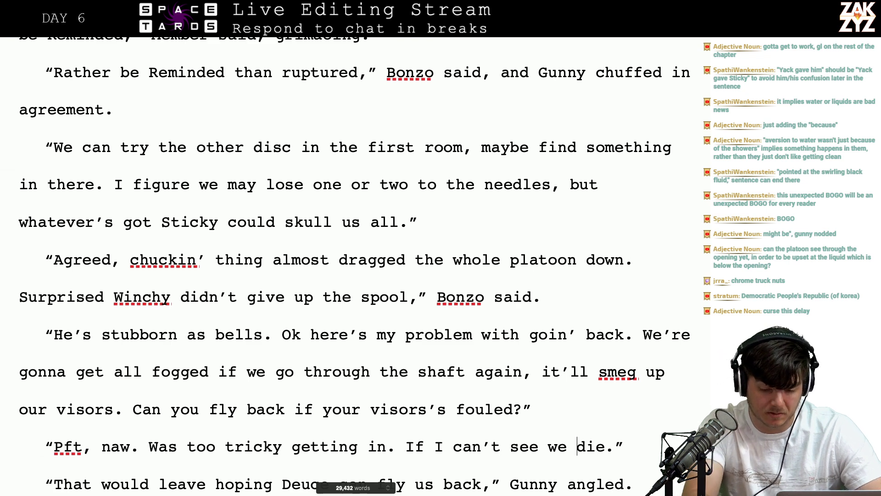
{"action": "type", "text": "all"}
Start Gunny's line about Deuce with the new question "Think Deuce can fly us back?"
{"action": "key", "text": "Down"}
{"action": "key", "text": "Down"}
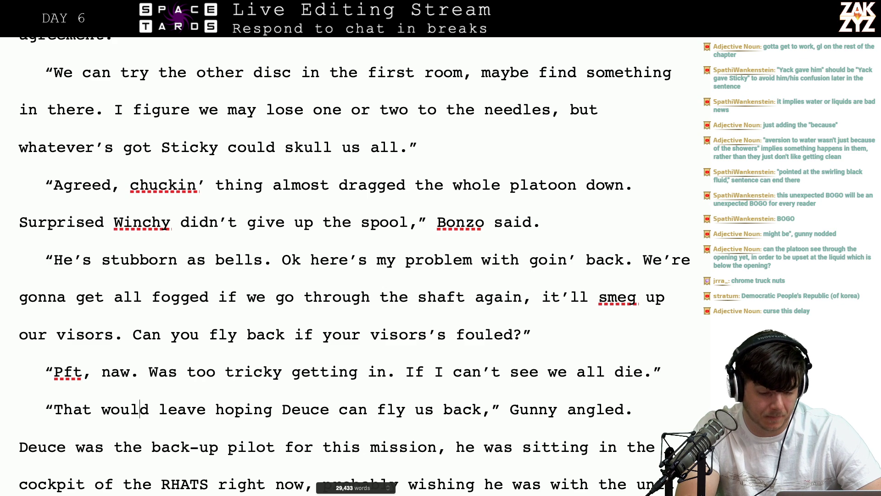
{"action": "key", "text": "Left"}
{"action": "key", "text": "Left"}
{"action": "key", "text": "Left"}
{"action": "key", "text": "Left"}
{"action": "key", "text": "Left"}
{"action": "key", "text": "Left"}
{"action": "key", "text": "Left"}
{"action": "key", "text": "Left"}
{"action": "key", "text": "Left"}
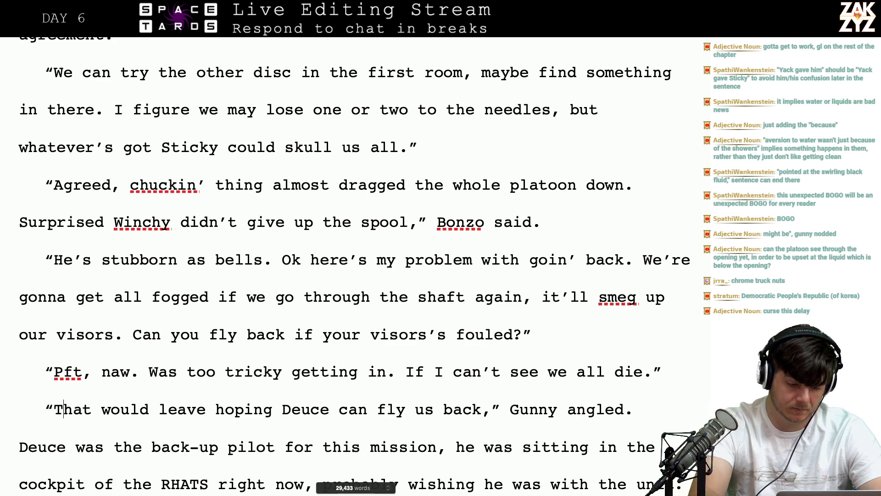
{"action": "type", "text": "Think Deuce can"}
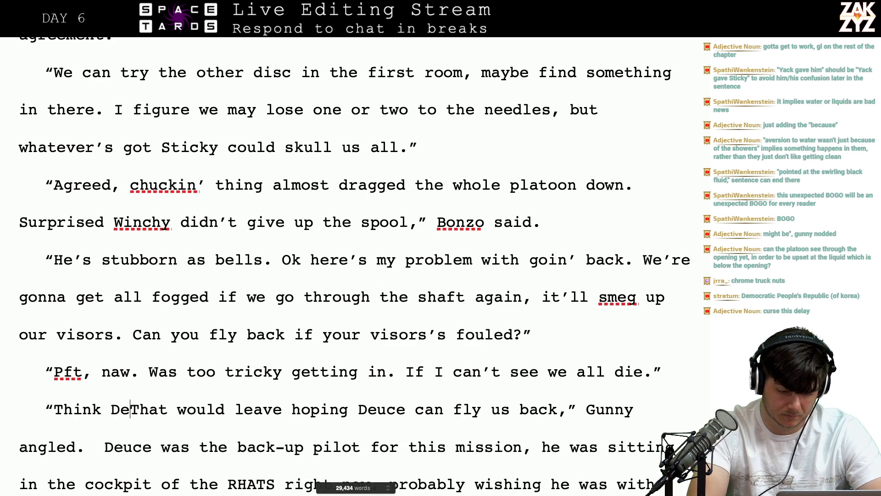
{"action": "type", "text": " fly us"}
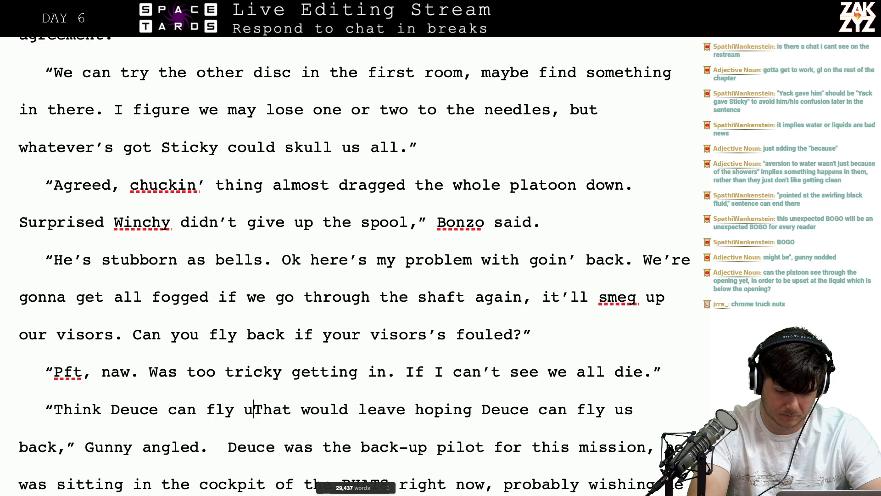
{"action": "type", "text": " back?"}
Delete the old wording "That would leave hoping Deuce can fly us back," from Gunny's line, keeping the closing quote and dialogue tag
{"action": "key", "text": "shift+Down"}
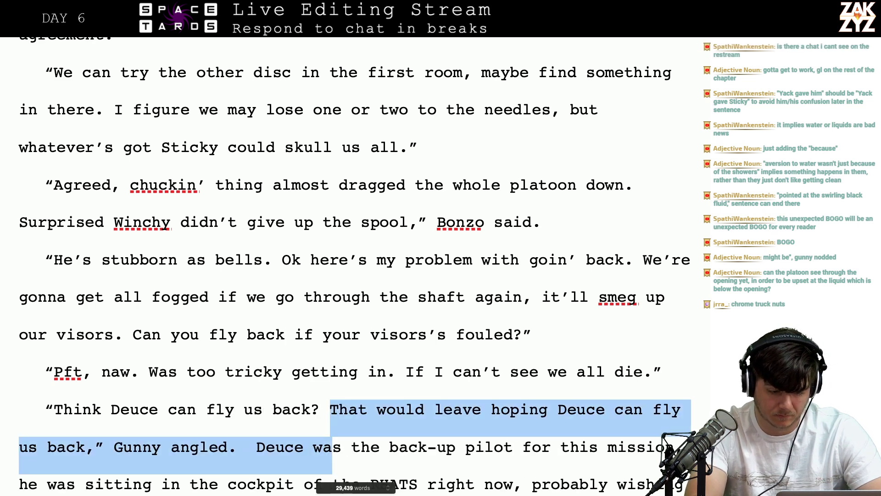
{"action": "key", "text": "shift+Left"}
{"action": "key", "text": "shift+Left"}
{"action": "key", "text": "shift+Left"}
{"action": "key", "text": "shift+Left"}
{"action": "key", "text": "shift+Left"}
{"action": "key", "text": "shift+Left"}
{"action": "key", "text": "shift+Left"}
{"action": "key", "text": "shift+Left"}
{"action": "key", "text": "shift+Left"}
{"action": "key", "text": "shift+Left"}
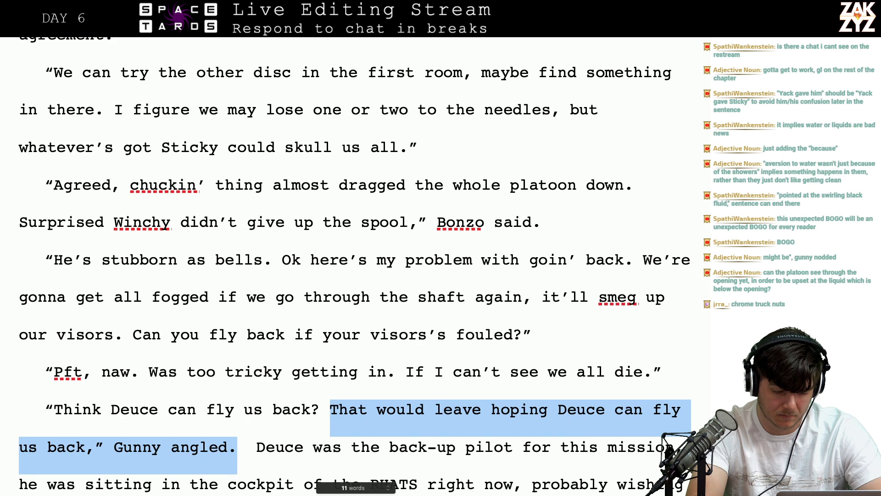
{"action": "key", "text": "shift+Left"}
{"action": "key", "text": "shift+Left"}
{"action": "key", "text": "shift+Left"}
{"action": "key", "text": "shift+Left"}
{"action": "key", "text": "shift+Left"}
{"action": "key", "text": "shift+Left"}
{"action": "key", "text": "shift+Left"}
{"action": "key", "text": "shift+Left"}
{"action": "key", "text": "shift+Left"}
{"action": "key", "text": "shift+Left"}
{"action": "key", "text": "shift+Left"}
{"action": "key", "text": "shift+Left"}
{"action": "key", "text": "shift+Left"}
{"action": "key", "text": "shift+Left"}
{"action": "key", "text": "shift+Left"}
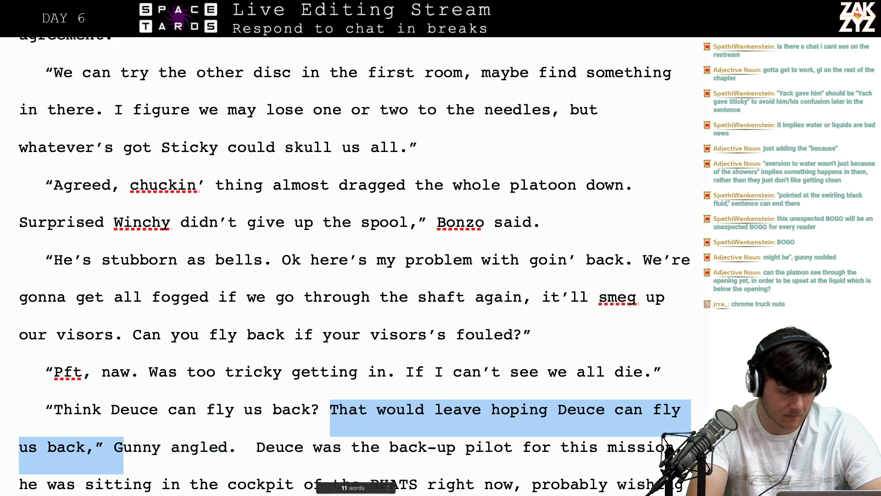
{"action": "key", "text": "BackSpace"}
{"action": "key", "text": "BackSpace"}
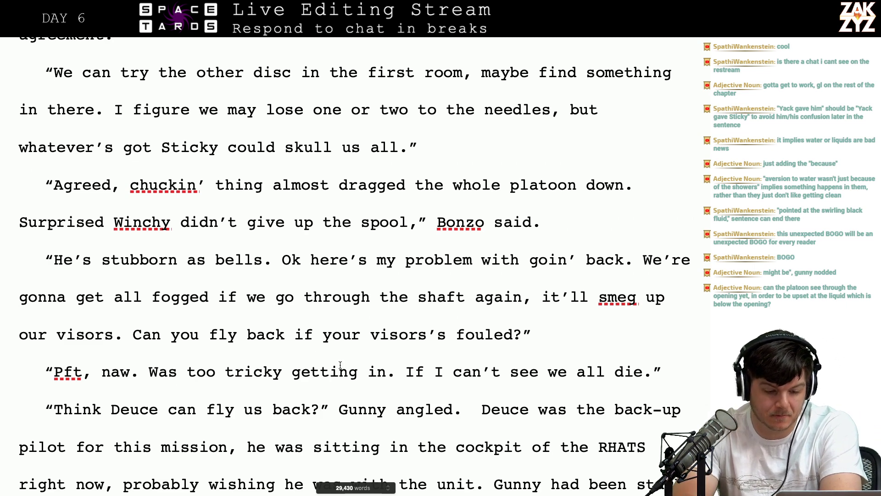
Remove the extra space between "Gunny angled." and "Deuce was the back-up pilot"
{"action": "scroll", "coordinate": [530, 313], "scroll_direction": "down", "scroll_amount": 1}
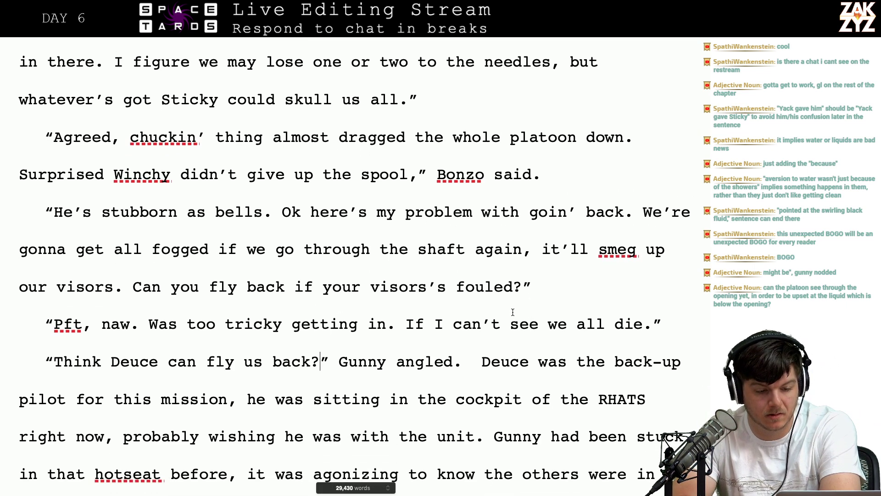
{"action": "scroll", "coordinate": [309, 307], "scroll_direction": "down", "scroll_amount": 1}
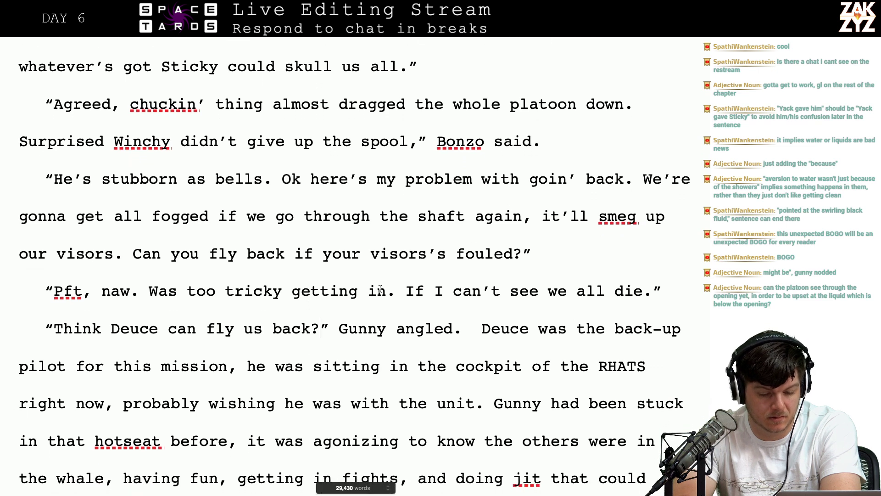
{"action": "scroll", "coordinate": [183, 222], "scroll_direction": "down", "scroll_amount": 1}
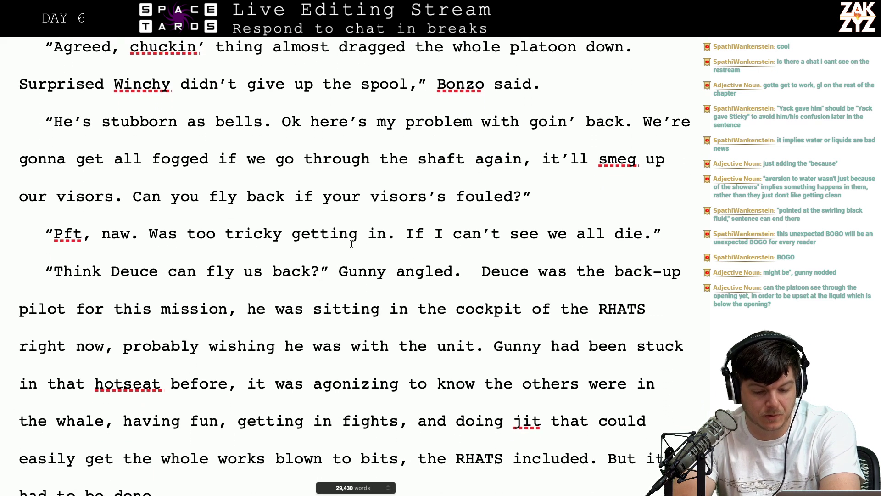
{"action": "left_click", "coordinate": [320, 271]}
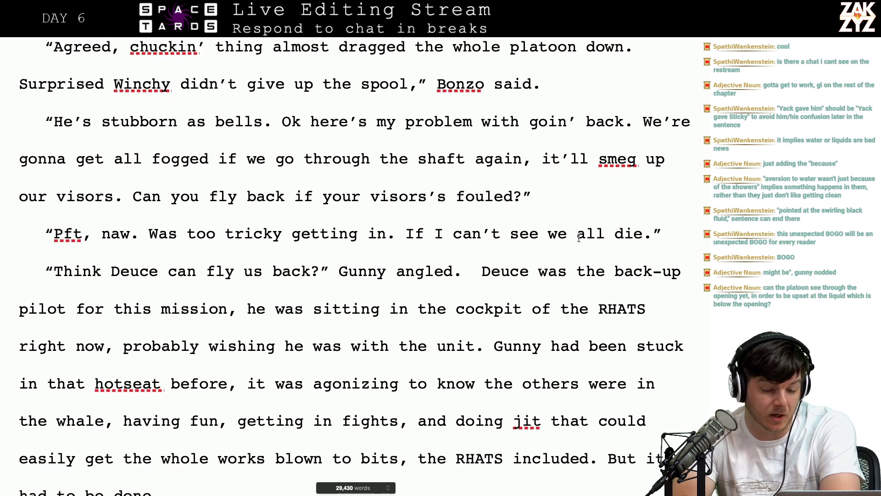
{"action": "scroll", "coordinate": [391, 316], "scroll_direction": "down", "scroll_amount": 3}
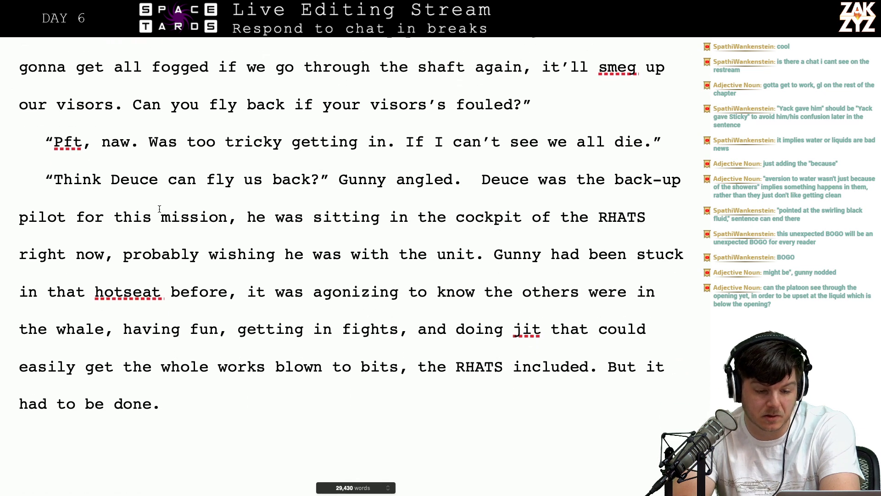
{"action": "scroll", "coordinate": [371, 234], "scroll_direction": "down", "scroll_amount": 1}
{"action": "left_click", "coordinate": [482, 157]}
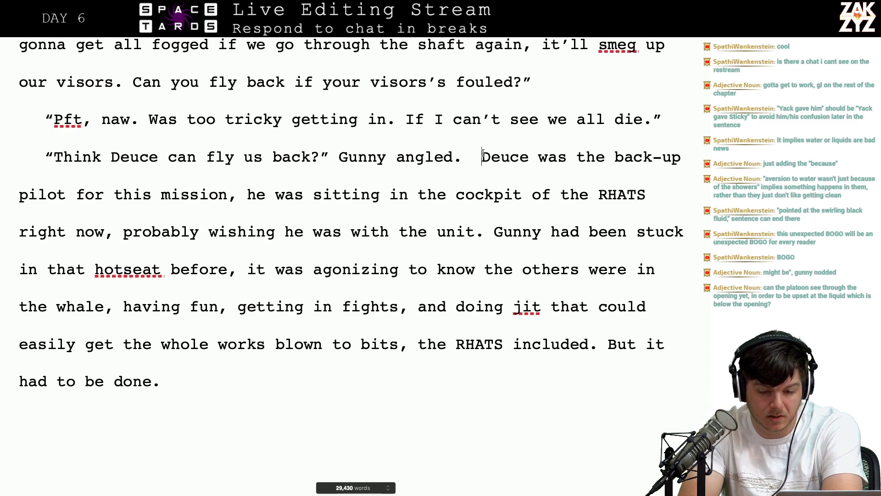
{"action": "key", "text": "Left"}
{"action": "key", "text": "BackSpace"}
Cut "for this mission" from the sentence about the back-up pilot, keeping a comma after "pilot"
{"action": "left_click", "coordinate": [466, 193]}
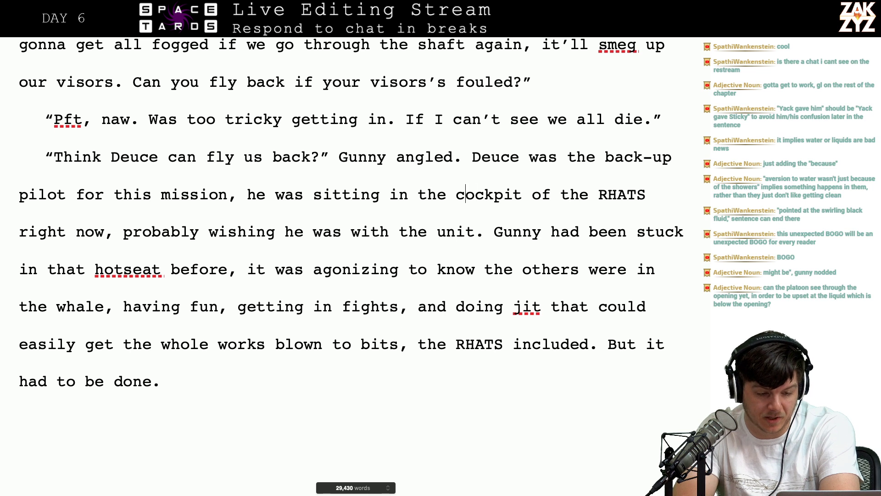
{"action": "key", "text": "Left"}
{"action": "key", "text": "Left"}
{"action": "key", "text": "Left"}
{"action": "key", "text": "Left"}
{"action": "key", "text": "Left"}
{"action": "key", "text": "Left"}
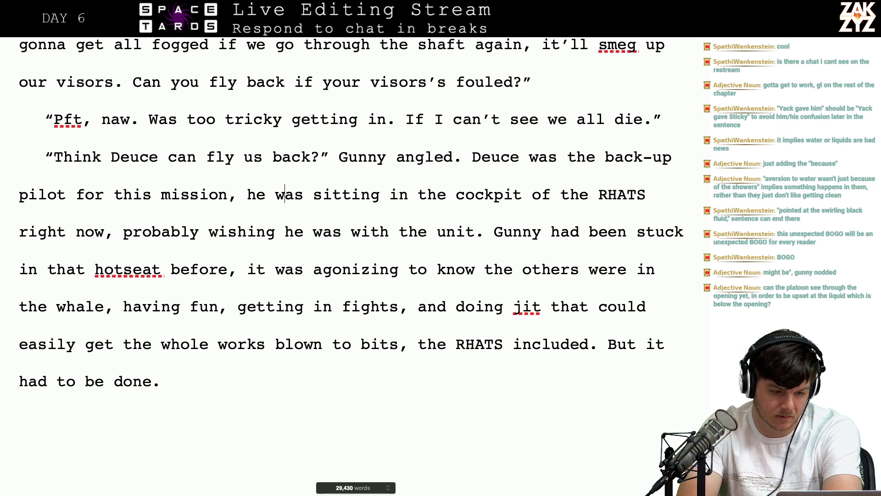
{"action": "key", "text": "Right"}
{"action": "key", "text": "Right"}
{"action": "key", "text": "Right"}
{"action": "key", "text": "Right"}
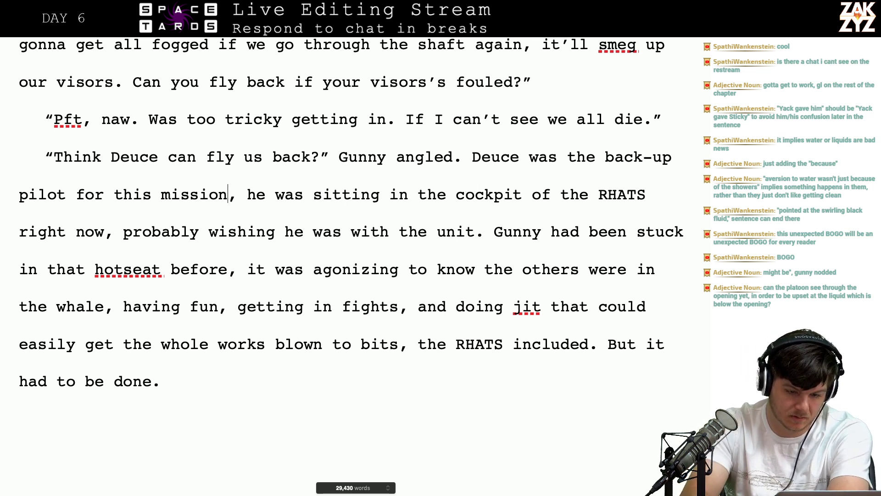
{"action": "key", "text": "BackSpace"}
{"action": "key", "text": "BackSpace"}
{"action": "key", "text": "BackSpace"}
{"action": "key", "text": "BackSpace"}
{"action": "key", "text": "BackSpace"}
{"action": "key", "text": "BackSpace"}
{"action": "key", "text": "BackSpace"}
{"action": "key", "text": "BackSpace"}
{"action": "key", "text": "BackSpace"}
{"action": "key", "text": "BackSpace"}
{"action": "key", "text": "BackSpace"}
{"action": "key", "text": "BackSpace"}
{"action": "key", "text": "BackSpace"}
{"action": "key", "text": "BackSpace"}
{"action": "key", "text": "BackSpace"}
{"action": "key", "text": "BackSpace"}
{"action": "key", "text": "BackSpace"}
{"action": "key", "text": "BackSpace"}
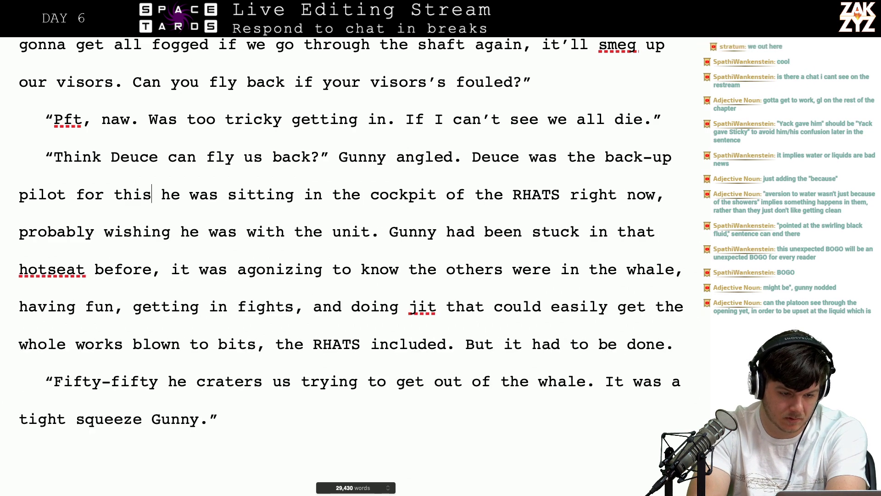
{"action": "type", "text": ","}
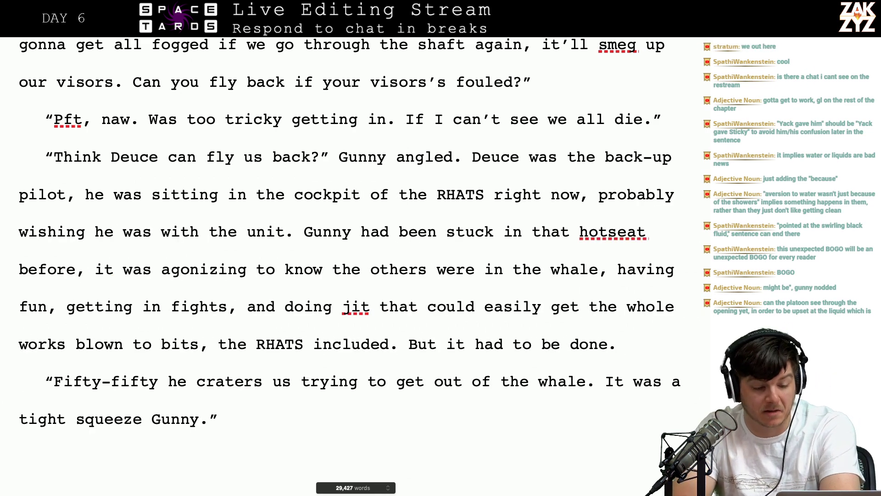
Proofread from "he was sitting in the cockpit" through "it was agonizing to" in the paragraph about Deuce
{"action": "key", "text": "Right"}
{"action": "key", "text": "Right"}
{"action": "key", "text": "Right"}
{"action": "key", "text": "Right"}
{"action": "key", "text": "Right"}
{"action": "key", "text": "Right"}
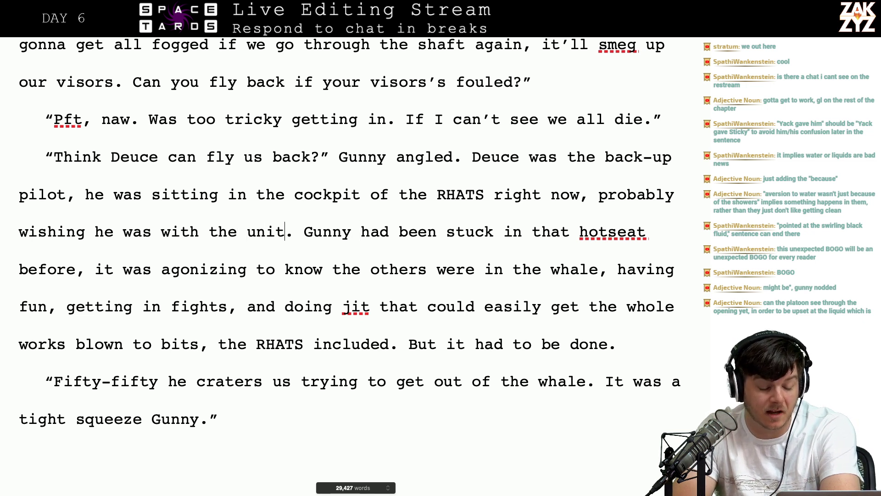
{"action": "key", "text": "Right"}
{"action": "key", "text": "Right"}
{"action": "key", "text": "Right"}
{"action": "key", "text": "Right"}
{"action": "key", "text": "Right"}
{"action": "key", "text": "Right"}
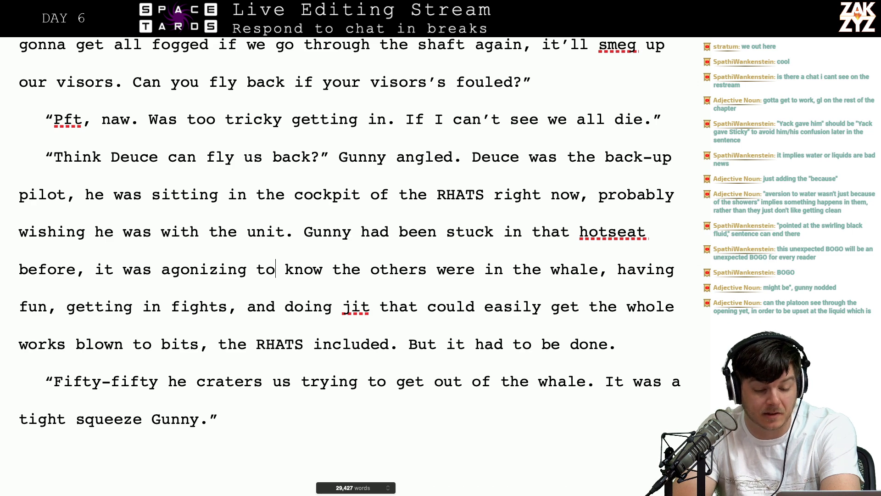
Reread from "know the others were in the whale" through "the RHATS included"
{"action": "key", "text": "Right"}
{"action": "key", "text": "Right"}
{"action": "key", "text": "Right"}
{"action": "key", "text": "Right"}
{"action": "key", "text": "Right"}
{"action": "key", "text": "Right"}
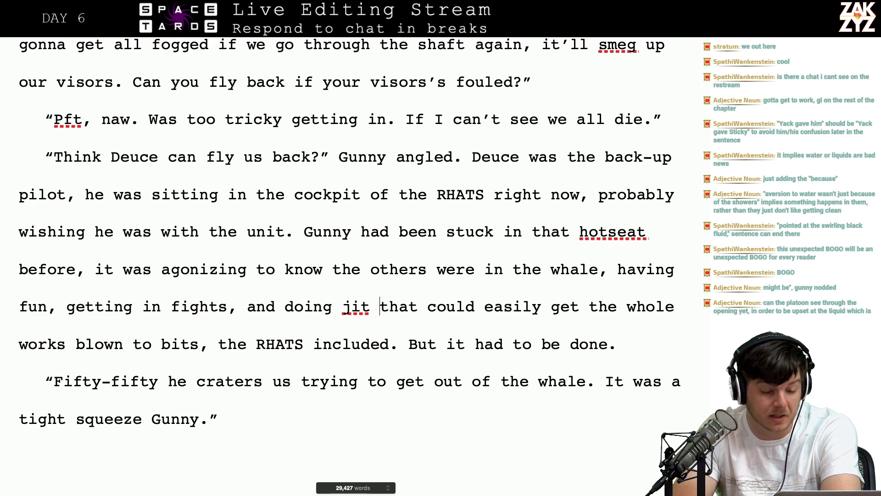
{"action": "key", "text": "Left"}
{"action": "key", "text": "Left"}
{"action": "key", "text": "Left"}
{"action": "key", "text": "Left"}
{"action": "key", "text": "Left"}
{"action": "key", "text": "Left"}
{"action": "key", "text": "Left"}
{"action": "key", "text": "Left"}
{"action": "key", "text": "Left"}
{"action": "key", "text": "Left"}
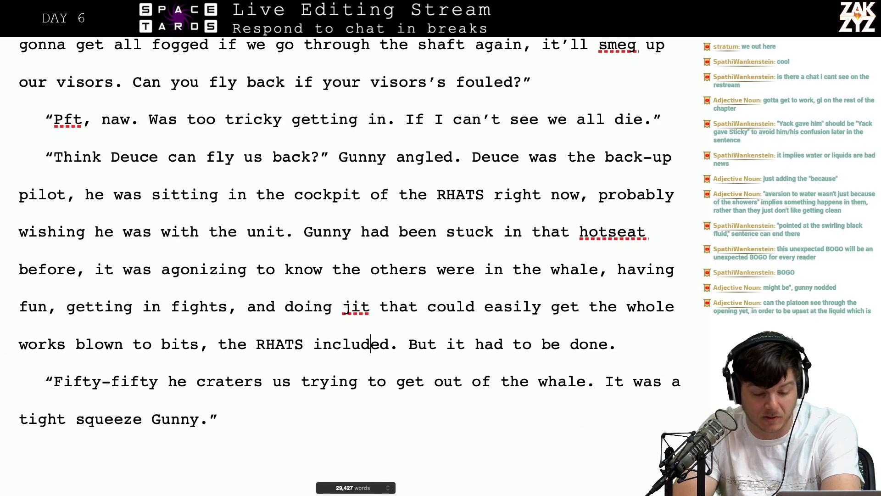
Insert "somebody had to do it." after "But" in the paragraph's closing sentence
{"action": "key", "text": "Right"}
{"action": "key", "text": "Right"}
{"action": "key", "text": "Right"}
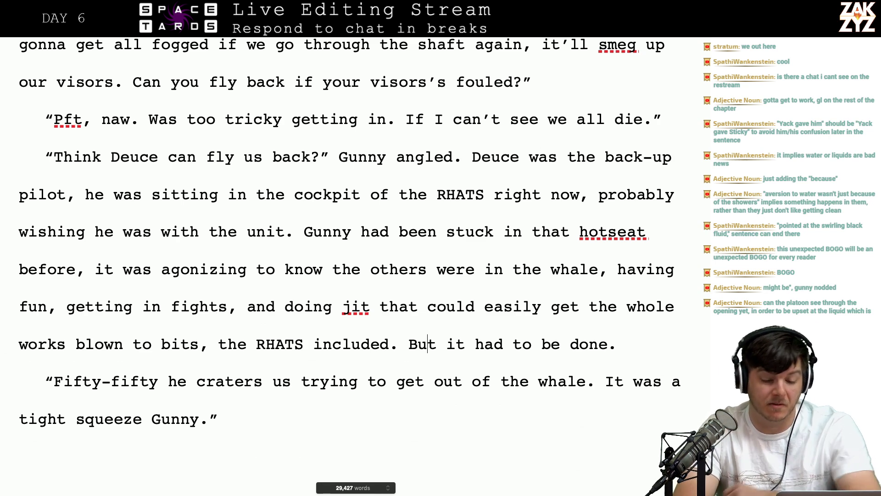
{"action": "type", "text": "somebody h"}
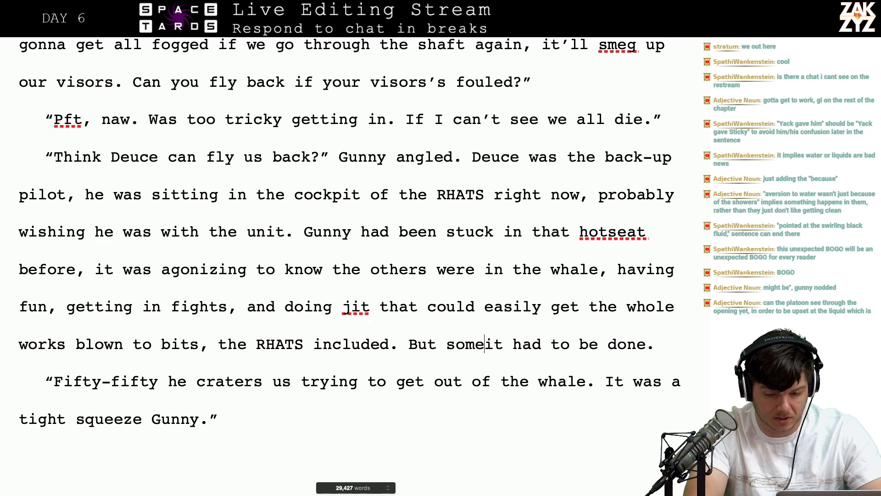
{"action": "type", "text": "ad to do it."}
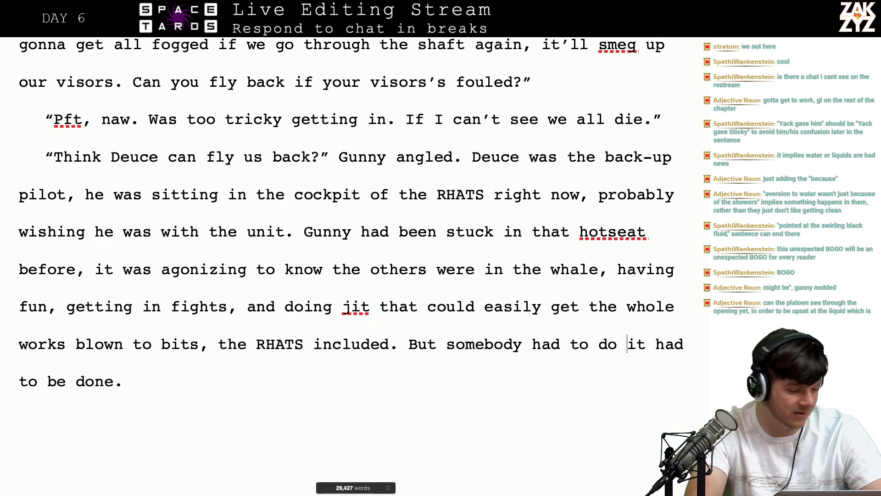
Delete the leftover "it had to be done." after "But somebody had to do it." at the end of the Deuce paragraph
{"action": "key", "text": "shift+Right"}
{"action": "key", "text": "shift+Right"}
{"action": "key", "text": "shift+Right"}
{"action": "key", "text": "shift+Right"}
{"action": "key", "text": "shift+Right"}
{"action": "key", "text": "shift+Right"}
{"action": "key", "text": "shift+Right"}
{"action": "key", "text": "shift+Right"}
{"action": "key", "text": "shift+Right"}
{"action": "key", "text": "shift+Right"}
{"action": "key", "text": "shift+Right"}
{"action": "key", "text": "shift+Right"}
{"action": "key", "text": "shift+Right"}
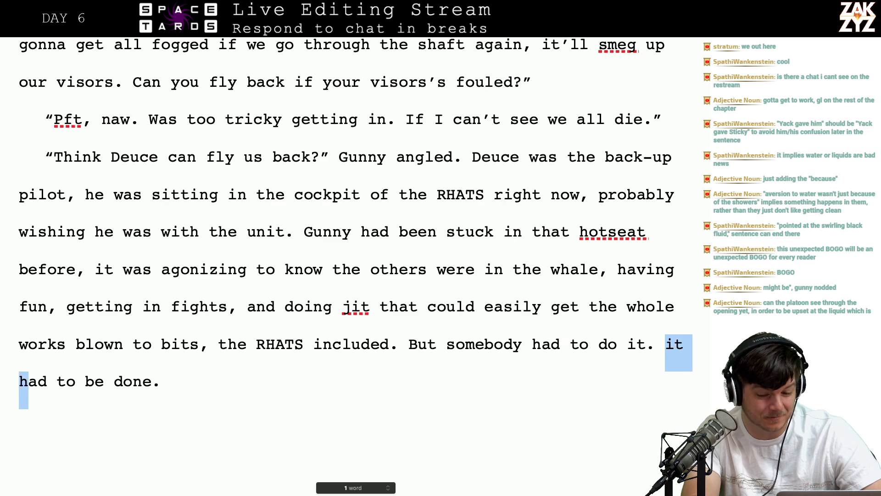
{"action": "key", "text": "shift+Right"}
{"action": "key", "text": "shift+Right"}
{"action": "key", "text": "shift+Right"}
{"action": "key", "text": "shift+Right"}
{"action": "key", "text": "shift+Right"}
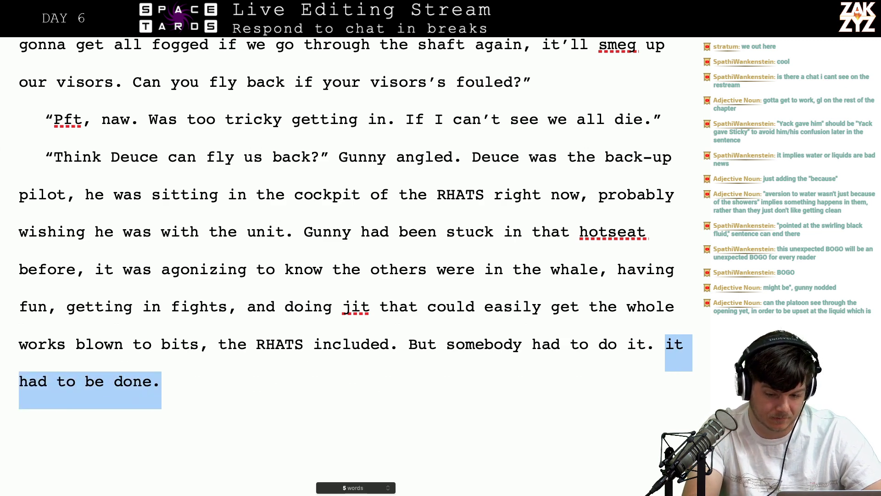
{"action": "type", "text": "\"Fifty-fifty he craters us trying to get out of the whale. It was a tight squeeze Gunny.\""}
{"action": "key", "text": "Up"}
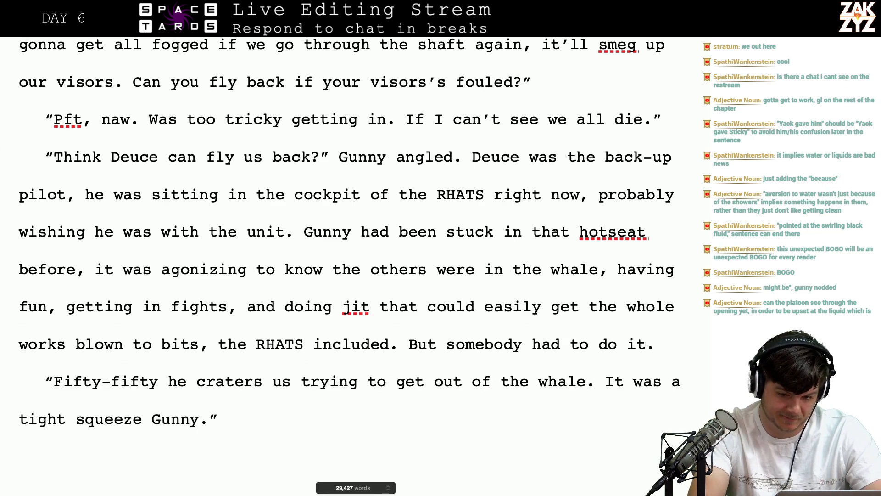
{"action": "type", "text": "T"}
{"action": "key", "text": "shift+Down"}
{"action": "key", "text": "shift+Down"}
{"action": "type", "text": "he"}
{"action": "key", "text": "ctrl+z"}
{"action": "key", "text": "ctrl+z"}
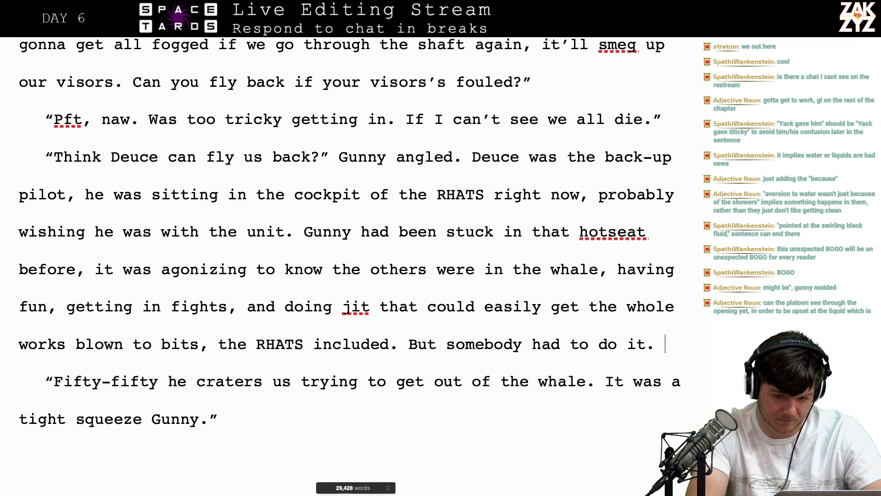
{"action": "key", "text": "ctrl+shift+z"}
{"action": "key", "text": "ctrl+shift+z"}
{"action": "key", "text": "ctrl+z"}
{"action": "key", "text": "ctrl+z"}
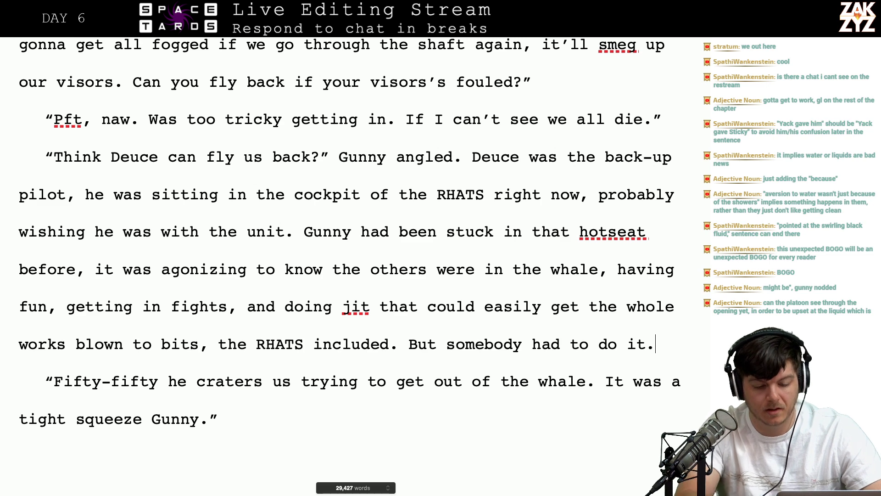
Reread the paragraph about Deuce and the "Fifty-fifty he craters us" reply that follows it
{"action": "key", "text": "Down"}
{"action": "key", "text": "Left"}
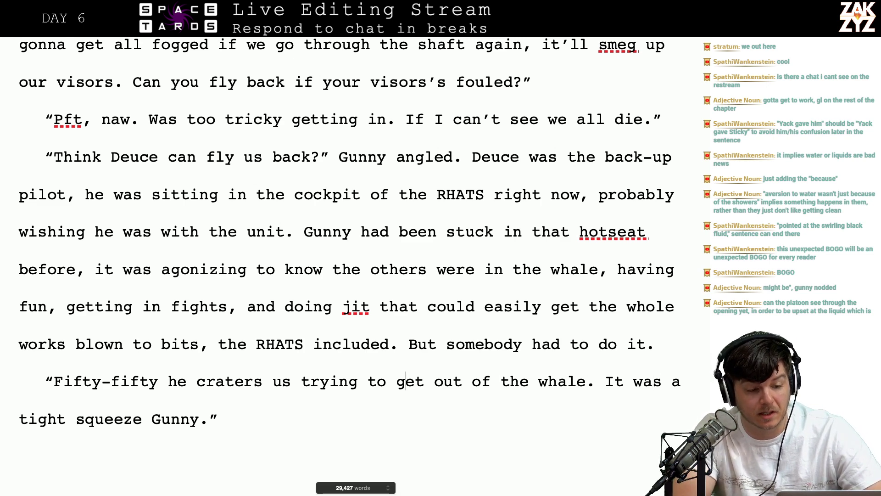
{"action": "key", "text": "Left"}
{"action": "key", "text": "Left"}
{"action": "key", "text": "Left"}
{"action": "key", "text": "Left"}
{"action": "key", "text": "Left"}
{"action": "key", "text": "Left"}
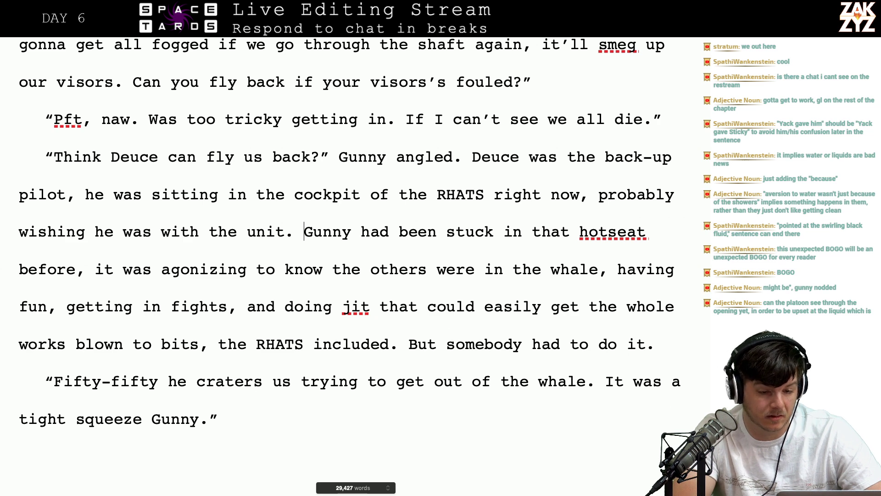
{"action": "left_click", "coordinate": [301, 157]}
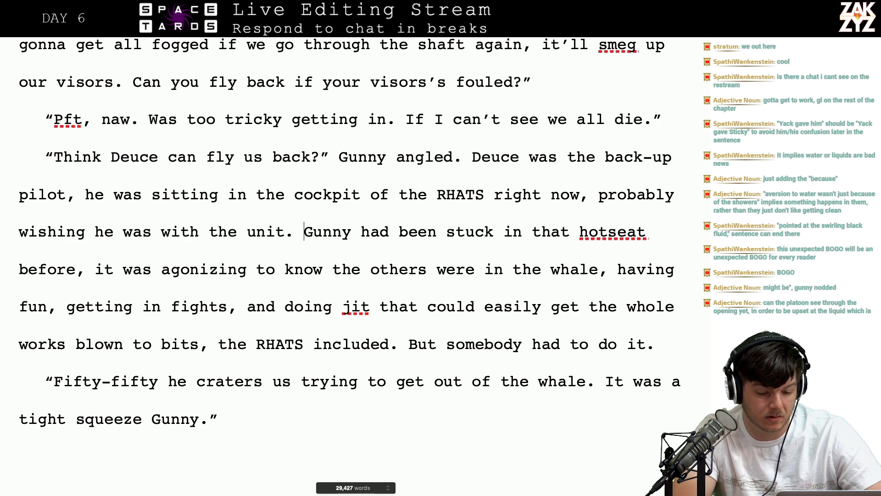
{"action": "key", "text": "Down"}
{"action": "key", "text": "Down"}
{"action": "key", "text": "Down"}
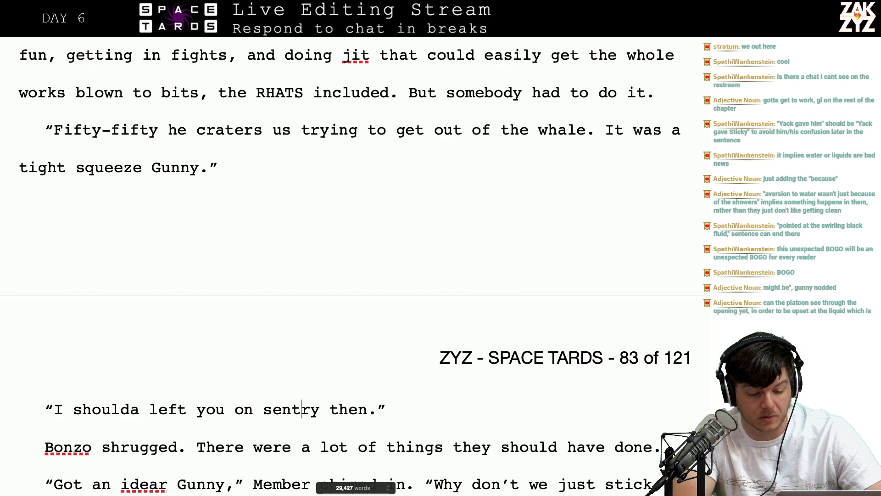
Proofread the dialogue from "I shoulda left you on sentry then" through Member's line "If it gets skeeted up"
{"action": "left_click", "coordinate": [367, 409]}
{"action": "key", "text": "Down"}
{"action": "key", "text": "Down"}
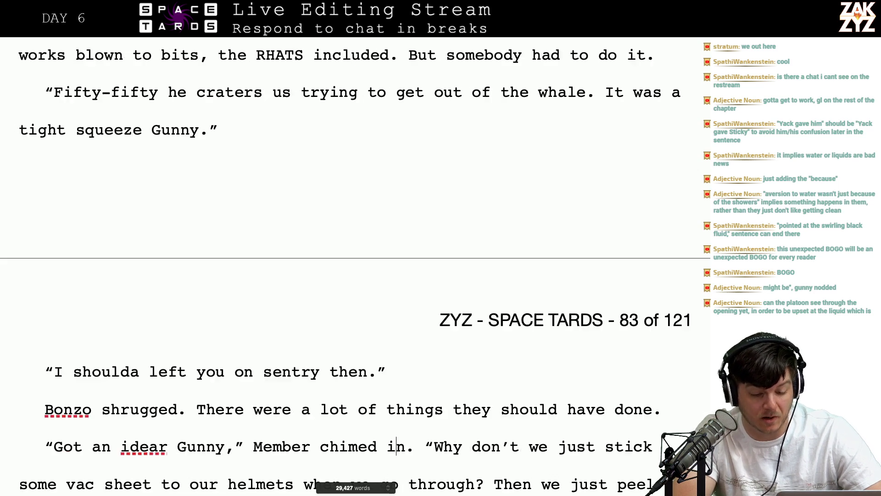
{"action": "scroll", "coordinate": [580, 99], "scroll_direction": "down", "scroll_amount": 1}
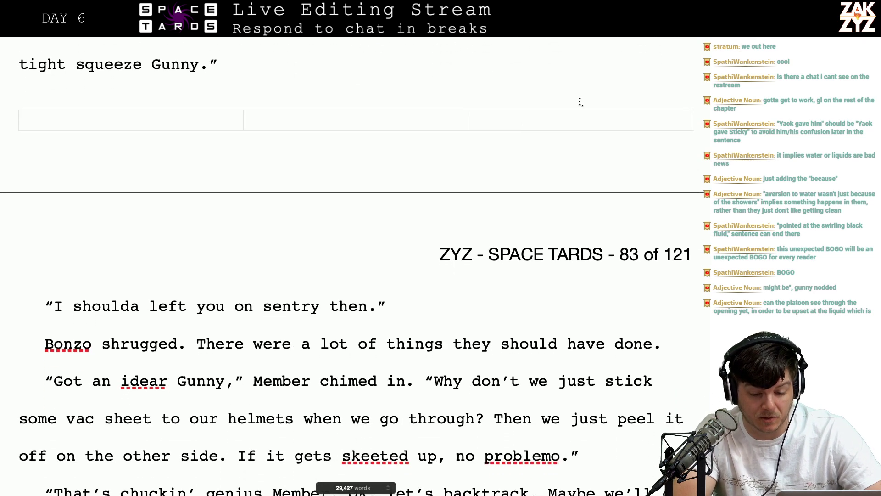
{"action": "scroll", "coordinate": [537, 367], "scroll_direction": "down", "scroll_amount": 3}
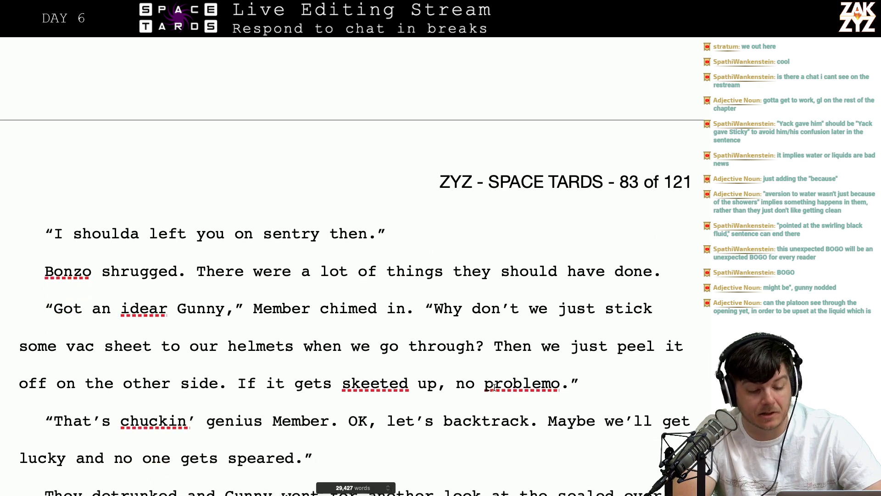
{"action": "scroll", "coordinate": [450, 408], "scroll_direction": "down", "scroll_amount": 1}
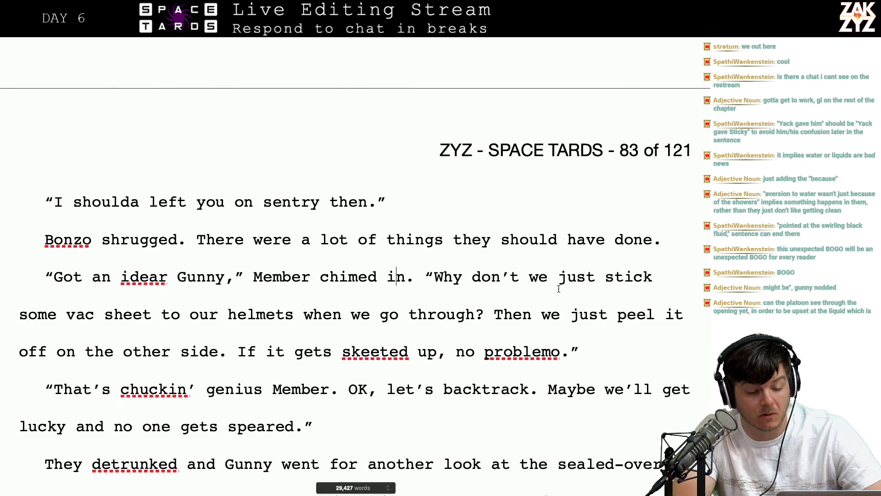
{"action": "left_click", "coordinate": [558, 290]}
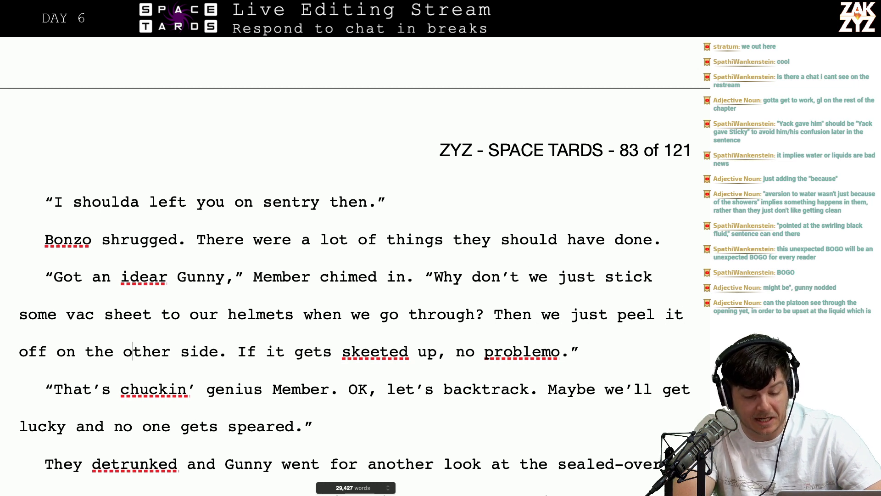
{"action": "key", "text": "Right"}
{"action": "key", "text": "Right"}
{"action": "key", "text": "Right"}
{"action": "key", "text": "Right"}
{"action": "key", "text": "Right"}
{"action": "key", "text": "Right"}
{"action": "key", "text": "Right"}
{"action": "key", "text": "Right"}
{"action": "key", "text": "Right"}
{"action": "key", "text": "Right"}
{"action": "key", "text": "Right"}
{"action": "key", "text": "Right"}
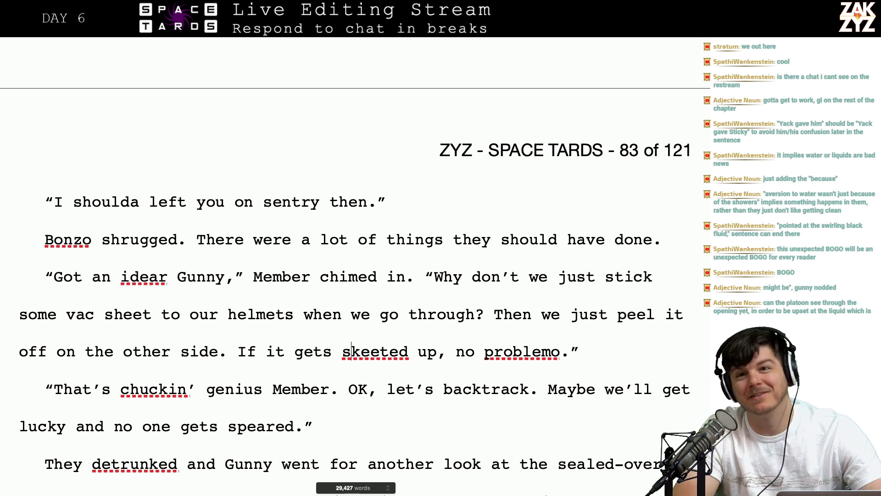
Check the spelling suggestions for "skeeted" and dismiss them without replacing the word
{"action": "key", "text": "alt+Escape"}
{"action": "key", "text": "Down"}
{"action": "key", "text": "Down"}
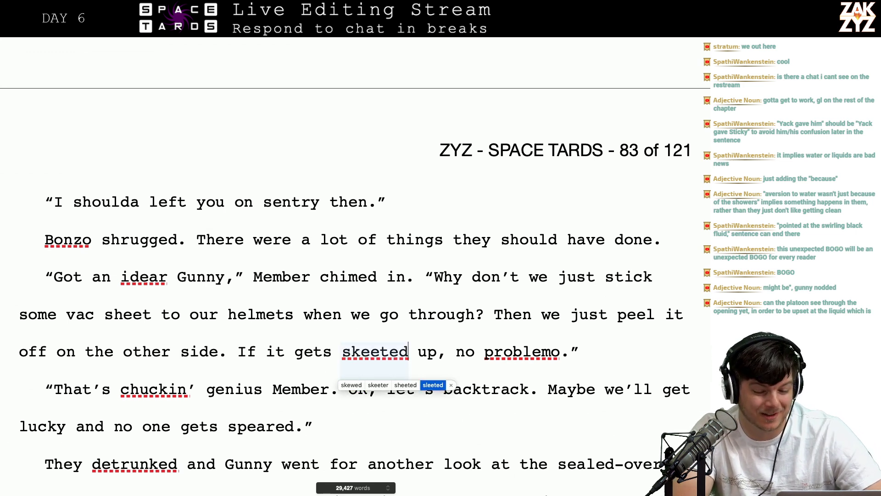
{"action": "key", "text": "Escape"}
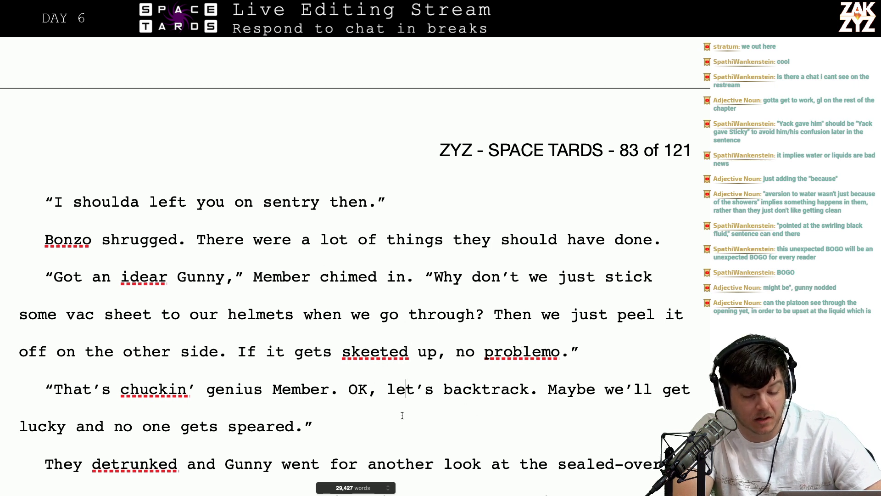
Replace "no one" with "nobody" in the line "Maybe we'll get lucky and no one gets speared."
{"action": "key", "text": "Left"}
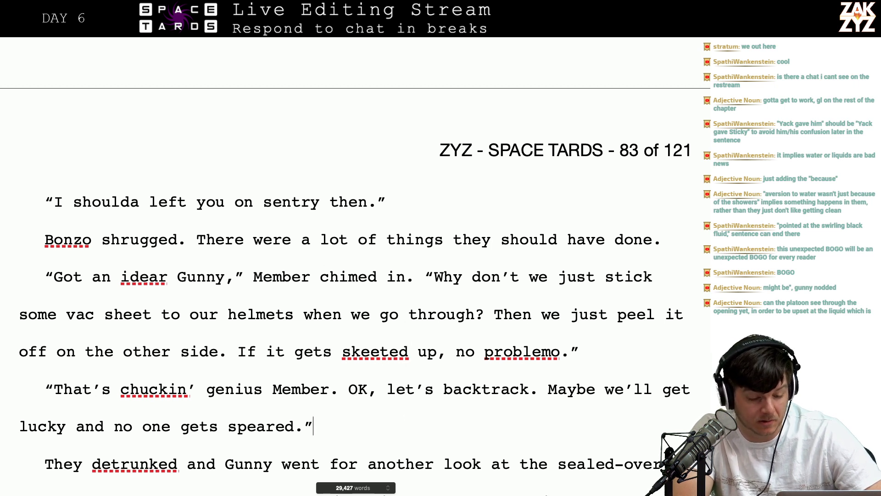
{"action": "scroll", "coordinate": [348, 275], "scroll_direction": "down", "scroll_amount": 2}
{"action": "left_click", "coordinate": [57, 447]}
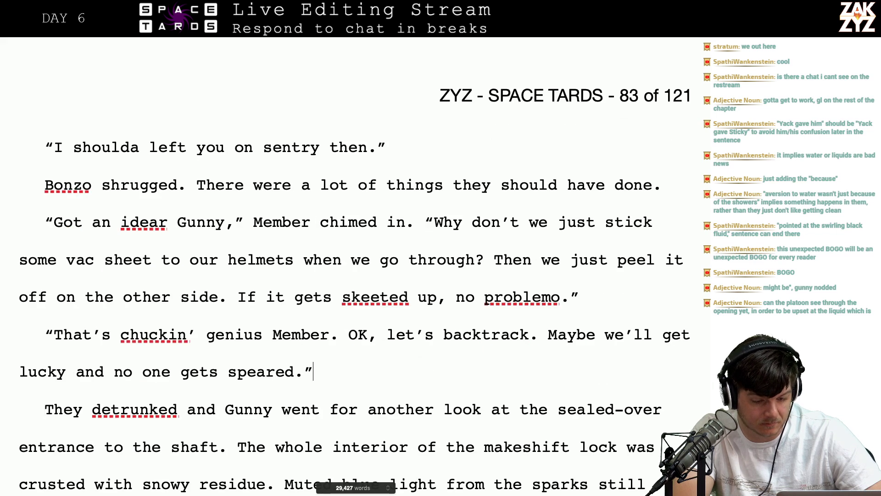
{"action": "key", "text": "Left"}
{"action": "key", "text": "Left"}
{"action": "key", "text": "Left"}
{"action": "key", "text": "Left"}
{"action": "key", "text": "Left"}
{"action": "key", "text": "Left"}
{"action": "key", "text": "Left"}
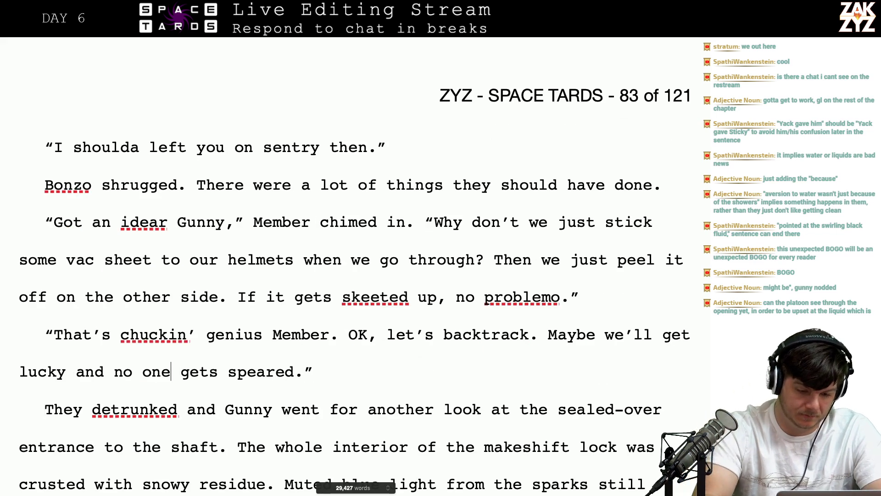
{"action": "key", "text": "BackSpace"}
{"action": "key", "text": "BackSpace"}
{"action": "key", "text": "BackSpace"}
{"action": "key", "text": "BackSpace"}
{"action": "type", "text": "body"}
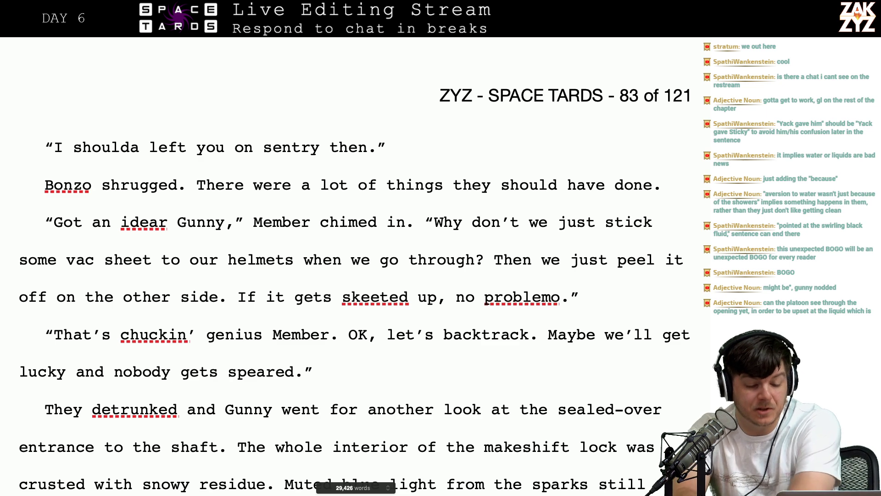
{"action": "scroll", "coordinate": [355, 267], "scroll_direction": "down", "scroll_amount": 2}
{"action": "left_click", "coordinate": [552, 399]}
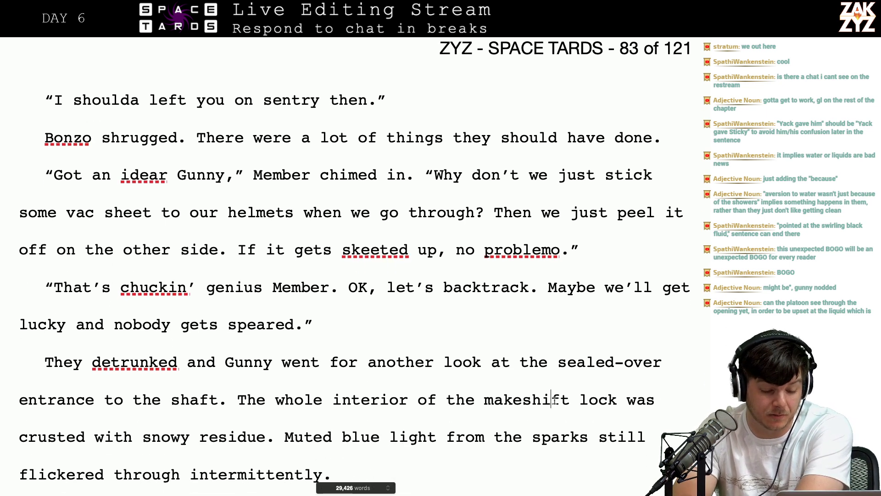
{"action": "key", "text": "Left"}
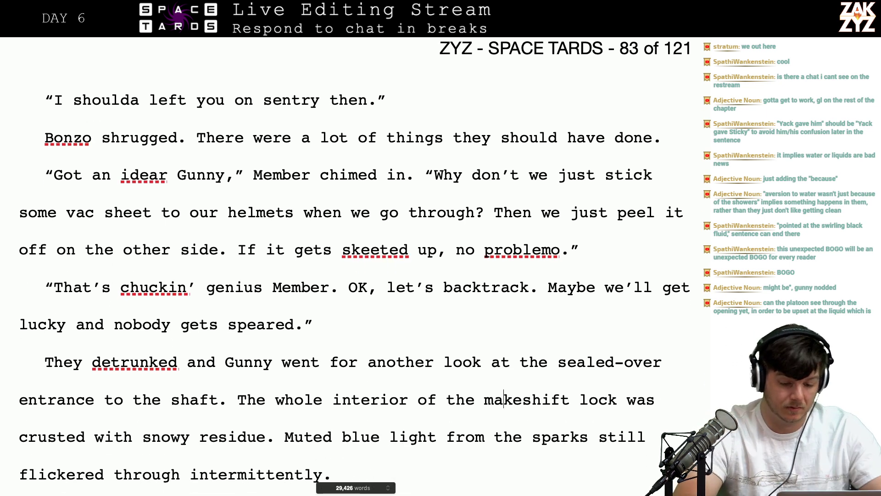
{"action": "left_click", "coordinate": [172, 399]}
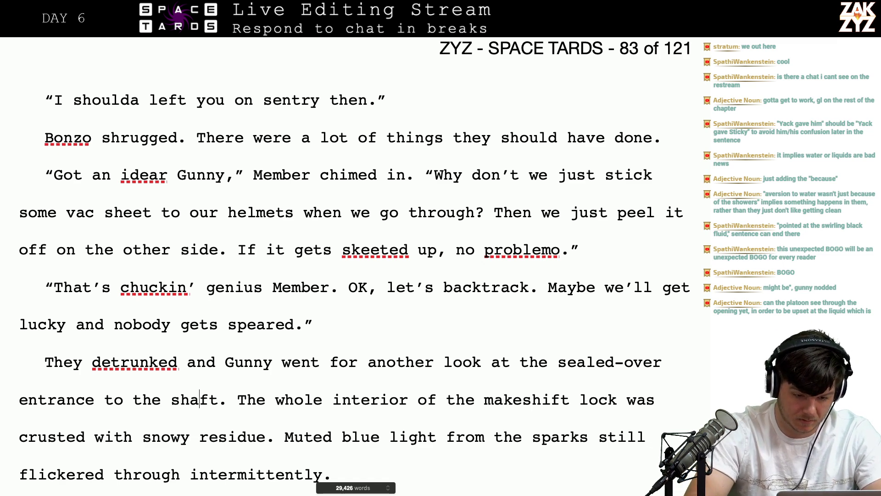
{"action": "key", "text": "Left"}
{"action": "key", "text": "Left"}
{"action": "type", "text": "sp"}
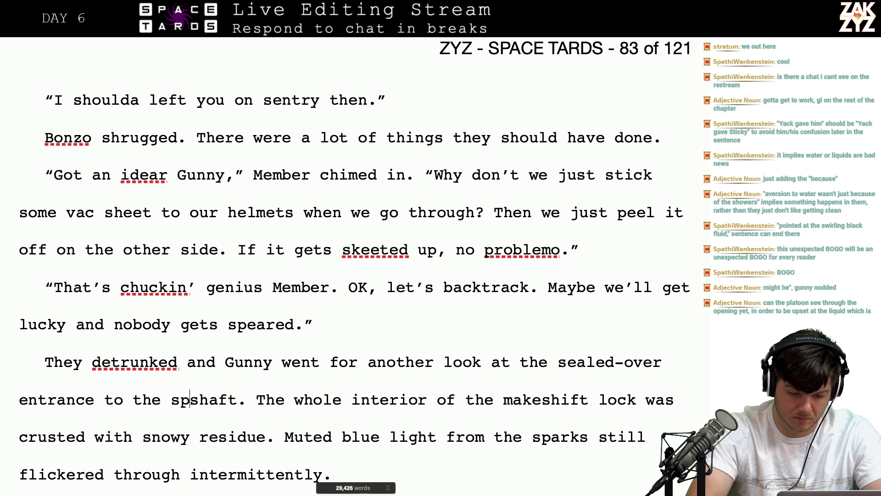
{"action": "key", "text": "BackSpace"}
{"action": "key", "text": "BackSpace"}
{"action": "type", "text": "full"}
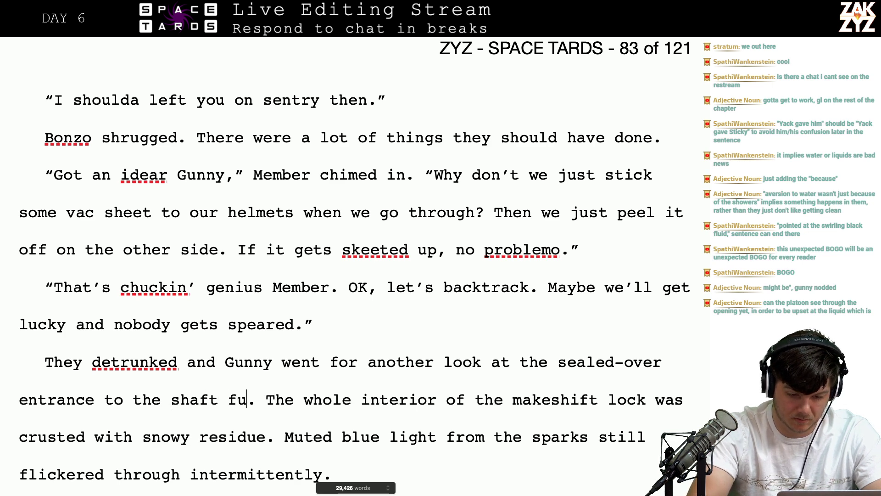
{"action": "key", "text": "BackSpace"}
{"action": "key", "text": "BackSpace"}
{"action": "key", "text": "BackSpace"}
{"action": "key", "text": "BackSpace"}
{"action": "key", "text": "BackSpace"}
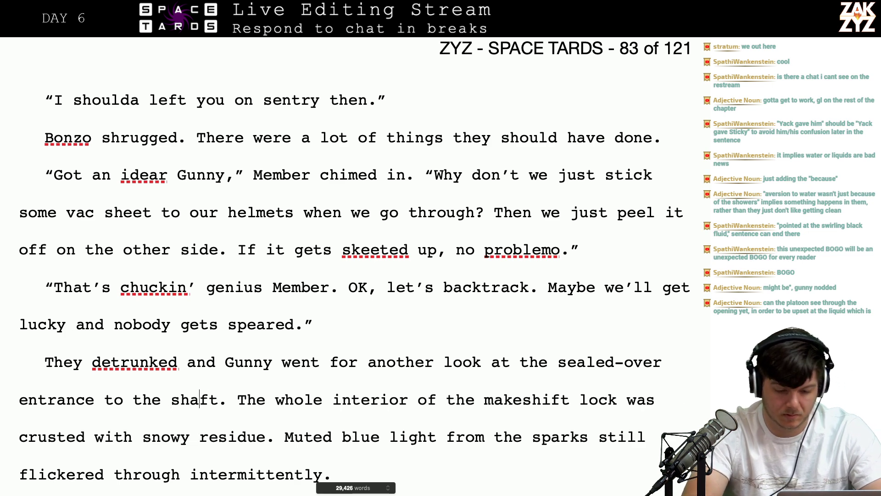
Try "previous room." in place of "shaft" in the sentence about the sealed-over entrance, and take the wording back out
{"action": "left_click", "coordinate": [190, 399]}
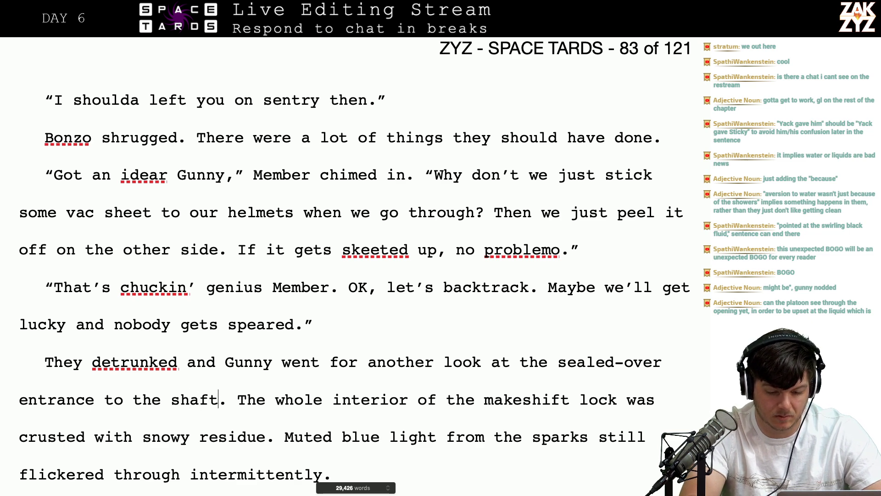
{"action": "left_click", "coordinate": [209, 400]}
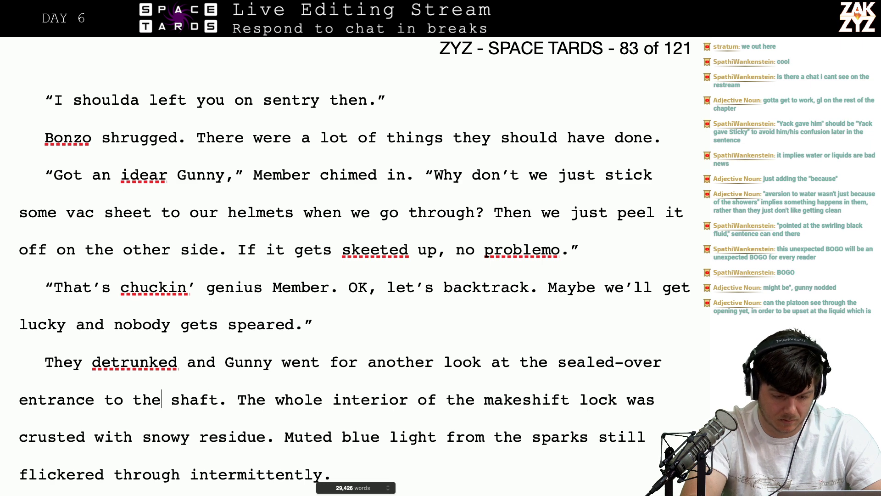
{"action": "left_click", "coordinate": [152, 400]}
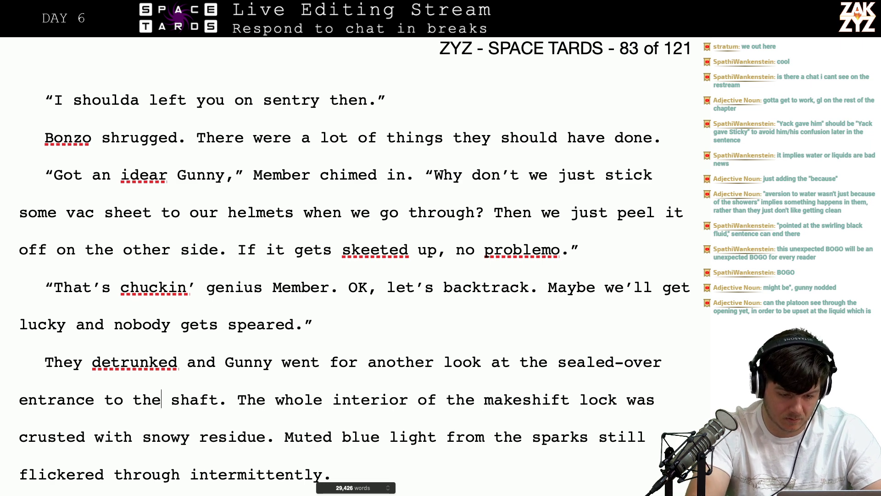
{"action": "type", "text": "previous "}
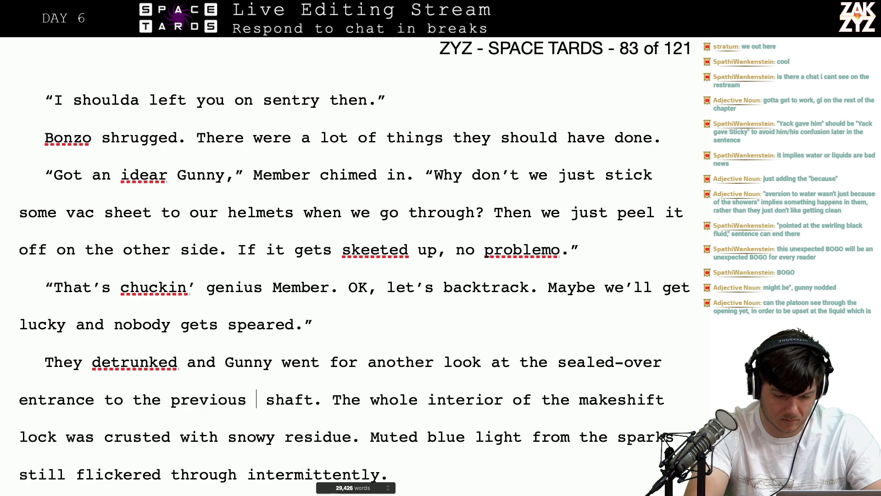
{"action": "type", "text": "room."}
{"action": "key", "text": "BackSpace"}
{"action": "key", "text": "BackSpace"}
{"action": "key", "text": "BackSpace"}
{"action": "key", "text": "BackSpace"}
{"action": "key", "text": "BackSpace"}
{"action": "key", "text": "BackSpace"}
{"action": "key", "text": "BackSpace"}
{"action": "key", "text": "BackSpace"}
{"action": "key", "text": "BackSpace"}
{"action": "key", "text": "BackSpace"}
{"action": "key", "text": "BackSpace"}
{"action": "key", "text": "BackSpace"}
{"action": "key", "text": "BackSpace"}
{"action": "key", "text": "BackSpace"}
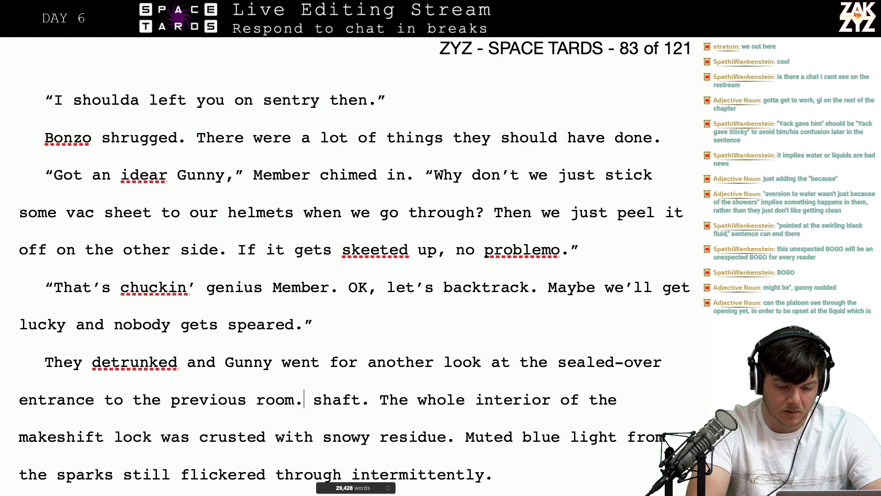
{"action": "key", "text": "BackSpace"}
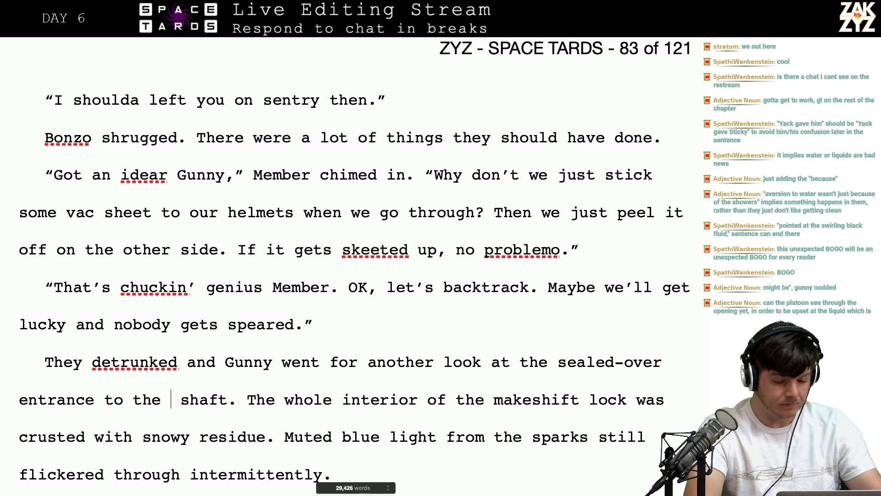
{"action": "key", "text": "BackSpace"}
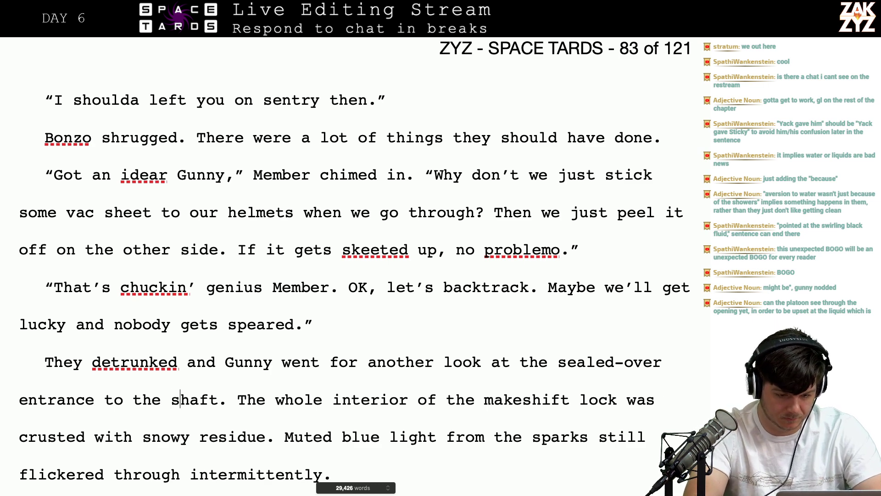
Add "full of tubes" after "shaft" in the sentence about the sealed-over entrance
{"action": "key", "text": "Right"}
{"action": "key", "text": "Right"}
{"action": "key", "text": "Right"}
{"action": "key", "text": "Right"}
{"action": "type", "text": "full of tu"}
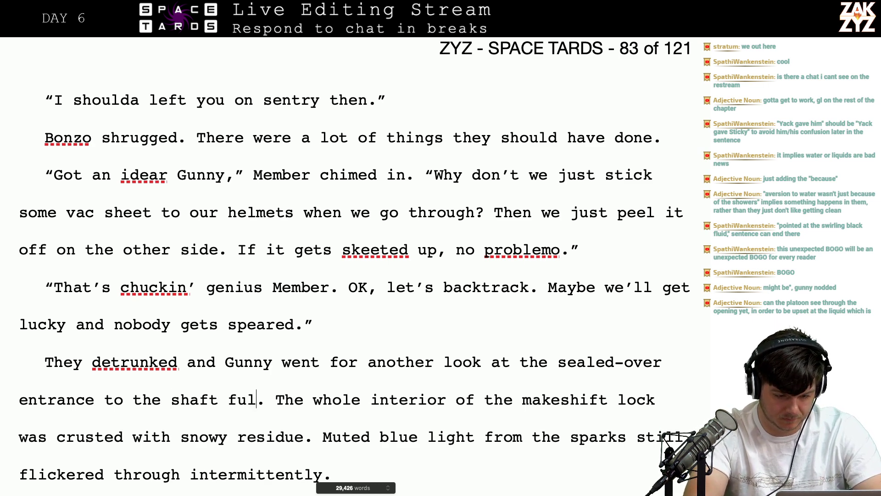
{"action": "type", "text": "bes"}
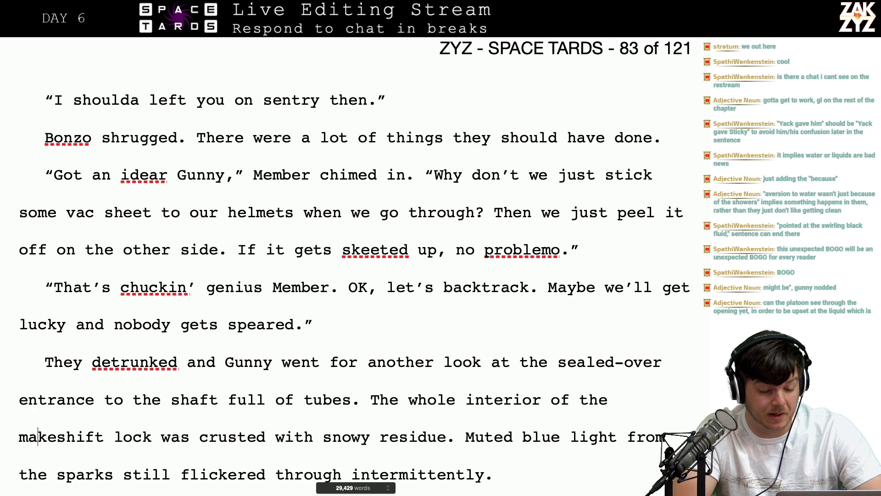
Change "lock" to "airlock" in the sentence about the makeshift lock's whole interior
{"action": "key", "text": "Right"}
{"action": "key", "text": "Right"}
{"action": "key", "text": "Right"}
{"action": "type", "text": "airlod"}
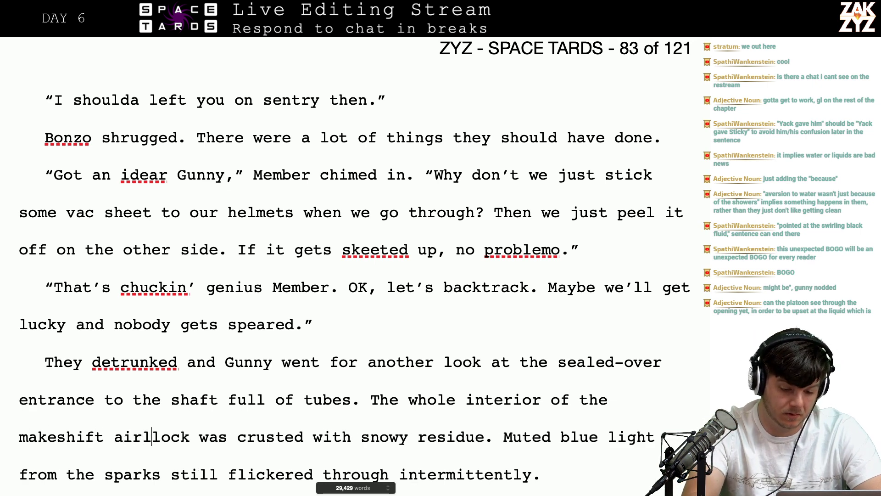
{"action": "key", "text": "BackSpace"}
{"action": "key", "text": "BackSpace"}
{"action": "key", "text": "BackSpace"}
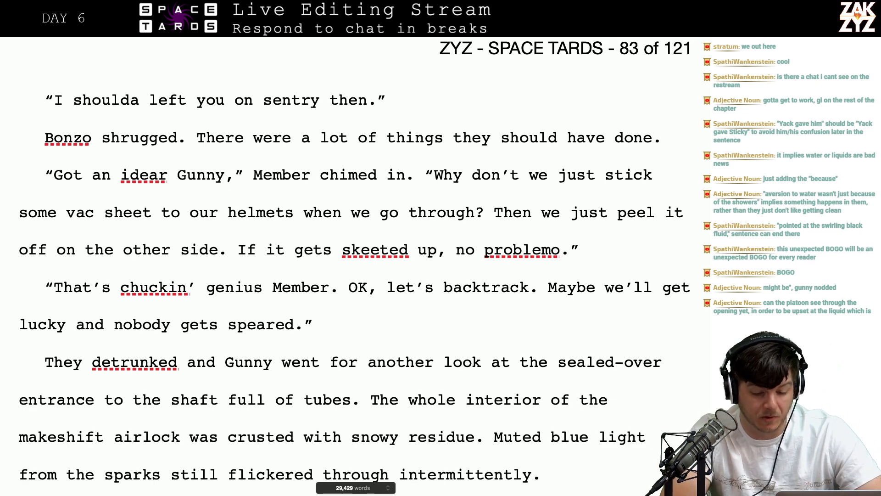
Proofread from the airlock's snowy residue through Gunny's order to Plinko and the reply "Aye aye Gunny"
{"action": "key", "text": "Right"}
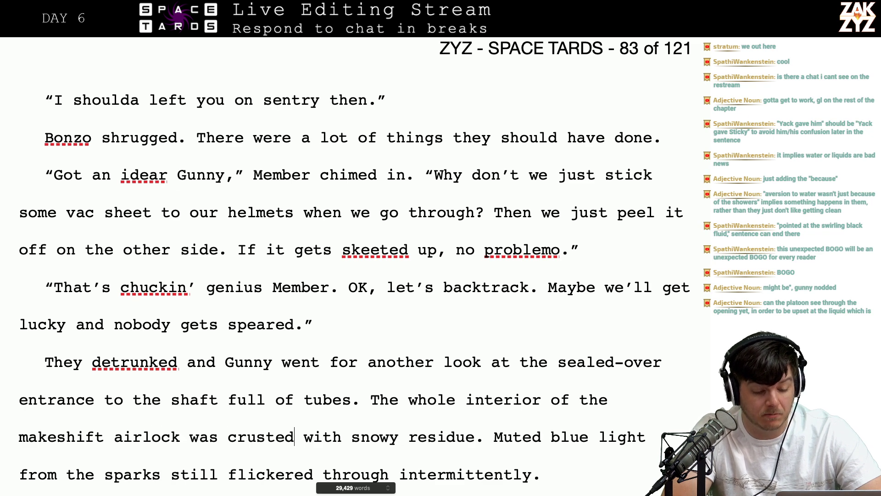
{"action": "key", "text": "Down"}
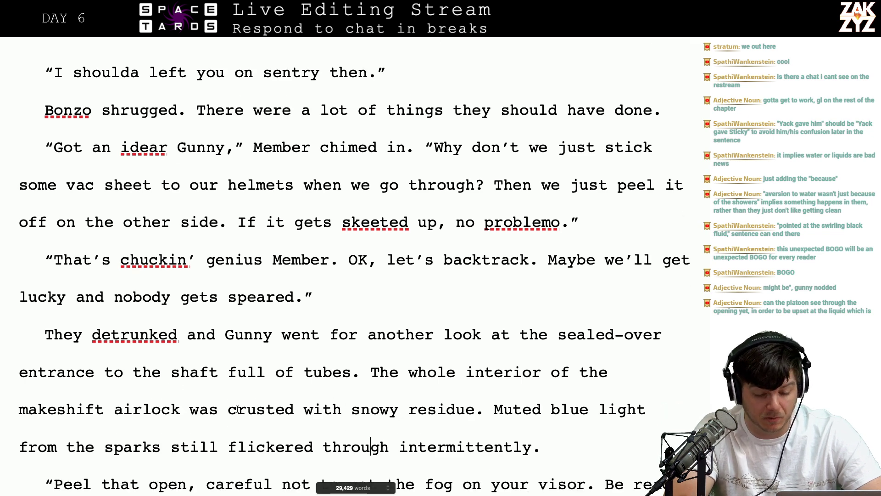
{"action": "scroll", "coordinate": [378, 491], "scroll_direction": "down", "scroll_amount": 4}
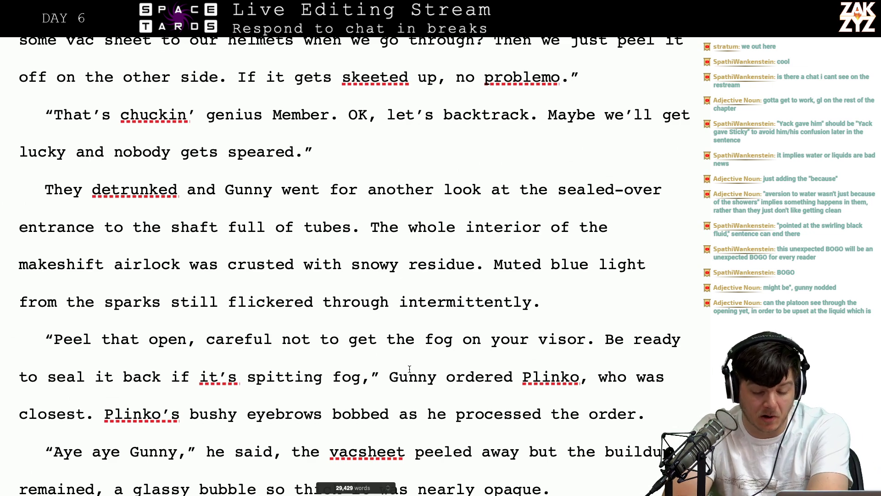
{"action": "scroll", "coordinate": [410, 368], "scroll_direction": "down", "scroll_amount": 1}
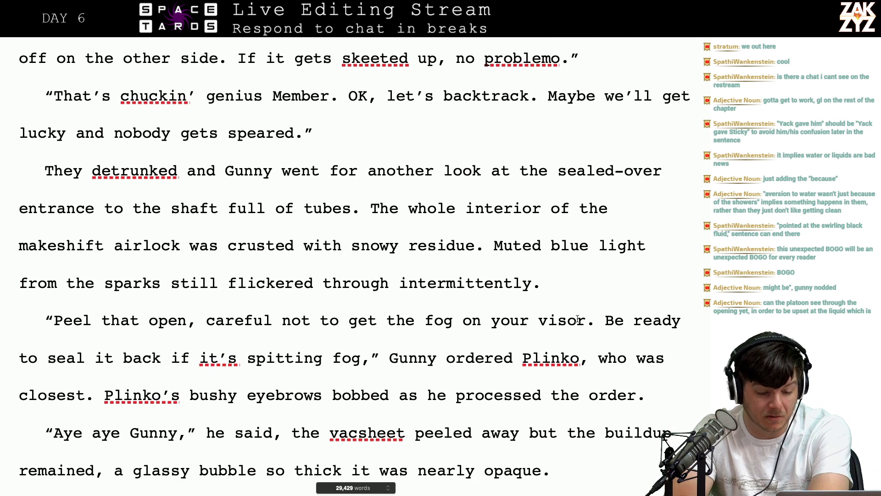
{"action": "scroll", "coordinate": [413, 366], "scroll_direction": "down", "scroll_amount": 1}
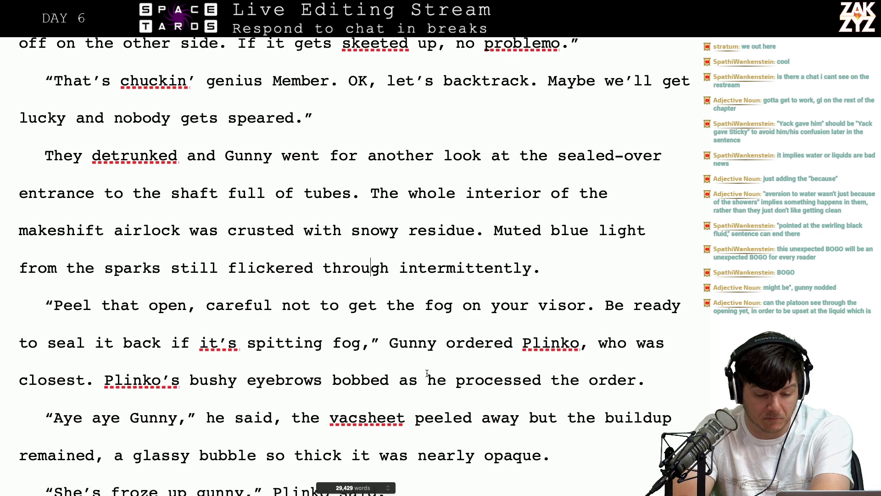
{"action": "key", "text": "Right"}
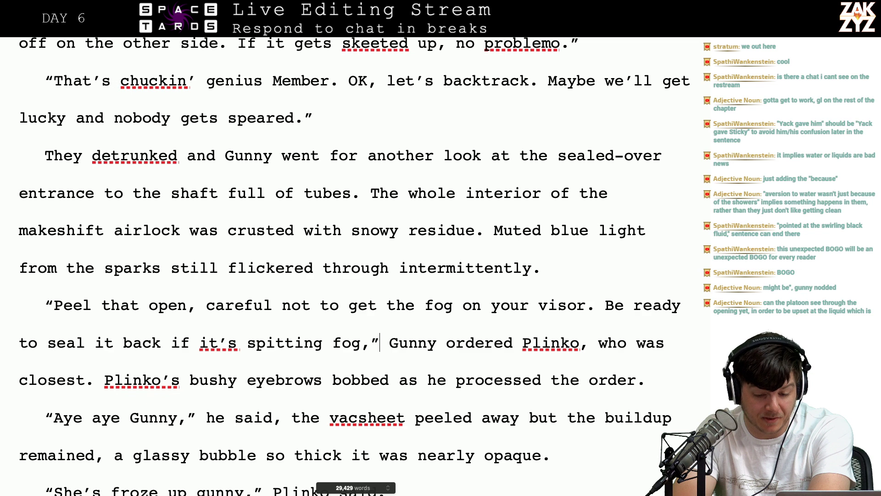
{"action": "scroll", "coordinate": [349, 267], "scroll_direction": "down", "scroll_amount": 4}
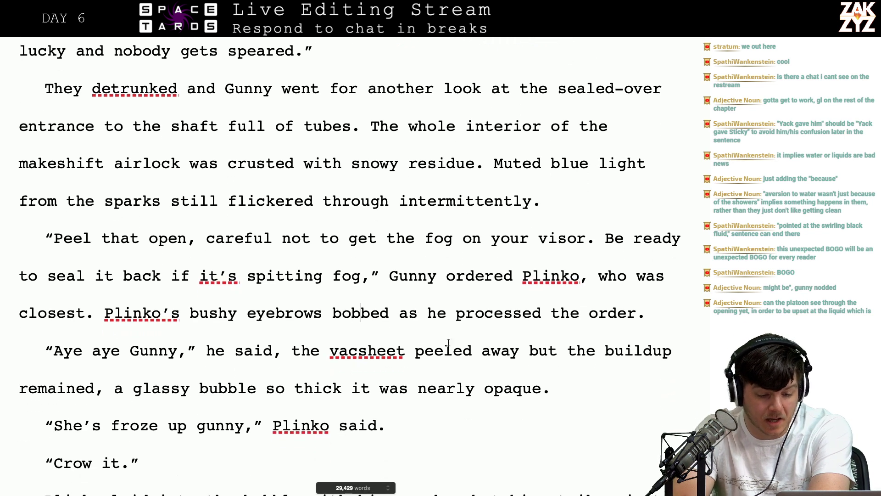
{"action": "left_click", "coordinate": [226, 350]}
{"action": "key", "text": "Right"}
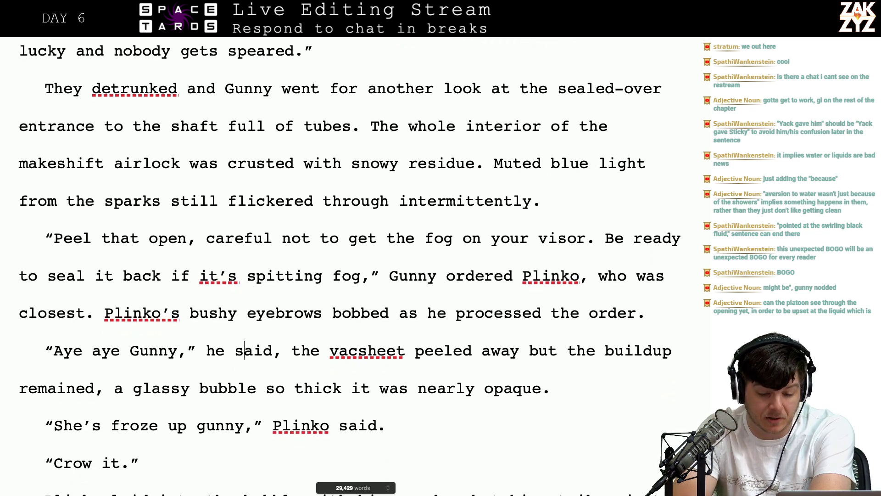
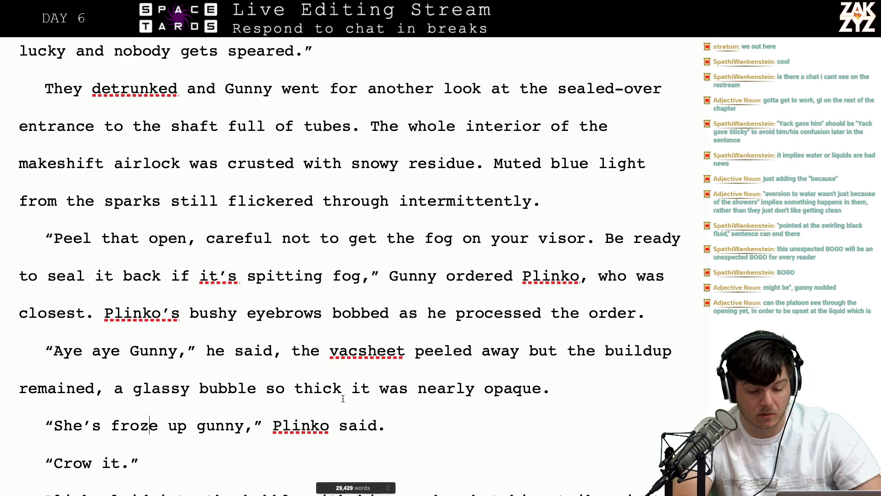
Replace "said" with "complained" in the dialogue tag after "She's froze up gunny"
{"action": "key", "text": "BackSpace"}
{"action": "key", "text": "BackSpace"}
{"action": "key", "text": "BackSpace"}
{"action": "key", "text": "BackSpace"}
{"action": "type", "text": "cor"}
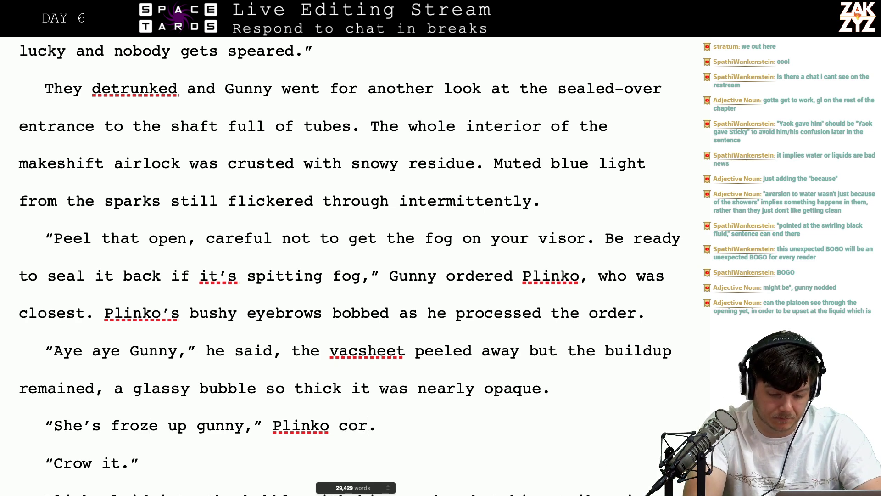
{"action": "key", "text": "BackSpace"}
{"action": "type", "text": "mplained"}
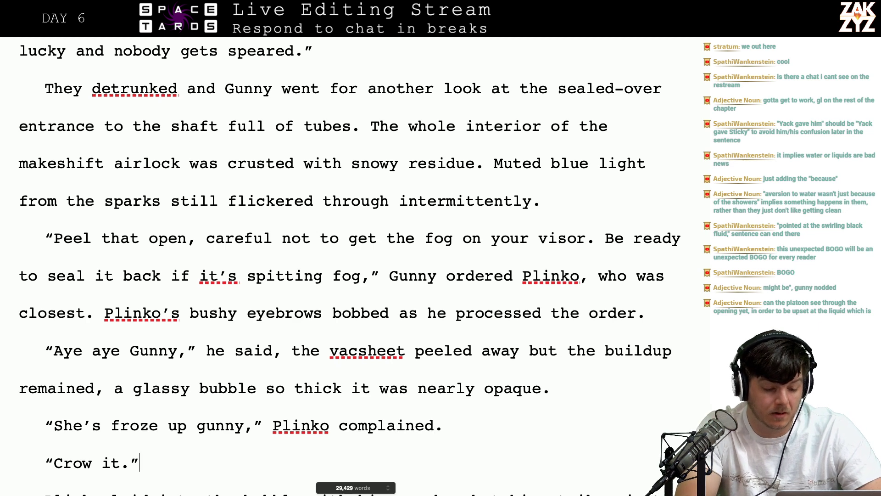
Remove the tag "Plinko said" after "Tough jit" and end the quoted line with a period inside the quotation marks
{"action": "key", "text": "Down"}
{"action": "key", "text": "Down"}
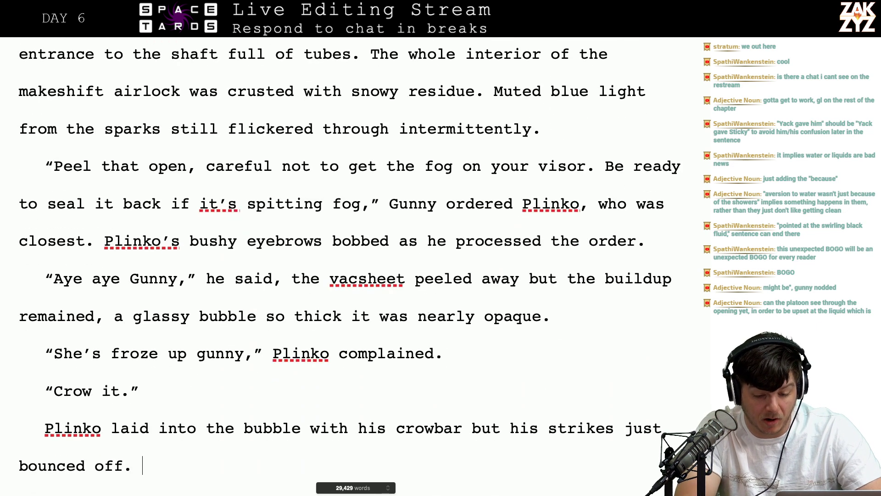
{"action": "key", "text": "Down"}
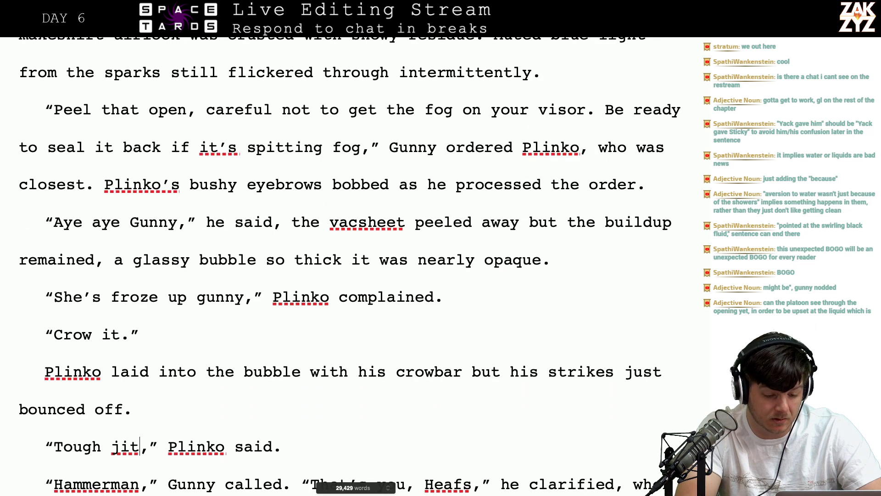
{"action": "key", "text": "Right"}
{"action": "key", "text": "Right"}
{"action": "key", "text": "Right"}
{"action": "key", "text": "Right"}
{"action": "key", "text": "Right"}
{"action": "key", "text": "Right"}
{"action": "key", "text": "Right"}
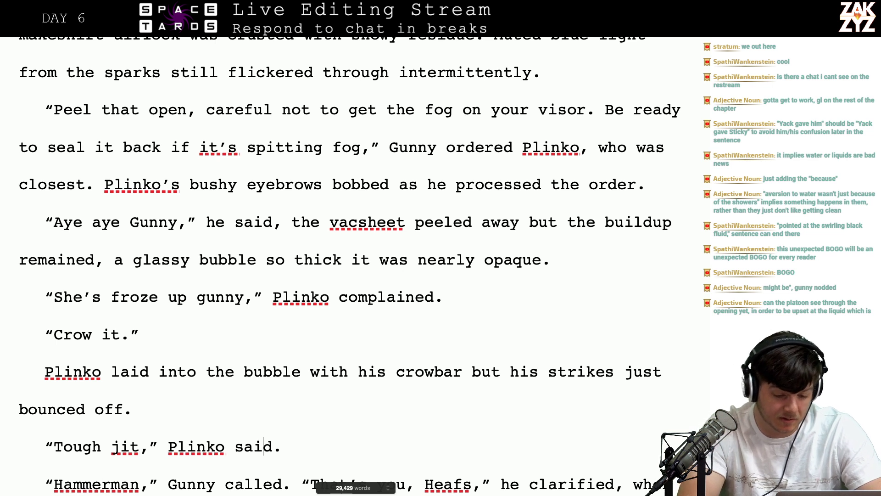
{"action": "key", "text": "BackSpace"}
{"action": "key", "text": "BackSpace"}
{"action": "key", "text": "BackSpace"}
{"action": "key", "text": "BackSpace"}
{"action": "key", "text": "BackSpace"}
{"action": "key", "text": "BackSpace"}
{"action": "key", "text": "BackSpace"}
{"action": "key", "text": "BackSpace"}
{"action": "key", "text": "BackSpace"}
{"action": "key", "text": "BackSpace"}
{"action": "key", "text": "BackSpace"}
{"action": "key", "text": "BackSpace"}
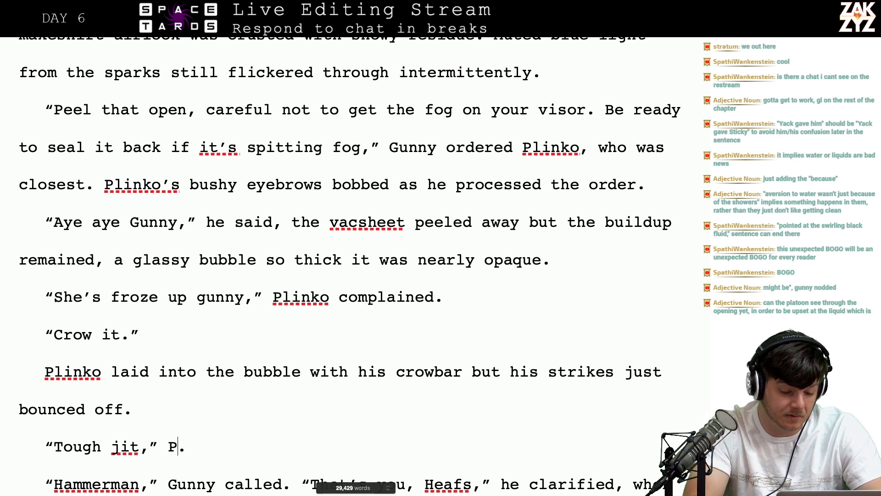
{"action": "key", "text": "BackSpace"}
{"action": "type", "text": "."}
{"action": "key", "text": "Right"}
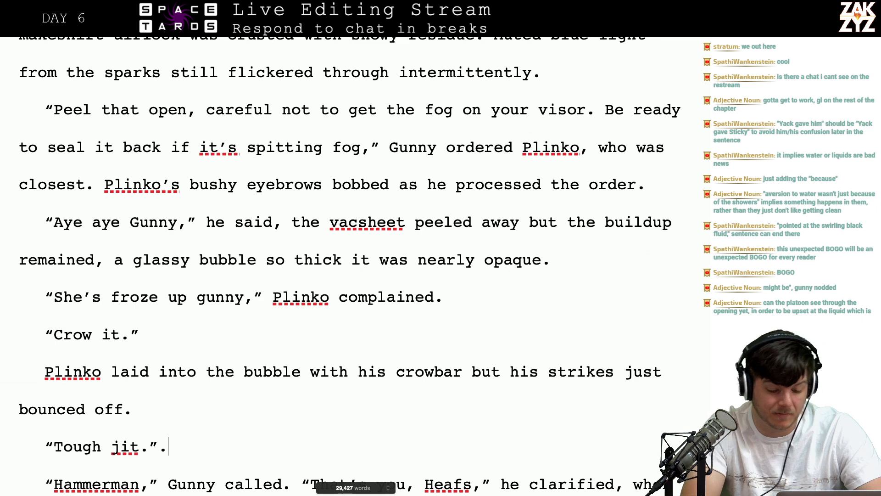
{"action": "key", "text": "Delete"}
Proofread from Gunny calling "Hammerman" through the paragraph where Heafs shatters the bubble and fog frosts the hammer
{"action": "key", "text": "Down"}
{"action": "scroll", "coordinate": [384, 429], "scroll_direction": "down", "scroll_amount": 5}
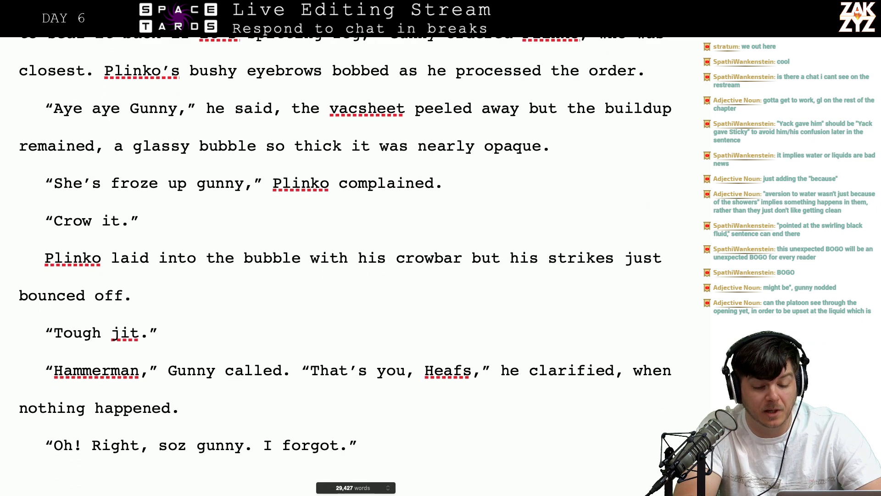
{"action": "left_click", "coordinate": [243, 318]}
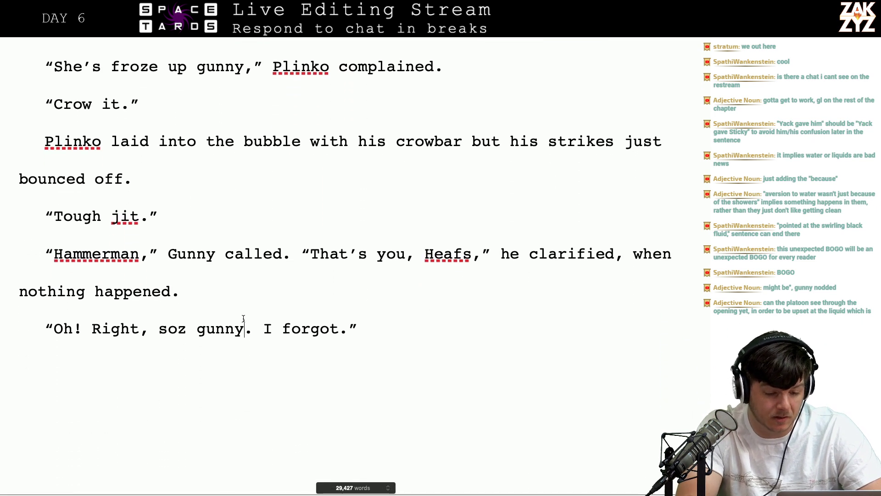
{"action": "key", "text": "Up"}
{"action": "key", "text": "Down"}
{"action": "key", "text": "Down"}
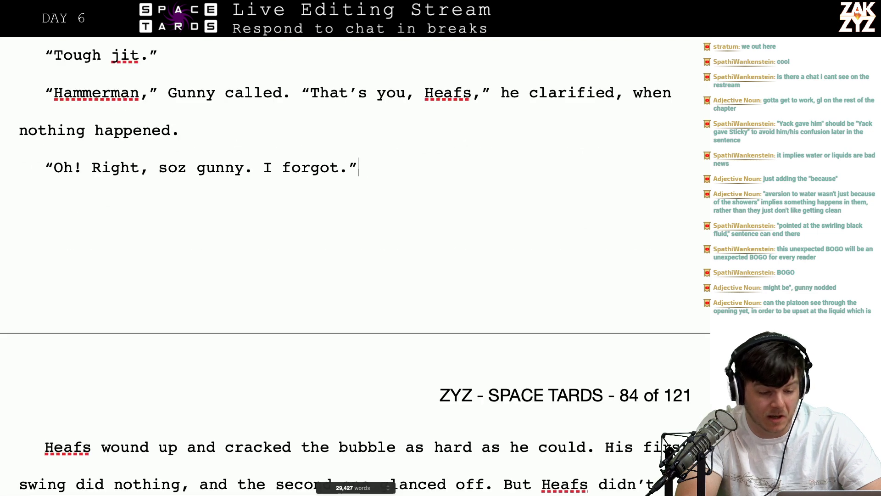
{"action": "key", "text": "Down"}
{"action": "key", "text": "Down"}
{"action": "key", "text": "Down"}
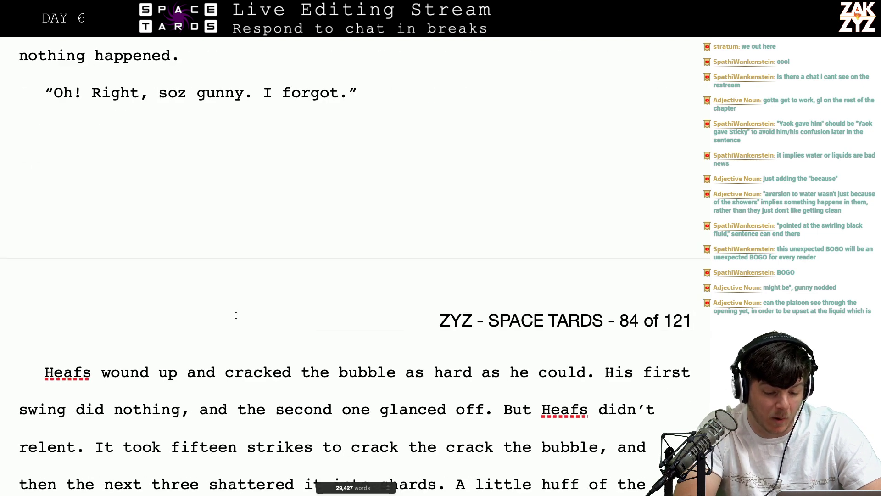
{"action": "key", "text": "Right"}
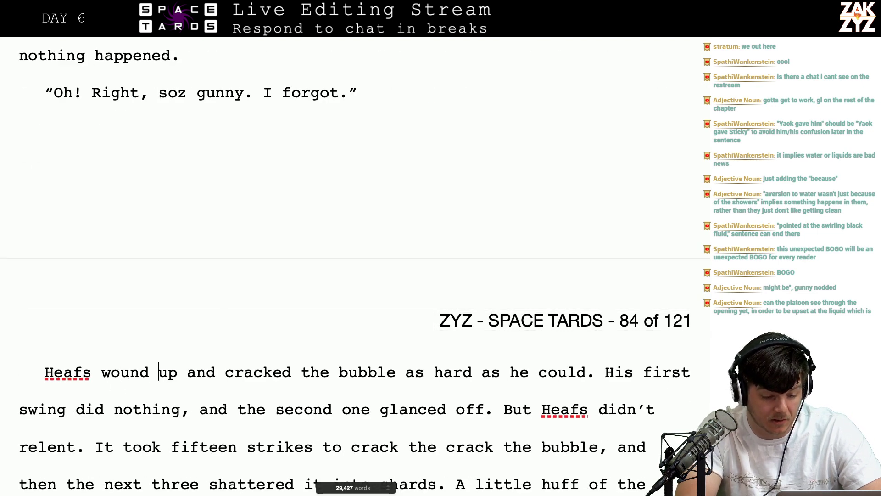
{"action": "key", "text": "Up"}
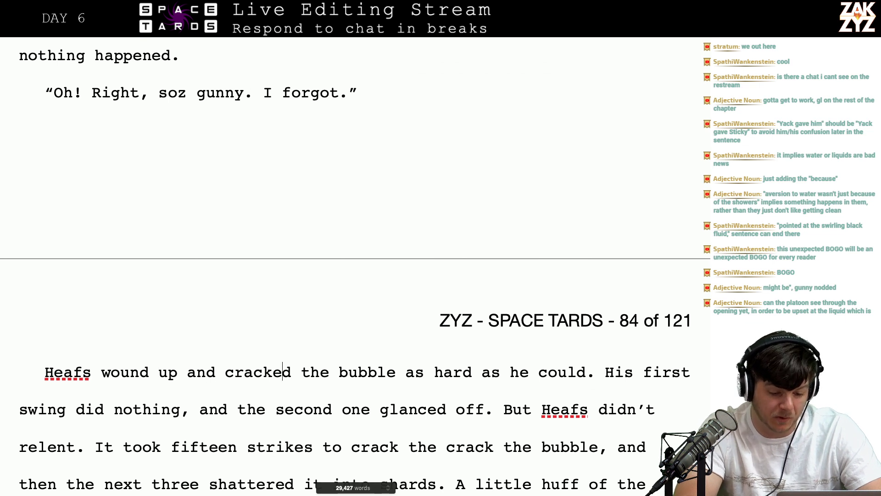
{"action": "key", "text": "Right"}
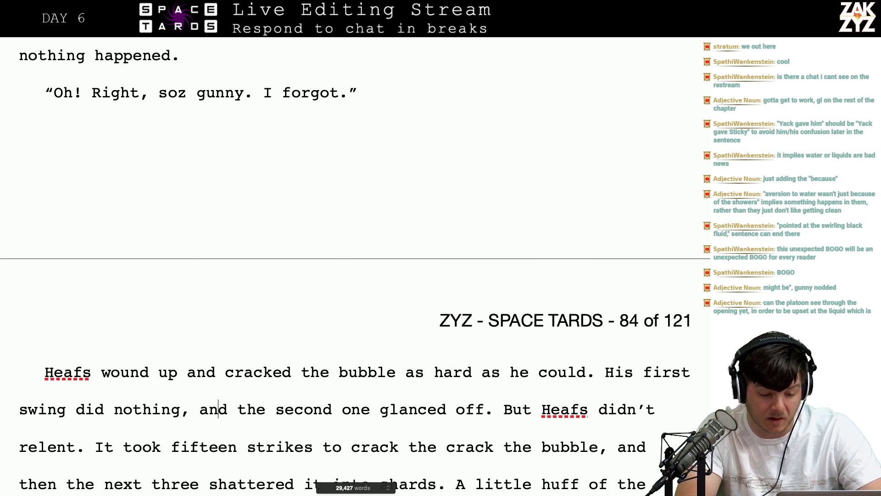
{"action": "scroll", "coordinate": [183, 337], "scroll_direction": "down", "scroll_amount": 5}
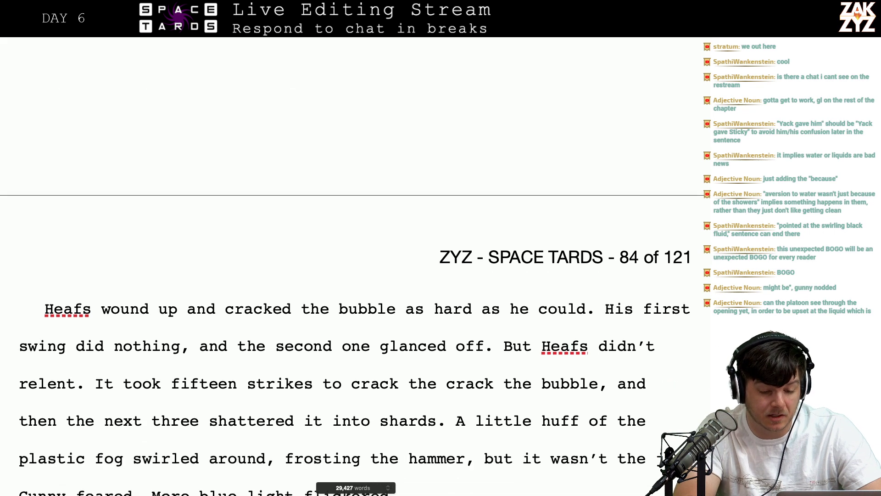
{"action": "left_click", "coordinate": [323, 270]}
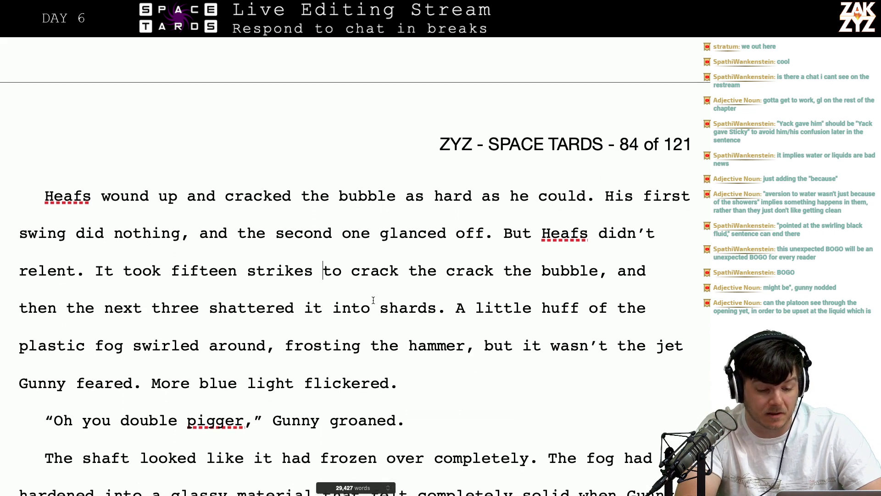
{"action": "key", "text": "Left"}
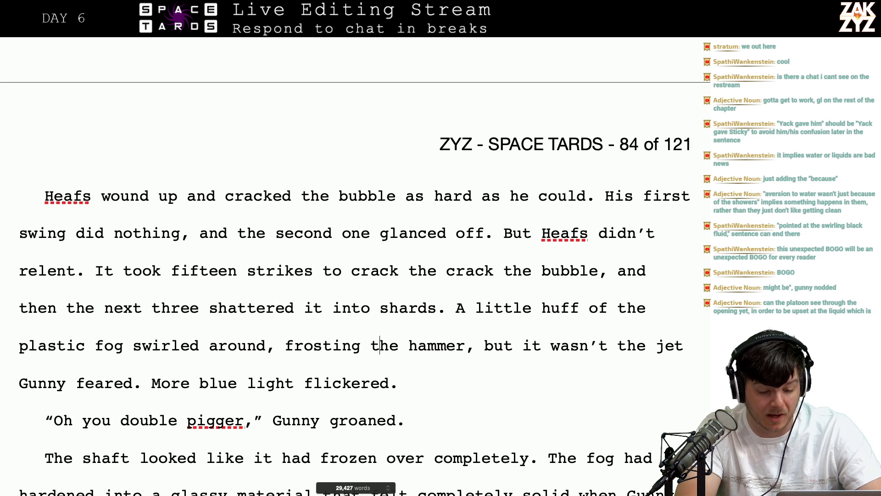
{"action": "key", "text": "Left"}
{"action": "key", "text": "Left"}
{"action": "key", "text": "Left"}
{"action": "key", "text": "Left"}
{"action": "key", "text": "Right"}
{"action": "key", "text": "Right"}
{"action": "key", "text": "Right"}
{"action": "key", "text": "Right"}
{"action": "key", "text": "Right"}
{"action": "key", "text": "Right"}
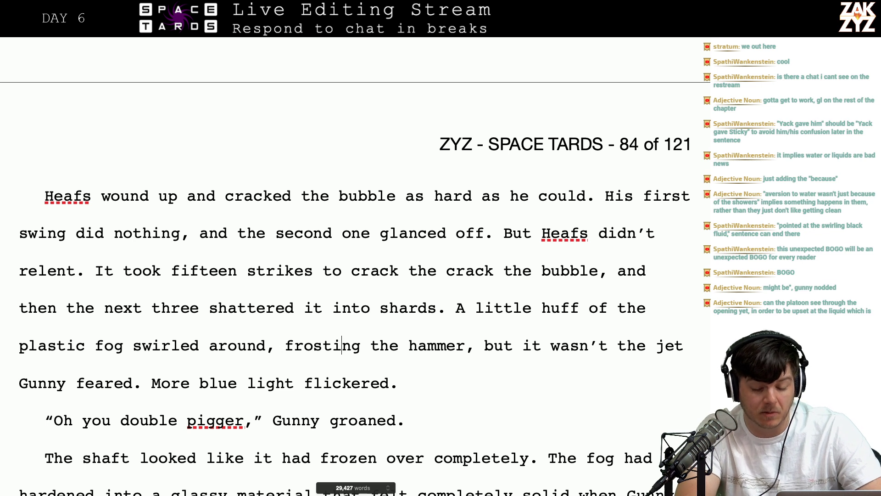
Try inserting new wording beginning "the clou" before "the jet Gunny feared", and take it back out
{"action": "key", "text": "Right"}
{"action": "key", "text": "Right"}
{"action": "key", "text": "Right"}
{"action": "key", "text": "Right"}
{"action": "key", "text": "Right"}
{"action": "key", "text": "Right"}
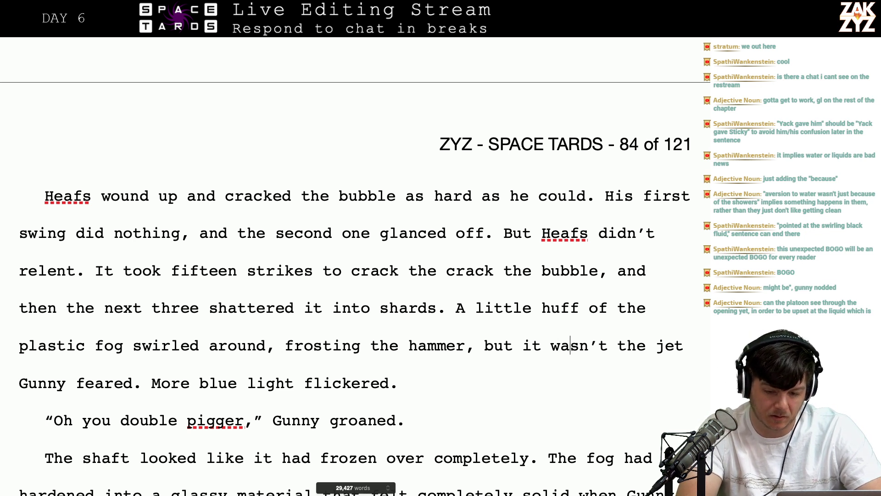
{"action": "type", "text": "the"}
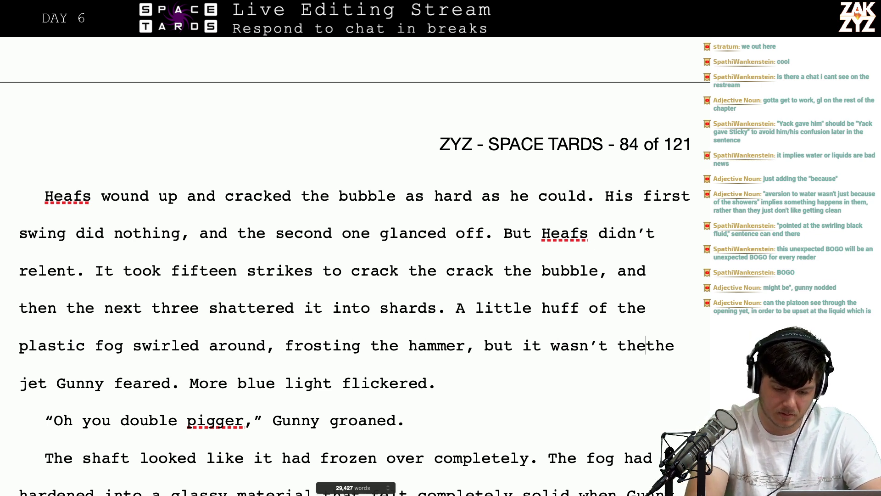
{"action": "type", "text": " clou"}
{"action": "key", "text": "BackSpace"}
{"action": "key", "text": "BackSpace"}
{"action": "key", "text": "BackSpace"}
{"action": "key", "text": "BackSpace"}
{"action": "key", "text": "BackSpace"}
{"action": "key", "text": "BackSpace"}
{"action": "key", "text": "BackSpace"}
{"action": "key", "text": "BackSpace"}
{"action": "key", "text": "BackSpace"}
{"action": "key", "text": "BackSpace"}
{"action": "key", "text": "BackSpace"}
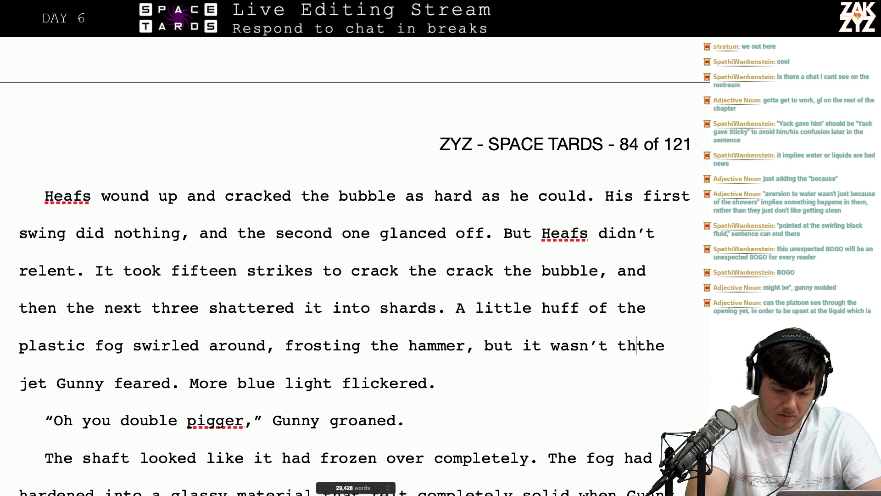
End the sentence after "frosting the hammer" with a period and delete the clause "but it wasn't the jet Gunny feared."
{"action": "key", "text": "BackSpace"}
{"action": "key", "text": "BackSpace"}
{"action": "key", "text": "BackSpace"}
{"action": "key", "text": "BackSpace"}
{"action": "key", "text": "BackSpace"}
{"action": "key", "text": "BackSpace"}
{"action": "key", "text": "BackSpace"}
{"action": "key", "text": "BackSpace"}
{"action": "key", "text": "BackSpace"}
{"action": "key", "text": "BackSpace"}
{"action": "key", "text": "BackSpace"}
{"action": "key", "text": "BackSpace"}
{"action": "key", "text": "BackSpace"}
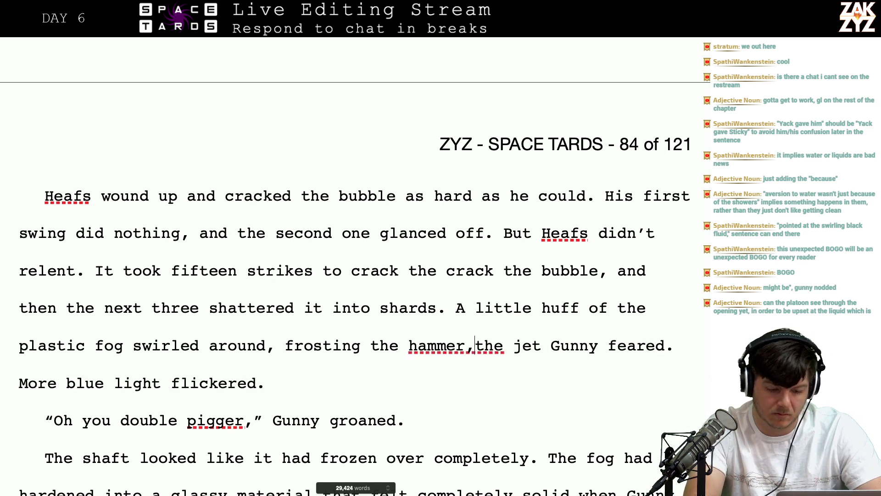
{"action": "type", "text": "."}
{"action": "key", "text": "shift+Right"}
{"action": "key", "text": "shift+Right"}
{"action": "key", "text": "shift+Right"}
{"action": "key", "text": "shift+Right"}
{"action": "key", "text": "shift+Right"}
{"action": "key", "text": "shift+Right"}
{"action": "key", "text": "shift+Right"}
{"action": "key", "text": "shift+Right"}
{"action": "key", "text": "shift+Right"}
{"action": "key", "text": "shift+Right"}
{"action": "key", "text": "shift+Right"}
{"action": "key", "text": "shift+Right"}
{"action": "key", "text": "shift+Right"}
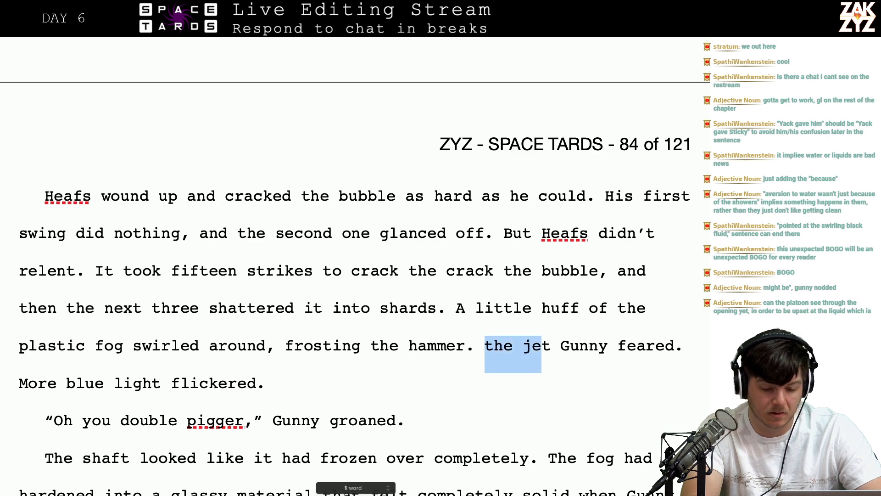
{"action": "key", "text": "shift+Right"}
{"action": "key", "text": "shift+Right"}
{"action": "key", "text": "shift+Right"}
{"action": "key", "text": "shift+Right"}
{"action": "key", "text": "shift+Right"}
{"action": "key", "text": "shift+Right"}
{"action": "key", "text": "shift+Right"}
{"action": "key", "text": "shift+Right"}
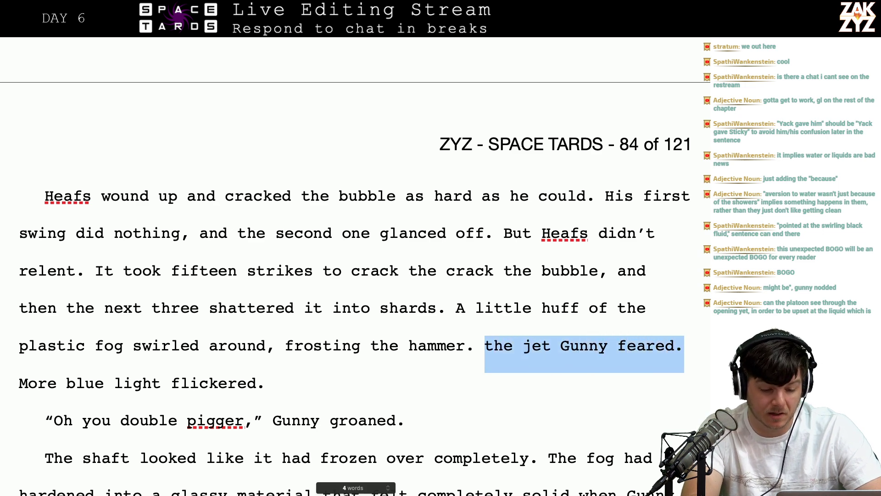
{"action": "key", "text": "BackSpace"}
Start a new paragraph before "He could still see the tubes" in the description of the frozen shaft
{"action": "scroll", "coordinate": [302, 413], "scroll_direction": "down", "scroll_amount": 5}
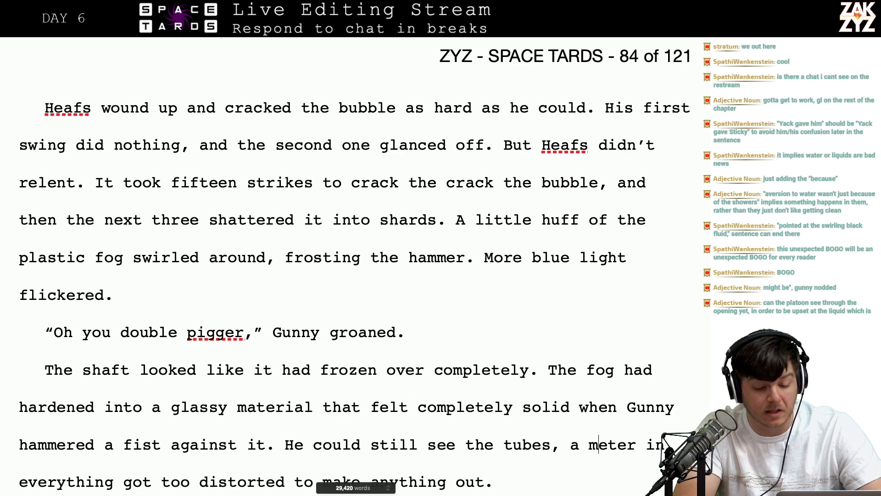
{"action": "left_click", "coordinate": [485, 482]}
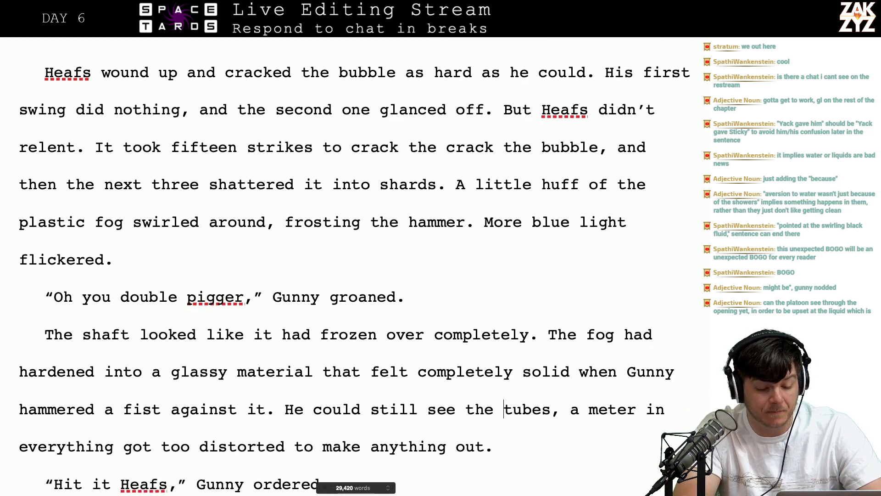
{"action": "key", "text": "Right"}
{"action": "key", "text": "Right"}
{"action": "key", "text": "Right"}
{"action": "key", "text": "Left"}
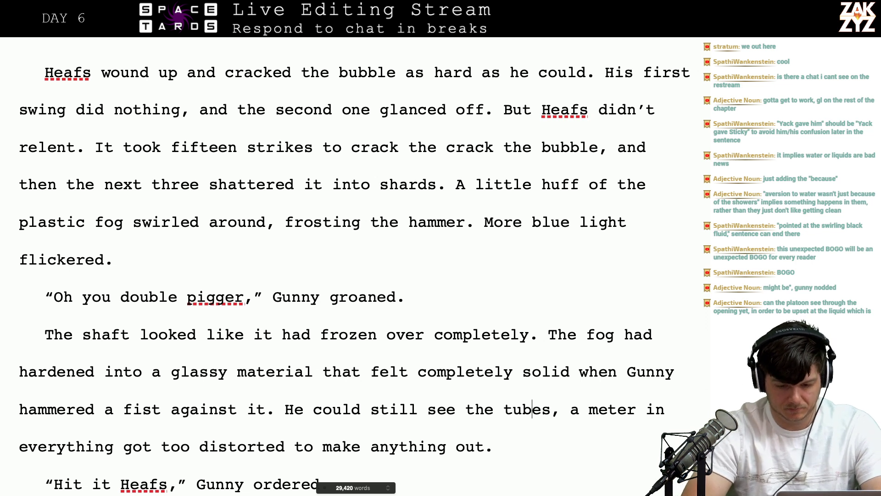
{"action": "key", "text": "Left"}
{"action": "key", "text": "Left"}
{"action": "key", "text": "Left"}
{"action": "key", "text": "Left"}
{"action": "key", "text": "Left"}
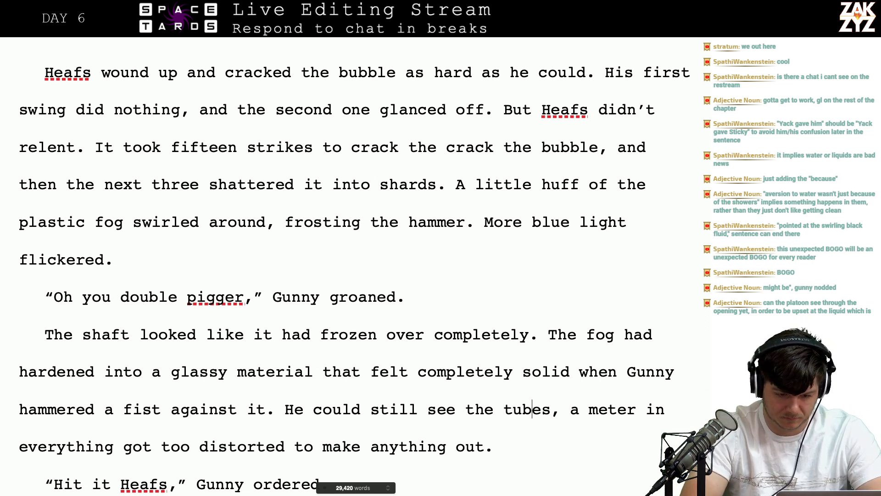
{"action": "key", "text": "Left"}
{"action": "key", "text": "Left"}
{"action": "key", "text": "Left"}
{"action": "key", "text": "Left"}
{"action": "key", "text": "Left"}
{"action": "key", "text": "Left"}
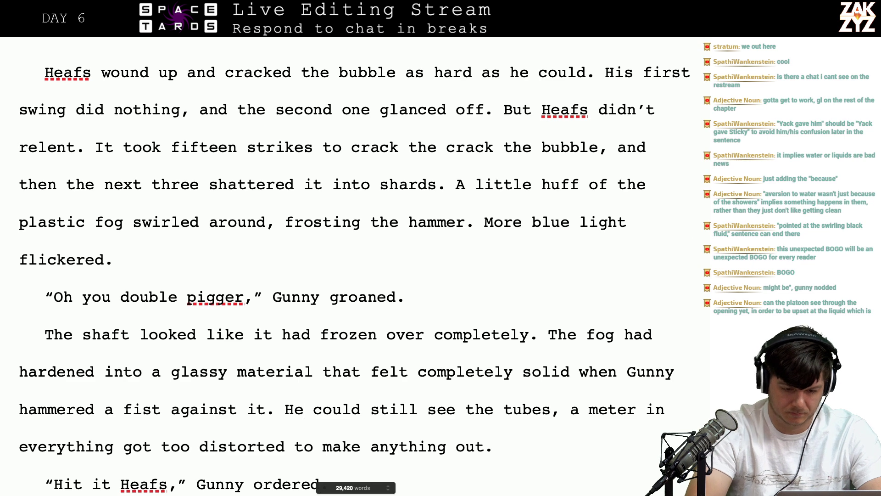
{"action": "key", "text": "Left"}
{"action": "key", "text": "Left"}
{"action": "key", "text": "Return"}
{"action": "key", "text": "Left"}
Try a new sentence beginning "The glass tubes were frozen" after "hammered a fist against it."
{"action": "type", "text": "T"}
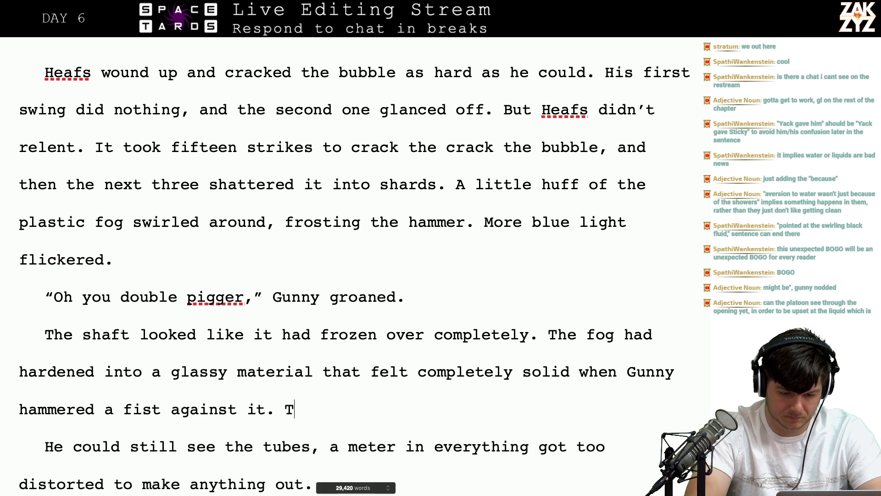
{"action": "type", "text": "he glass tubes w"}
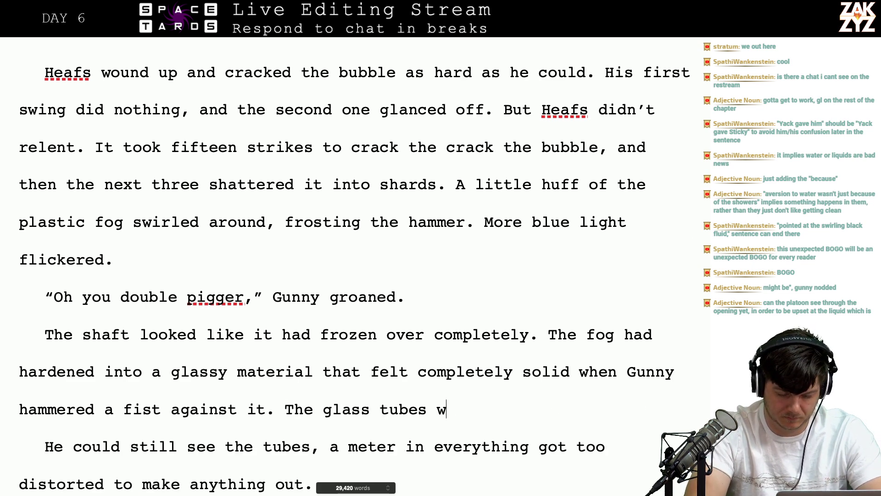
{"action": "type", "text": "ere frozen"}
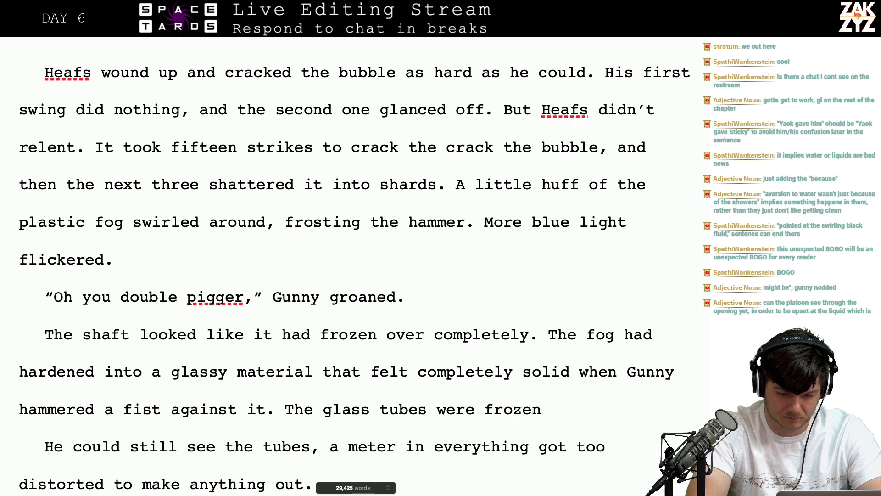
{"action": "key", "text": "BackSpace"}
{"action": "key", "text": "BackSpace"}
{"action": "key", "text": "BackSpace"}
{"action": "key", "text": "BackSpace"}
{"action": "key", "text": "BackSpace"}
{"action": "key", "text": "BackSpace"}
{"action": "key", "text": "BackSpace"}
{"action": "key", "text": "BackSpace"}
{"action": "key", "text": "BackSpace"}
{"action": "key", "text": "BackSpace"}
{"action": "key", "text": "BackSpace"}
{"action": "key", "text": "BackSpace"}
{"action": "key", "text": "BackSpace"}
{"action": "key", "text": "BackSpace"}
{"action": "key", "text": "BackSpace"}
{"action": "key", "text": "BackSpace"}
{"action": "key", "text": "BackSpace"}
{"action": "key", "text": "BackSpace"}
{"action": "key", "text": "BackSpace"}
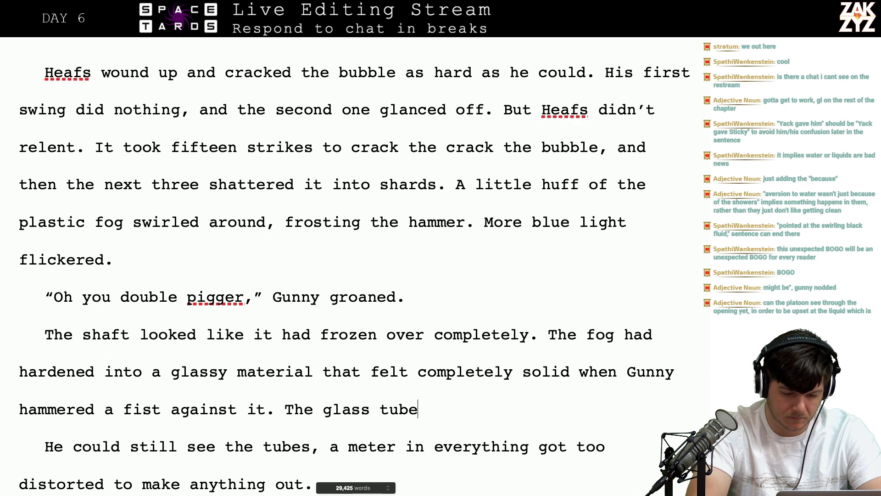
{"action": "key", "text": "BackSpace"}
{"action": "key", "text": "BackSpace"}
{"action": "key", "text": "BackSpace"}
{"action": "key", "text": "BackSpace"}
{"action": "key", "text": "BackSpace"}
{"action": "key", "text": "BackSpace"}
{"action": "key", "text": "BackSpace"}
{"action": "key", "text": "BackSpace"}
{"action": "key", "text": "BackSpace"}
Add "He could see the points of three glass tubes, frozen like bugs in amber." after "hammered a fist against it."
{"action": "type", "text": "H"}
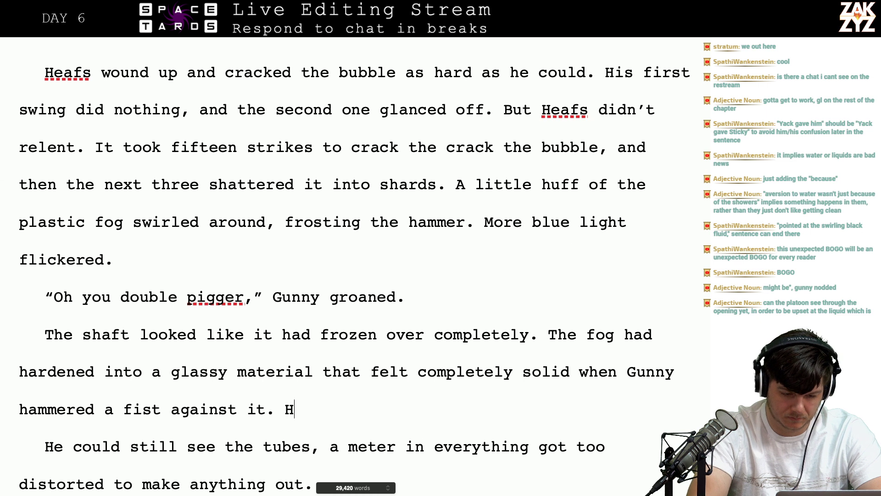
{"action": "type", "text": "e could see the pont"}
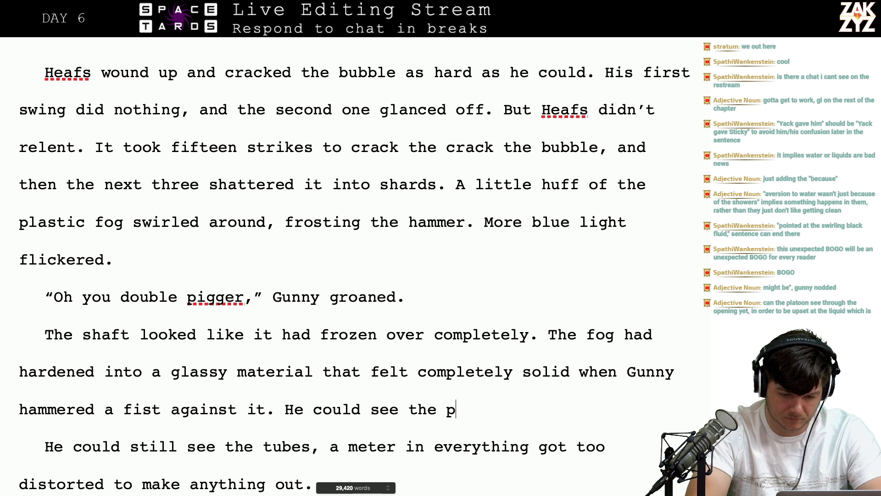
{"action": "key", "text": "BackSpace"}
{"action": "key", "text": "BackSpace"}
{"action": "type", "text": "ints of thre"}
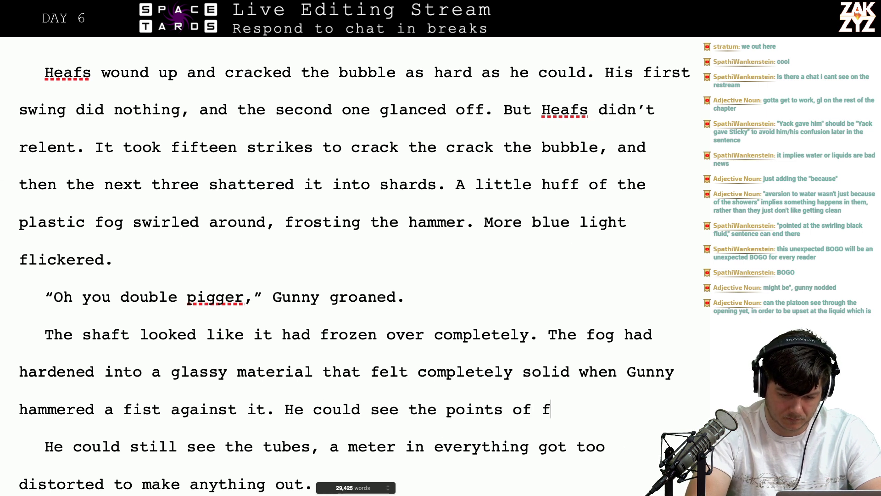
{"action": "type", "text": "e glass tub"}
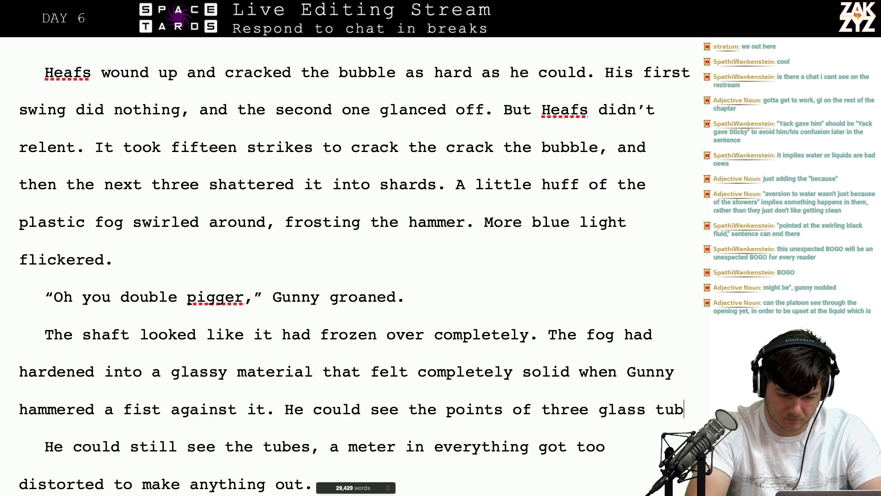
{"action": "type", "text": "es, frozen l"}
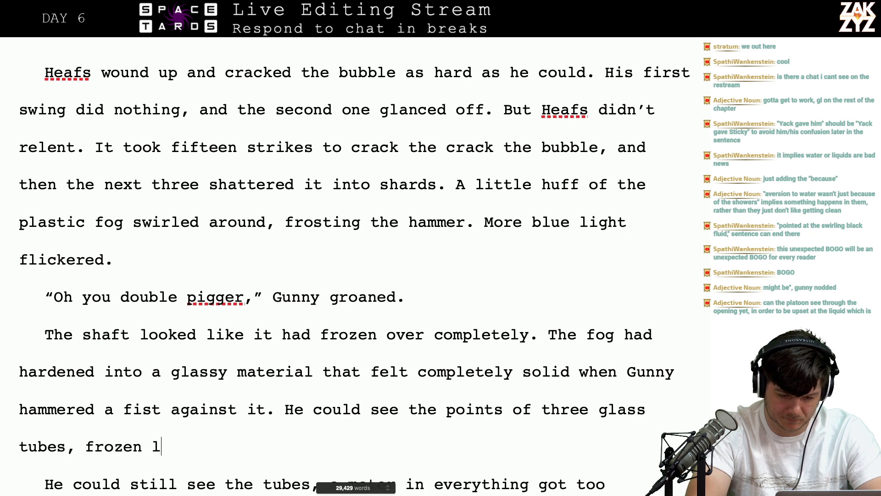
{"action": "type", "text": "ike bugs in amb"}
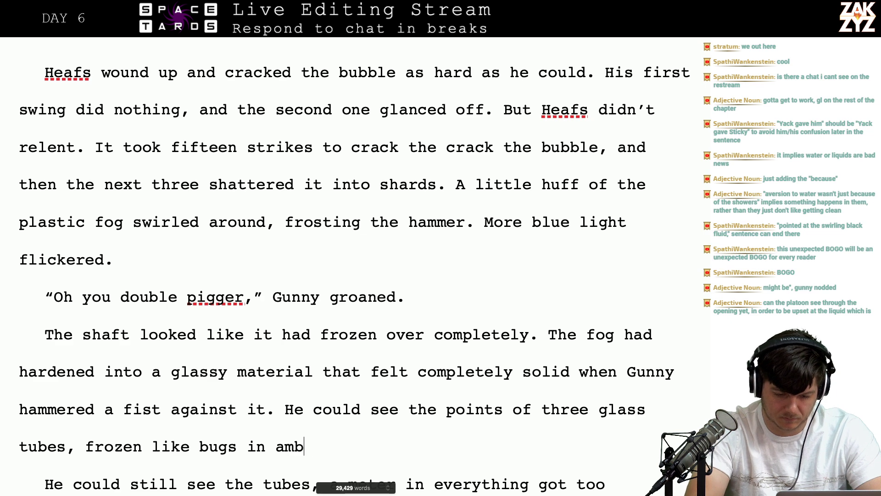
{"action": "type", "text": "er."}
Replace the paragraph break and "He could still see the tubes, a" with "Past that it got" following "amber."
{"action": "key", "text": "shift+Down"}
{"action": "key", "text": "shift+Down"}
{"action": "key", "text": "shift+Up"}
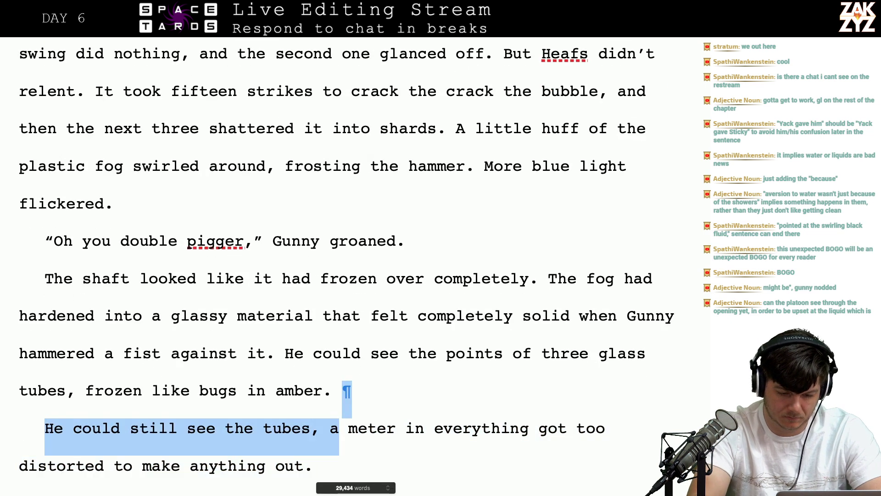
{"action": "key", "text": "BackSpace"}
{"action": "type", "text": "A e"}
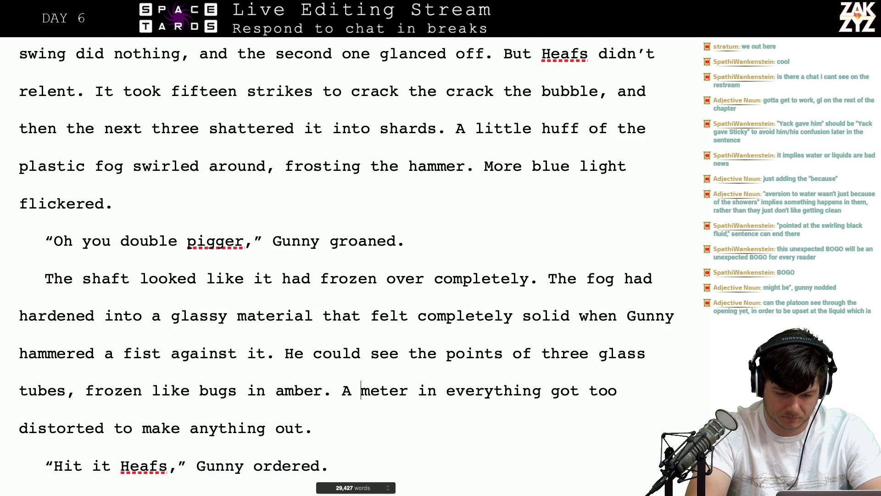
{"action": "key", "text": "BackSpace"}
{"action": "key", "text": "BackSpace"}
{"action": "key", "text": "BackSpace"}
{"action": "key", "text": "BackSpace"}
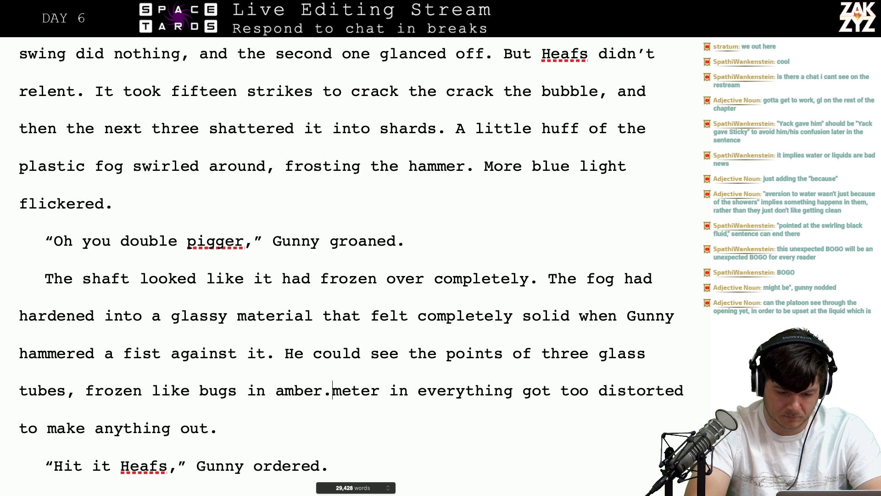
{"action": "type", "text": "M"}
{"action": "key", "text": "BackSpace"}
{"action": "type", "text": "Past that it g"}
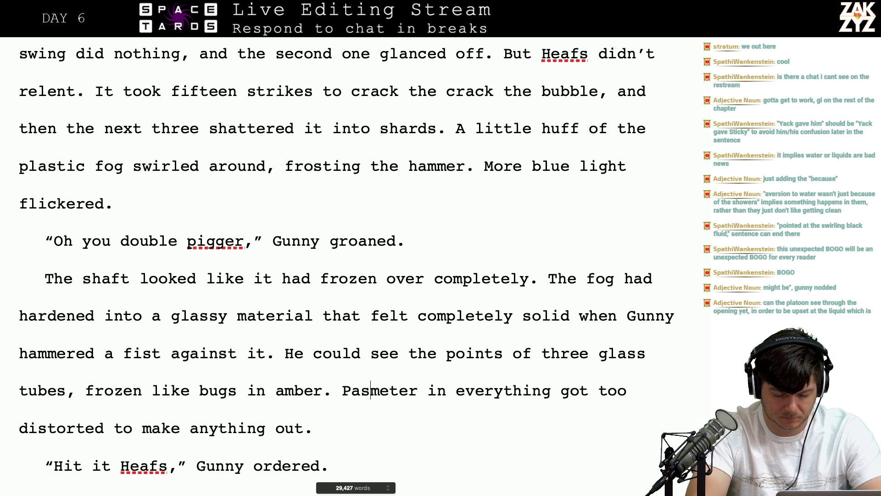
{"action": "type", "text": "ot"}
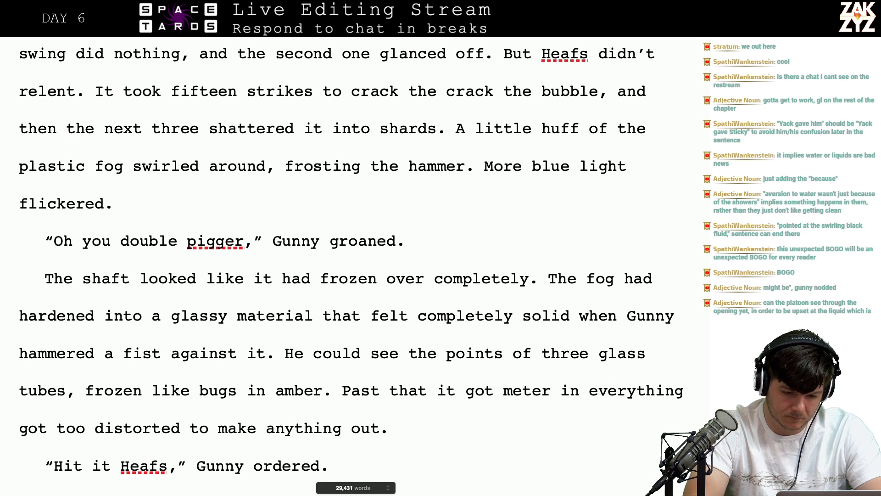
Insert "Half a meter in," before "He could see the points" and make "he" lowercase
{"action": "key", "text": "Left"}
{"action": "key", "text": "Left"}
{"action": "key", "text": "Left"}
{"action": "key", "text": "Left"}
{"action": "key", "text": "Left"}
{"action": "key", "text": "Left"}
{"action": "key", "text": "Left"}
{"action": "key", "text": "Left"}
{"action": "key", "text": "Left"}
{"action": "key", "text": "Left"}
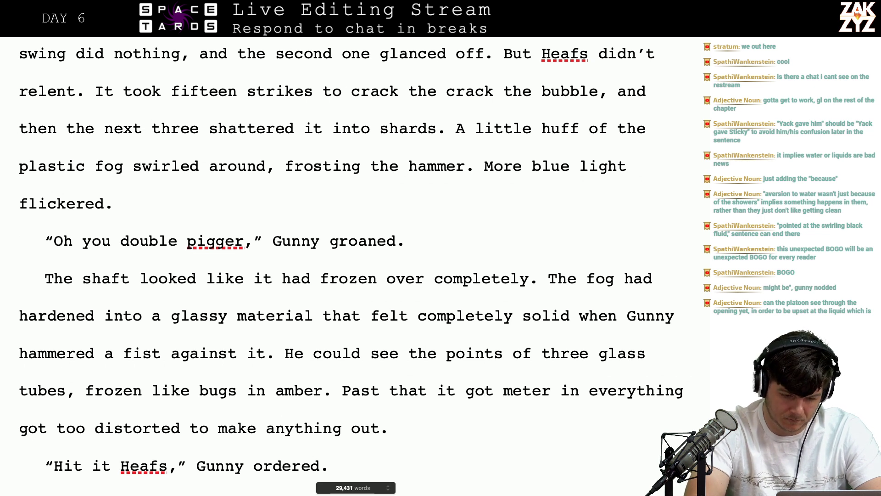
{"action": "type", "text": "Half a meter "}
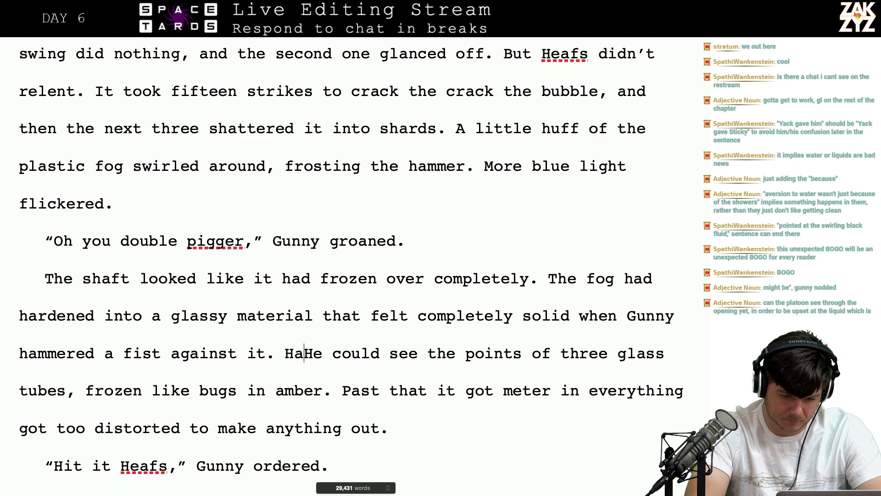
{"action": "type", "text": "in,"}
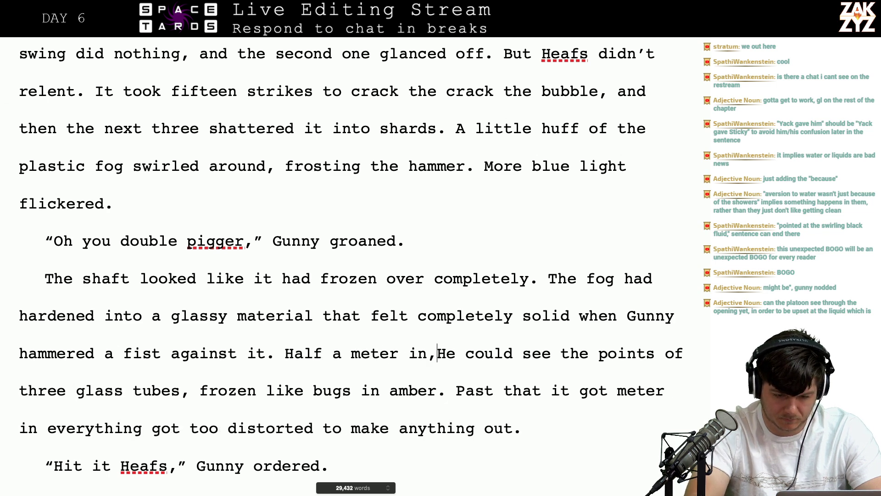
{"action": "key", "text": "shift+Right"}
{"action": "key", "text": "shift+Right"}
{"action": "key", "text": "shift+Right"}
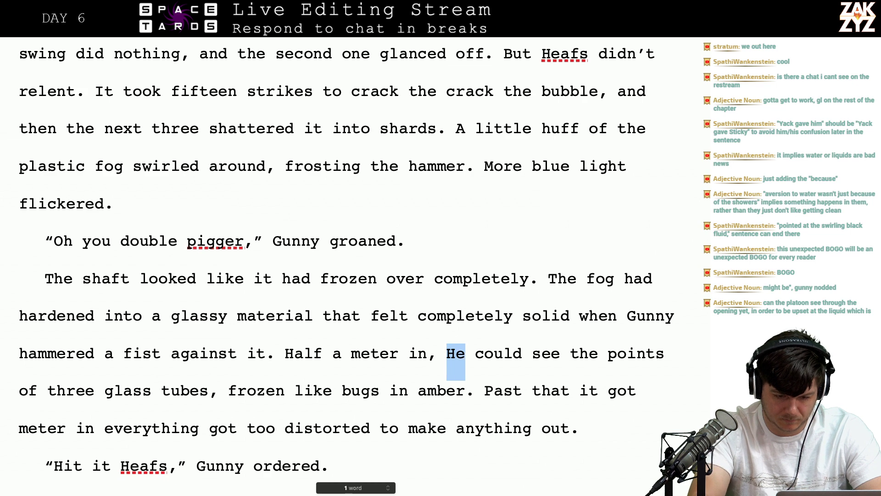
{"action": "key", "text": "BackSpace"}
{"action": "type", "text": "he"}
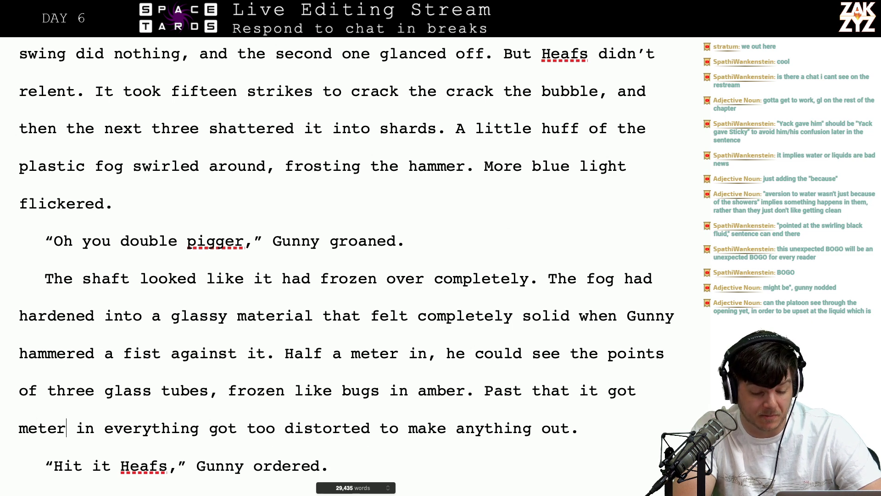
Delete the leftover words "meter in everything got" so the sentence reads "Past that it got too distorted to make anything out."
{"action": "key", "text": "Right"}
{"action": "key", "text": "Right"}
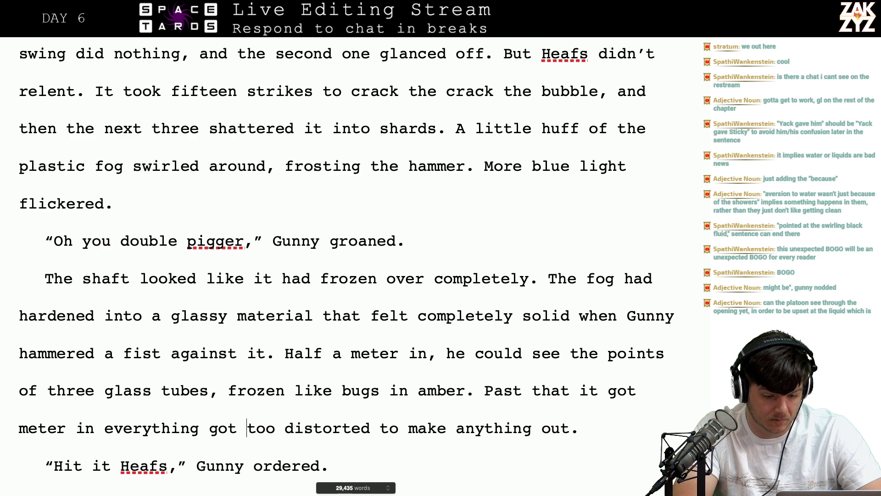
{"action": "key", "text": "shift+Left"}
{"action": "key", "text": "shift+Left"}
{"action": "key", "text": "shift+Left"}
{"action": "key", "text": "shift+Left"}
{"action": "key", "text": "shift+Left"}
{"action": "key", "text": "shift+Left"}
{"action": "key", "text": "shift+Left"}
{"action": "key", "text": "shift+Left"}
{"action": "key", "text": "shift+Left"}
{"action": "key", "text": "shift+Left"}
{"action": "key", "text": "shift+Left"}
{"action": "key", "text": "shift+Left"}
{"action": "key", "text": "shift+Left"}
{"action": "key", "text": "shift+Left"}
{"action": "key", "text": "shift+Left"}
{"action": "key", "text": "shift+Left"}
{"action": "key", "text": "shift+Left"}
{"action": "key", "text": "shift+Left"}
{"action": "key", "text": "shift+Left"}
{"action": "key", "text": "shift+Left"}
{"action": "key", "text": "shift+Left"}
{"action": "key", "text": "shift+Left"}
{"action": "key", "text": "shift+Left"}
{"action": "key", "text": "shift+Left"}
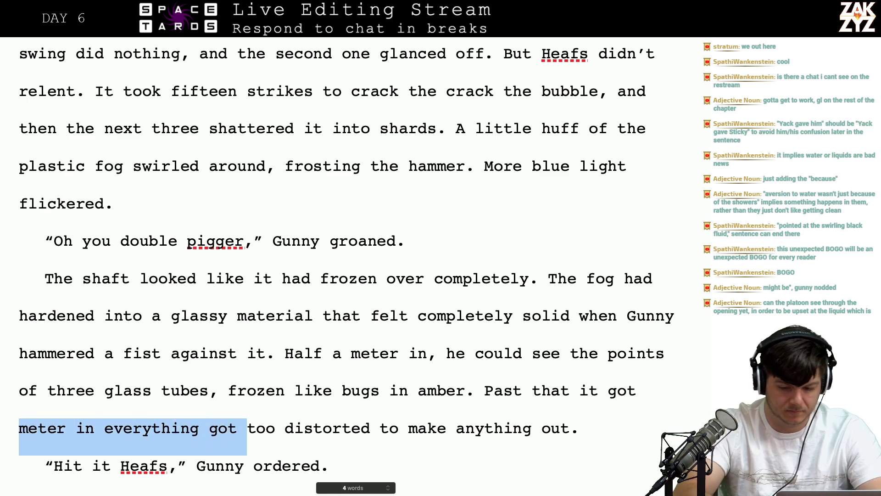
{"action": "key", "text": "BackSpace"}
Proofread from Gunny's order "Hit it Heafs" through the torch attempt to the line about vorpal wire
{"action": "scroll", "coordinate": [347, 262], "scroll_direction": "down", "scroll_amount": 1}
{"action": "scroll", "coordinate": [347, 262], "scroll_direction": "down", "scroll_amount": 2}
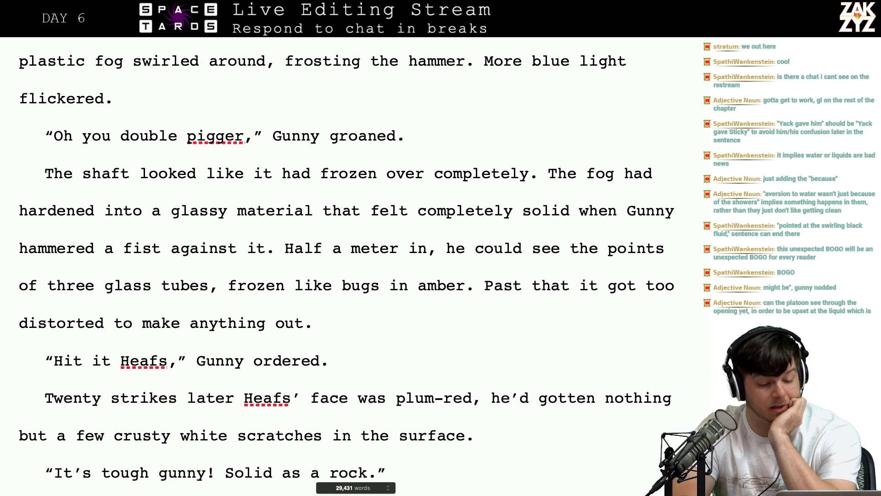
{"action": "scroll", "coordinate": [300, 325], "scroll_direction": "down", "scroll_amount": 3}
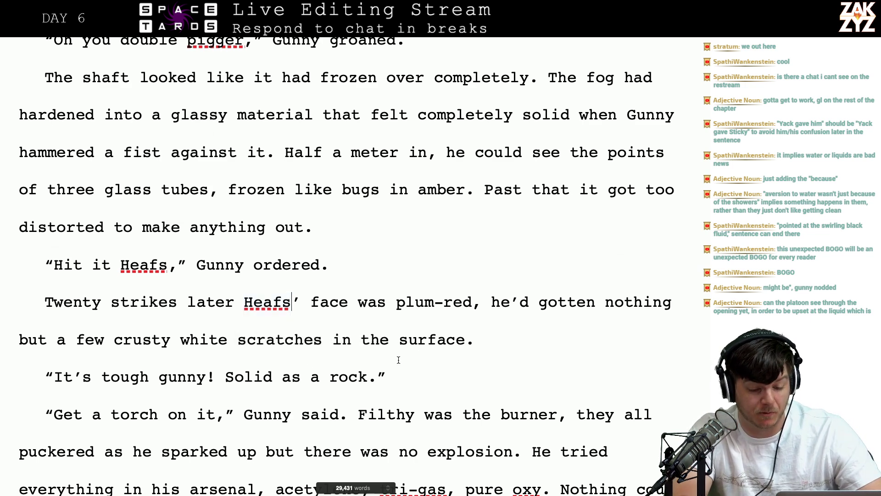
{"action": "scroll", "coordinate": [355, 335], "scroll_direction": "down", "scroll_amount": 2}
{"action": "scroll", "coordinate": [356, 335], "scroll_direction": "down", "scroll_amount": 4}
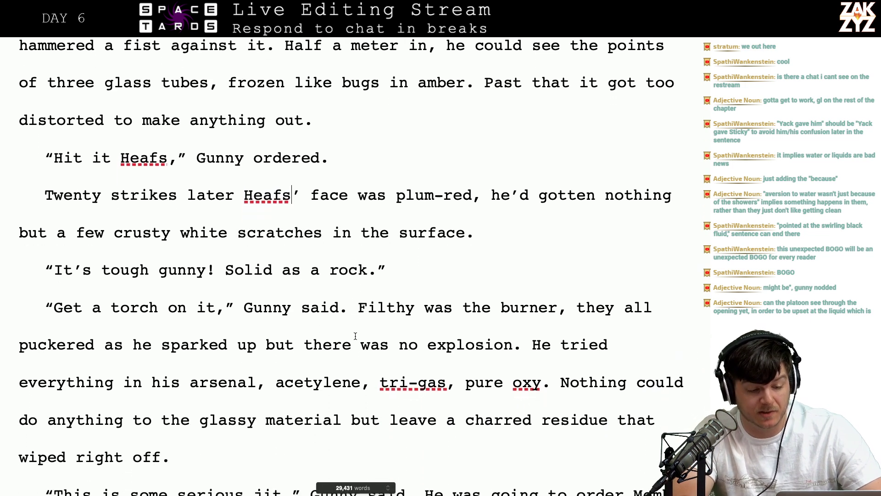
{"action": "scroll", "coordinate": [355, 336], "scroll_direction": "down", "scroll_amount": 1}
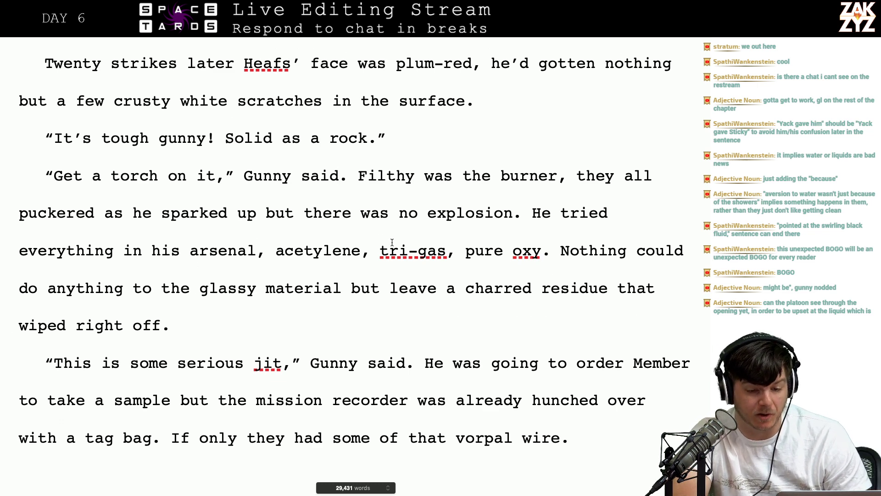
Move the sentence starting "Nothing could do anything" to its own paragraph and add "None of it worked." after "pure oxy."
{"action": "scroll", "coordinate": [392, 242], "scroll_direction": "down", "scroll_amount": 1}
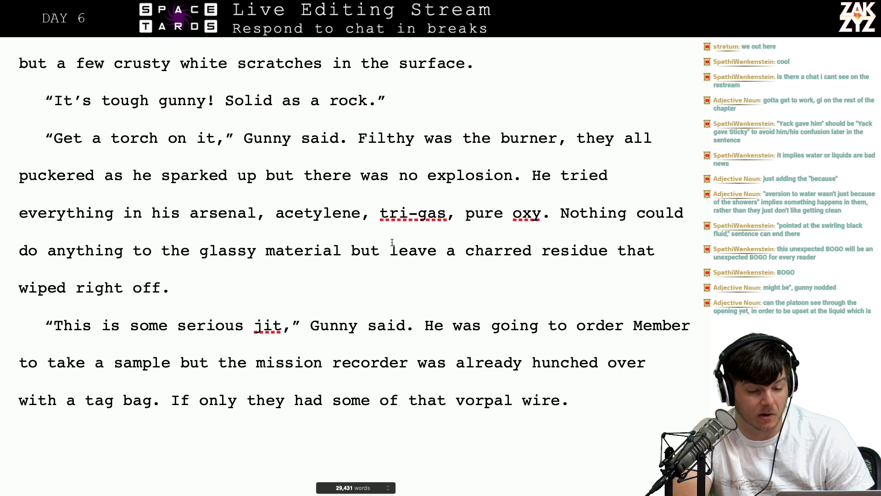
{"action": "scroll", "coordinate": [393, 242], "scroll_direction": "down", "scroll_amount": 1}
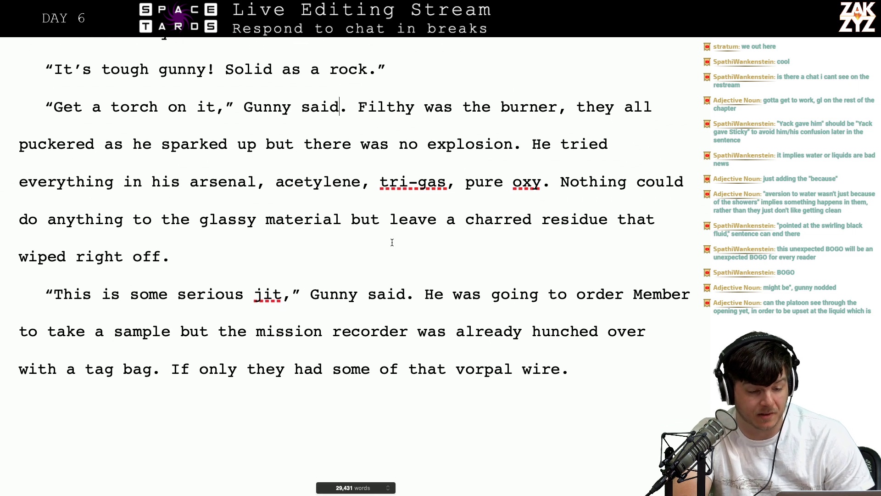
{"action": "scroll", "coordinate": [393, 242], "scroll_direction": "down", "scroll_amount": 1}
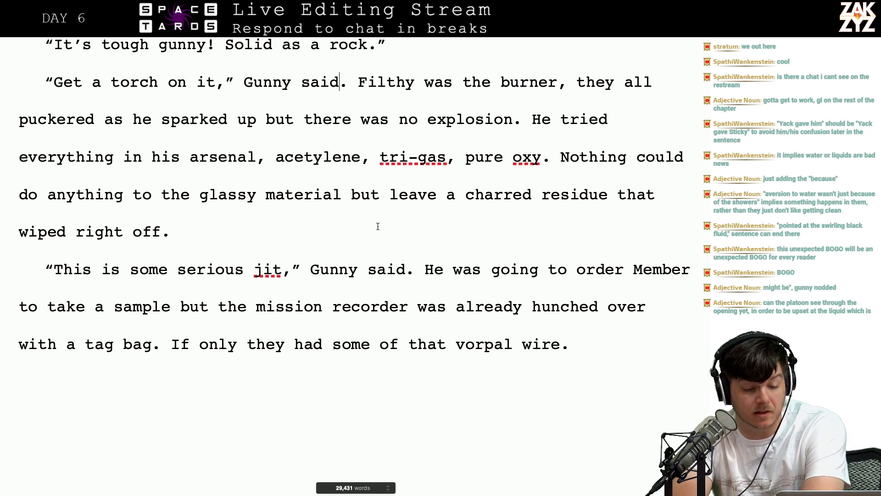
{"action": "scroll", "coordinate": [412, 220], "scroll_direction": "down", "scroll_amount": 1}
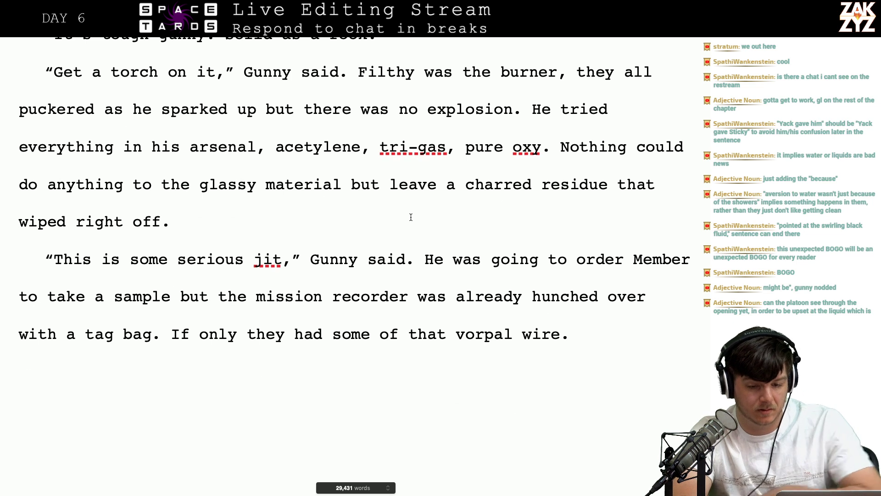
{"action": "left_click", "coordinate": [571, 148]}
{"action": "key", "text": "Left"}
{"action": "key", "text": "Return"}
{"action": "key", "text": "Left"}
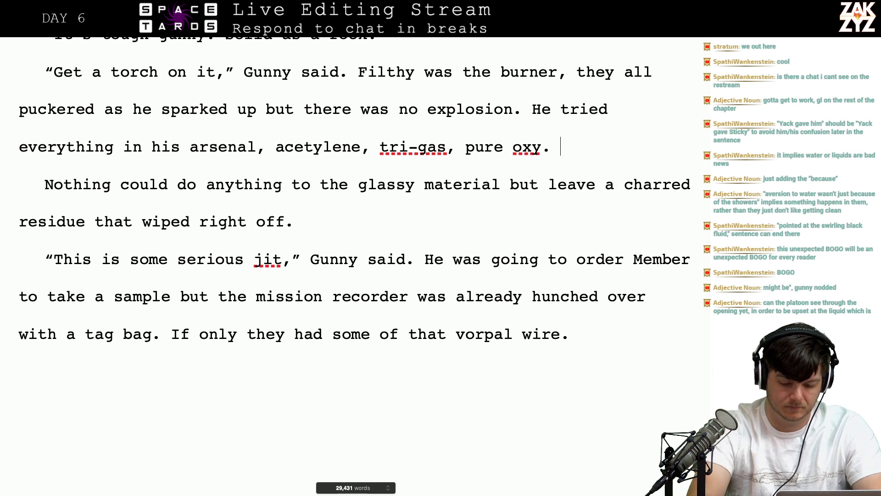
{"action": "type", "text": "Non "}
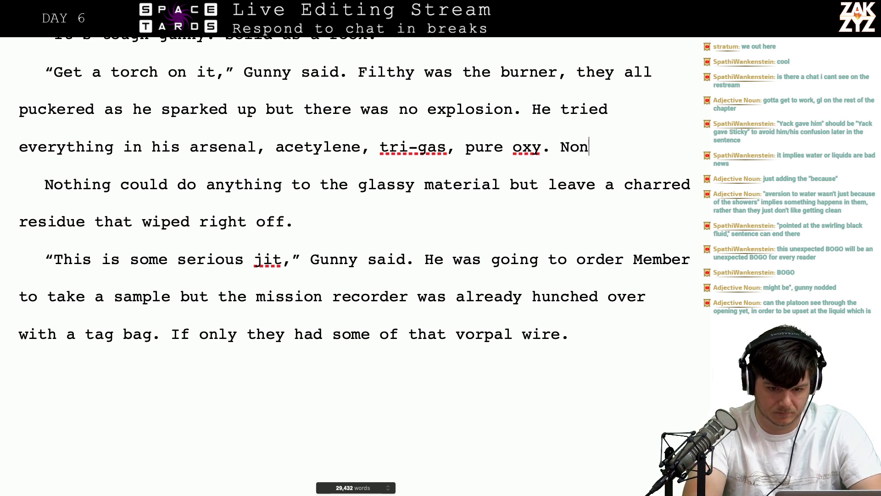
{"action": "type", "text": "e of it worked"}
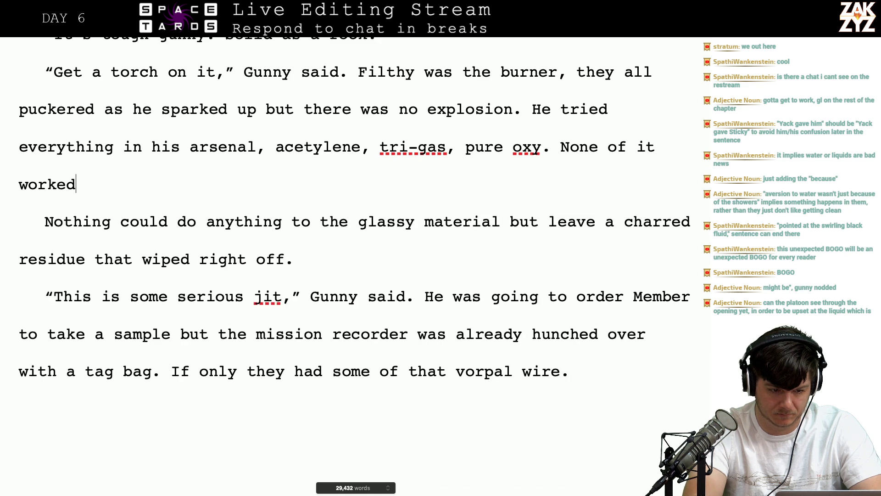
{"action": "type", "text": ". Al"}
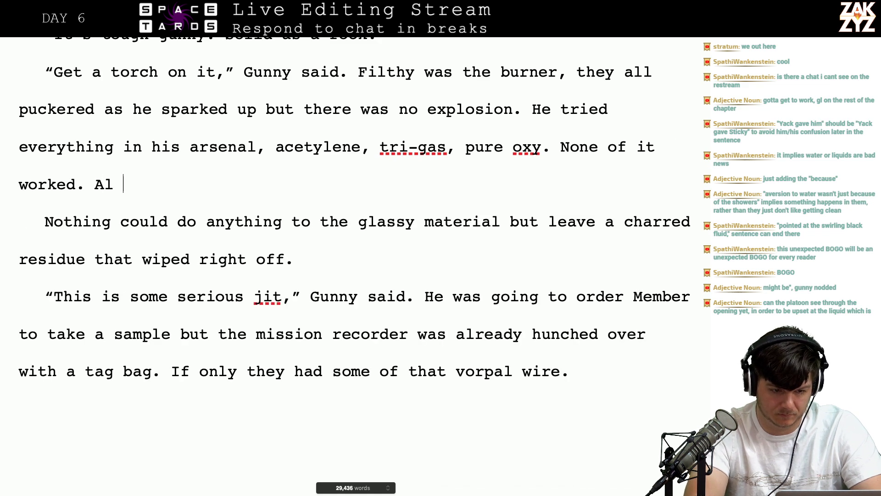
{"action": "key", "text": "BackSpace"}
{"action": "key", "text": "BackSpace"}
{"action": "type", "text": "It"}
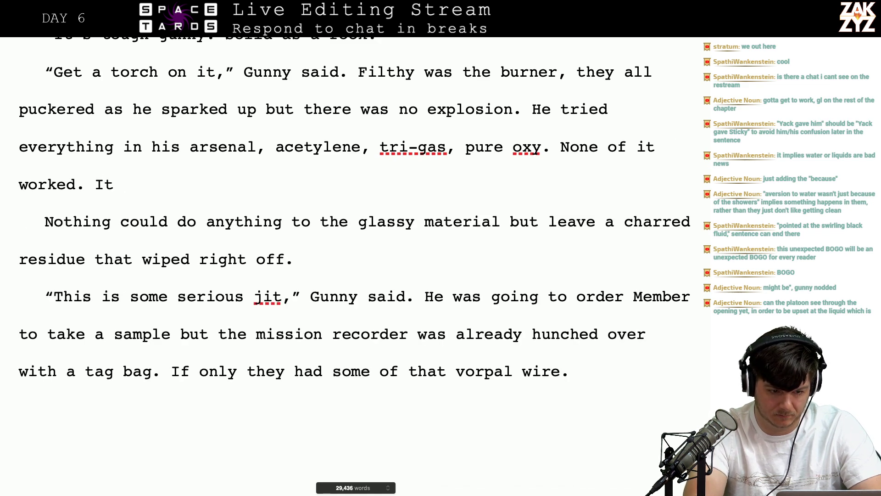
{"action": "key", "text": "BackSpace"}
{"action": "key", "text": "BackSpace"}
{"action": "type", "text": "It only"}
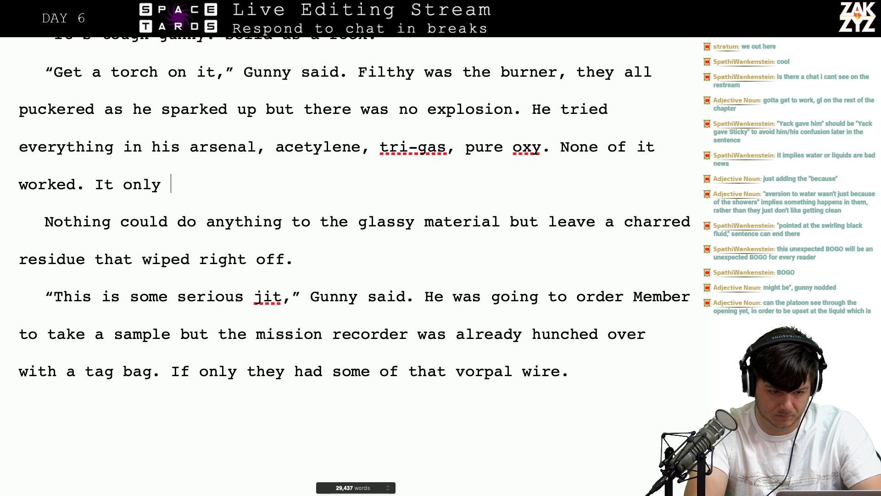
{"action": "key", "text": "BackSpace"}
{"action": "key", "text": "BackSpace"}
{"action": "key", "text": "BackSpace"}
{"action": "key", "text": "BackSpace"}
{"action": "key", "text": "BackSpace"}
{"action": "key", "text": "BackSpace"}
{"action": "key", "text": "BackSpace"}
{"action": "key", "text": "BackSpace"}
Add the sentence "The torches only left a charred residue that wiped right off." after "None of it worked."
{"action": "type", "text": "The t"}
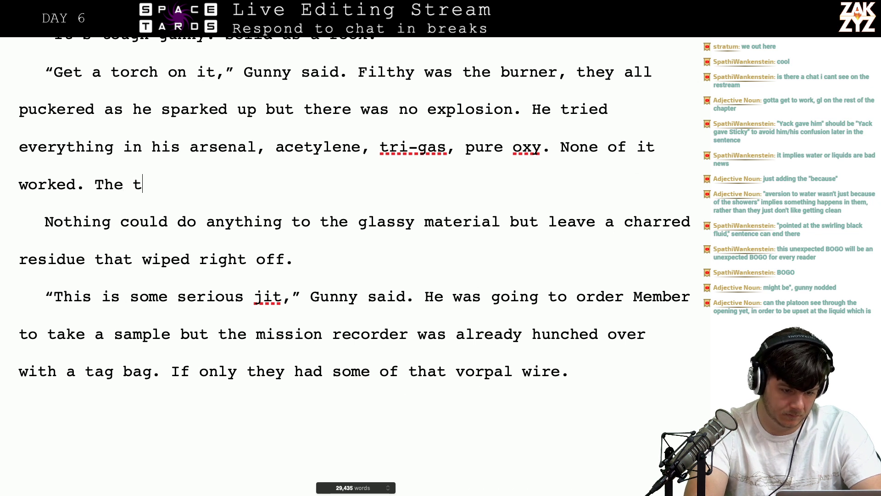
{"action": "type", "text": "orches only "}
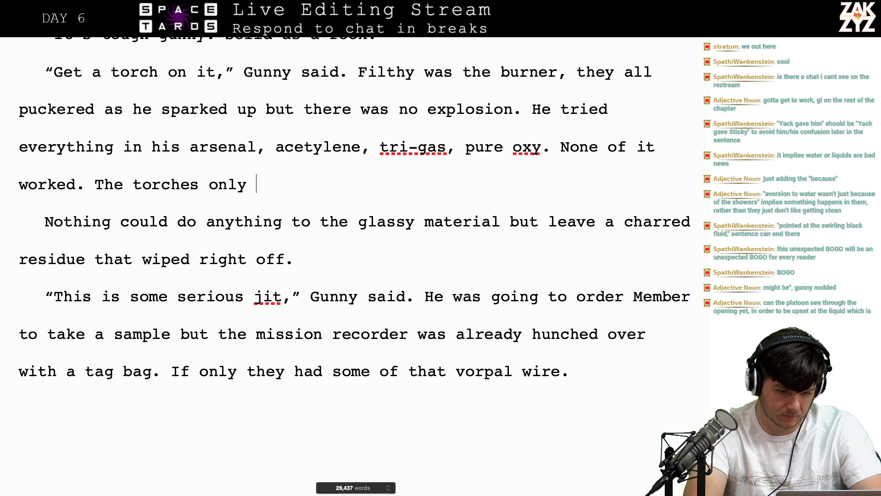
{"action": "type", "text": "left a ch"}
{"action": "key", "text": "BackSpace"}
{"action": "key", "text": "BackSpace"}
{"action": "key", "text": "BackSpace"}
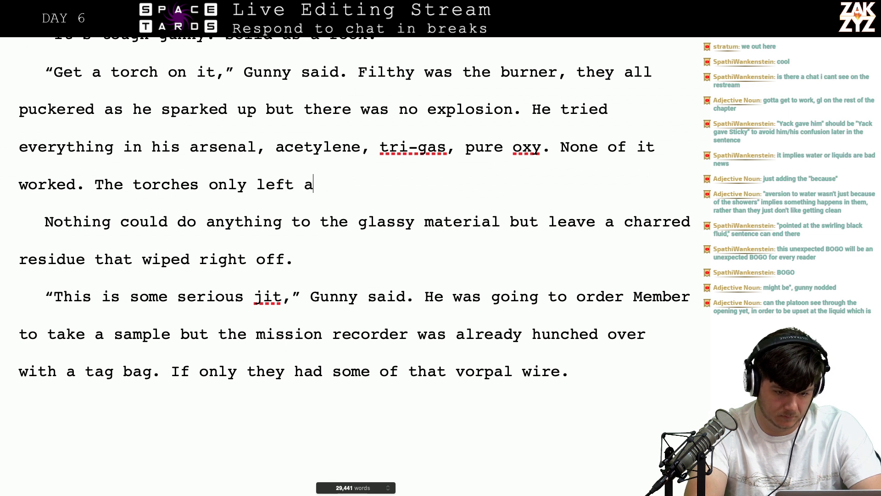
{"action": "type", "text": "charred resideu"}
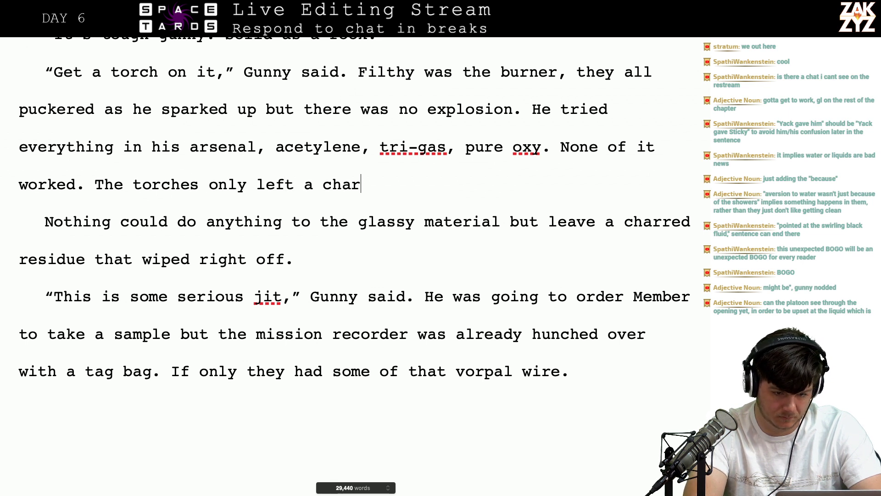
{"action": "key", "text": "BackSpace"}
{"action": "key", "text": "BackSpace"}
{"action": "type", "text": "ue"}
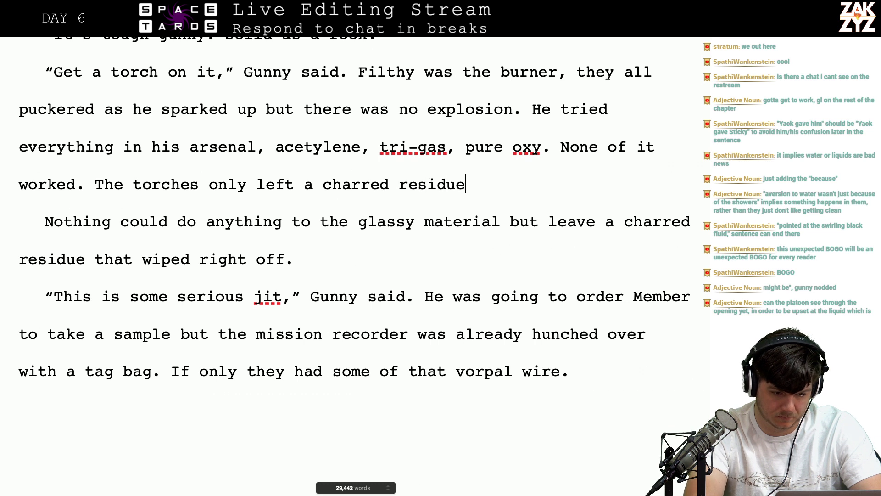
{"action": "type", "text": " that wiped right off."}
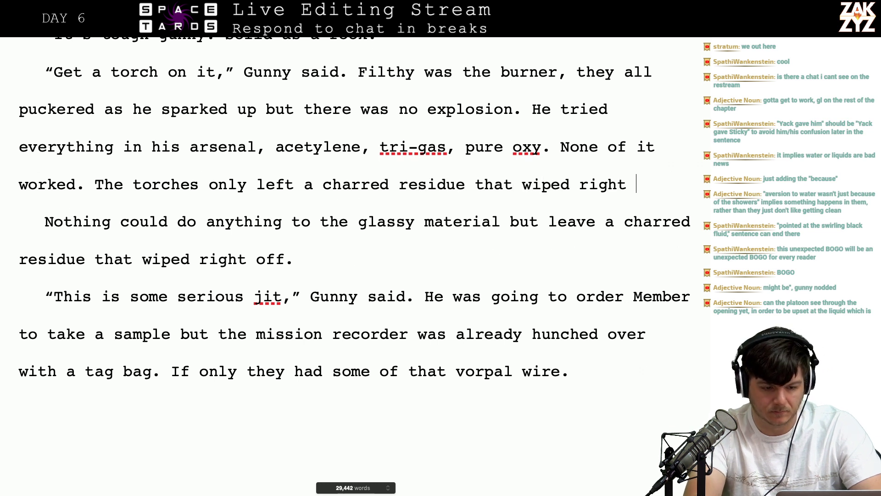
Delete the old paragraph "Nothing could do anything to the glassy material but leave a charred residue that wiped right off."
{"action": "key", "text": "shift+Down"}
{"action": "key", "text": "shift+Down"}
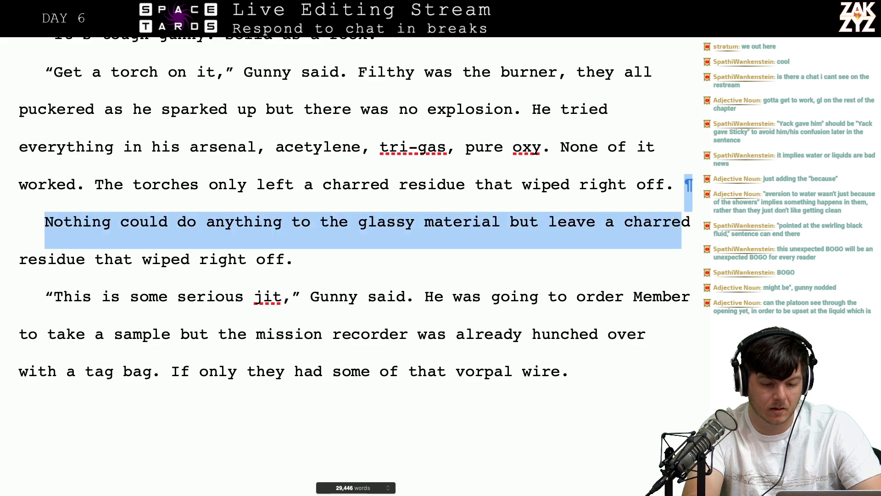
{"action": "key", "text": "BackSpace"}
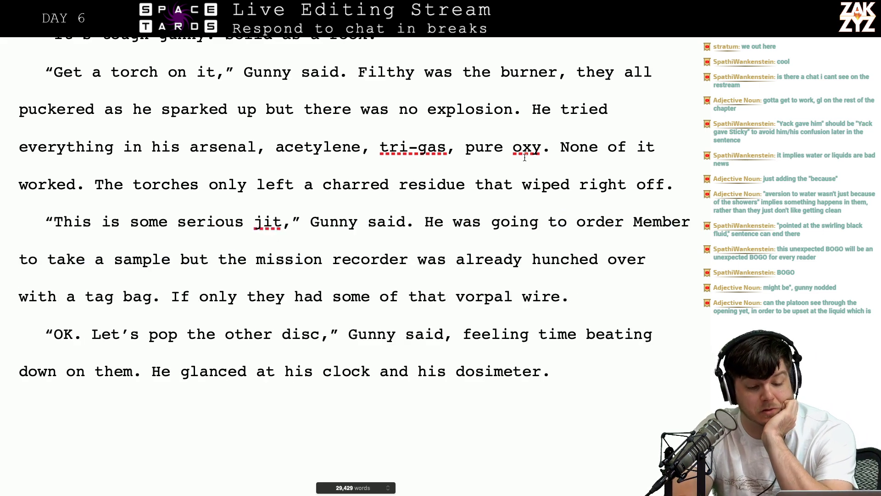
Proofread from "This is some serious jit" through the order to hit the other disc and "Bonzo, stand aside."
{"action": "scroll", "coordinate": [381, 220], "scroll_direction": "down", "scroll_amount": 1}
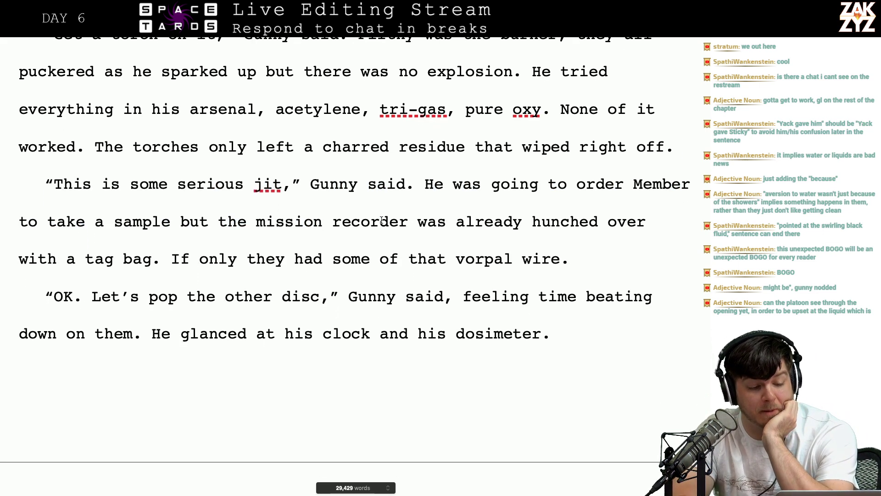
{"action": "left_click", "coordinate": [90, 184]}
{"action": "key", "text": "Right"}
{"action": "key", "text": "Right"}
{"action": "key", "text": "Right"}
{"action": "key", "text": "Right"}
{"action": "key", "text": "Right"}
{"action": "key", "text": "Right"}
{"action": "key", "text": "Right"}
{"action": "key", "text": "Right"}
{"action": "key", "text": "Right"}
{"action": "key", "text": "Right"}
{"action": "key", "text": "Right"}
{"action": "key", "text": "Right"}
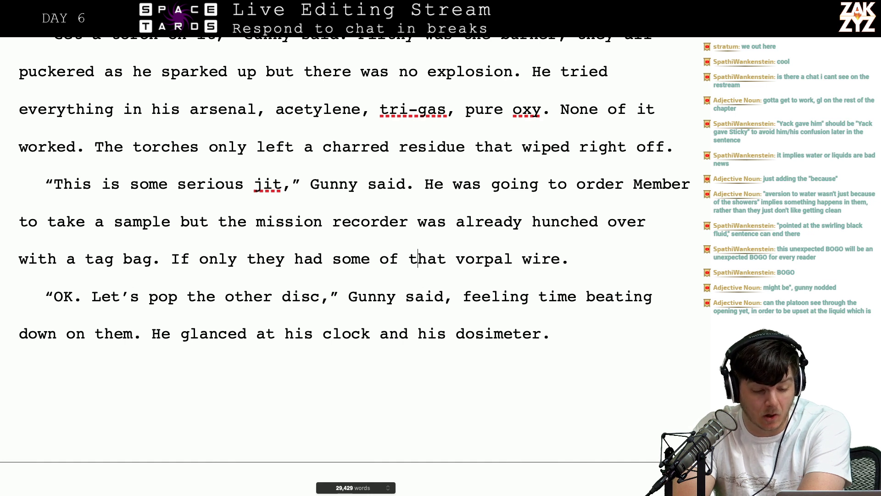
{"action": "left_click", "coordinate": [396, 296]}
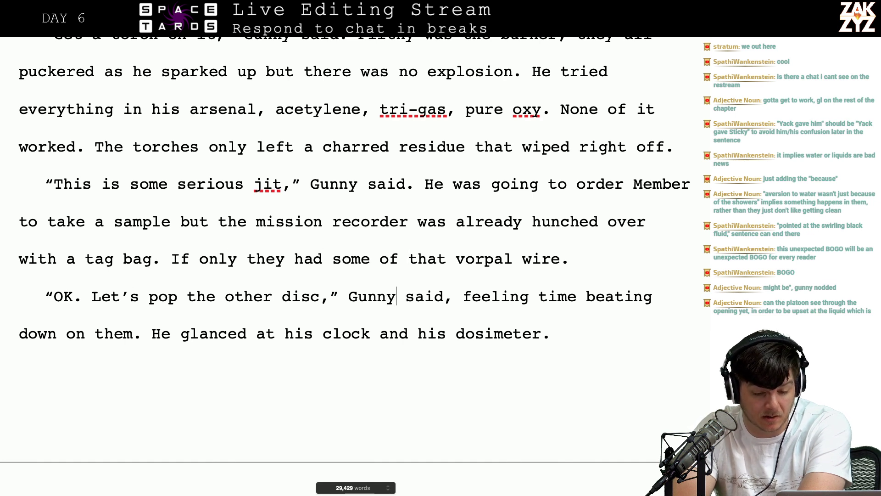
{"action": "left_click", "coordinate": [558, 296]}
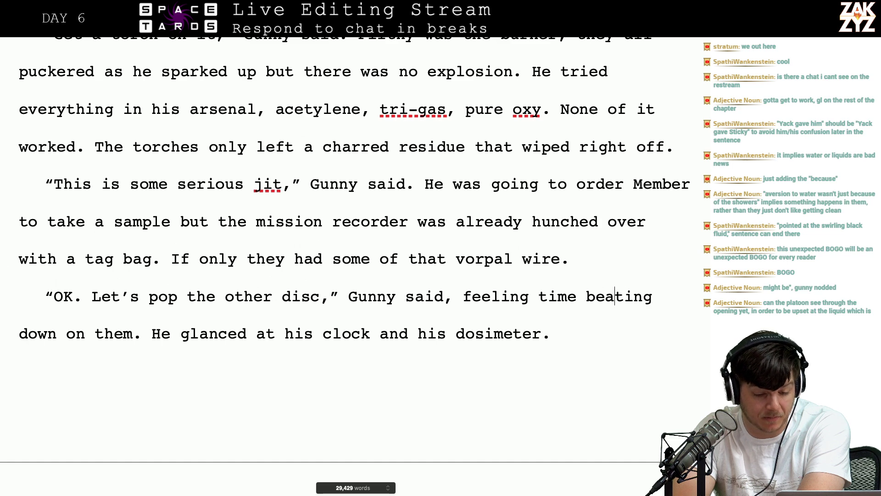
{"action": "left_click", "coordinate": [85, 334]}
{"action": "scroll", "coordinate": [105, 333], "scroll_direction": "down", "scroll_amount": 5}
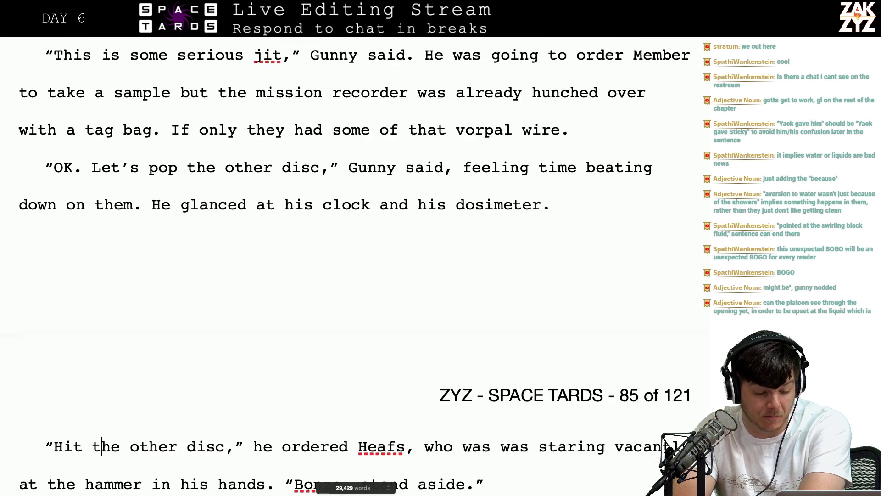
{"action": "scroll", "coordinate": [88, 173], "scroll_direction": "down", "scroll_amount": 1}
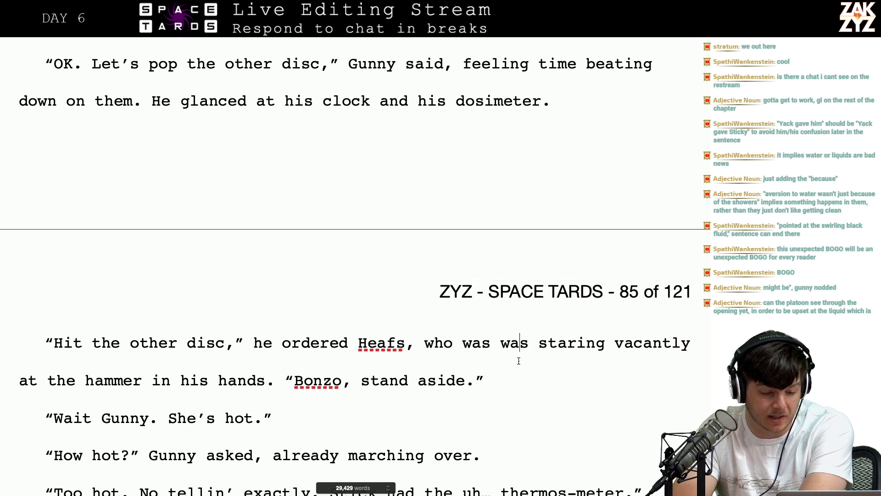
{"action": "key", "text": "Left"}
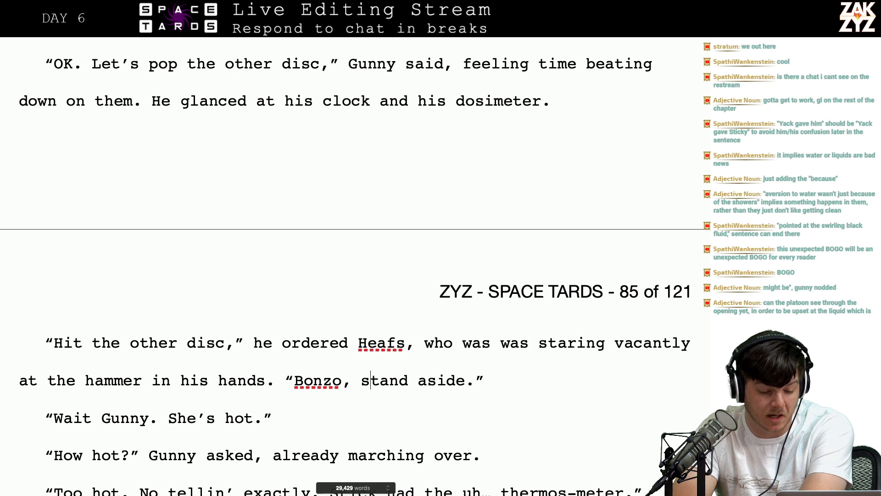
End the opening dialogue "Wait Gunny" with a comma and a closing quotation mark instead of the period
{"action": "key", "text": "Left"}
{"action": "key", "text": "Left"}
{"action": "key", "text": "Left"}
{"action": "key", "text": "Left"}
{"action": "key", "text": "Left"}
{"action": "key", "text": "Left"}
{"action": "key", "text": "Left"}
{"action": "key", "text": "Left"}
{"action": "key", "text": "Left"}
{"action": "key", "text": "Left"}
{"action": "key", "text": "Left"}
{"action": "key", "text": "Left"}
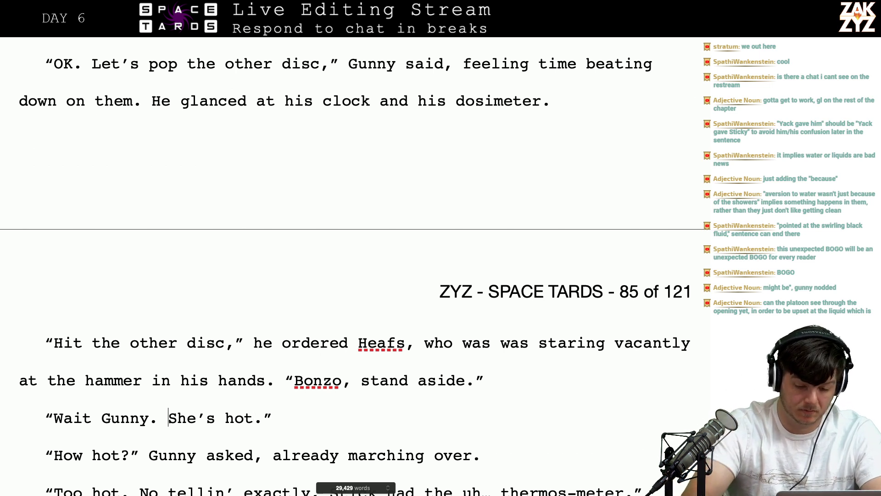
{"action": "type", "text": "\""}
{"action": "key", "text": "Left"}
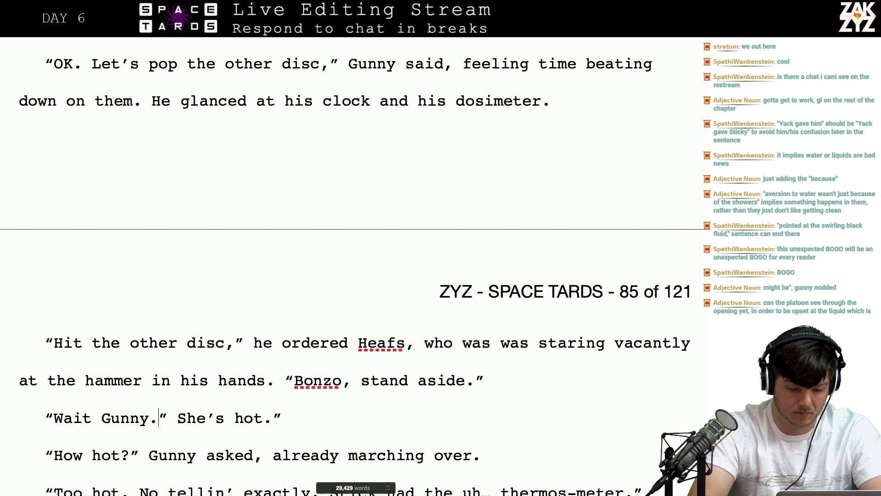
{"action": "key", "text": "BackSpace"}
{"action": "type", "text": ","}
Insert the dialogue tag "Bonzo cautioned." after "Wait Gunny," and open a new quotation before "She's hot."
{"action": "key", "text": "Right"}
{"action": "type", "text": "Bonzo cau"}
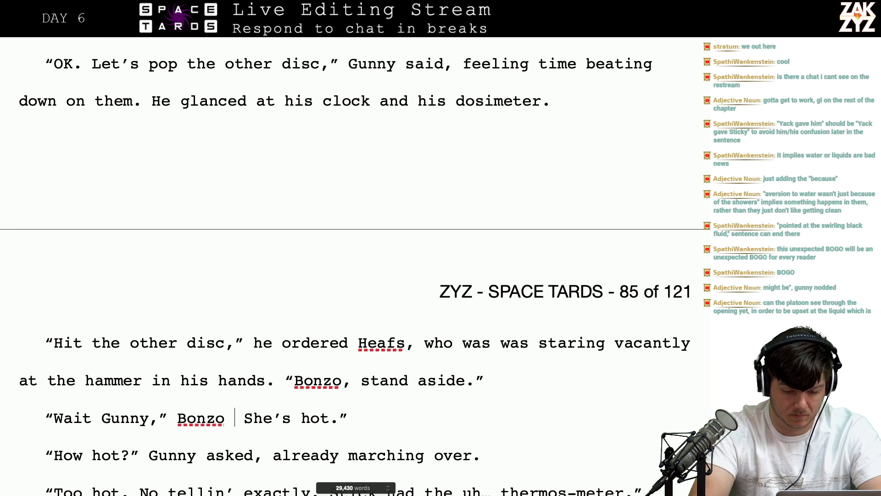
{"action": "type", "text": "tioned."}
{"action": "key", "text": "Right"}
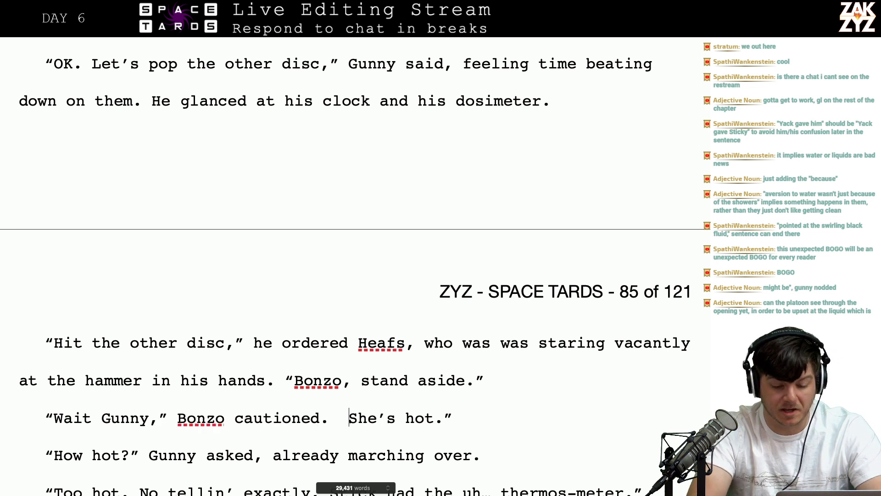
{"action": "key", "text": "BackSpace"}
{"action": "type", "text": "\""}
Proofread from "How hot?" through Gunny testing the disc with his gauntlet to the line about a fire on the other side
{"action": "left_click", "coordinate": [312, 410]}
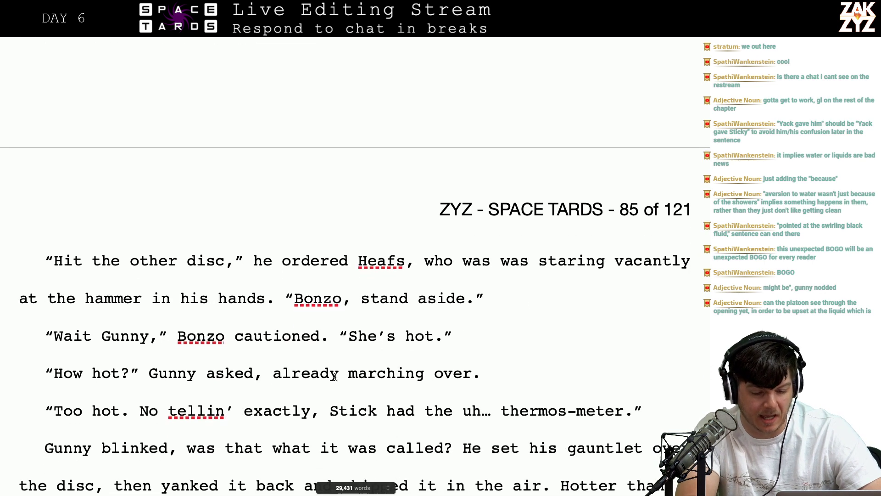
{"action": "scroll", "coordinate": [366, 369], "scroll_direction": "down", "scroll_amount": 4}
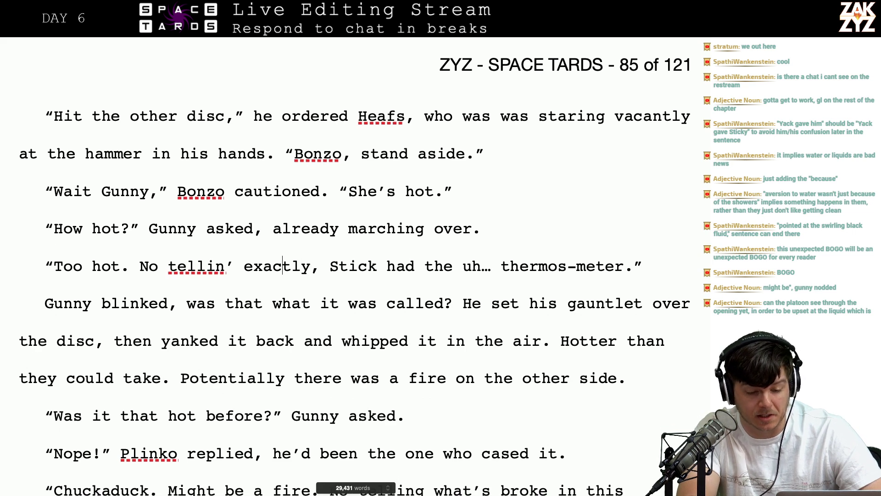
{"action": "left_click", "coordinate": [359, 267]}
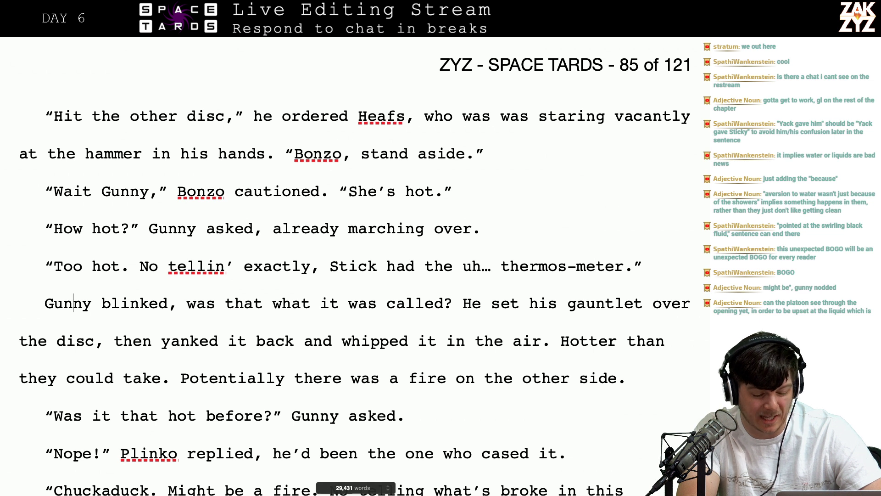
{"action": "key", "text": "Right"}
{"action": "key", "text": "Right"}
{"action": "key", "text": "Right"}
{"action": "key", "text": "Right"}
{"action": "key", "text": "Right"}
{"action": "key", "text": "Right"}
{"action": "key", "text": "Right"}
{"action": "key", "text": "Right"}
{"action": "key", "text": "Right"}
{"action": "key", "text": "Right"}
{"action": "key", "text": "Right"}
{"action": "key", "text": "Right"}
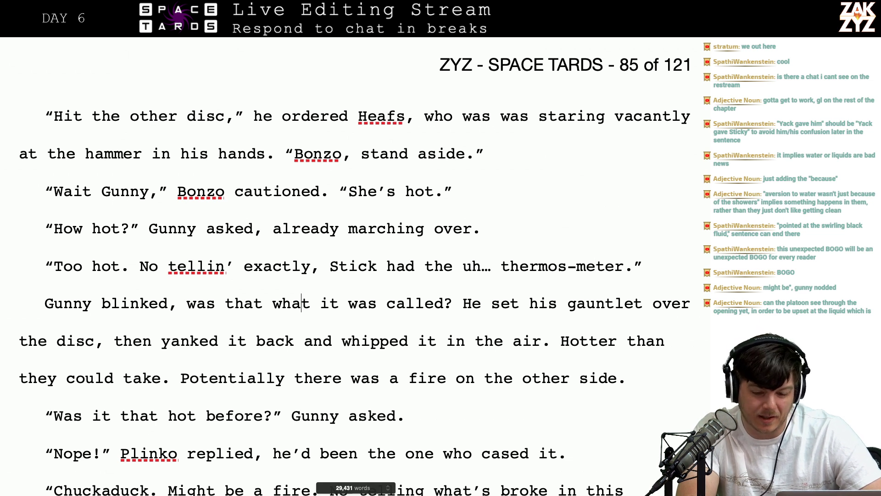
{"action": "key", "text": "Right"}
{"action": "key", "text": "Right"}
{"action": "key", "text": "Right"}
{"action": "key", "text": "Right"}
{"action": "key", "text": "Right"}
{"action": "key", "text": "Right"}
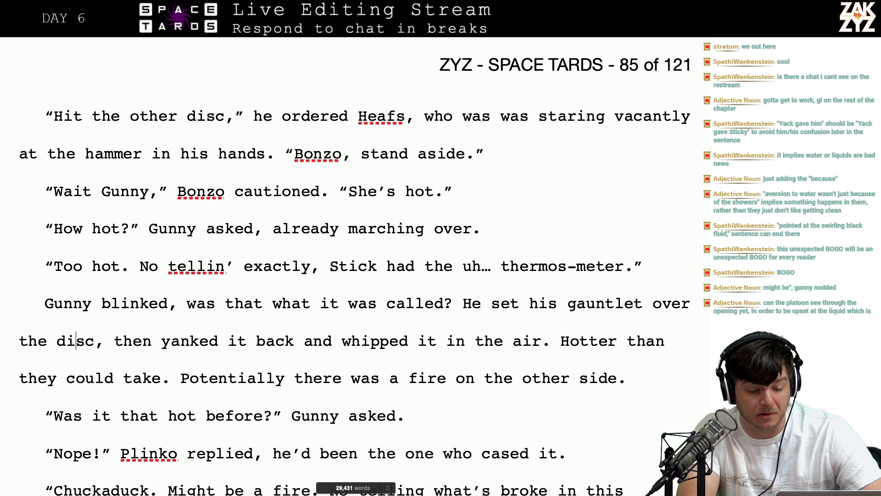
{"action": "key", "text": "Right"}
{"action": "key", "text": "Right"}
{"action": "key", "text": "Right"}
{"action": "key", "text": "Right"}
{"action": "key", "text": "Right"}
{"action": "key", "text": "Right"}
{"action": "key", "text": "Right"}
{"action": "key", "text": "Right"}
{"action": "key", "text": "Right"}
{"action": "key", "text": "Right"}
{"action": "key", "text": "Right"}
{"action": "key", "text": "Right"}
{"action": "key", "text": "Right"}
{"action": "key", "text": "Right"}
{"action": "key", "text": "Right"}
{"action": "key", "text": "Right"}
{"action": "key", "text": "Right"}
{"action": "key", "text": "Right"}
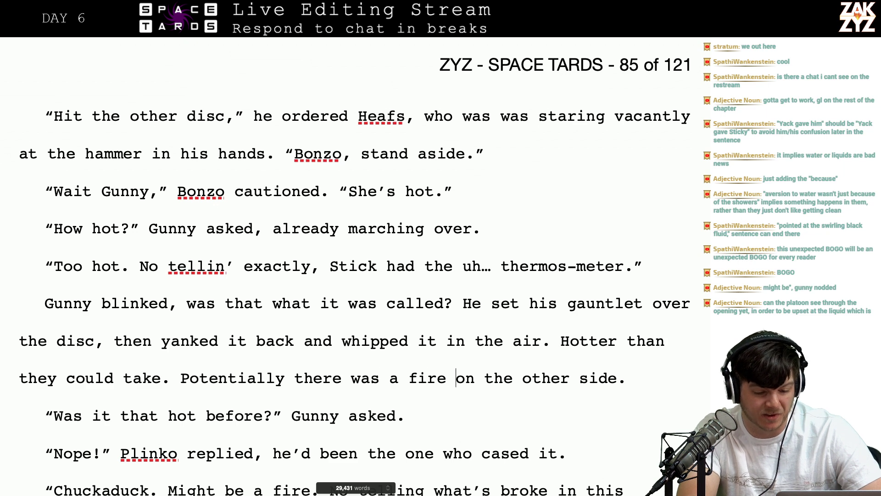
Proofread from the fire on the other side through "Nope!" and the "chucked up whale" line to Gunny turning to face the unit
{"action": "key", "text": "Right"}
{"action": "key", "text": "Right"}
{"action": "key", "text": "Right"}
{"action": "key", "text": "Right"}
{"action": "key", "text": "Right"}
{"action": "key", "text": "Right"}
{"action": "key", "text": "Right"}
{"action": "key", "text": "Right"}
{"action": "key", "text": "Right"}
{"action": "key", "text": "Right"}
{"action": "key", "text": "Right"}
{"action": "key", "text": "Right"}
{"action": "key", "text": "Right"}
{"action": "key", "text": "Right"}
{"action": "key", "text": "Right"}
{"action": "key", "text": "Right"}
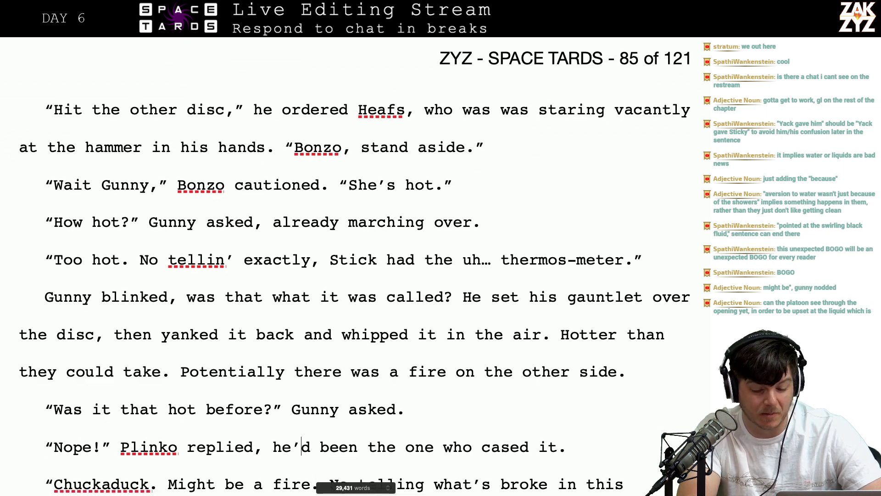
{"action": "key", "text": "Right"}
{"action": "key", "text": "Right"}
{"action": "key", "text": "Right"}
{"action": "key", "text": "Right"}
{"action": "key", "text": "Right"}
{"action": "key", "text": "Right"}
{"action": "key", "text": "Down"}
{"action": "key", "text": "Right"}
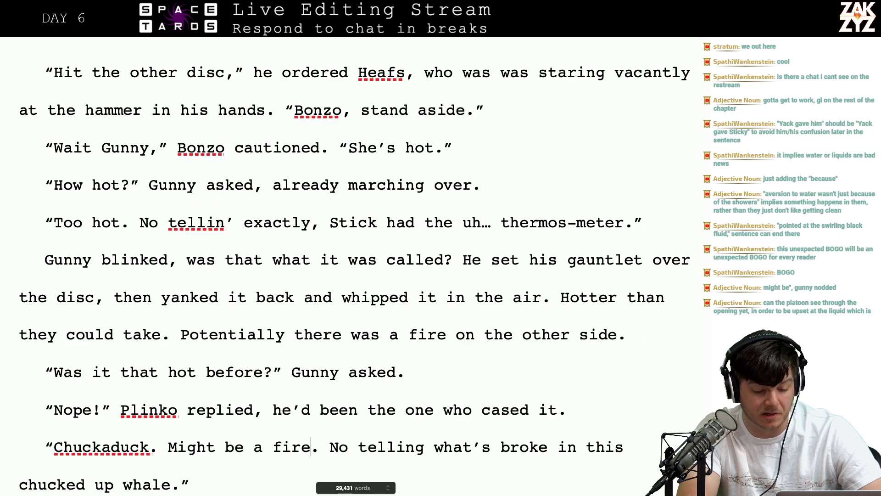
{"action": "key", "text": "Left"}
{"action": "key", "text": "Left"}
{"action": "key", "text": "Down"}
{"action": "scroll", "coordinate": [375, 322], "scroll_direction": "down", "scroll_amount": 2}
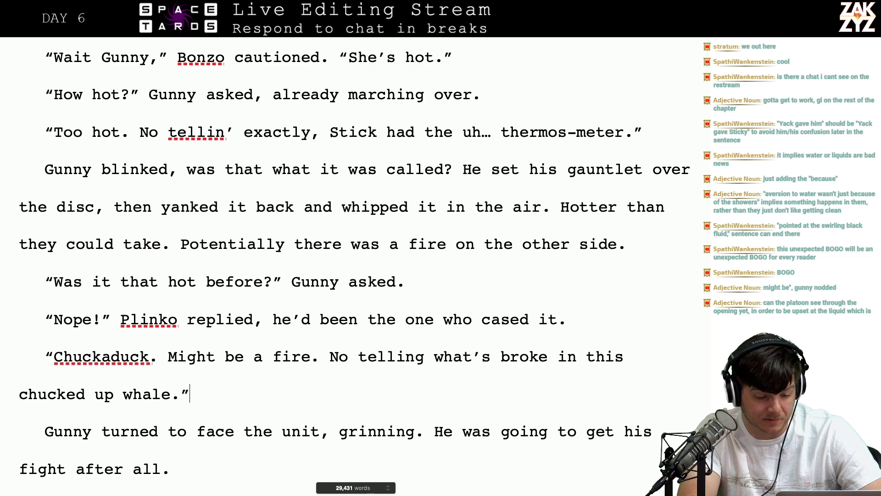
{"action": "key", "text": "Down"}
{"action": "key", "text": "Right"}
{"action": "key", "text": "Left"}
{"action": "key", "text": "Left"}
{"action": "key", "text": "Left"}
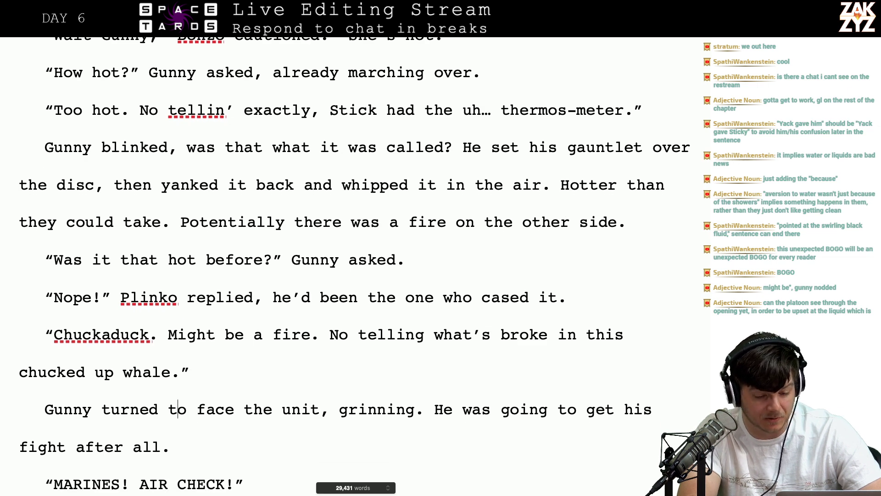
{"action": "key", "text": "Right"}
{"action": "key", "text": "Right"}
{"action": "key", "text": "Right"}
{"action": "key", "text": "Right"}
{"action": "key", "text": "Right"}
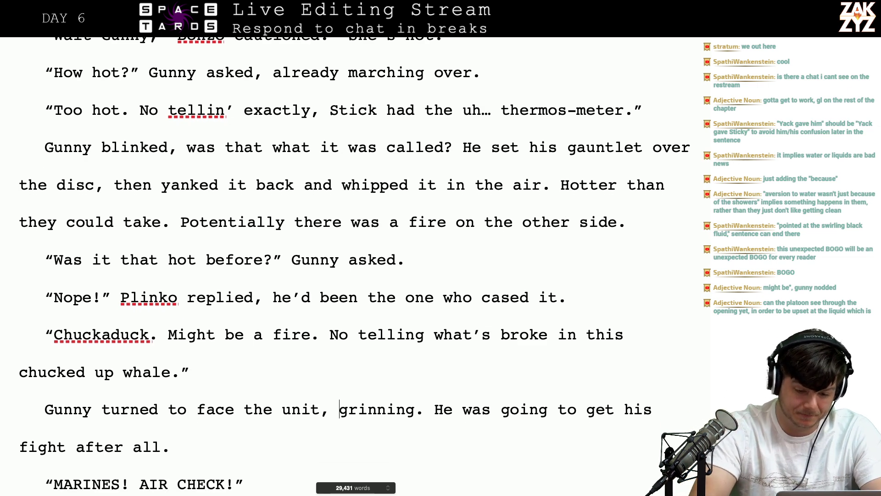
Break the sentence after "Gunny turned to face the unit," and continue it with "and he felt a grin forming."
{"action": "key", "text": "Left"}
{"action": "key", "text": "Return"}
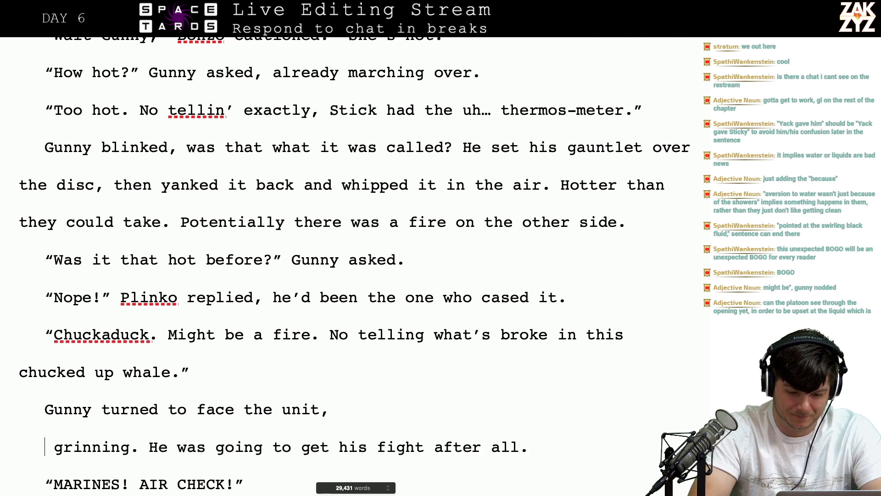
{"action": "key", "text": "Return"}
{"action": "key", "text": "Up"}
{"action": "type", "text": "and ch"}
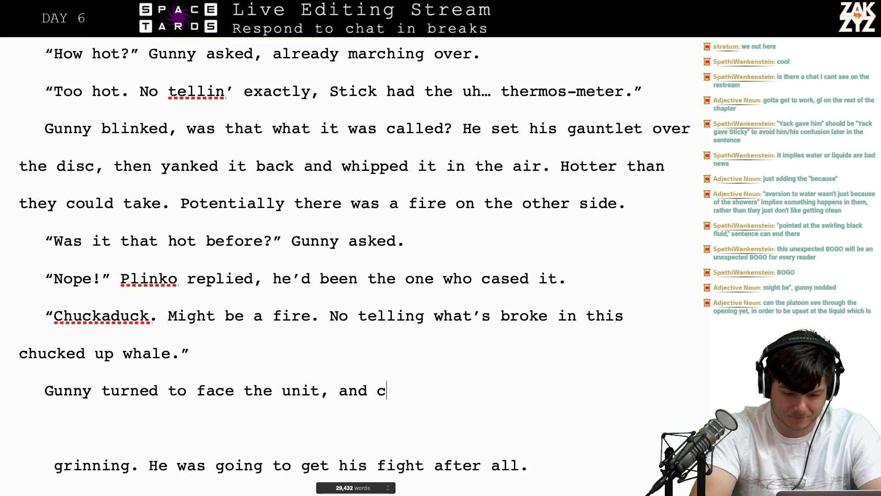
{"action": "key", "text": "BackSpace"}
{"action": "key", "text": "BackSpace"}
{"action": "type", "text": "he "}
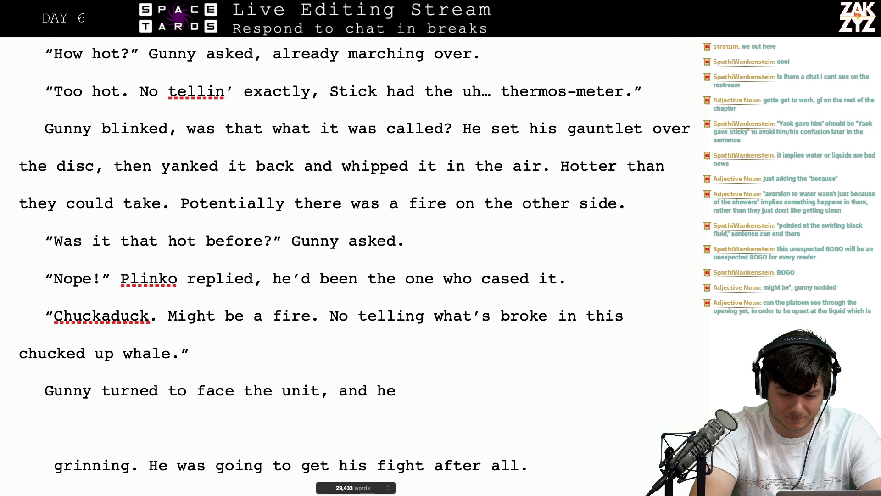
{"action": "type", "text": "felt a grin"}
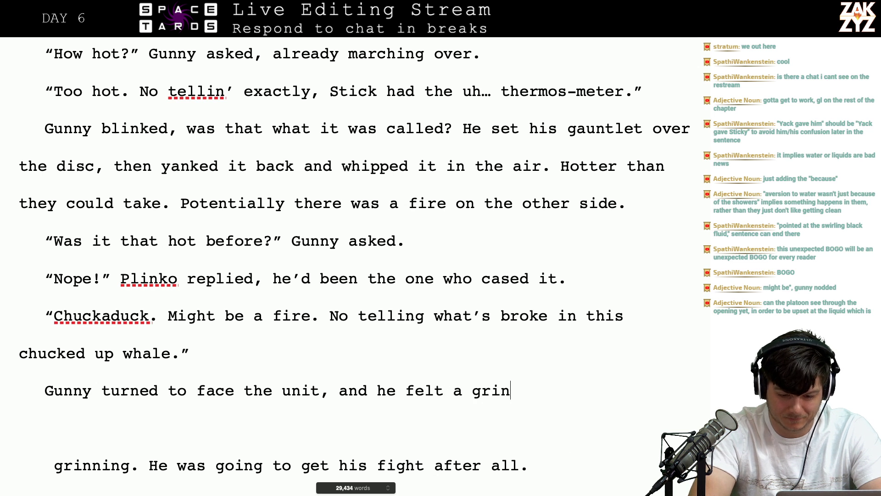
{"action": "type", "text": " forming."}
Delete the blank line and leftover "grinning." so that "He was going to get his fight" rejoins the paragraph
{"action": "key", "text": "shift+Right"}
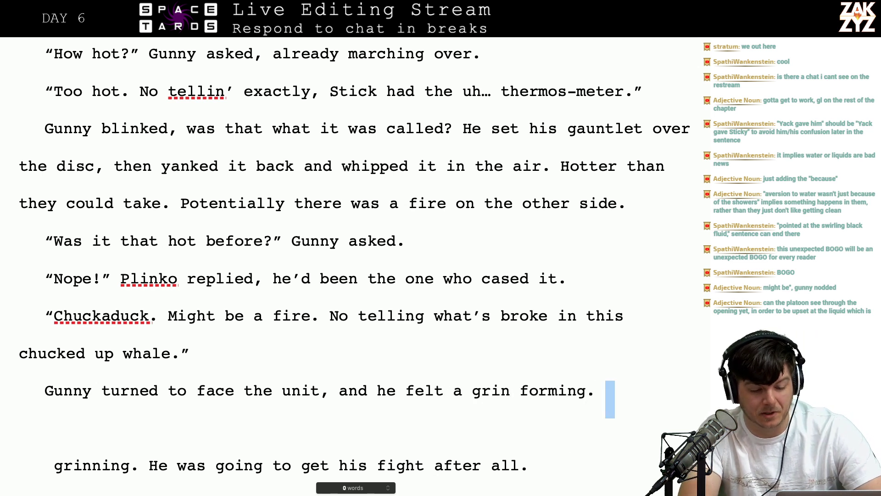
{"action": "key", "text": "shift+Right"}
{"action": "key", "text": "shift+Right"}
{"action": "key", "text": "shift+Right"}
{"action": "key", "text": "shift+Right"}
{"action": "key", "text": "shift+Right"}
{"action": "key", "text": "shift+Right"}
{"action": "key", "text": "shift+Right"}
{"action": "key", "text": "shift+Right"}
{"action": "key", "text": "shift+Right"}
{"action": "key", "text": "shift+Right"}
{"action": "key", "text": "shift+Right"}
{"action": "key", "text": "Delete"}
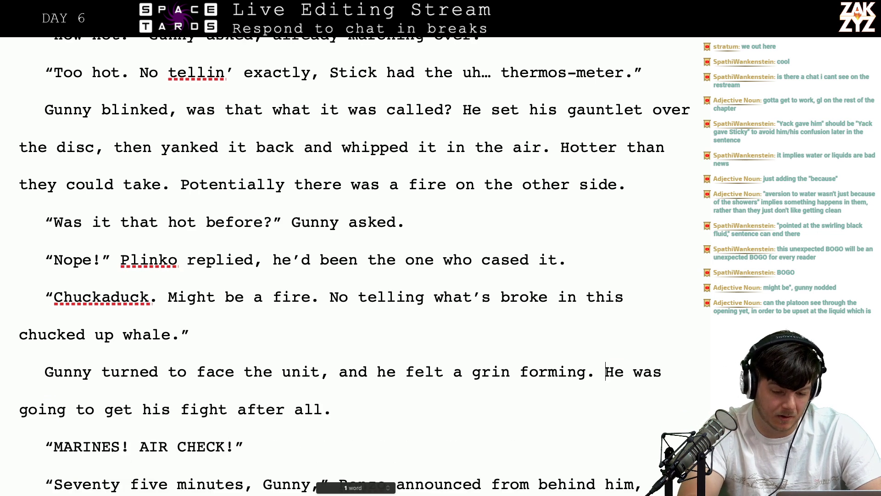
Replace "unit" with "platoon" in the sentence about Gunny turning and insert ", starting to grin." after it
{"action": "key", "text": "Right"}
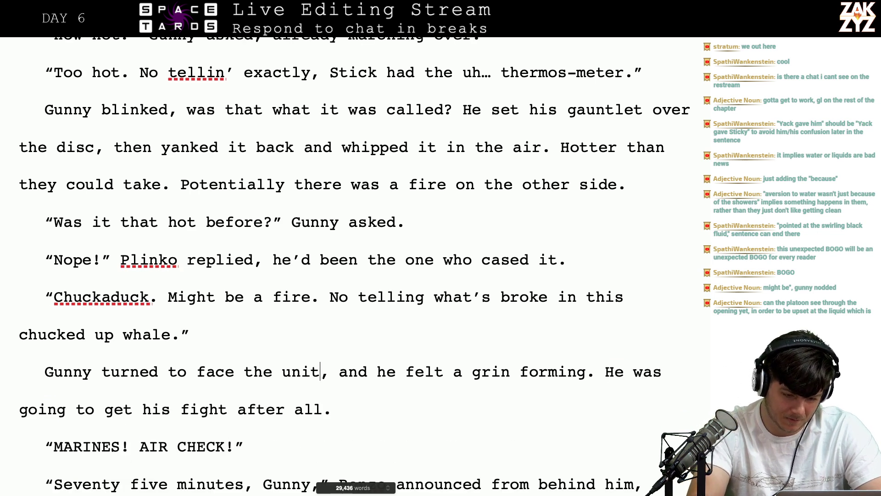
{"action": "key", "text": "BackSpace"}
{"action": "key", "text": "BackSpace"}
{"action": "key", "text": "BackSpace"}
{"action": "key", "text": "BackSpace"}
{"action": "type", "text": "platoon"}
{"action": "type", "text": ", starting"}
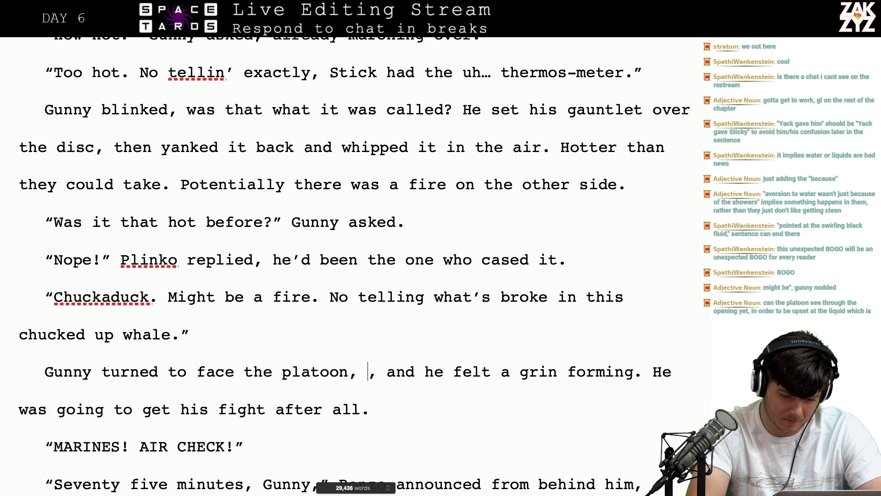
{"action": "type", "text": " to grin."}
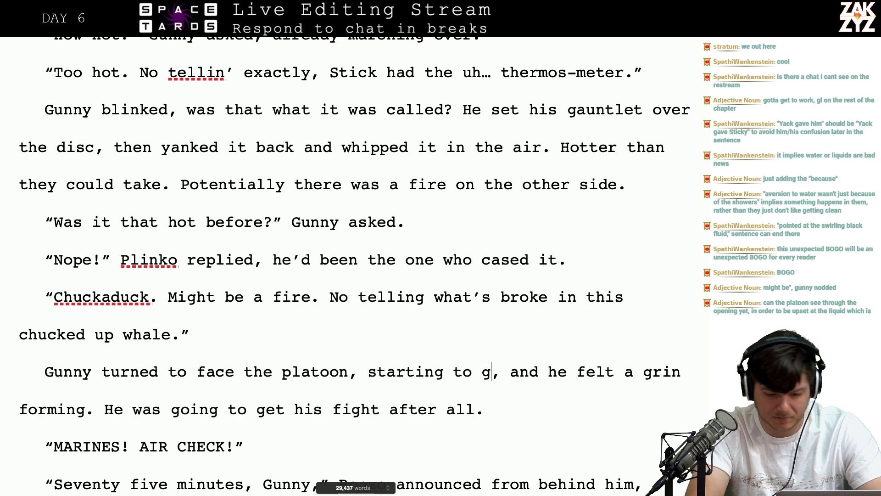
Delete the leftover ", and he felt a grin forming." before "He was going to get his fight after all."
{"action": "key", "text": "shift+Right"}
{"action": "key", "text": "shift+Right"}
{"action": "key", "text": "shift+Right"}
{"action": "key", "text": "shift+Right"}
{"action": "key", "text": "shift+Right"}
{"action": "key", "text": "shift+Right"}
{"action": "key", "text": "shift+Right"}
{"action": "key", "text": "shift+Right"}
{"action": "key", "text": "shift+Right"}
{"action": "key", "text": "shift+Right"}
{"action": "key", "text": "shift+Right"}
{"action": "key", "text": "shift+Right"}
{"action": "key", "text": "shift+Right"}
{"action": "key", "text": "shift+Right"}
{"action": "key", "text": "shift+Right"}
{"action": "key", "text": "shift+Right"}
{"action": "key", "text": "shift+Right"}
{"action": "key", "text": "shift+Right"}
{"action": "key", "text": "shift+Right"}
{"action": "key", "text": "shift+Right"}
{"action": "key", "text": "shift+Right"}
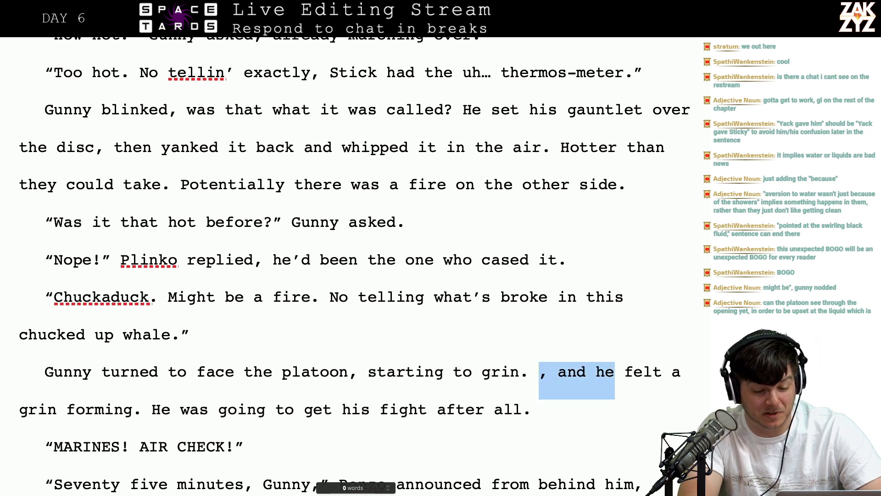
{"action": "key", "text": "shift+Right"}
{"action": "key", "text": "shift+Right"}
{"action": "key", "text": "shift+Right"}
{"action": "key", "text": "shift+Right"}
{"action": "key", "text": "shift+Right"}
{"action": "key", "text": "shift+Right"}
{"action": "key", "text": "shift+Right"}
{"action": "key", "text": "shift+Right"}
{"action": "key", "text": "shift+Right"}
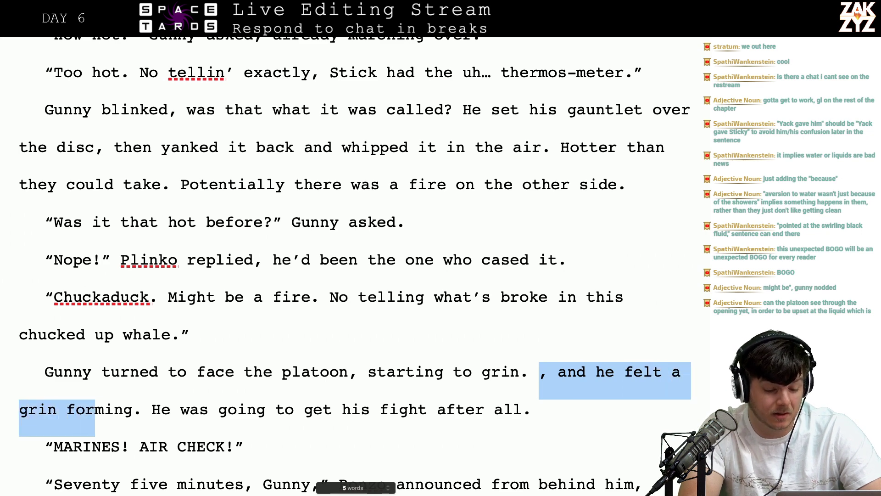
{"action": "key", "text": "BackSpace"}
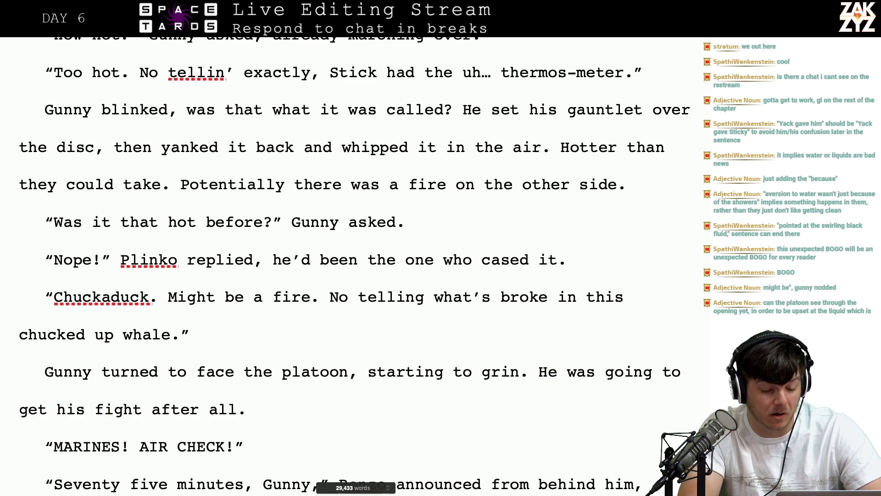
Proofread from "MARINES! AIR CHECK!" through the marines' air reports and "What's Sipper got?" to Plinko's "Sixty," line
{"action": "key", "text": "Left"}
{"action": "key", "text": "Down"}
{"action": "key", "text": "Down"}
{"action": "key", "text": "Down"}
{"action": "key", "text": "Down"}
{"action": "key", "text": "Down"}
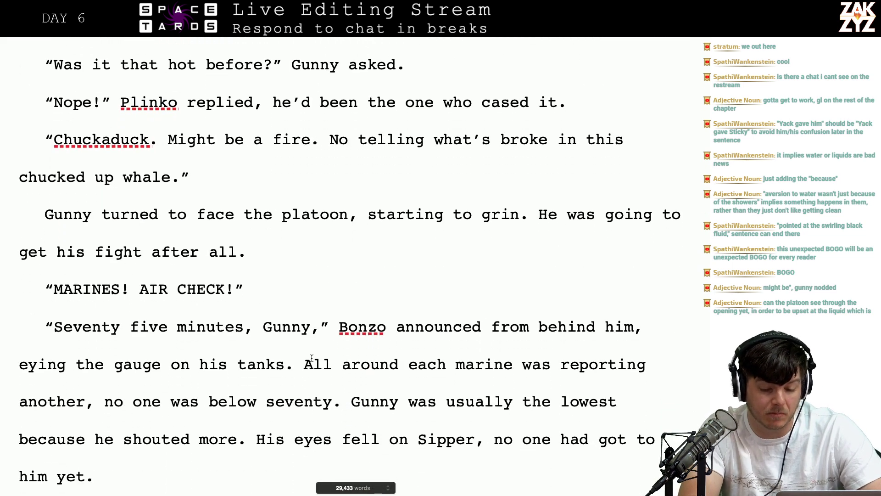
{"action": "left_click", "coordinate": [322, 363]}
{"action": "key", "text": "Up"}
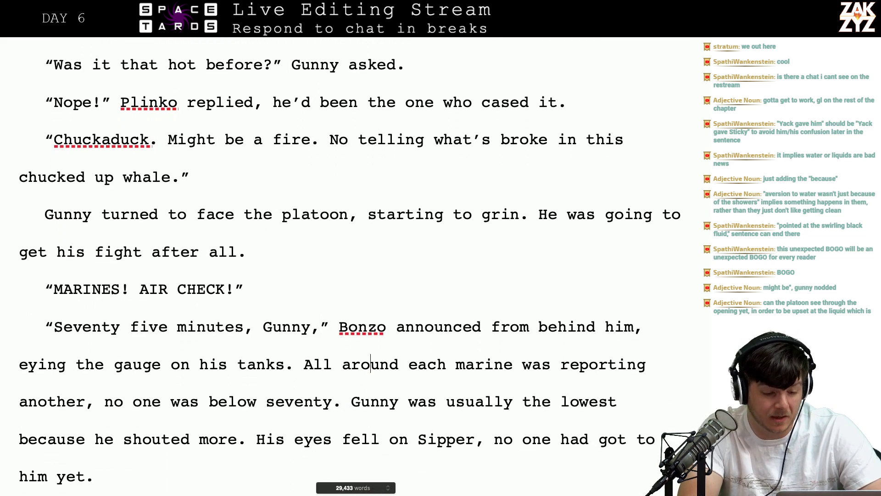
{"action": "key", "text": "Left"}
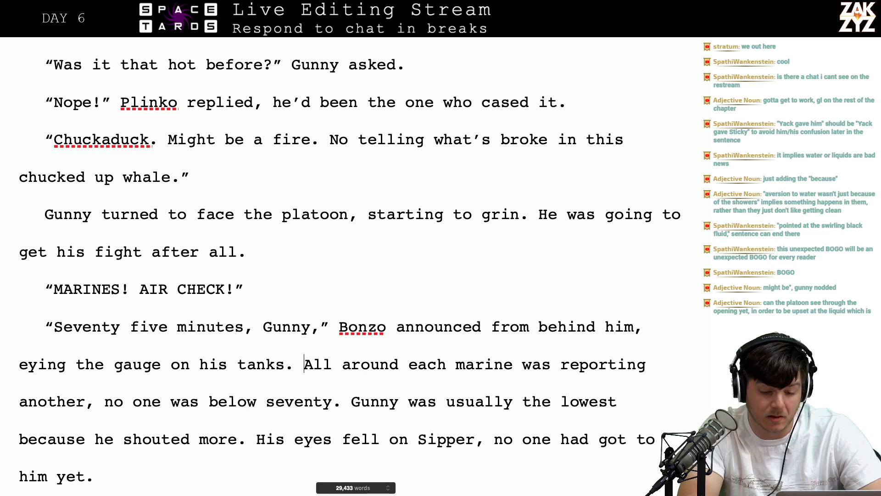
{"action": "key", "text": "Right"}
{"action": "key", "text": "Right"}
{"action": "key", "text": "Right"}
{"action": "key", "text": "Right"}
{"action": "key", "text": "Right"}
{"action": "key", "text": "Right"}
{"action": "key", "text": "Right"}
{"action": "key", "text": "Right"}
{"action": "key", "text": "Right"}
{"action": "key", "text": "Right"}
{"action": "key", "text": "Right"}
{"action": "key", "text": "Right"}
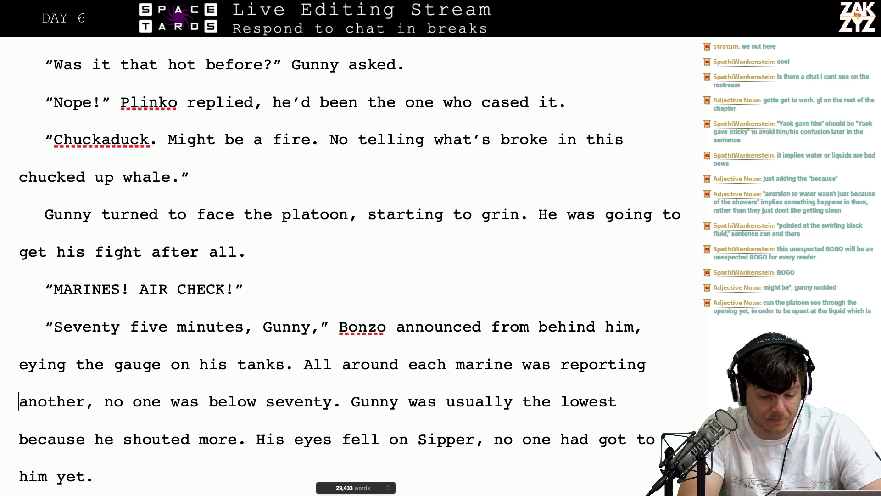
{"action": "key", "text": "Right"}
{"action": "key", "text": "Right"}
{"action": "key", "text": "Right"}
{"action": "key", "text": "Right"}
{"action": "key", "text": "Right"}
{"action": "key", "text": "Right"}
{"action": "key", "text": "Right"}
{"action": "key", "text": "Right"}
{"action": "key", "text": "Right"}
{"action": "key", "text": "Right"}
{"action": "key", "text": "Right"}
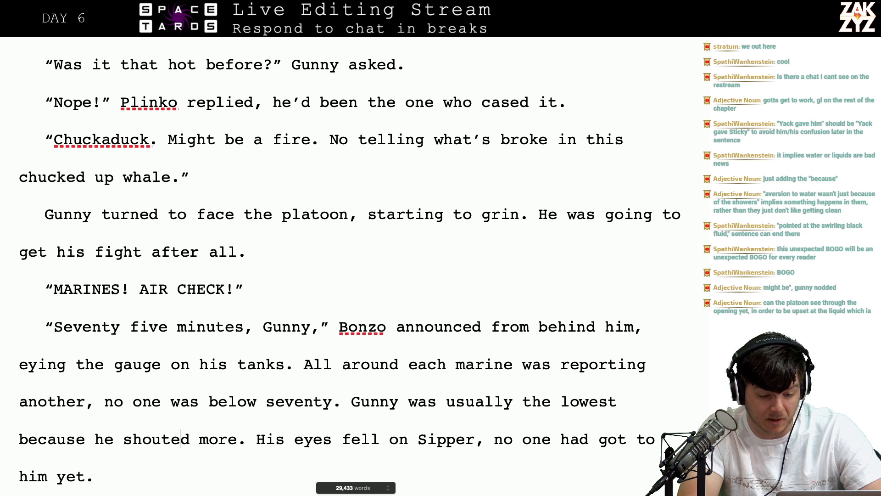
{"action": "key", "text": "Right"}
{"action": "key", "text": "Right"}
{"action": "key", "text": "Right"}
{"action": "key", "text": "Right"}
{"action": "key", "text": "Right"}
{"action": "key", "text": "Right"}
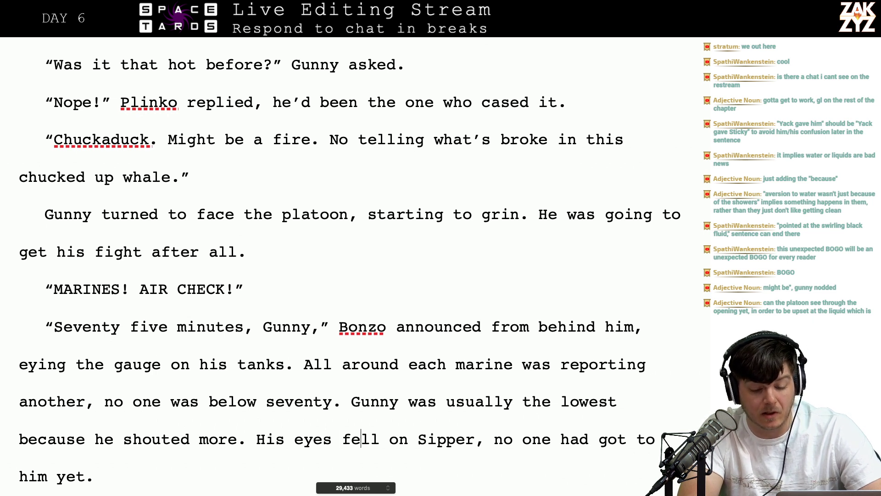
{"action": "key", "text": "Down"}
{"action": "key", "text": "Left"}
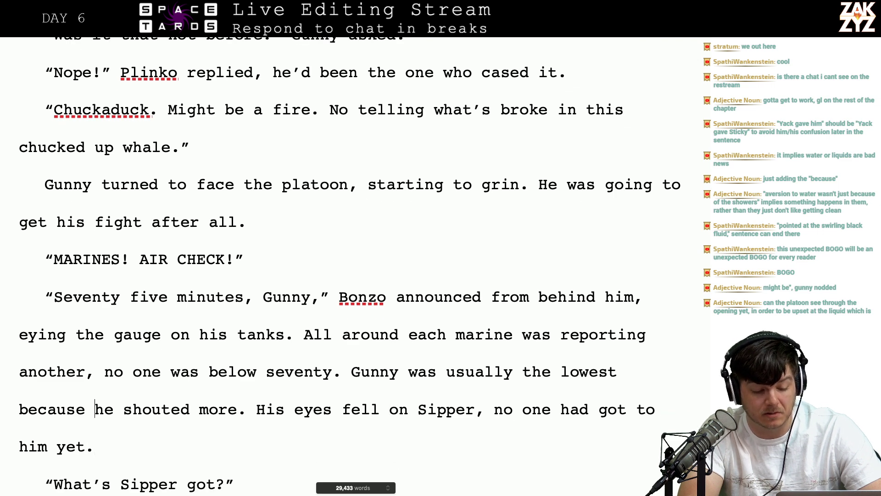
{"action": "key", "text": "Down"}
{"action": "key", "text": "Down"}
{"action": "key", "text": "Down"}
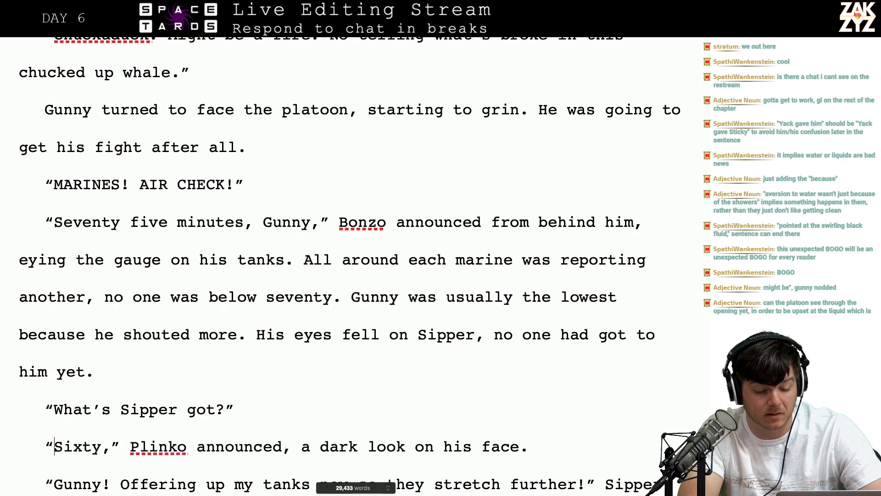
Replace "a dark look on his face." with "frowning hard." after "Plinko announced," and remove the extra line break
{"action": "left_click", "coordinate": [45, 446]}
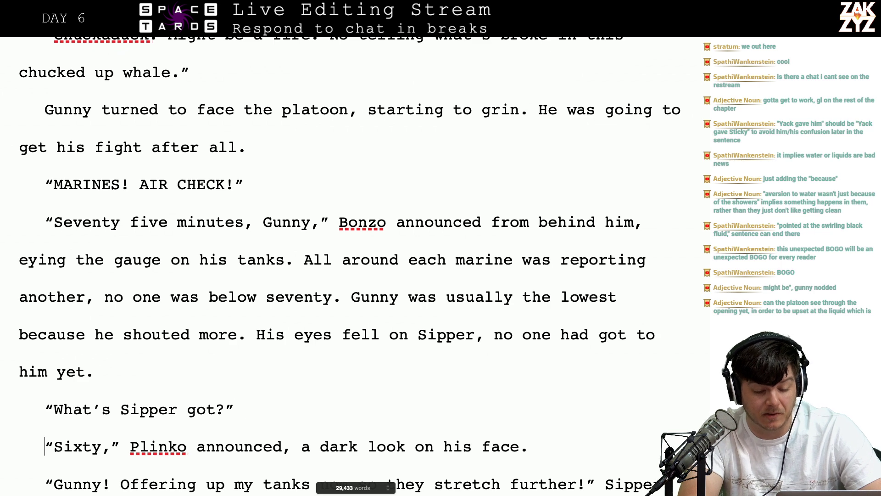
{"action": "scroll", "coordinate": [349, 266], "scroll_direction": "down", "scroll_amount": 1}
{"action": "left_click", "coordinate": [540, 409]}
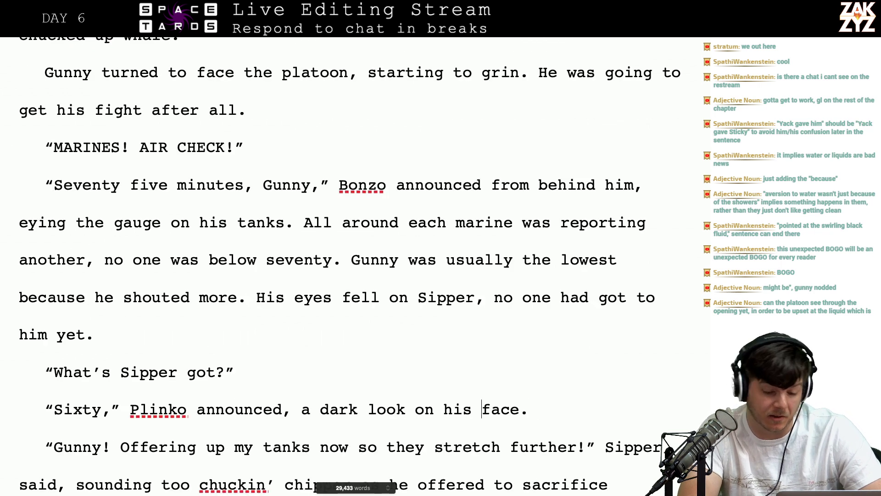
{"action": "key", "text": "Left"}
{"action": "key", "text": "Left"}
{"action": "key", "text": "Left"}
{"action": "key", "text": "Left"}
{"action": "key", "text": "Left"}
{"action": "key", "text": "Left"}
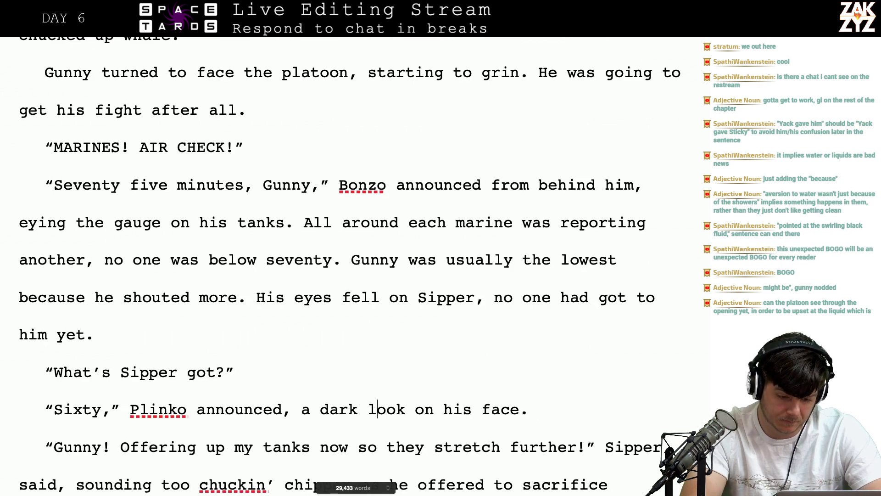
{"action": "key", "text": "Return"}
{"action": "key", "text": "Left"}
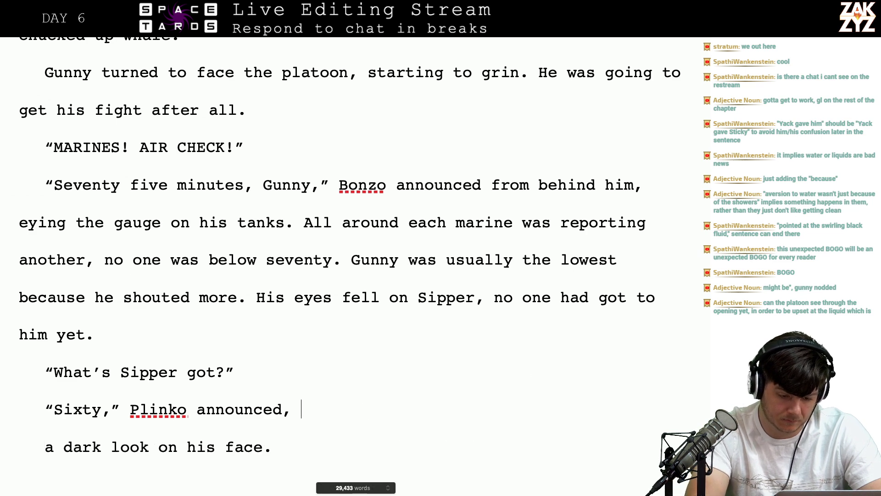
{"action": "type", "text": "frowning hard."}
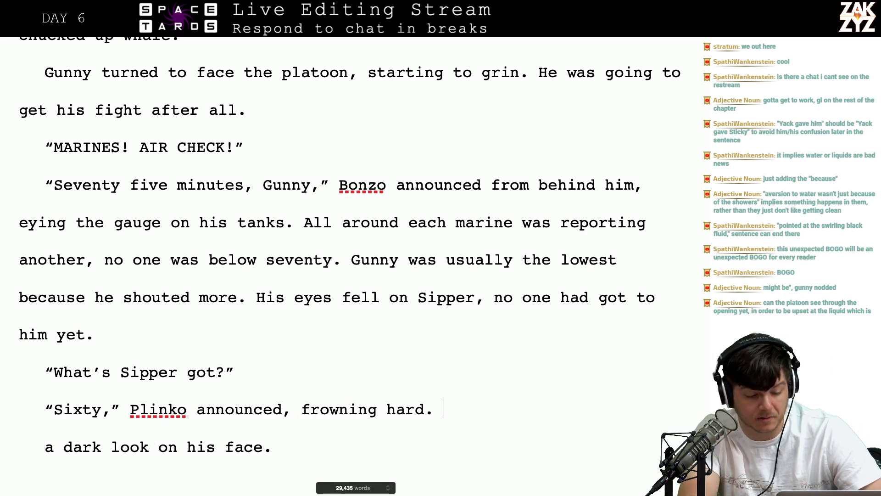
{"action": "key", "text": "shift+Down"}
{"action": "key", "text": "BackSpace"}
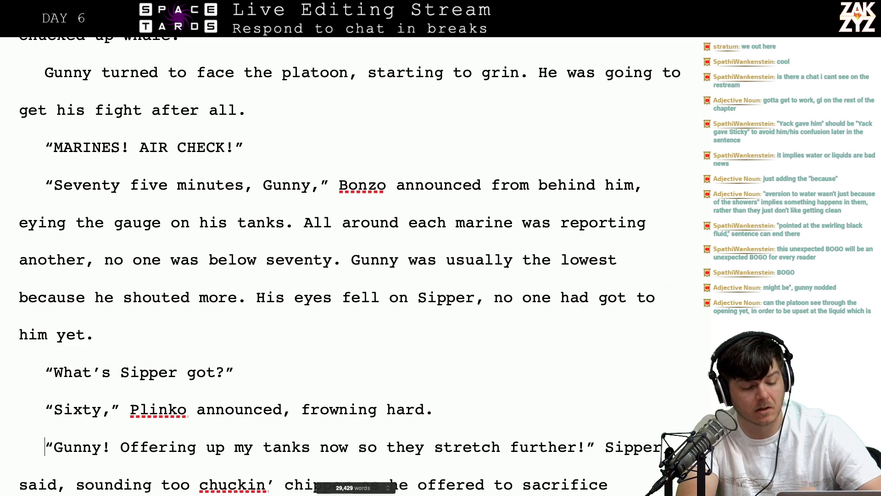
{"action": "scroll", "coordinate": [341, 261], "scroll_direction": "down", "scroll_amount": 2}
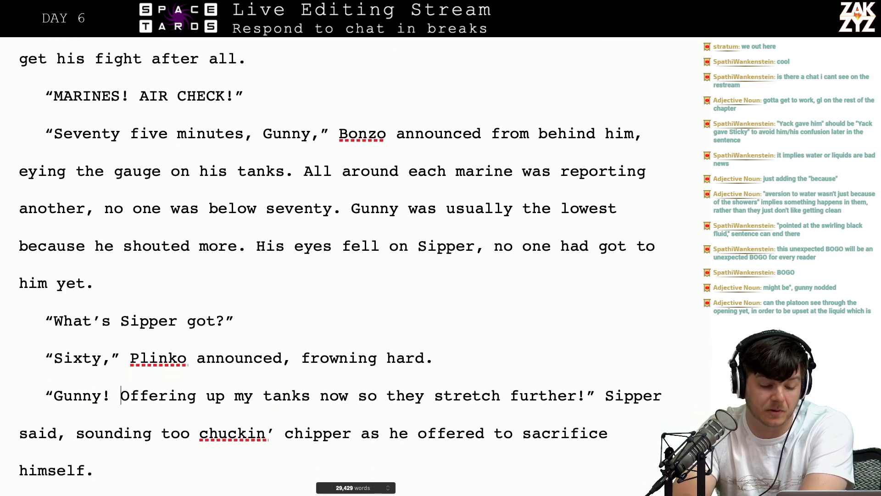
Proofread from Sipper's offer to give up his tanks through Gunny's "Denied. Boys, we're sealed off" orders
{"action": "left_click", "coordinate": [133, 433]}
{"action": "key", "text": "Down"}
{"action": "key", "text": "Left"}
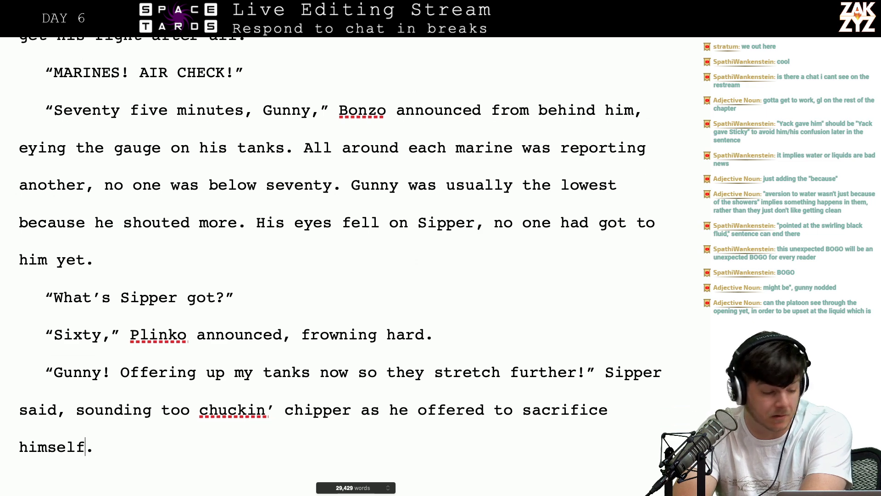
{"action": "key", "text": "Down"}
{"action": "key", "text": "Down"}
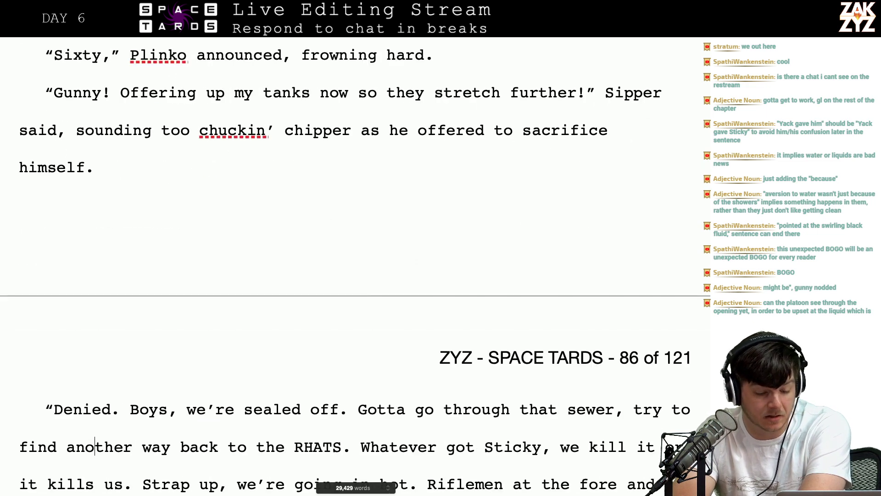
{"action": "key", "text": "Down"}
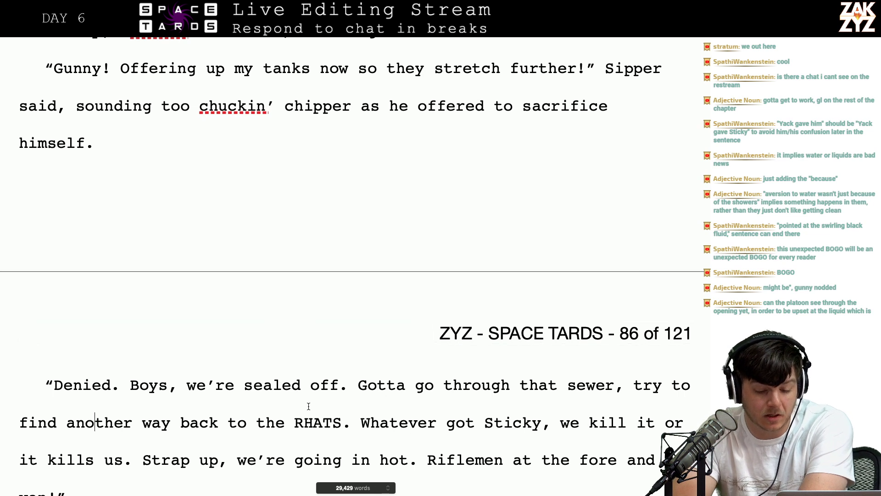
{"action": "left_click", "coordinate": [435, 388]}
{"action": "key", "text": "Right"}
{"action": "key", "text": "Right"}
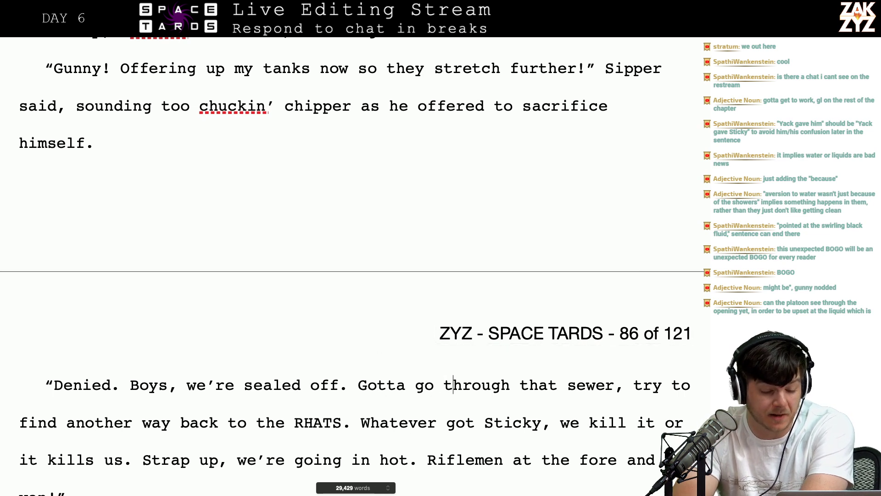
{"action": "key", "text": "Right"}
{"action": "key", "text": "Right"}
{"action": "key", "text": "Right"}
{"action": "key", "text": "Right"}
{"action": "key", "text": "Right"}
{"action": "key", "text": "Right"}
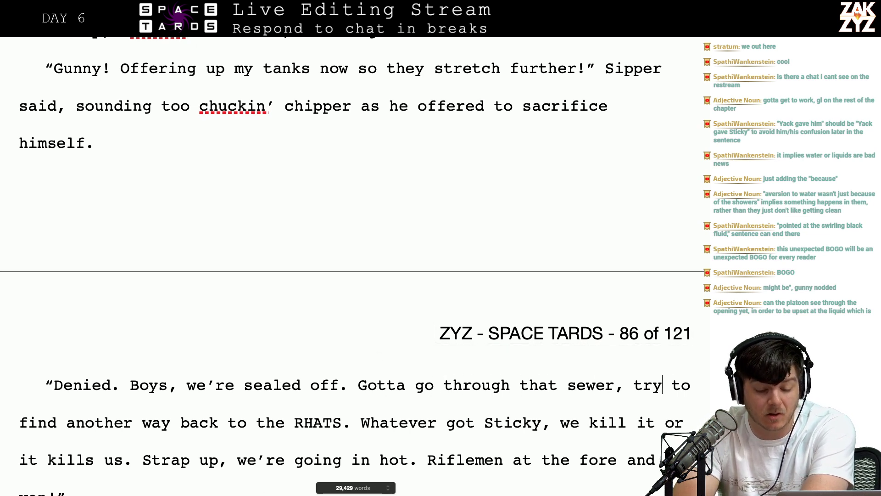
{"action": "scroll", "coordinate": [270, 416], "scroll_direction": "down", "scroll_amount": 3}
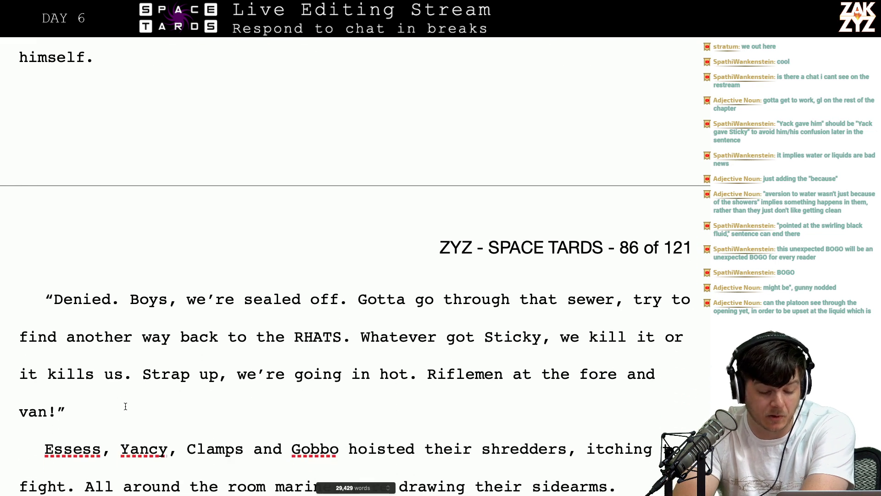
{"action": "left_click", "coordinate": [125, 406]}
{"action": "key", "text": "Left"}
{"action": "key", "text": "Left"}
{"action": "key", "text": "Left"}
{"action": "key", "text": "Right"}
{"action": "key", "text": "Right"}
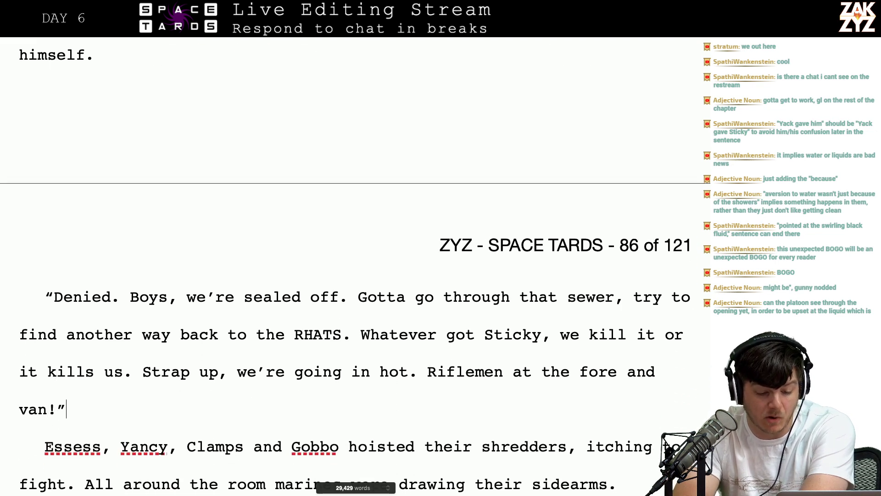
Correct "Essess" to "Esess" at the start of the paragraph about hoisting the shredders
{"action": "scroll", "coordinate": [356, 267], "scroll_direction": "down", "scroll_amount": 2}
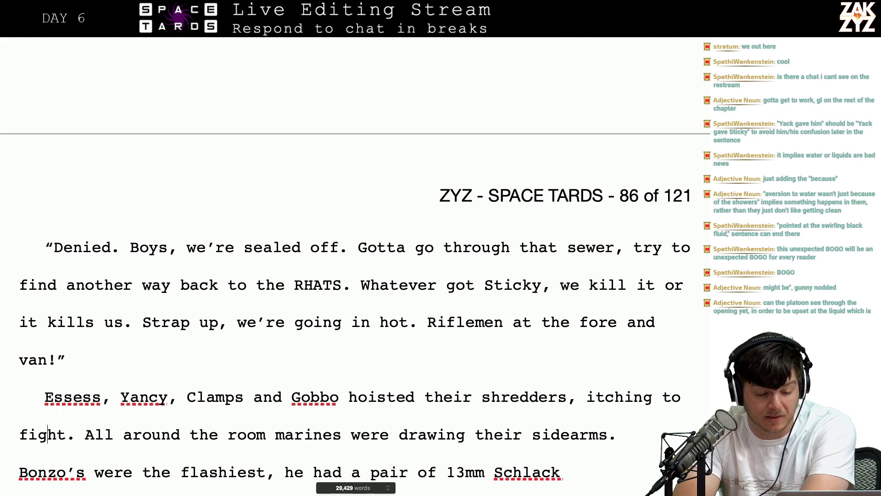
{"action": "key", "text": "BackSpace"}
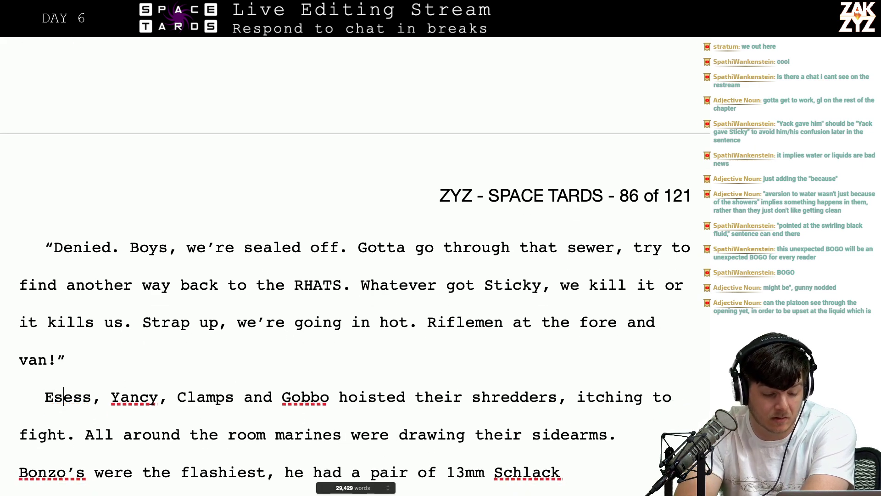
{"action": "left_click", "coordinate": [75, 435]}
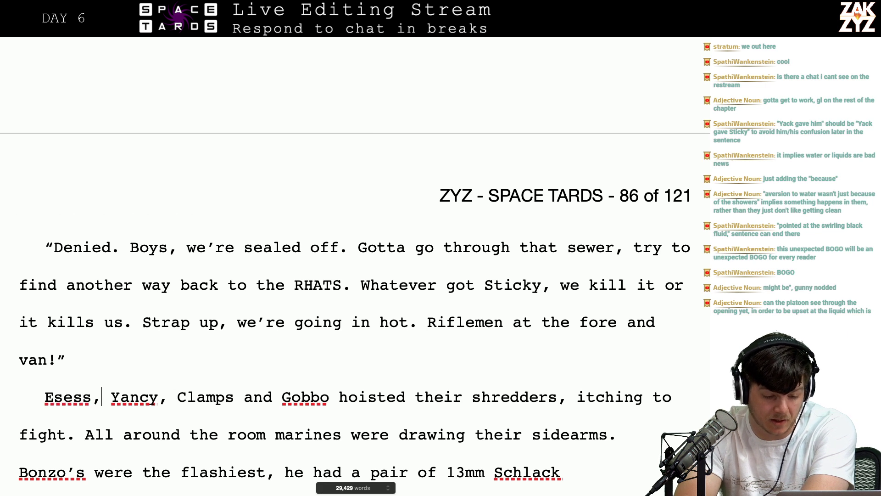
Proofread the sentences about the riflemen hoisting their shredders and the marines drawing their sidearms
{"action": "key", "text": "Right"}
{"action": "key", "text": "Right"}
{"action": "key", "text": "Right"}
{"action": "key", "text": "Right"}
{"action": "key", "text": "Right"}
{"action": "key", "text": "Right"}
{"action": "key", "text": "Right"}
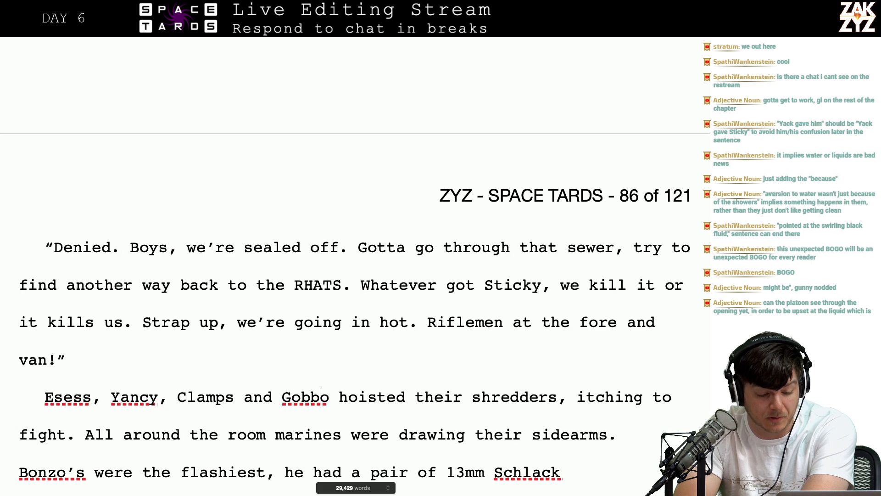
{"action": "key", "text": "Down"}
{"action": "key", "text": "Down"}
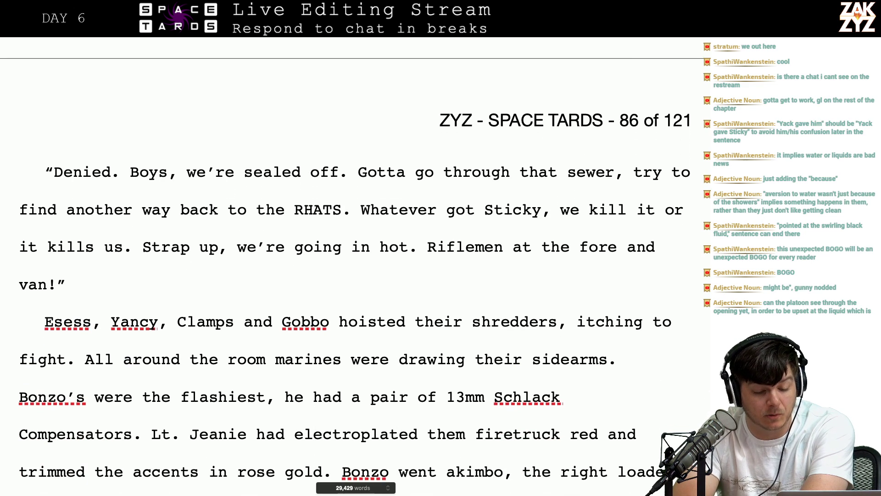
{"action": "left_click", "coordinate": [225, 363]}
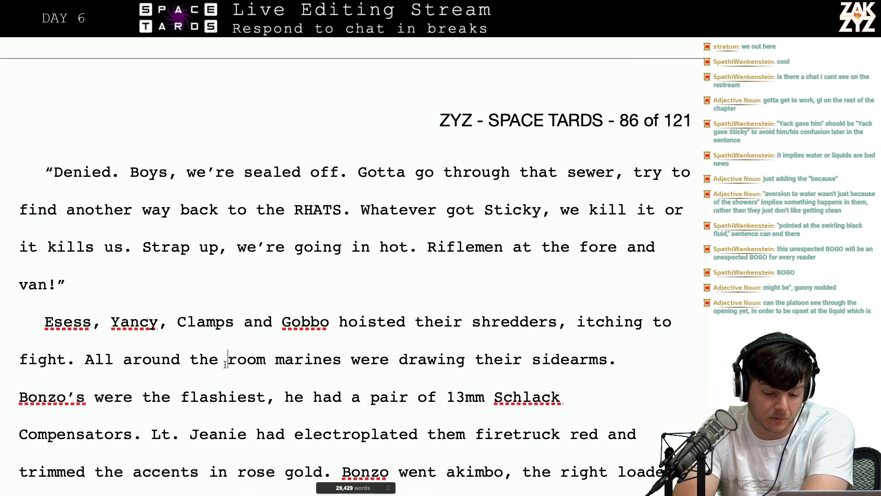
{"action": "key", "text": "Right"}
{"action": "key", "text": "Right"}
{"action": "key", "text": "Right"}
{"action": "key", "text": "Right"}
{"action": "key", "text": "Right"}
{"action": "key", "text": "Right"}
{"action": "key", "text": "Right"}
{"action": "key", "text": "Right"}
{"action": "key", "text": "Right"}
{"action": "key", "text": "Right"}
{"action": "key", "text": "Right"}
{"action": "key", "text": "Right"}
{"action": "key", "text": "Right"}
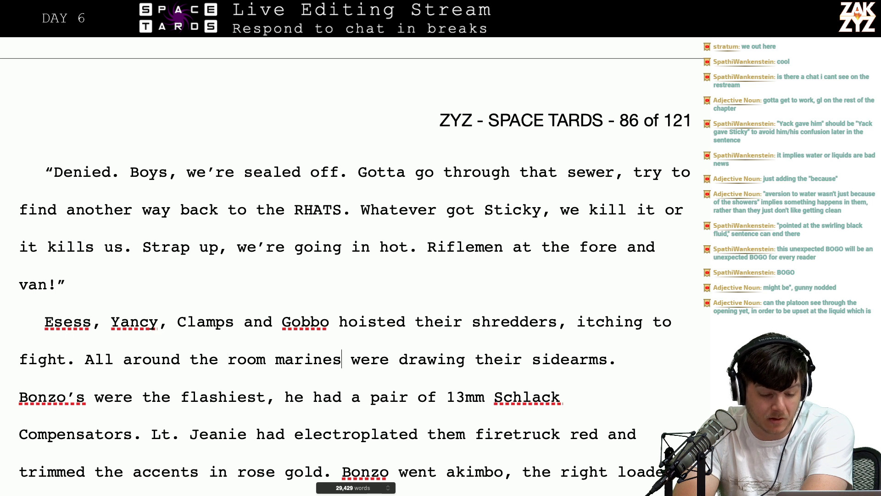
{"action": "key", "text": "Right"}
{"action": "key", "text": "Right"}
{"action": "key", "text": "Right"}
{"action": "key", "text": "Right"}
{"action": "key", "text": "Right"}
{"action": "key", "text": "Right"}
Proofread the description of Bonzo's 13mm Schlack Compensators, their plating and how he loads them
{"action": "key", "text": "Down"}
{"action": "key", "text": "Left"}
{"action": "key", "text": "Left"}
{"action": "key", "text": "Left"}
{"action": "key", "text": "Left"}
{"action": "key", "text": "Left"}
{"action": "key", "text": "Left"}
{"action": "key", "text": "Left"}
{"action": "key", "text": "Left"}
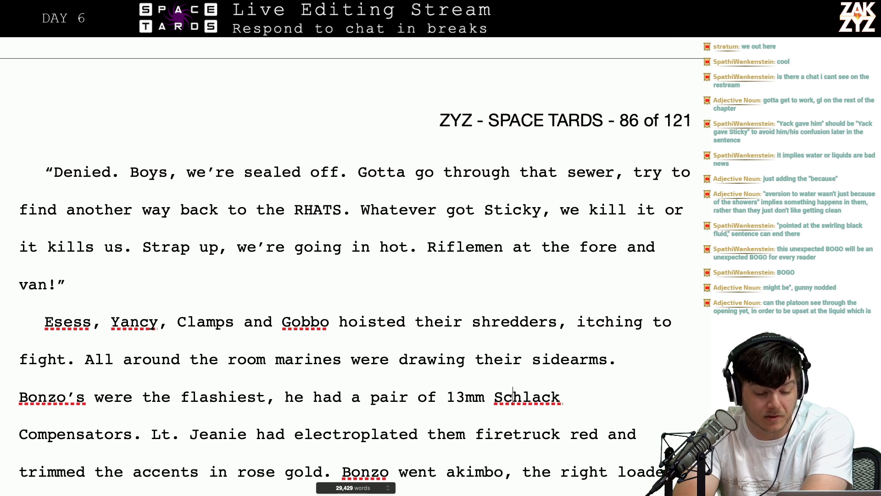
{"action": "key", "text": "Left"}
{"action": "key", "text": "Left"}
{"action": "key", "text": "Left"}
{"action": "key", "text": "Right"}
{"action": "key", "text": "Right"}
{"action": "key", "text": "Right"}
{"action": "key", "text": "Right"}
{"action": "key", "text": "Right"}
{"action": "key", "text": "Right"}
{"action": "key", "text": "Right"}
{"action": "key", "text": "Right"}
{"action": "key", "text": "Right"}
{"action": "key", "text": "Right"}
{"action": "key", "text": "Right"}
{"action": "key", "text": "Right"}
{"action": "key", "text": "Right"}
{"action": "key", "text": "Right"}
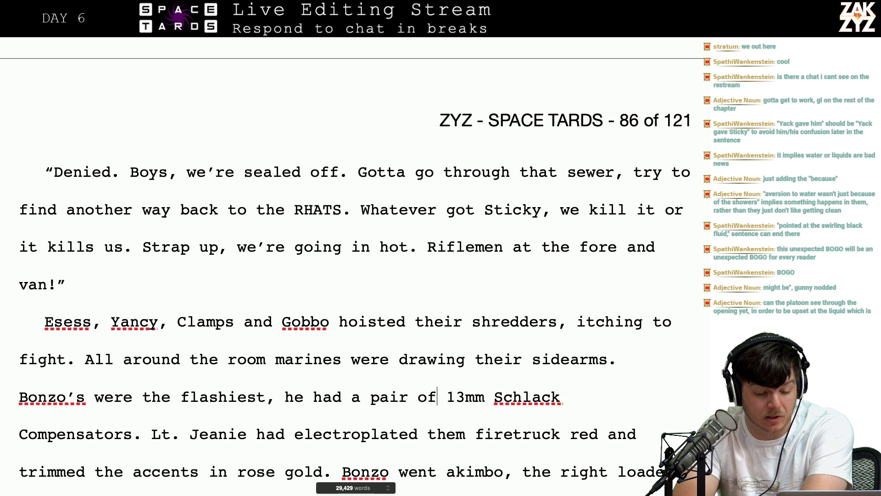
{"action": "key", "text": "Right"}
{"action": "key", "text": "Right"}
{"action": "key", "text": "Right"}
{"action": "key", "text": "Right"}
{"action": "key", "text": "Right"}
{"action": "key", "text": "Right"}
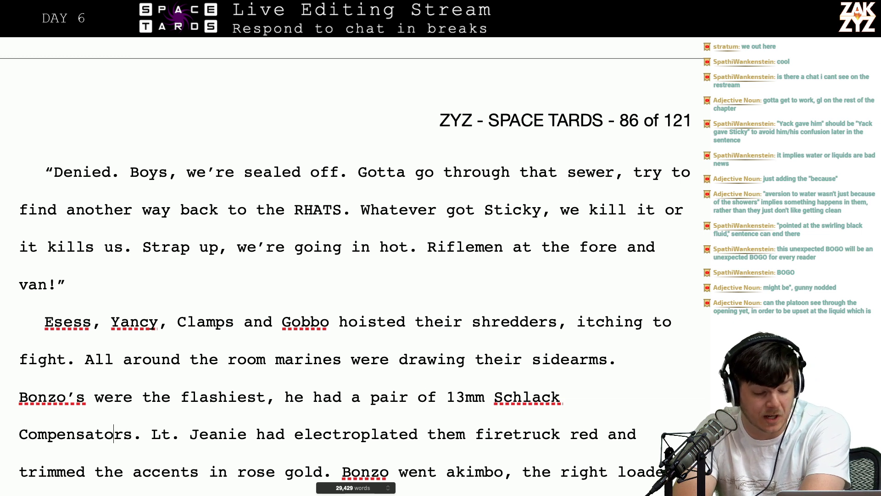
{"action": "key", "text": "Right"}
{"action": "key", "text": "Right"}
{"action": "key", "text": "Down"}
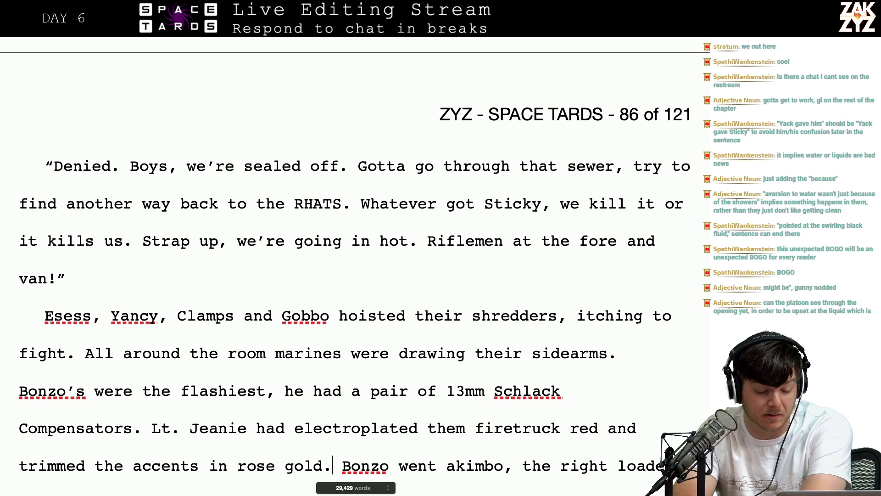
{"action": "key", "text": "Right"}
{"action": "key", "text": "Right"}
{"action": "key", "text": "Right"}
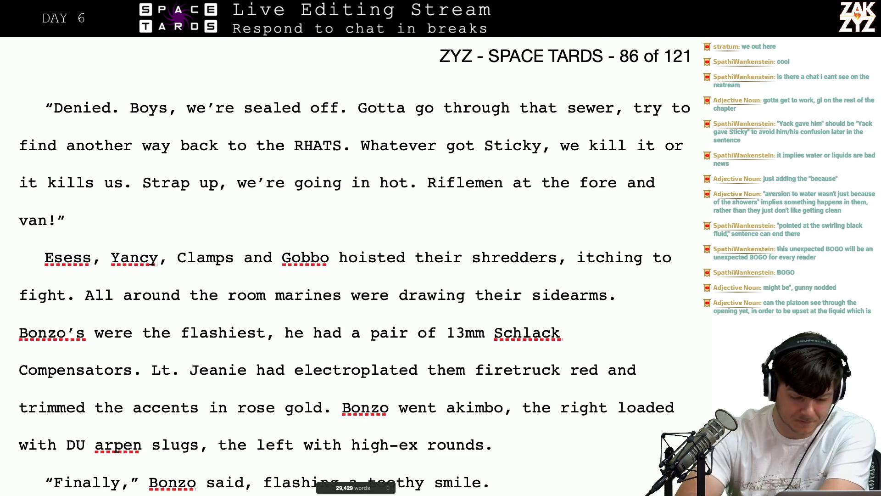
Replace "arpen" with "Armor Piercing" in the sentence about the slugs Bonzo loads in his right pistol
{"action": "scroll", "coordinate": [354, 270], "scroll_direction": "down", "scroll_amount": 2}
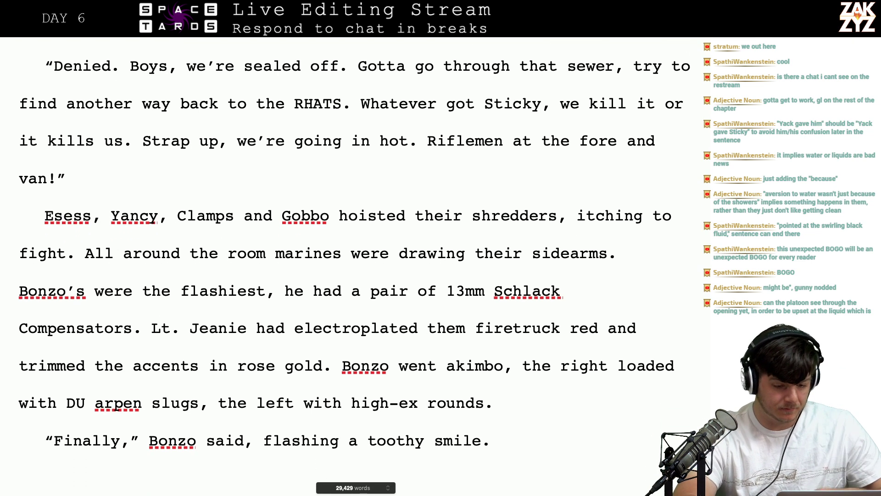
{"action": "left_click", "coordinate": [85, 403]}
{"action": "key", "text": "shift+Right"}
{"action": "key", "text": "shift+Right"}
{"action": "key", "text": "shift+Right"}
{"action": "key", "text": "shift+Right"}
{"action": "key", "text": "shift+Right"}
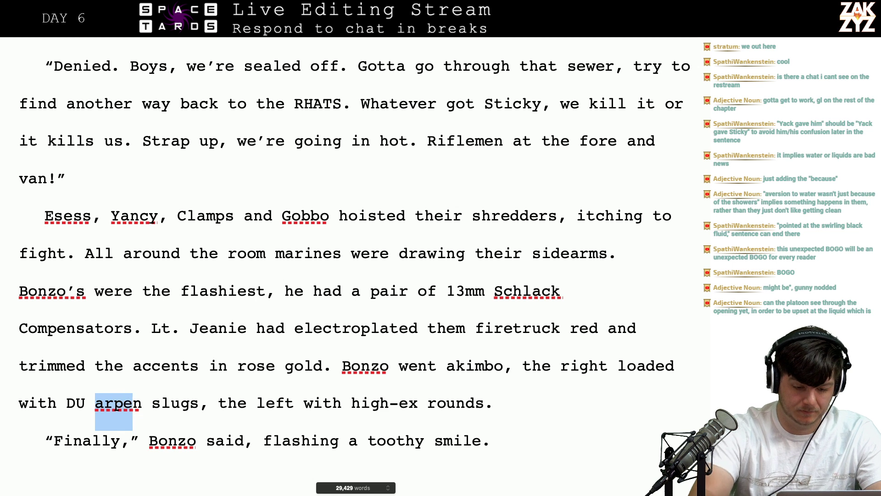
{"action": "type", "text": "a"}
{"action": "key", "text": "BackSpace"}
{"action": "type", "text": "Armor"}
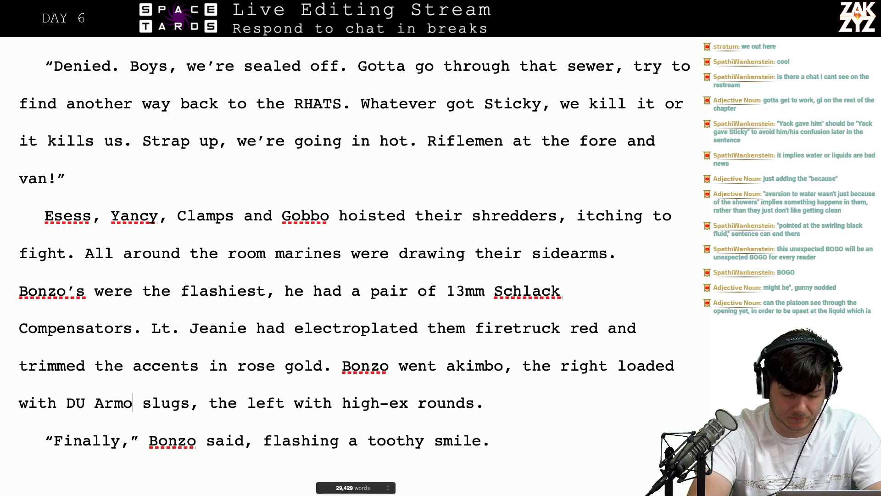
{"action": "key", "text": "BackSpace"}
{"action": "key", "text": "BackSpace"}
{"action": "key", "text": "BackSpace"}
{"action": "key", "text": "BackSpace"}
{"action": "type", "text": "r"}
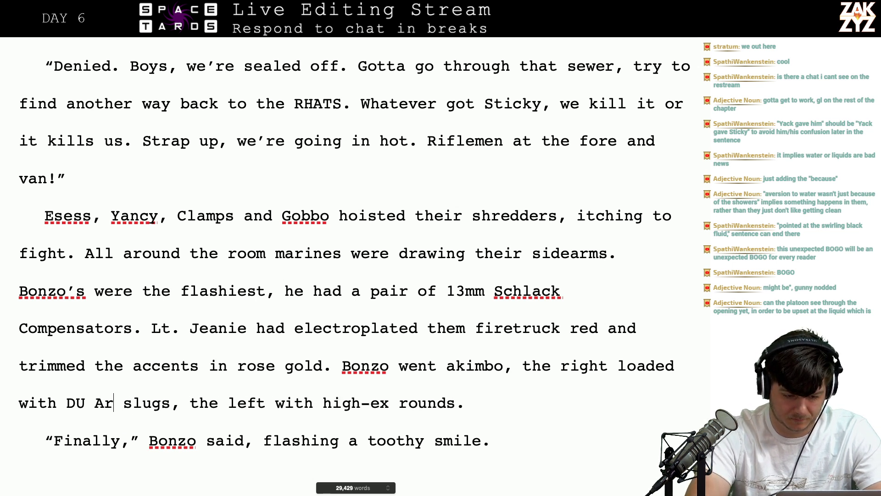
{"action": "type", "text": "Pen"}
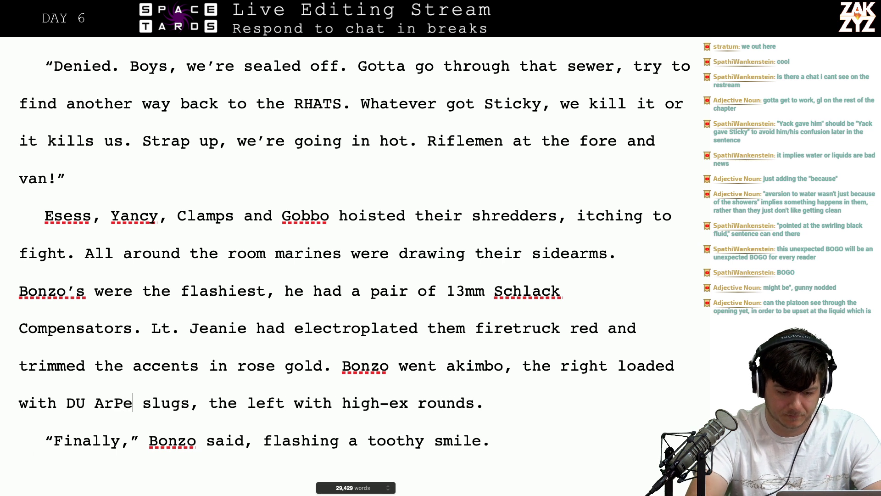
{"action": "key", "text": "BackSpace"}
{"action": "key", "text": "BackSpace"}
{"action": "key", "text": "BackSpace"}
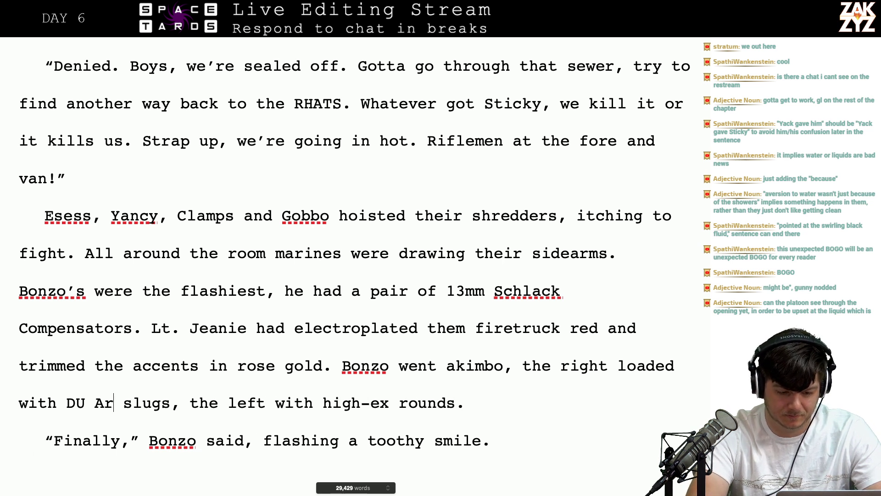
{"action": "key", "text": "BackSpace"}
{"action": "type", "text": "rmor Pi"}
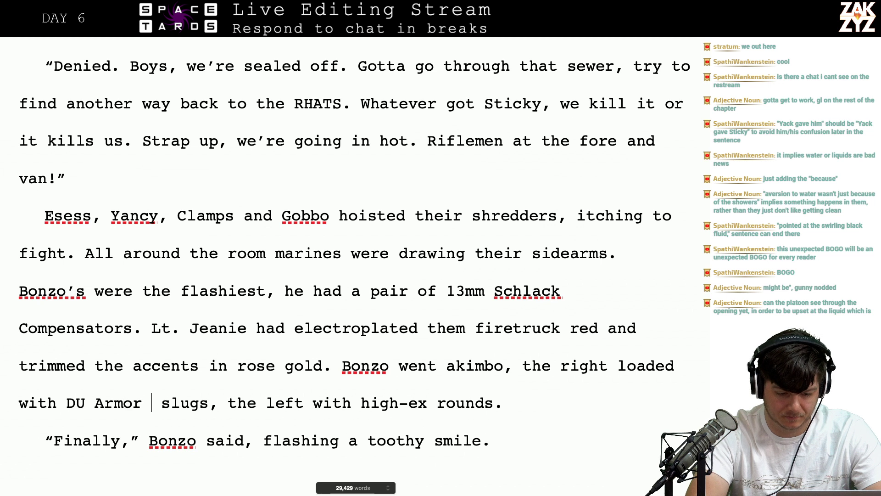
{"action": "type", "text": "erce"}
{"action": "key", "text": "BackSpace"}
{"action": "type", "text": "ing"}
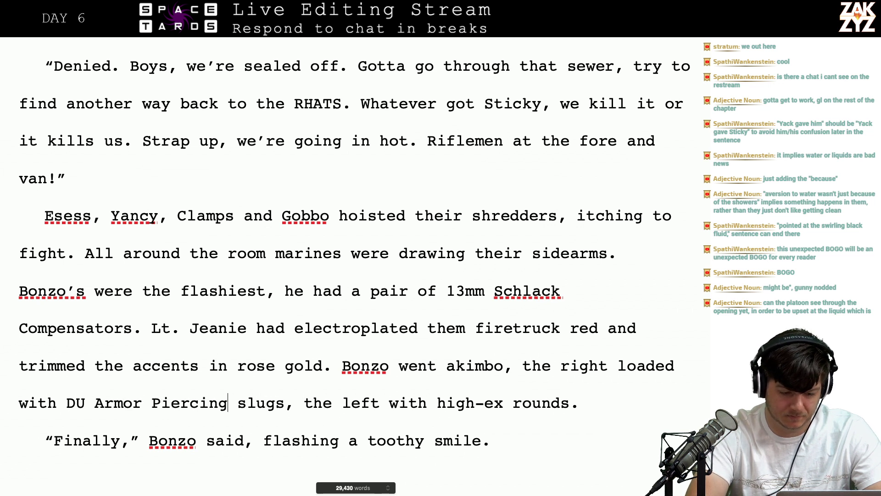
Put the cursor before "DU" in the ammunition sentence, switch to Chrome and search Google for "plutonium bullets"
{"action": "key", "text": "Left"}
{"action": "key", "text": "Left"}
{"action": "key", "text": "Left"}
{"action": "key", "text": "Left"}
{"action": "key", "text": "Left"}
{"action": "key", "text": "Left"}
{"action": "key", "text": "Left"}
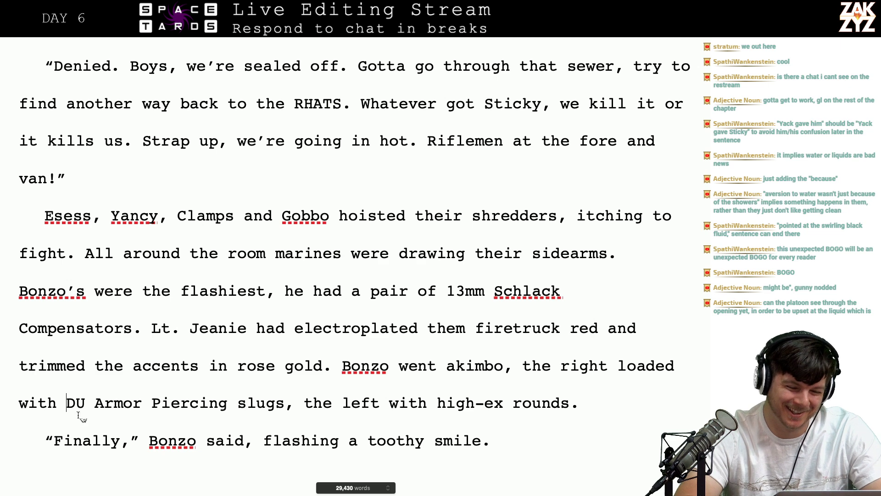
{"action": "key", "text": "super+Tab"}
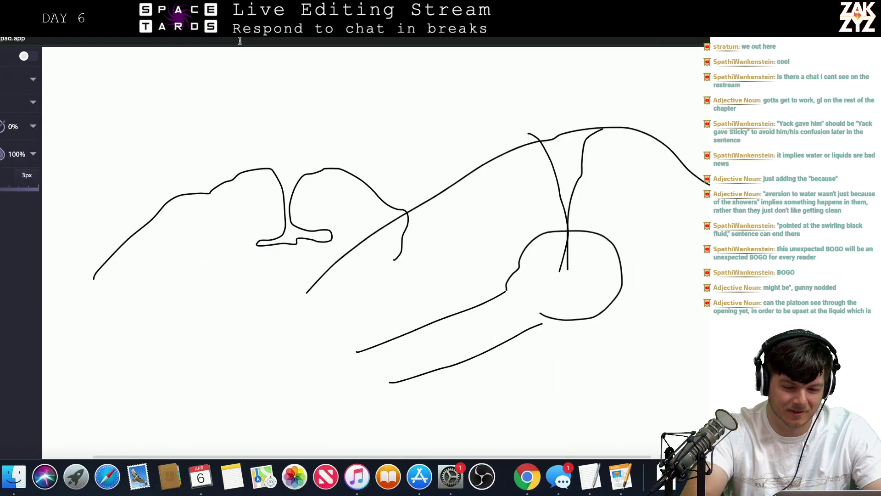
{"action": "left_click", "coordinate": [239, 41]}
{"action": "type", "text": "PLUTONI"}
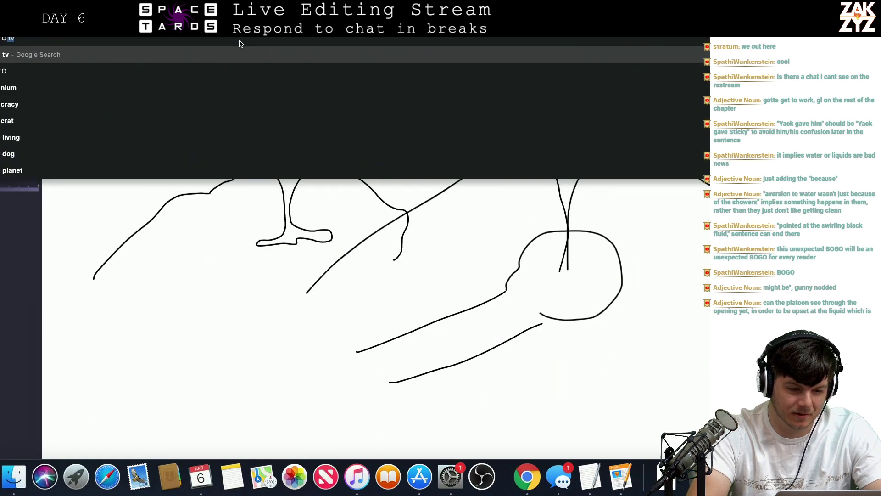
{"action": "key", "text": "BackSpace"}
{"action": "key", "text": "BackSpace"}
{"action": "key", "text": "BackSpace"}
{"action": "key", "text": "BackSpace"}
{"action": "key", "text": "BackSpace"}
{"action": "key", "text": "BackSpace"}
{"action": "key", "text": "BackSpace"}
{"action": "key", "text": "BackSpace"}
{"action": "type", "text": "PL"}
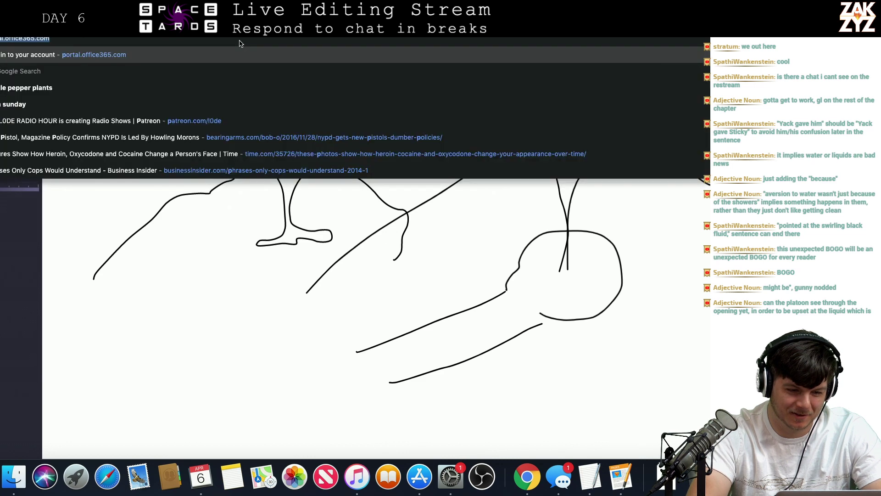
{"action": "type", "text": "utonium bulle"}
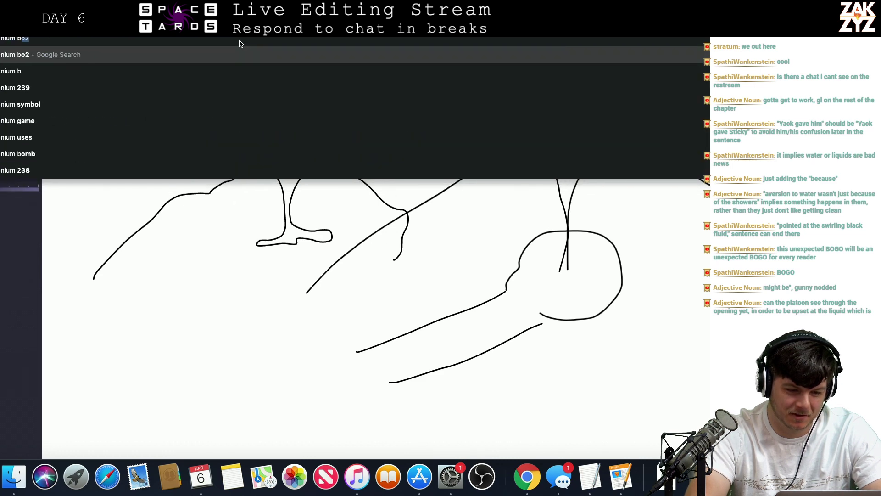
{"action": "key", "text": "Return"}
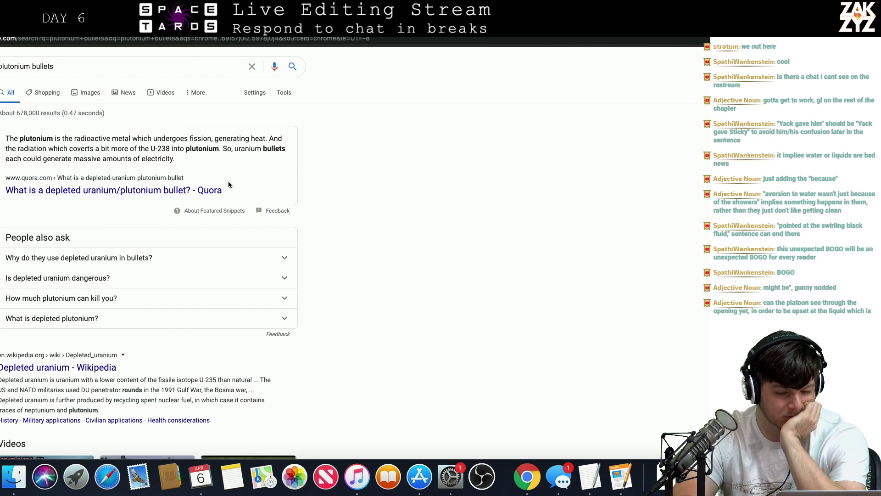
Skim the Google results for "plutonium bullets", including the depleted uranium articles, images and related searches
{"action": "scroll", "coordinate": [228, 184], "scroll_direction": "down", "scroll_amount": 1}
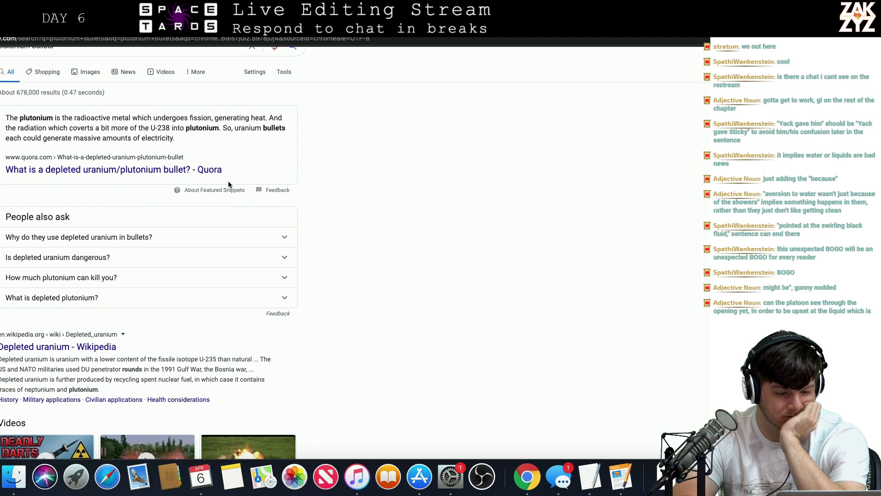
{"action": "scroll", "coordinate": [228, 185], "scroll_direction": "down", "scroll_amount": 1}
{"action": "scroll", "coordinate": [229, 184], "scroll_direction": "down", "scroll_amount": 4}
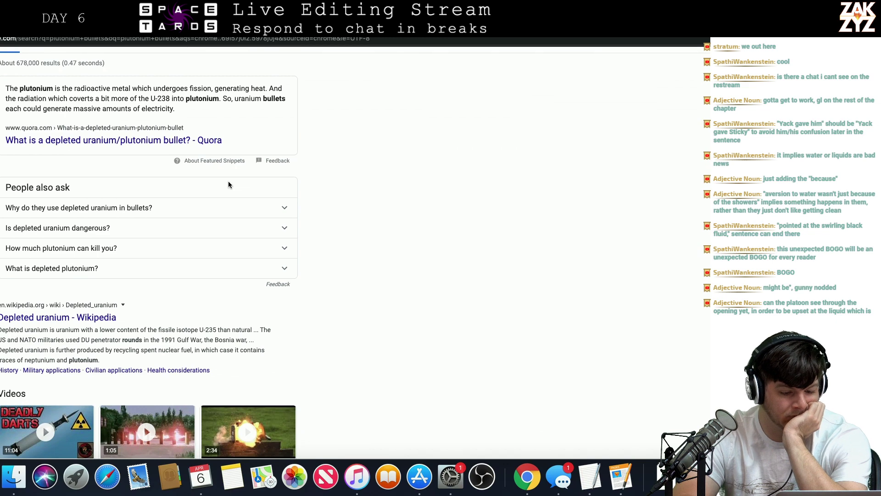
{"action": "scroll", "coordinate": [229, 185], "scroll_direction": "down", "scroll_amount": 2}
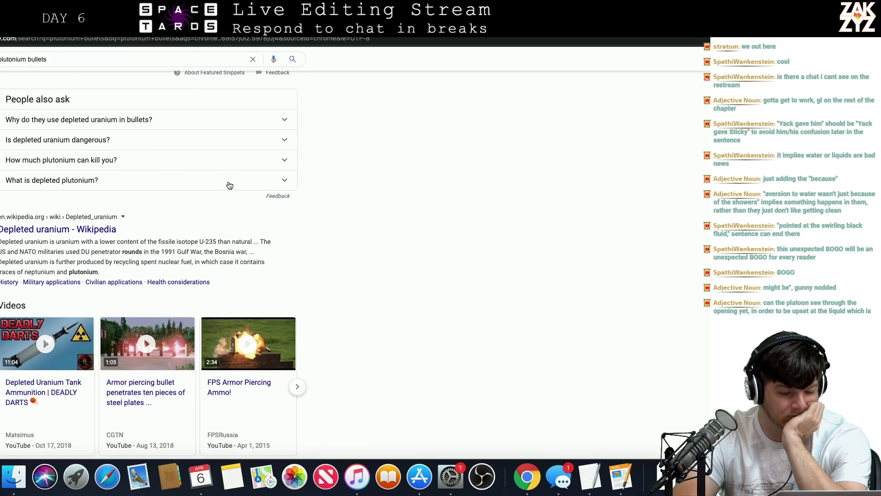
{"action": "scroll", "coordinate": [229, 185], "scroll_direction": "down", "scroll_amount": 12}
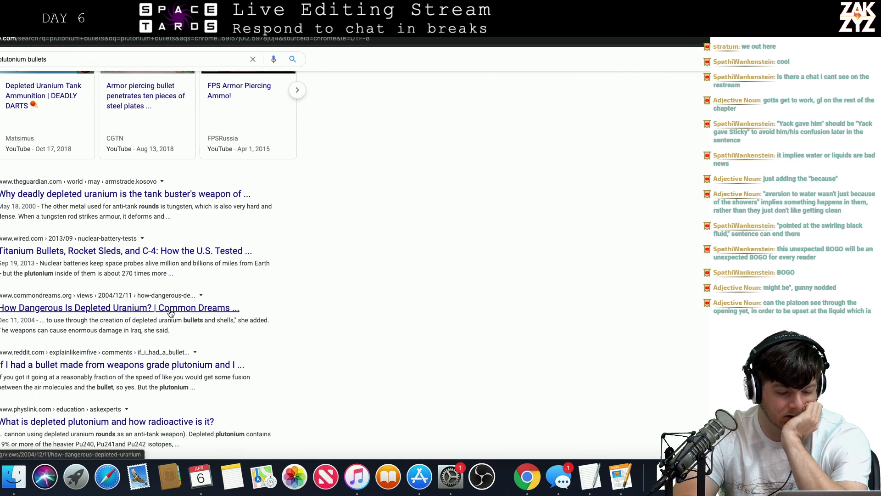
{"action": "scroll", "coordinate": [171, 313], "scroll_direction": "down", "scroll_amount": 6}
{"action": "scroll", "coordinate": [170, 313], "scroll_direction": "down", "scroll_amount": 9}
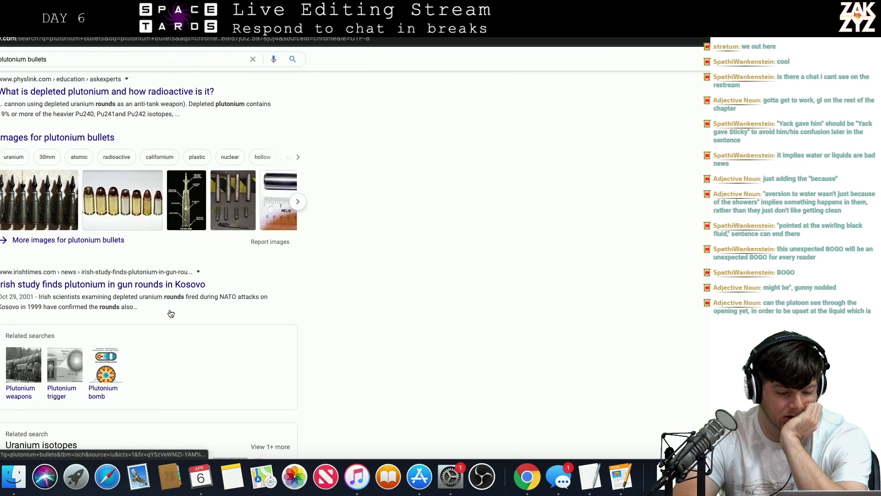
{"action": "scroll", "coordinate": [169, 310], "scroll_direction": "down", "scroll_amount": 10}
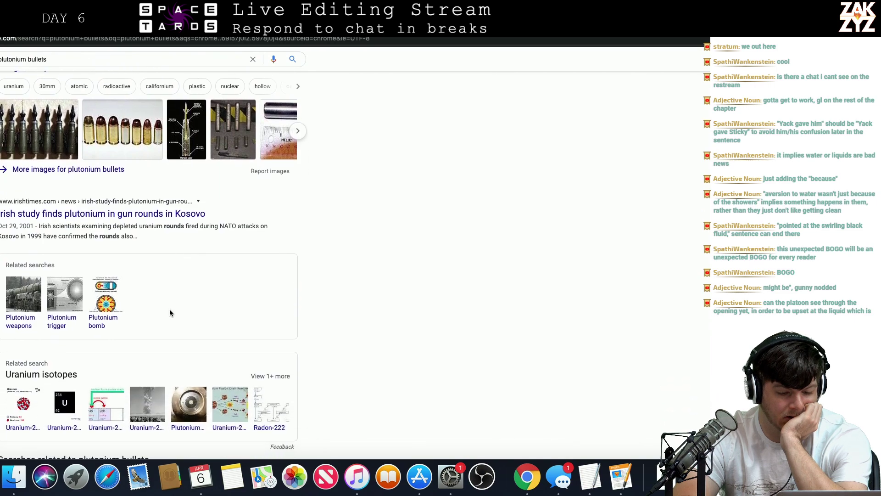
{"action": "scroll", "coordinate": [169, 312], "scroll_direction": "up", "scroll_amount": 15}
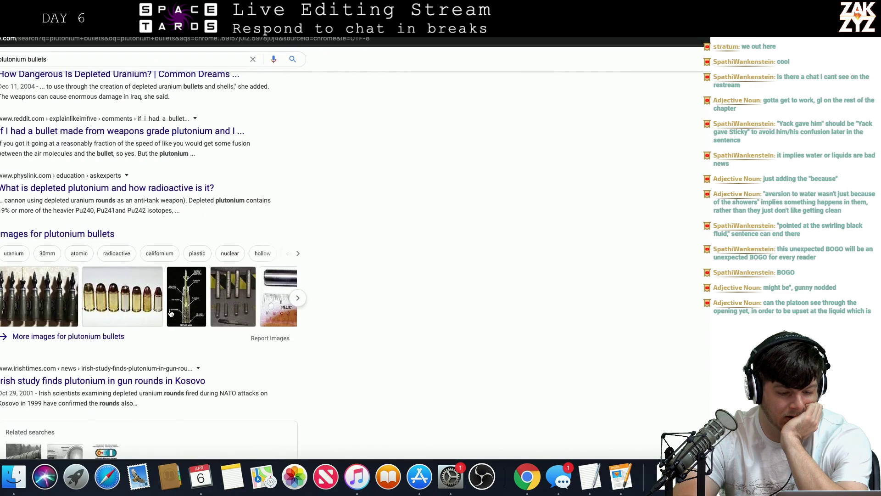
{"action": "scroll", "coordinate": [170, 312], "scroll_direction": "up", "scroll_amount": 20}
{"action": "scroll", "coordinate": [171, 313], "scroll_direction": "up", "scroll_amount": 10}
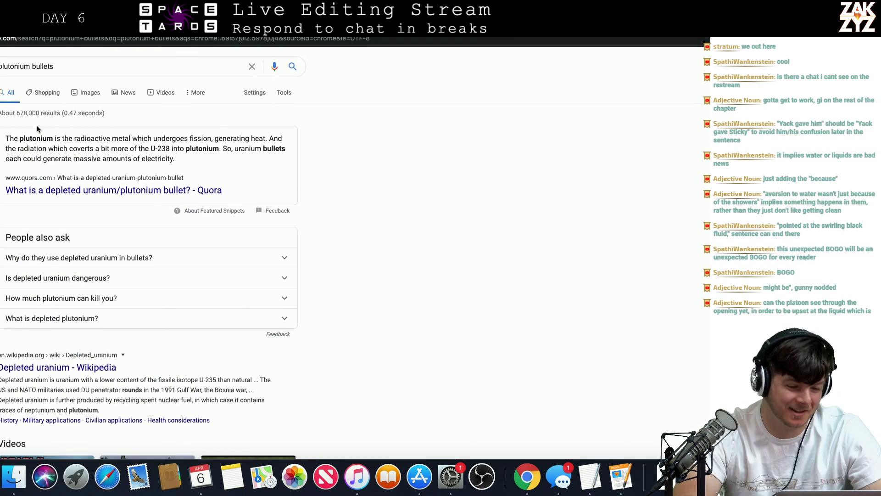
Search Google for "pure plutonium bullets" and skim the results for material on plutonium ammunition
{"action": "left_click", "coordinate": [59, 70]}
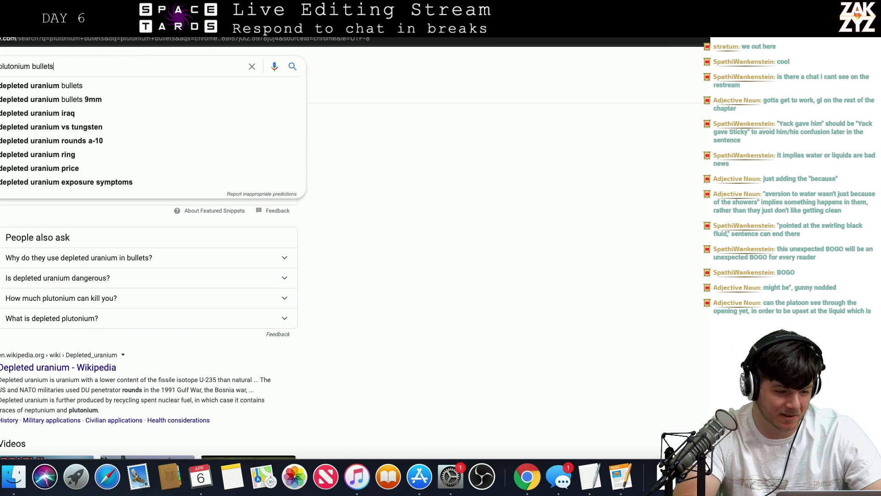
{"action": "key", "text": "Return"}
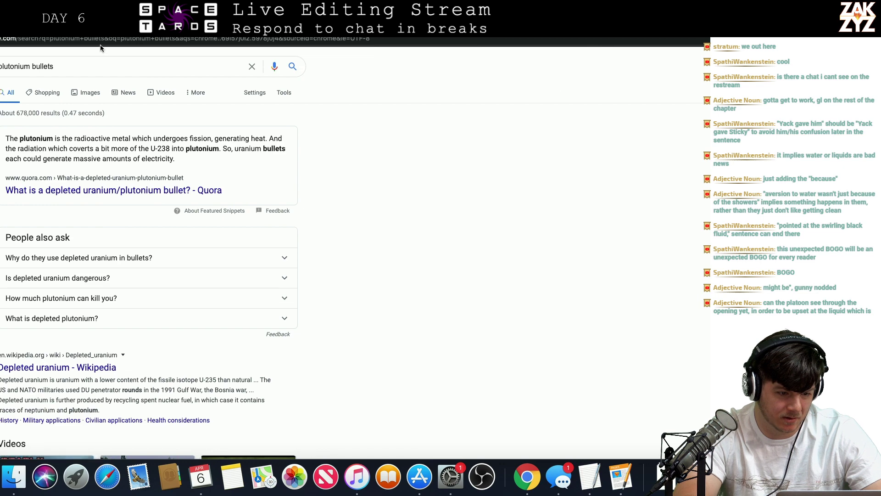
{"action": "left_click", "coordinate": [82, 66]}
{"action": "key", "text": "super+a"}
{"action": "type", "text": "pure "}
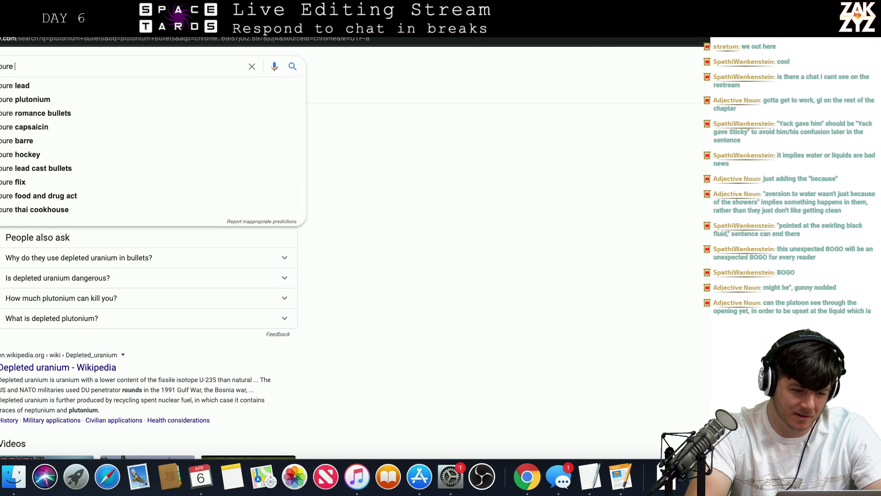
{"action": "type", "text": "plutonium b"}
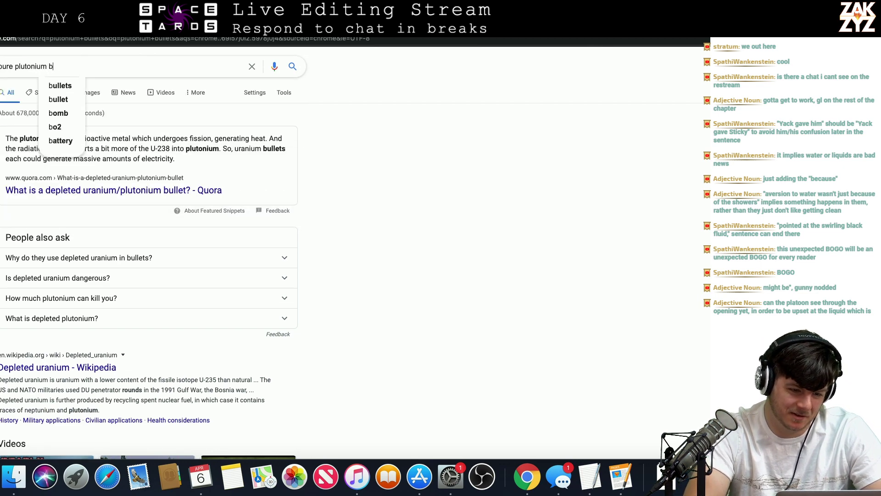
{"action": "type", "text": "ullets"}
{"action": "key", "text": "Return"}
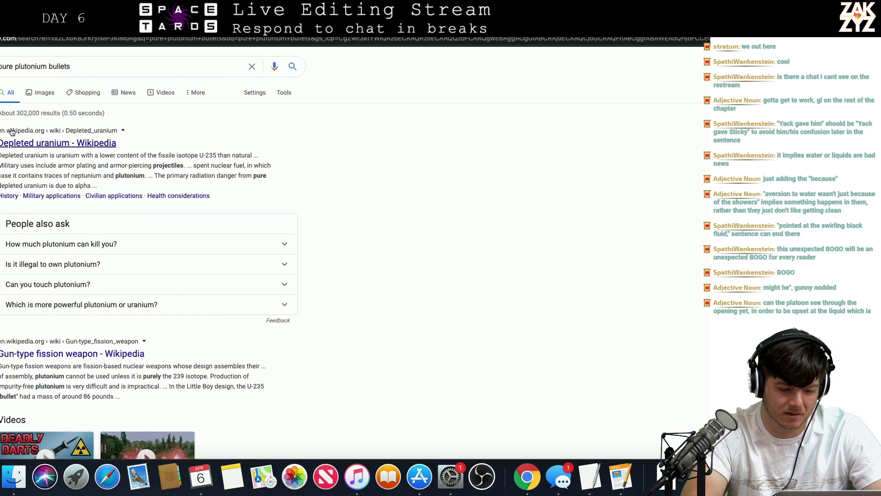
{"action": "scroll", "coordinate": [47, 209], "scroll_direction": "down", "scroll_amount": 5}
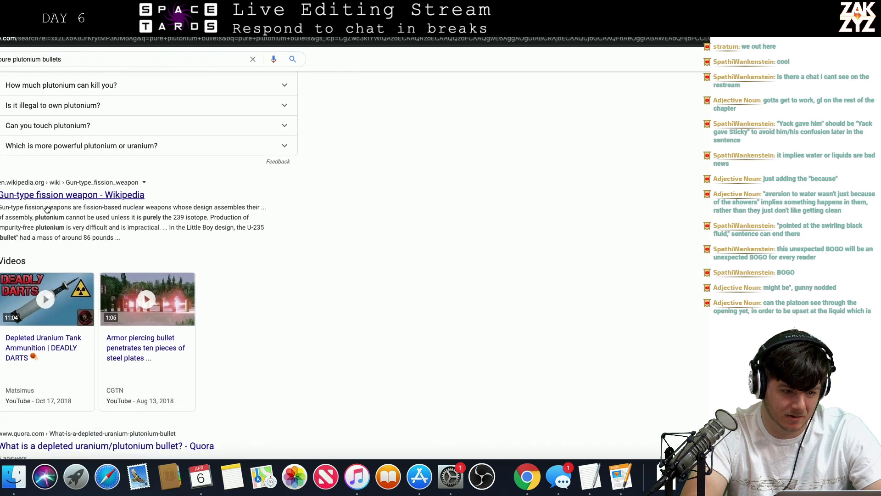
{"action": "scroll", "coordinate": [47, 209], "scroll_direction": "down", "scroll_amount": 10}
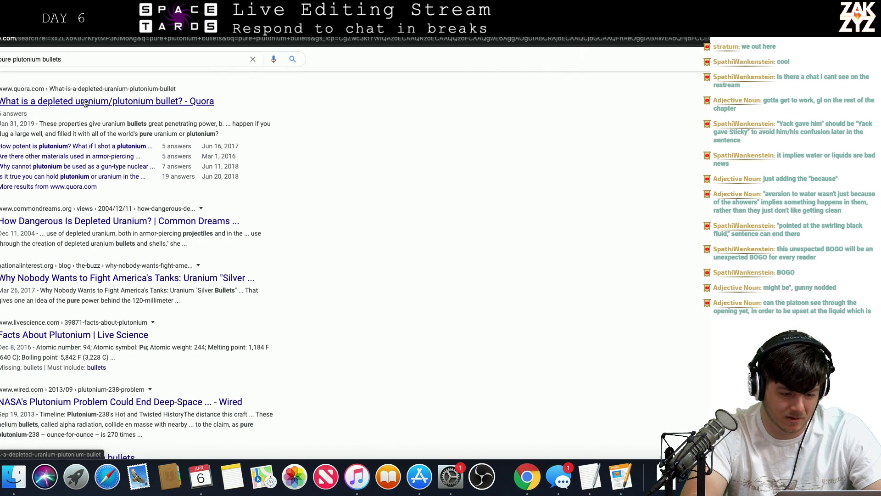
{"action": "scroll", "coordinate": [105, 230], "scroll_direction": "down", "scroll_amount": 2}
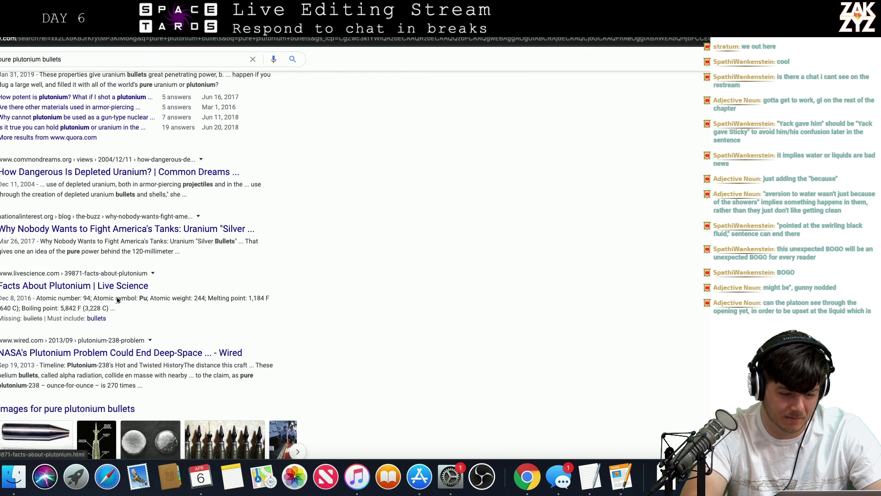
{"action": "scroll", "coordinate": [93, 305], "scroll_direction": "down", "scroll_amount": 3}
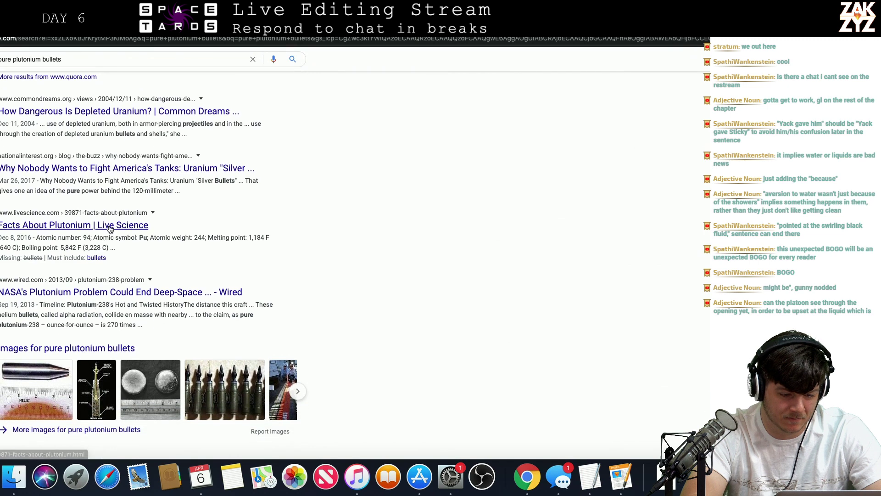
{"action": "scroll", "coordinate": [80, 295], "scroll_direction": "down", "scroll_amount": 8}
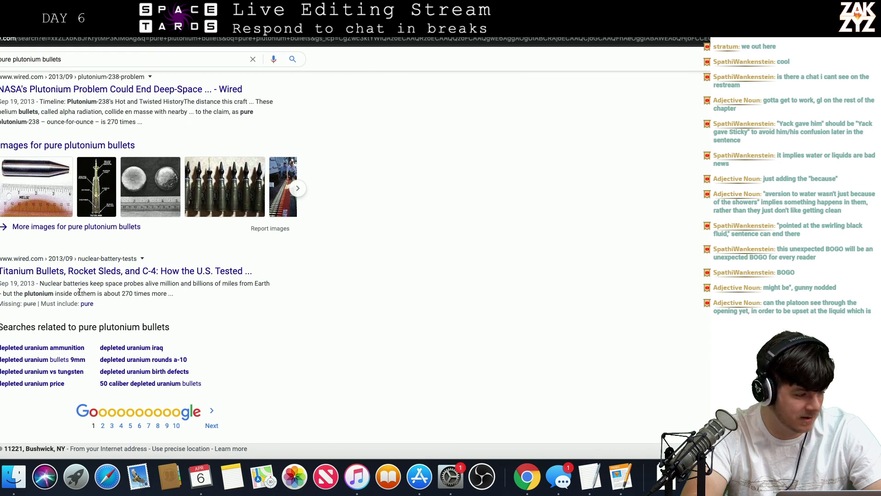
{"action": "scroll", "coordinate": [79, 292], "scroll_direction": "up", "scroll_amount": 10}
Switch back to the manuscript and insert "Plutonium ArPen" before "DU" in the sentence about Bonzo's ammunition
{"action": "key", "text": "super+Tab"}
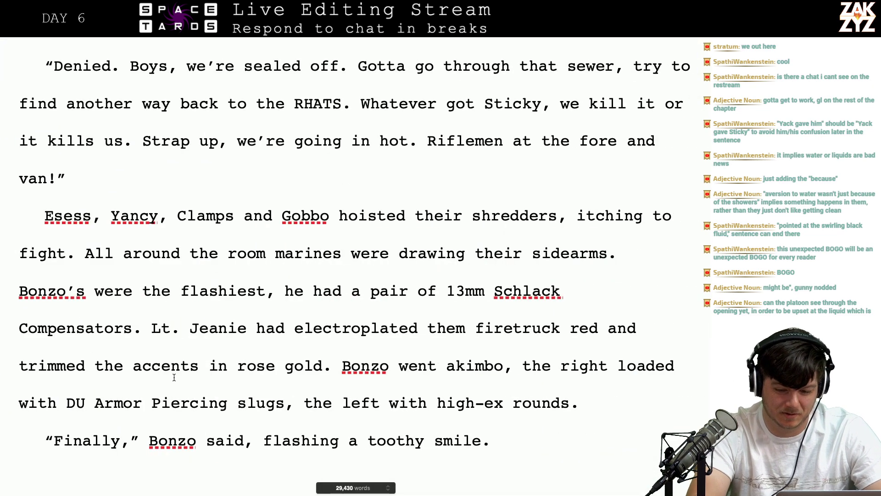
{"action": "key", "text": "Right"}
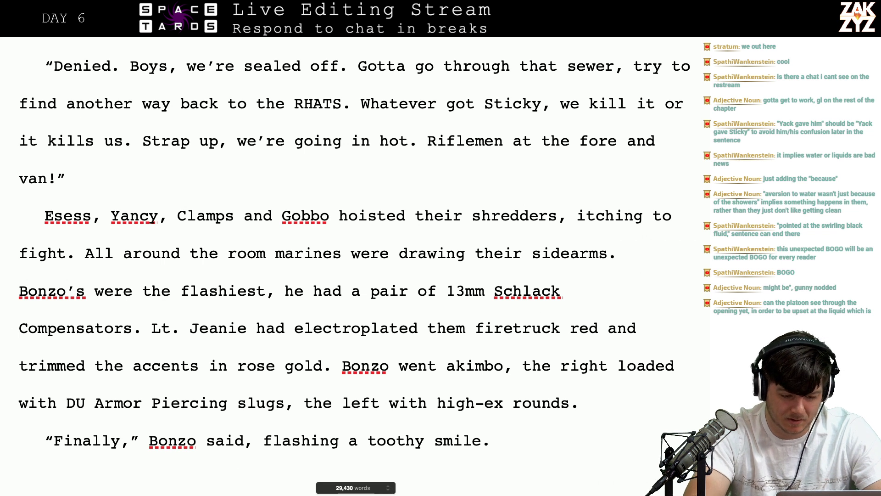
{"action": "type", "text": "Plutoniom"}
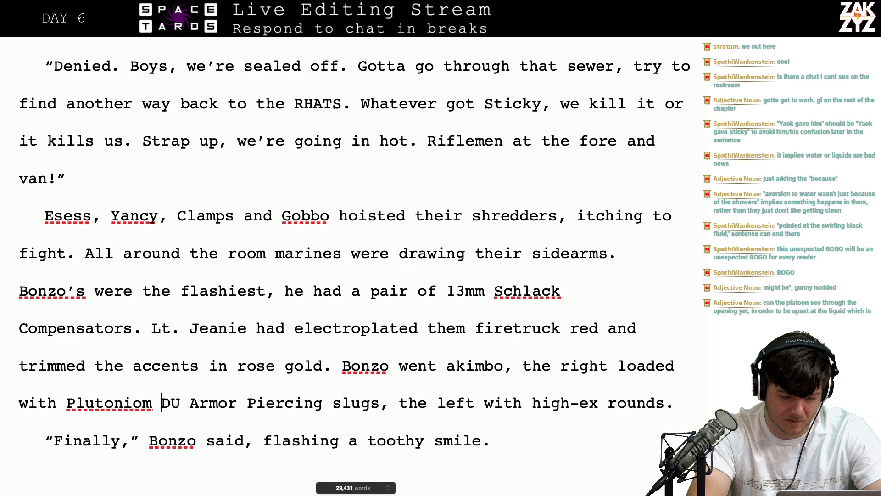
{"action": "key", "text": "BackSpace"}
{"action": "key", "text": "BackSpace"}
{"action": "key", "text": "BackSpace"}
{"action": "type", "text": "um Arpen"}
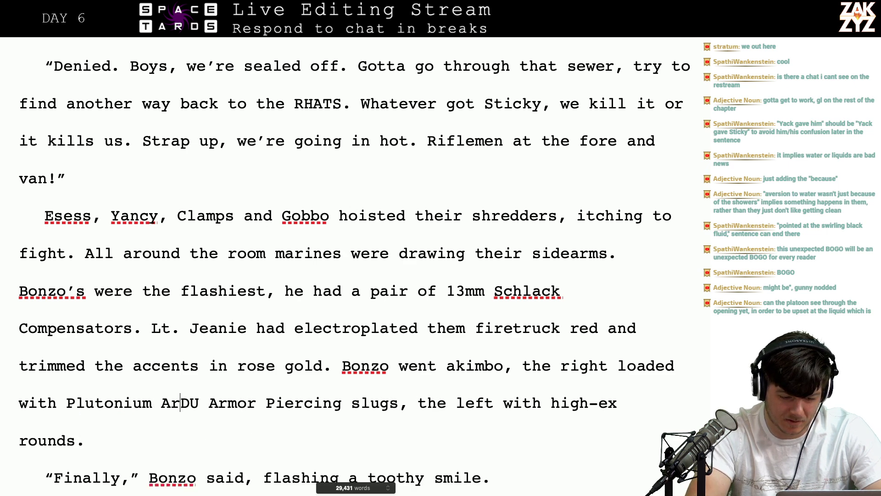
{"action": "key", "text": "shift+Right"}
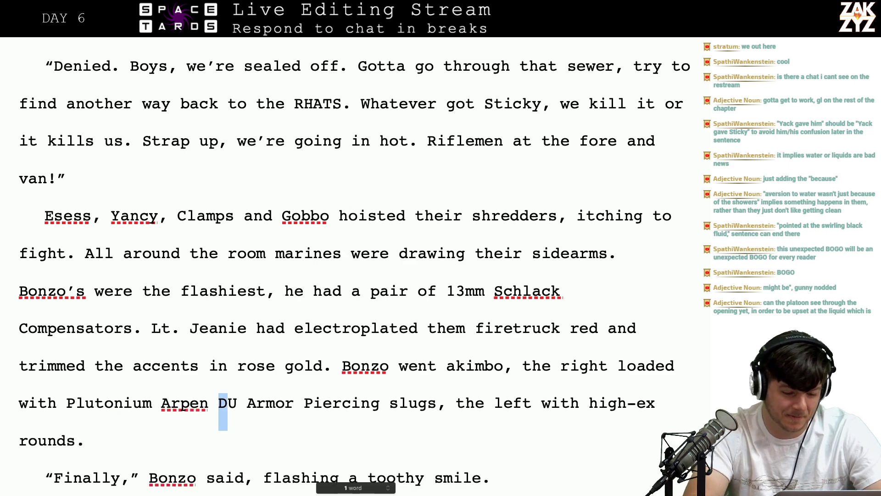
{"action": "key", "text": "Left"}
{"action": "key", "text": "Left"}
{"action": "key", "text": "Left"}
{"action": "key", "text": "Left"}
{"action": "key", "text": "BackSpace"}
{"action": "type", "text": "P"}
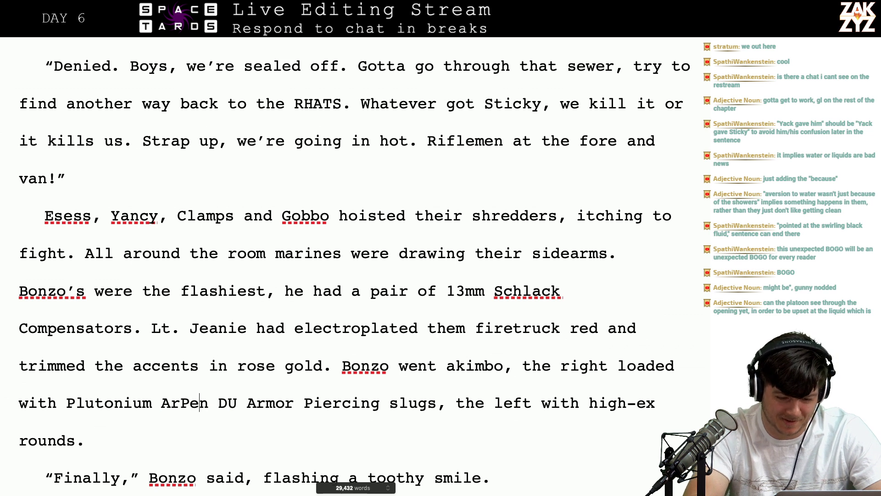
Delete "DU Armor Piercing" after "ArPen" and capitalize the following word as "Slugs"
{"action": "key", "text": "Right"}
{"action": "key", "text": "Right"}
{"action": "key", "text": "Right"}
{"action": "key", "text": "Right"}
{"action": "key", "text": "Right"}
{"action": "key", "text": "Right"}
{"action": "key", "text": "Right"}
{"action": "key", "text": "Right"}
{"action": "key", "text": "Right"}
{"action": "key", "text": "Right"}
{"action": "key", "text": "Right"}
{"action": "key", "text": "Right"}
{"action": "key", "text": "Right"}
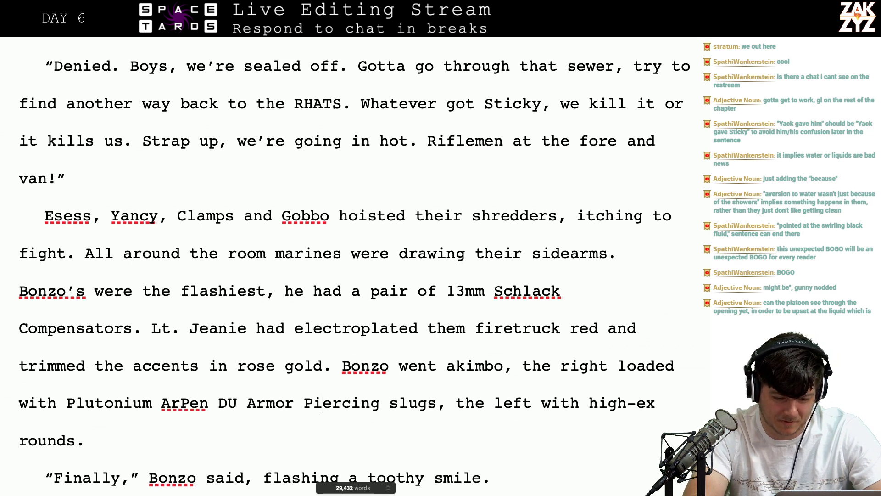
{"action": "key", "text": "BackSpace"}
{"action": "key", "text": "BackSpace"}
{"action": "key", "text": "BackSpace"}
{"action": "key", "text": "BackSpace"}
{"action": "key", "text": "BackSpace"}
{"action": "key", "text": "BackSpace"}
{"action": "key", "text": "BackSpace"}
{"action": "key", "text": "BackSpace"}
{"action": "key", "text": "BackSpace"}
{"action": "key", "text": "BackSpace"}
{"action": "key", "text": "BackSpace"}
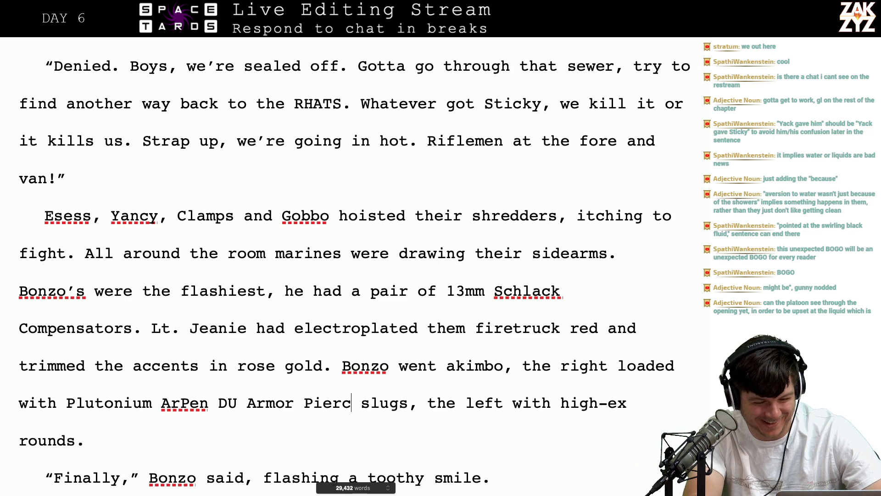
{"action": "key", "text": "BackSpace"}
{"action": "key", "text": "BackSpace"}
{"action": "key", "text": "BackSpace"}
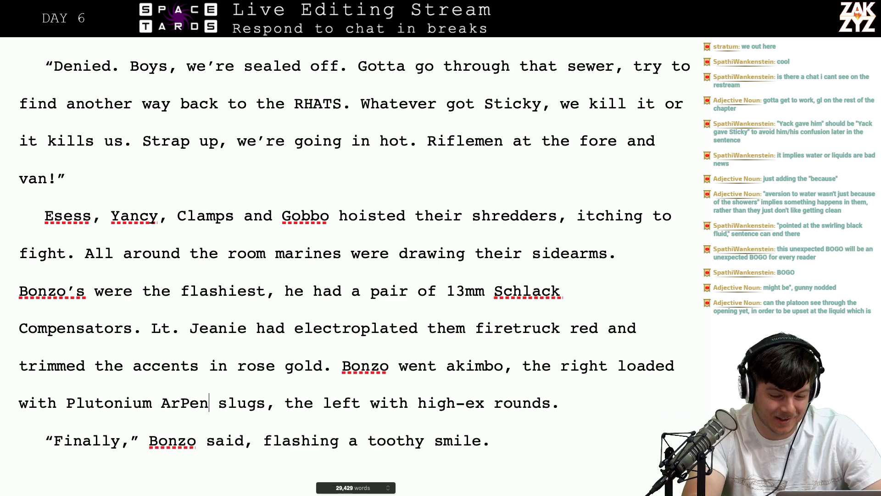
{"action": "key", "text": "Right"}
{"action": "key", "text": "Delete"}
{"action": "type", "text": "S"}
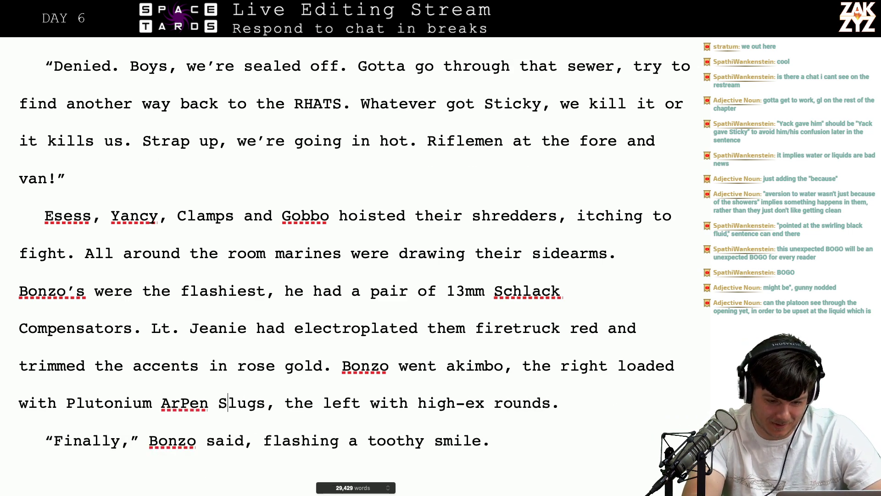
Insert "HiEx" before "high-ex rounds" in the clause about Bonzo's left pistol
{"action": "key", "text": "Right"}
{"action": "key", "text": "Right"}
{"action": "key", "text": "Right"}
{"action": "key", "text": "Right"}
{"action": "key", "text": "Right"}
{"action": "key", "text": "Right"}
{"action": "key", "text": "Right"}
{"action": "key", "text": "Right"}
{"action": "key", "text": "Right"}
{"action": "key", "text": "Right"}
{"action": "key", "text": "Right"}
{"action": "key", "text": "Right"}
{"action": "key", "text": "Right"}
{"action": "key", "text": "Right"}
{"action": "key", "text": "Right"}
{"action": "key", "text": "Right"}
{"action": "key", "text": "Right"}
{"action": "key", "text": "Right"}
{"action": "key", "text": "Right"}
{"action": "key", "text": "Right"}
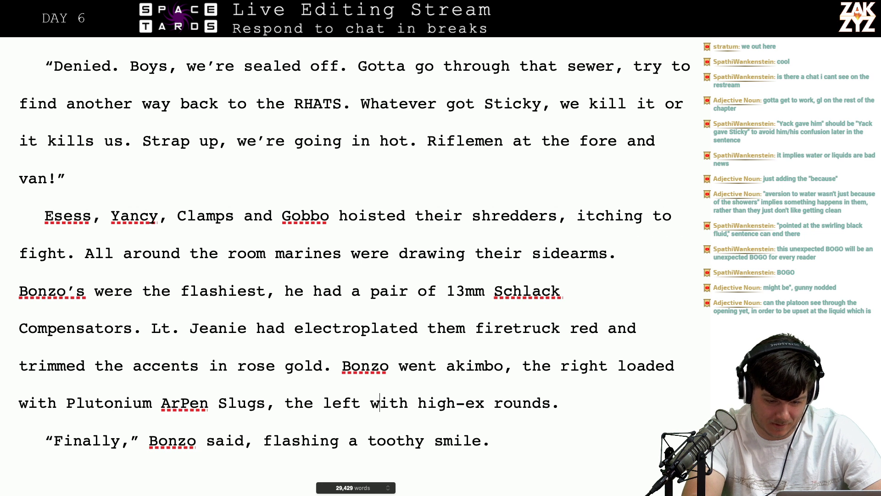
{"action": "key", "text": "Right"}
{"action": "key", "text": "Right"}
{"action": "key", "text": "Left"}
{"action": "key", "text": "Left"}
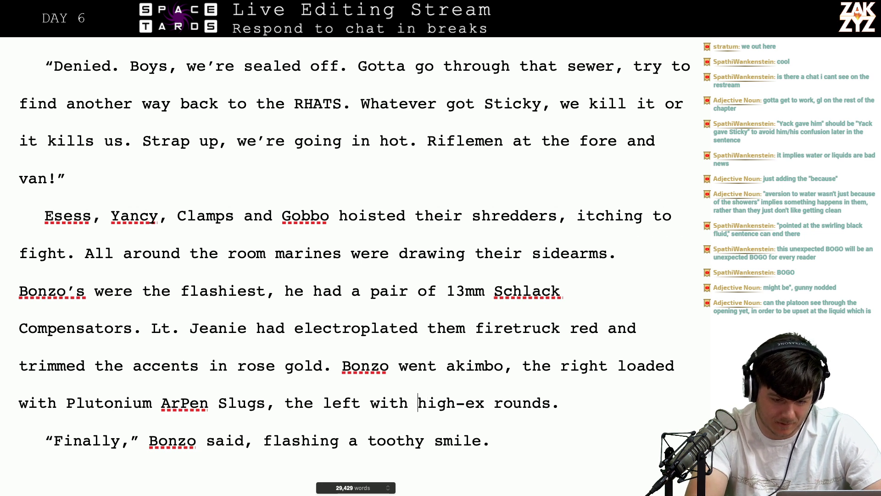
{"action": "type", "text": "HiEx "}
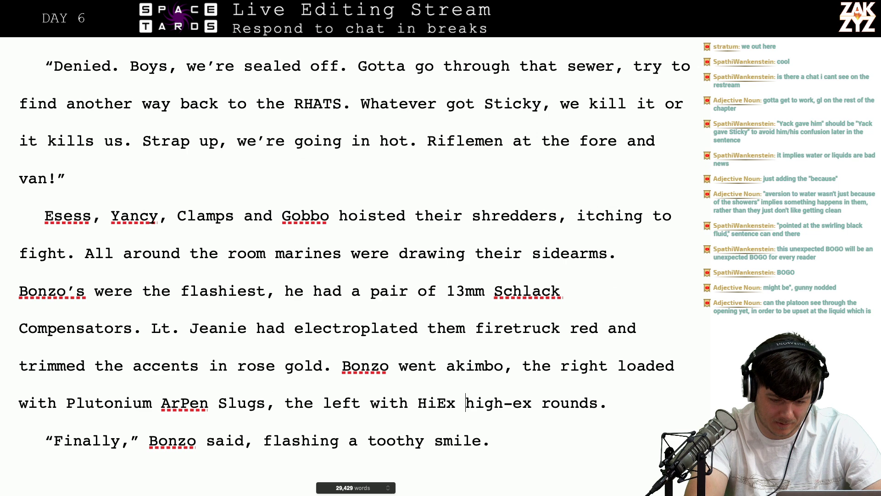
{"action": "type", "text": "explosive"}
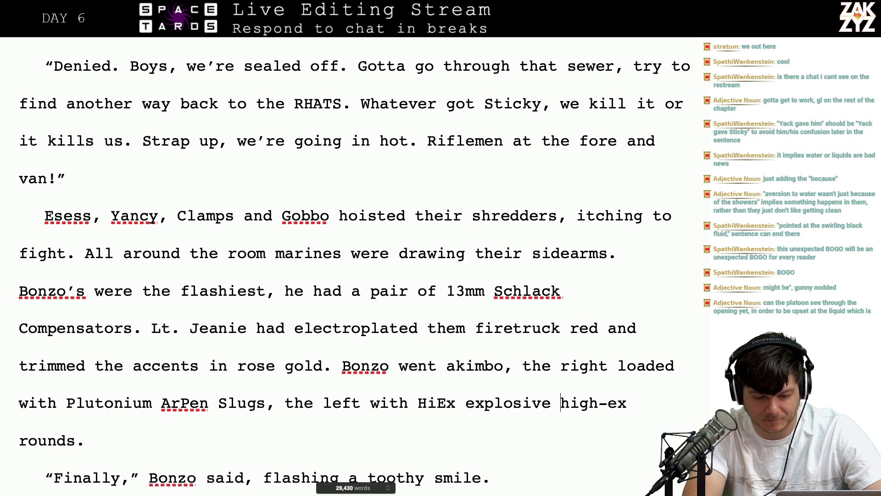
{"action": "key", "text": "BackSpace"}
{"action": "key", "text": "BackSpace"}
{"action": "key", "text": "BackSpace"}
{"action": "key", "text": "BackSpace"}
{"action": "key", "text": "BackSpace"}
{"action": "key", "text": "BackSpace"}
{"action": "key", "text": "BackSpace"}
{"action": "key", "text": "BackSpace"}
{"action": "key", "text": "BackSpace"}
{"action": "key", "text": "BackSpace"}
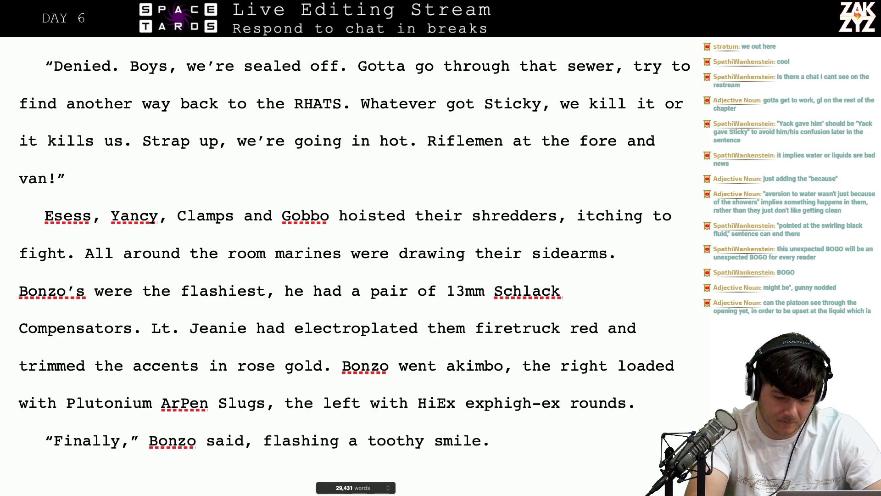
Replace "high-ex" with "weasel-popper" after "HiEx" in the clause about Bonzo's left pistol
{"action": "key", "text": "shift+Right"}
{"action": "key", "text": "shift+Right"}
{"action": "key", "text": "shift+Right"}
{"action": "key", "text": "shift+Right"}
{"action": "key", "text": "shift+Right"}
{"action": "key", "text": "shift+Right"}
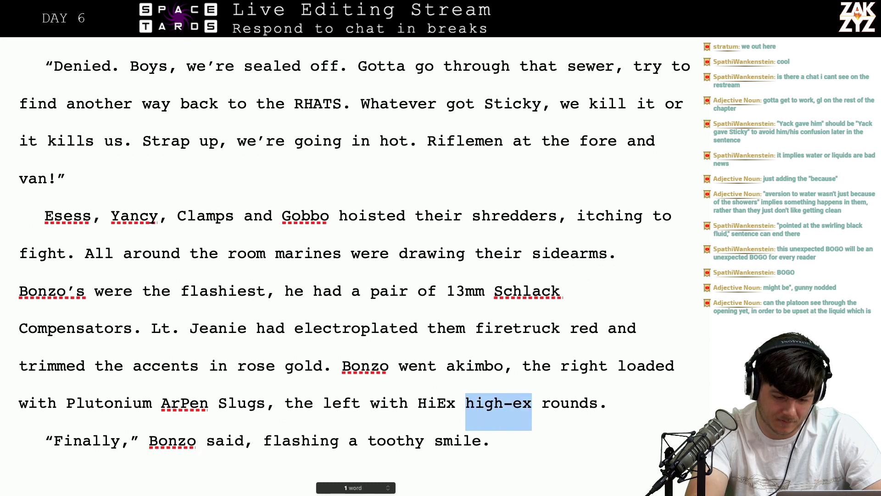
{"action": "type", "text": "weas"}
{"action": "type", "text": "el-p"}
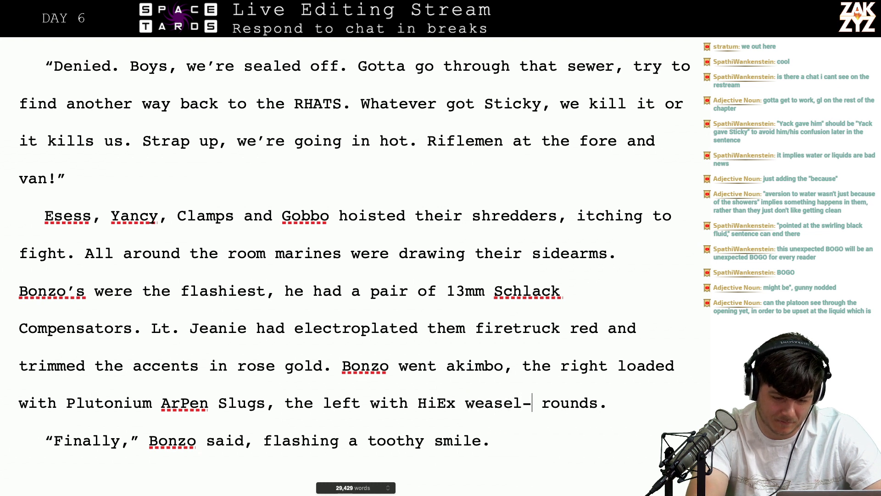
{"action": "type", "text": "opper"}
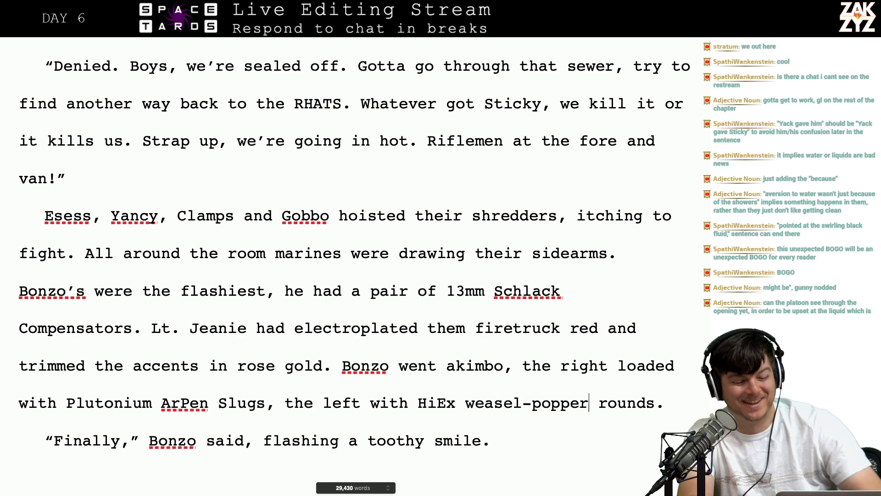
{"action": "key", "text": "Right"}
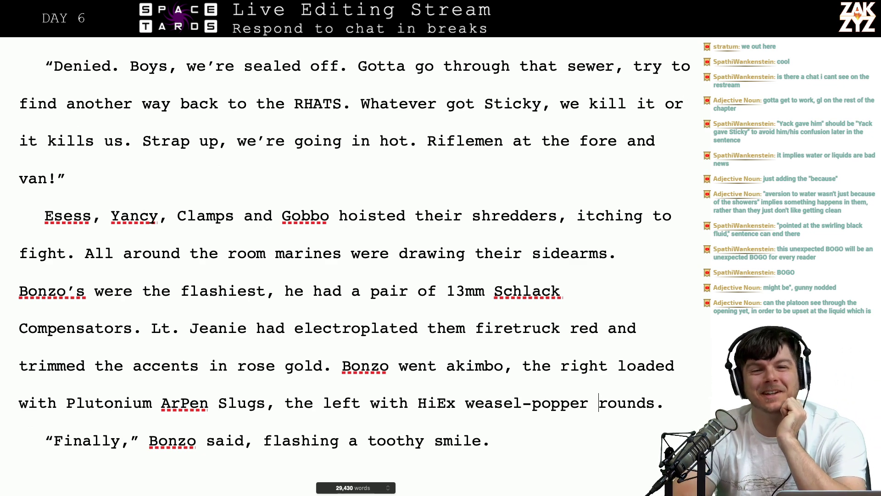
Delete "HiEx" before "weasel-popper" and capitalize the ammunition name as "Weasel-Popper"
{"action": "scroll", "coordinate": [293, 385], "scroll_direction": "down", "scroll_amount": 1}
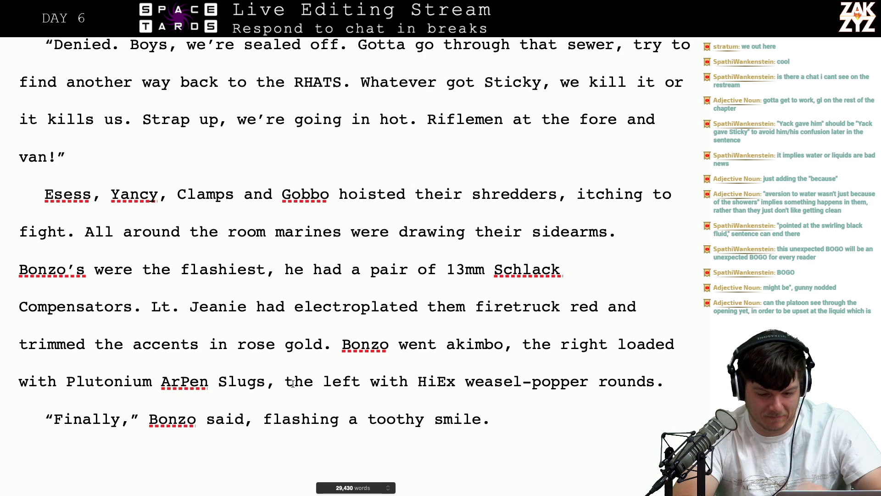
{"action": "left_click", "coordinate": [483, 383]}
{"action": "key", "text": "Left"}
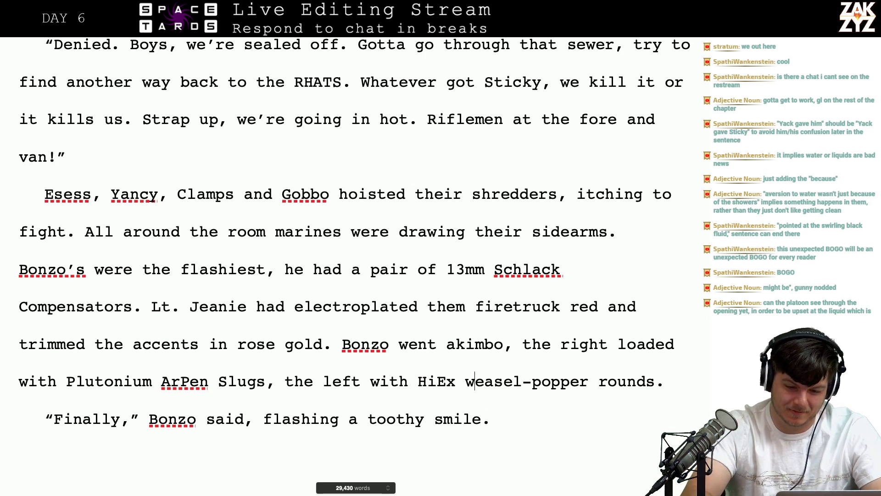
{"action": "key", "text": "BackSpace"}
{"action": "key", "text": "BackSpace"}
{"action": "key", "text": "BackSpace"}
{"action": "key", "text": "BackSpace"}
{"action": "key", "text": "BackSpace"}
{"action": "key", "text": "BackSpace"}
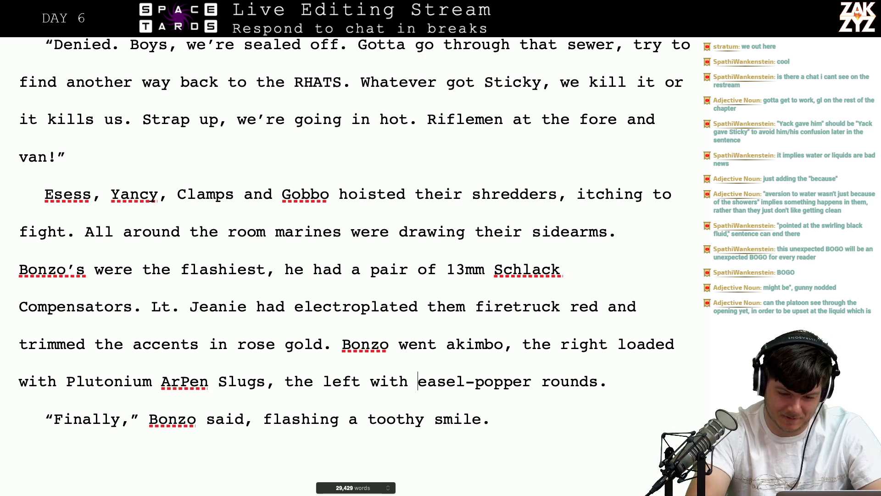
{"action": "type", "text": "W"}
{"action": "key", "text": "Right"}
{"action": "key", "text": "Right"}
{"action": "key", "text": "Right"}
{"action": "key", "text": "Right"}
{"action": "key", "text": "Right"}
{"action": "key", "text": "Right"}
{"action": "key", "text": "Right"}
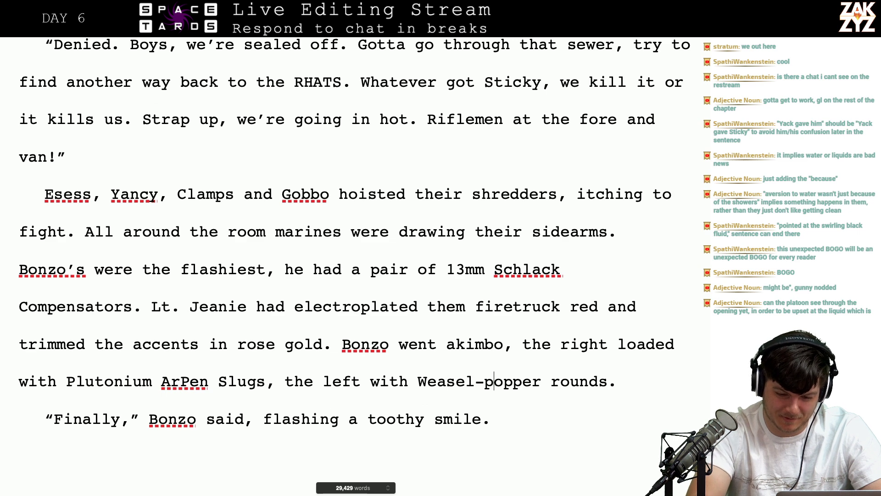
{"action": "key", "text": "BackSpace"}
{"action": "type", "text": "P"}
Insert "HiEx" between "Weasel-Popper" and "rounds" in the clause about Bonzo's left pistol
{"action": "key", "text": "Right"}
{"action": "key", "text": "Right"}
{"action": "key", "text": "Right"}
{"action": "key", "text": "Right"}
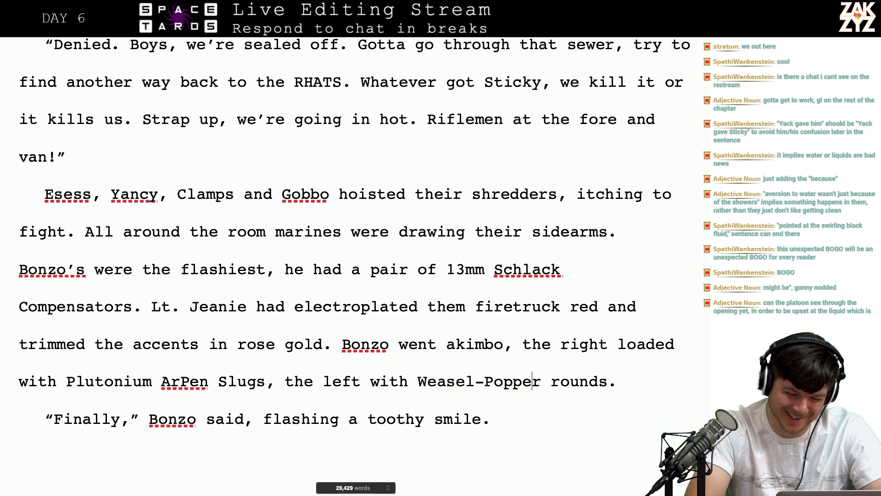
{"action": "type", "text": "hoiste"}
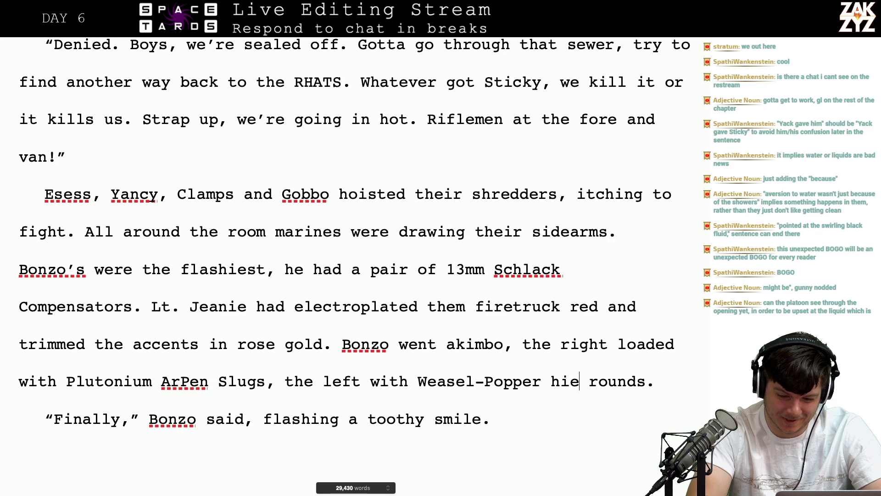
{"action": "key", "text": "BackSpace"}
{"action": "key", "text": "BackSpace"}
{"action": "key", "text": "BackSpace"}
{"action": "type", "text": "HiEx"}
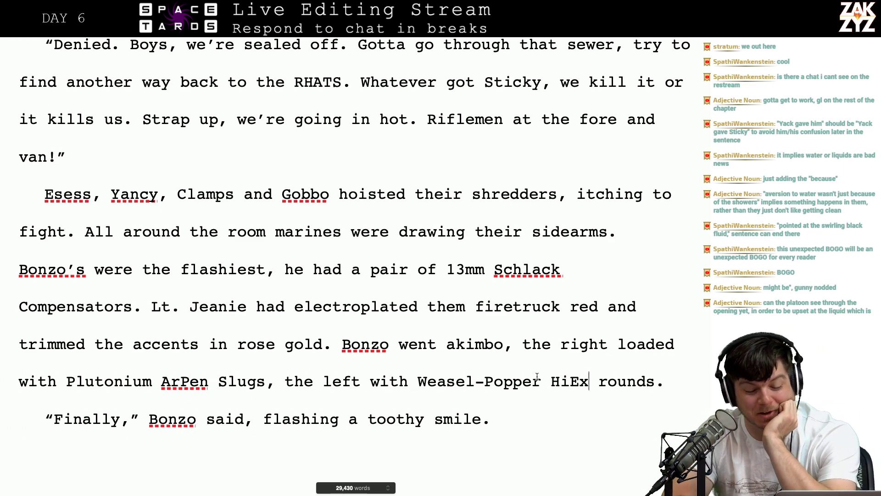
Change "the right" to "his right pistol" in the sentence about Bonzo going akimbo
{"action": "scroll", "coordinate": [538, 380], "scroll_direction": "down", "scroll_amount": 1}
{"action": "left_click", "coordinate": [558, 325]}
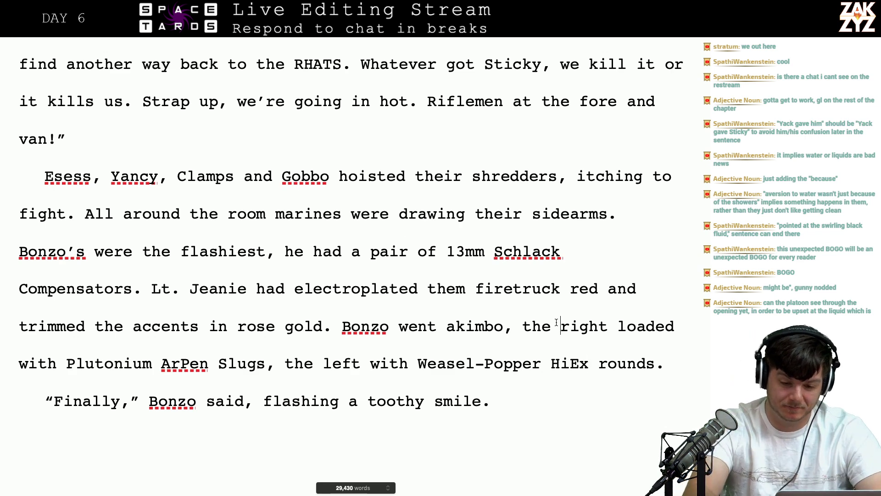
{"action": "key", "text": "BackSpace"}
{"action": "key", "text": "BackSpace"}
{"action": "key", "text": "BackSpace"}
{"action": "type", "text": "his right p"}
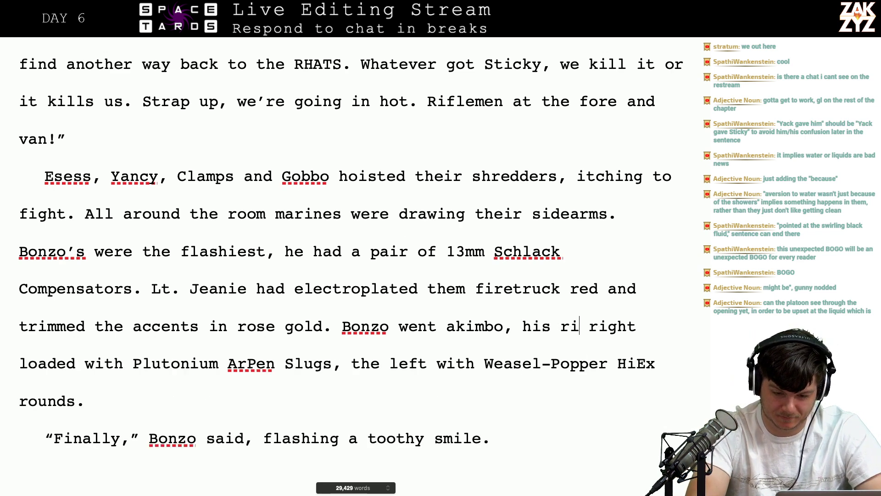
{"action": "type", "text": "istol"}
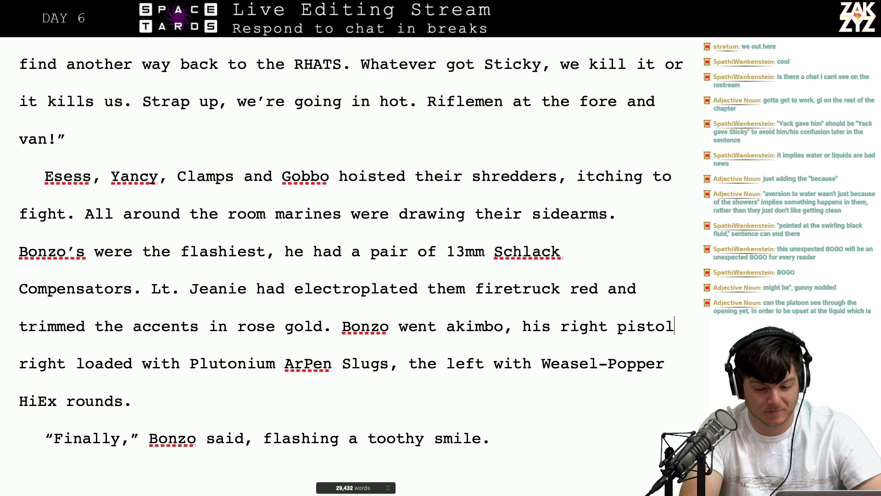
{"action": "key", "text": "shift+Right"}
{"action": "key", "text": "shift+Right"}
{"action": "key", "text": "shift+Right"}
{"action": "key", "text": "shift+Right"}
{"action": "key", "text": "shift+Right"}
{"action": "key", "text": "shift+Right"}
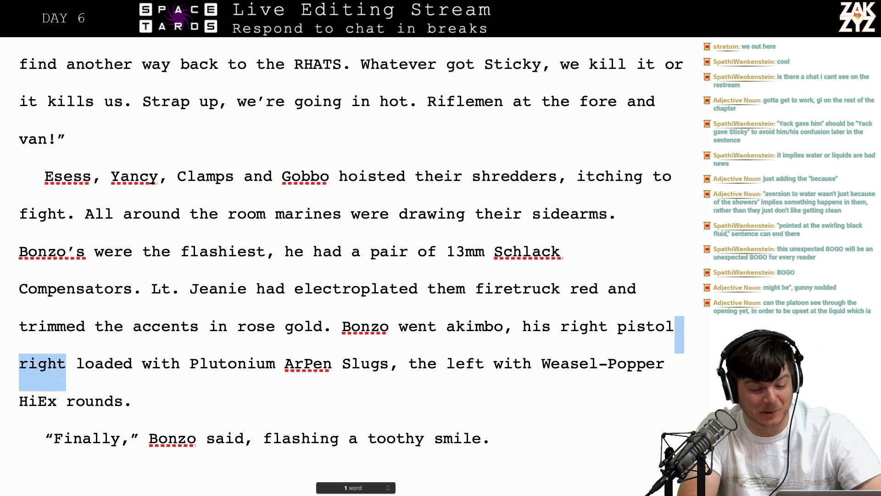
{"action": "key", "text": "BackSpace"}
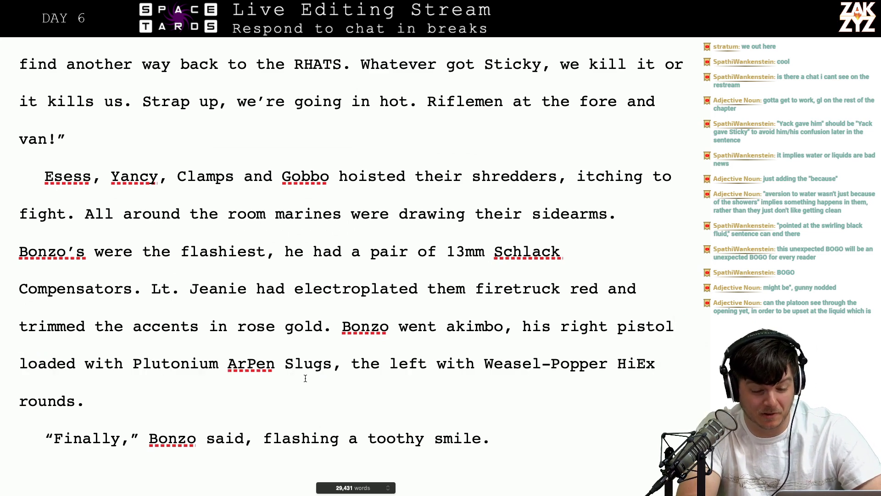
Check the section's closing lines from Bonzo's ammunition sentence down to the heading "10."
{"action": "scroll", "coordinate": [304, 379], "scroll_direction": "down", "scroll_amount": 2}
{"action": "left_click", "coordinate": [368, 355]}
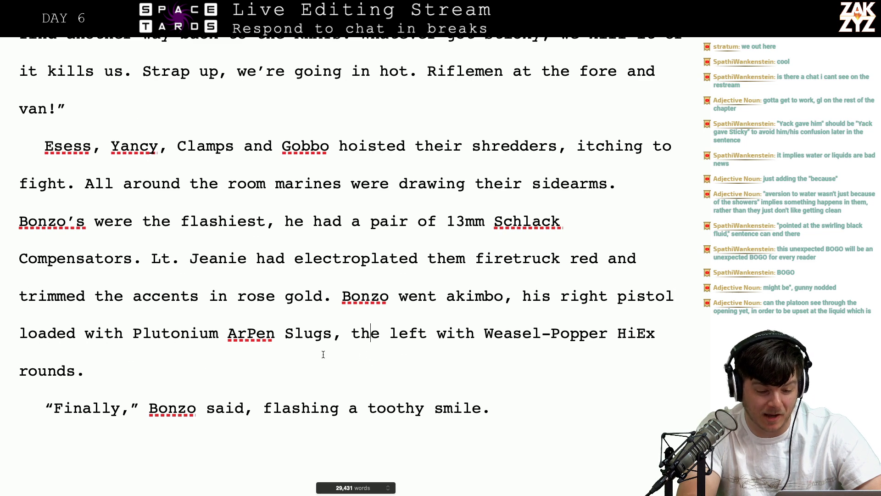
{"action": "left_click", "coordinate": [184, 372]}
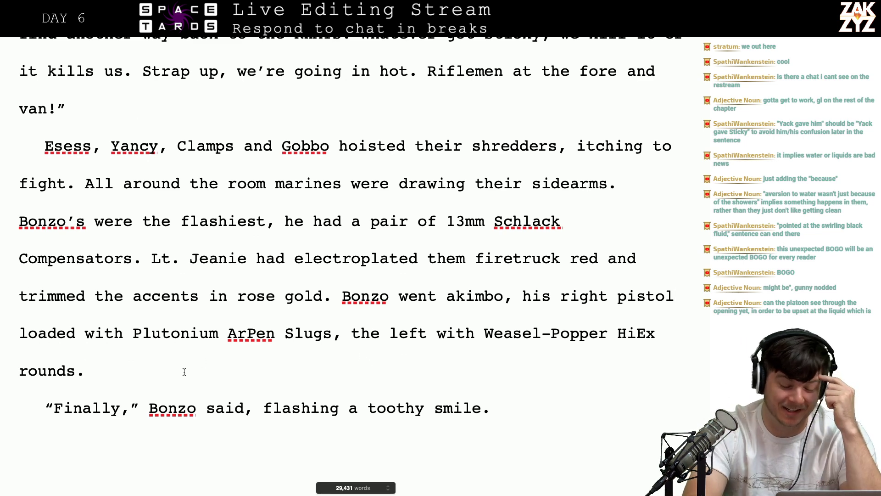
{"action": "key", "text": "Down"}
{"action": "key", "text": "Down"}
{"action": "key", "text": "Down"}
{"action": "key", "text": "Down"}
{"action": "key", "text": "Down"}
{"action": "key", "text": "Down"}
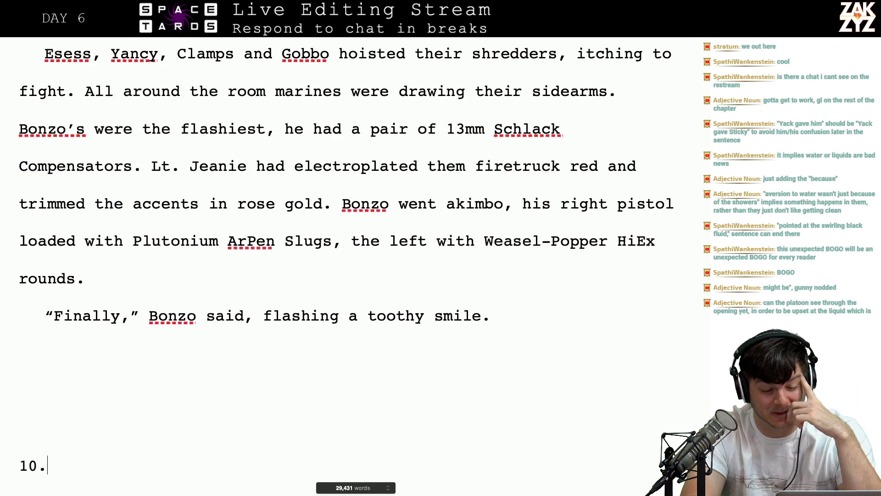
{"action": "key", "text": "Up"}
{"action": "key", "text": "Up"}
{"action": "key", "text": "Up"}
{"action": "key", "text": "Up"}
{"action": "key", "text": "Up"}
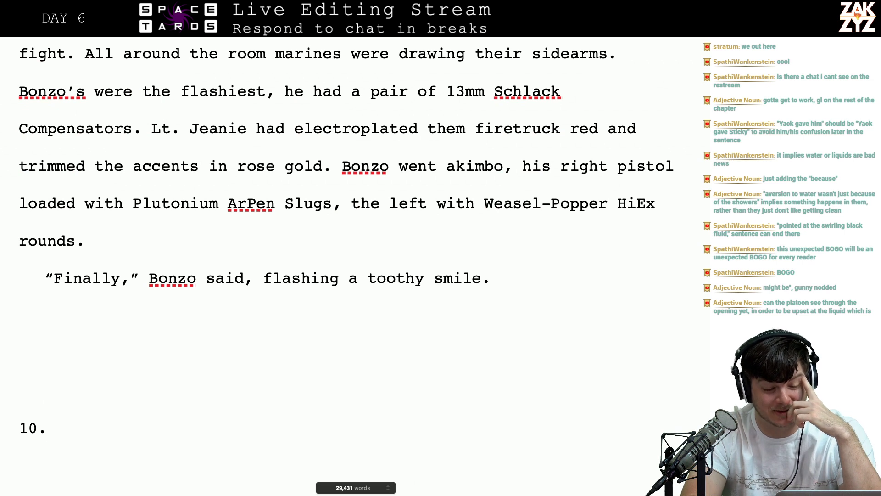
{"action": "key", "text": "Down"}
{"action": "key", "text": "Down"}
{"action": "key", "text": "Down"}
{"action": "key", "text": "Up"}
{"action": "key", "text": "Up"}
{"action": "key", "text": "Up"}
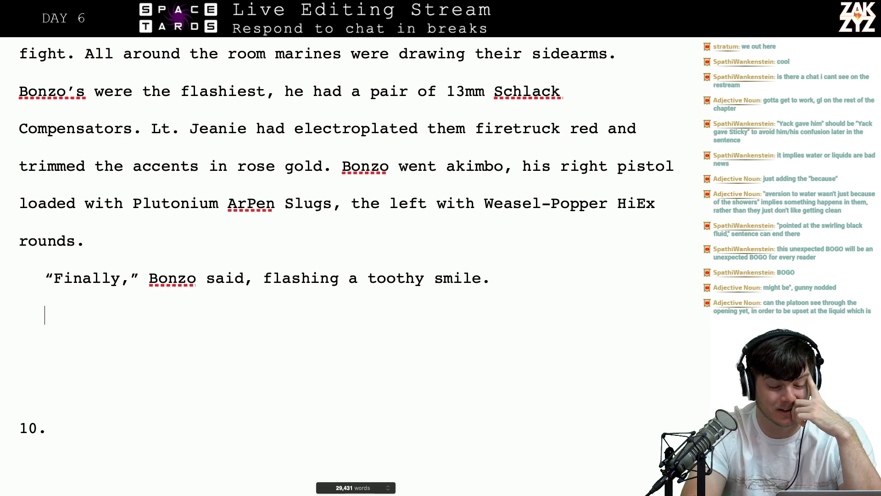
Replace "flashing a toothy smile" with "smiling with all his teeth" in Bonzo's closing dialogue line
{"action": "key", "text": "Left"}
{"action": "key", "text": "Left"}
{"action": "key", "text": "Left"}
{"action": "key", "text": "Left"}
{"action": "key", "text": "Left"}
{"action": "key", "text": "Left"}
{"action": "key", "text": "Right"}
{"action": "key", "text": "Right"}
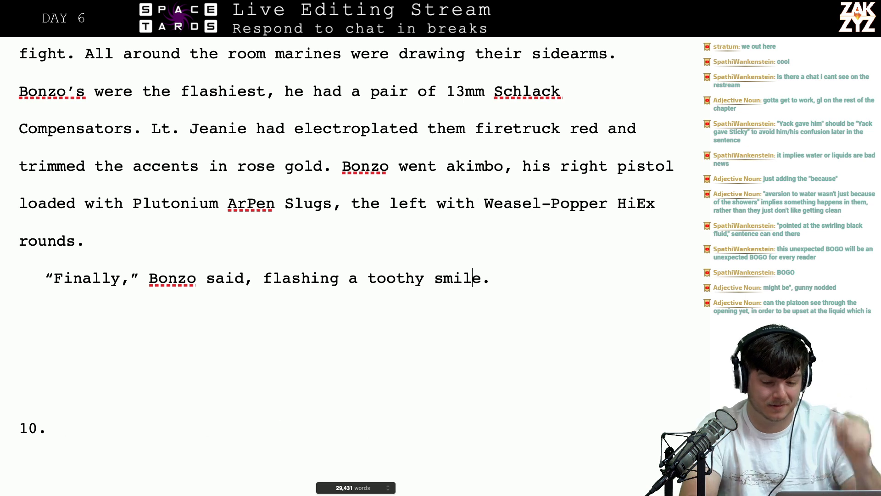
{"action": "key", "text": "Right"}
{"action": "key", "text": "Right"}
{"action": "key", "text": "BackSpace"}
{"action": "key", "text": "BackSpace"}
{"action": "key", "text": "BackSpace"}
{"action": "key", "text": "BackSpace"}
{"action": "key", "text": "BackSpace"}
{"action": "key", "text": "BackSpace"}
{"action": "key", "text": "BackSpace"}
{"action": "key", "text": "BackSpace"}
{"action": "key", "text": "BackSpace"}
{"action": "key", "text": "BackSpace"}
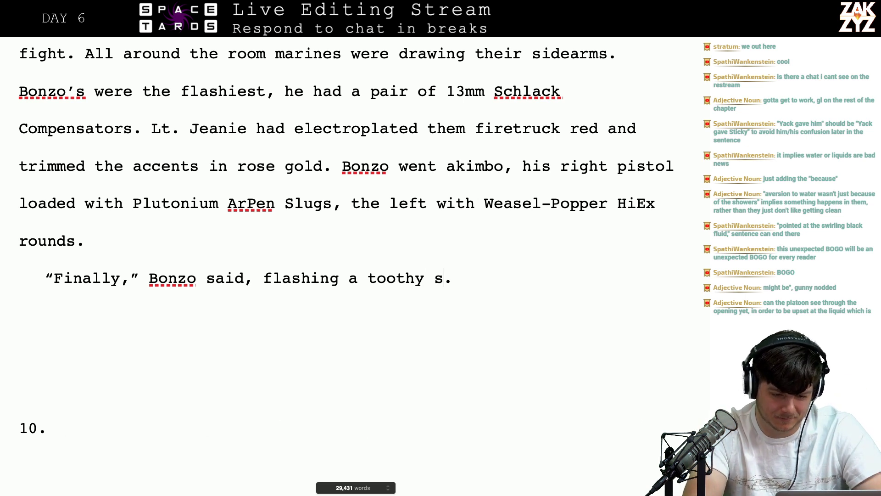
{"action": "key", "text": "BackSpace"}
{"action": "key", "text": "BackSpace"}
{"action": "key", "text": "BackSpace"}
{"action": "key", "text": "BackSpace"}
{"action": "key", "text": "BackSpace"}
{"action": "key", "text": "BackSpace"}
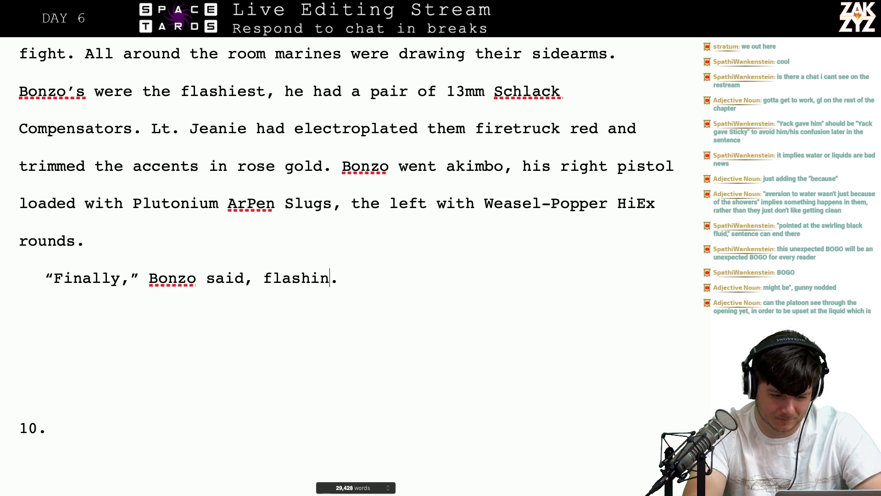
{"action": "key", "text": "BackSpace"}
{"action": "key", "text": "BackSpace"}
{"action": "key", "text": "BackSpace"}
{"action": "key", "text": "BackSpace"}
{"action": "key", "text": "BackSpace"}
{"action": "key", "text": "BackSpace"}
{"action": "key", "text": "BackSpace"}
{"action": "key", "text": "BackSpace"}
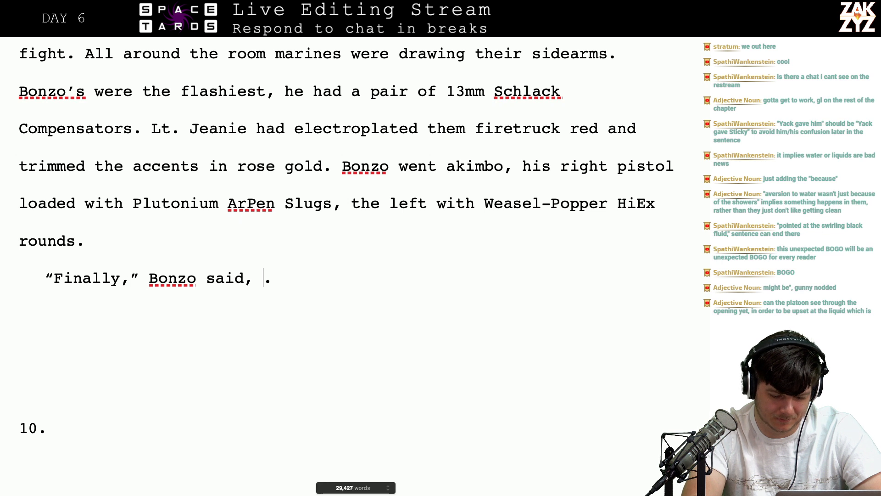
{"action": "type", "text": "smiling with a"}
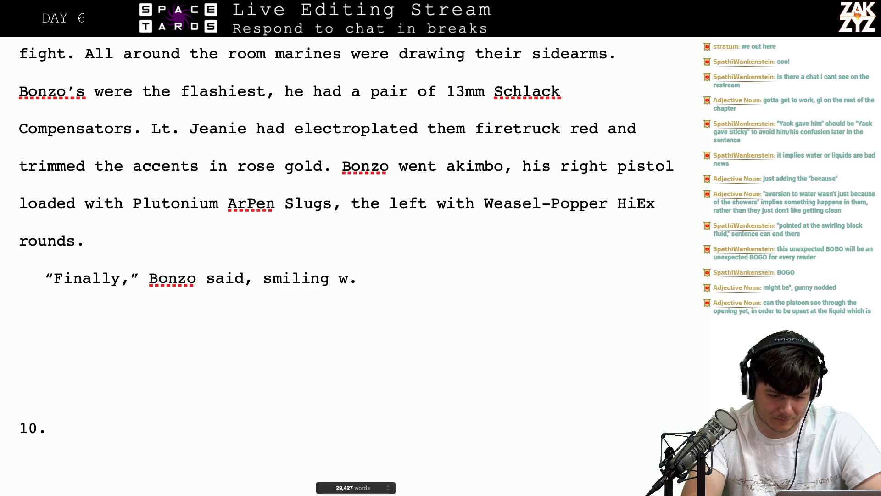
{"action": "type", "text": "ll his teeth"}
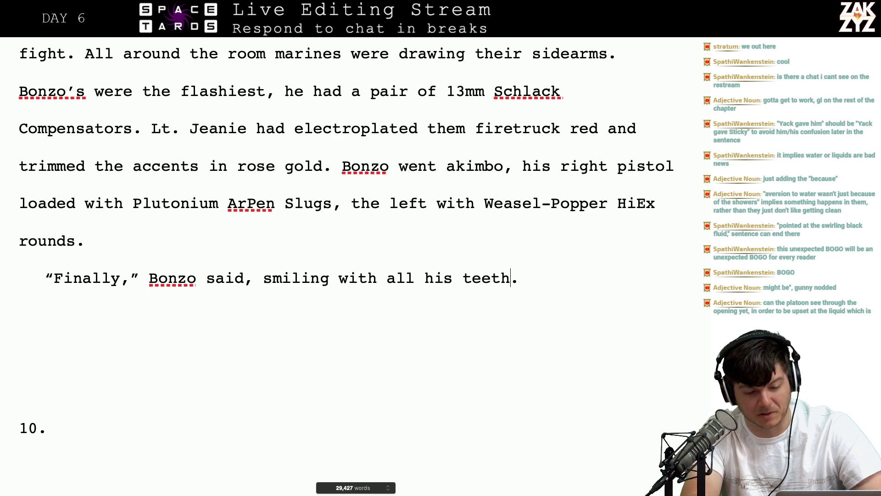
Review the edited ending and skim back through the chapter's earlier pages, including the hot disc, frozen shaft and Deuce passages
{"action": "scroll", "coordinate": [346, 258], "scroll_direction": "up", "scroll_amount": 3}
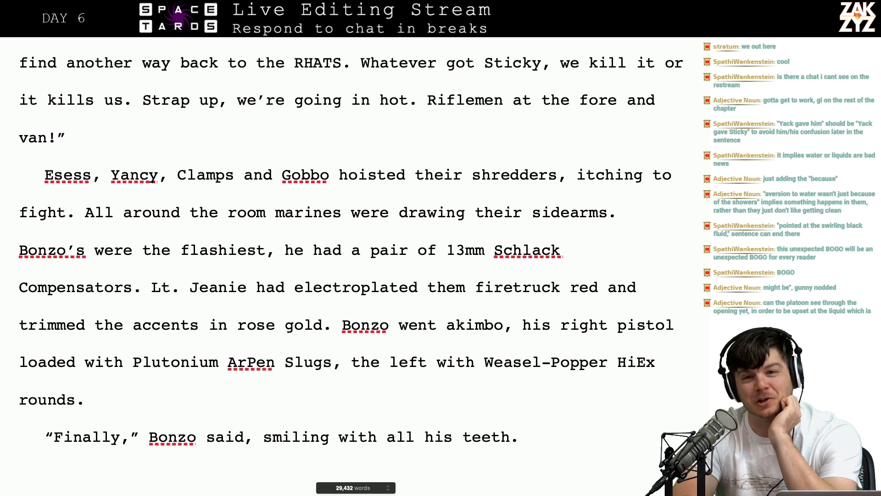
{"action": "scroll", "coordinate": [346, 266], "scroll_direction": "down", "scroll_amount": 2}
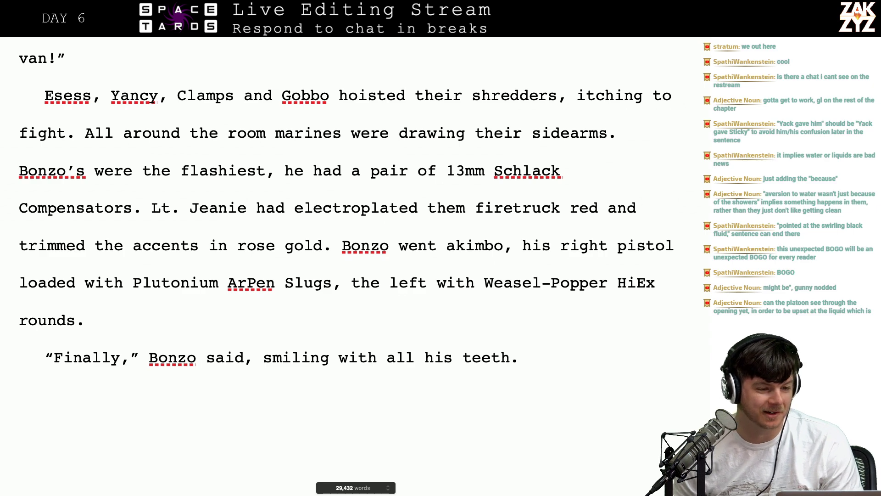
{"action": "scroll", "coordinate": [349, 230], "scroll_direction": "up", "scroll_amount": 5}
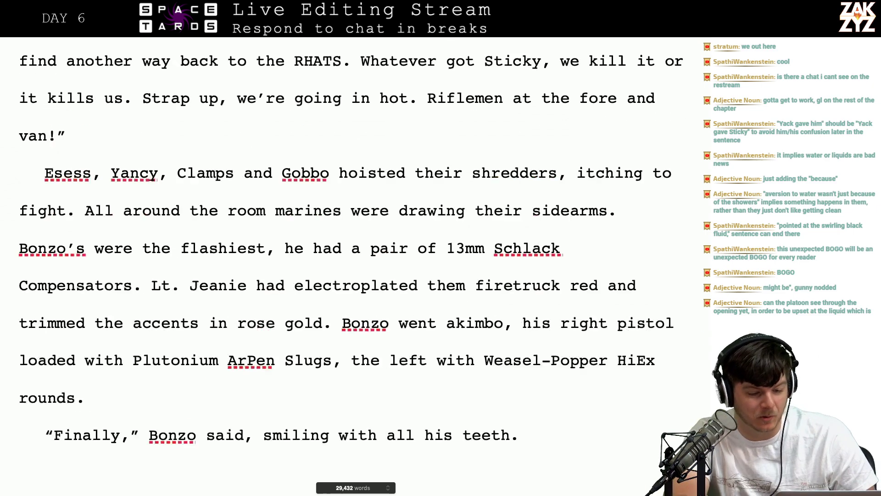
{"action": "scroll", "coordinate": [349, 262], "scroll_direction": "up", "scroll_amount": 15}
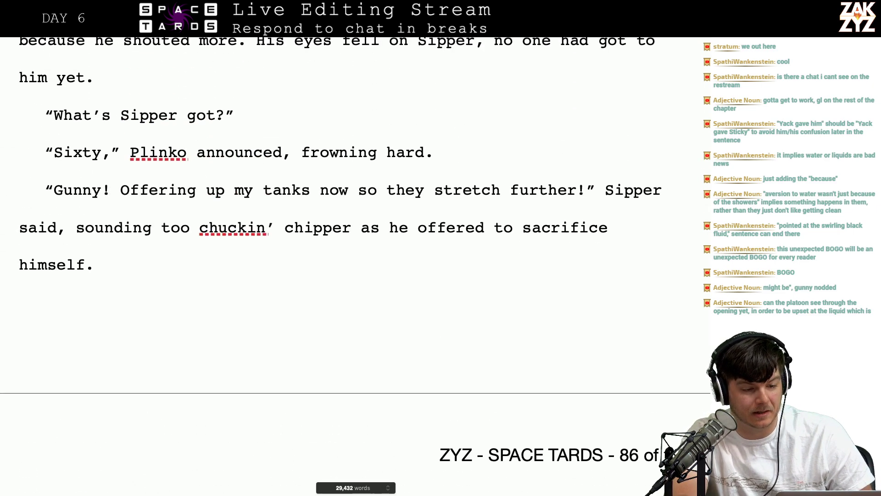
{"action": "scroll", "coordinate": [349, 266], "scroll_direction": "down", "scroll_amount": 10}
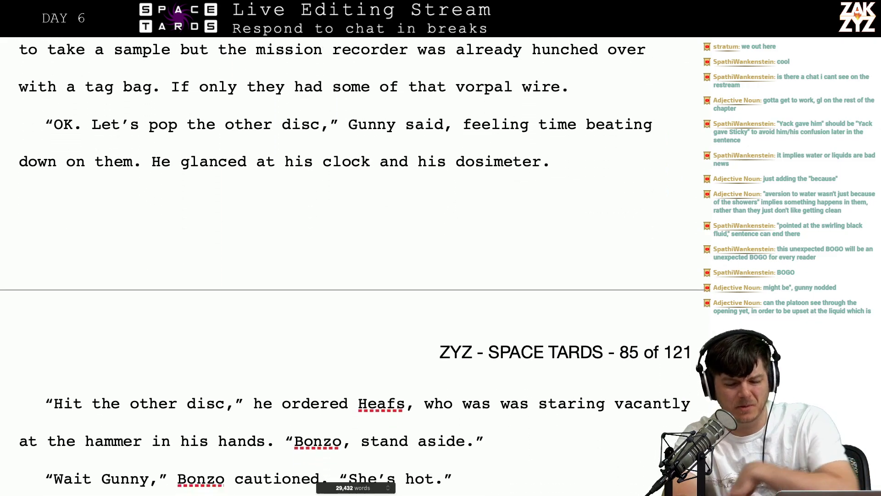
{"action": "scroll", "coordinate": [348, 266], "scroll_direction": "down", "scroll_amount": 4}
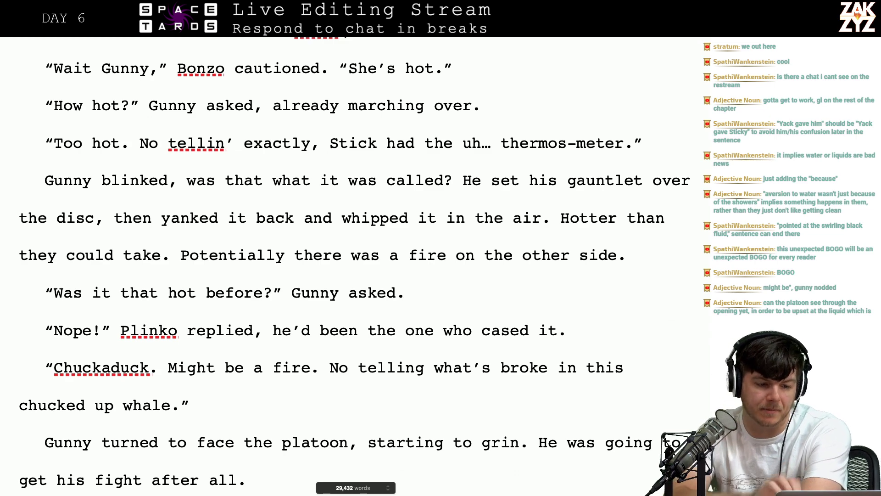
{"action": "scroll", "coordinate": [349, 267], "scroll_direction": "up", "scroll_amount": 20}
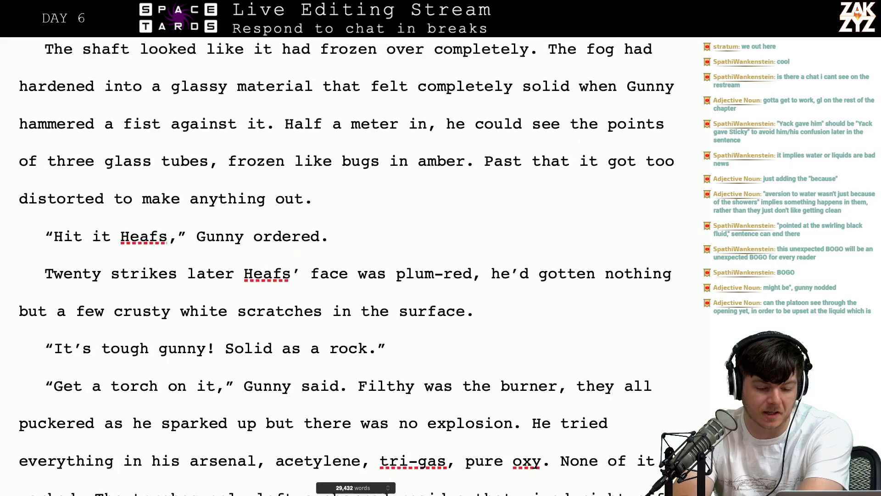
{"action": "scroll", "coordinate": [349, 266], "scroll_direction": "up", "scroll_amount": 12}
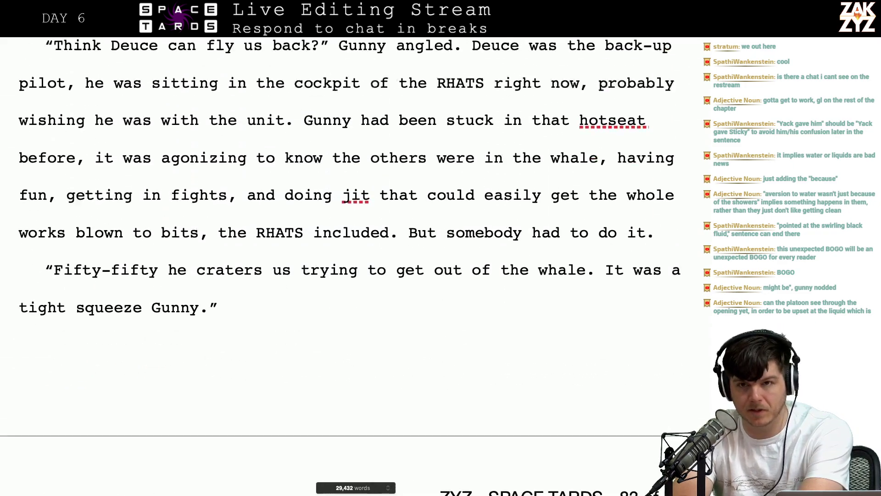
Skim the chapter from Gunny's question about Deuce through the frozen bubble and hot disc scenes to Bonzo's pistol description
{"action": "scroll", "coordinate": [349, 266], "scroll_direction": "down", "scroll_amount": 20}
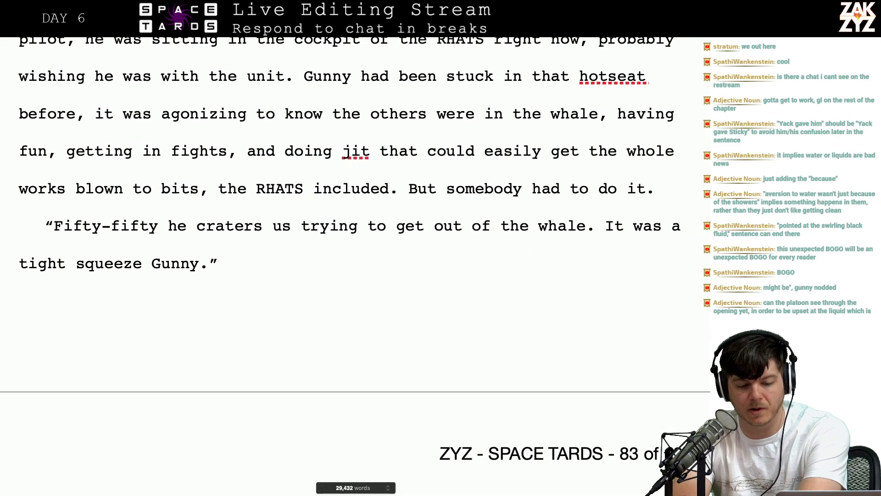
{"action": "scroll", "coordinate": [349, 266], "scroll_direction": "down", "scroll_amount": 20}
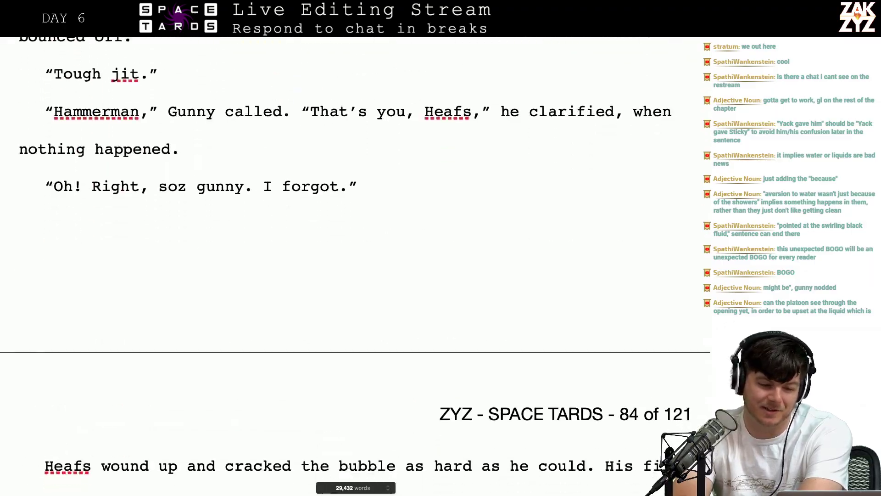
{"action": "scroll", "coordinate": [349, 266], "scroll_direction": "down", "scroll_amount": 10}
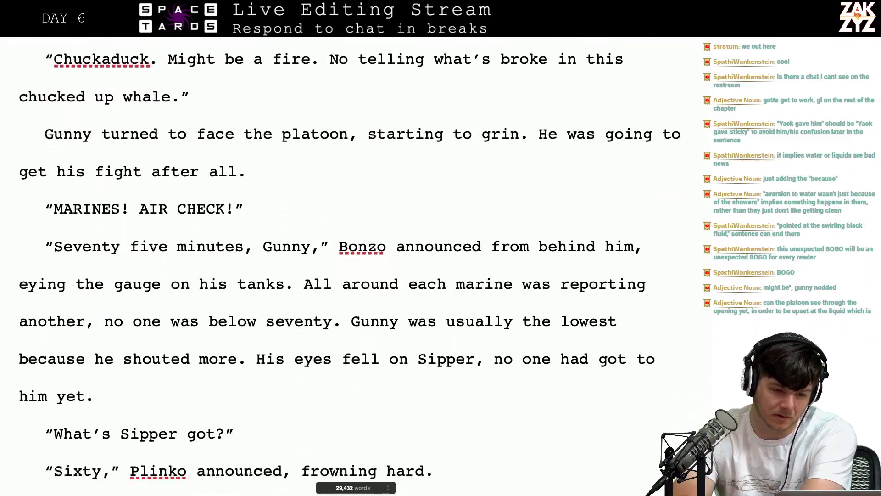
{"action": "scroll", "coordinate": [348, 266], "scroll_direction": "up", "scroll_amount": 20}
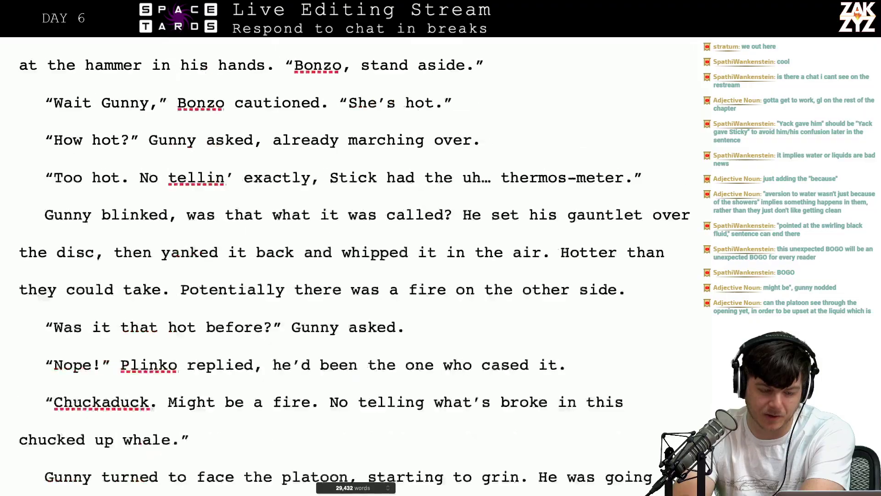
{"action": "scroll", "coordinate": [355, 269], "scroll_direction": "down", "scroll_amount": 15}
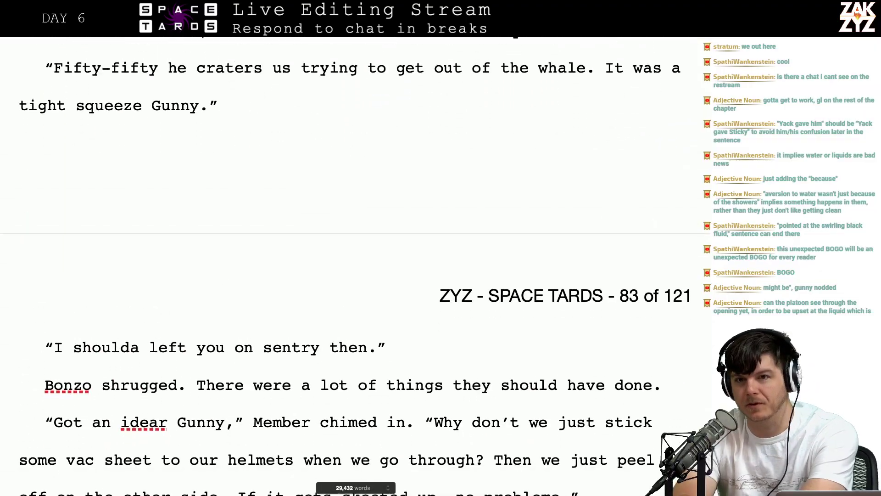
{"action": "scroll", "coordinate": [349, 266], "scroll_direction": "down", "scroll_amount": 20}
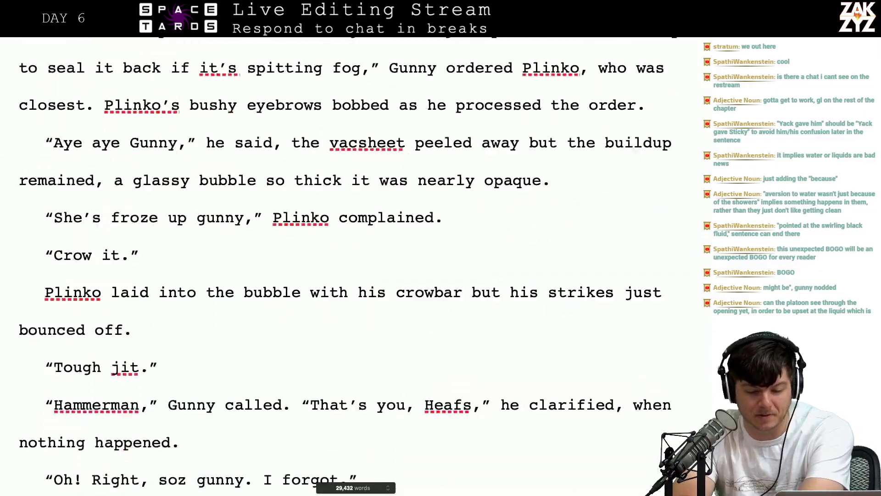
{"action": "scroll", "coordinate": [349, 266], "scroll_direction": "up", "scroll_amount": 13}
{"action": "scroll", "coordinate": [349, 266], "scroll_direction": "down", "scroll_amount": 20}
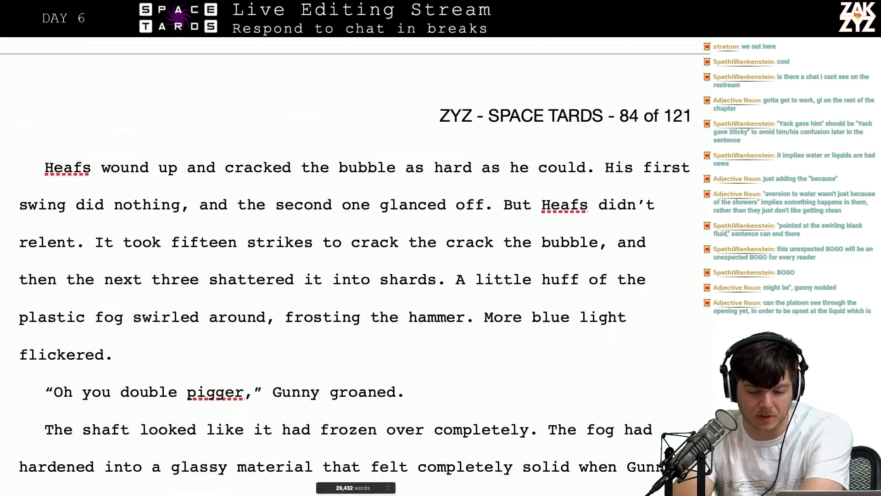
{"action": "scroll", "coordinate": [349, 266], "scroll_direction": "down", "scroll_amount": 20}
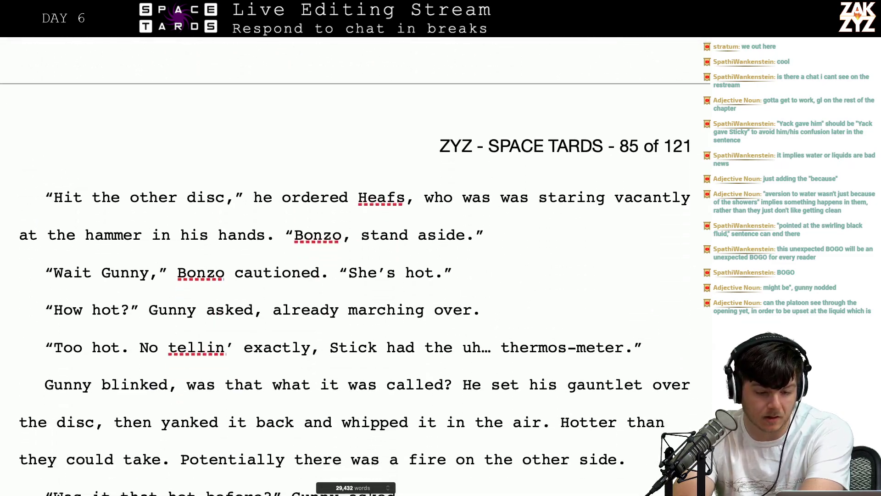
{"action": "scroll", "coordinate": [349, 266], "scroll_direction": "down", "scroll_amount": 15}
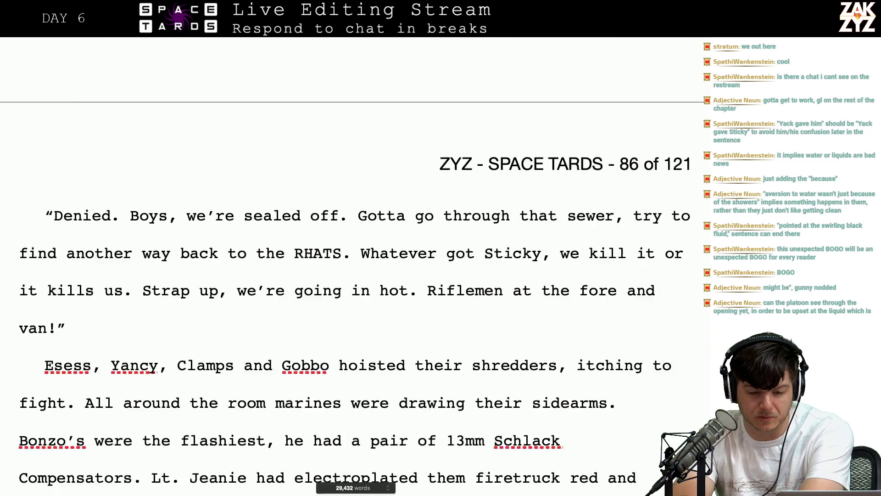
{"action": "scroll", "coordinate": [349, 266], "scroll_direction": "up", "scroll_amount": 5}
{"action": "scroll", "coordinate": [348, 266], "scroll_direction": "down", "scroll_amount": 1}
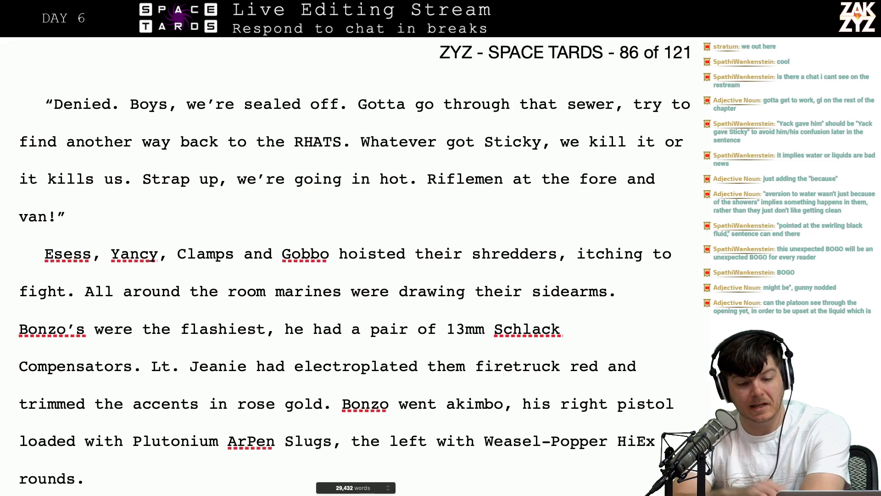